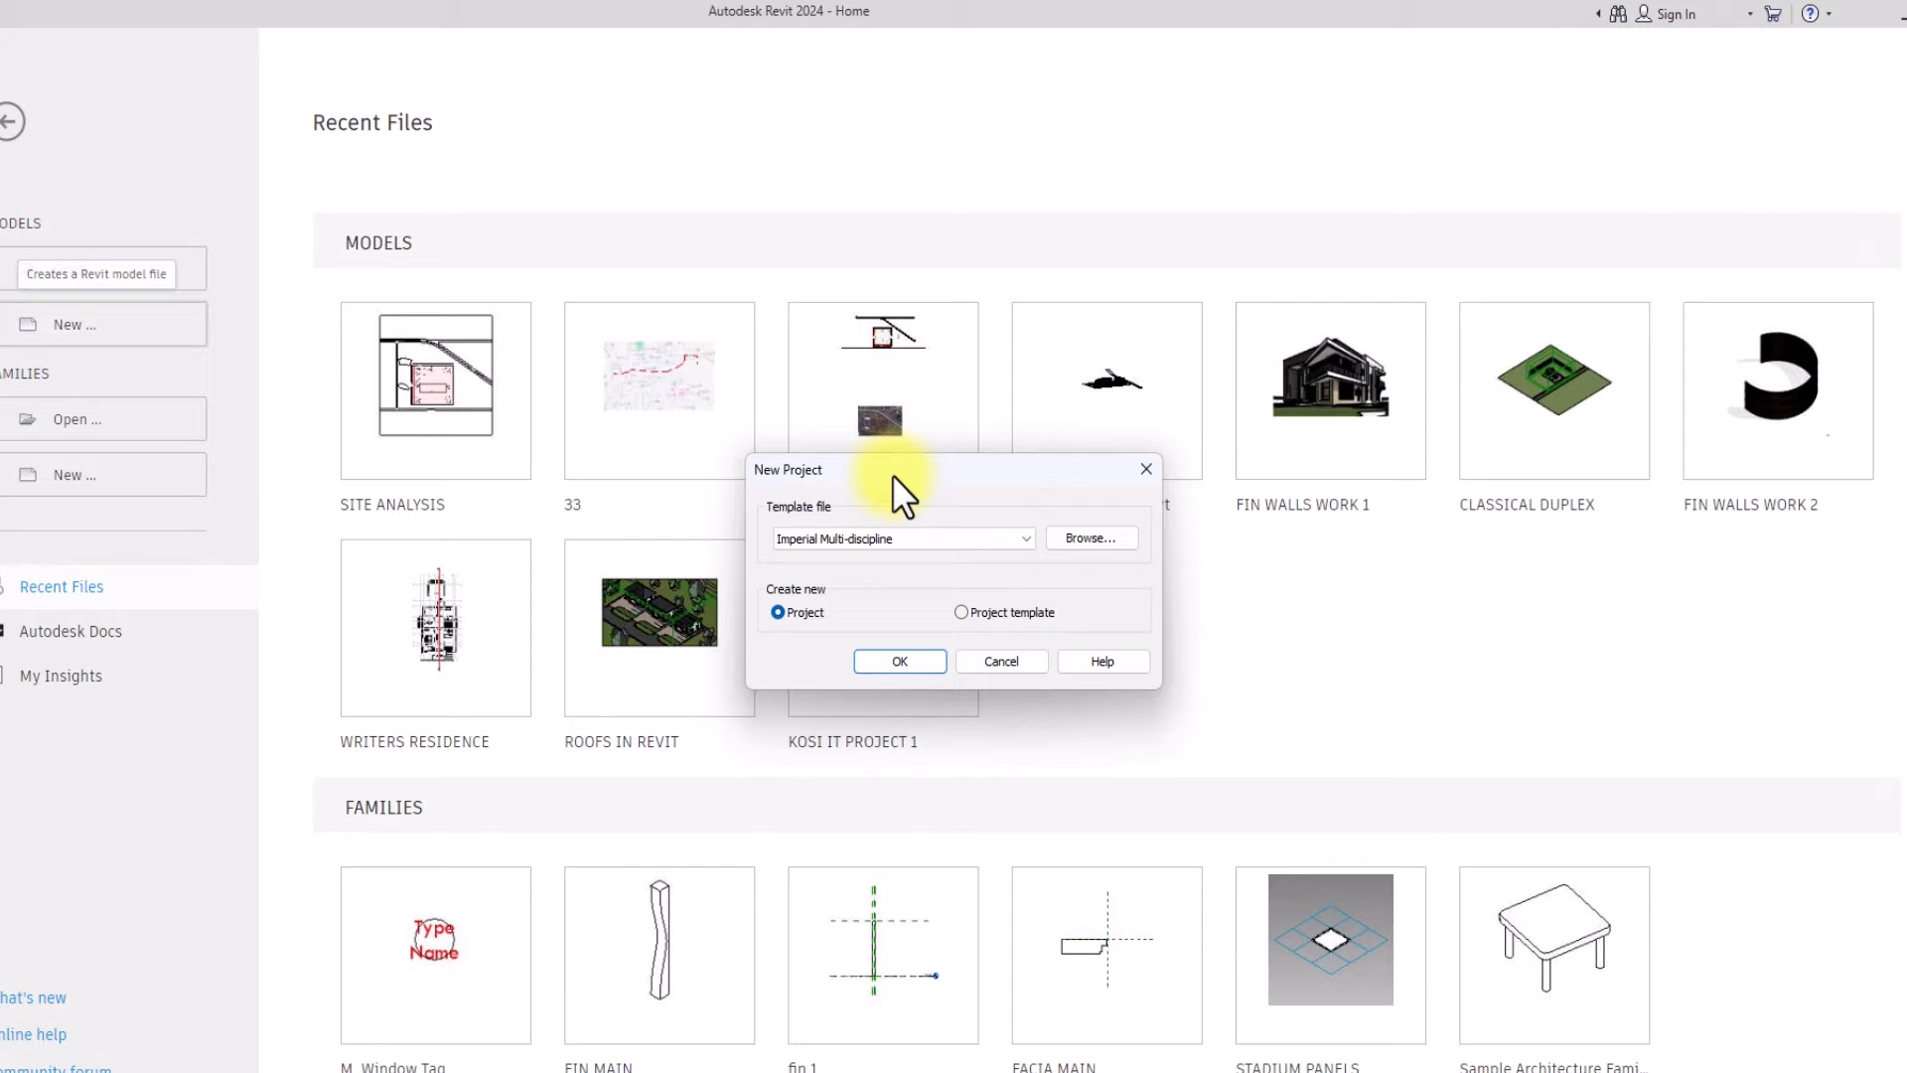
# Create a new project from the Metric Multi-discipline template
pyautogui.click(954, 537)
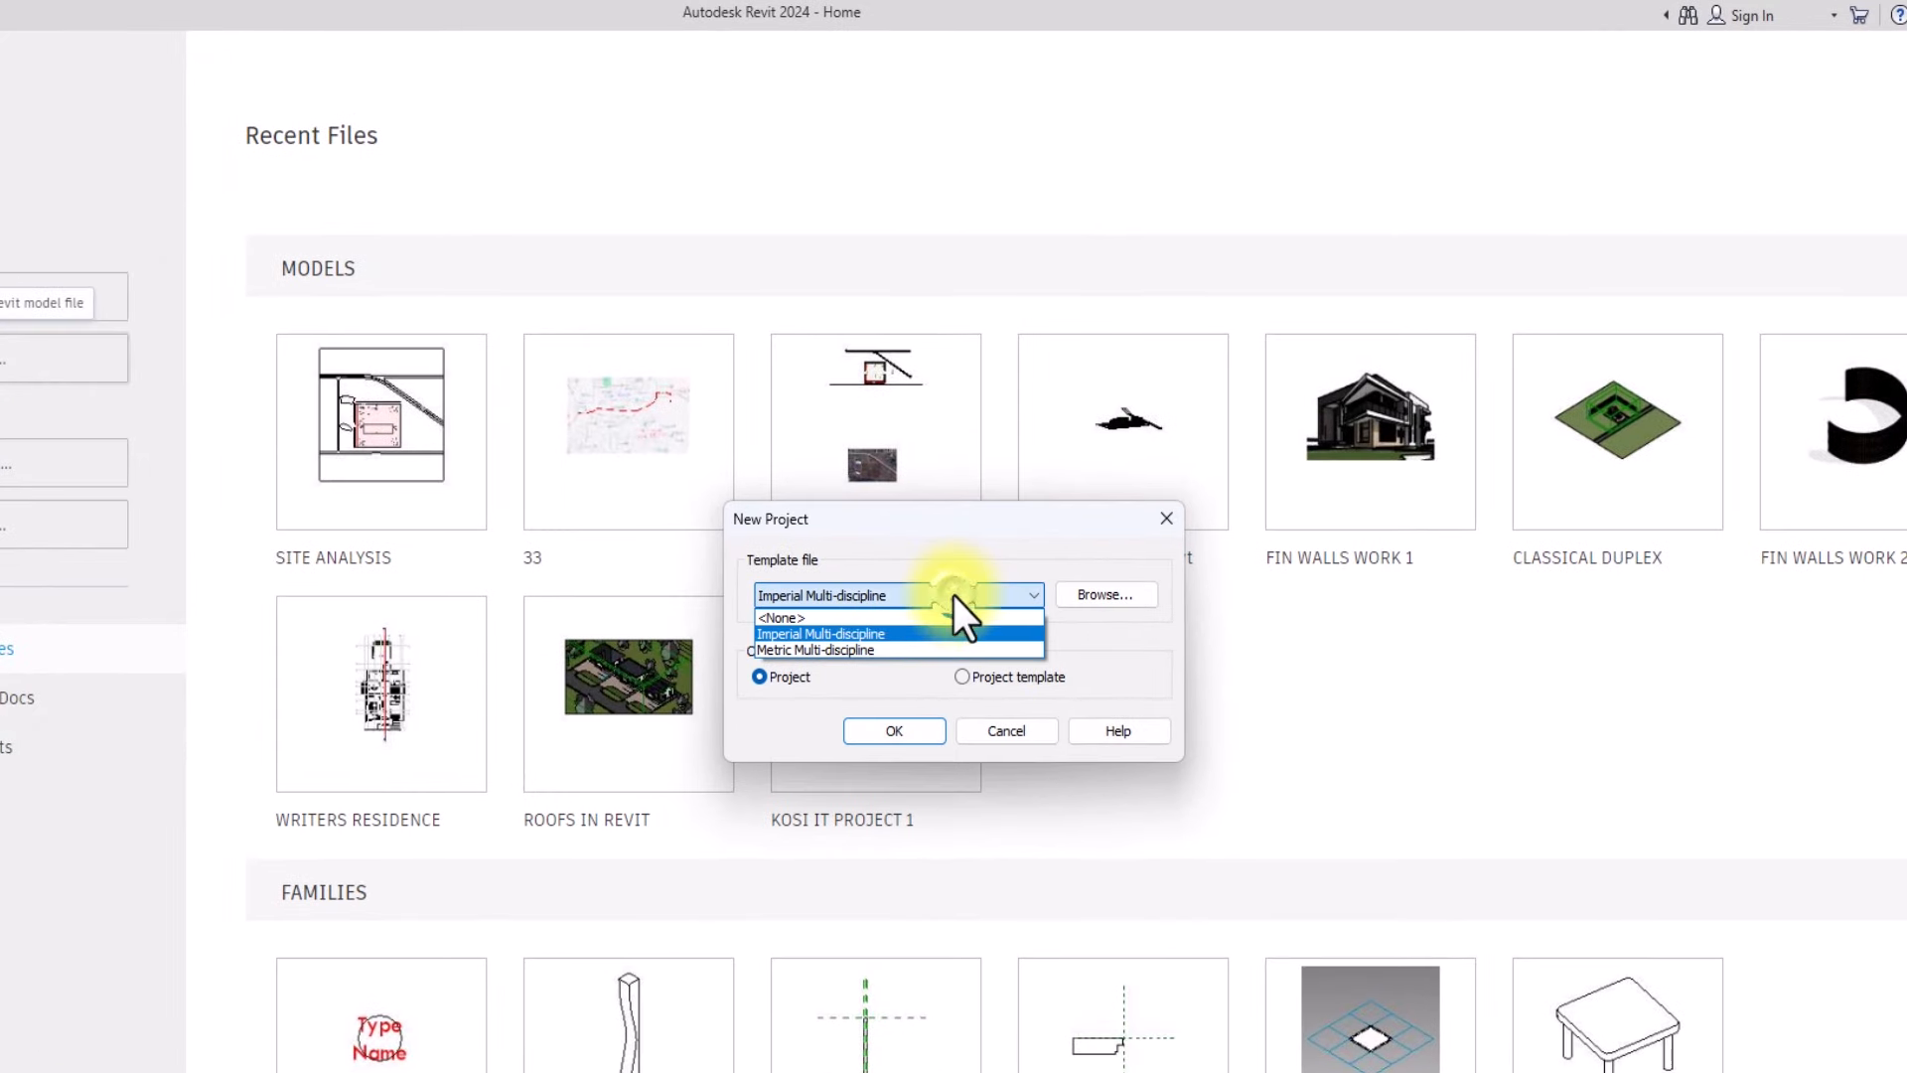
pyautogui.click(787, 653)
pyautogui.click(891, 731)
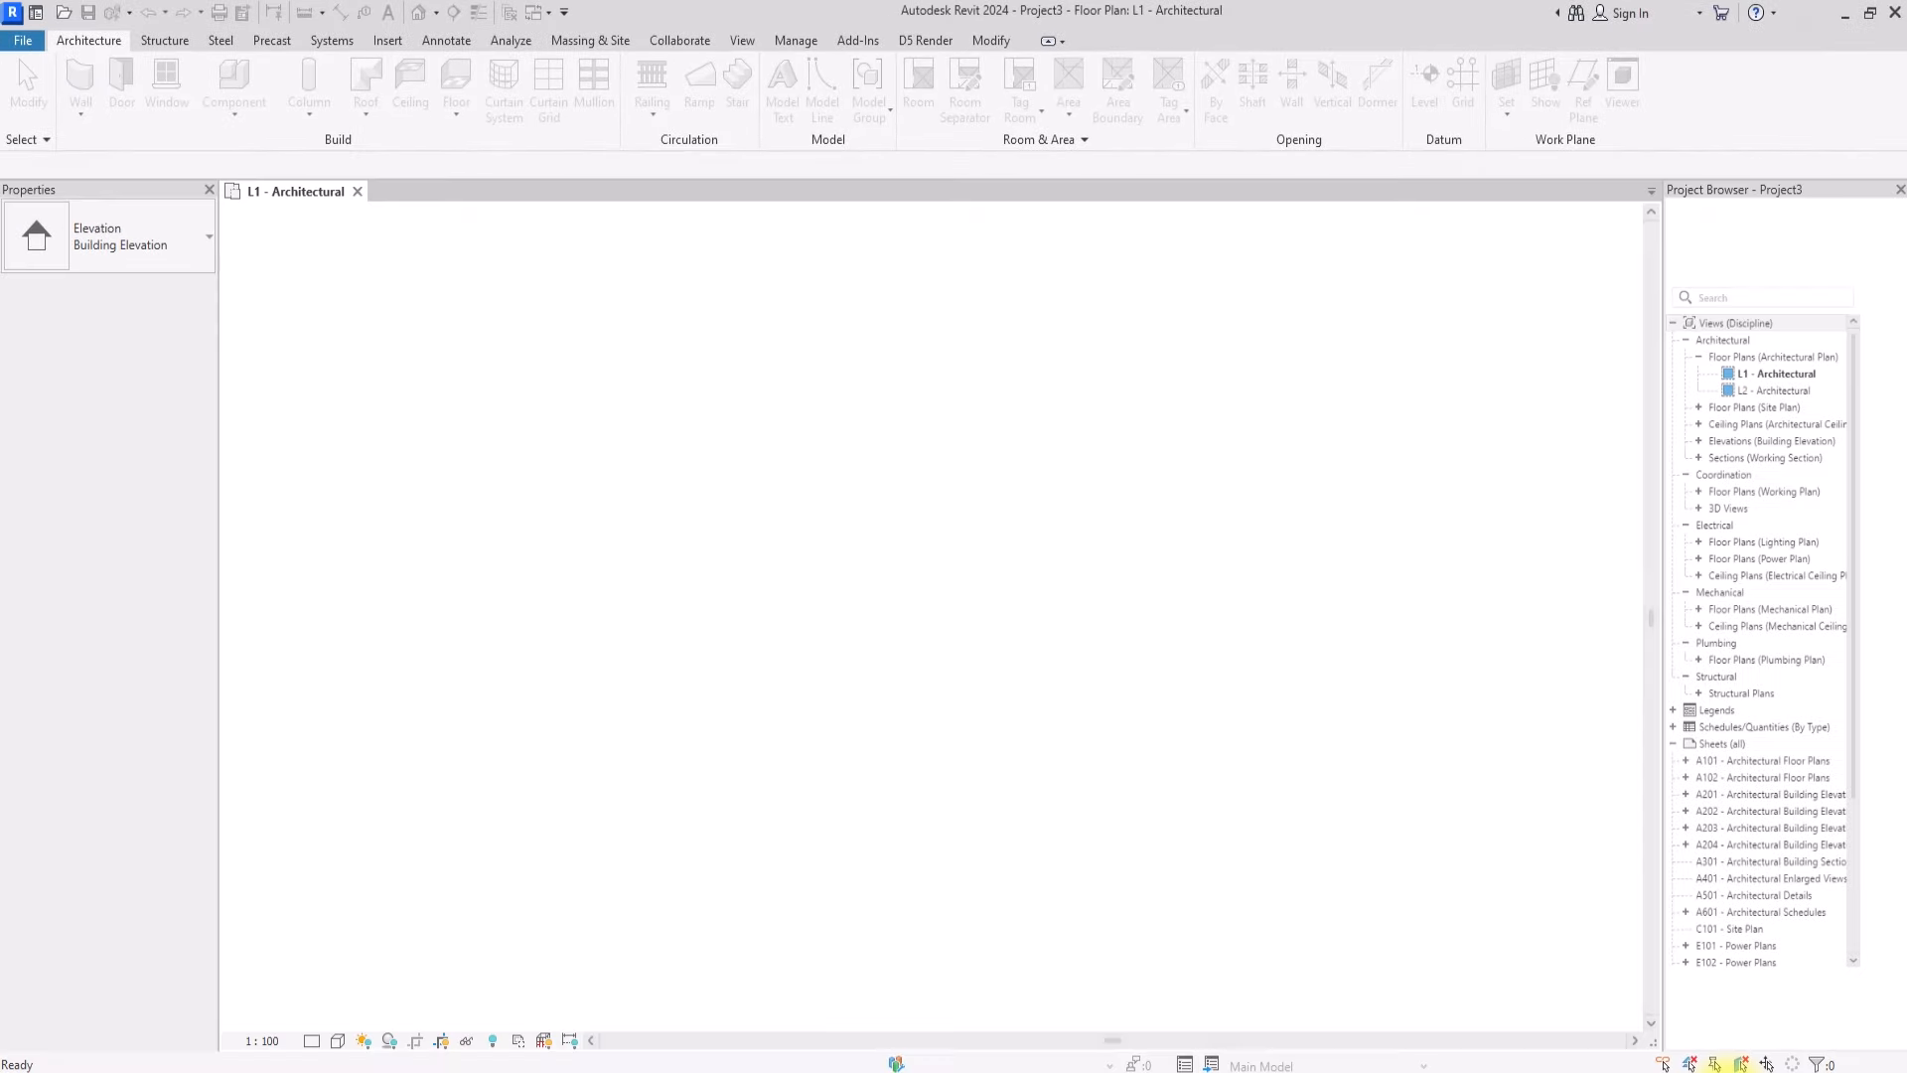
# Hide the two crossing reference planes, the section line and the dotted scope box in the L1 - Architectural floor plan
pyautogui.scroll(-5, 989, 660)
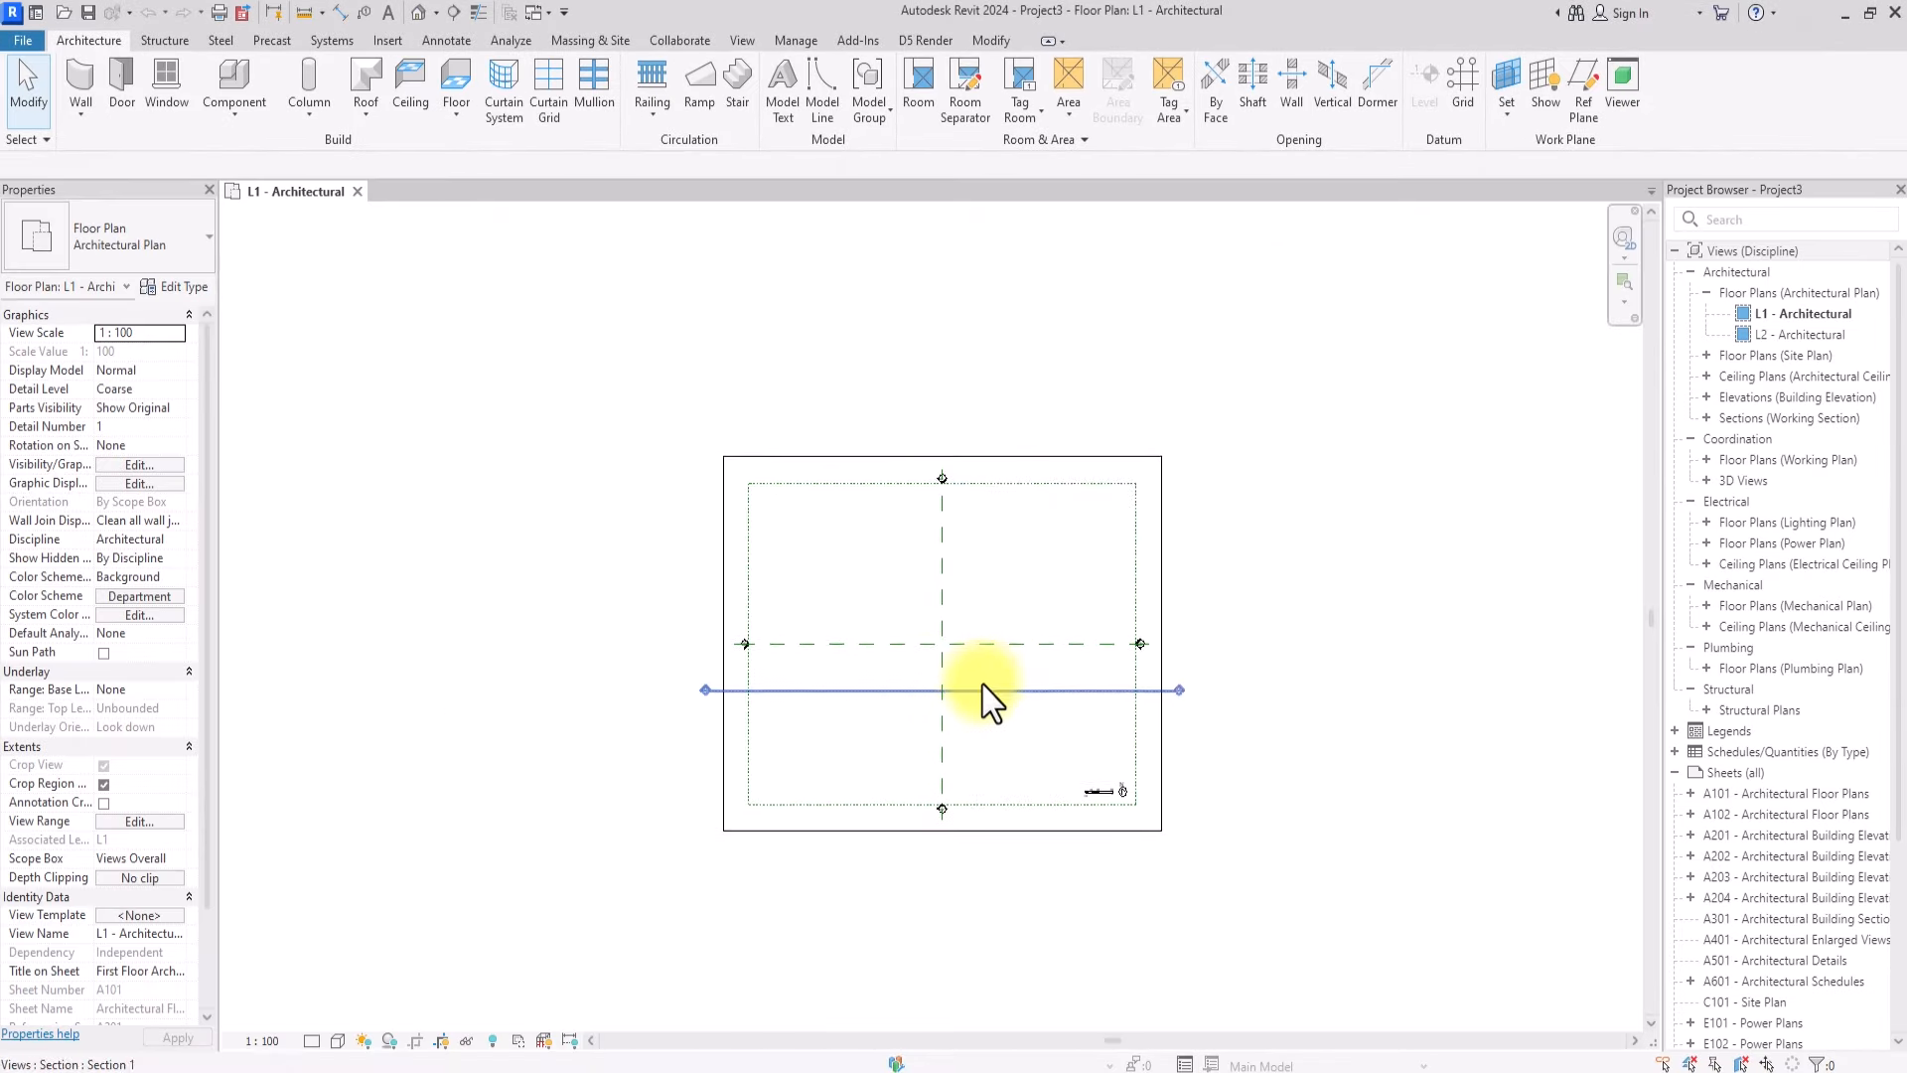
pyautogui.scroll(2, 683, 552)
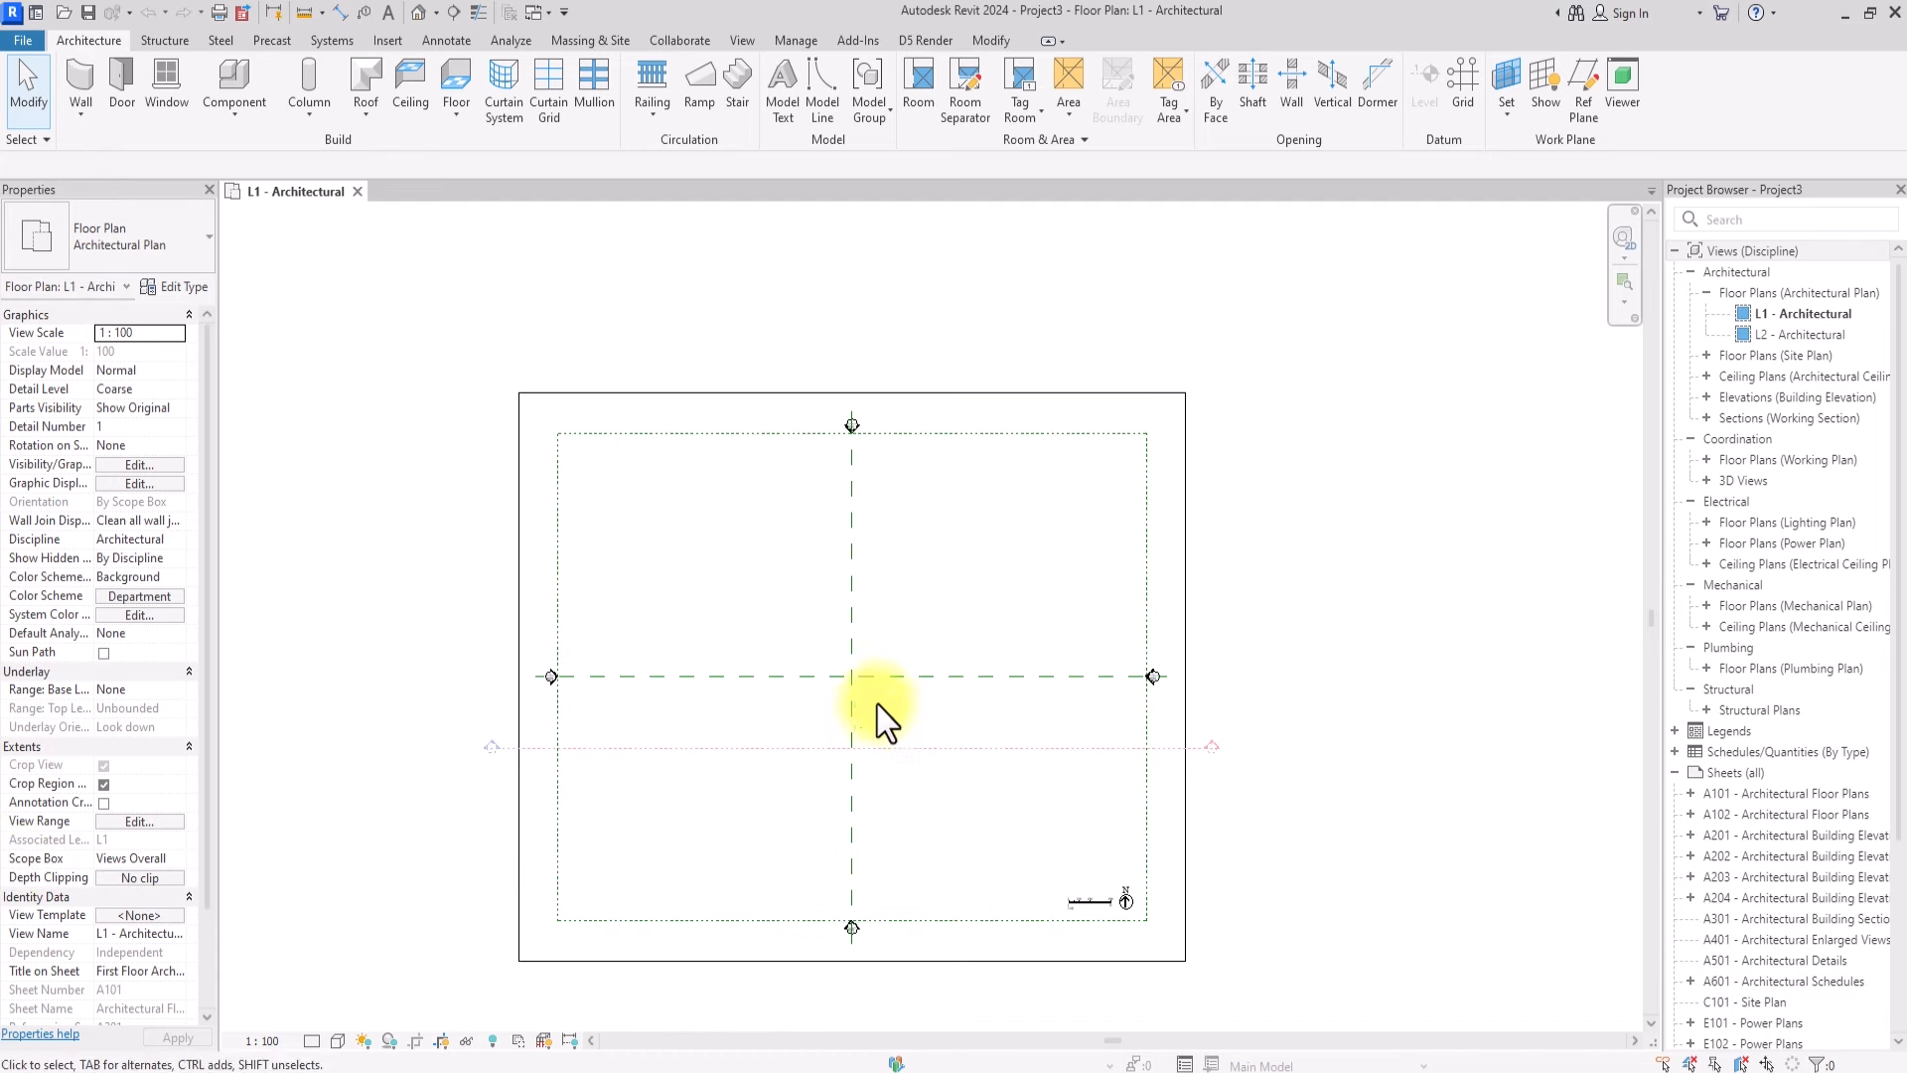
pyautogui.scroll(-1, 713, 737)
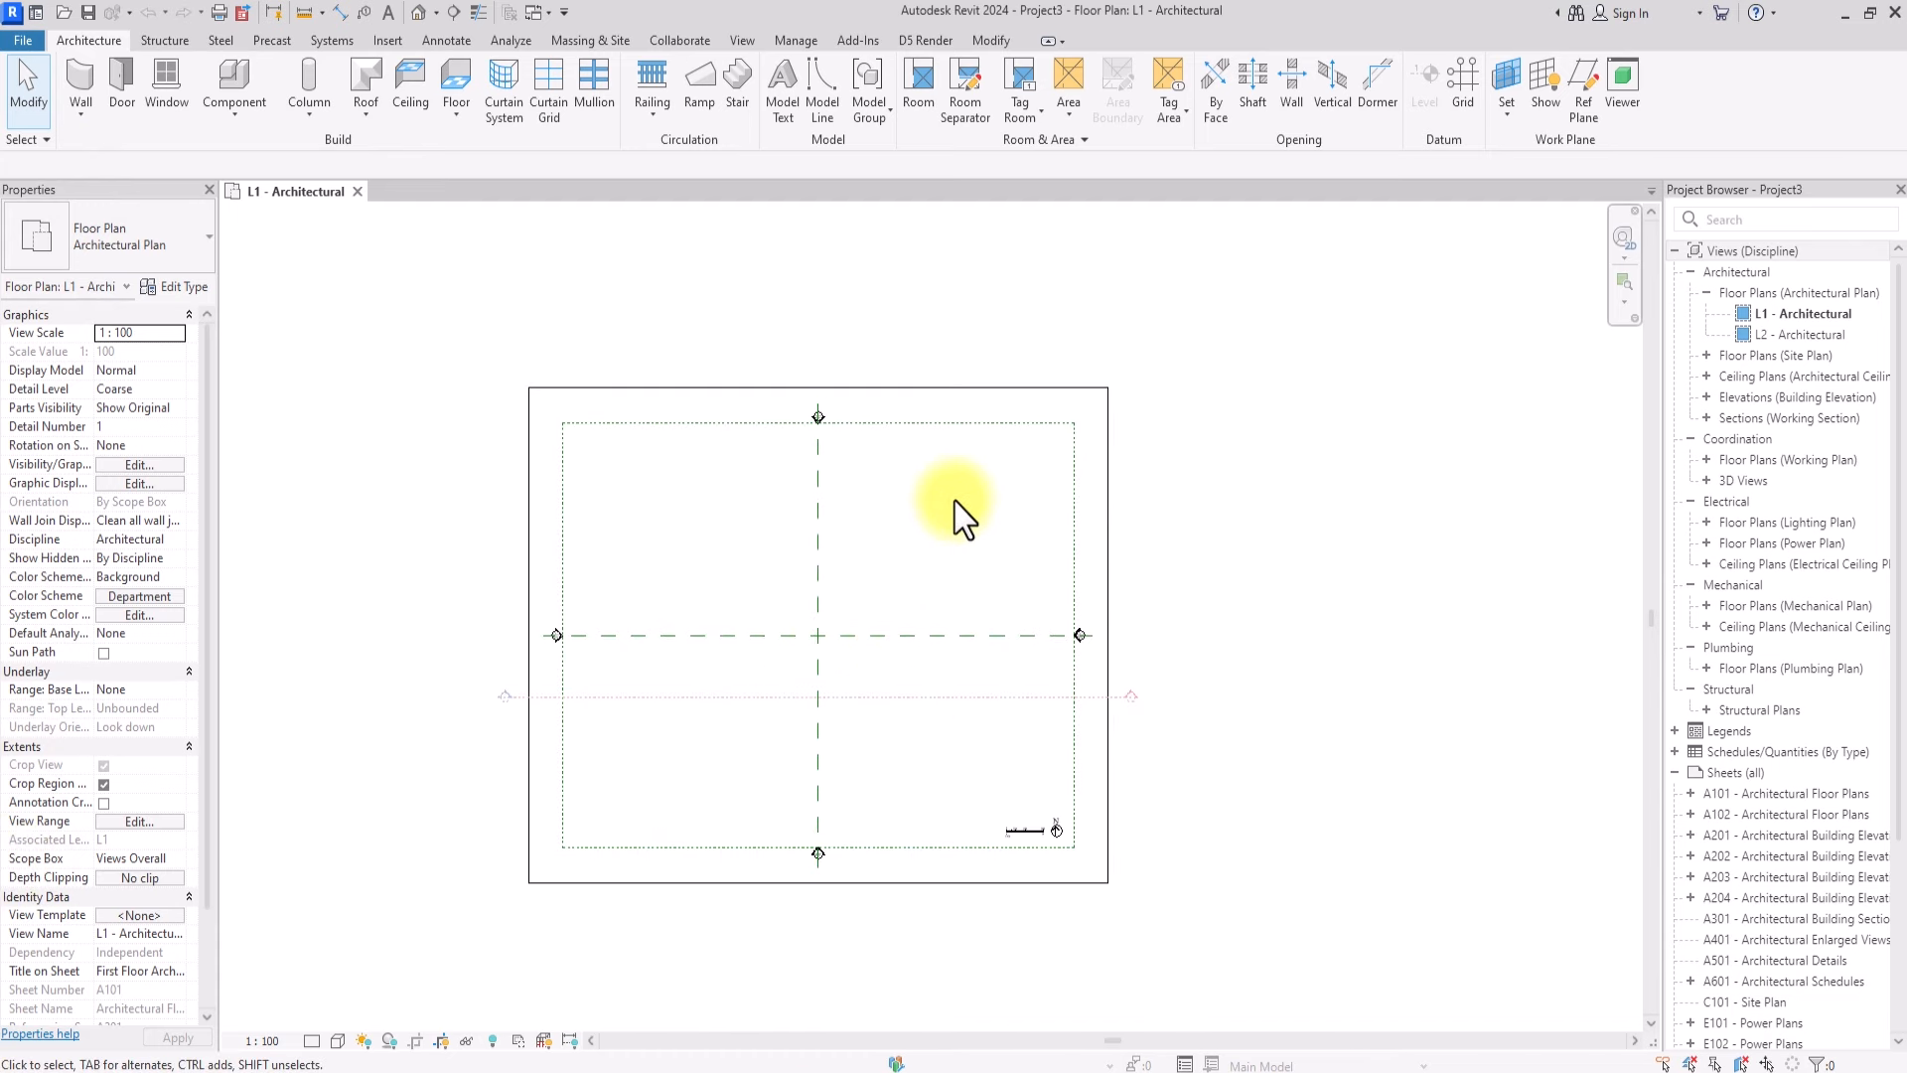
pyautogui.moveTo(953, 496); pyautogui.dragTo(946, 593)
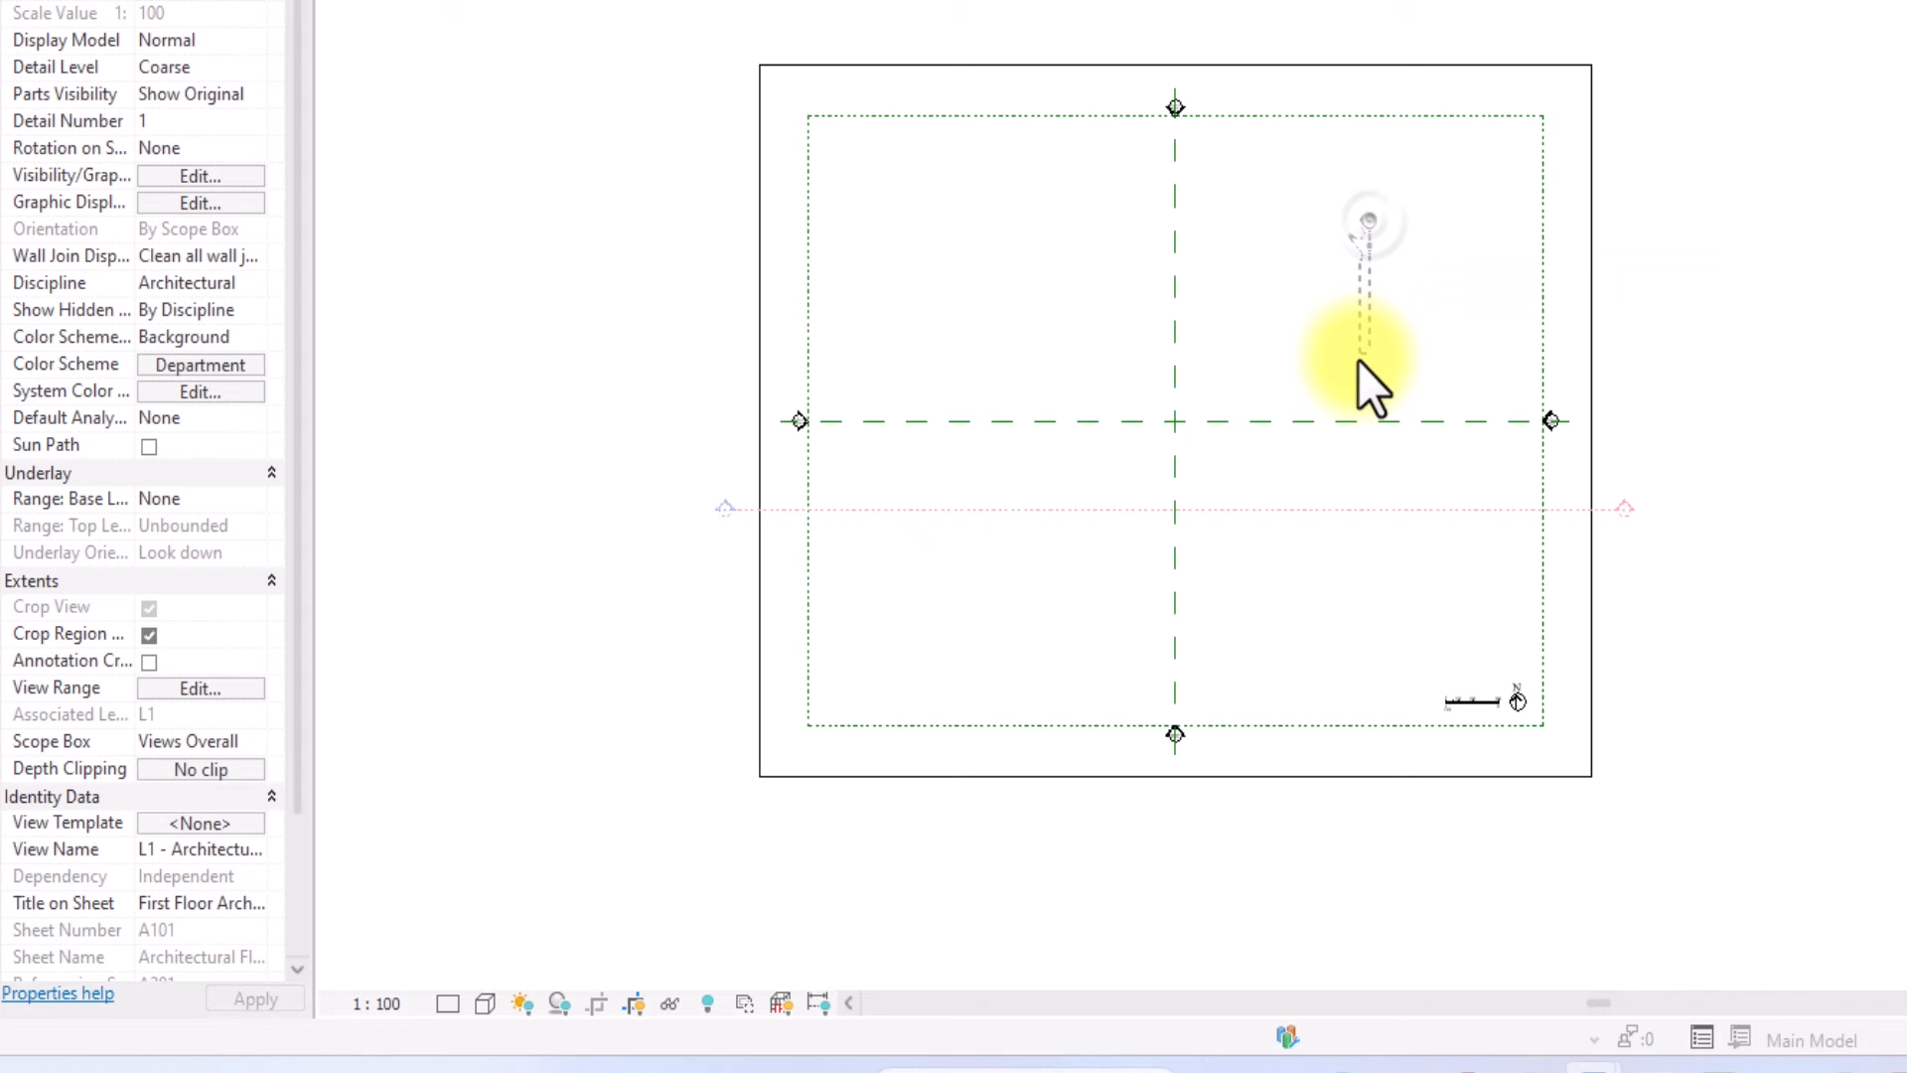
pyautogui.moveTo(1358, 361); pyautogui.dragTo(1165, 592)
pyautogui.moveTo(900, 514); pyautogui.dragTo(908, 671)
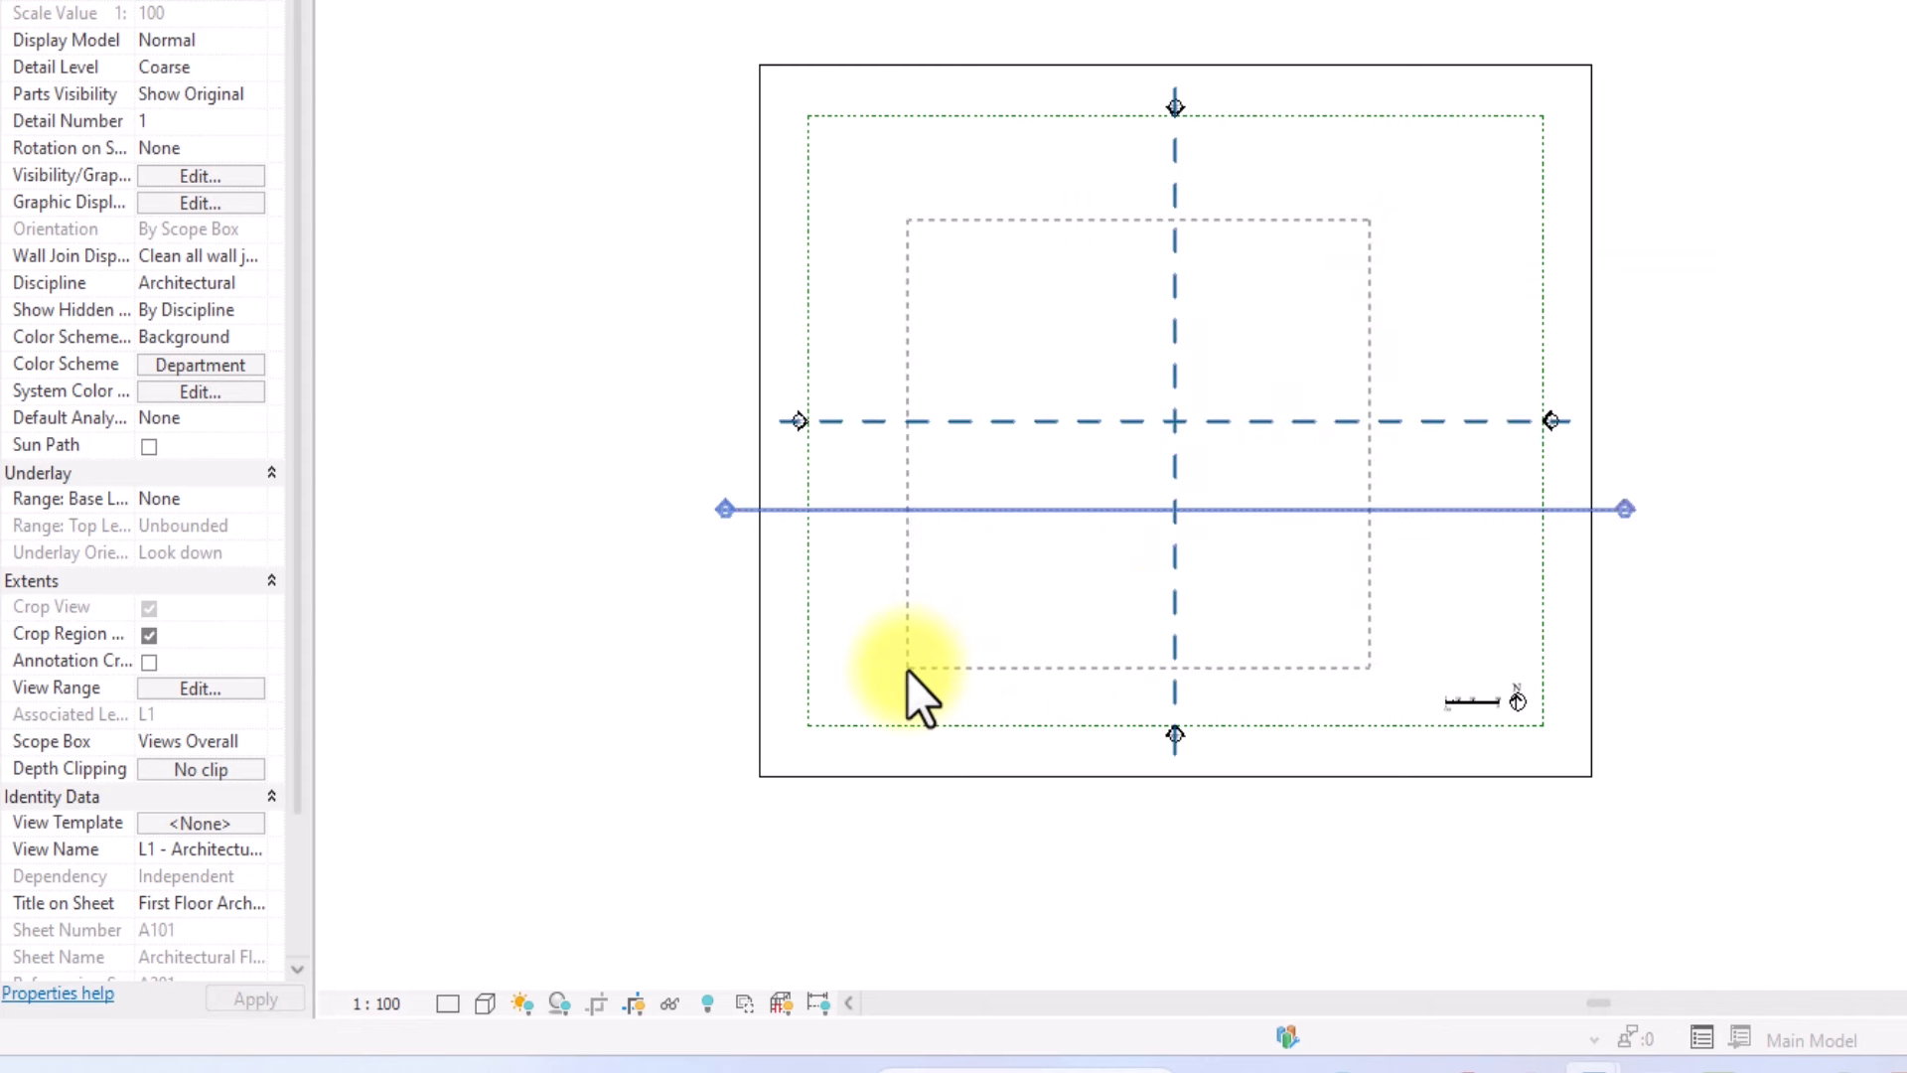
pyautogui.rightClick(1155, 417)
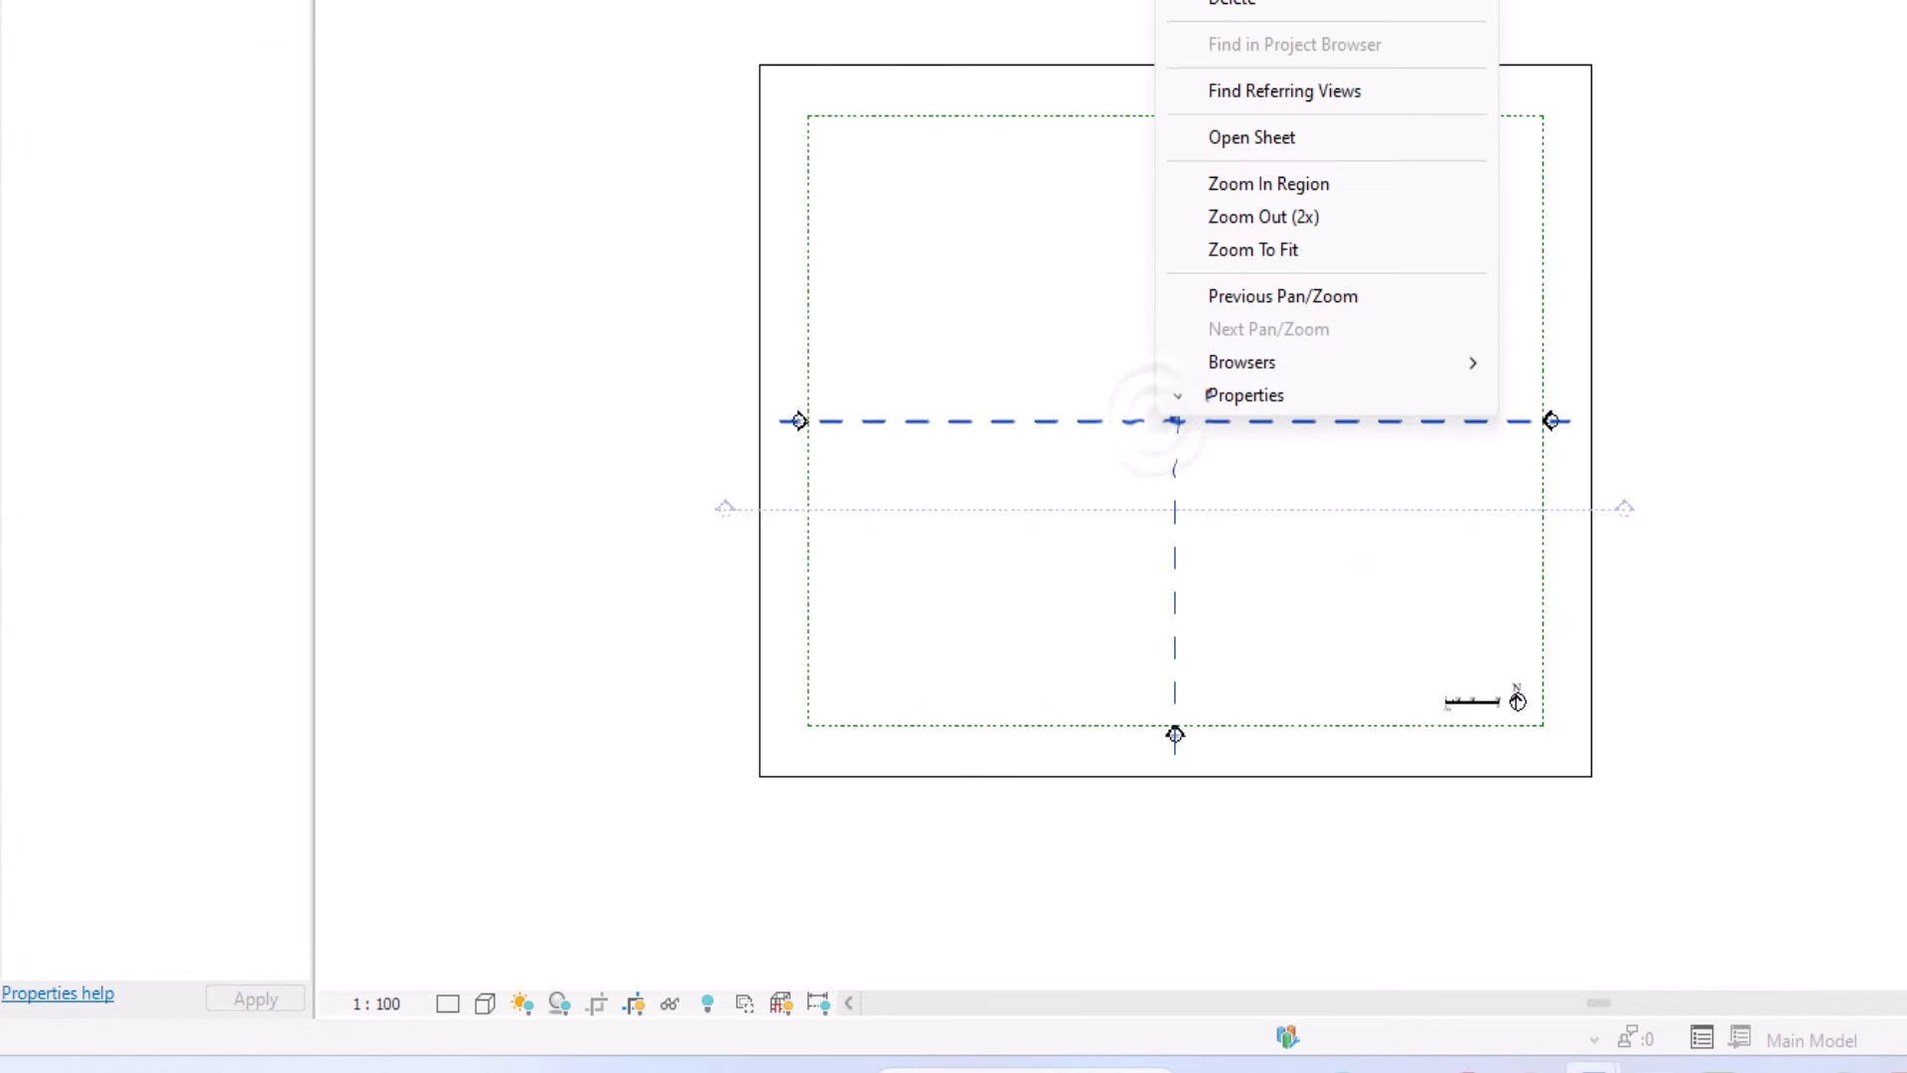
pyautogui.click(1560, 2)
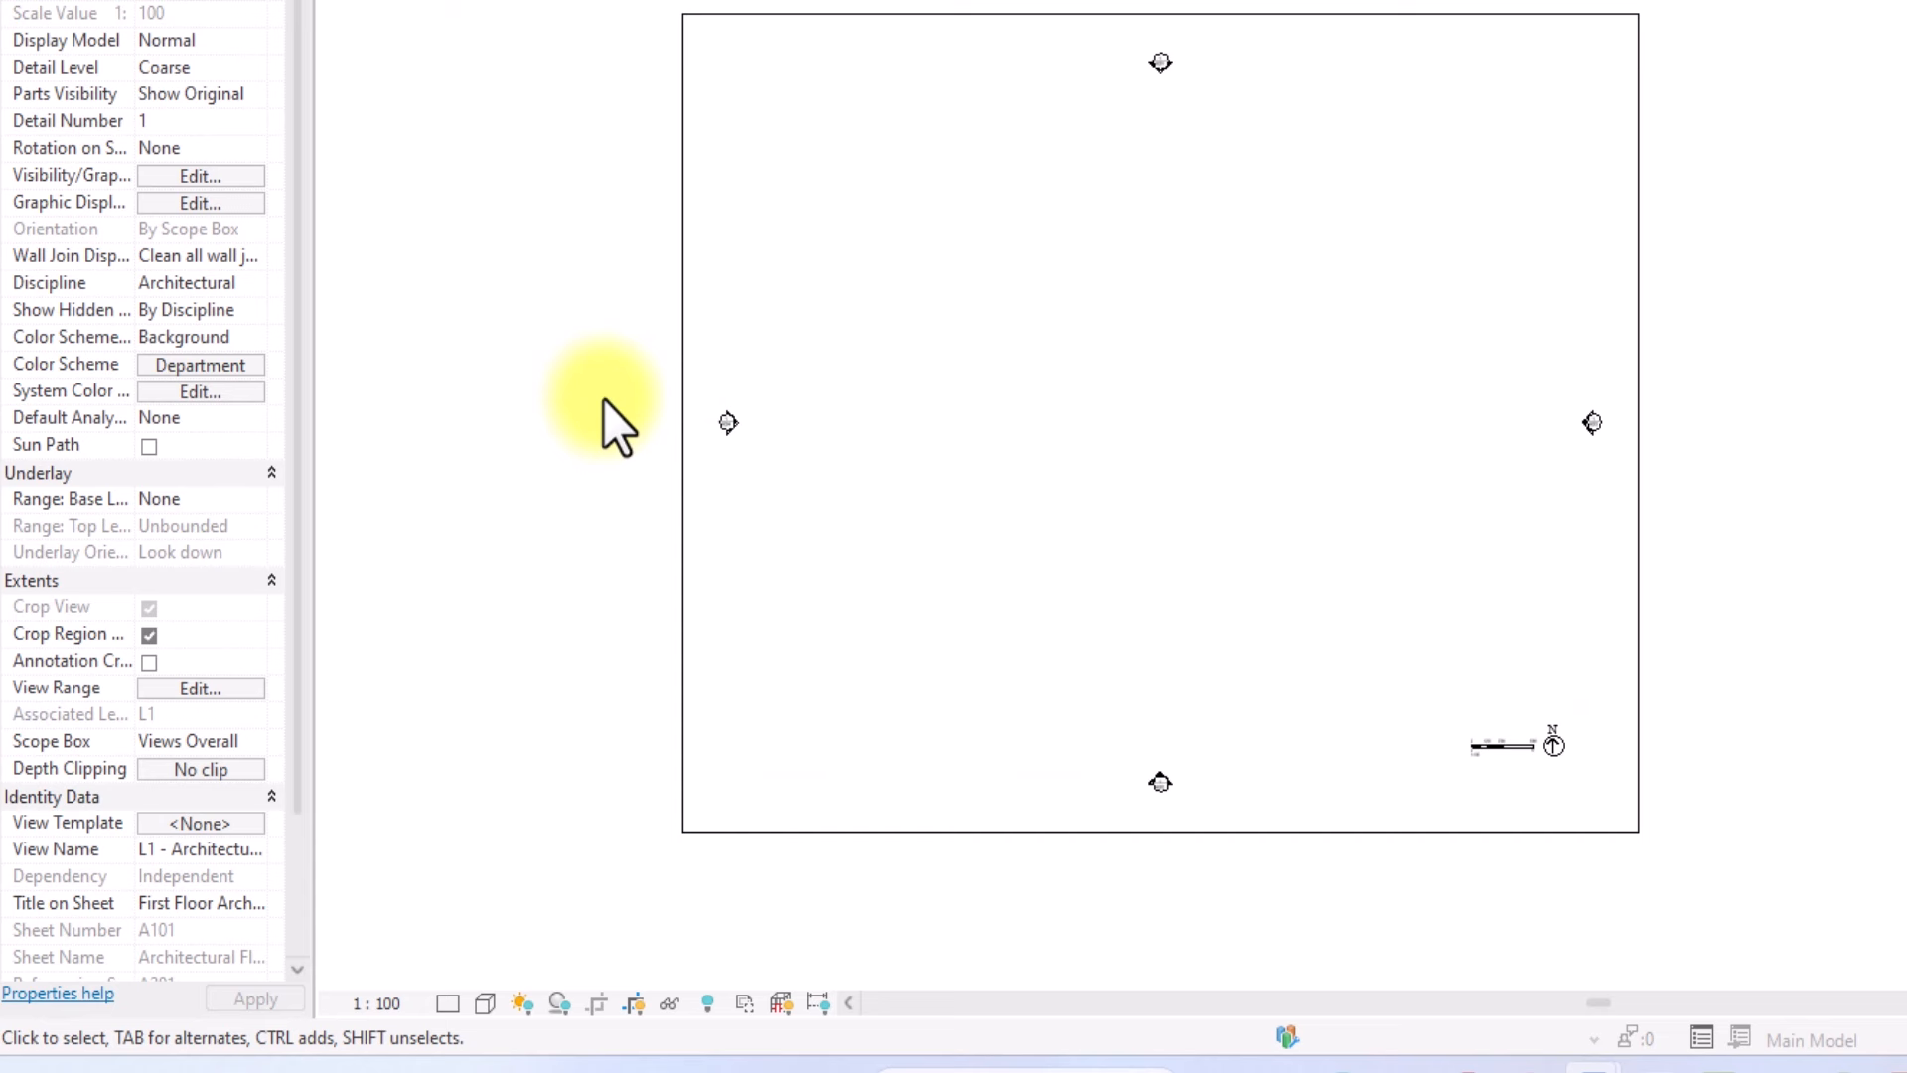
# Set the scope box of the L1 - Architectural plan's crop region to None
pyautogui.click(681, 362)
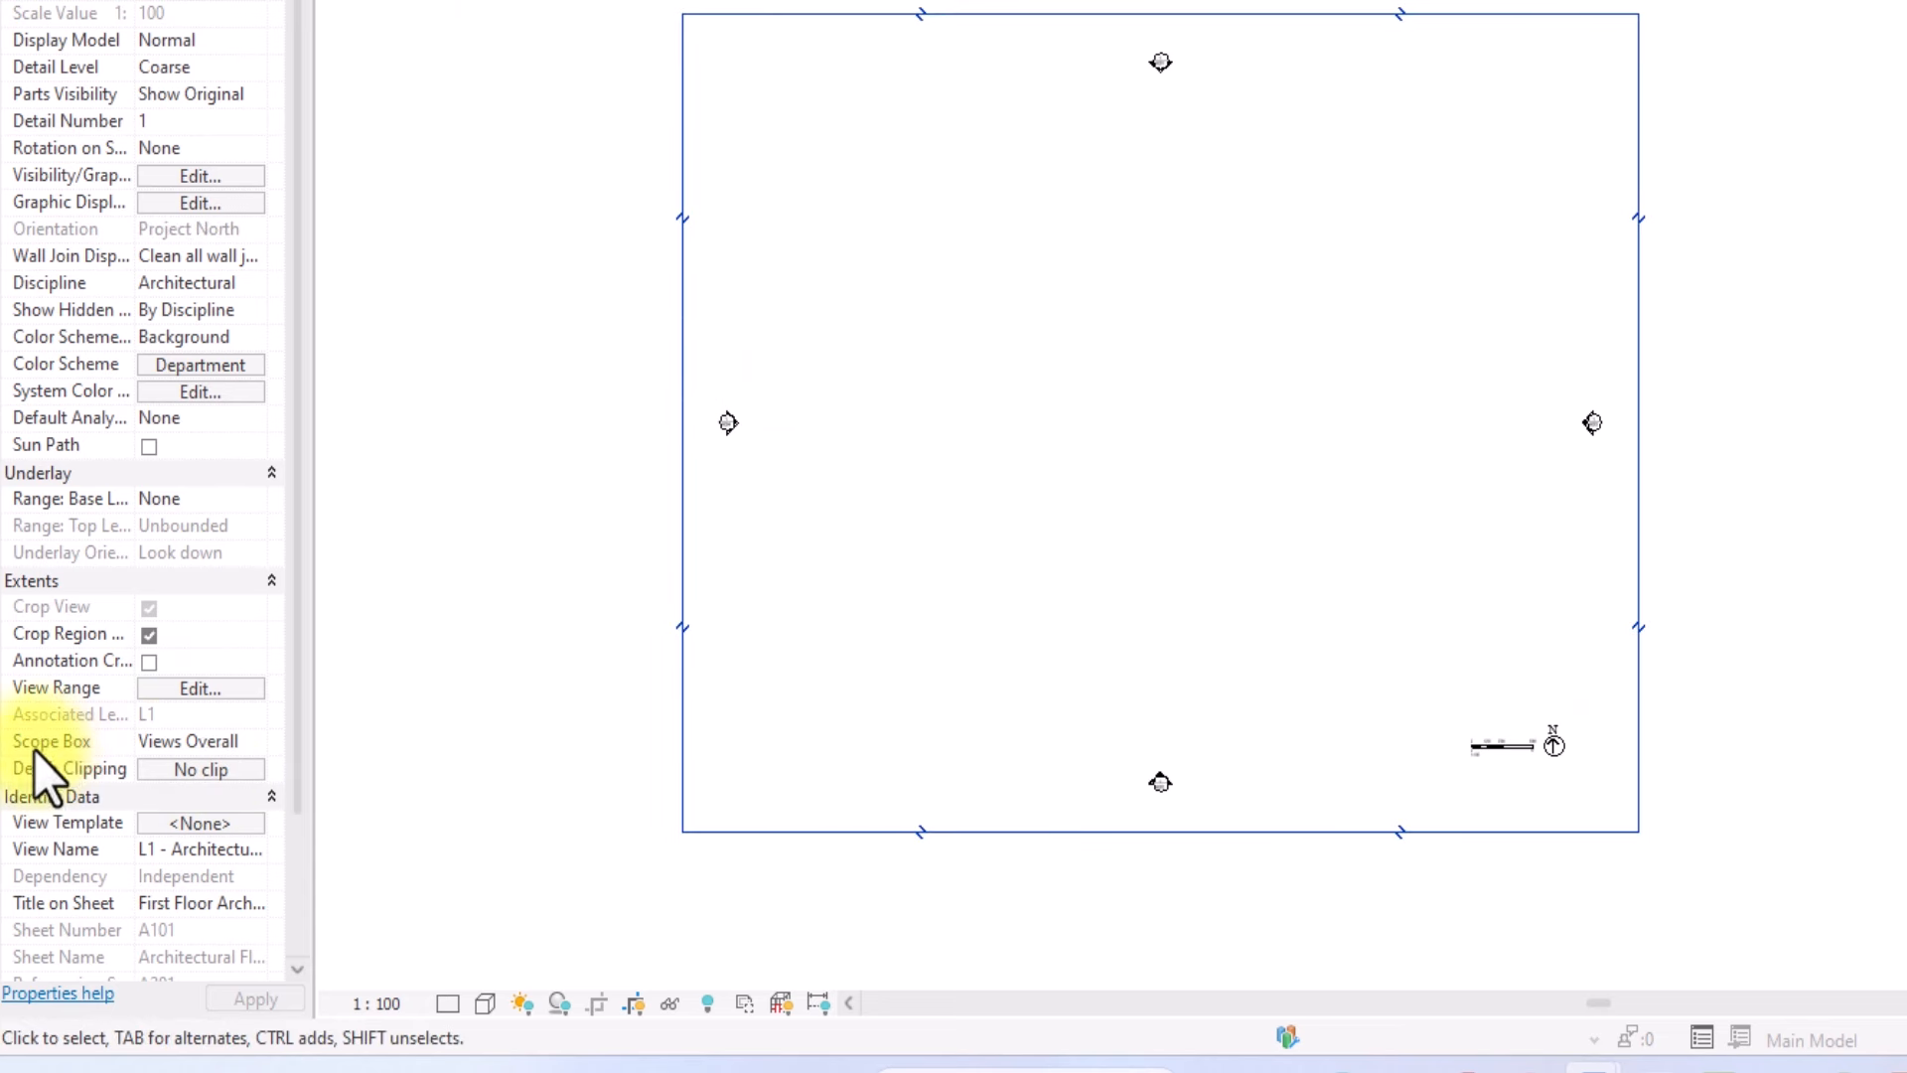
pyautogui.click(256, 748)
pyautogui.click(156, 771)
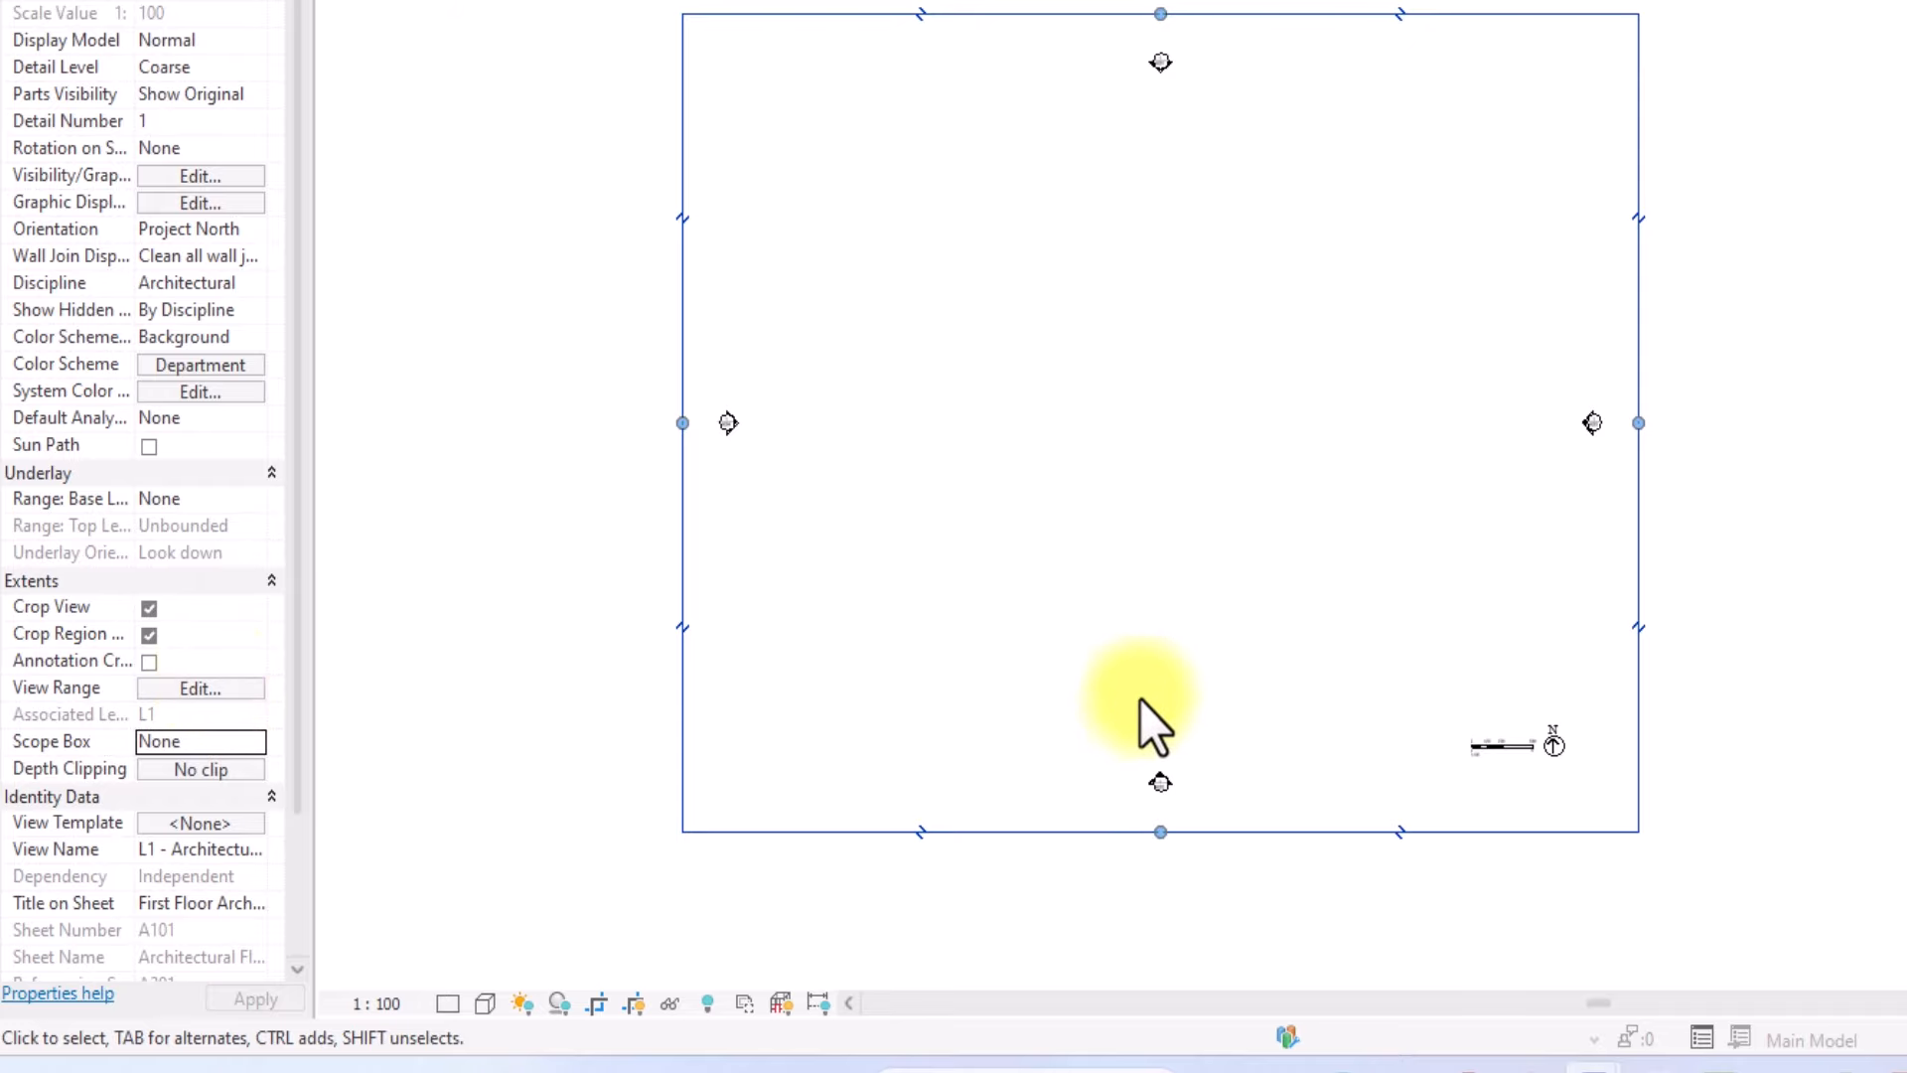
pyautogui.click(1166, 543)
# Hide the scale bar and north arrow elements near the lower corner of the L1 - Architectural plan
pyautogui.moveTo(1585, 696); pyautogui.dragTo(1417, 816)
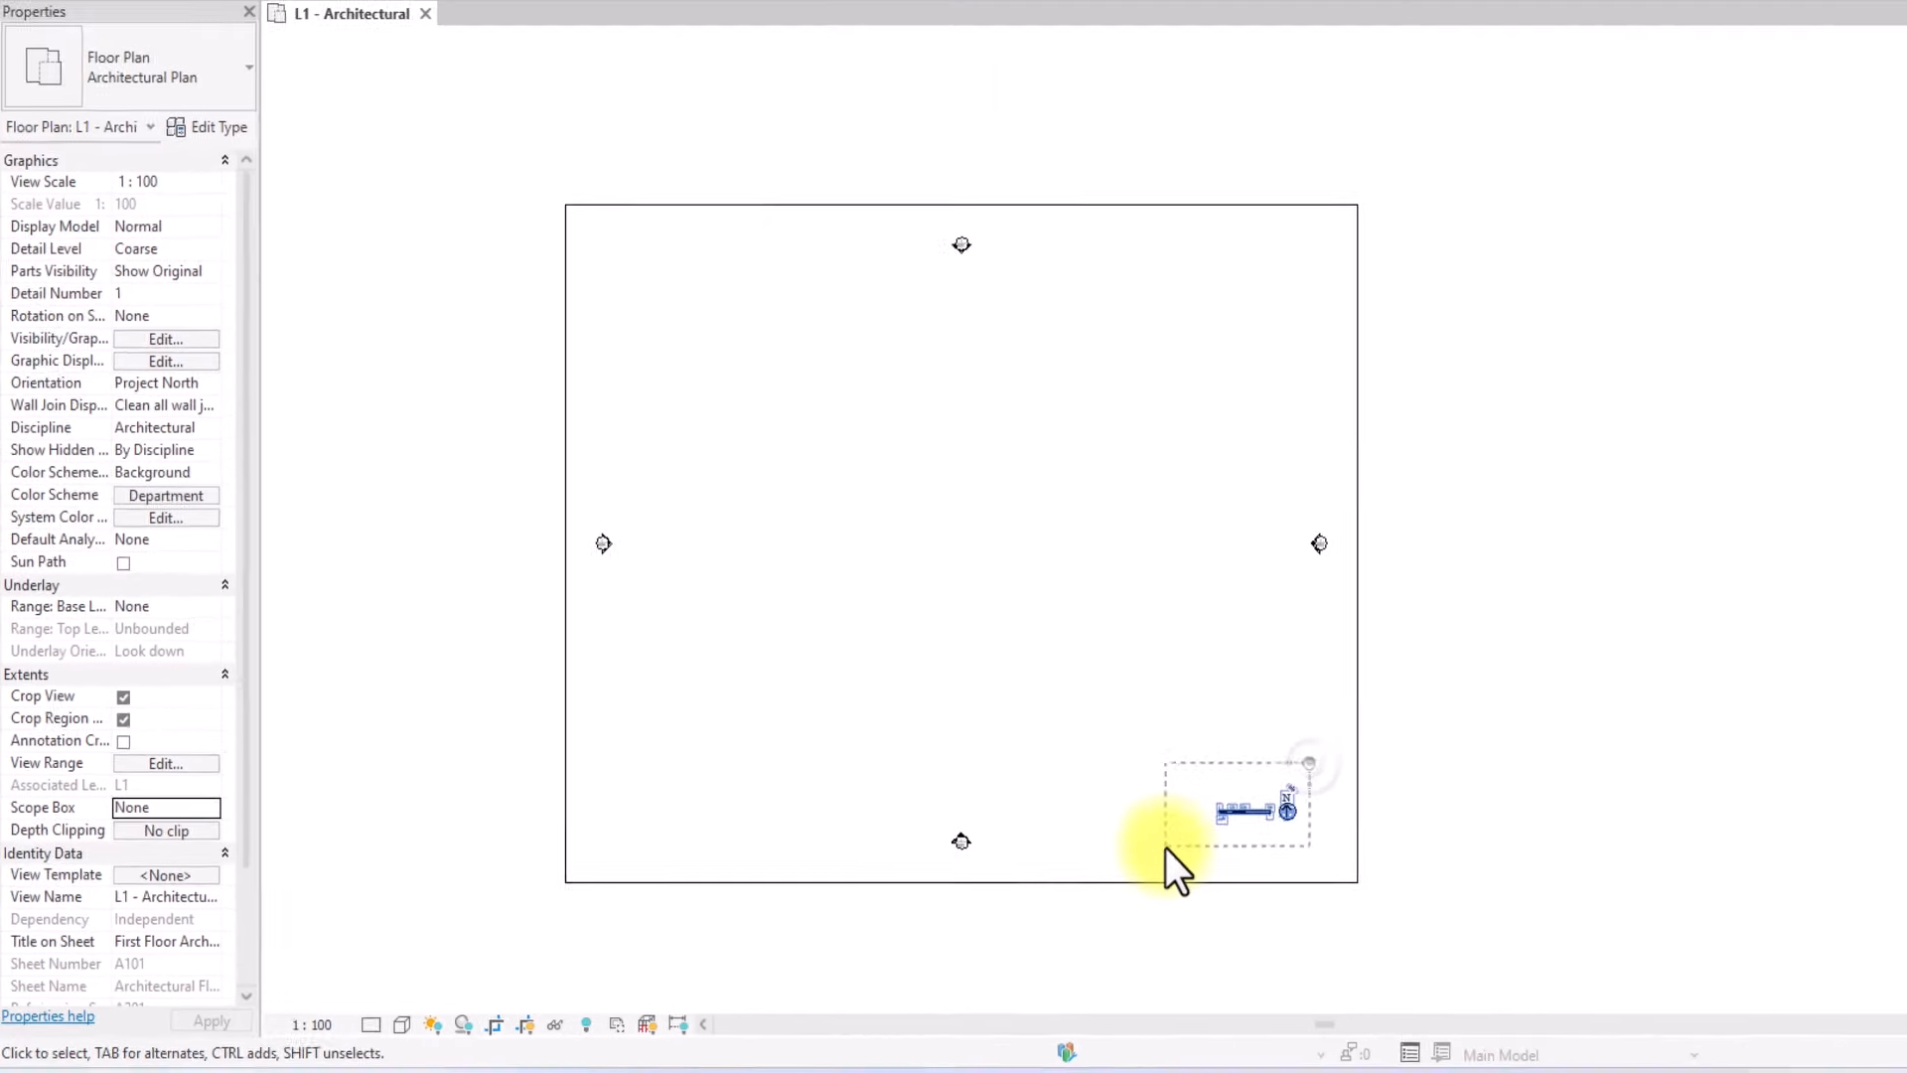
pyautogui.rightClick(1471, 753)
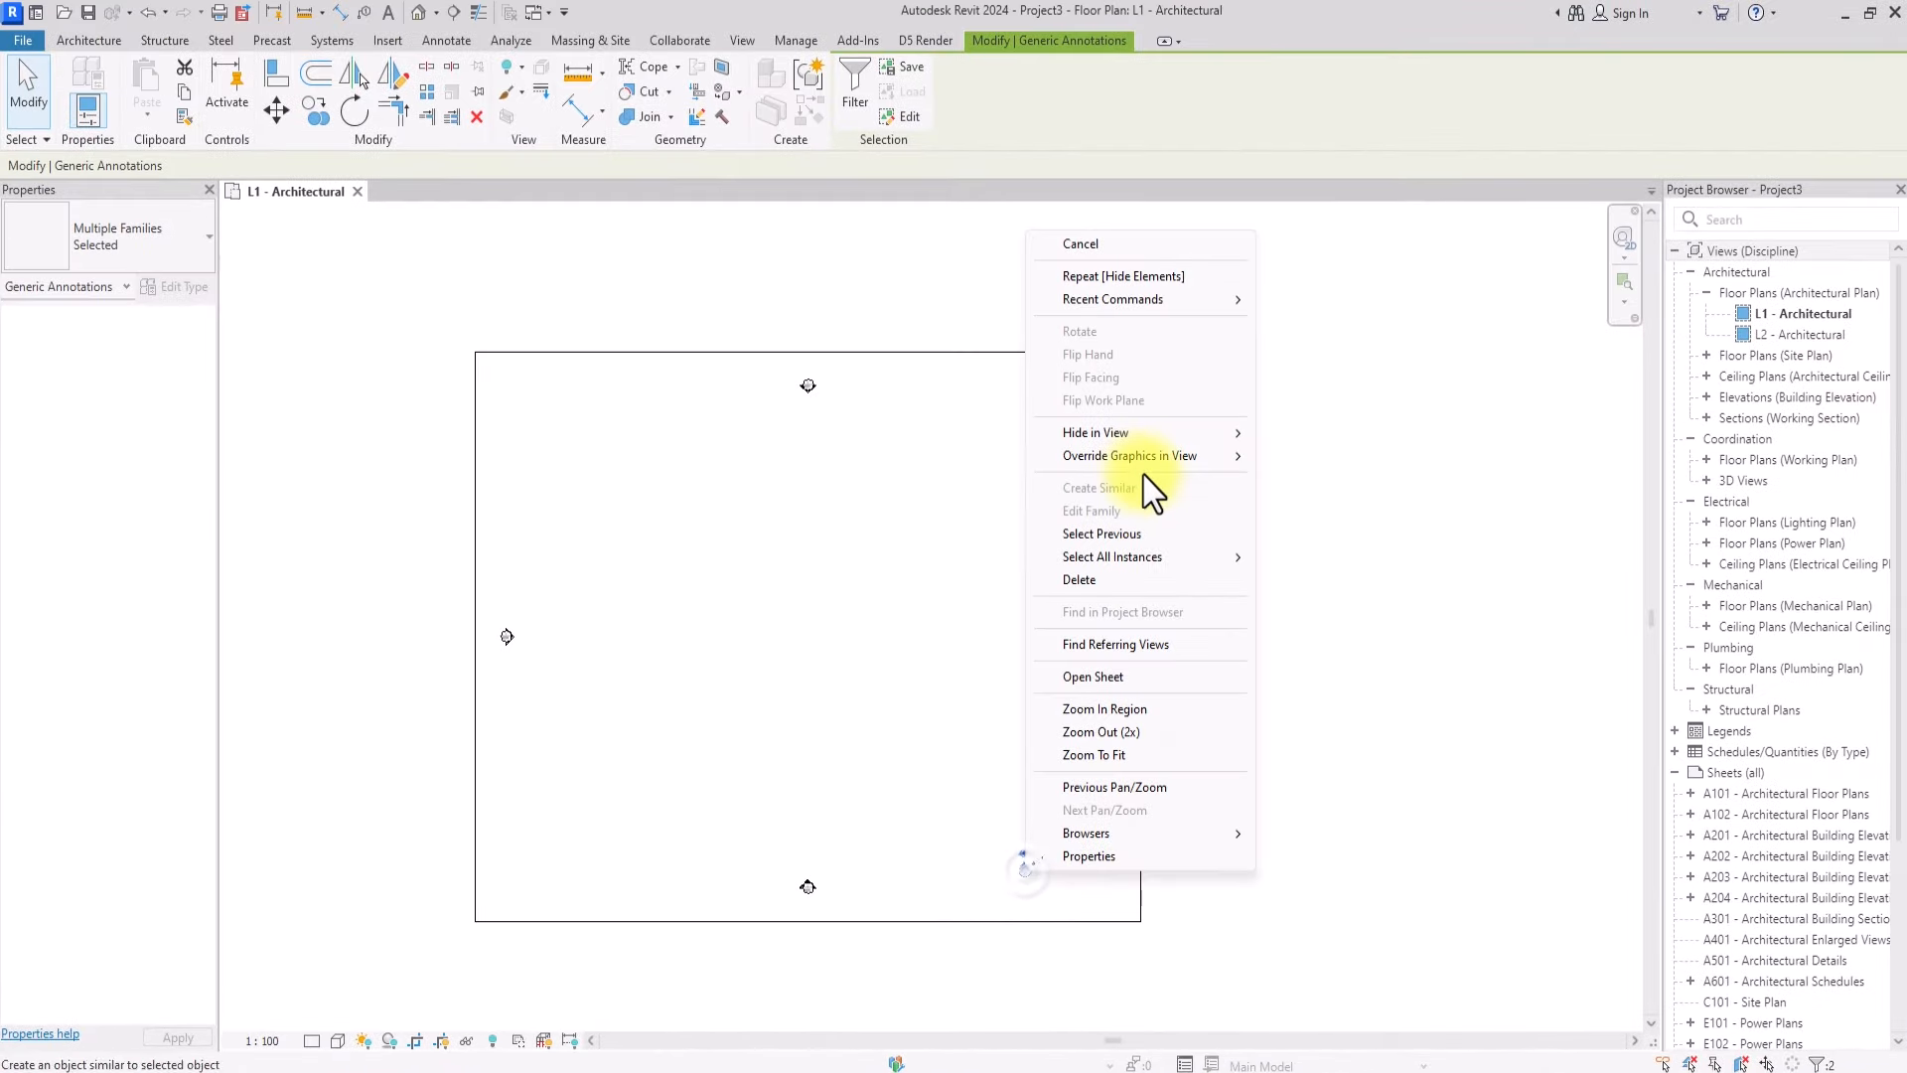
pyautogui.moveTo(1124, 432)
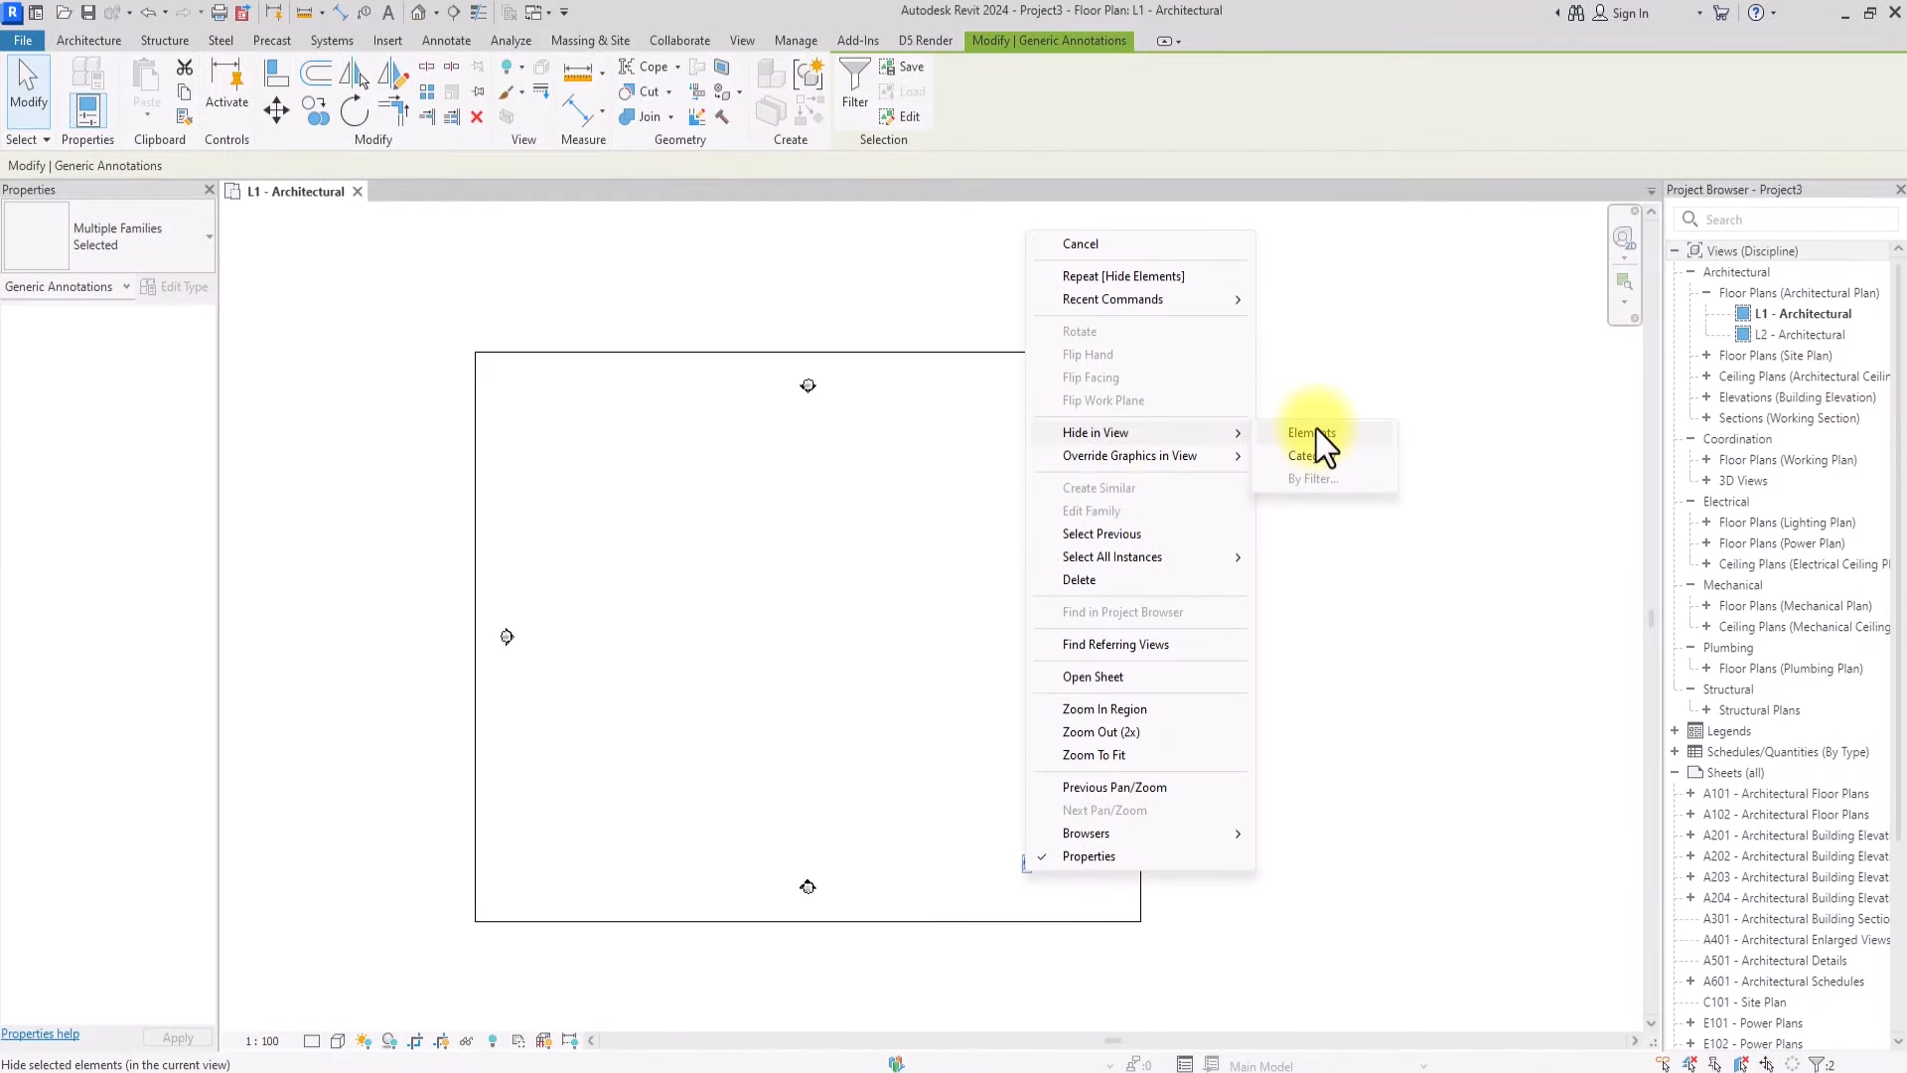
pyautogui.click(1315, 429)
# Draw a detail-line rectangle about 14000 mm wide and 19000 mm high in the middle of the L1 plan
pyautogui.click(446, 40)
pyautogui.click(501, 80)
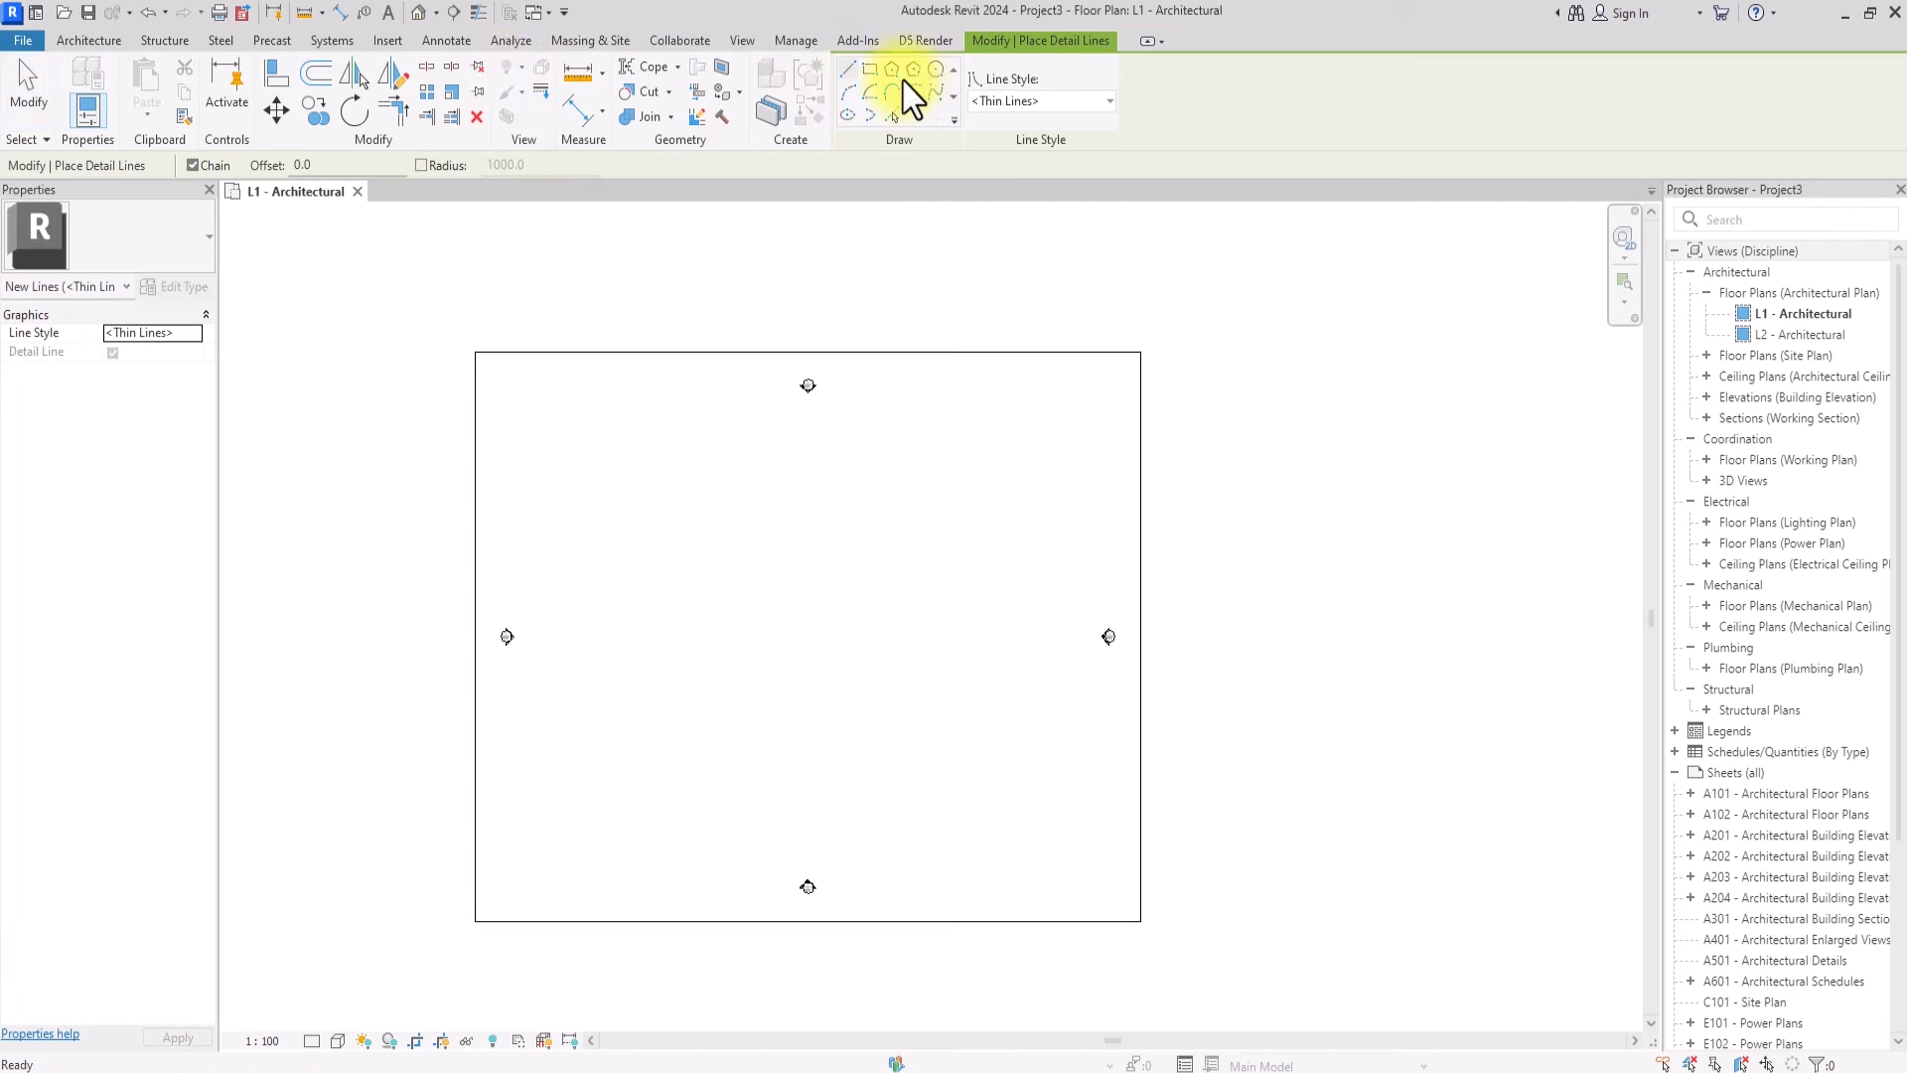
pyautogui.click(866, 69)
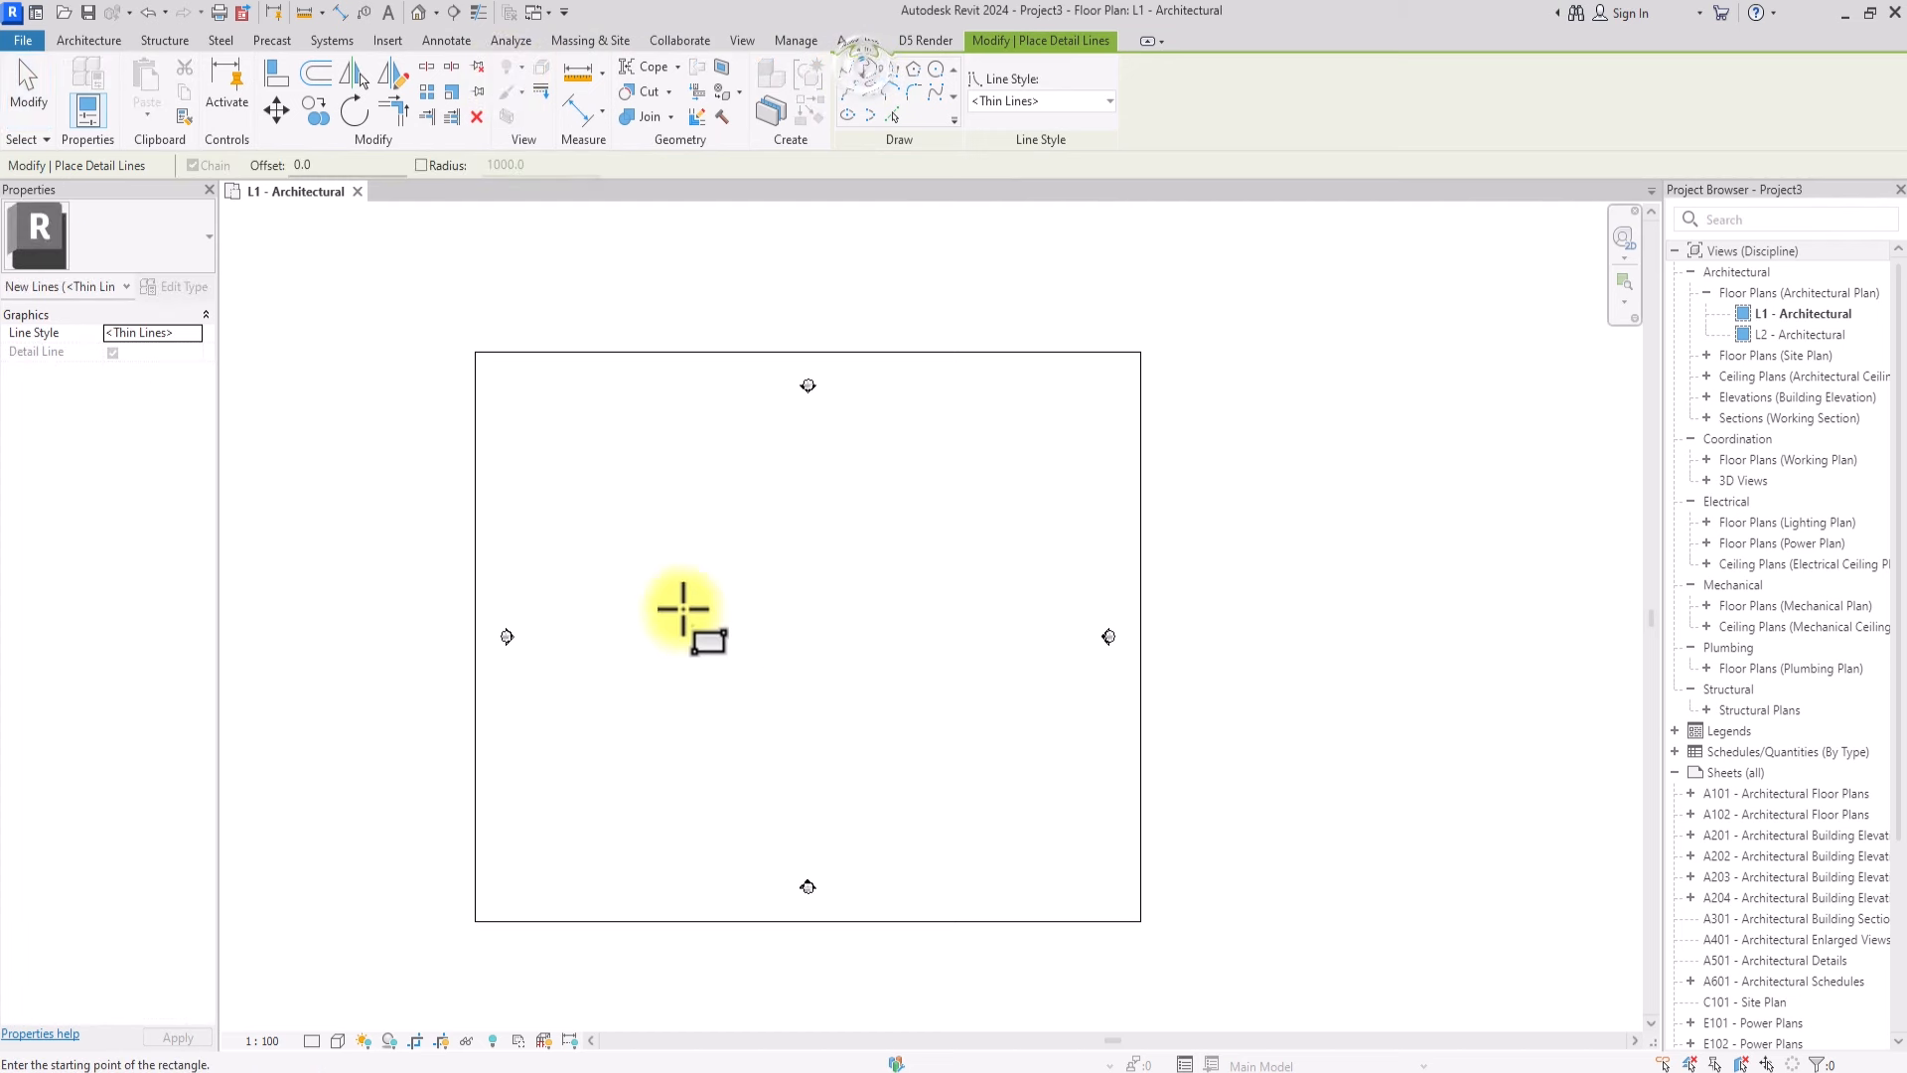
pyautogui.click(750, 562)
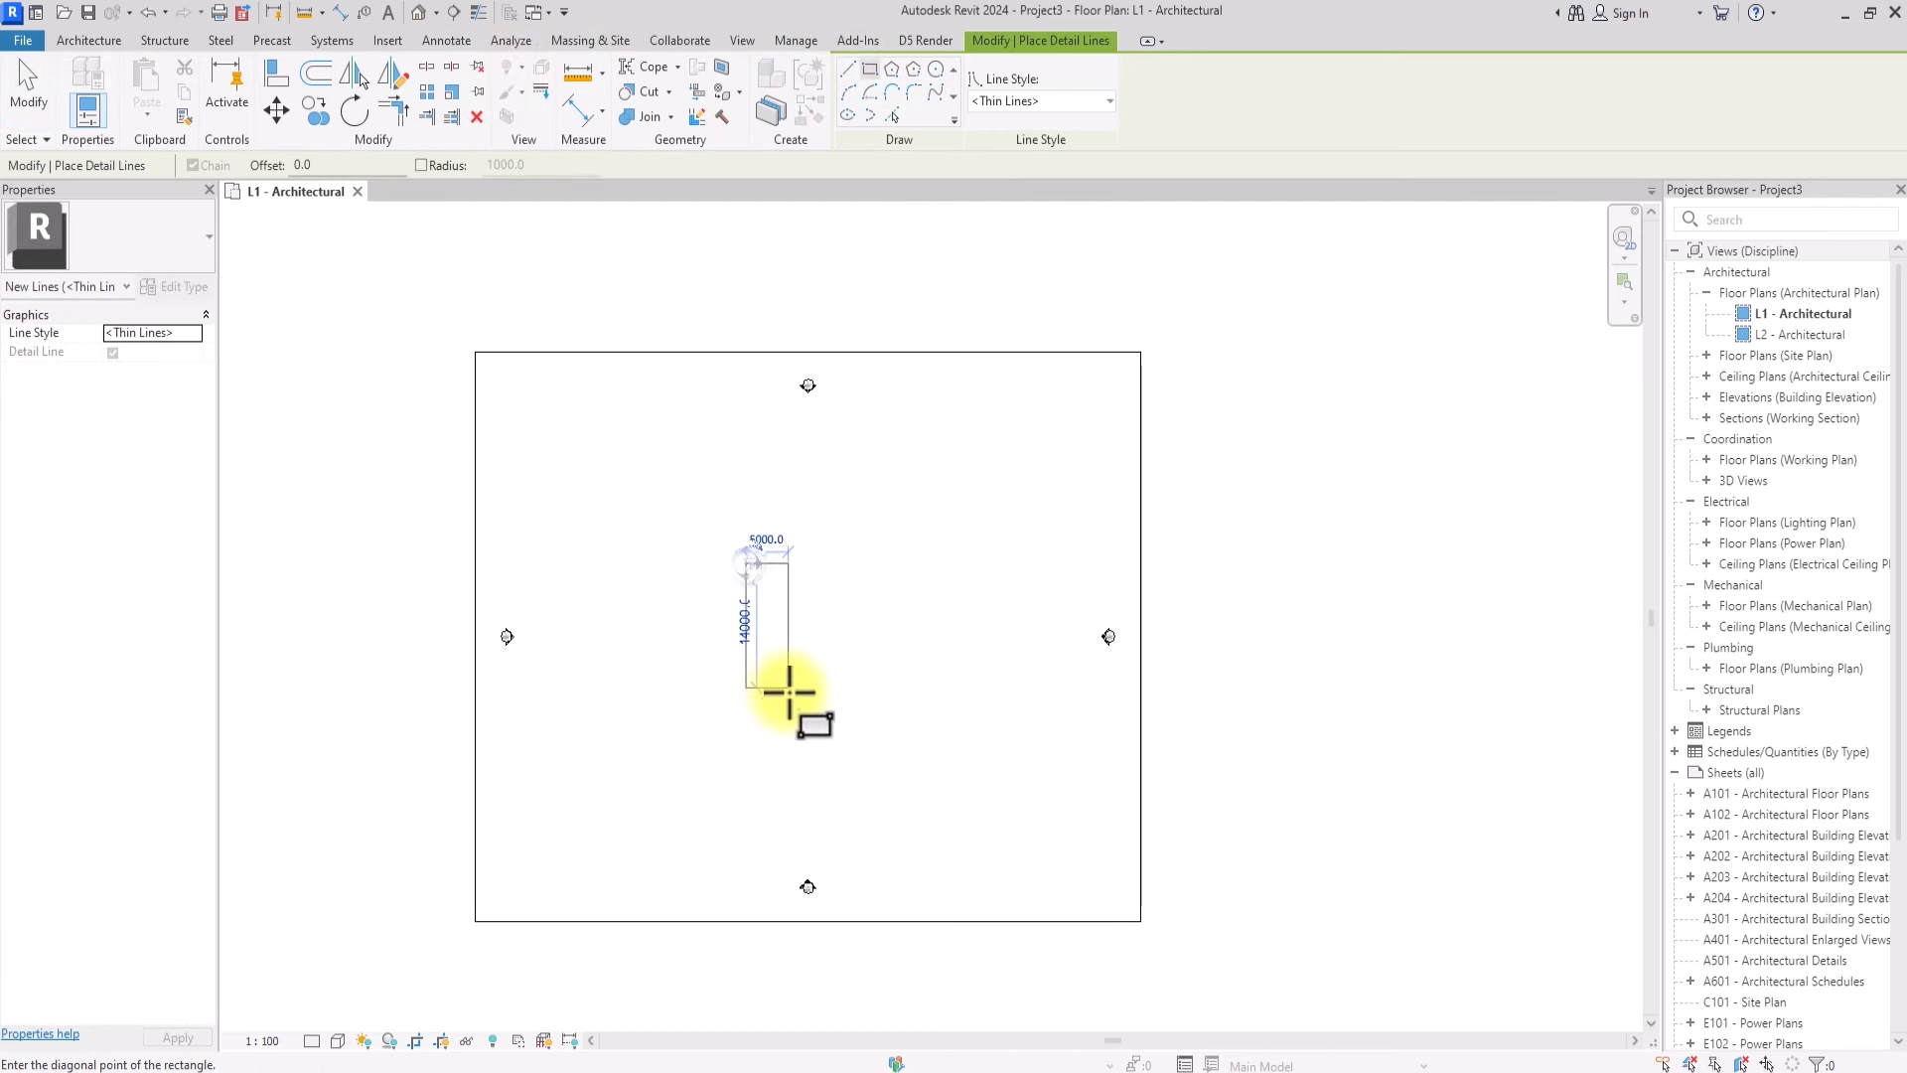
pyautogui.click(864, 732)
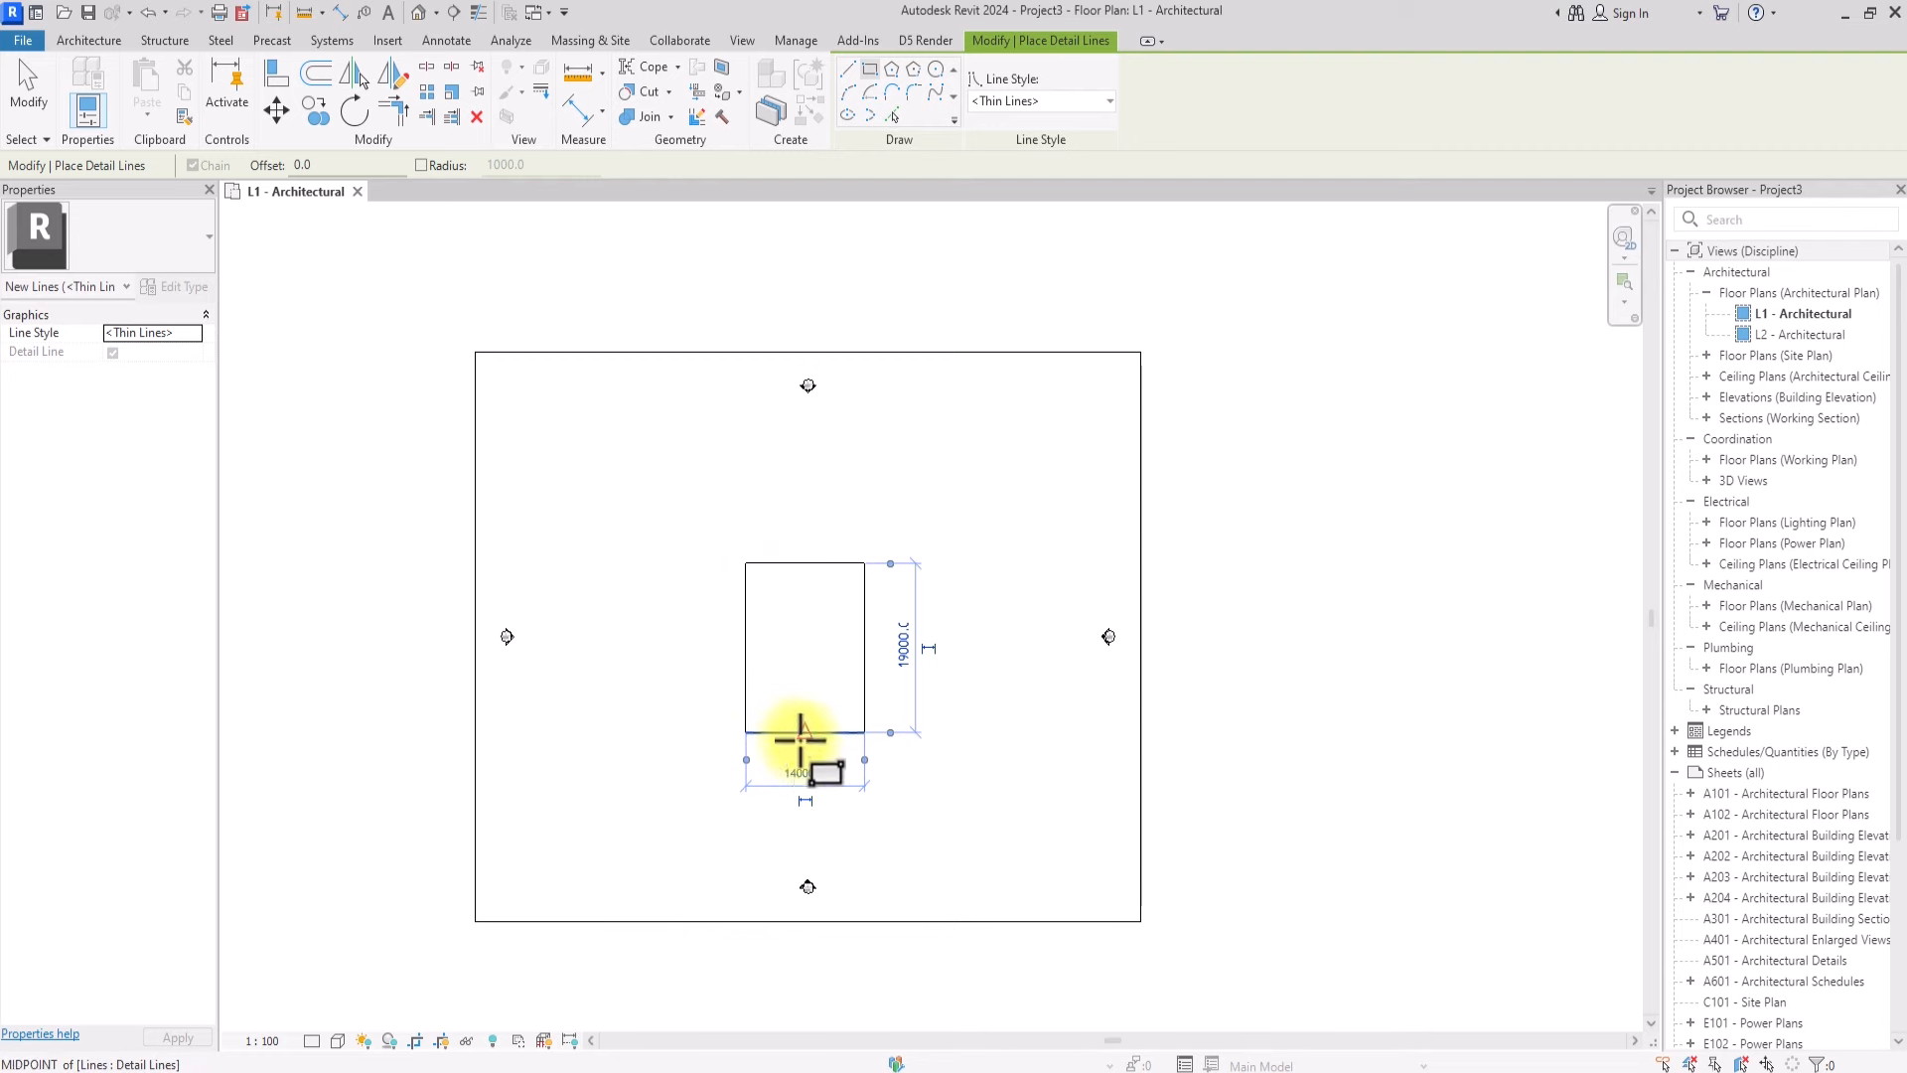
pyautogui.press('Escape')
pyautogui.press('Escape')
# Hide the elevation marker category in the L1 plan, starting from the west elevation marker
pyautogui.scroll(2, 525, 621)
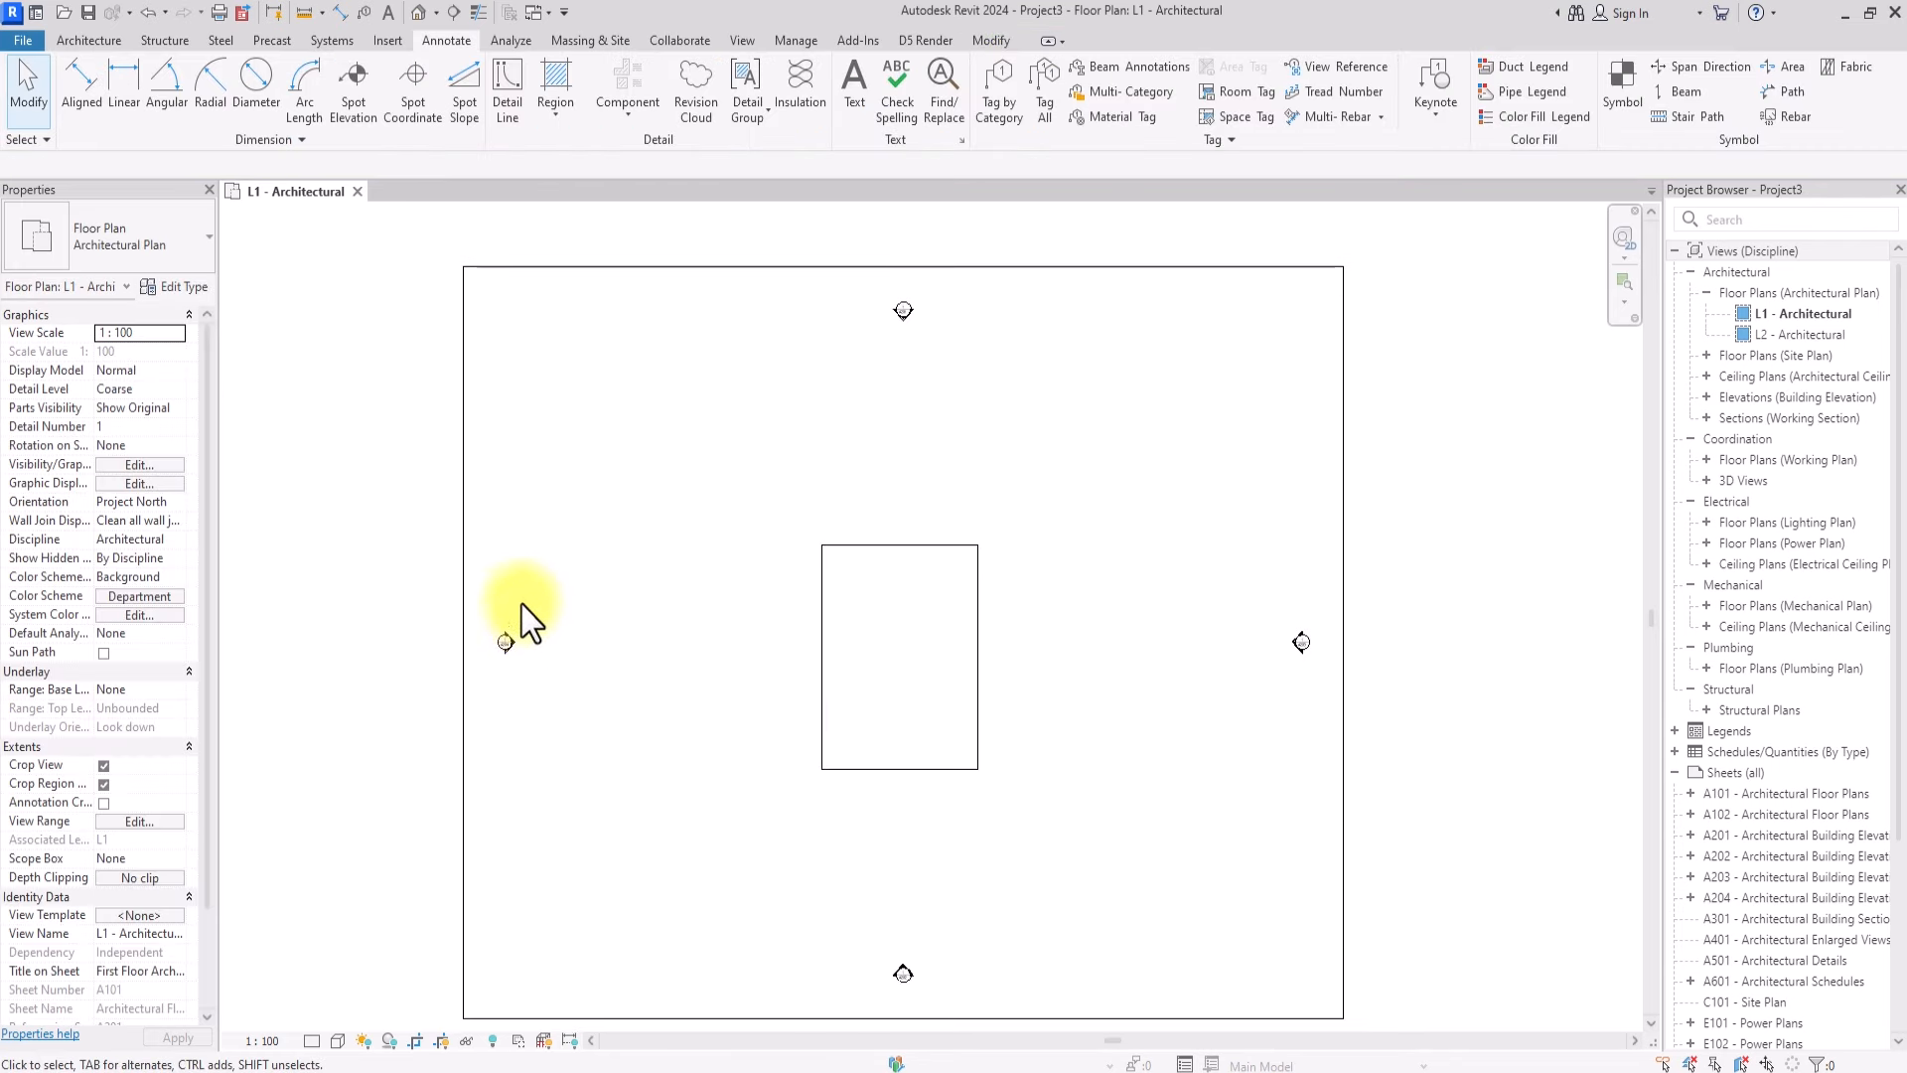
pyautogui.moveTo(541, 561); pyautogui.dragTo(488, 682)
pyautogui.rightClick(507, 643)
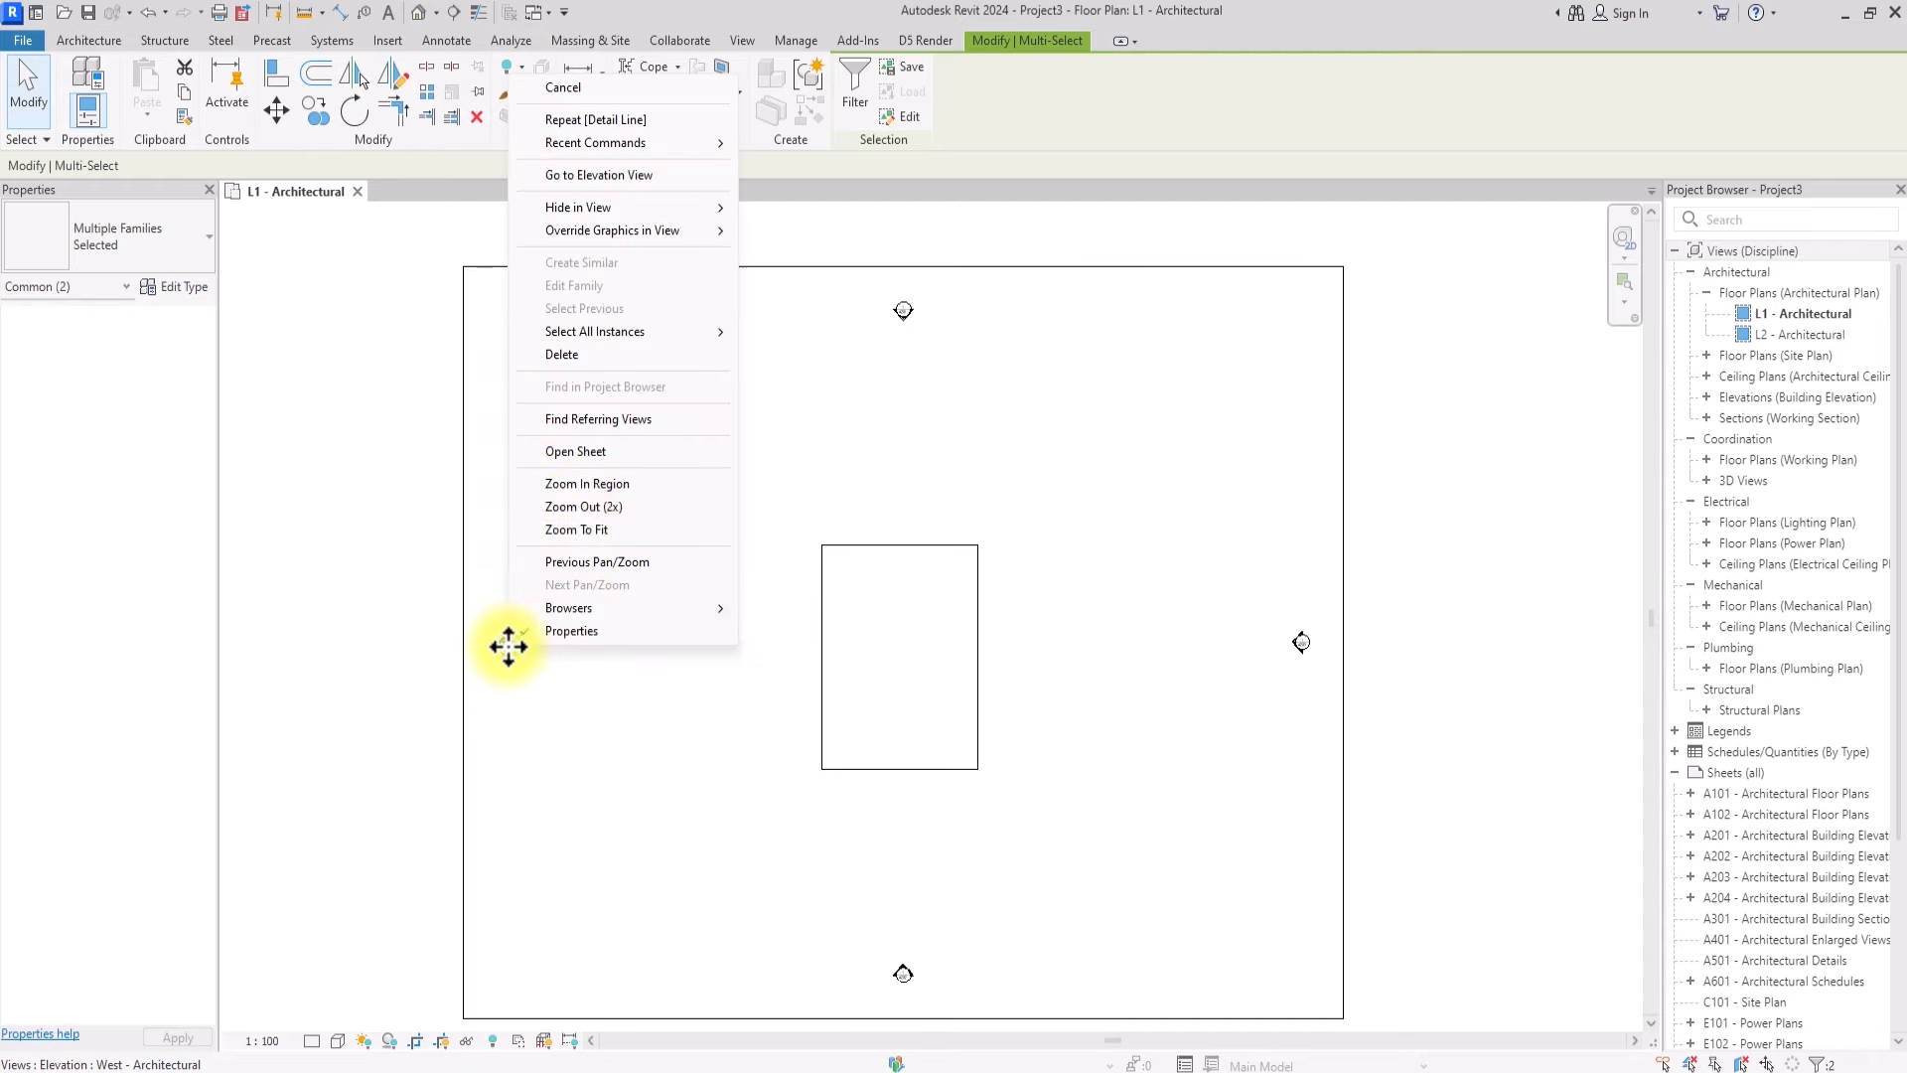
pyautogui.moveTo(610, 211)
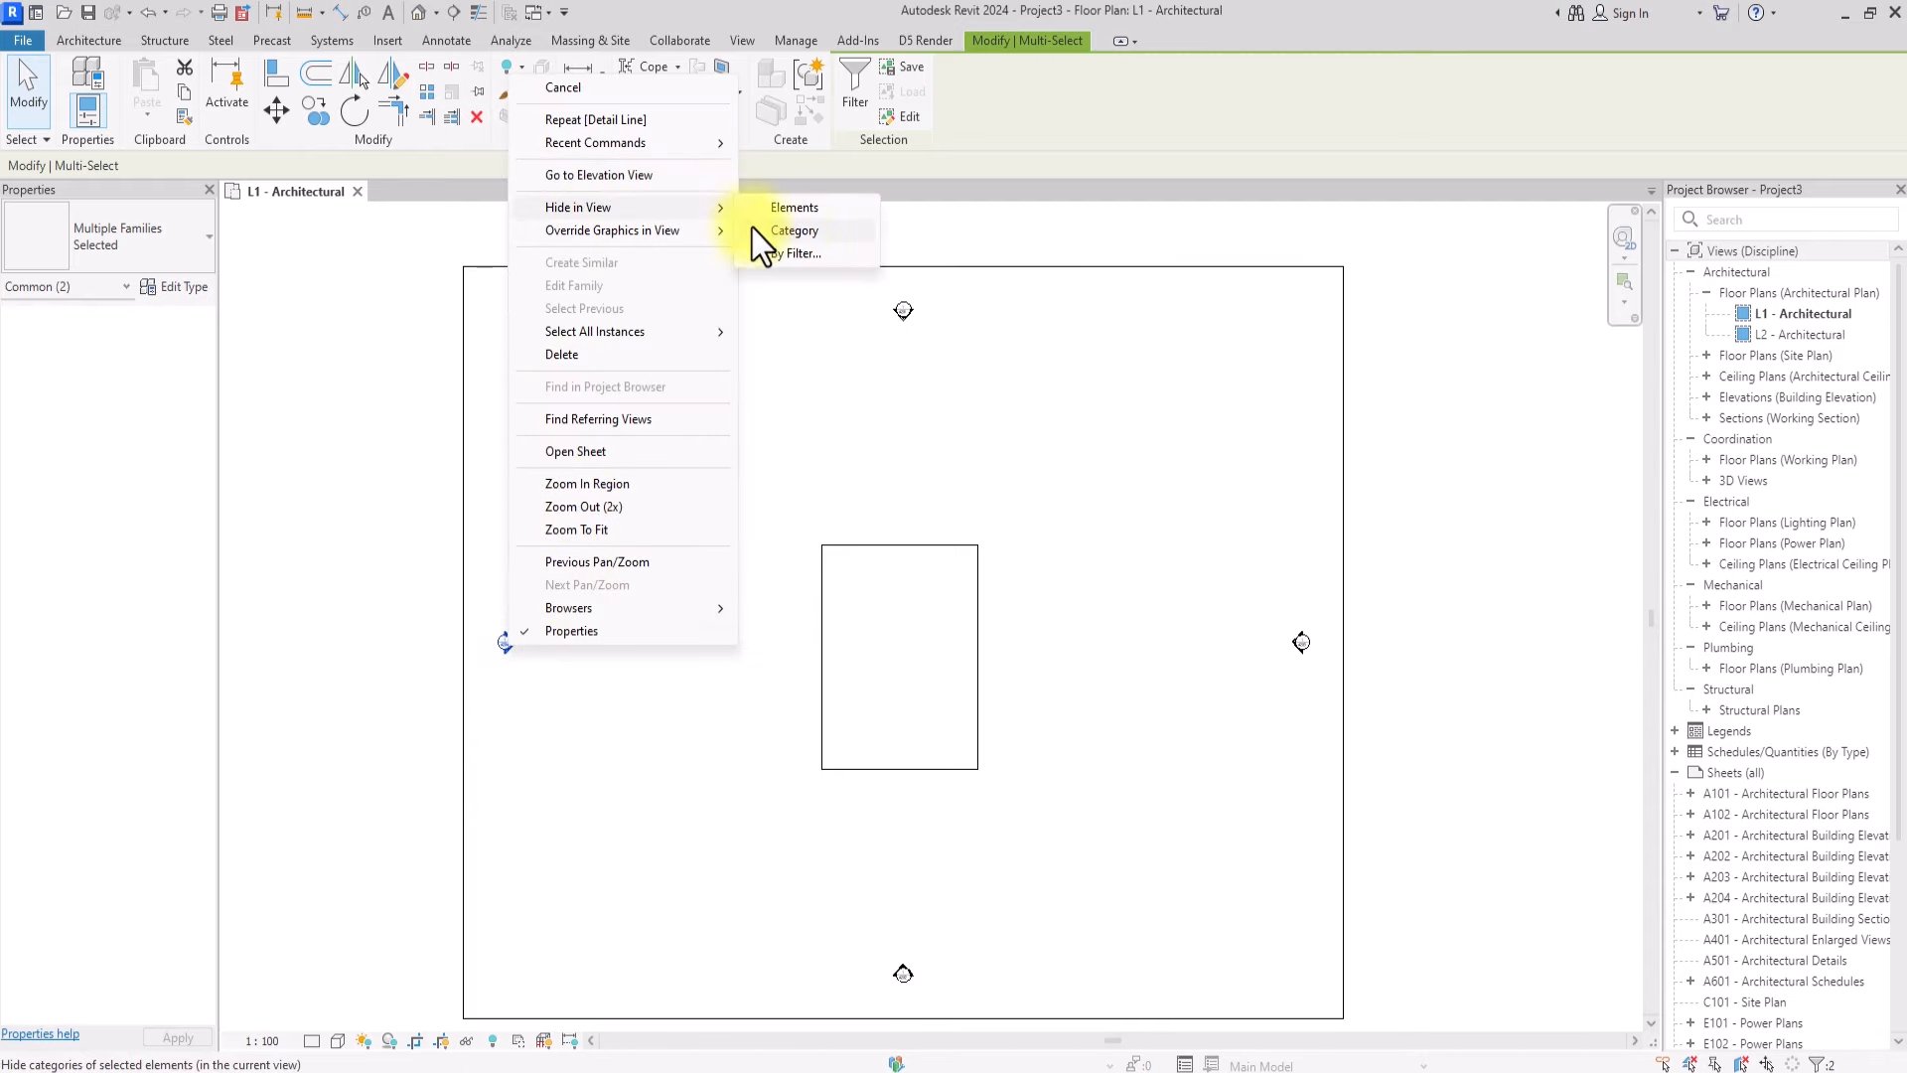
pyautogui.click(803, 231)
# Hide the crop region boundary of the L1 - Architectural plan
pyautogui.scroll(-2, 497, 592)
pyautogui.click(493, 596)
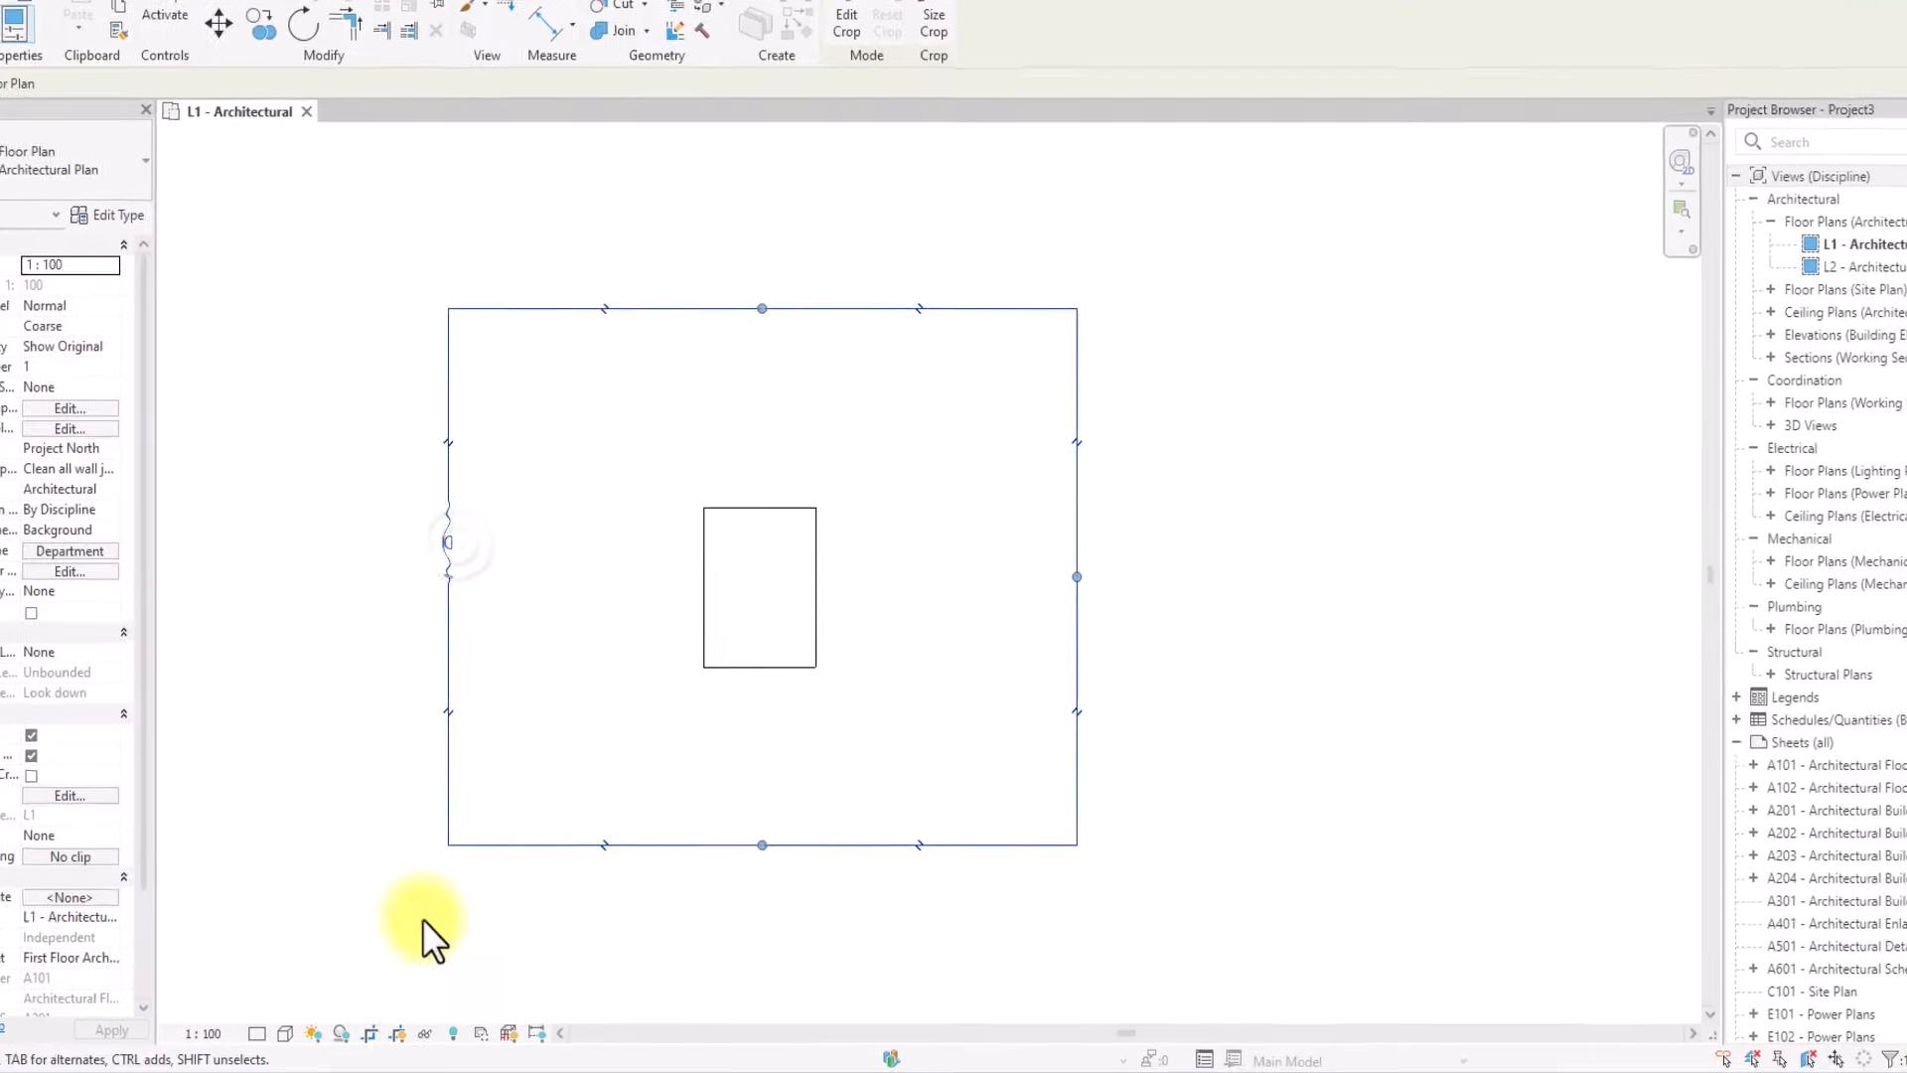
pyautogui.click(437, 965)
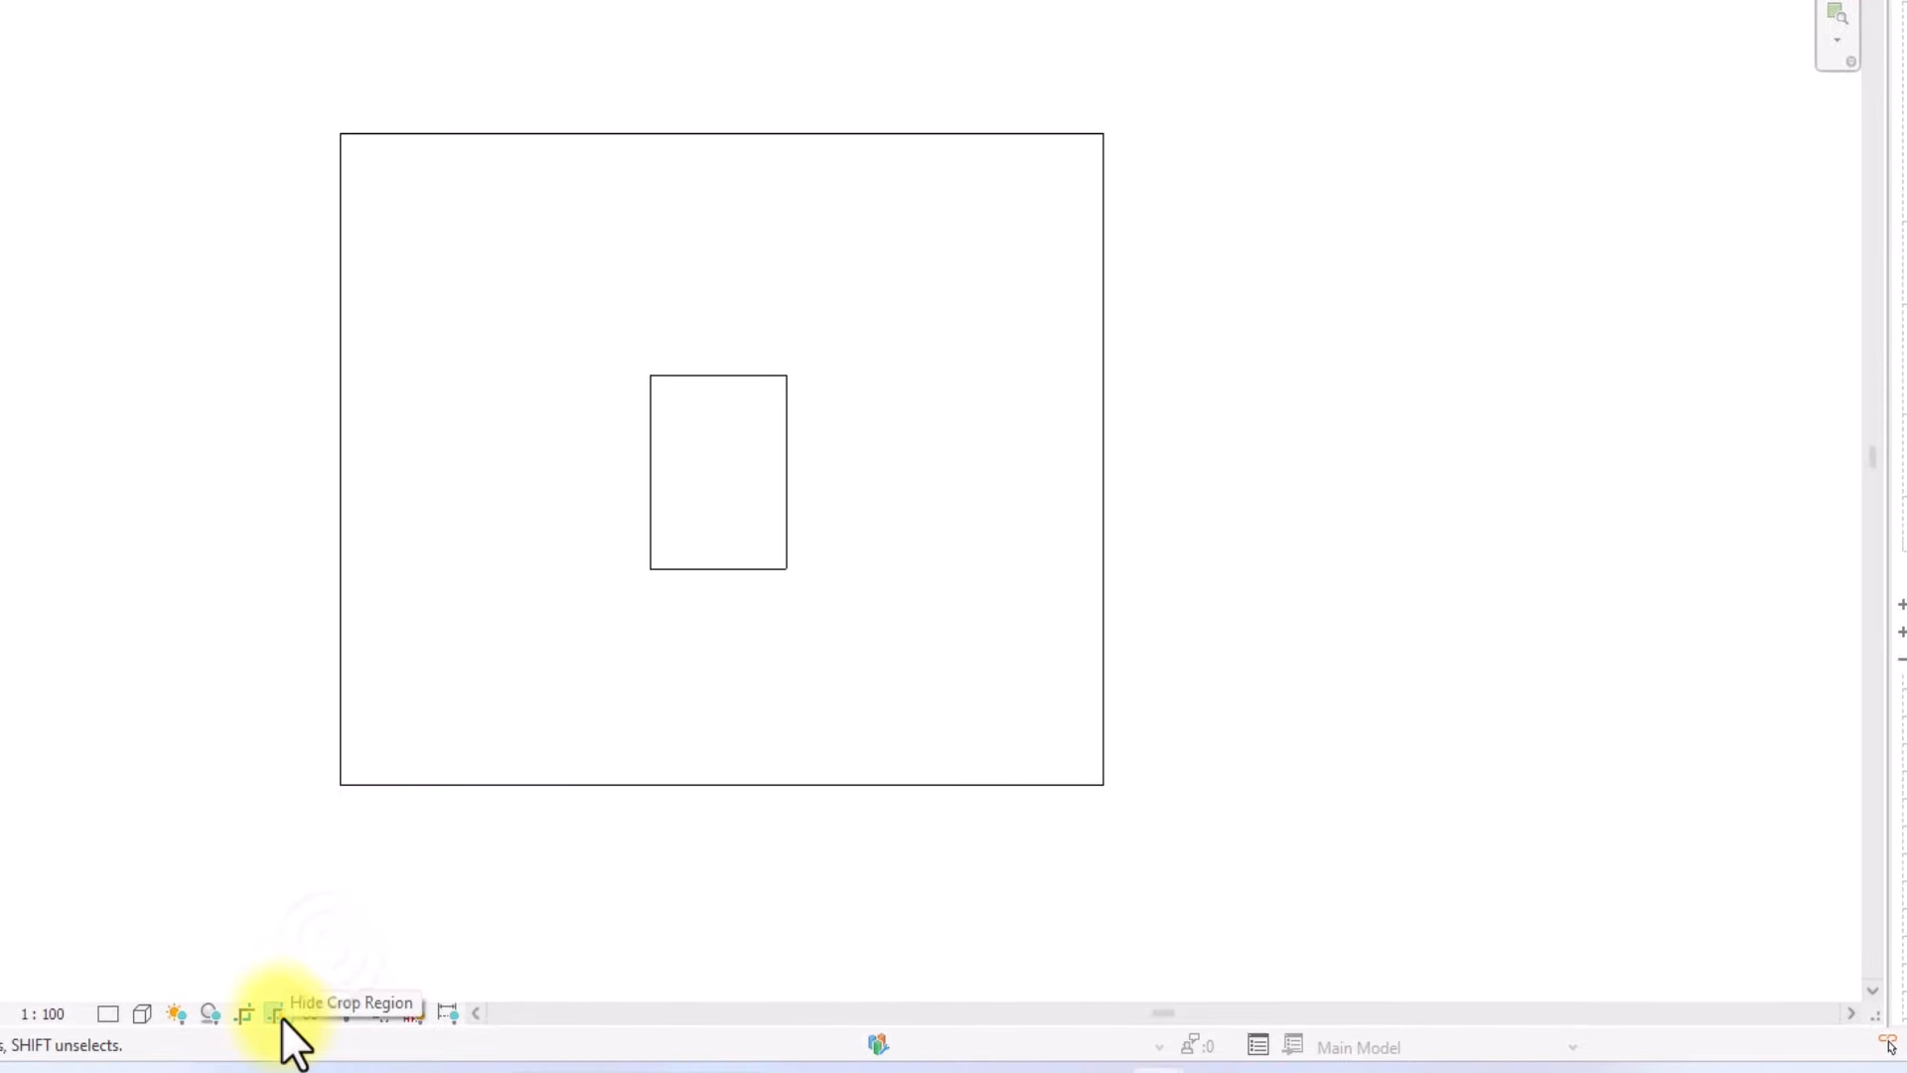
pyautogui.click(274, 1012)
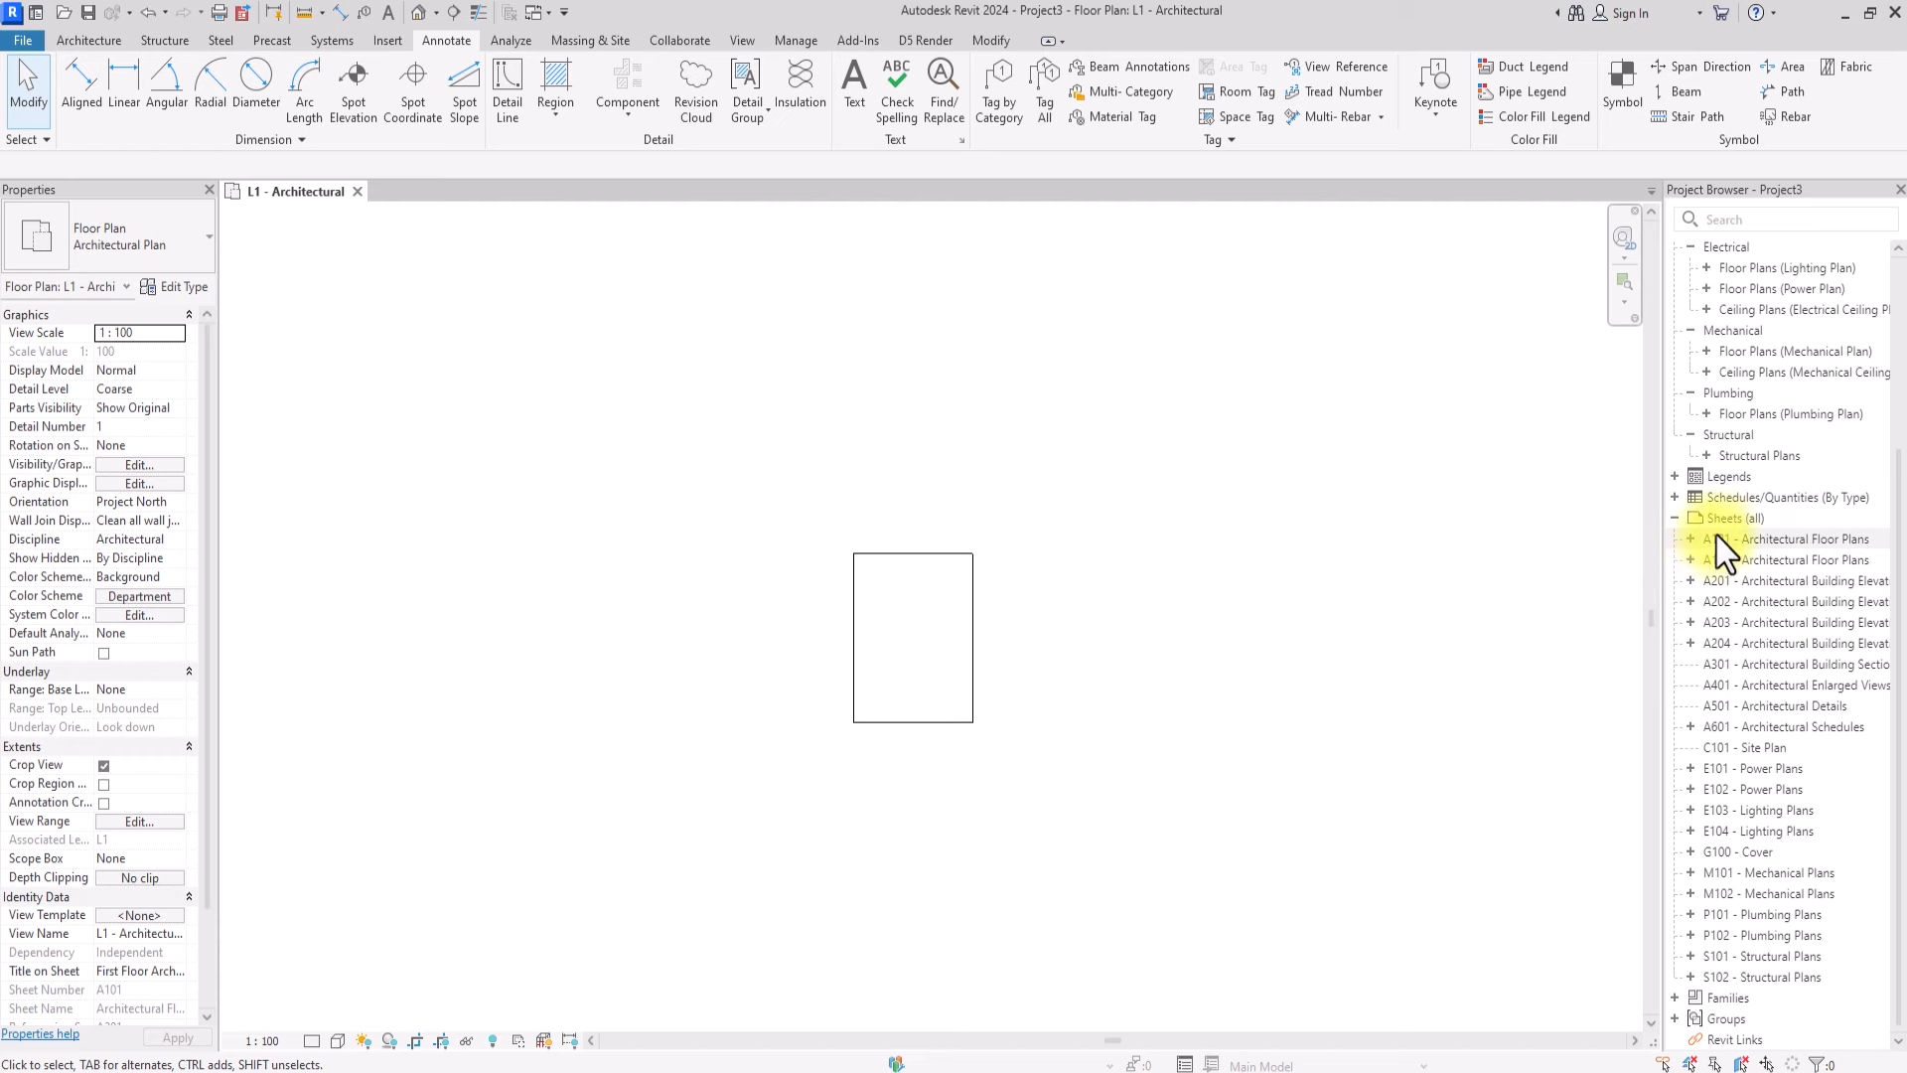
# Delete all sheets from A101 - Architectural Floor Plans through S102 - Structural Plans
pyautogui.click(1719, 539)
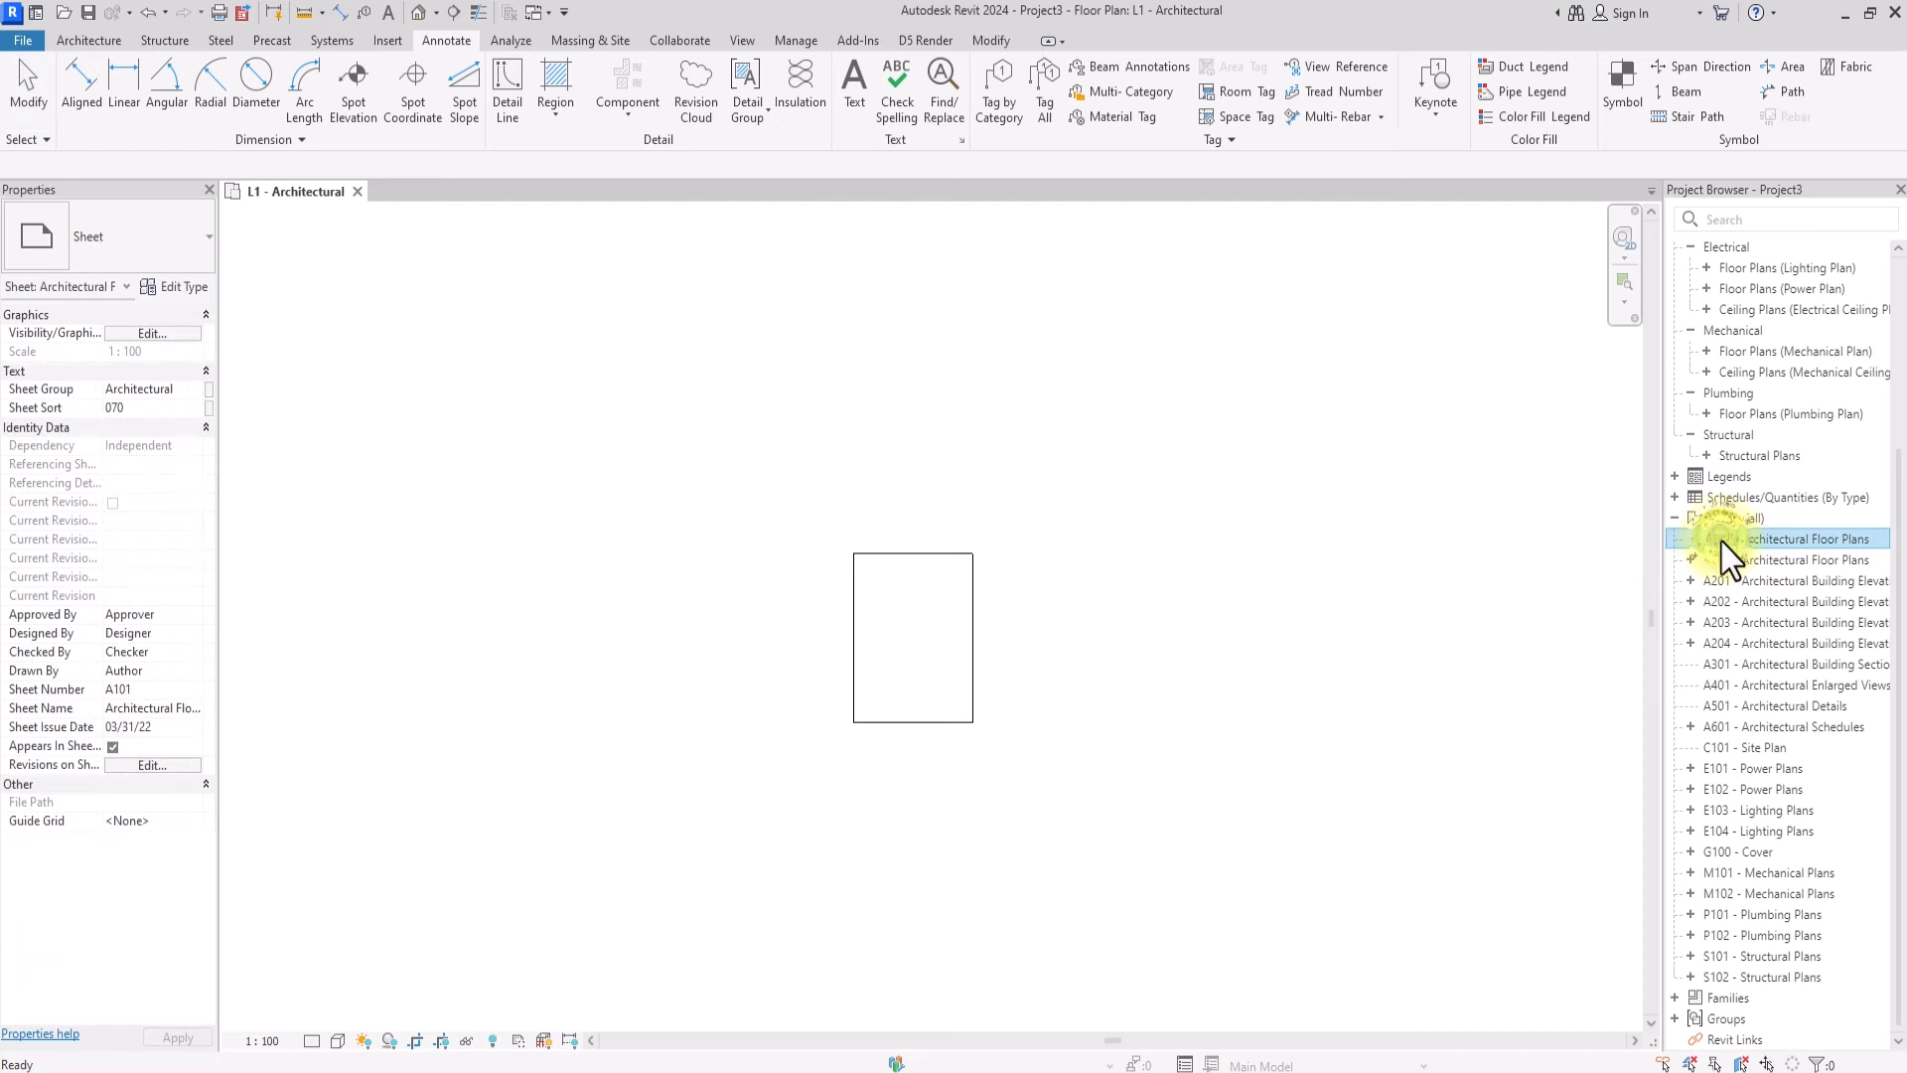
pyautogui.keyDown('shift'); pyautogui.click(1709, 981); pyautogui.keyUp('shift')
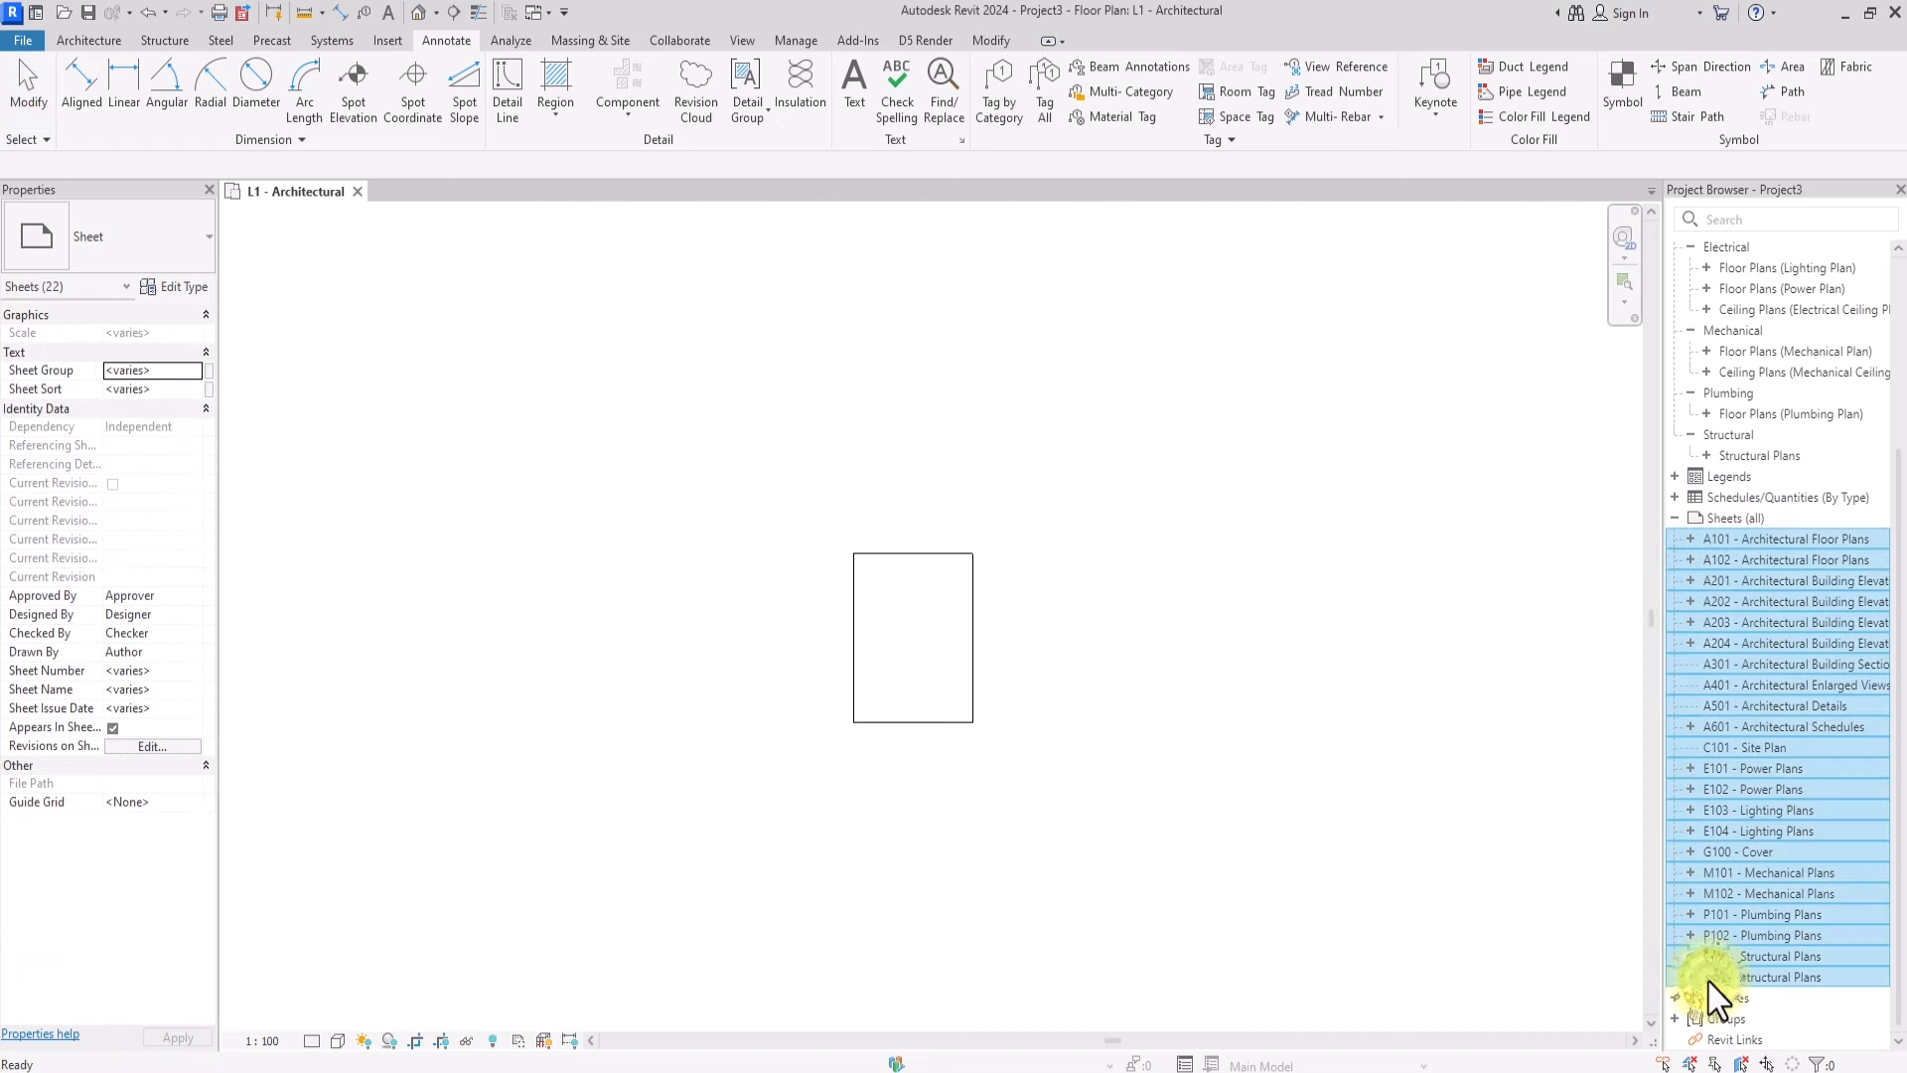
pyautogui.press('Delete')
# Open the East - Architectural building elevation view
pyautogui.doubleClick(1768, 396)
pyautogui.doubleClick(1793, 417)
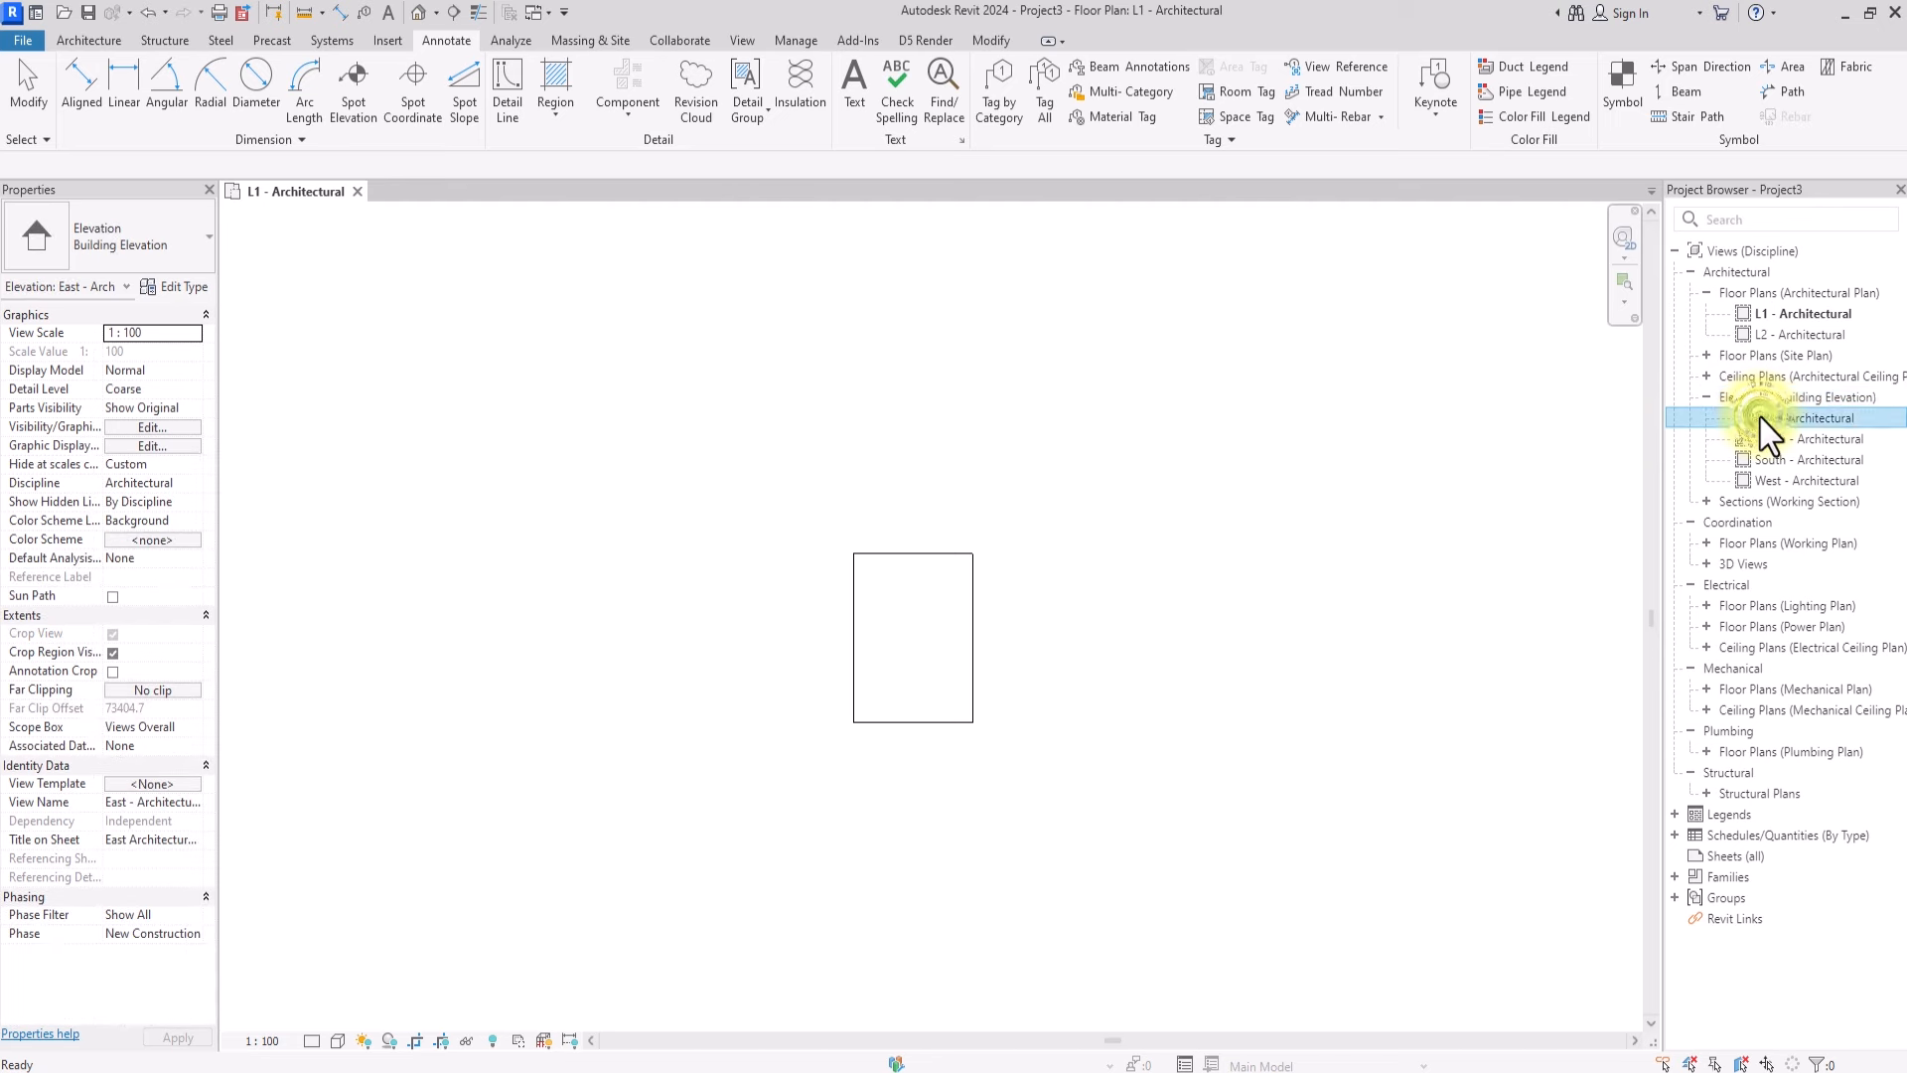
pyautogui.scroll(-4, 378, 487)
pyautogui.scroll(3, 557, 489)
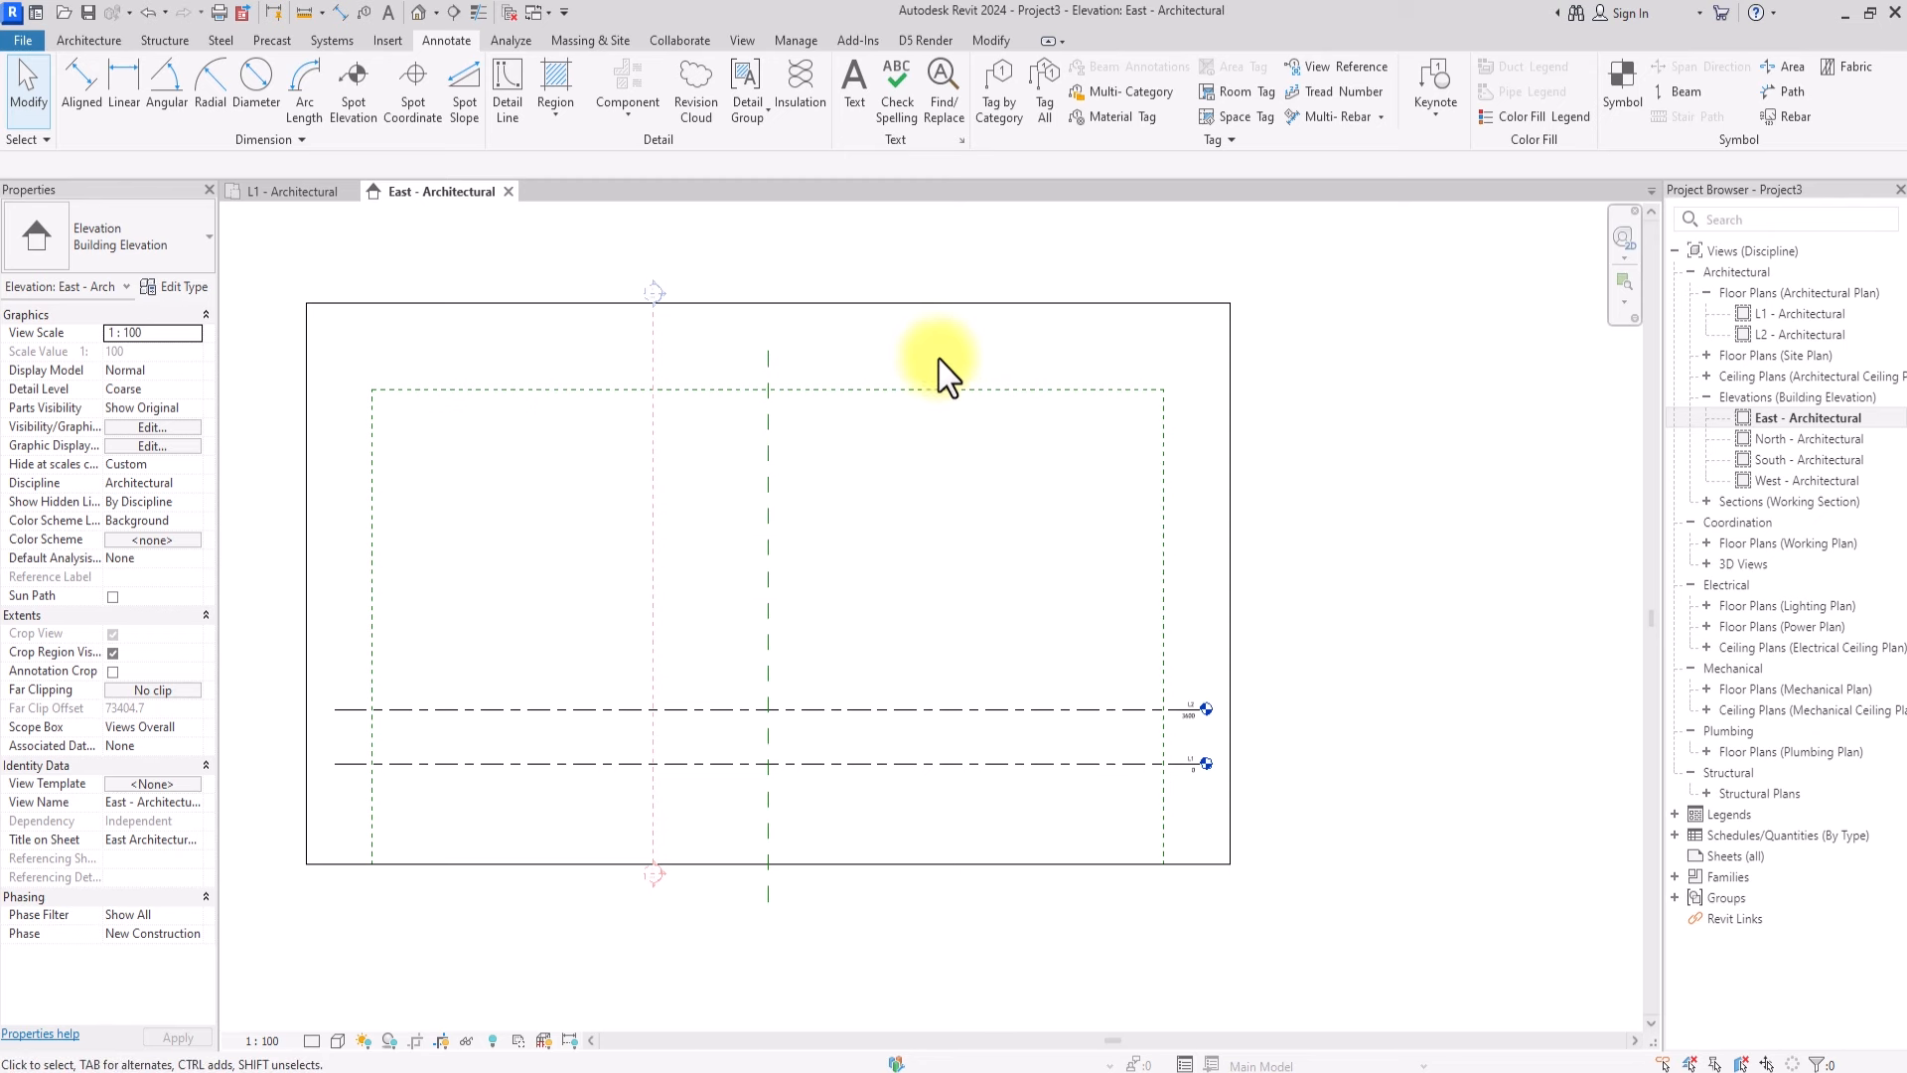
# Hide the scope box, vertical reference plane and section line in the East - Architectural elevation
pyautogui.moveTo(908, 348); pyautogui.dragTo(370, 601)
pyautogui.rightClick(371, 601)
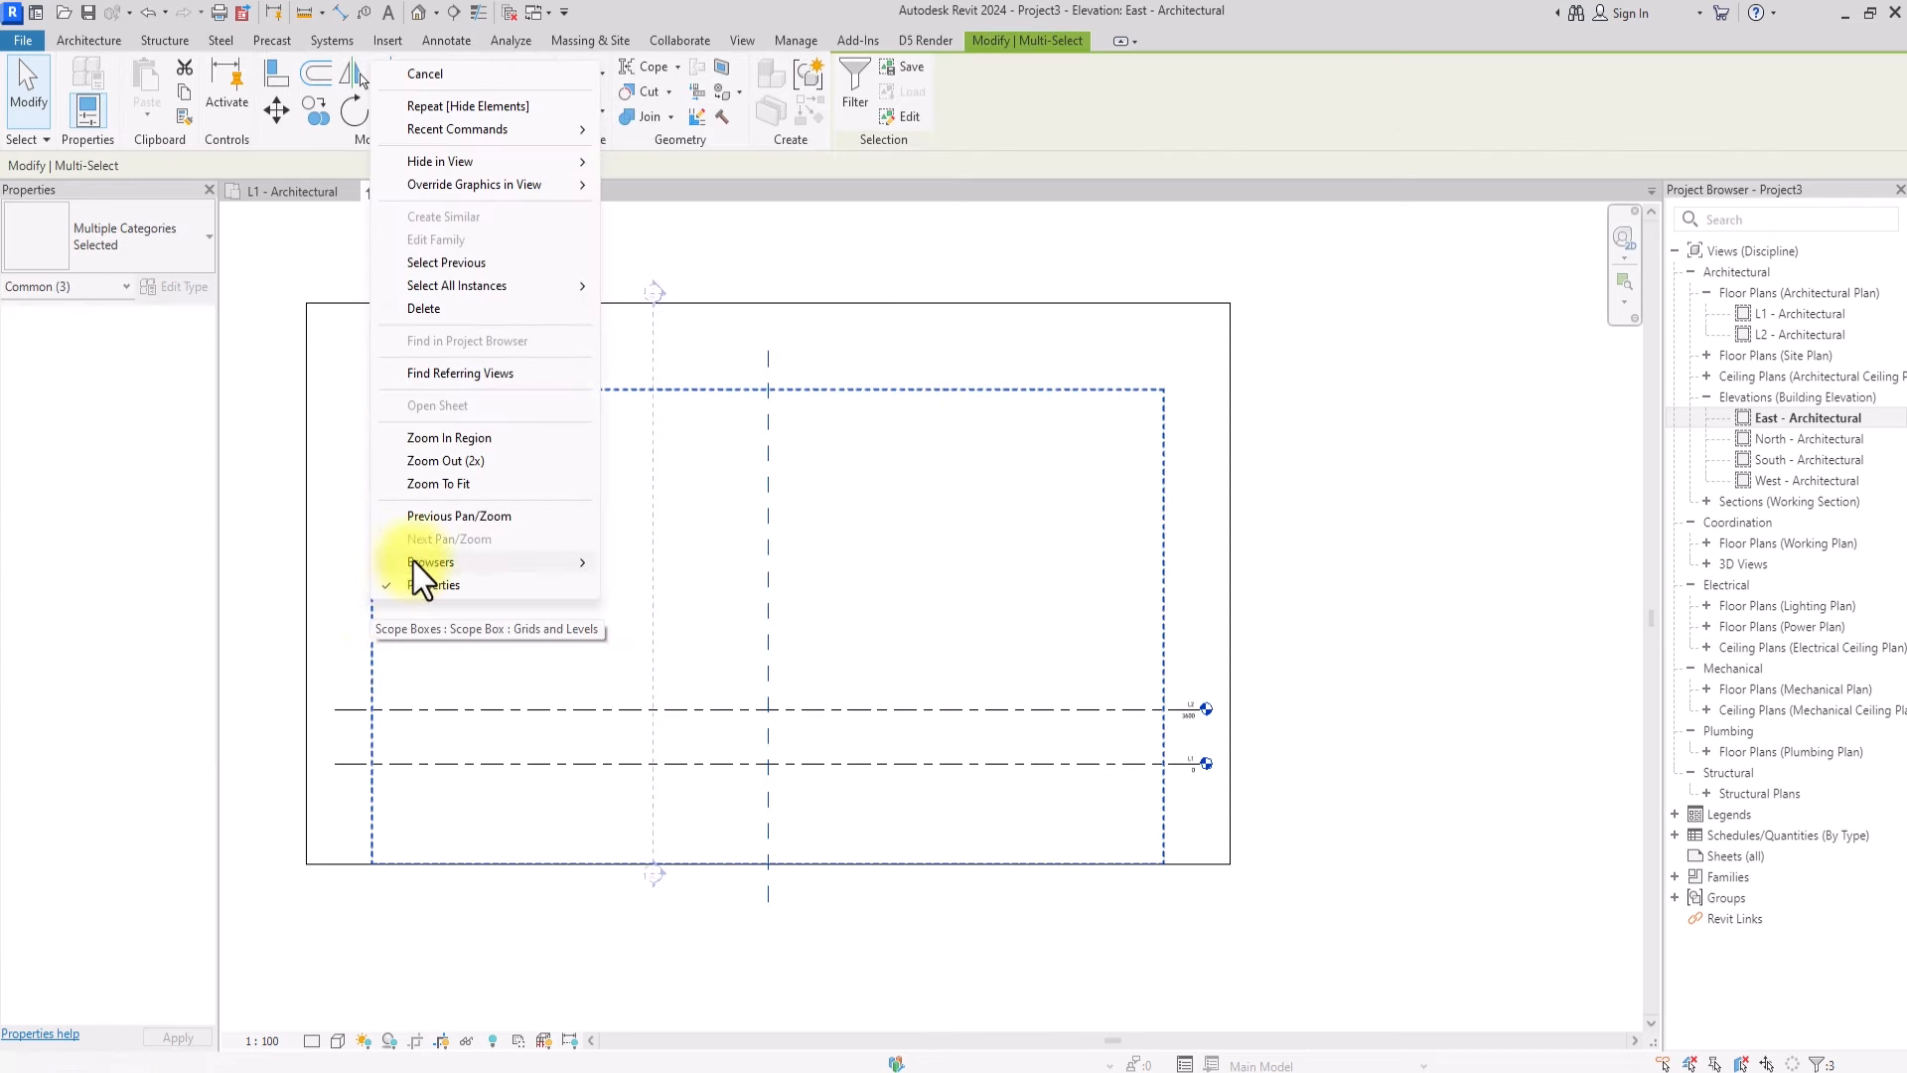
pyautogui.moveTo(439, 161)
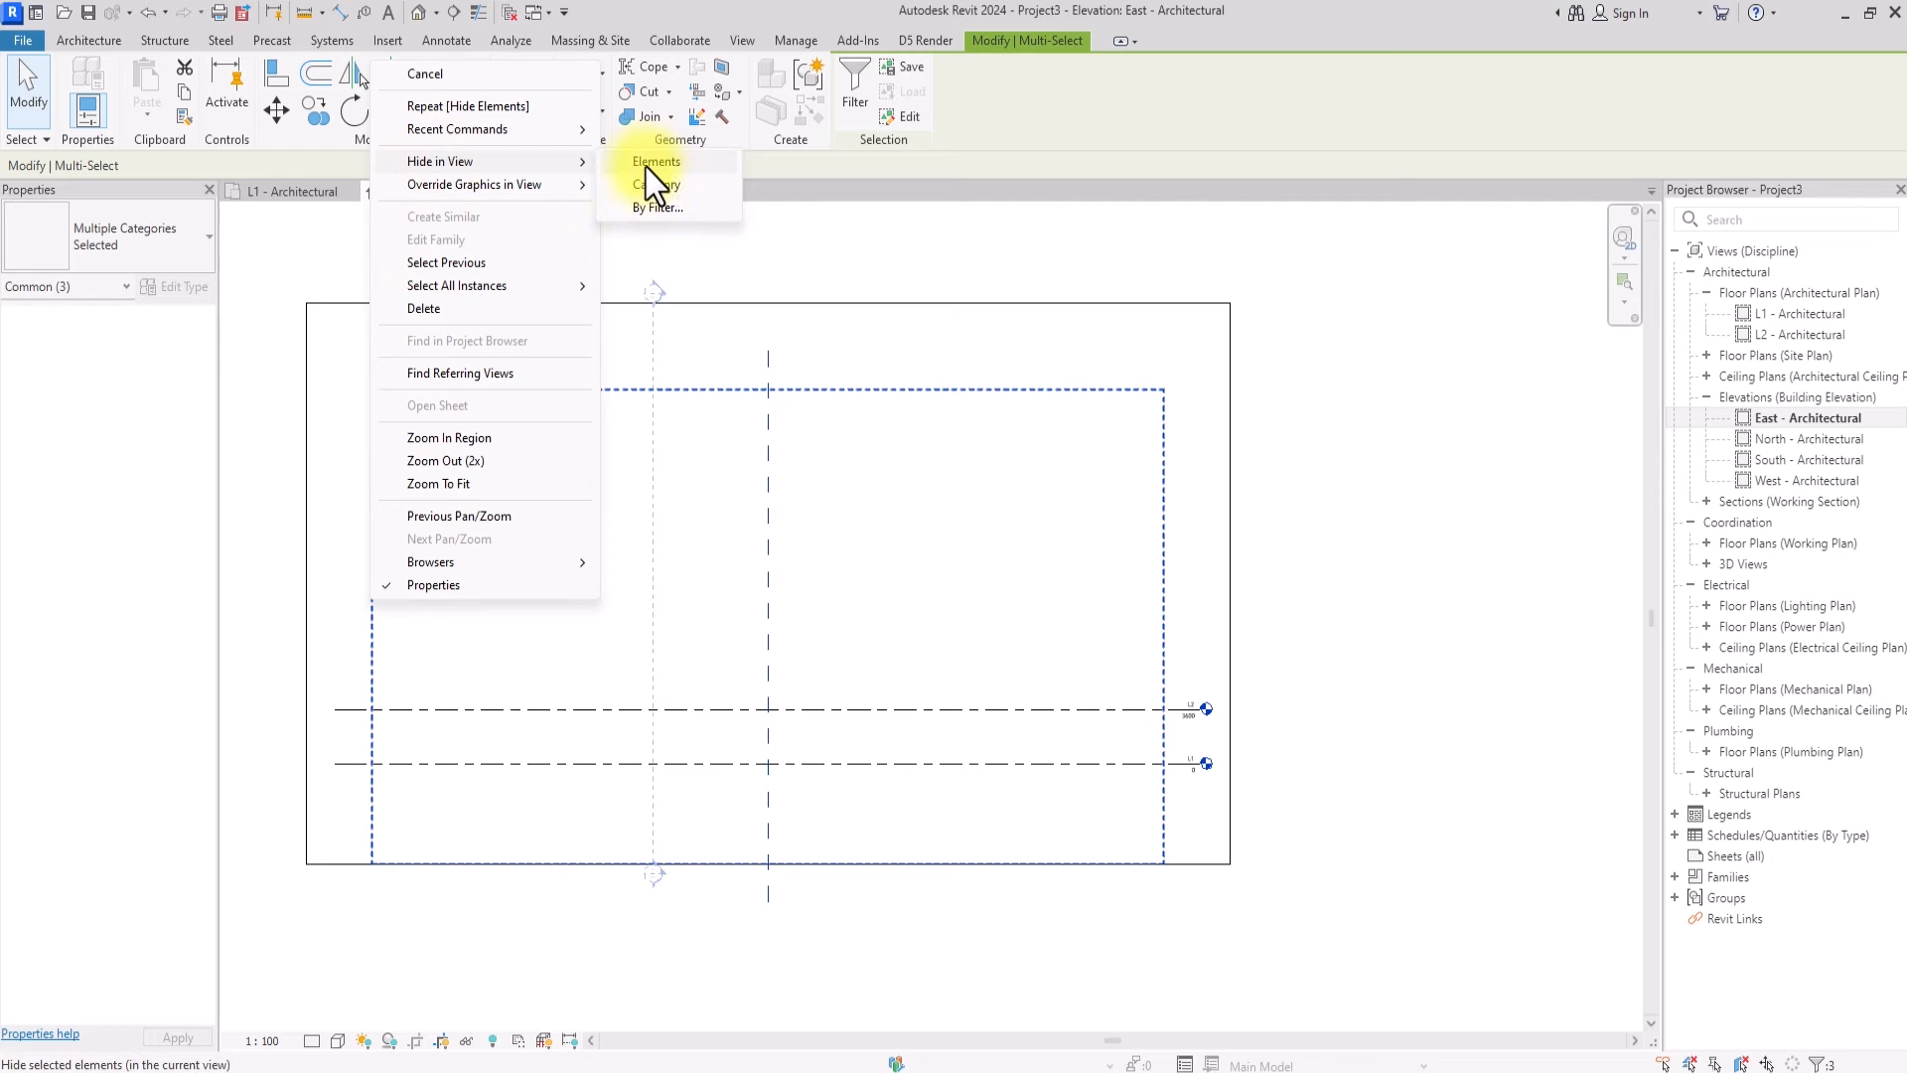
pyautogui.click(651, 180)
# Delete level L2 in the East elevation together with its associated elements and views
pyautogui.scroll(3, 1172, 746)
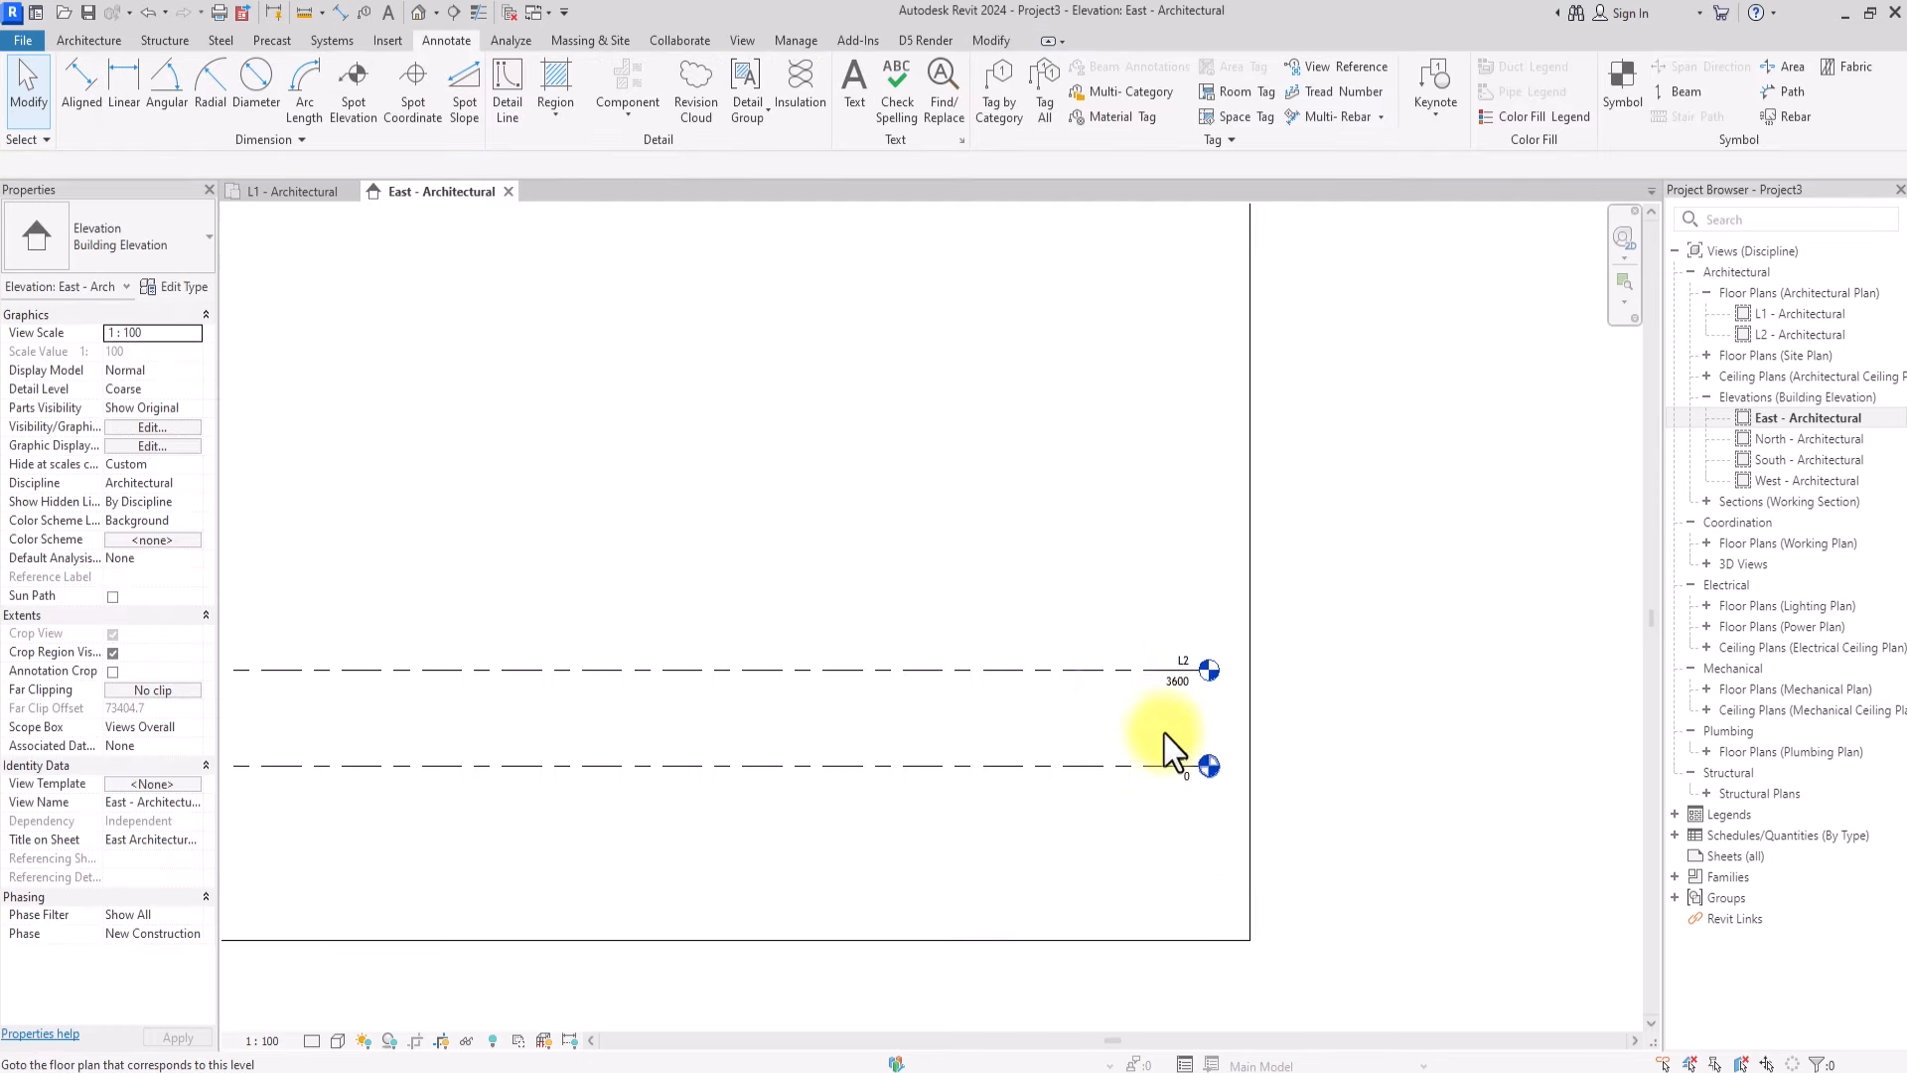
pyautogui.click(1104, 672)
pyautogui.press('Delete')
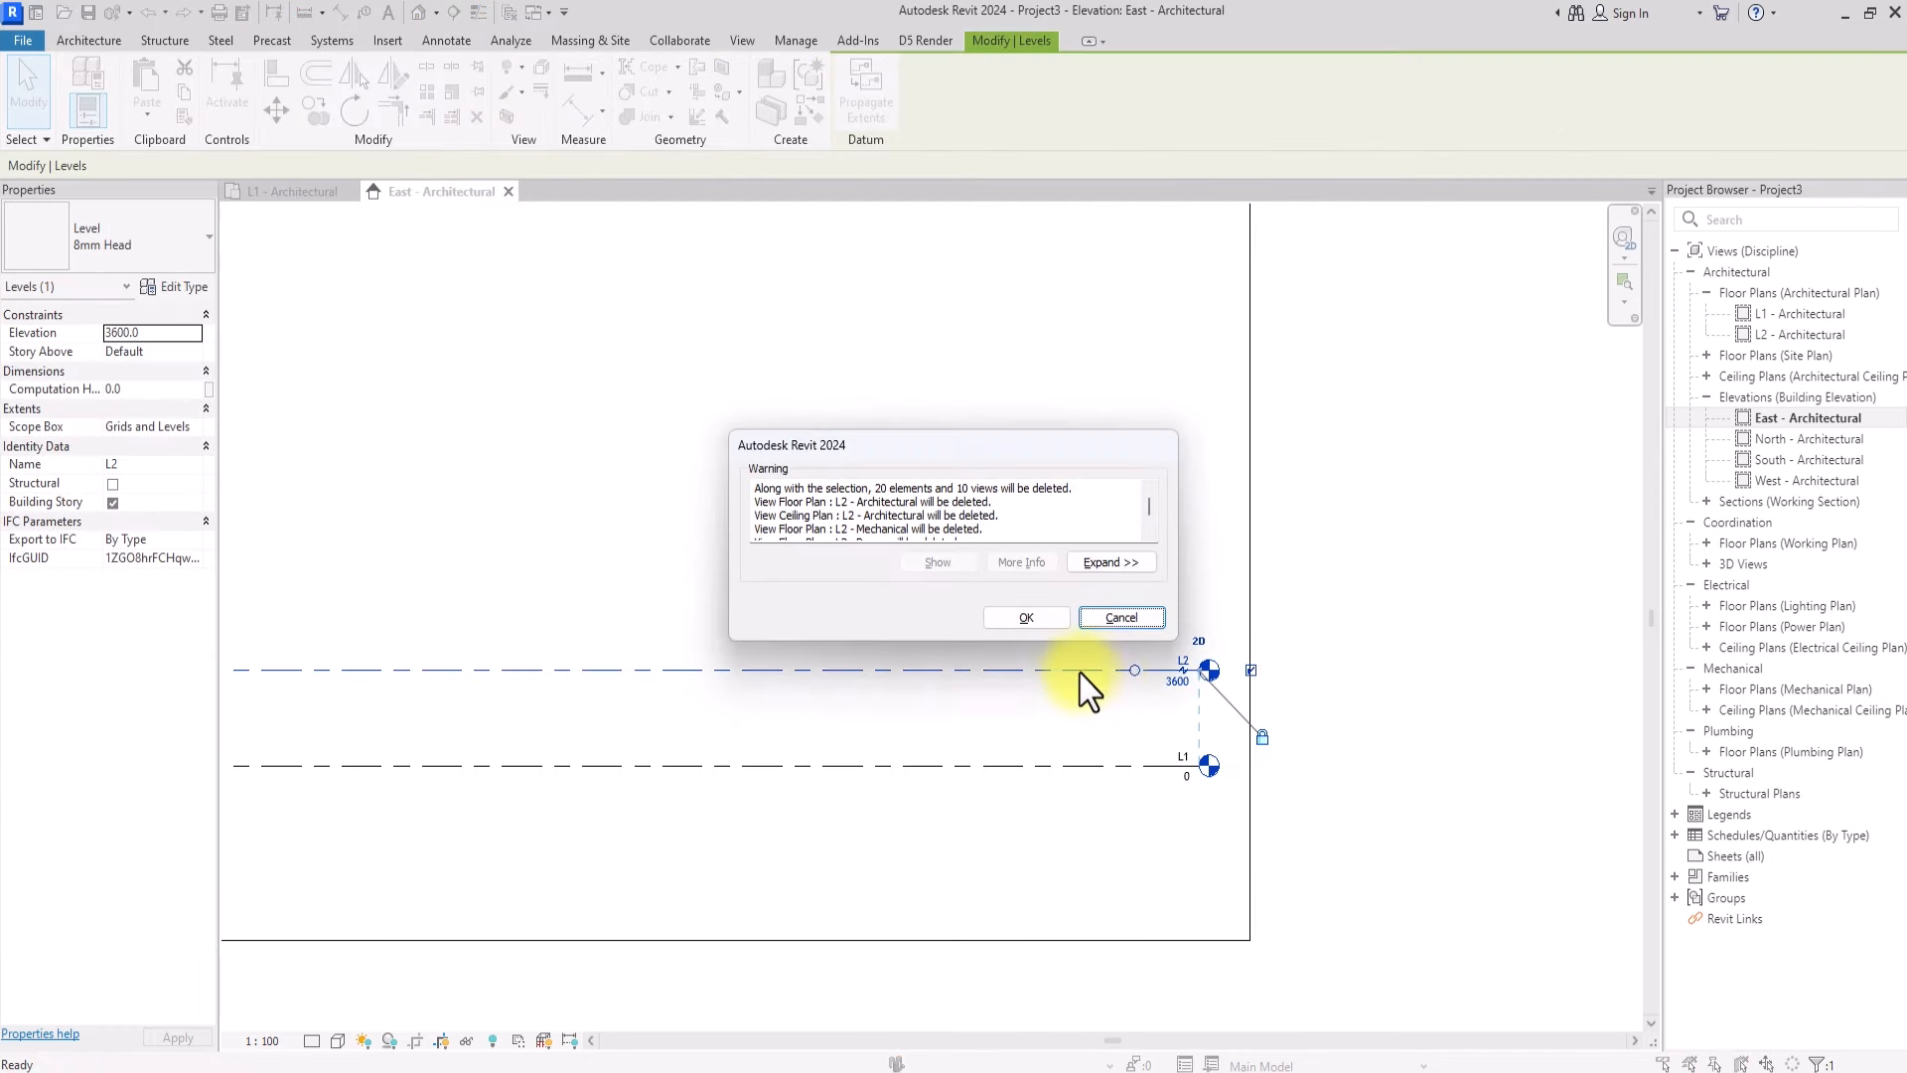
pyautogui.click(1016, 616)
# Set the scope box of the East - Architectural elevation's crop region to None
pyautogui.scroll(-3, 1016, 610)
pyautogui.scroll(-1, 938, 596)
pyautogui.scroll(1, 631, 723)
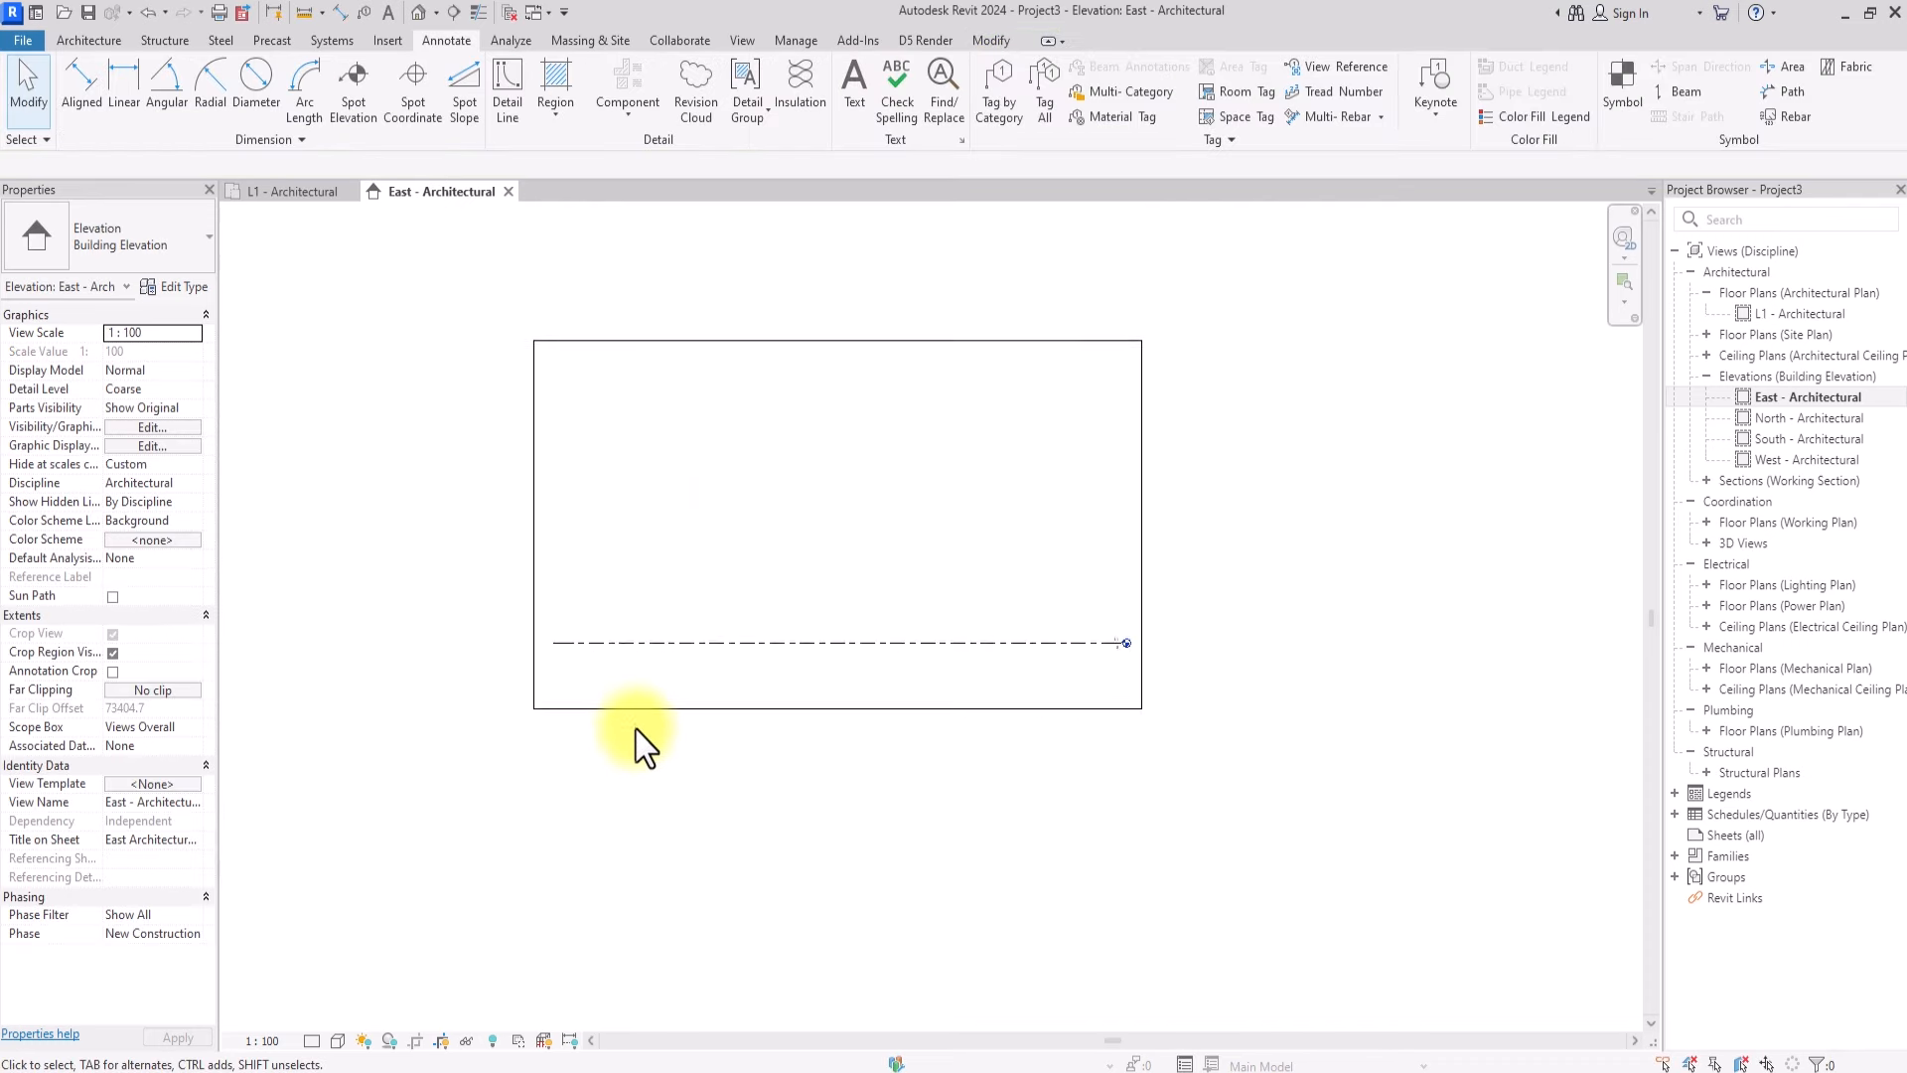
pyautogui.click(623, 707)
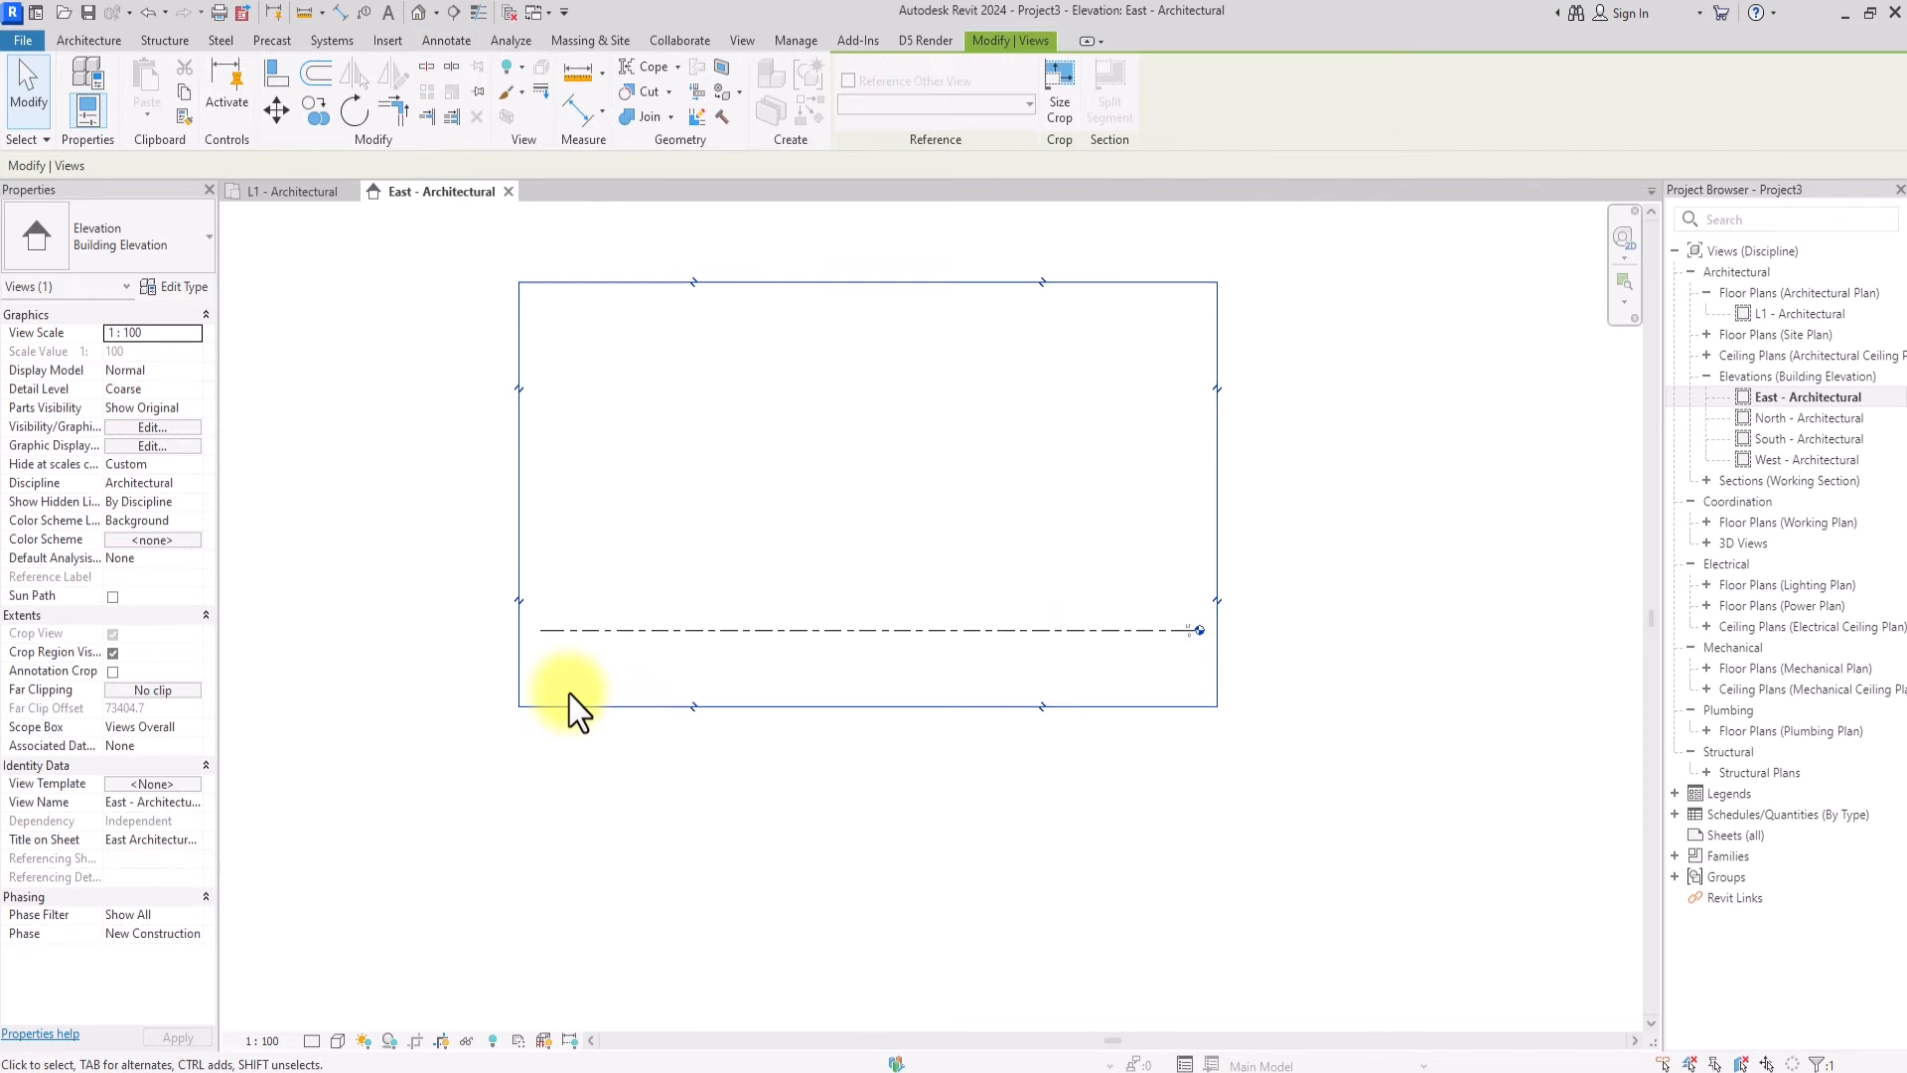
pyautogui.click(194, 725)
pyautogui.click(144, 763)
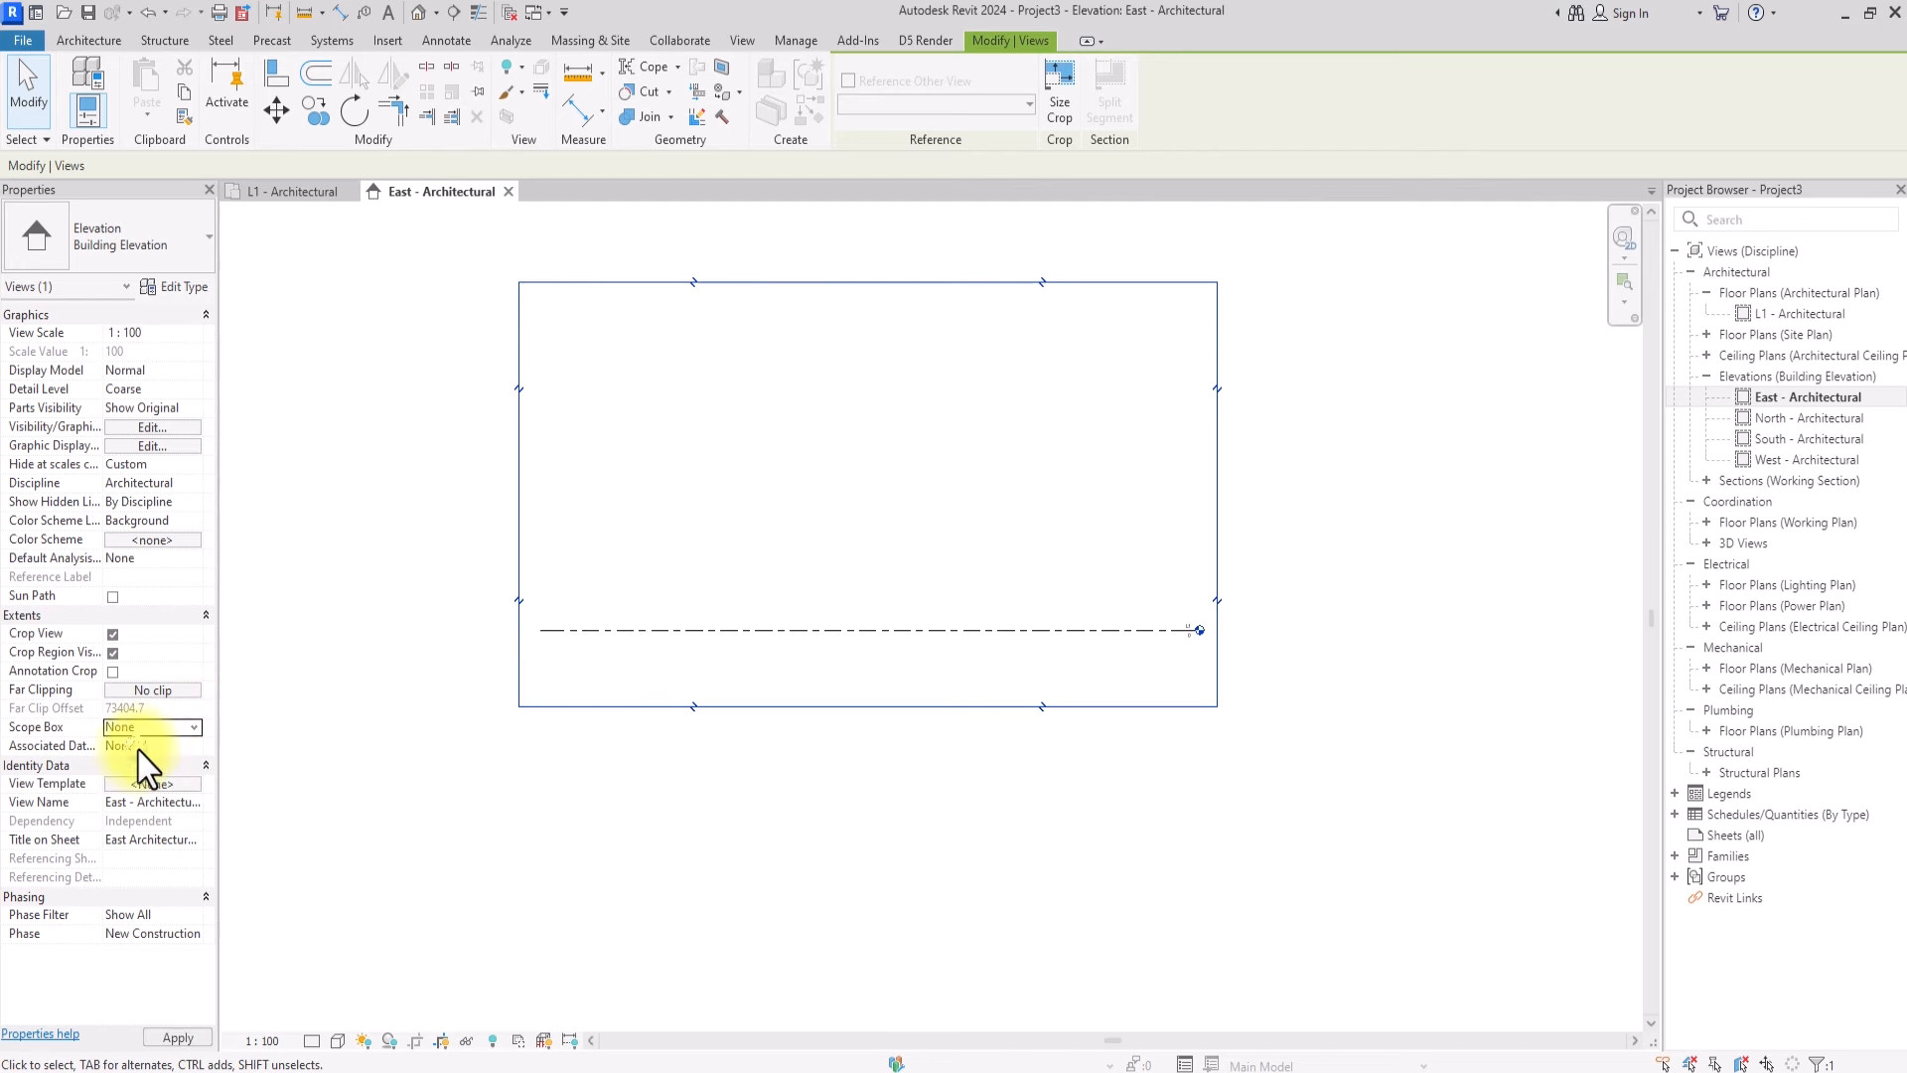
# Turn off the crop region's visibility and hide the Views Overall scope box in the East - Architectural elevation
pyautogui.click(438, 1040)
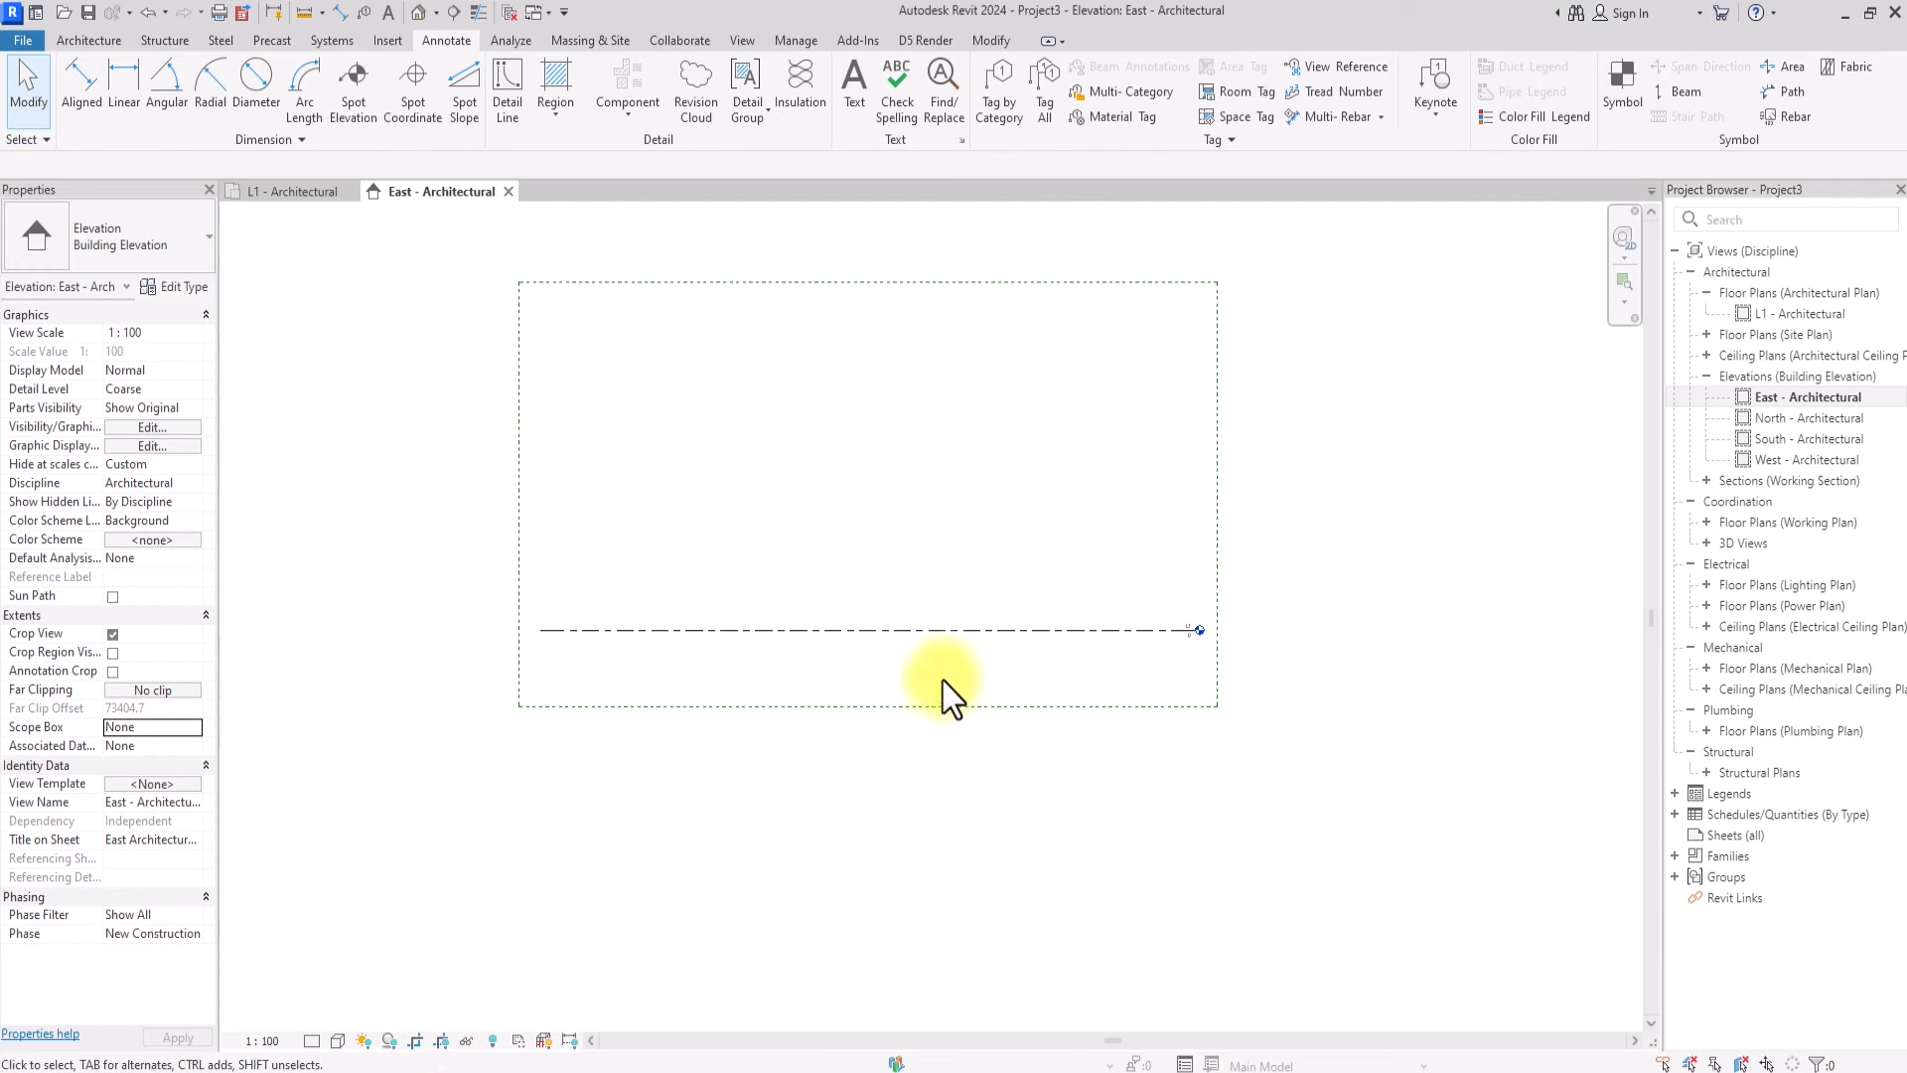
pyautogui.click(915, 705)
pyautogui.rightClick(915, 705)
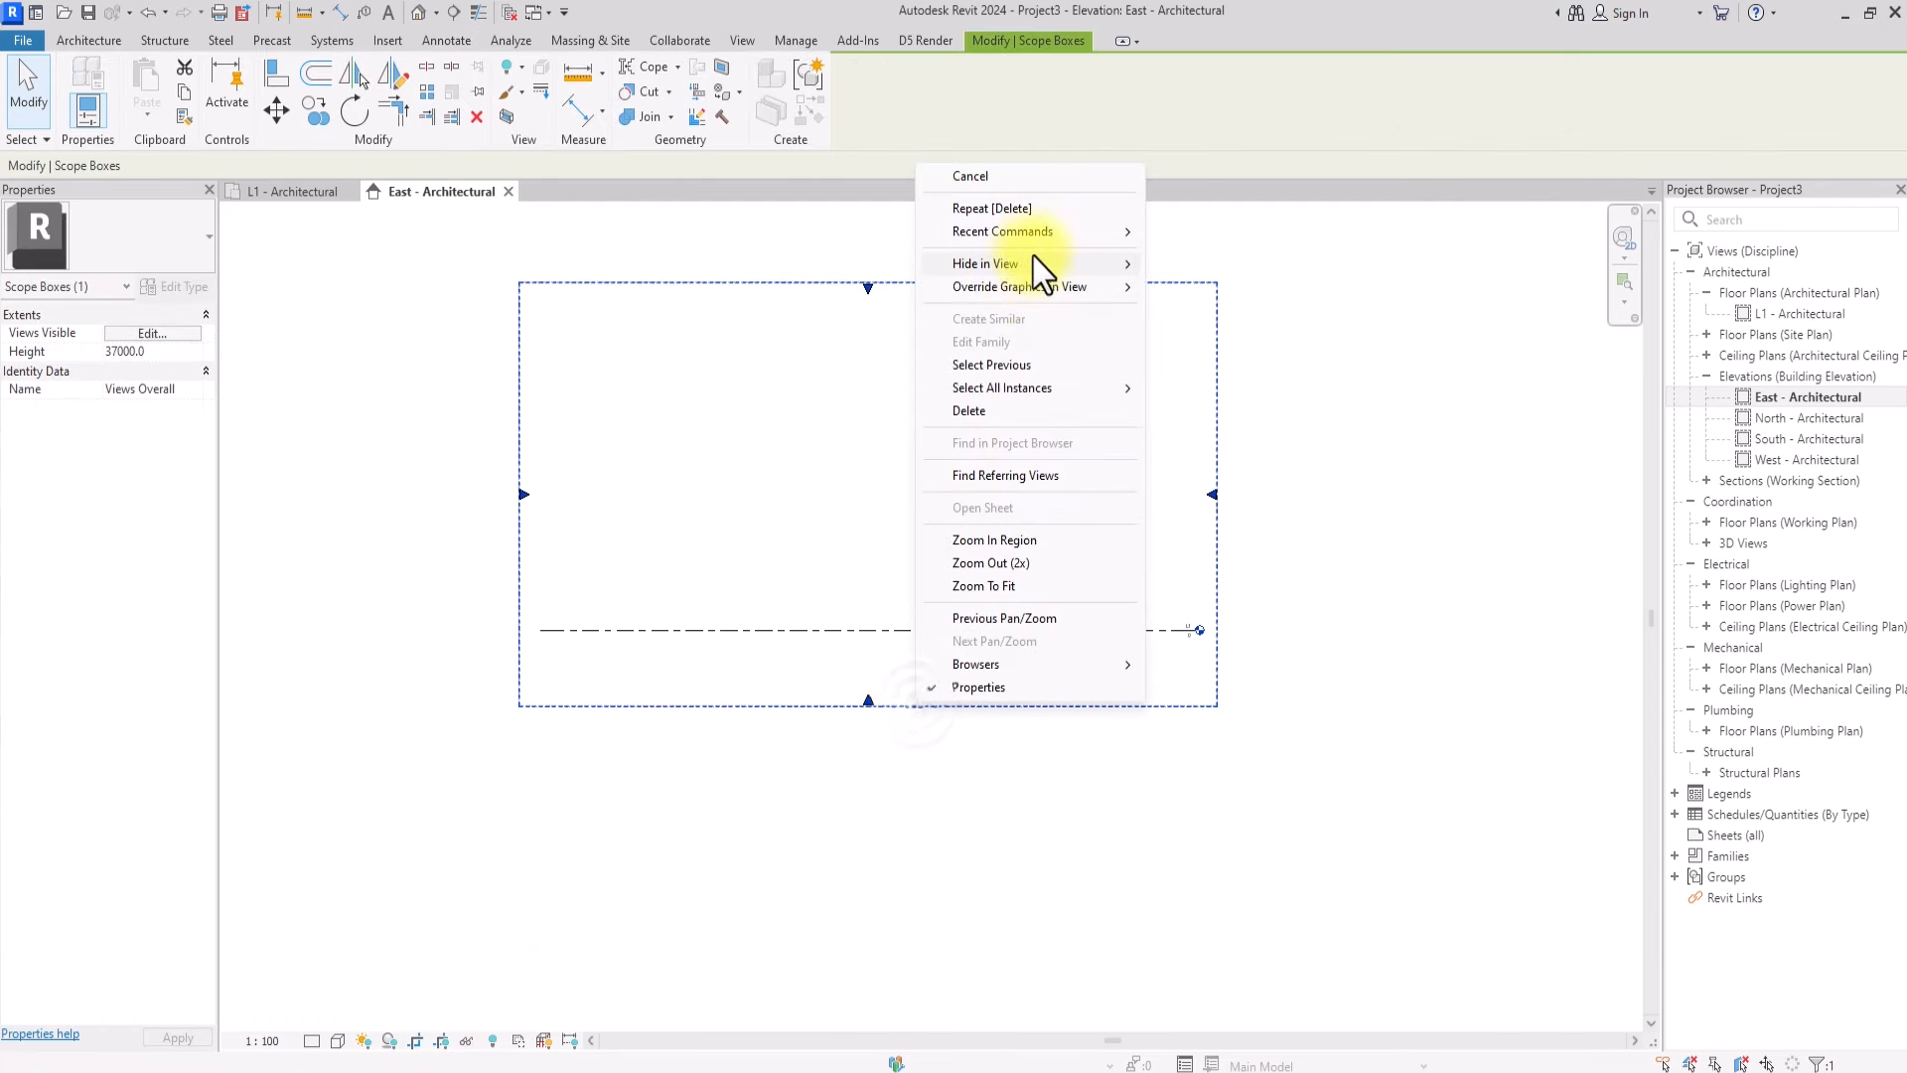
pyautogui.moveTo(1033, 257)
pyautogui.click(1212, 266)
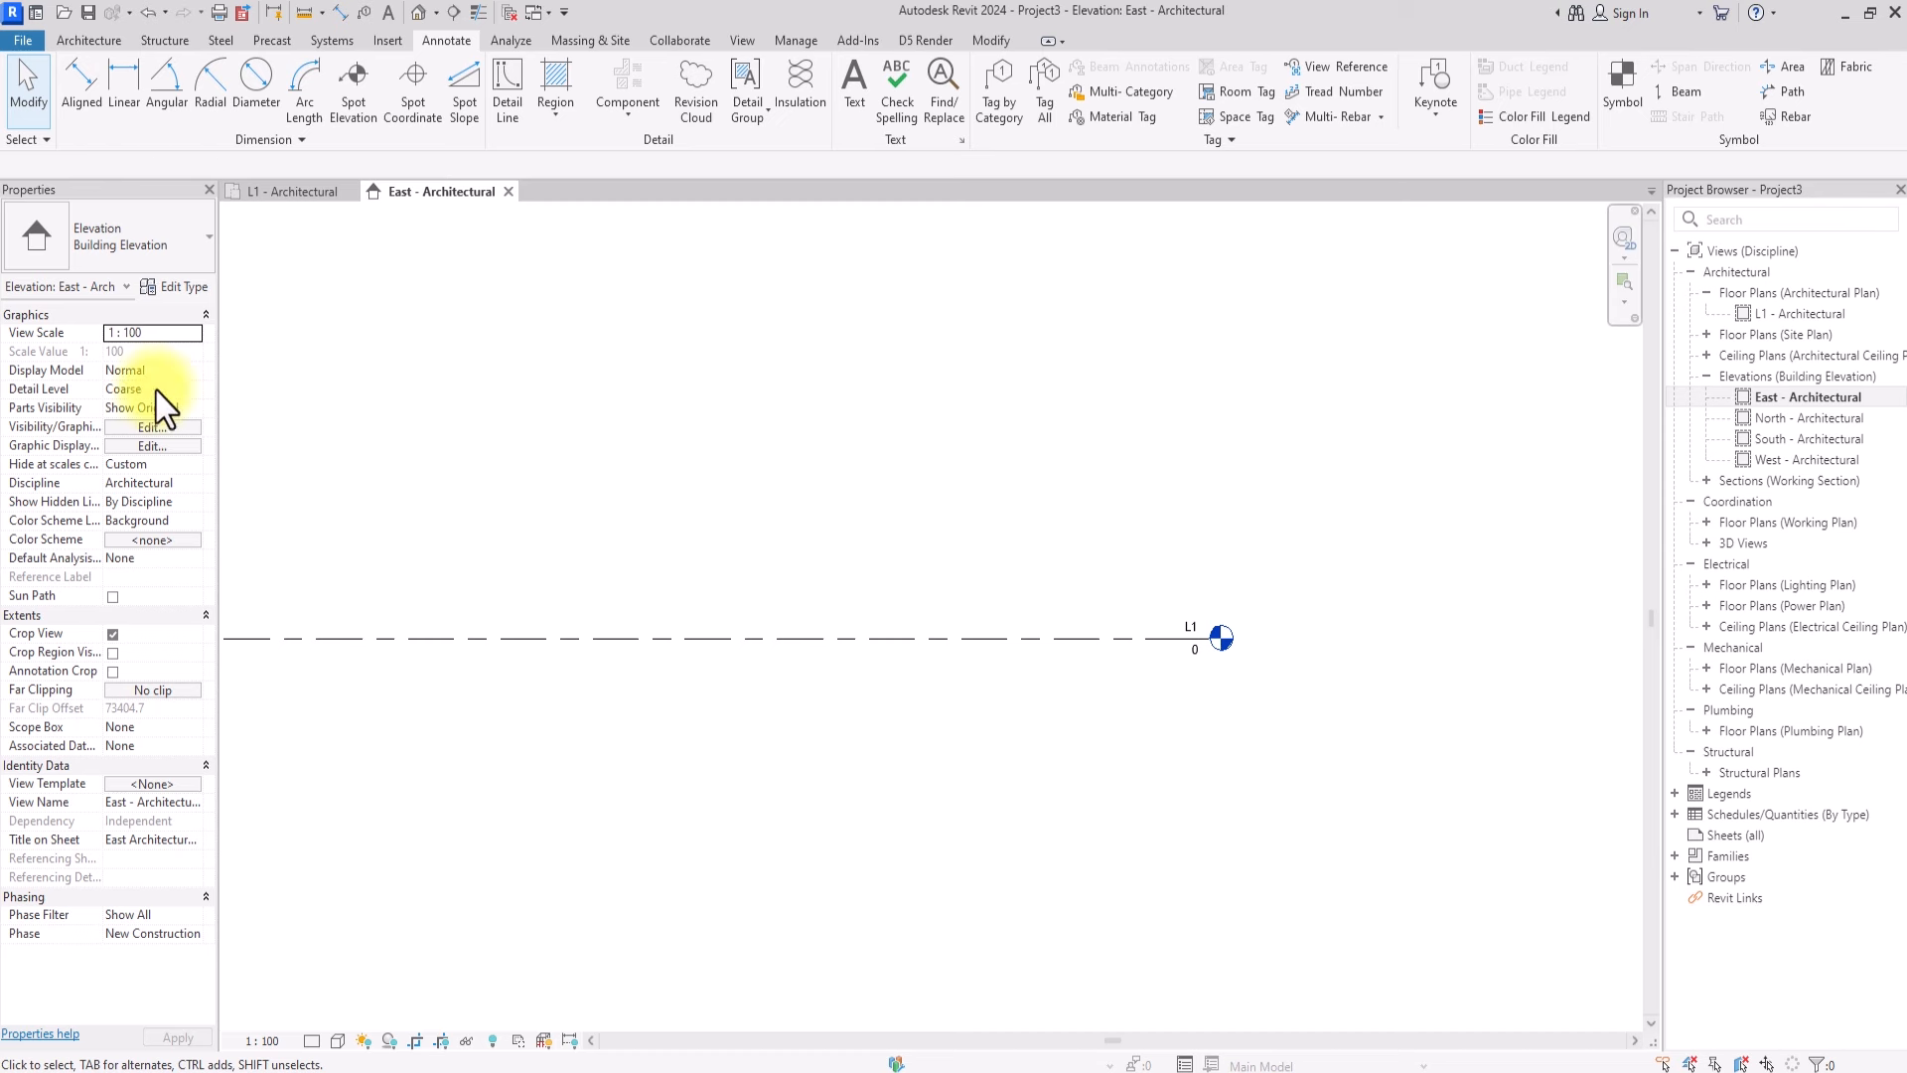
# Rename level L1 as 01-NGL in the East elevation
pyautogui.scroll(1, 1033, 651)
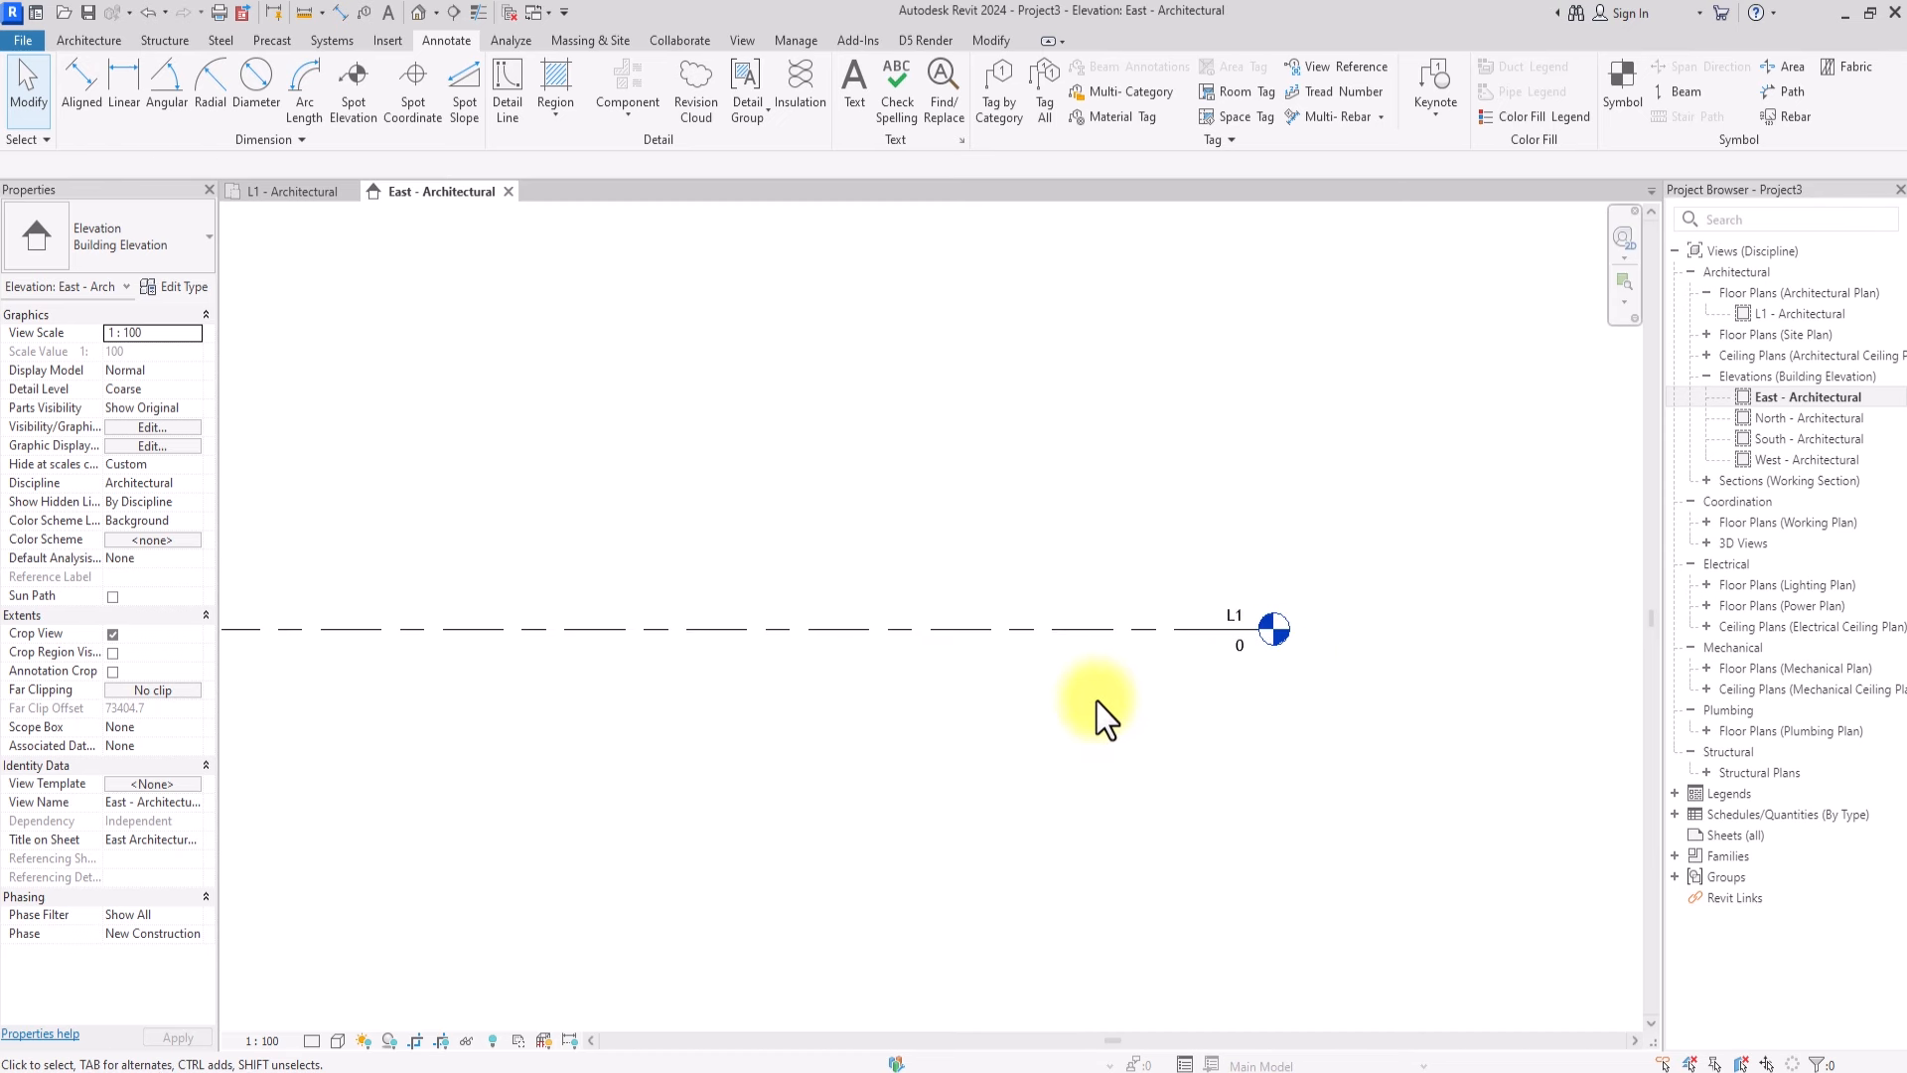
pyautogui.scroll(-2, 1097, 701)
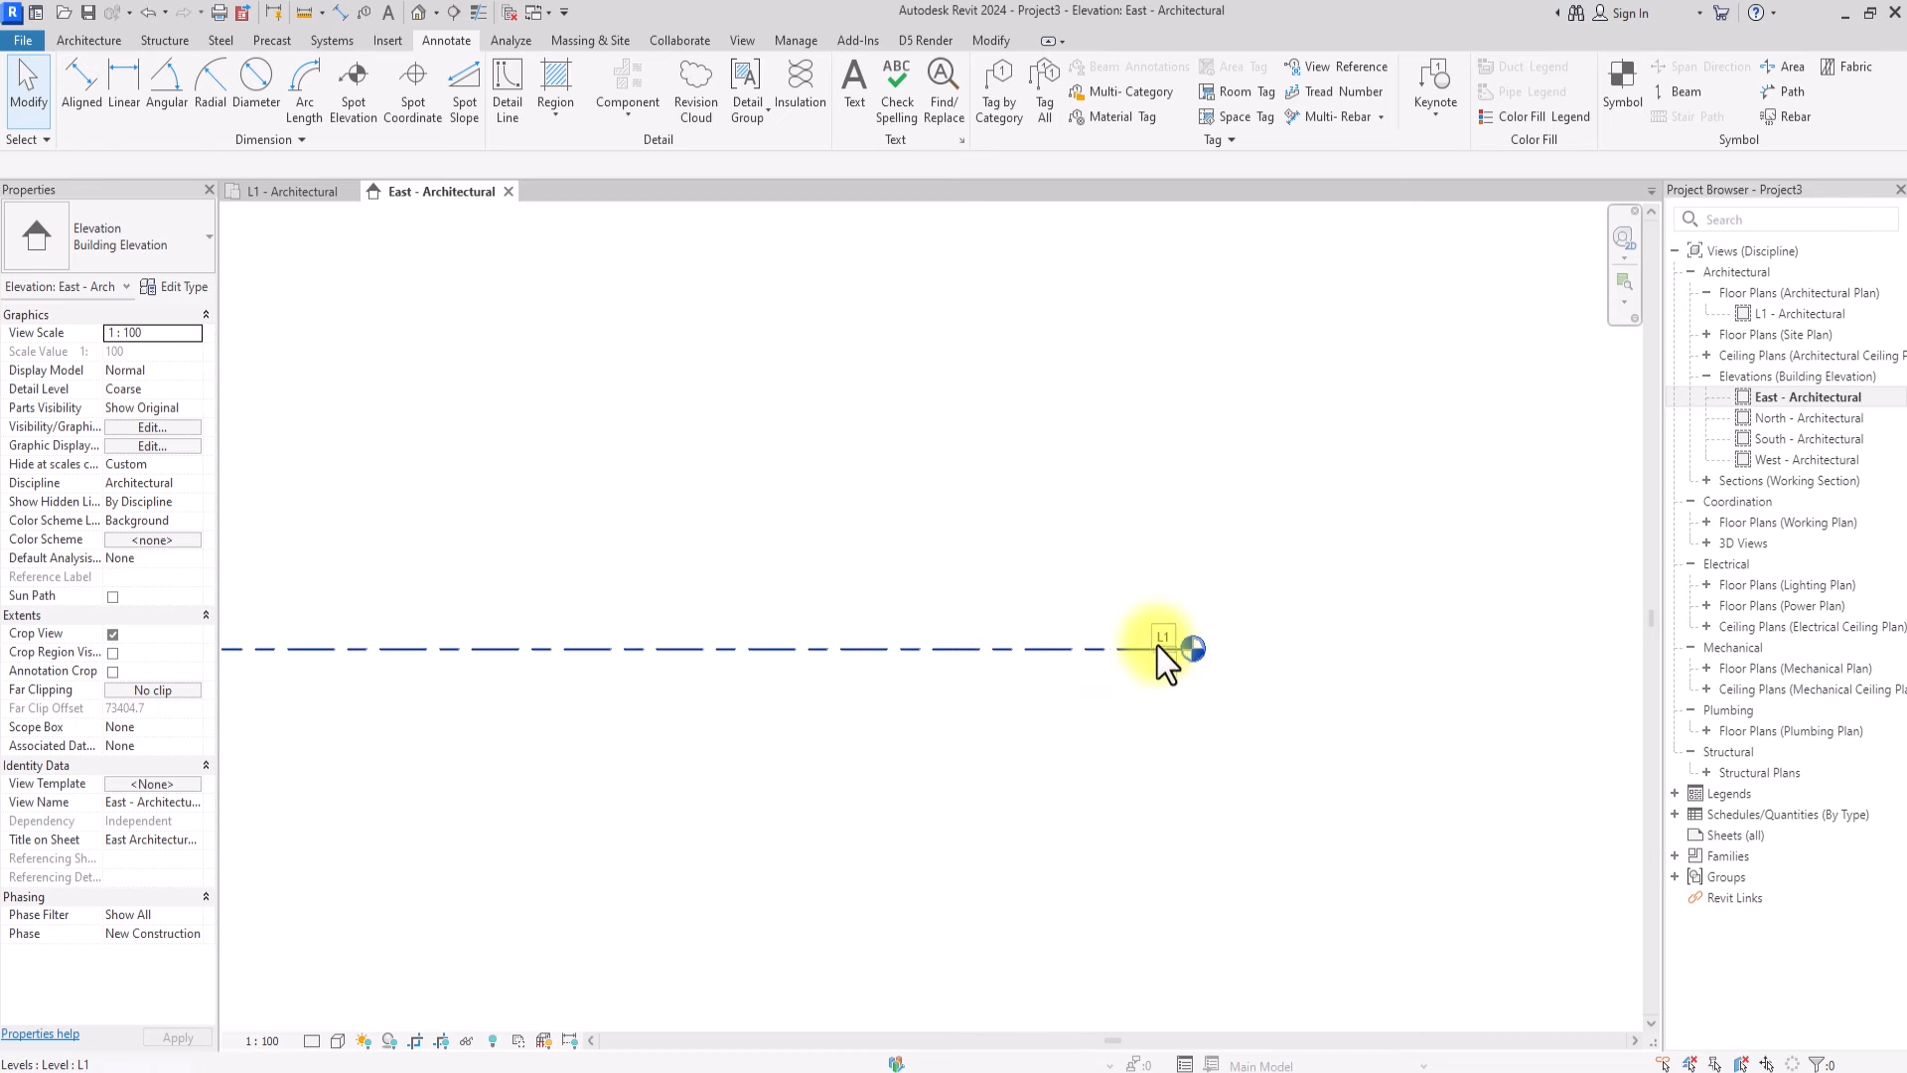
pyautogui.scroll(1, 1158, 646)
pyautogui.scroll(2, 1172, 635)
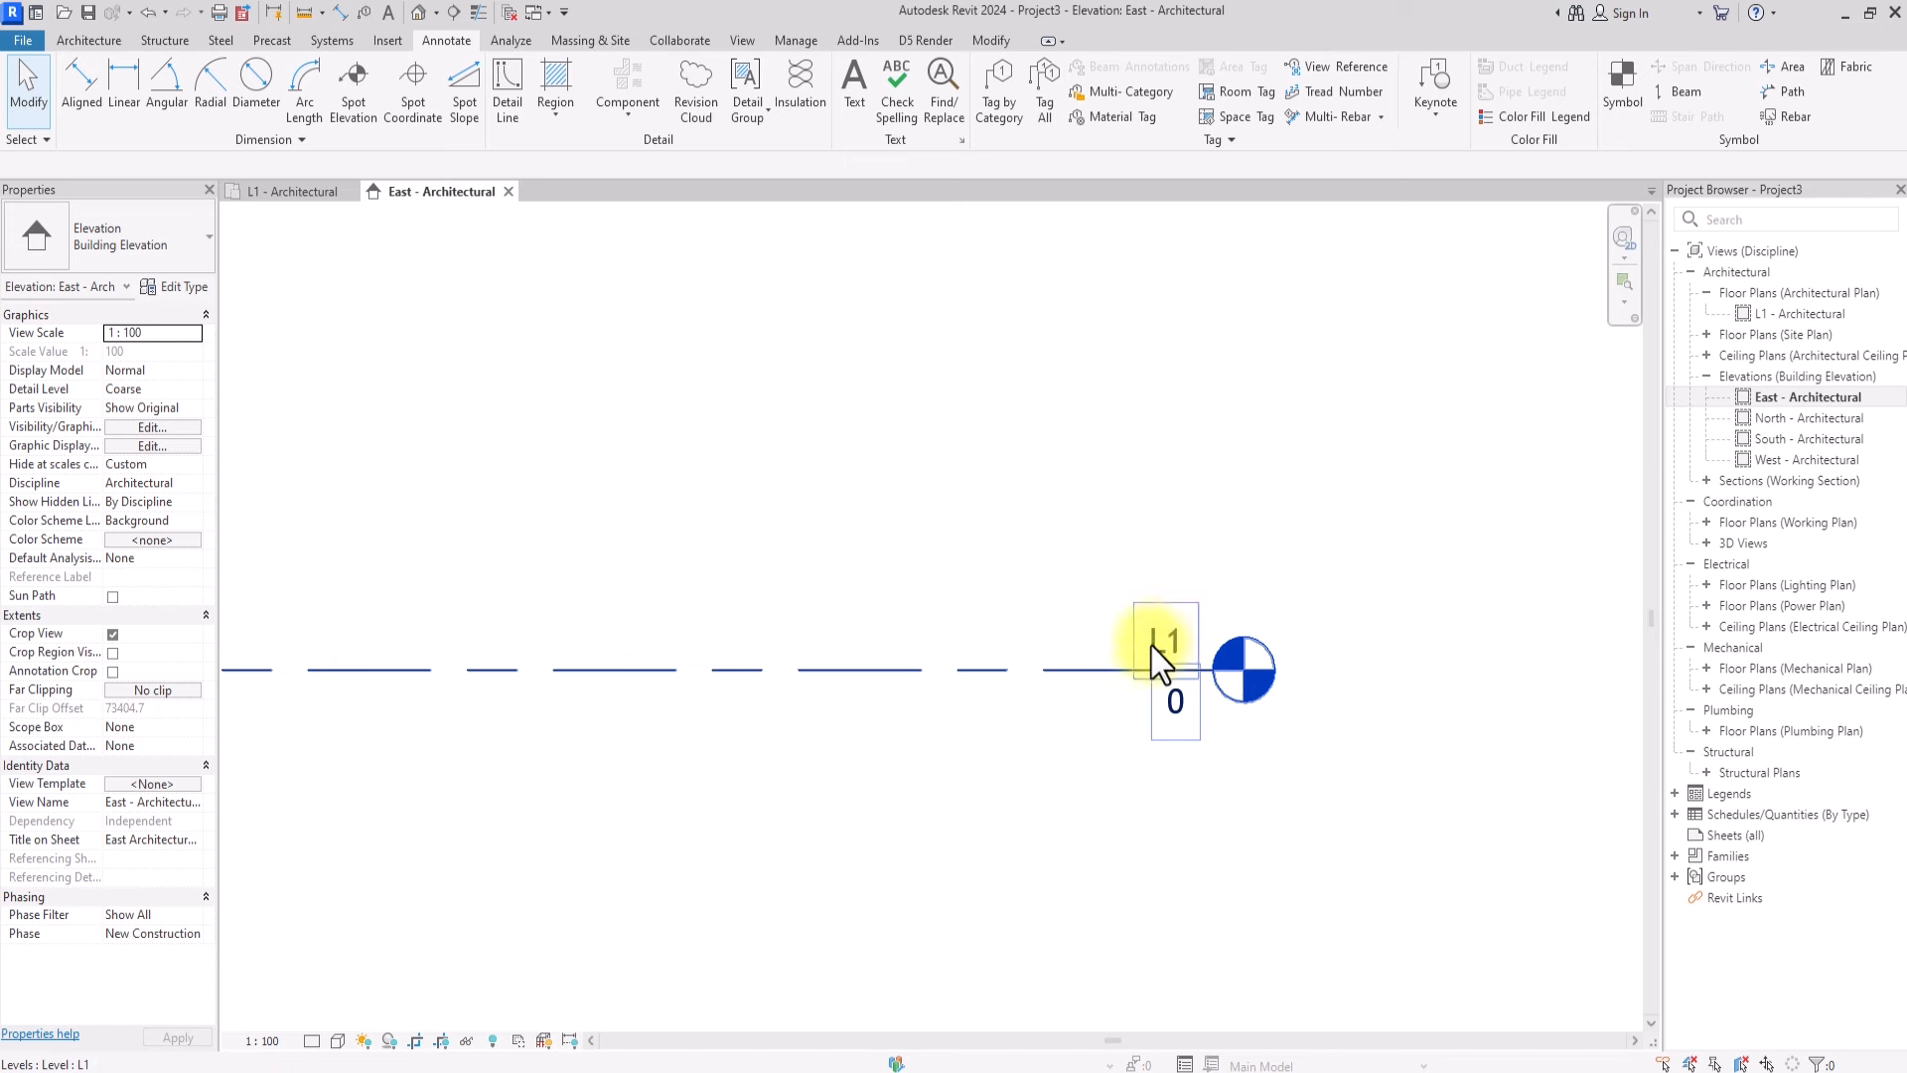
pyautogui.click(1174, 634)
pyautogui.write('01-NG')
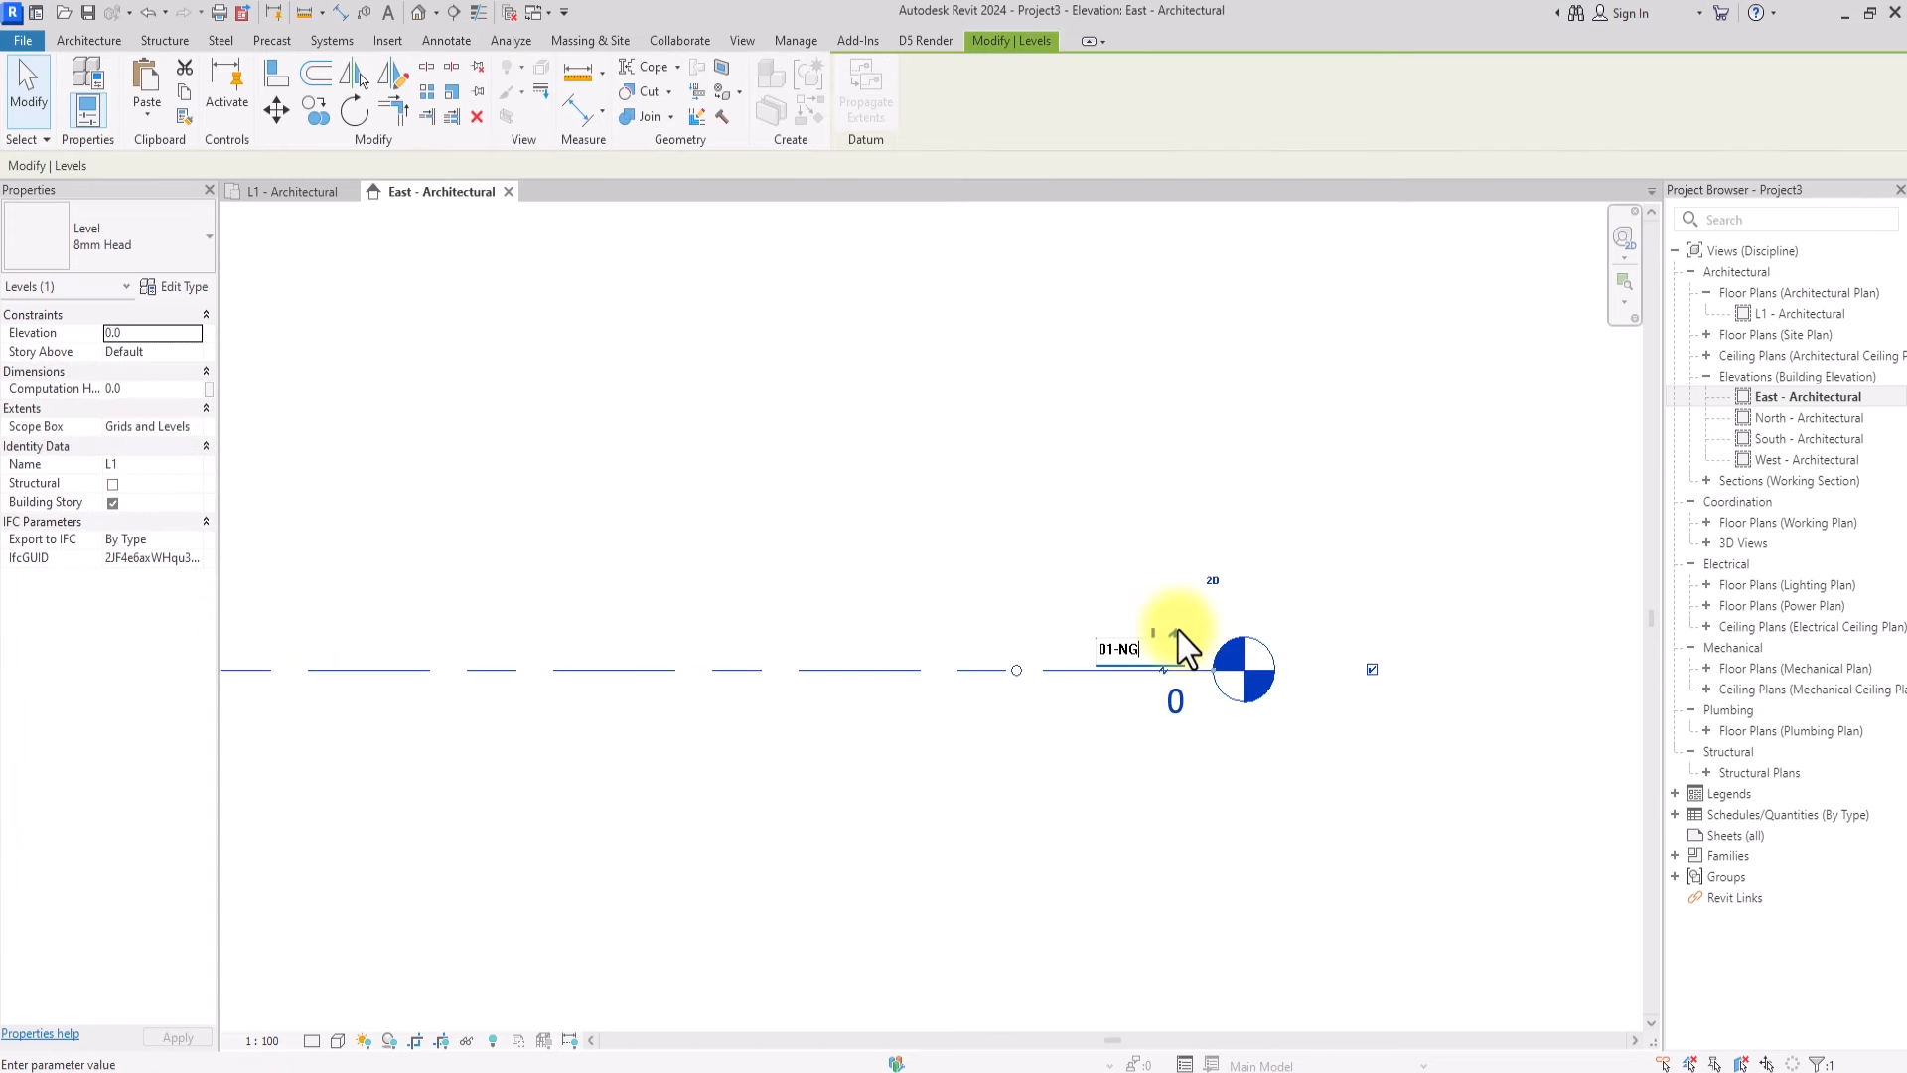
pyautogui.press('Return')
# Rename the L1 - Architectural floor plan view as 01-NGL
pyautogui.rightClick(1798, 314)
pyautogui.click(1669, 664)
pyautogui.press('BackSpace')
pyautogui.write('01-N')
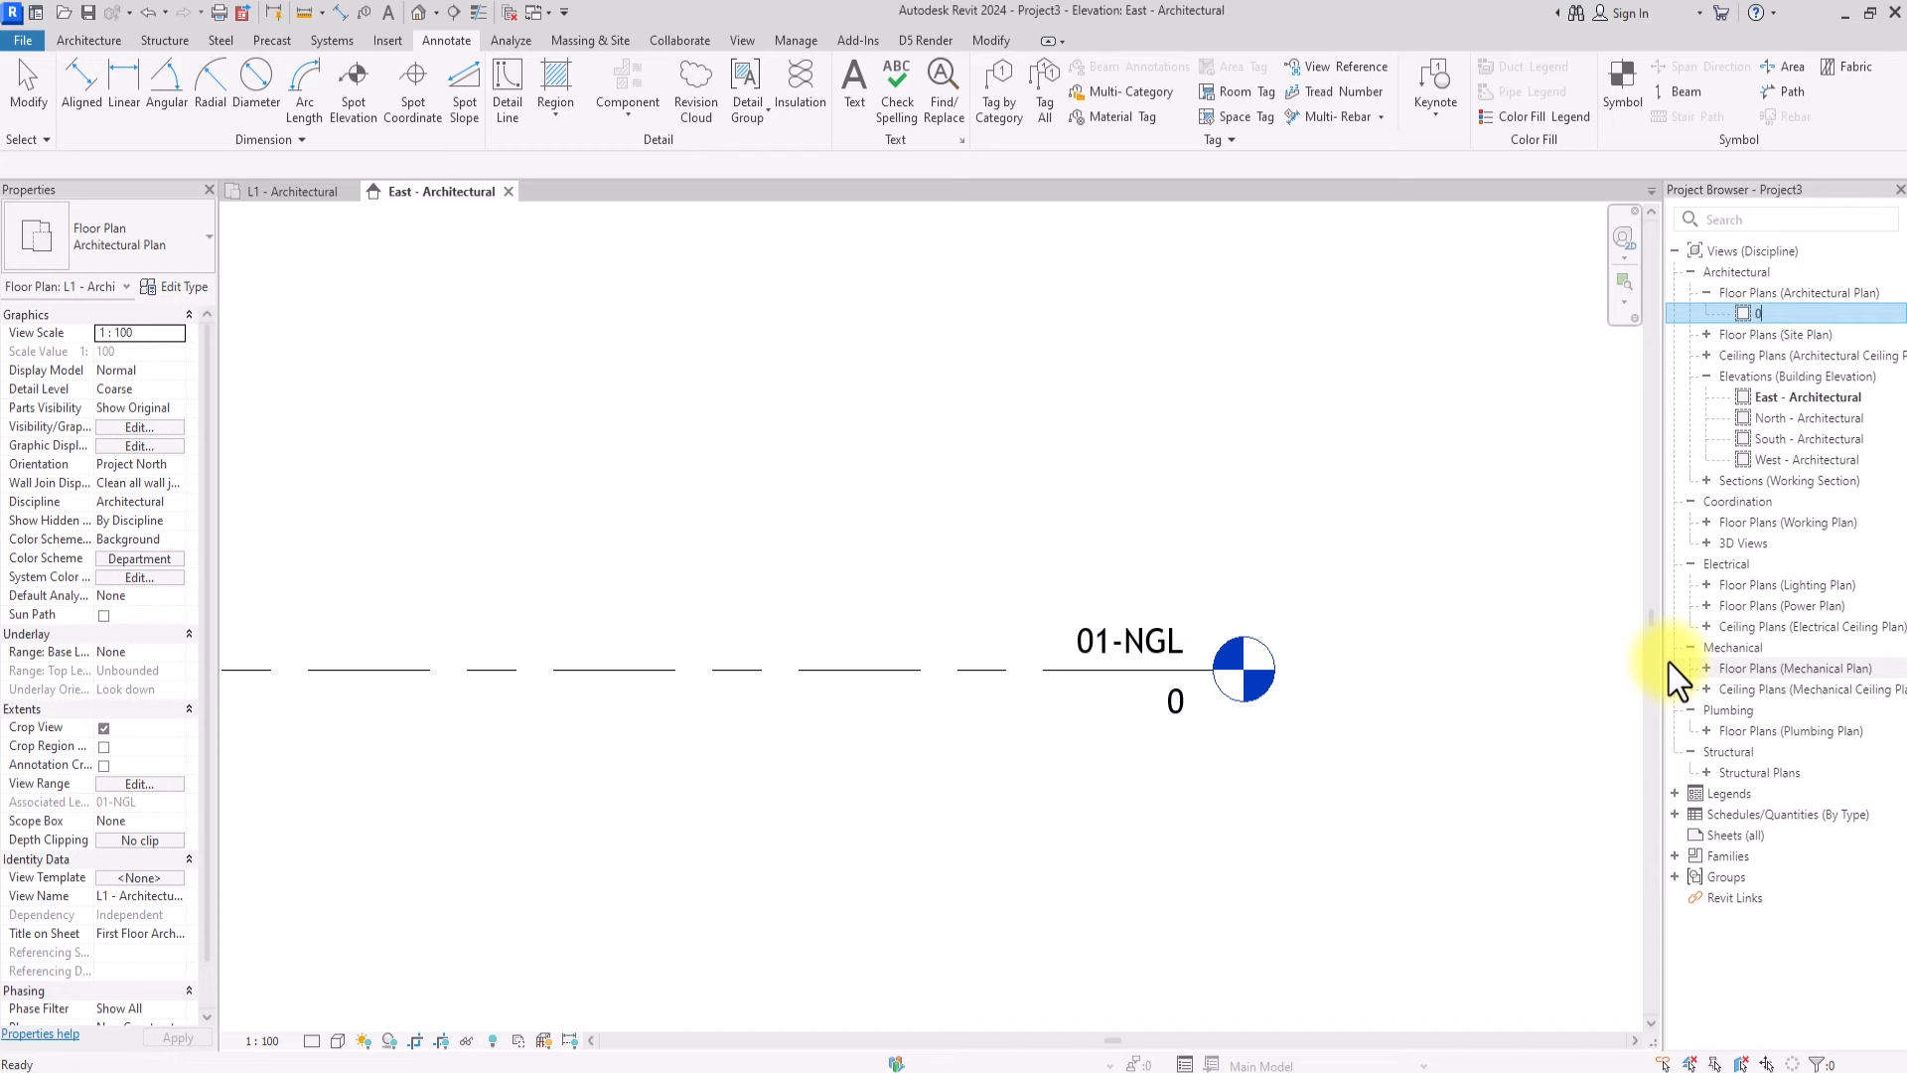
pyautogui.write('GL')
pyautogui.click(1065, 558)
# Start a new level of the 8mm Head type, aligning its start point above the end of level 01-NGL
pyautogui.scroll(-3, 1033, 445)
pyautogui.scroll(-5, 868, 456)
pyautogui.moveTo(606, 432); pyautogui.dragTo(867, 578, button='middle')
pyautogui.click(93, 45)
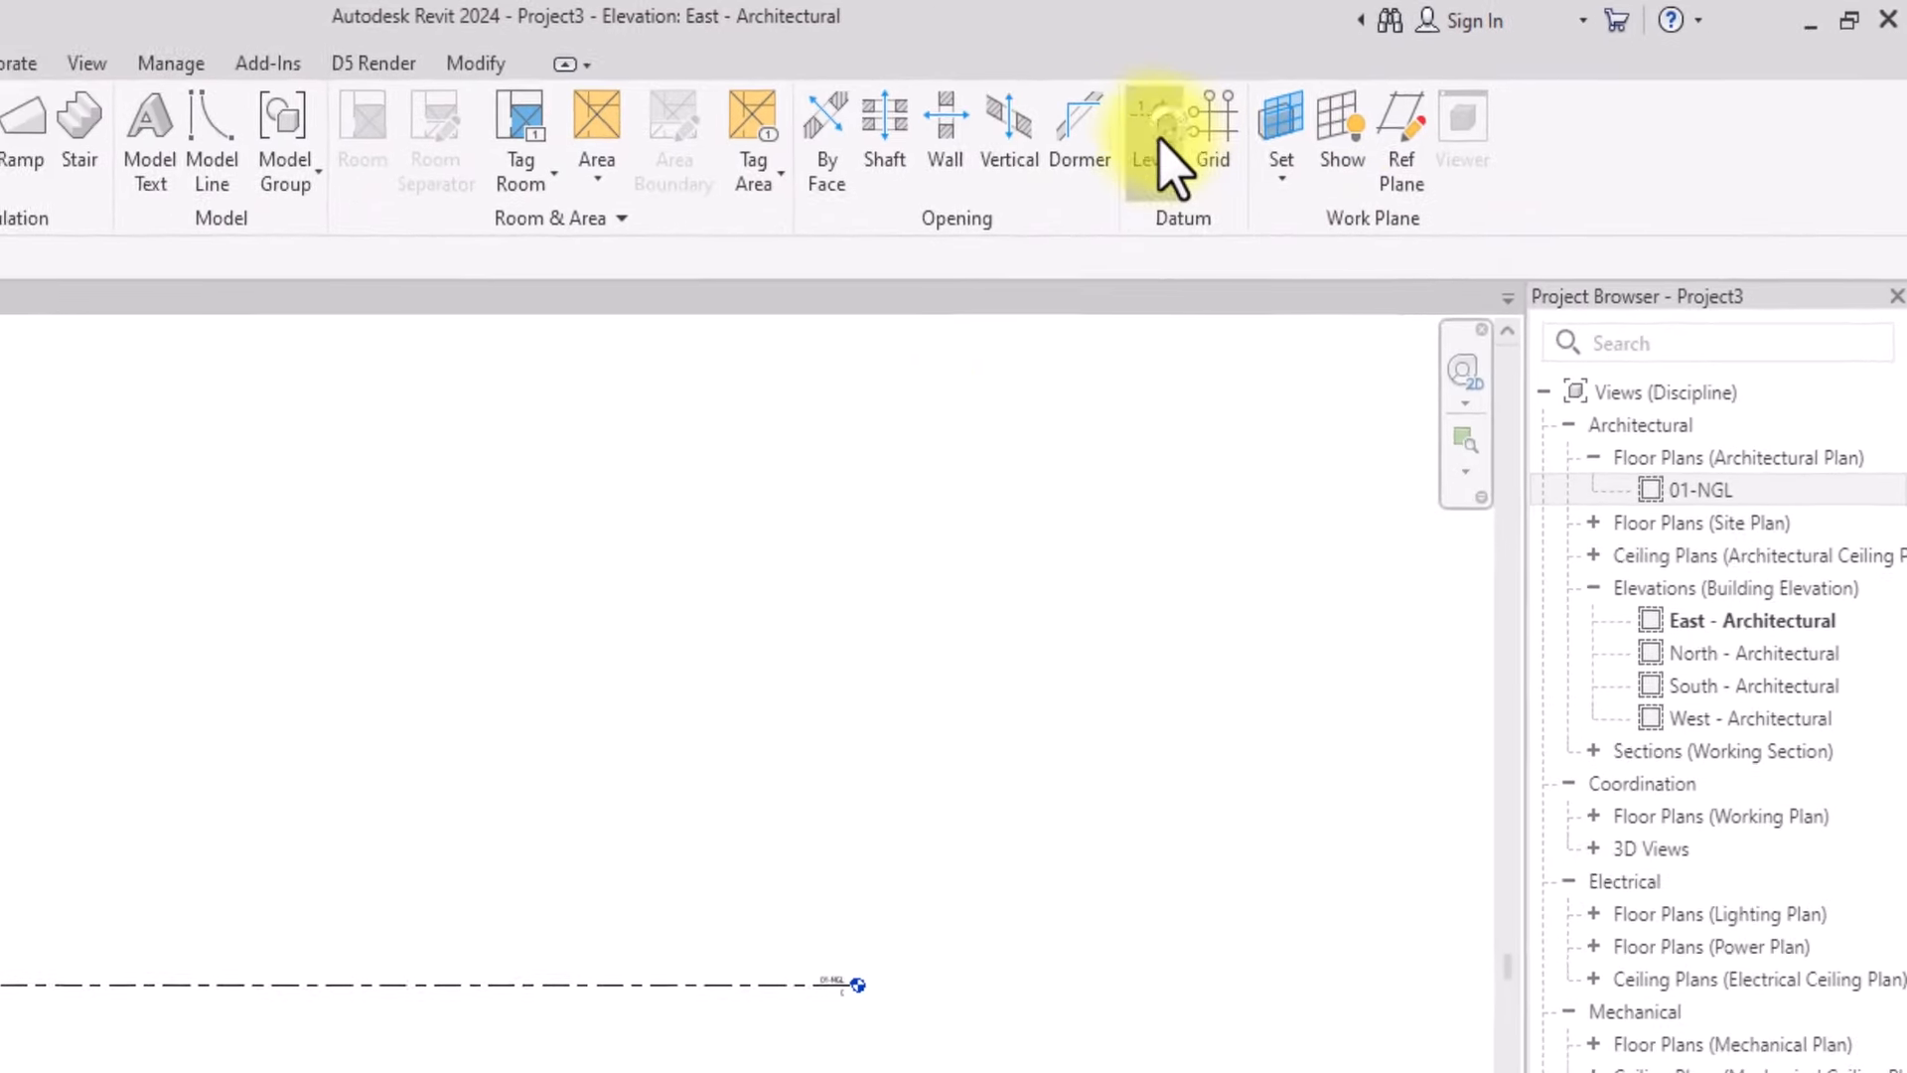
pyautogui.click(1123, 134)
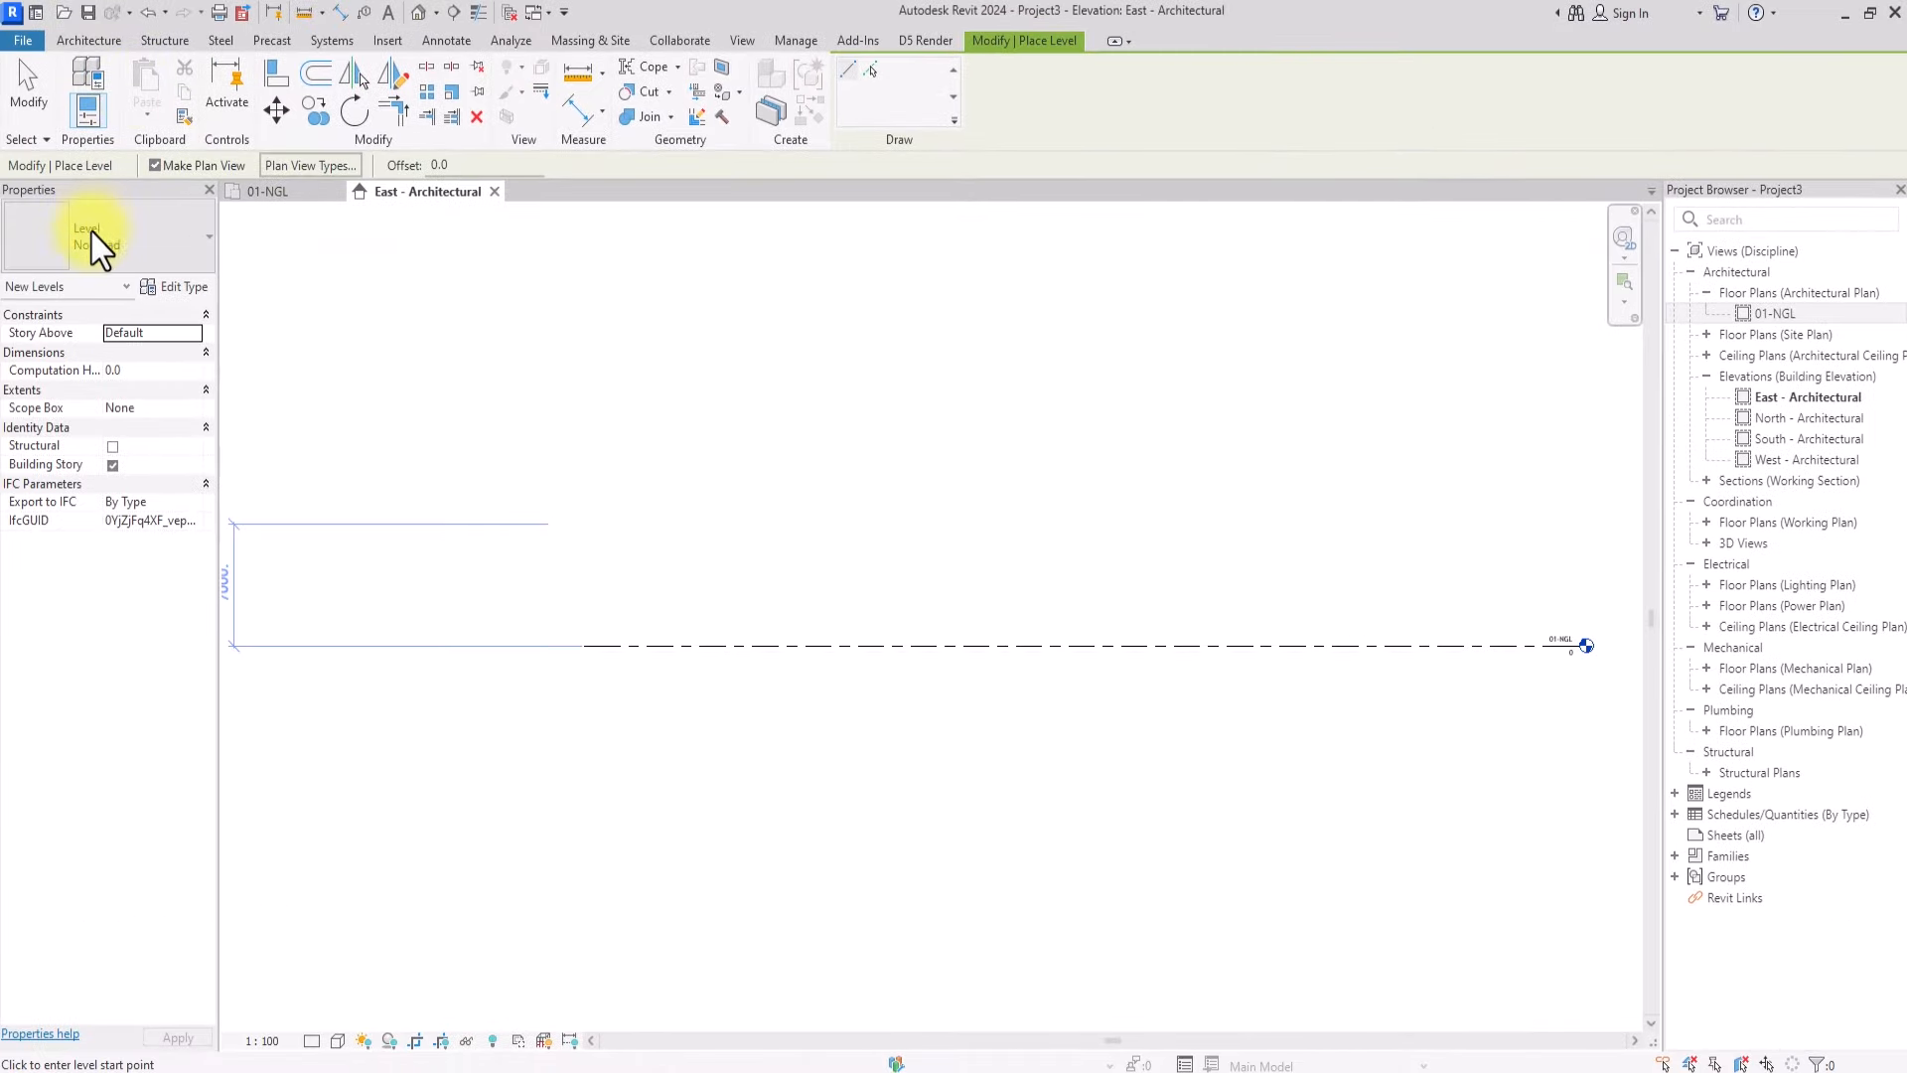
pyautogui.click(94, 236)
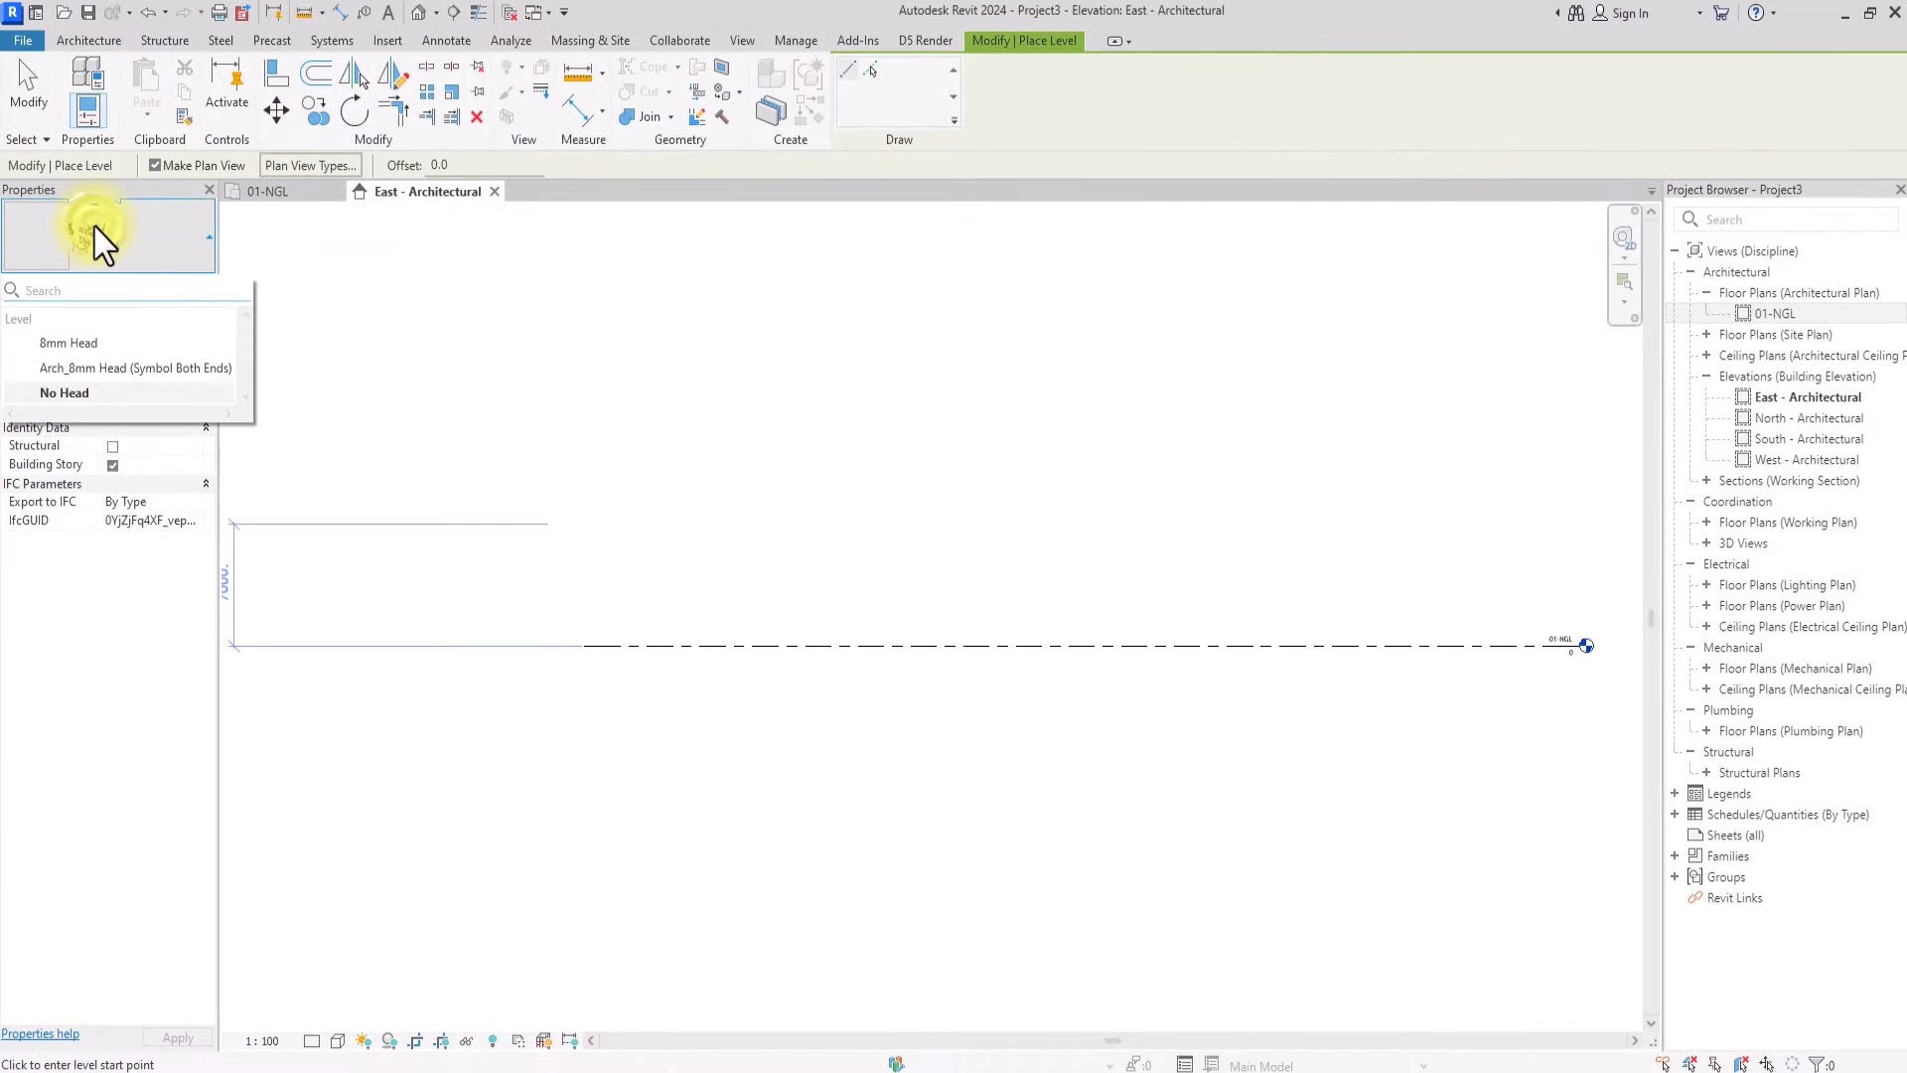
pyautogui.click(54, 343)
pyautogui.scroll(-2, 606, 578)
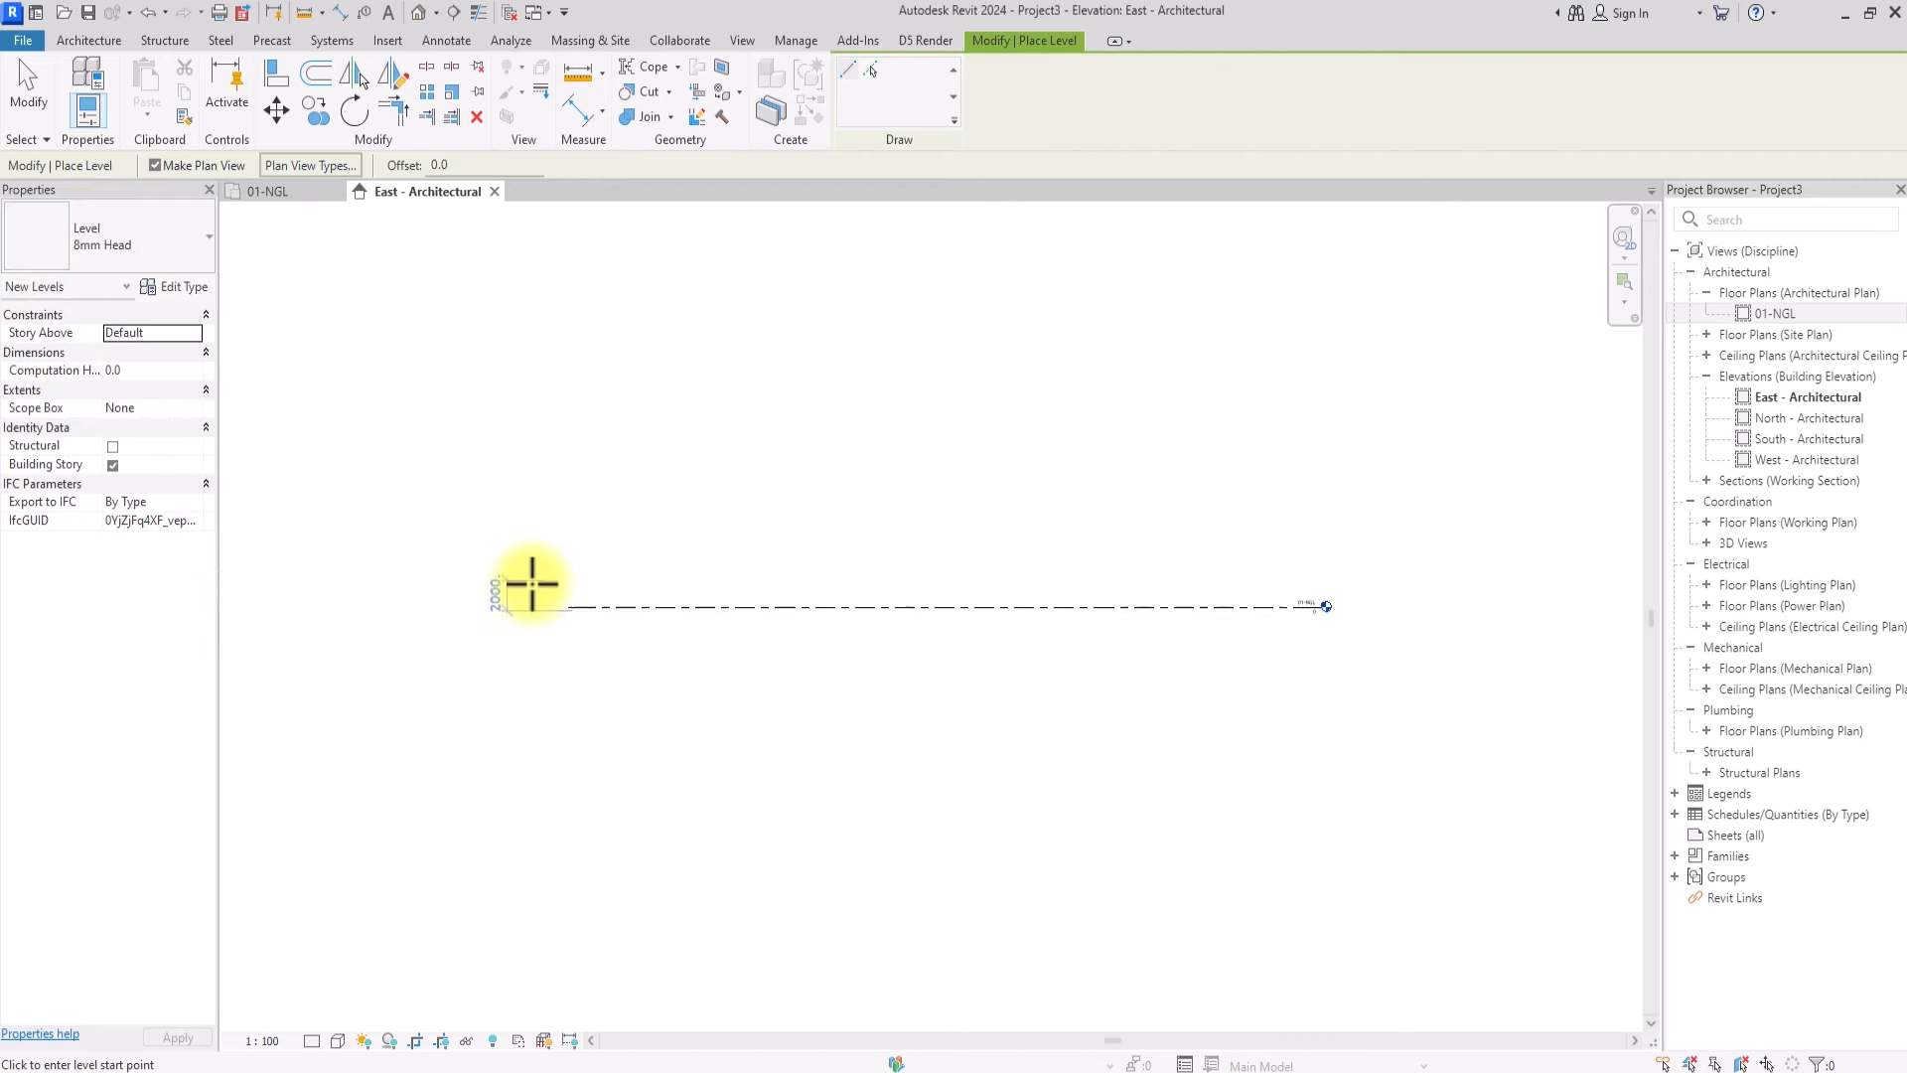
pyautogui.scroll(3, 532, 583)
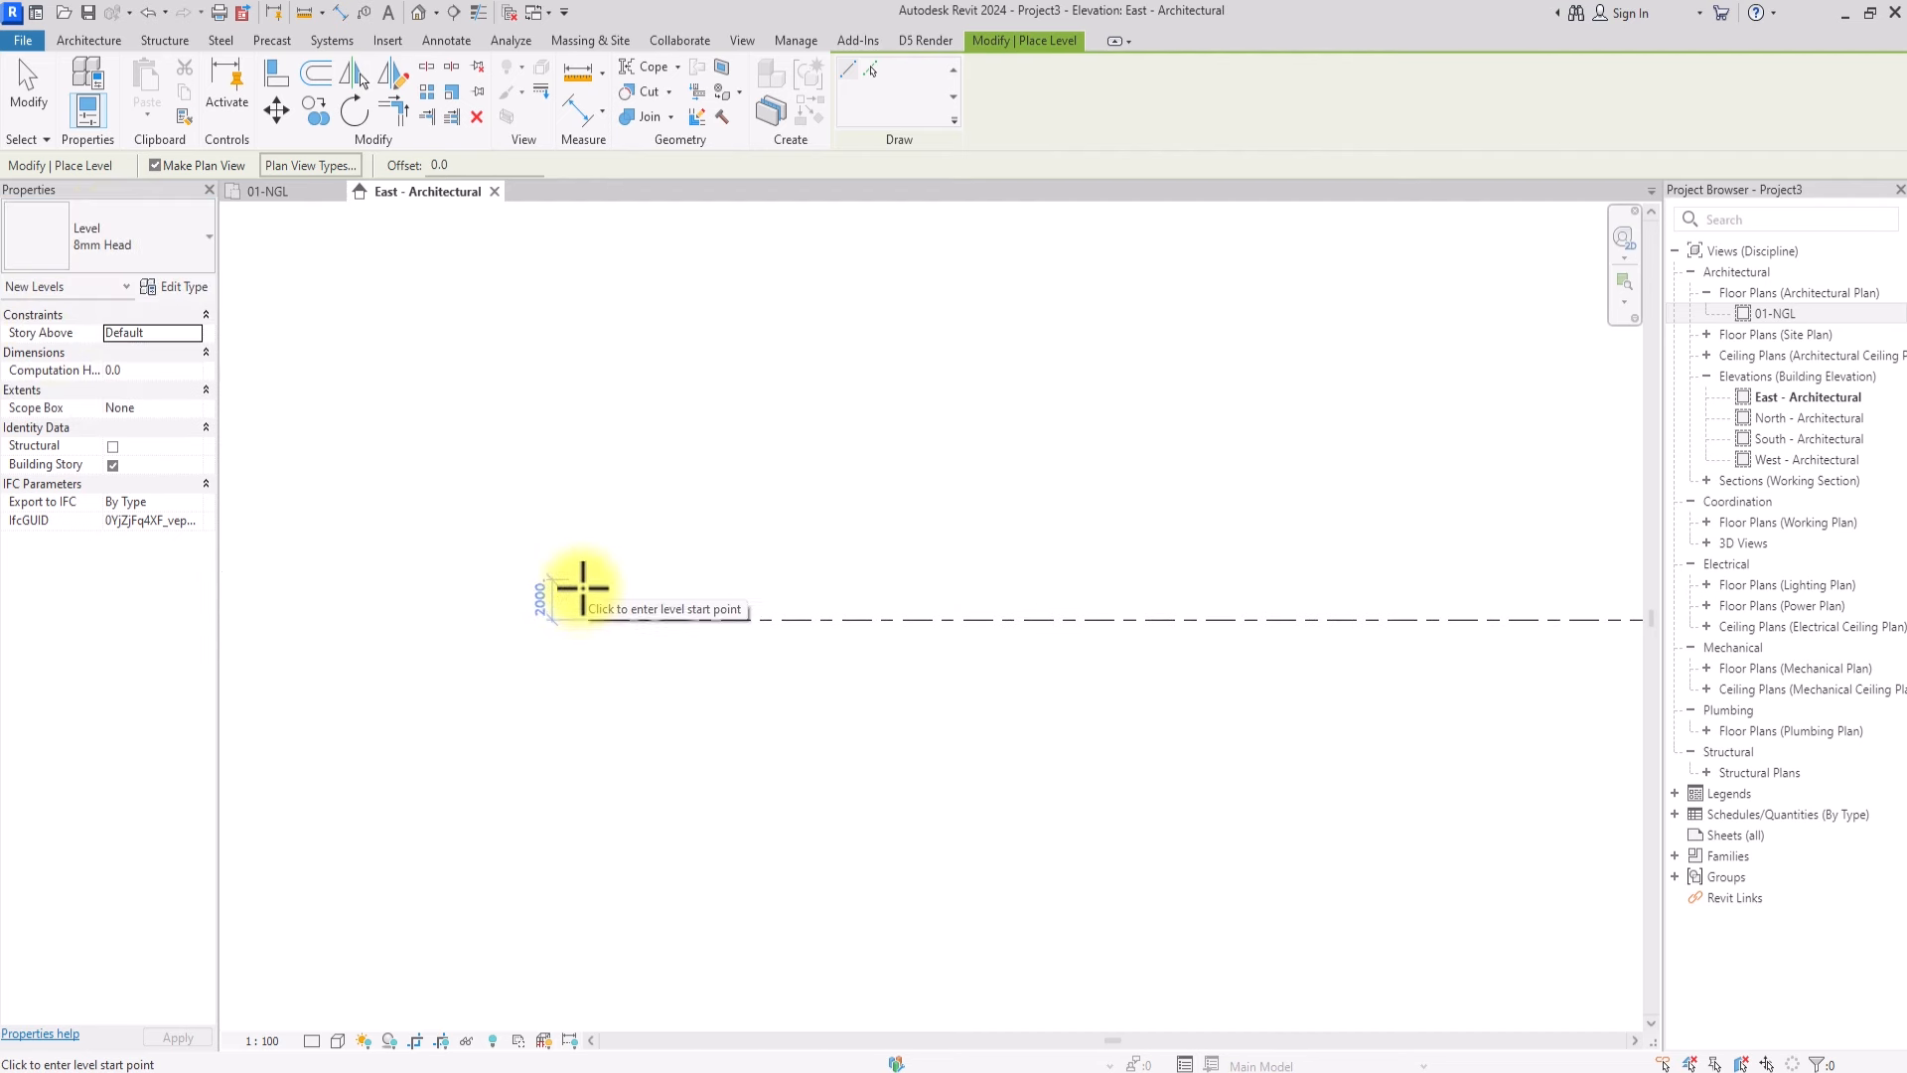
pyautogui.scroll(3, 584, 623)
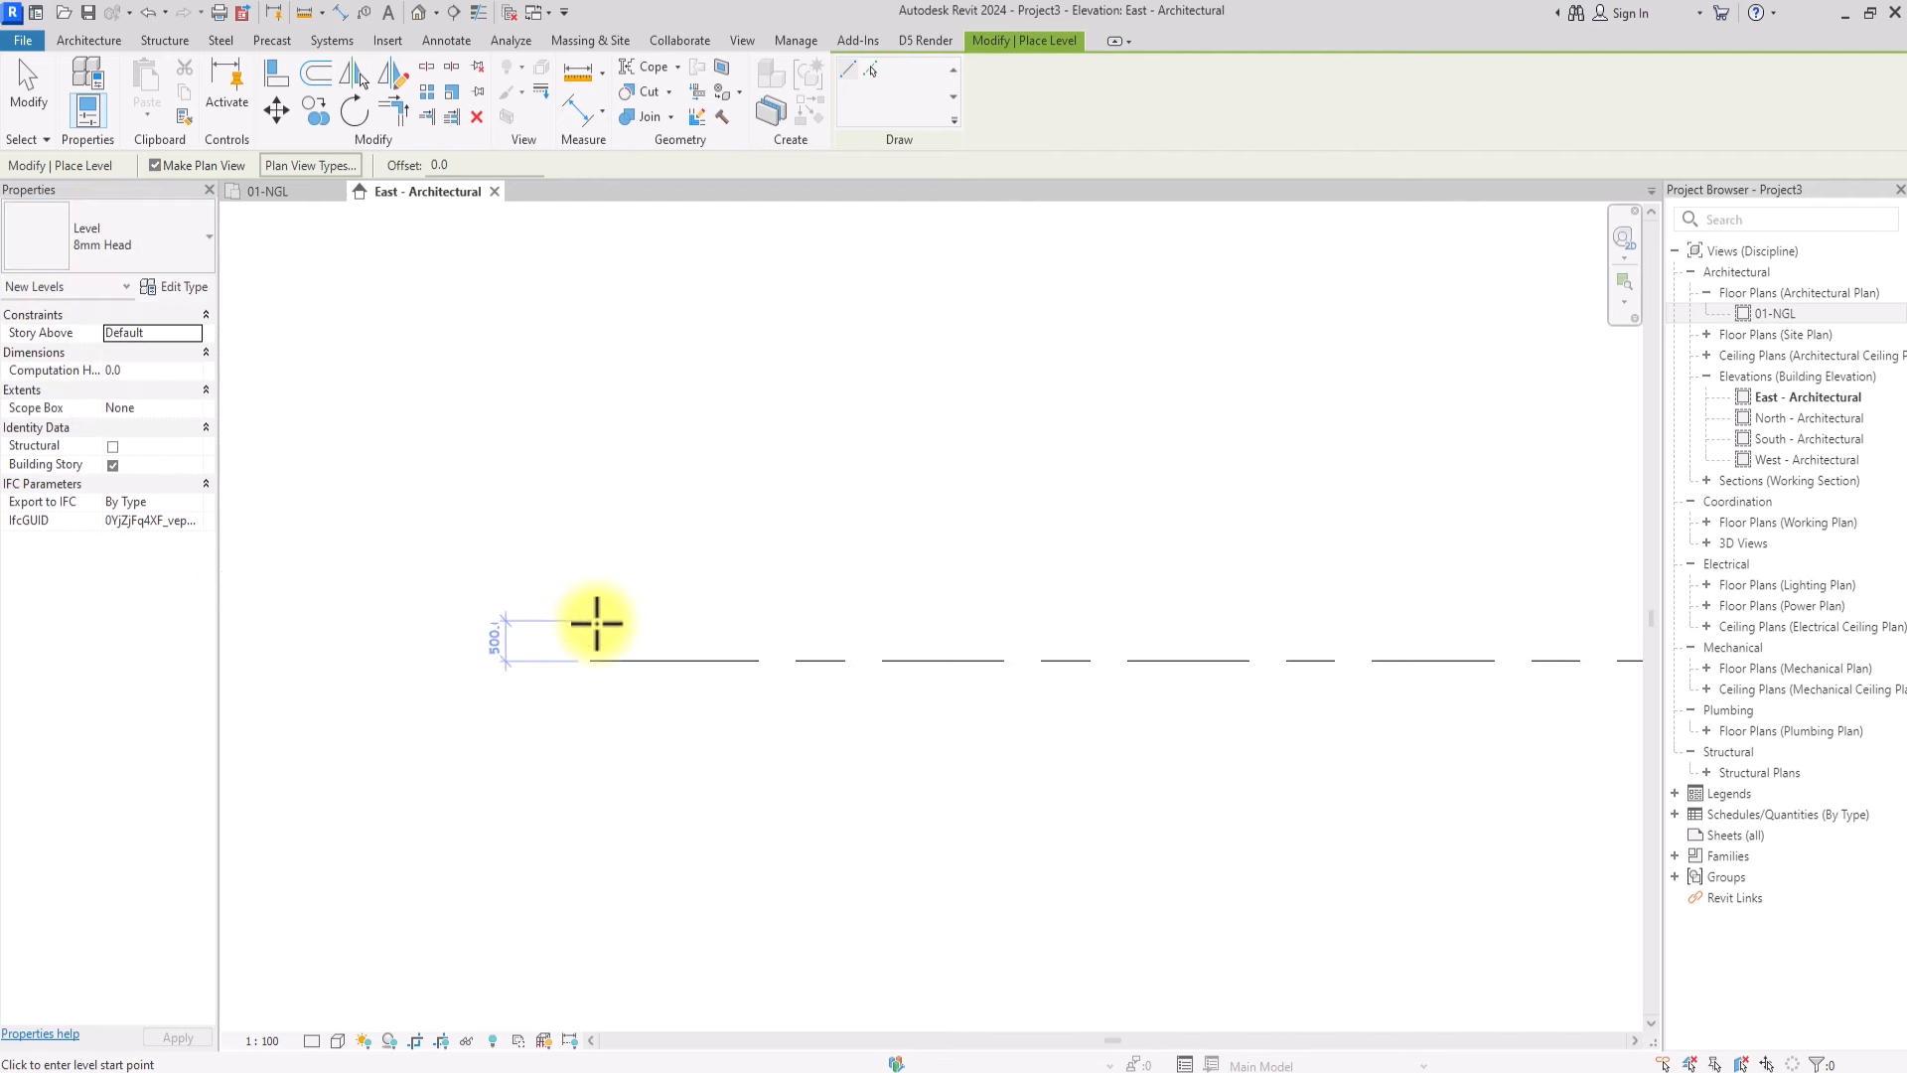
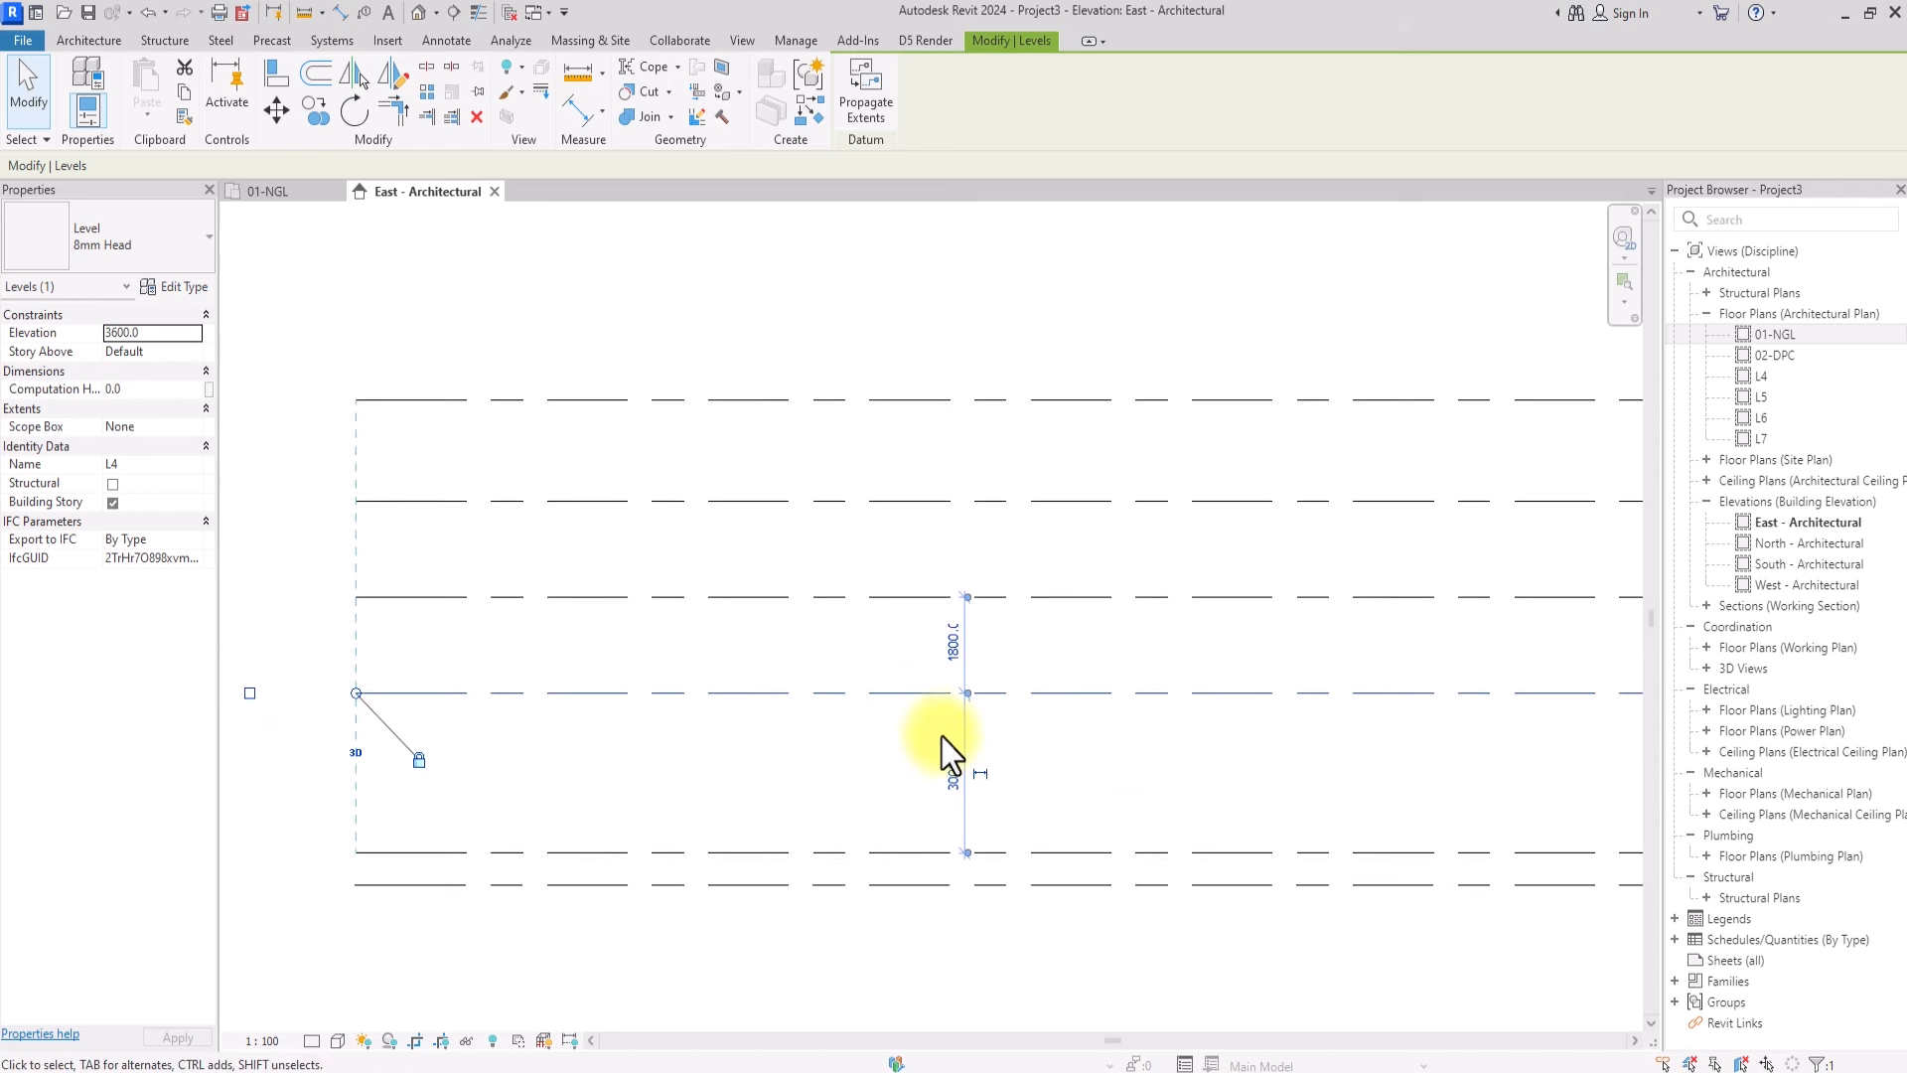
# Set the distance between level L4 and level 02-DPC to 2400
pyautogui.click(951, 772)
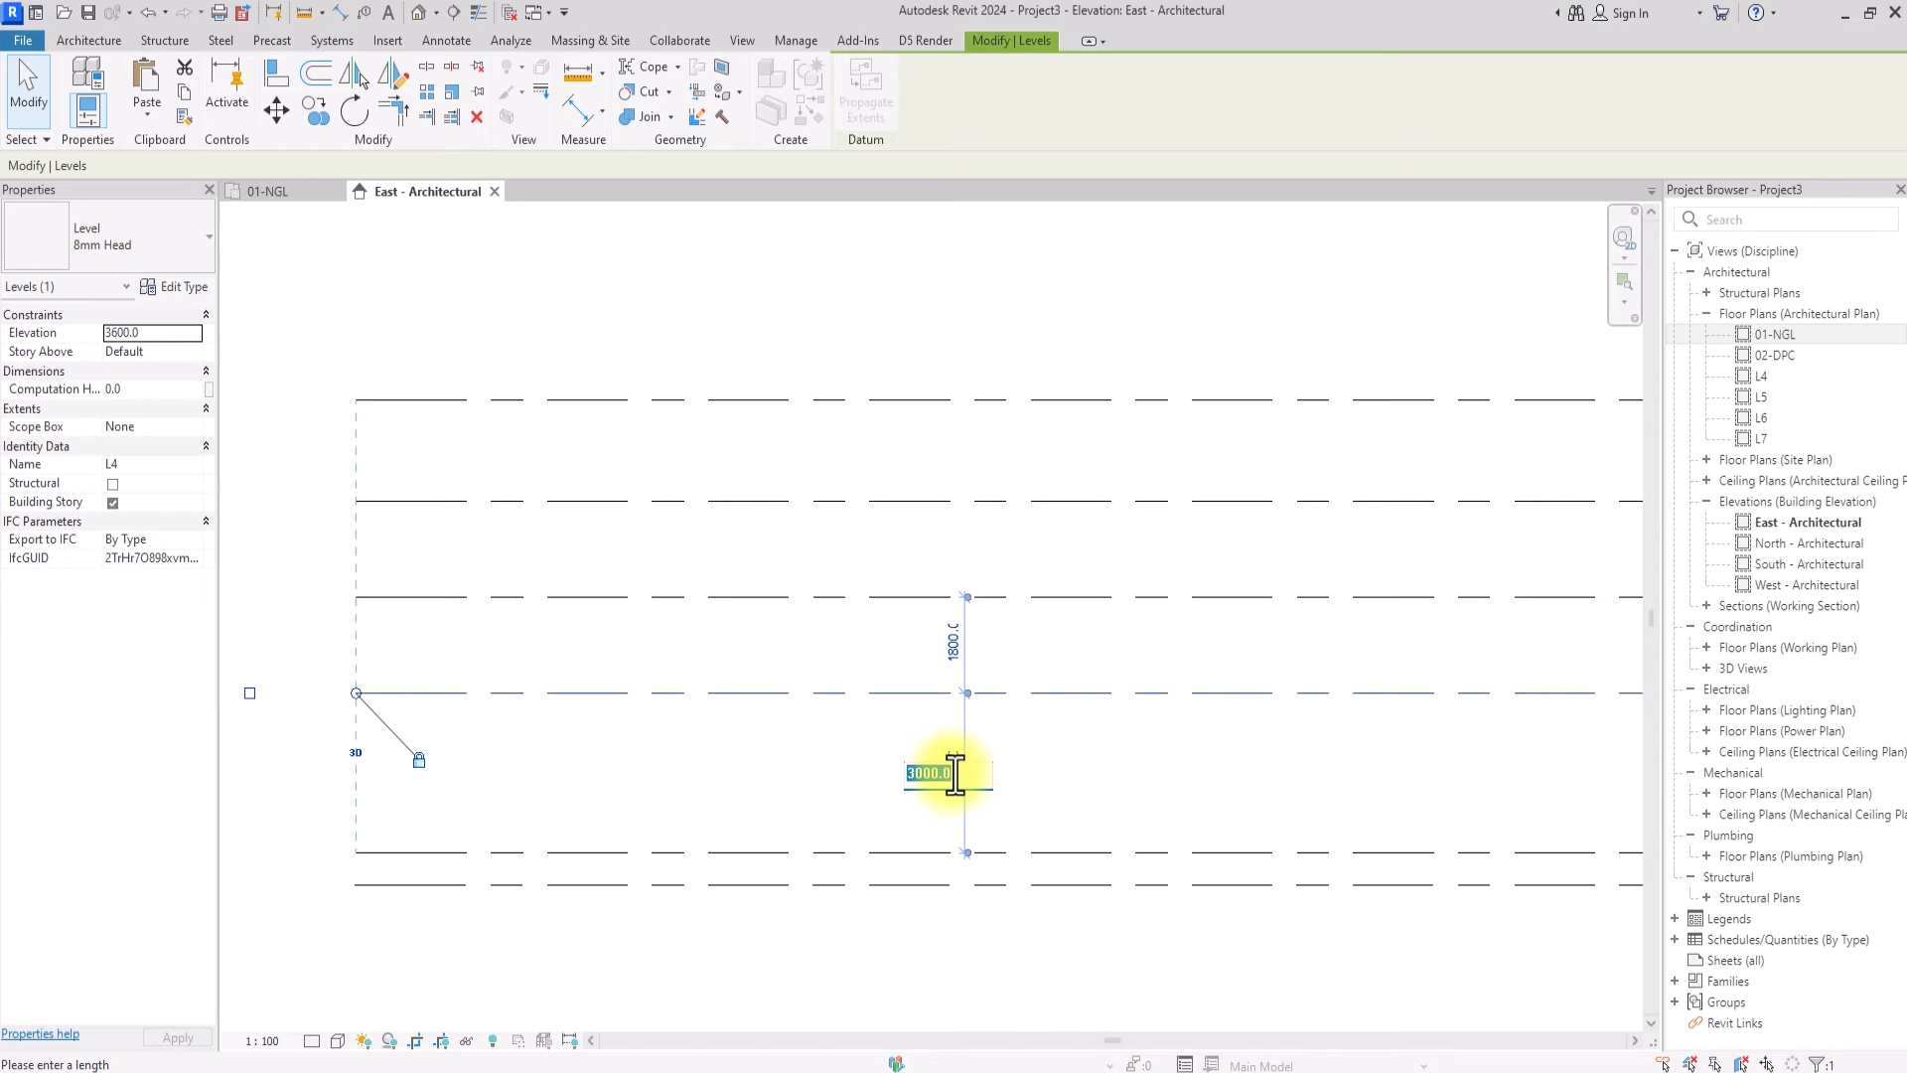
pyautogui.write('2400')
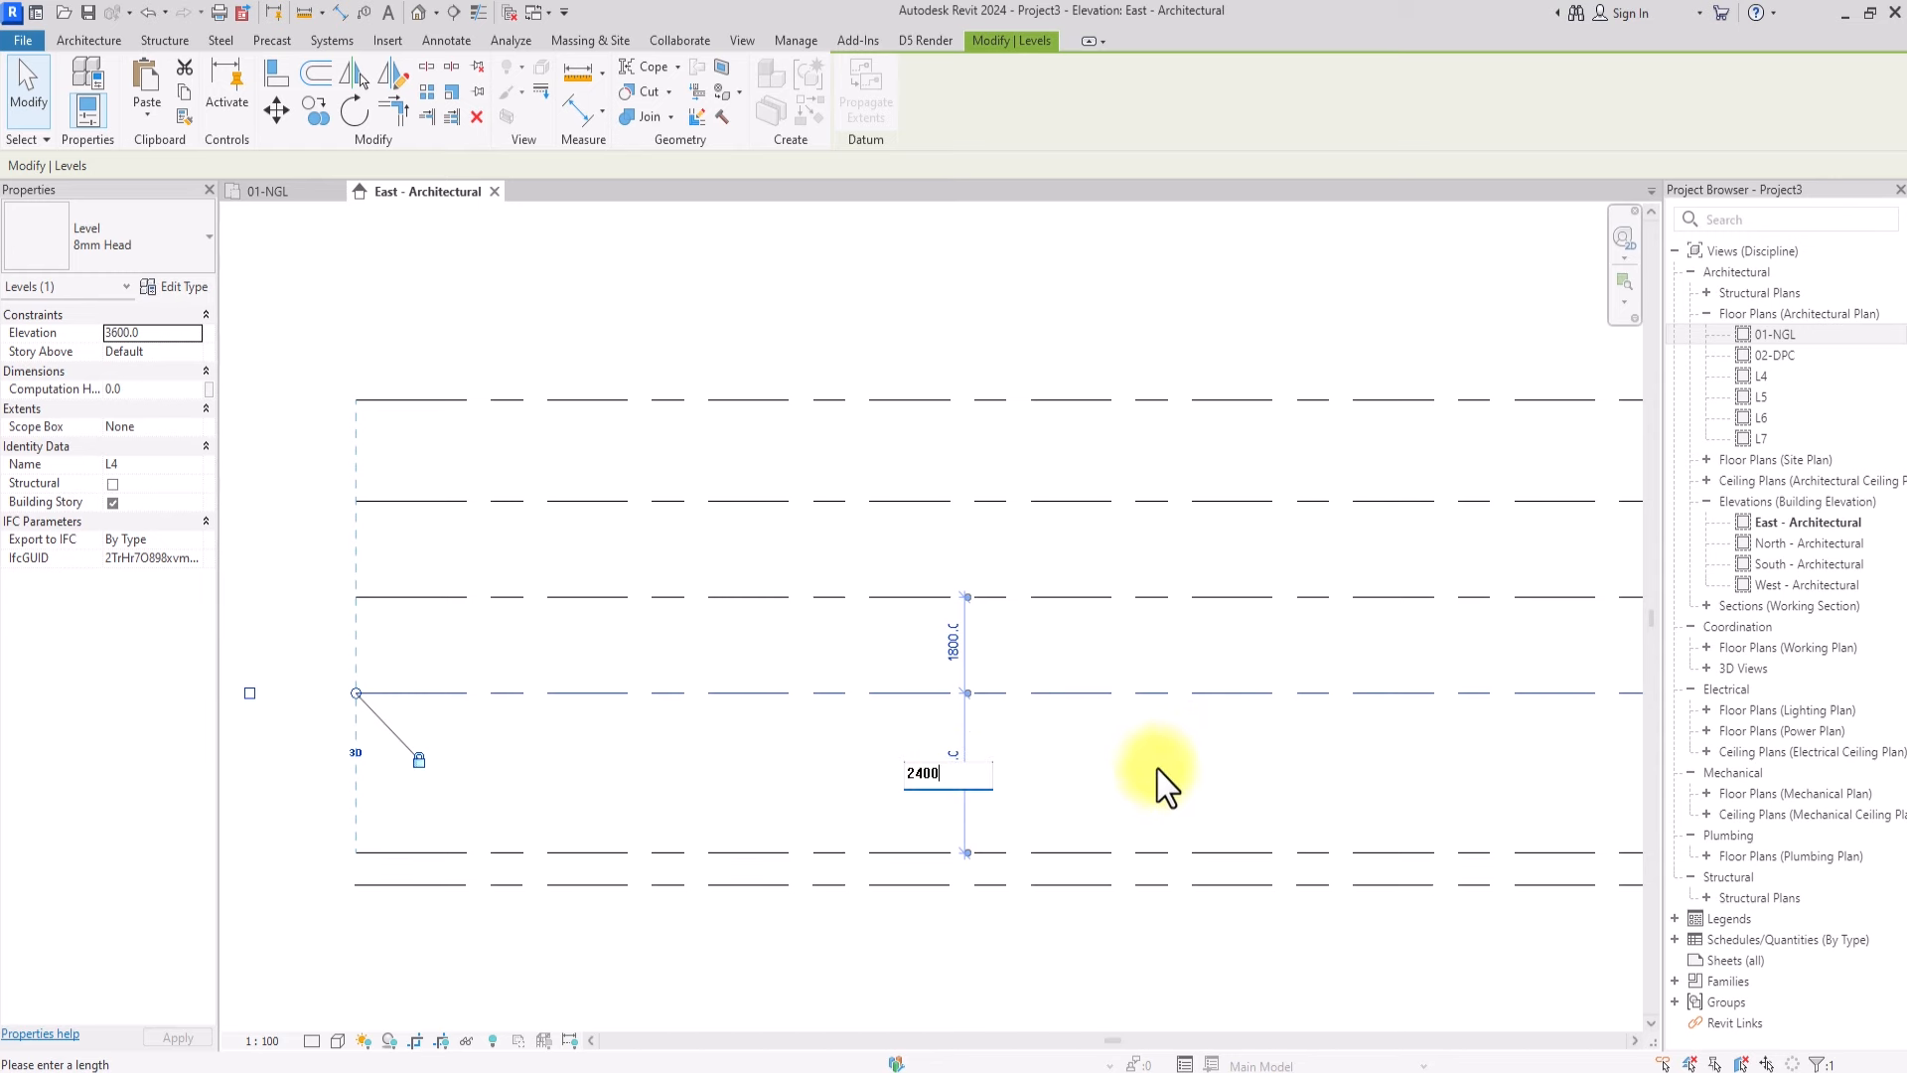
pyautogui.press('Return')
# Rename level L4 as 03-LINTEL and rename its corresponding views too
pyautogui.scroll(-3, 925, 692)
pyautogui.moveTo(1192, 864); pyautogui.dragTo(330, 765, button='middle')
pyautogui.scroll(3, 1332, 759)
pyautogui.moveTo(1143, 693); pyautogui.dragTo(501, 666, button='middle')
pyautogui.click(969, 717)
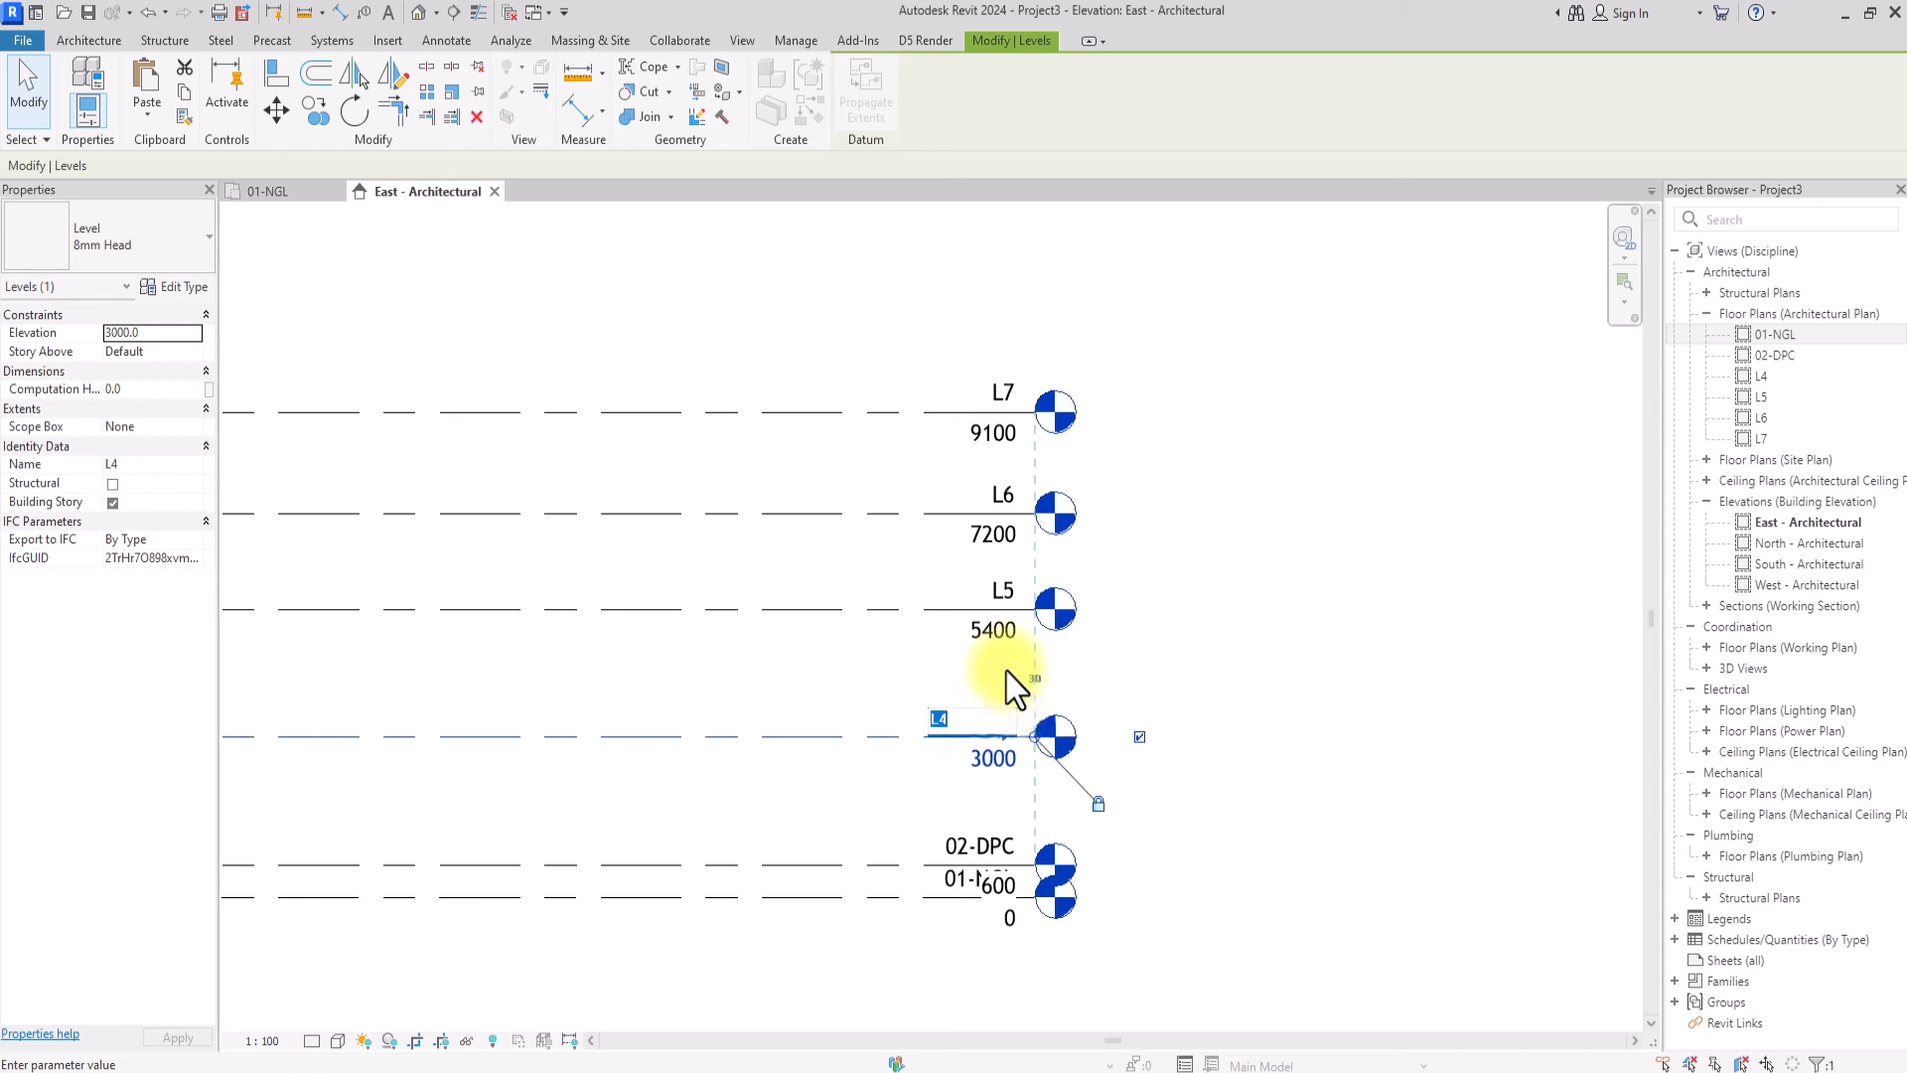
pyautogui.write('03-LINTEL')
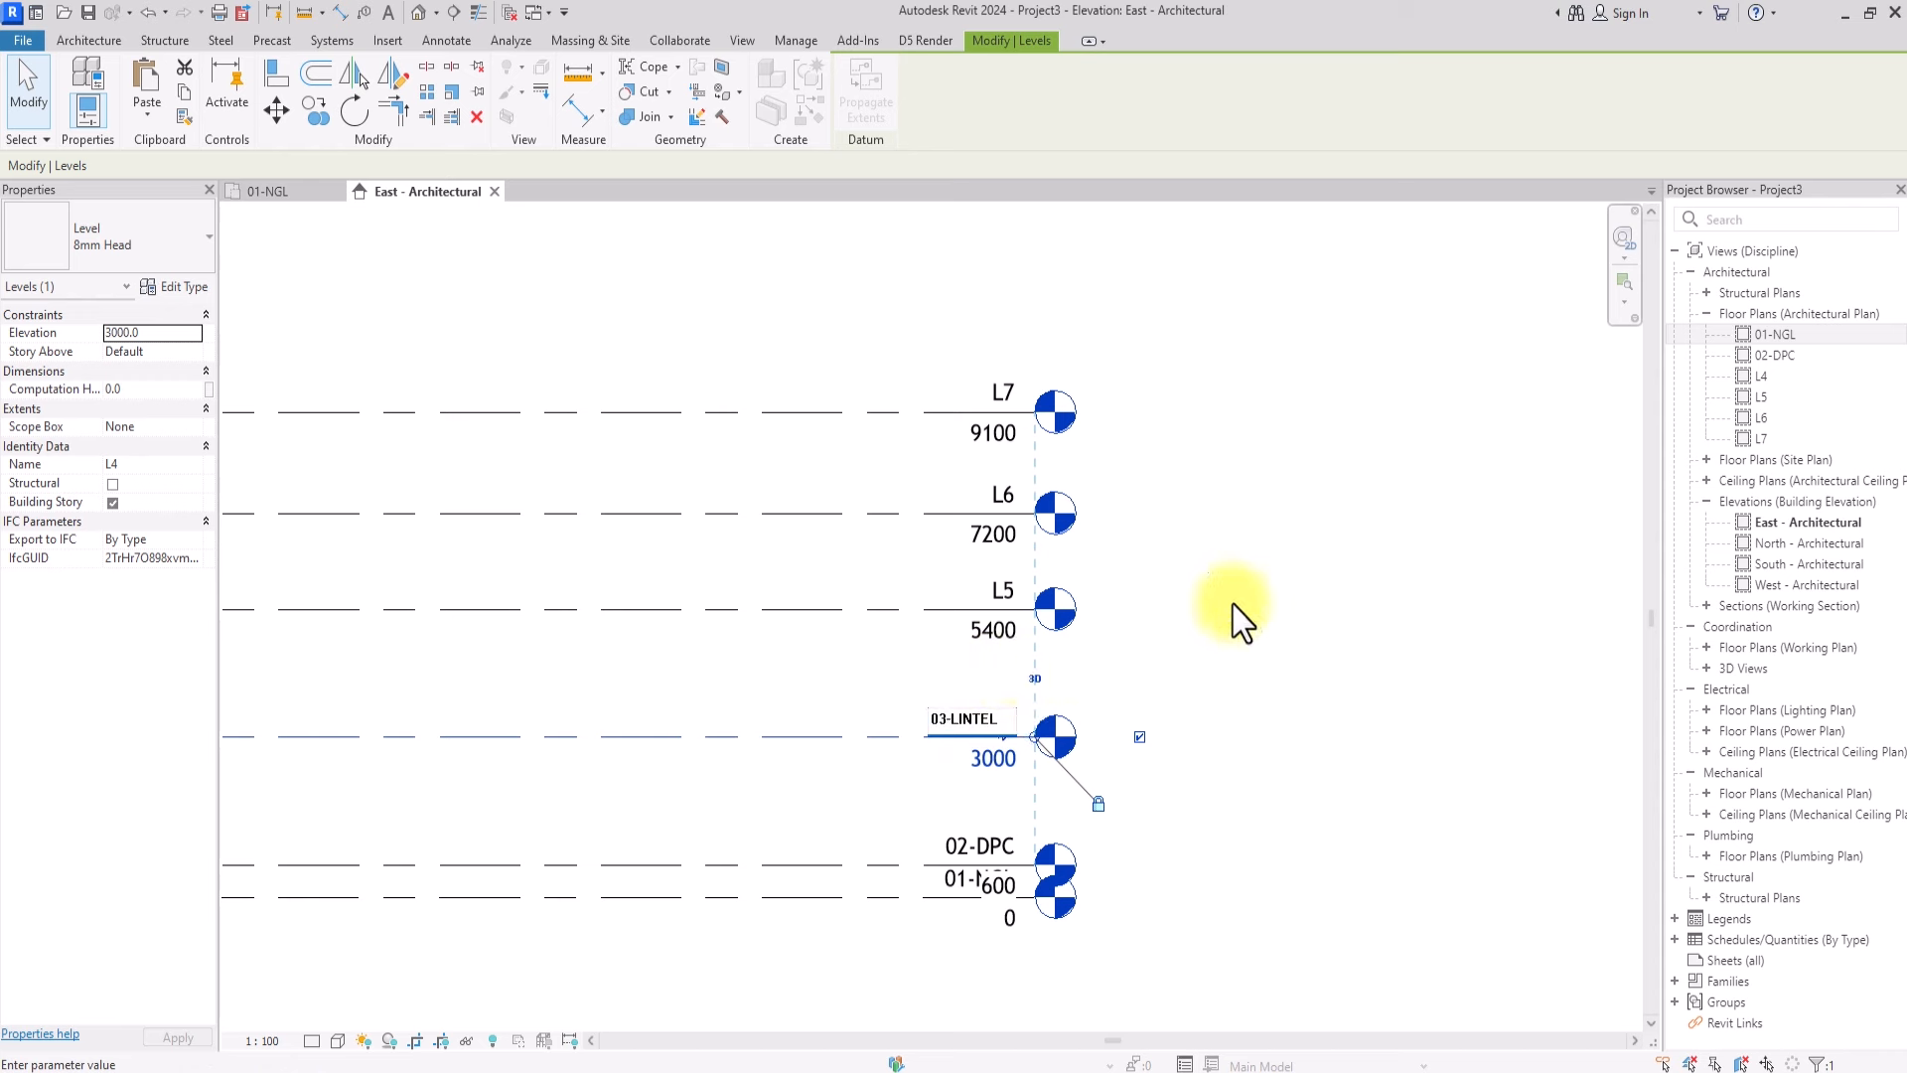
pyautogui.press('Return')
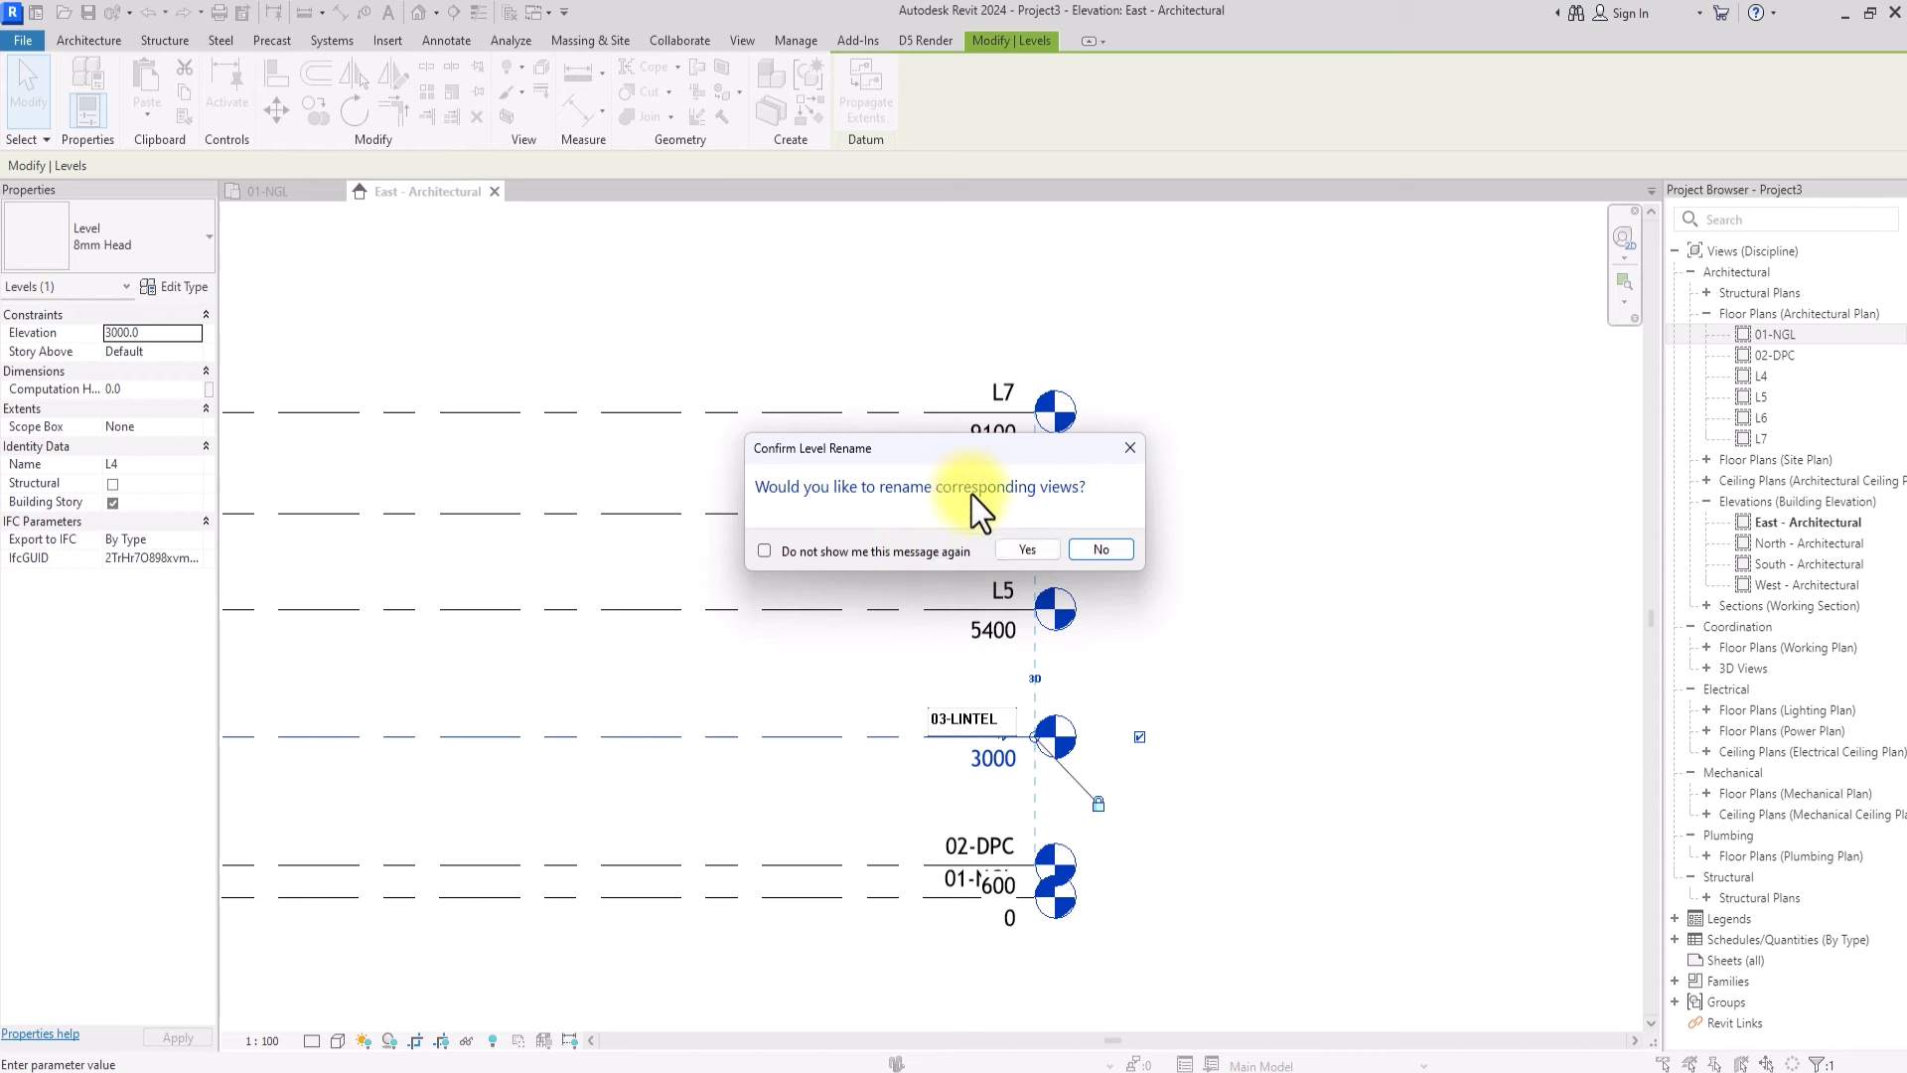
pyautogui.click(1033, 551)
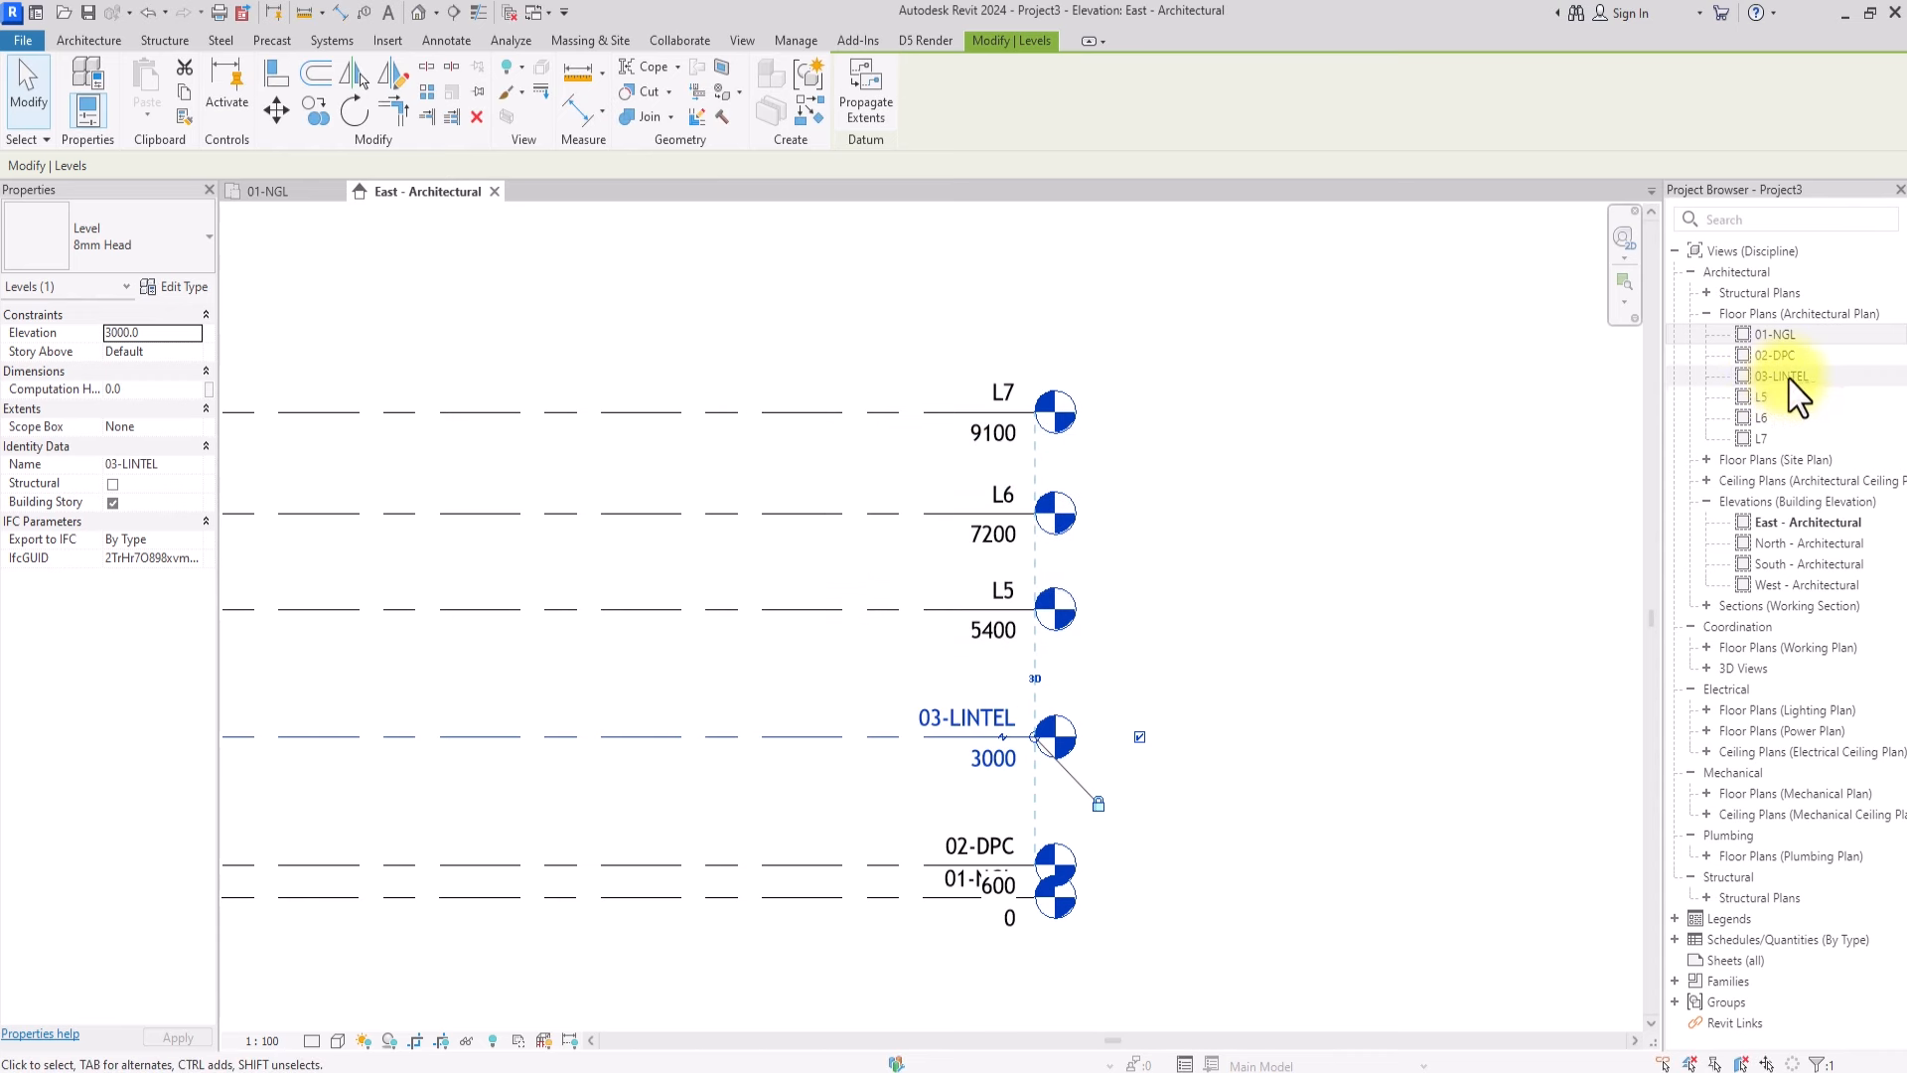
# Rename level L5 as 04-CEILING together with its corresponding views
pyautogui.click(968, 620)
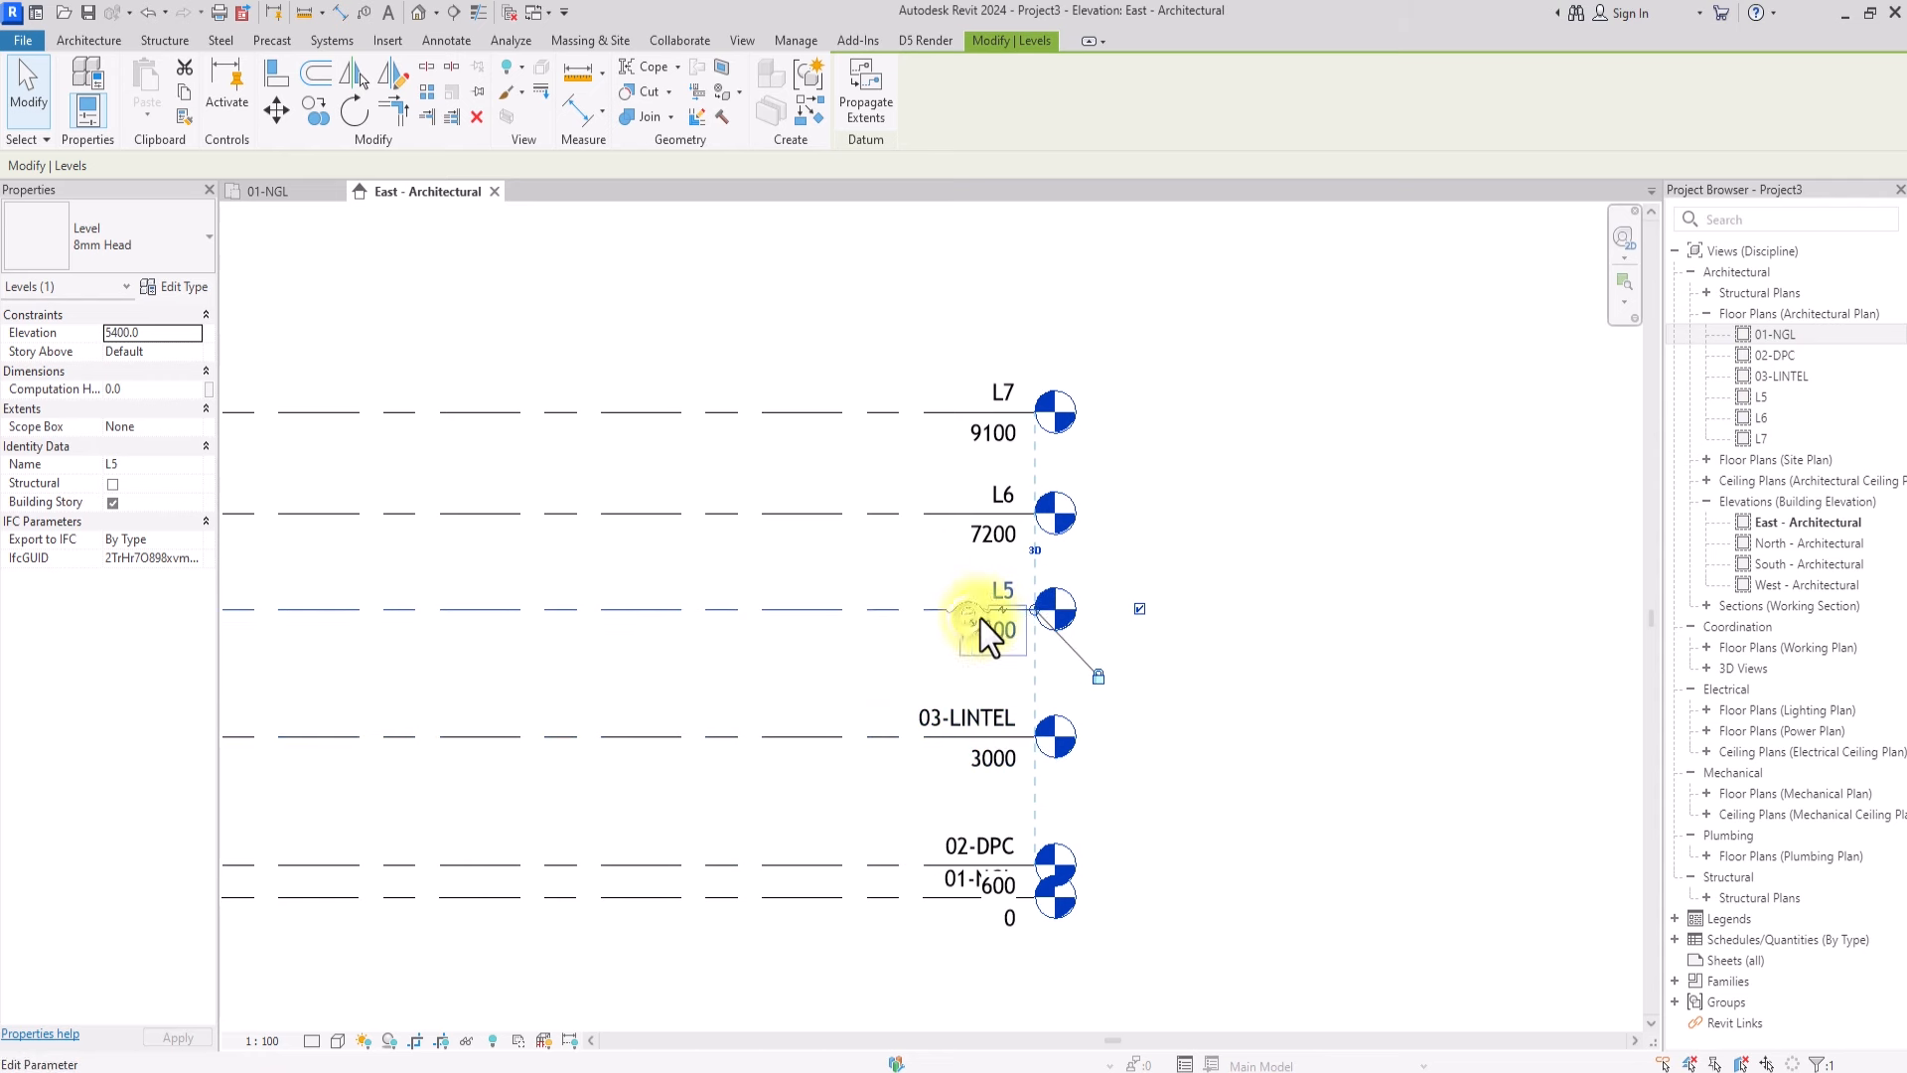
pyautogui.scroll(2, 980, 618)
pyautogui.click(1010, 587)
pyautogui.moveTo(1013, 587); pyautogui.dragTo(748, 597)
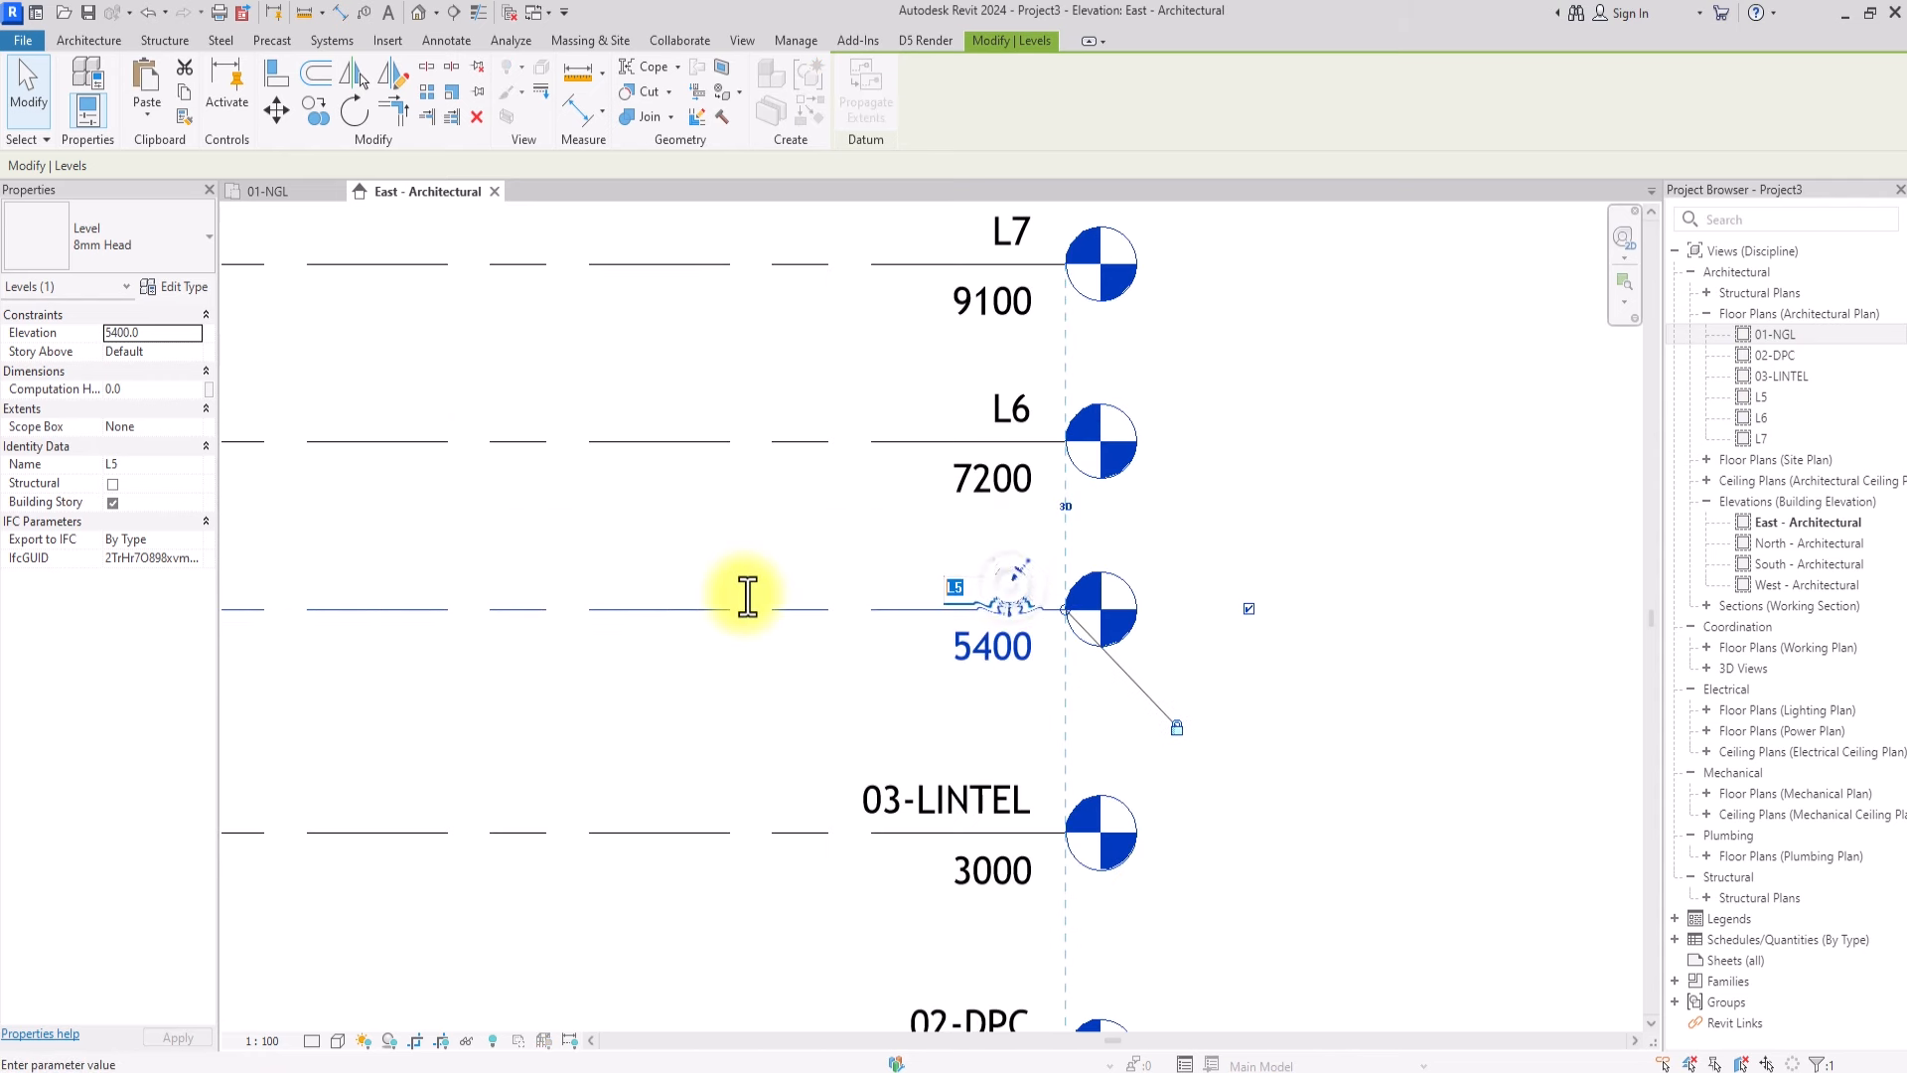
pyautogui.press('BackSpace')
pyautogui.write('0')
pyautogui.write('4-CE')
pyautogui.write('ILING')
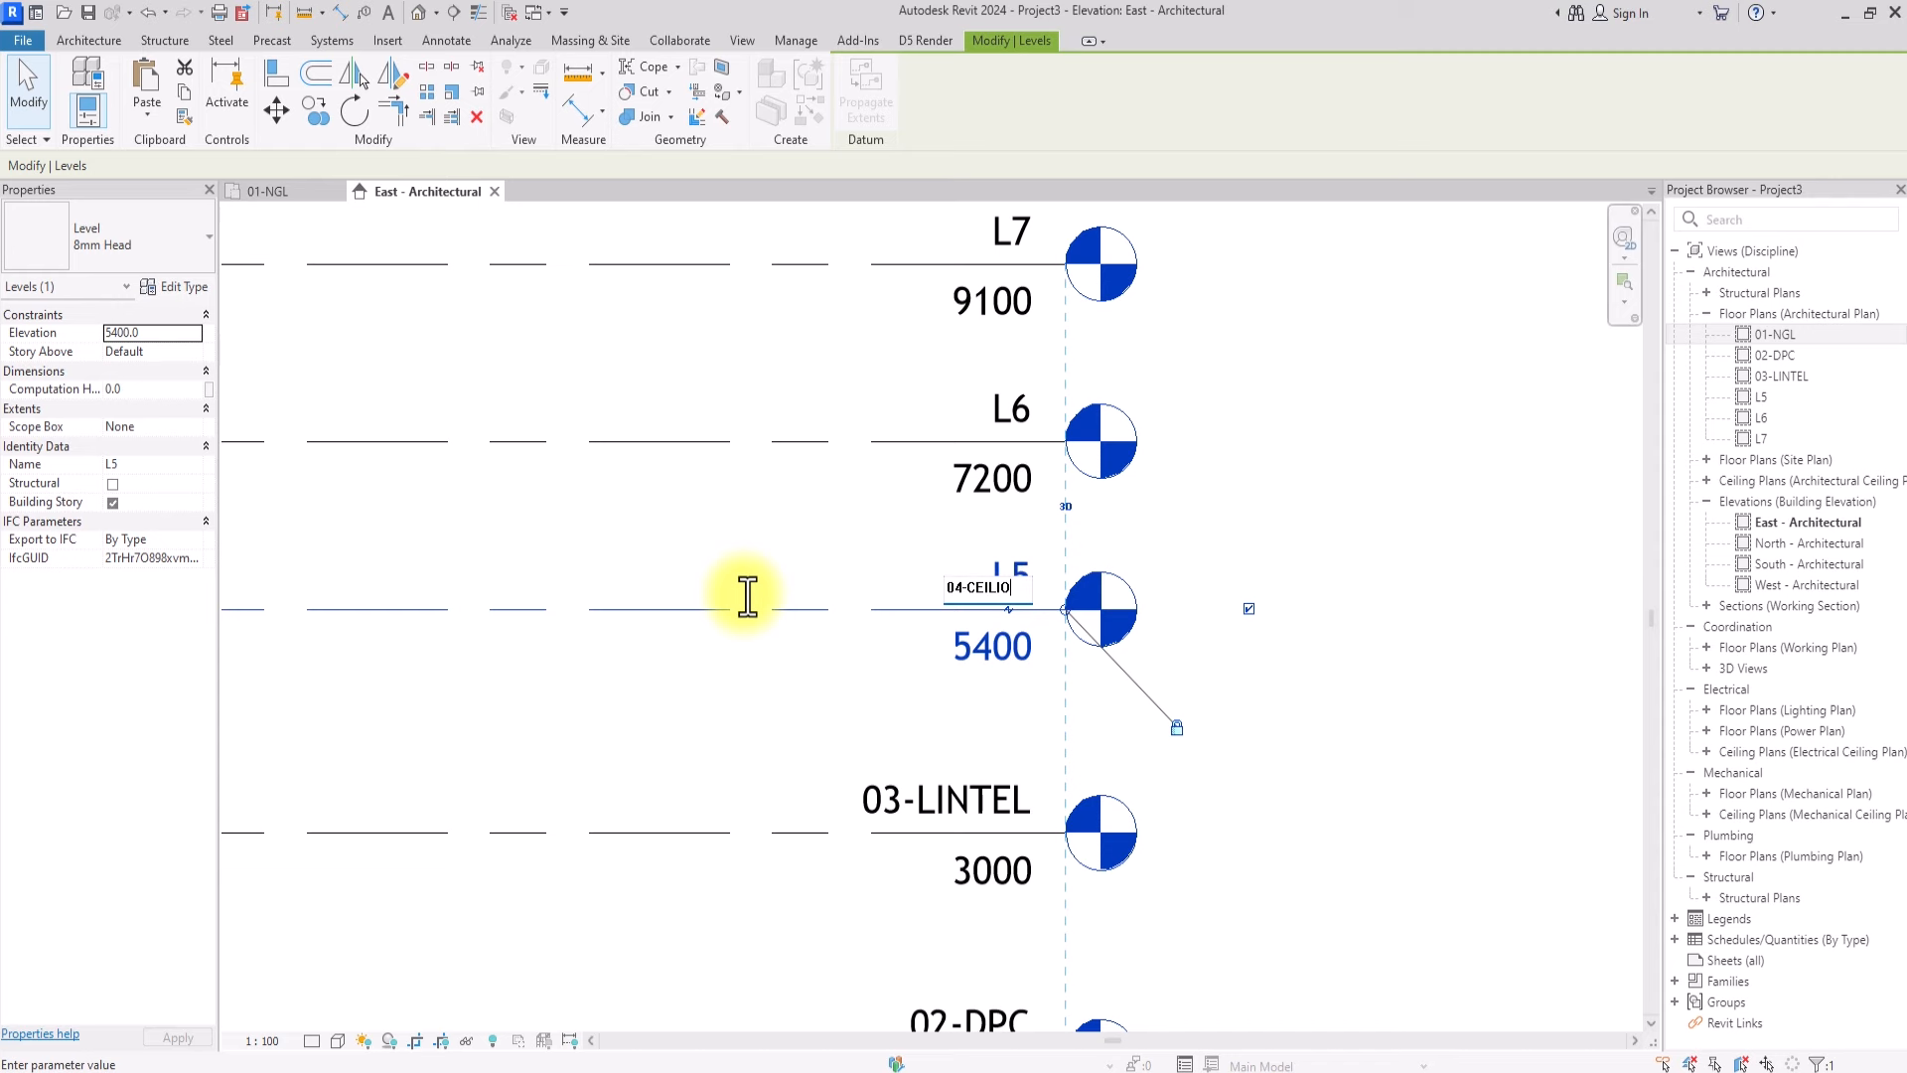
pyautogui.click(362, 541)
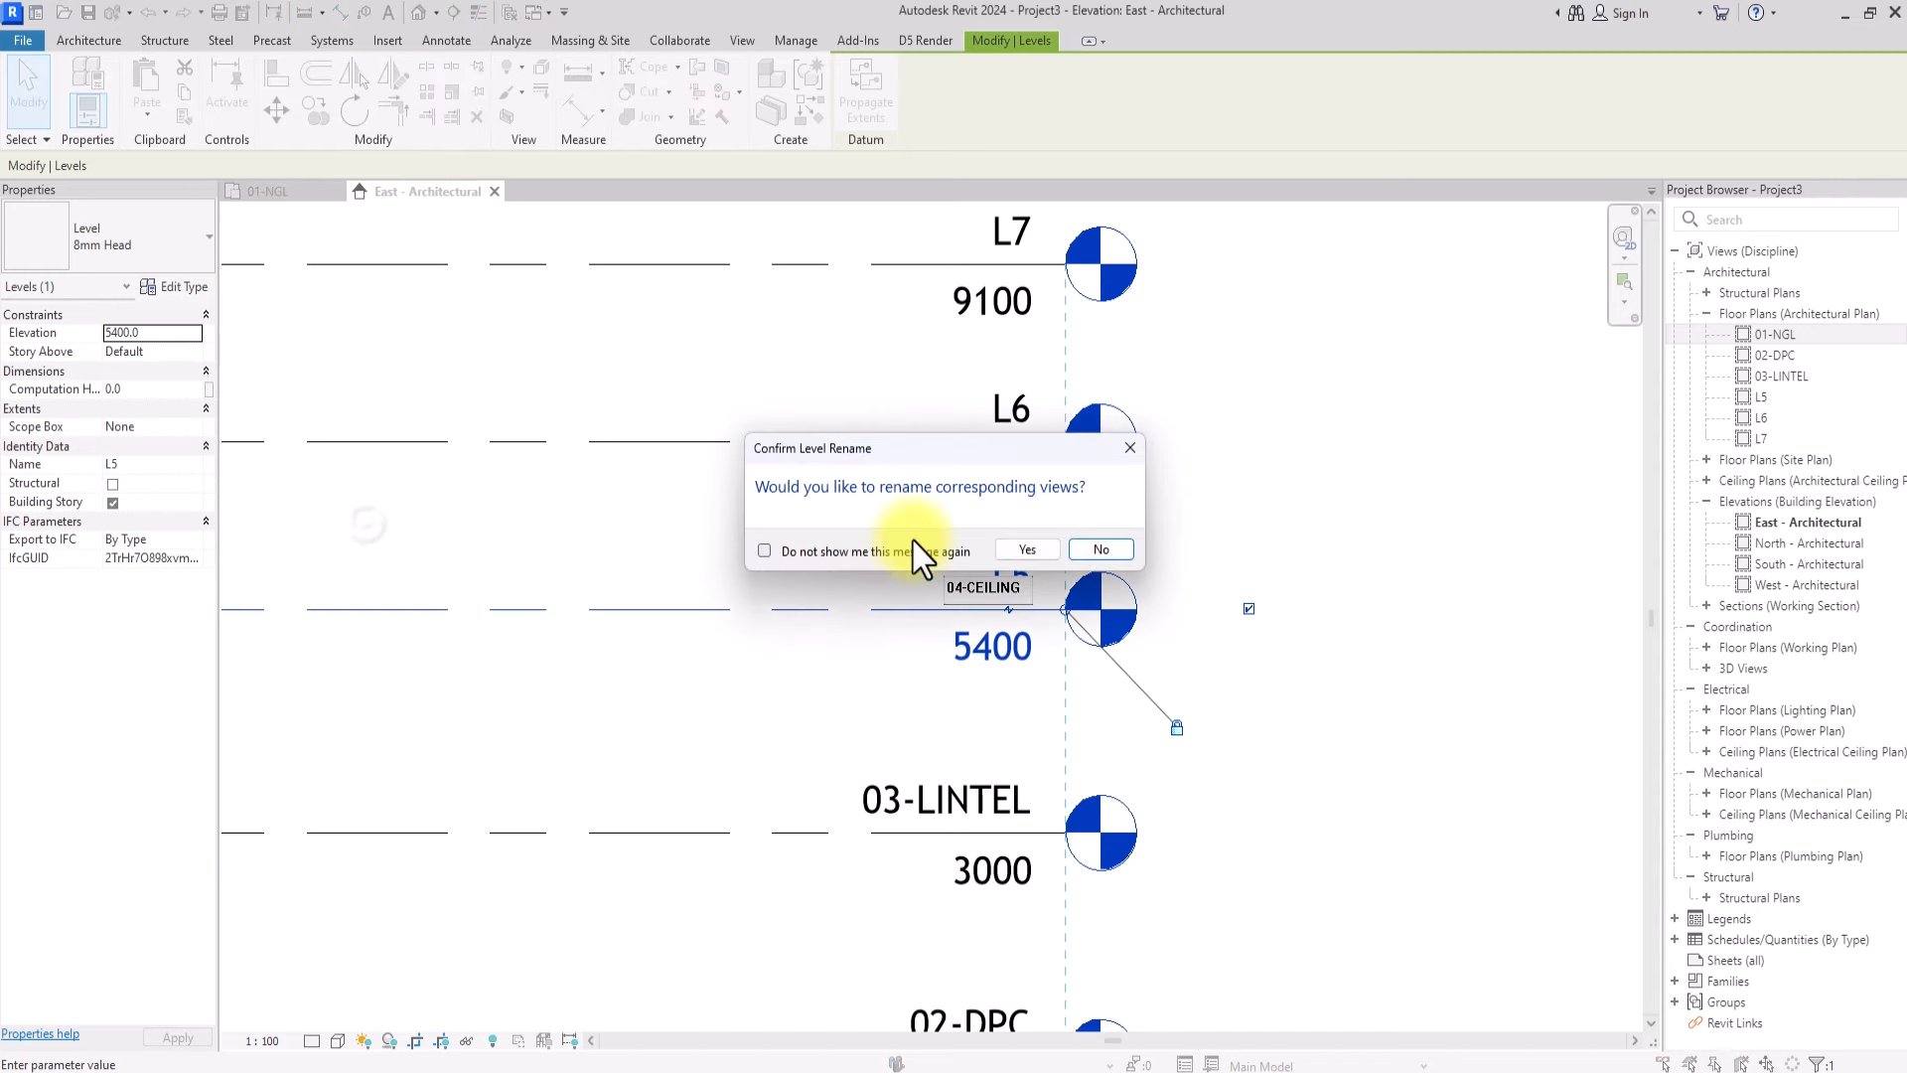
pyautogui.click(1027, 549)
# Set the distance between level 04-CEILING and level 03-LINTEL to 900
pyautogui.scroll(-5, 413, 696)
pyautogui.scroll(5, 570, 537)
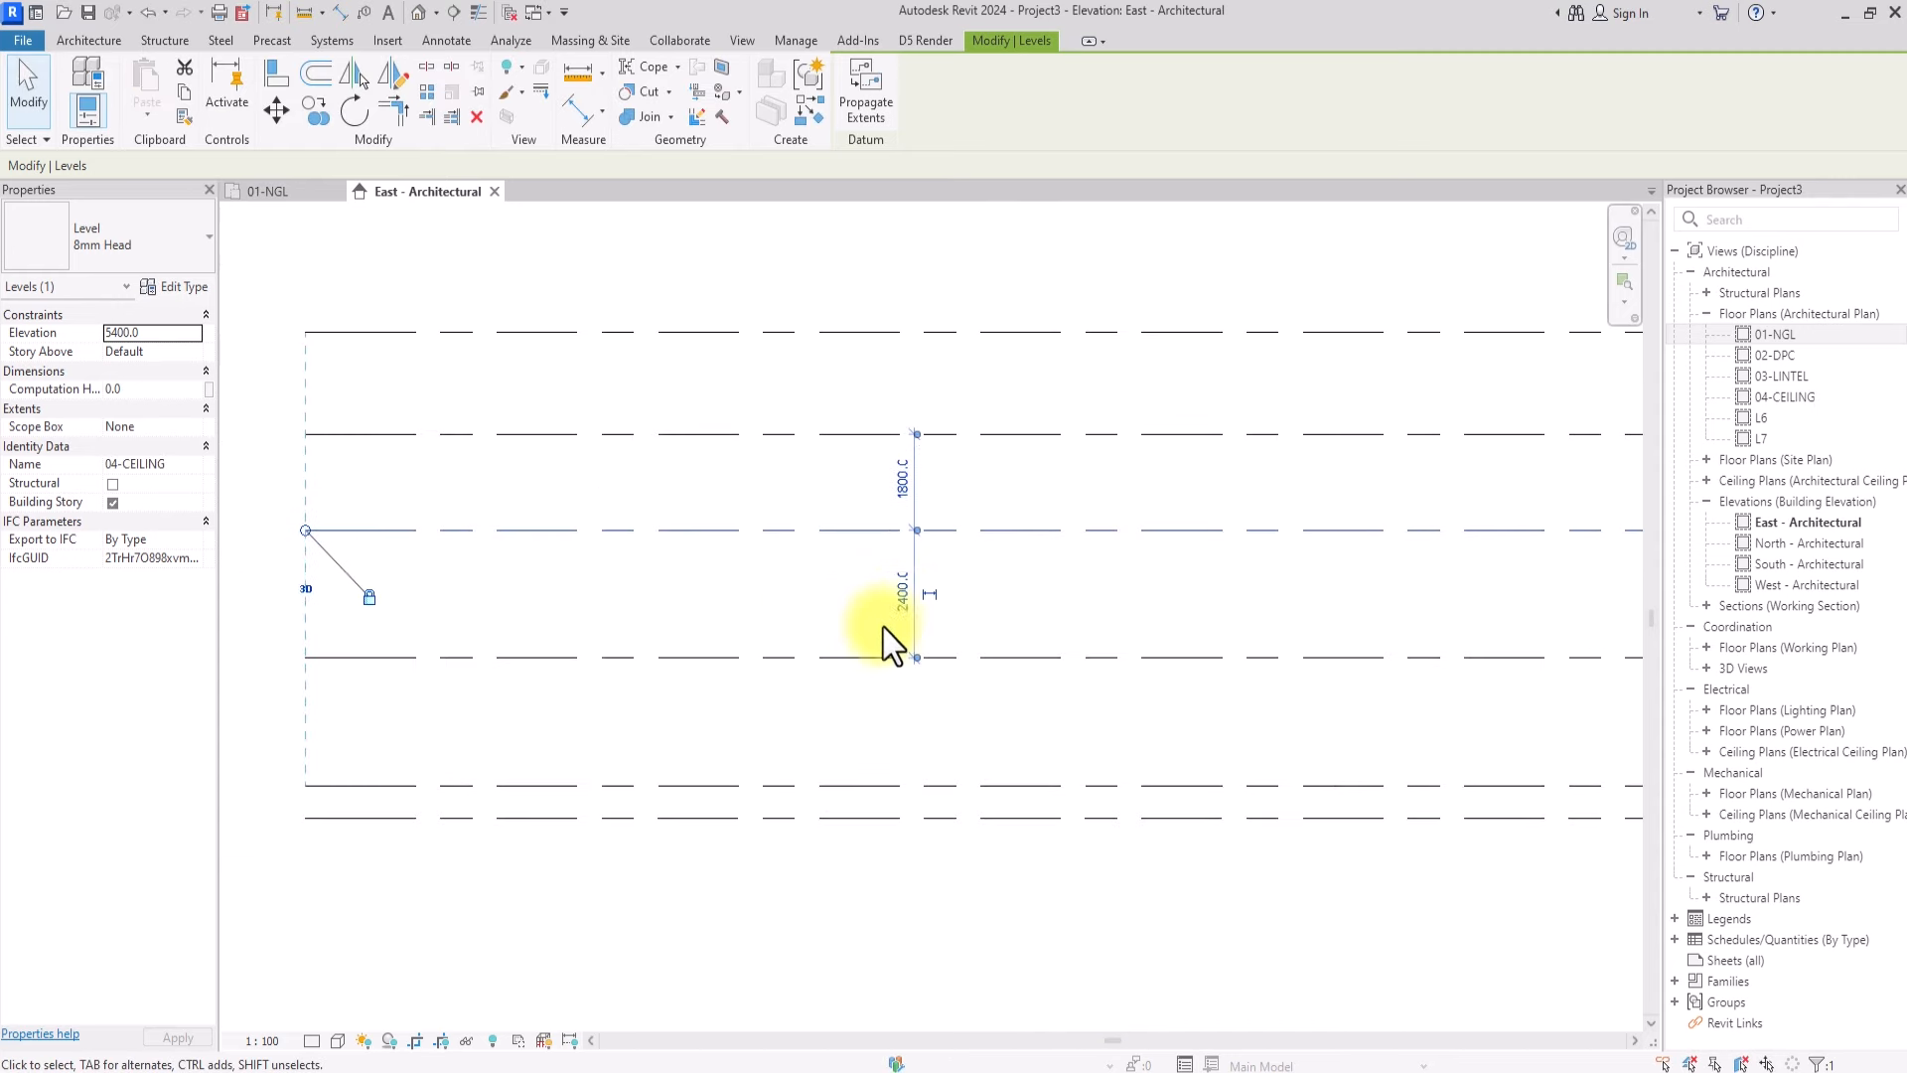
pyautogui.click(902, 593)
pyautogui.write('900')
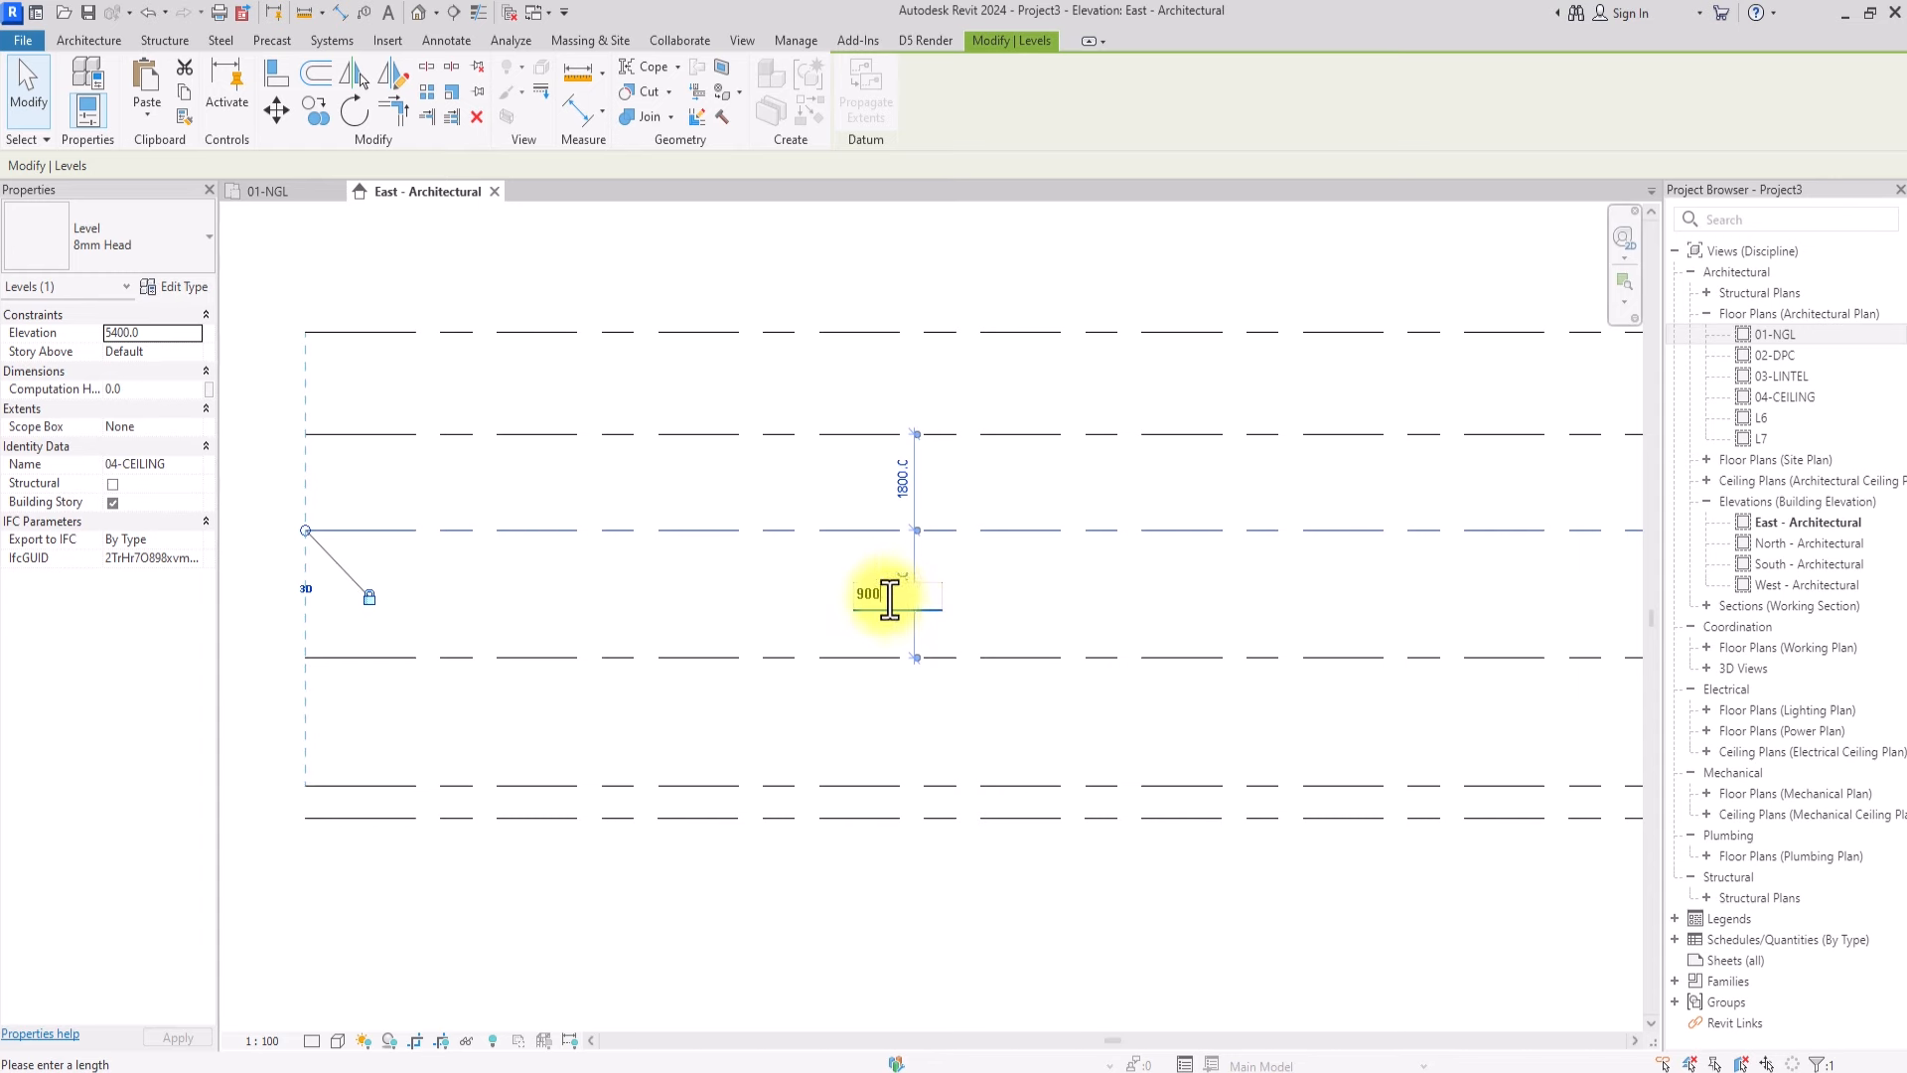
pyautogui.press('Return')
# Rename level L6 as 05-ROOF, including its corresponding views
pyautogui.scroll(-5, 1357, 629)
pyautogui.scroll(2, 1201, 621)
pyautogui.click(1201, 617)
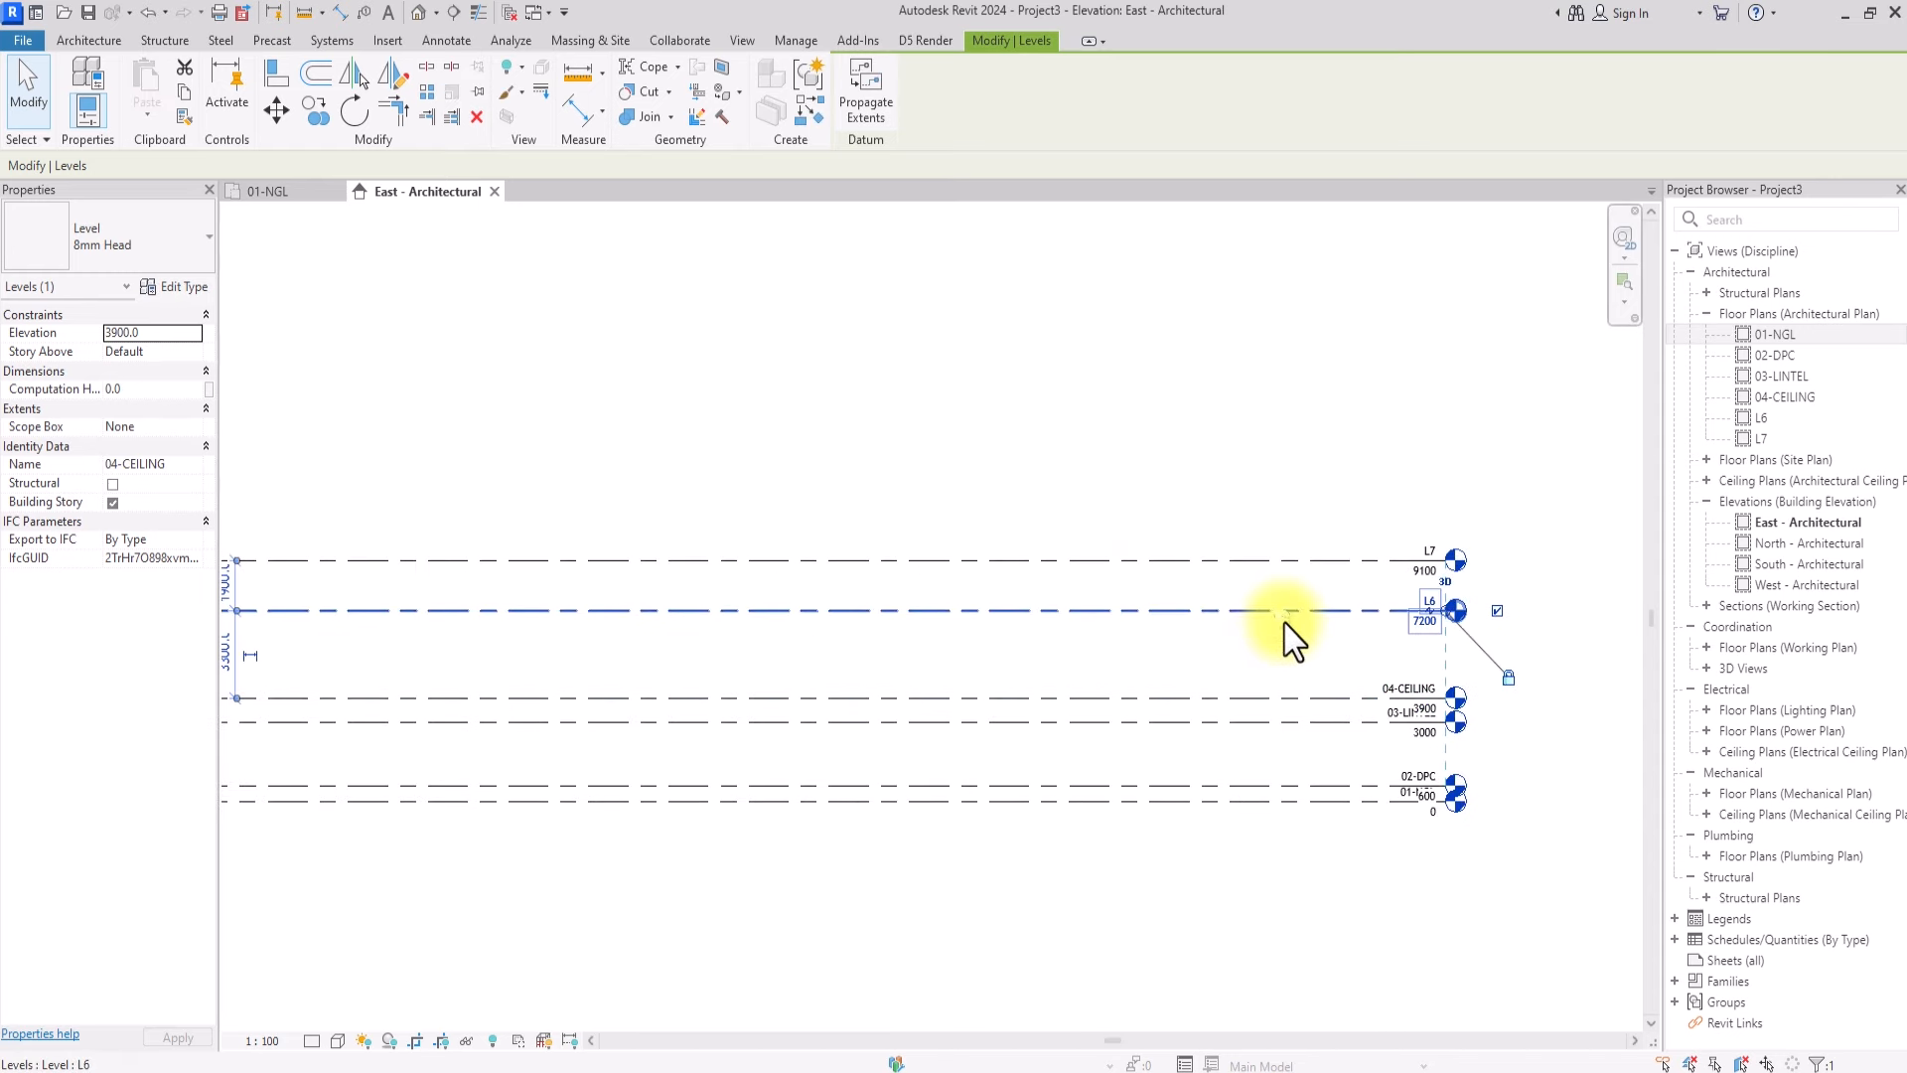
pyautogui.scroll(3, 1380, 611)
pyautogui.click(1375, 603)
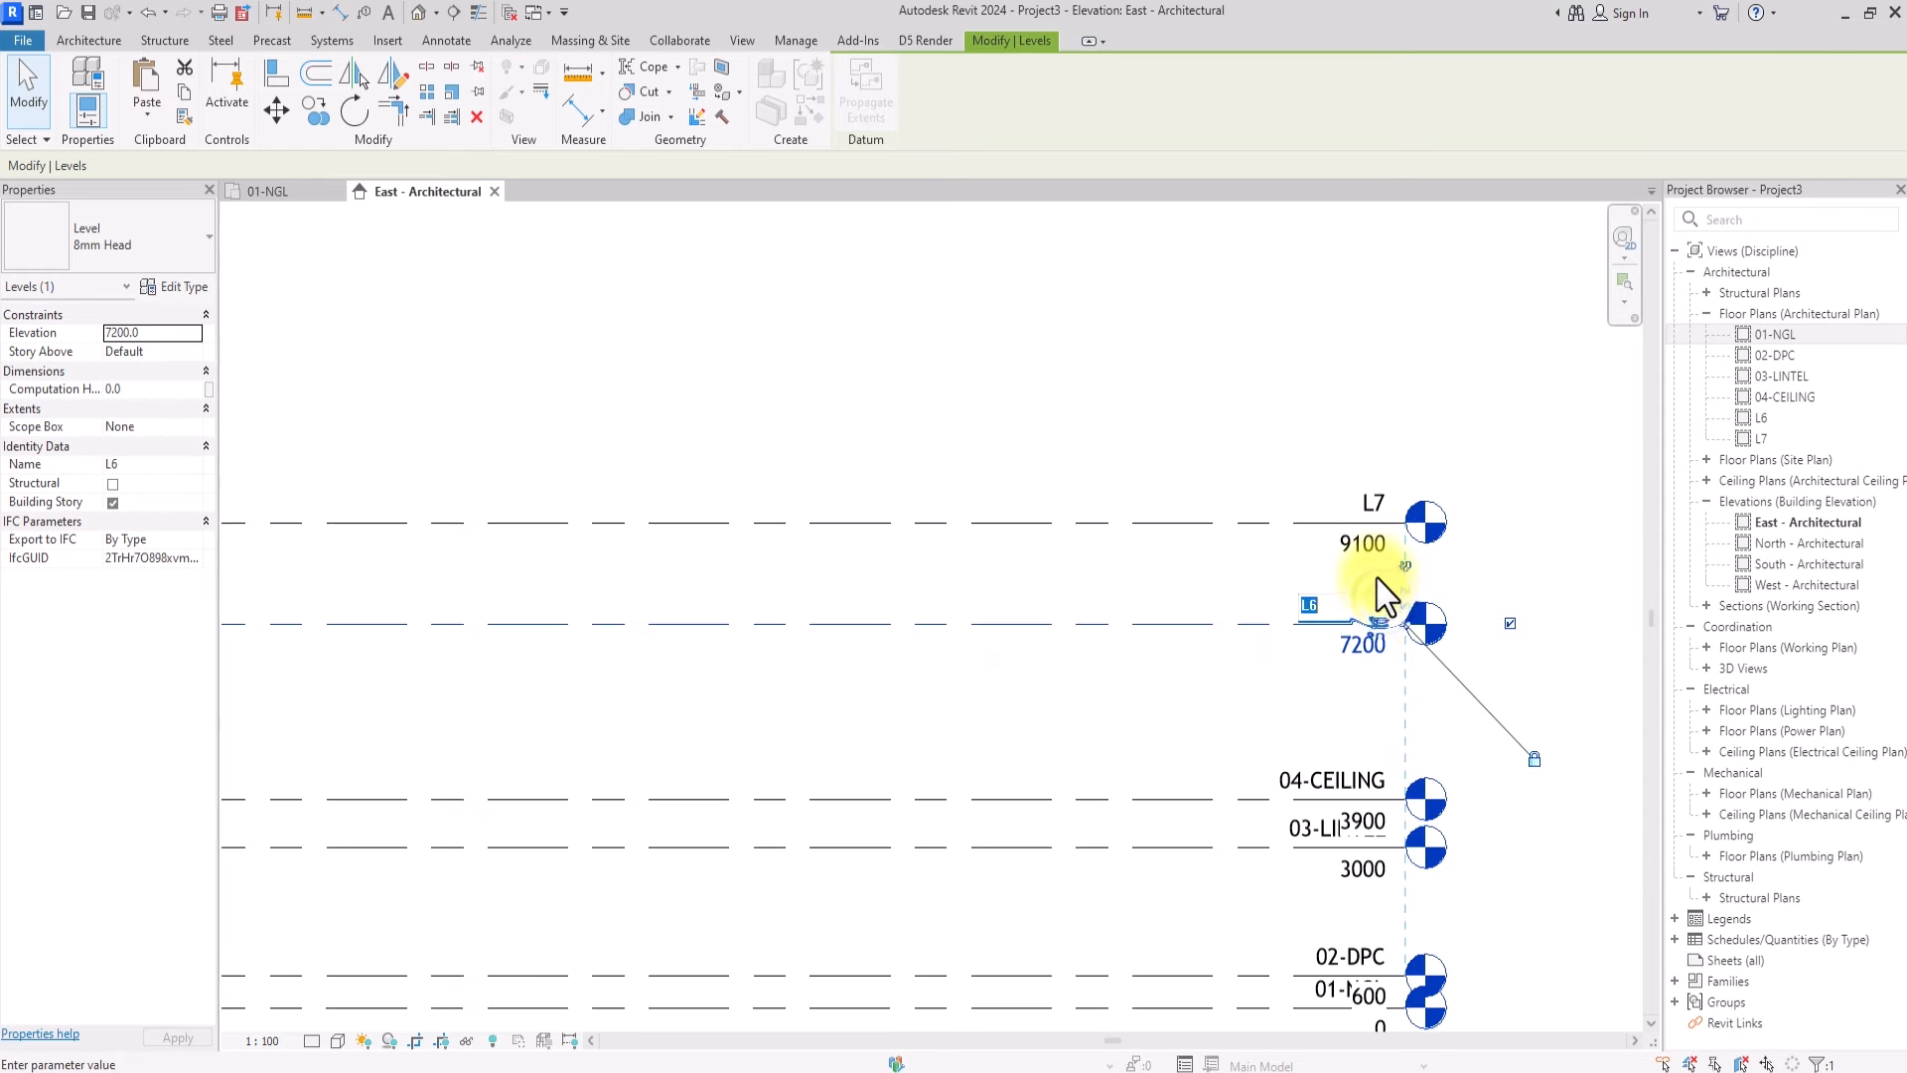
pyautogui.write('05-ROOF')
pyautogui.click(1059, 711)
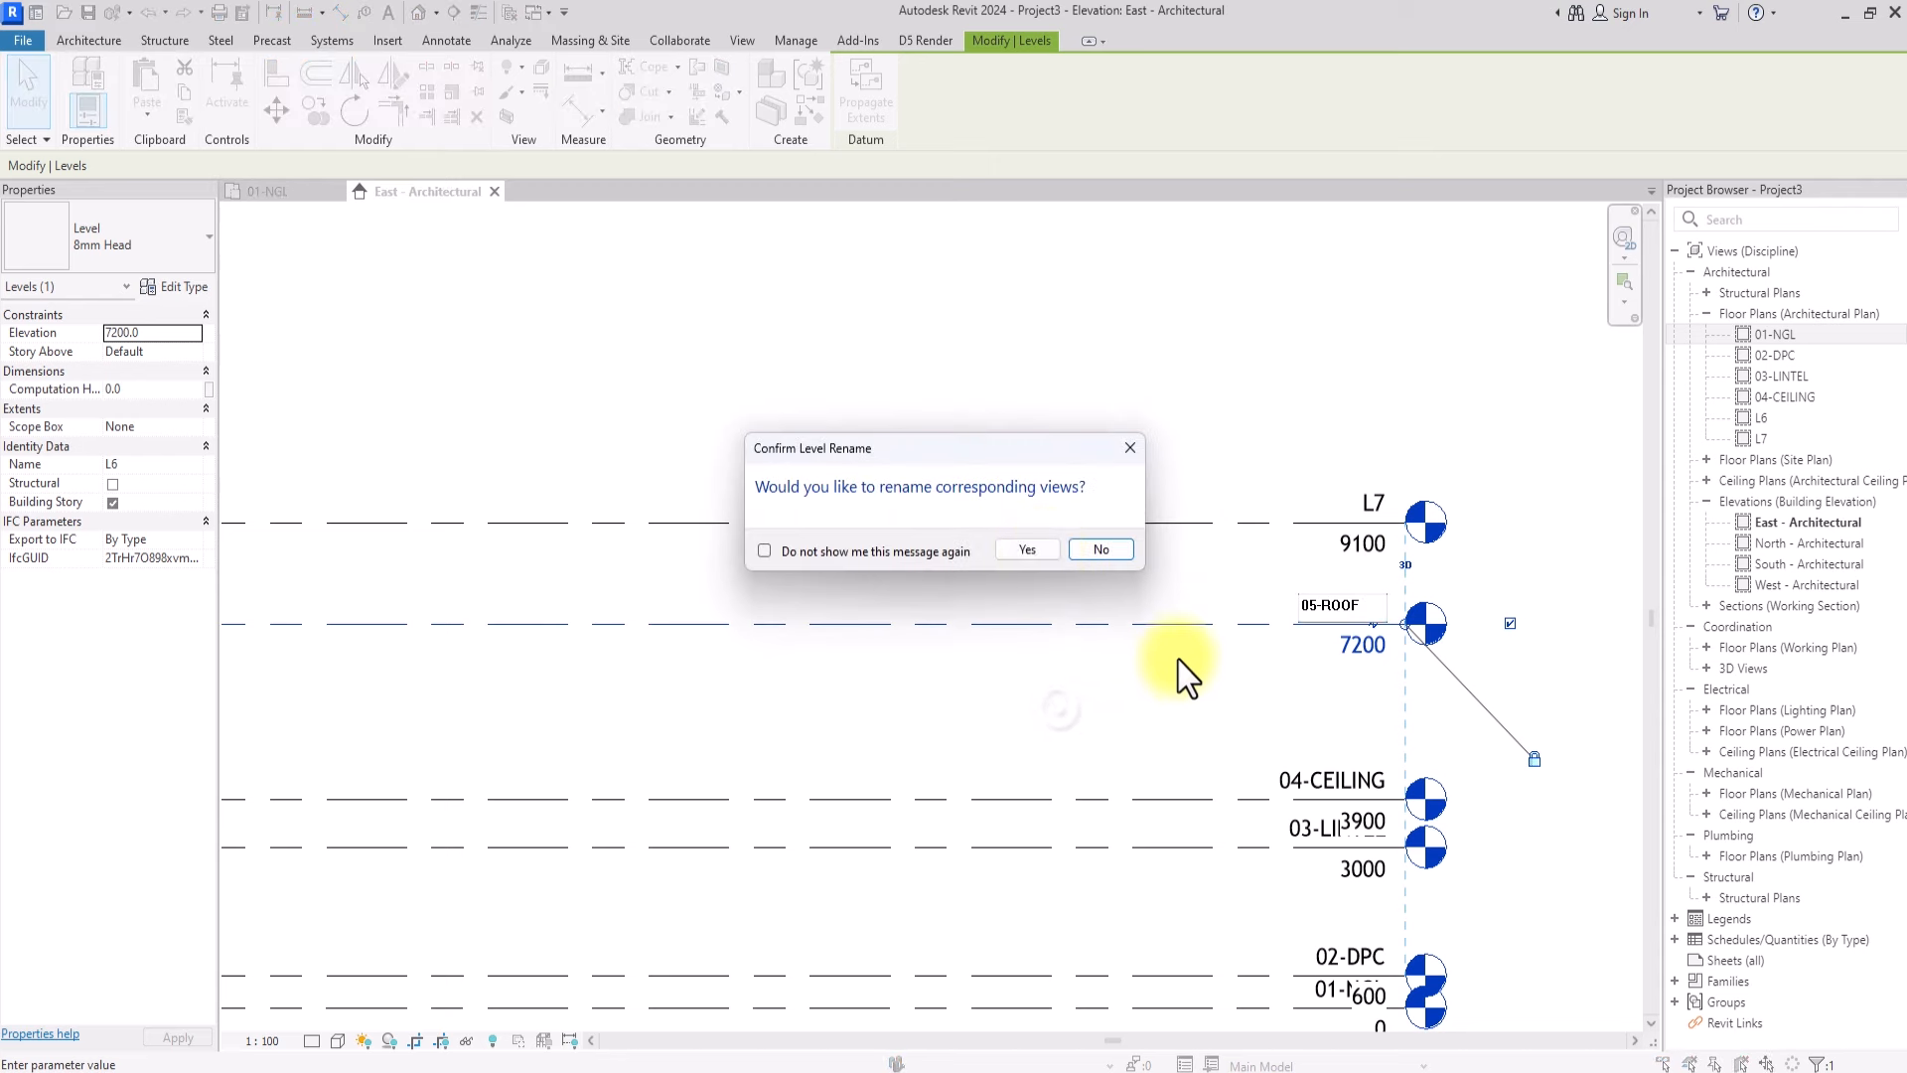
pyautogui.click(1033, 549)
# Set the distance between level 05-ROOF and level 04-CEILING to 450
pyautogui.scroll(-3, 1023, 547)
pyautogui.moveTo(596, 655); pyautogui.dragTo(1190, 713, button='middle')
pyautogui.scroll(3, 1190, 714)
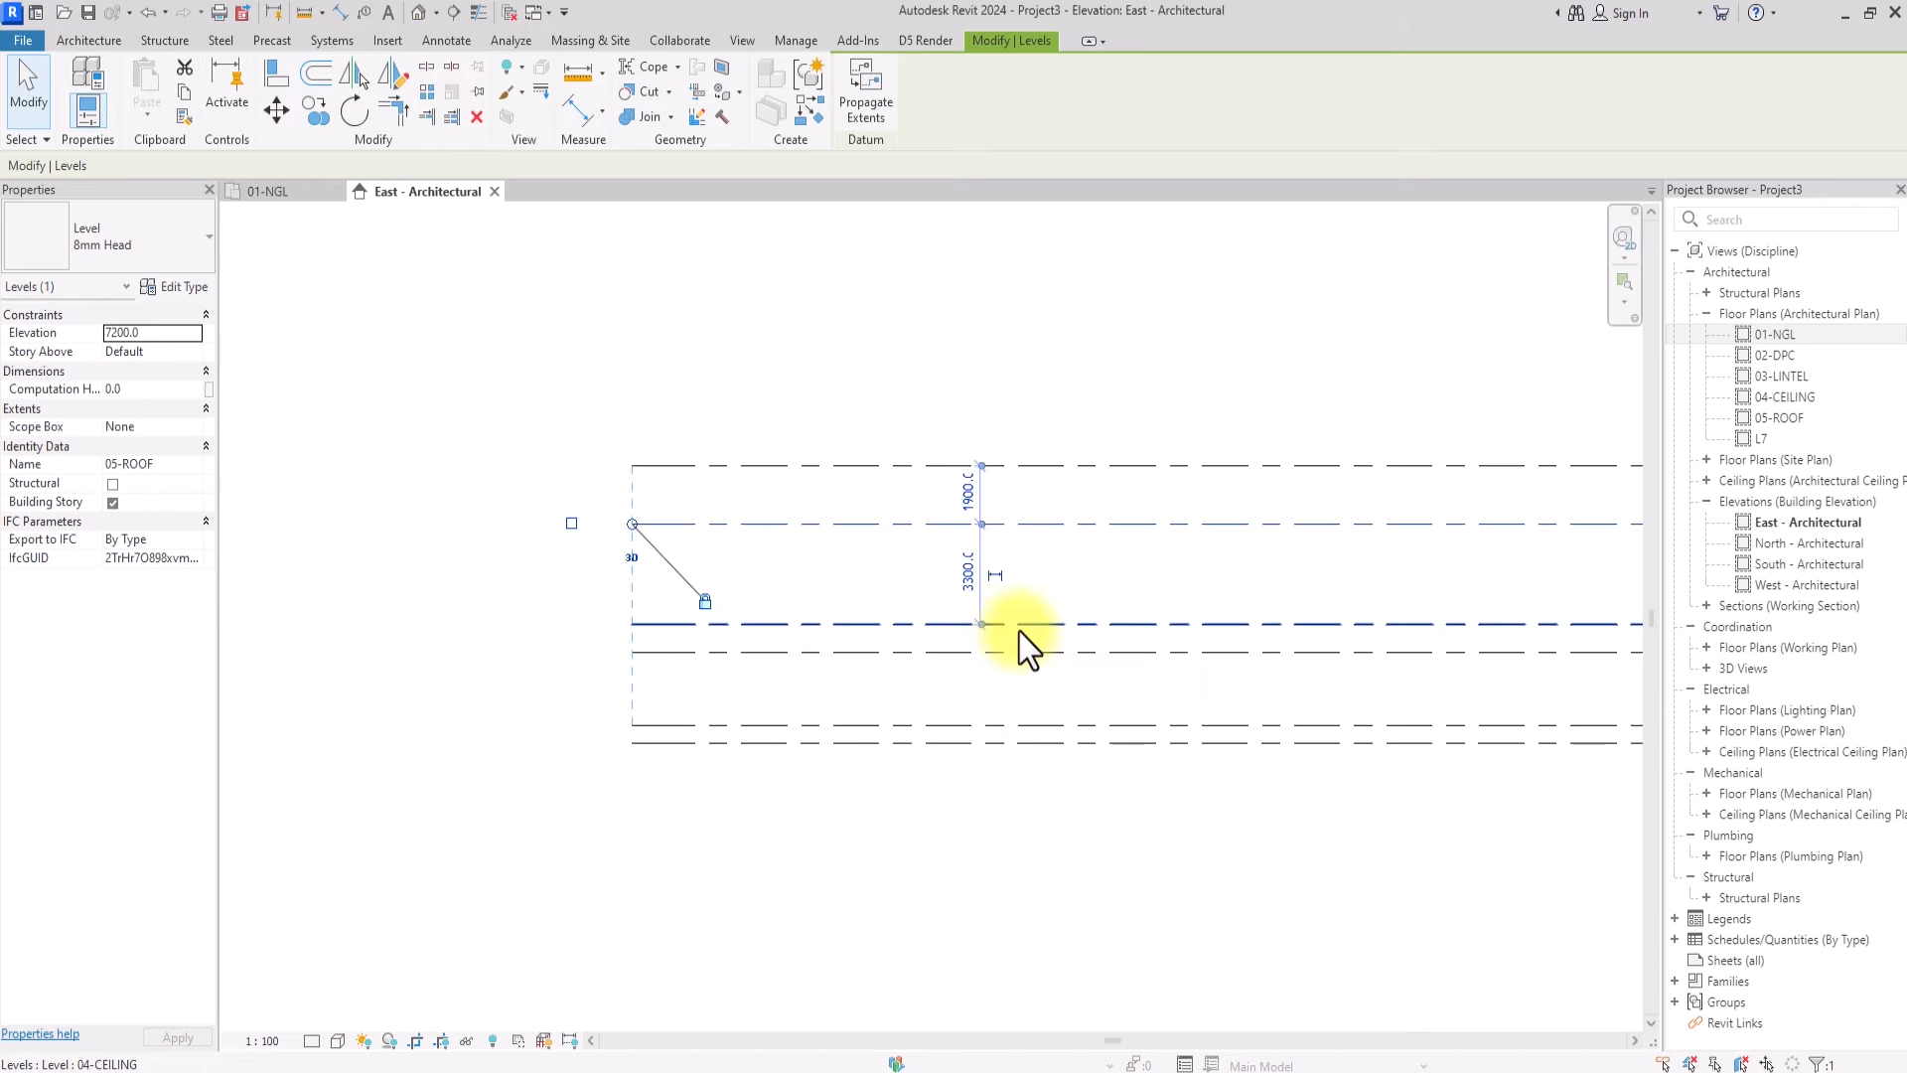
pyautogui.click(956, 566)
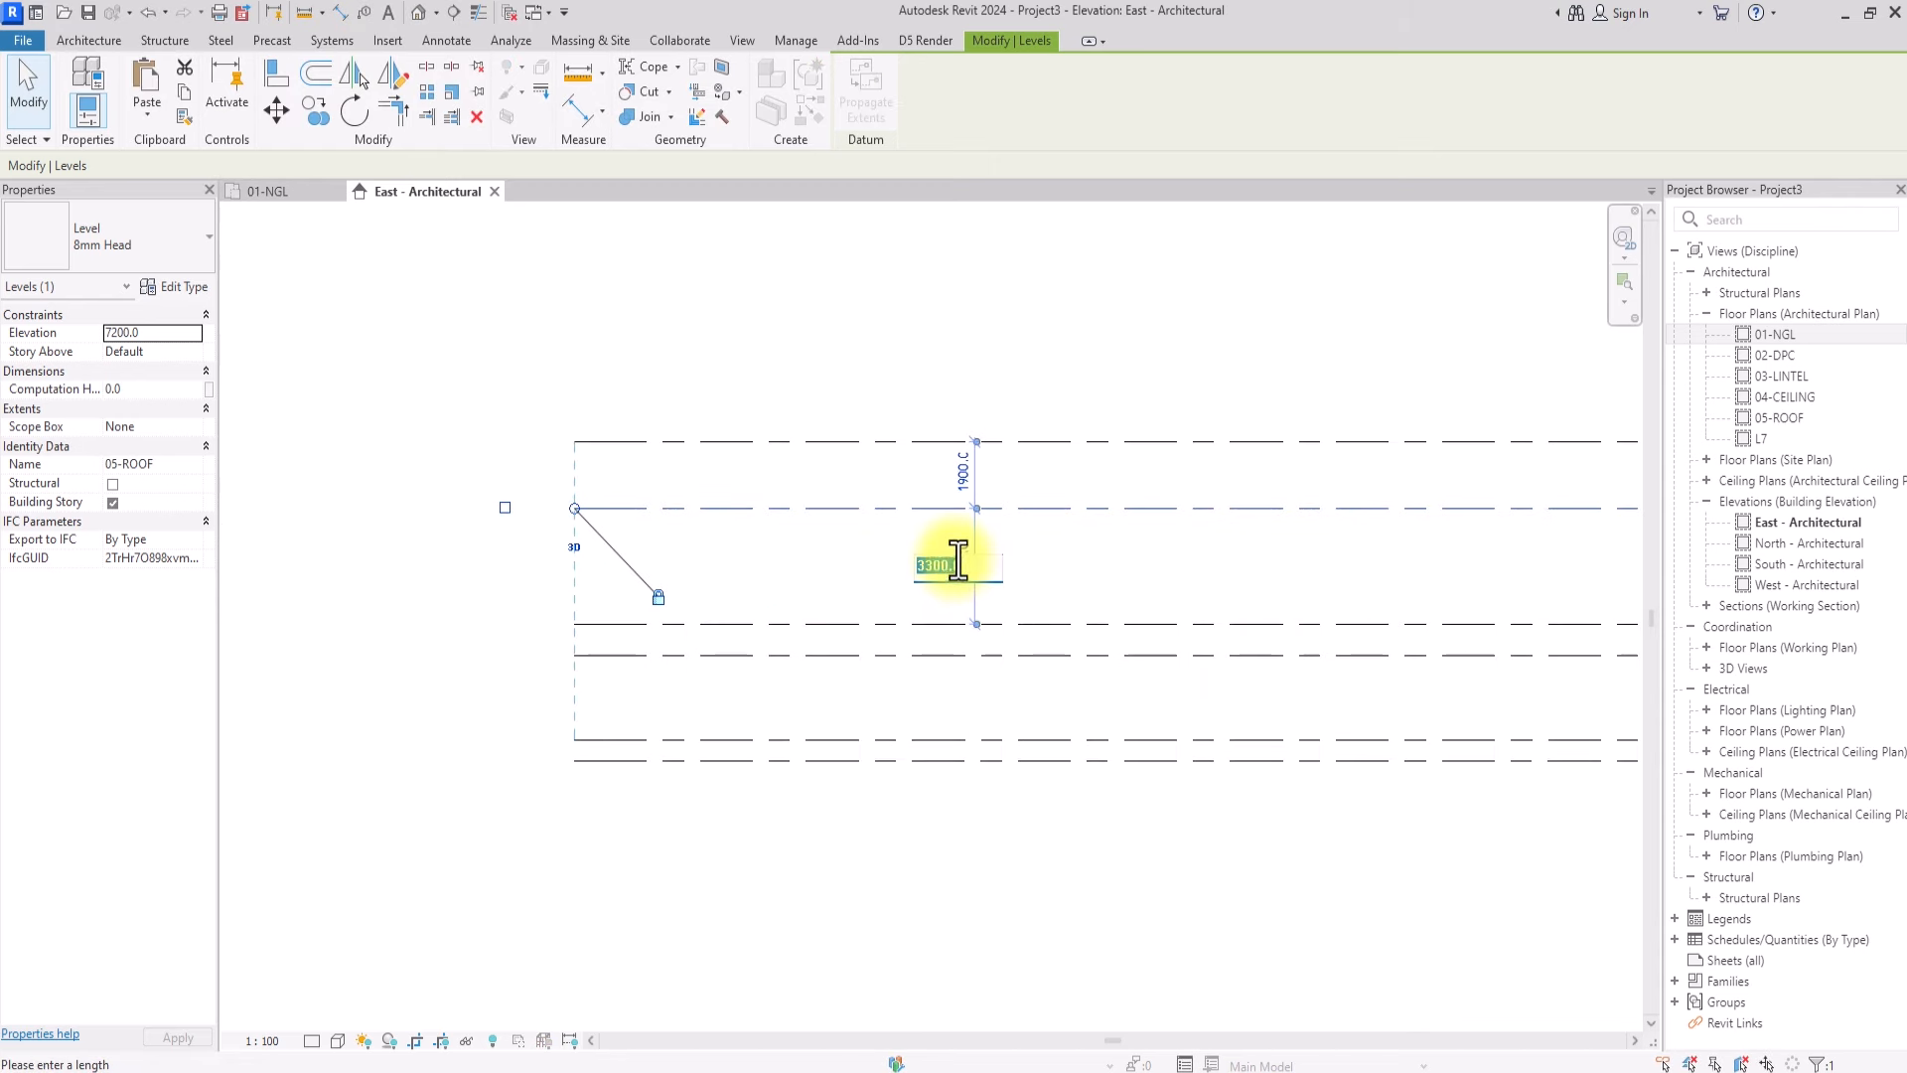
pyautogui.write('450')
pyautogui.press('Return')
# Rename level L7 as 06-PARAPETH and apply the new name to its corresponding views
pyautogui.scroll(-3, 1176, 598)
pyautogui.moveTo(1361, 603); pyautogui.dragTo(517, 561, button='middle')
pyautogui.scroll(3, 527, 556)
pyautogui.scroll(2, 1135, 448)
pyautogui.click(1236, 366)
pyautogui.click(1242, 373)
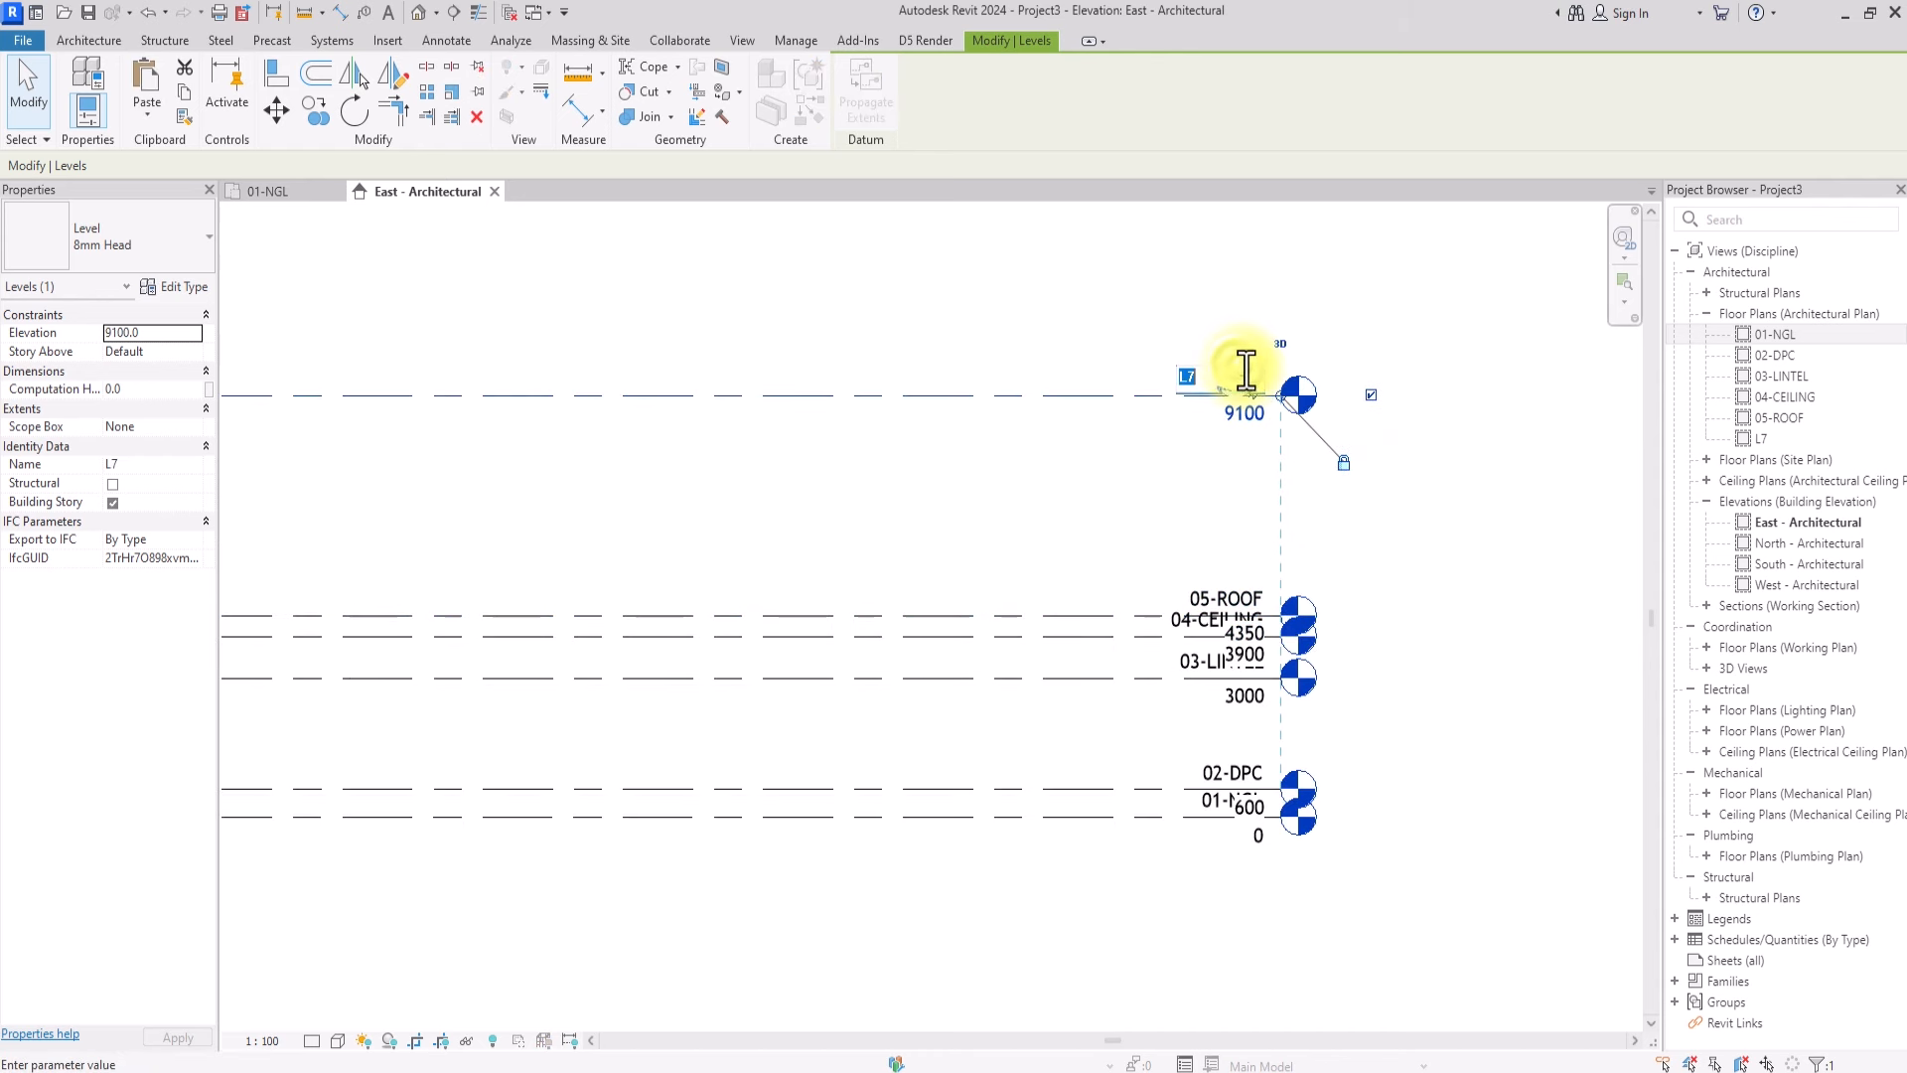
pyautogui.write('06-PARAPETH')
pyautogui.press('Return')
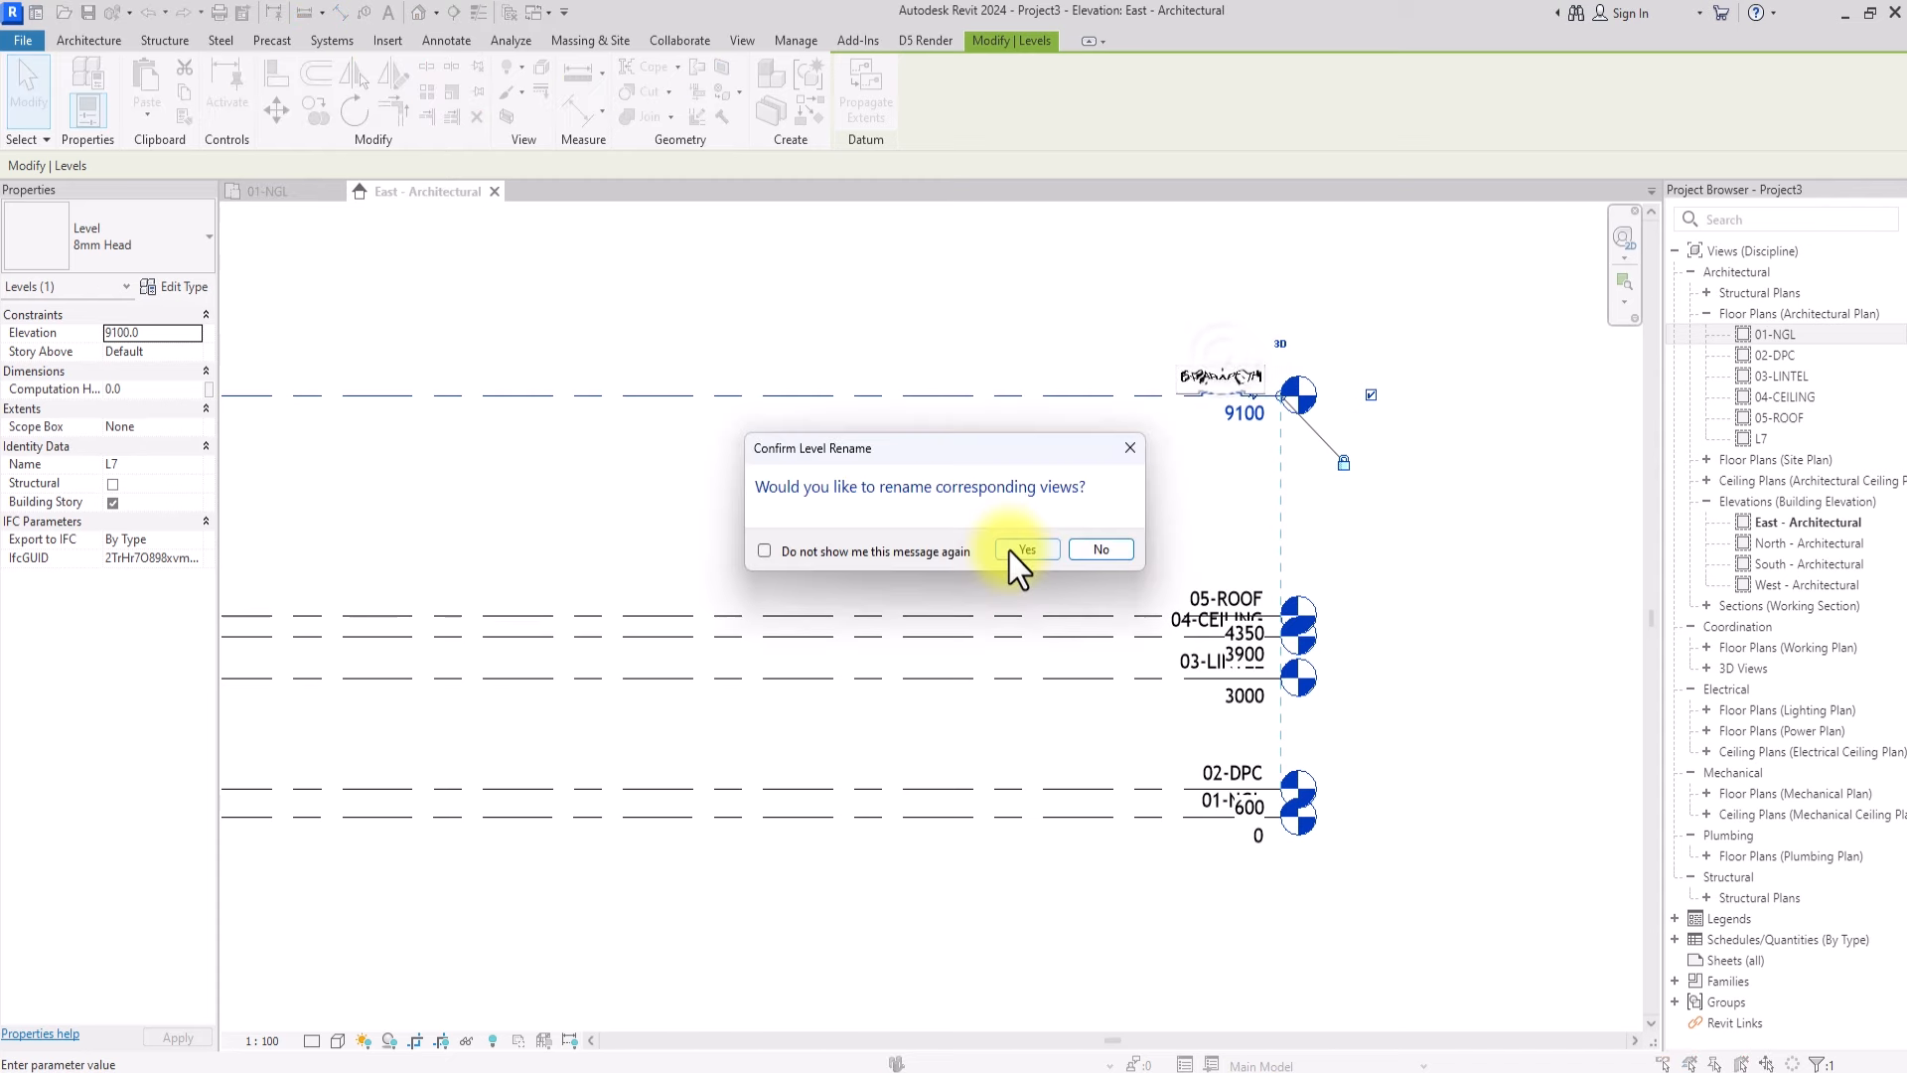
pyautogui.click(1009, 551)
# Set the distance between level 06-PARAPETH and level 05-ROOF to 1200
pyautogui.scroll(-4, 734, 539)
pyautogui.scroll(3, 407, 536)
pyautogui.click(387, 548)
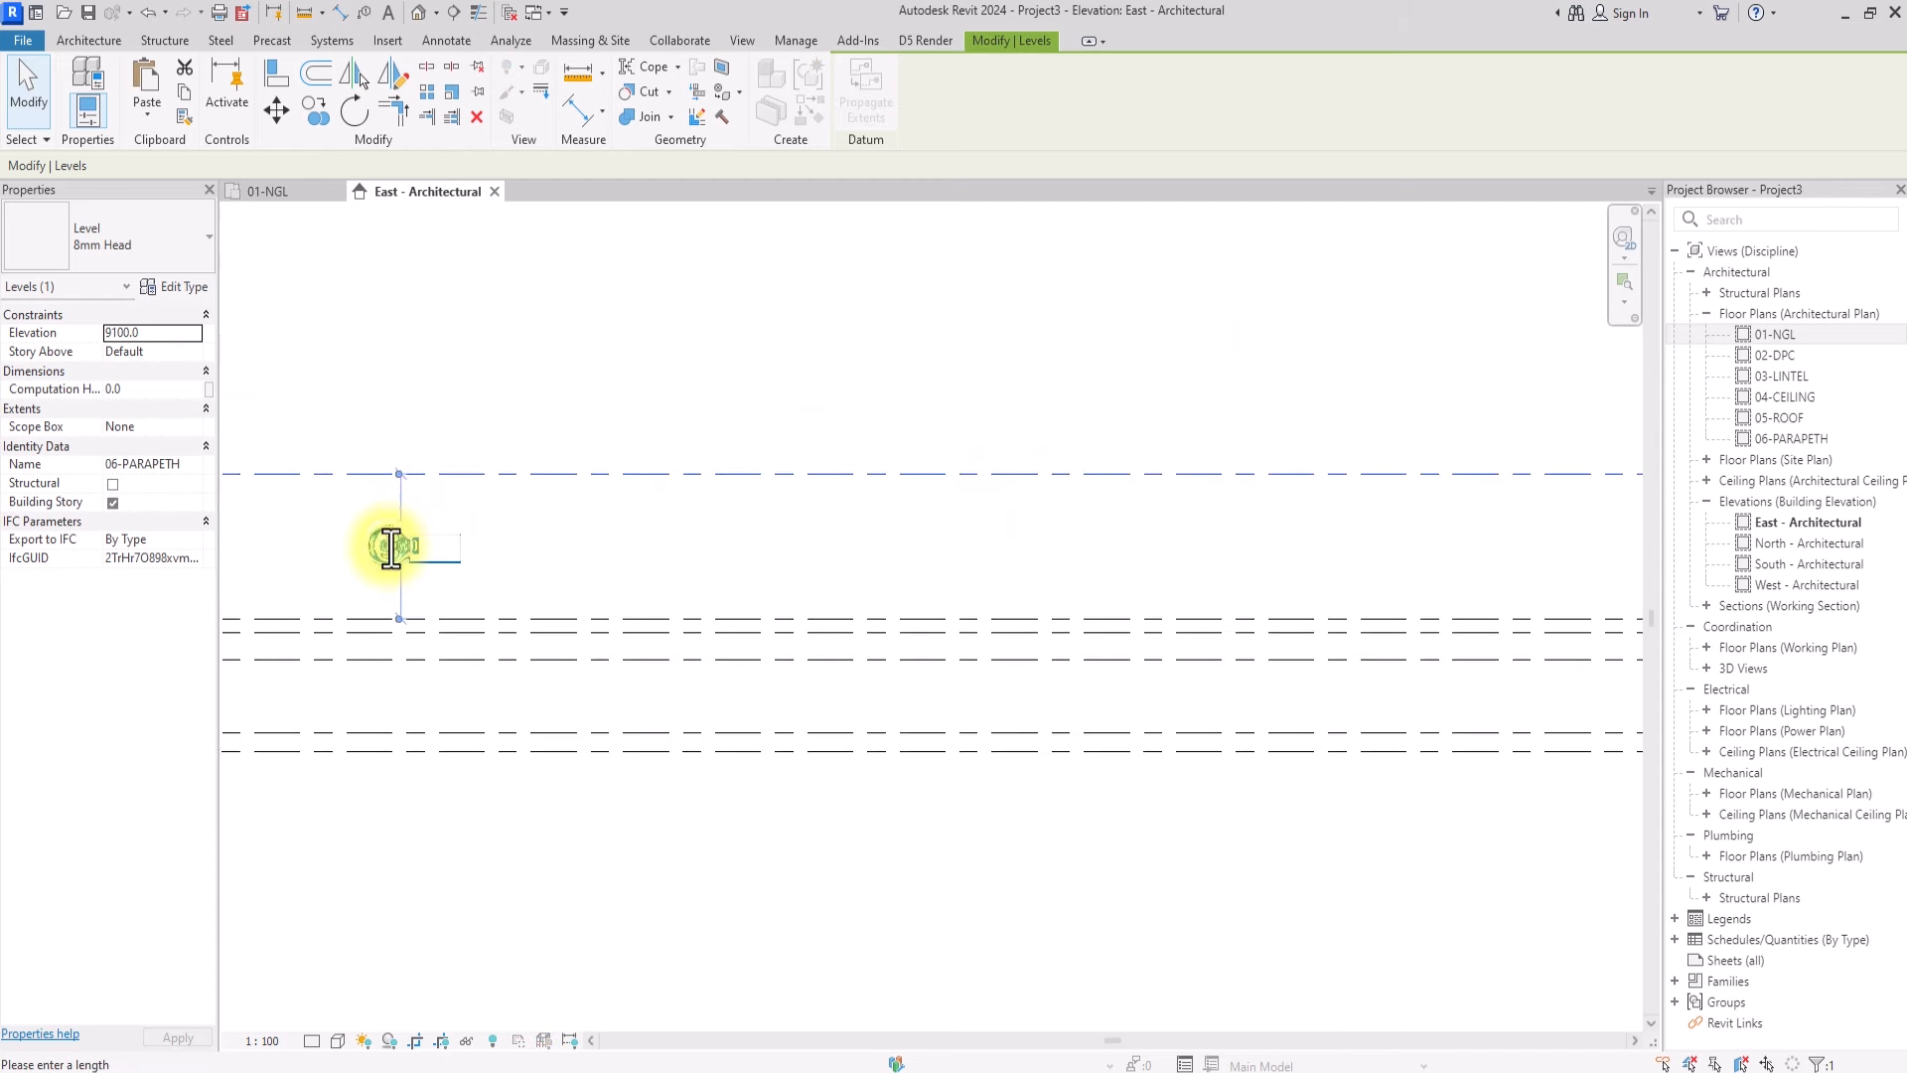
pyautogui.write('1200')
pyautogui.click(631, 558)
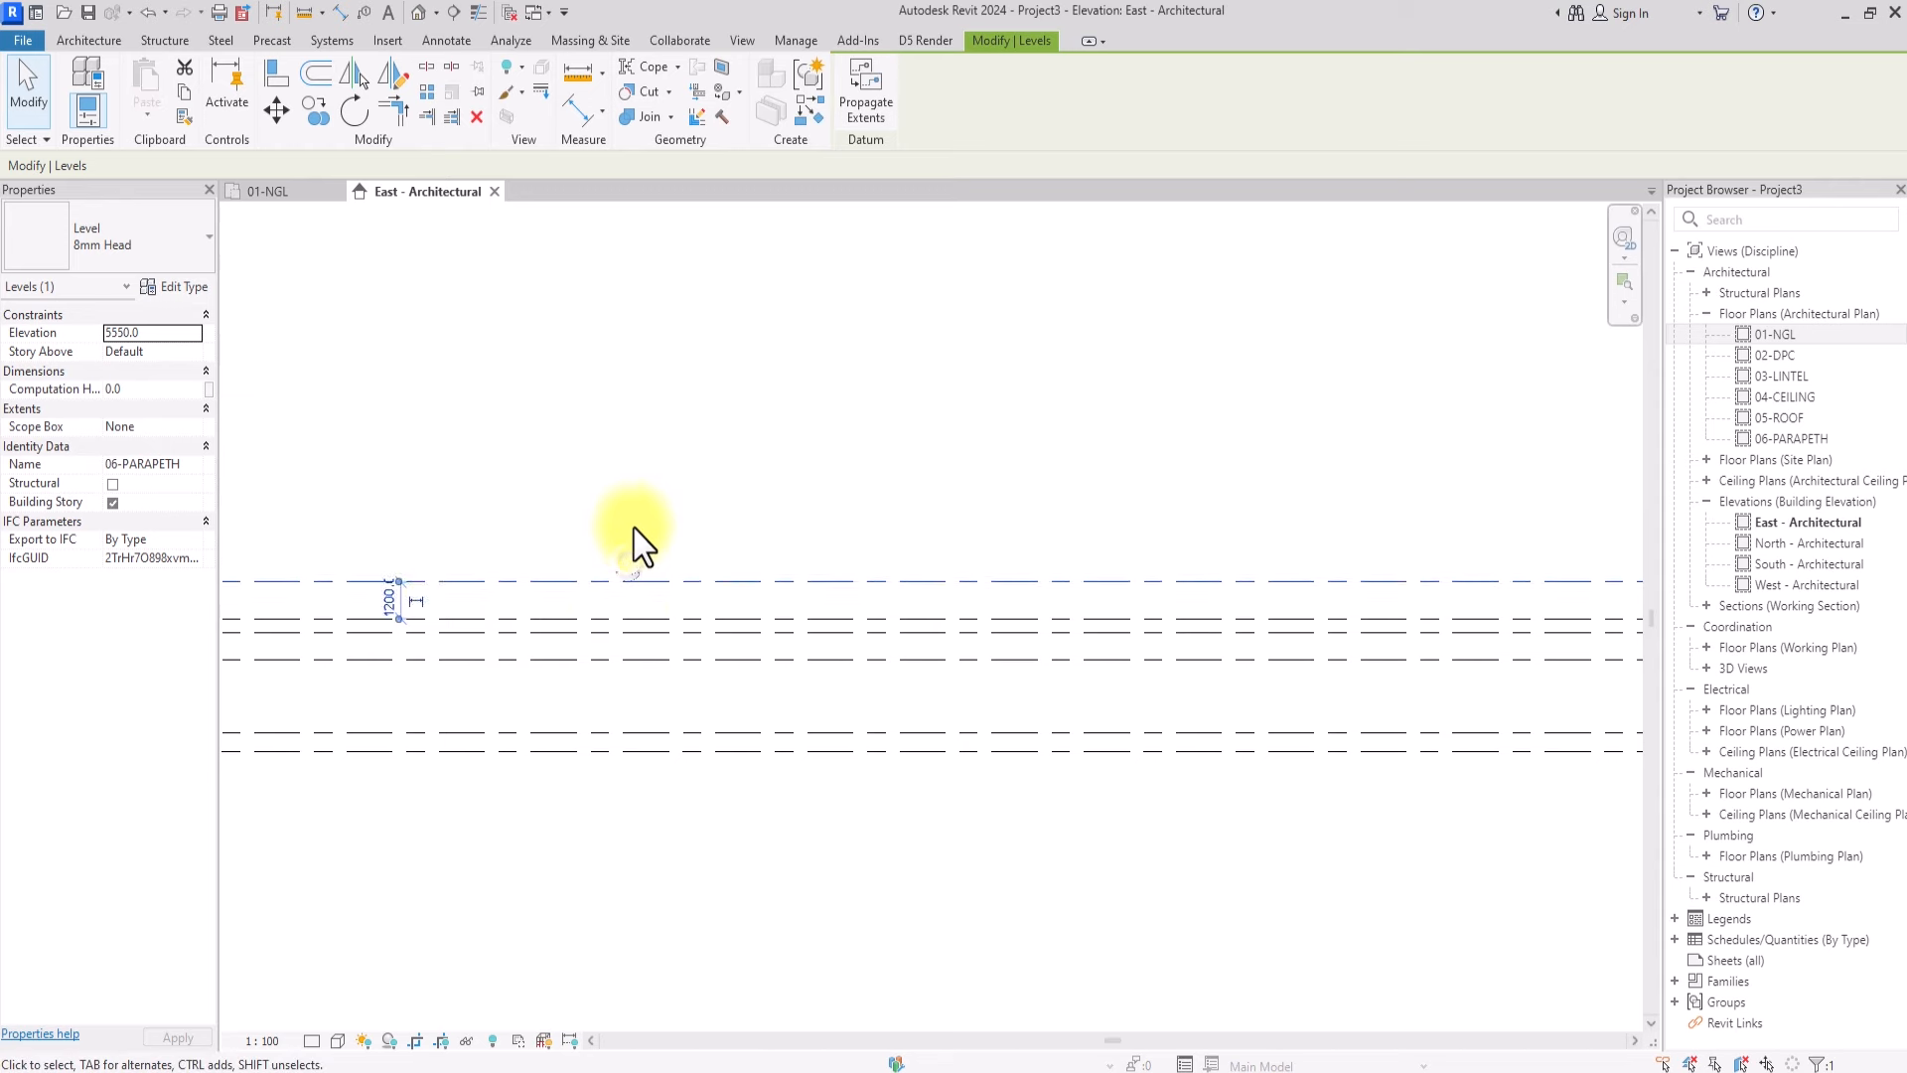
pyautogui.scroll(-4, 633, 529)
pyautogui.click(880, 670)
# Add an elbow to the 02-DPC level line and raise its head clear of the 01-NGL level head
pyautogui.scroll(3, 972, 596)
pyautogui.scroll(3, 885, 802)
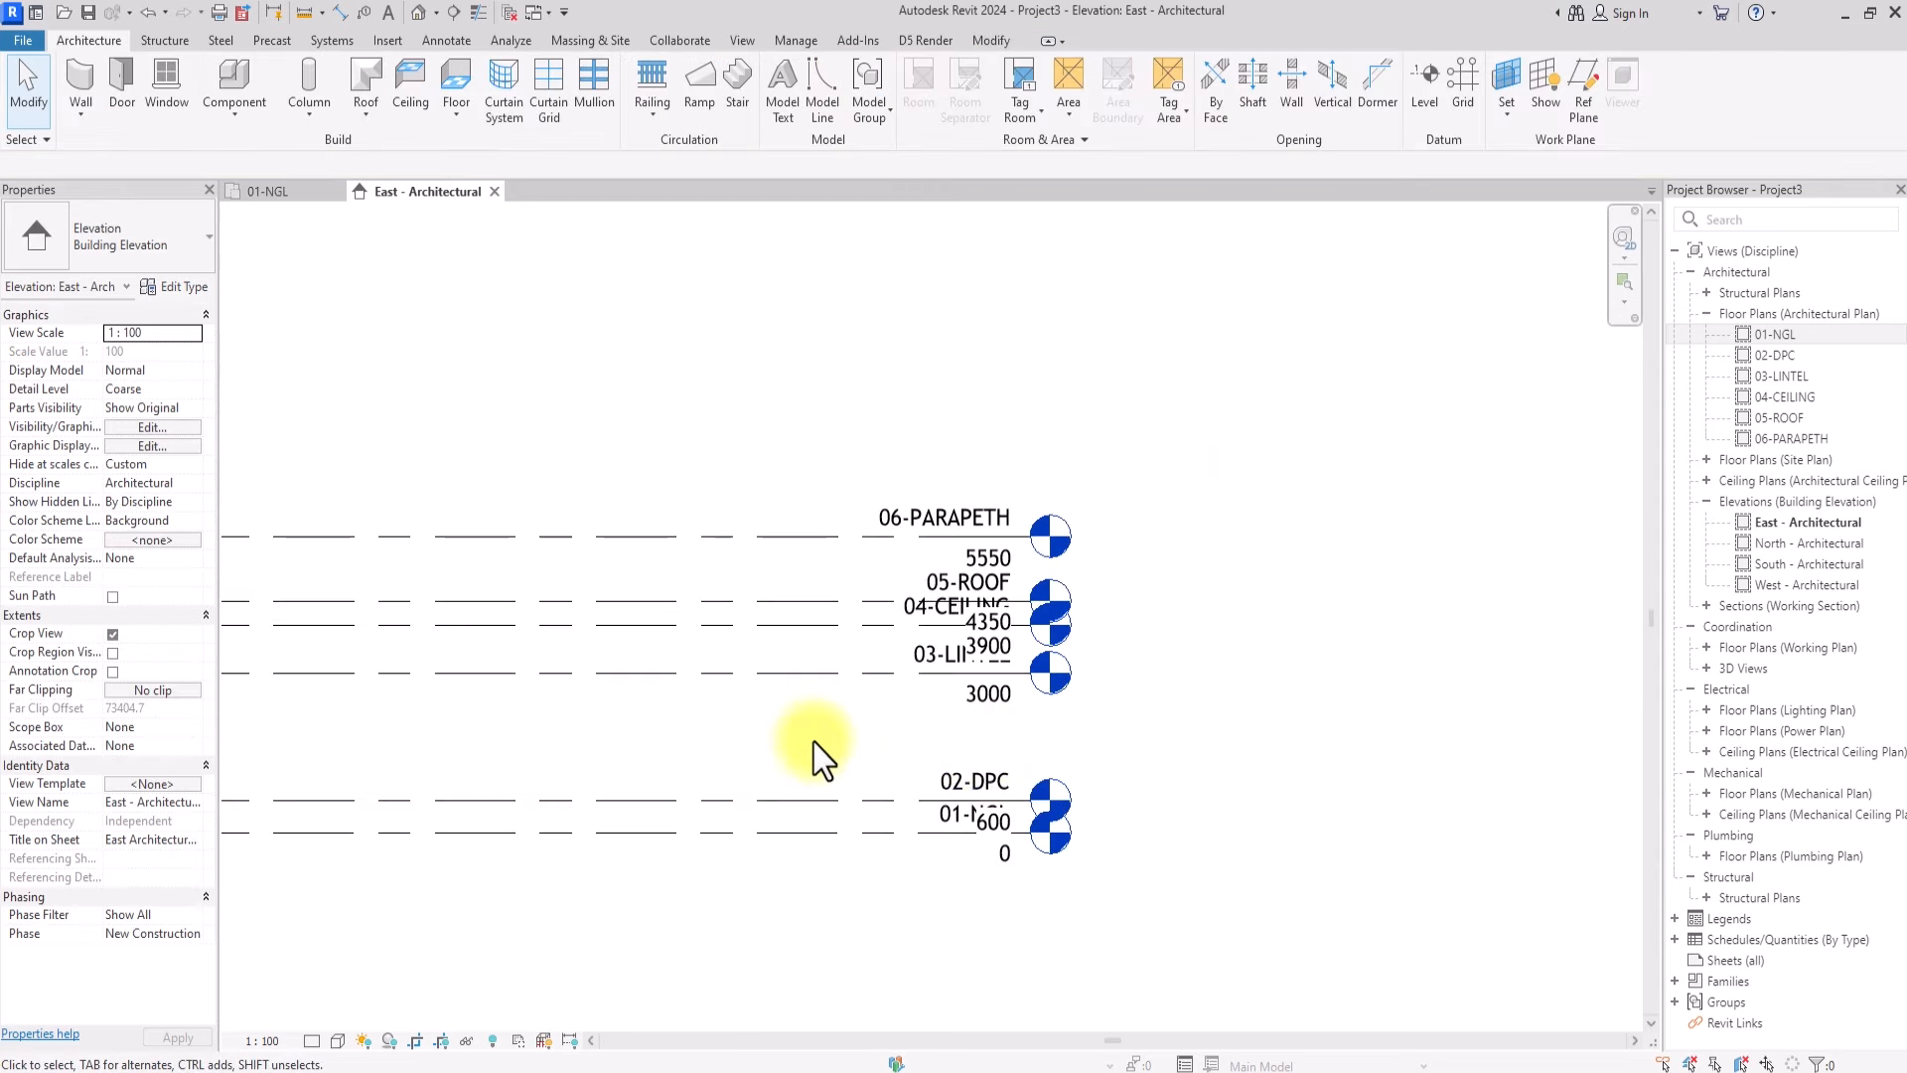
pyautogui.scroll(3, 983, 632)
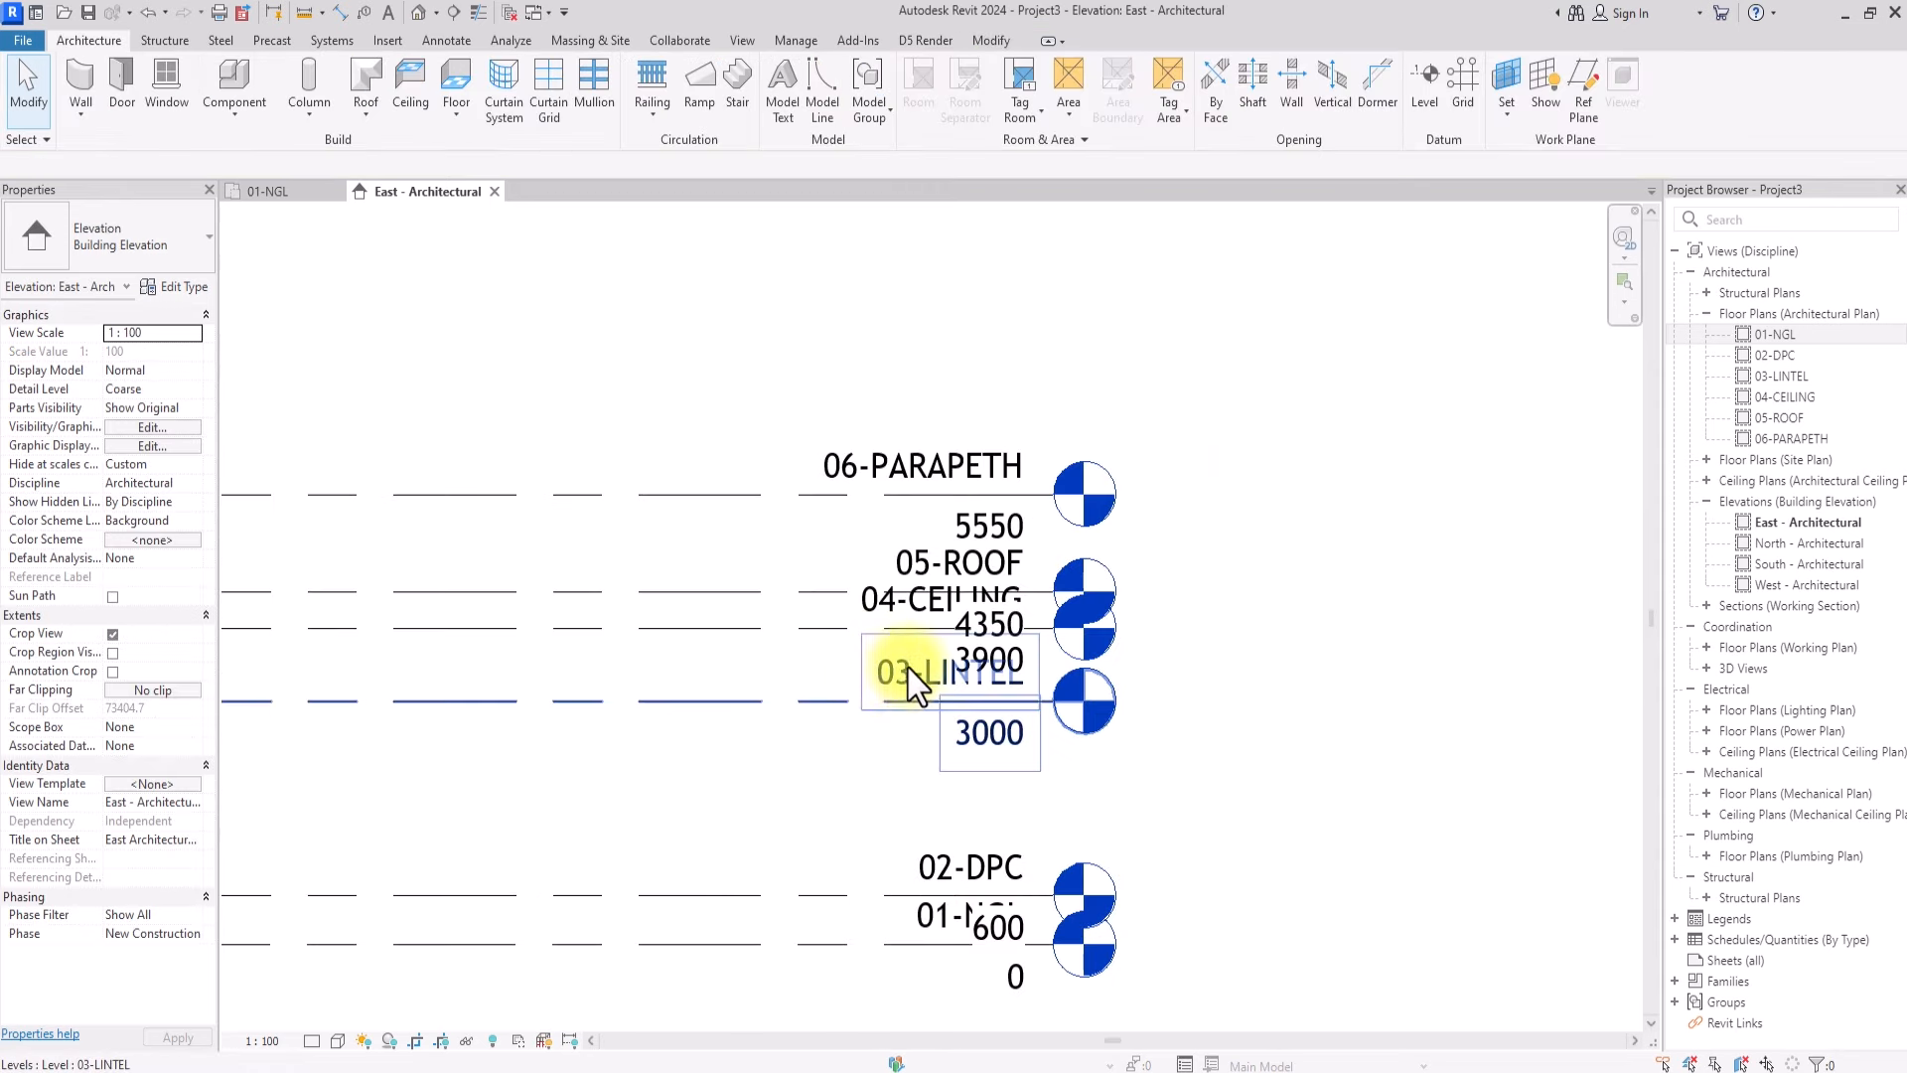
pyautogui.scroll(-4, 855, 705)
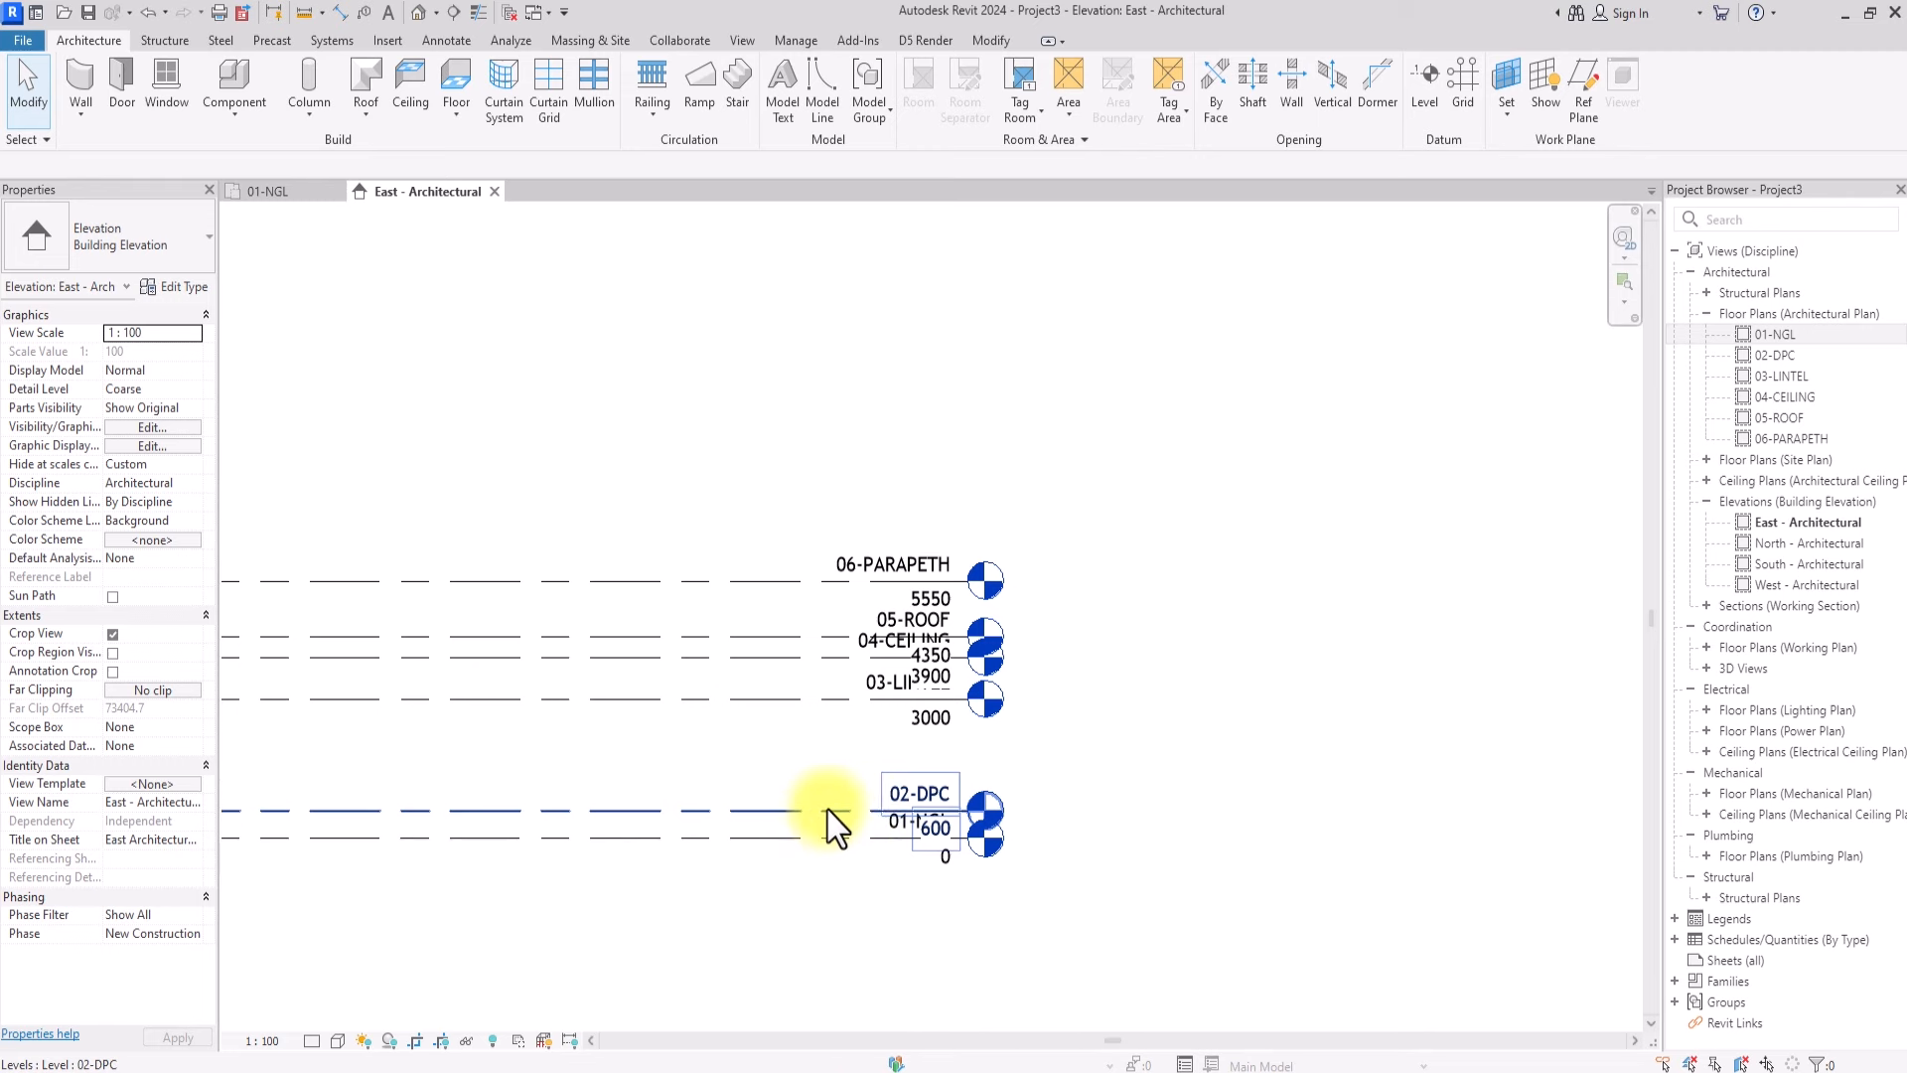
pyautogui.click(863, 810)
pyautogui.scroll(3, 856, 819)
pyautogui.scroll(3, 859, 832)
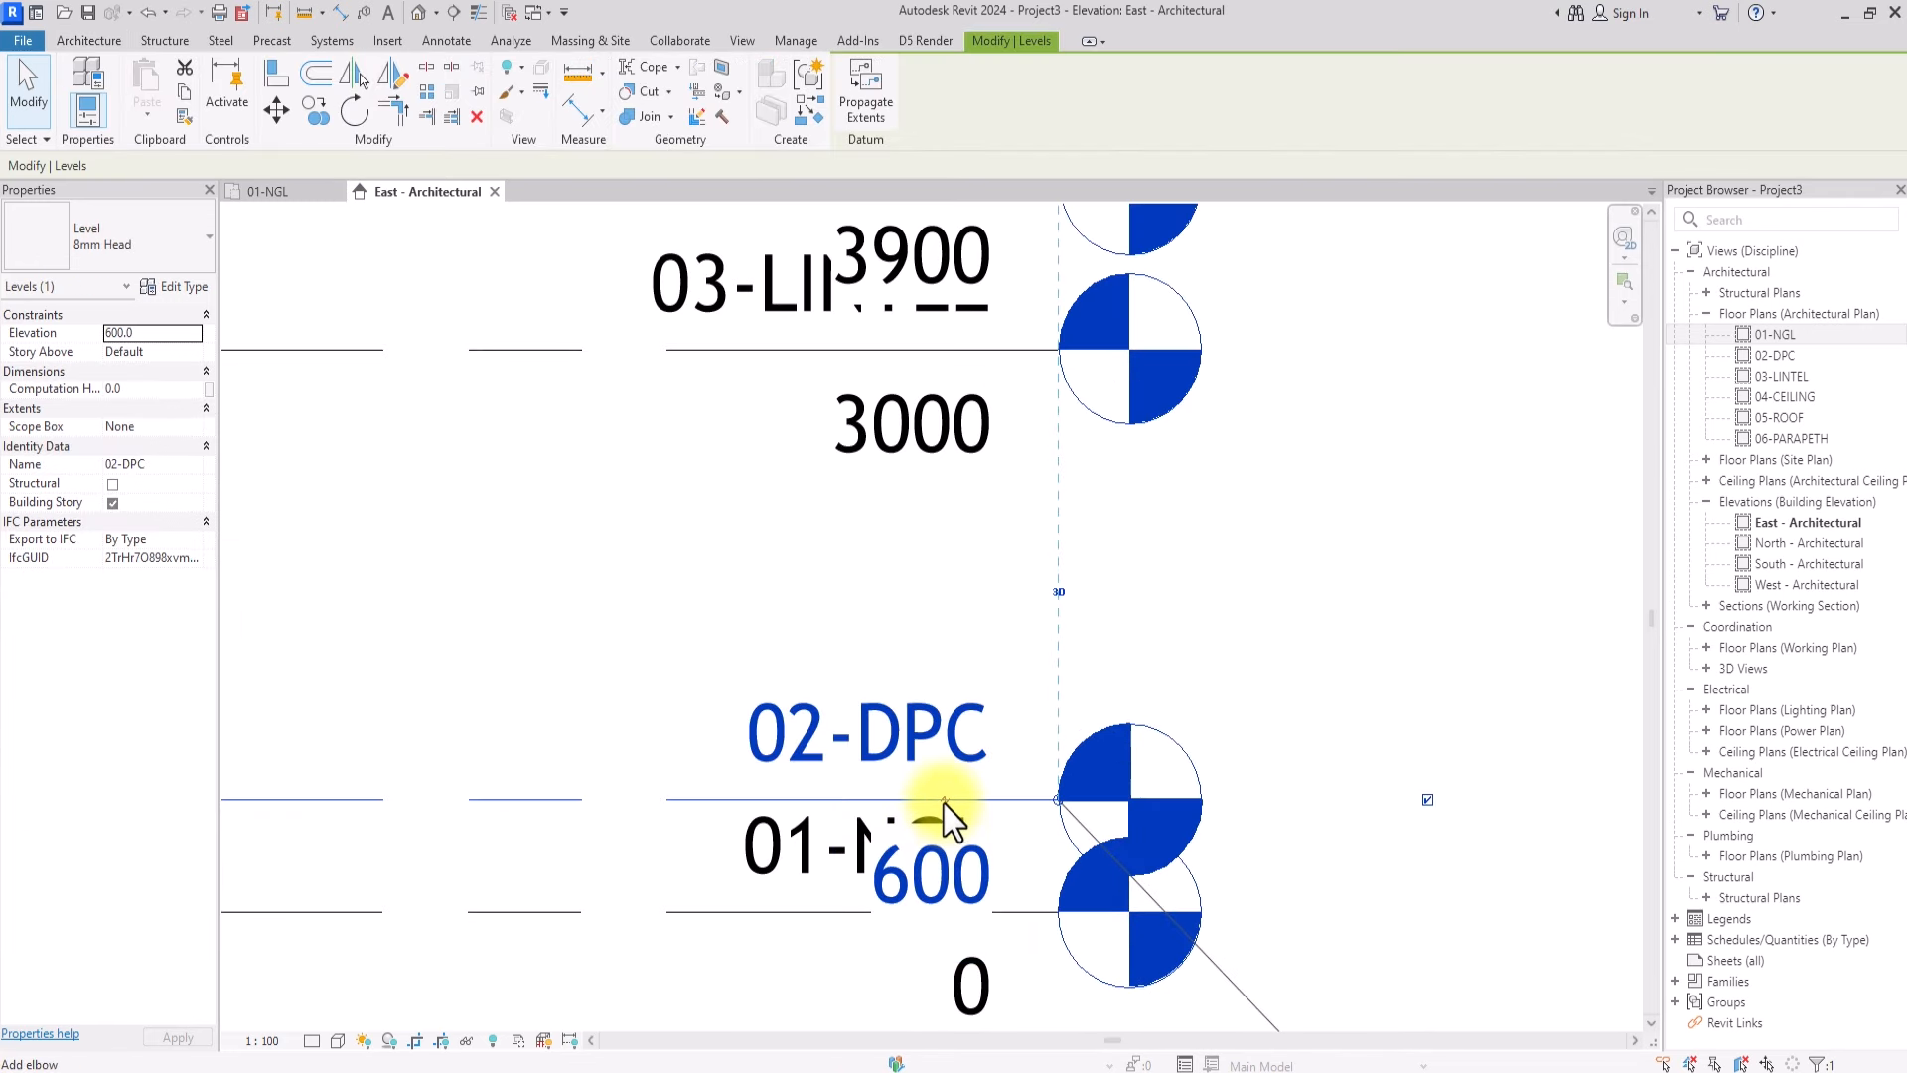
pyautogui.click(944, 803)
pyautogui.moveTo(945, 917); pyautogui.dragTo(942, 655)
pyautogui.scroll(-3, 899, 715)
pyautogui.click(698, 576)
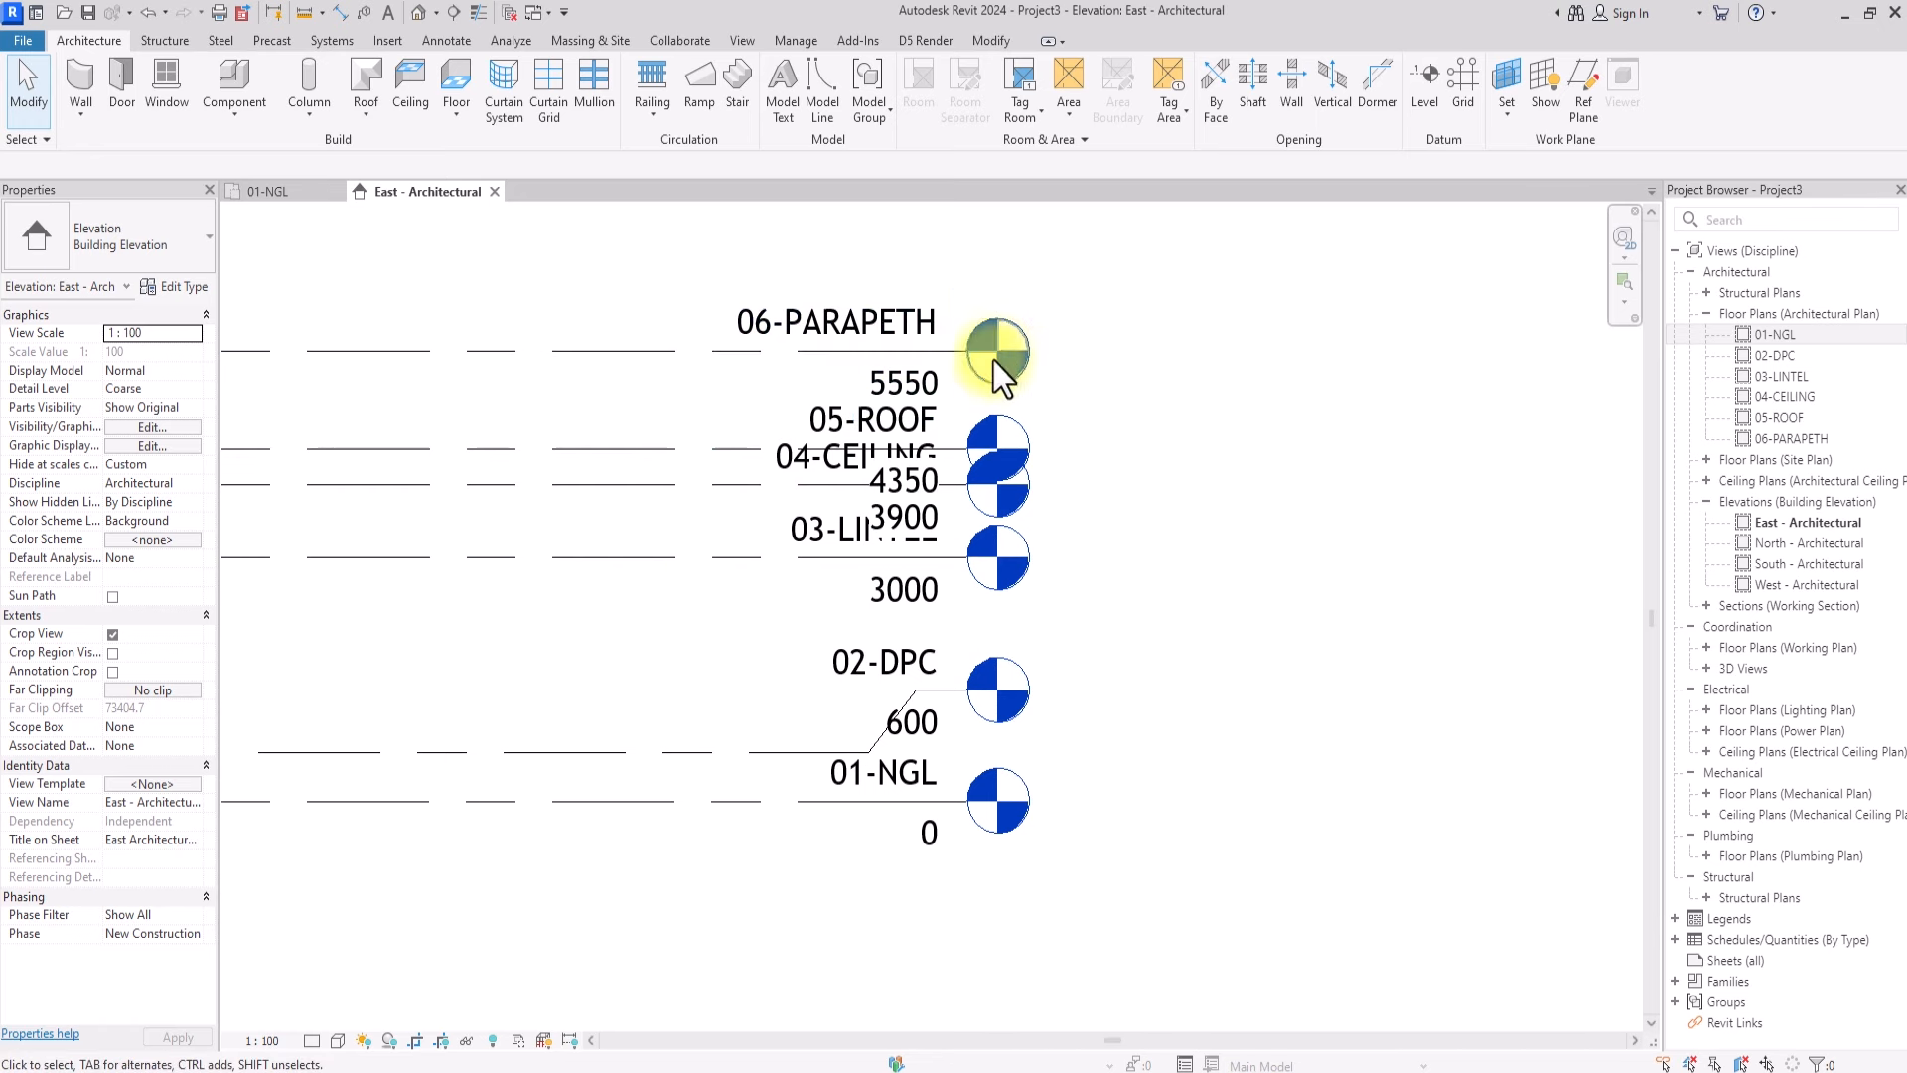
# Examine the type properties of level 06-PARAPETH
pyautogui.click(869, 360)
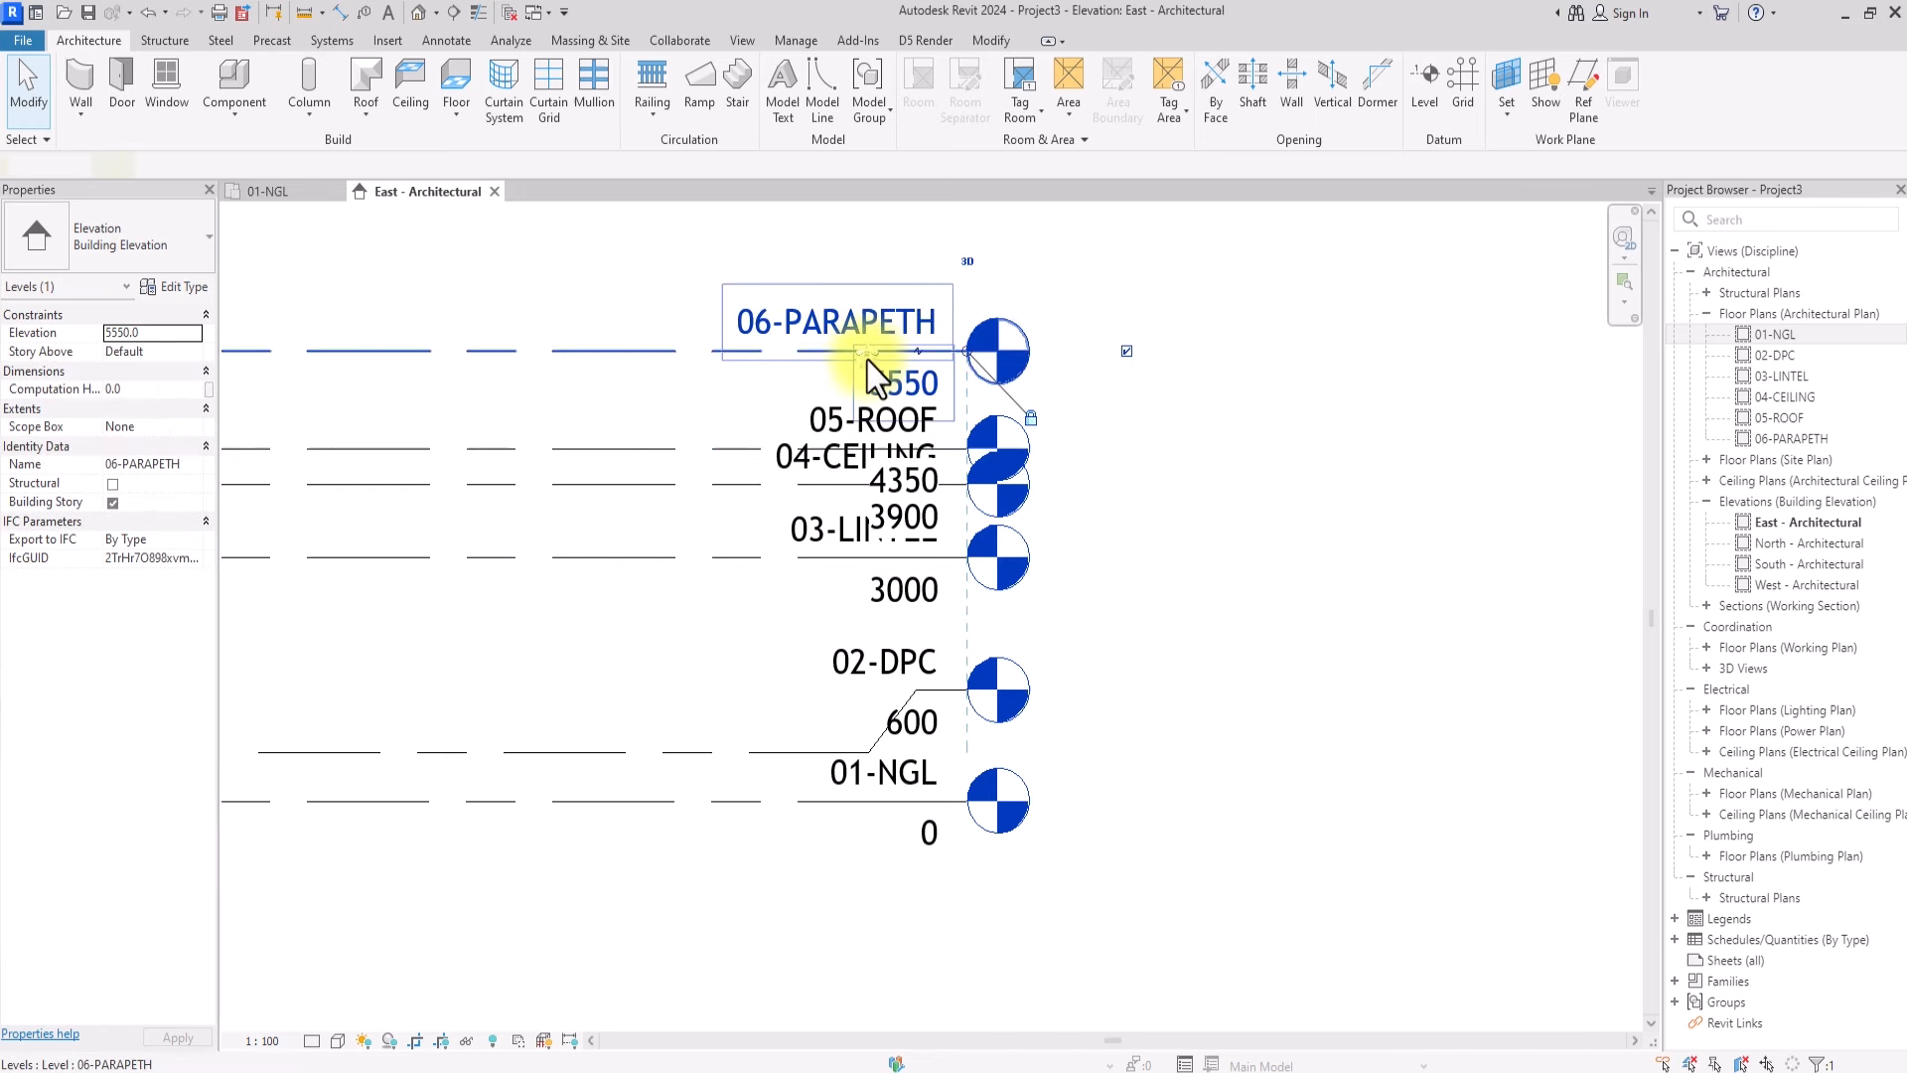
pyautogui.click(178, 287)
pyautogui.click(620, 723)
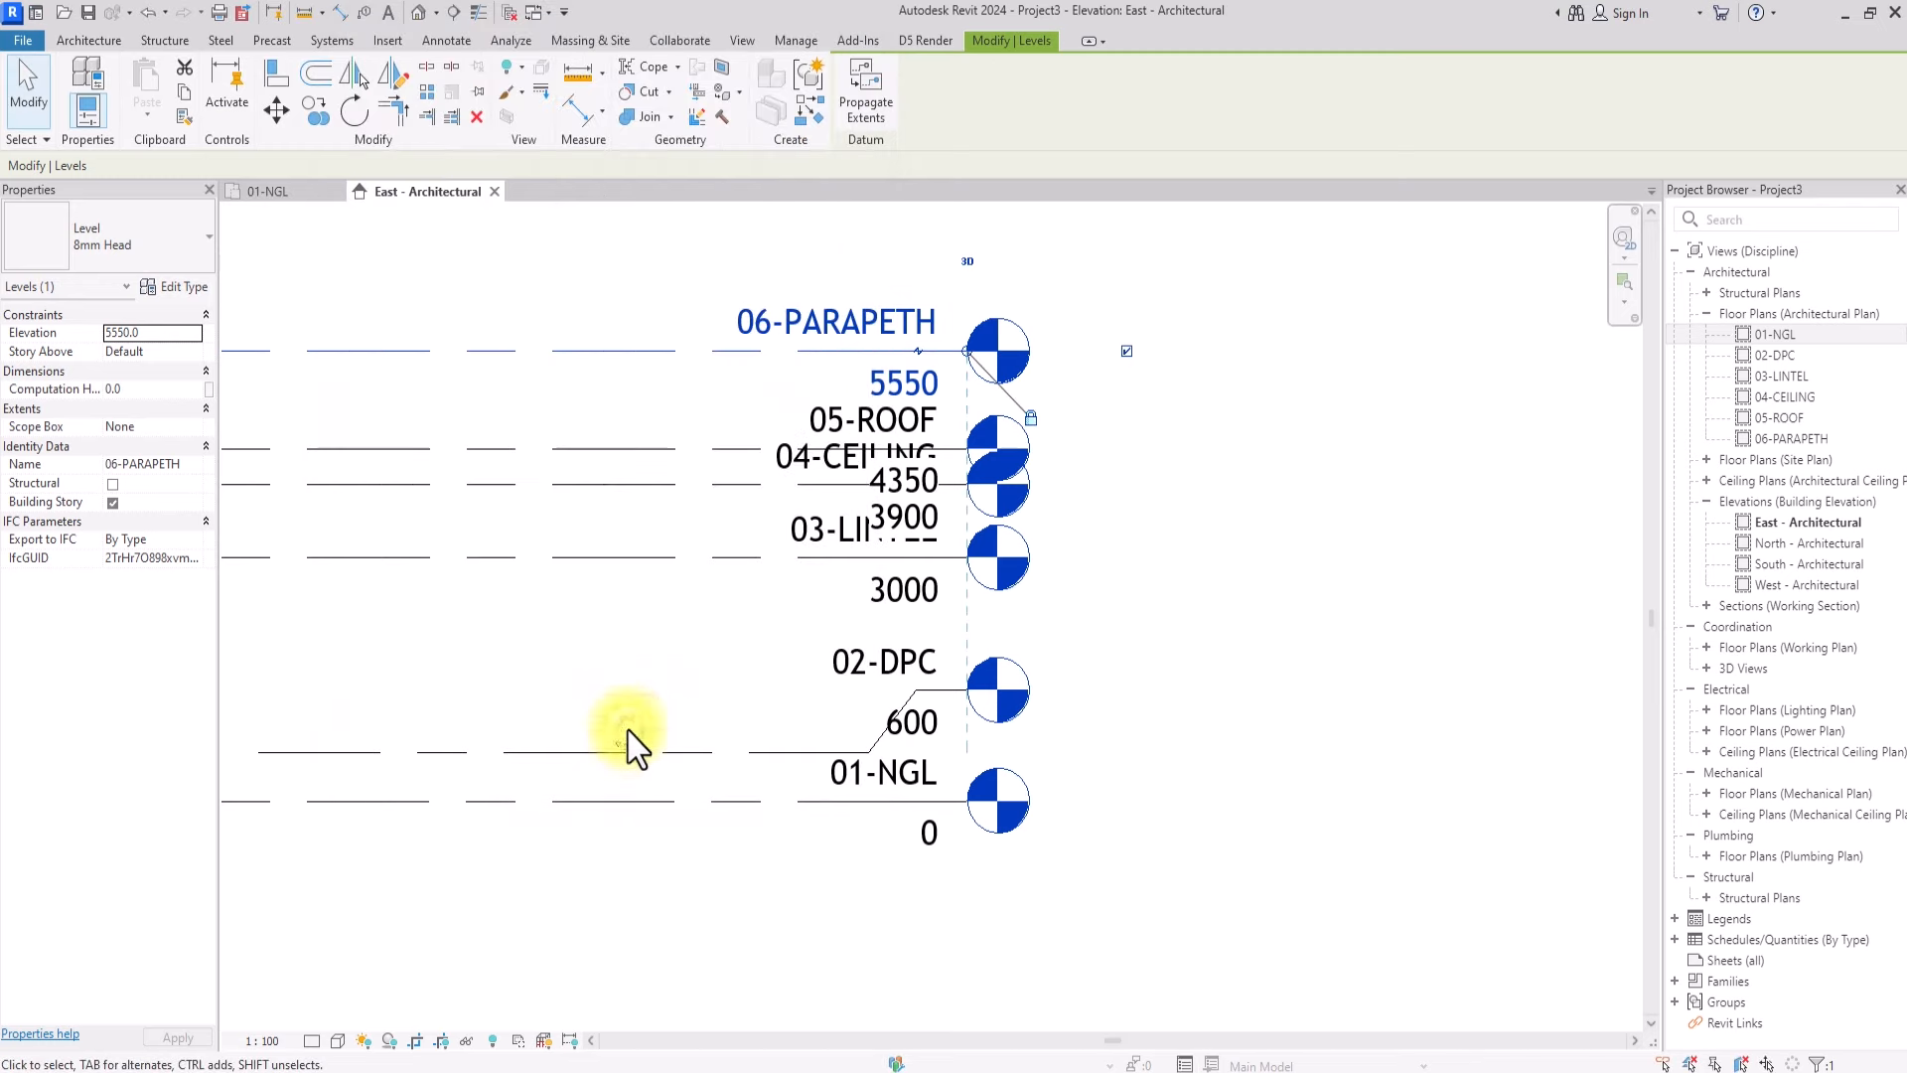
pyautogui.click(1505, 596)
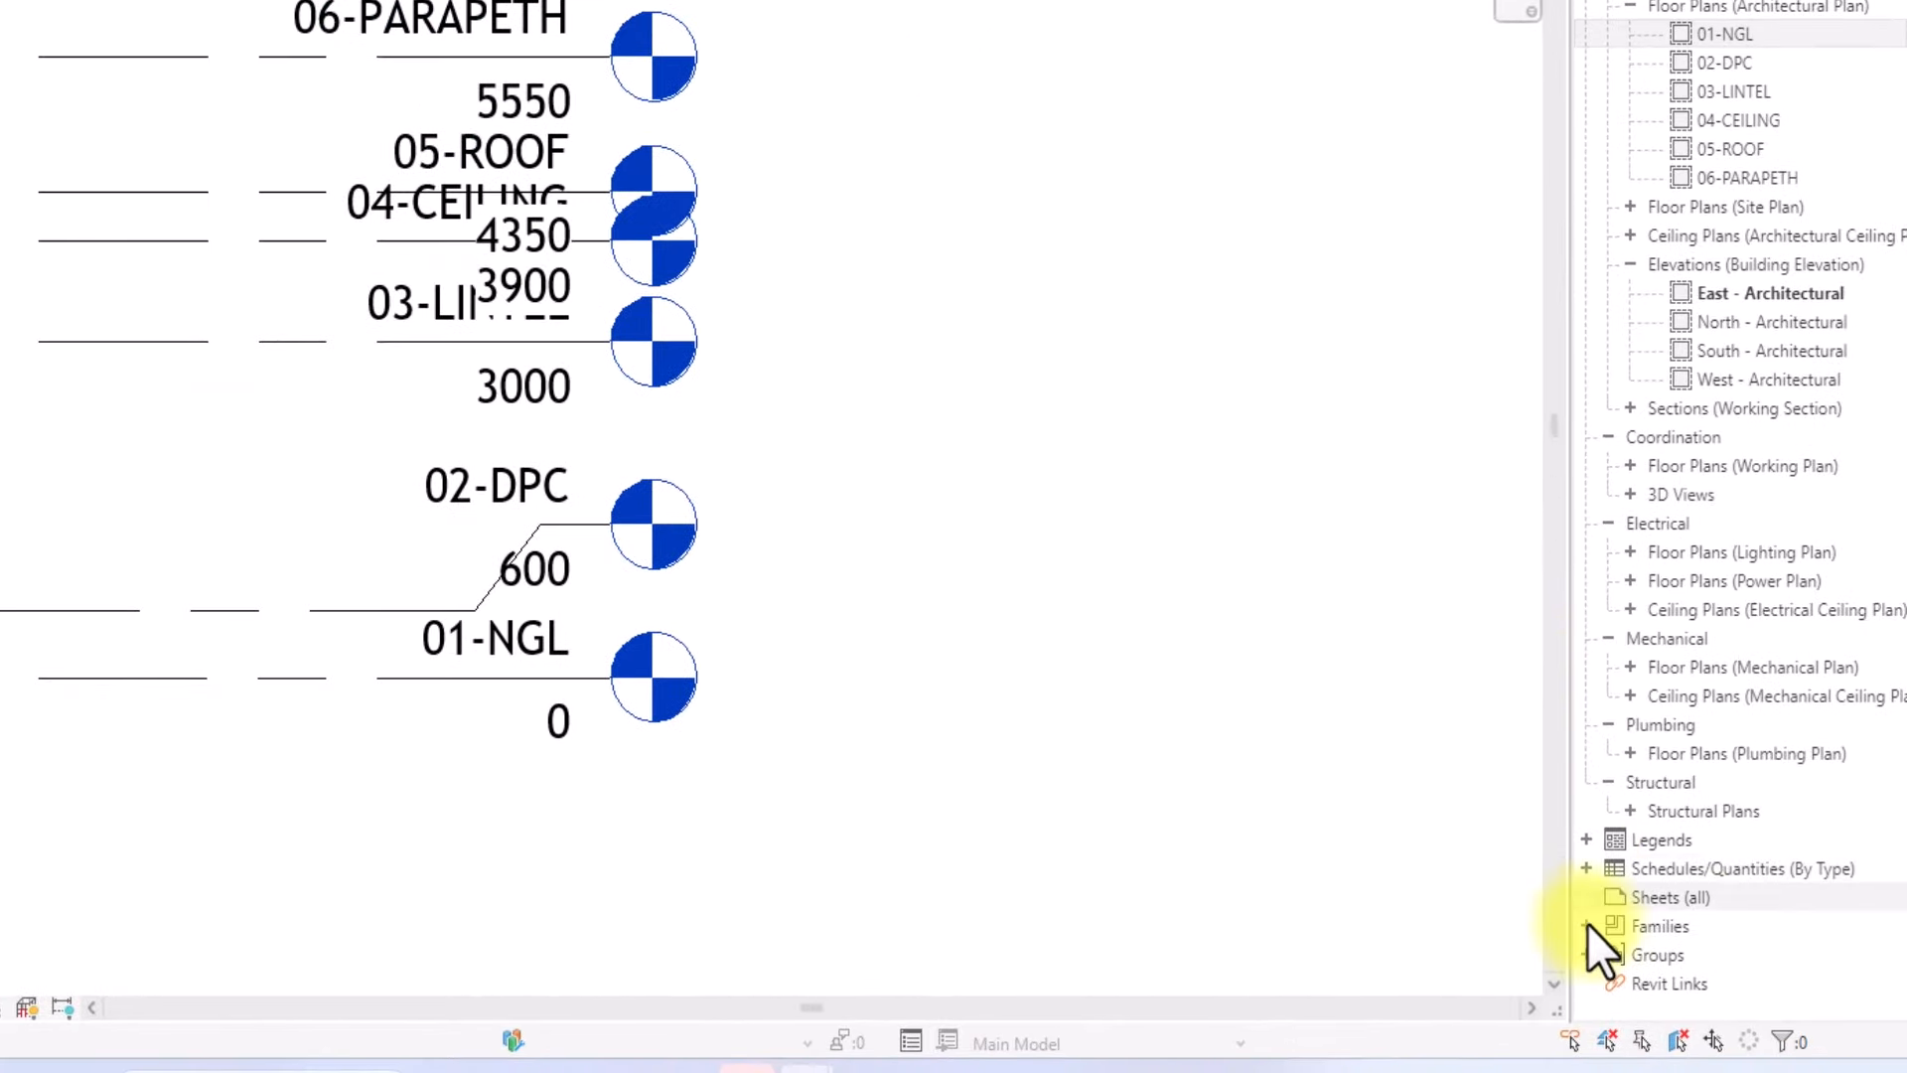
# Open the M_Level Head - Circle family for editing from the project's annotation symbol families
pyautogui.click(1619, 946)
pyautogui.click(1583, 927)
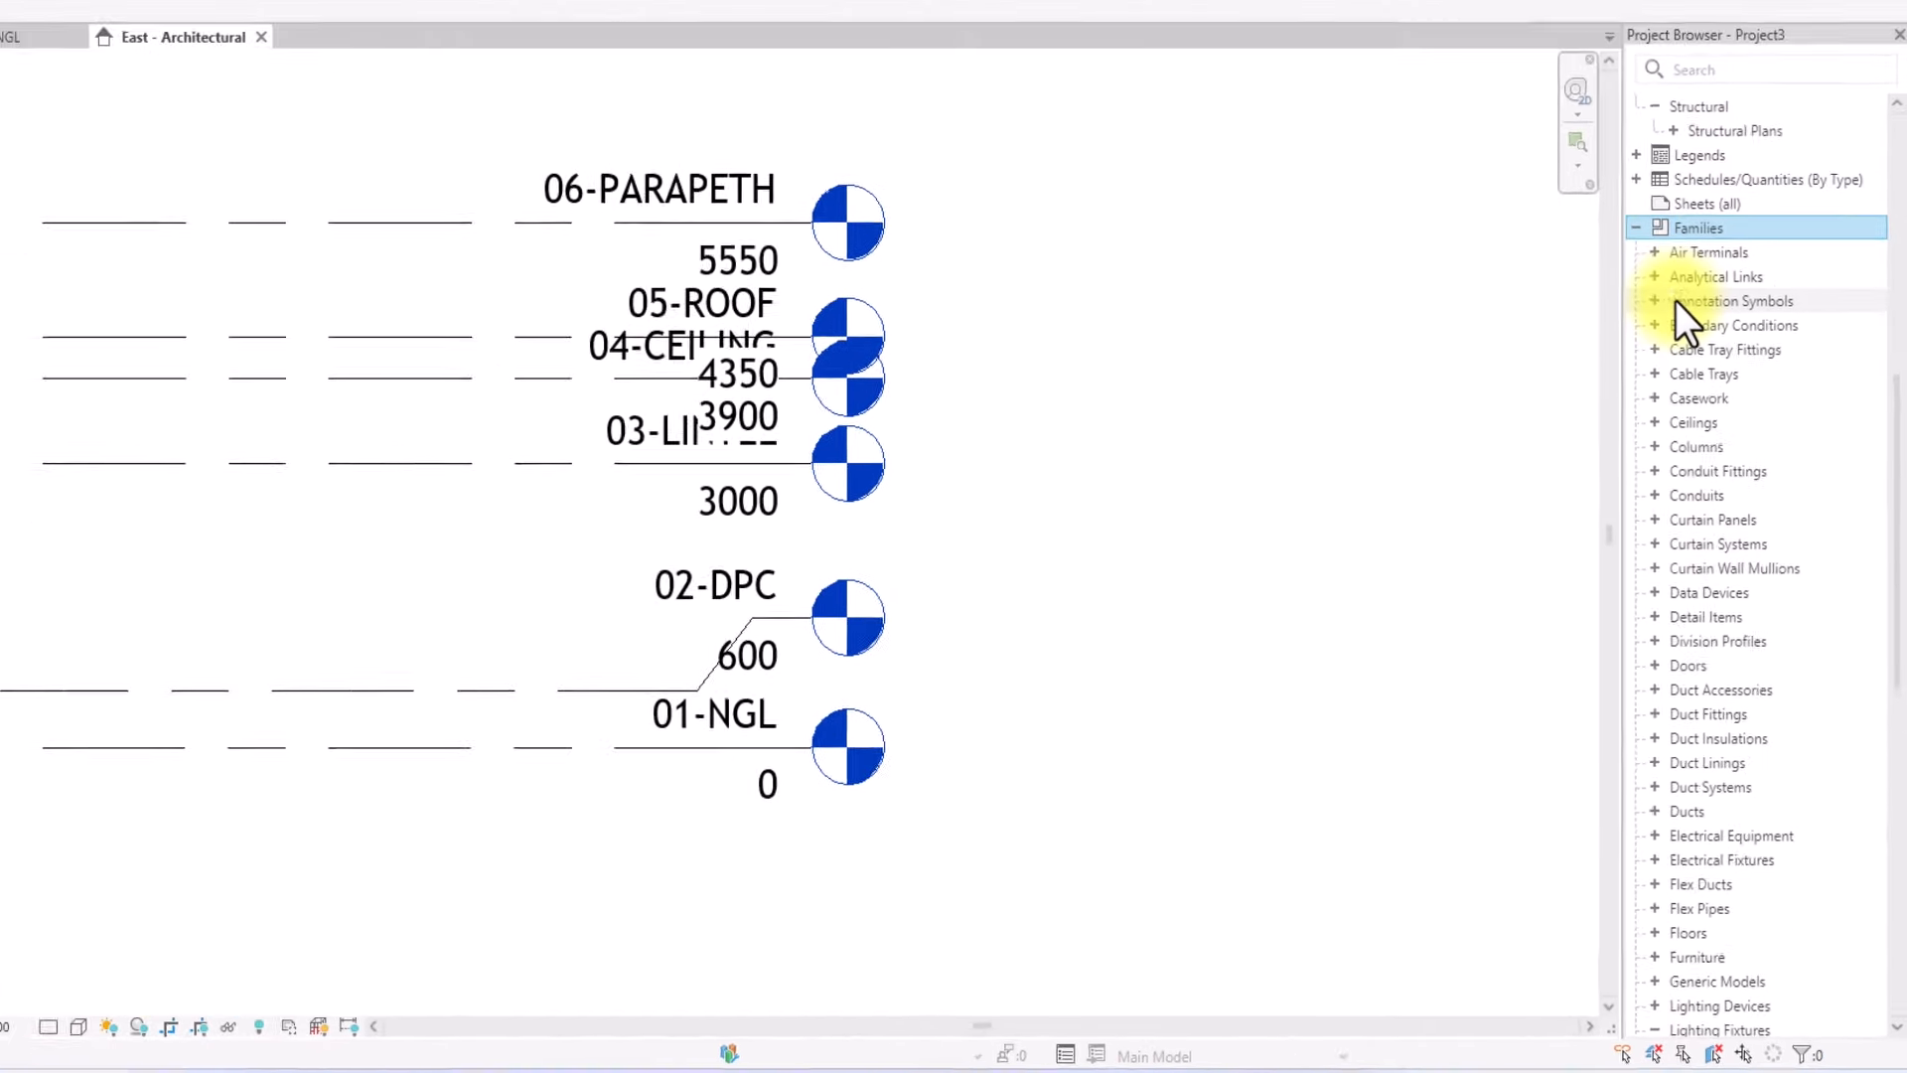
pyautogui.doubleClick(1677, 301)
pyautogui.scroll(-10, 1723, 568)
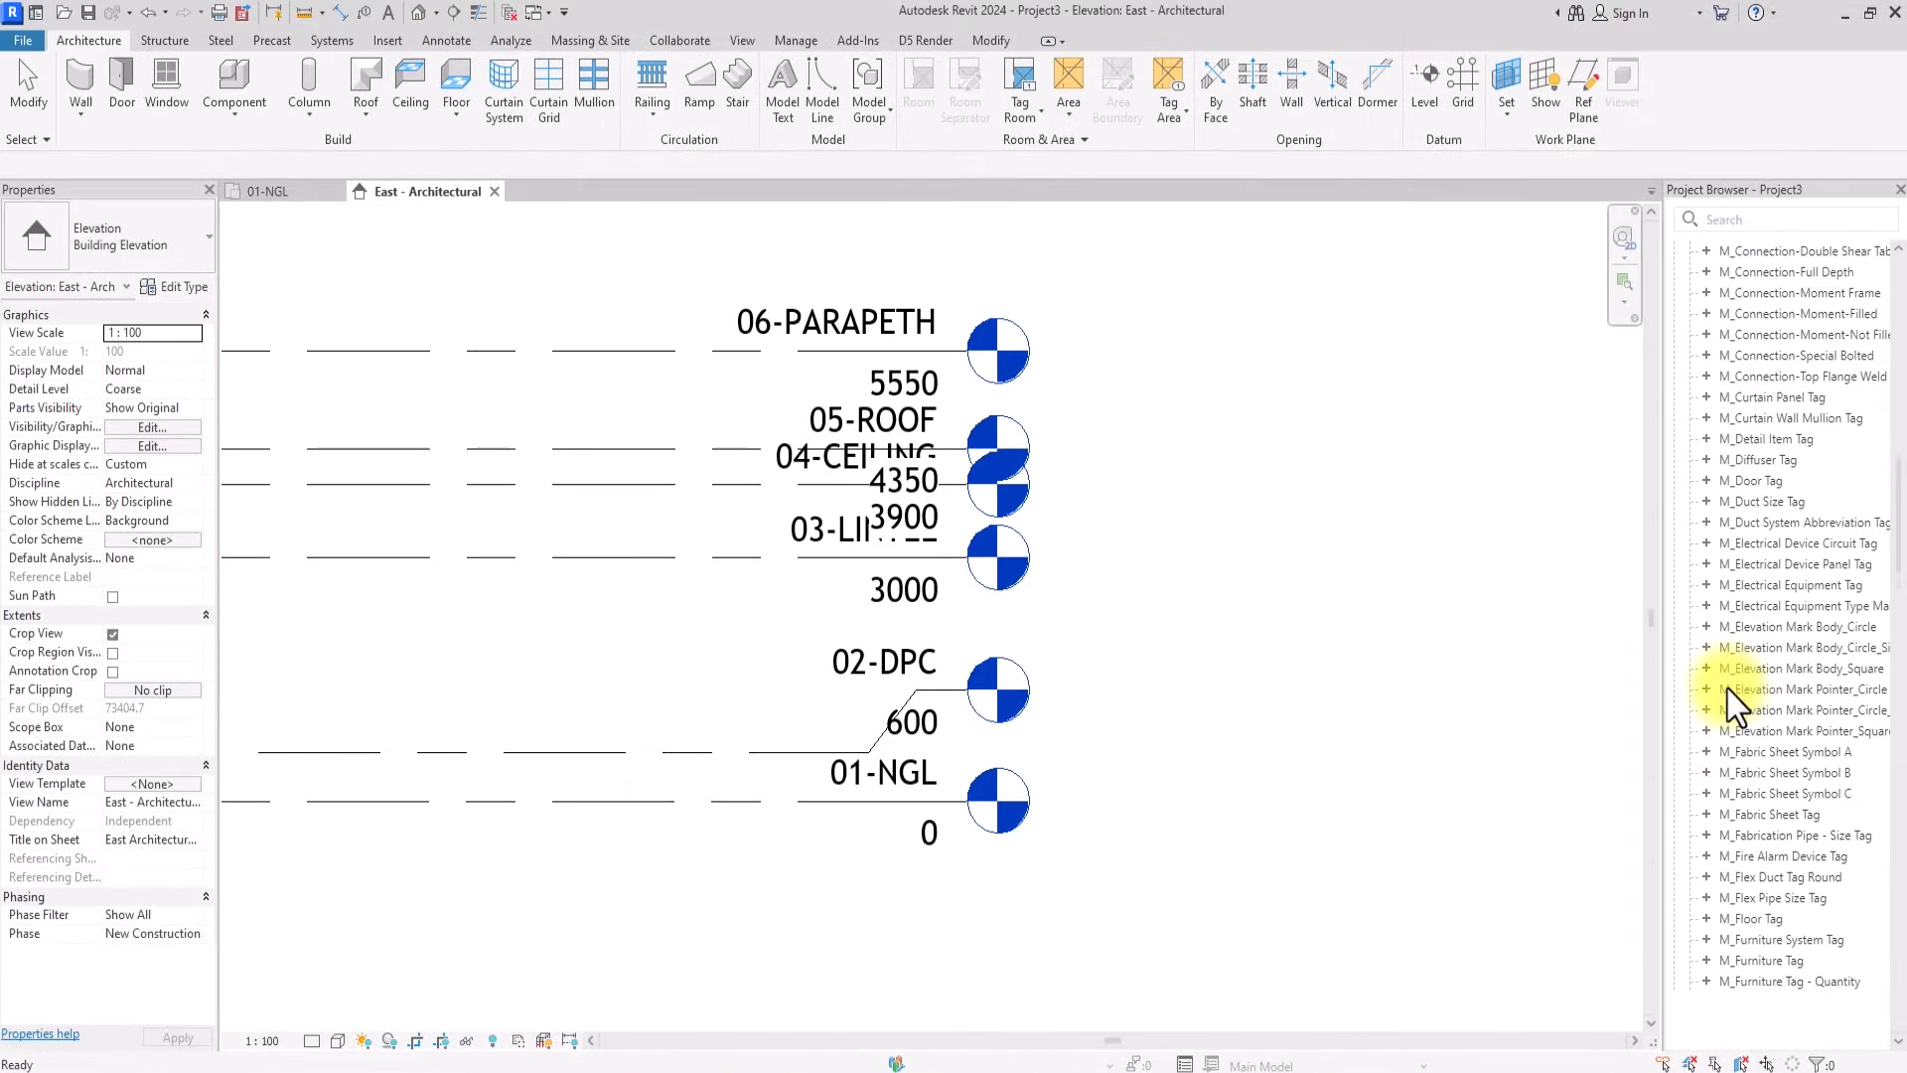
pyautogui.scroll(-8, 1726, 689)
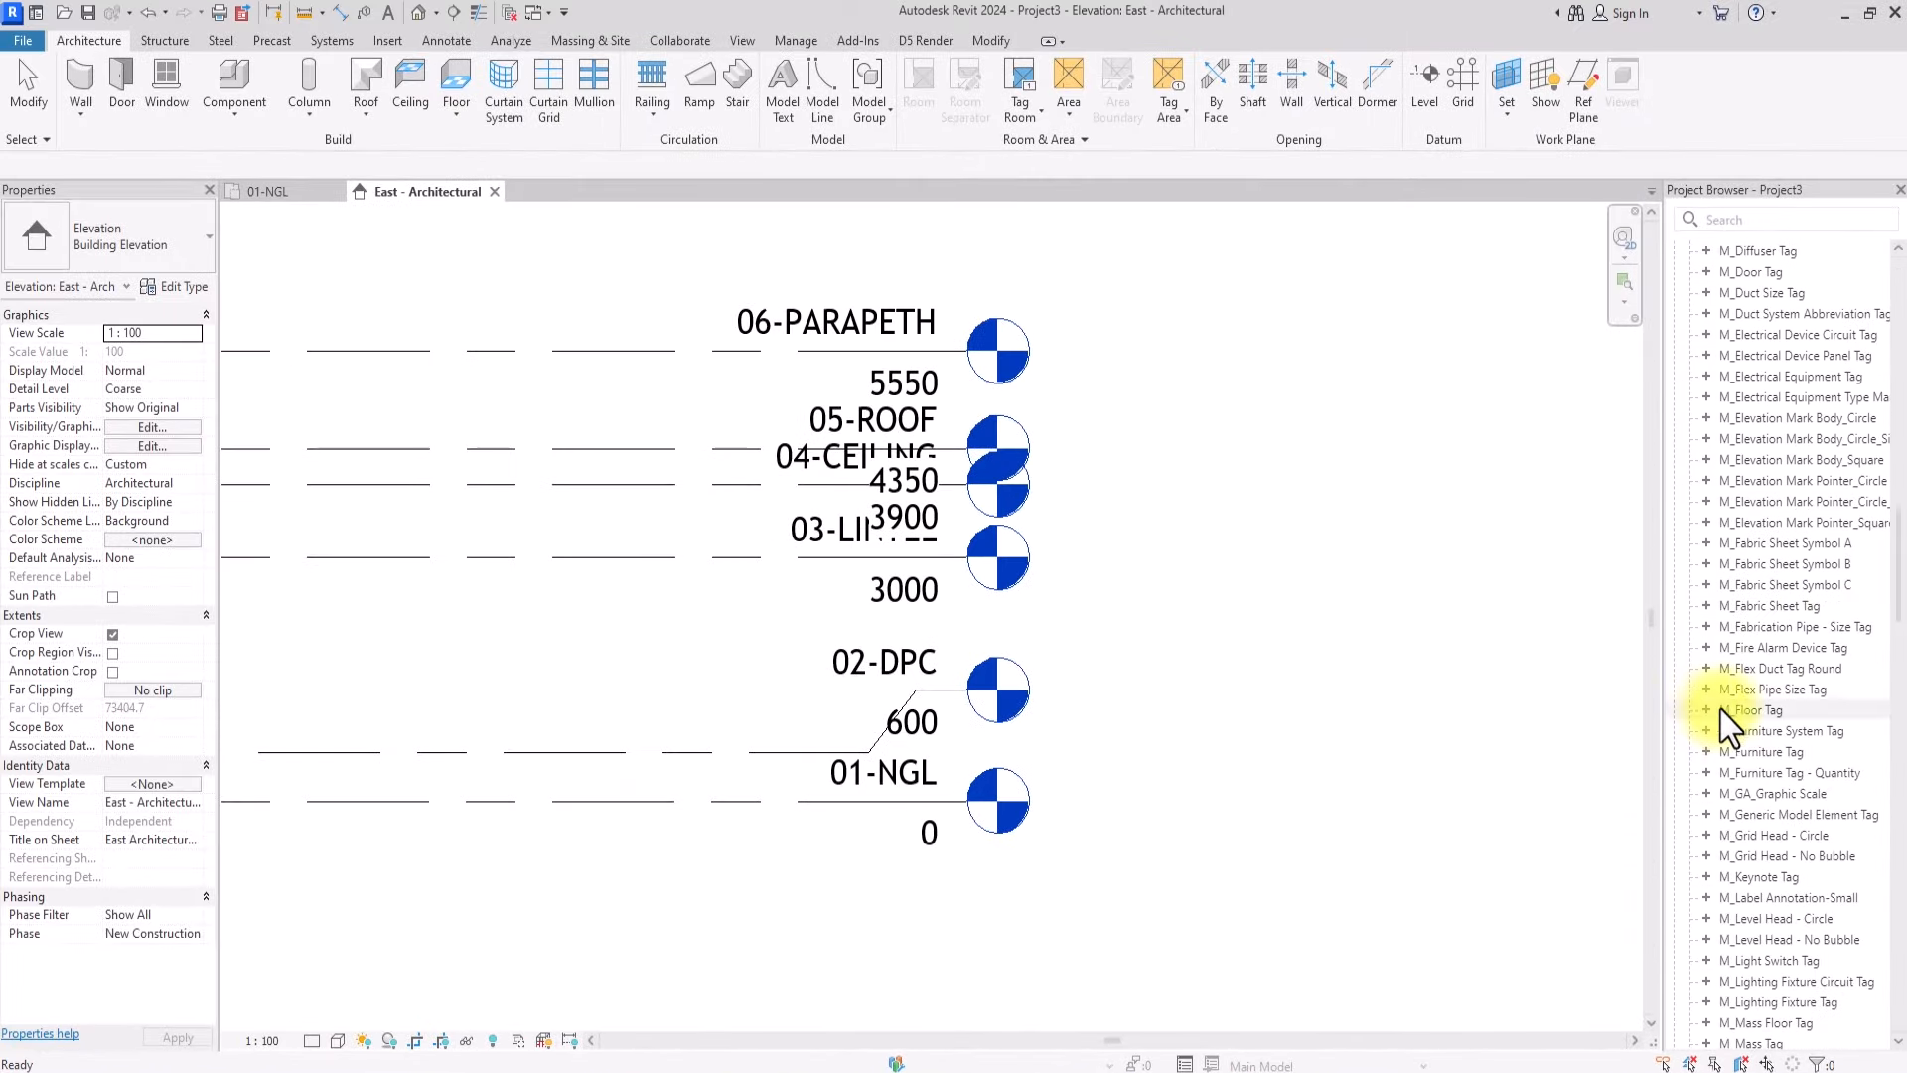
pyautogui.doubleClick(1785, 606)
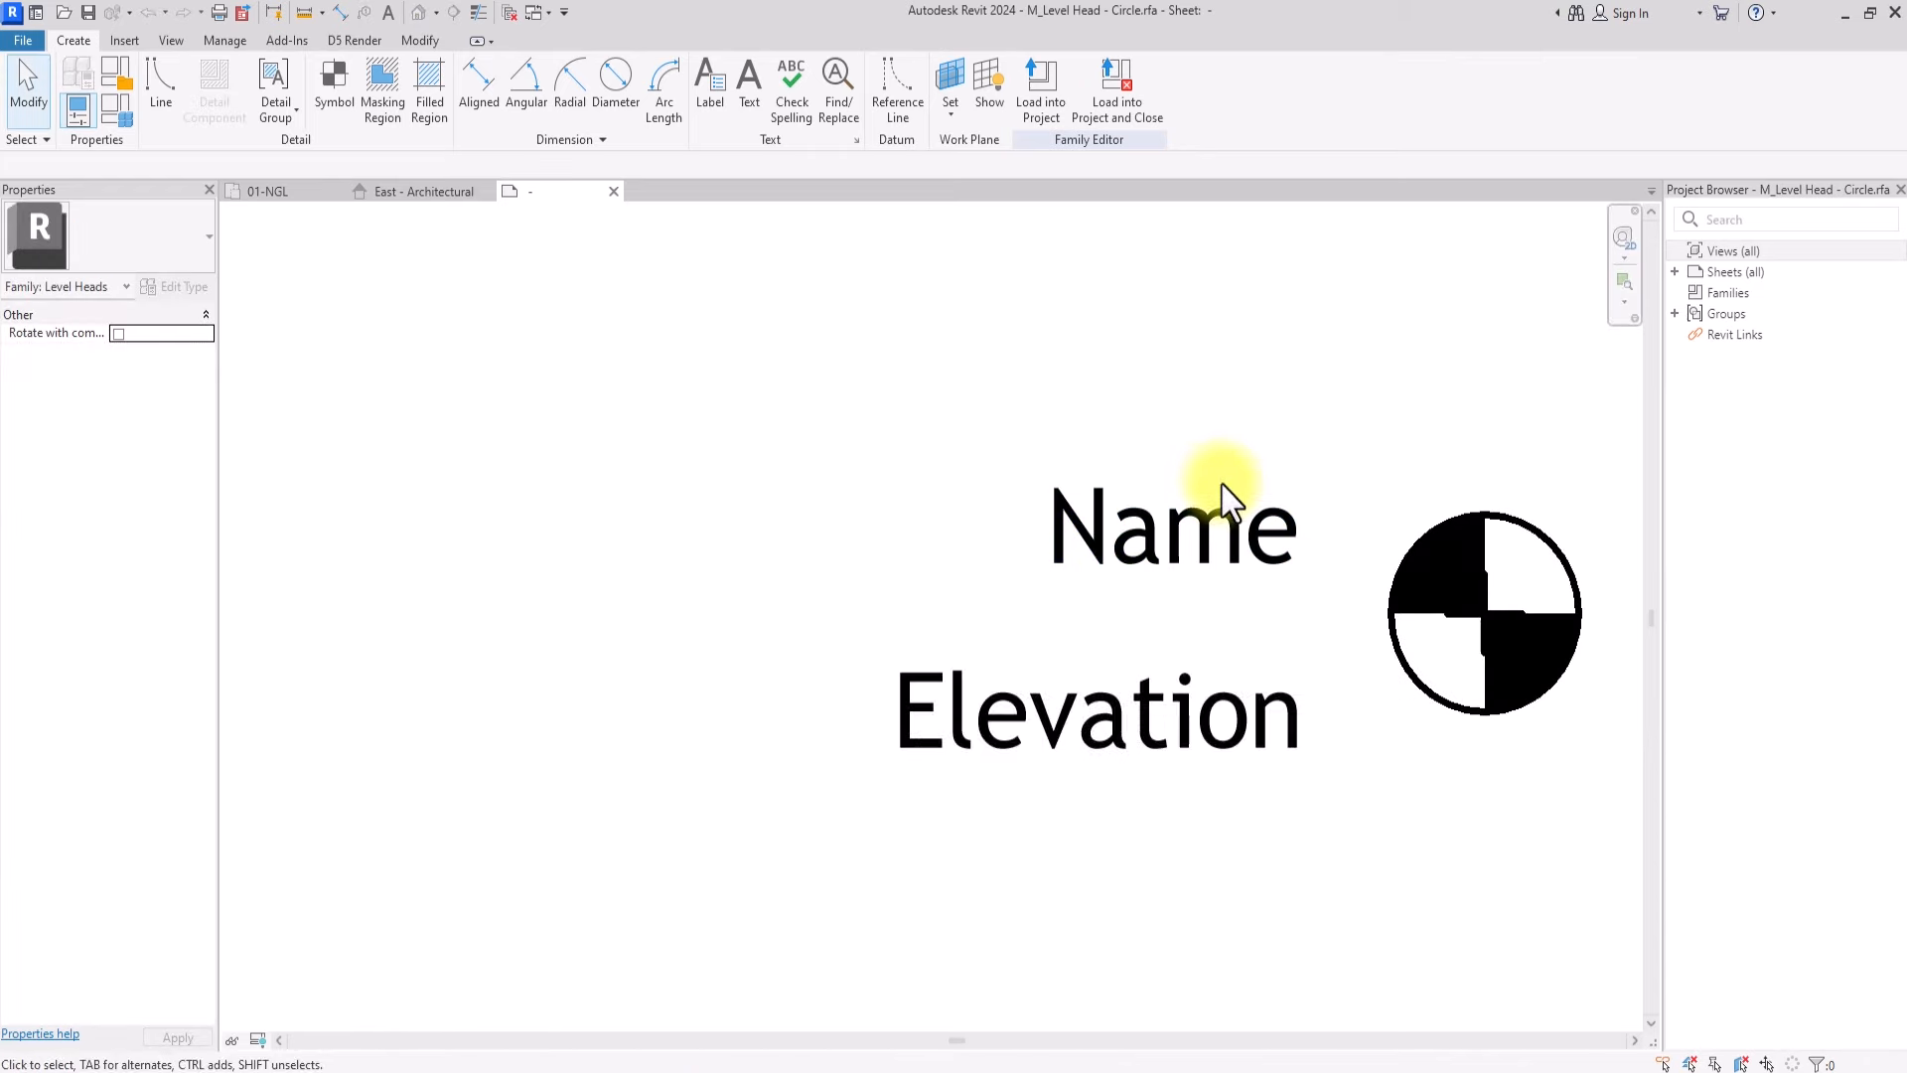
# Set the text size of the level head's 3mm label type to 1.8 mm
pyautogui.click(1197, 524)
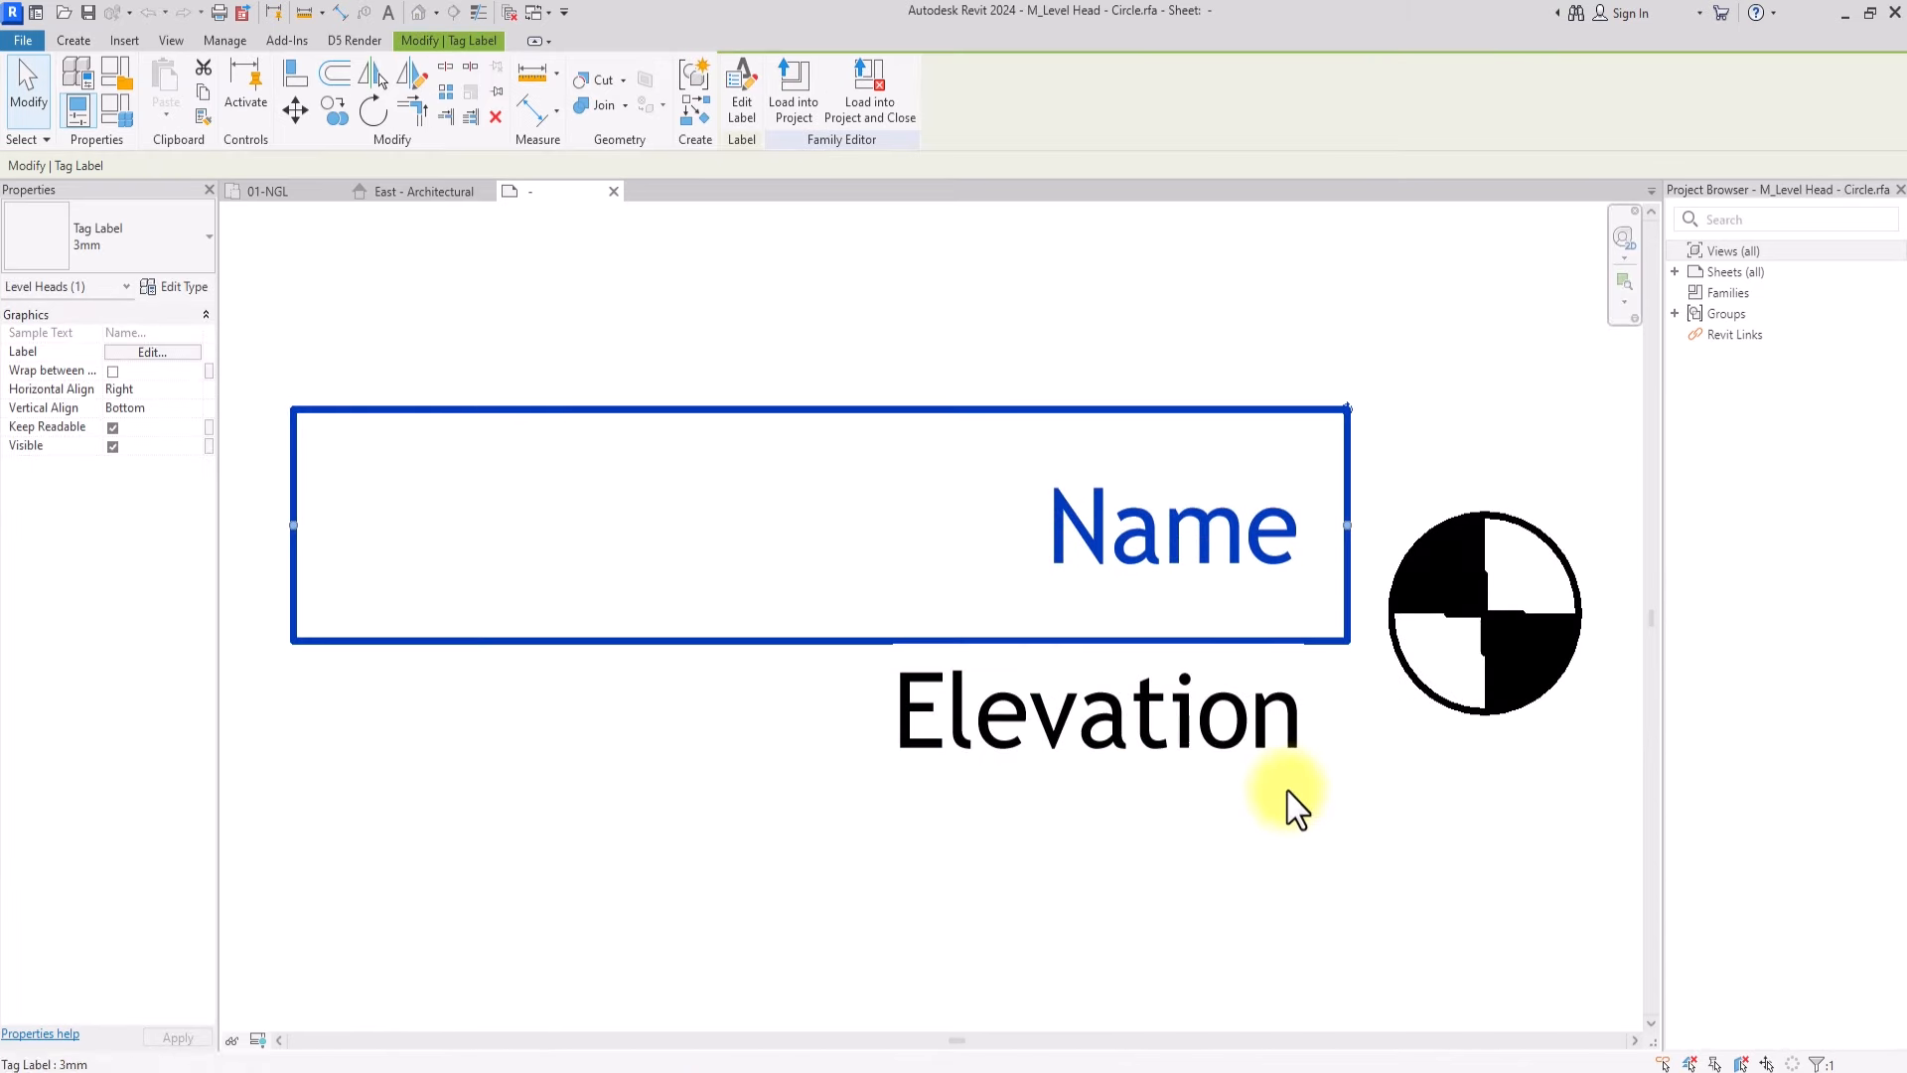
pyautogui.click(1183, 680)
pyautogui.click(1176, 559)
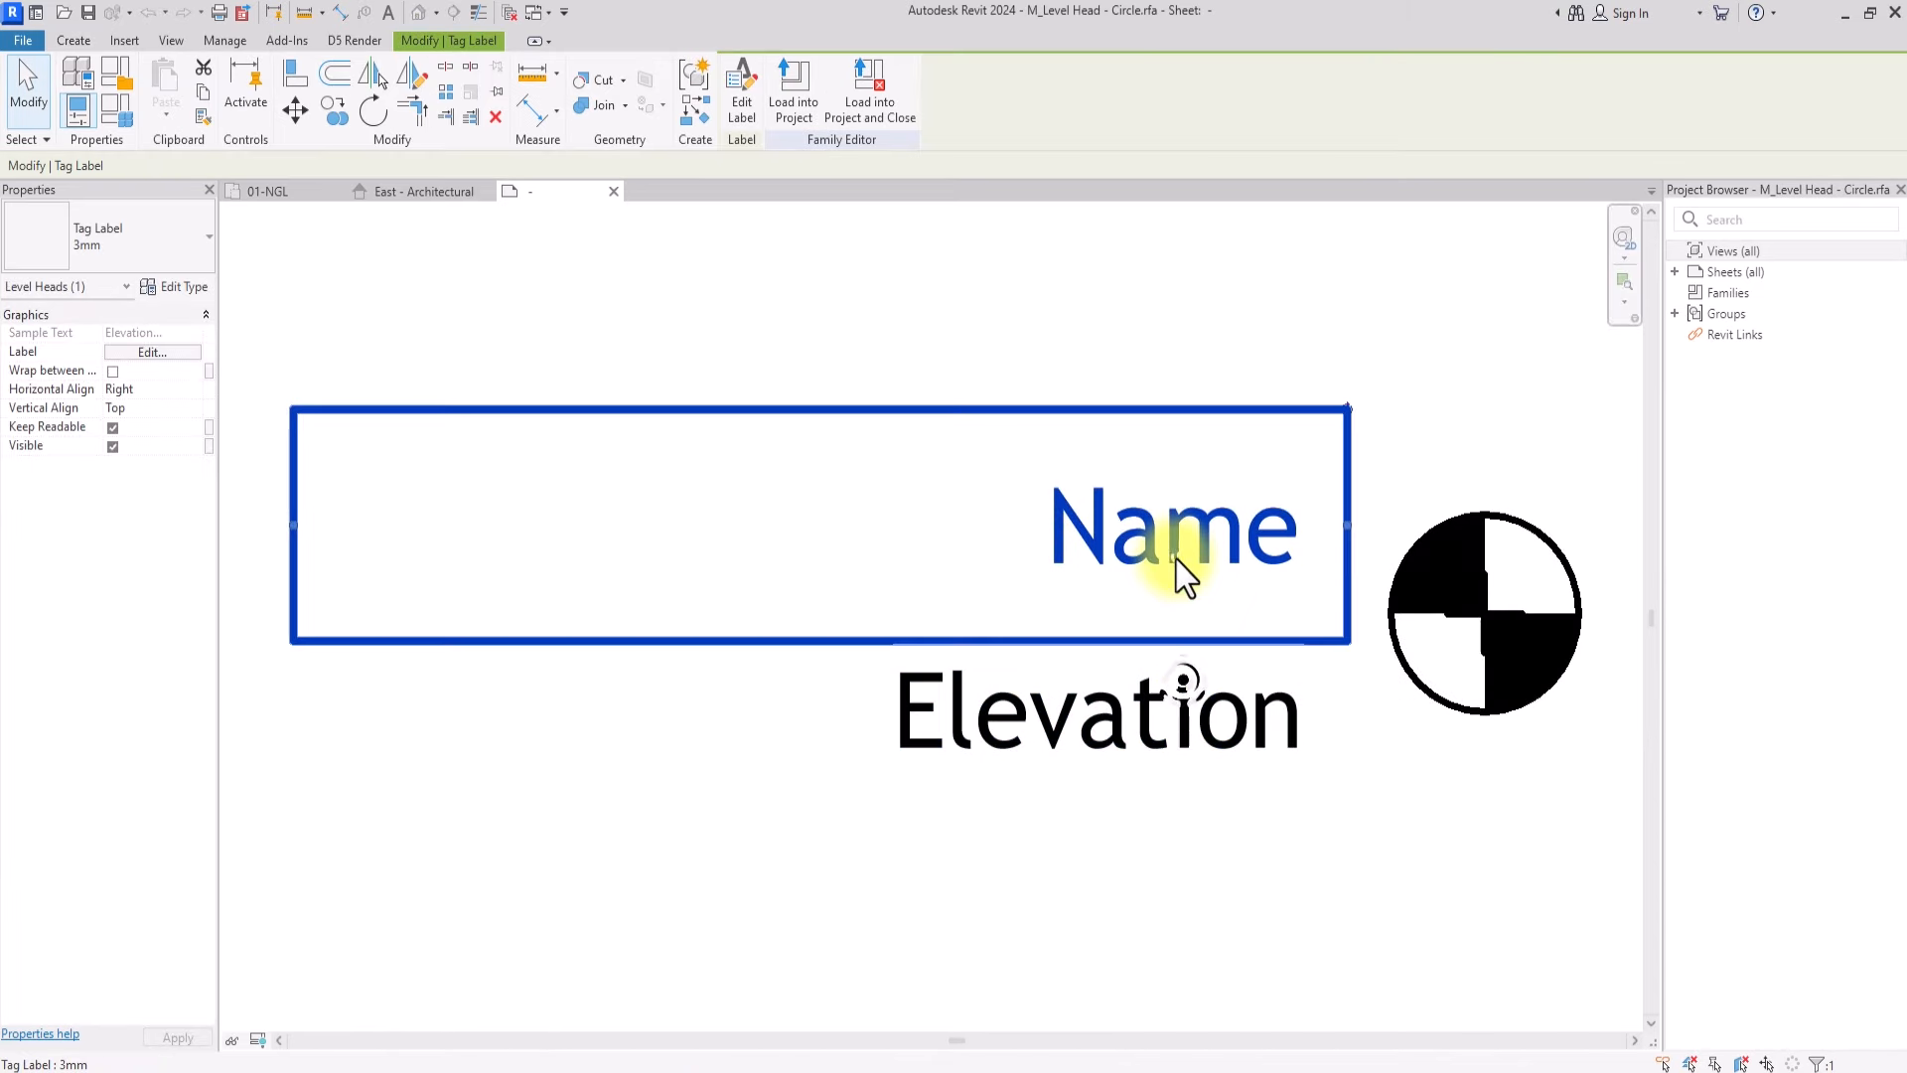
pyautogui.click(183, 285)
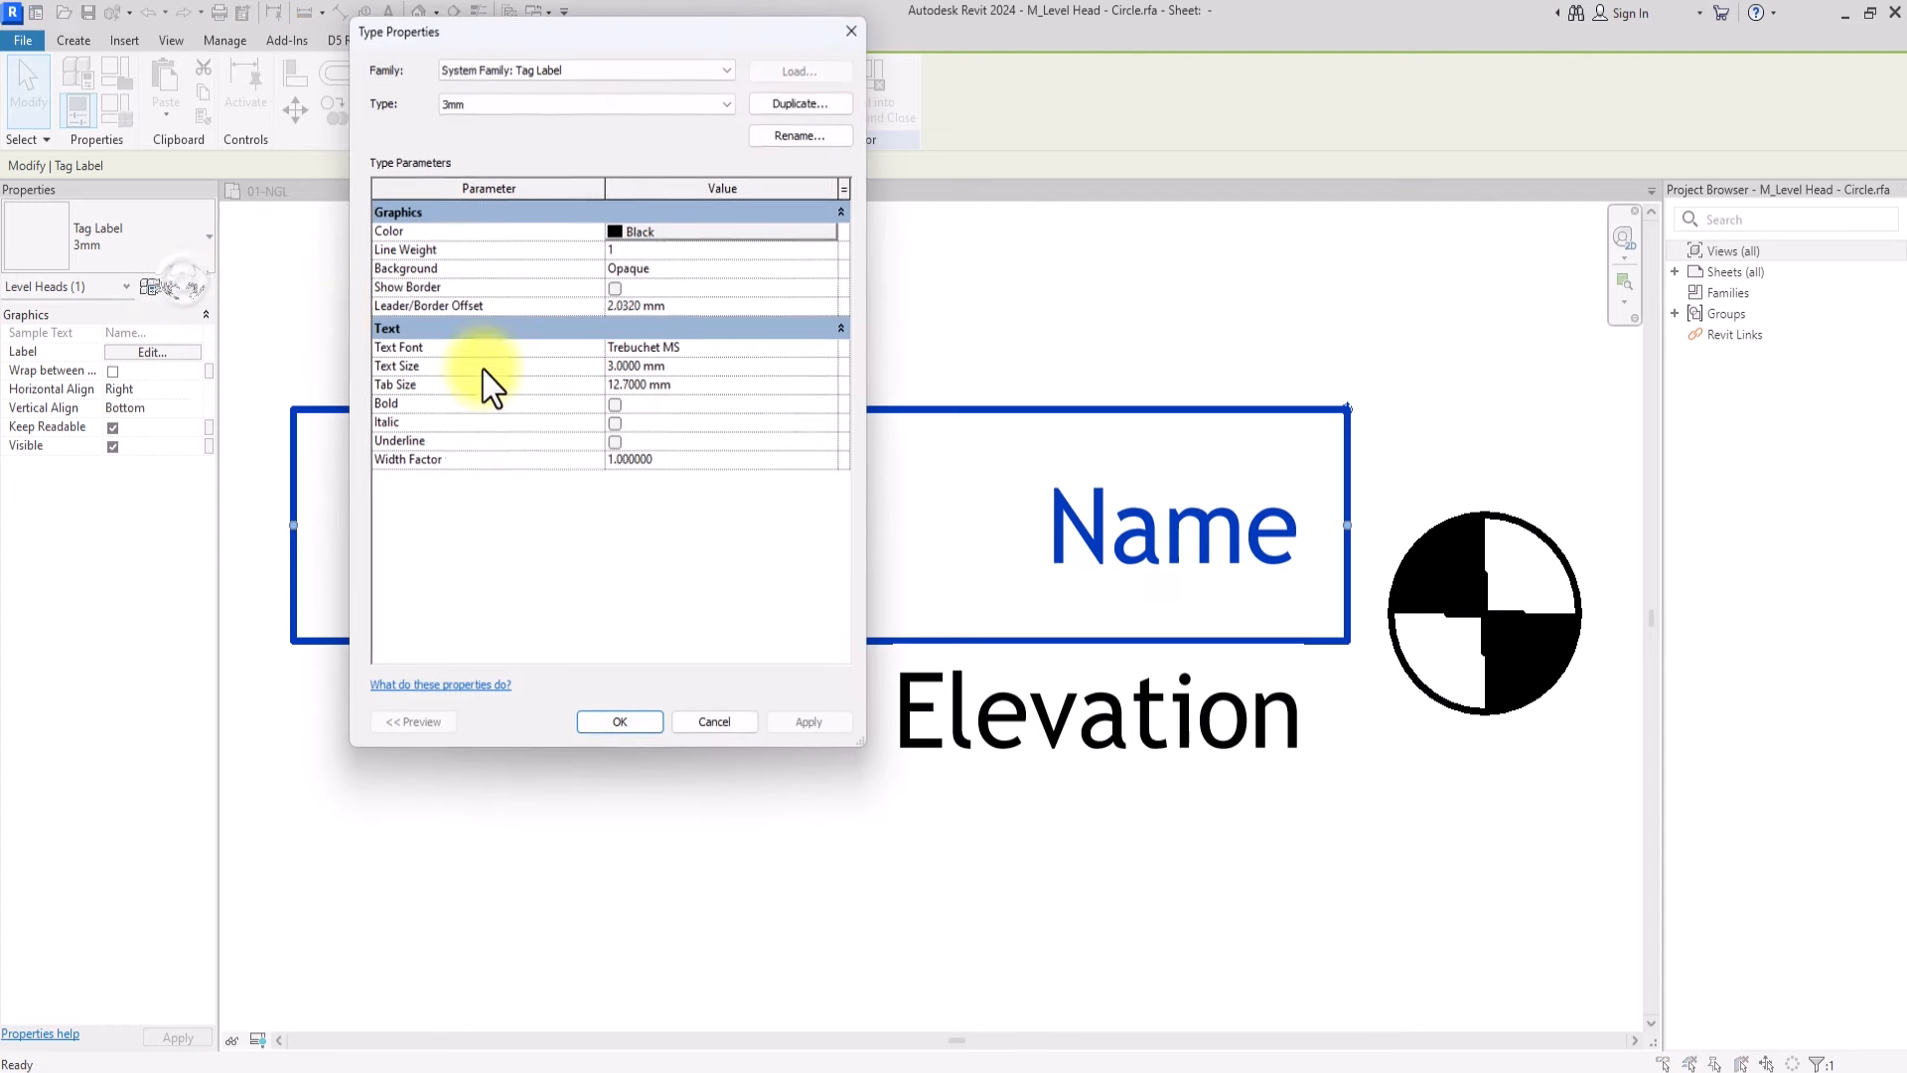
pyautogui.click(694, 367)
pyautogui.write('1.')
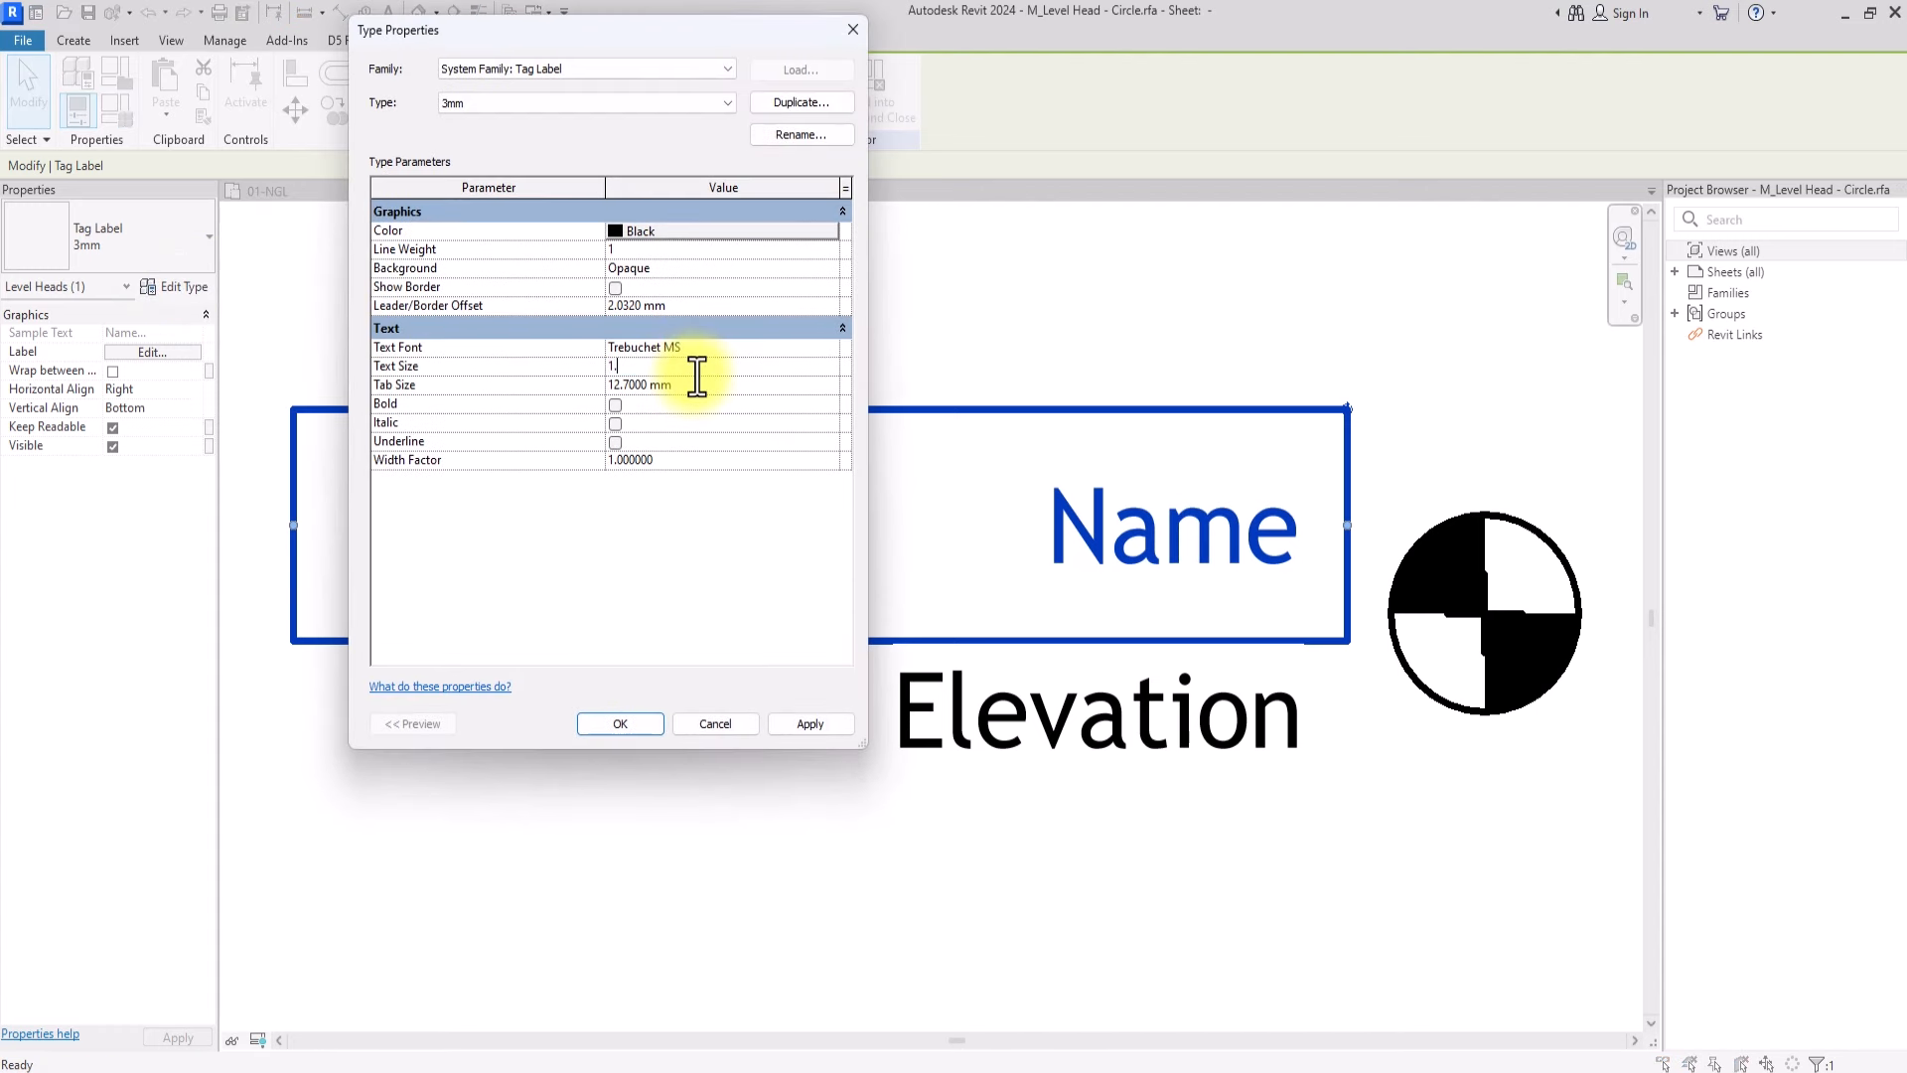
pyautogui.write('8')
# Set the label type's font to Bebas Neue and apply the type changes to the level head labels
pyautogui.click(729, 348)
pyautogui.click(830, 347)
pyautogui.click(711, 372)
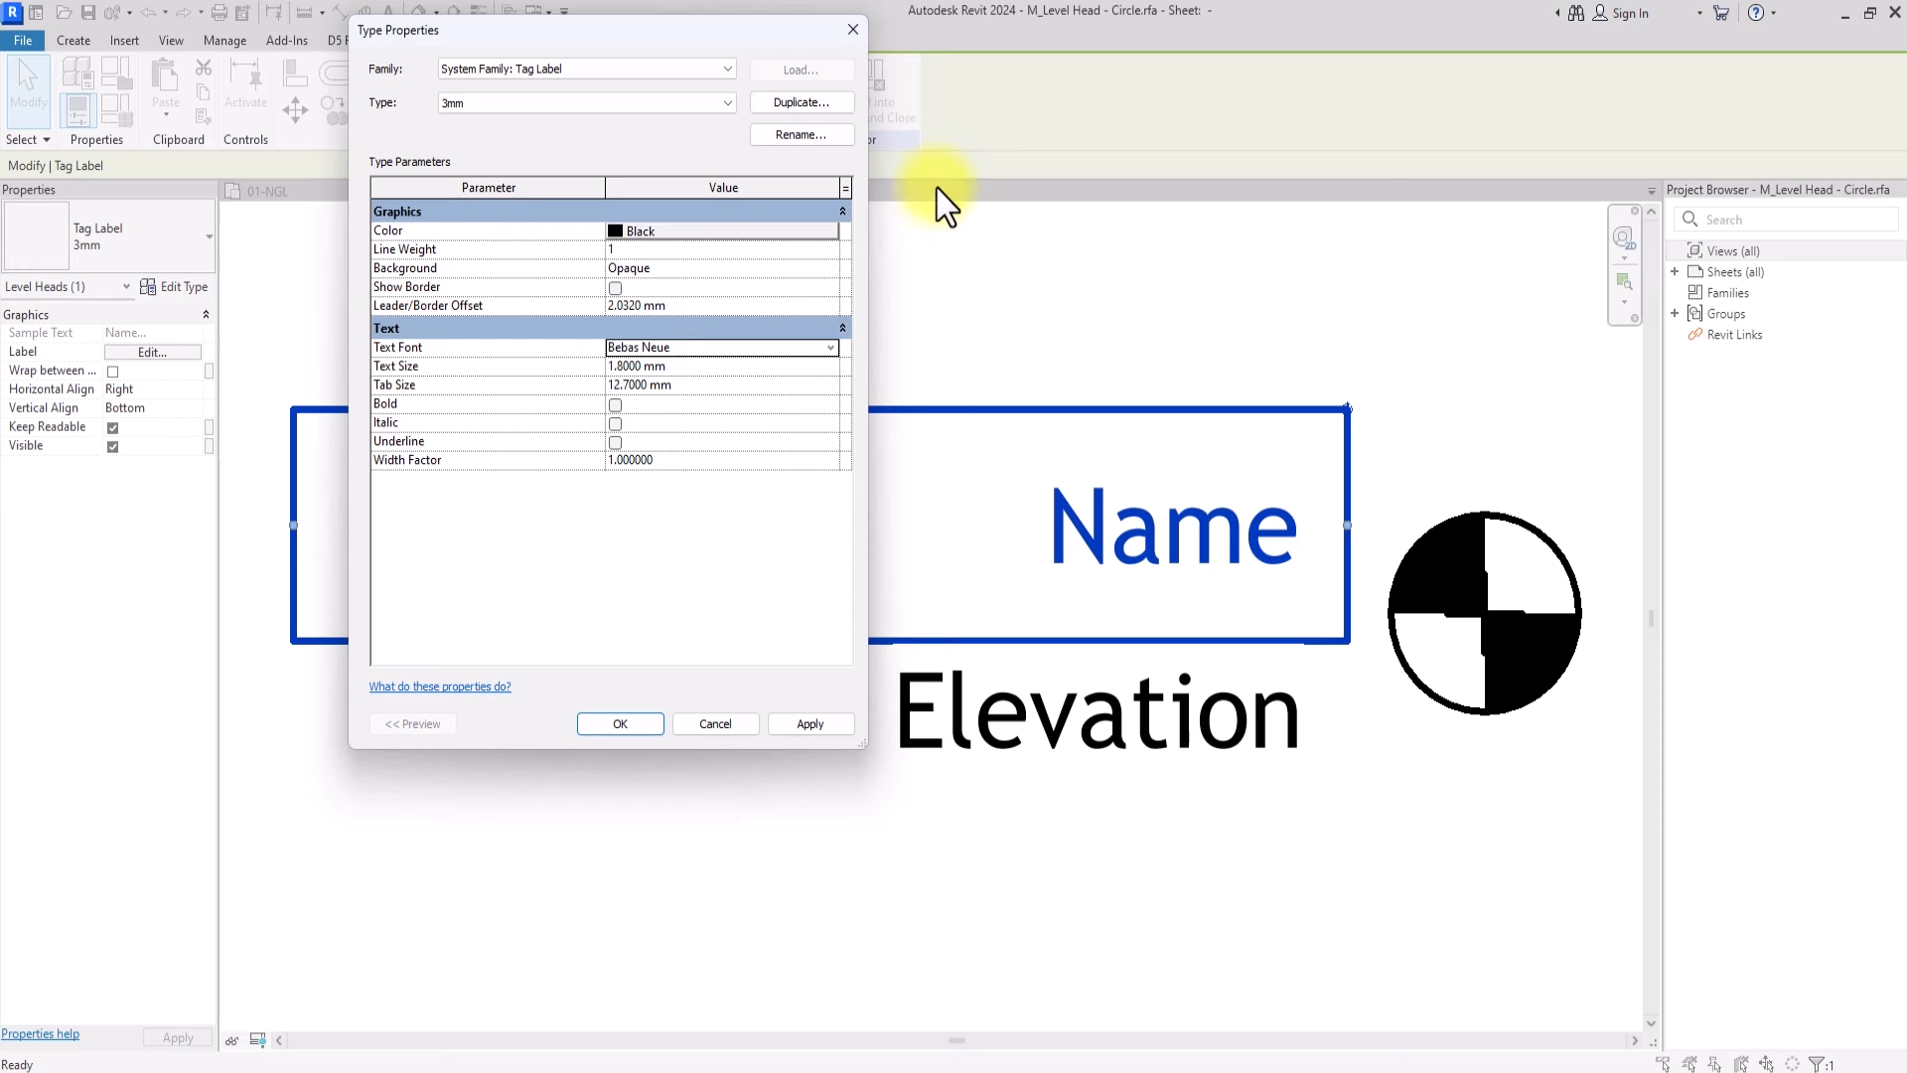
pyautogui.click(640, 731)
pyautogui.scroll(-3, 1154, 299)
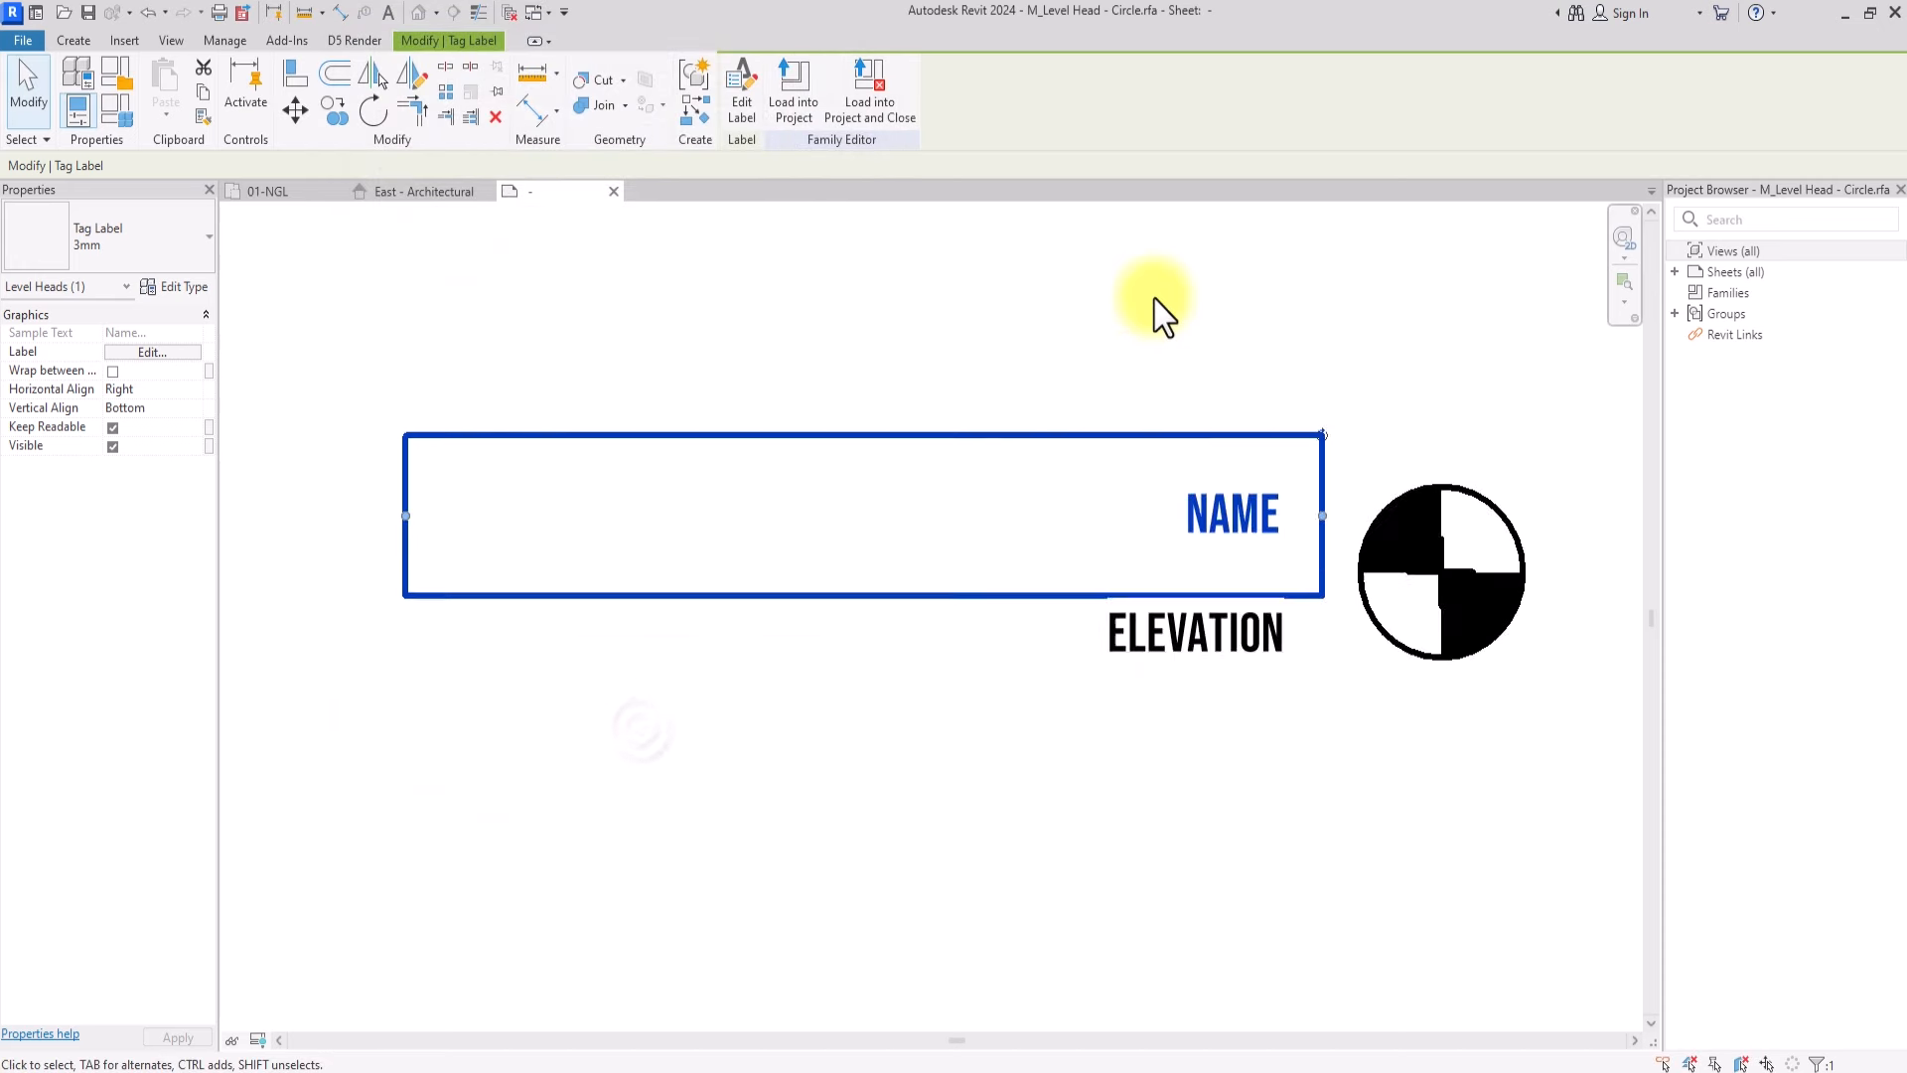
pyautogui.click(1218, 266)
pyautogui.scroll(2, 1228, 347)
pyautogui.click(1150, 459)
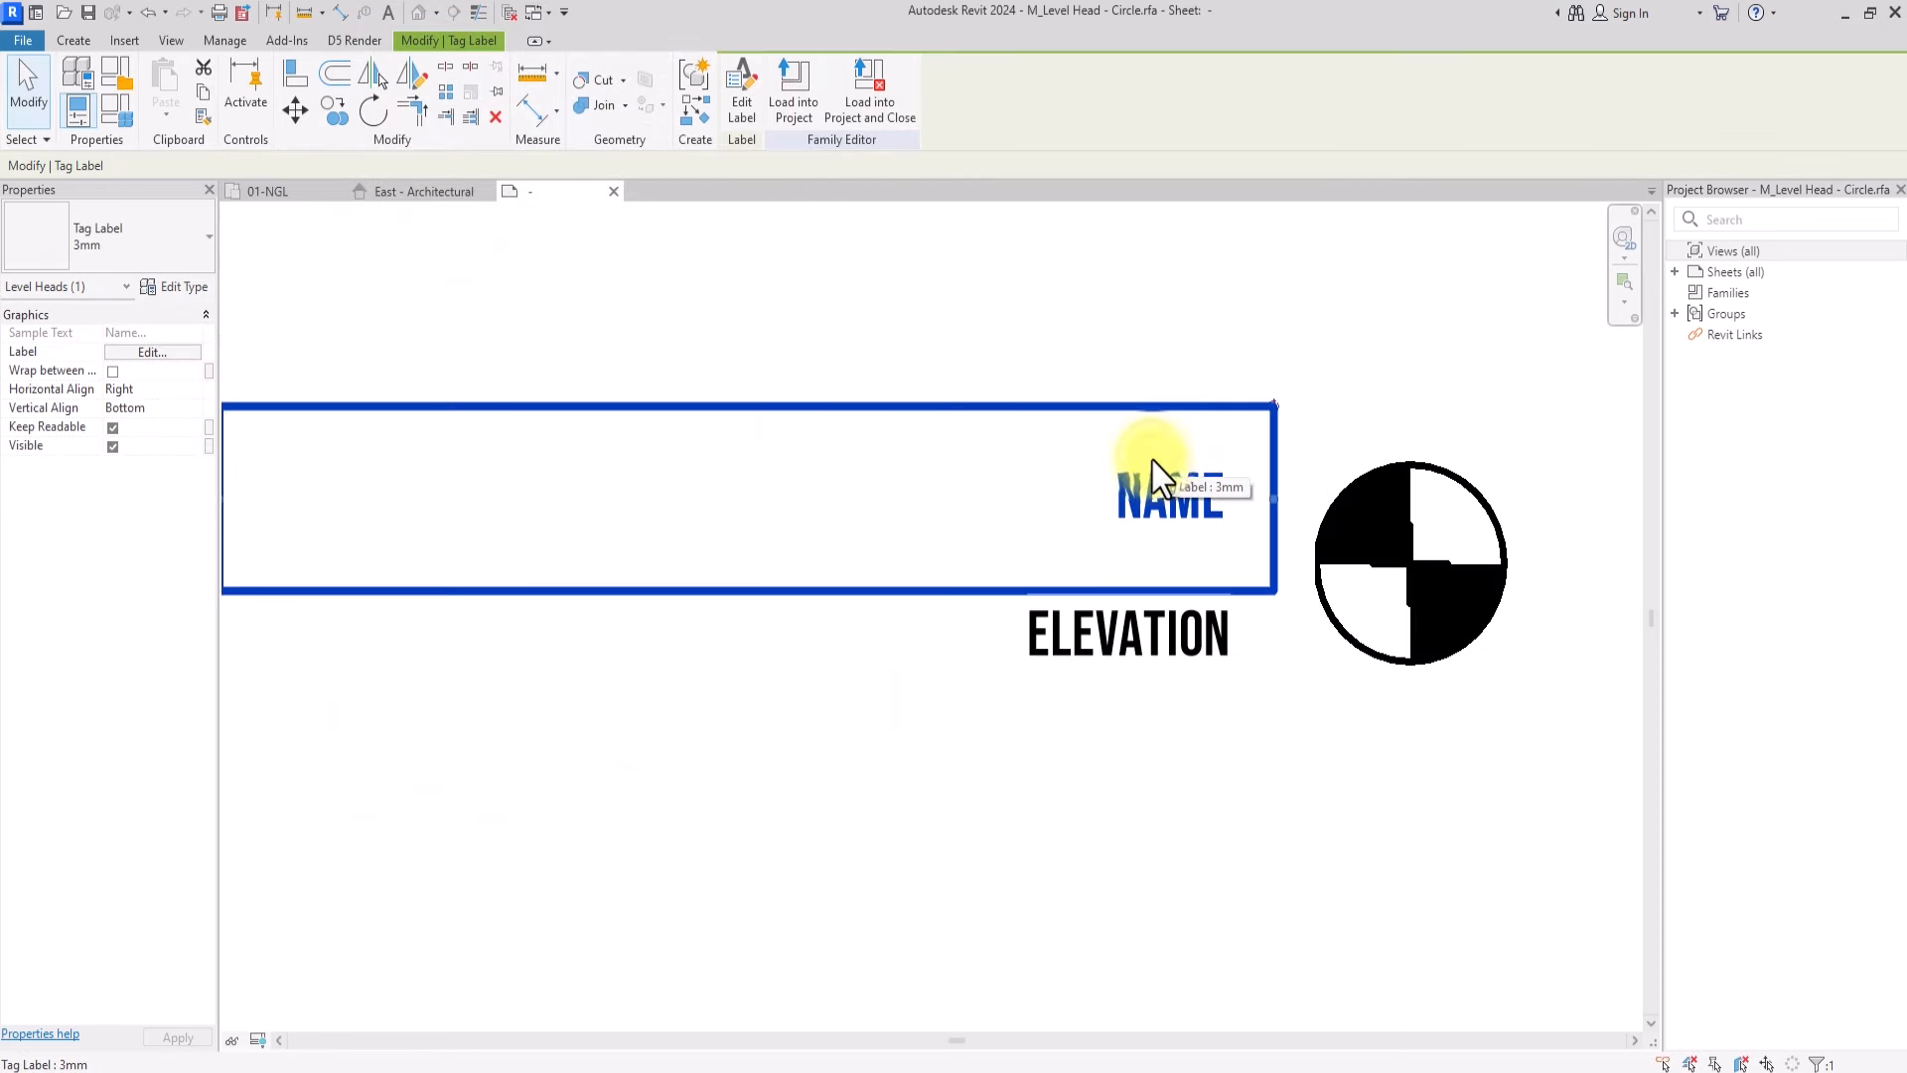
pyautogui.click(1103, 647)
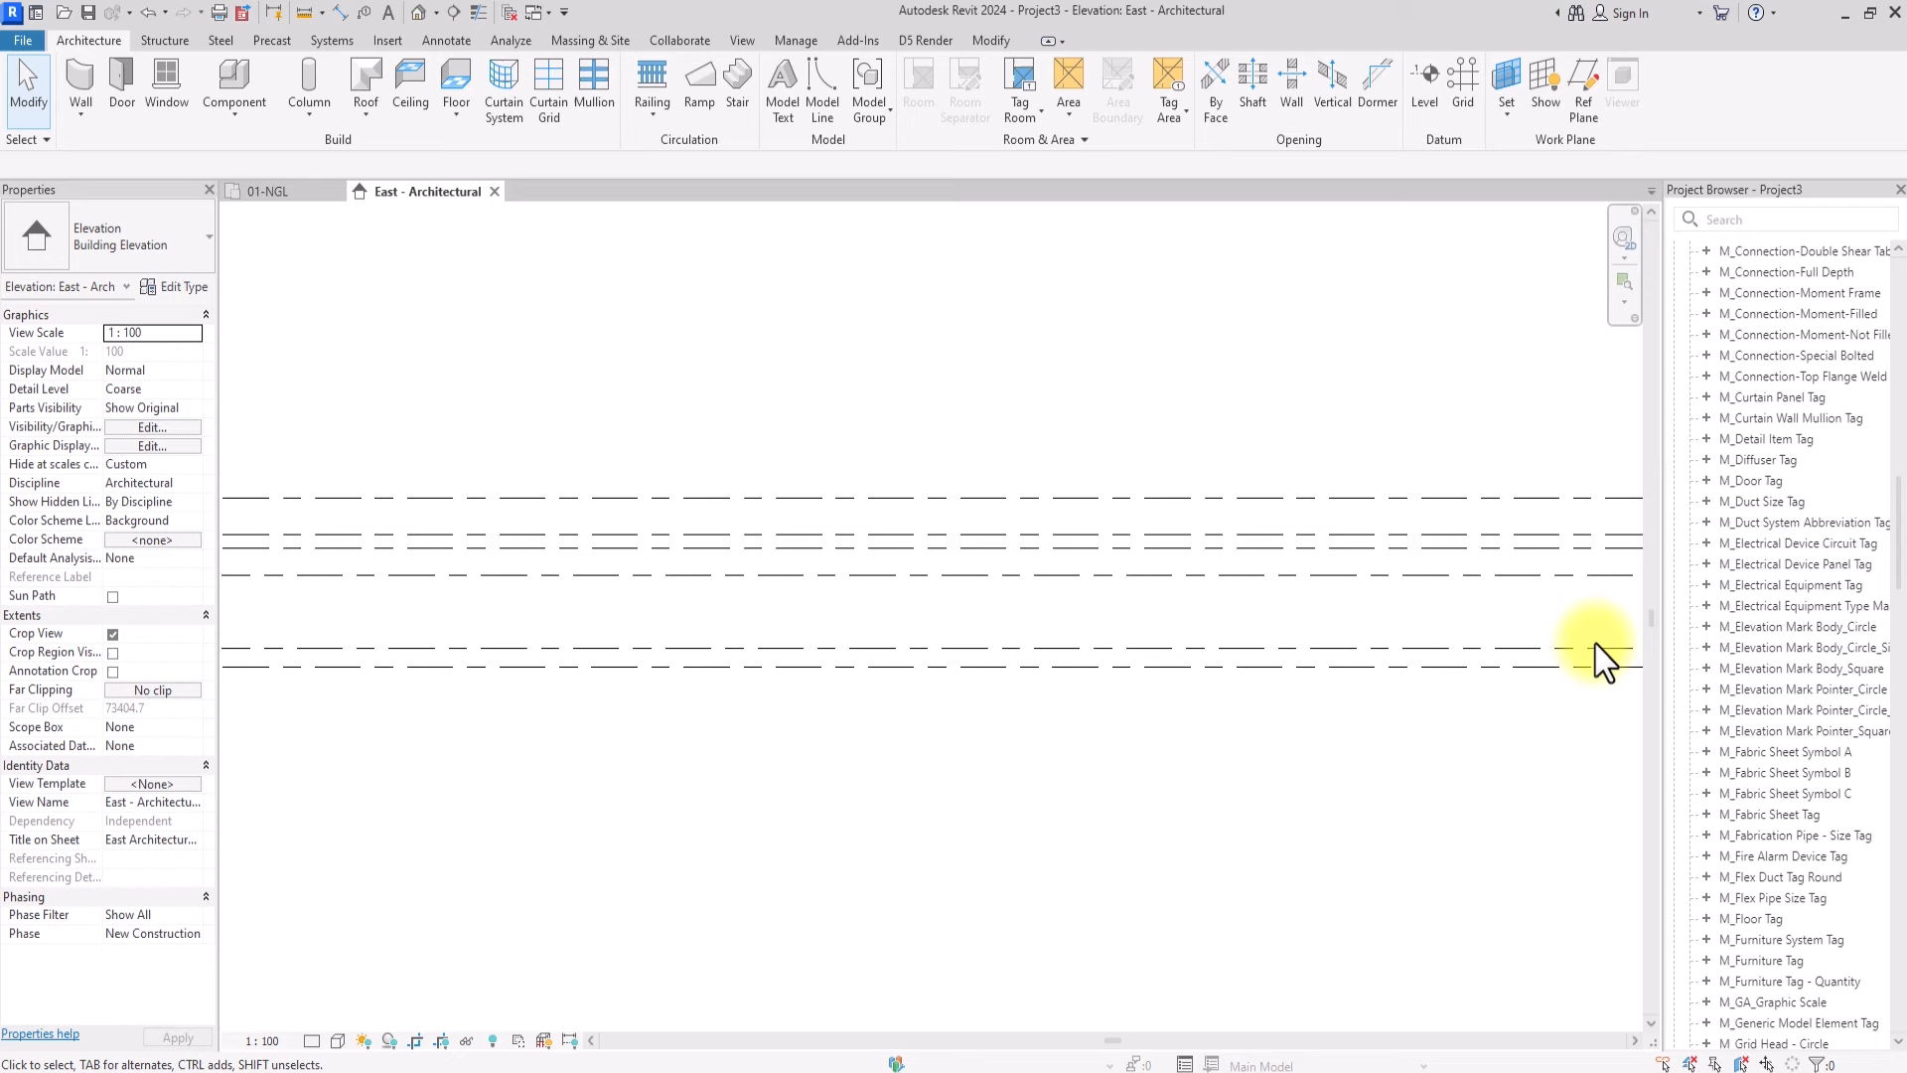
# Collapse the Families, Structural, Plumbing, Mechanical, Electrical and Coordination groups in the project's browser tree
pyautogui.scroll(10, 1749, 497)
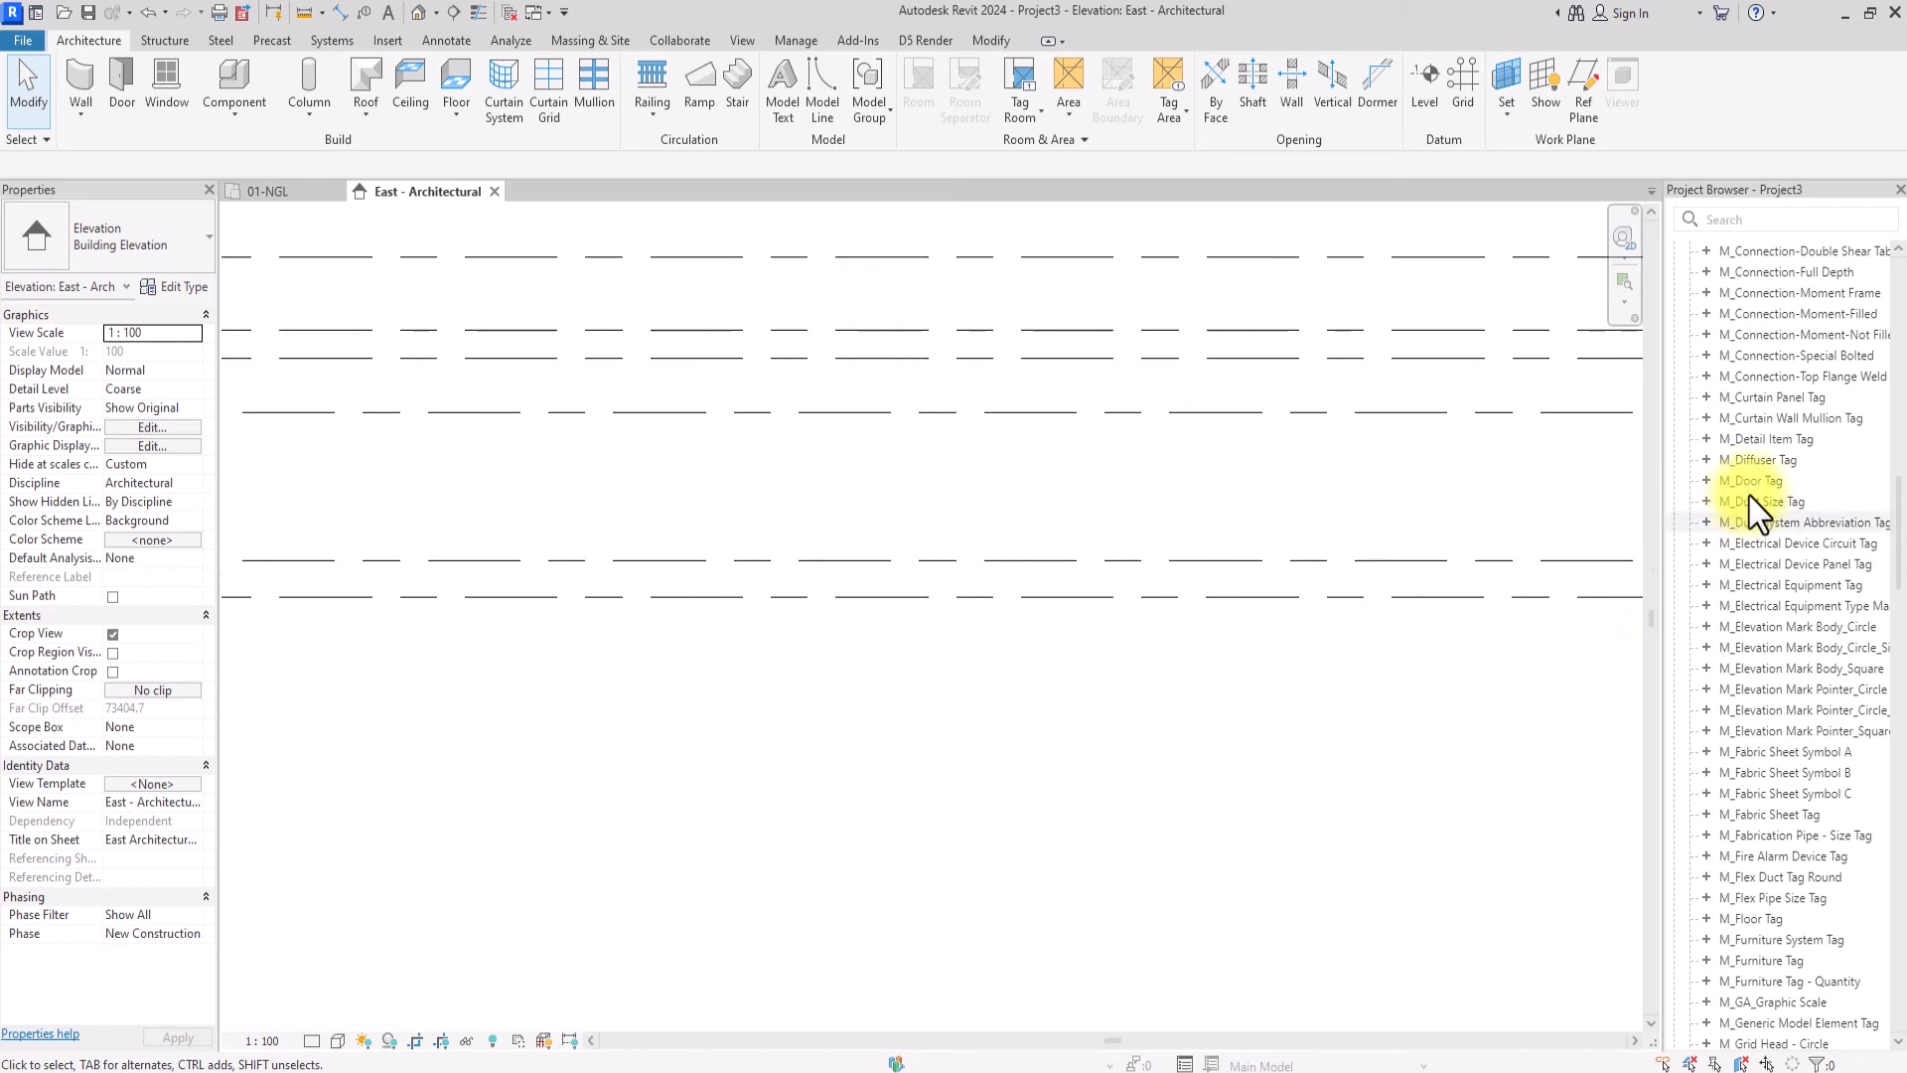
pyautogui.scroll(5, 1736, 437)
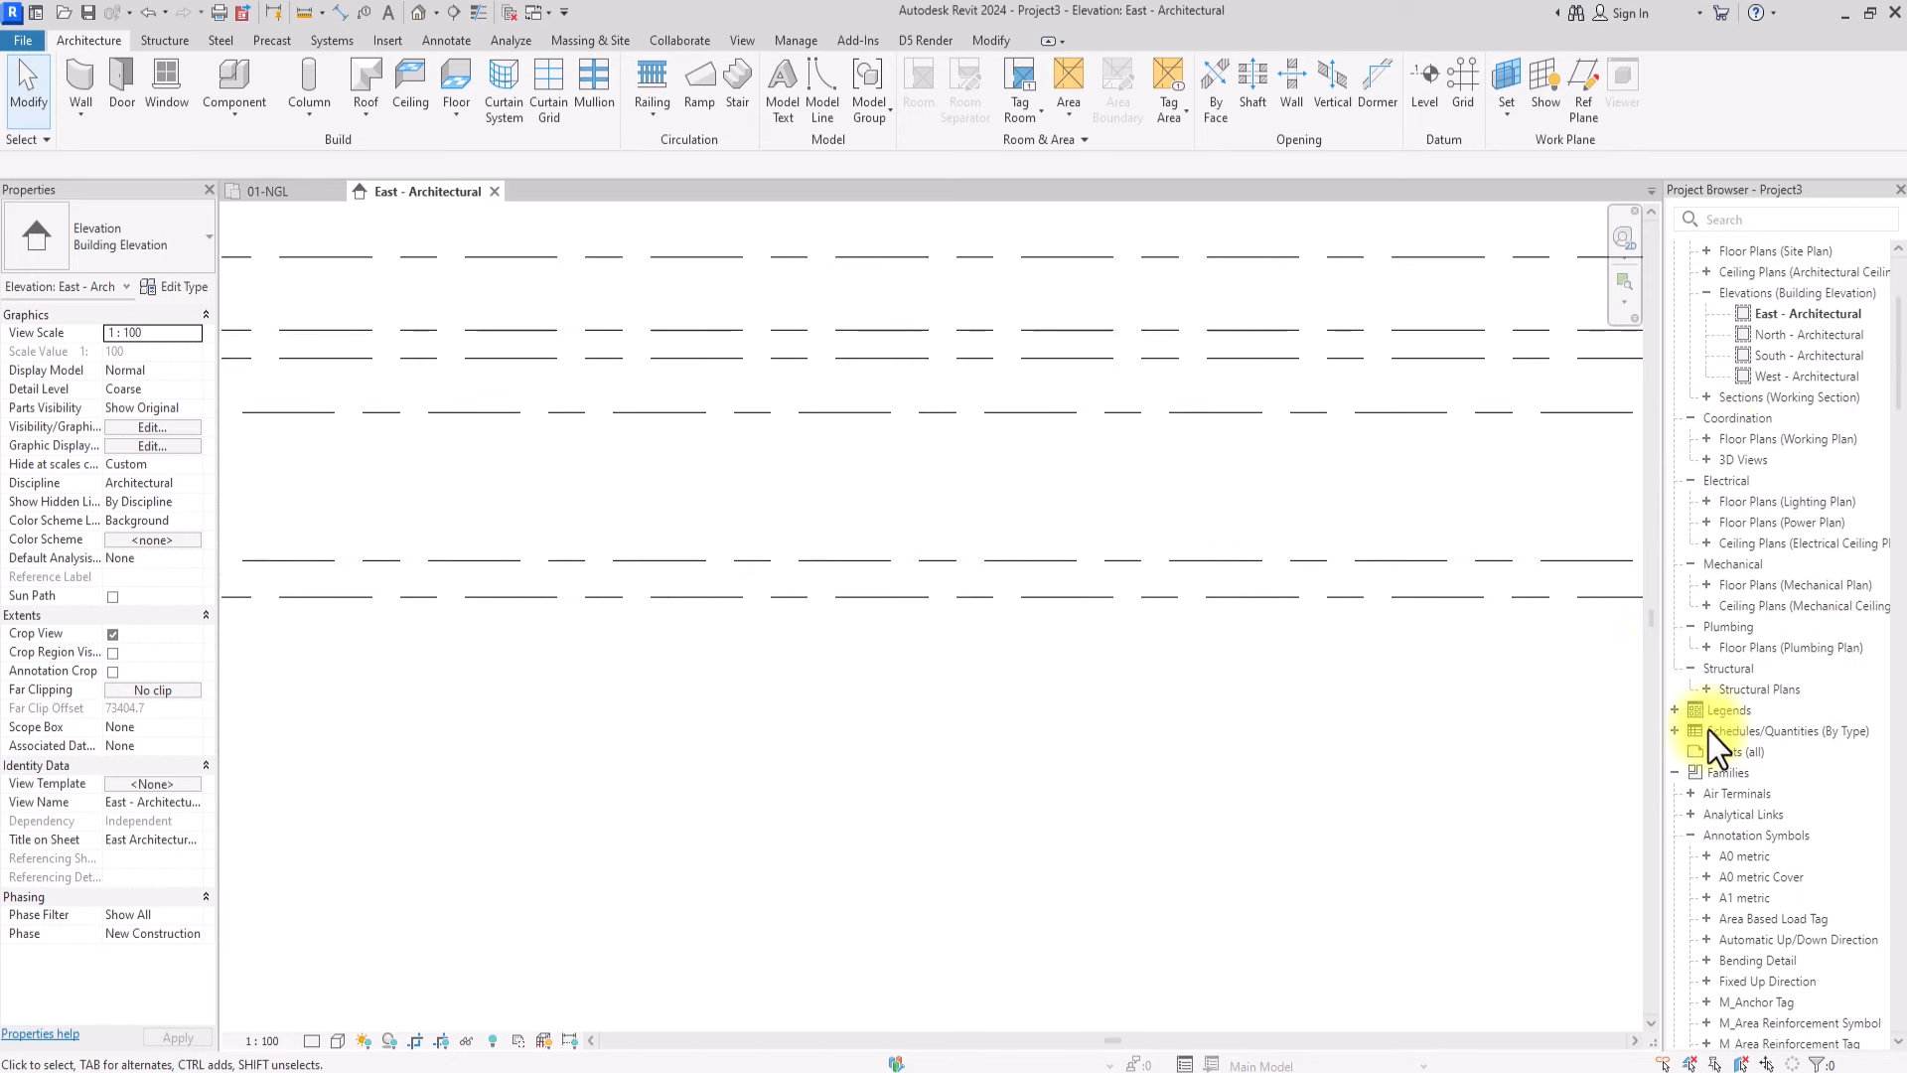
pyautogui.click(1678, 778)
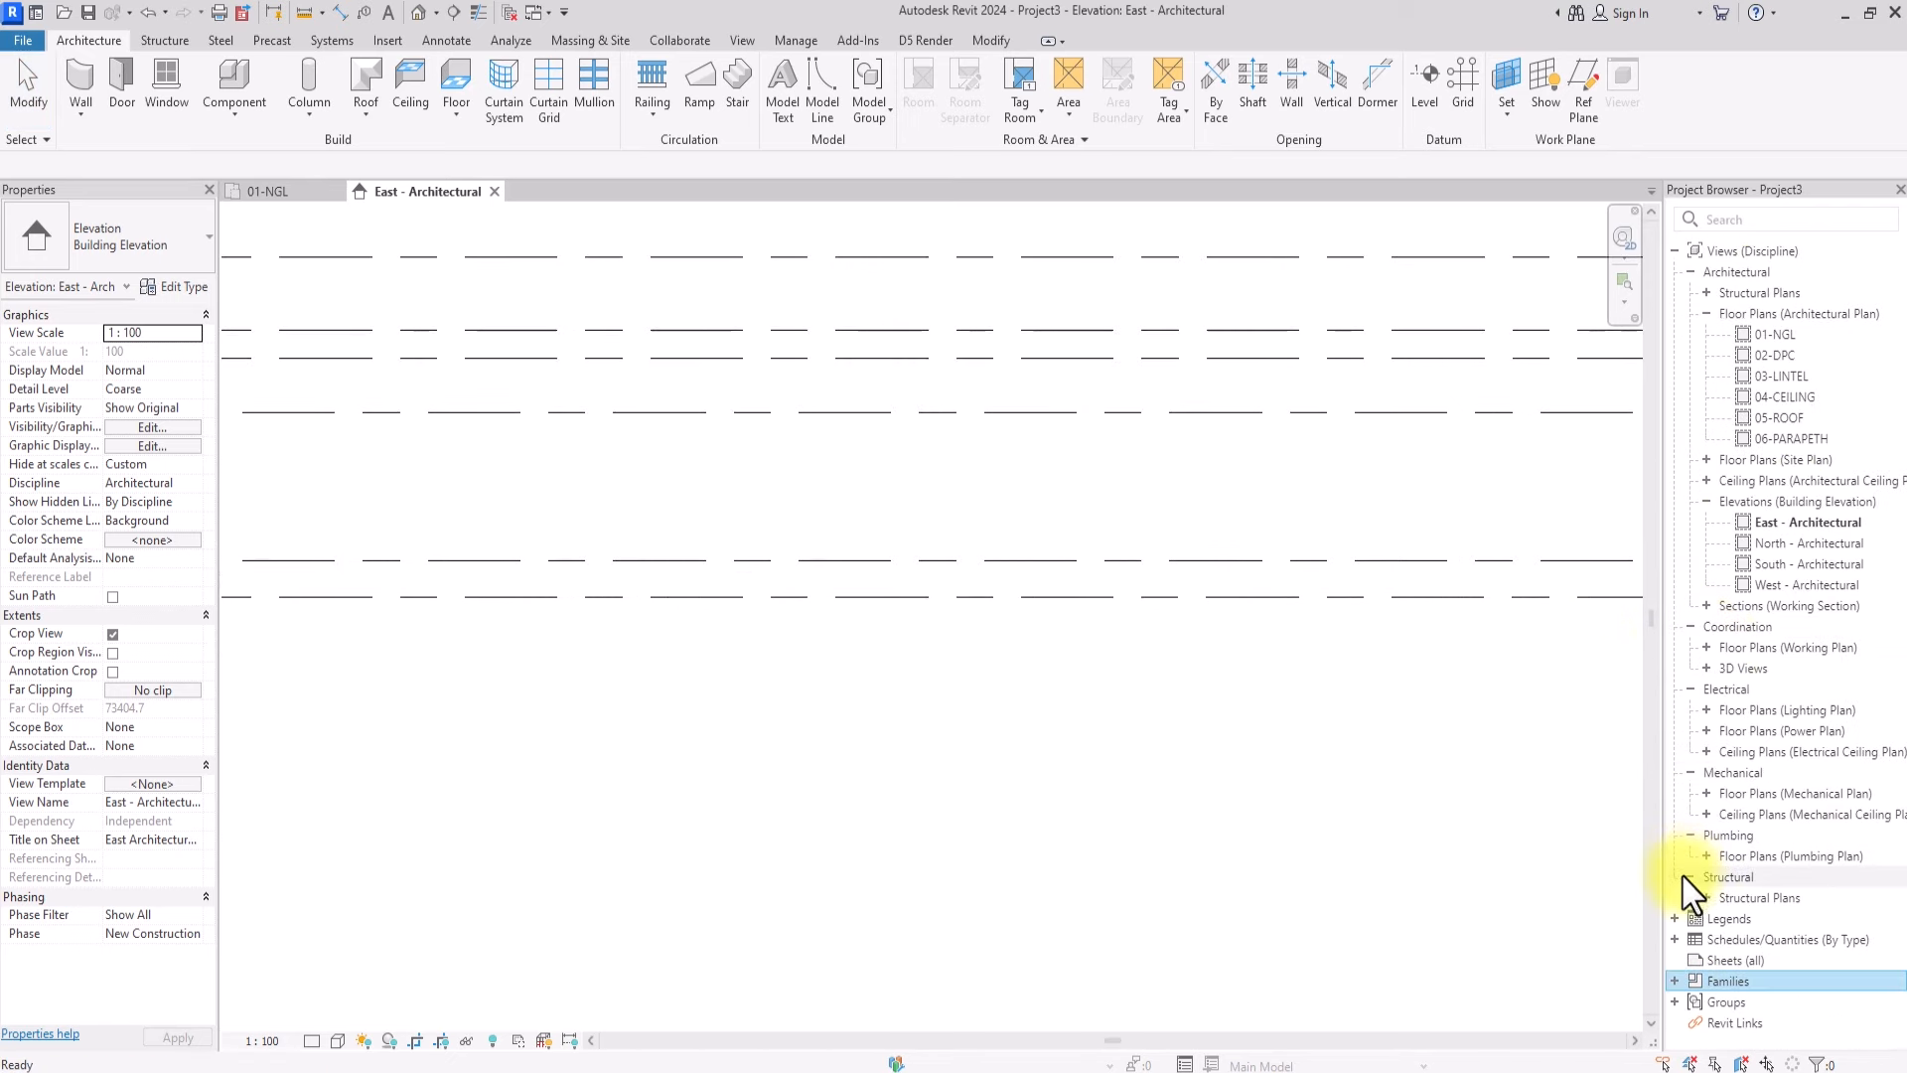
pyautogui.click(1690, 876)
pyautogui.click(1690, 835)
pyautogui.click(1691, 773)
pyautogui.click(1690, 689)
pyautogui.click(1691, 626)
# Open the 01-NGL floor plan and draw a horizontal detail line about 6000 long across the existing rectangle's lower-left corner
pyautogui.doubleClick(1775, 335)
pyautogui.click(446, 40)
pyautogui.click(507, 92)
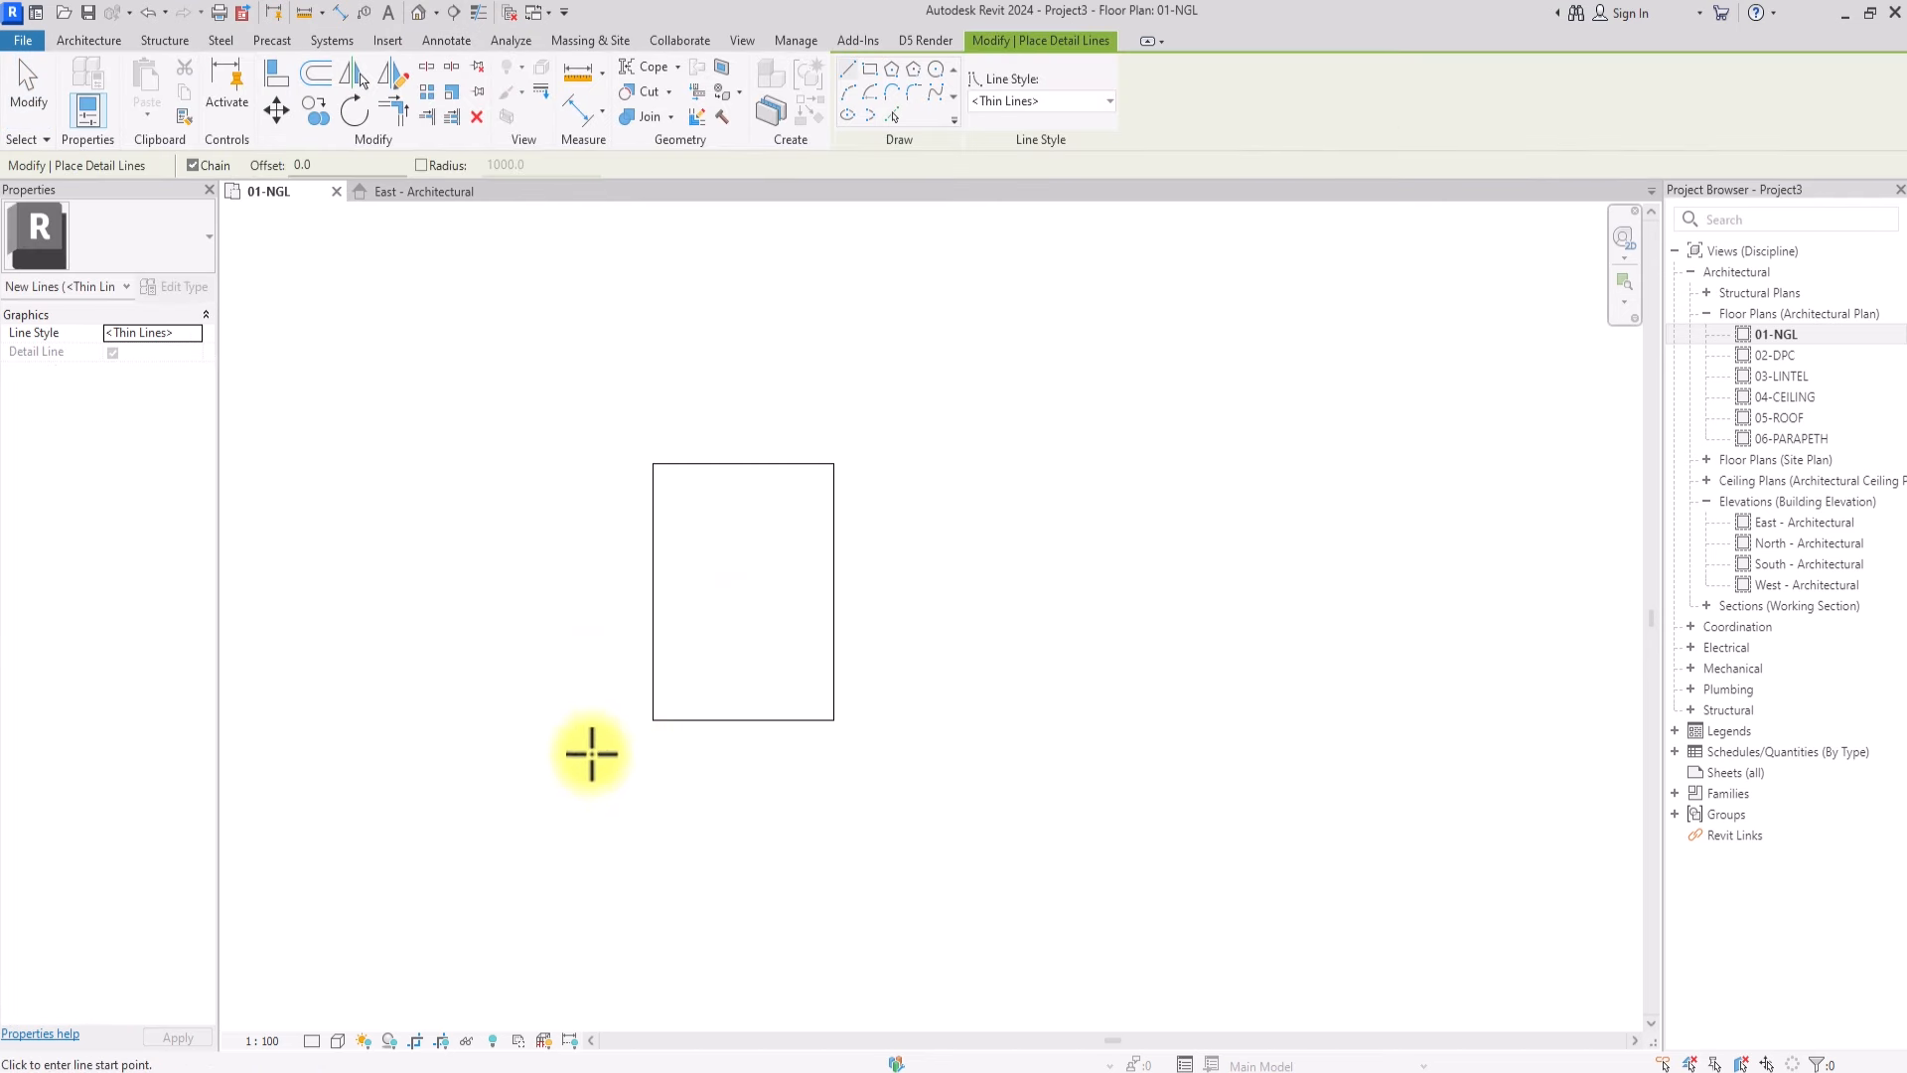
pyautogui.click(619, 697)
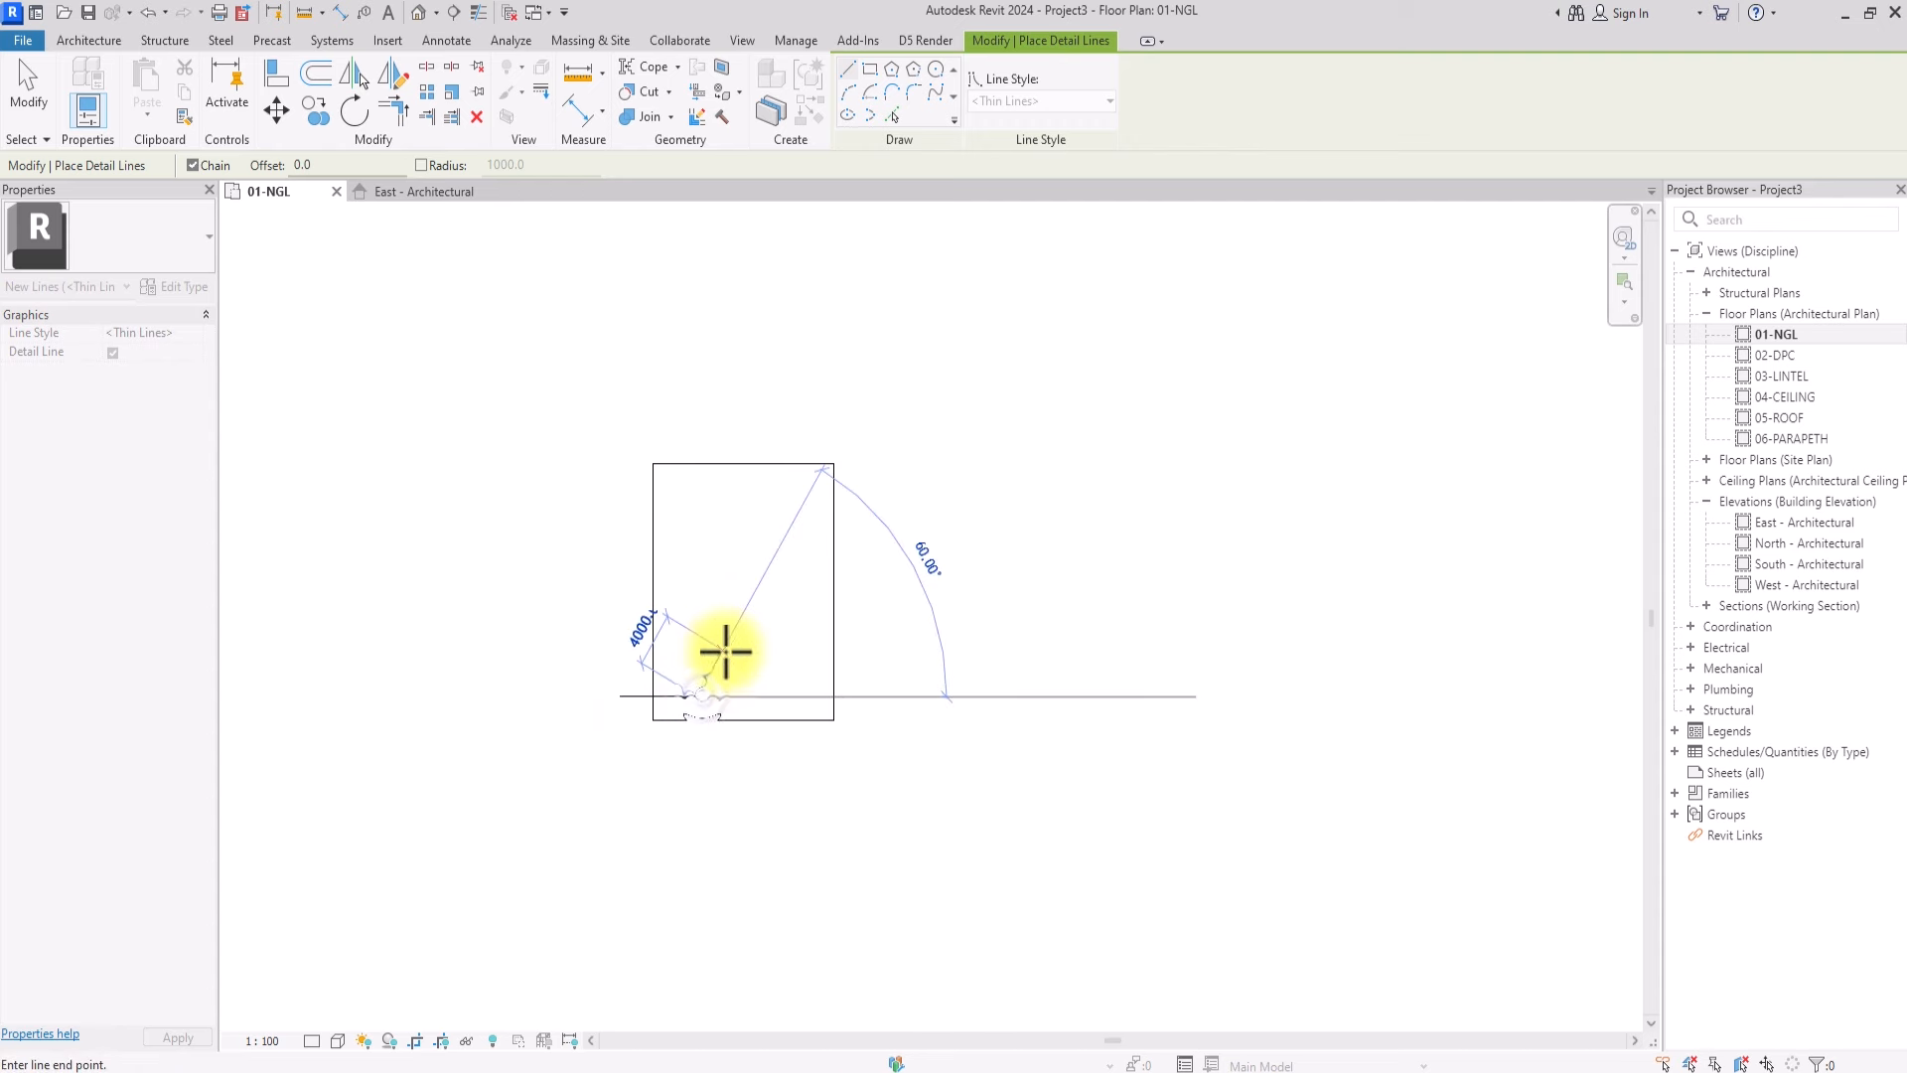
pyautogui.click(697, 696)
pyautogui.press('Escape')
pyautogui.press('Escape')
# Delete the whole rectangle of detail lines, keeping the short horizontal line
pyautogui.press('Tab')
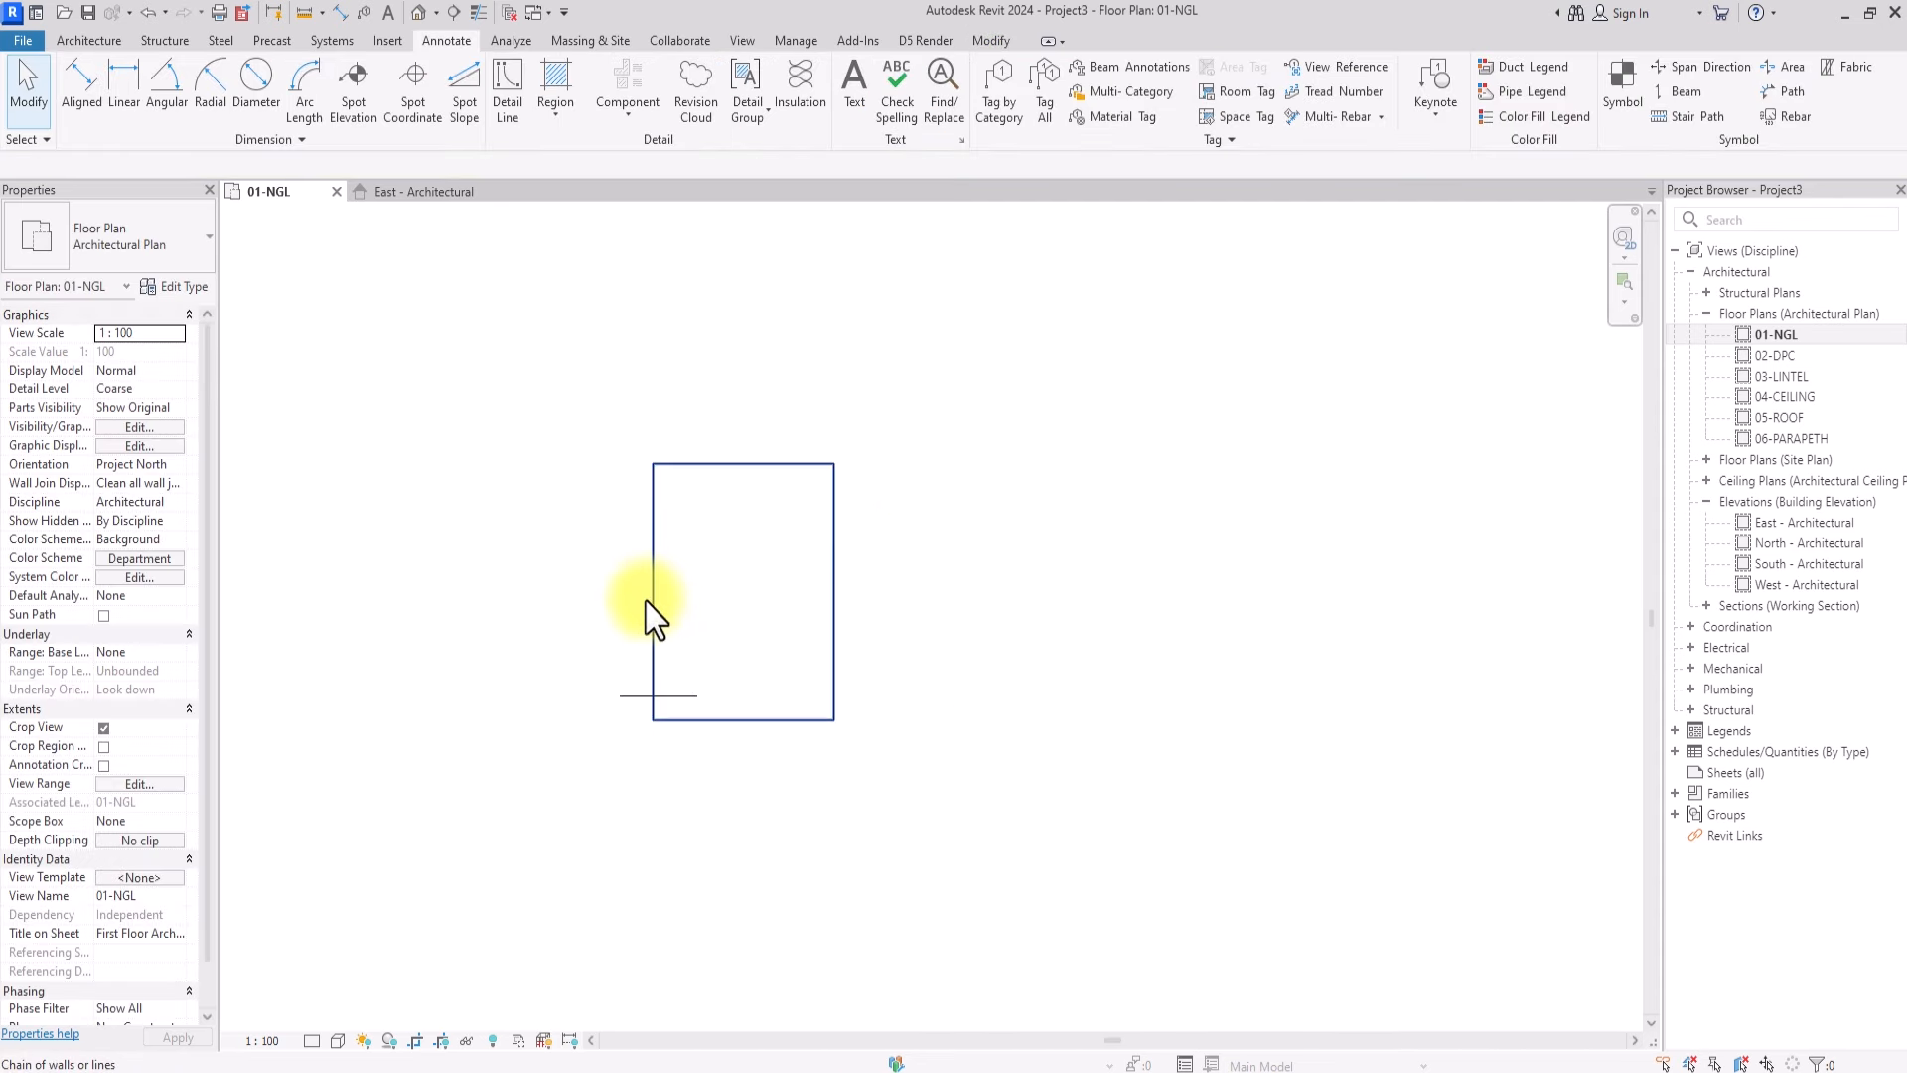
pyautogui.click(648, 601)
pyautogui.press('Delete')
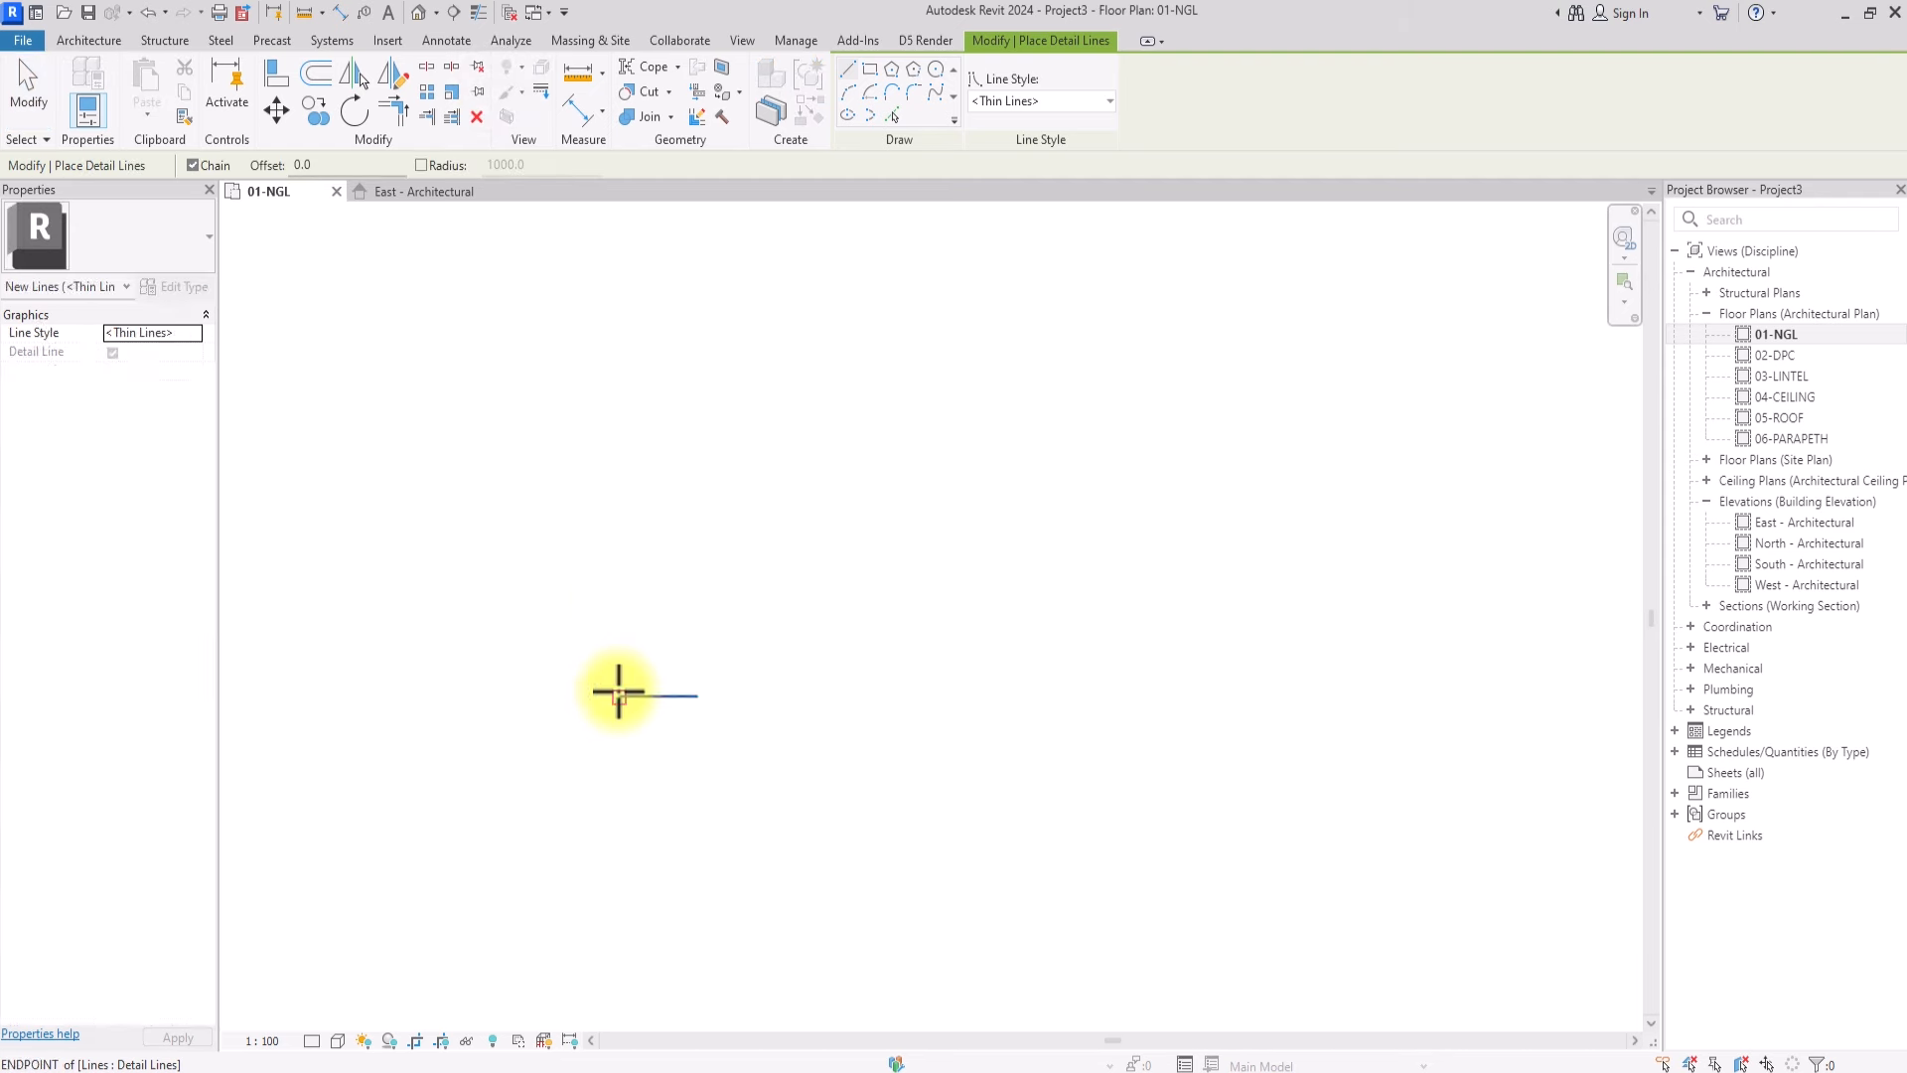
# Draw three detail lines from the horizontal line's ends to close a room outline about 6000 wide and 8000 high
pyautogui.click(620, 696)
pyautogui.click(620, 589)
pyautogui.click(696, 589)
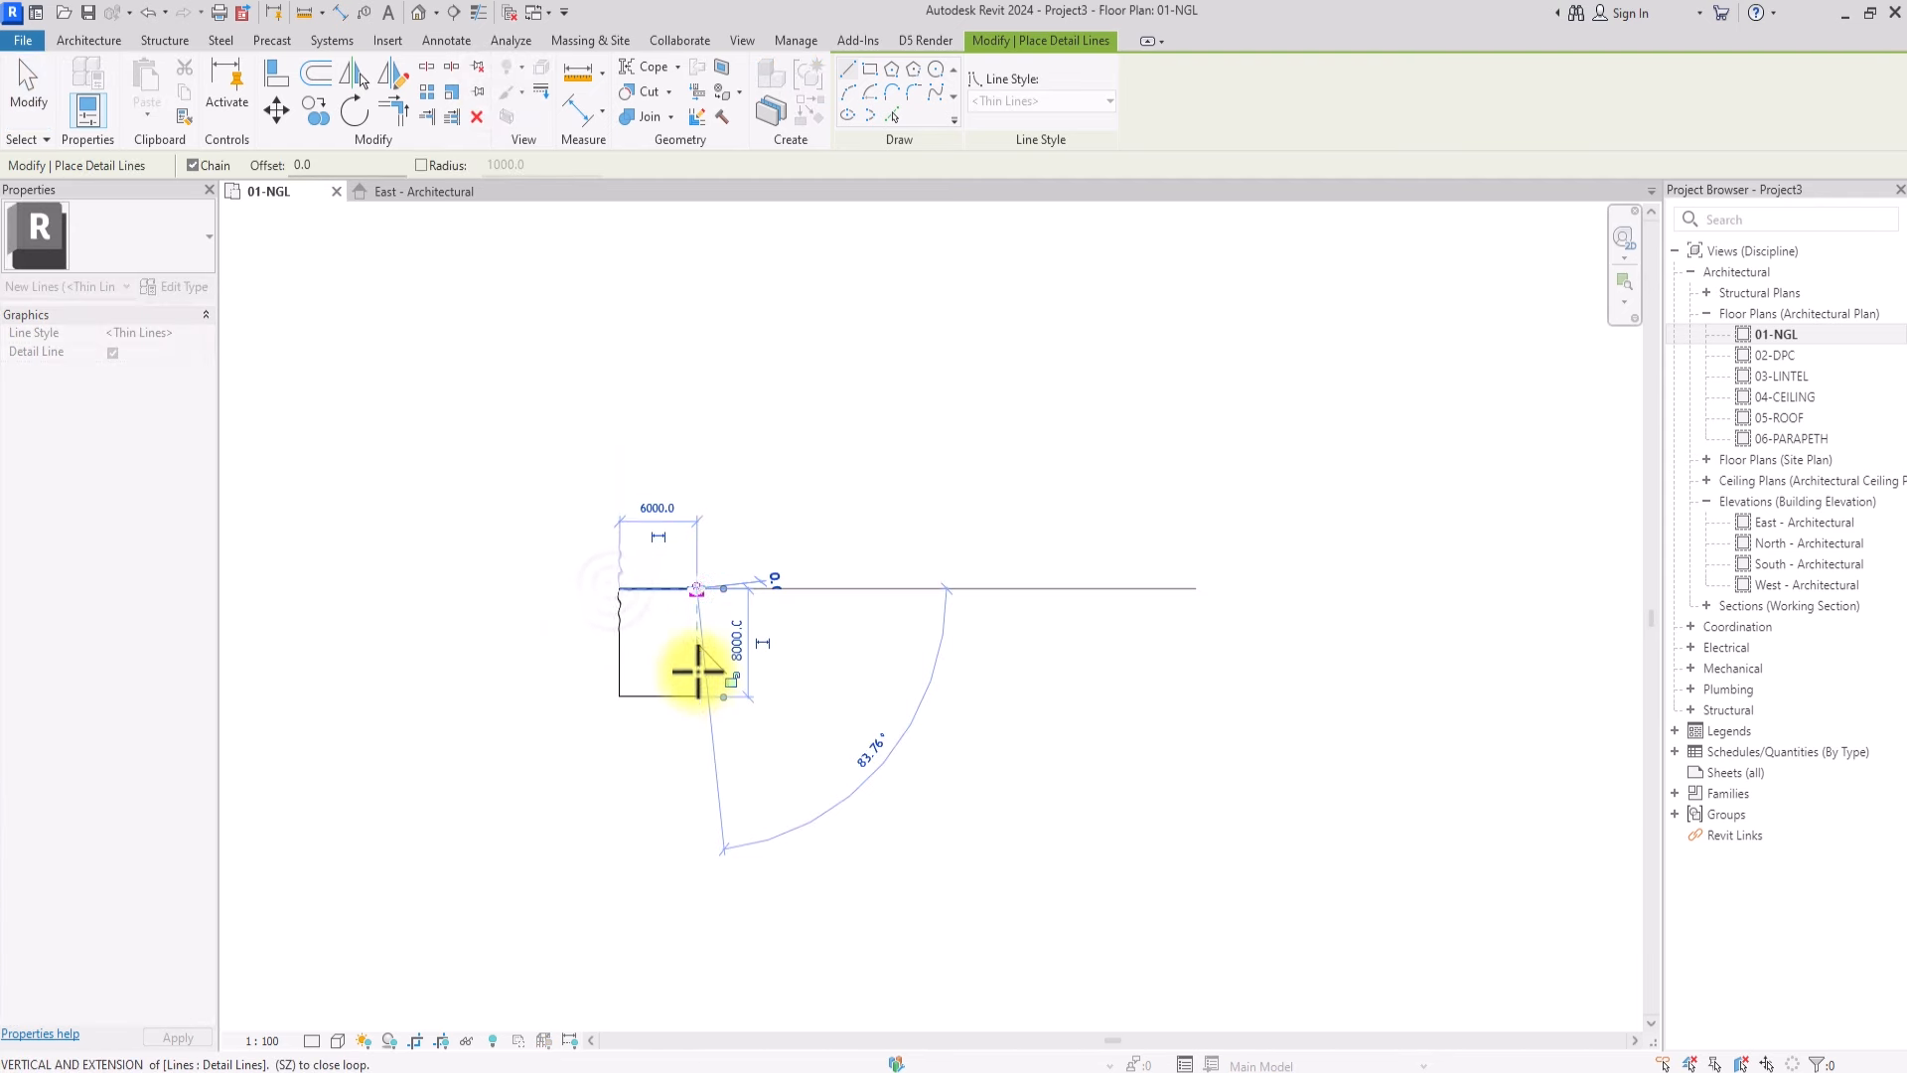
pyautogui.click(696, 696)
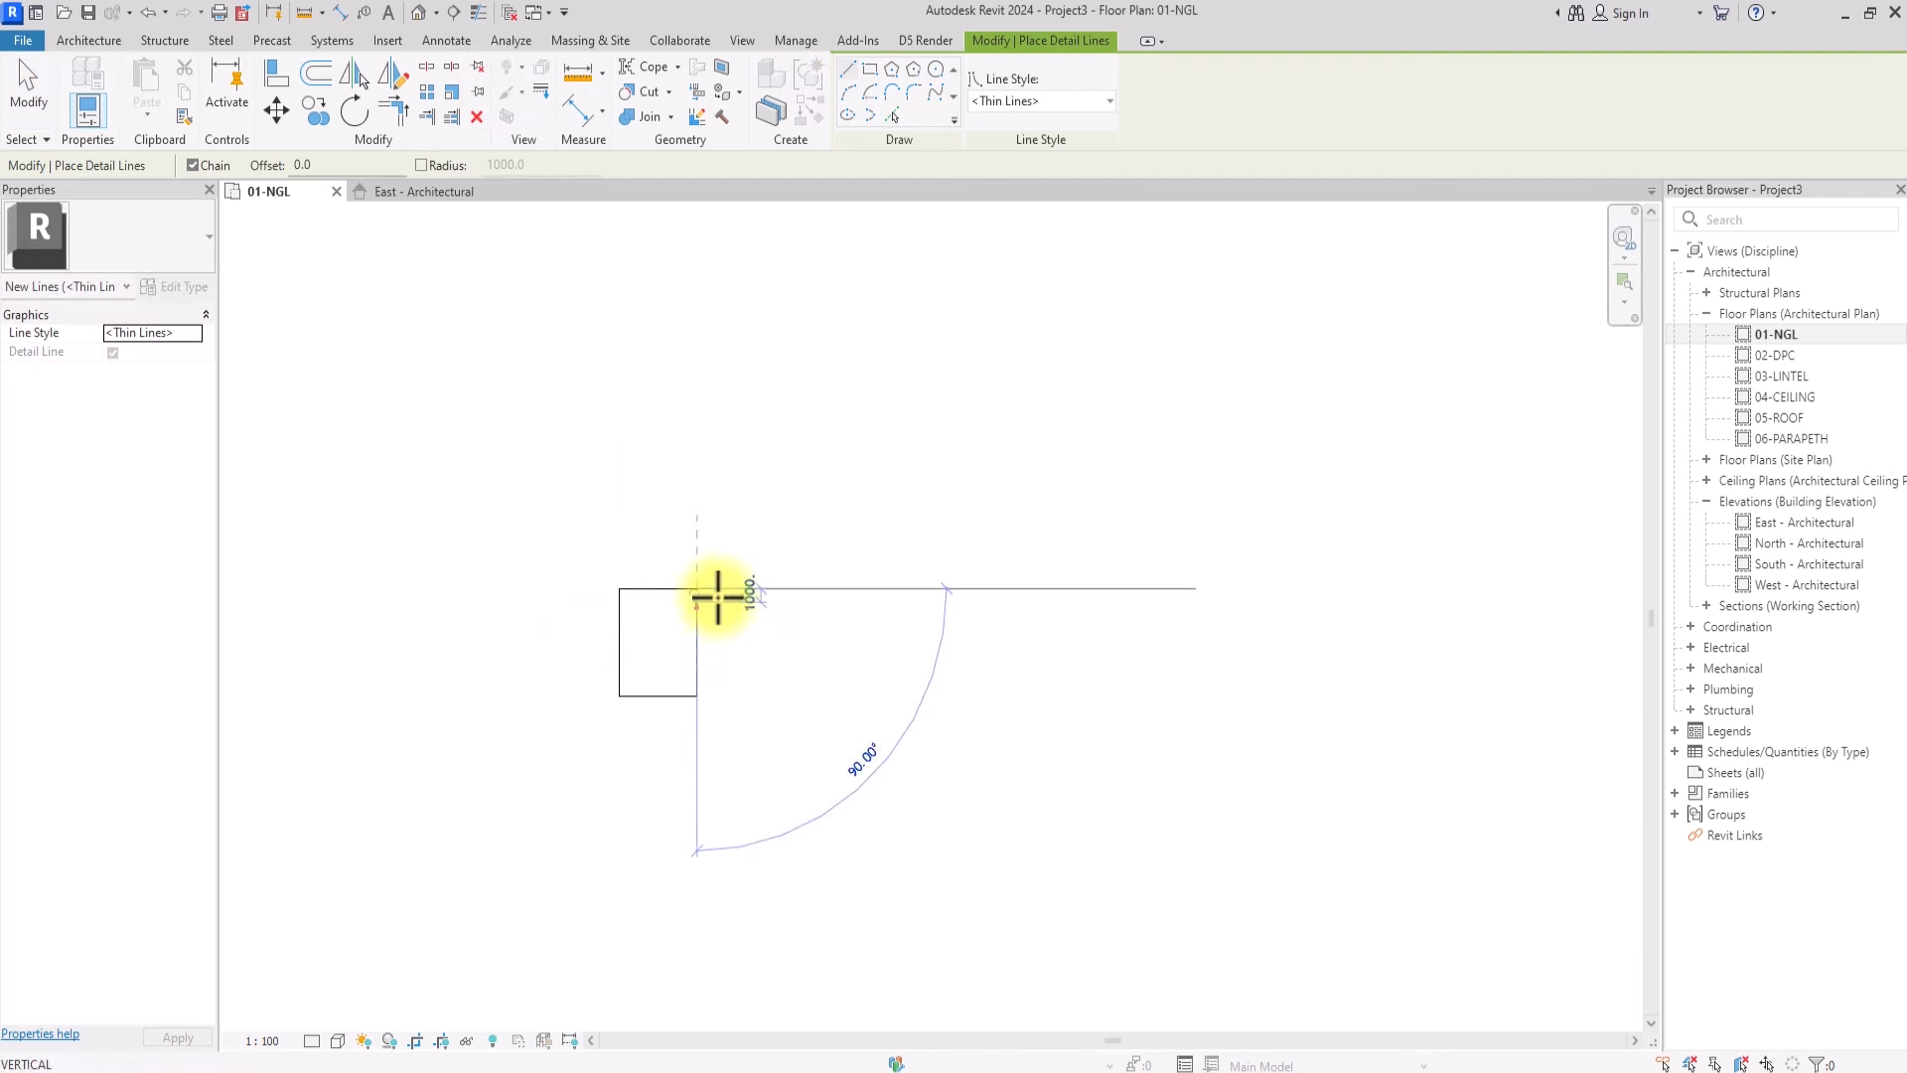
# Draw detail-line outlines for a narrower middle room beside the first room and a third room at its lower right
pyautogui.click(752, 593)
pyautogui.scroll(1, 741, 675)
pyautogui.click(749, 668)
pyautogui.click(682, 667)
pyautogui.click(749, 703)
pyautogui.click(834, 703)
pyautogui.click(835, 614)
pyautogui.click(750, 614)
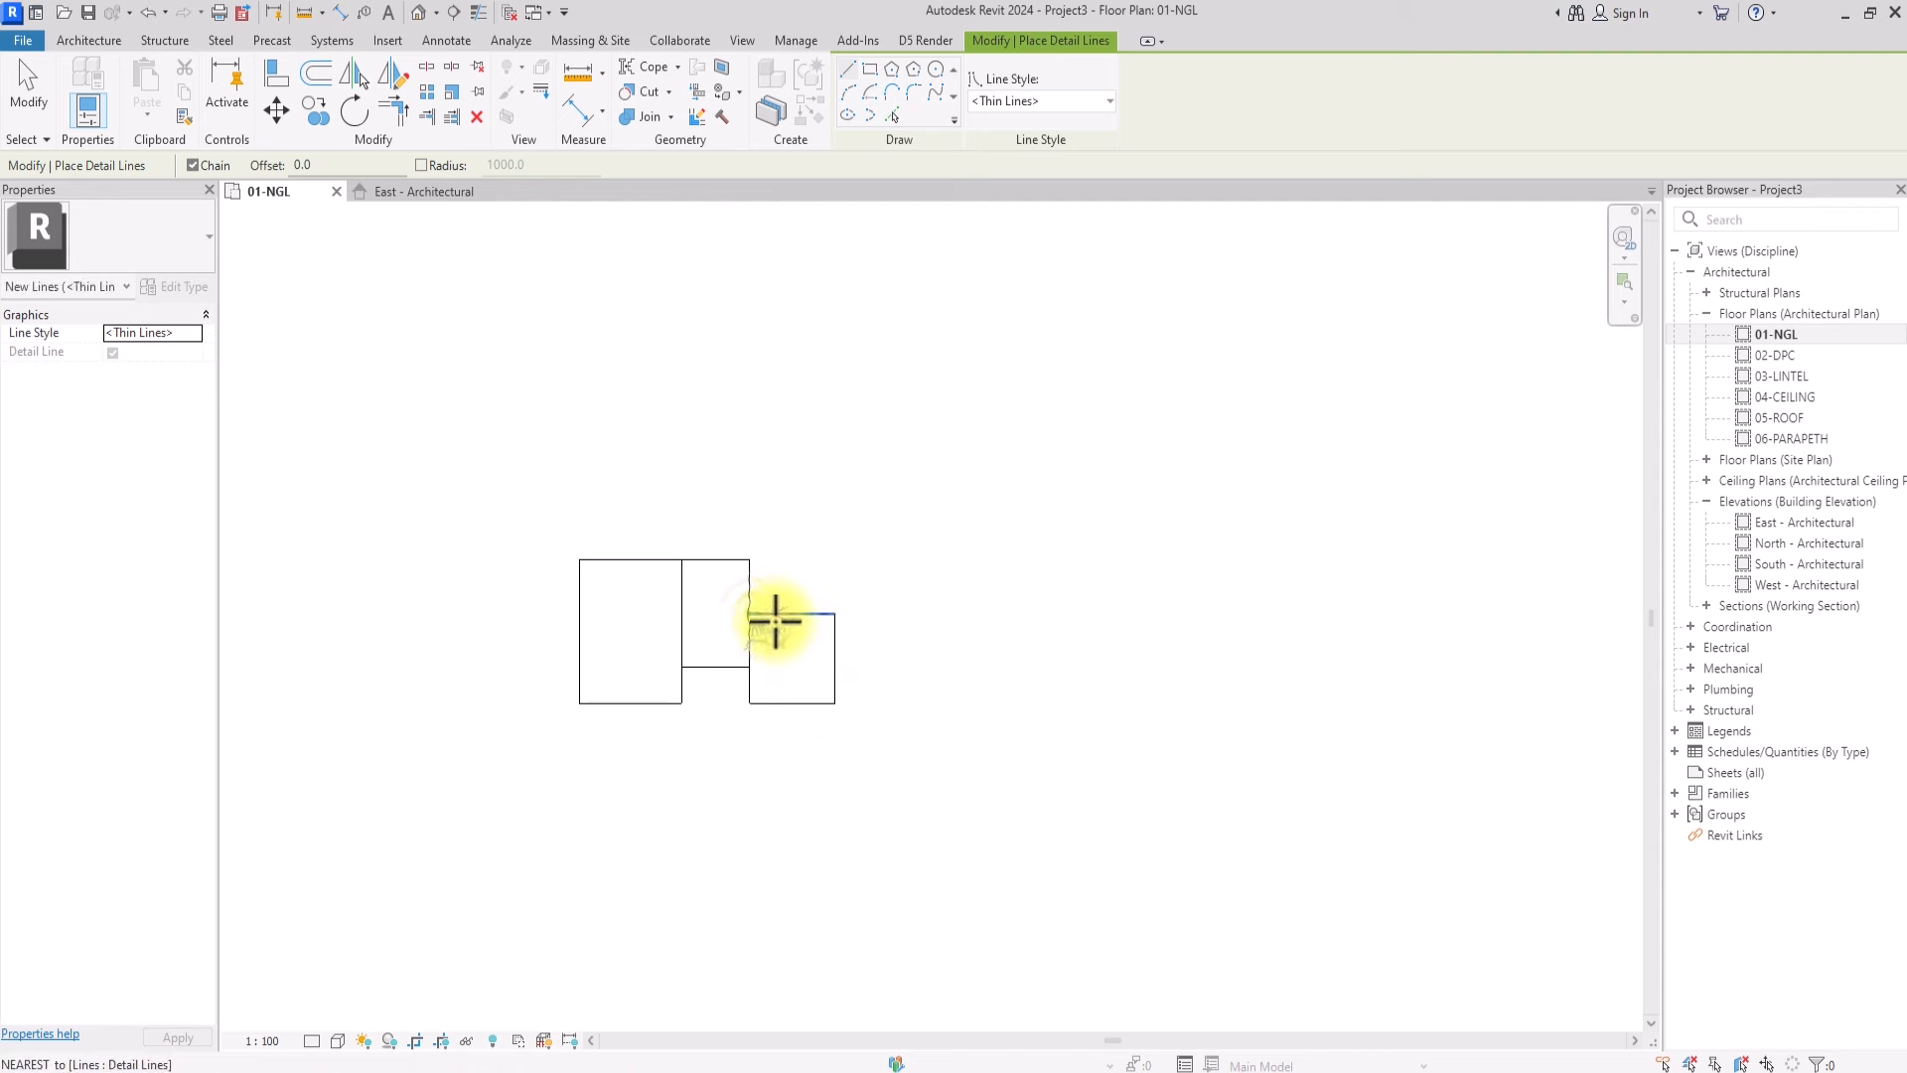
# Draw a 4000 by 3000 outline above the right room and divide it with a horizontal detail line
pyautogui.click(769, 616)
pyautogui.click(839, 560)
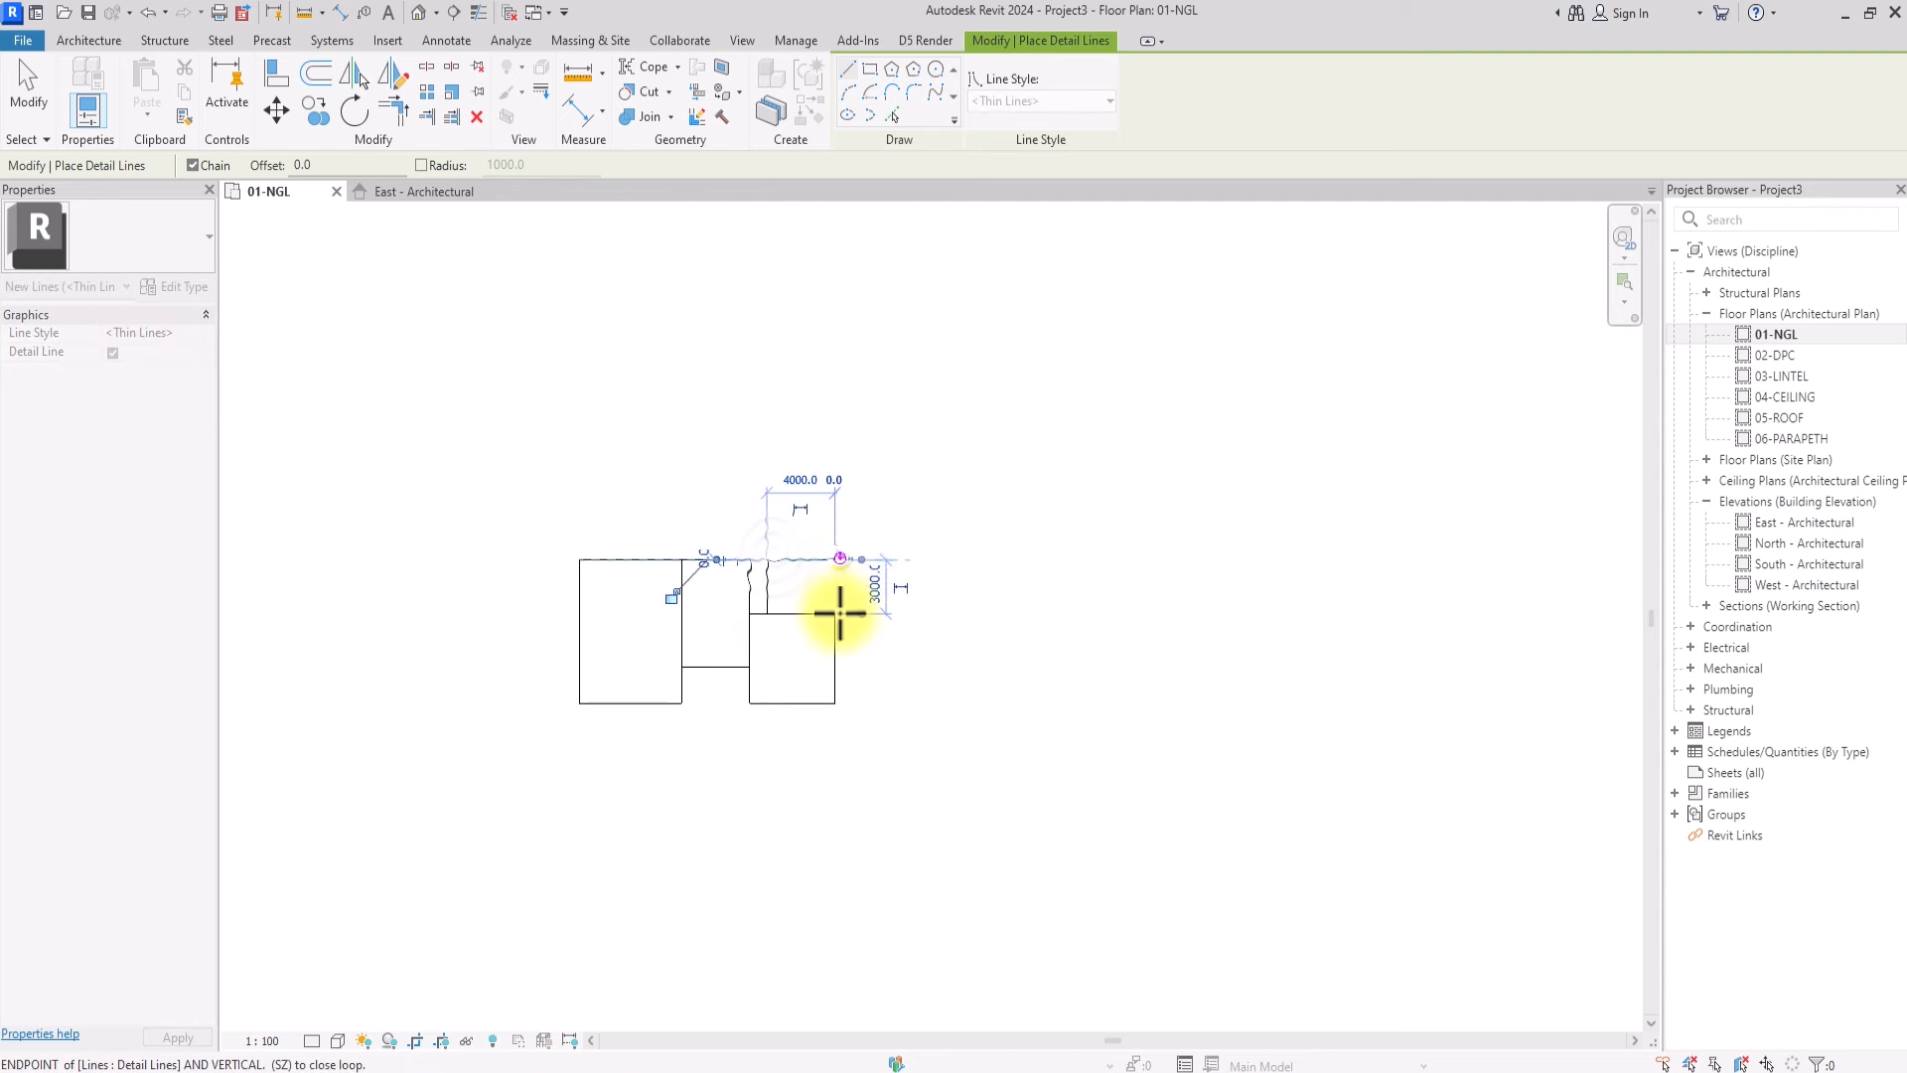
pyautogui.click(838, 613)
pyautogui.scroll(2, 773, 575)
pyautogui.click(760, 574)
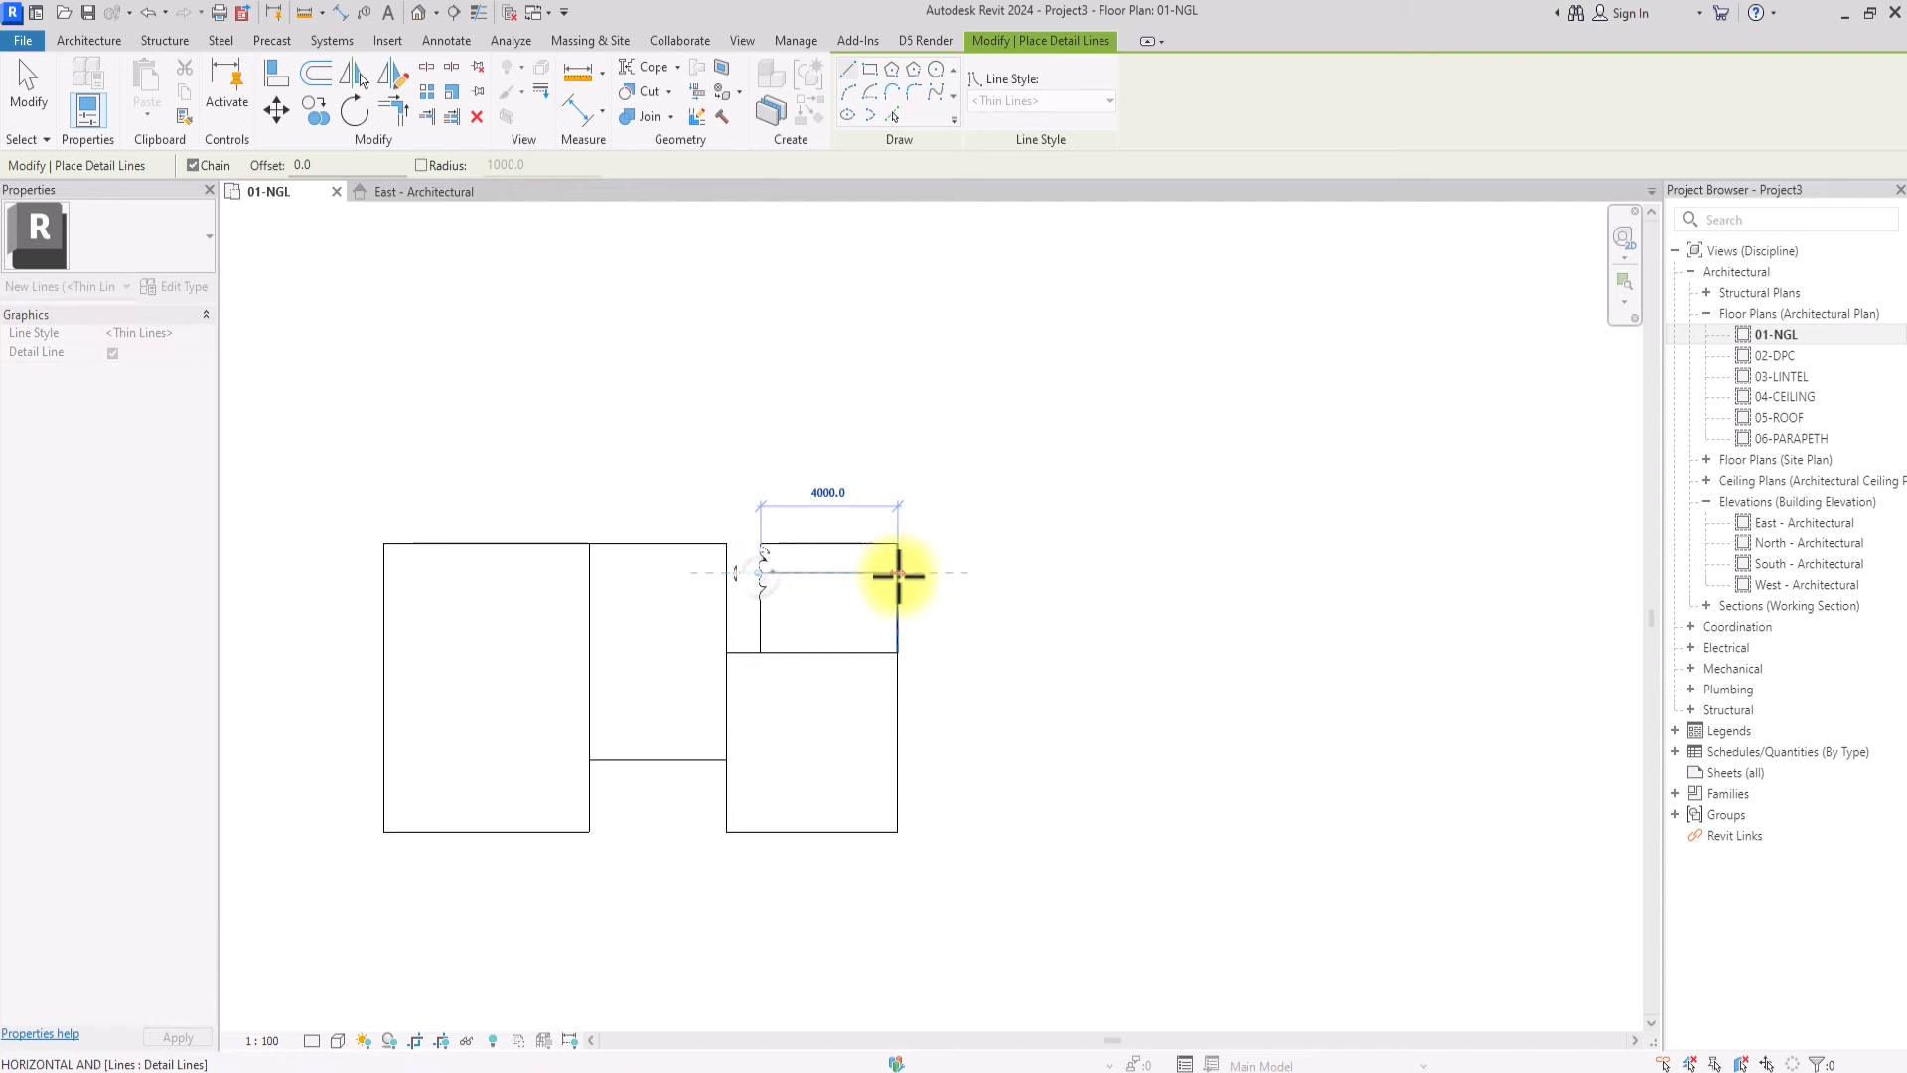
pyautogui.click(897, 584)
pyautogui.press('Escape')
# Draw detail-line outlines for two more rooms above the right and middle rooms, making the right one taller
pyautogui.click(911, 650)
pyautogui.click(763, 651)
pyautogui.click(644, 703)
# Draw a detail-line room outline about 6000 wide and 3700 high directly above the large left room
pyautogui.click(465, 785)
pyautogui.click(464, 668)
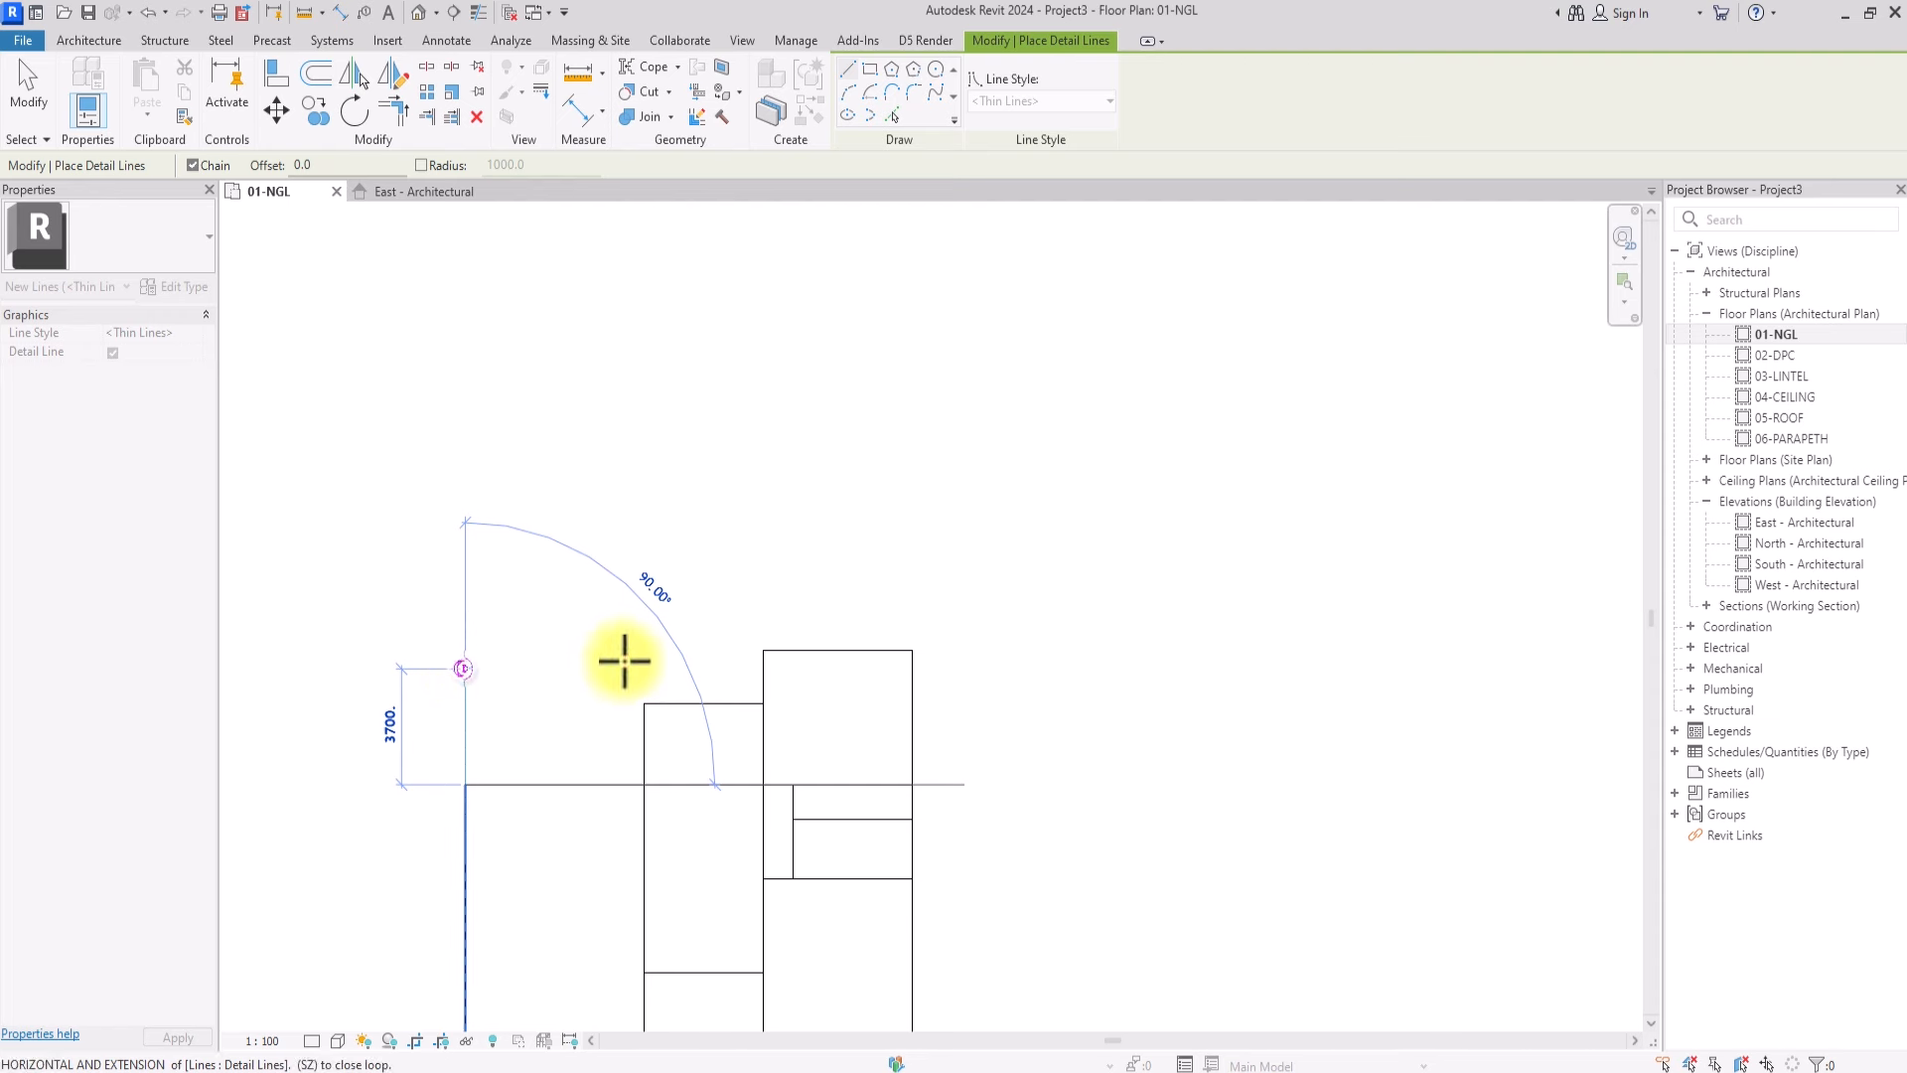
pyautogui.click(643, 664)
pyautogui.click(646, 711)
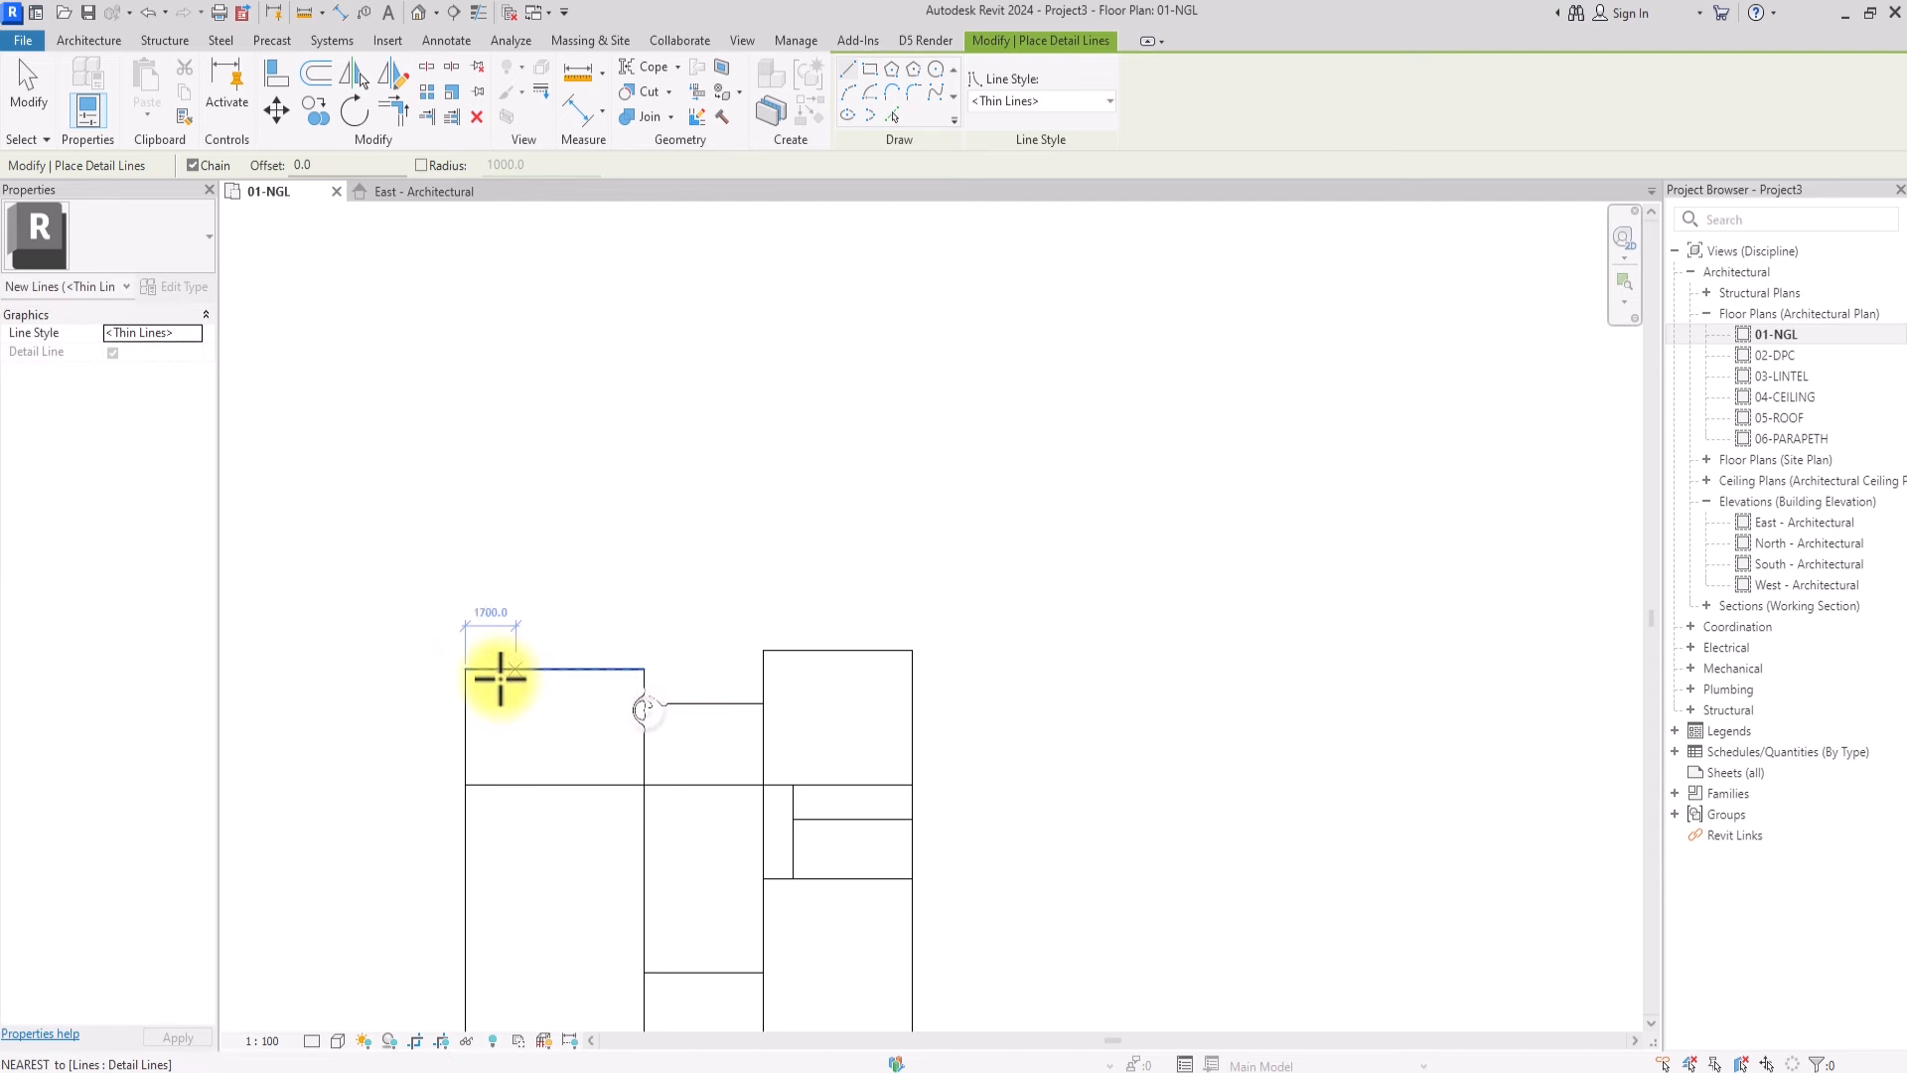
# Draw another detail-line room outline about 6000 wide on top of the upper left room
pyautogui.click(462, 673)
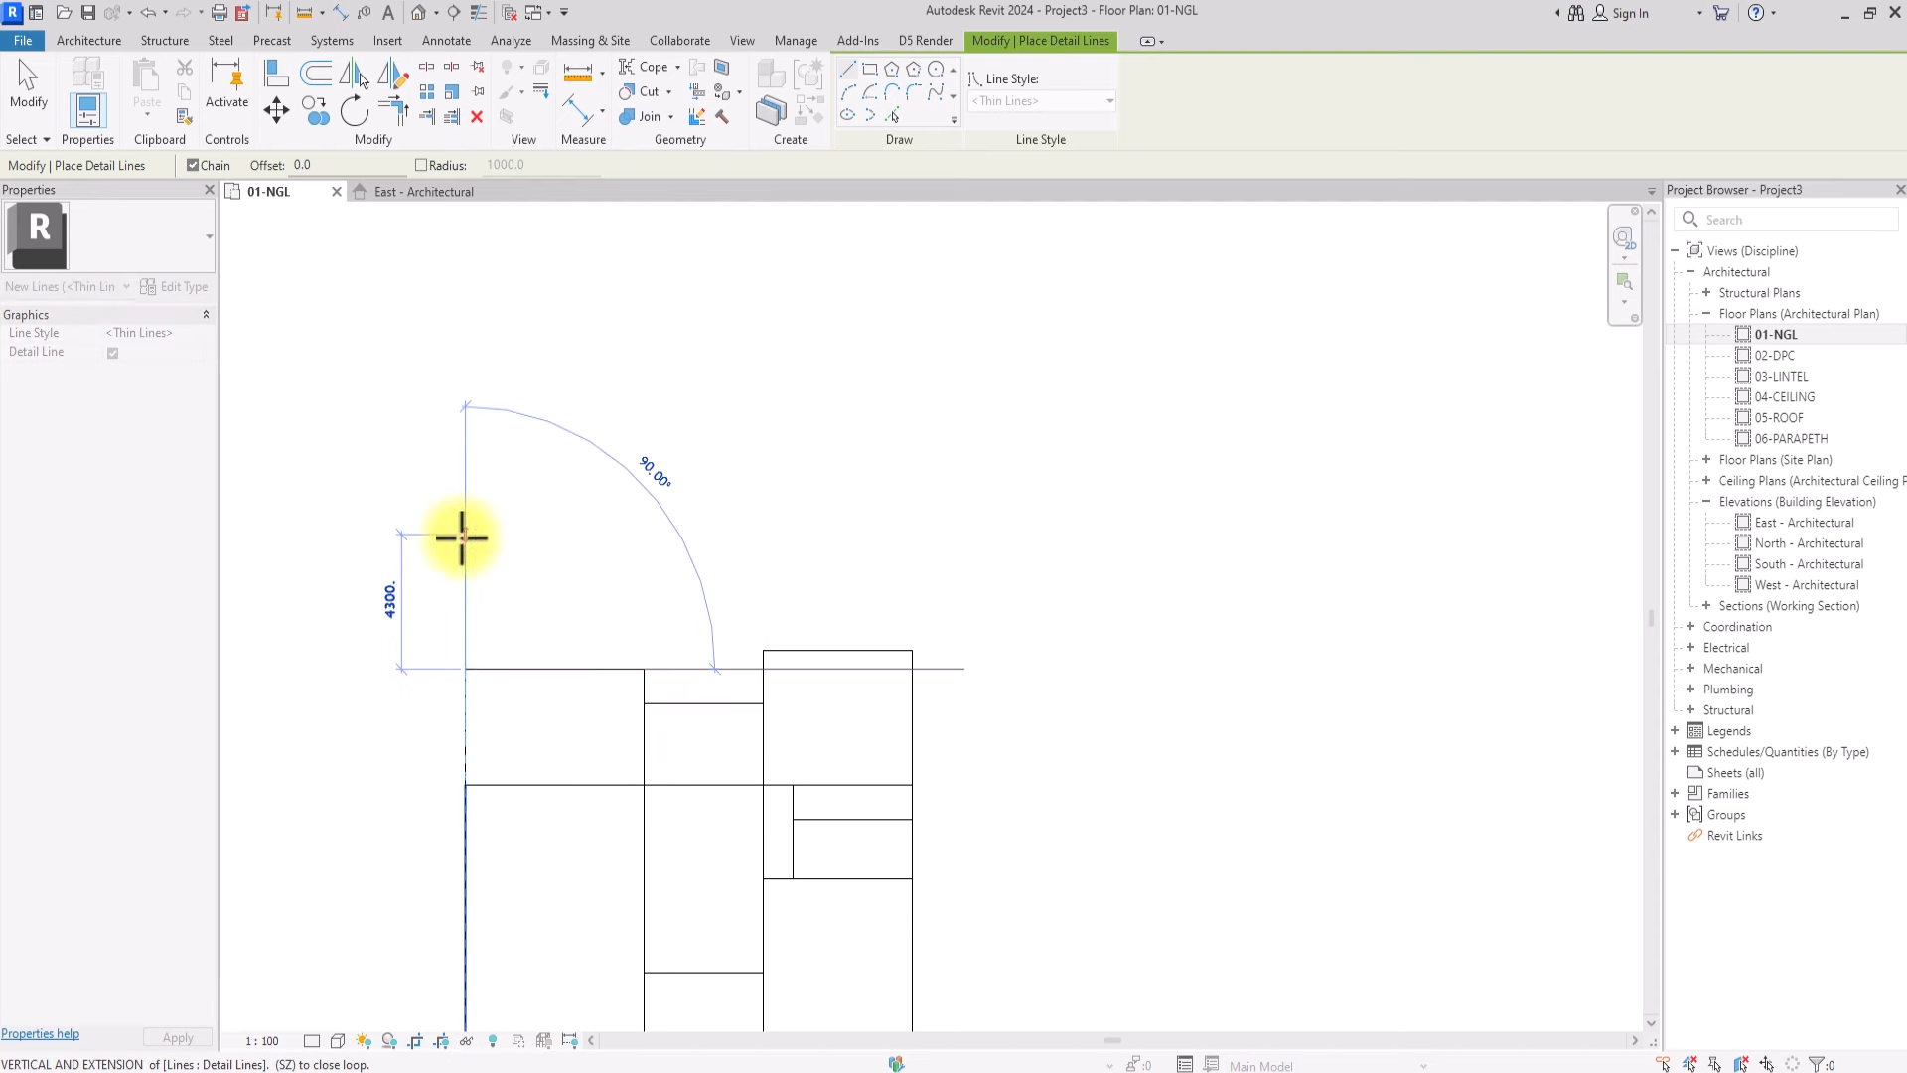
pyautogui.click(462, 522)
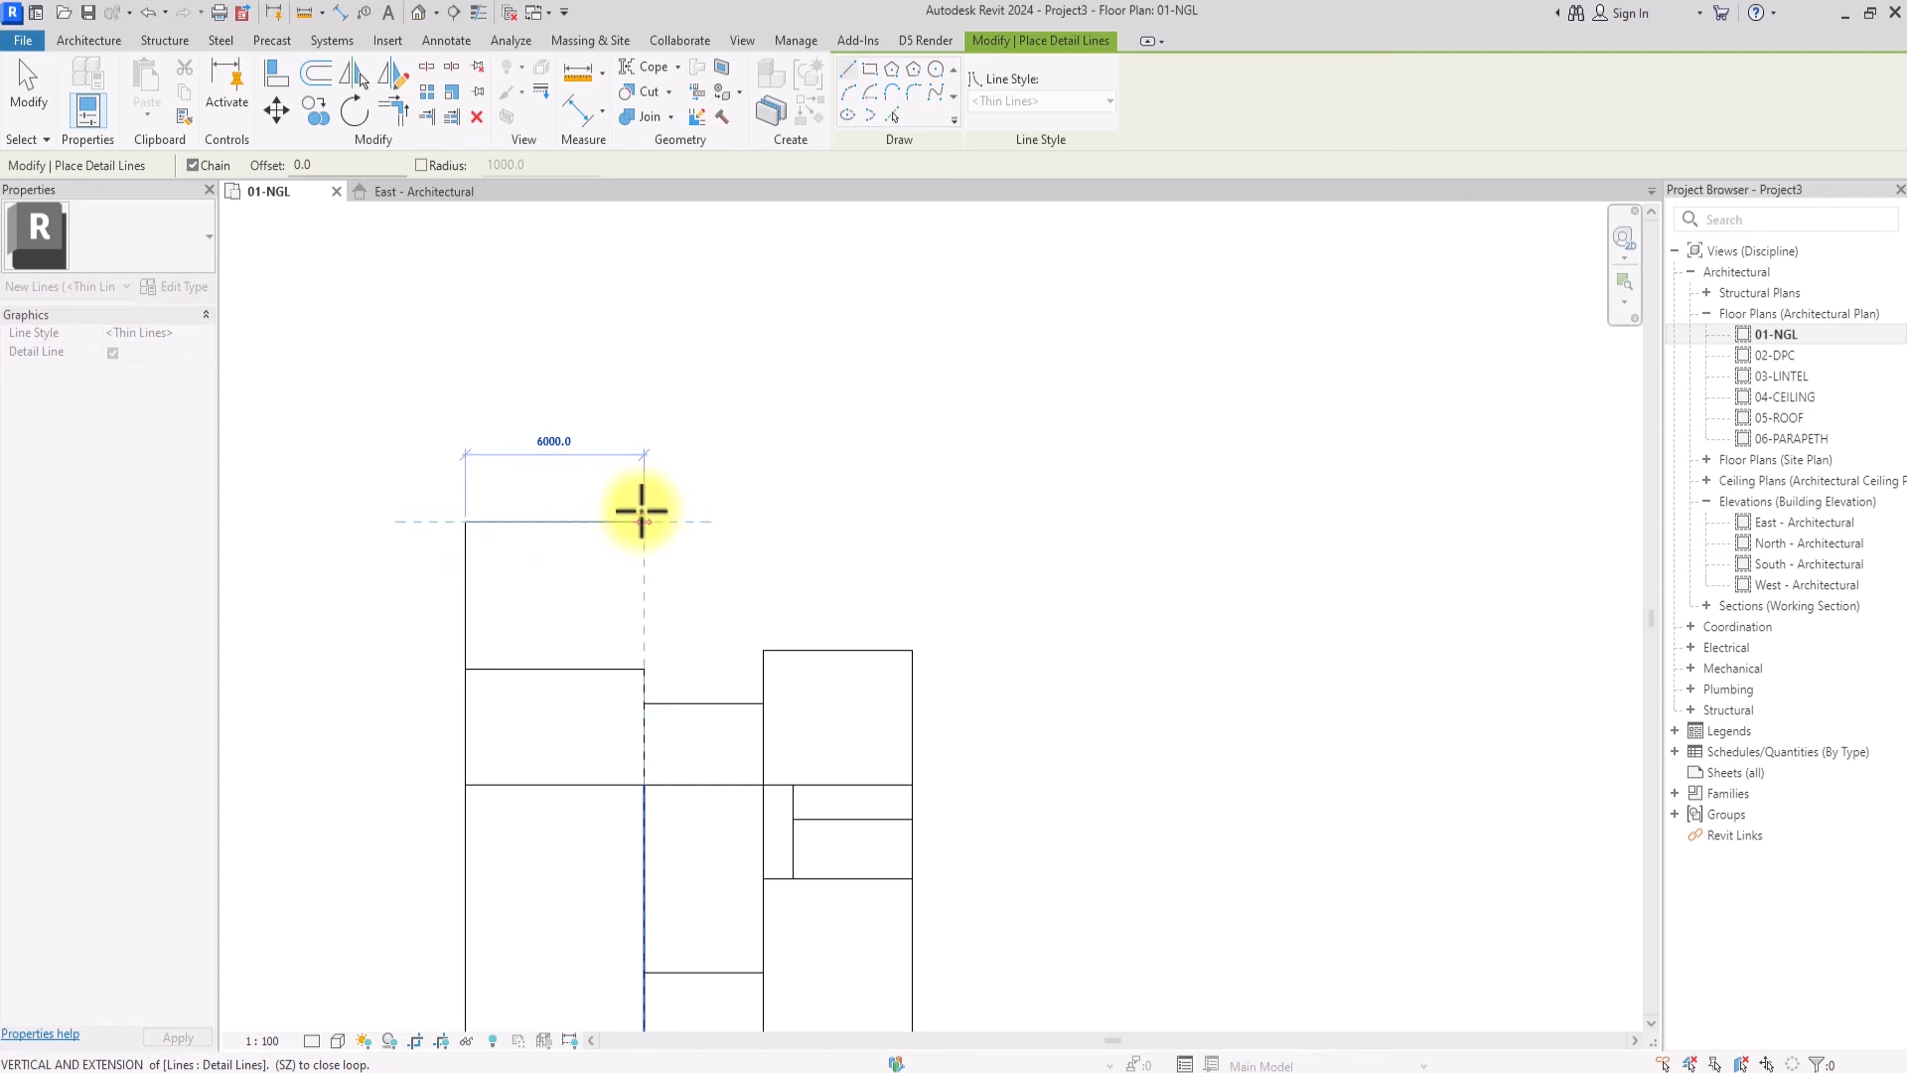
pyautogui.click(641, 510)
pyautogui.click(642, 509)
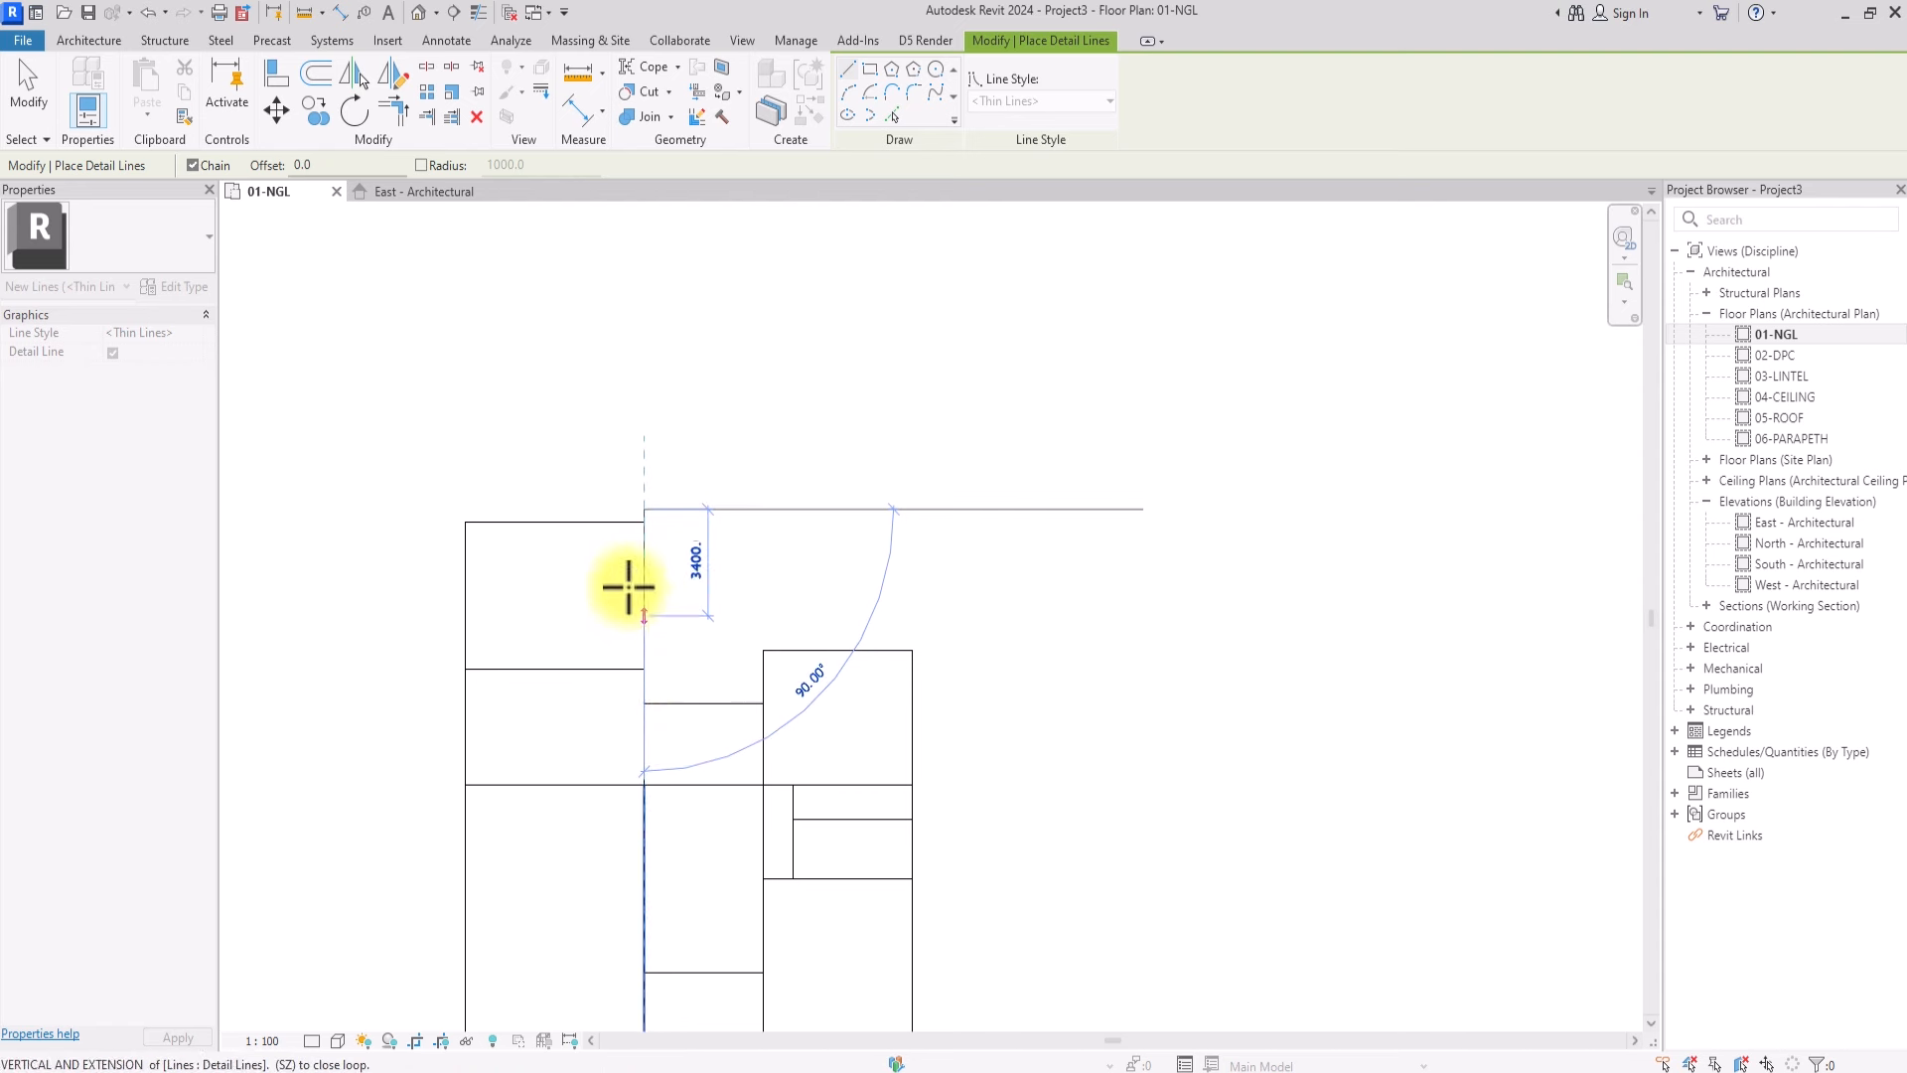
pyautogui.click(644, 667)
pyautogui.press('Escape')
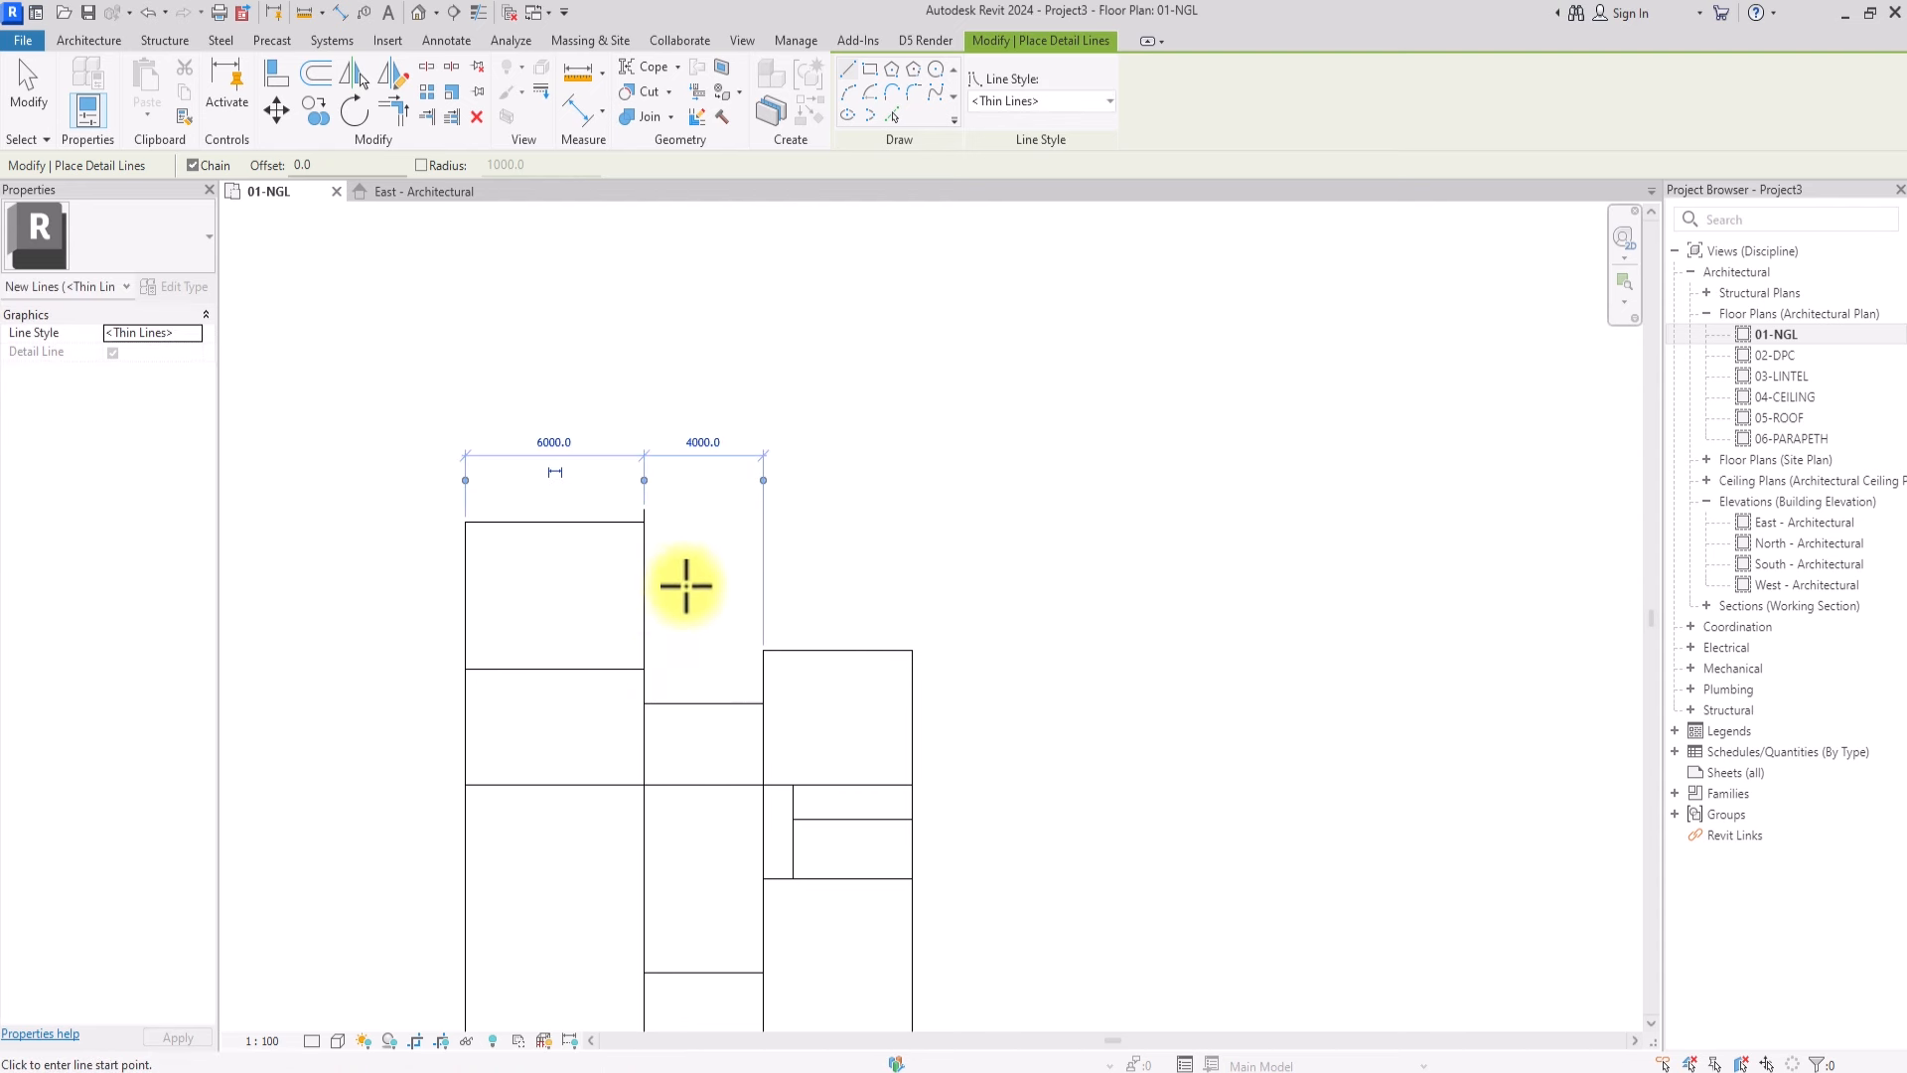
# Draw a detail-line outline about 6300 wide beside the topmost left room, ending on the right room's upper edge
pyautogui.click(646, 529)
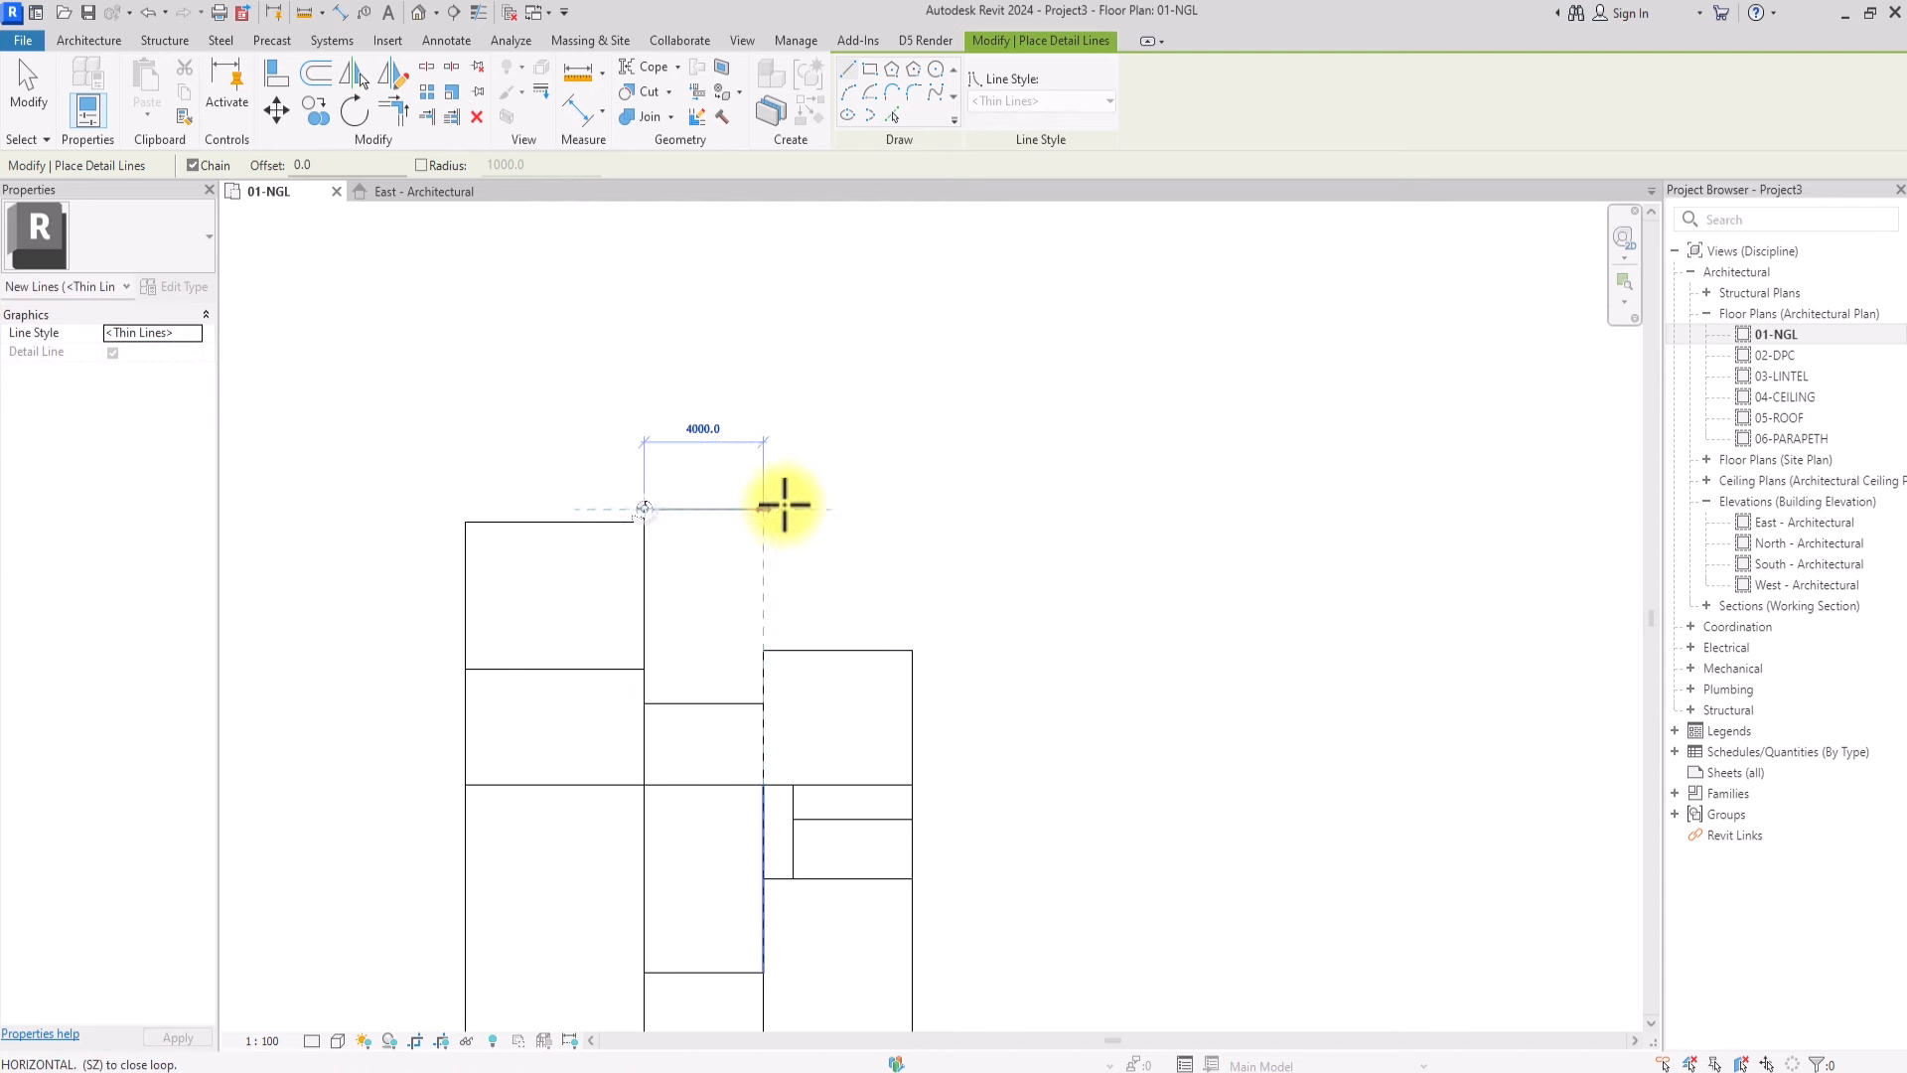
pyautogui.click(834, 508)
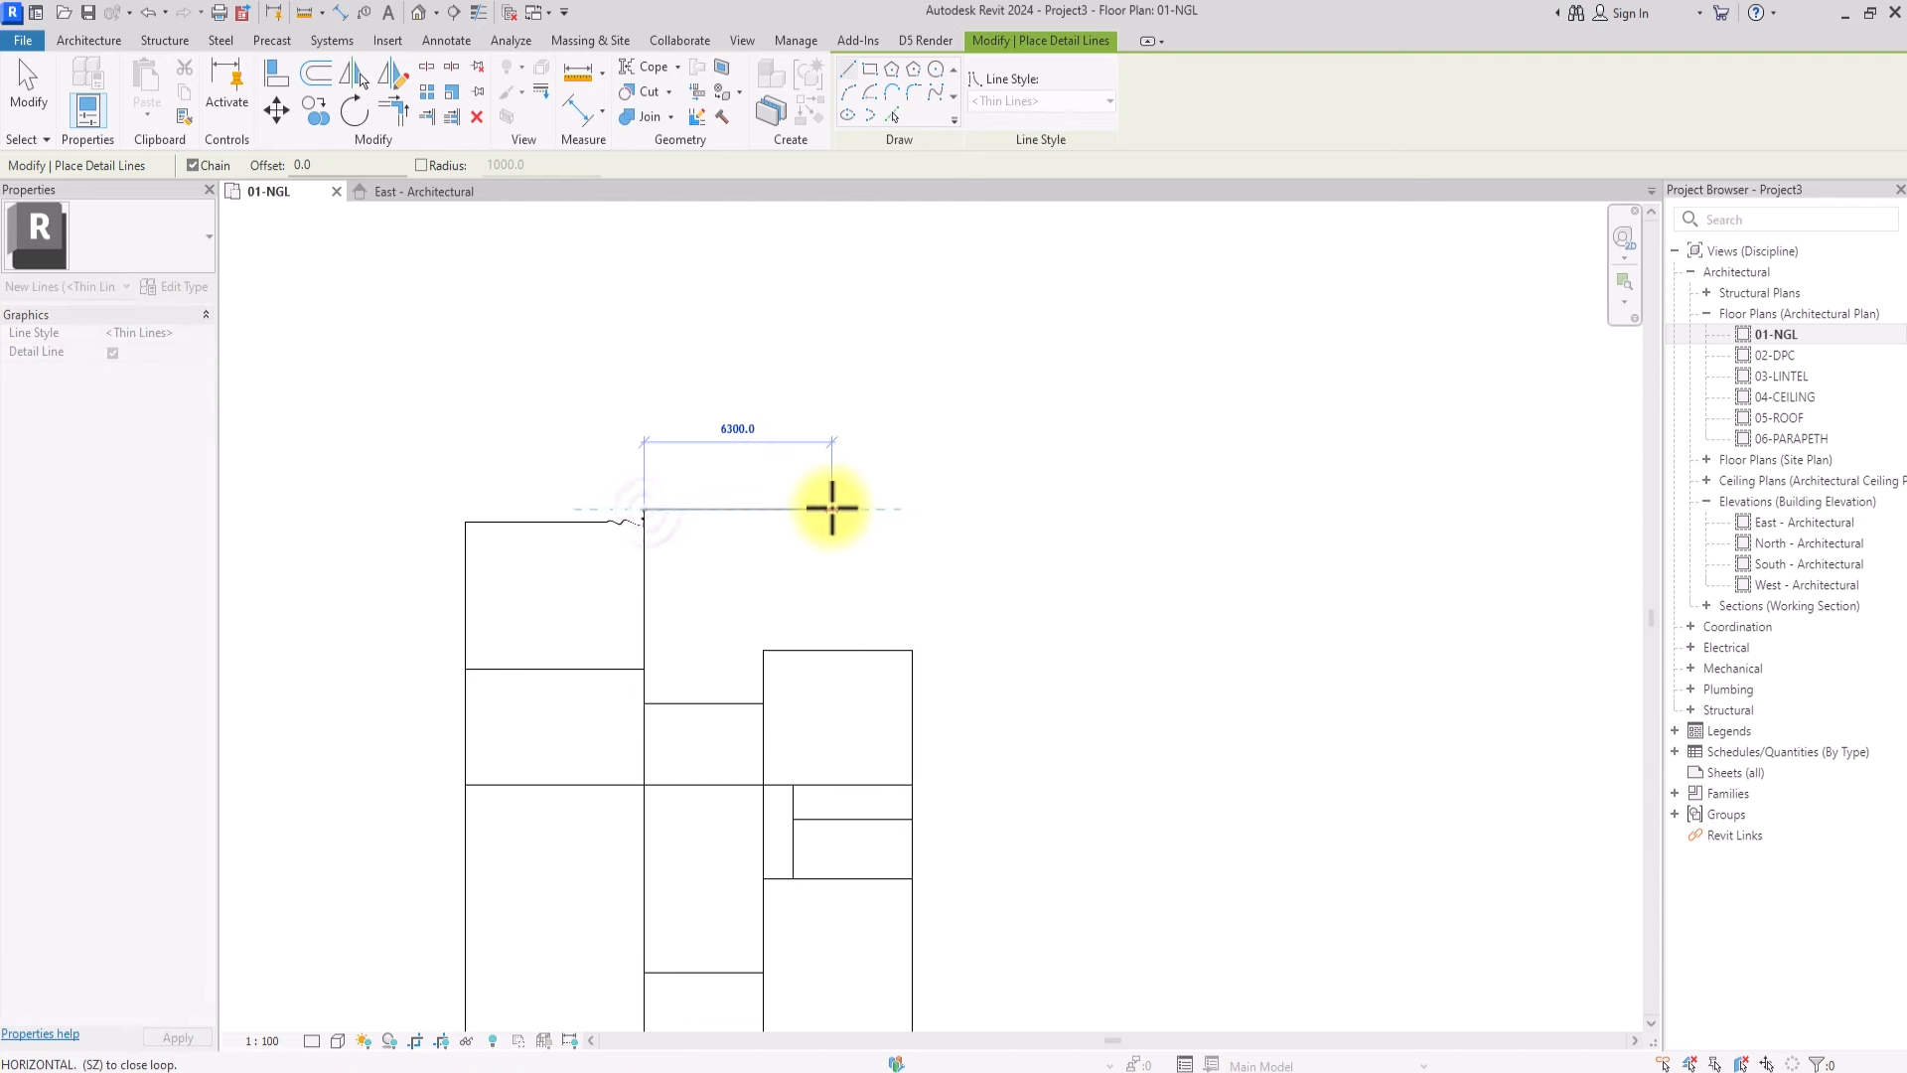
pyautogui.click(835, 650)
pyautogui.press('Escape')
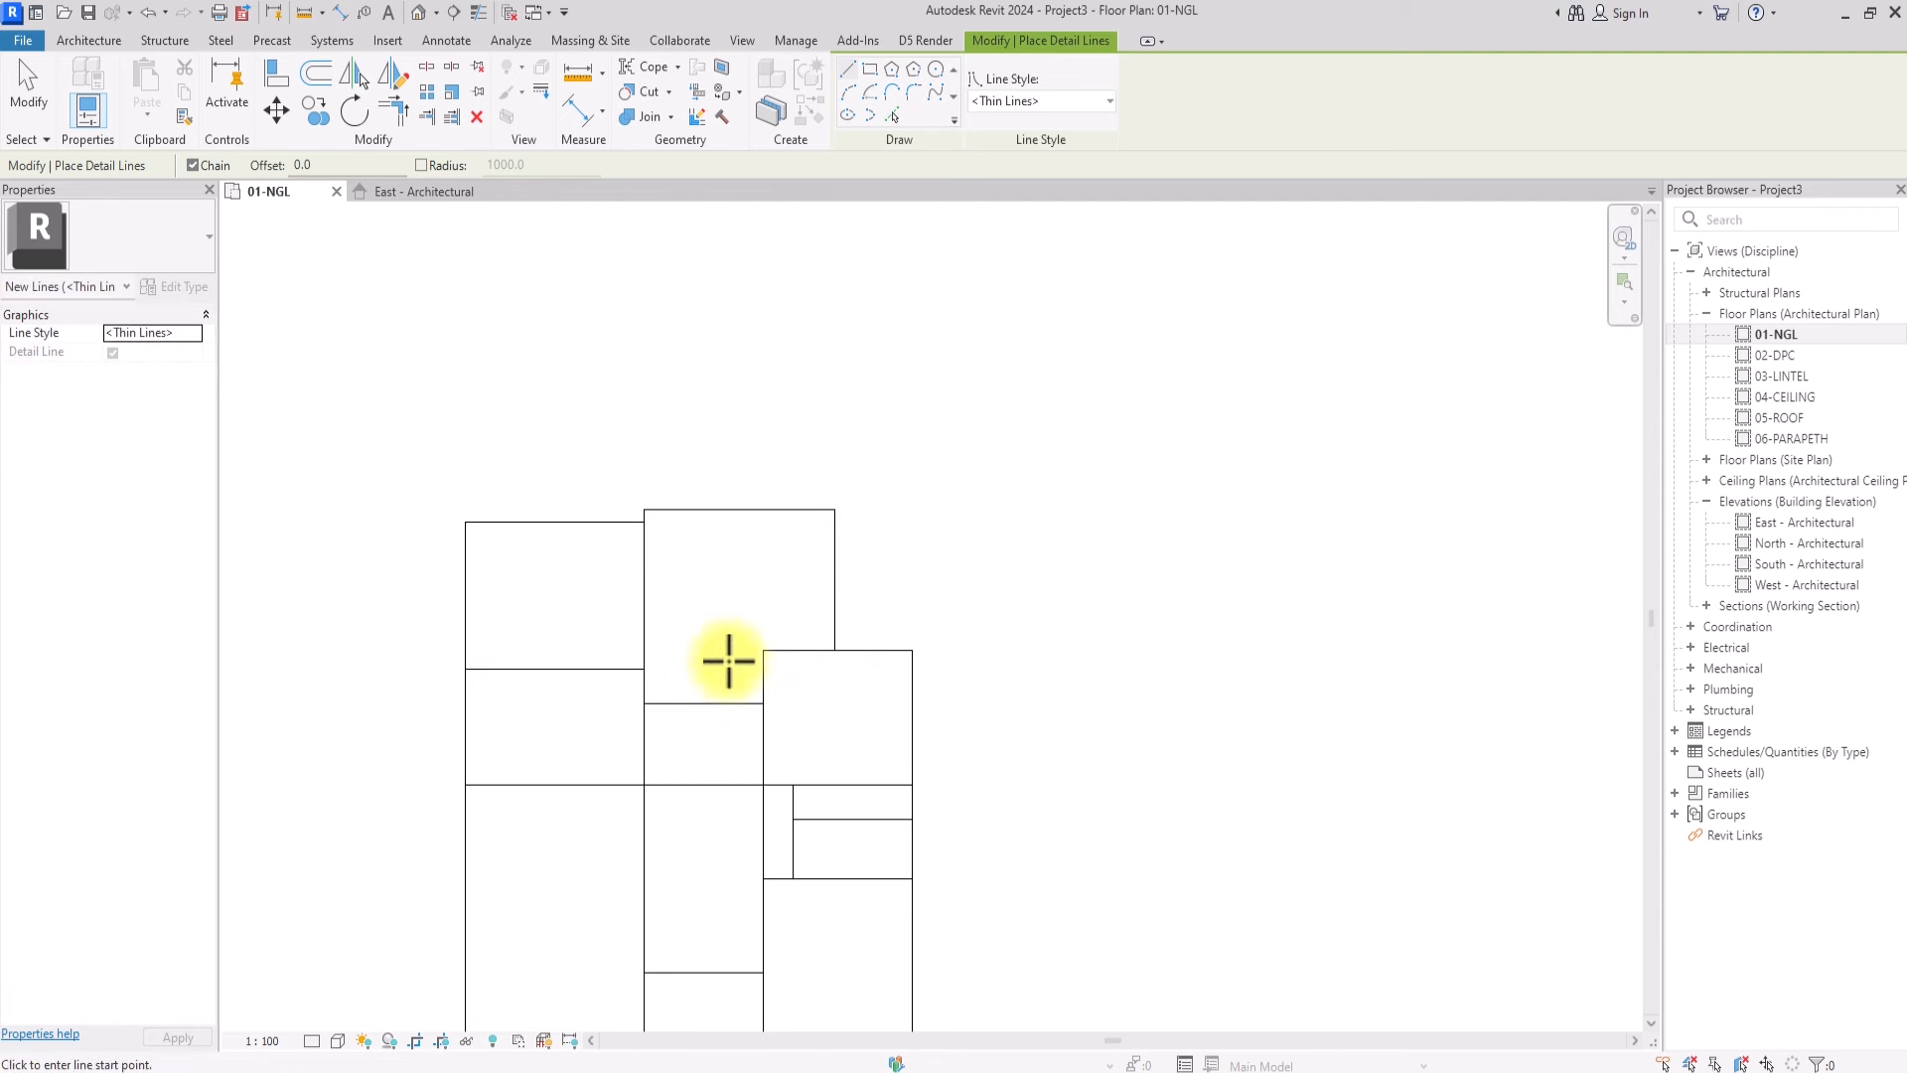
# Extend the divider between the two upper left rooms to the right room's edge and lower that room's upper edge onto it
pyautogui.click(644, 669)
pyautogui.click(765, 667)
pyautogui.press('Escape')
pyautogui.press('Escape')
pyautogui.scroll(3, 787, 655)
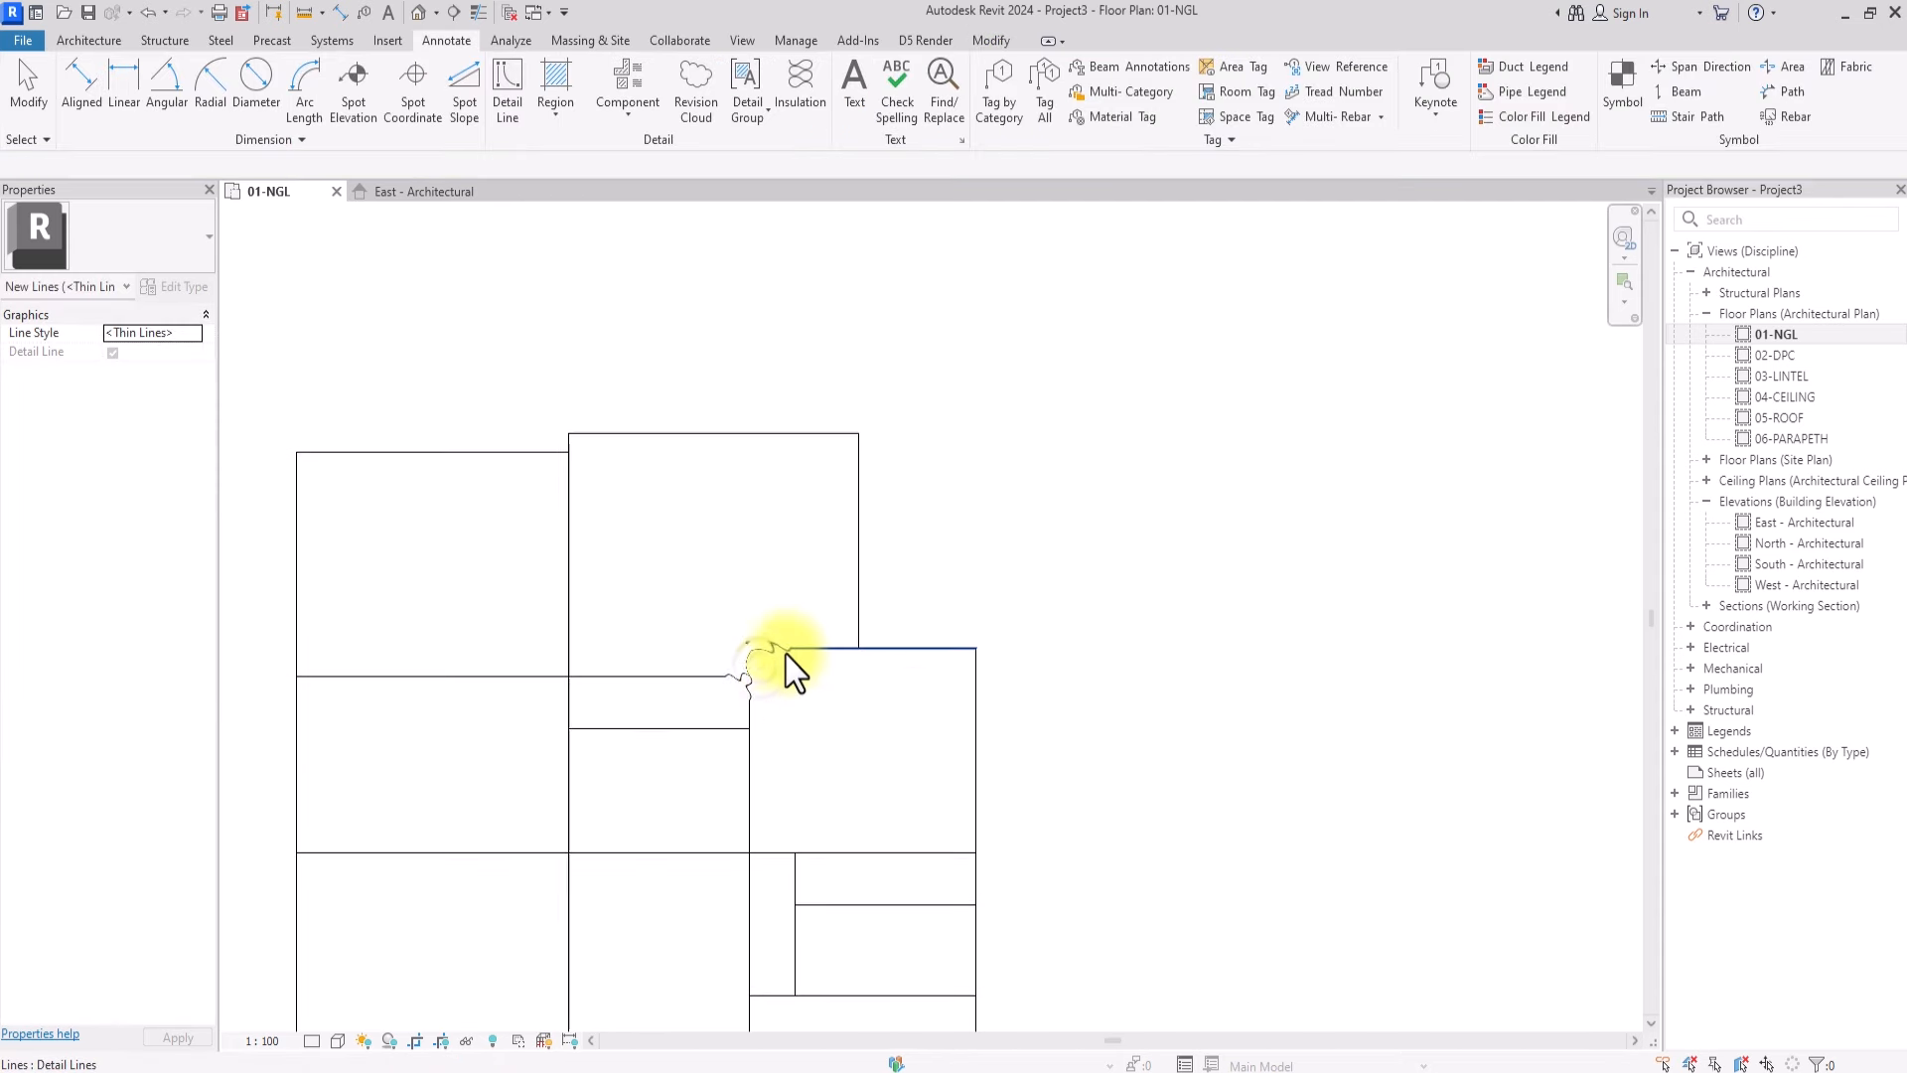
pyautogui.moveTo(785, 649); pyautogui.dragTo(777, 673)
# Delete the short horizontal line just below the extended divider and move the topmost middle room's upper edge farther up
pyautogui.click(639, 733)
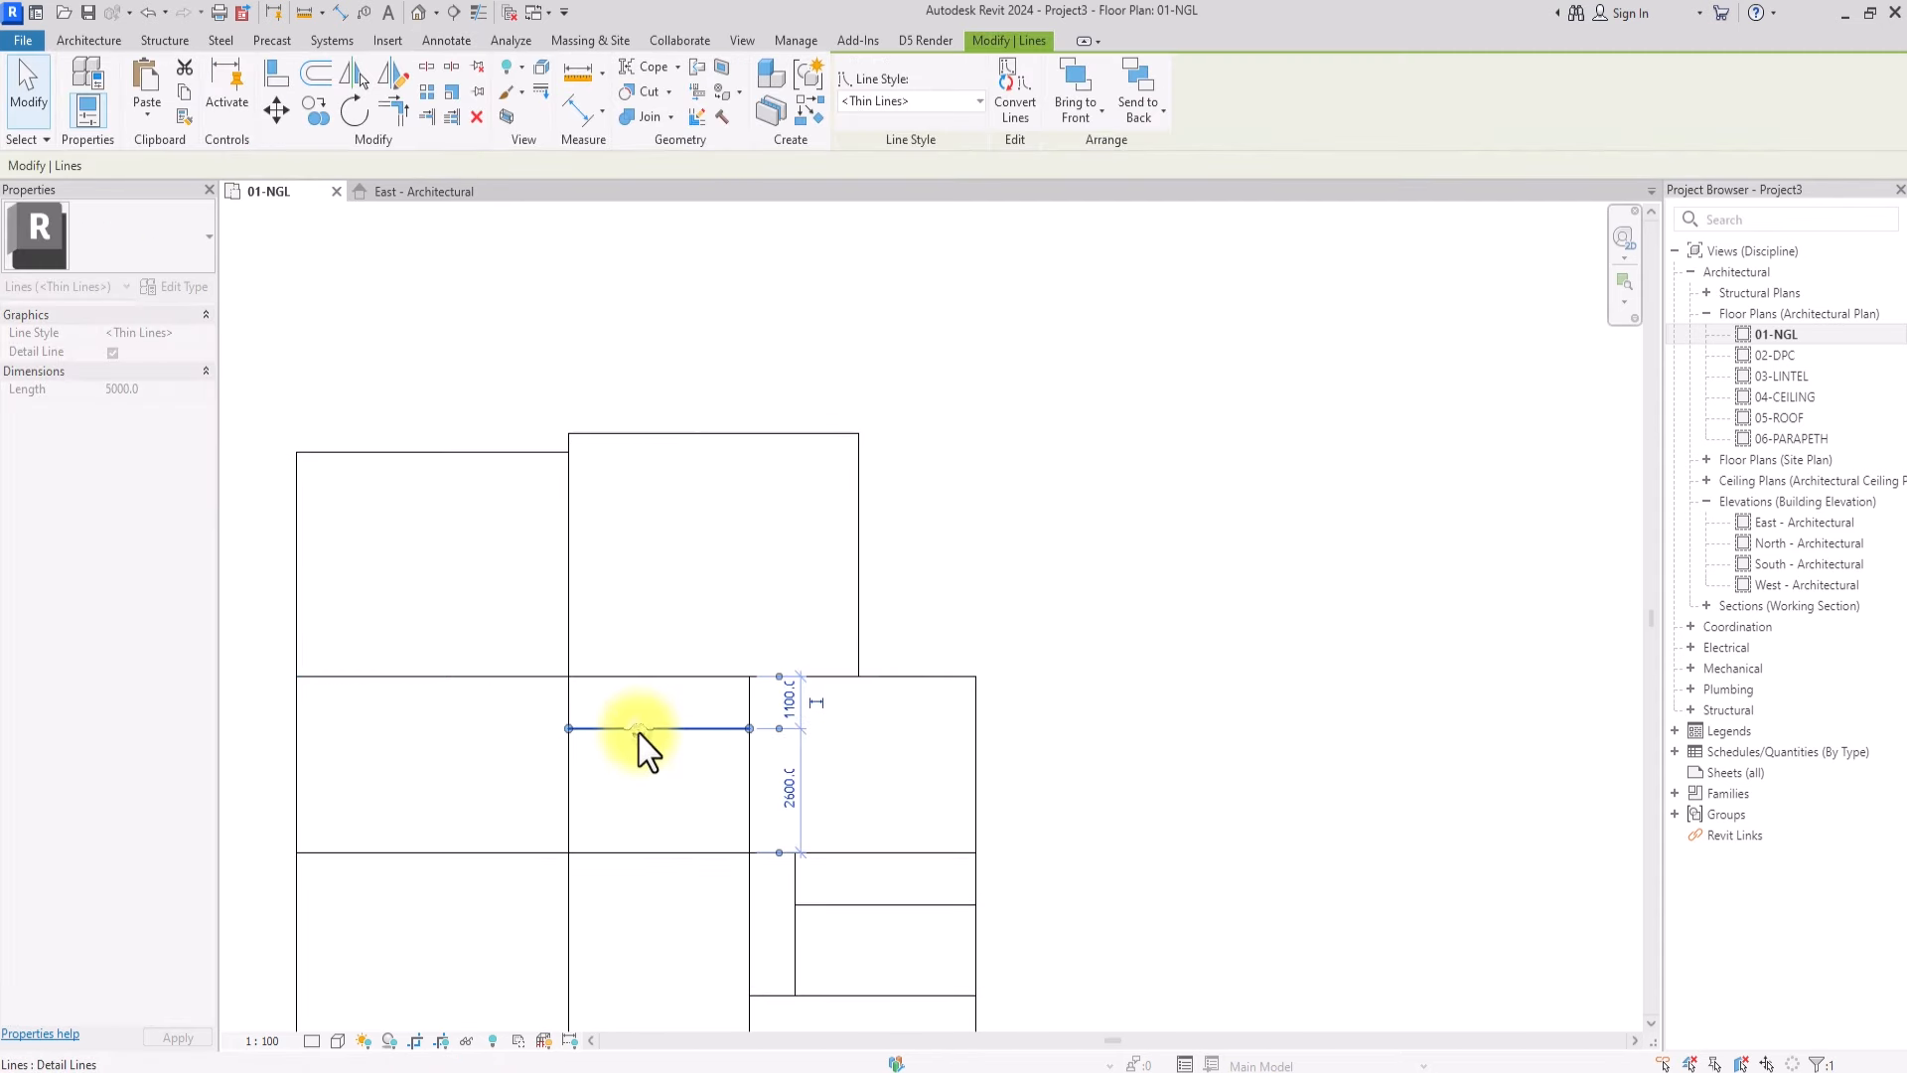
pyautogui.press('Delete')
pyautogui.scroll(-4, 633, 512)
pyautogui.scroll(3, 639, 467)
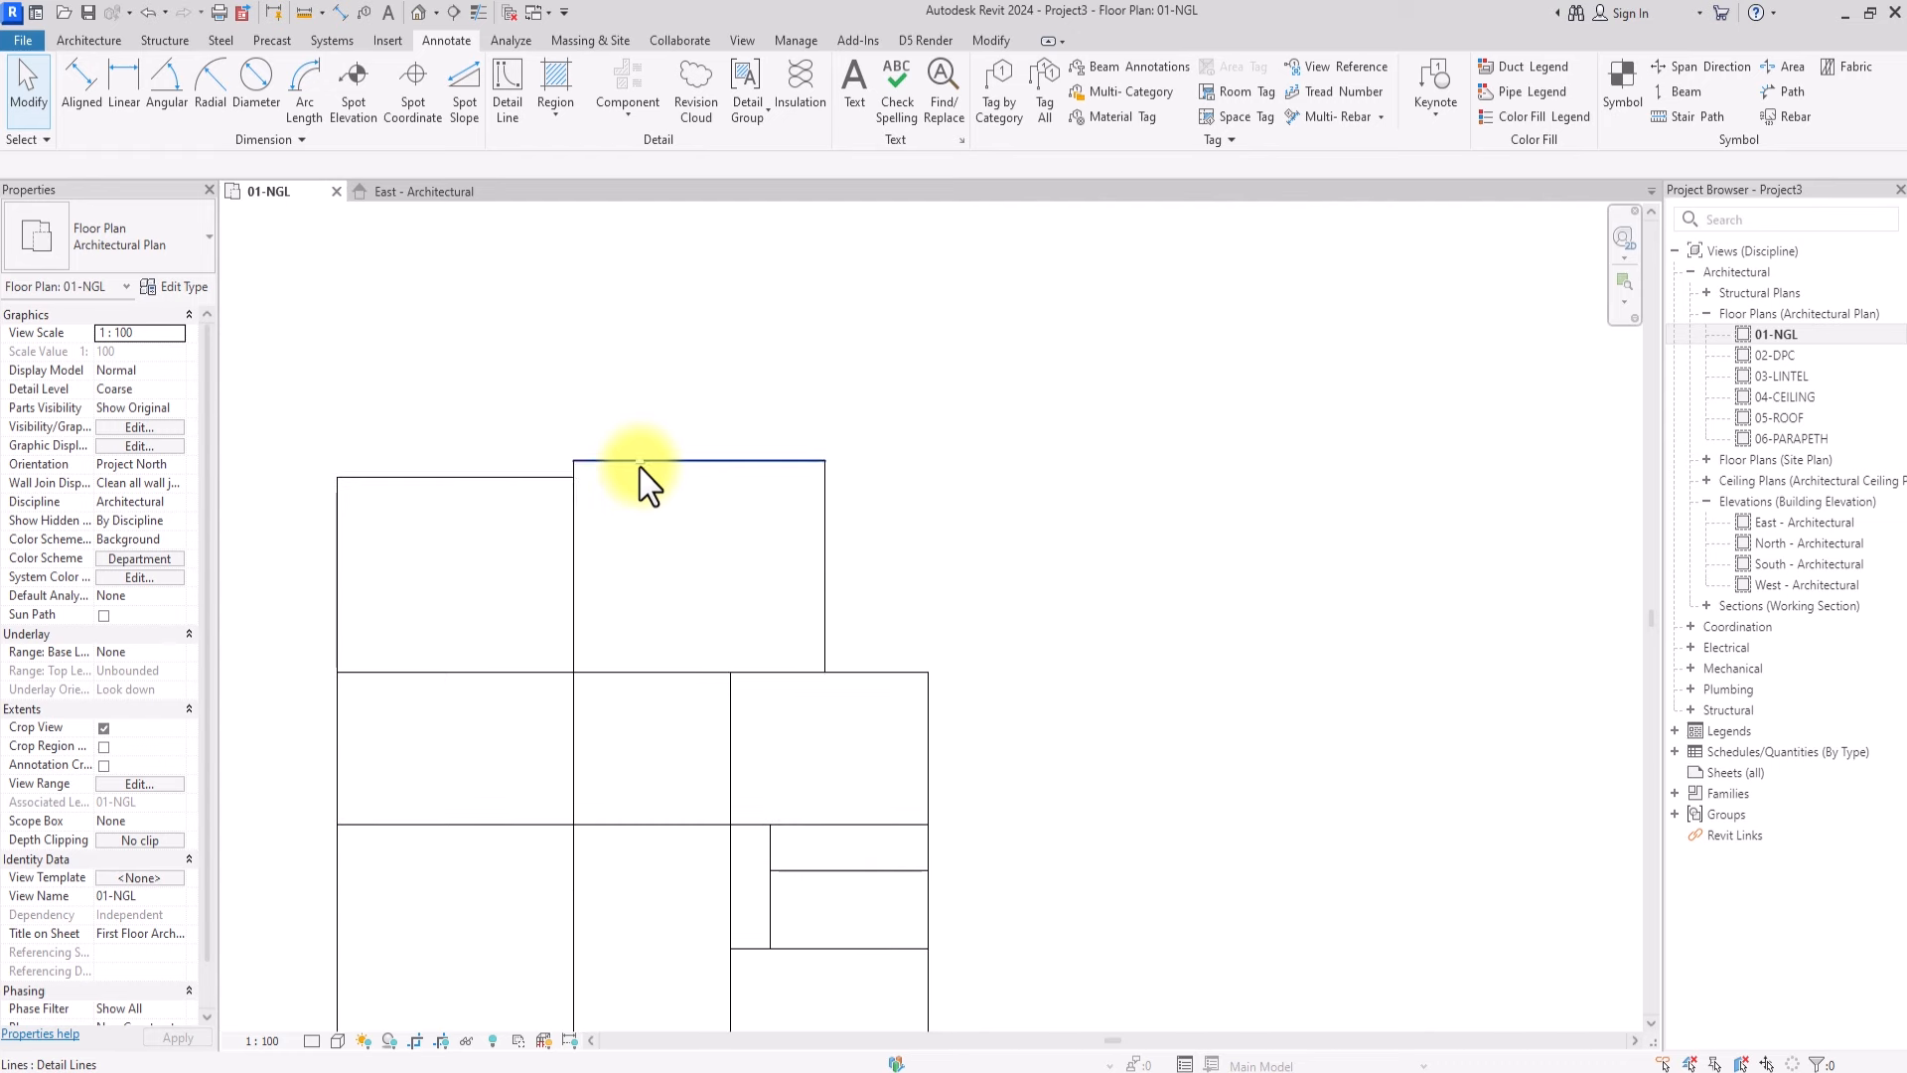
pyautogui.moveTo(640, 466); pyautogui.dragTo(641, 427)
pyautogui.click(1127, 434)
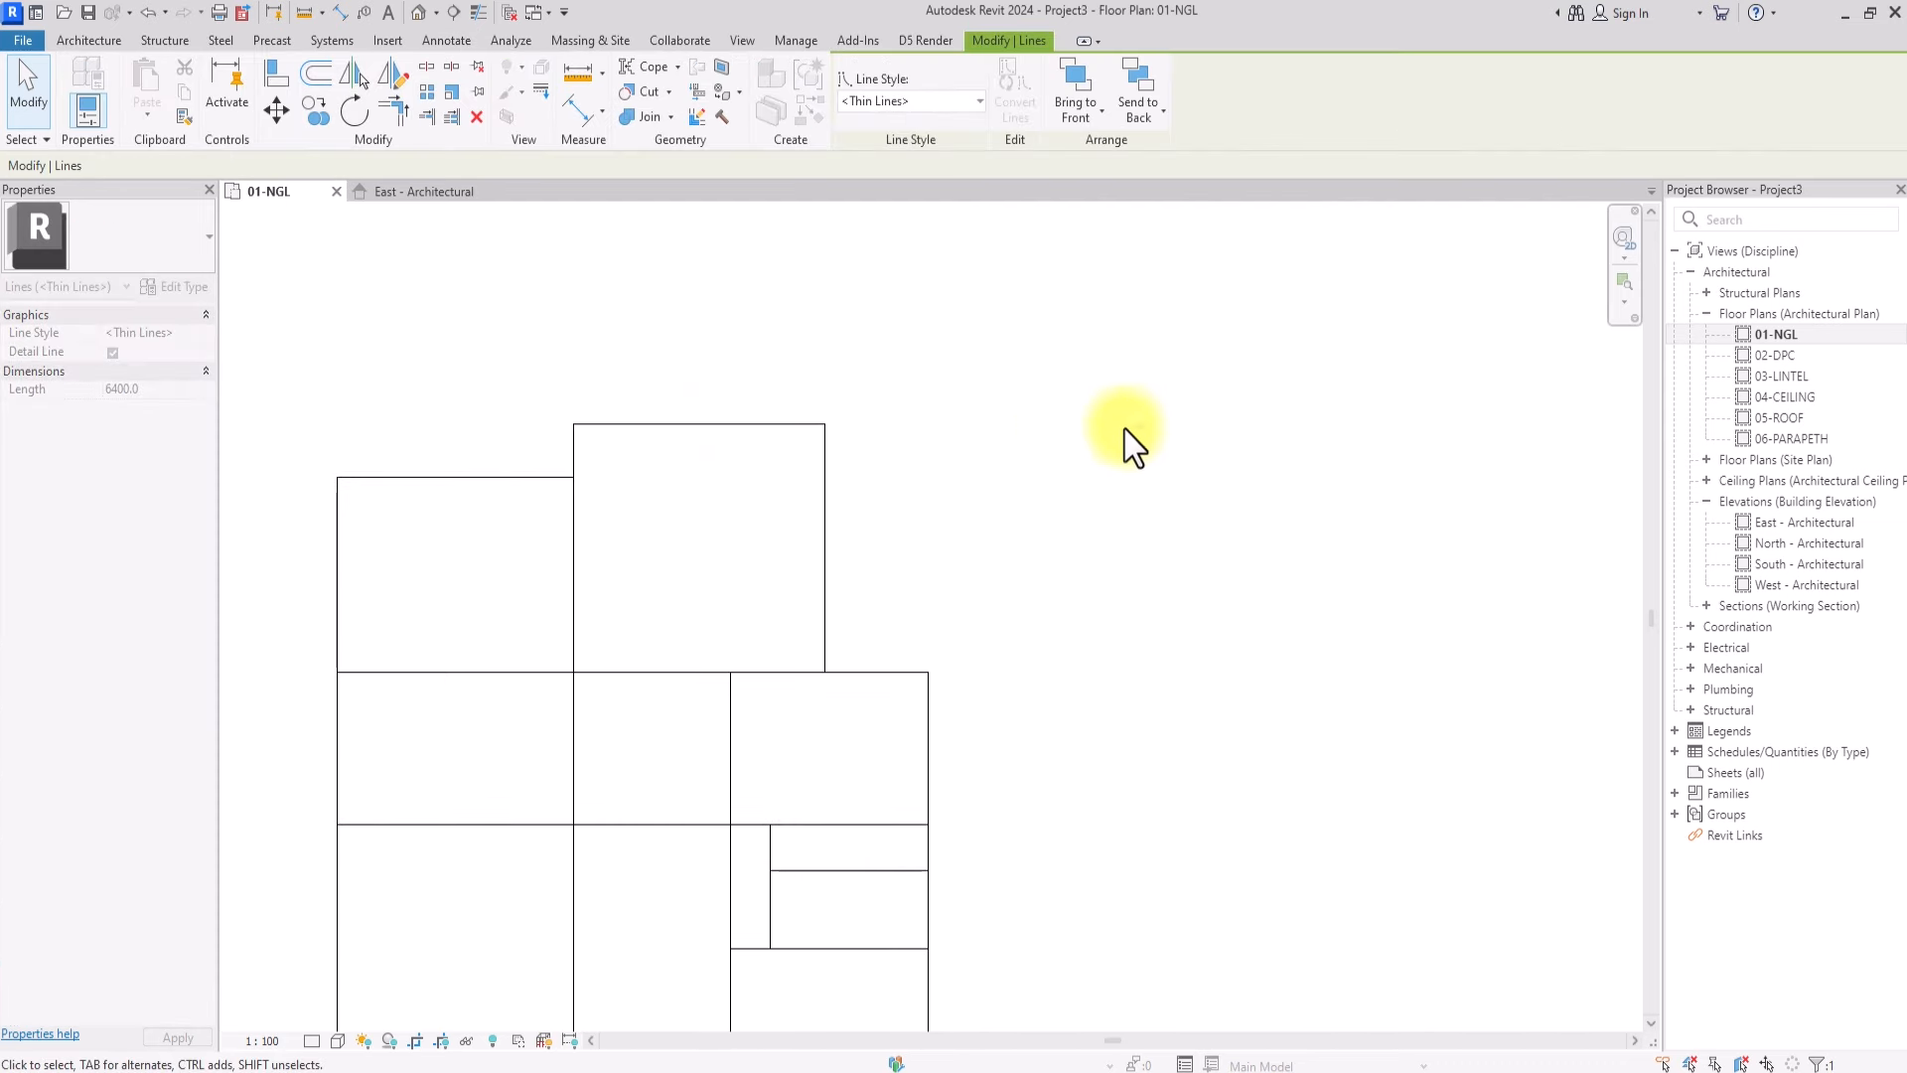
# Draw detail lines enclosing a space about 2000 wide and 4200 high in the topmost middle room's upper left corner
pyautogui.click(446, 39)
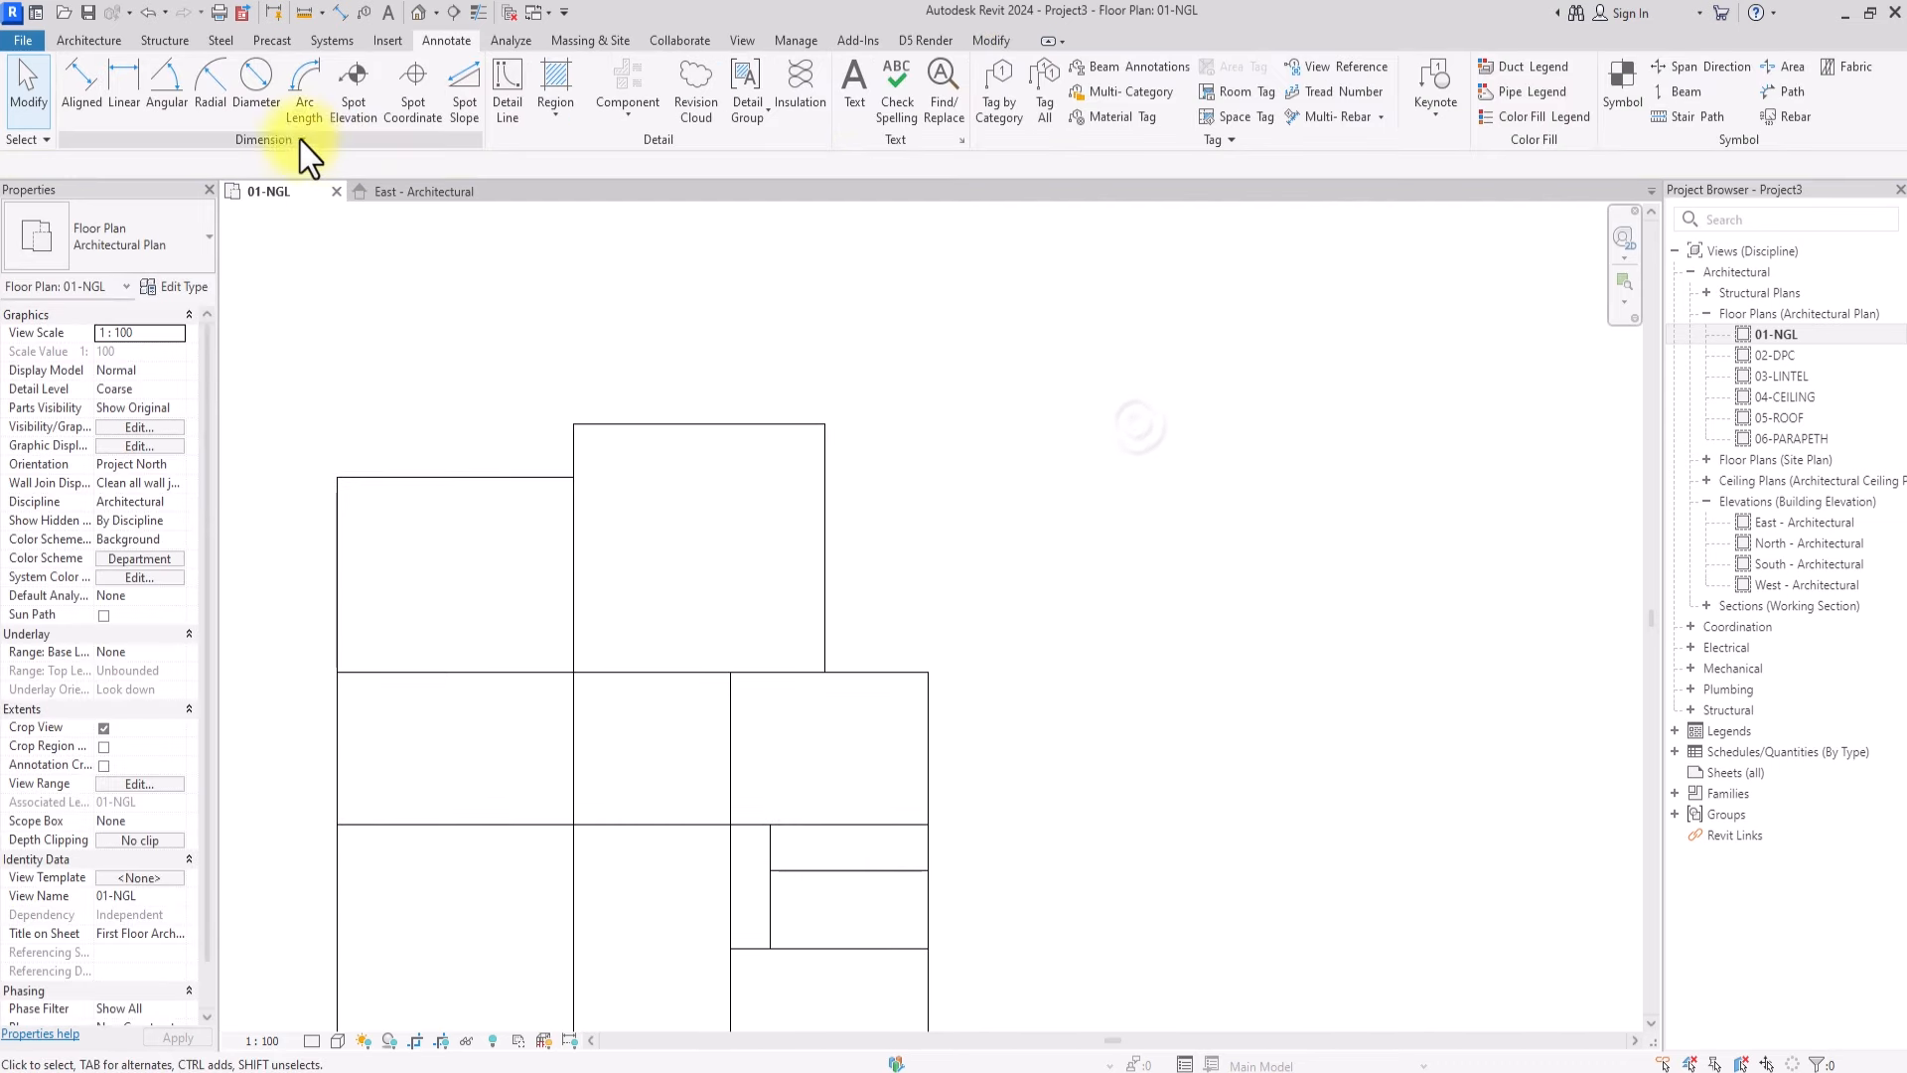
pyautogui.click(509, 95)
pyautogui.click(573, 597)
pyautogui.click(653, 597)
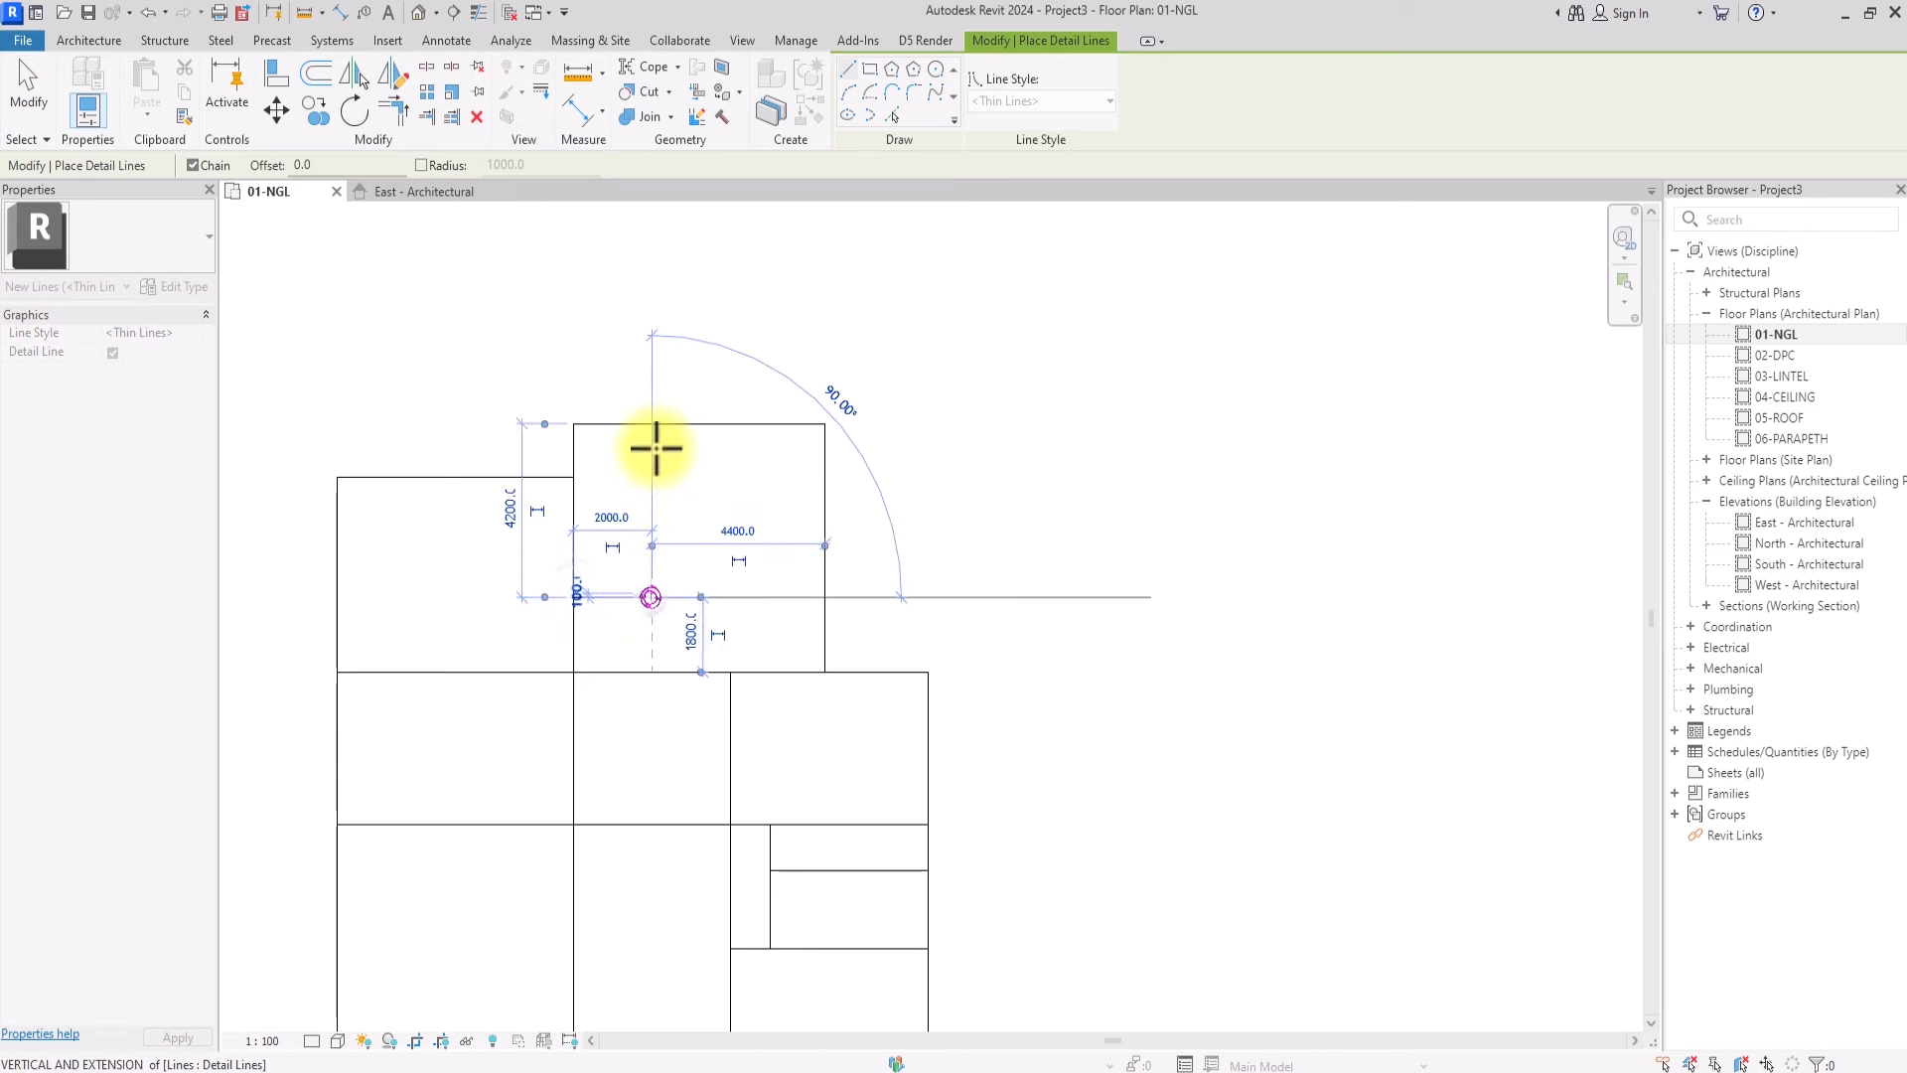
pyautogui.click(650, 425)
pyautogui.press('Escape')
pyautogui.scroll(-2, 676, 469)
pyautogui.scroll(2, 913, 616)
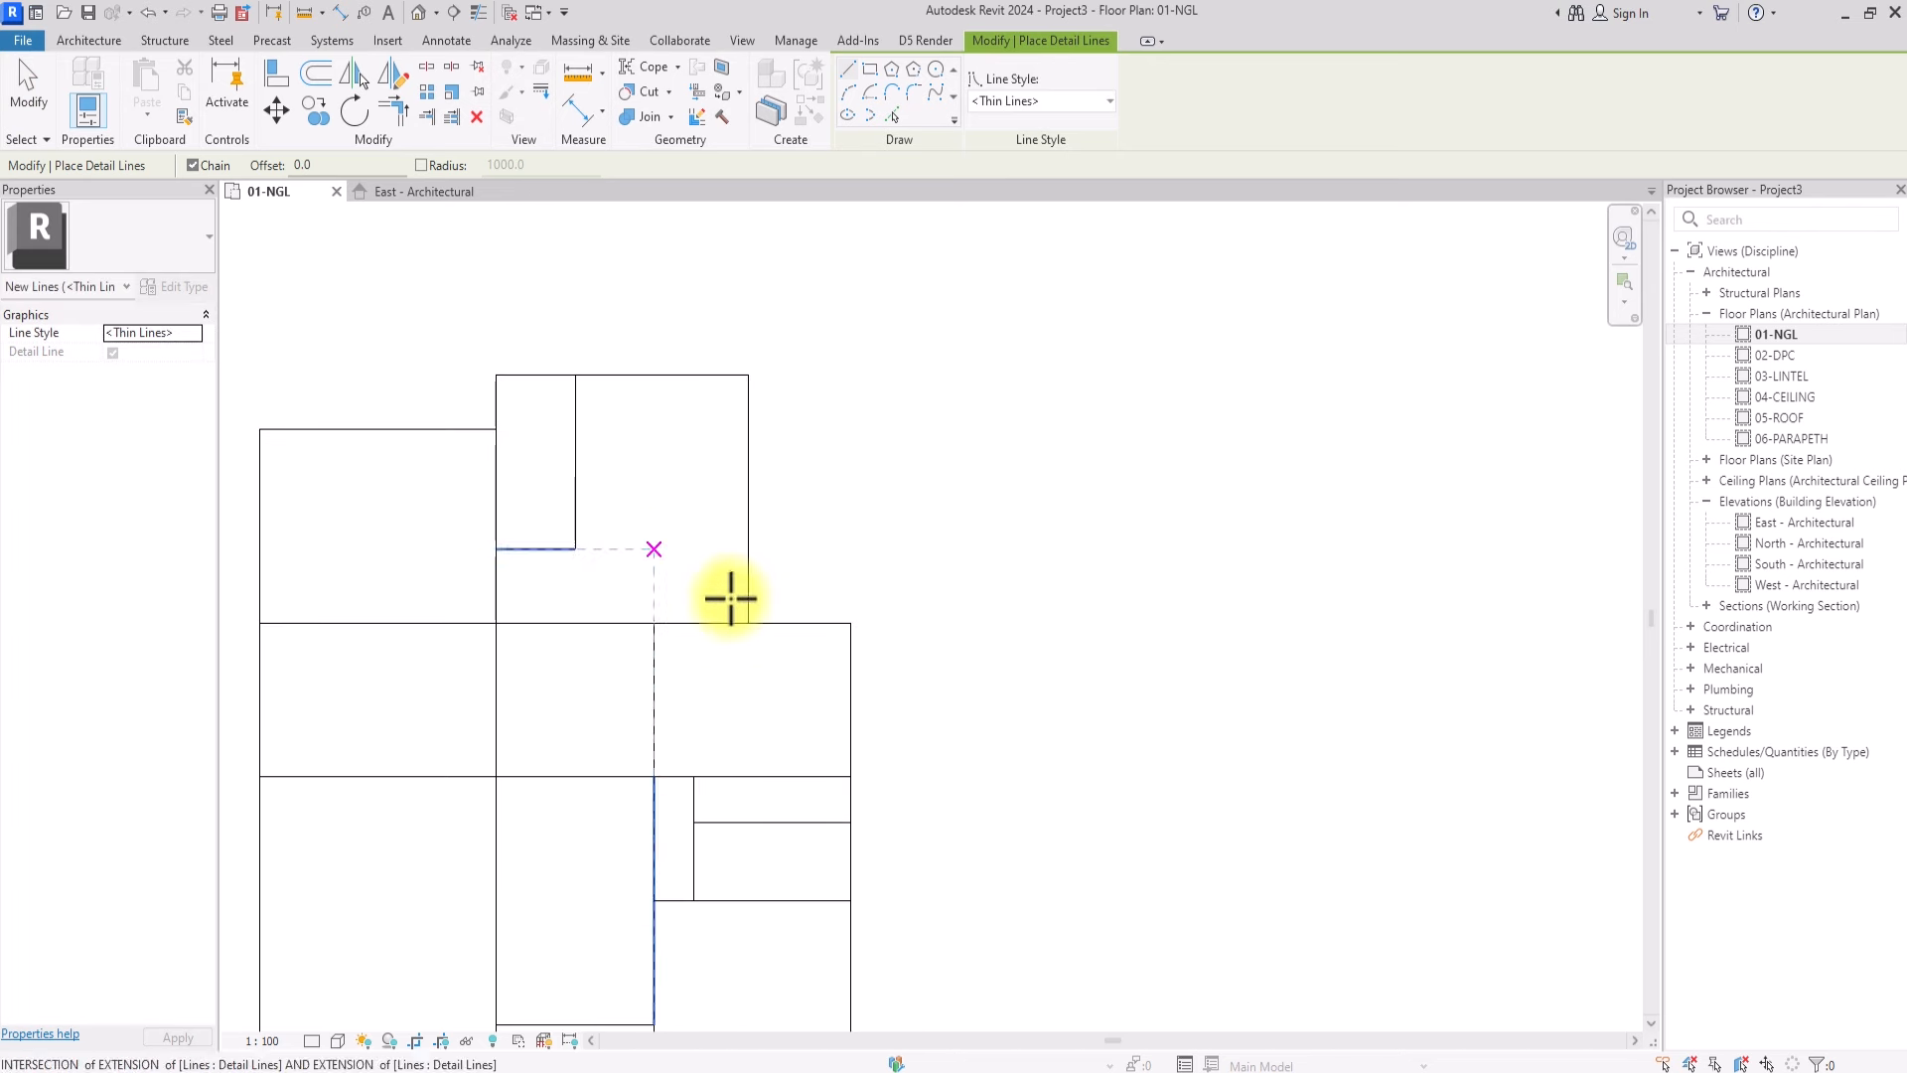
# Move the upper 4000 line of the small divided outline in the right room up by about 1900
pyautogui.scroll(-2, 824, 556)
pyautogui.scroll(1, 765, 725)
pyautogui.press('Escape')
pyautogui.press('Escape')
pyautogui.moveTo(800, 689); pyautogui.dragTo(800, 640)
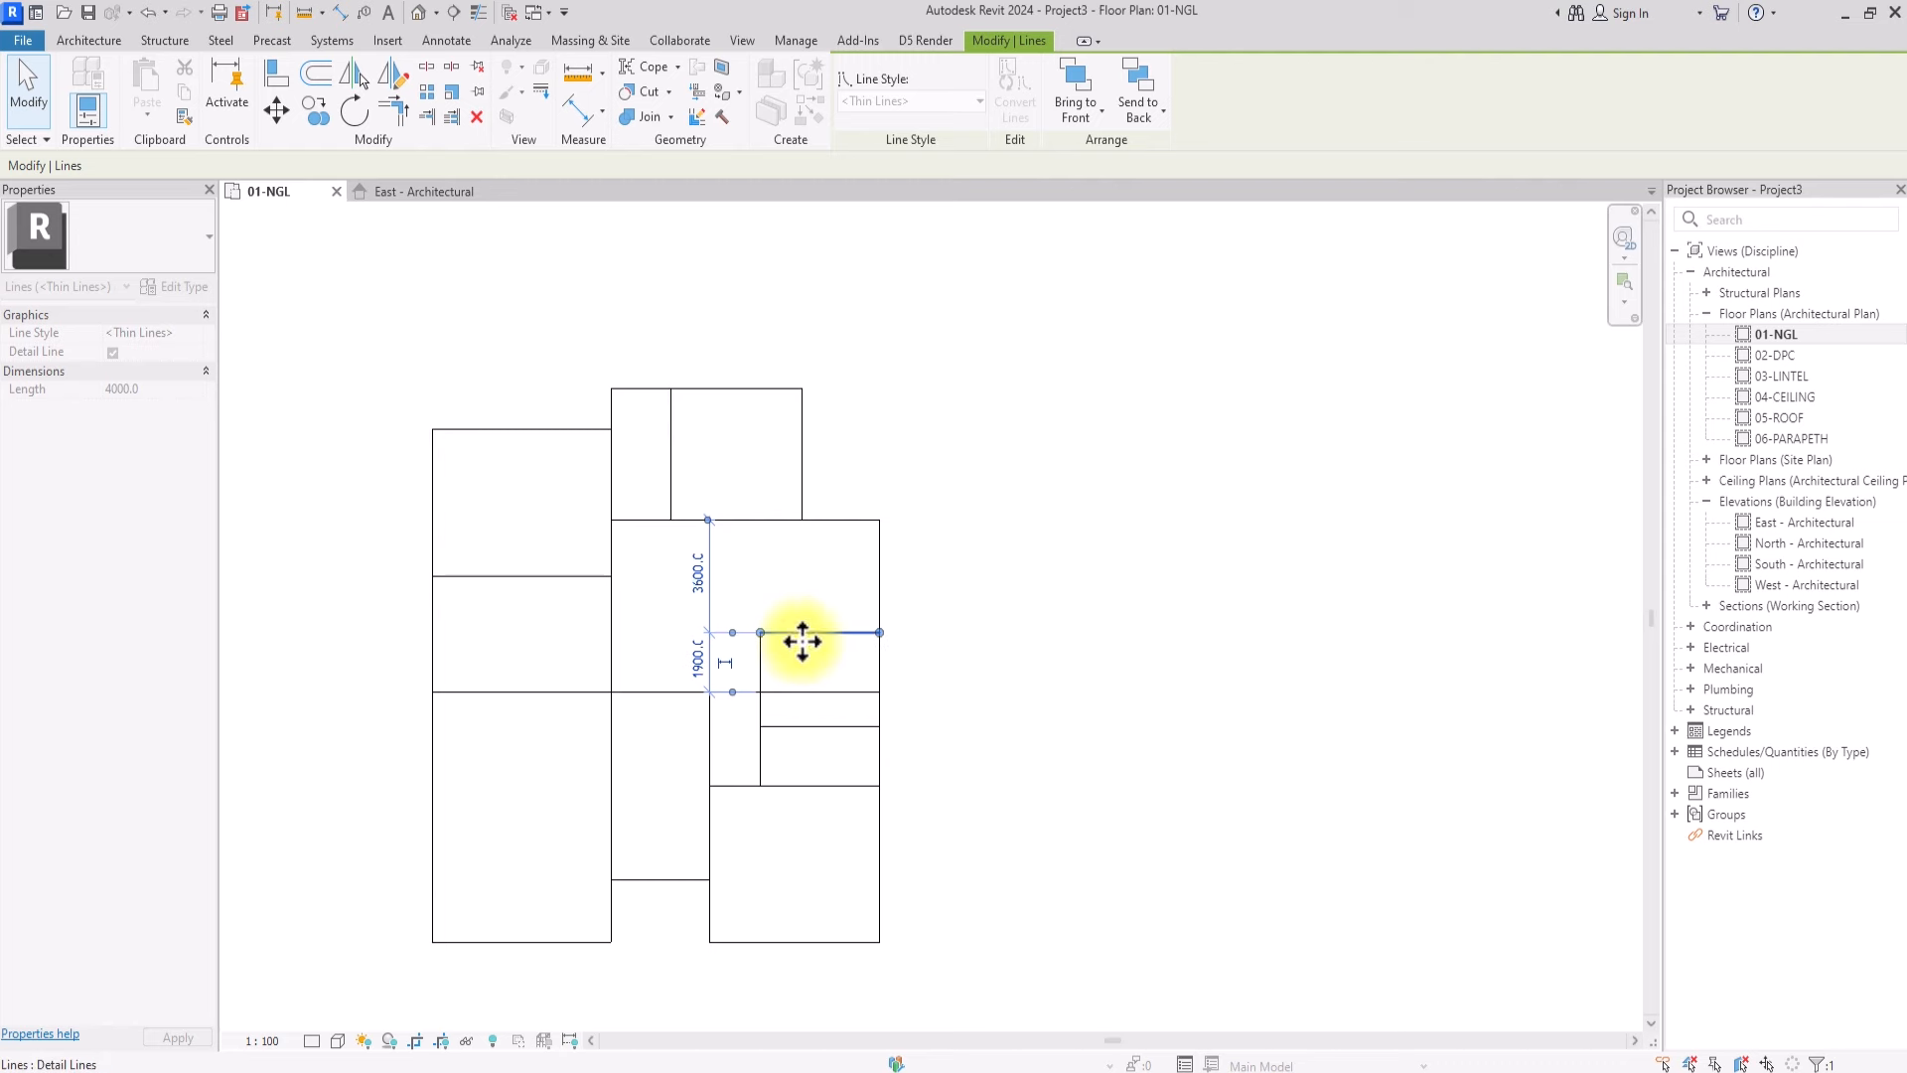
pyautogui.click(958, 628)
pyautogui.scroll(-3, 537, 606)
pyautogui.scroll(4, 646, 526)
pyautogui.scroll(-1, 596, 518)
pyautogui.moveTo(549, 579); pyautogui.dragTo(638, 545, button='middle')
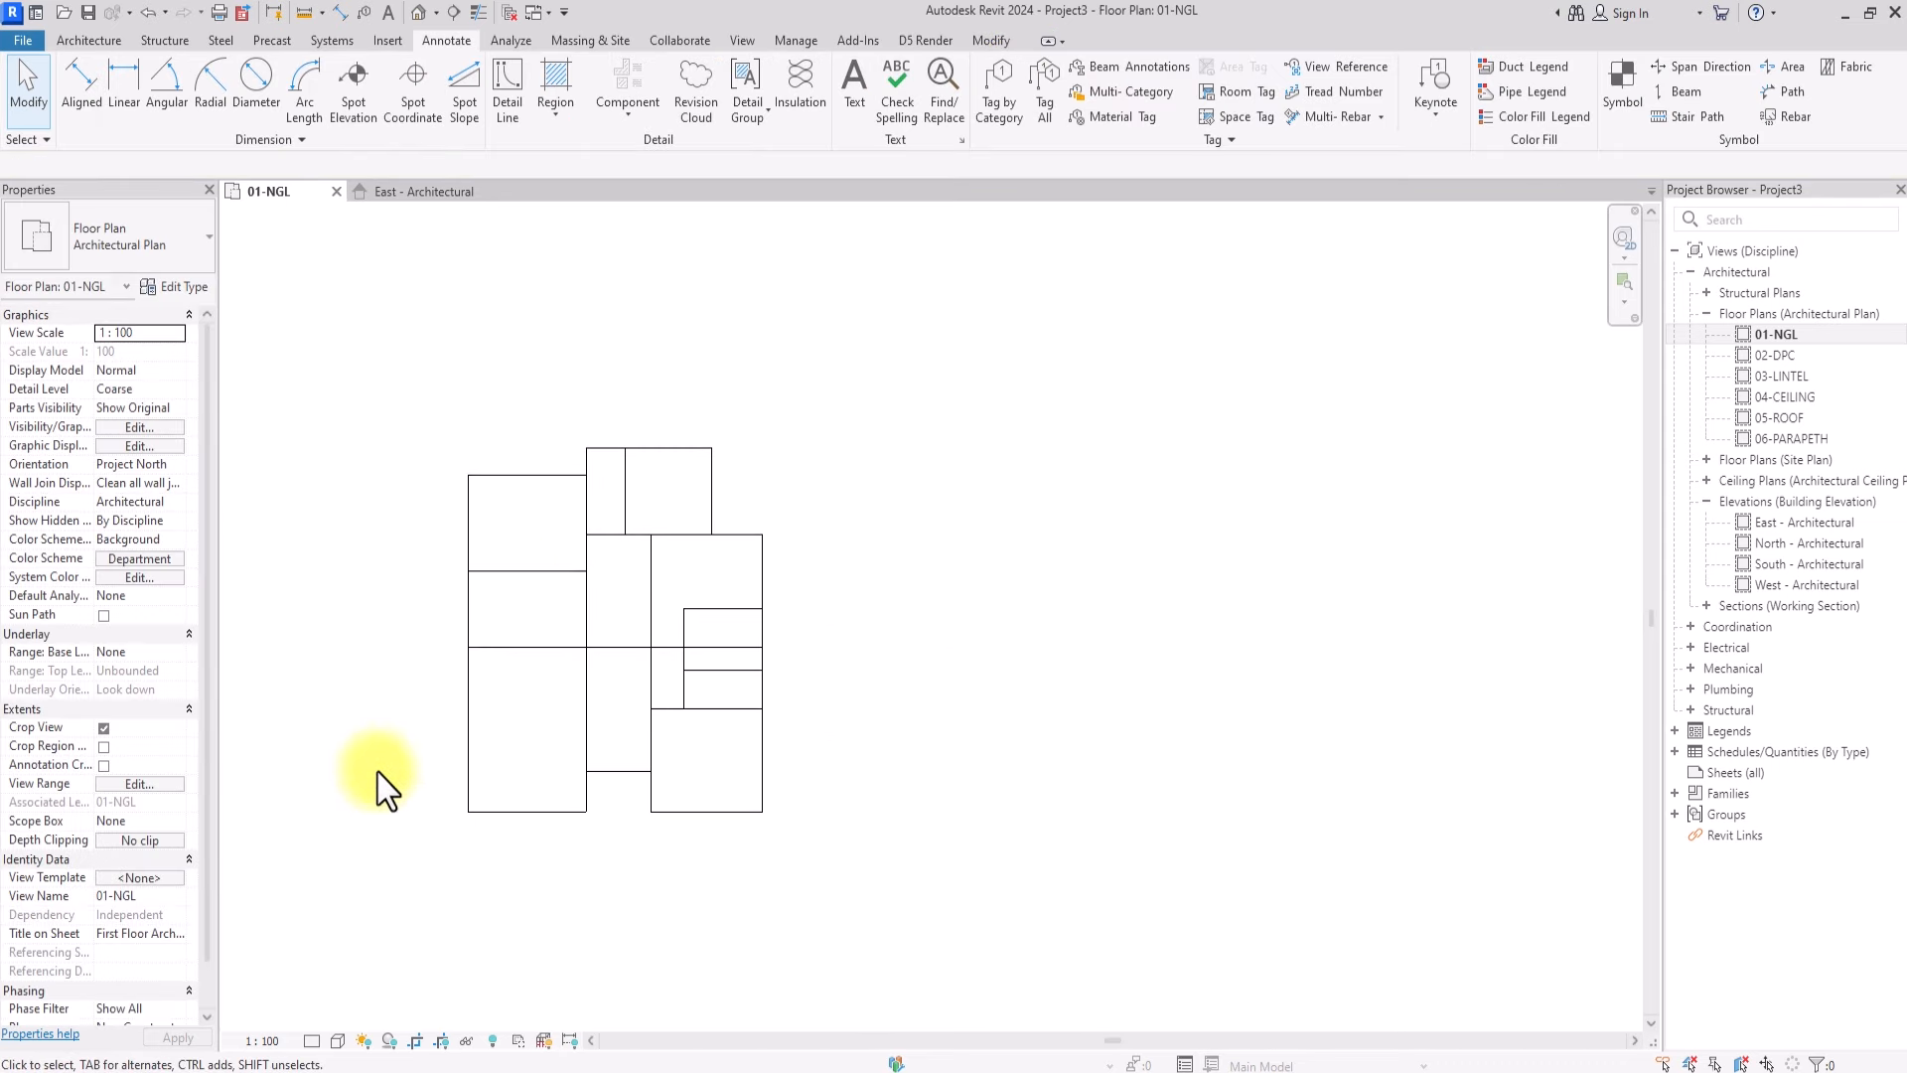
pyautogui.moveTo(441, 728); pyautogui.dragTo(552, 695, button='middle')
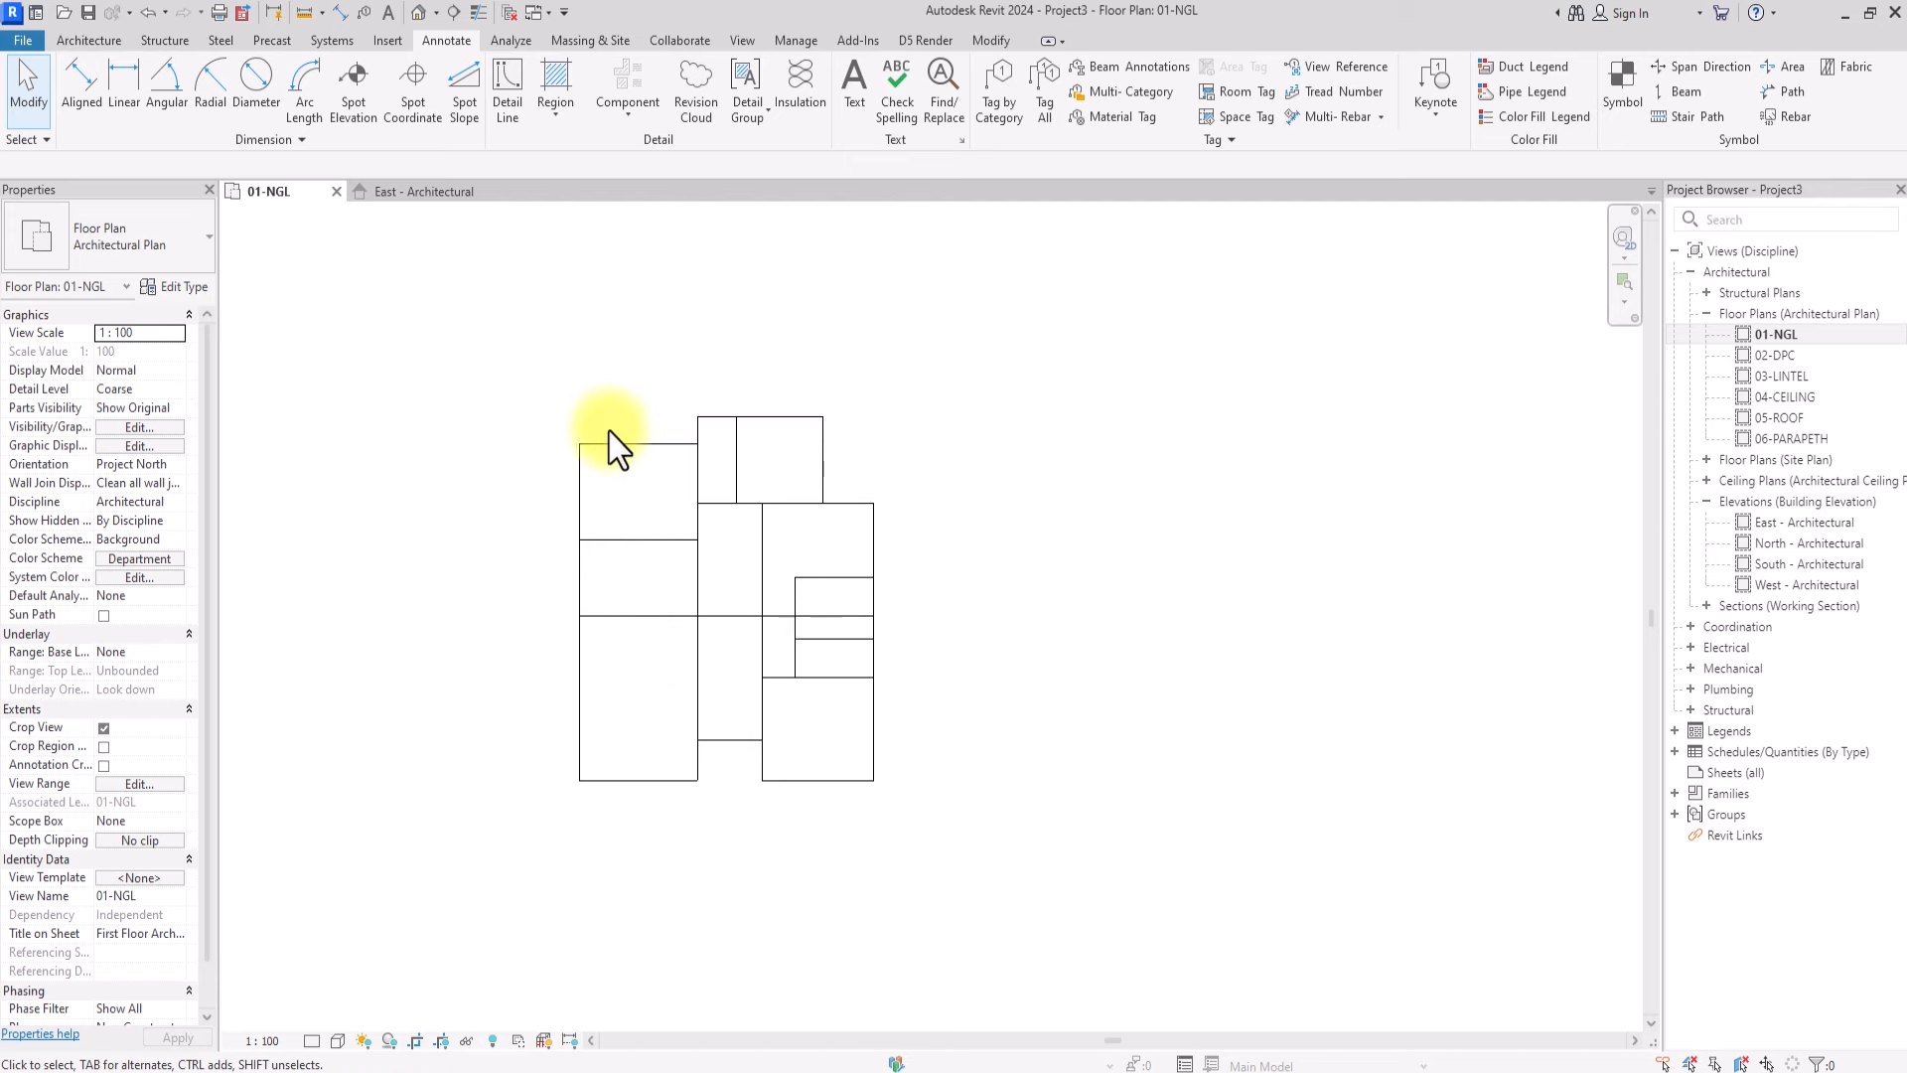
# Start the Wall command and duplicate the Generic - 200mm wall type as 01-225 WALL
pyautogui.click(88, 40)
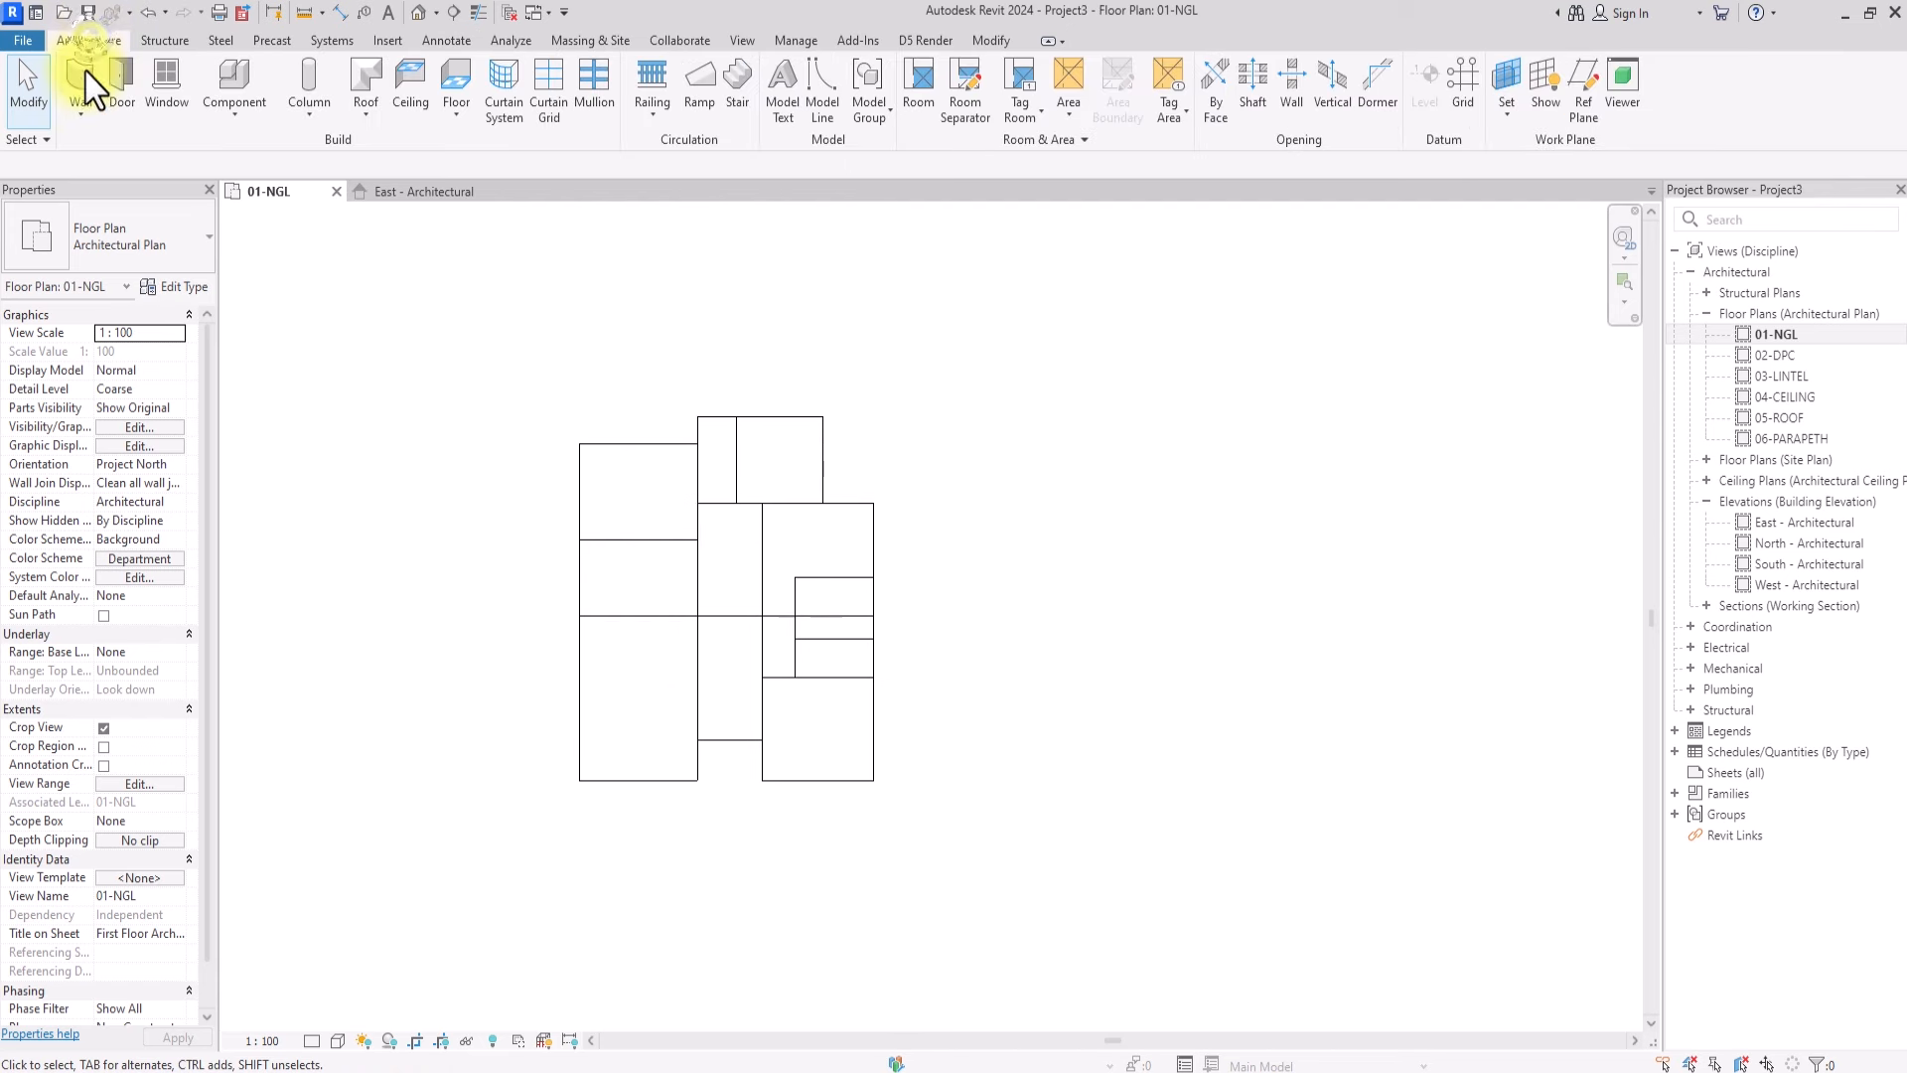
pyautogui.click(75, 92)
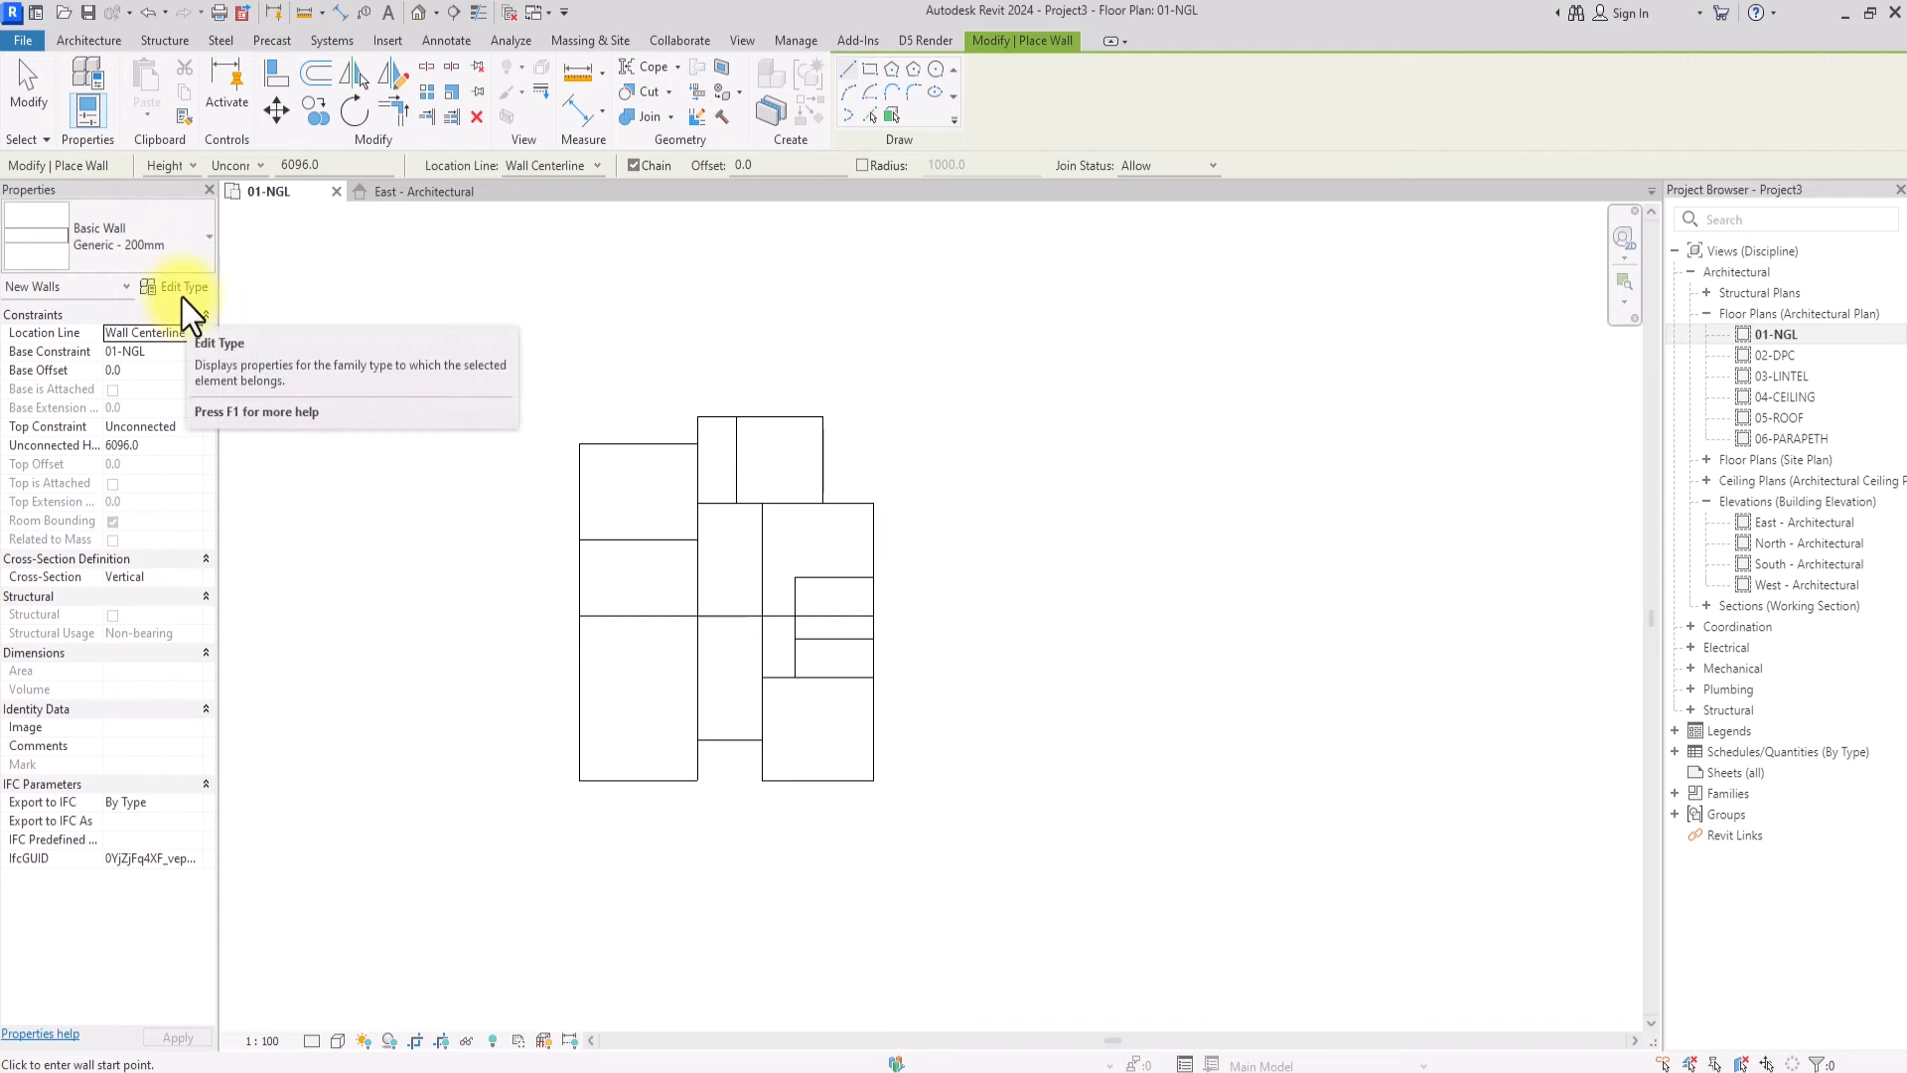
pyautogui.click(181, 296)
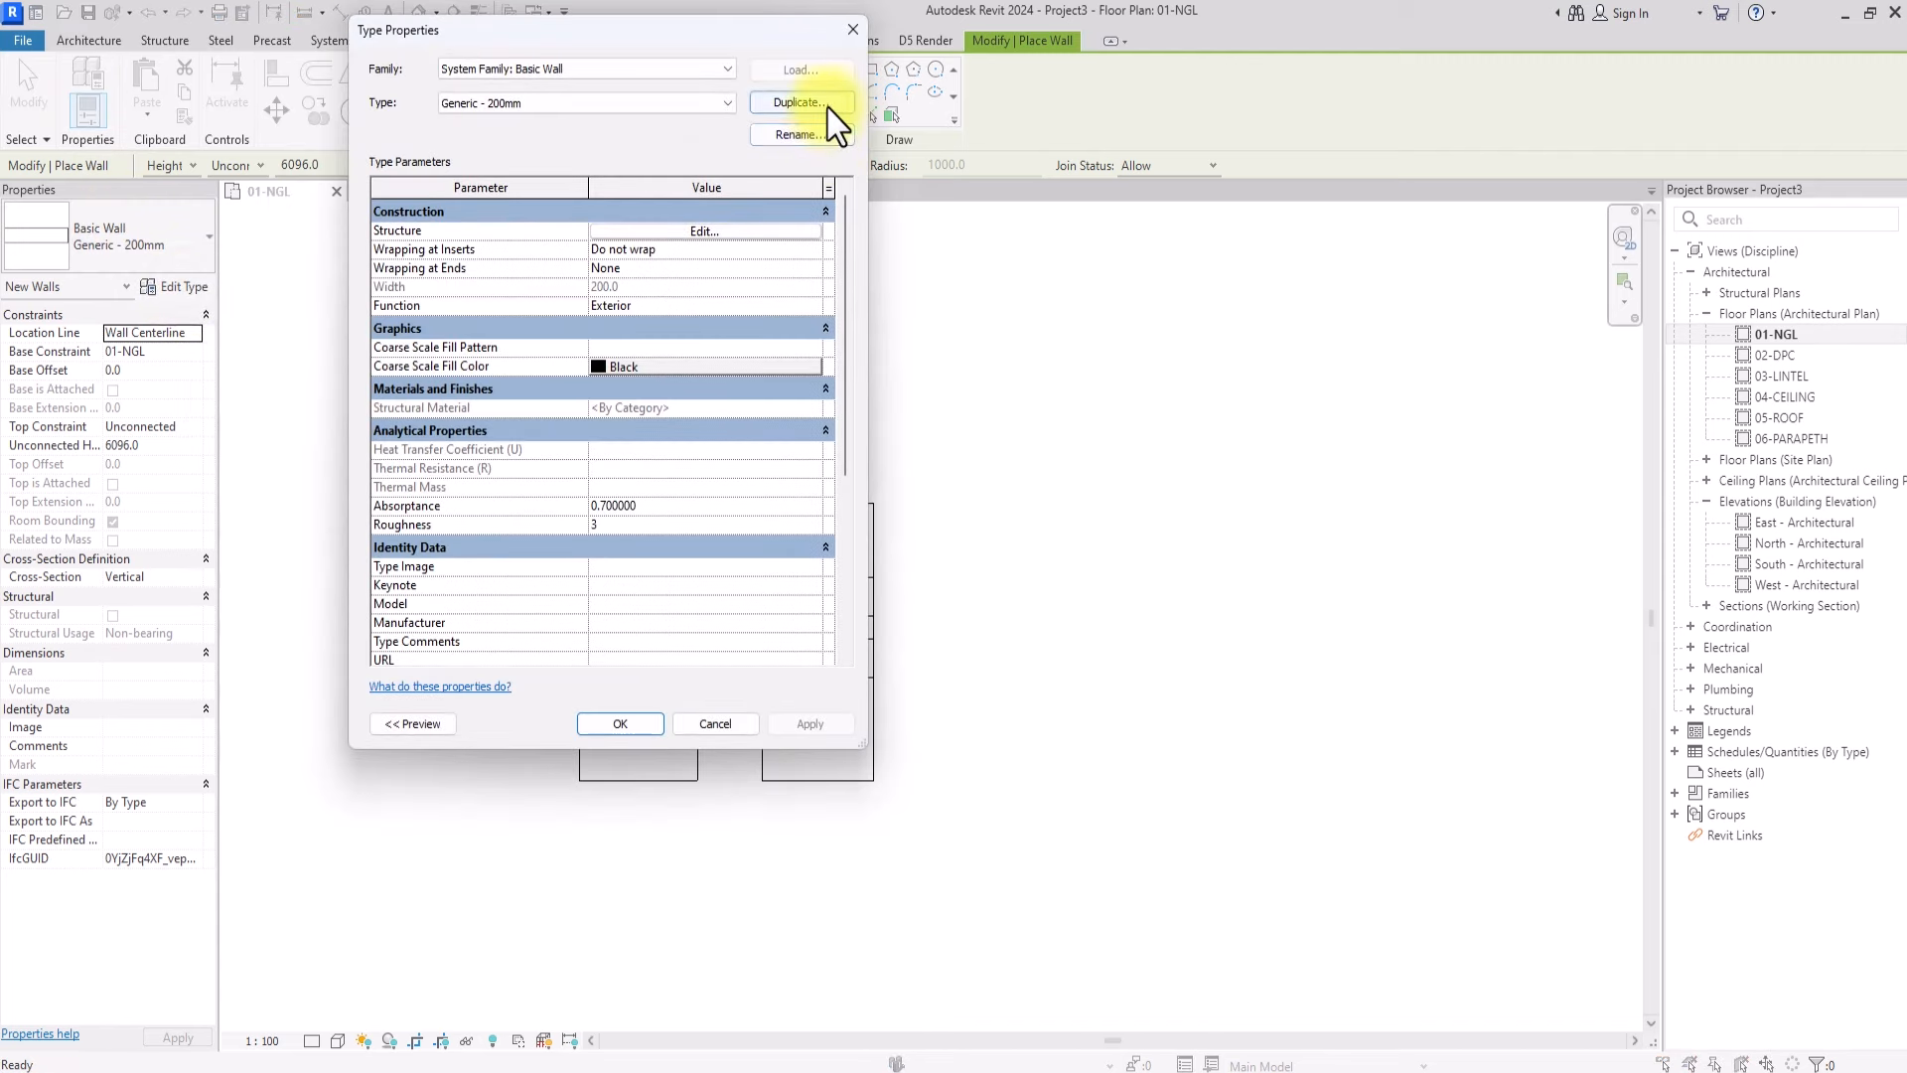
pyautogui.click(820, 105)
pyautogui.write('01-22')
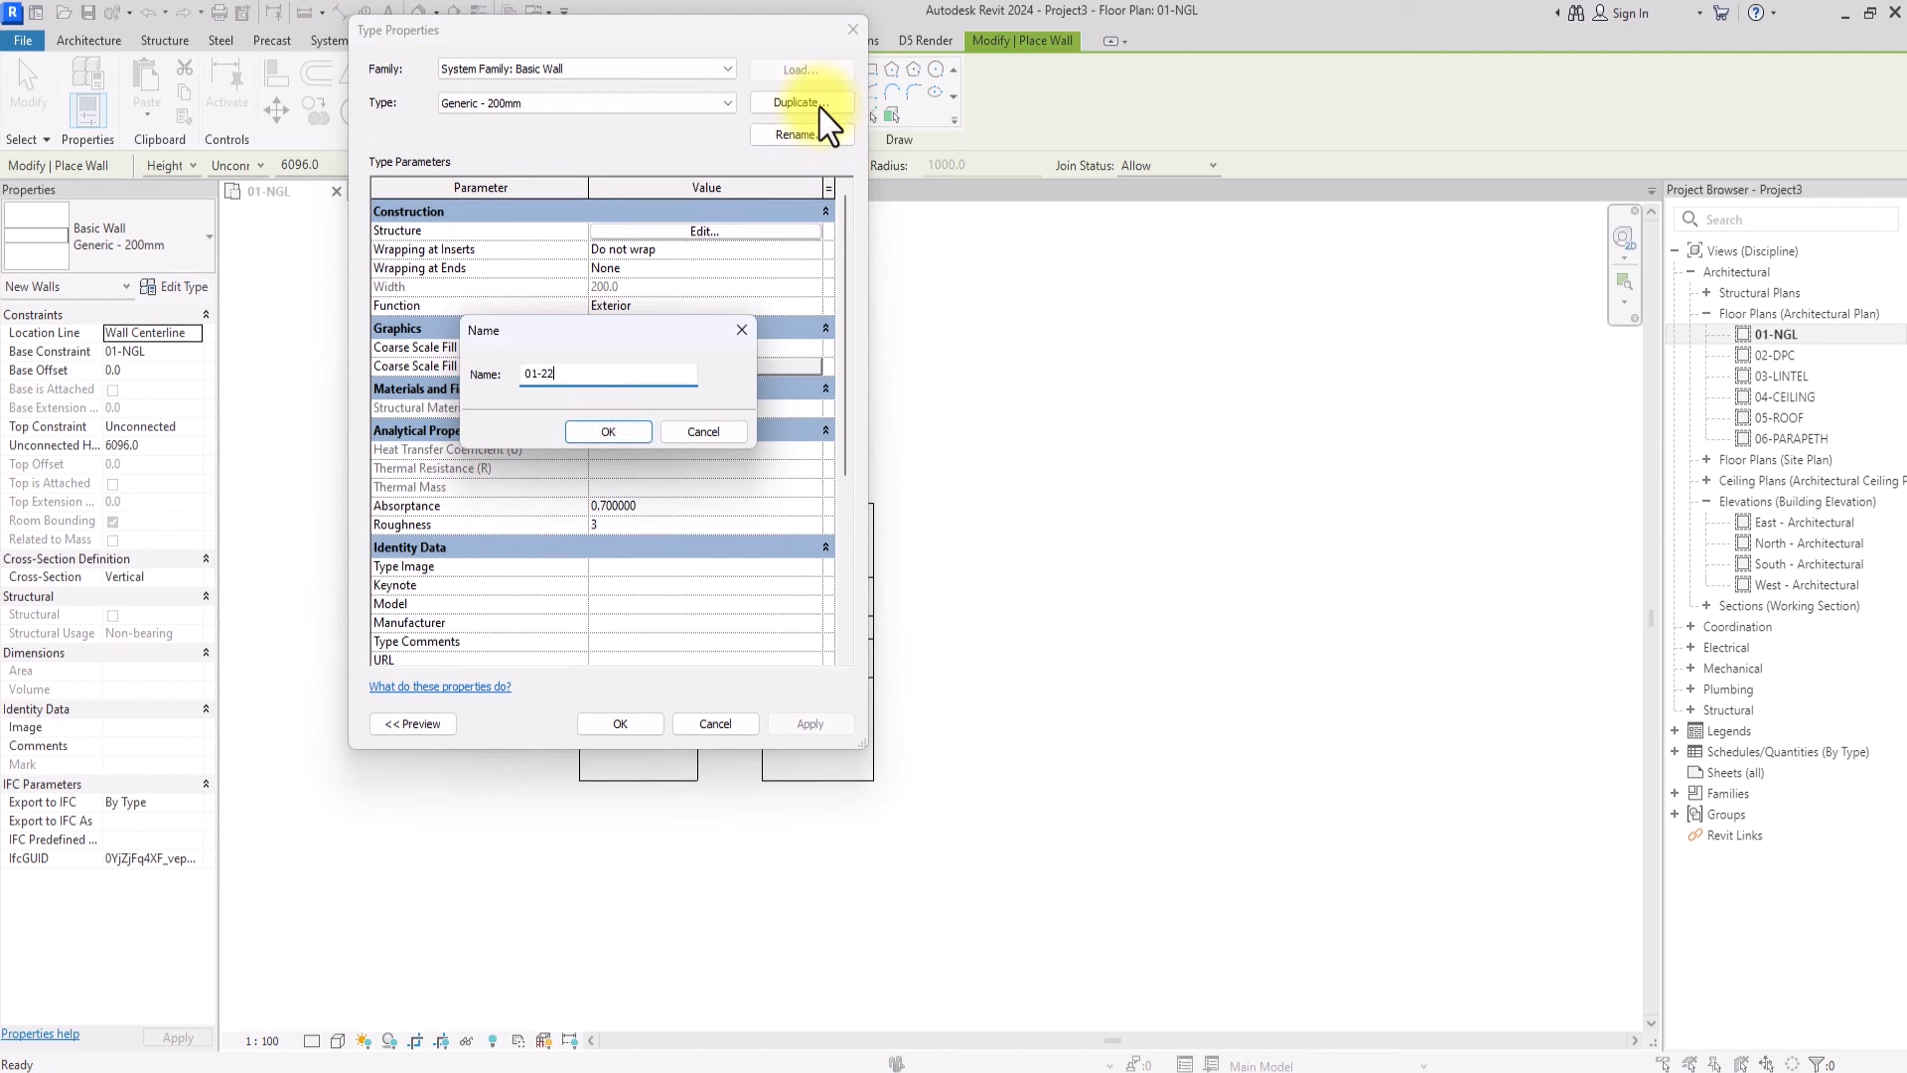
pyautogui.write('5 WALL')
pyautogui.click(608, 432)
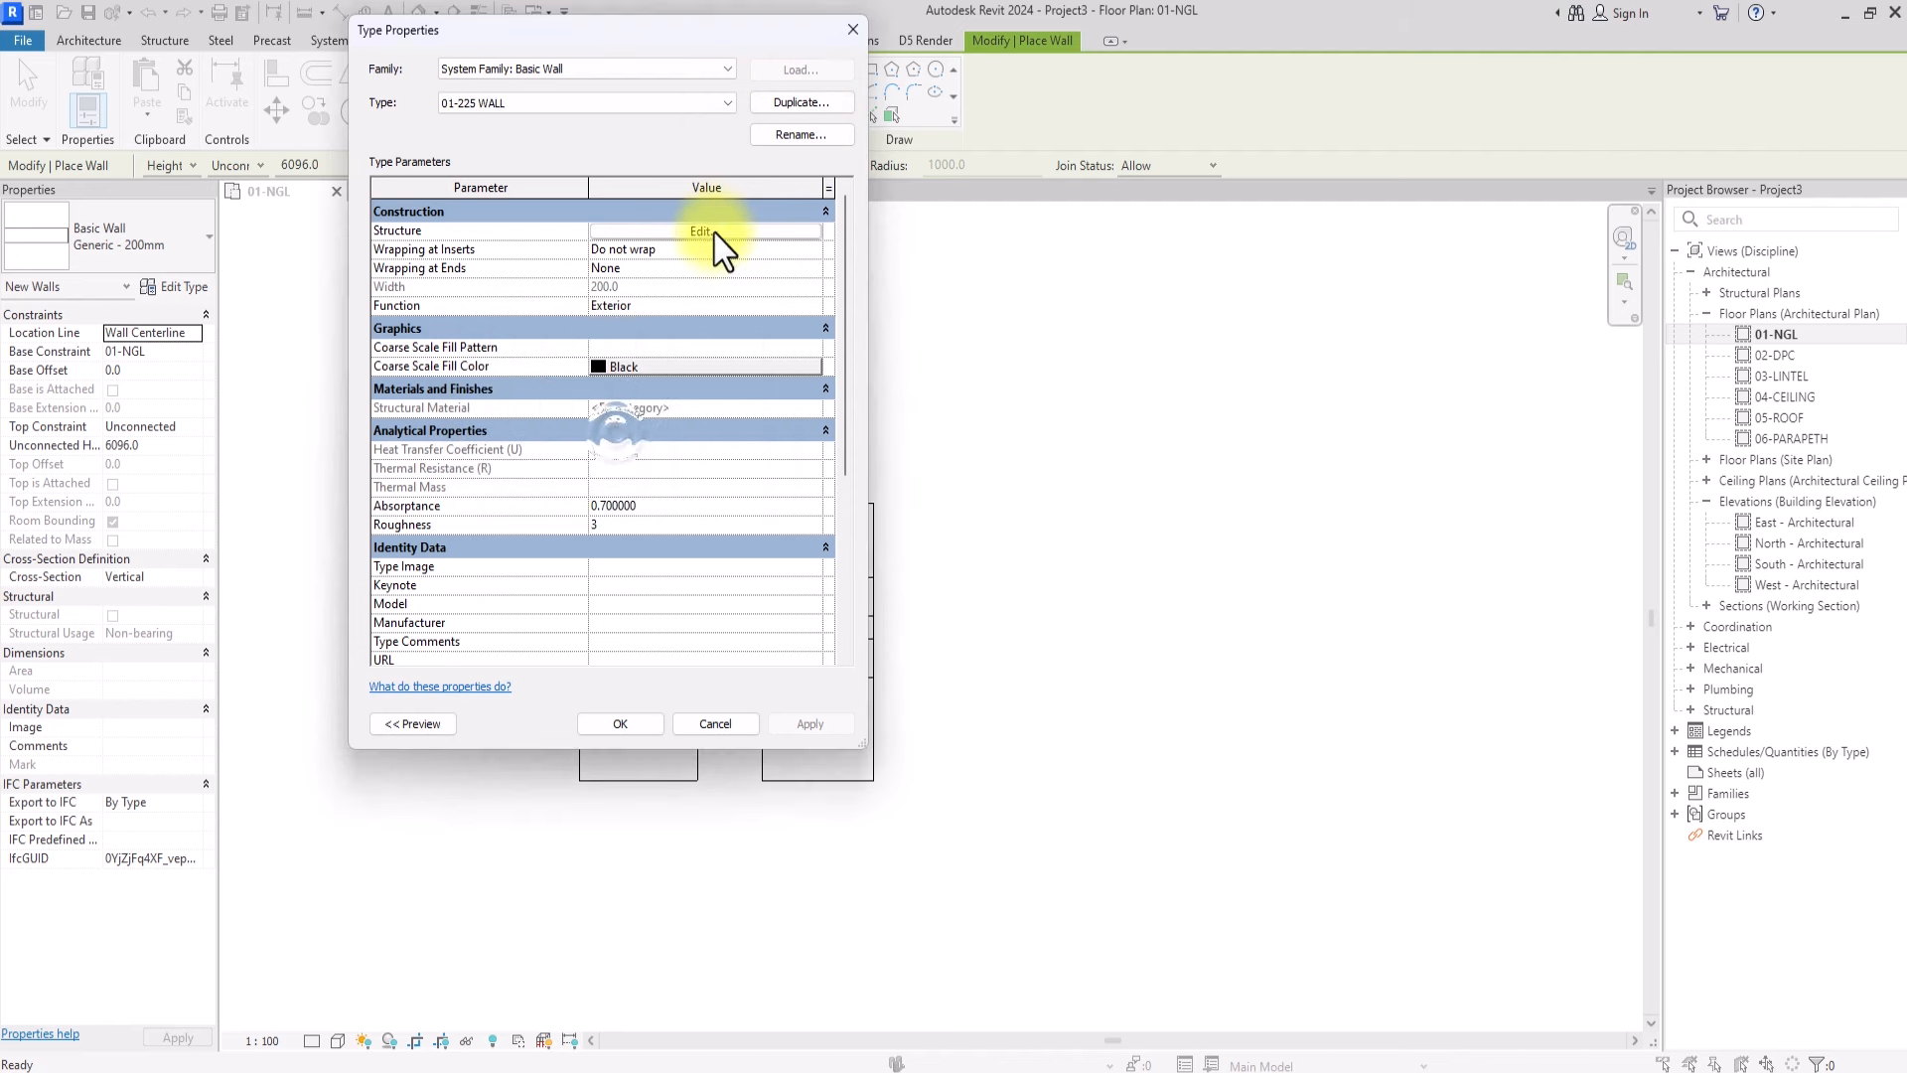
# Set the structure layer thickness of the 01-225 WALL type to 225
pyautogui.click(707, 231)
pyautogui.click(637, 245)
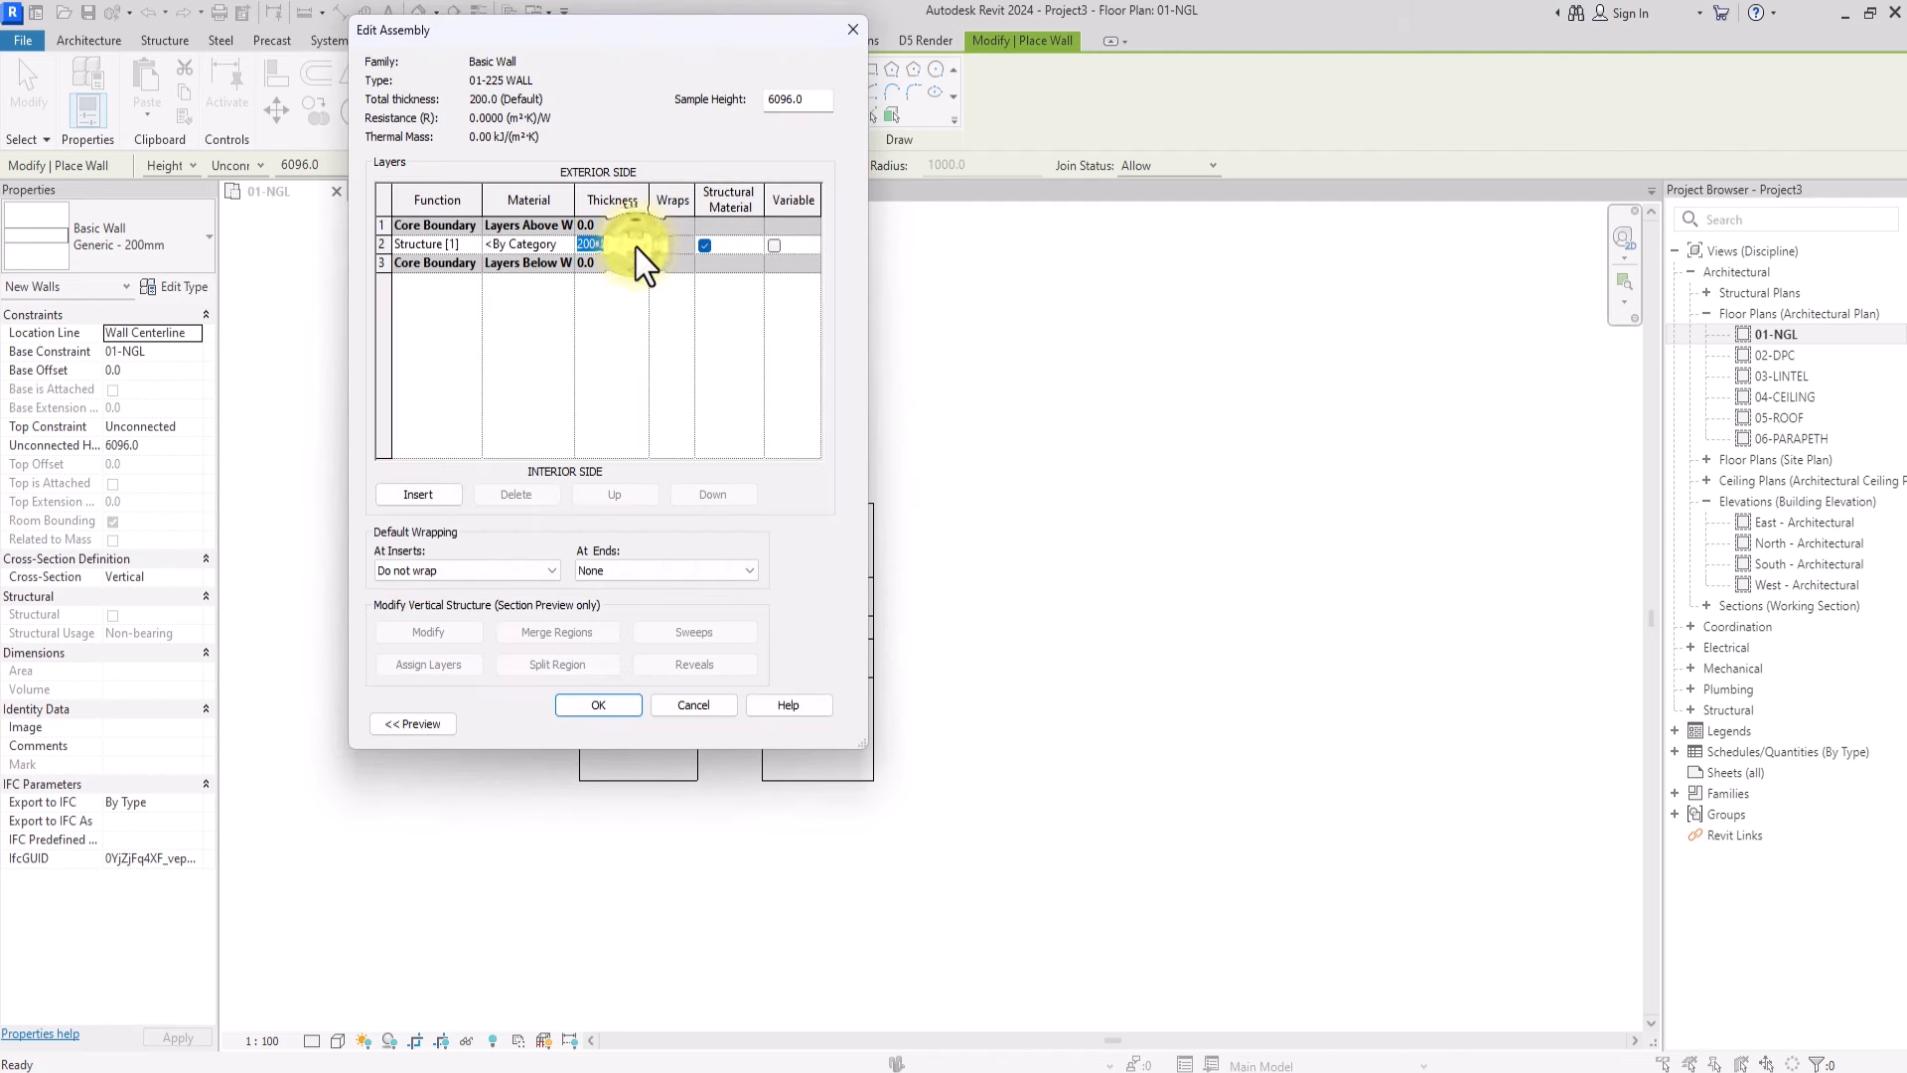
pyautogui.write('224')
# Duplicate the Acoustic Ceiling Tile 600 x 1200 material for the structure layer and name the copy 01-WALL PAINT
pyautogui.click(568, 244)
pyautogui.click(568, 245)
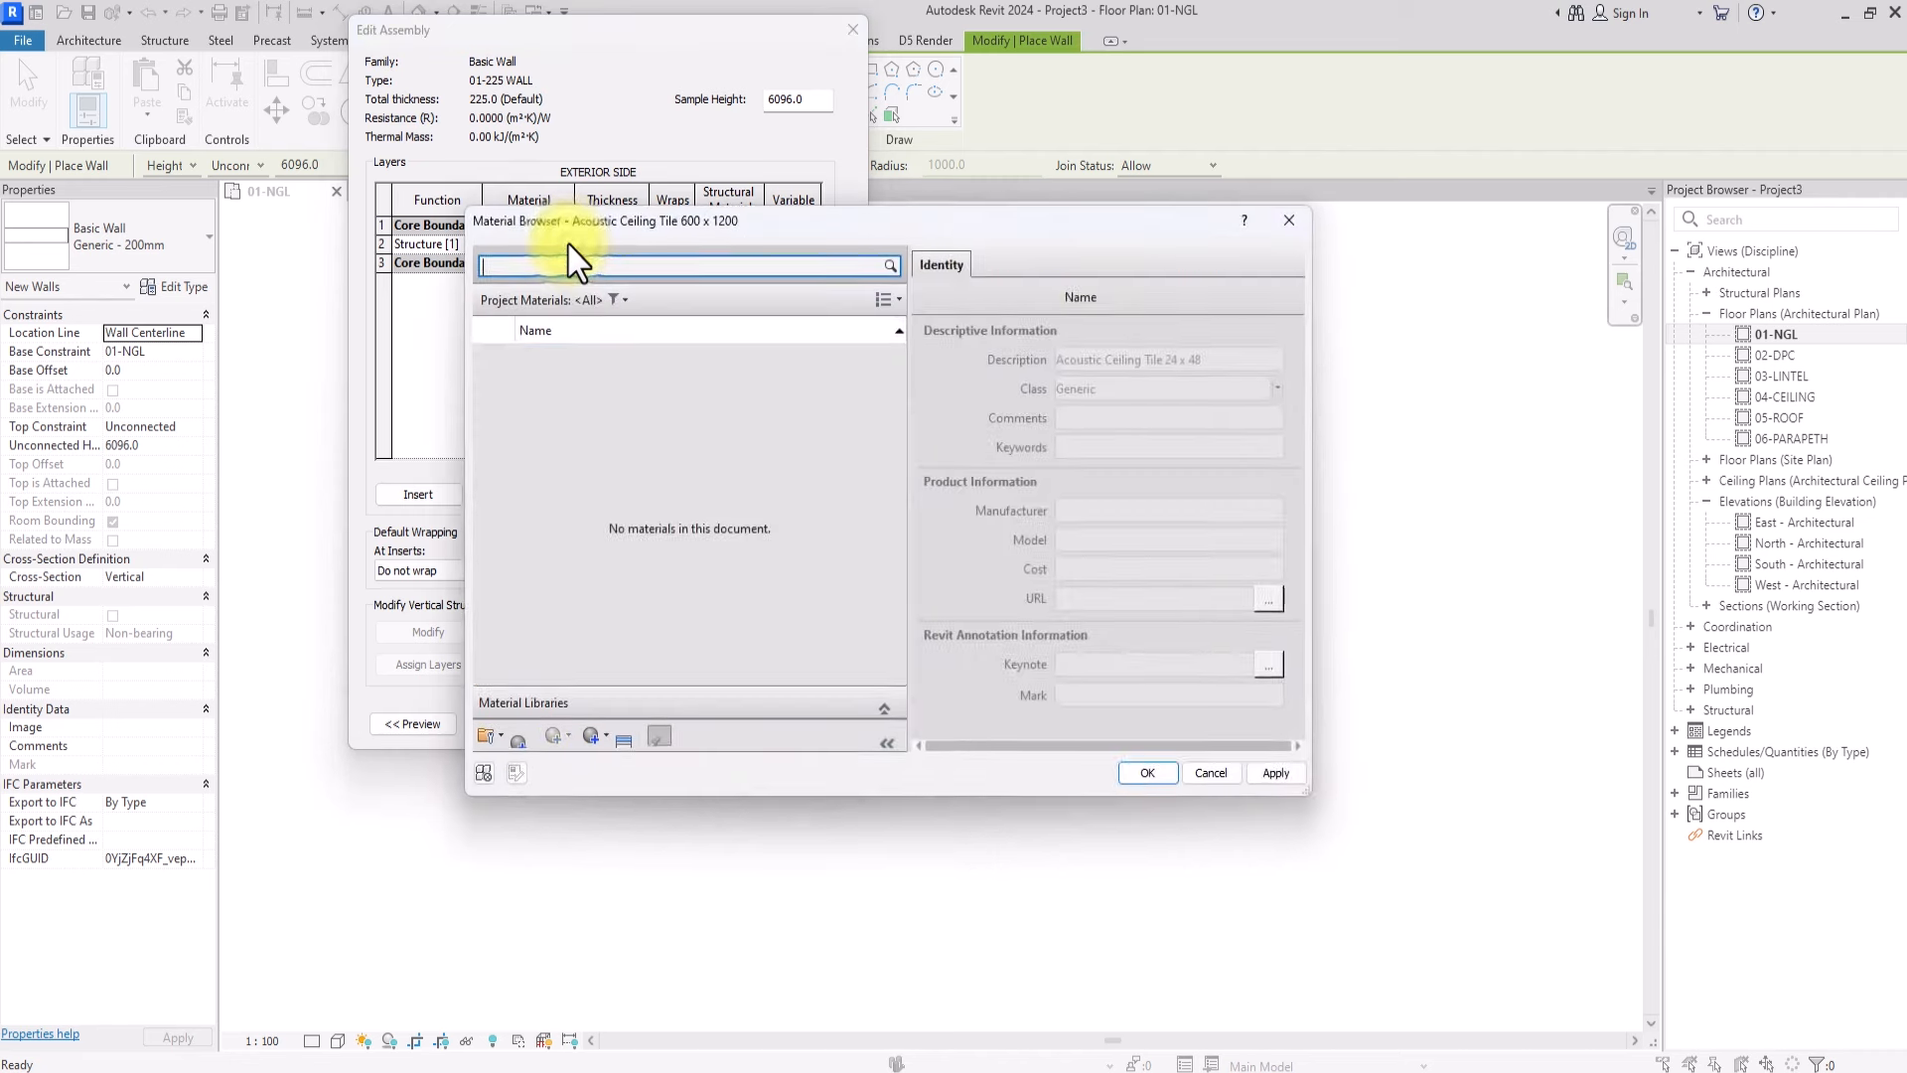
pyautogui.rightClick(622, 382)
pyautogui.click(731, 407)
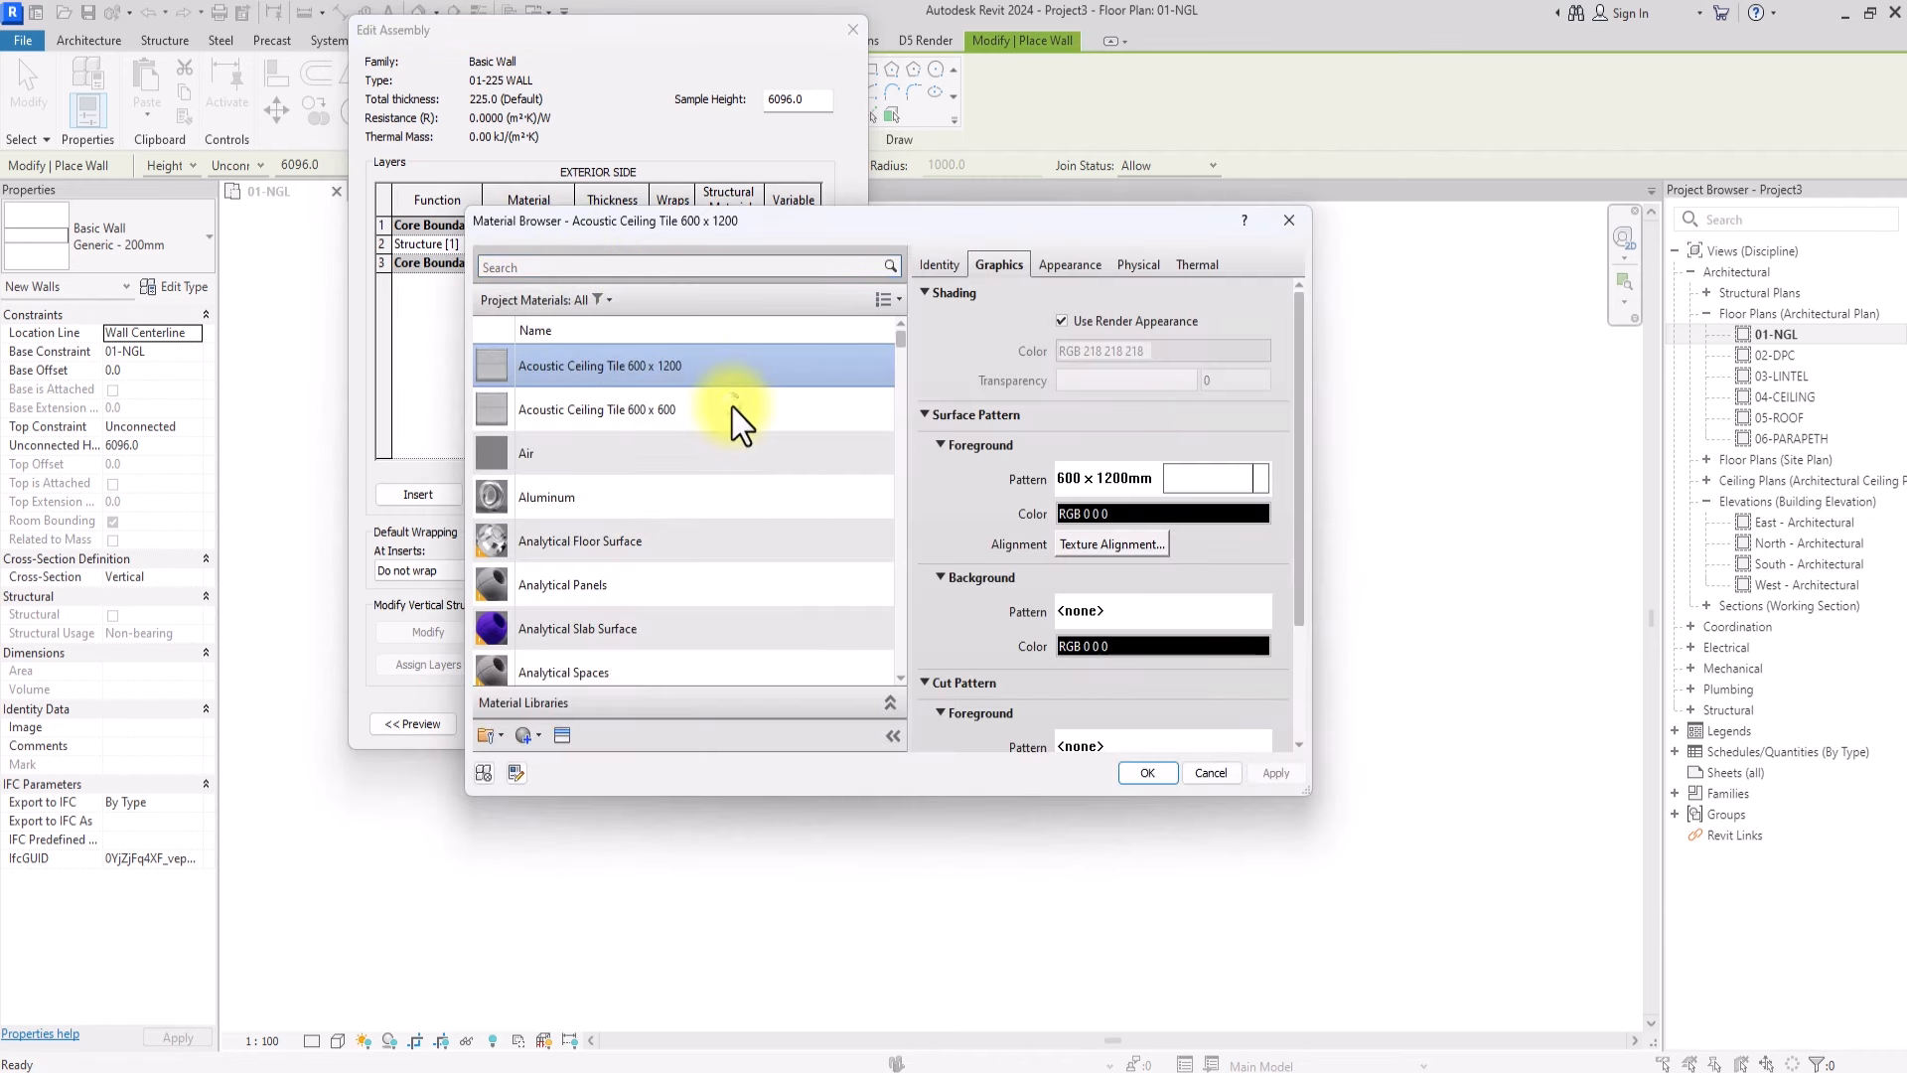
pyautogui.press('BackSpace')
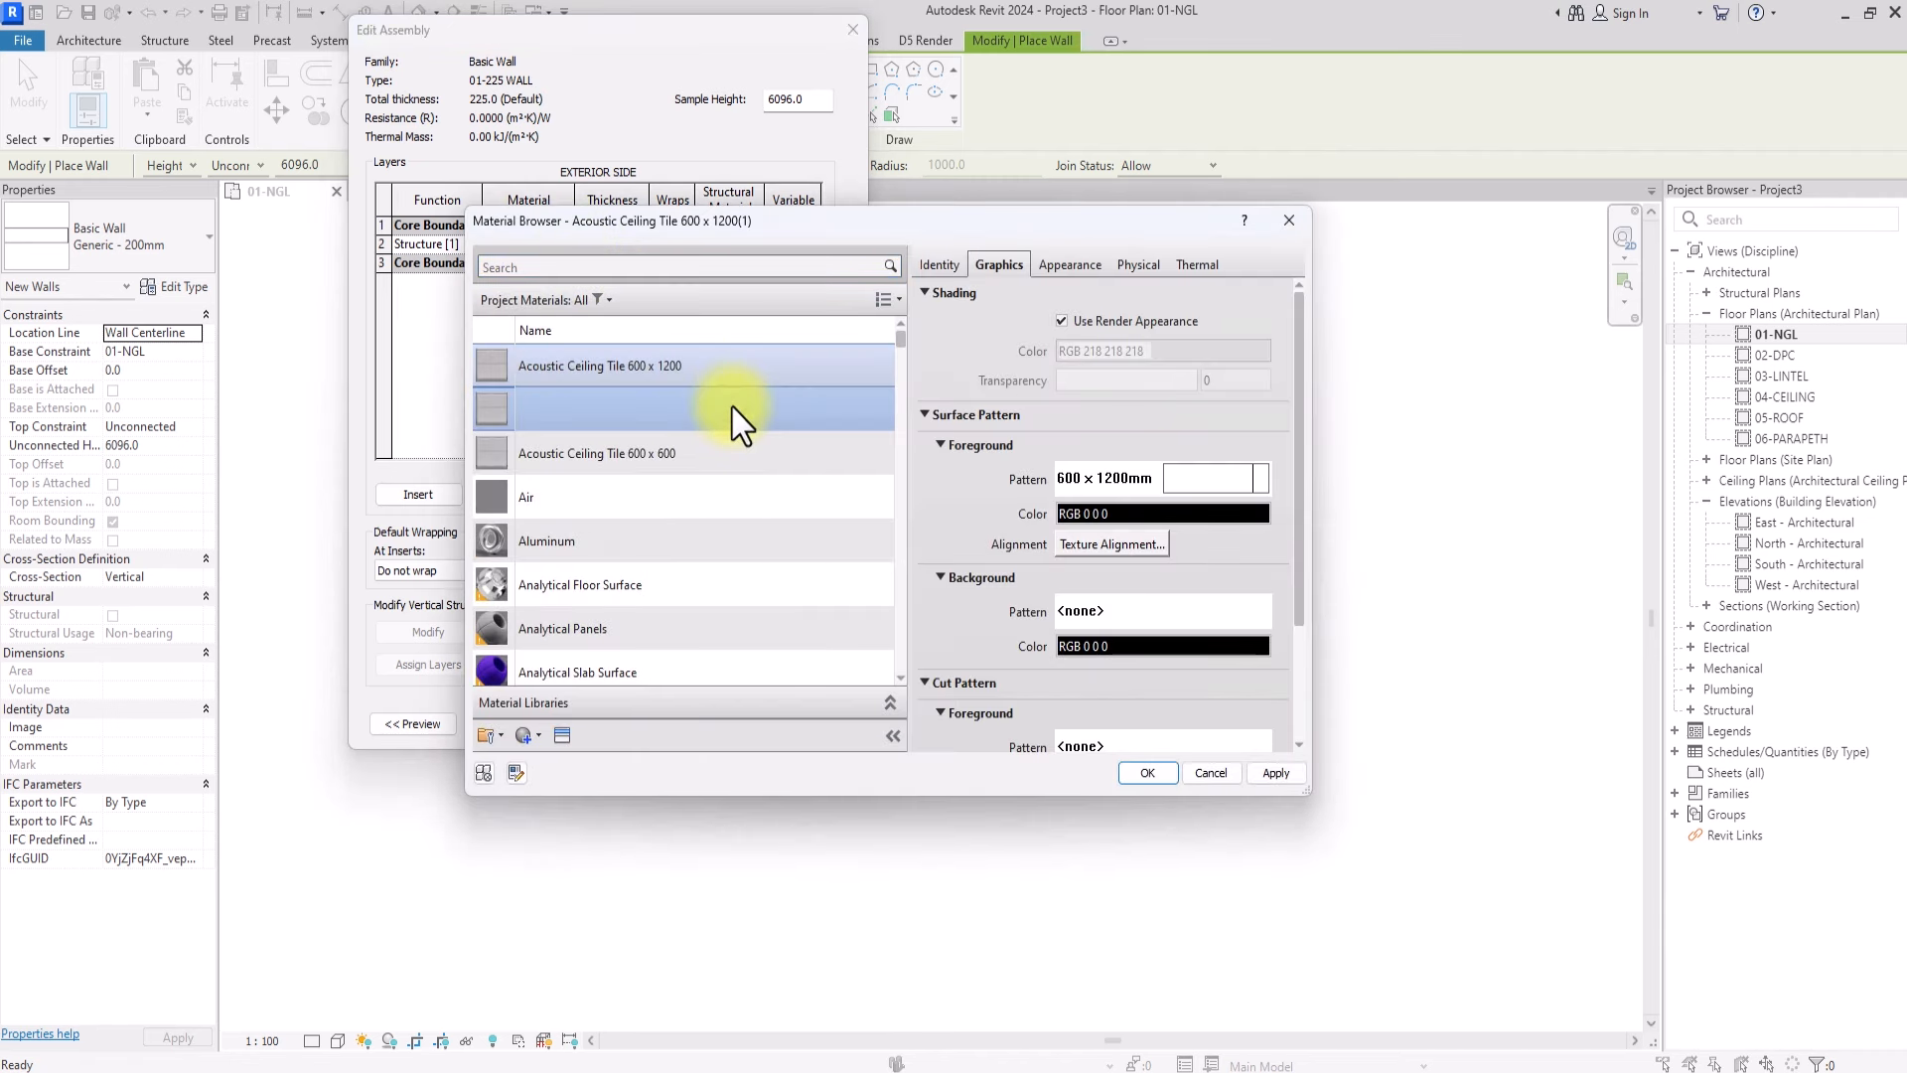
pyautogui.write('01-WALL PAINT')
# Replace the appearance of 01-WALL PAINT with the Cool White asset from the Wall Paint library and apply it
pyautogui.click(561, 735)
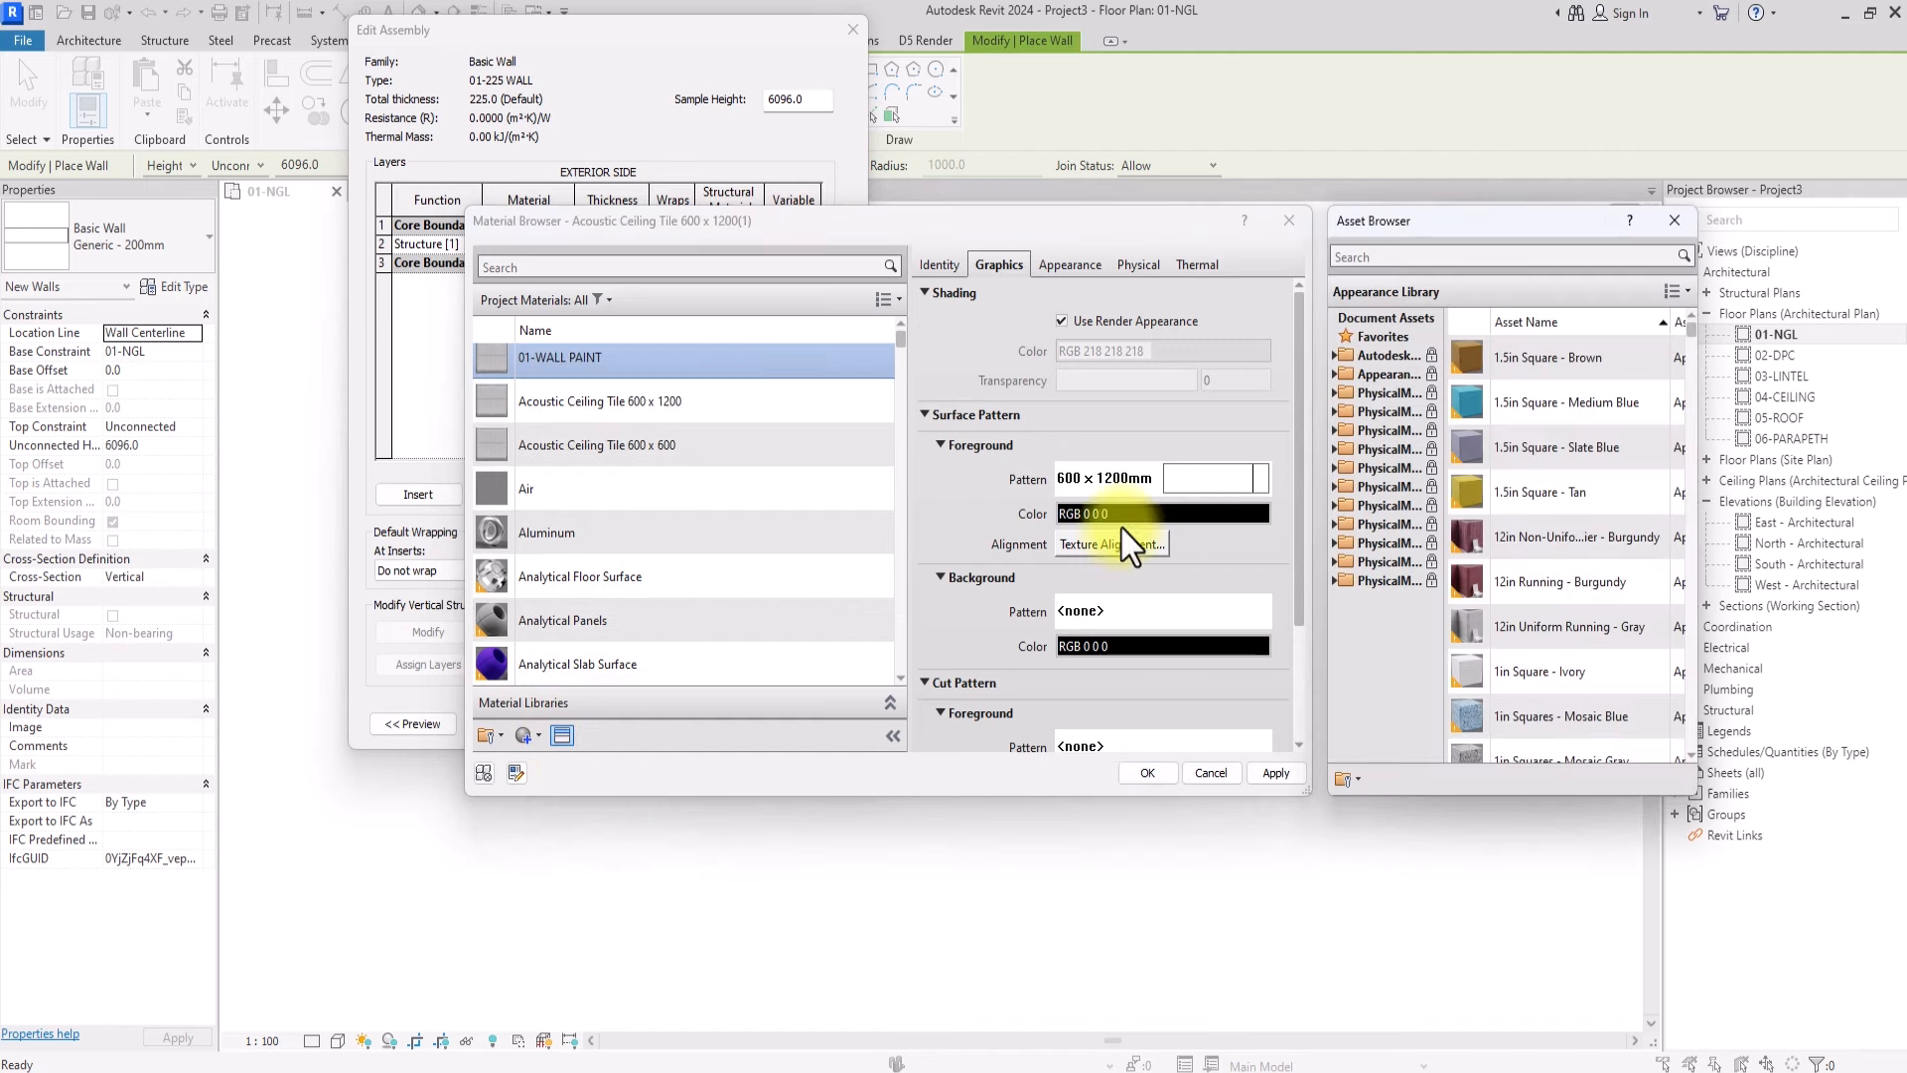
pyautogui.doubleClick(1371, 375)
pyautogui.scroll(-3, 1386, 497)
pyautogui.scroll(-1, 1398, 563)
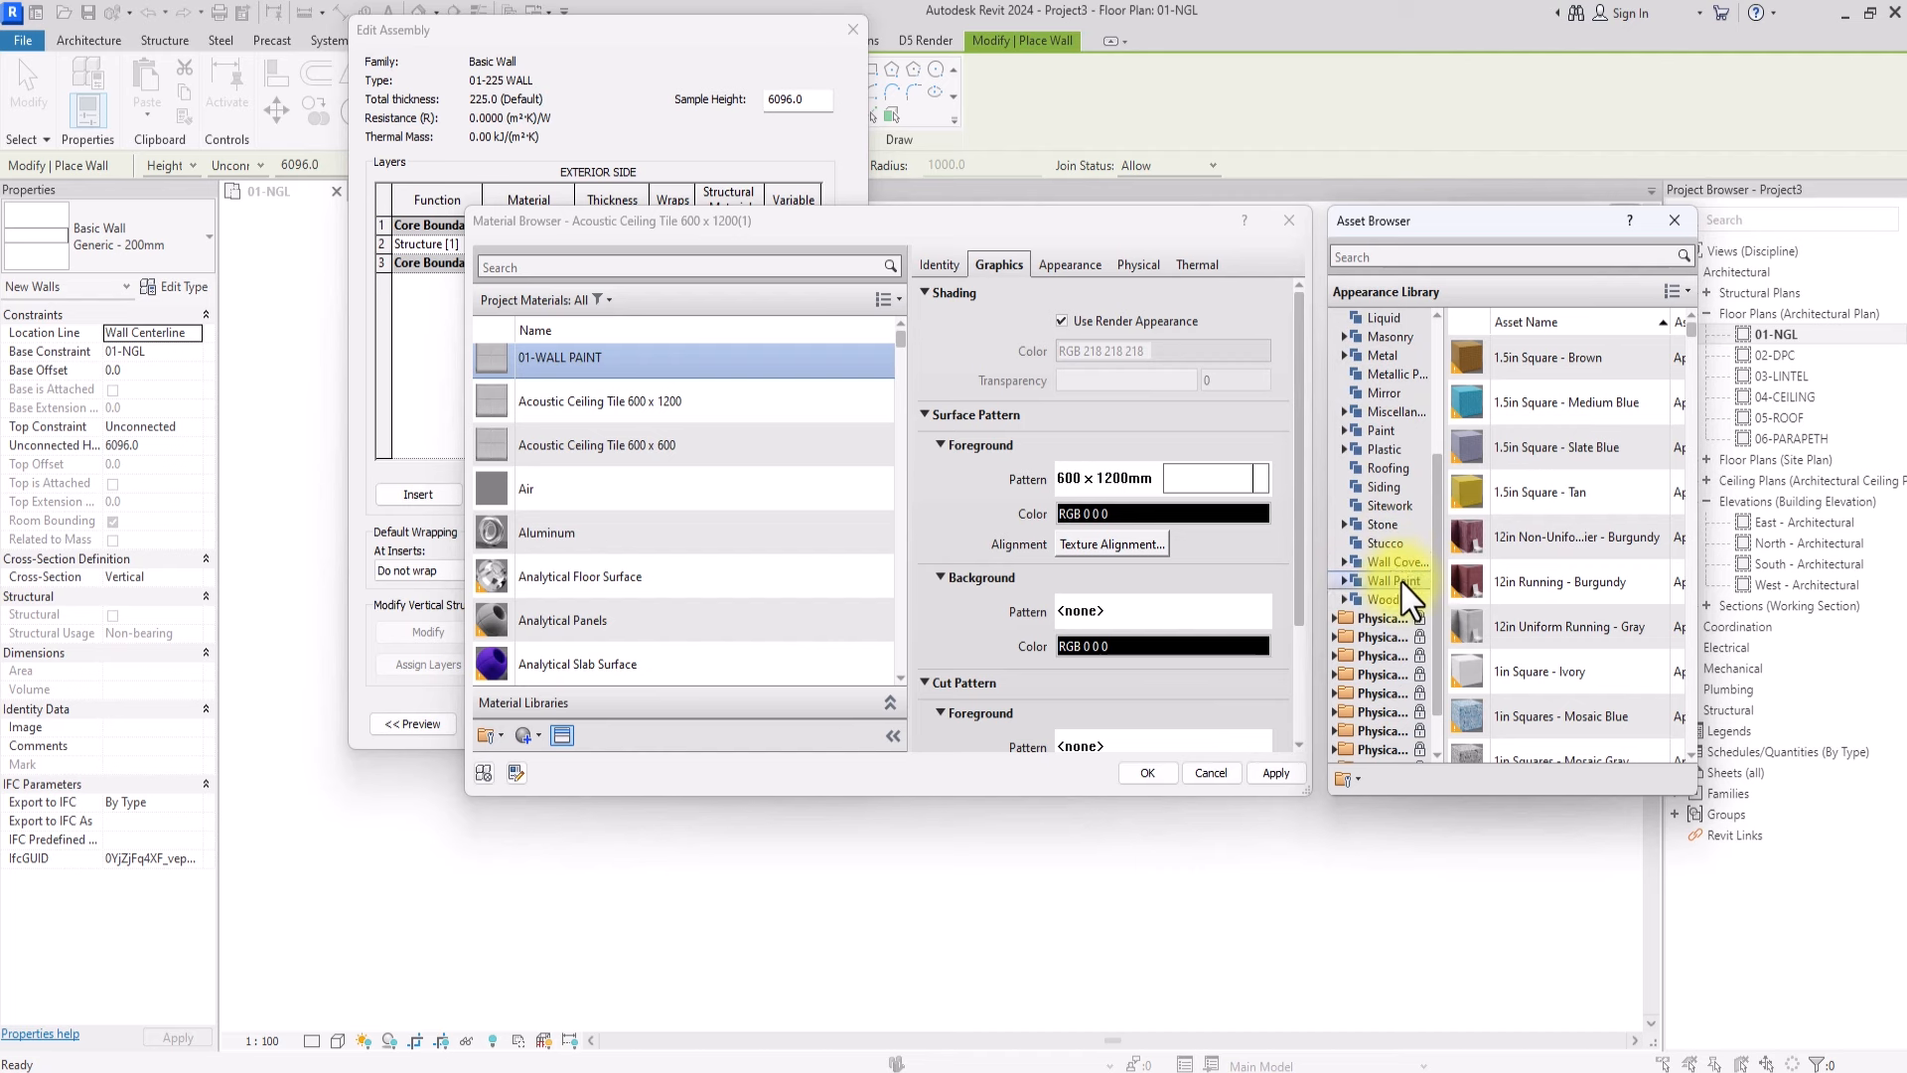
pyautogui.doubleClick(1401, 581)
pyautogui.scroll(-2, 1434, 514)
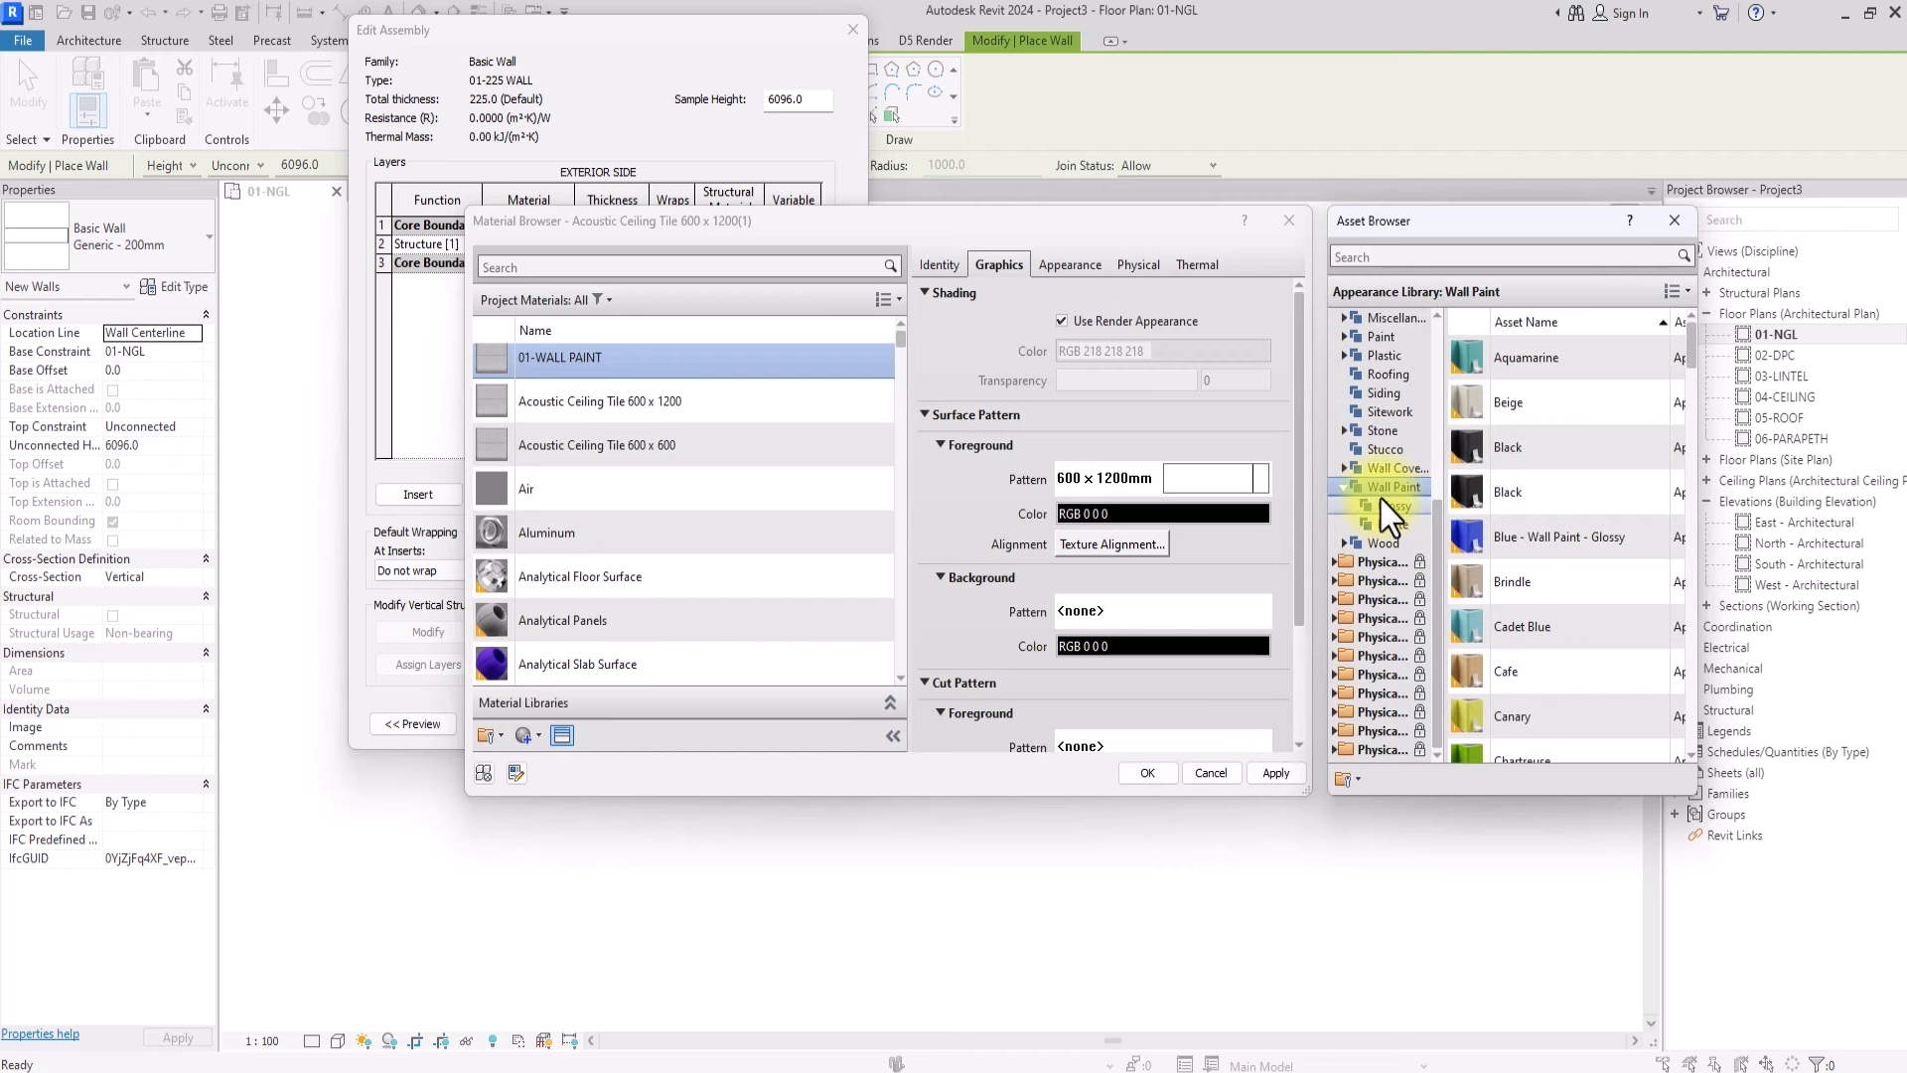
pyautogui.scroll(-5, 1510, 550)
pyautogui.scroll(3, 1530, 561)
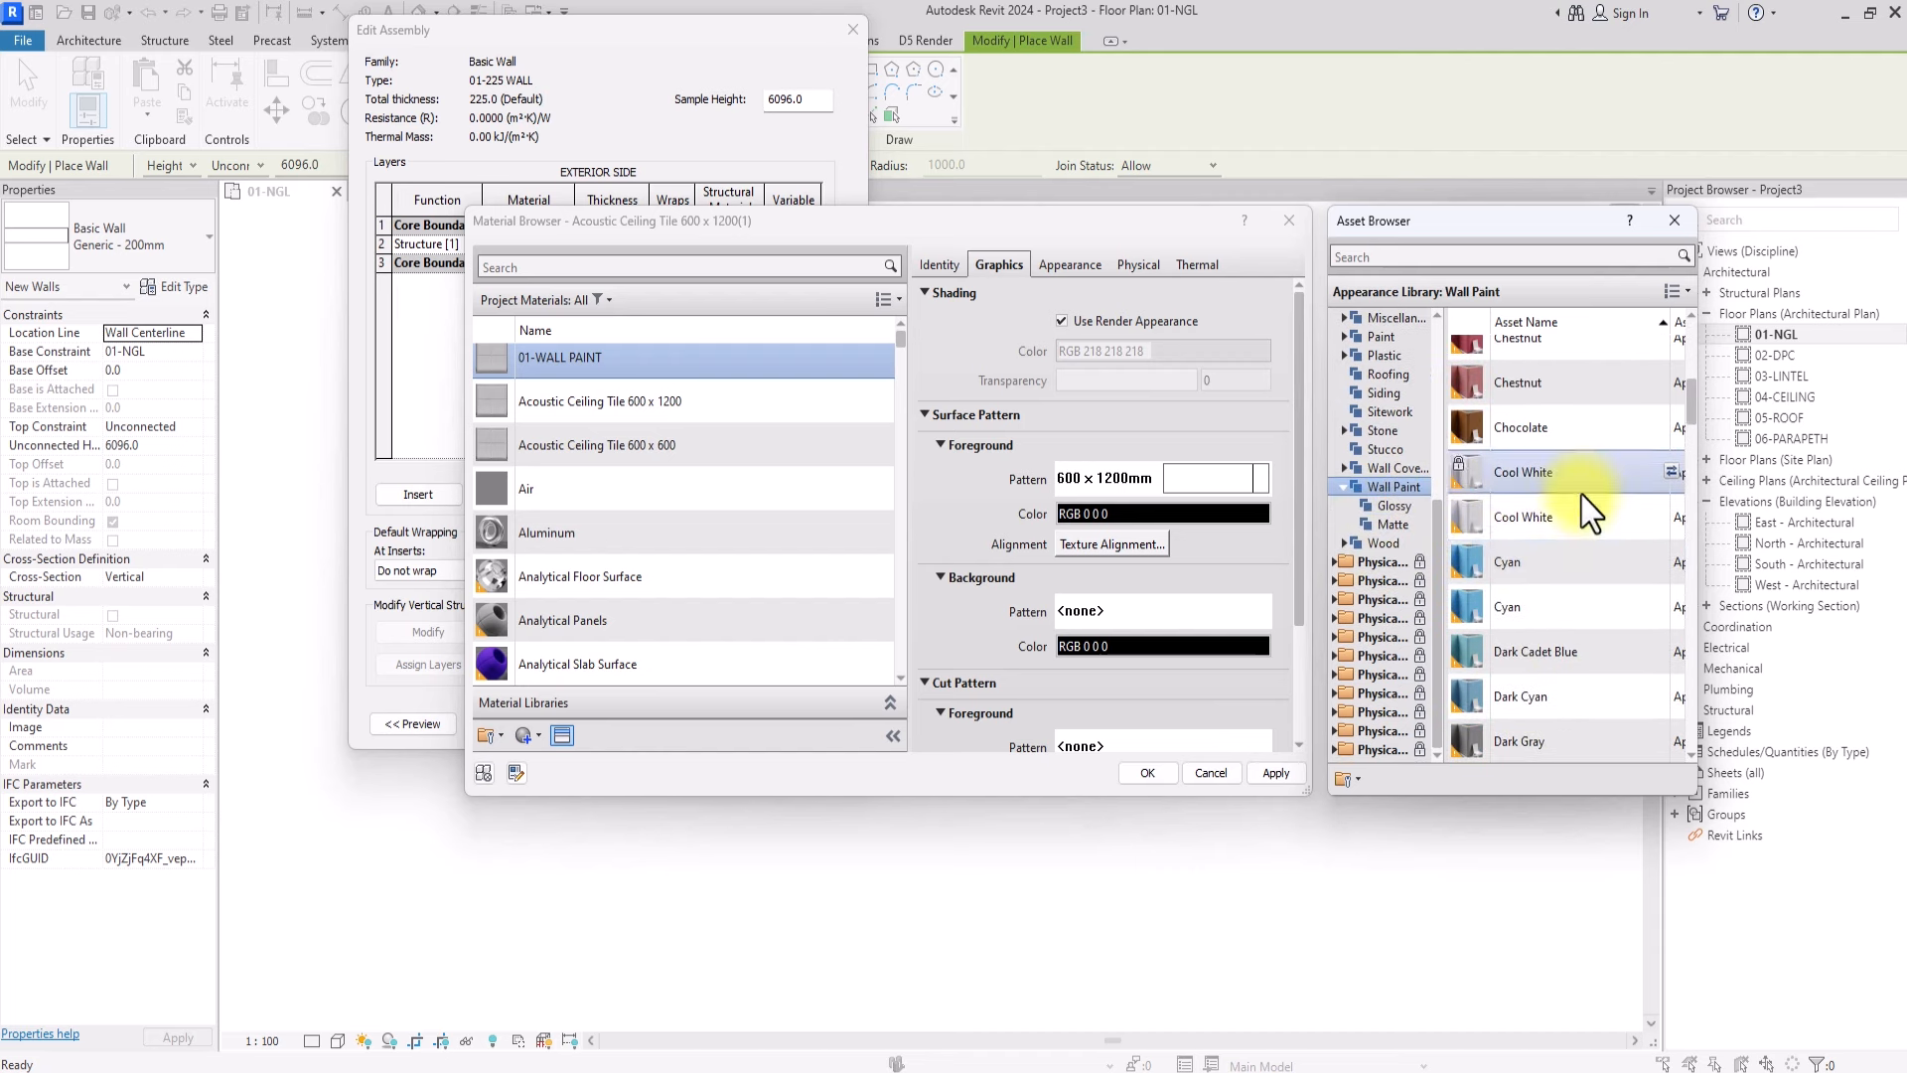
pyautogui.click(1677, 467)
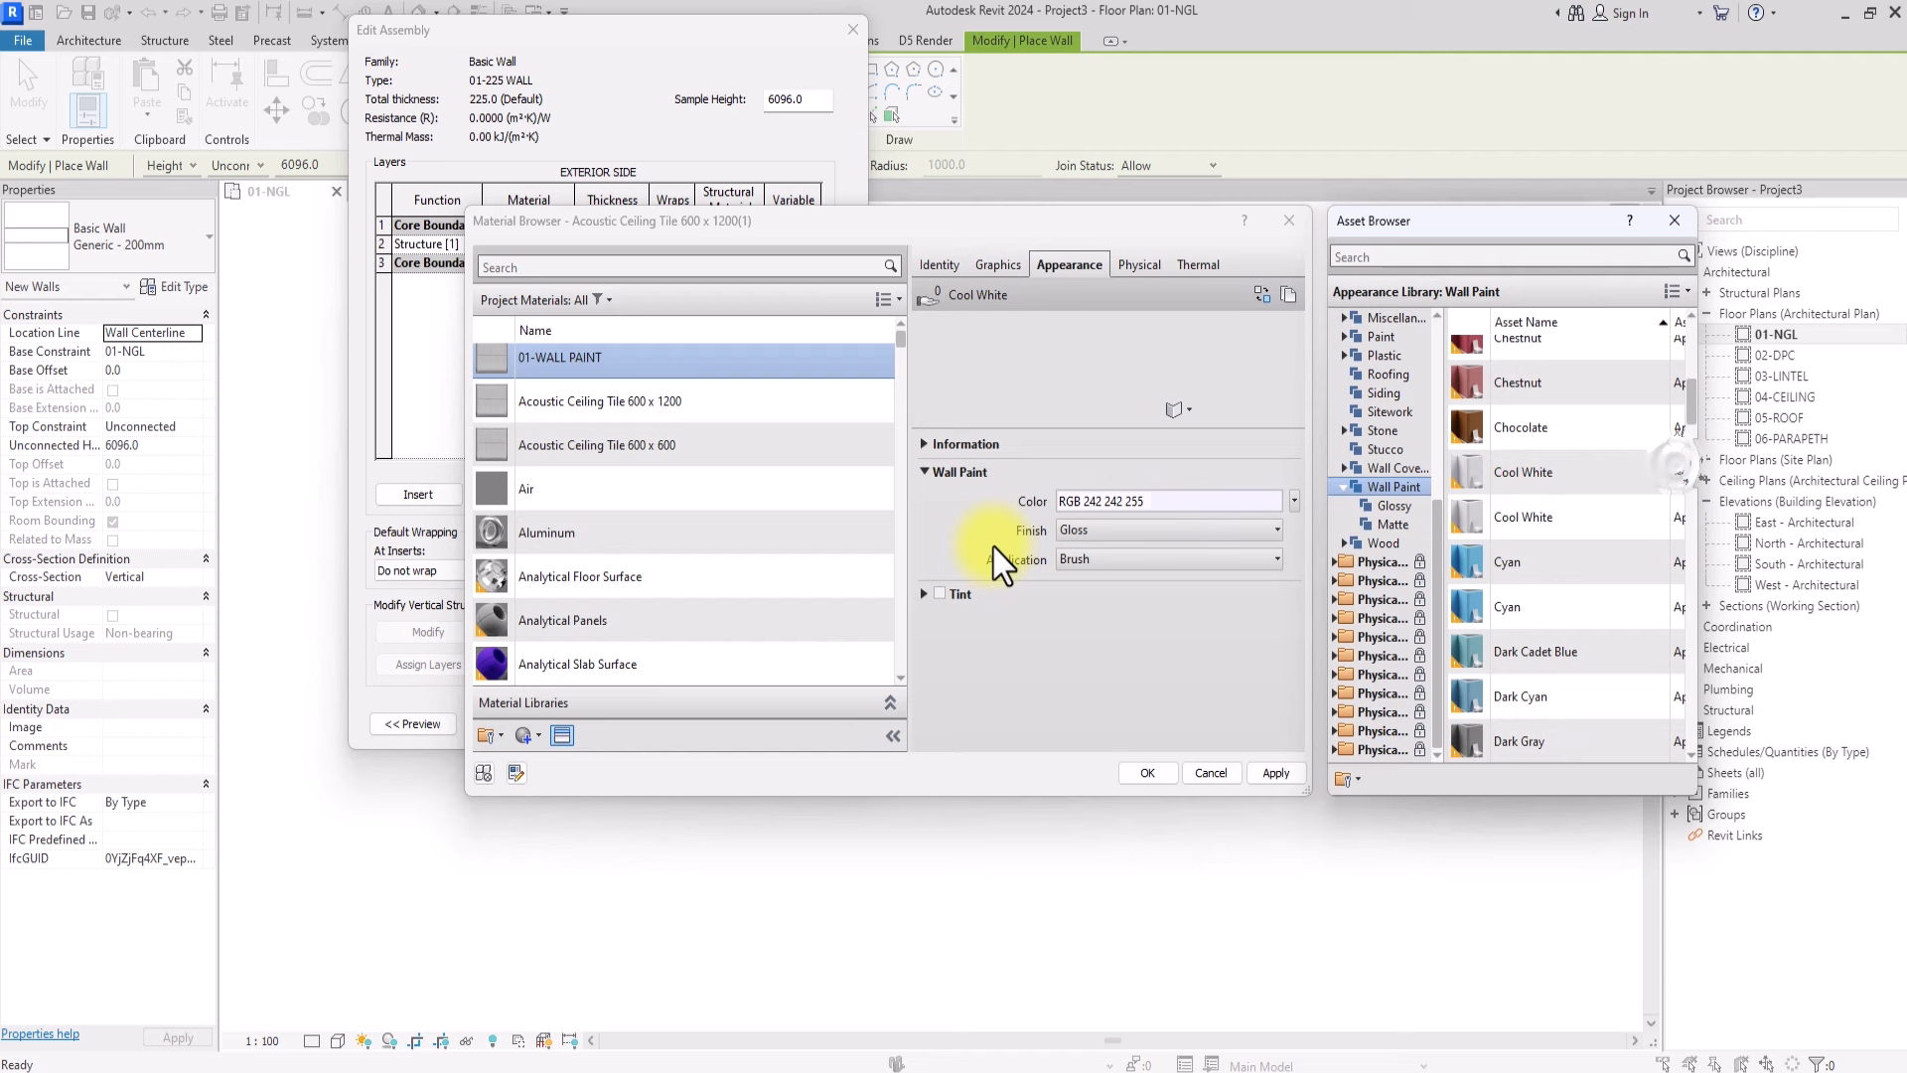
pyautogui.click(1280, 772)
# Set the foreground surface pattern of 01-WALL PAINT to none and accept the material and the 01-225 WALL type settings
pyautogui.click(998, 264)
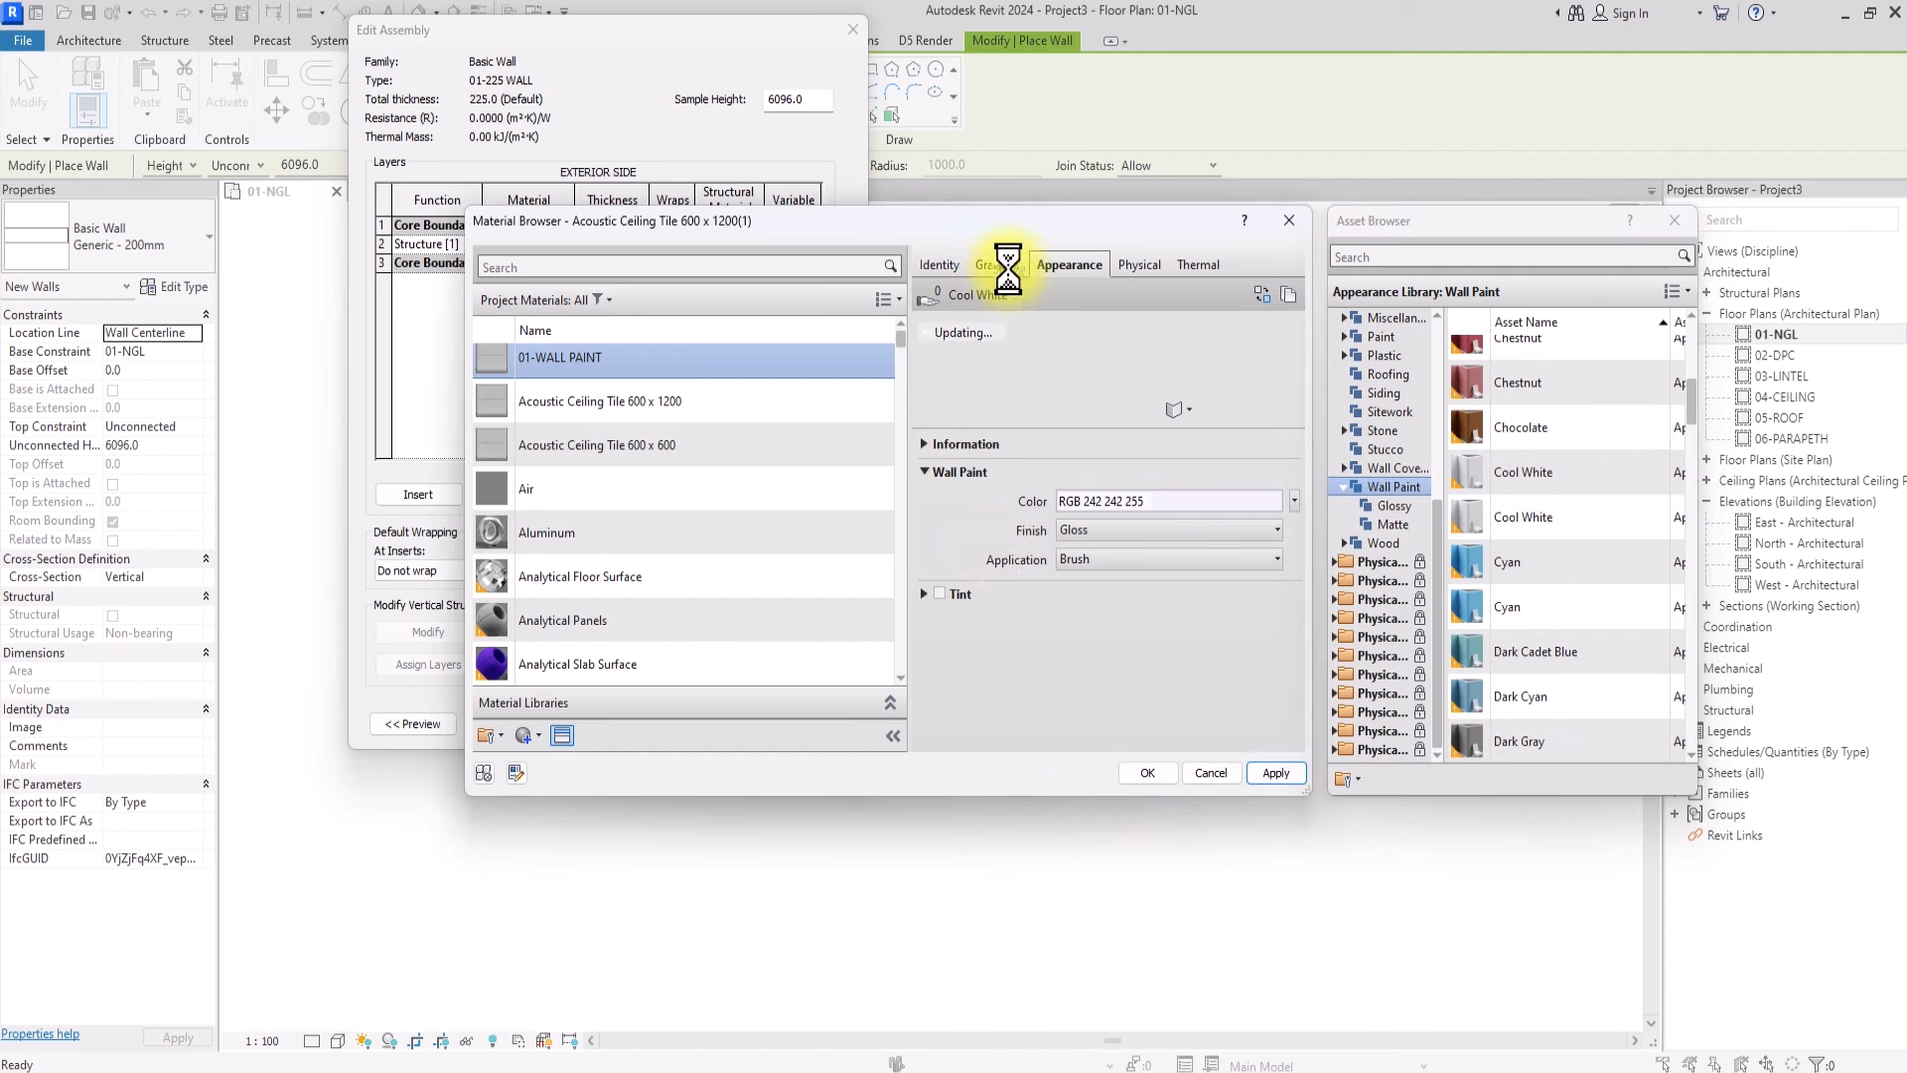
pyautogui.click(1187, 480)
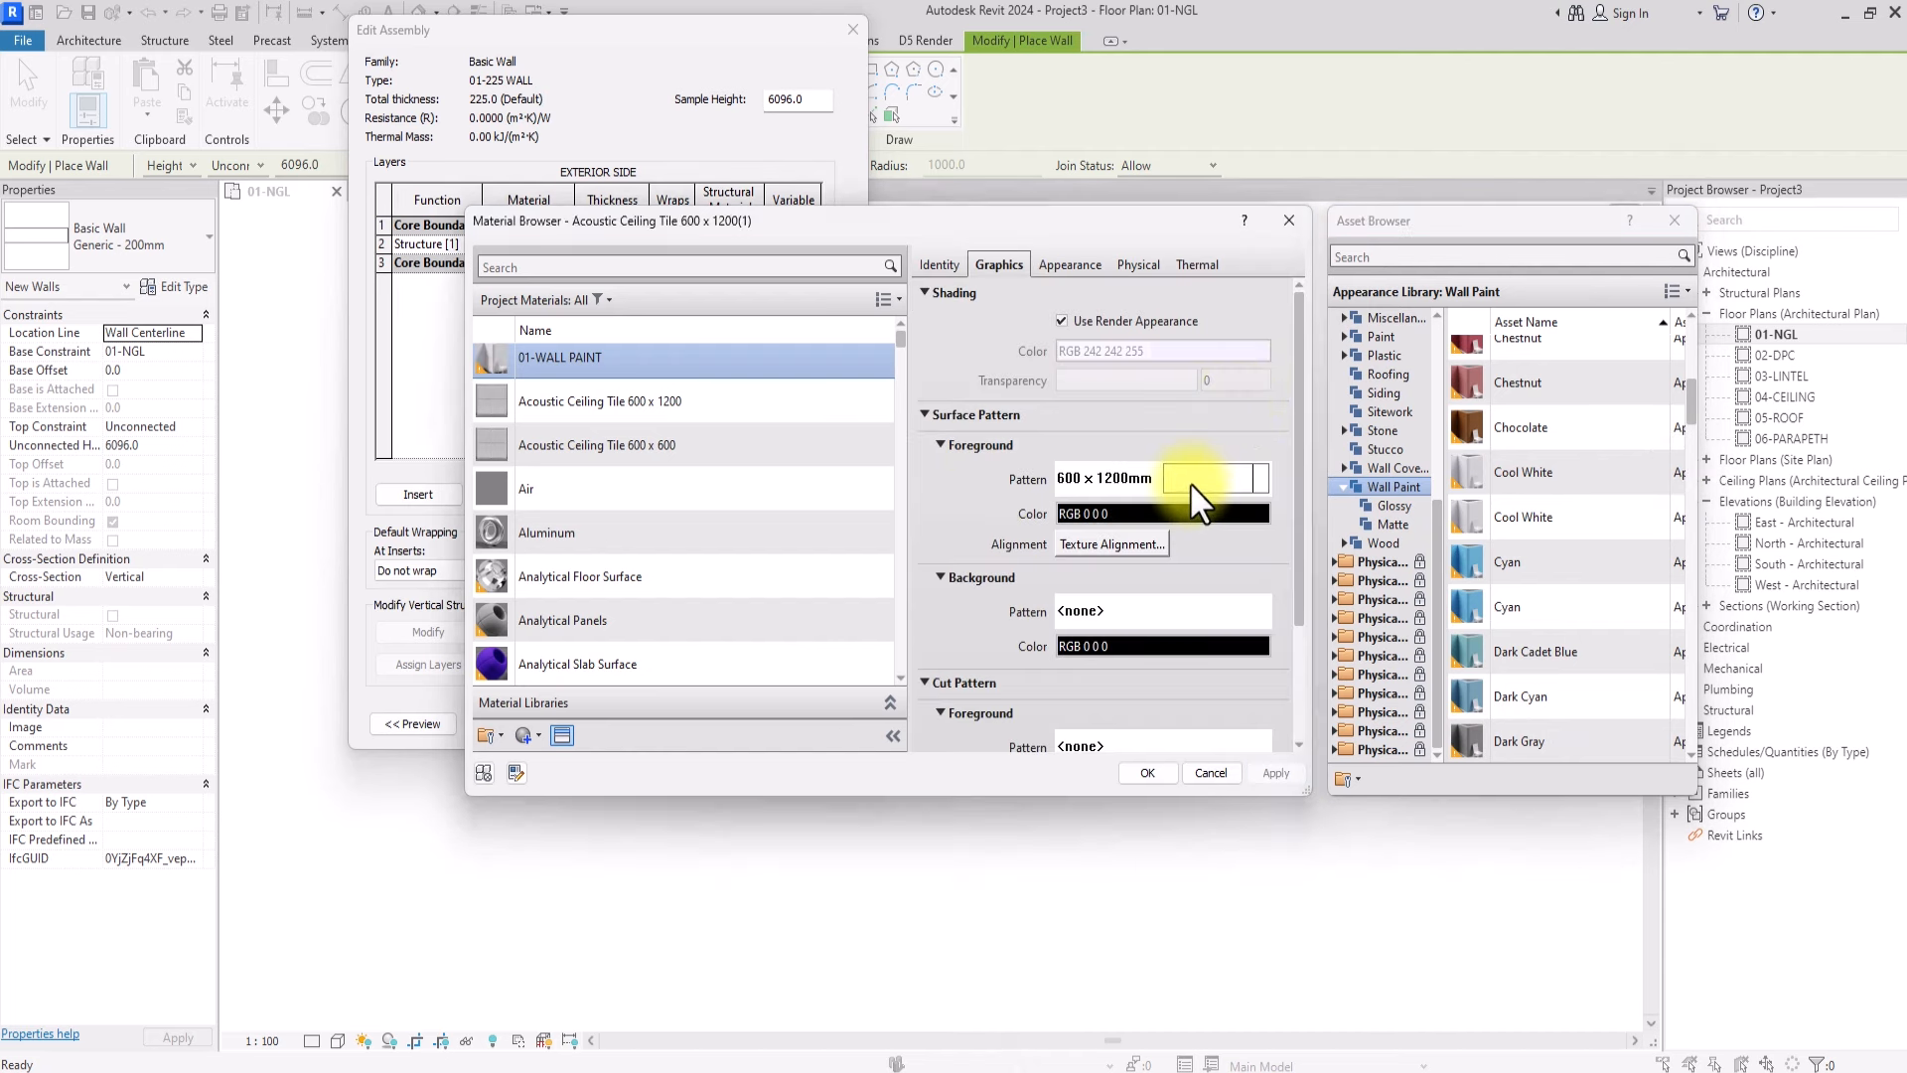
pyautogui.scroll(1, 1228, 496)
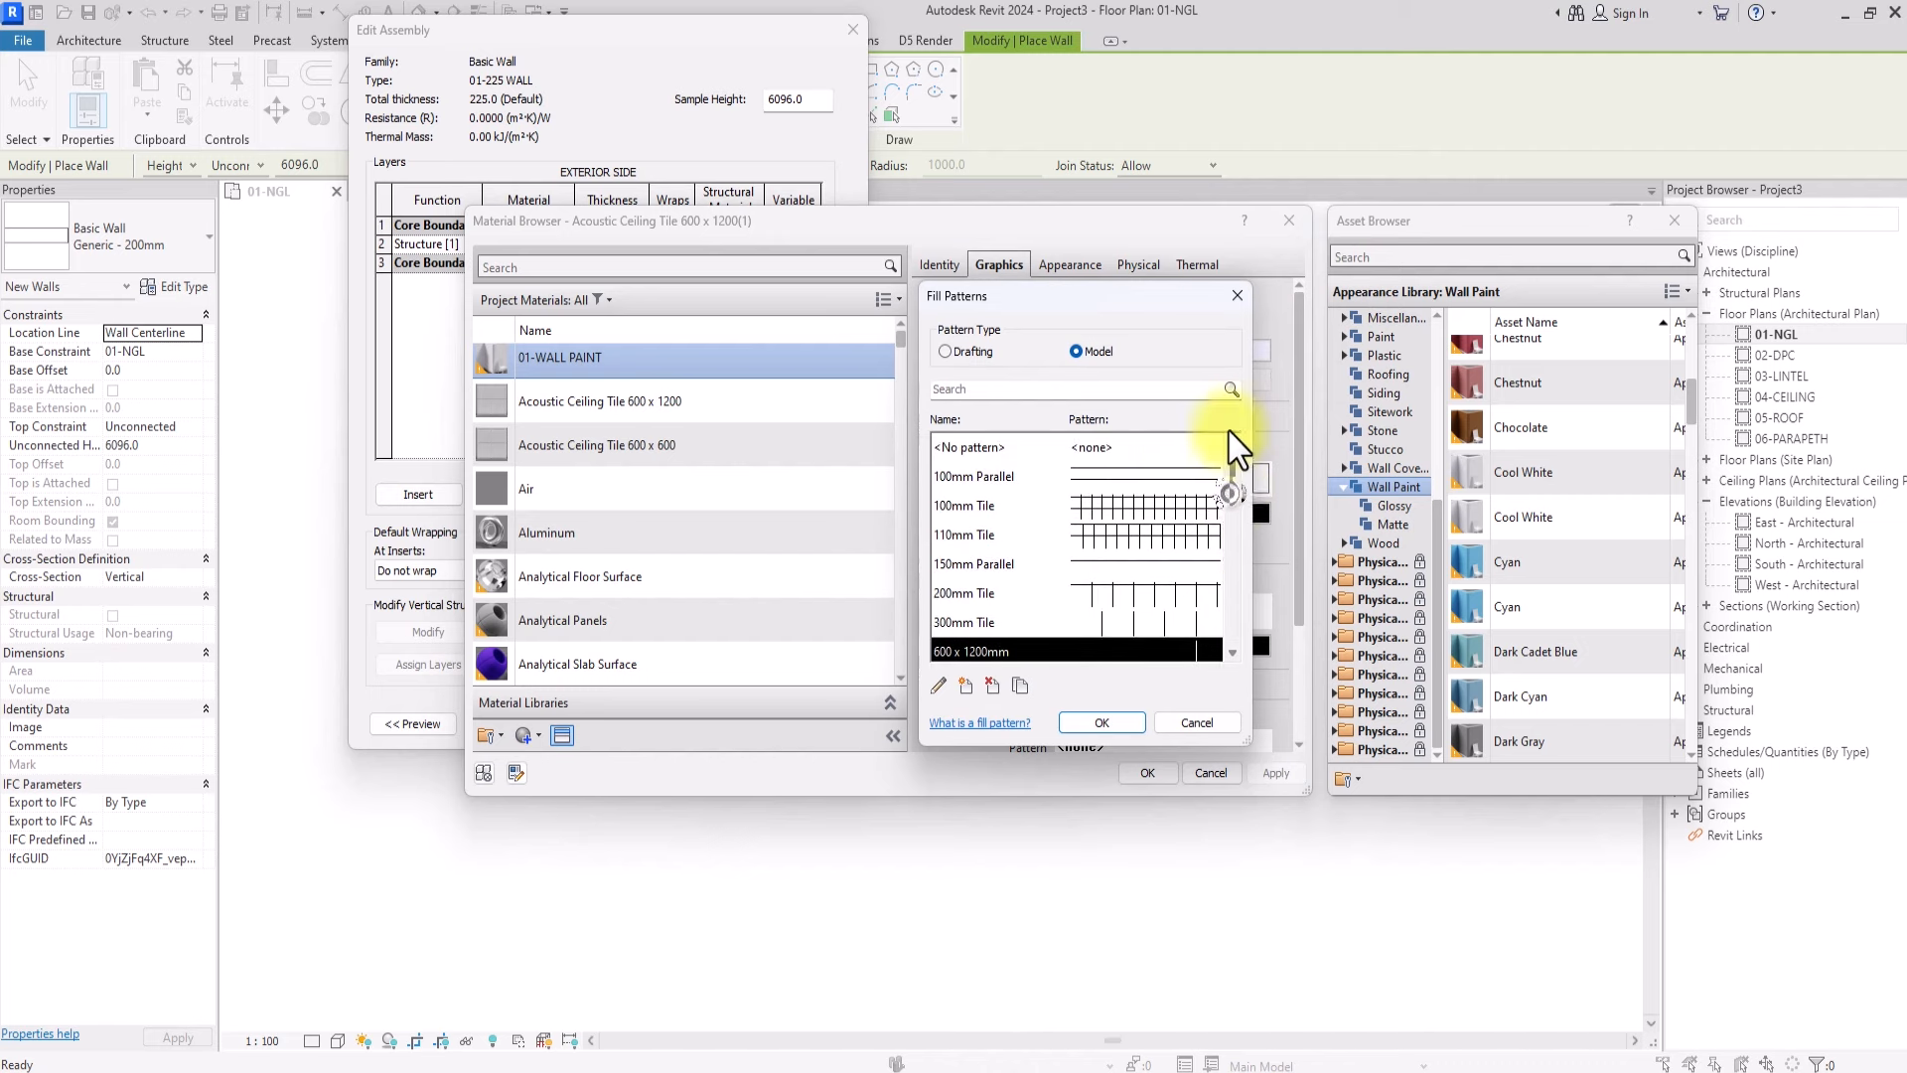
pyautogui.click(1179, 447)
pyautogui.click(1128, 728)
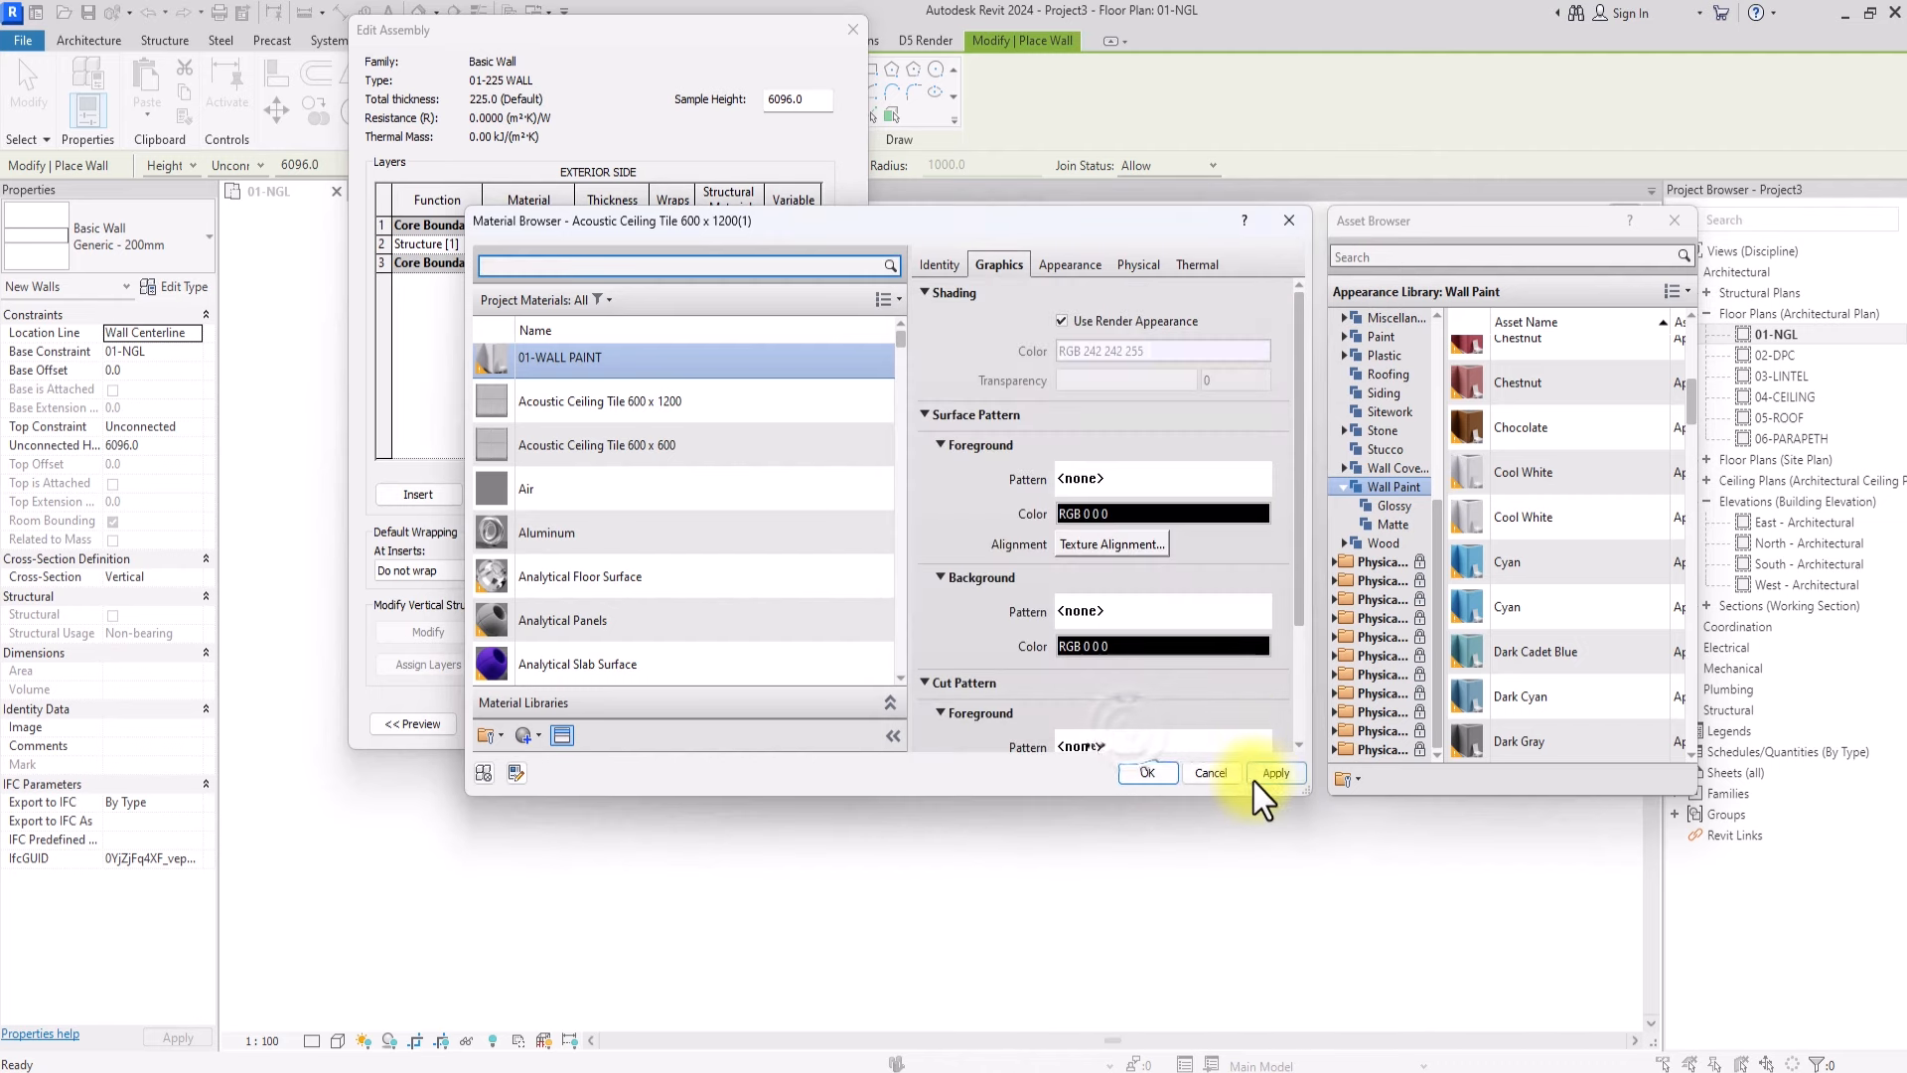
pyautogui.click(1253, 781)
pyautogui.click(1148, 782)
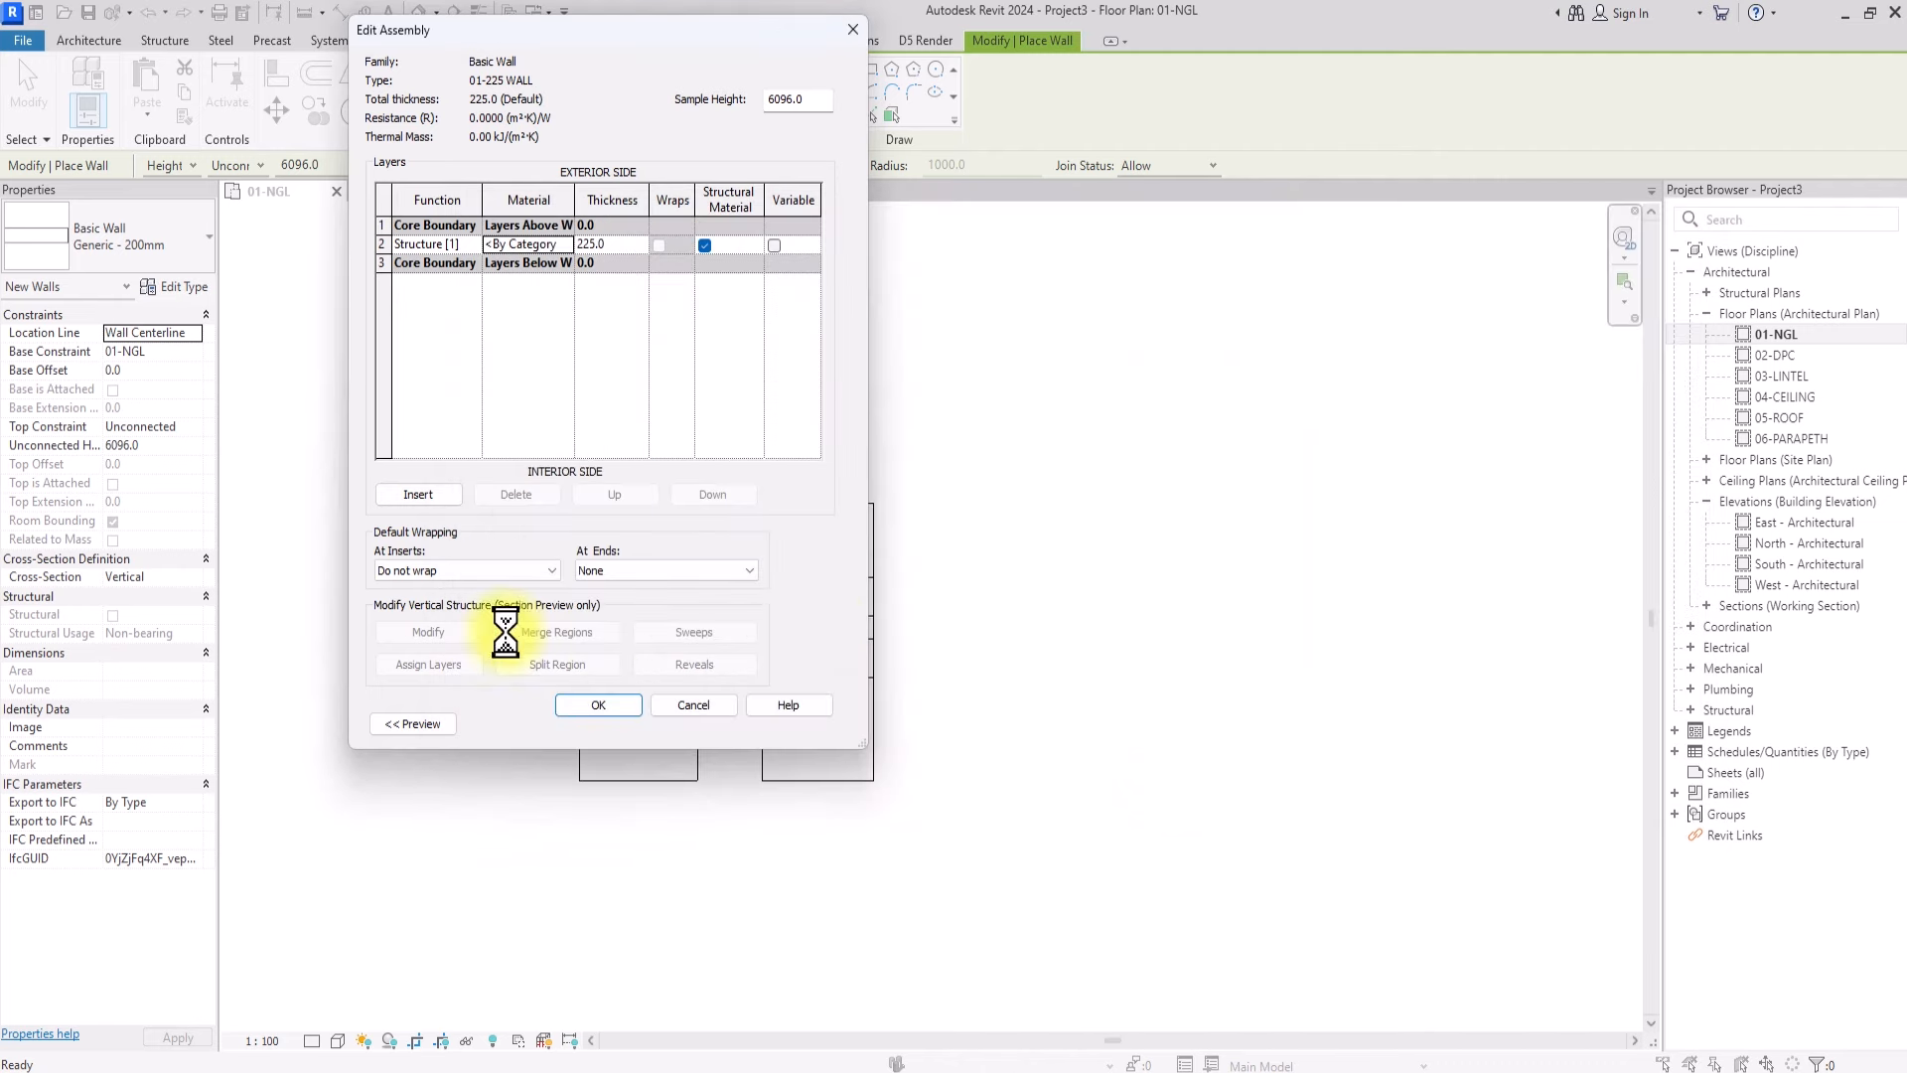
pyautogui.click(602, 707)
pyautogui.click(618, 717)
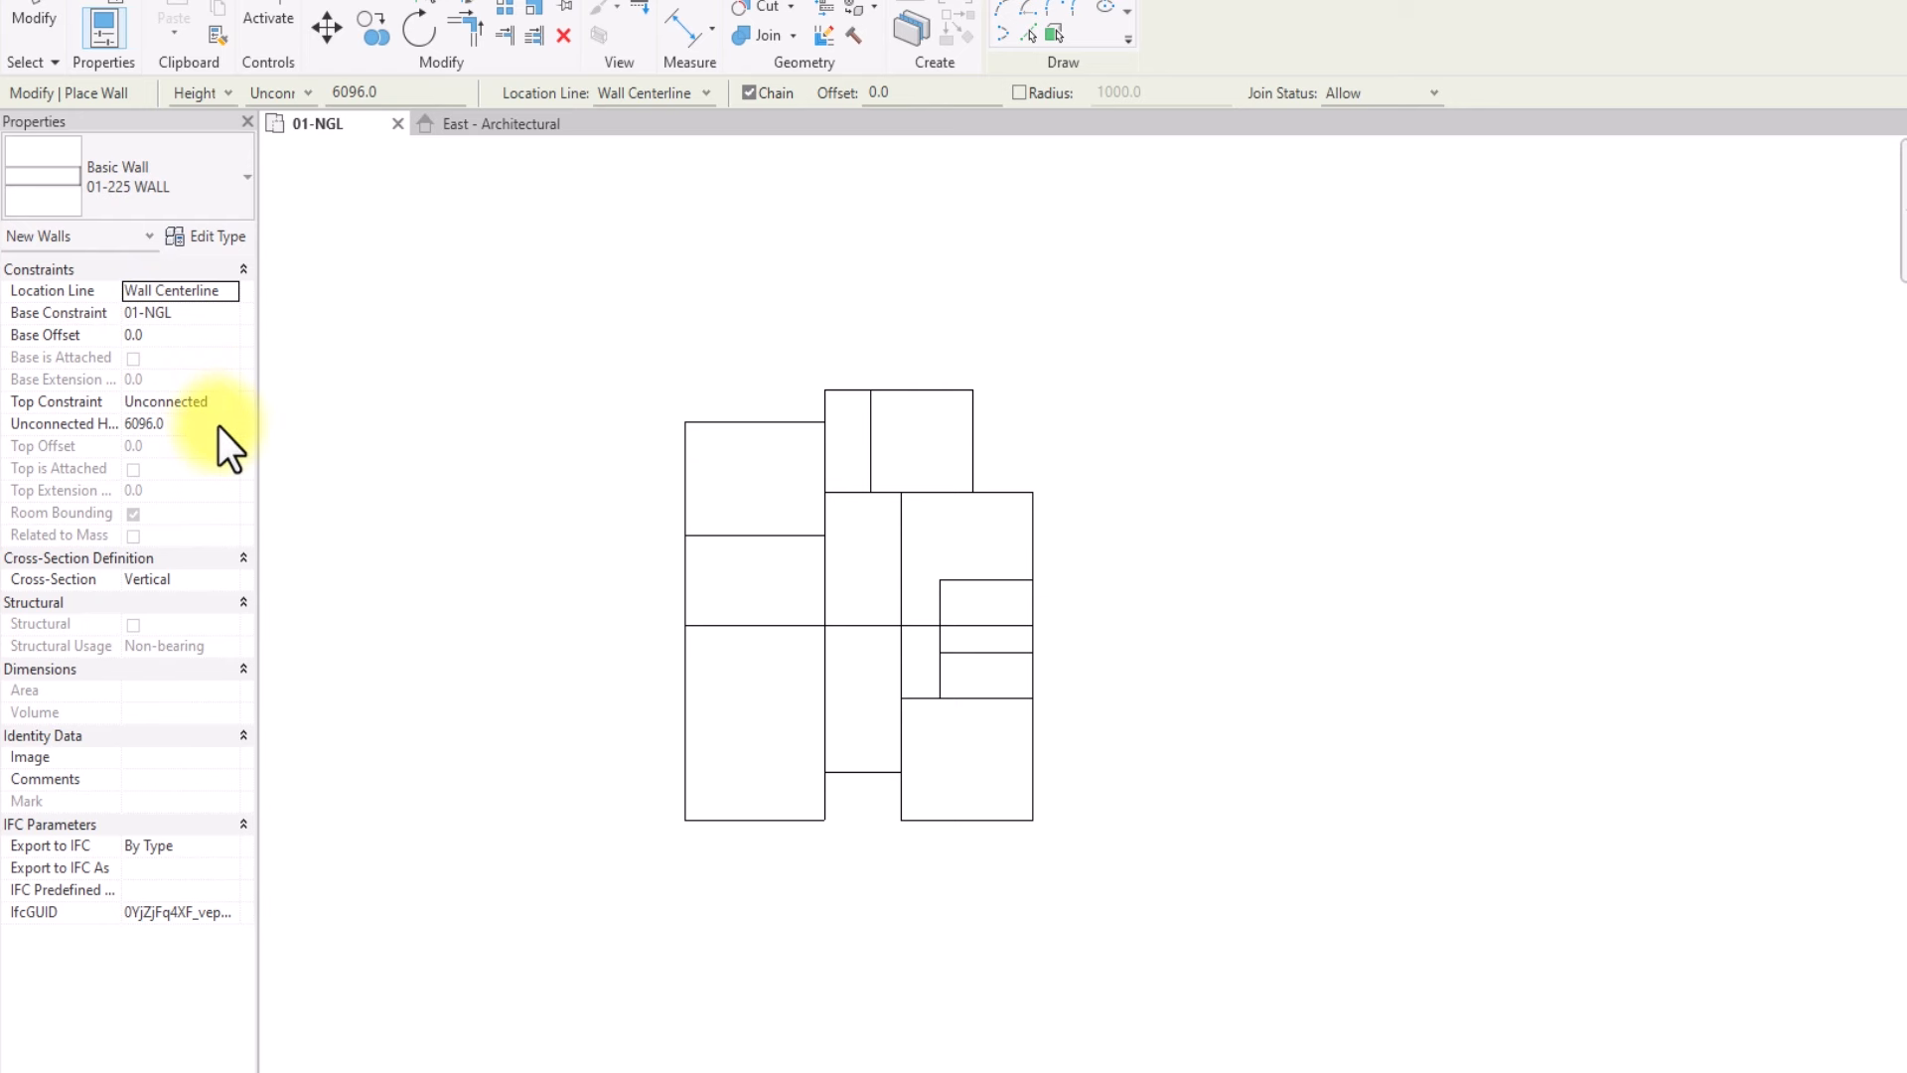
# Set the wall top constraint to level 05-ROOF and draw walls around the 6000 mm wide lower-left room
pyautogui.click(222, 401)
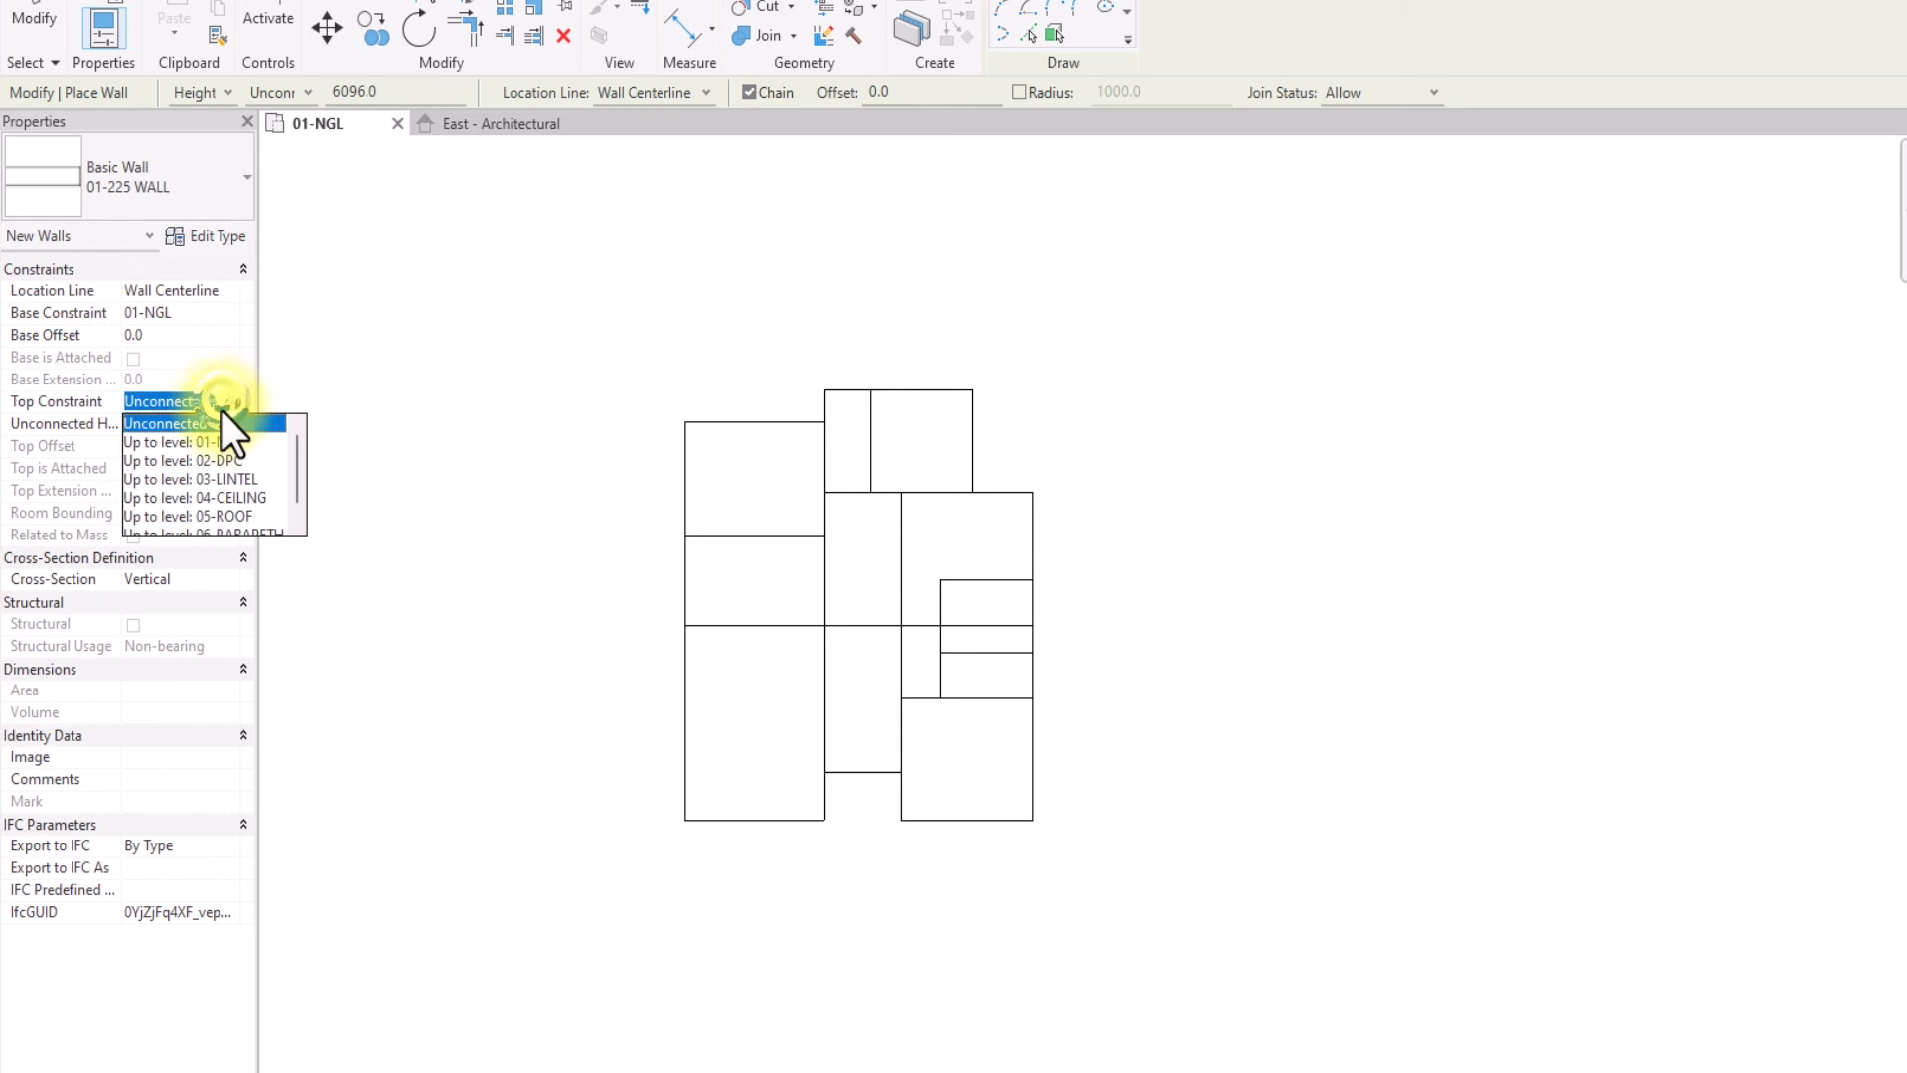
pyautogui.click(220, 518)
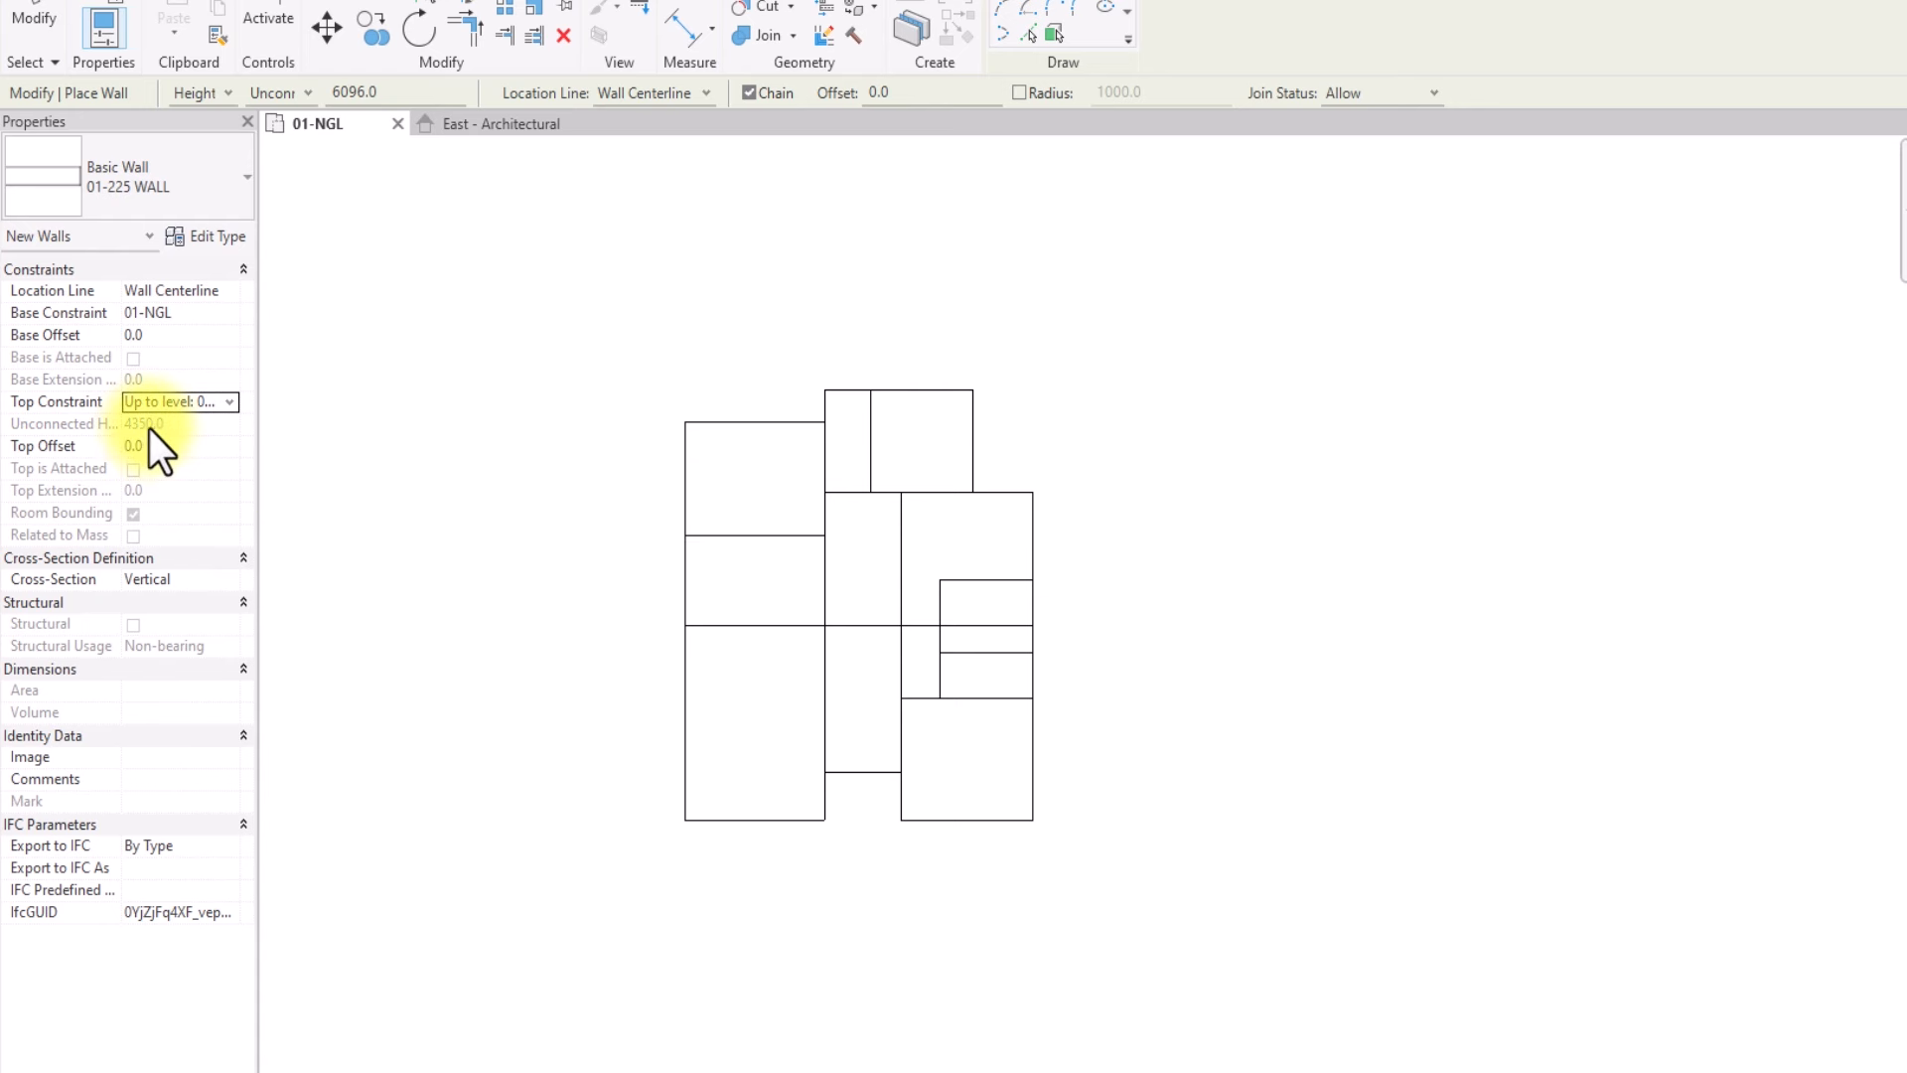
pyautogui.scroll(3, 578, 636)
pyautogui.click(578, 856)
pyautogui.click(578, 606)
pyautogui.click(756, 606)
pyautogui.click(756, 857)
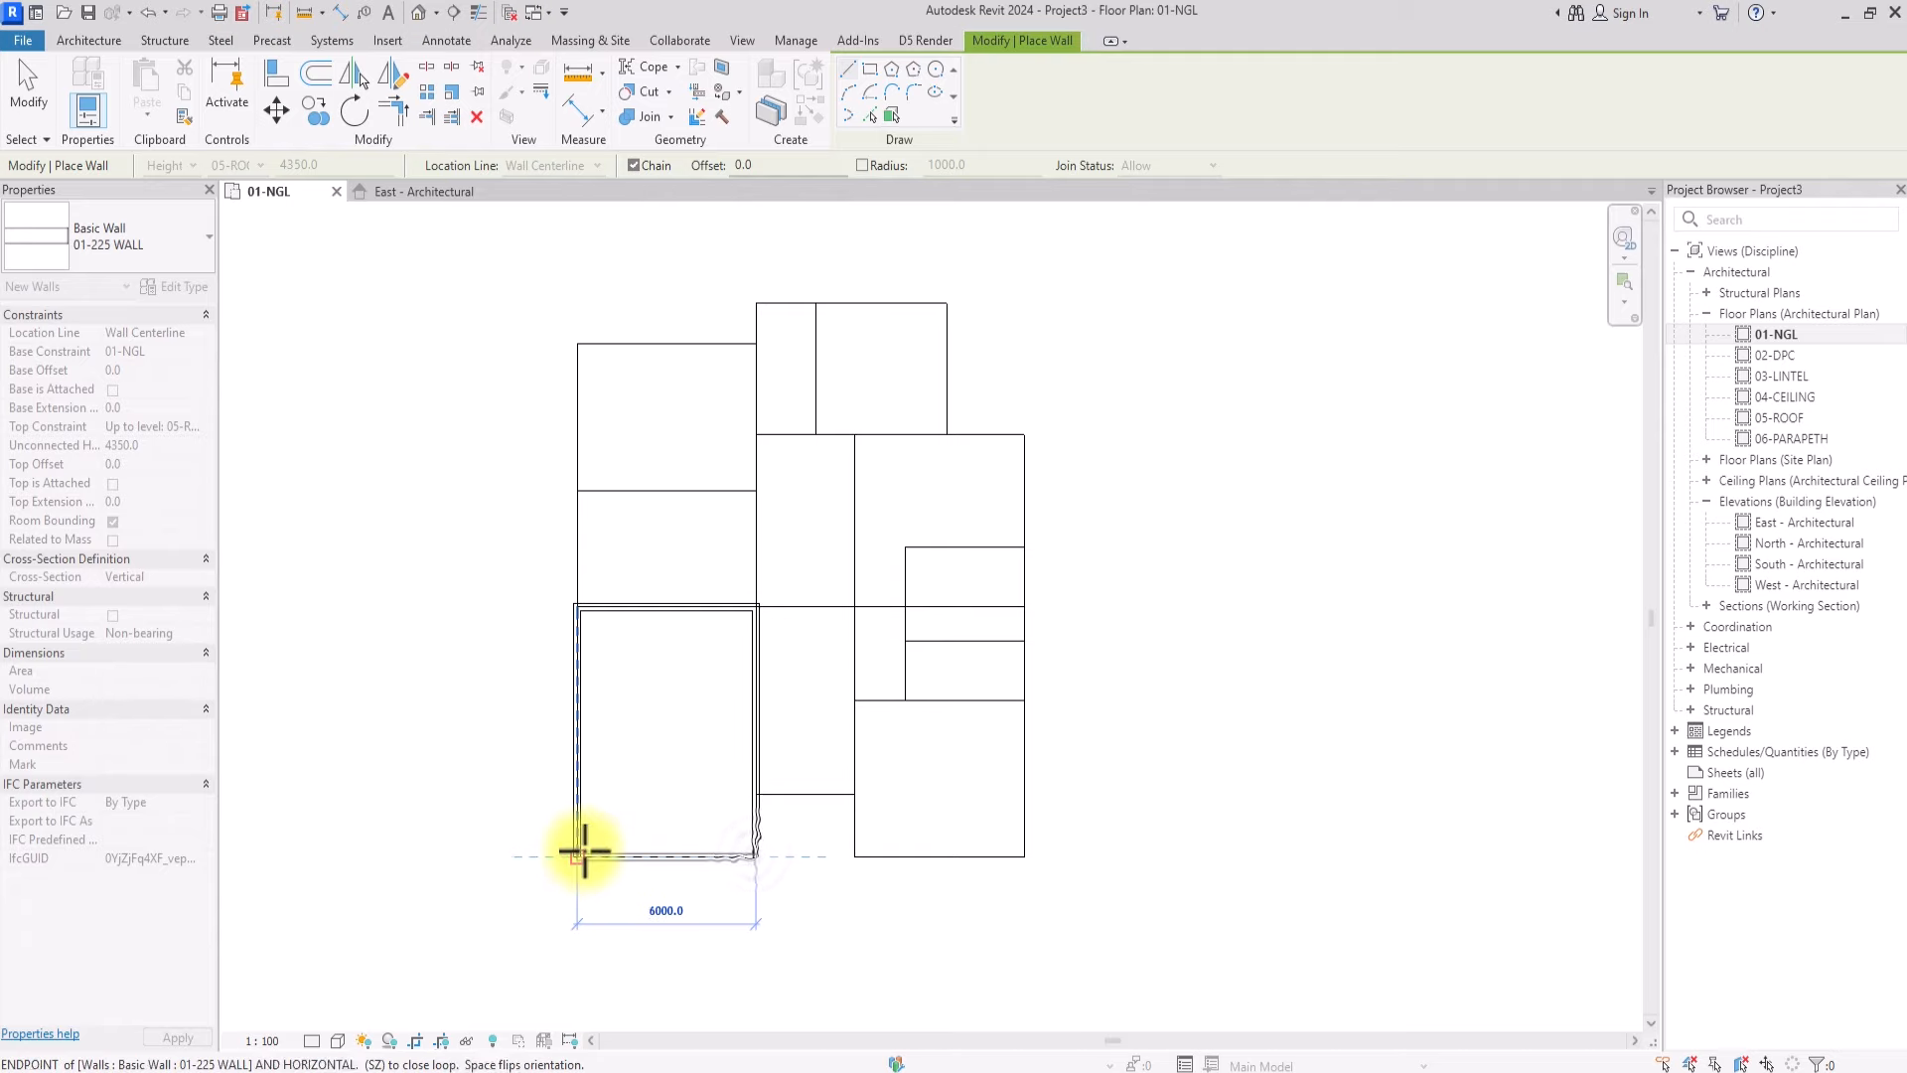
pyautogui.click(580, 854)
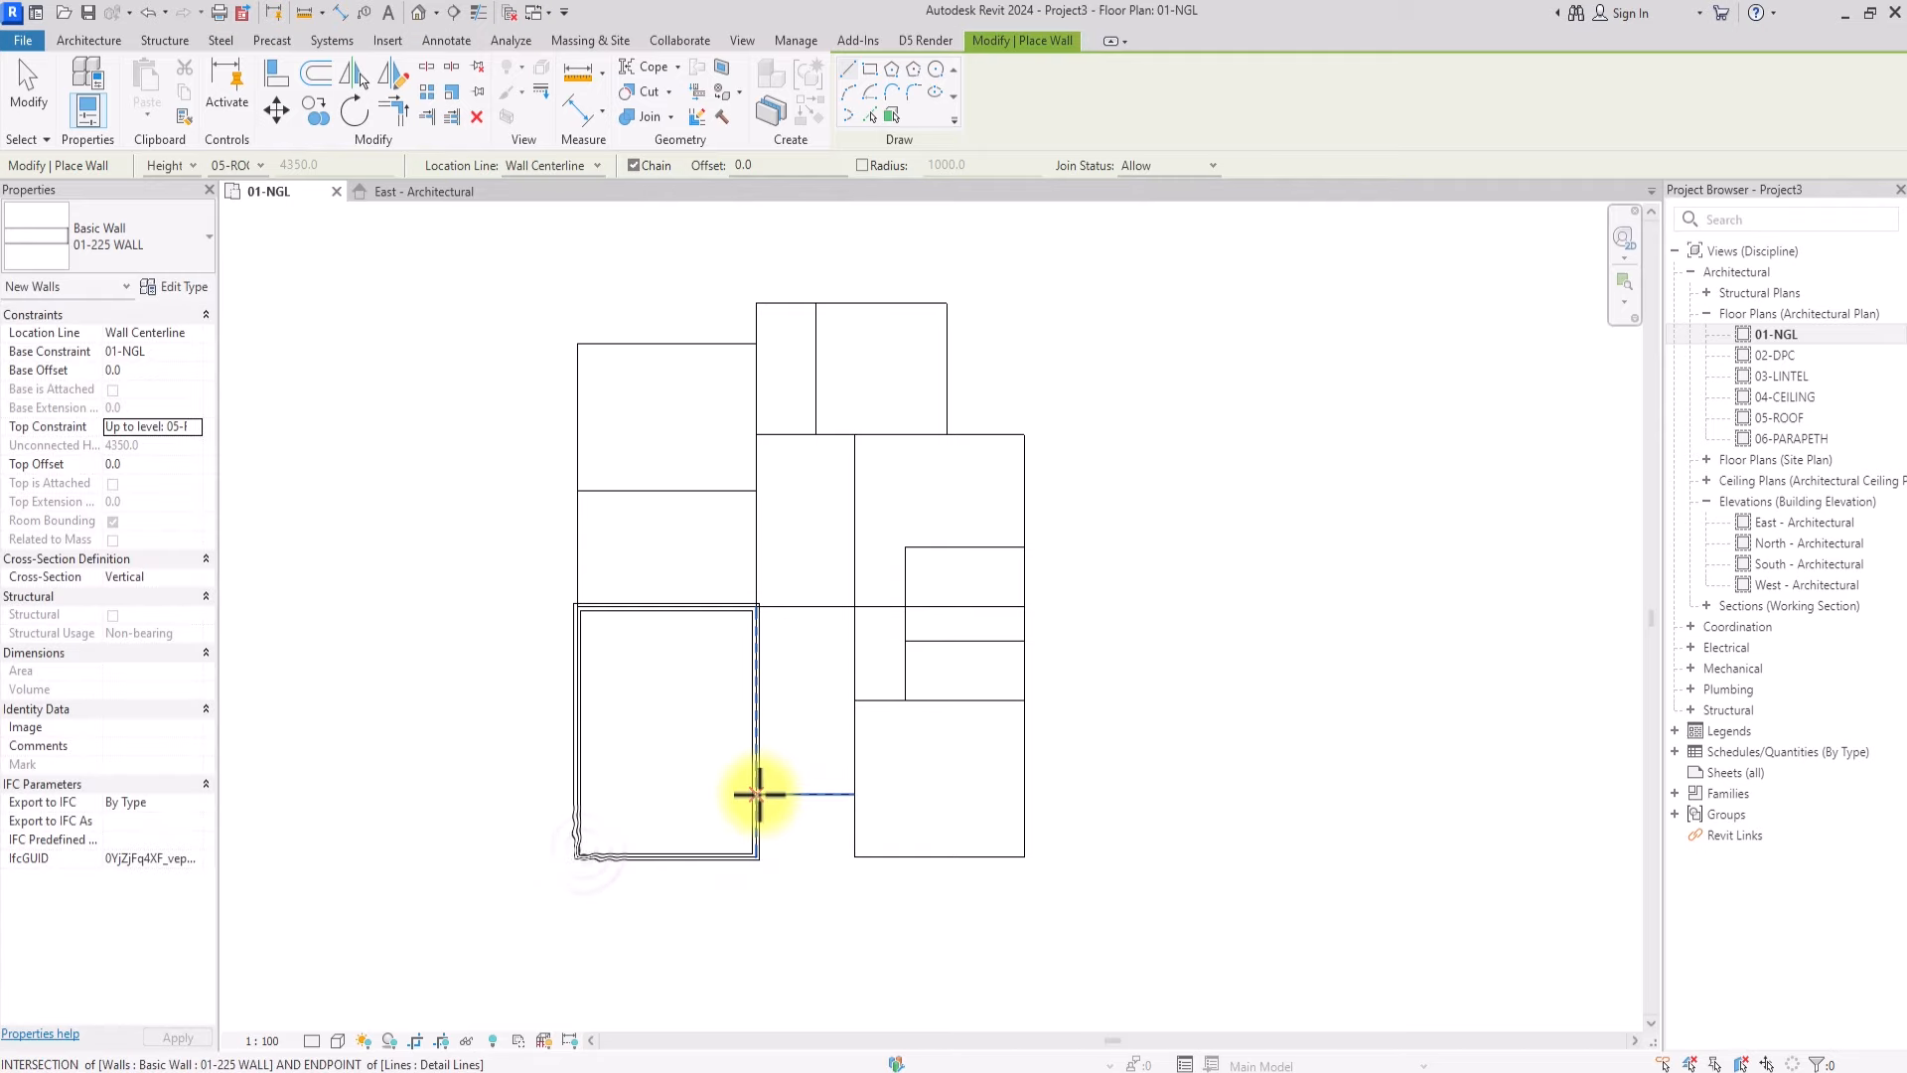
# Draw 01-225 walls along the detail lines of the central passage, starting with its 3300 mm lower wall
pyautogui.click(757, 795)
pyautogui.click(854, 795)
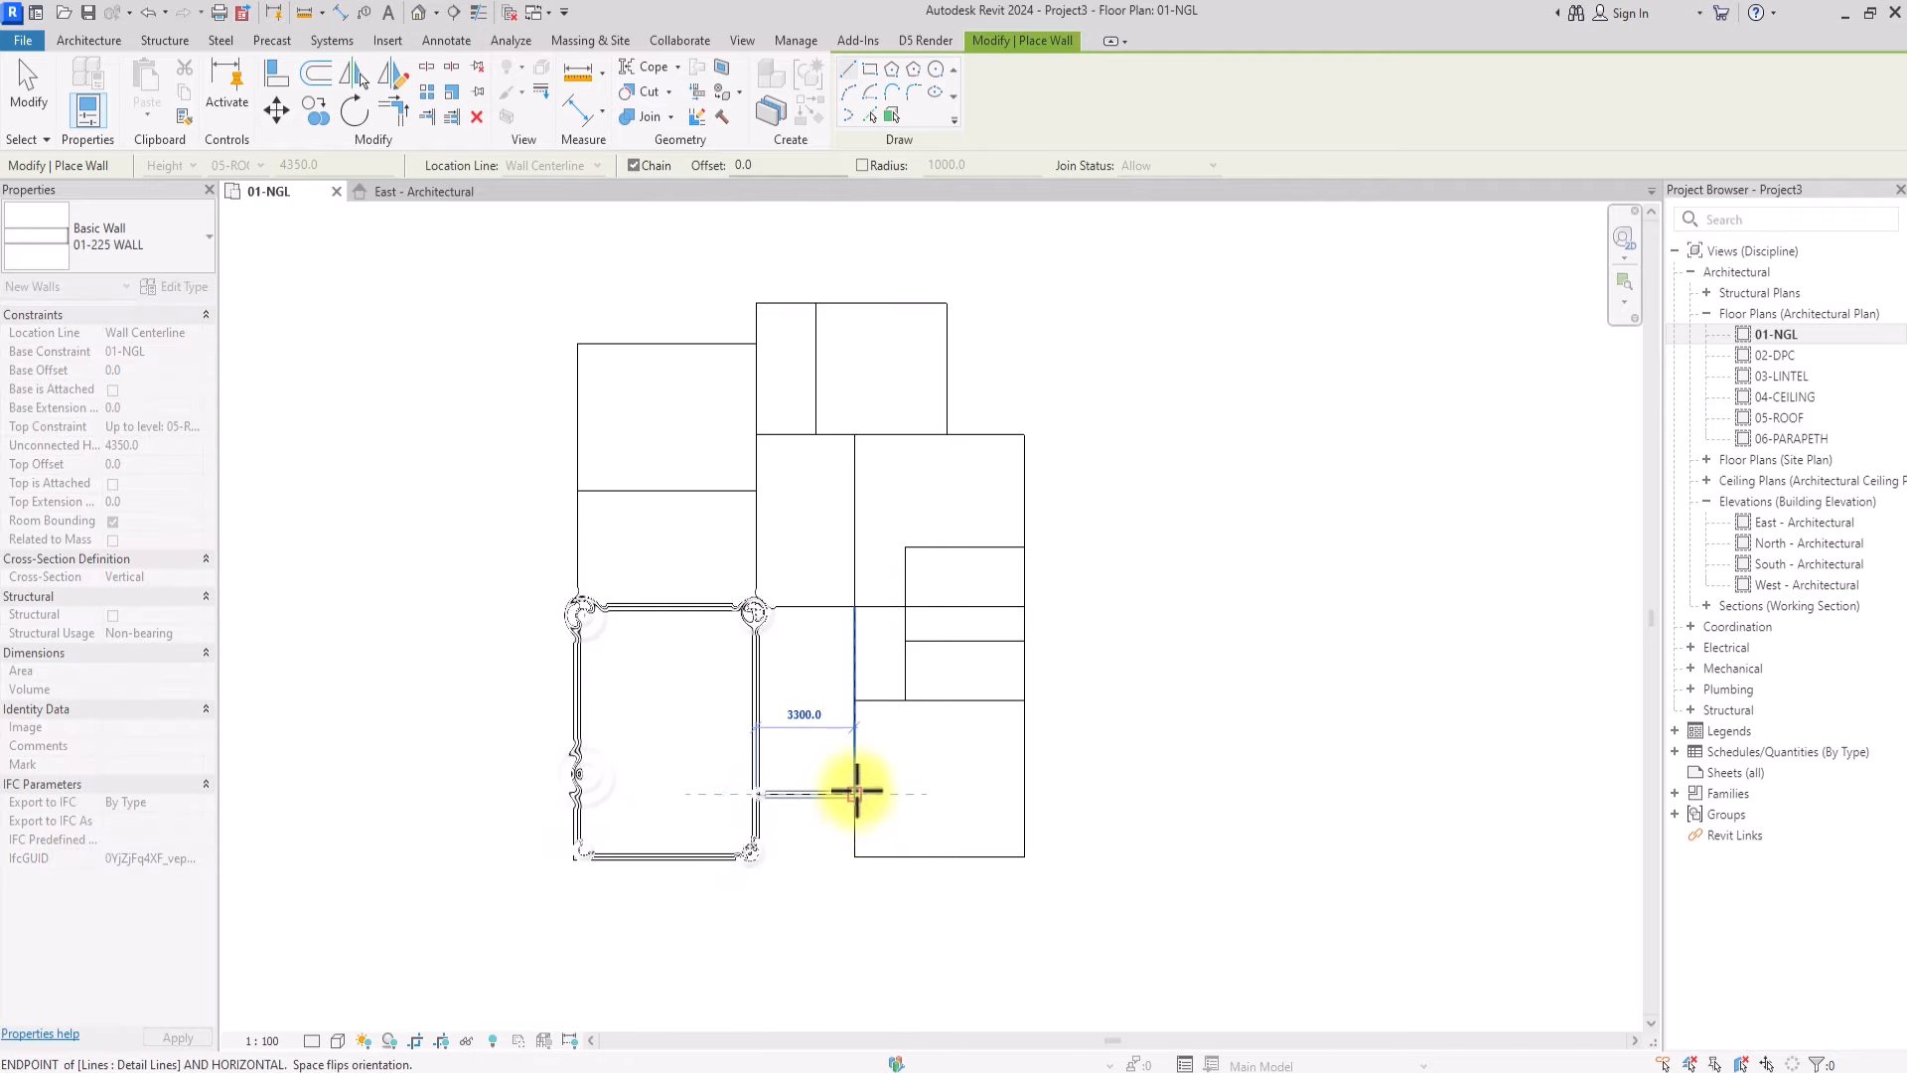
pyautogui.click(854, 700)
pyautogui.click(905, 700)
pyautogui.click(905, 606)
pyautogui.click(756, 606)
pyautogui.click(578, 606)
# Continue the walls around the upper-left and right-hand rooms, finishing with the 5700 mm lower wall of the lower-right room
pyautogui.click(578, 490)
pyautogui.click(757, 434)
pyautogui.click(854, 434)
pyautogui.click(1024, 435)
pyautogui.click(1024, 606)
pyautogui.click(1024, 856)
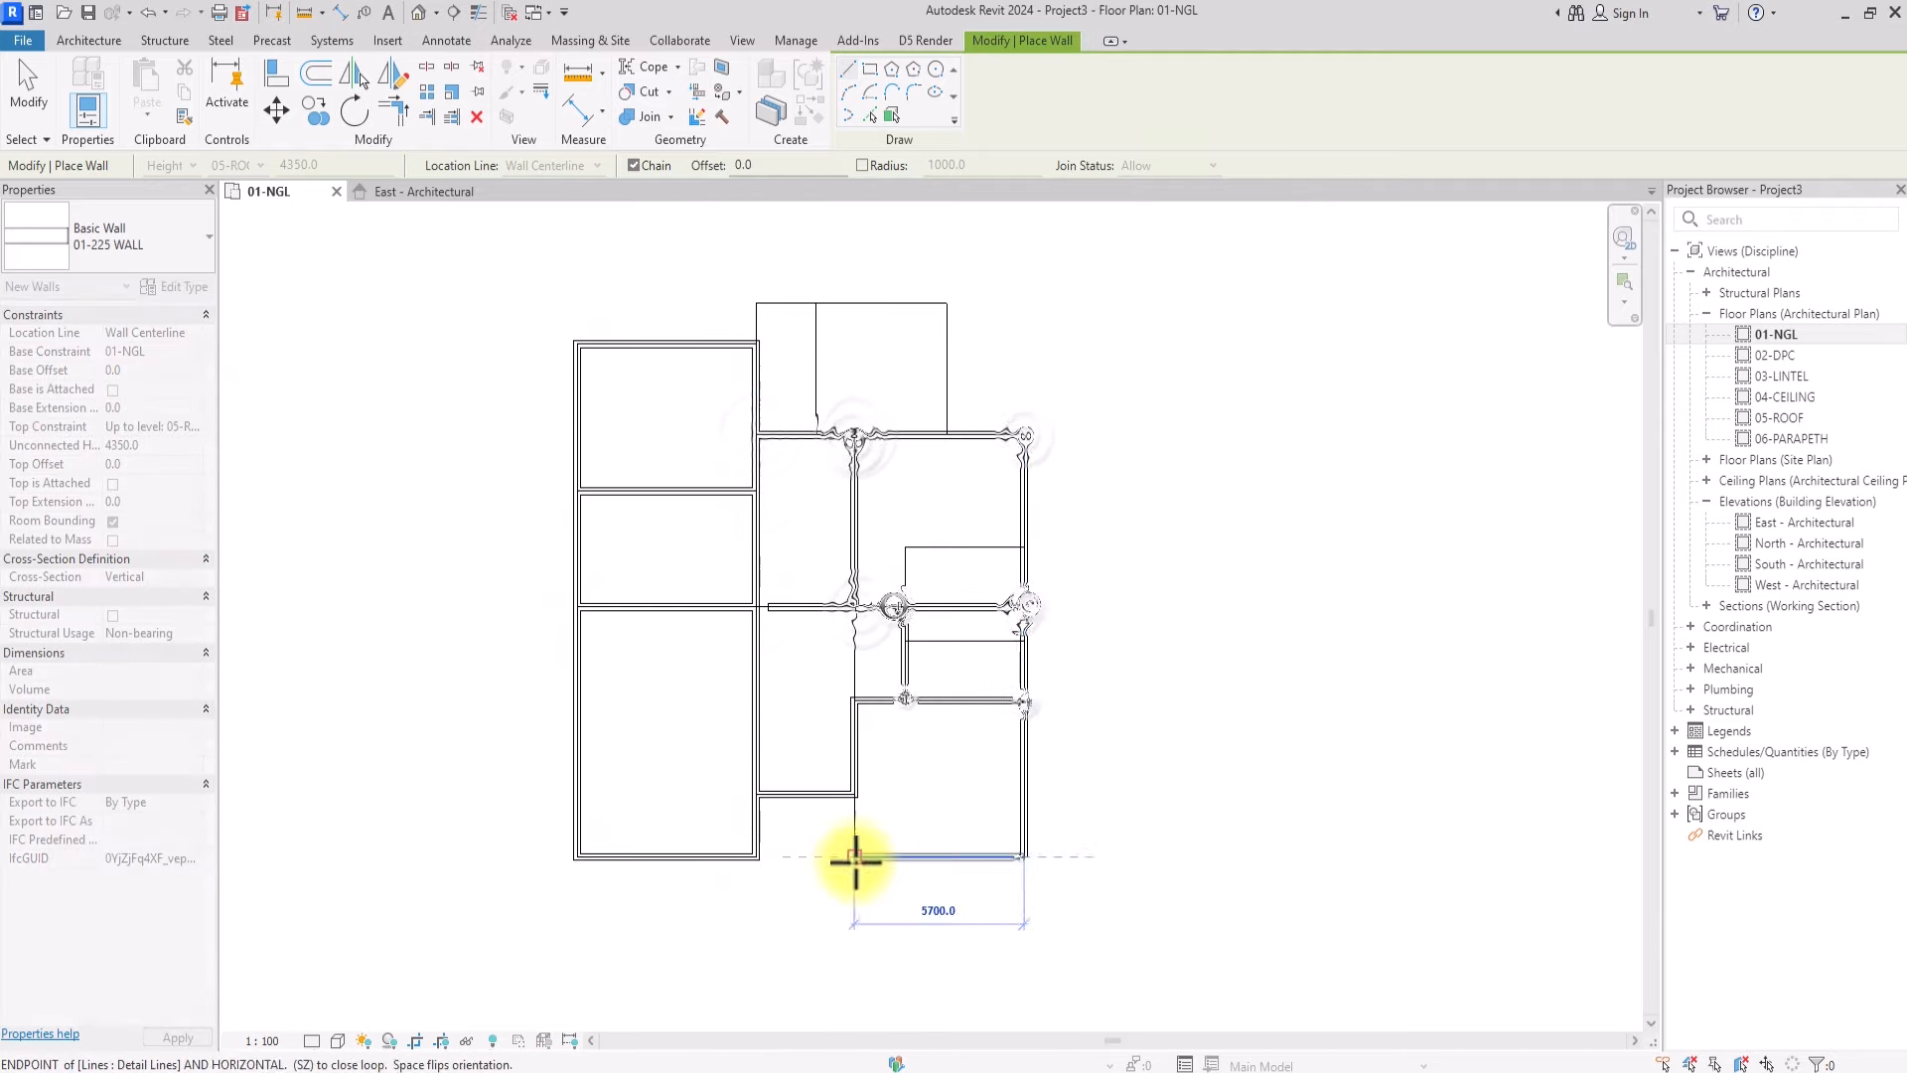
pyautogui.click(854, 856)
# Draw walls around the top room of the plan along its outer detail lines and end the wall chain
pyautogui.click(757, 303)
pyautogui.click(947, 303)
pyautogui.click(949, 432)
pyautogui.press('Escape')
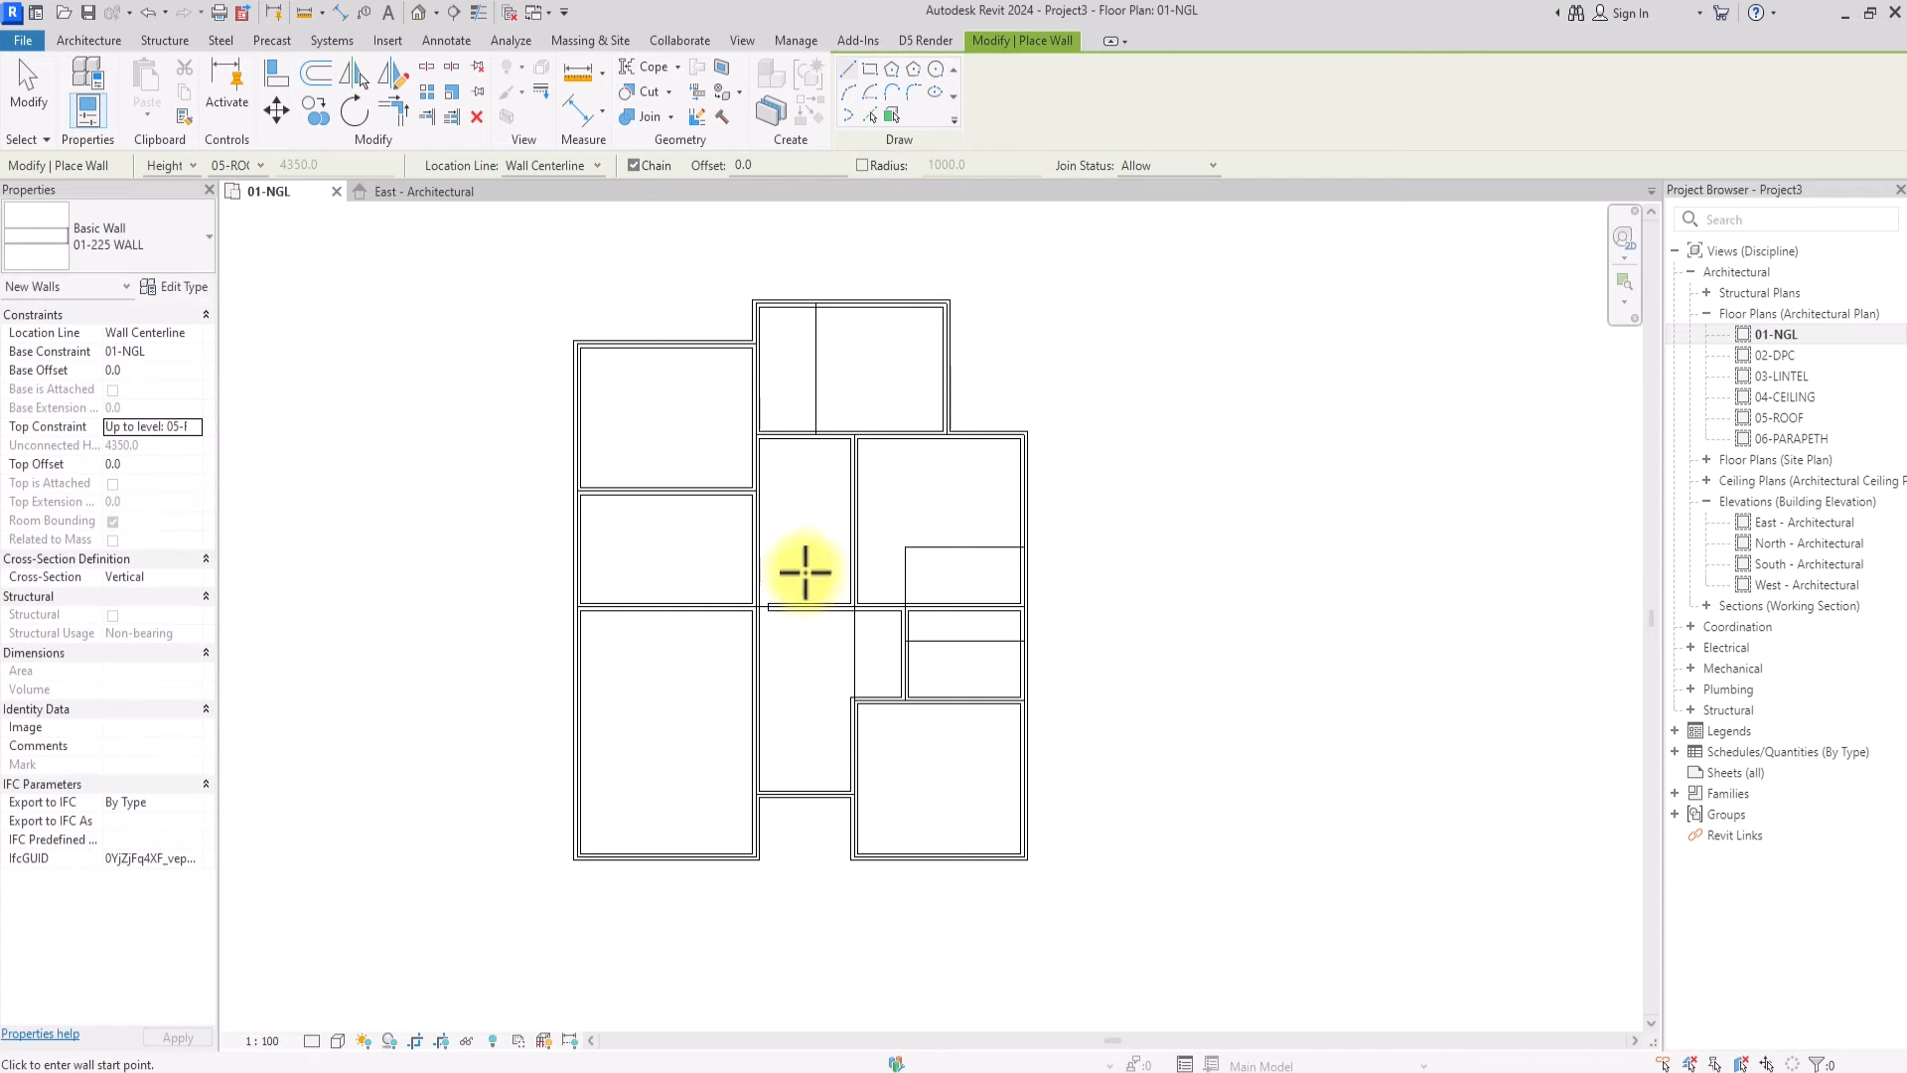
# Extend the free end of the middle horizontal wall to meet the vertical wall beside the left-hand rooms
pyautogui.scroll(3, 864, 625)
pyautogui.press('Escape')
pyautogui.scroll(3, 696, 581)
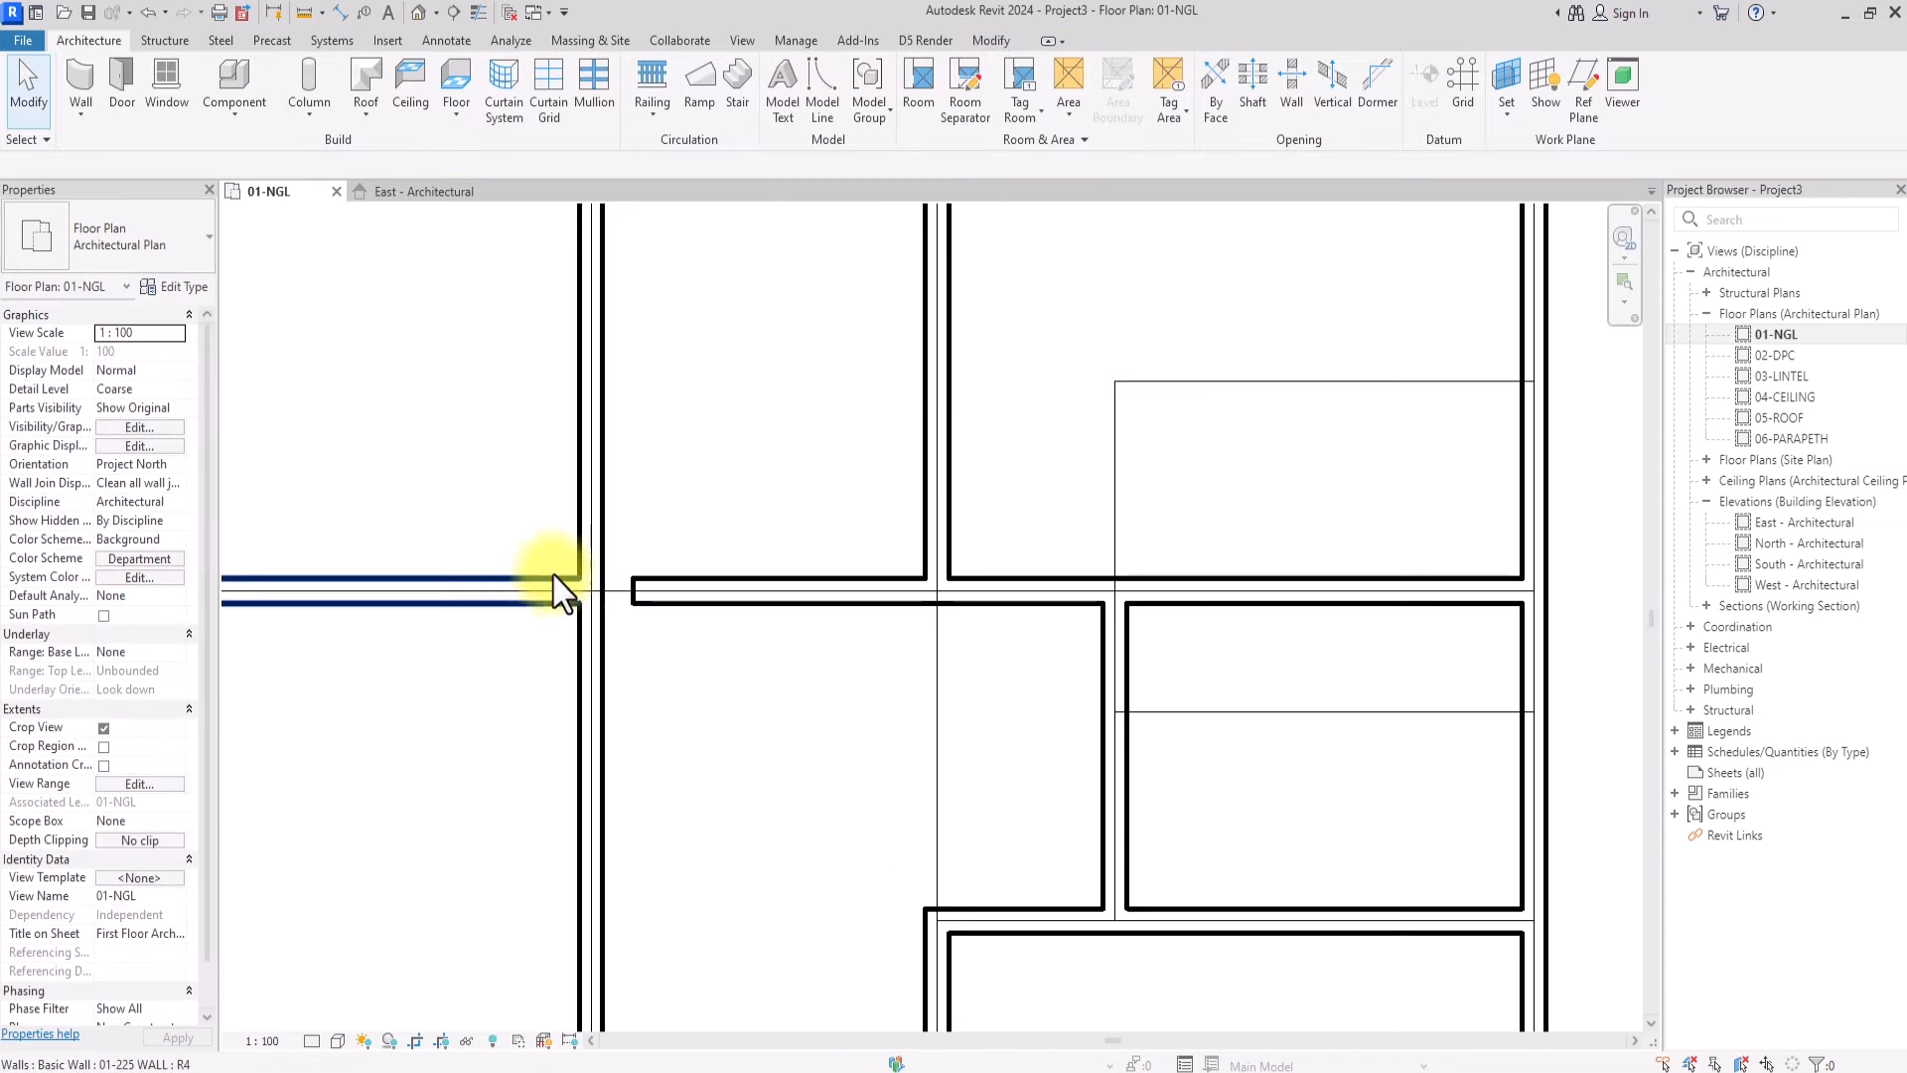
pyautogui.click(669, 599)
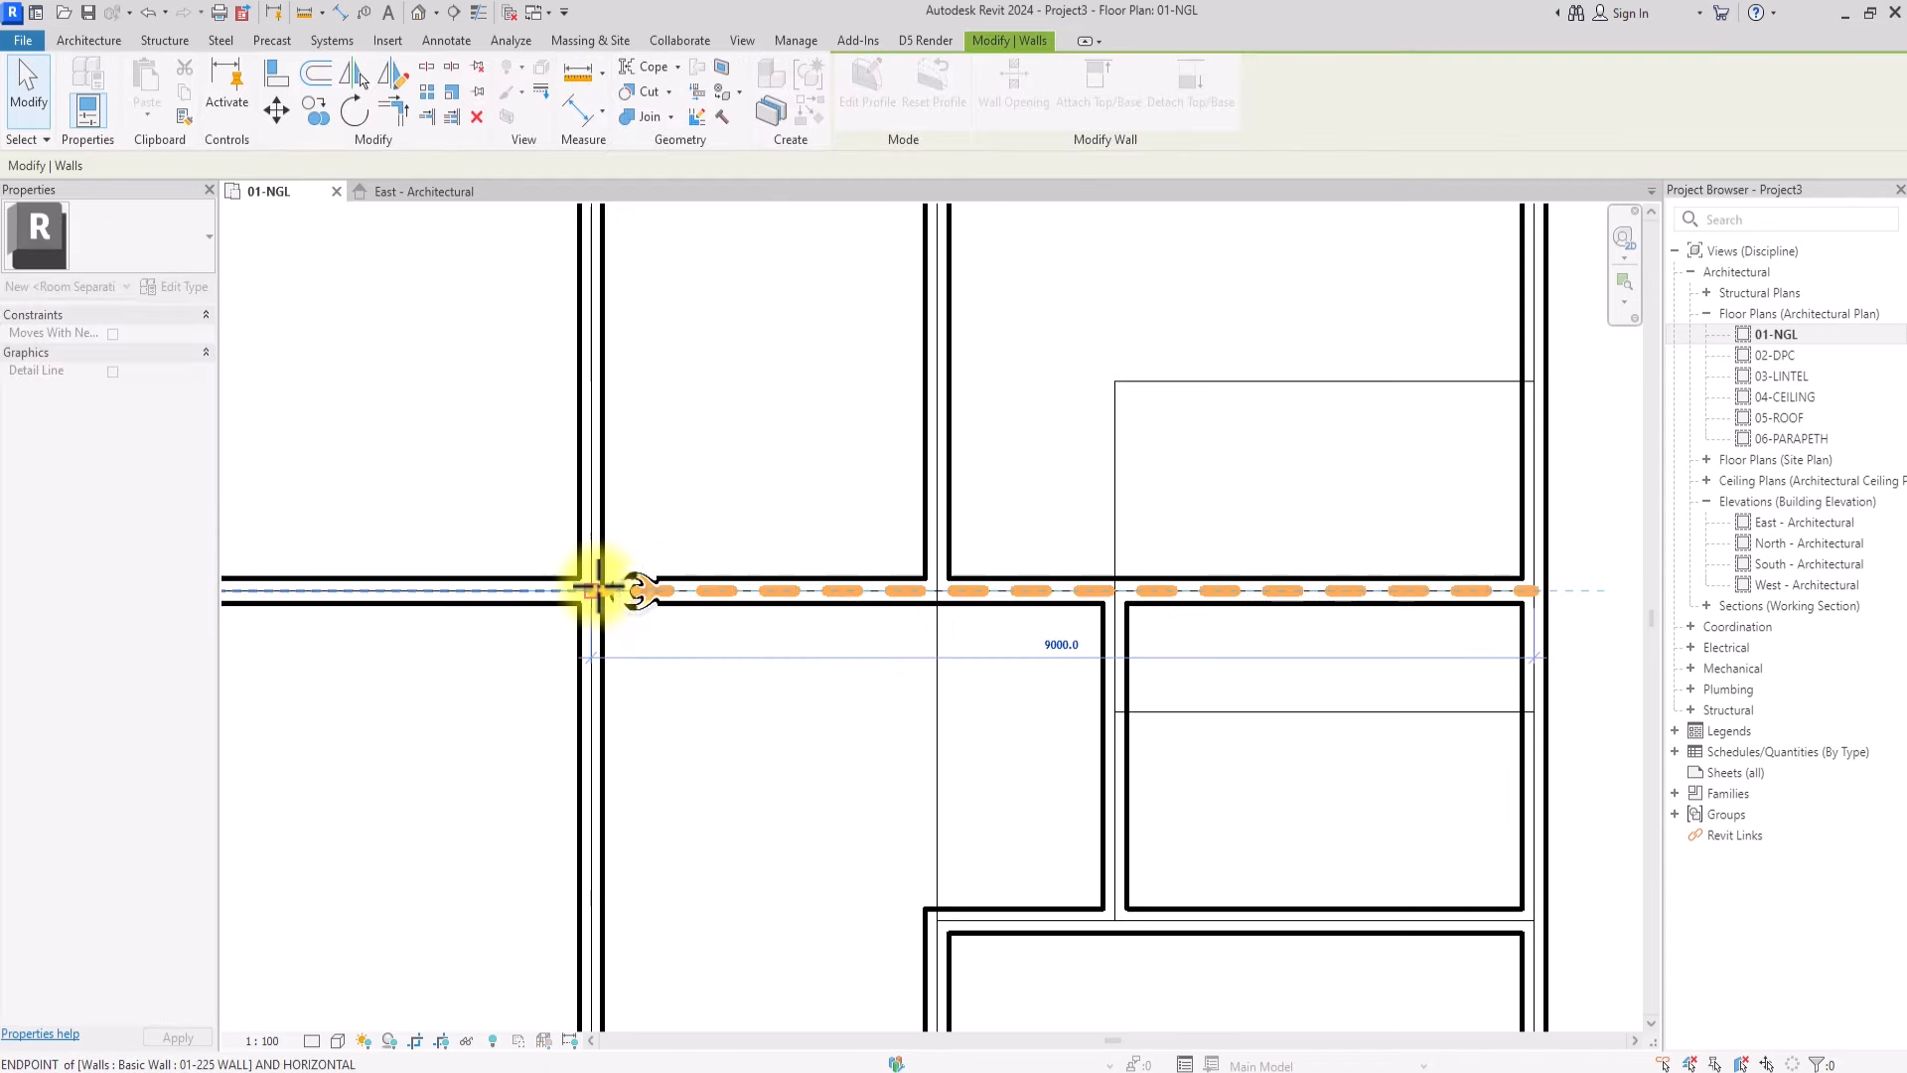
pyautogui.scroll(-3, 651, 621)
pyautogui.scroll(-2, 663, 658)
pyautogui.click(790, 541)
# Save the project in the 42- folder as REVIT BUNGALOW COURSE
pyautogui.hotkey('ctrl', 's')
pyautogui.doubleClick(800, 360)
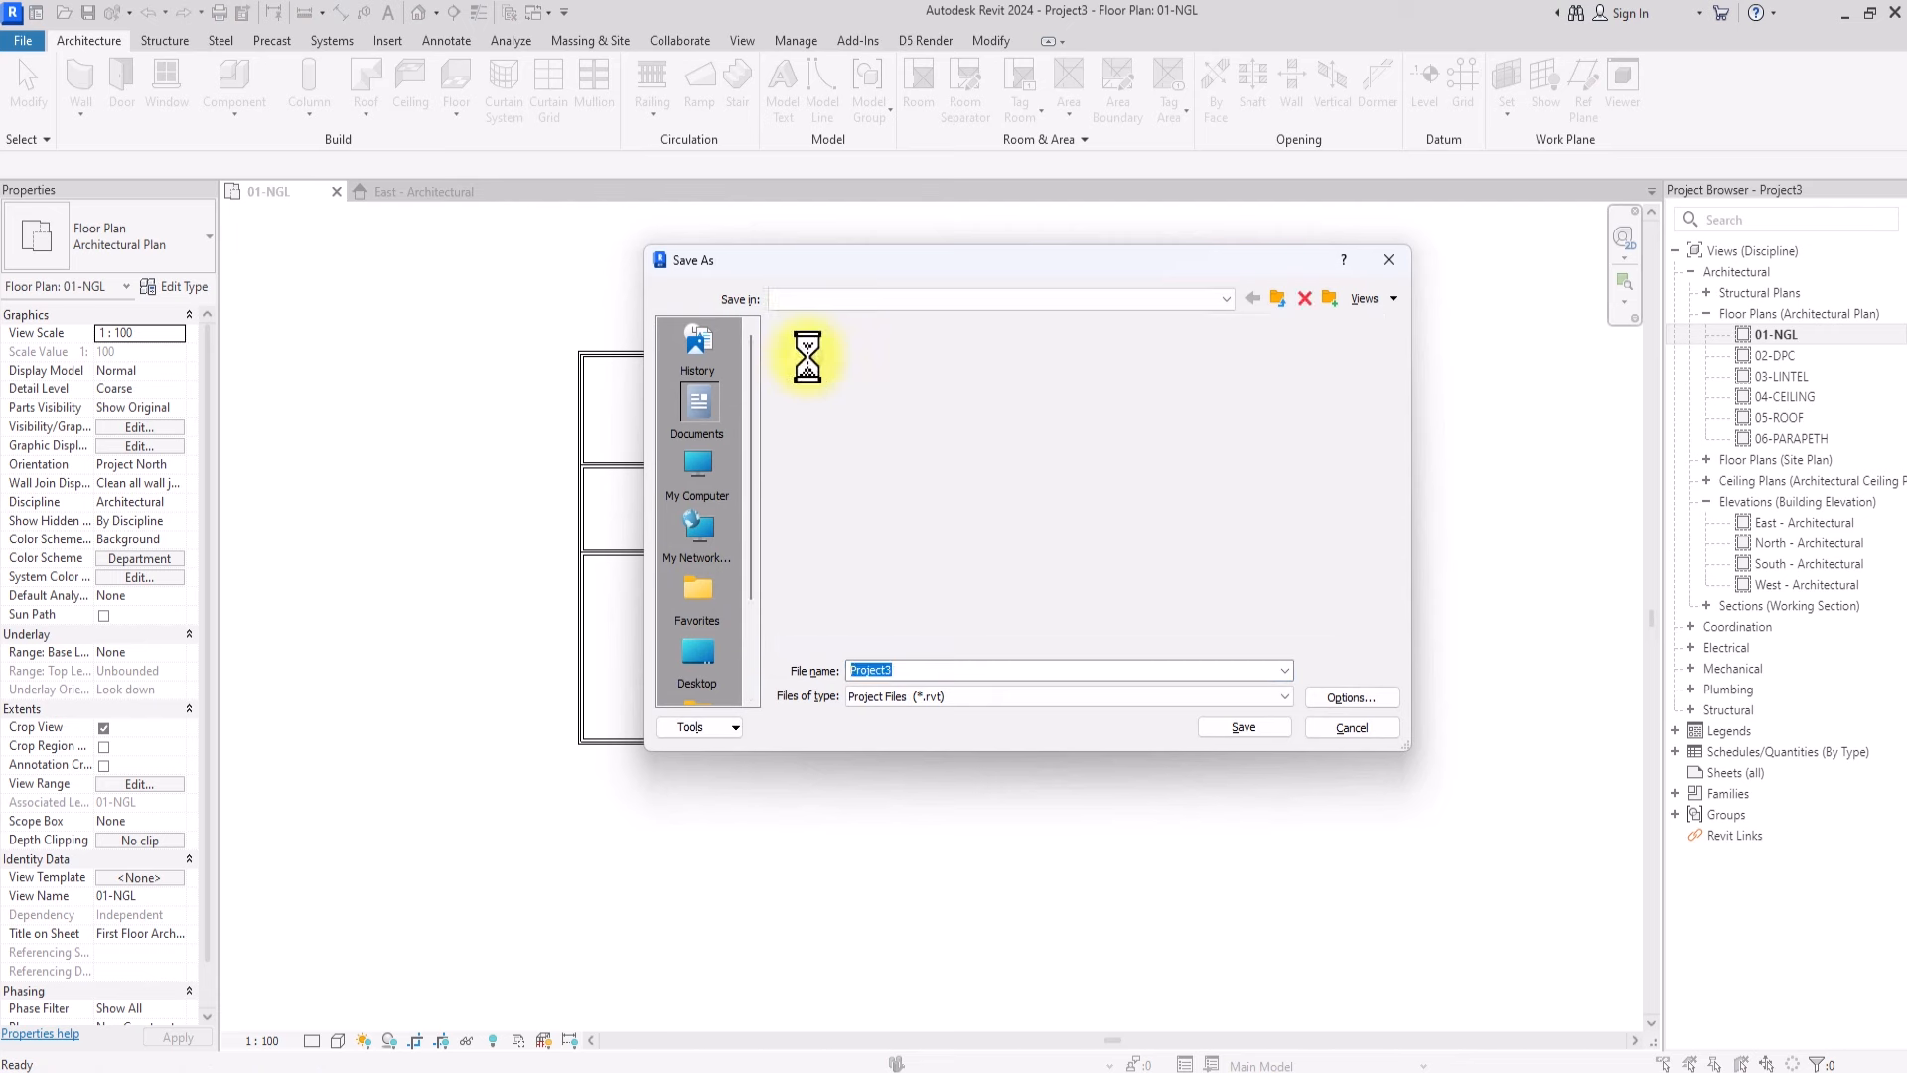
pyautogui.scroll(-2, 825, 636)
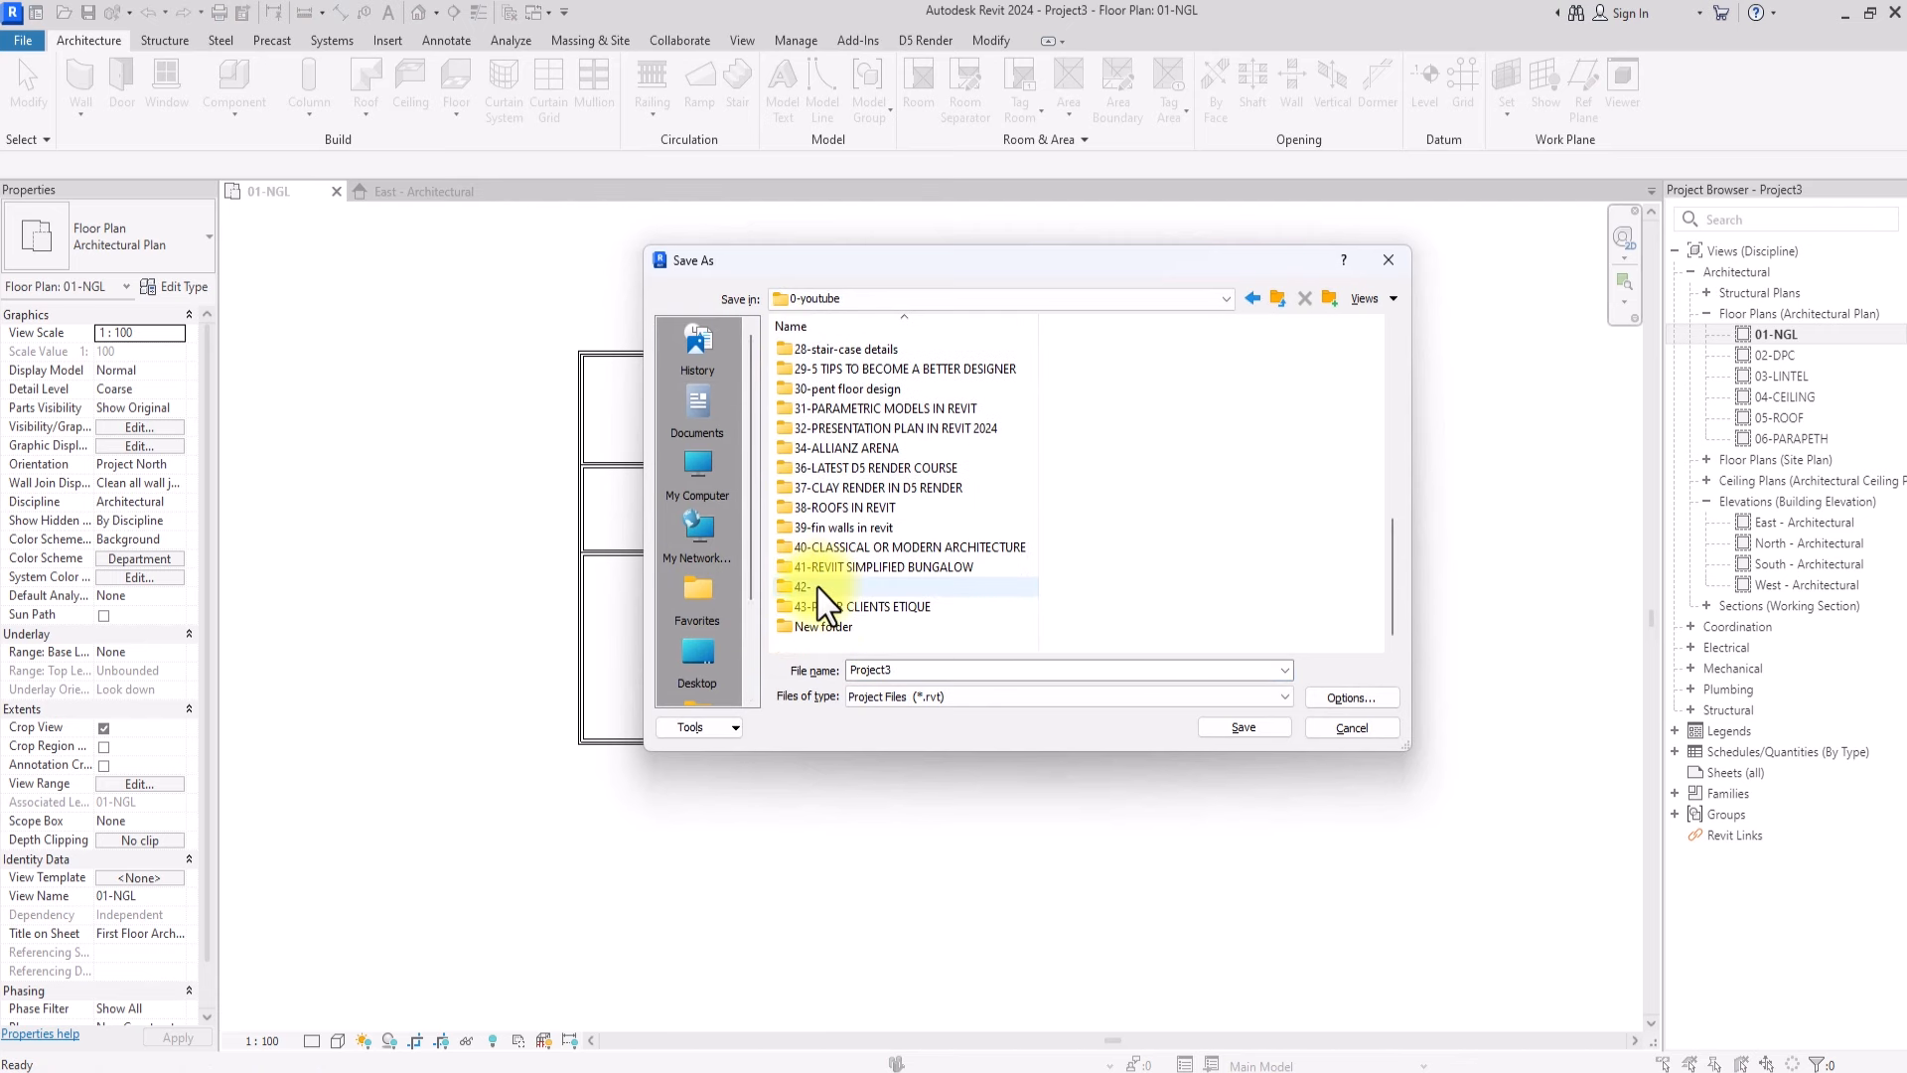
pyautogui.click(821, 586)
pyautogui.doubleClick(823, 587)
pyautogui.write('REVI')
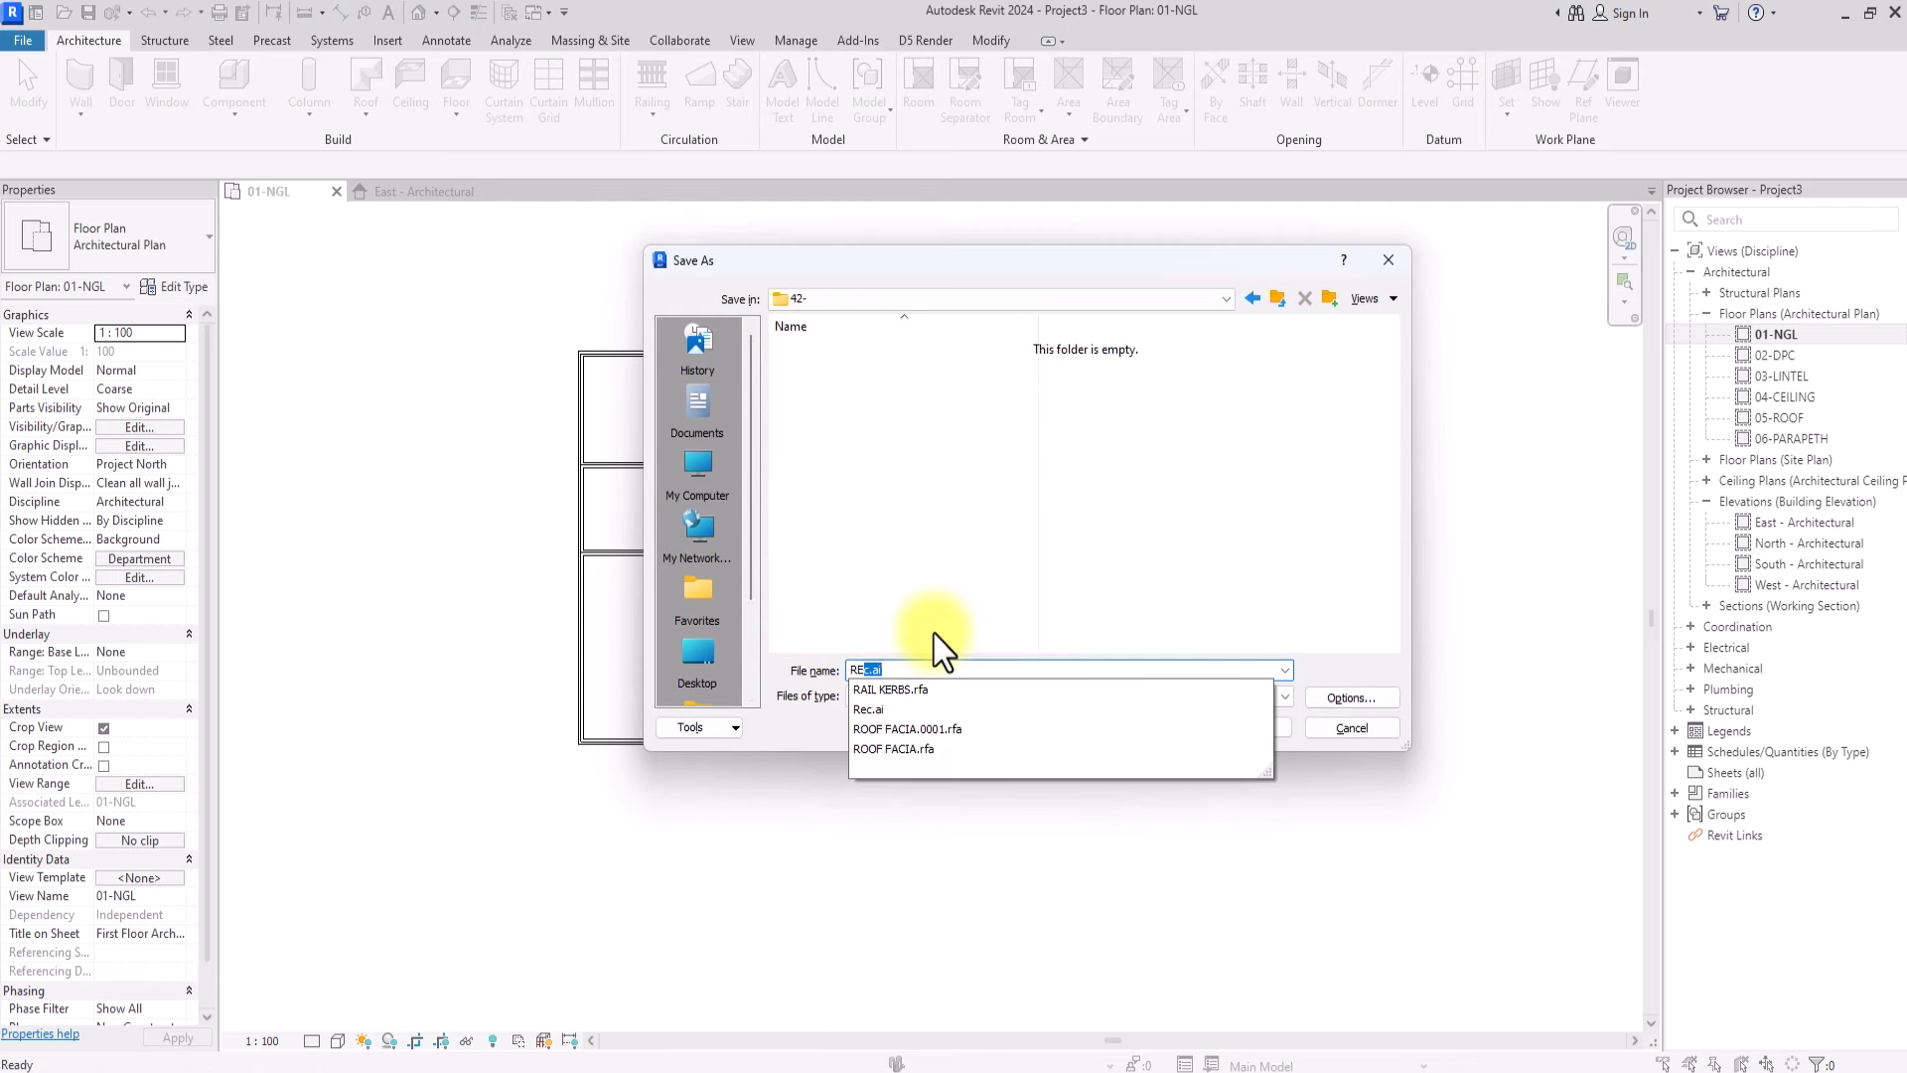
pyautogui.write('T')
pyautogui.write('BUNGALOW COURSE')
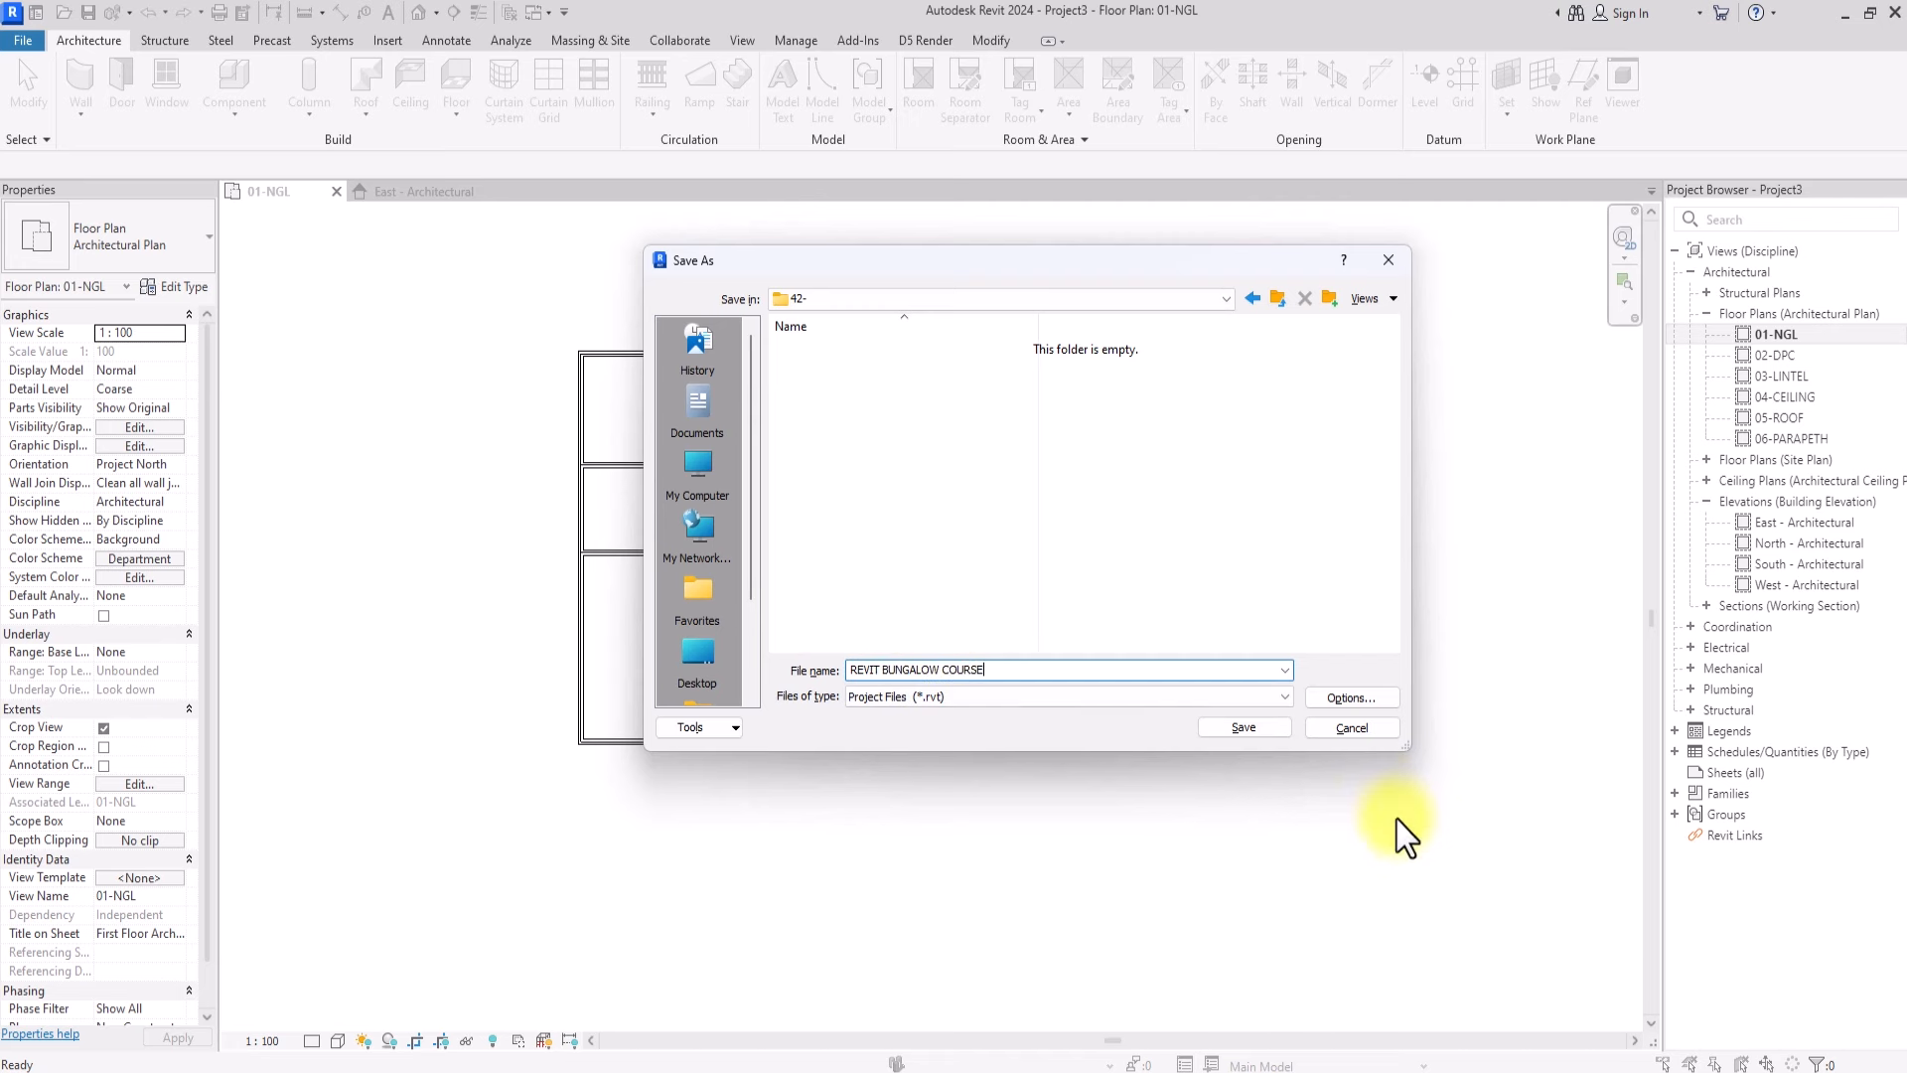
pyautogui.click(1272, 729)
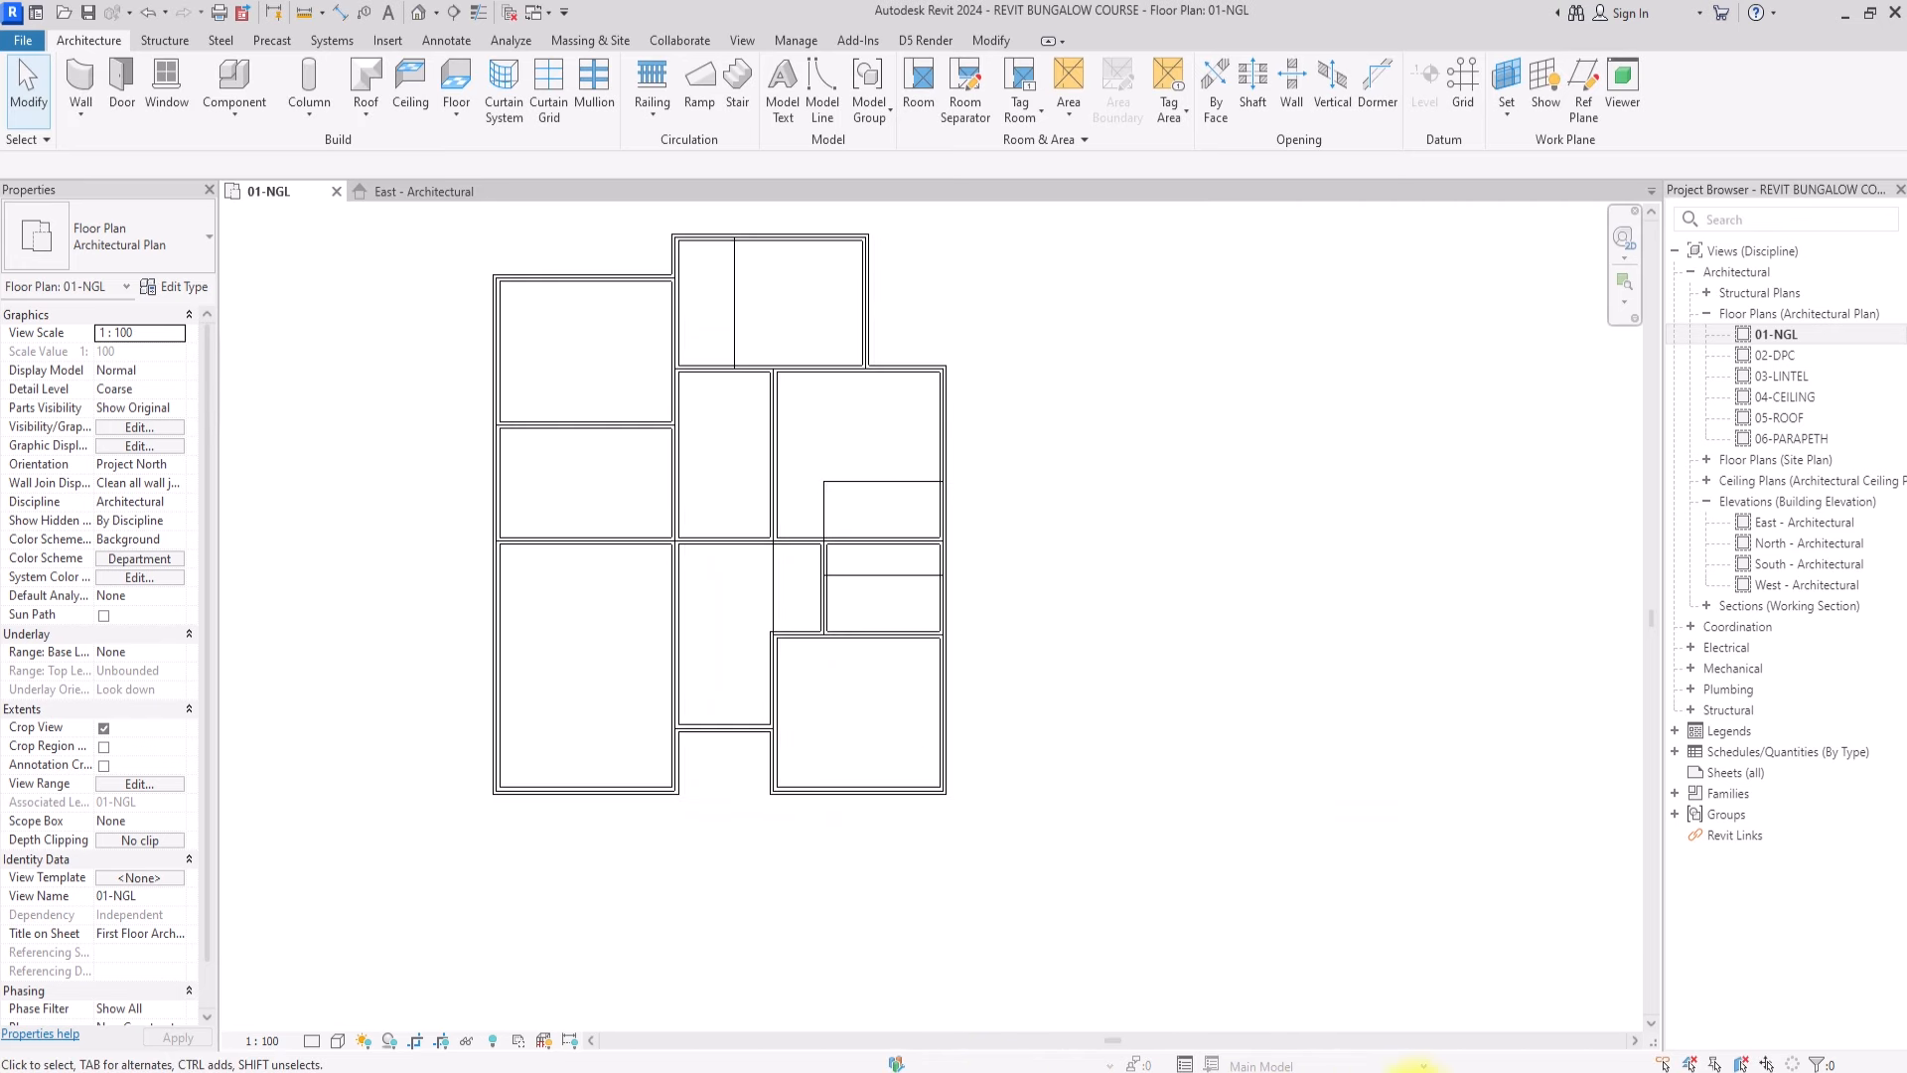
# Filter the selected plan elements down to the thin detail lines, excluding the walls, and delete them
pyautogui.scroll(-4, 840, 652)
pyautogui.scroll(4, 802, 509)
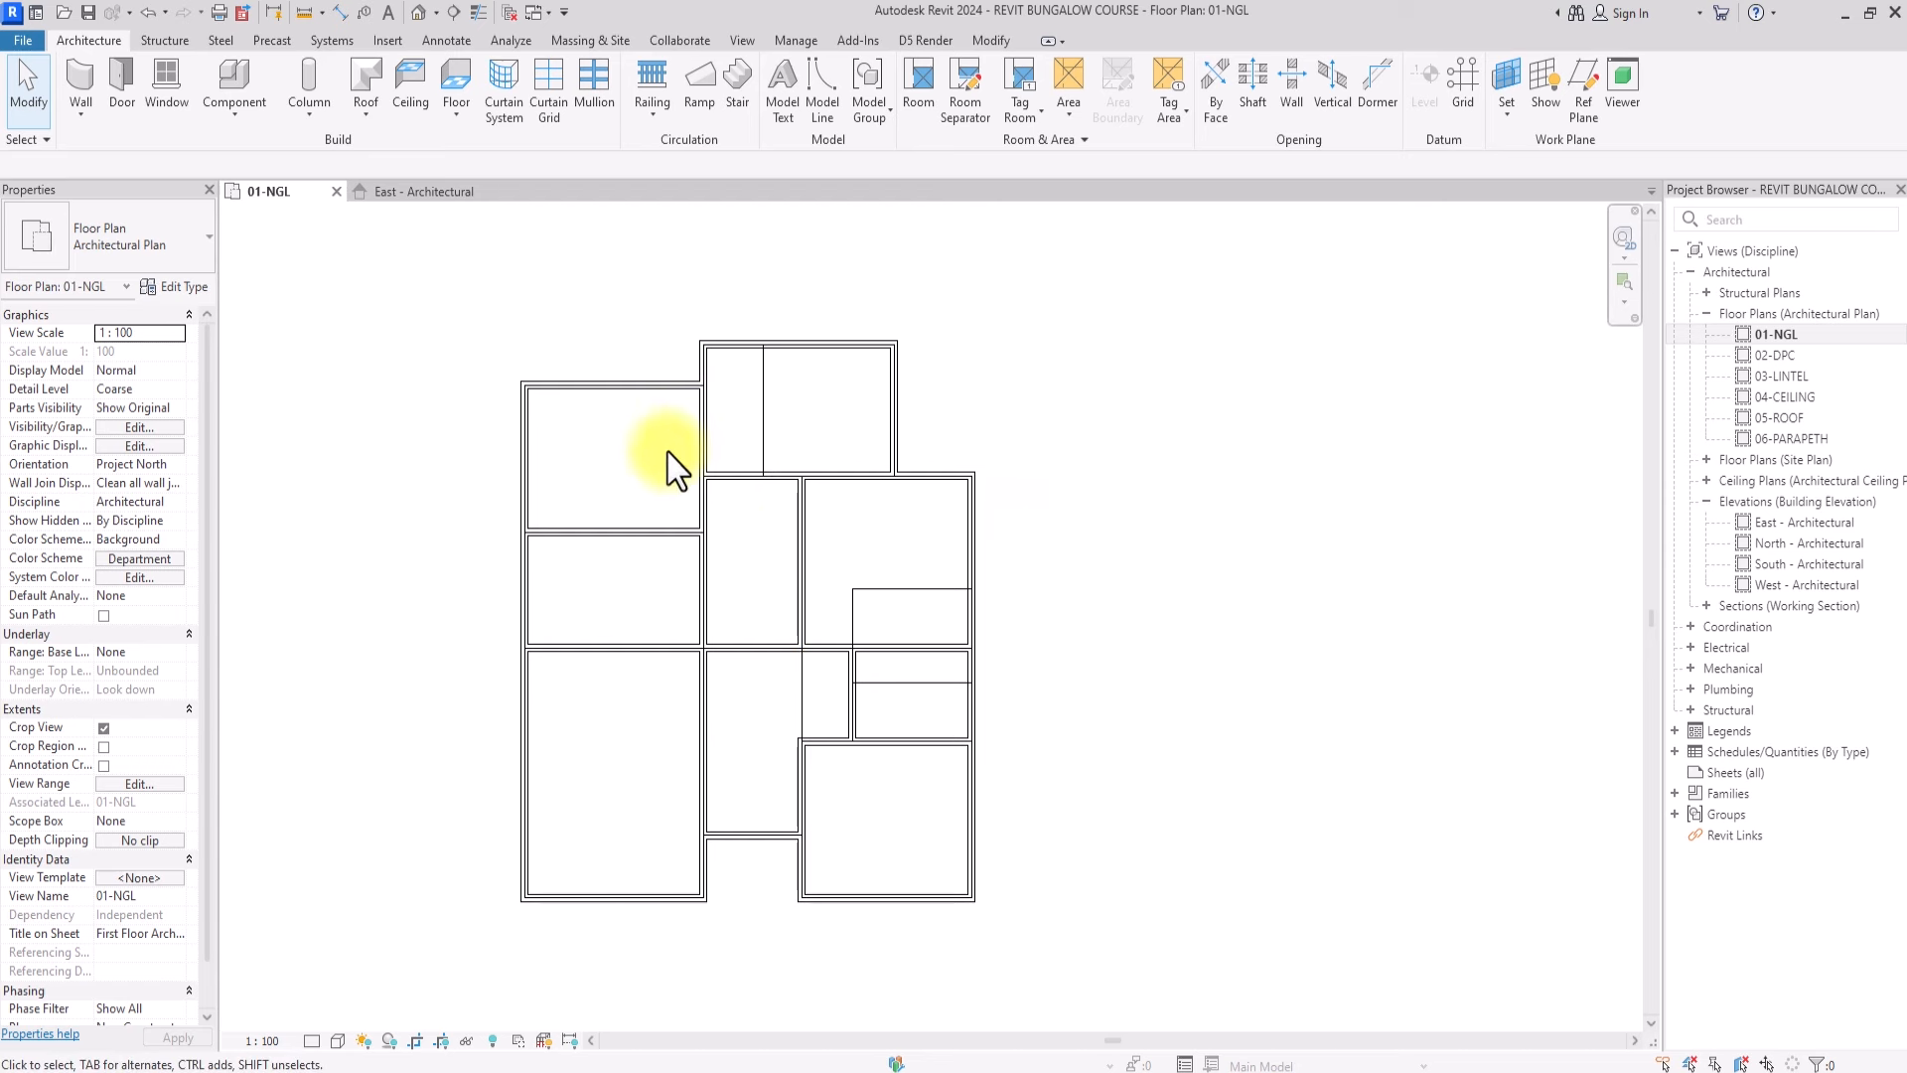
pyautogui.scroll(-2, 758, 439)
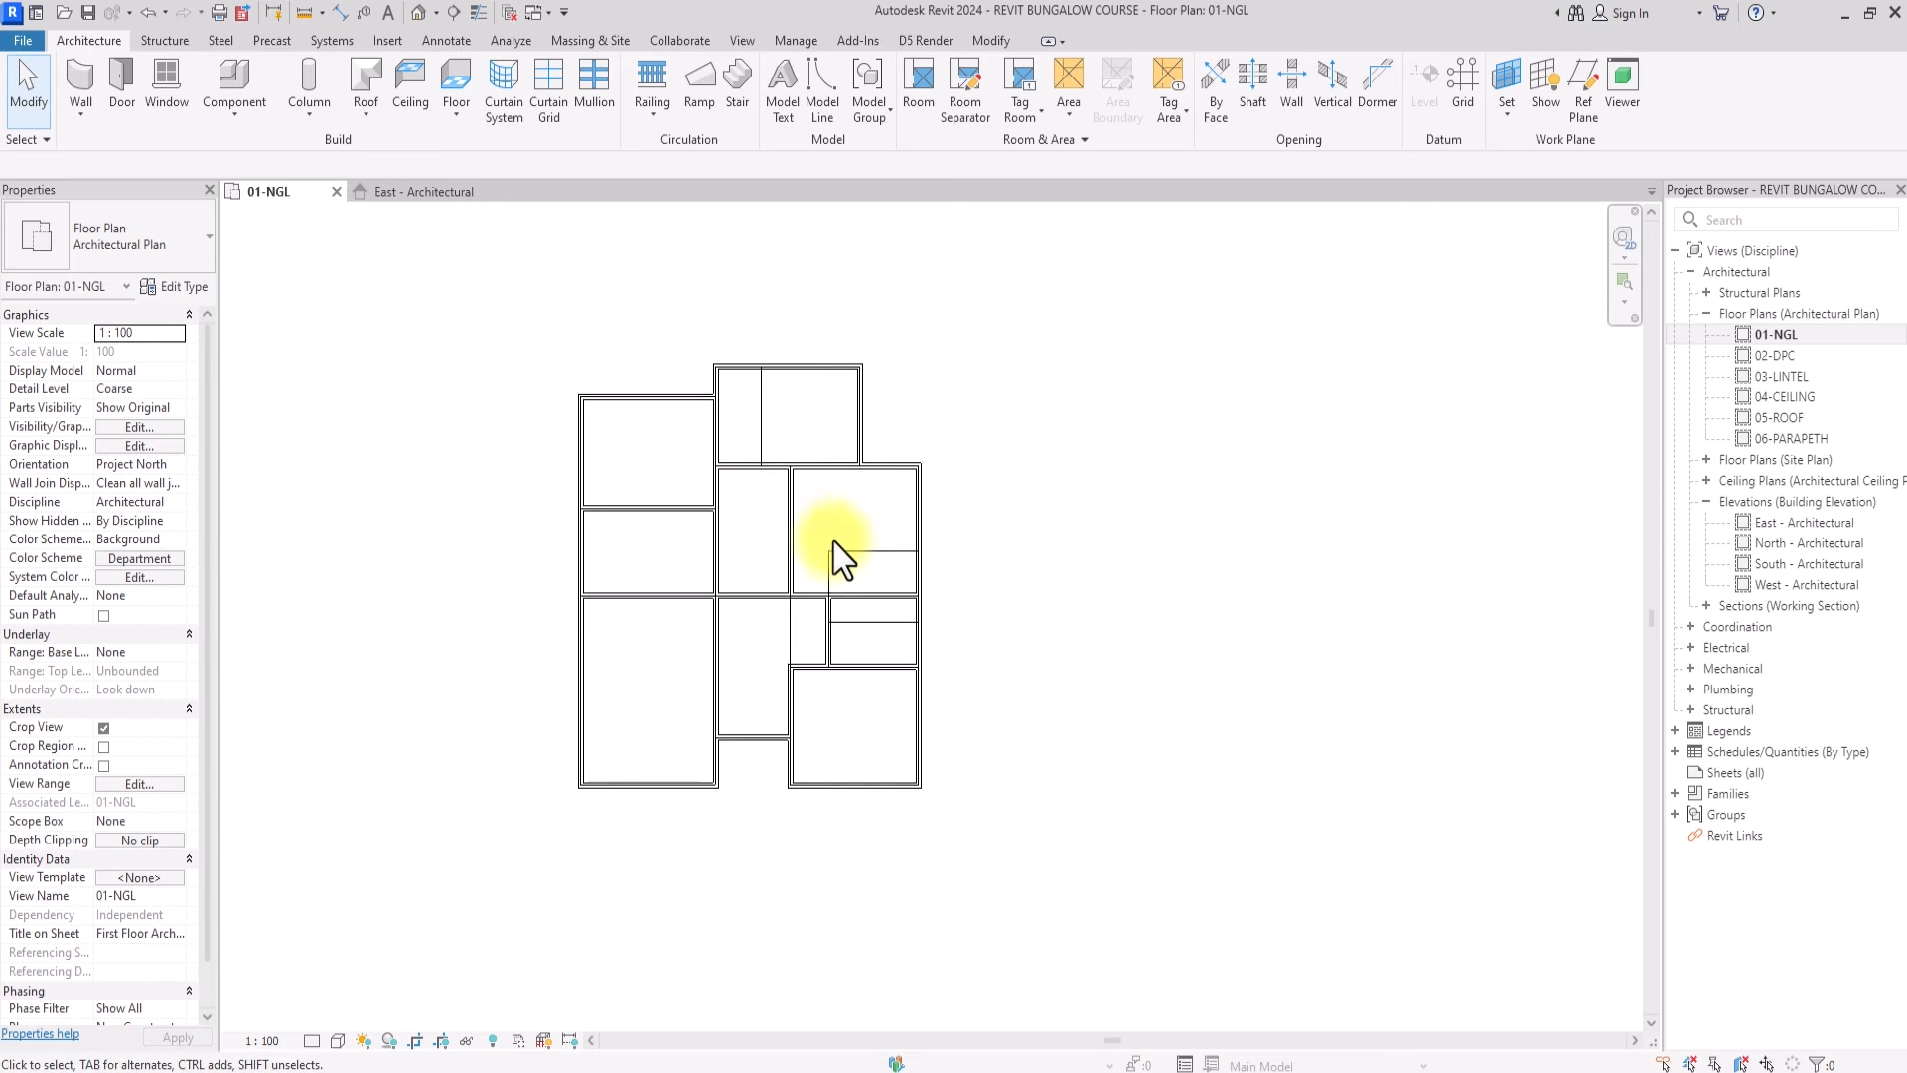
pyautogui.click(67, 67)
pyautogui.click(855, 84)
pyautogui.click(878, 427)
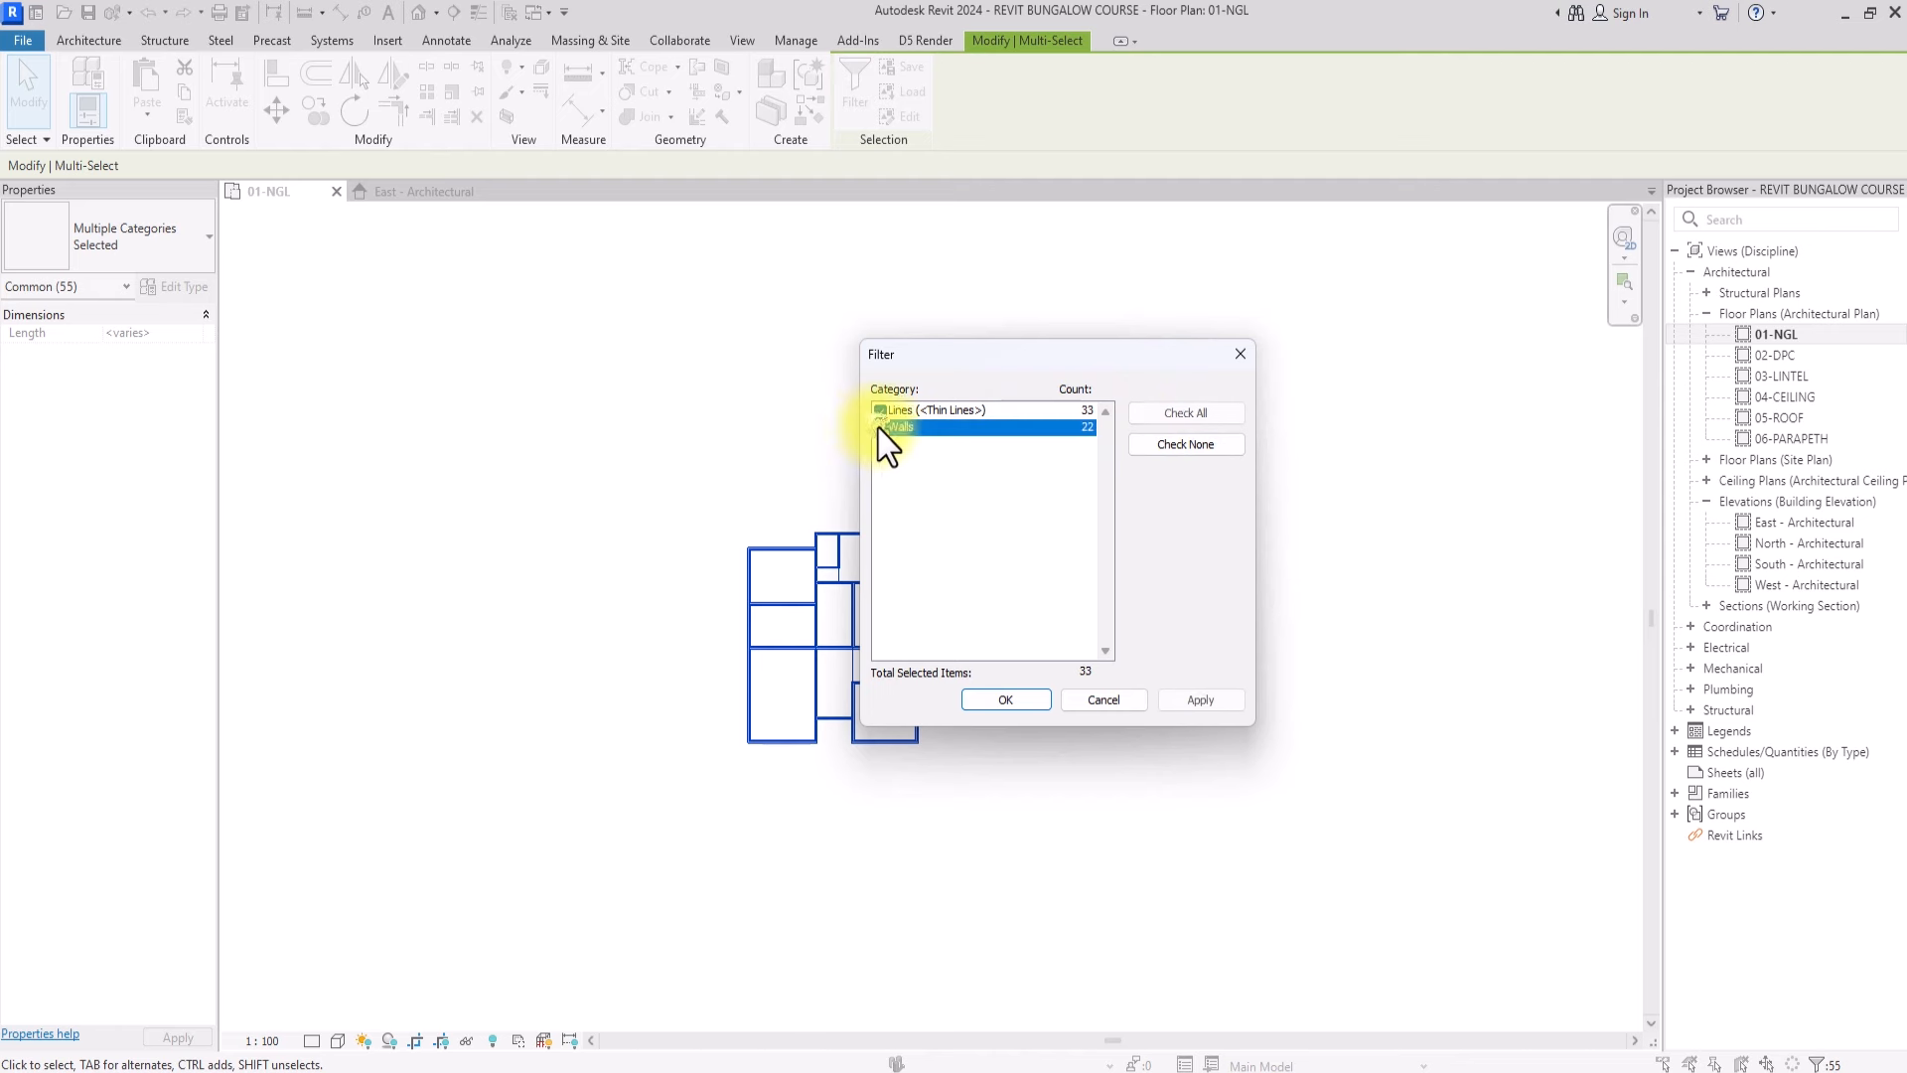
pyautogui.click(1005, 700)
pyautogui.click(983, 725)
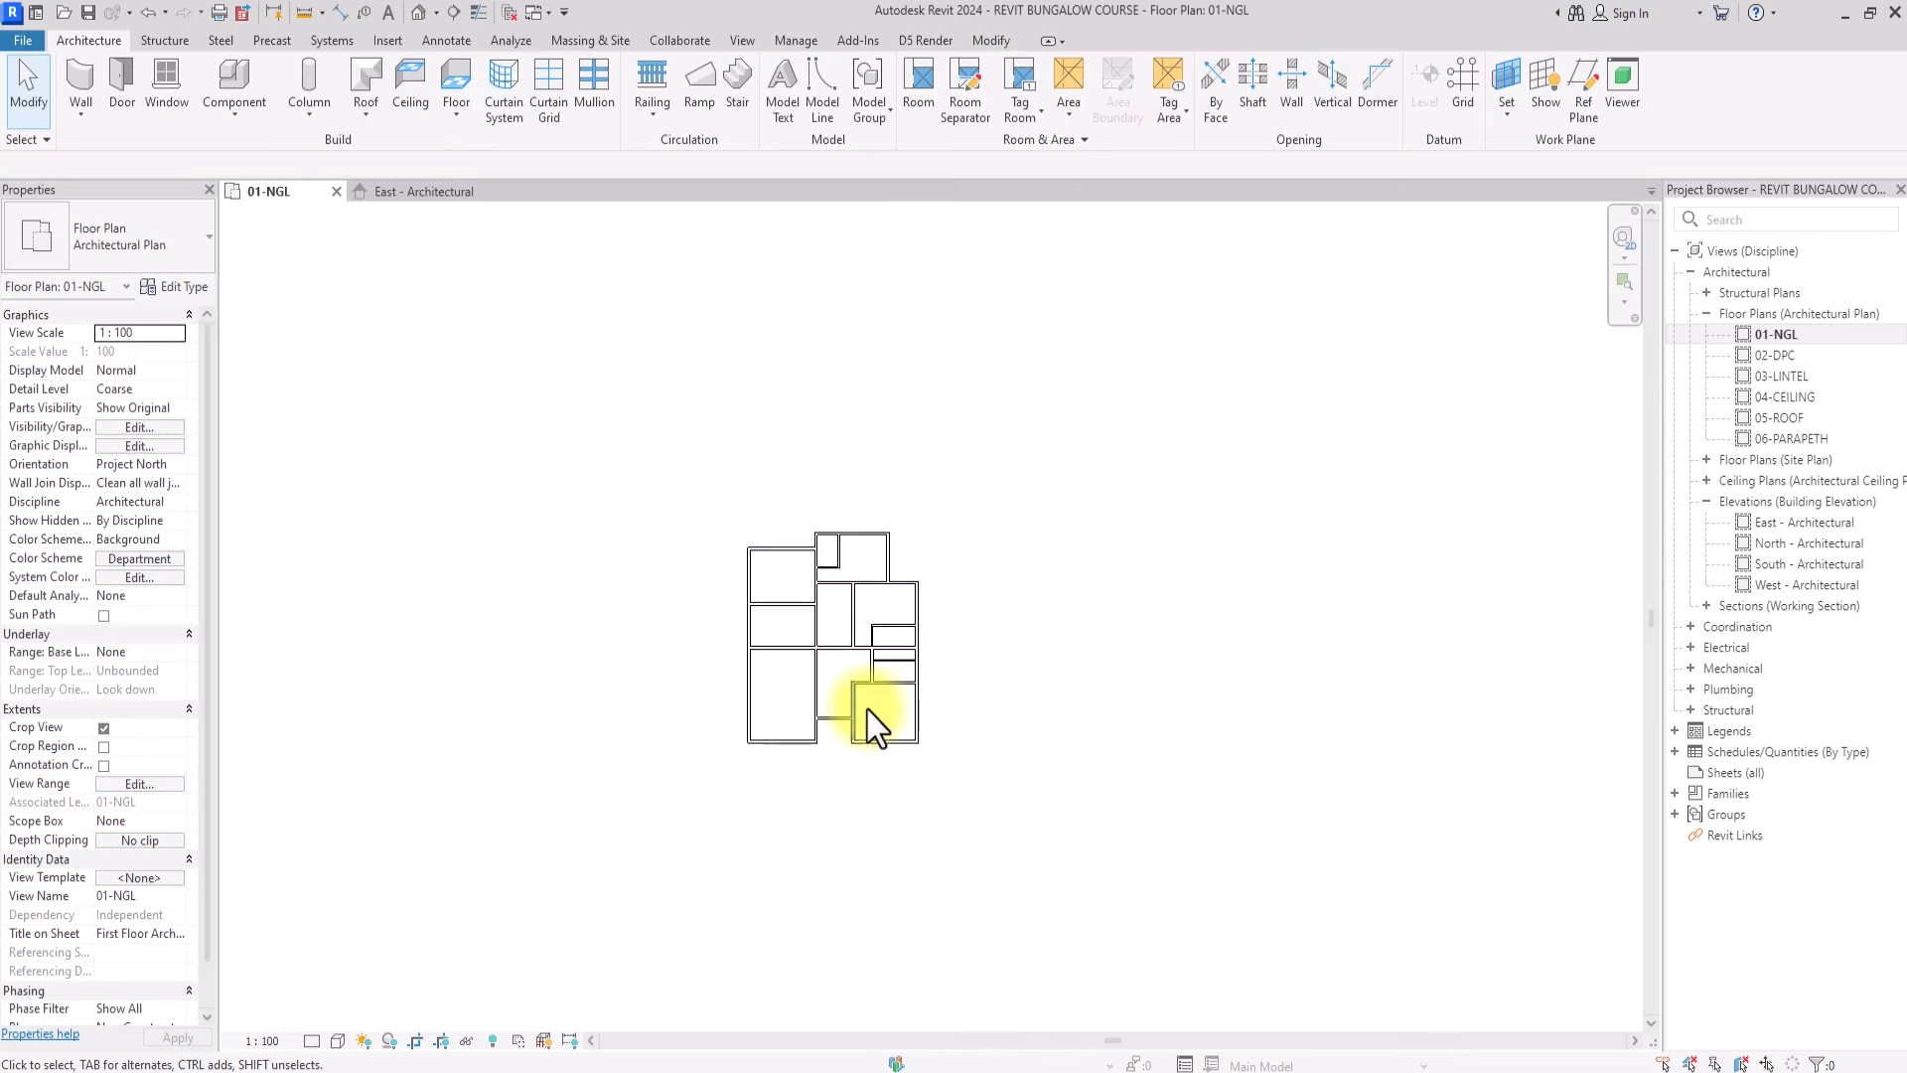
# Start the Aligned dimension command and duplicate the Linear - 2.25mm Trebuchet MS type as 01-DIM 1
pyautogui.scroll(4, 868, 709)
pyautogui.scroll(-1, 716, 768)
pyautogui.moveTo(716, 768); pyautogui.dragTo(779, 685, button='middle')
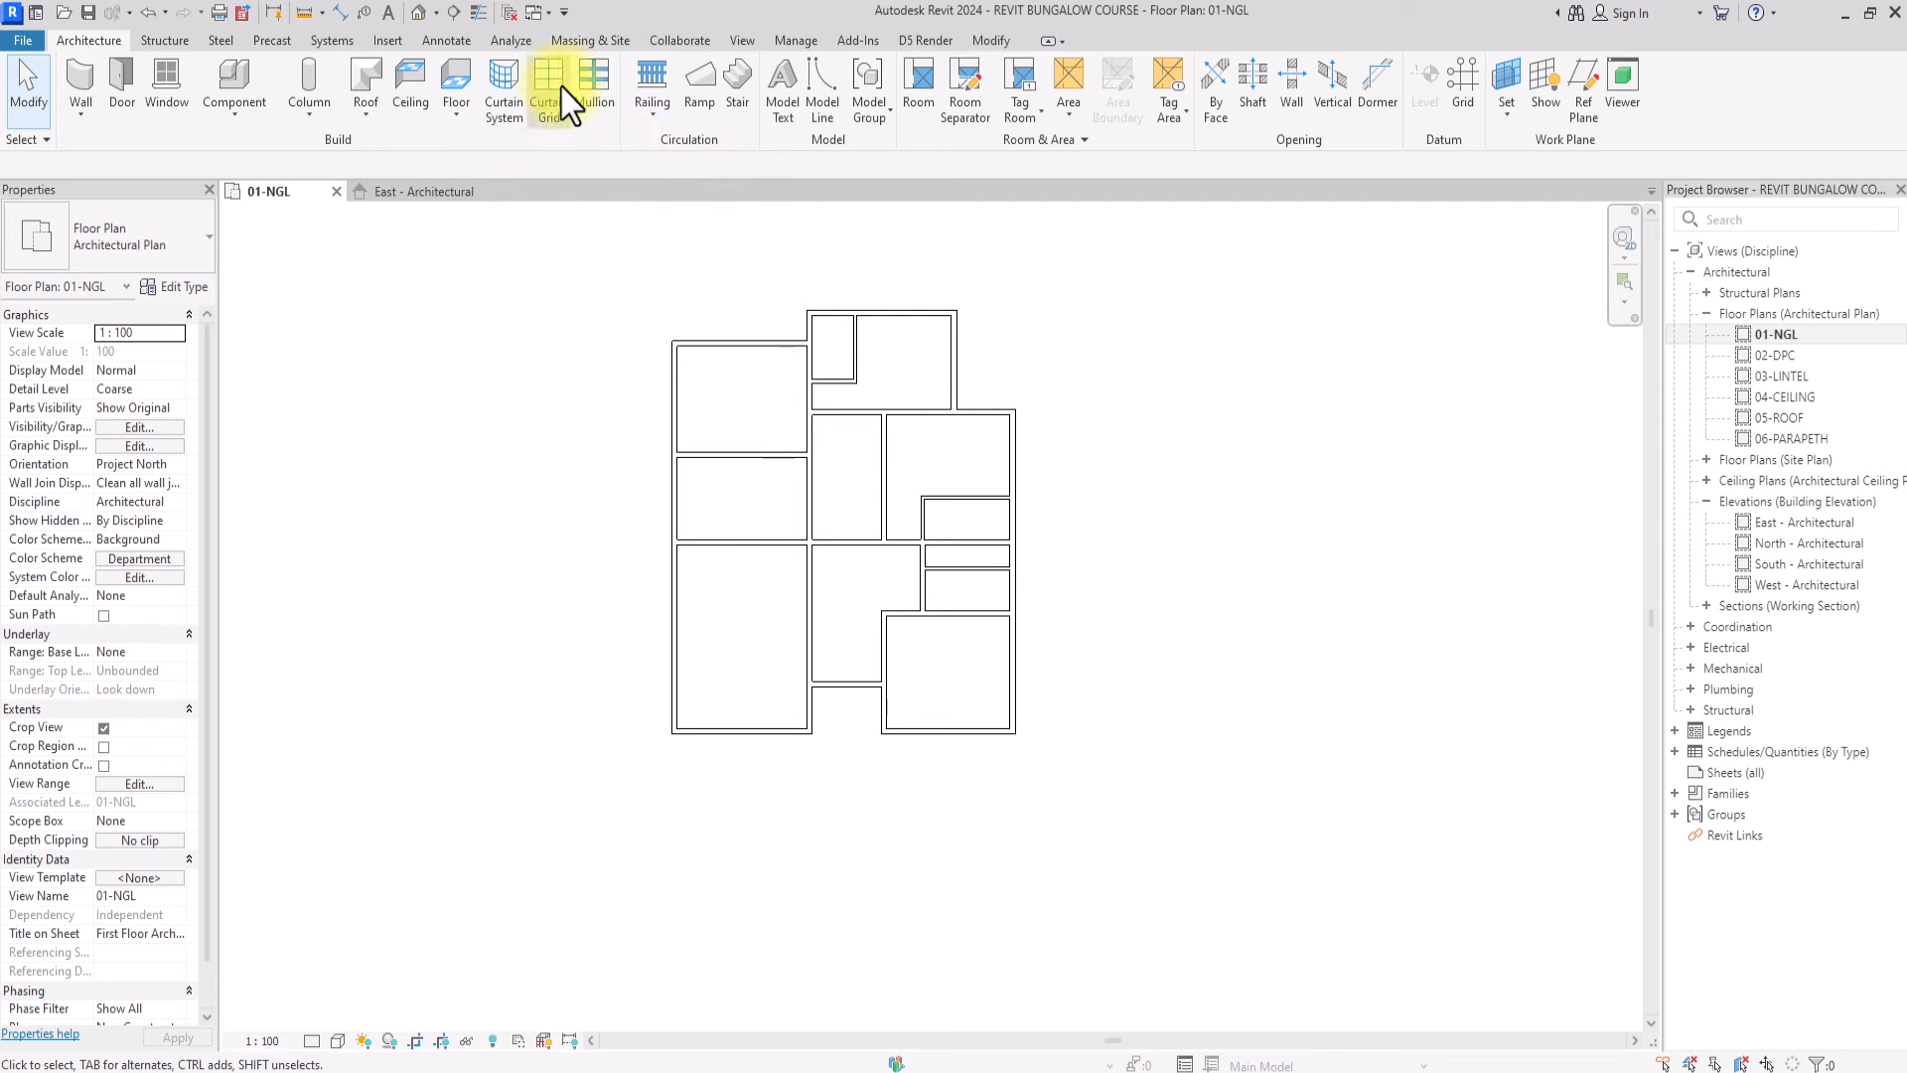
pyautogui.click(447, 41)
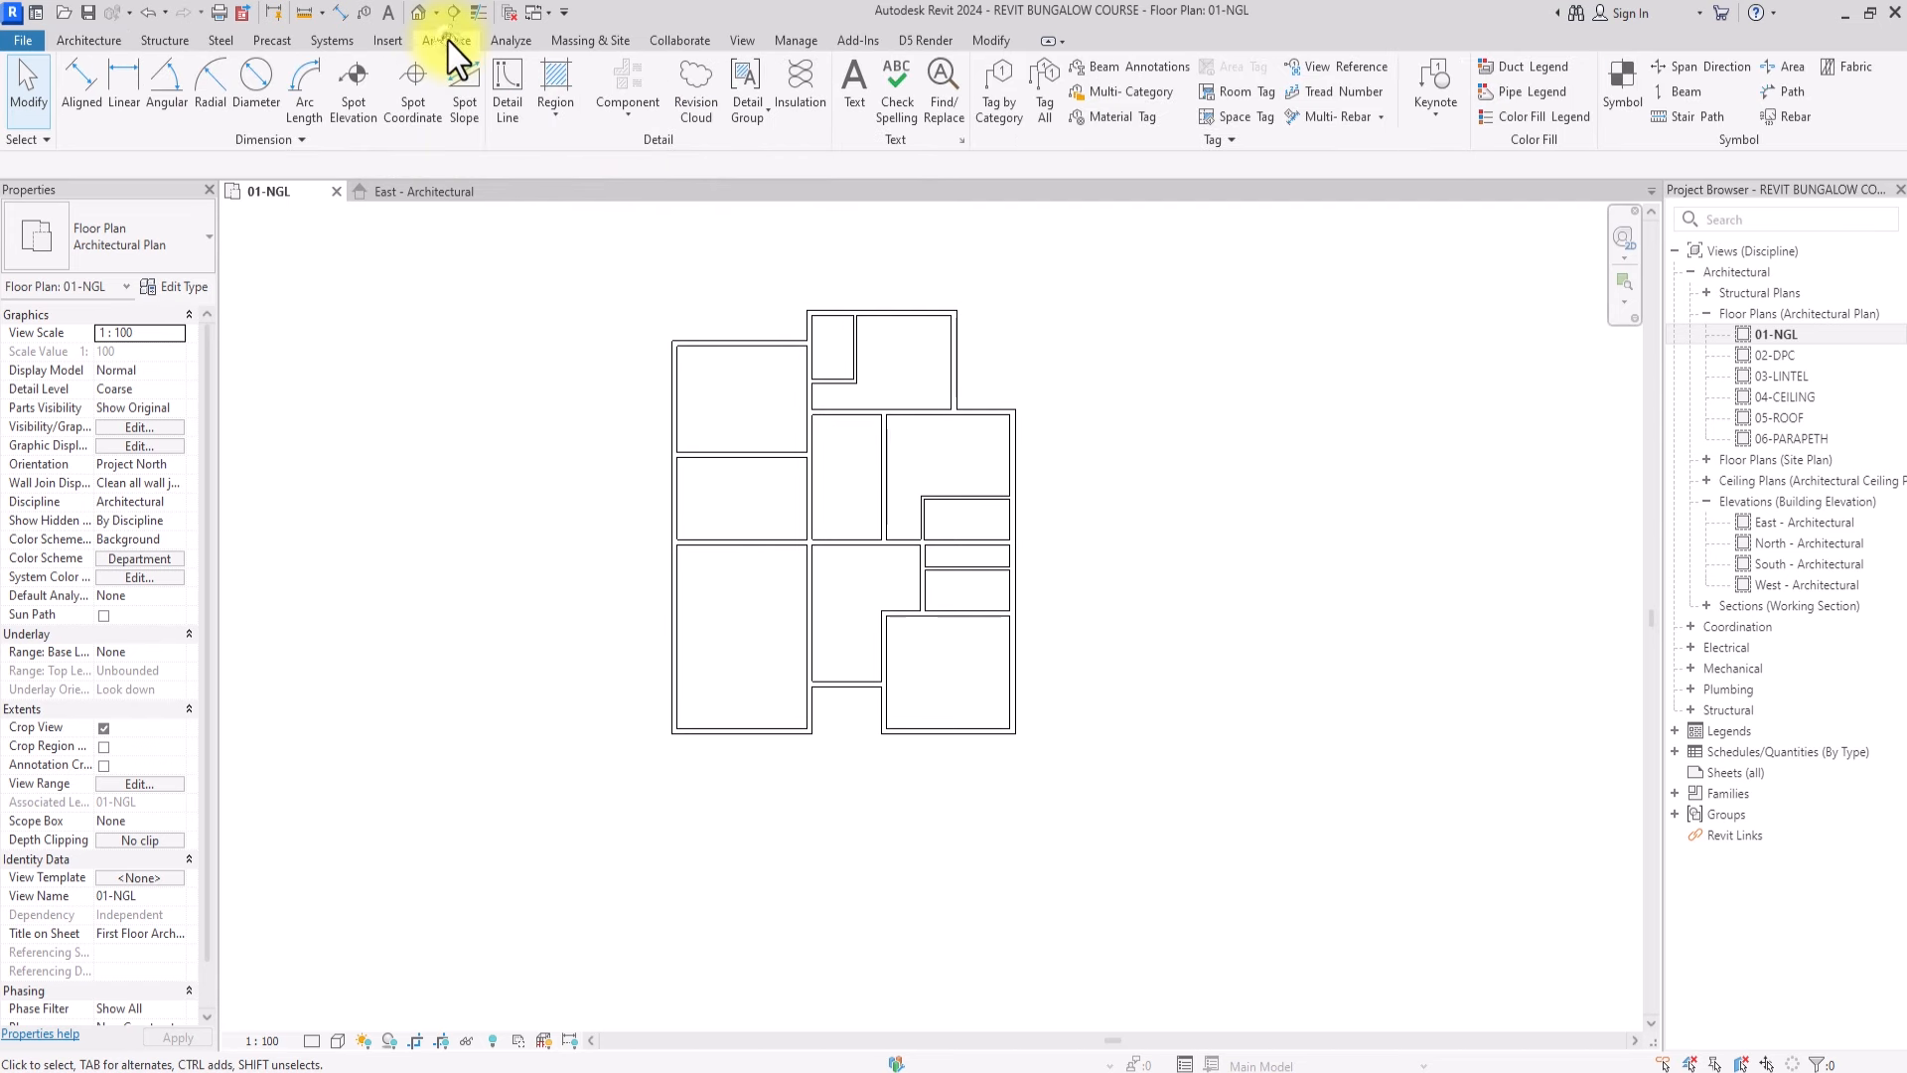
pyautogui.click(85, 85)
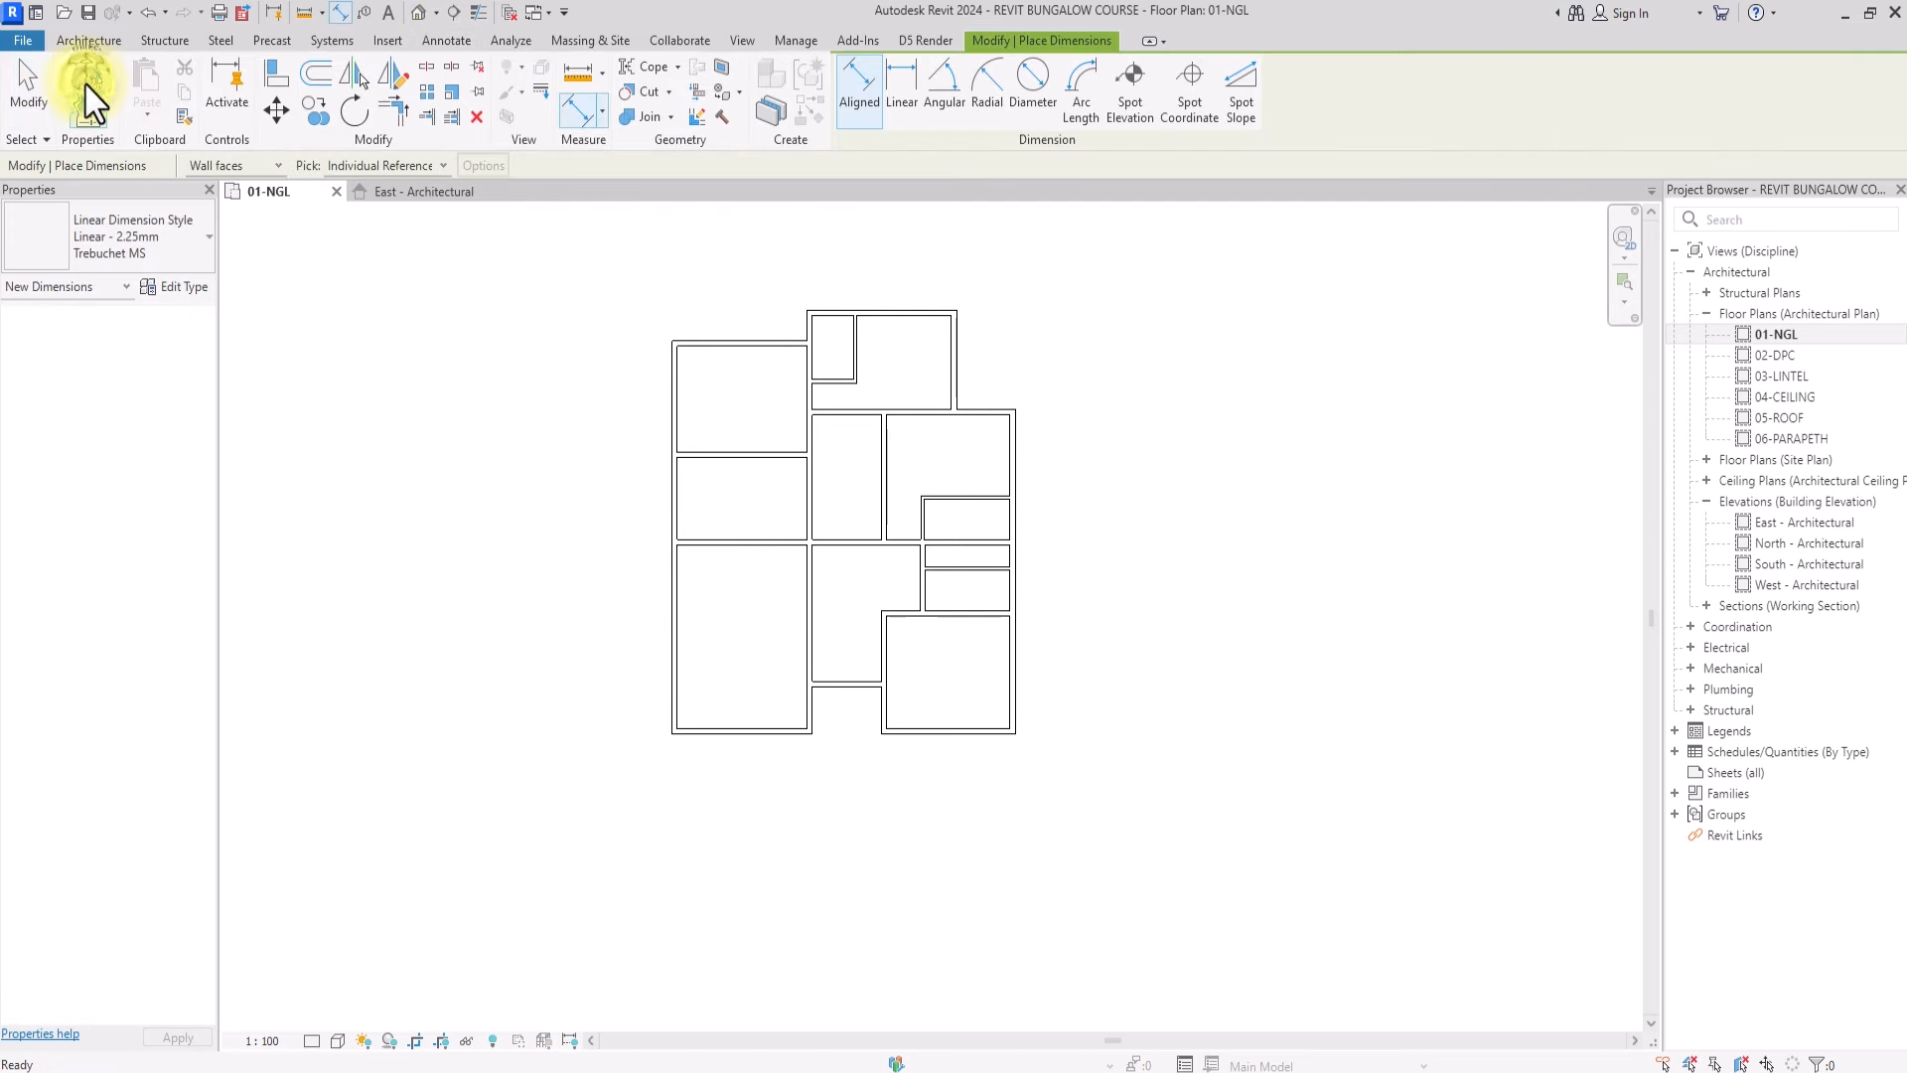
pyautogui.click(182, 286)
pyautogui.click(812, 110)
pyautogui.write('01-')
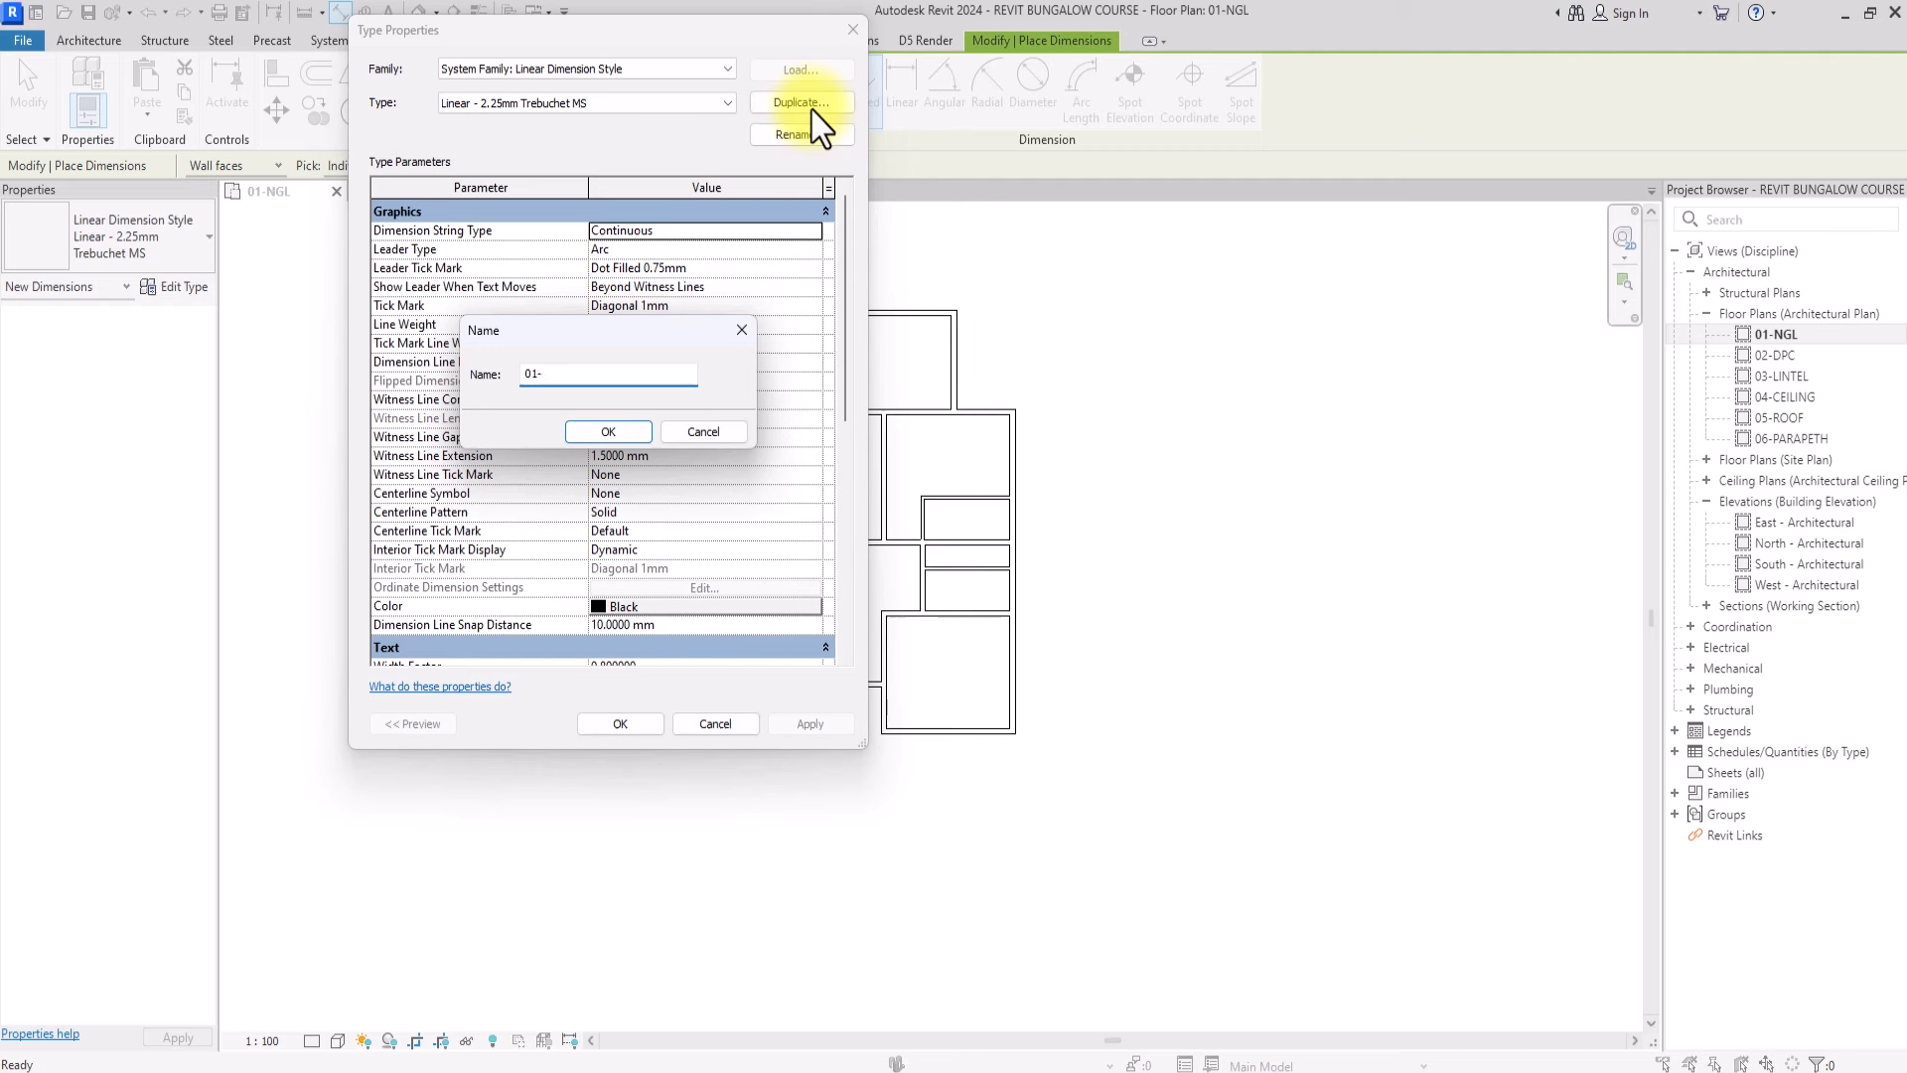
pyautogui.write('DIM 1')
pyautogui.click(610, 429)
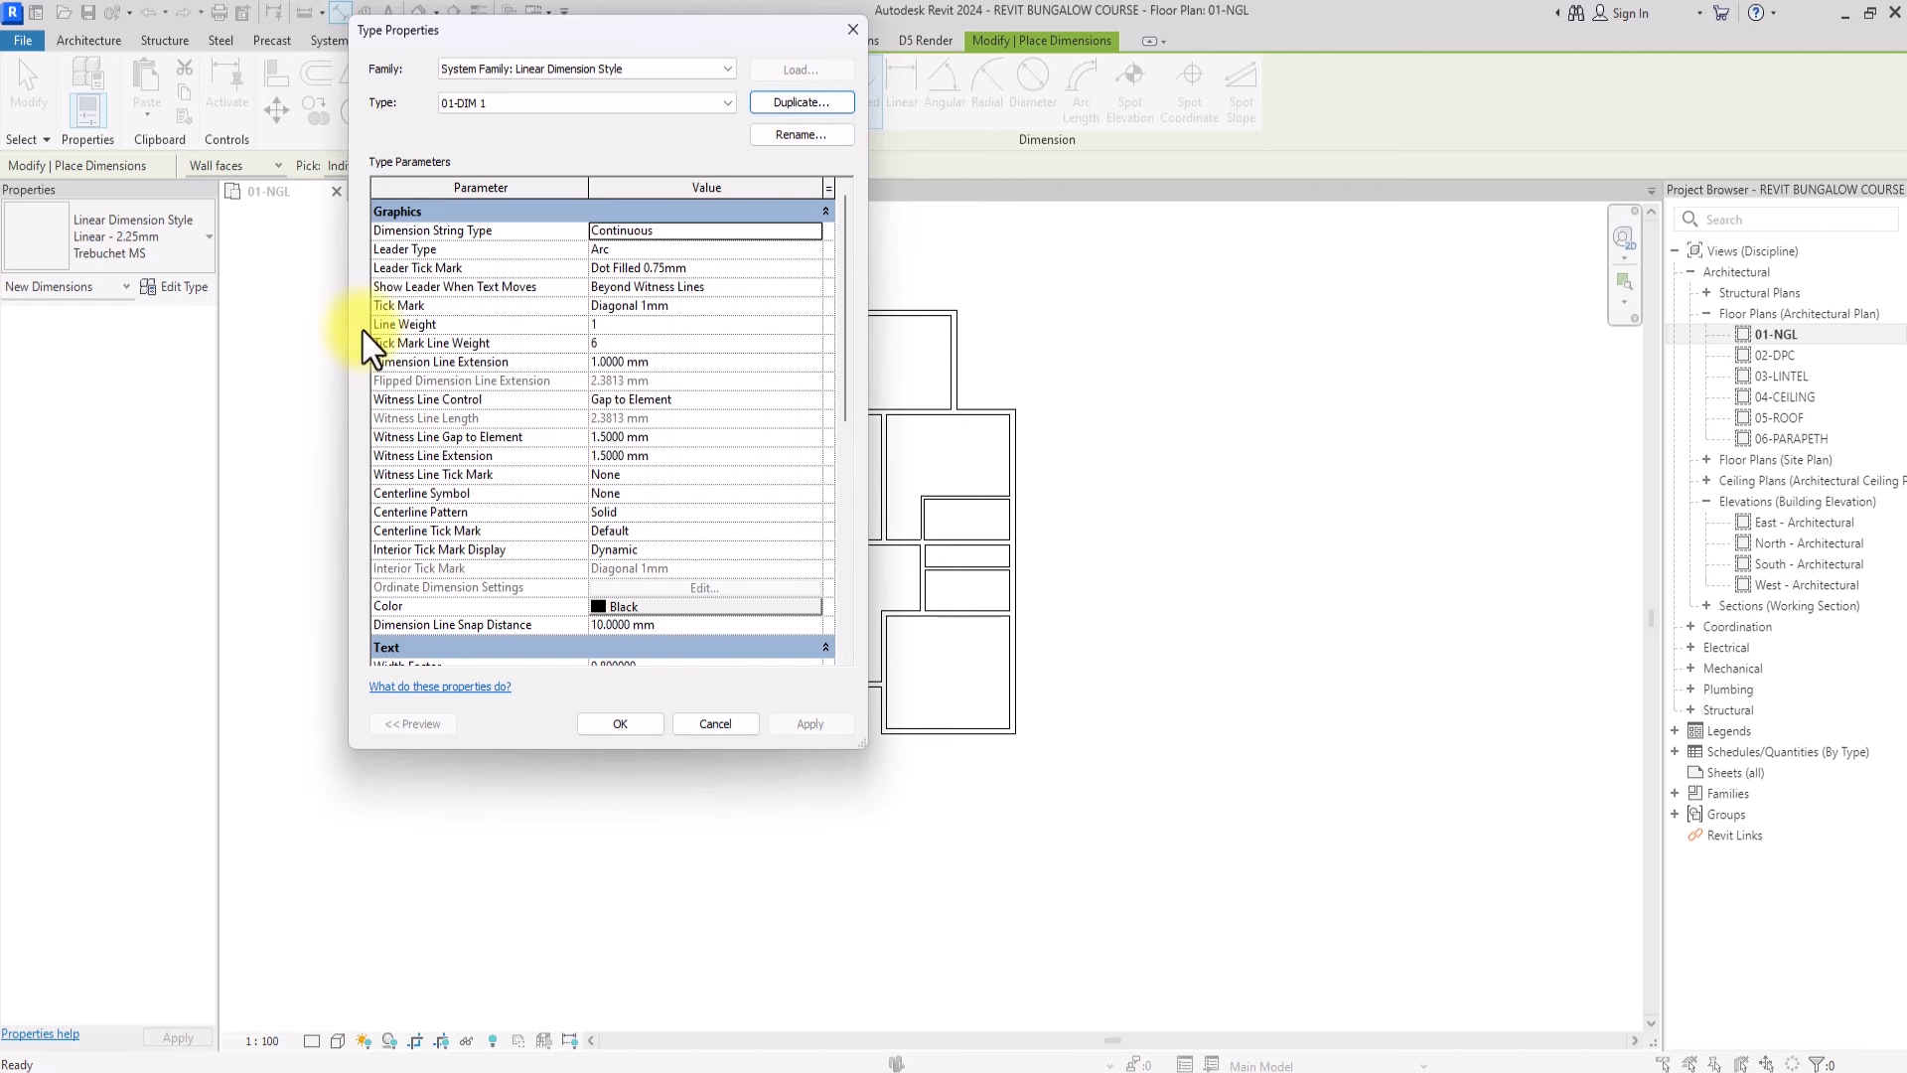
# Set the witness line control of 01-DIM 1 to Fixed to Dimension Line, with witness line length and extension of 1 mm
pyautogui.click(636, 400)
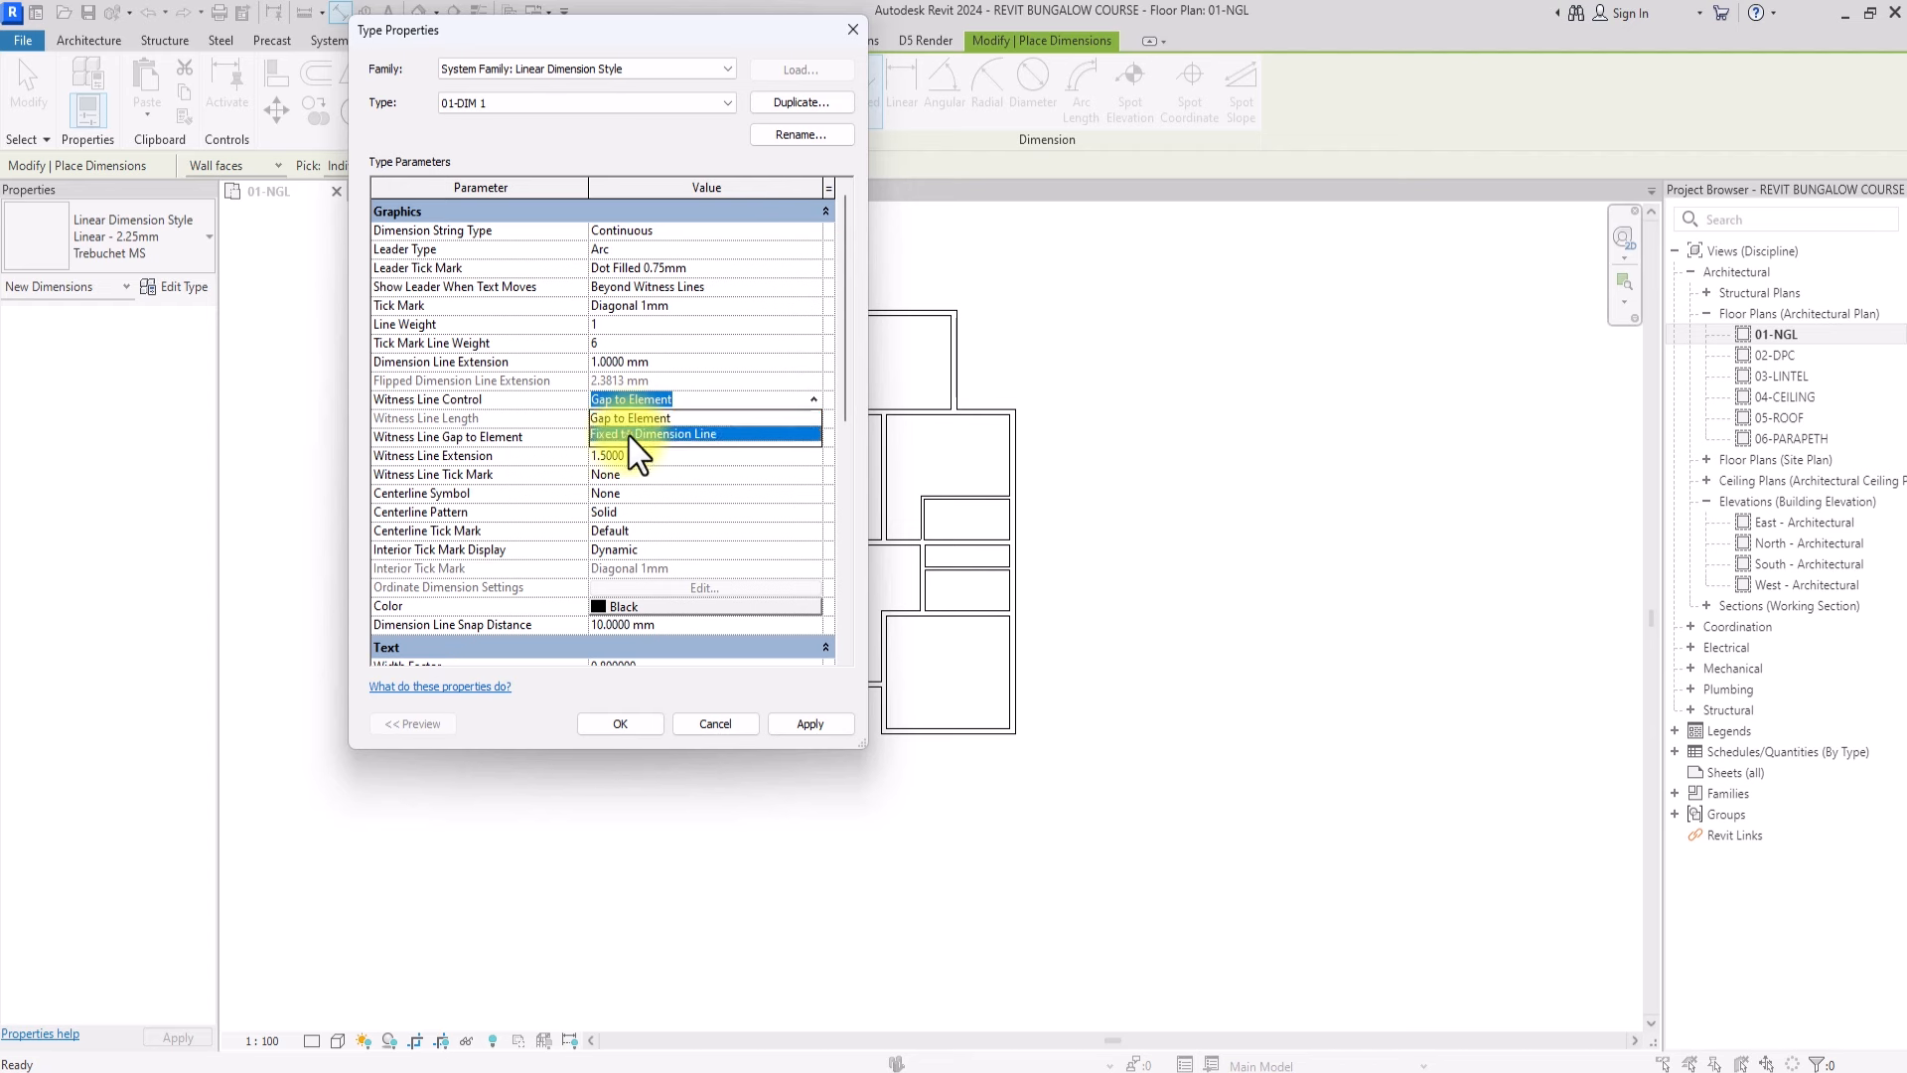
pyautogui.click(629, 433)
pyautogui.click(681, 423)
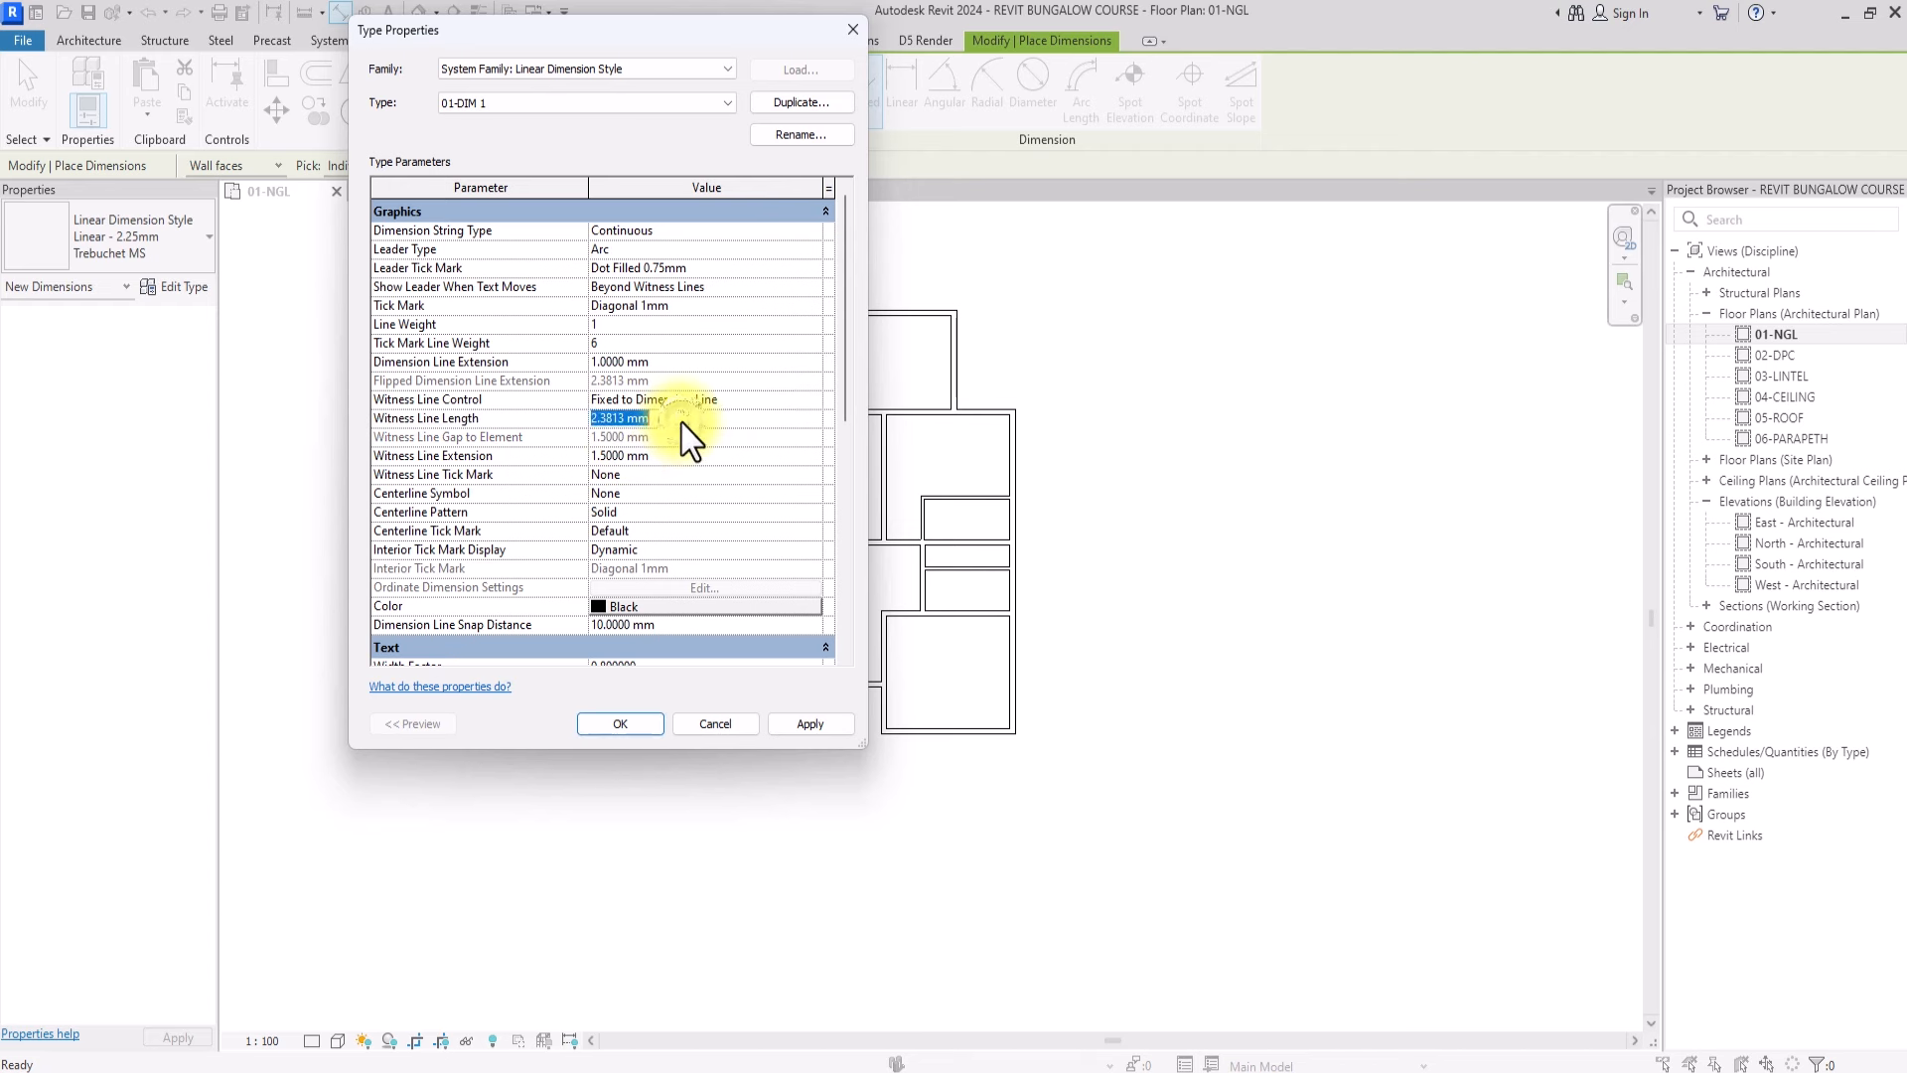
pyautogui.write('1')
pyautogui.click(680, 461)
pyautogui.write('1')
# Set the 01-DIM 1 text size to 1.5 mm and its font to Elegant Lux Mager, and apply the changes
pyautogui.scroll(-5, 679, 462)
pyautogui.click(685, 473)
pyautogui.write('1.5')
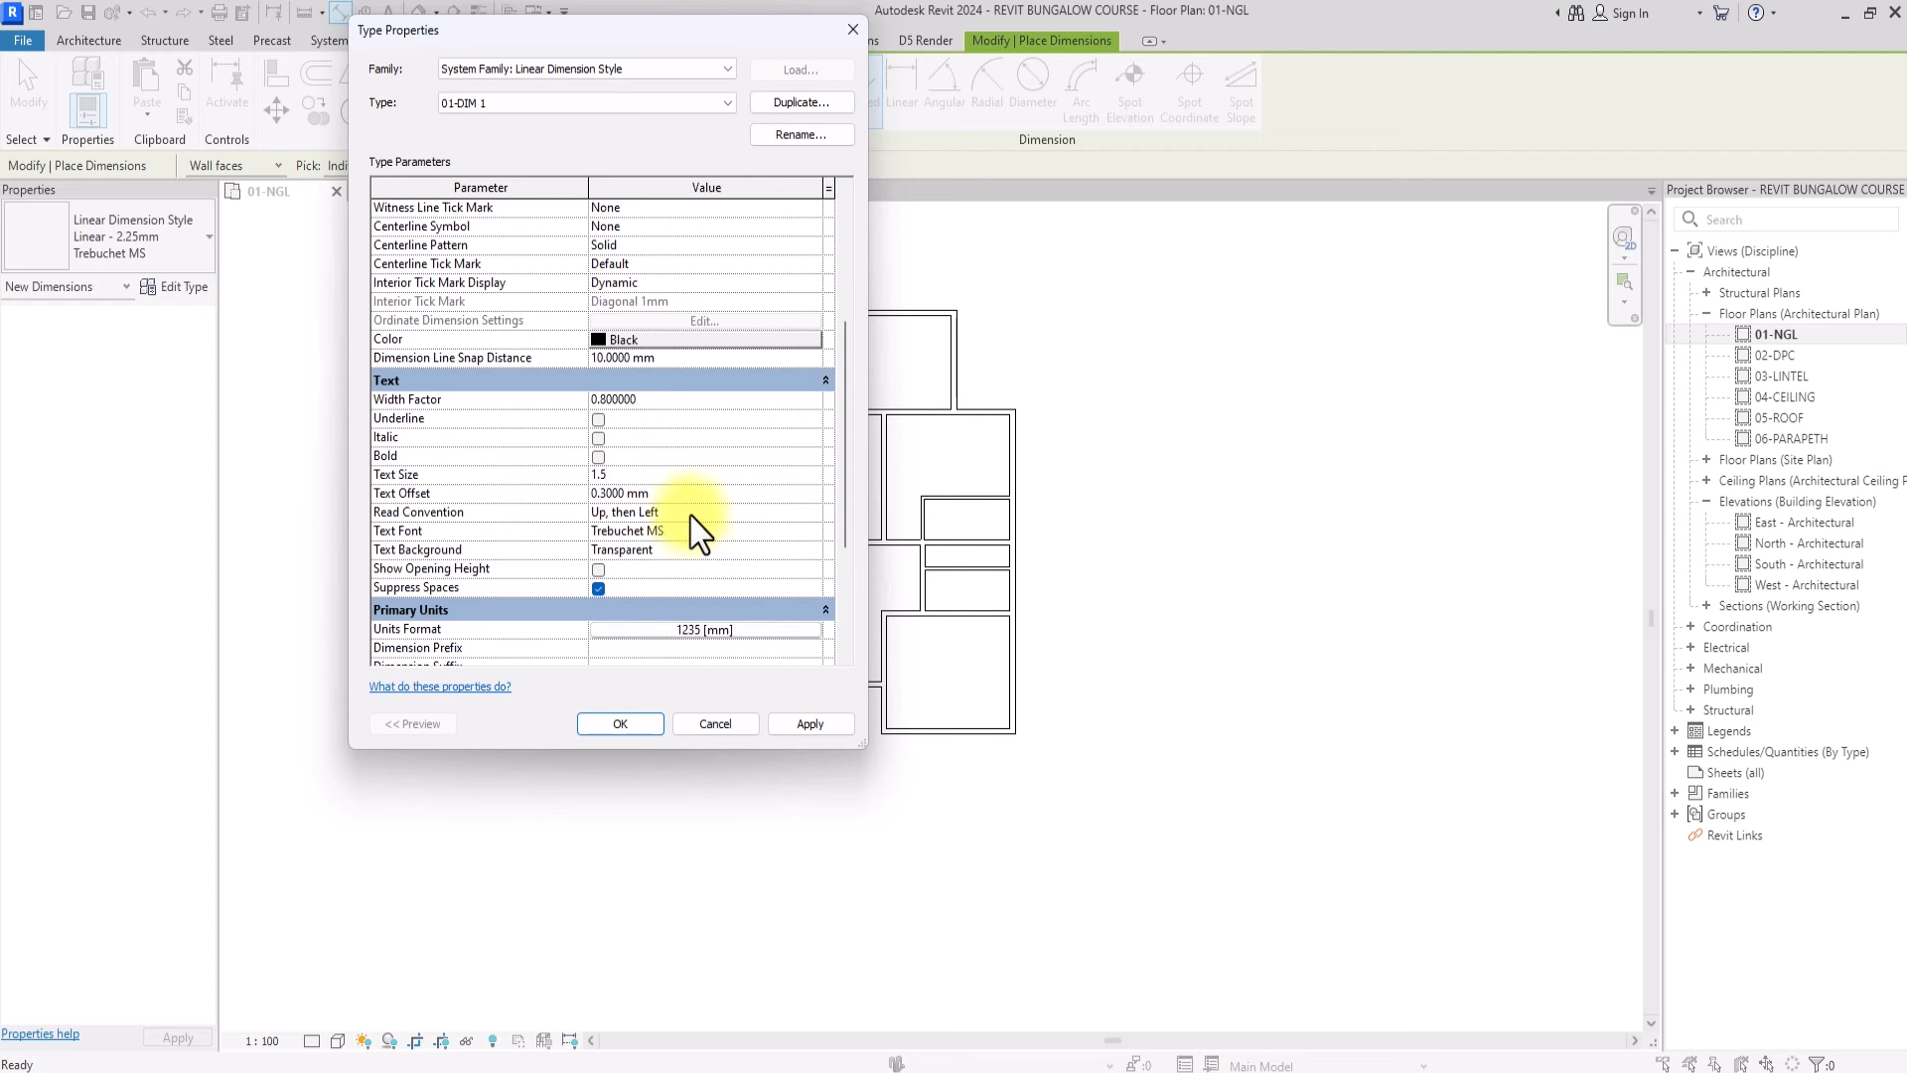
pyautogui.click(691, 516)
pyautogui.click(690, 532)
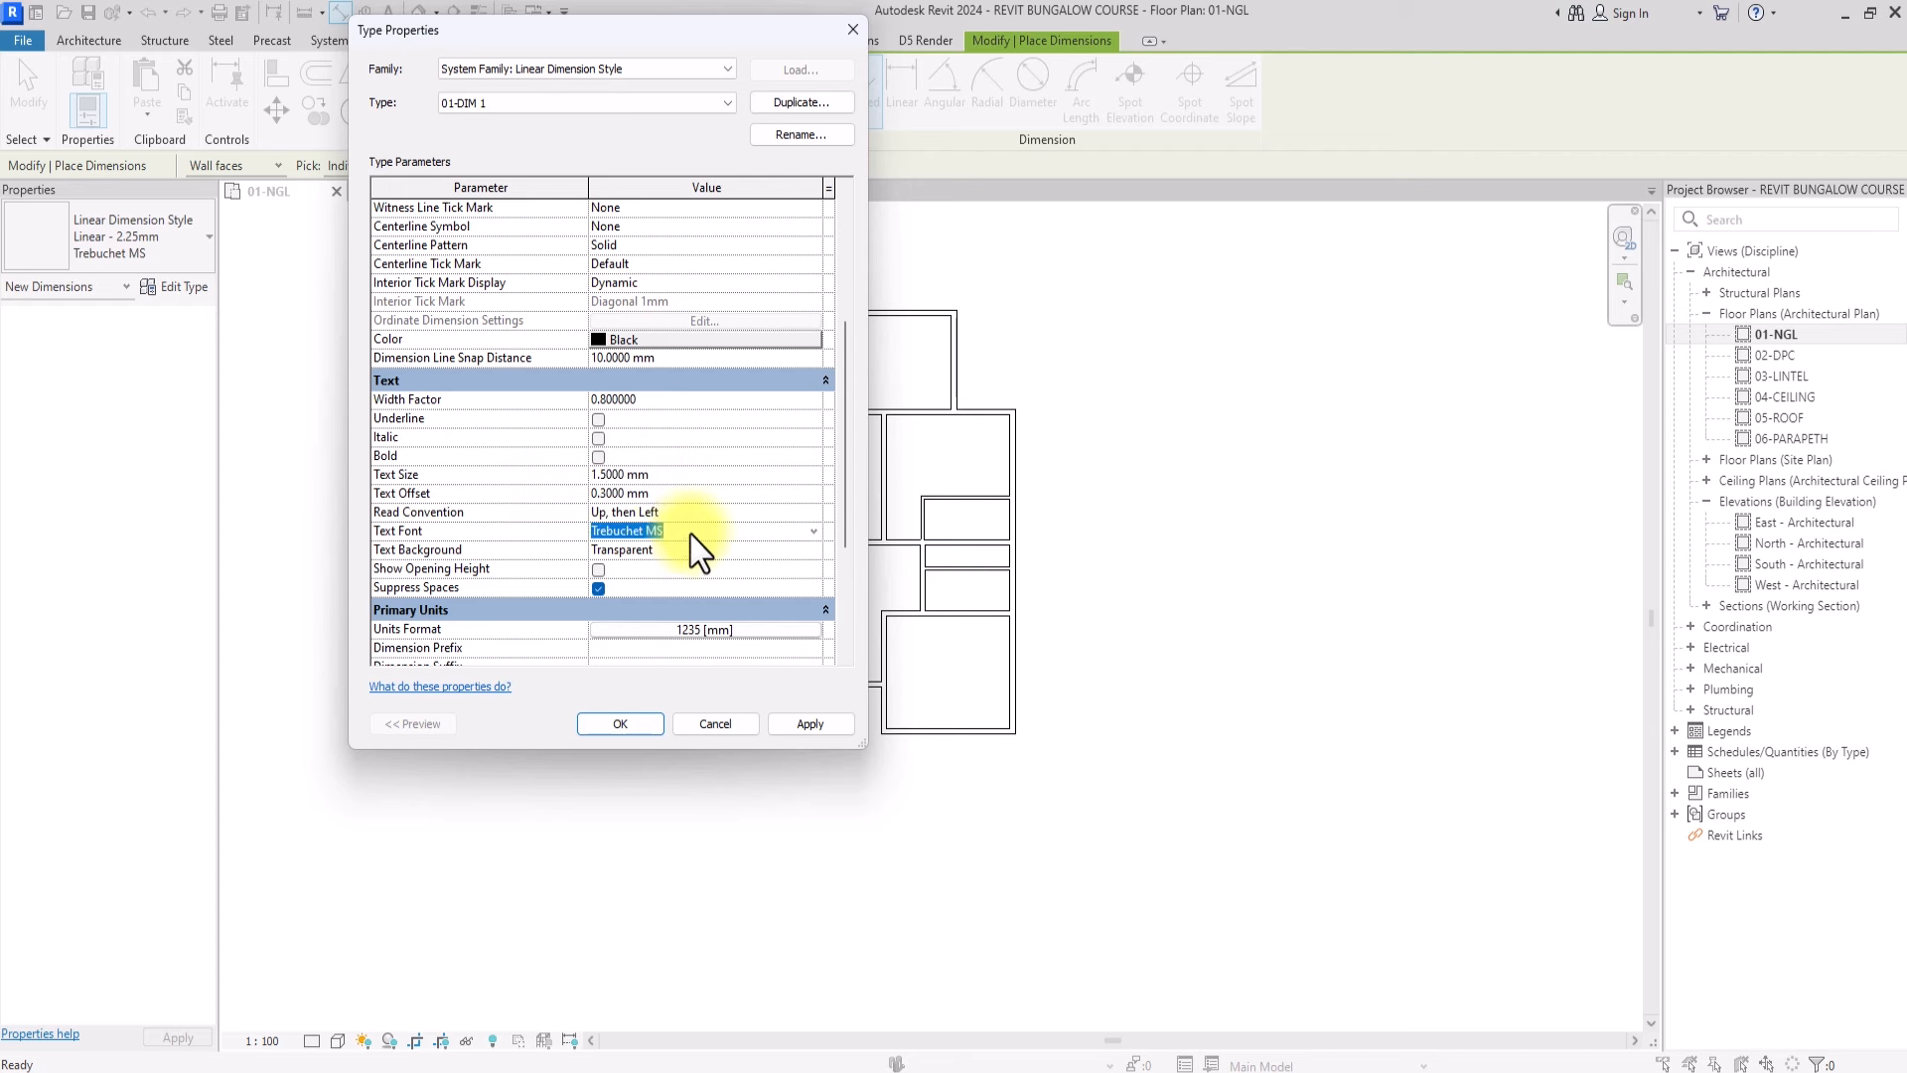
pyautogui.click(689, 535)
pyautogui.scroll(10, 690, 534)
pyautogui.click(675, 635)
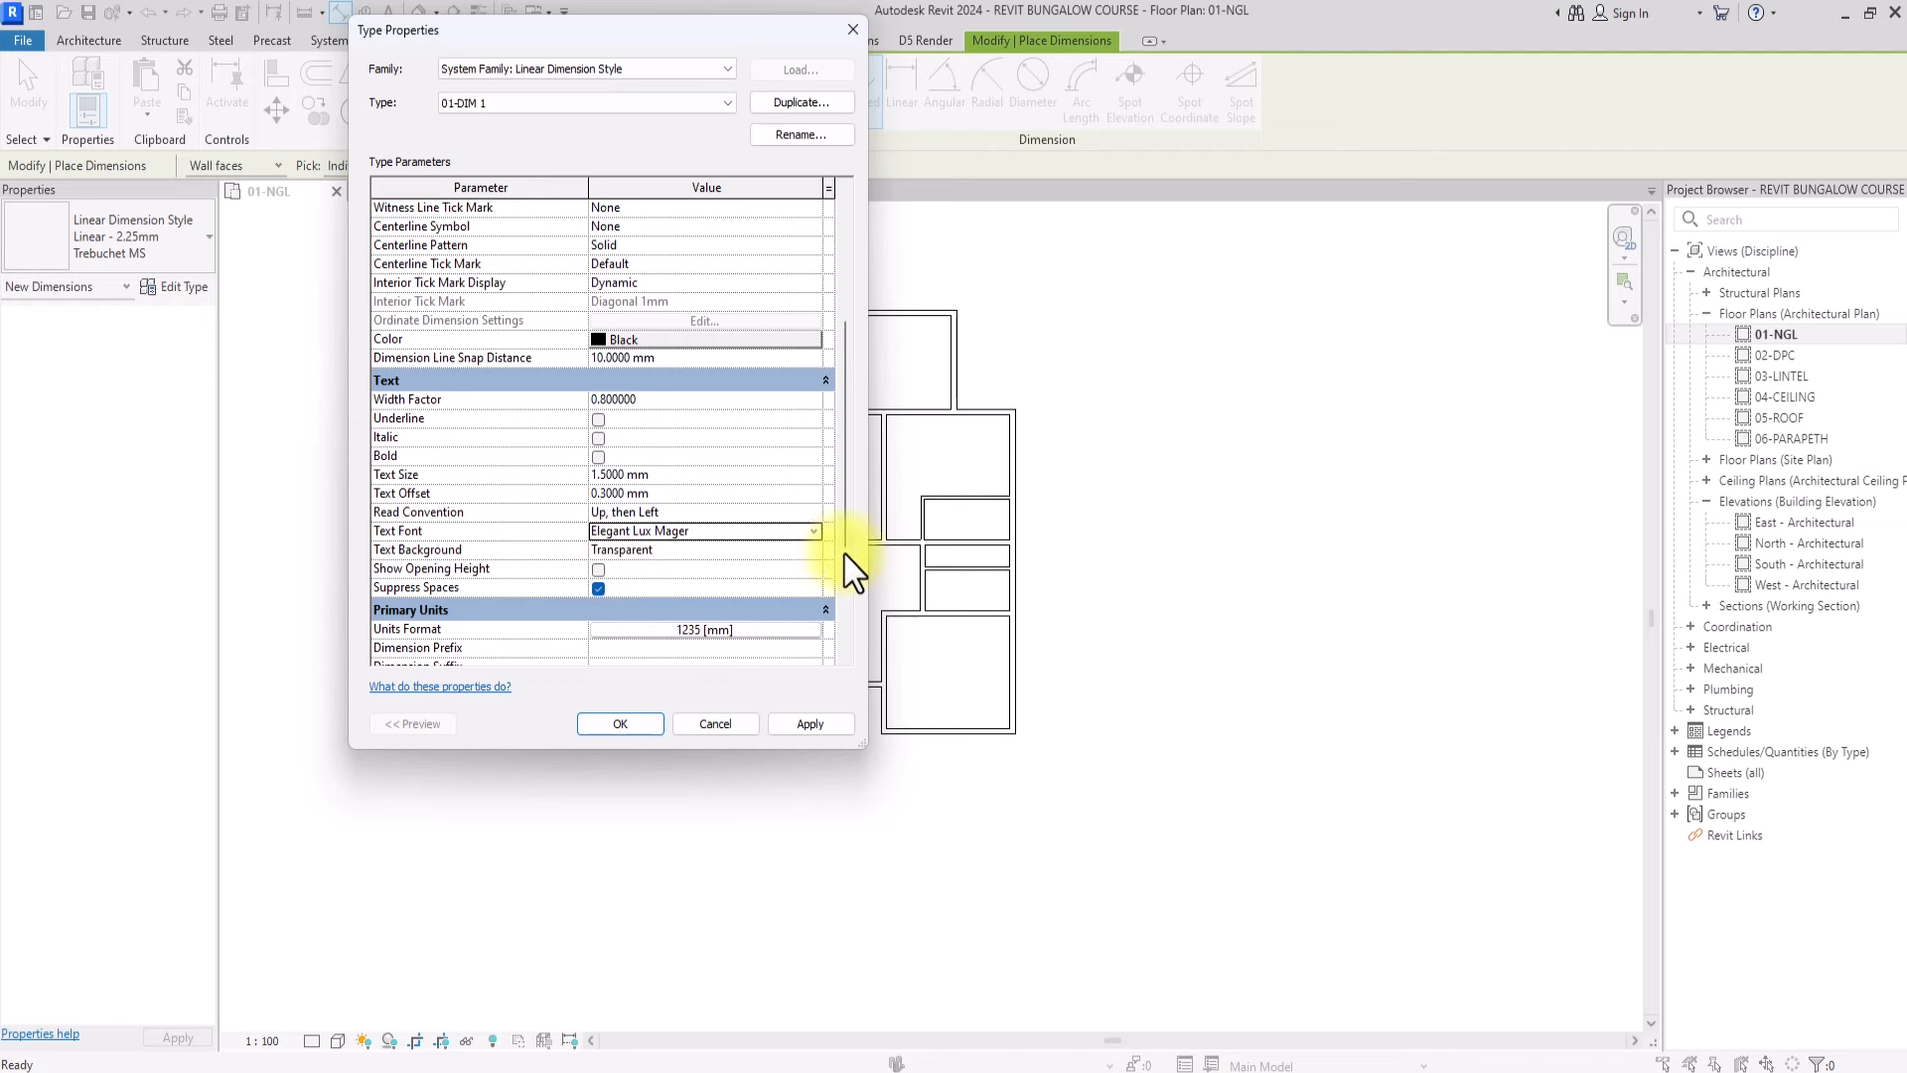
pyautogui.click(796, 726)
pyautogui.click(799, 733)
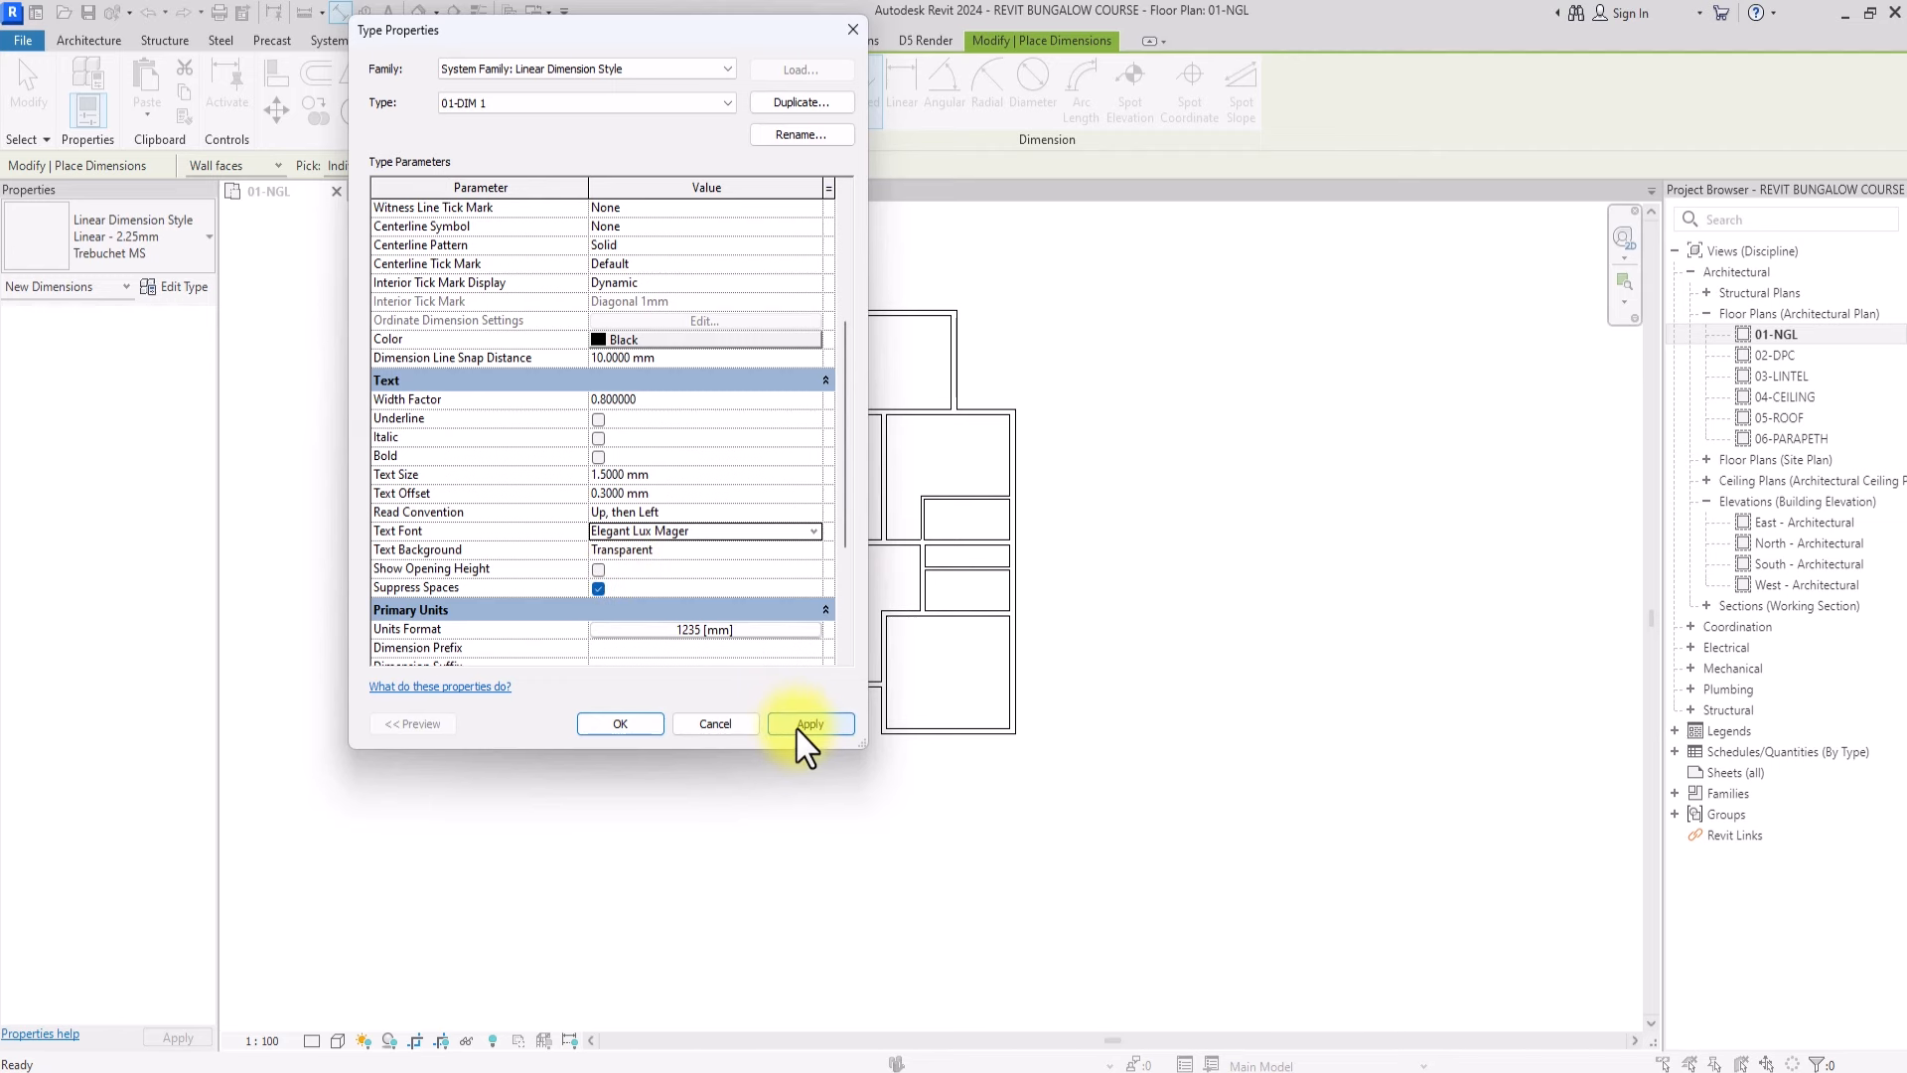
# Confirm the 01-DIM 1 type and place aligned dimensions for the width and length of the large lower-left room and the room above it
pyautogui.click(614, 724)
pyautogui.scroll(3, 695, 596)
pyautogui.click(715, 917)
pyautogui.click(663, 602)
pyautogui.click(924, 601)
pyautogui.click(864, 600)
pyautogui.click(712, 537)
pyautogui.click(712, 371)
pyautogui.click(711, 421)
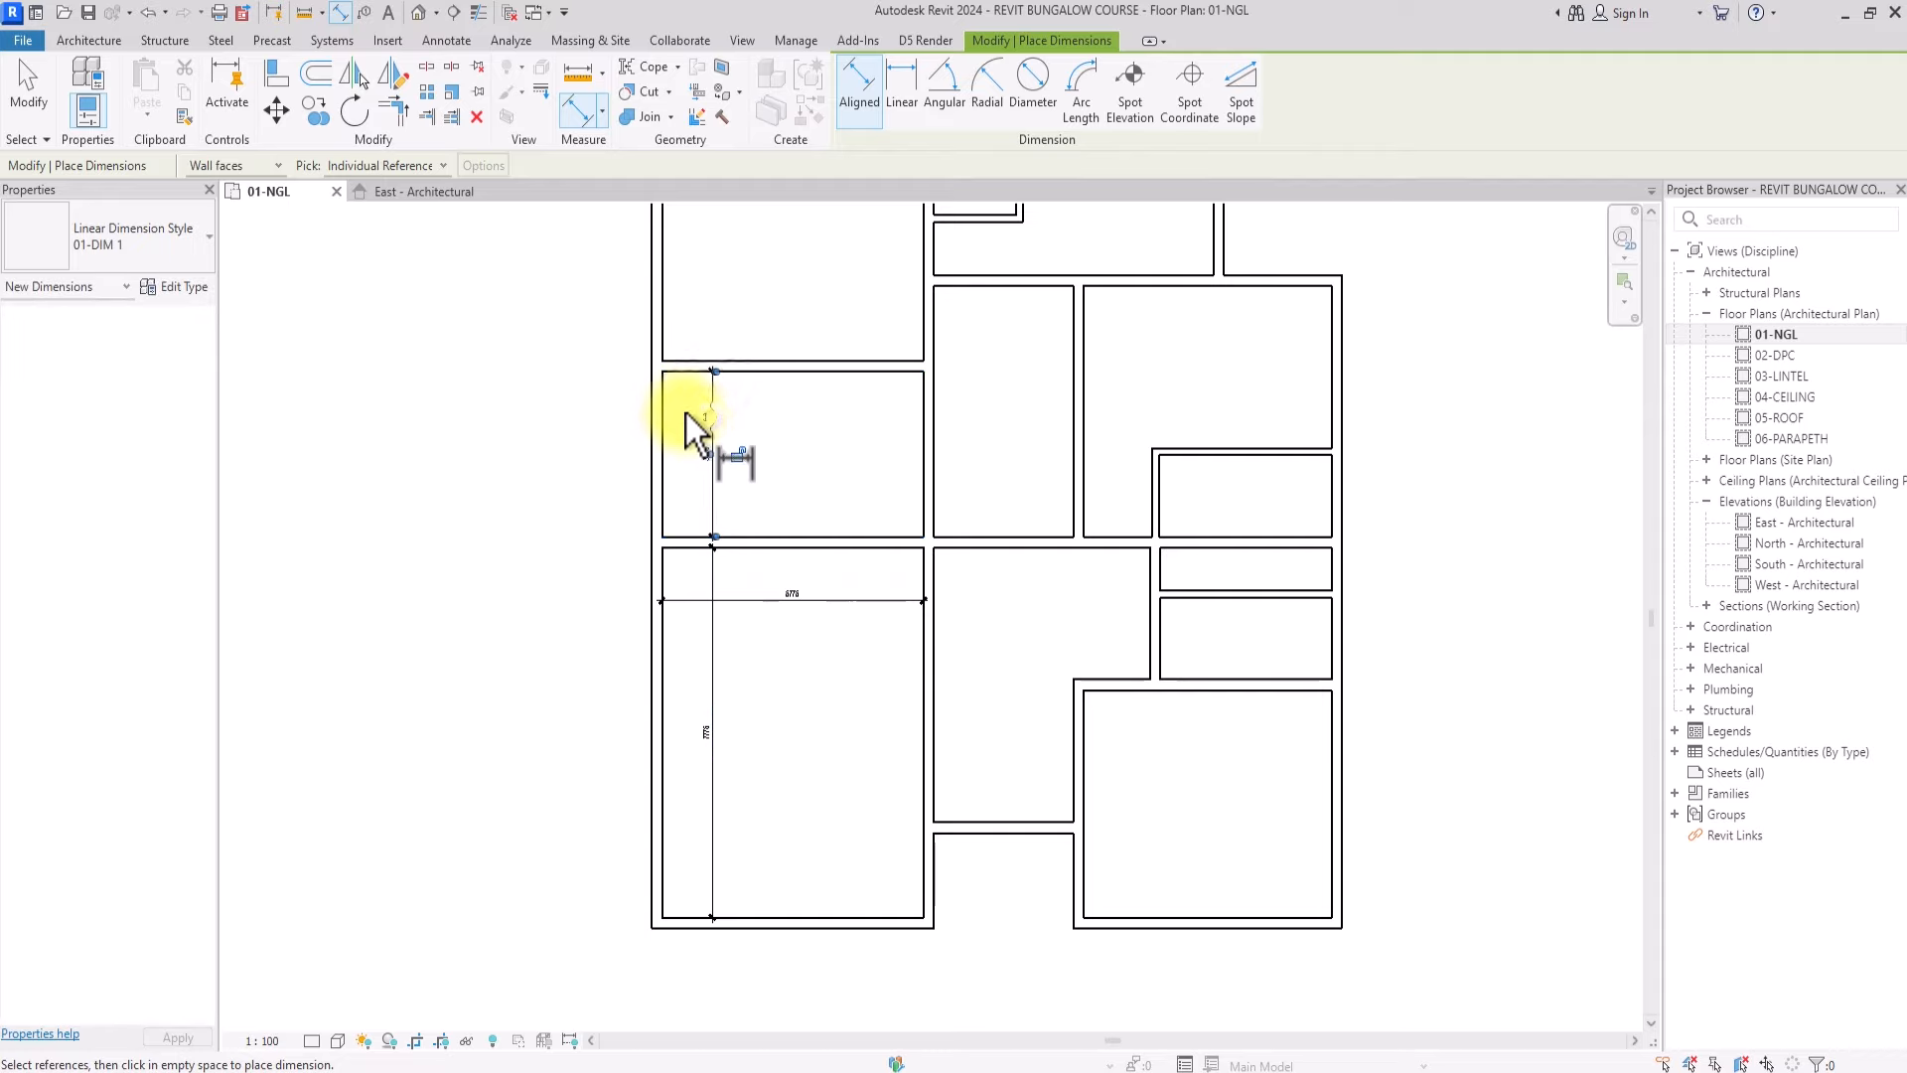
pyautogui.click(663, 406)
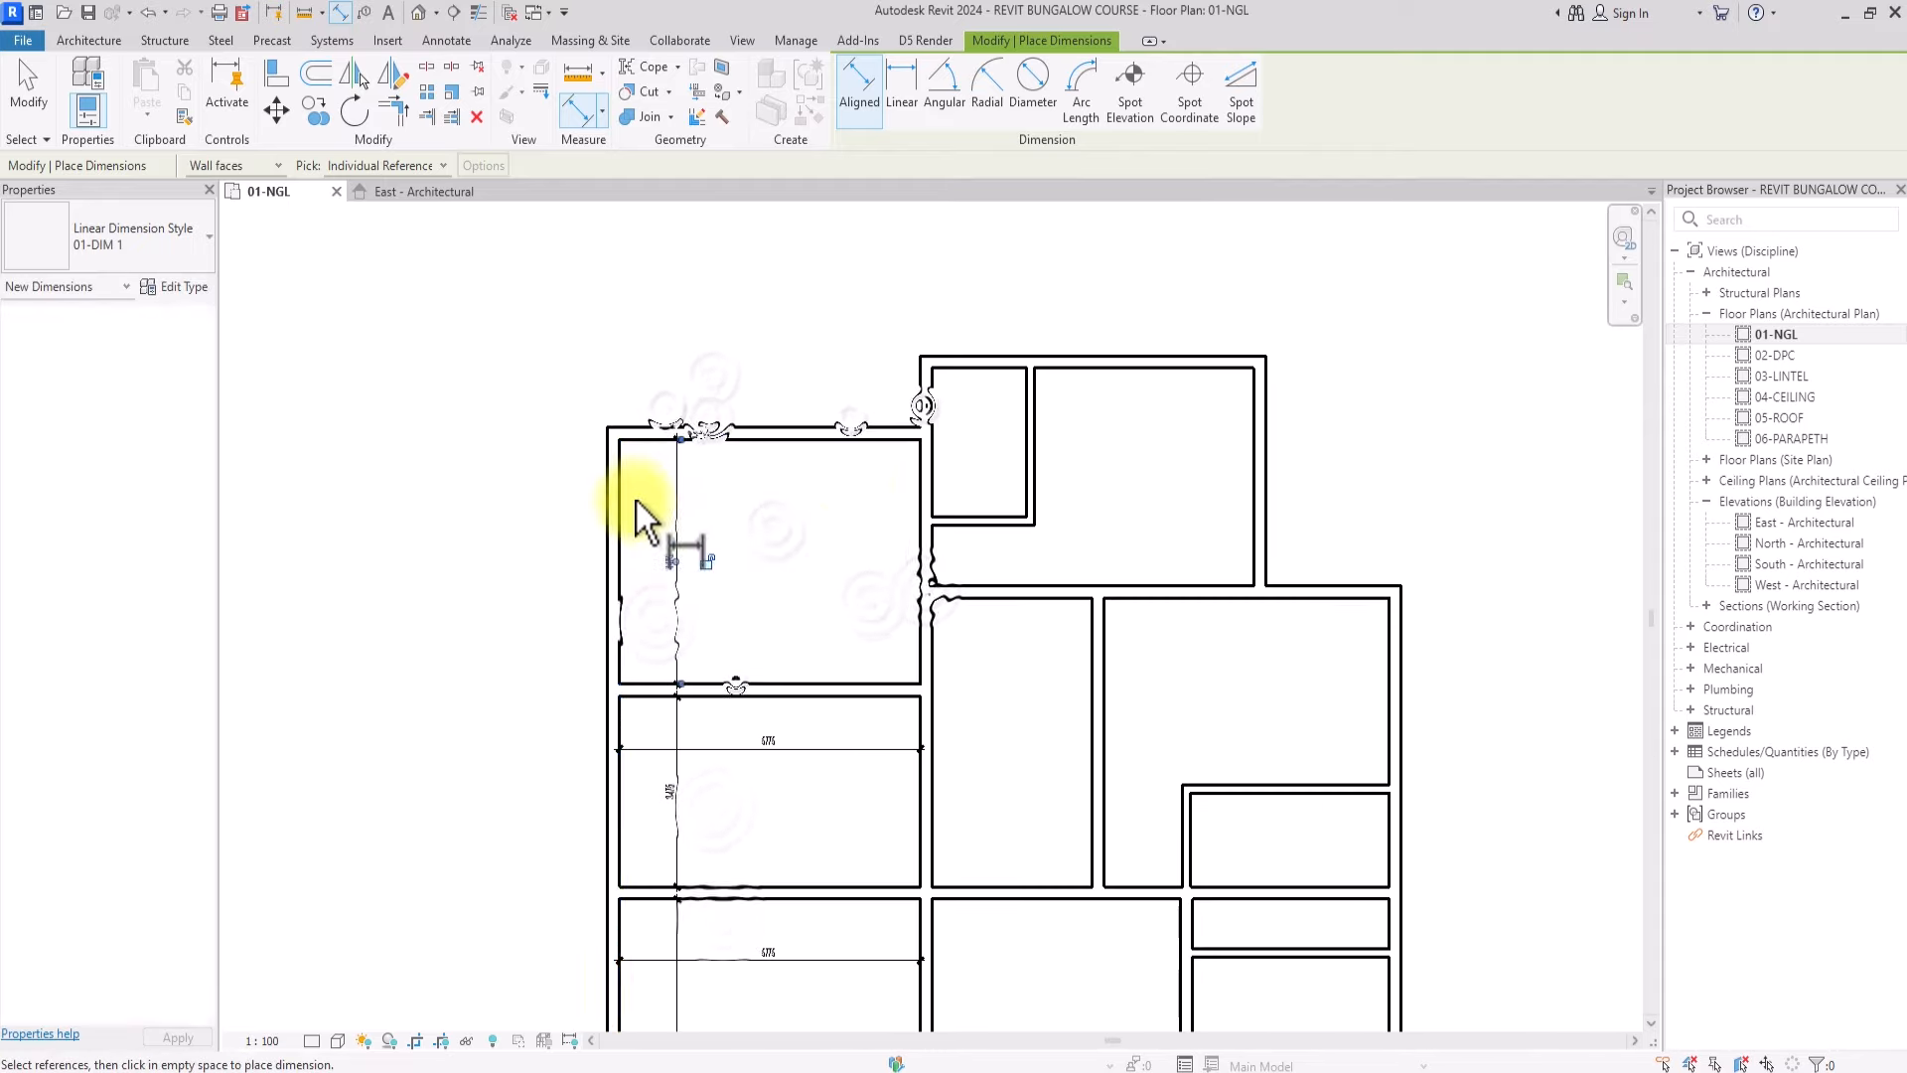
# Dimension the clear widths and lengths of the remaining rooms across the plan with 01-DIM 1, and end the command
pyautogui.click(1034, 402)
pyautogui.click(1253, 400)
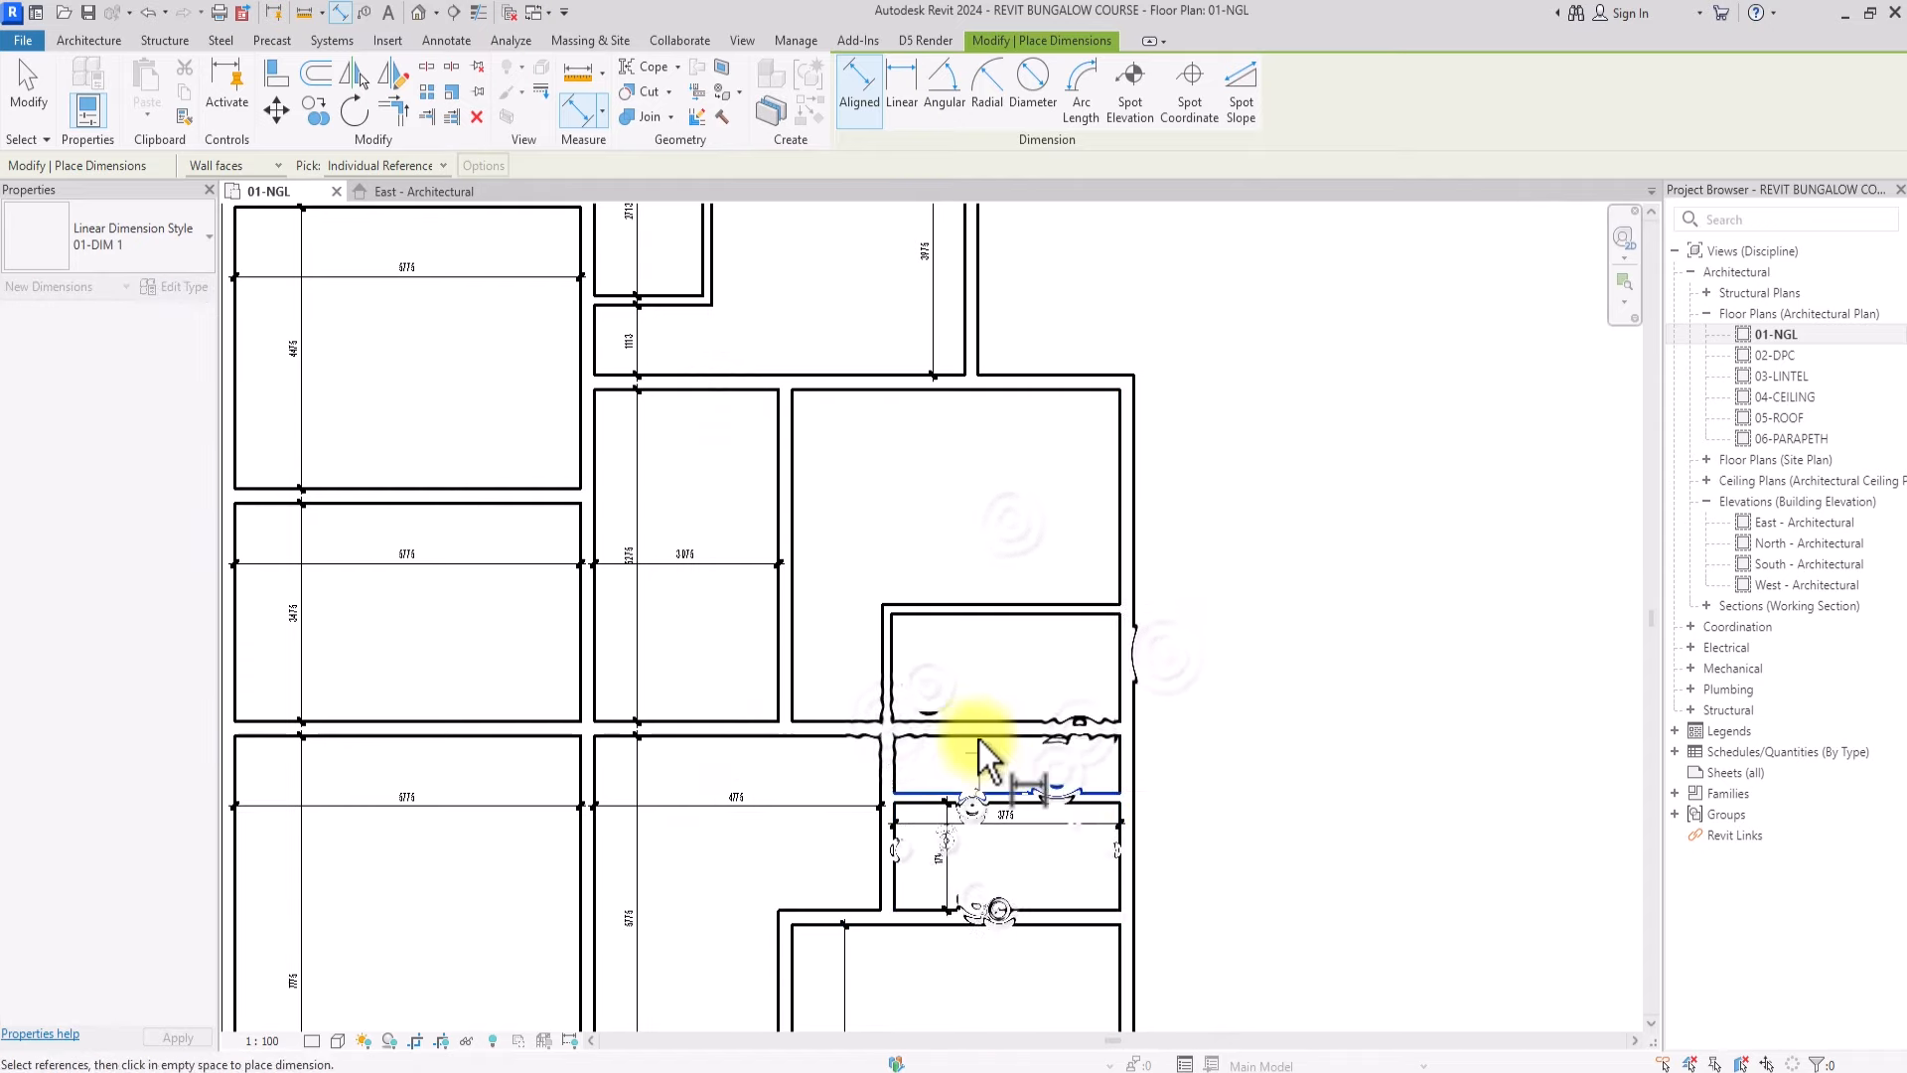
pyautogui.click(793, 441)
pyautogui.click(997, 438)
pyautogui.scroll(-5, 998, 439)
pyautogui.press('Escape')
pyautogui.press('Escape')
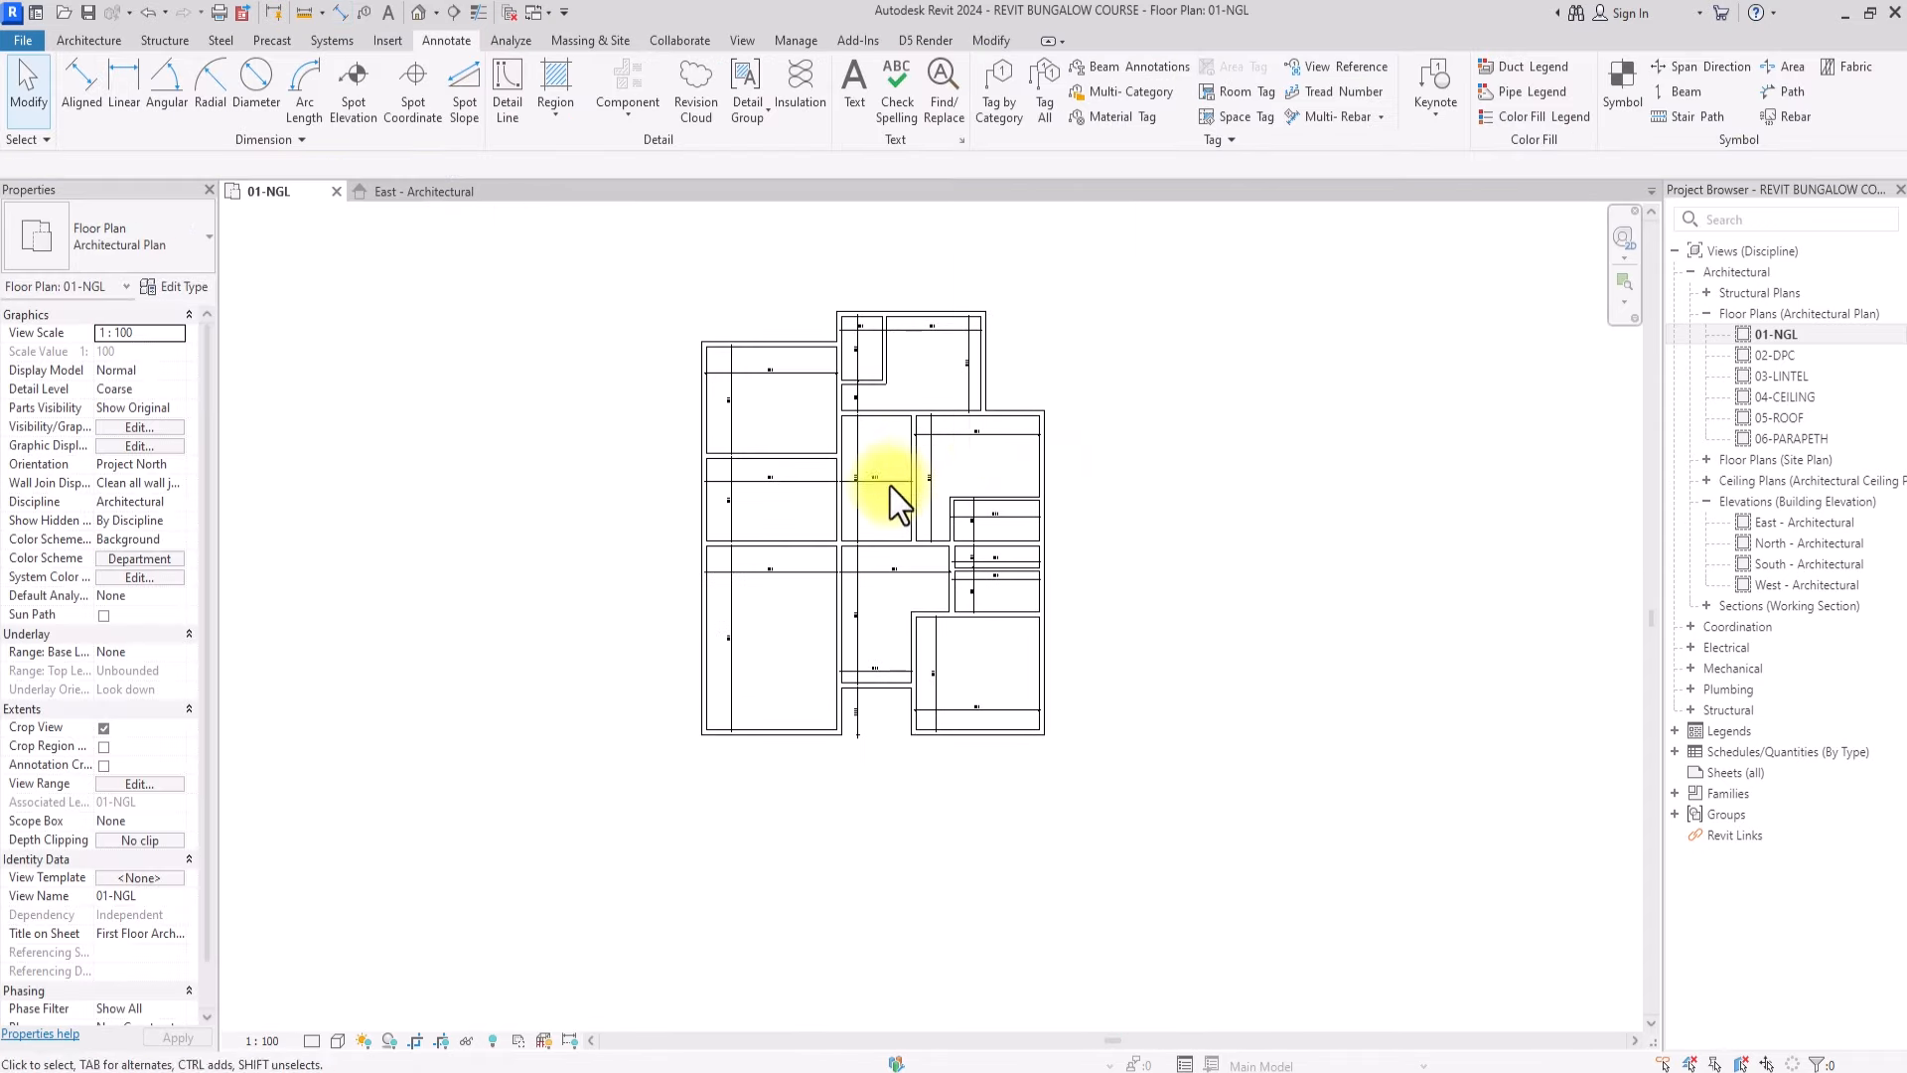
# Set the clear width of the lower-left room to 4800 mm by shifting the plan's outer left wall
pyautogui.moveTo(842, 580); pyautogui.dragTo(843, 695, button='middle')
pyautogui.scroll(2, 814, 677)
pyautogui.scroll(2, 713, 671)
pyautogui.click(631, 775)
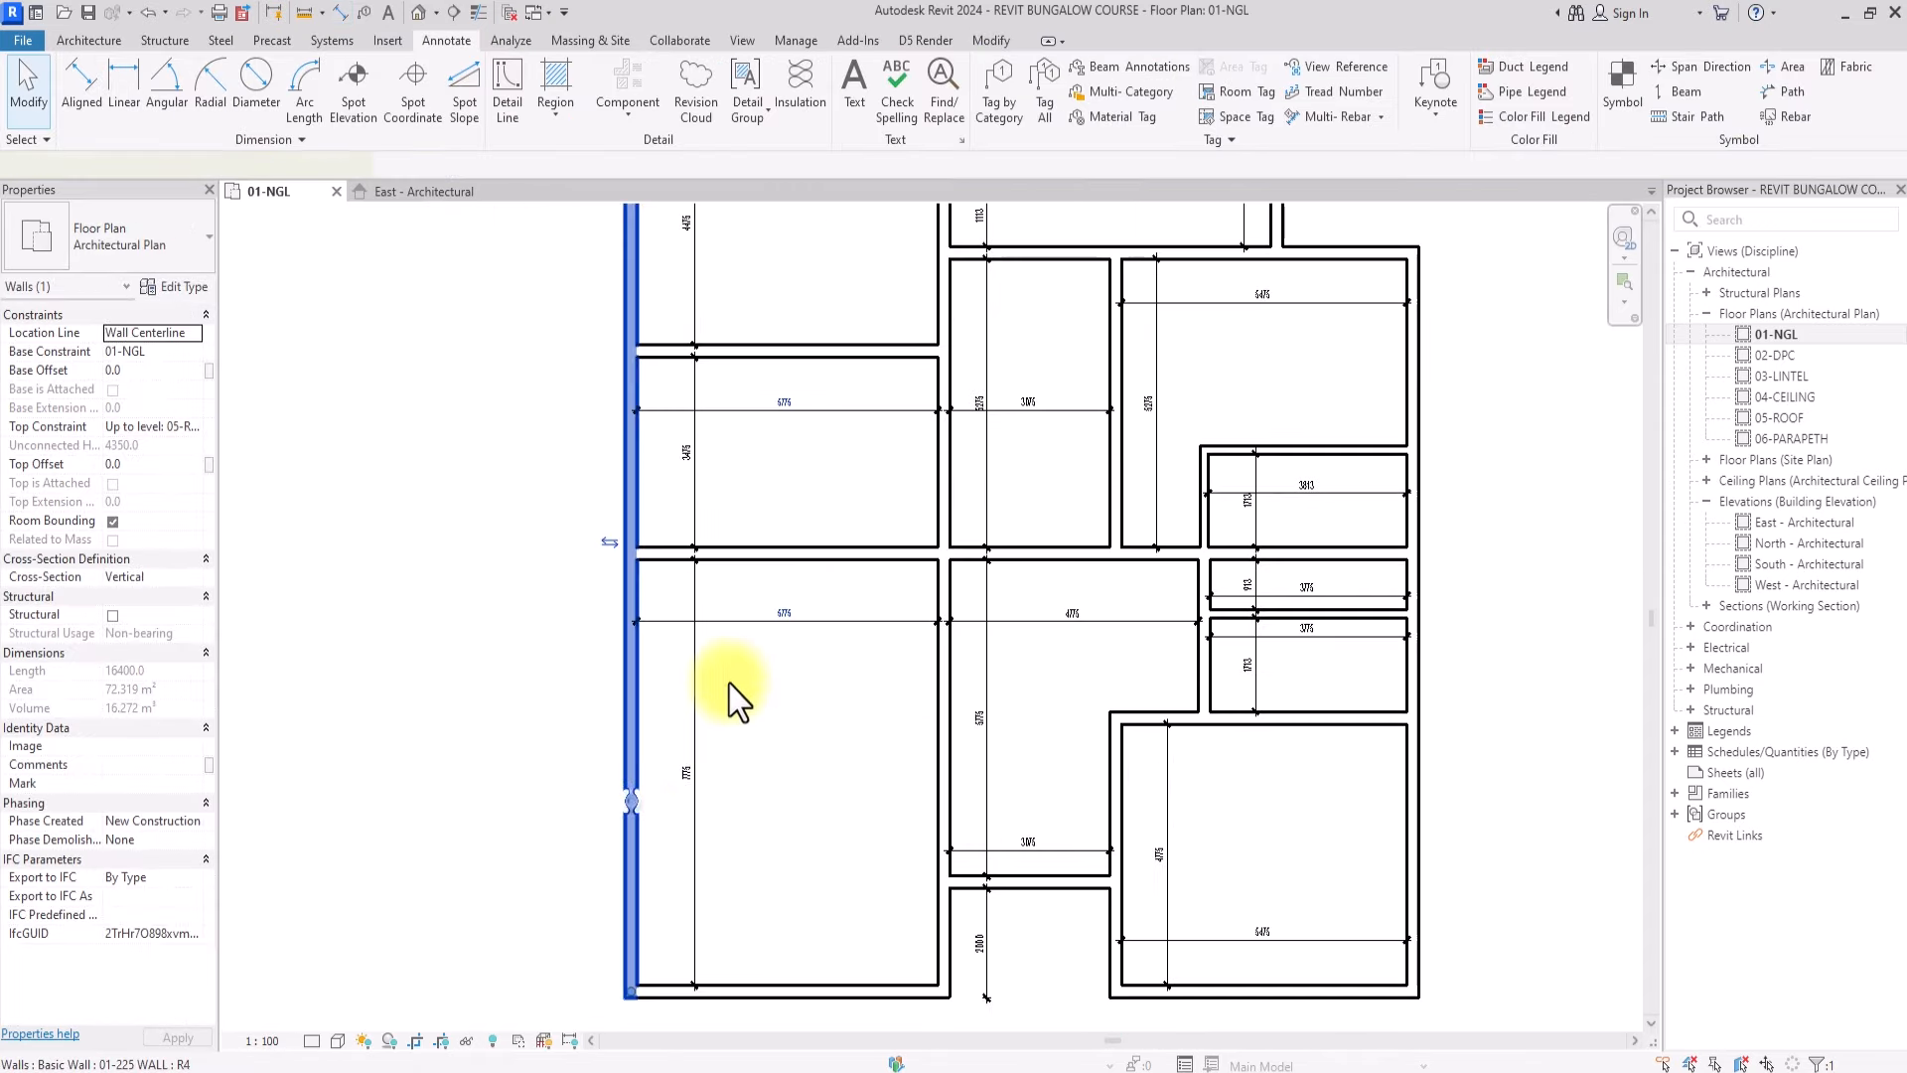
pyautogui.scroll(2, 729, 684)
pyautogui.click(827, 590)
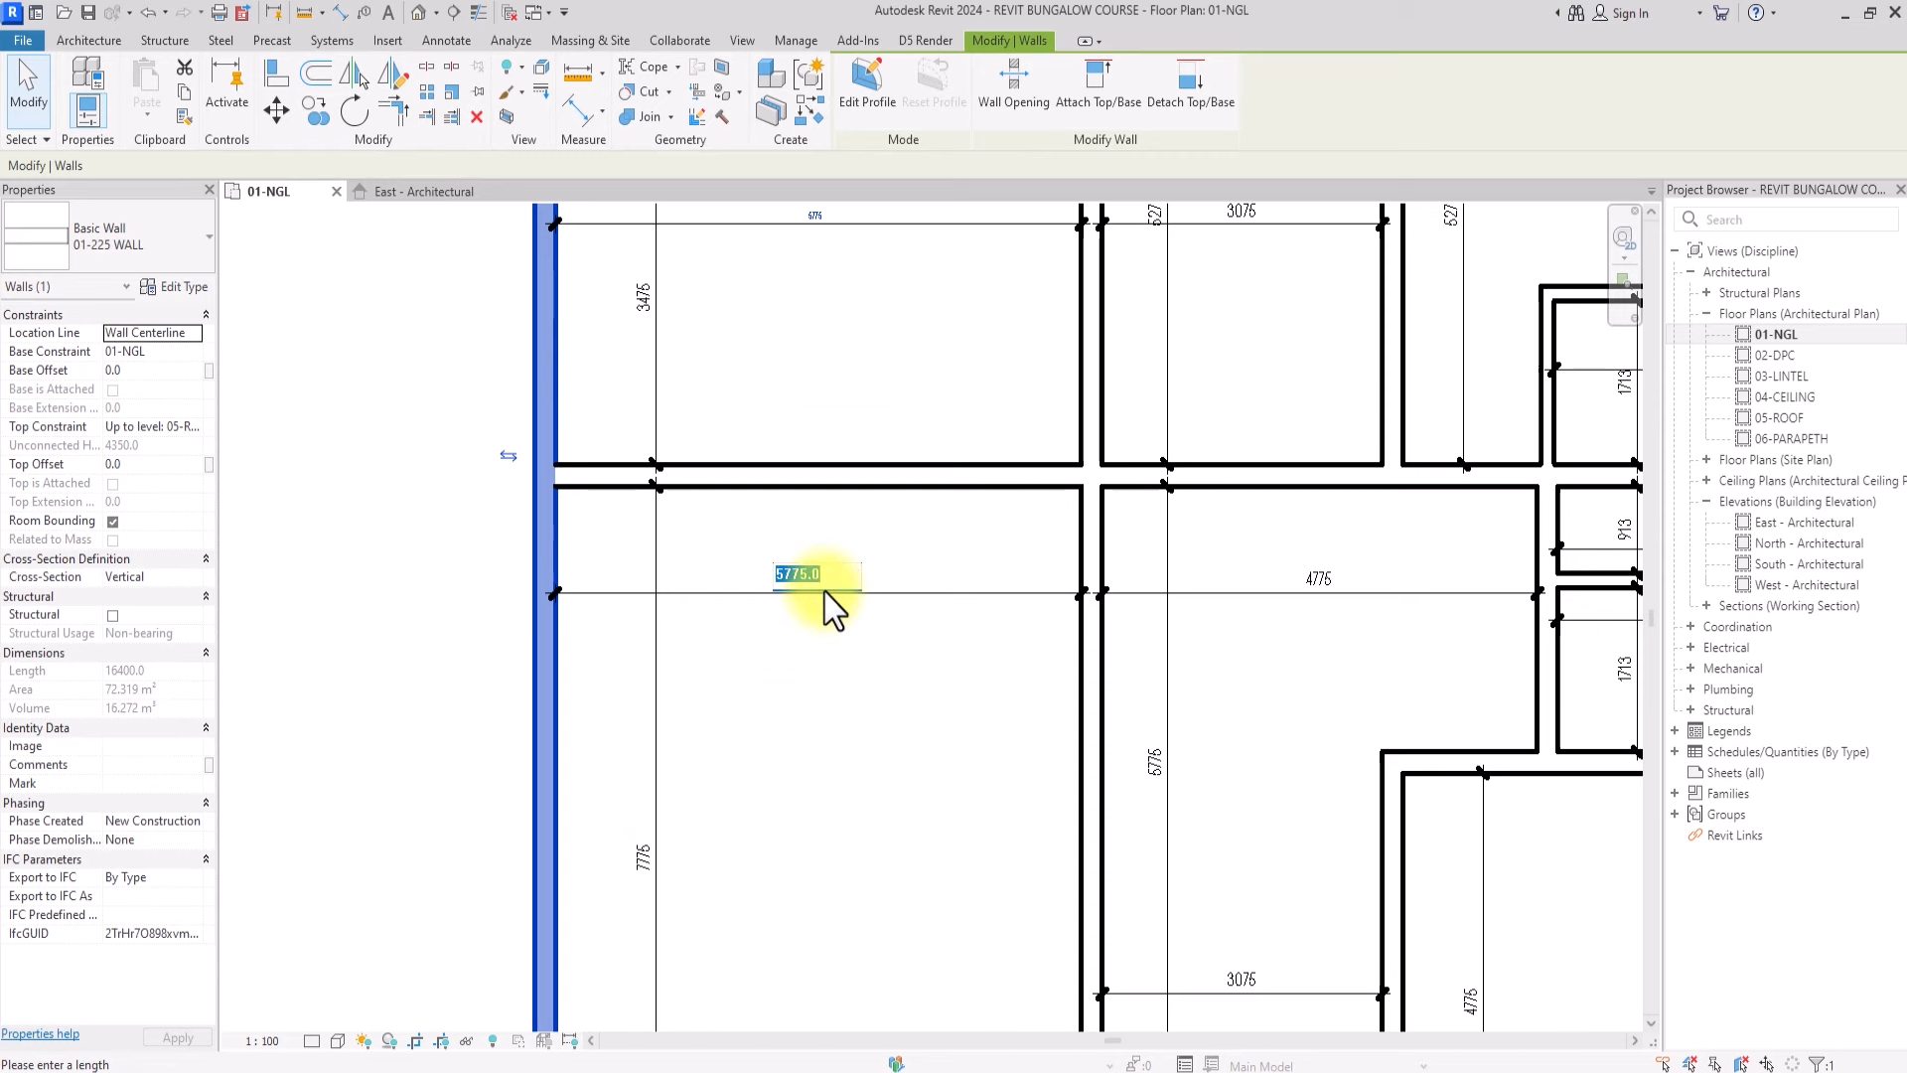
pyautogui.write('480')
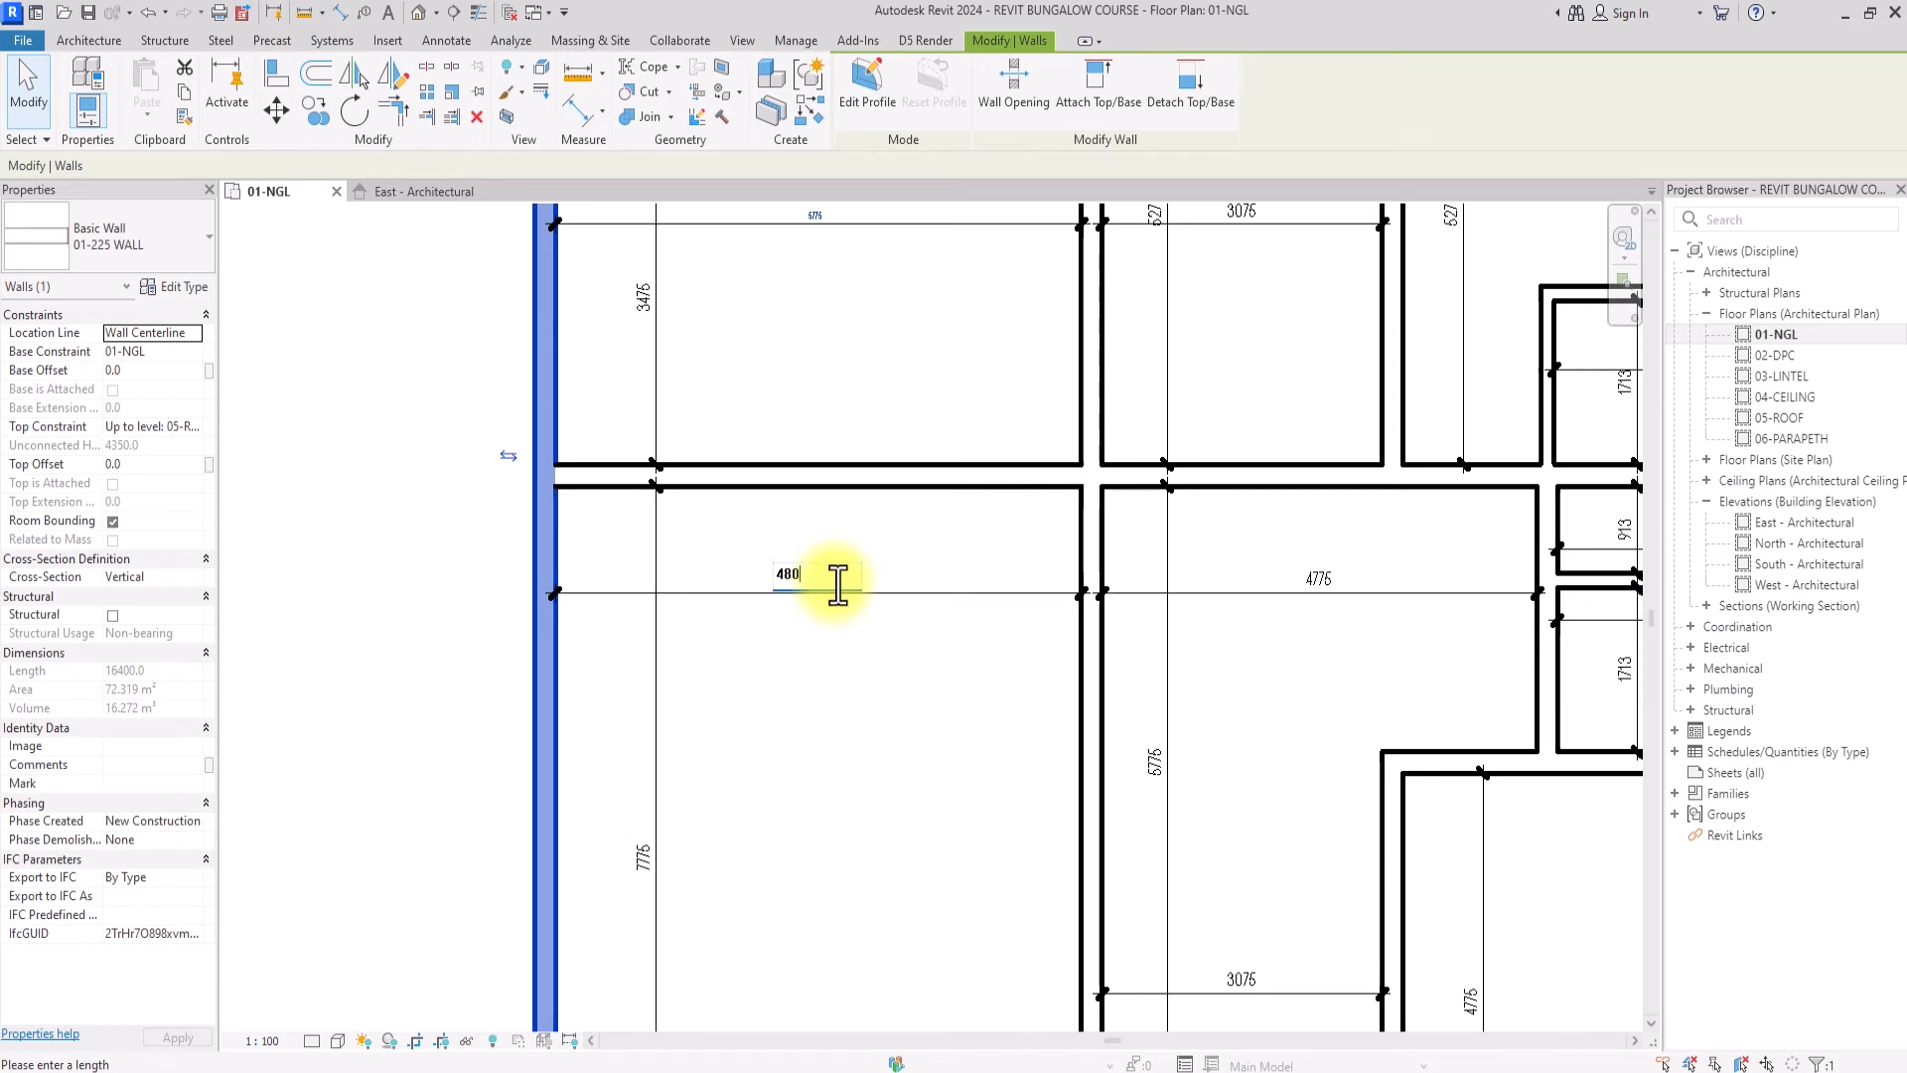
pyautogui.write('0')
pyautogui.press('Return')
pyautogui.scroll(-5, 897, 698)
pyautogui.press('Escape')
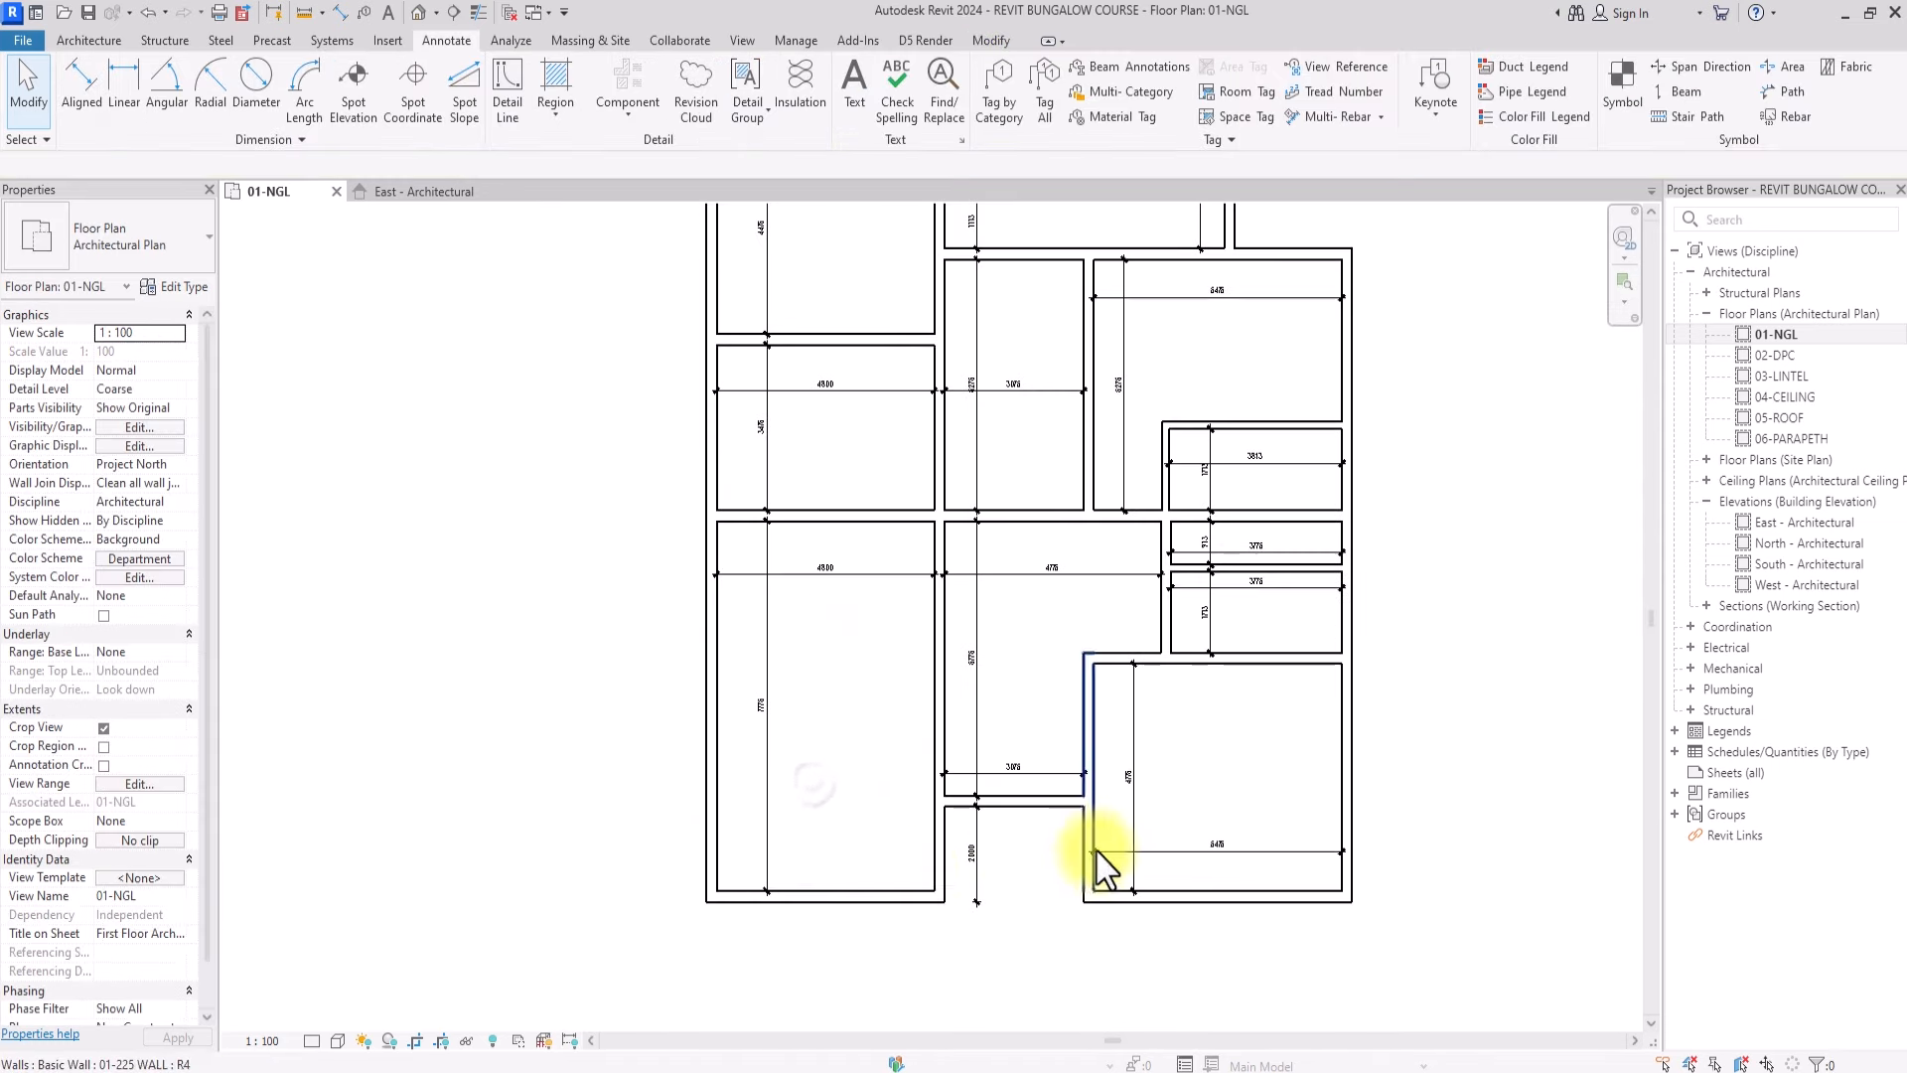
# Set the clear length of the middle room on the plan's left side to 2700 mm by moving its upper wall
pyautogui.moveTo(862, 389); pyautogui.dragTo(865, 582, button='middle')
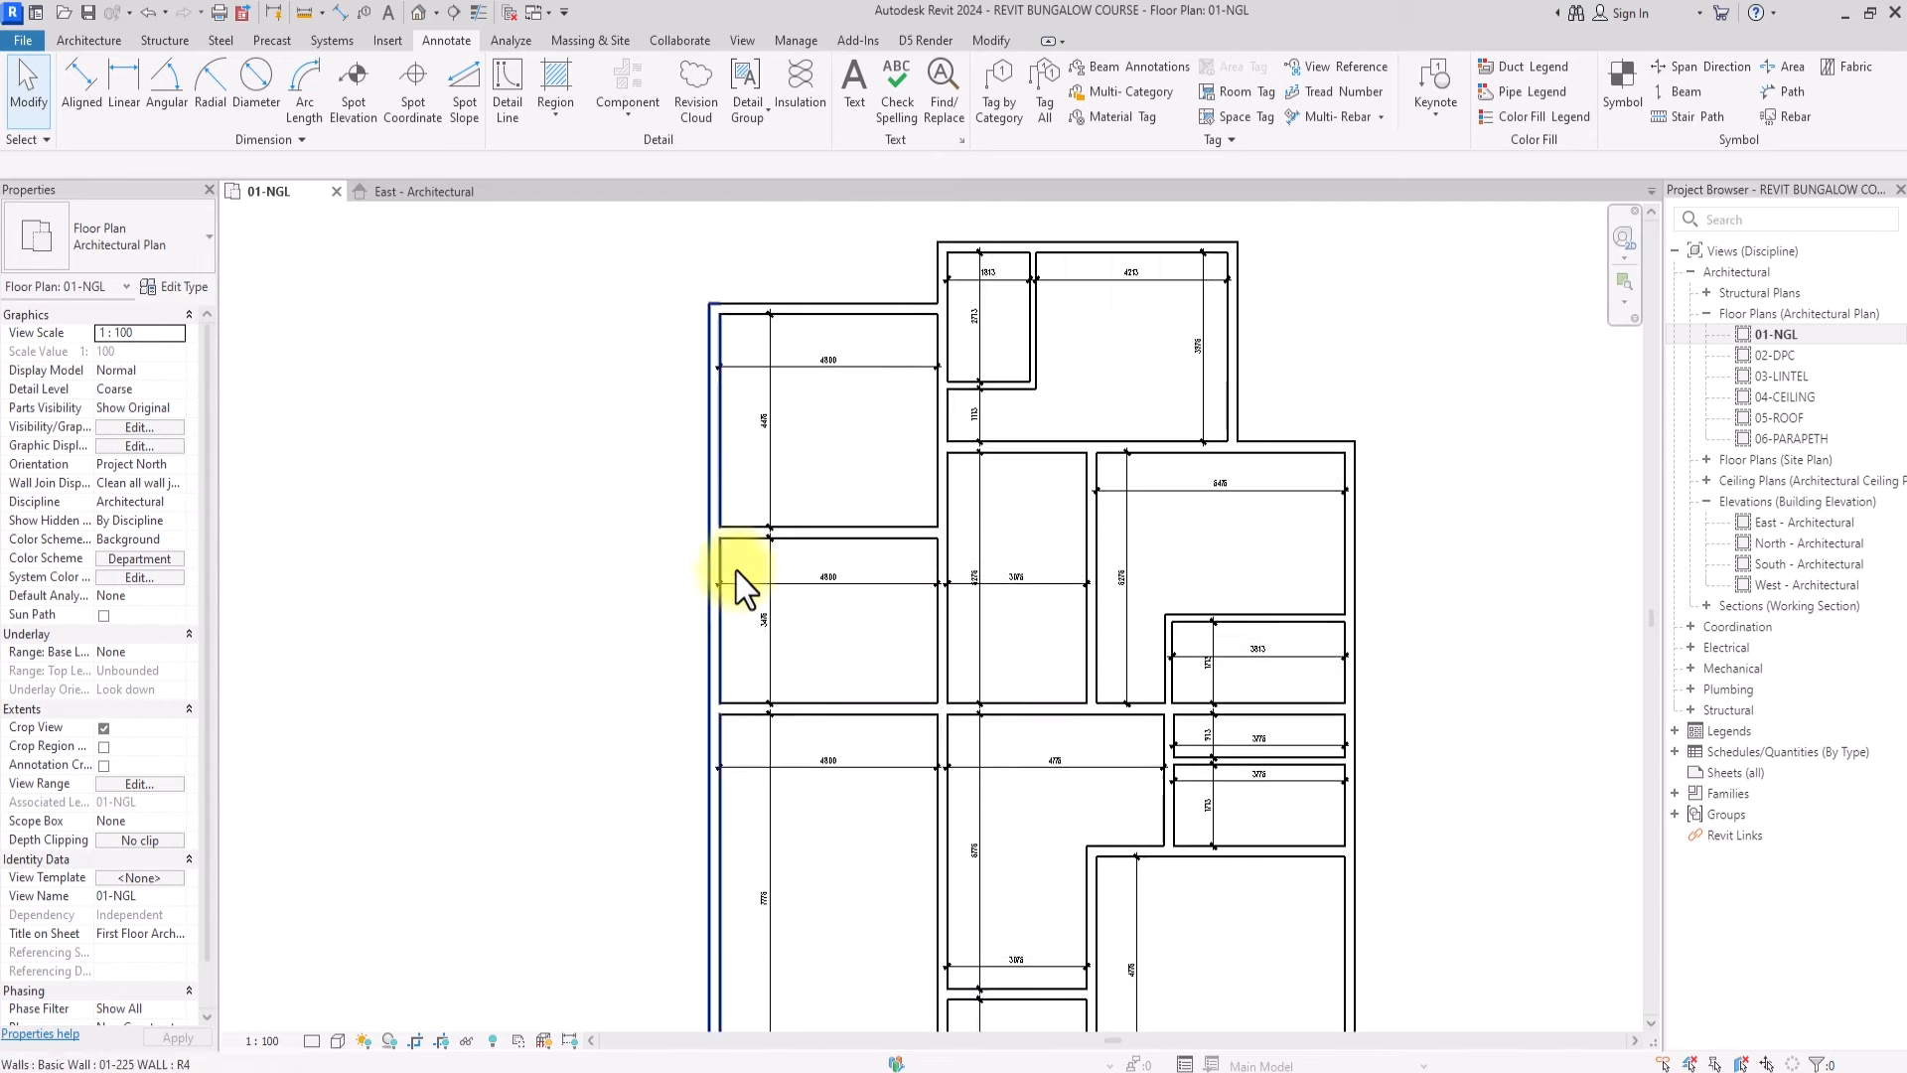
pyautogui.scroll(3, 736, 570)
pyautogui.click(855, 515)
pyautogui.click(787, 665)
pyautogui.write('2')
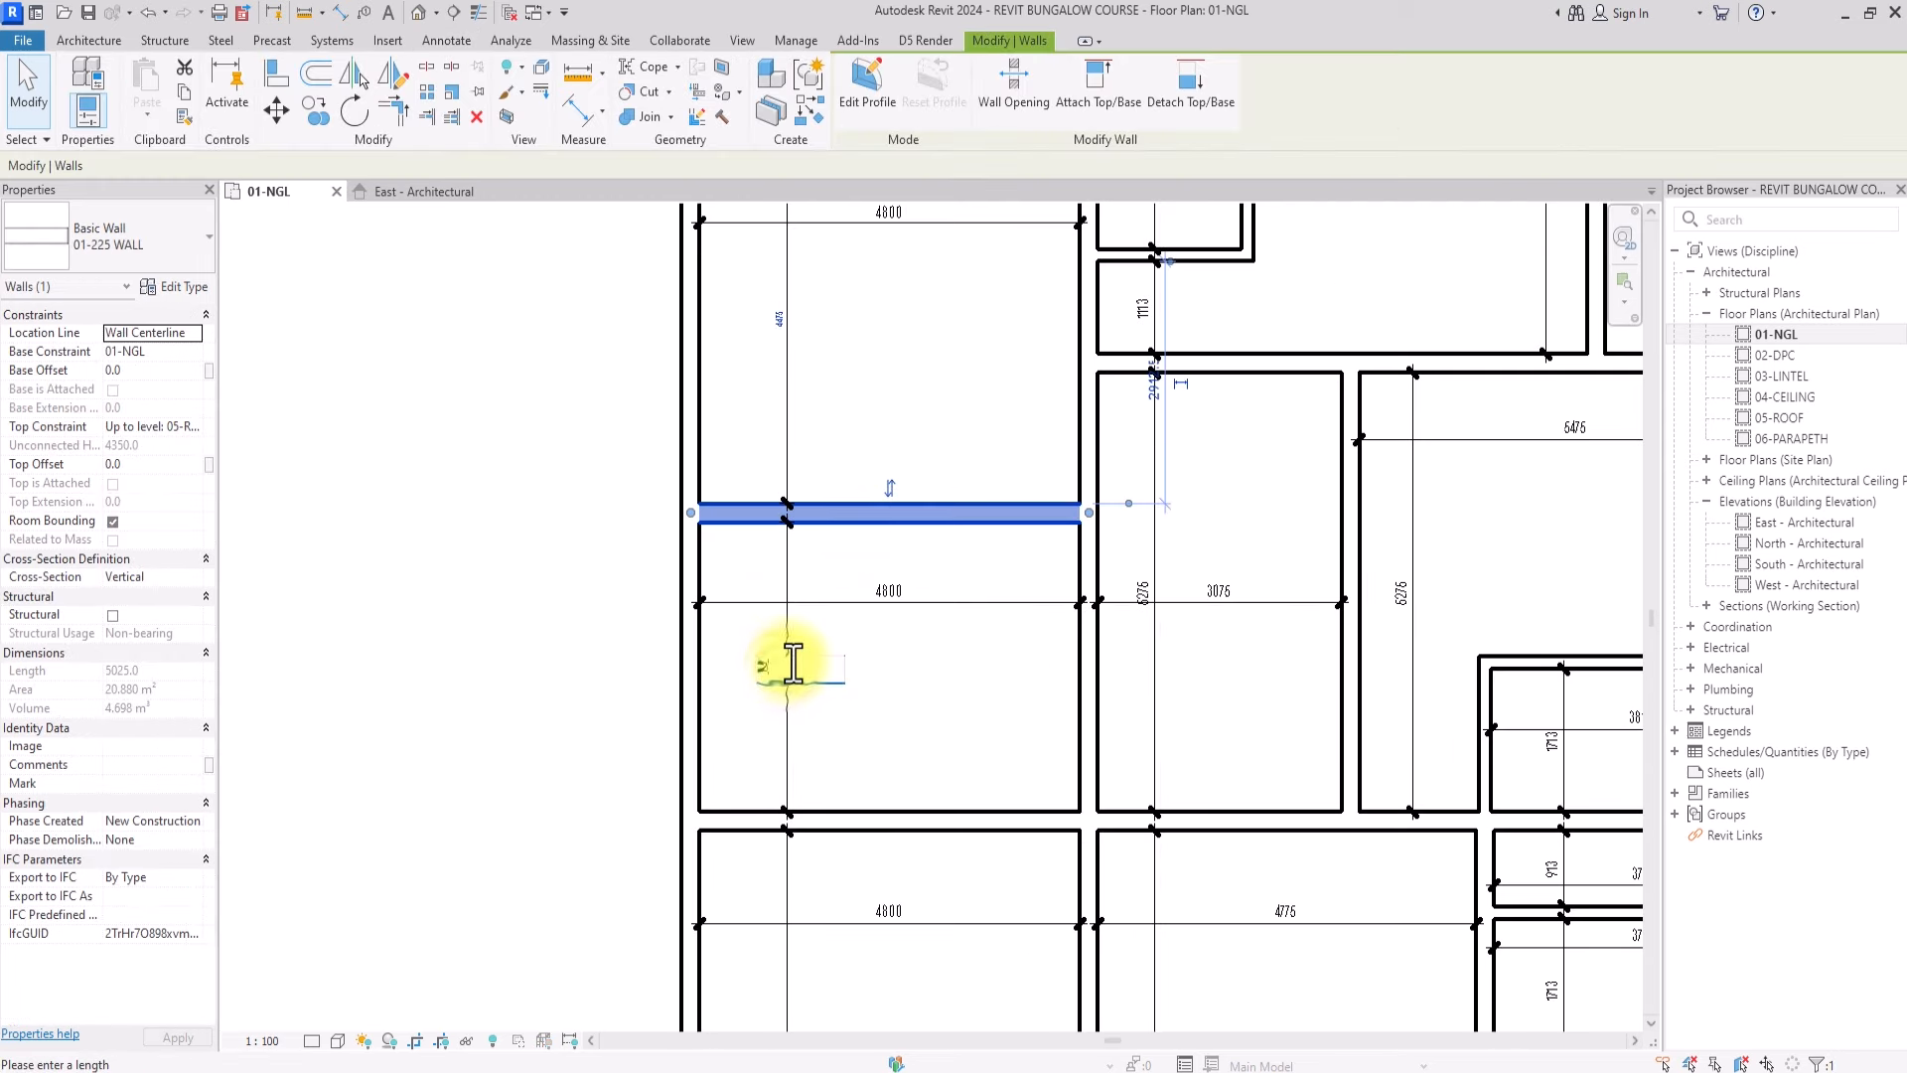
pyautogui.write('700')
pyautogui.press('Return')
pyautogui.scroll(-3, 885, 443)
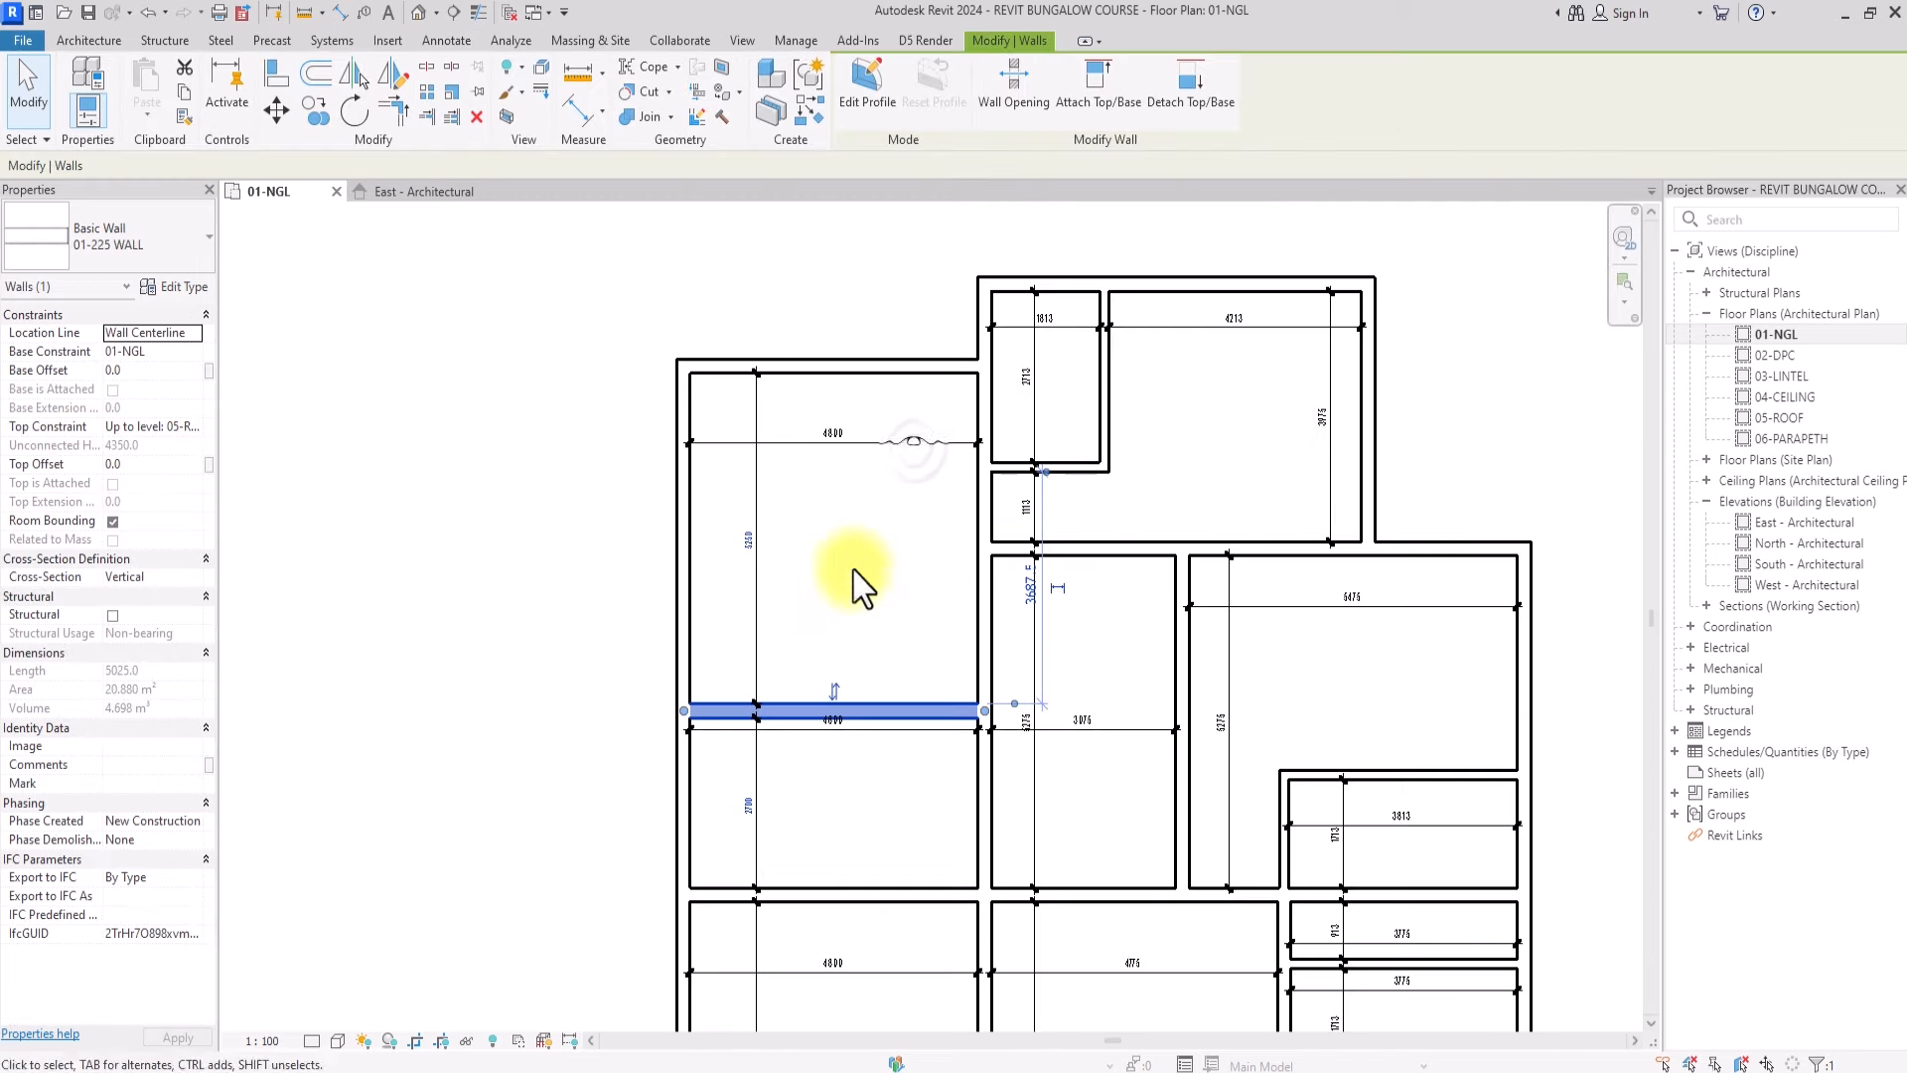
pyautogui.click(1080, 555)
pyautogui.scroll(-2, 1102, 670)
pyautogui.hotkey('ctrl', 'z')
pyautogui.moveTo(994, 505); pyautogui.dragTo(936, 518, button='middle')
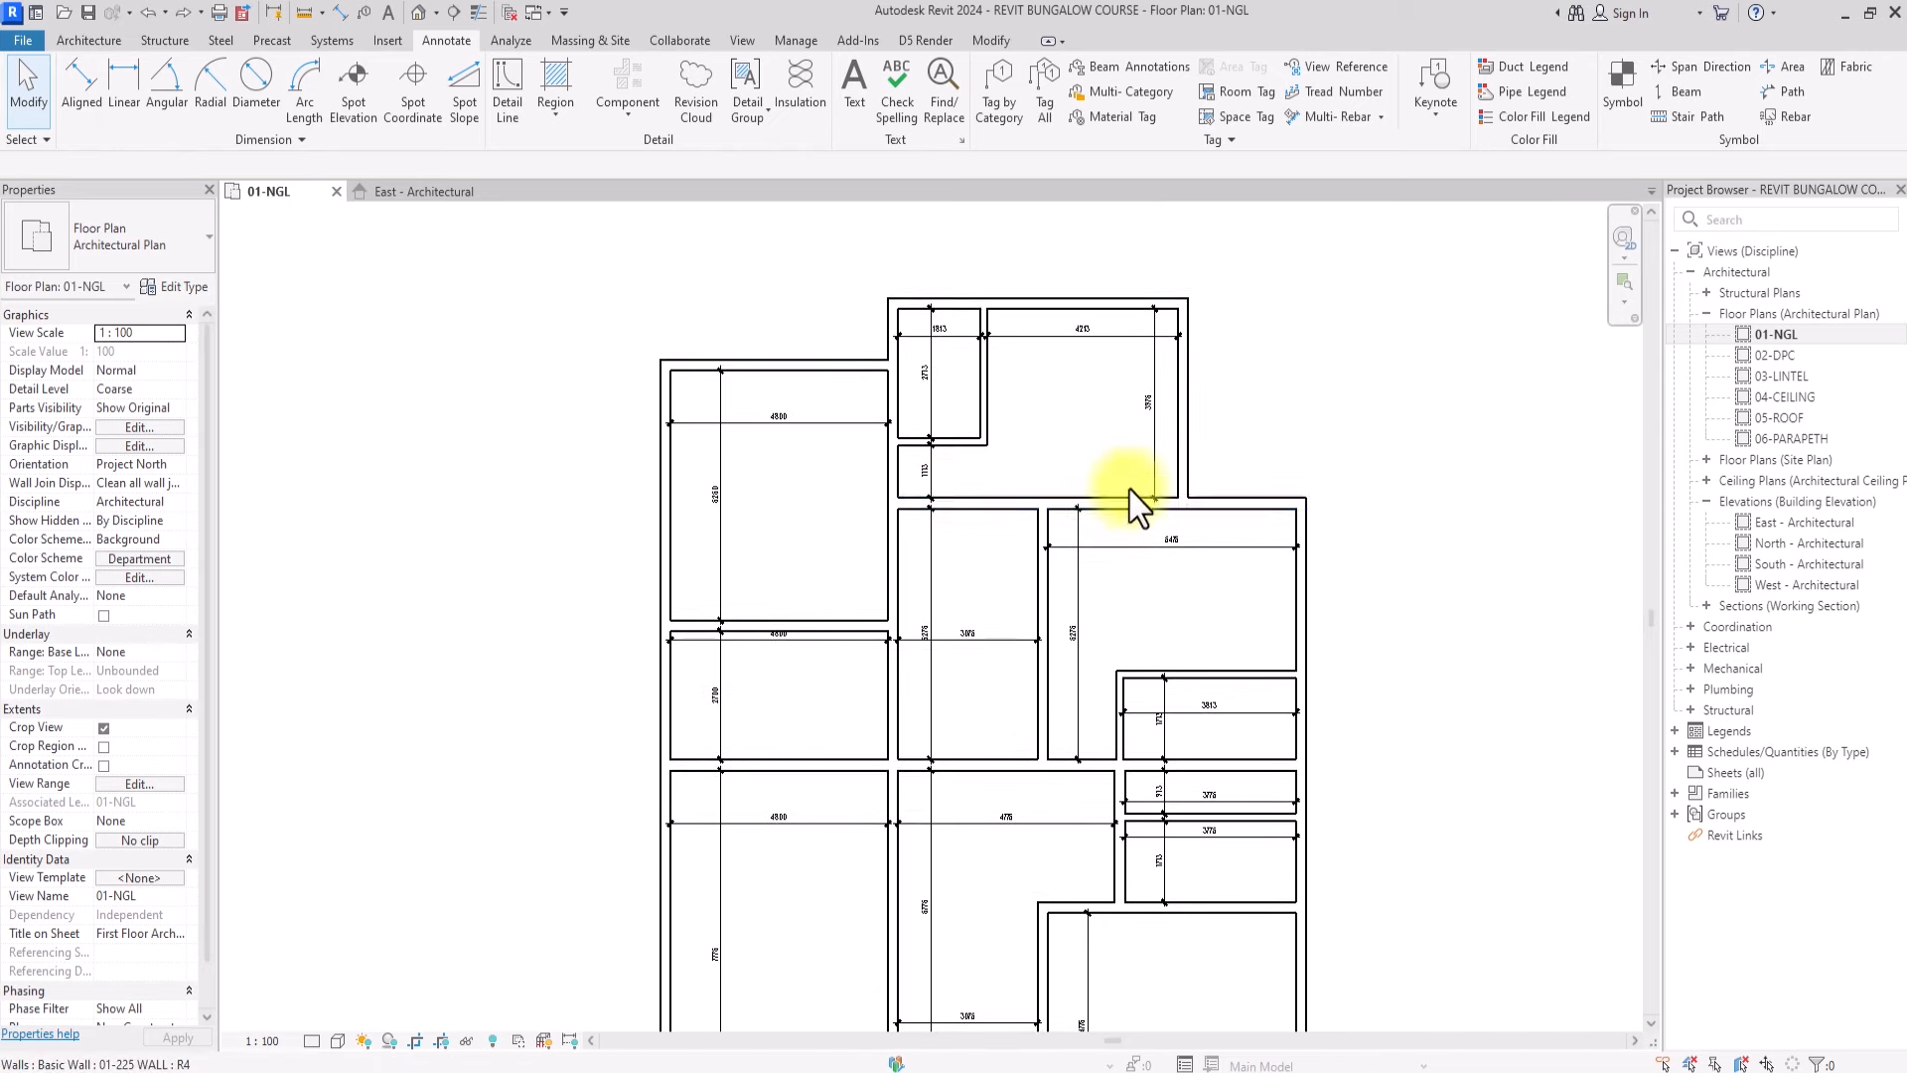
# Add an aligned dimension in the right-hand central room, from its upper wall to the top wall of the small room below
pyautogui.click(1108, 502)
pyautogui.scroll(1, 1162, 576)
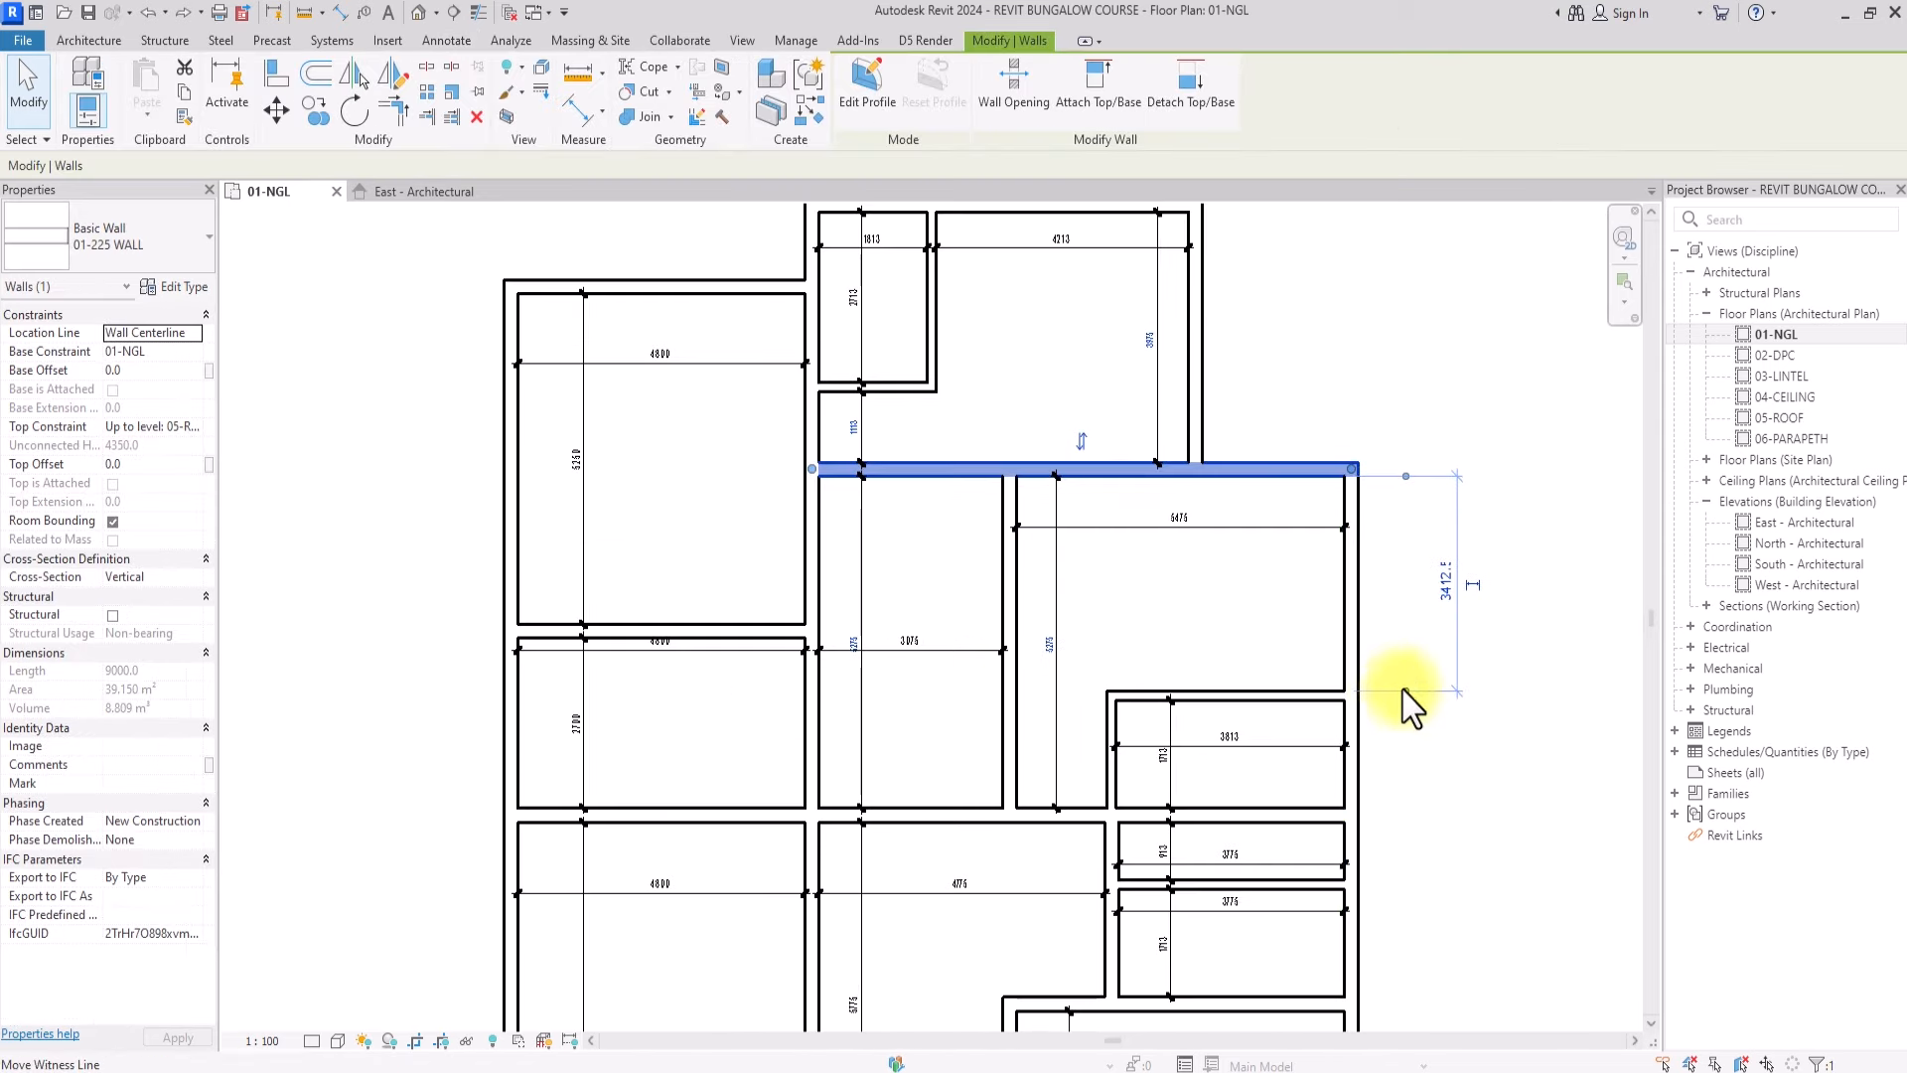
pyautogui.click(1208, 642)
pyautogui.click(84, 79)
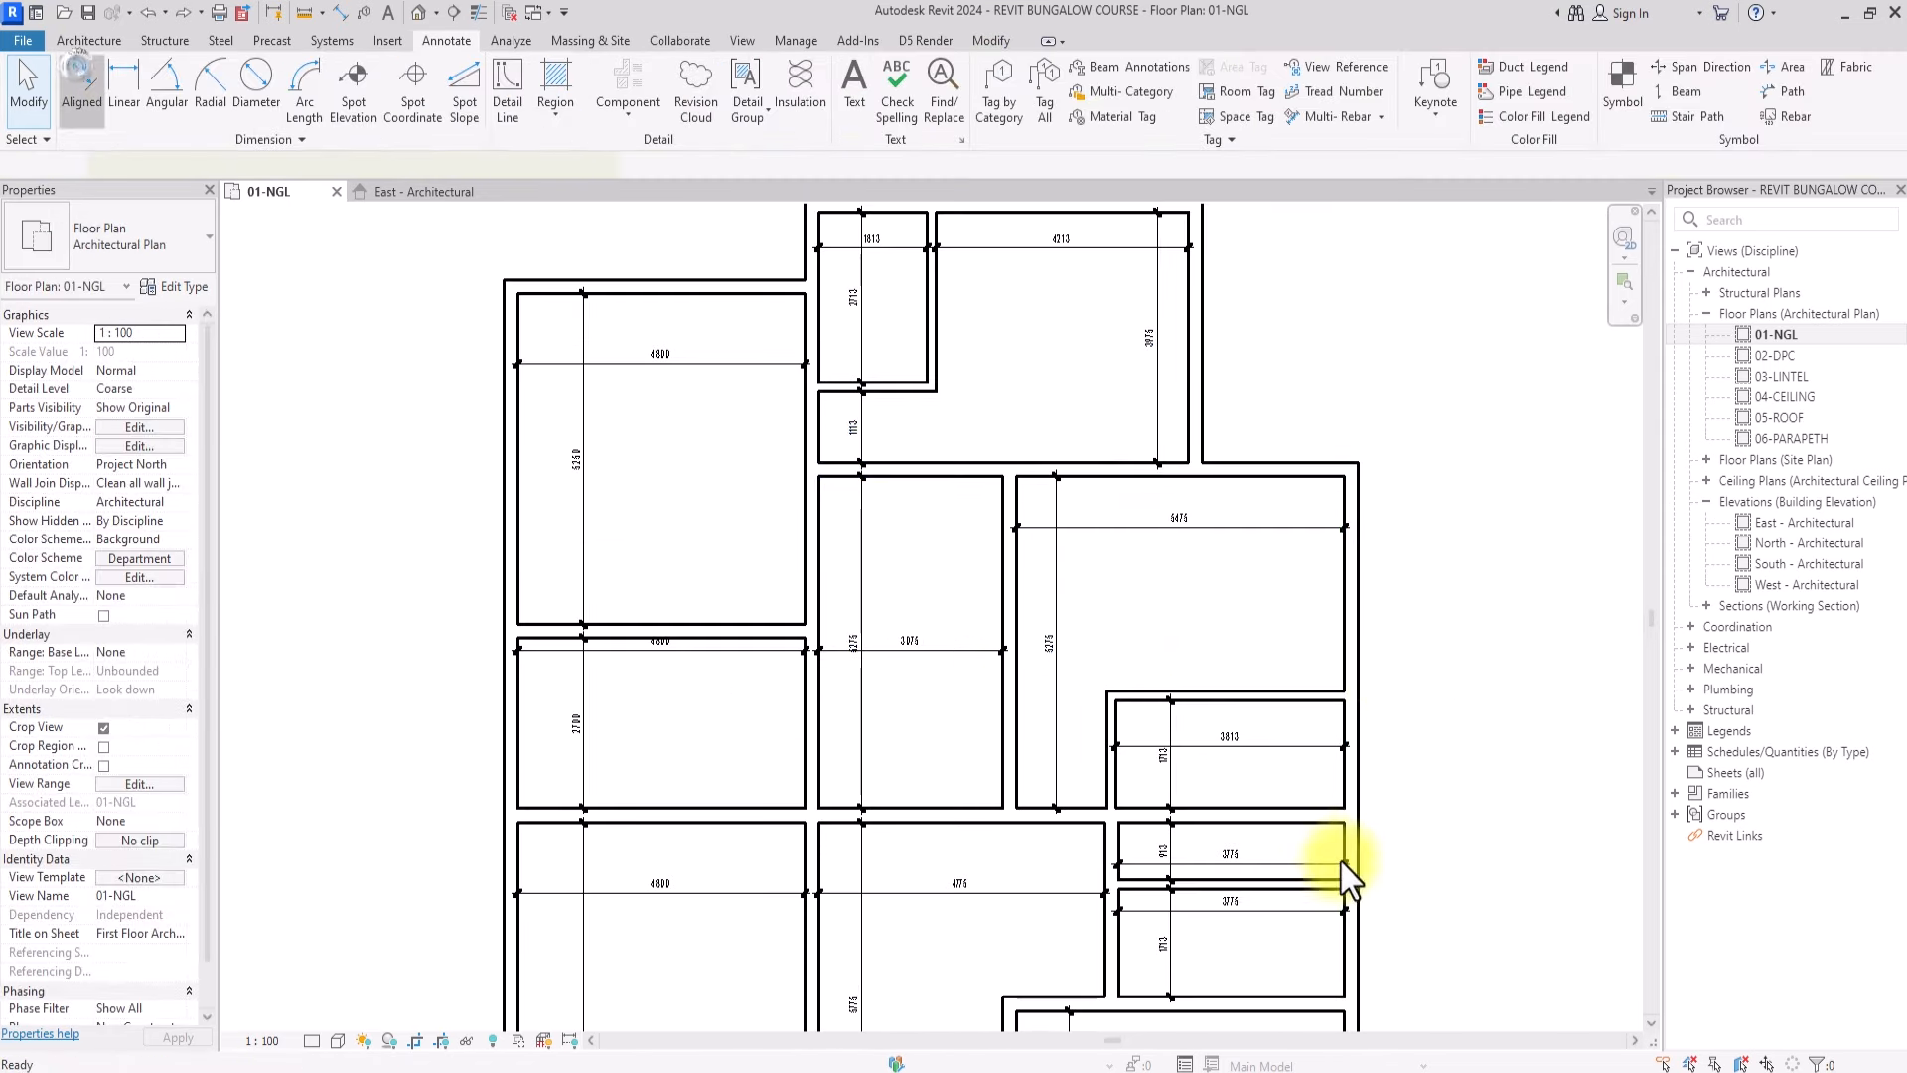
pyautogui.click(1223, 687)
pyautogui.click(1234, 476)
pyautogui.click(1255, 571)
pyautogui.press('Escape')
pyautogui.press('Escape')
# Set the clear length of the uppermost small room on the plan's right side to 1500 mm by moving its top 150 mm wall
pyautogui.scroll(2, 1201, 816)
pyautogui.click(1221, 631)
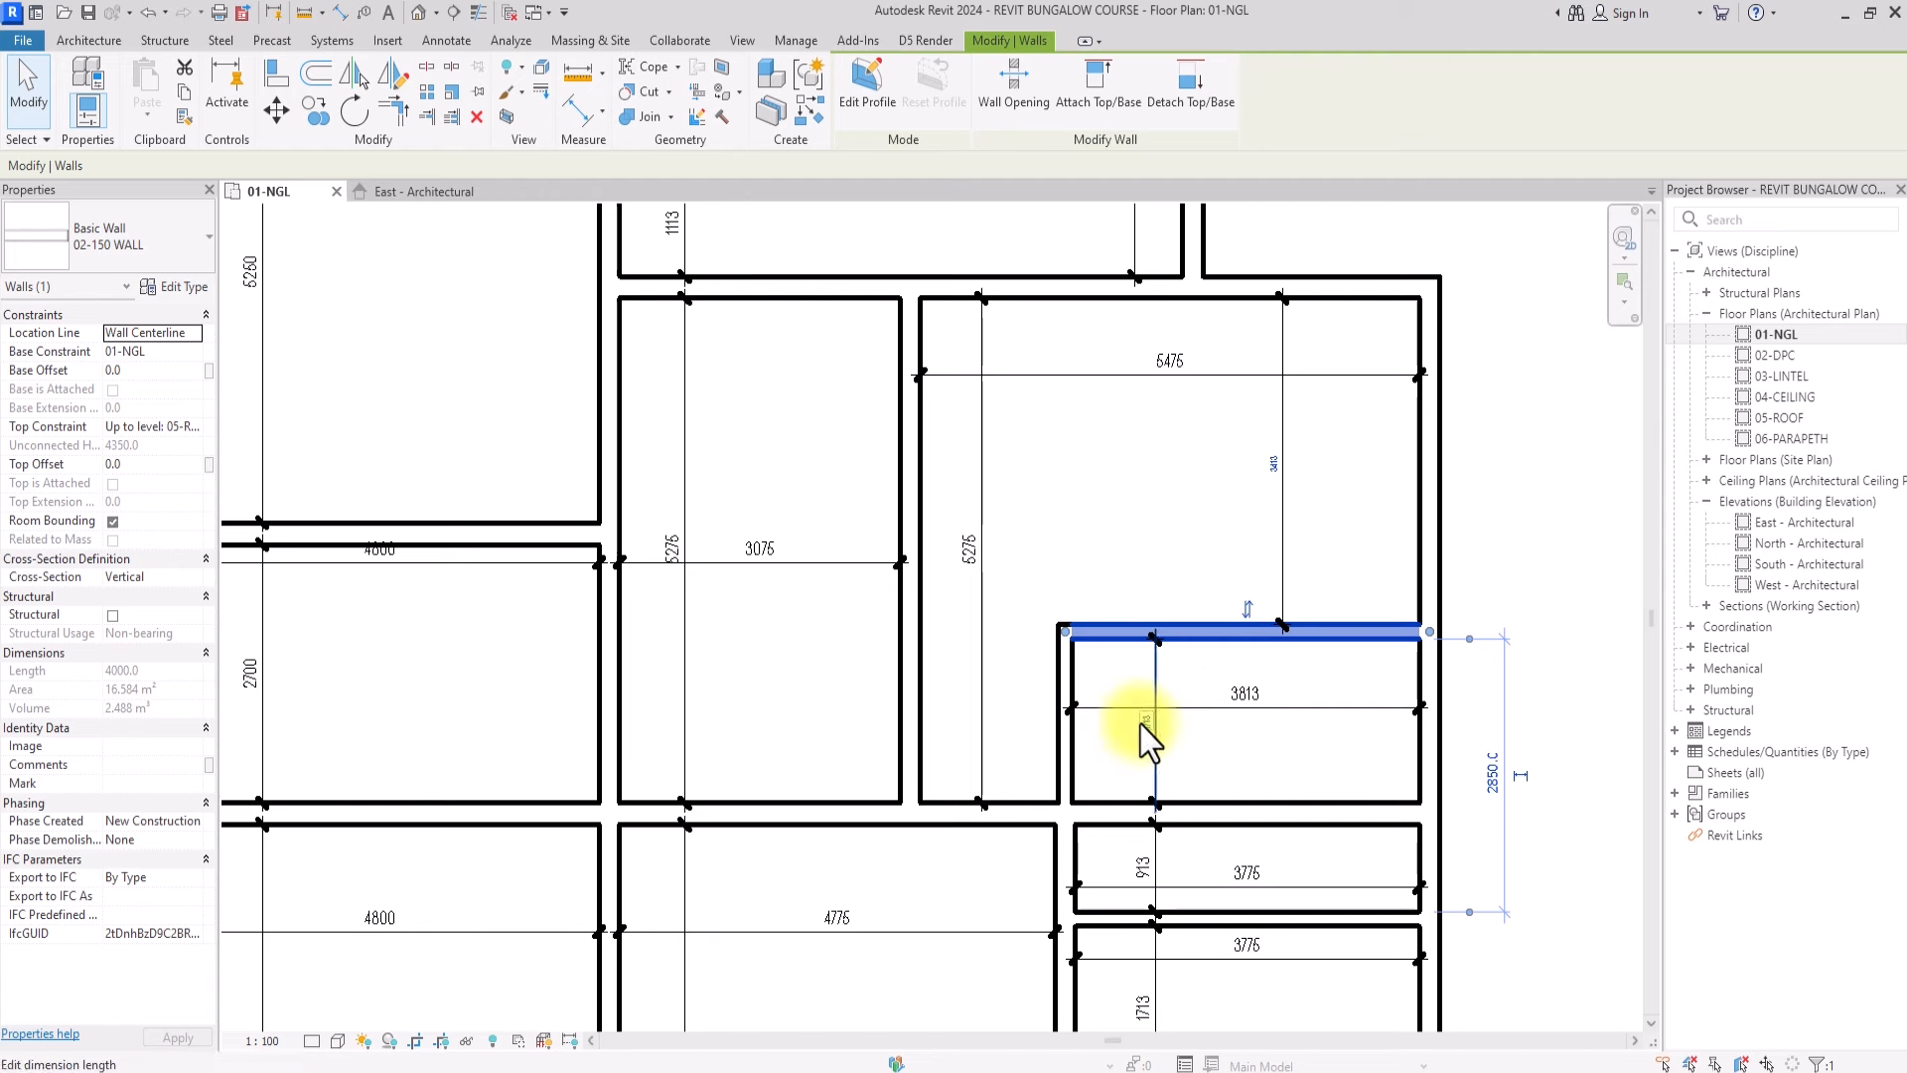
pyautogui.click(1140, 724)
pyautogui.moveTo(1122, 791); pyautogui.dragTo(1106, 785, button='middle')
pyautogui.write('1500')
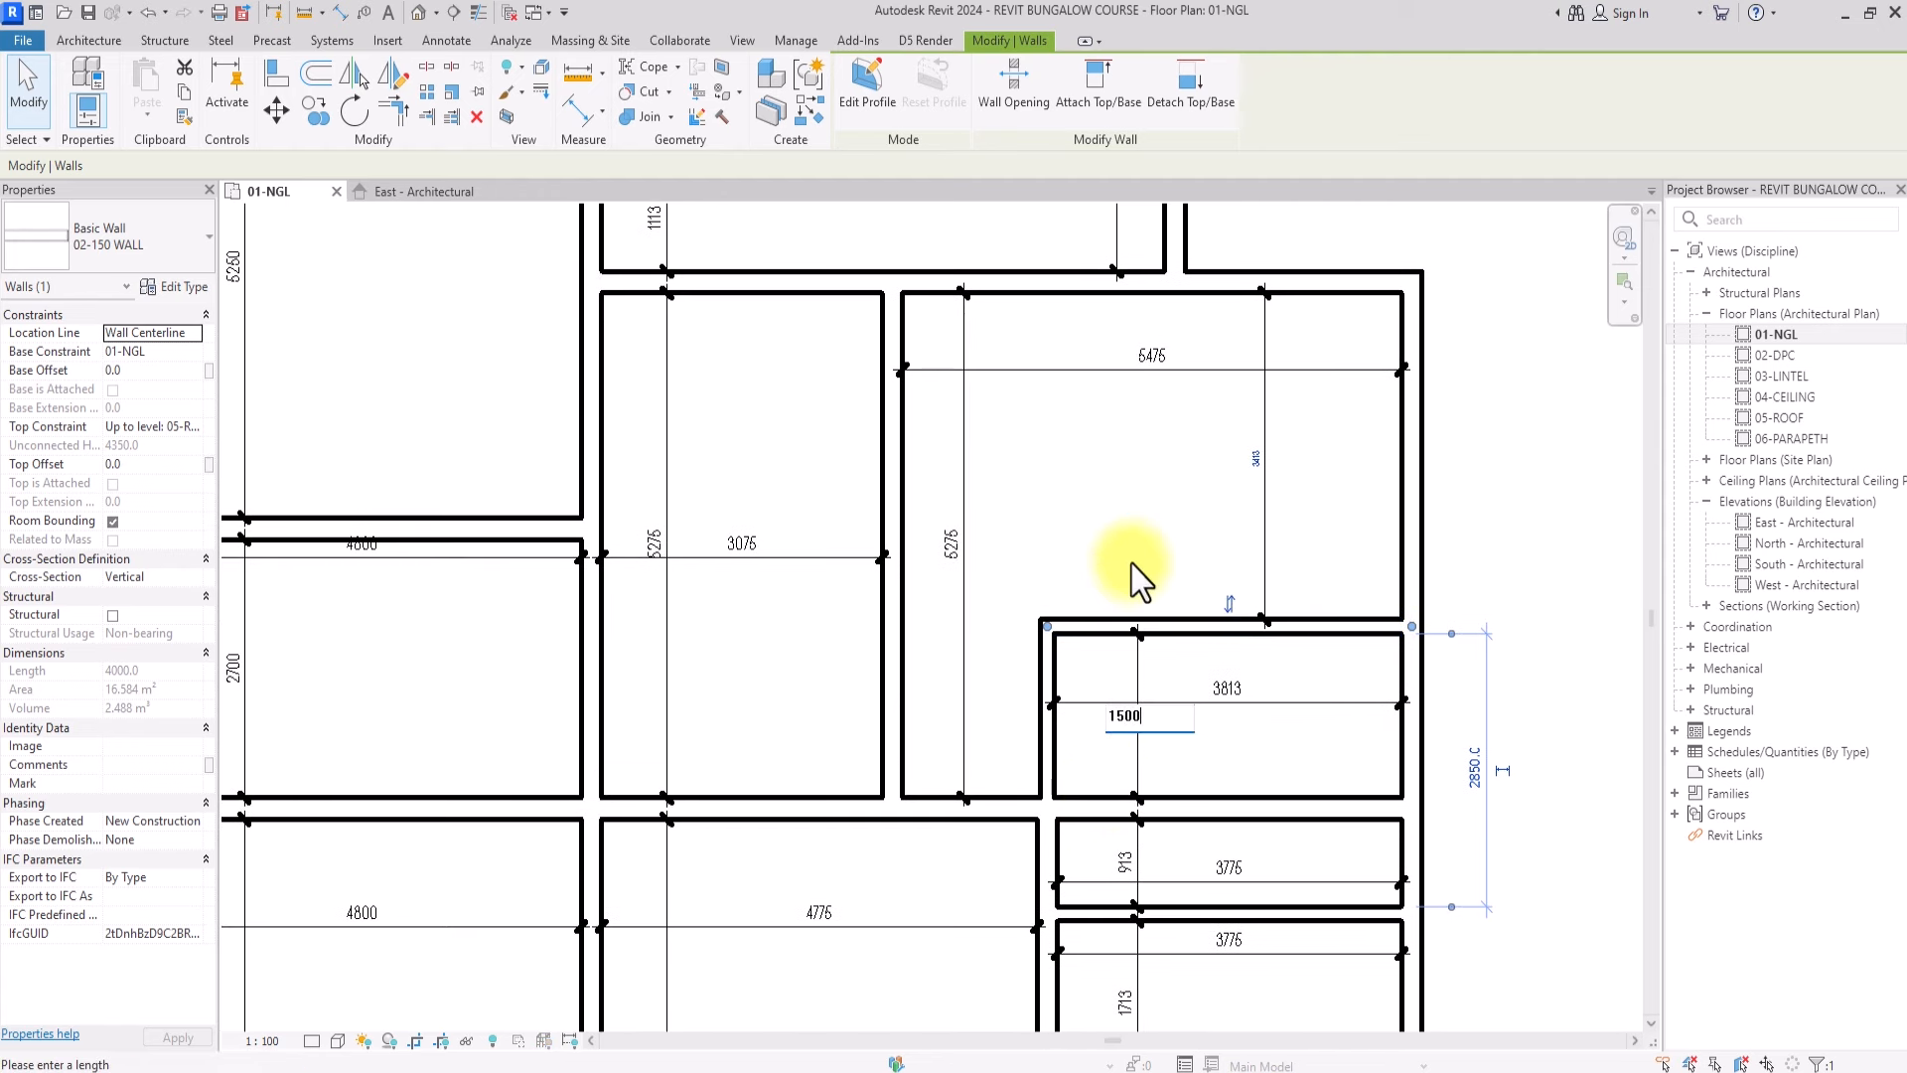
pyautogui.press('Return')
# Move the upper wall of the right-hand central room to set the clear distance down to the small room to 3300 mm
pyautogui.click(1313, 285)
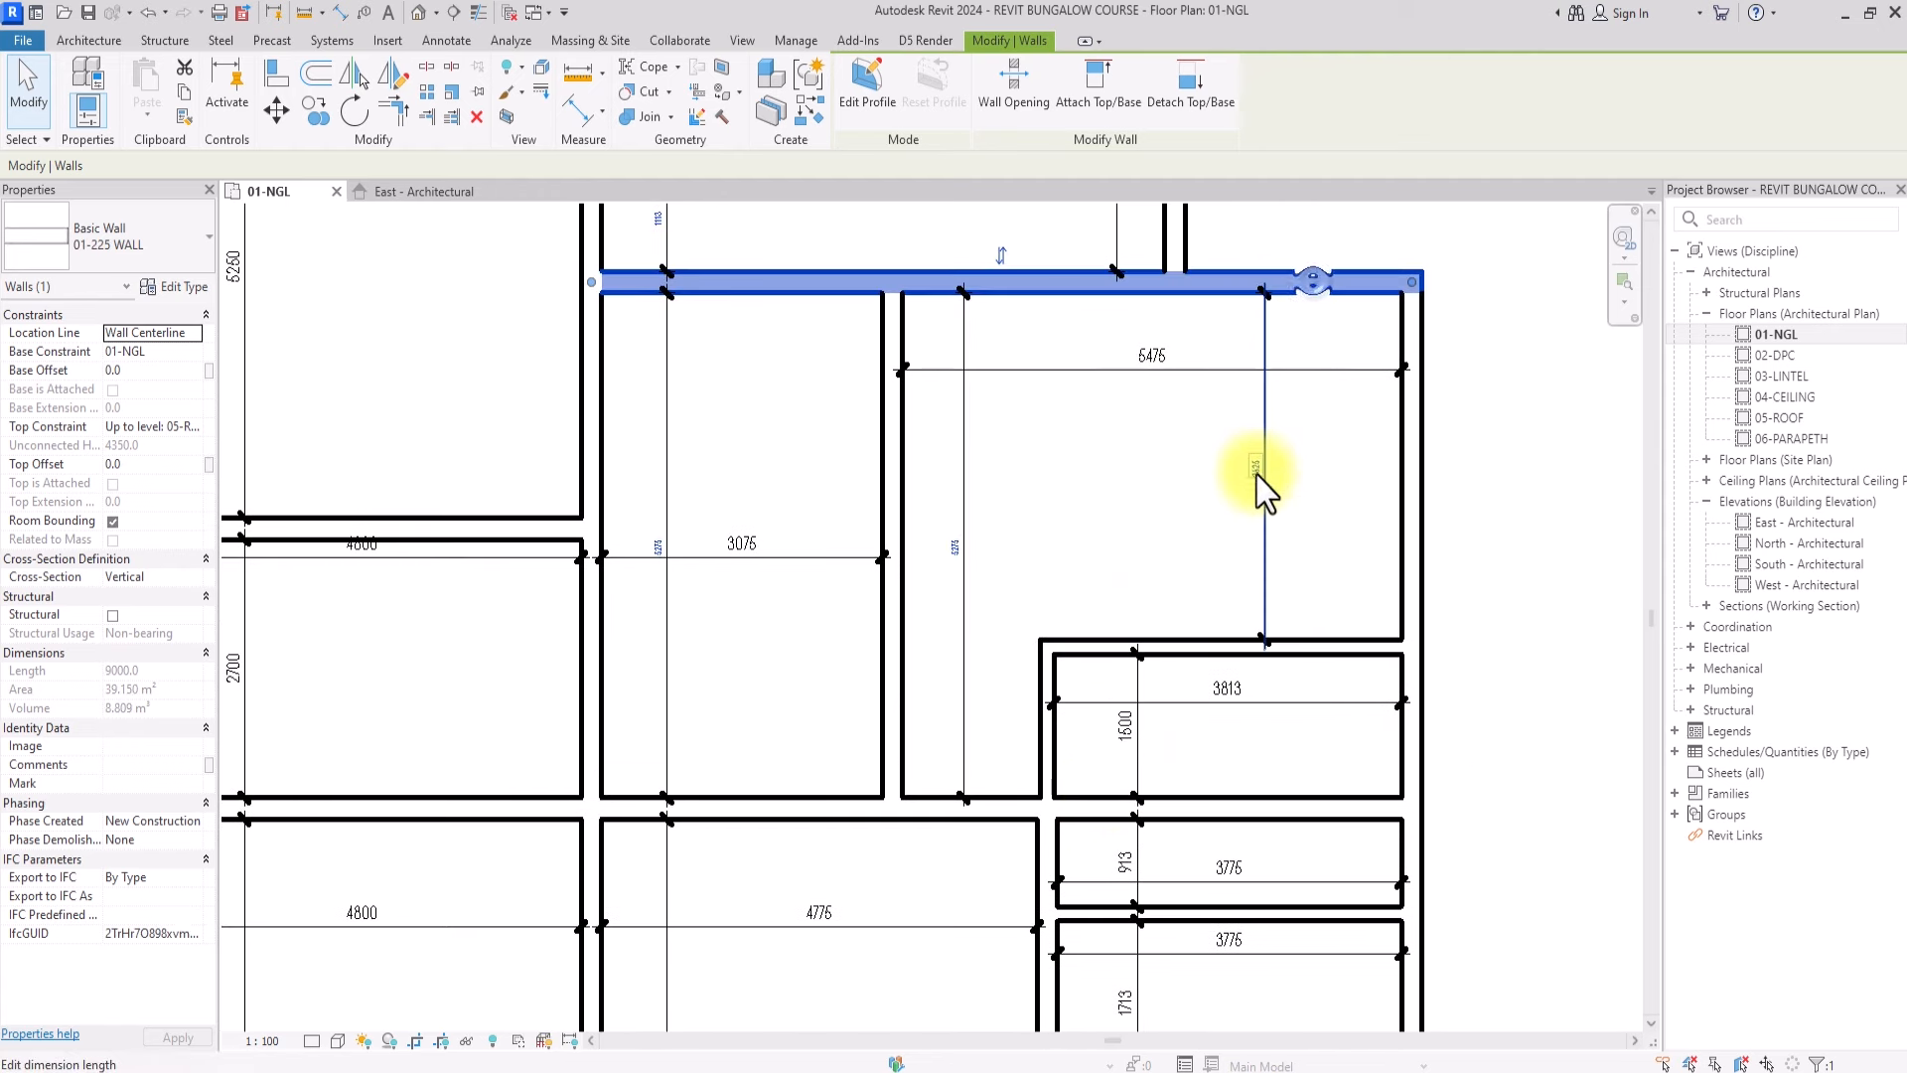
pyautogui.click(1257, 473)
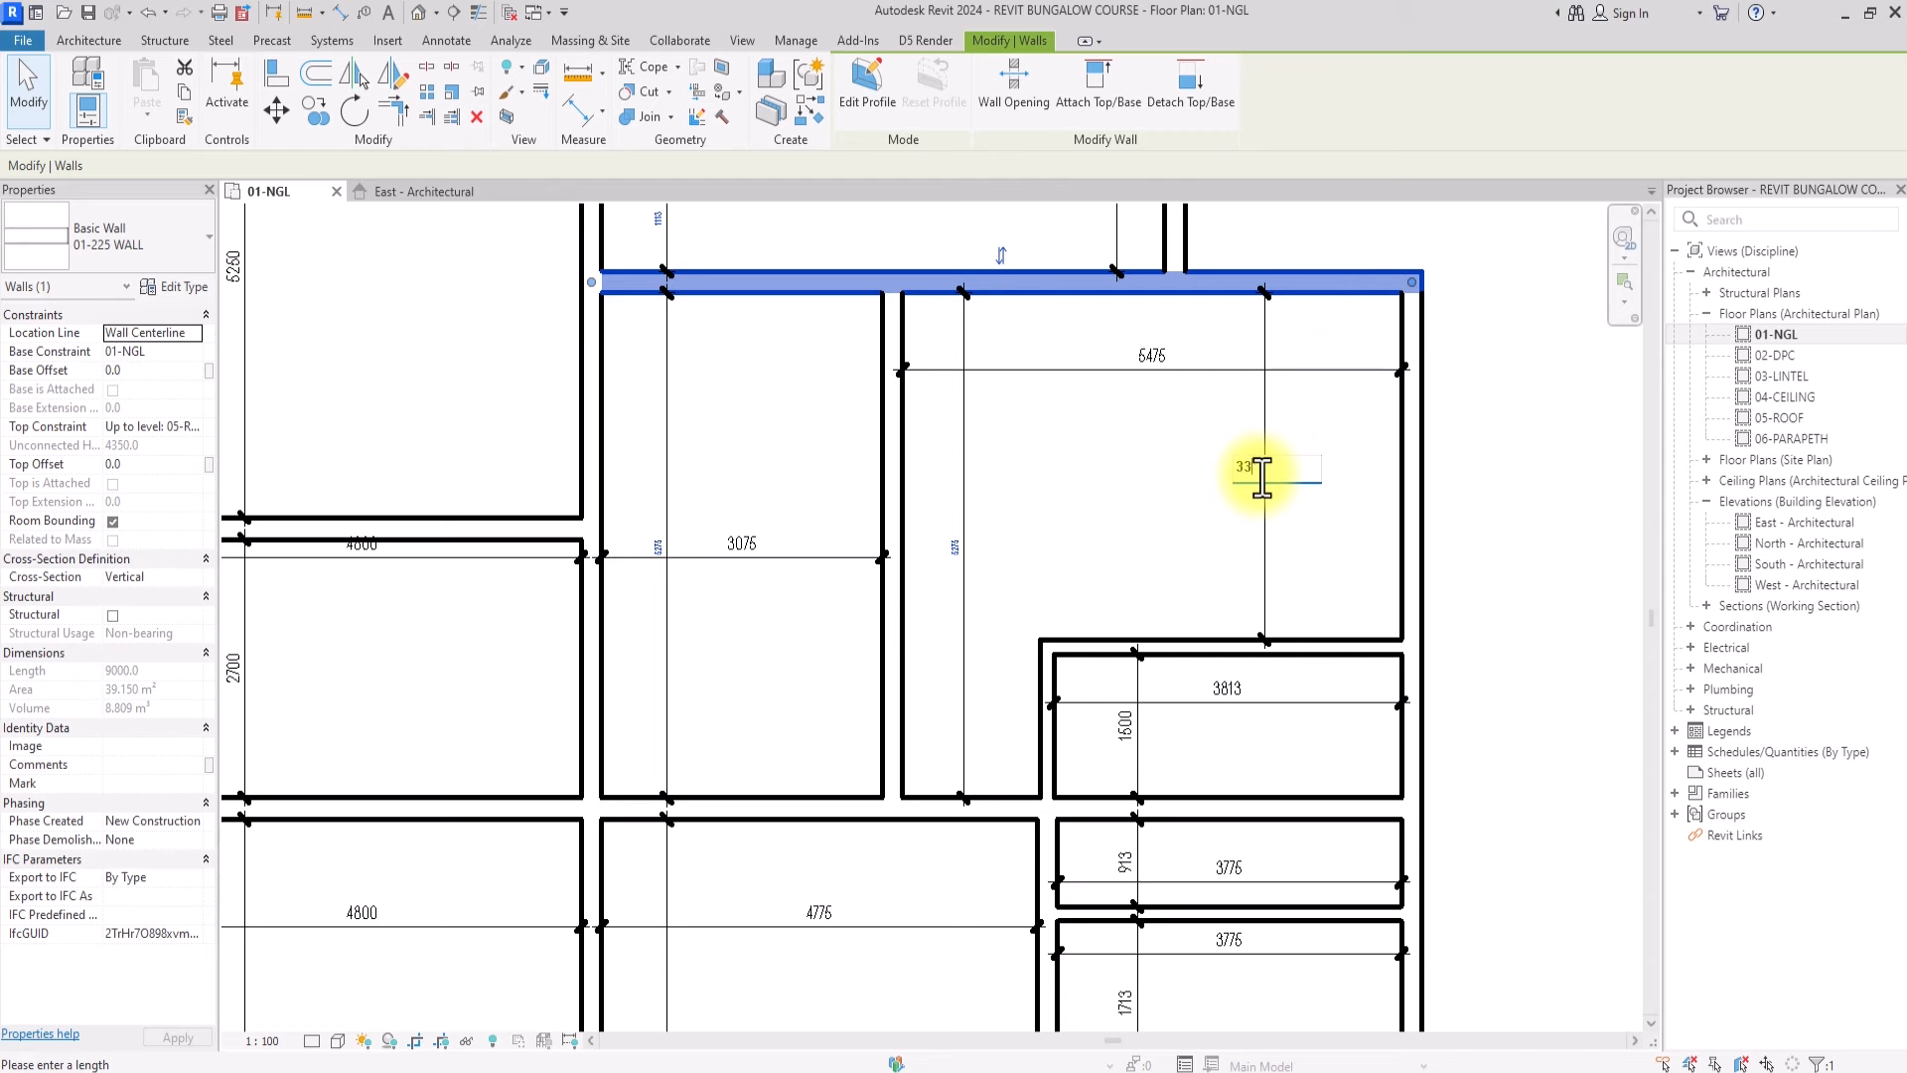
pyautogui.write('3300')
pyautogui.press('Return')
pyautogui.scroll(-3, 1172, 449)
# Set the clear width at the lower end of the central space to 2400 mm by moving the wall beside the lower-right room
pyautogui.scroll(4, 1116, 830)
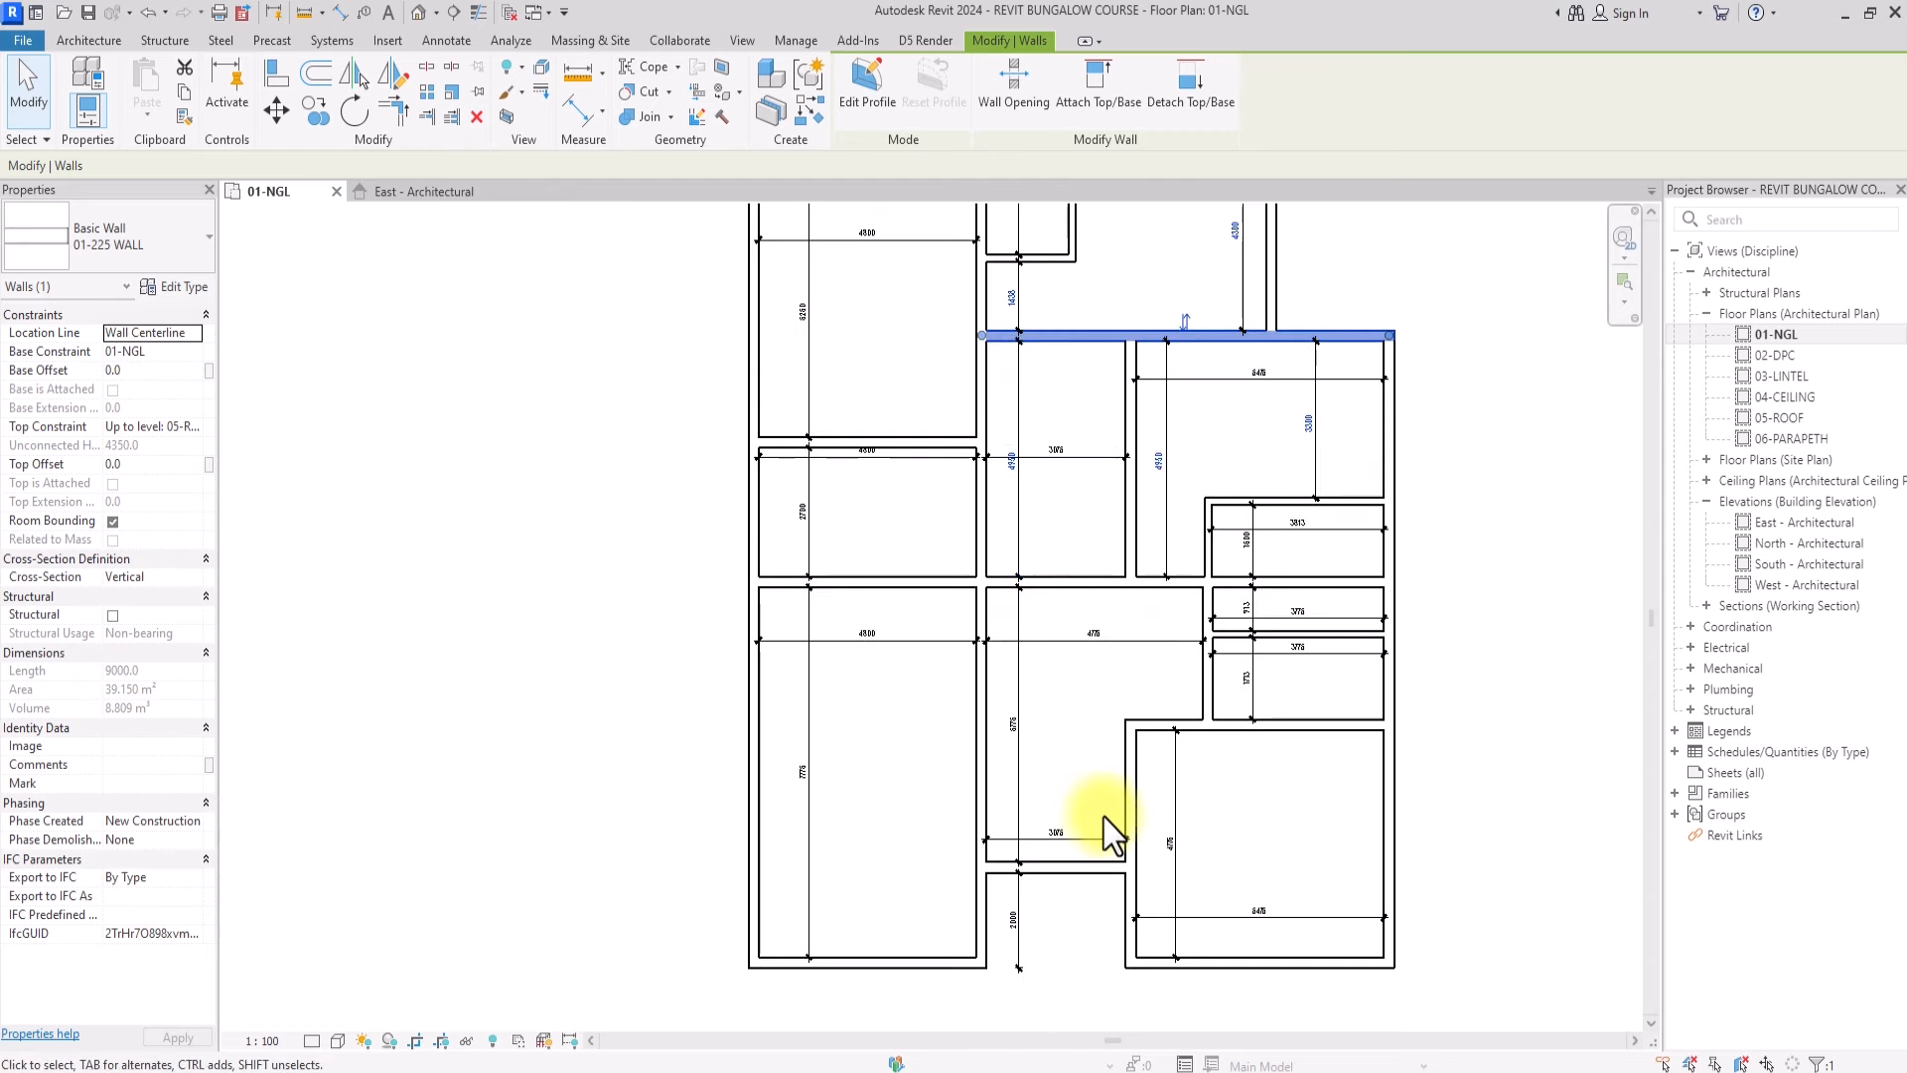
pyautogui.click(1154, 791)
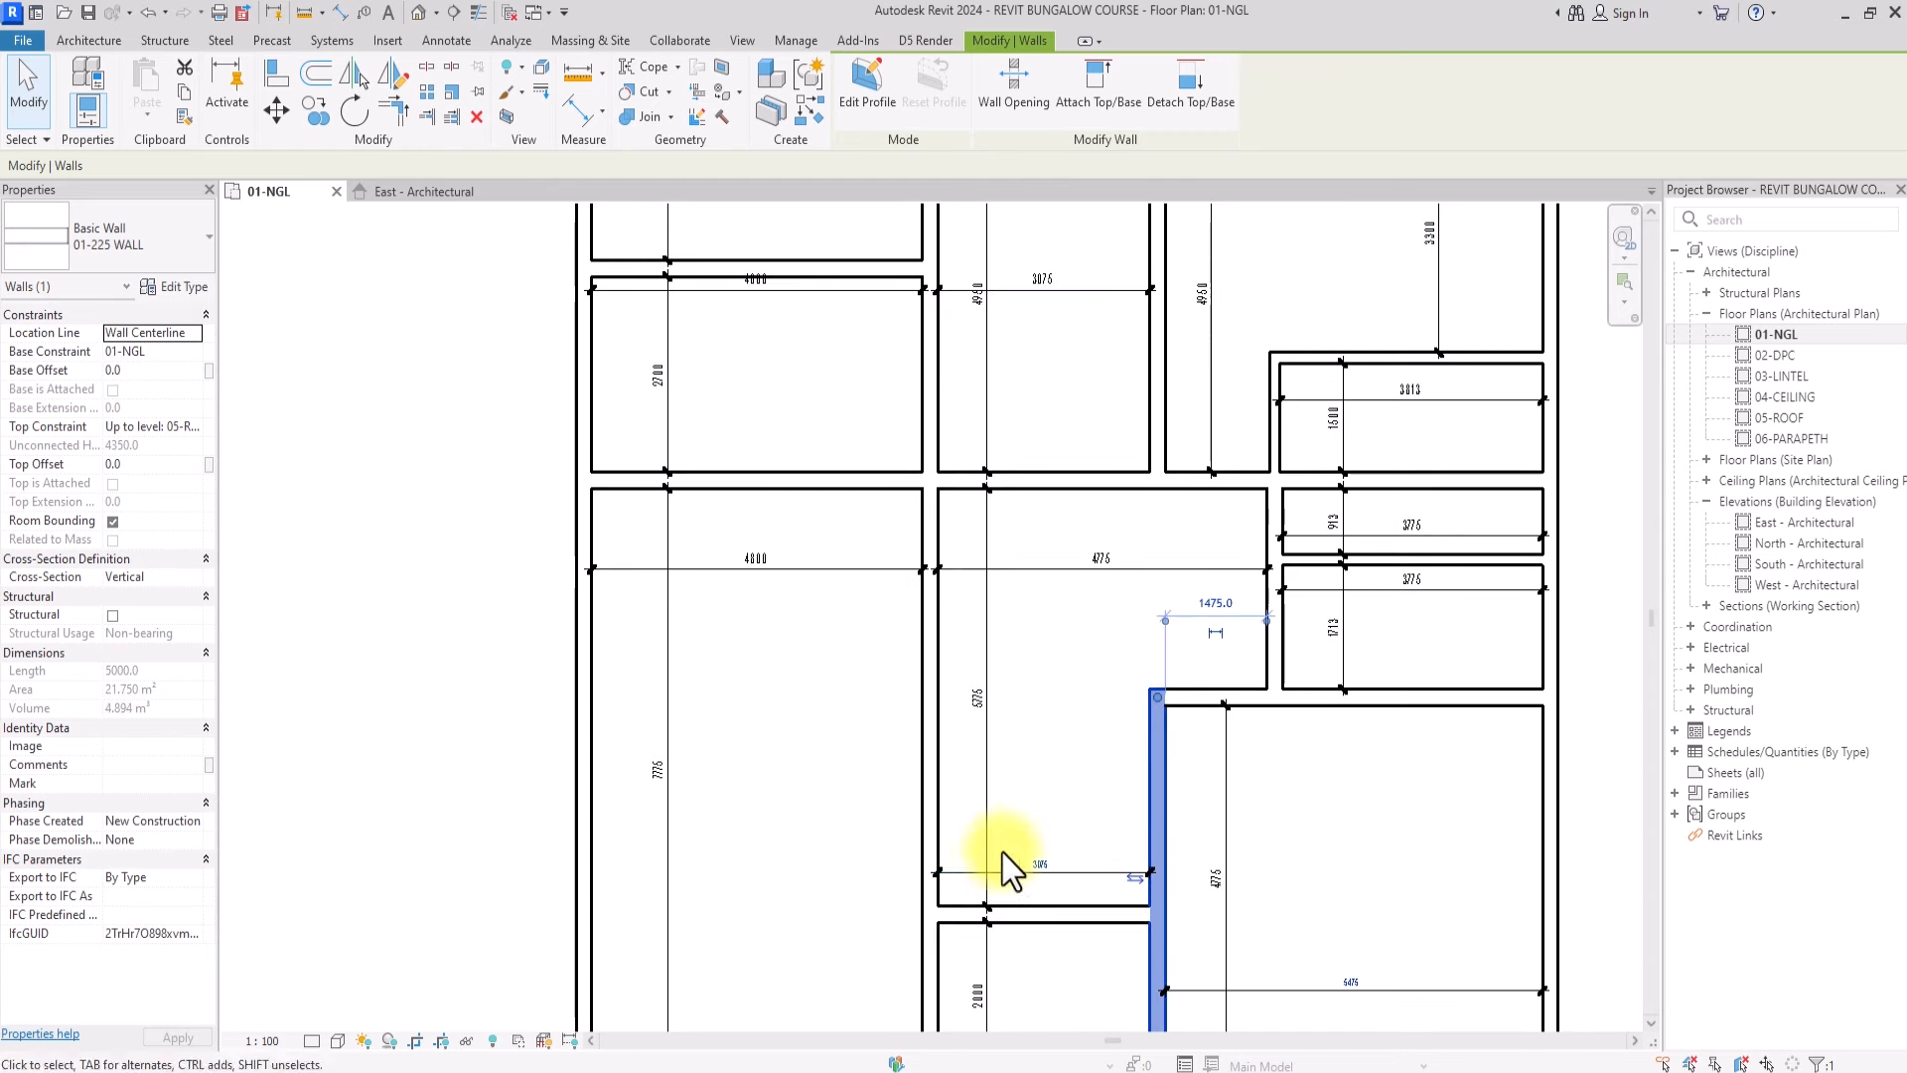
pyautogui.click(986, 844)
pyautogui.moveTo(1013, 904); pyautogui.dragTo(897, 844, button='middle')
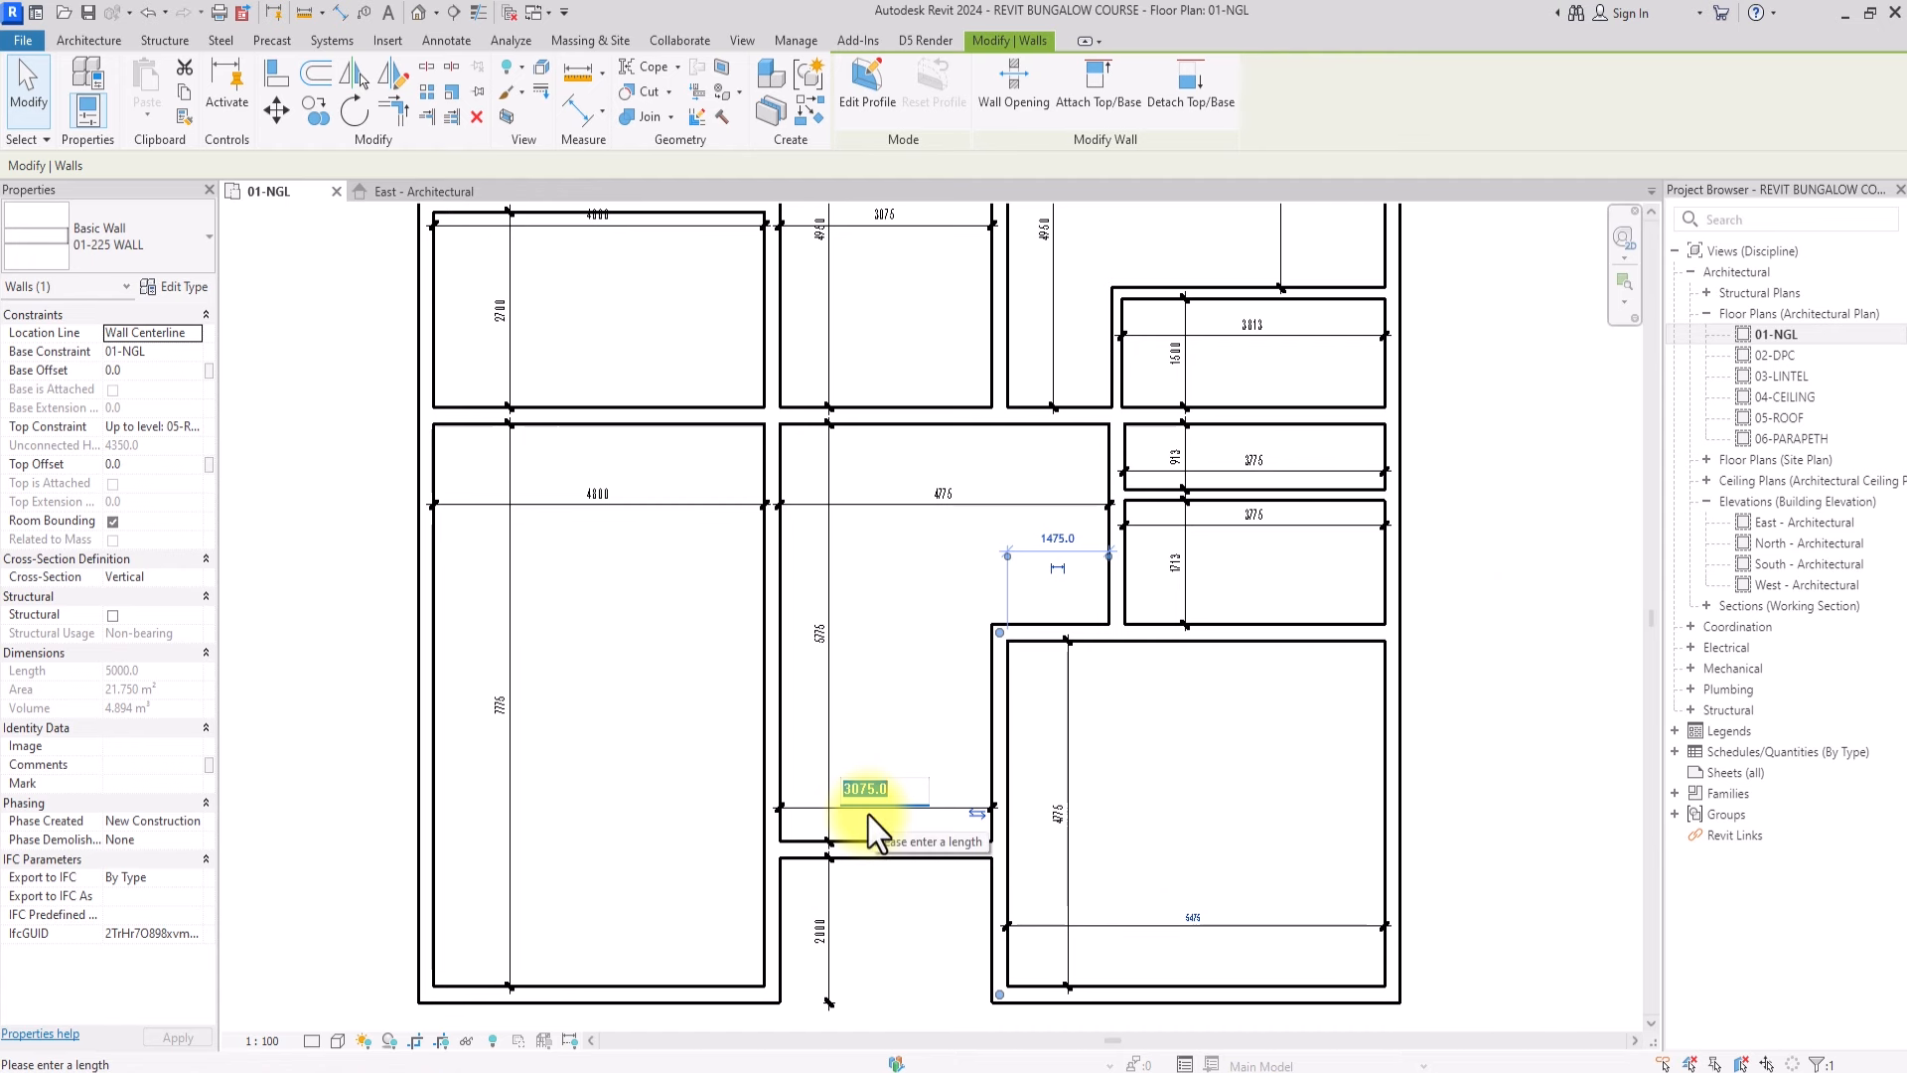
pyautogui.write('2400')
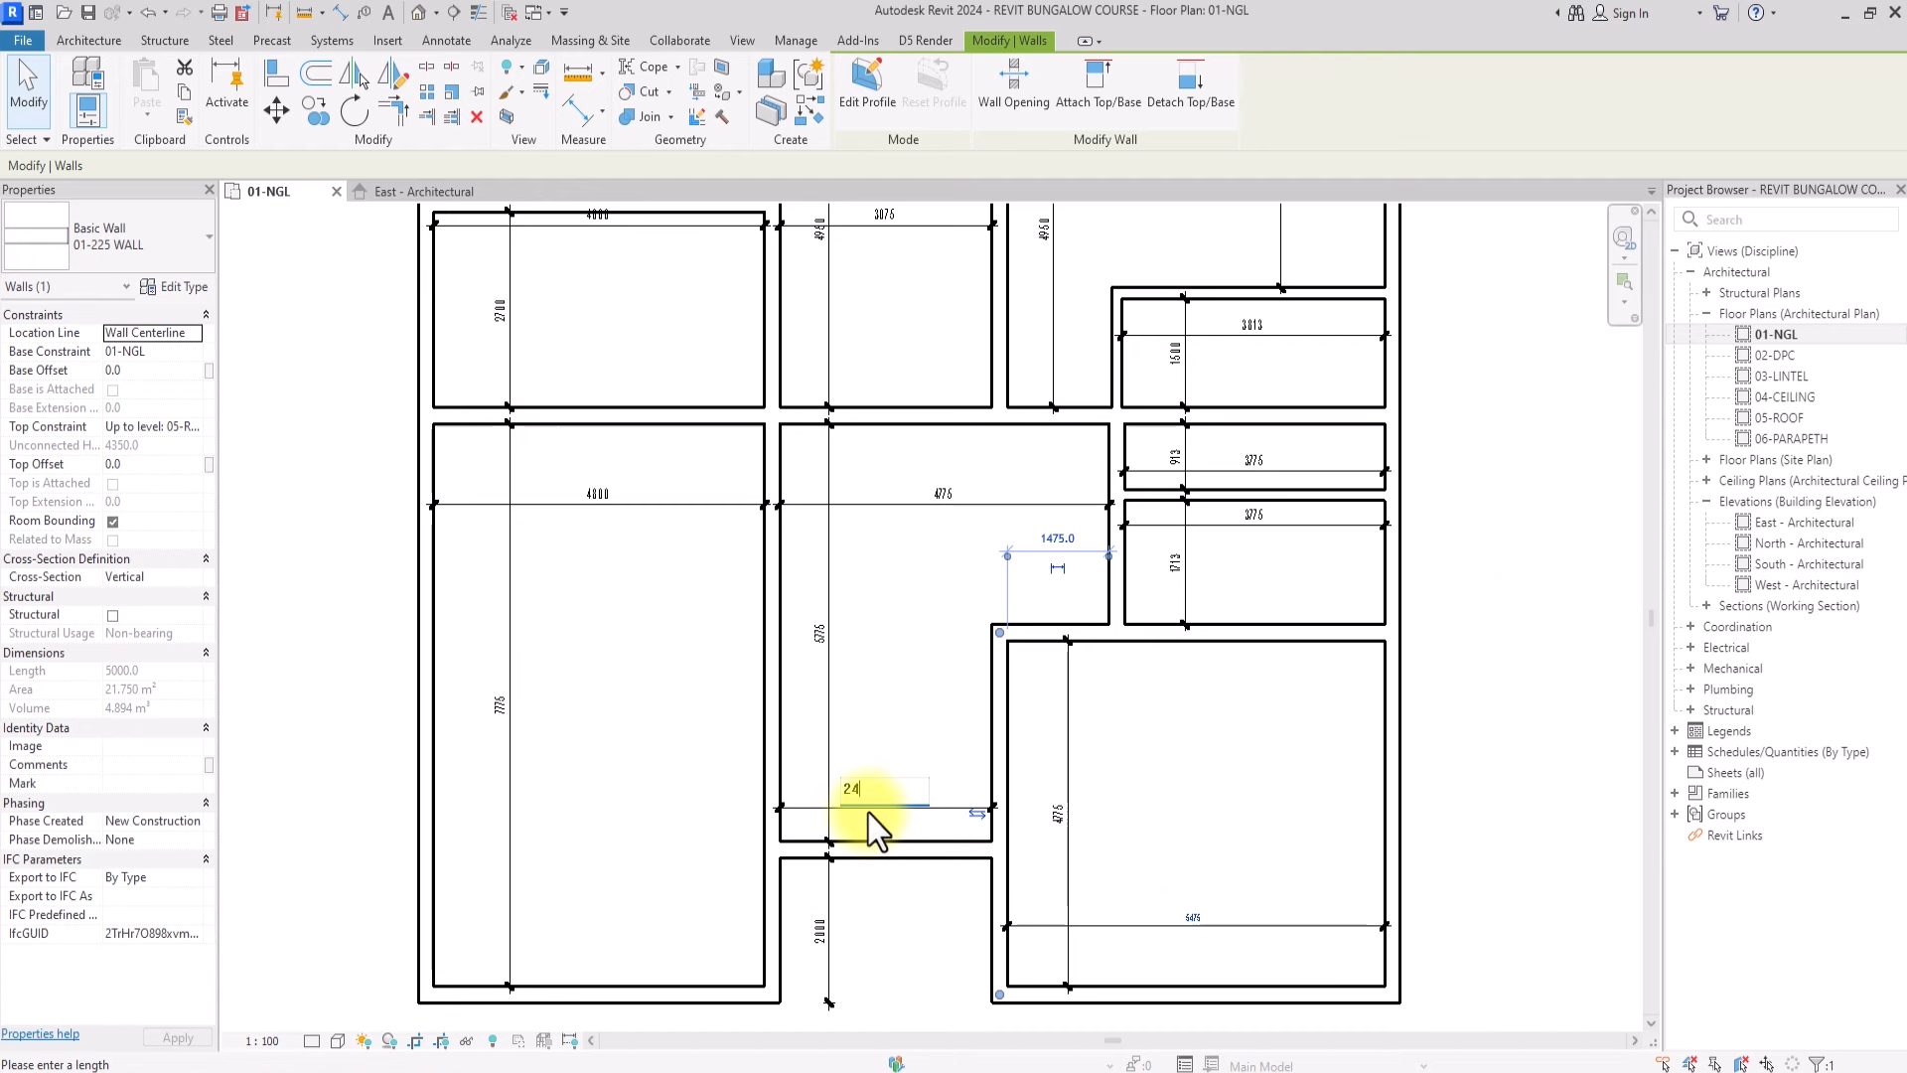
pyautogui.press('Return')
# Move the wall between the narrow central room and the right-hand room into line with the wall beside the lower-right room
pyautogui.moveTo(895, 587); pyautogui.dragTo(915, 807, button='middle')
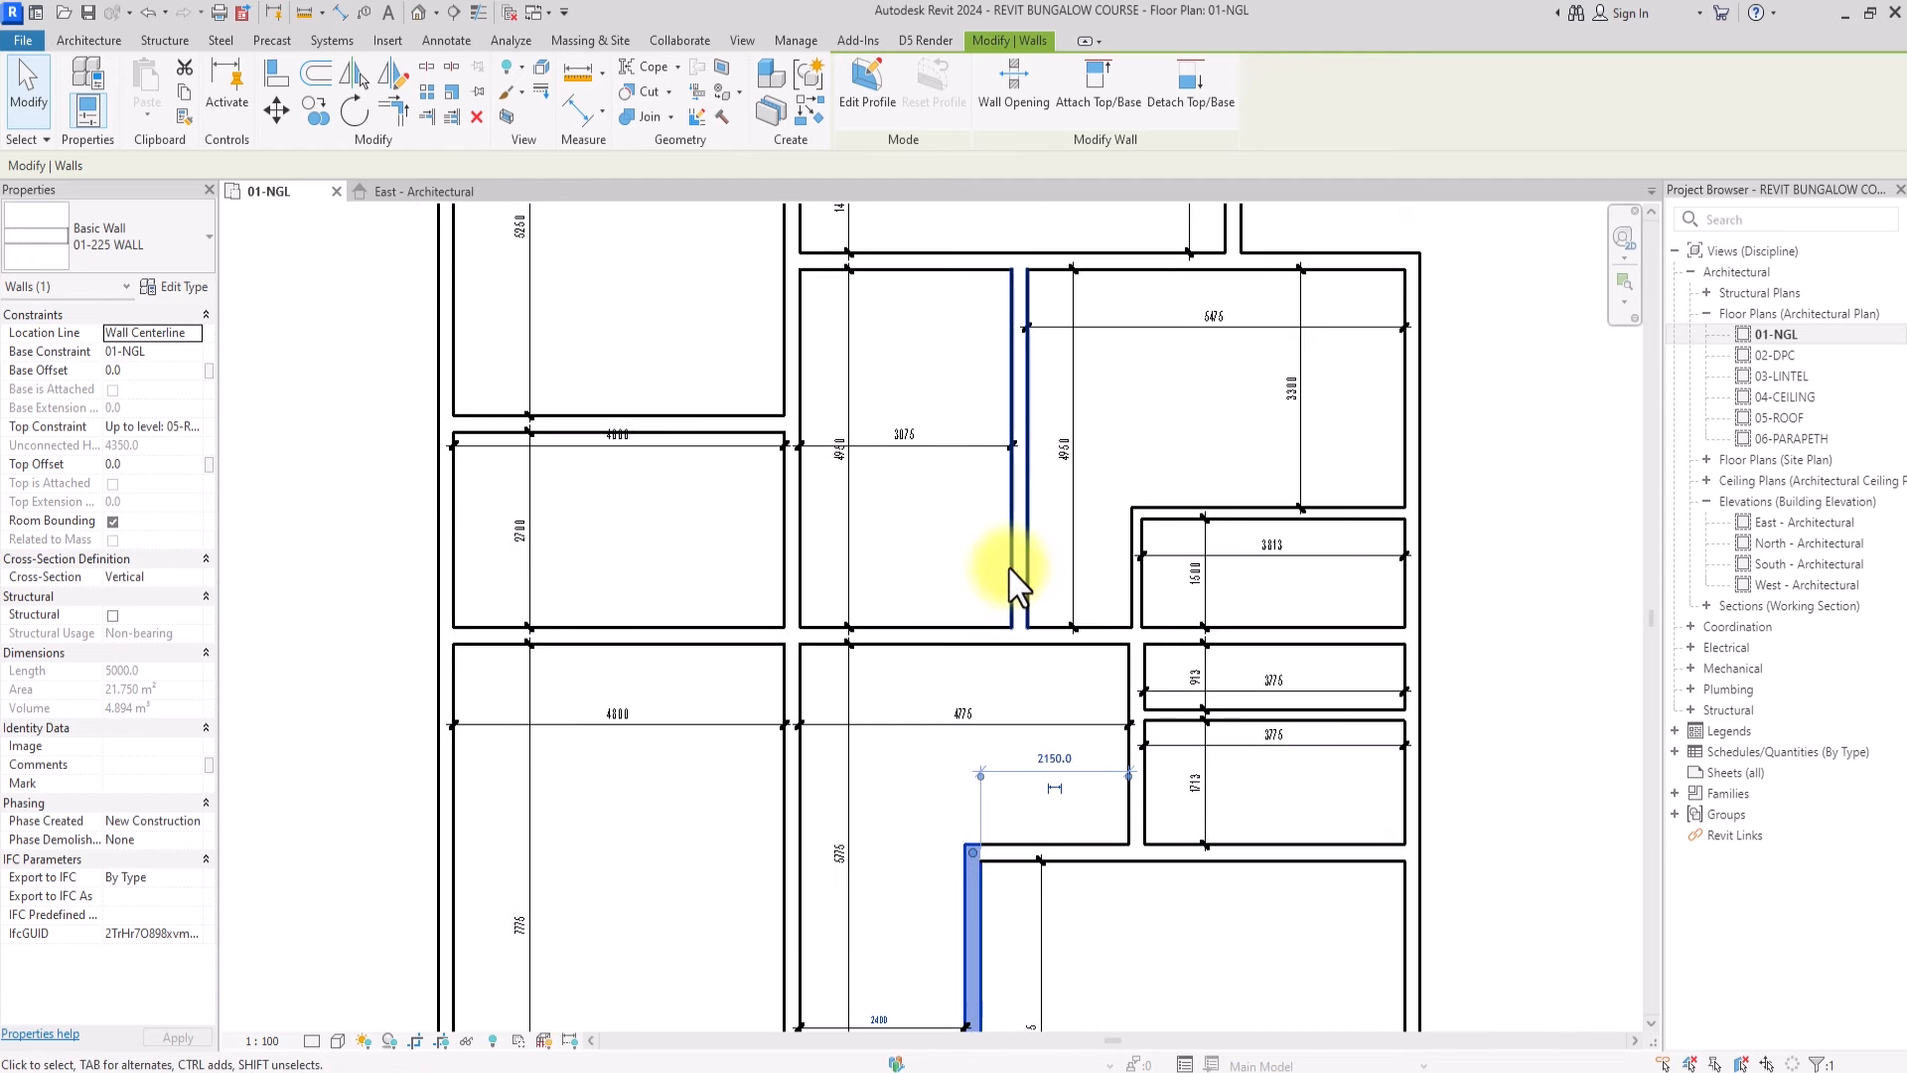
pyautogui.moveTo(1017, 565); pyautogui.dragTo(968, 610)
pyautogui.moveTo(1113, 596); pyautogui.dragTo(938, 615, button='middle')
# Set the clear width of the central space's wider upper part to 3900 mm by moving the wall beside the small rooms
pyautogui.click(961, 795)
pyautogui.click(788, 732)
pyautogui.write('3900')
pyautogui.press('Return')
# Align the uppermost small room's 150 mm side wall with the wall below it and change its type to 01-225 WALL
pyautogui.moveTo(961, 609); pyautogui.dragTo(902, 608)
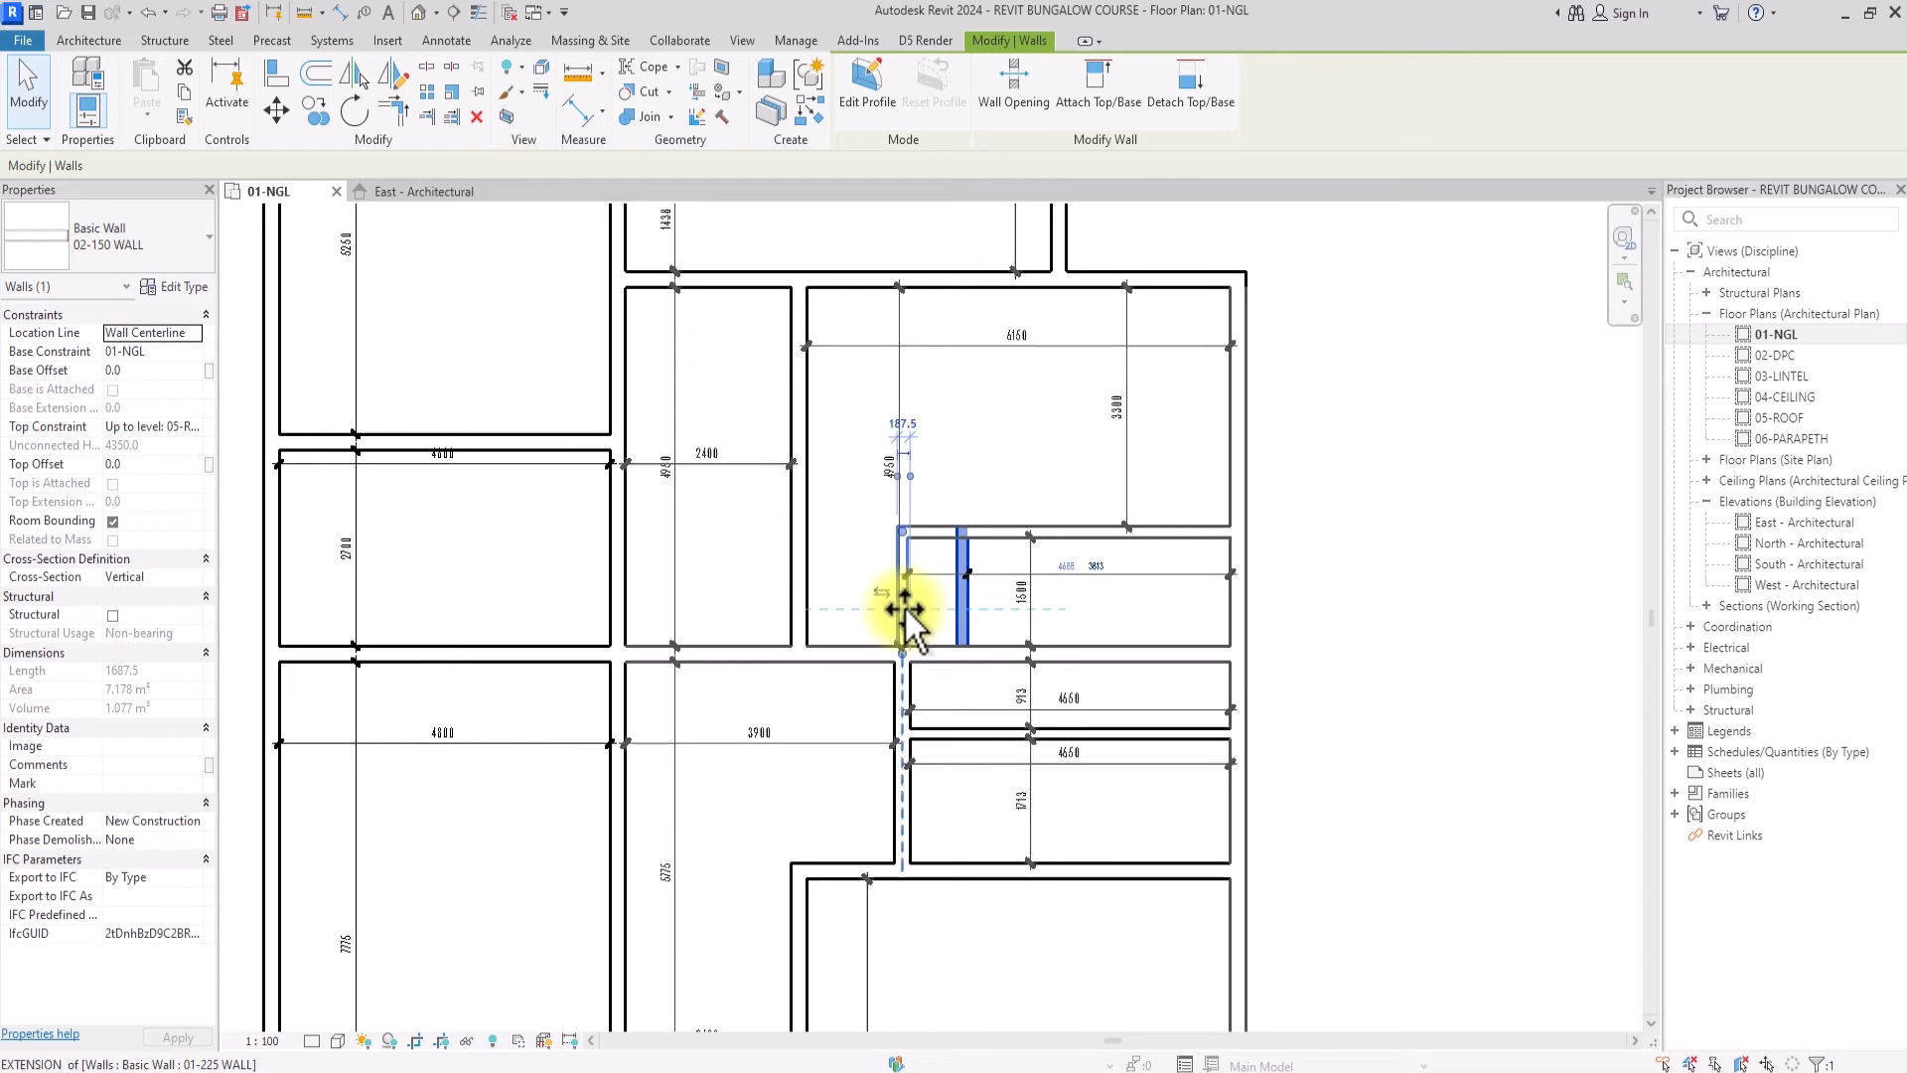
pyautogui.click(157, 227)
pyautogui.click(59, 390)
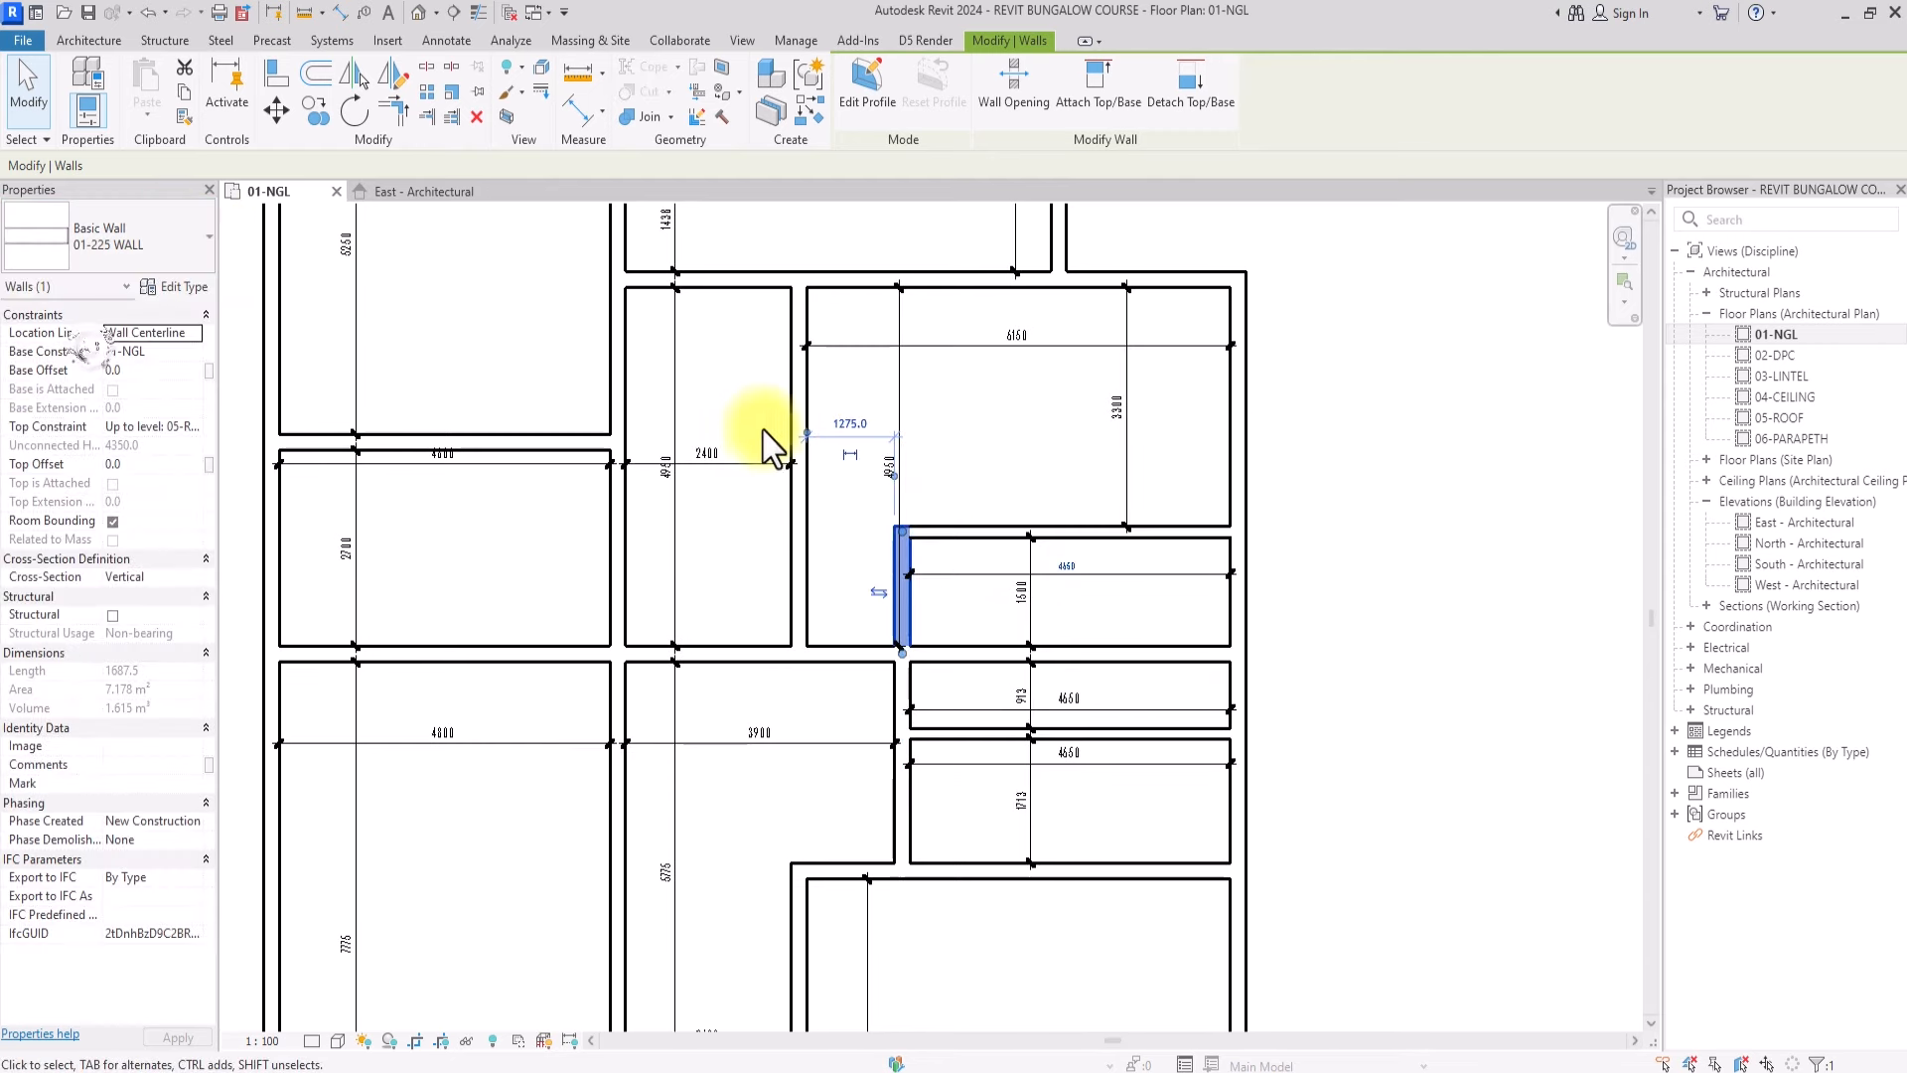
pyautogui.press('Escape')
# Set the clear length of the middle small room on the plan's right side to 1000 mm by moving its lower partition
pyautogui.scroll(-1, 1037, 593)
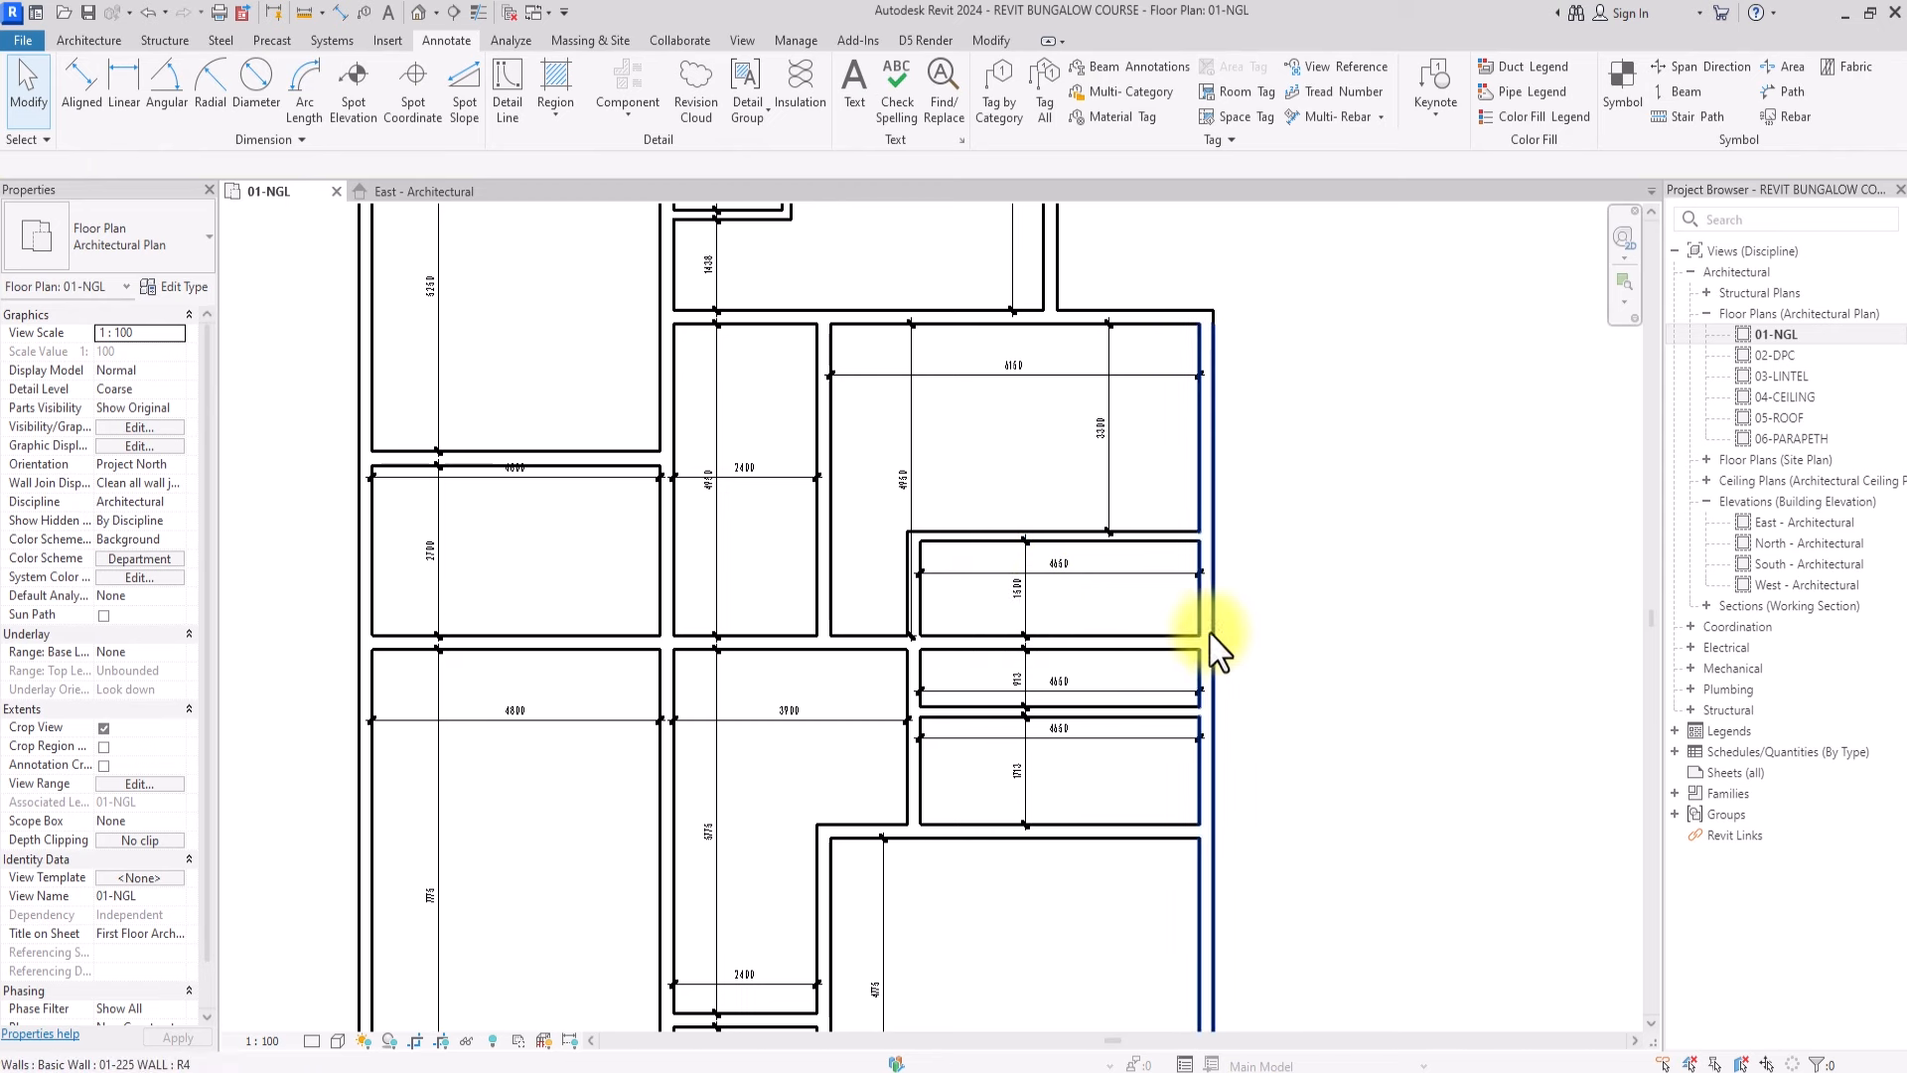
pyautogui.click(986, 712)
pyautogui.scroll(2, 1035, 675)
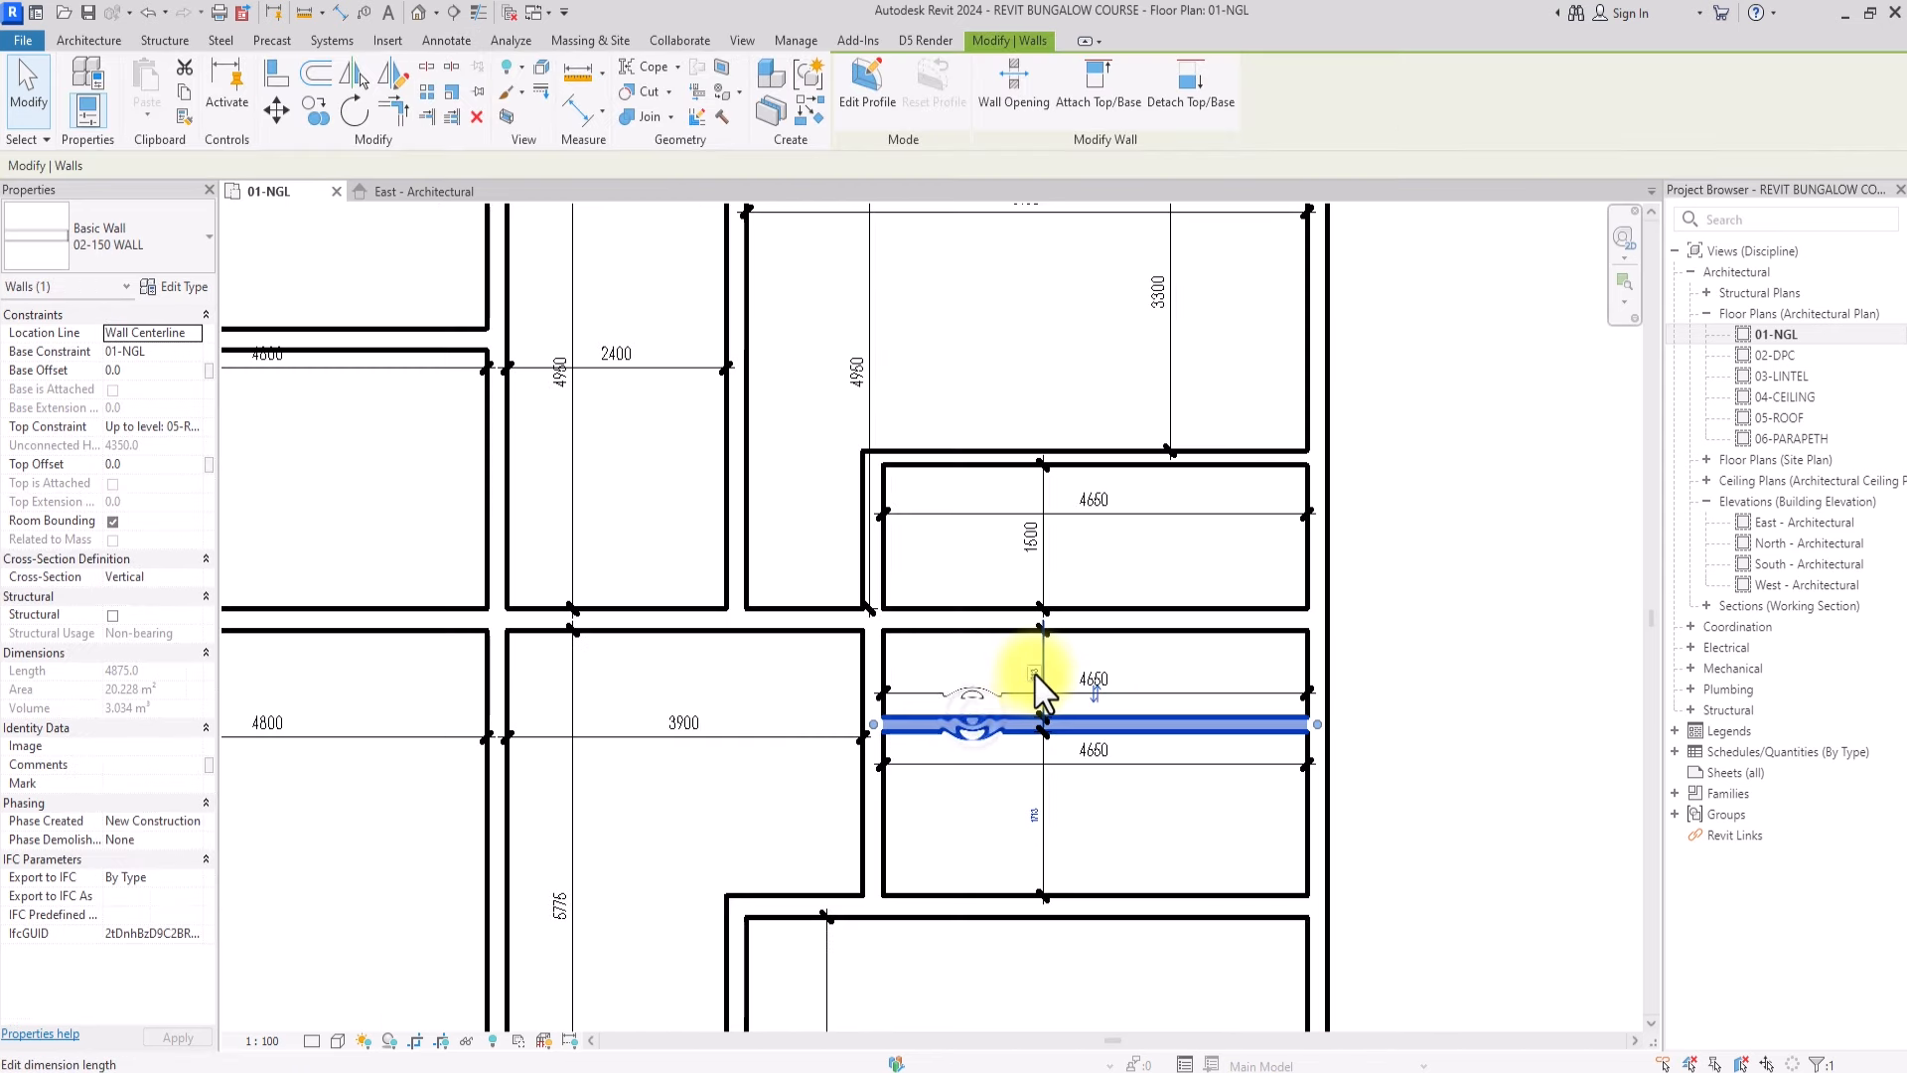
pyautogui.click(1035, 675)
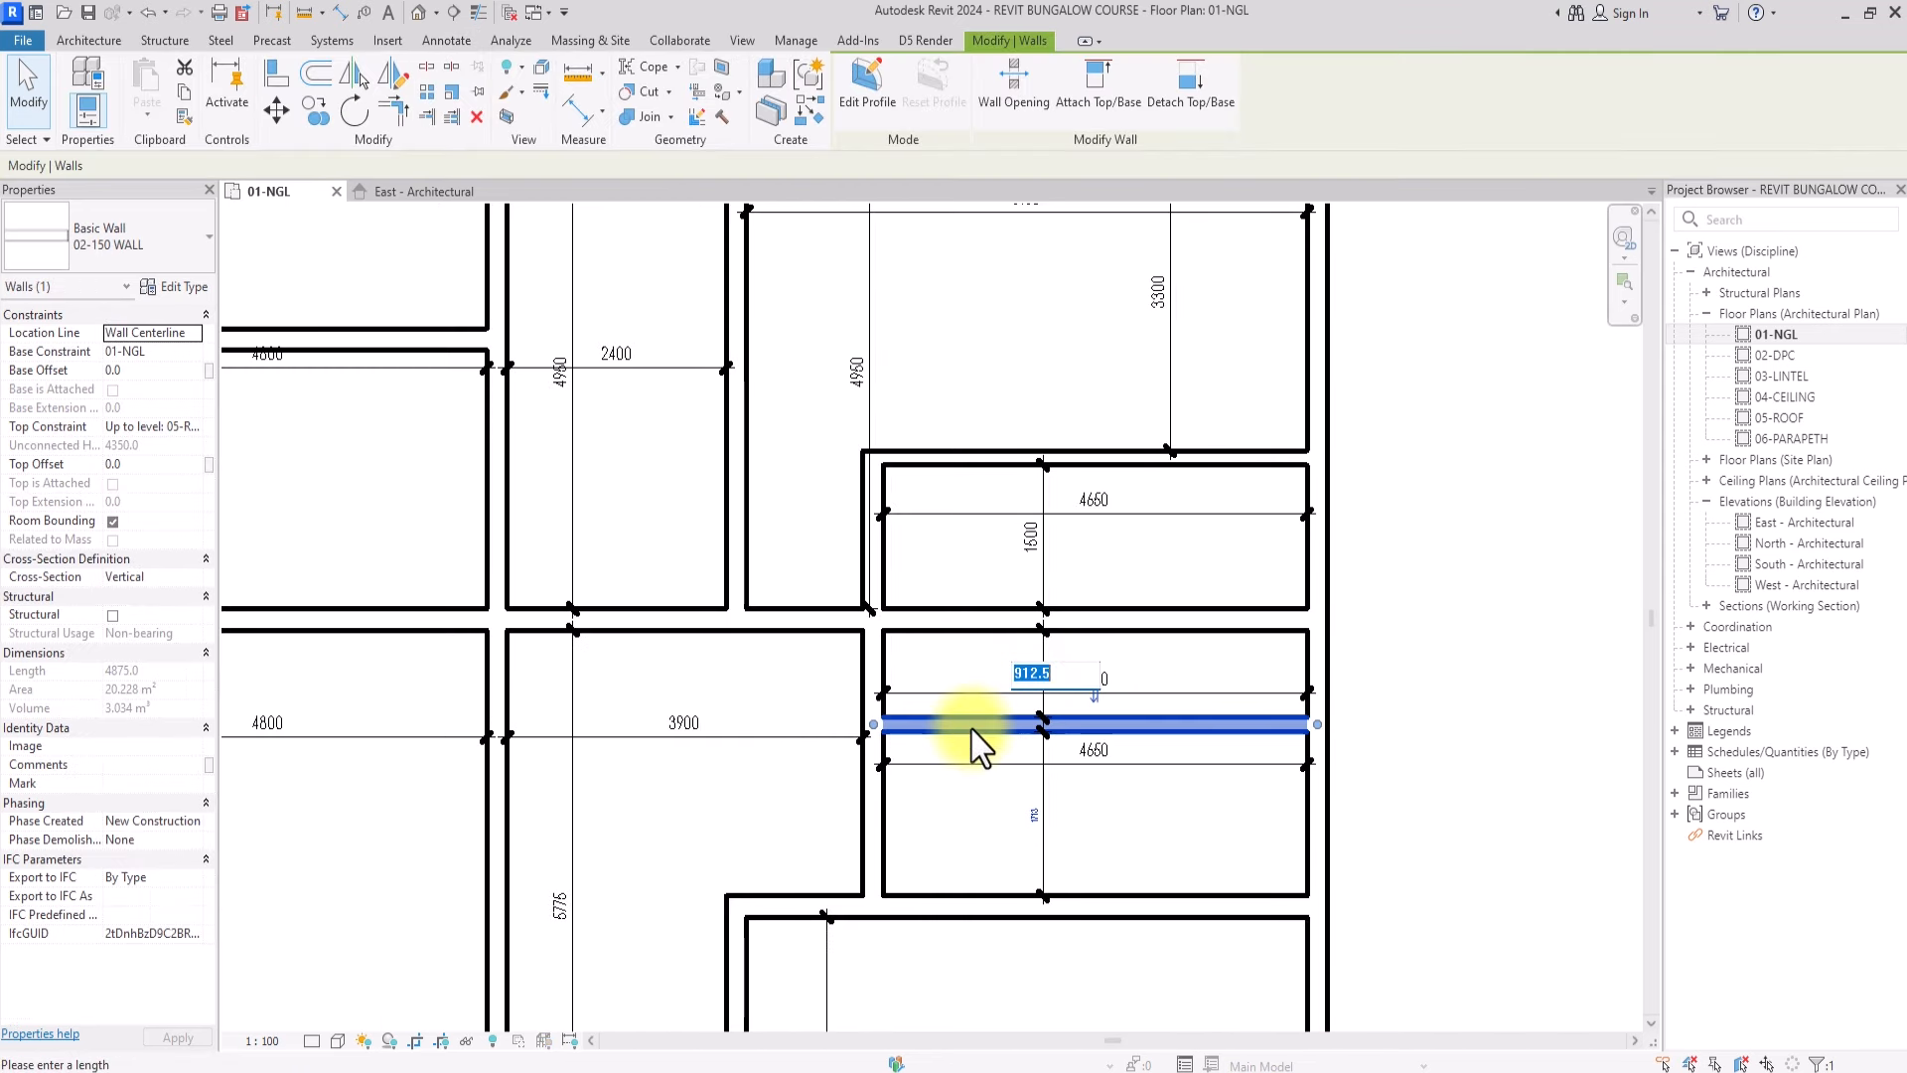
pyautogui.write('1000')
pyautogui.press('Return')
# Set the clear length of the lowest small room to 1500 mm by moving the wall above the lower-right room
pyautogui.moveTo(1003, 844); pyautogui.dragTo(996, 727, button='middle')
pyautogui.click(1050, 790)
pyautogui.click(1027, 702)
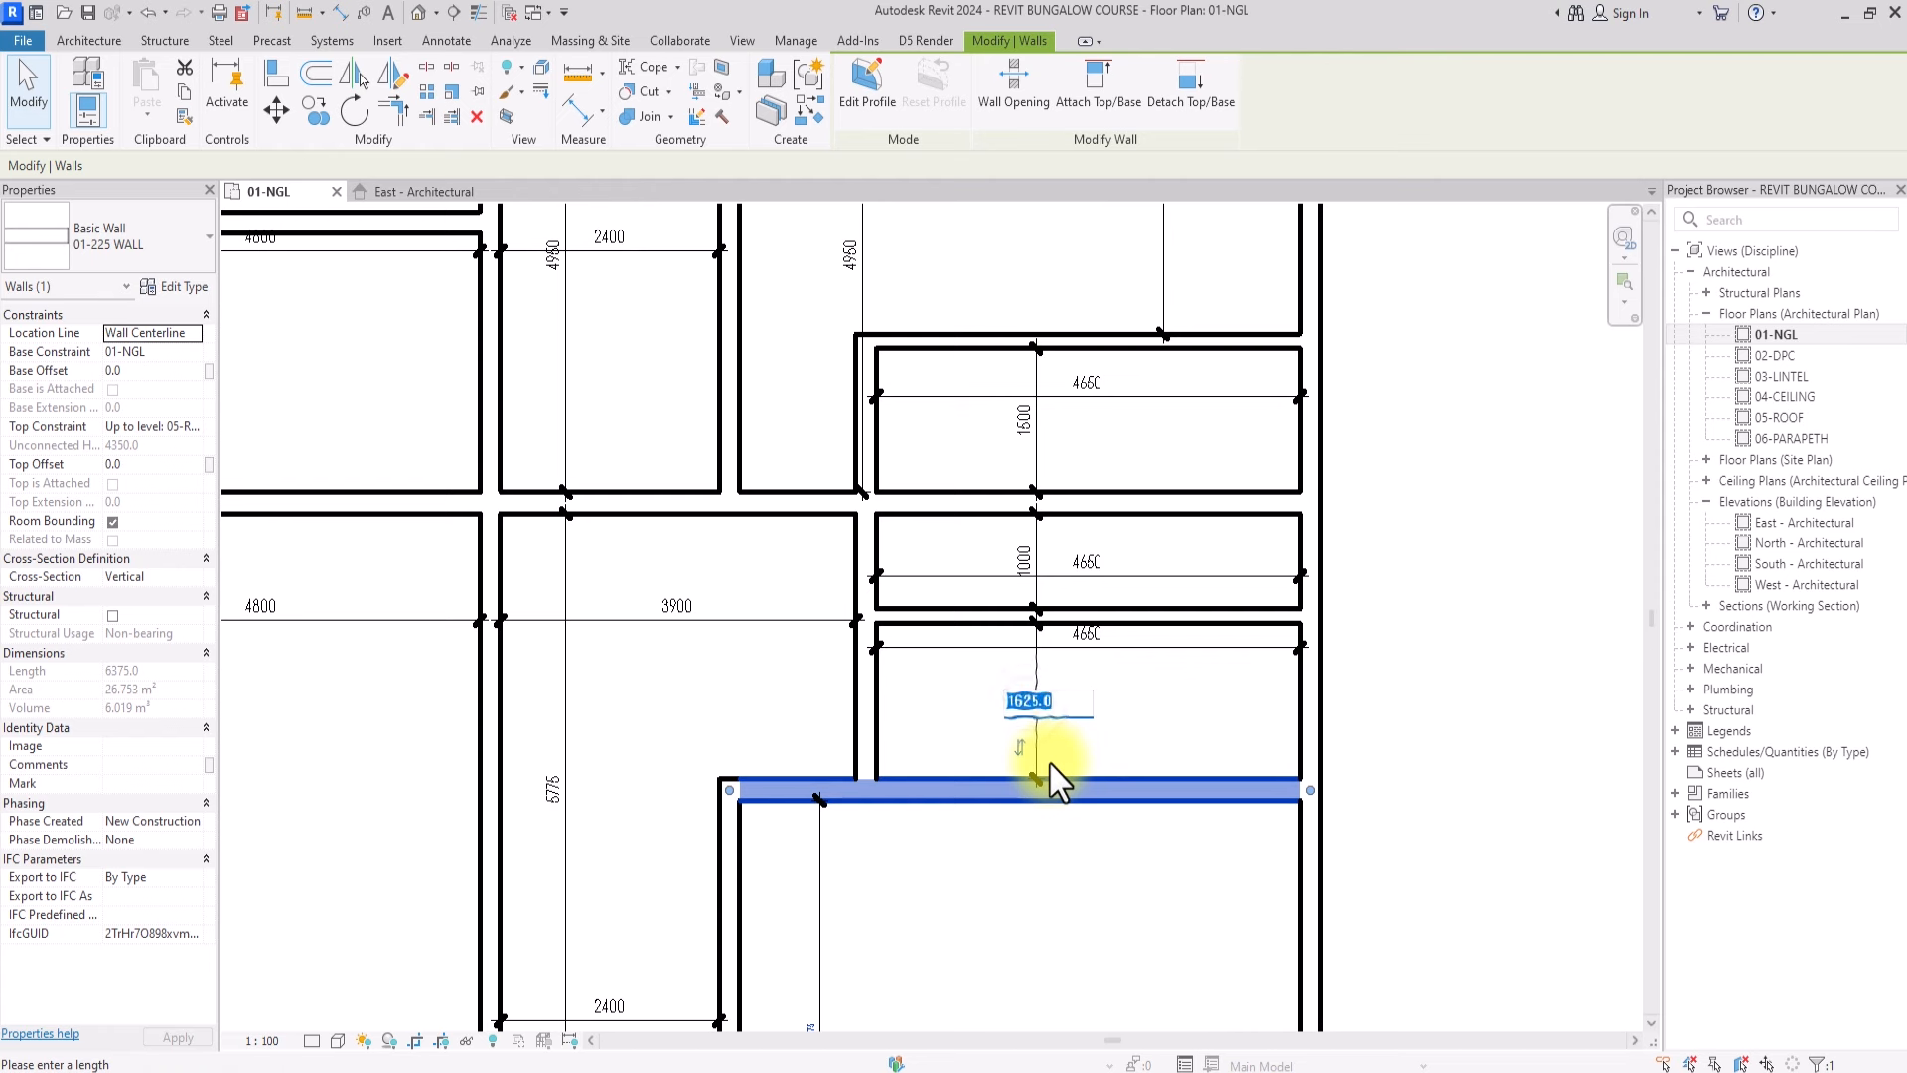
pyautogui.write('150')
pyautogui.press('Return')
pyautogui.scroll(-5, 1098, 715)
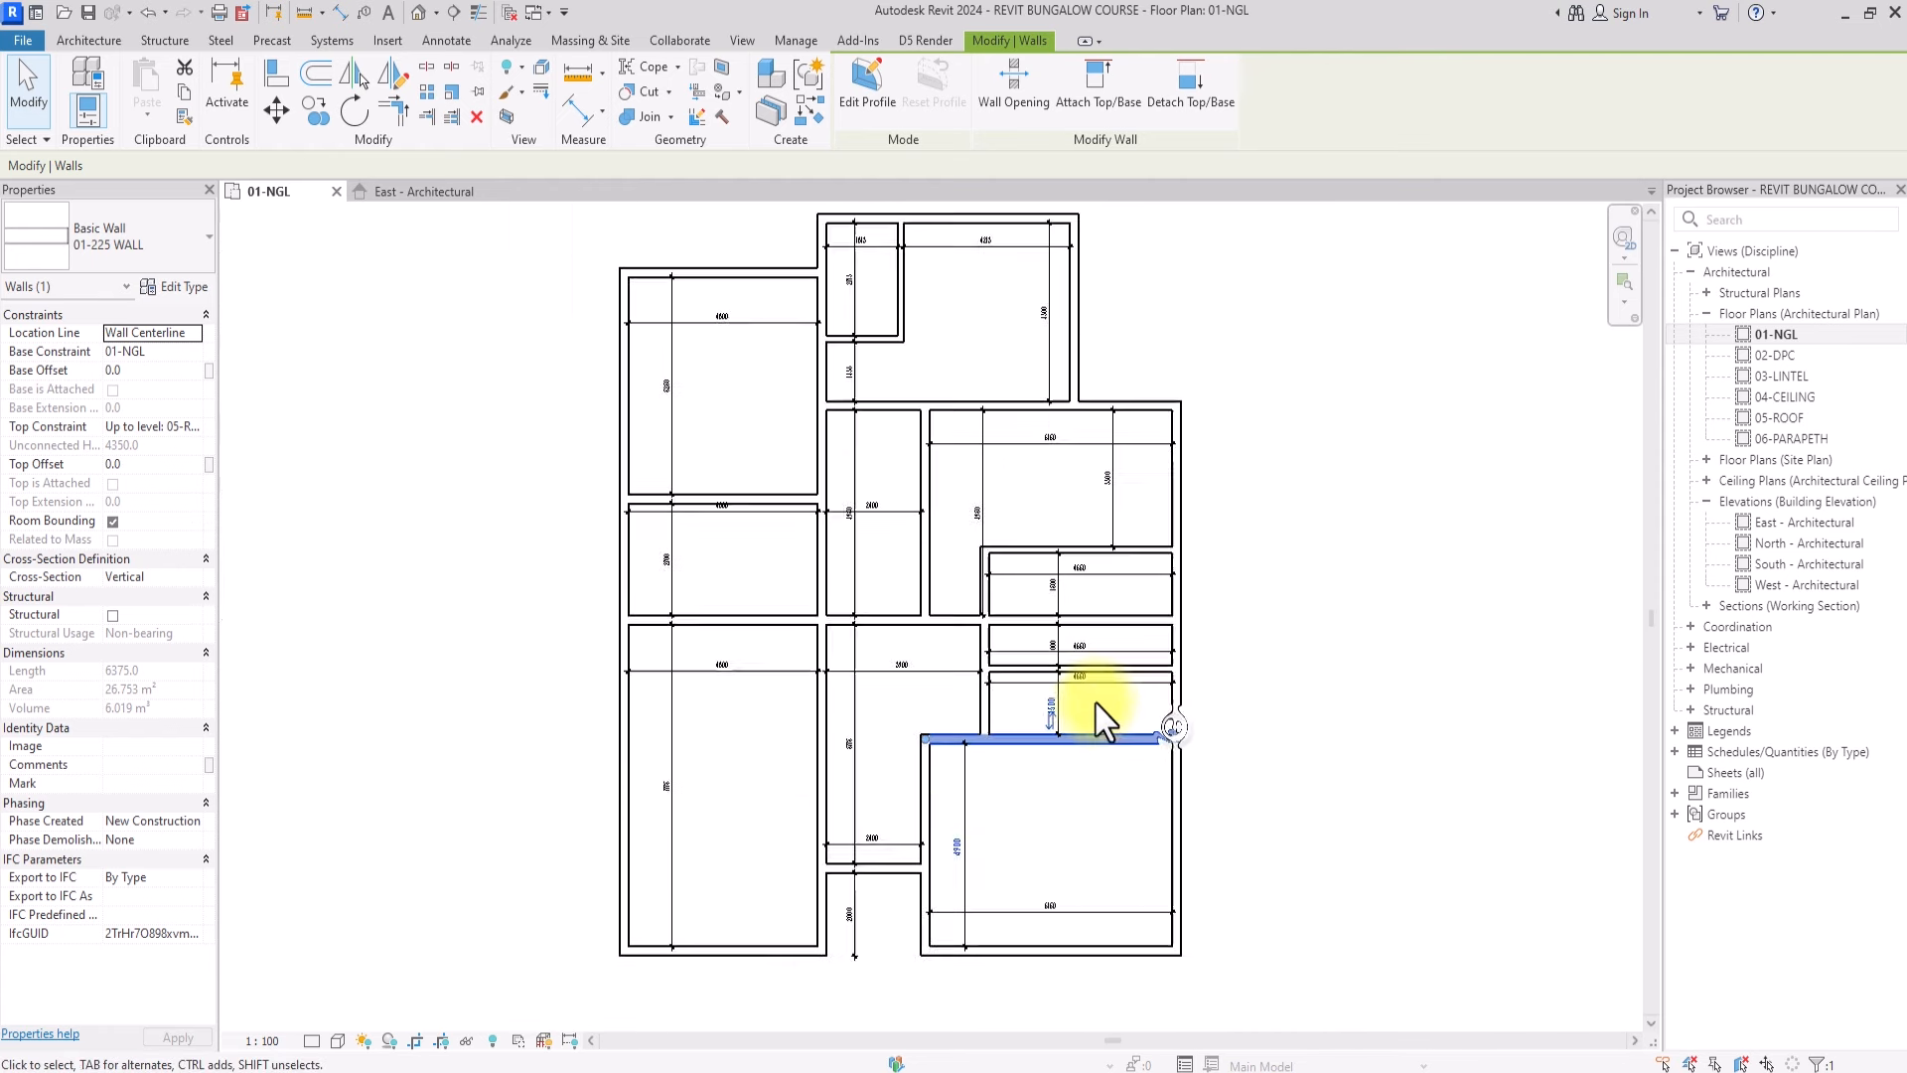
# Set the clear width of the lower-right room to 4200 mm by moving the plan's outer right wall
pyautogui.click(1162, 674)
pyautogui.scroll(3, 1039, 515)
pyautogui.click(1033, 490)
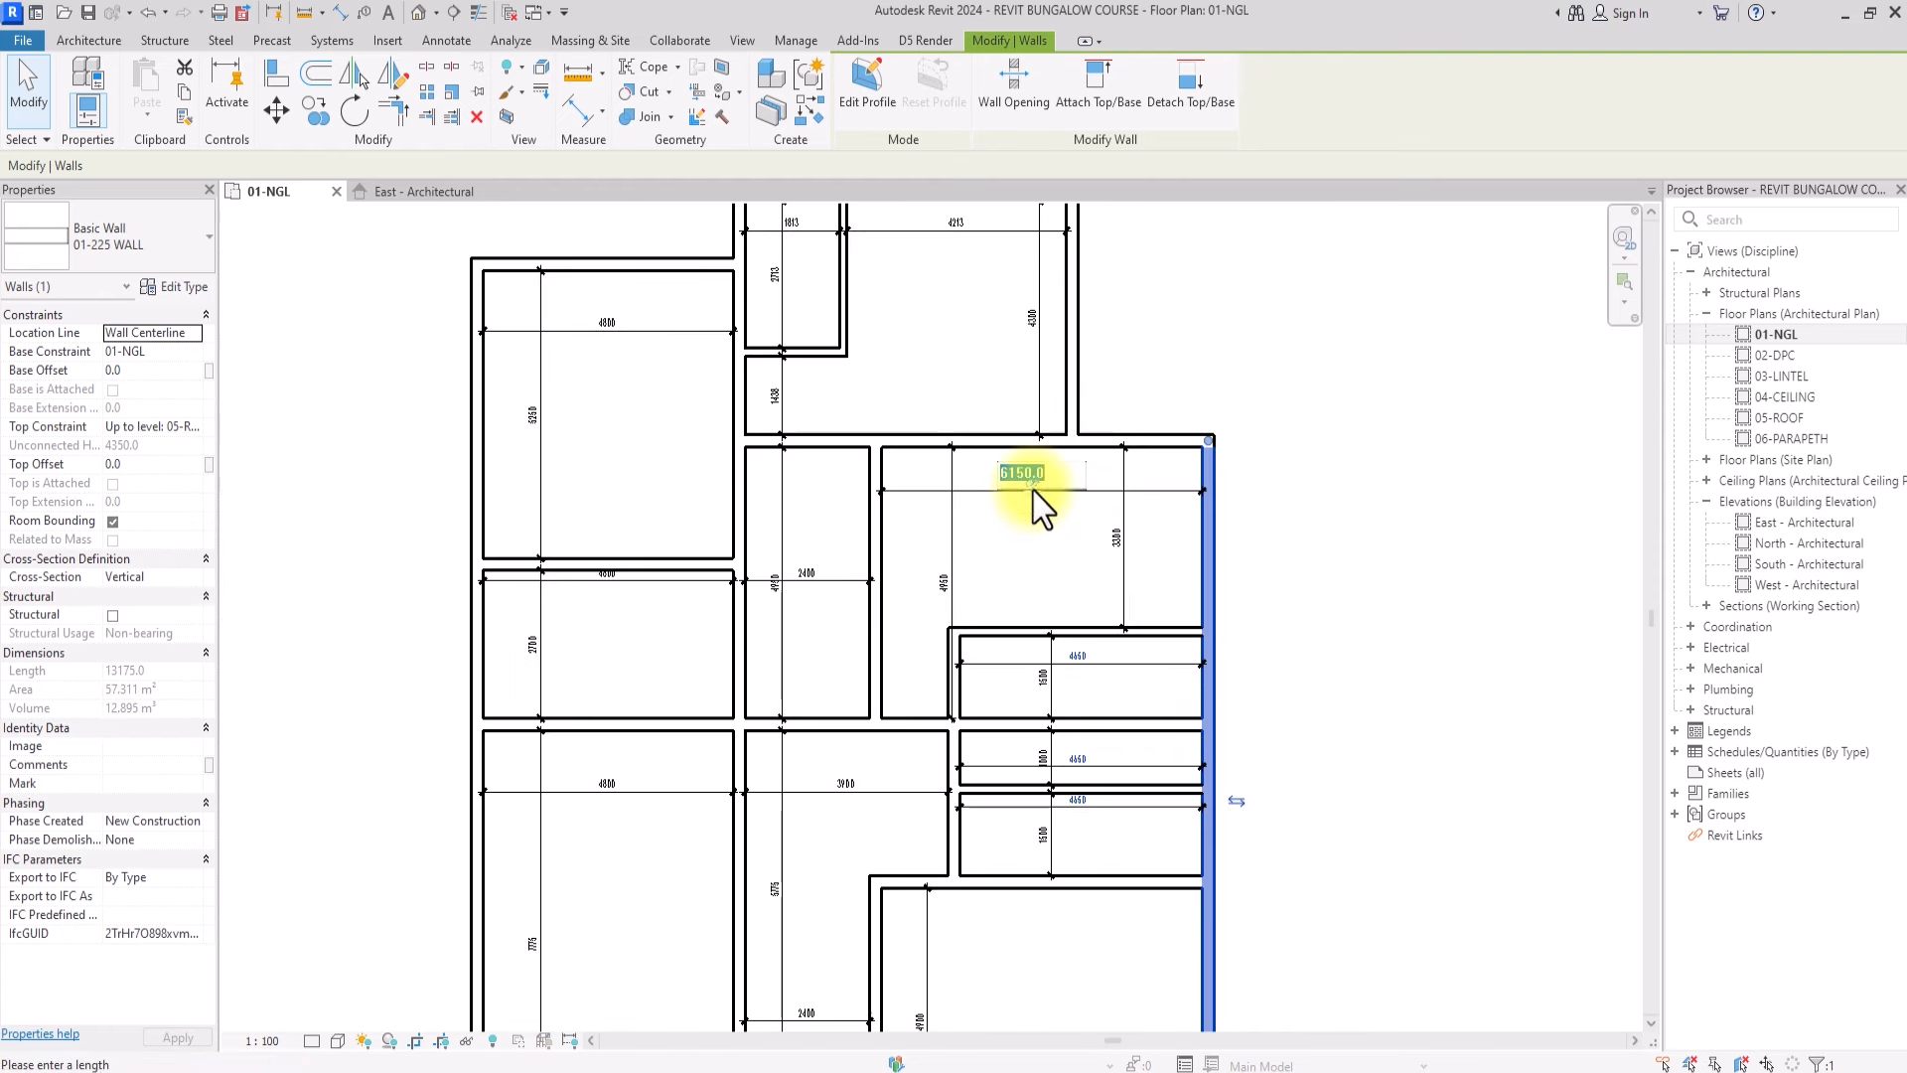
pyautogui.scroll(-2, 1009, 677)
pyautogui.scroll(2, 1038, 972)
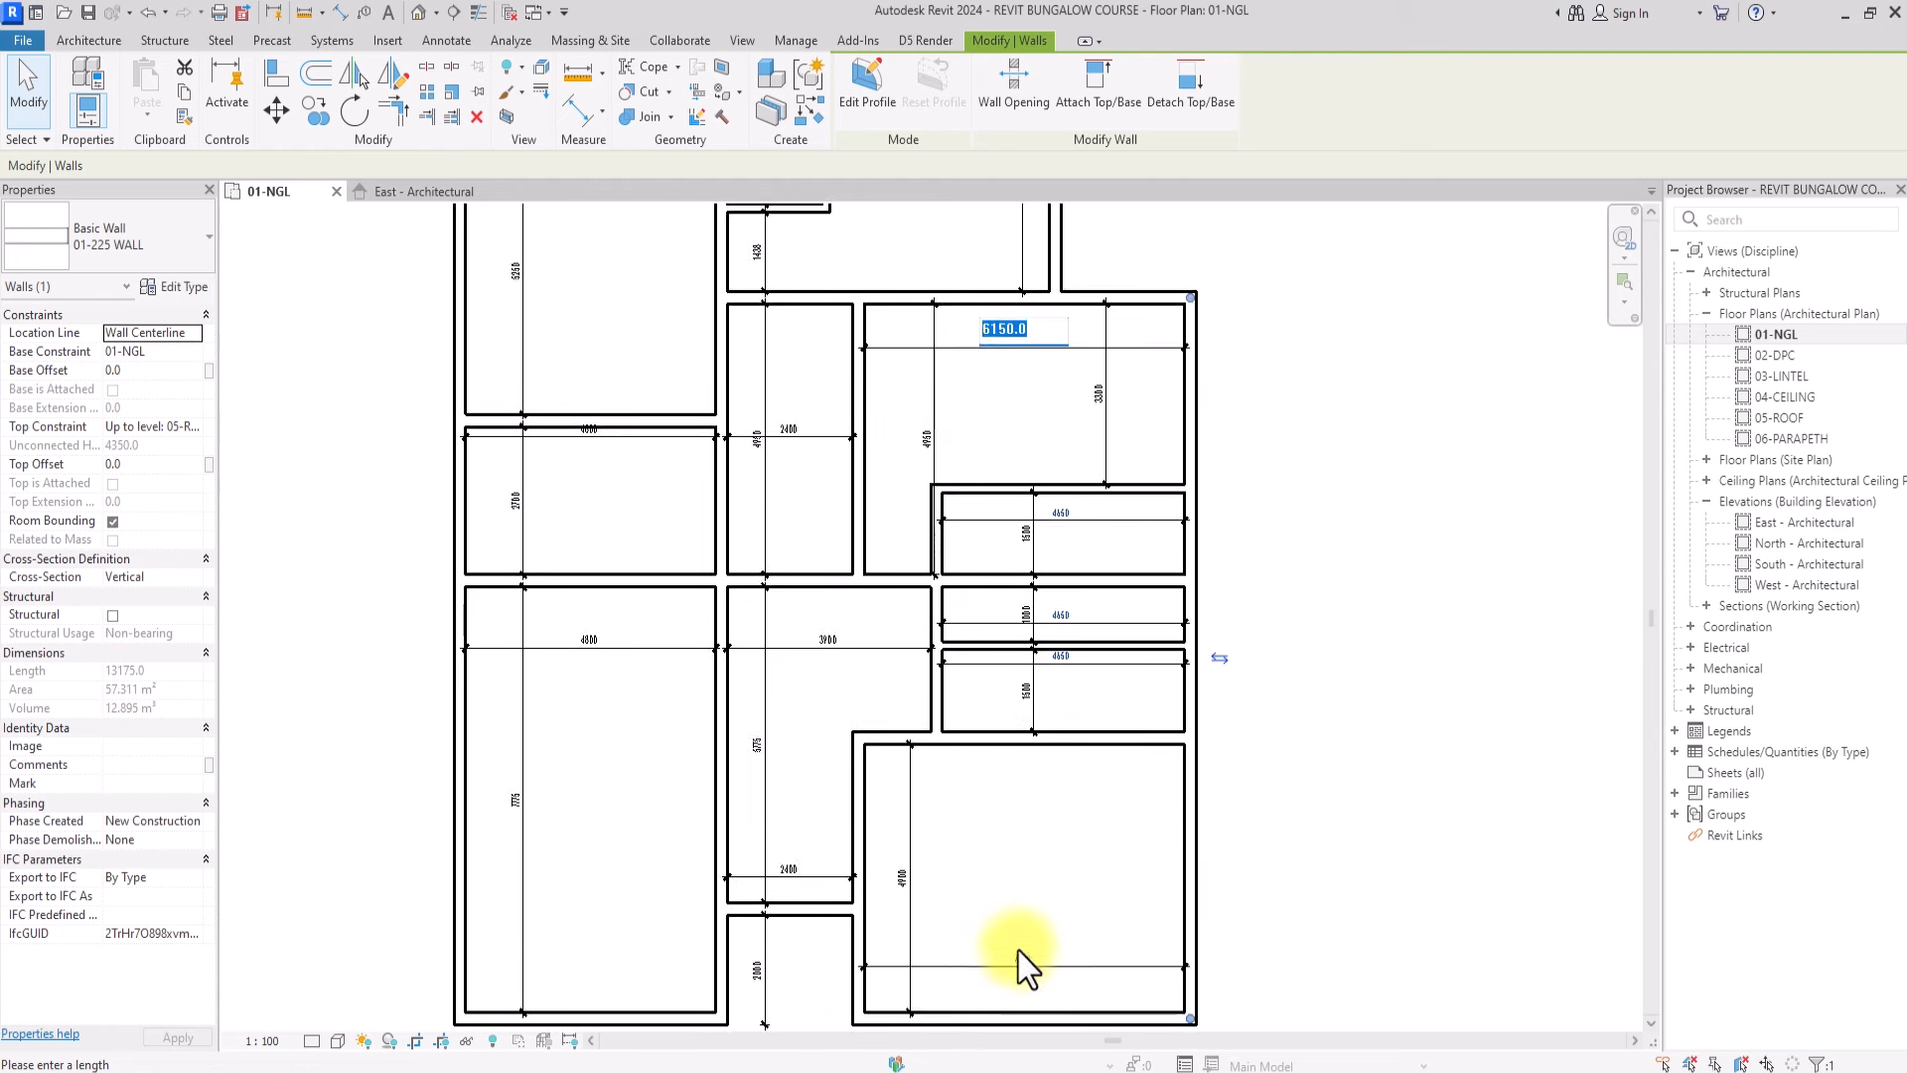
pyautogui.click(1023, 952)
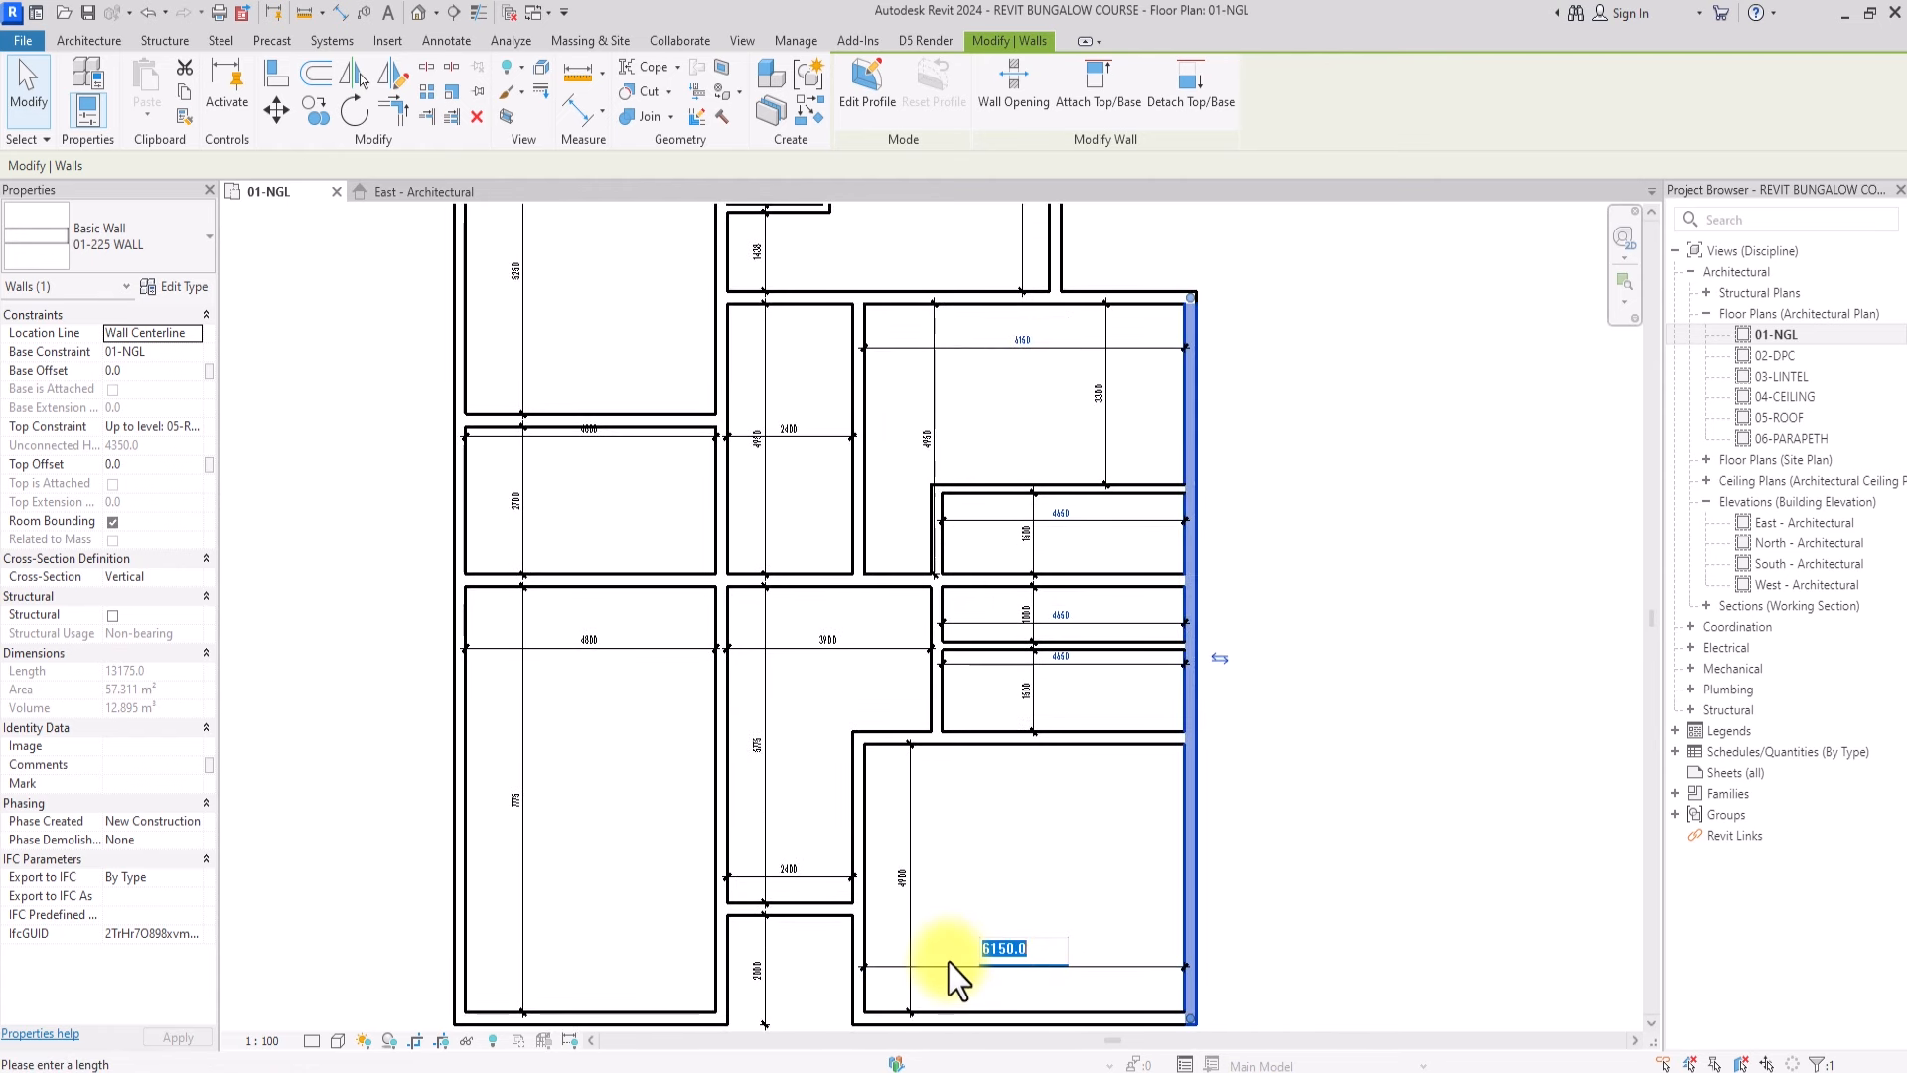
pyautogui.write('4200')
pyautogui.press('Return')
pyautogui.click(1265, 574)
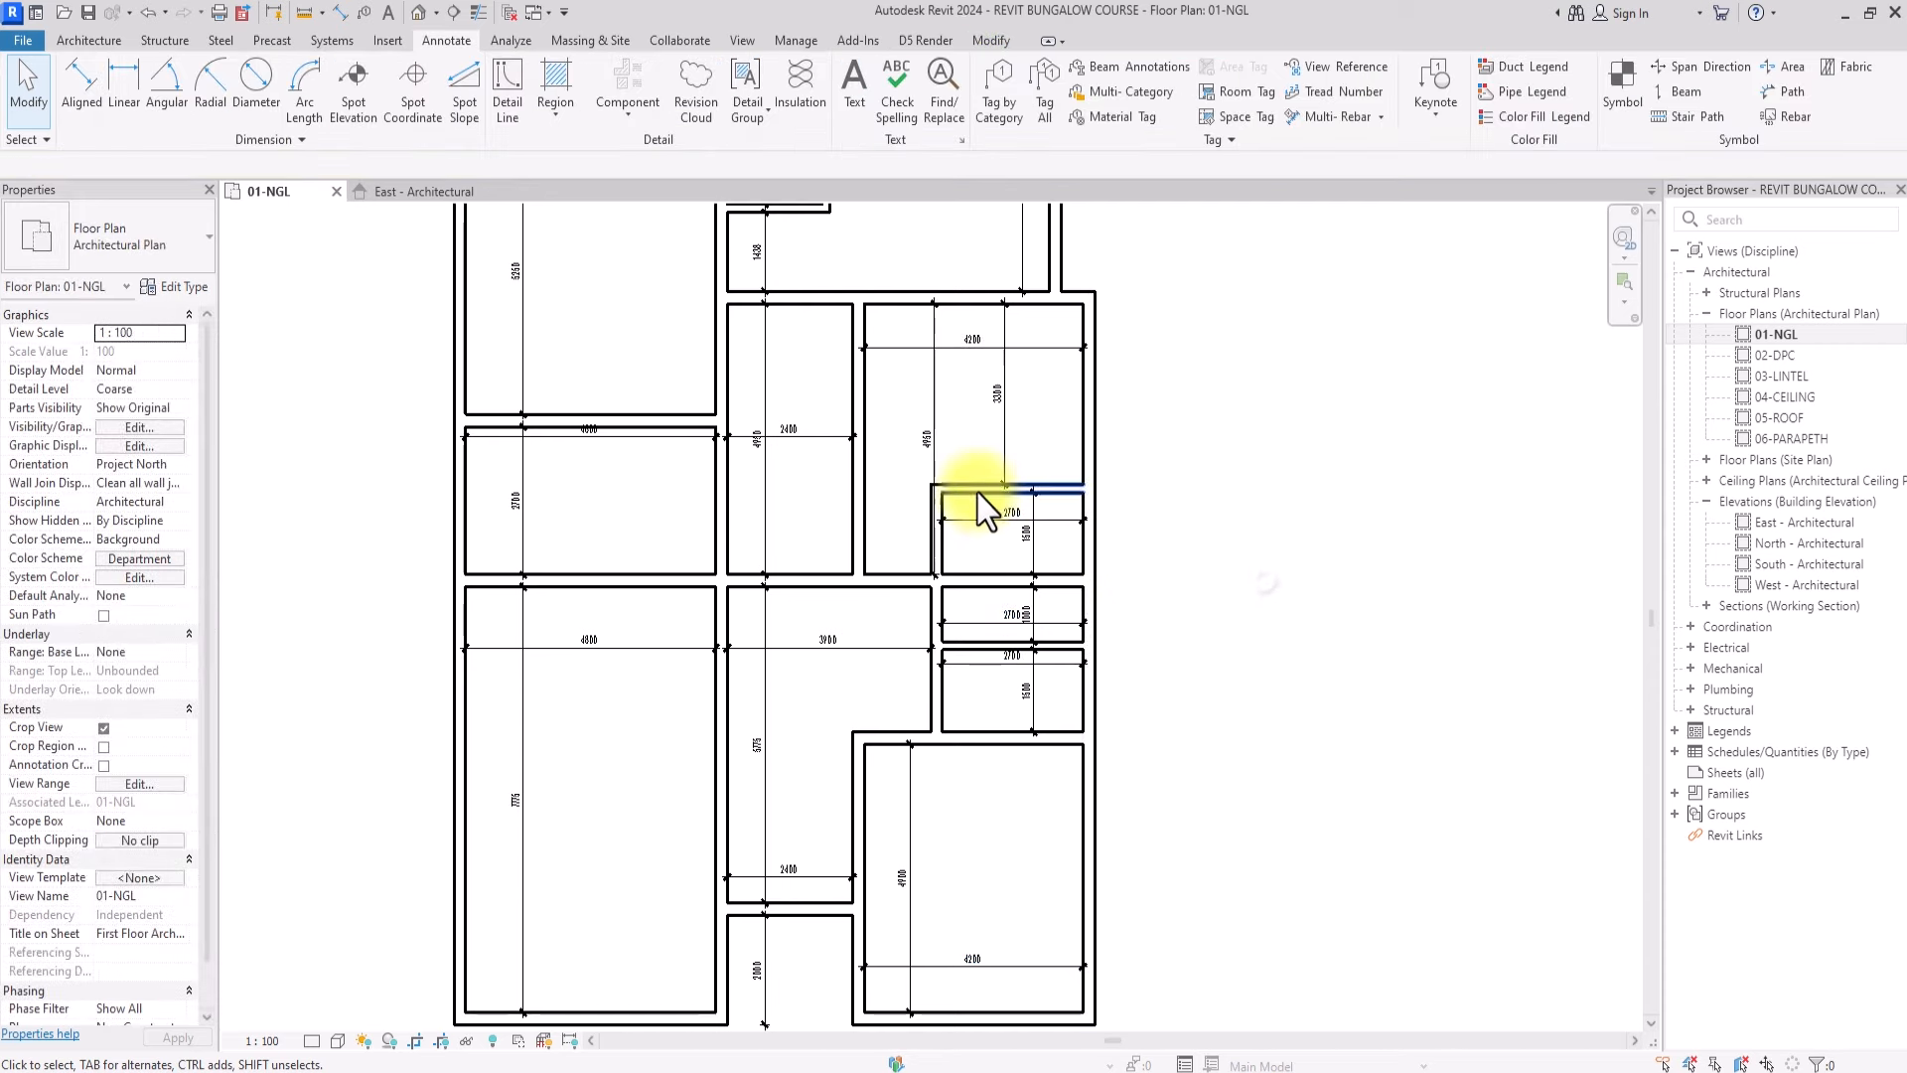
pyautogui.scroll(1, 983, 389)
pyautogui.scroll(-1, 954, 514)
pyautogui.scroll(-3, 1056, 605)
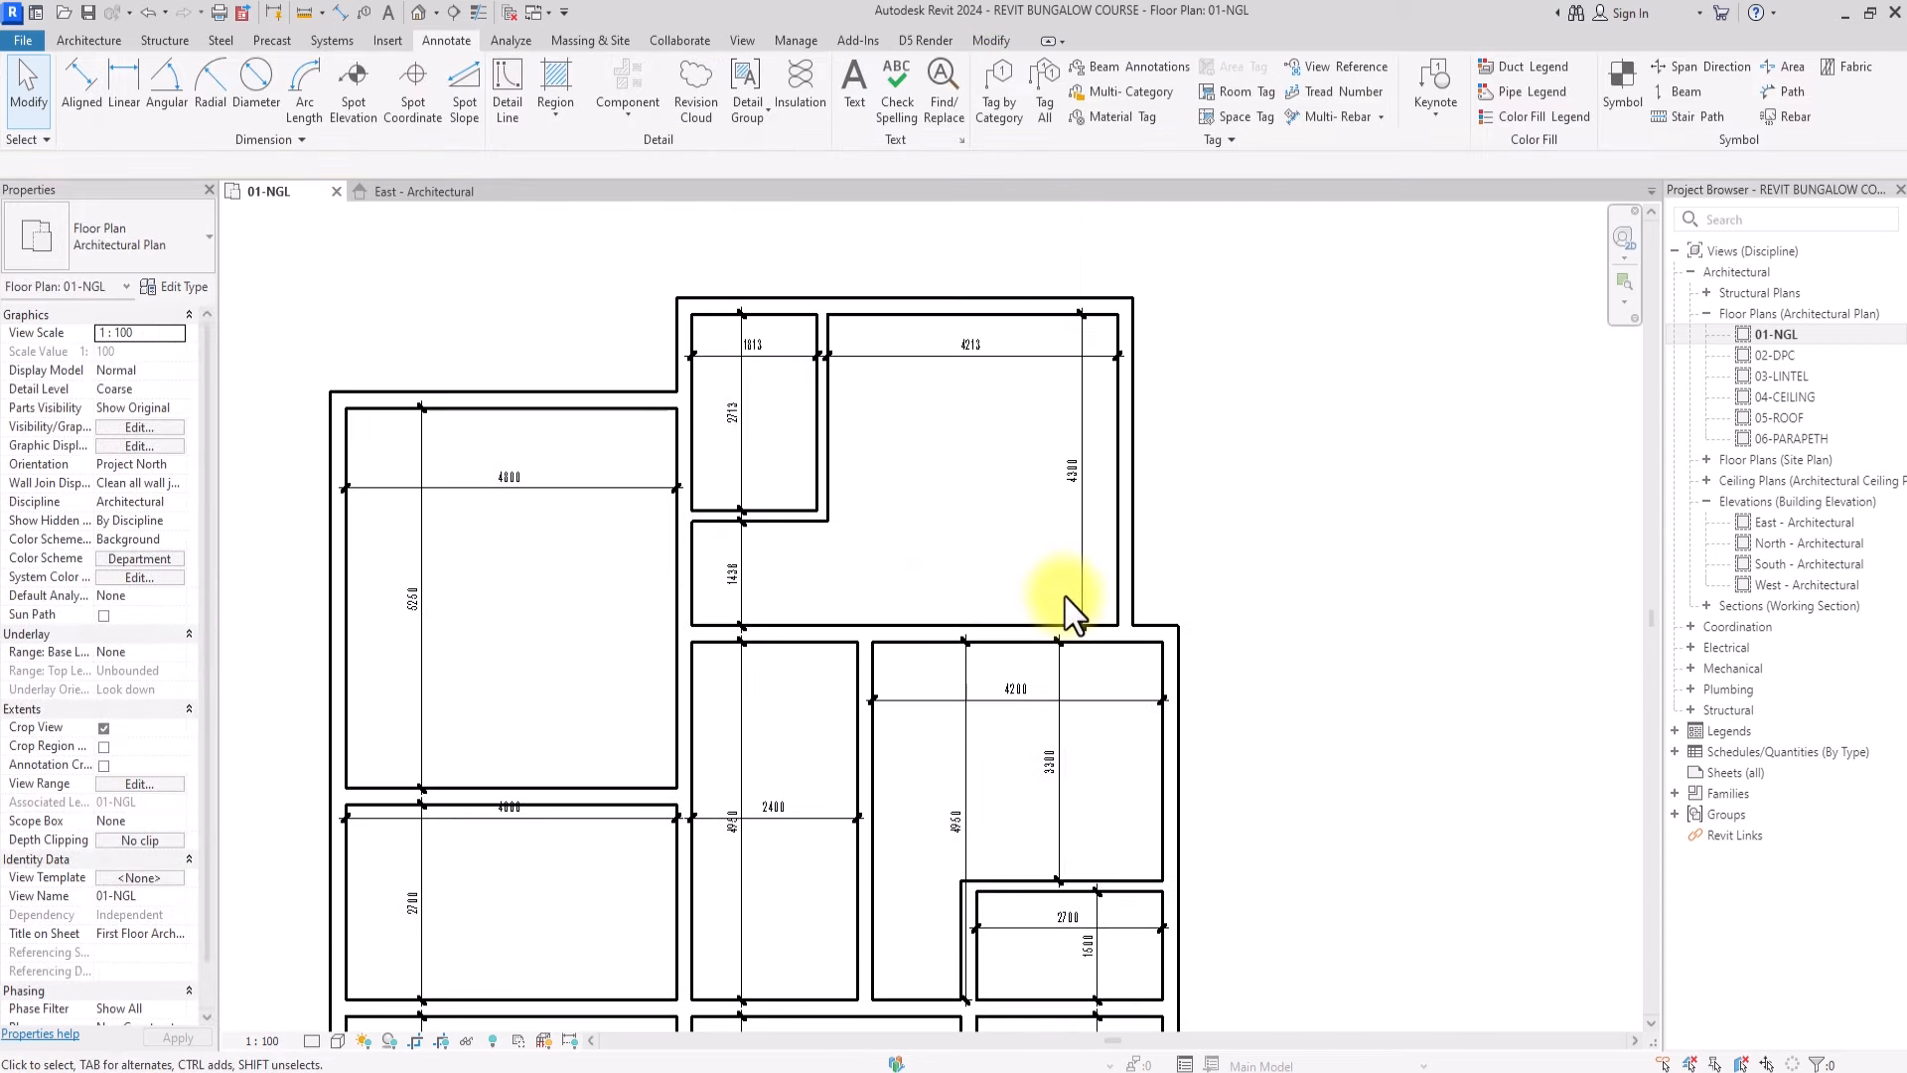
# Set the clear width of the uppermost small room to 1500 mm by moving its 150 mm partition wall
pyautogui.scroll(1, 1100, 569)
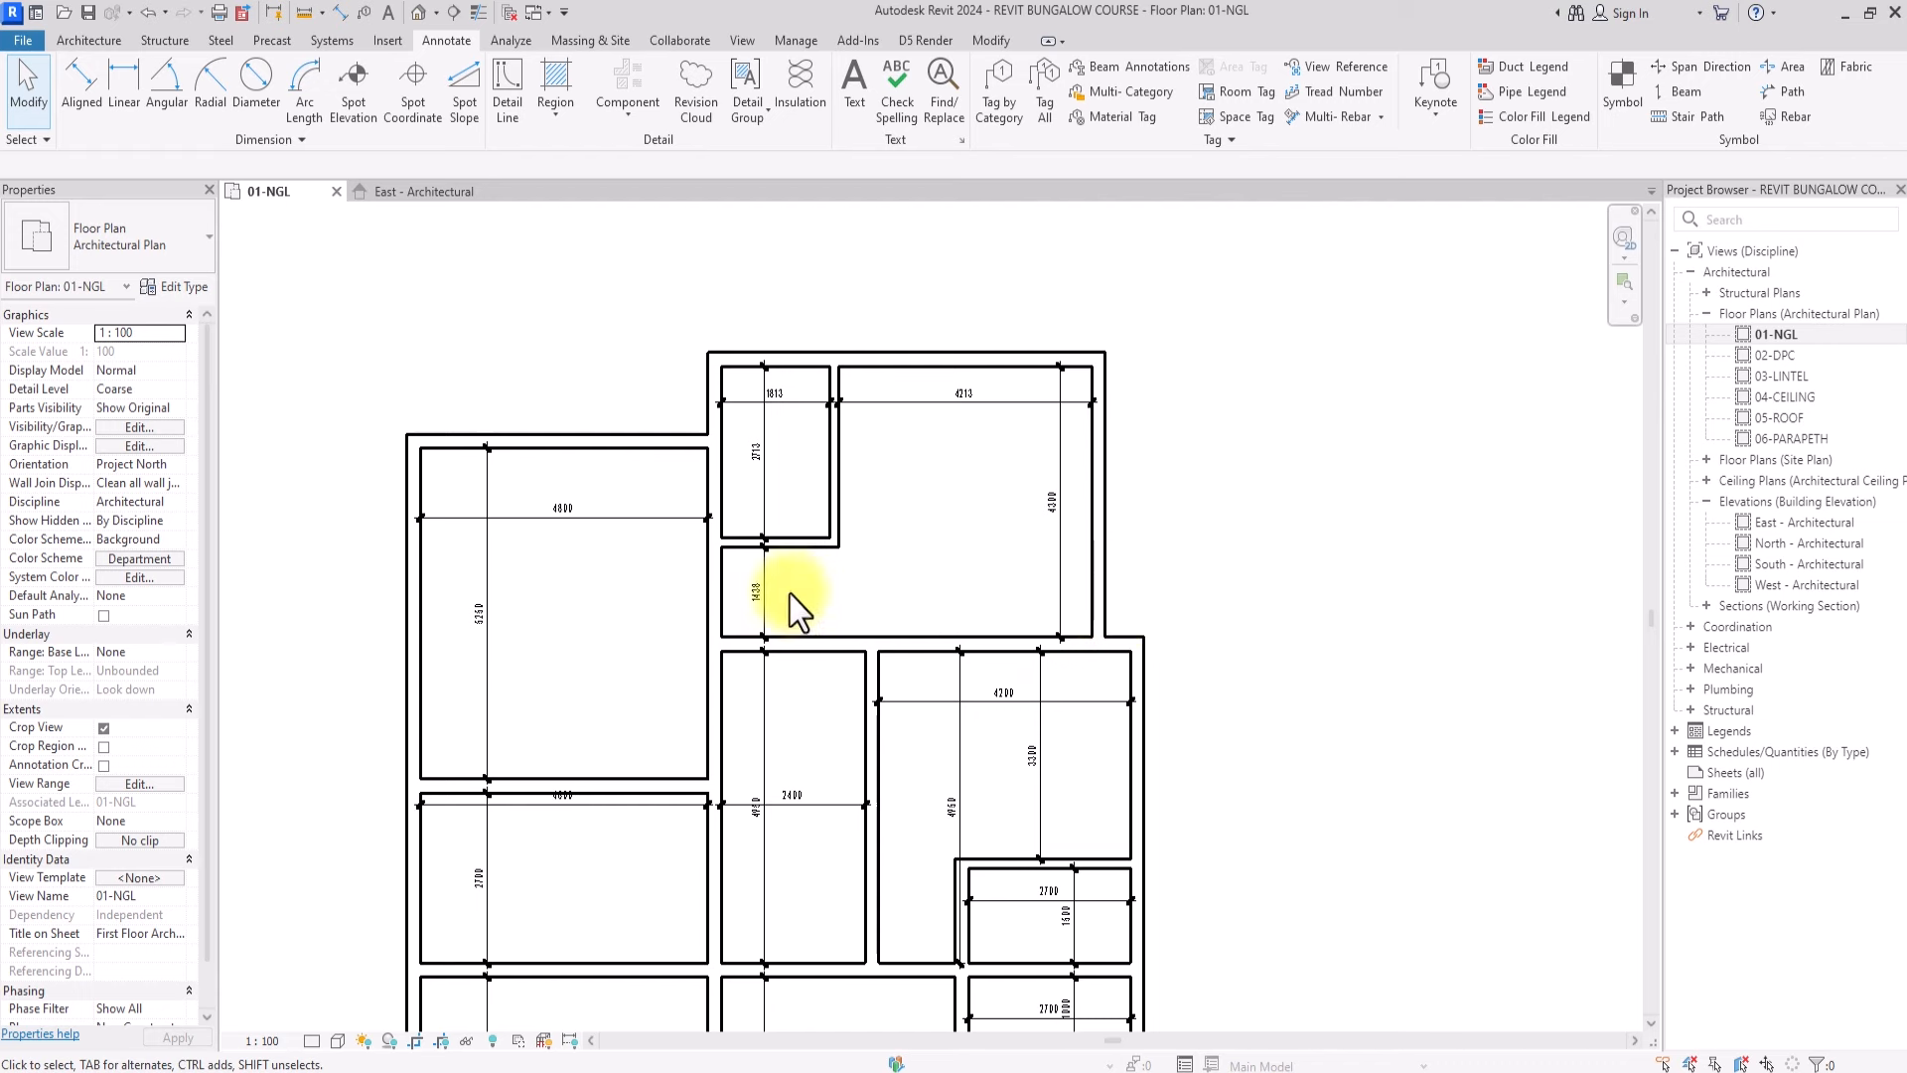
pyautogui.moveTo(665, 525); pyautogui.dragTo(898, 549, button='middle')
pyautogui.scroll(-1, 898, 549)
pyautogui.scroll(2, 954, 517)
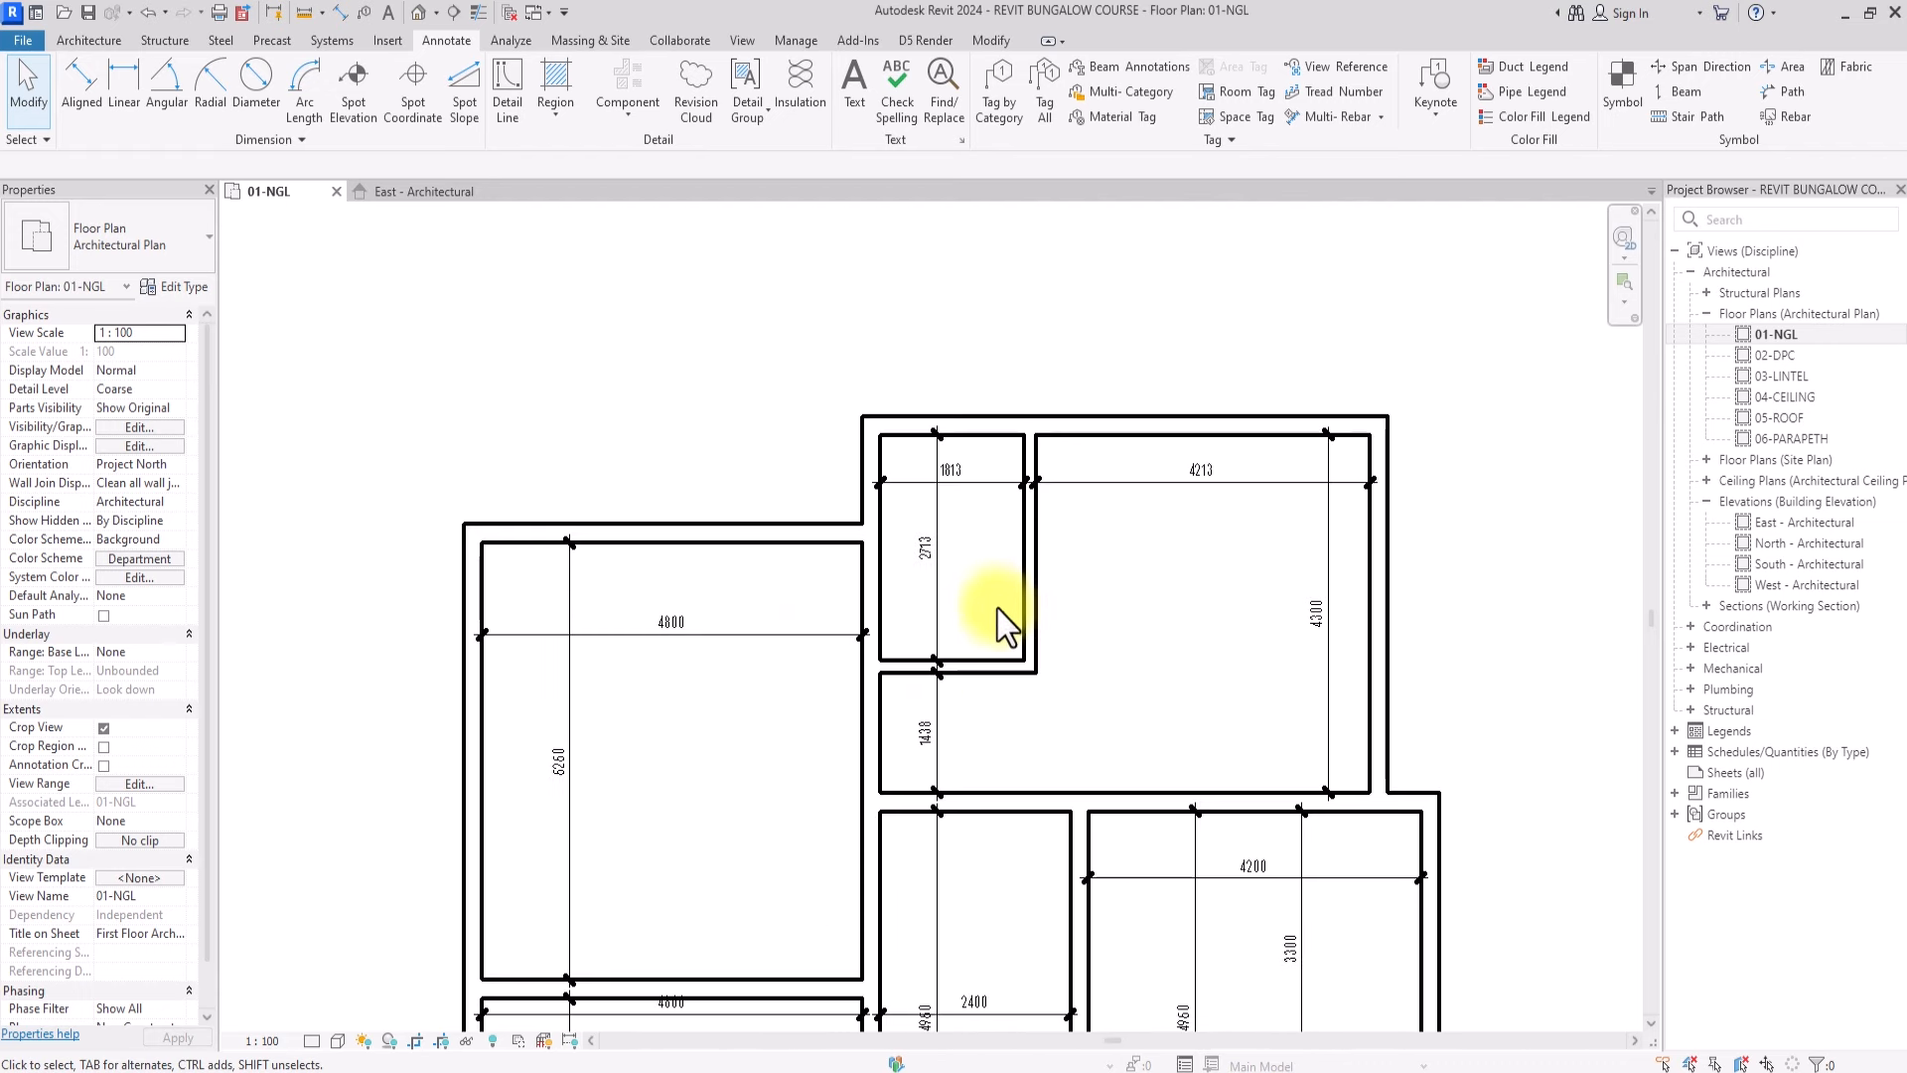
pyautogui.click(1026, 594)
pyautogui.click(952, 476)
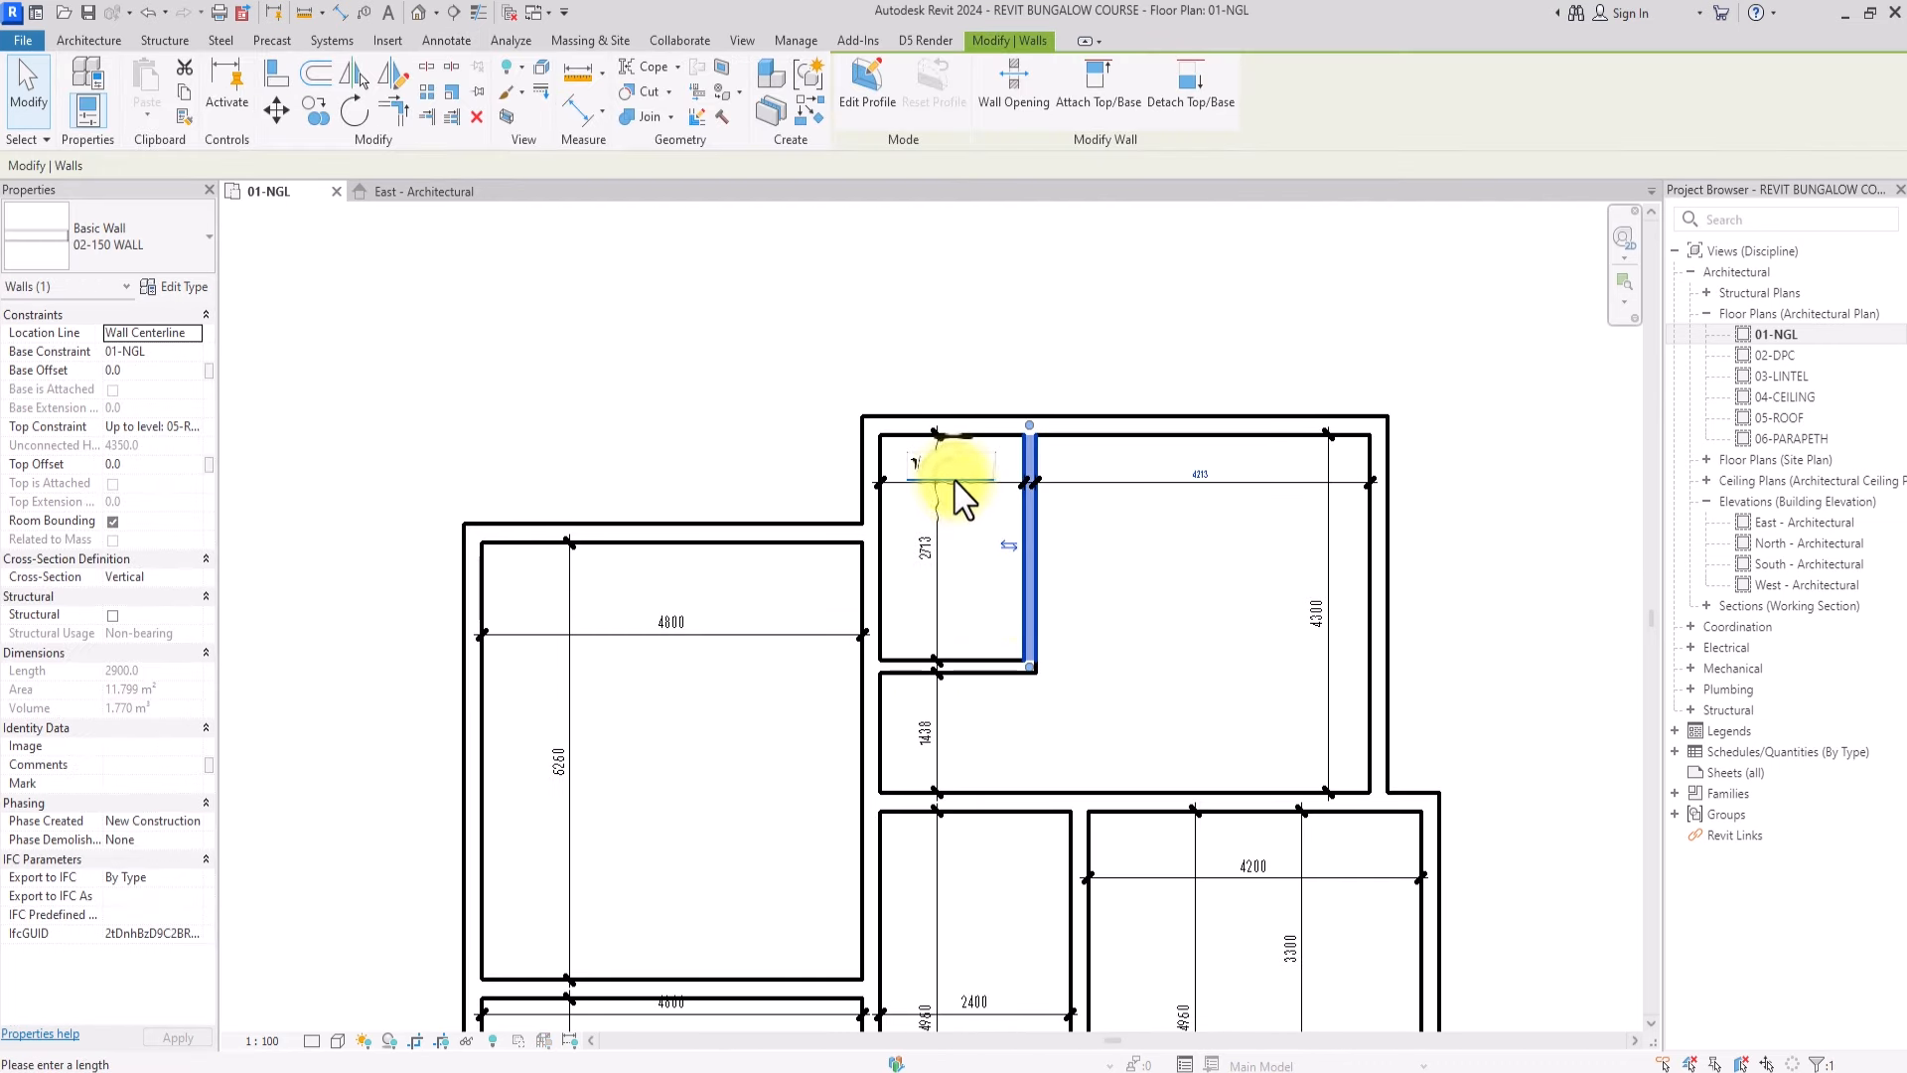
pyautogui.write('1500')
pyautogui.press('Return')
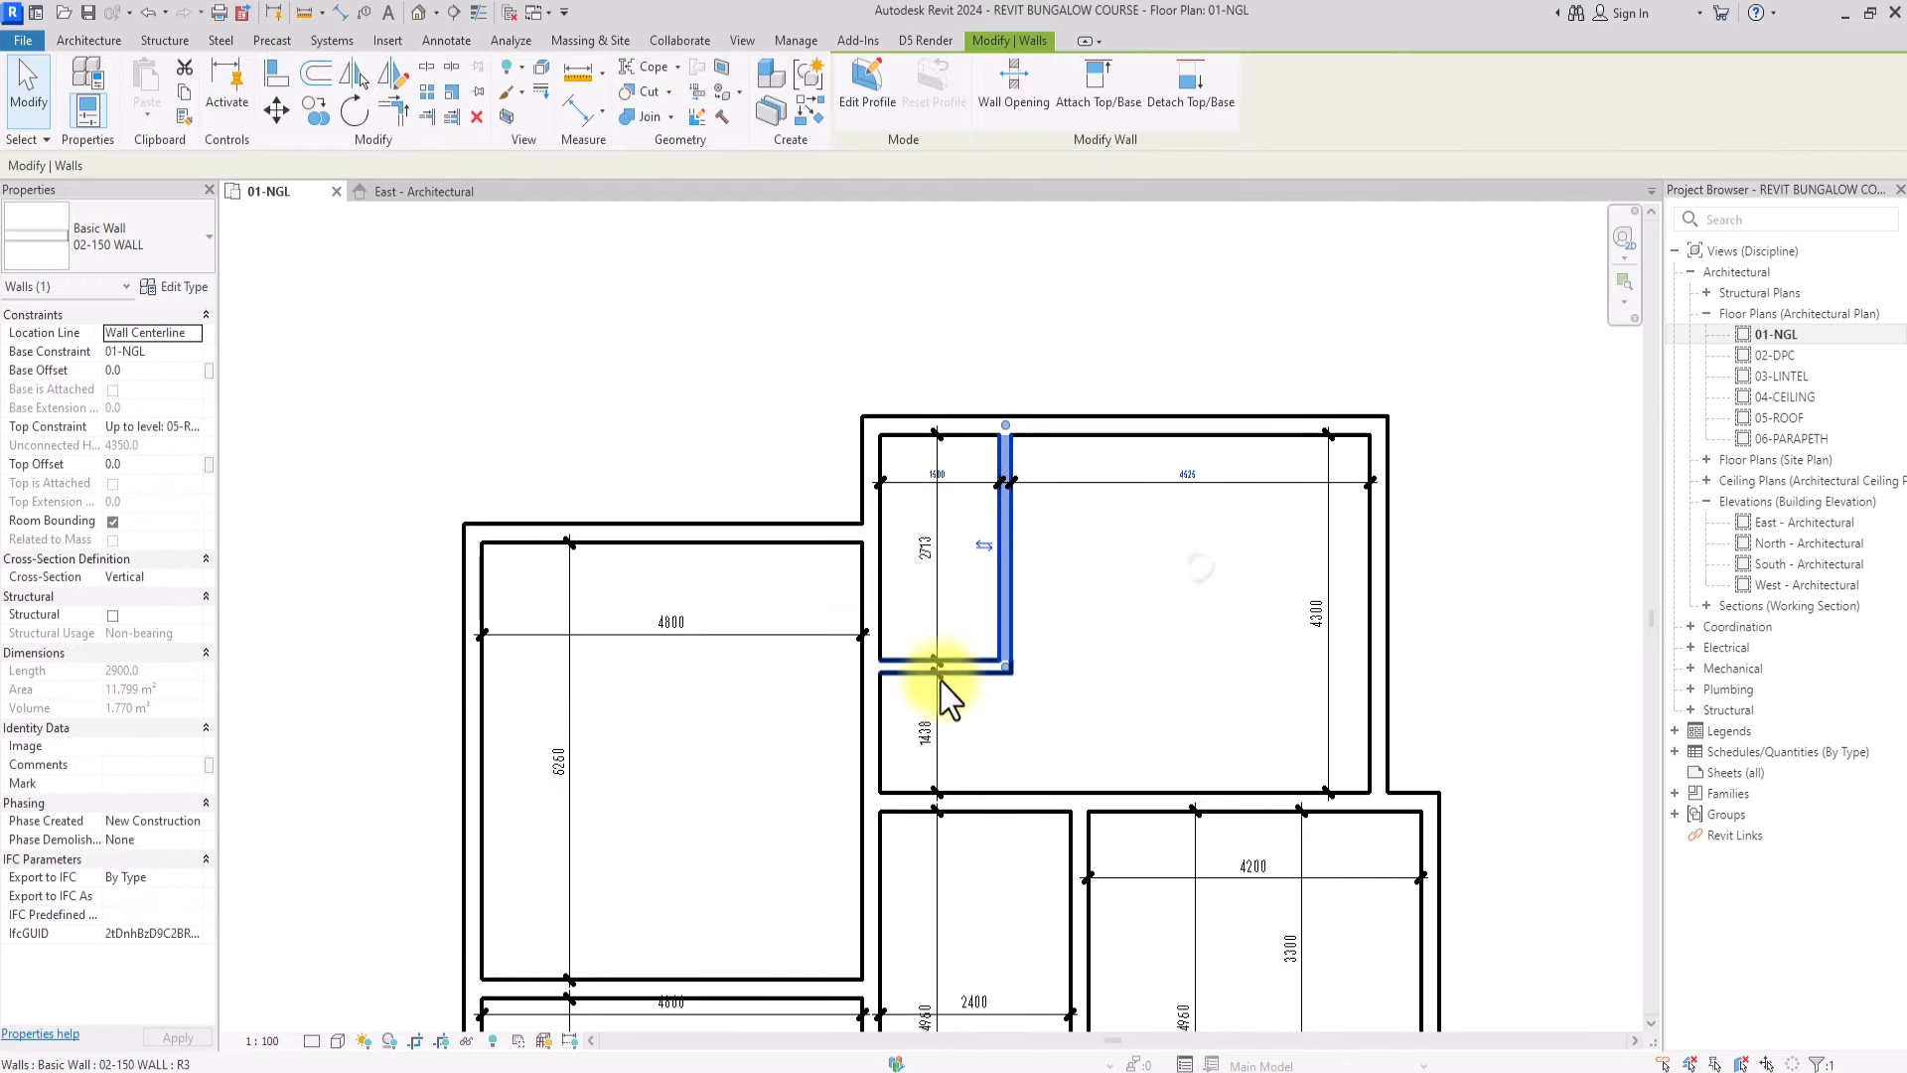
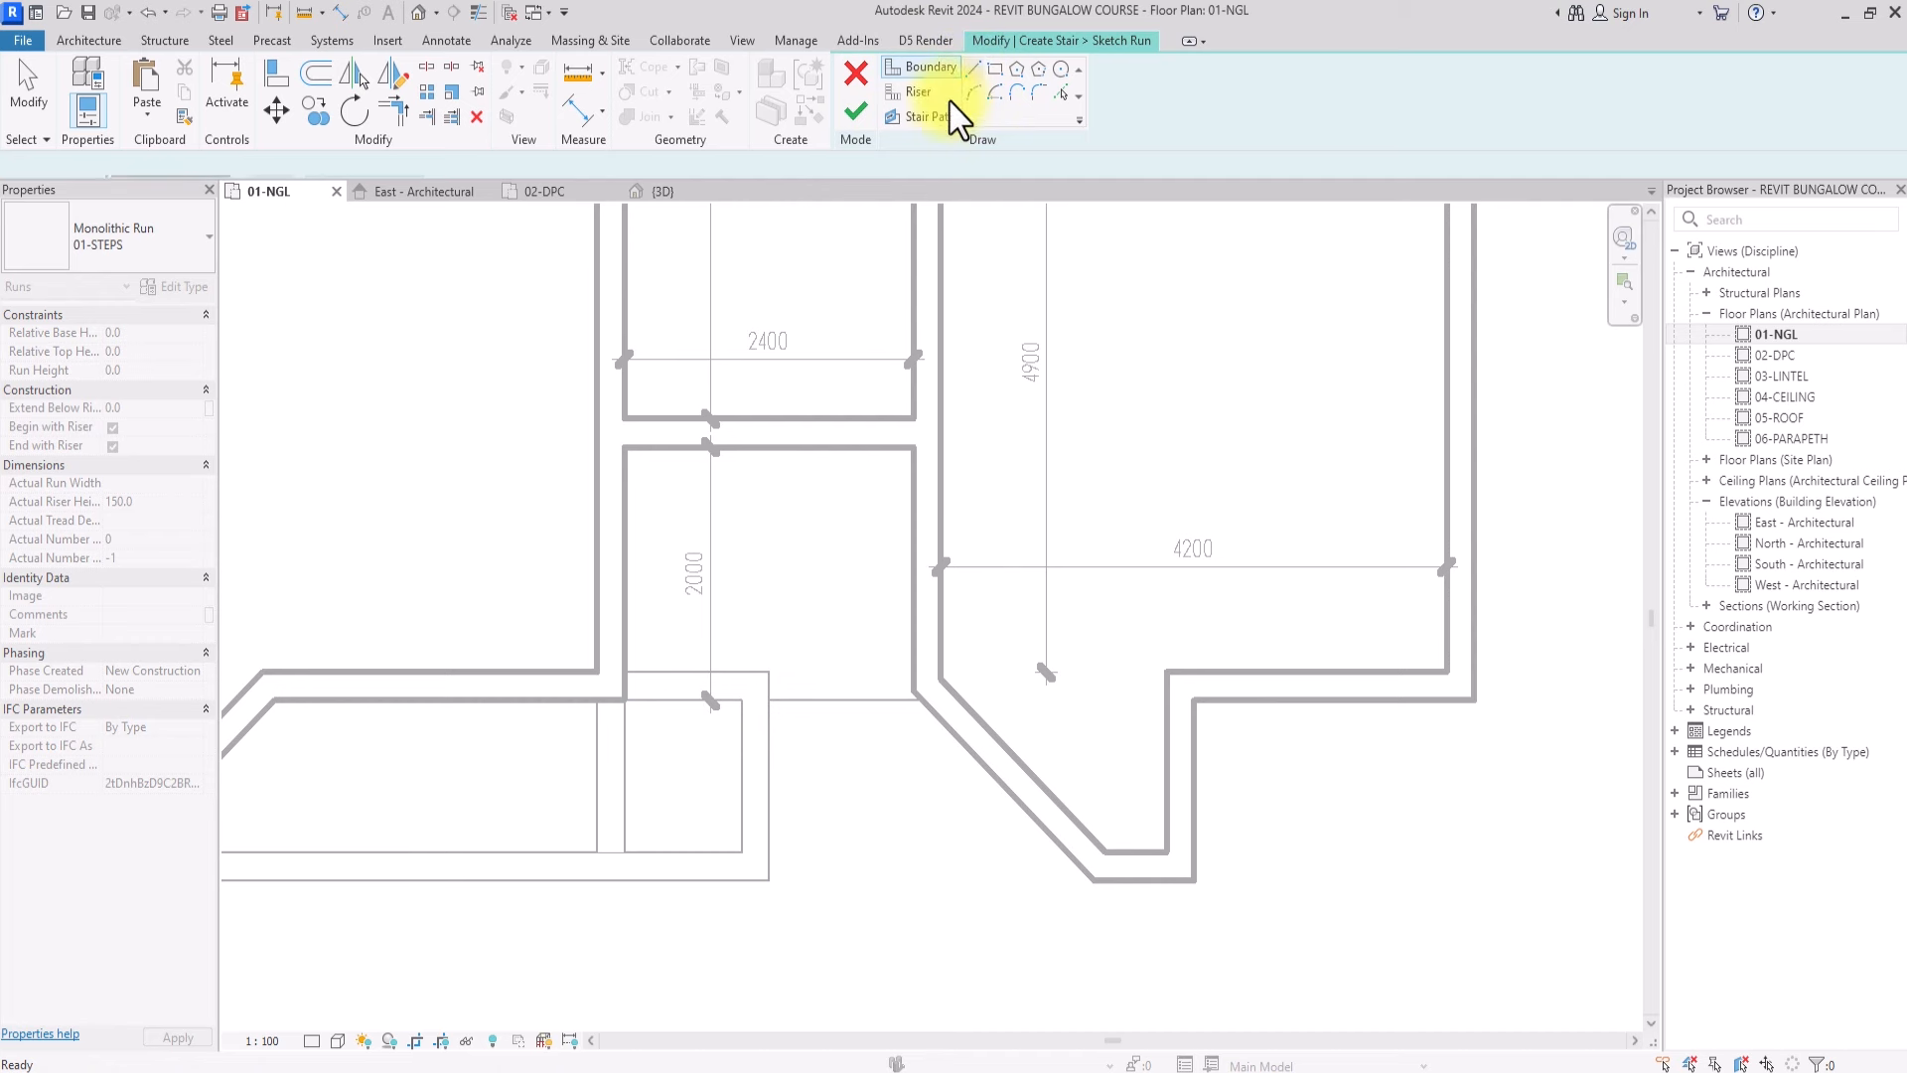
# Sketch the front entrance steps' boundaries: a 900 mm line down the planter wall and a diagonal line along the angled wall
pyautogui.click(768, 701)
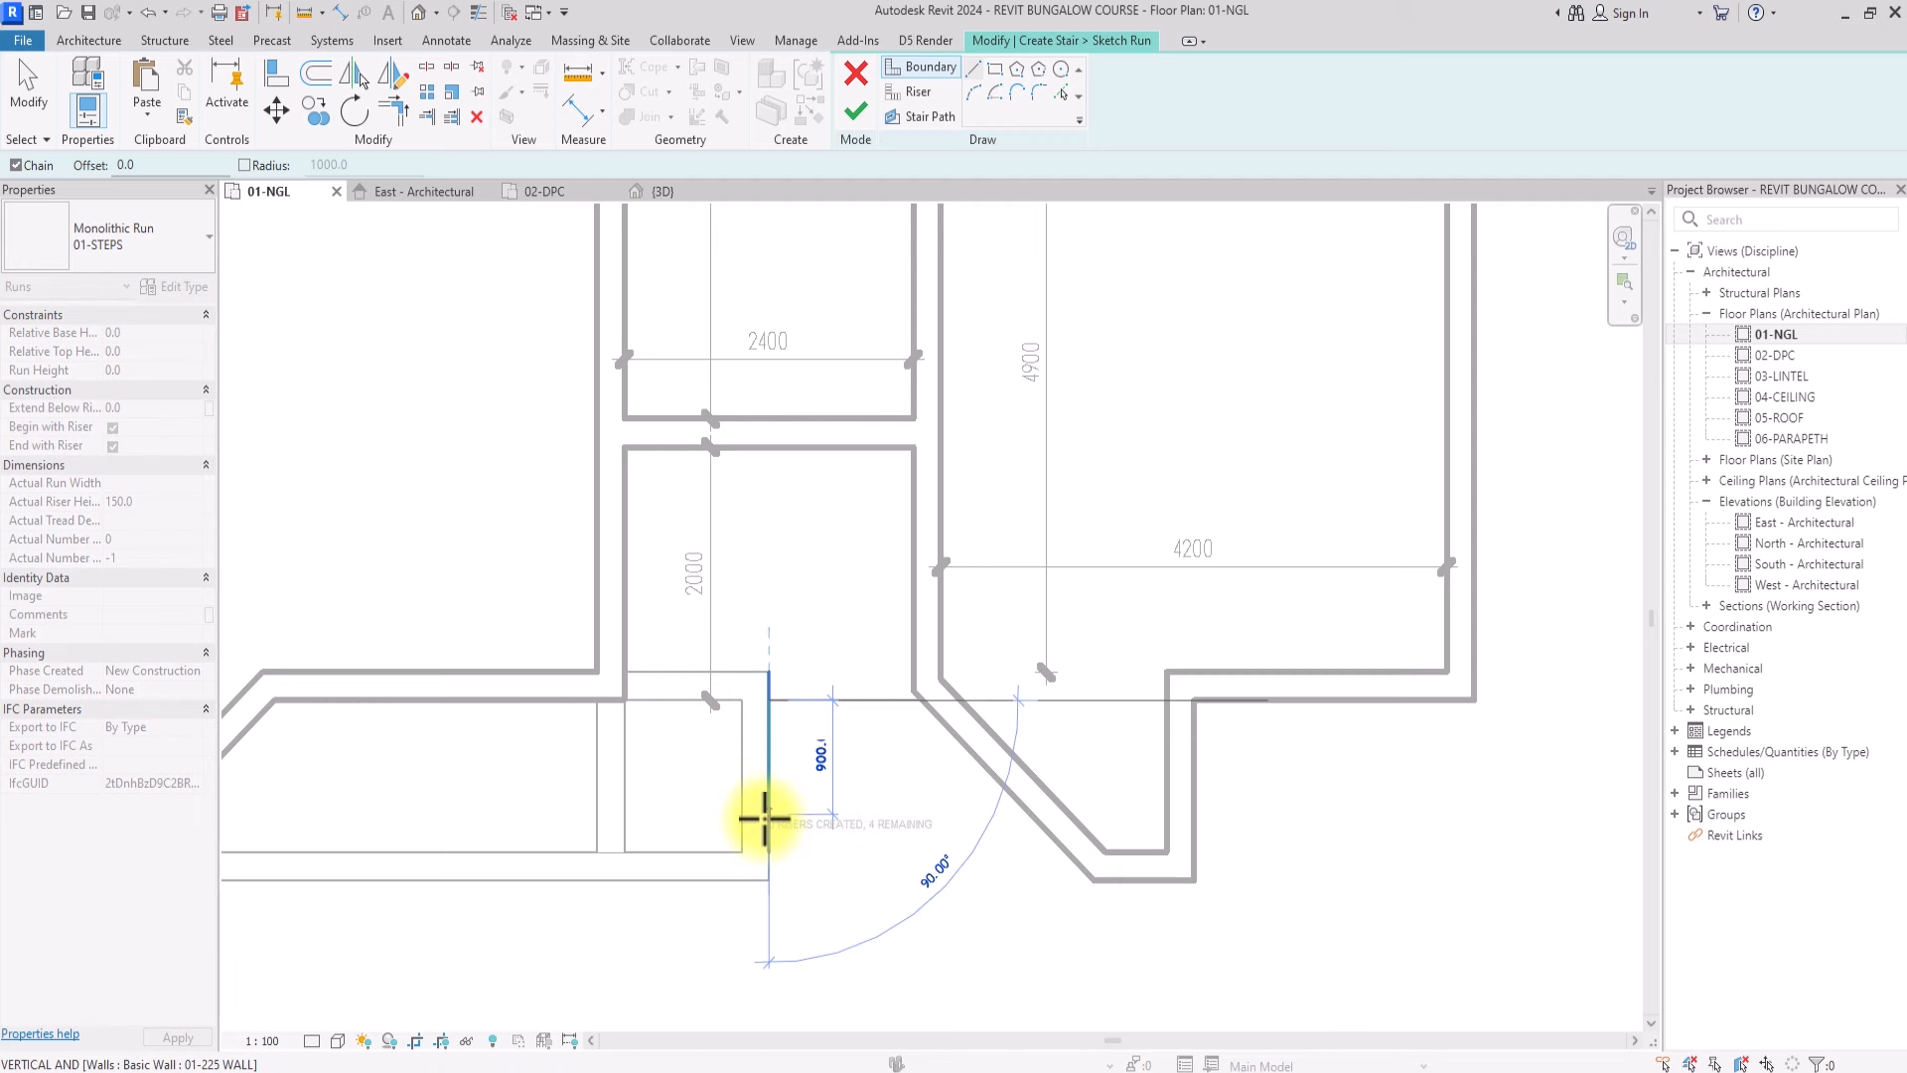
pyautogui.click(767, 816)
pyautogui.press('Escape')
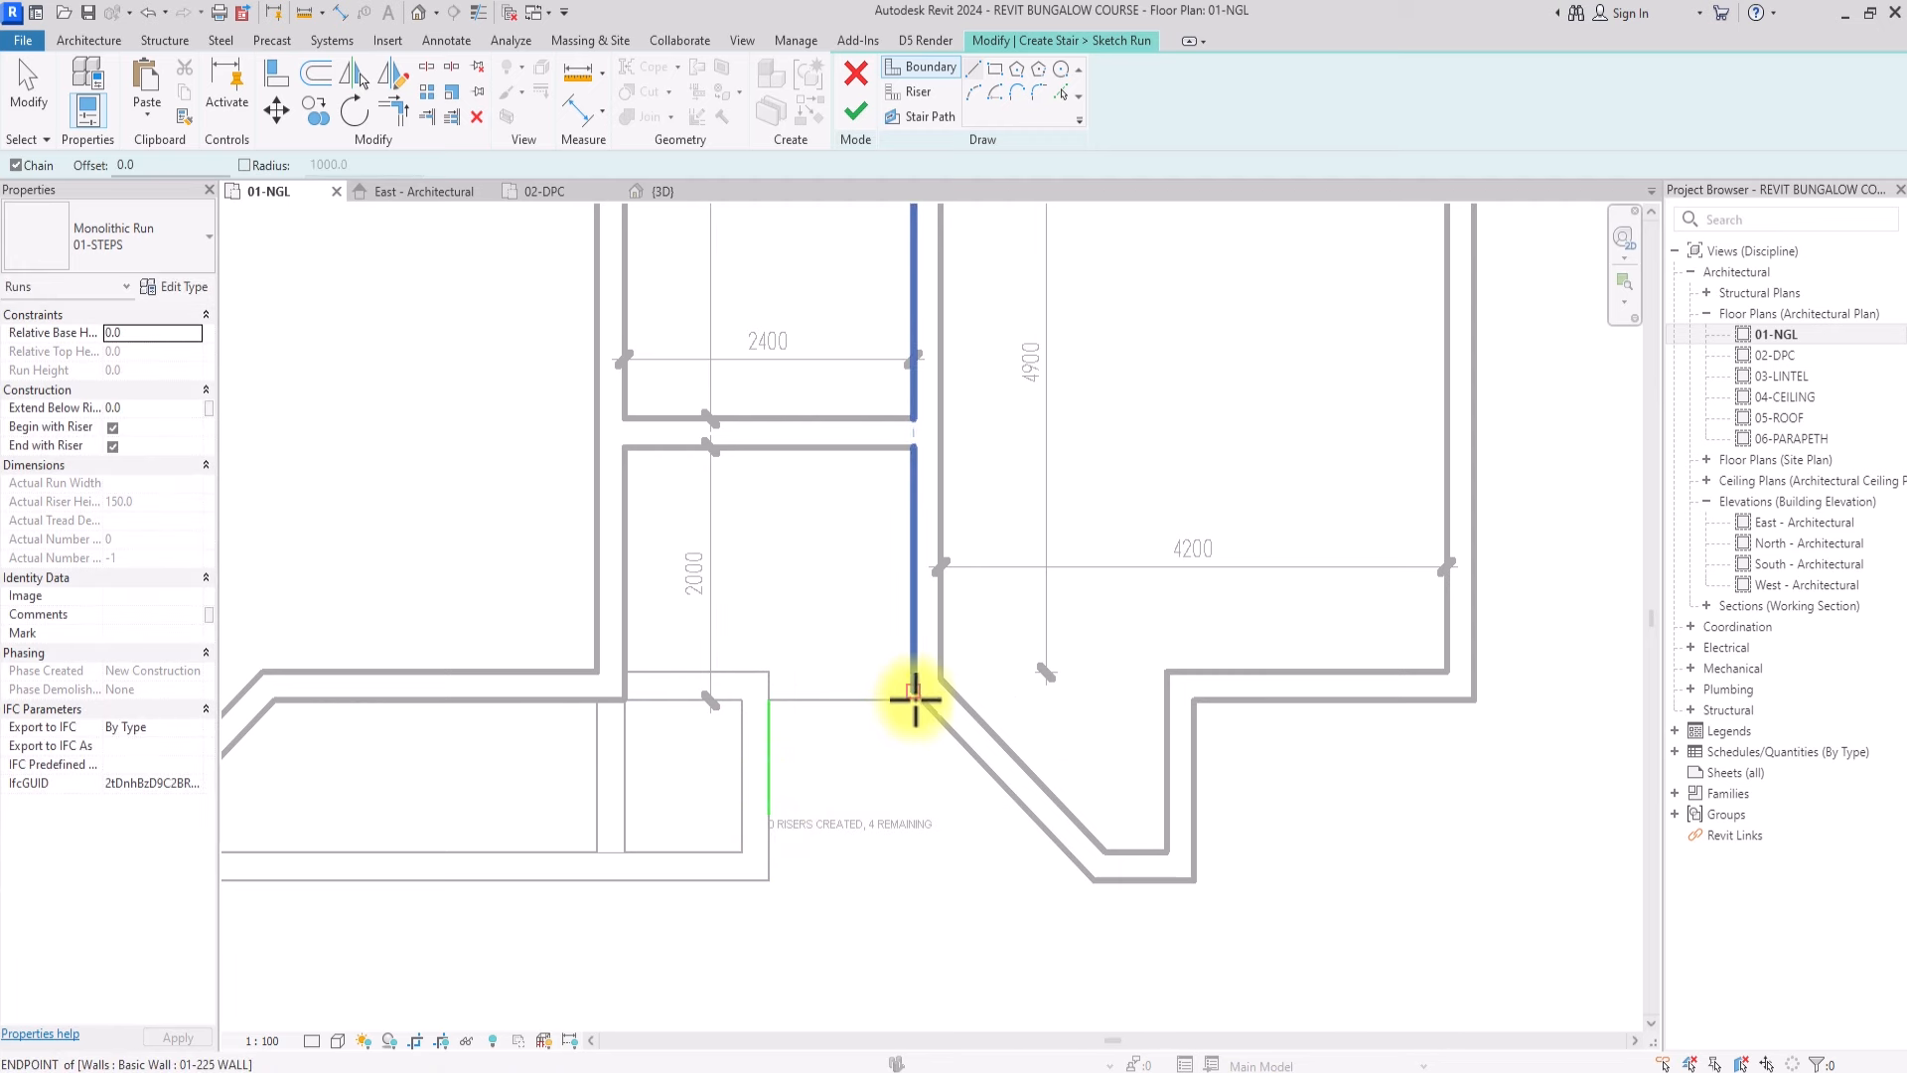
pyautogui.scroll(2, 914, 702)
pyautogui.click(926, 700)
pyautogui.click(1089, 869)
pyautogui.press('Escape')
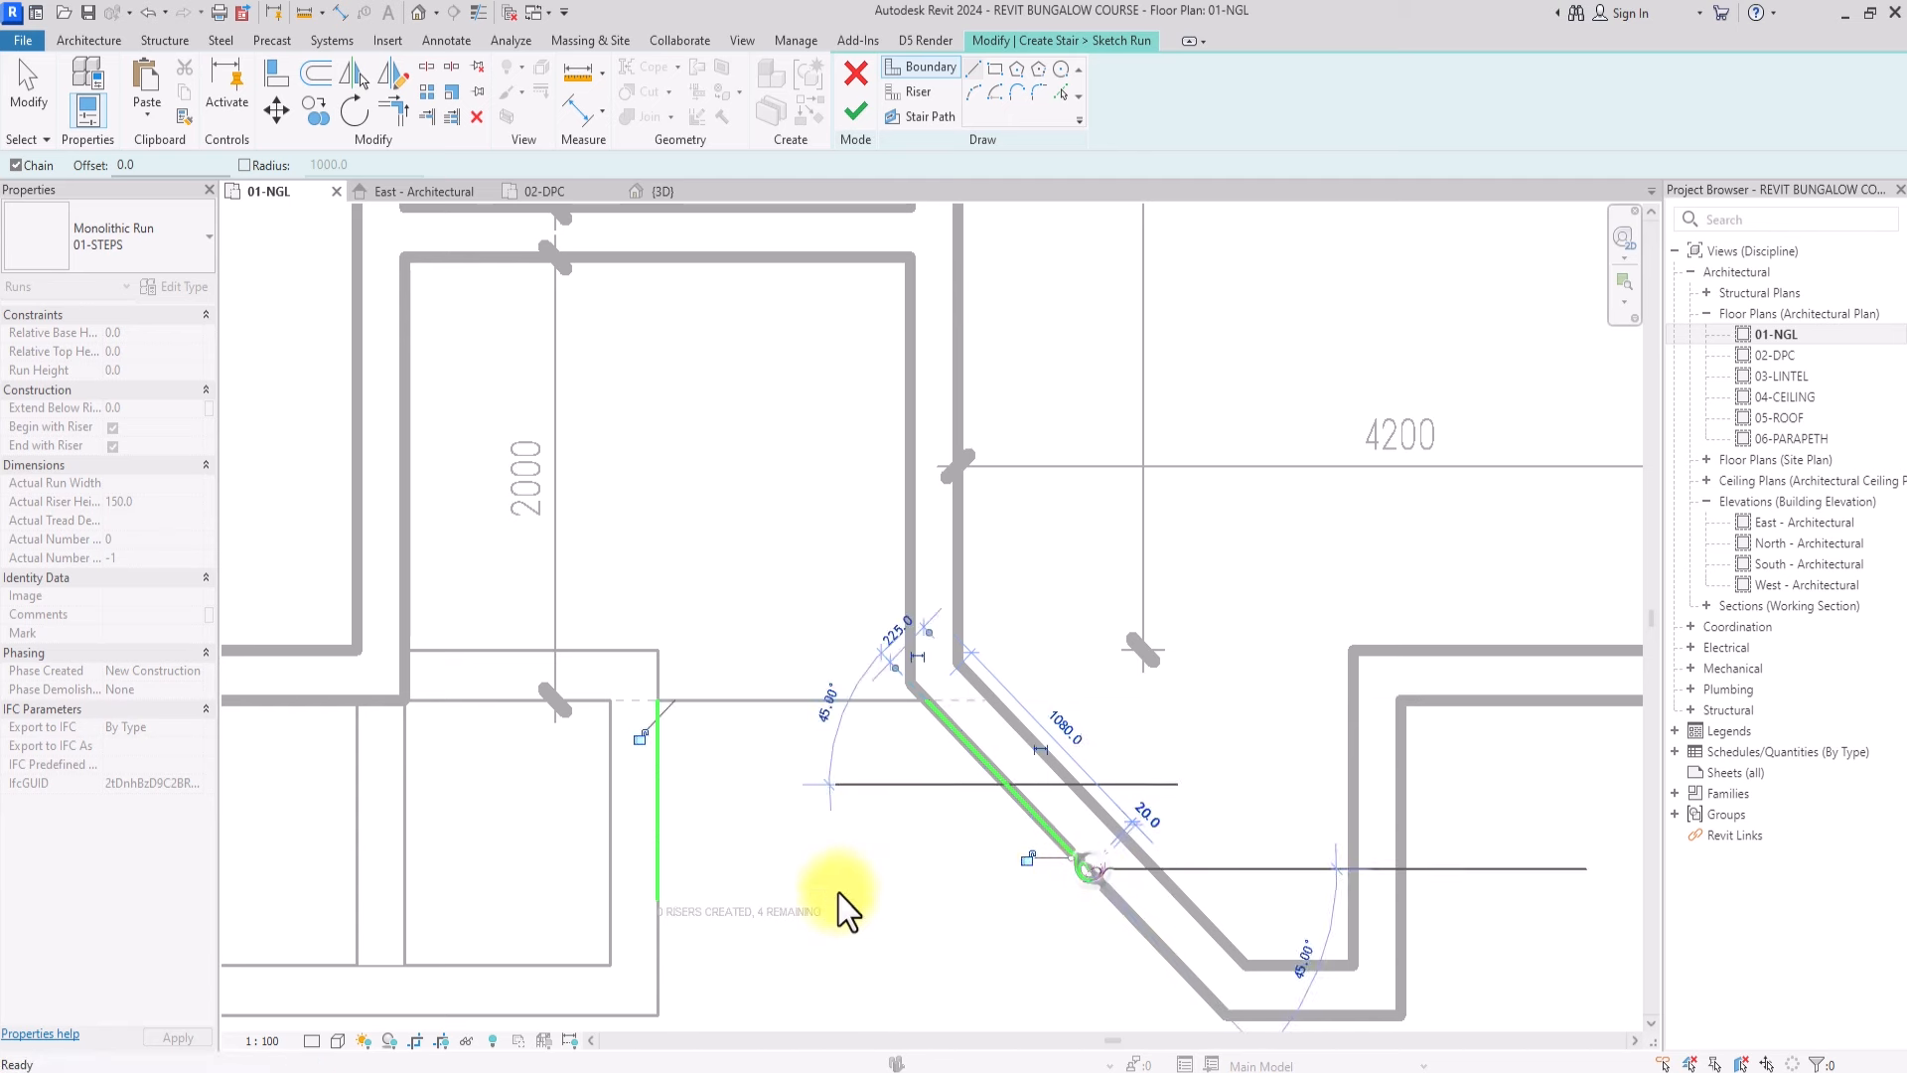
# Draw a horizontal helper line from the lower end of the 900 mm boundary across to the angled wall
pyautogui.click(657, 900)
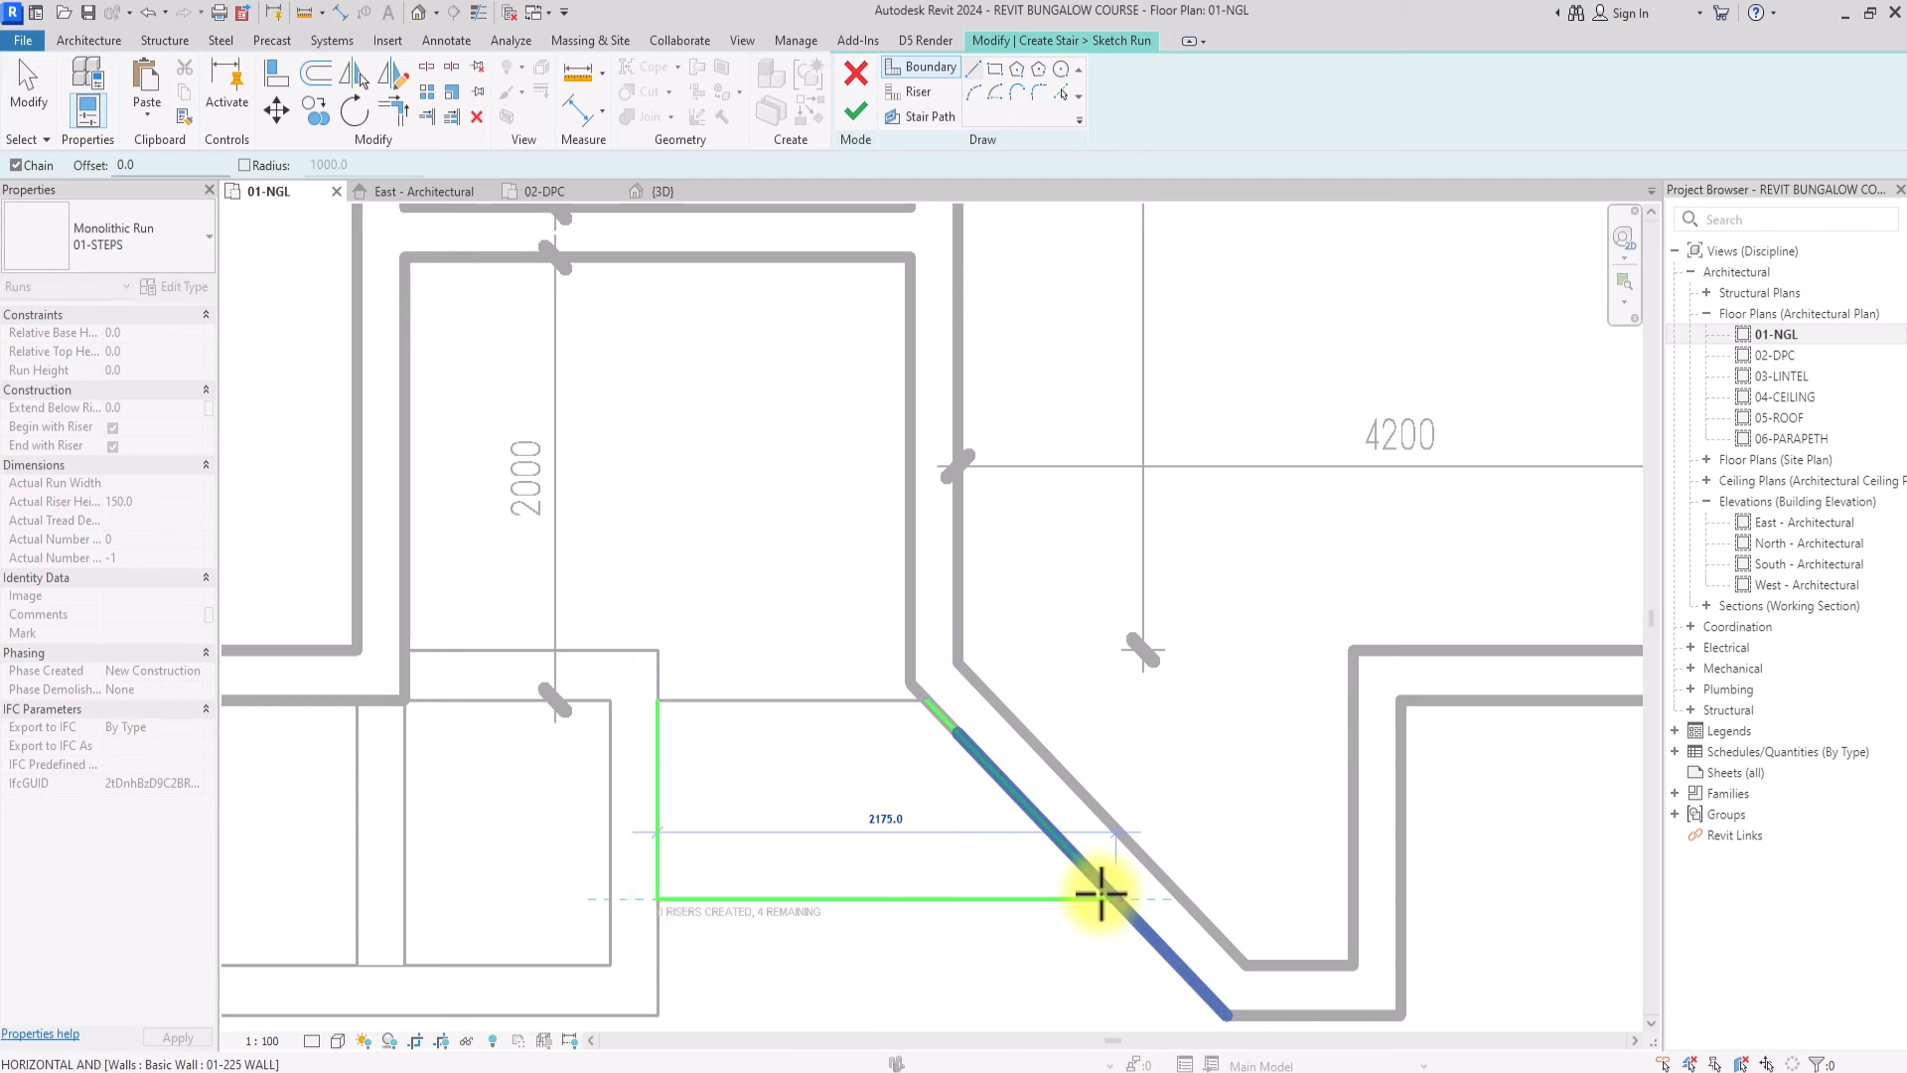
pyautogui.click(1105, 894)
pyautogui.press('Escape')
pyautogui.press('Escape')
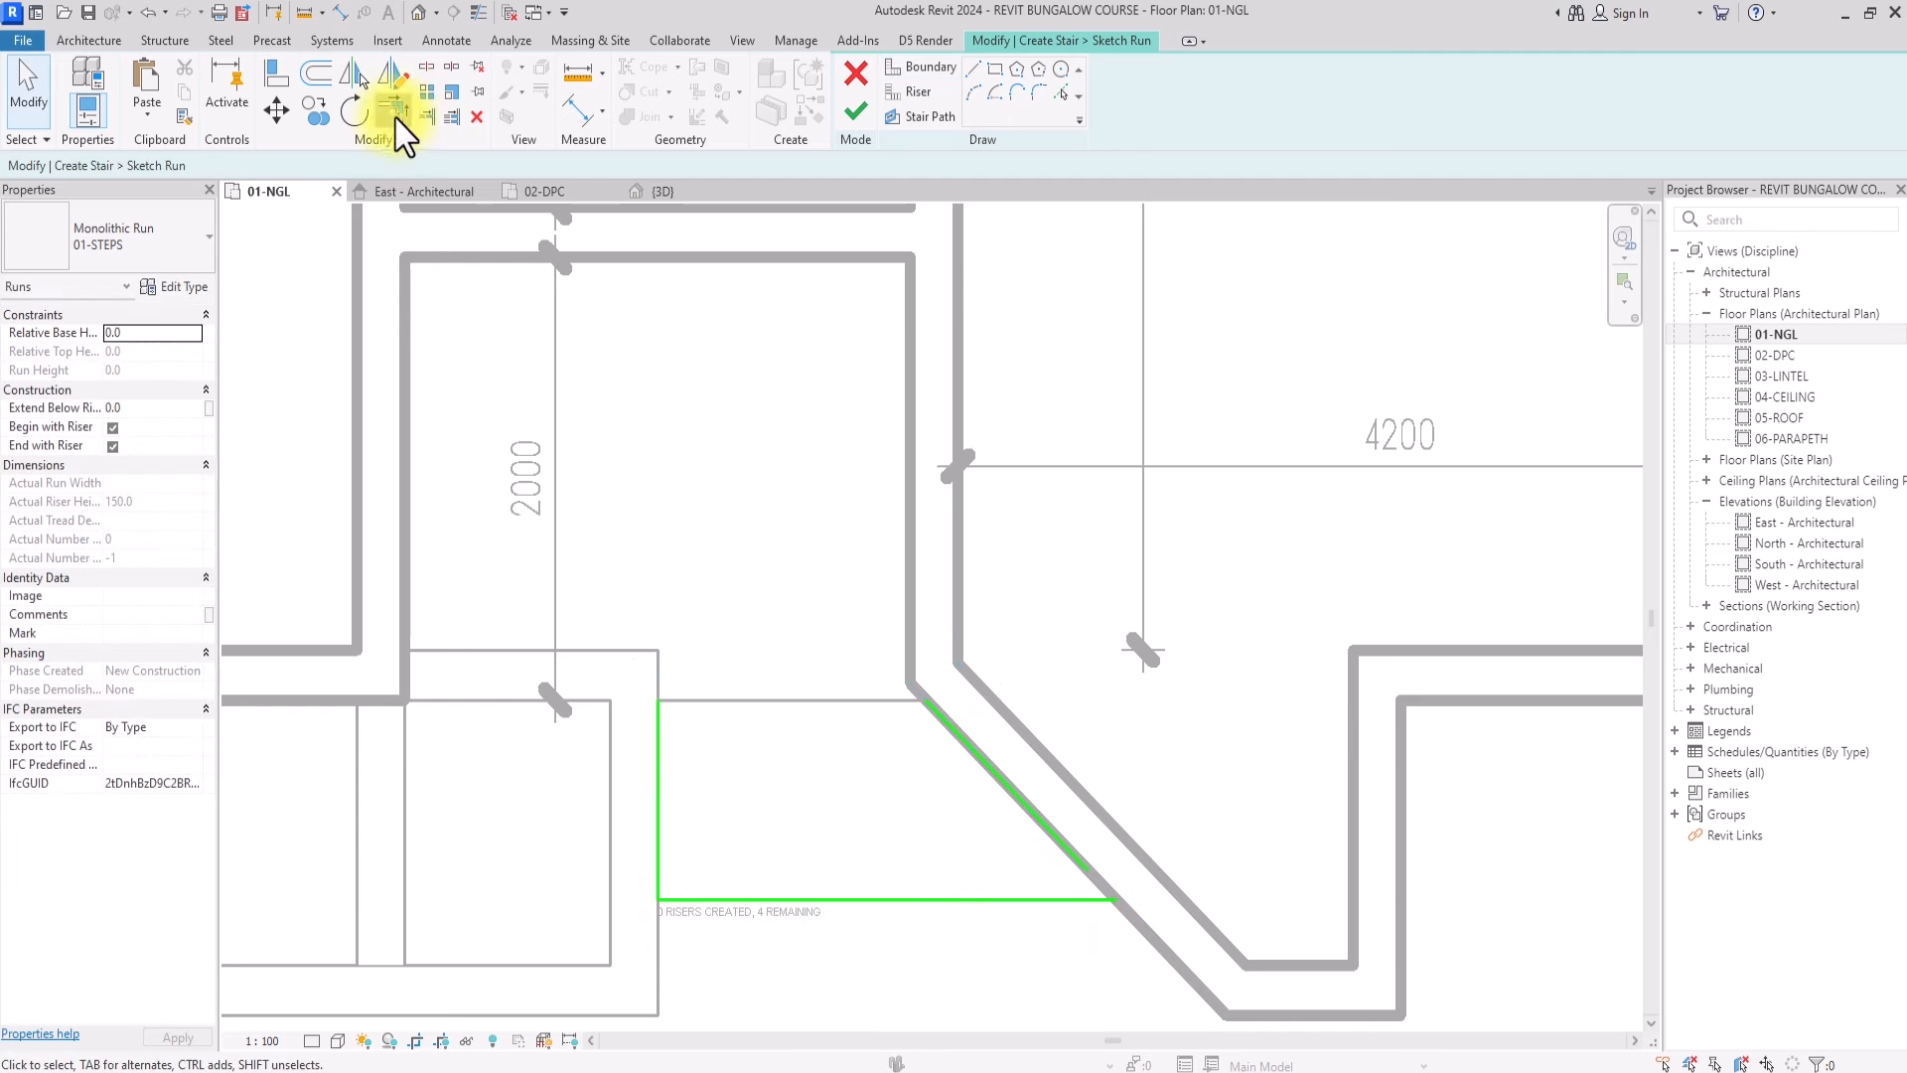
# Extend the diagonal boundary to the horizontal helper line and delete the helper line
pyautogui.click(396, 113)
pyautogui.click(1044, 902)
pyautogui.press('Escape')
pyautogui.press('Escape')
pyautogui.click(894, 900)
pyautogui.press('Delete')
pyautogui.scroll(-1, 682, 712)
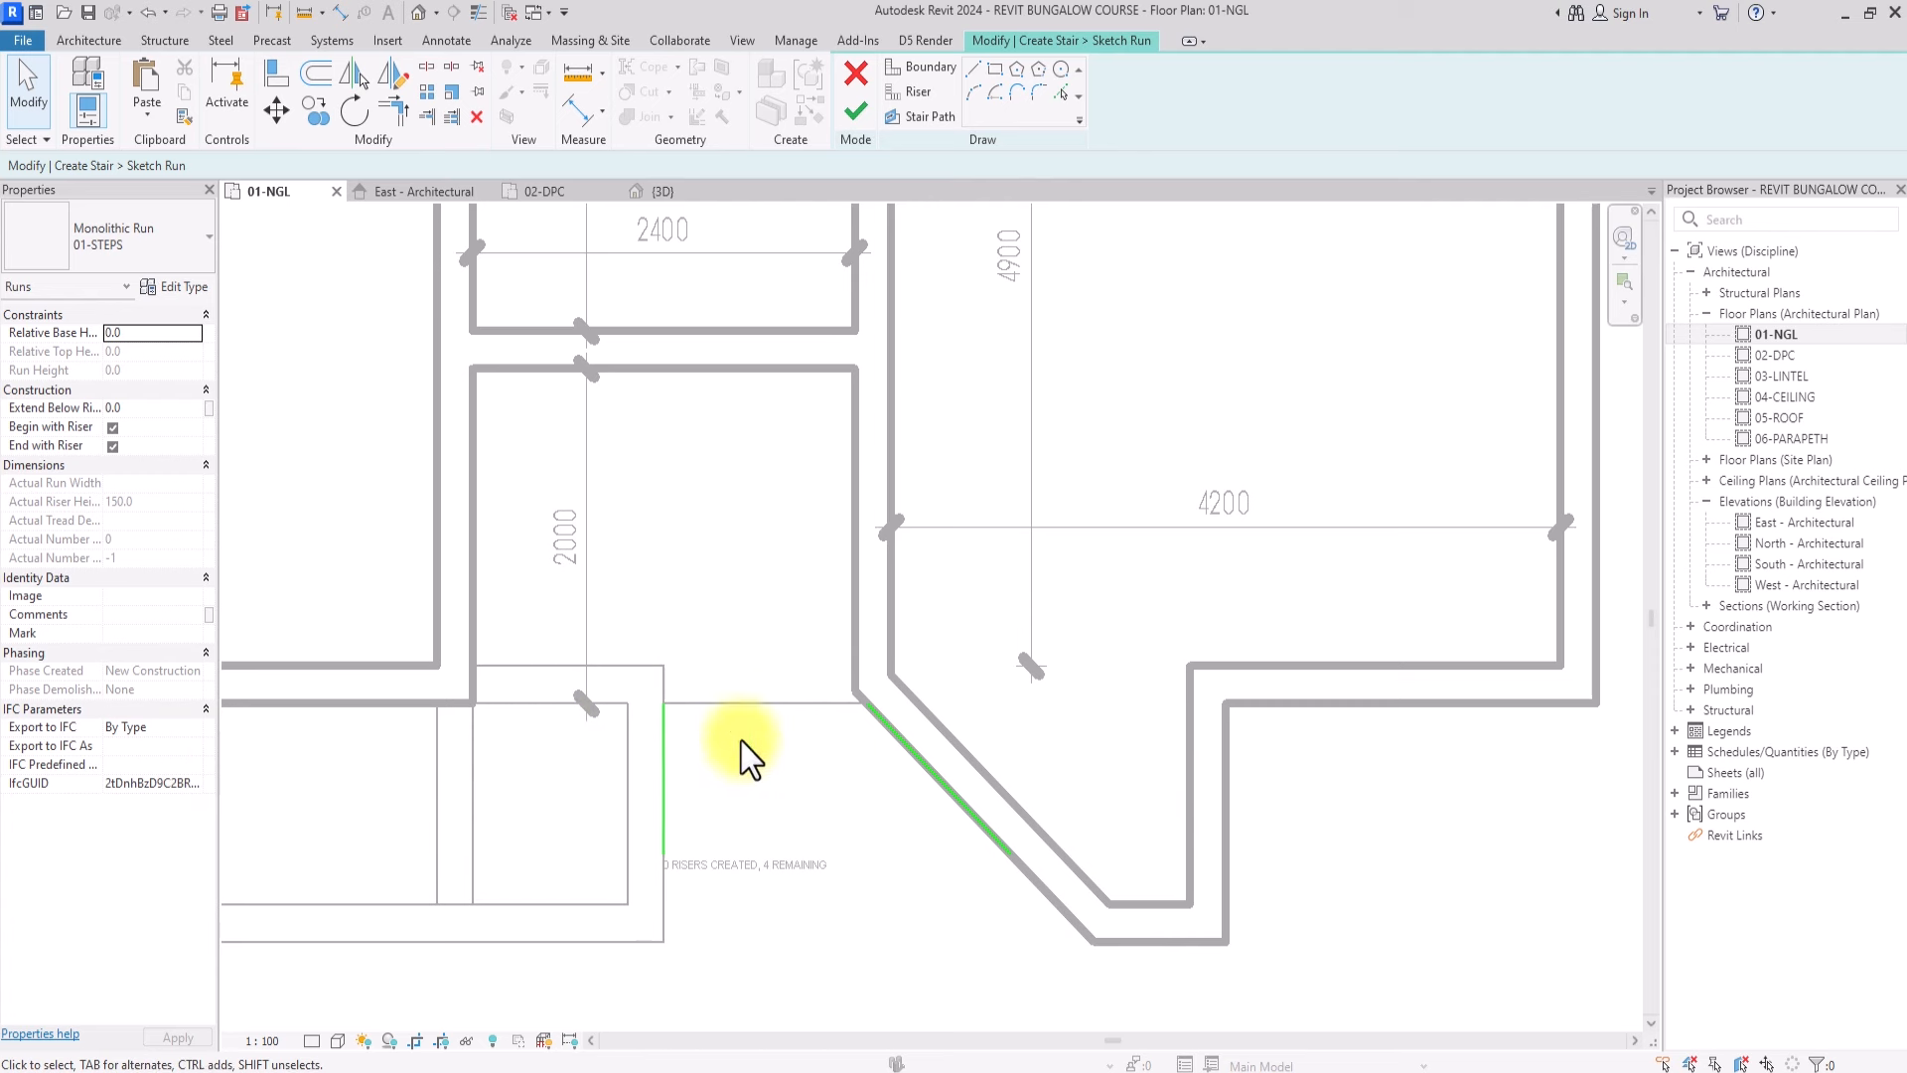
# Draw a riser joining the boundaries' outer ends and offset three copies at 300 mm spacing toward the building
pyautogui.click(918, 94)
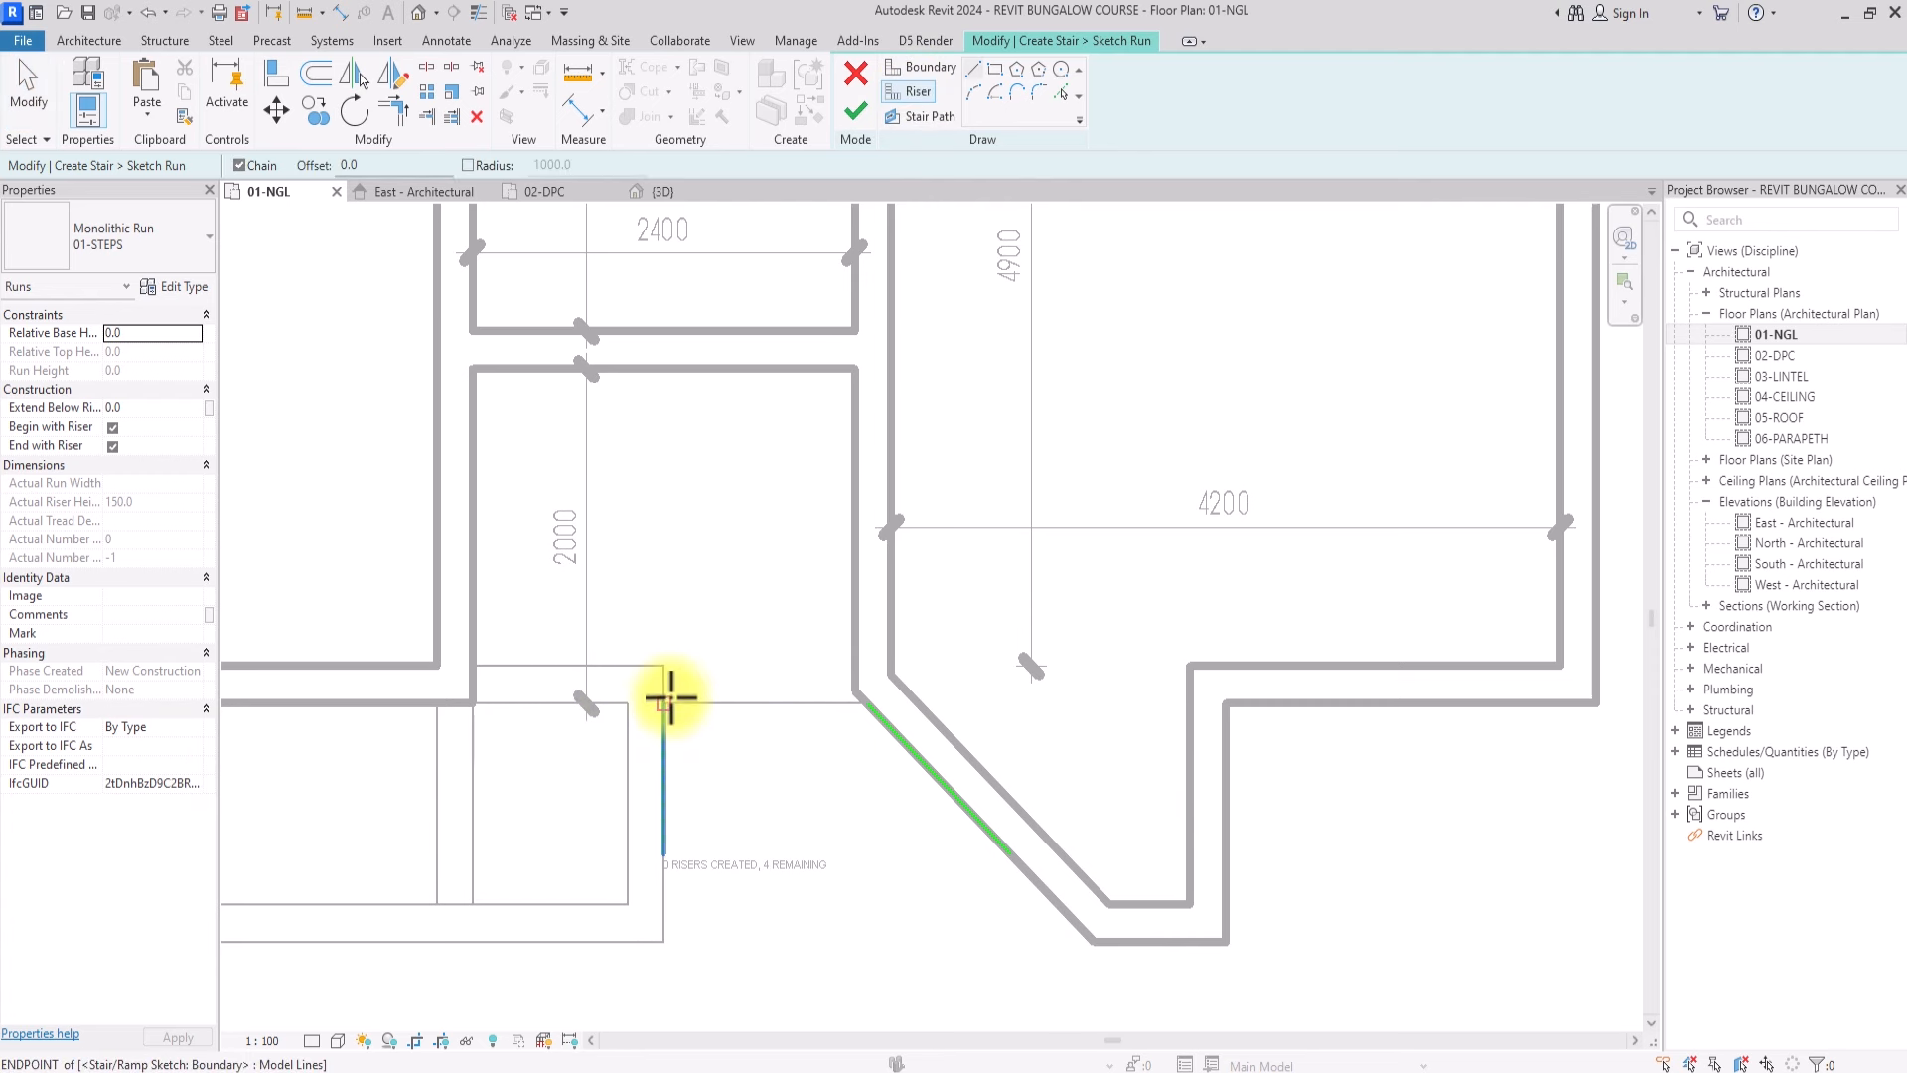
pyautogui.click(664, 852)
pyautogui.click(1009, 853)
pyautogui.click(316, 72)
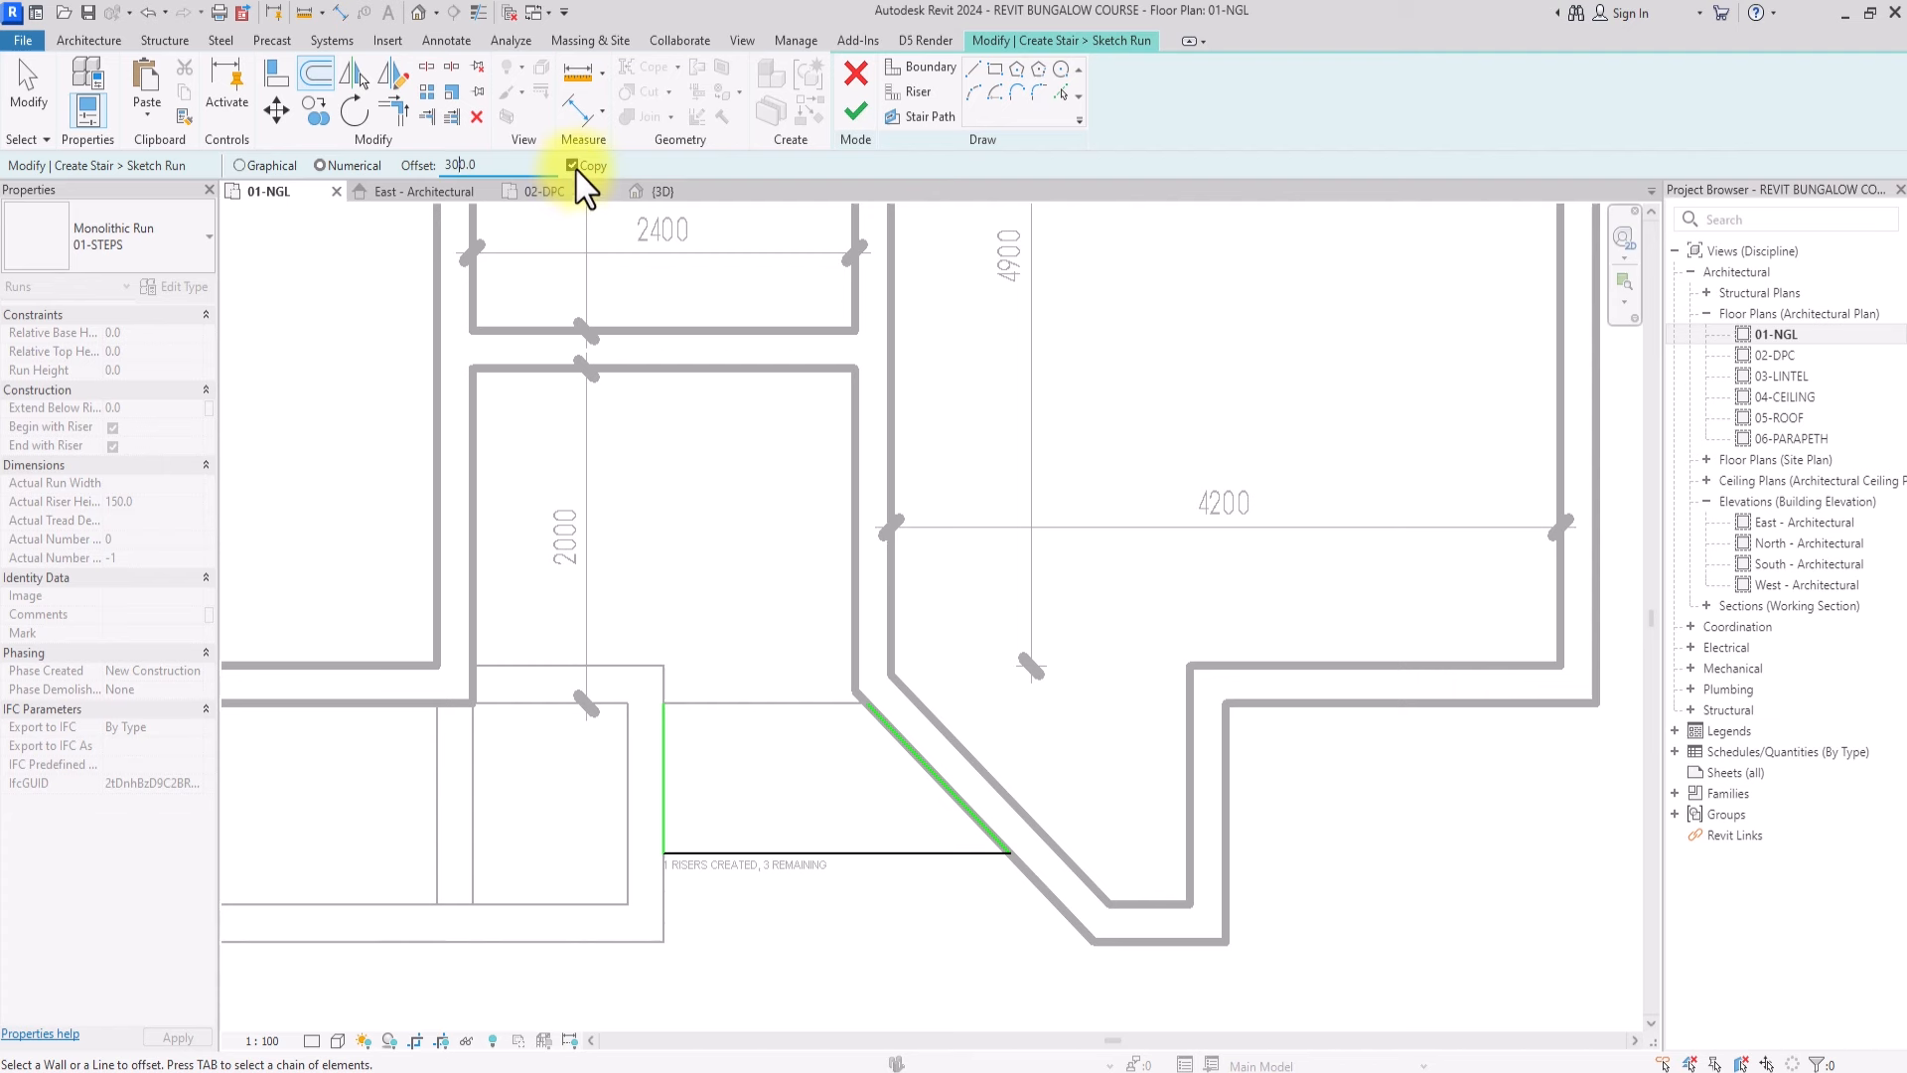
pyautogui.click(760, 850)
pyautogui.click(754, 803)
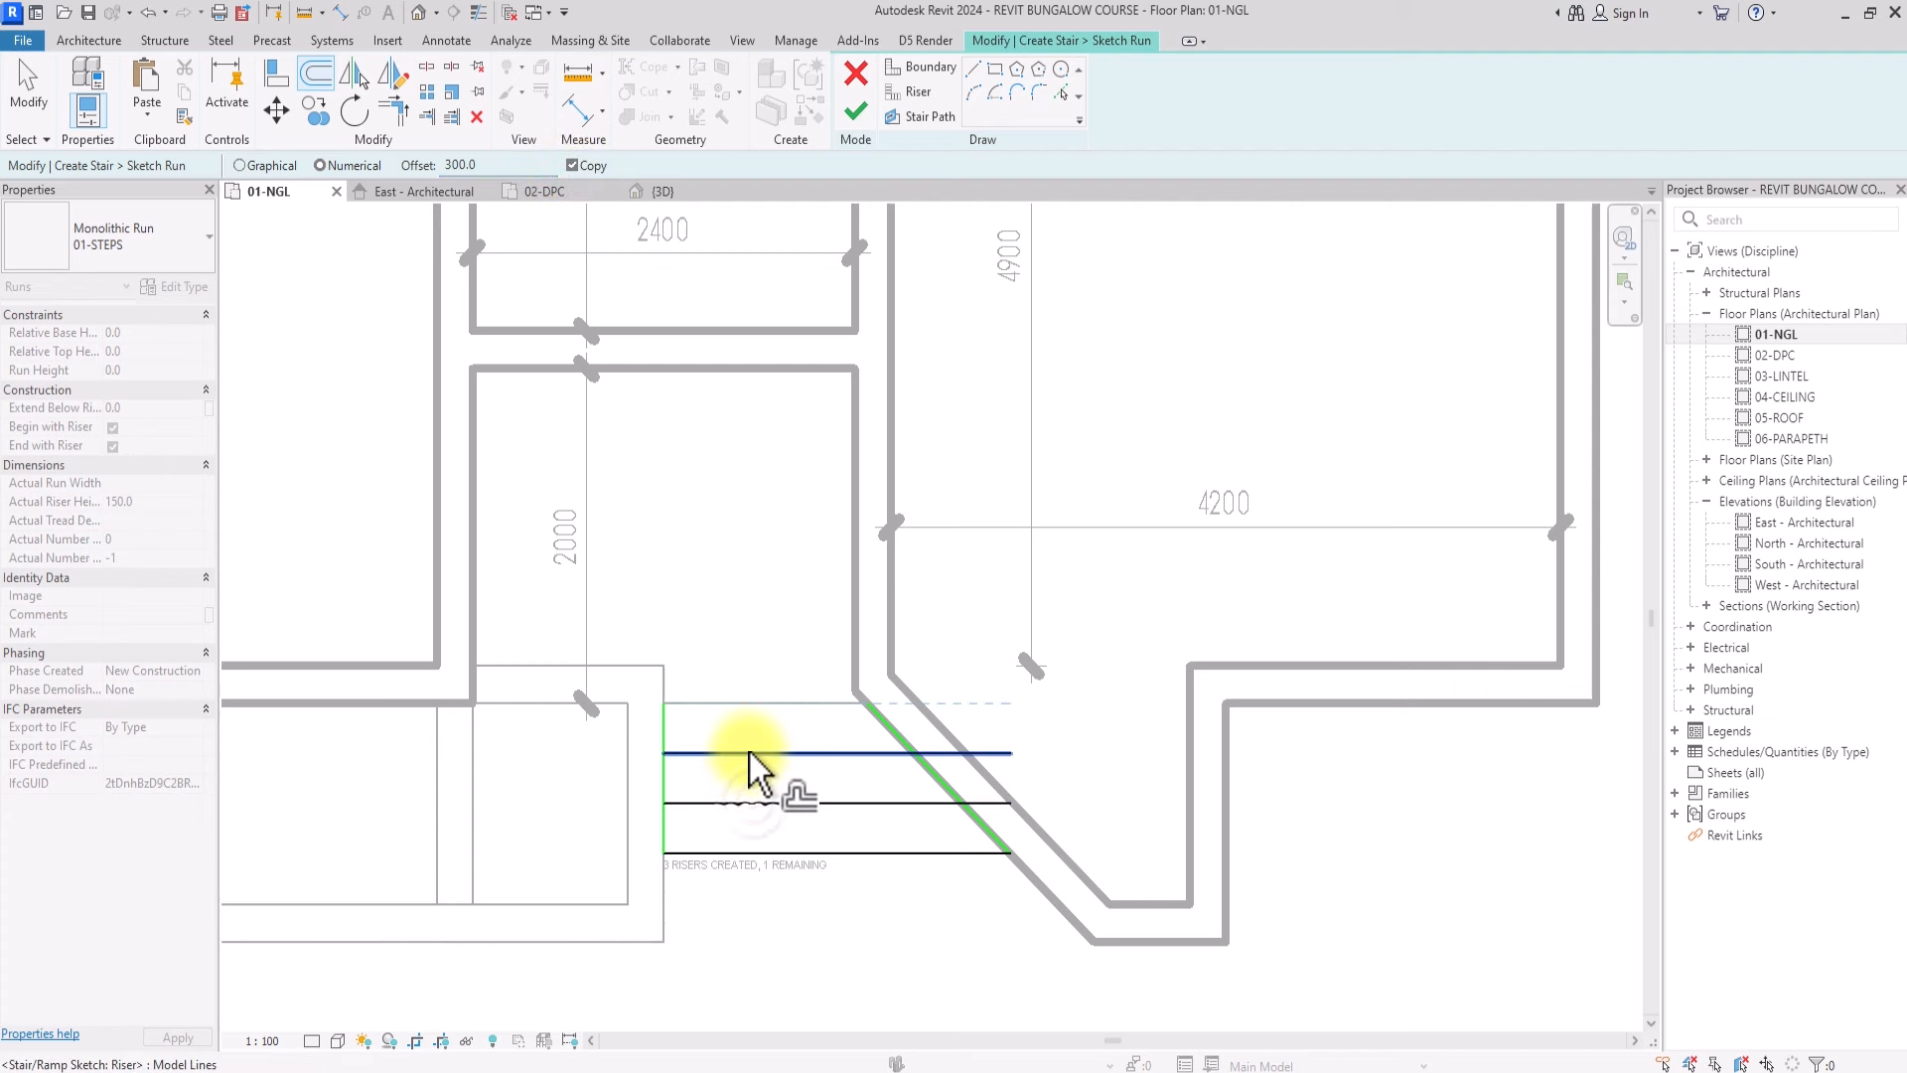
pyautogui.click(749, 753)
pyautogui.press('Escape')
pyautogui.scroll(-5, 907, 765)
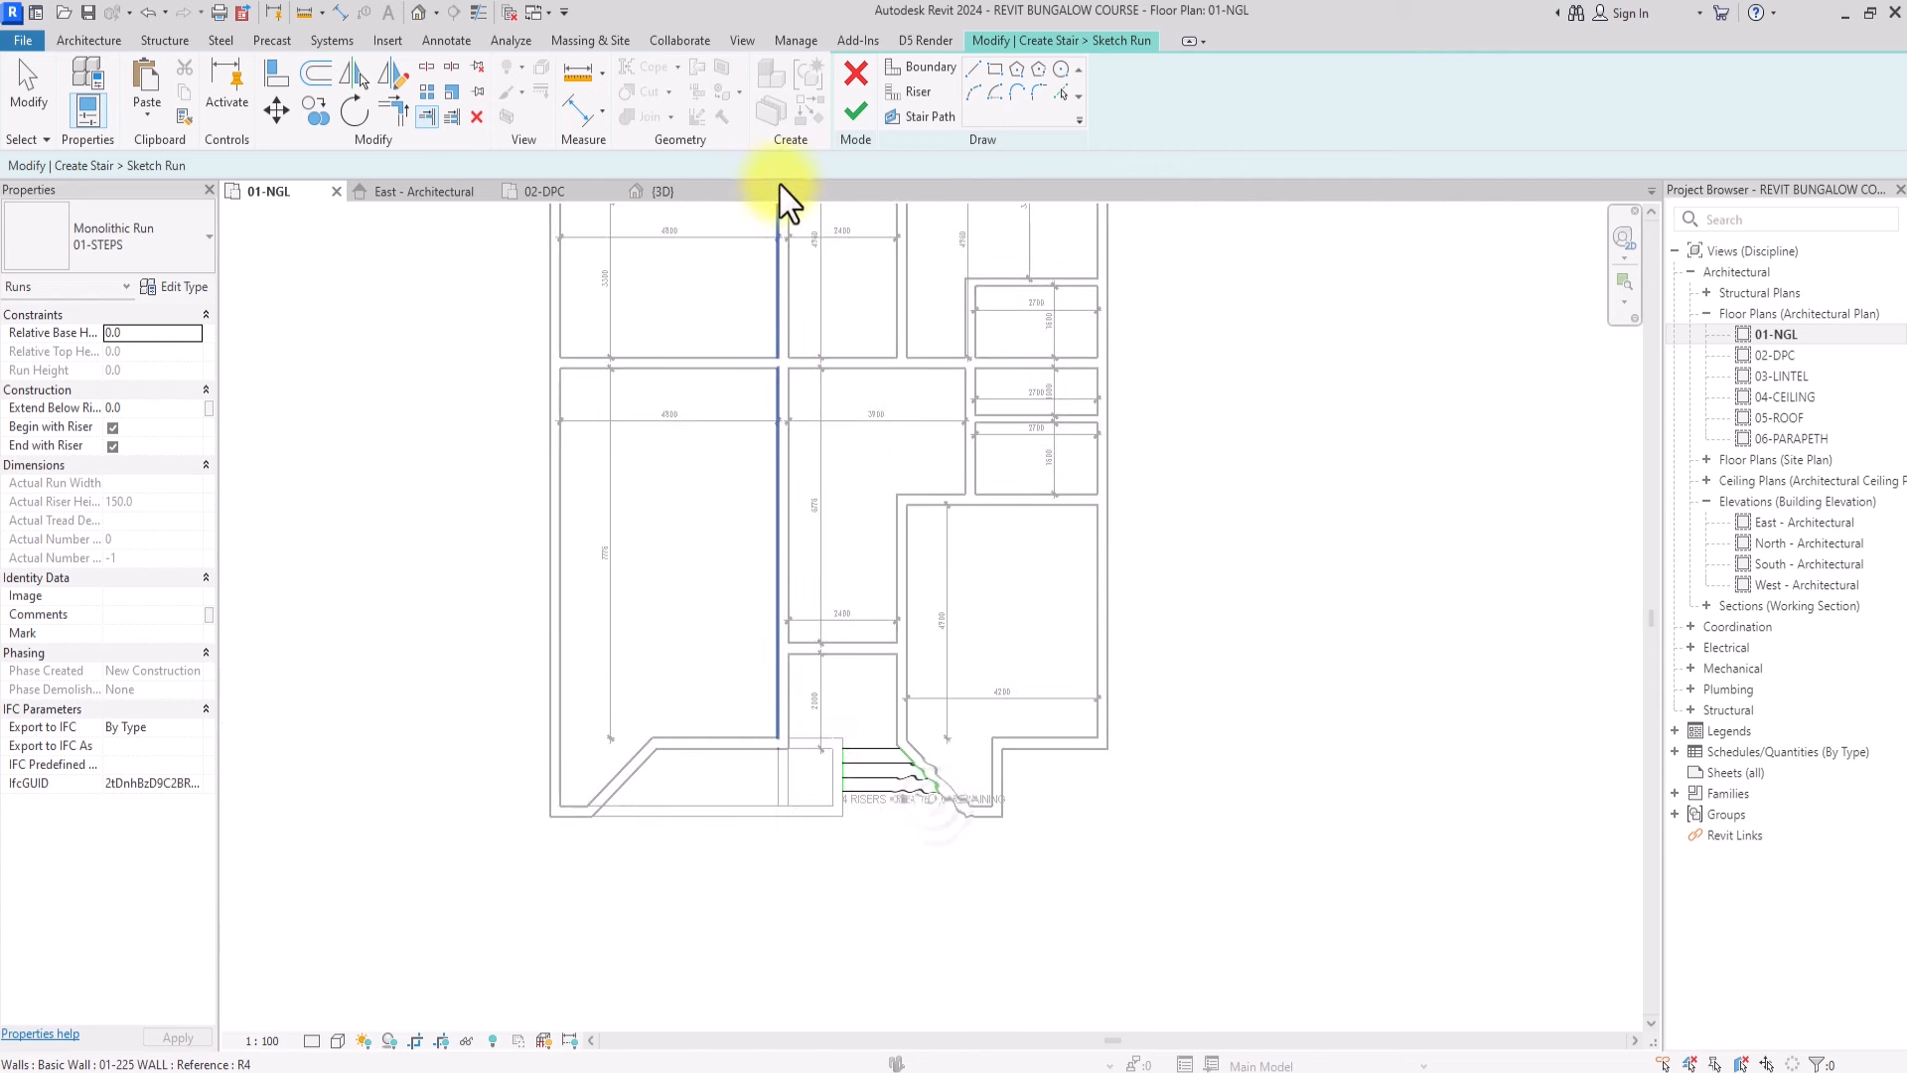
# Draw the stair path from the outermost to the innermost riser and finish the front entrance steps
pyautogui.click(927, 123)
pyautogui.scroll(2, 864, 786)
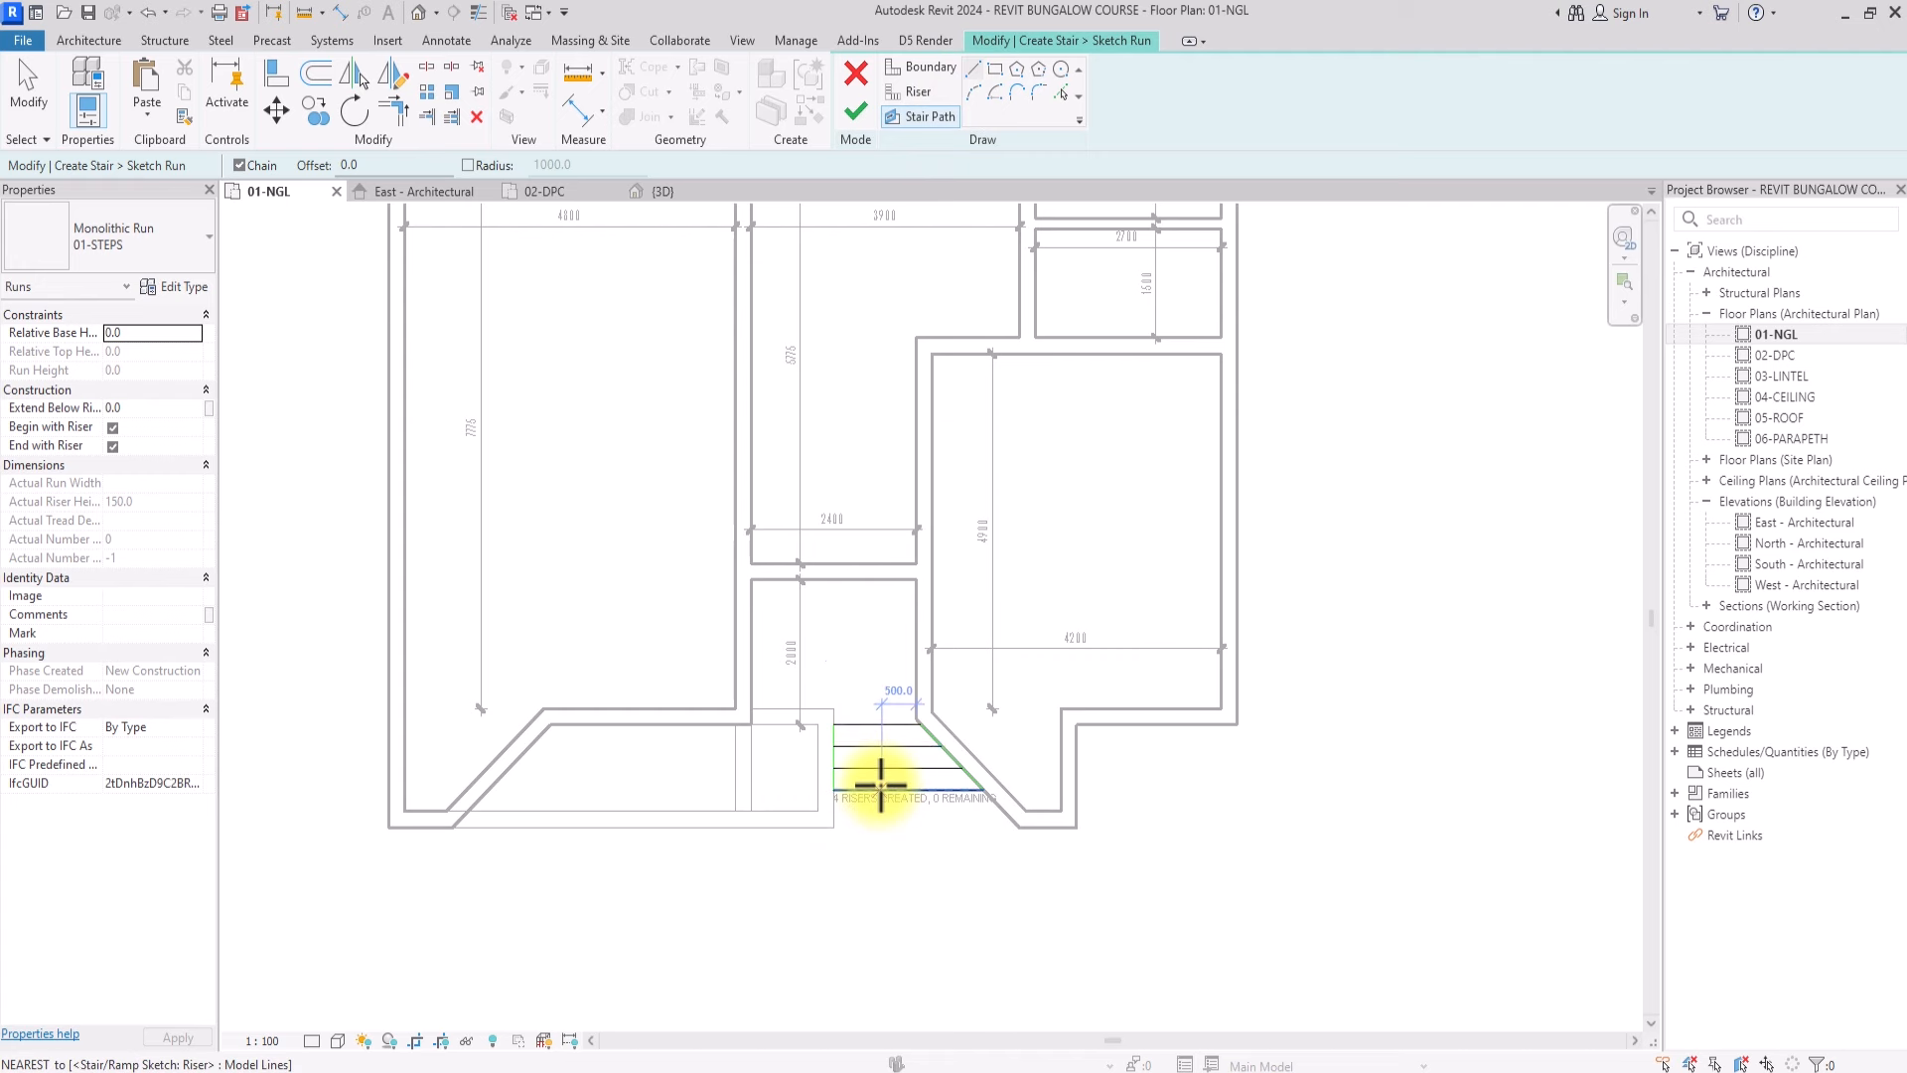
pyautogui.click(883, 792)
pyautogui.click(883, 730)
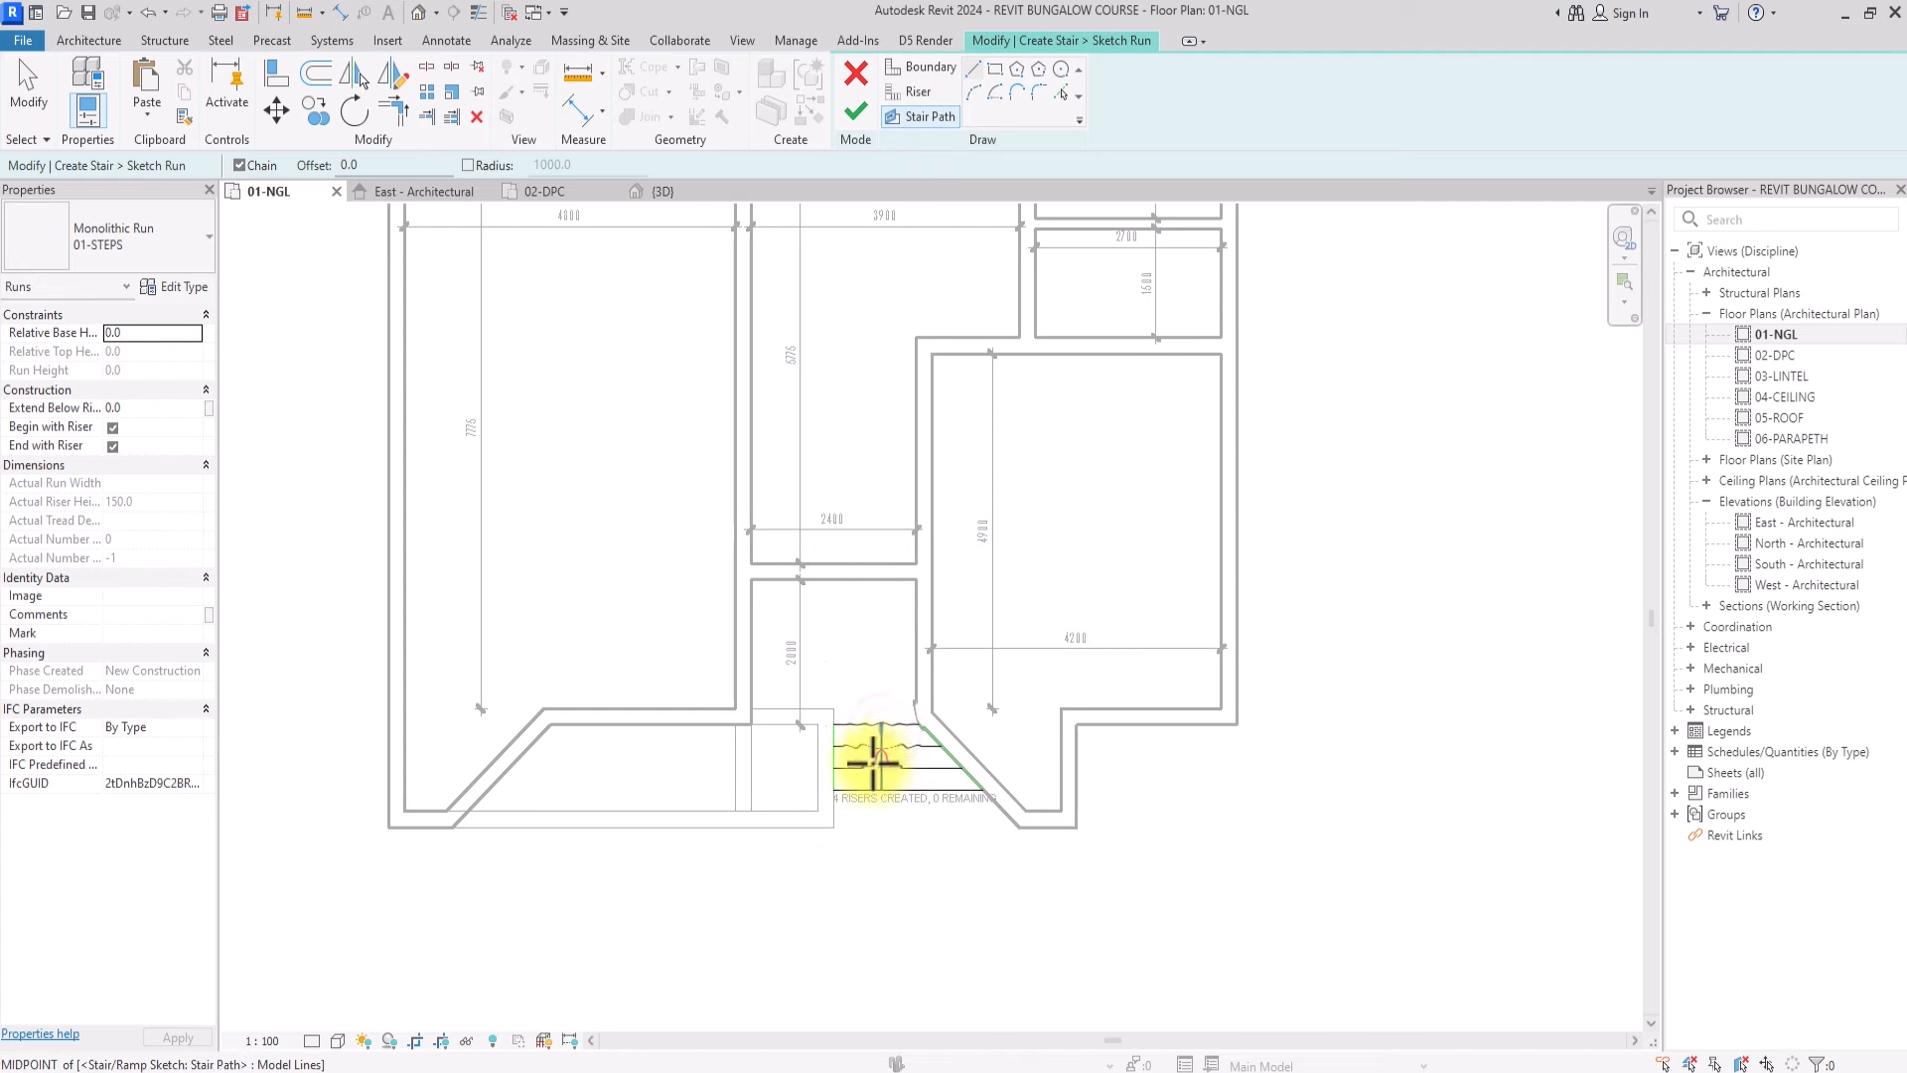
pyautogui.scroll(2, 874, 755)
pyautogui.scroll(-1, 755, 447)
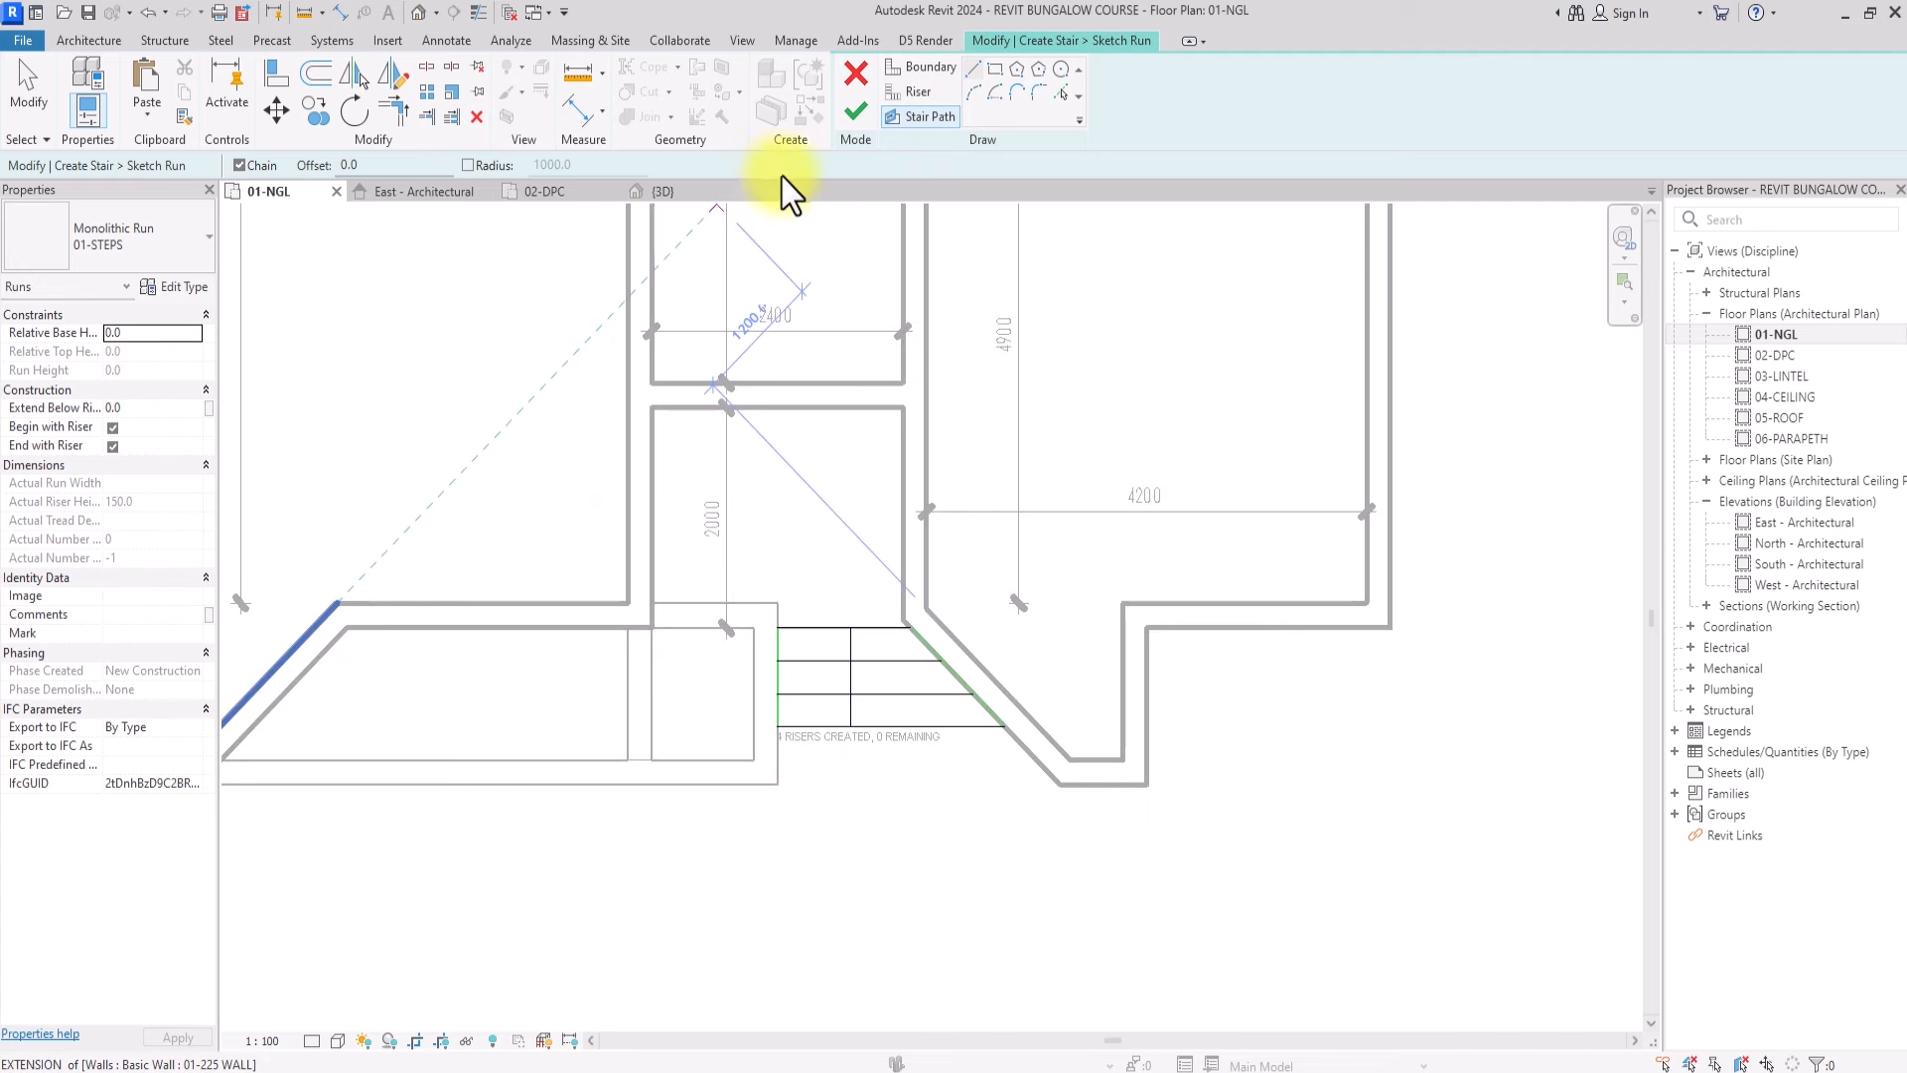
pyautogui.click(855, 113)
pyautogui.scroll(-4, 885, 695)
pyautogui.click(855, 113)
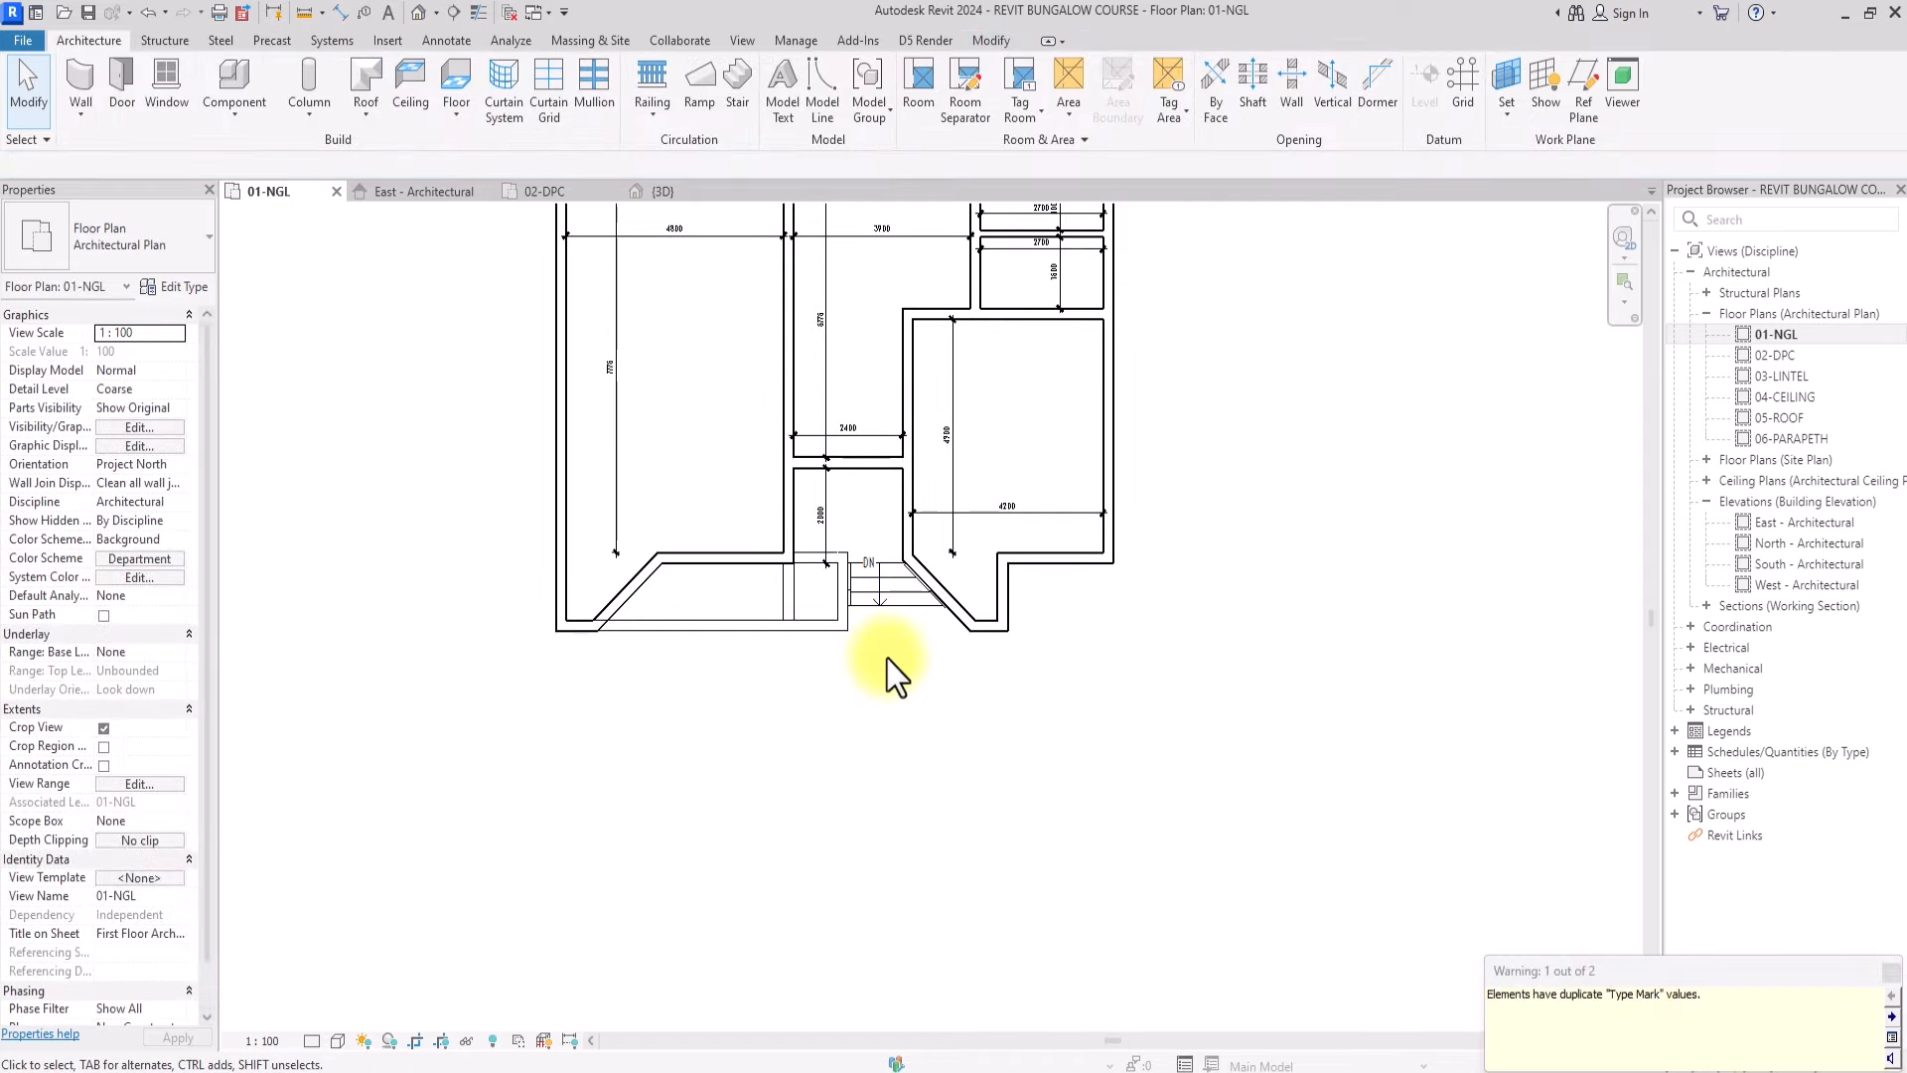
# Delete both railings of the front entrance steps in the 3D view
pyautogui.click(418, 12)
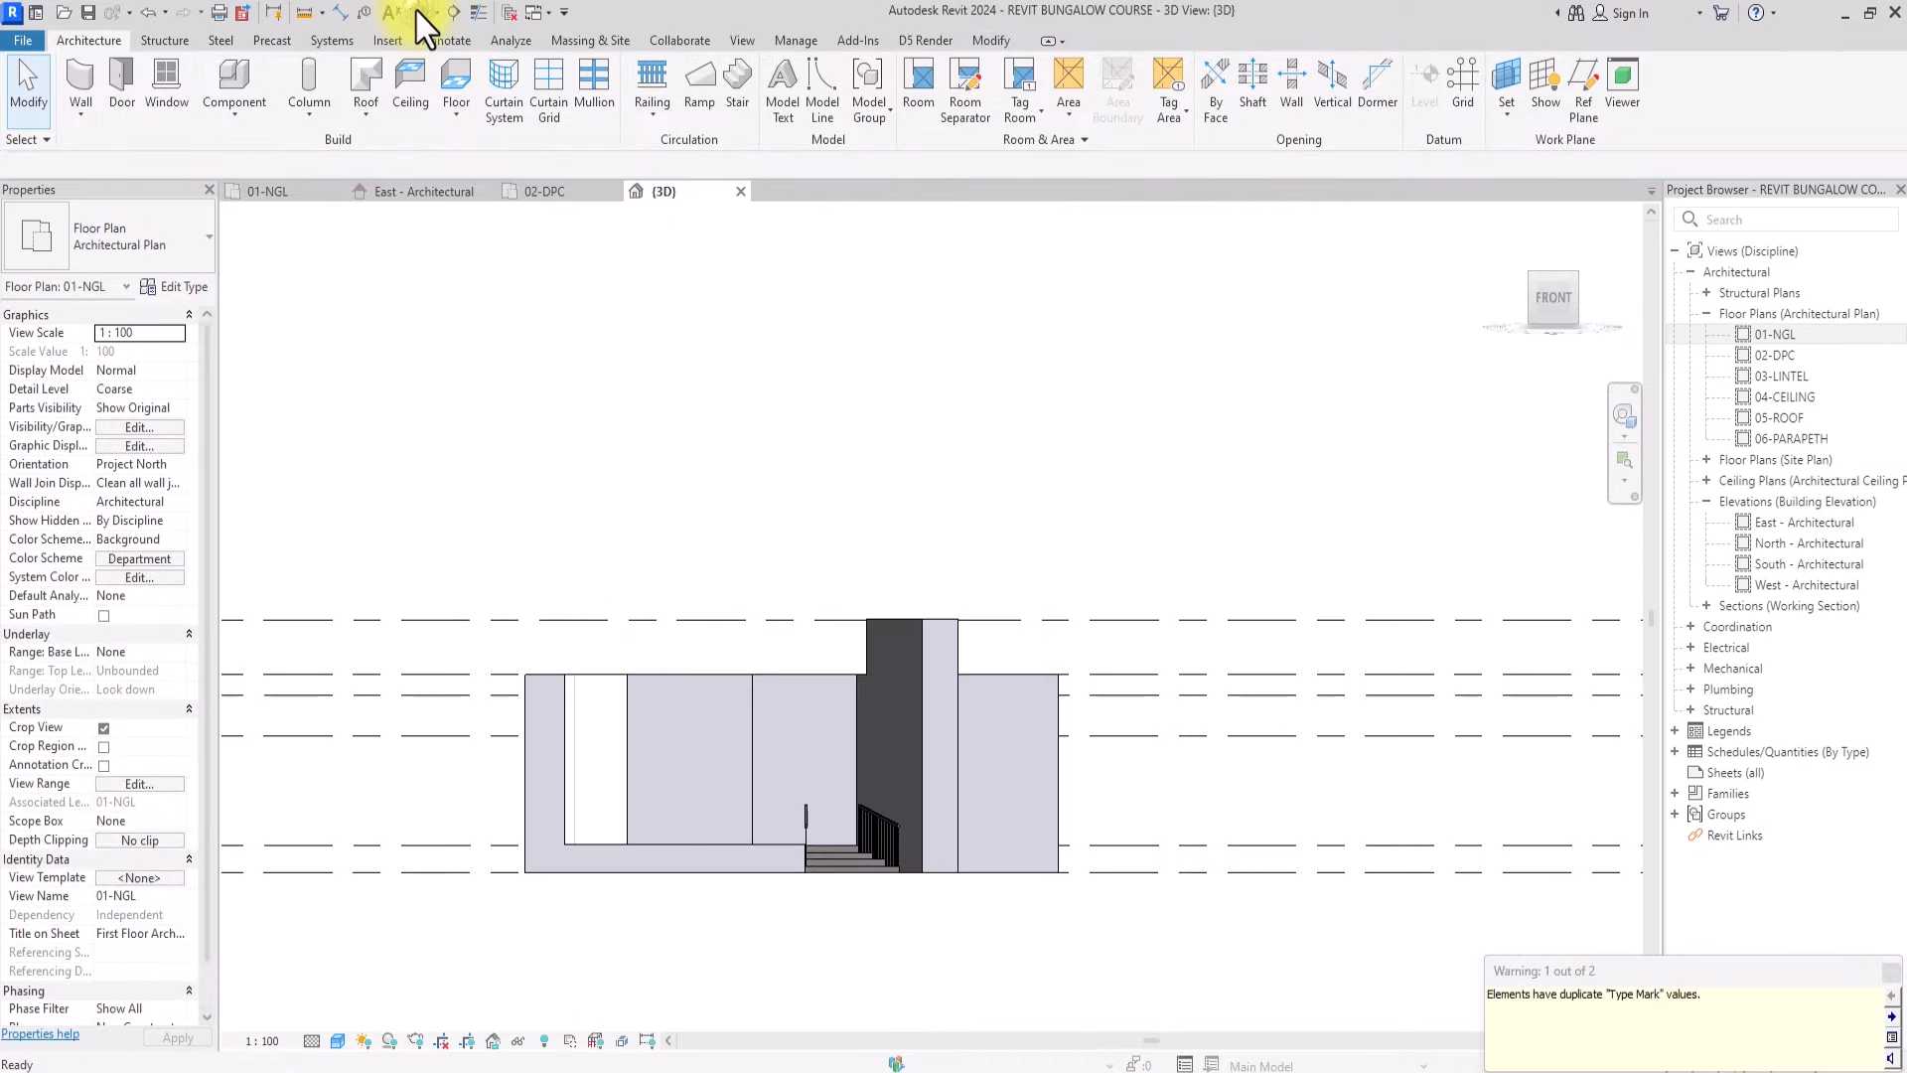
pyautogui.moveTo(1516, 355); pyautogui.dragTo(1373, 410)
pyautogui.scroll(4, 580, 868)
pyautogui.moveTo(826, 801); pyautogui.dragTo(1106, 558, button='middle')
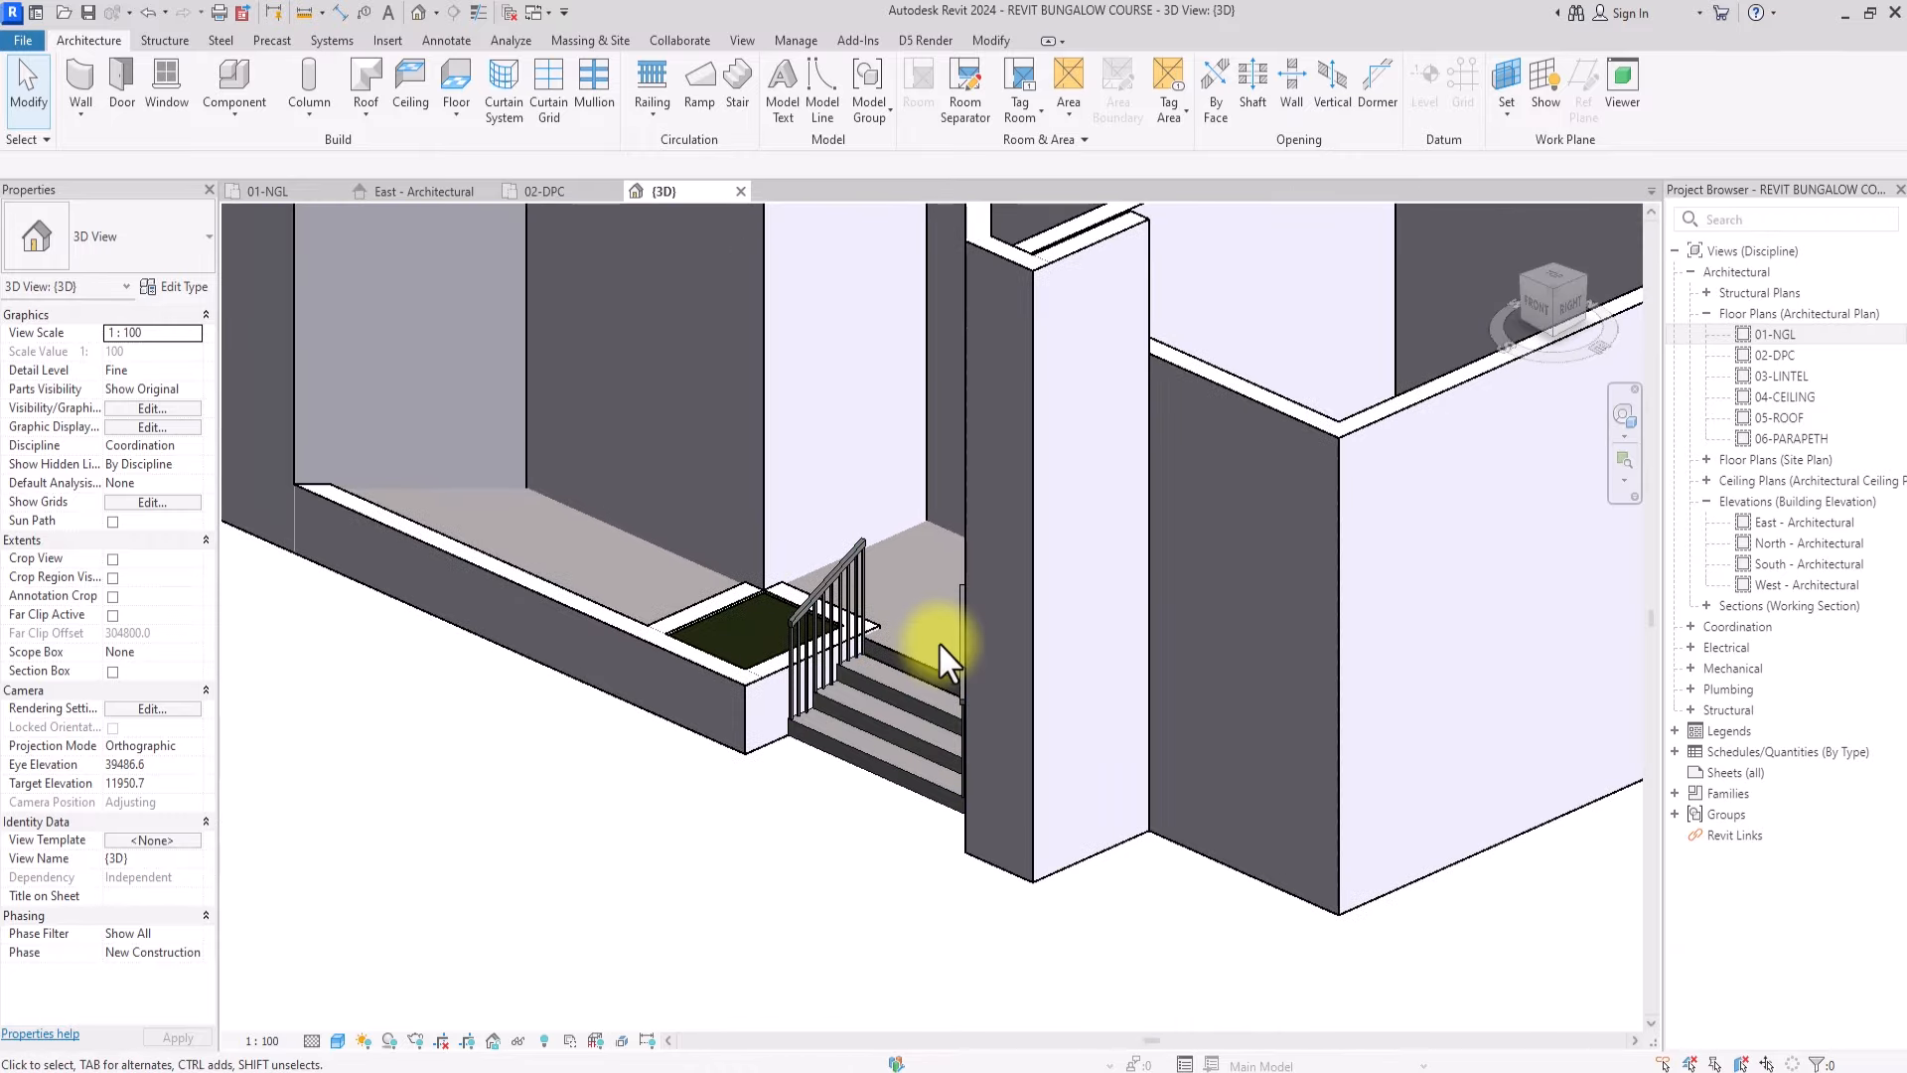
pyautogui.click(821, 588)
pyautogui.press('Delete')
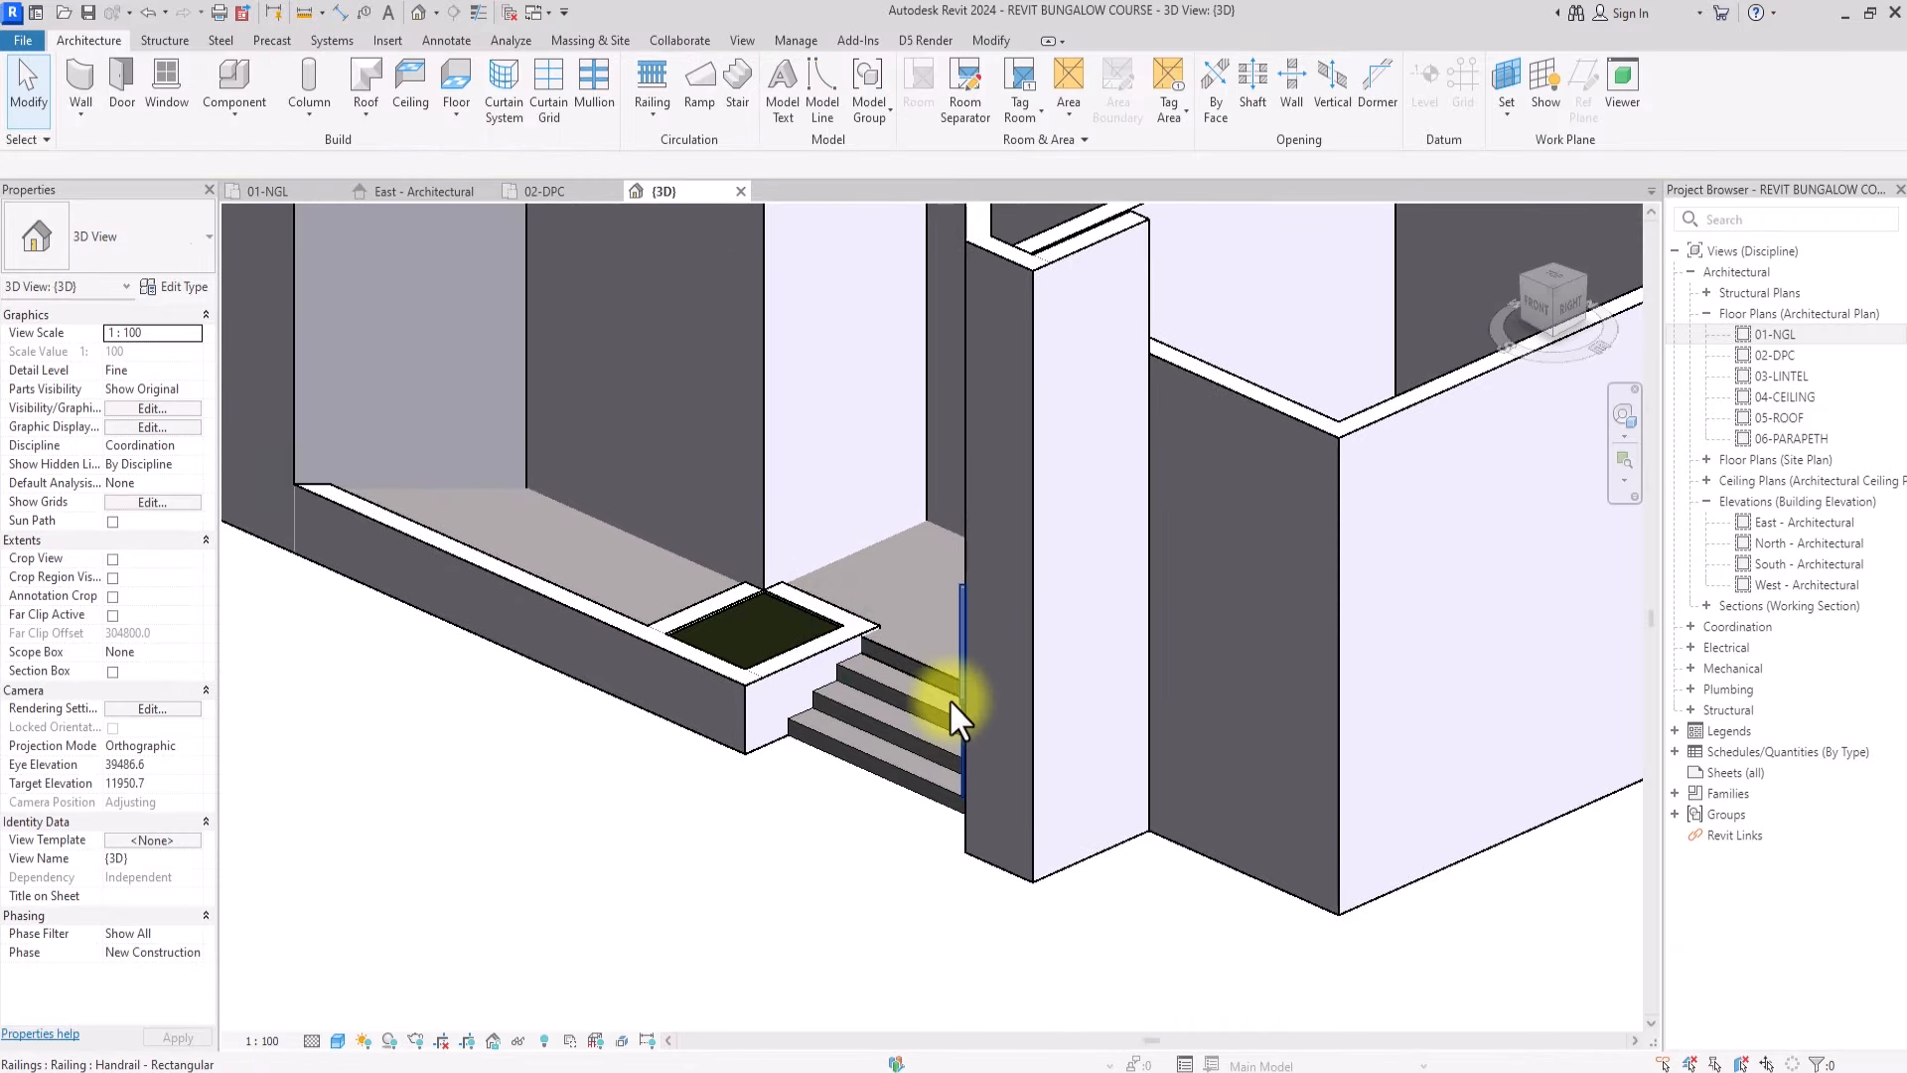
pyautogui.click(950, 699)
pyautogui.press('Delete')
pyautogui.scroll(-3, 801, 696)
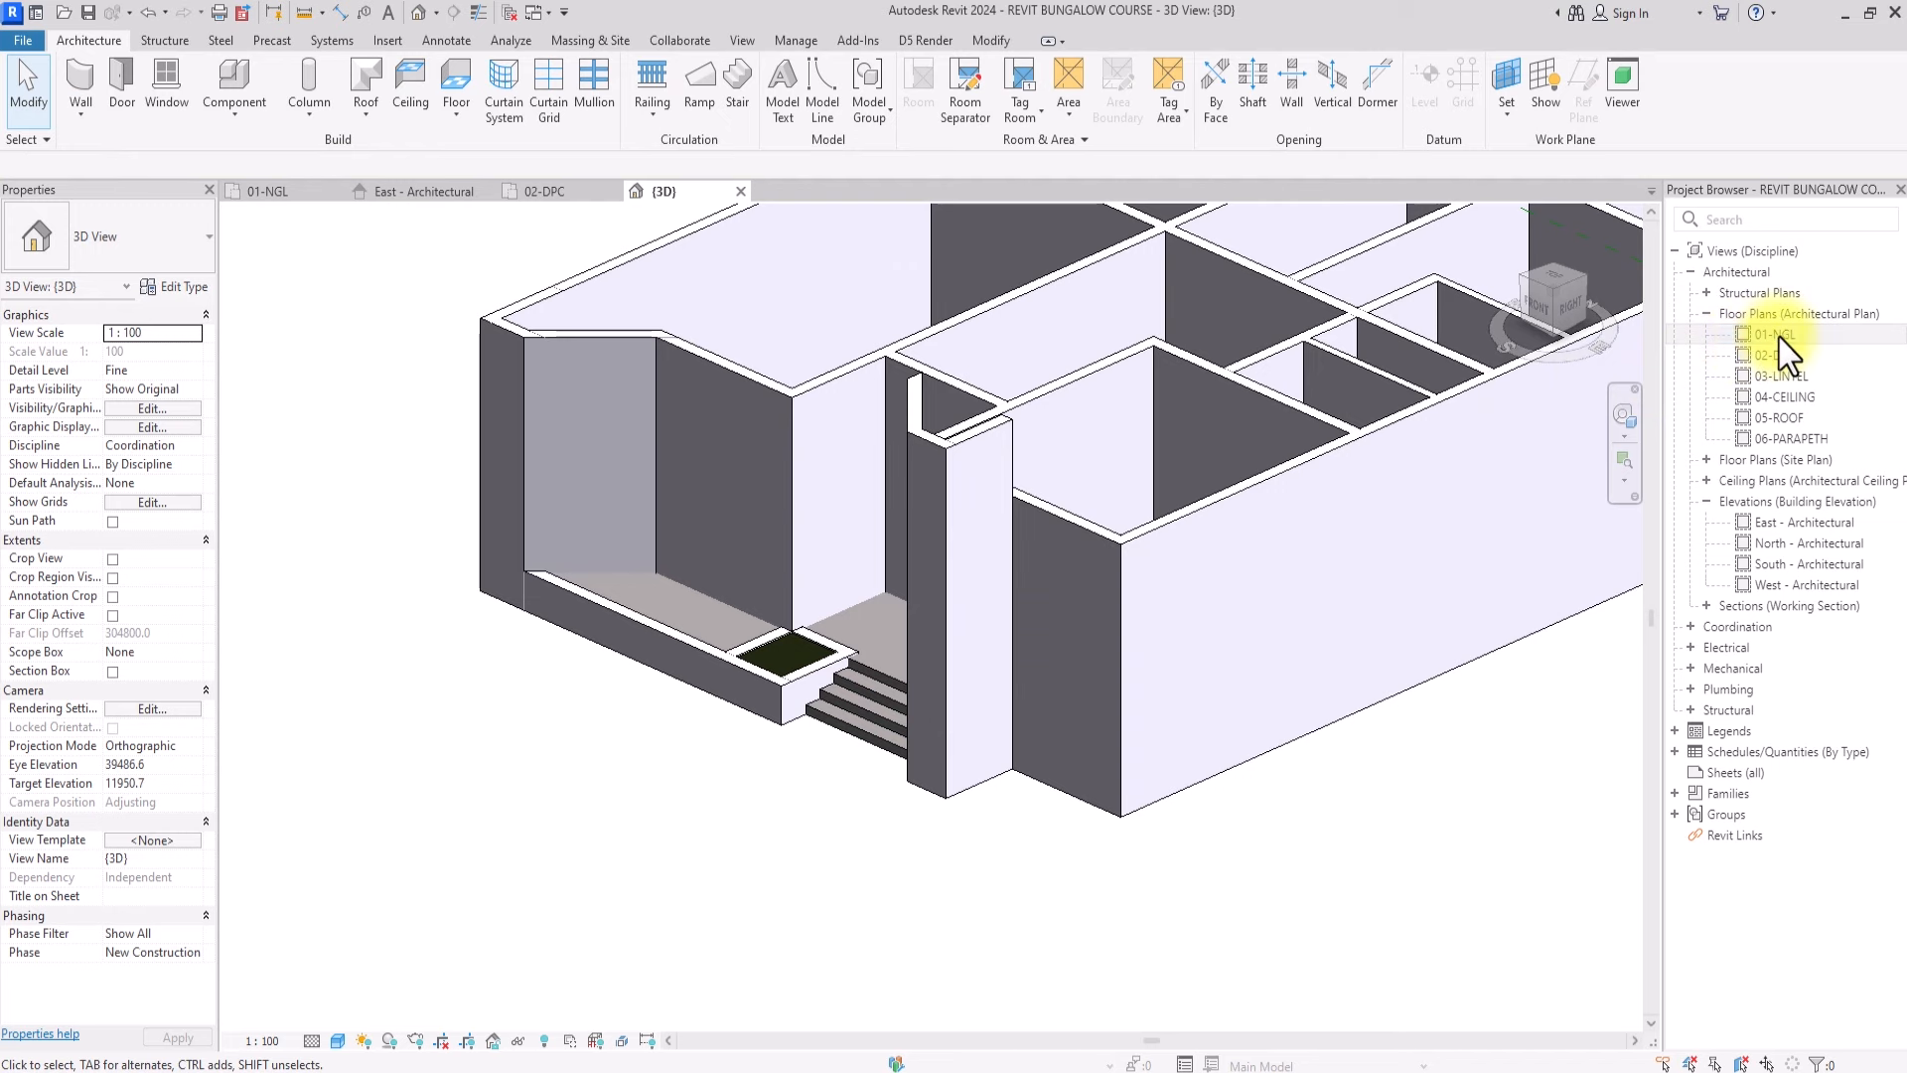
# Start a sketched stair run in the 01-NGL plan and draw its right boundary outward from the upper-left floor slab's right corner
pyautogui.doubleClick(1779, 337)
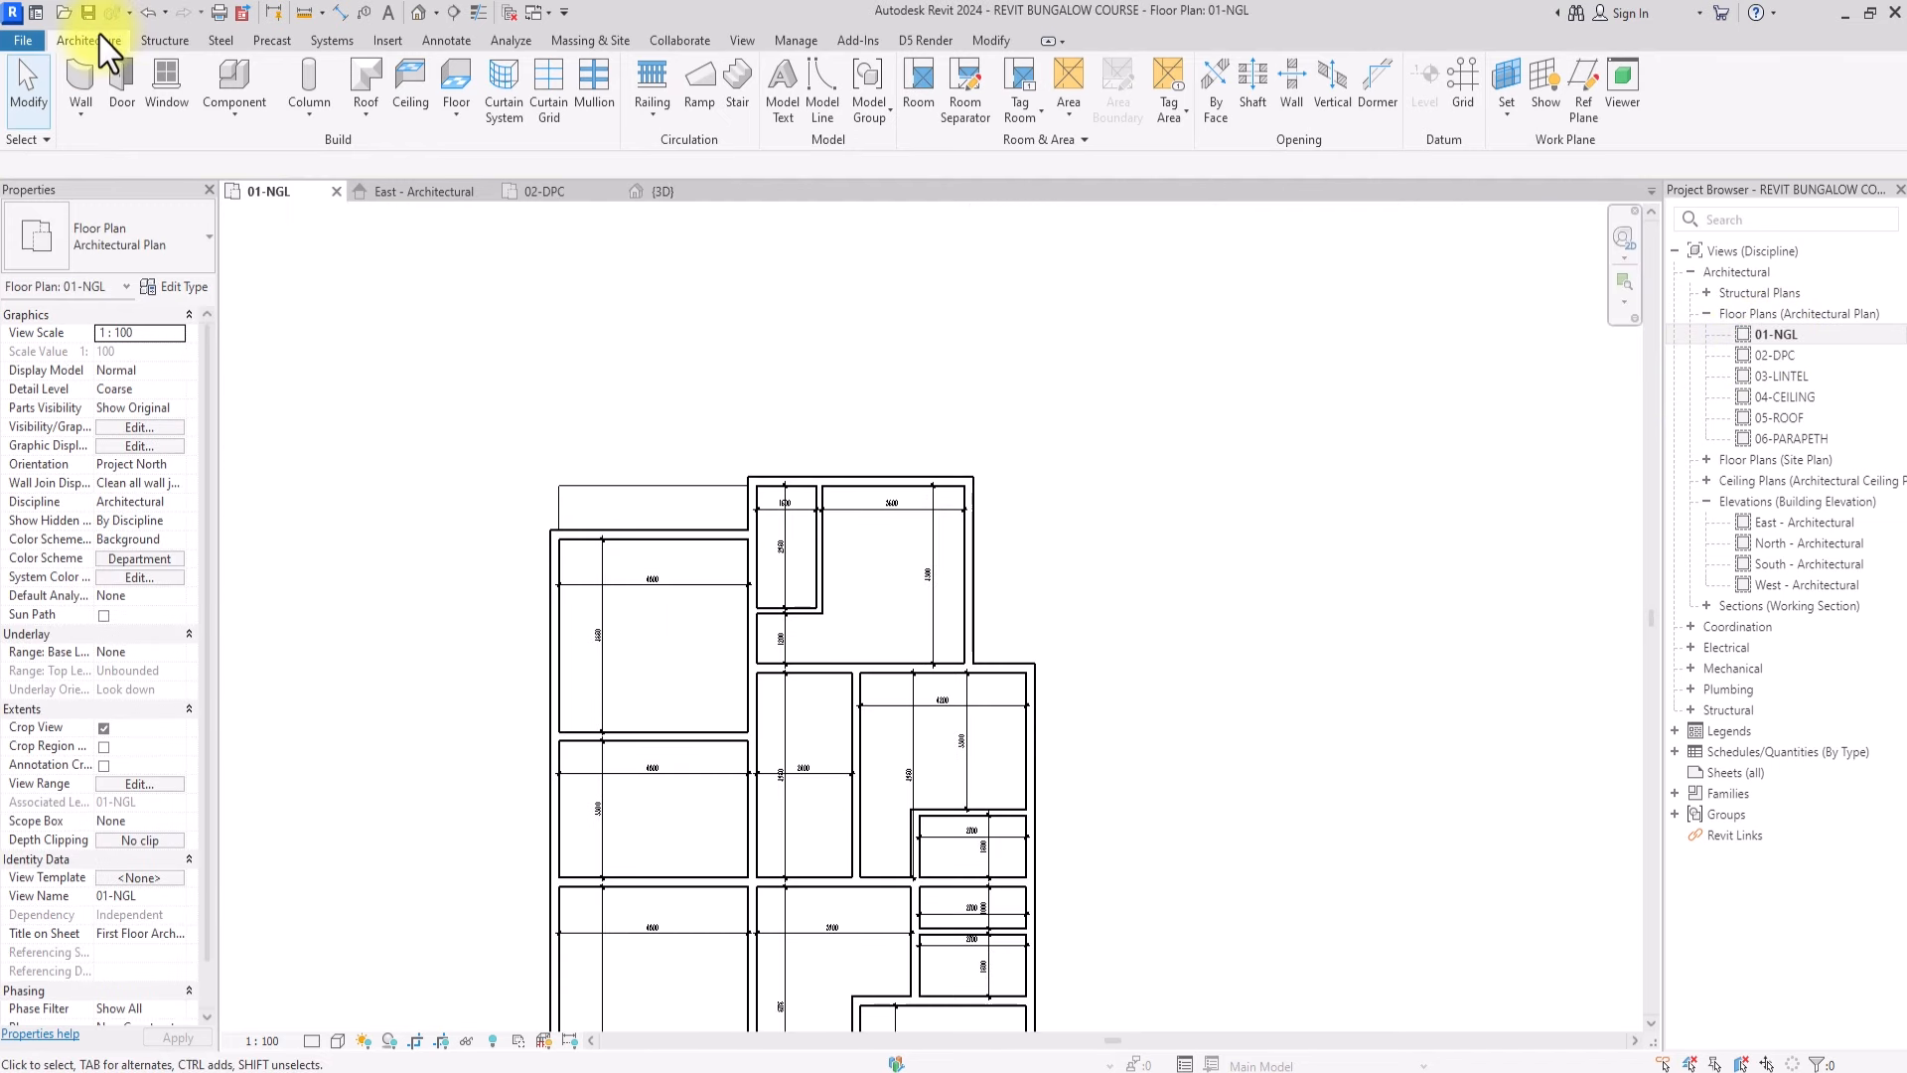
pyautogui.click(727, 89)
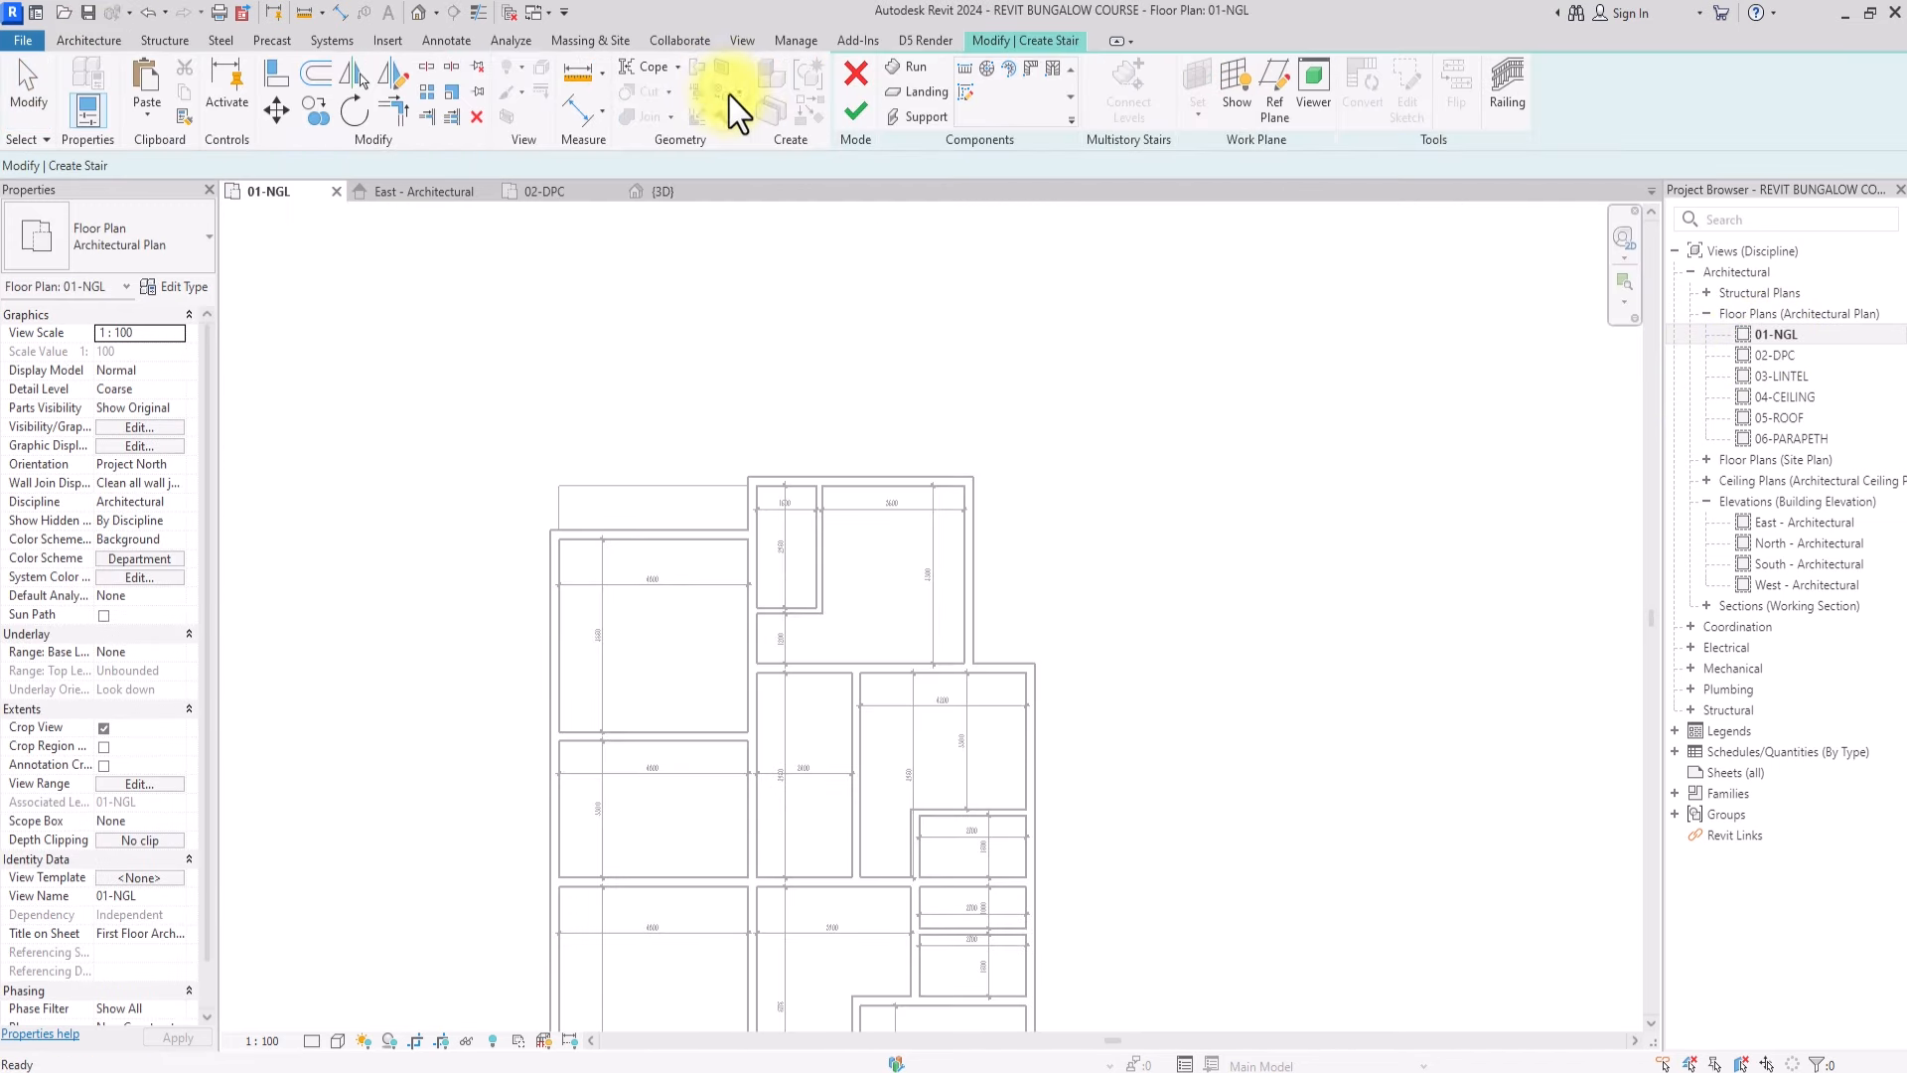
pyautogui.click(962, 95)
pyautogui.scroll(3, 557, 471)
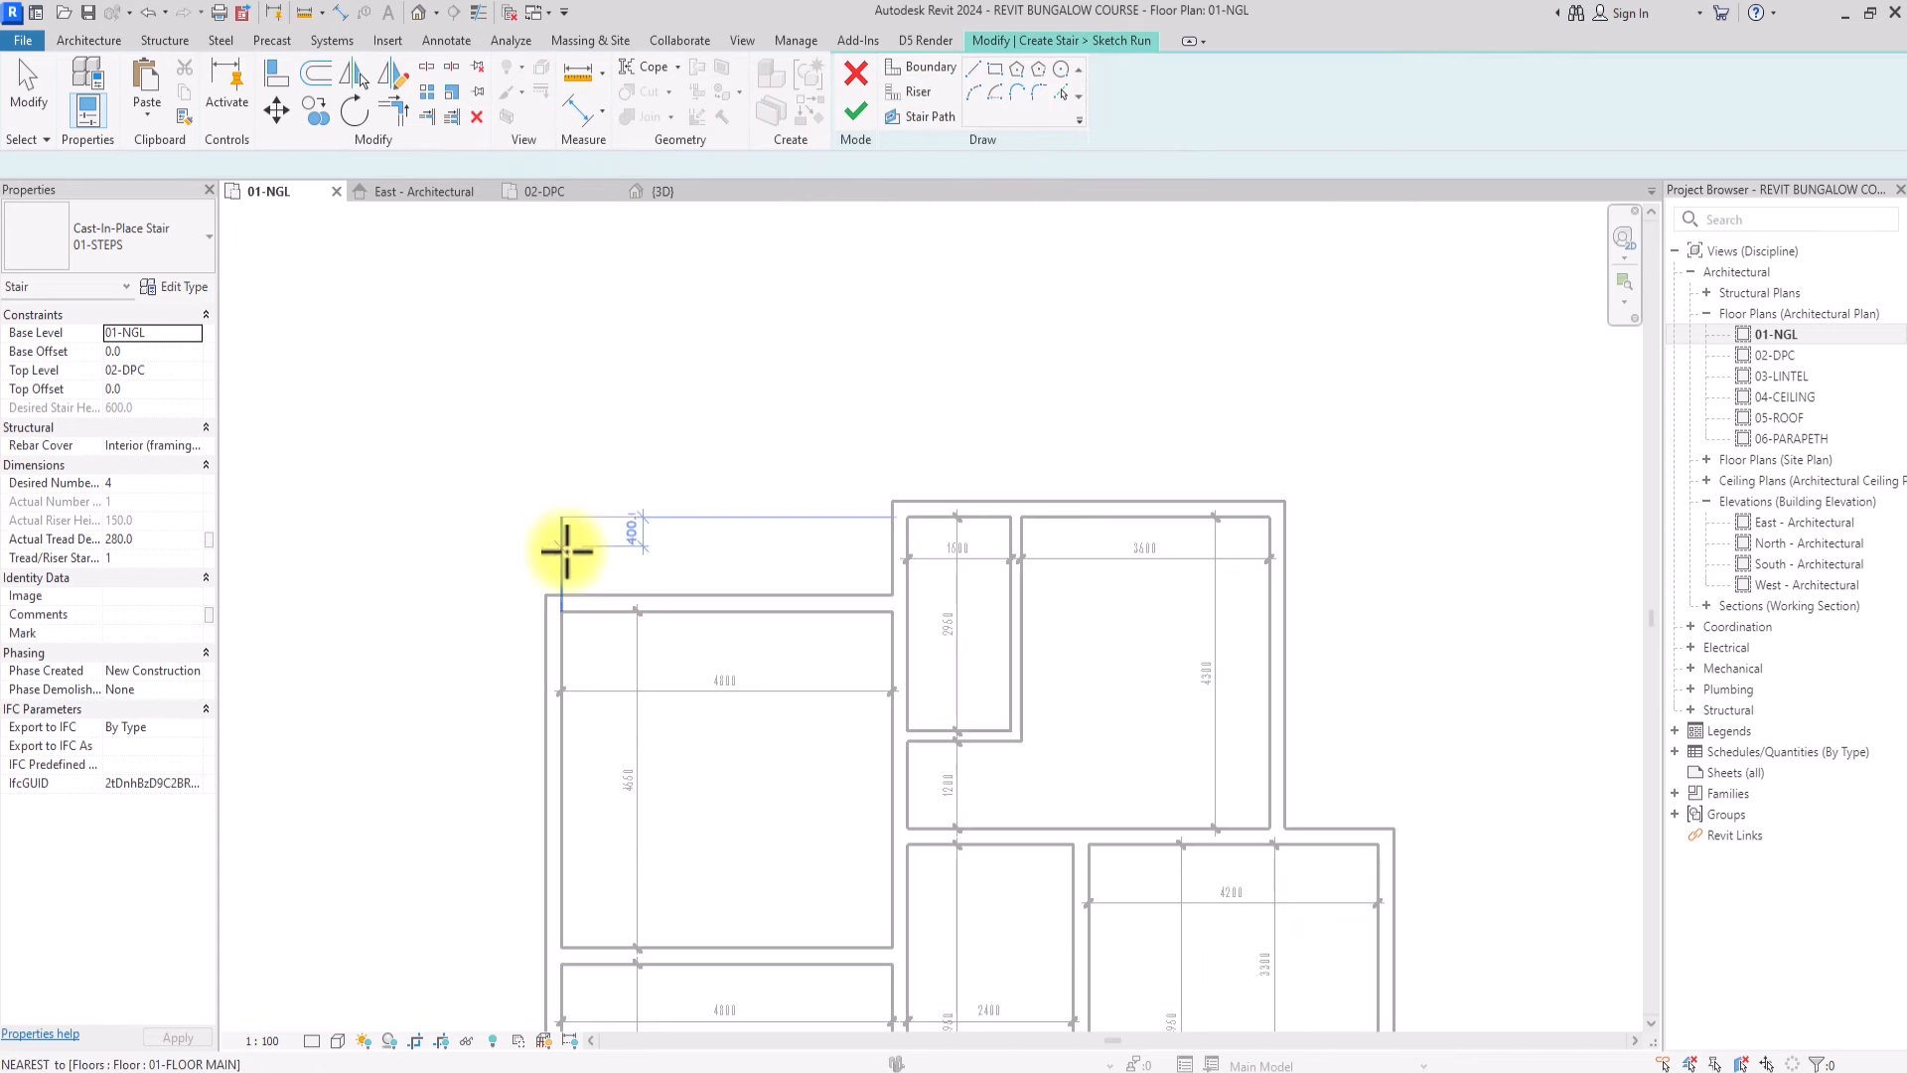
pyautogui.click(562, 531)
pyautogui.press('Escape')
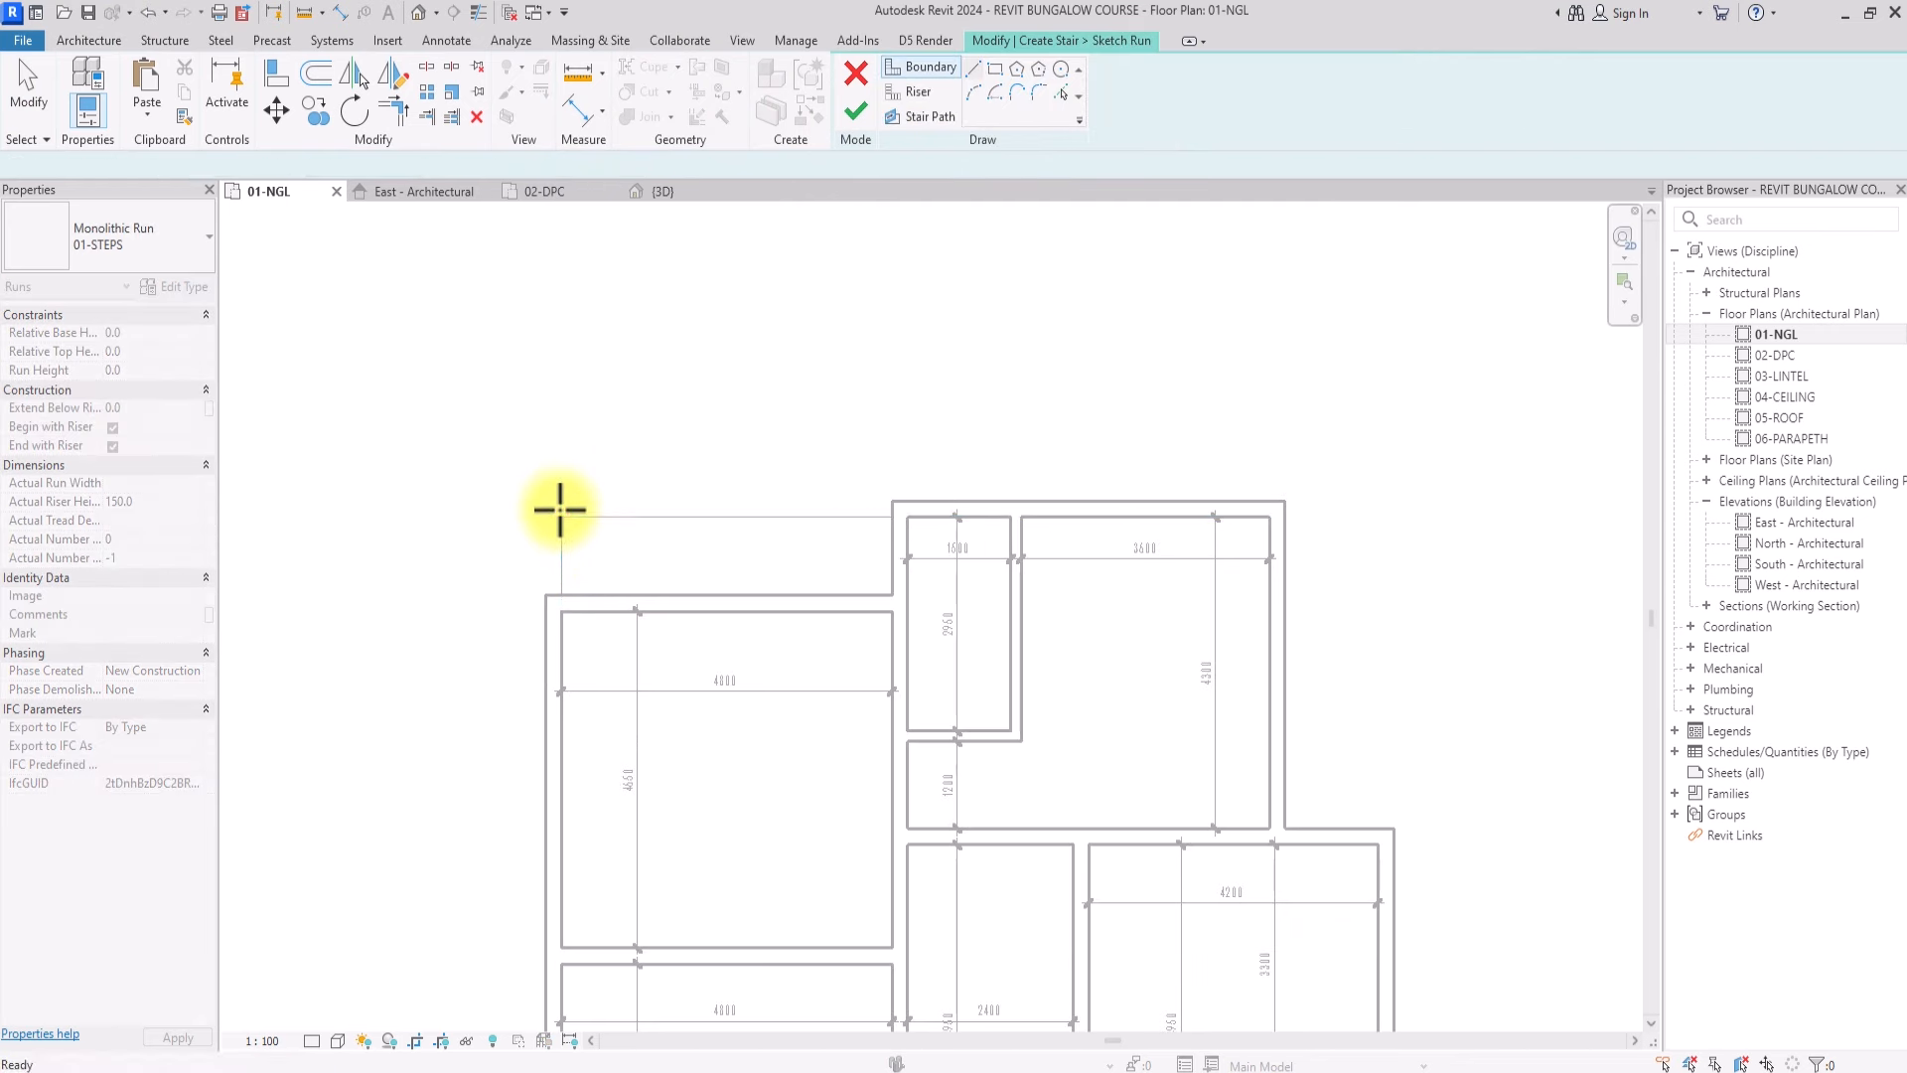
pyautogui.click(562, 519)
pyautogui.scroll(2, 564, 483)
pyautogui.press('Escape')
pyautogui.click(1136, 539)
pyautogui.click(1136, 438)
# Draw a 900 mm left boundary from the slab's other outer corner and stretch the right boundary to 900 mm
pyautogui.click(558, 539)
pyautogui.click(557, 425)
pyautogui.press('Escape')
pyautogui.press('Escape')
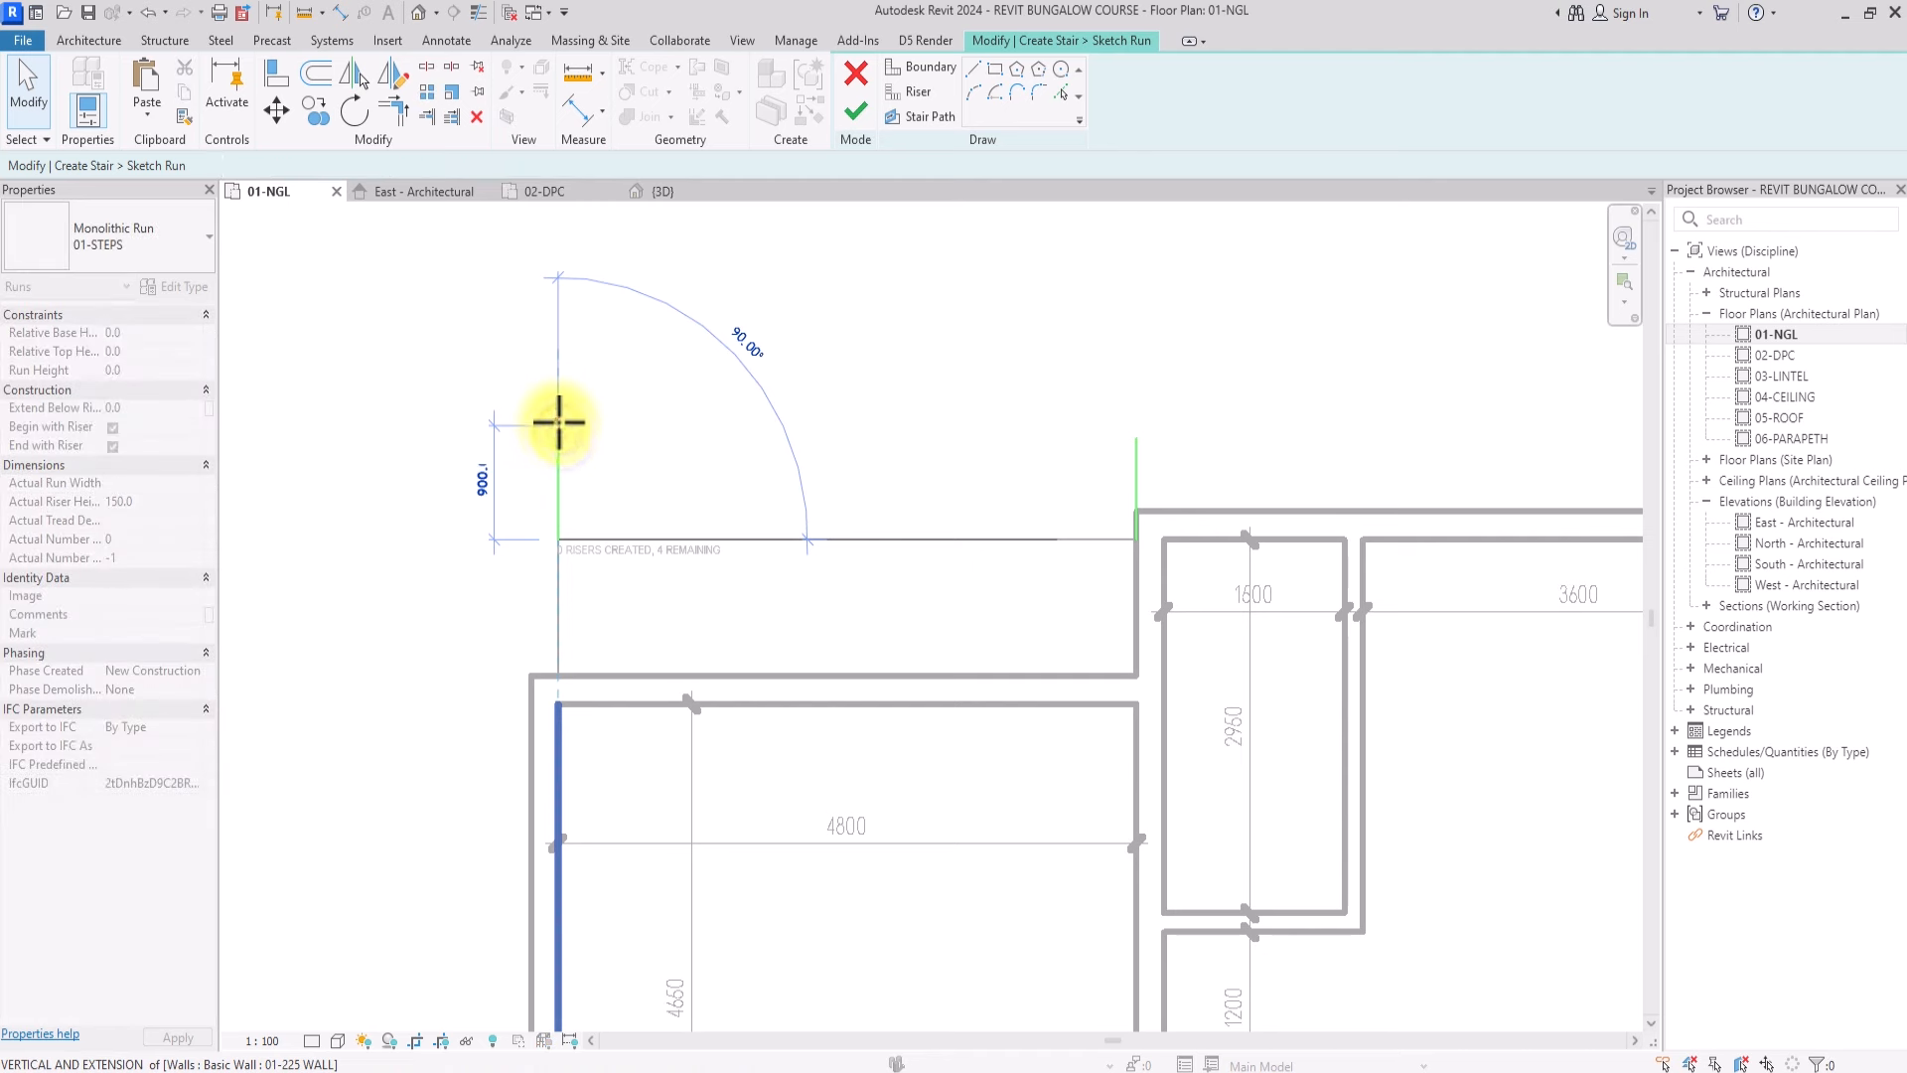
pyautogui.click(1135, 447)
pyautogui.moveTo(1136, 442); pyautogui.dragTo(1137, 417)
# Draw a riser across the outer ends of the rear steps' boundaries and offset three copies at 300 mm toward the slab
pyautogui.click(911, 91)
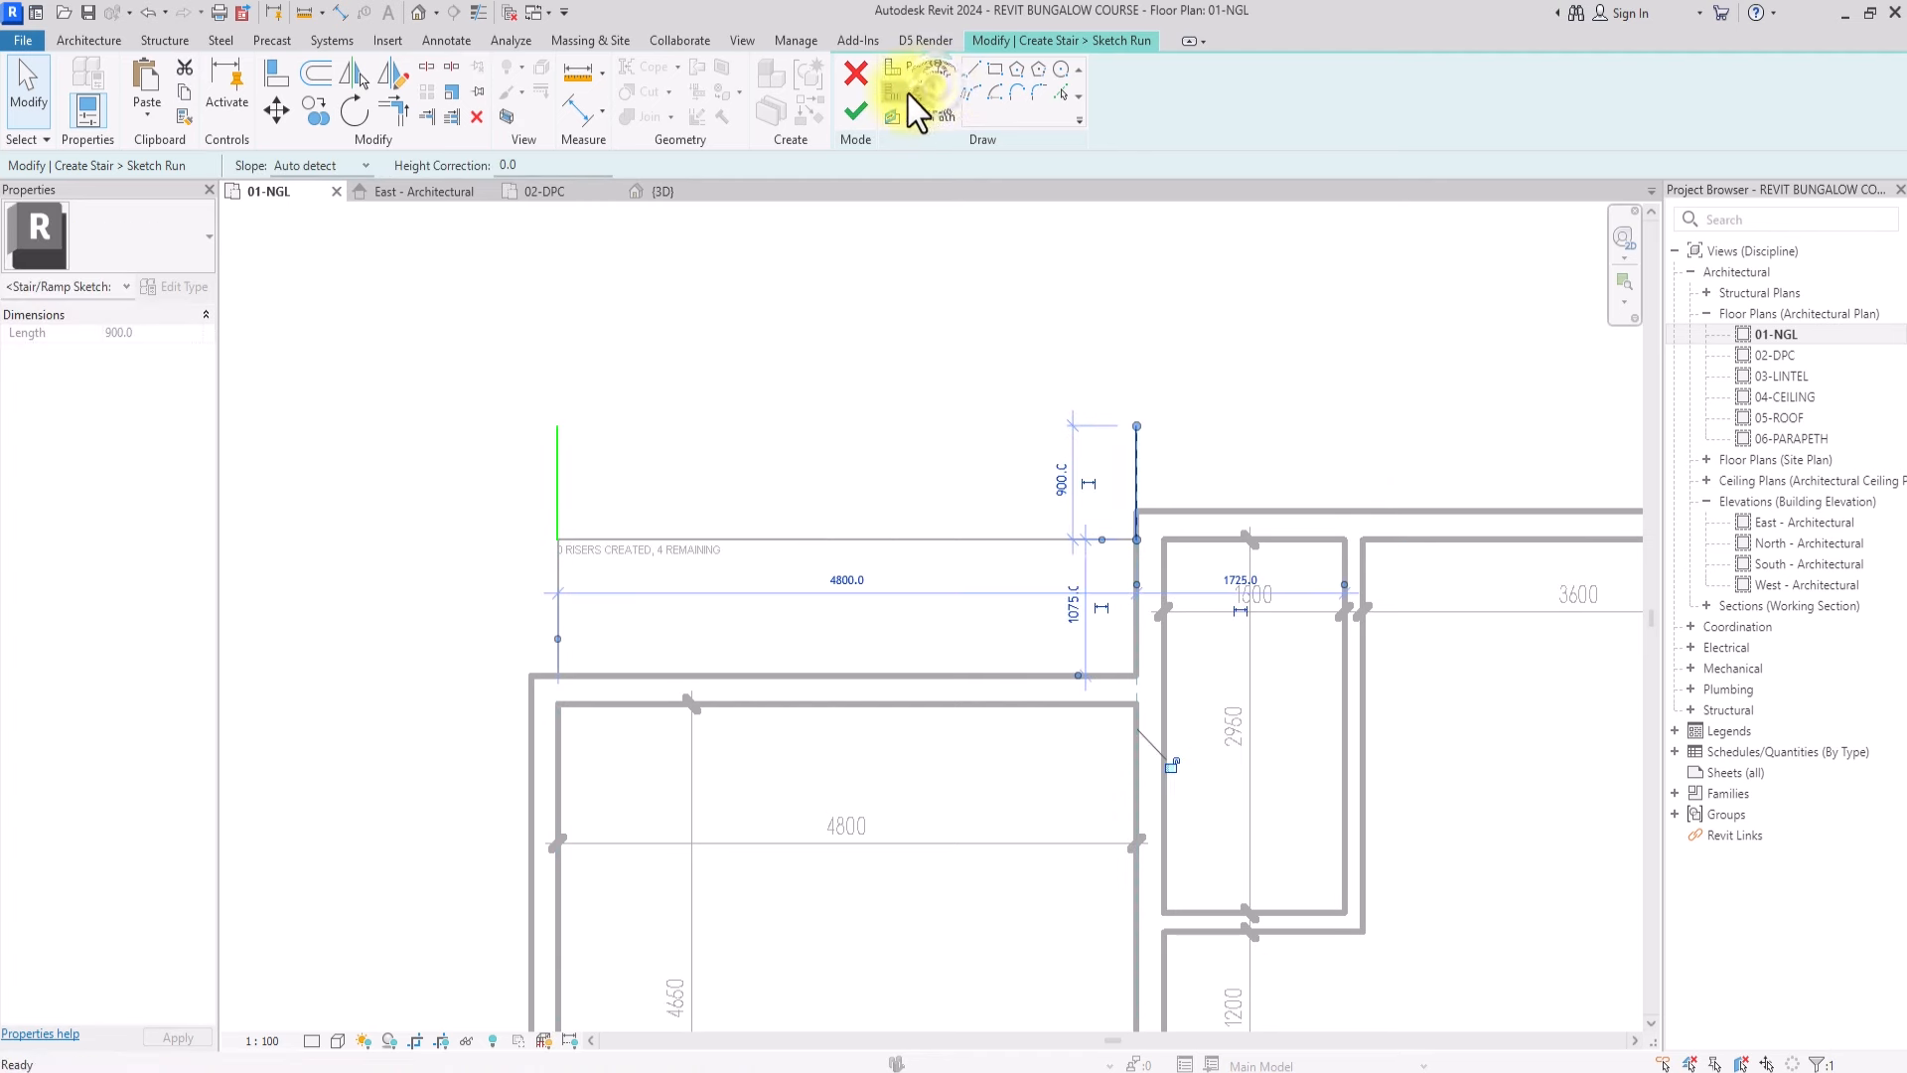
pyautogui.click(561, 429)
pyautogui.click(1137, 425)
pyautogui.click(316, 74)
pyautogui.click(629, 435)
pyautogui.click(629, 473)
pyautogui.click(629, 511)
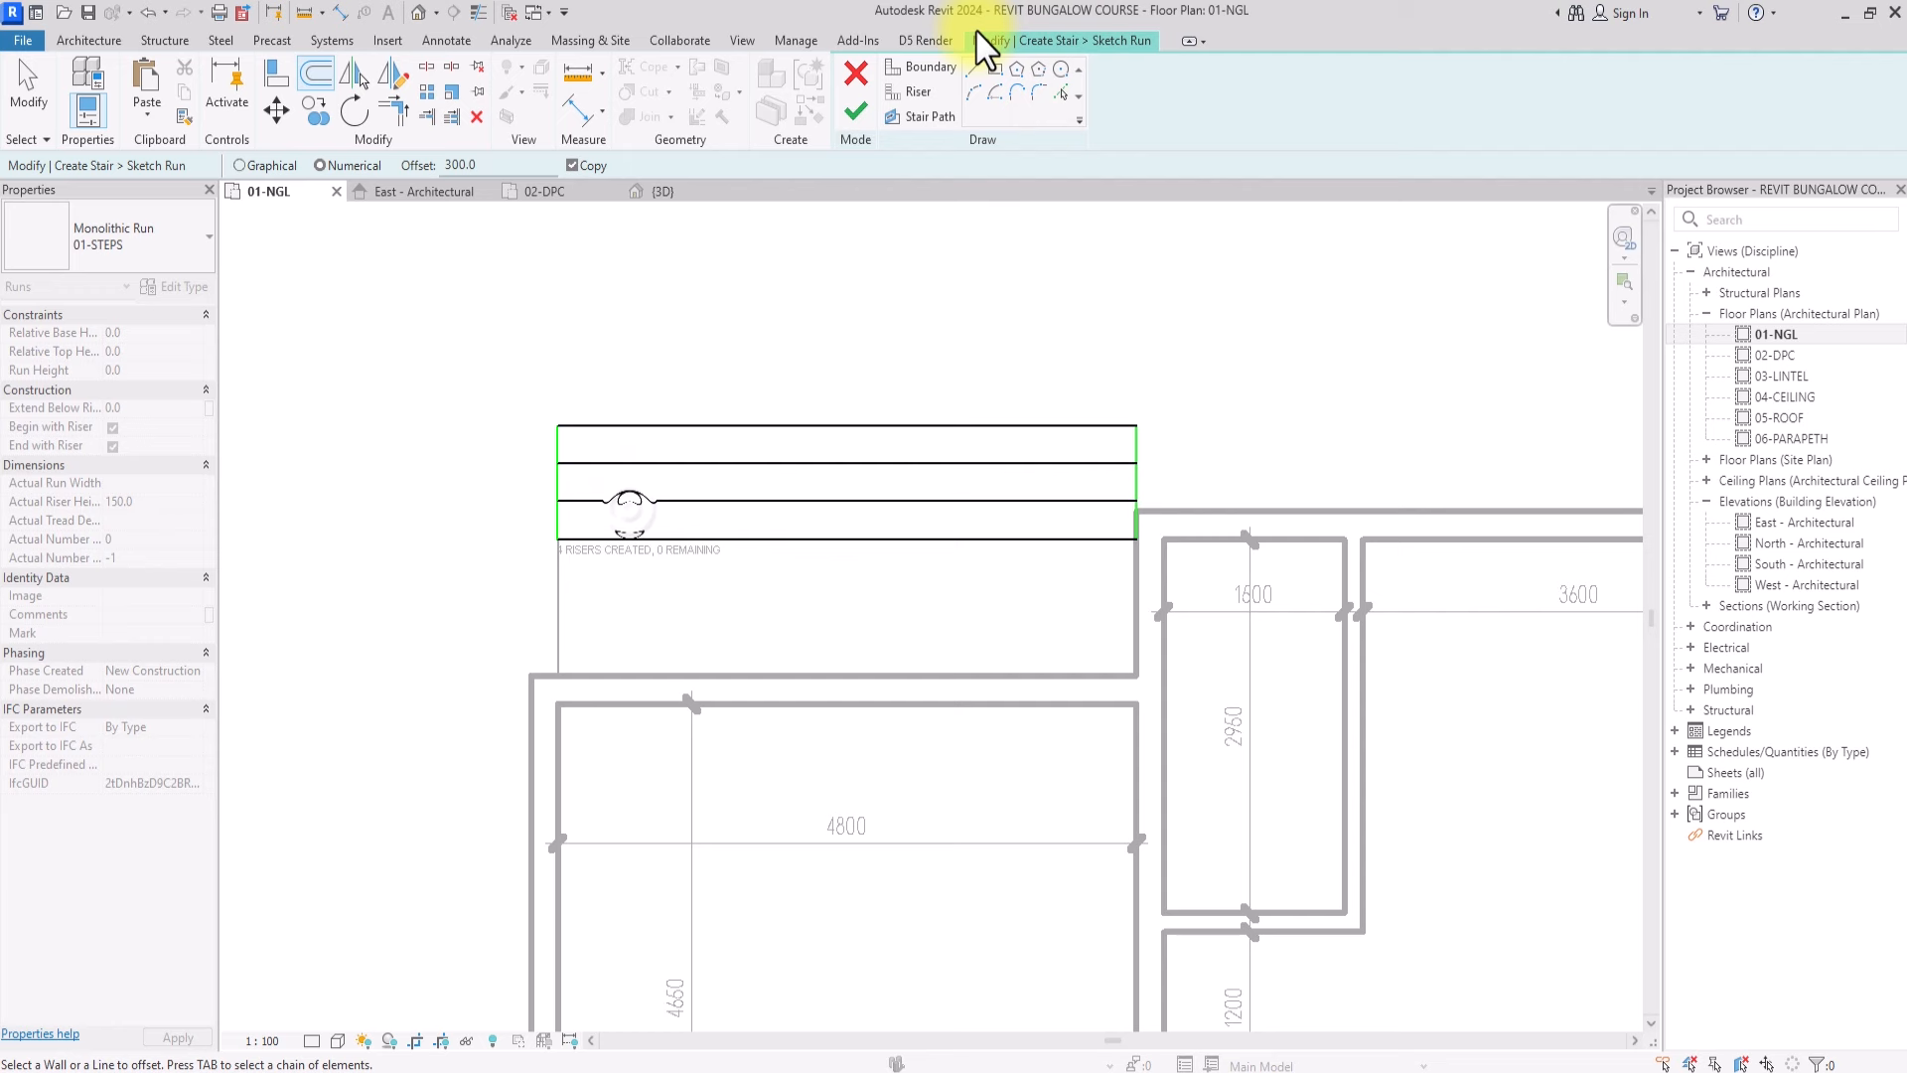
# Draw the rear steps' path midway from the outermost to the innermost riser and finish the stair
pyautogui.click(924, 117)
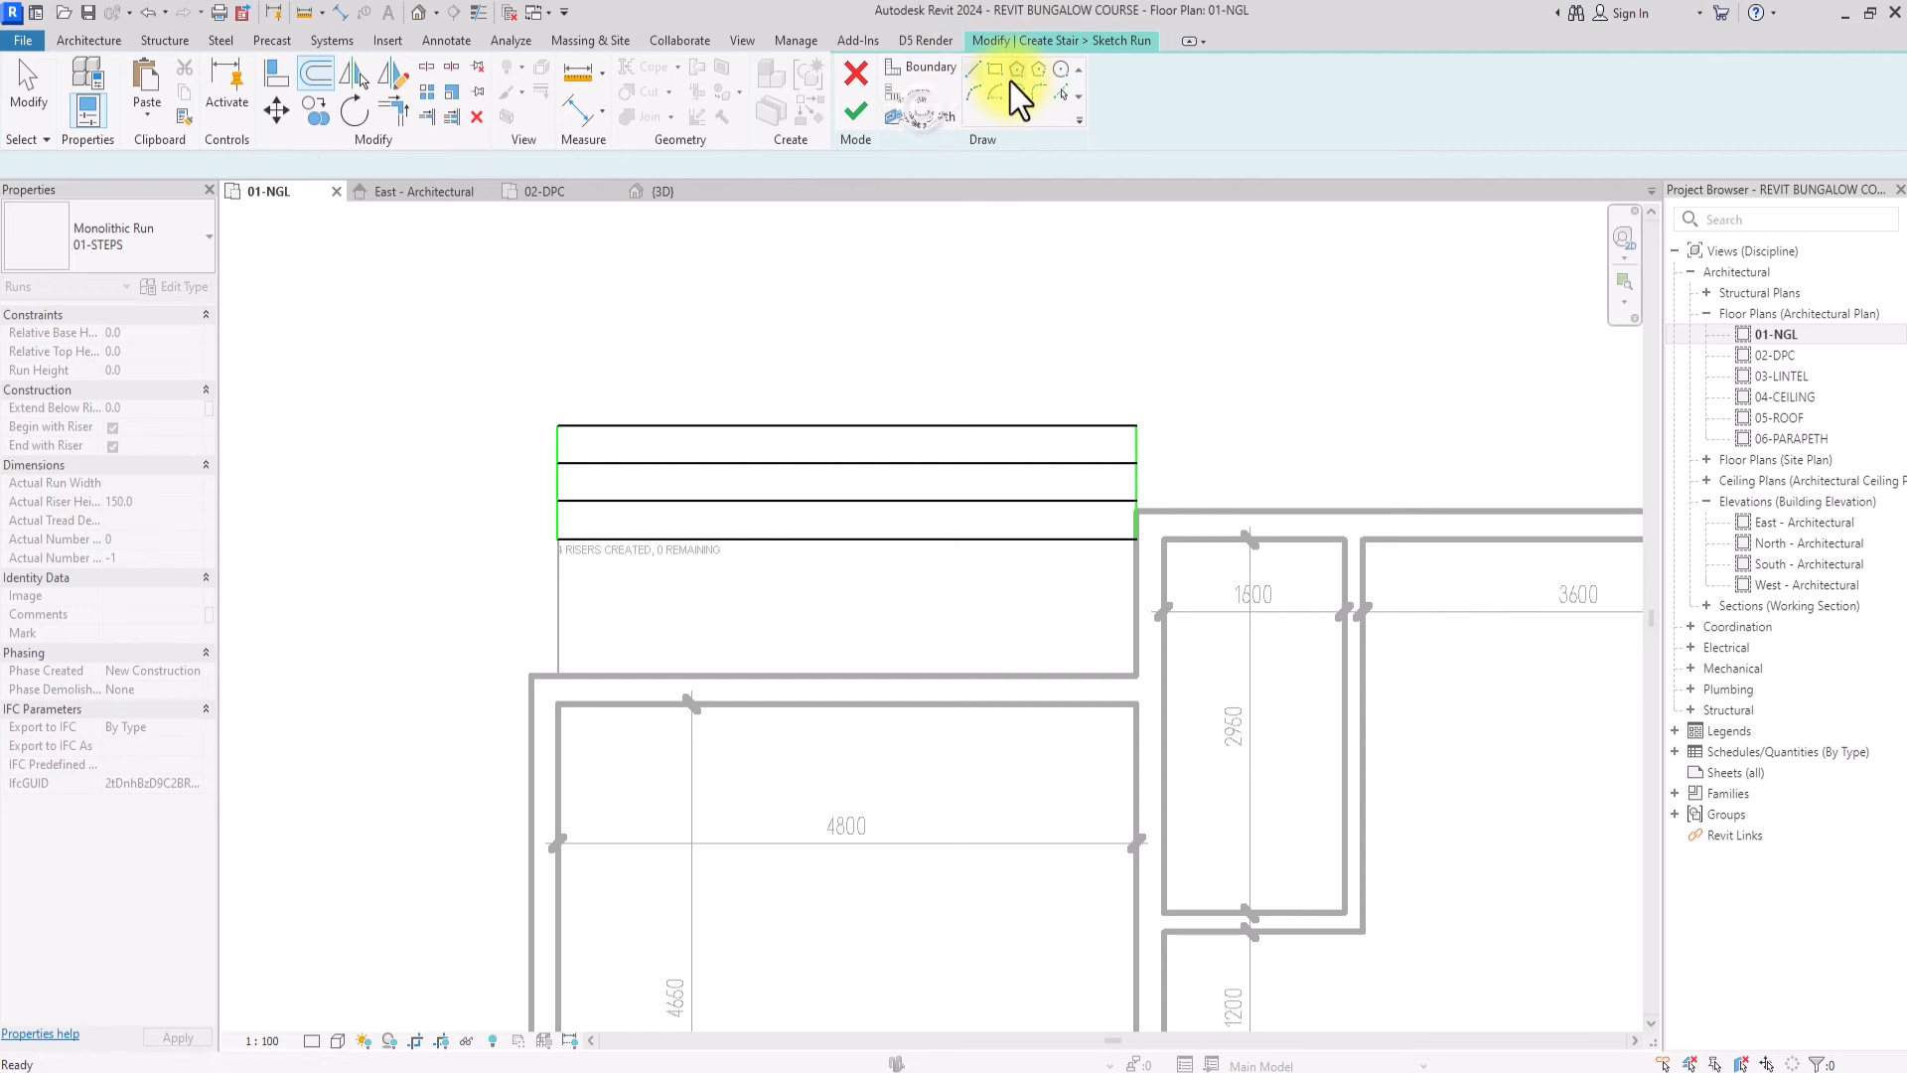
pyautogui.click(850, 429)
pyautogui.click(849, 538)
pyautogui.scroll(-4, 809, 242)
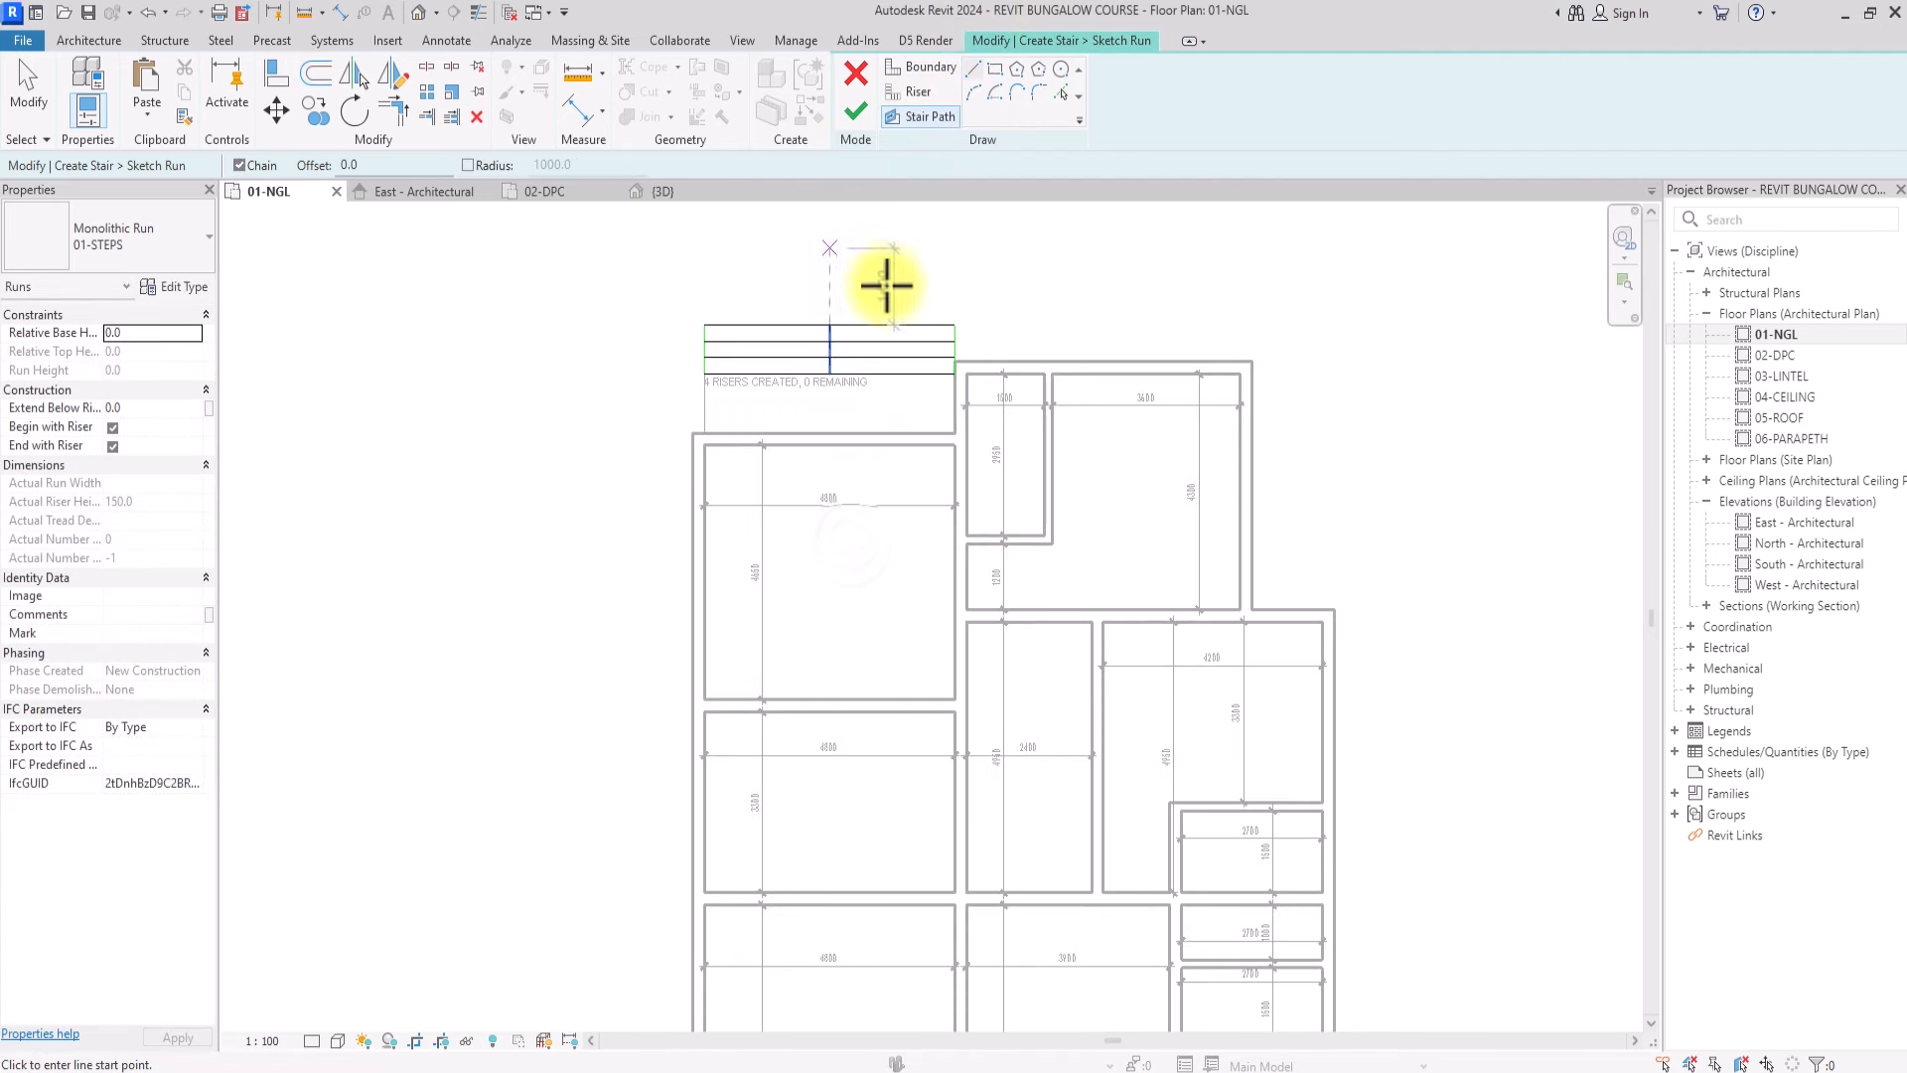
pyautogui.click(855, 113)
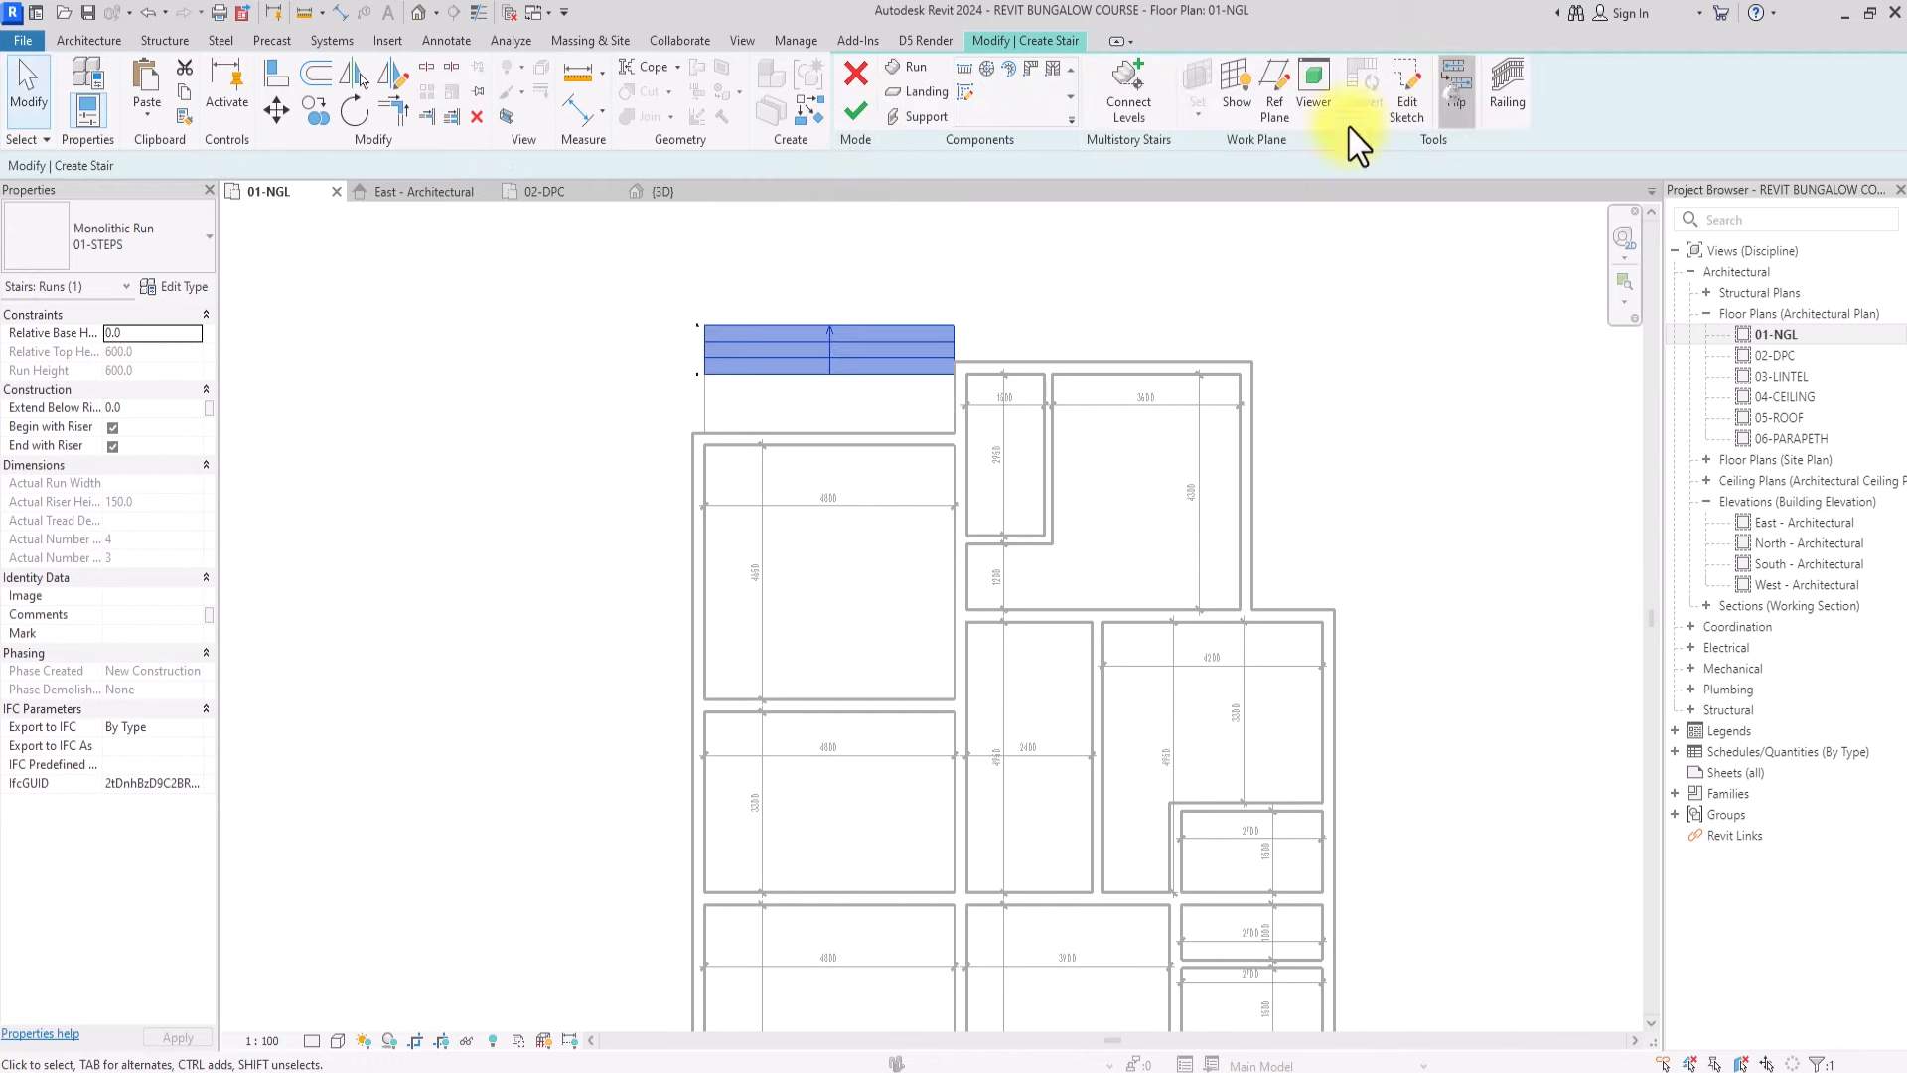
pyautogui.click(855, 113)
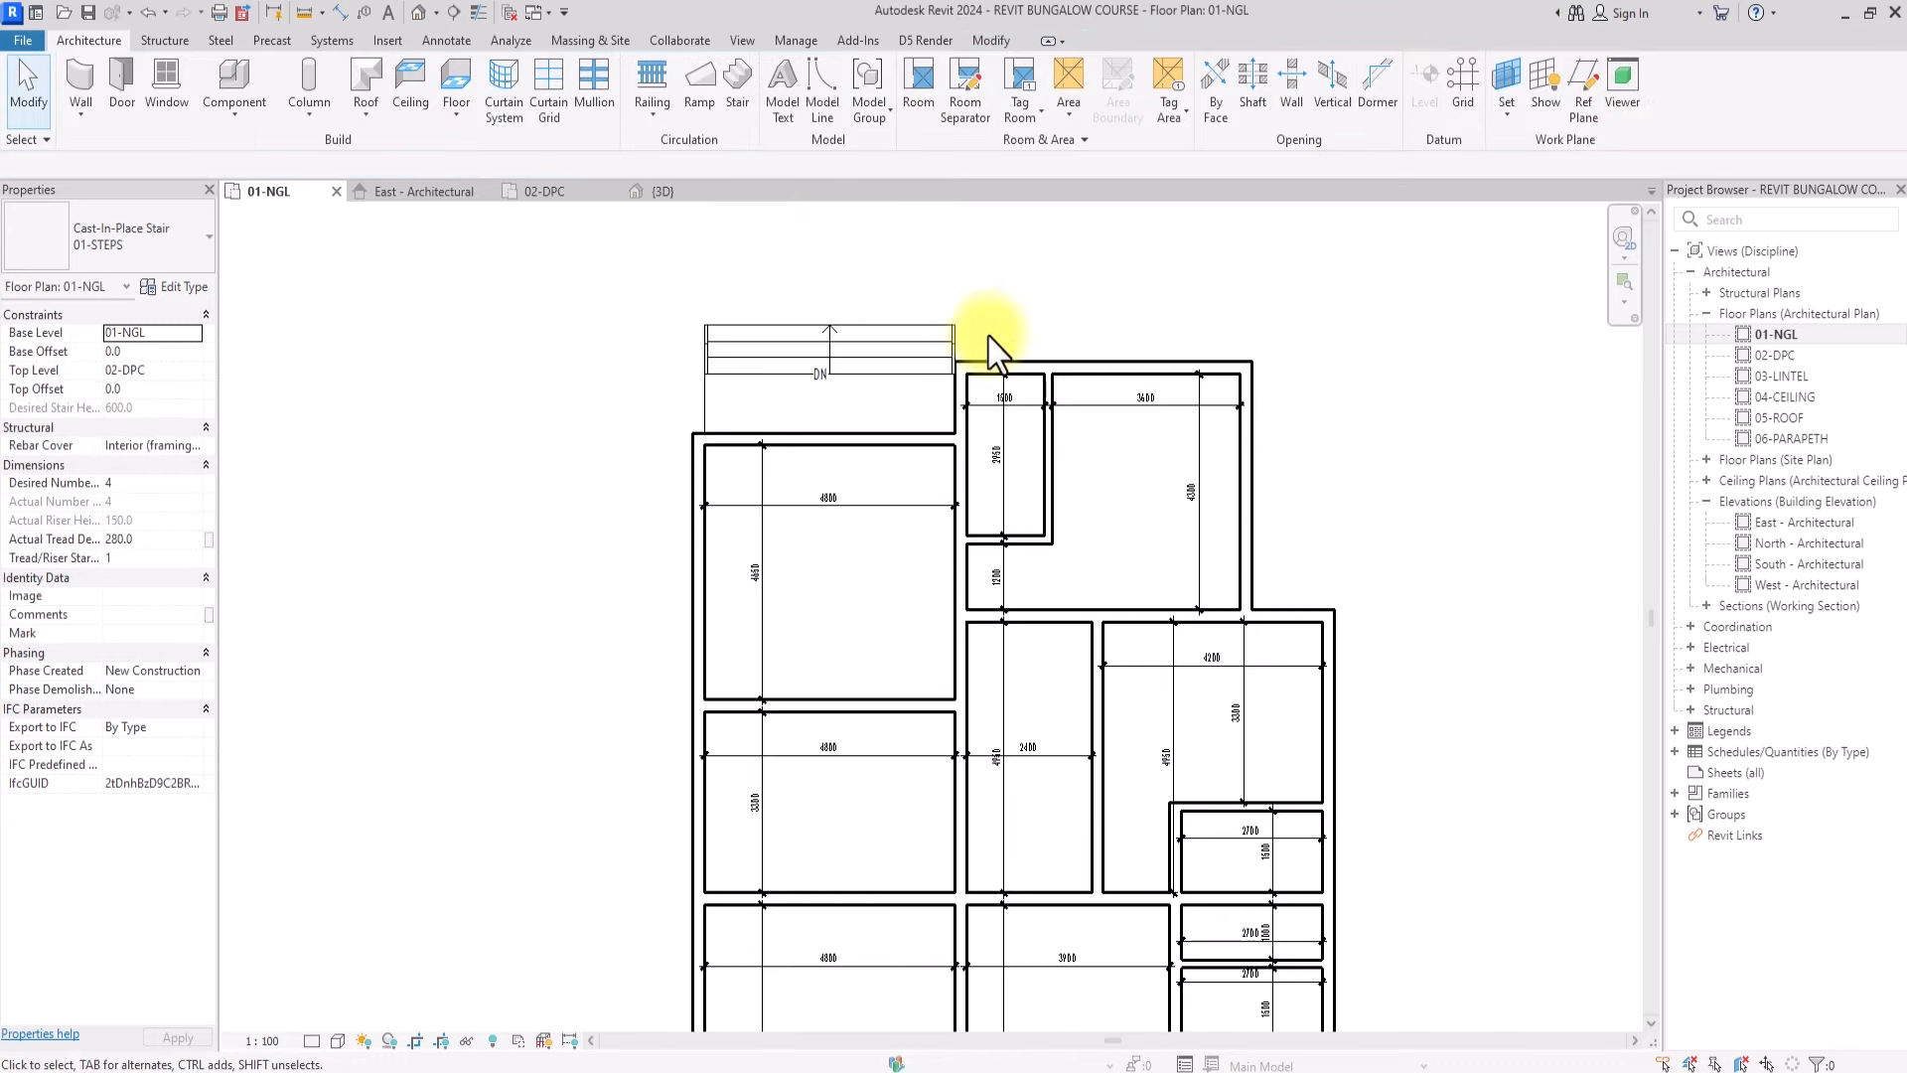
pyautogui.scroll(-3, 978, 383)
pyautogui.scroll(-1, 922, 745)
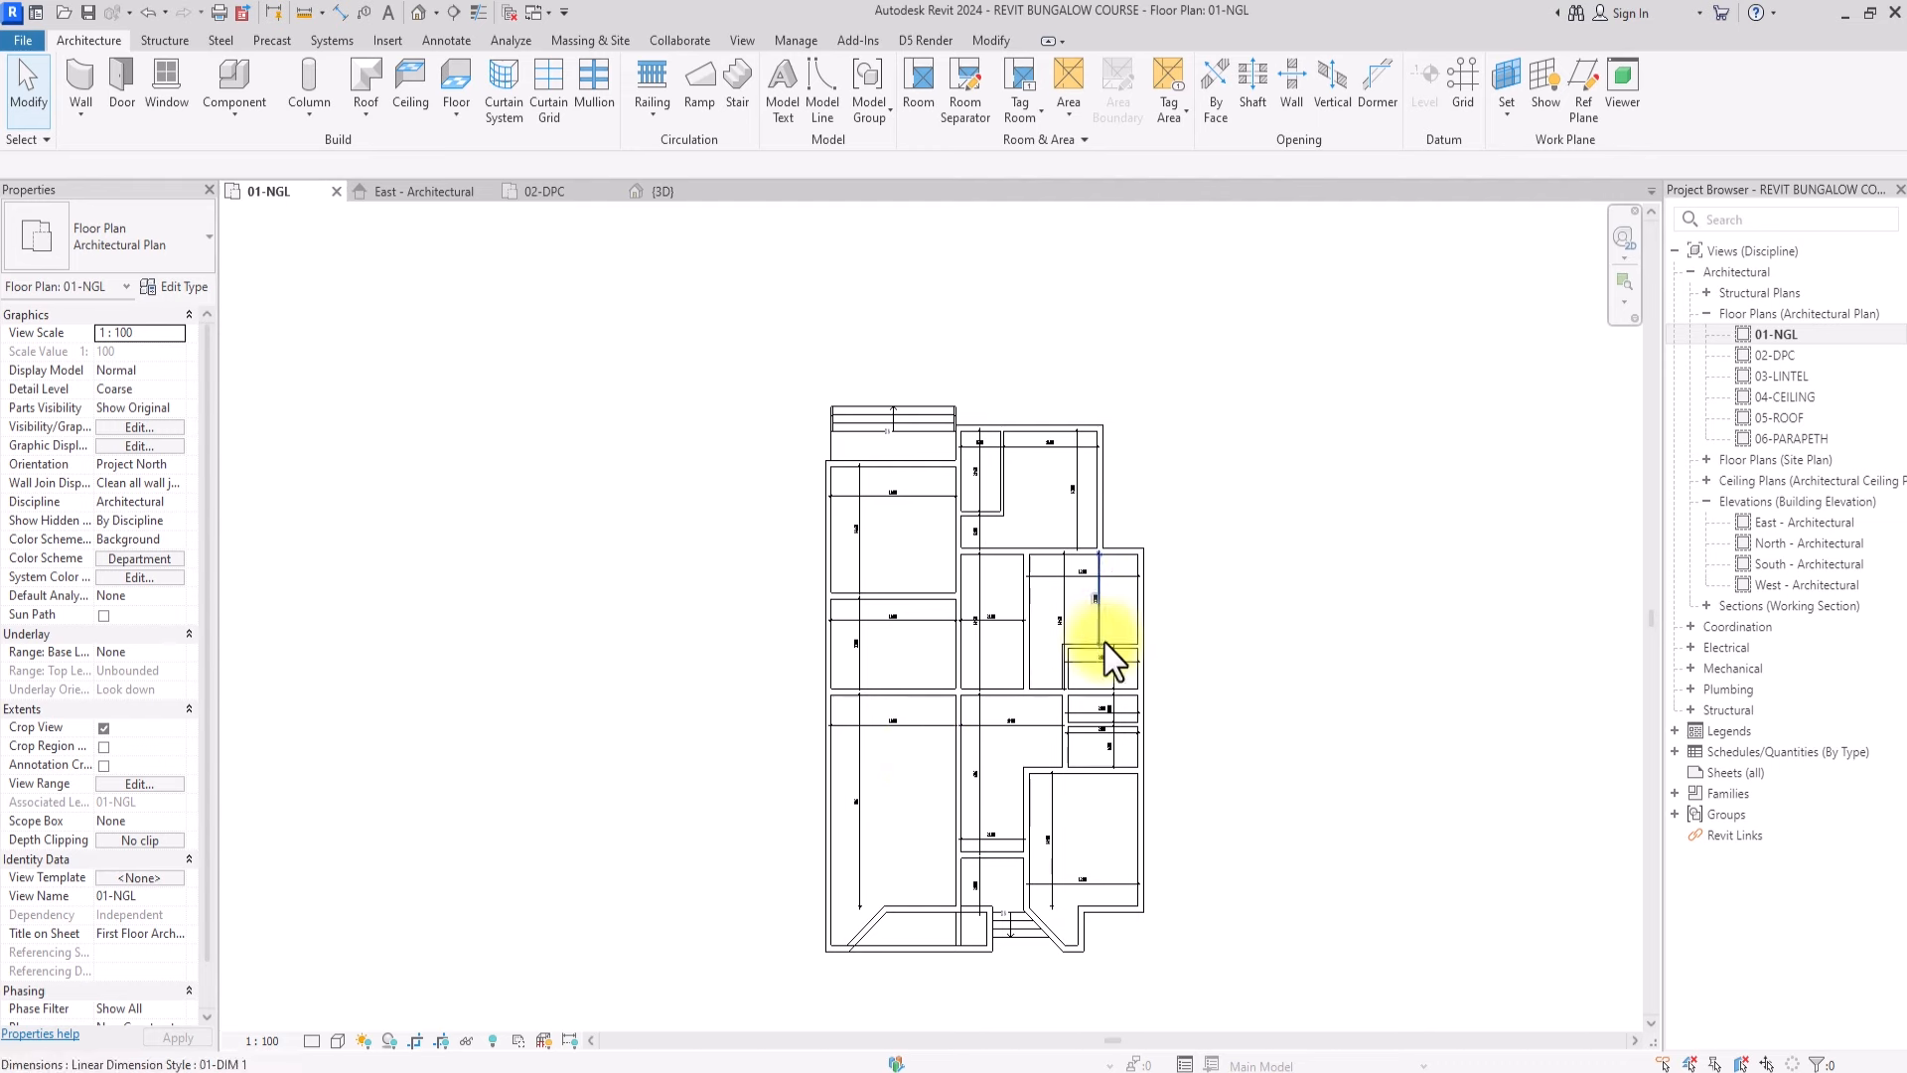
# Copy the planter's short side wall beside the front steps to the outer corner of the rear terrace
pyautogui.scroll(4, 808, 447)
pyautogui.scroll(-2, 1023, 958)
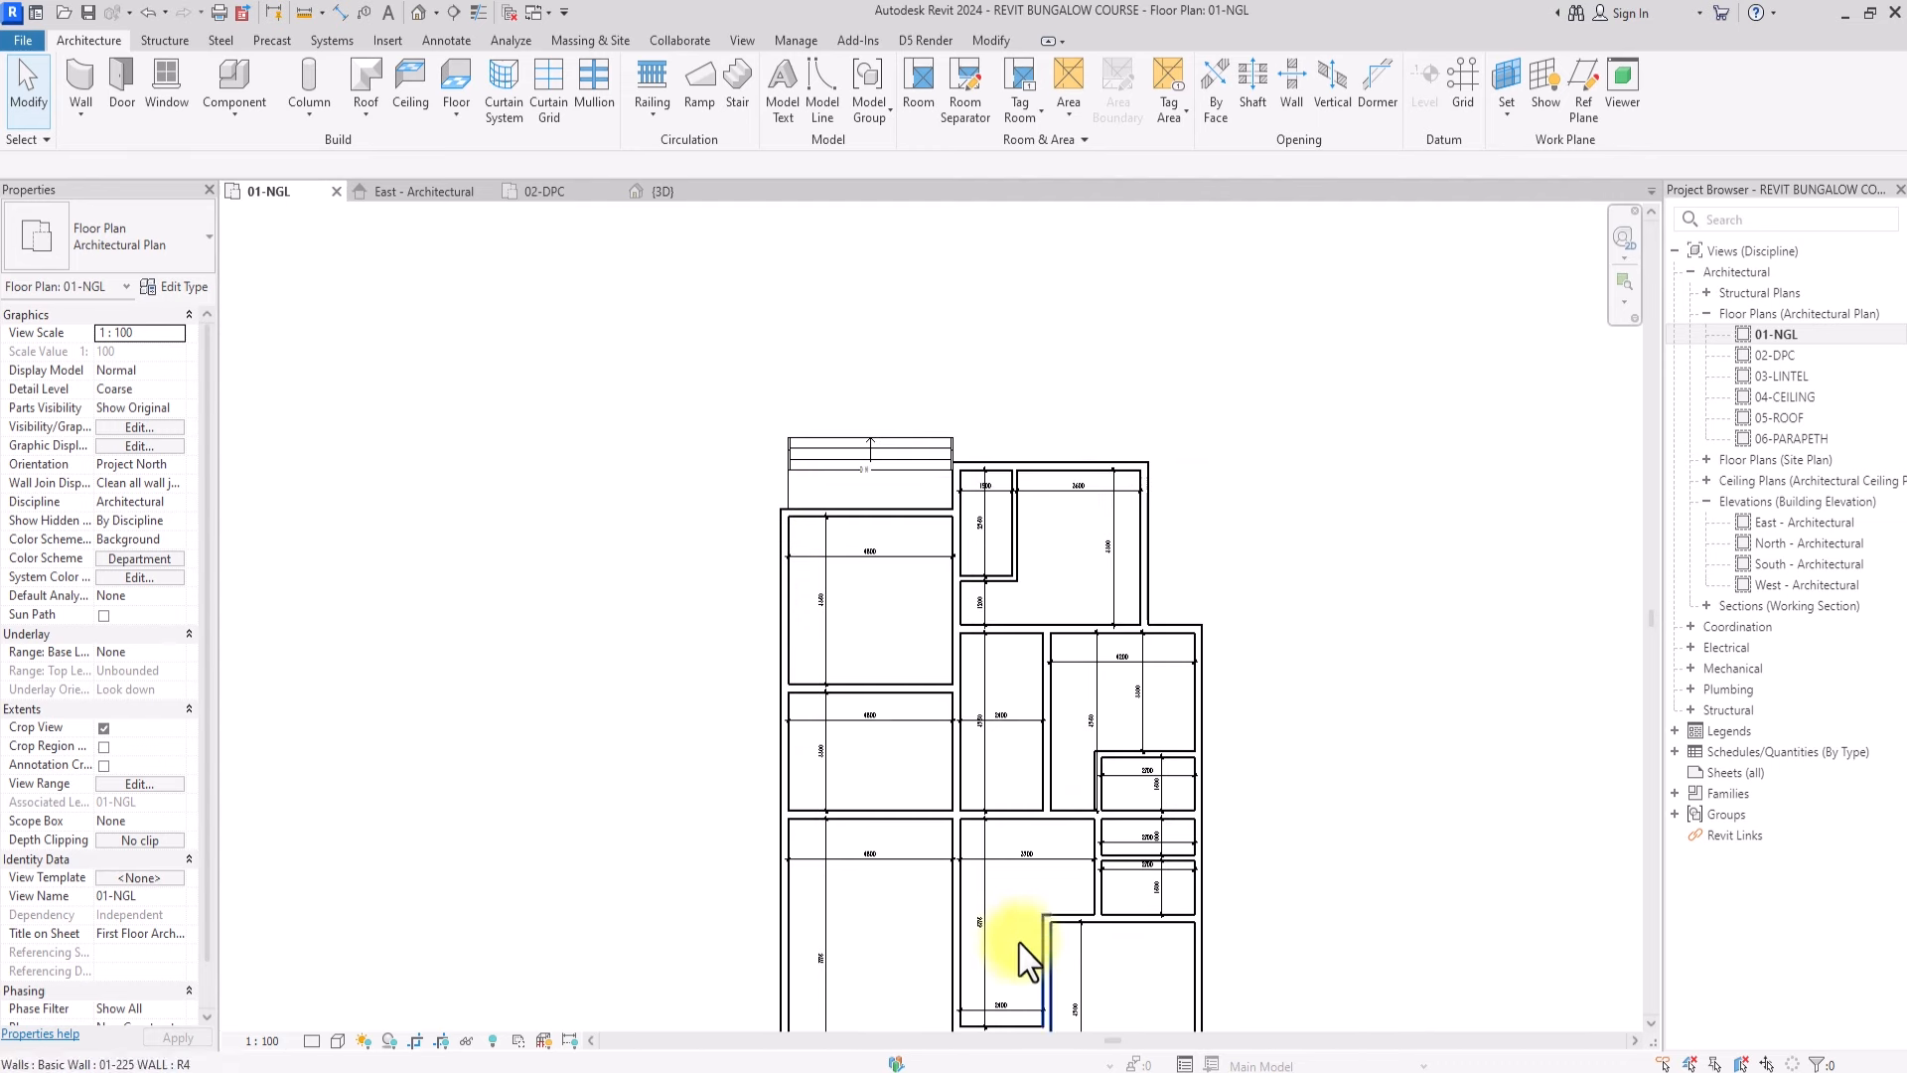
pyautogui.scroll(-1, 984, 949)
pyautogui.scroll(3, 978, 968)
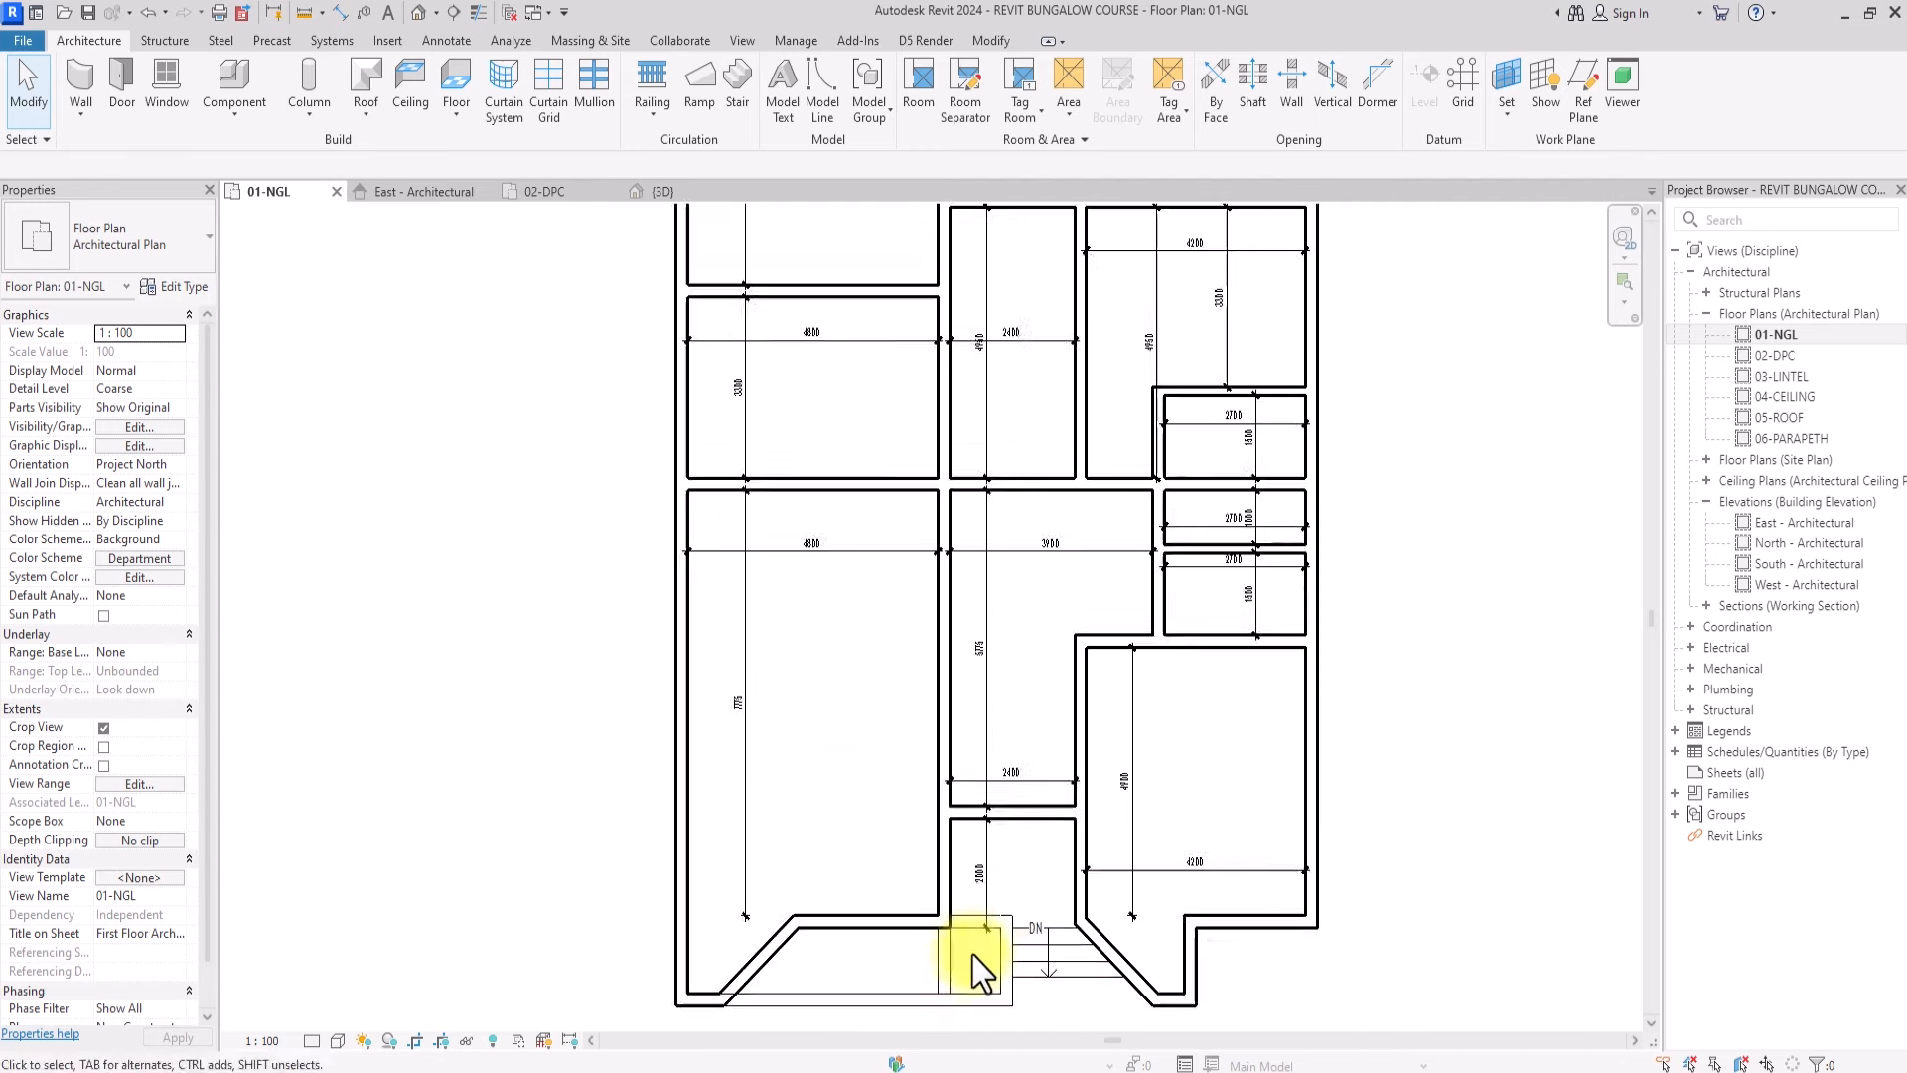
pyautogui.click(1002, 972)
pyautogui.scroll(2, 1009, 985)
pyautogui.click(1022, 985)
pyautogui.press('c')
pyautogui.press('o')
pyautogui.click(1024, 1029)
pyautogui.scroll(-5, 1024, 993)
pyautogui.scroll(6, 695, 447)
pyautogui.click(709, 545)
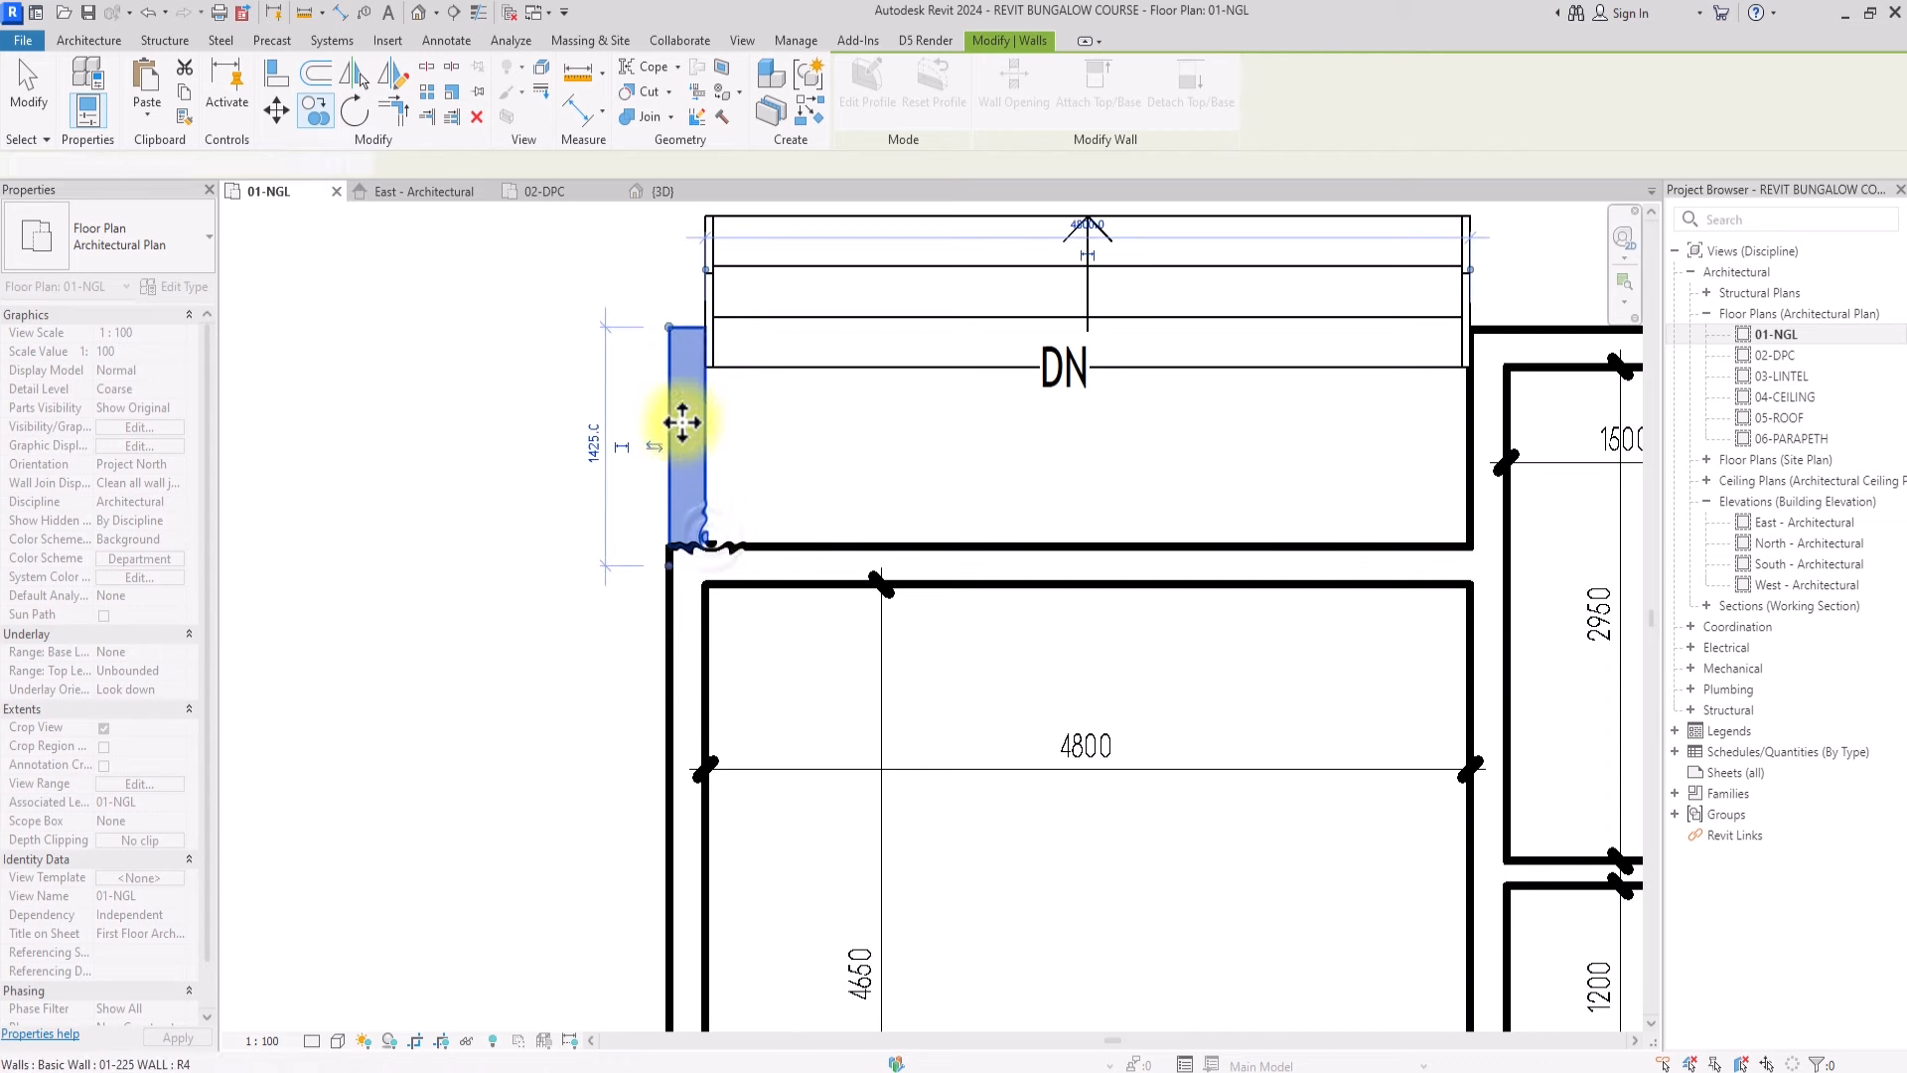
# Shorten the copied terrace wall to 1180 mm by pulling its free end back toward the rear steps
pyautogui.scroll(2, 683, 330)
pyautogui.moveTo(663, 322); pyautogui.dragTo(673, 380)
pyautogui.scroll(2, 667, 383)
pyautogui.scroll(-4, 636, 437)
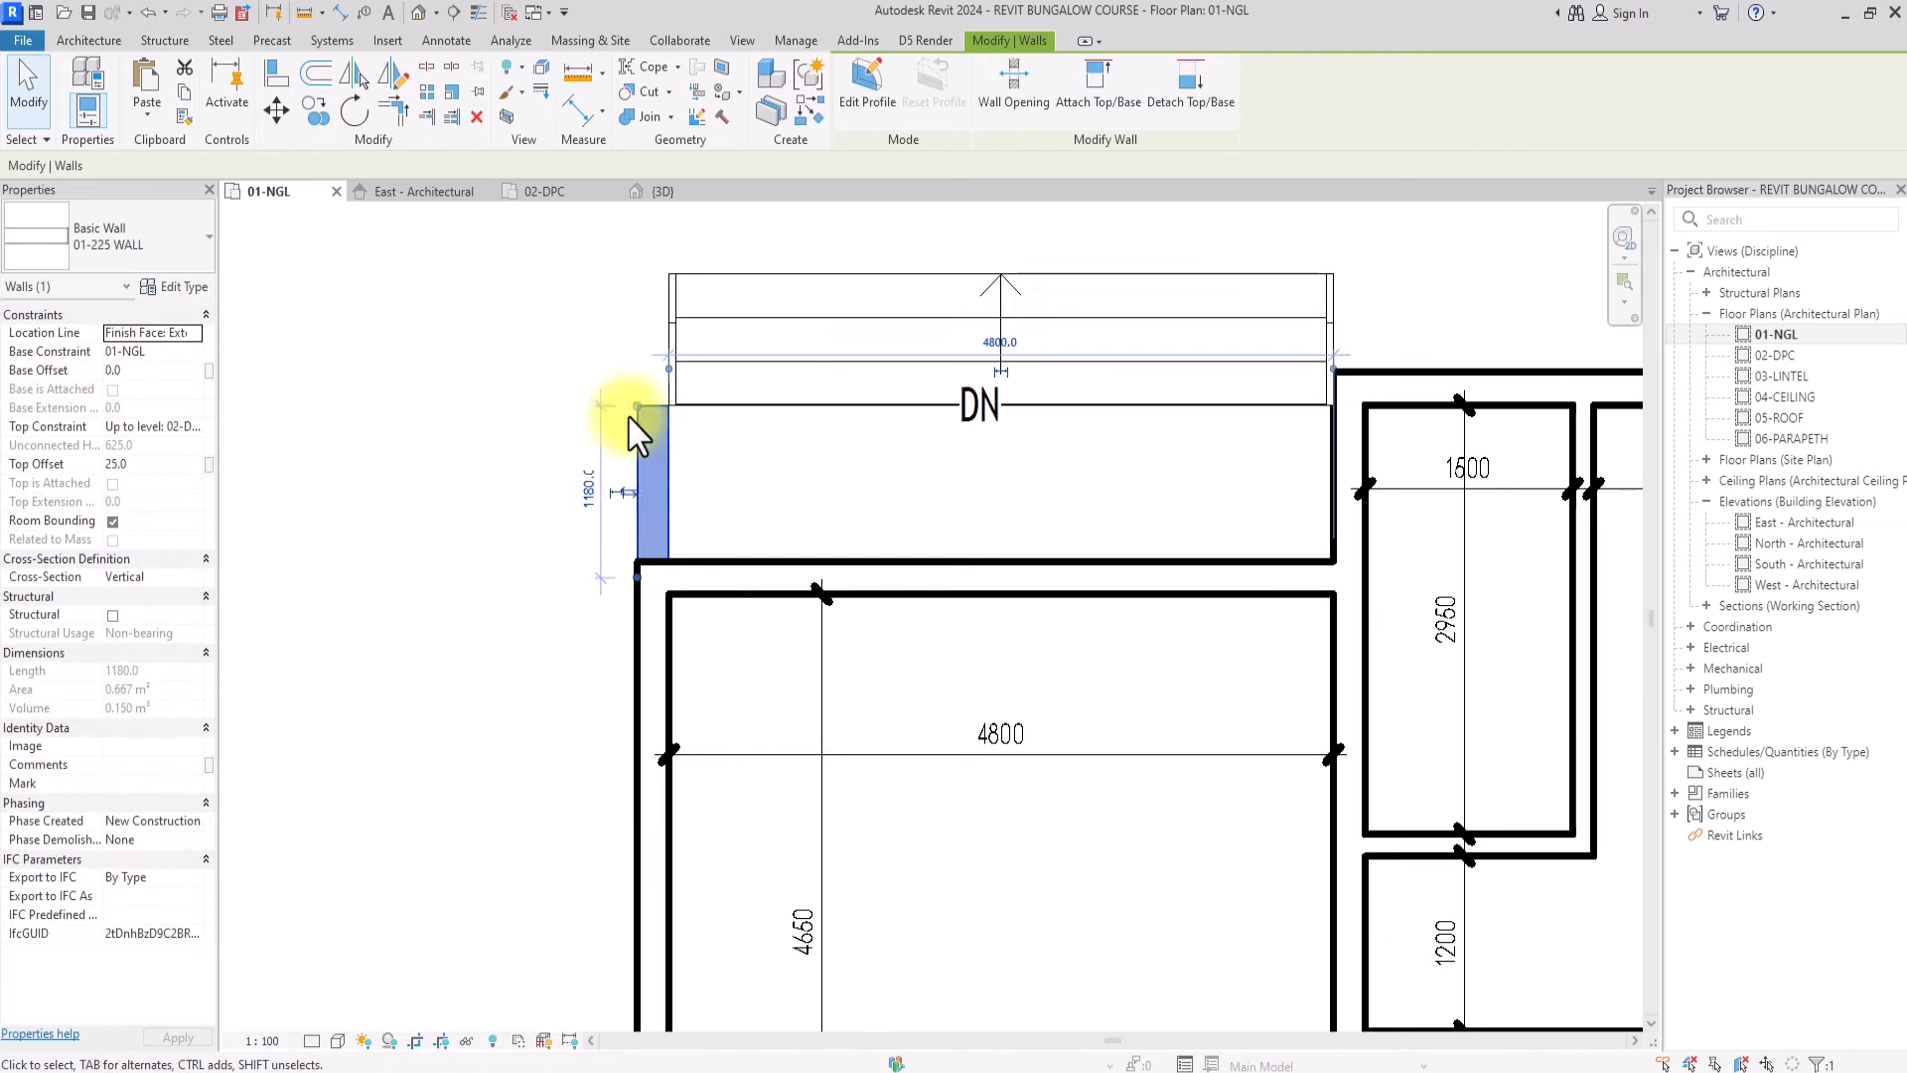
pyautogui.scroll(3, 672, 475)
pyautogui.scroll(-3, 540, 460)
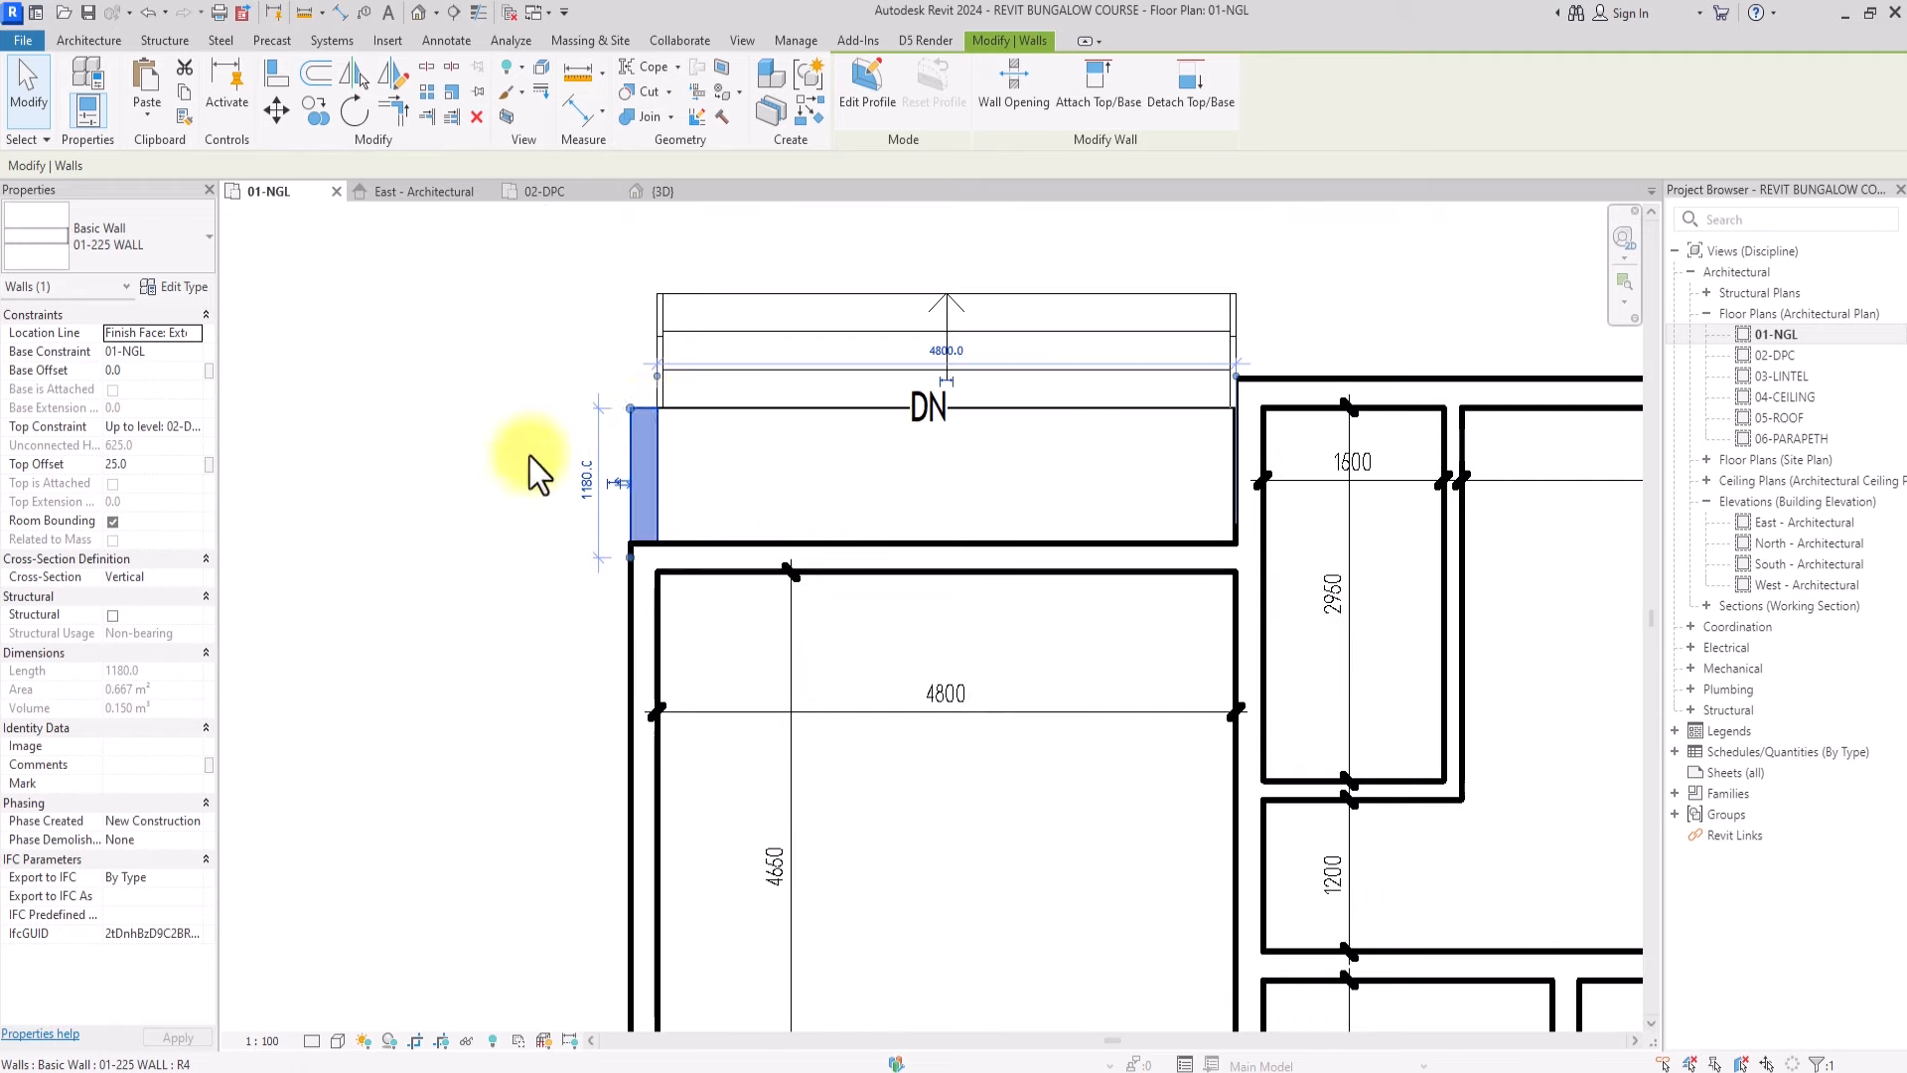
# Stretch the terrace wall's free end to a length of 1200 mm and turn on thin line display
pyautogui.scroll(2, 626, 426)
pyautogui.moveTo(614, 408); pyautogui.dragTo(621, 397)
pyautogui.scroll(2, 617, 397)
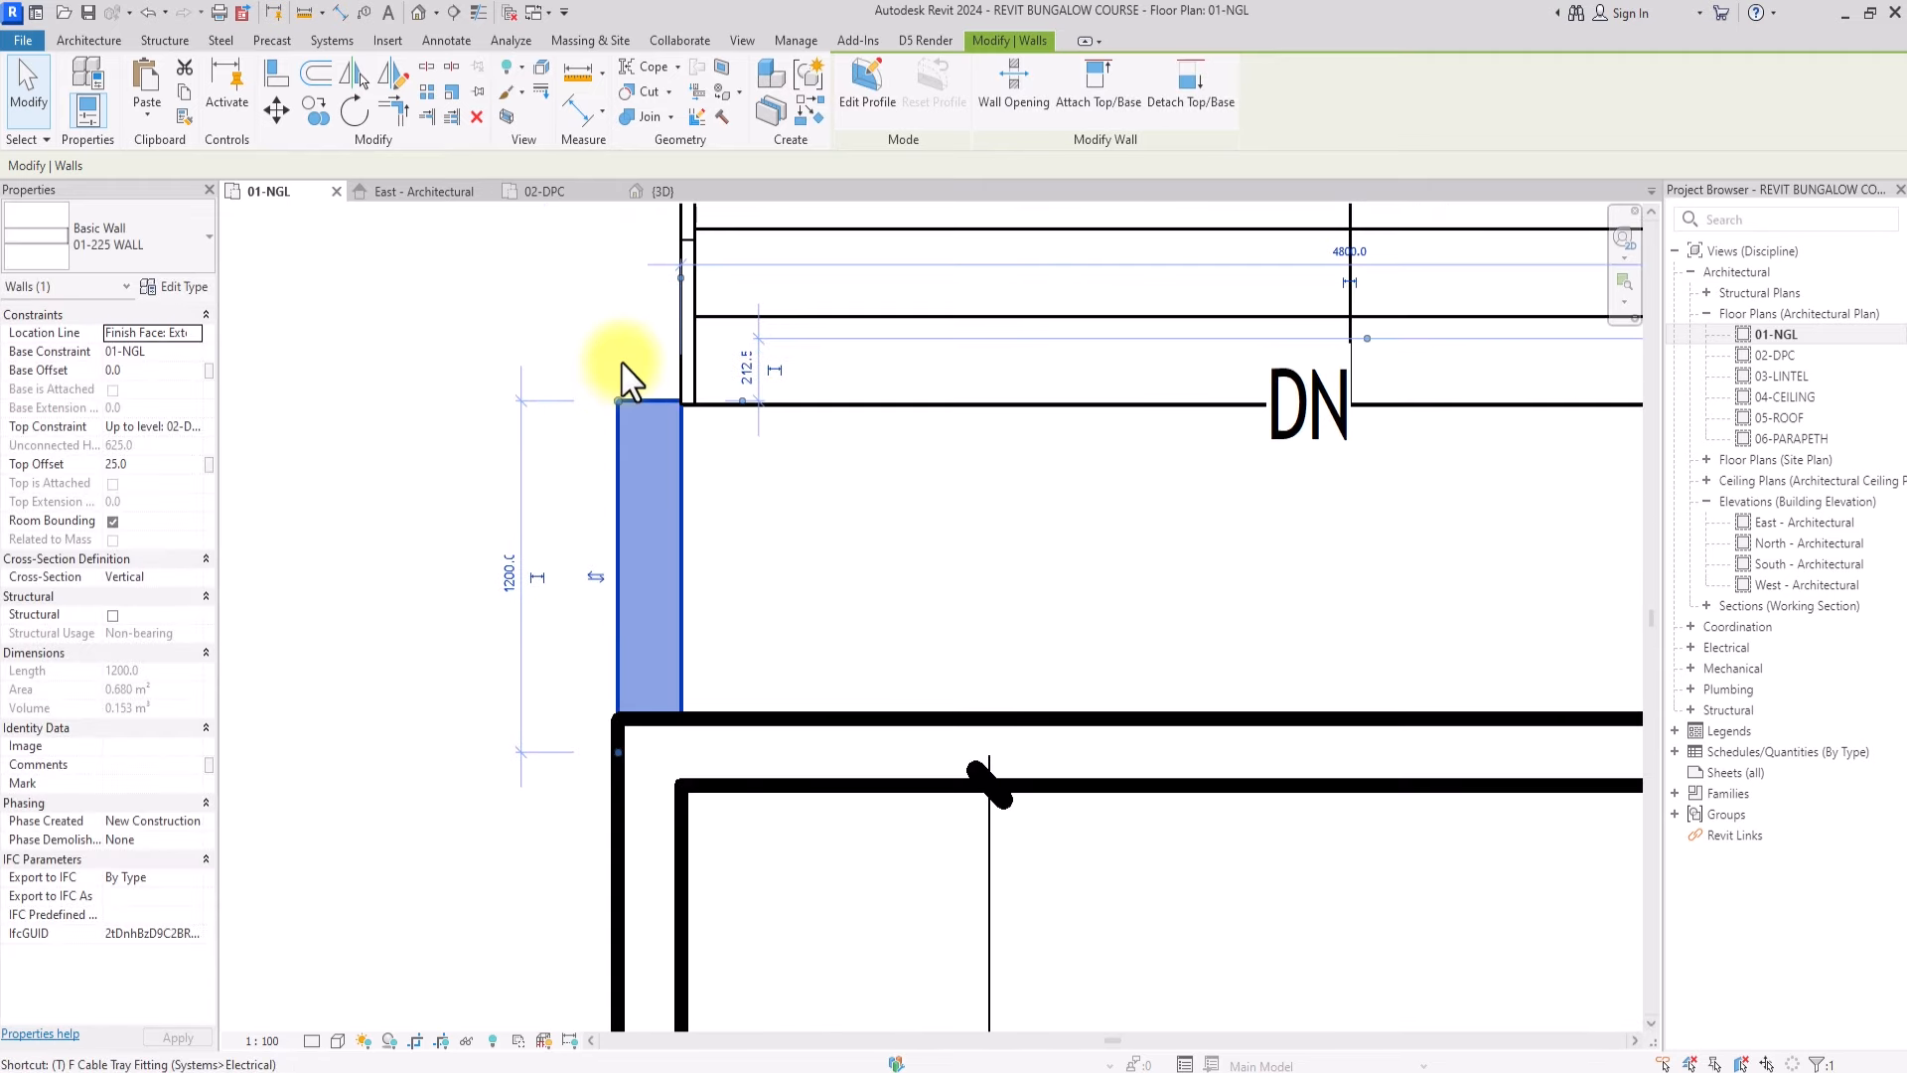
pyautogui.scroll(2, 621, 364)
pyautogui.click(622, 364)
pyautogui.scroll(1, 653, 427)
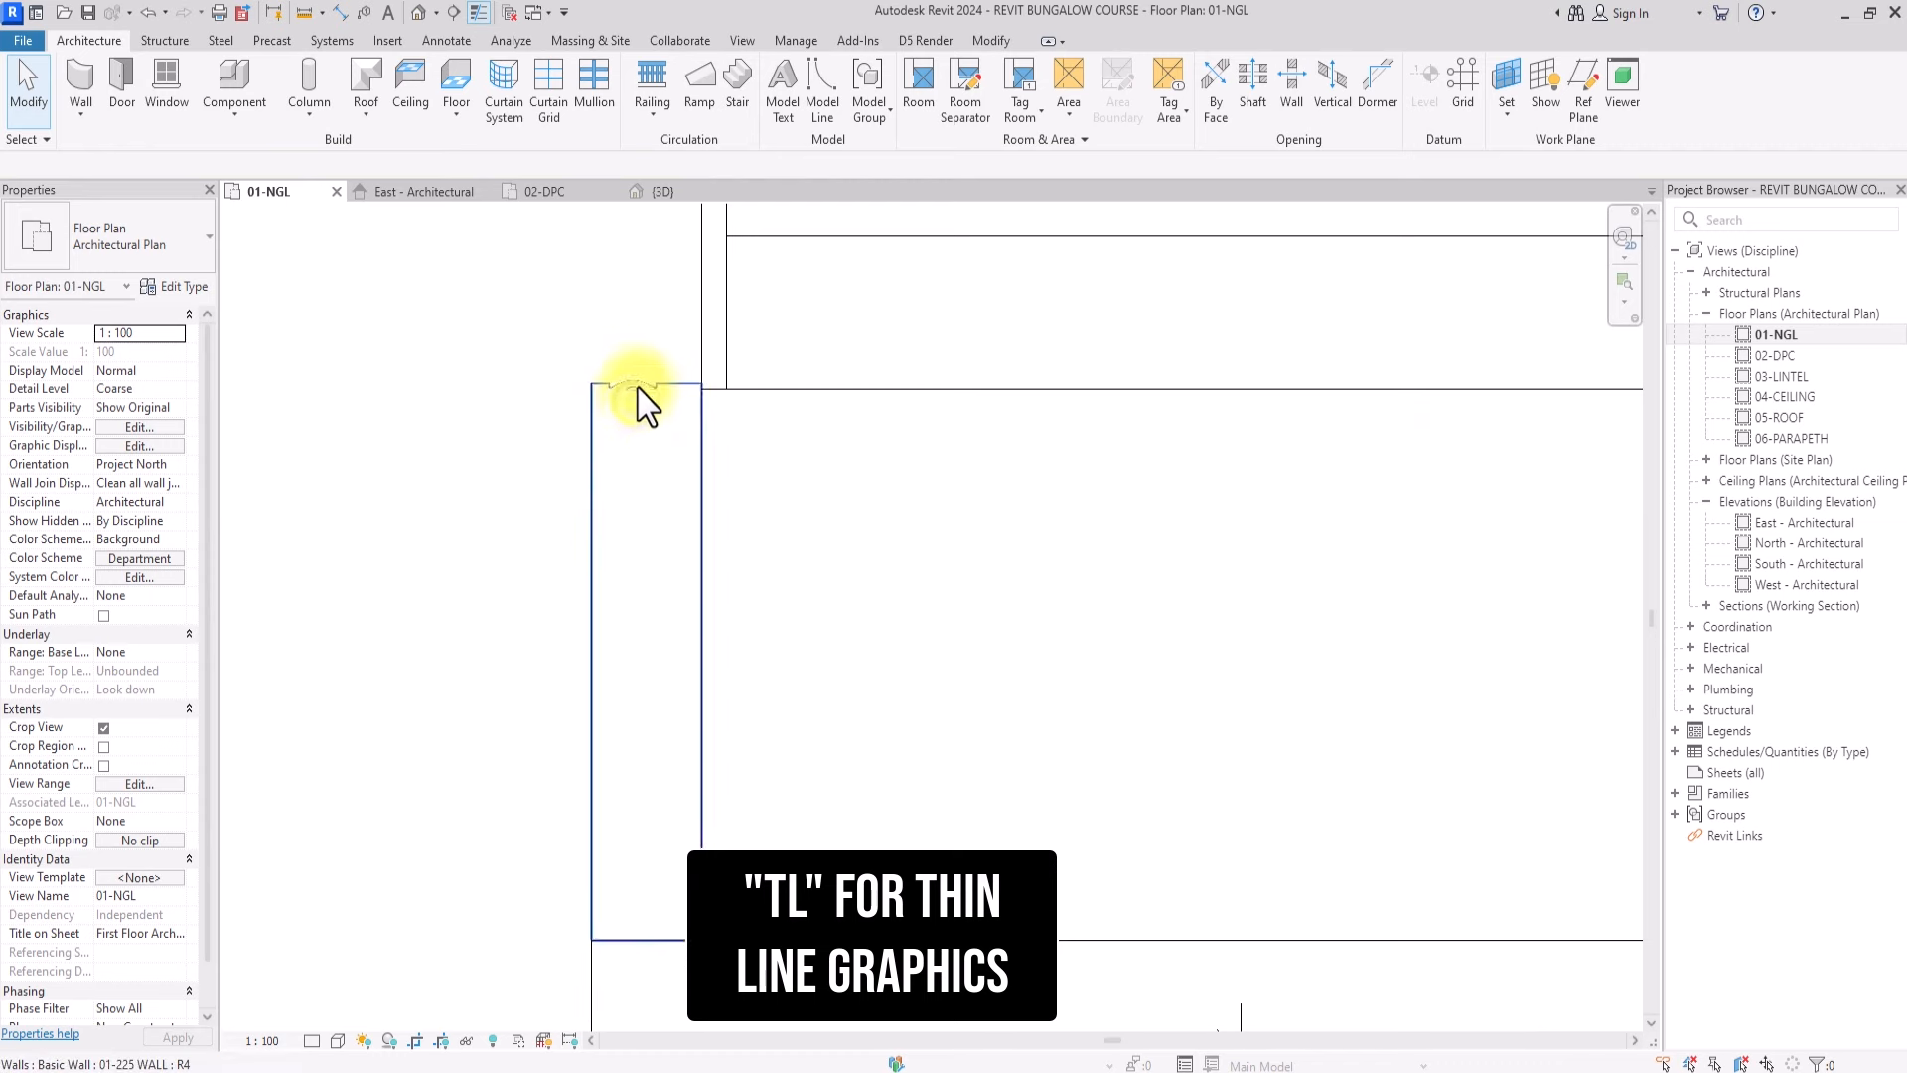
# Change the terrace wall's location line and align its free end with the slab edge at the rear steps
pyautogui.click(638, 389)
pyautogui.moveTo(592, 383); pyautogui.dragTo(592, 393)
pyautogui.scroll(-2, 609, 406)
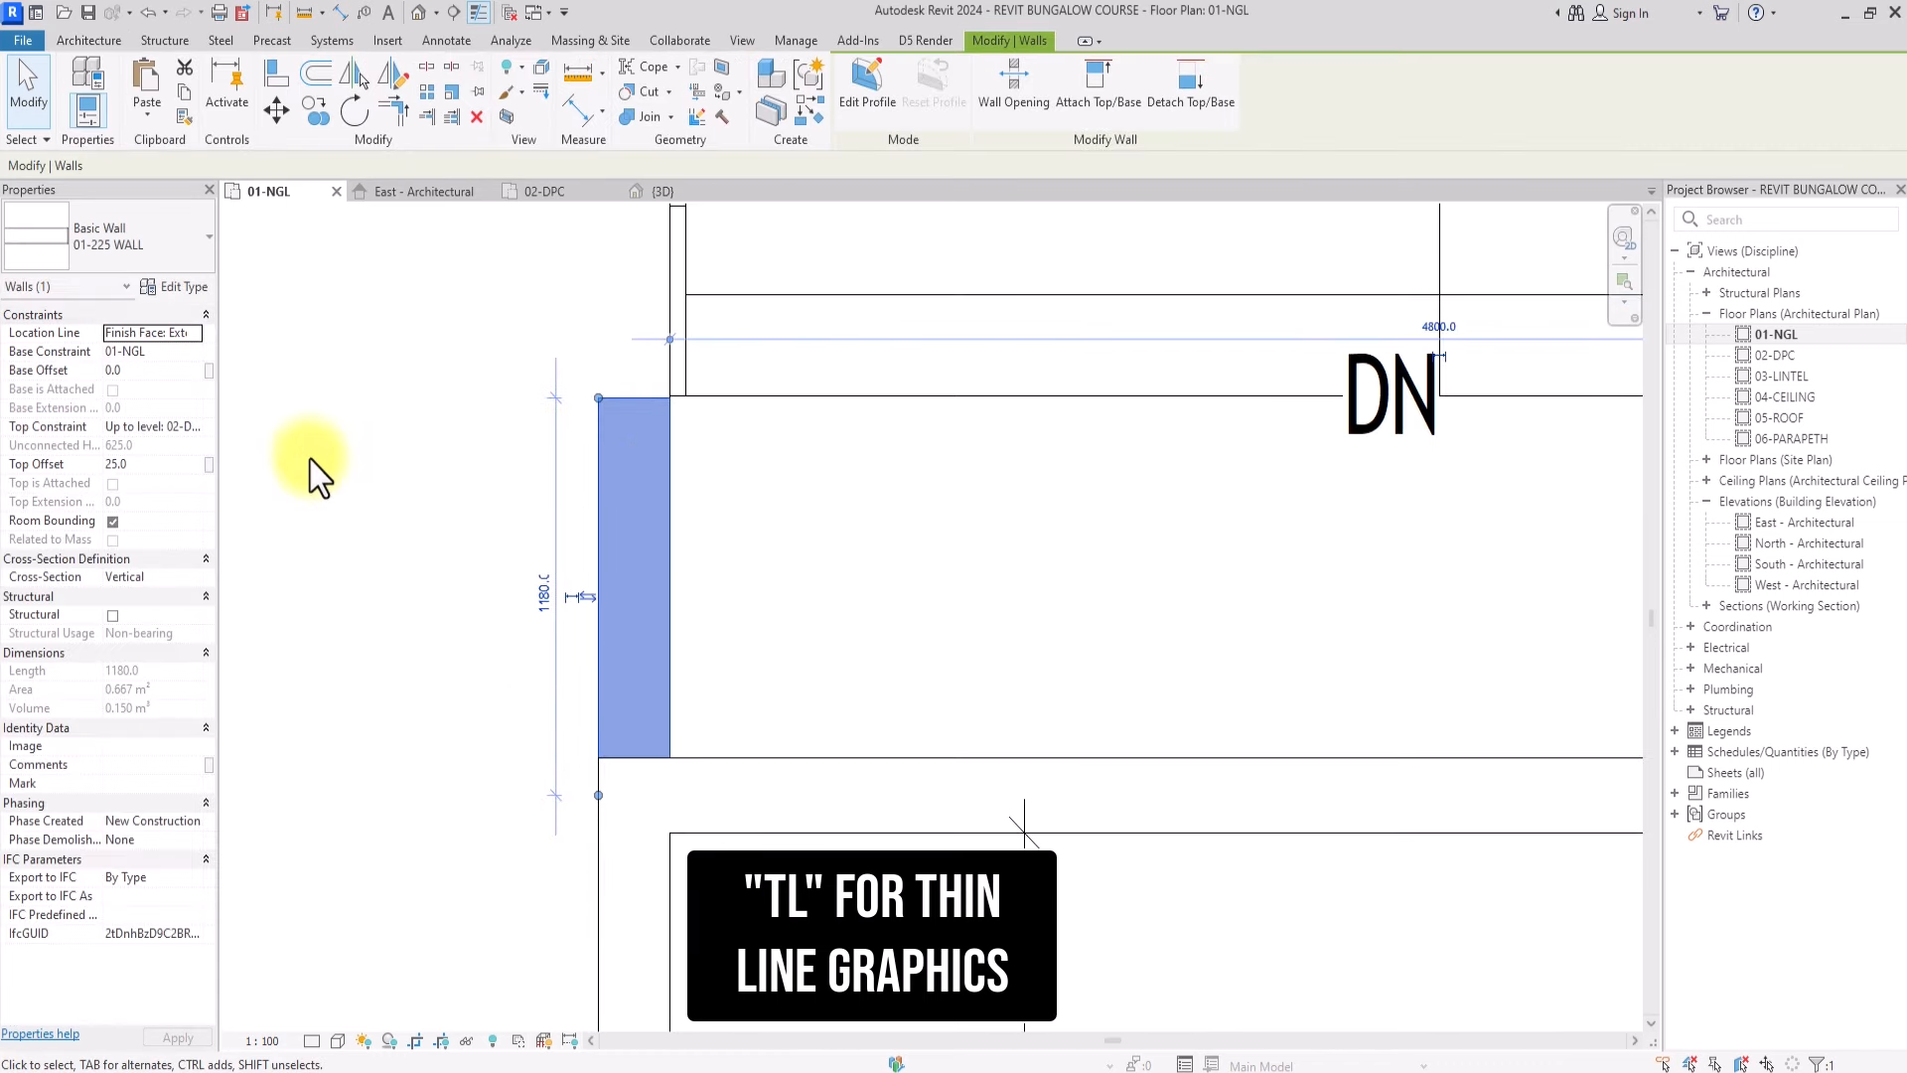
pyautogui.click(195, 333)
pyautogui.click(149, 402)
pyautogui.scroll(2, 670, 398)
pyautogui.scroll(-2, 626, 431)
pyautogui.moveTo(669, 400); pyautogui.dragTo(595, 420)
pyautogui.scroll(2, 664, 451)
pyautogui.scroll(-6, 598, 492)
pyautogui.click(627, 304)
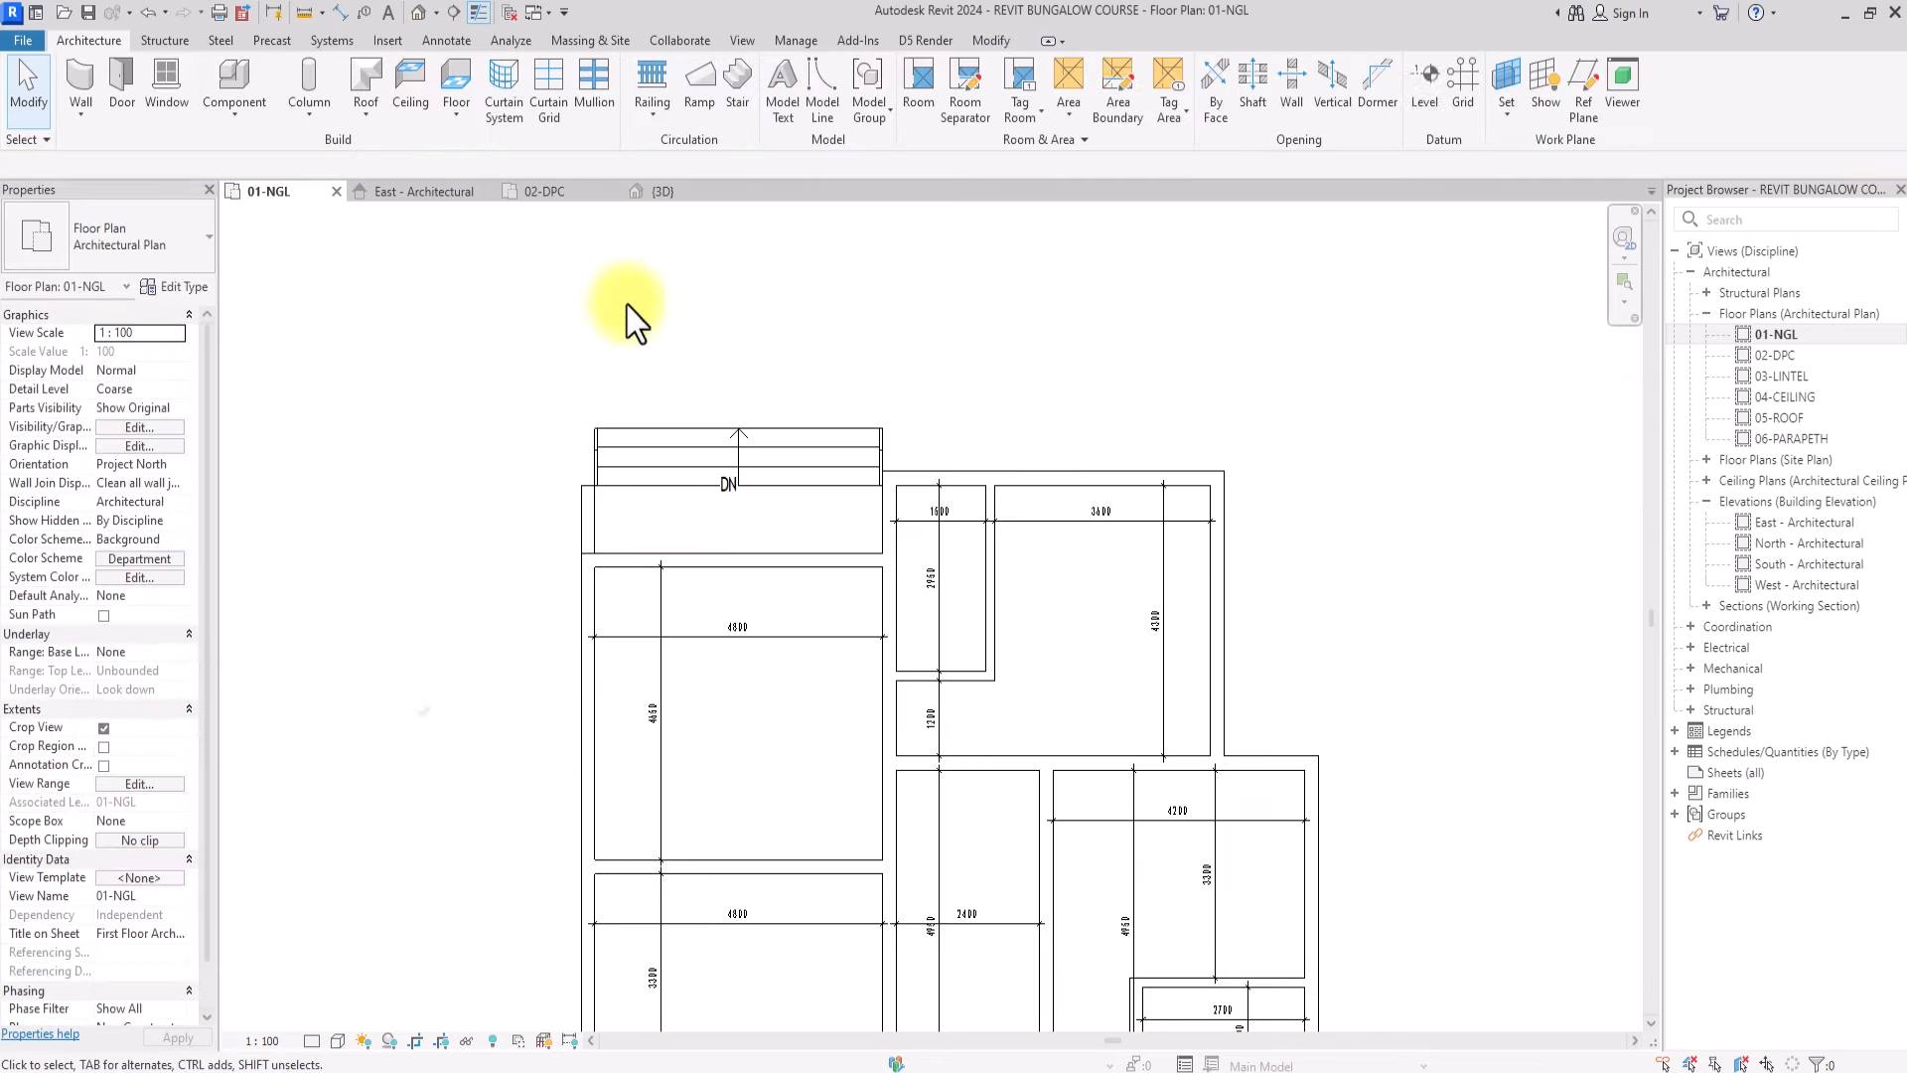
# Inspect the 750 x 2000 mm door in the 01-NGL plan and open the 02-DPC floor plan
pyautogui.scroll(-3, 628, 288)
pyautogui.scroll(5, 713, 696)
pyautogui.scroll(-5, 606, 740)
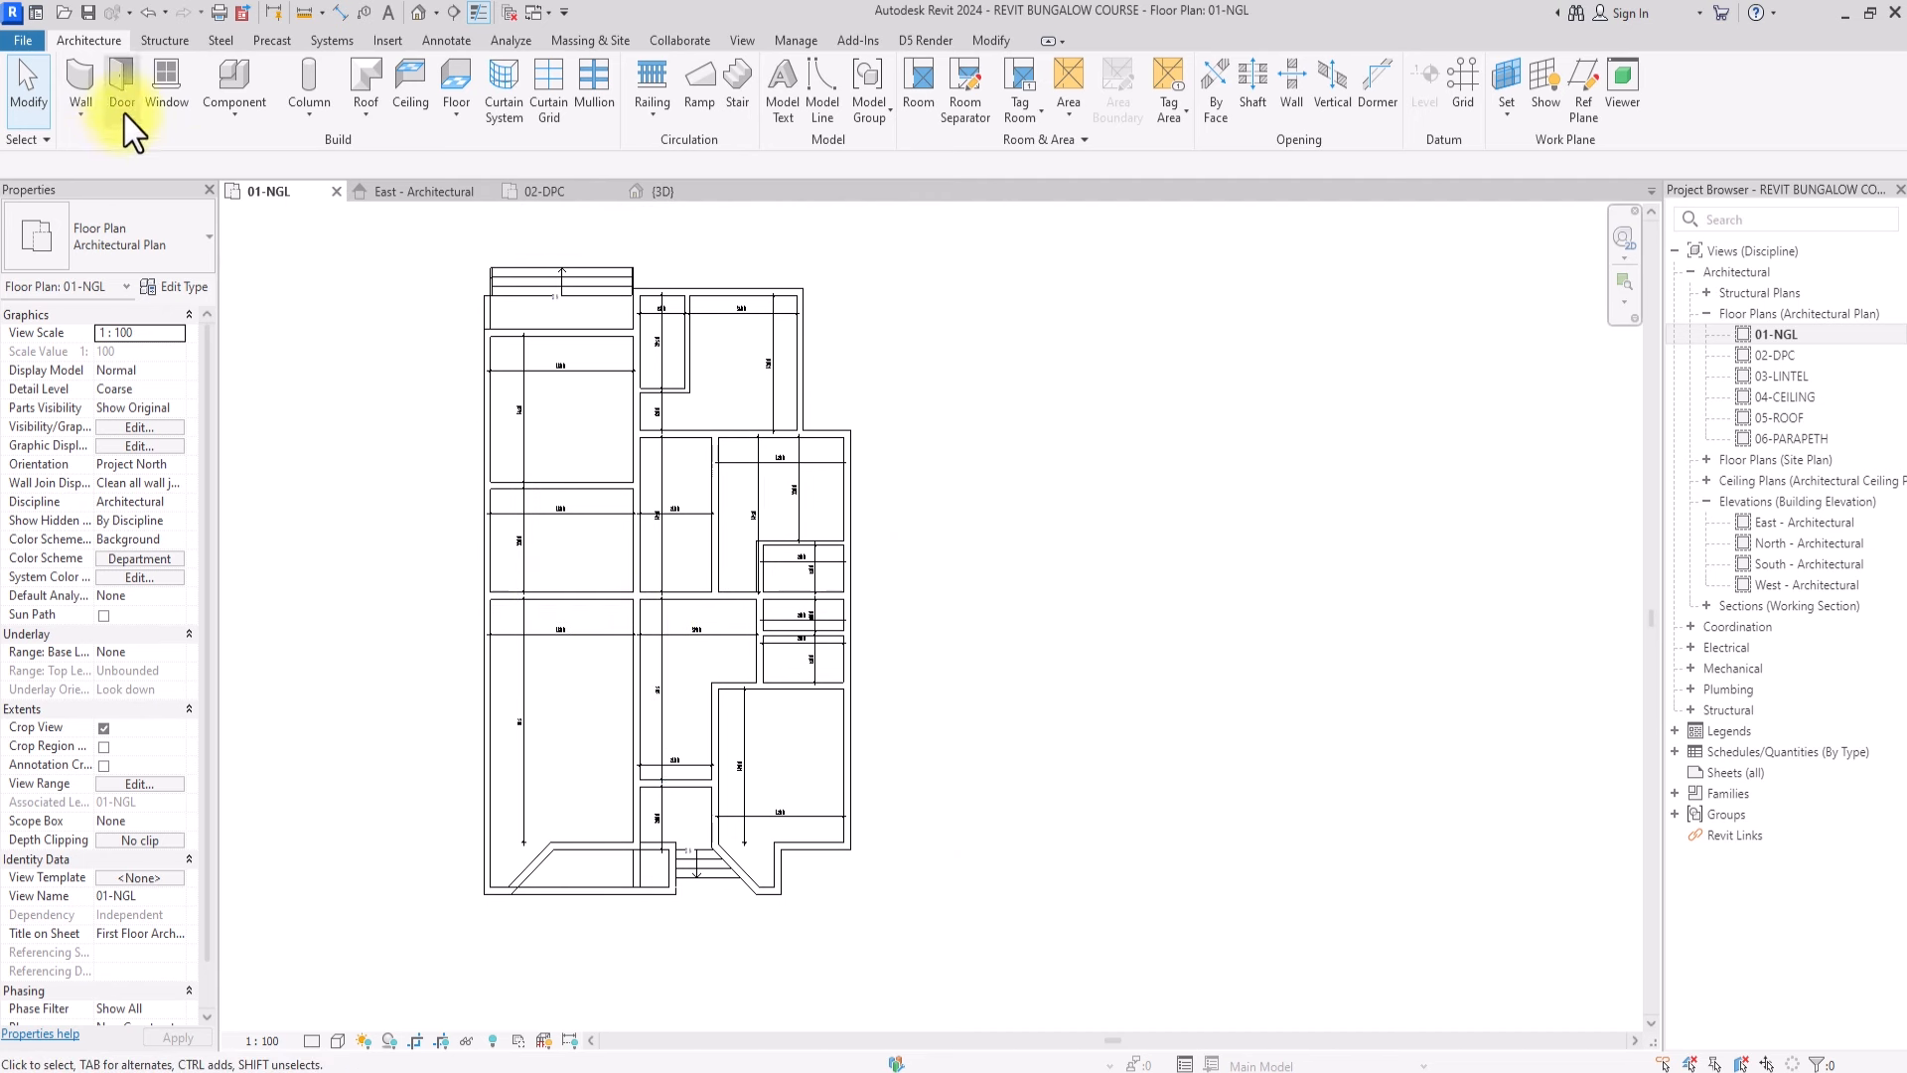
pyautogui.scroll(3, 734, 577)
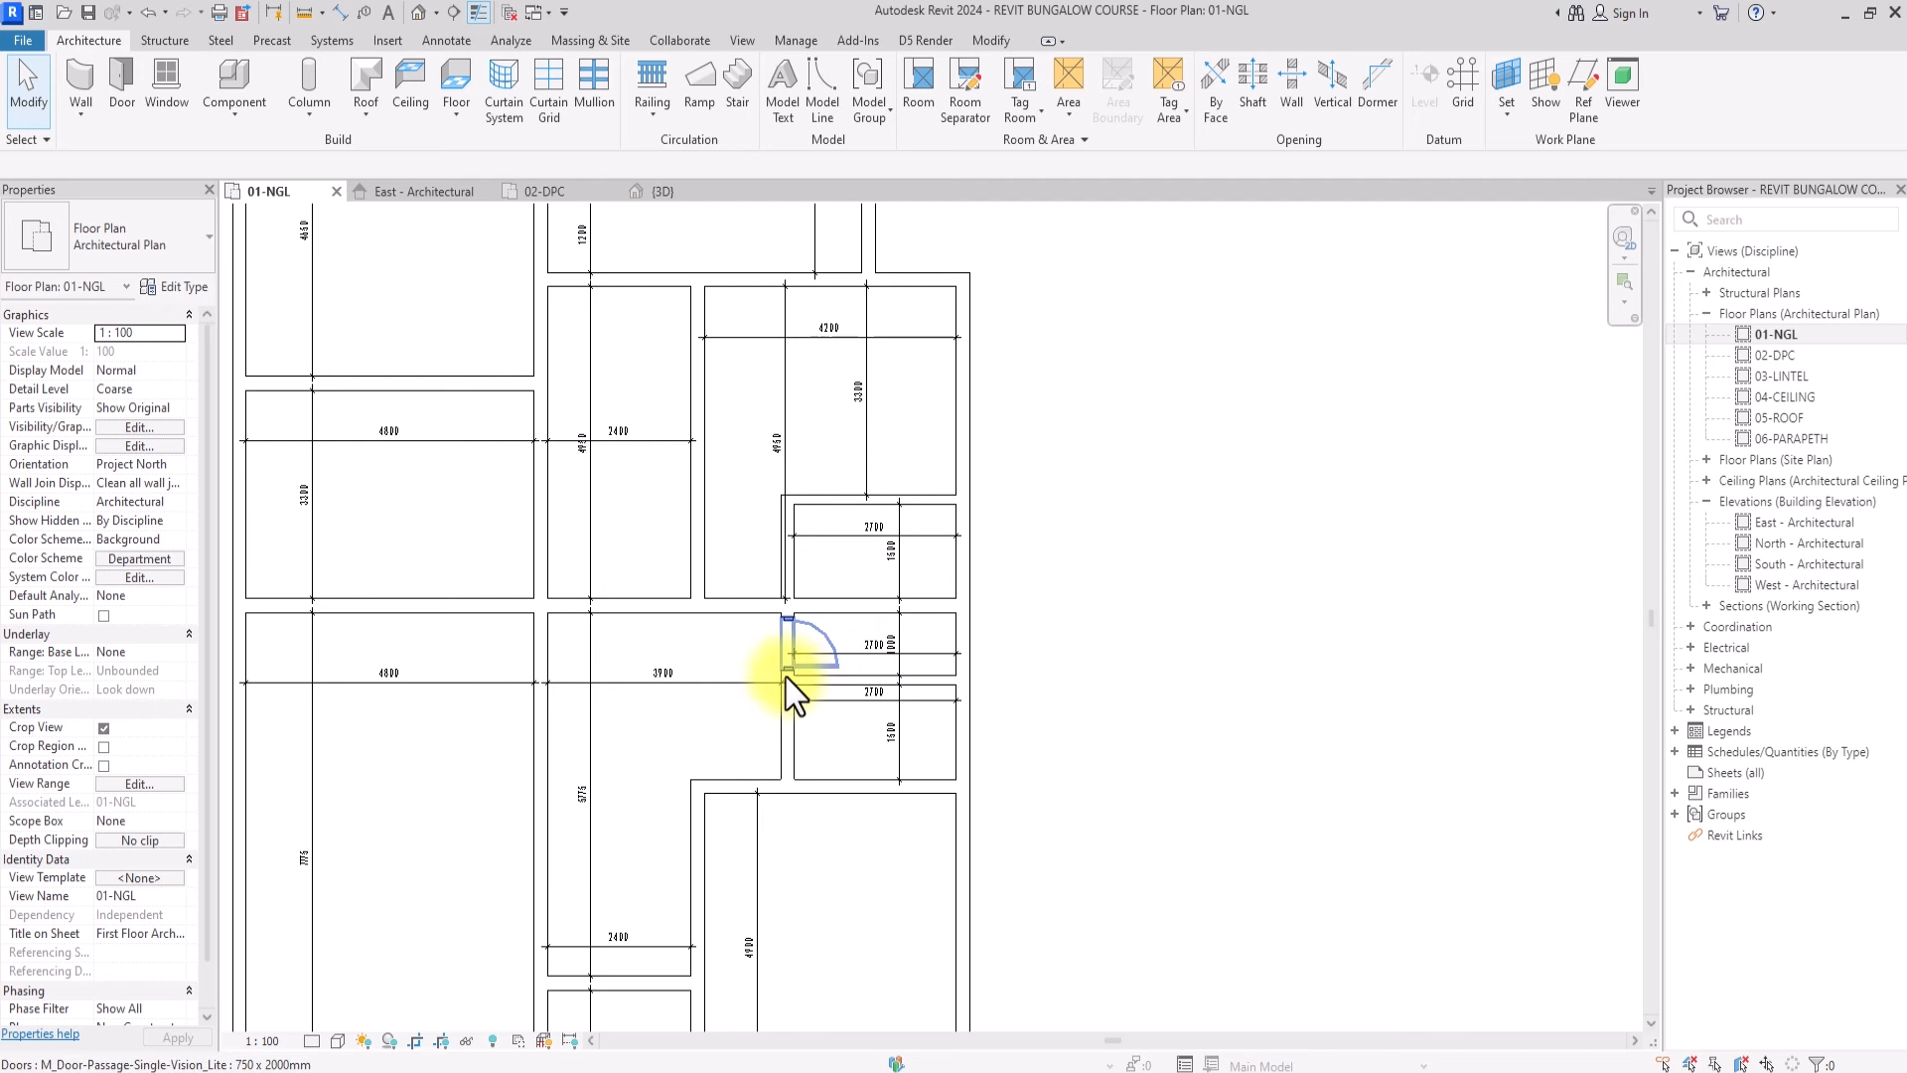
pyautogui.click(831, 652)
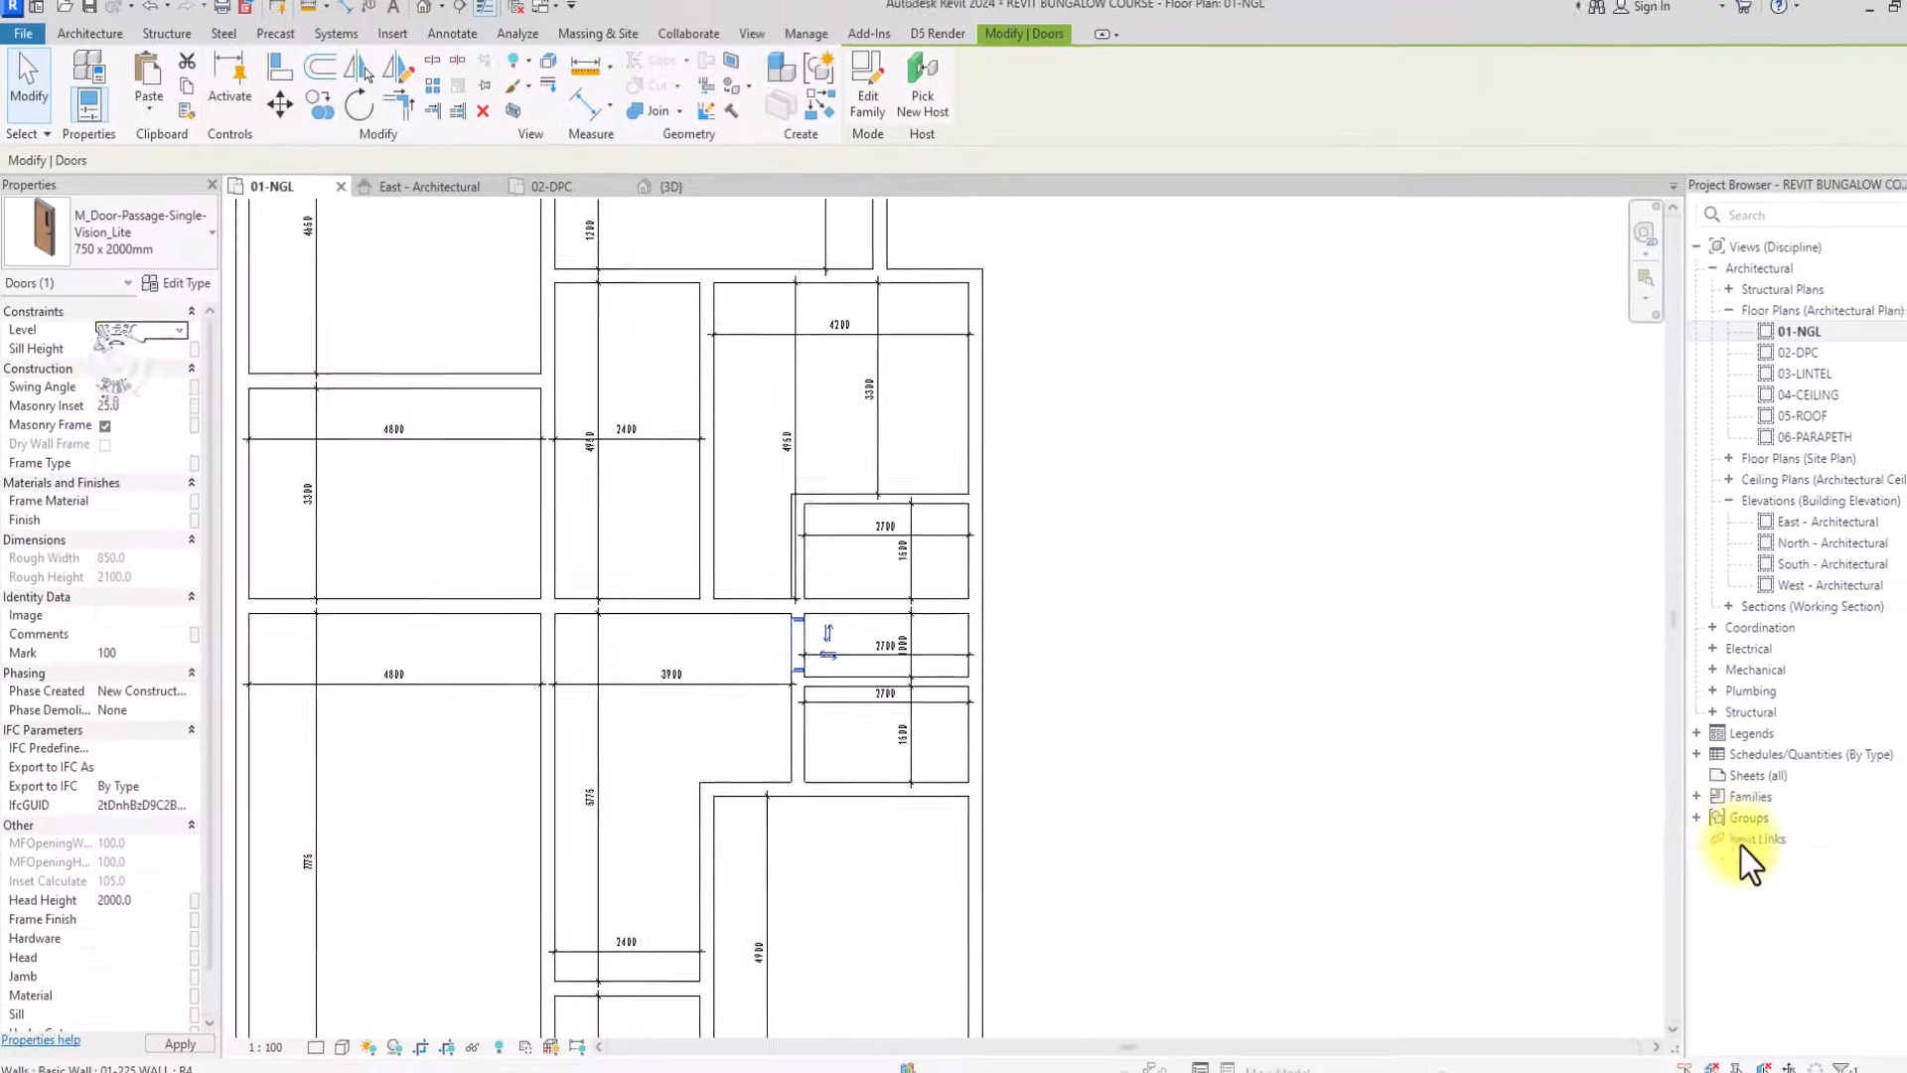
pyautogui.doubleClick(1771, 355)
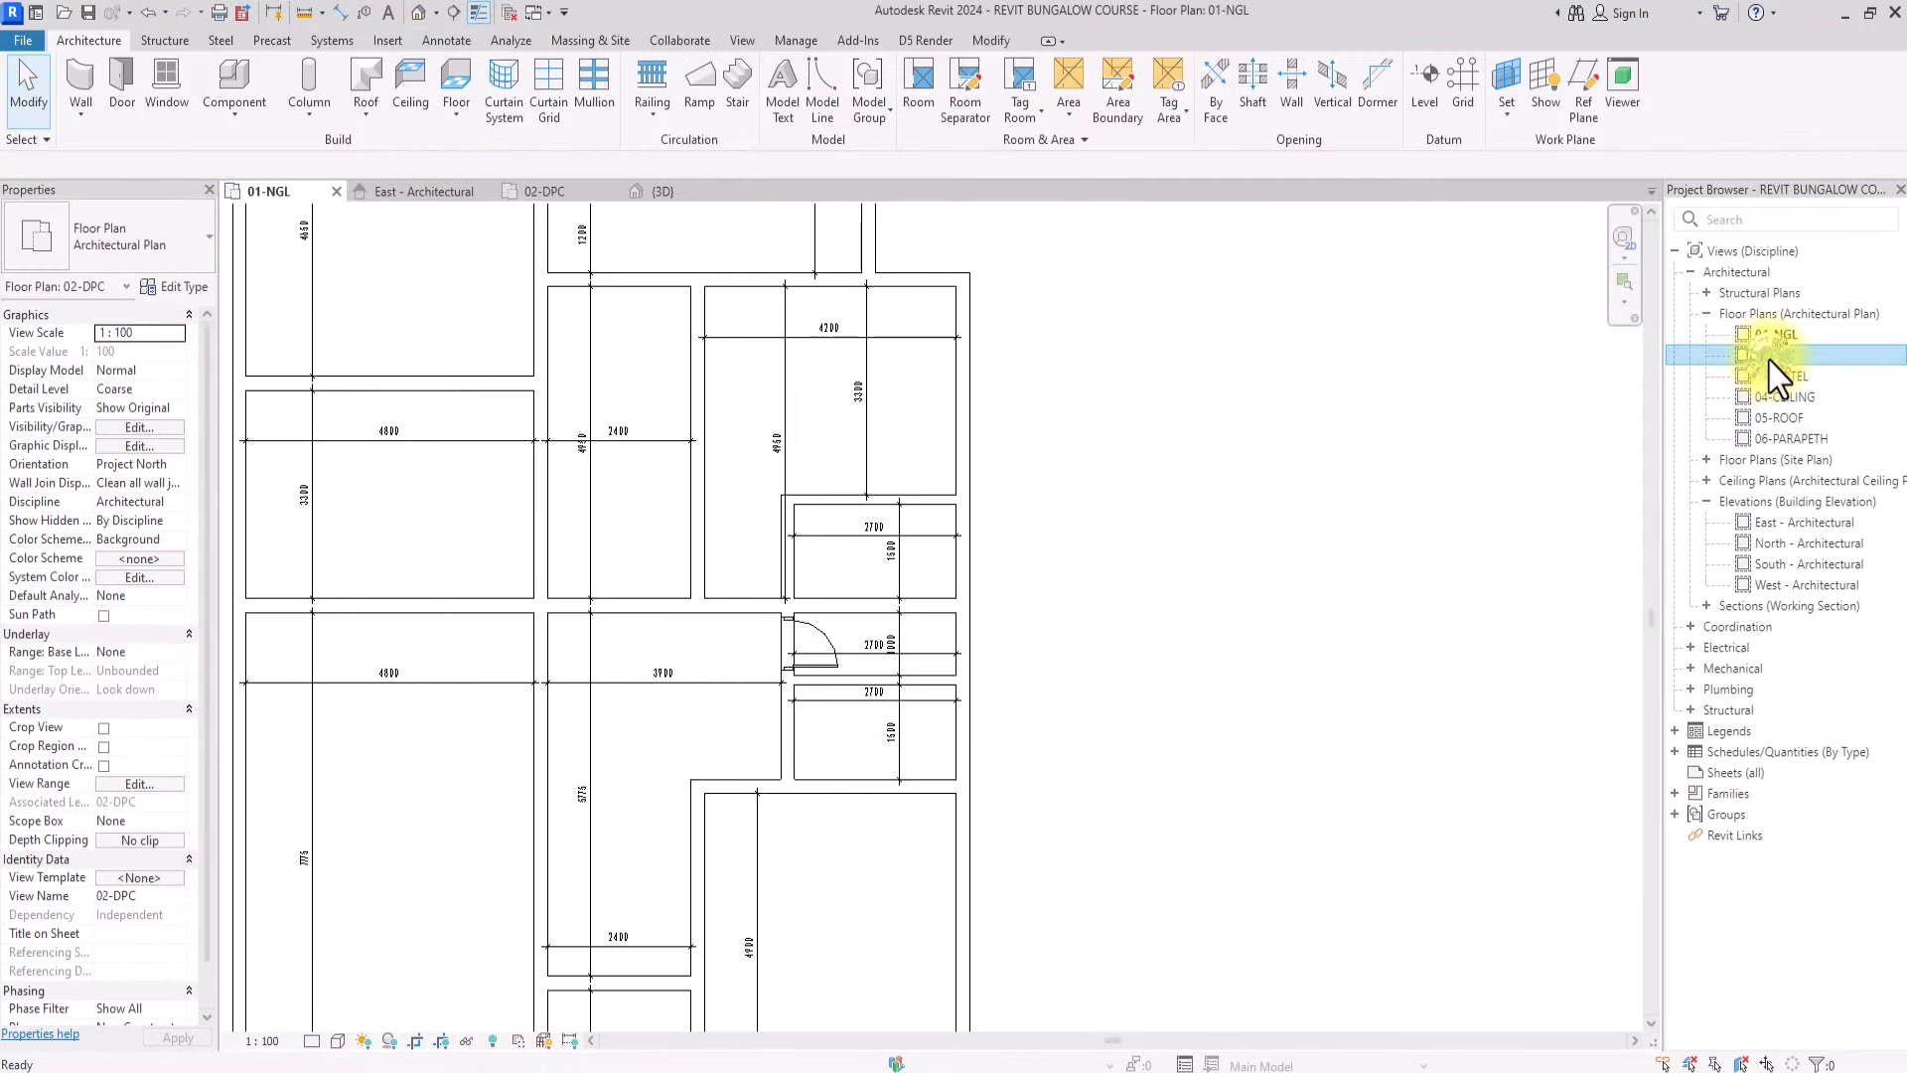
pyautogui.scroll(3, 1104, 624)
pyautogui.click(1104, 624)
pyautogui.scroll(4, 998, 511)
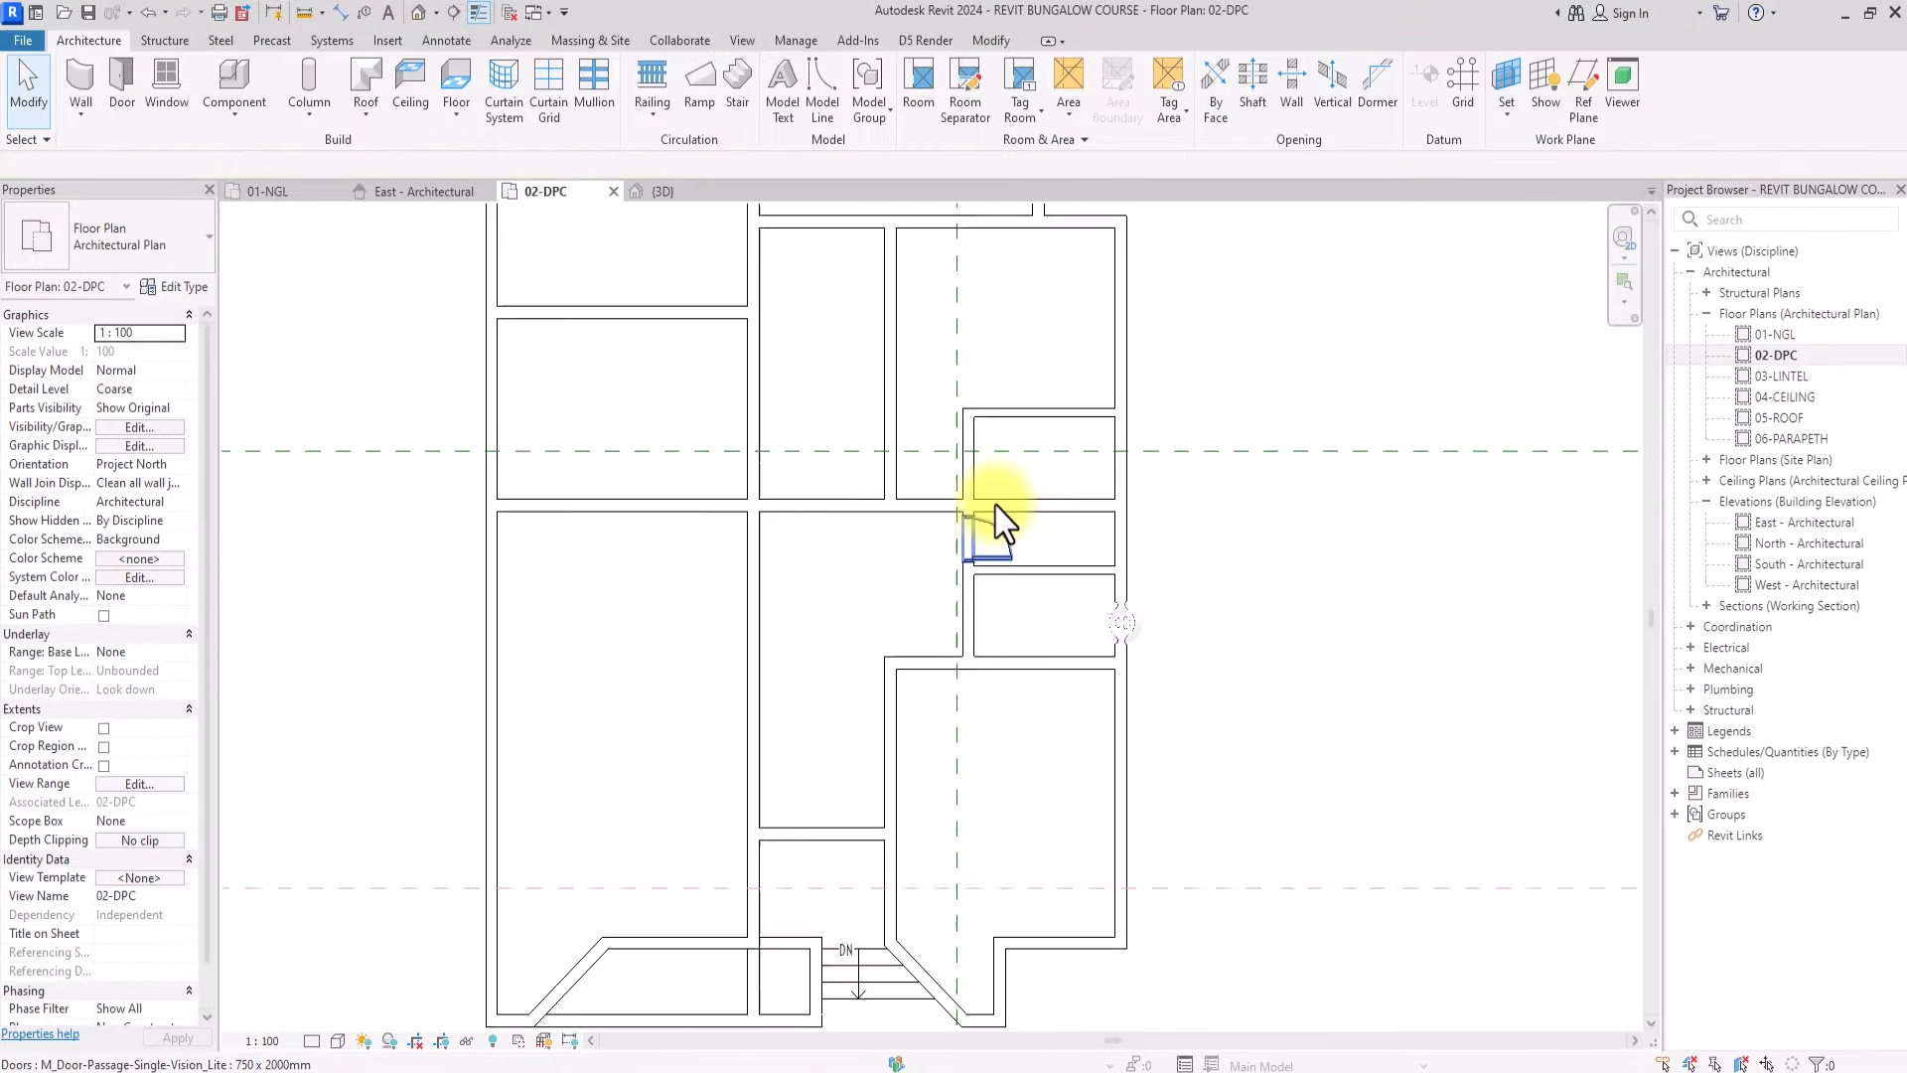
pyautogui.scroll(-3, 1107, 544)
pyautogui.scroll(-3, 1055, 598)
# Start placing a door and browse to the Storage HDD (D:) drive for a family to load
pyautogui.press('d')
pyautogui.press('r')
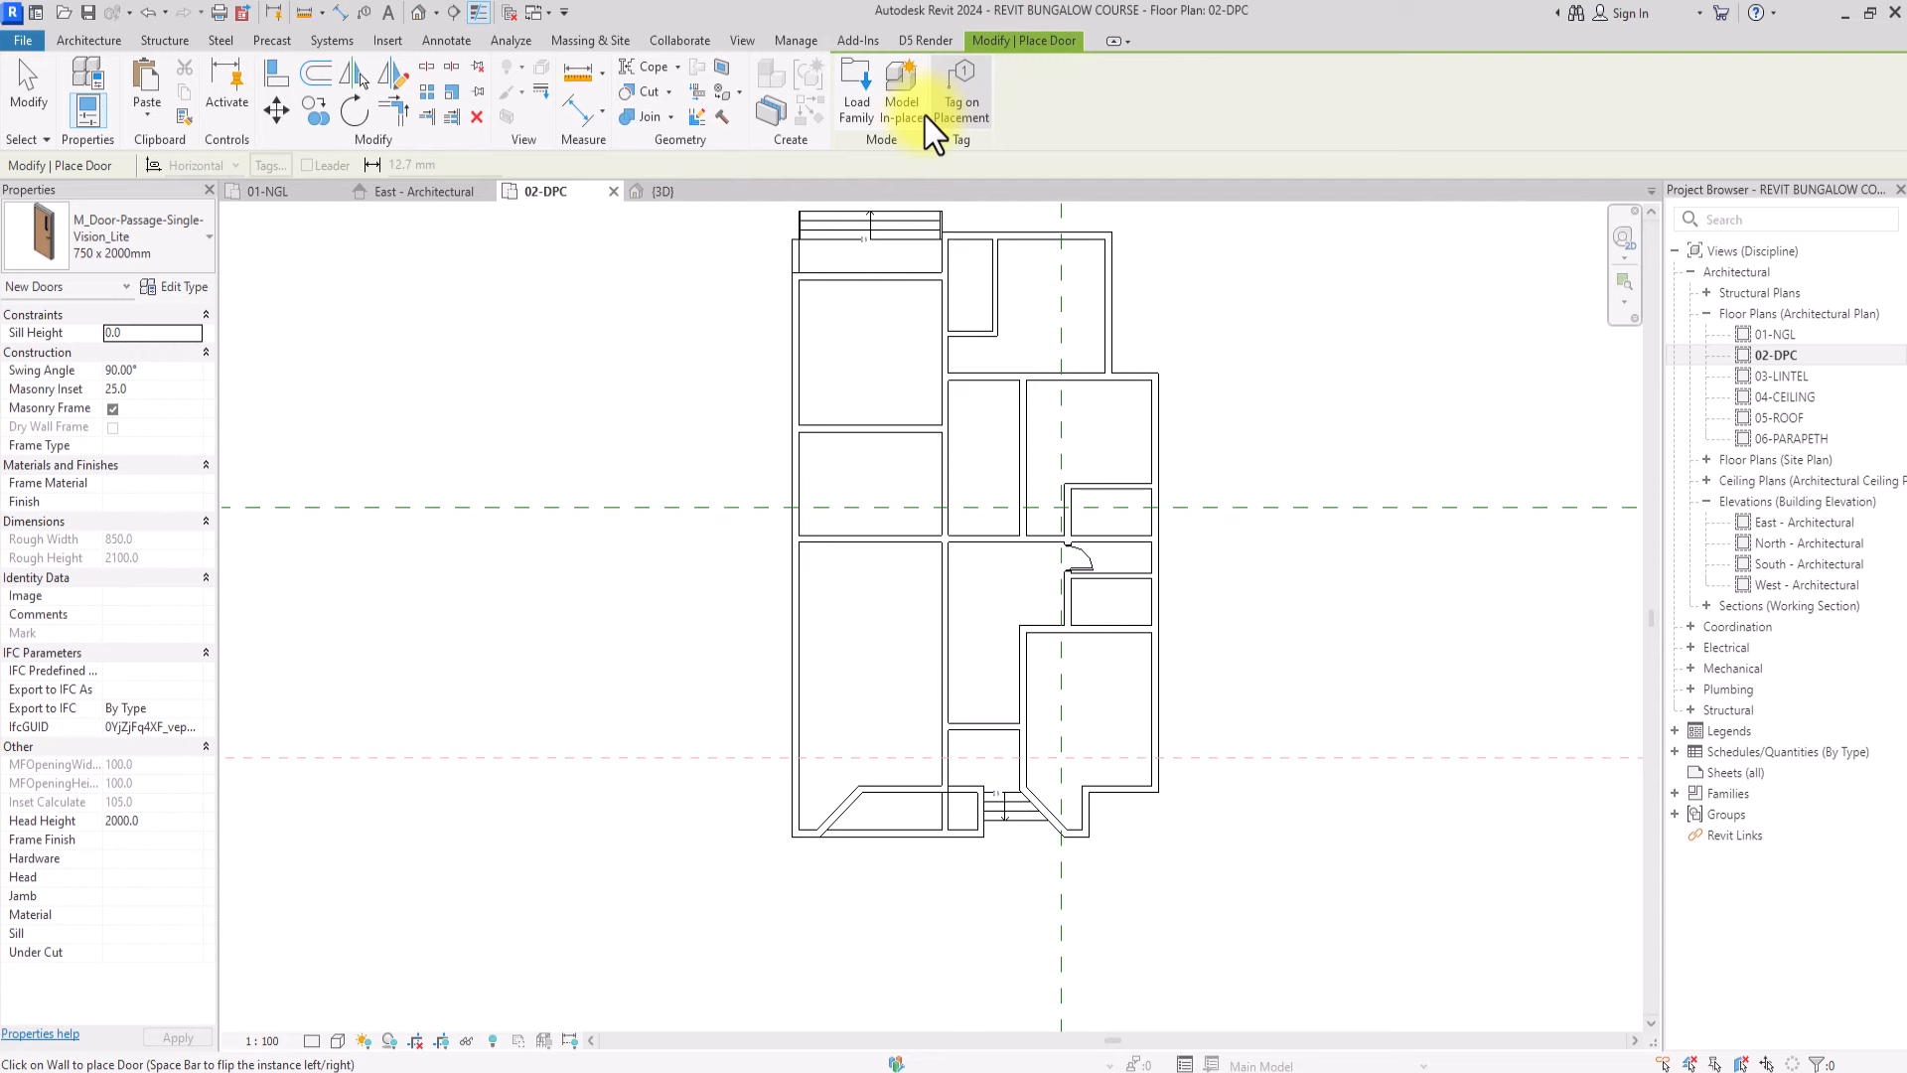
pyautogui.click(844, 95)
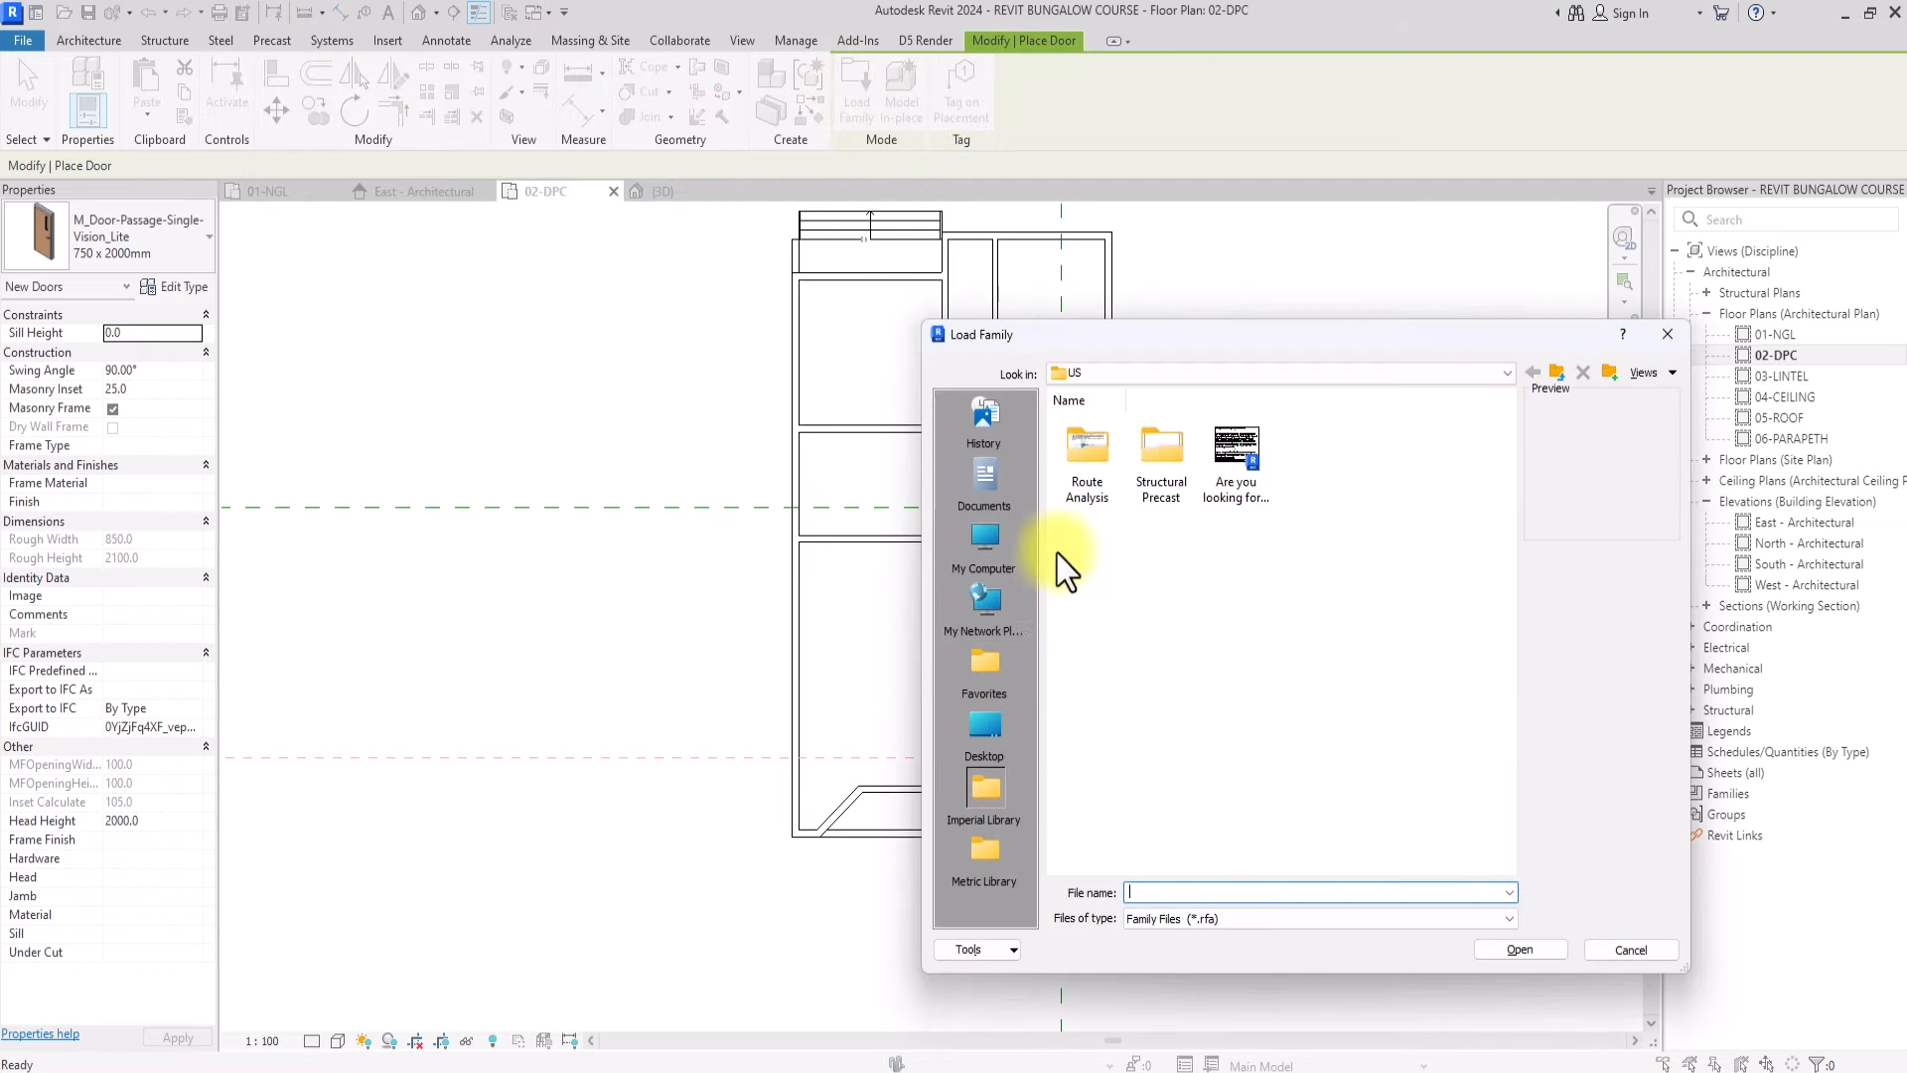
pyautogui.click(969, 552)
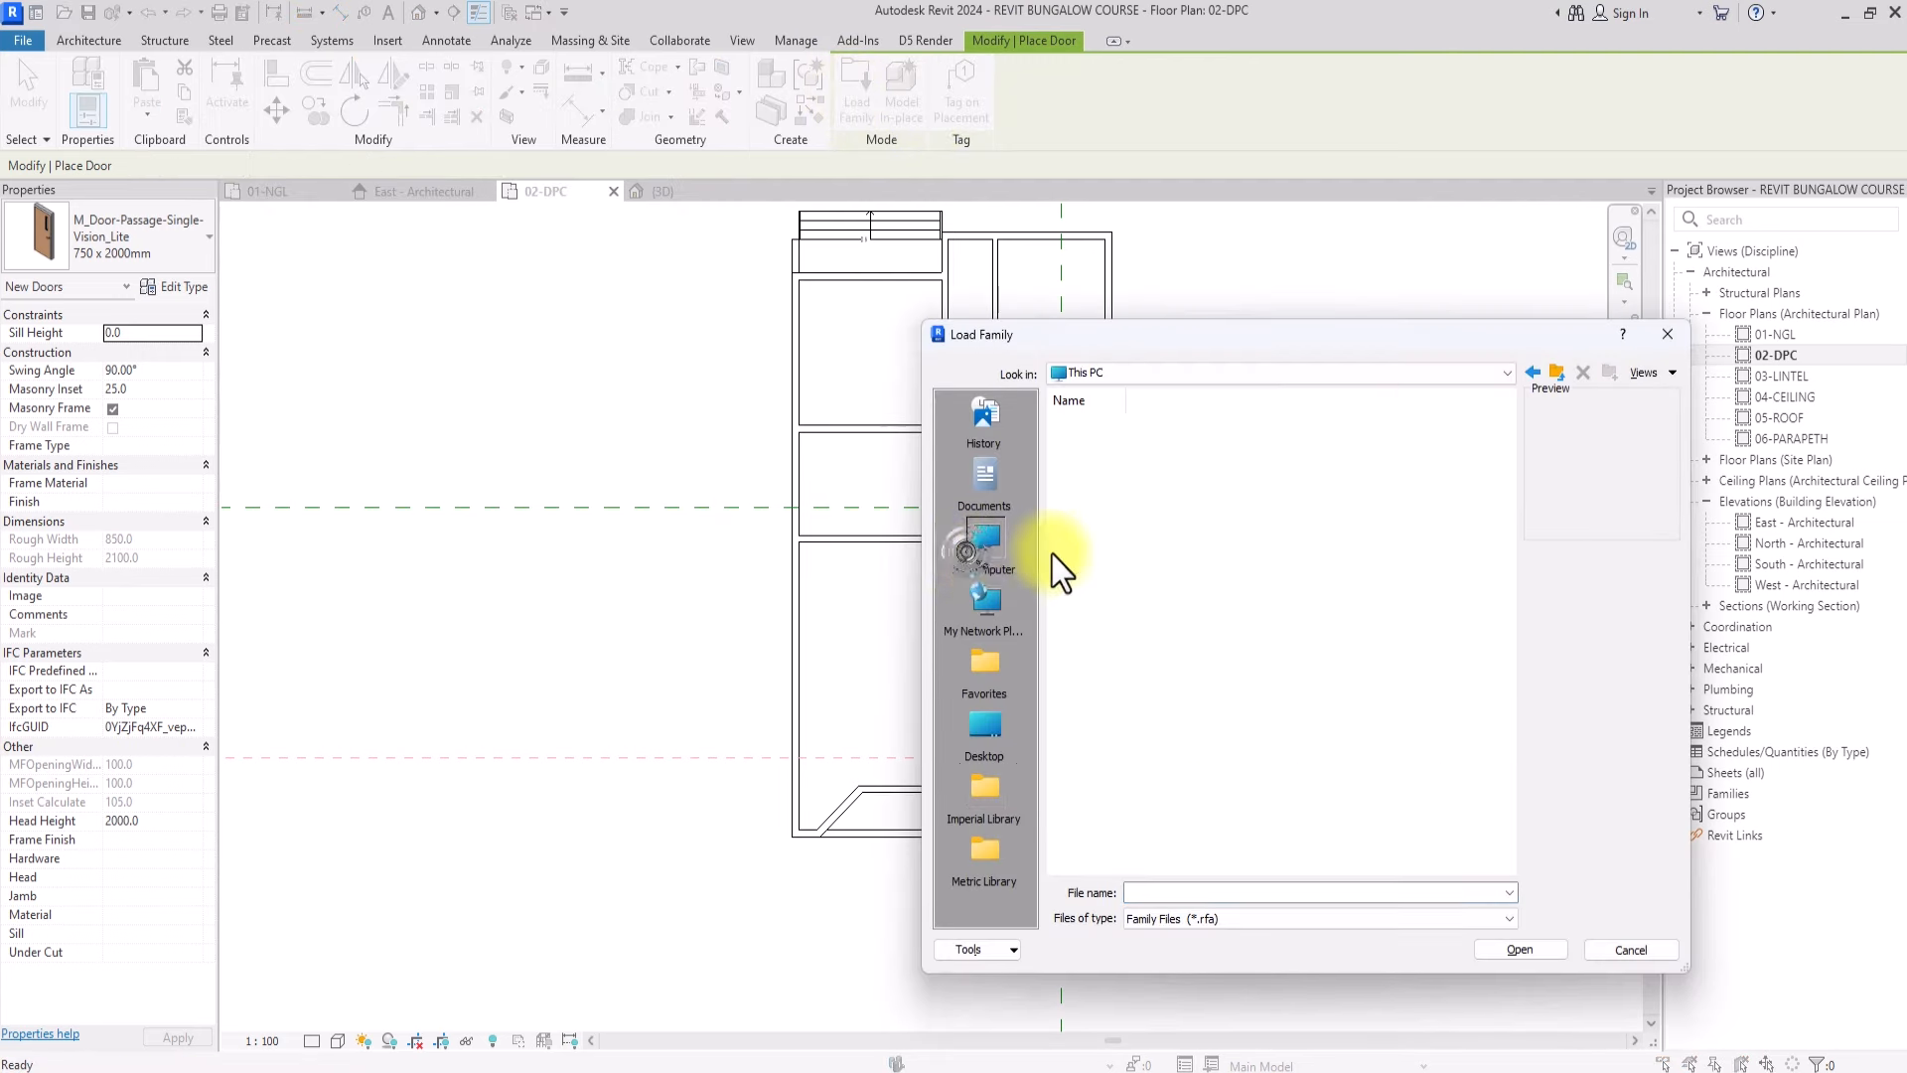
pyautogui.doubleClick(1172, 514)
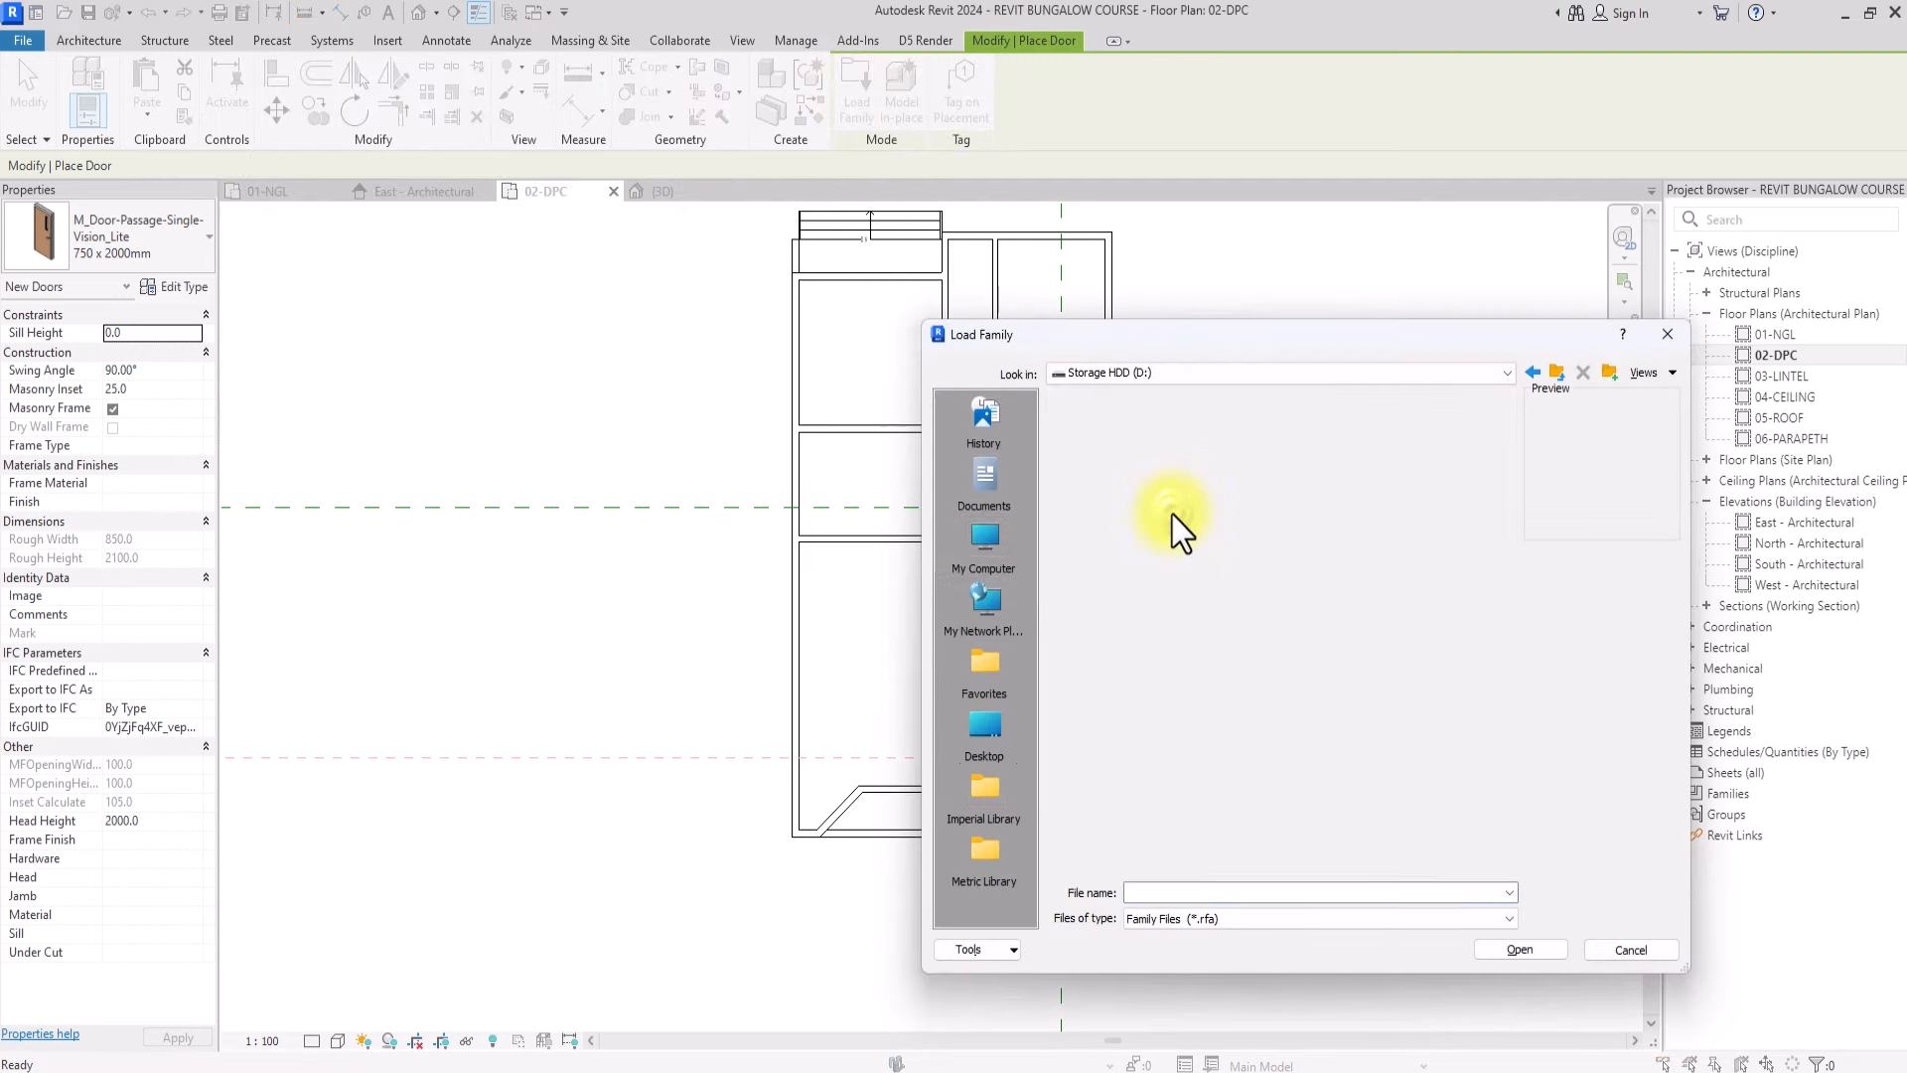
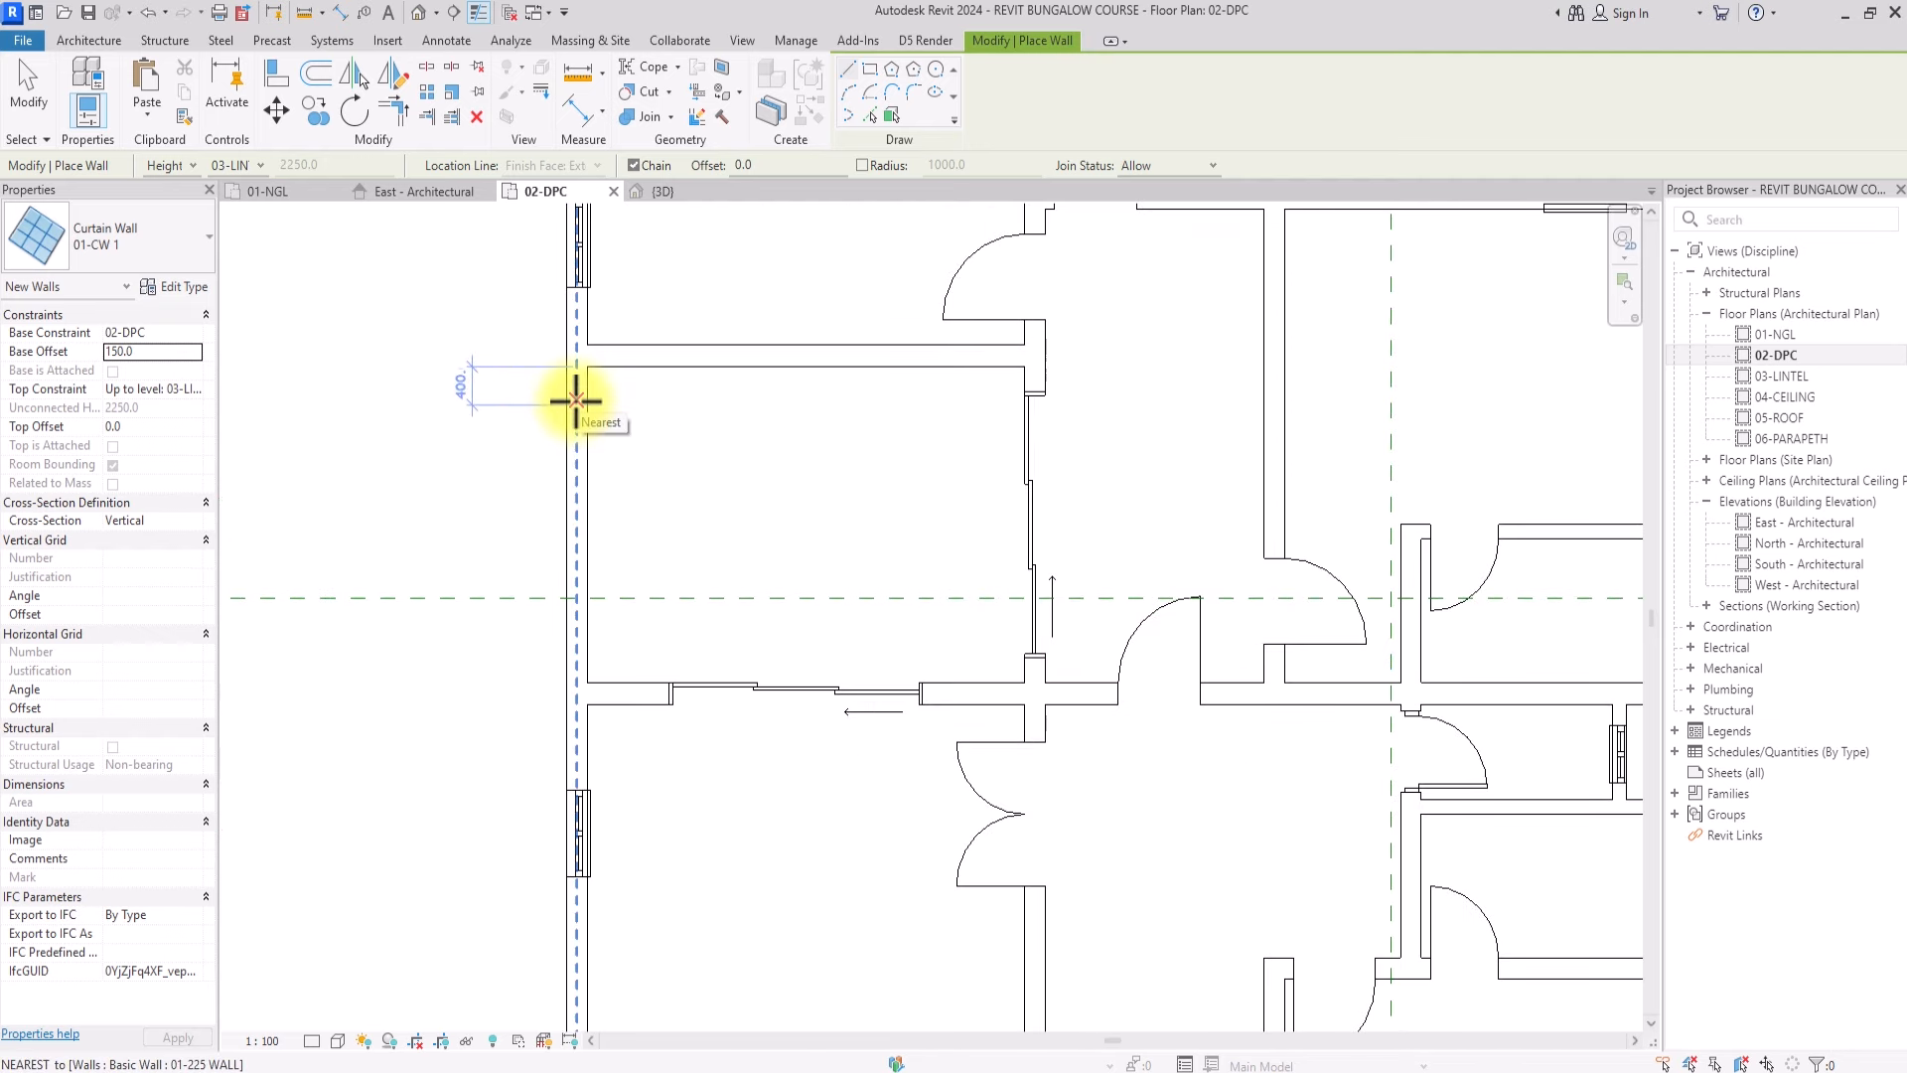
# Draw a 01-CW 1 curtain wall within the middle-left room's outer wall, starting 400 mm from the upper cross wall
pyautogui.scroll(-3, 573, 407)
pyautogui.scroll(1, 587, 407)
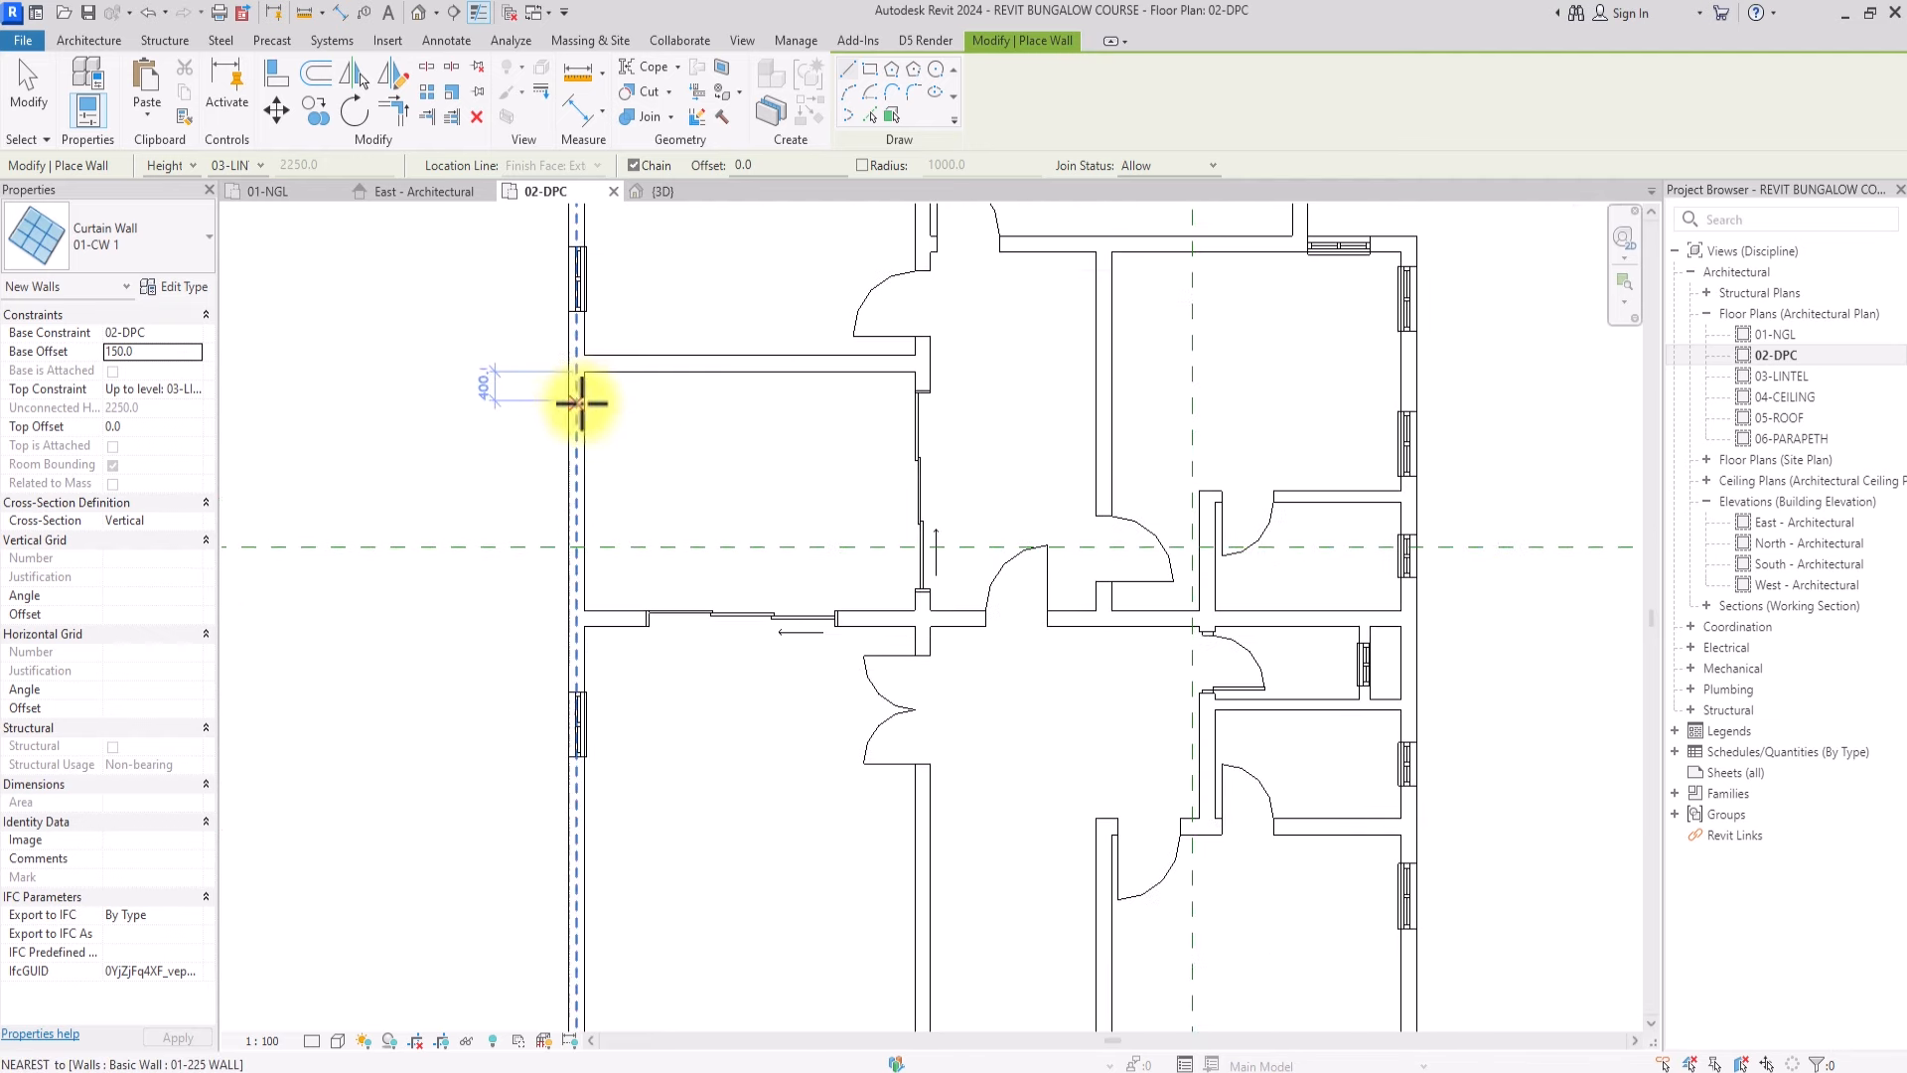
pyautogui.click(585, 398)
pyautogui.click(581, 578)
pyautogui.press('Escape')
# Draw a 2400 mm curtain wall along the front wall behind the planter, starting at the inner wall junction
pyautogui.scroll(-3, 586, 577)
pyautogui.scroll(4, 758, 712)
pyautogui.scroll(3, 757, 712)
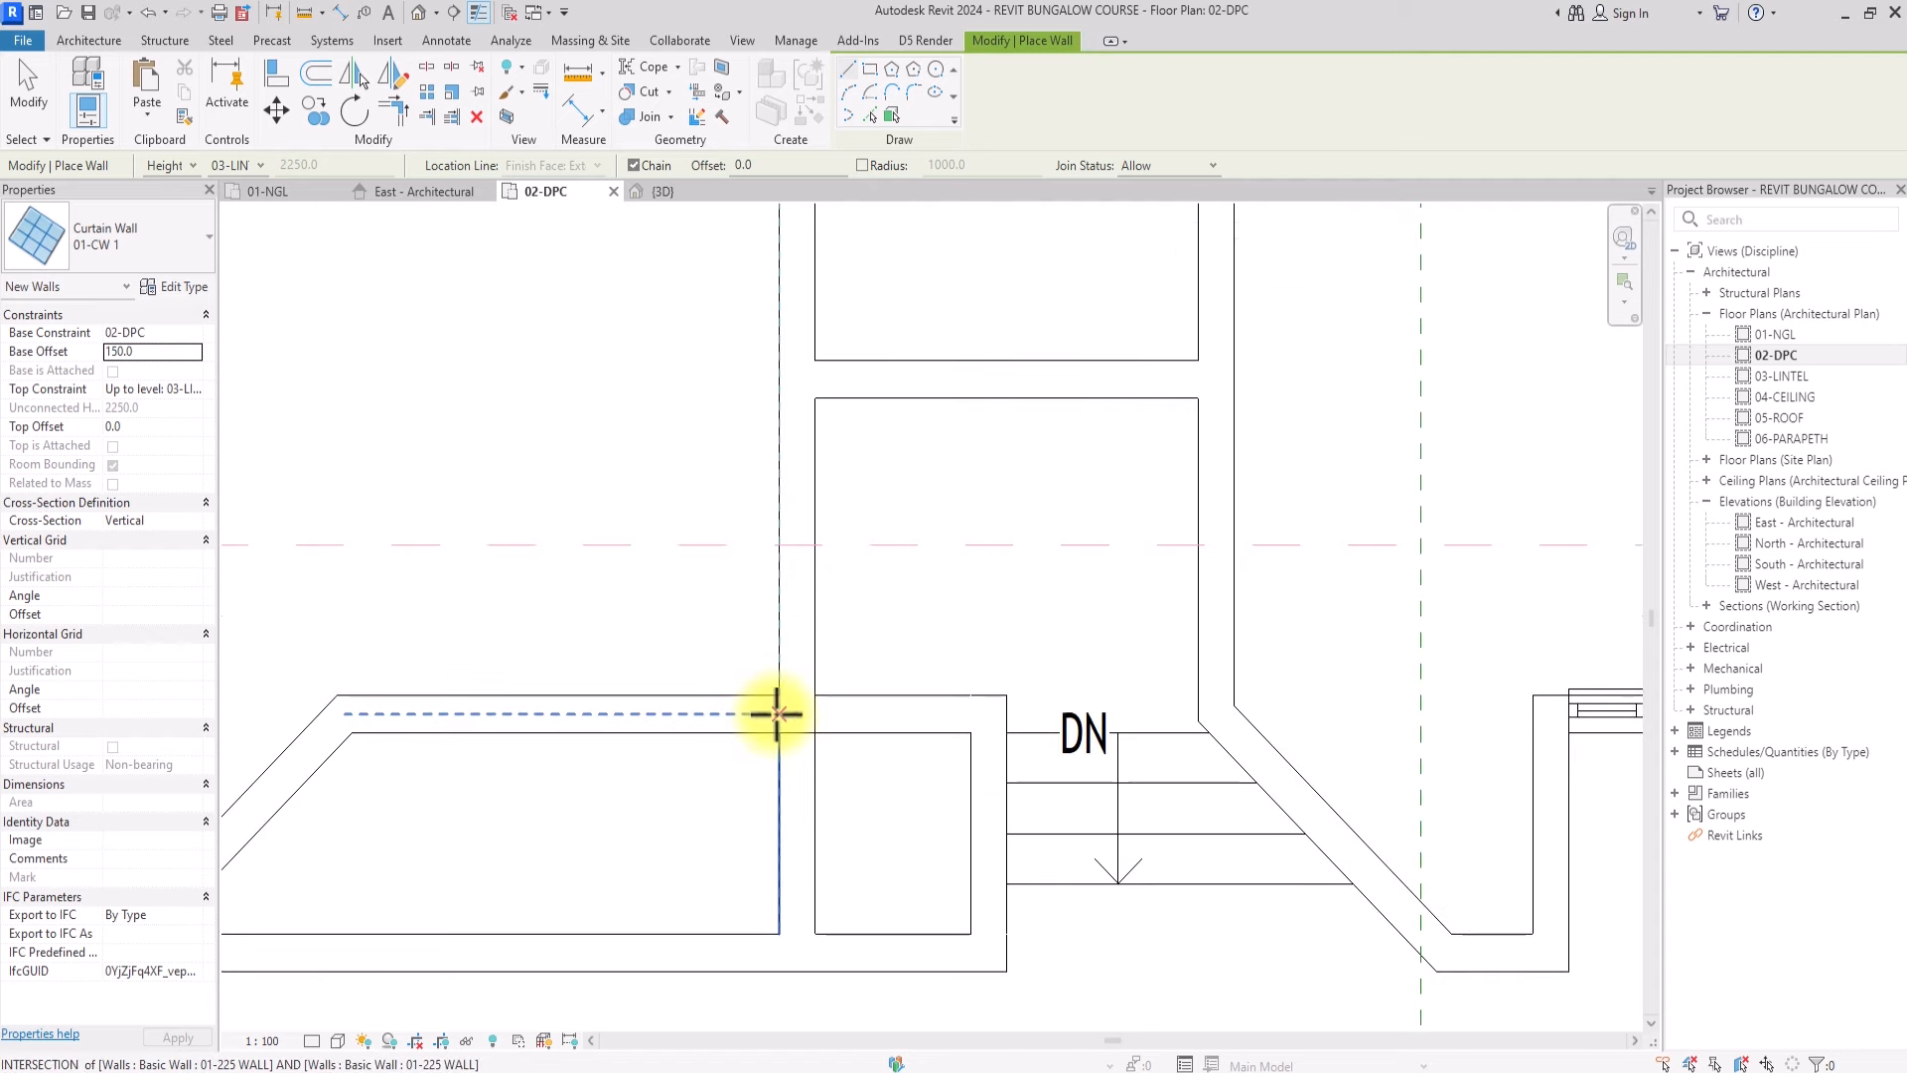
pyautogui.click(776, 715)
pyautogui.scroll(-2, 741, 715)
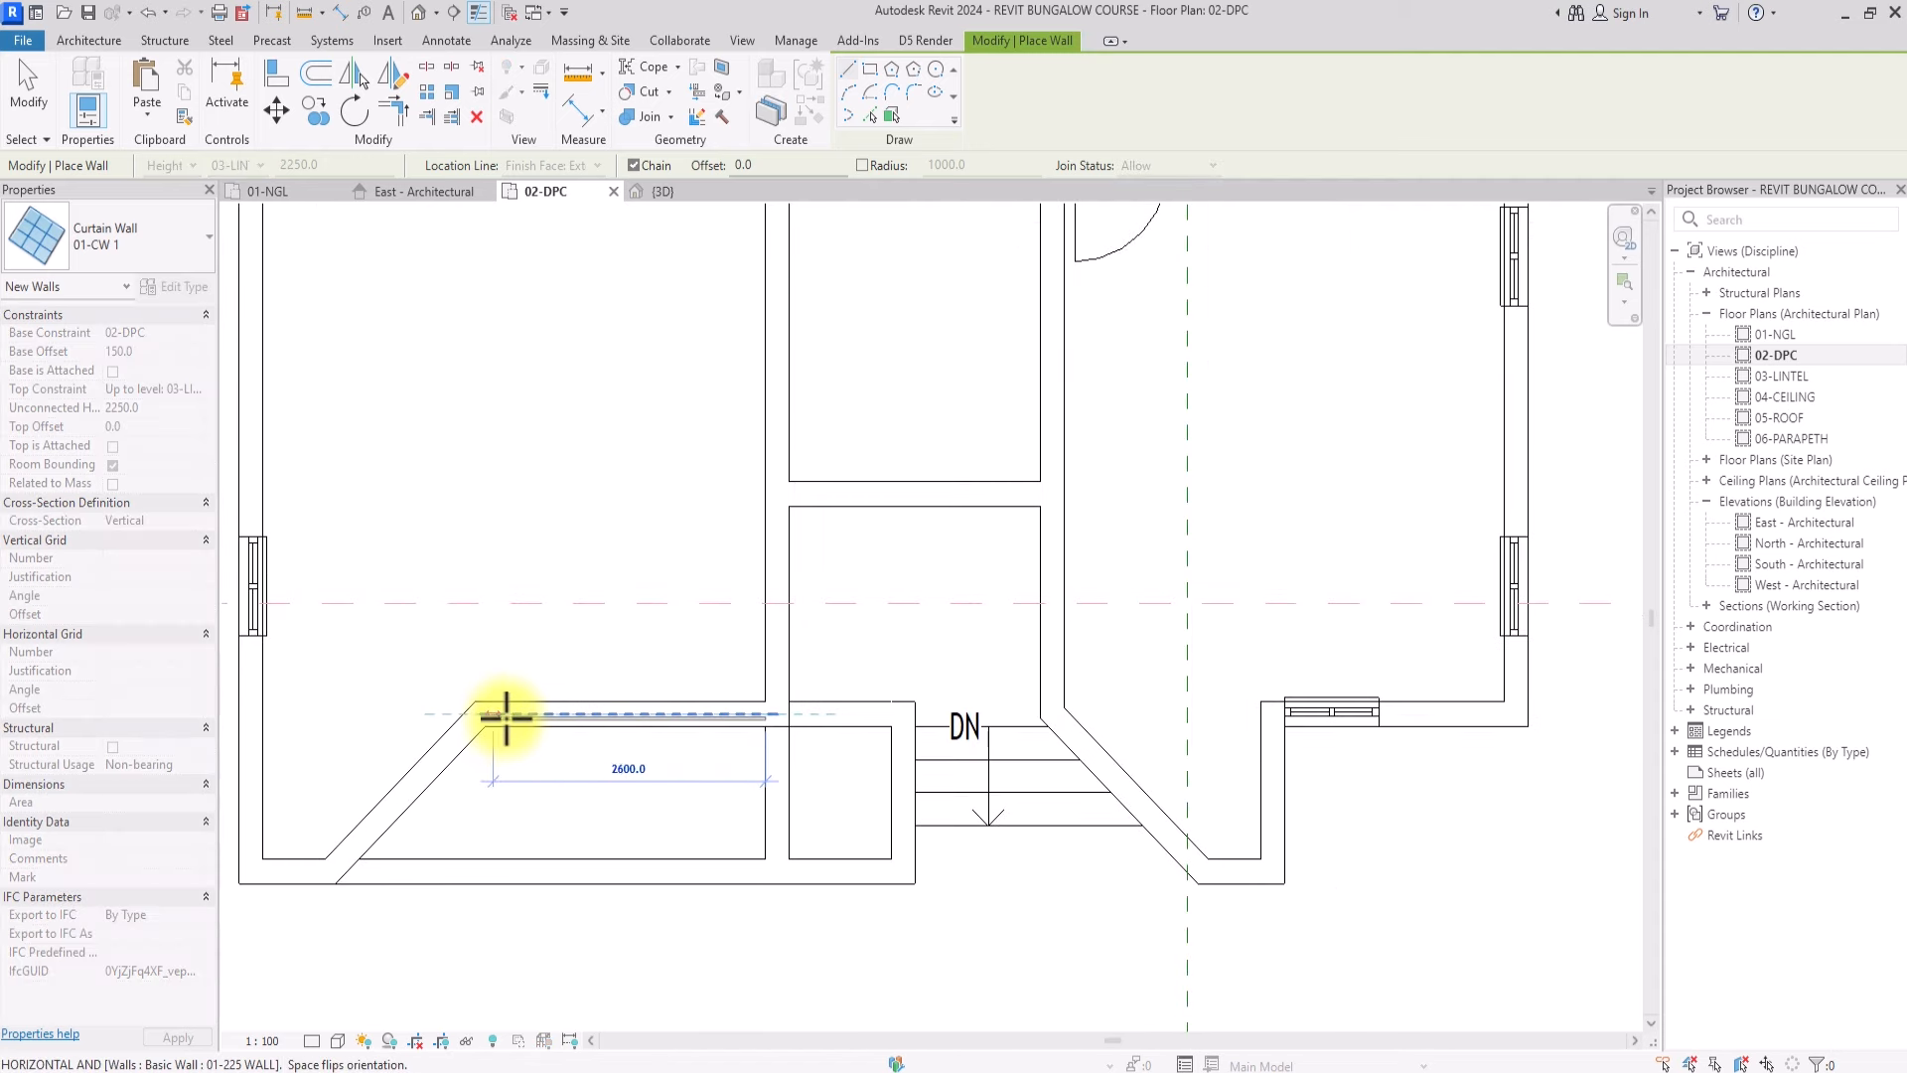
pyautogui.click(517, 717)
pyautogui.press('Escape')
pyautogui.scroll(-1, 498, 685)
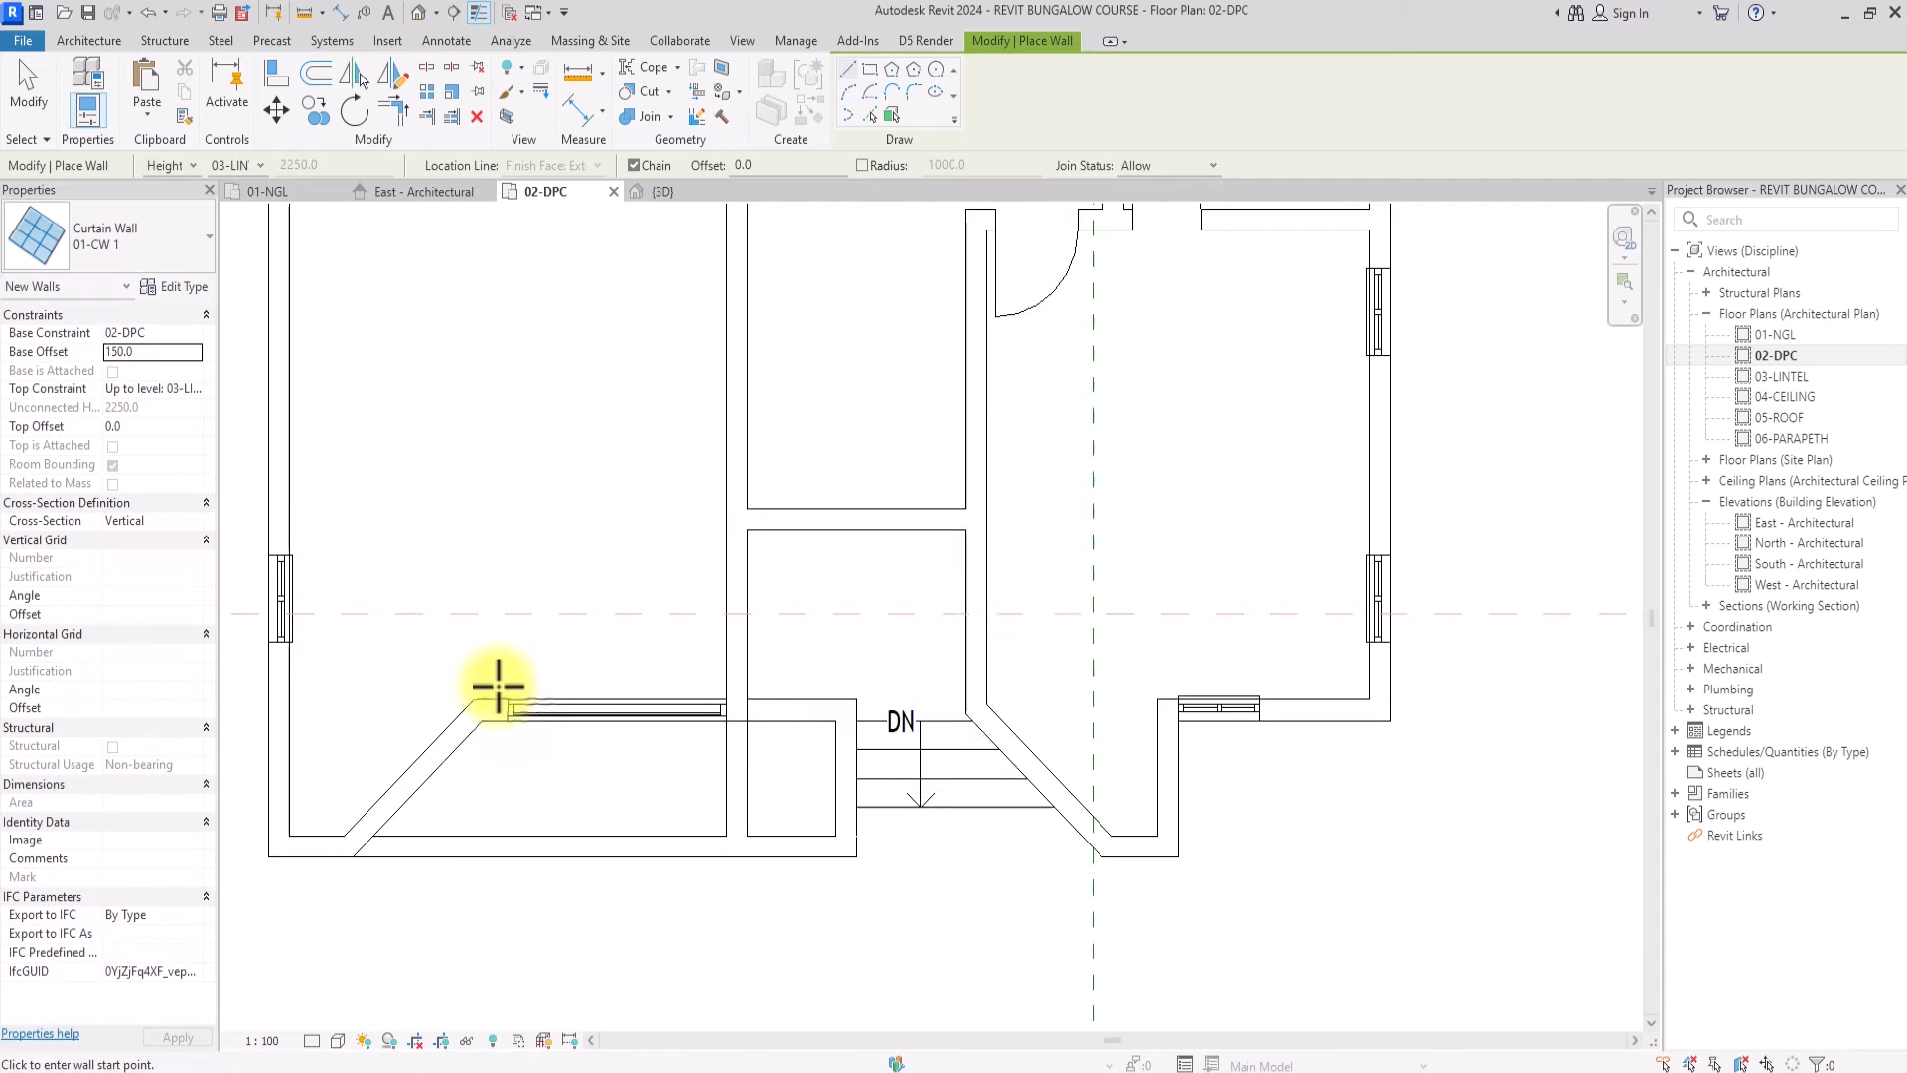
# Select the front curtain wall behind the planter and edit its base offset
pyautogui.moveTo(931, 719); pyautogui.dragTo(697, 773, button='middle')
pyautogui.scroll(1, 537, 586)
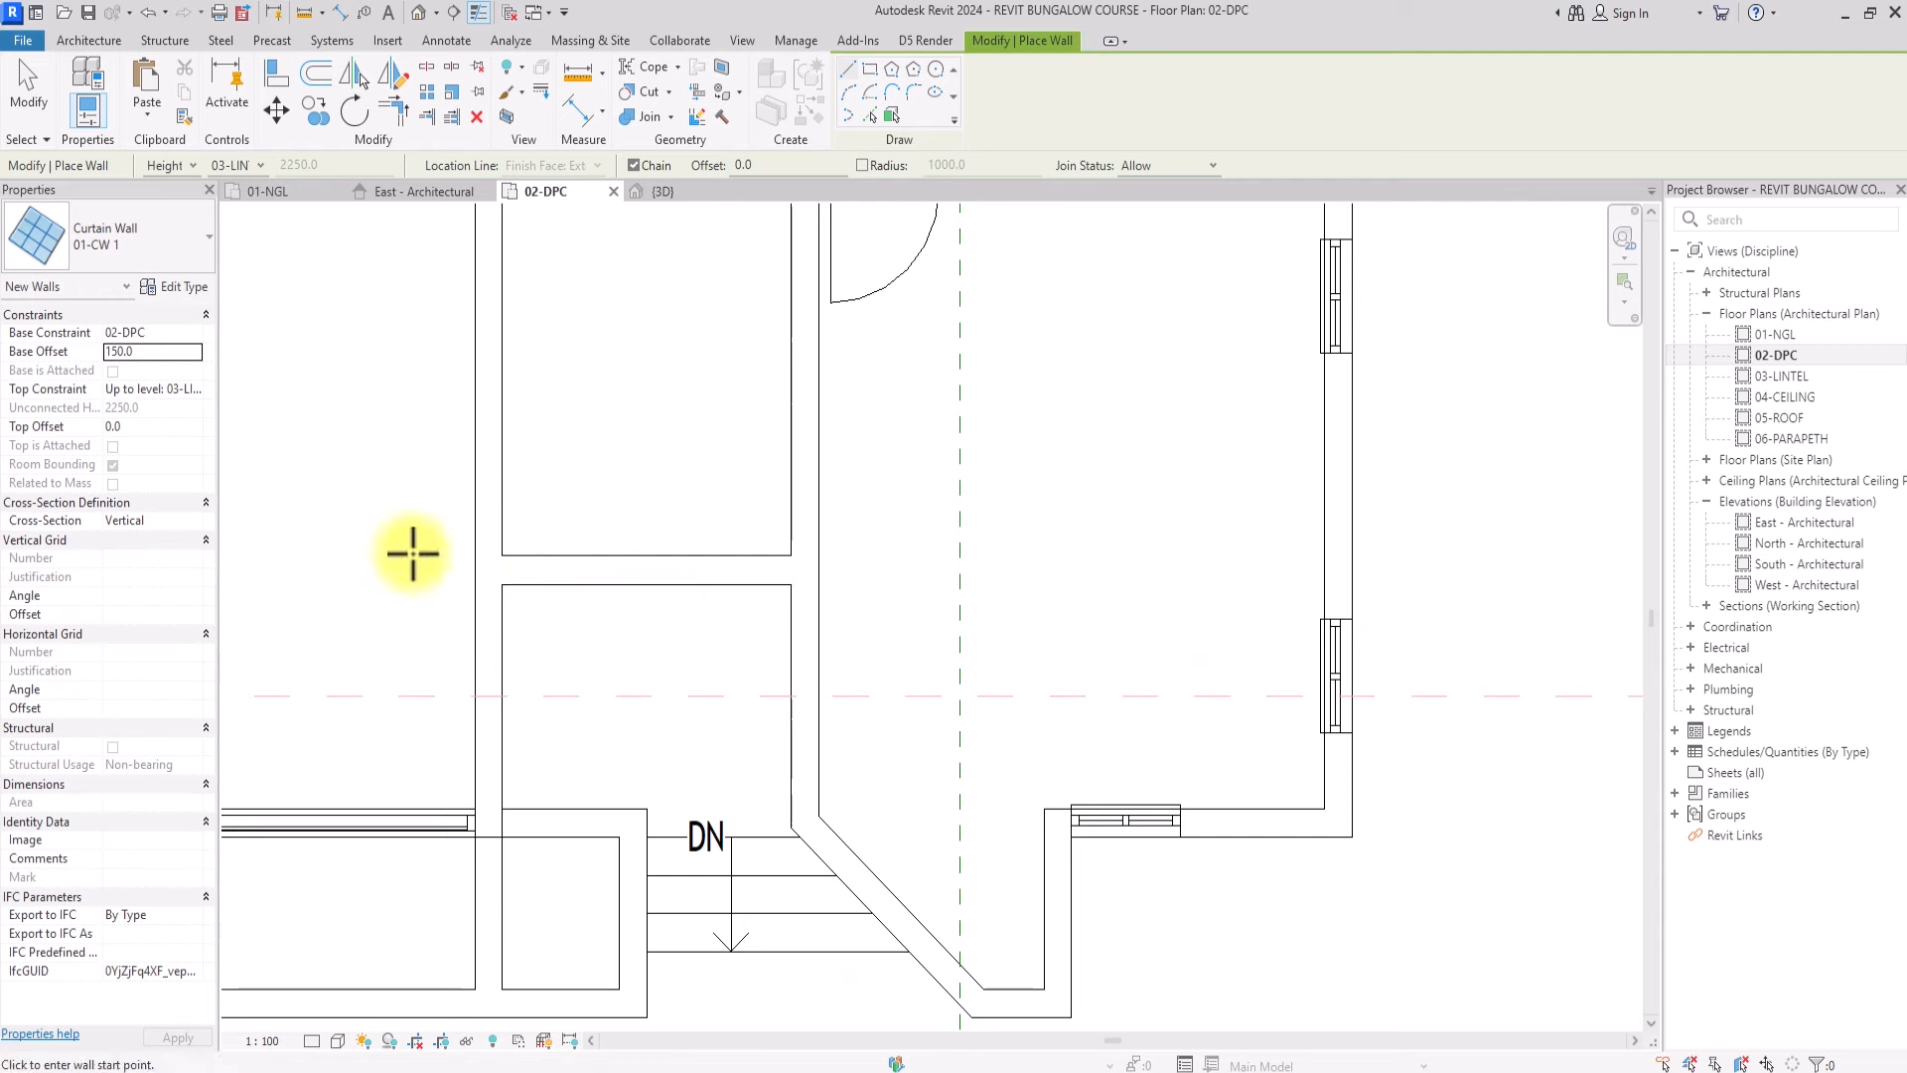
pyautogui.moveTo(306, 665); pyautogui.dragTo(730, 599, button='middle')
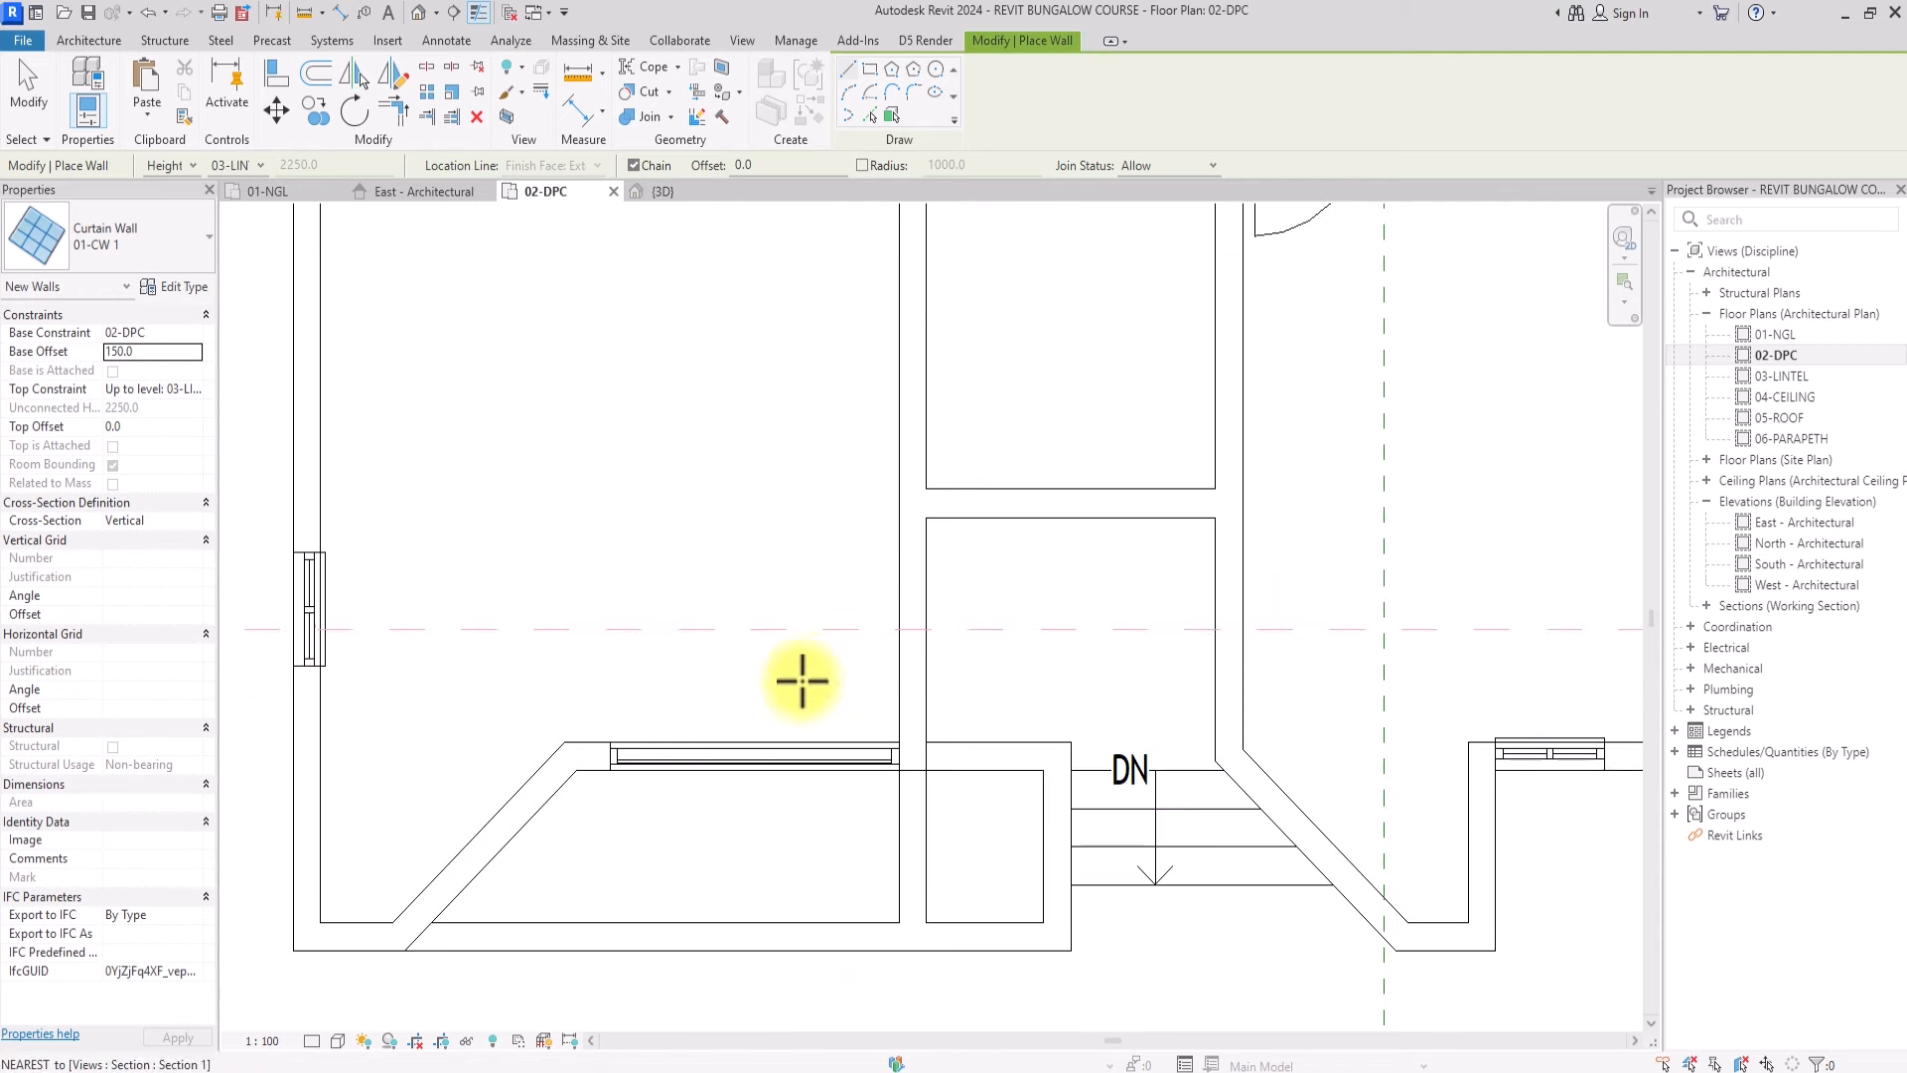
pyautogui.press('Escape')
pyautogui.click(694, 757)
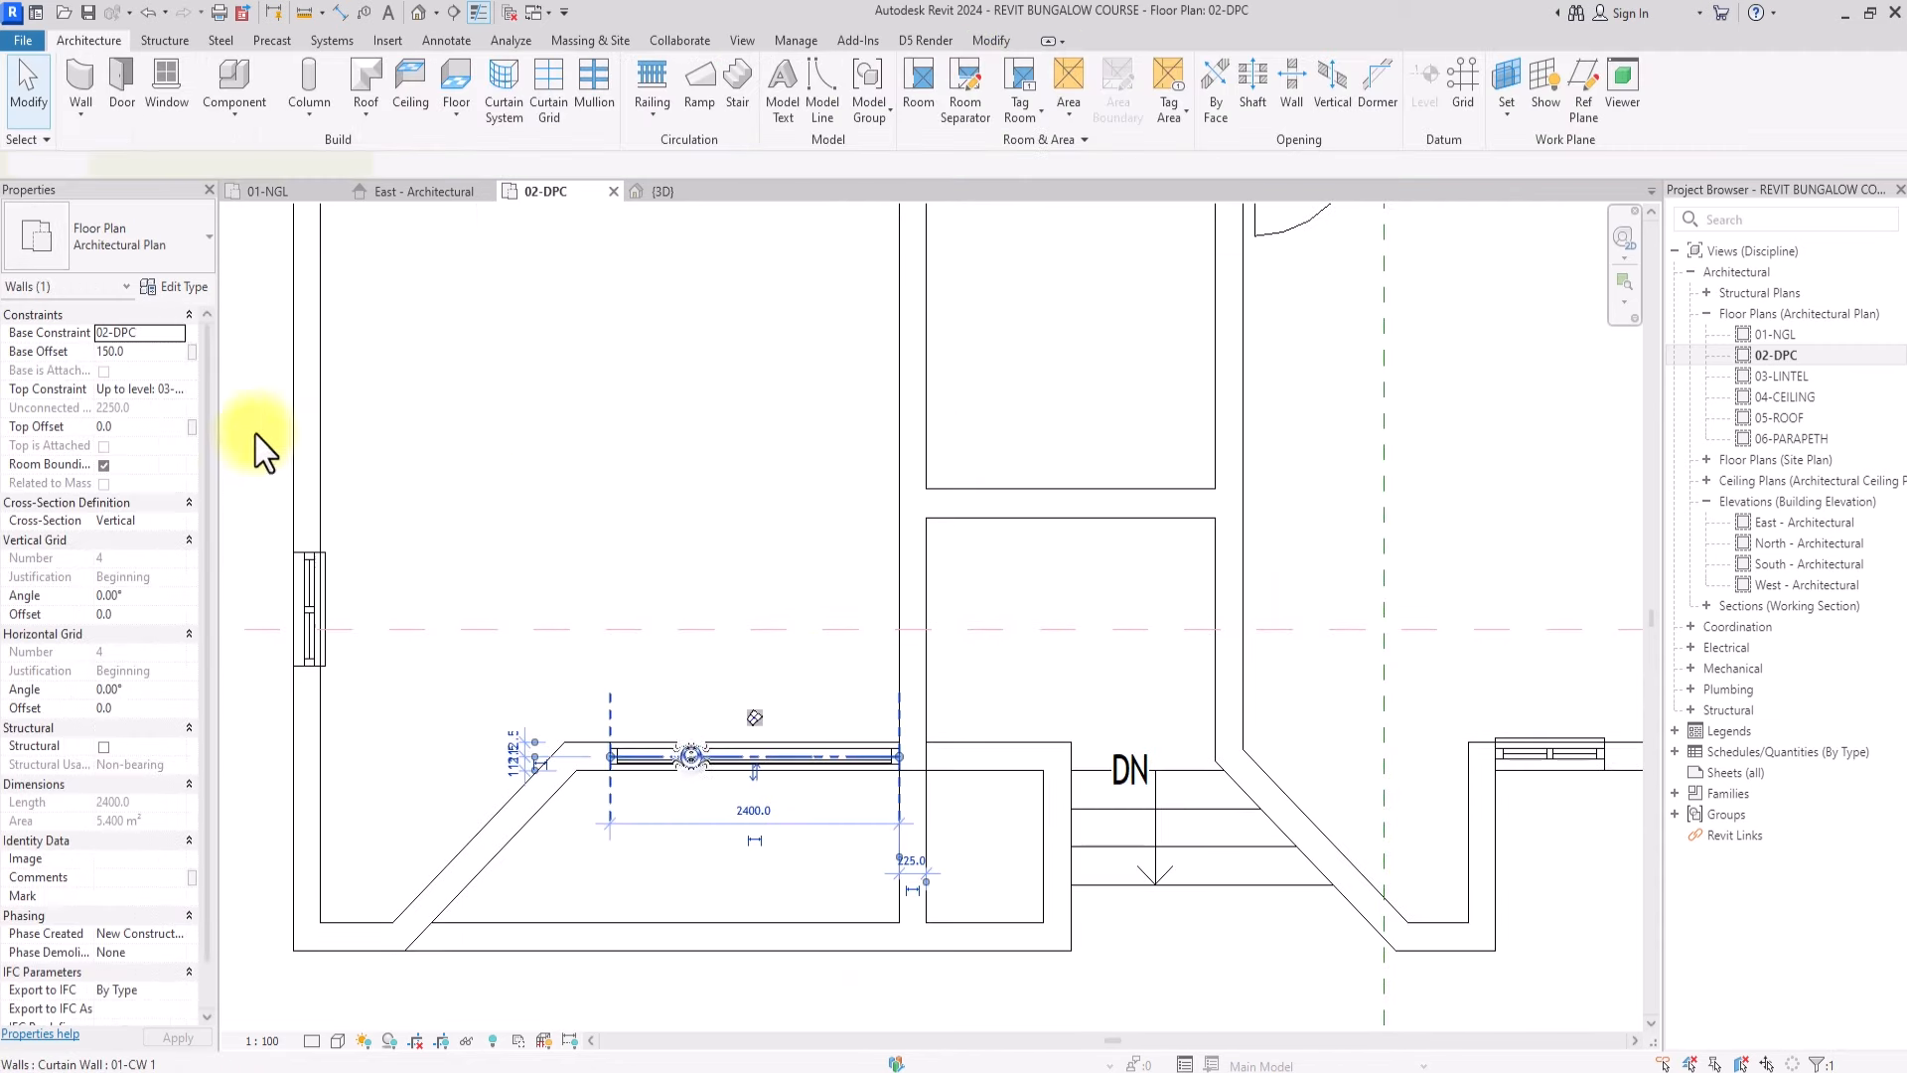
pyautogui.click(157, 353)
pyautogui.press('Escape')
# Draw a detail line along the outer face of the cross wall at the front entrance, between the side walls
pyautogui.scroll(-2, 248, 637)
pyautogui.press('d')
pyautogui.press('l')
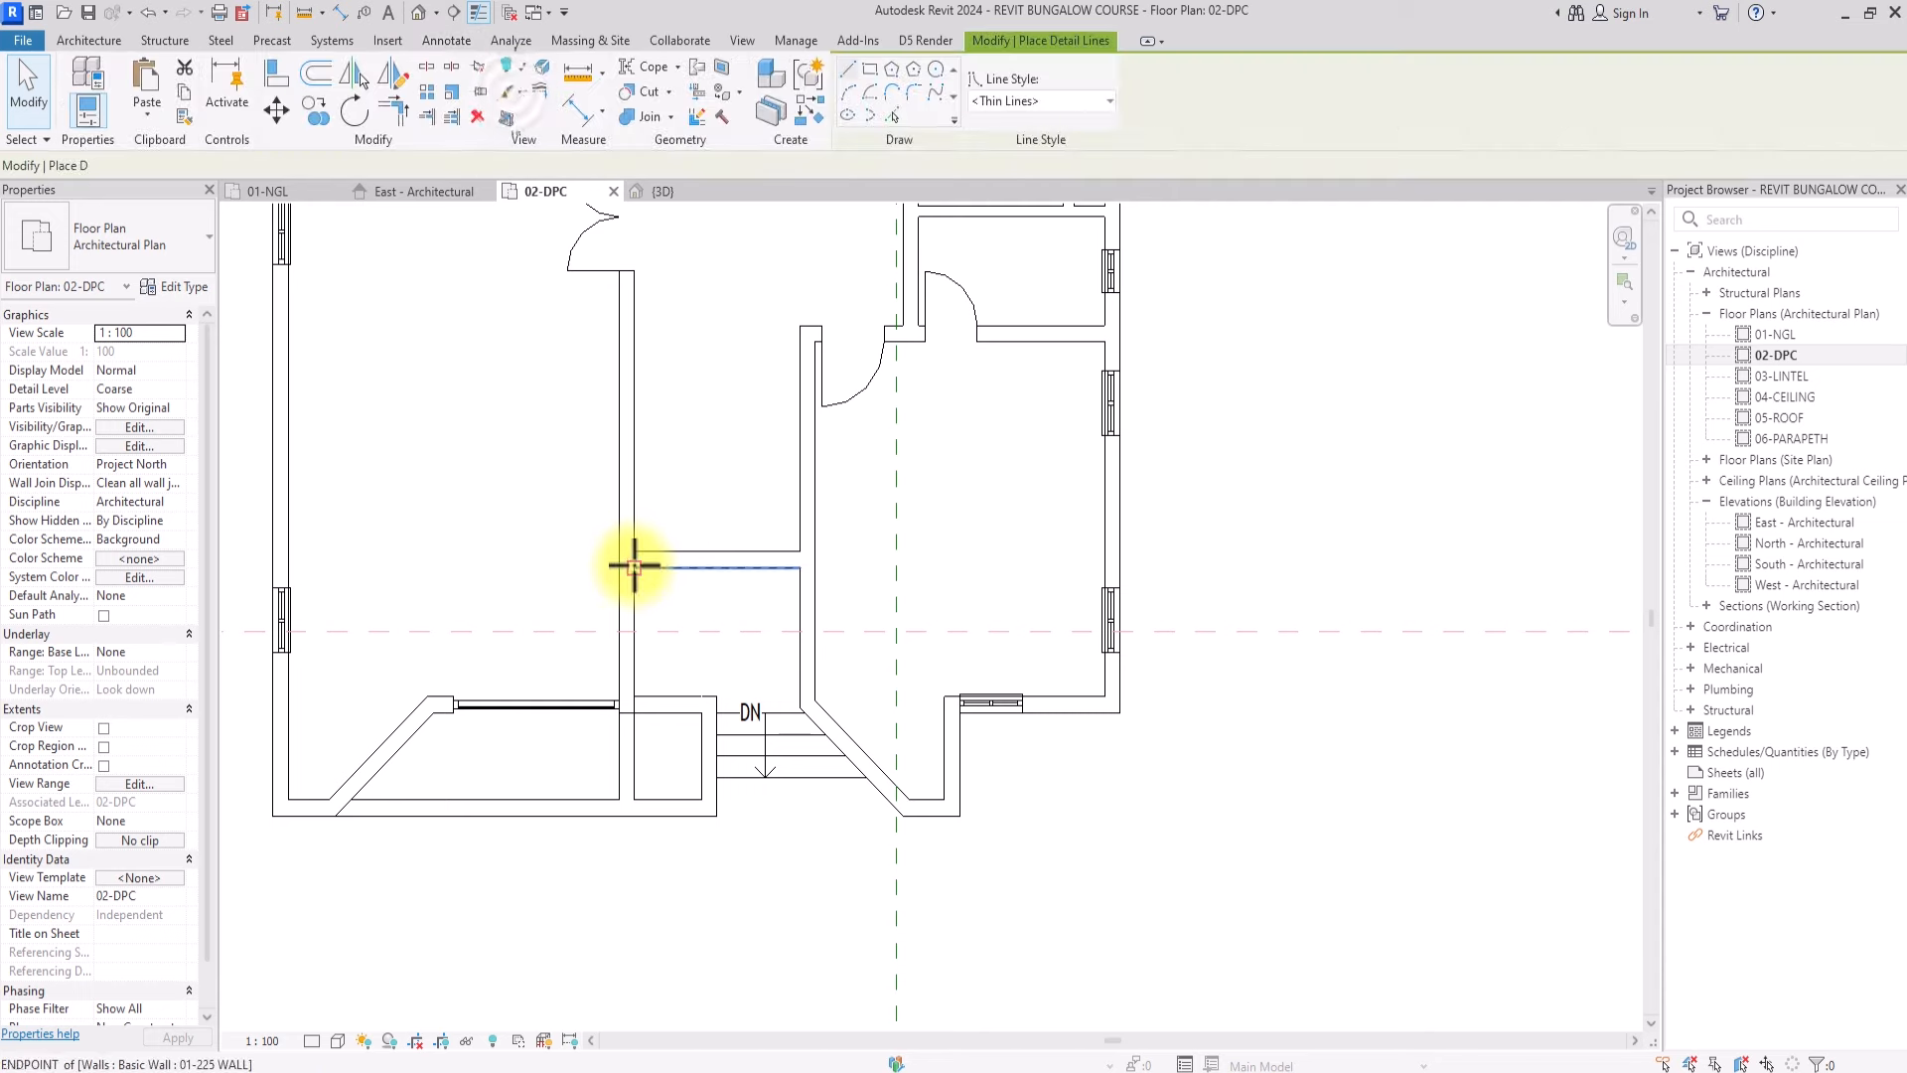
pyautogui.click(634, 567)
pyautogui.click(799, 564)
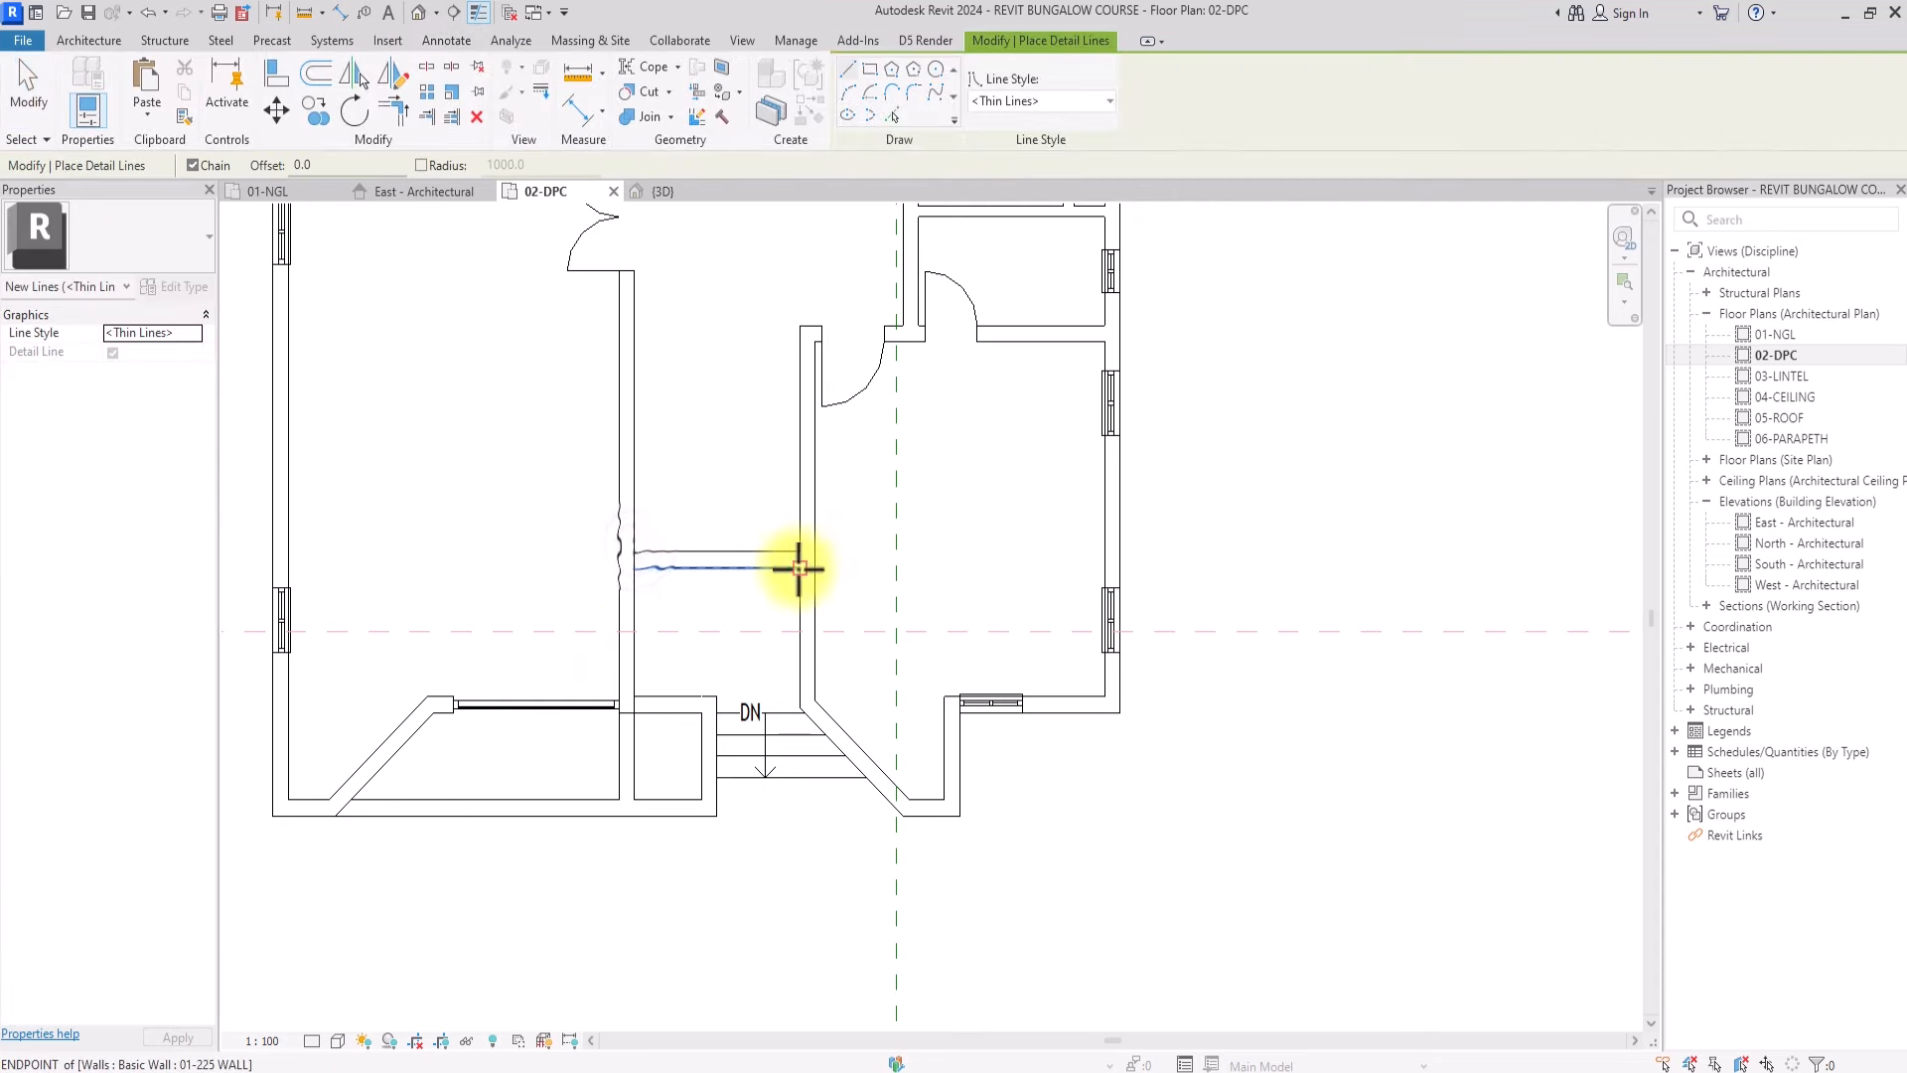
pyautogui.press('Escape')
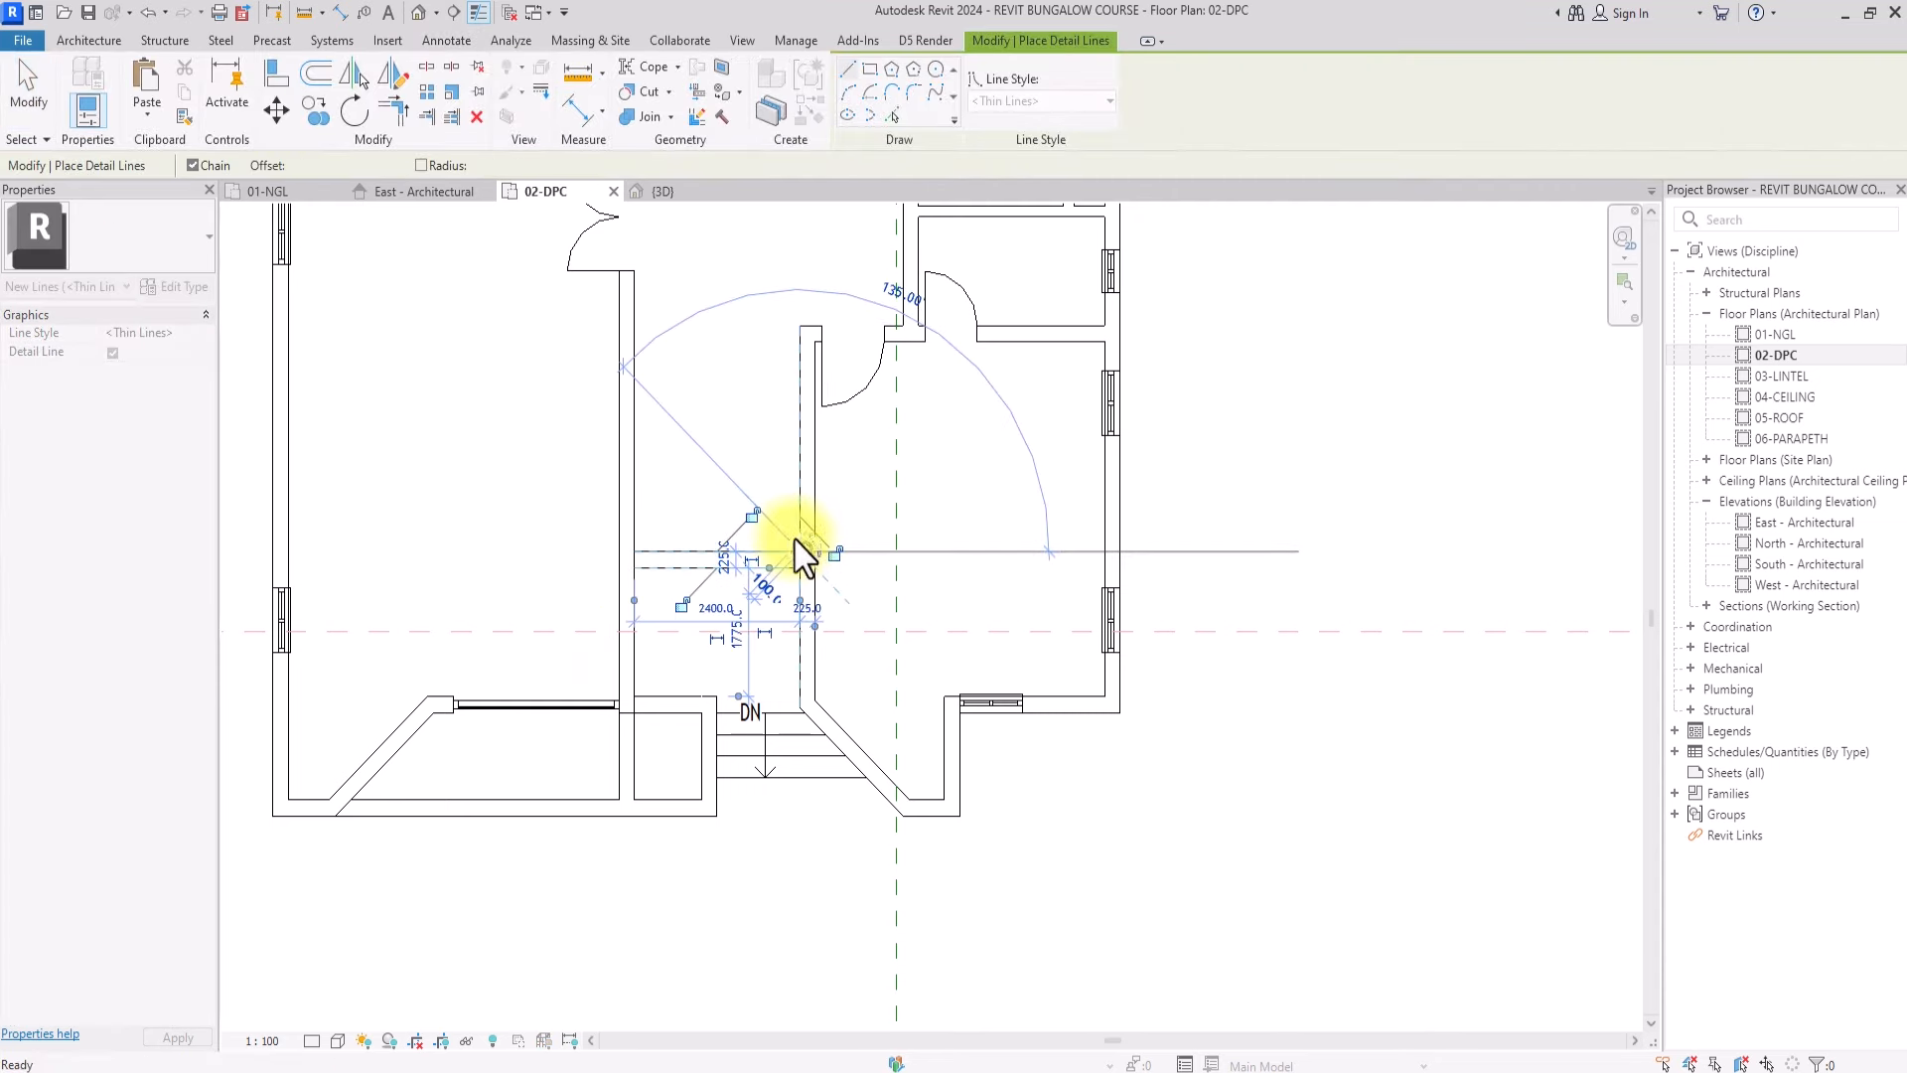
# Draw a 2400 mm 01-CW 1 curtain wall along the entrance cross wall, spanning between the two side walls
pyautogui.scroll(-3, 777, 600)
pyautogui.scroll(1, 706, 624)
pyautogui.moveTo(658, 734); pyautogui.dragTo(627, 918, button='middle')
pyautogui.scroll(1, 627, 918)
pyautogui.click(89, 41)
pyautogui.click(78, 77)
pyautogui.scroll(2, 700, 689)
pyautogui.click(632, 724)
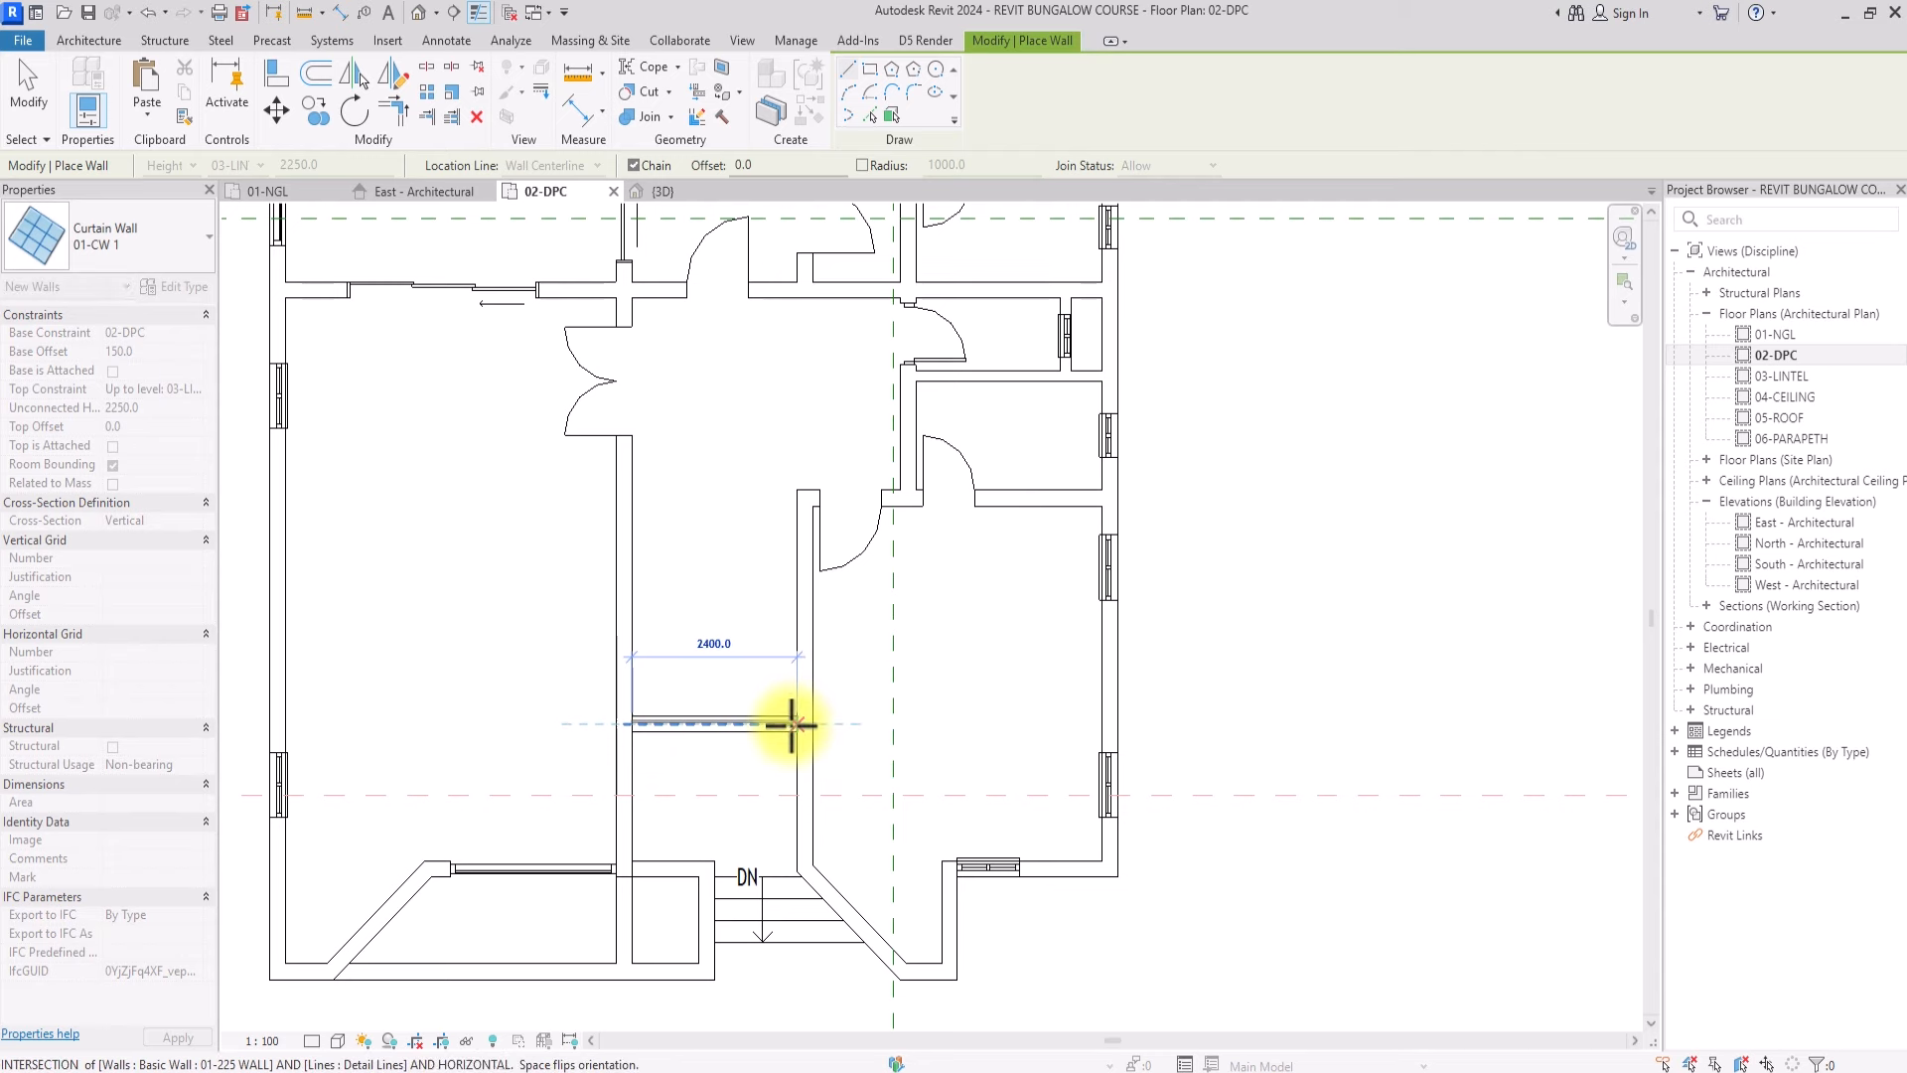
pyautogui.click(794, 719)
pyautogui.press('Escape')
pyautogui.scroll(-3, 596, 736)
pyautogui.press('Escape')
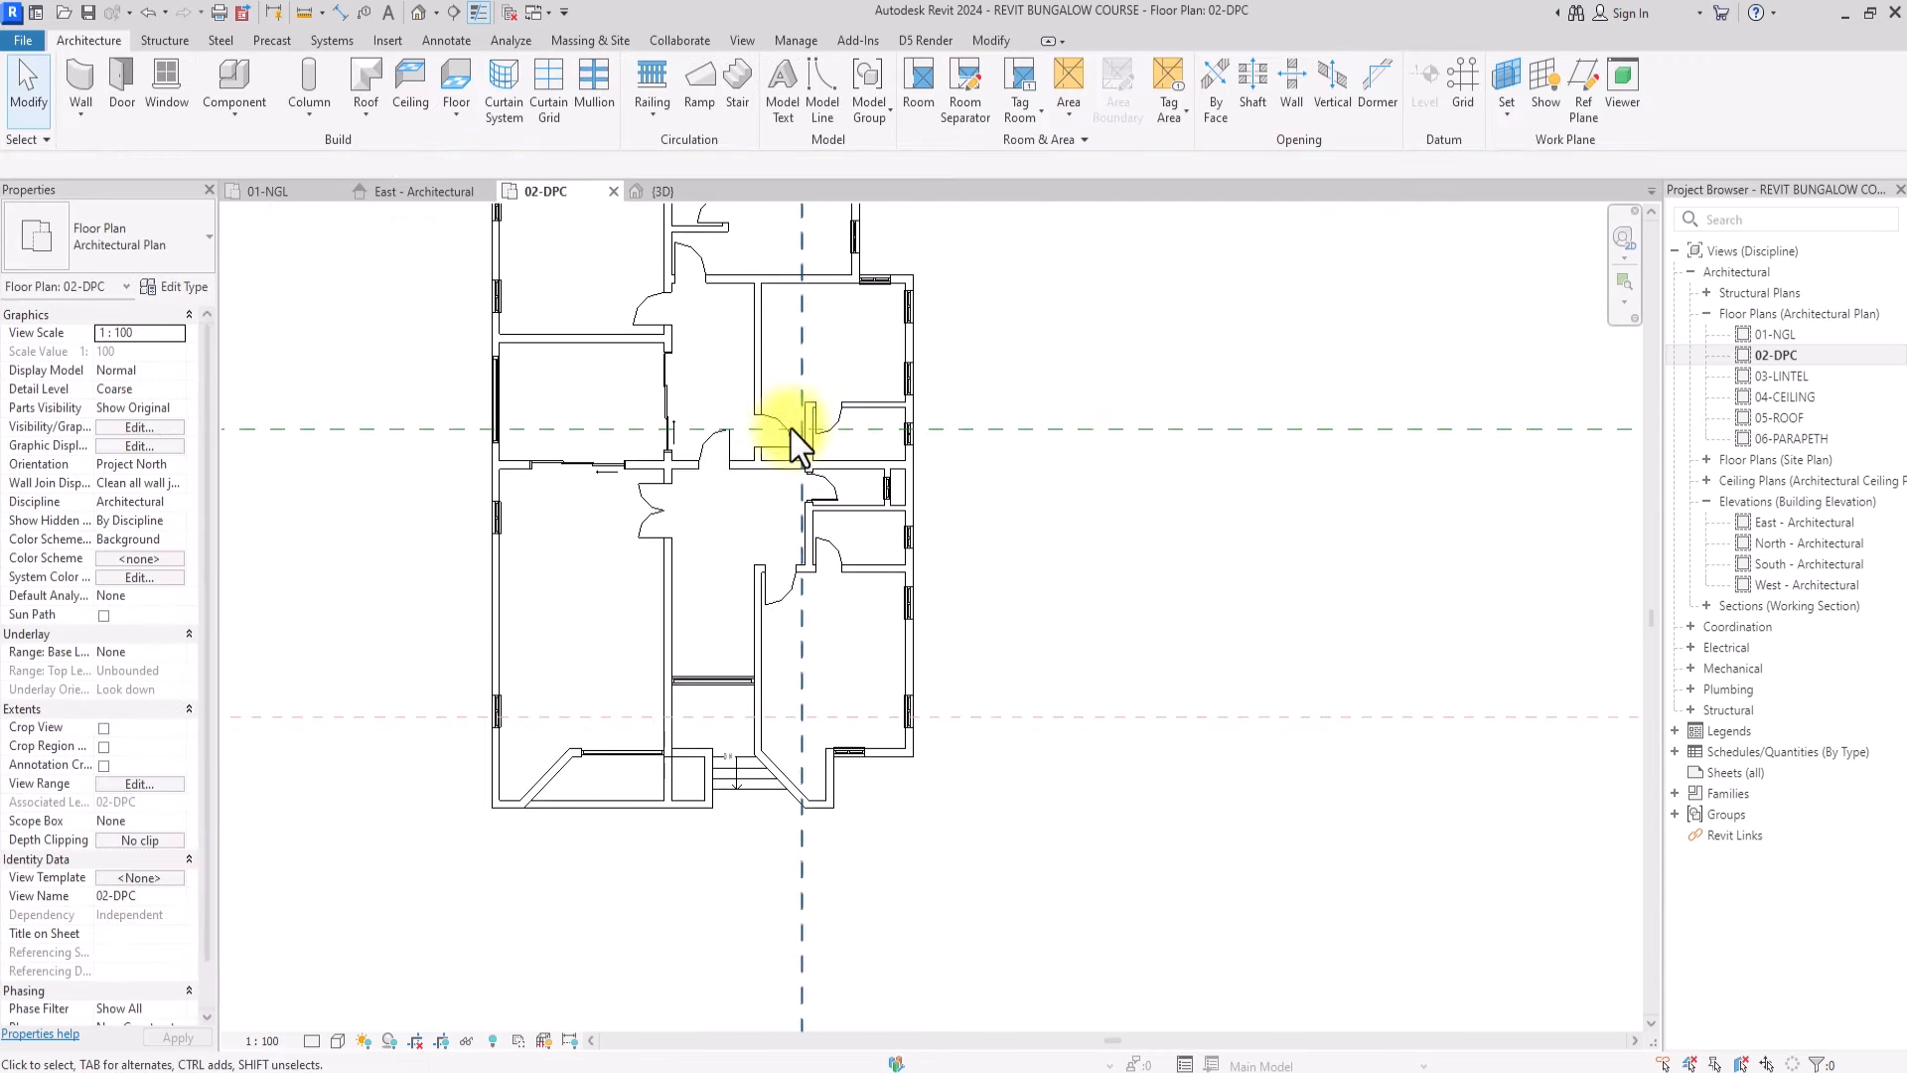
# Open the default 3D view and examine the bungalow's front entrance, curtain walls and windows
pyautogui.scroll(-1, 791, 426)
pyautogui.click(418, 12)
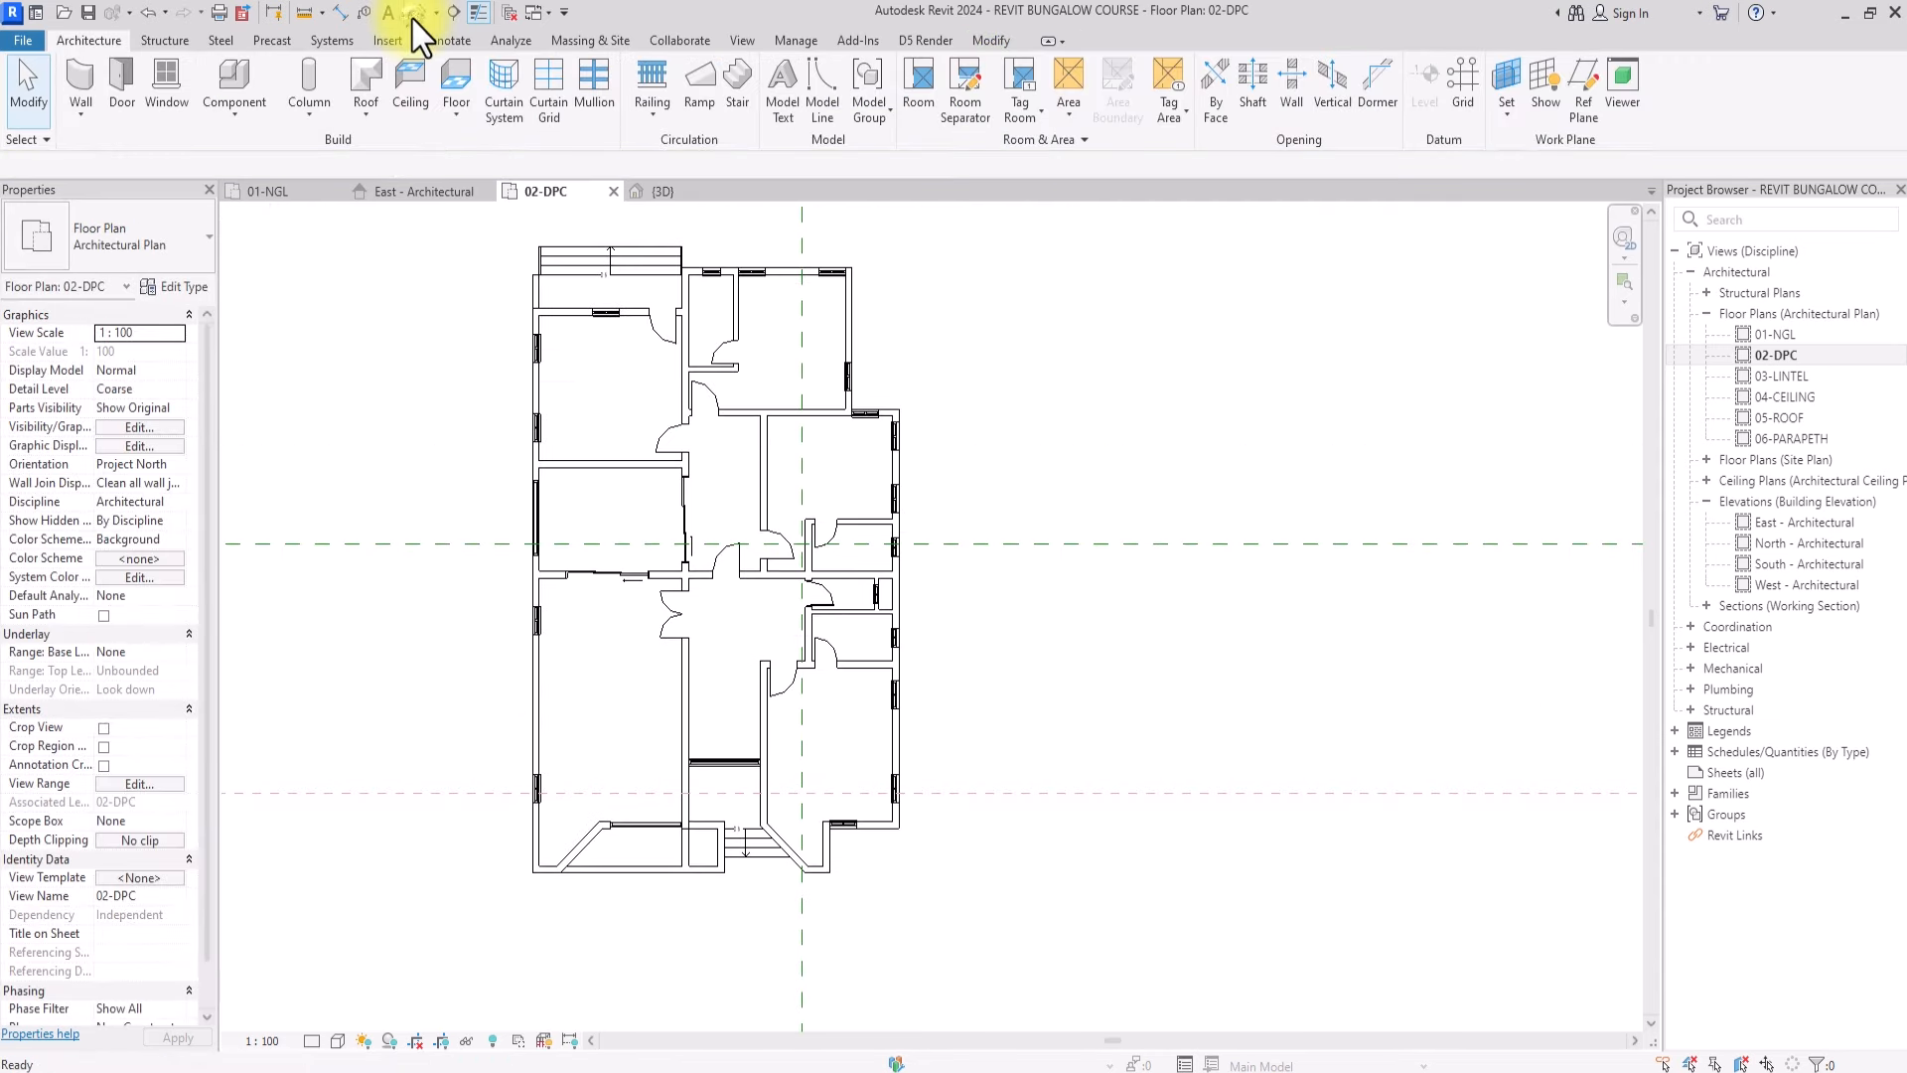
pyautogui.scroll(-1, 875, 587)
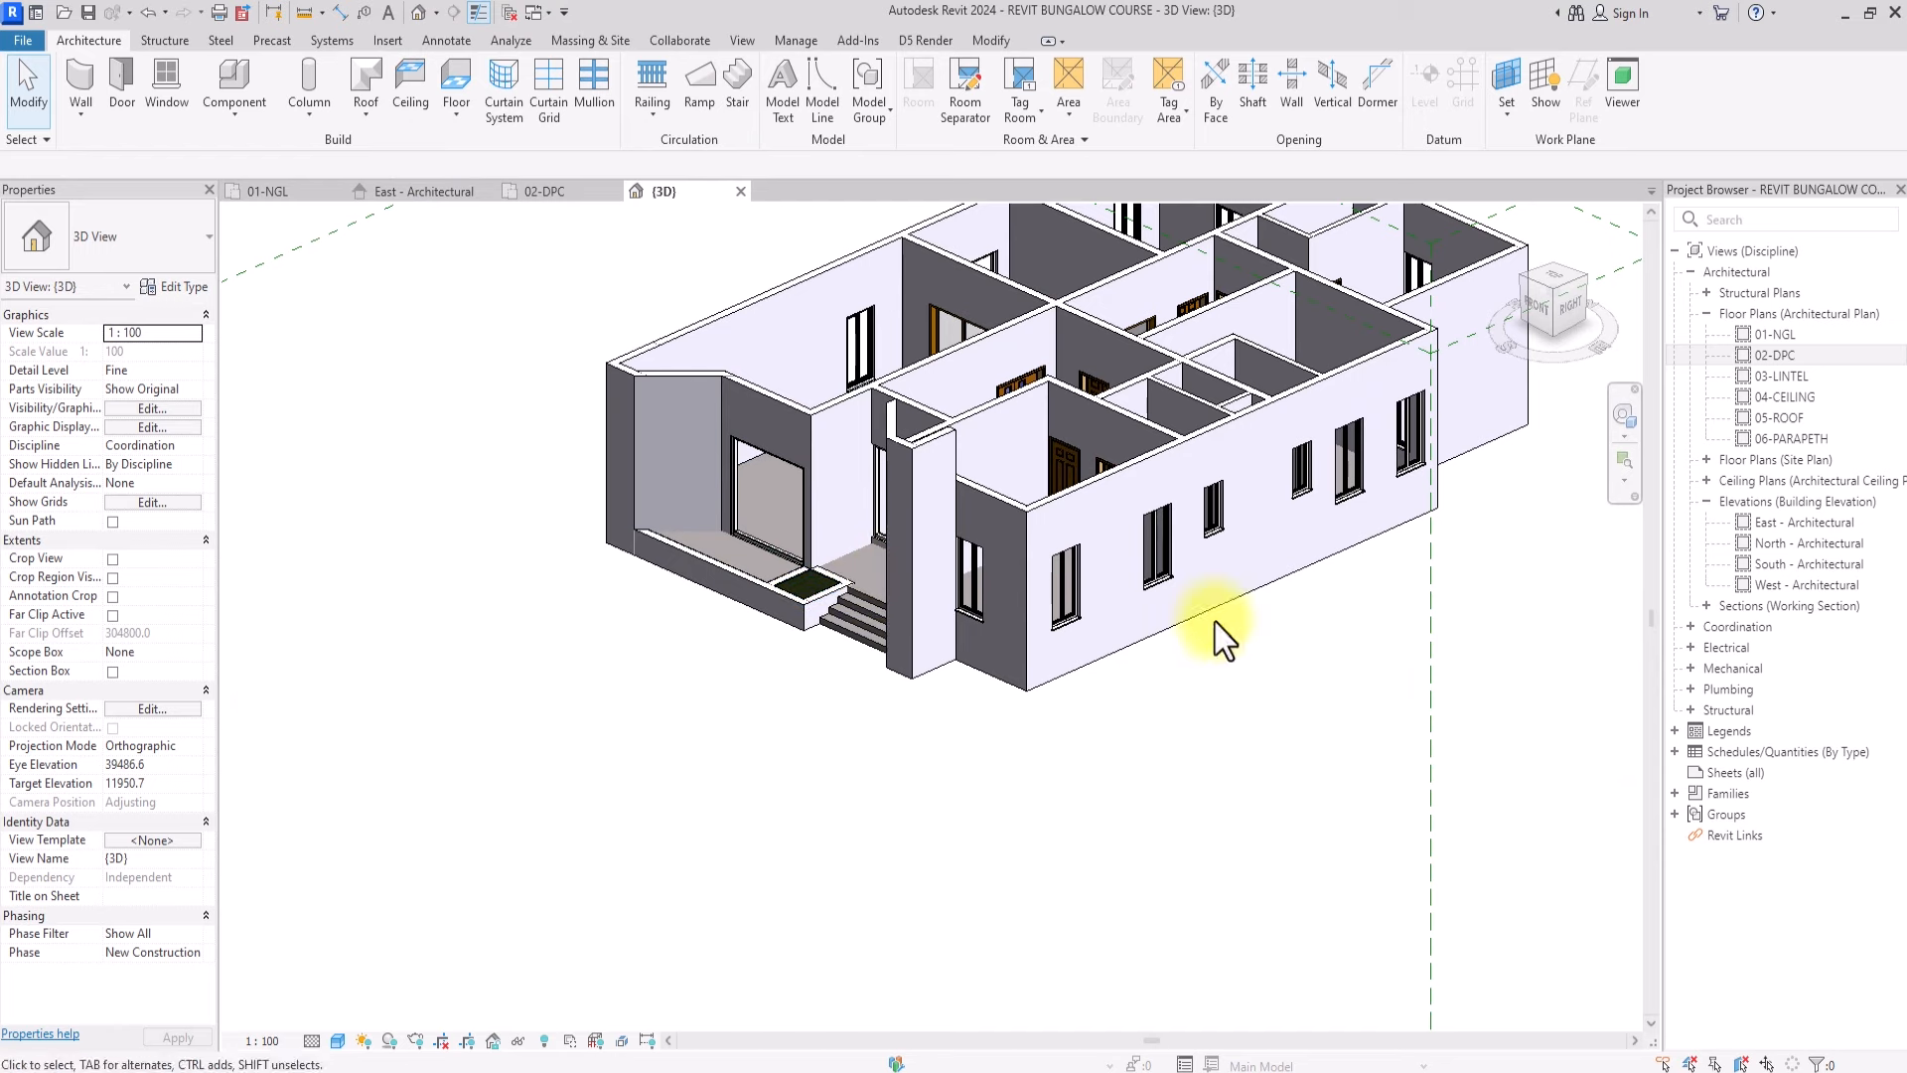
pyautogui.moveTo(1071, 469); pyautogui.dragTo(894, 553, button='middle')
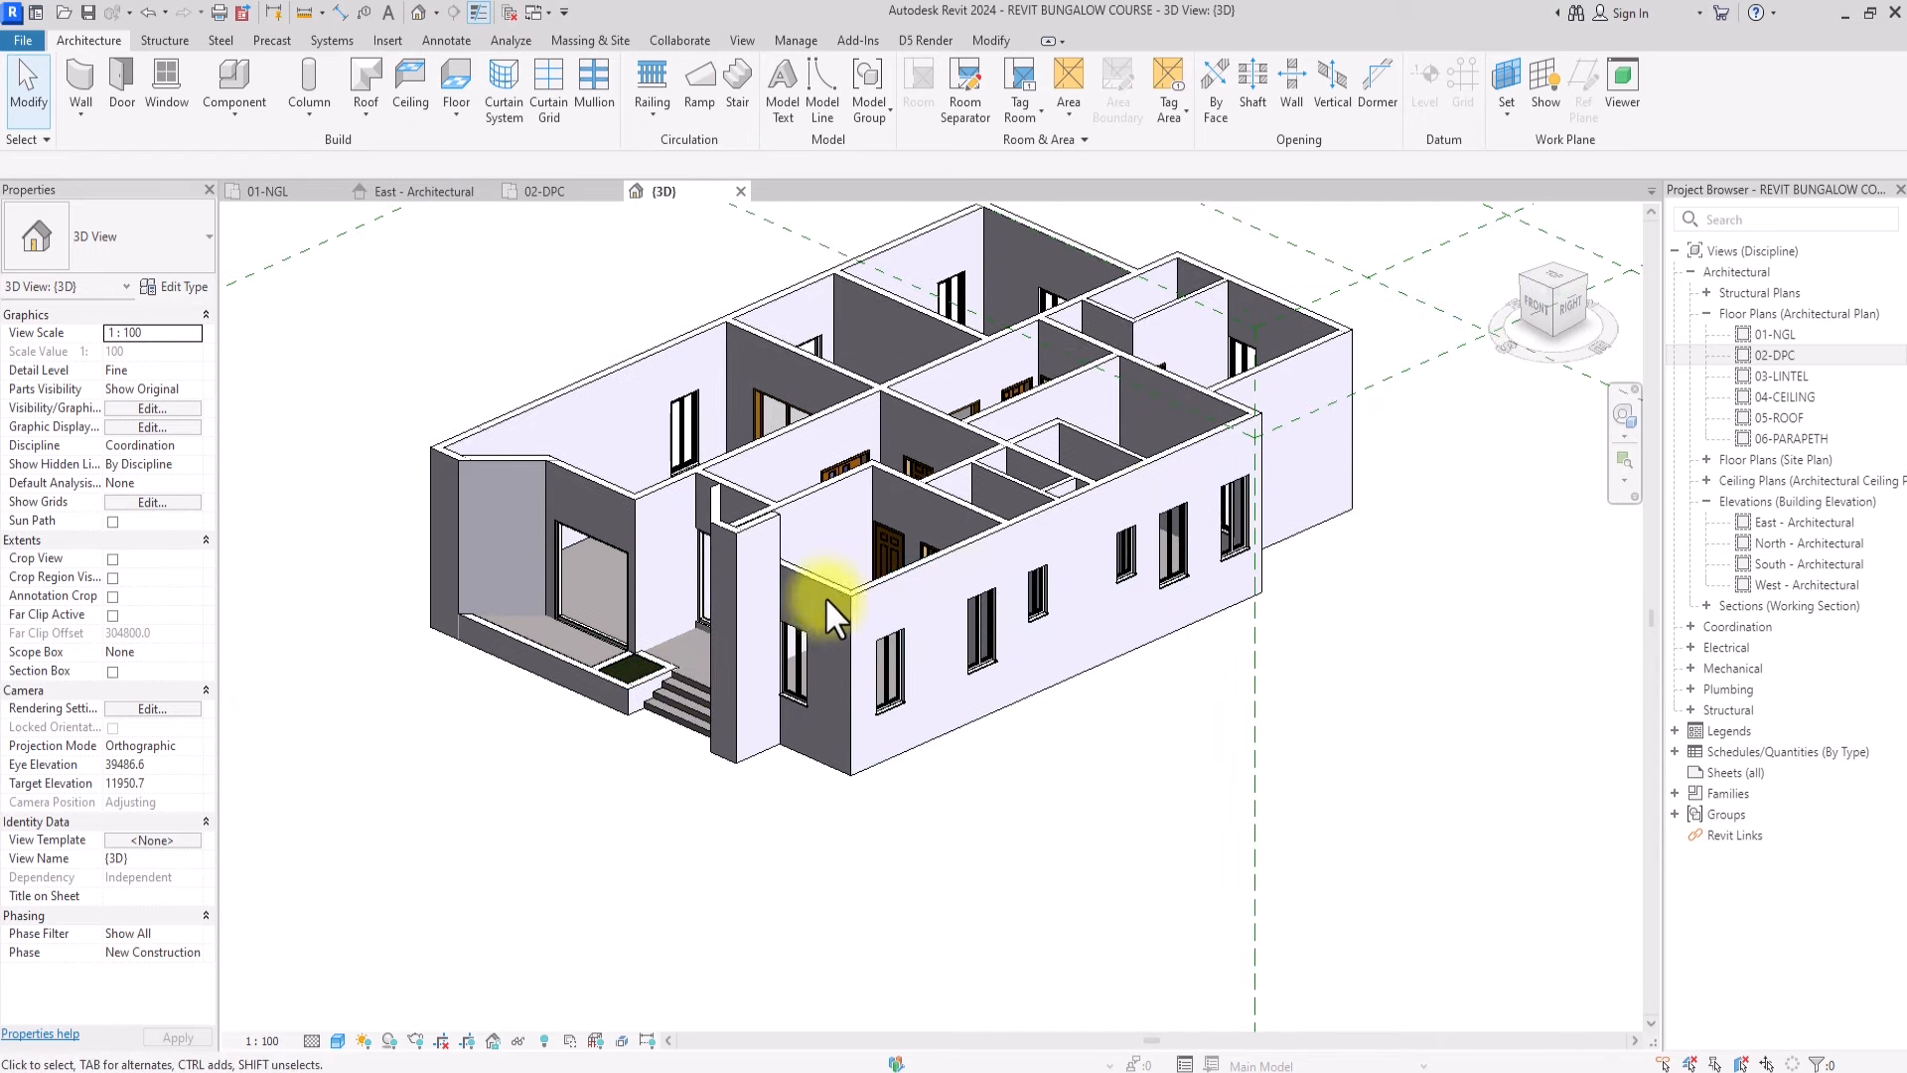
pyautogui.scroll(3, 443, 616)
pyautogui.scroll(-2, 788, 278)
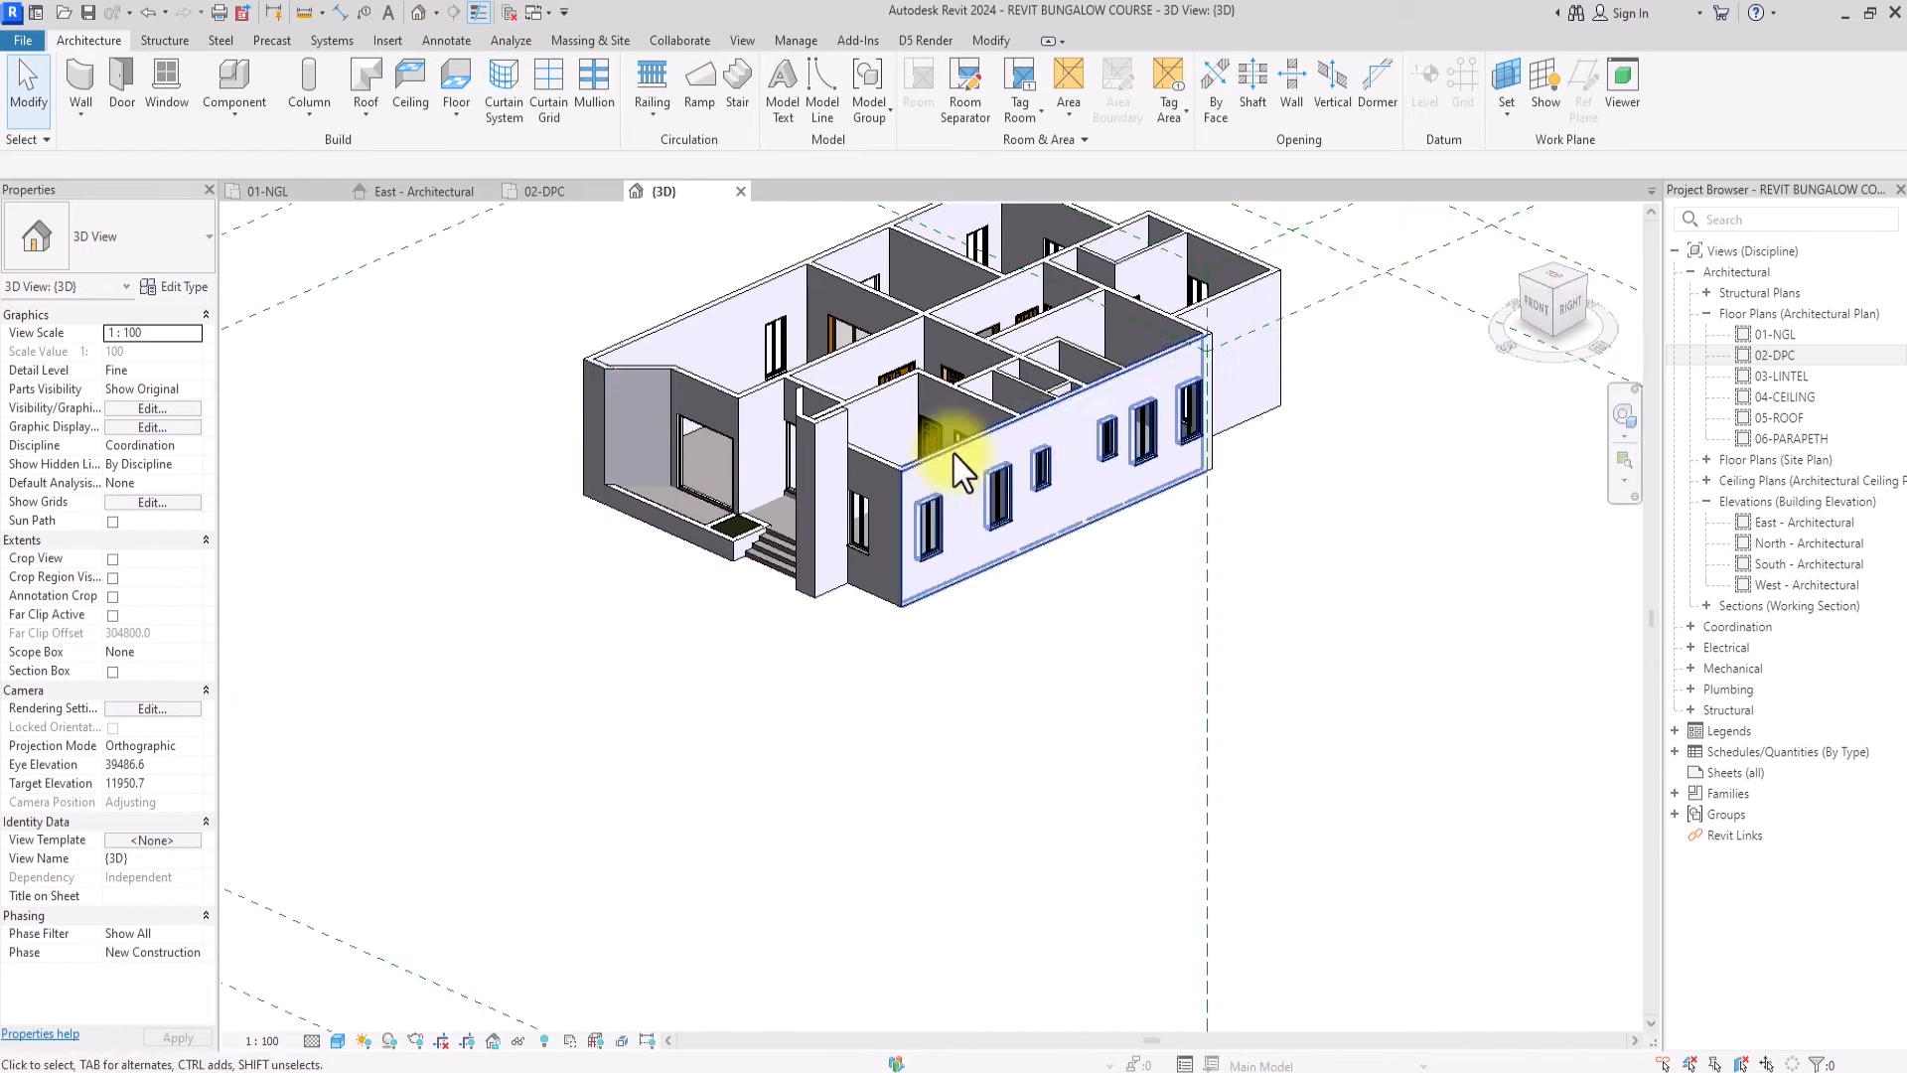
# Look at the model from the front and set the base offset of the entrance curtain wall to 0.0
pyautogui.scroll(2, 656, 392)
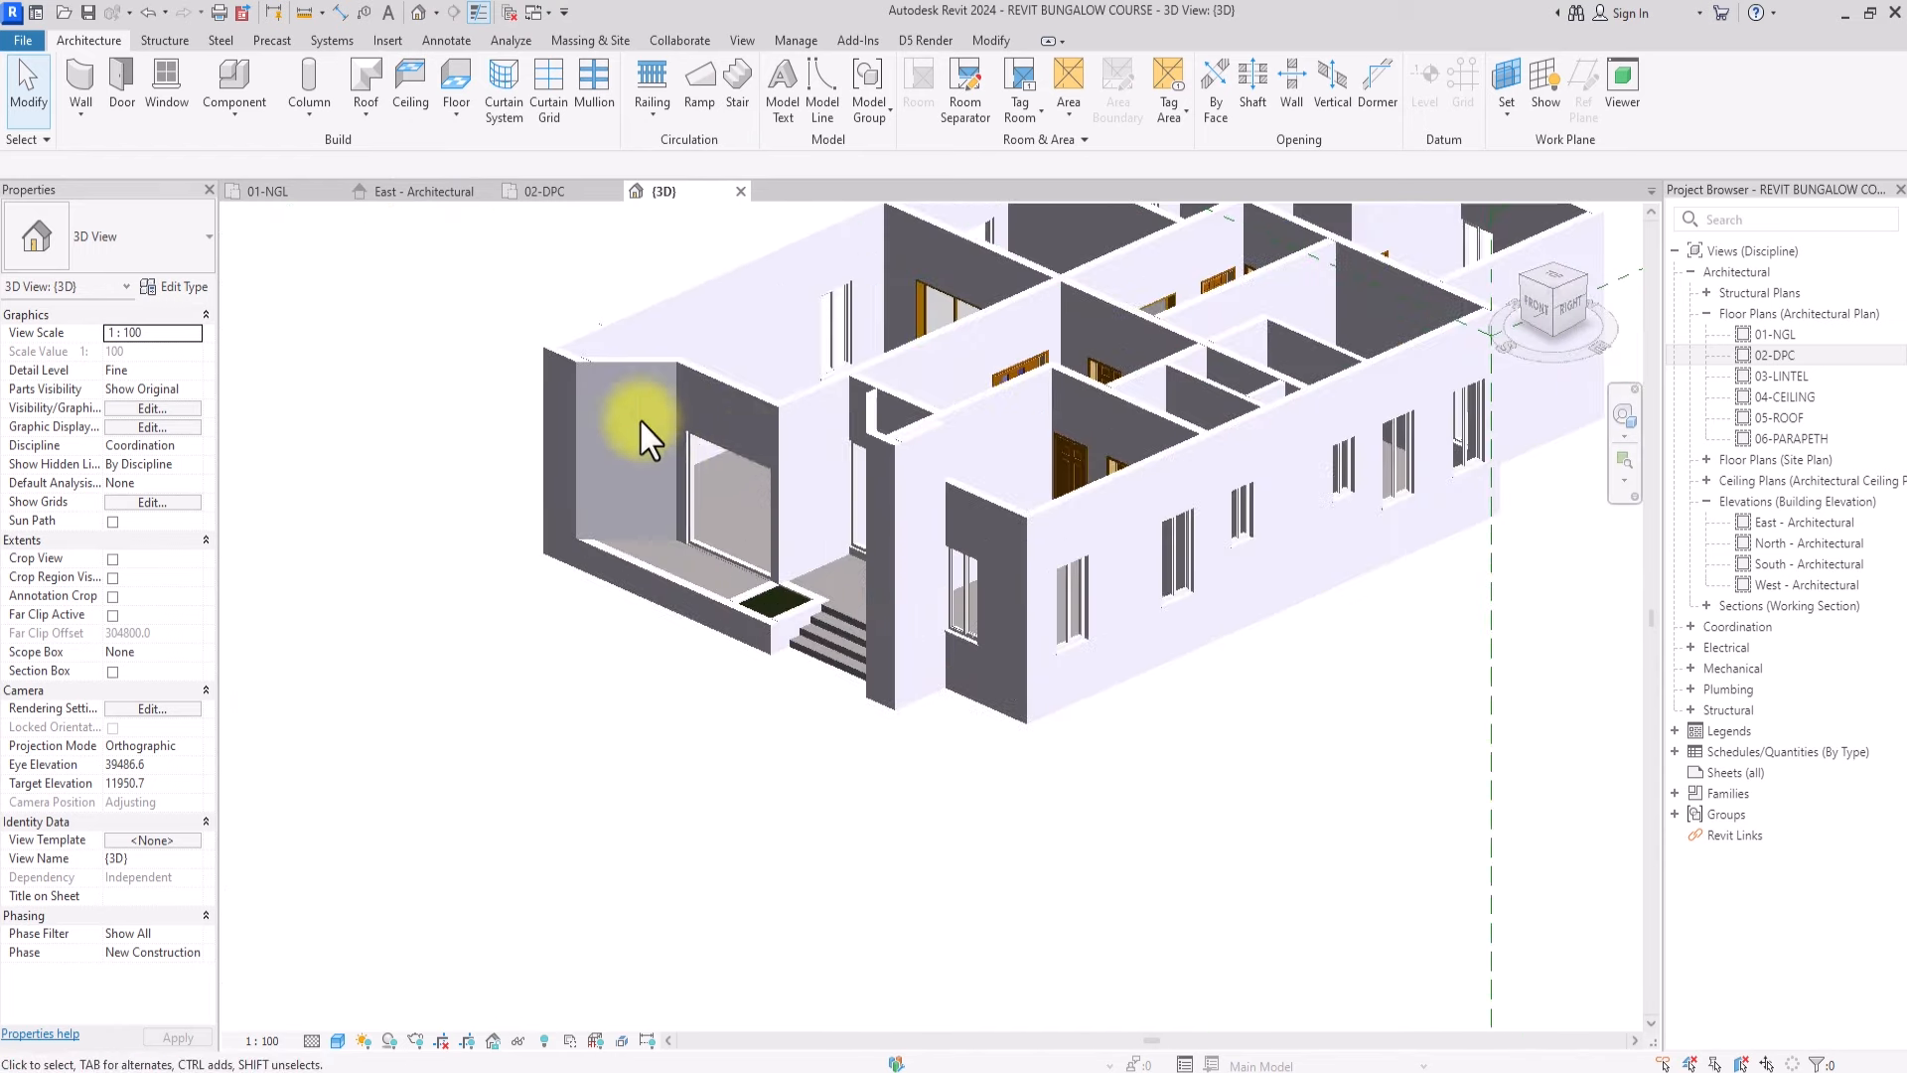
pyautogui.click(1540, 306)
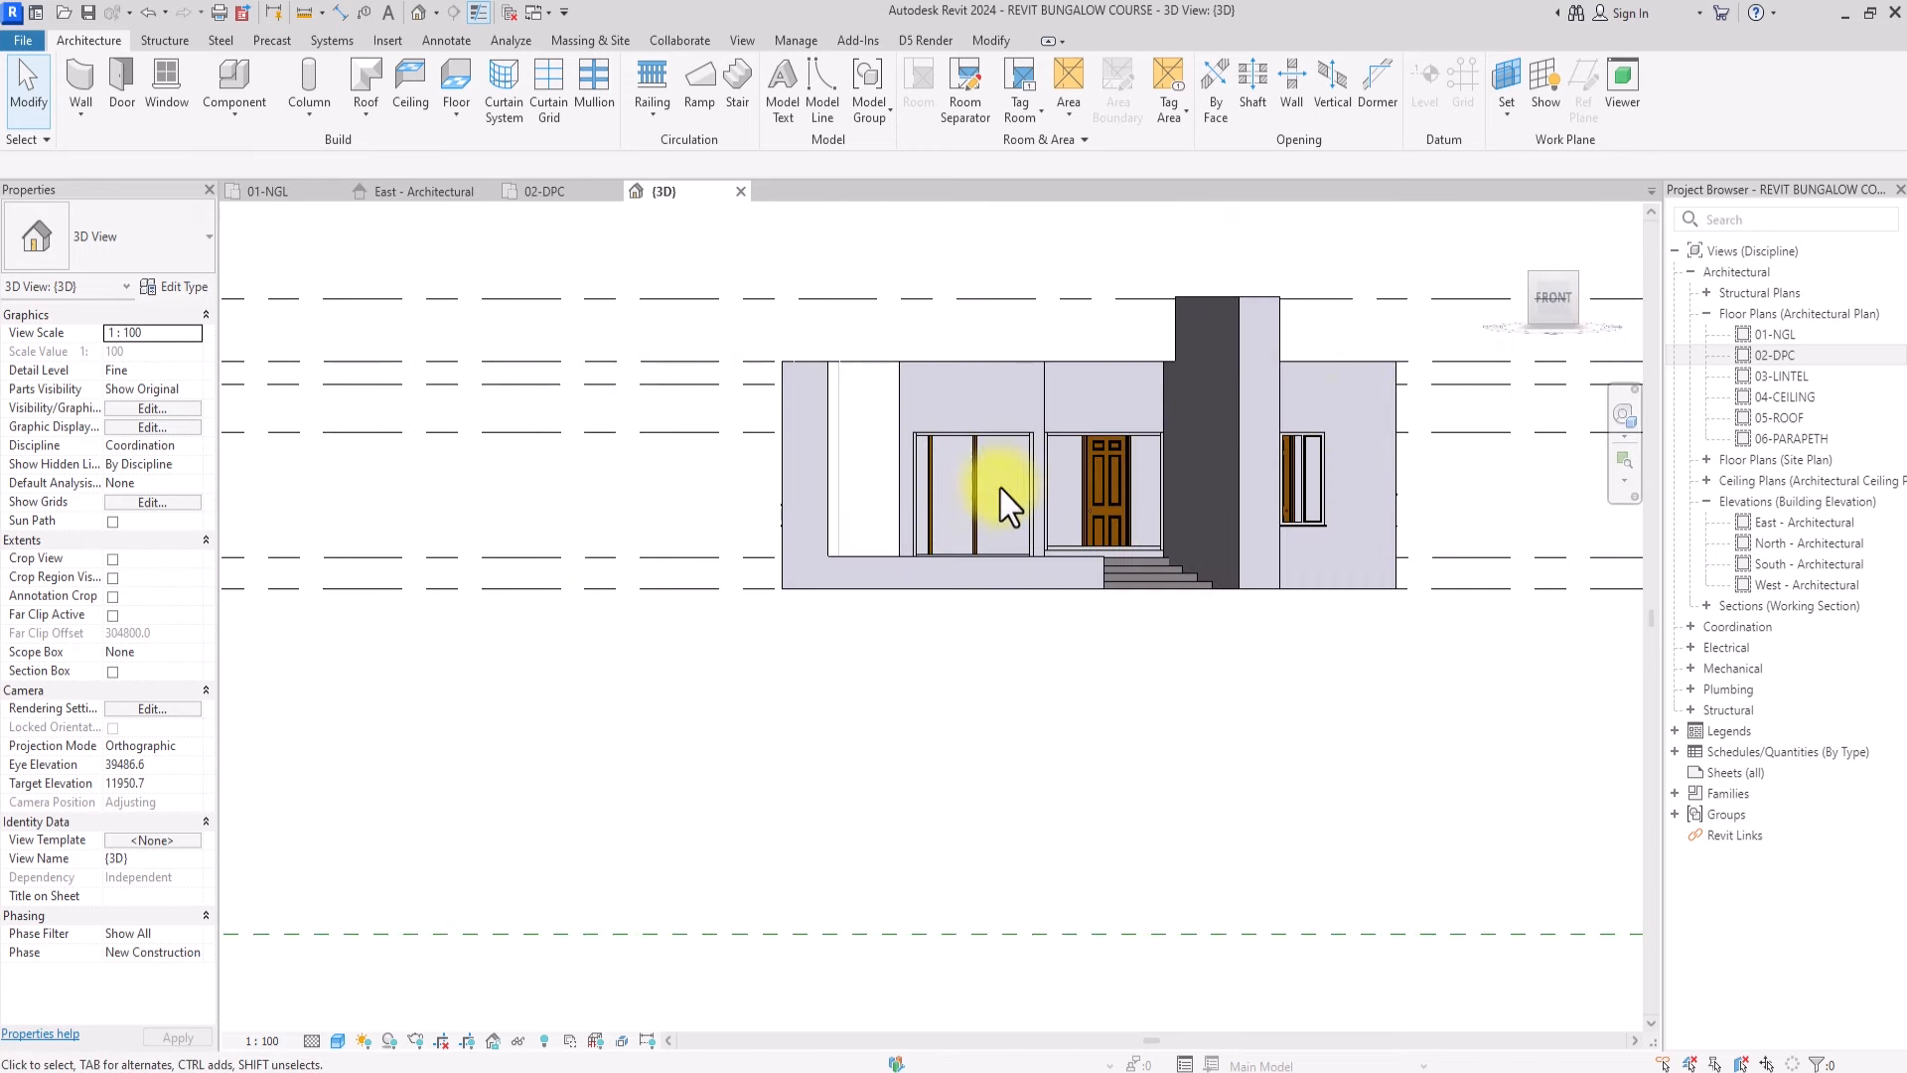
pyautogui.scroll(2, 1004, 485)
pyautogui.click(1112, 409)
pyautogui.click(141, 351)
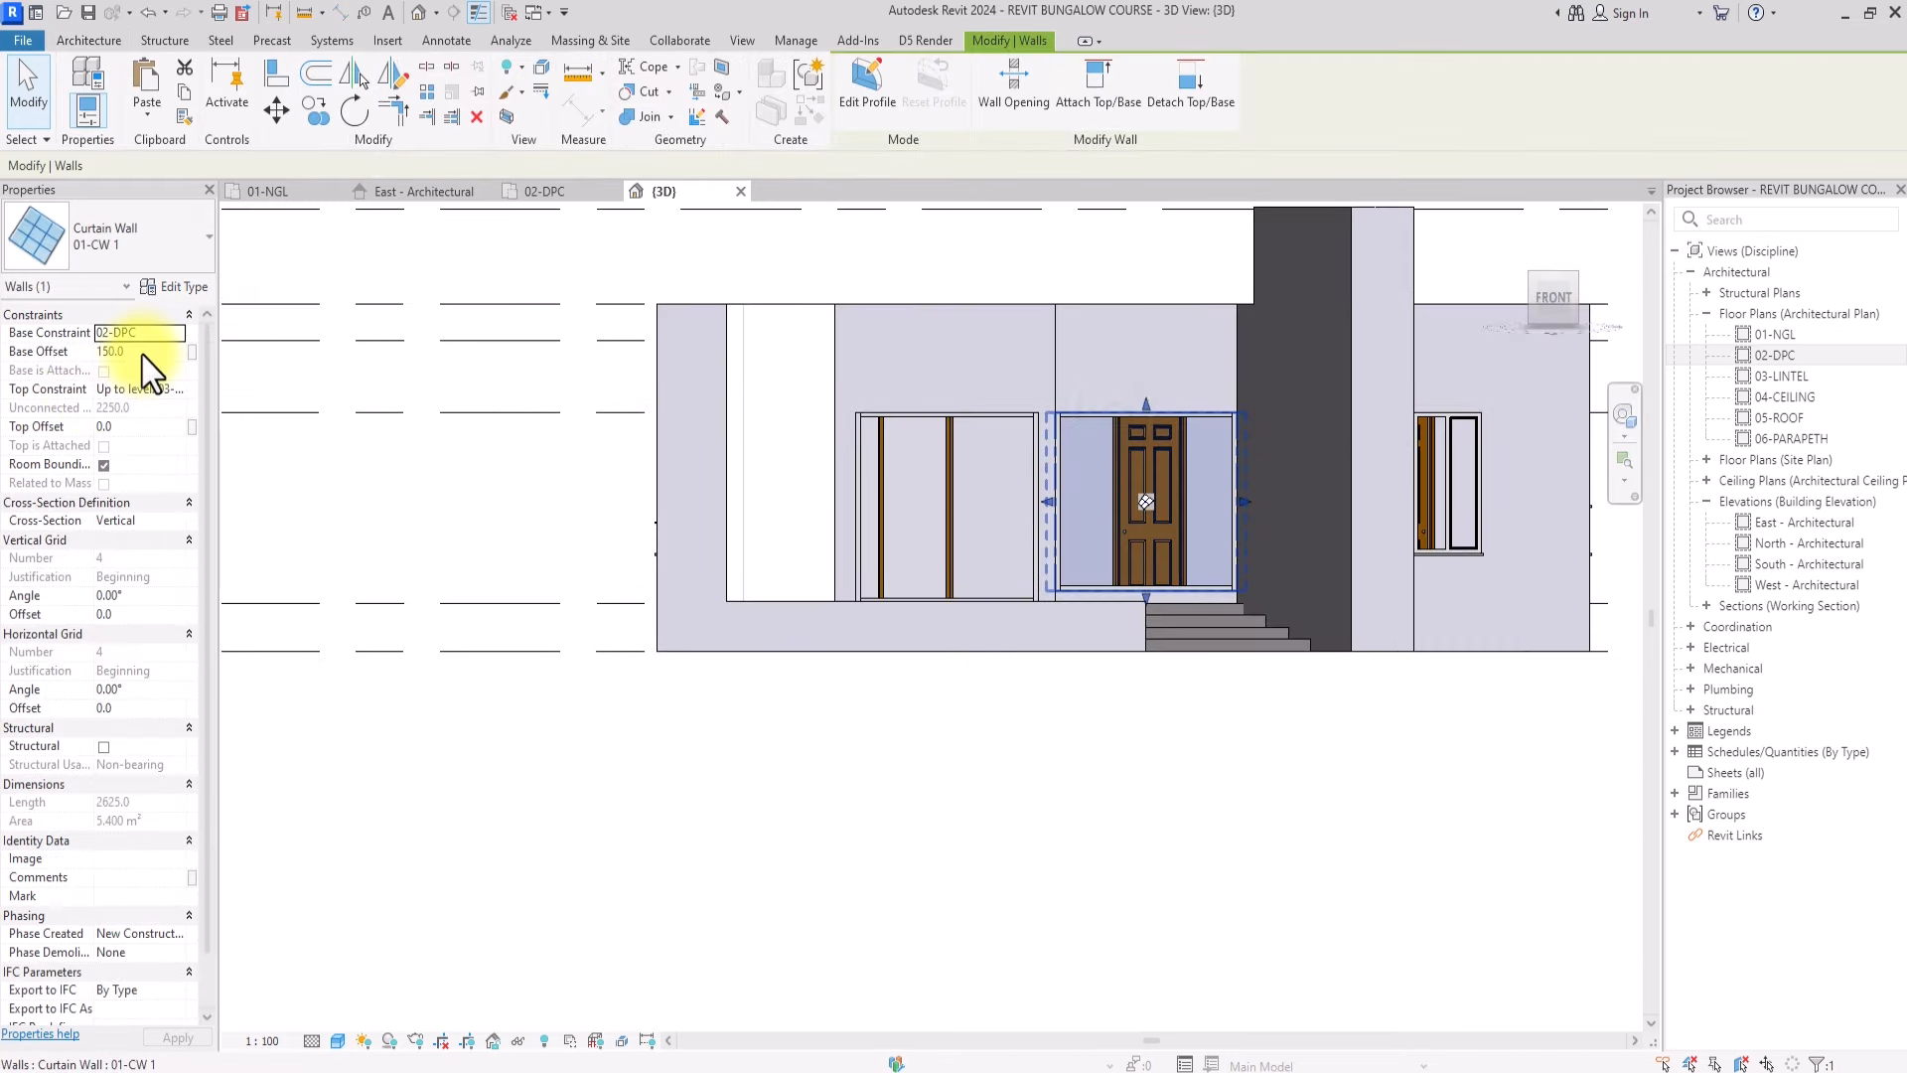
pyautogui.write('0.0')
pyautogui.click(344, 858)
pyautogui.moveTo(1087, 414); pyautogui.dragTo(802, 533, button='middle')
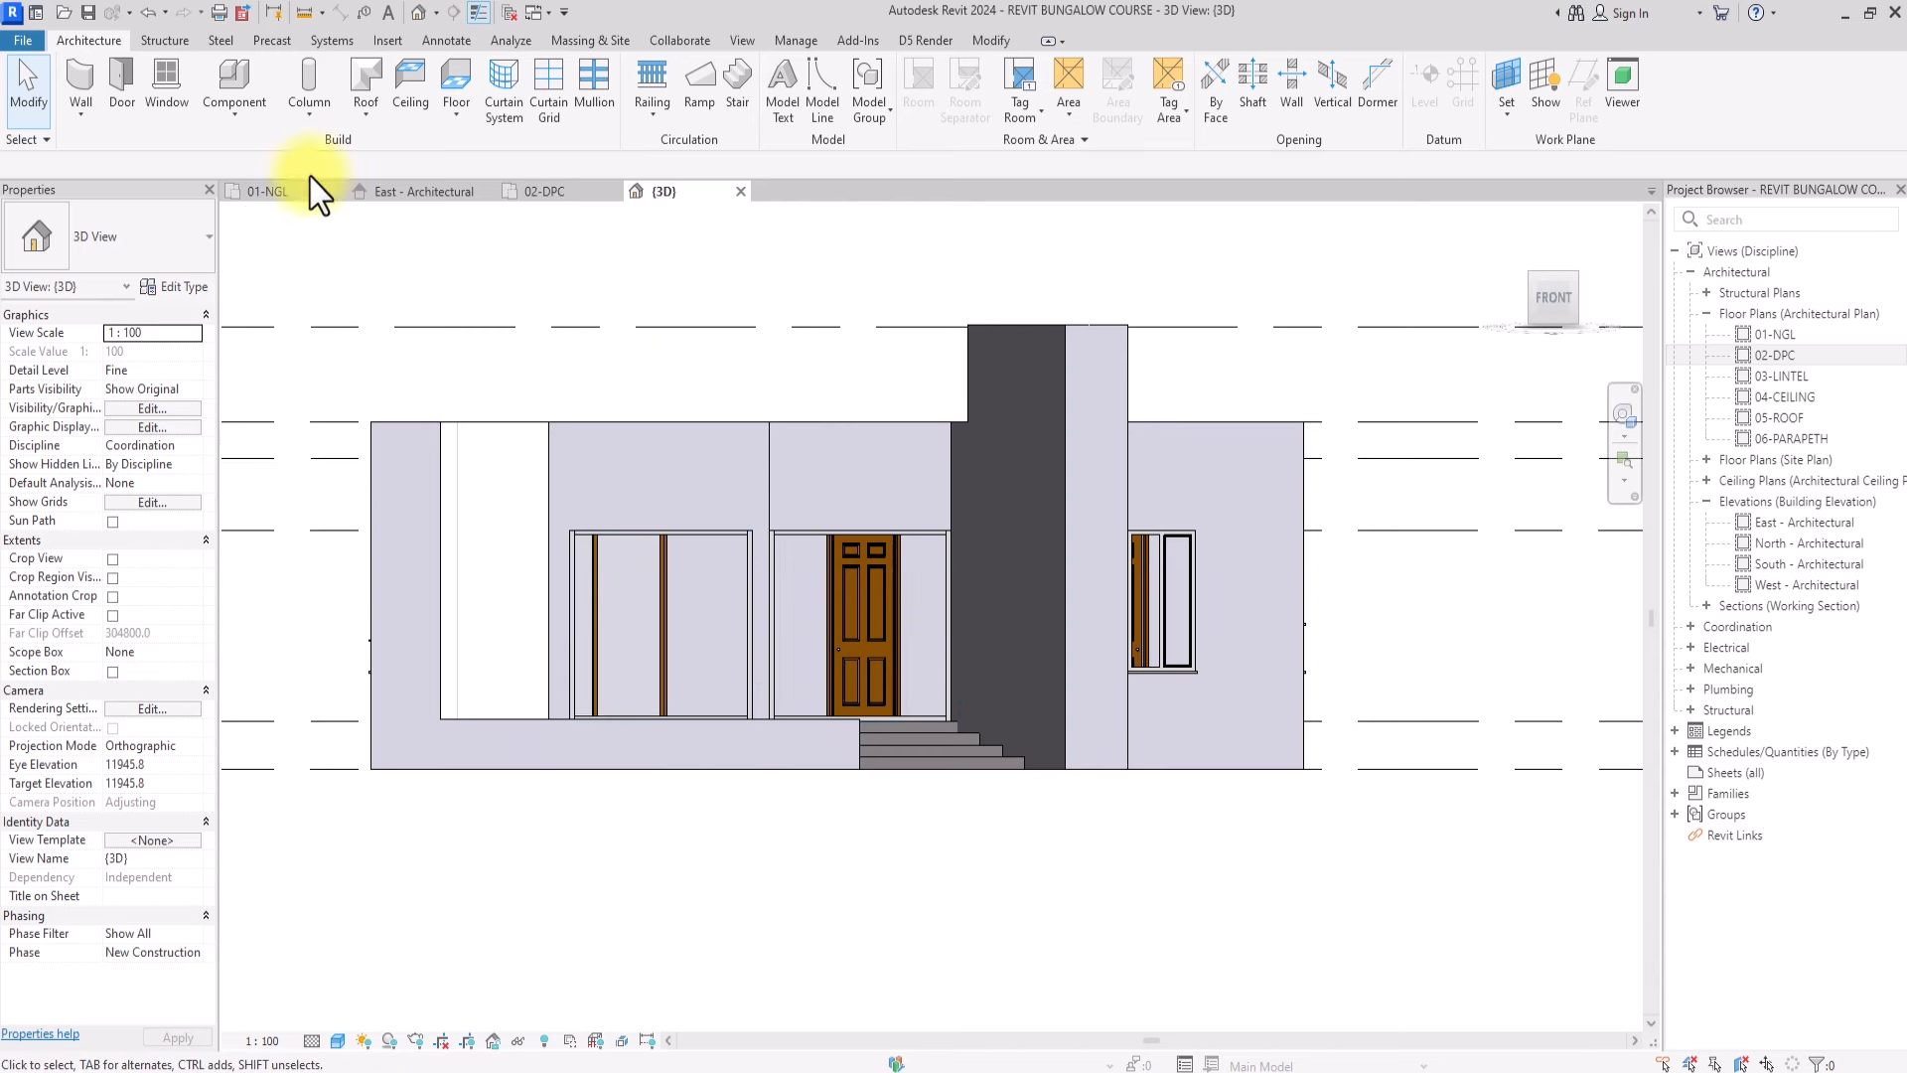
# Divide the front curtain wall behind the planter with two vertical grid lines at 800 mm spacing and a horizontal one 600 mm below the top
pyautogui.click(548, 95)
pyautogui.scroll(2, 659, 568)
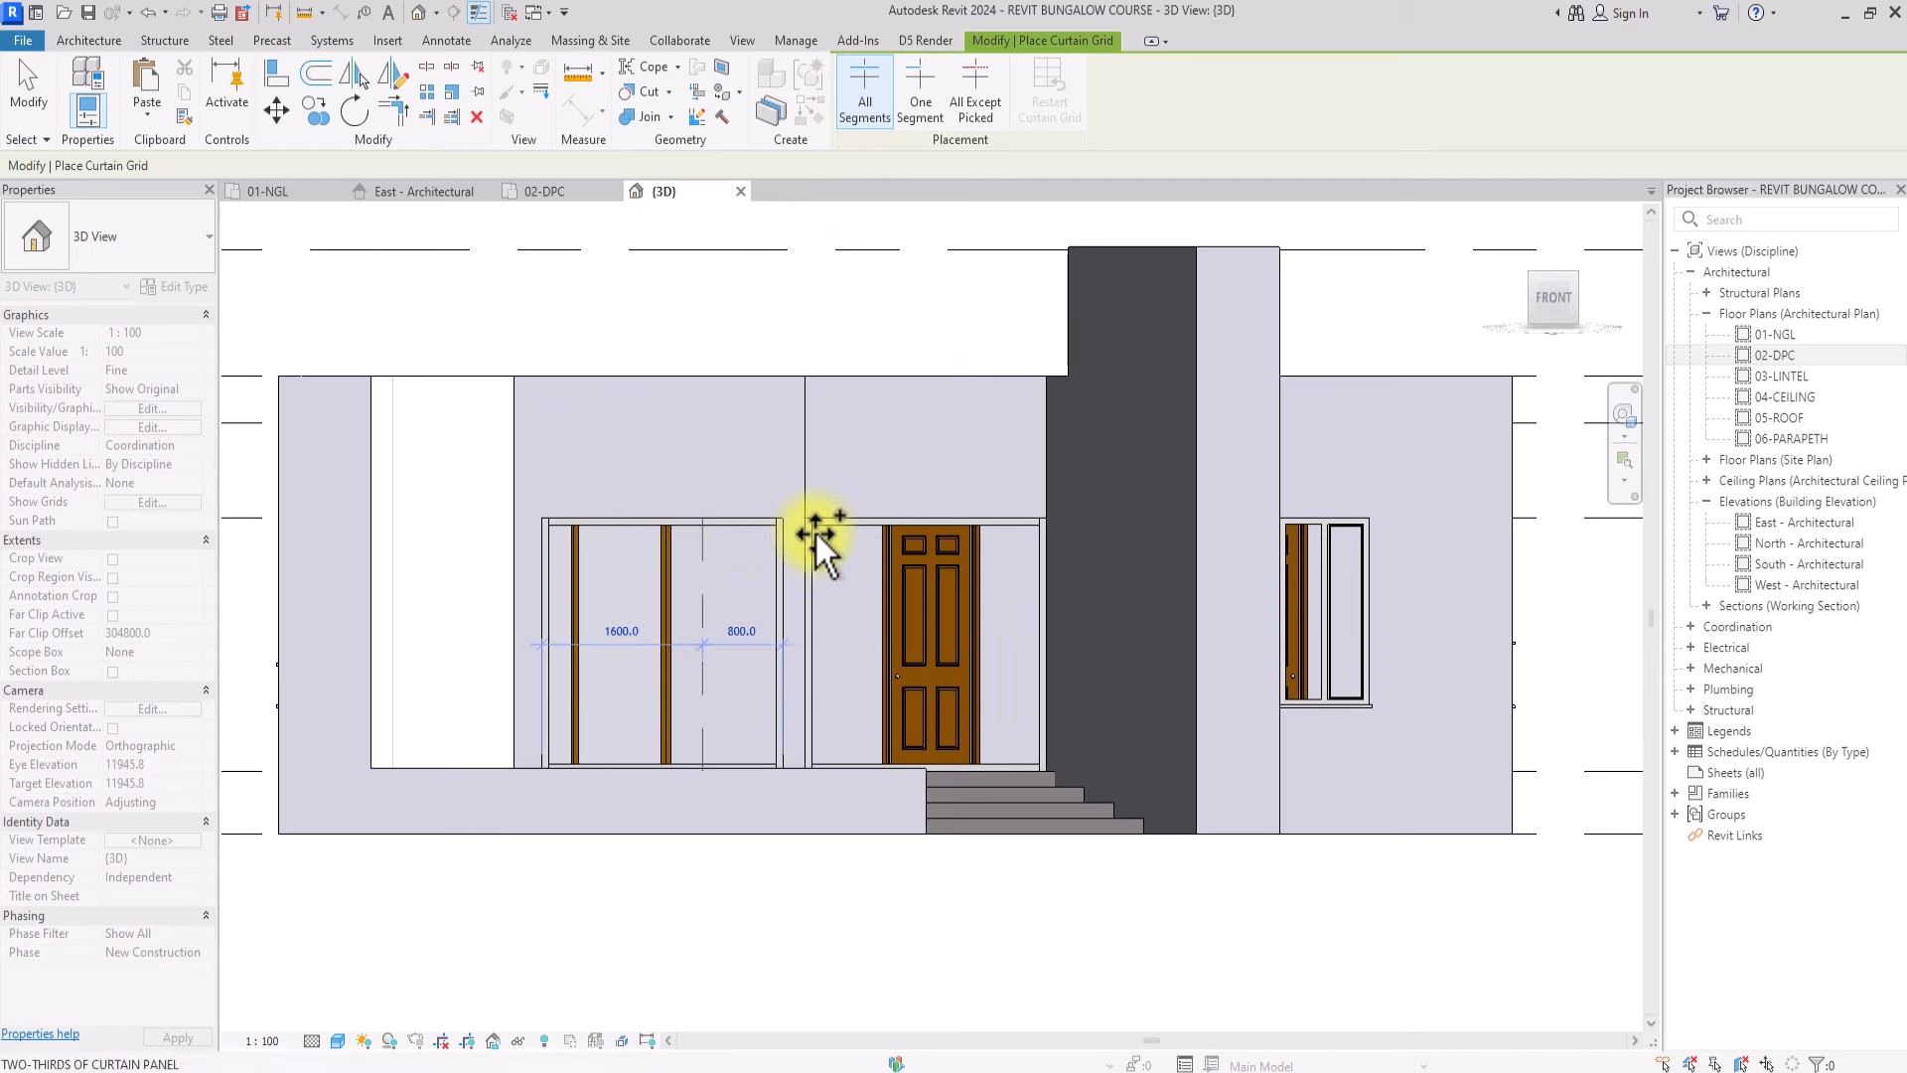
pyautogui.click(618, 509)
pyautogui.click(695, 509)
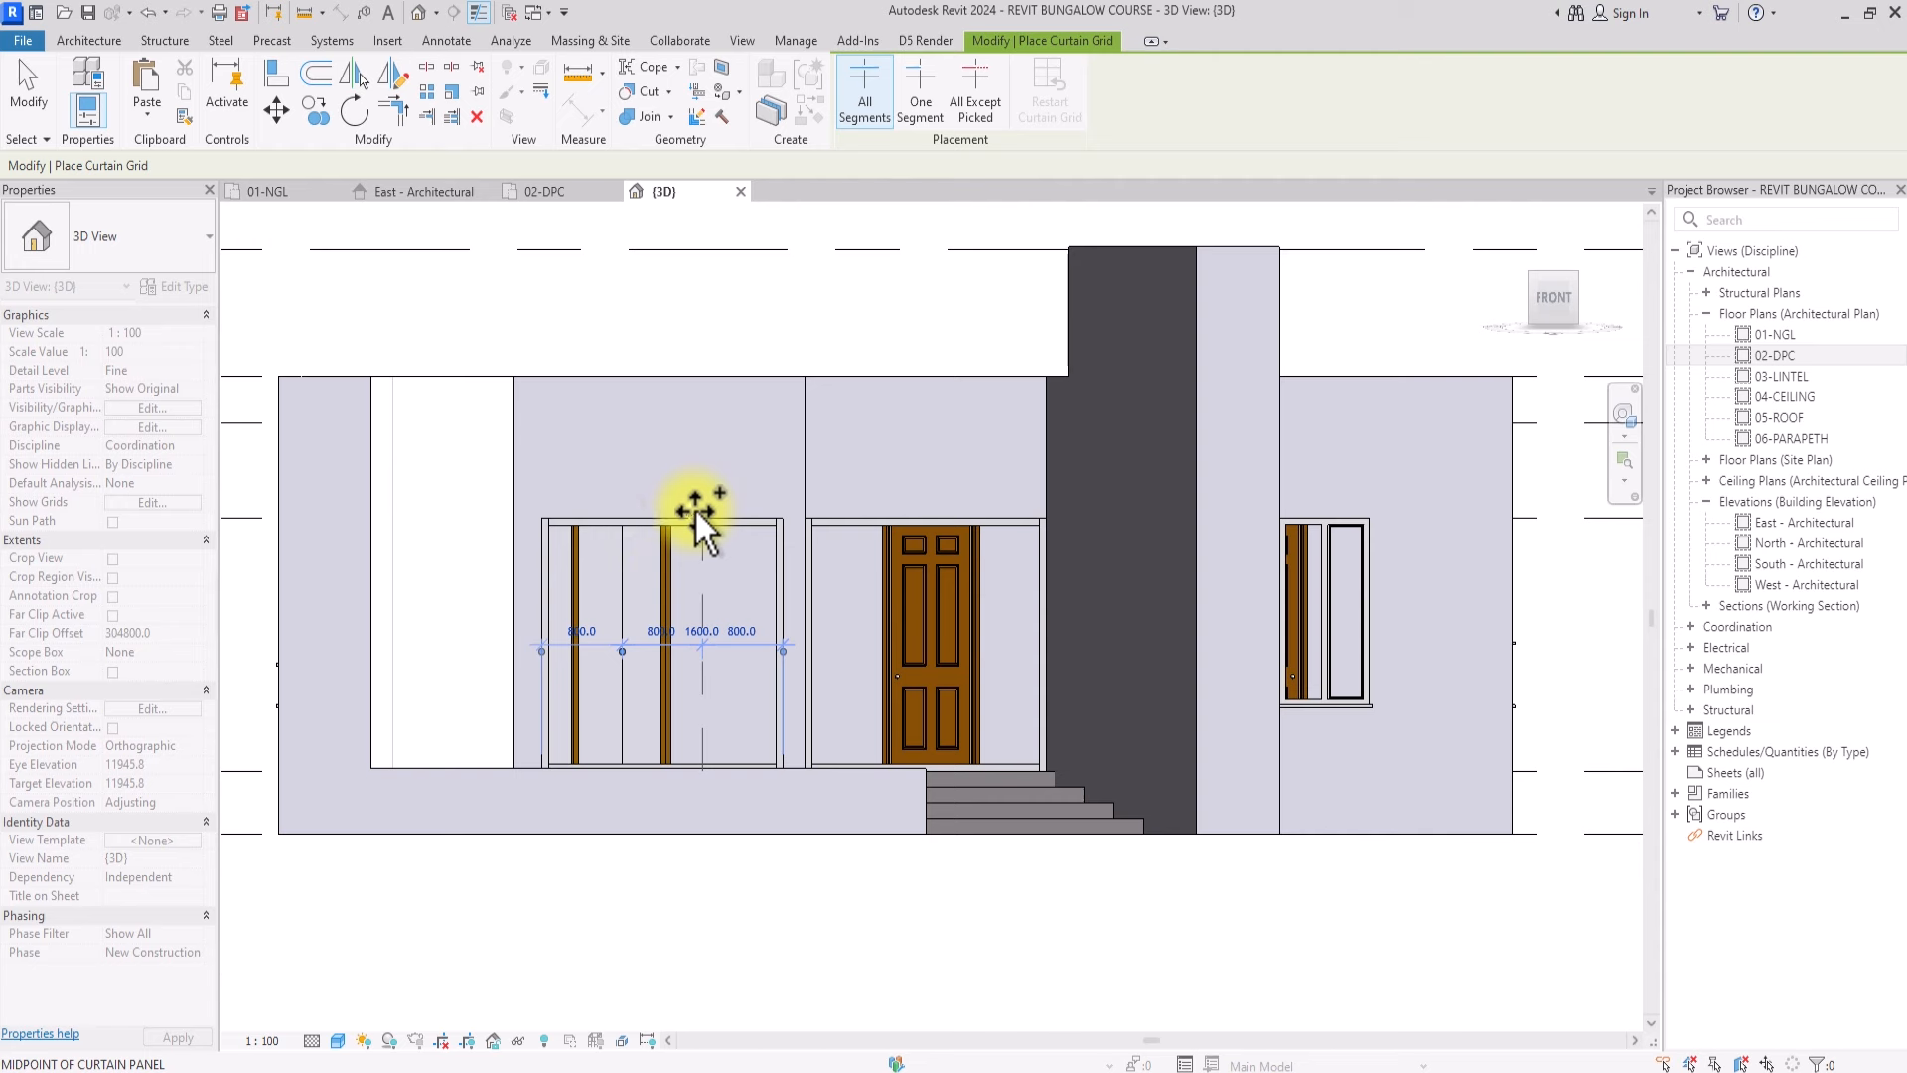
pyautogui.scroll(1, 636, 591)
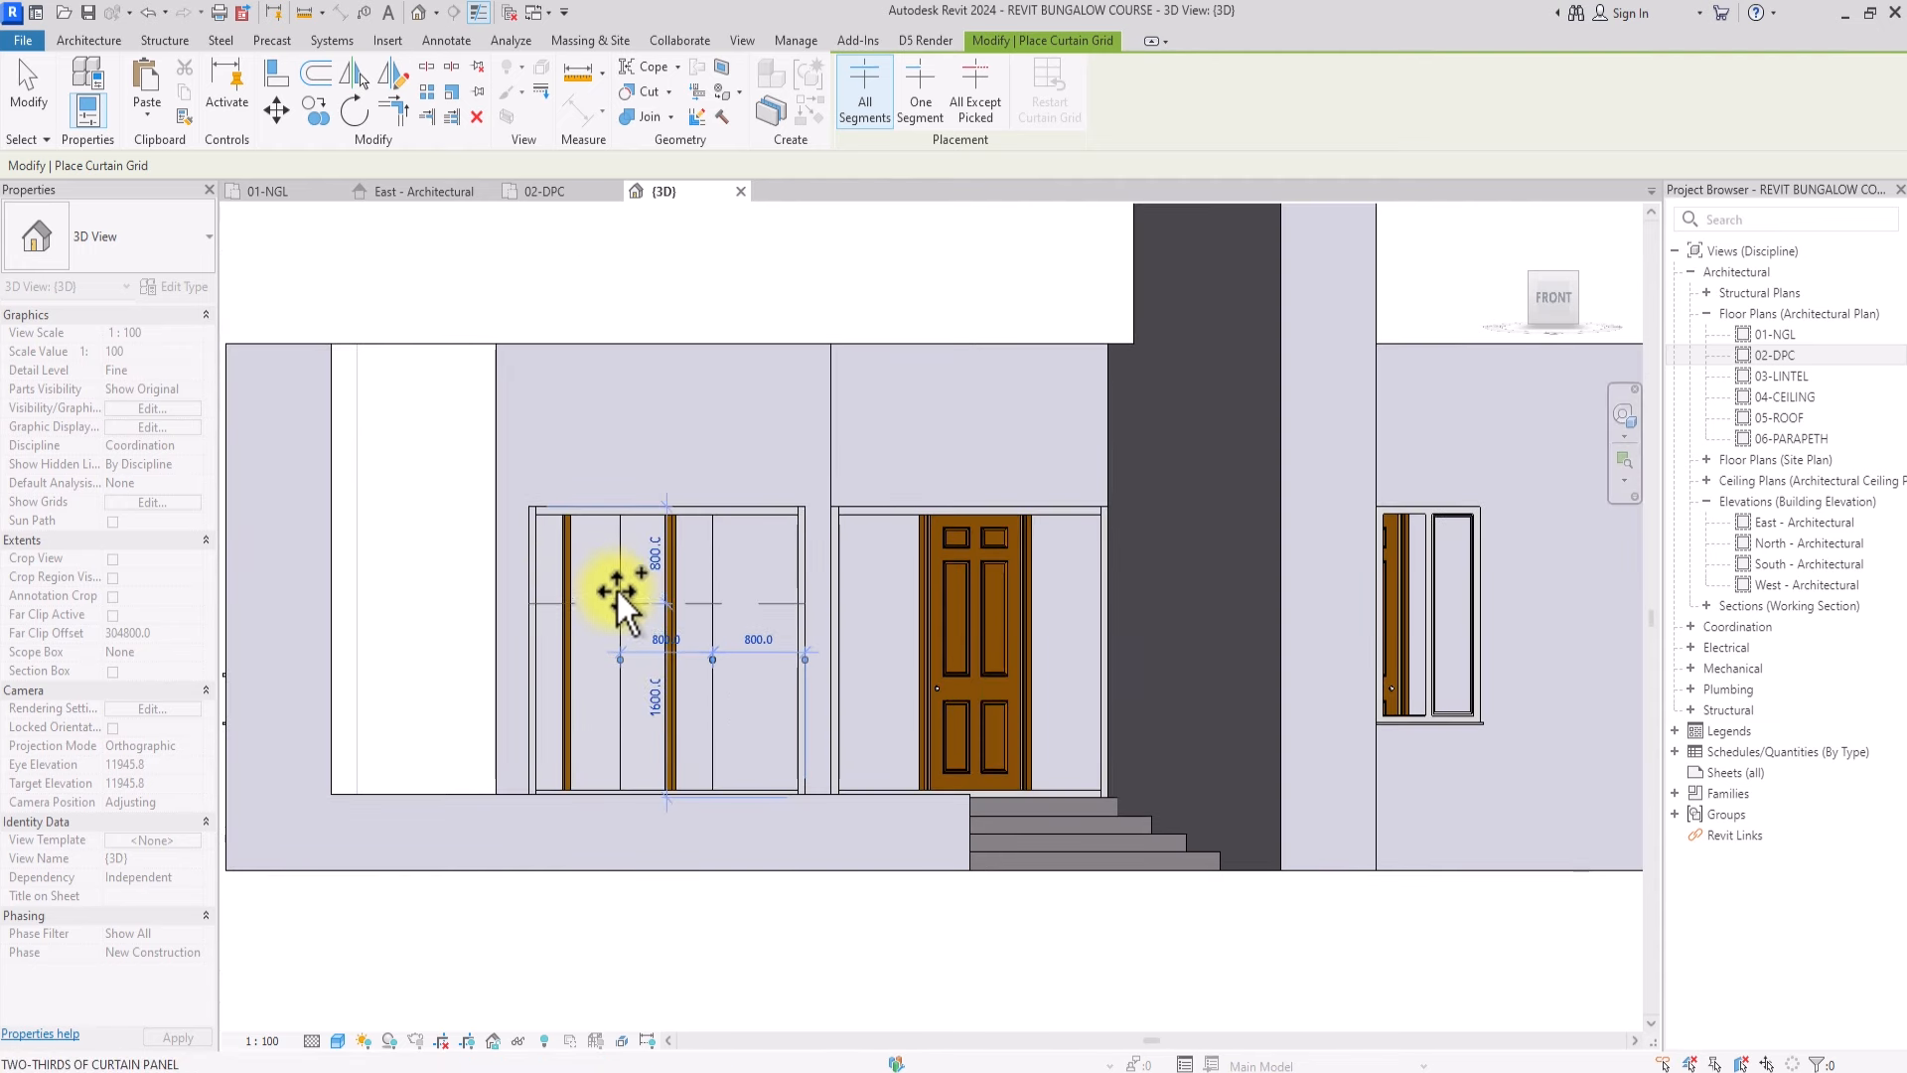
pyautogui.click(612, 579)
pyautogui.scroll(1, 772, 568)
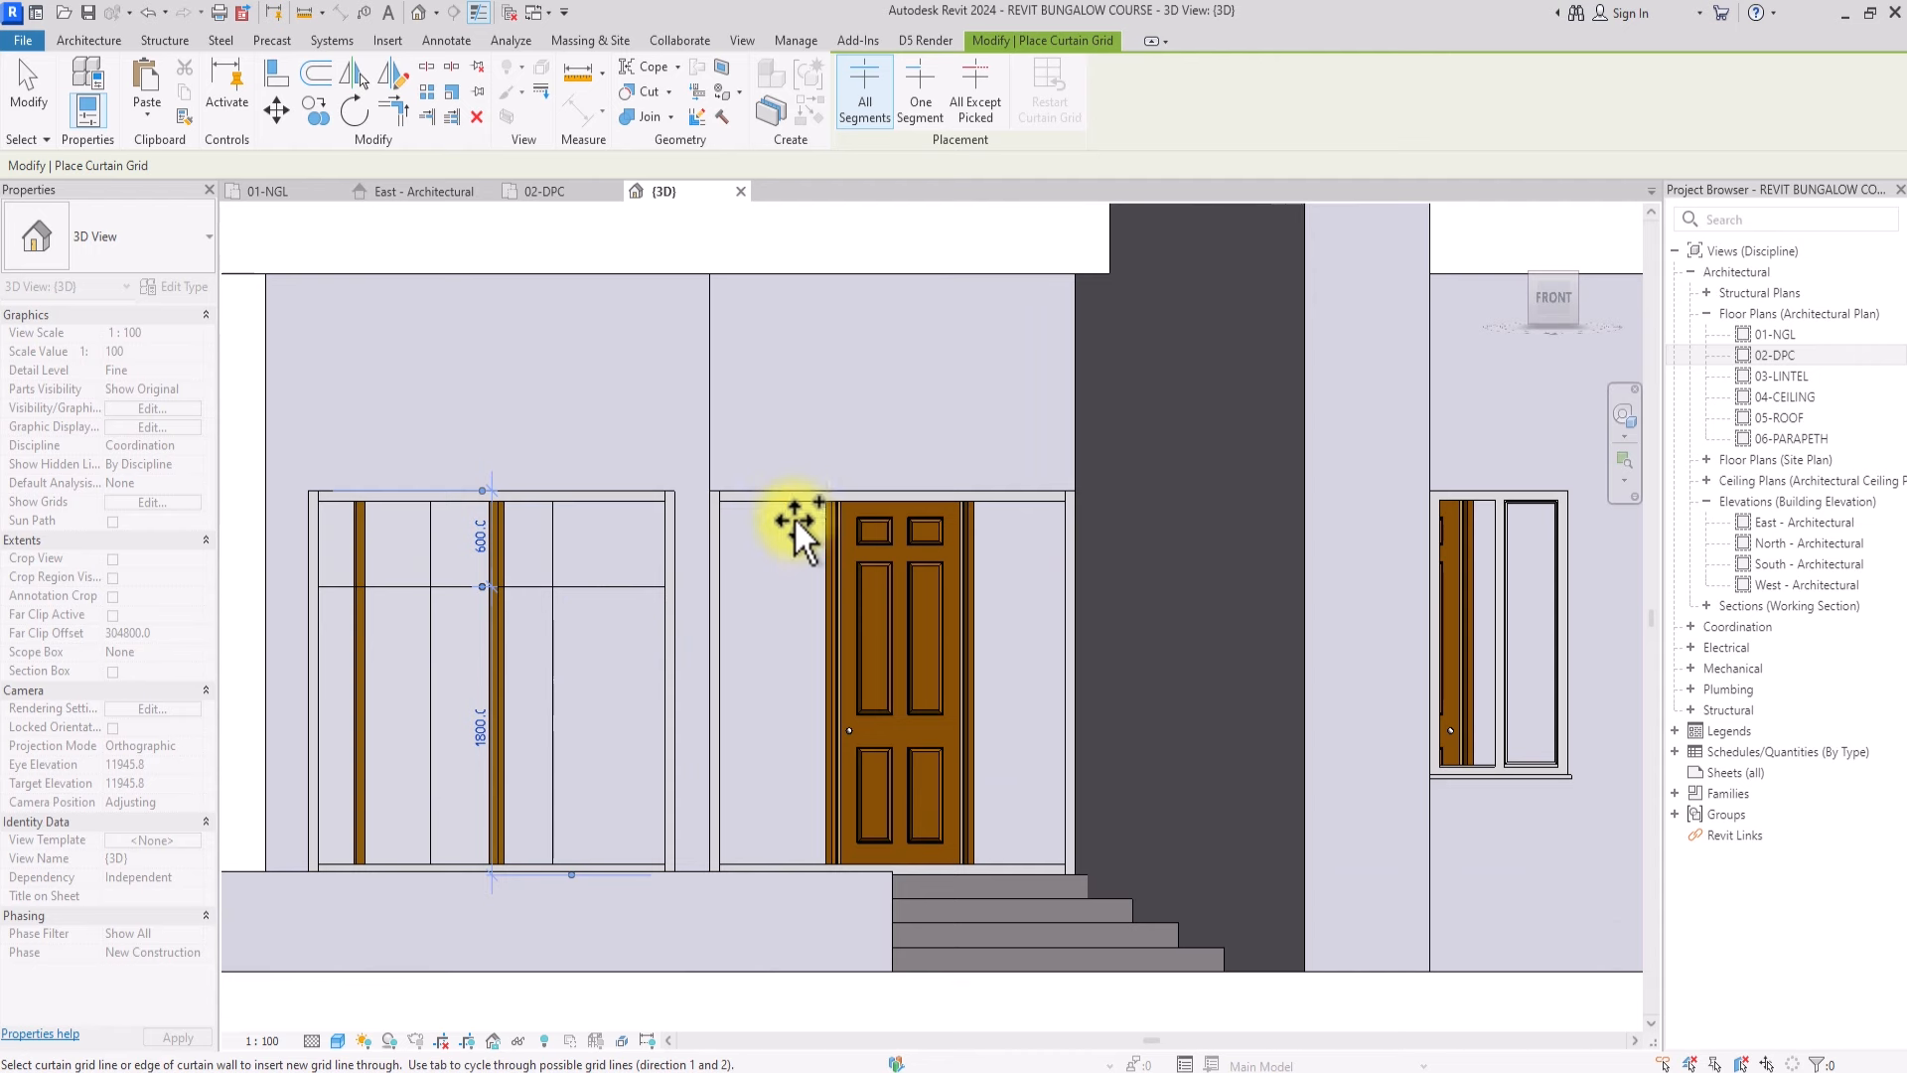
# Add a central vertical grid line to the entrance curtain wall and a horizontal one level with the neighbouring curtain wall's horizontal grid line
pyautogui.scroll(-1, 832, 489)
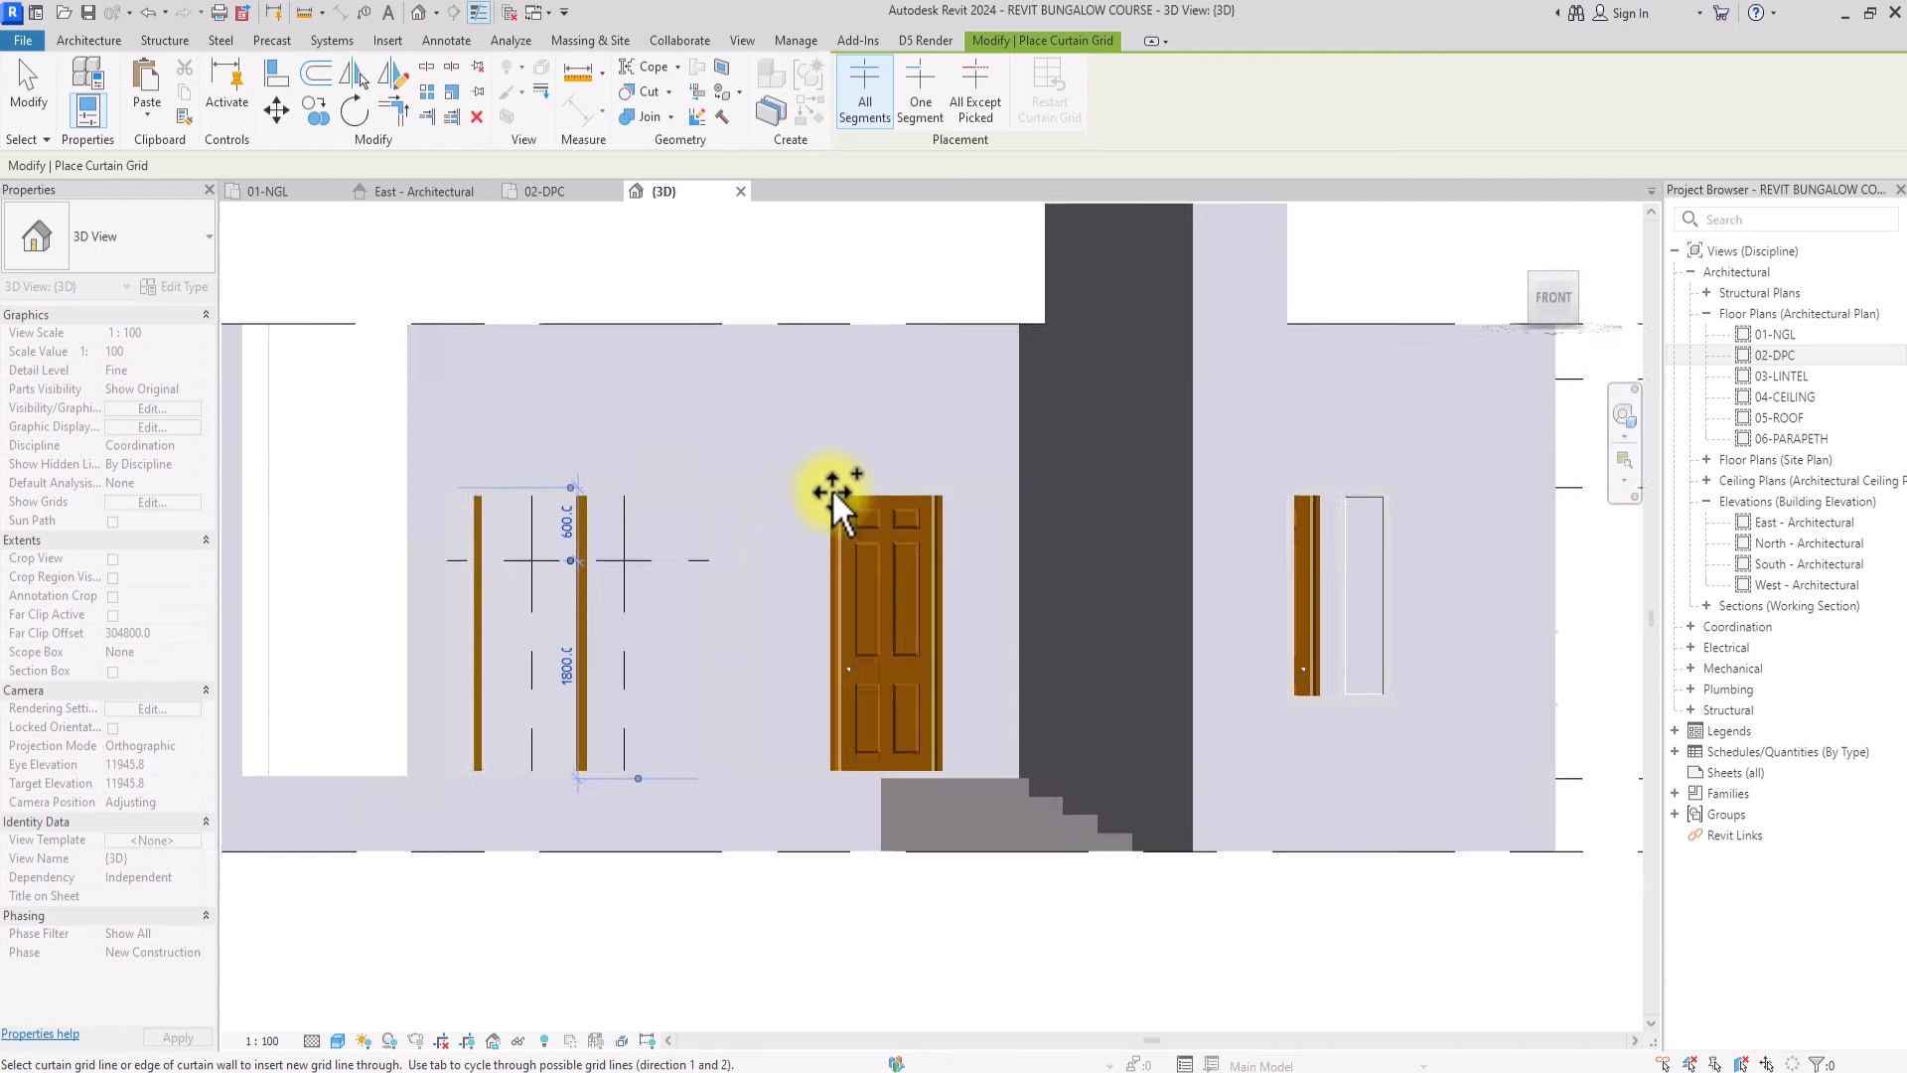
pyautogui.scroll(2, 831, 489)
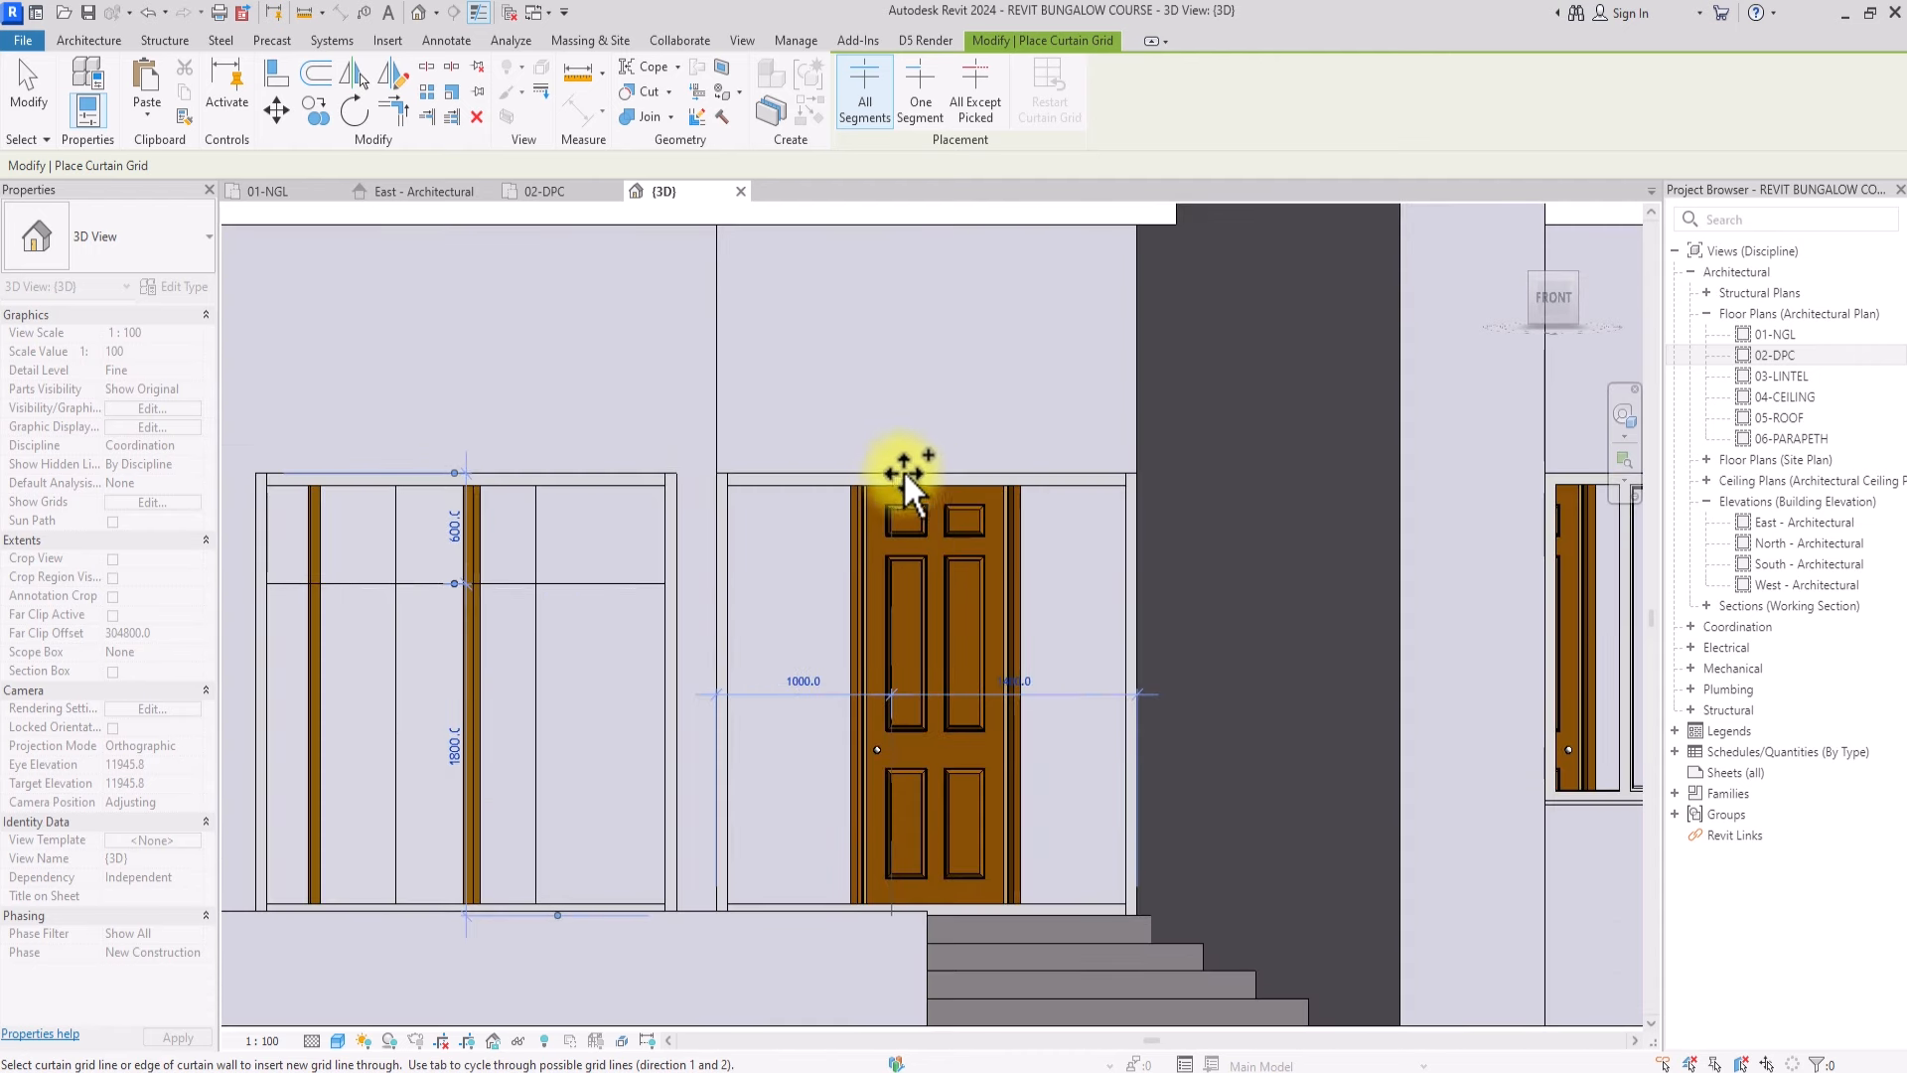
pyautogui.click(912, 462)
pyautogui.click(926, 583)
pyautogui.scroll(-1, 982, 580)
pyautogui.press('Escape')
pyautogui.press('Escape')
# Remove the rightmost segment of the horizontal grid line in the curtain wall behind the planter
pyautogui.click(652, 583)
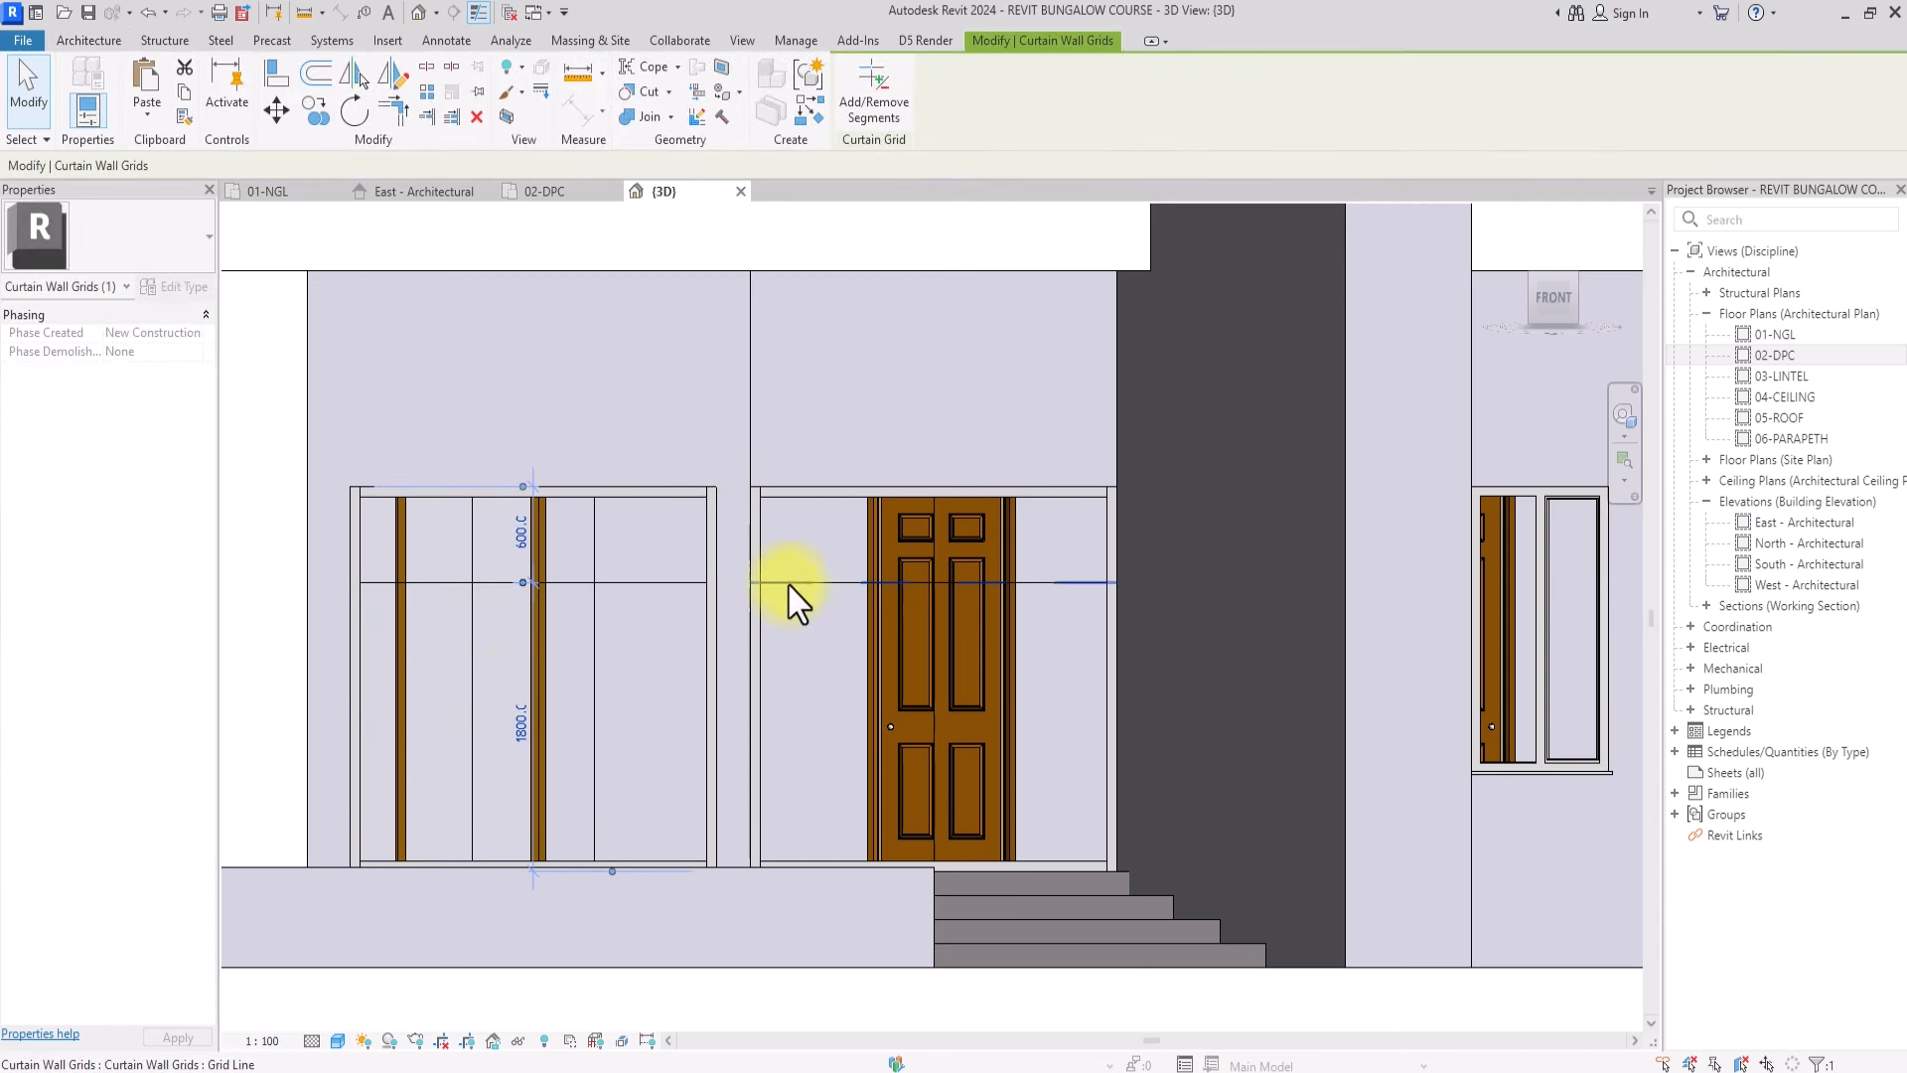
pyautogui.click(879, 91)
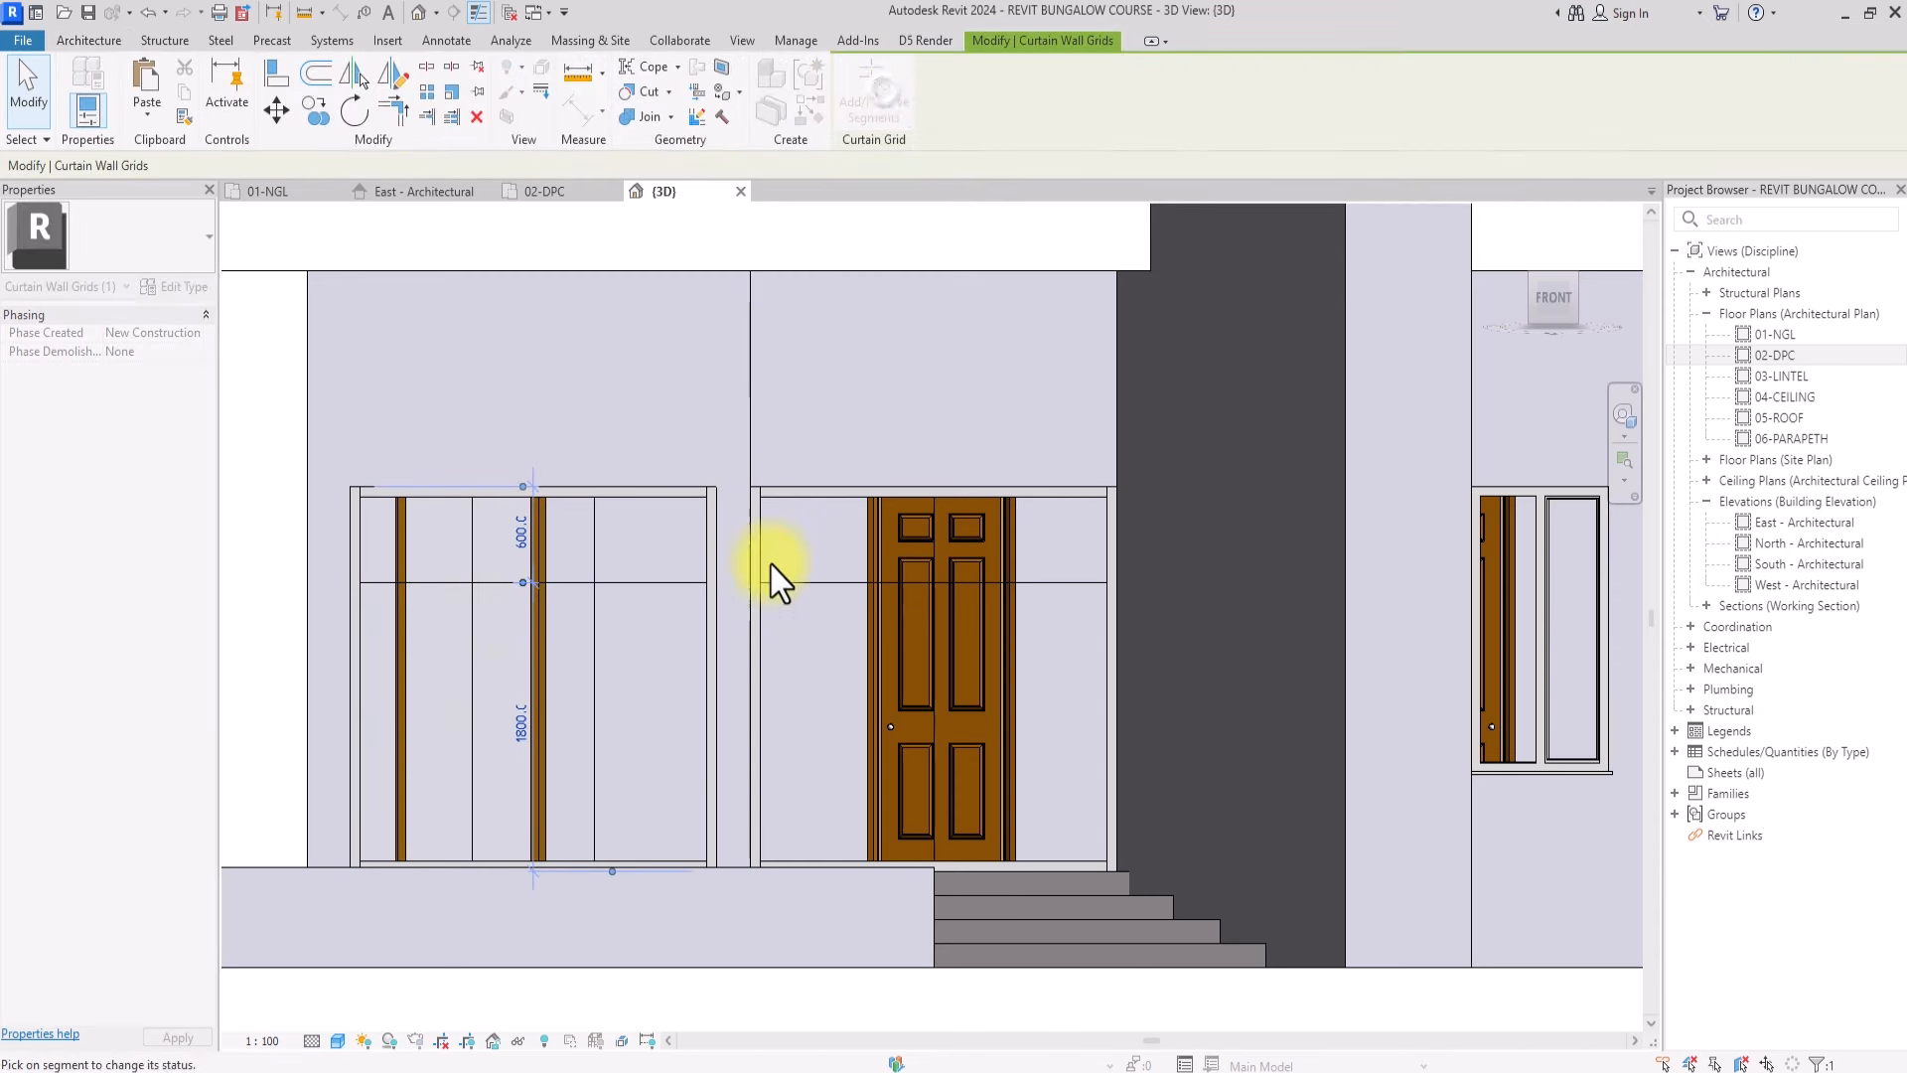
pyautogui.click(653, 582)
pyautogui.press('Escape')
pyautogui.press('Escape')
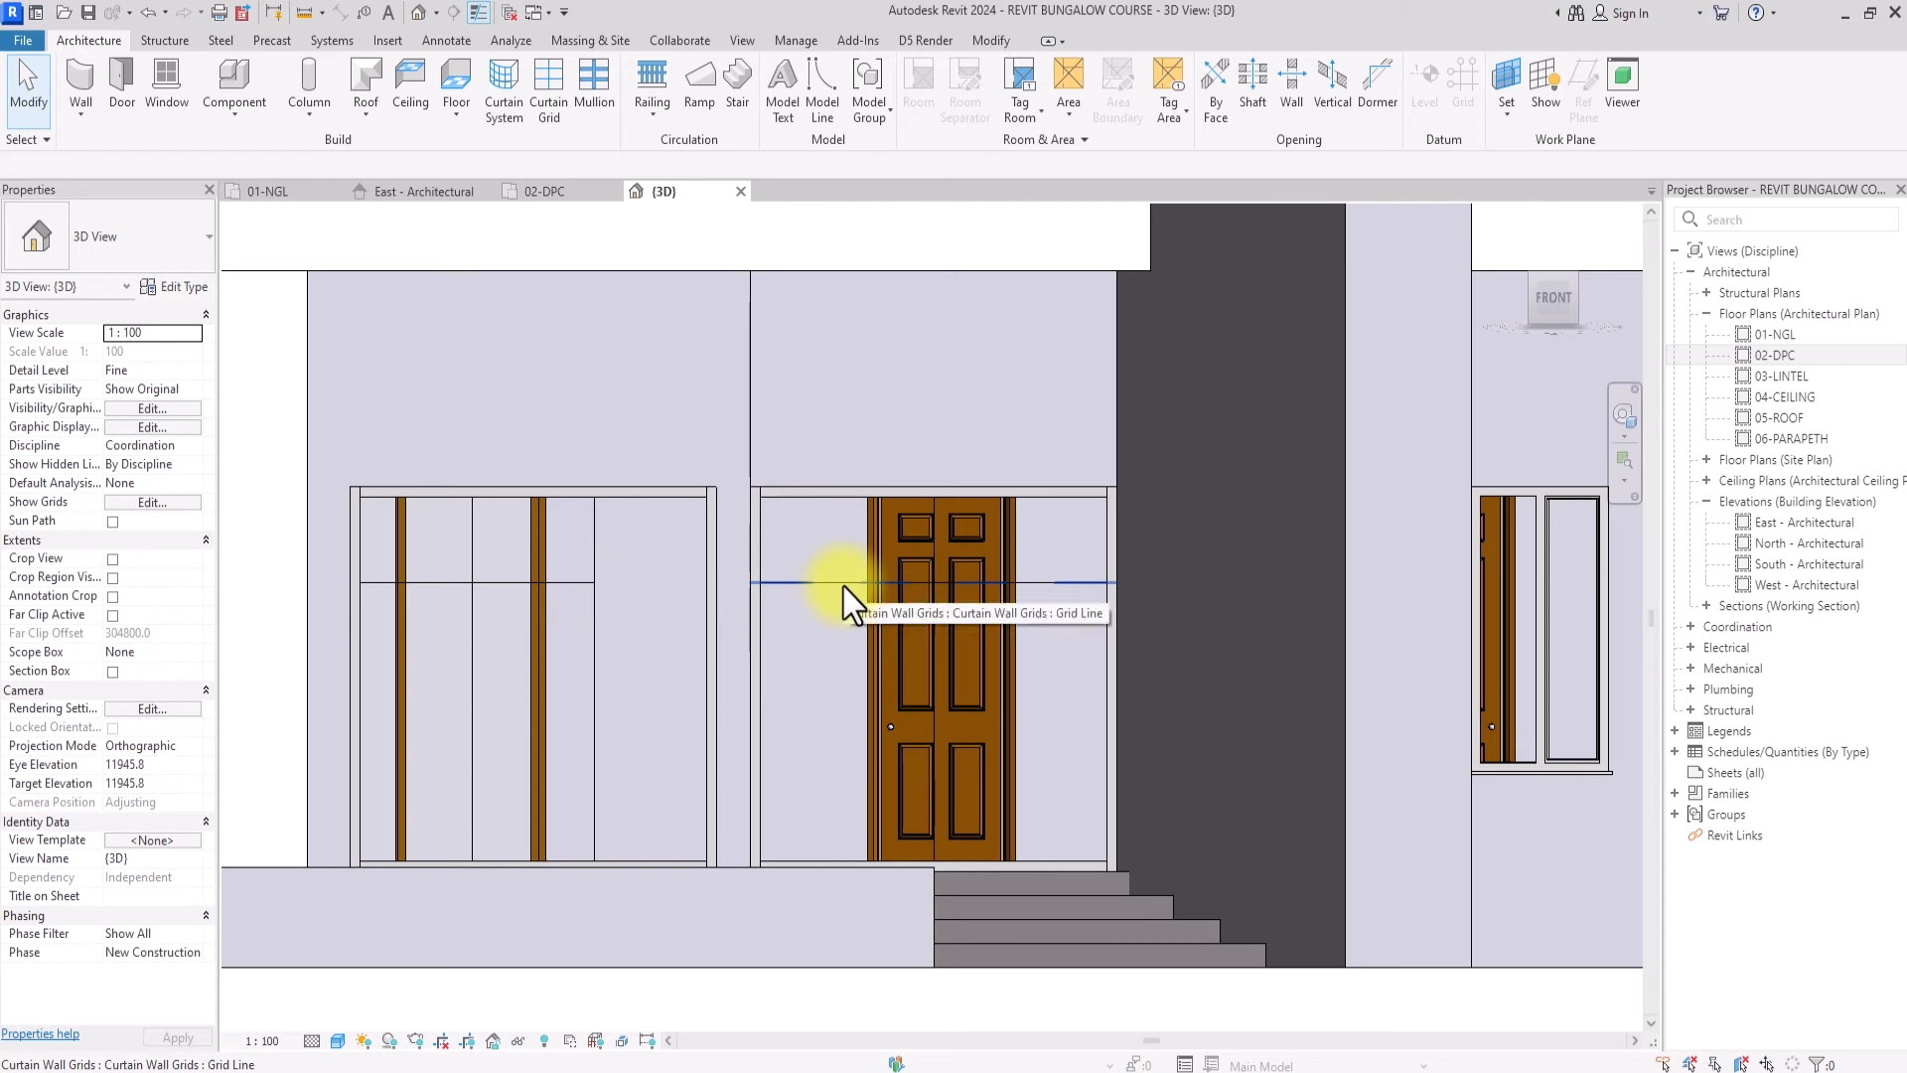
# Remove the left segment of the horizontal grid line in the entrance curtain wall
pyautogui.click(842, 584)
pyautogui.click(874, 104)
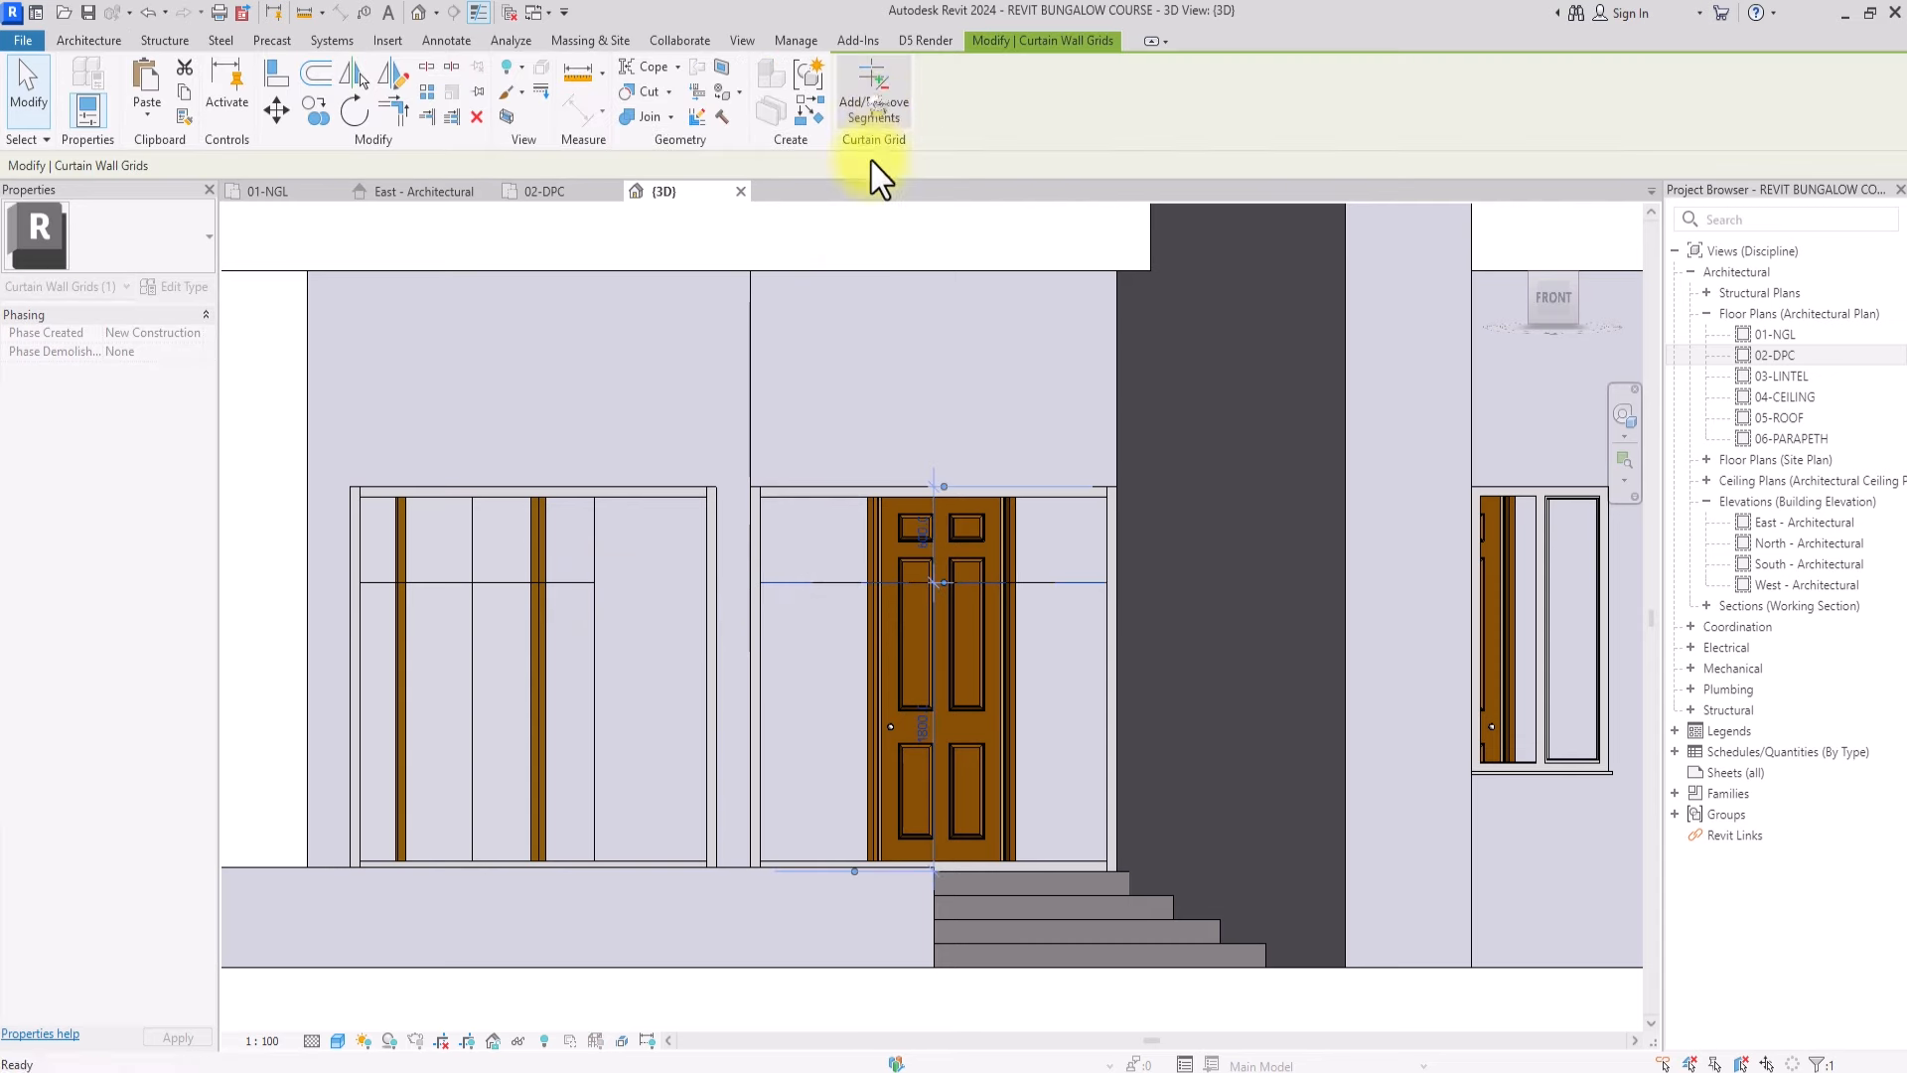
pyautogui.click(823, 584)
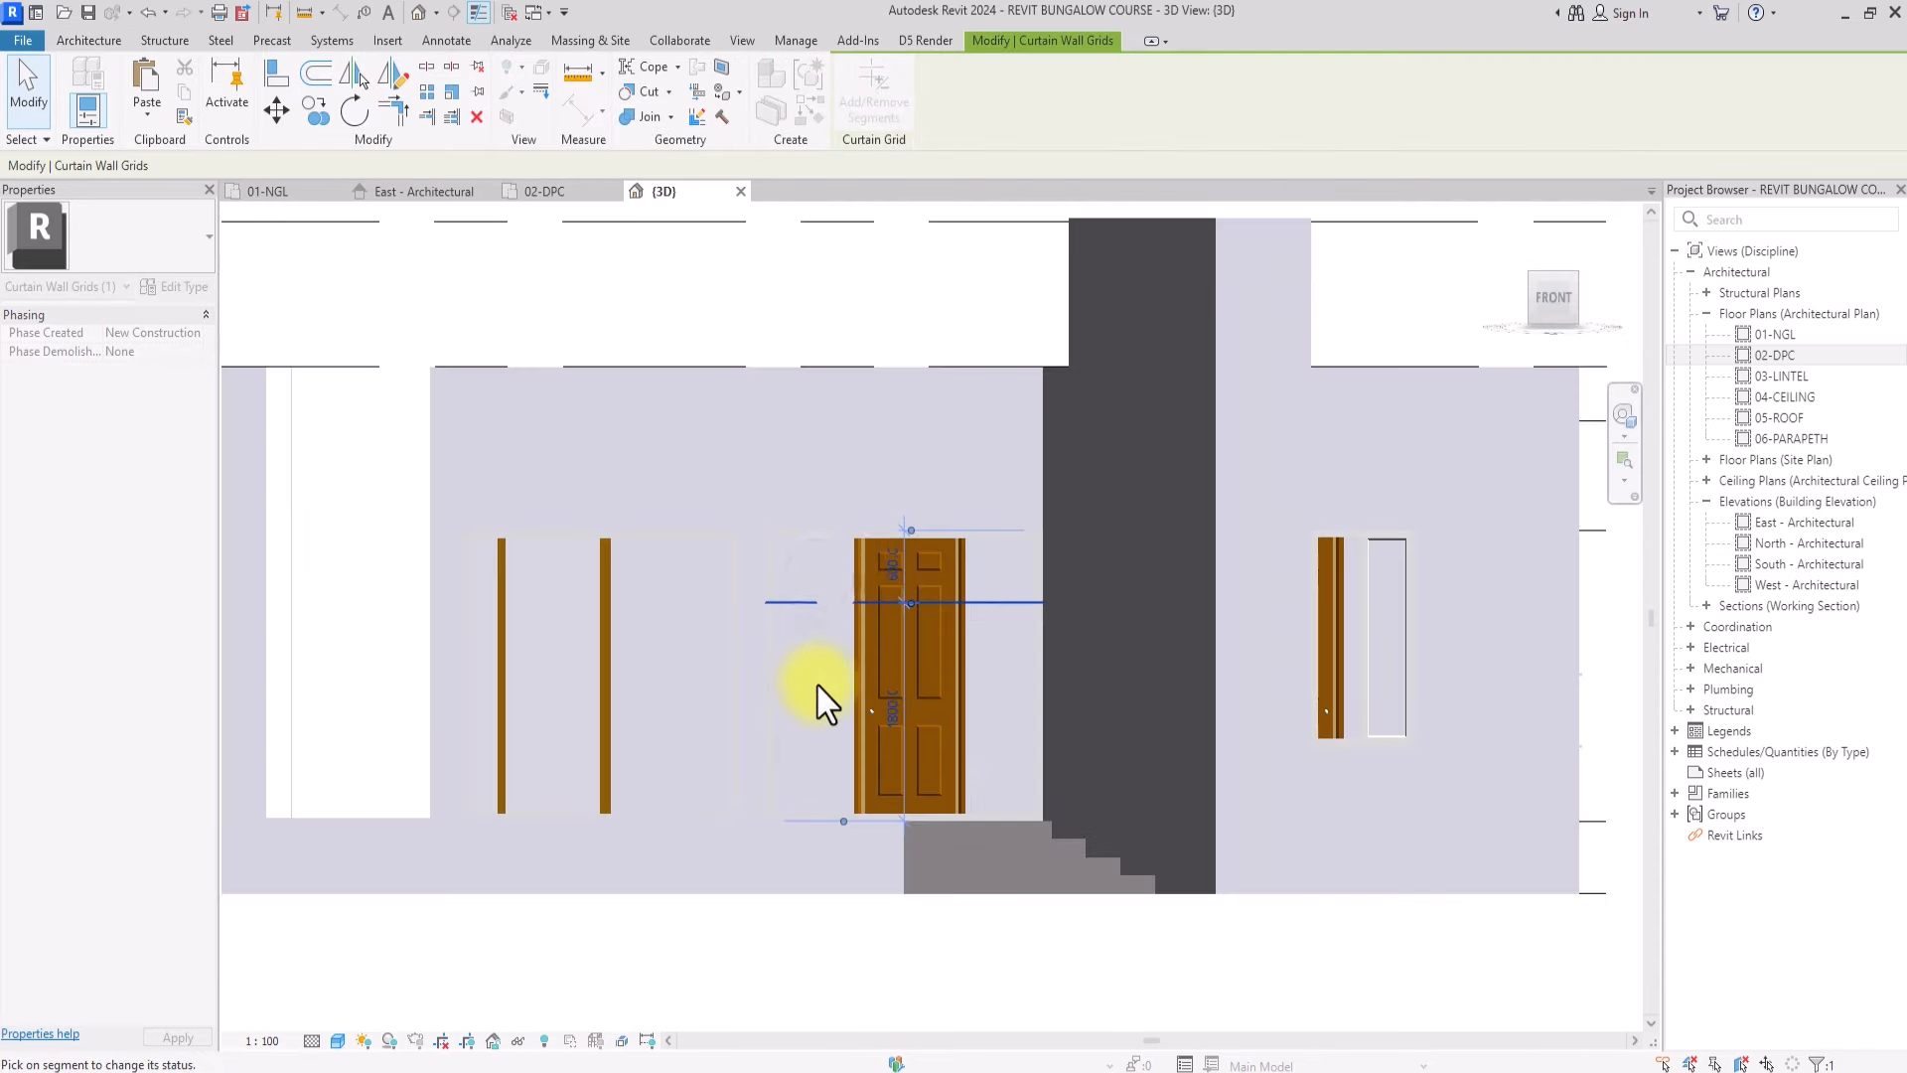
pyautogui.press('Escape')
pyautogui.press('Escape')
pyautogui.scroll(-2, 1122, 417)
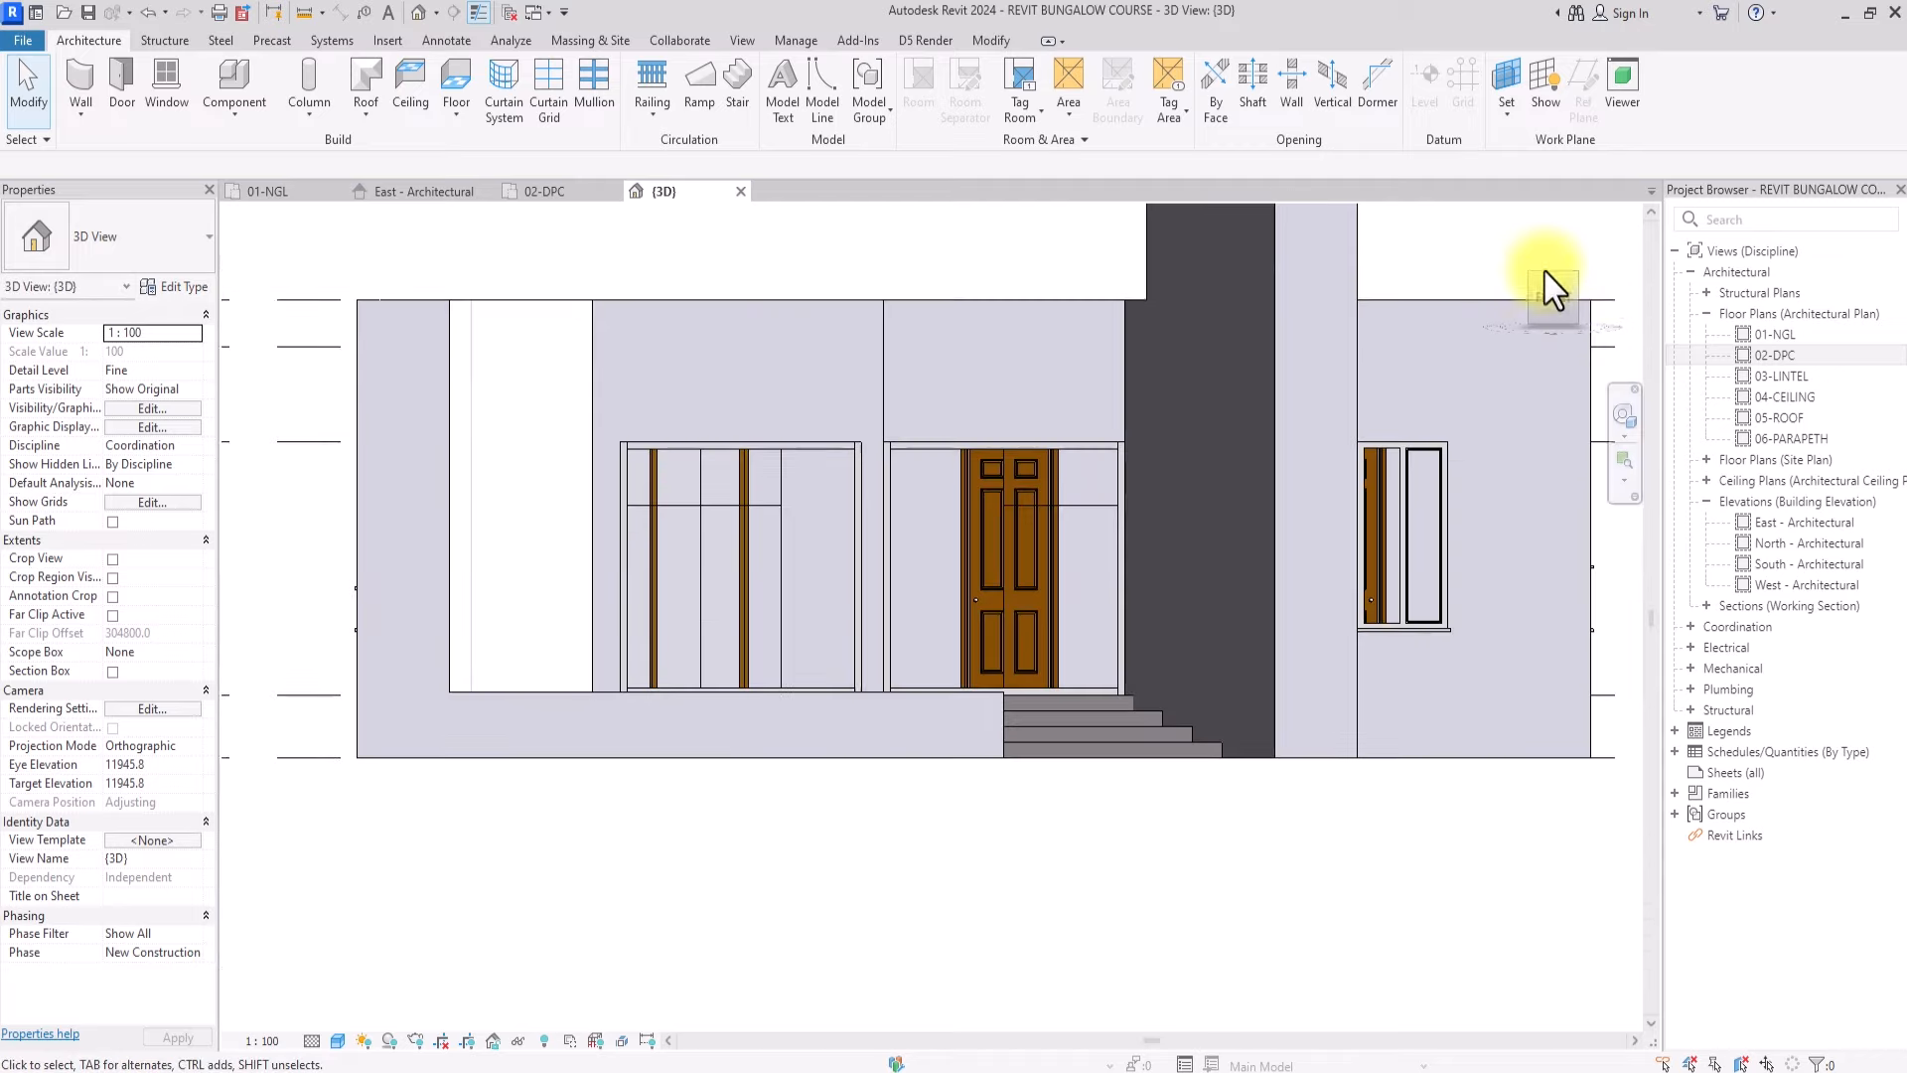
# Divide the curtain wall on the building's left side with two vertical grid lines at 800 mm spacing and a horizontal one 600 mm below the top
pyautogui.moveTo(1571, 295); pyautogui.dragTo(1496, 388)
pyautogui.scroll(3, 861, 695)
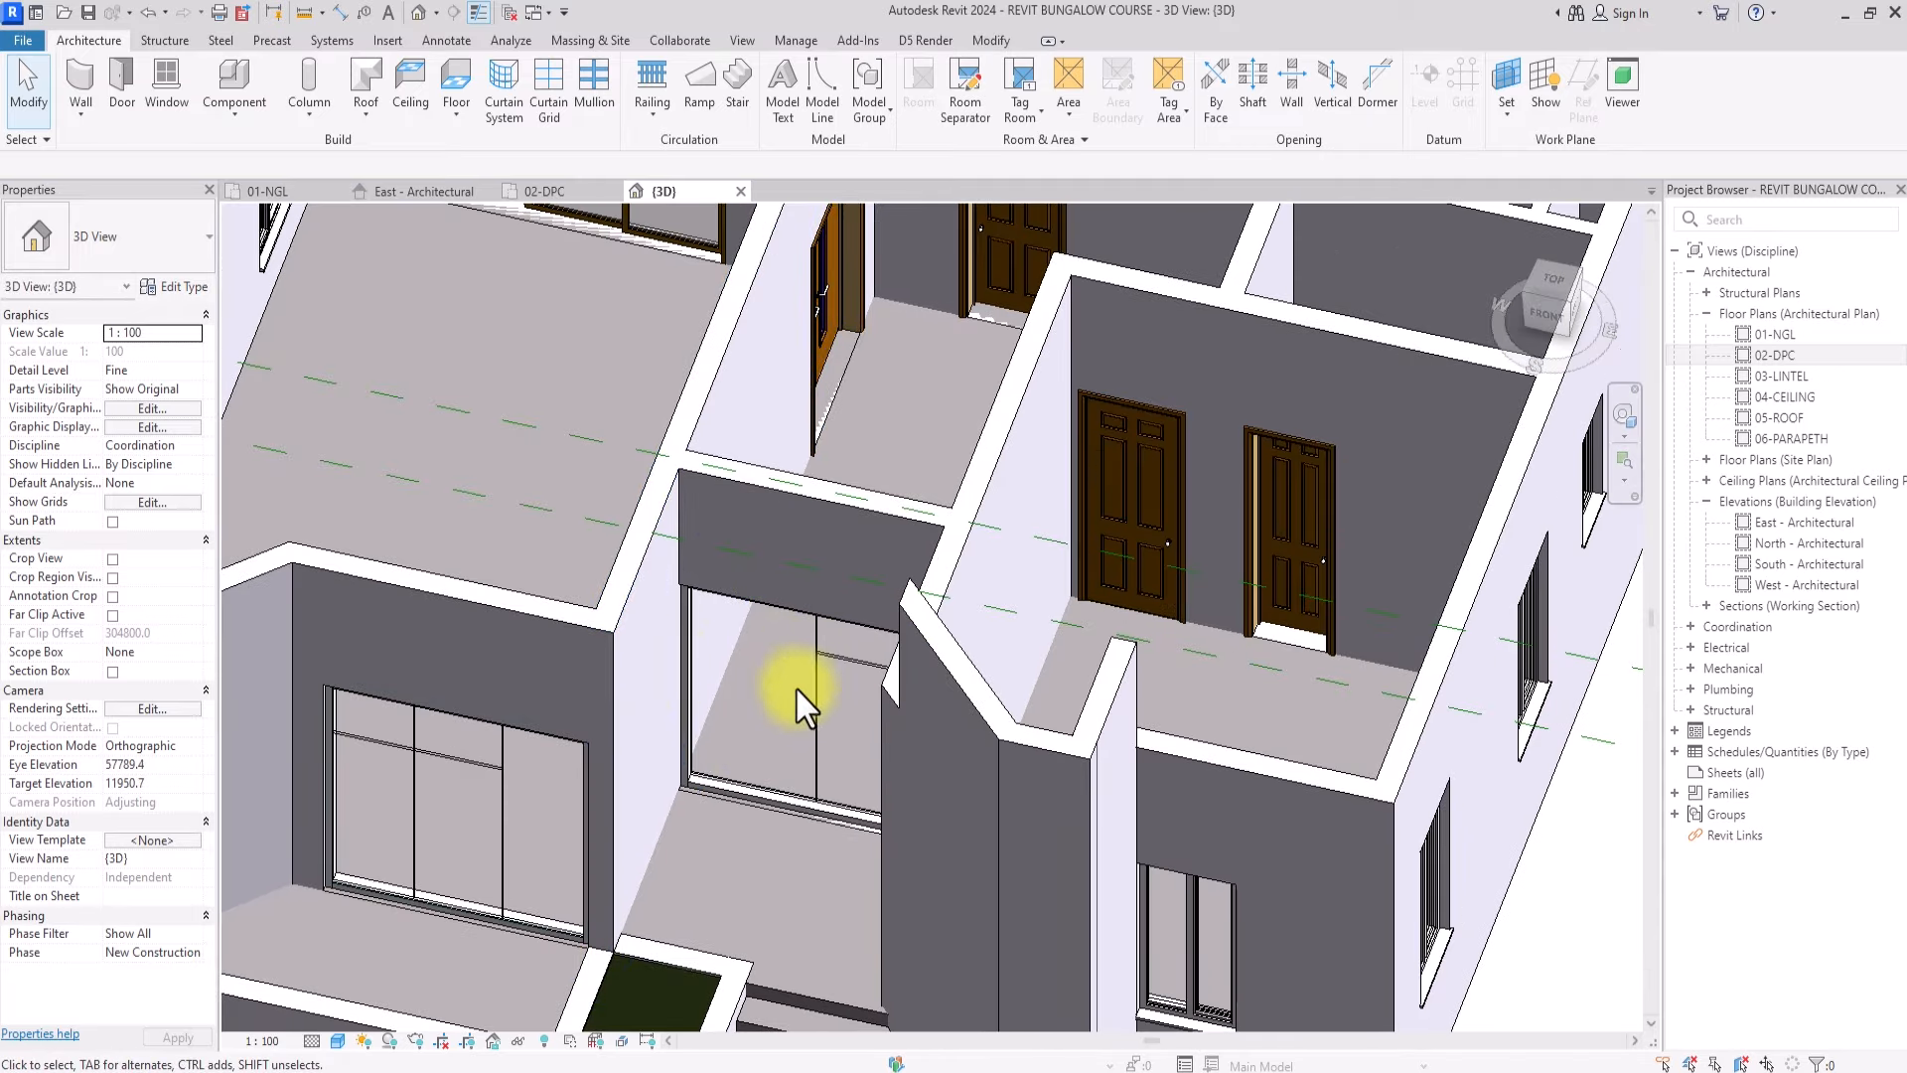
pyautogui.scroll(-3, 785, 685)
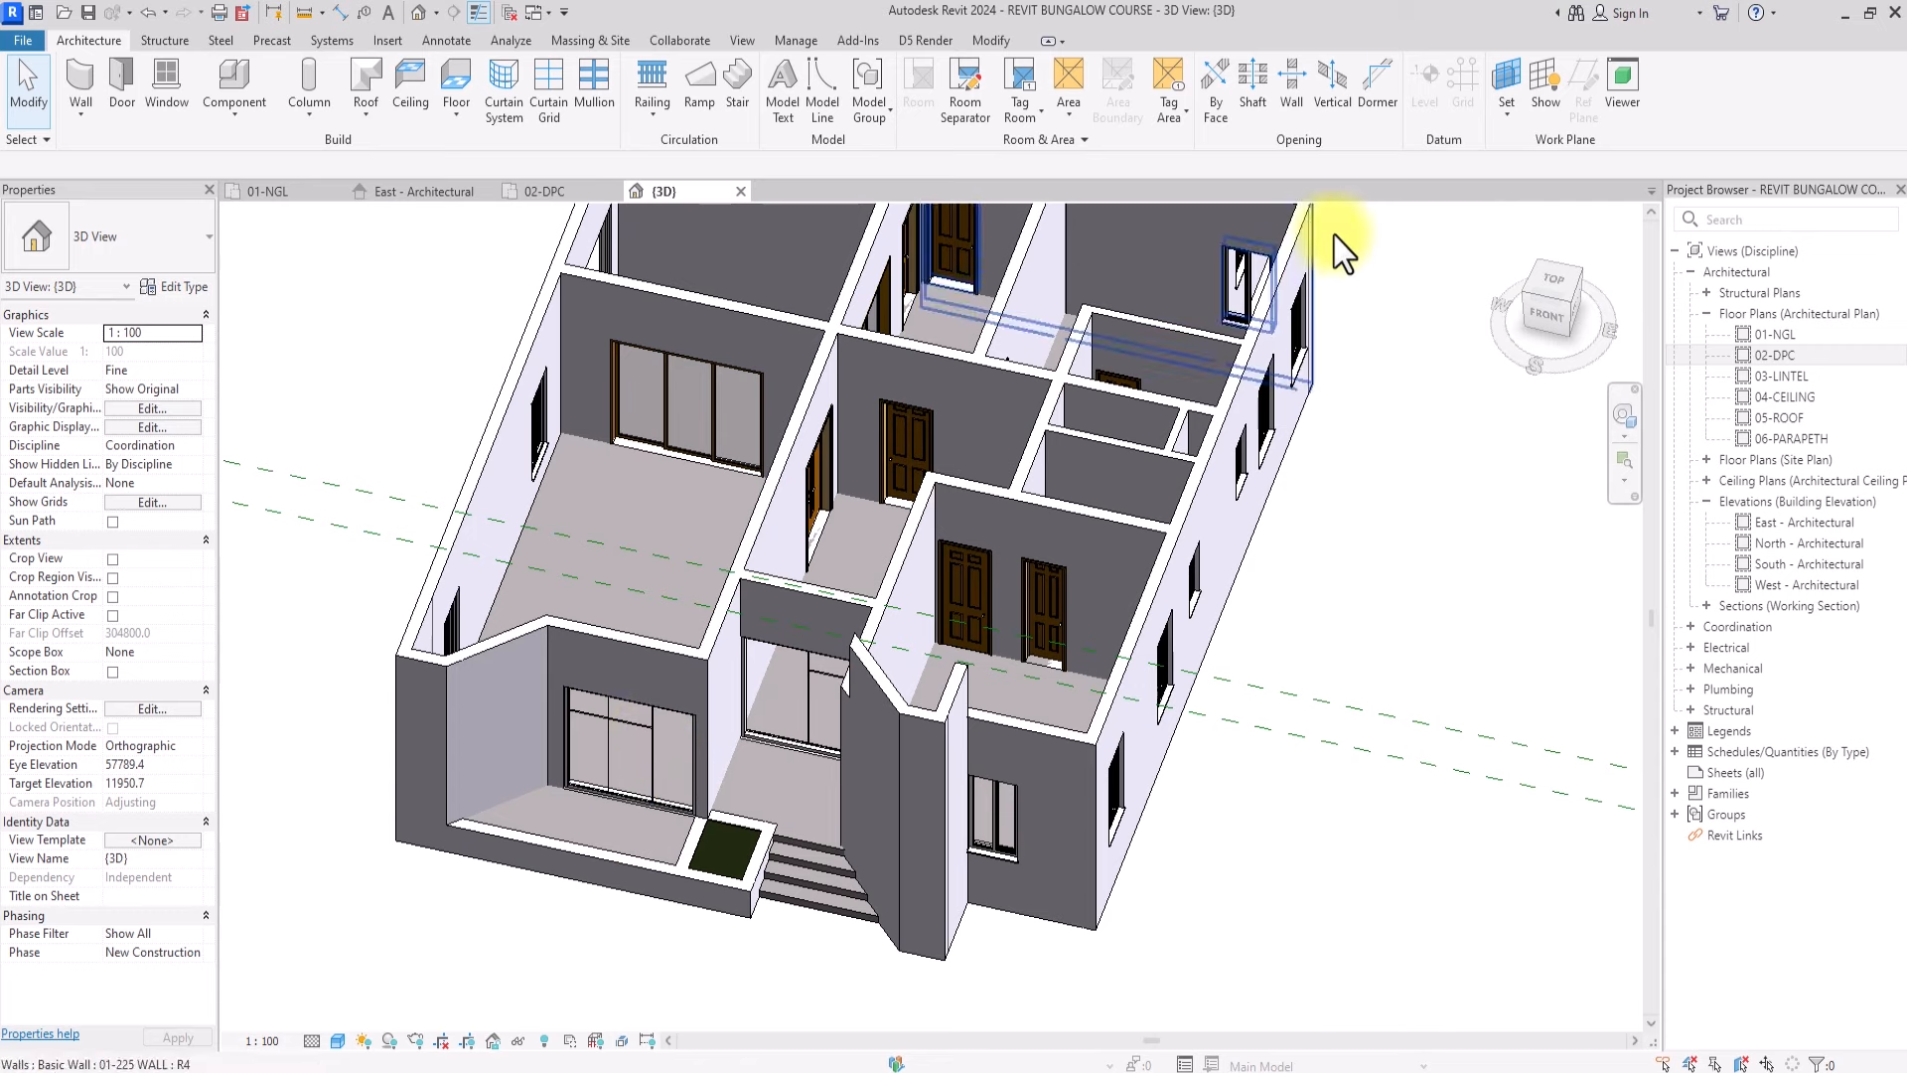
pyautogui.moveTo(1534, 318)
pyautogui.mouseDown()
pyautogui.moveTo(331, 264)
pyautogui.moveTo(596, 255)
pyautogui.moveTo(1545, 314)
pyautogui.mouseUp()
pyautogui.click(1545, 314)
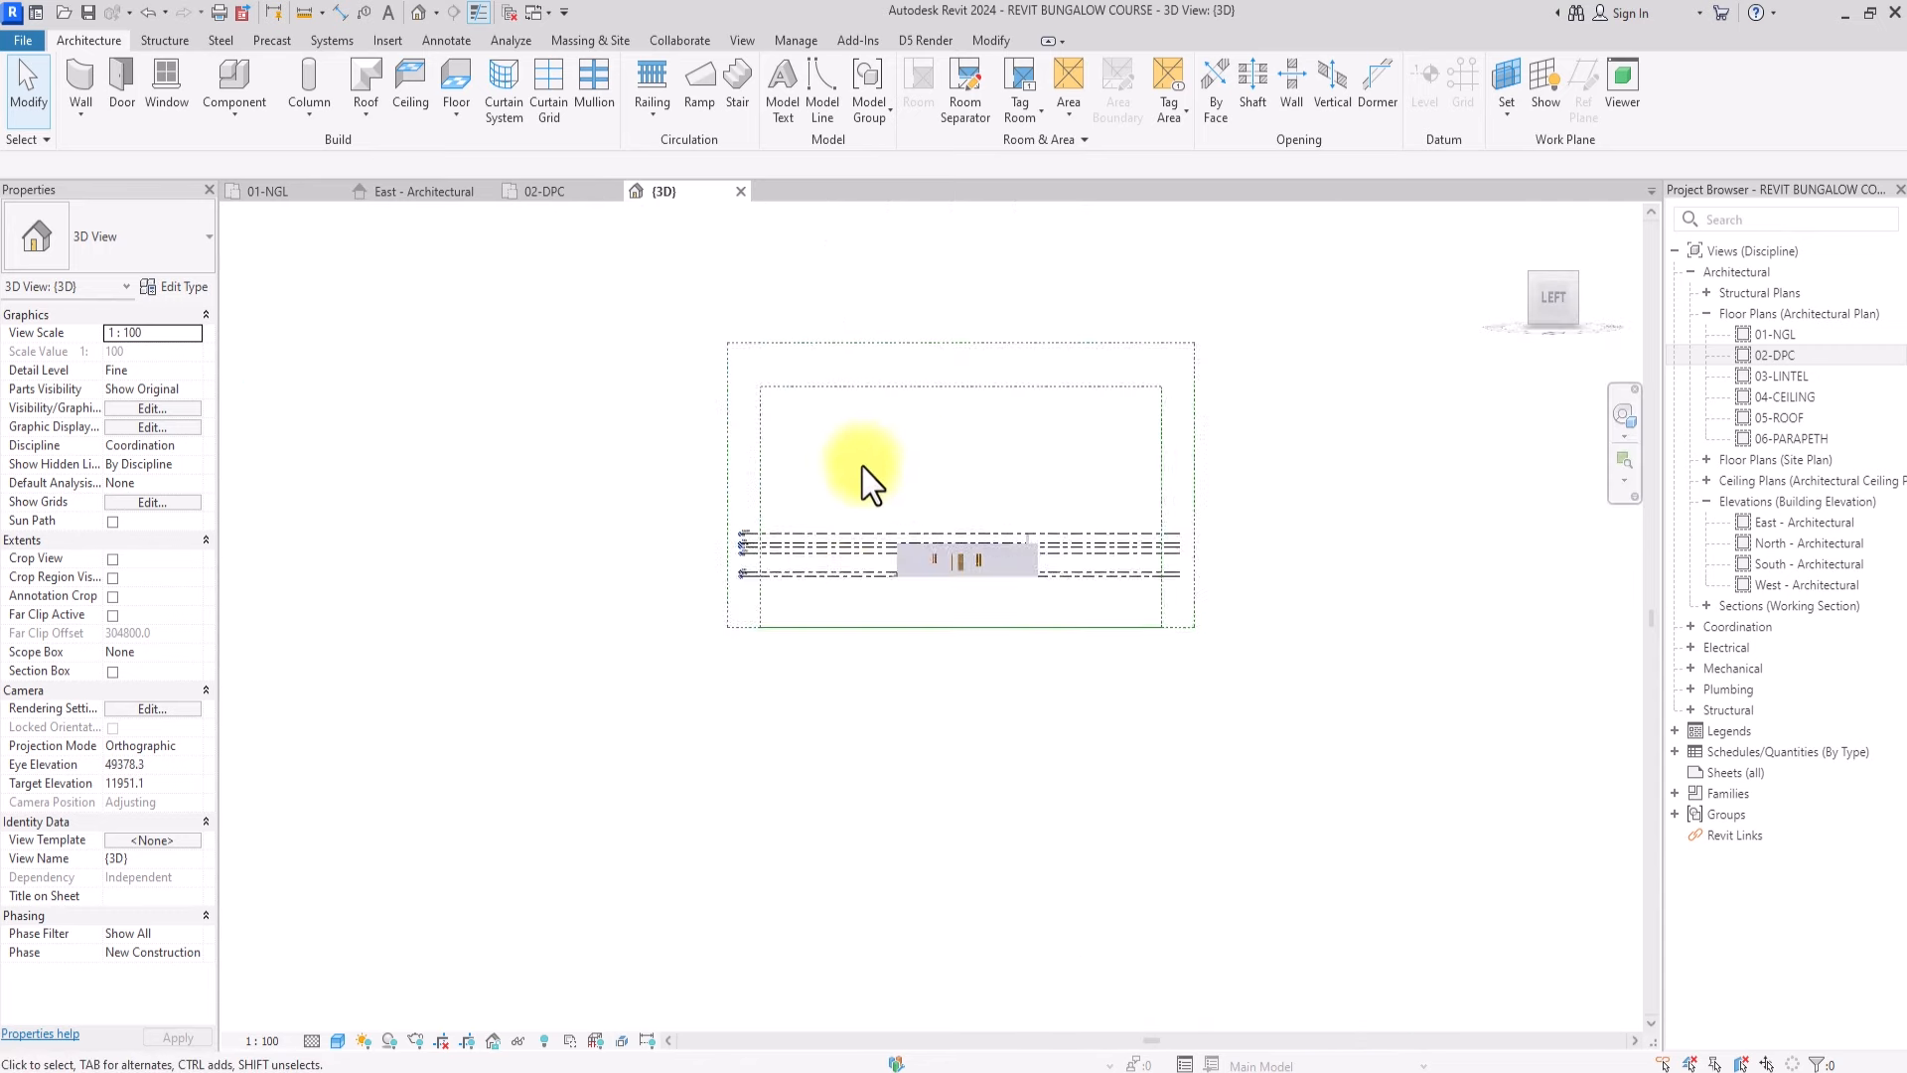
pyautogui.scroll(5, 962, 885)
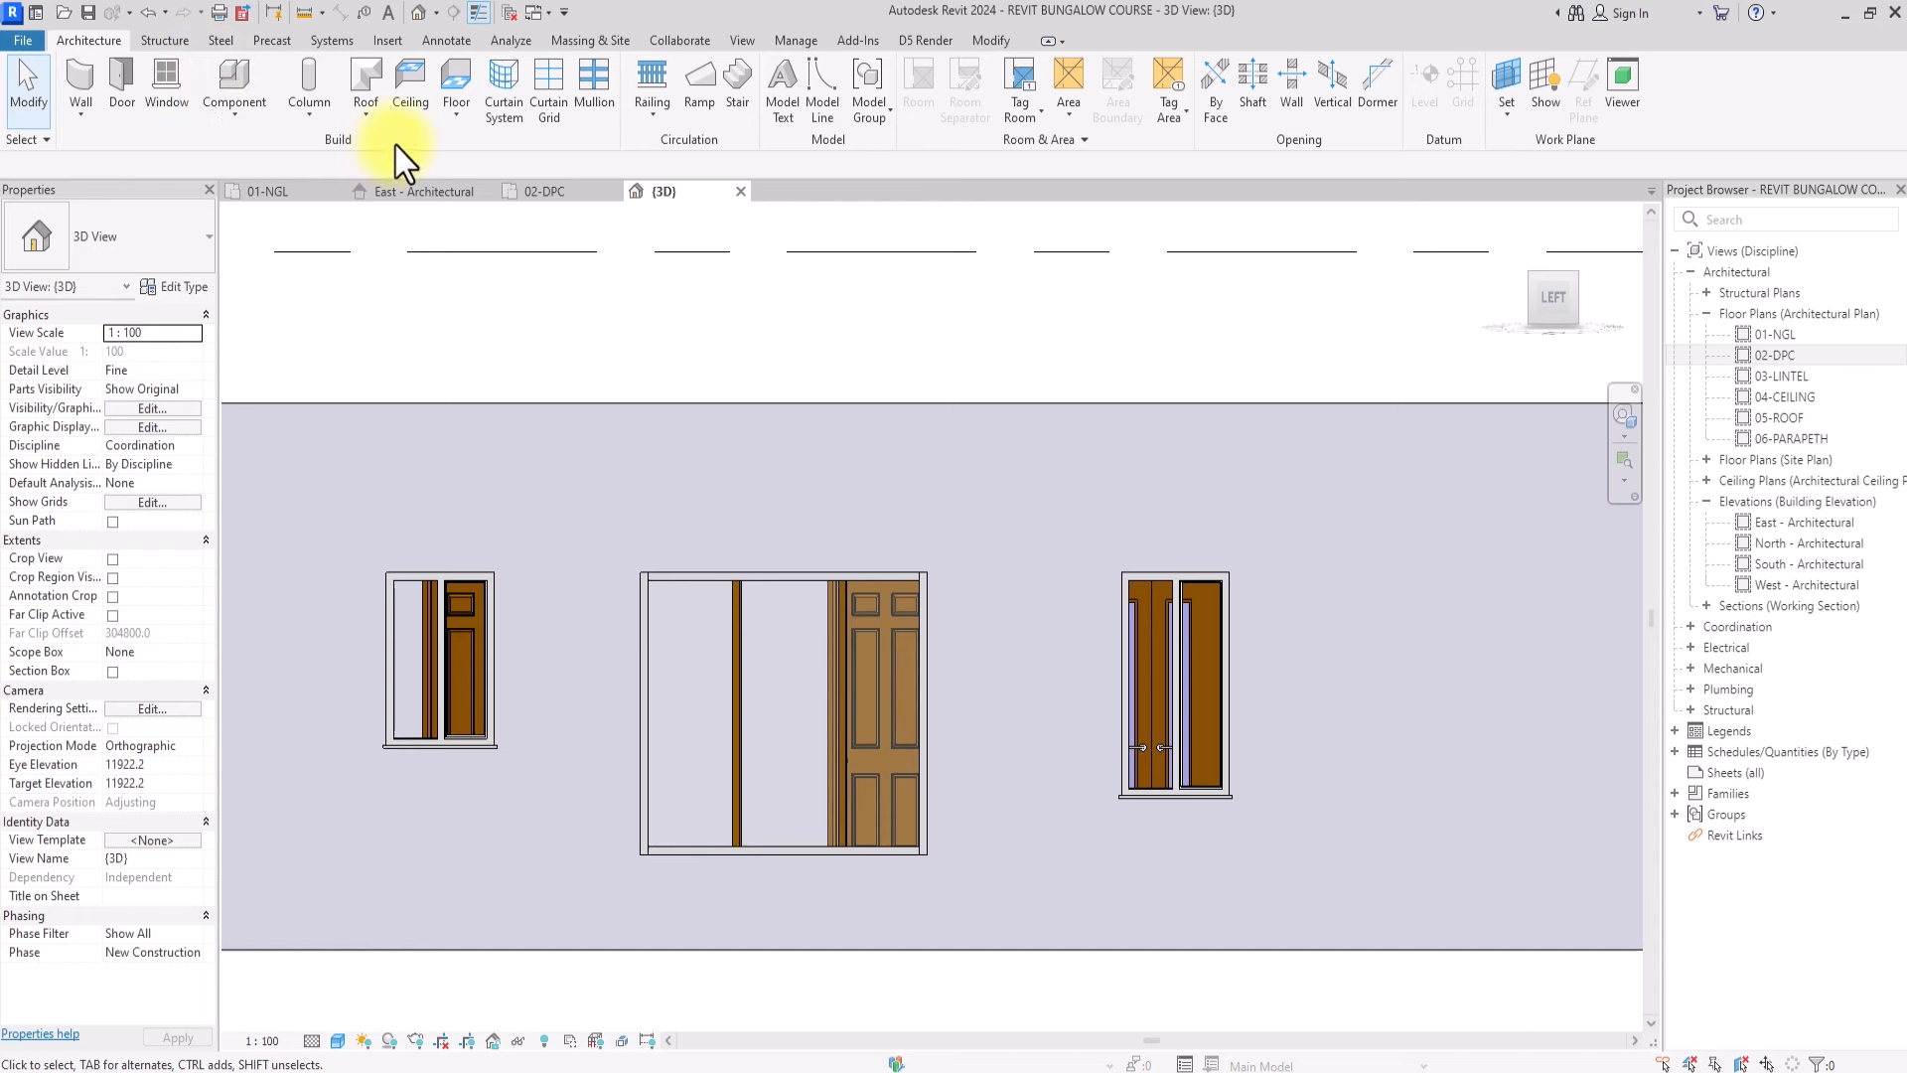
pyautogui.click(552, 80)
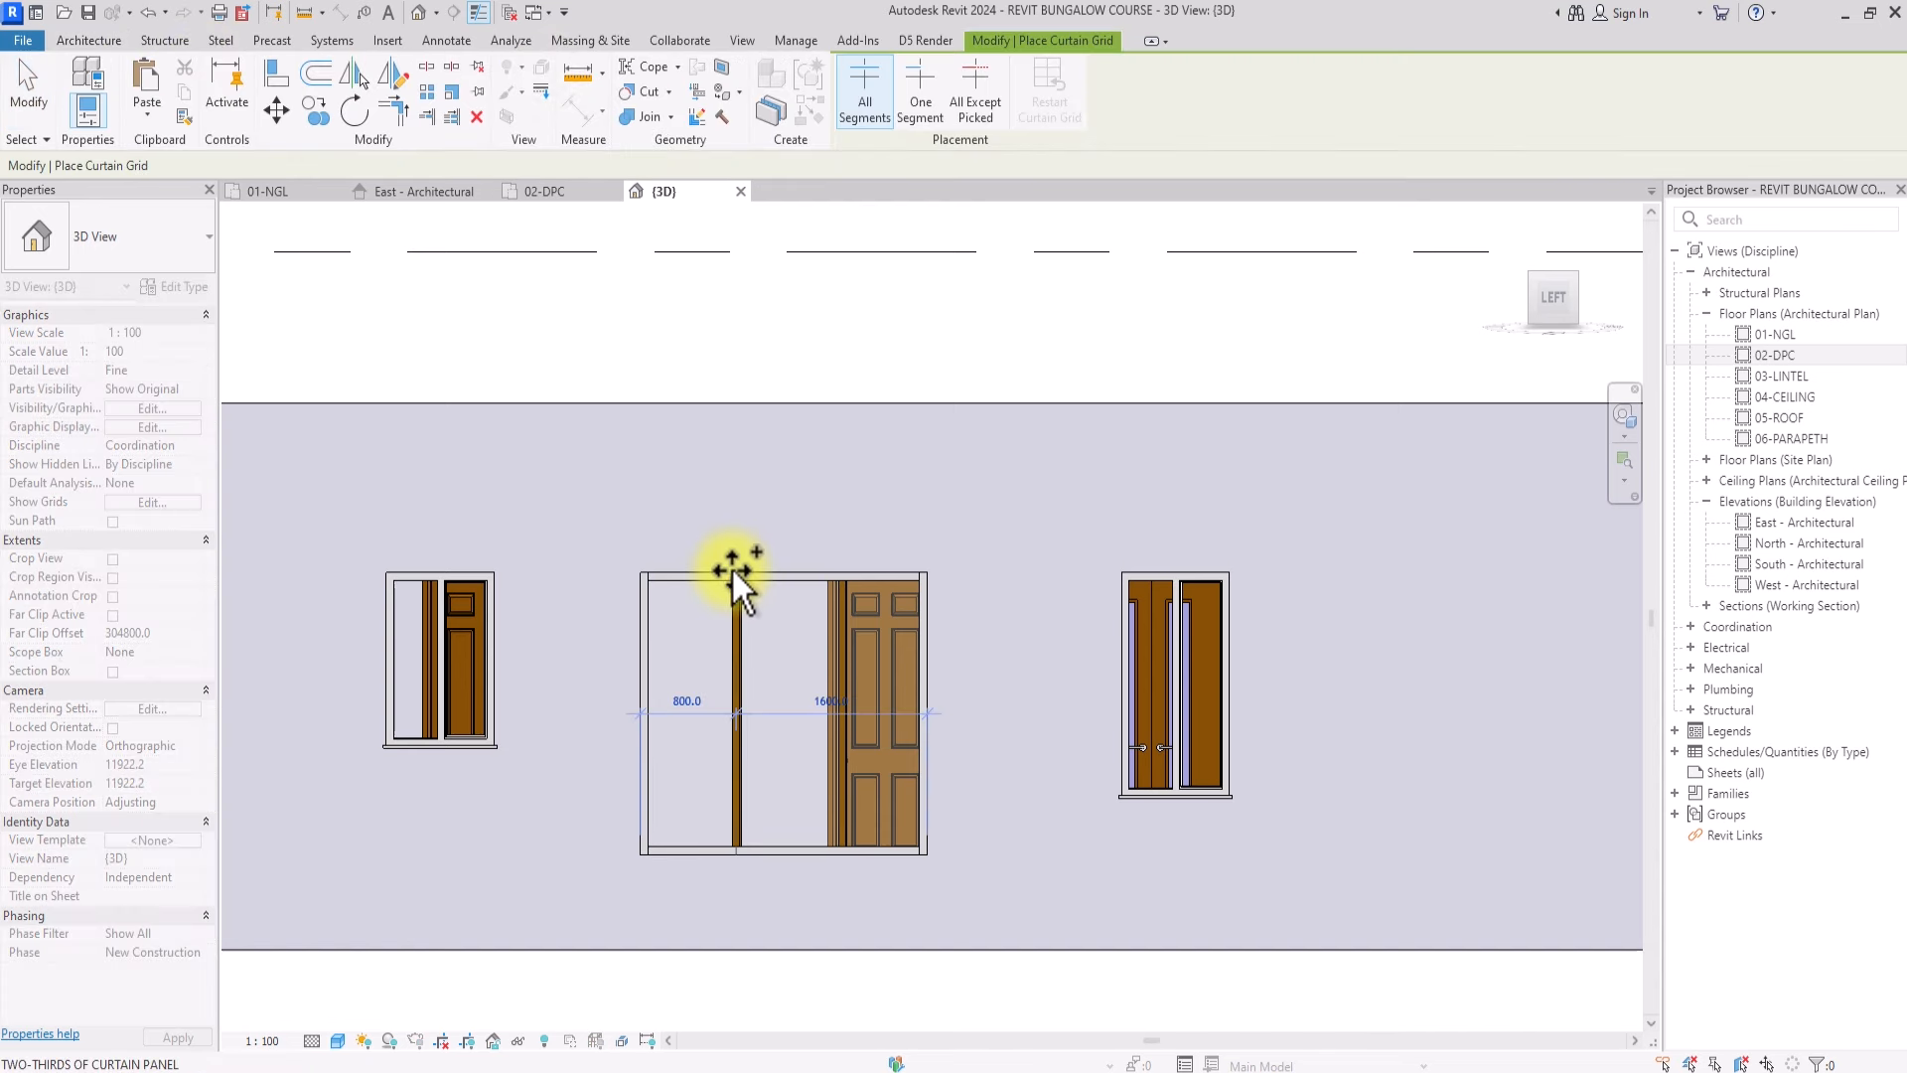
pyautogui.click(827, 564)
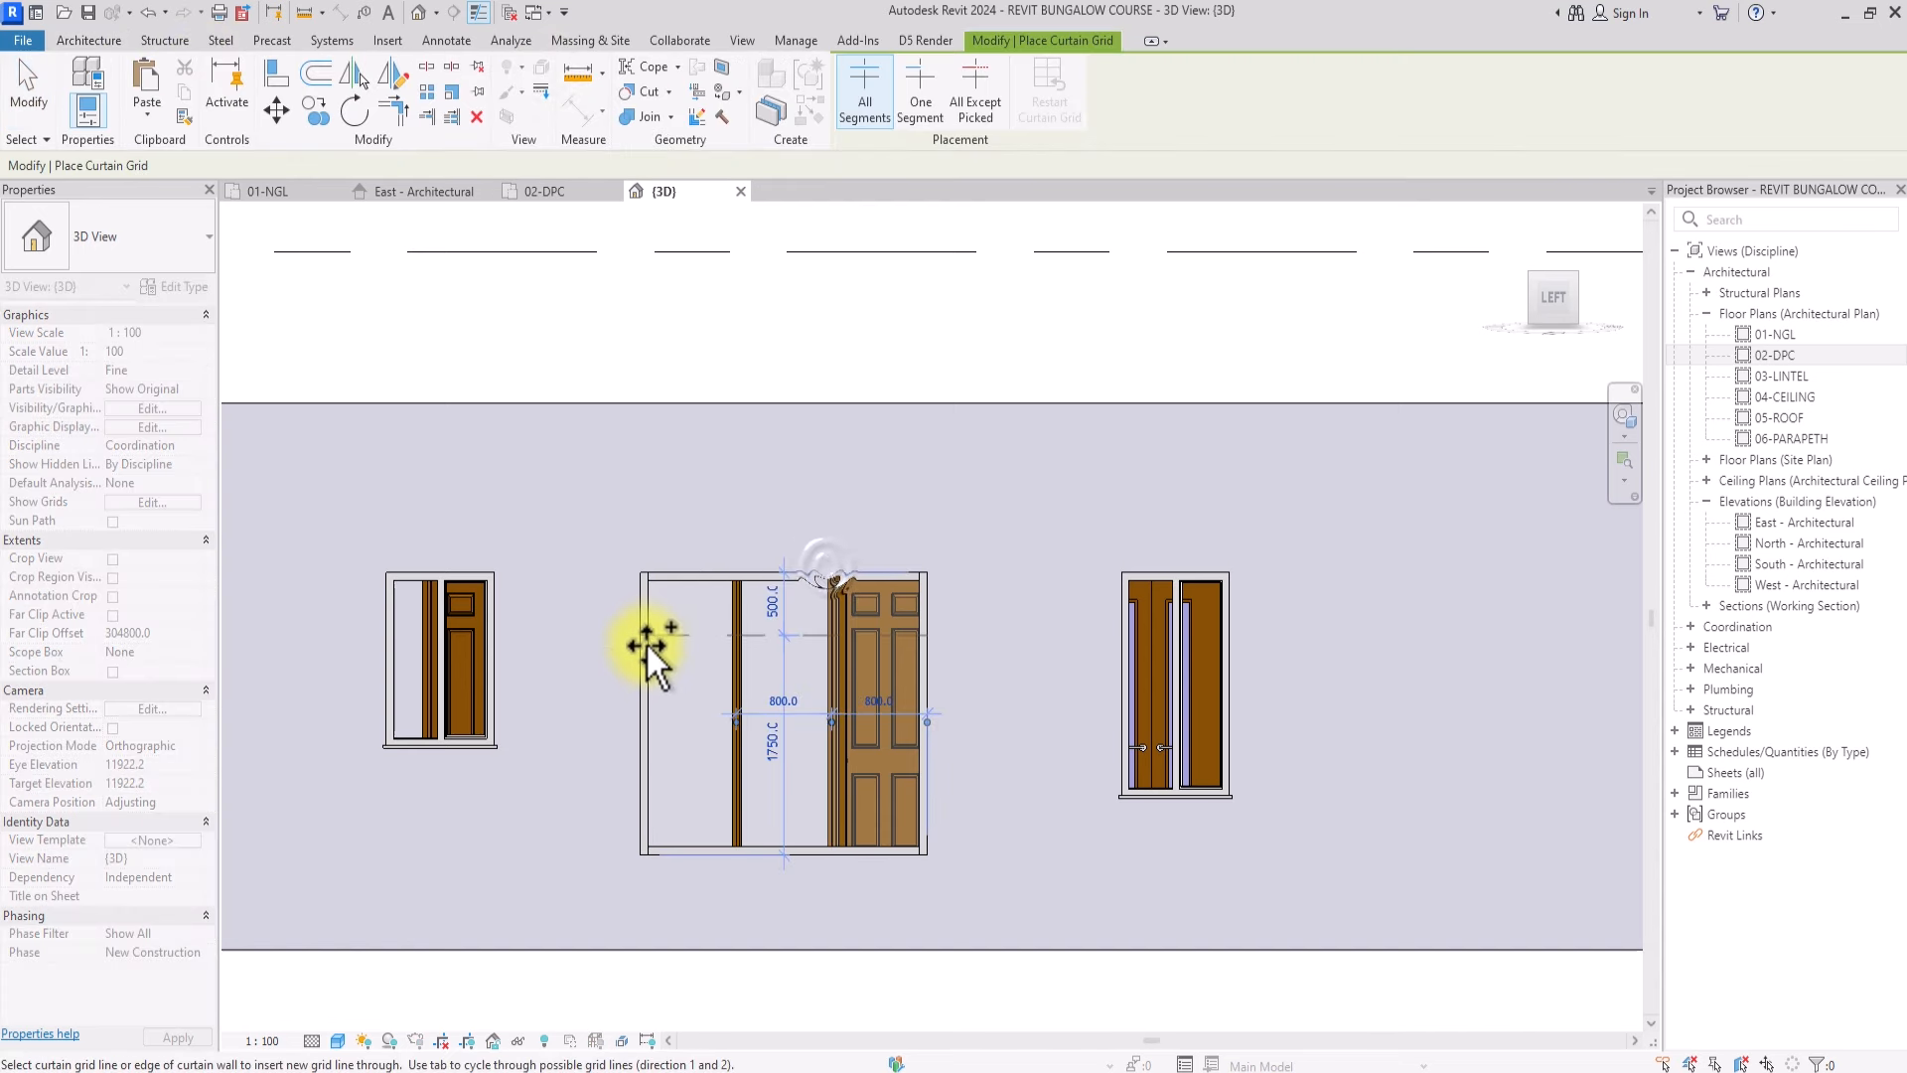
pyautogui.click(647, 641)
pyautogui.scroll(-3, 647, 634)
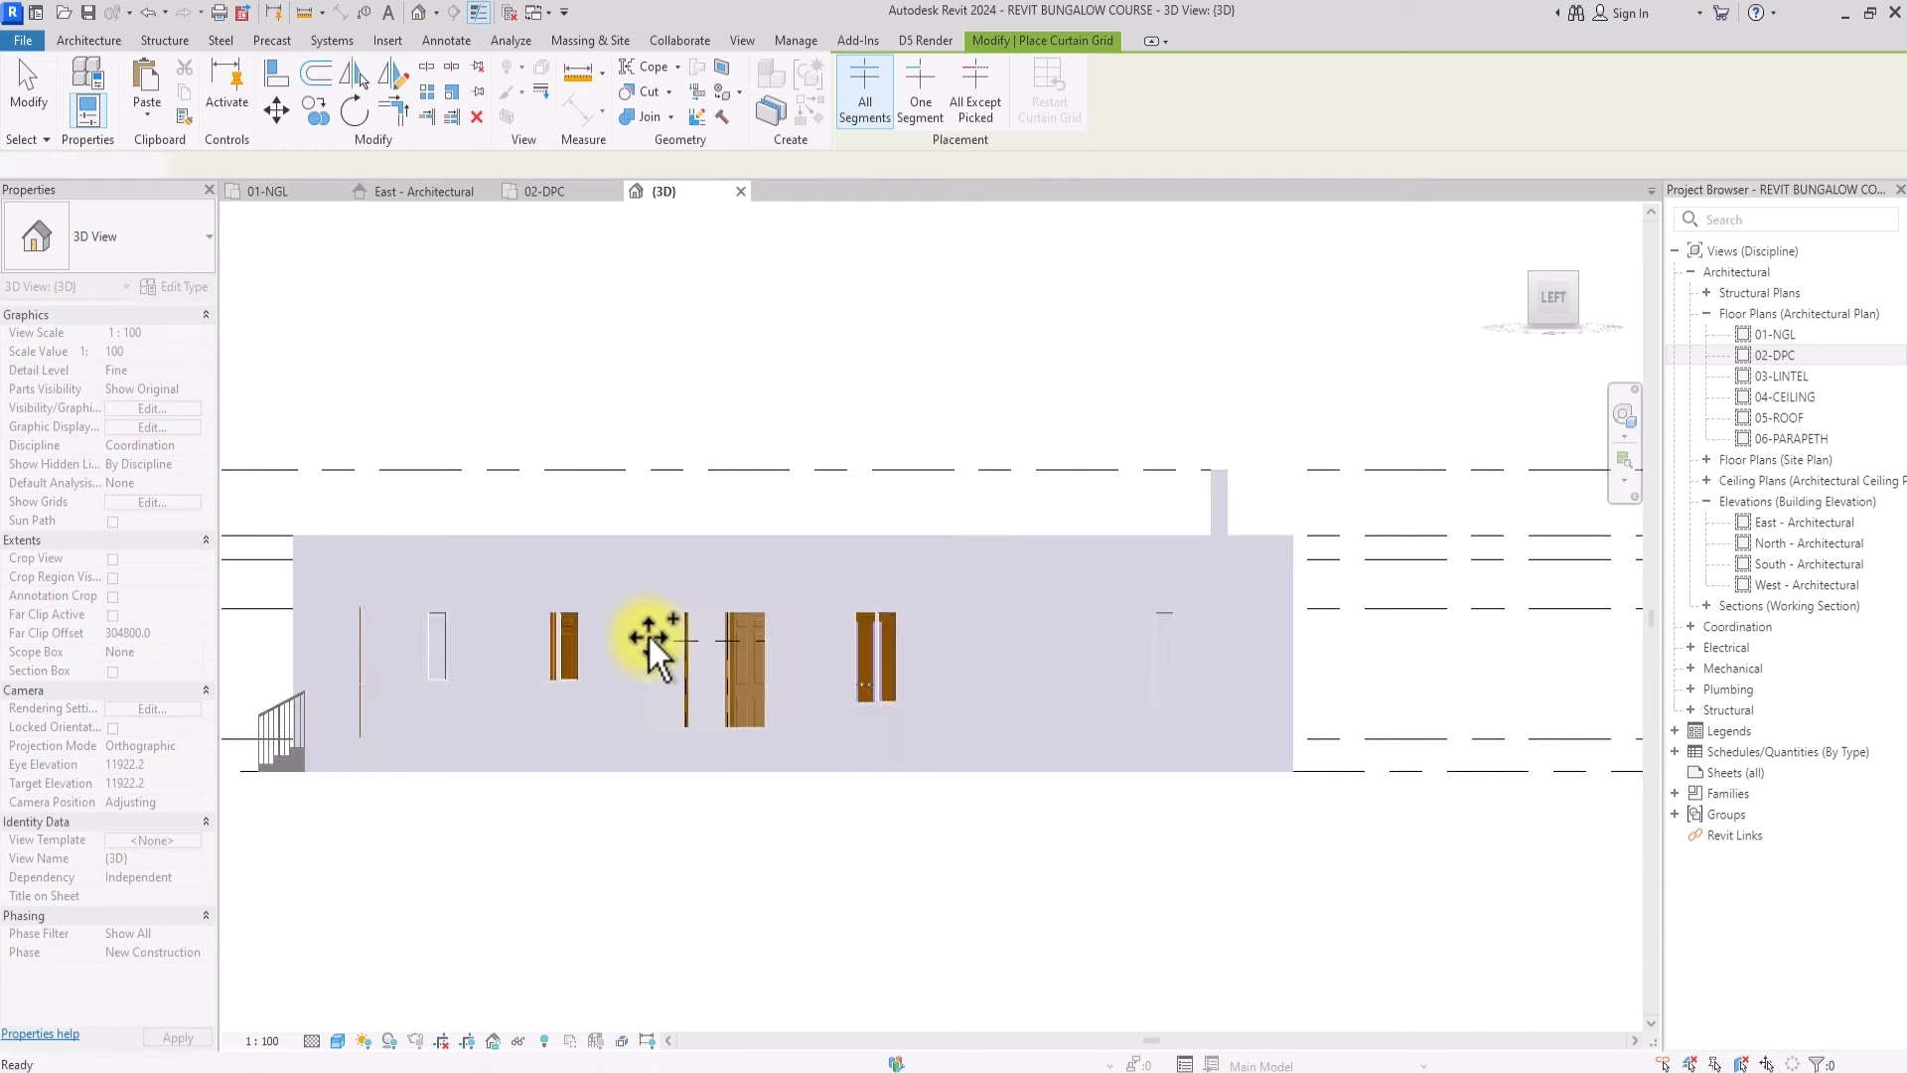
pyautogui.press('Escape')
# Unpin the upper side mullion of this curtain wall, duplicate its type as MAIN MULLION, and set both side widths to 25.0
pyautogui.scroll(5, 648, 638)
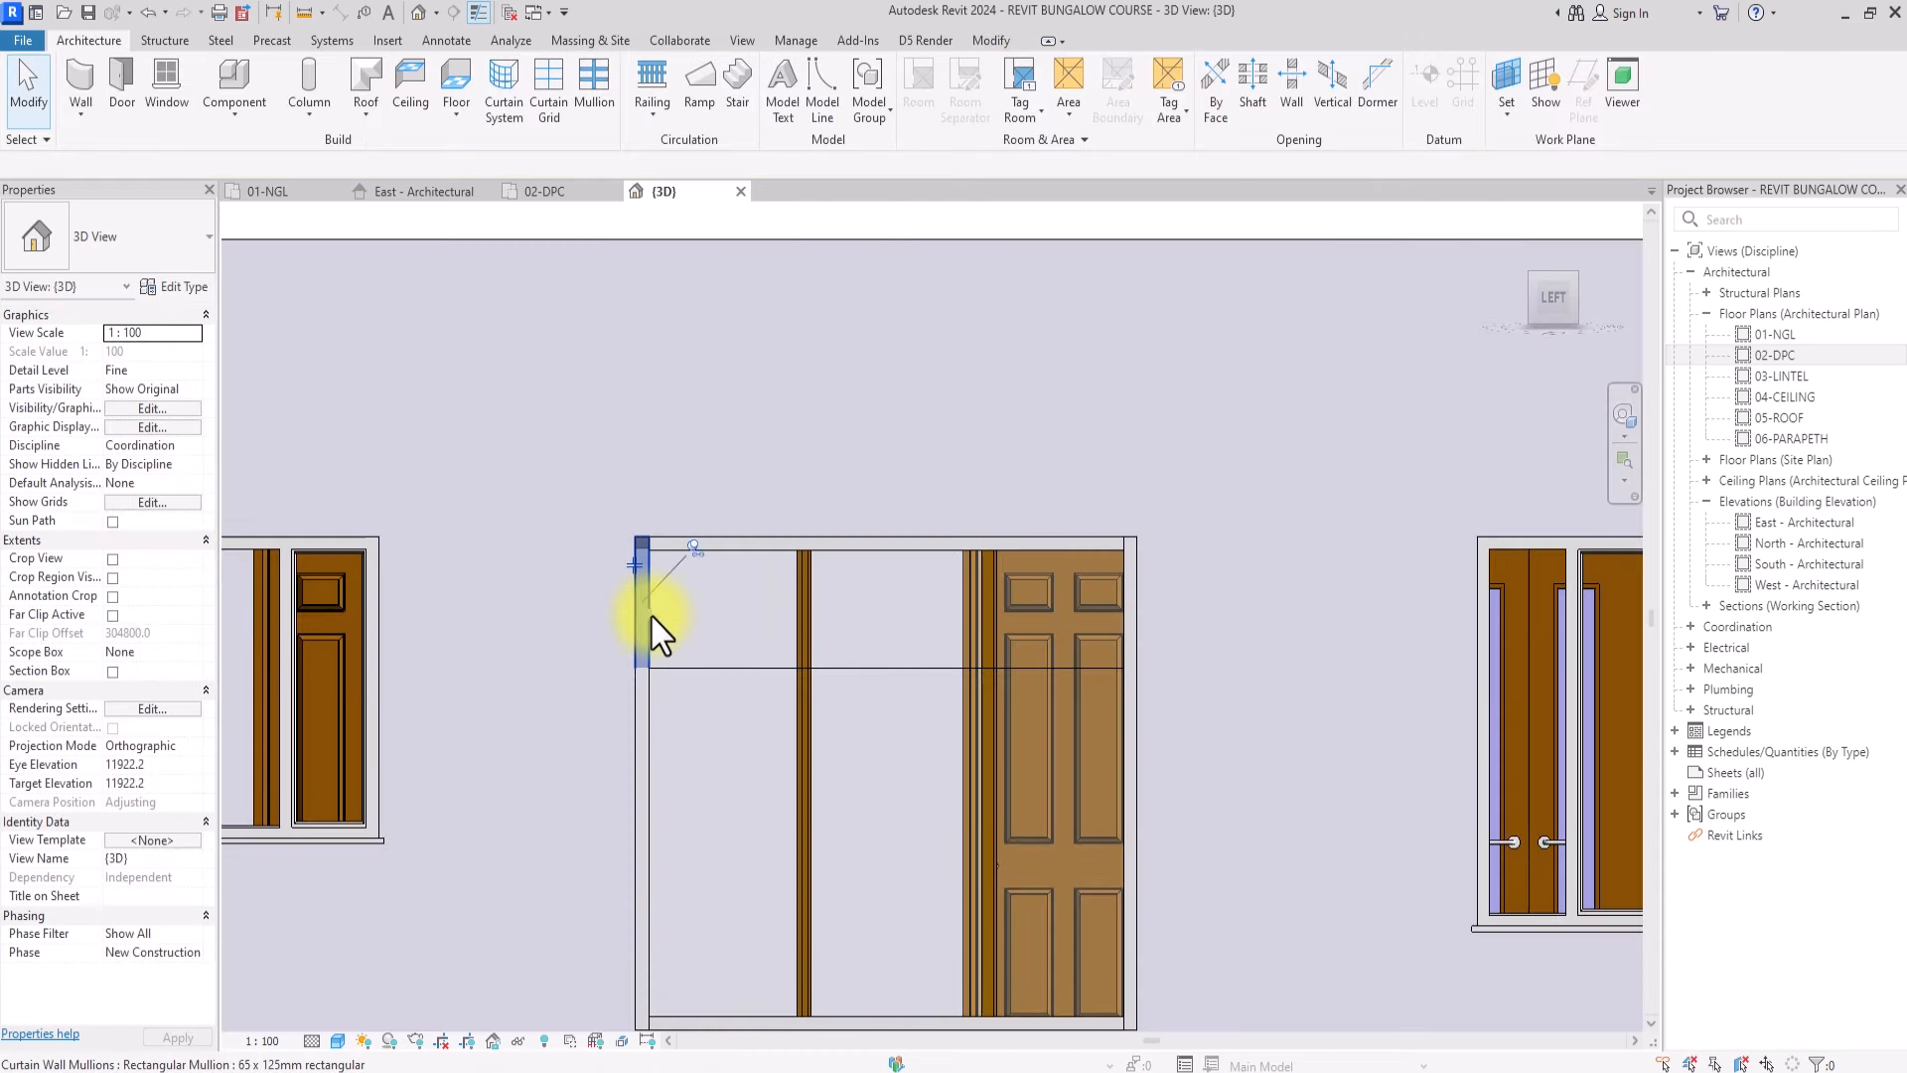
pyautogui.click(651, 617)
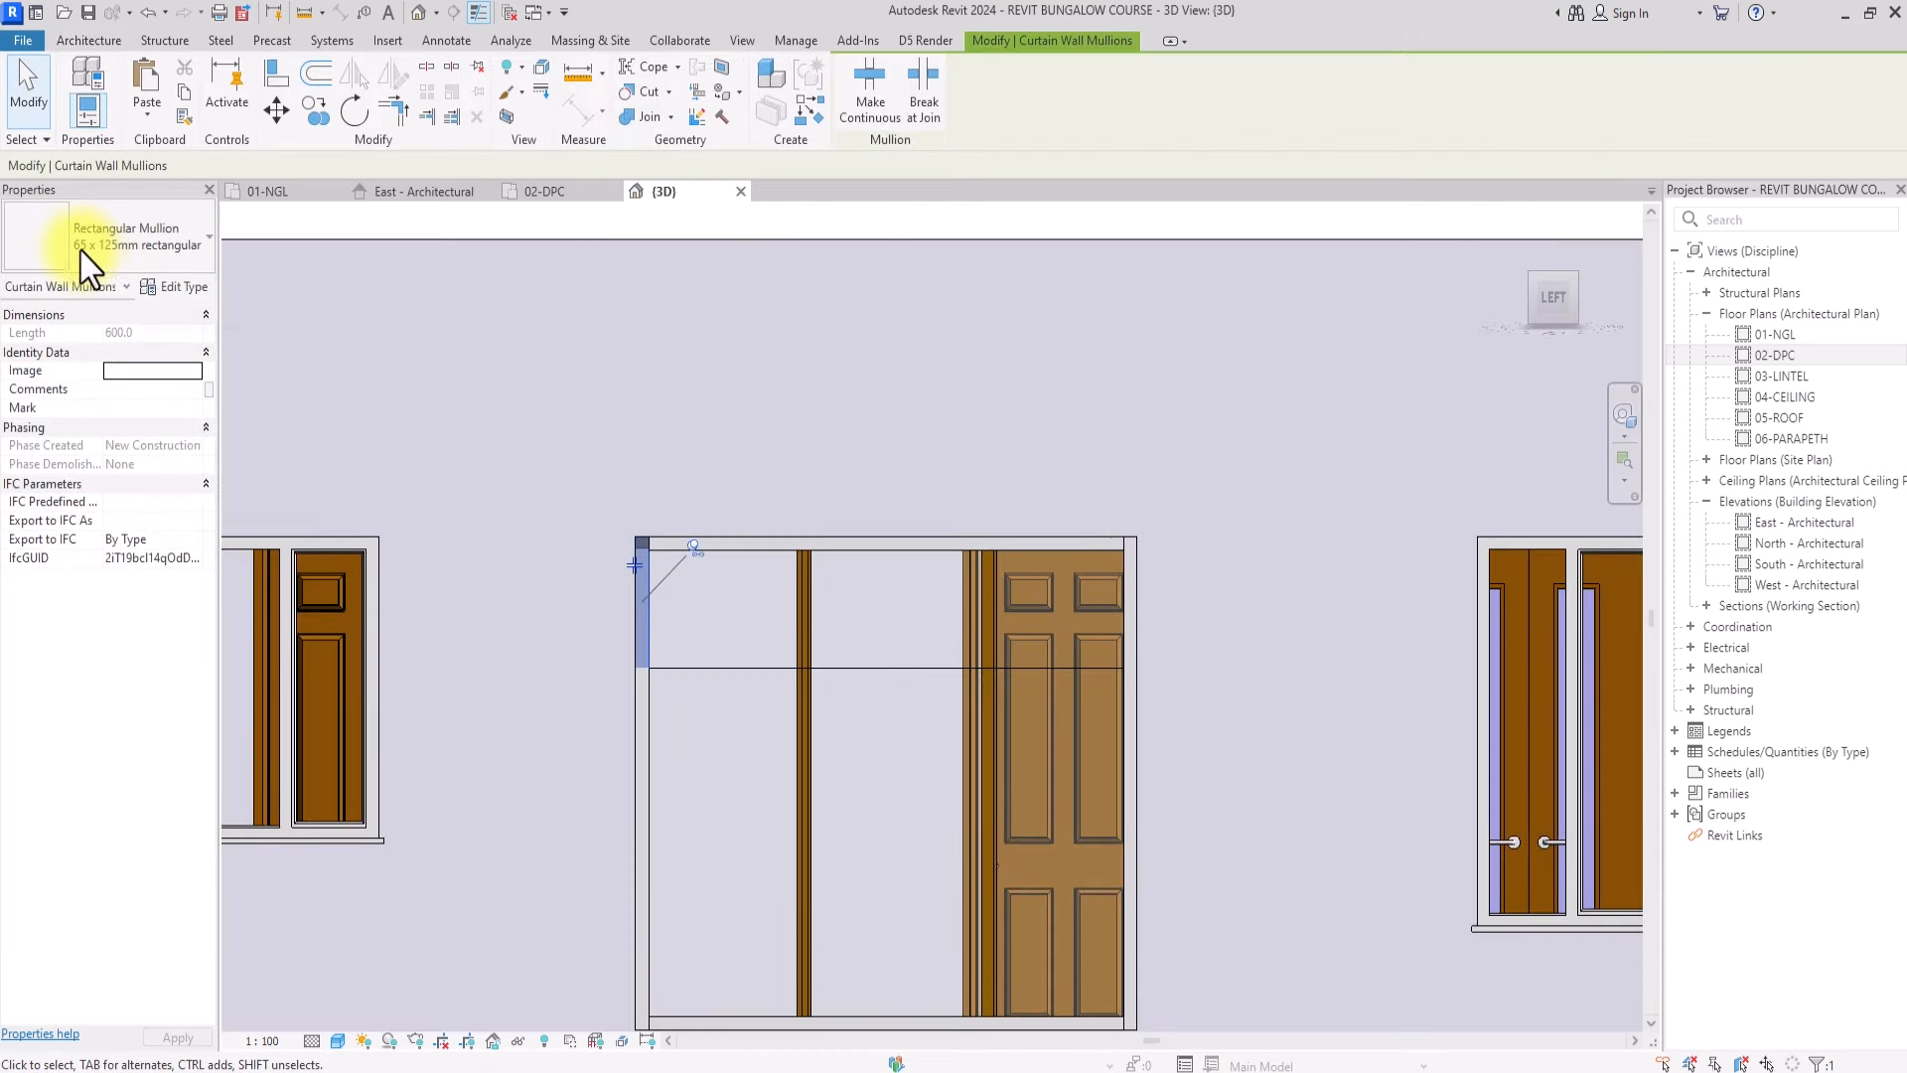
pyautogui.click(171, 286)
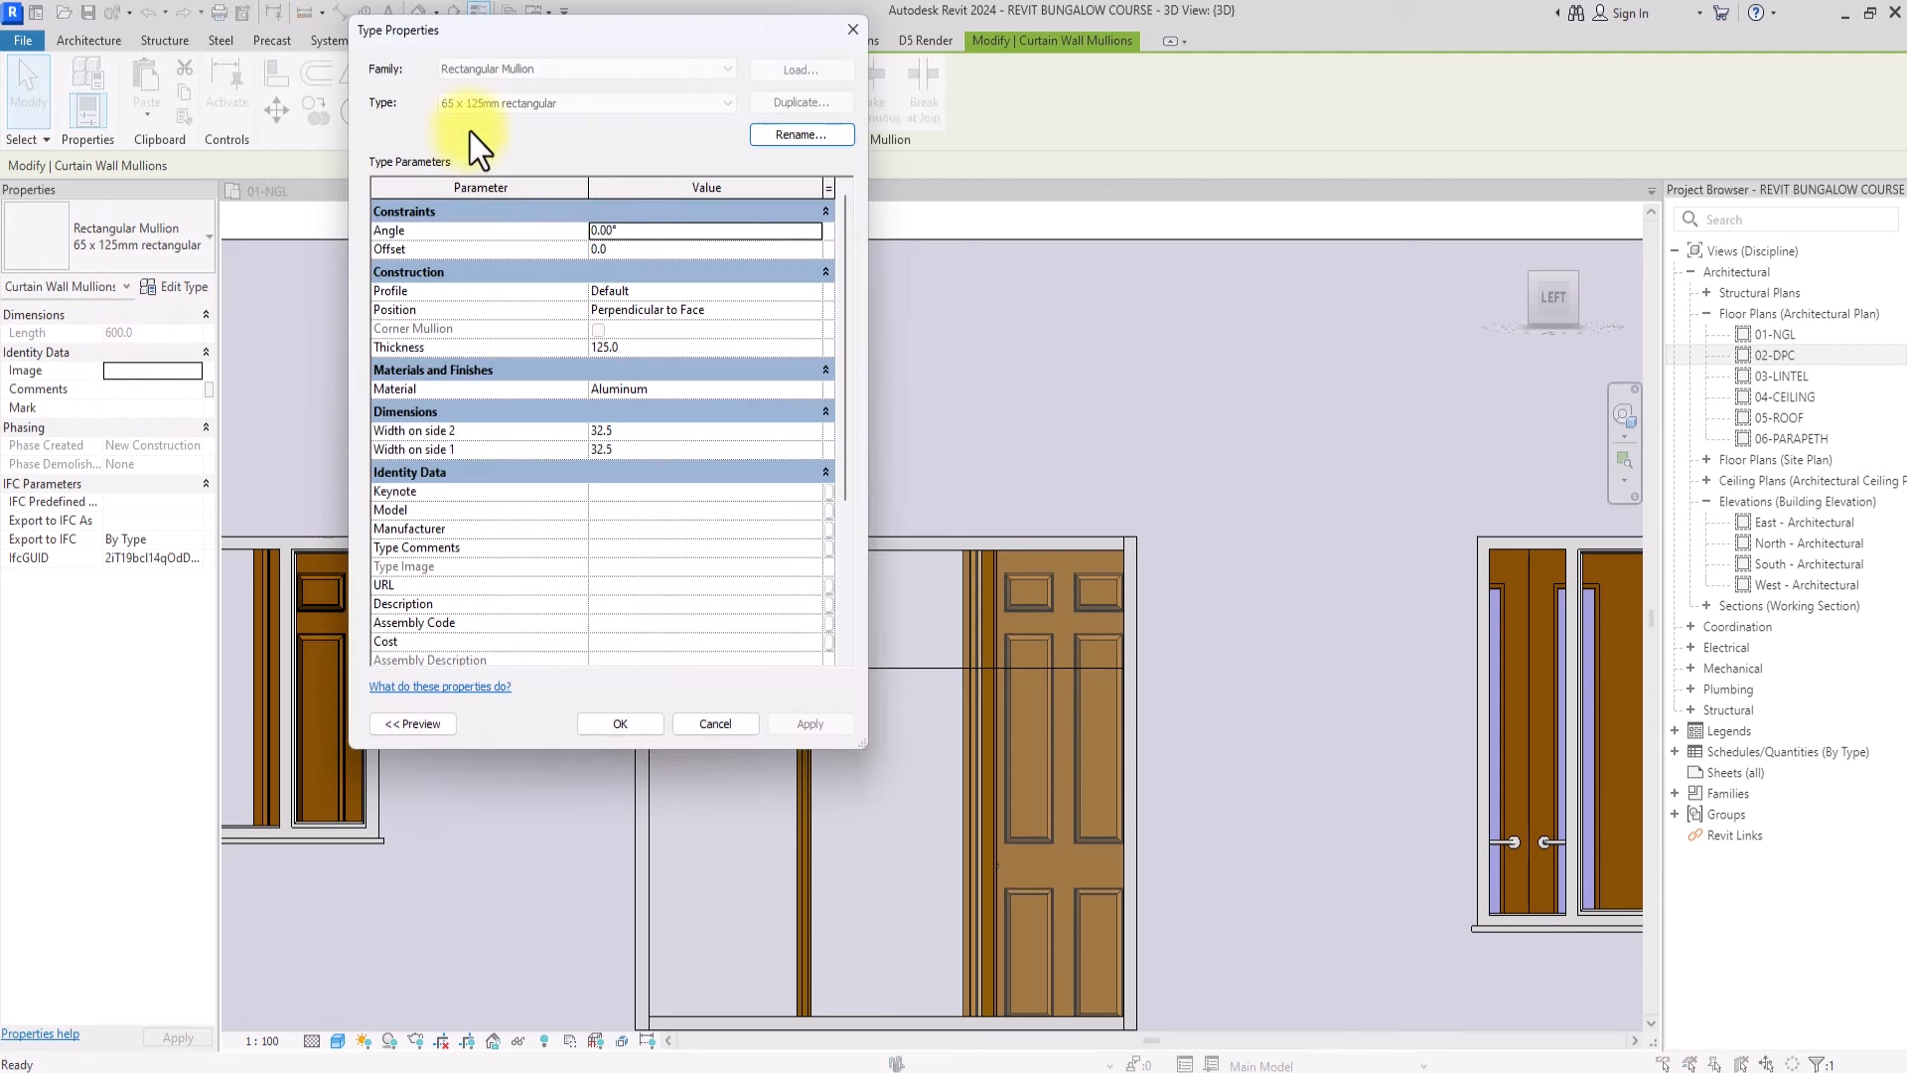
pyautogui.click(853, 30)
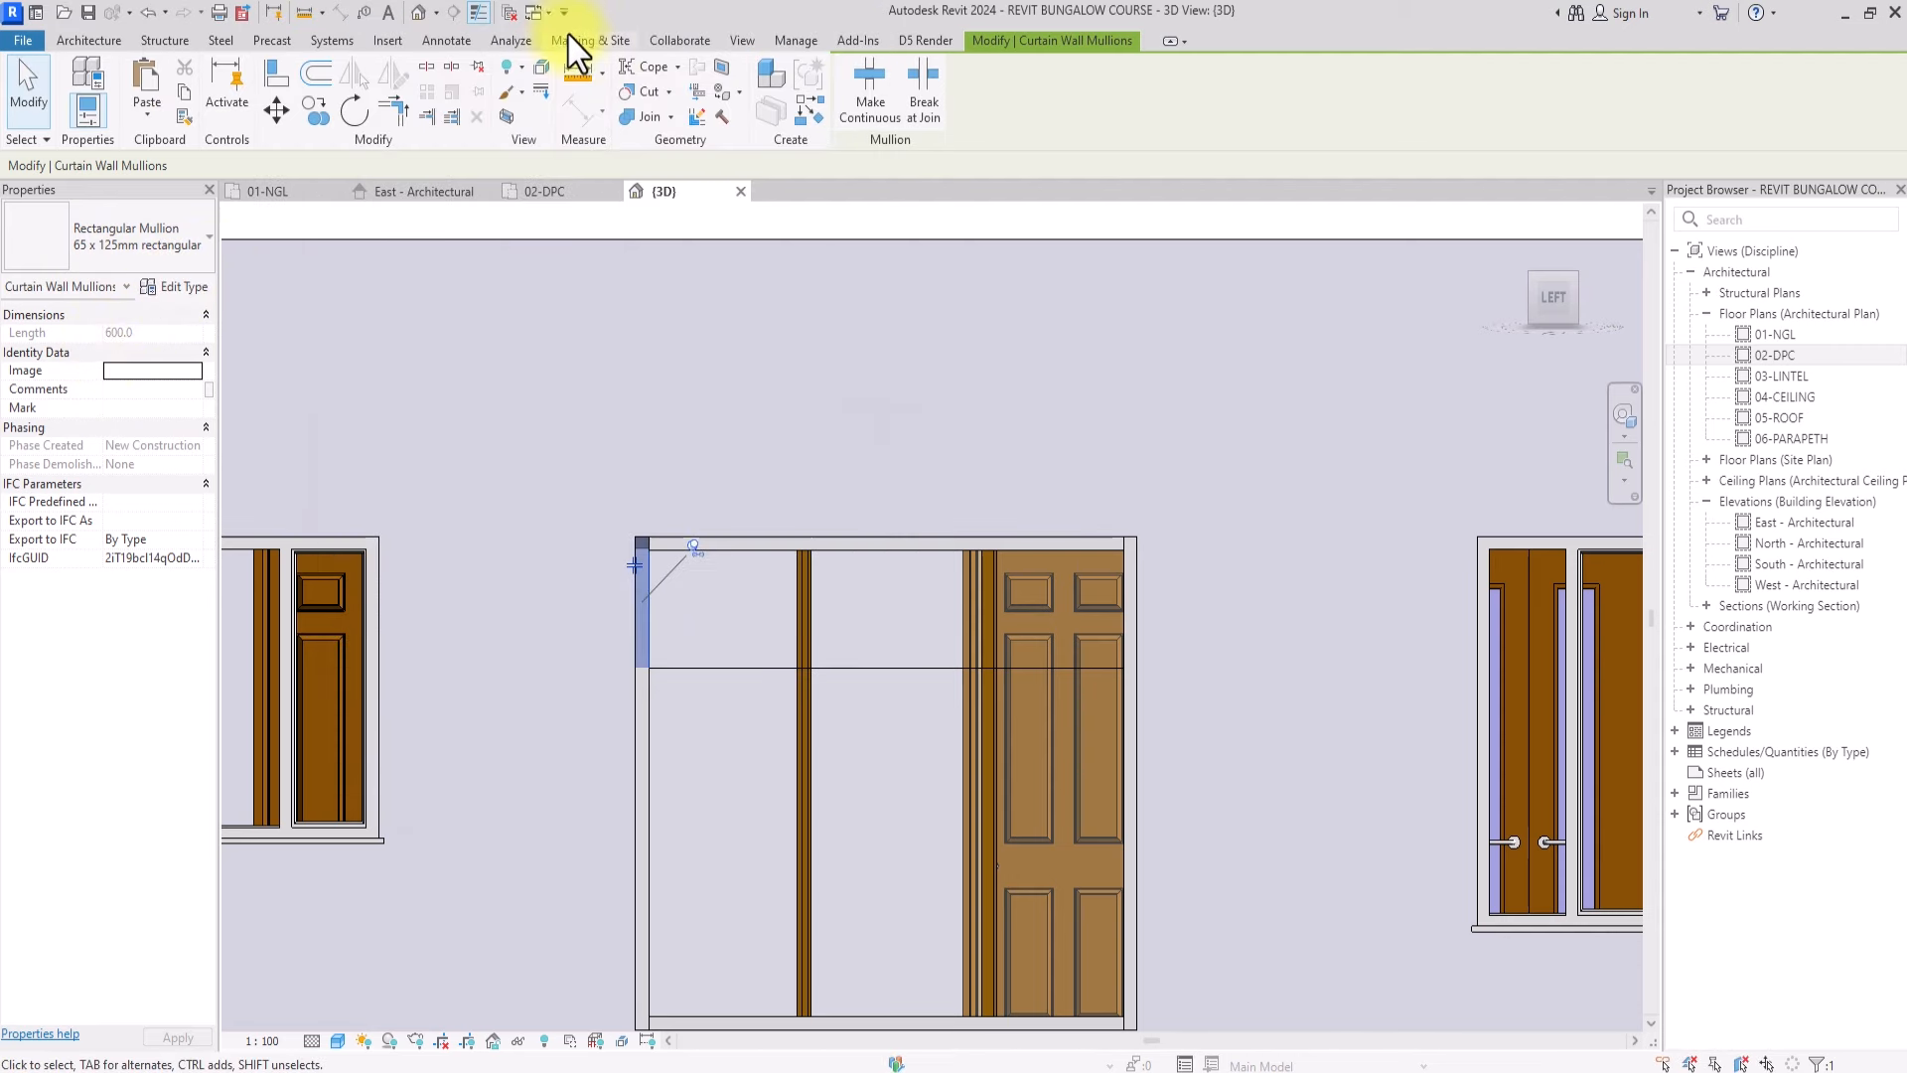
pyautogui.click(475, 69)
pyautogui.click(171, 286)
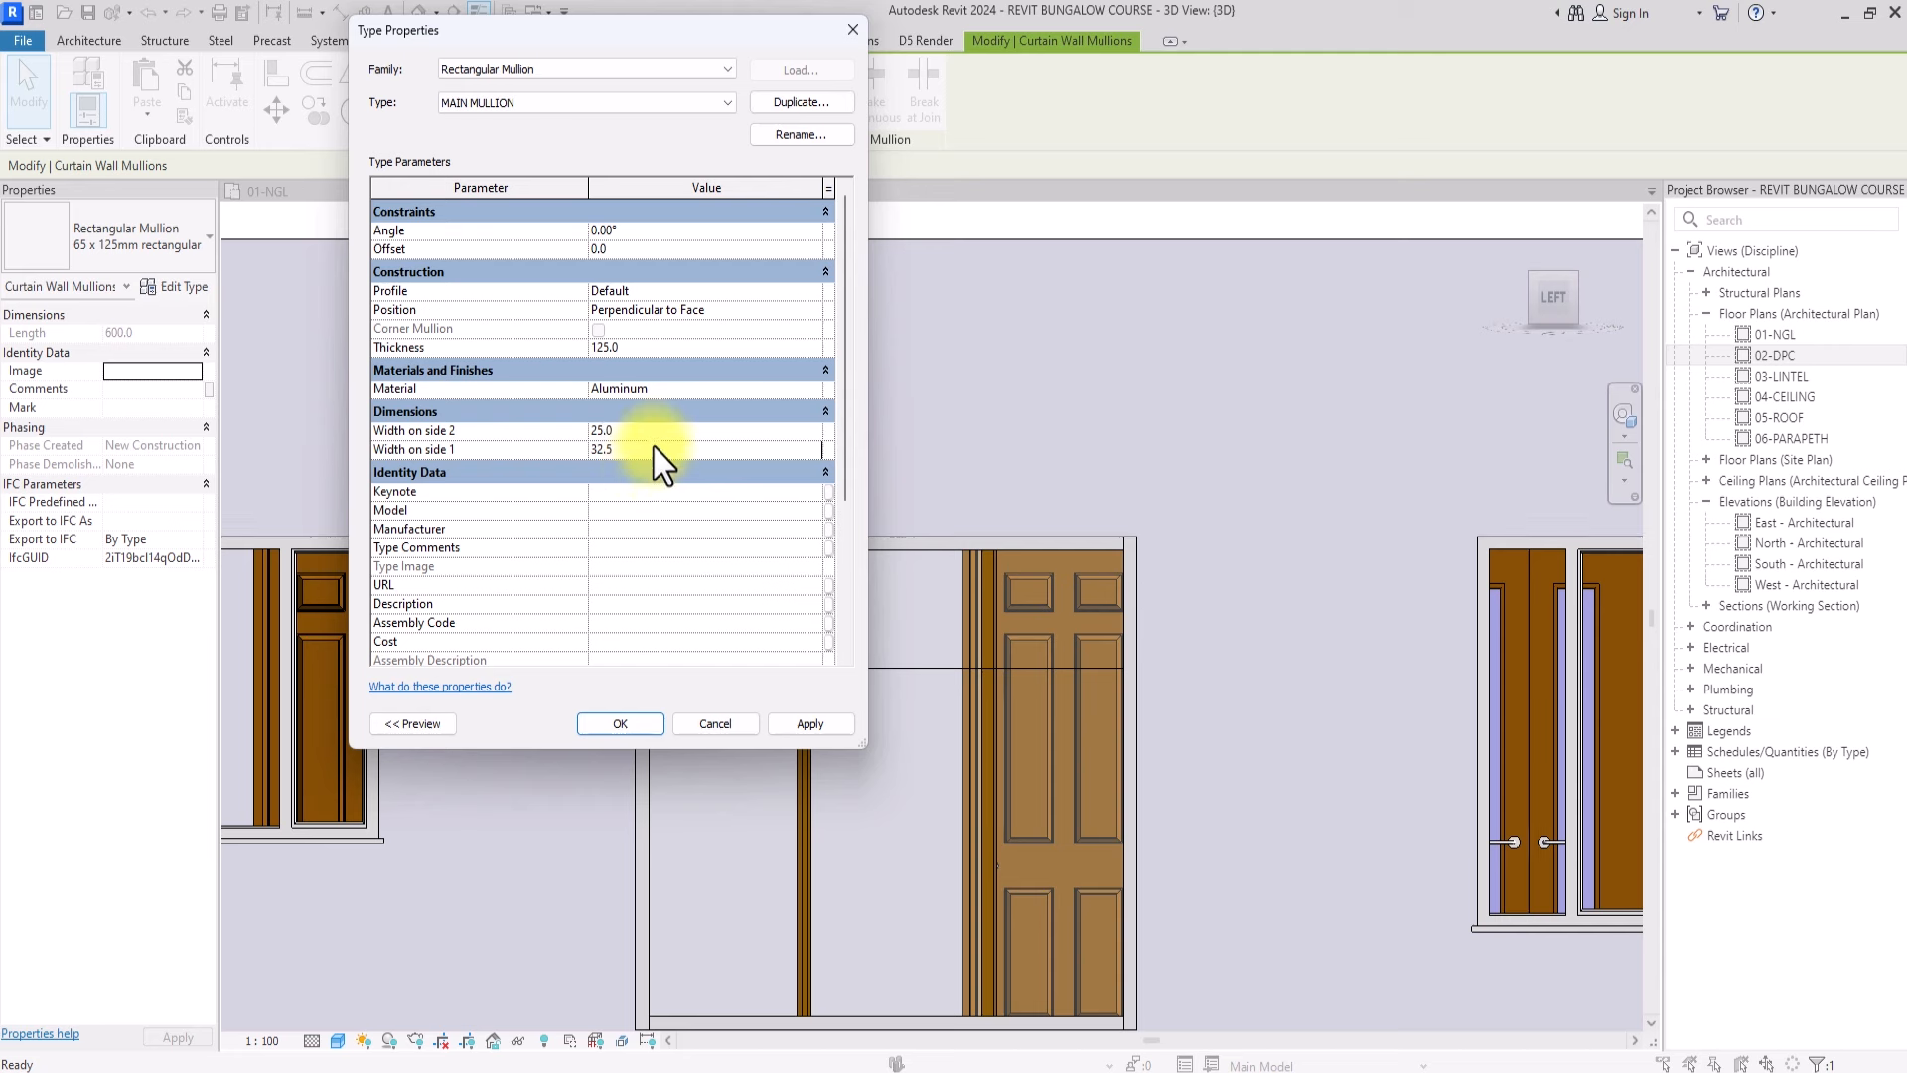
pyautogui.click(686, 348)
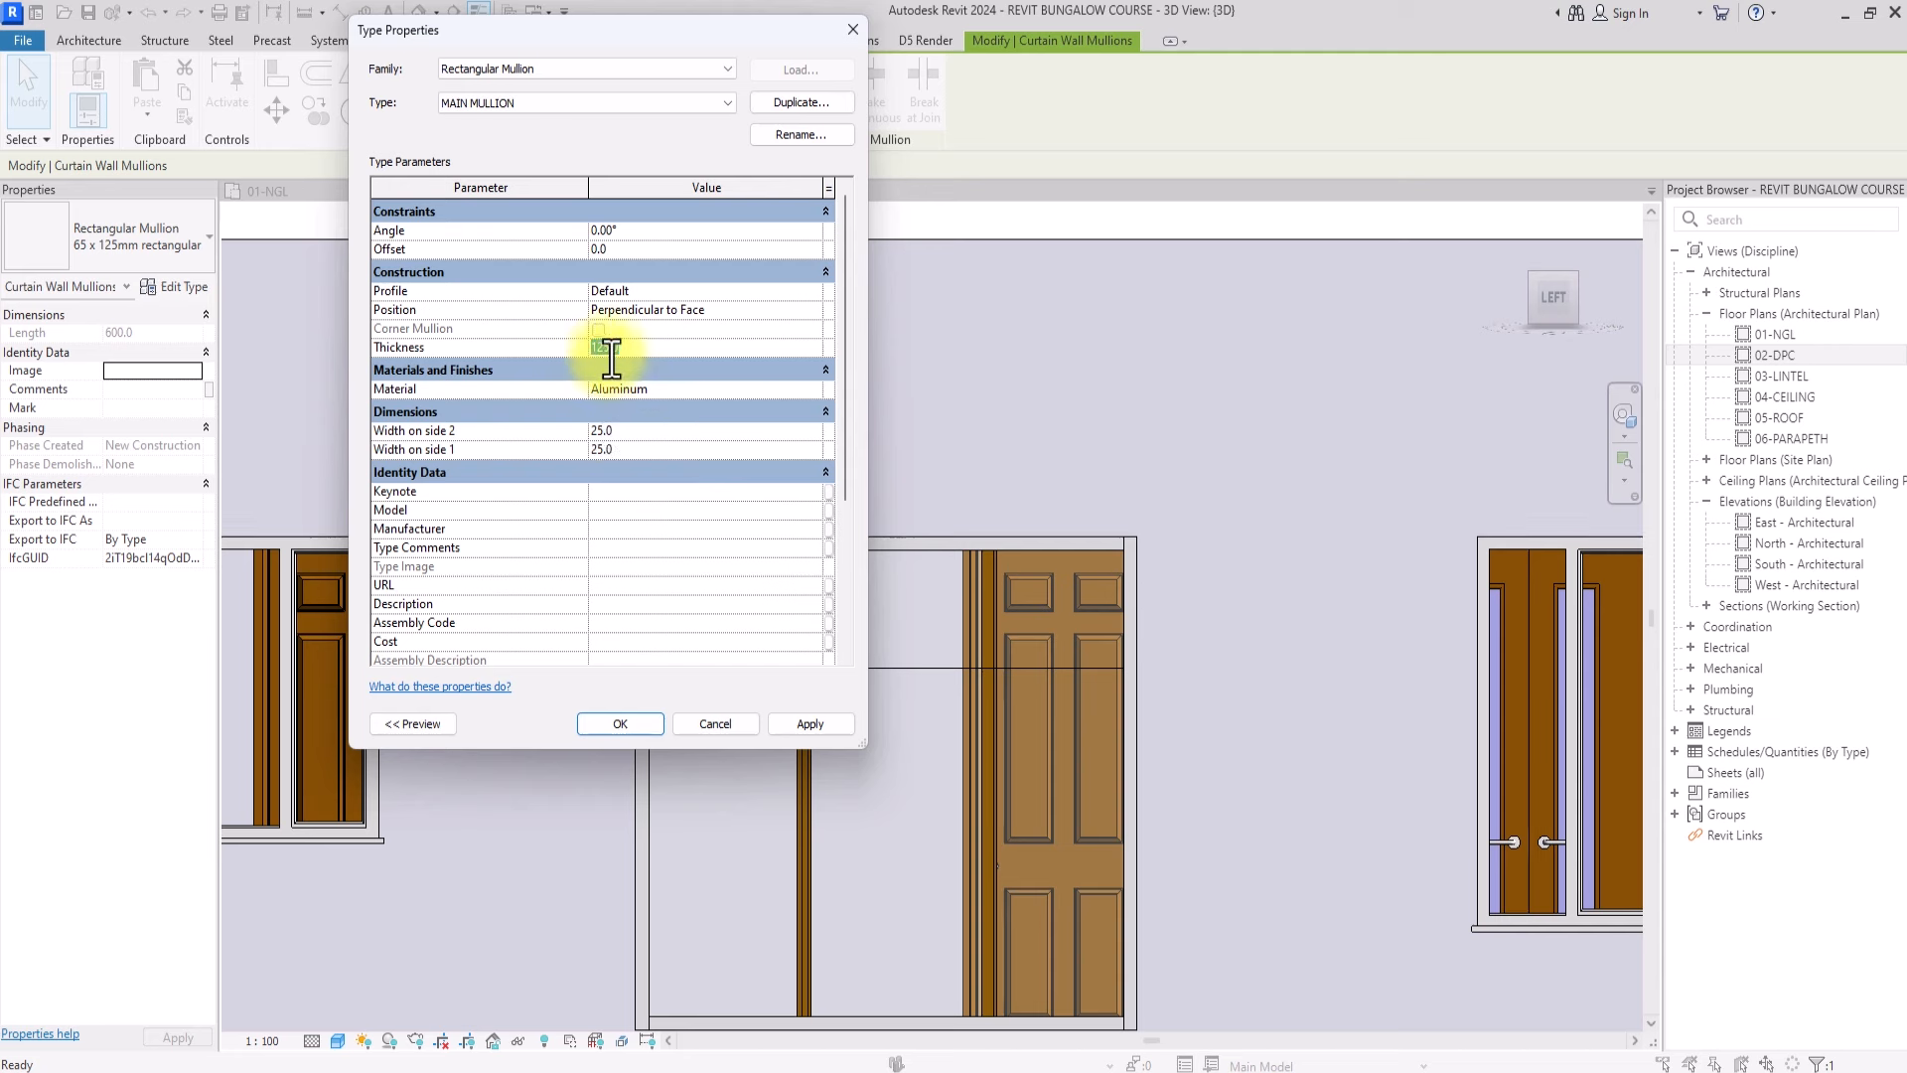
# Replace the appearance of the mullion's Aluminum material with the glossy grey aluminum asset from the Metal appearance library
pyautogui.click(646, 390)
pyautogui.click(815, 389)
pyautogui.click(1070, 265)
pyautogui.click(1262, 295)
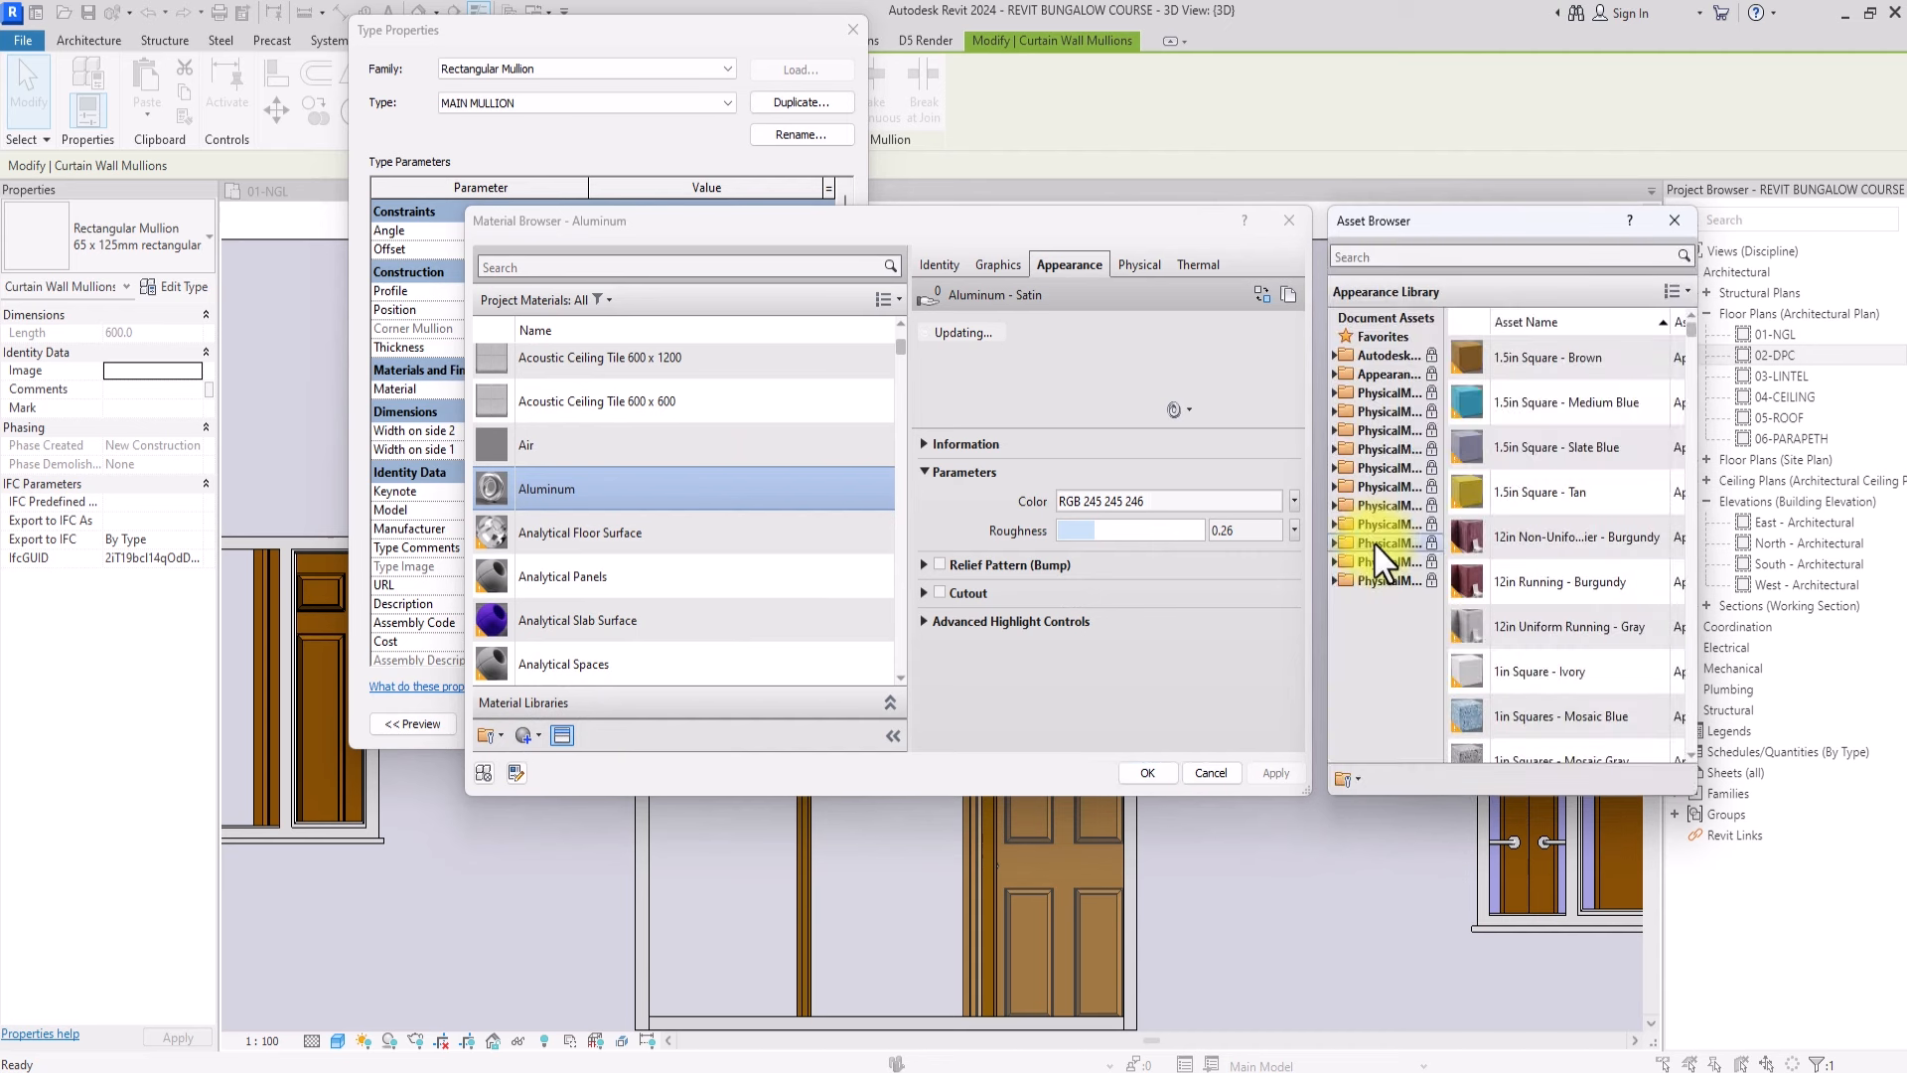
pyautogui.click(1389, 375)
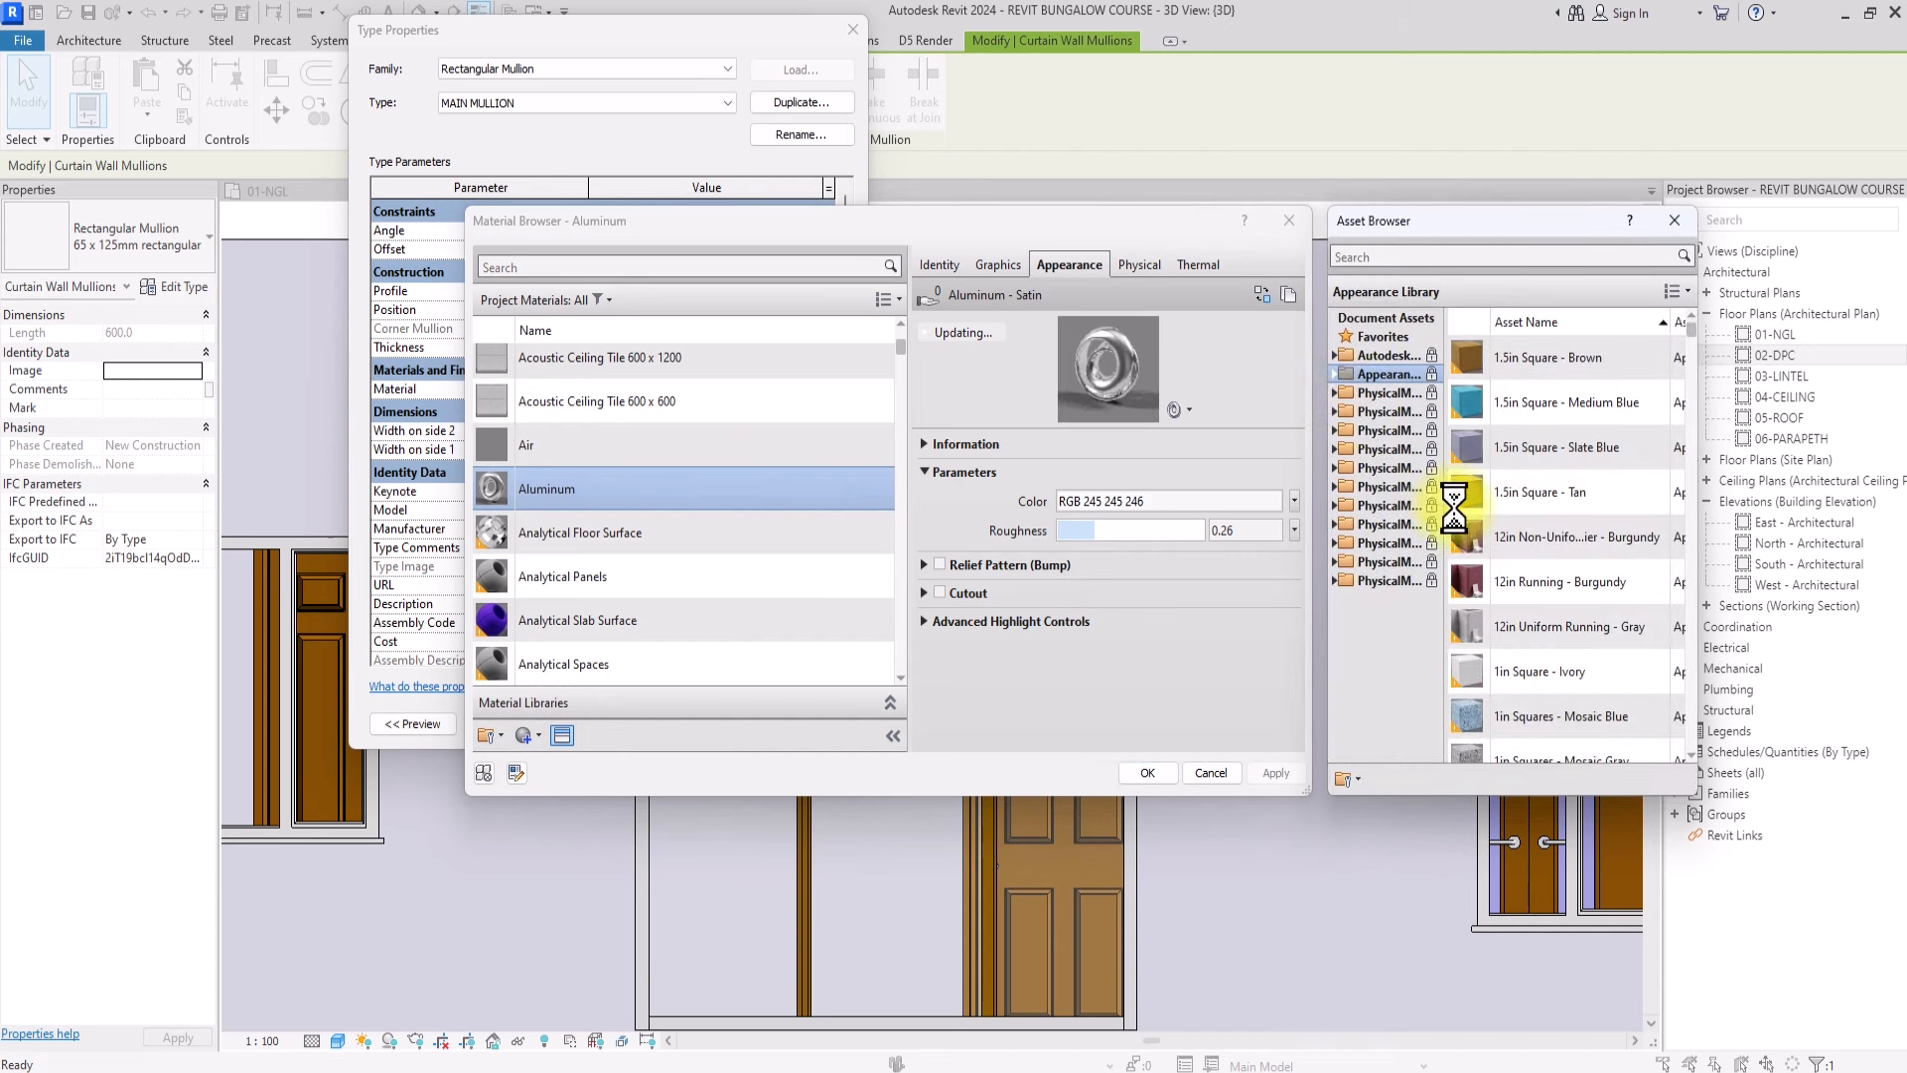
pyautogui.scroll(-2, 1393, 618)
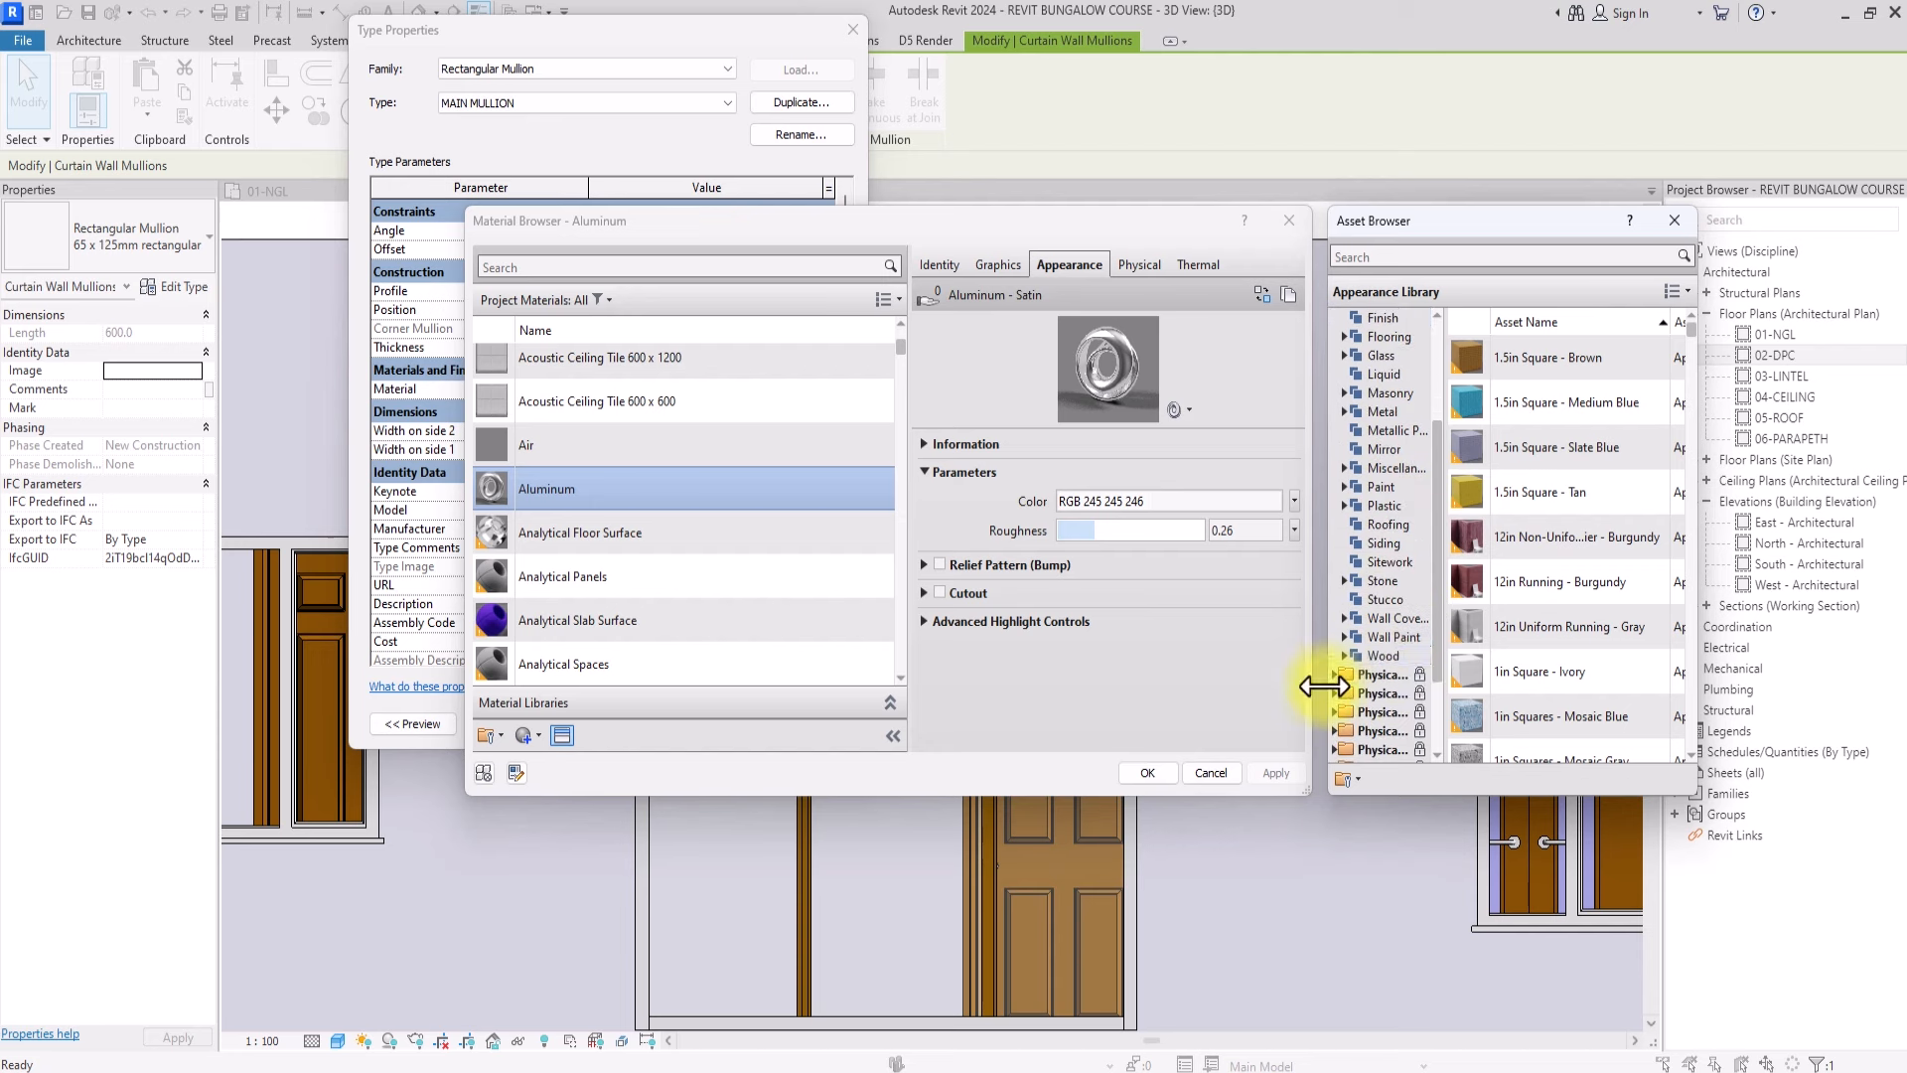
pyautogui.click(1411, 411)
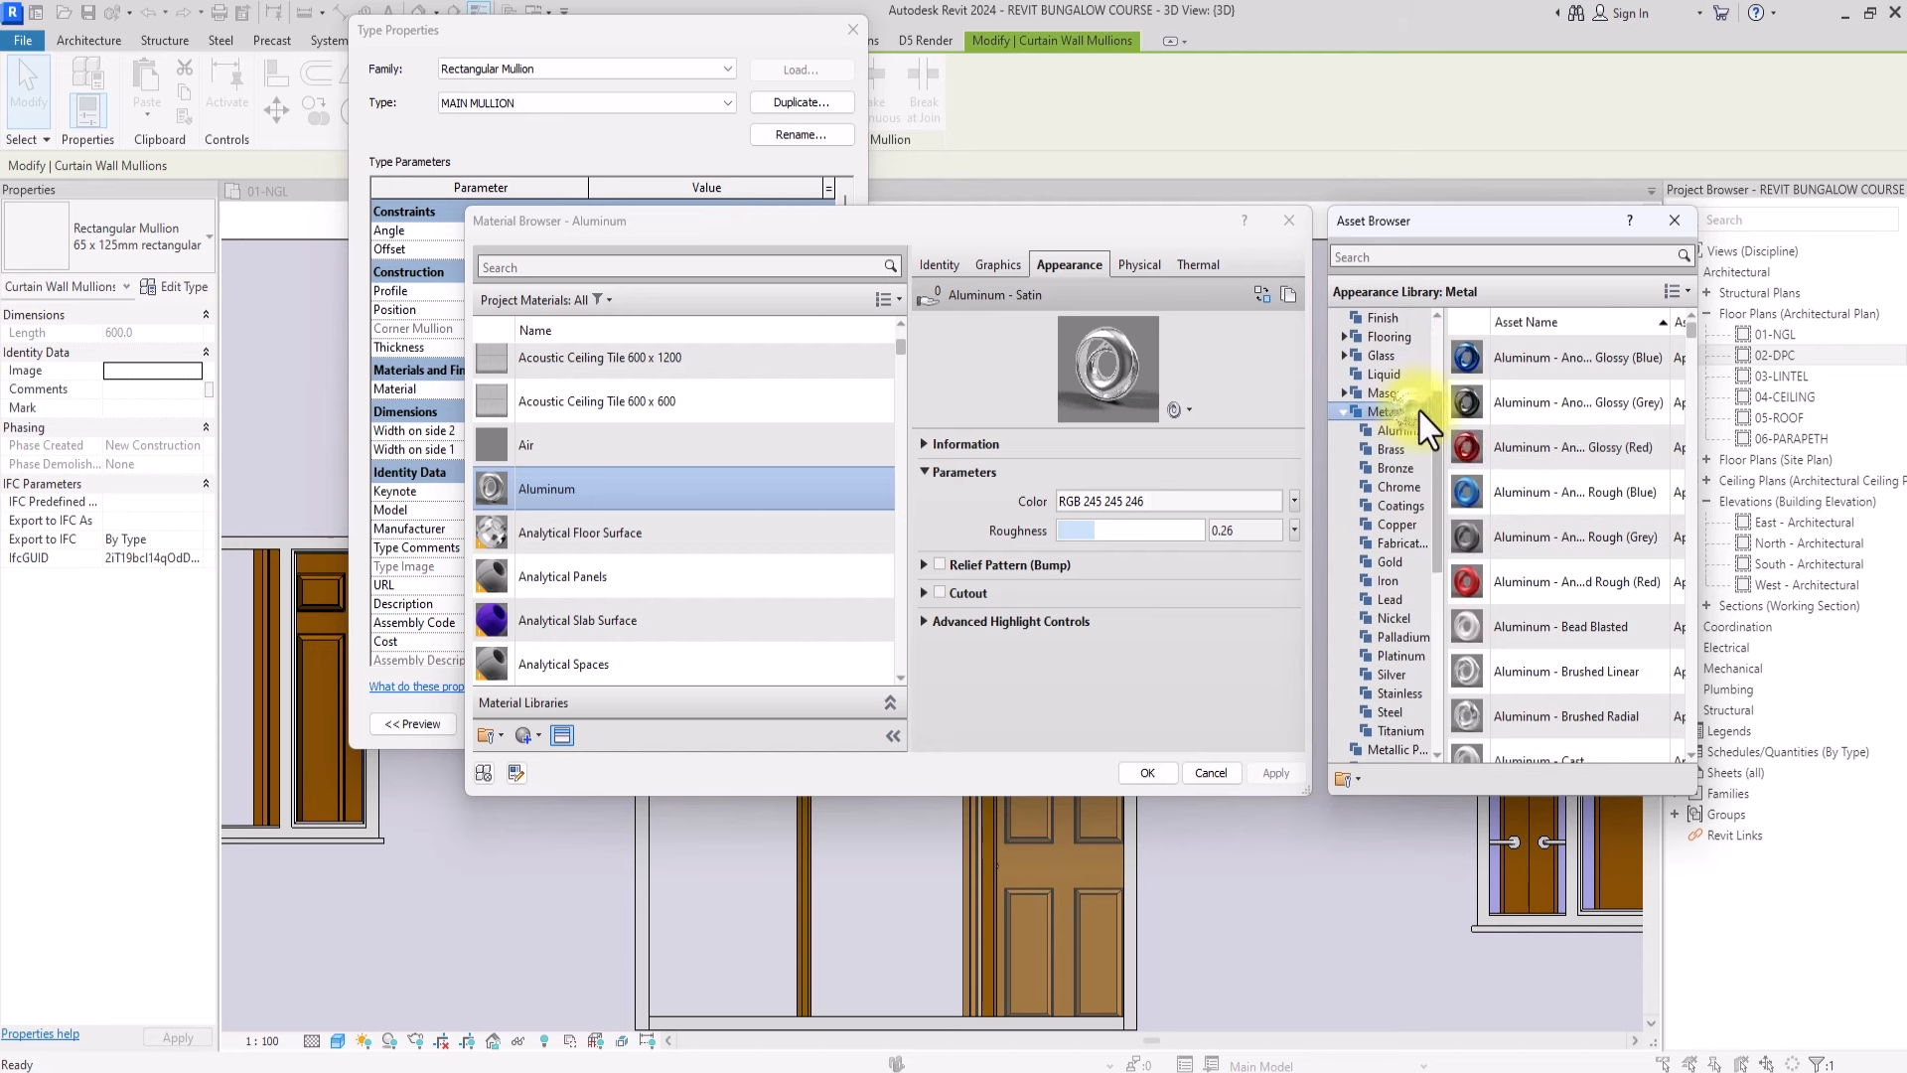
pyautogui.click(1675, 402)
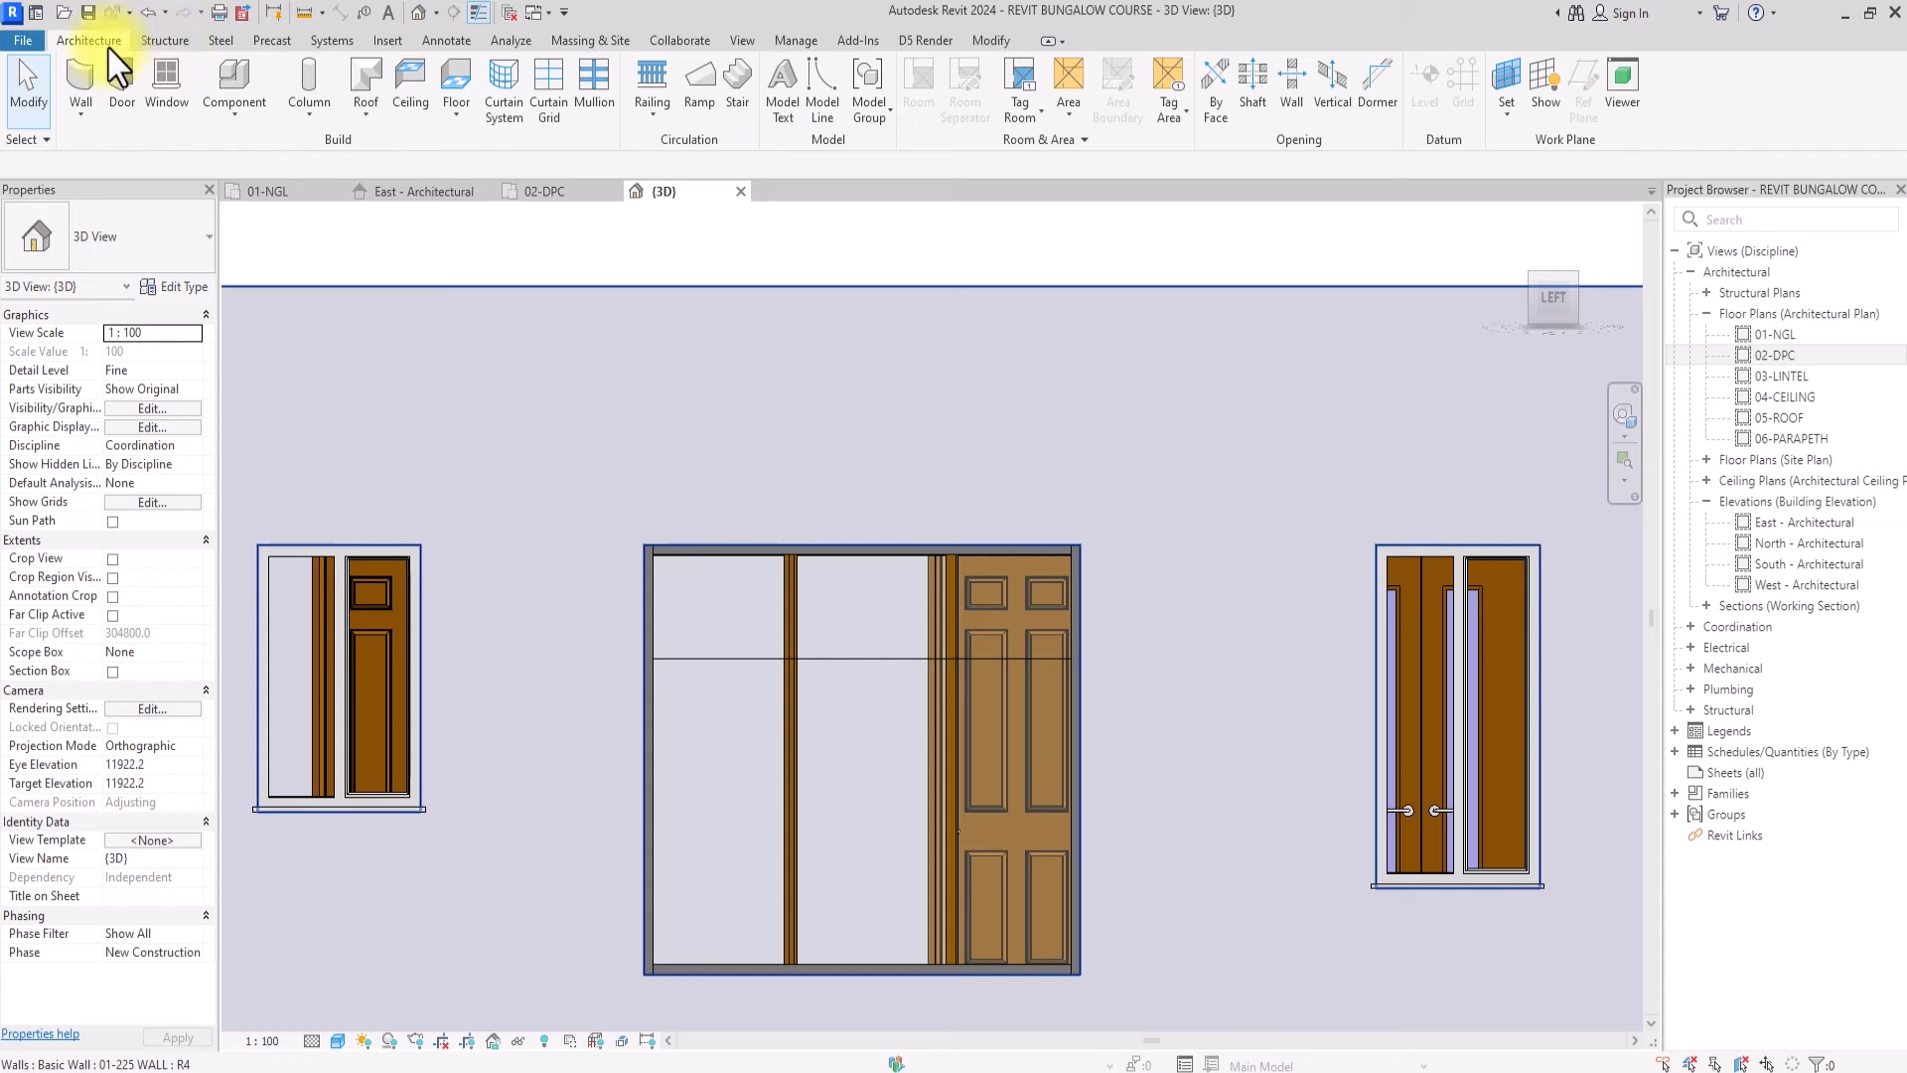
# Place MAIN MULLION mullions on all grid lines of the curtain wall on the building's left side
pyautogui.click(593, 89)
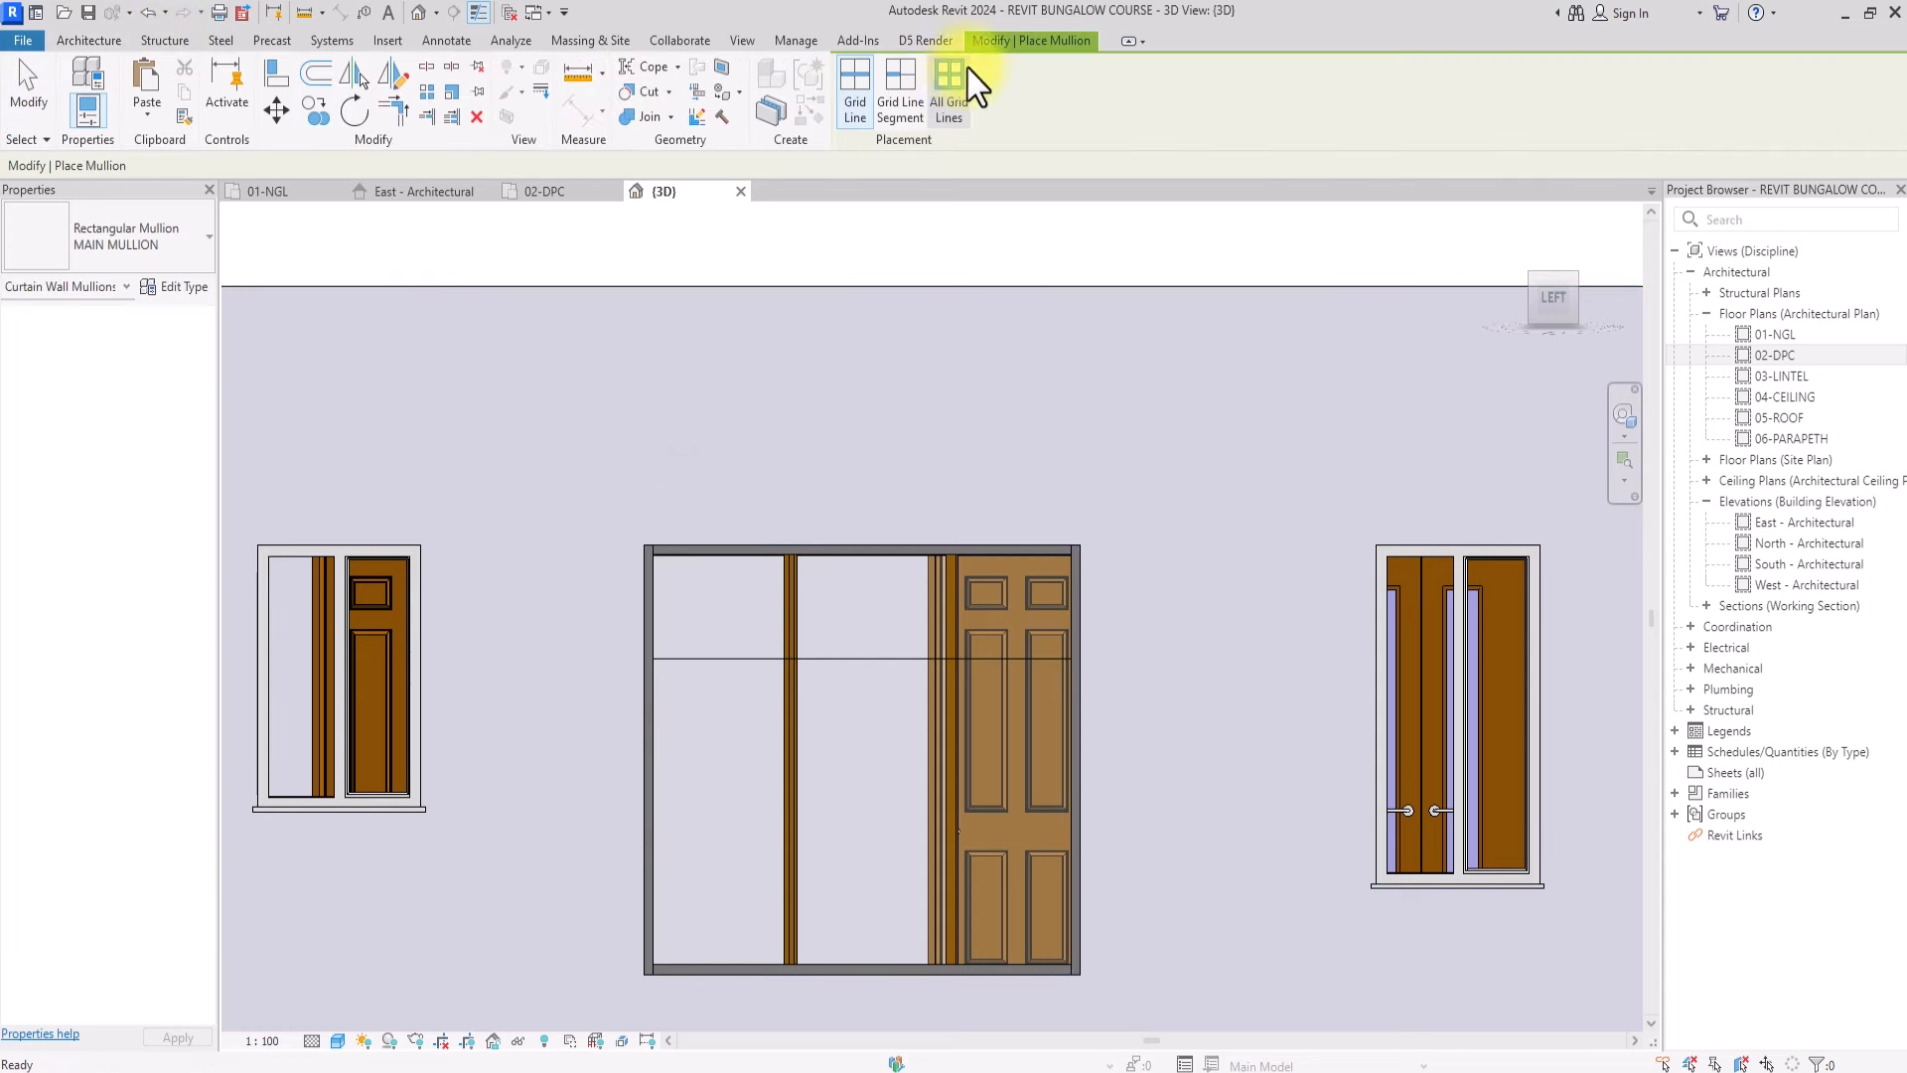
pyautogui.click(950, 86)
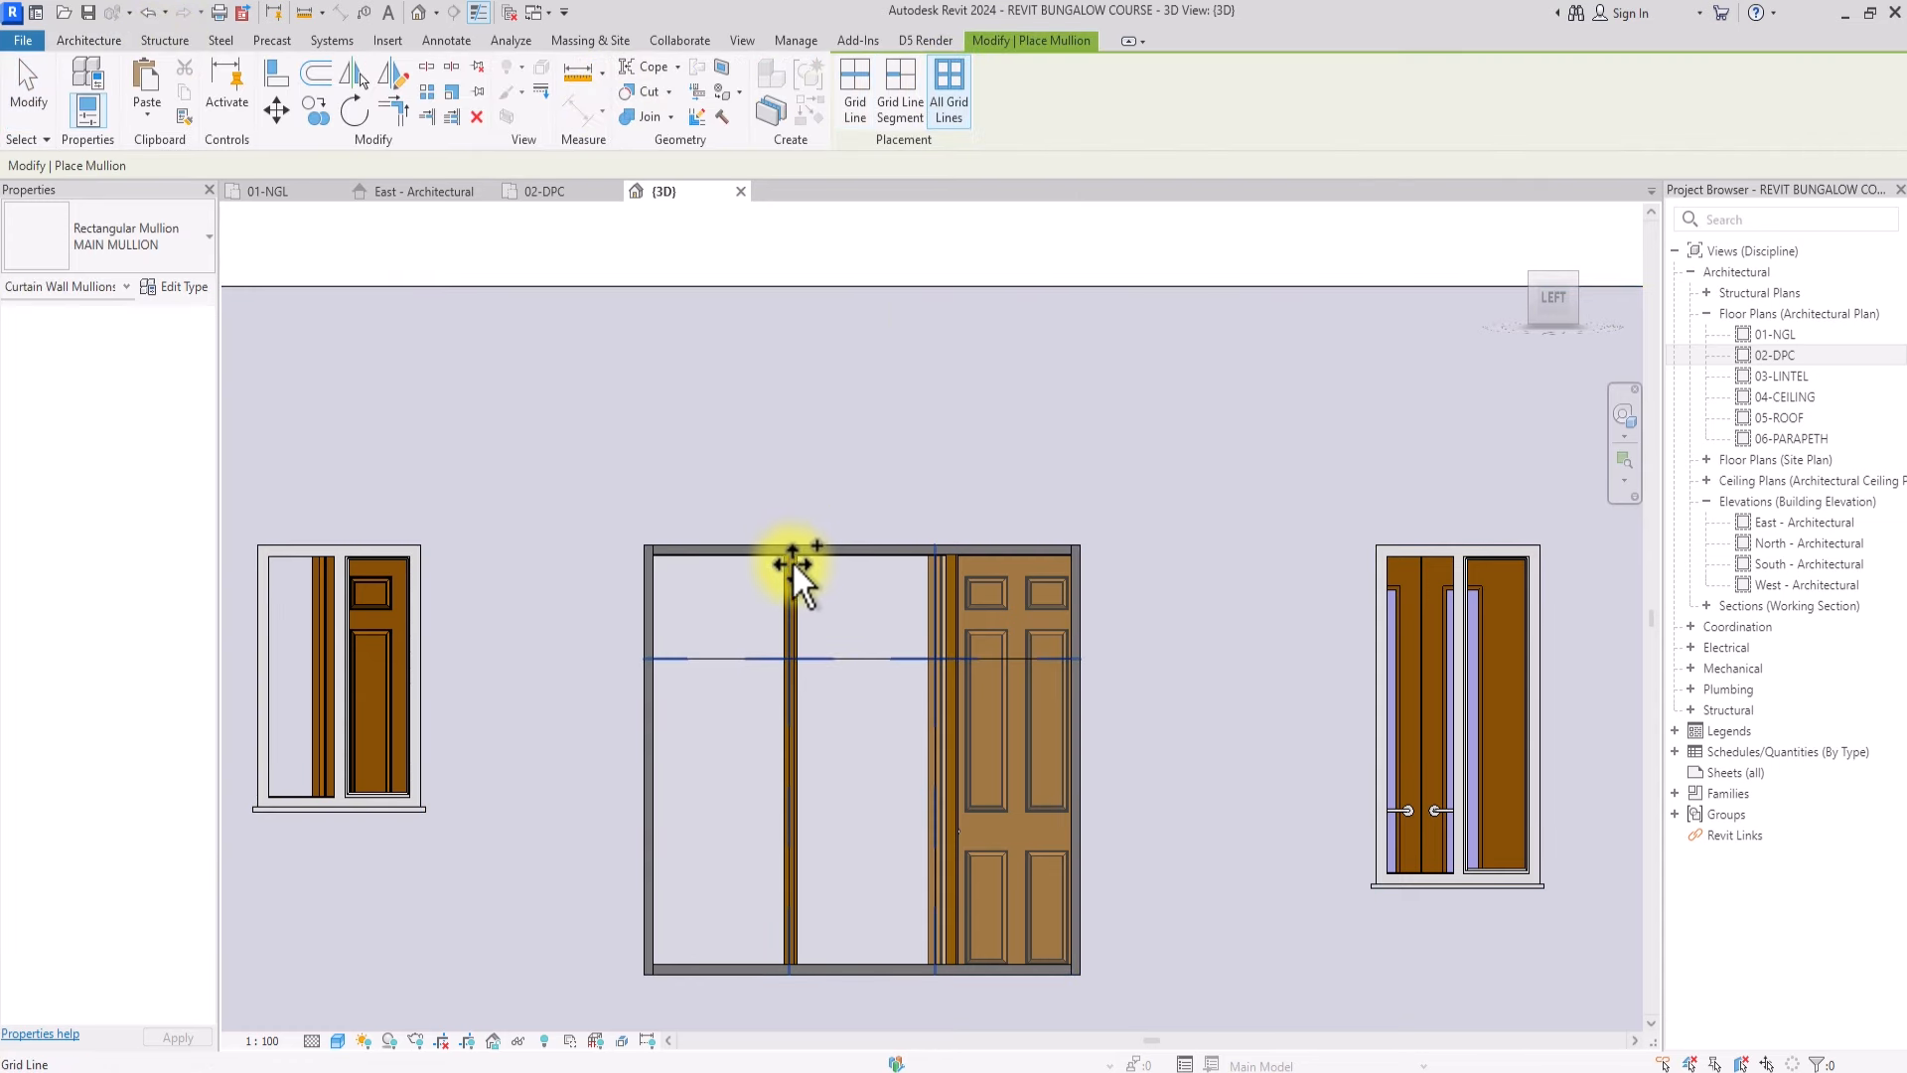
pyautogui.click(791, 561)
pyautogui.scroll(-5, 790, 562)
# Place MAIN MULLION mullions on all grid lines of the front veranda curtain wall and the entrance curtain wall
pyautogui.click(137, 242)
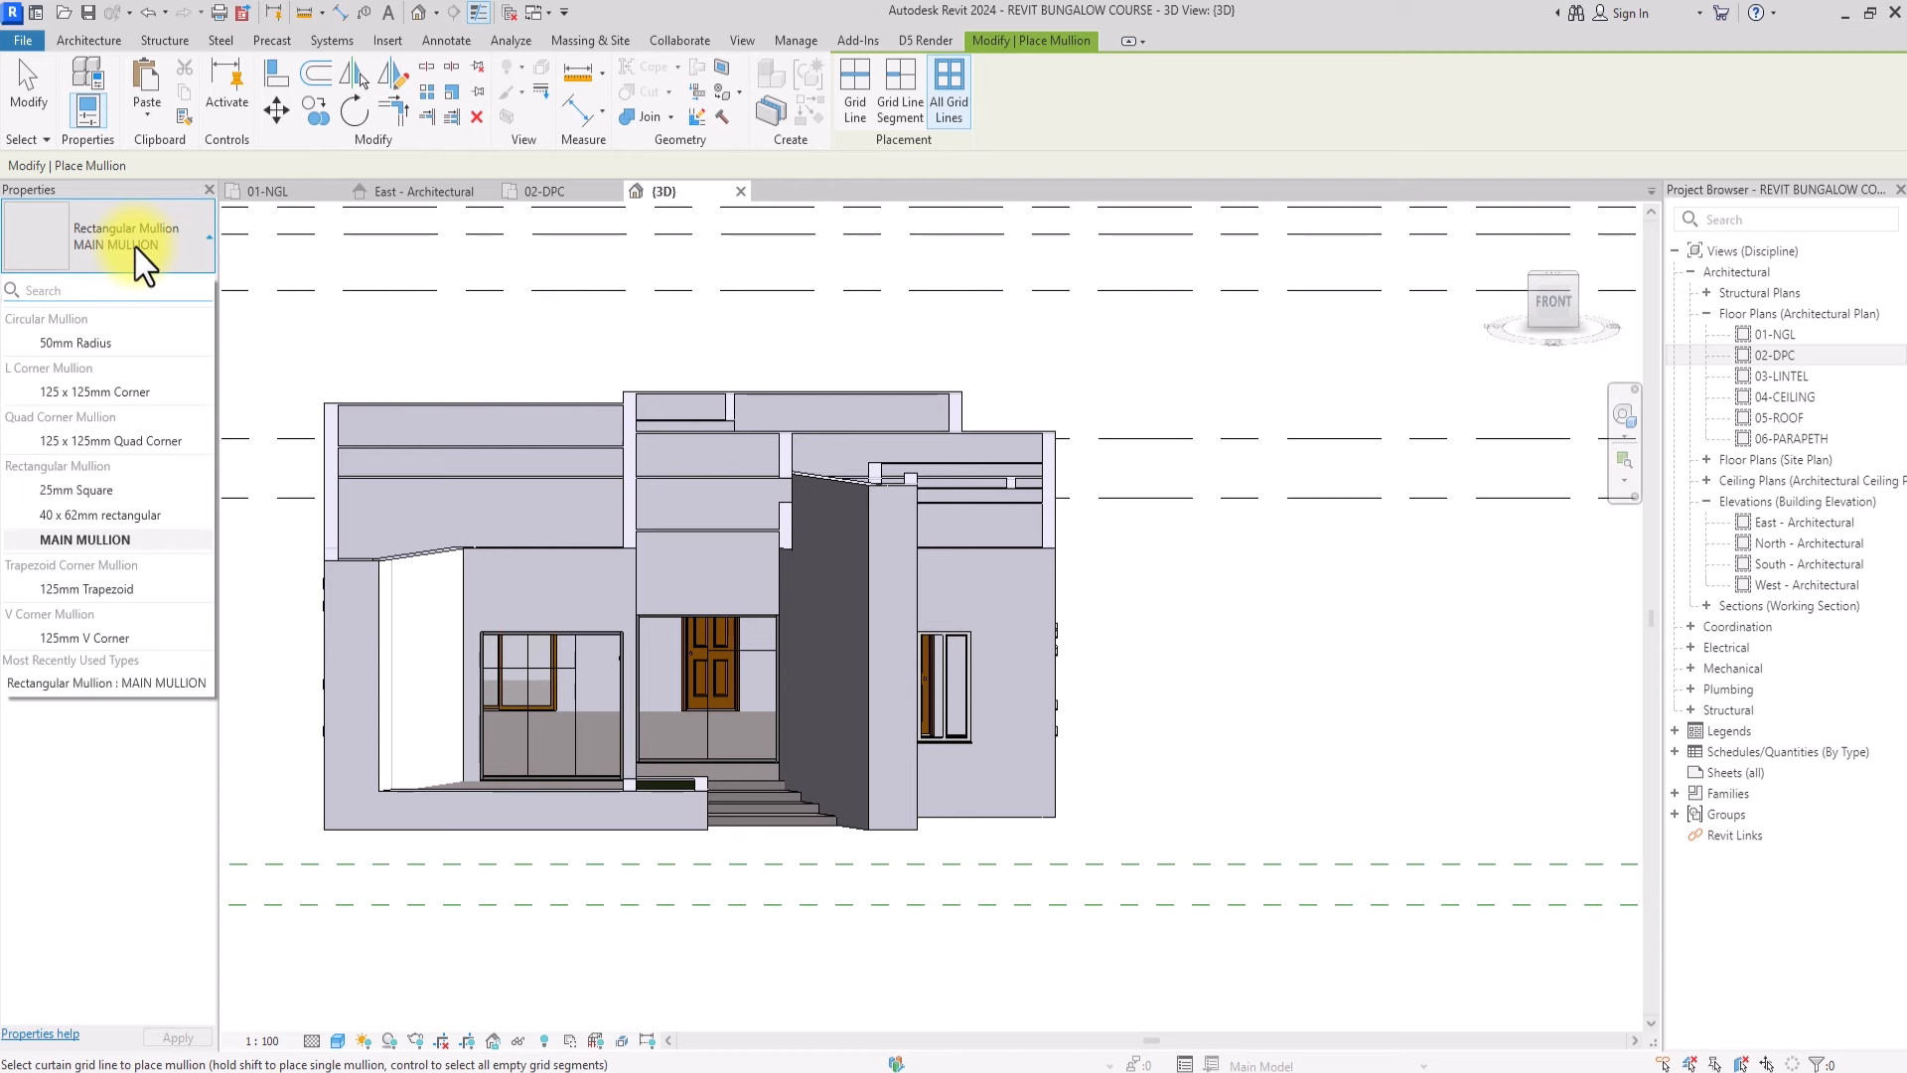
pyautogui.click(137, 249)
pyautogui.scroll(2, 514, 636)
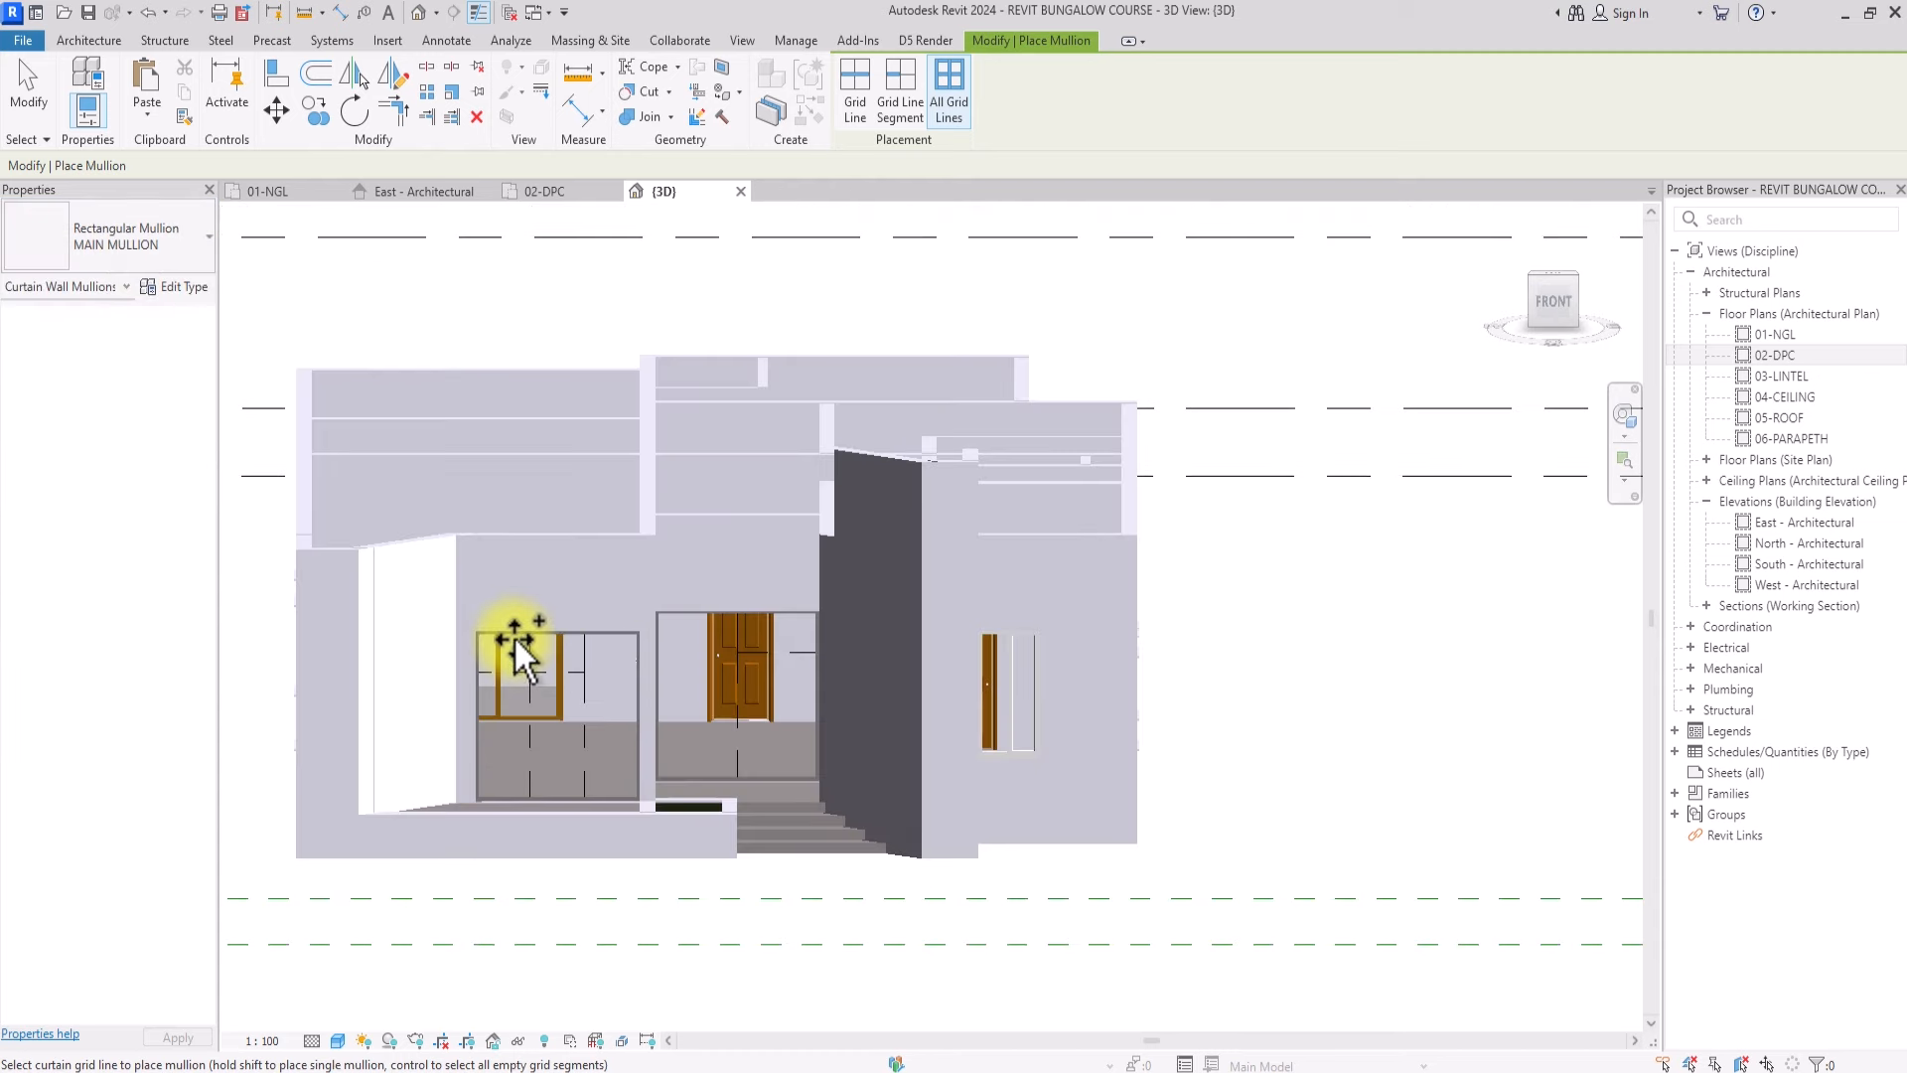
pyautogui.click(531, 642)
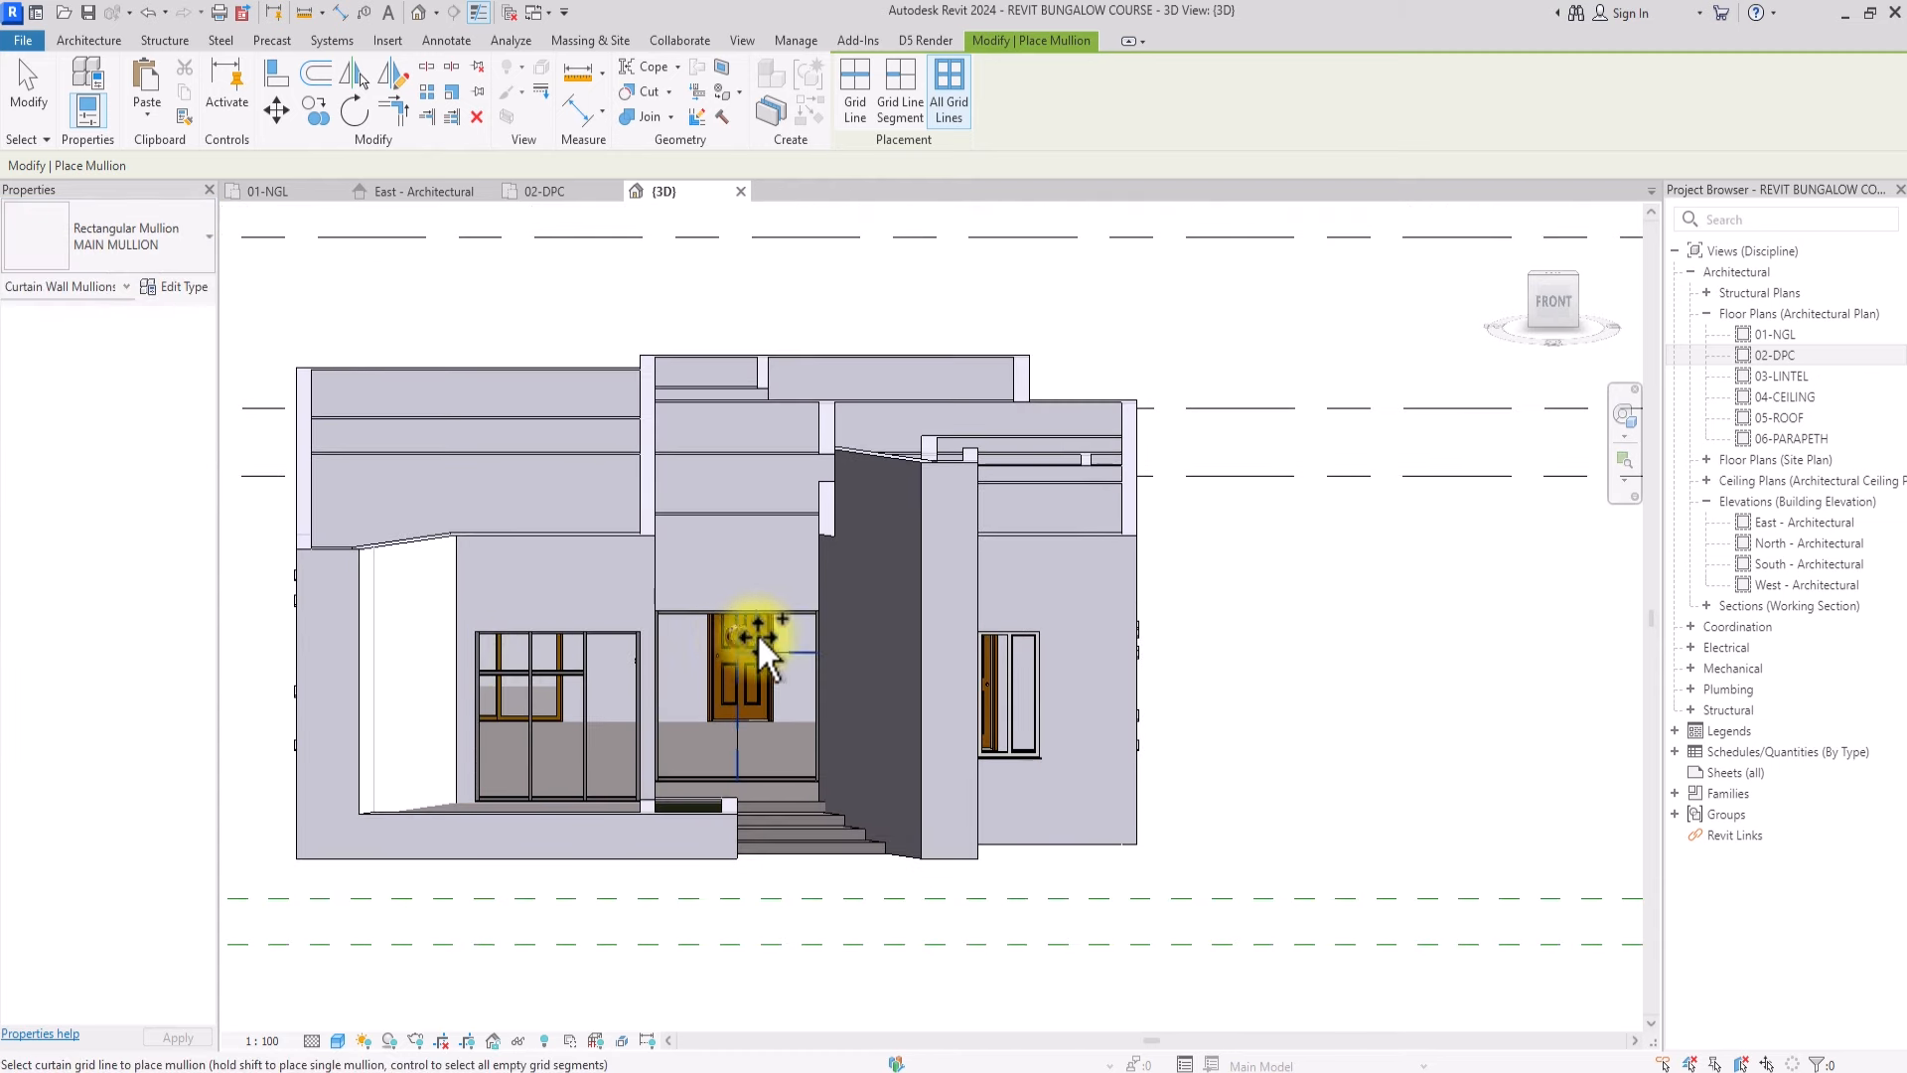
pyautogui.scroll(-1, 730, 700)
pyautogui.press('Escape')
pyautogui.press('Escape')
# Unpin the full-height glazed panel beside the two-row bays in the front veranda curtain wall
pyautogui.keyDown('shift'); pyautogui.moveTo(731, 688); pyautogui.dragTo(730, 645, button='middle'); pyautogui.keyUp('shift')
pyautogui.scroll(5, 596, 685)
pyautogui.scroll(3, 947, 578)
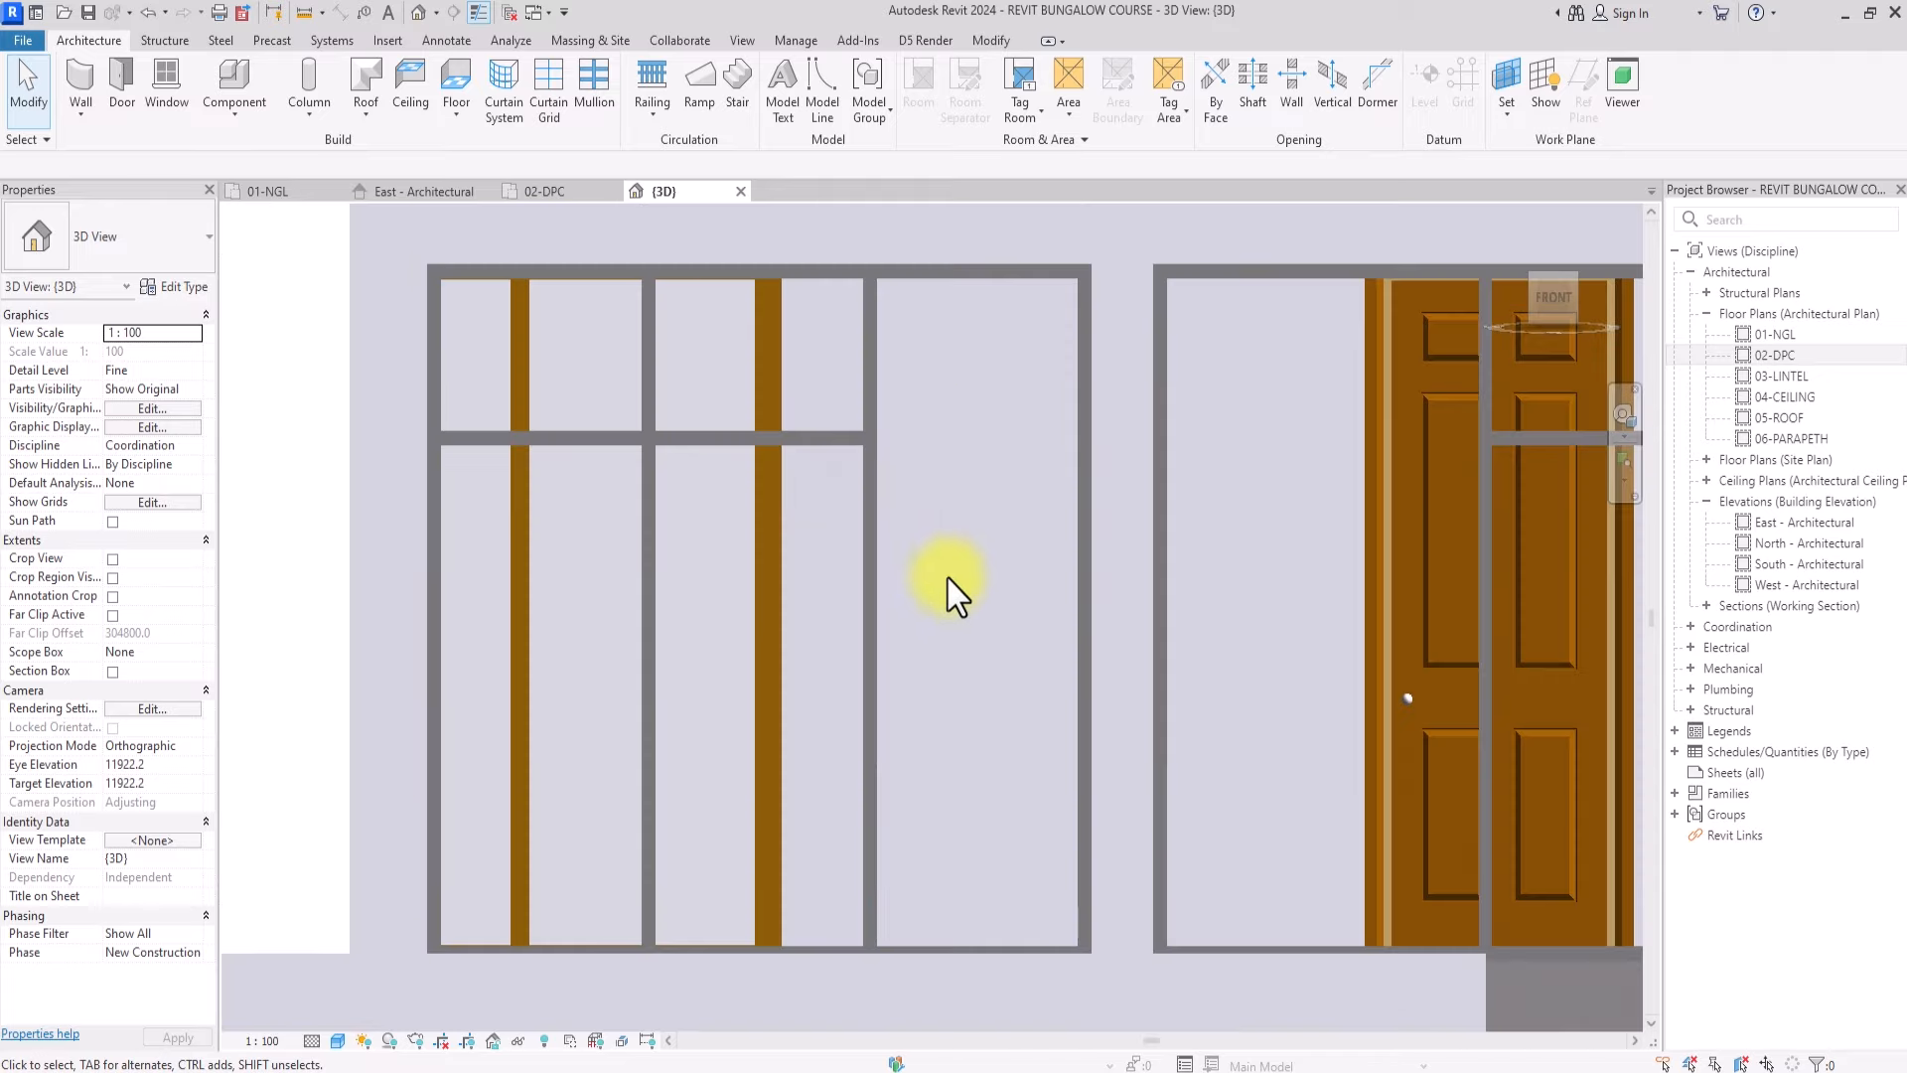
pyautogui.scroll(2, 890, 306)
pyautogui.moveTo(890, 306); pyautogui.dragTo(774, 493, button='middle')
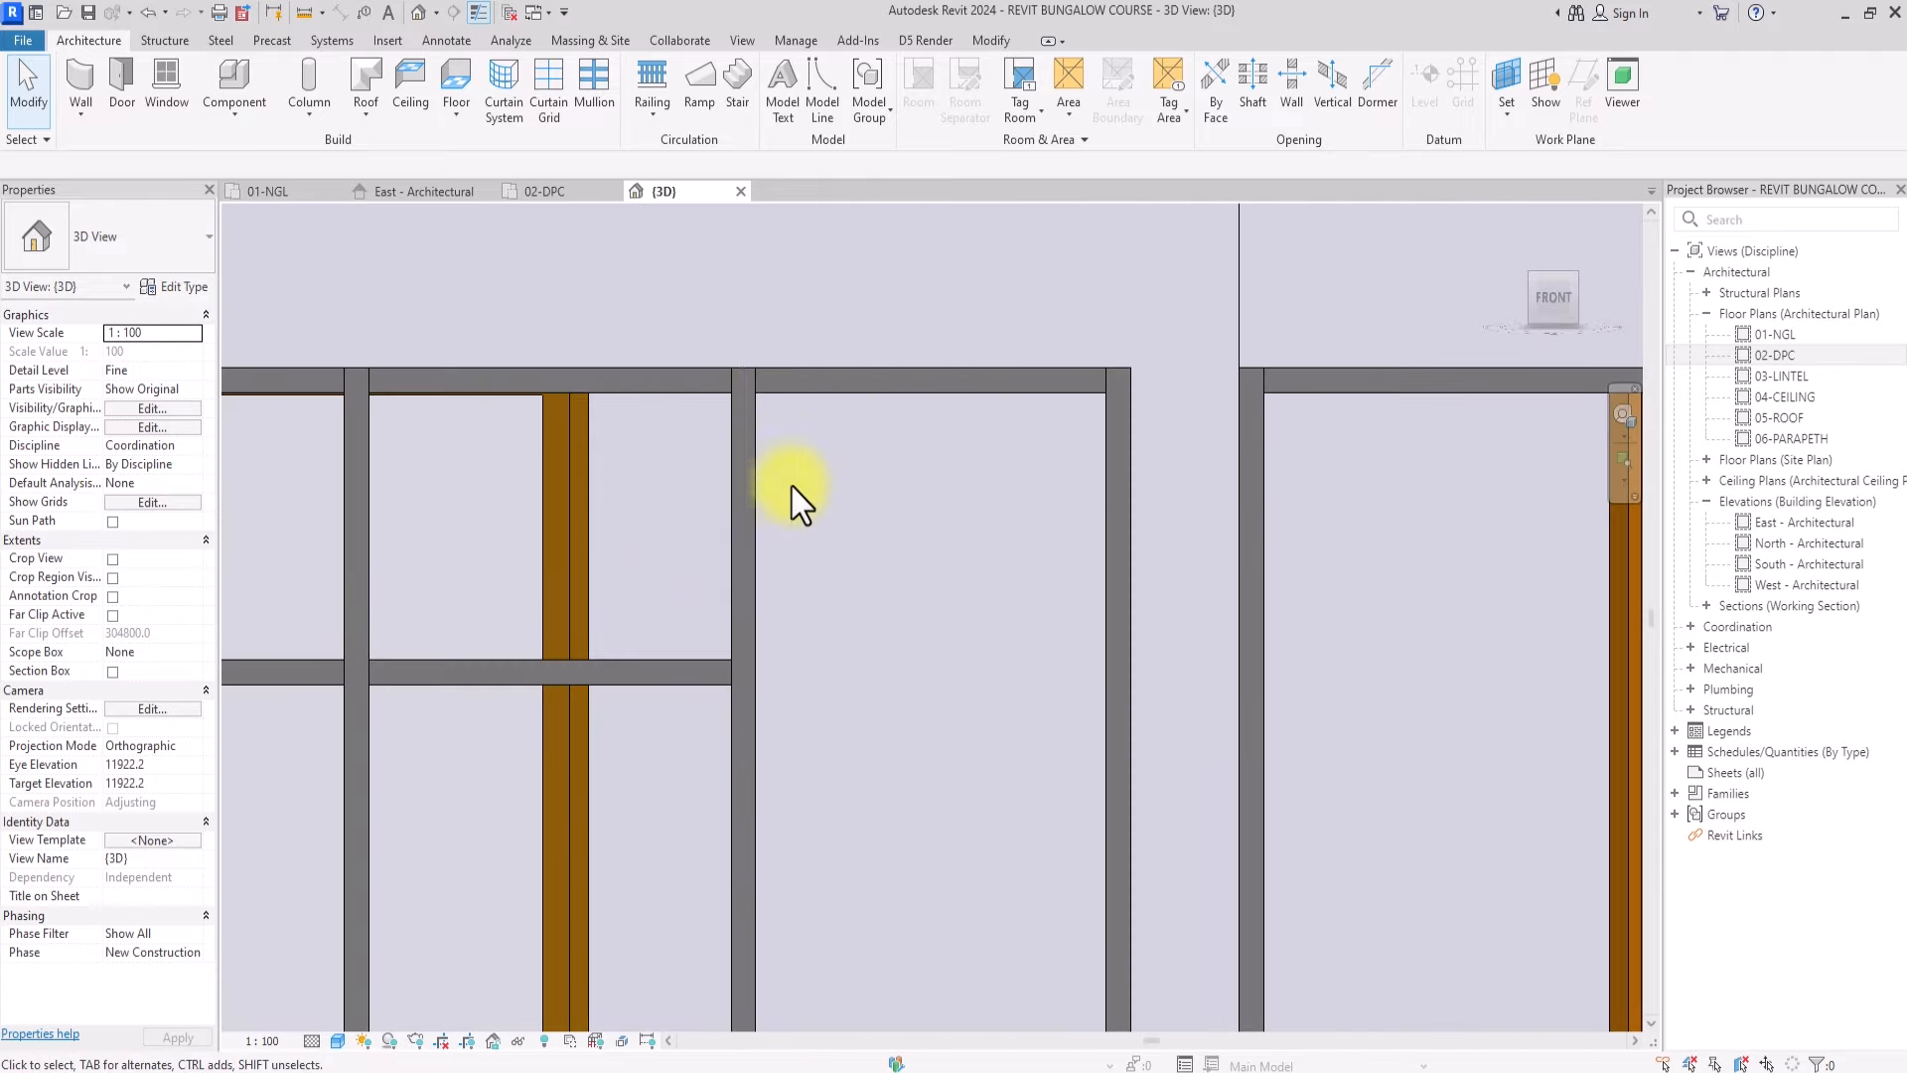
pyautogui.press('Tab')
pyautogui.press('Tab')
pyautogui.click(755, 491)
pyautogui.click(983, 927)
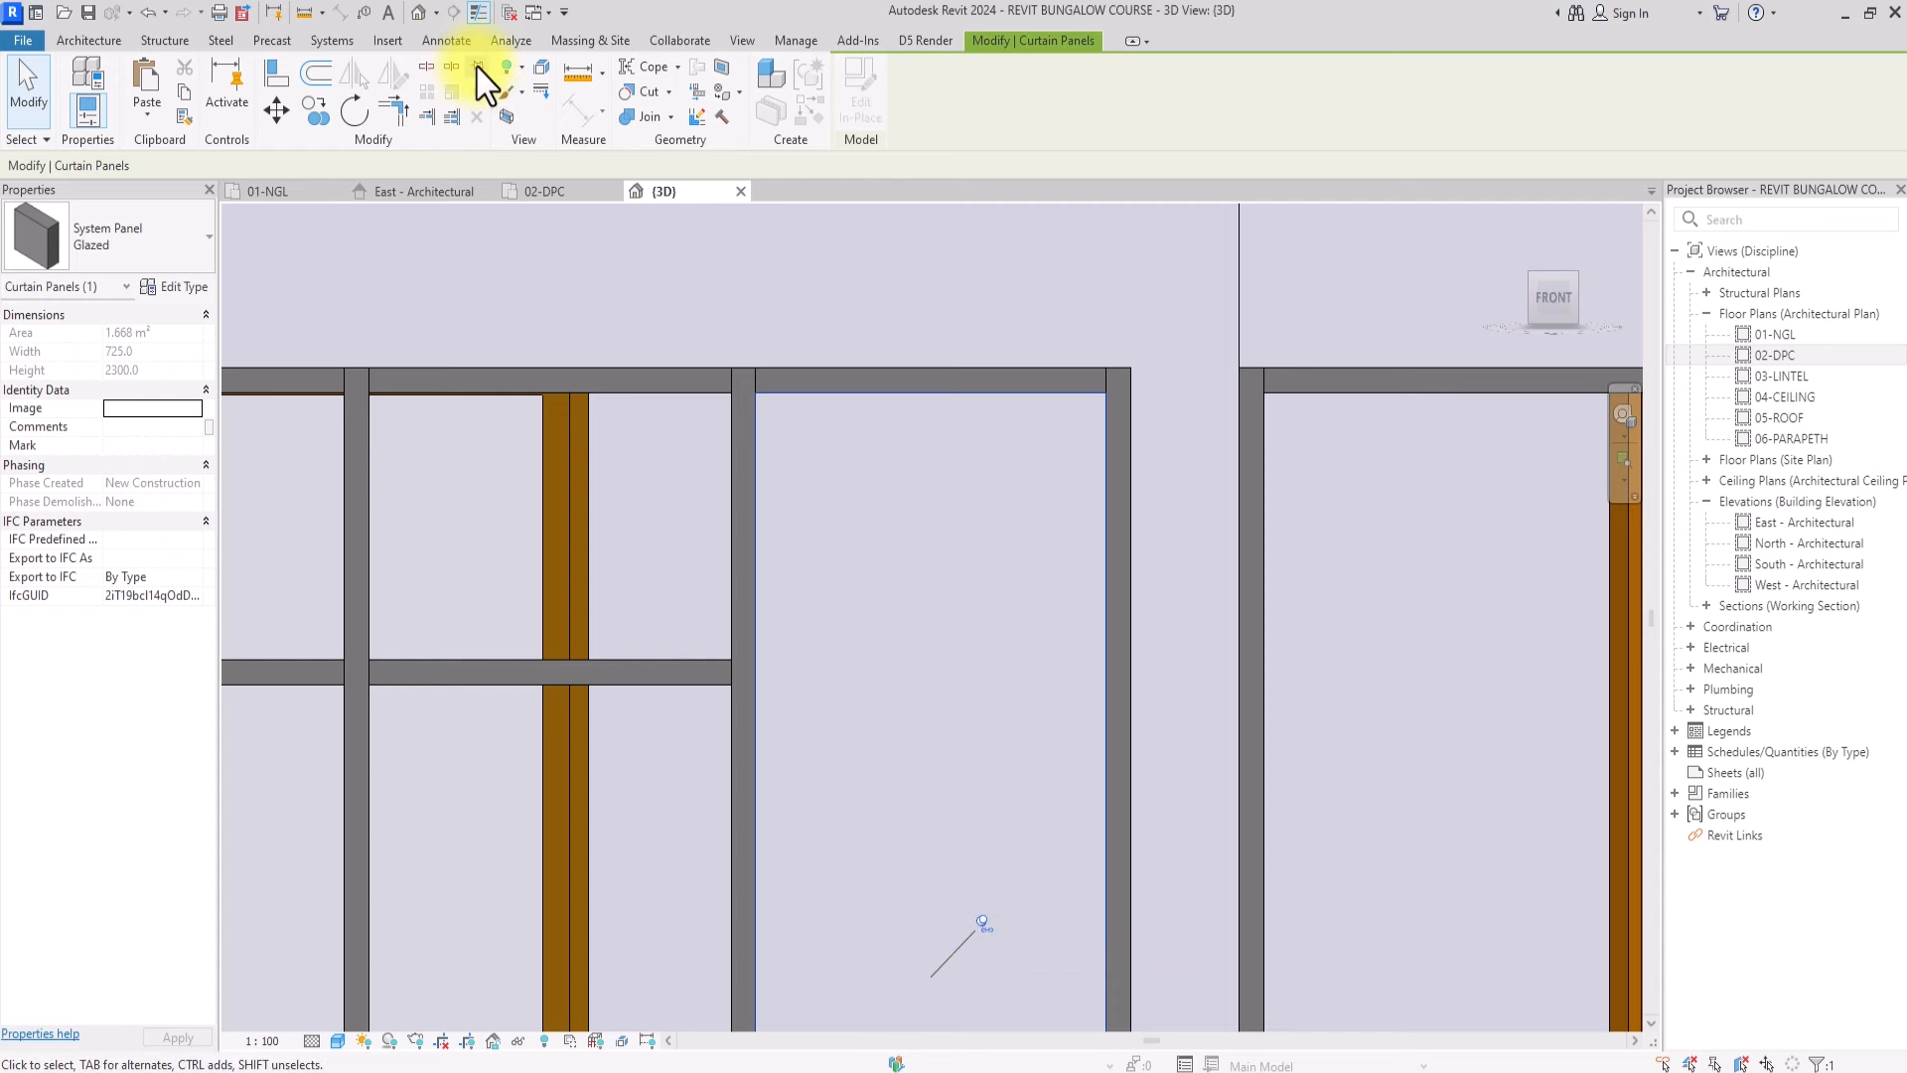
pyautogui.scroll(-3, 898, 609)
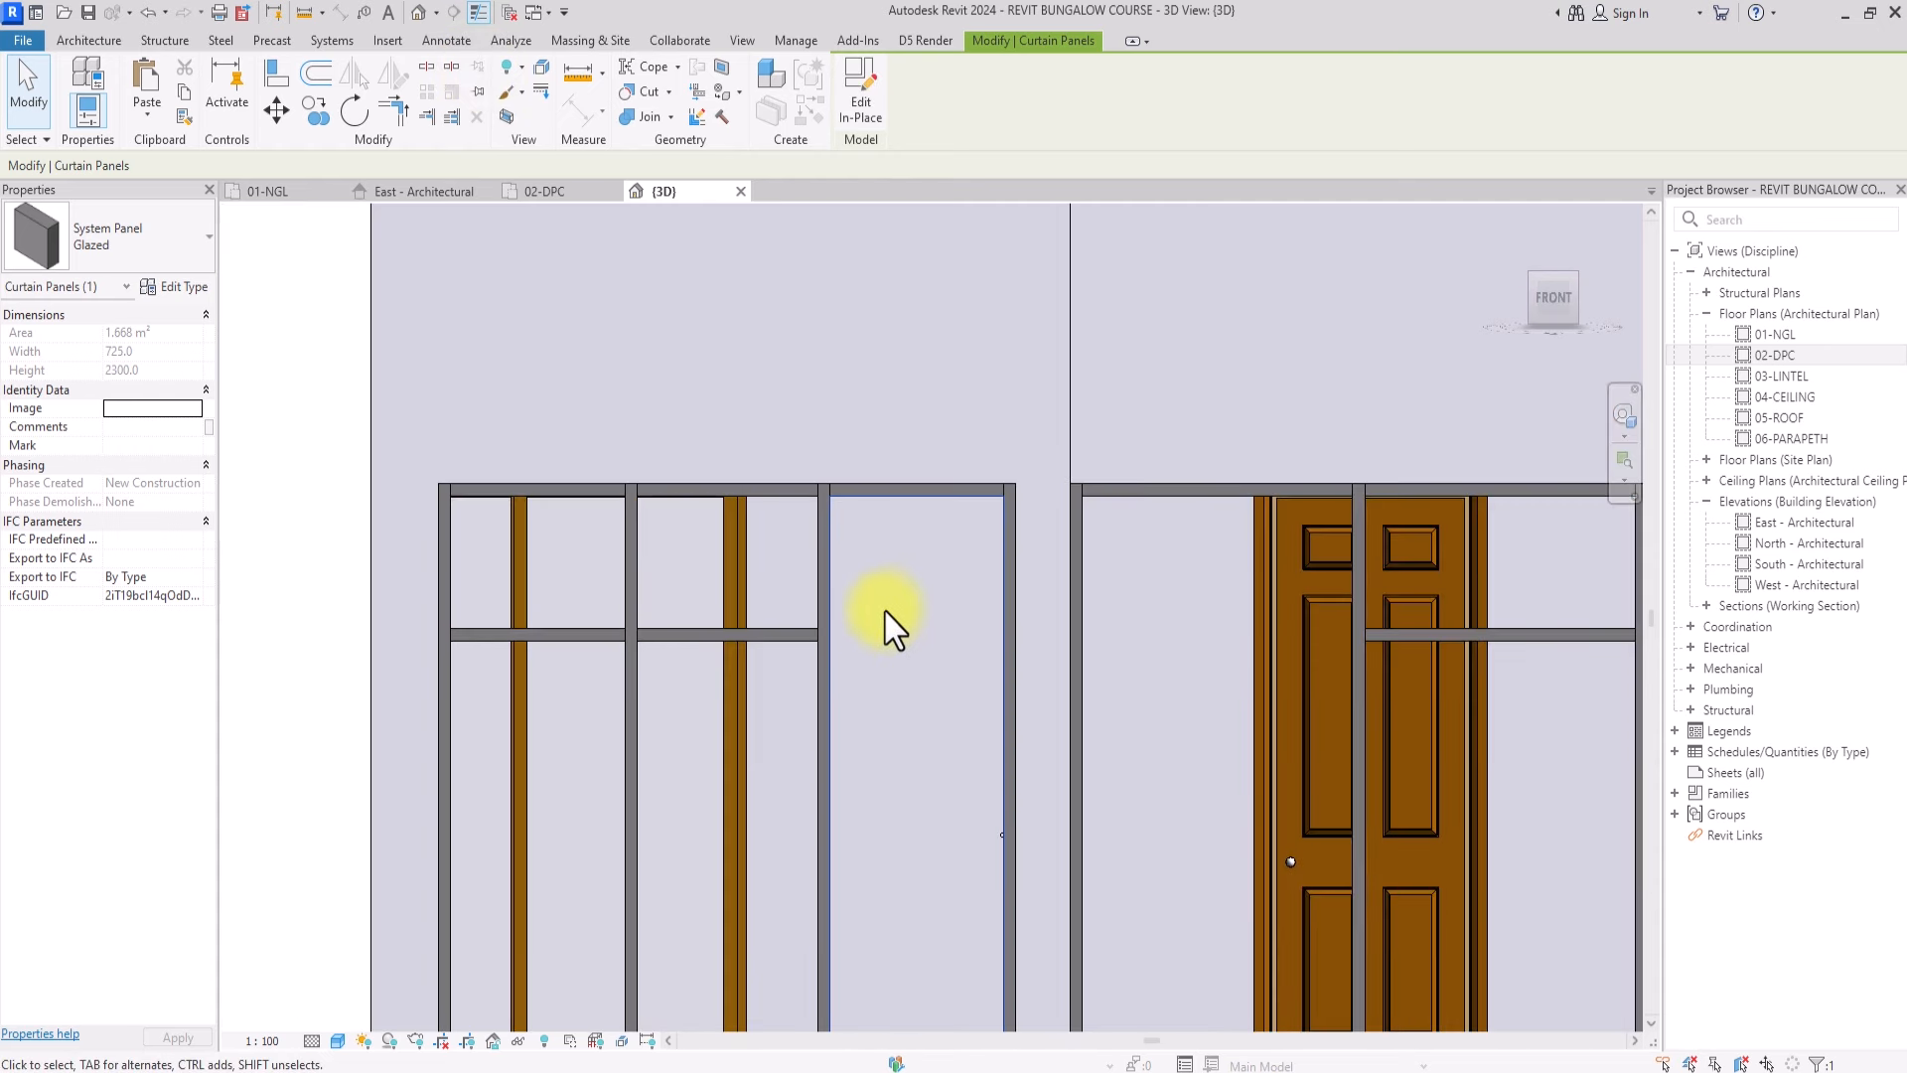
pyautogui.press('super+e')
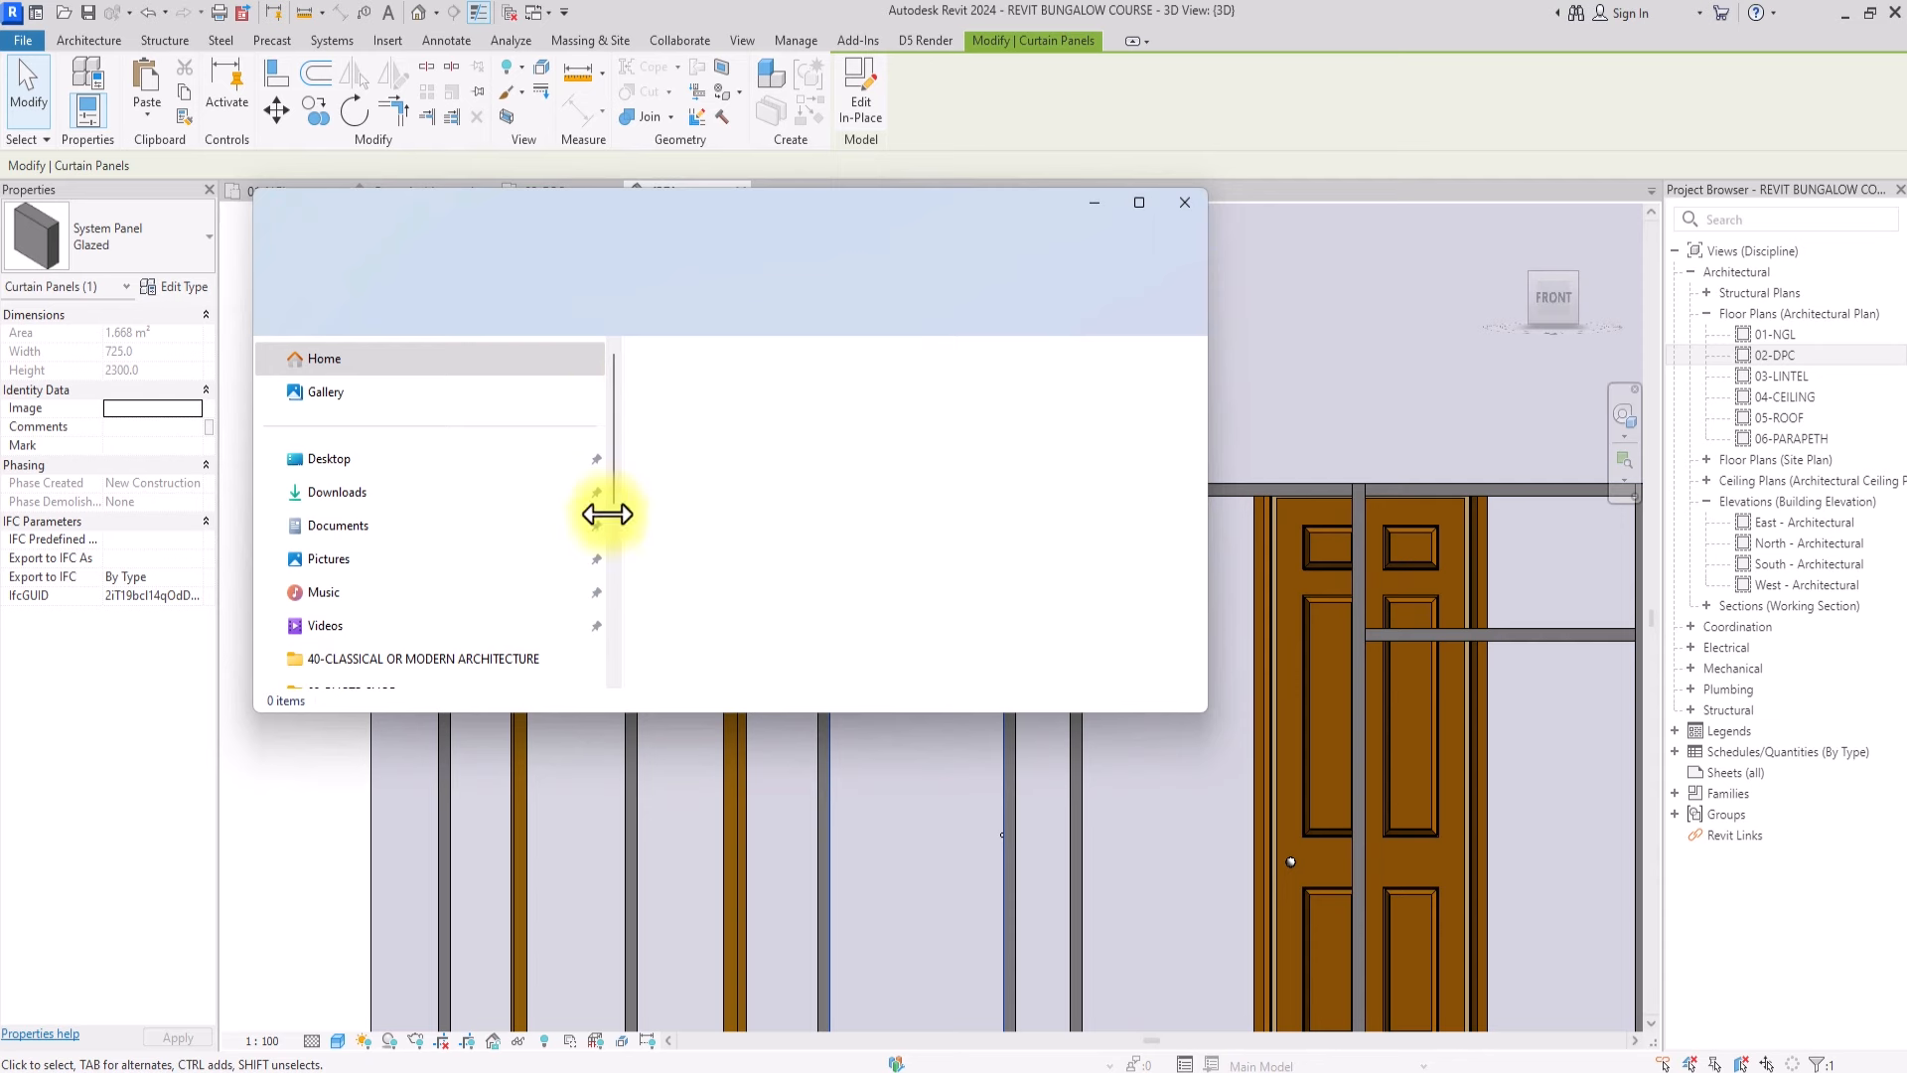
pyautogui.click(1185, 202)
pyautogui.press('Escape')
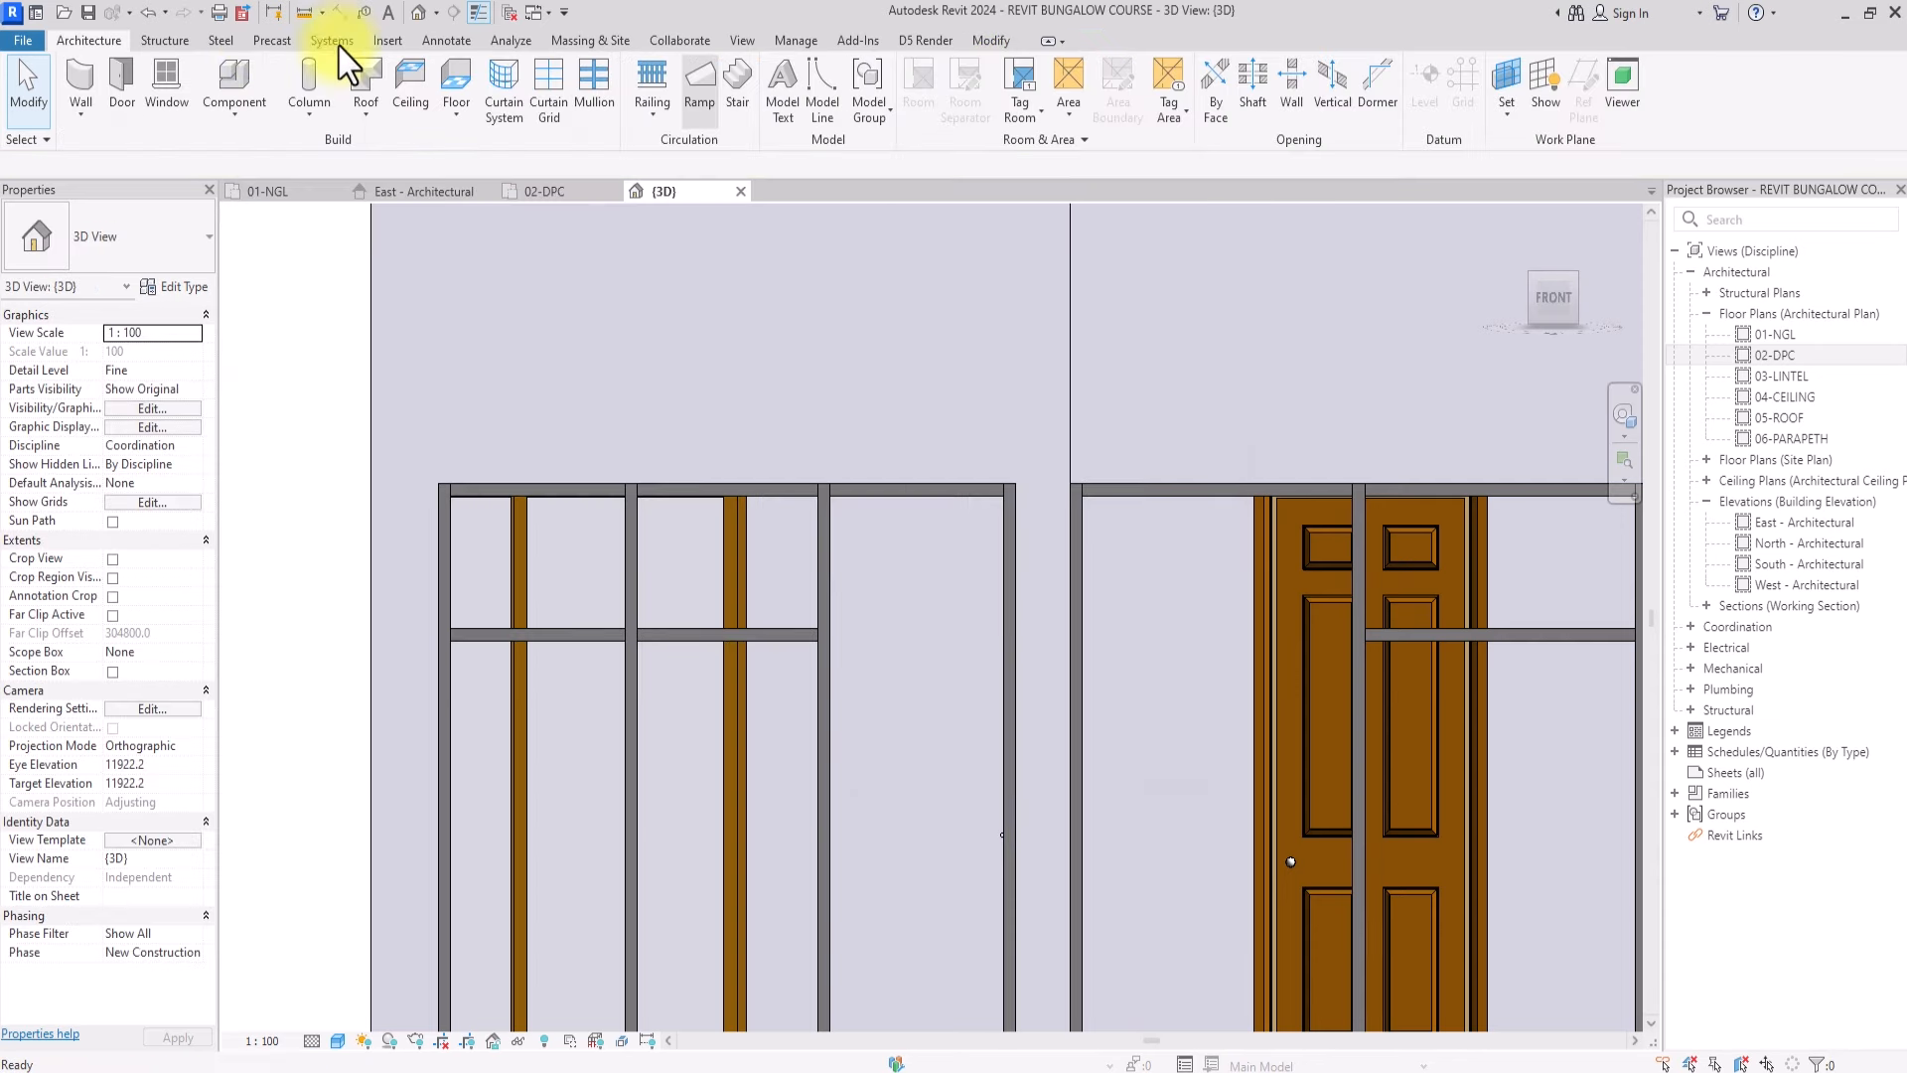
# Load the Doors_Dbl_Glass_2, Windows_Curtain_Wall.0011 and Door - Single Glass - Push plate (AUS) families from the Curtain Wall Panels folder
pyautogui.click(375, 38)
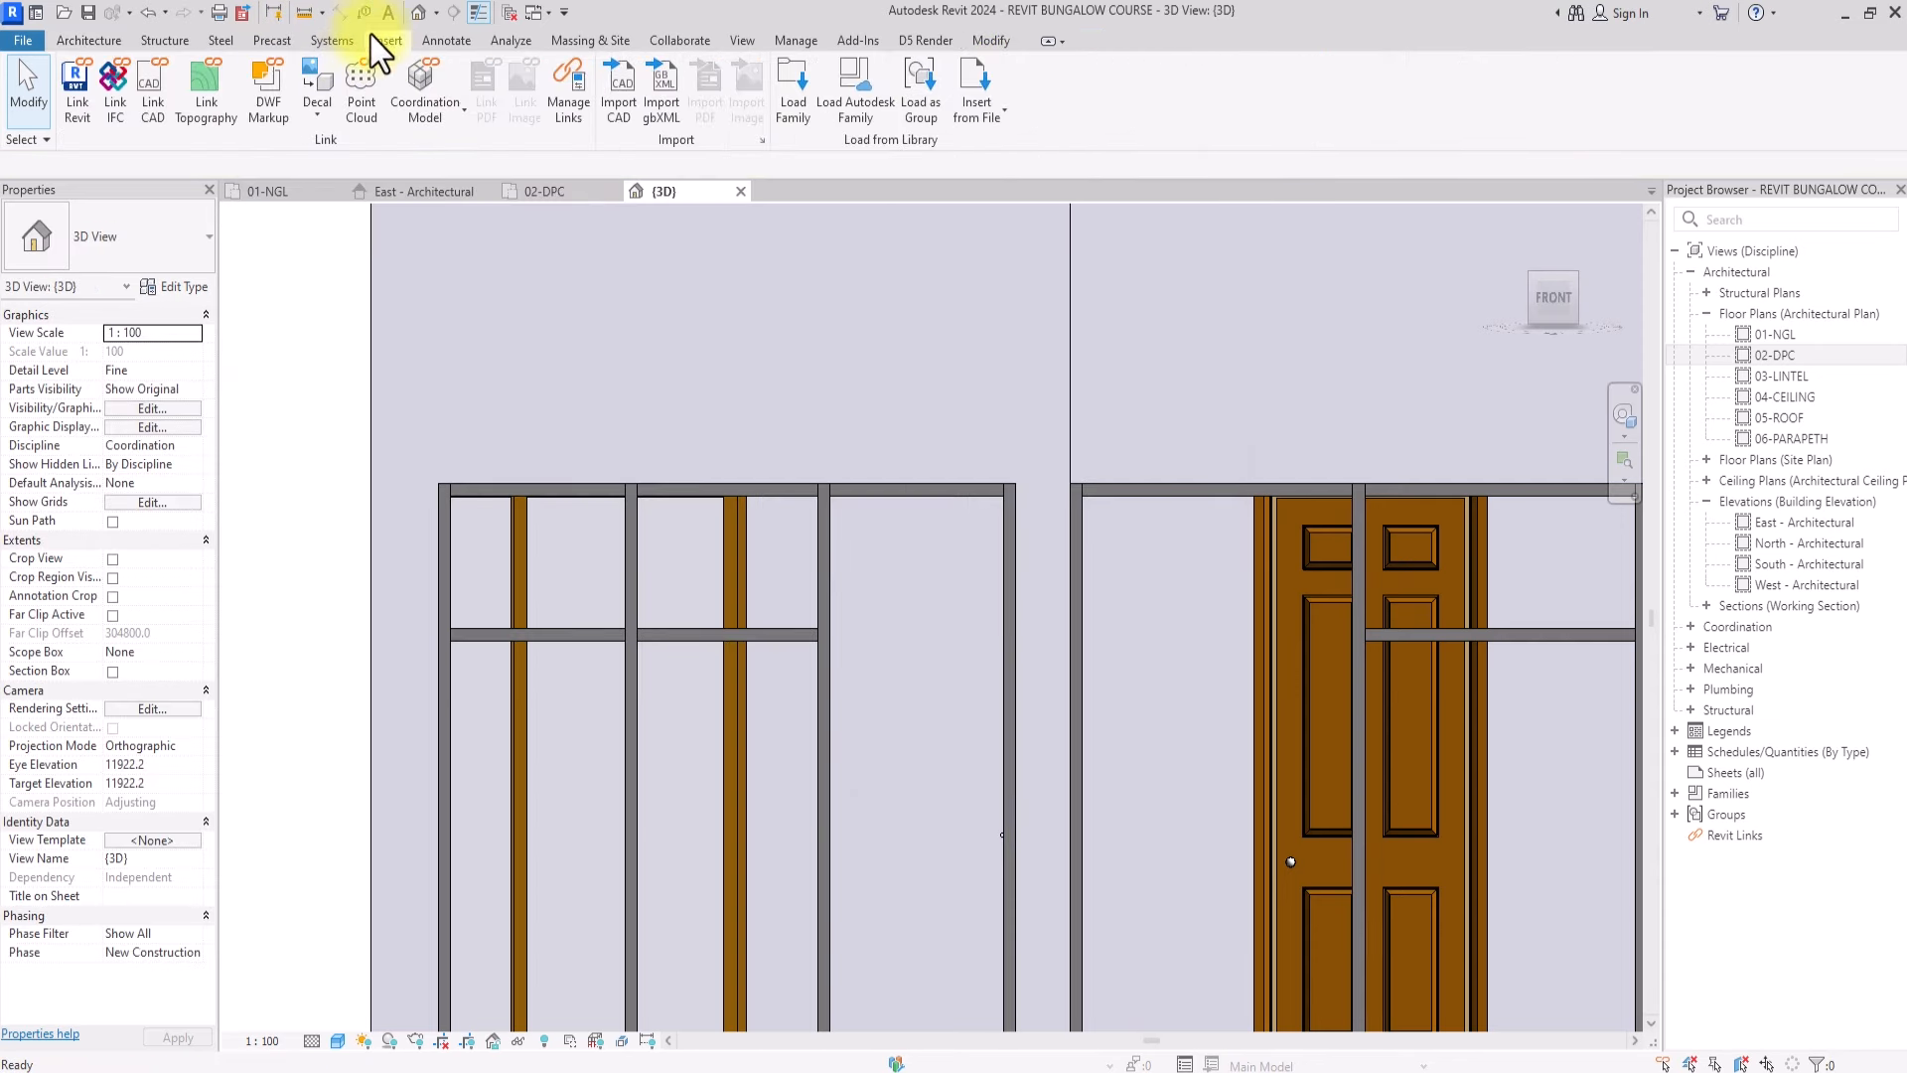
pyautogui.click(790, 90)
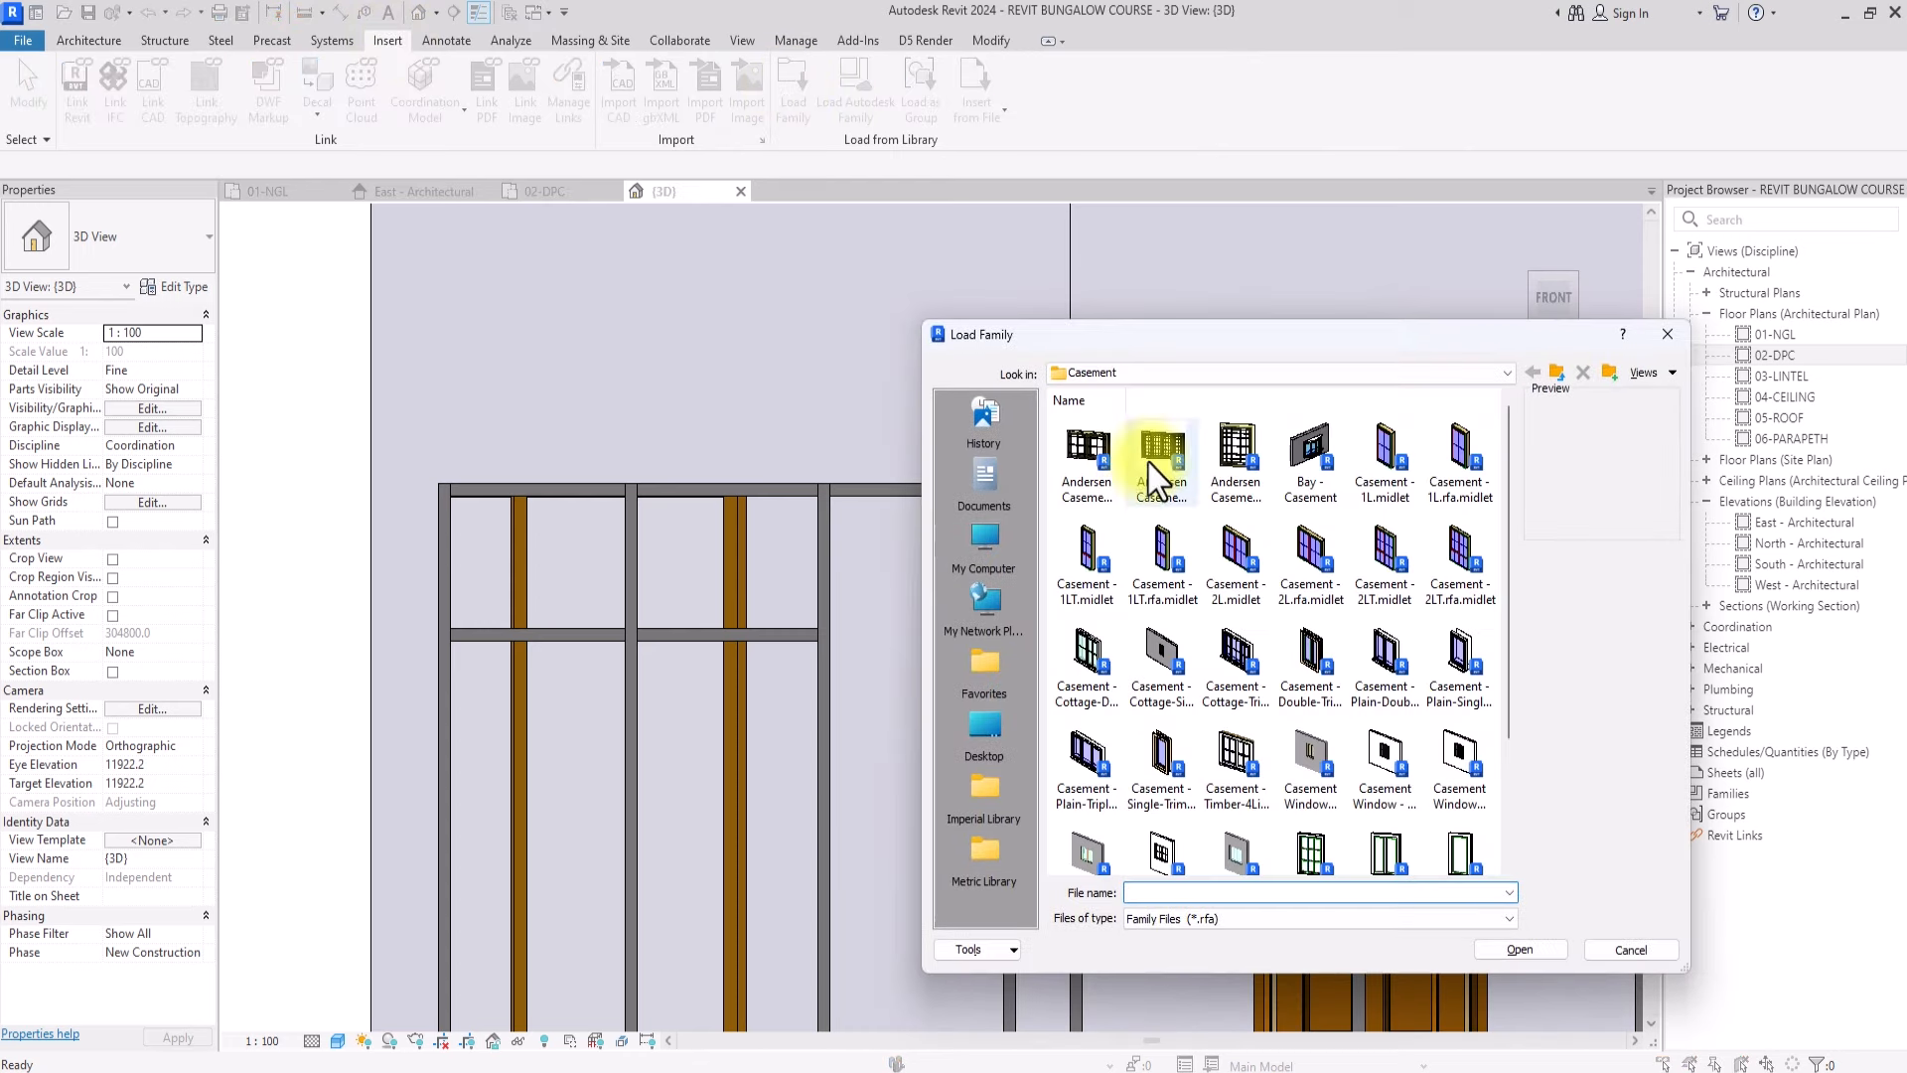
pyautogui.click(1557, 374)
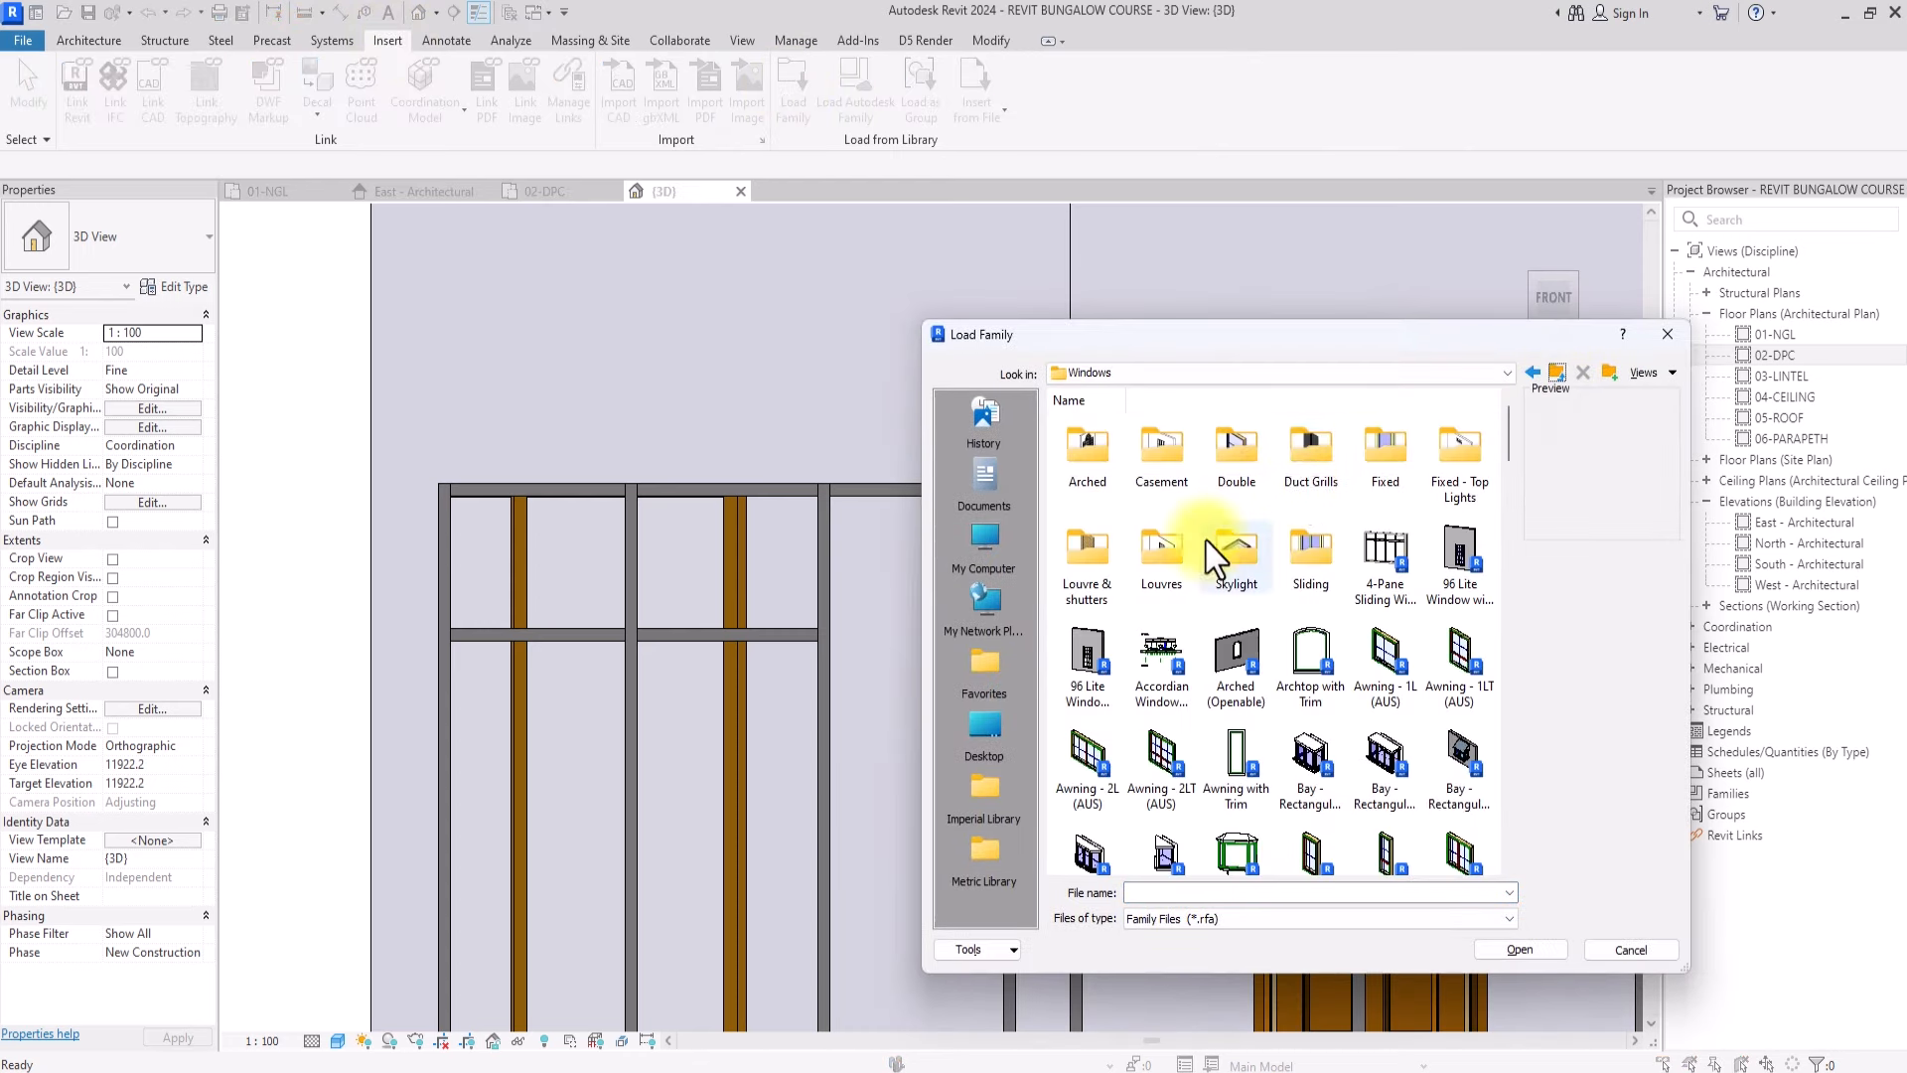
pyautogui.click(1552, 384)
pyautogui.doubleClick(1162, 547)
pyautogui.scroll(-5, 1242, 636)
pyautogui.click(1241, 794)
pyautogui.scroll(1, 1234, 568)
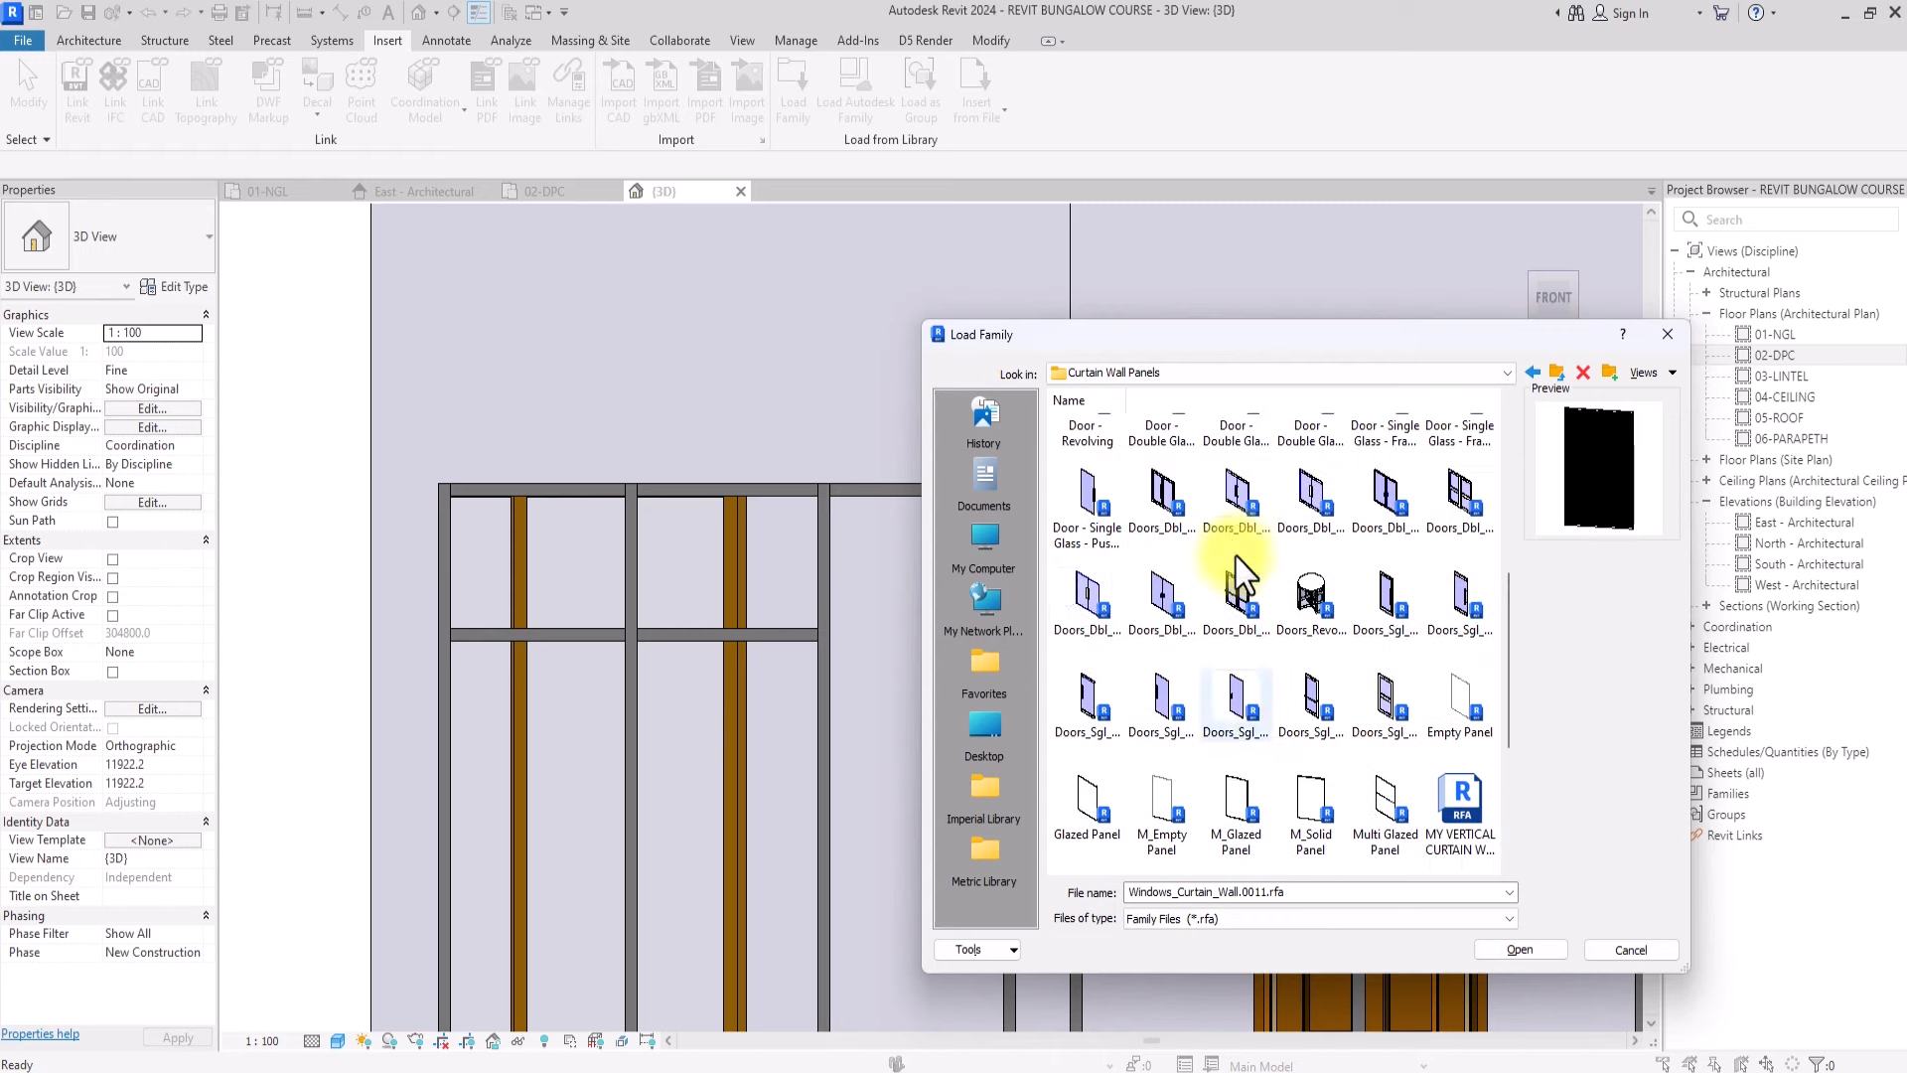
pyautogui.click(1104, 532)
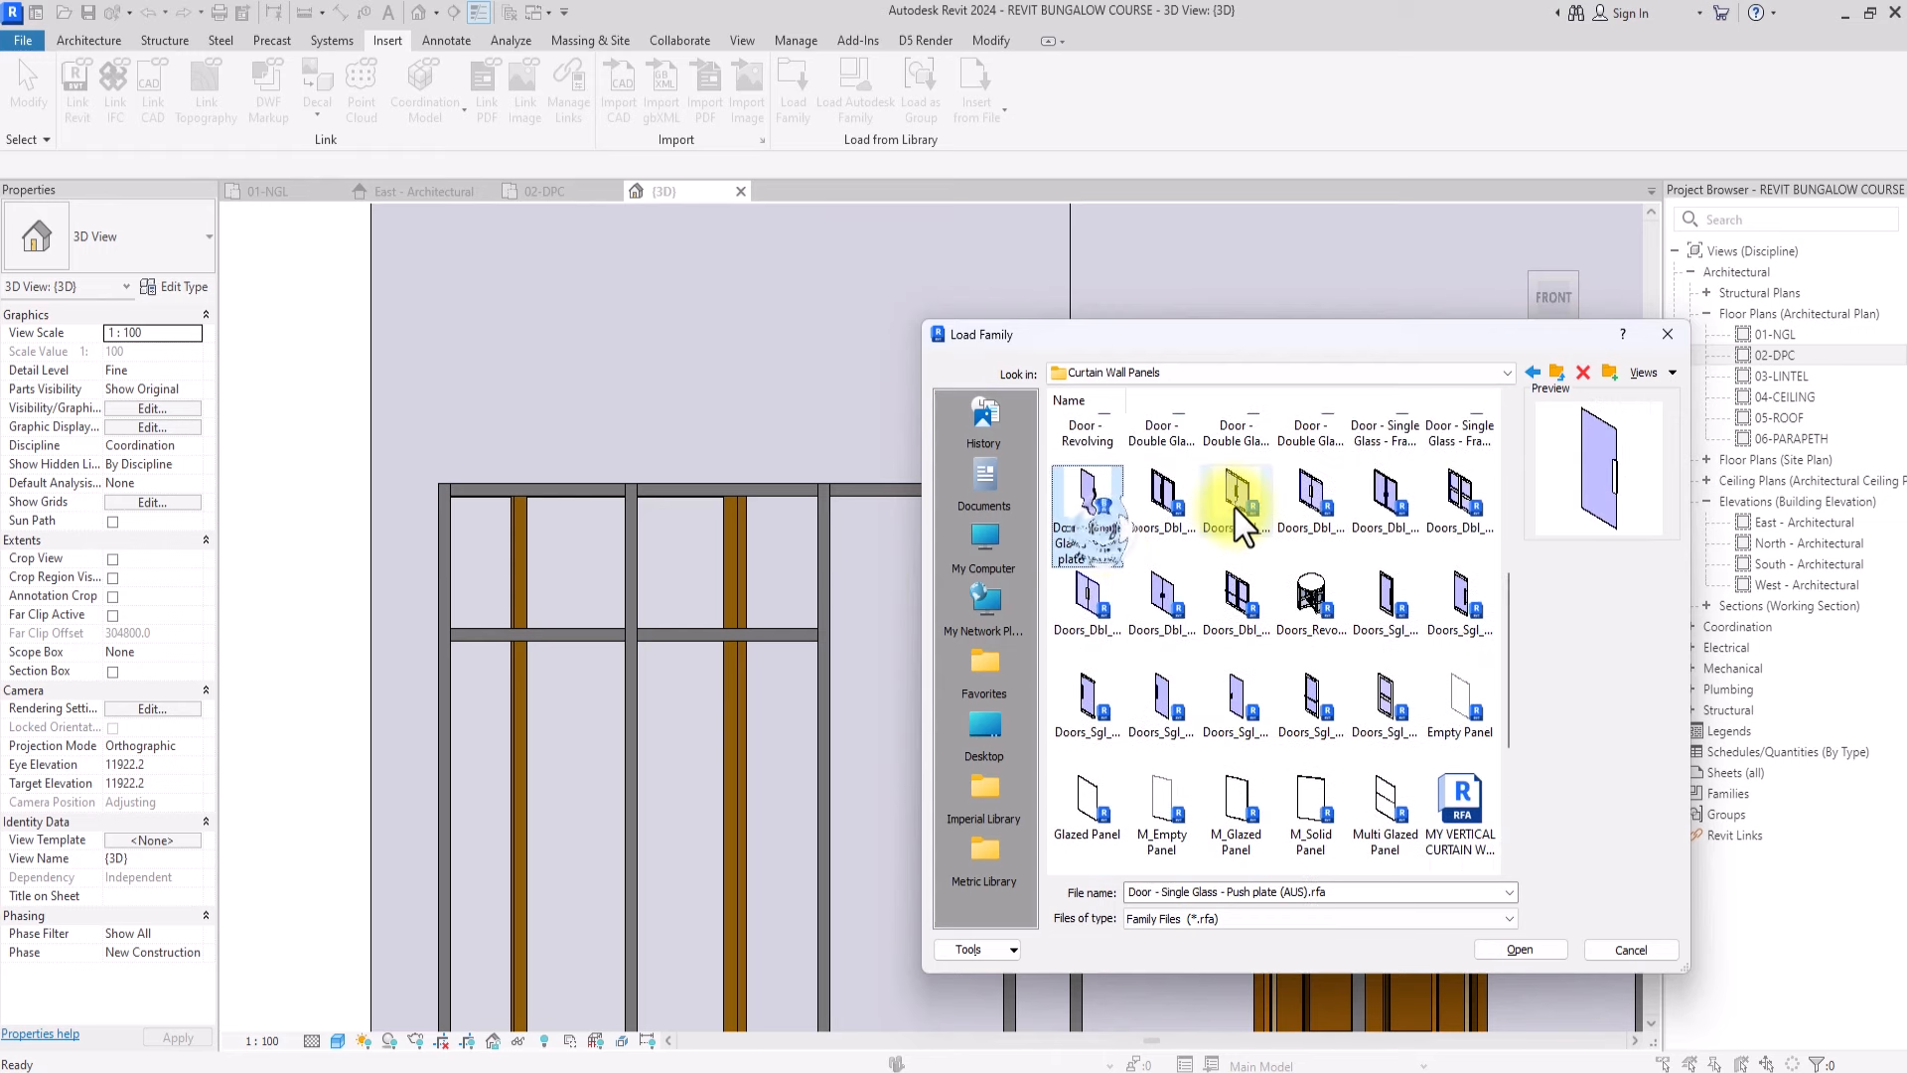
pyautogui.click(1235, 509)
pyautogui.scroll(-3, 1391, 728)
pyautogui.click(1521, 950)
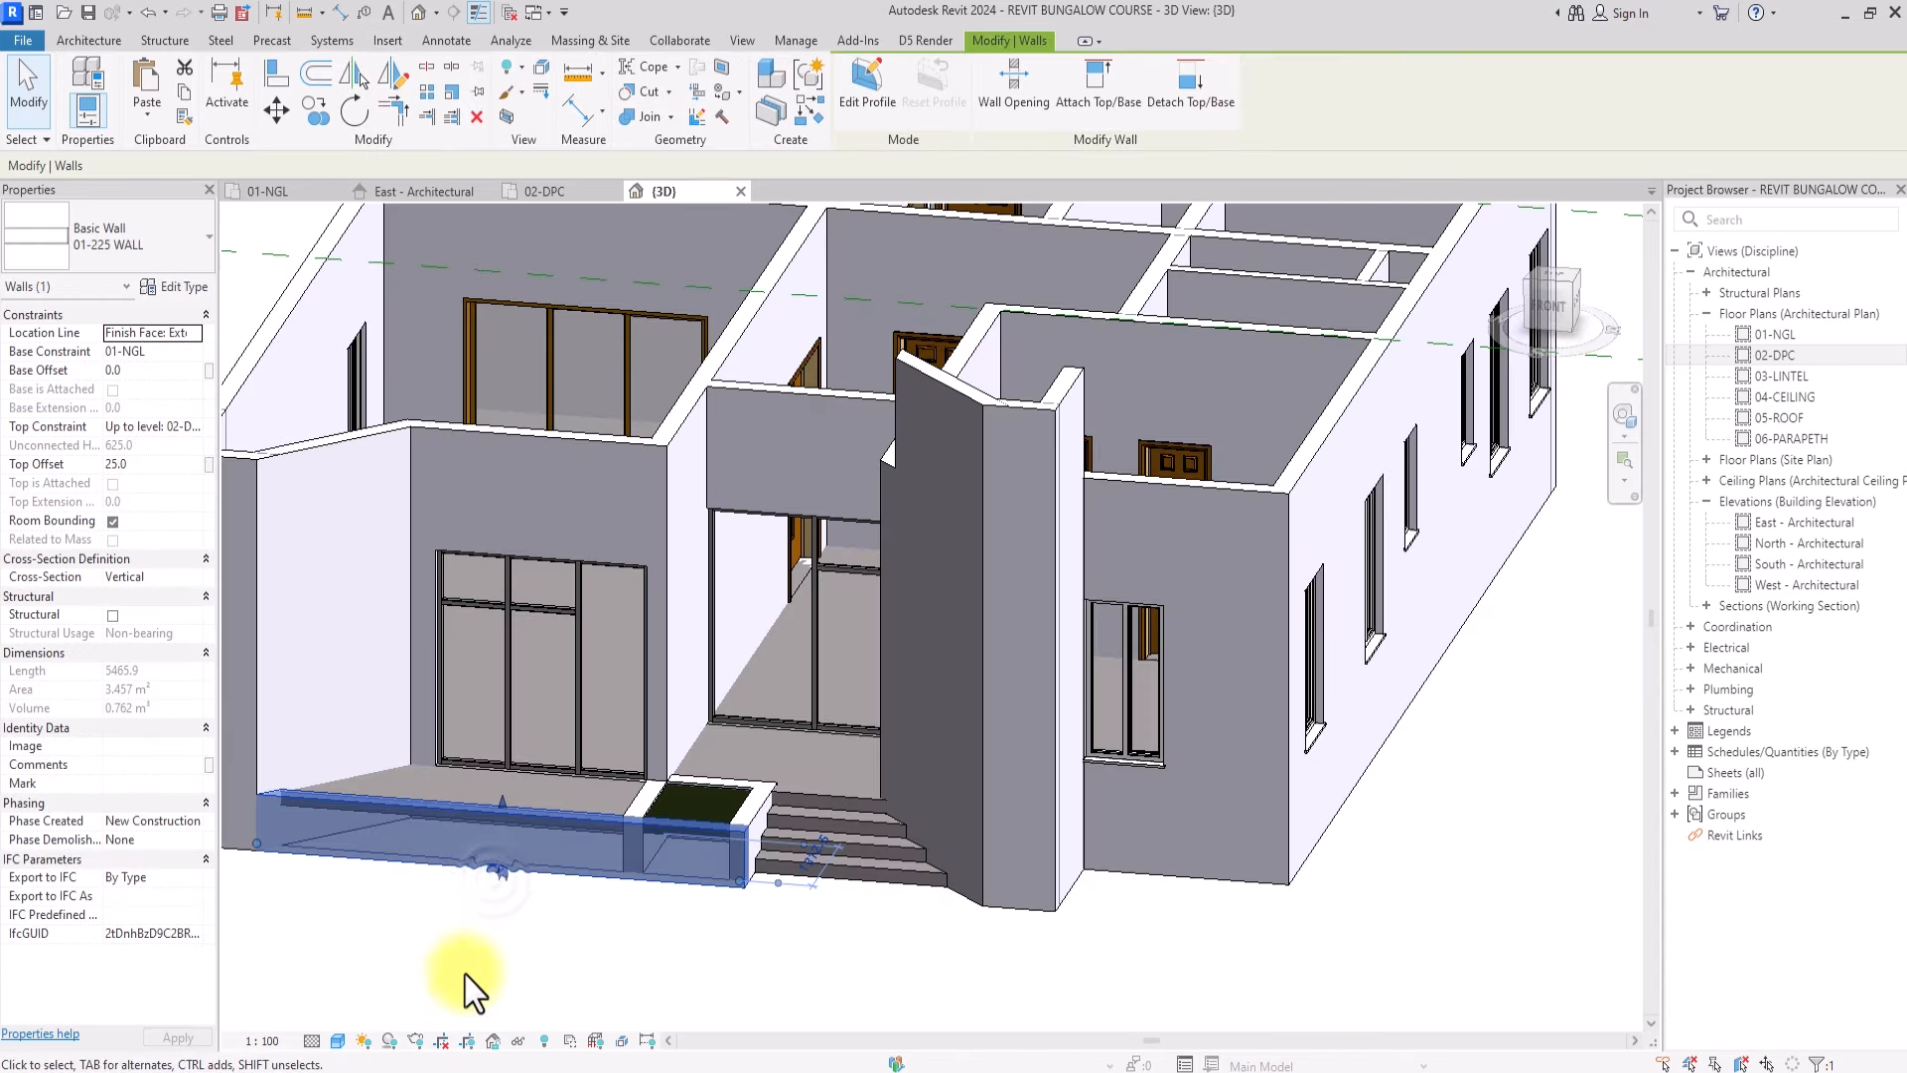
# Change the unpinned full-height glazed panel of the veranda curtain wall to the Doors_Dbl_Glass_2 type Glass_Dbl_Door
pyautogui.click(467, 986)
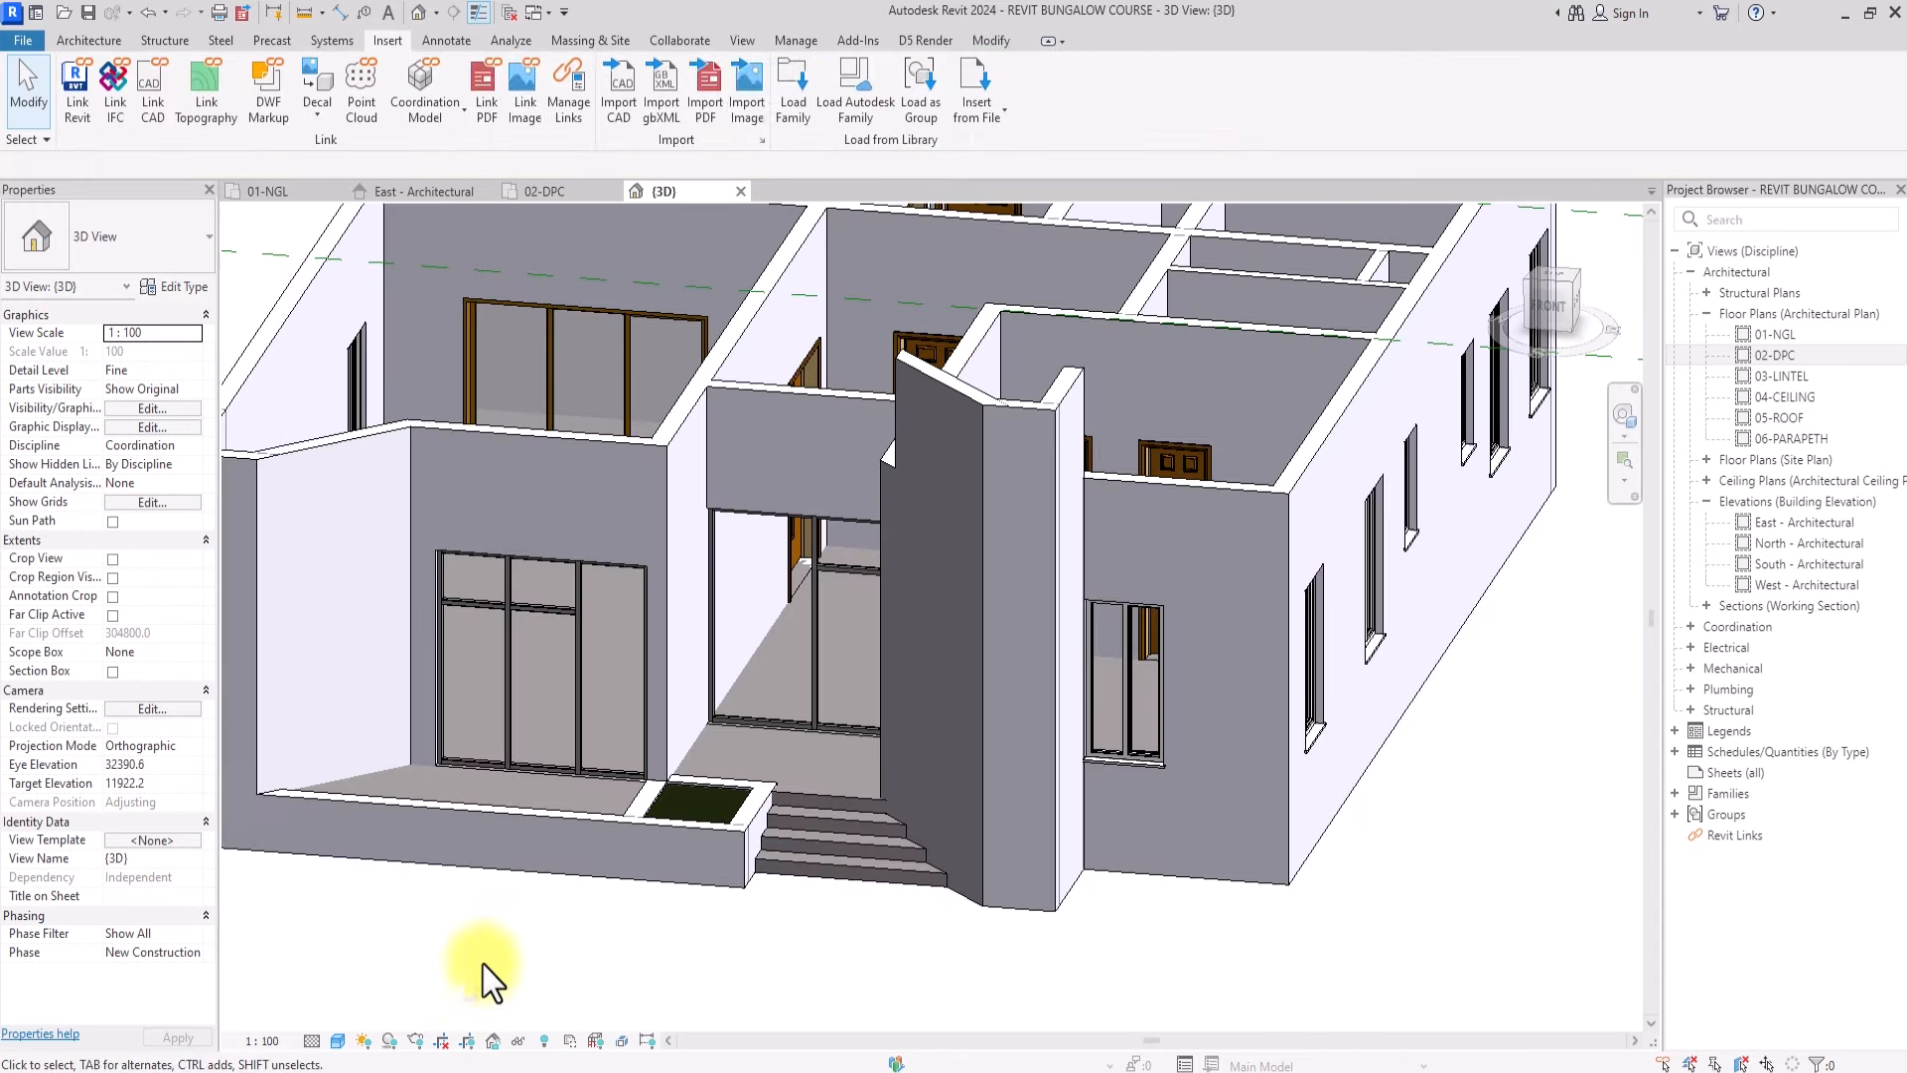
pyautogui.scroll(5, 580, 665)
pyautogui.press('Tab')
pyautogui.press('Tab')
pyautogui.press('Tab')
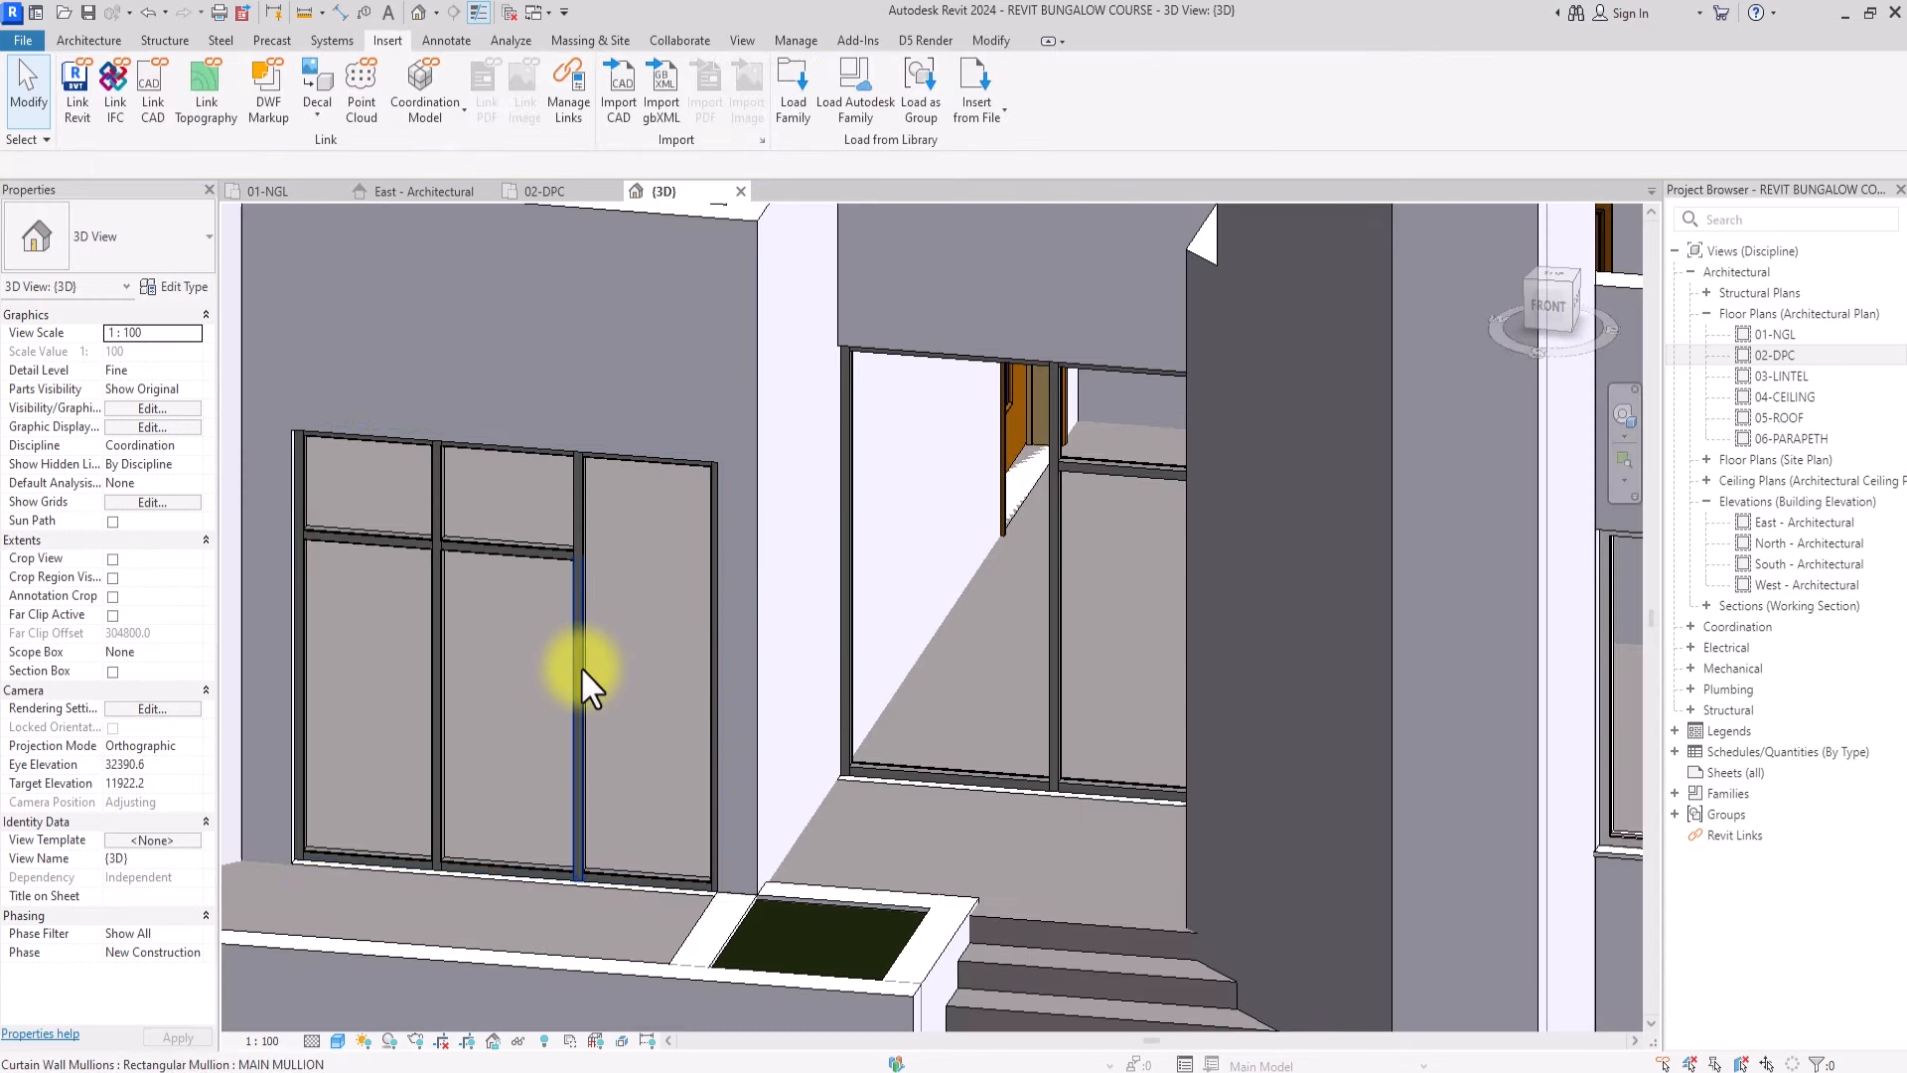
pyautogui.click(581, 666)
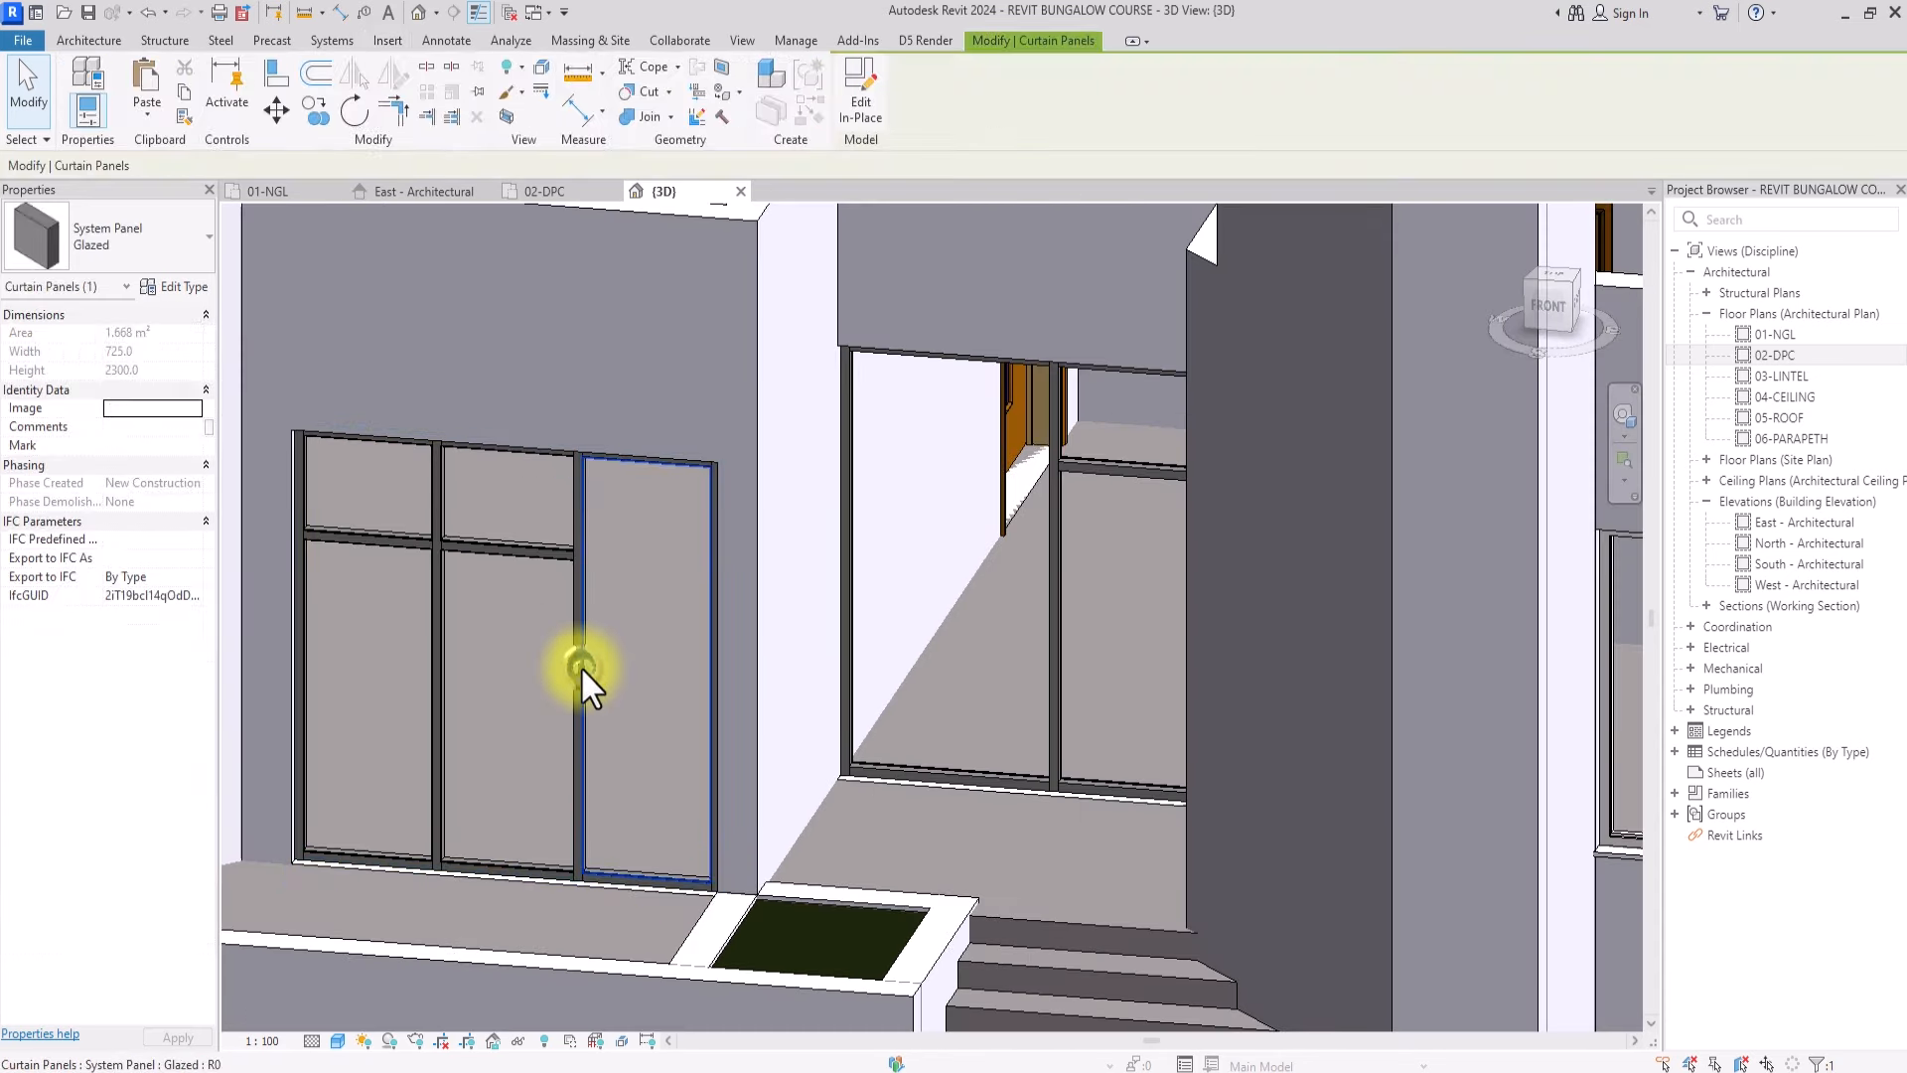
pyautogui.click(177, 247)
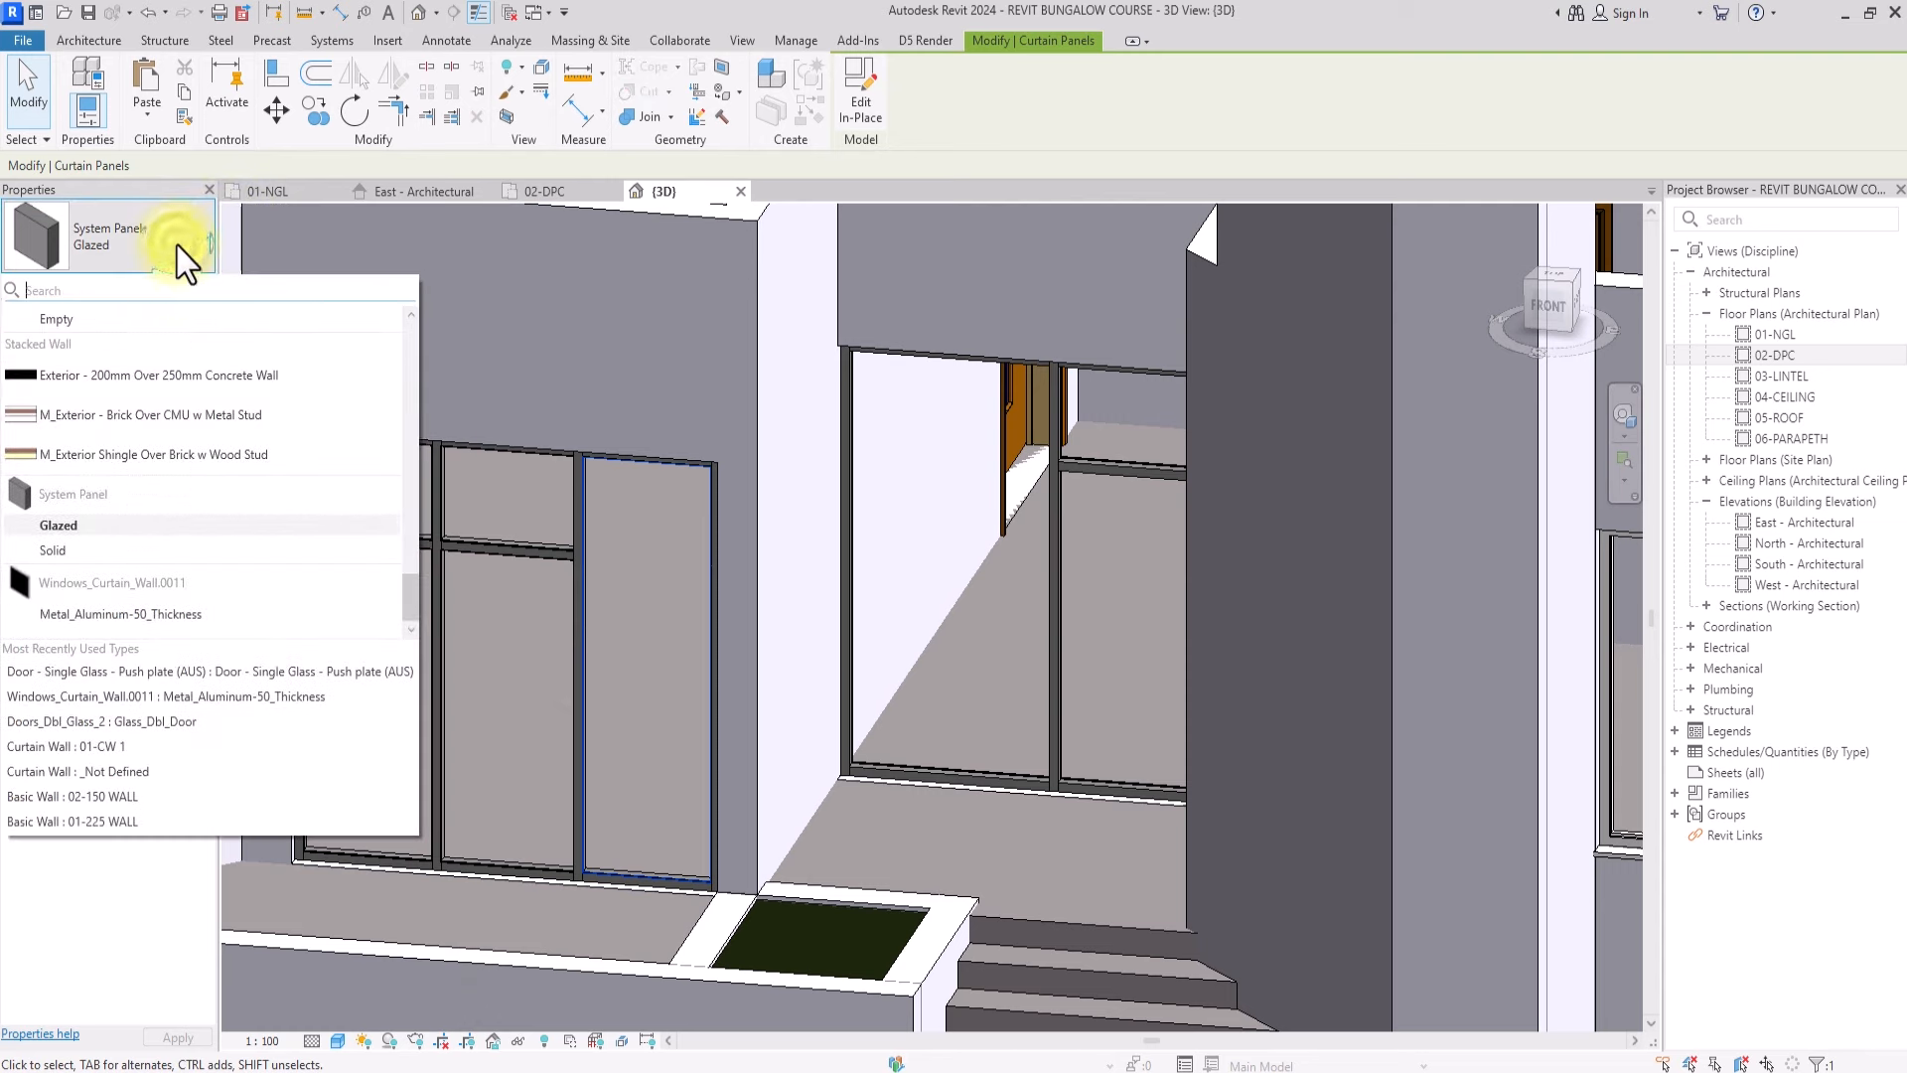
pyautogui.click(70, 722)
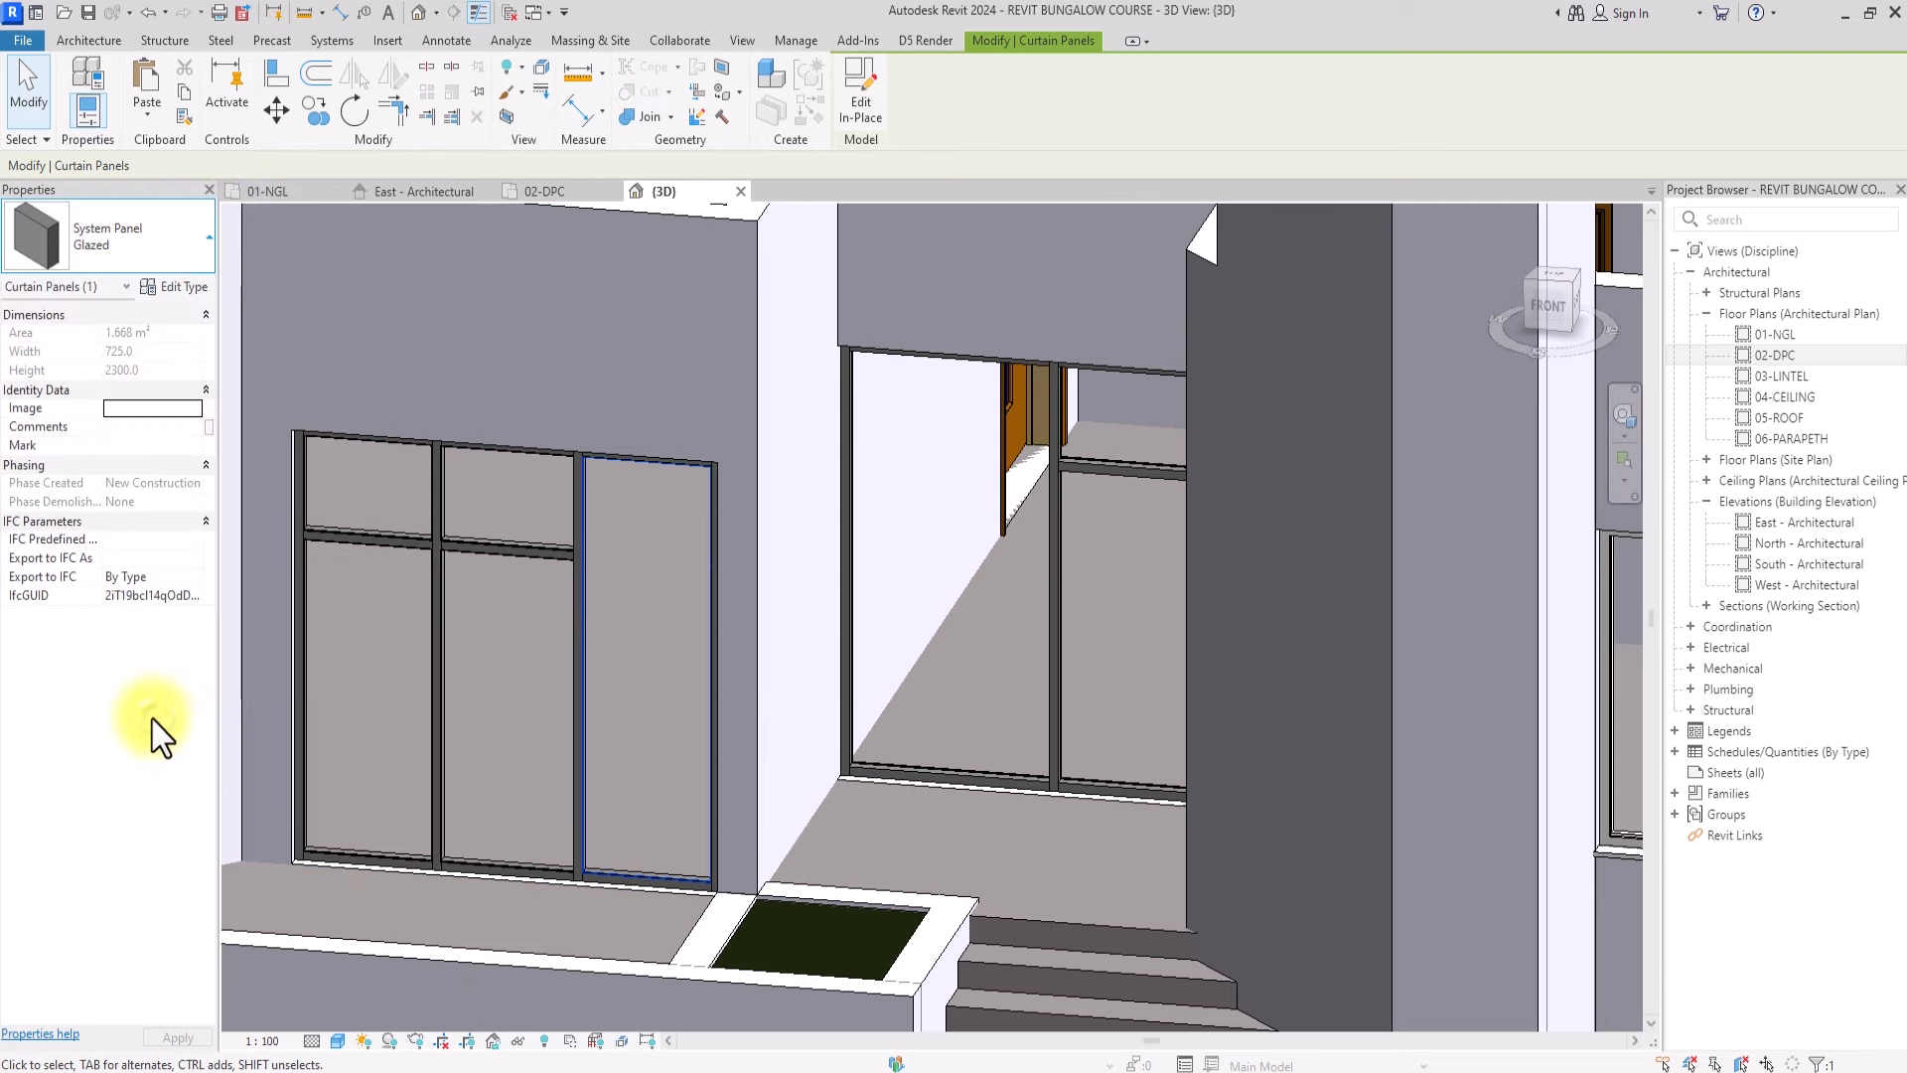
pyautogui.scroll(2, 624, 538)
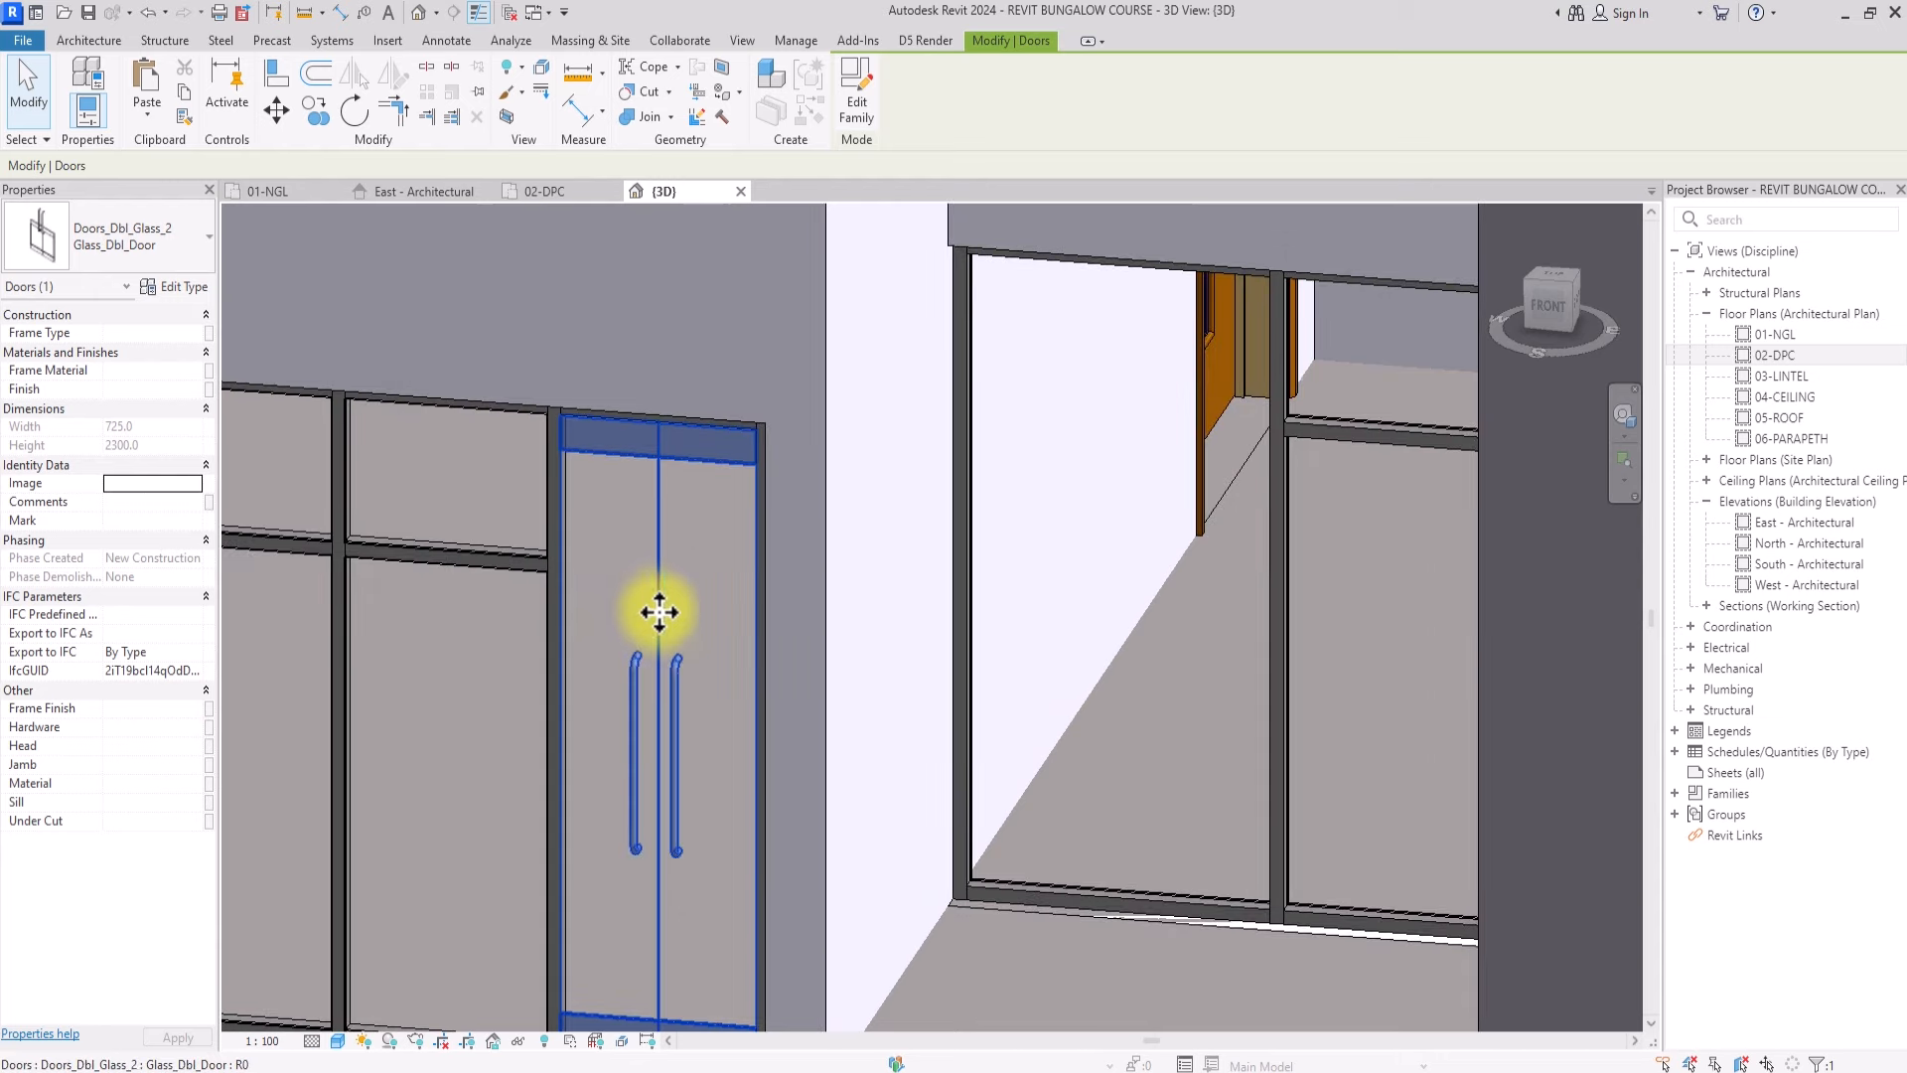
# Change the curtain wall's double glass door to Door - Single Glass - Push plate (AUS) and flip its hand in the 02-DPC plan
pyautogui.click(127, 220)
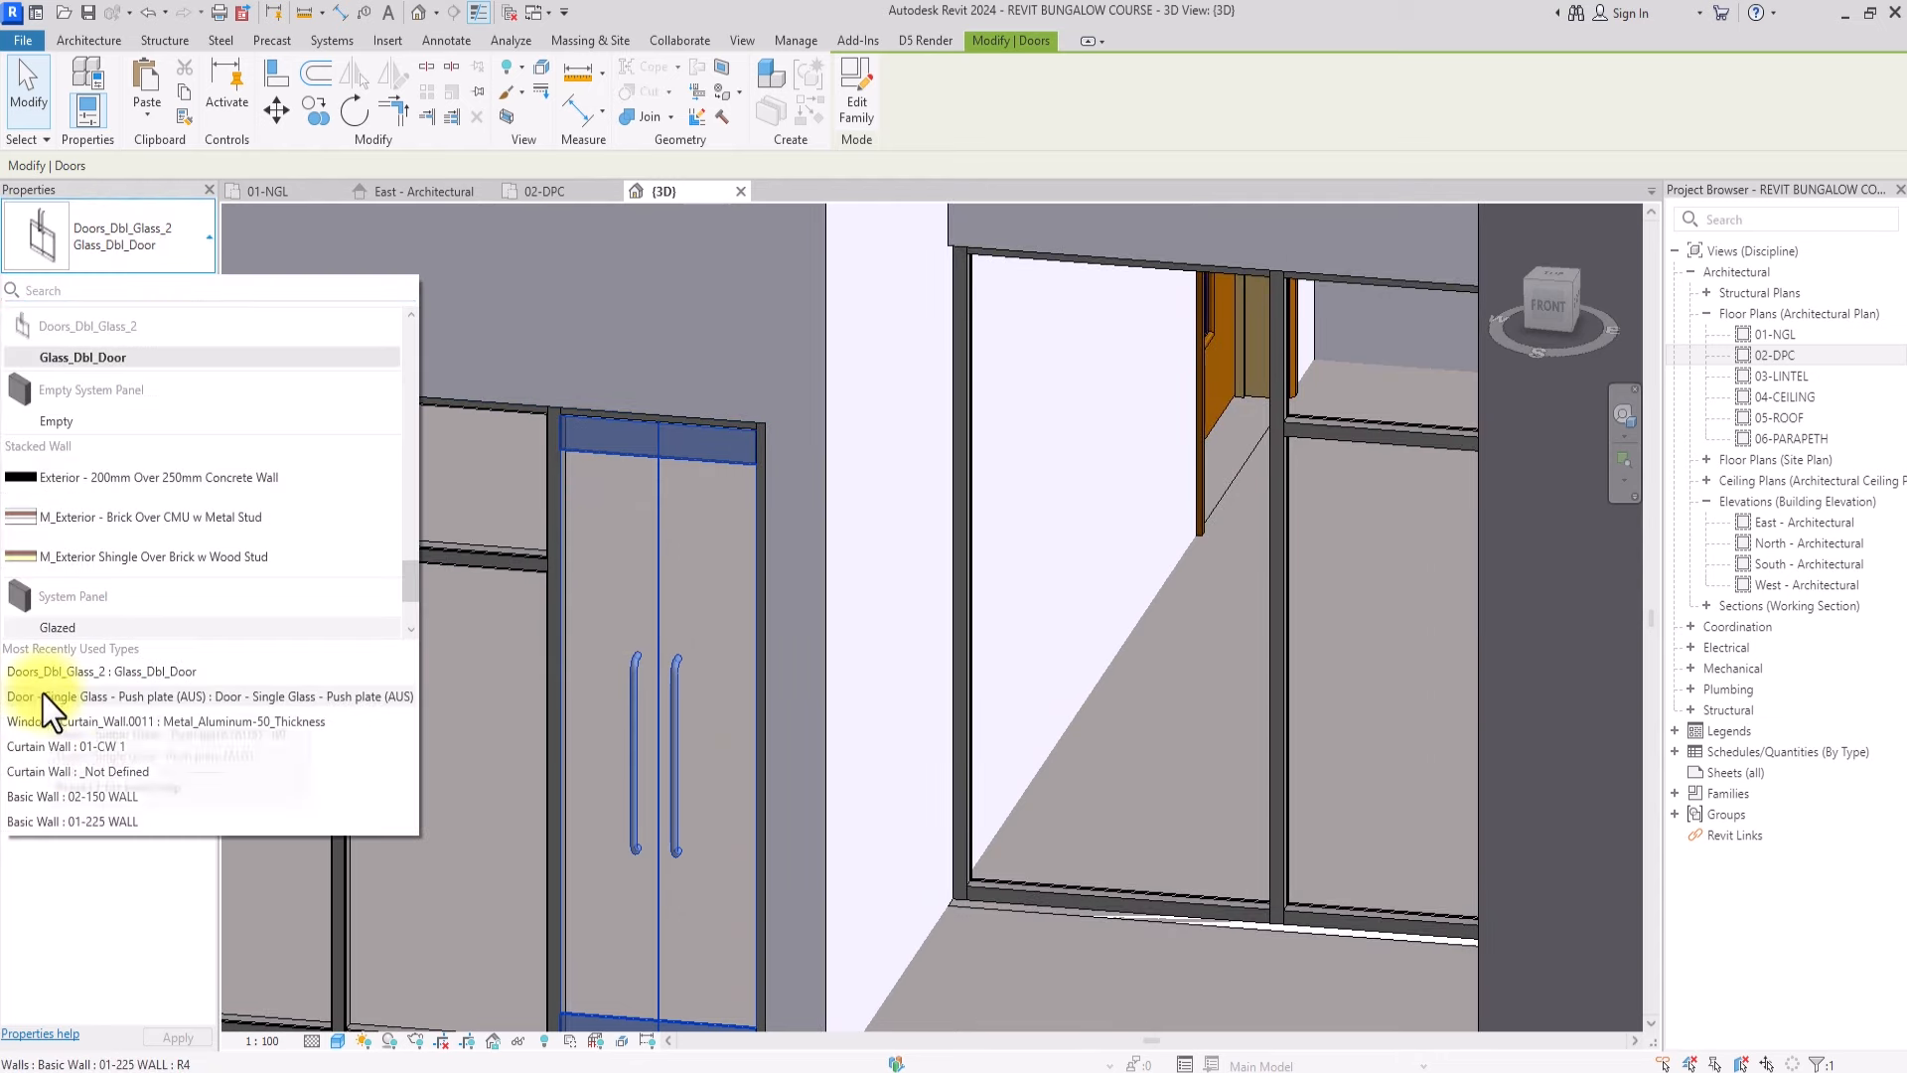
pyautogui.click(80, 694)
pyautogui.scroll(-2, 593, 511)
pyautogui.click(544, 192)
pyautogui.scroll(-2, 618, 695)
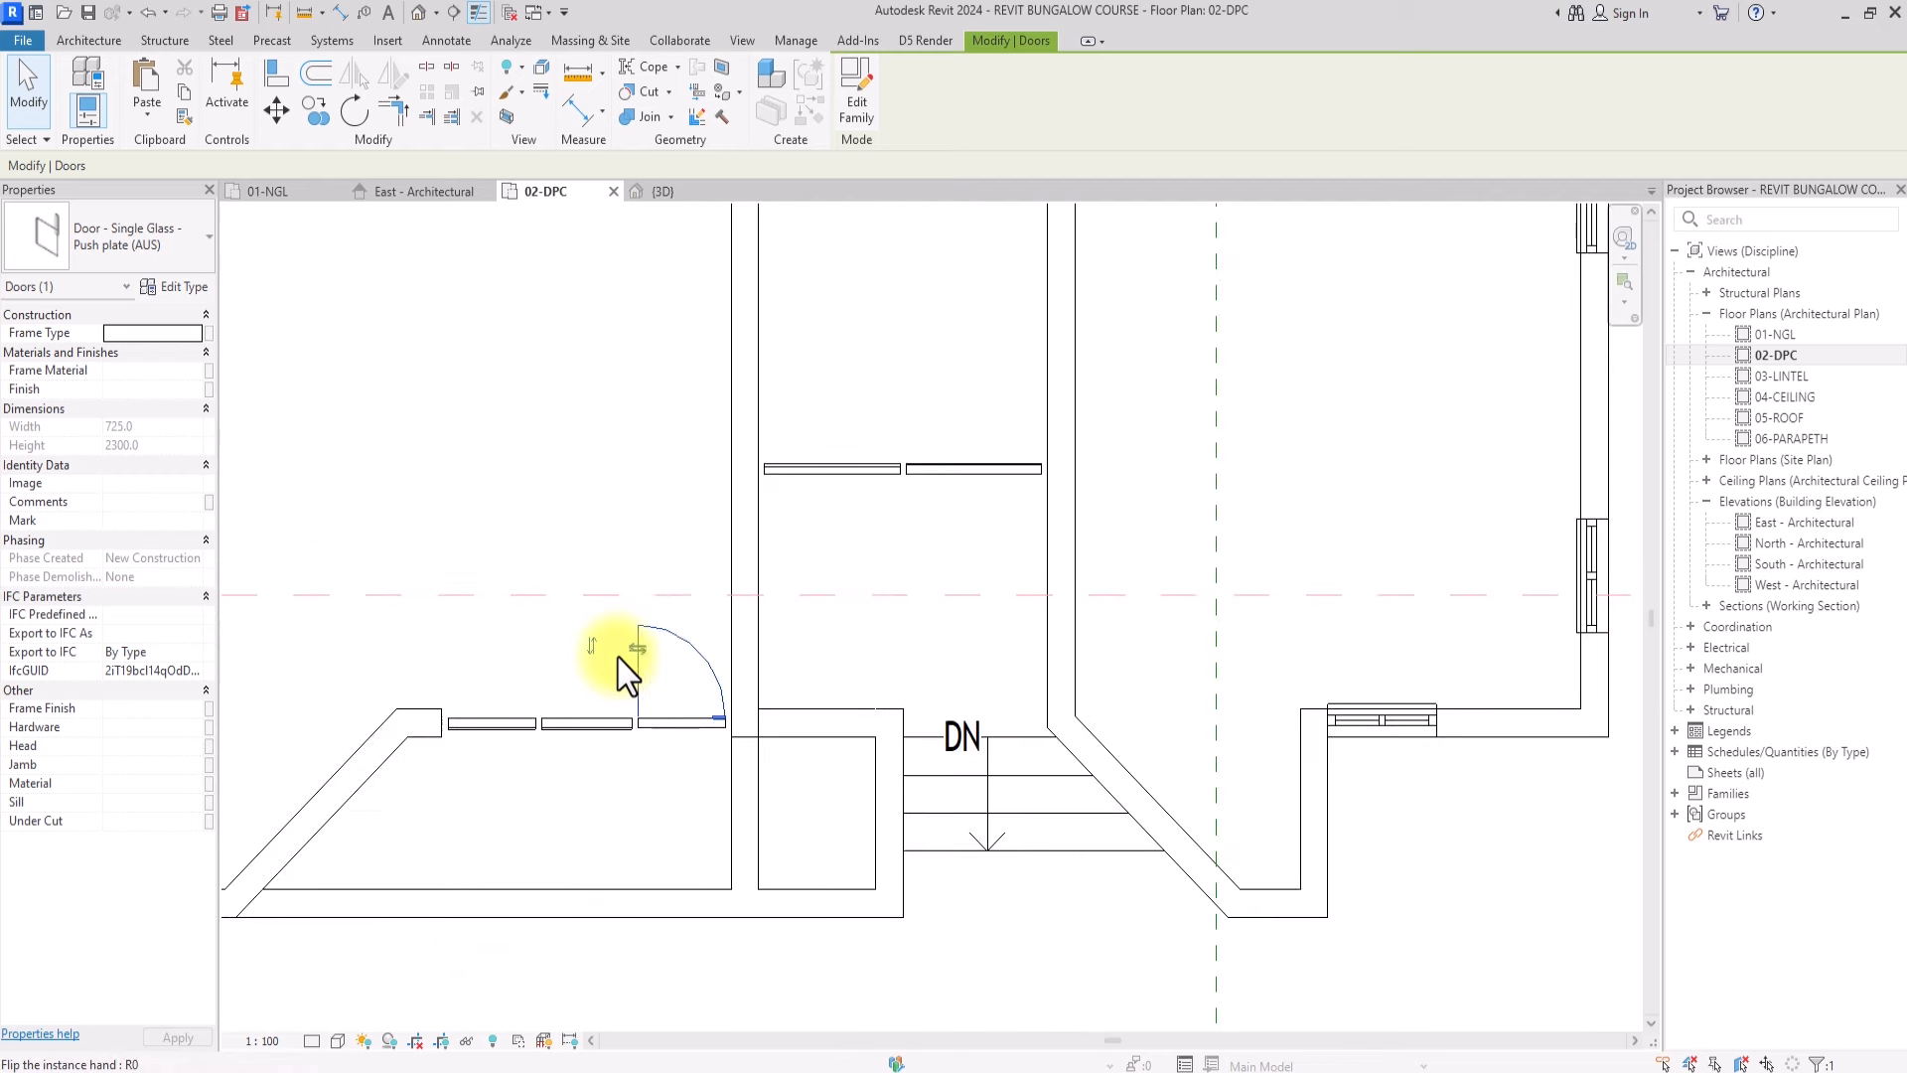
pyautogui.click(638, 646)
pyautogui.scroll(-4, 733, 661)
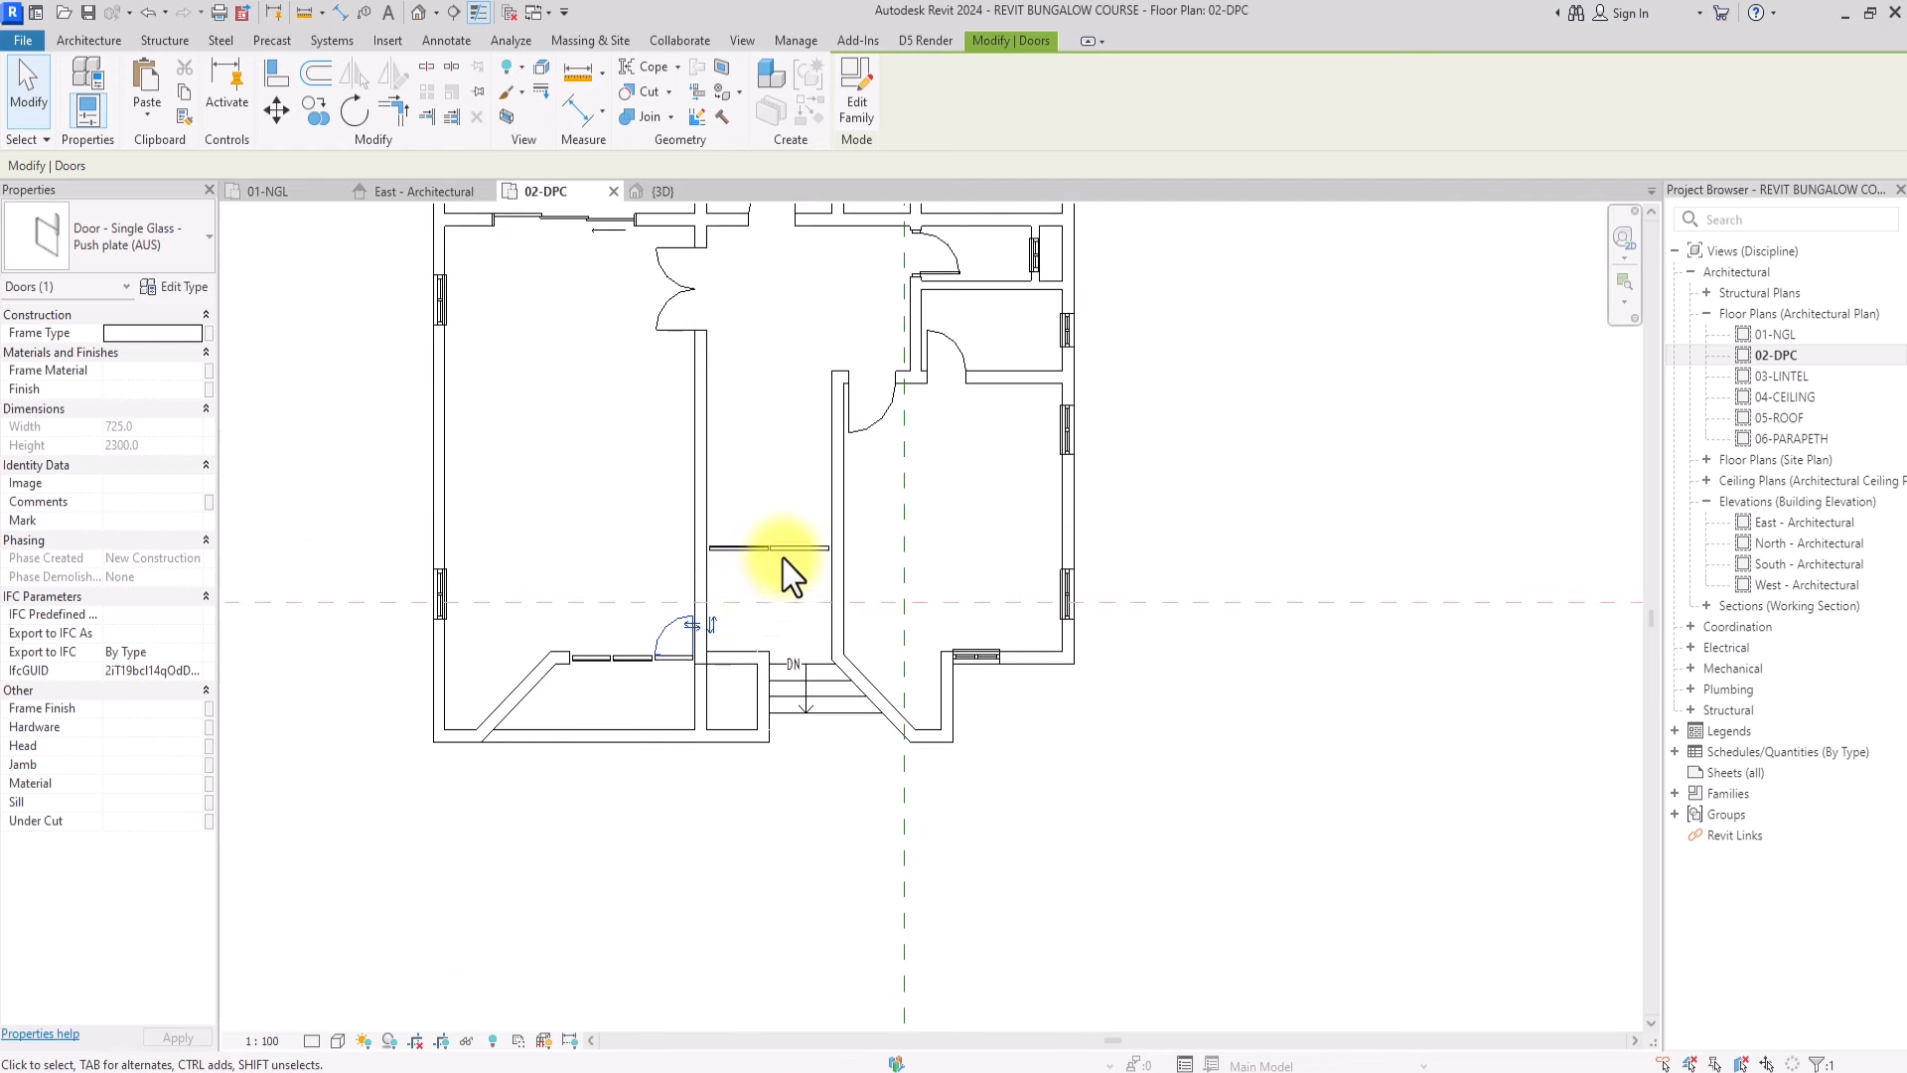
pyautogui.scroll(2, 730, 563)
pyautogui.scroll(2, 706, 527)
# Change the three lower glazed panels of the side curtain wall to Windows_Curtain_Wall.0011 Metal_Aluminum-50_Thickness in the 3D view
pyautogui.click(662, 192)
pyautogui.click(157, 234)
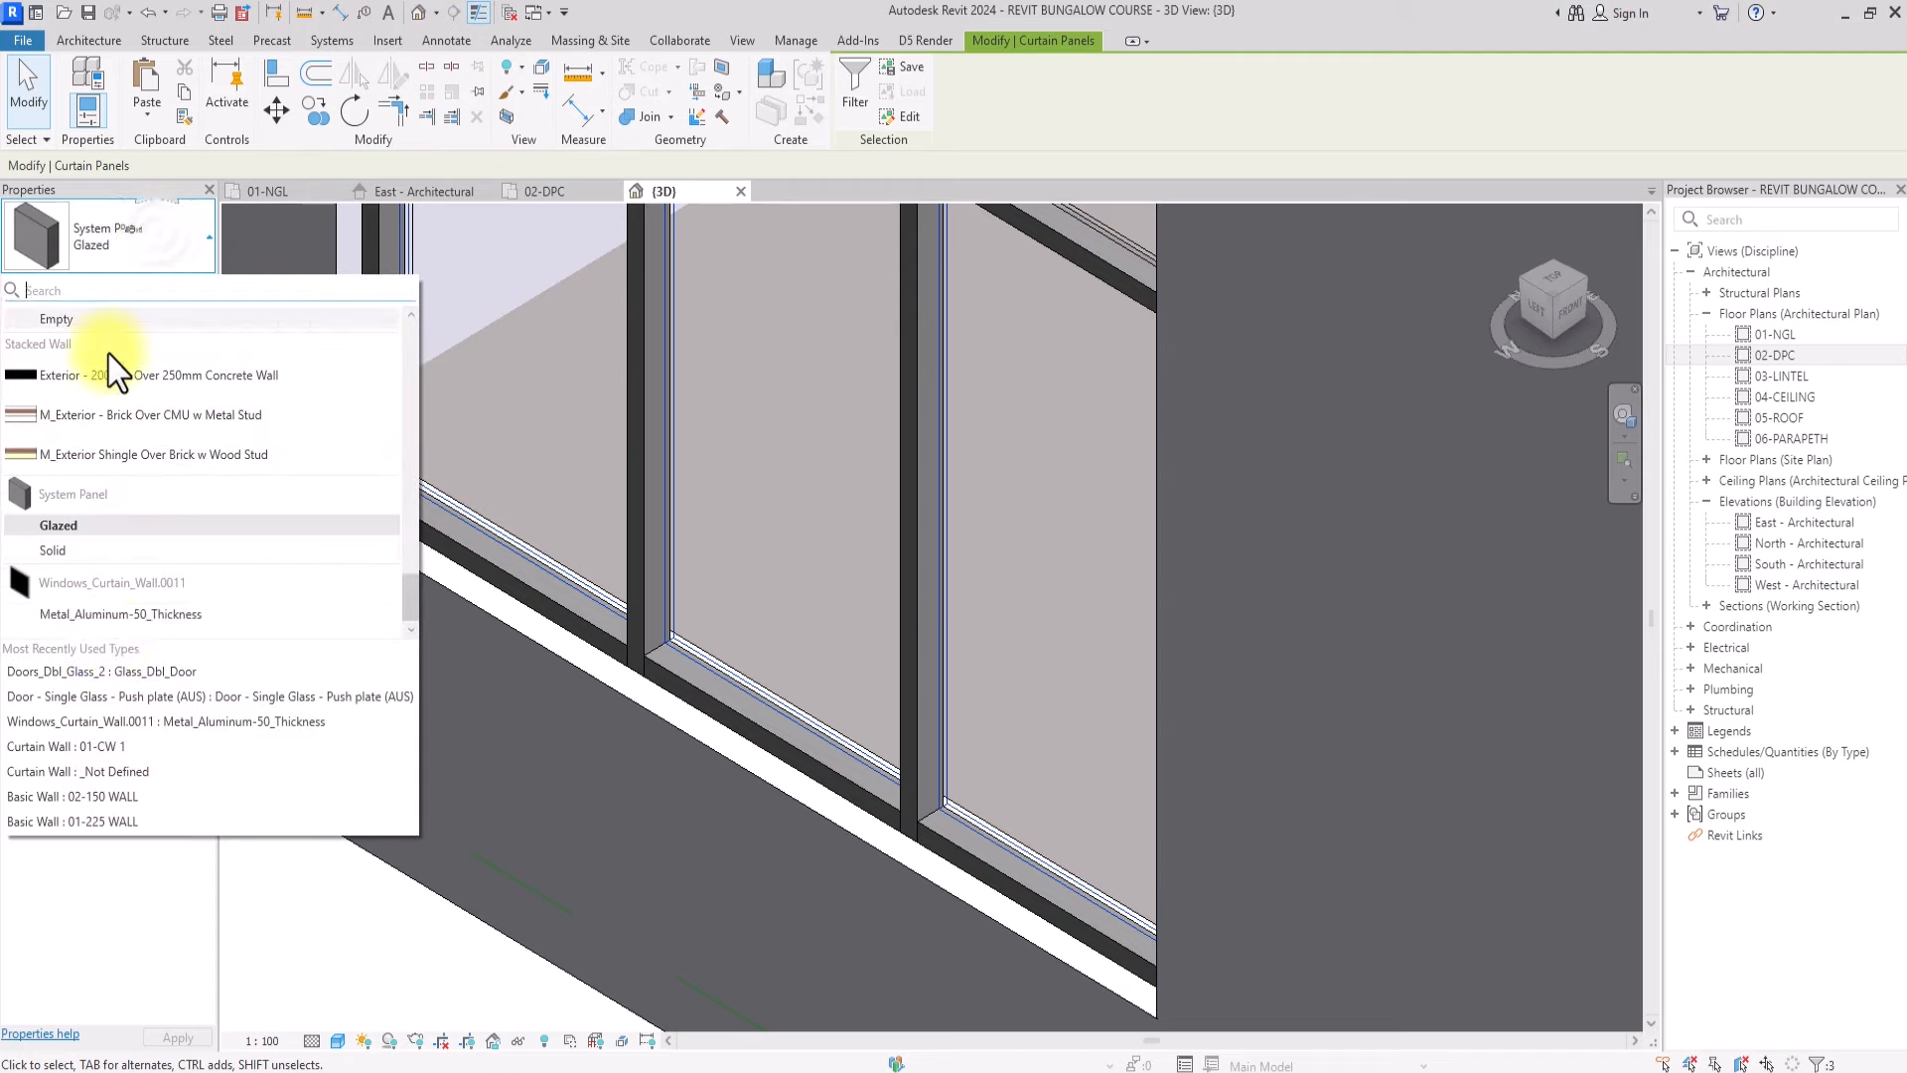
pyautogui.click(117, 614)
pyautogui.scroll(-5, 795, 626)
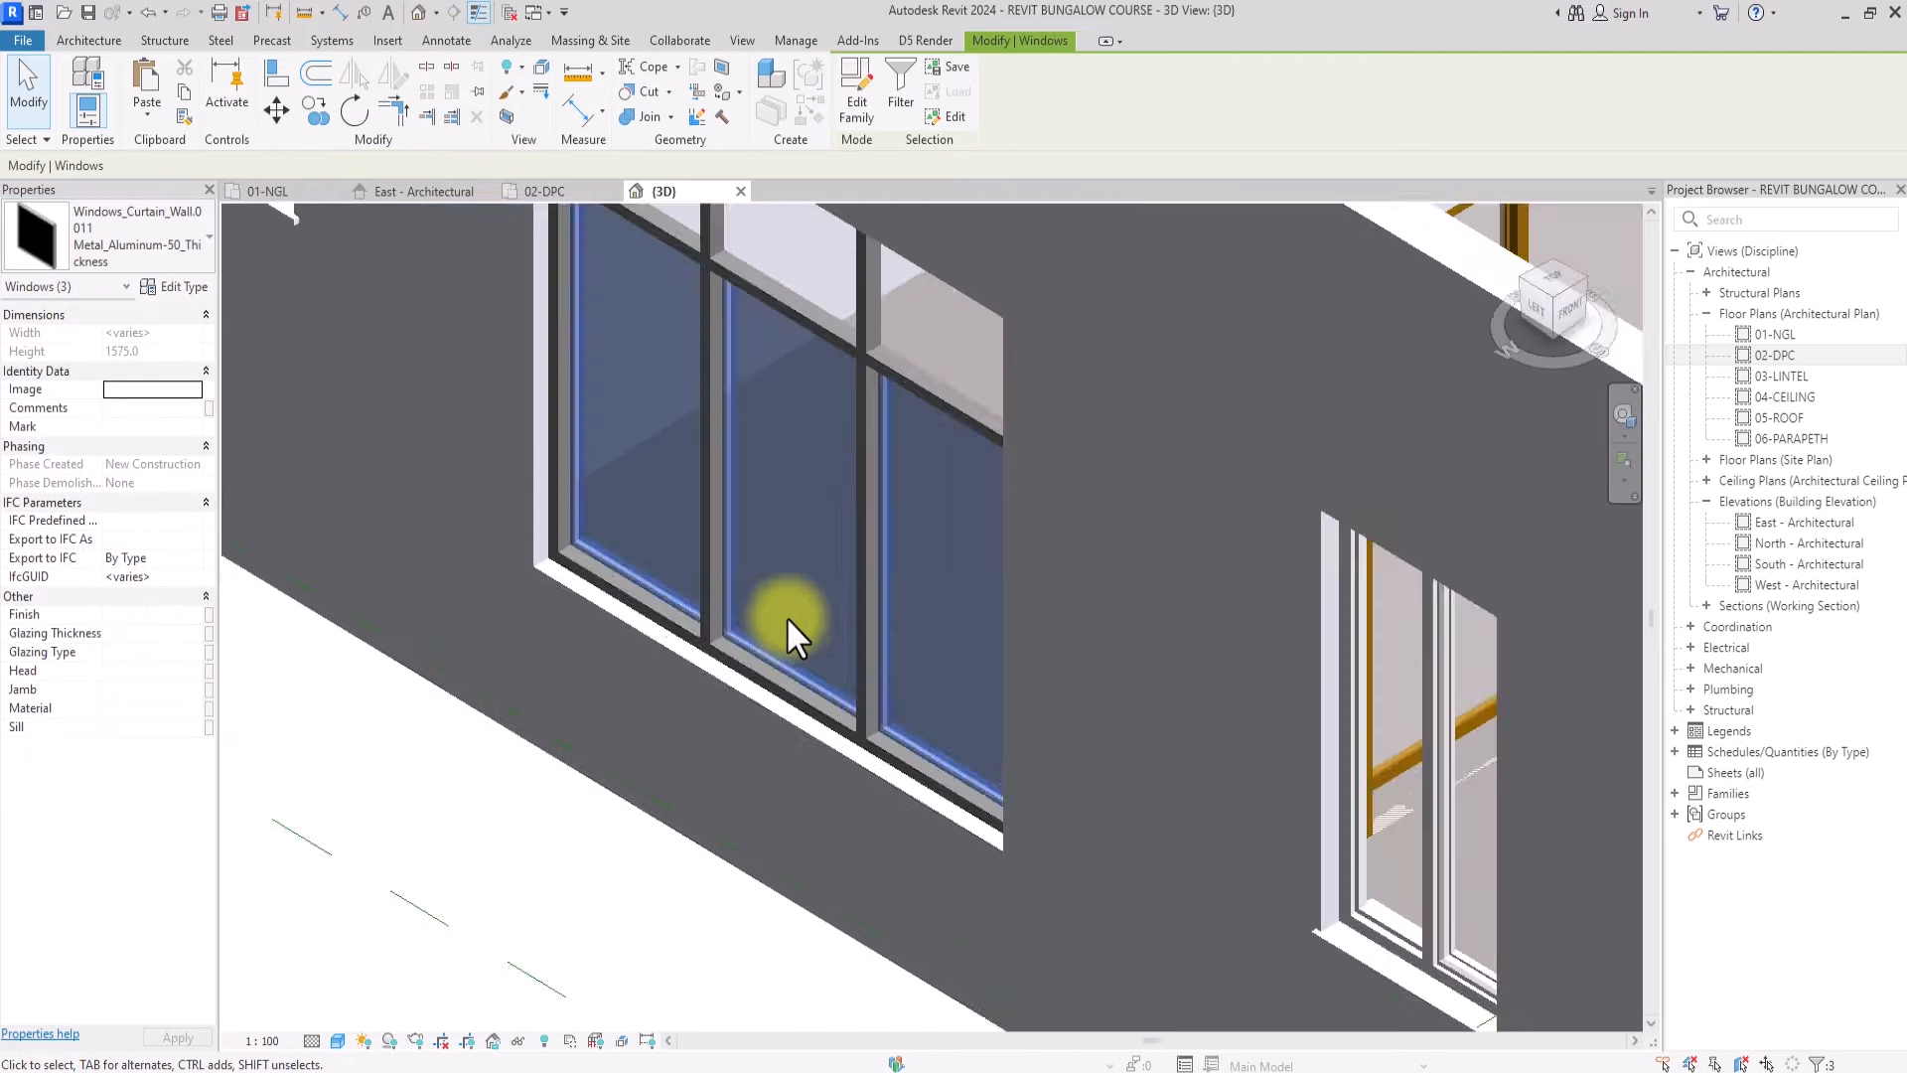
pyautogui.click(465, 873)
pyautogui.scroll(-6, 765, 517)
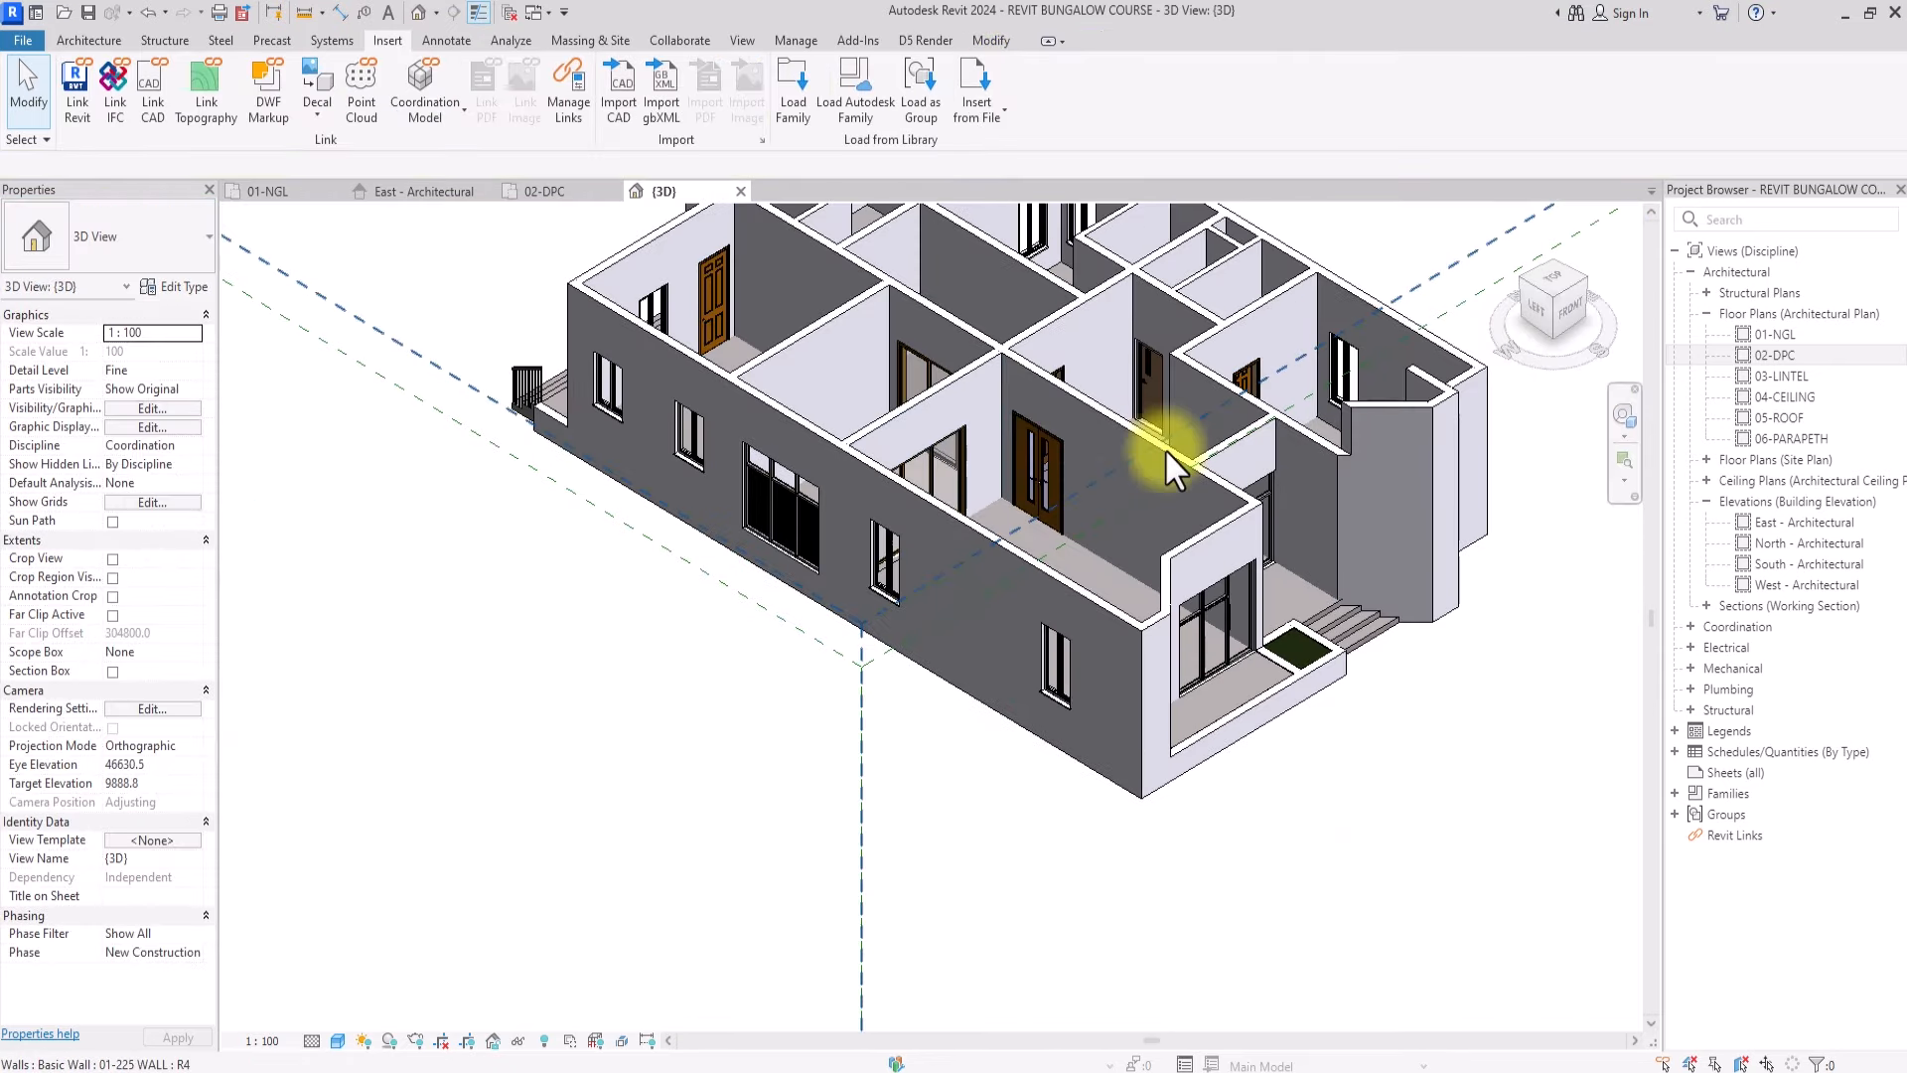
# Inspect the model from the front and examine the curtain walls and doors in the 02-DPC floor plan
pyautogui.moveTo(1552, 313)
pyautogui.mouseDown()
pyautogui.moveTo(1343, 225)
pyautogui.moveTo(1289, 333)
pyautogui.moveTo(1129, 327)
pyautogui.moveTo(1246, 248)
pyautogui.moveTo(1481, 319)
pyautogui.mouseUp()
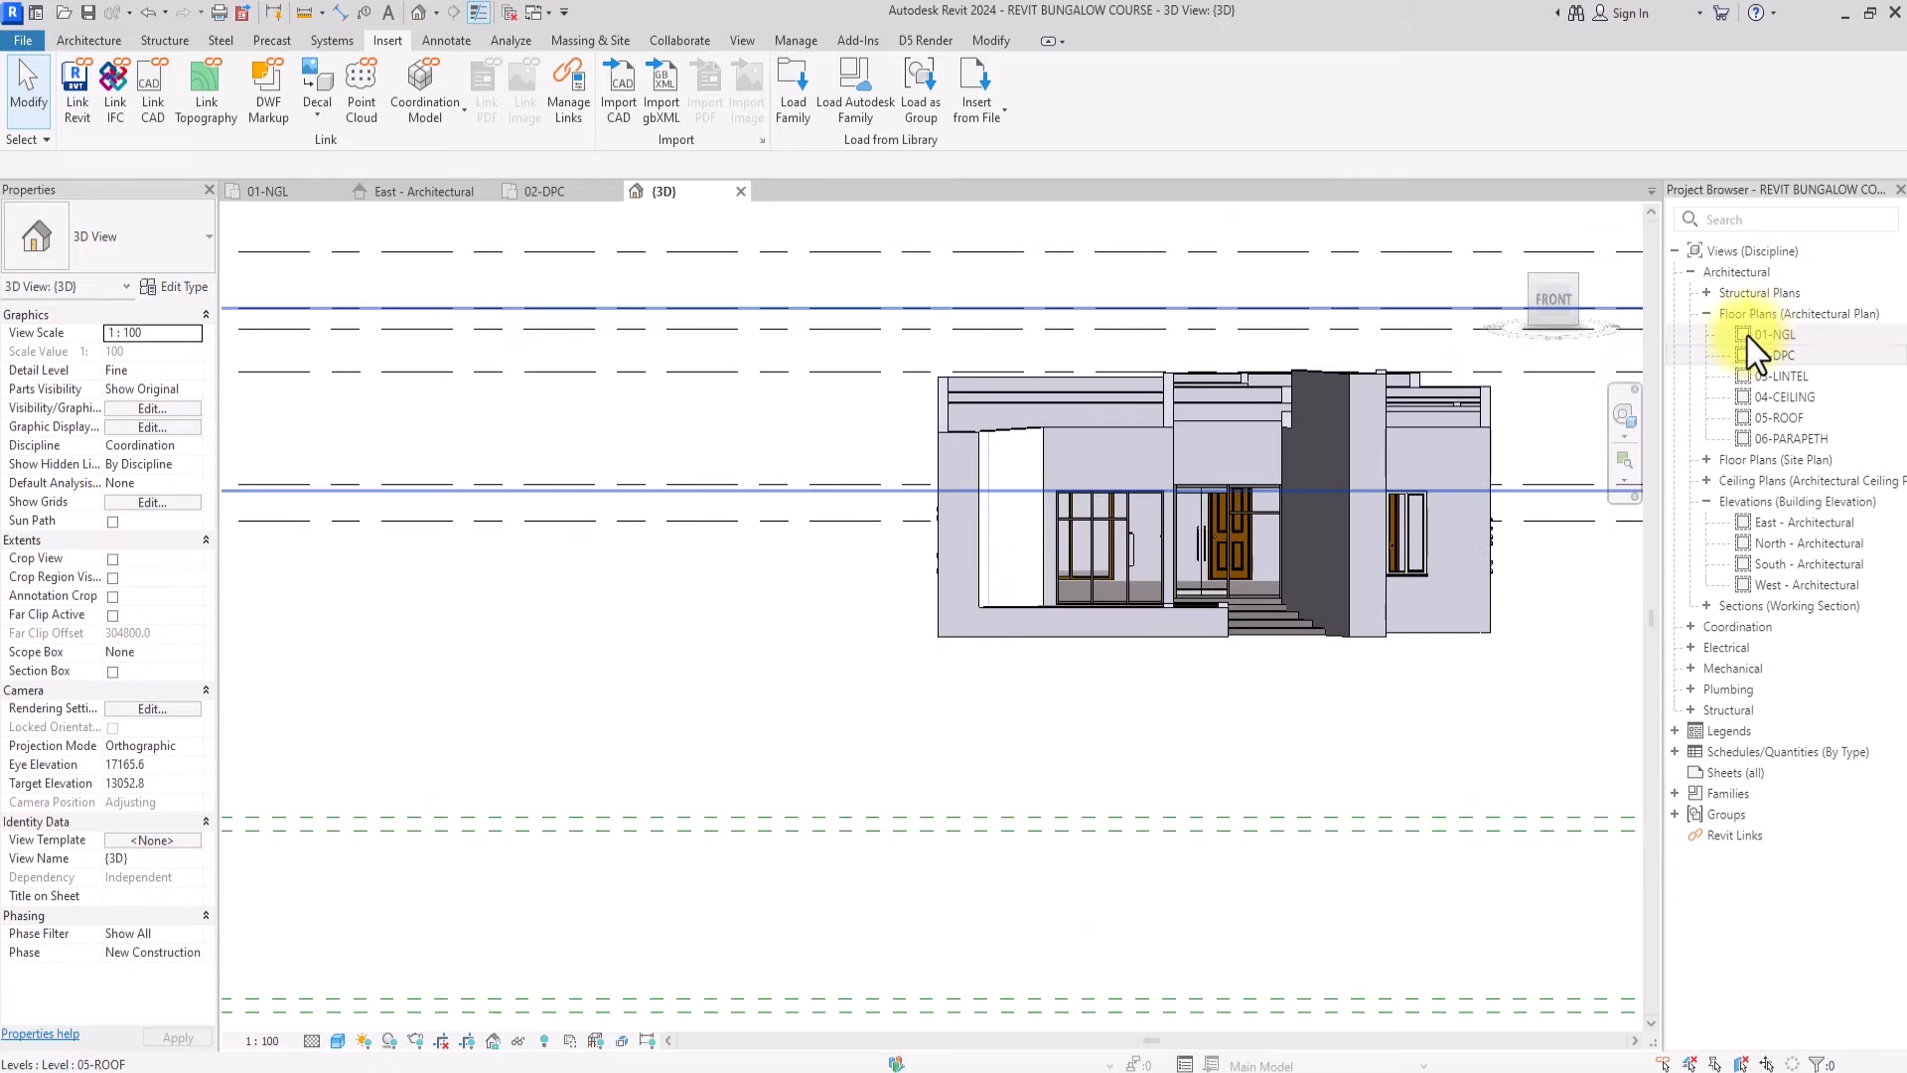
pyautogui.doubleClick(1775, 355)
pyautogui.scroll(-2, 497, 760)
pyautogui.moveTo(431, 731); pyautogui.dragTo(999, 1045, button='middle')
pyautogui.scroll(3, 879, 596)
pyautogui.moveTo(853, 475); pyautogui.dragTo(746, 826, button='middle')
pyautogui.scroll(-3, 686, 542)
pyautogui.moveTo(953, 894); pyautogui.dragTo(937, 556, button='middle')
pyautogui.scroll(3, 953, 685)
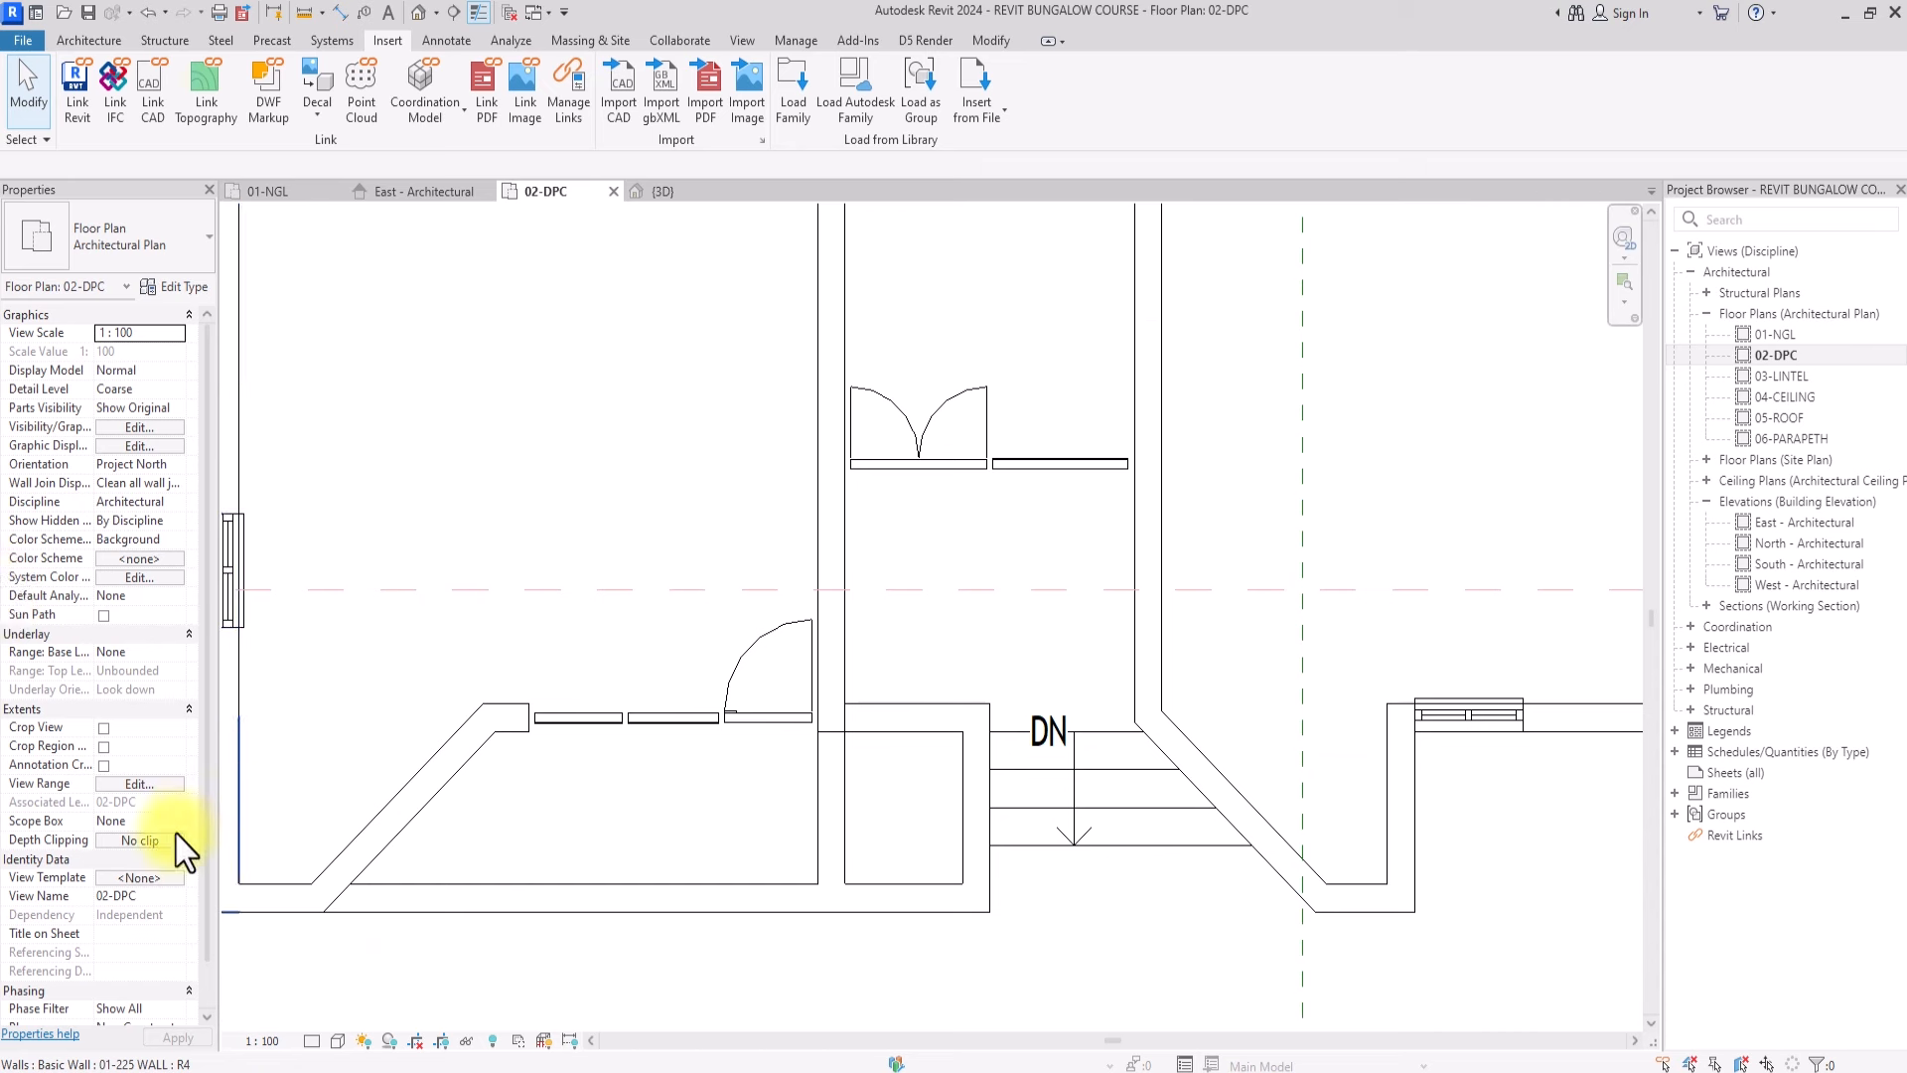
# Set the cut plane offset in the 02-DPC plan's view range to 1500
pyautogui.click(161, 784)
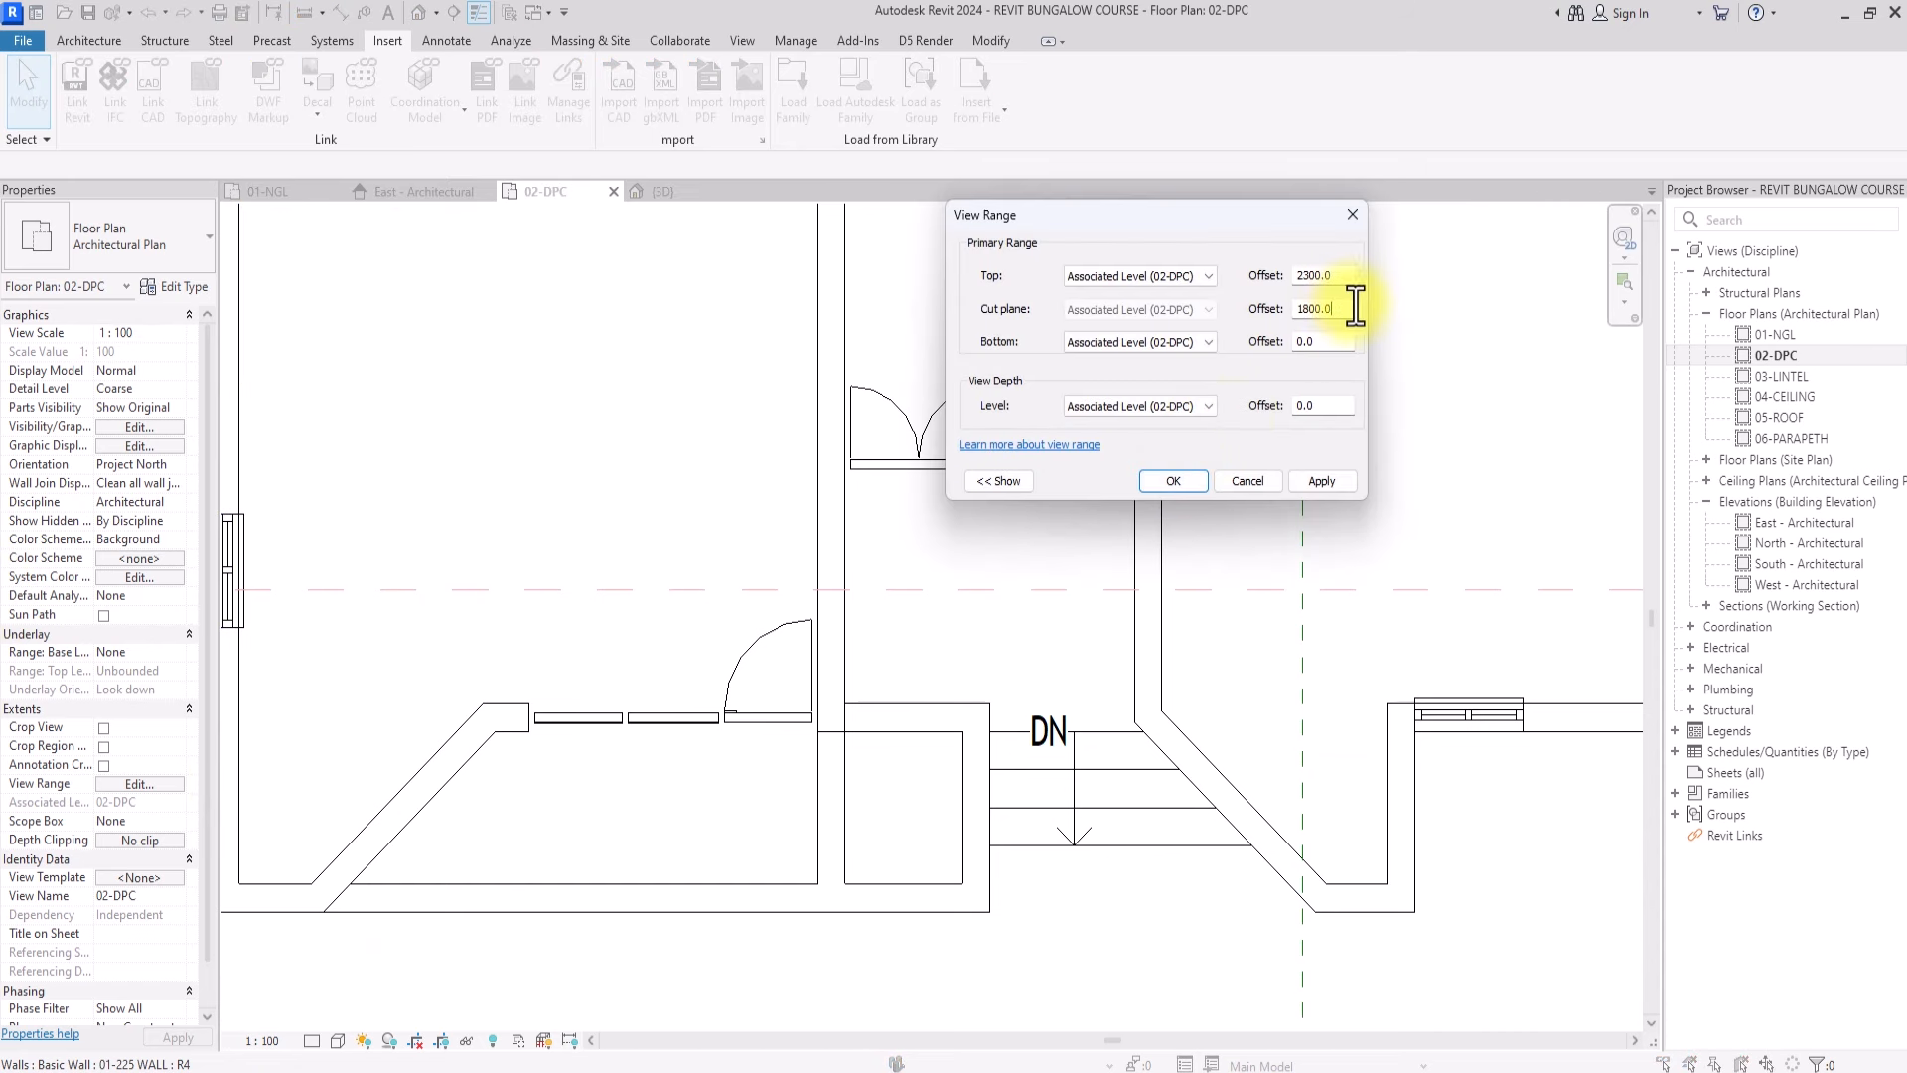
pyautogui.moveTo(1345, 309); pyautogui.dragTo(1237, 308)
pyautogui.write('1500')
pyautogui.click(1313, 483)
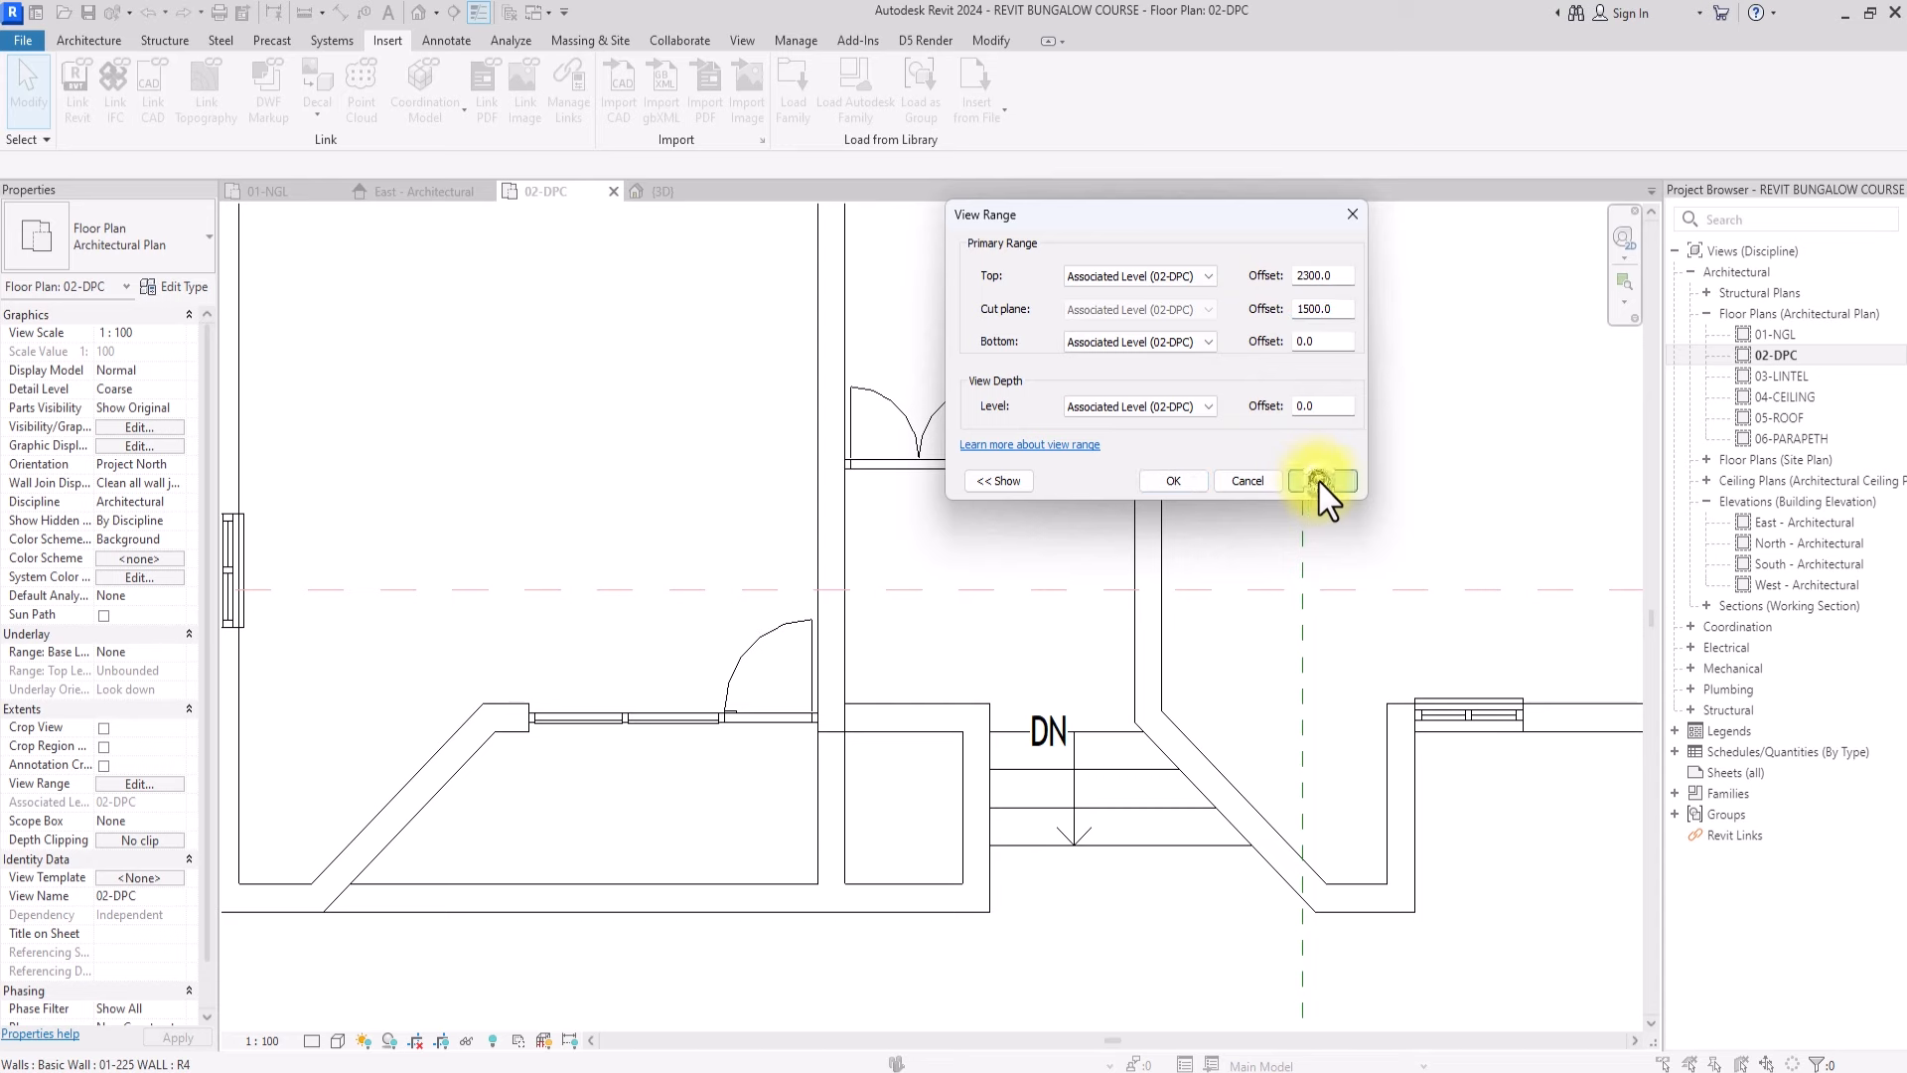
pyautogui.click(1187, 484)
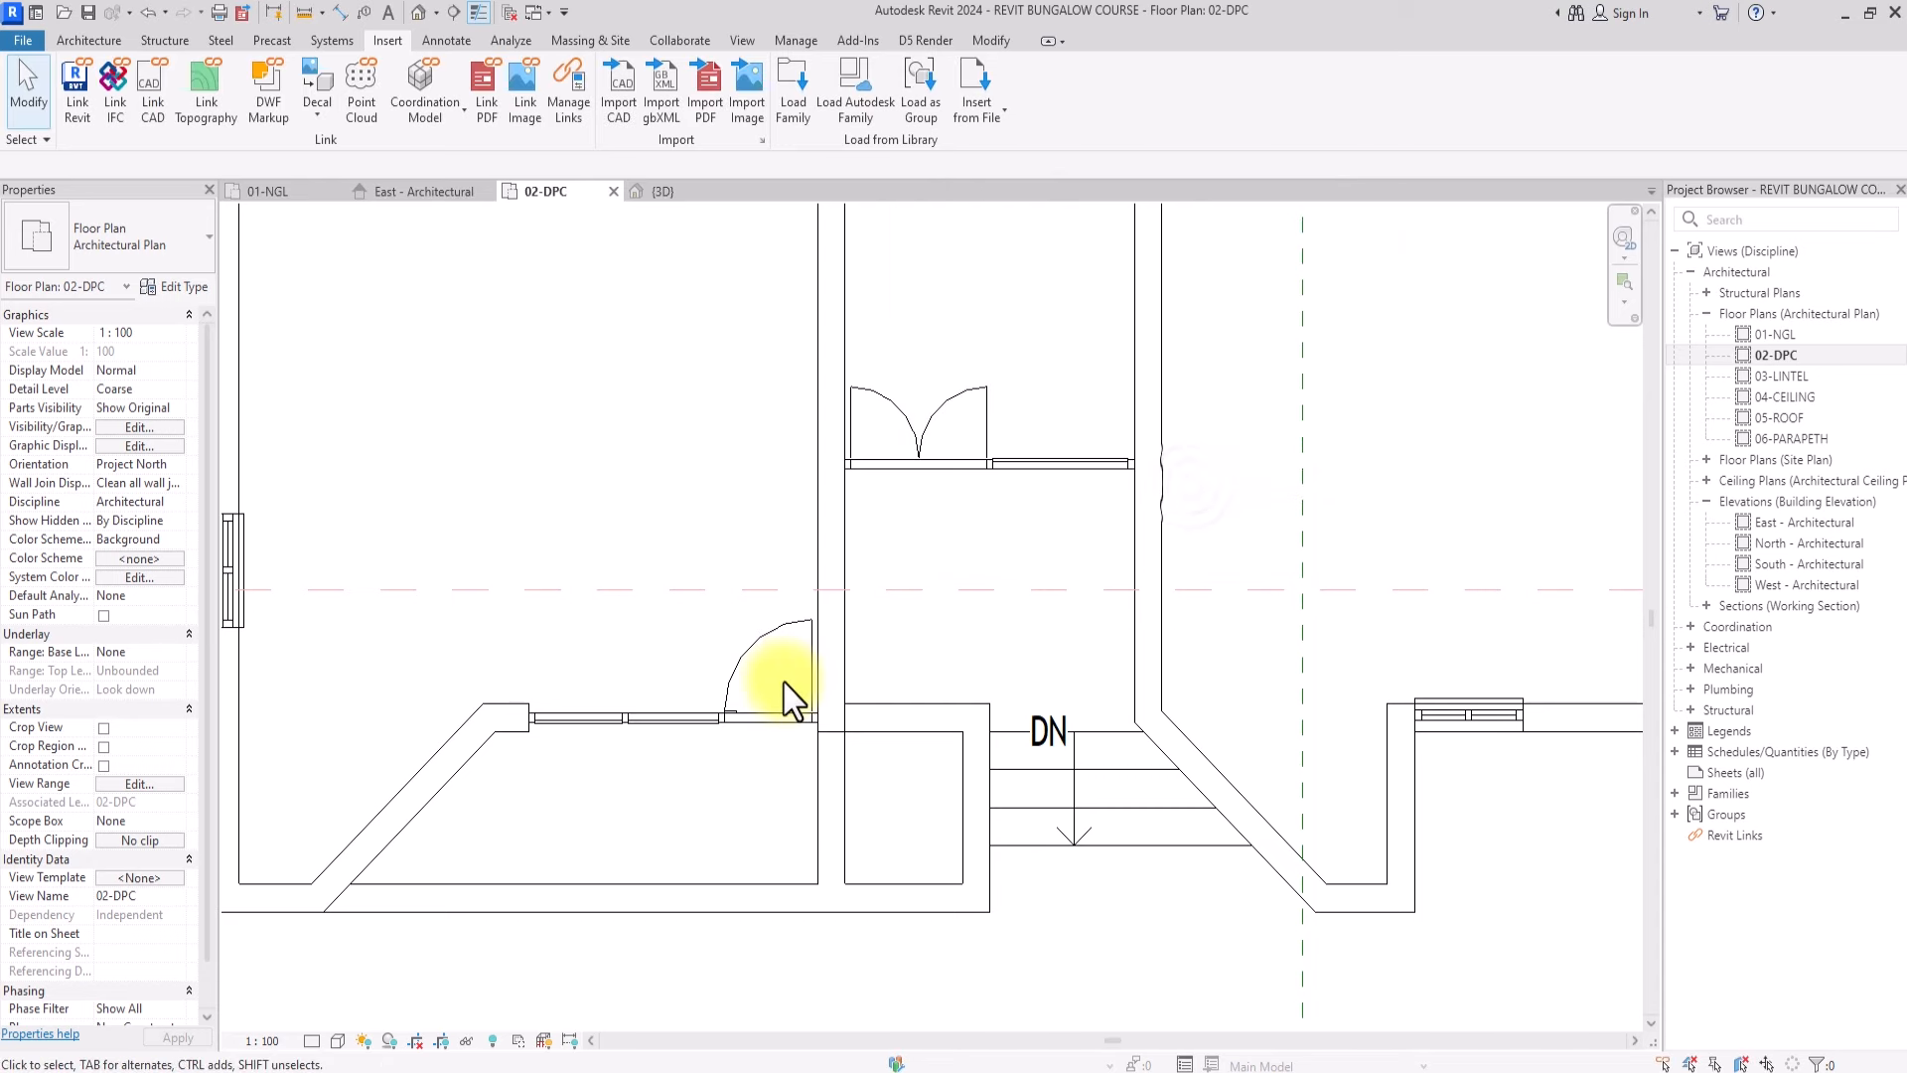
pyautogui.scroll(-6, 995, 568)
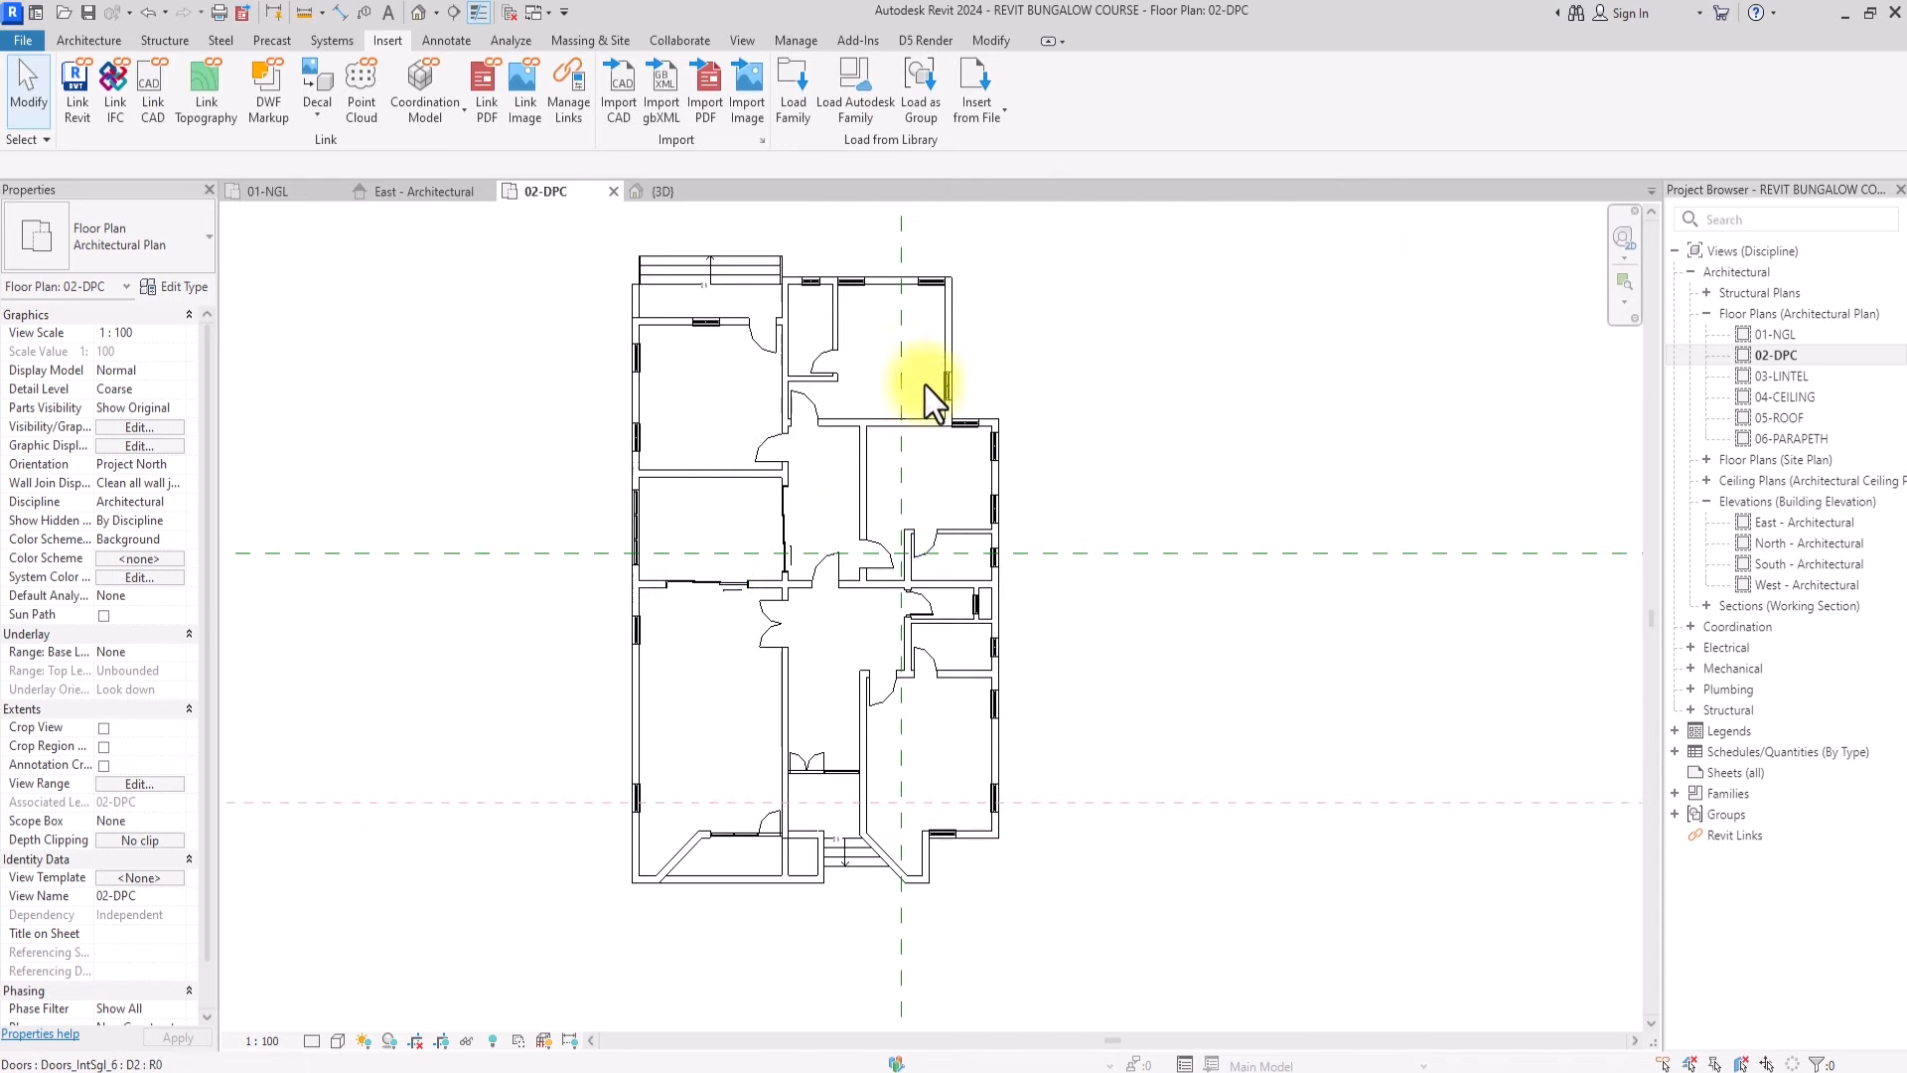
pyautogui.scroll(2, 855, 371)
pyautogui.scroll(-2, 958, 477)
# View the 3D model from the top and start a new wall of type 01-225 WALL
pyautogui.click(663, 192)
pyautogui.click(1553, 298)
pyautogui.scroll(3, 951, 516)
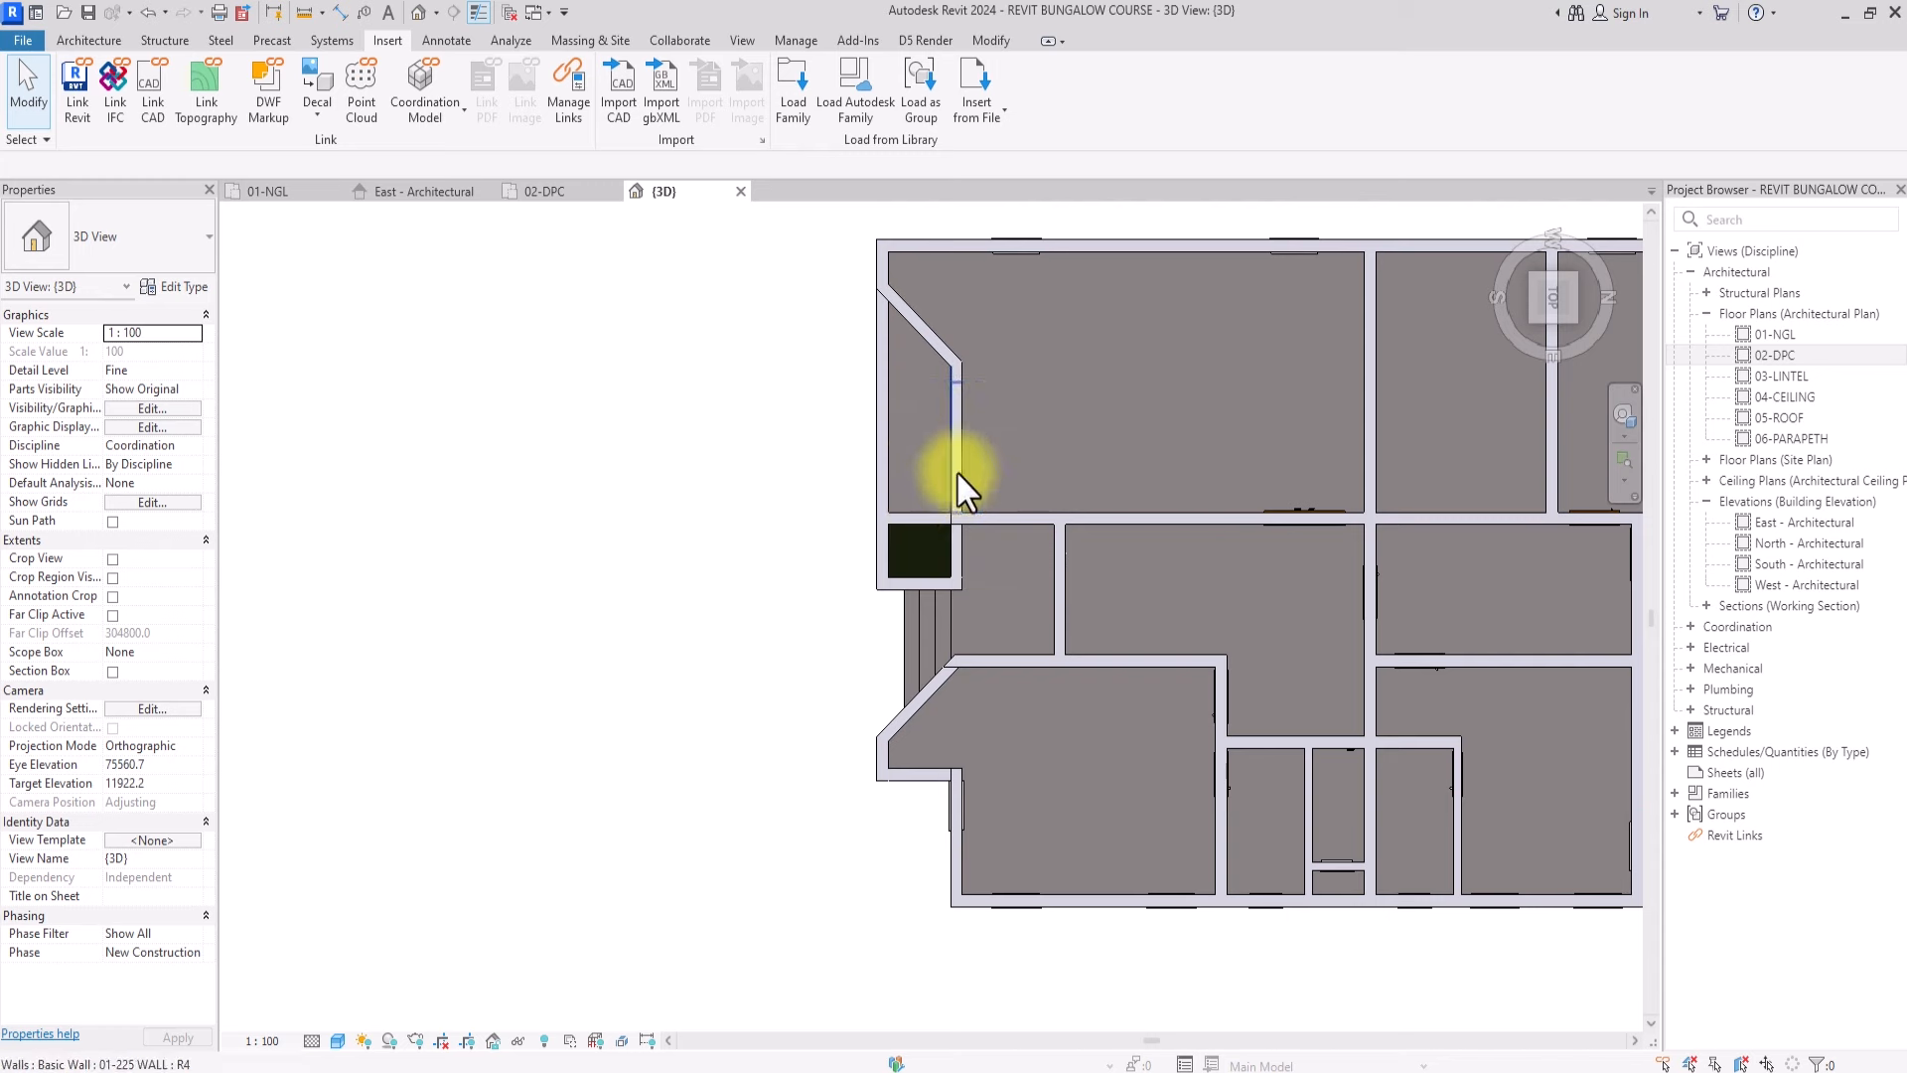
pyautogui.moveTo(928, 509); pyautogui.dragTo(881, 523, button='middle')
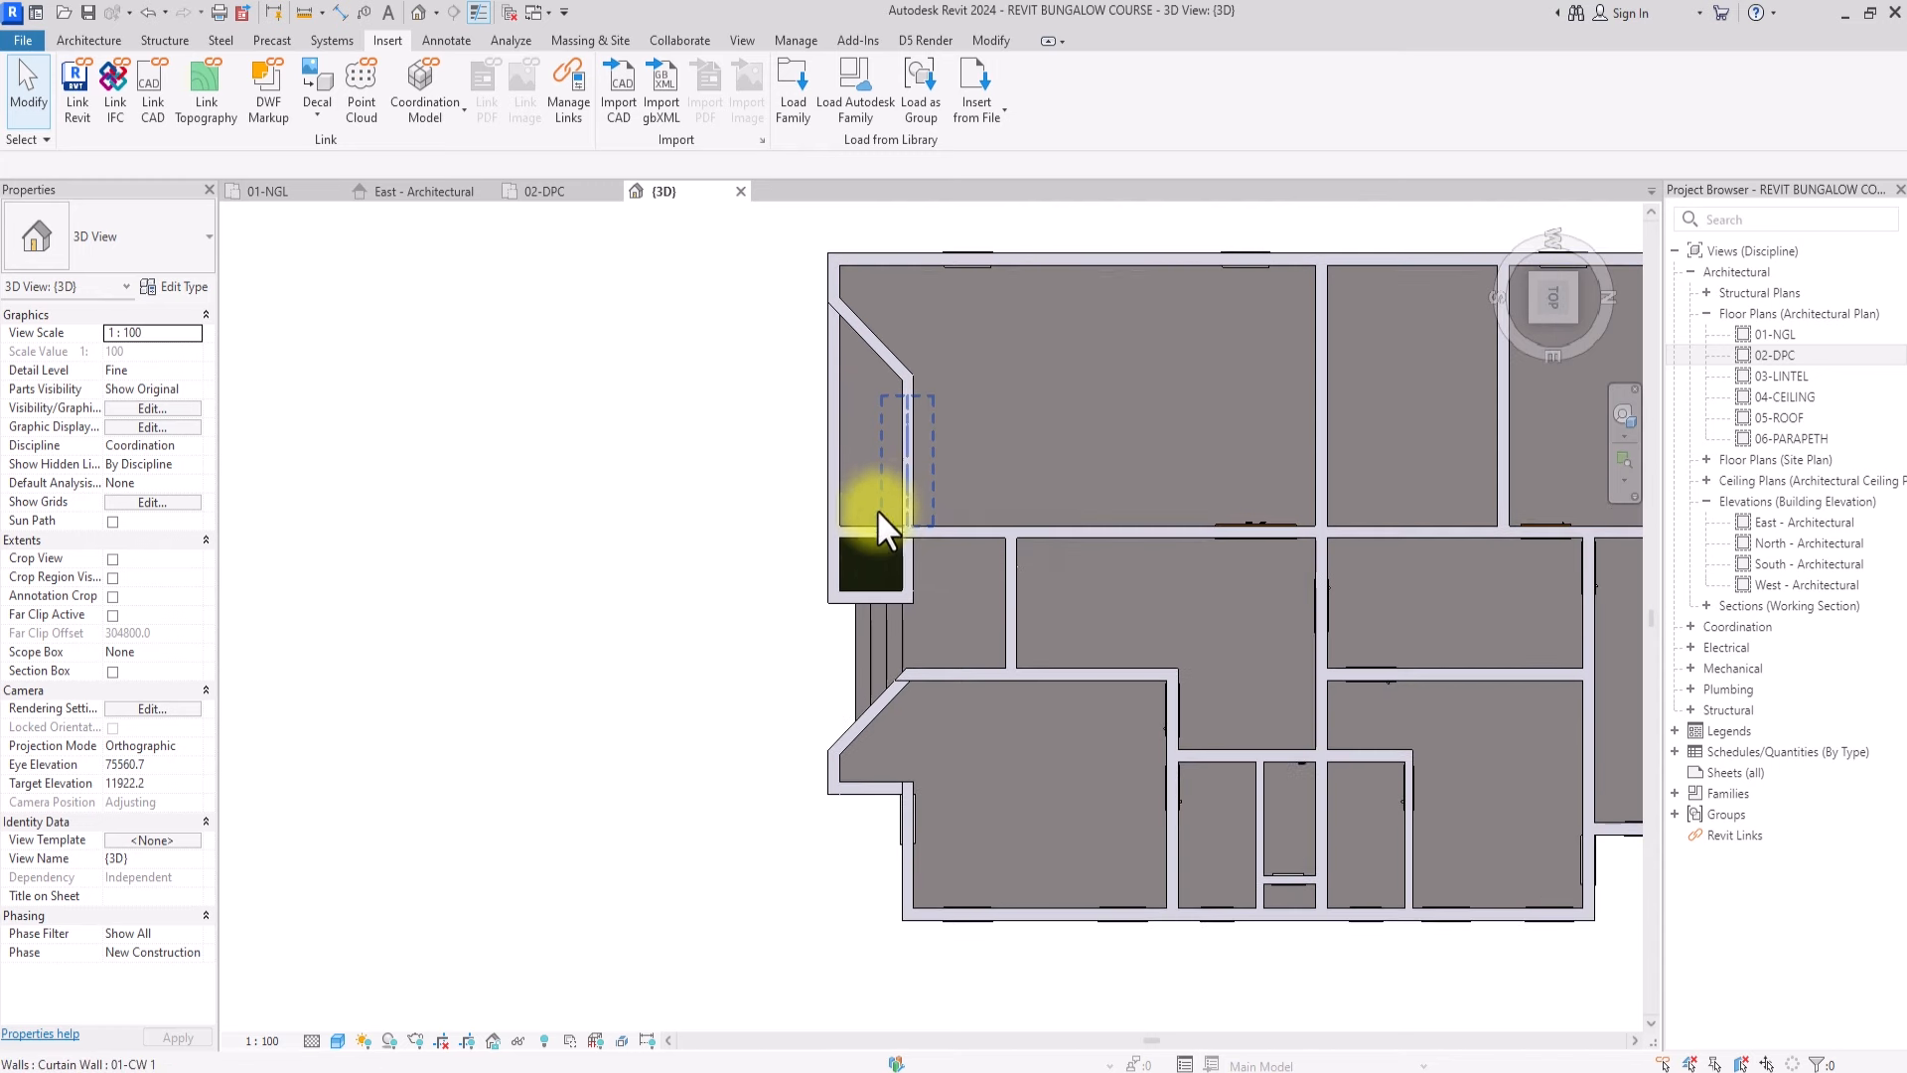
pyautogui.click(89, 40)
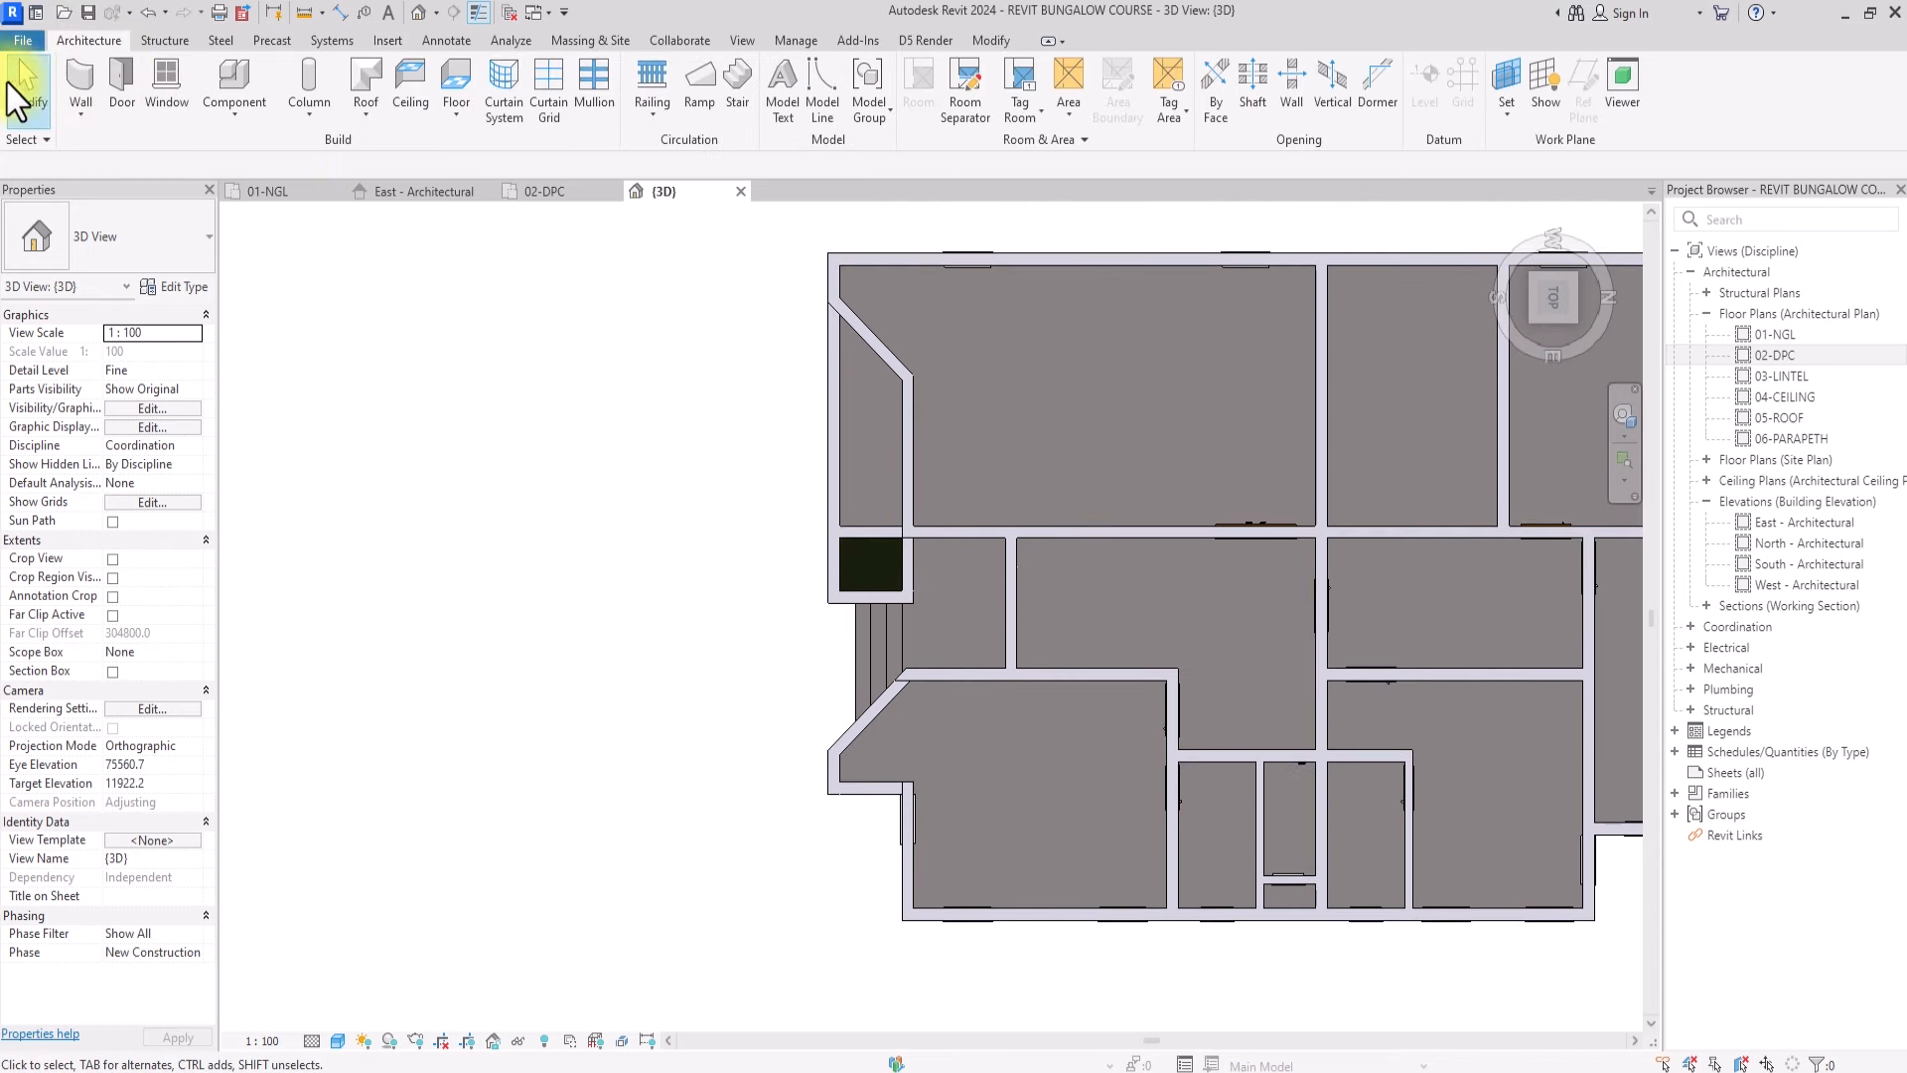
pyautogui.click(81, 85)
pyautogui.moveTo(794, 556); pyautogui.dragTo(498, 606, button='middle')
pyautogui.click(104, 240)
pyautogui.scroll(10, 53, 366)
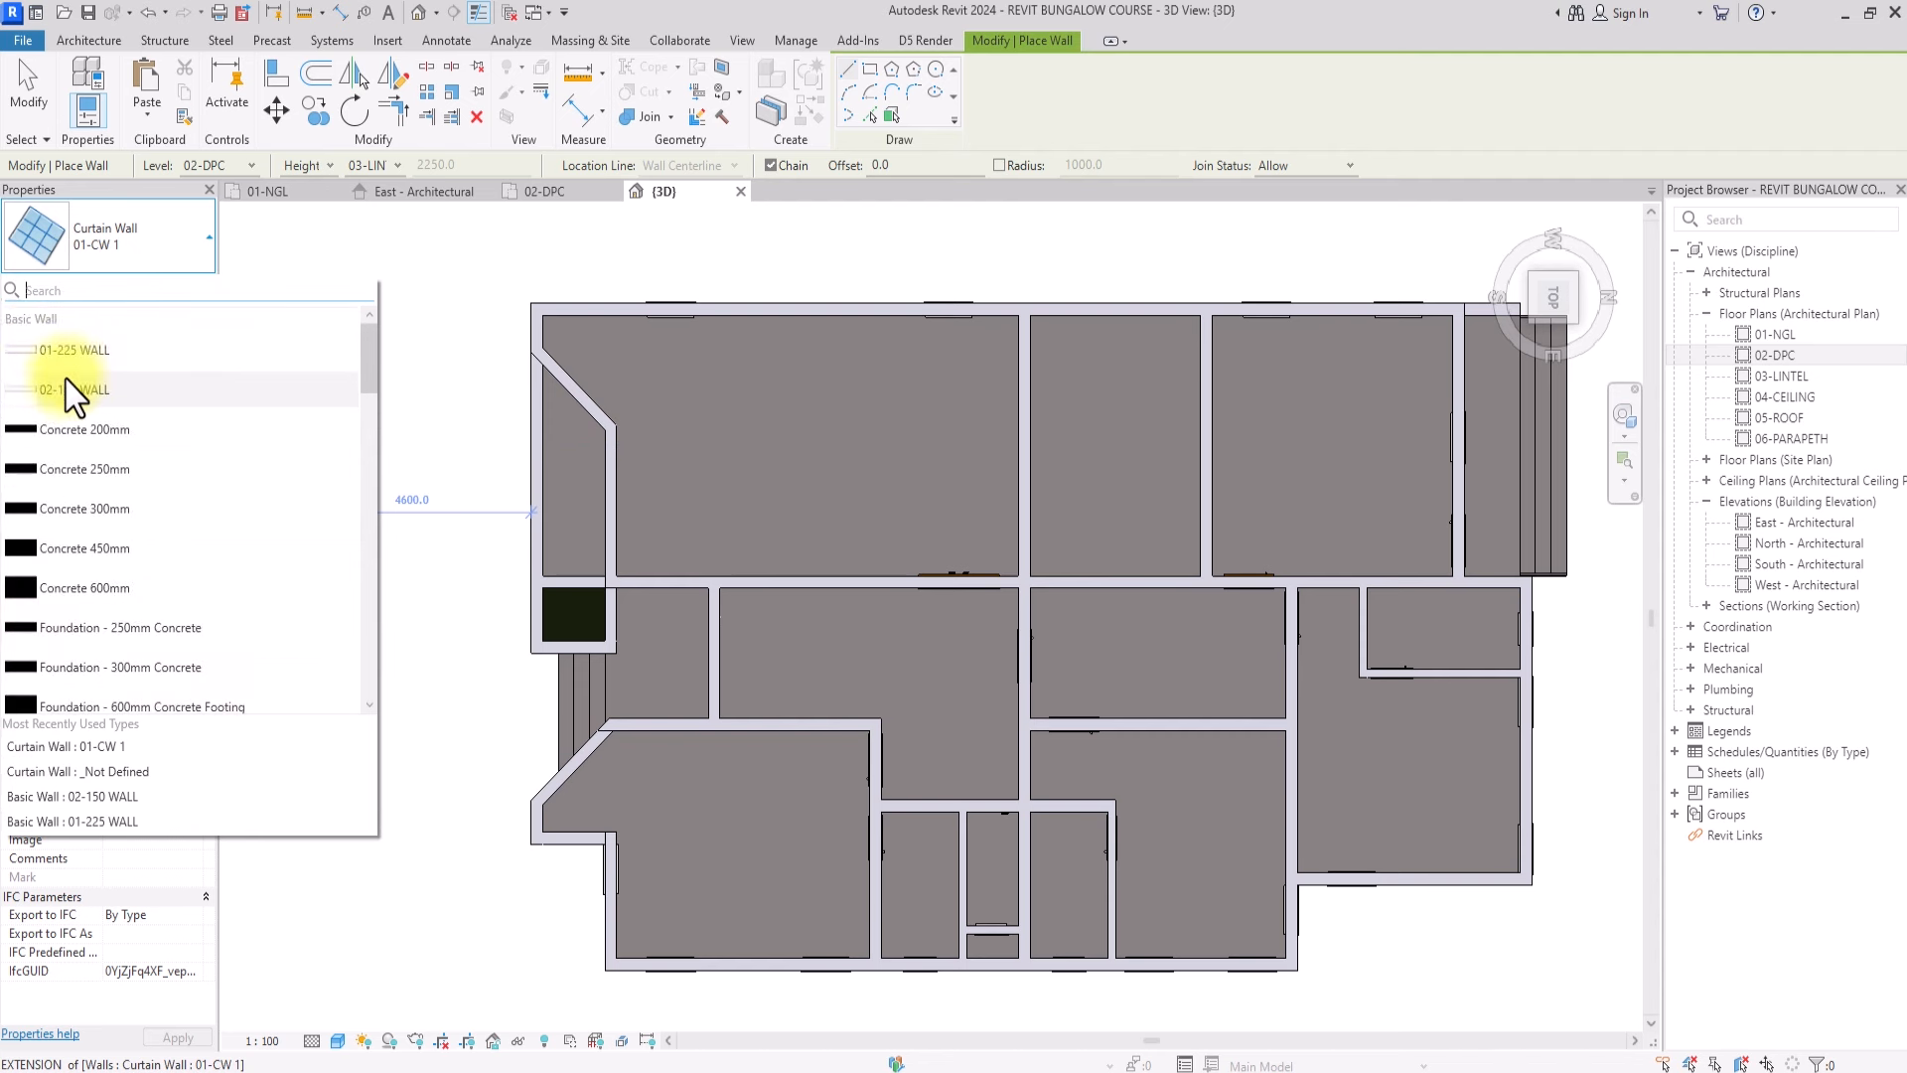
pyautogui.click(80, 347)
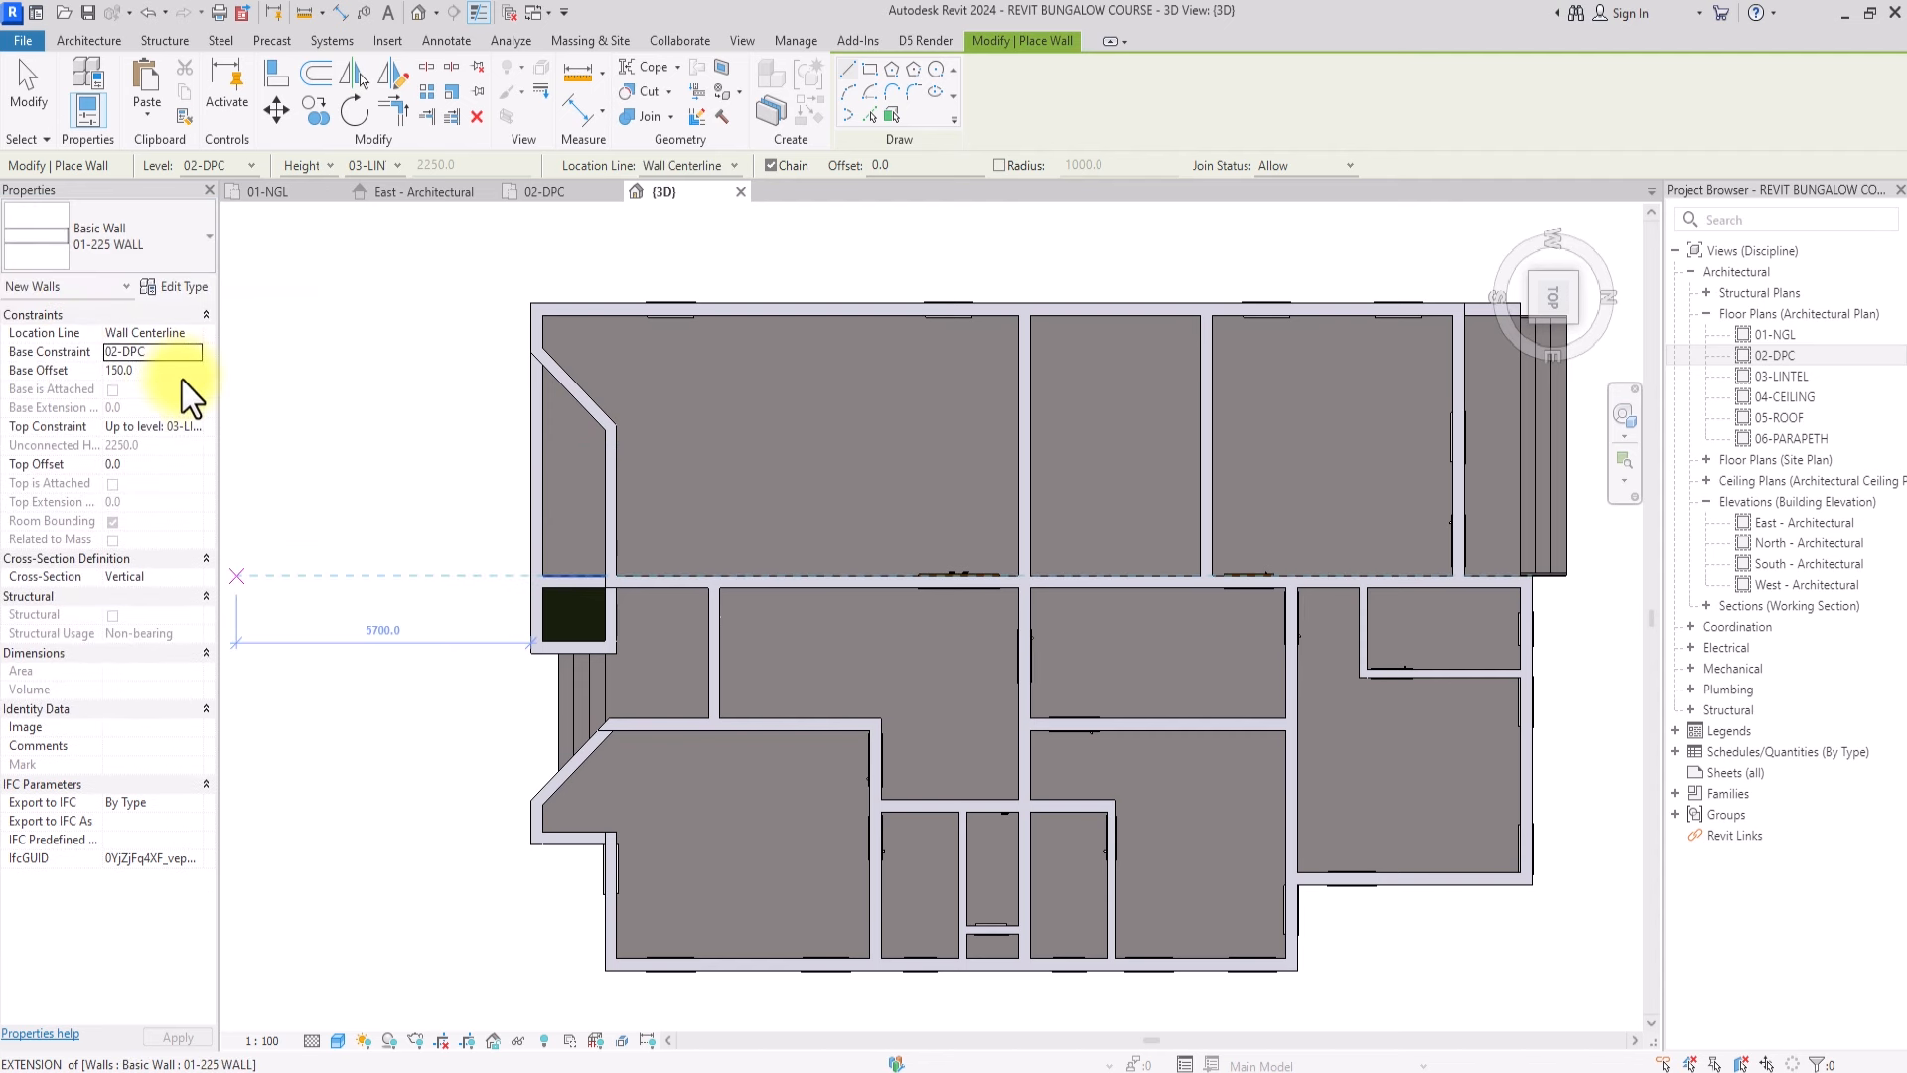
# Set the new wall's location line to Finish Face: Exterior, its base to 04-CEILING with 0 offset, and its top to 05-ROOF
pyautogui.click(201, 336)
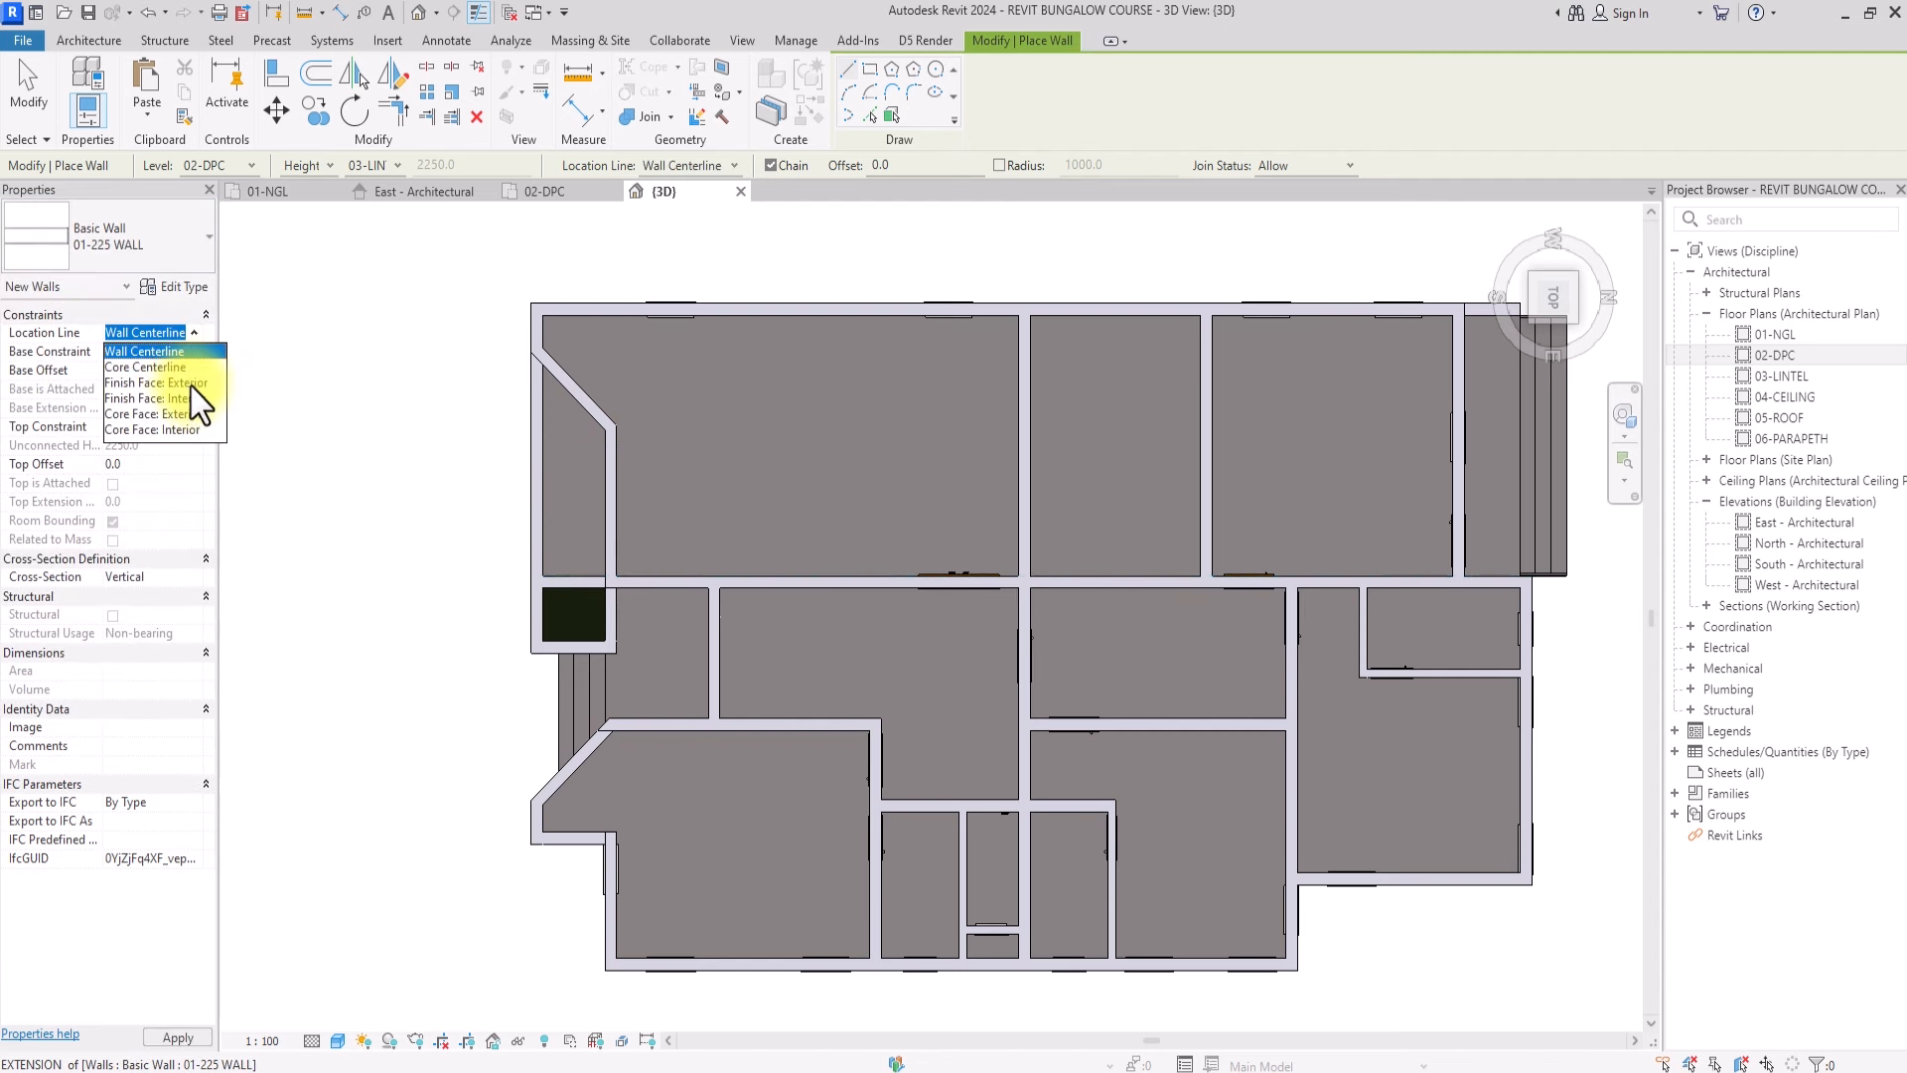
pyautogui.click(189, 381)
pyautogui.click(194, 426)
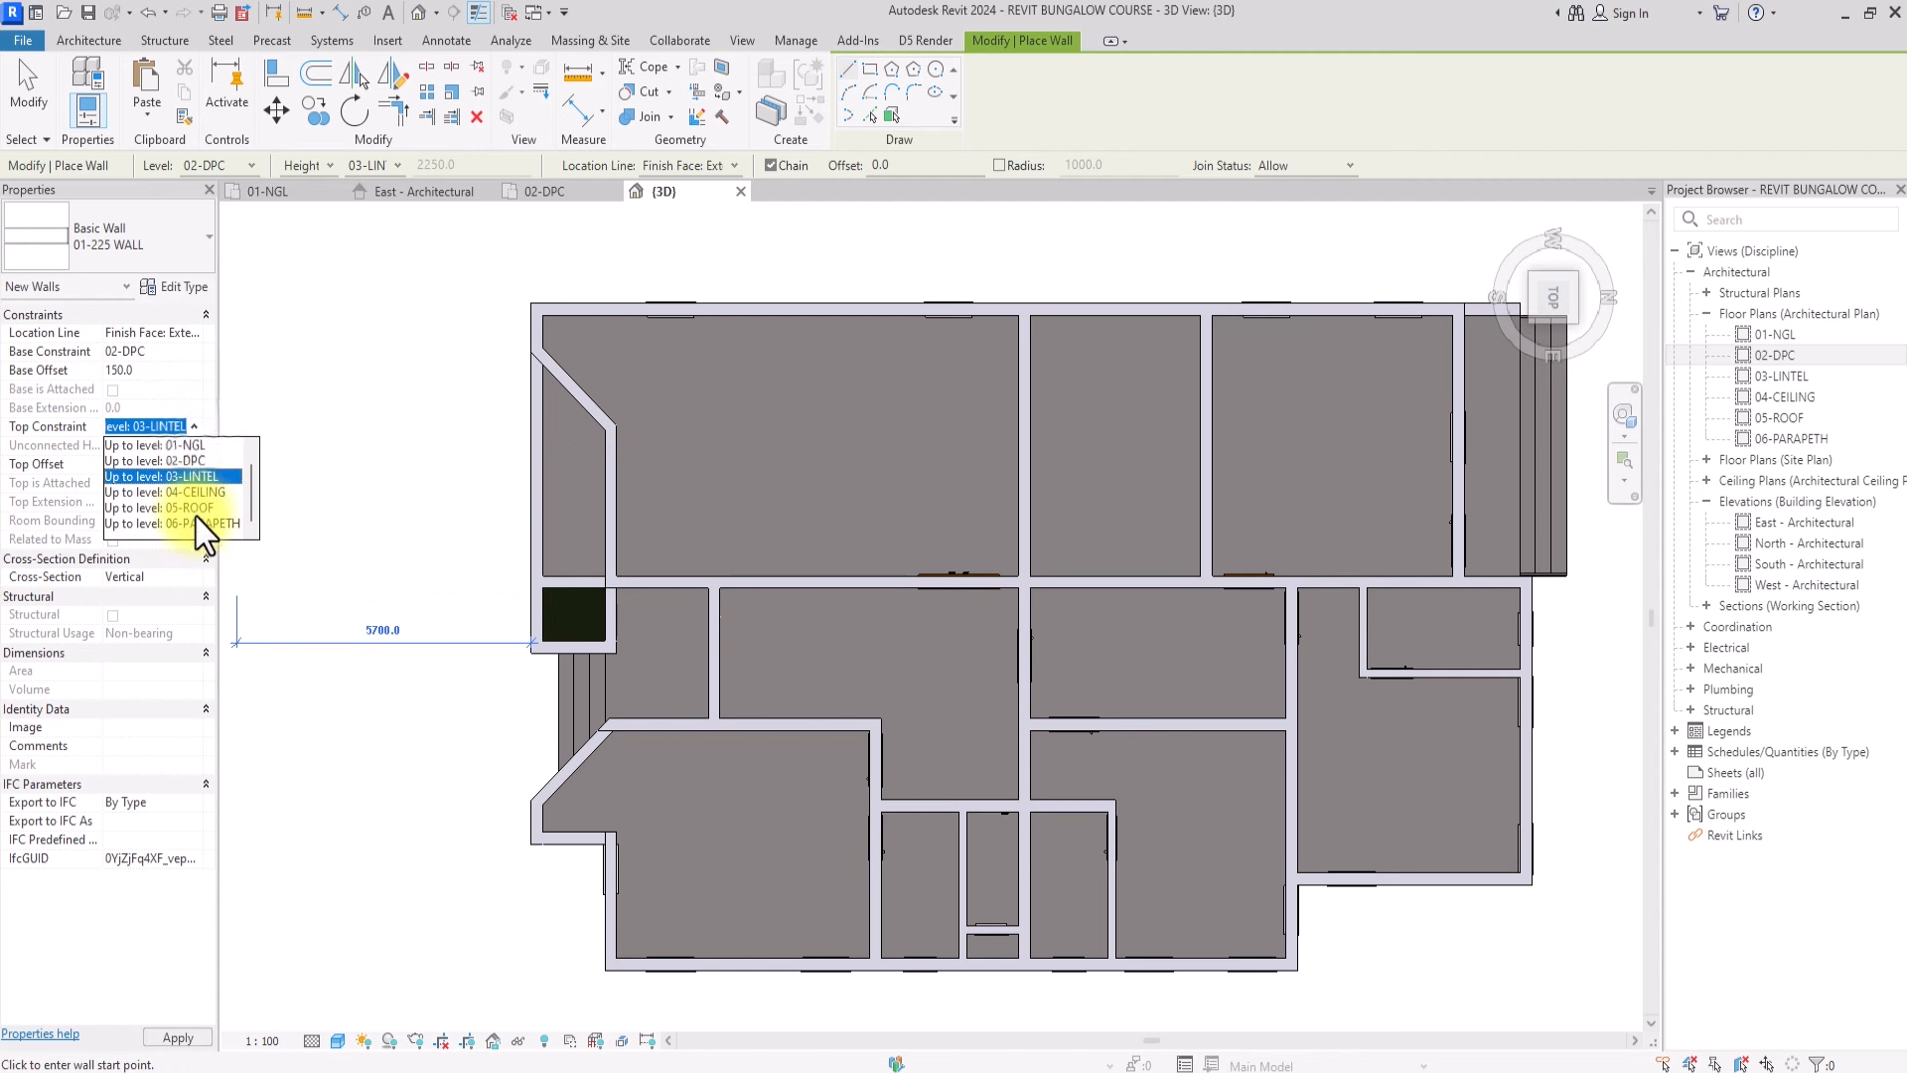
pyautogui.click(193, 509)
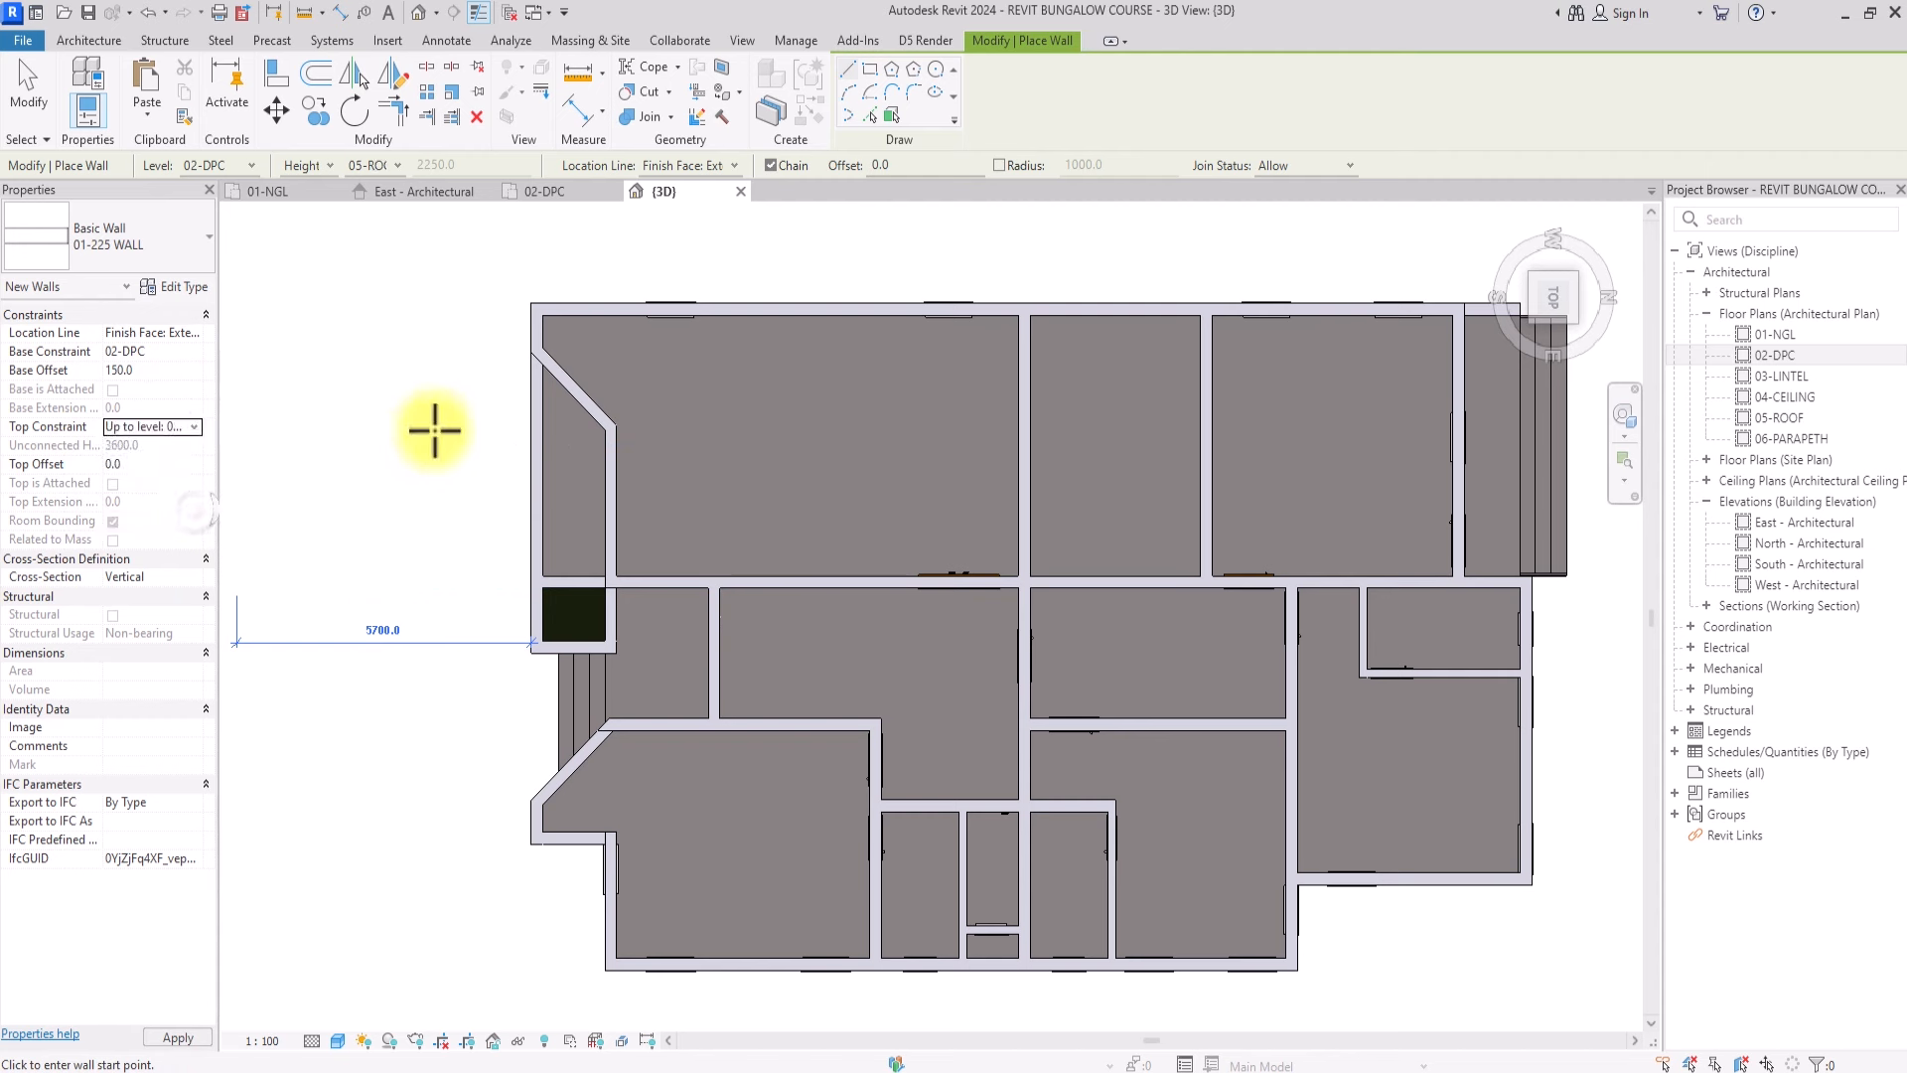
pyautogui.click(198, 352)
pyautogui.click(152, 389)
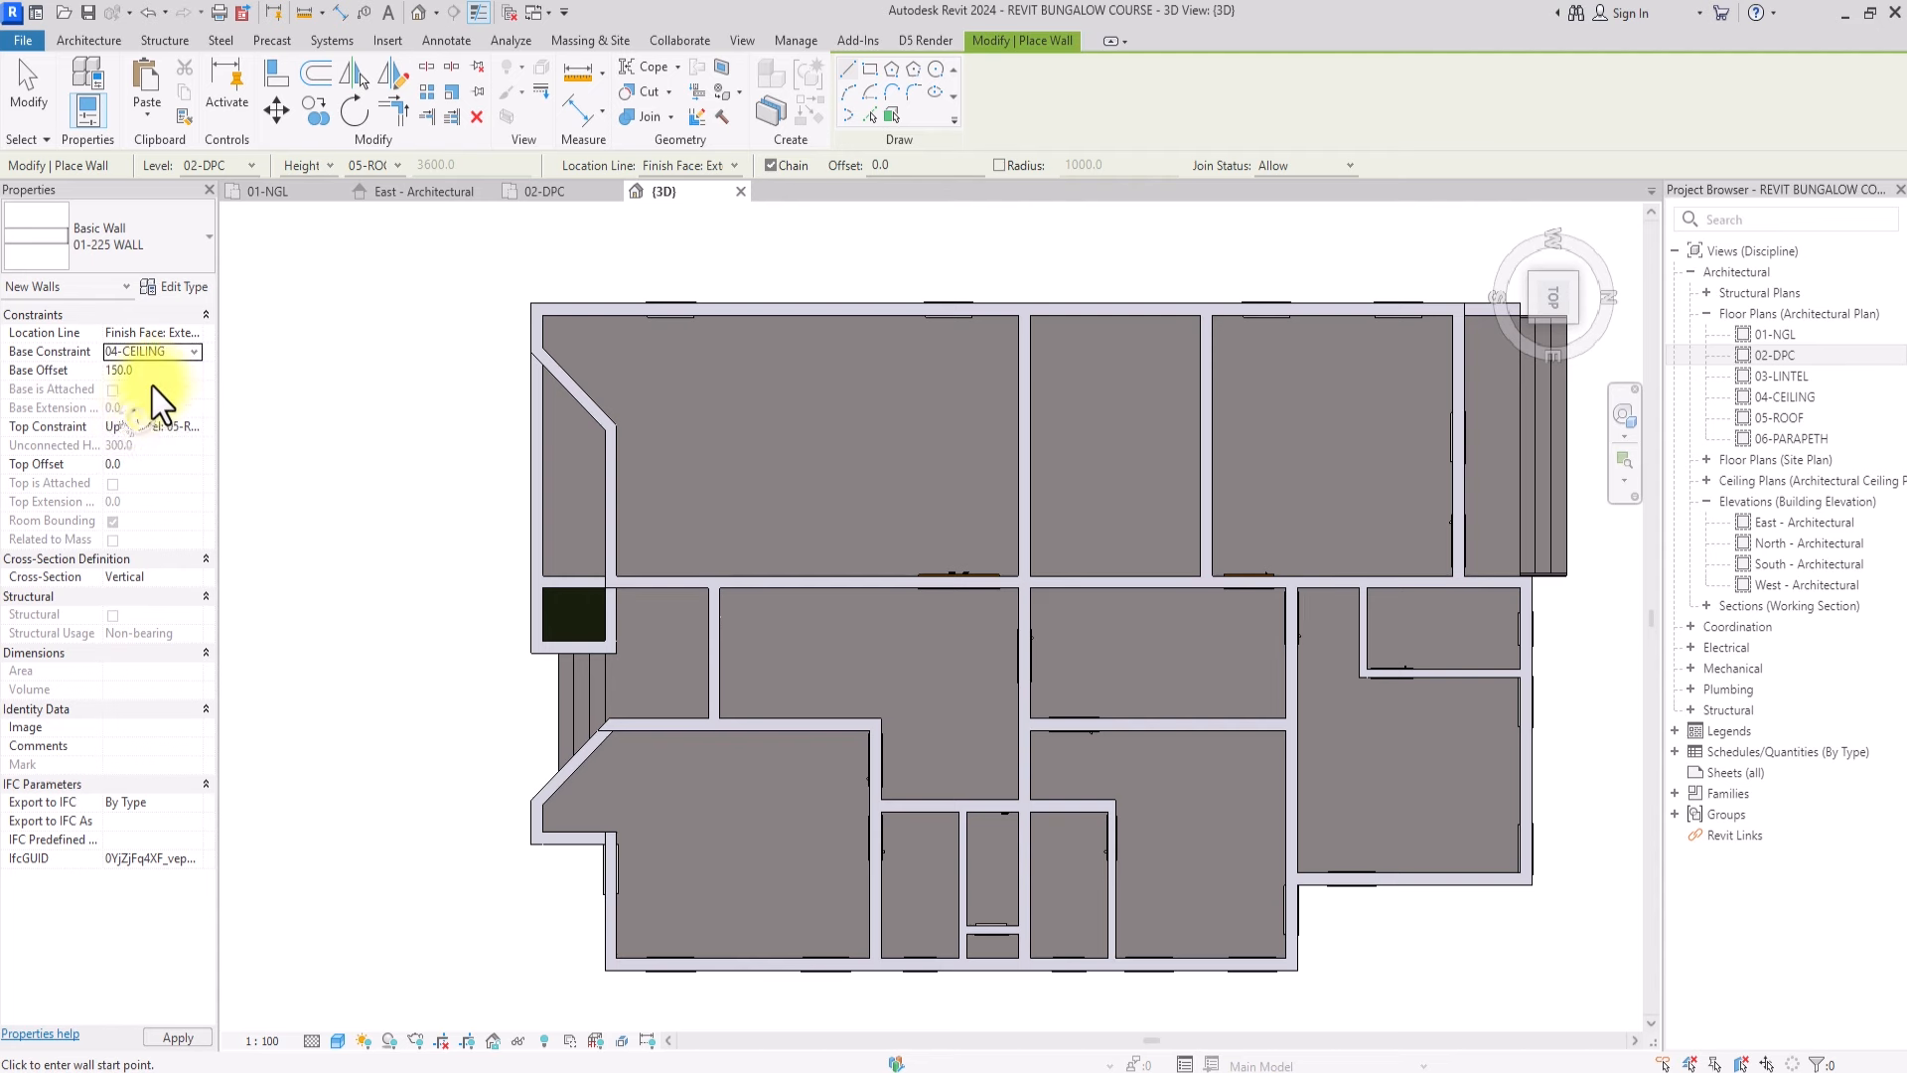
pyautogui.click(158, 379)
pyautogui.write('0')
# Draw connected walls from the entrance cross wall's midpoint to the planter's outer corner and along the front edge to the diagonal wall
pyautogui.scroll(2, 517, 397)
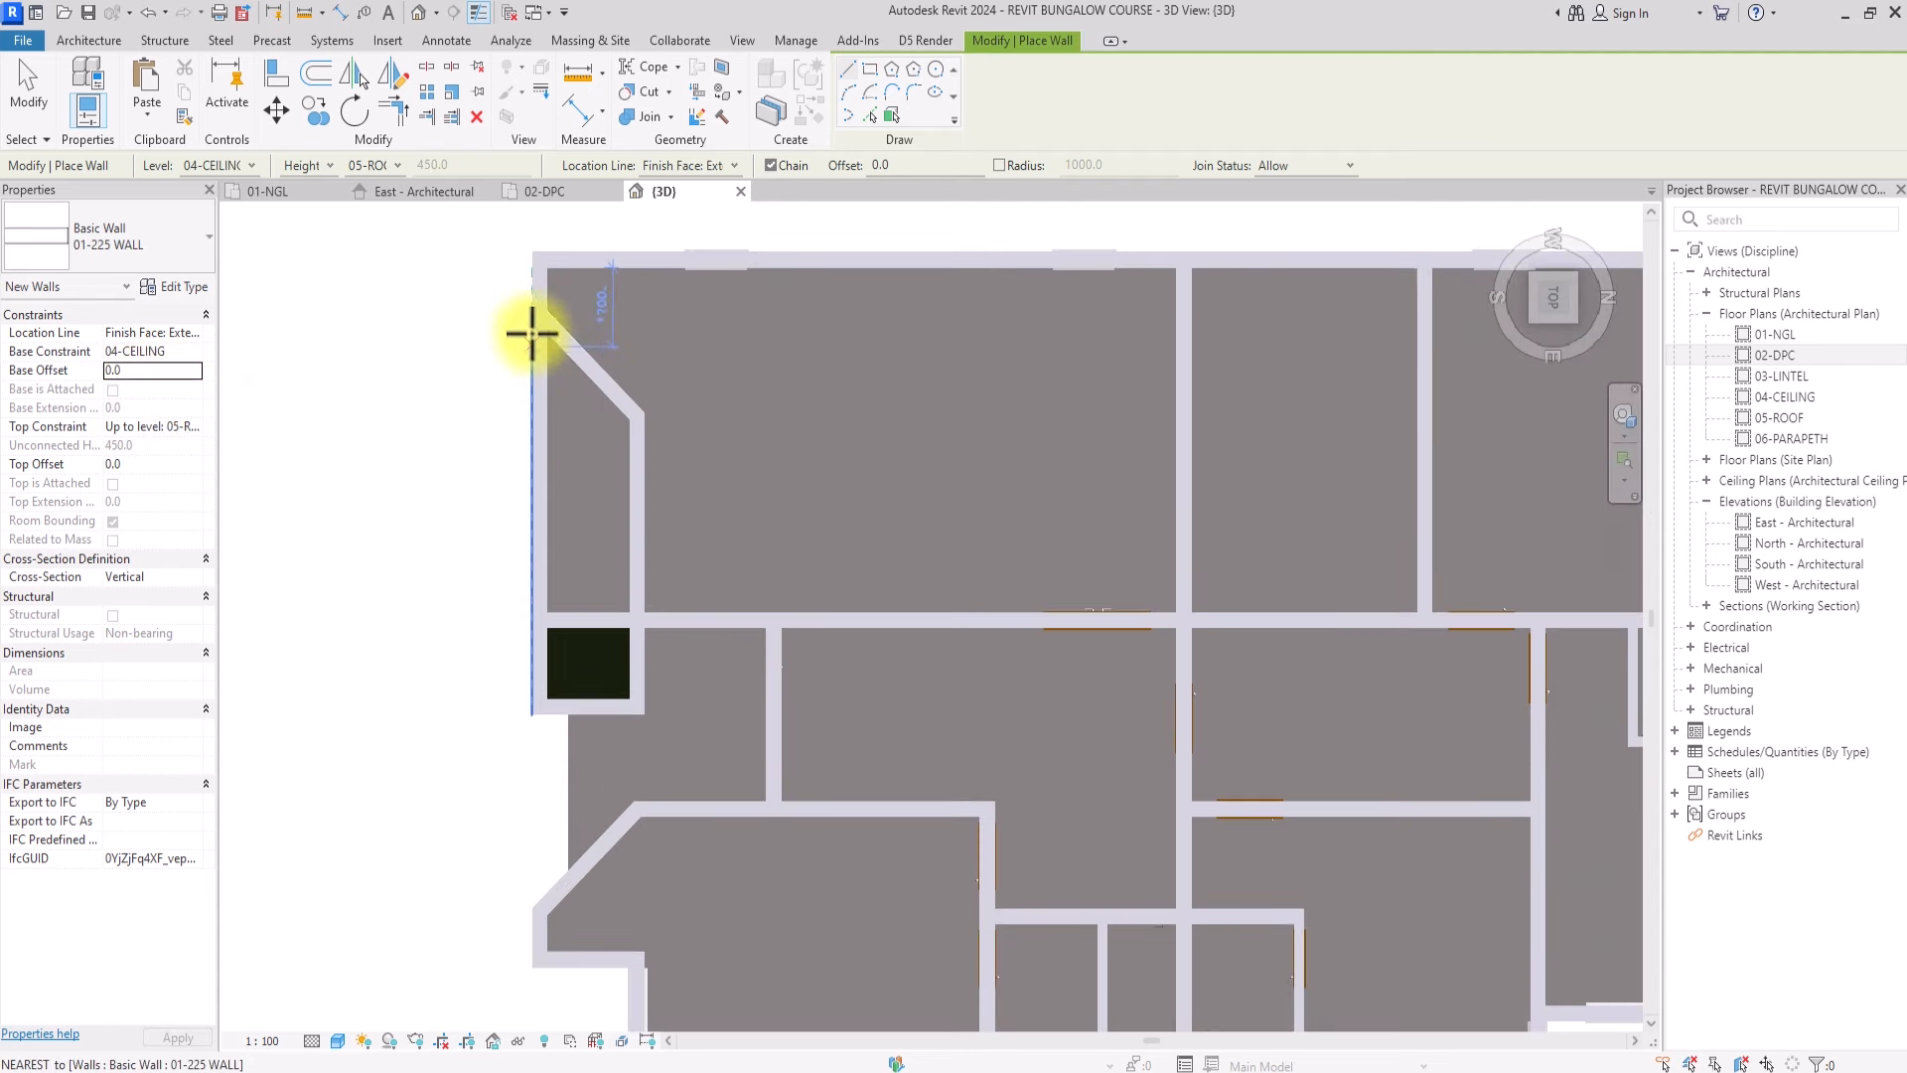
pyautogui.scroll(1, 519, 385)
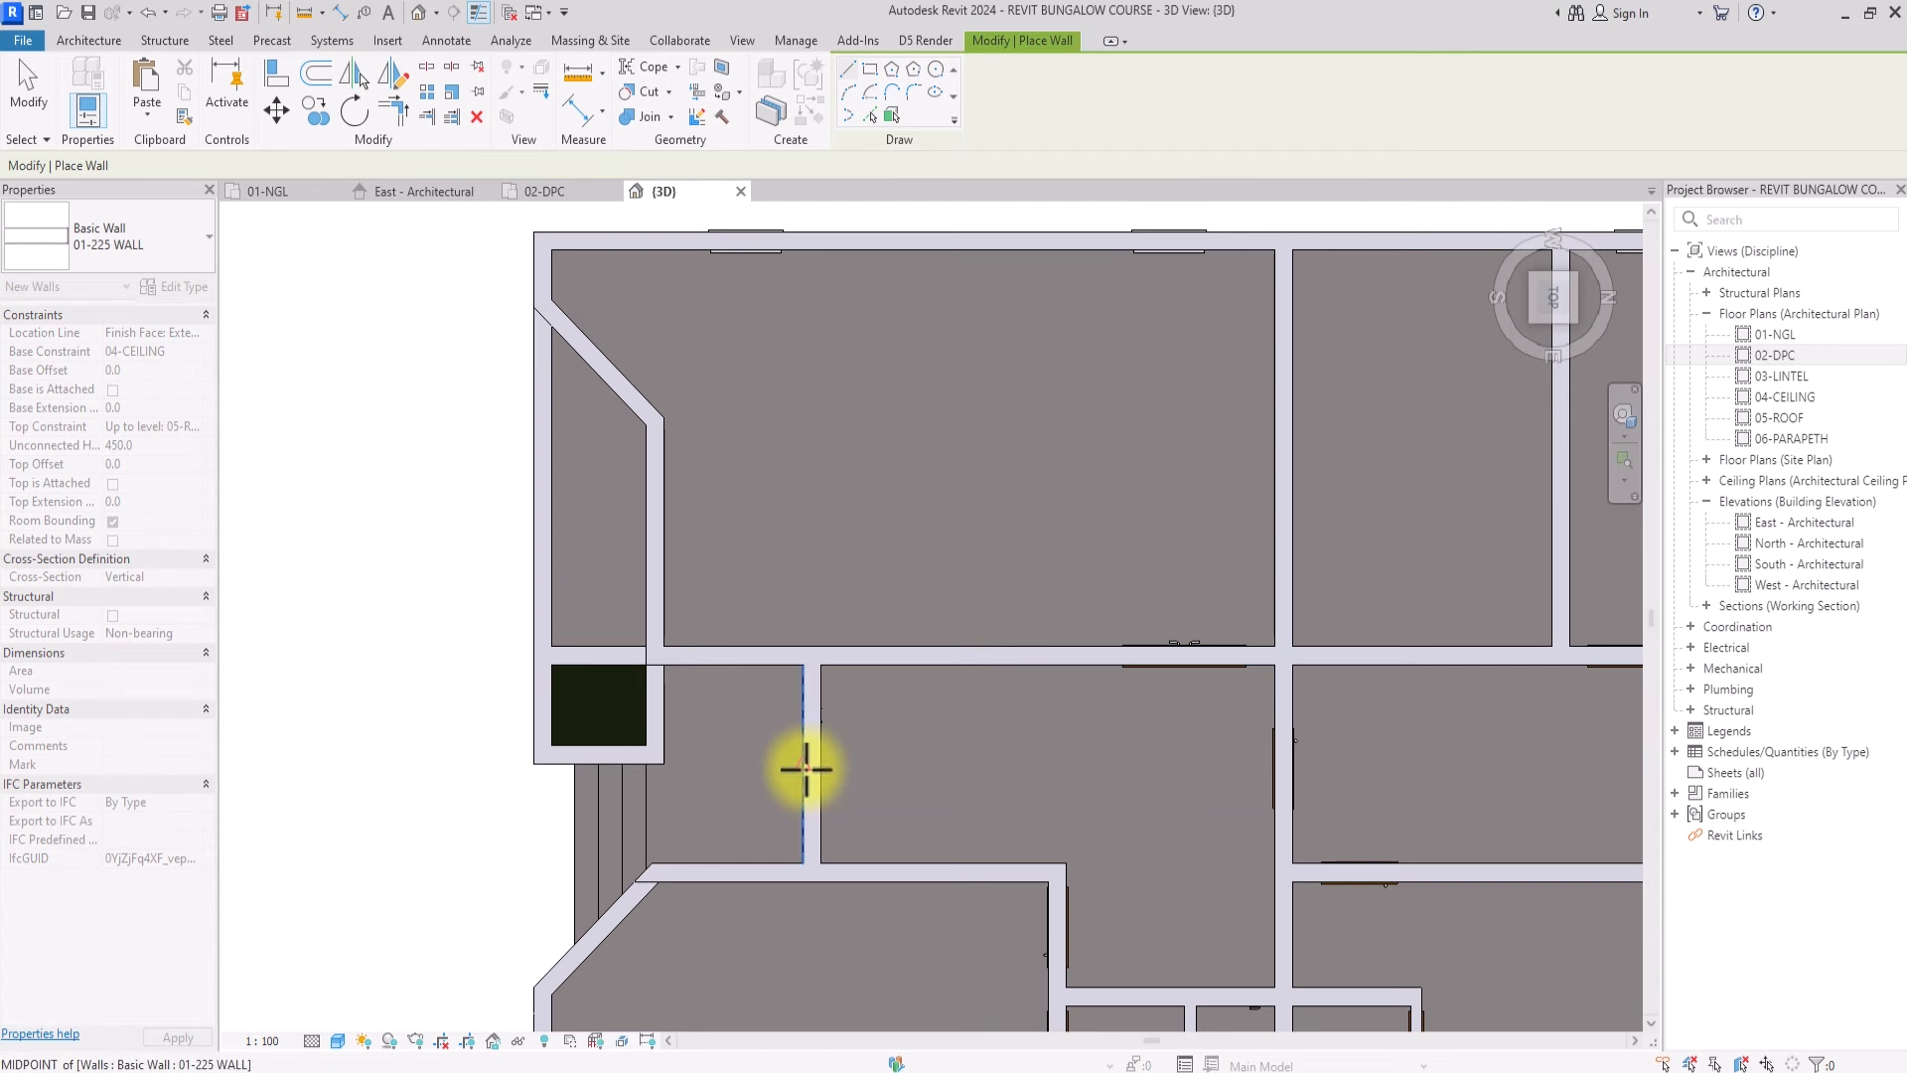
pyautogui.click(805, 767)
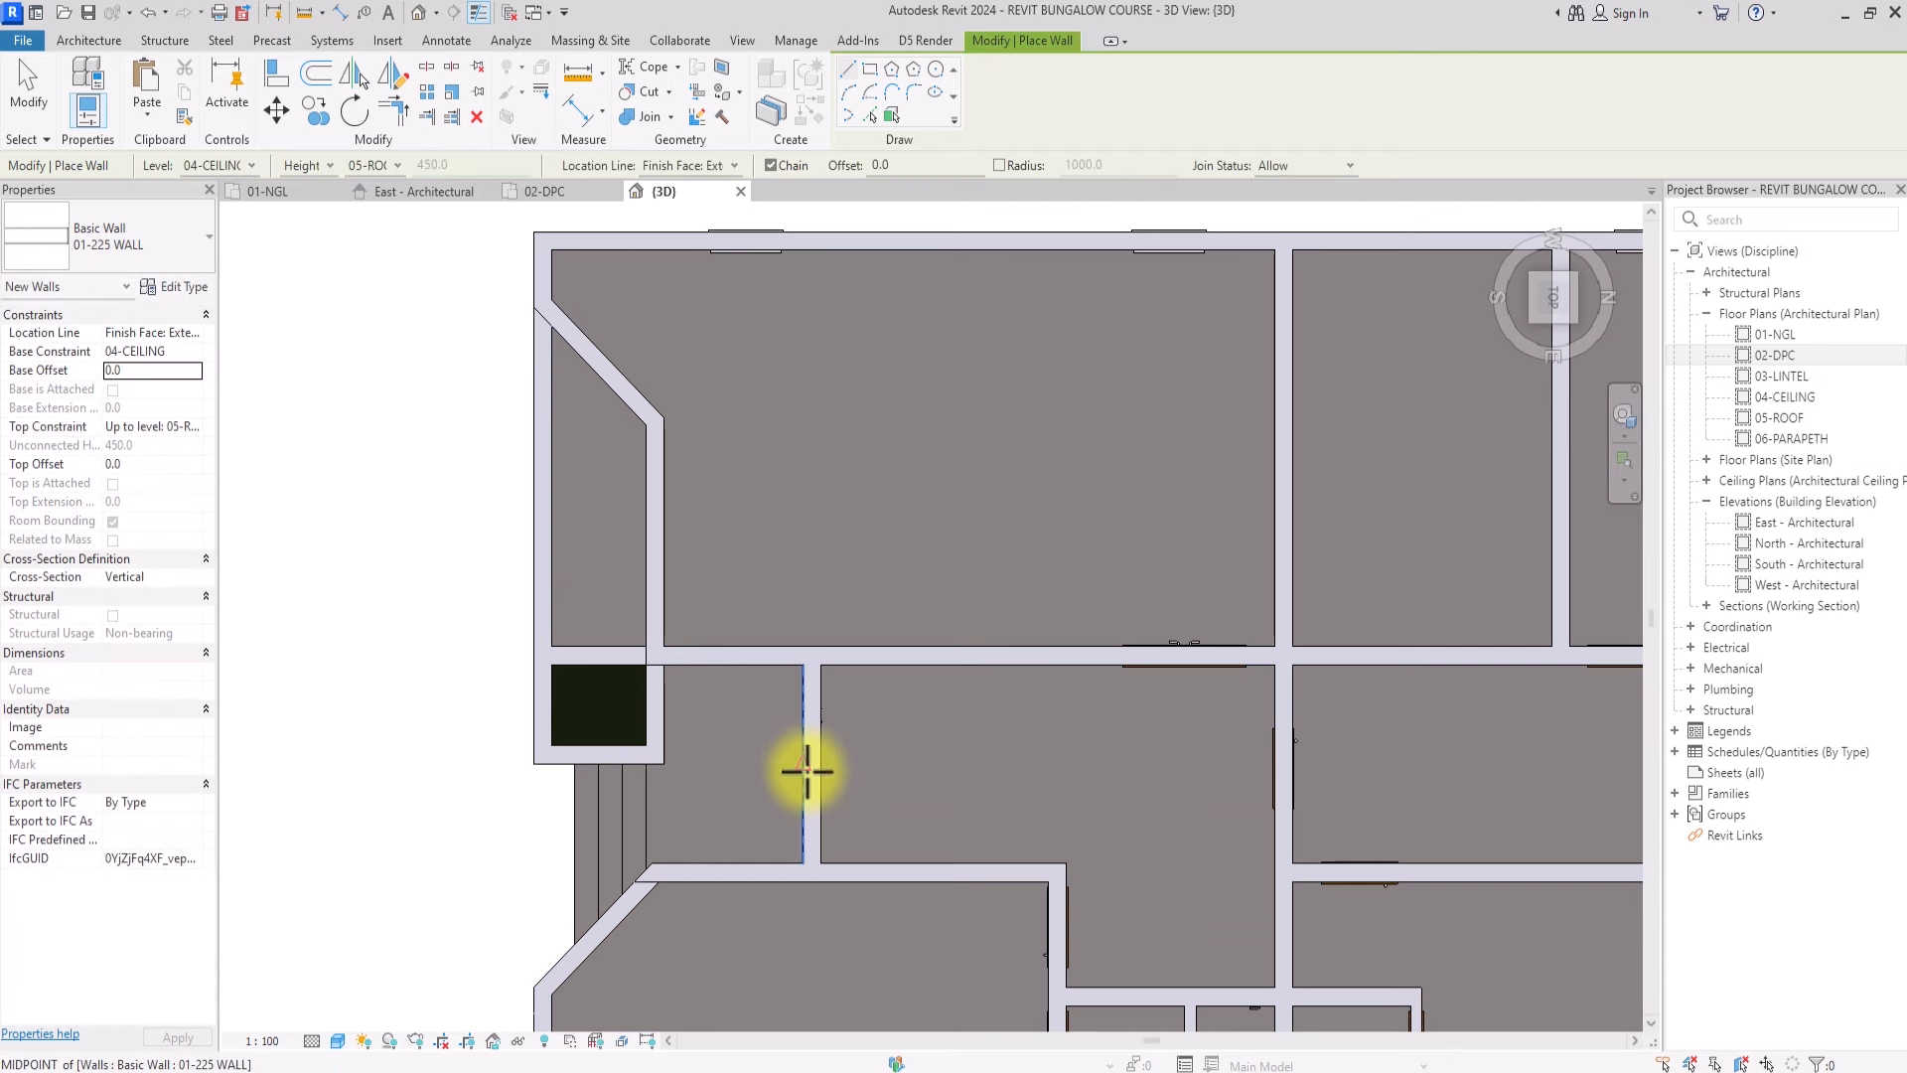
pyautogui.click(536, 758)
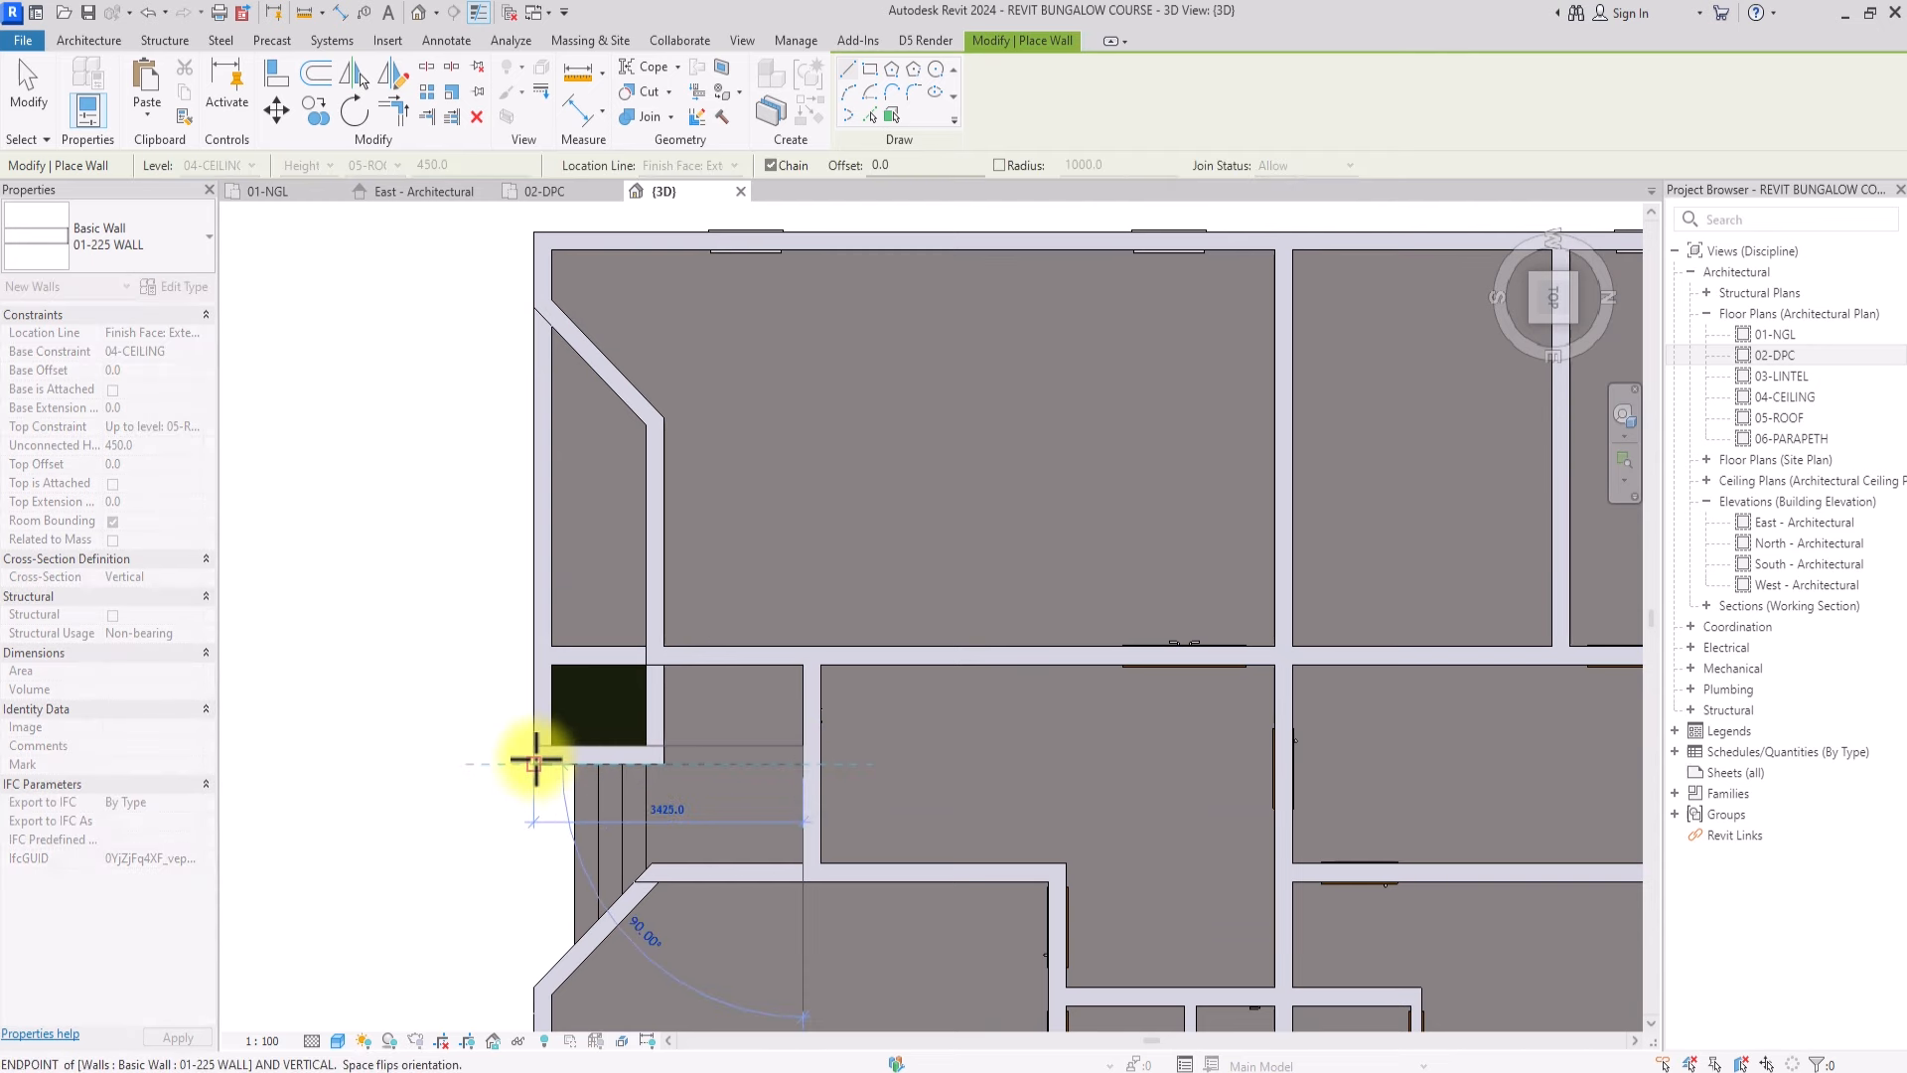
pyautogui.click(532, 315)
pyautogui.press('Escape')
pyautogui.press('Escape')
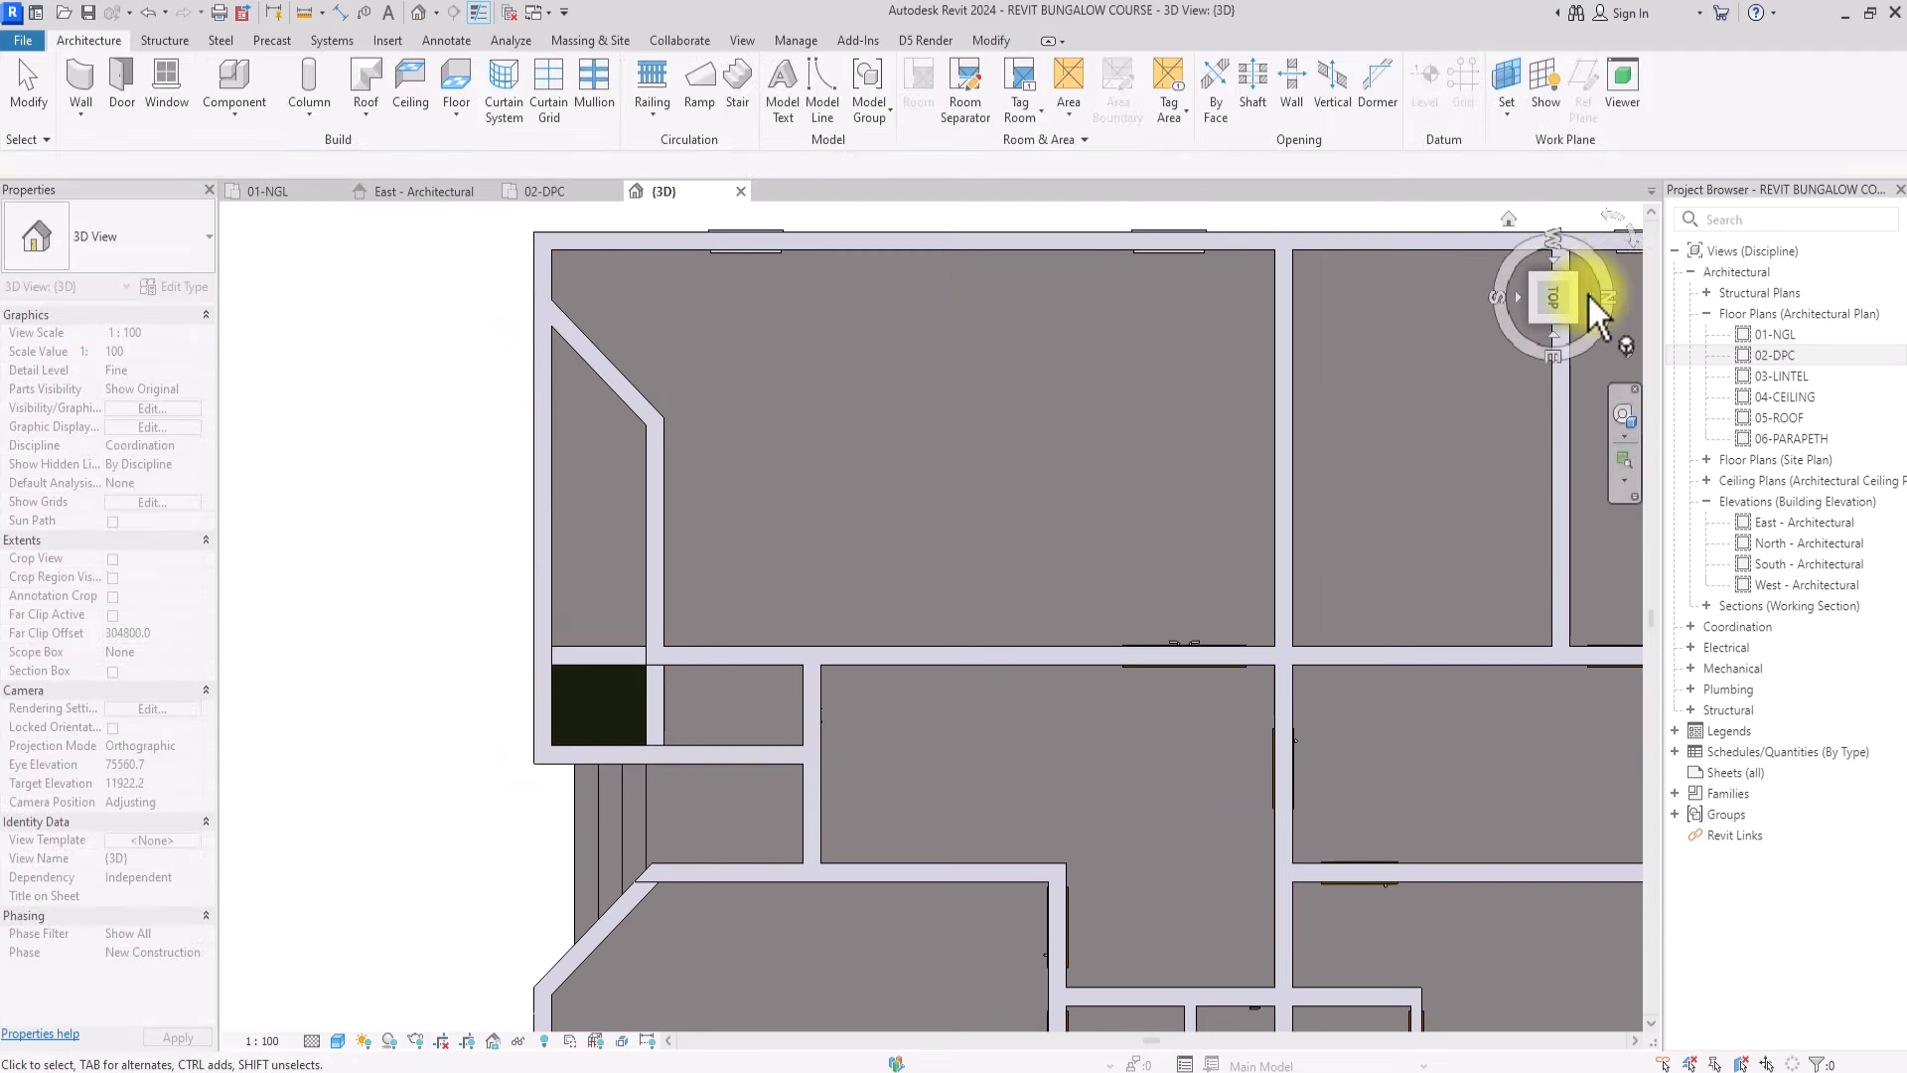
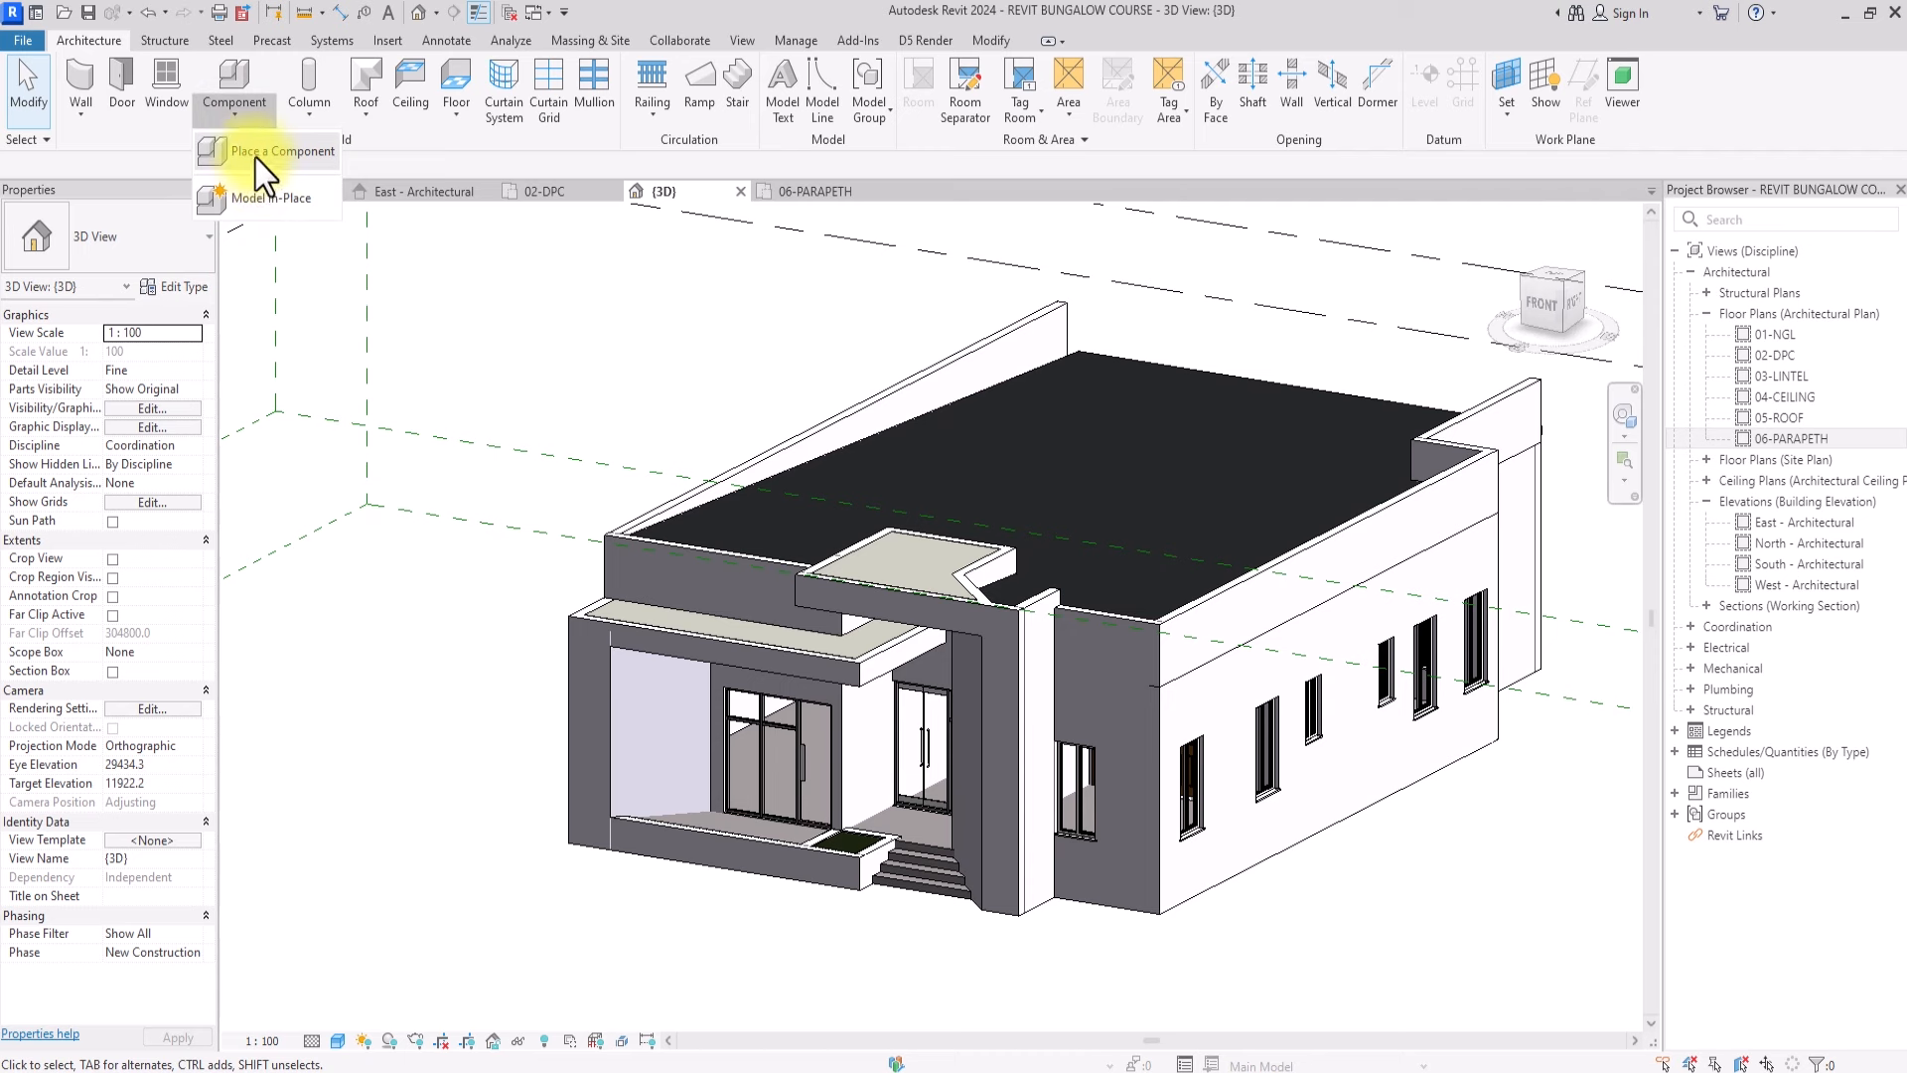
# Create an in-place model component in the Casework category, accepting the suggested name
pyautogui.click(254, 198)
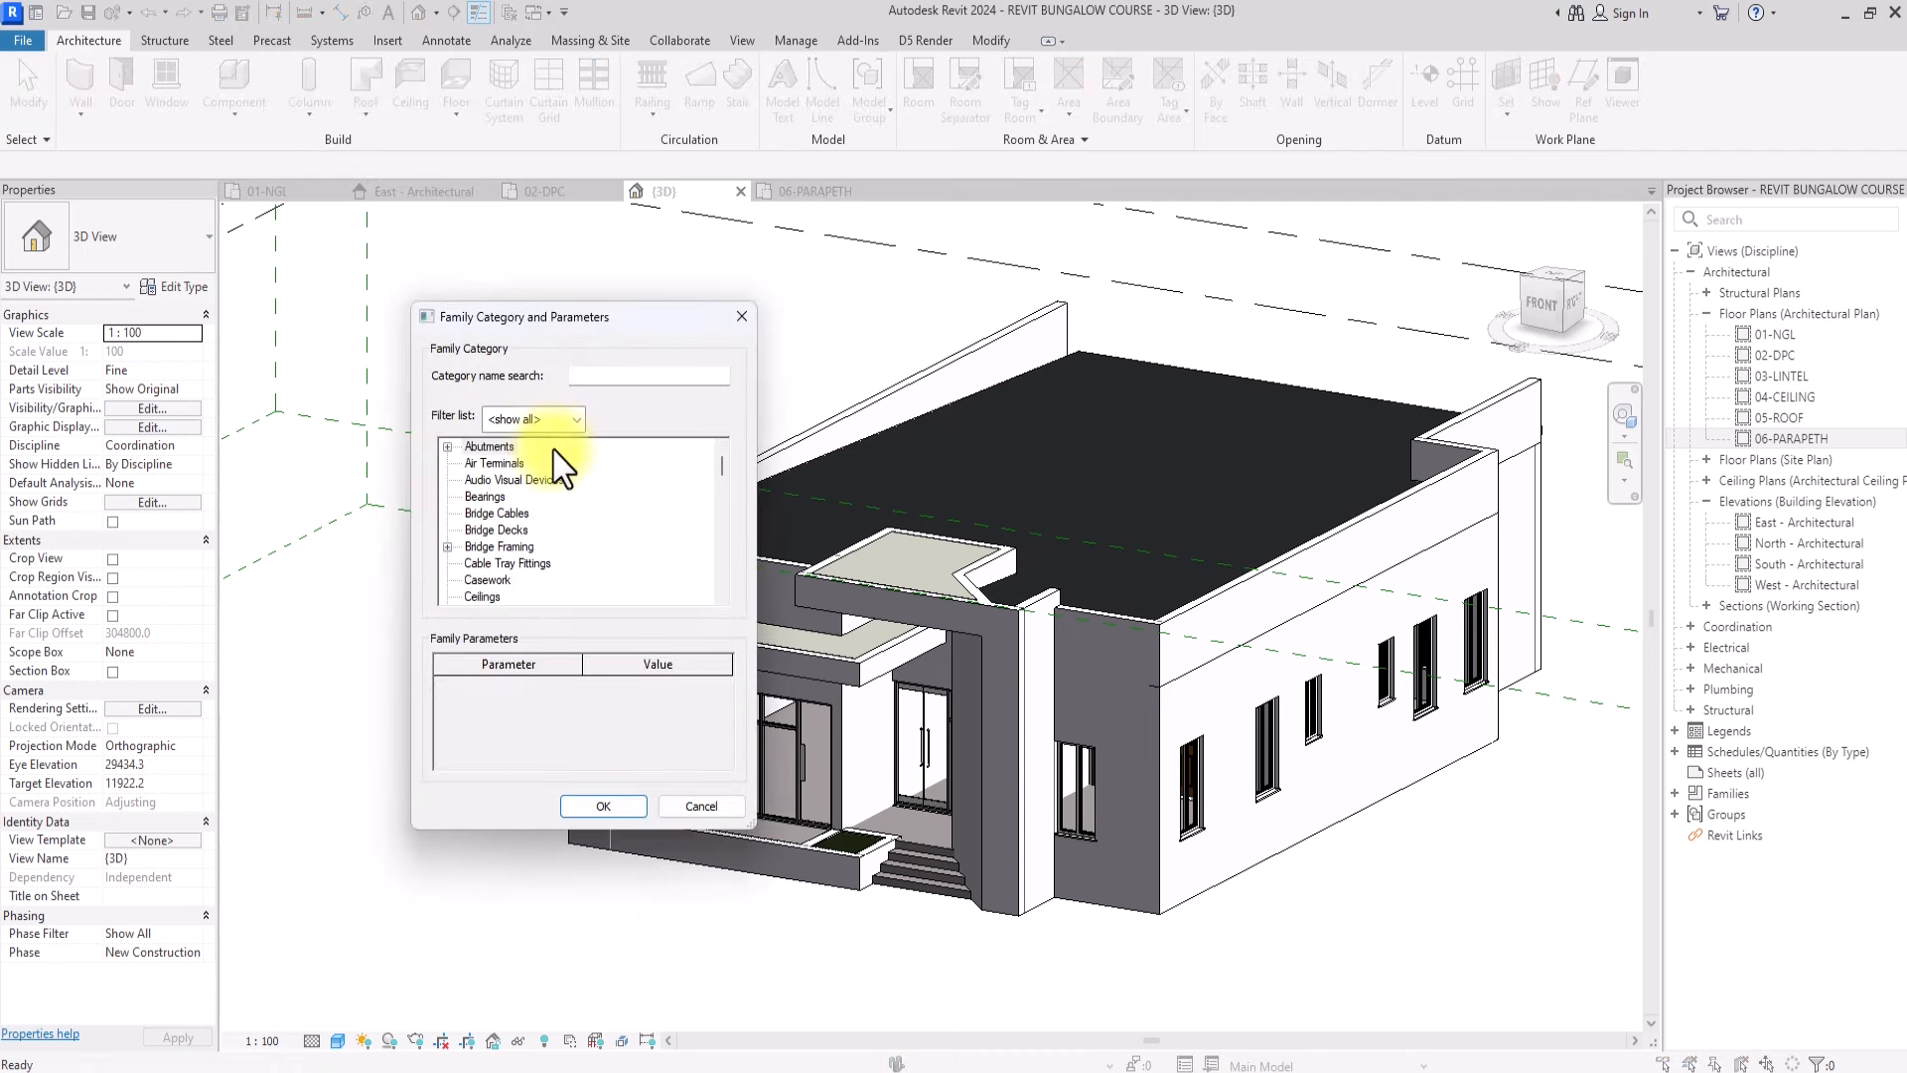
pyautogui.click(490, 563)
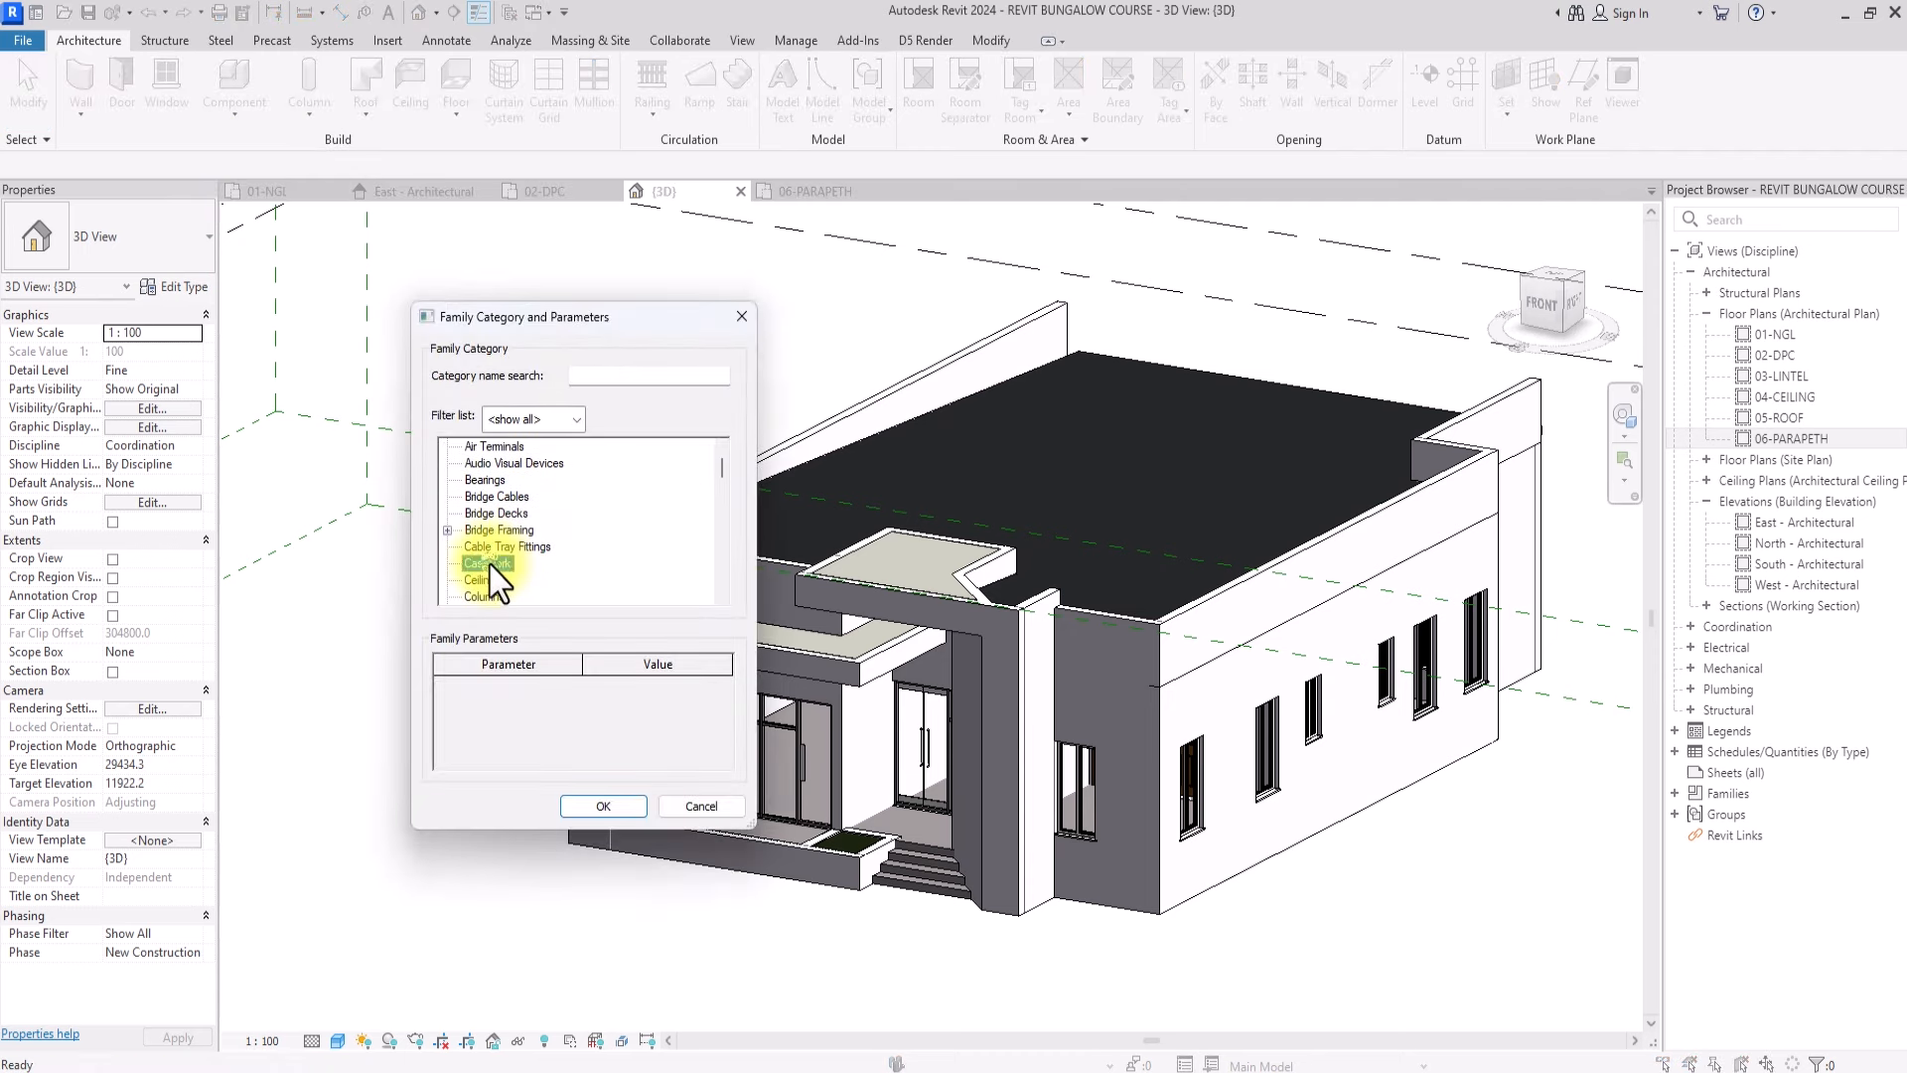
pyautogui.click(603, 806)
pyautogui.click(944, 582)
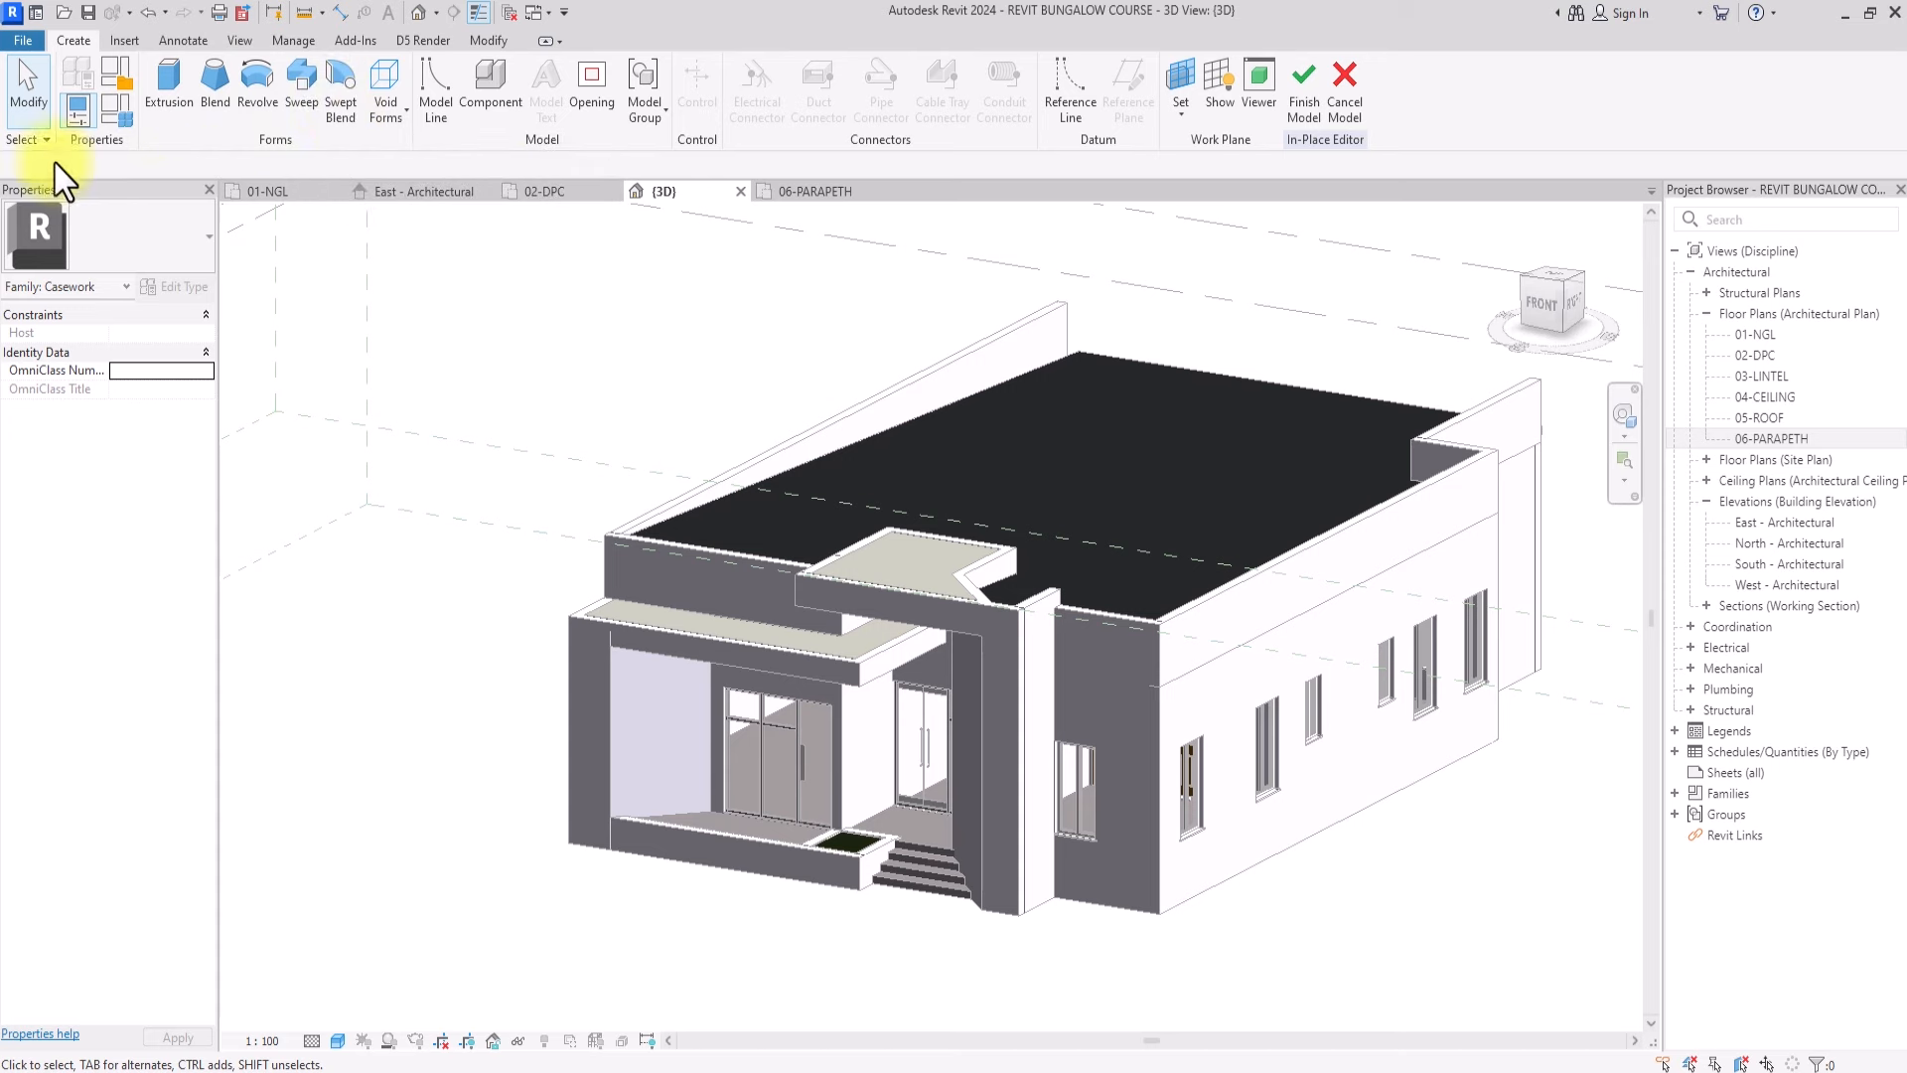
# Start an extrusion in the front view and set its work plane to the front wall face beside the tall entrance fin
pyautogui.click(182, 107)
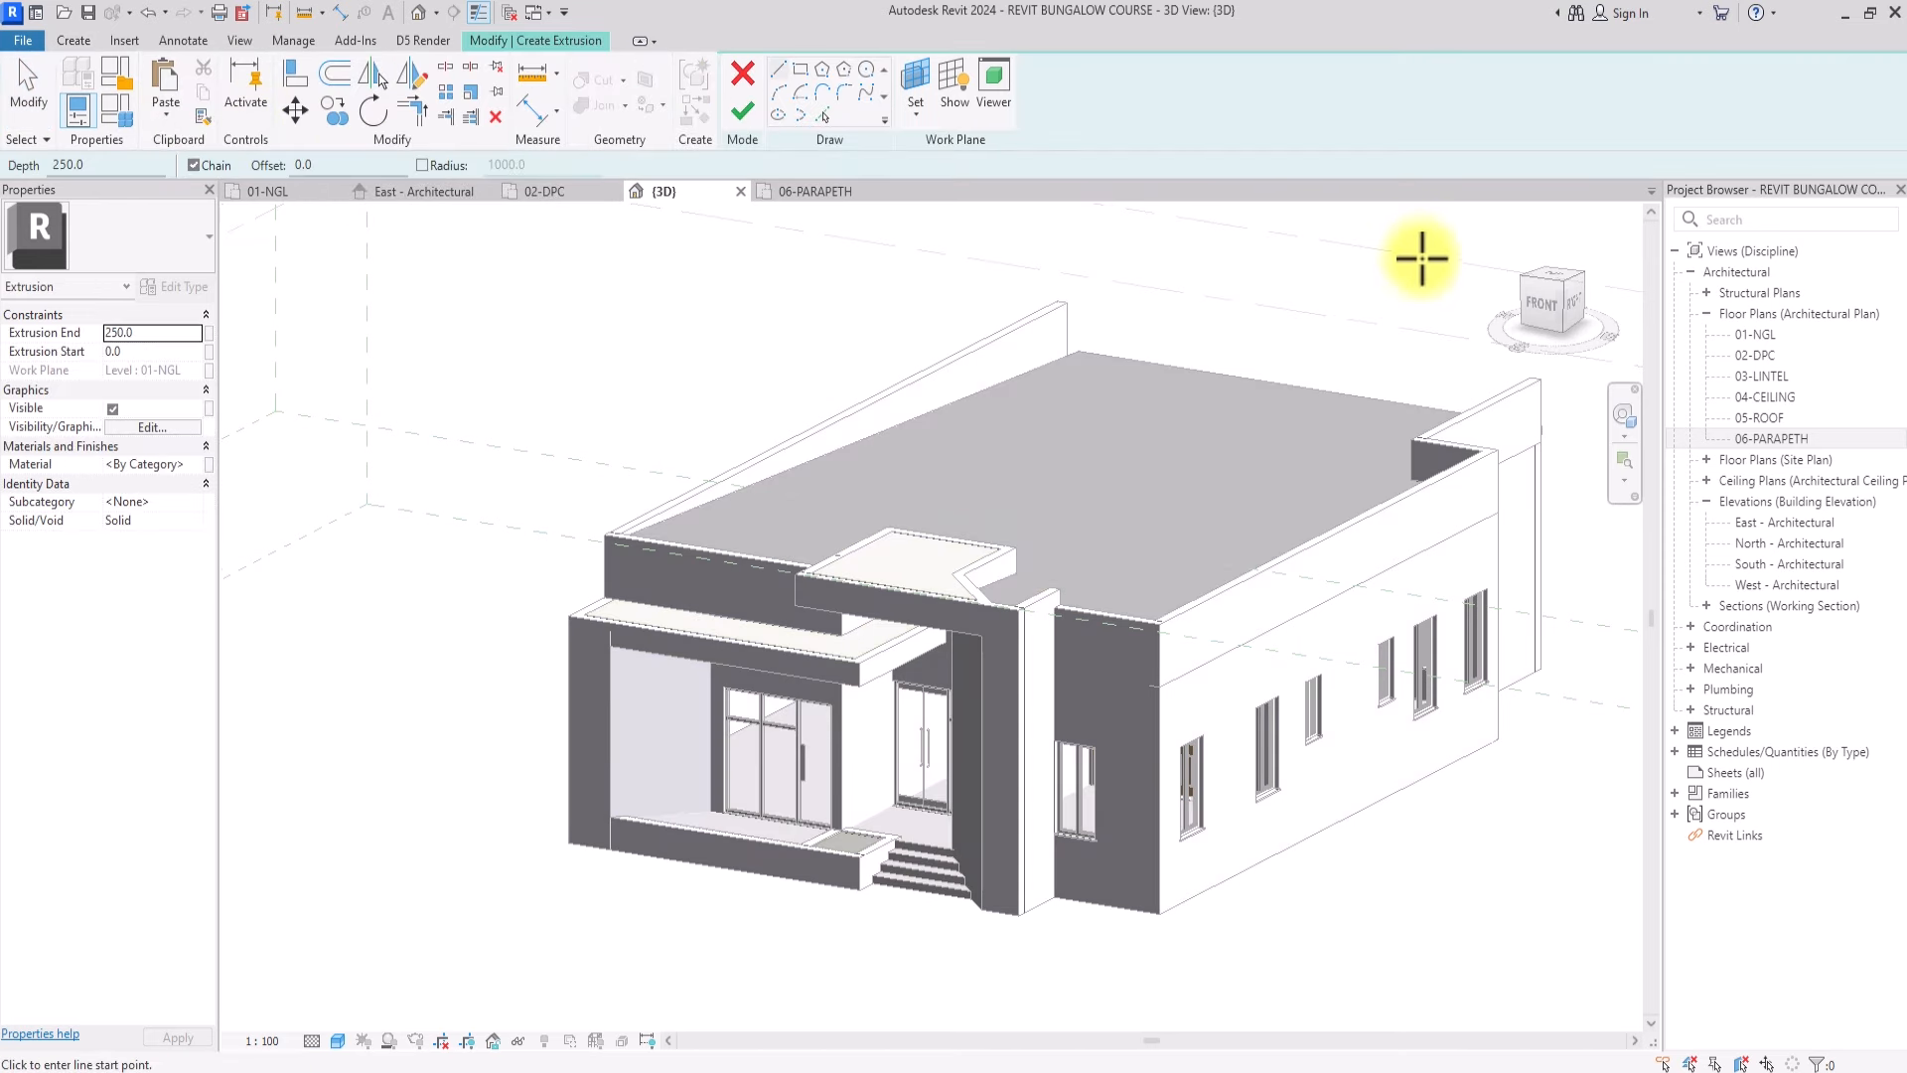
pyautogui.click(1534, 304)
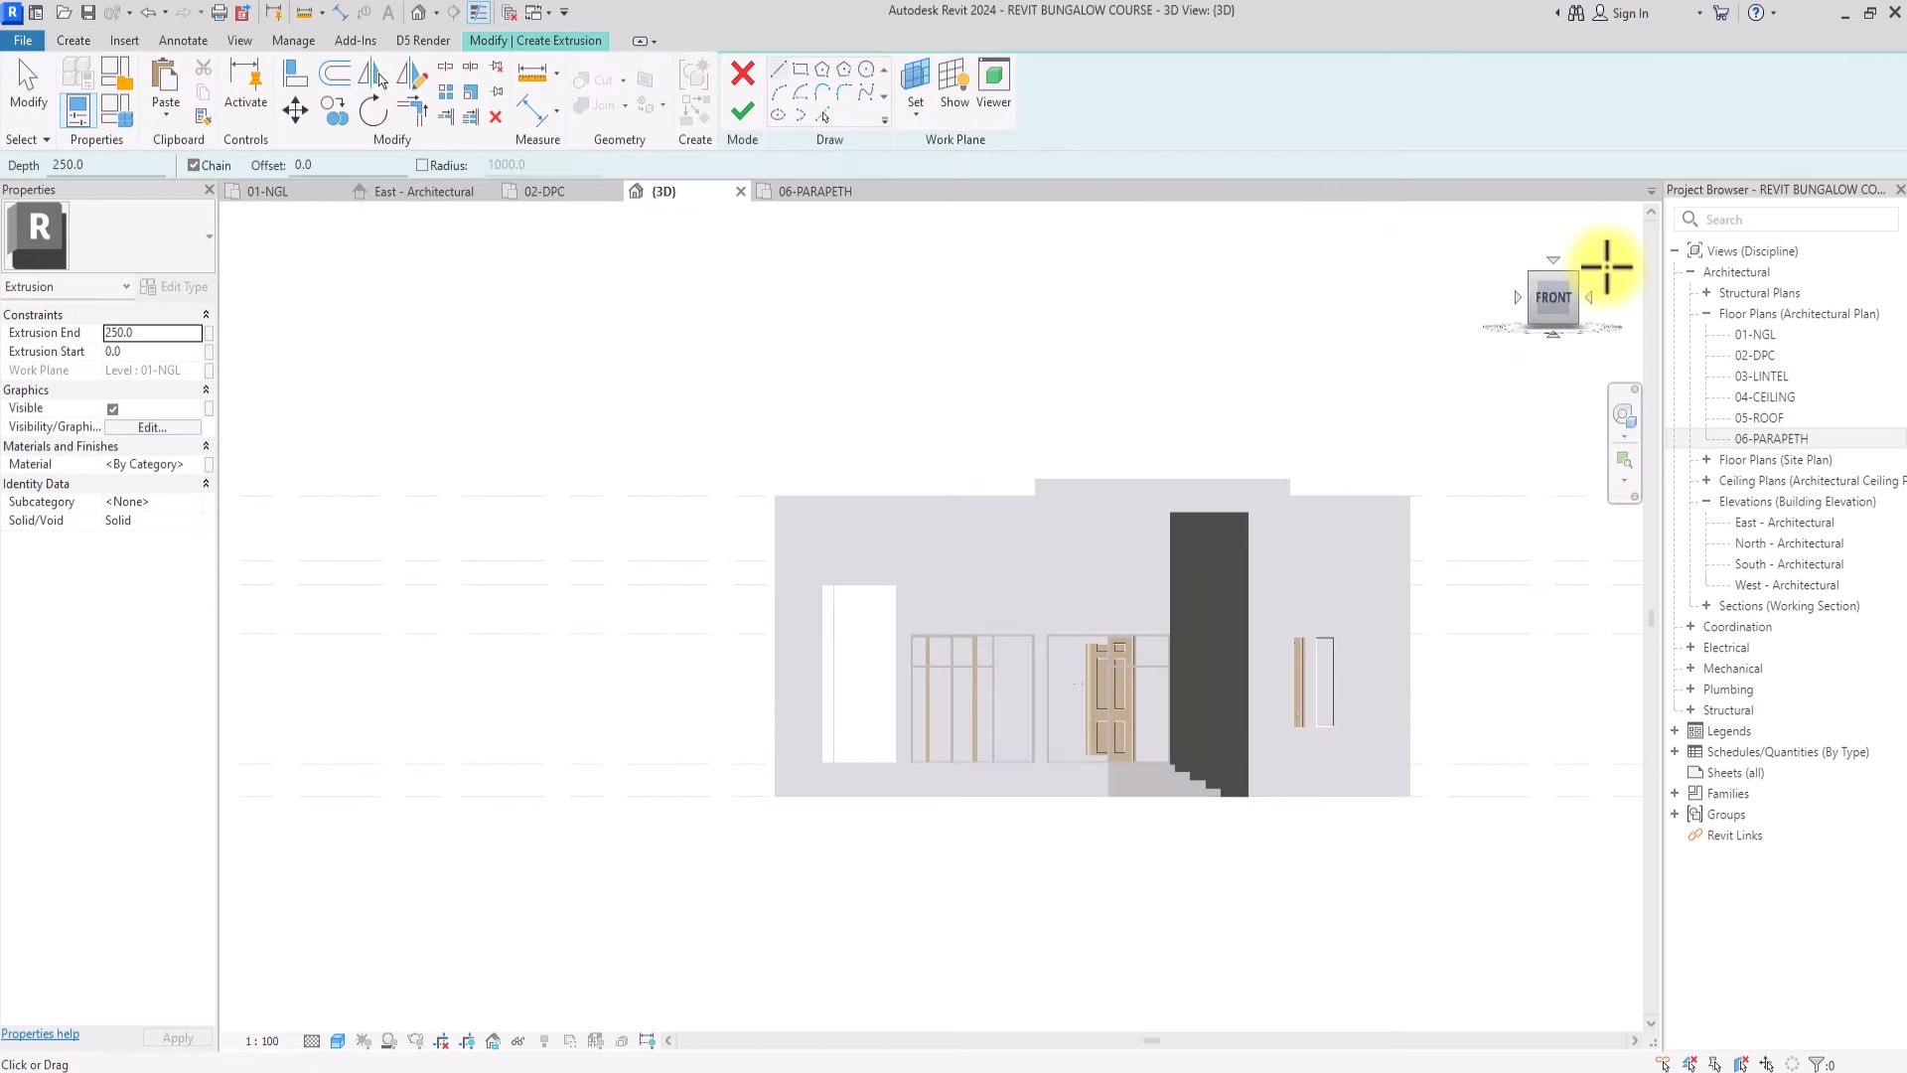
pyautogui.moveTo(1457, 369); pyautogui.dragTo(880, 400, button='middle')
pyautogui.scroll(1, 859, 369)
pyautogui.click(914, 82)
pyautogui.click(806, 550)
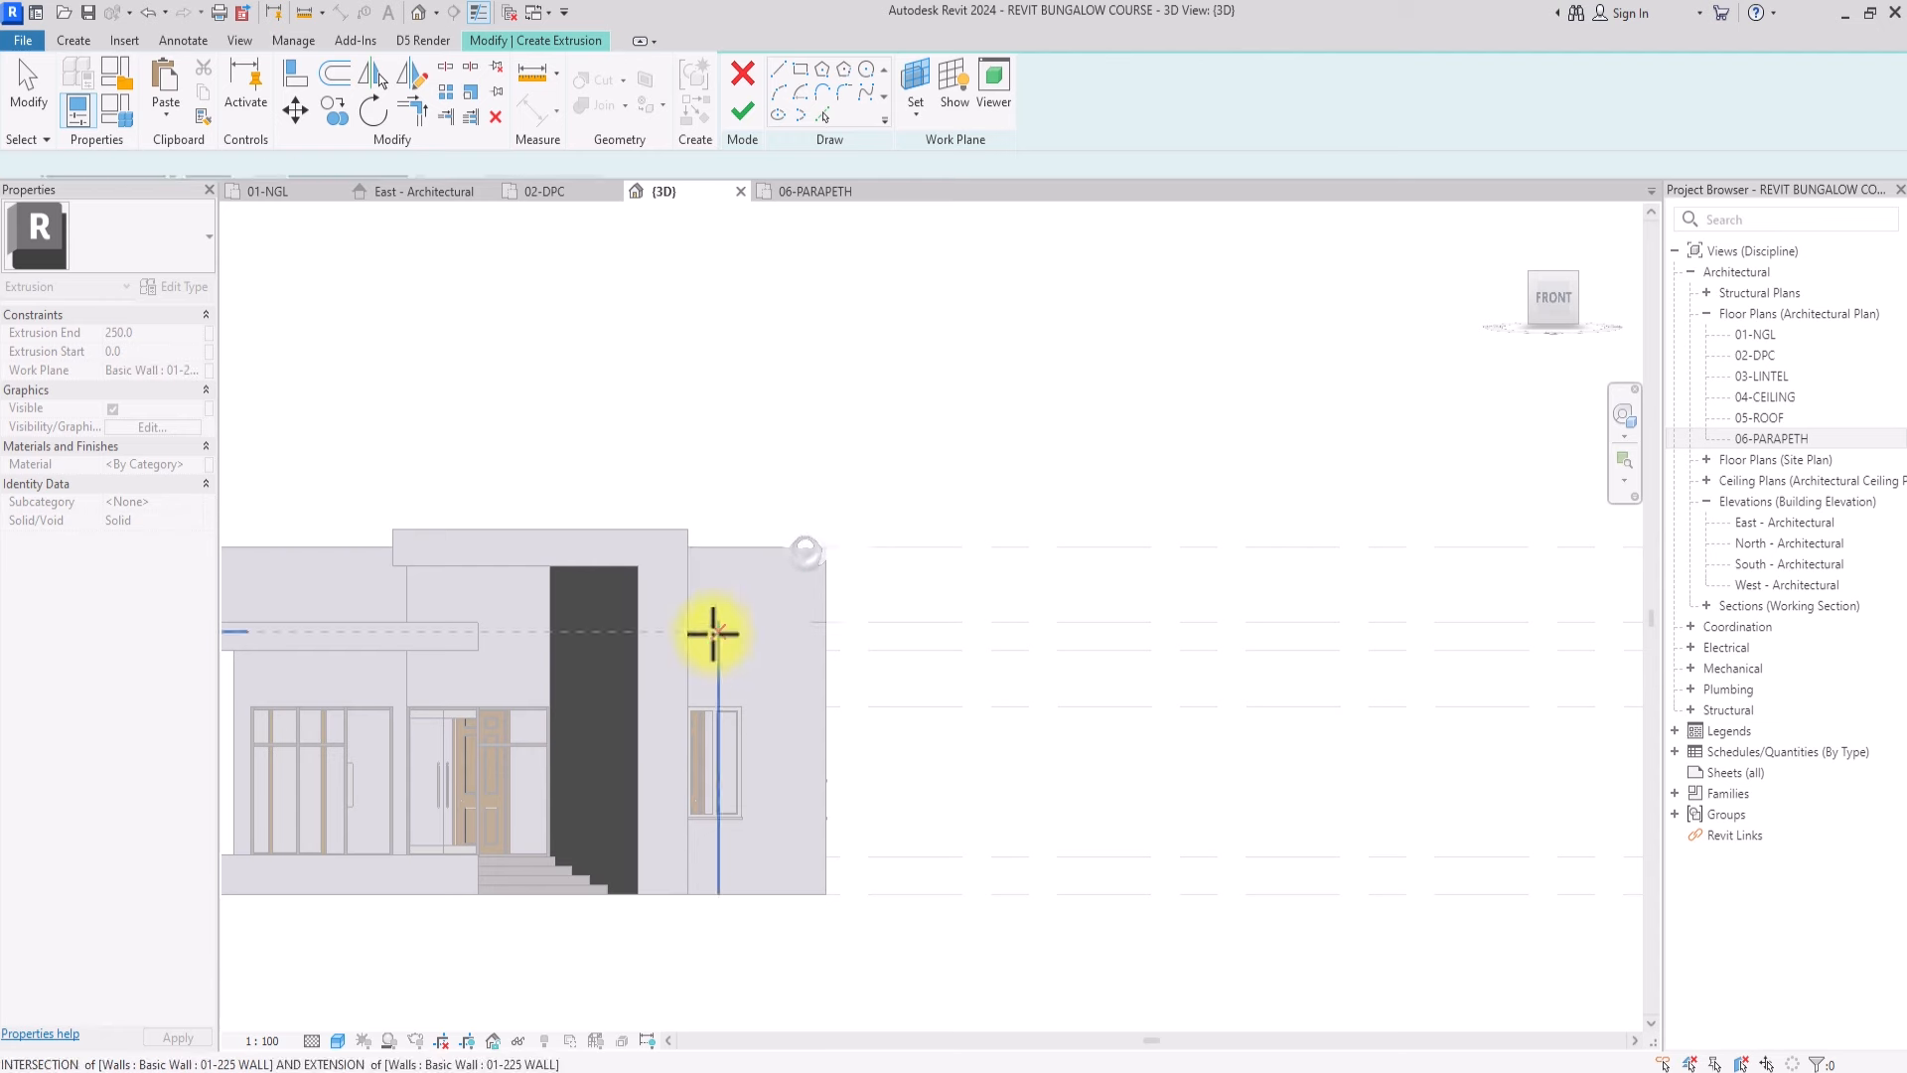
# Sketch the profile's outer lines along the front wall's top edge (about 2325 long), down its outer edge, and partly along its base
pyautogui.scroll(1, 714, 632)
pyautogui.click(687, 534)
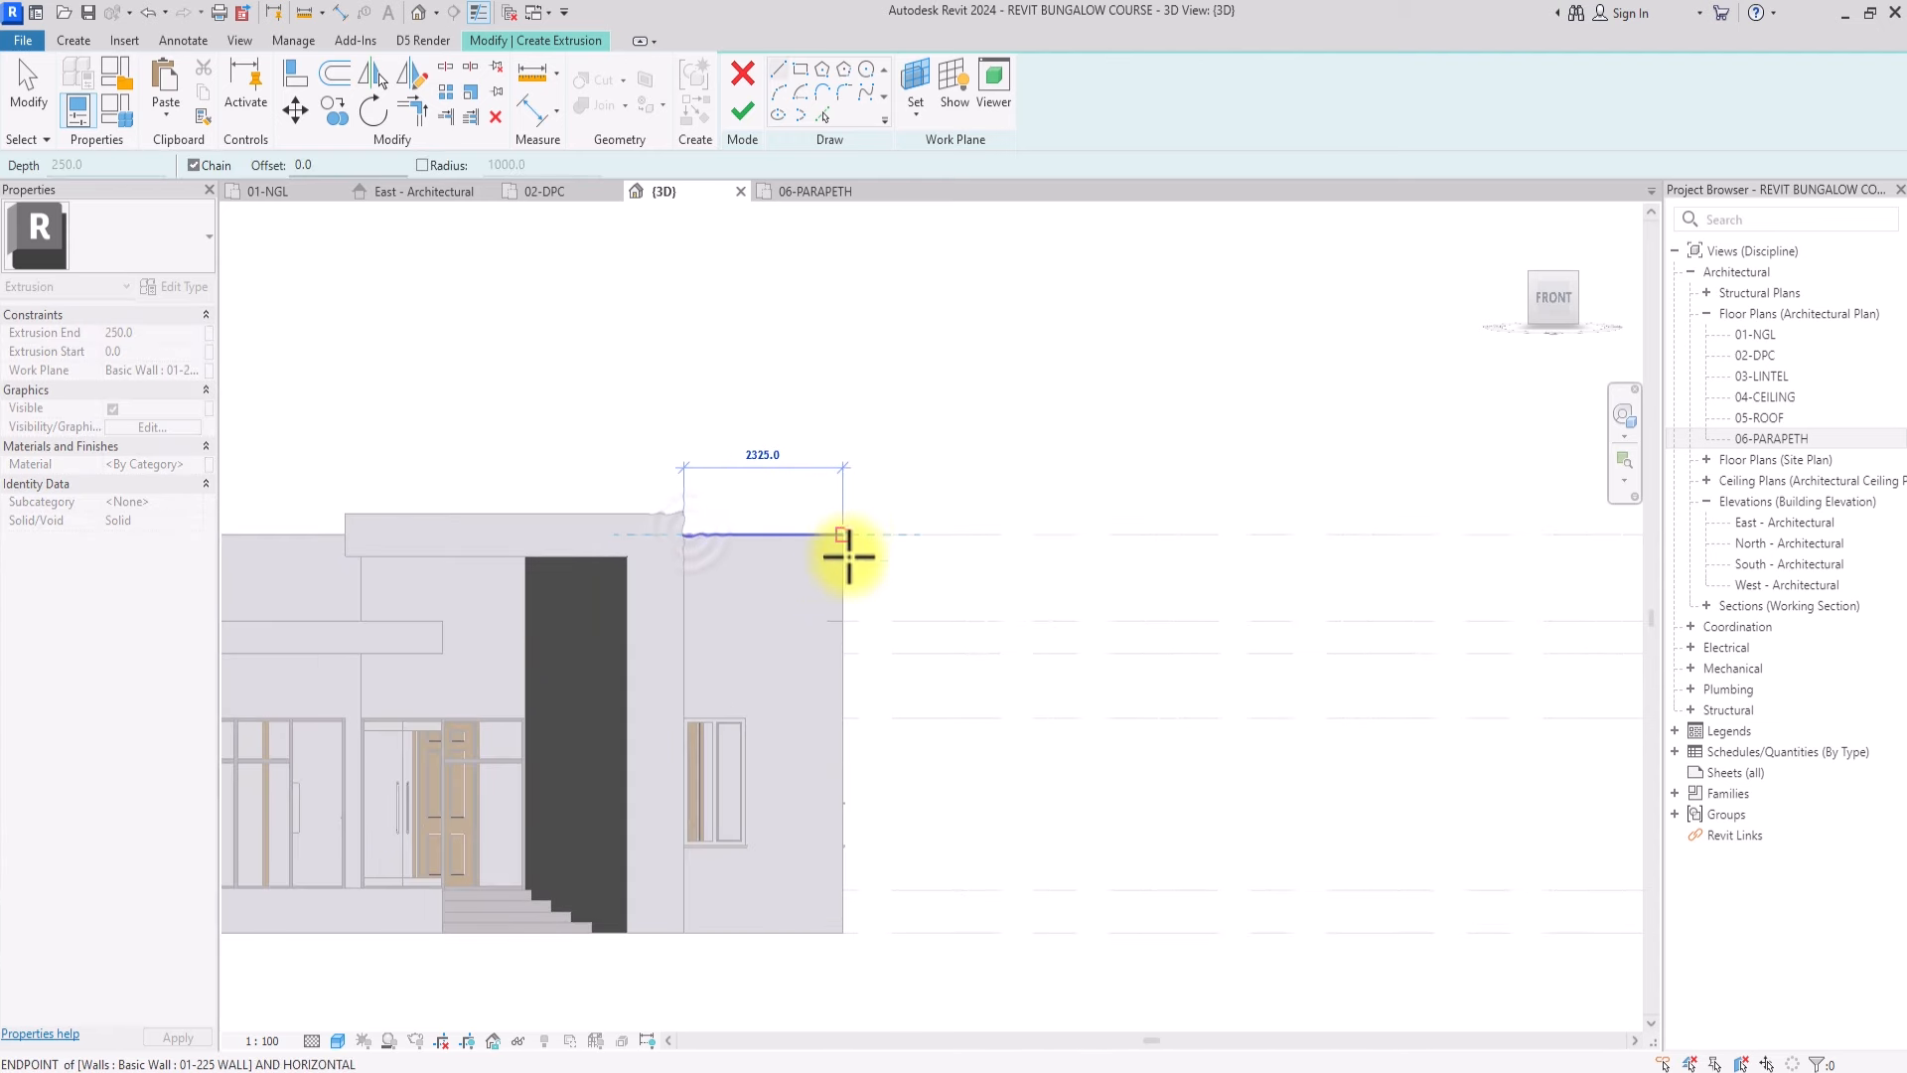
pyautogui.click(843, 534)
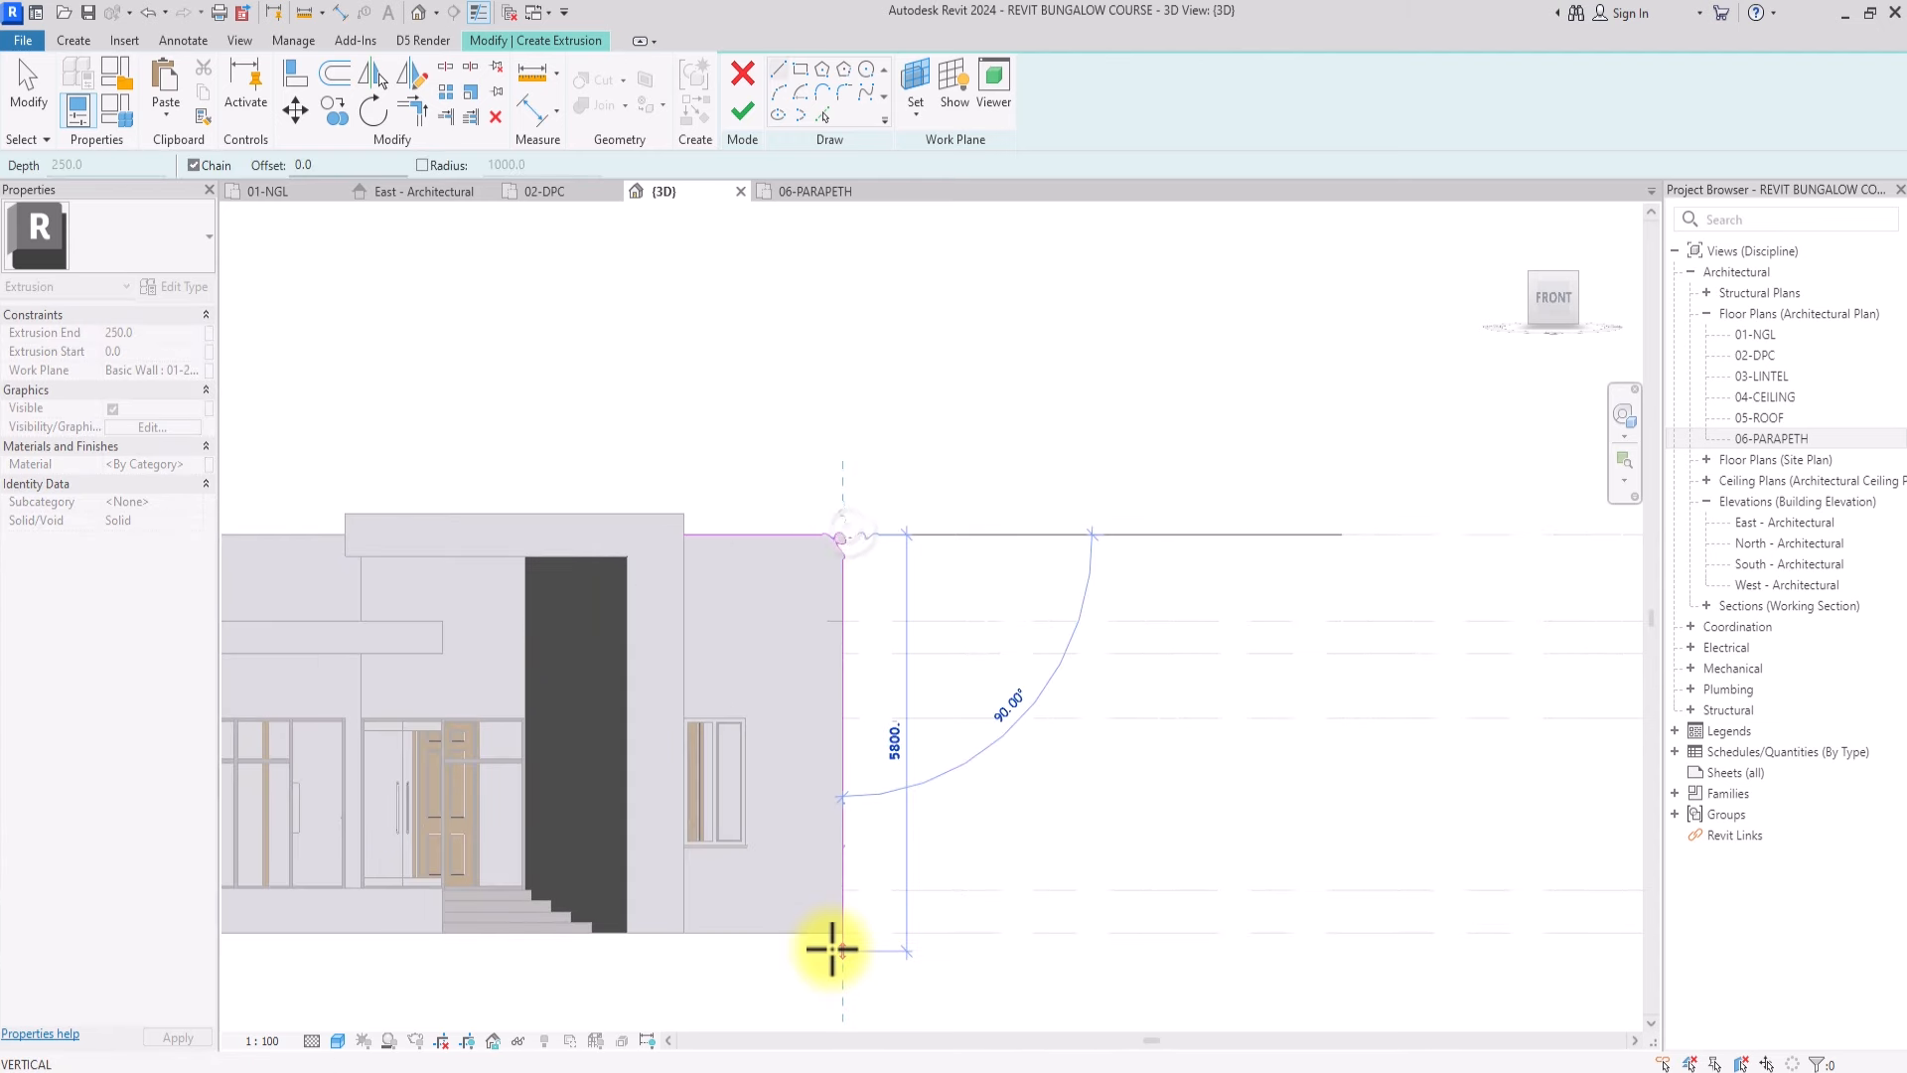
pyautogui.click(779, 932)
pyautogui.press('Escape')
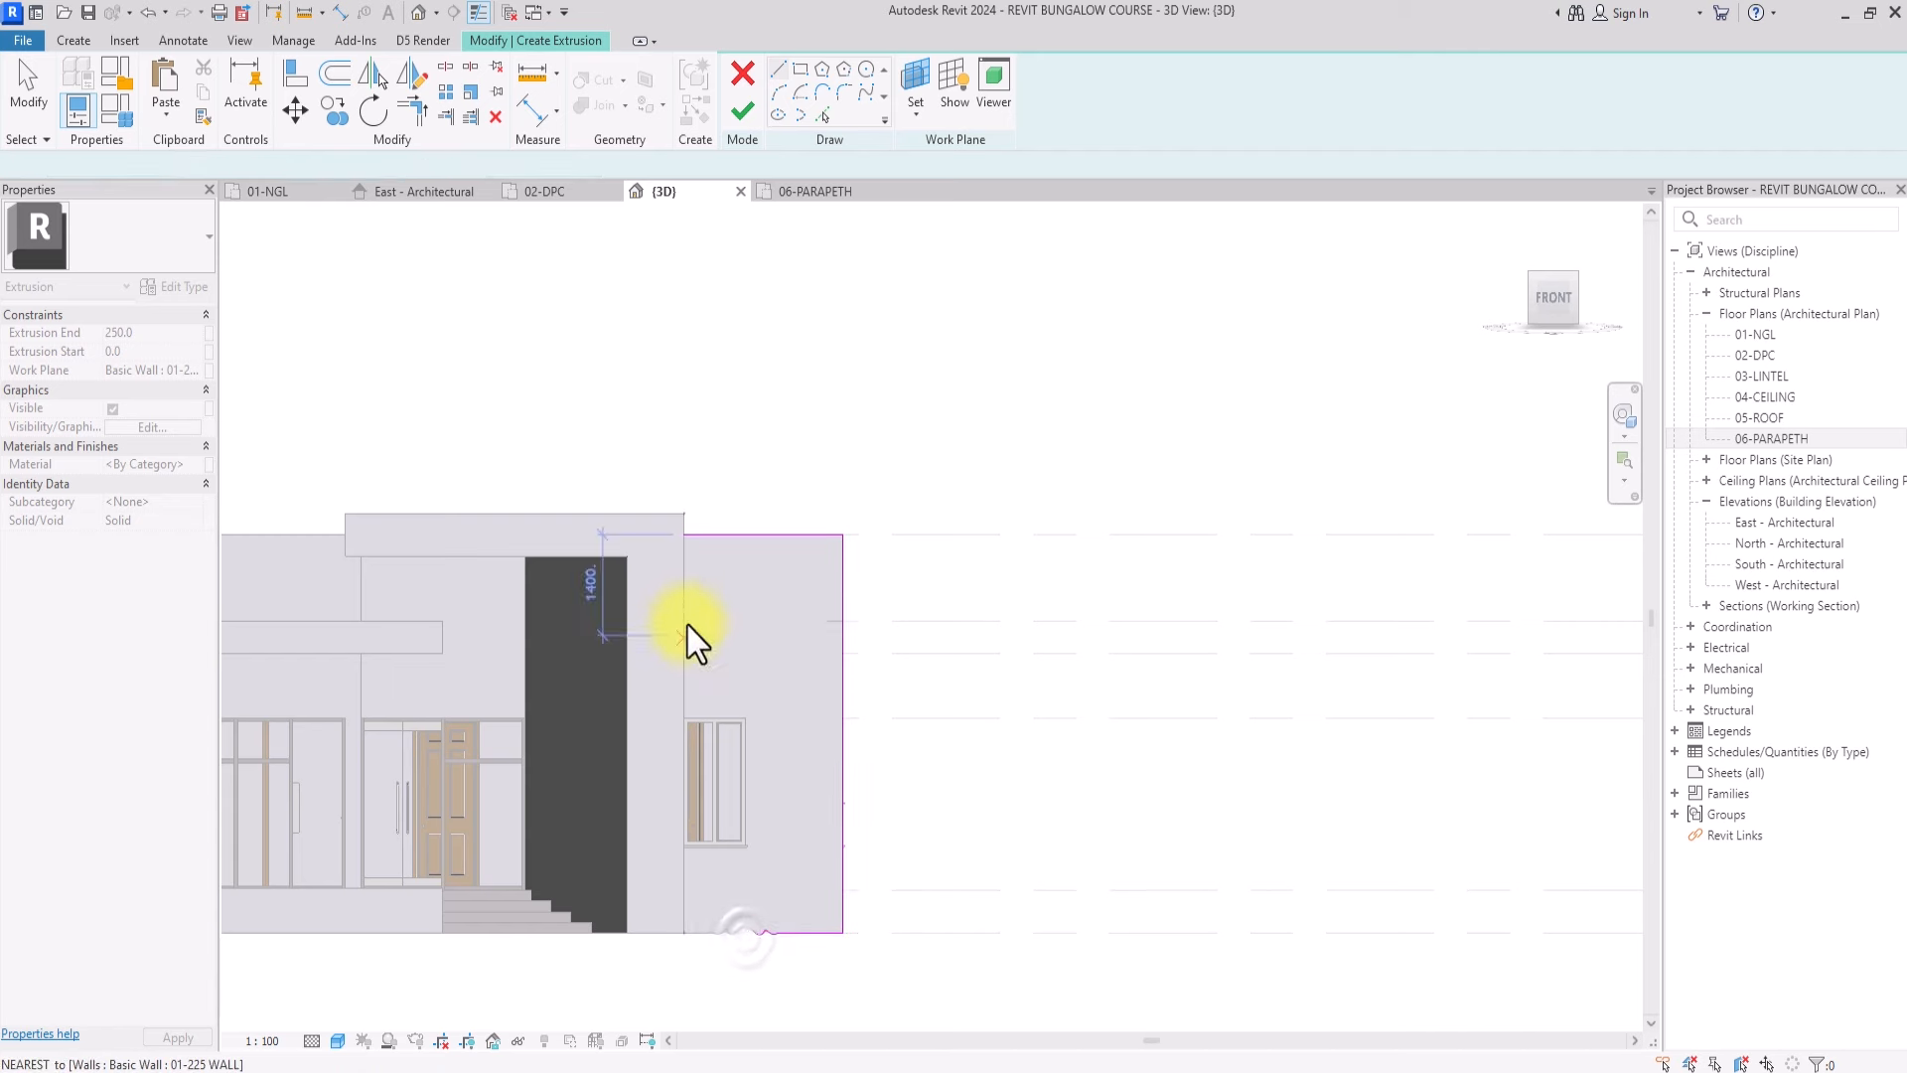
# Sketch the profile's inner stepped lines: a short horizontal above the window, a vertical at its outer edge, and a vertical beside the projecting fascia
pyautogui.scroll(1, 685, 627)
pyautogui.click(684, 621)
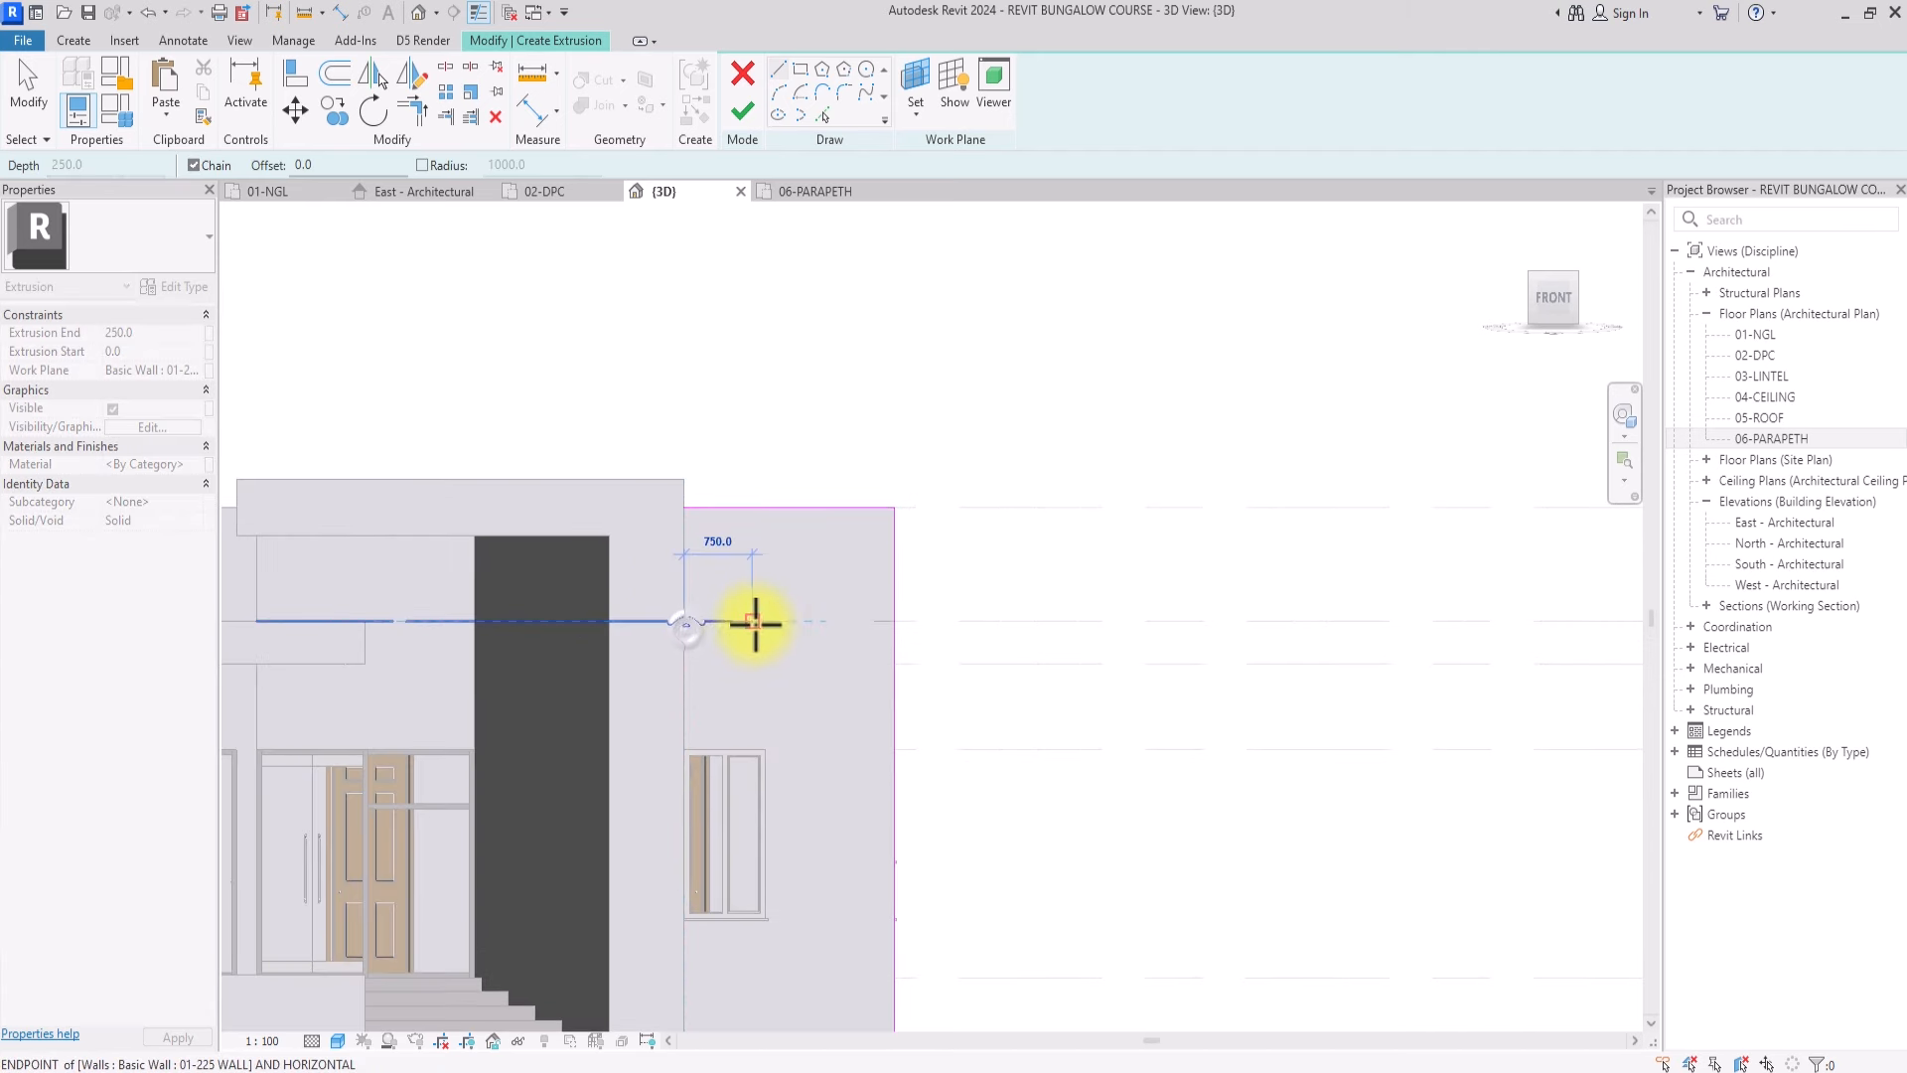
pyautogui.click(755, 621)
pyautogui.press('Escape')
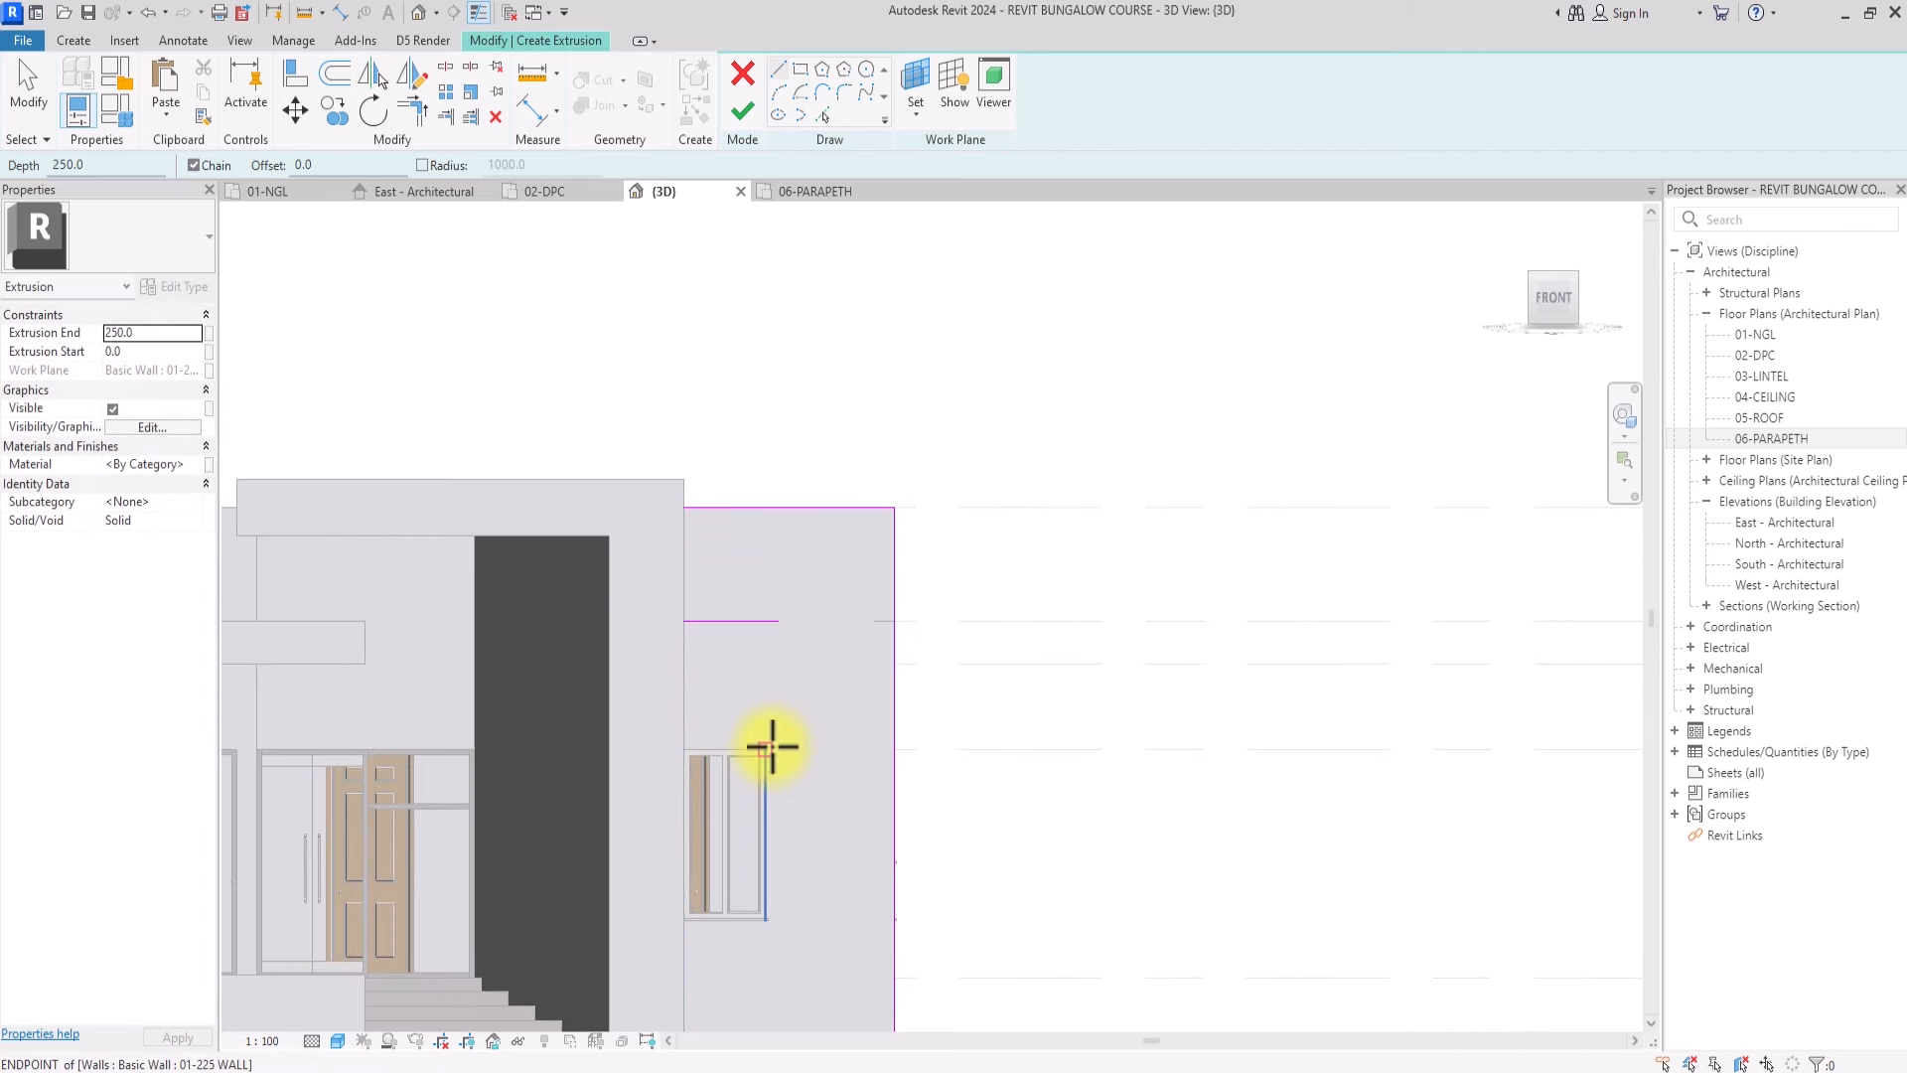
pyautogui.click(773, 745)
pyautogui.click(777, 621)
pyautogui.scroll(-2, 777, 620)
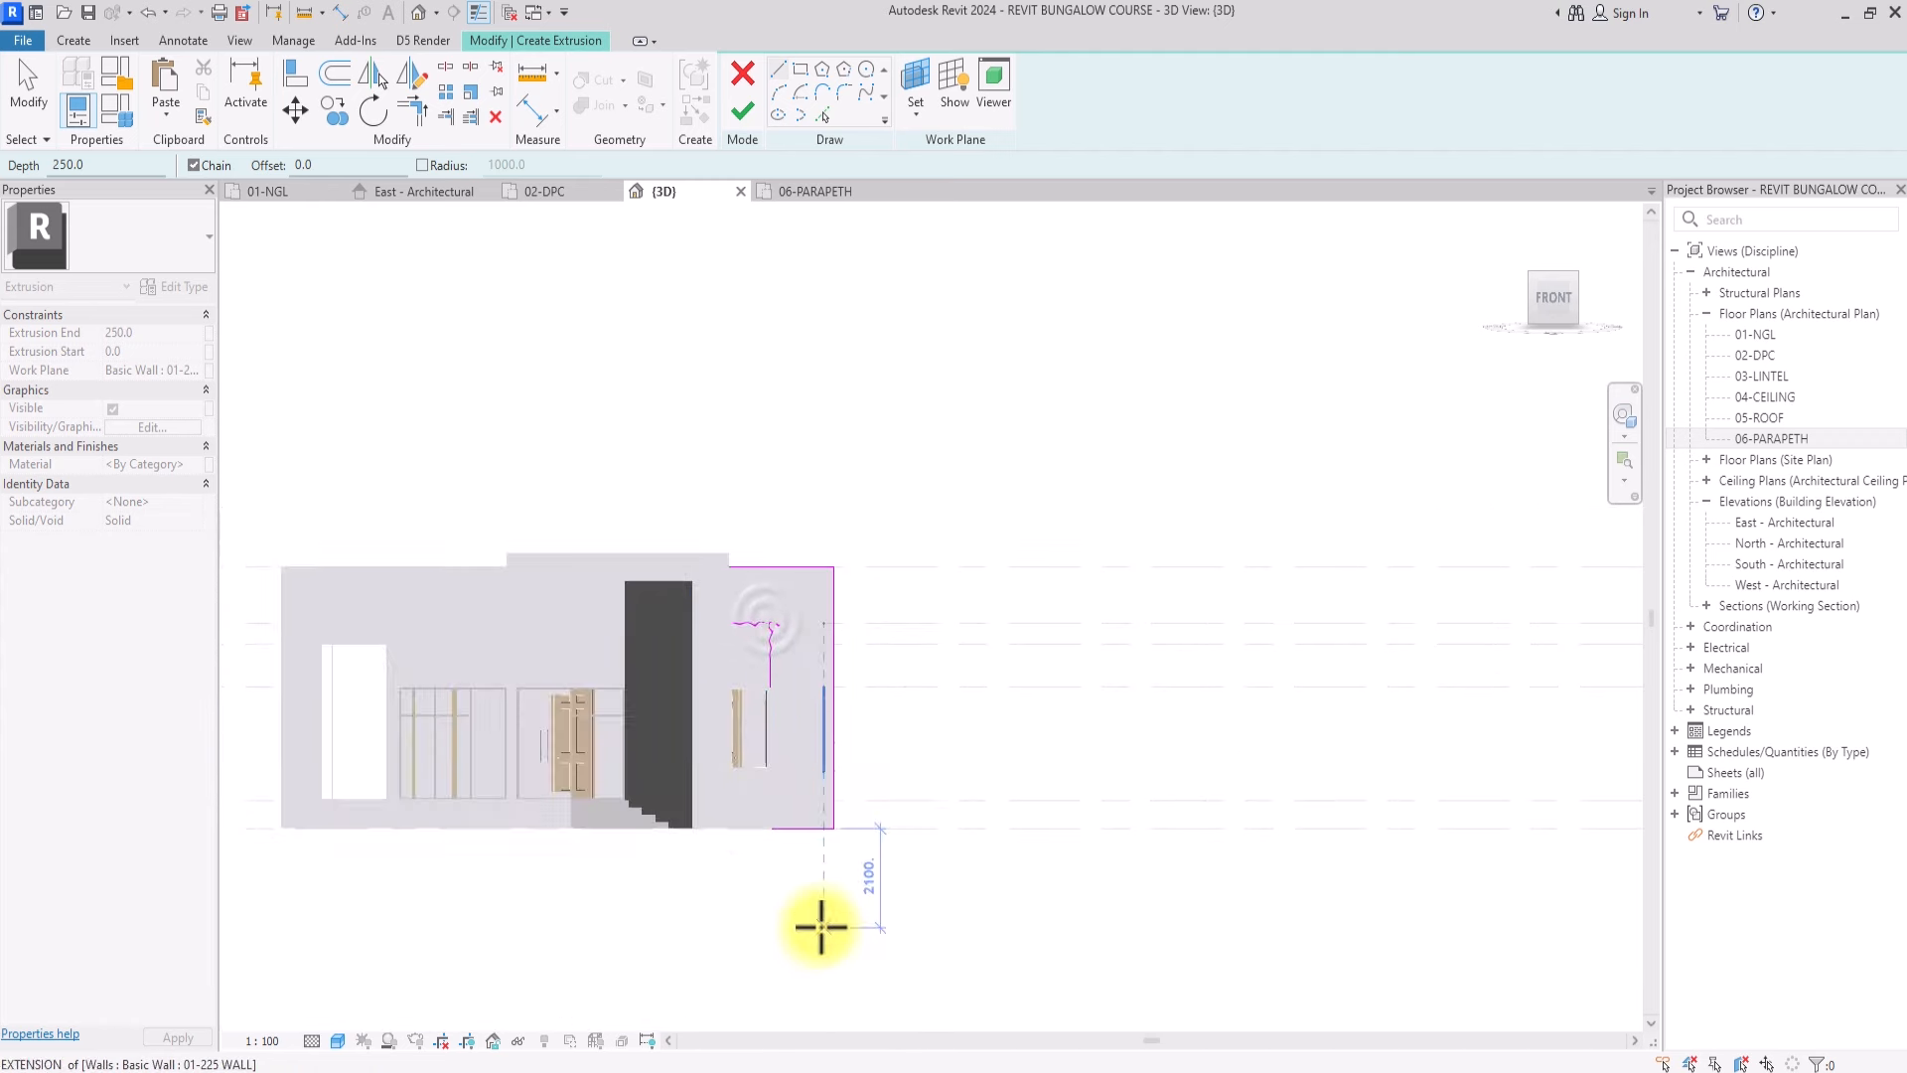
pyautogui.click(729, 622)
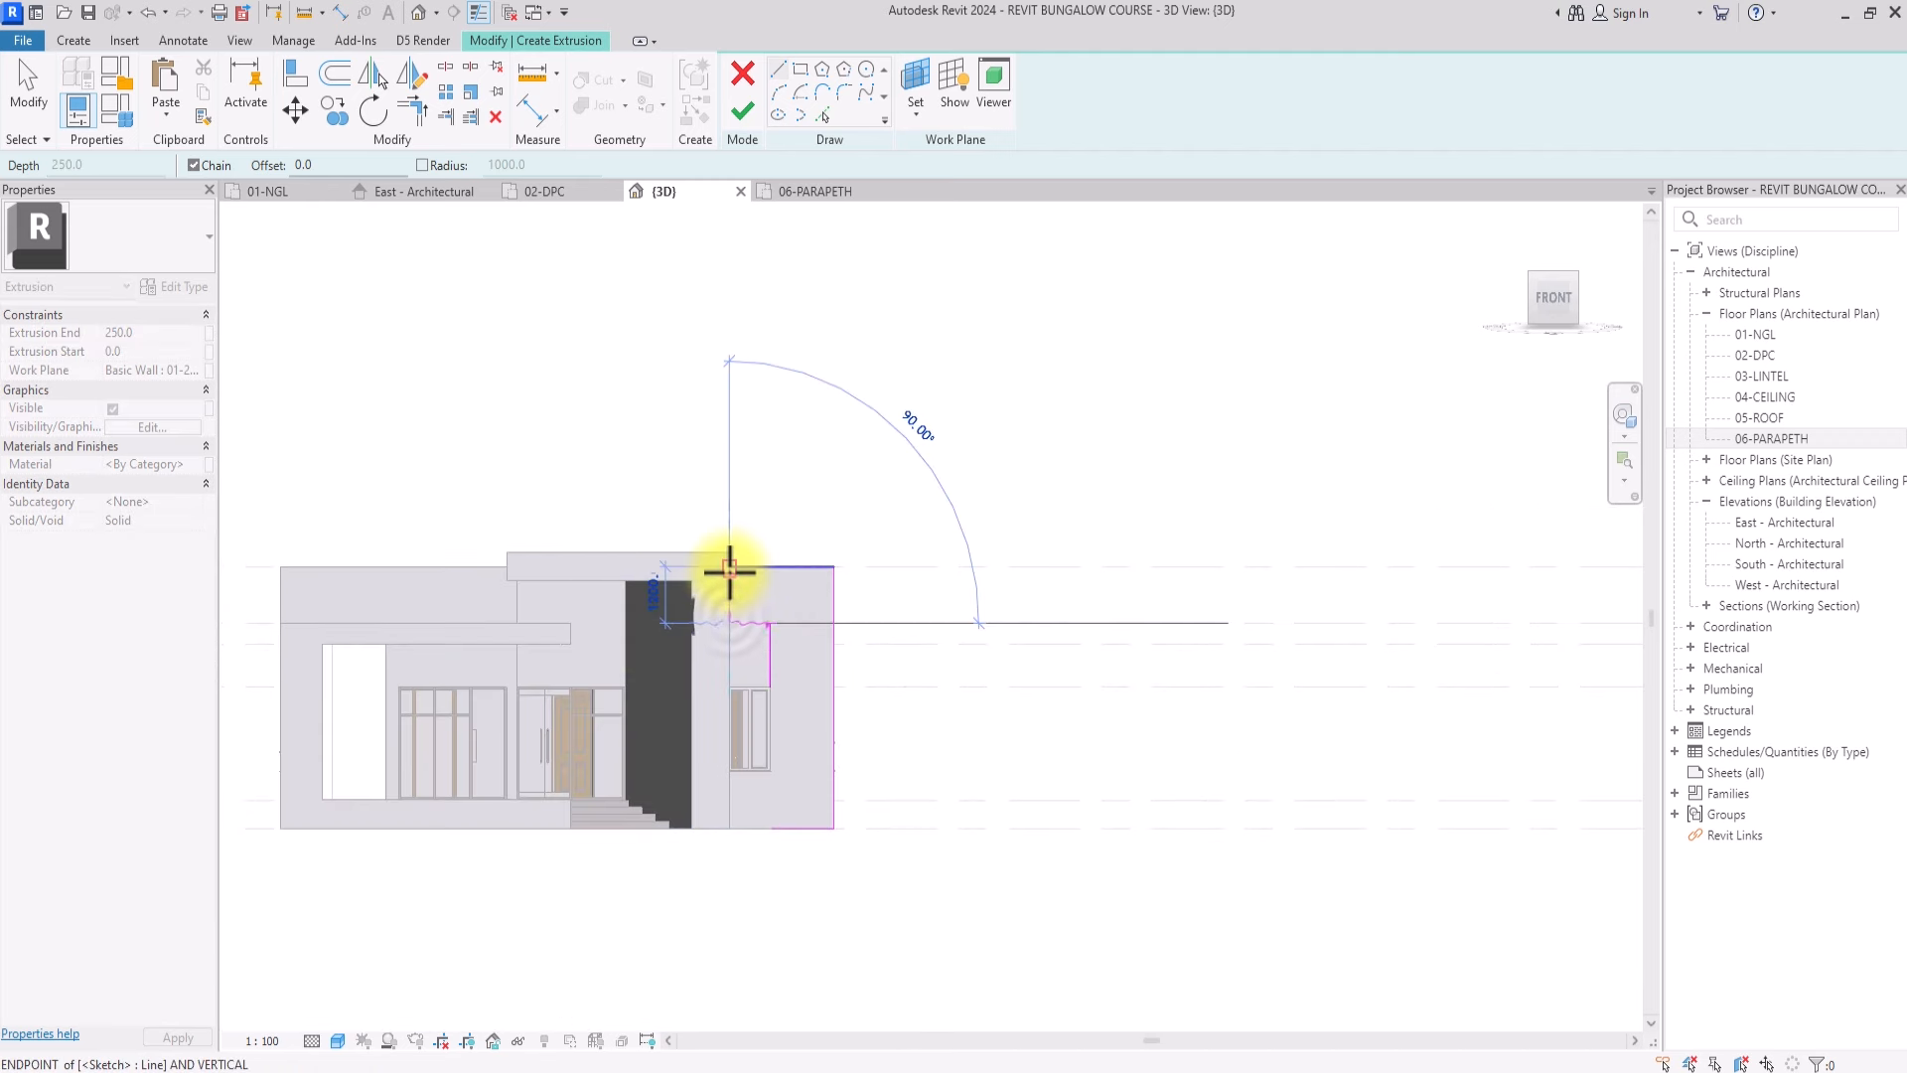
pyautogui.click(731, 569)
# Trim the vertical line beside the window to its neighbouring lines to close the profile, and set the extrusion end to 75
pyautogui.click(416, 112)
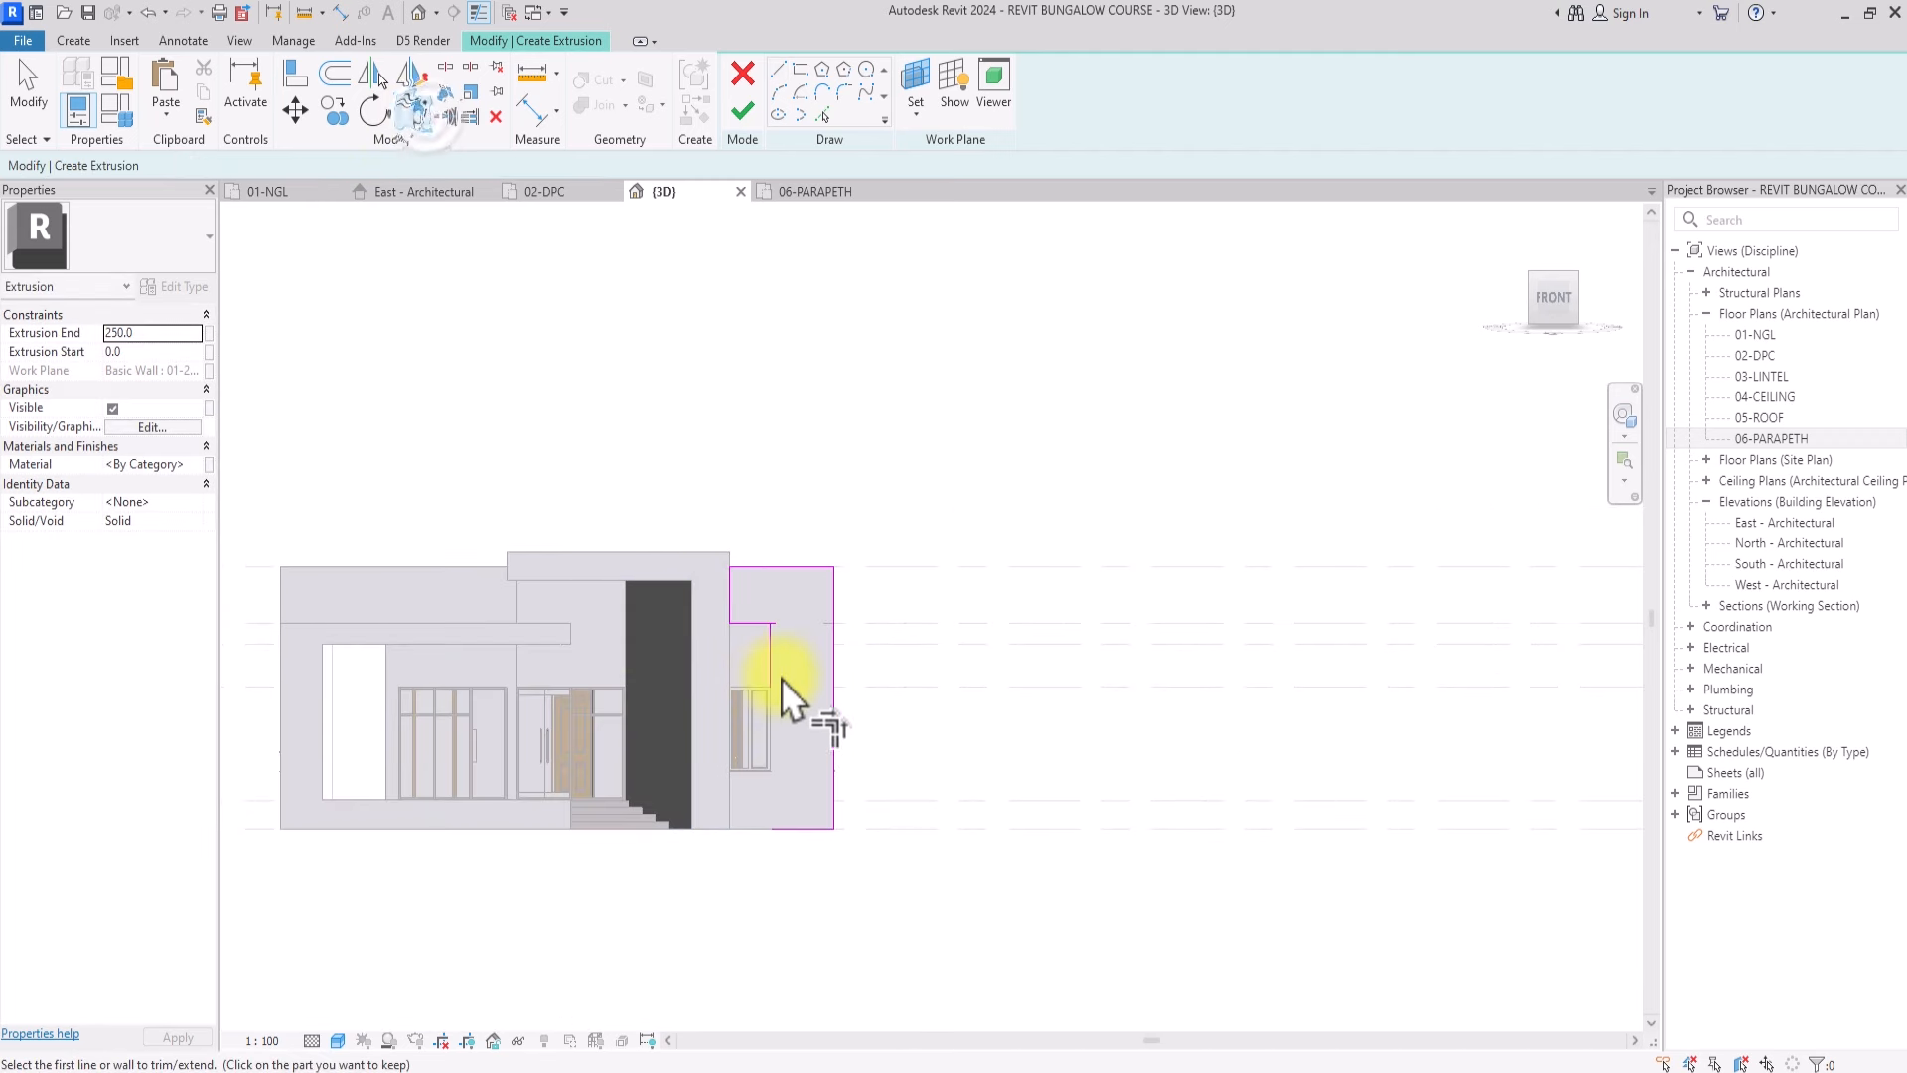
pyautogui.click(773, 675)
pyautogui.click(765, 672)
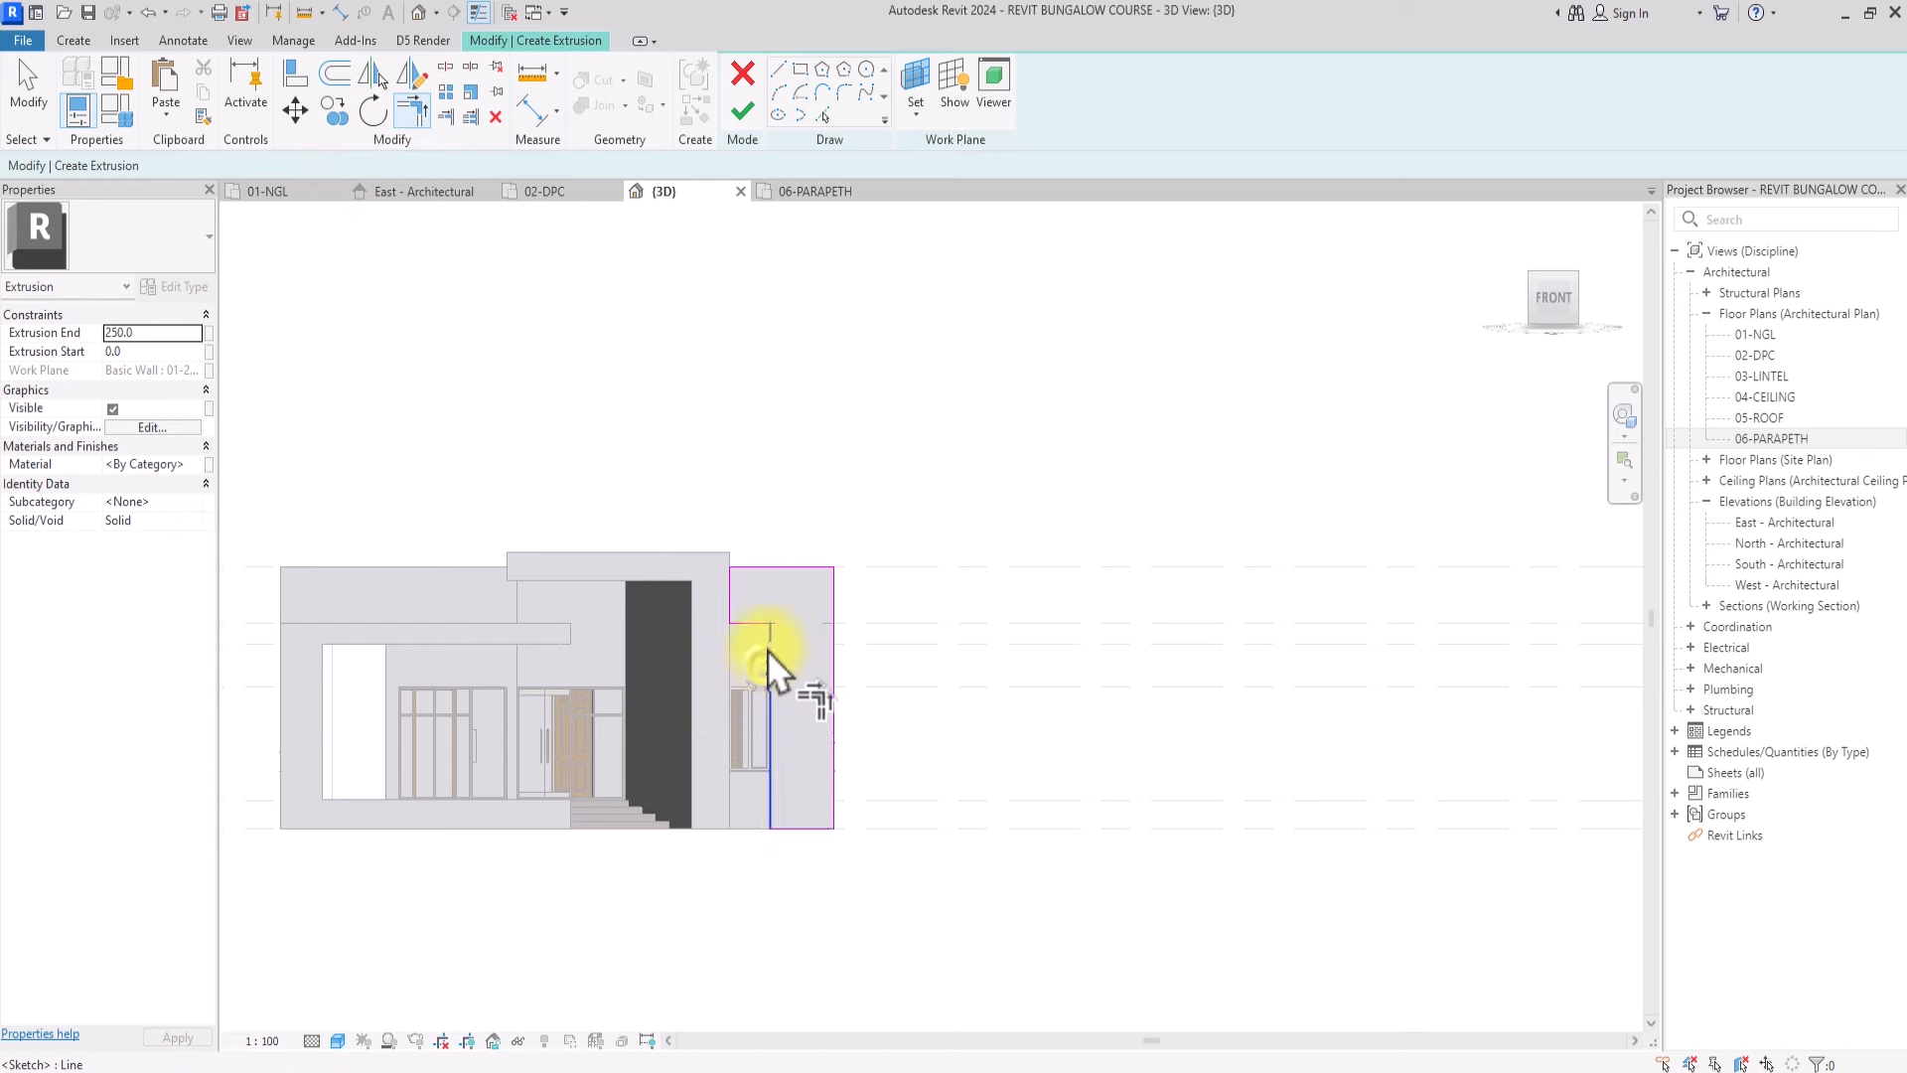
pyautogui.click(756, 628)
pyautogui.press('Escape')
pyautogui.press('Escape')
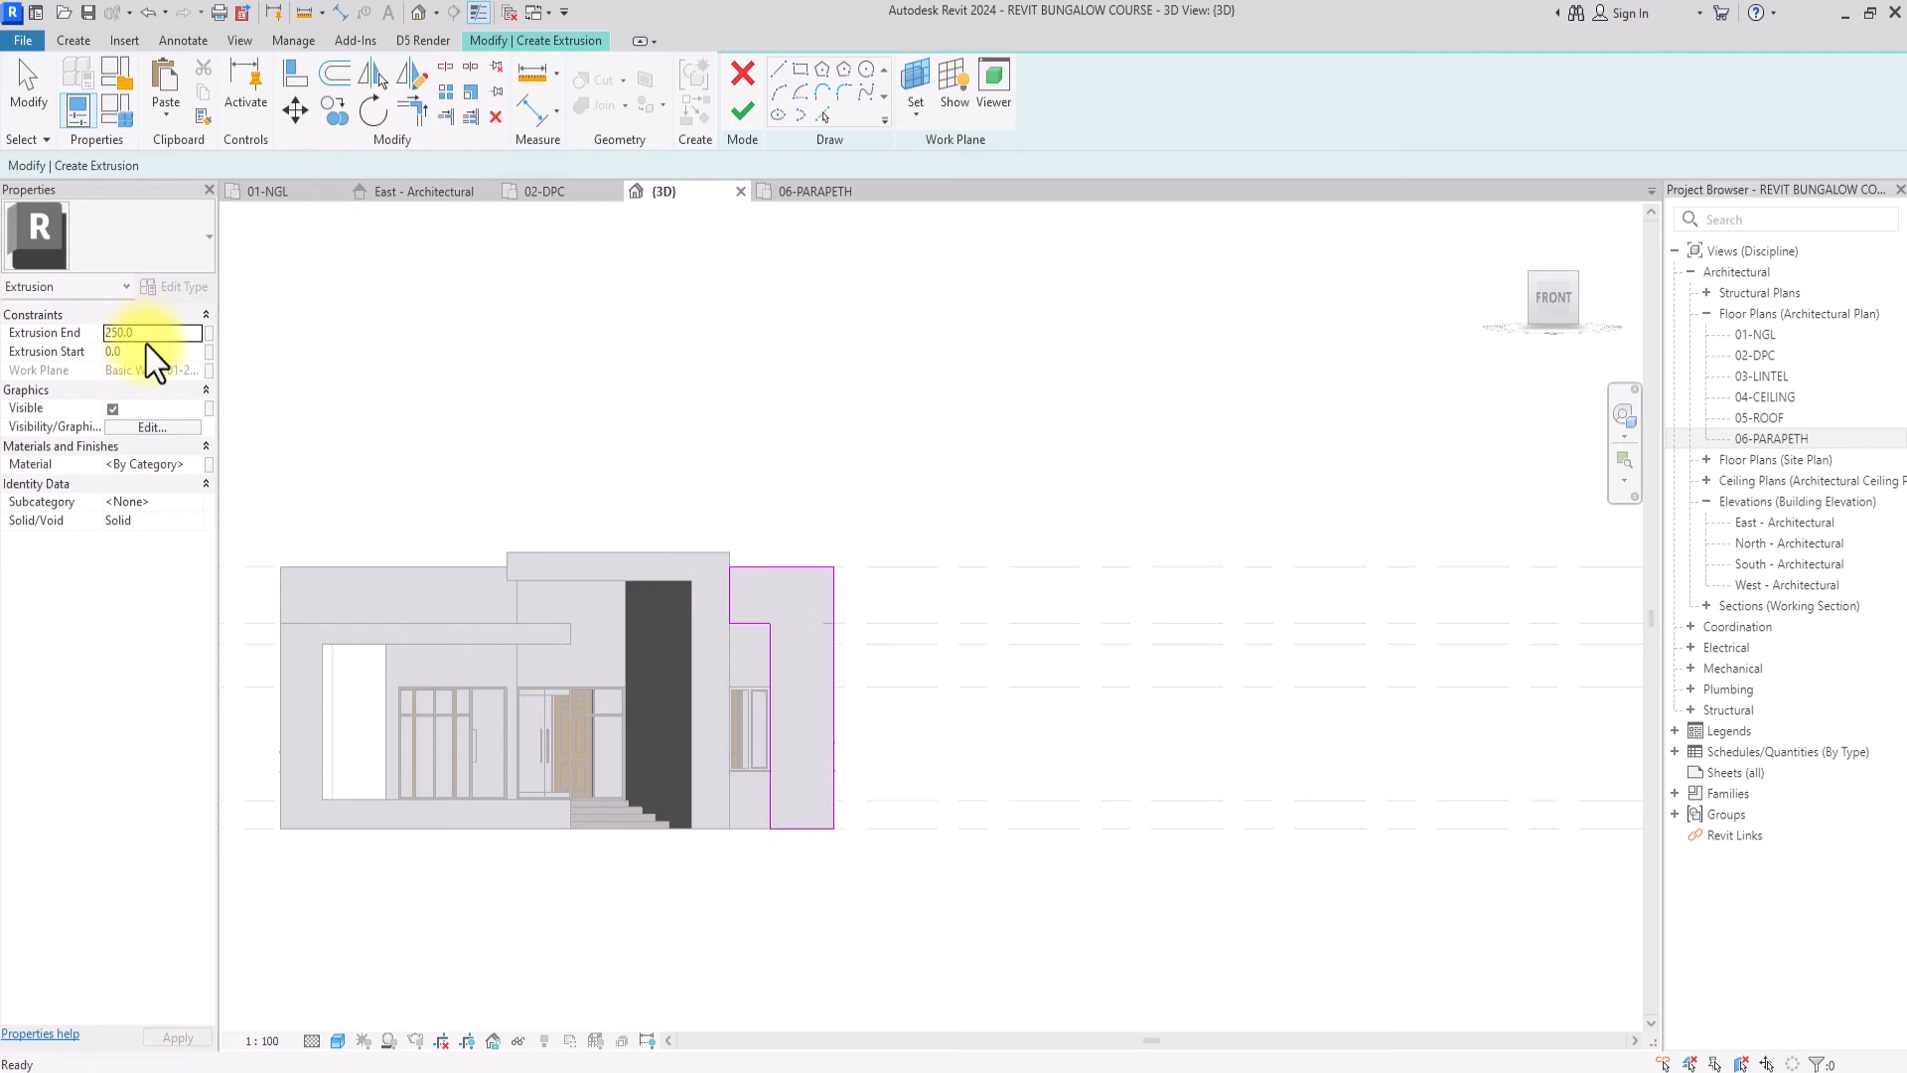
pyautogui.click(149, 333)
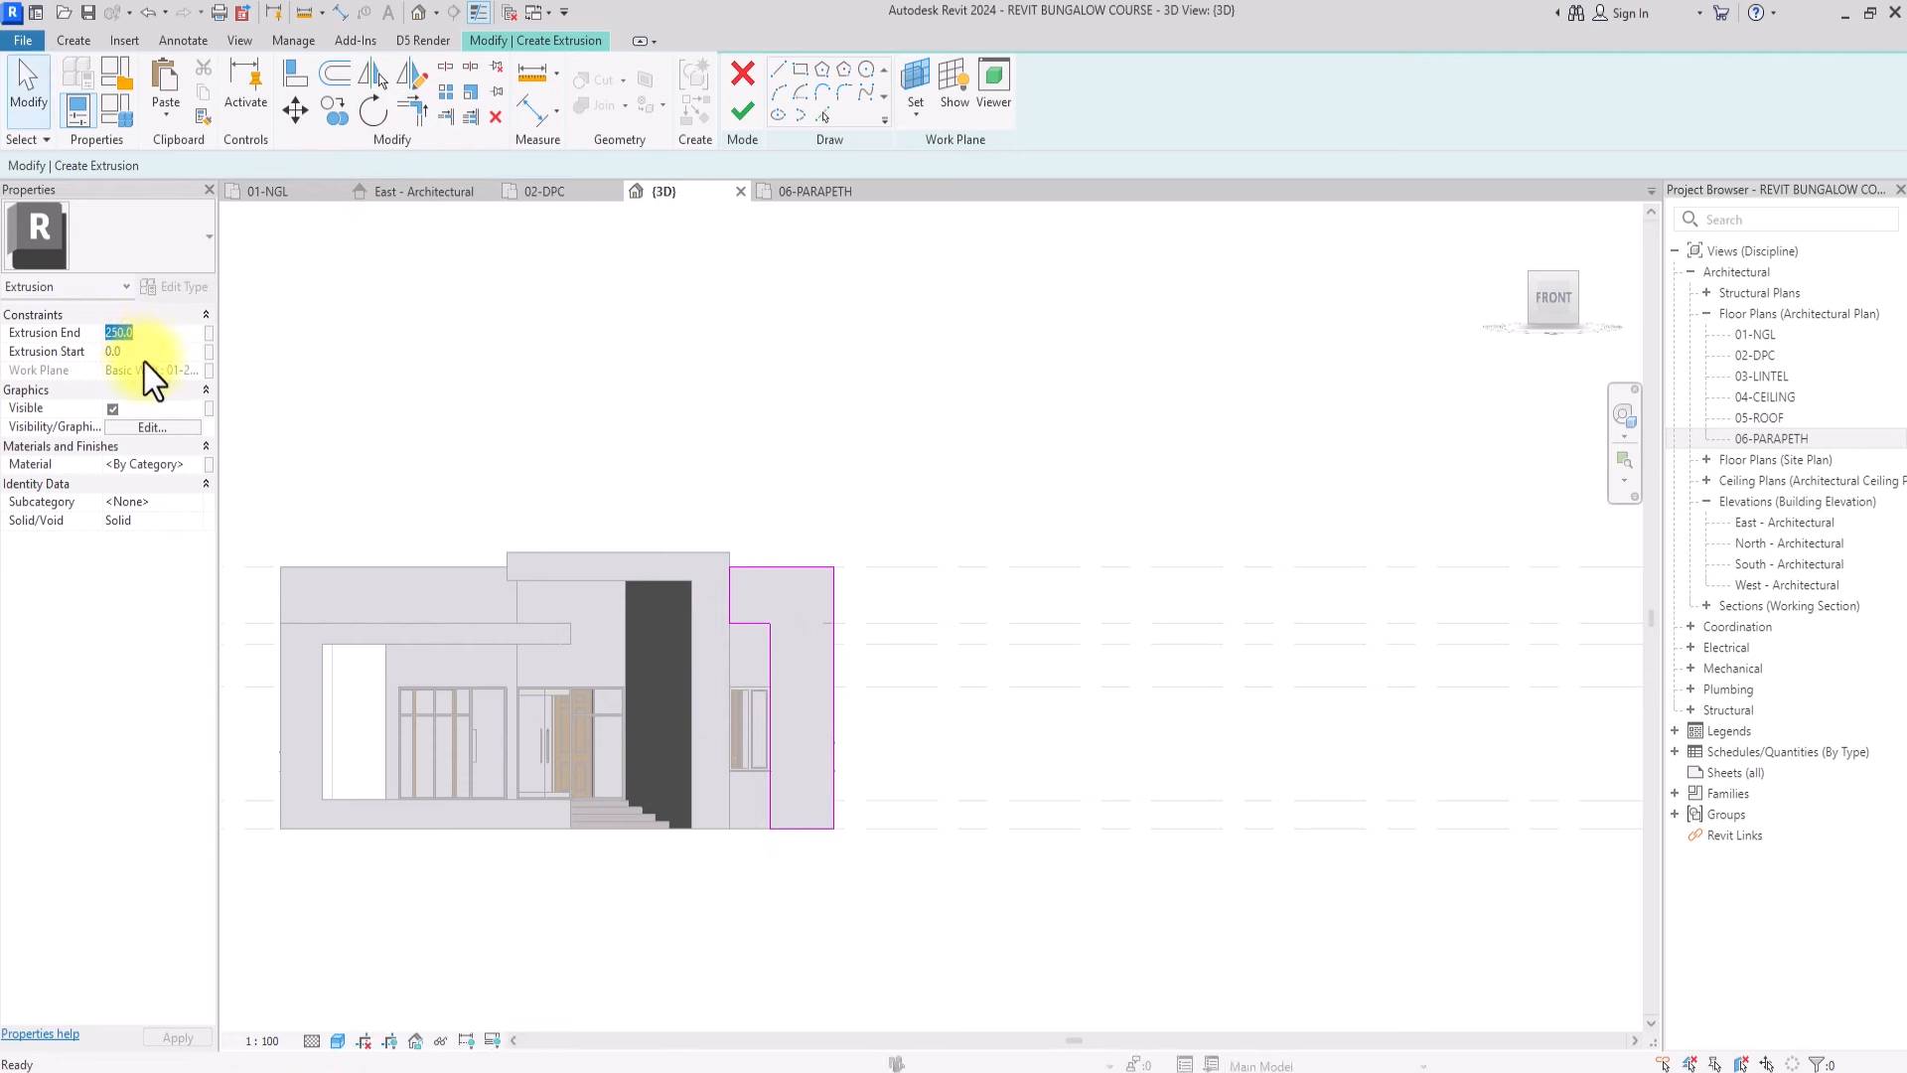
pyautogui.write('75')
# Duplicate the 01-WALL PAINT material with its assets for the extrusion and name the copy 01-DARK
pyautogui.click(192, 467)
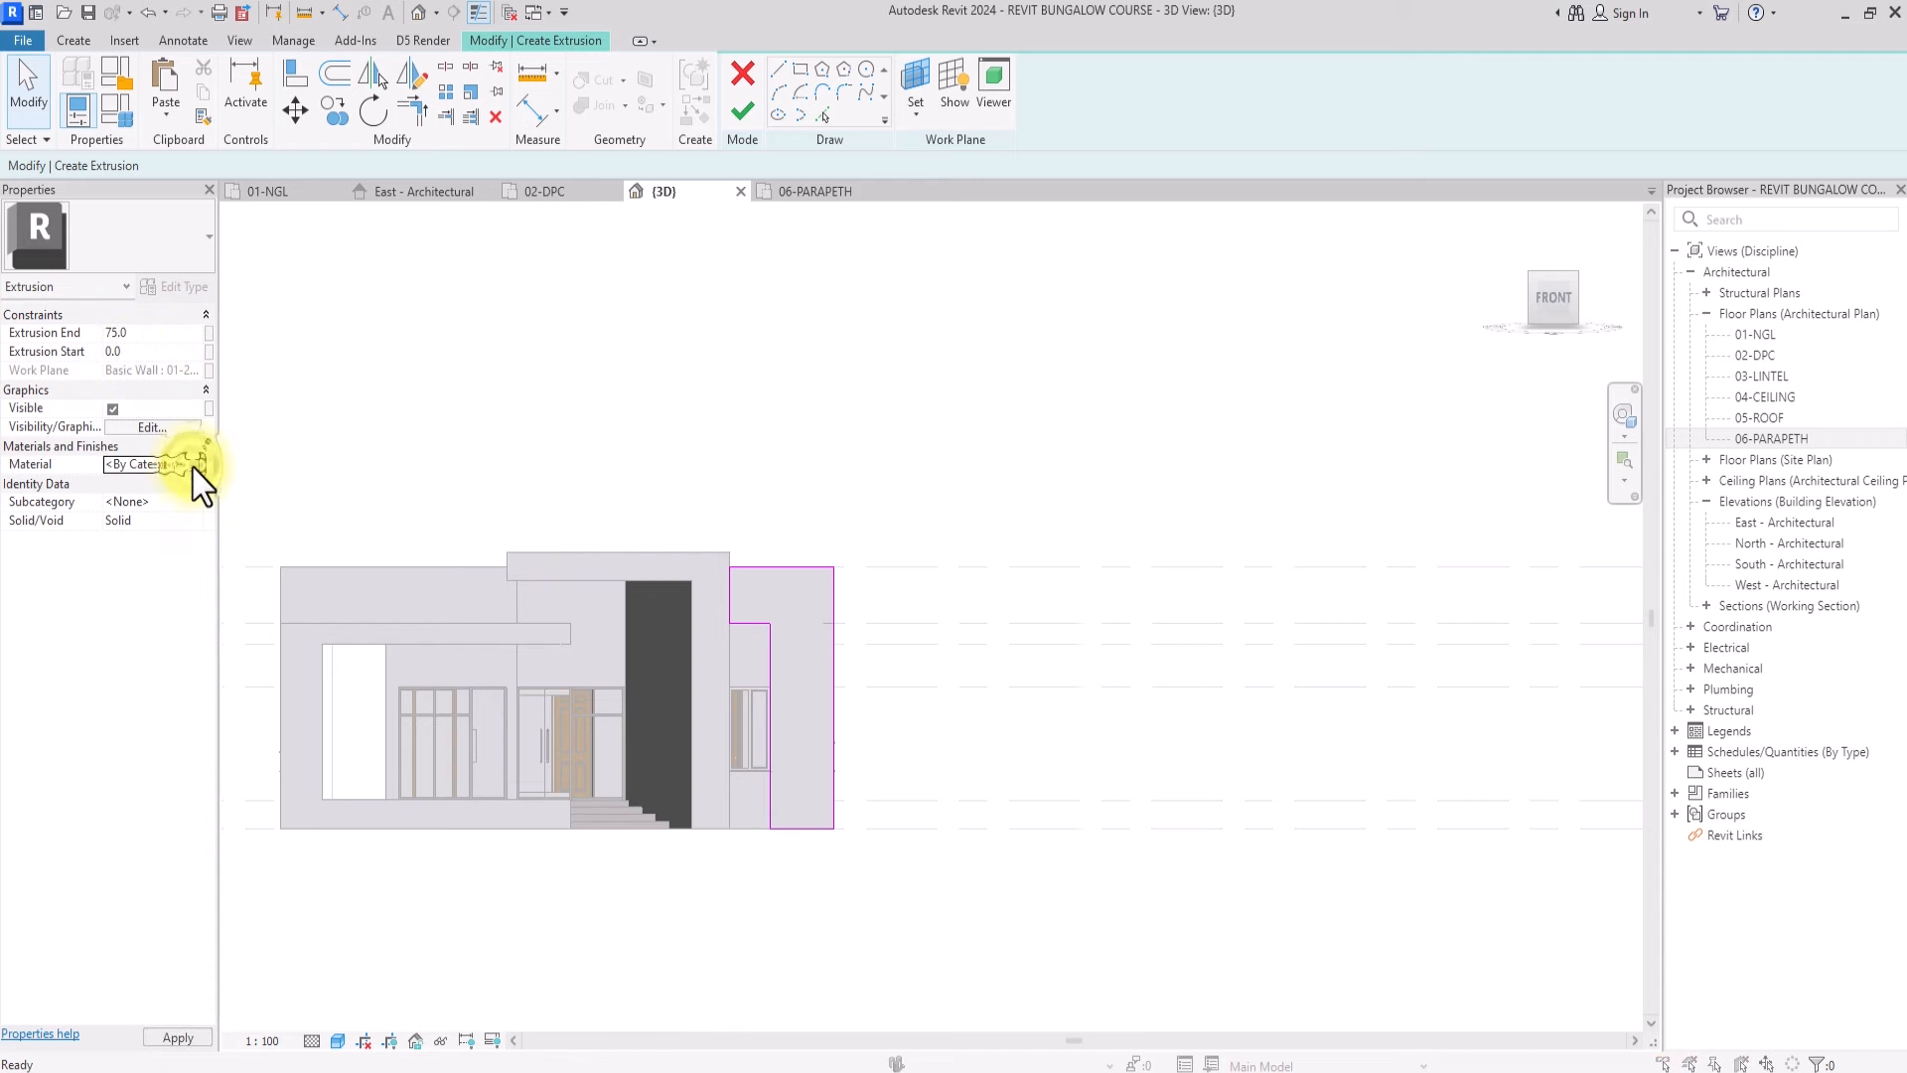
pyautogui.click(193, 468)
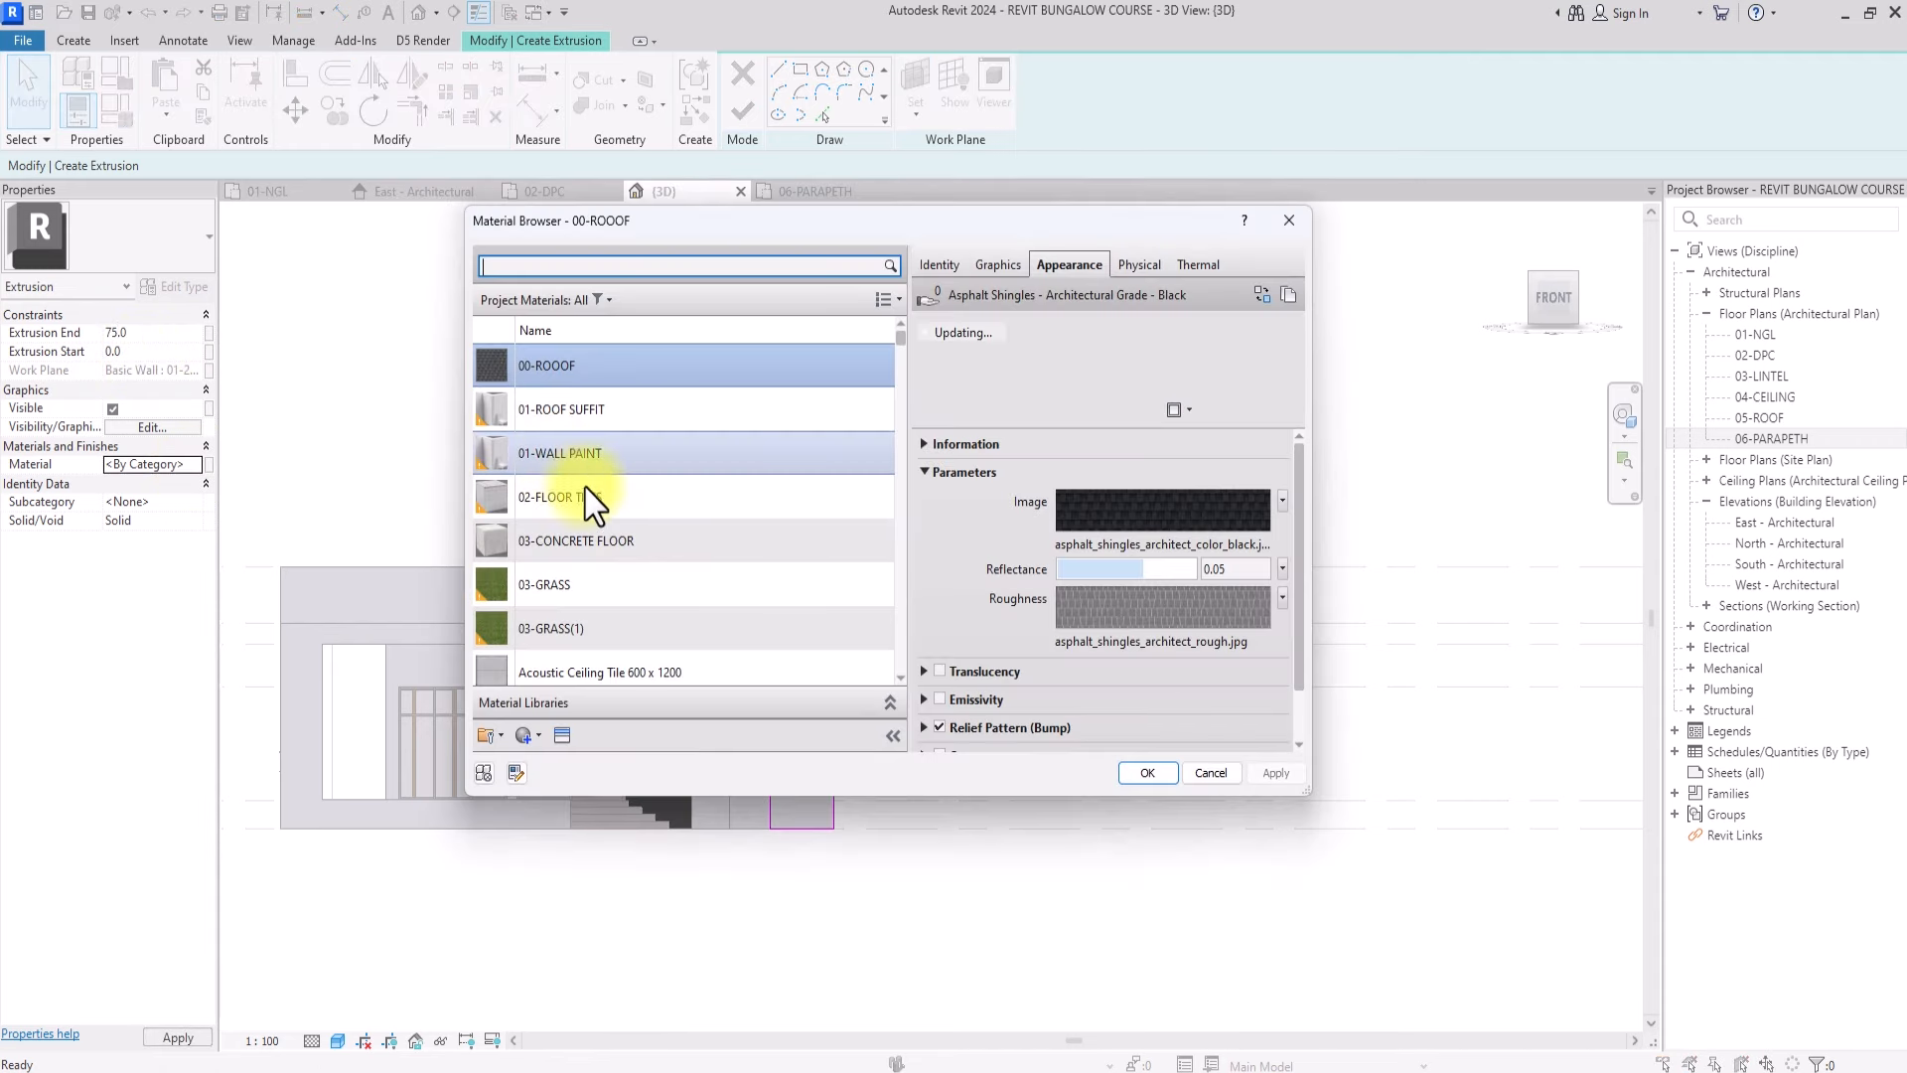
pyautogui.click(581, 453)
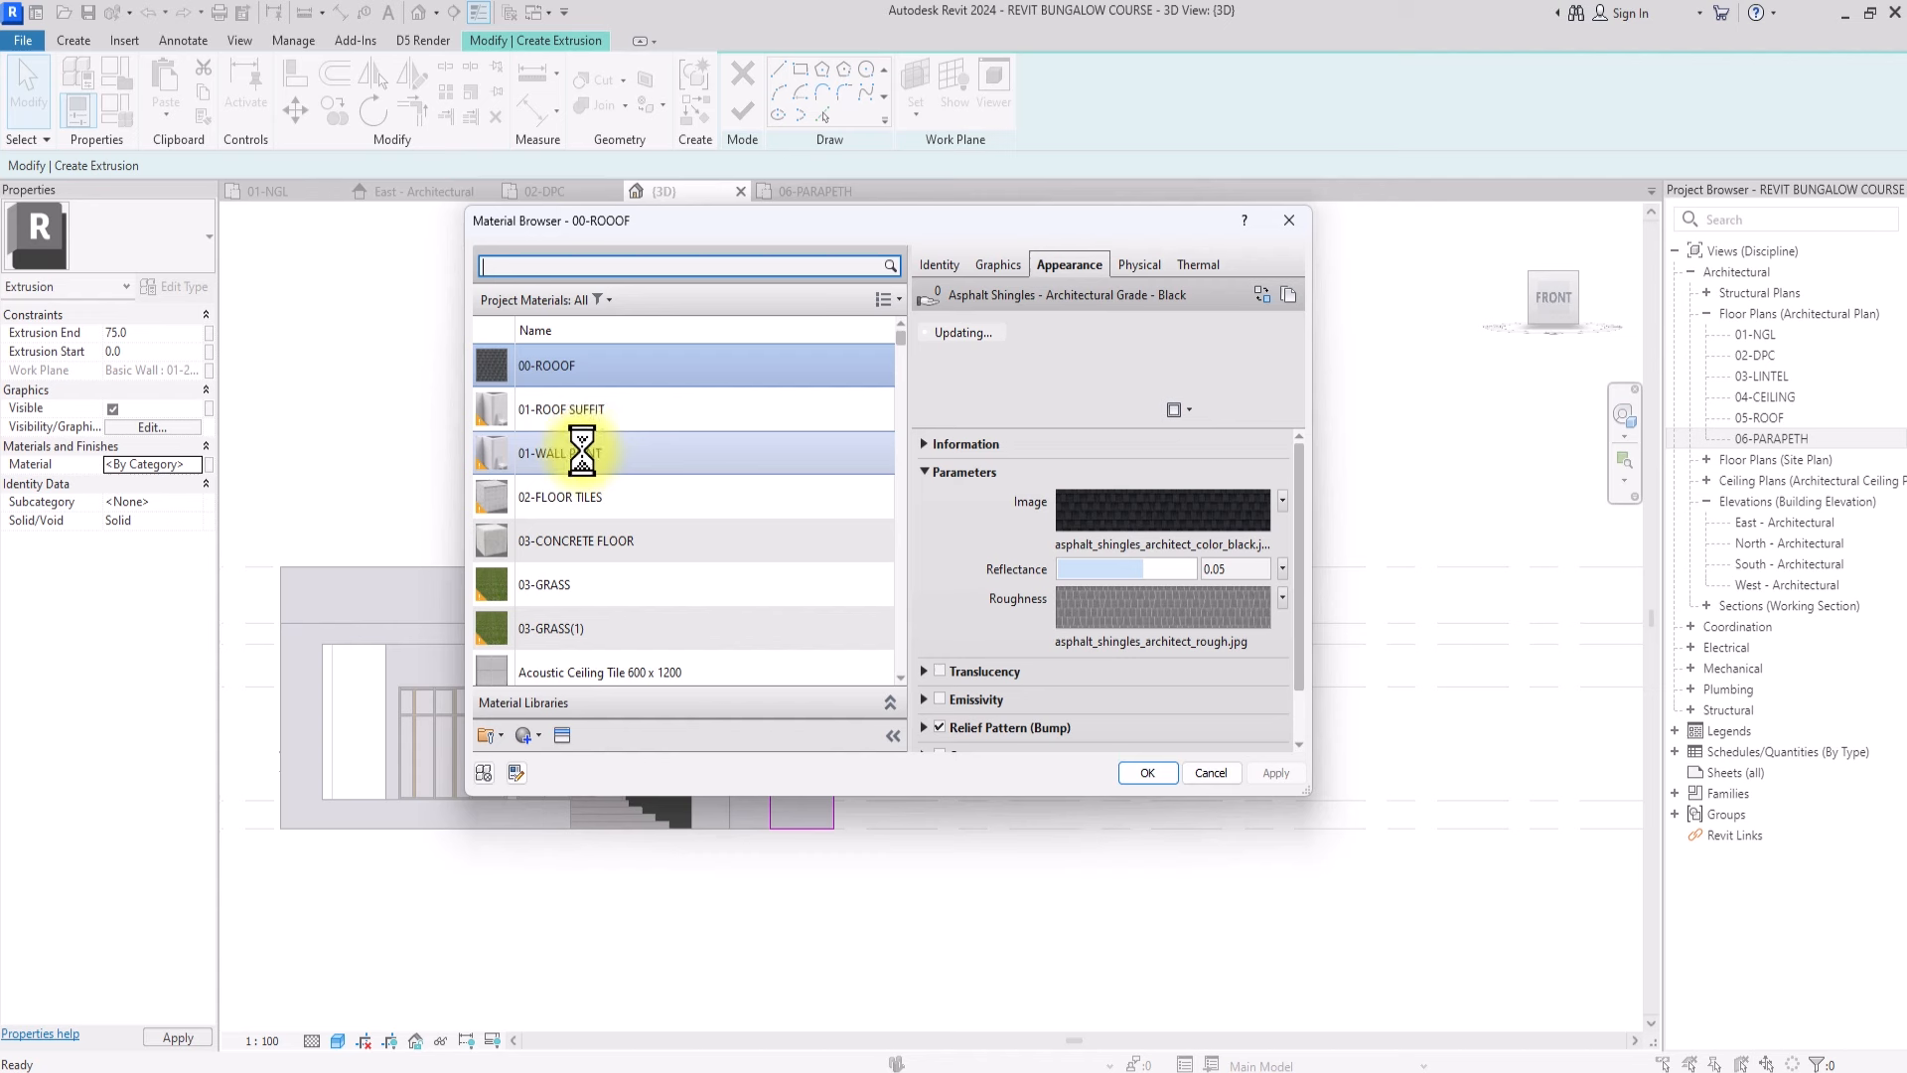
pyautogui.rightClick(670, 467)
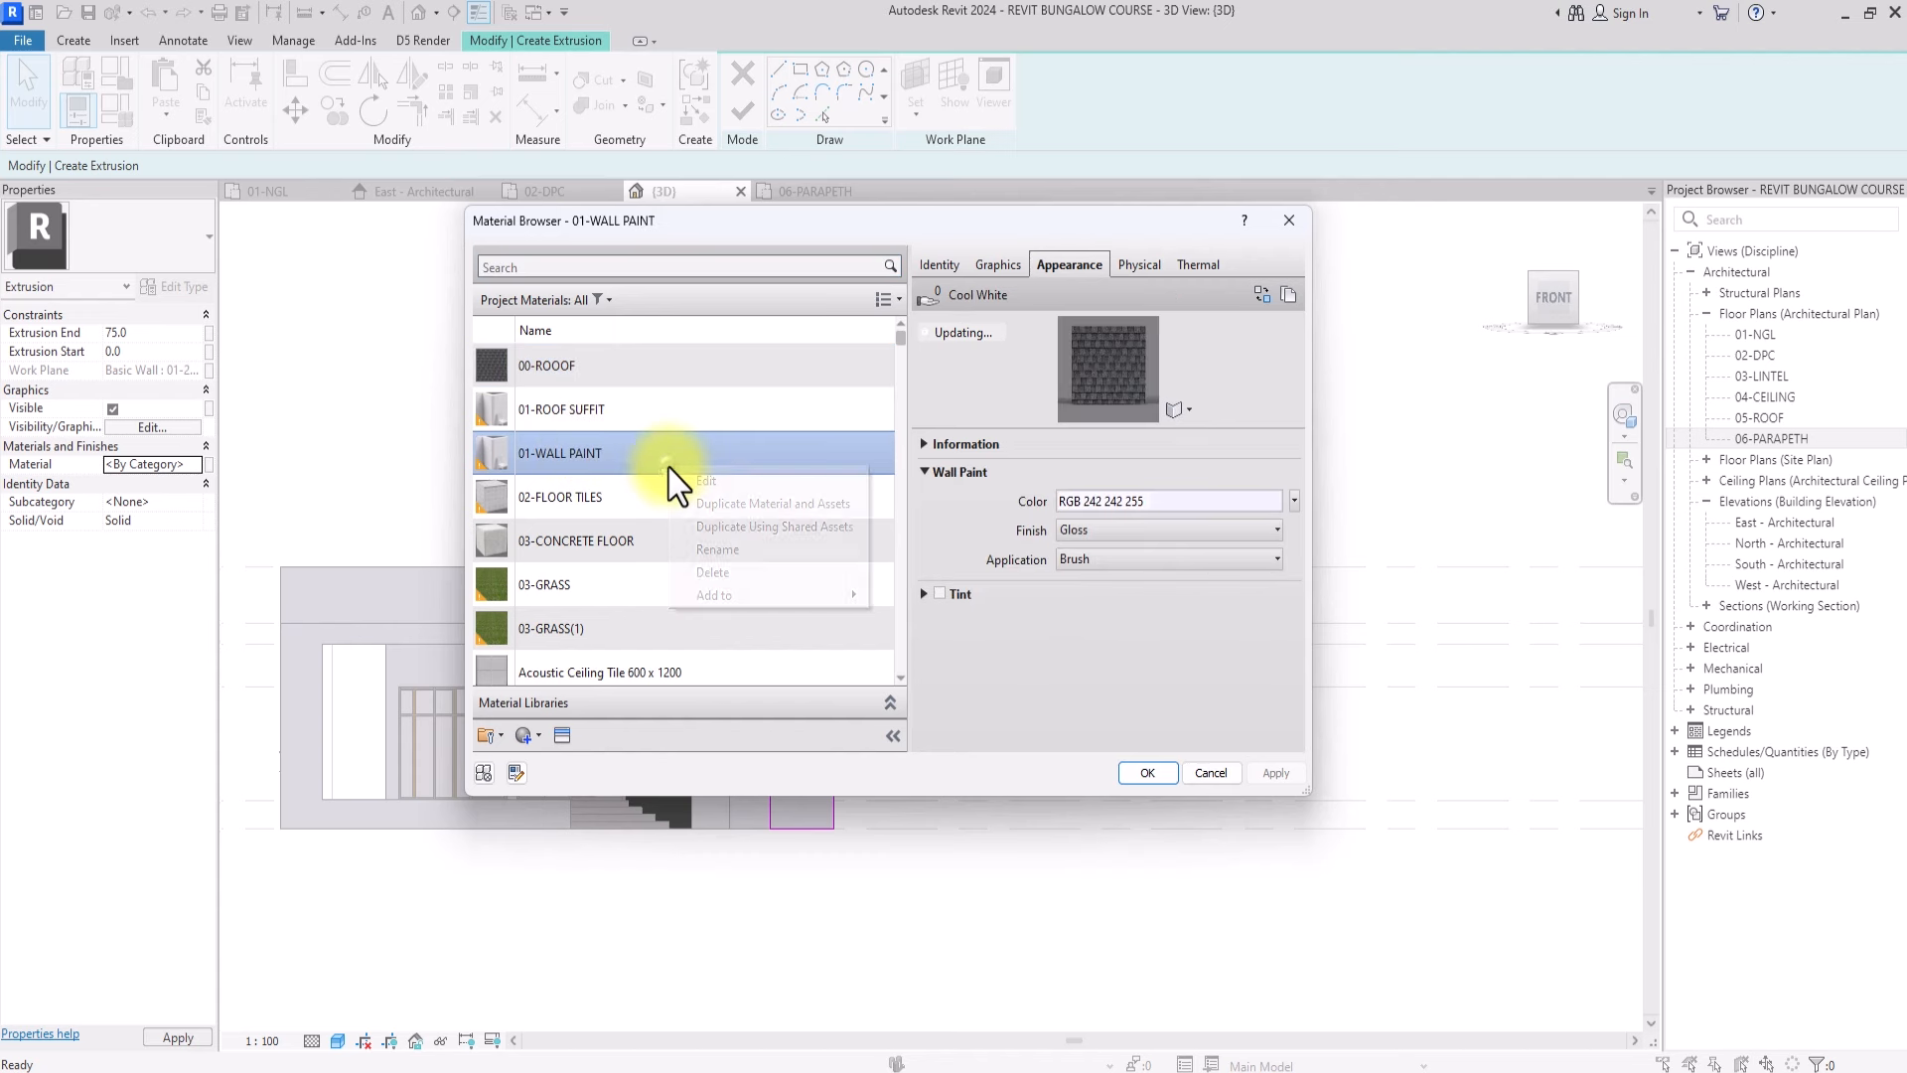
pyautogui.click(717, 504)
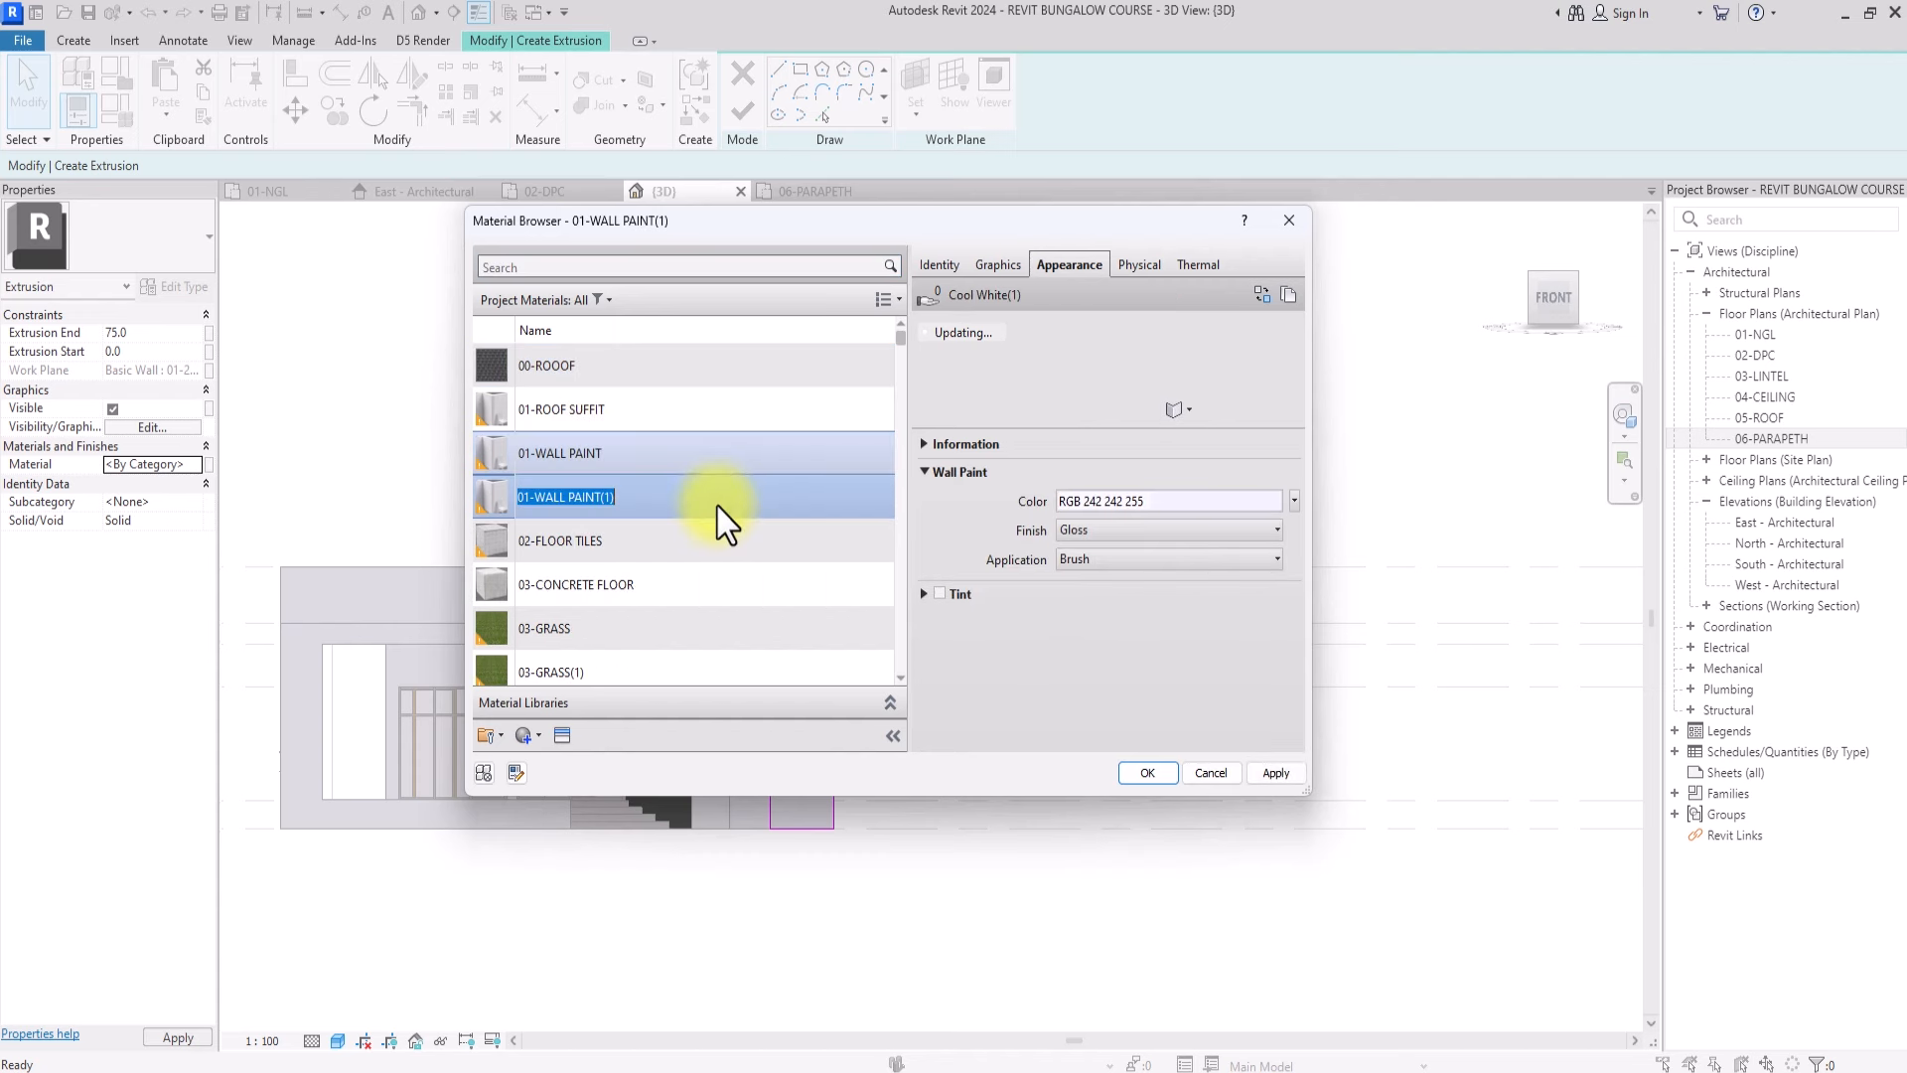
pyautogui.press('BackSpace')
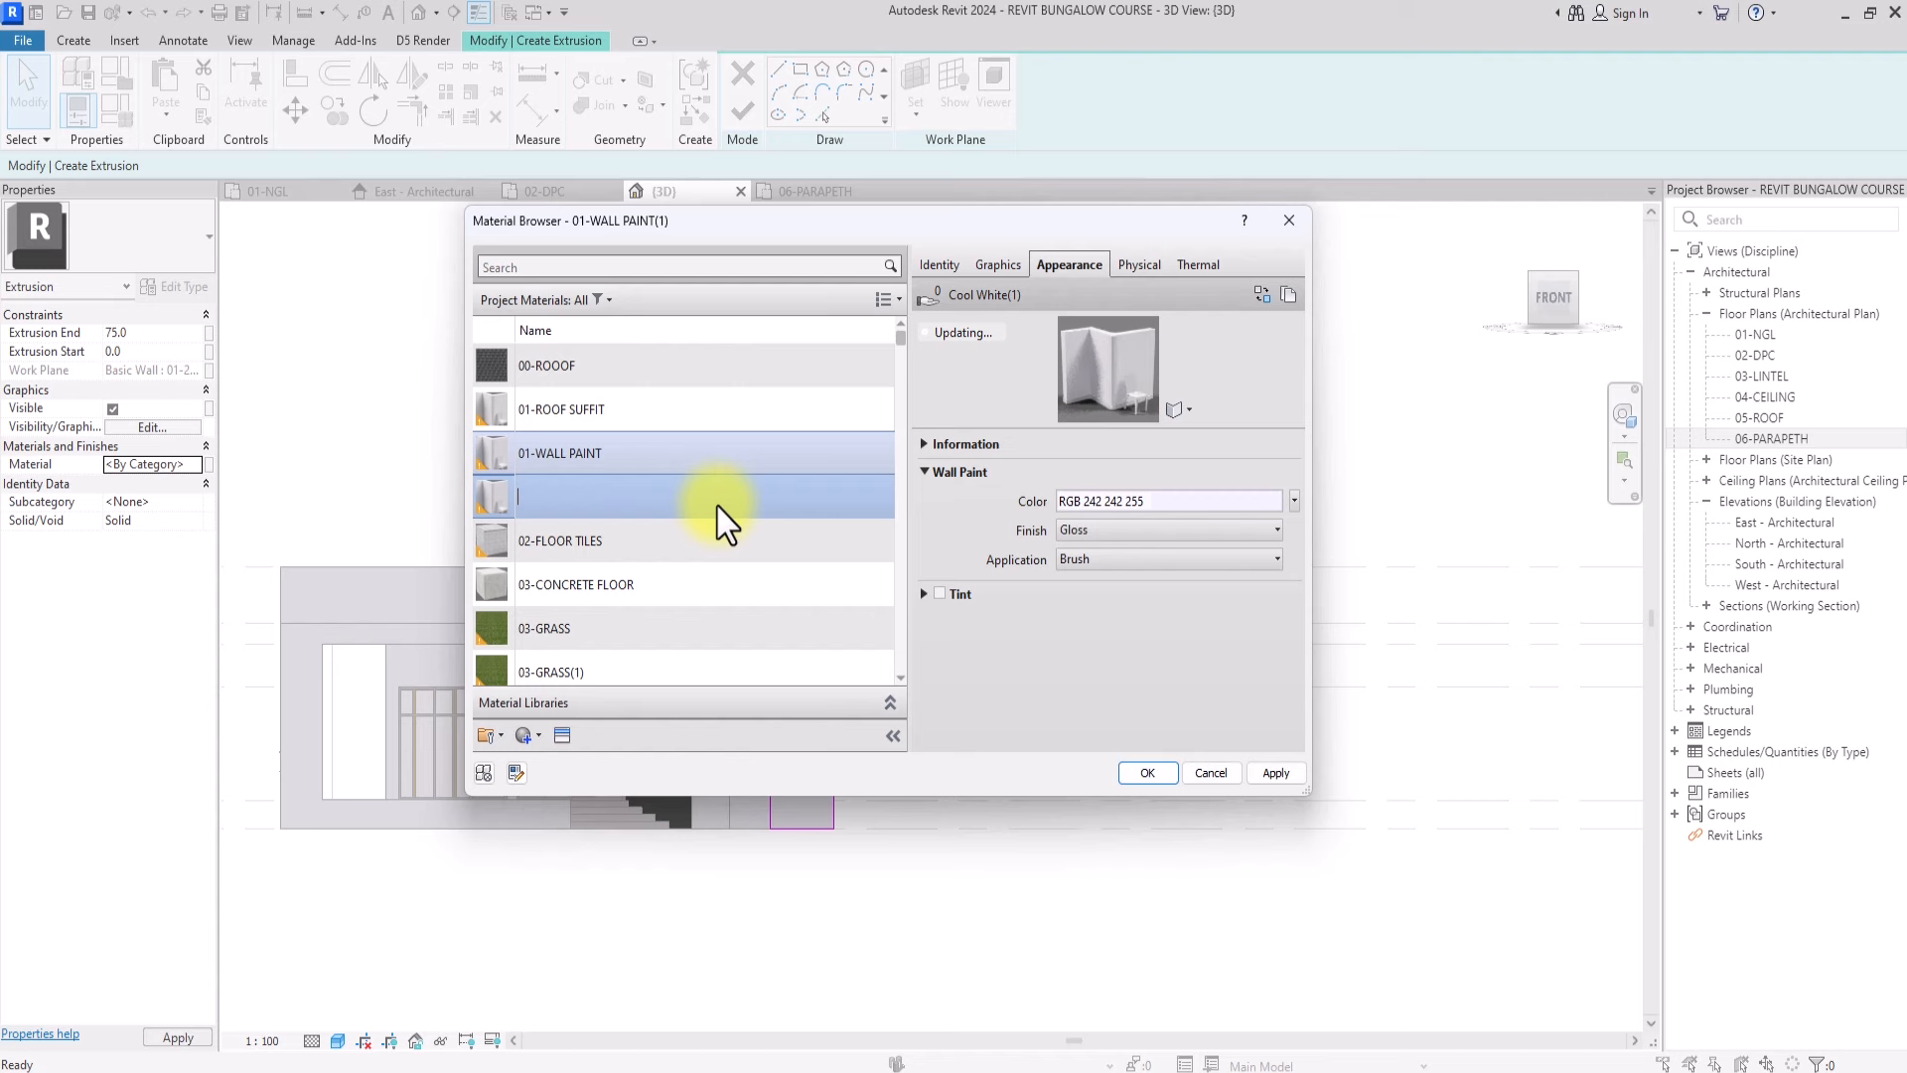
pyautogui.write('01-DARK')
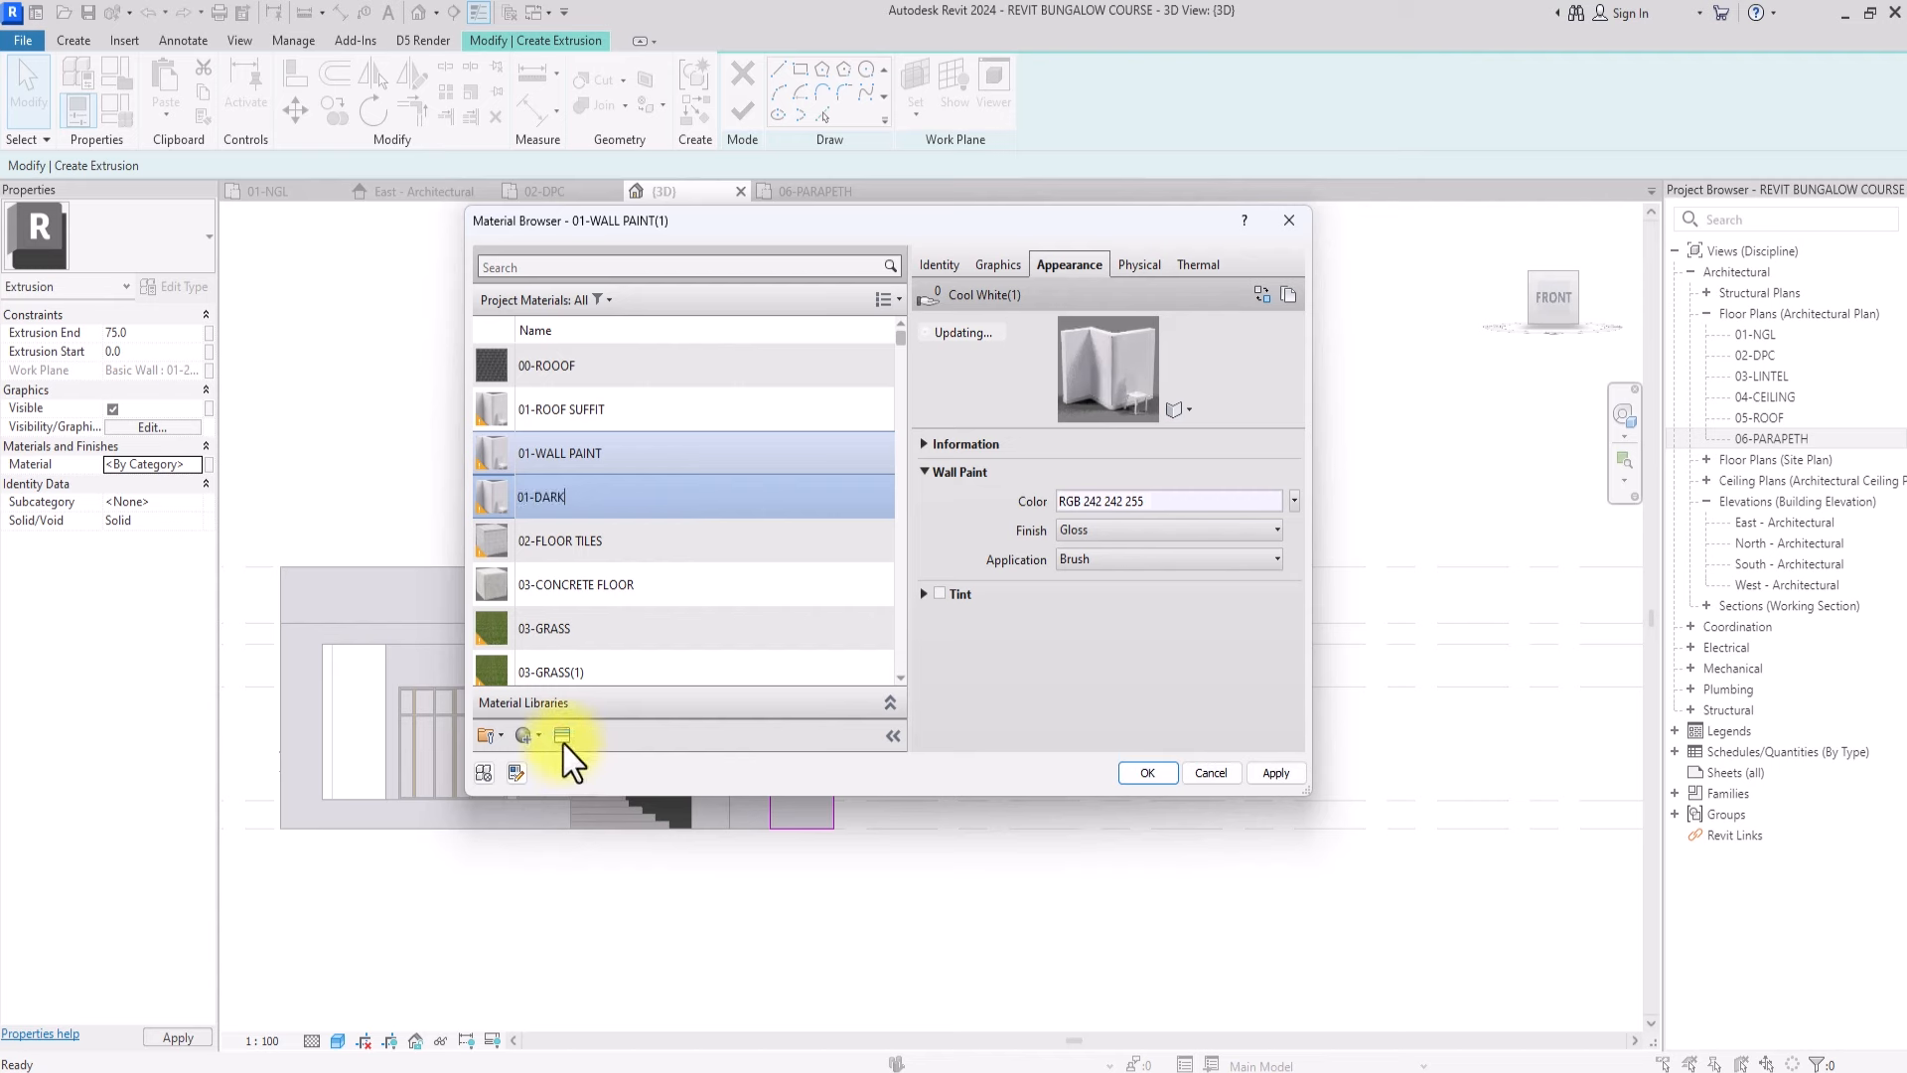
# Replace the 01-DARK material's appearance with the Gray asset from the Wall Paint library and apply it
pyautogui.click(562, 736)
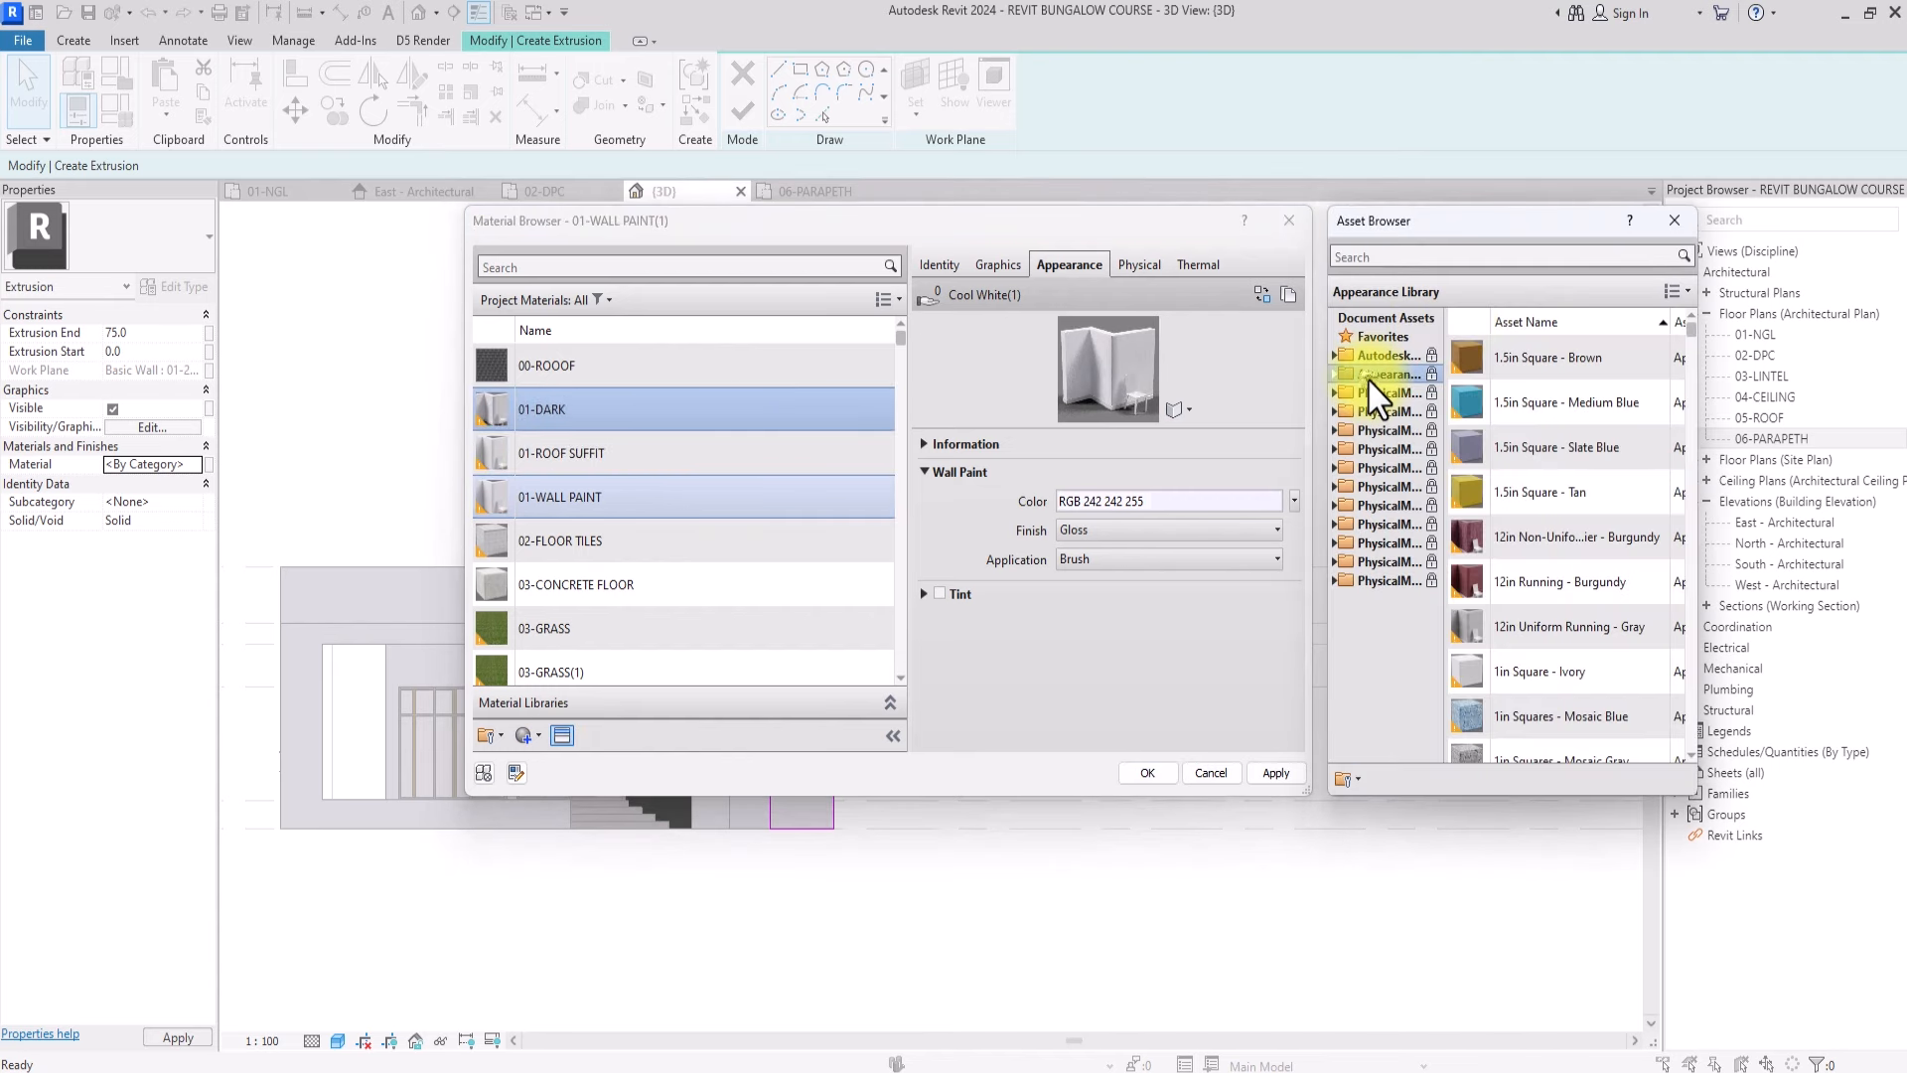
pyautogui.doubleClick(1368, 377)
pyautogui.scroll(-3, 1399, 629)
pyautogui.doubleClick(1394, 638)
pyautogui.scroll(-10, 1550, 635)
pyautogui.doubleClick(1530, 728)
pyautogui.click(1274, 775)
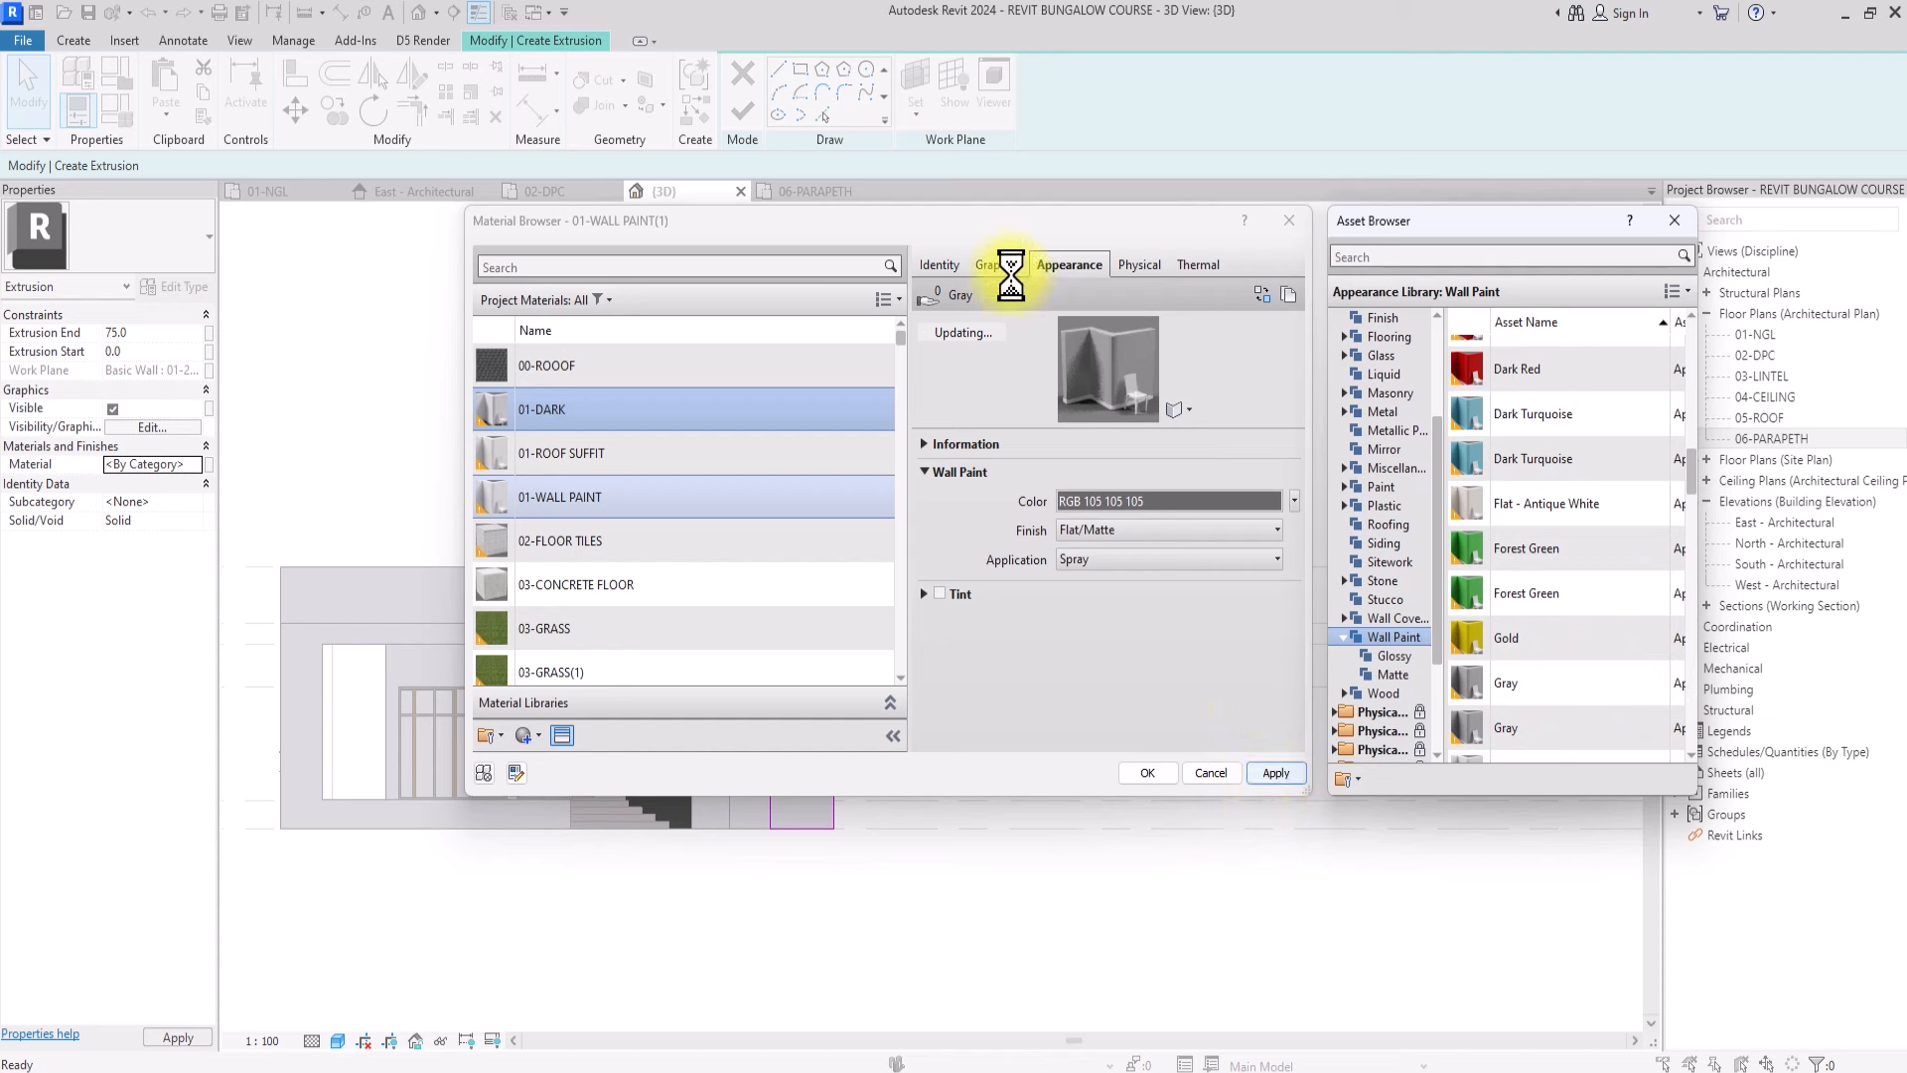
# Assign the 01-DARK material to the extrusion and finish the extrusion sketch
pyautogui.click(998, 264)
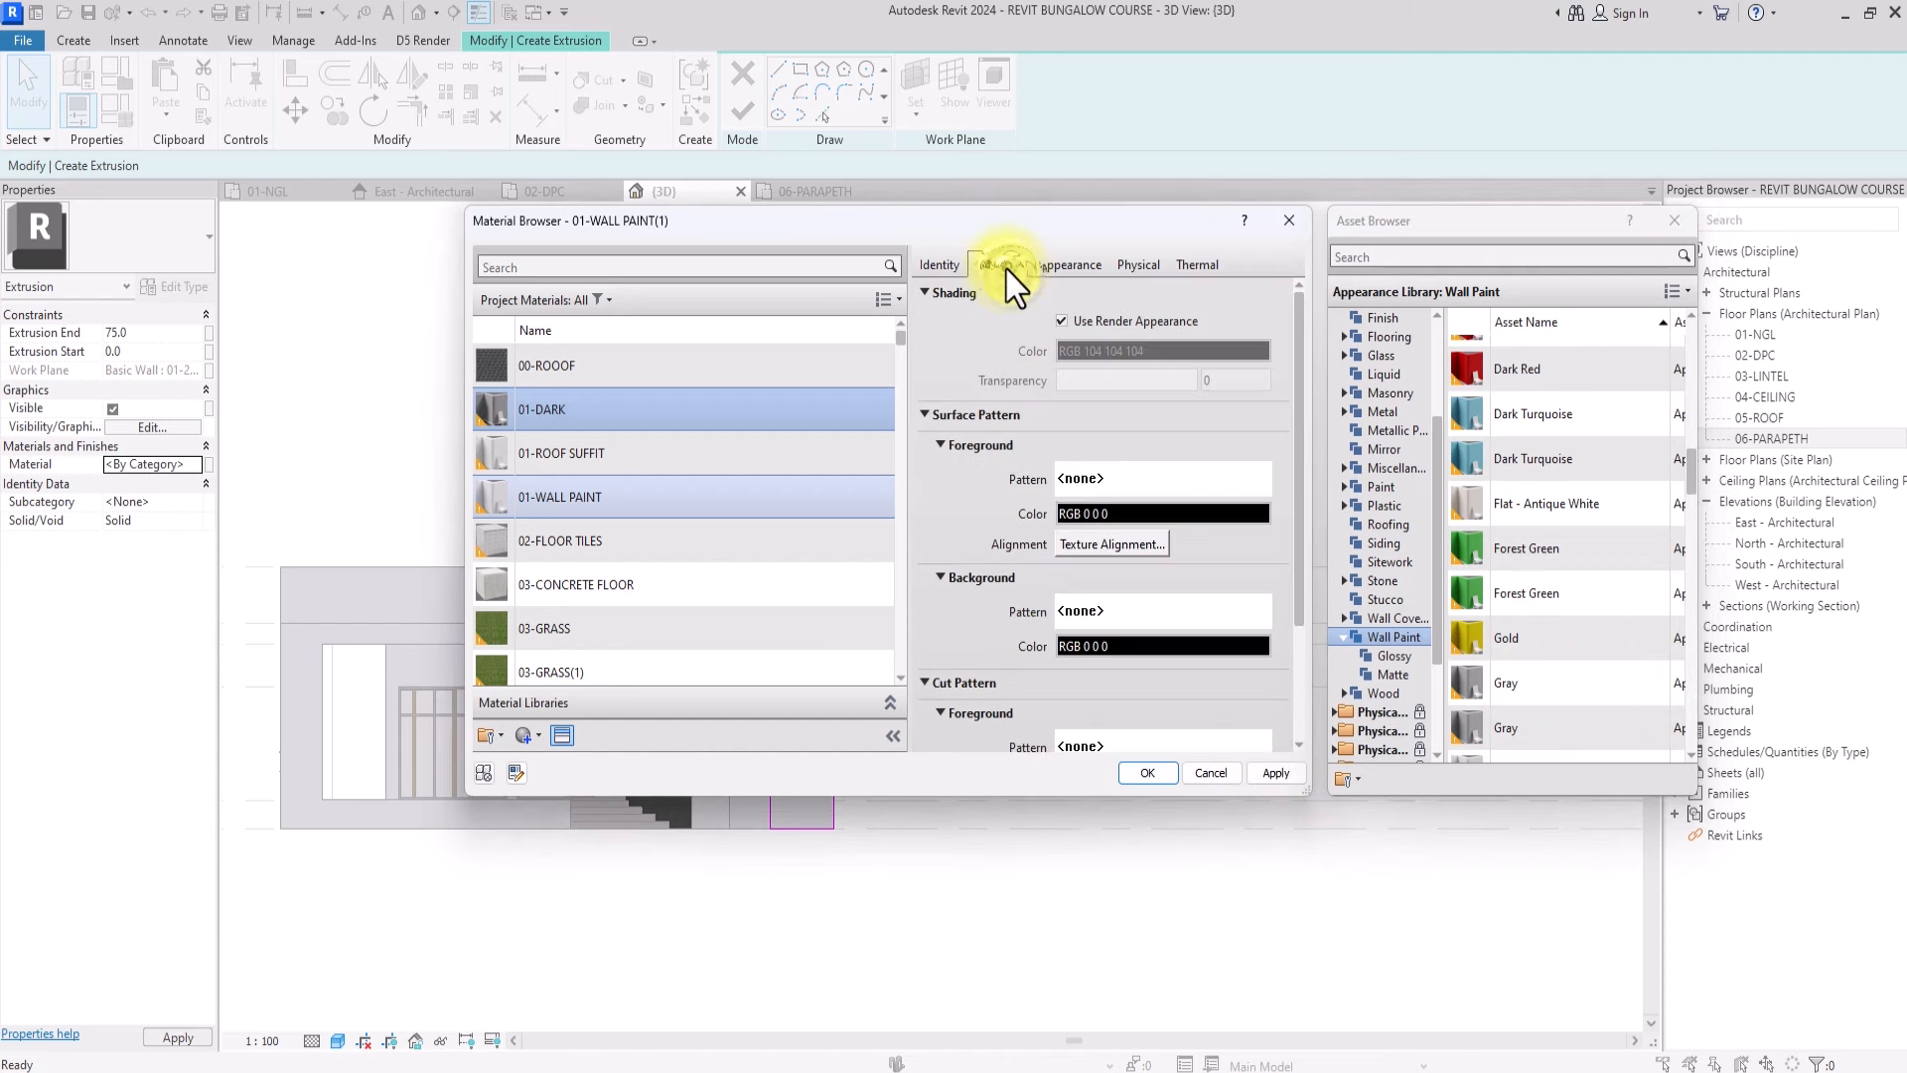
pyautogui.click(1146, 774)
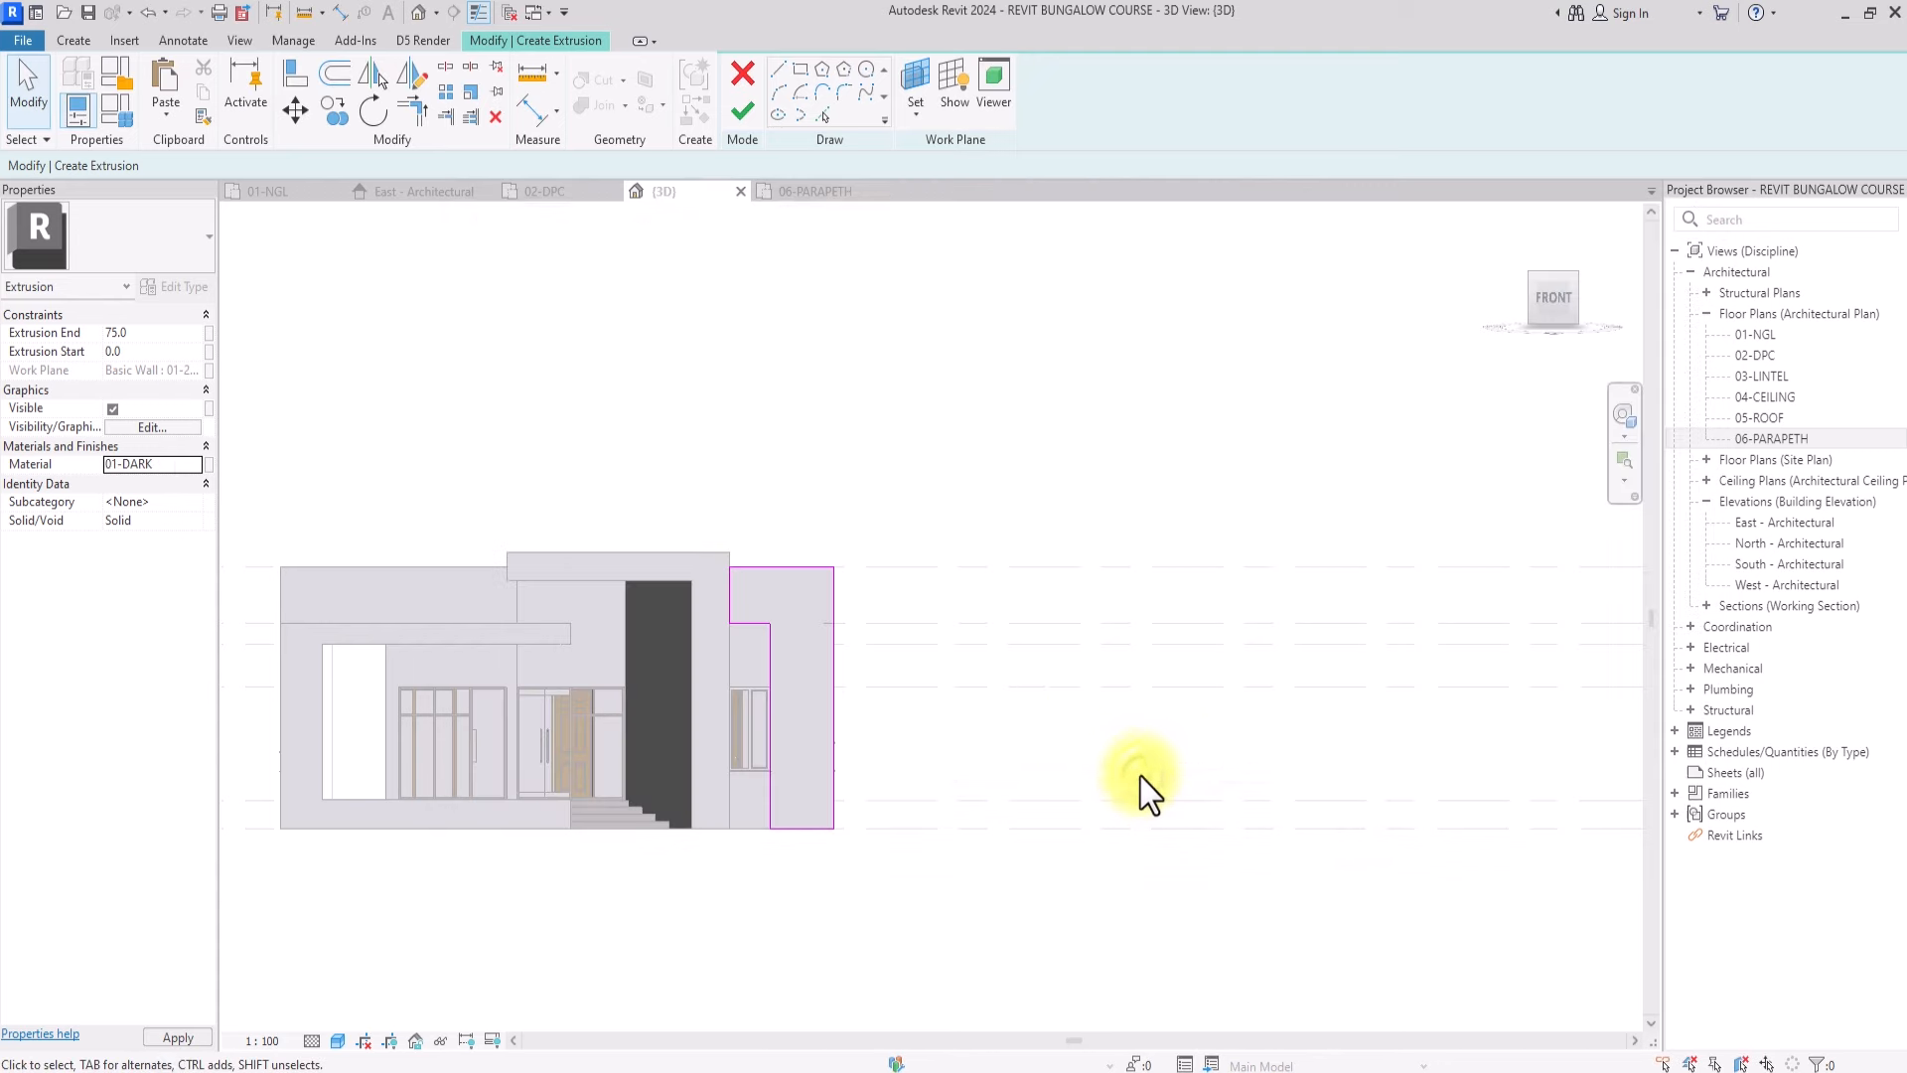
pyautogui.click(745, 113)
pyautogui.click(874, 422)
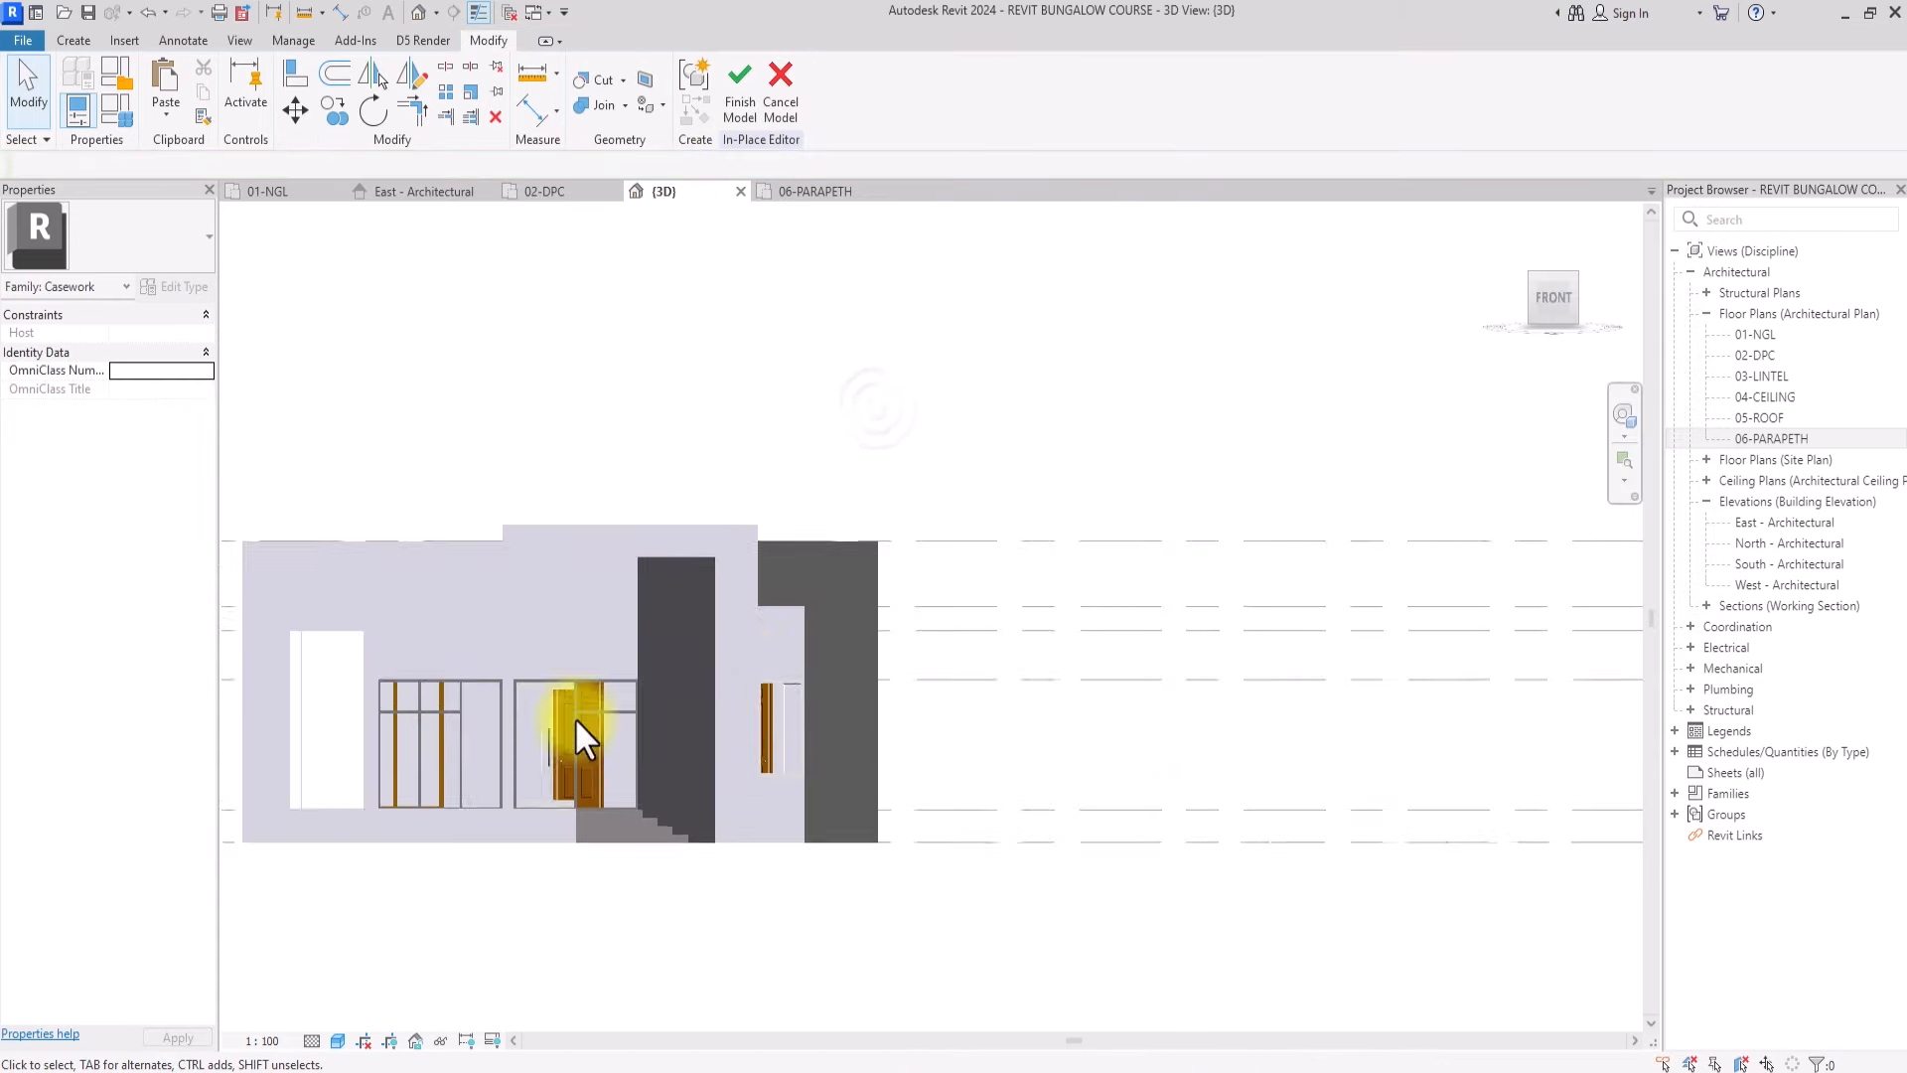
# Start a sweep with a sketched path and set its work plane to the top face of the side parapet wall
pyautogui.scroll(2, 574, 717)
pyautogui.click(1577, 273)
pyautogui.scroll(2, 735, 715)
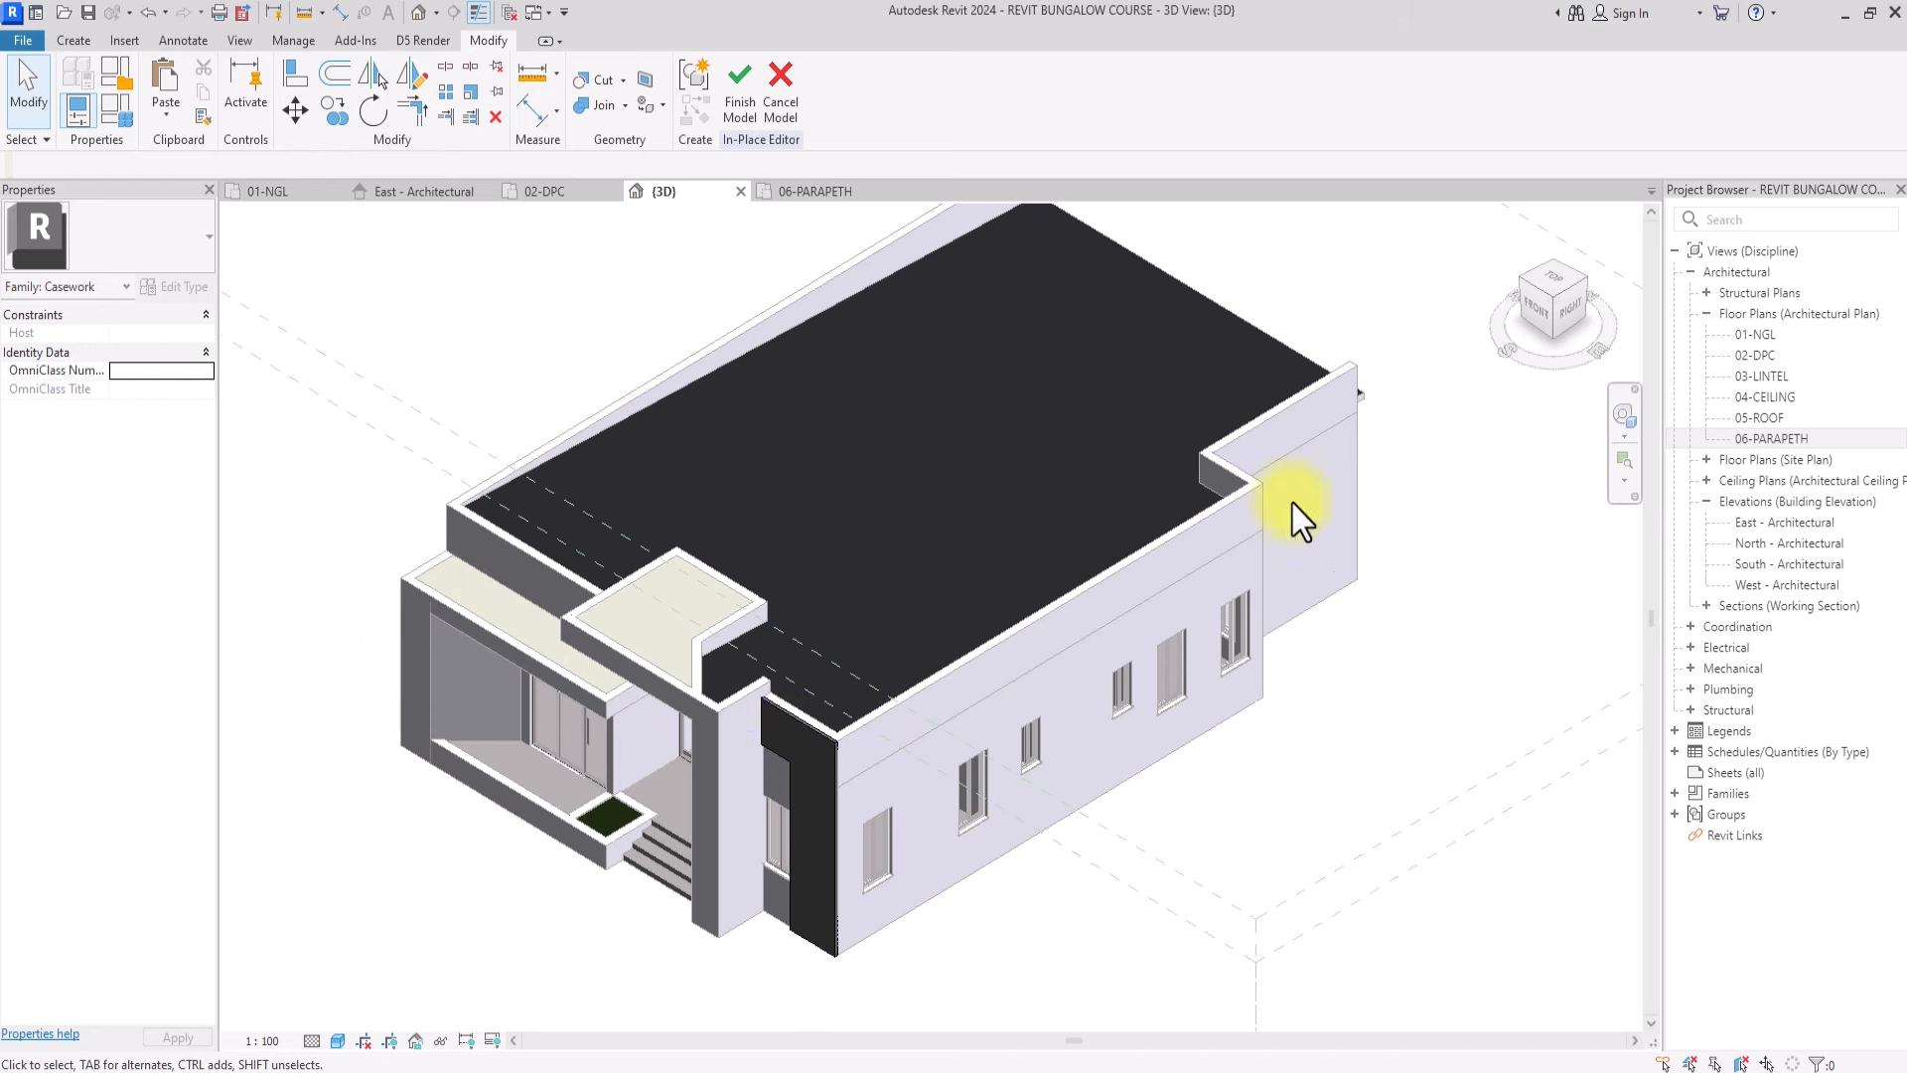
pyautogui.click(74, 41)
pyautogui.click(303, 88)
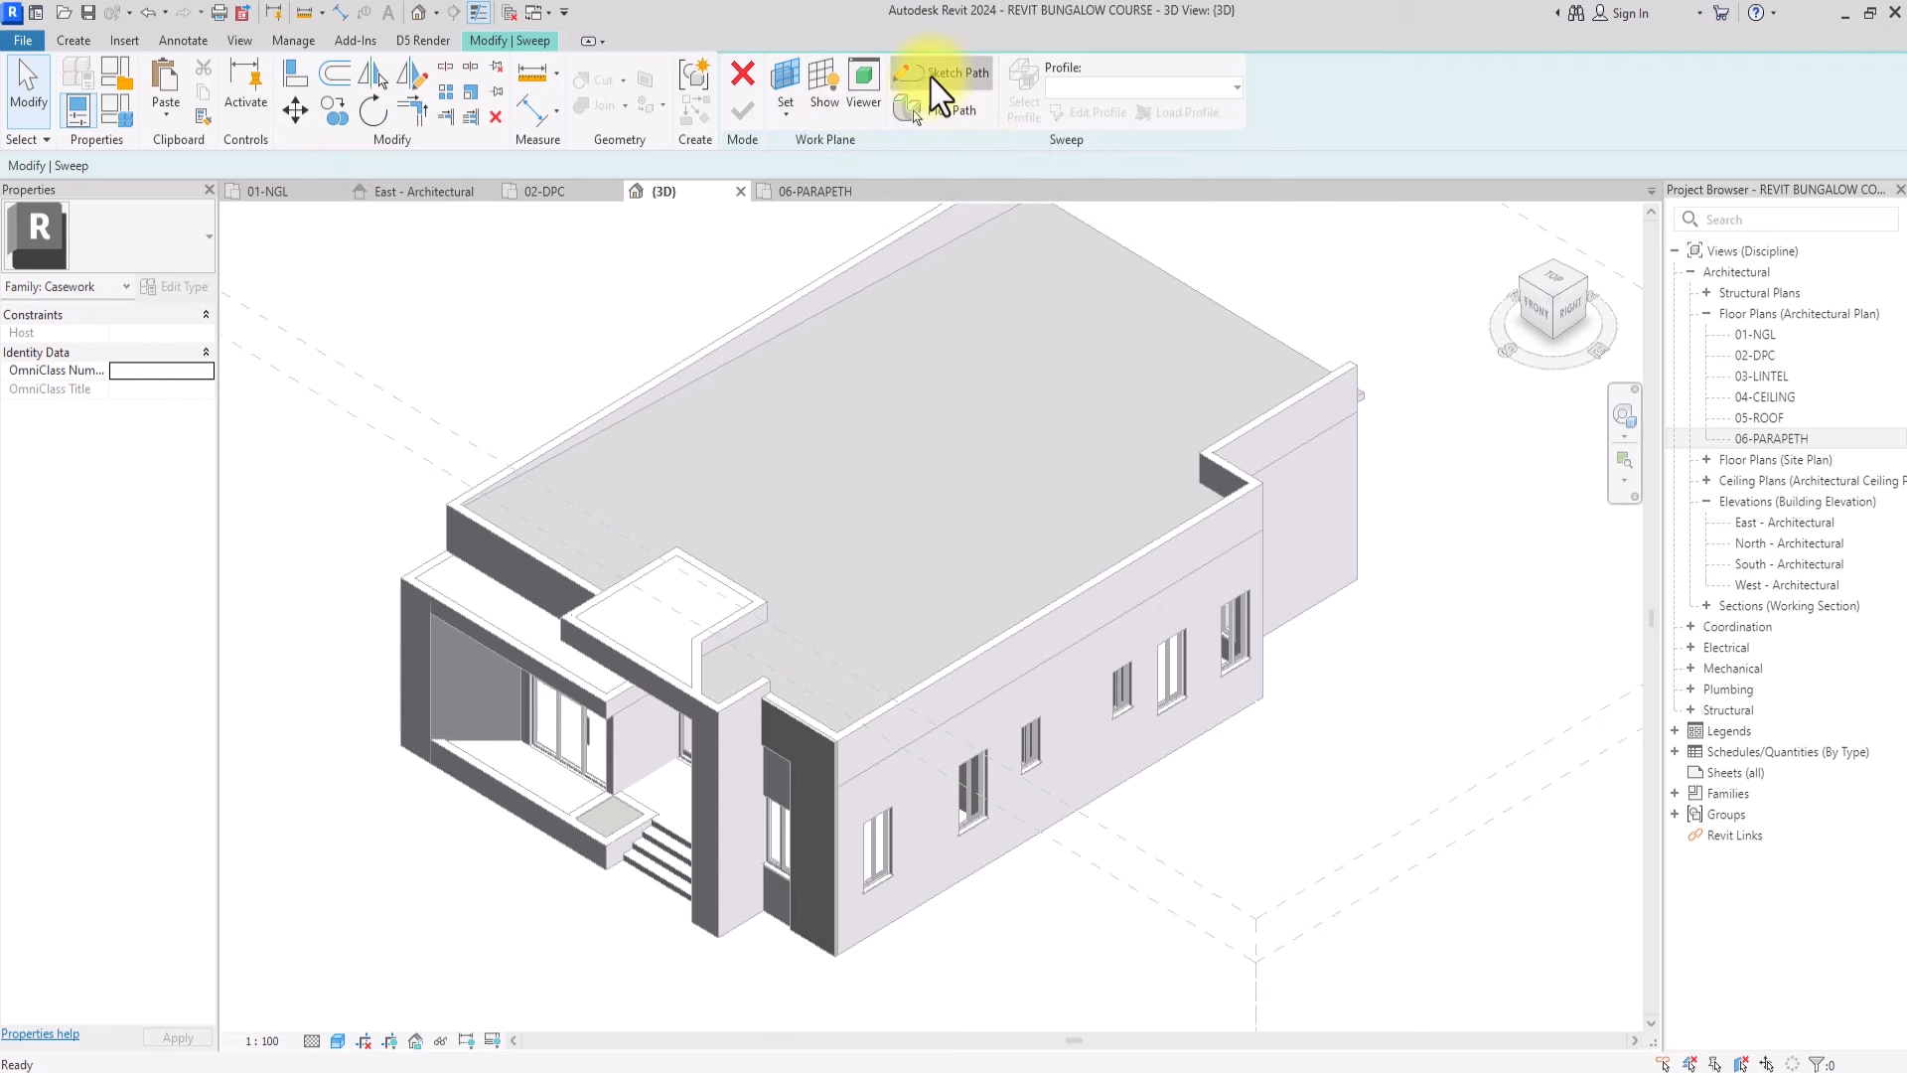
pyautogui.click(949, 72)
pyautogui.scroll(3, 968, 750)
pyautogui.click(915, 112)
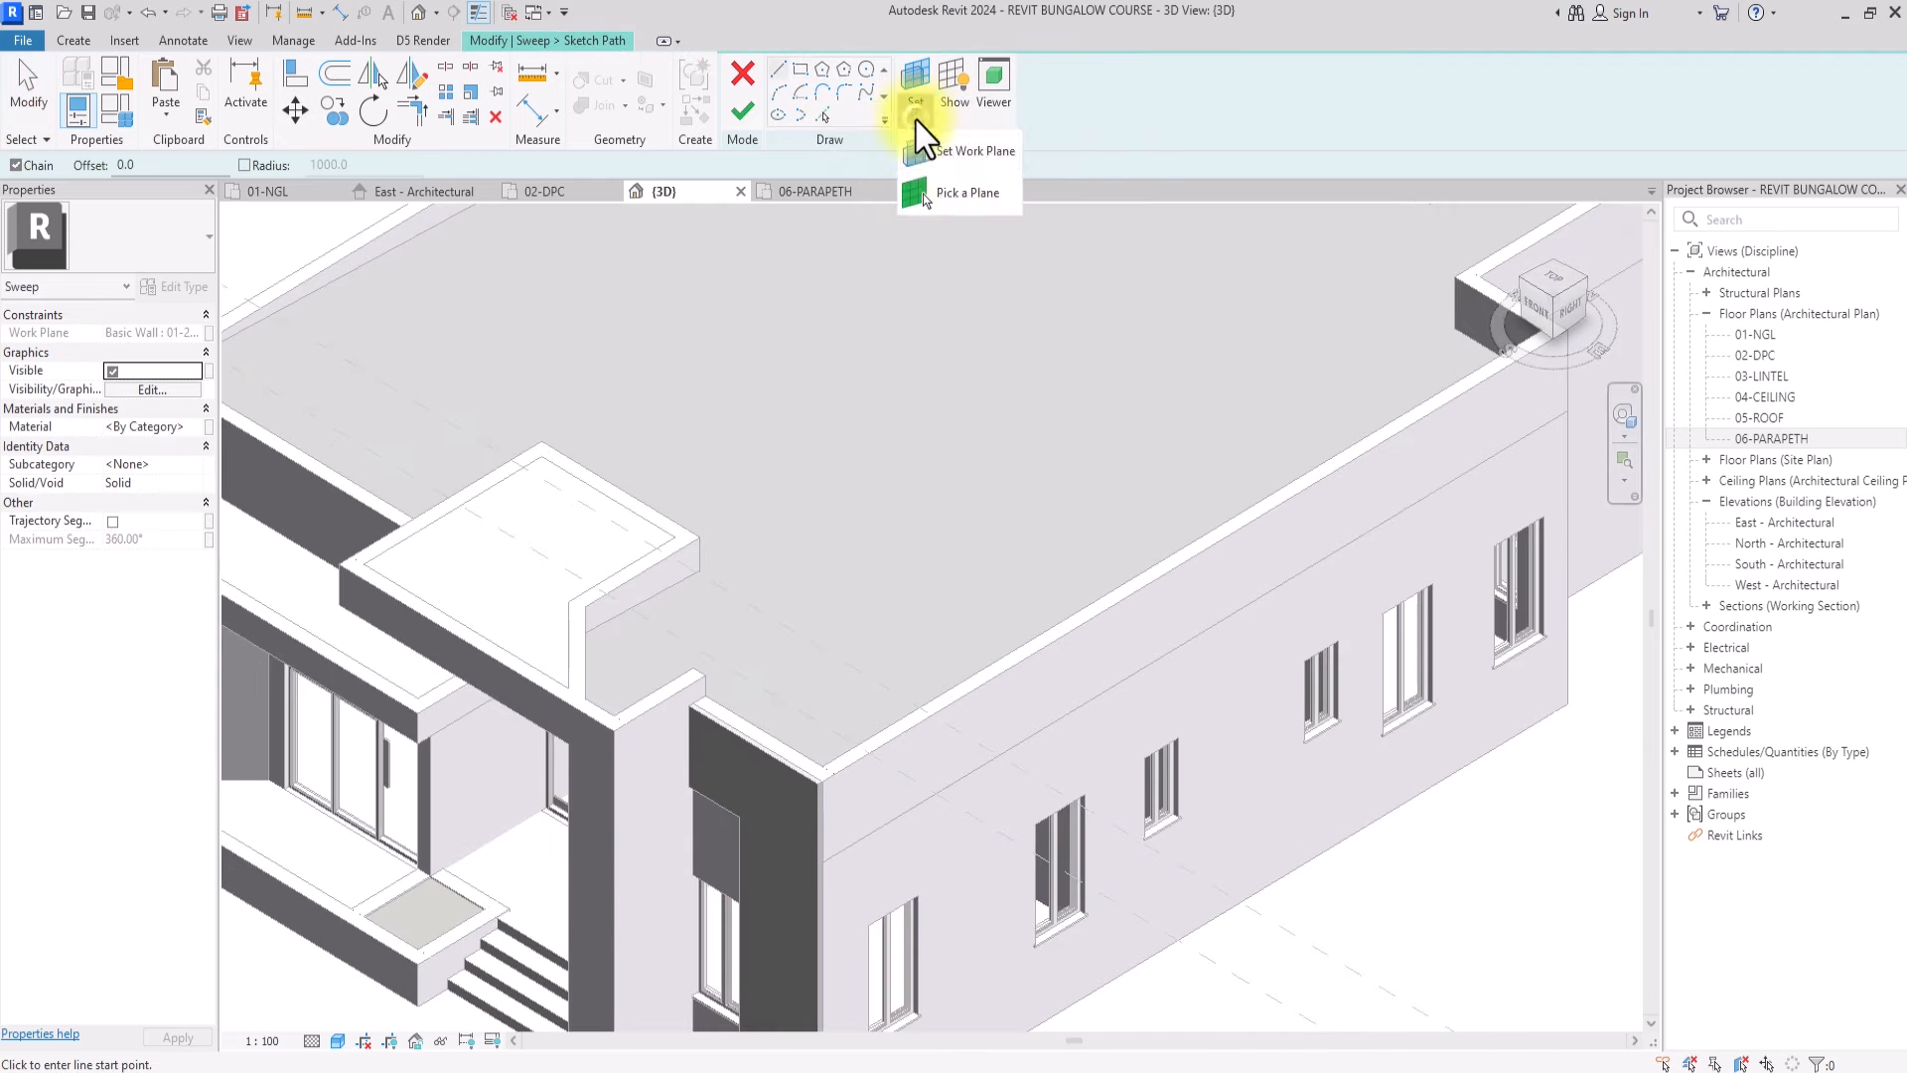
pyautogui.click(955, 197)
pyautogui.scroll(3, 845, 775)
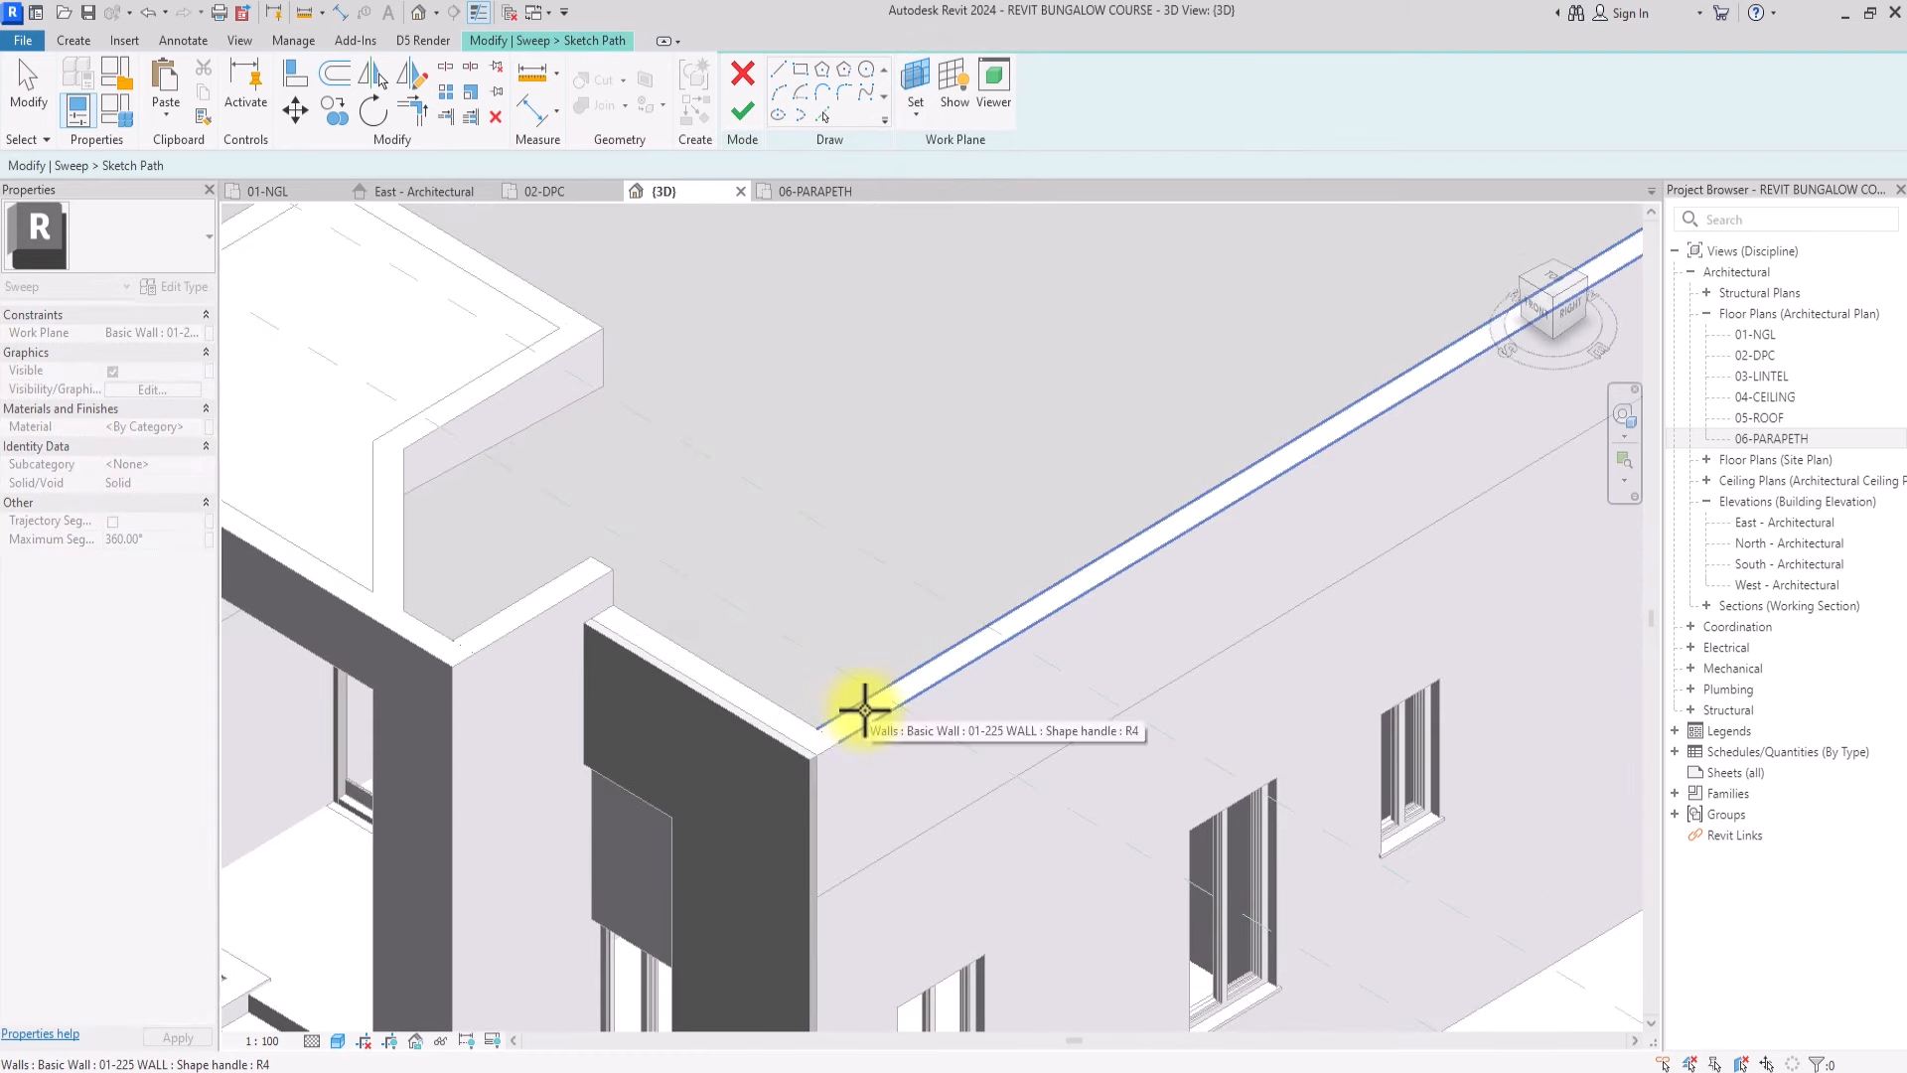
pyautogui.click(861, 712)
# Create the sweep path by picking the parapet's outer top edges along the front wall, long side wall, recess return, and rear side wall
pyautogui.scroll(-5, 863, 709)
pyautogui.click(823, 115)
pyautogui.click(793, 701)
pyautogui.click(924, 682)
pyautogui.moveTo(1357, 359); pyautogui.dragTo(815, 784, button='middle')
pyautogui.scroll(3, 815, 780)
pyautogui.click(814, 781)
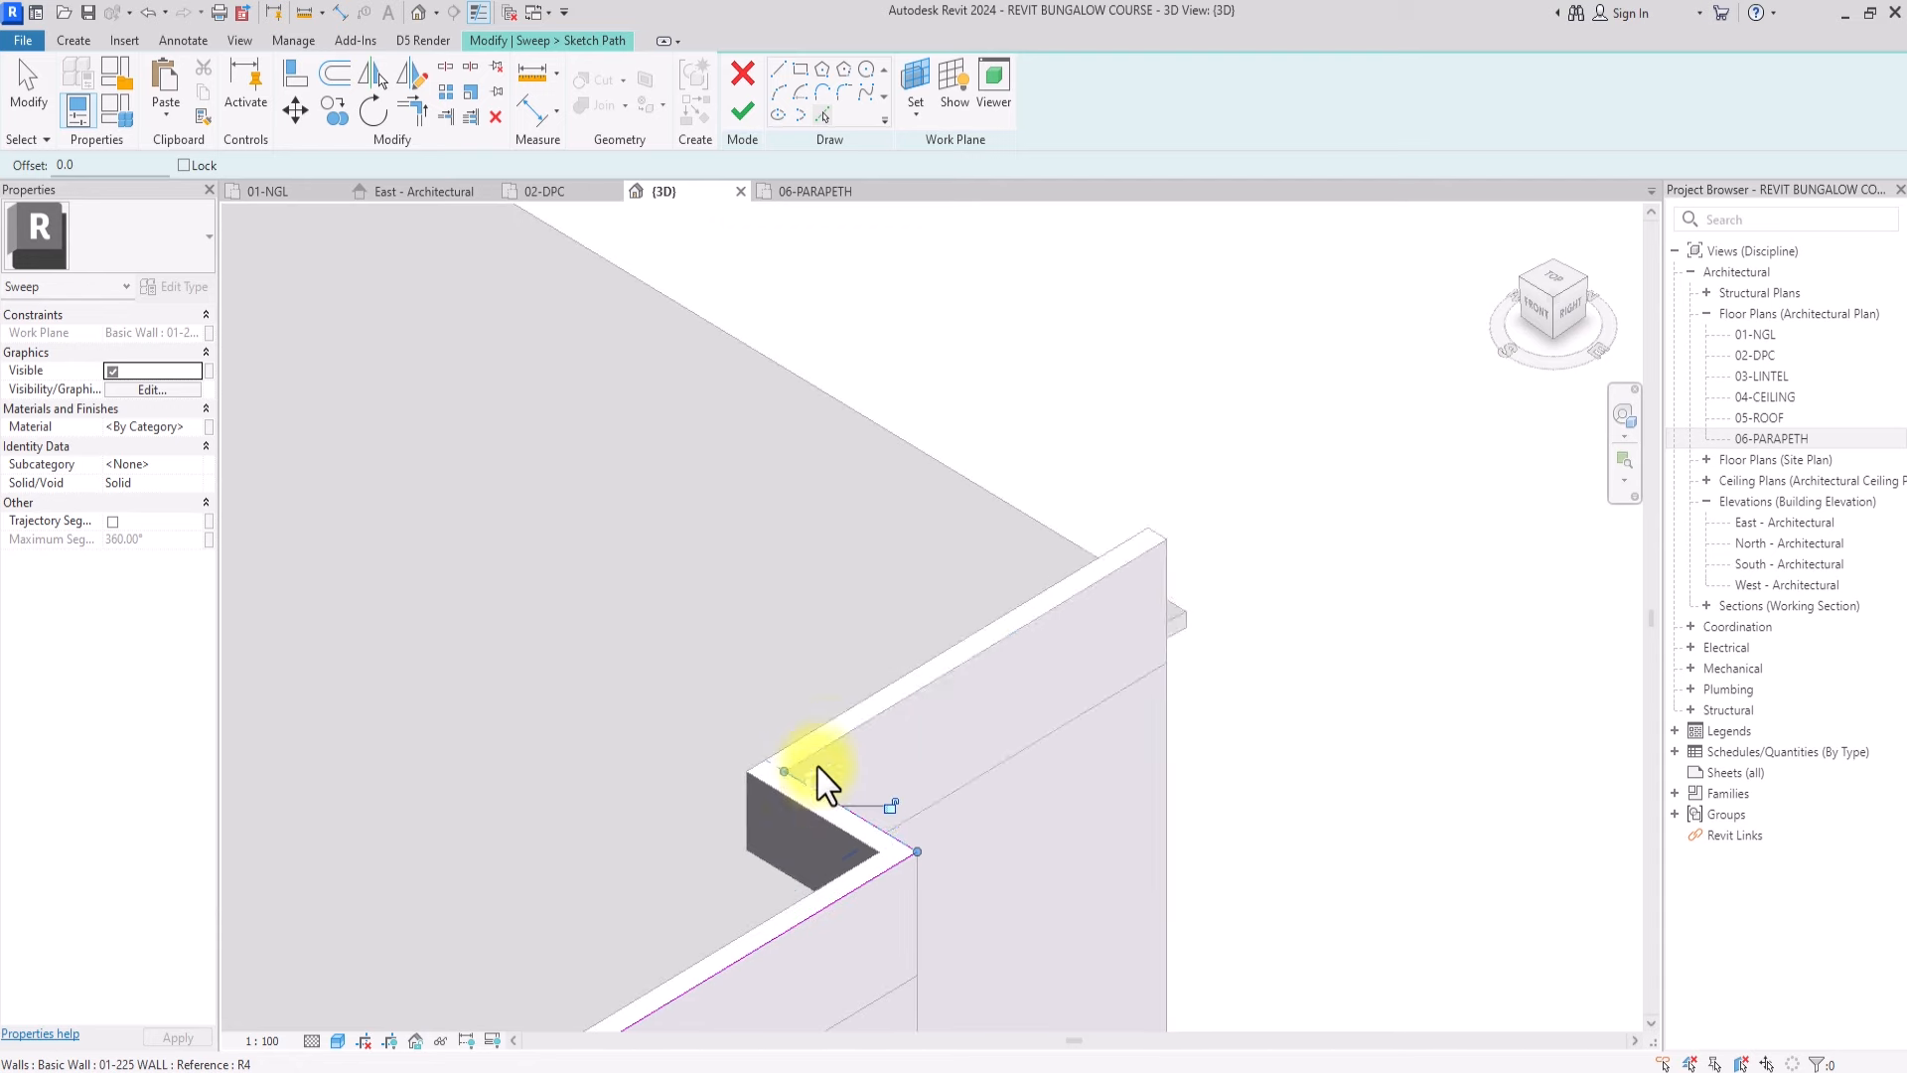
pyautogui.click(825, 744)
pyautogui.scroll(-4, 826, 743)
pyautogui.scroll(-3, 739, 785)
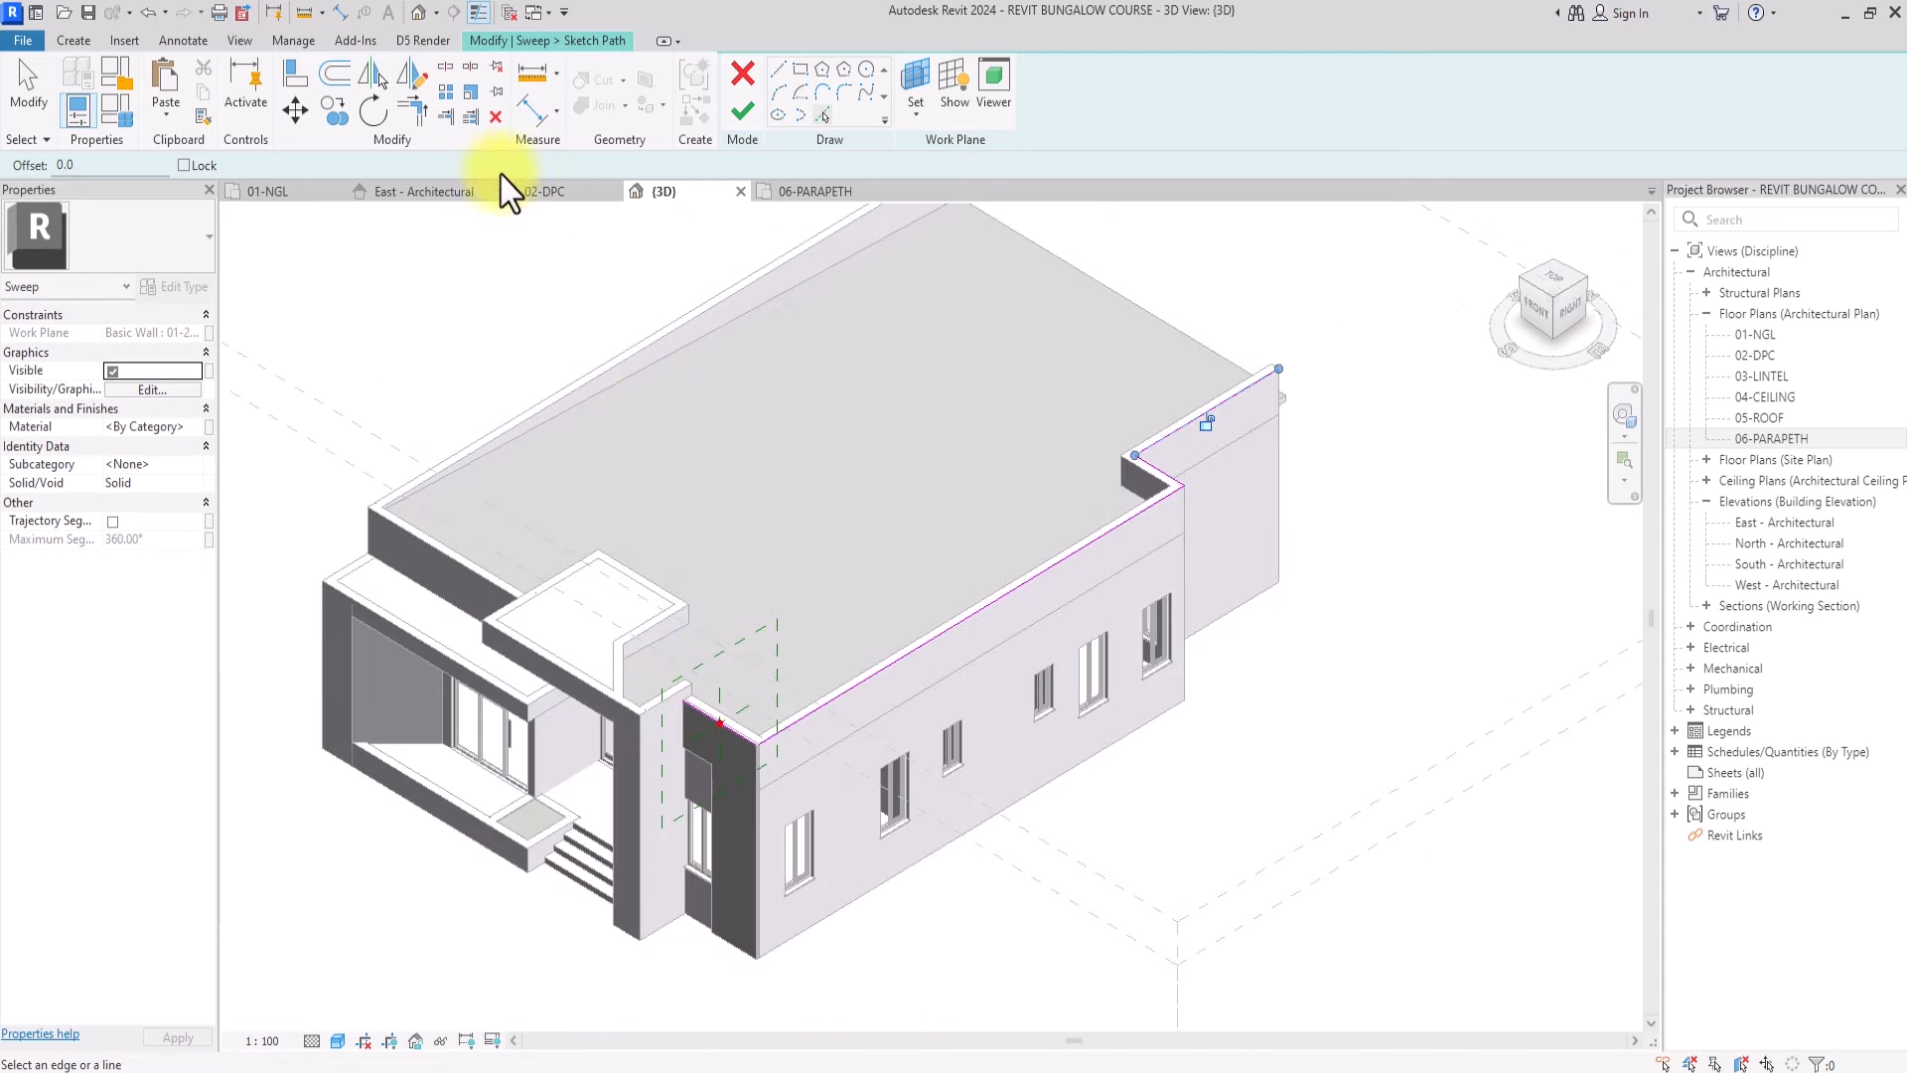
# Trim the sweep path lines into connected corners at the front corner and the side wall's recess
pyautogui.click(425, 106)
pyautogui.scroll(3, 743, 785)
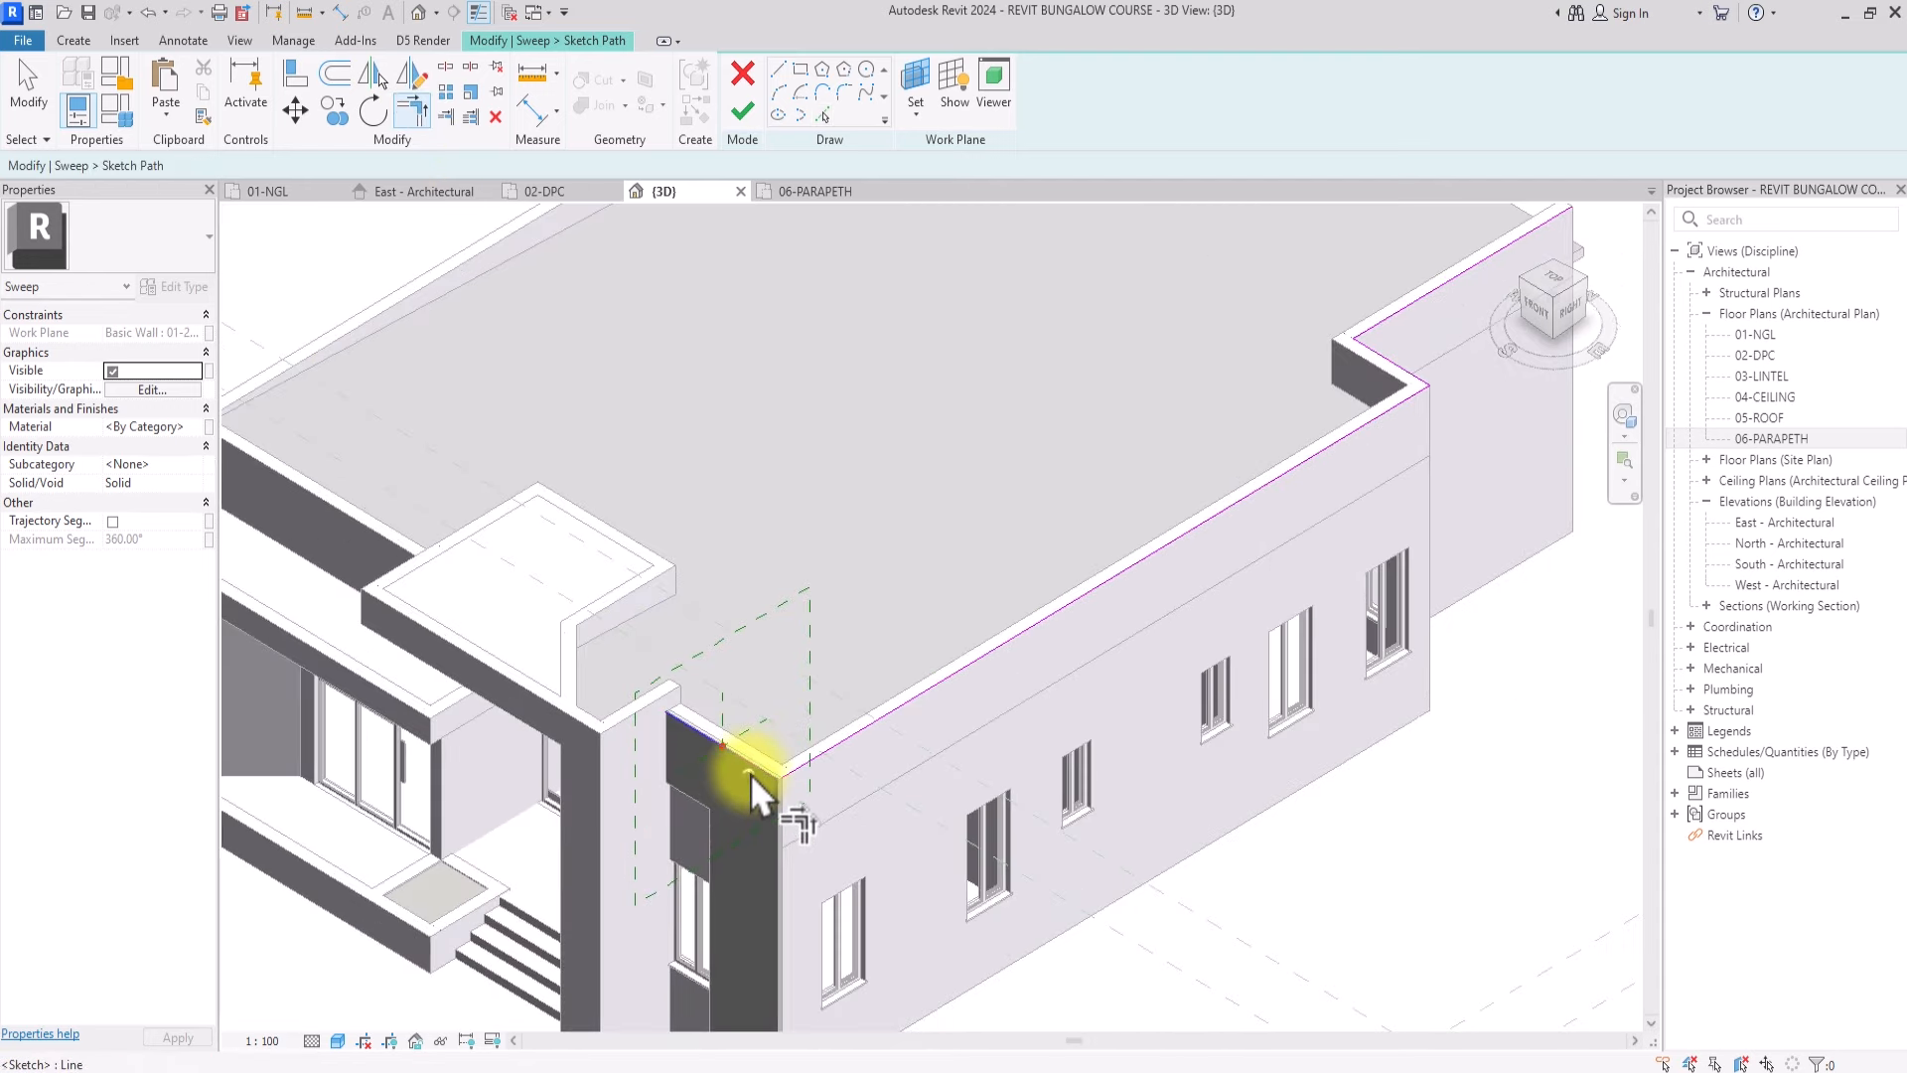
pyautogui.click(795, 770)
pyautogui.click(1398, 408)
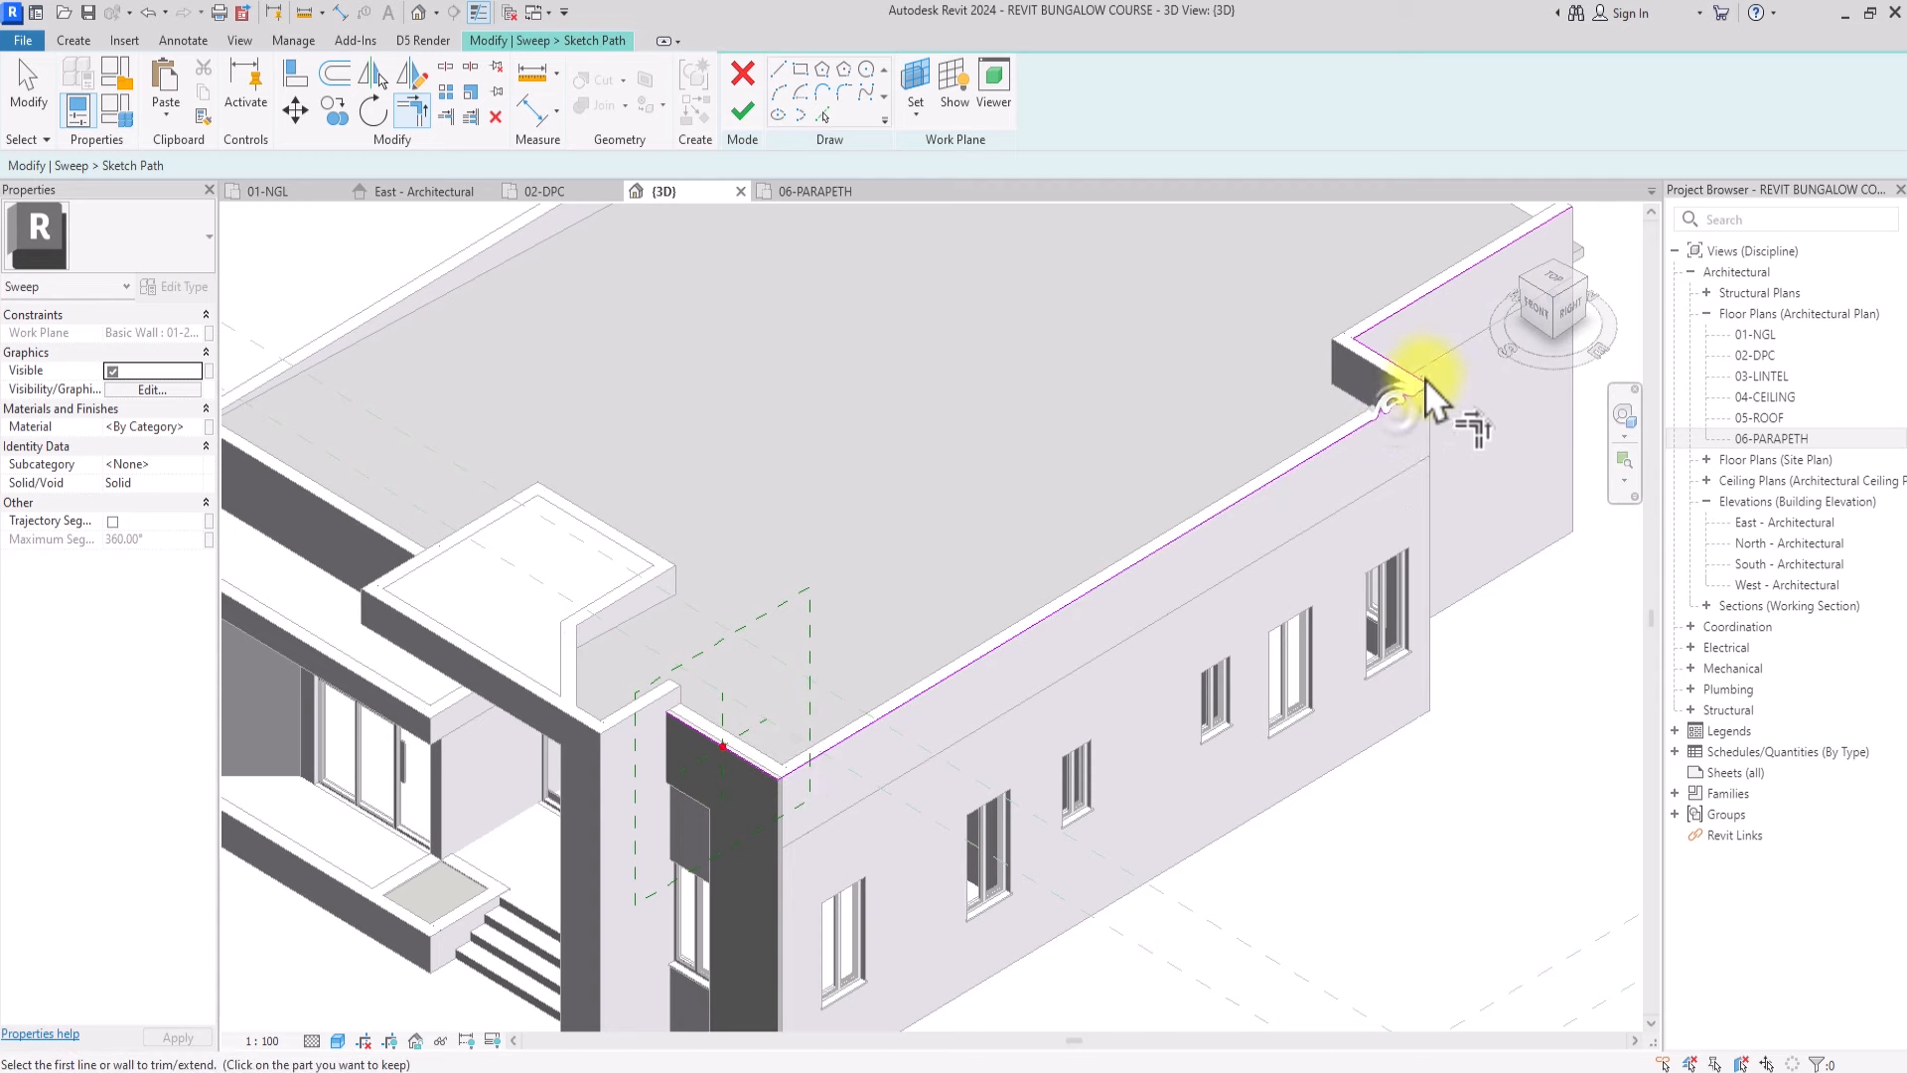
pyautogui.click(1424, 378)
# Switch the 3D view to the building's right side and finish the sweep path sketch
pyautogui.moveTo(1281, 535); pyautogui.dragTo(1061, 772, button='middle')
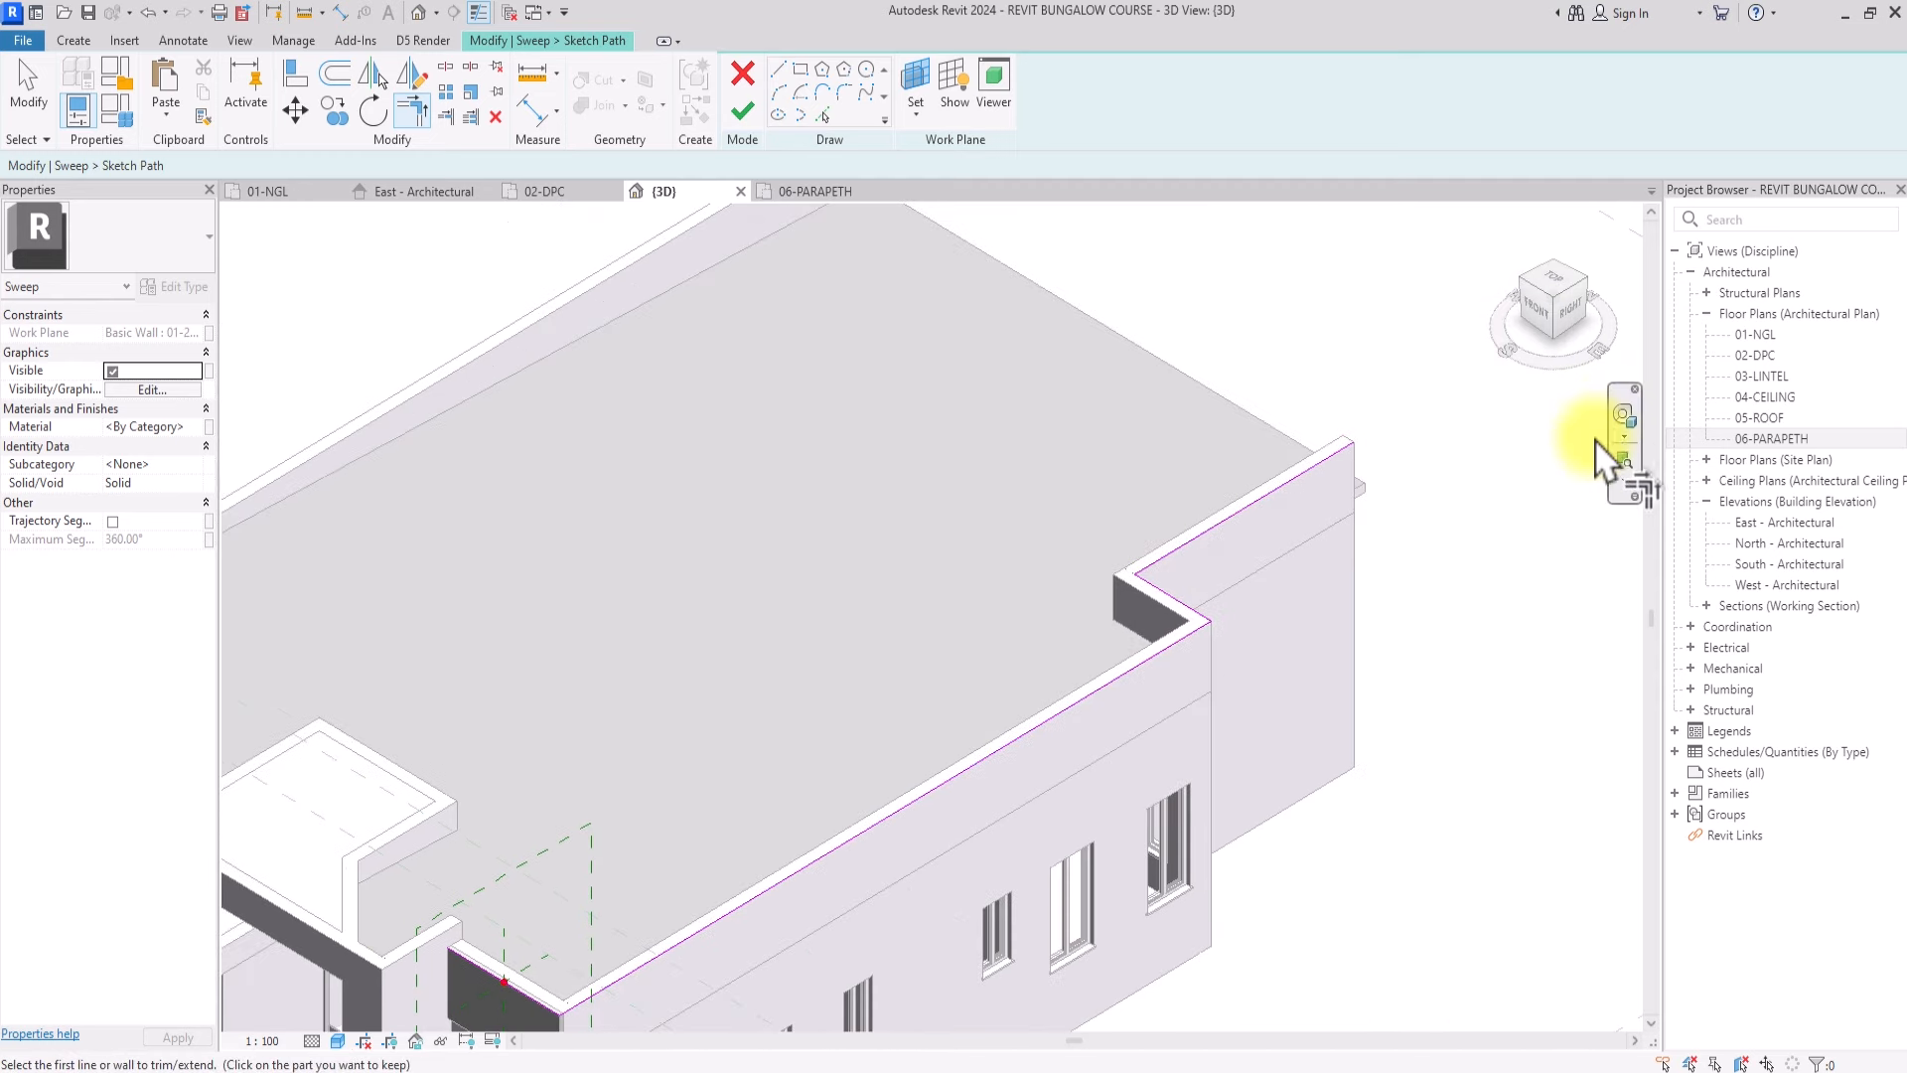
pyautogui.click(1577, 312)
pyautogui.scroll(5, 851, 709)
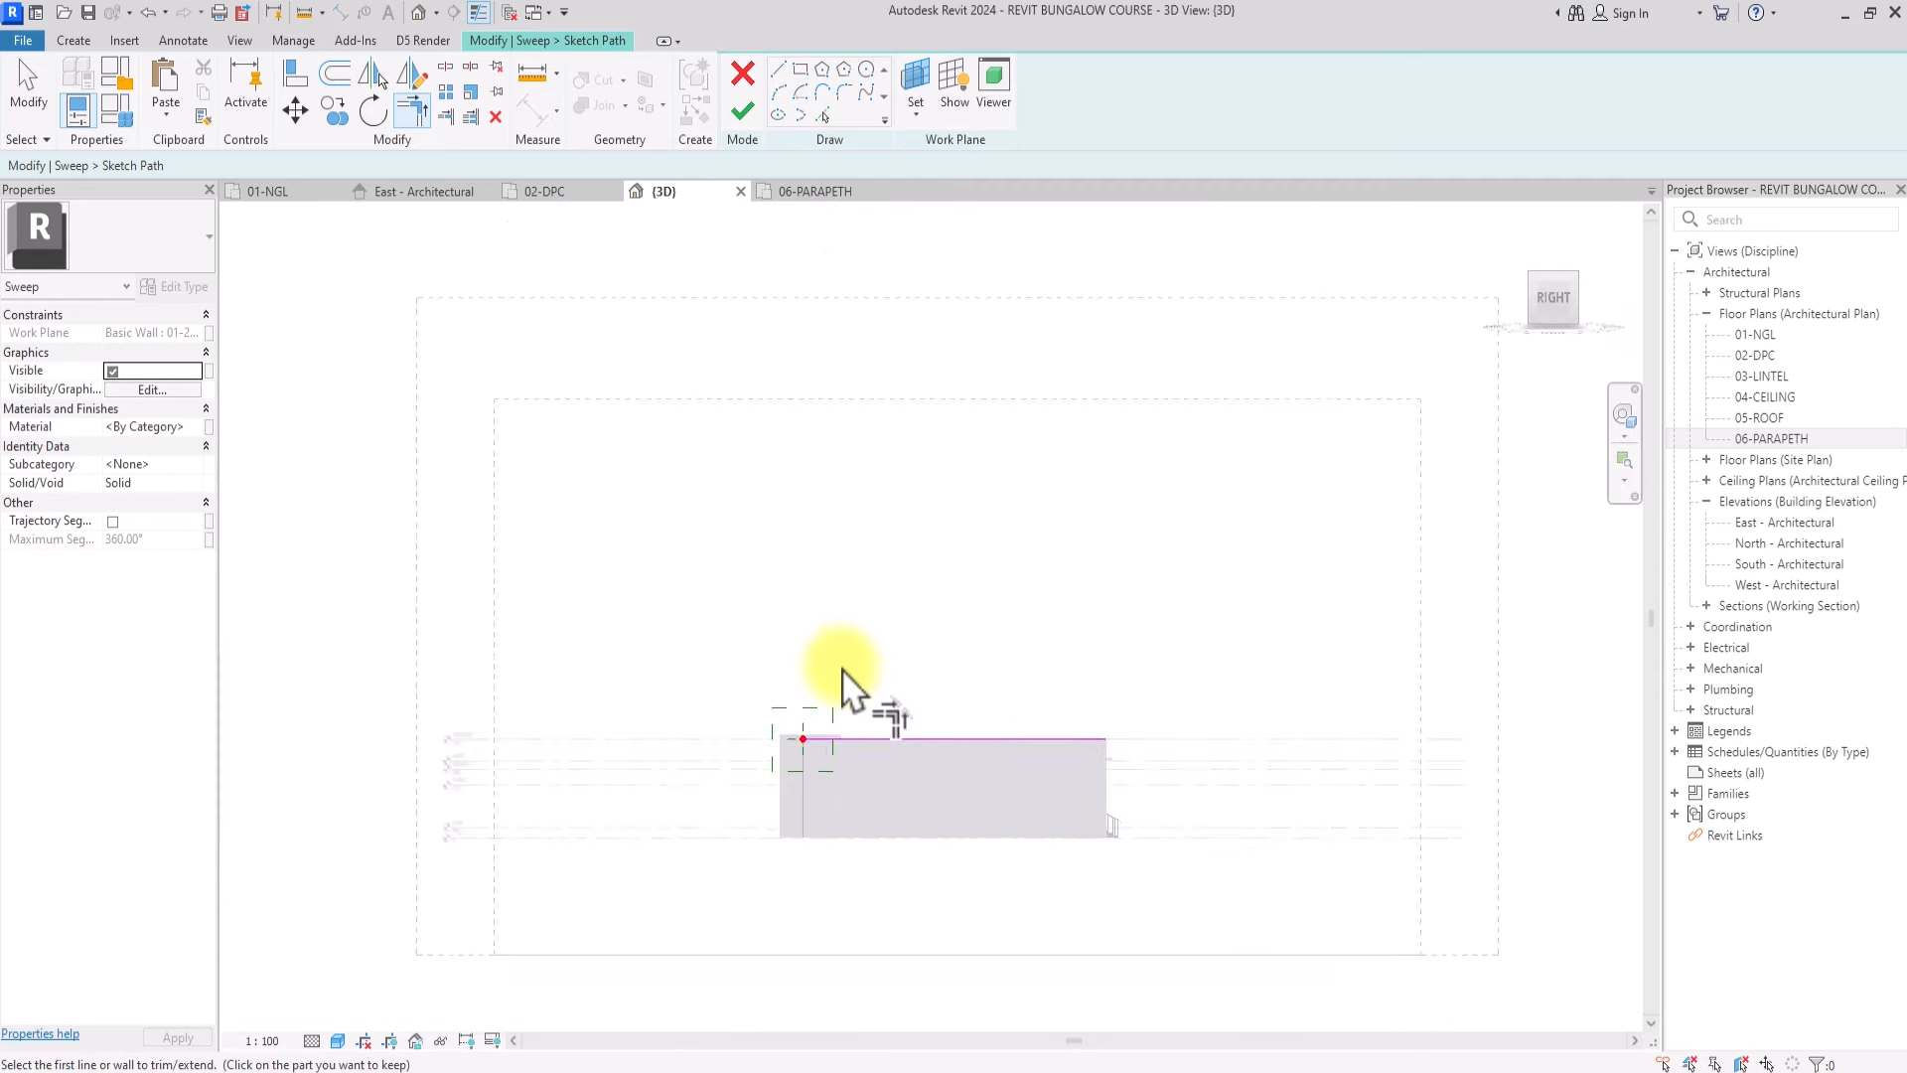
pyautogui.scroll(5, 755, 792)
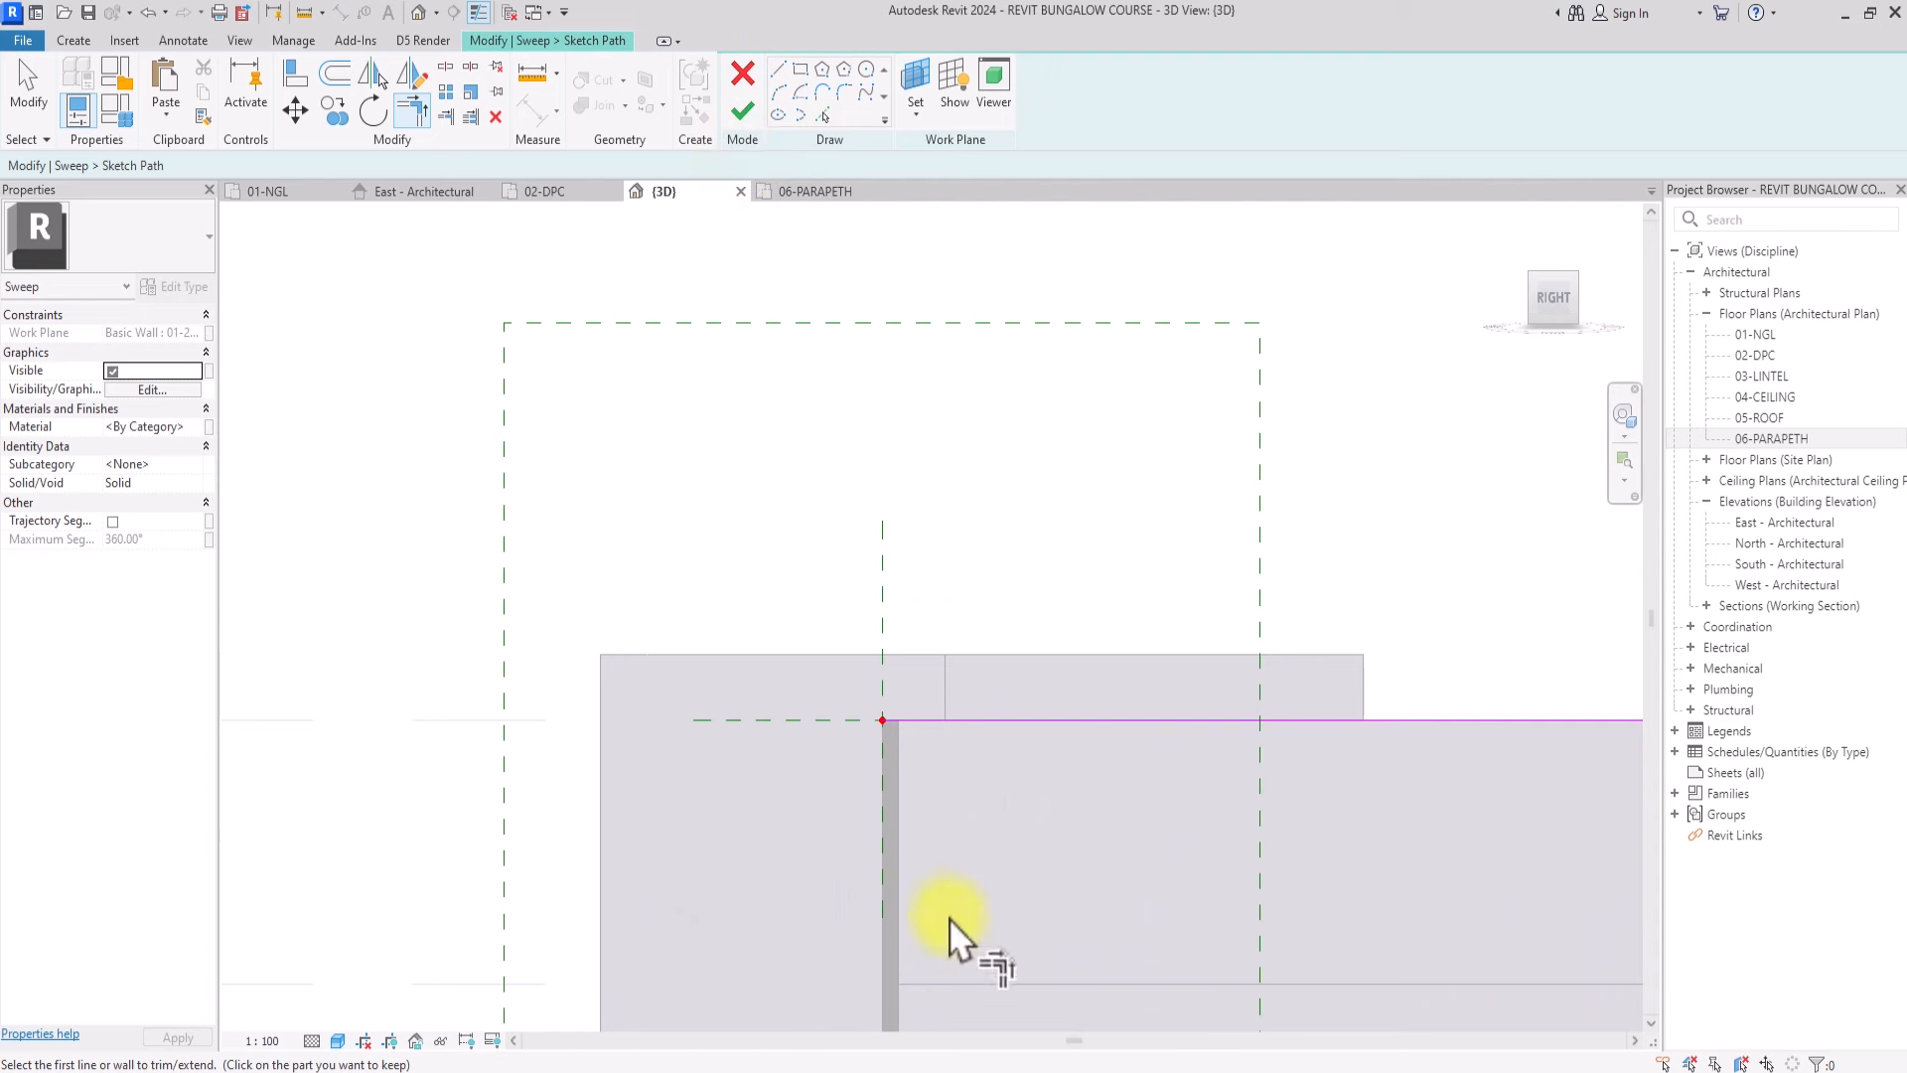
pyautogui.moveTo(950, 918); pyautogui.dragTo(837, 800, button='middle')
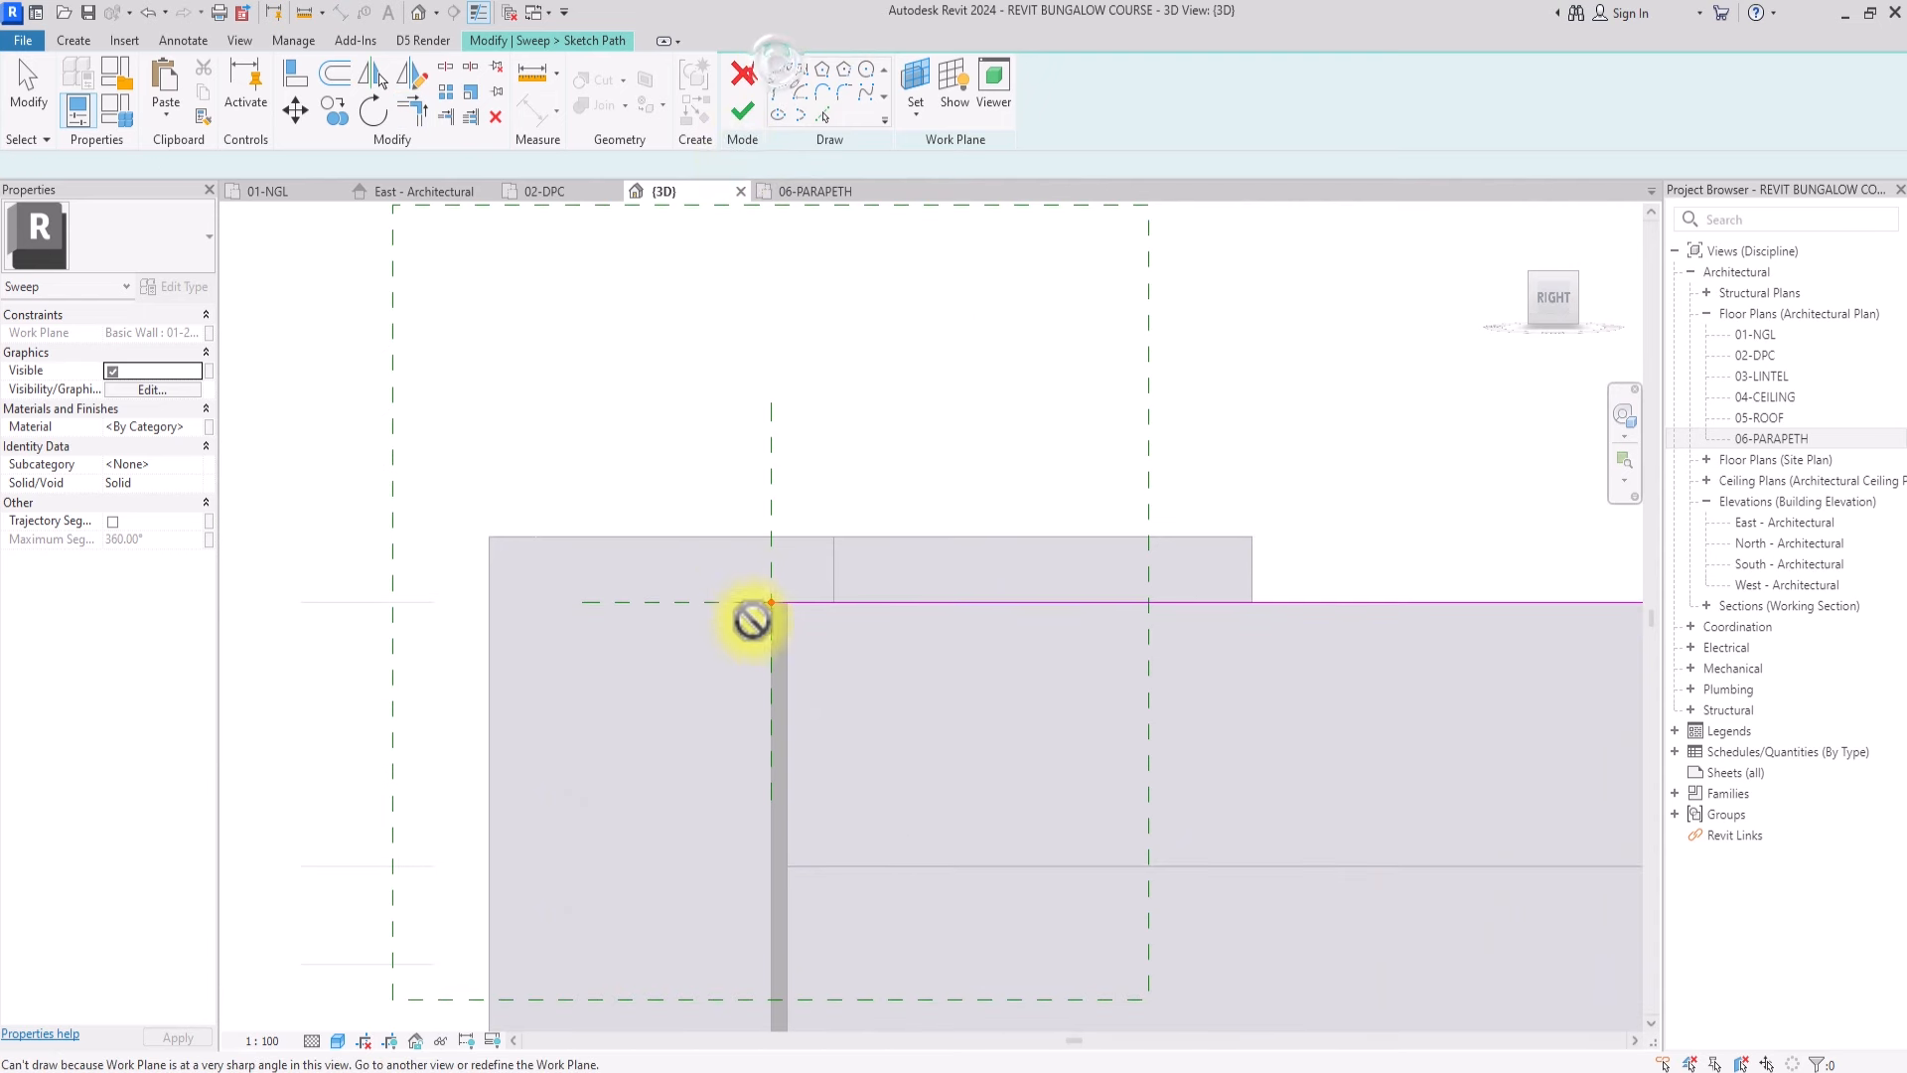
pyautogui.click(741, 115)
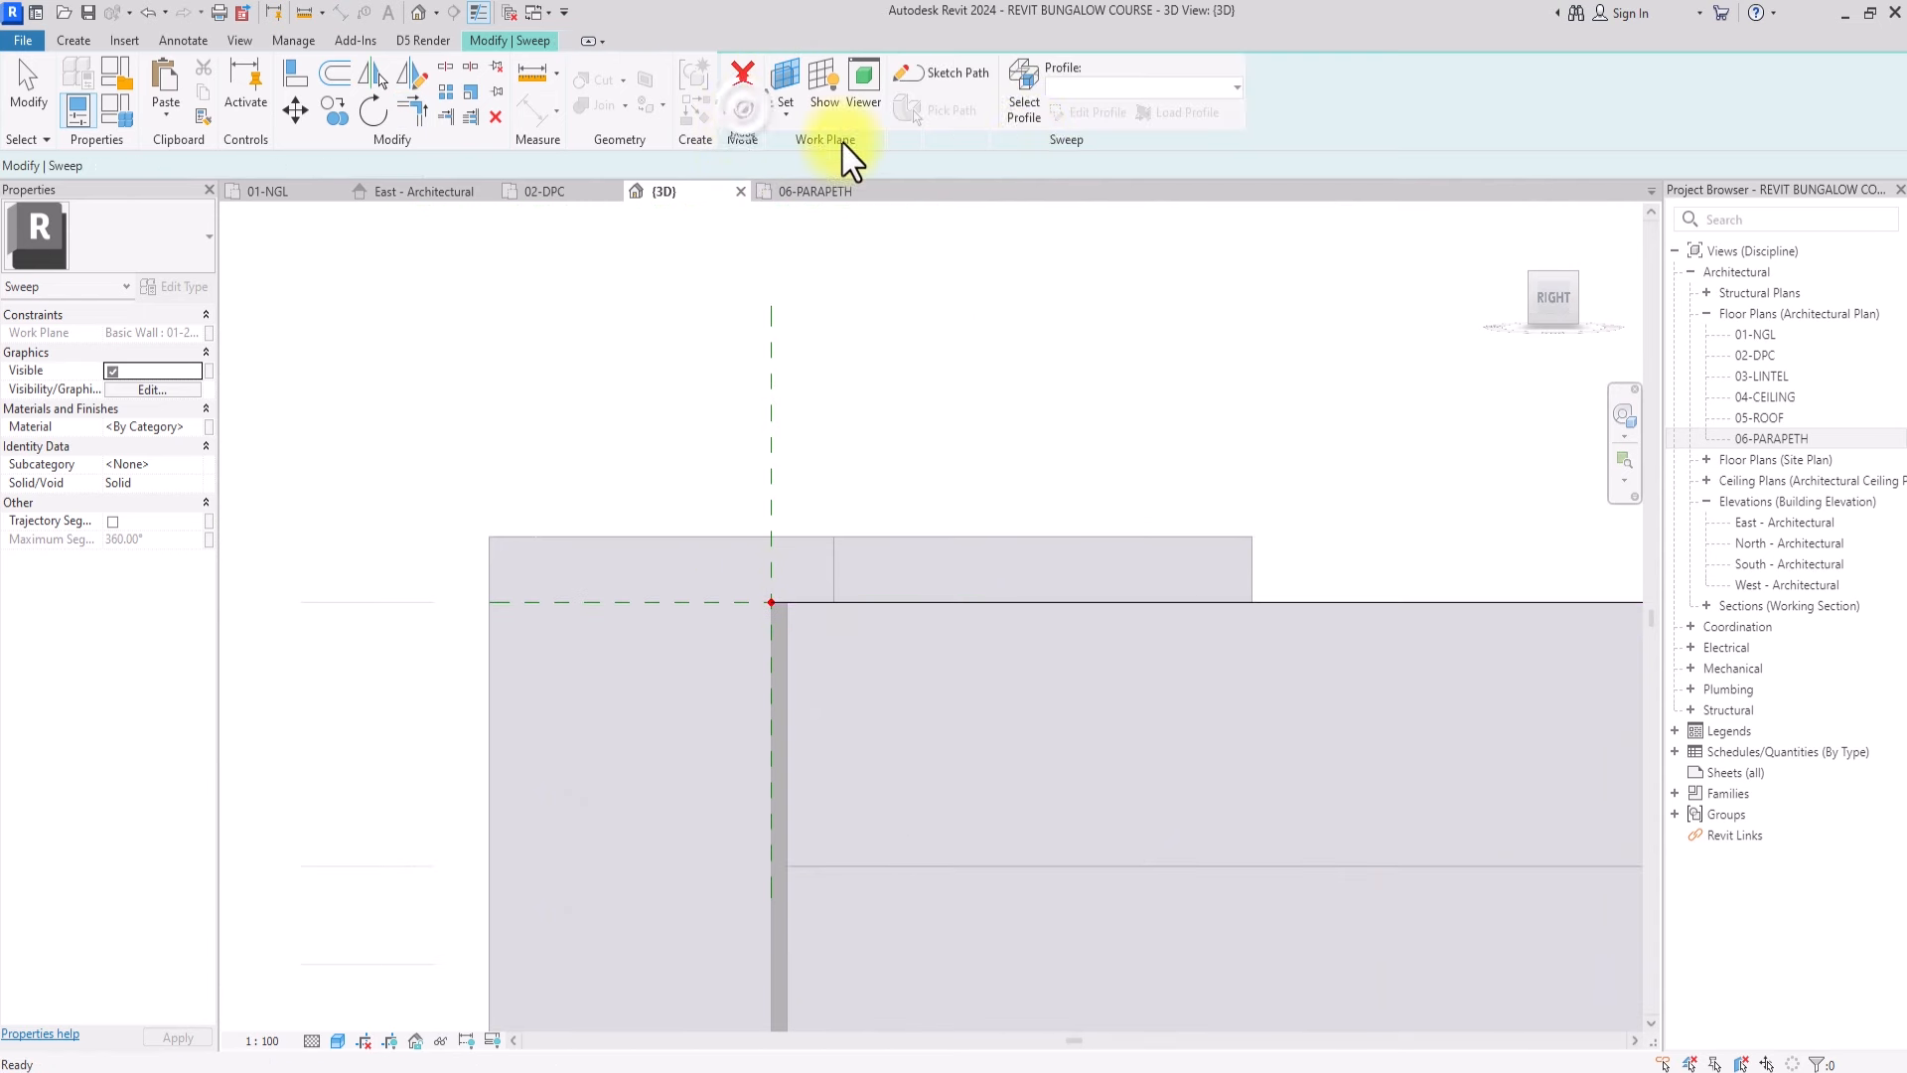
# Edit the sweep profile and sketch a closed rectangle 300 mm wide and 25 mm high sitting on the parapet's top edge
pyautogui.click(1033, 111)
pyautogui.click(1097, 114)
pyautogui.click(779, 69)
pyautogui.scroll(5, 829, 596)
pyautogui.click(650, 615)
pyautogui.click(841, 616)
pyautogui.write('25')
pyautogui.press('Return')
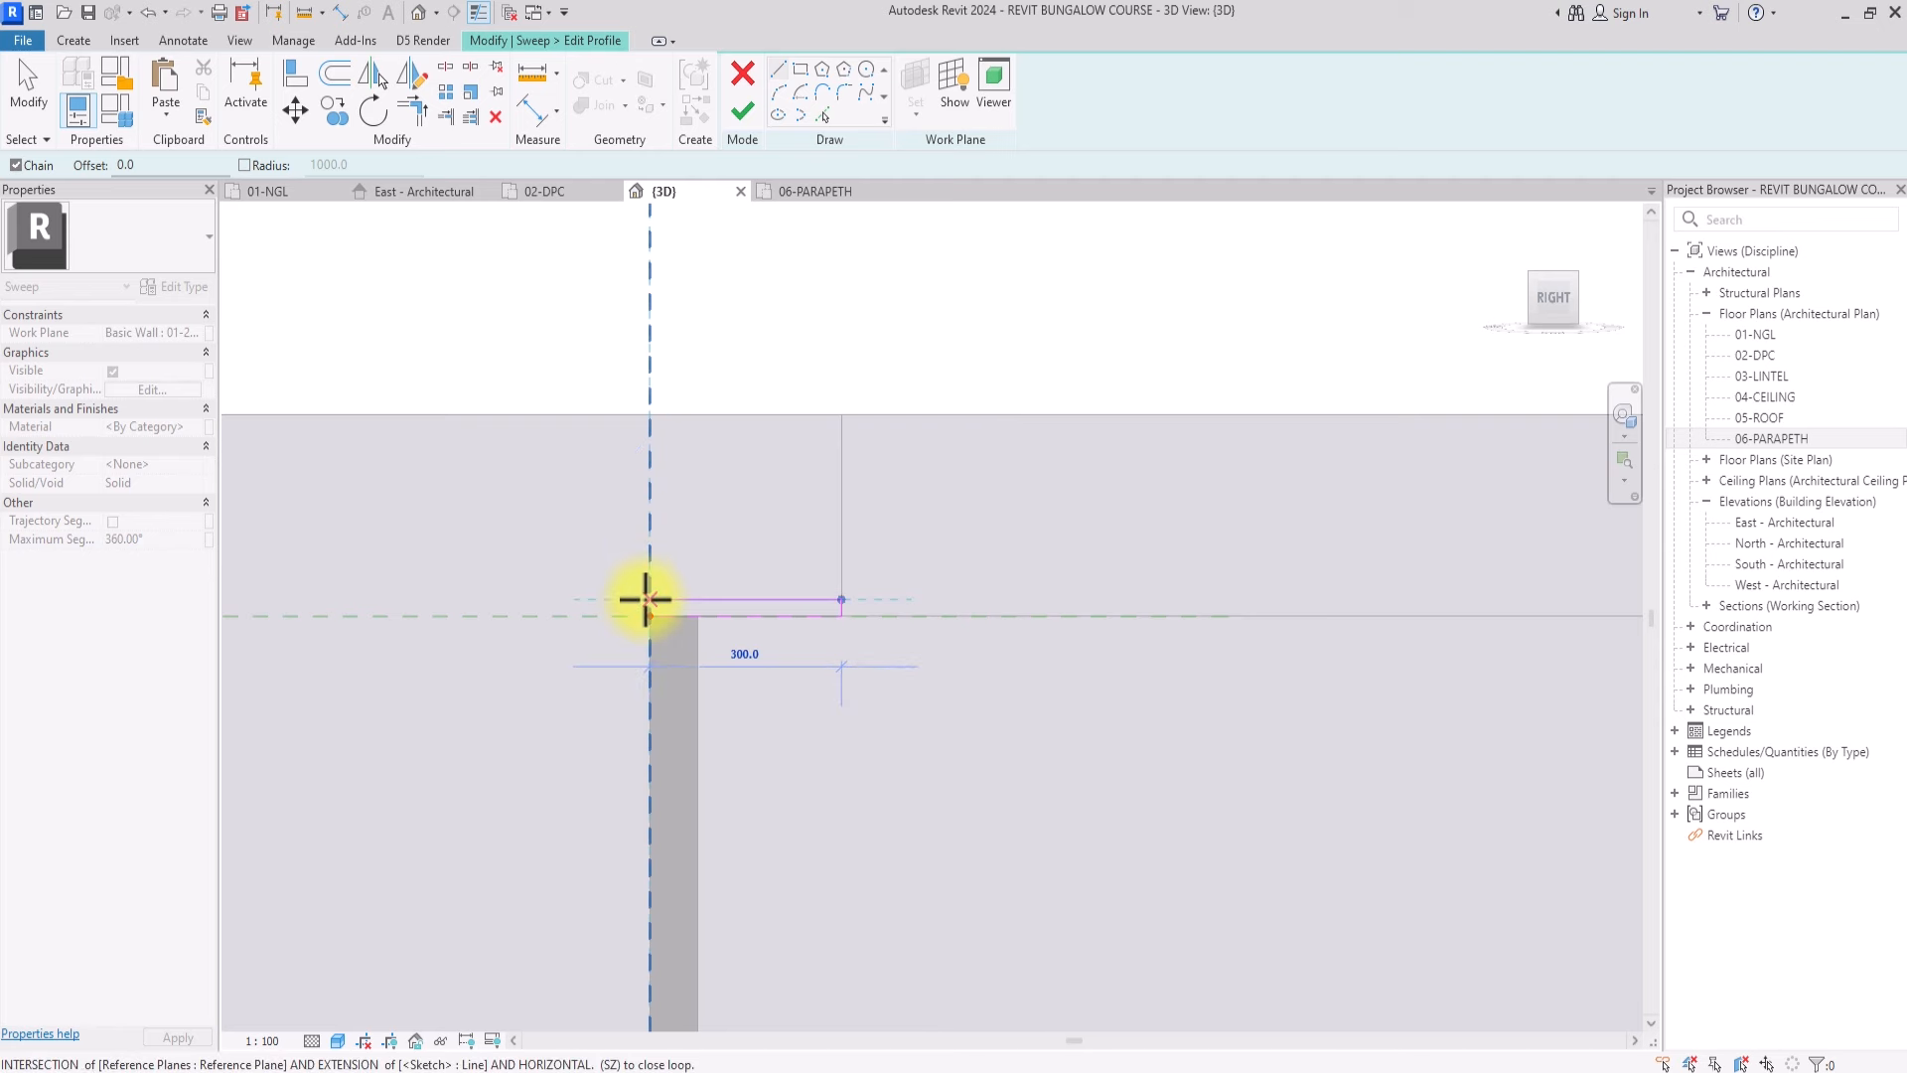
pyautogui.click(646, 599)
pyautogui.click(649, 615)
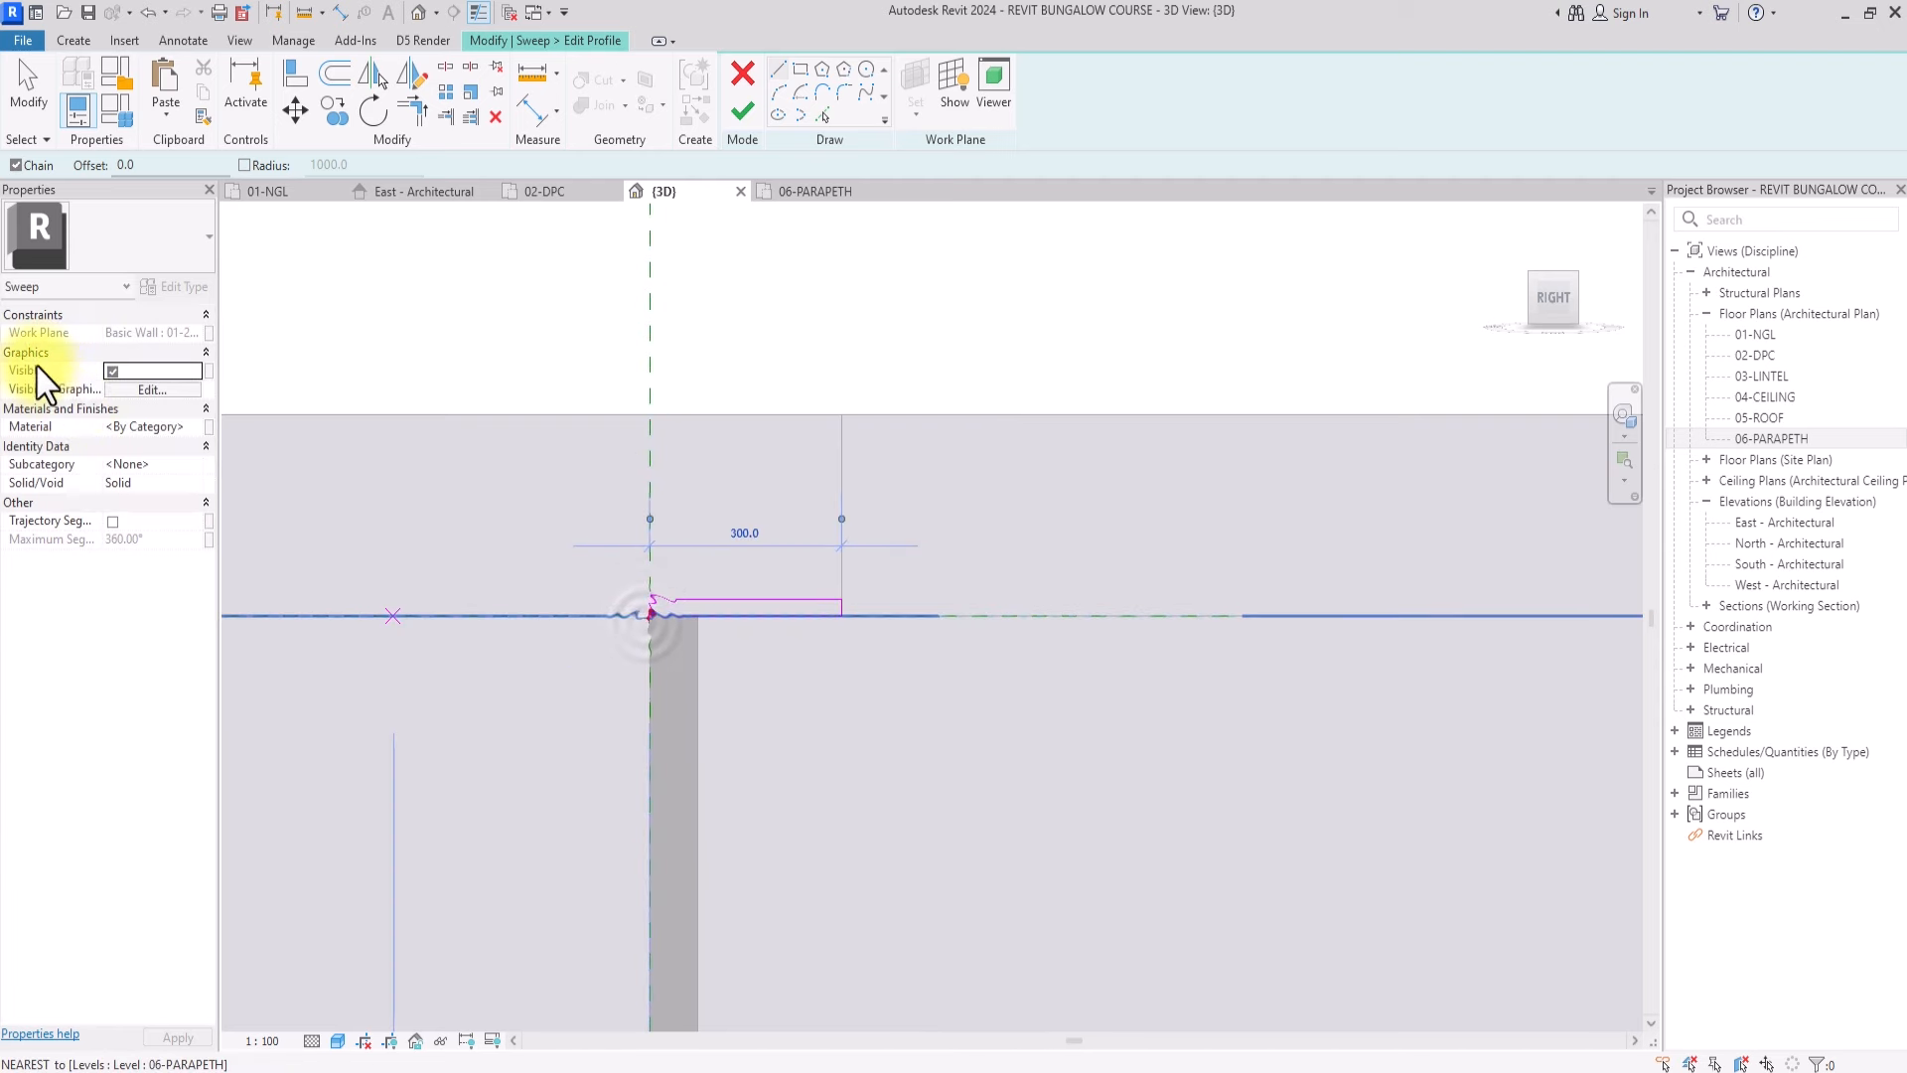
# Open the sweep's material settings, duplicate the 01-WALL PAINT material and name the copy 01-SUFFIT PAINT
pyautogui.click(193, 431)
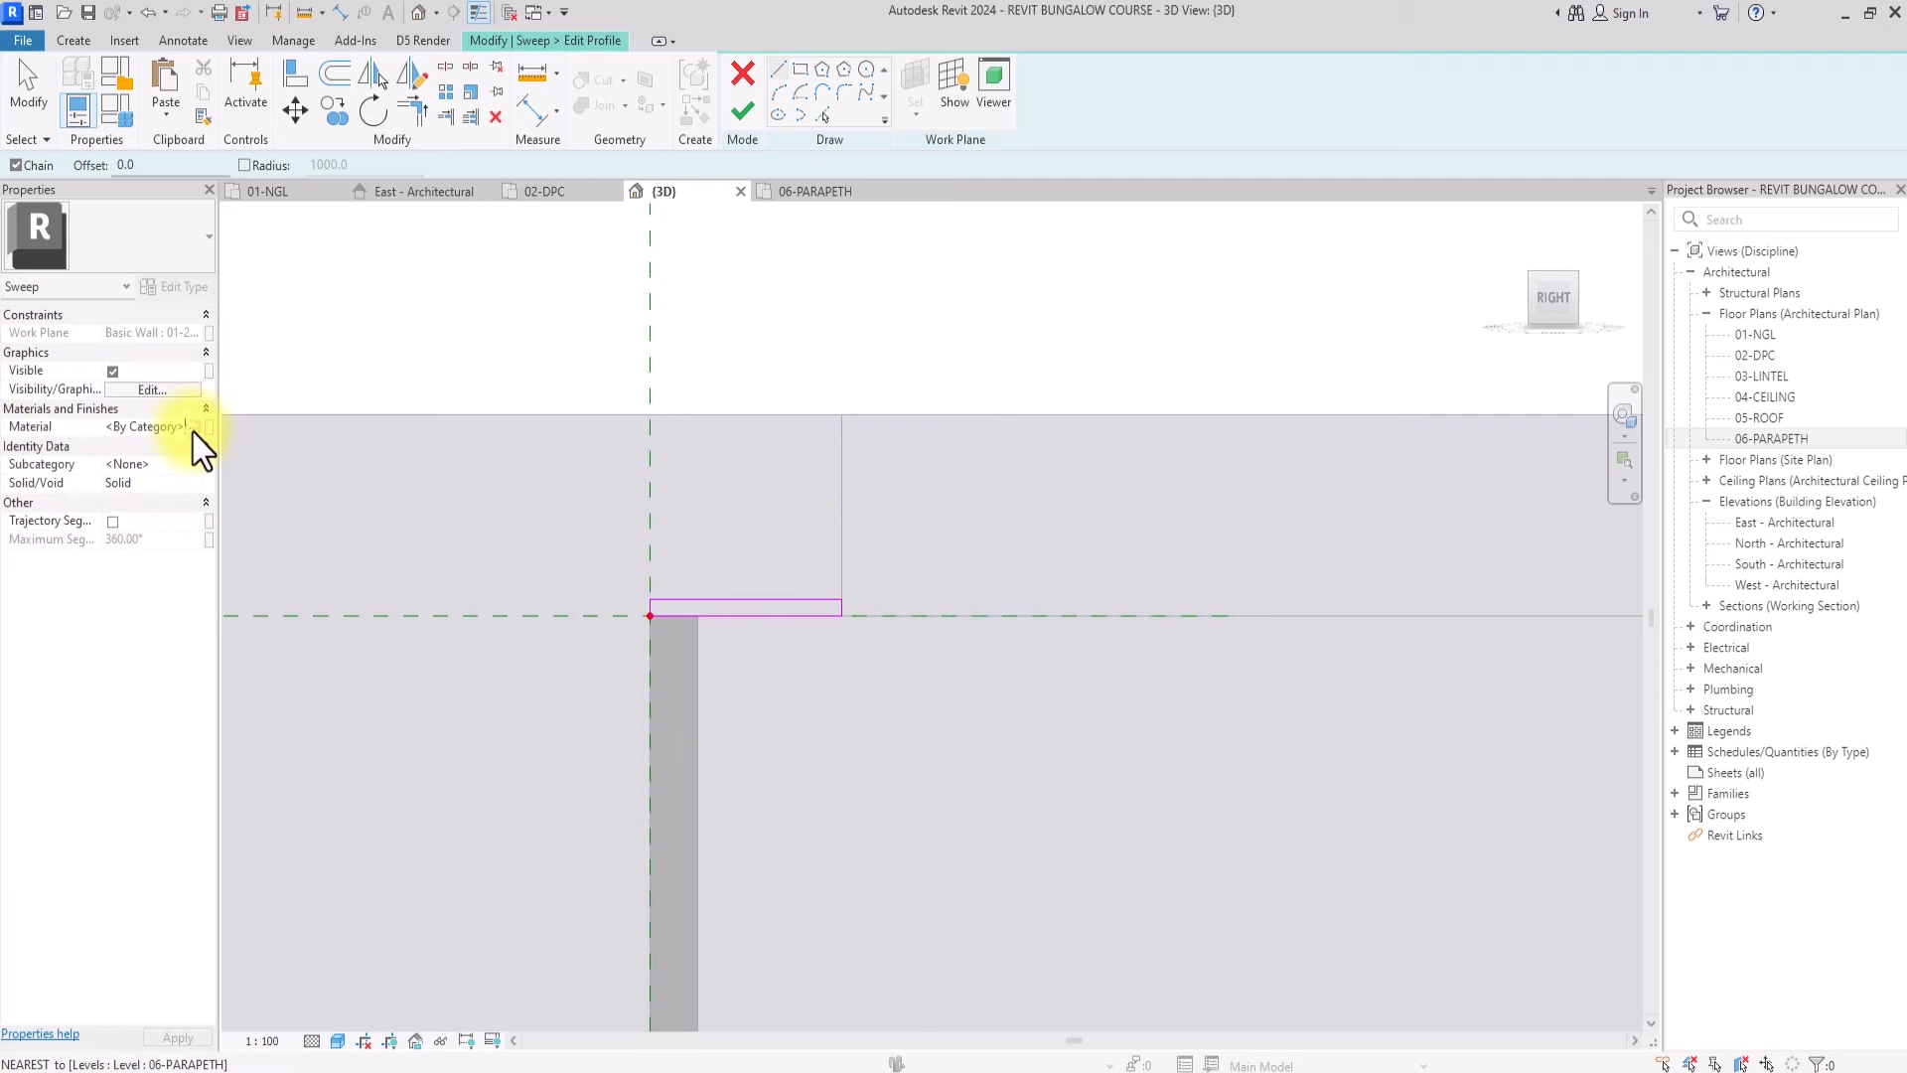
pyautogui.click(195, 429)
pyautogui.rightClick(584, 499)
pyautogui.click(627, 533)
pyautogui.write('01-SUFFIT Pain')
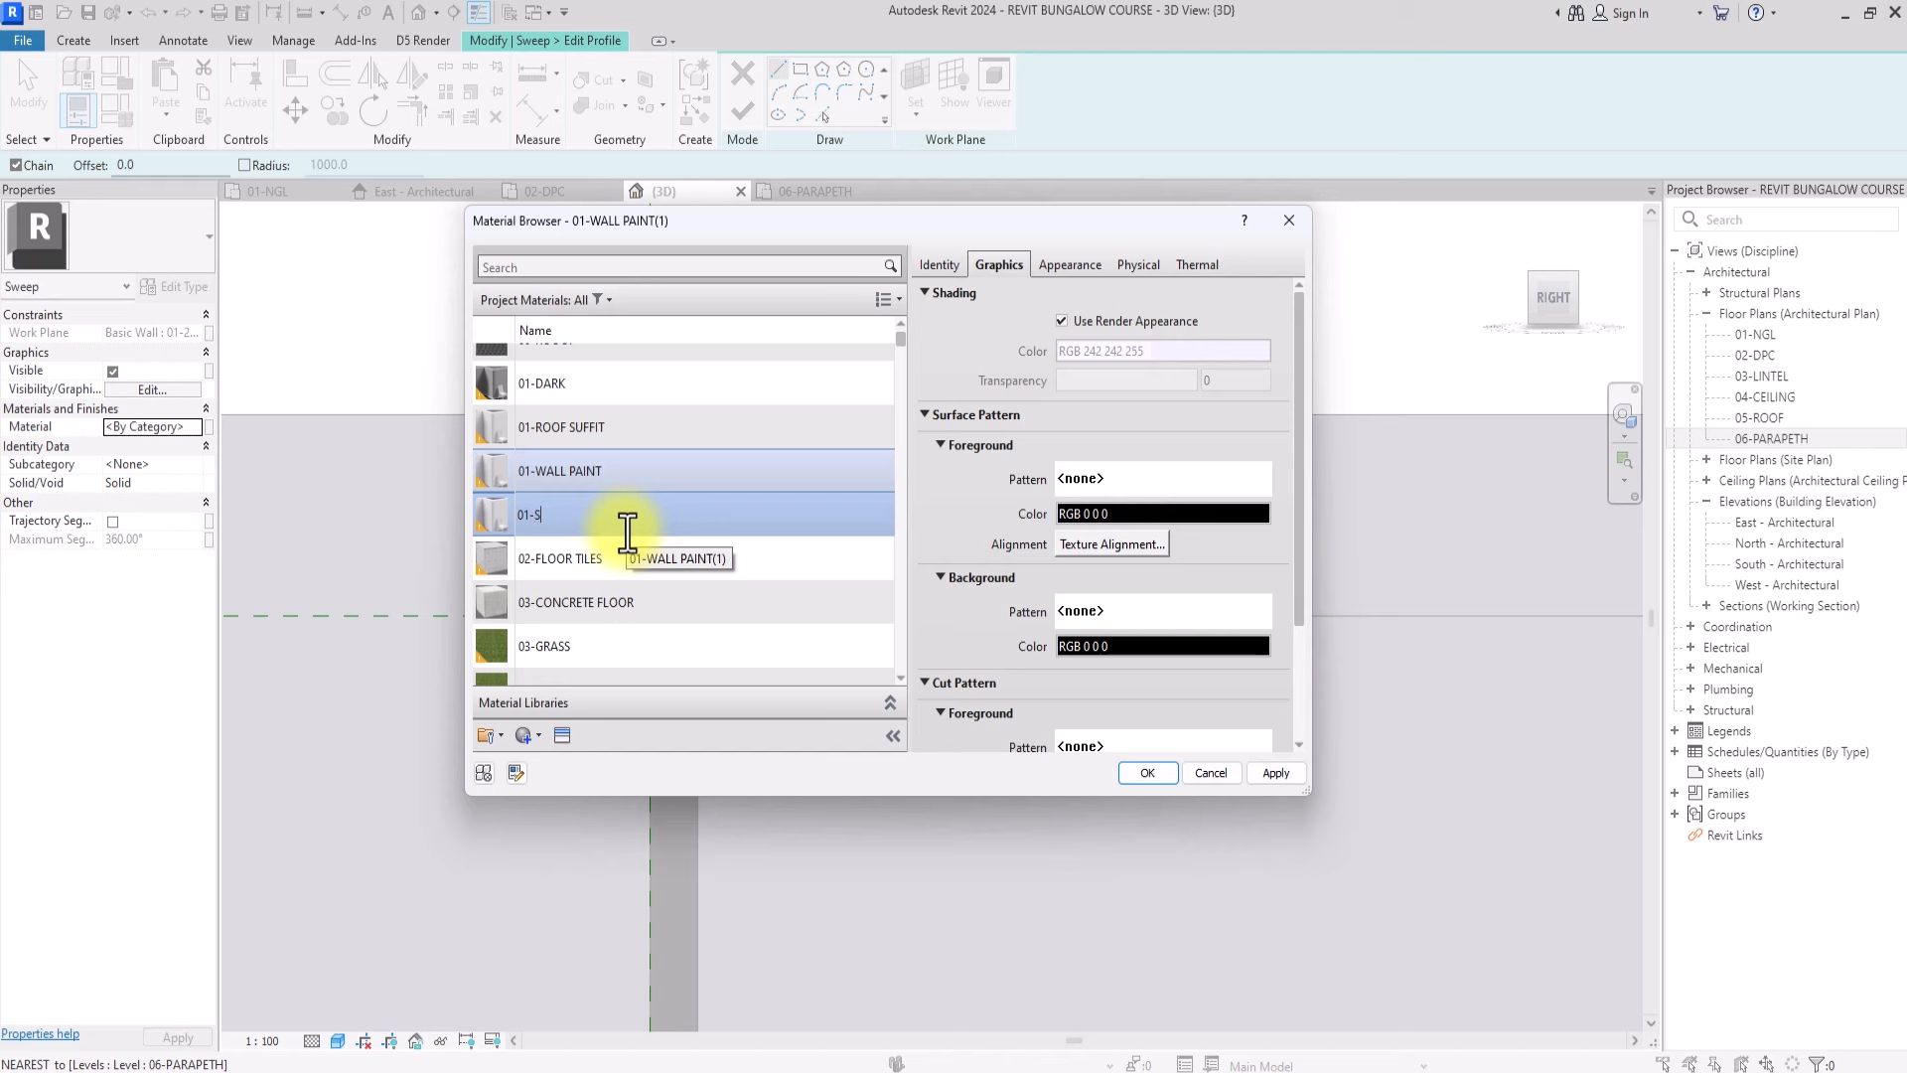
pyautogui.press('BackSpace')
pyautogui.press('BackSpace')
pyautogui.press('BackSpace')
pyautogui.write('AINT')
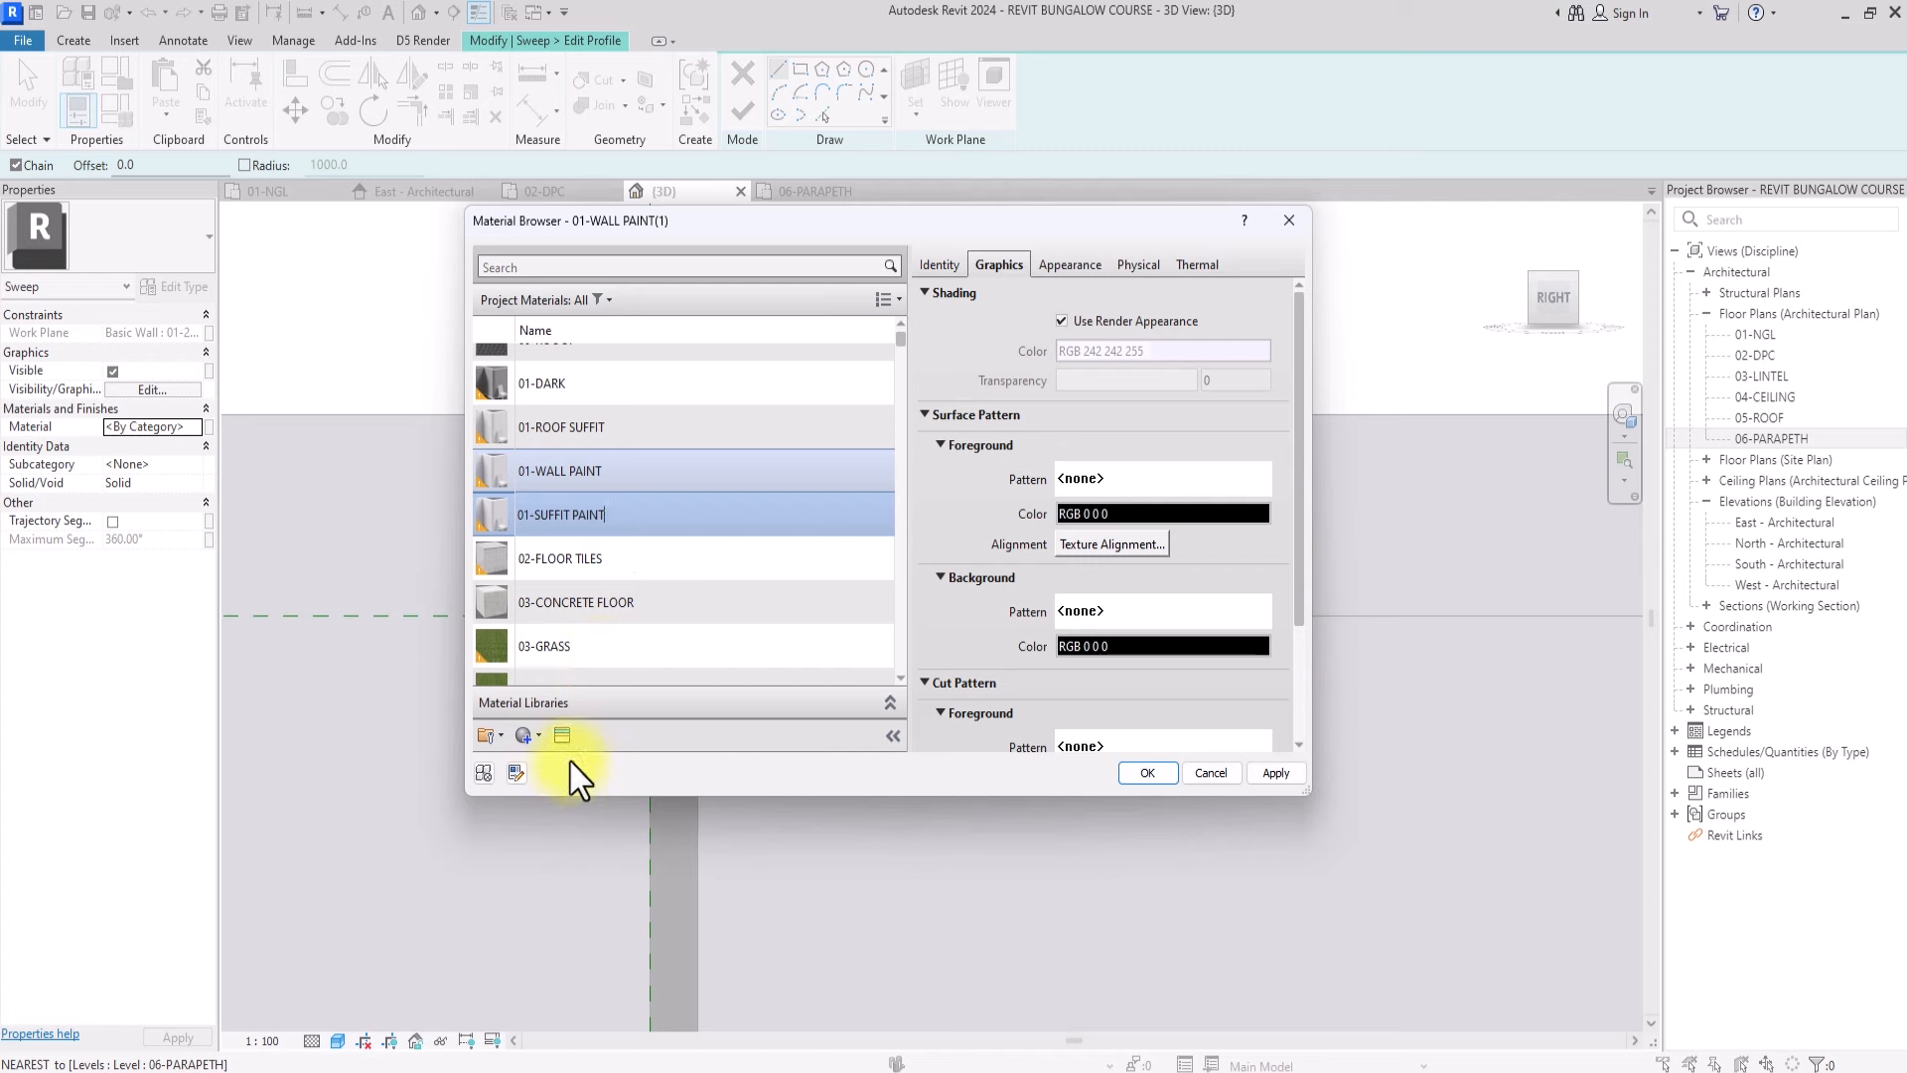
# Replace the appearance of 01-SUFFIT PAINT with the White asset from the Wall Paint appearance library
pyautogui.click(562, 736)
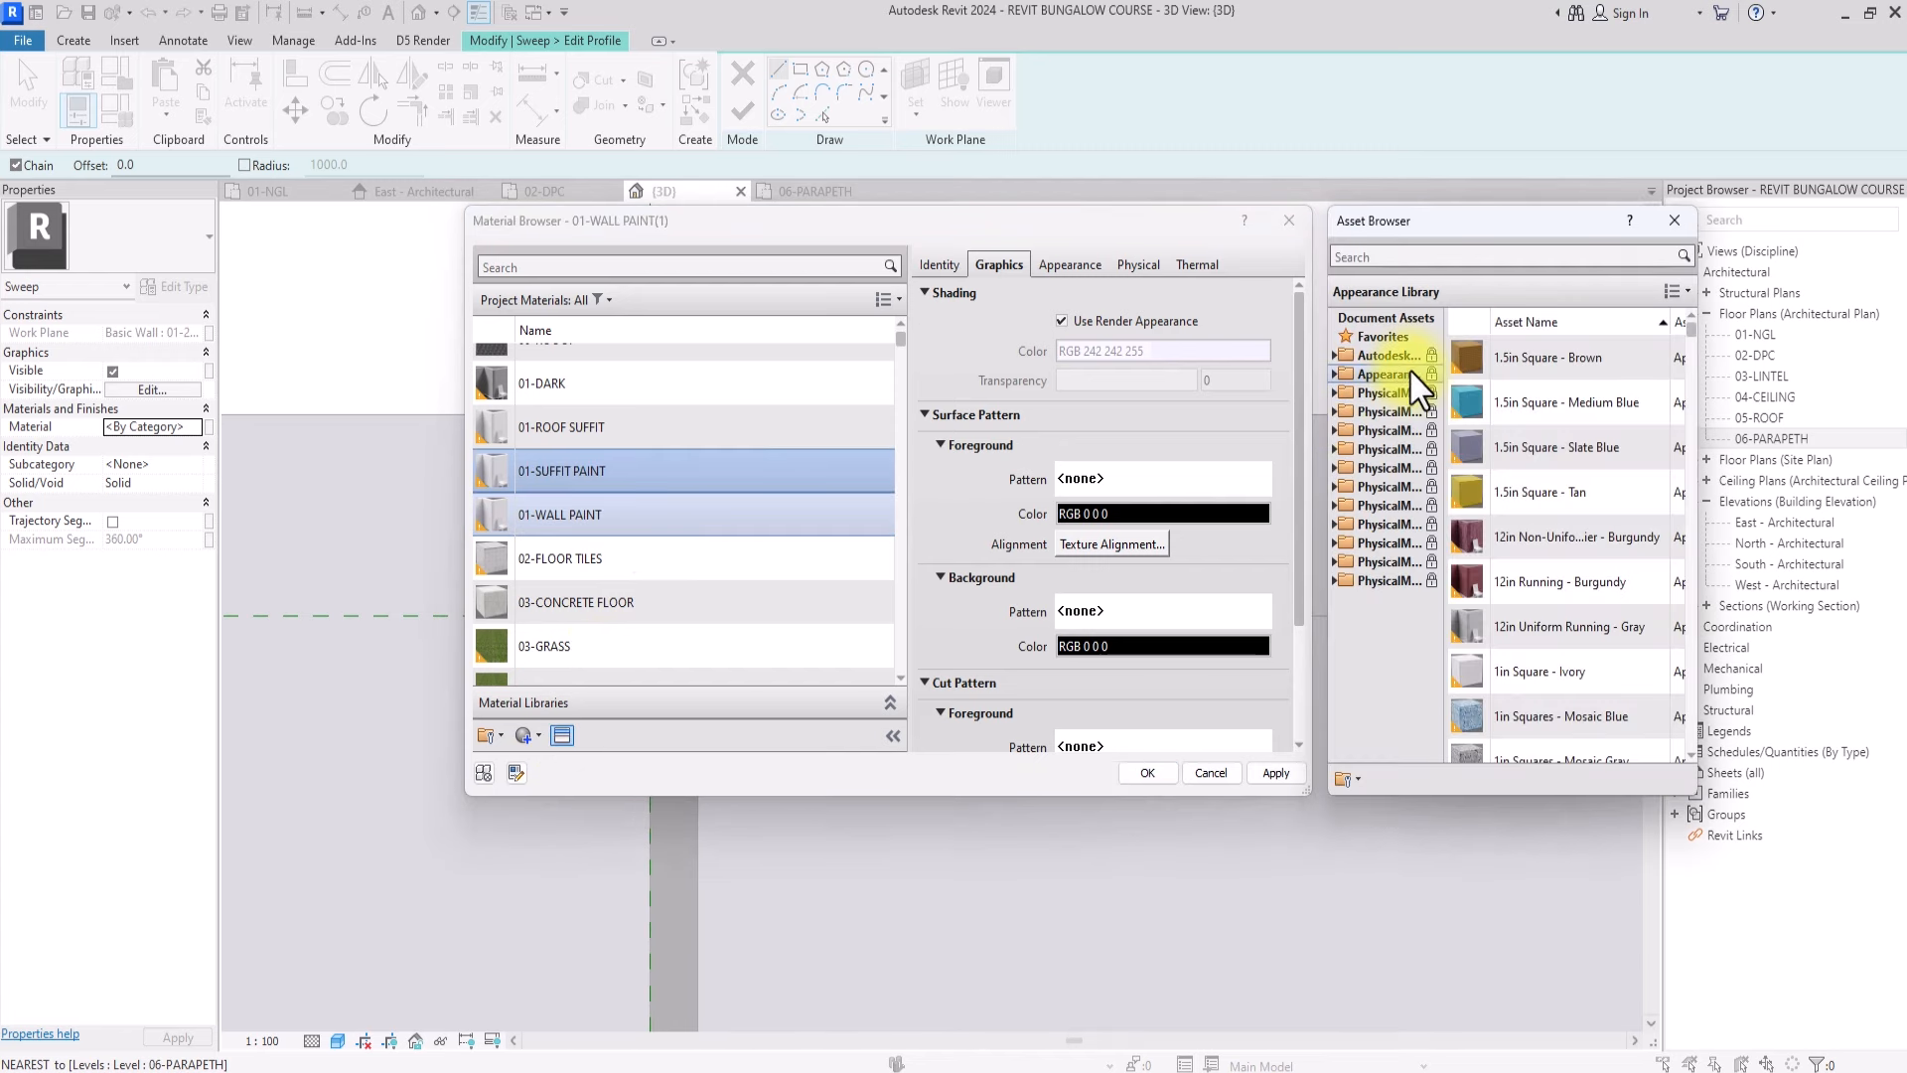
pyautogui.click(1379, 375)
pyautogui.scroll(-4, 1386, 695)
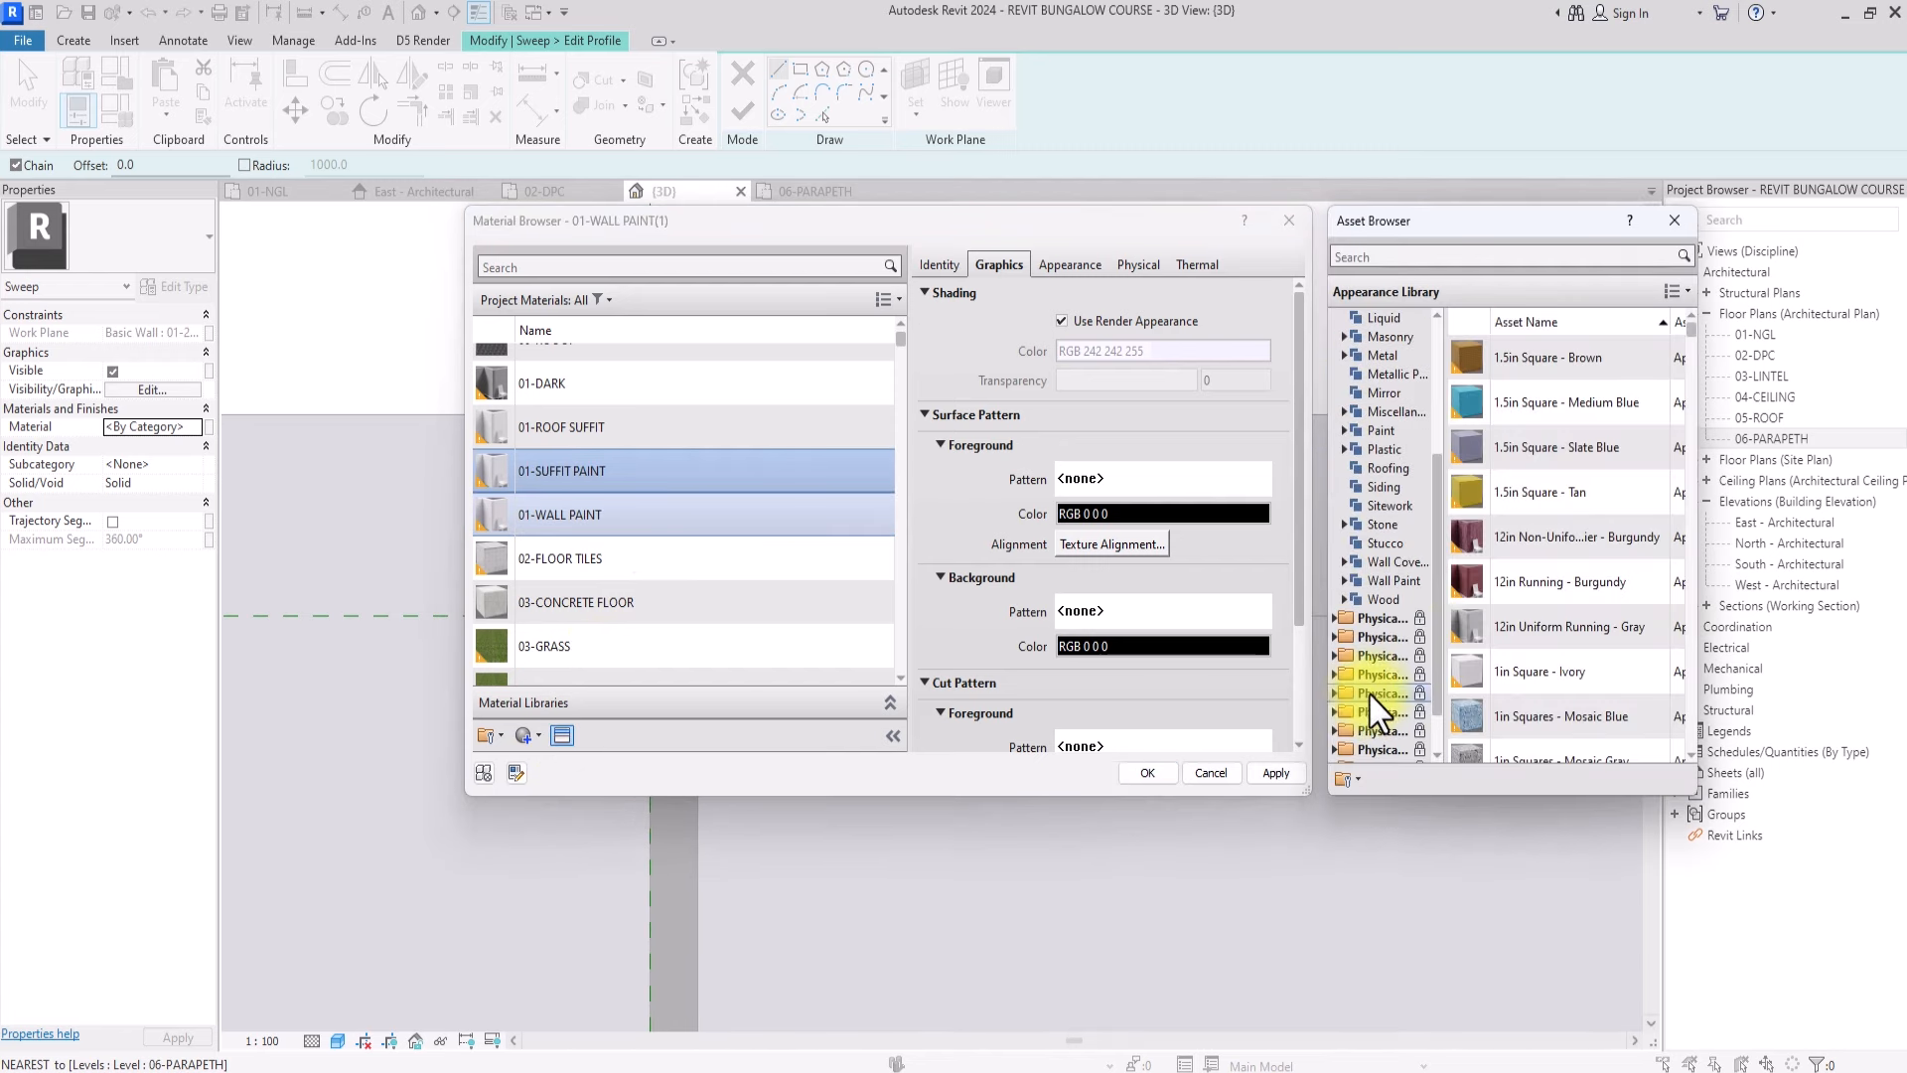
pyautogui.doubleClick(1396, 581)
pyautogui.scroll(-3, 1520, 577)
pyautogui.scroll(-10, 1520, 581)
pyautogui.click(1673, 599)
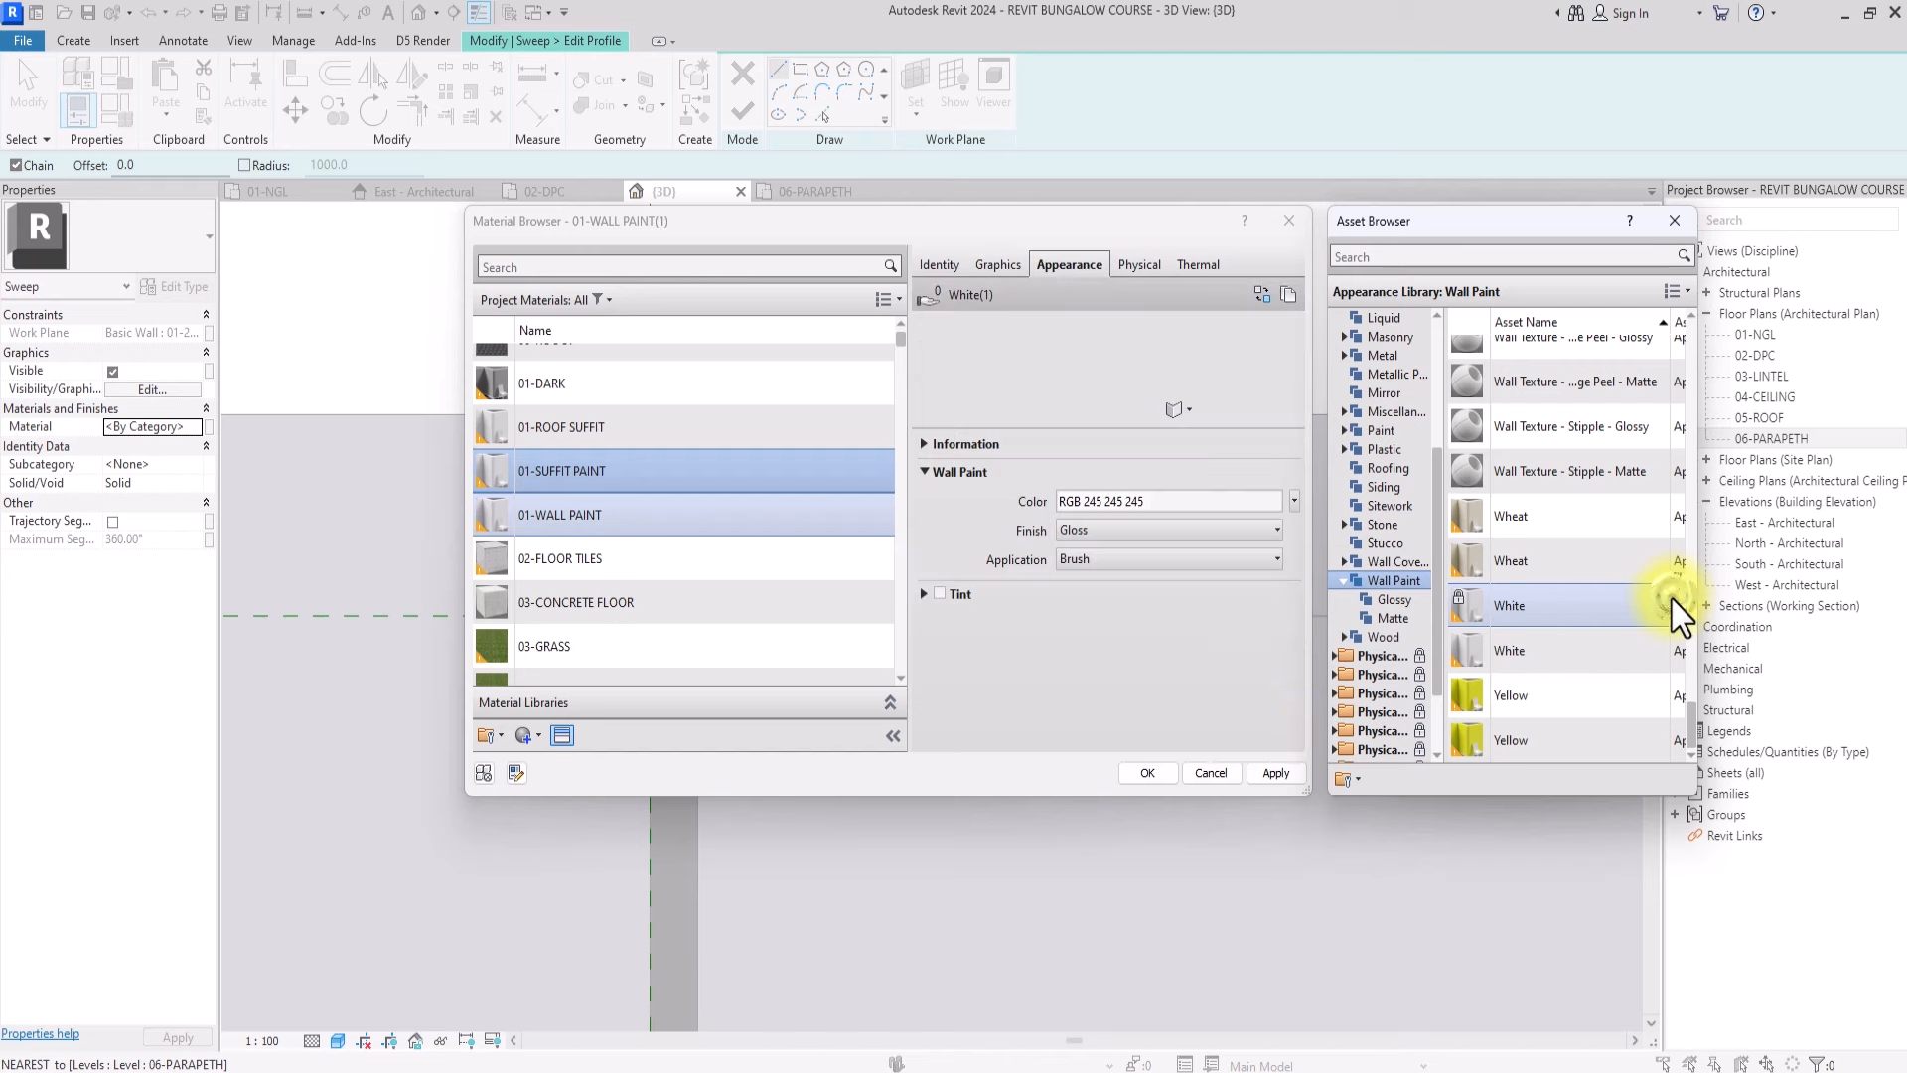
# Apply 01-SUFFIT PAINT as the sweep's material and finish both the profile and the sweep
pyautogui.click(1274, 773)
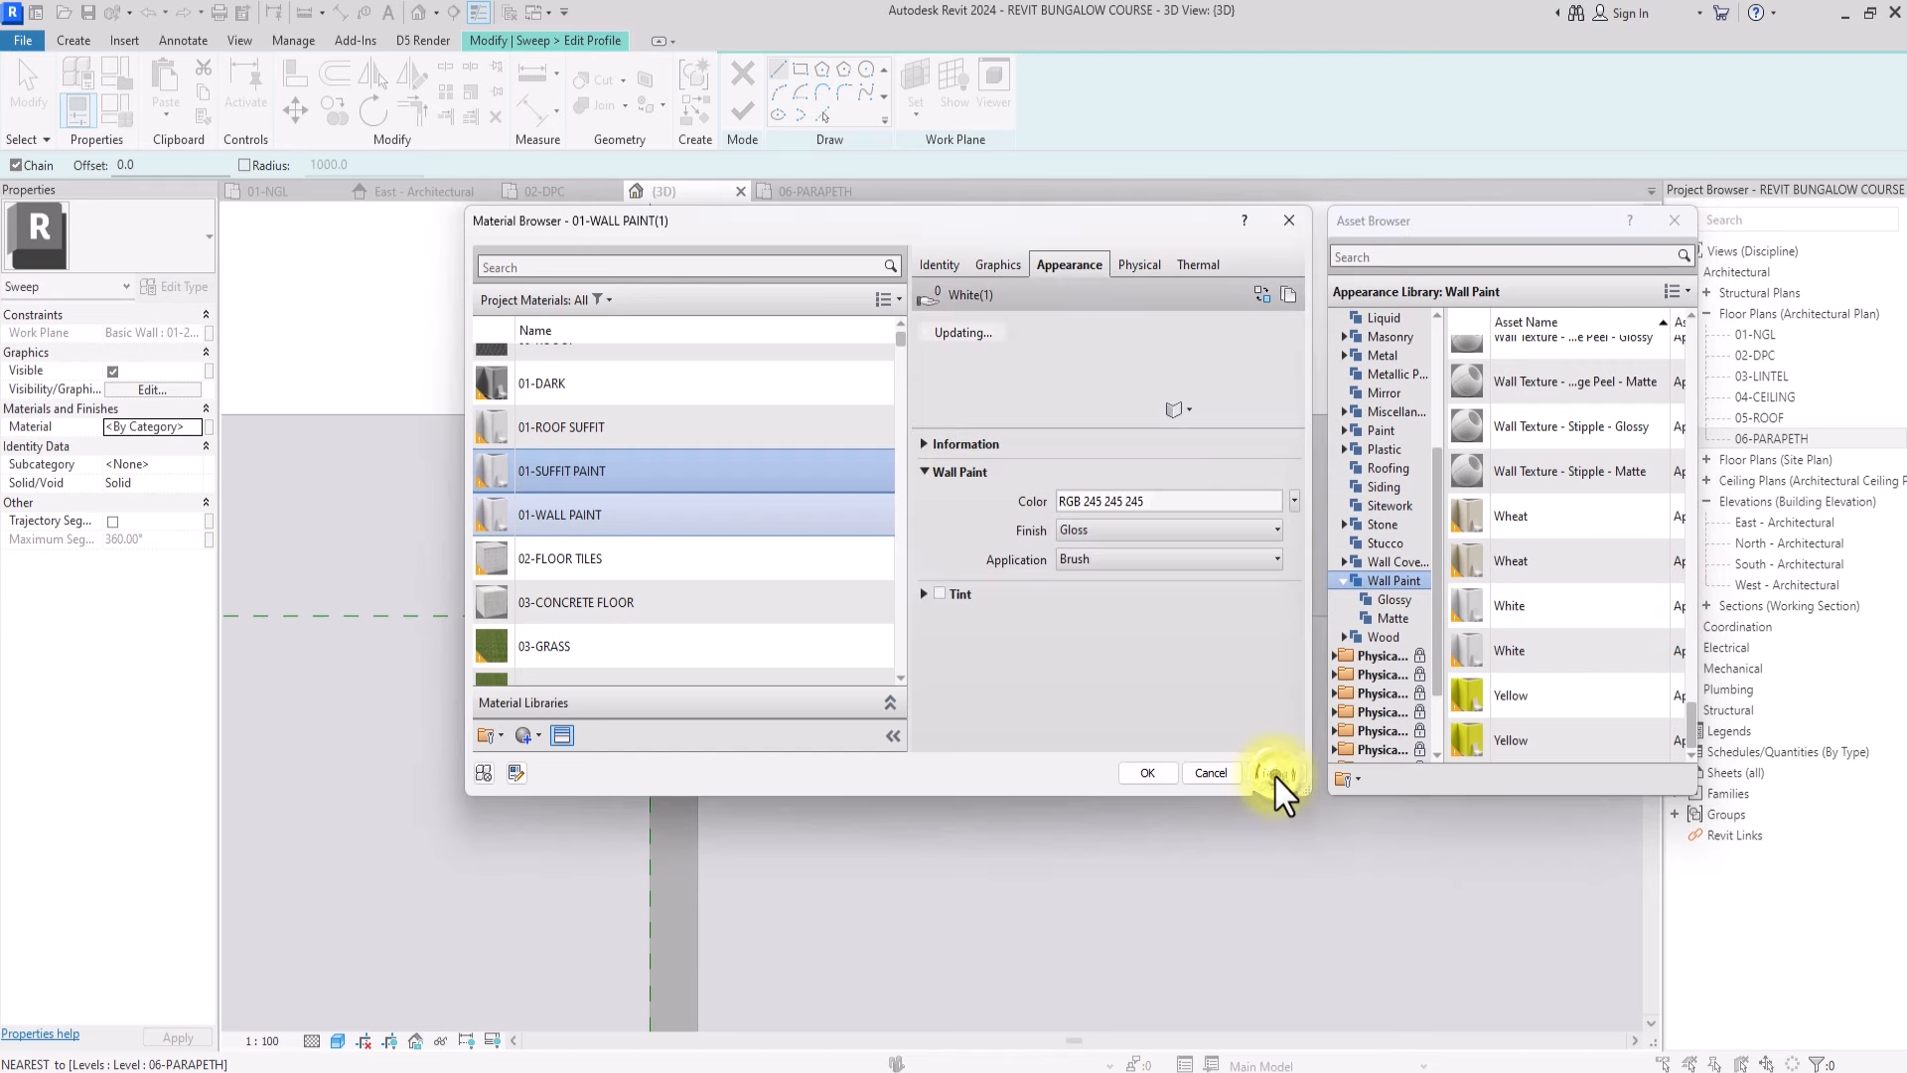
pyautogui.click(1147, 772)
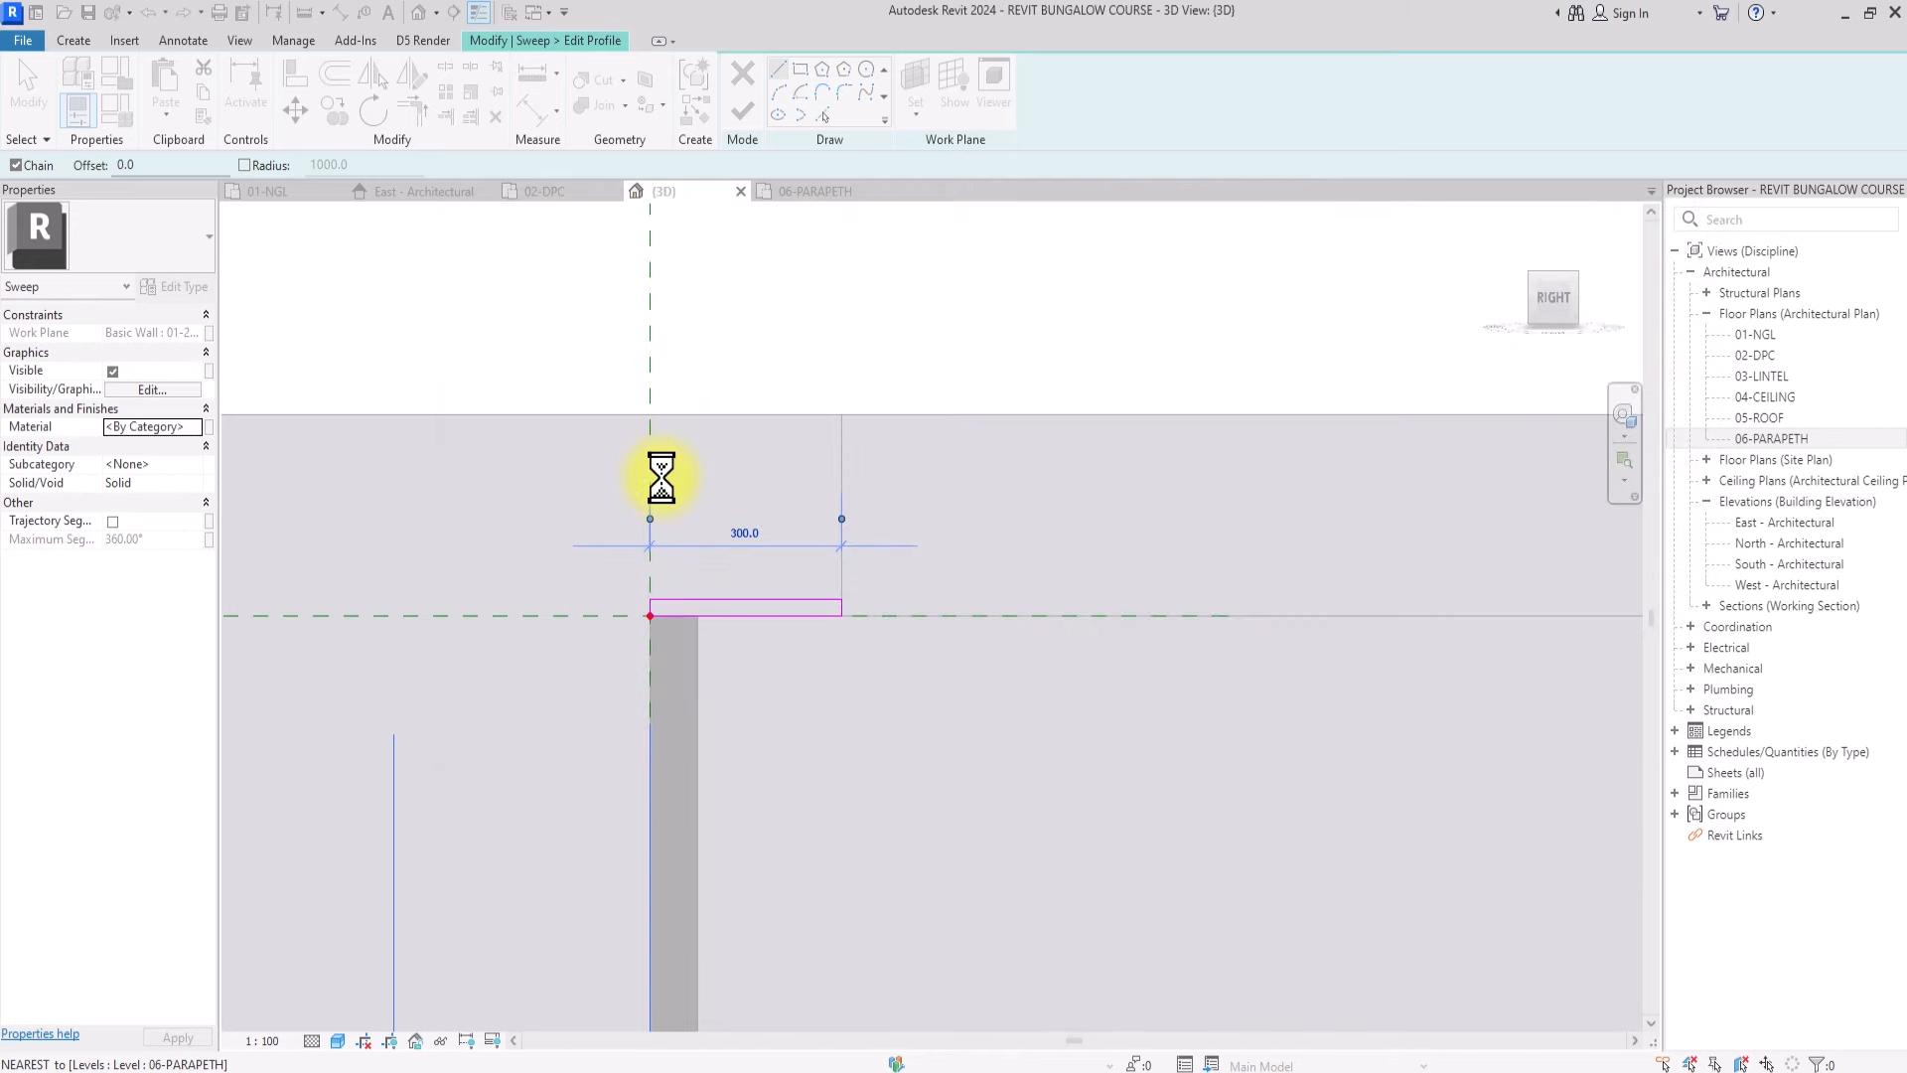
pyautogui.click(743, 111)
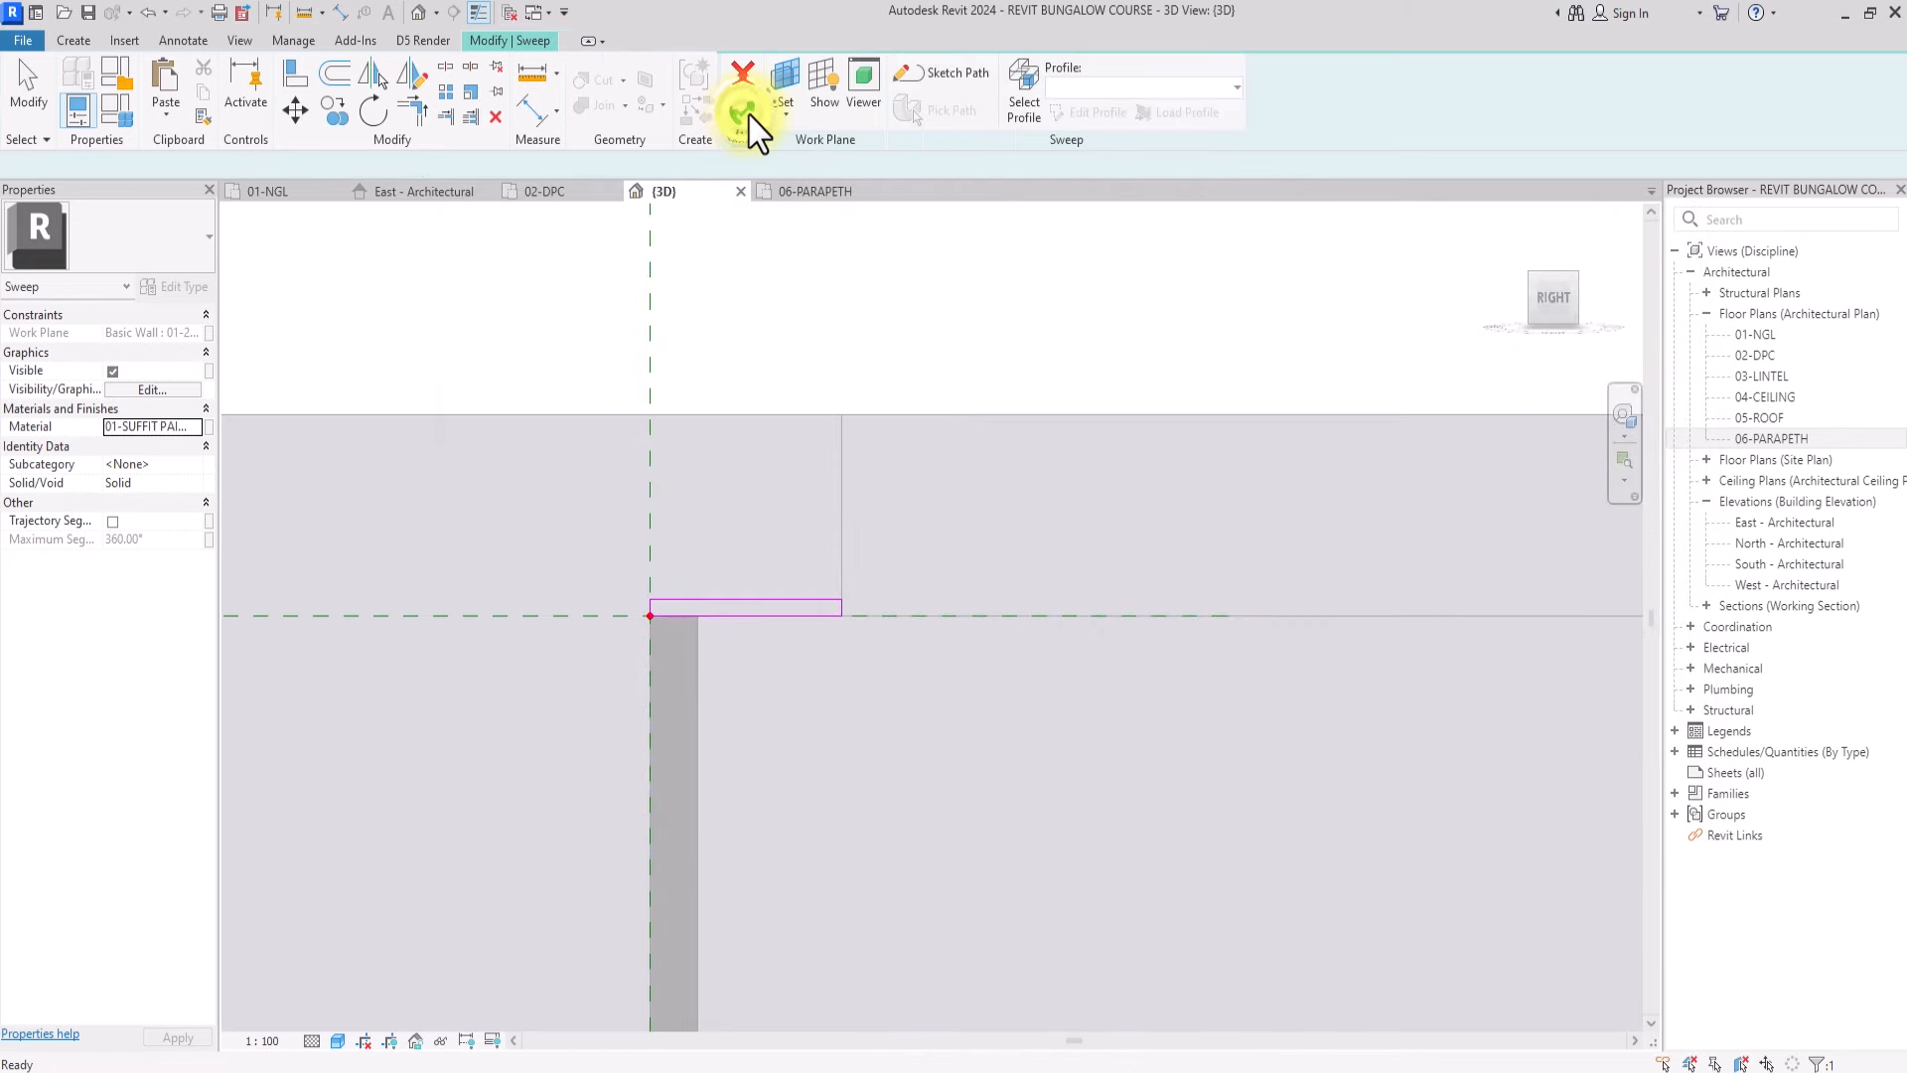
pyautogui.click(749, 115)
# In the top view, copy the parapet sweep across the roof to beyond the opposite long side wall
pyautogui.scroll(-8, 747, 338)
pyautogui.click(1554, 252)
pyautogui.click(894, 761)
pyautogui.click(334, 115)
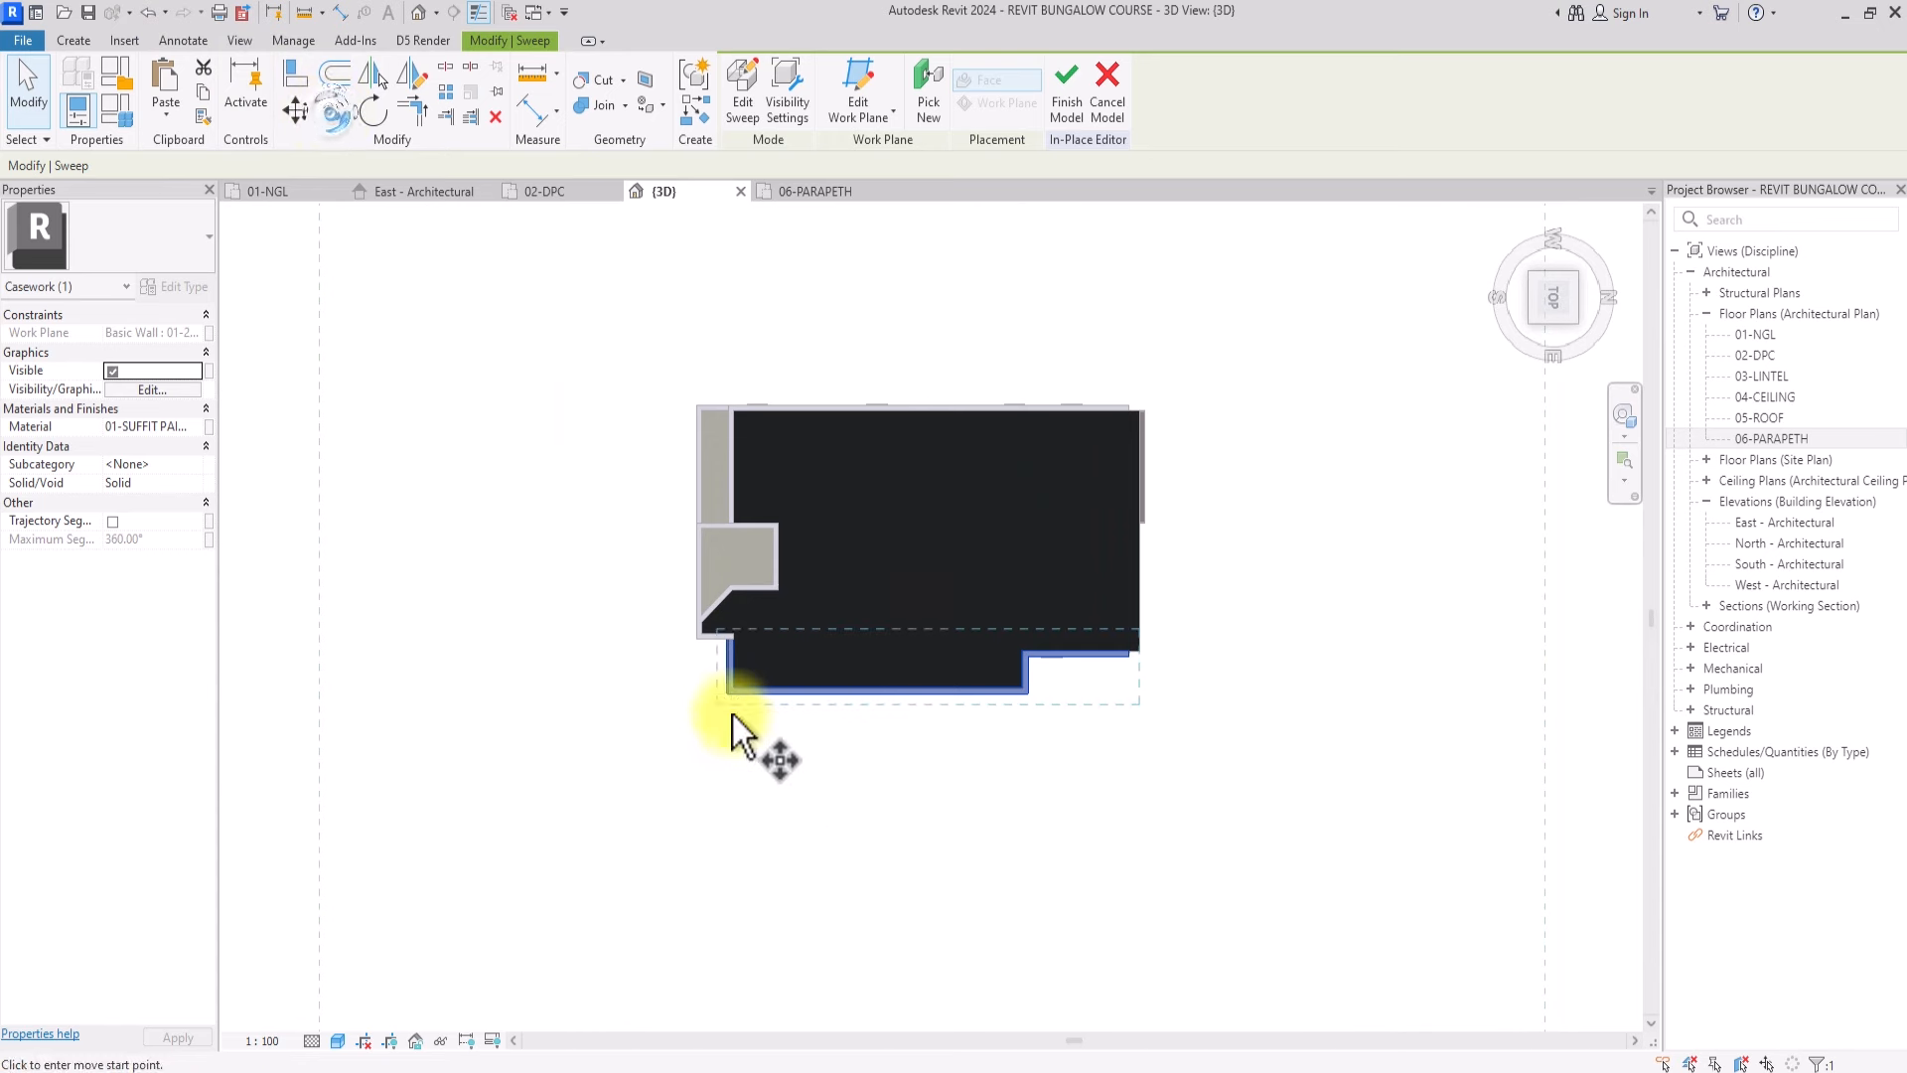
pyautogui.click(732, 701)
pyautogui.click(757, 319)
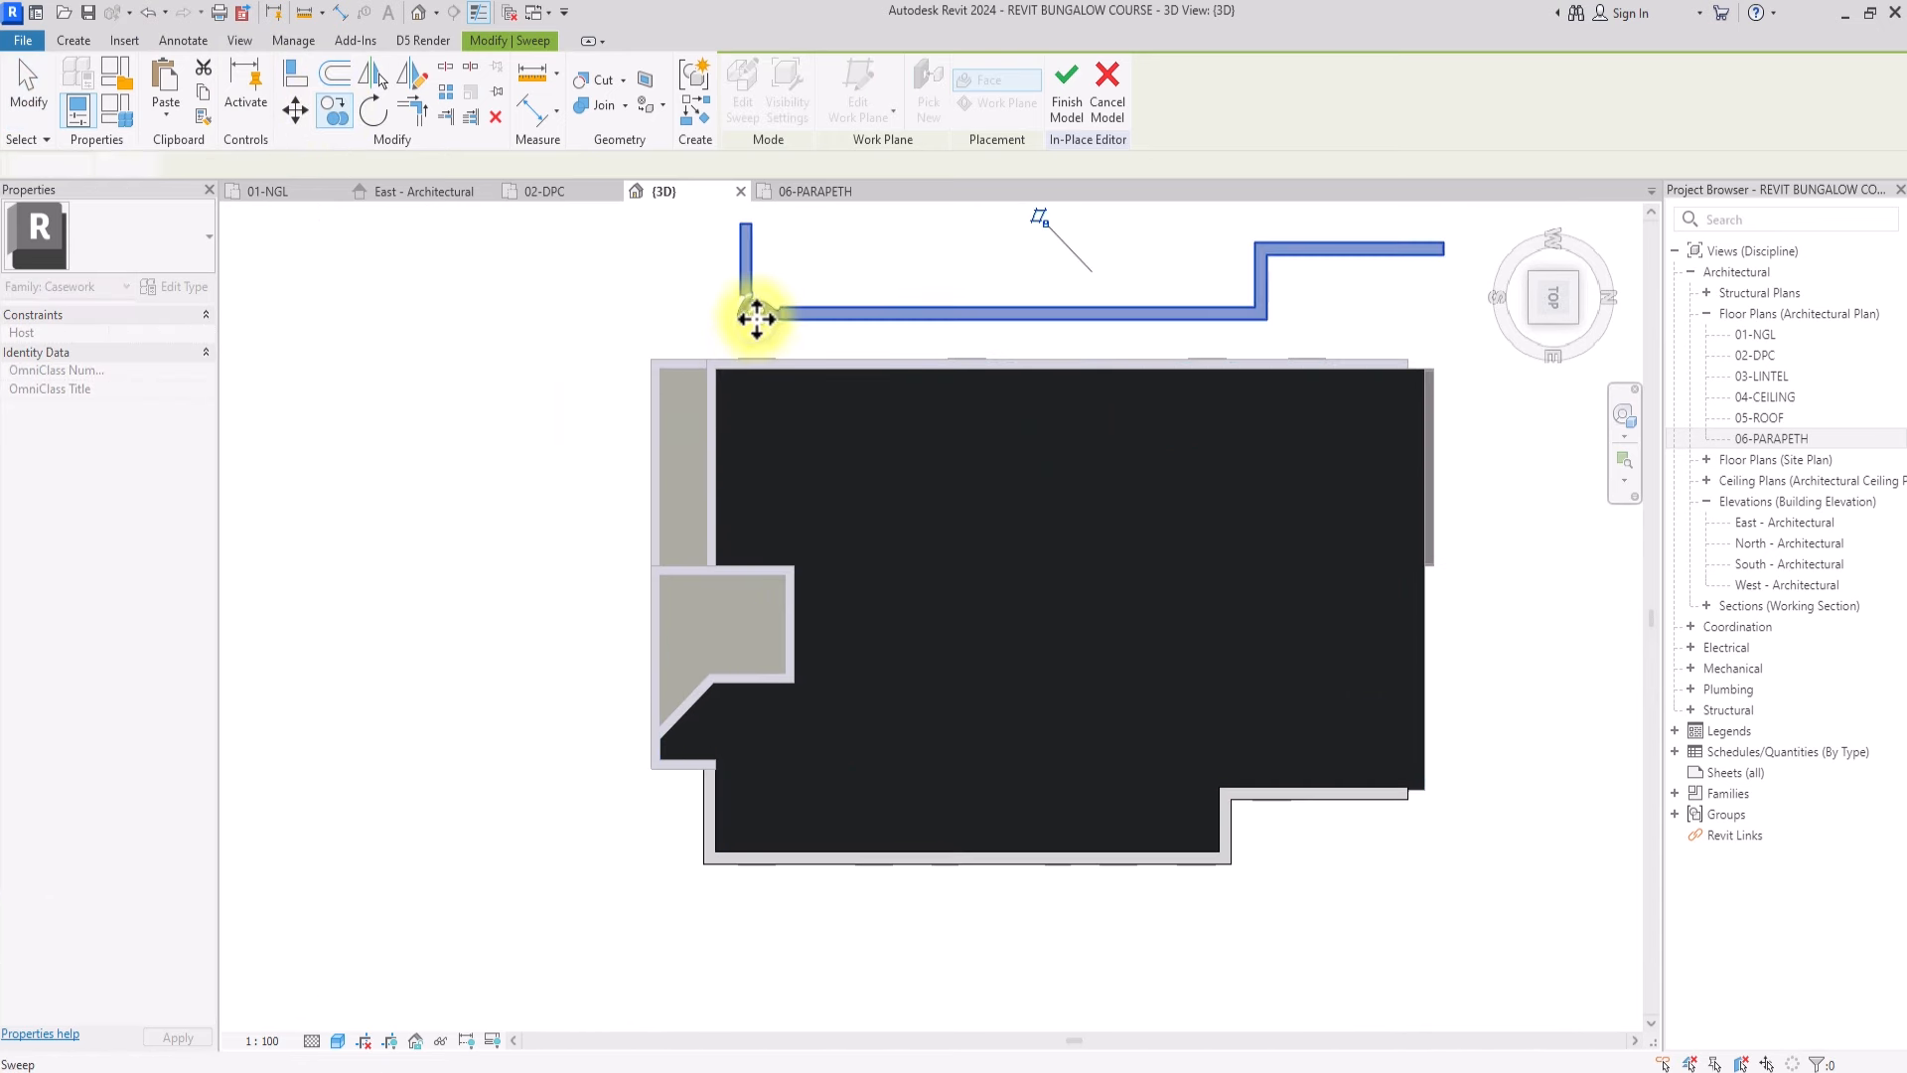
# Edit the copied sweep's path, deleting the long side and recess lines and fitting the remaining line to the recessed front parapet edge
pyautogui.click(747, 117)
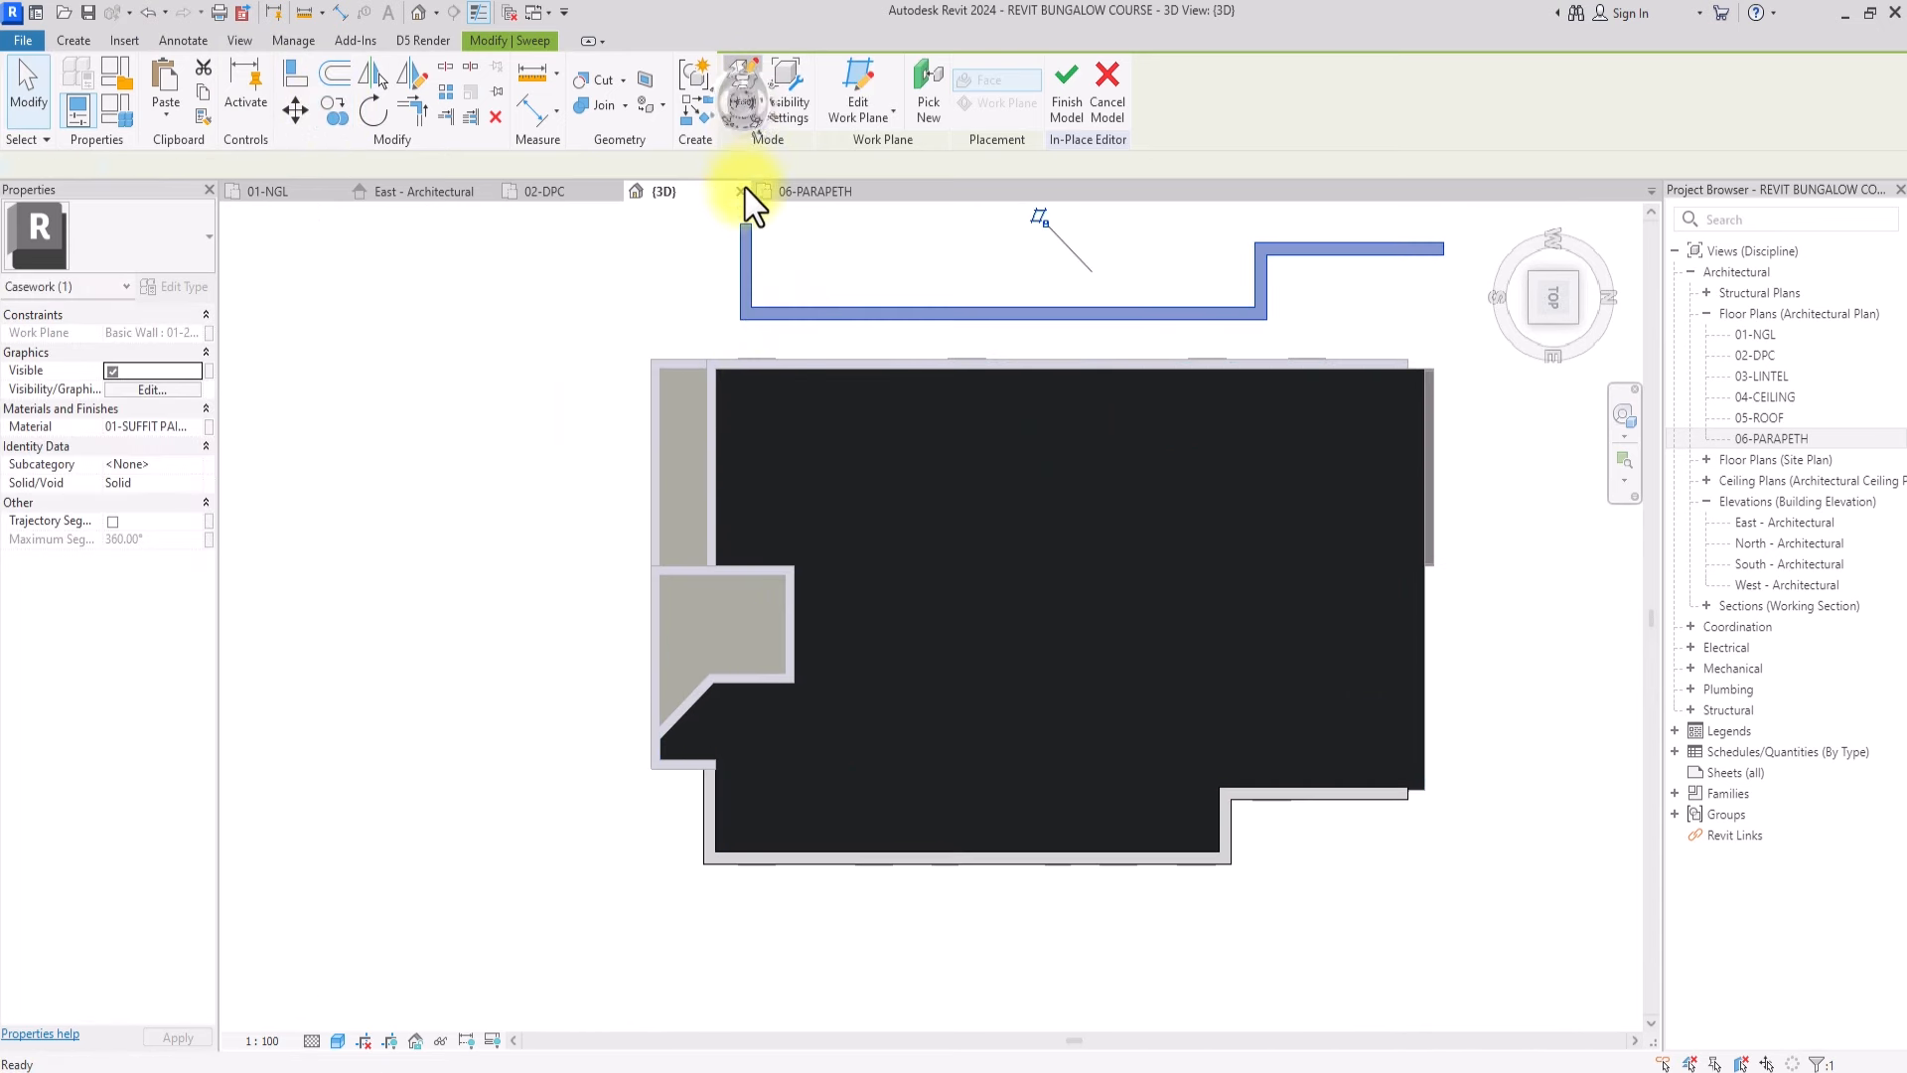
pyautogui.moveTo(851, 417); pyautogui.dragTo(774, 553, button='middle')
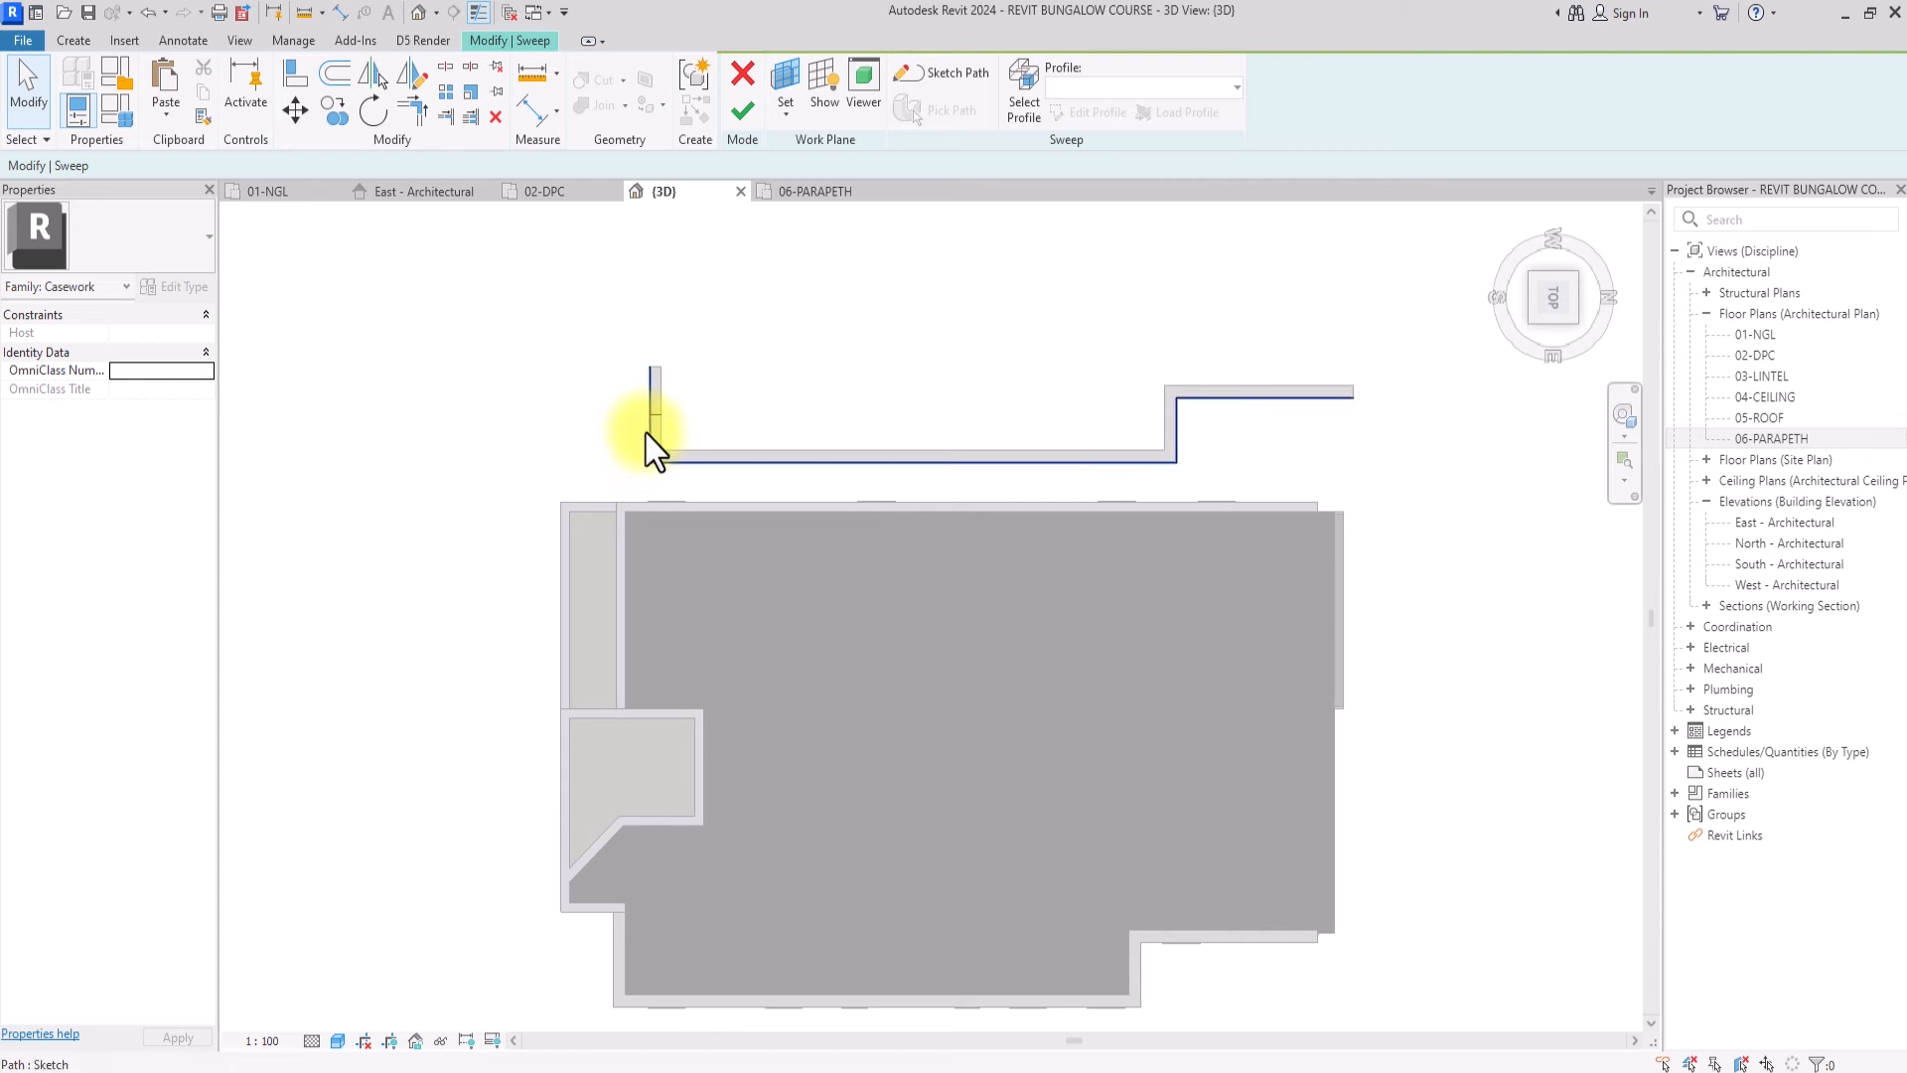
pyautogui.click(942, 79)
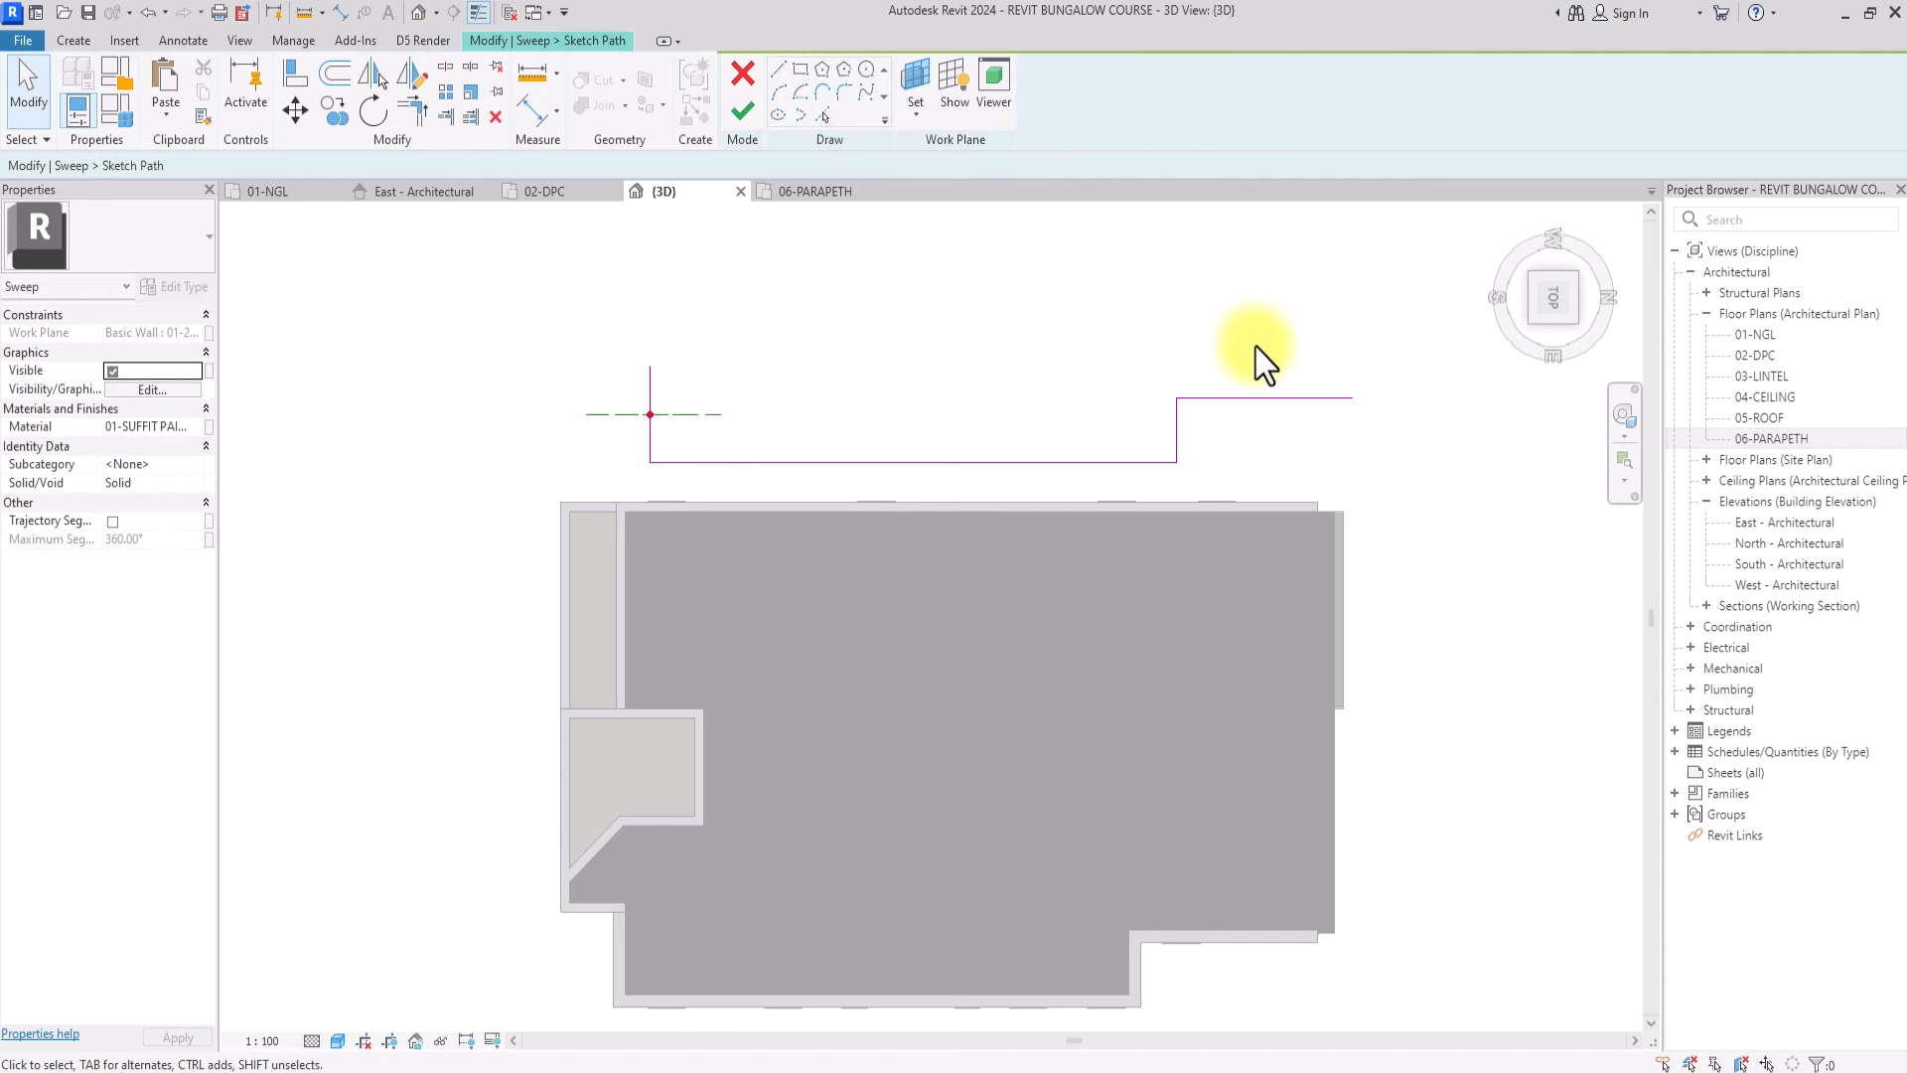
pyautogui.moveTo(1256, 348); pyautogui.dragTo(872, 539)
pyautogui.press('Delete')
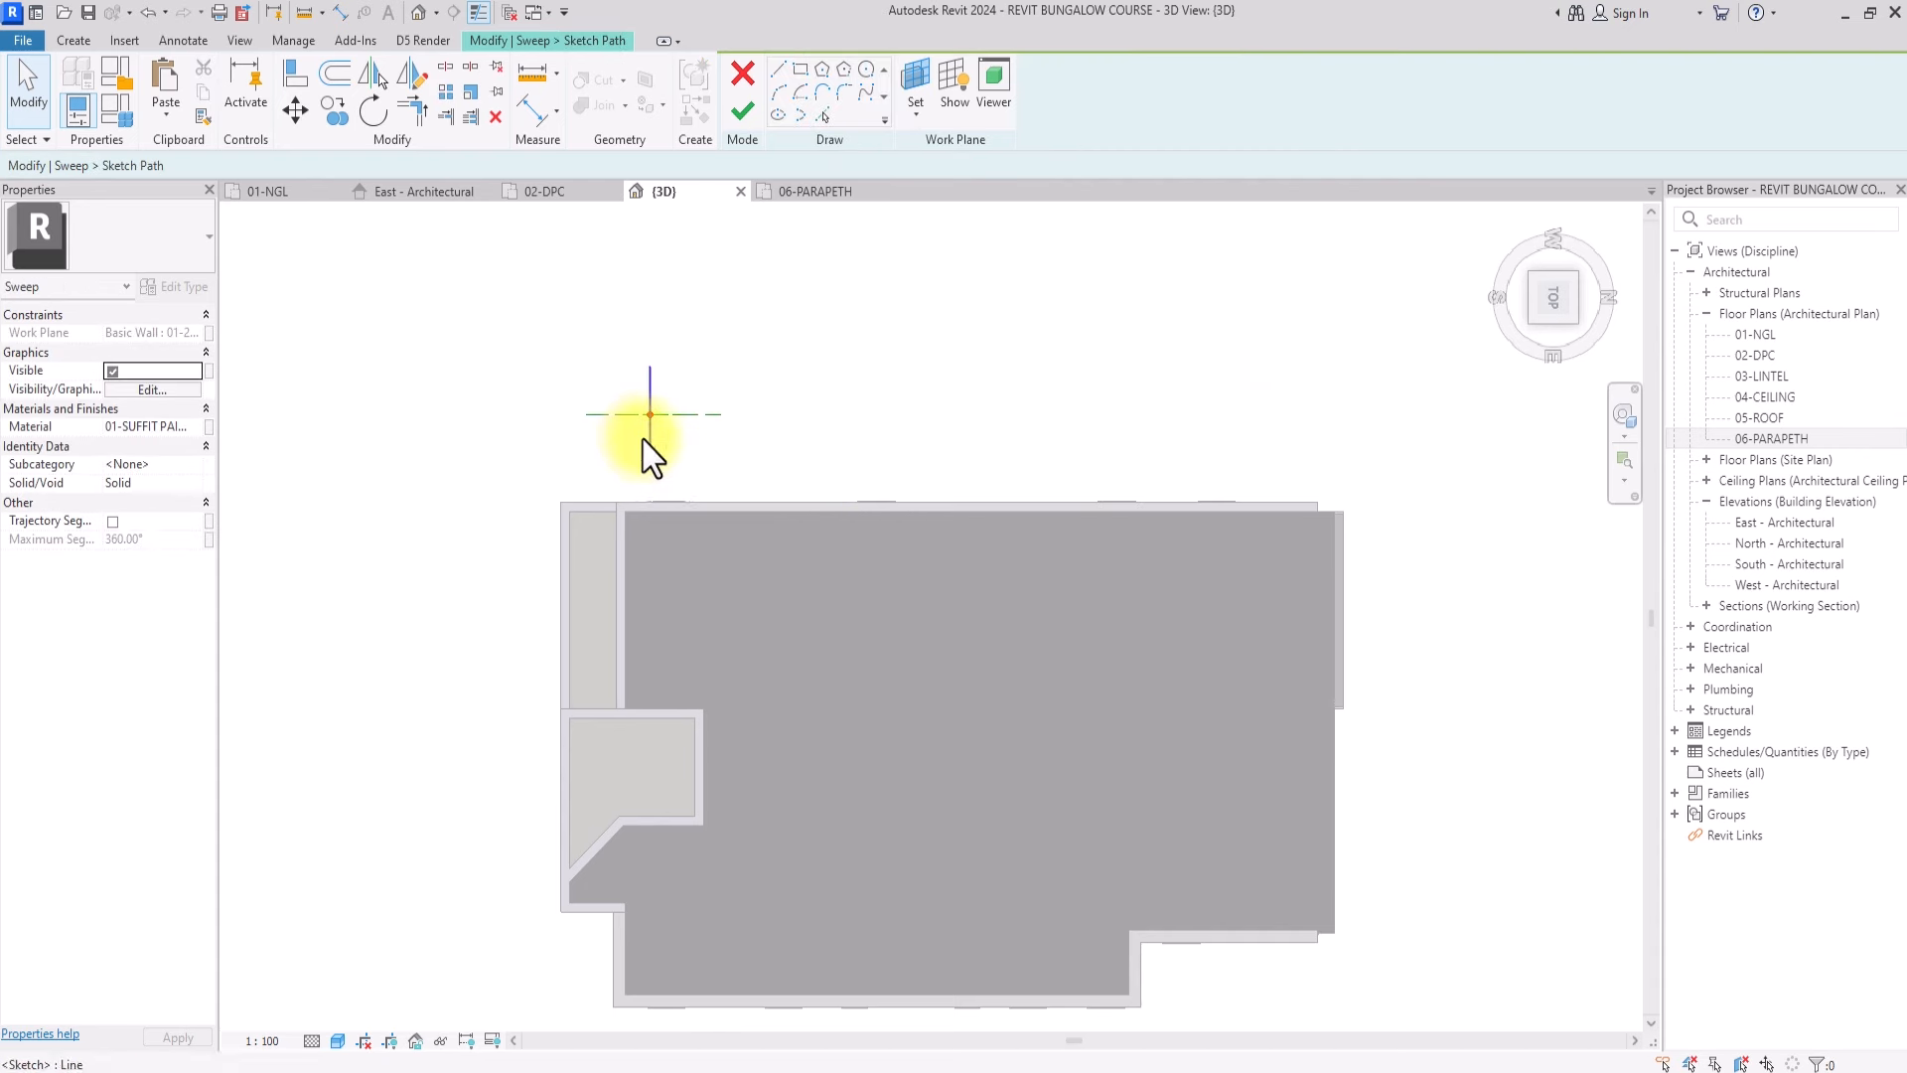
pyautogui.moveTo(643, 442); pyautogui.dragTo(607, 682)
pyautogui.moveTo(616, 610); pyautogui.dragTo(617, 503)
# Add a path line along the opposite long side wall from the front corner to its far end and finish the path
pyautogui.scroll(1, 617, 503)
pyautogui.click(779, 70)
pyautogui.click(413, 397)
pyautogui.click(1218, 396)
pyautogui.click(742, 111)
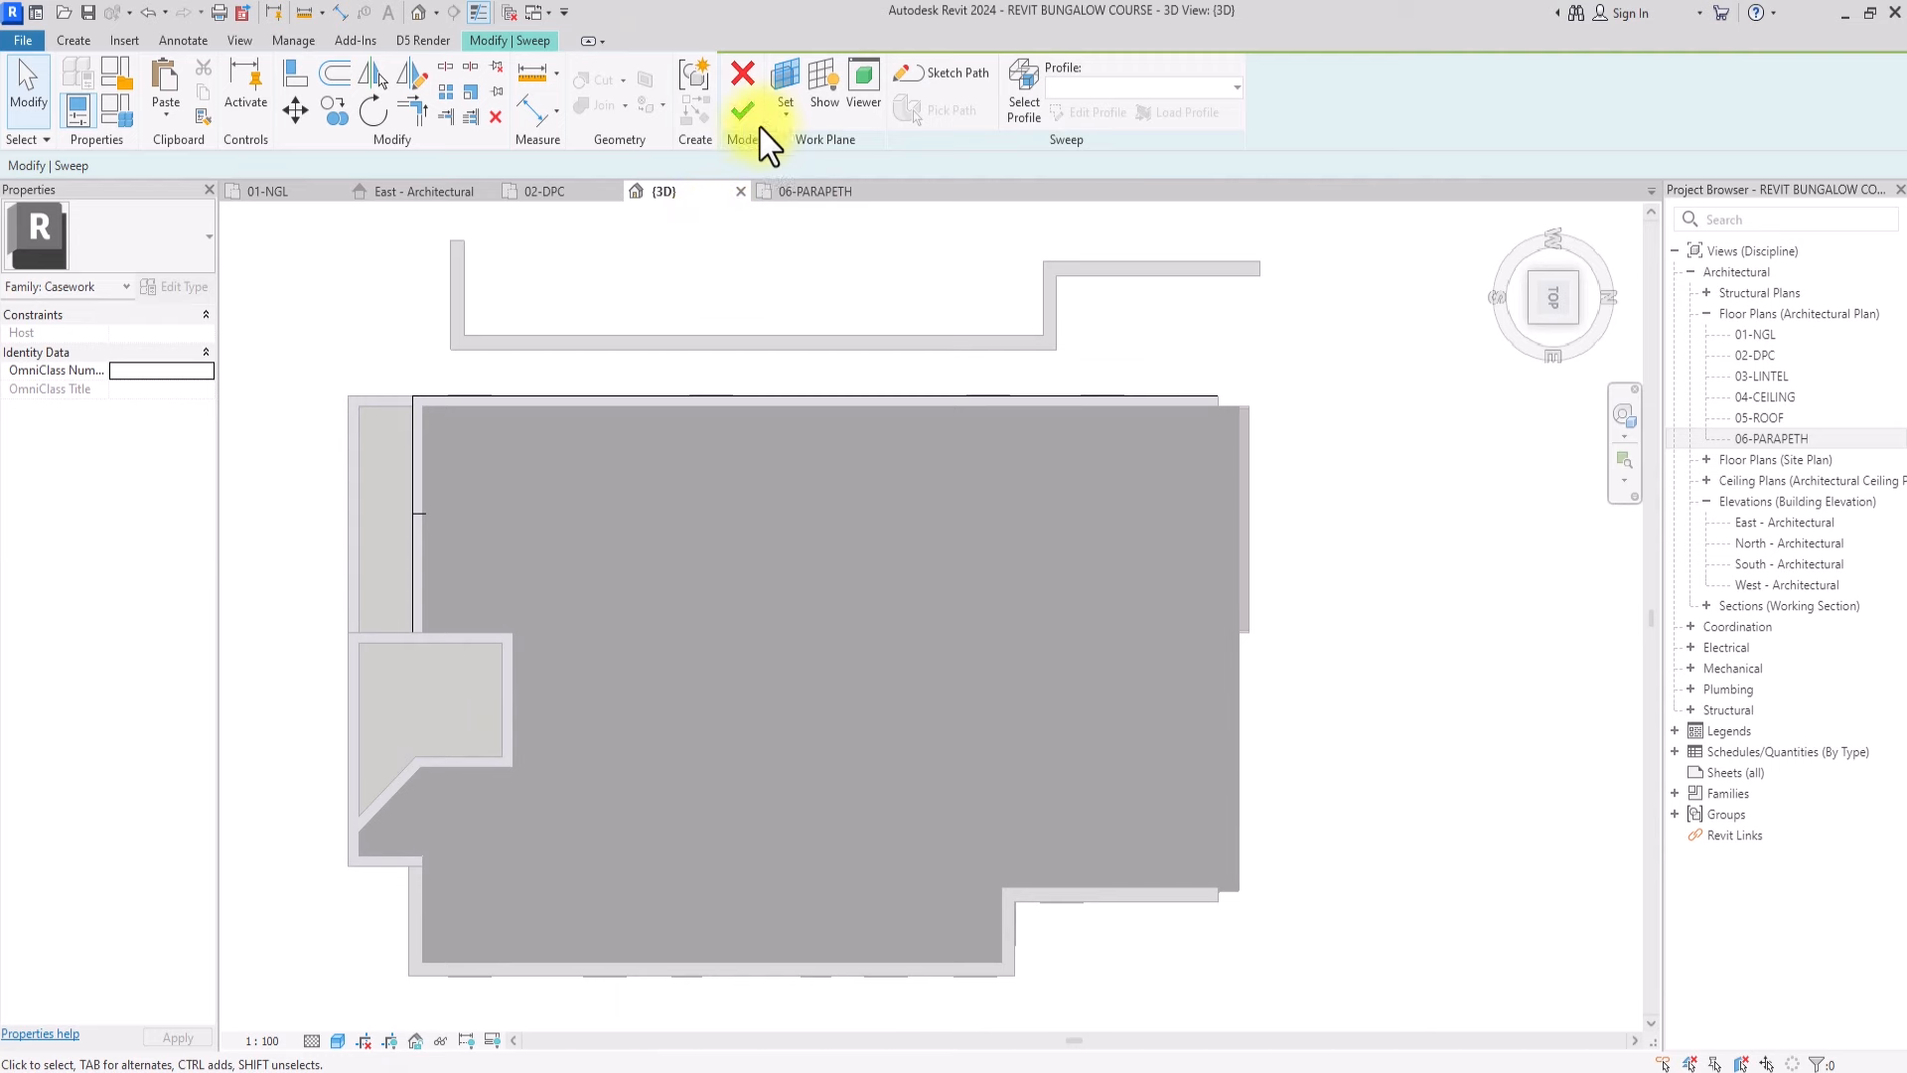
# Examine the new sweep at the front corner from above and check the front facade in 3D
pyautogui.scroll(4, 429, 388)
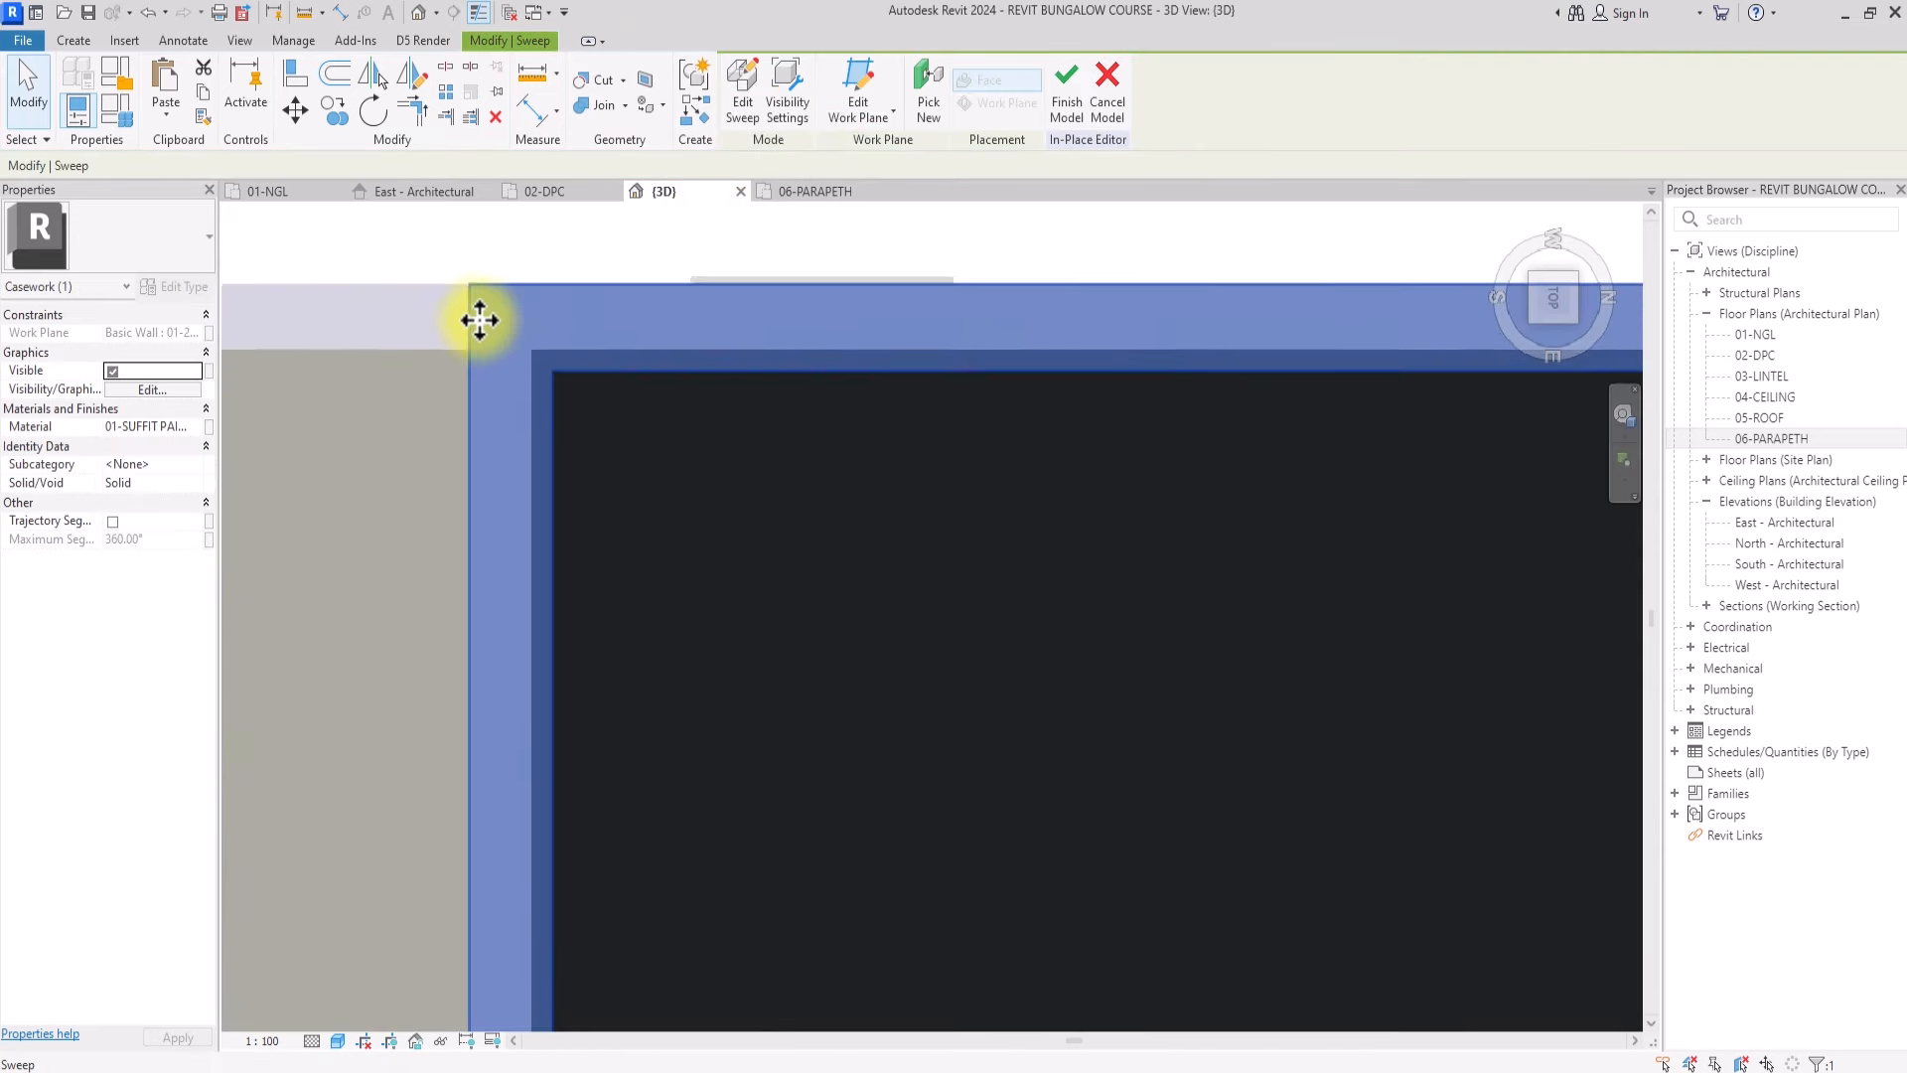
pyautogui.scroll(1, 479, 320)
pyautogui.scroll(-4, 554, 433)
pyautogui.scroll(-2, 733, 505)
pyautogui.scroll(2, 659, 582)
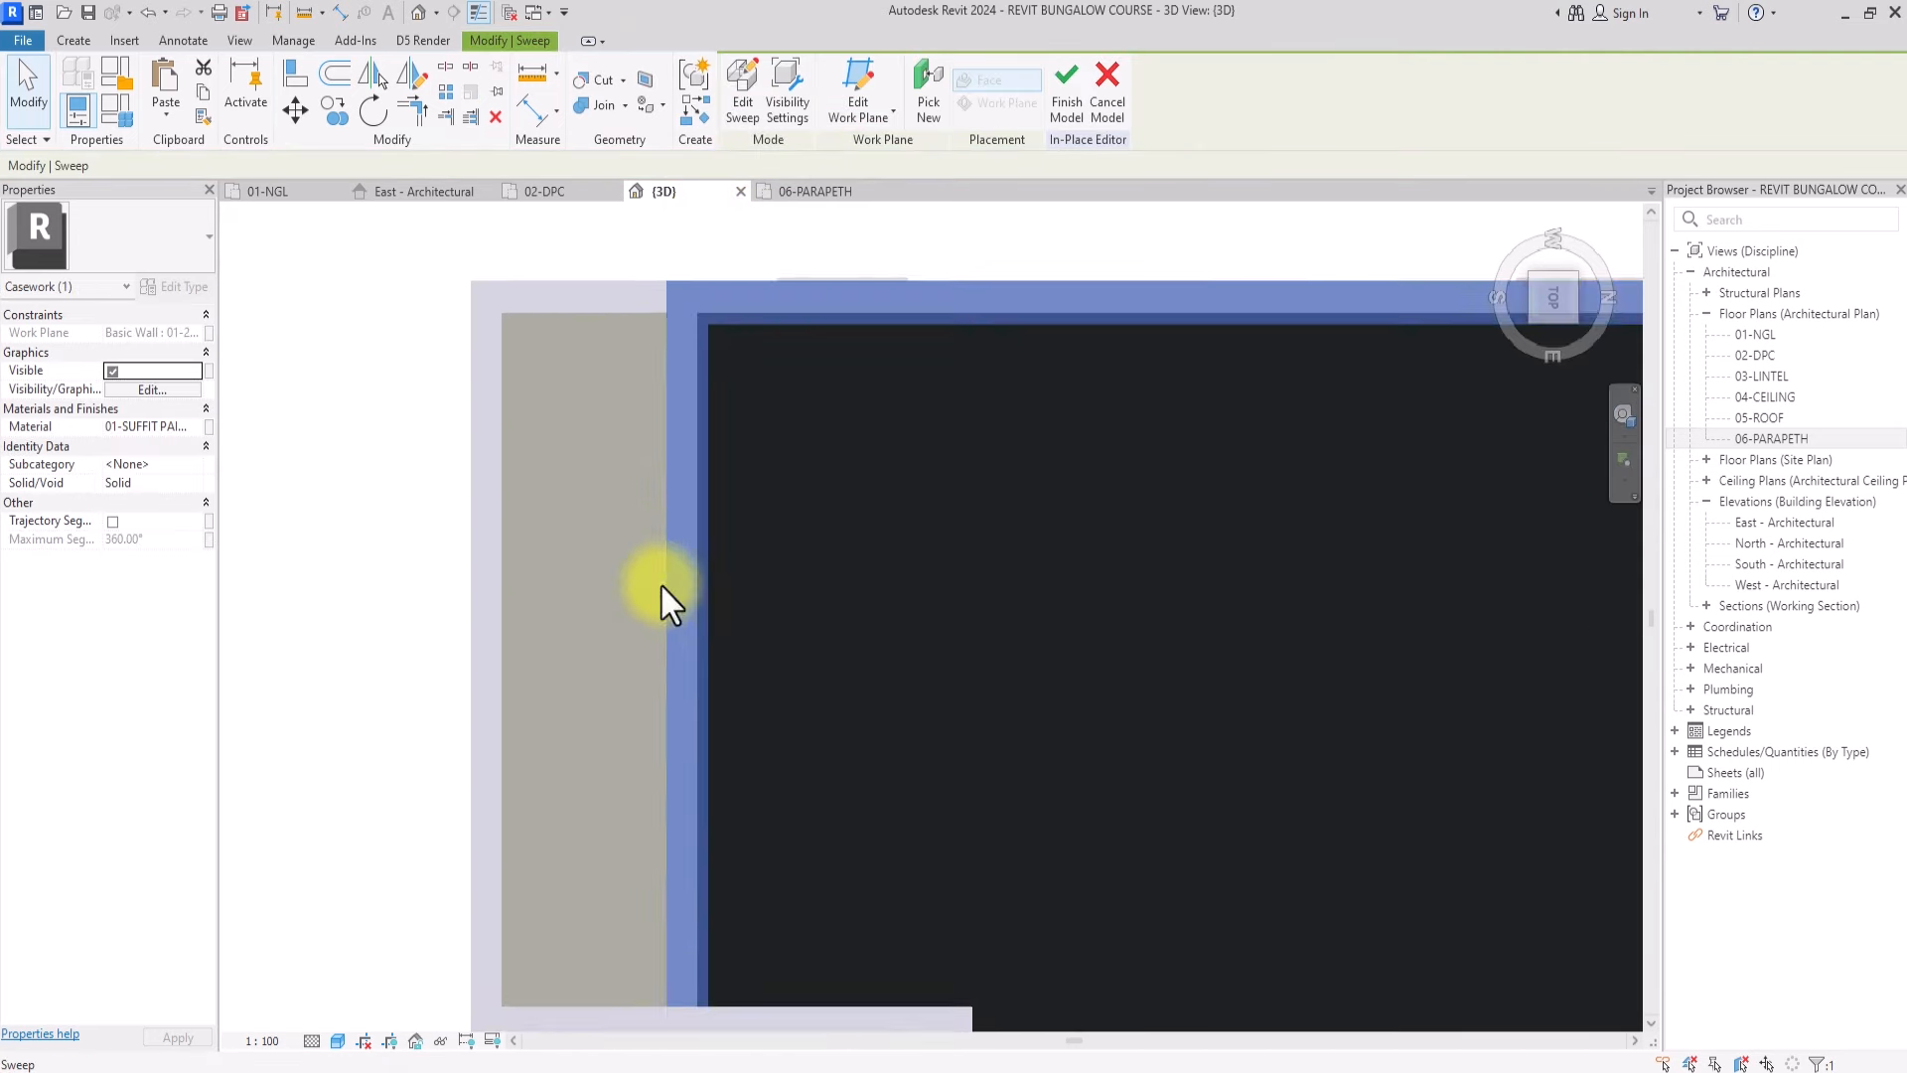
pyautogui.scroll(2, 659, 582)
pyautogui.scroll(-5, 696, 538)
pyautogui.keyDown('shift'); pyautogui.moveTo(696, 538); pyautogui.dragTo(739, 610, button='middle'); pyautogui.keyUp('shift')
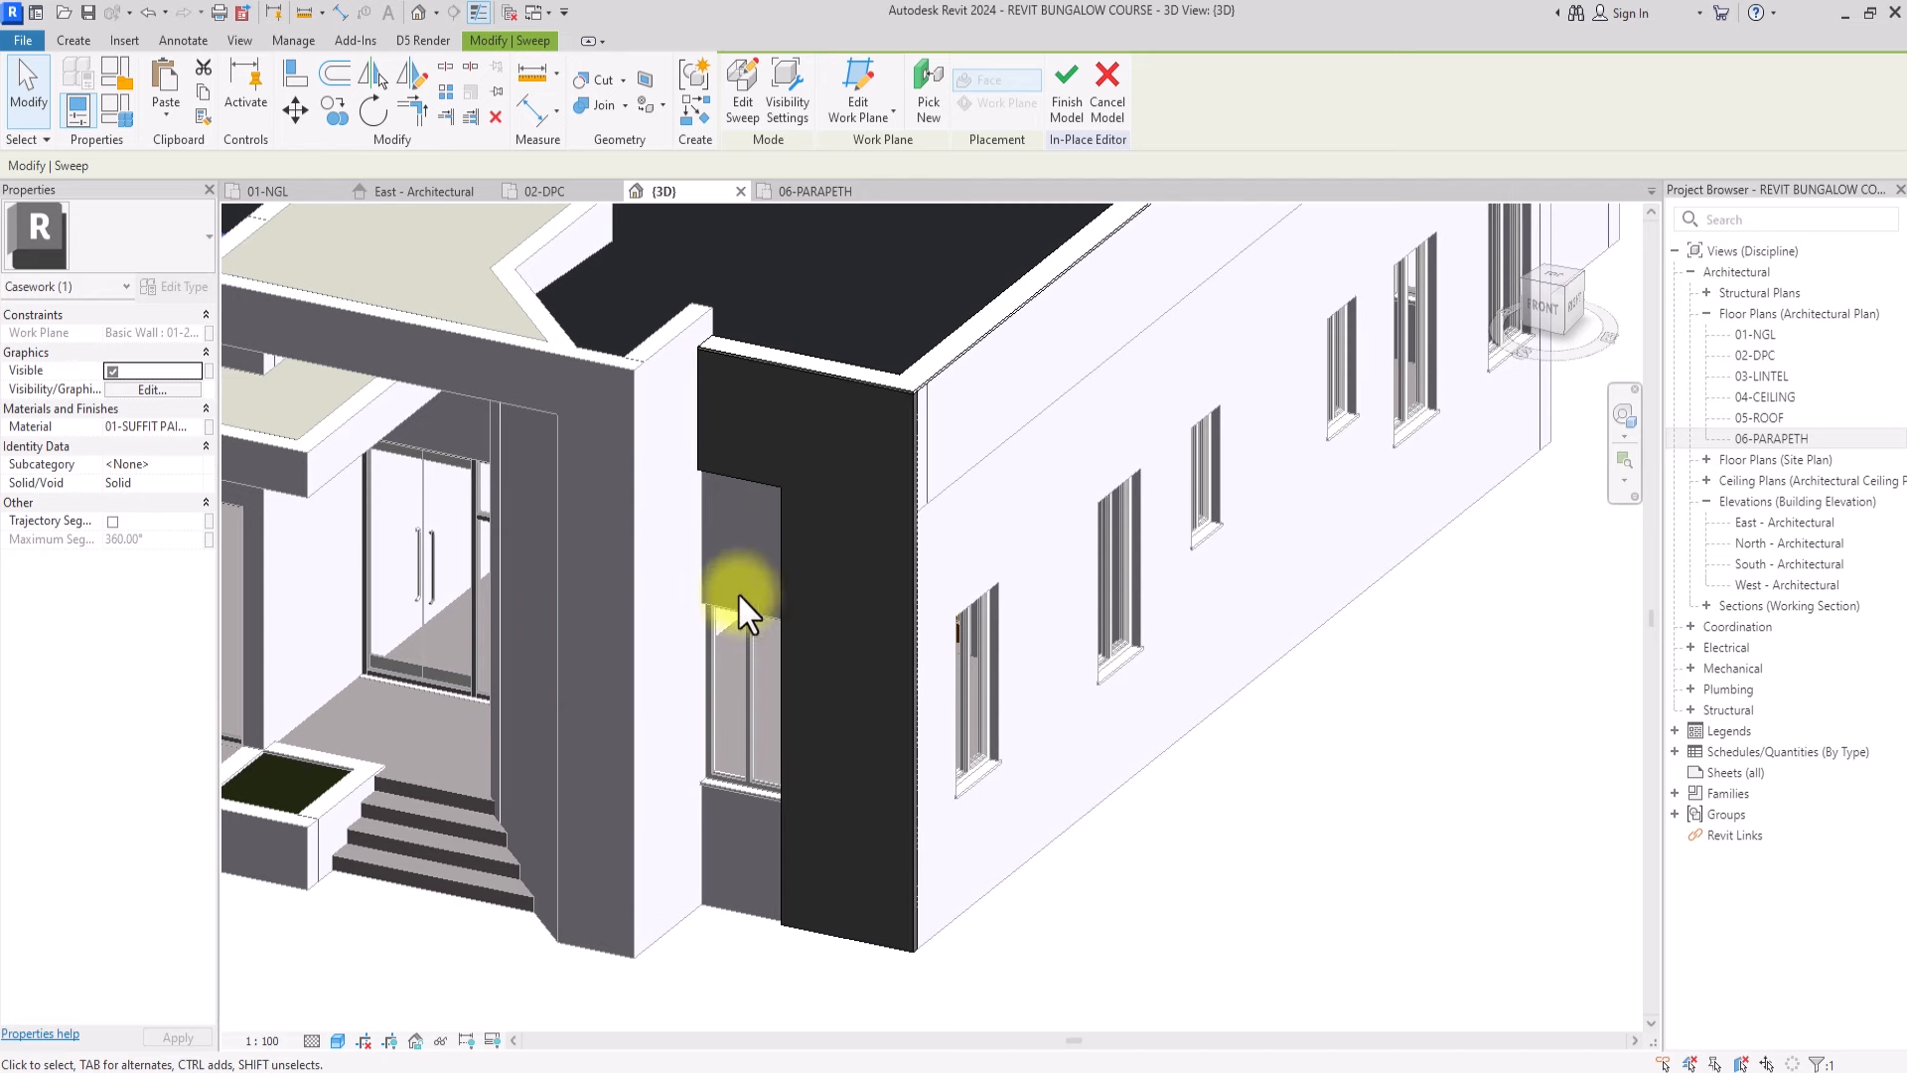
# In the 01-NGL floor plan, start an extrusion and sketch an open stepped outline outward from the wall corner
pyautogui.doubleClick(1759, 338)
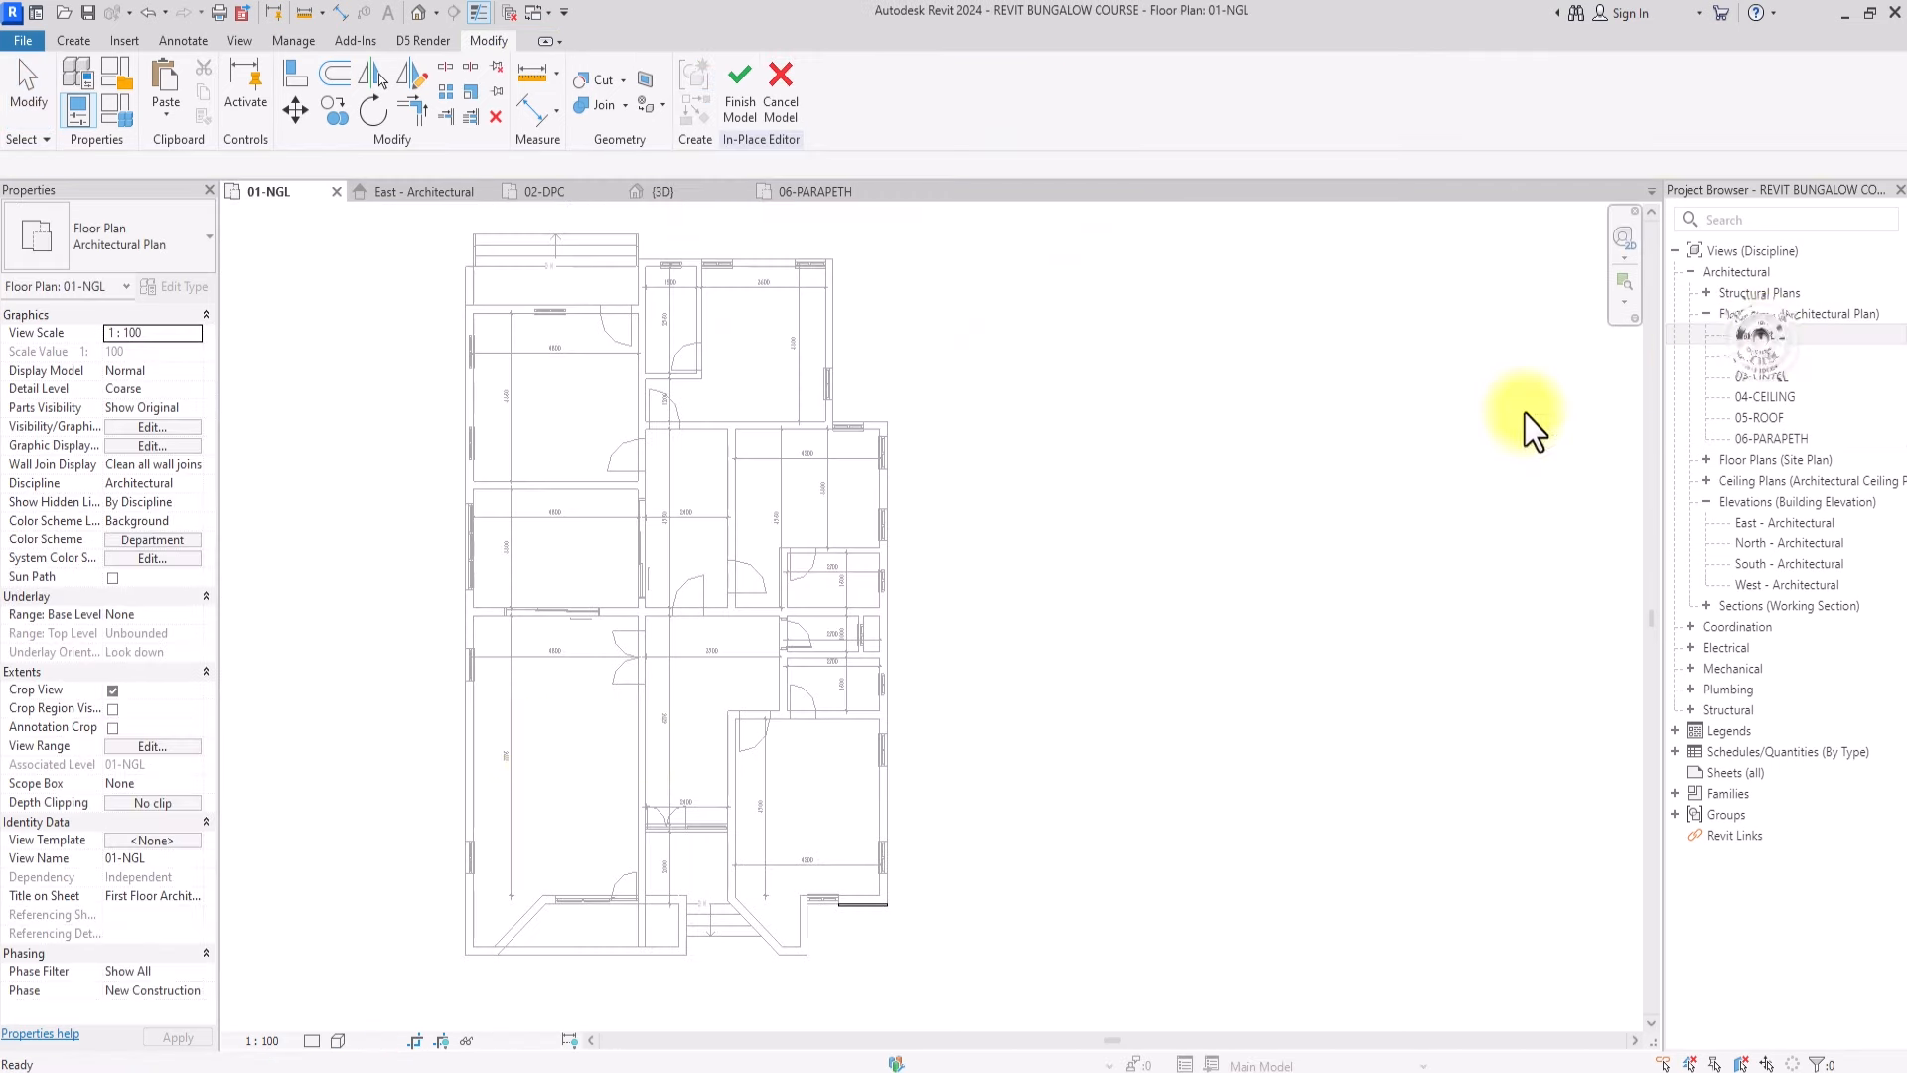
pyautogui.scroll(5, 765, 838)
pyautogui.scroll(8, 654, 844)
pyautogui.click(74, 41)
pyautogui.click(164, 89)
pyautogui.click(471, 712)
pyautogui.click(472, 814)
pyautogui.click(619, 815)
pyautogui.click(619, 722)
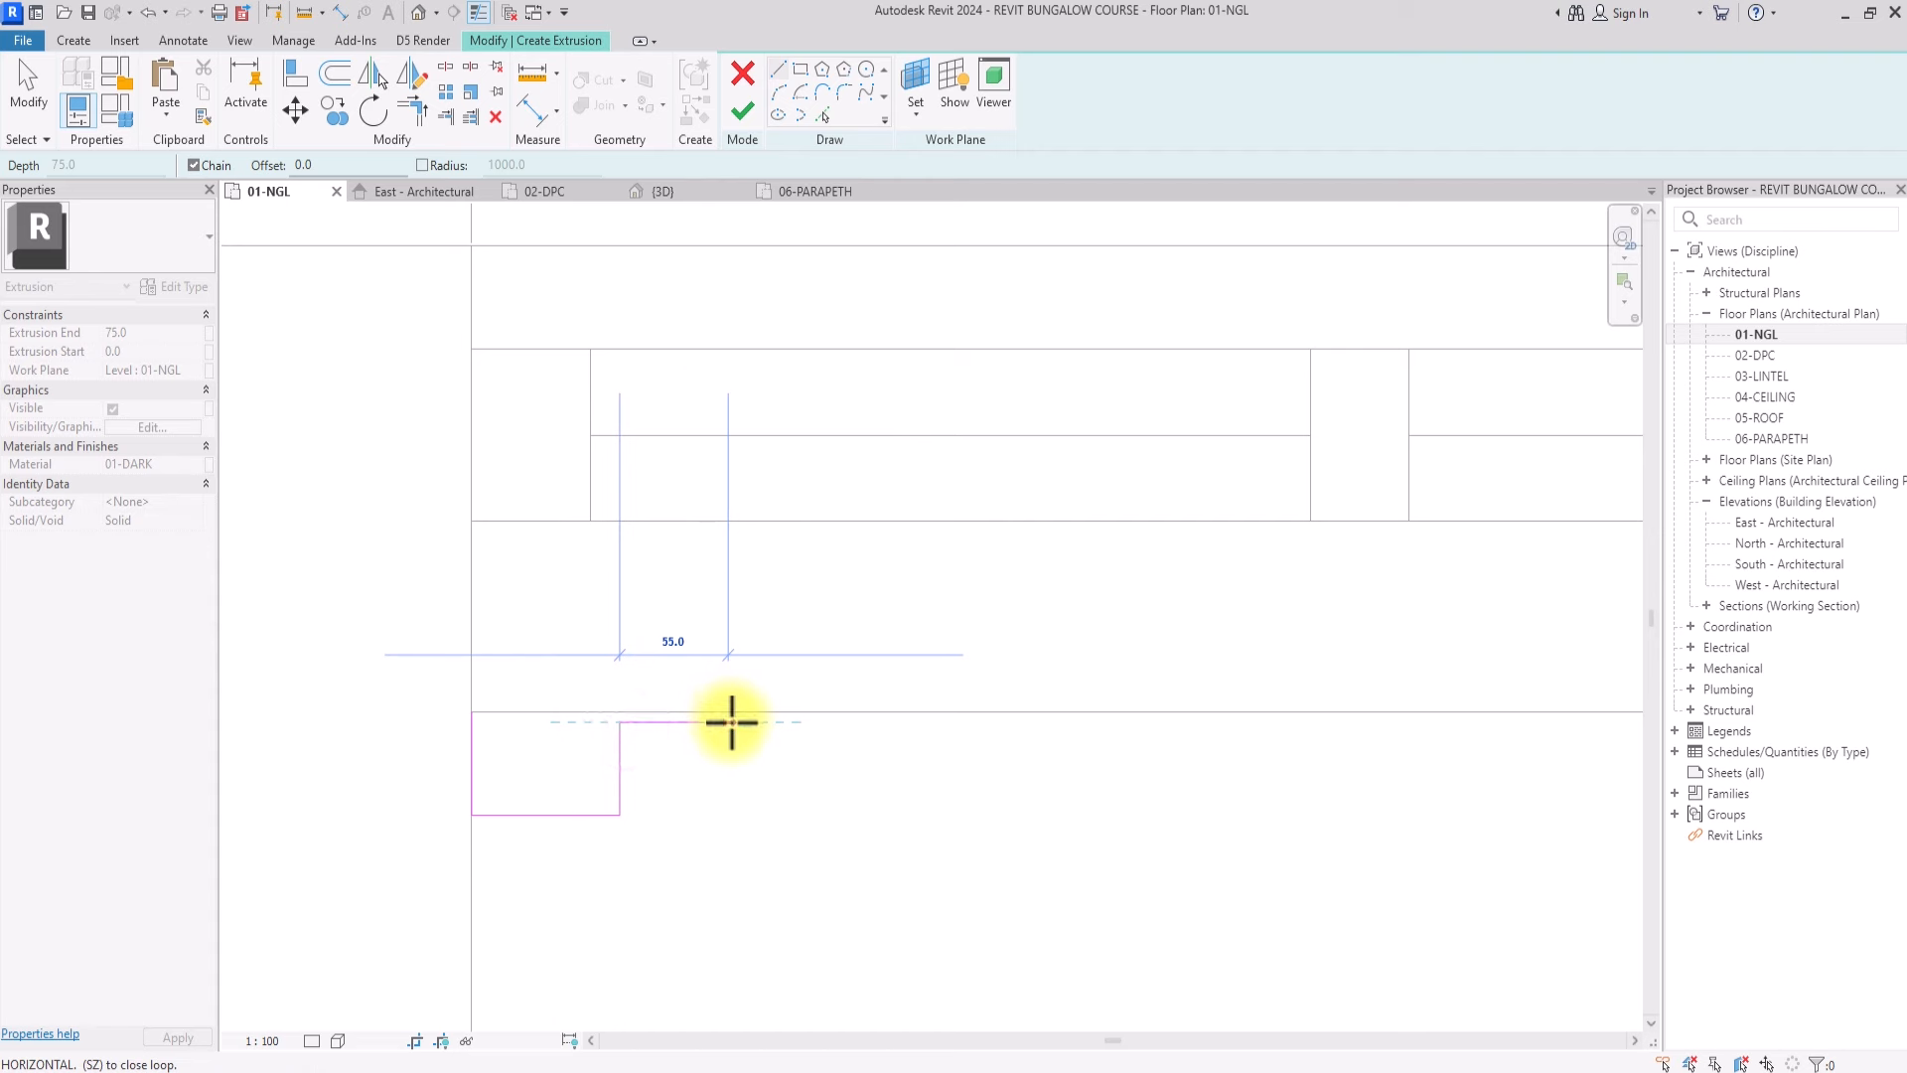
pyautogui.click(718, 722)
pyautogui.press('Escape')
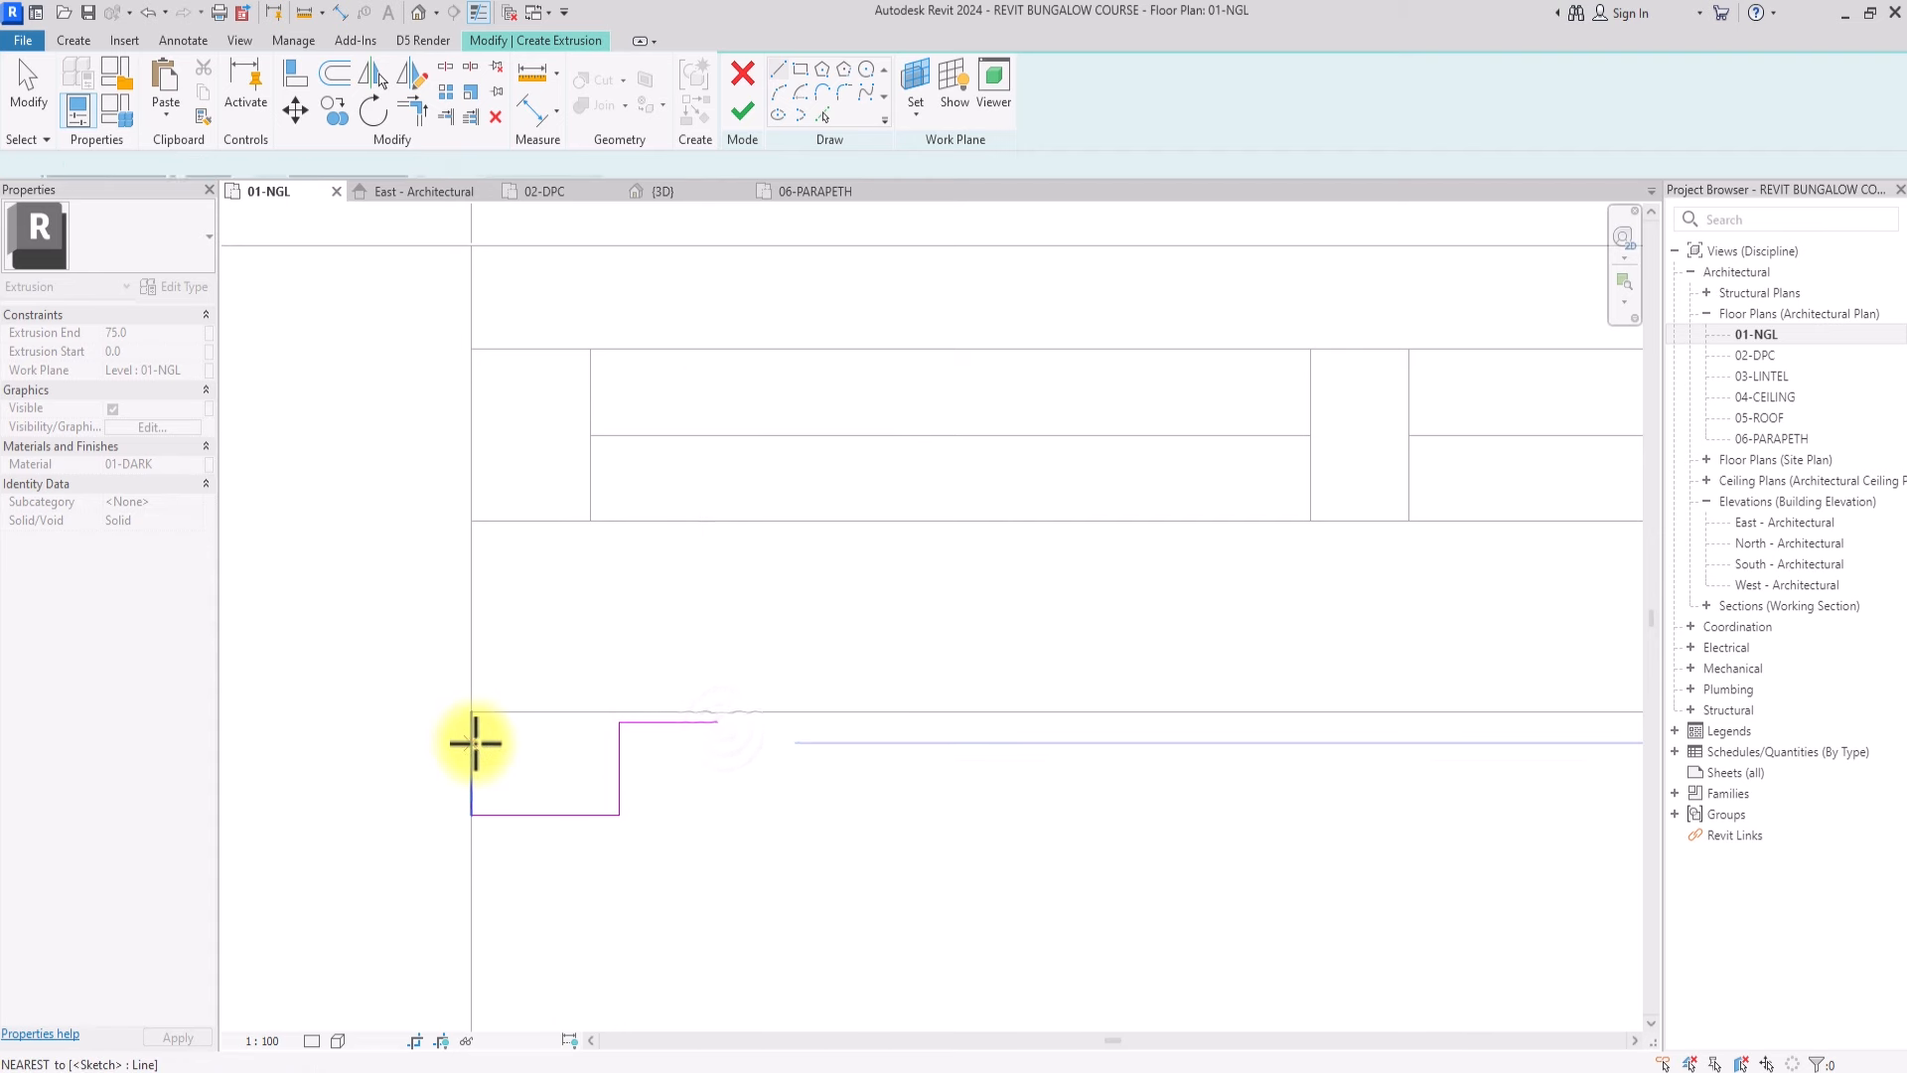
# Offset copies of the vertical, lower and upper lines of the stepped outline by 5 mm to form a double-line profile
pyautogui.click(338, 73)
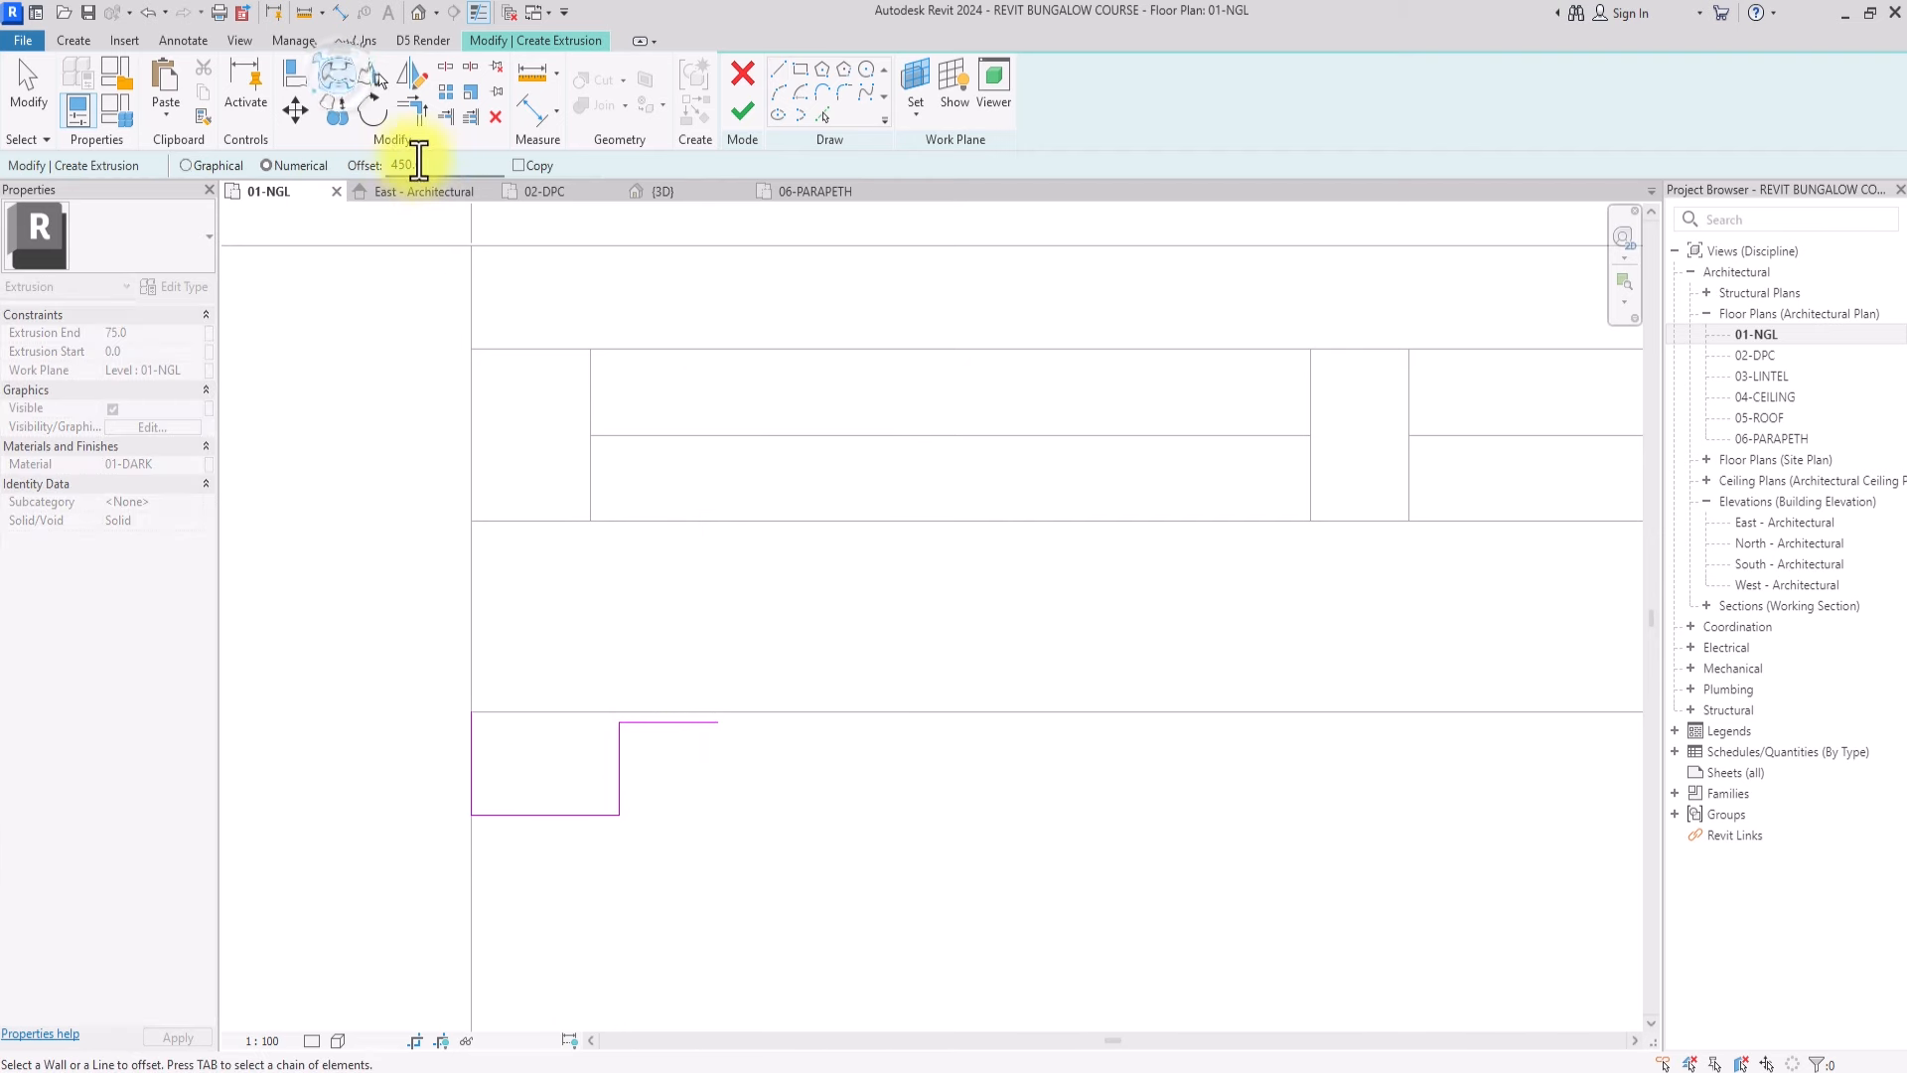
pyautogui.click(430, 167)
pyautogui.write('5')
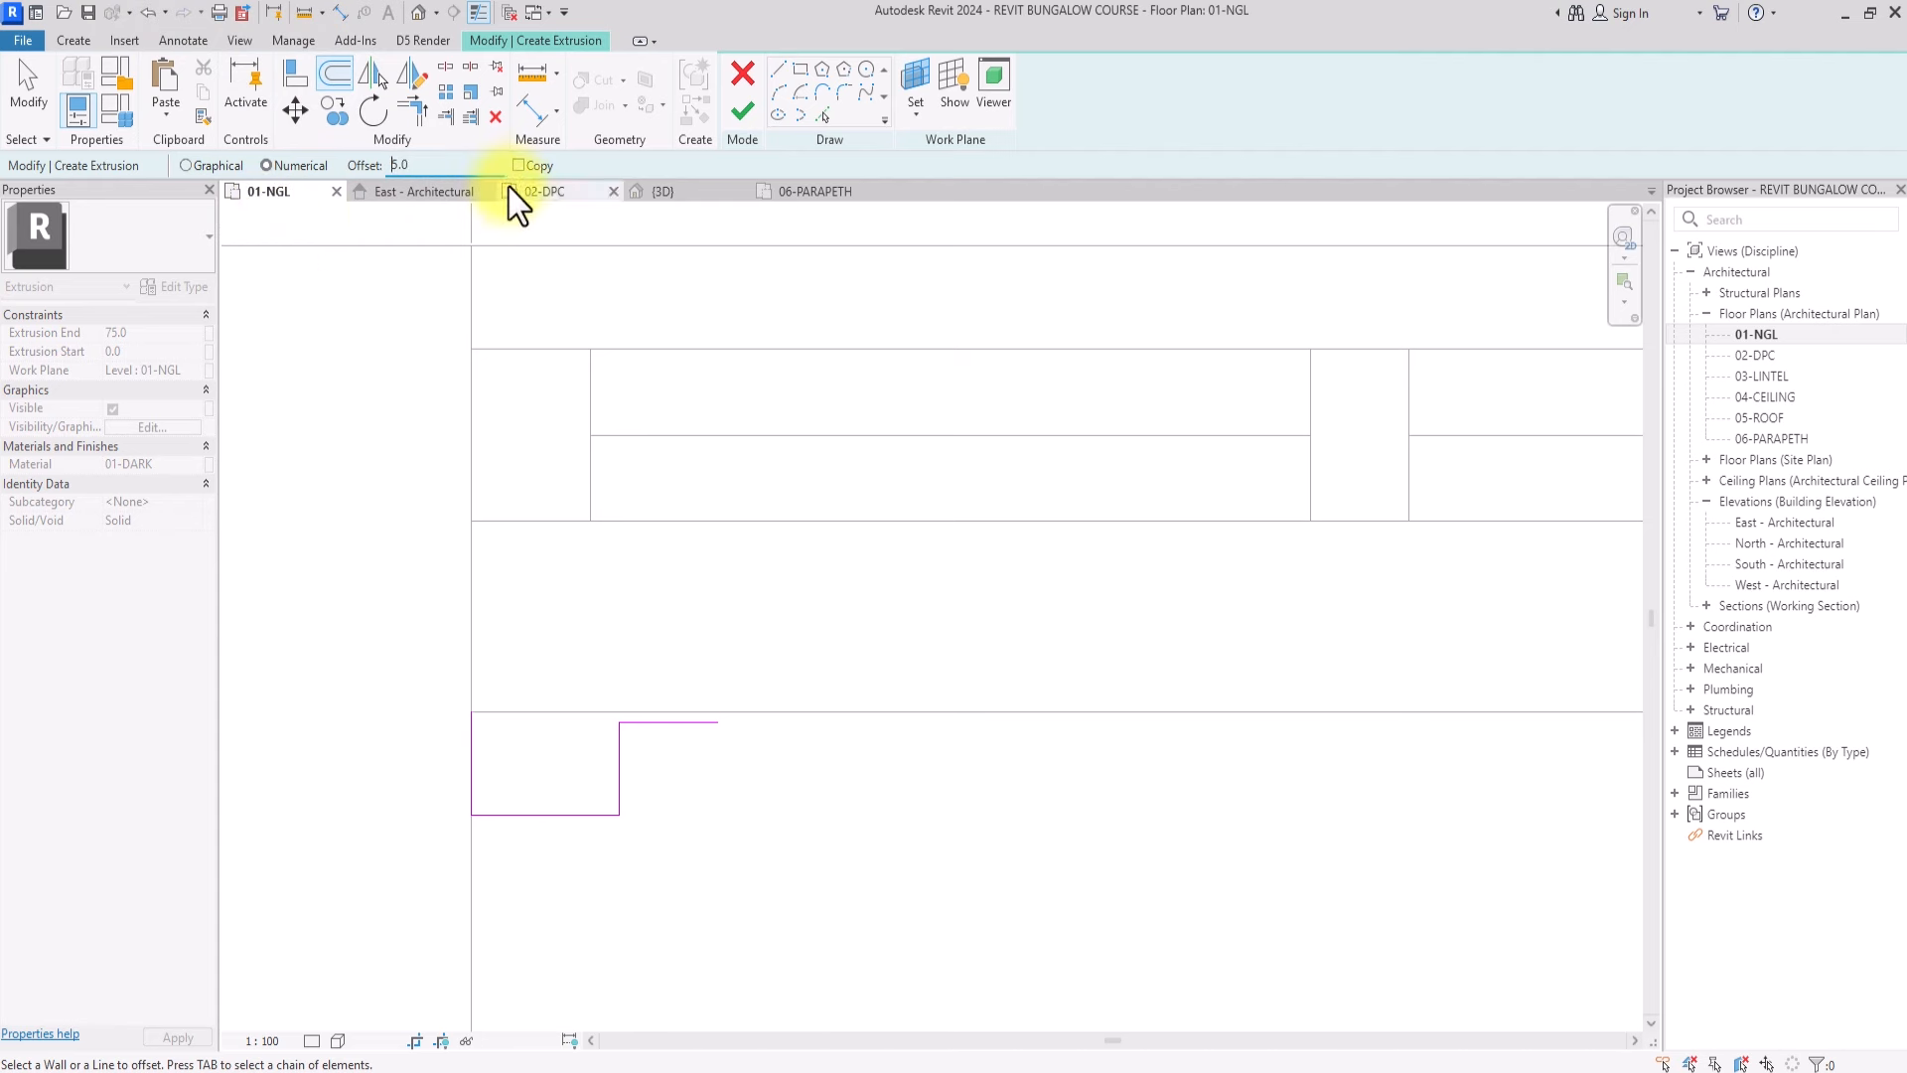
pyautogui.click(520, 173)
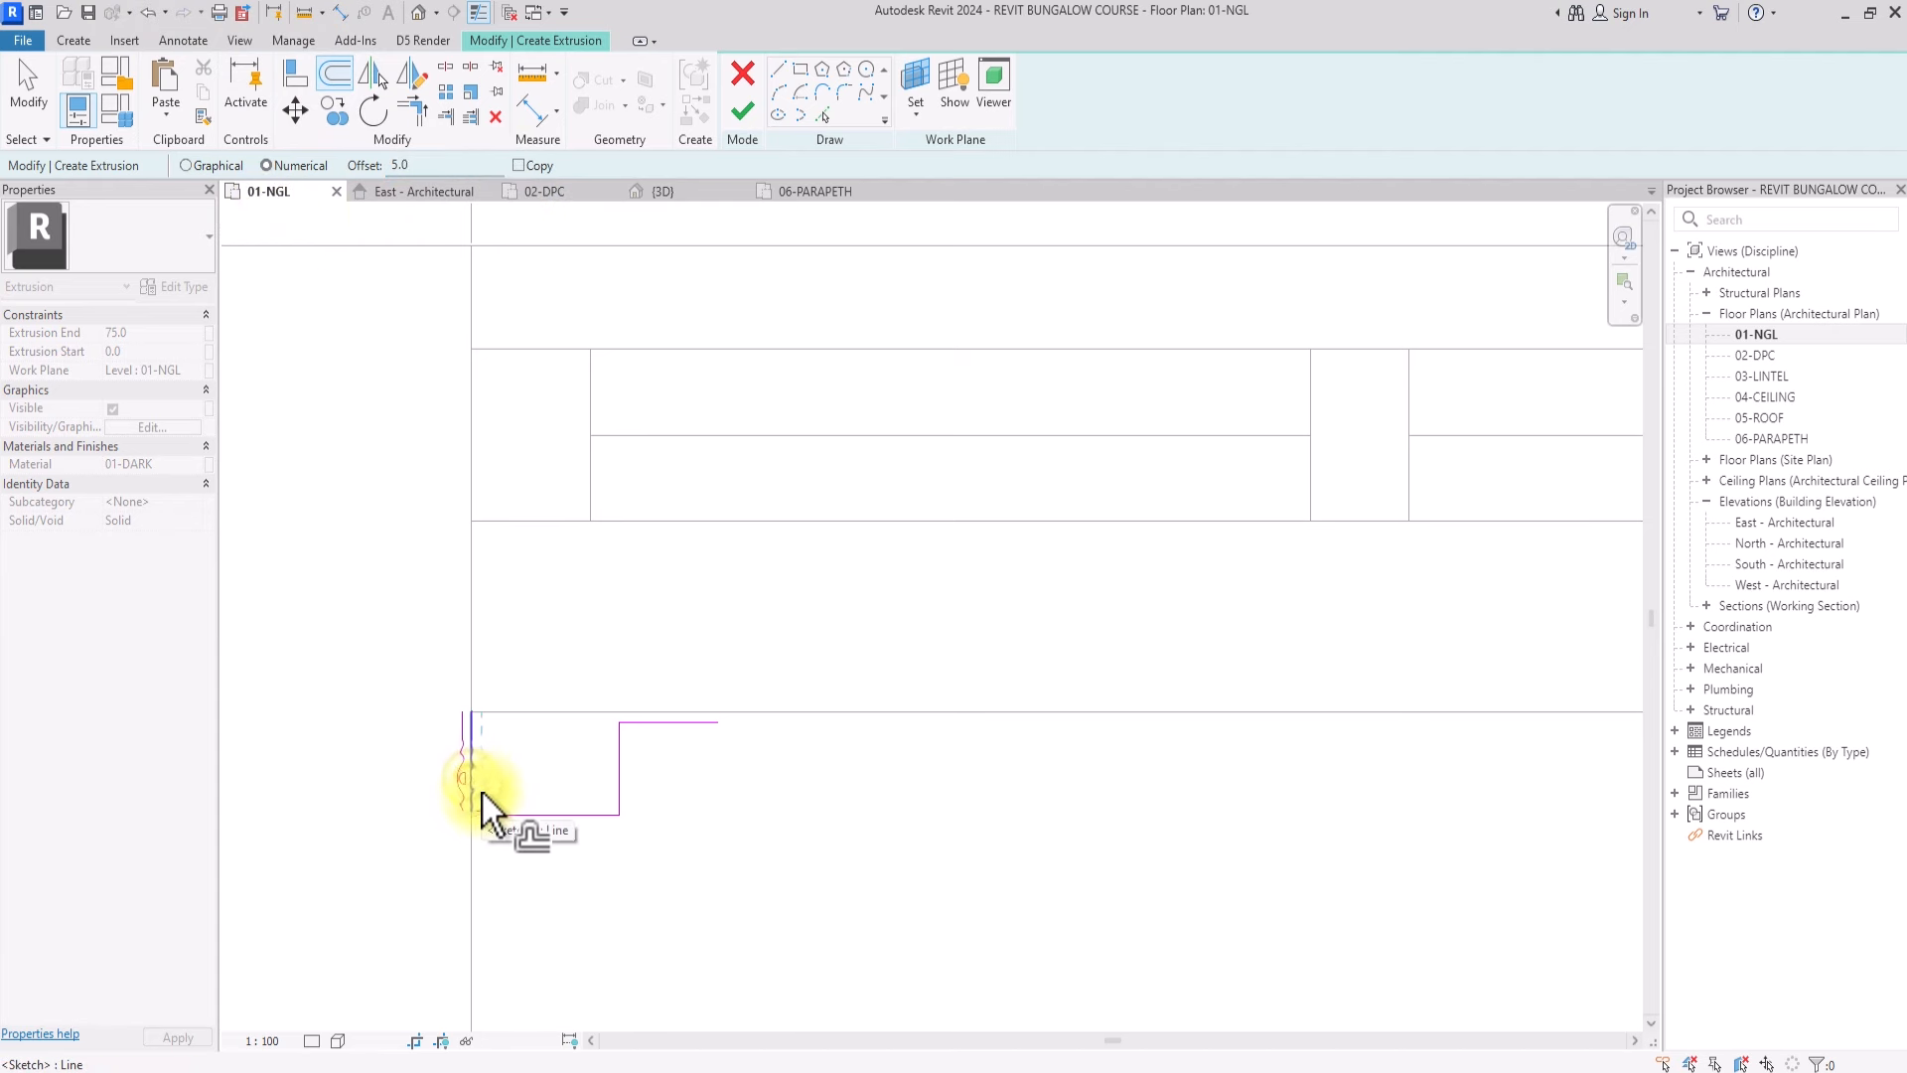
pyautogui.click(482, 792)
pyautogui.press('Escape')
pyautogui.press('o')
pyautogui.press('f')
pyautogui.click(506, 813)
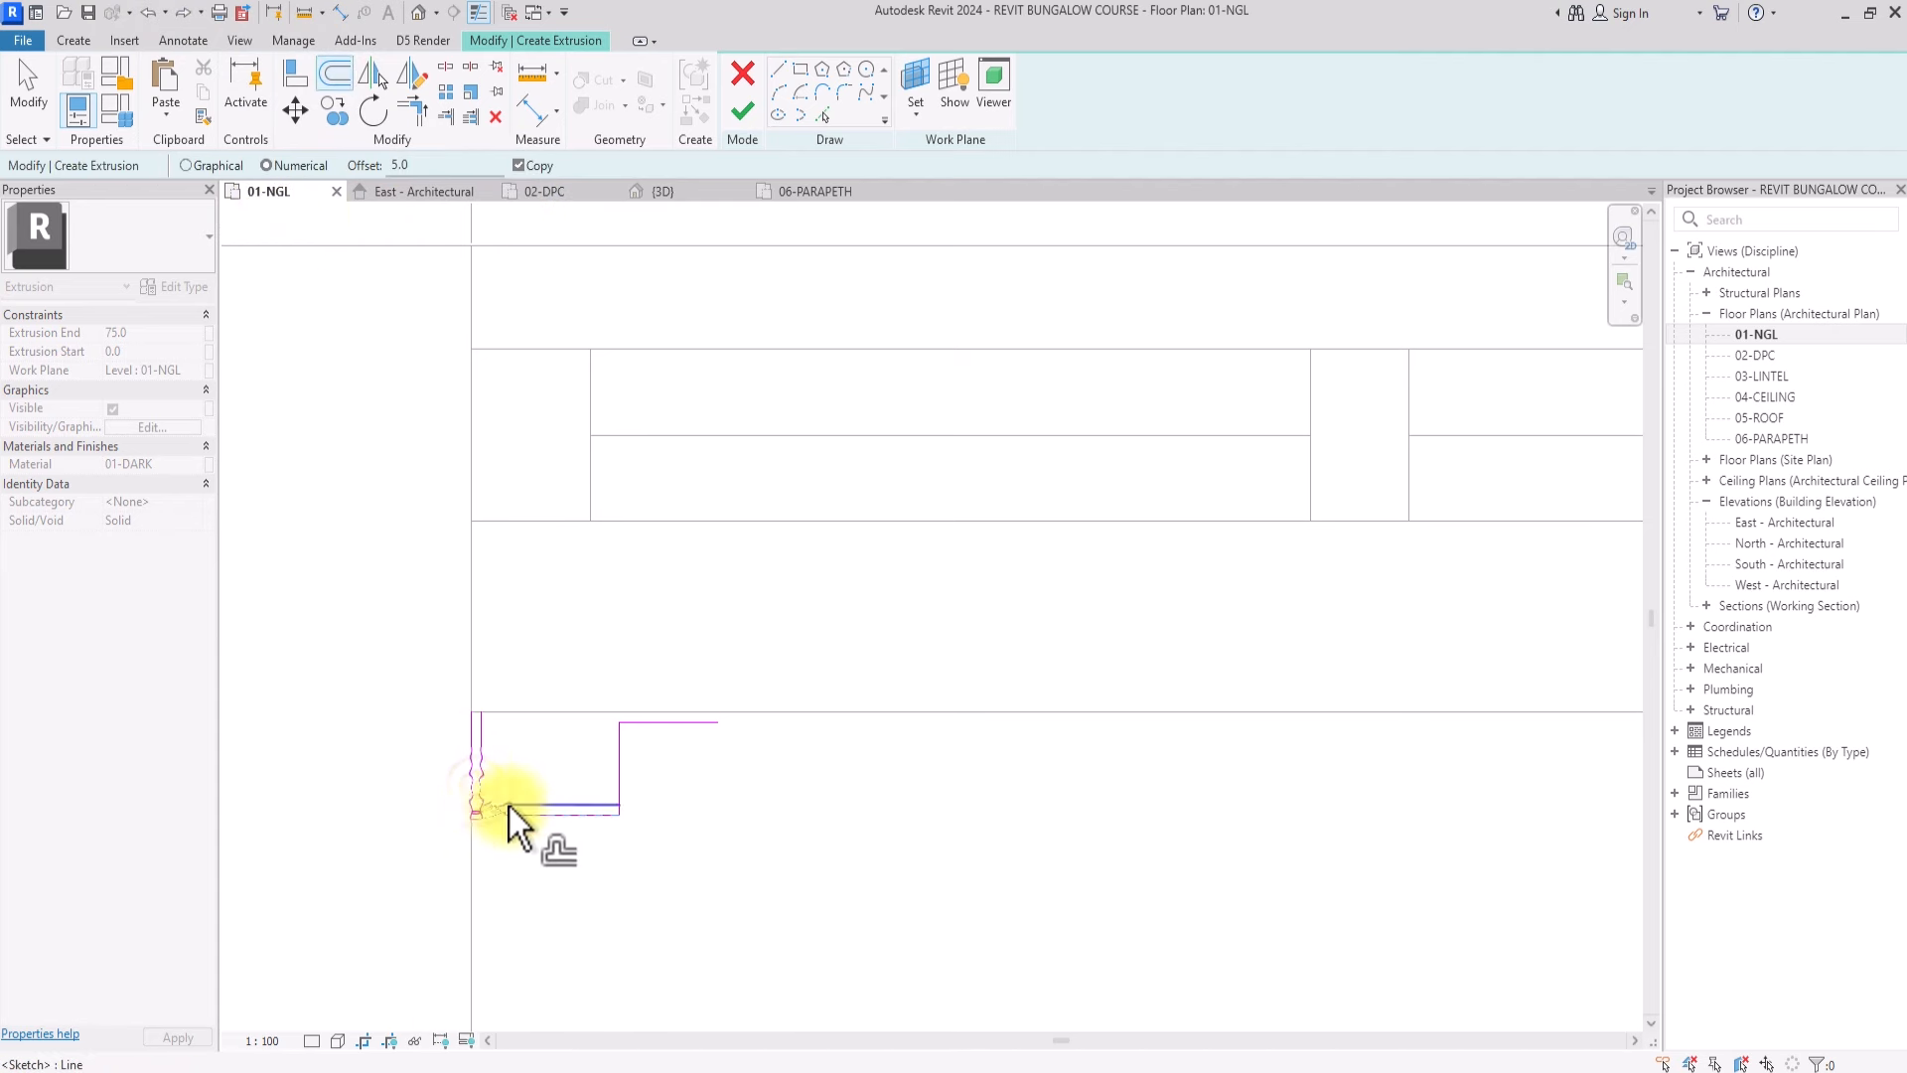
pyautogui.click(617, 757)
pyautogui.press('Escape')
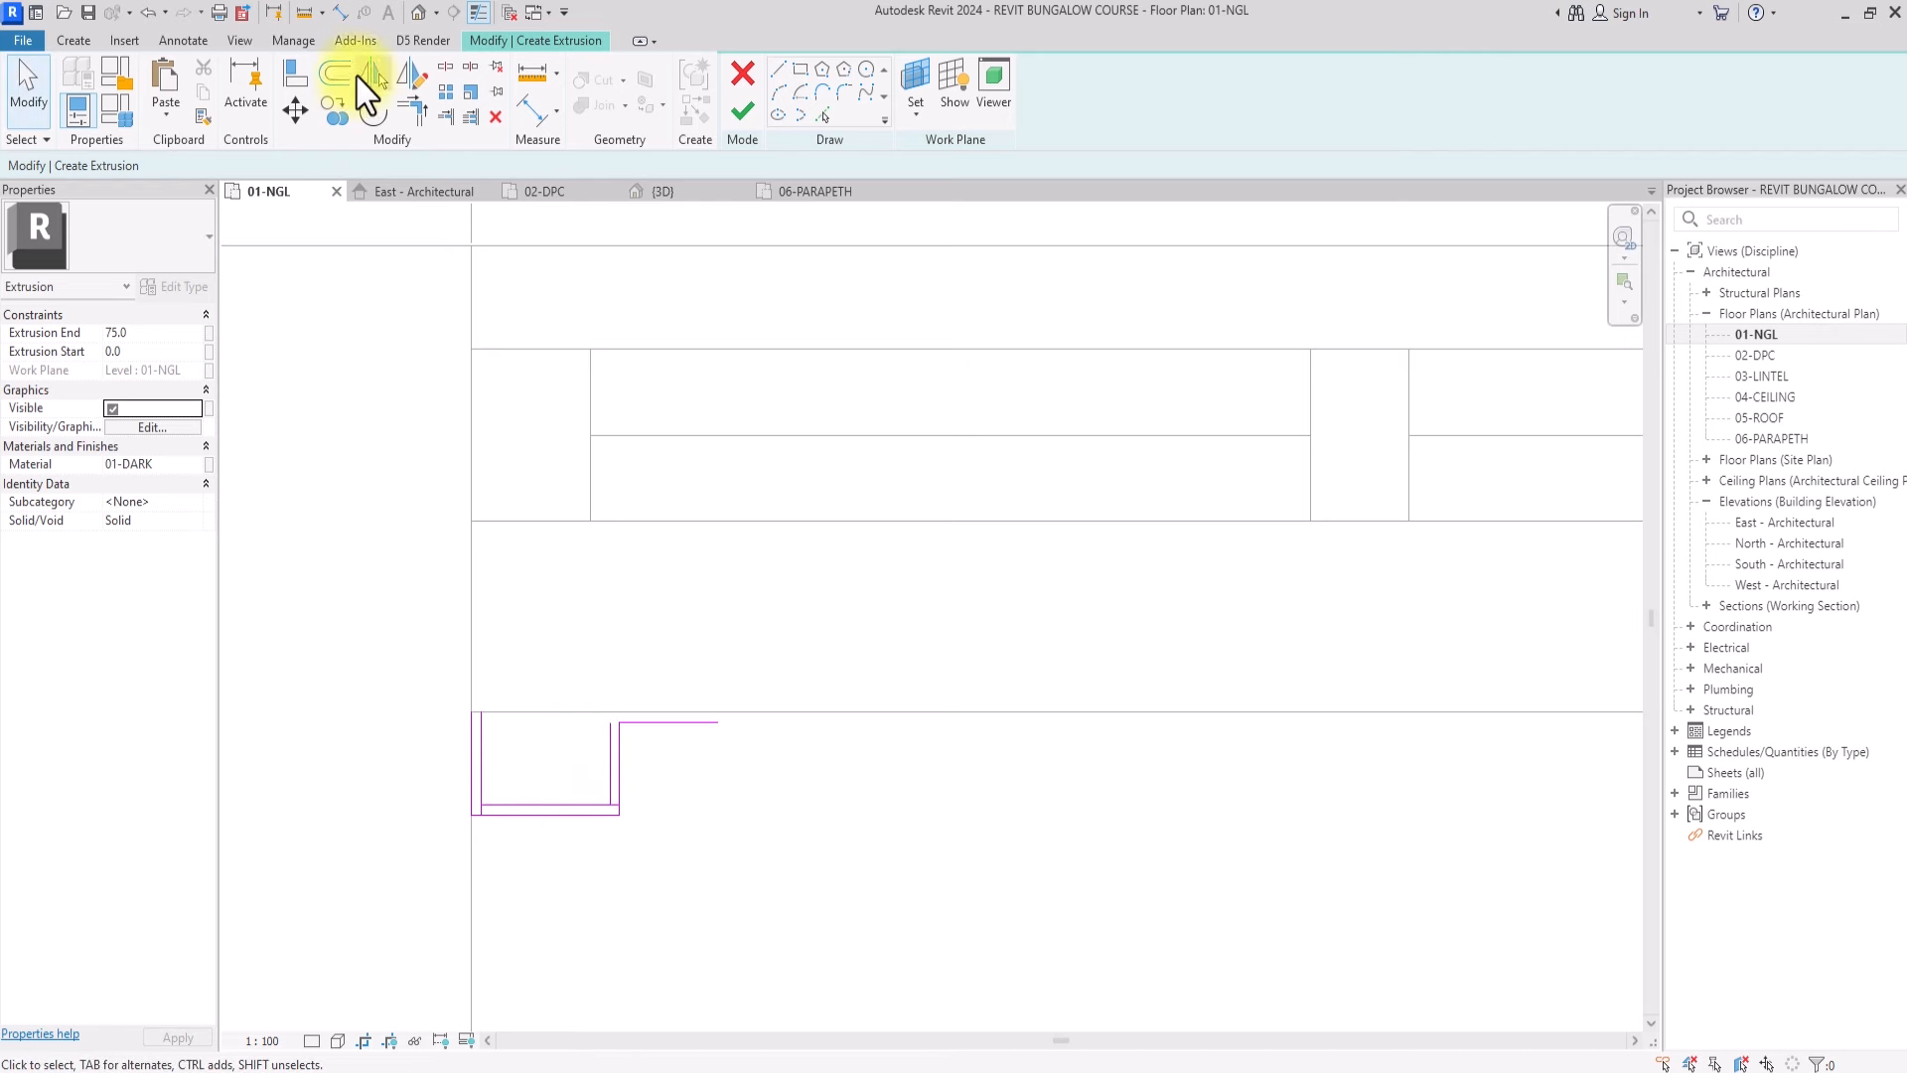
pyautogui.click(335, 72)
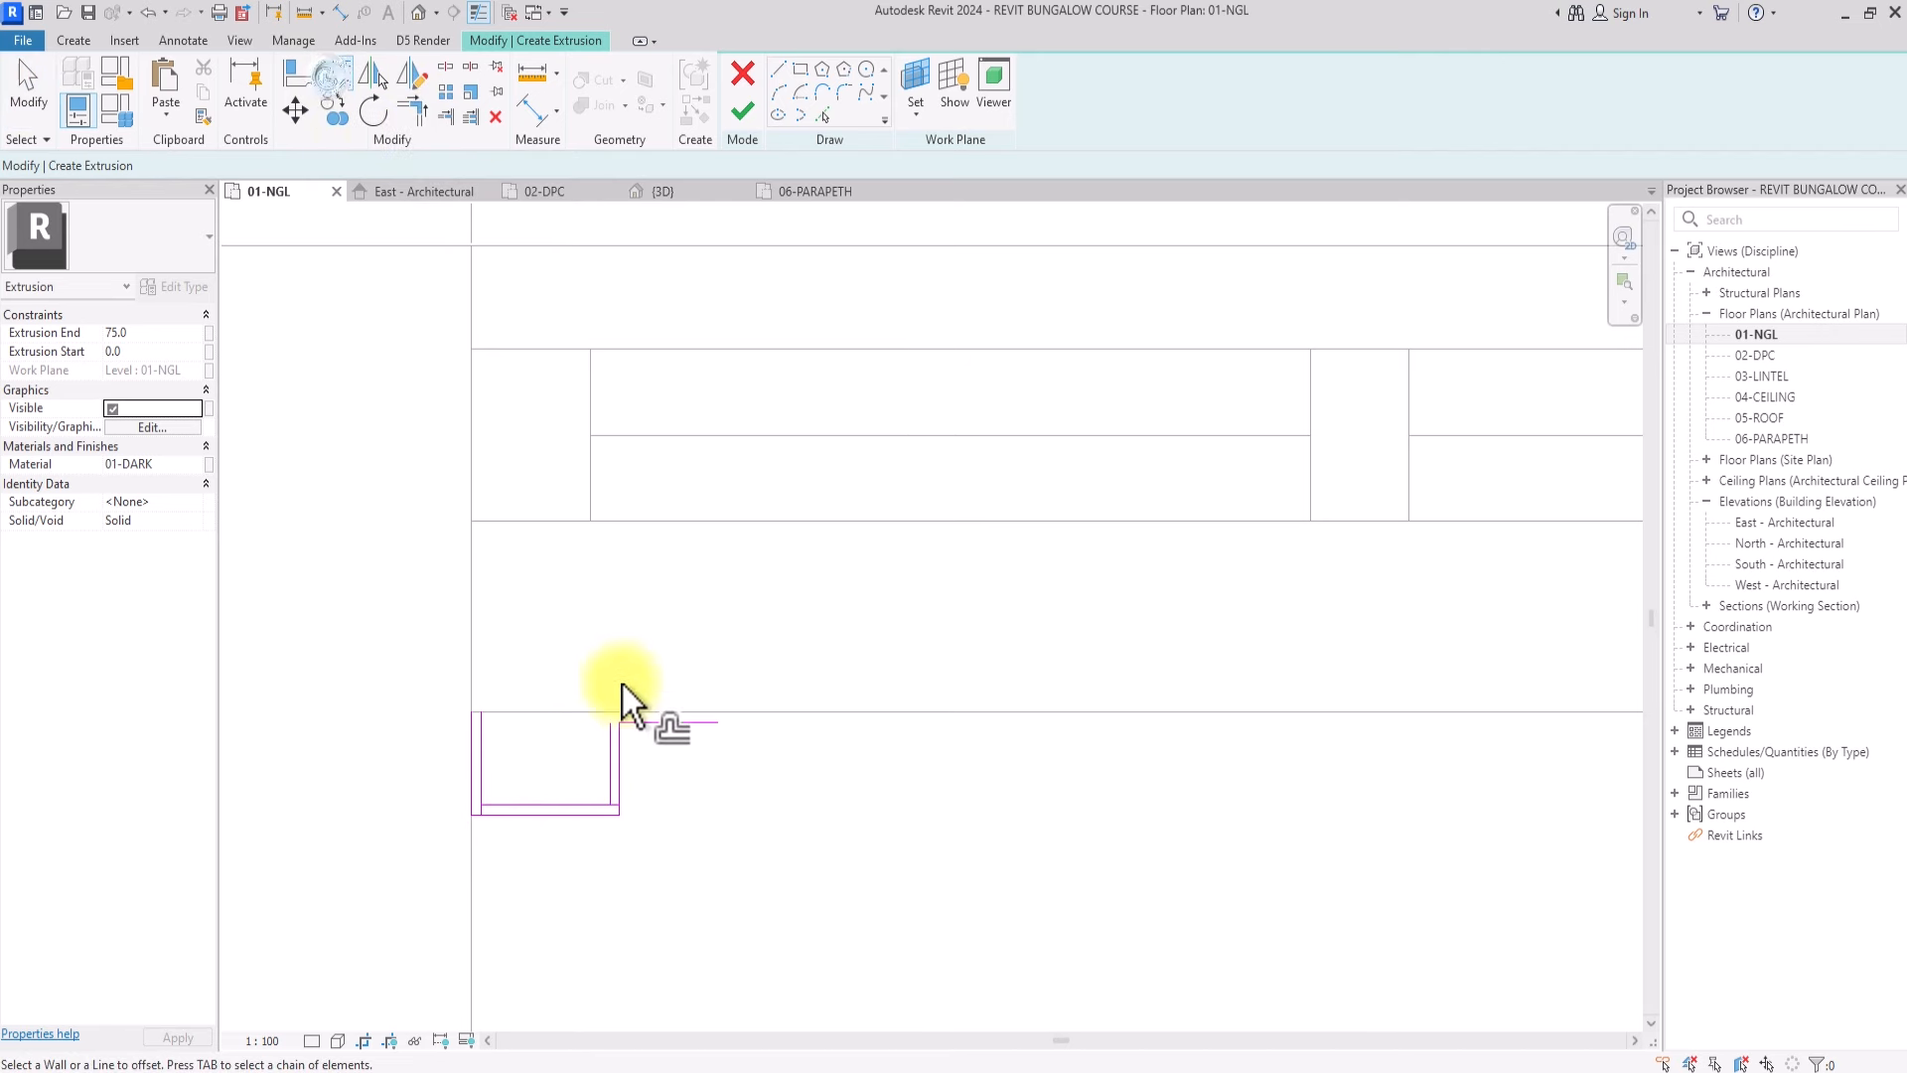
pyautogui.click(631, 717)
pyautogui.press('Escape')
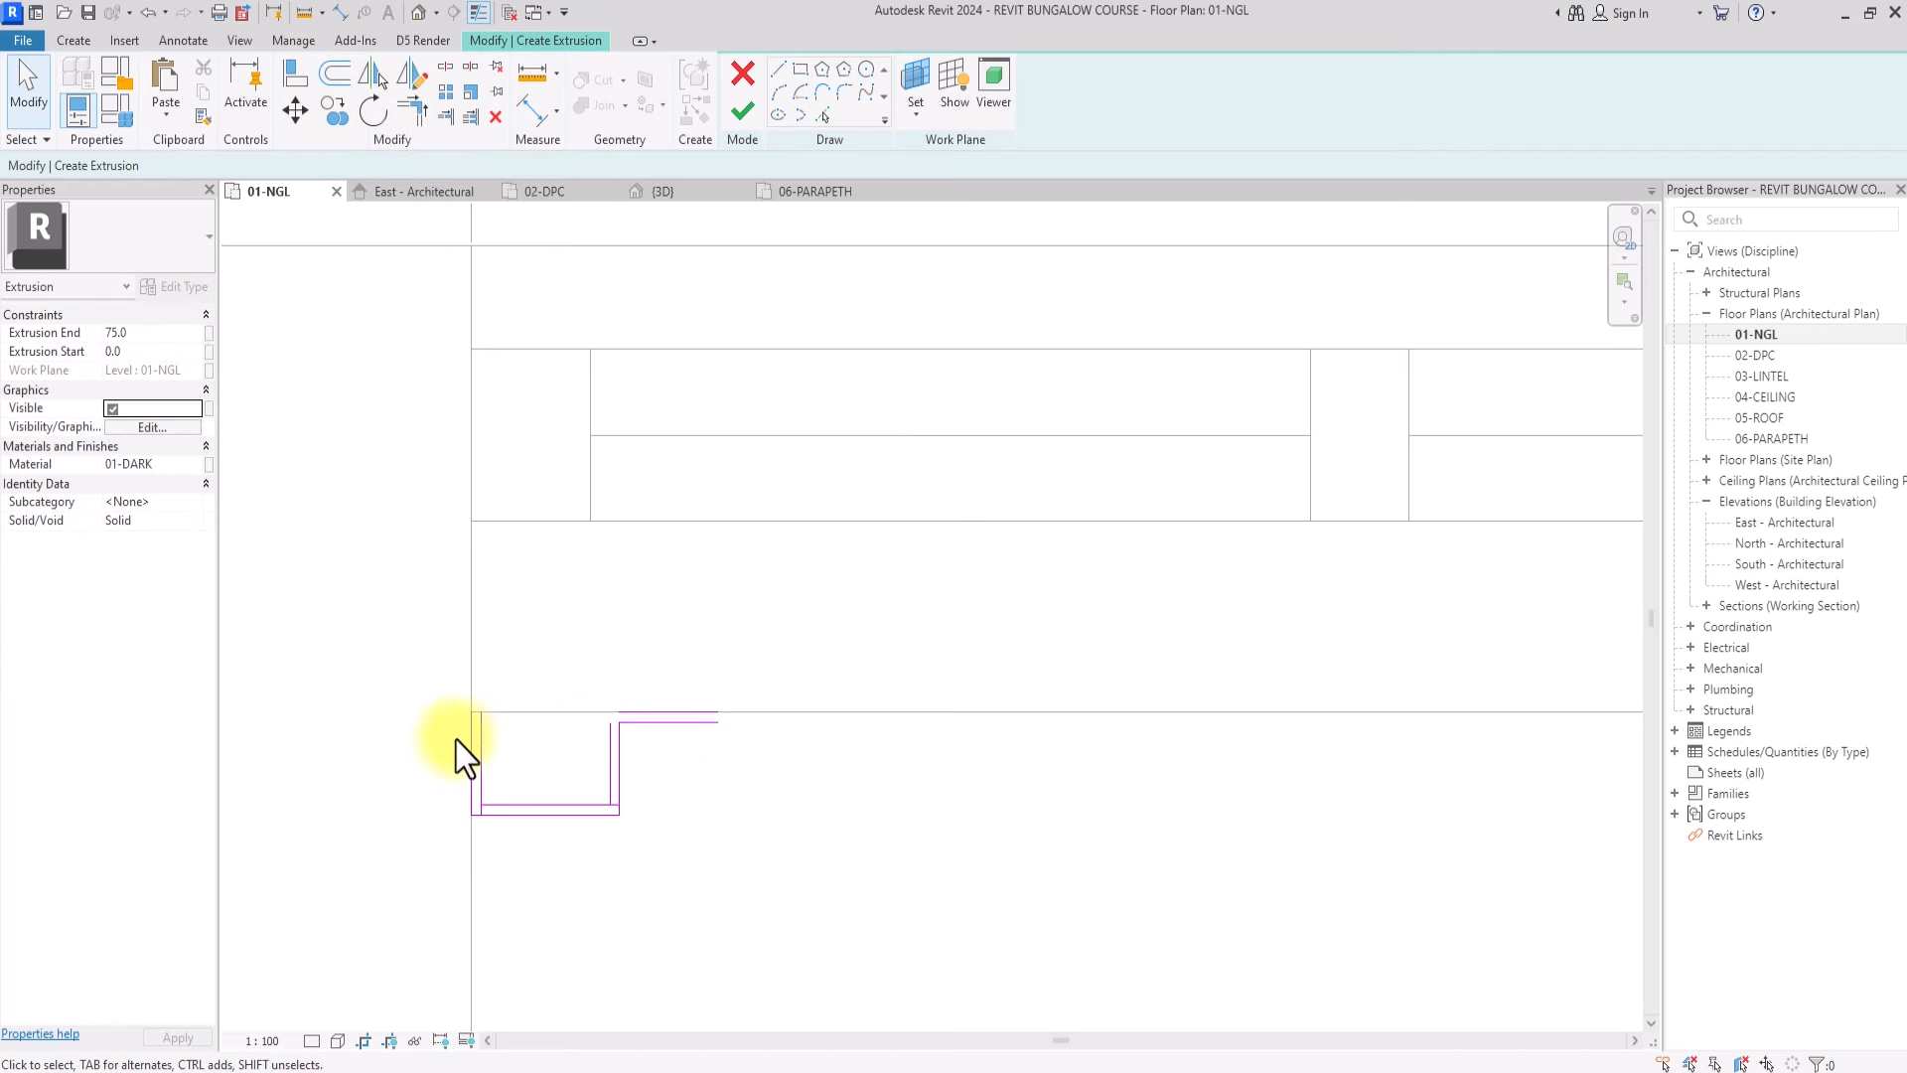
# Shorten the outer line at the wall corner to 45 mm and extend the inner step line to the wall face, cleaning up the profile corners
pyautogui.scroll(2, 466, 735)
pyautogui.click(474, 732)
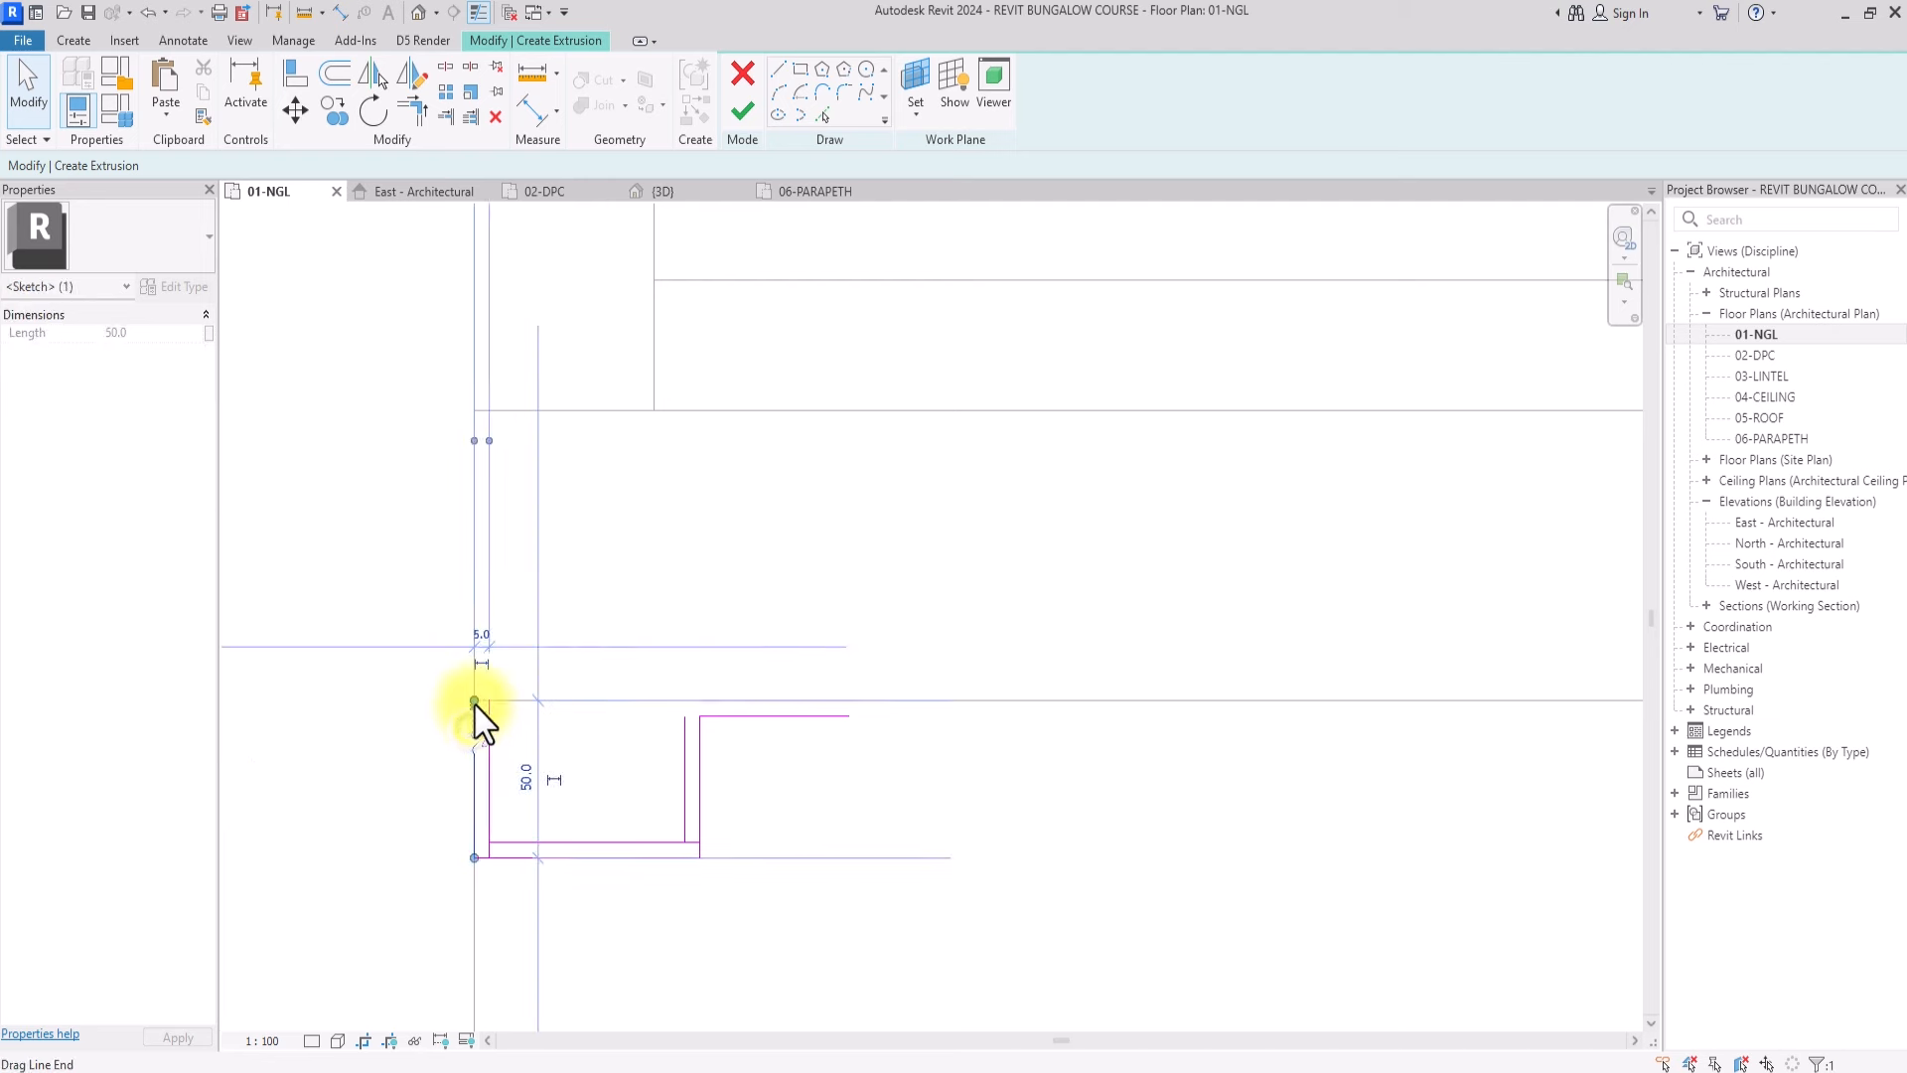
pyautogui.moveTo(475, 703); pyautogui.dragTo(473, 725)
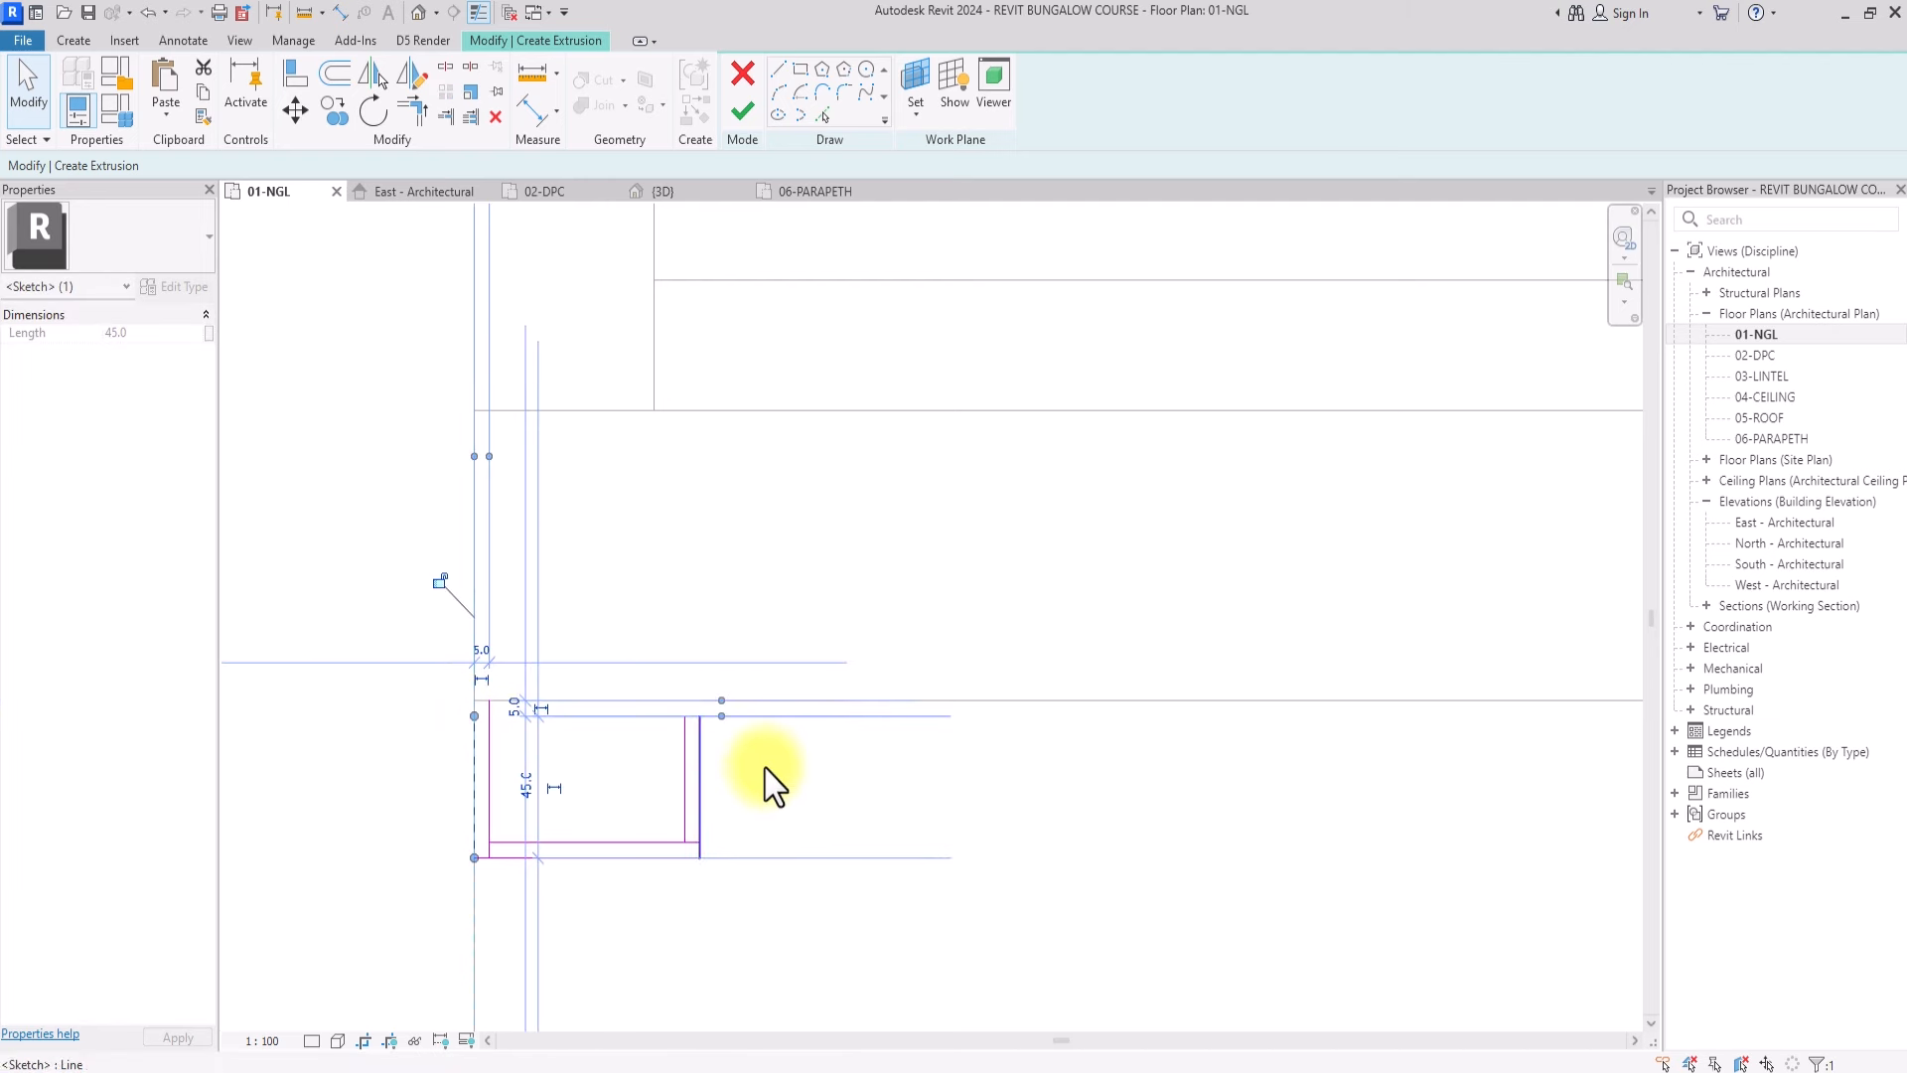
pyautogui.click(684, 759)
pyautogui.moveTo(685, 716); pyautogui.dragTo(684, 700)
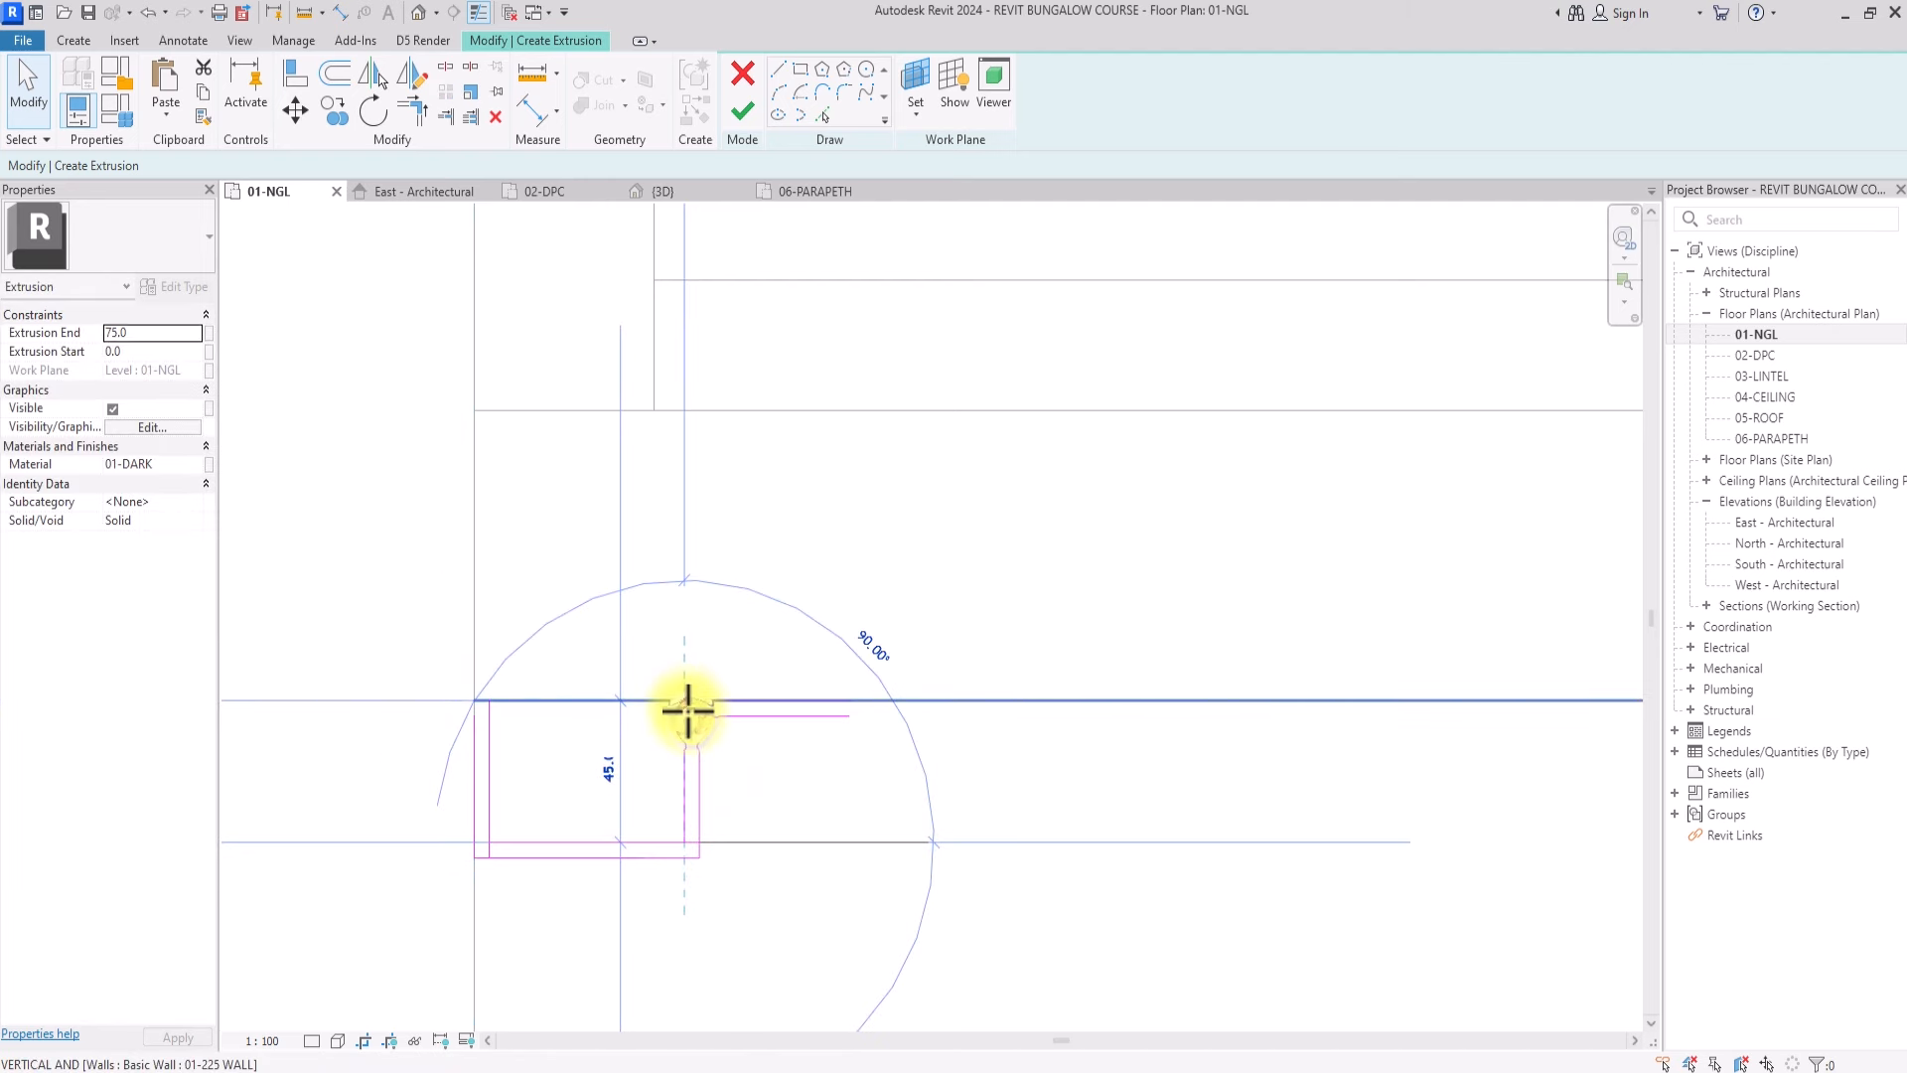
pyautogui.press('Escape')
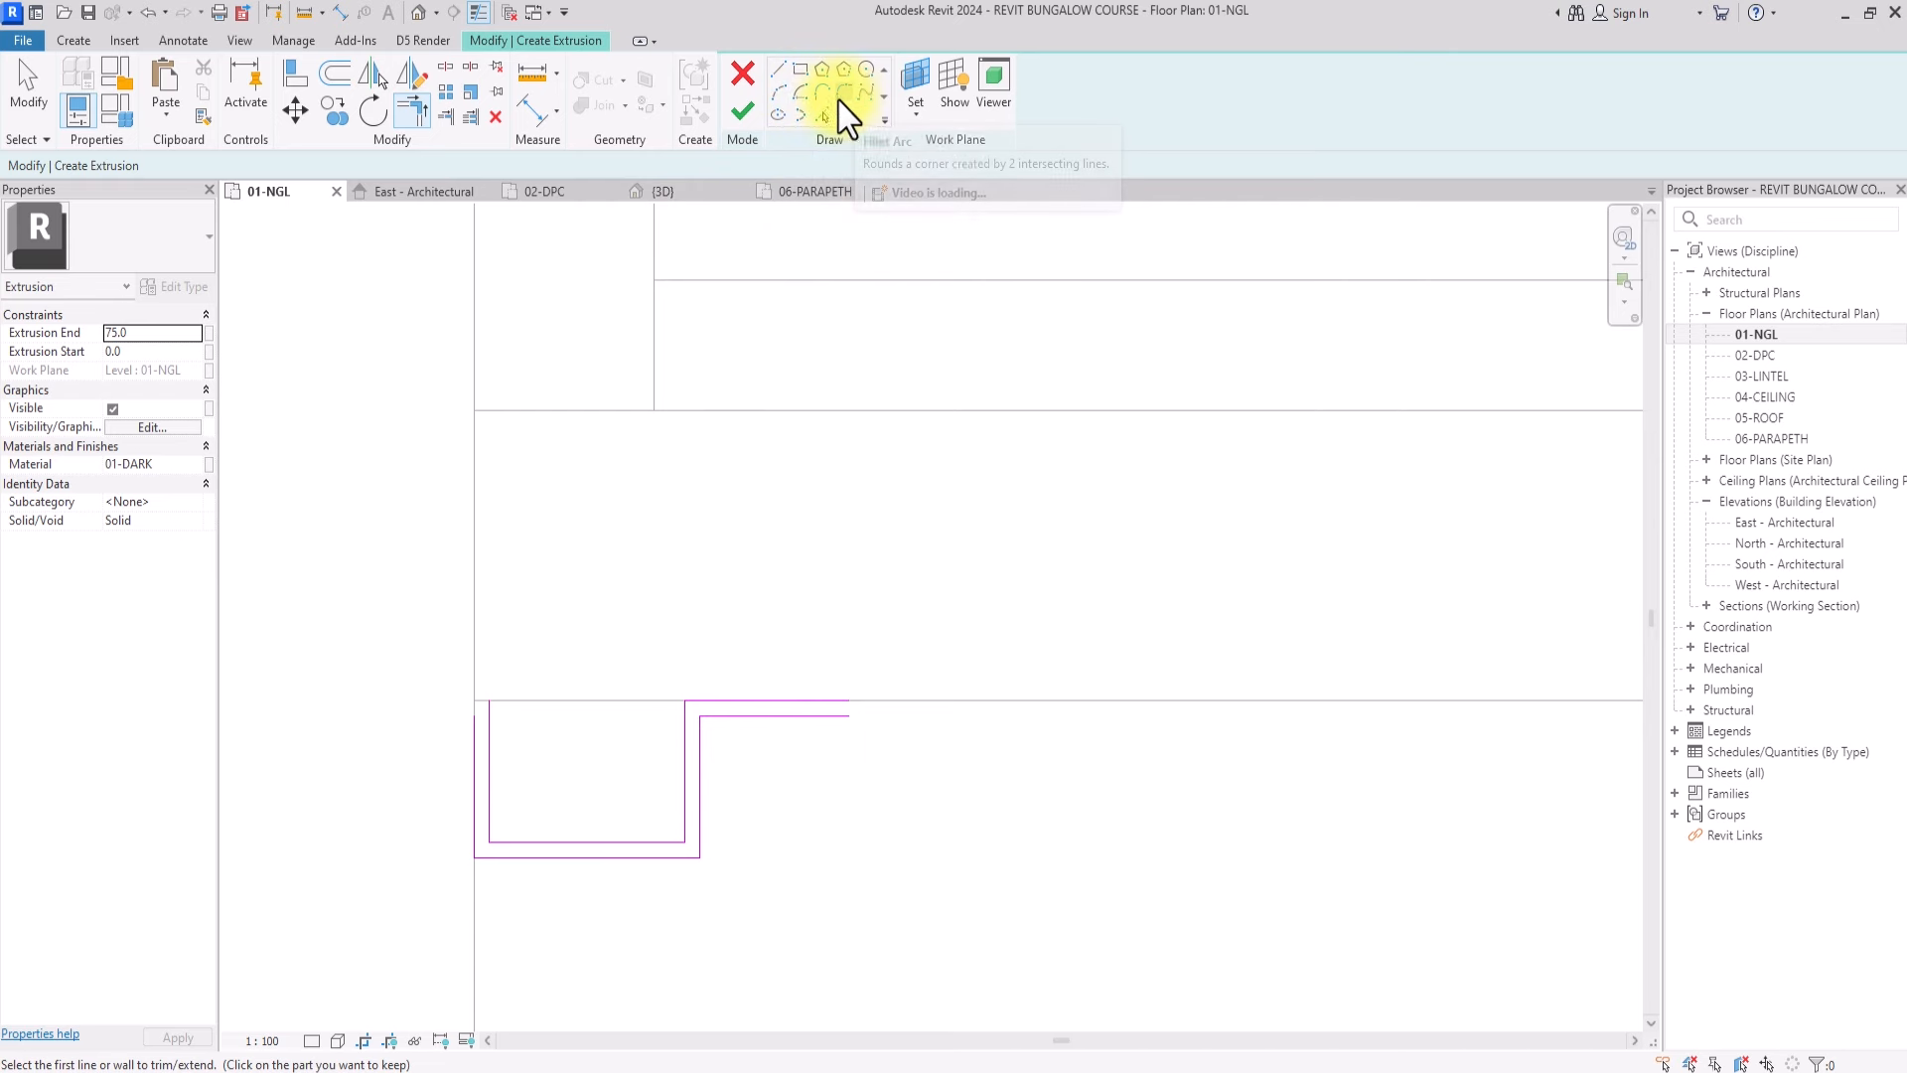
# Round the profile's two outer corners with 5 mm fillet arcs
pyautogui.click(846, 99)
pyautogui.scroll(2, 694, 838)
pyautogui.click(695, 805)
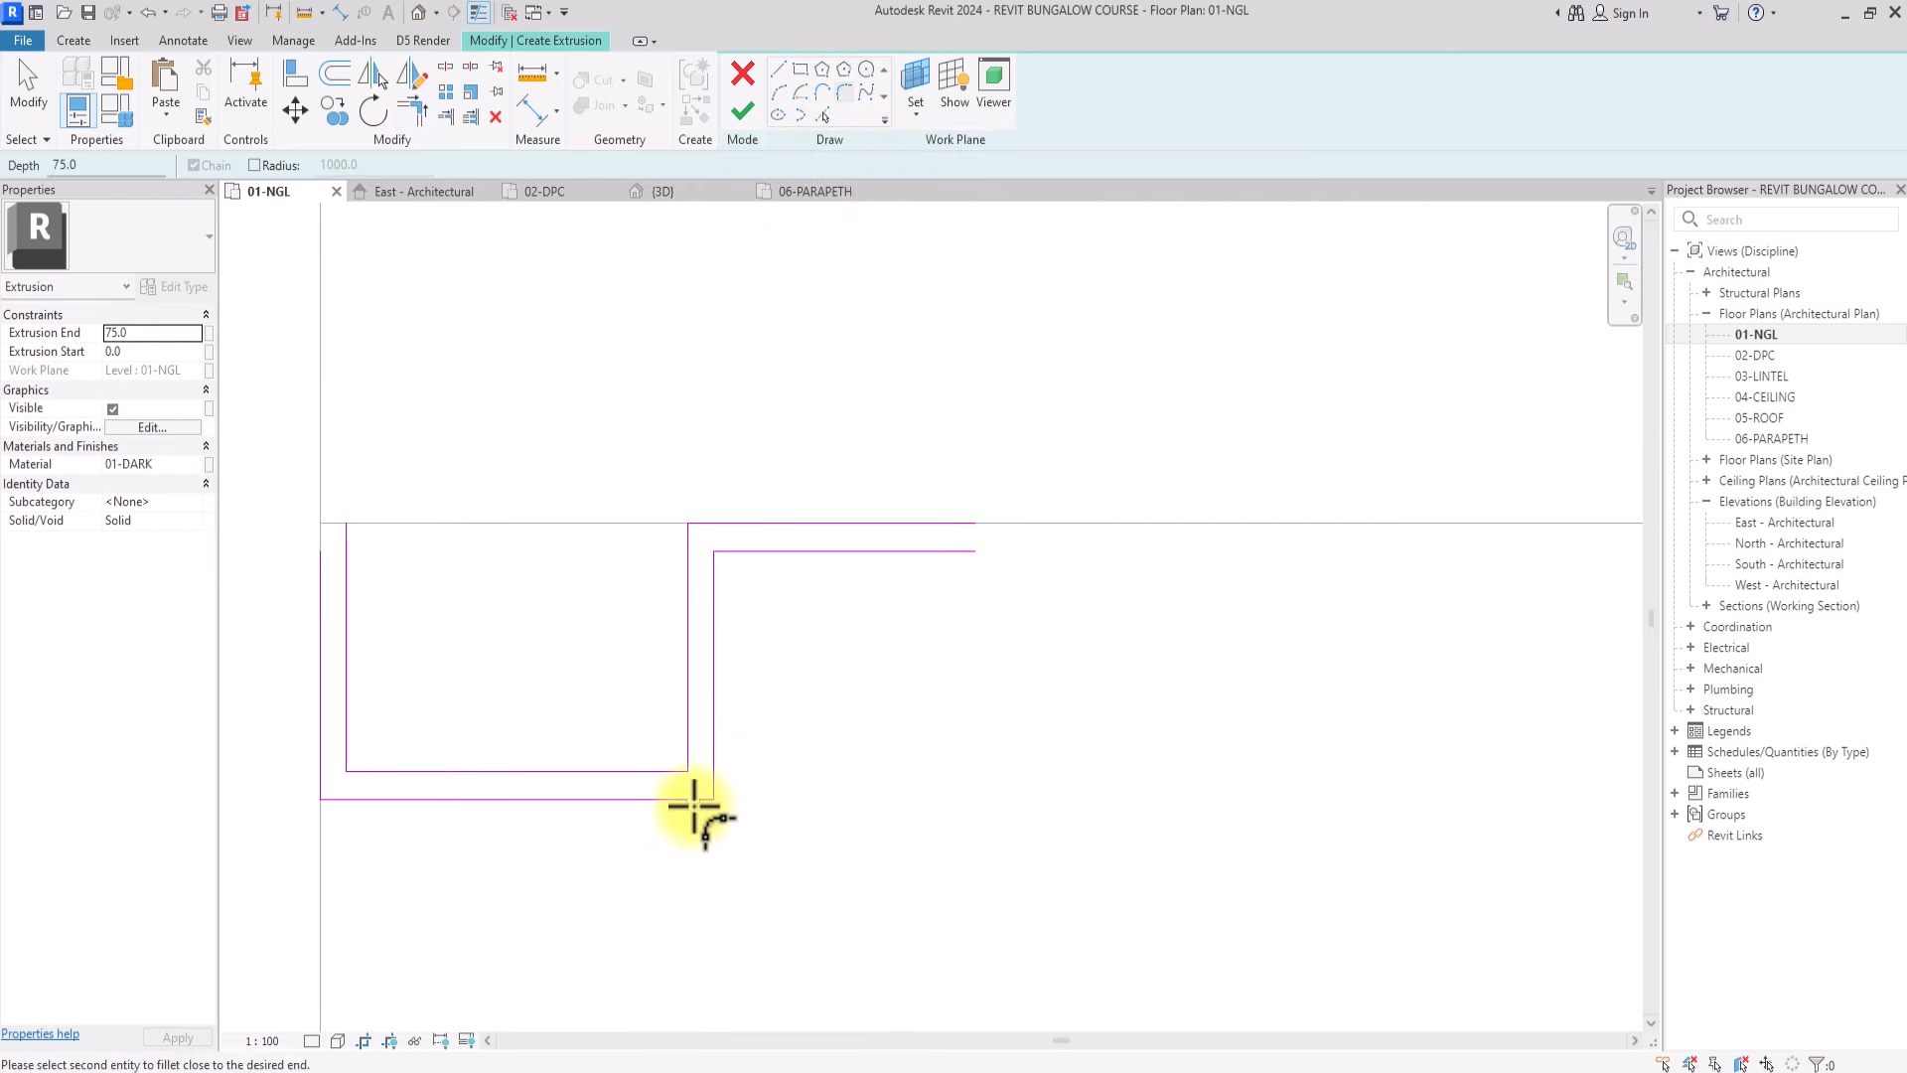
pyautogui.click(709, 798)
pyautogui.scroll(2, 708, 794)
pyautogui.click(708, 795)
pyautogui.scroll(-2, 685, 799)
pyautogui.scroll(2, 362, 788)
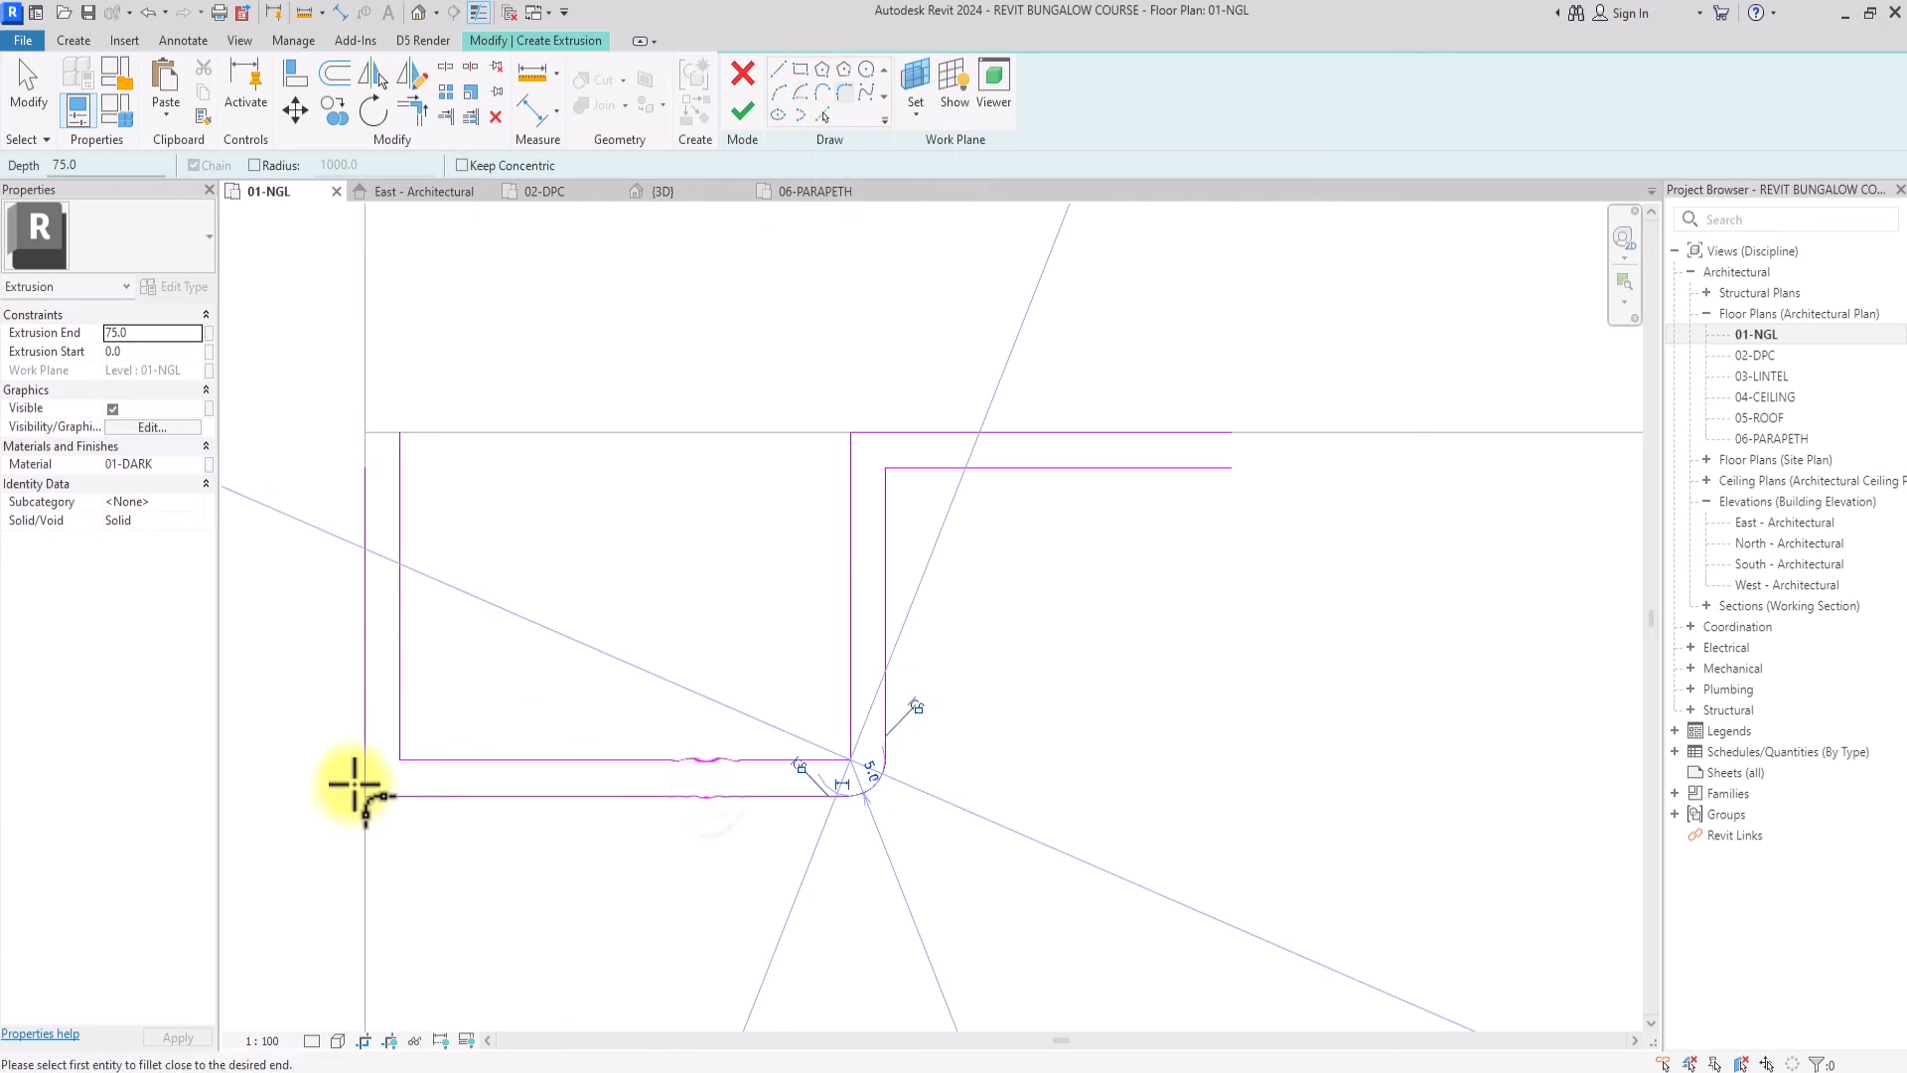
pyautogui.scroll(2, 376, 790)
pyautogui.click(373, 782)
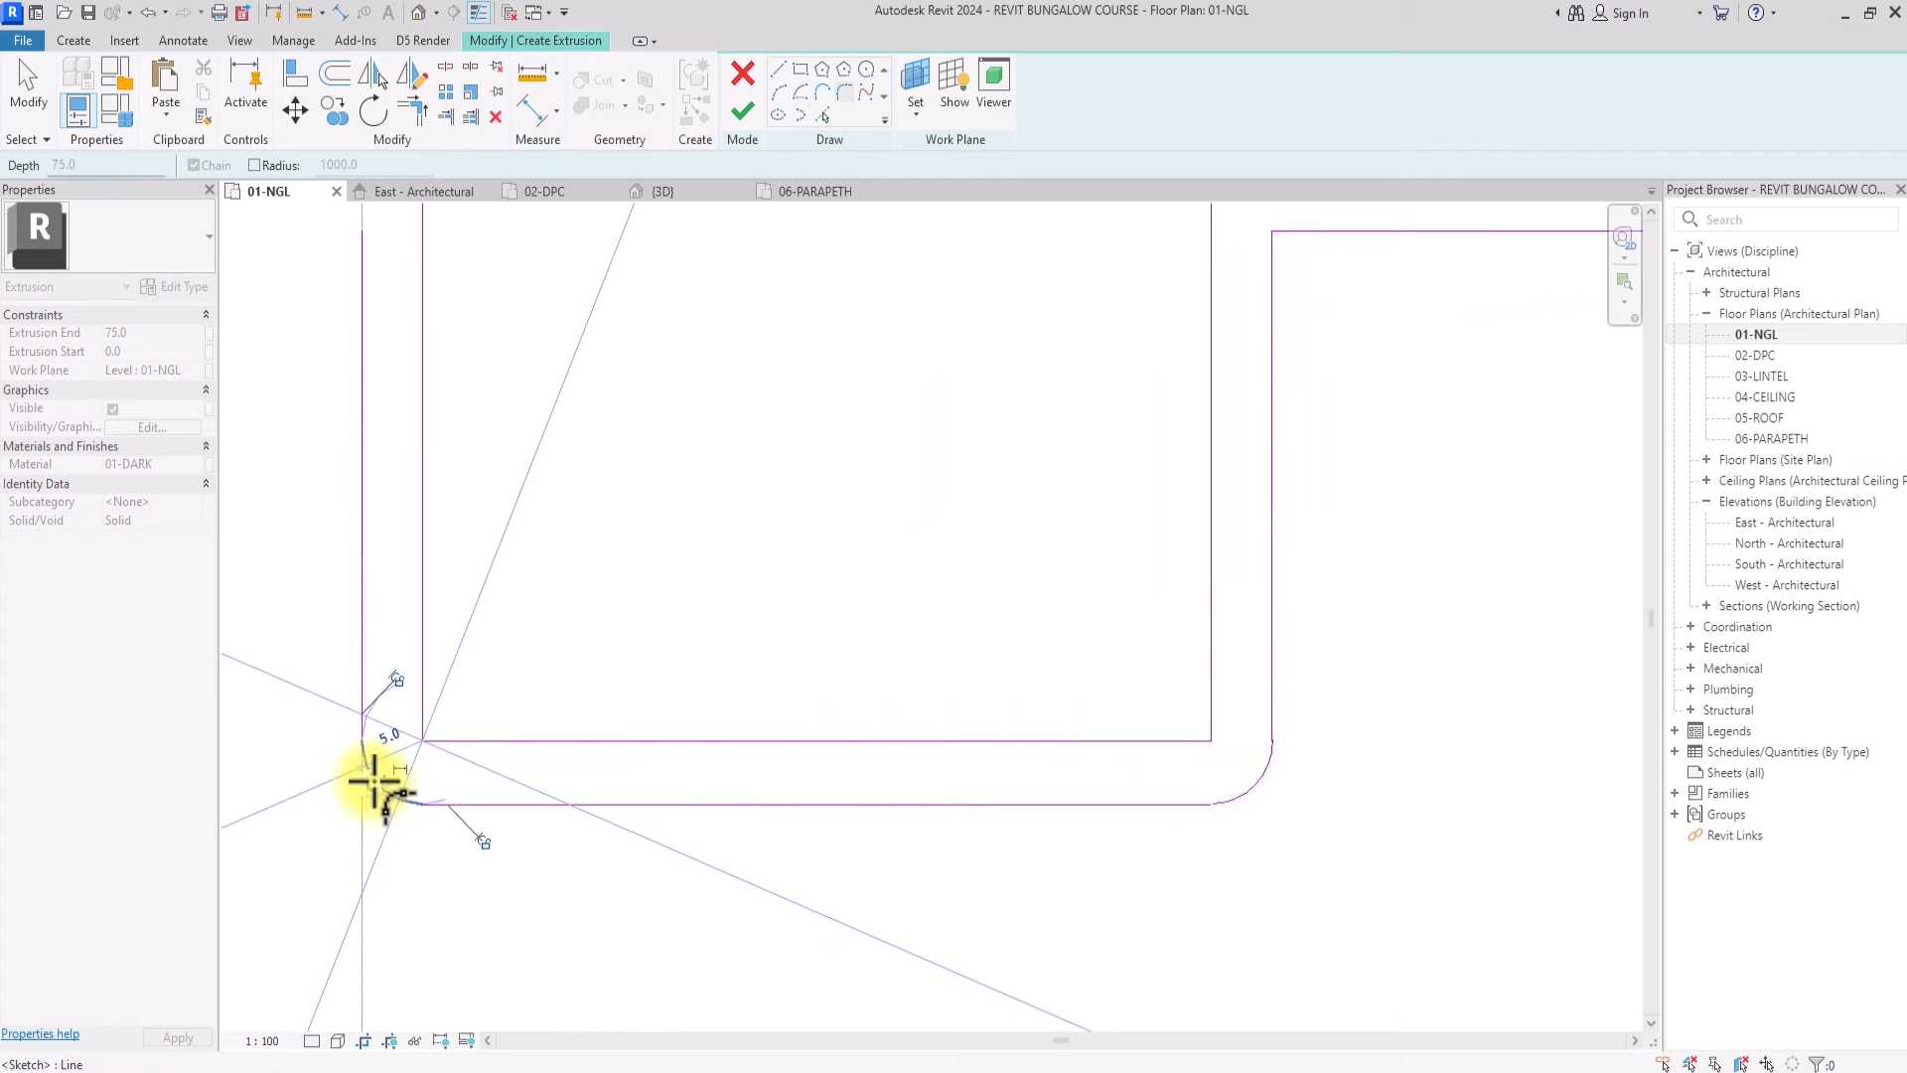
pyautogui.press('Escape')
pyautogui.scroll(-7, 374, 782)
pyautogui.press('Escape')
pyautogui.scroll(-1, 556, 779)
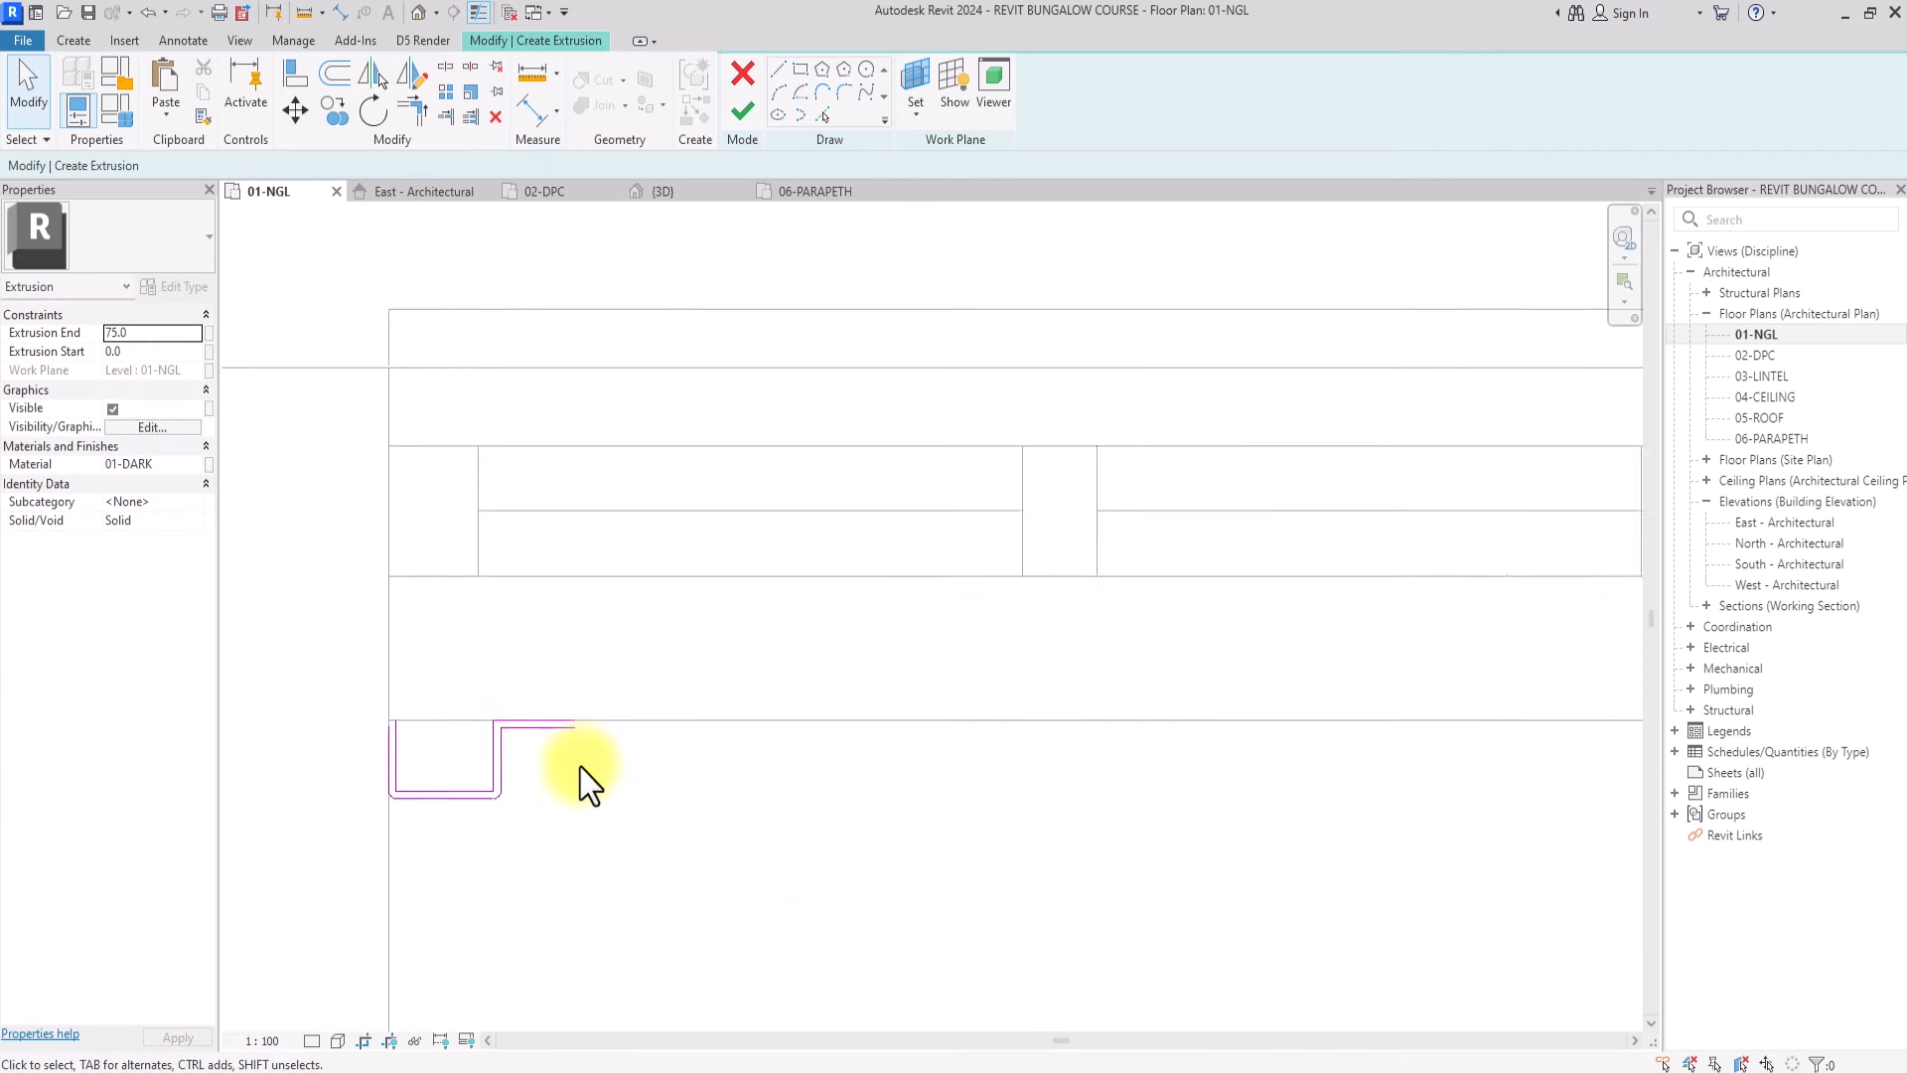
# Shorten the free end of the profile's outer line and copy the whole profile once, end to end along the wall
pyautogui.scroll(2, 311, 868)
pyautogui.moveTo(597, 765); pyautogui.dragTo(292, 927)
pyautogui.scroll(1, 546, 761)
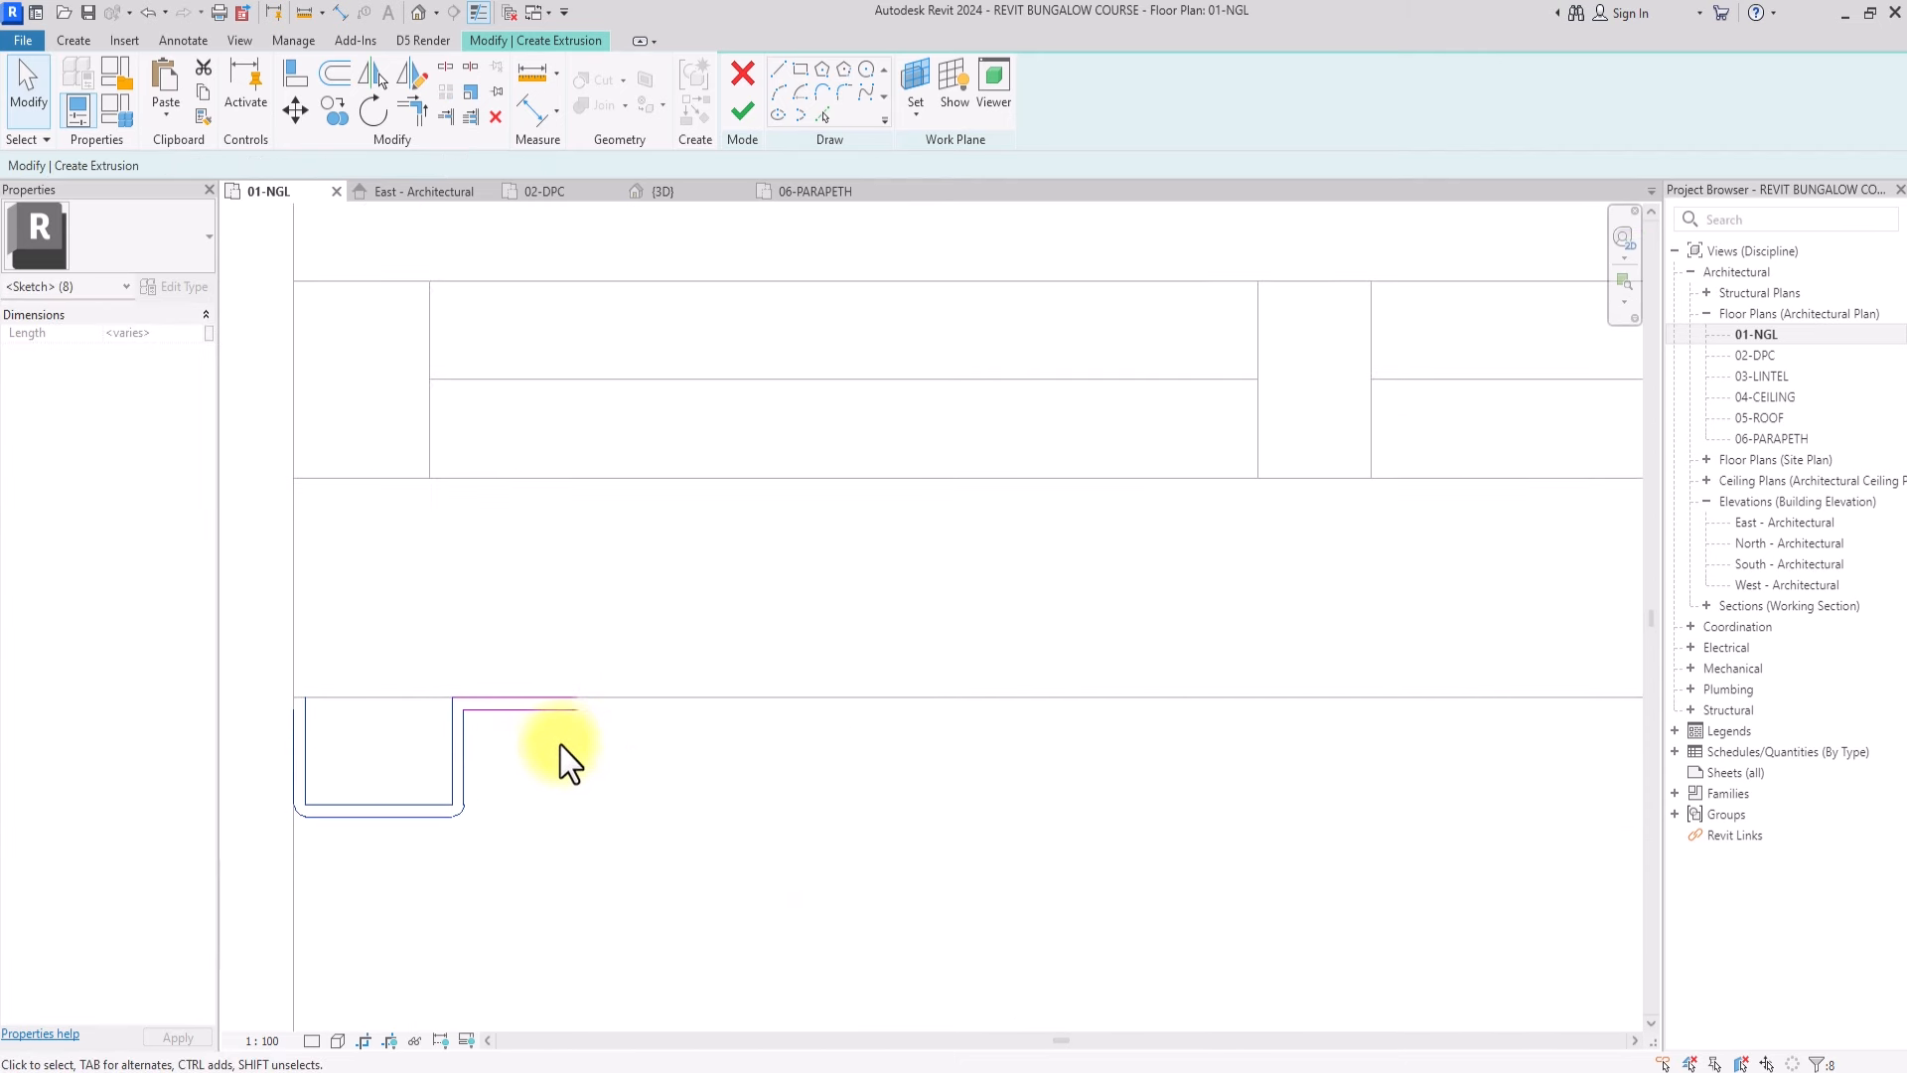
pyautogui.click(526, 710)
pyautogui.moveTo(577, 709); pyautogui.dragTo(567, 709)
pyautogui.scroll(-2, 749, 707)
pyautogui.moveTo(656, 647); pyautogui.dragTo(341, 851)
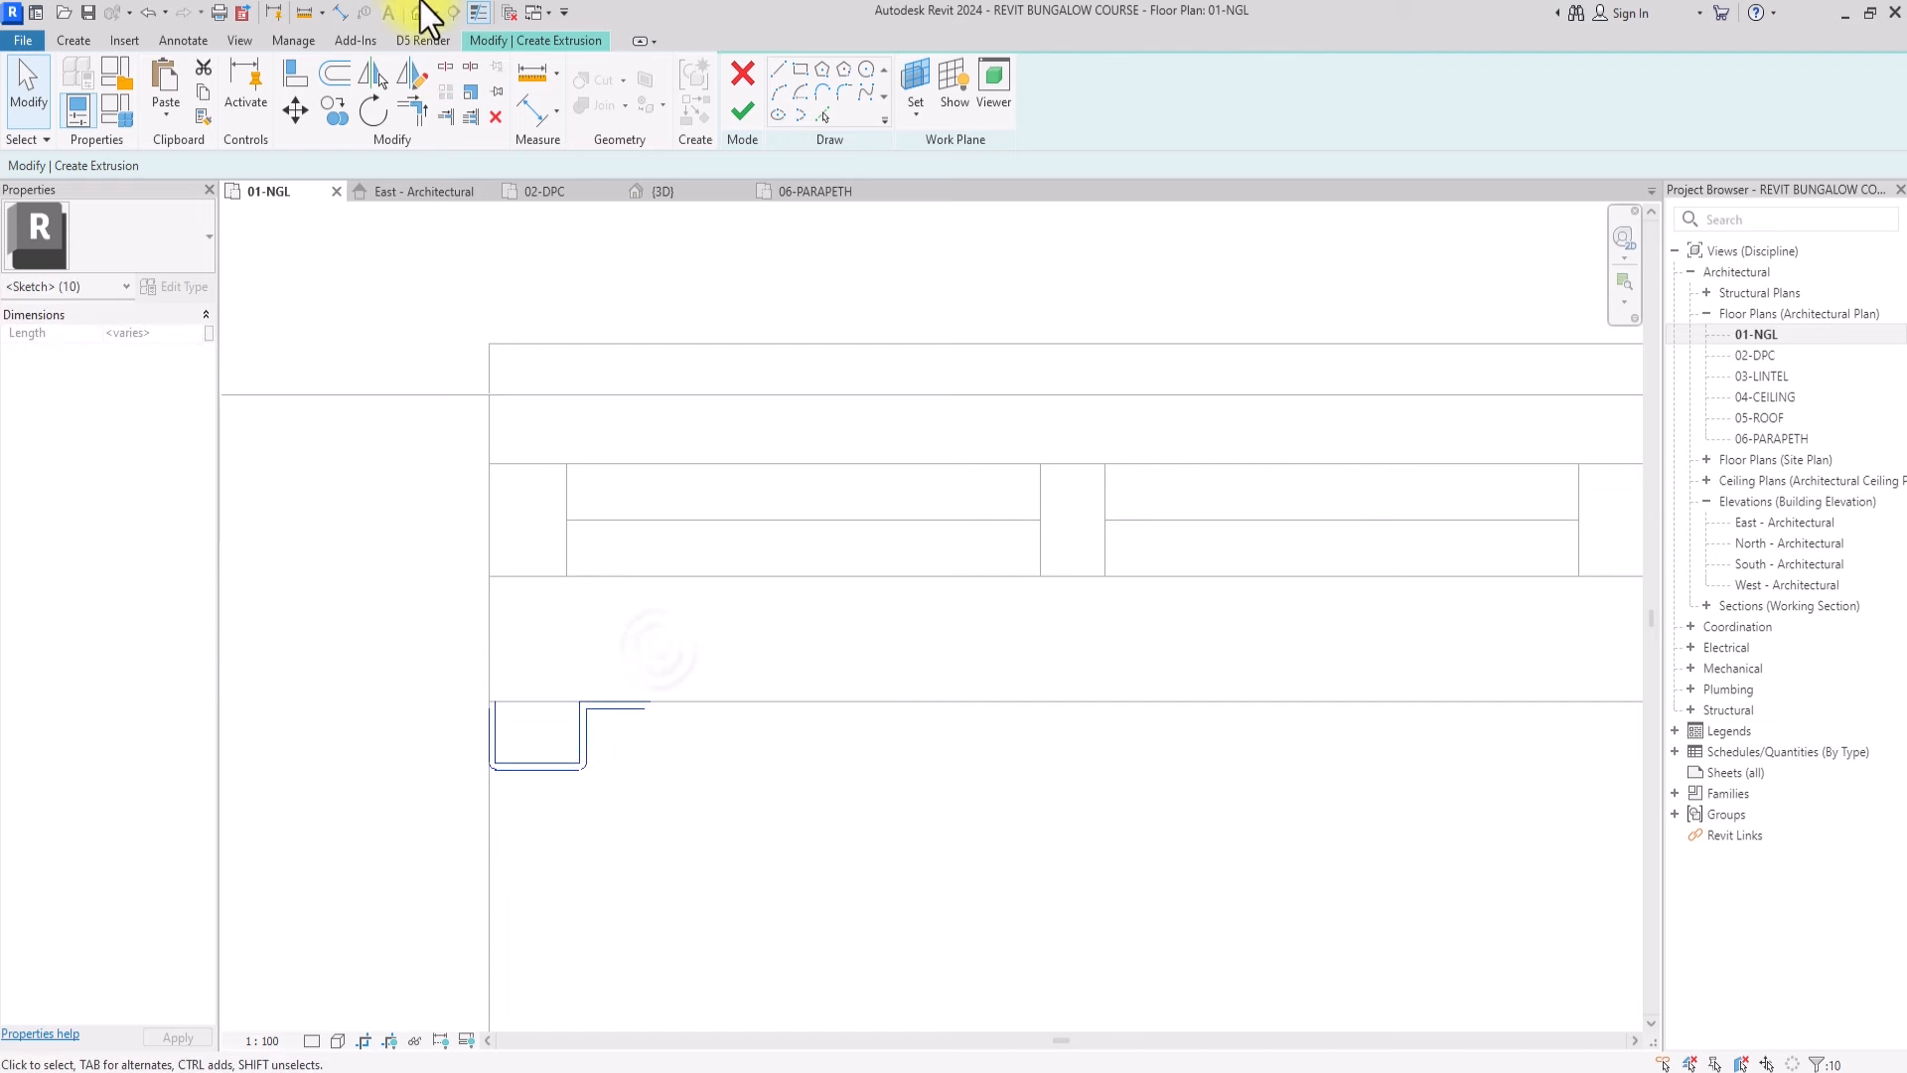
pyautogui.click(336, 119)
pyautogui.scroll(2, 484, 701)
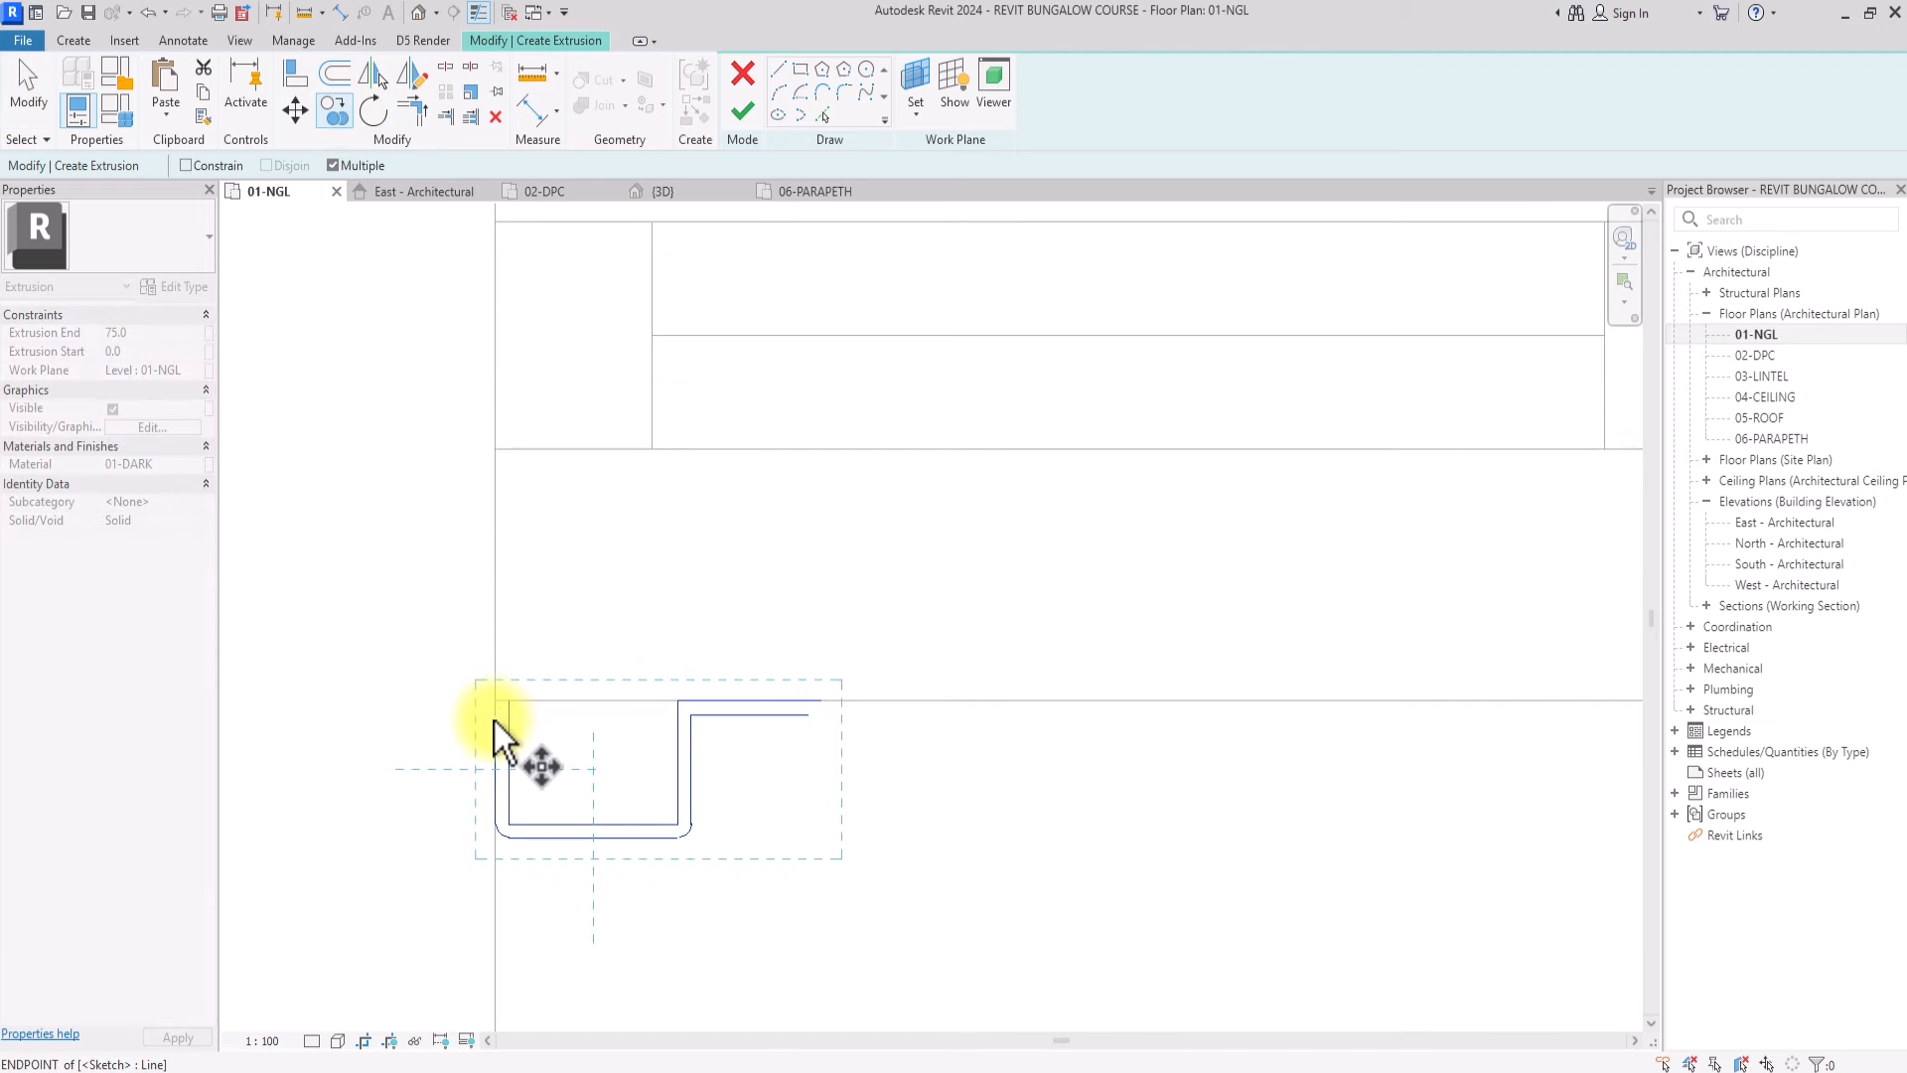
pyautogui.click(494, 718)
pyautogui.click(808, 719)
# Copy the two joined profile units along the wall from the end of the existing run
pyautogui.scroll(-3, 967, 664)
pyautogui.moveTo(969, 647); pyautogui.dragTo(695, 864)
pyautogui.click(346, 122)
pyautogui.scroll(3, 732, 765)
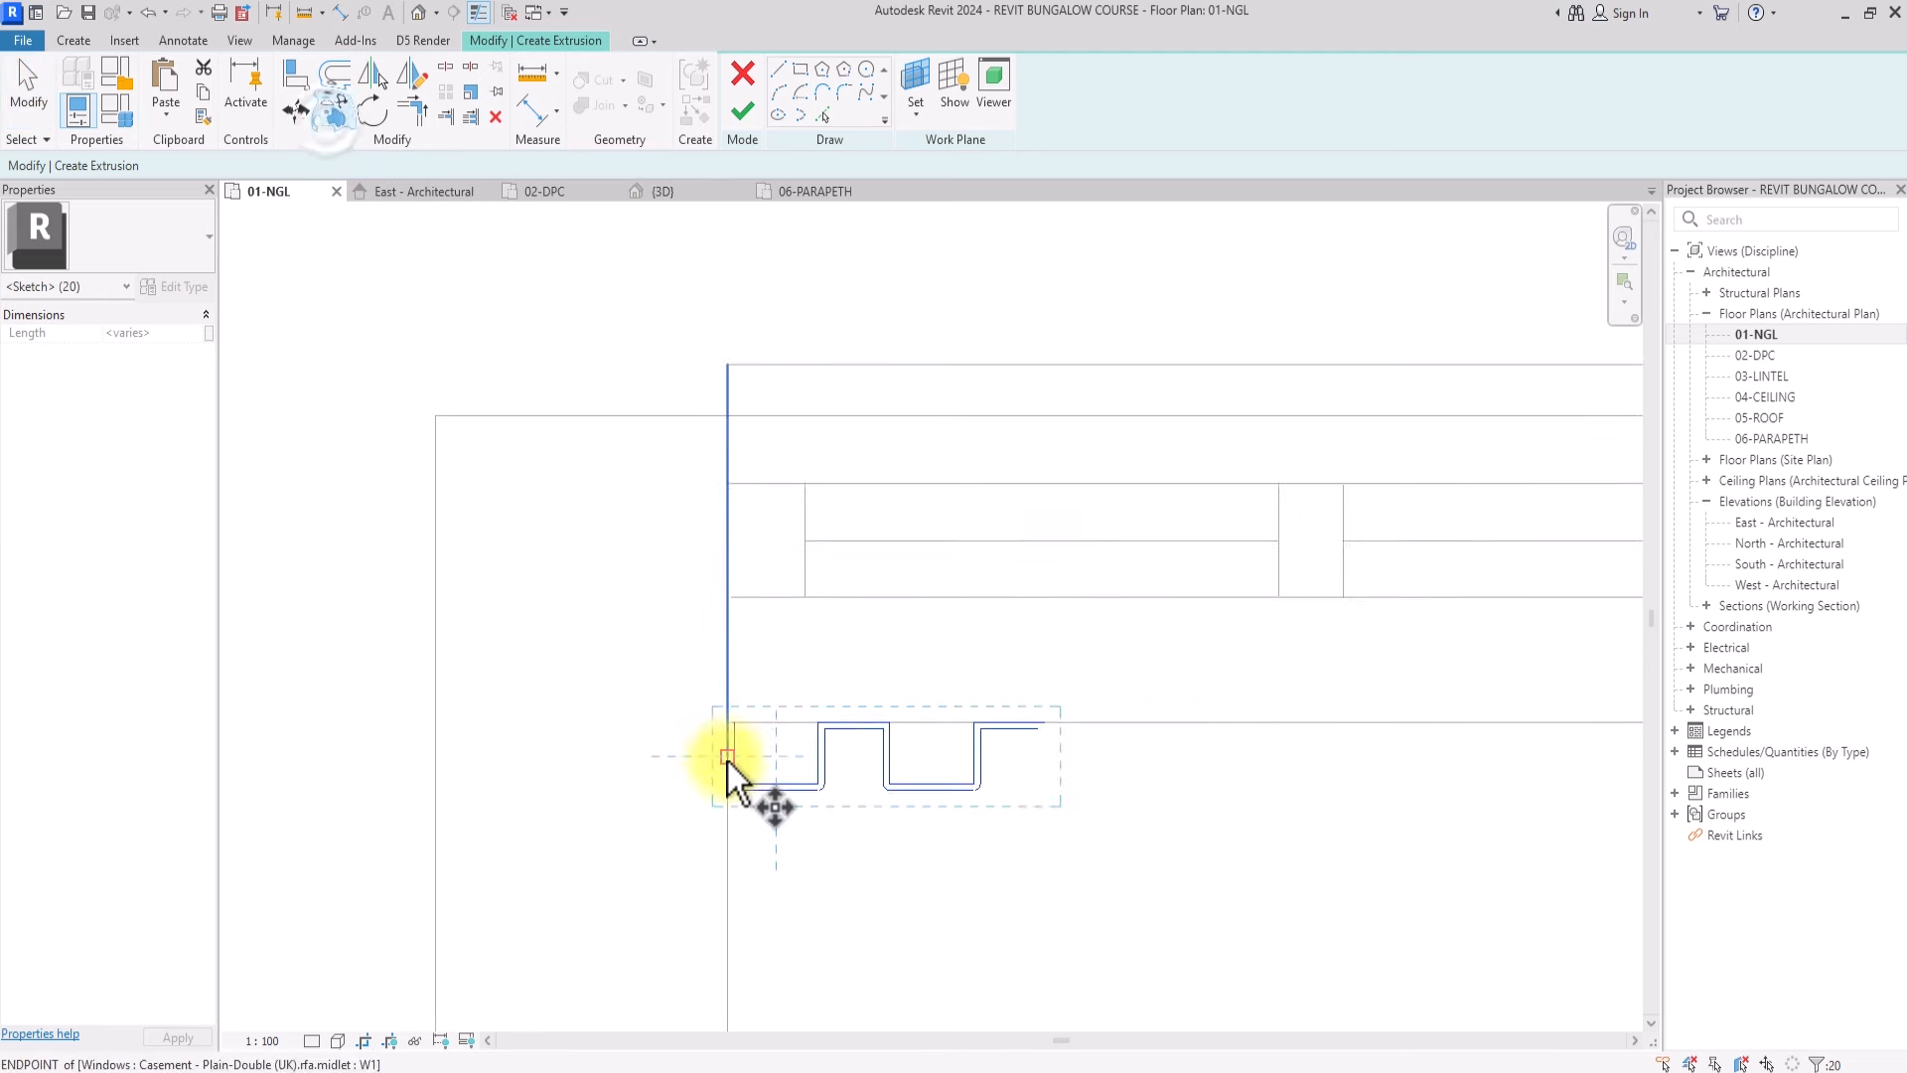
pyautogui.click(730, 715)
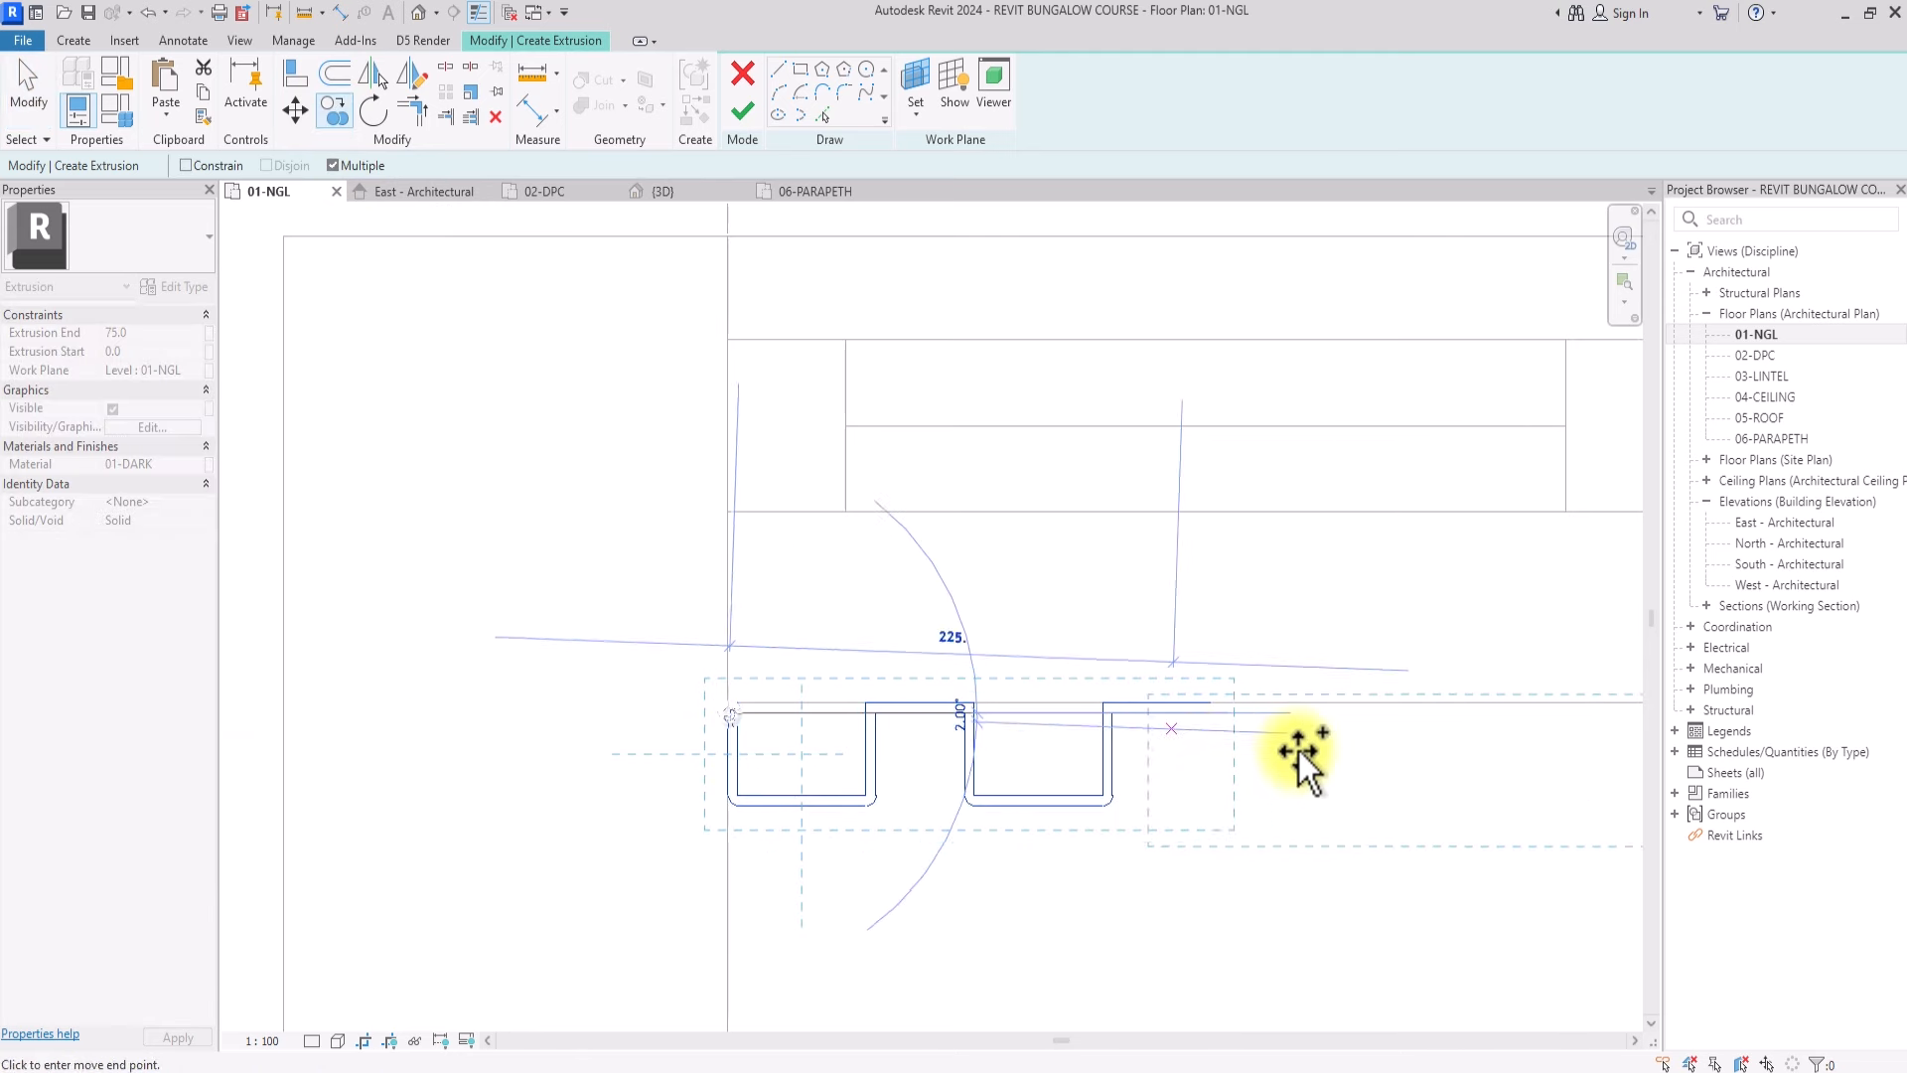
pyautogui.click(1203, 719)
pyautogui.scroll(-3, 1170, 722)
# Copy the four-unit profile run end to end so it reaches past the far edge of the window recess
pyautogui.press('Escape')
pyautogui.moveTo(1152, 676); pyautogui.dragTo(582, 986)
pyautogui.click(328, 113)
pyautogui.scroll(3, 737, 779)
pyautogui.click(710, 744)
pyautogui.click(1180, 744)
pyautogui.press('Escape')
pyautogui.moveTo(1550, 735); pyautogui.dragTo(1053, 735, button='middle')
# Delete the surplus outer line beyond the recess and trim the last profile unit's lines into a closed end
pyautogui.scroll(3, 1172, 731)
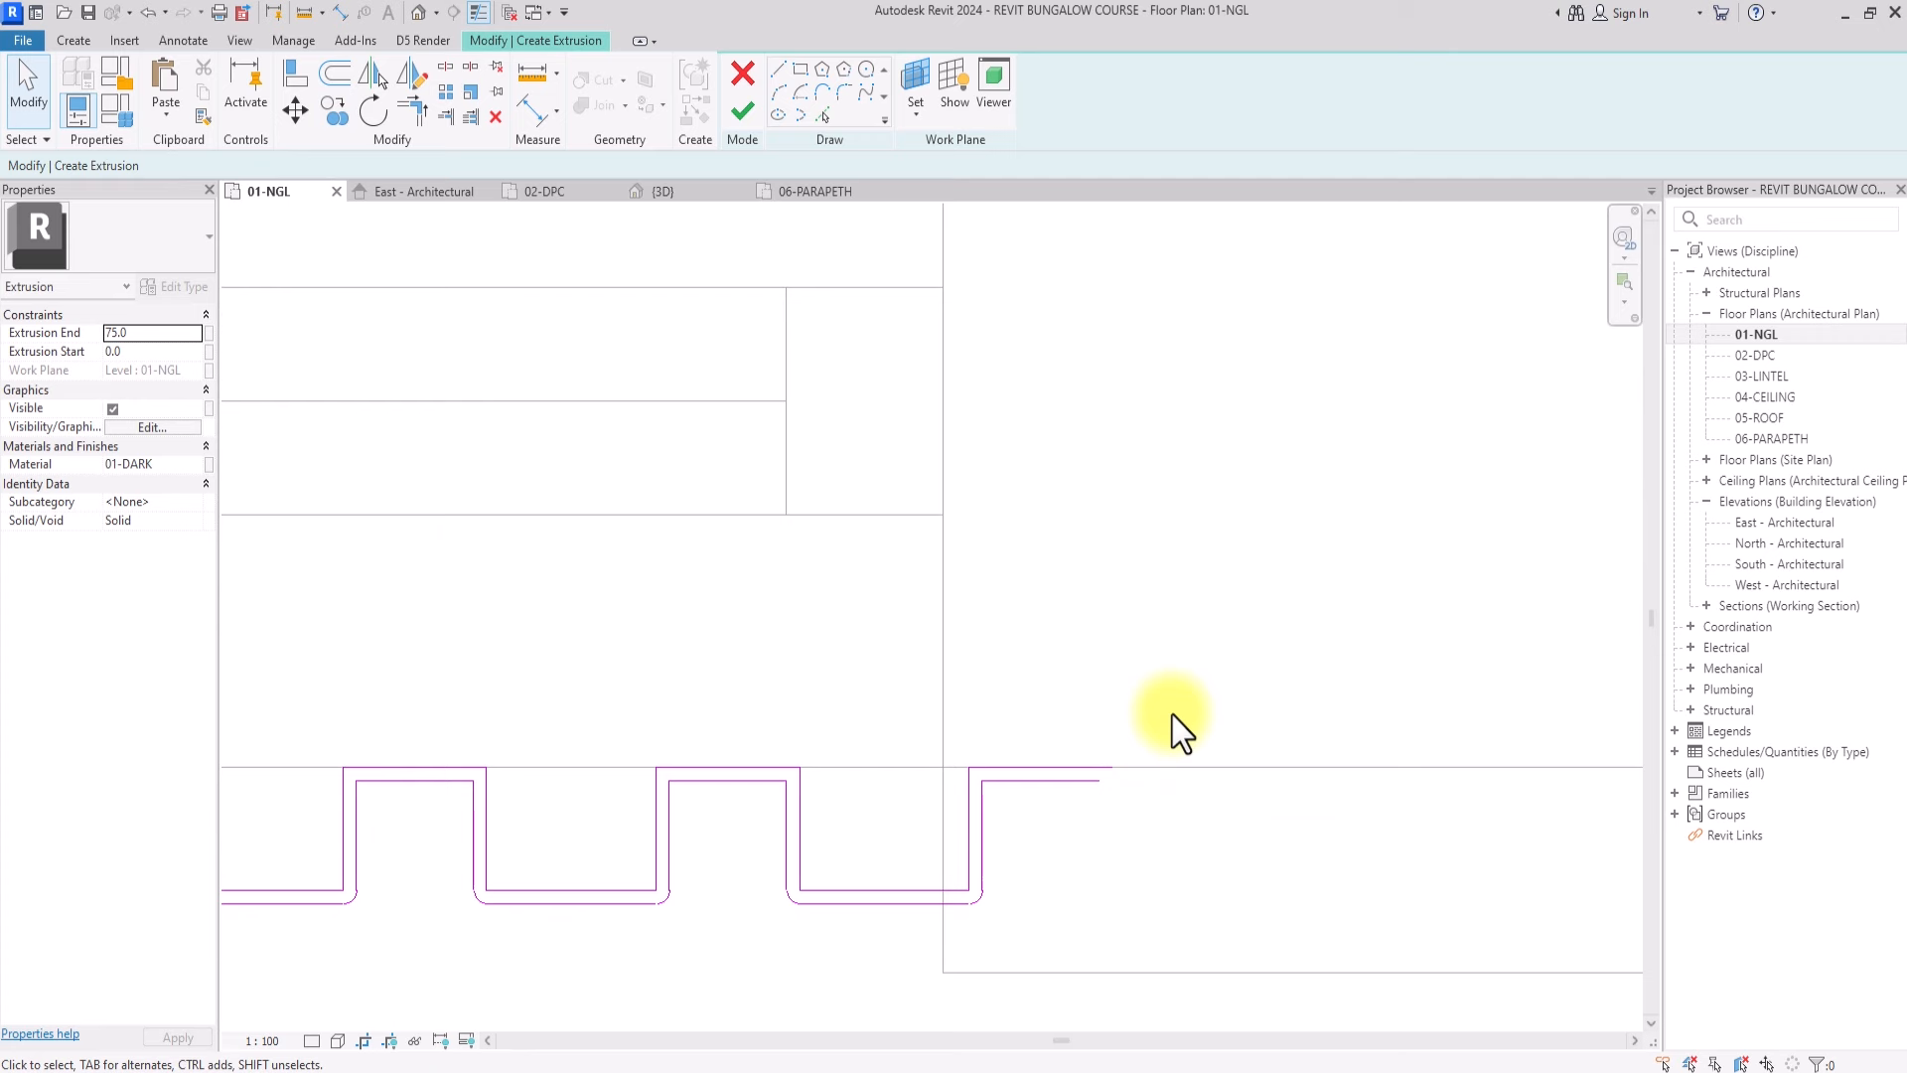
pyautogui.click(1091, 787)
pyautogui.press('Delete')
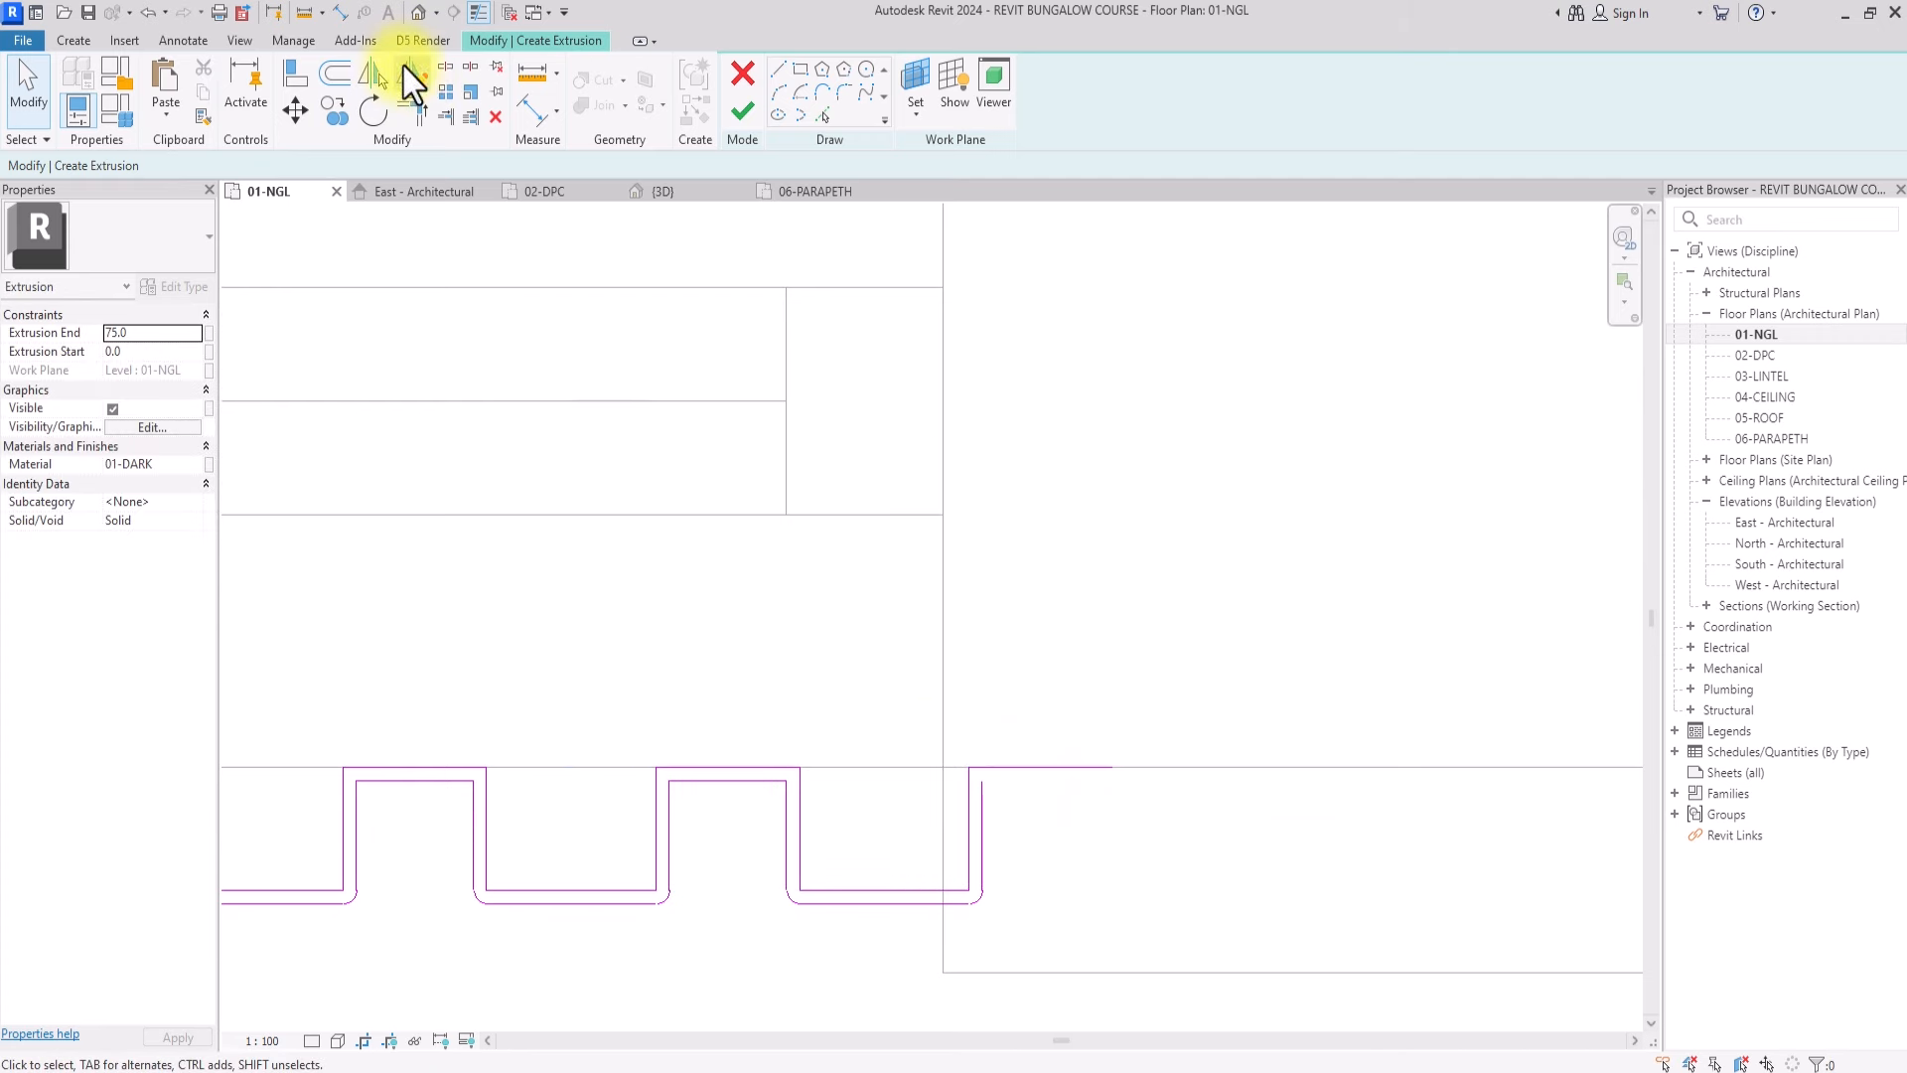
pyautogui.click(415, 115)
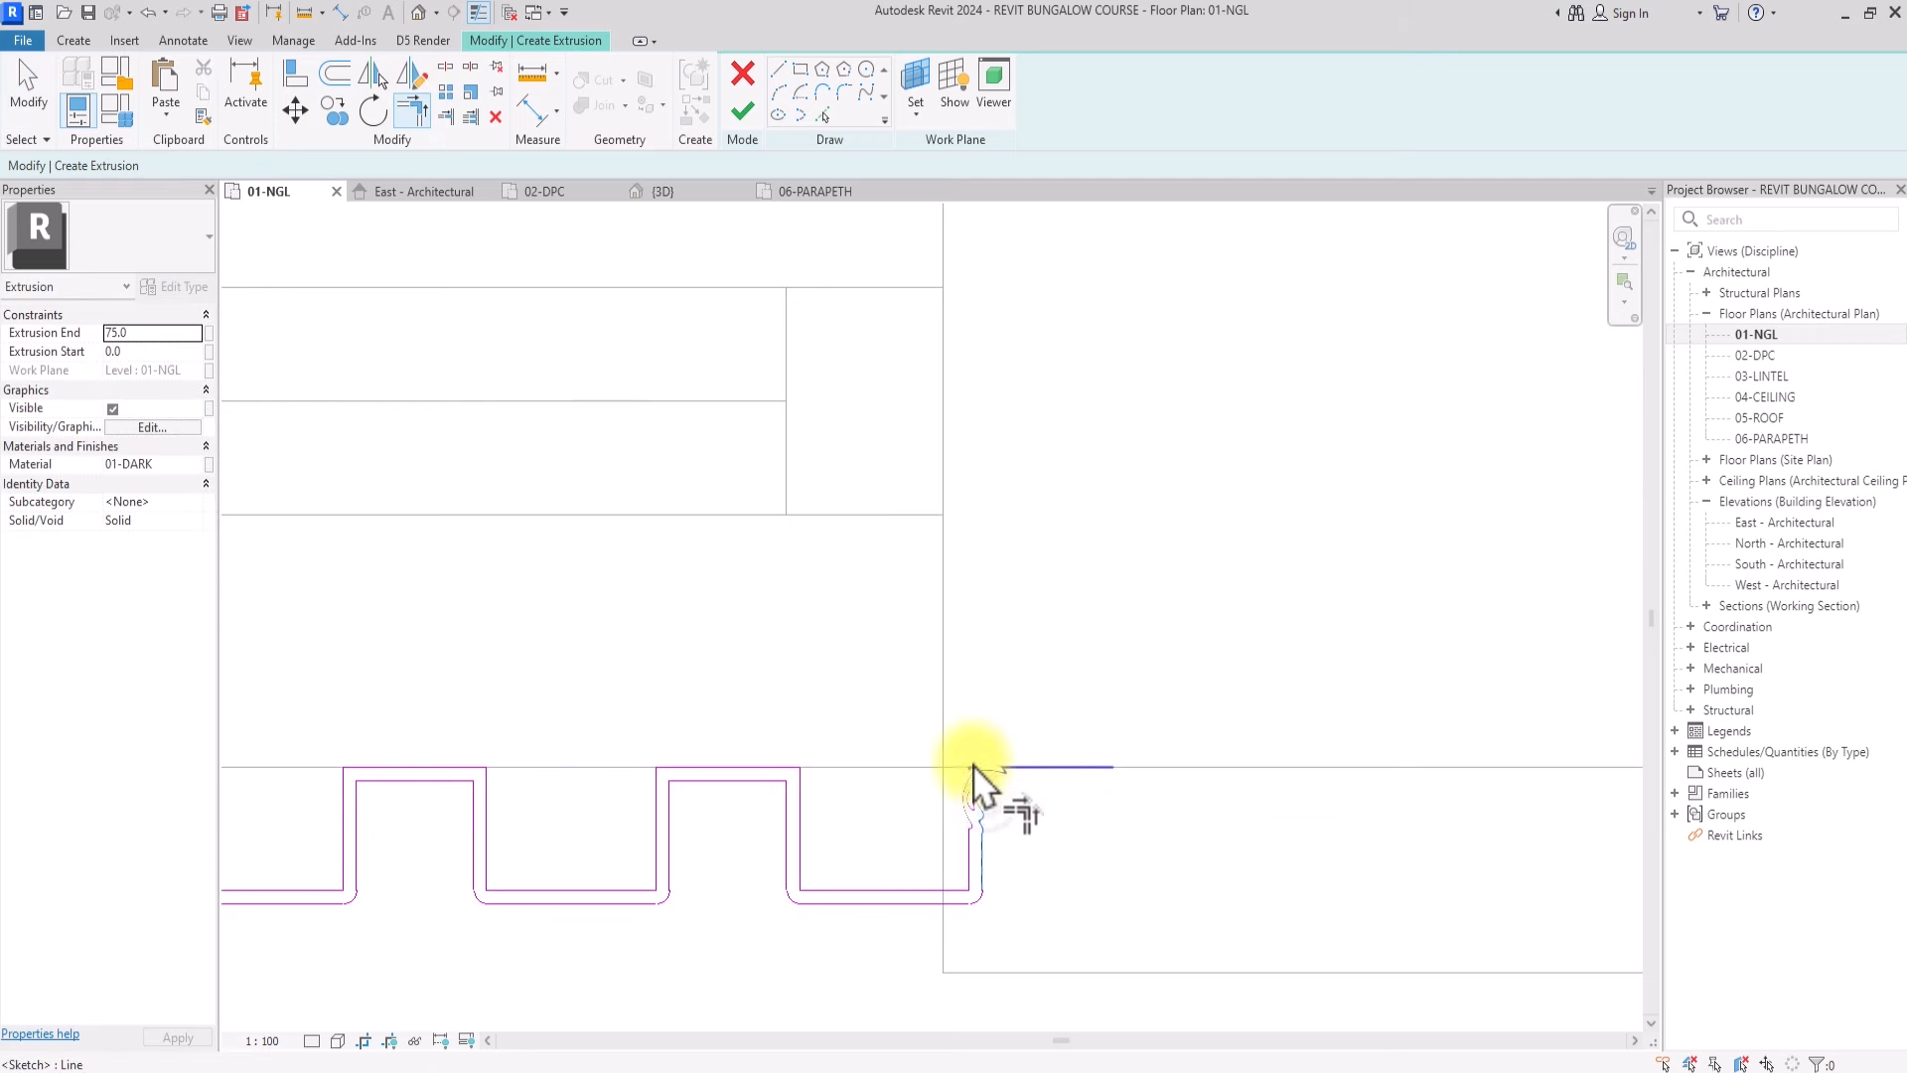
pyautogui.scroll(-3, 974, 779)
pyautogui.moveTo(566, 810); pyautogui.dragTo(694, 778, button='middle')
pyautogui.scroll(3, 693, 779)
pyautogui.press('Escape')
pyautogui.scroll(-4, 782, 721)
pyautogui.scroll(5, 964, 794)
# Move the closing end lines of the profile back to the edge of the window recess
pyautogui.moveTo(981, 766); pyautogui.dragTo(1061, 978)
pyautogui.click(295, 111)
pyautogui.click(1021, 801)
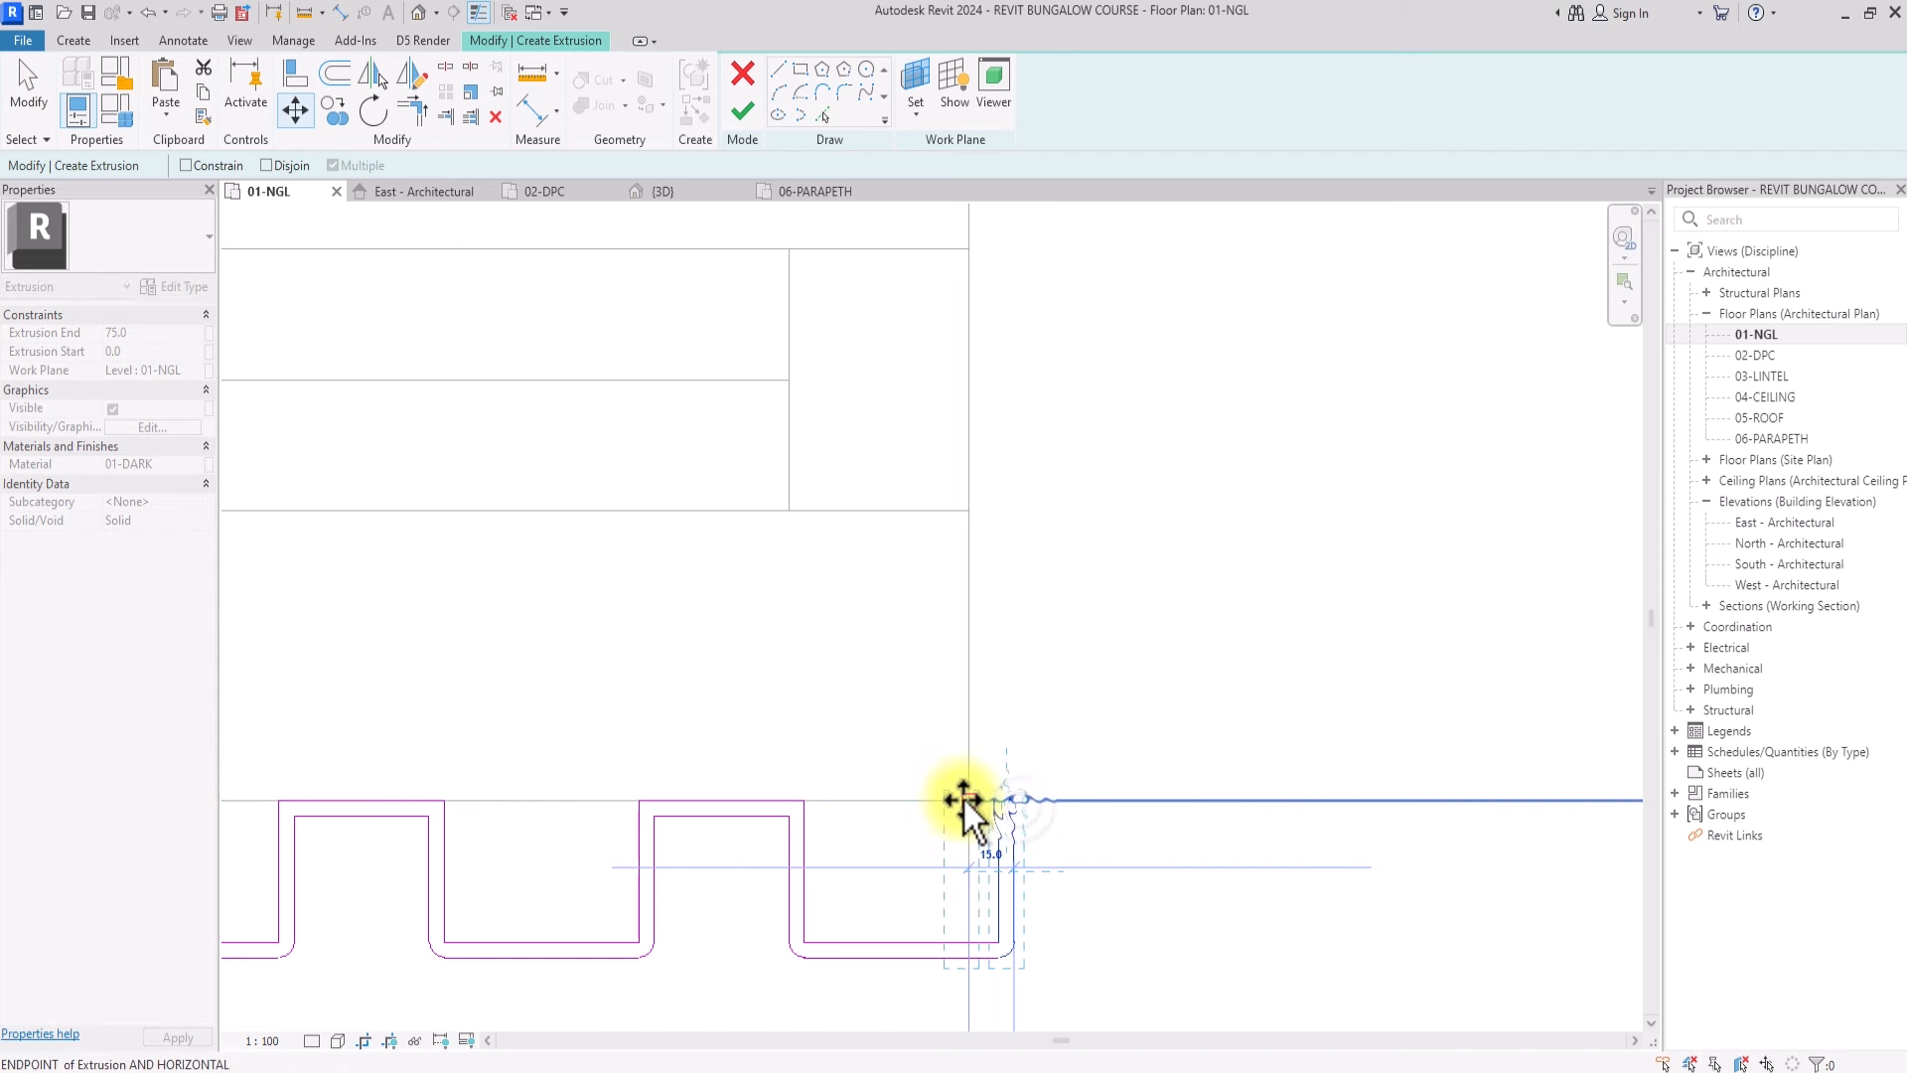
pyautogui.click(965, 798)
pyautogui.scroll(-5, 964, 788)
pyautogui.click(832, 890)
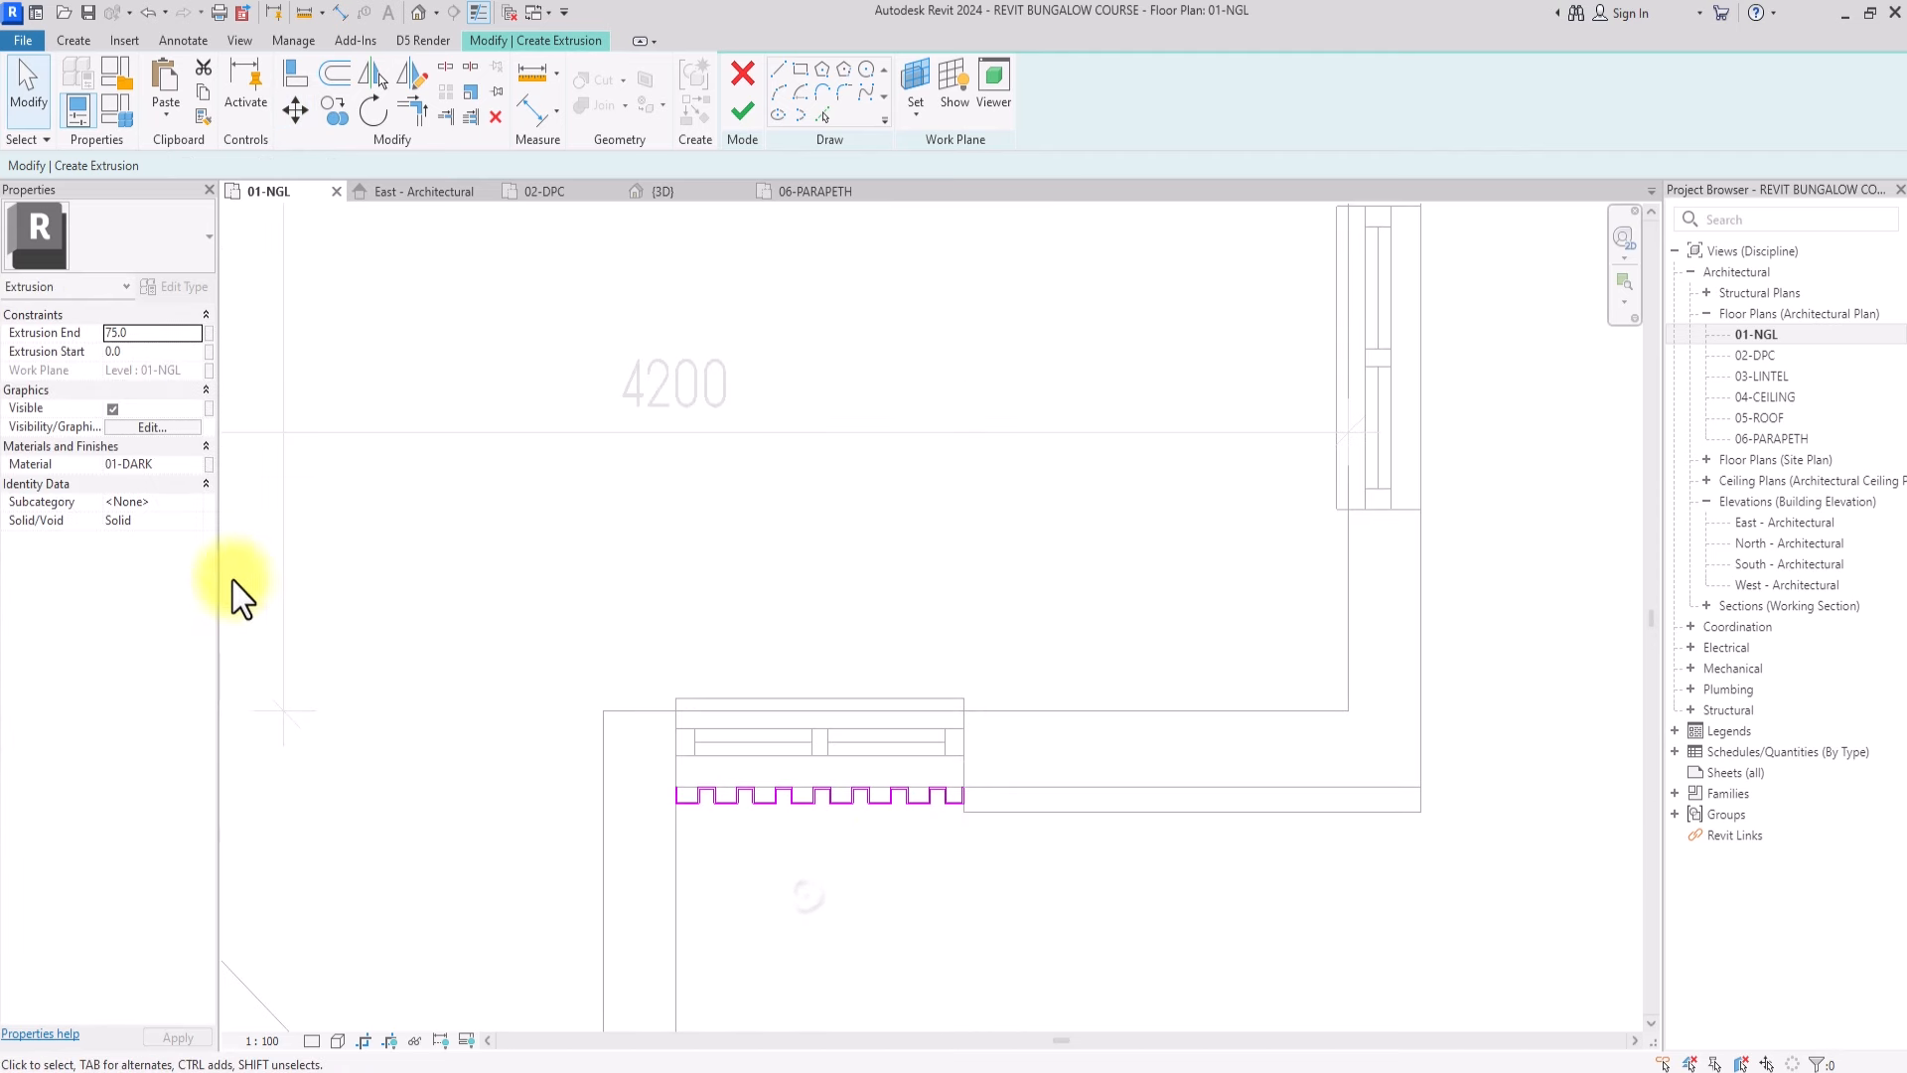
# Duplicate the 01-DARK material and name the copy 01-WOOD TRE
pyautogui.click(193, 468)
pyautogui.rightClick(582, 410)
pyautogui.click(629, 444)
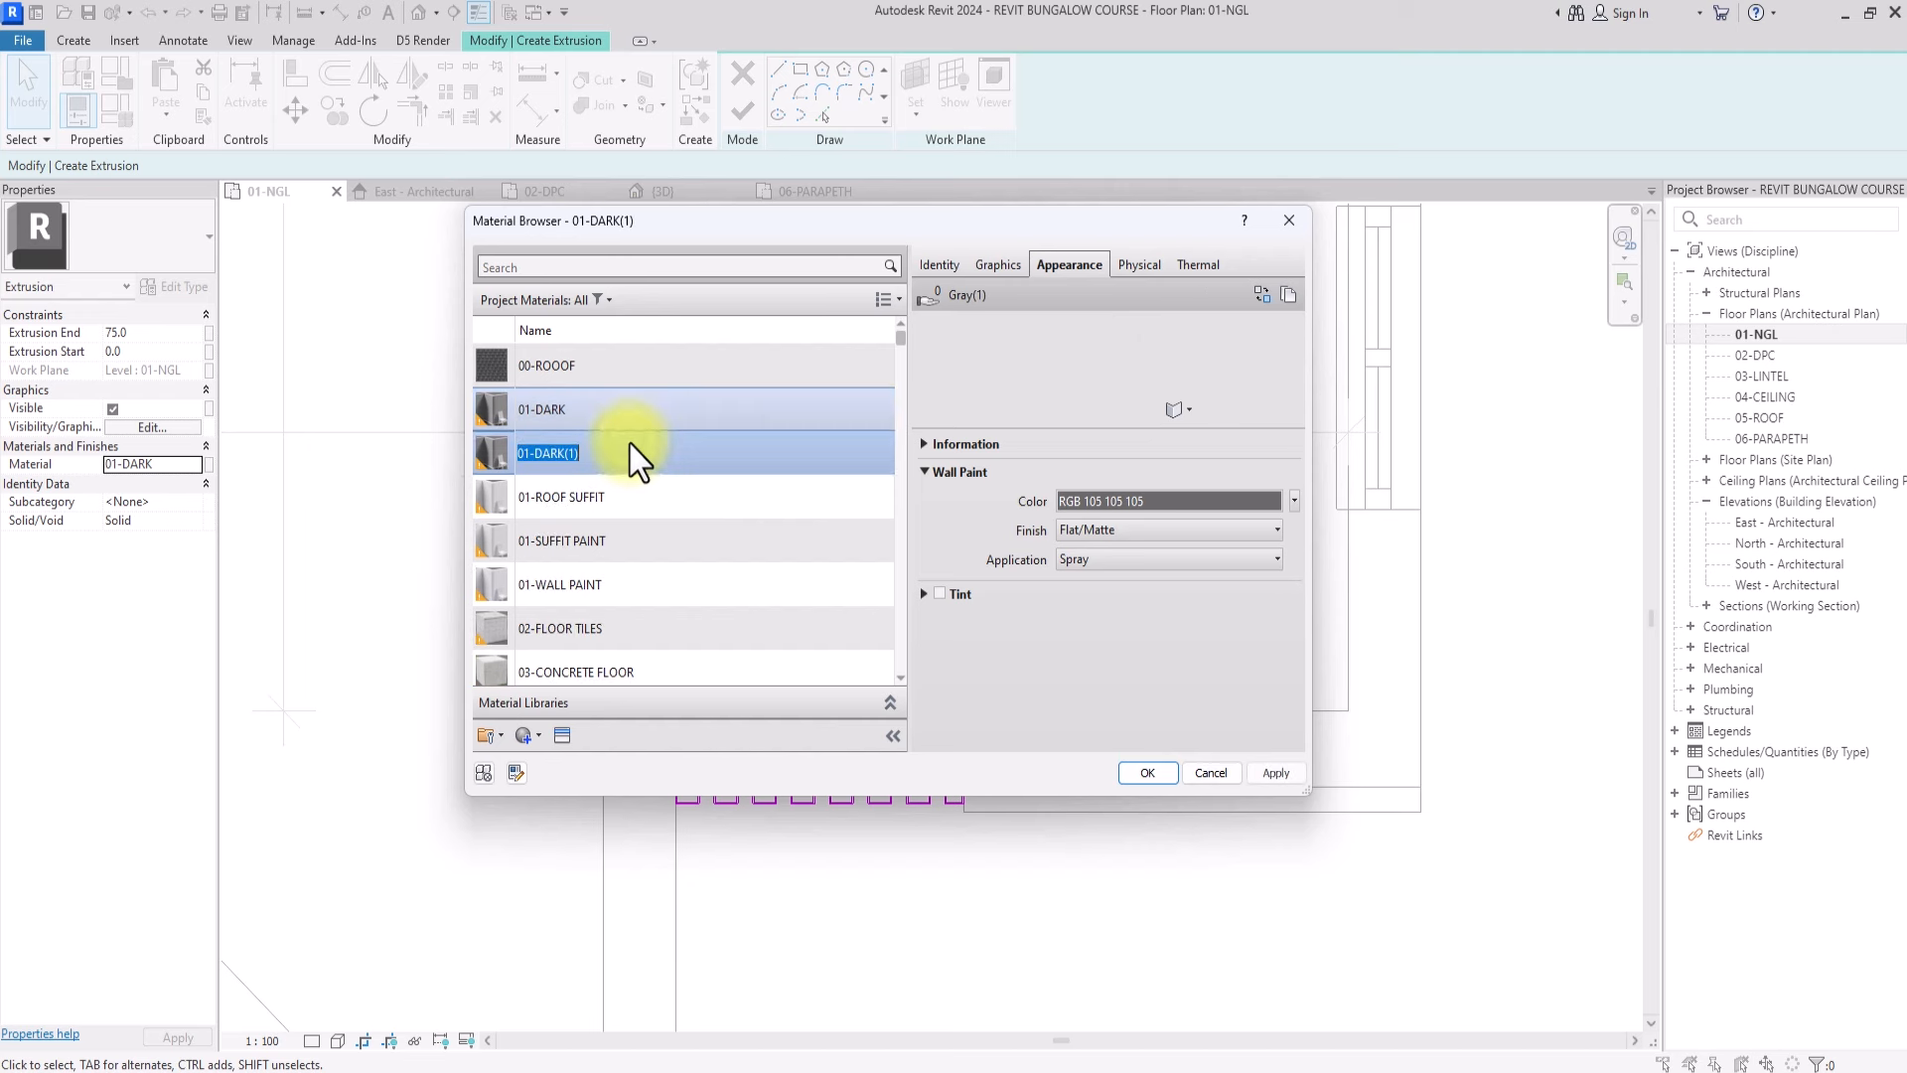
pyautogui.write('01-WOOD TRE')
# Replace the 01-WOOD TRE appearance with the Andiroba asset from the Wood library and assign the material to the extrusion
pyautogui.click(559, 737)
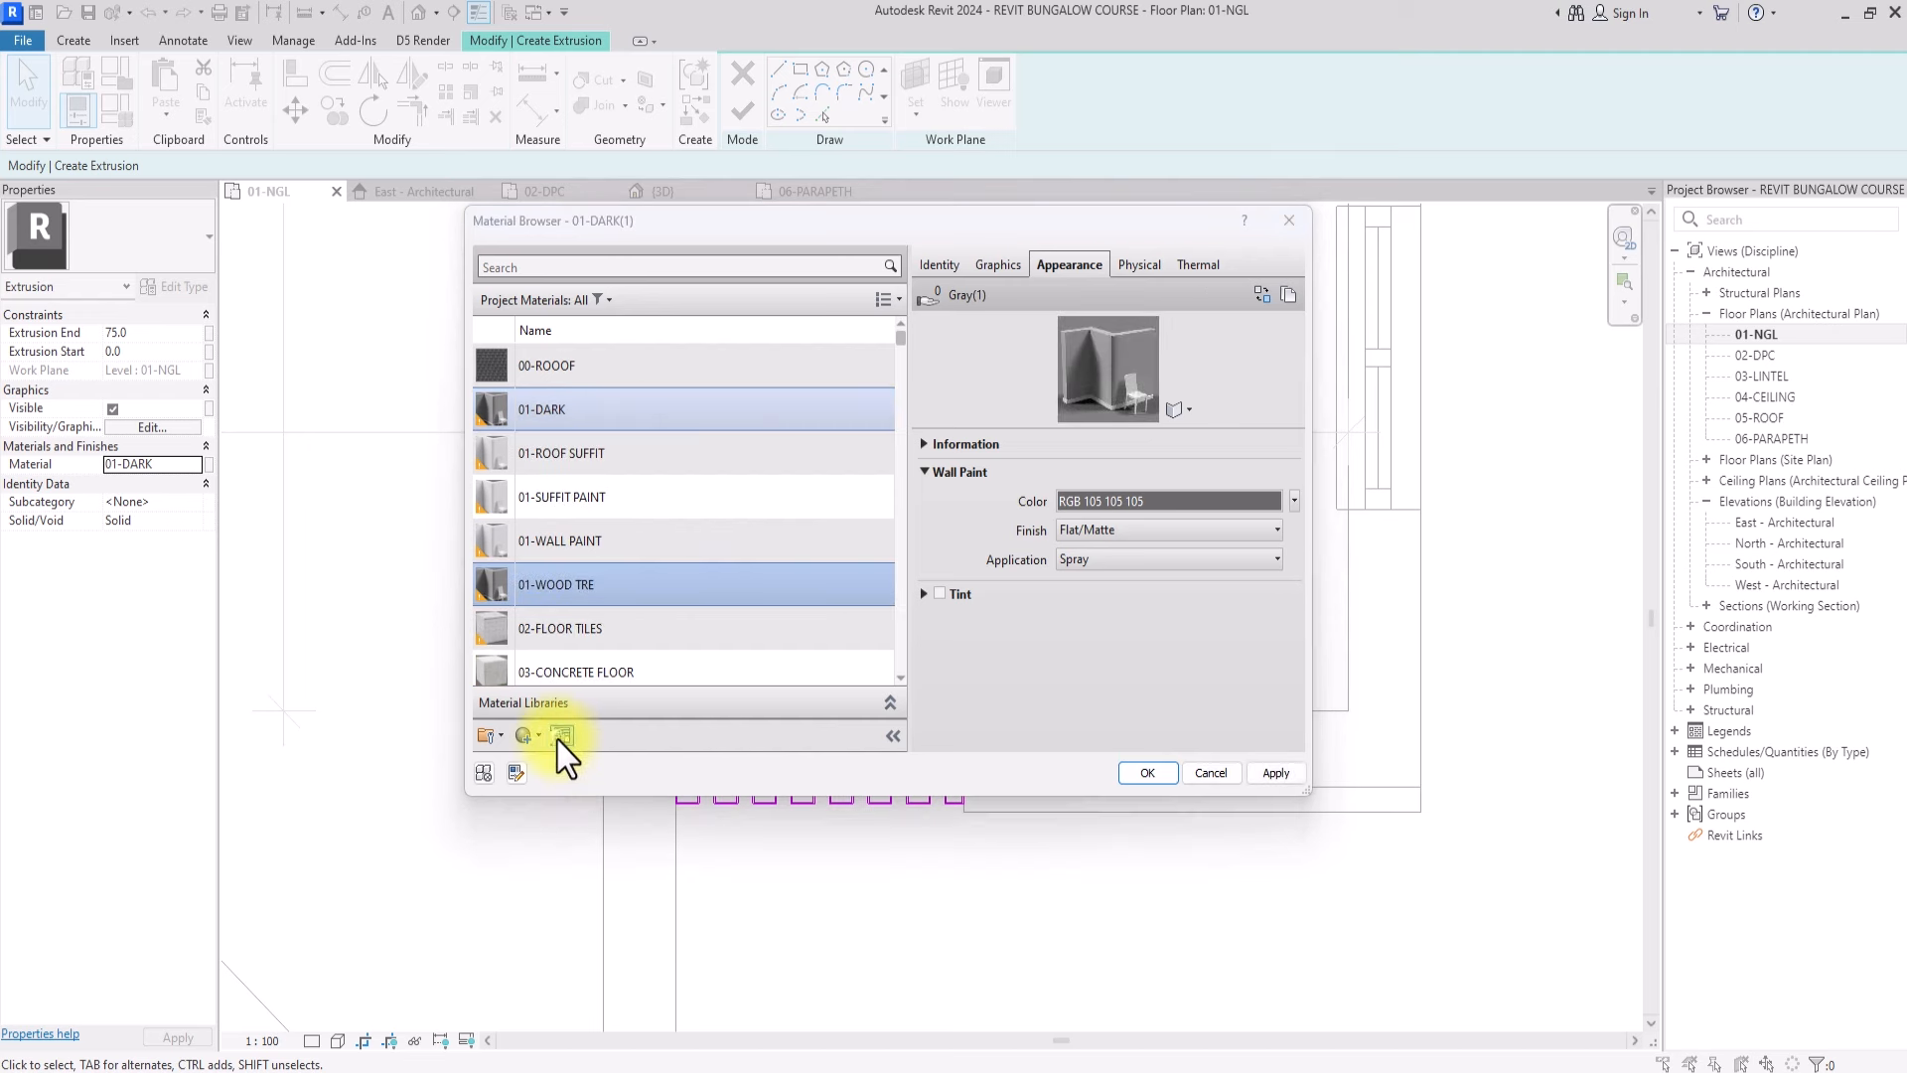
pyautogui.click(1392, 378)
pyautogui.scroll(-2, 1391, 556)
pyautogui.click(1384, 712)
pyautogui.doubleClick(1519, 358)
pyautogui.click(1280, 778)
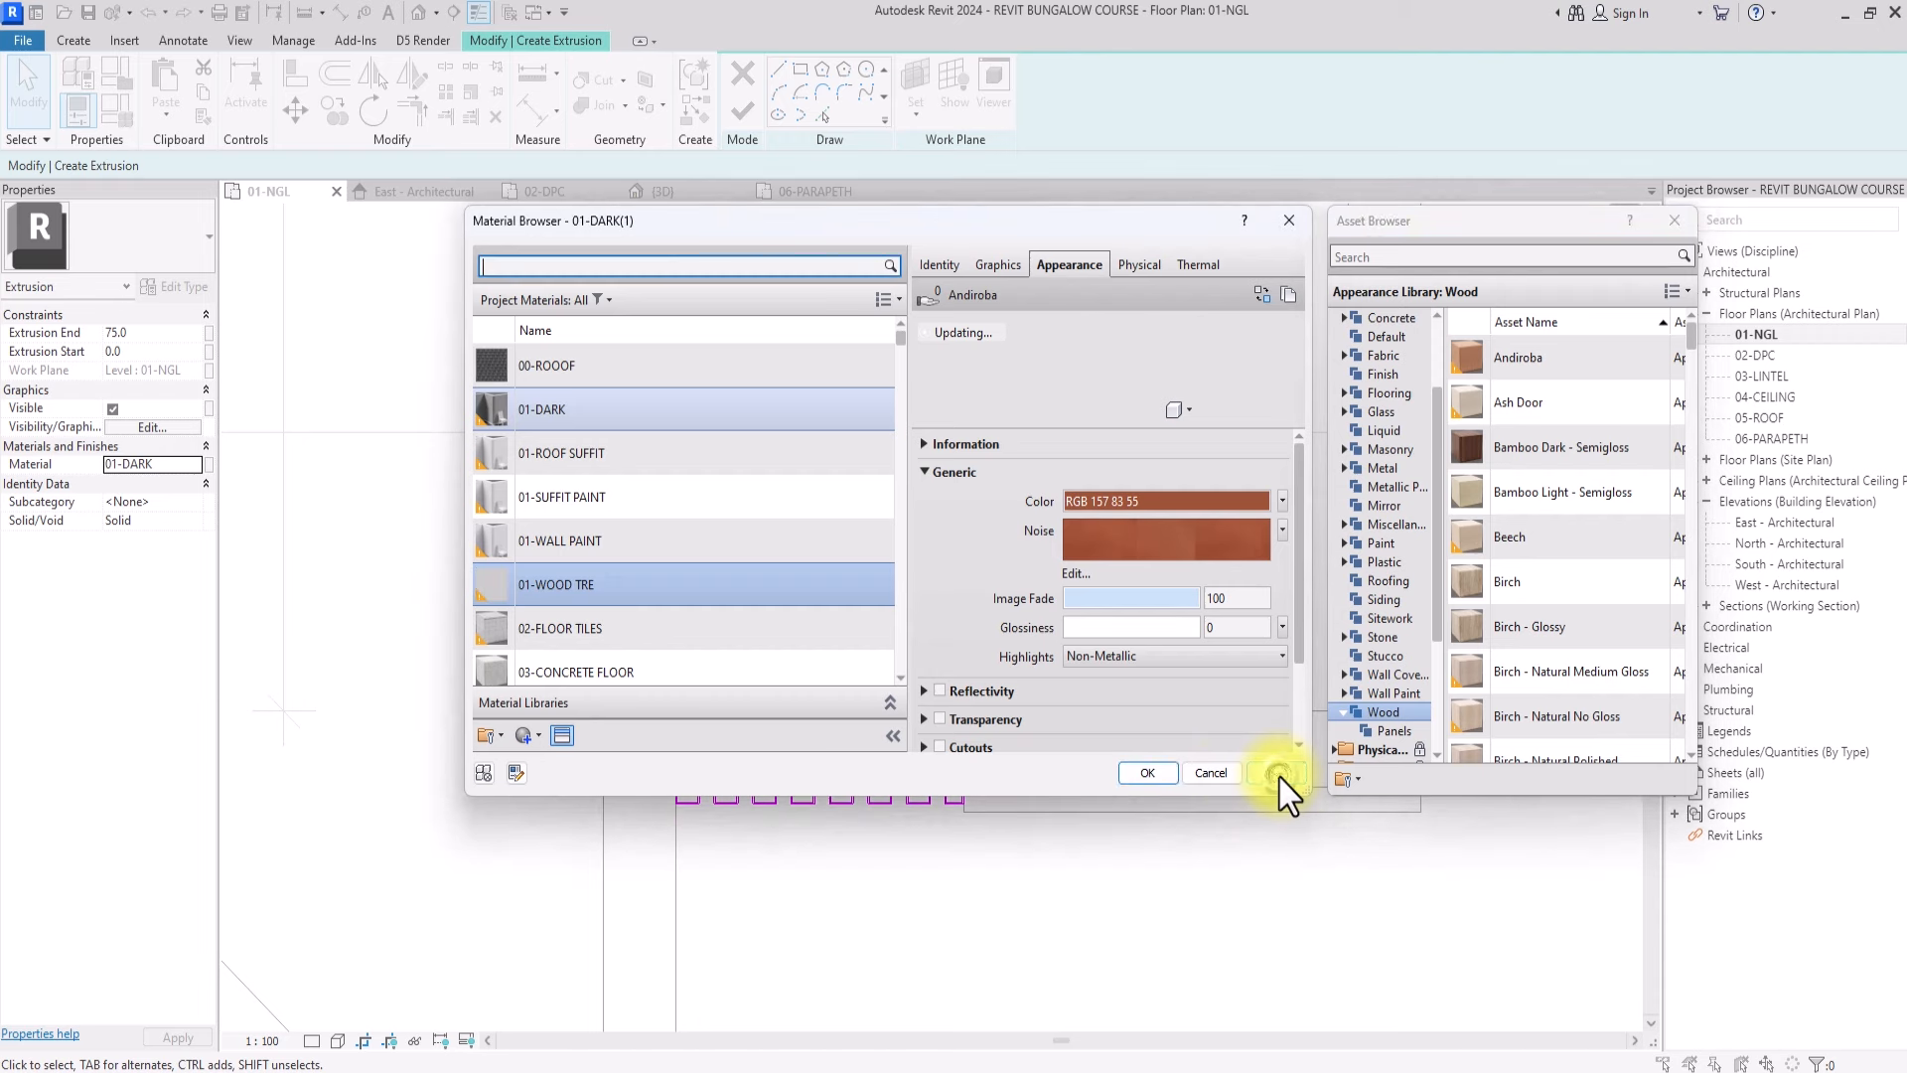
pyautogui.click(1147, 775)
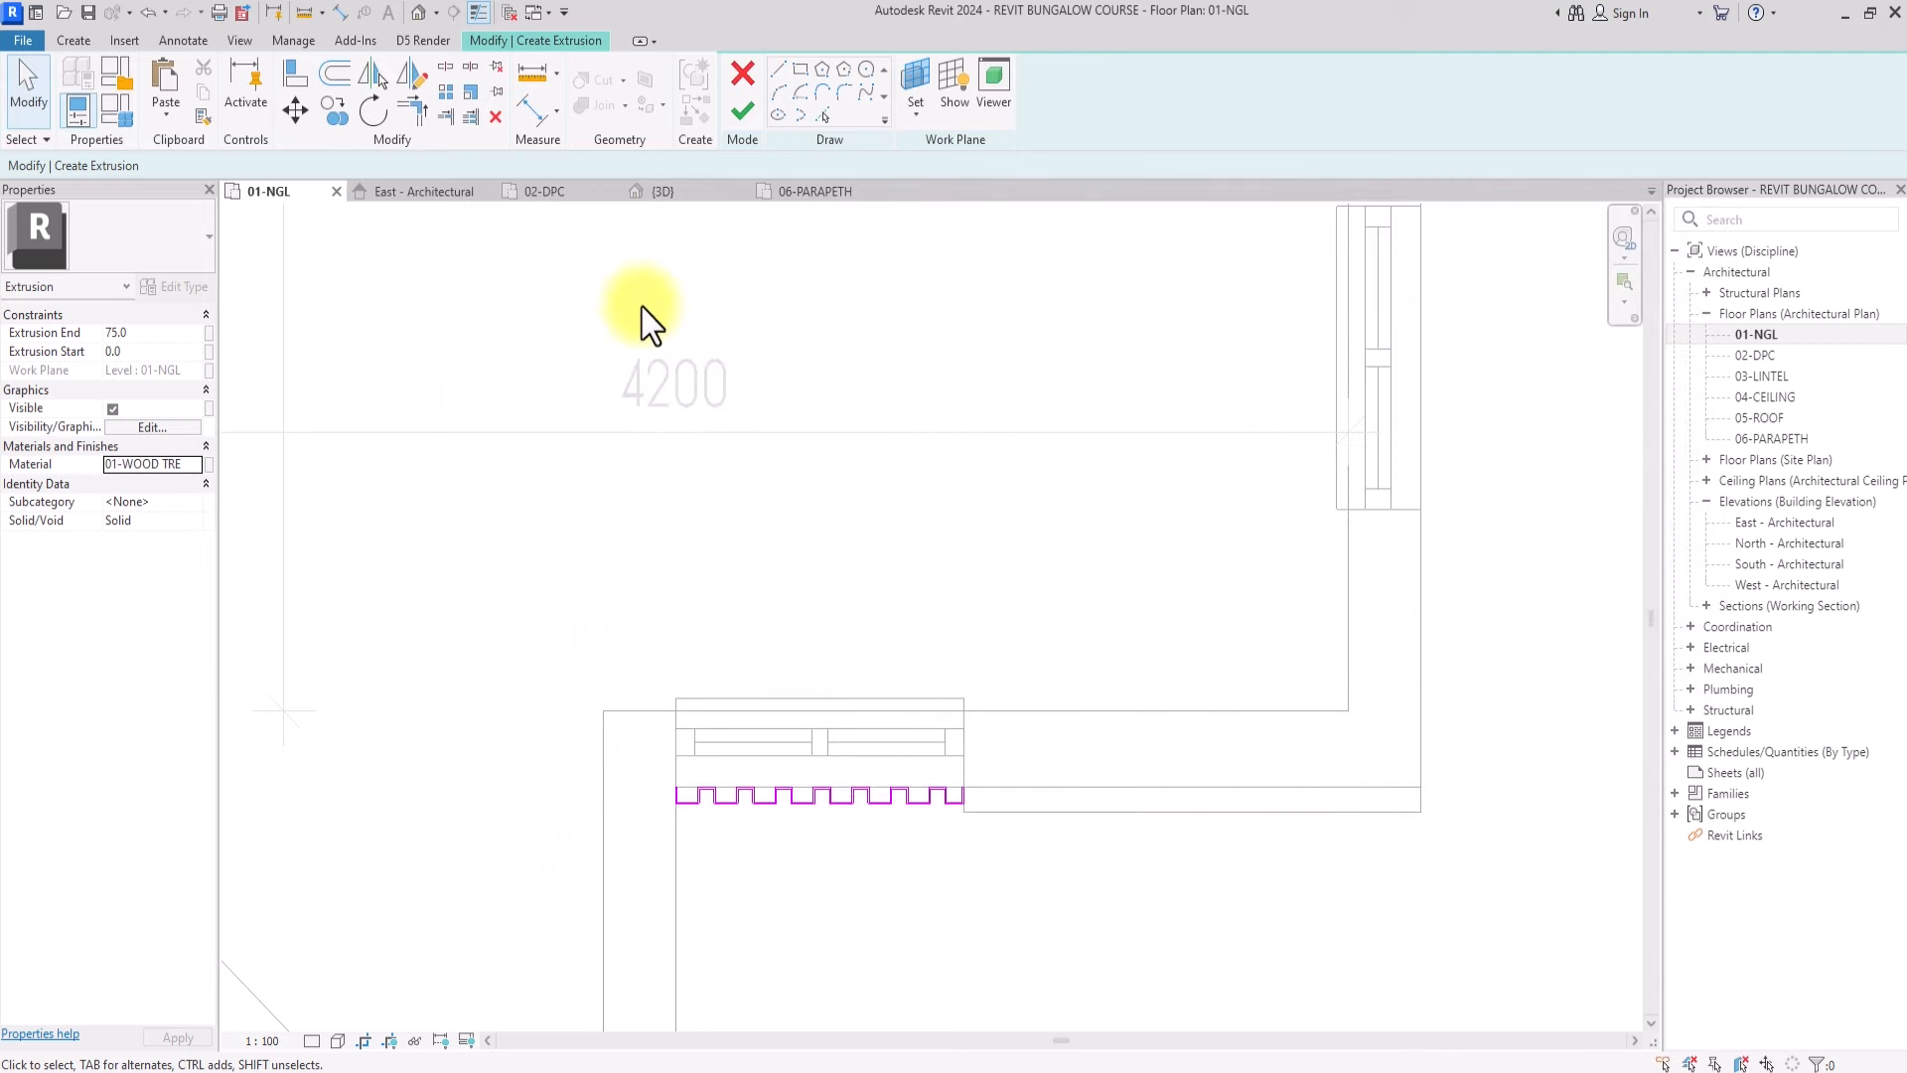
# Finish the extrusion with an end of 3000 mm and select it in the 3D view
pyautogui.click(742, 110)
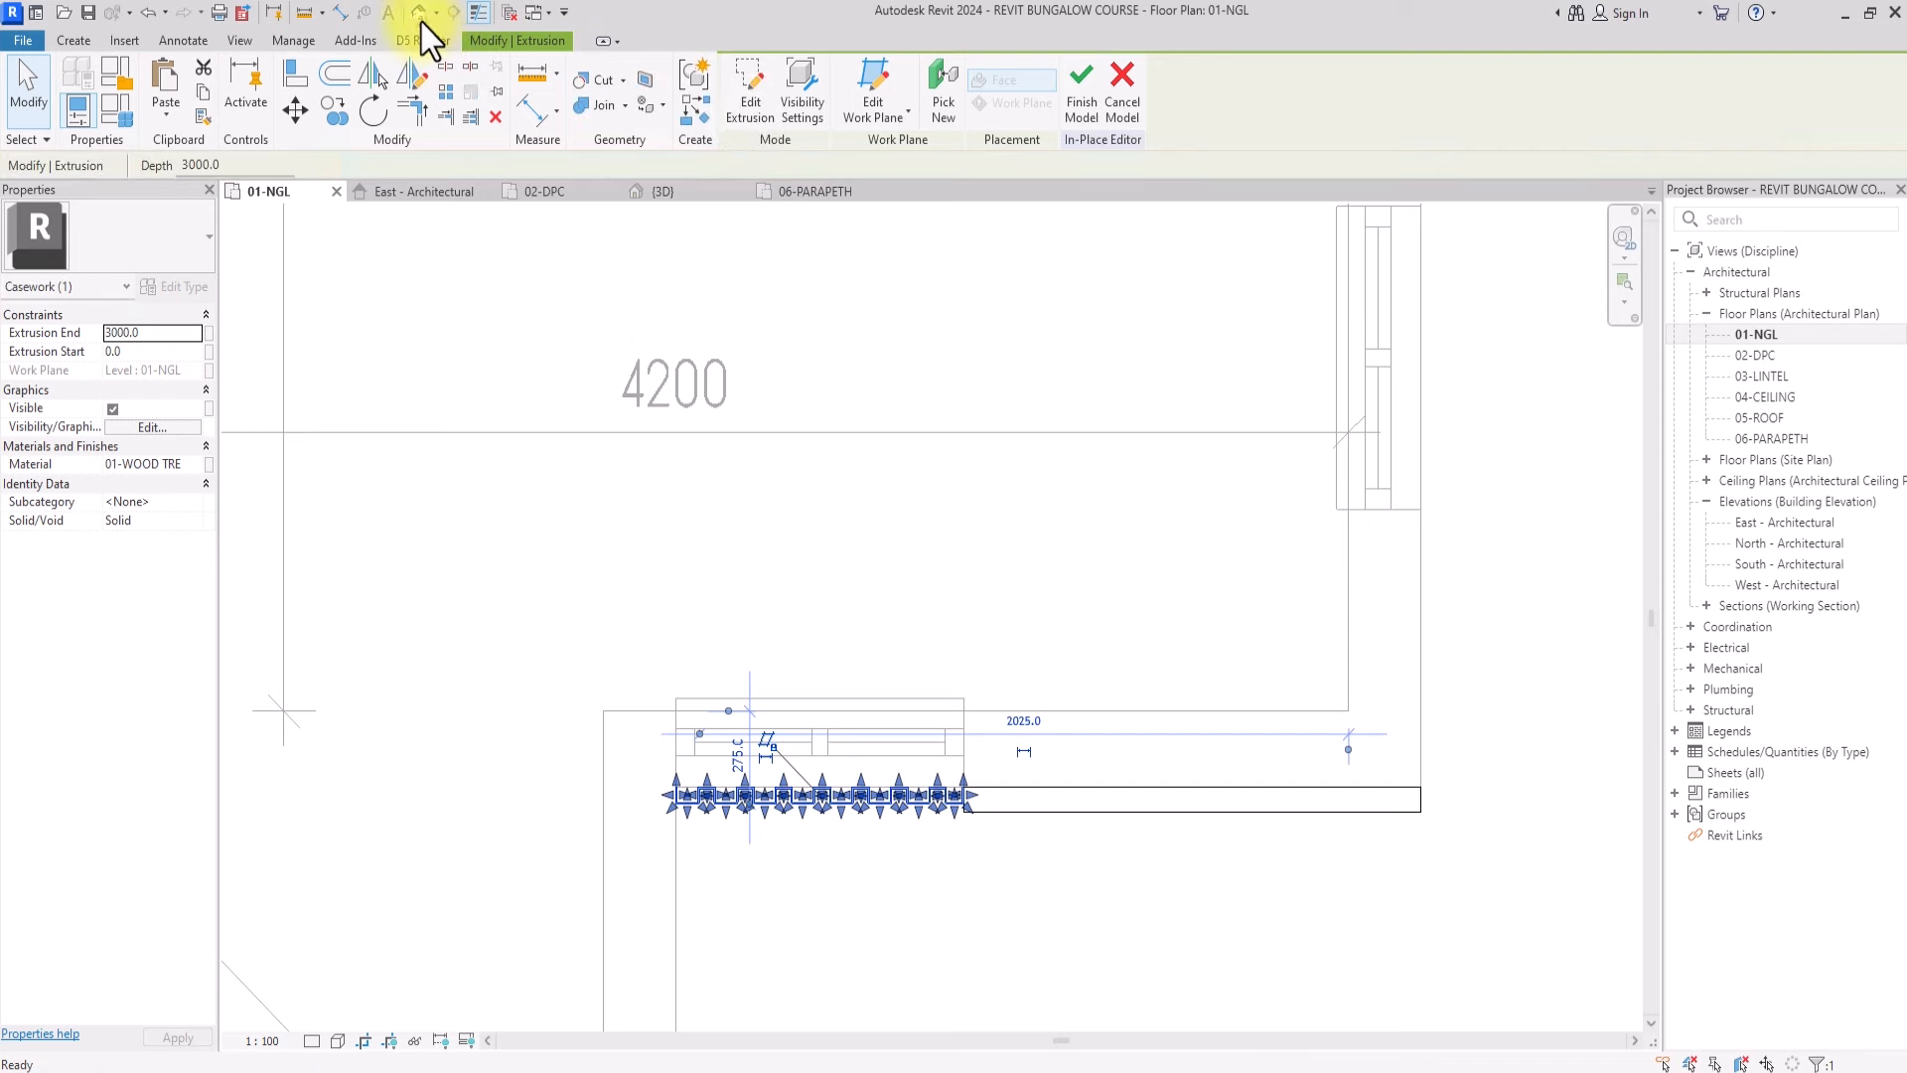
pyautogui.click(418, 12)
pyautogui.click(708, 628)
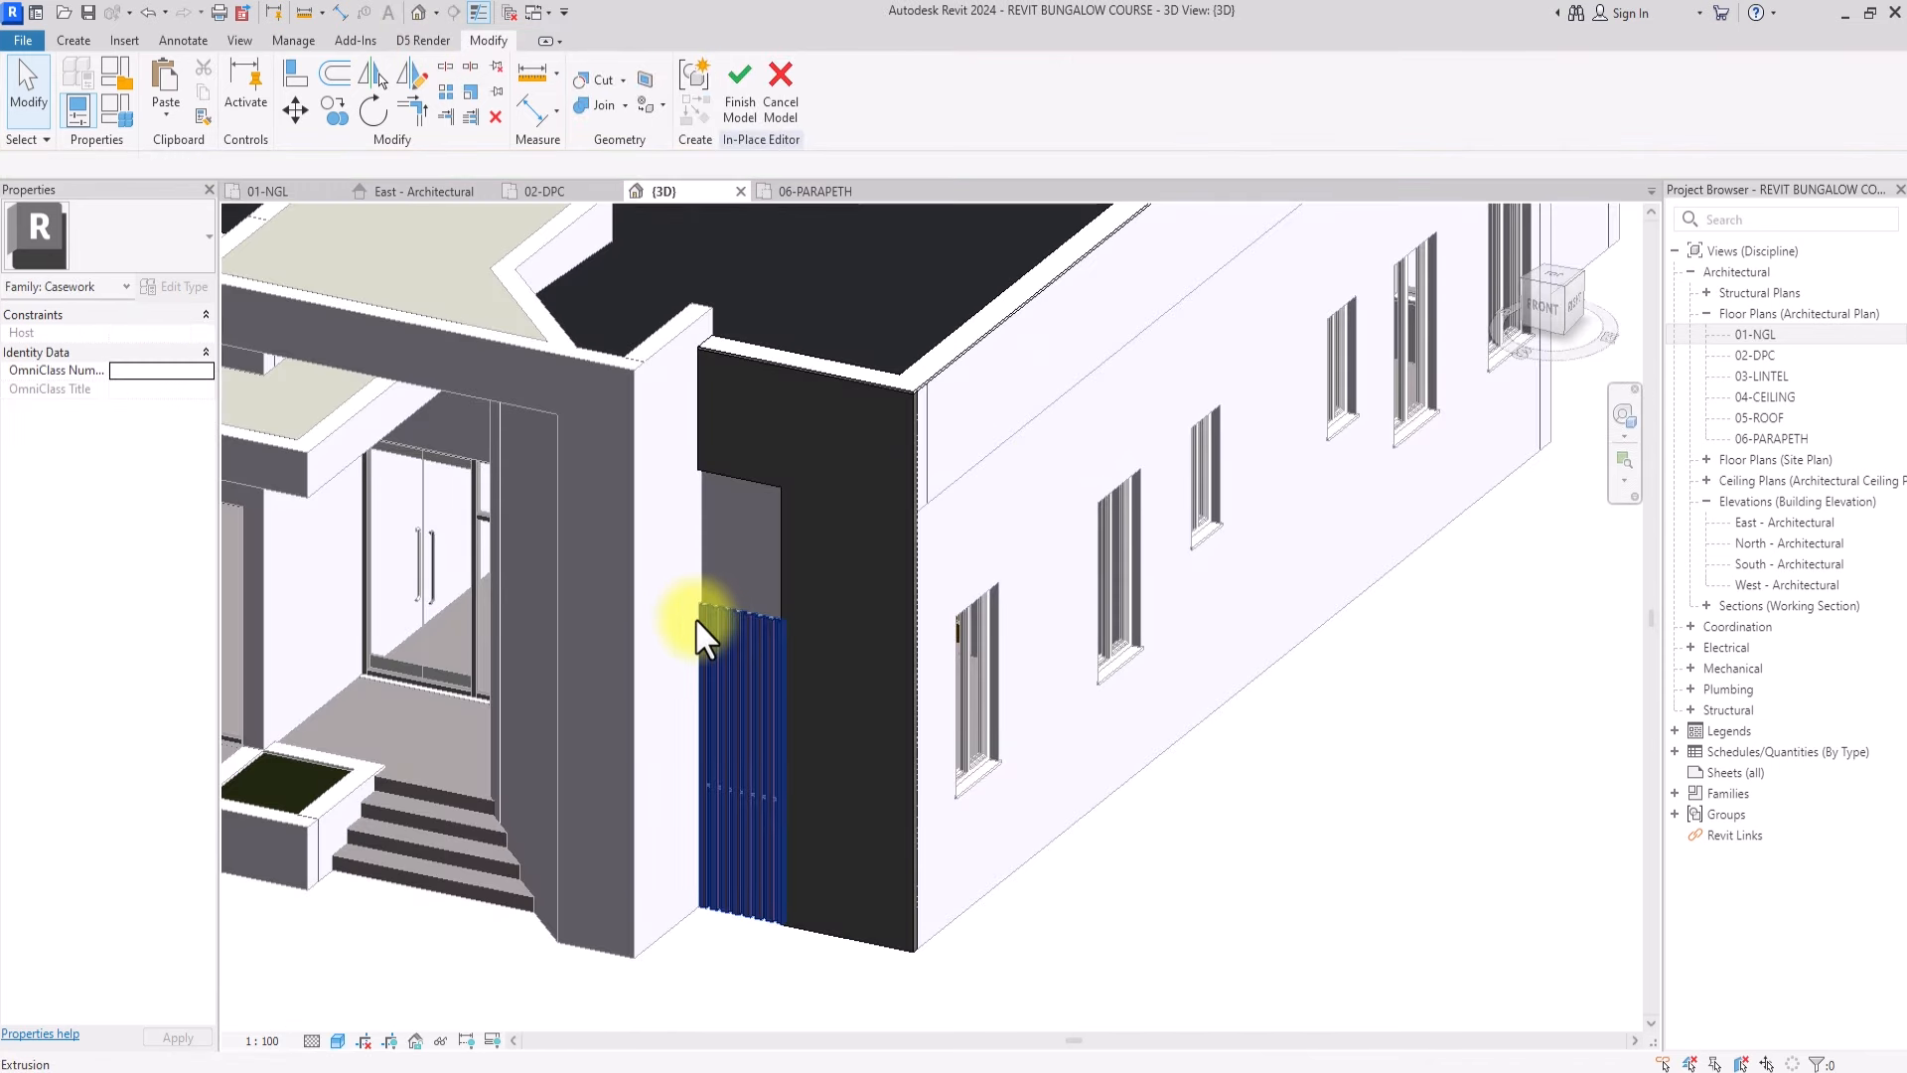
# From the front, stretch the slatted extrusion's top up to the 05-ROOF level at the underside of the dark frame
pyautogui.click(1540, 308)
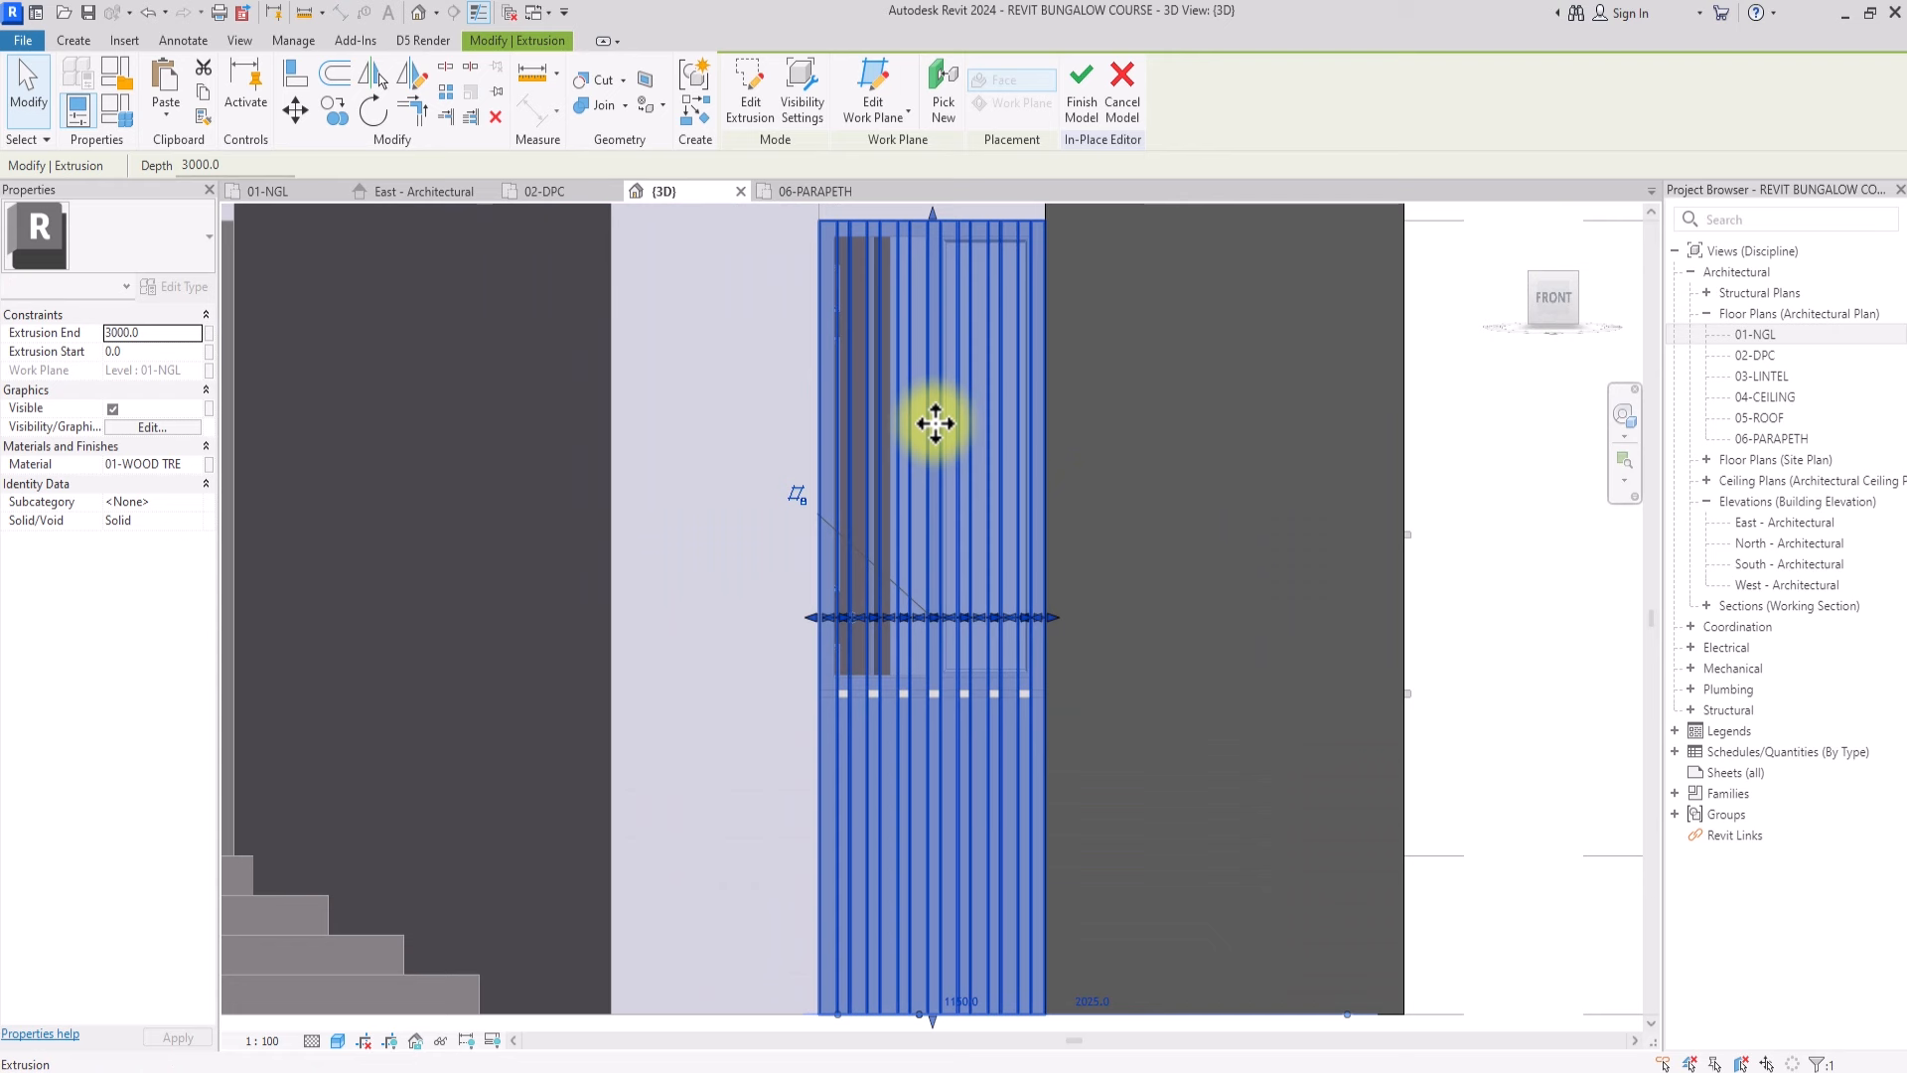
pyautogui.moveTo(934, 223); pyautogui.dragTo(838, 773, button='middle')
pyautogui.scroll(-2, 837, 771)
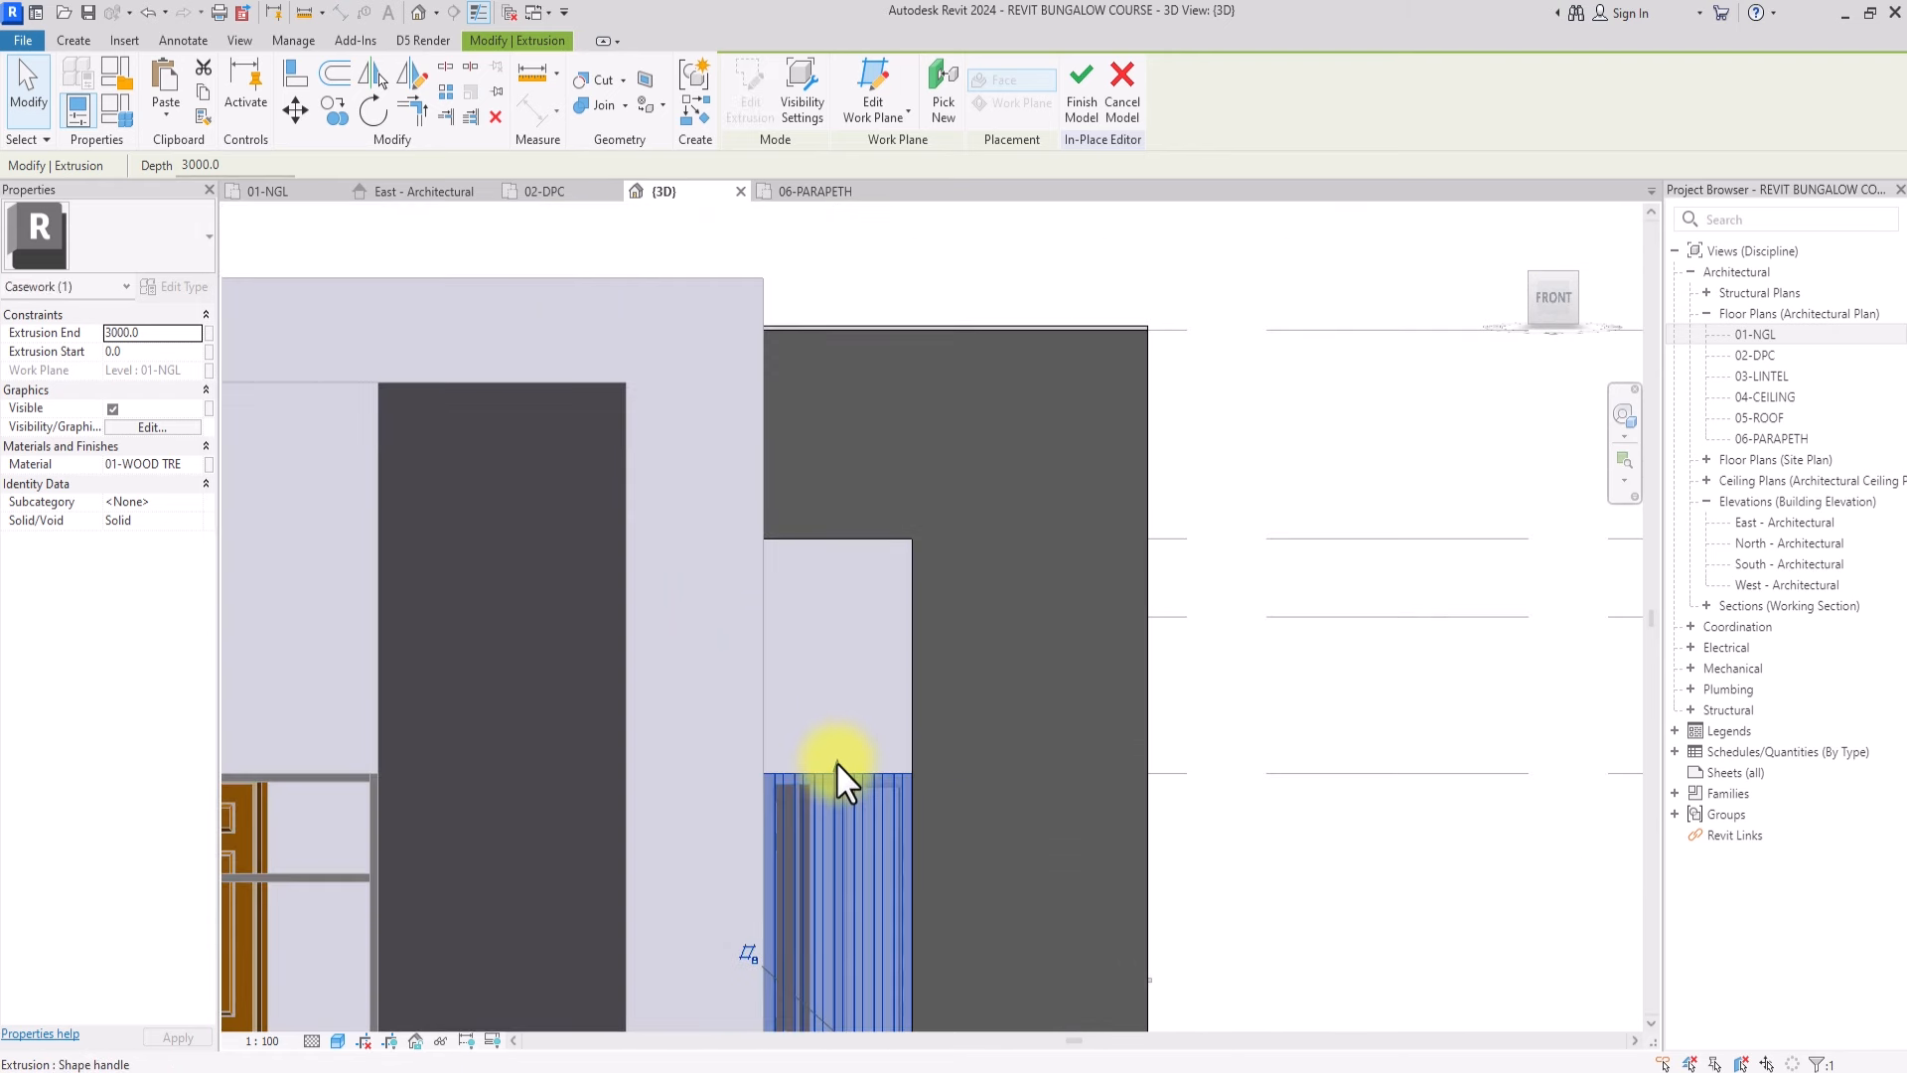
pyautogui.moveTo(837, 763); pyautogui.dragTo(844, 543)
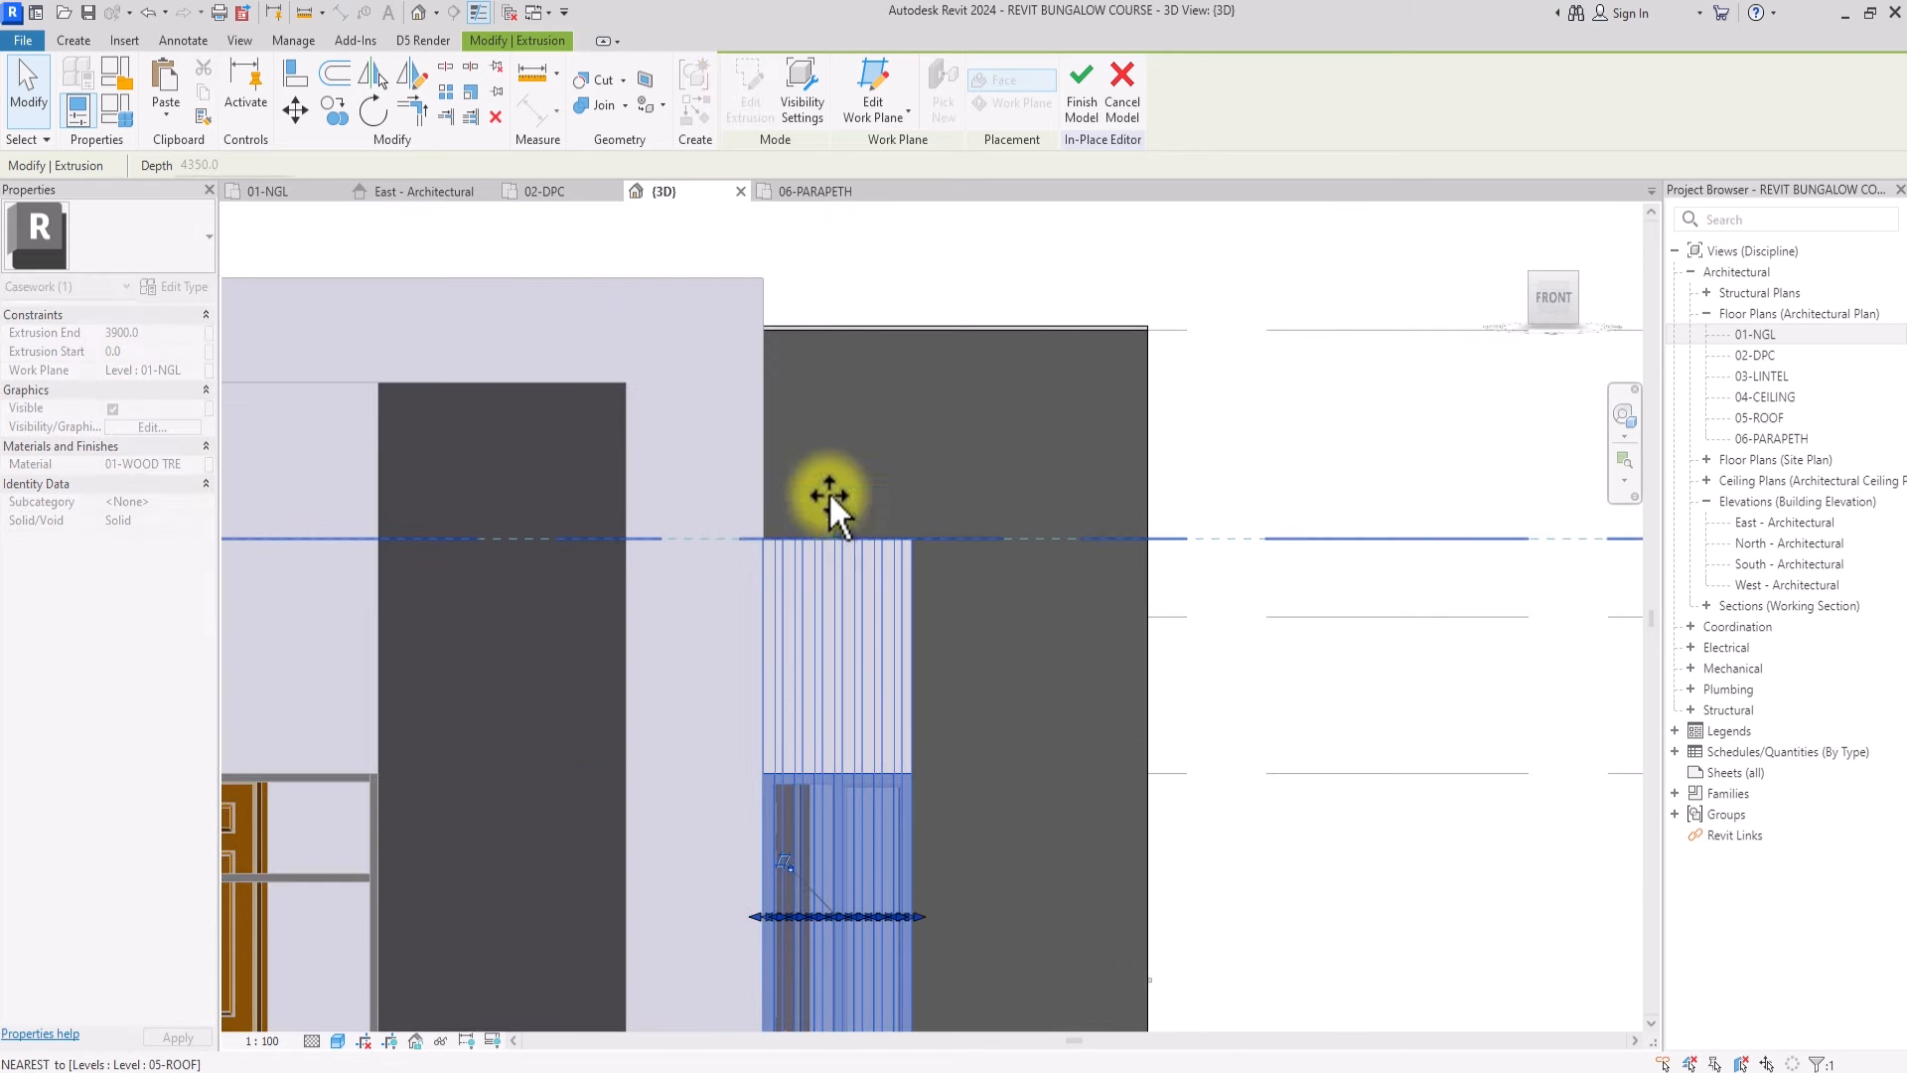
pyautogui.scroll(-3, 836, 493)
pyautogui.click(1115, 565)
pyautogui.scroll(2, 844, 622)
pyautogui.scroll(2, 856, 492)
pyautogui.keyDown('shift'); pyautogui.moveTo(856, 492); pyautogui.dragTo(266, 241, button='middle'); pyautogui.keyUp('shift')
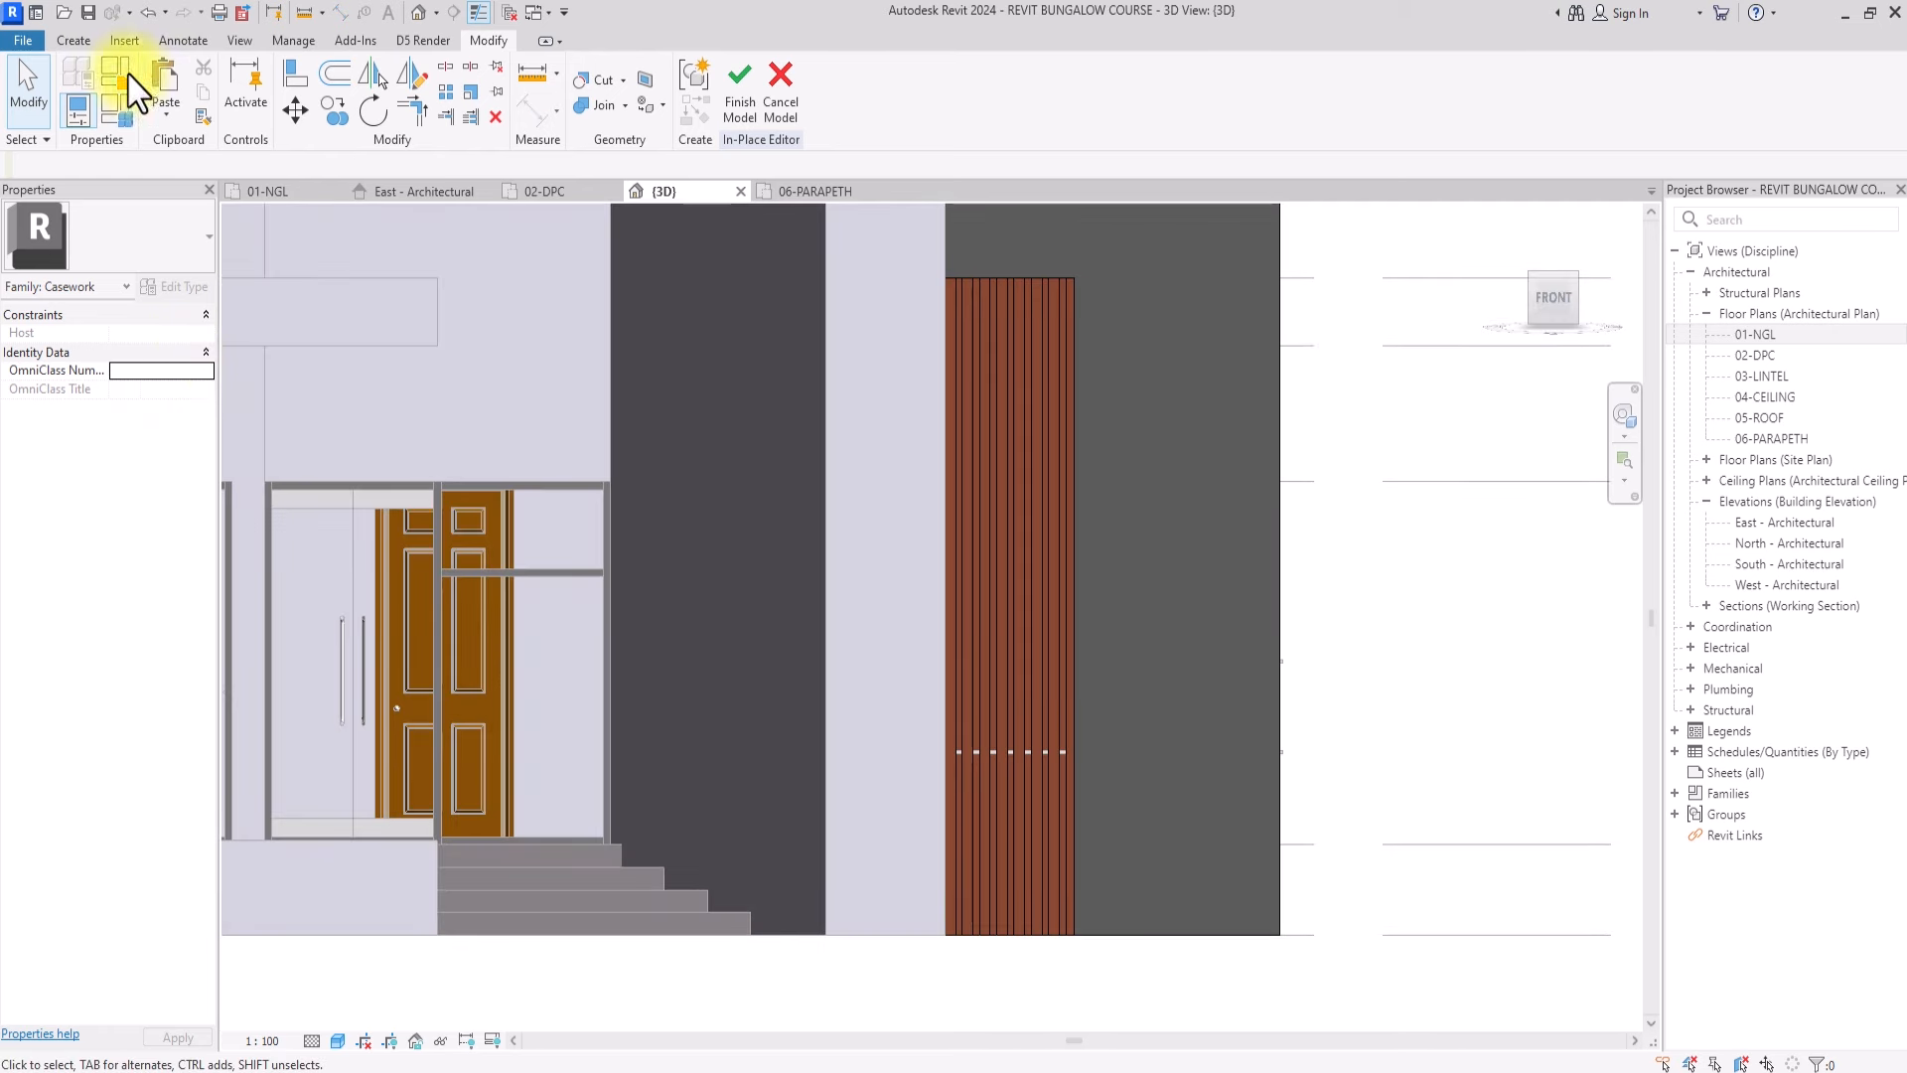
# Start a void extrusion and pick the front face of the dark frame extrusion as its work plane
pyautogui.click(73, 40)
pyautogui.click(387, 98)
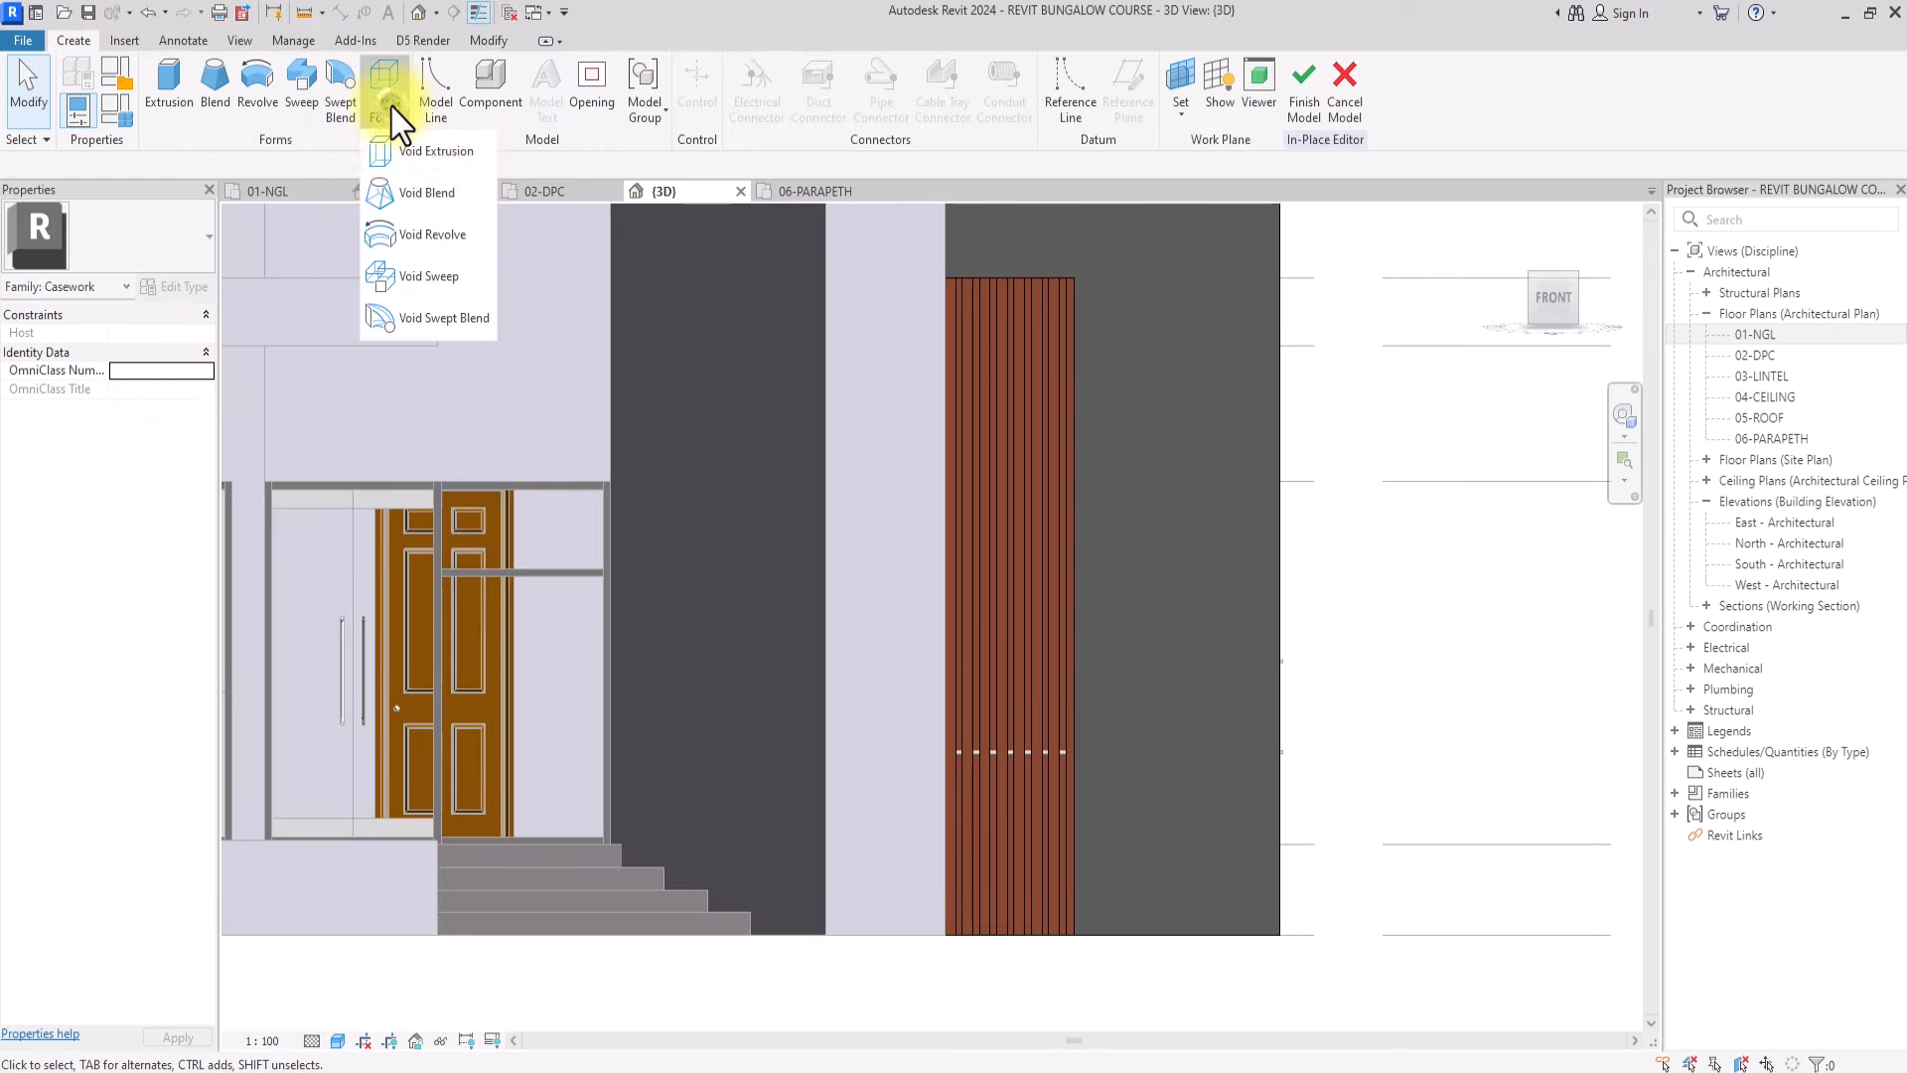
pyautogui.click(440, 159)
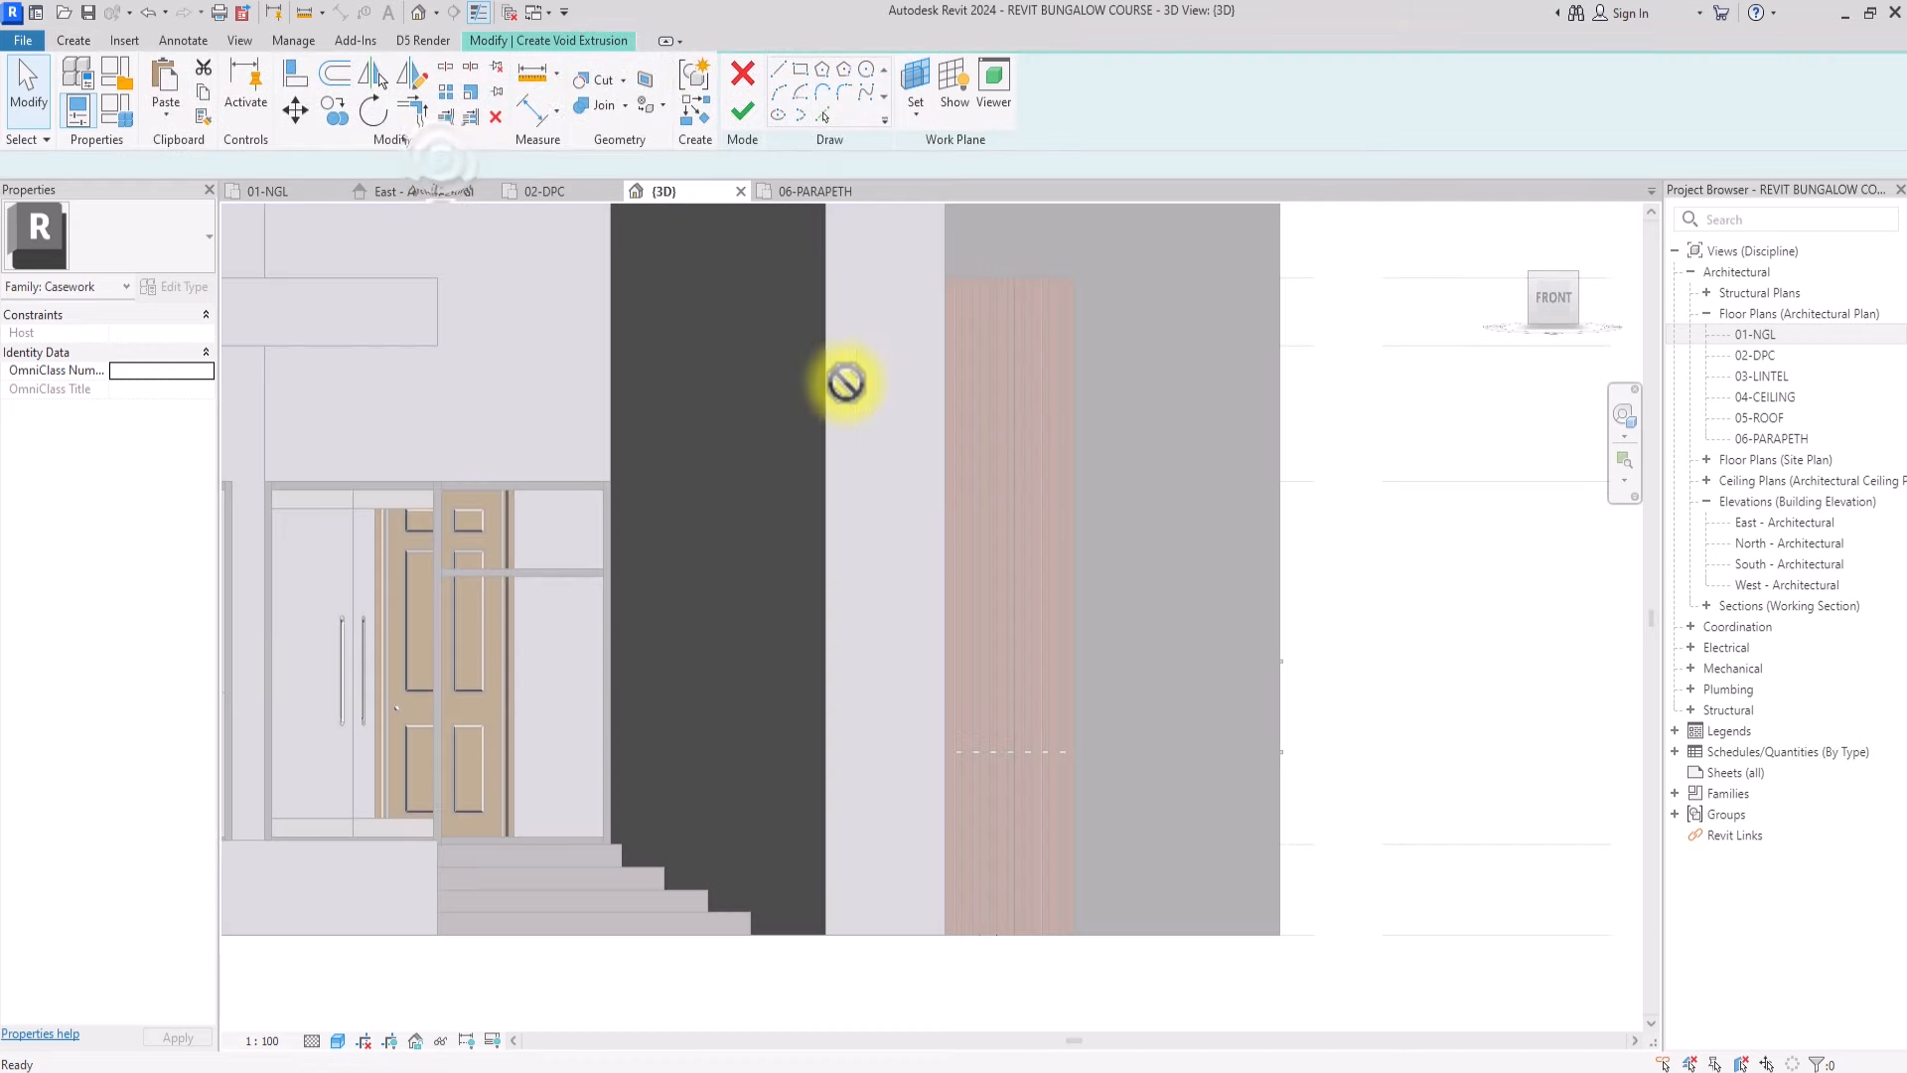
pyautogui.moveTo(967, 512); pyautogui.dragTo(712, 540, button='middle')
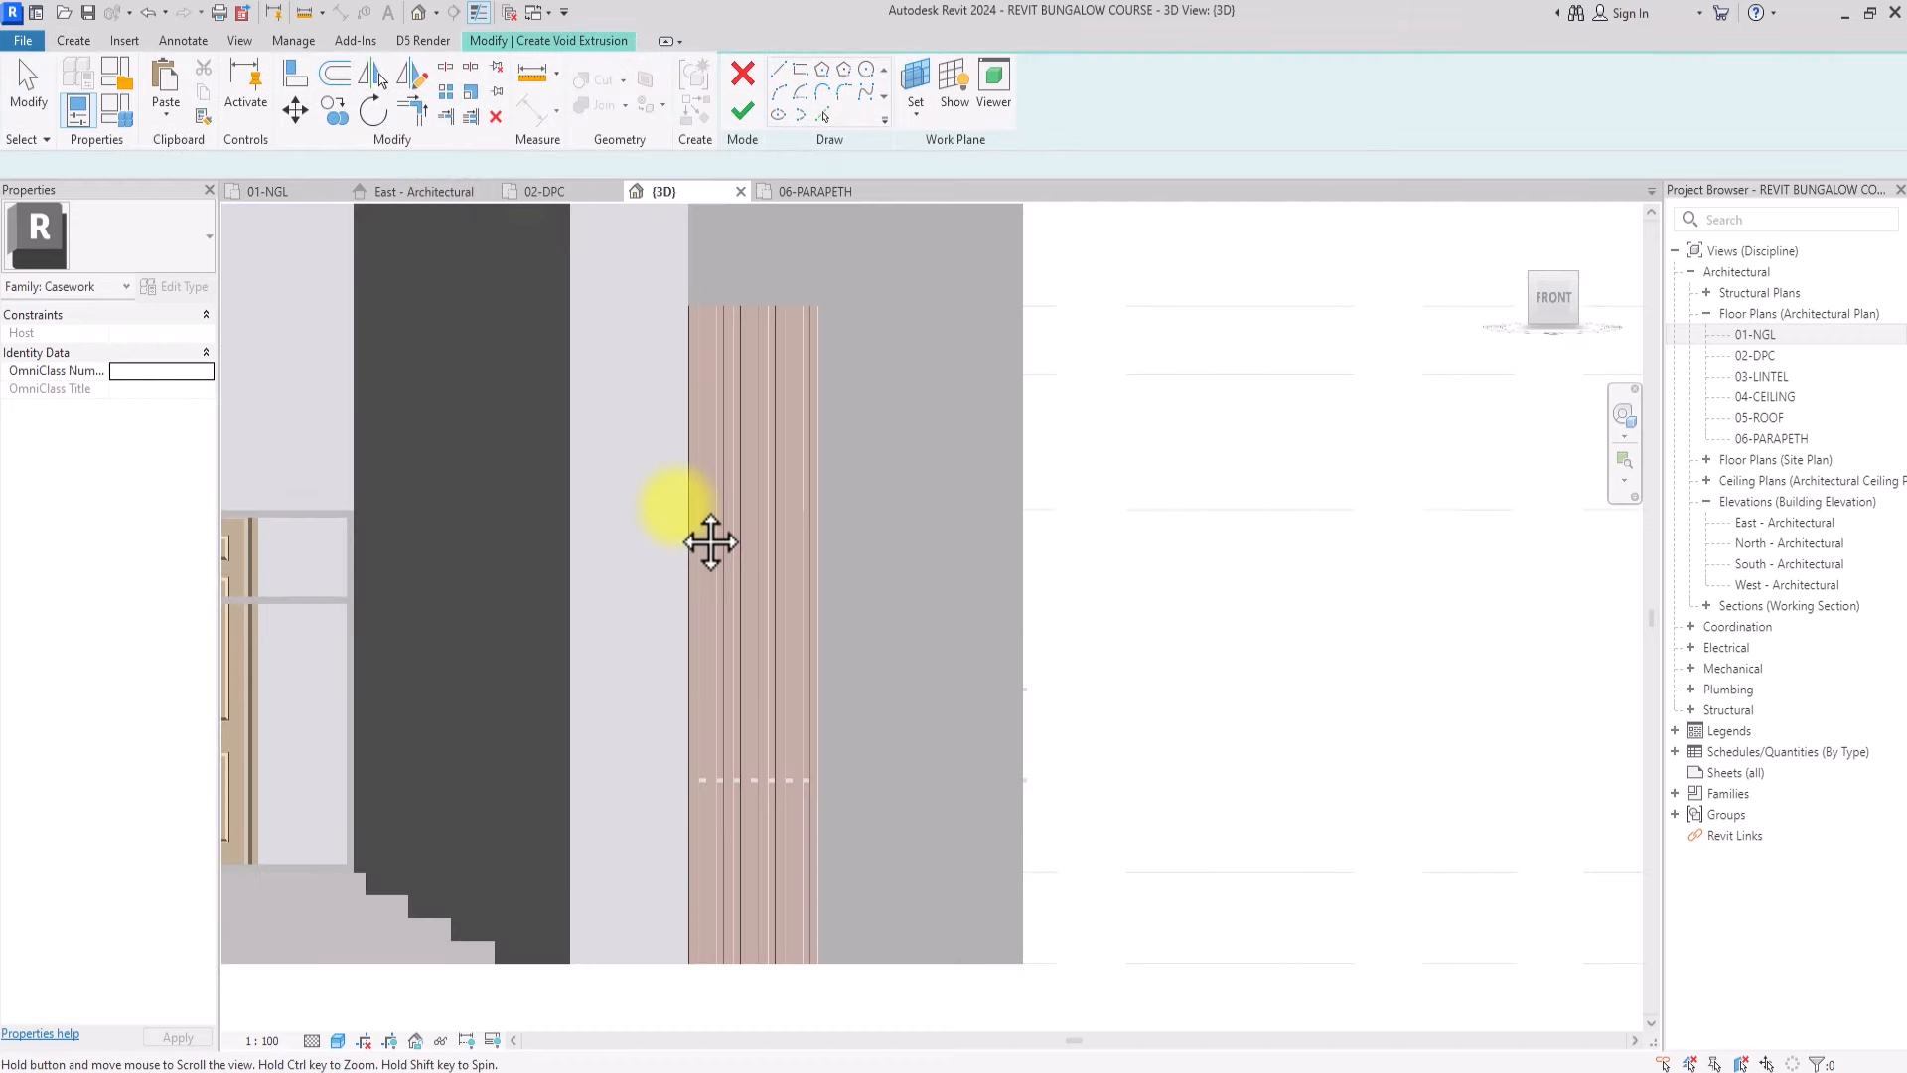
pyautogui.click(917, 114)
pyautogui.click(934, 193)
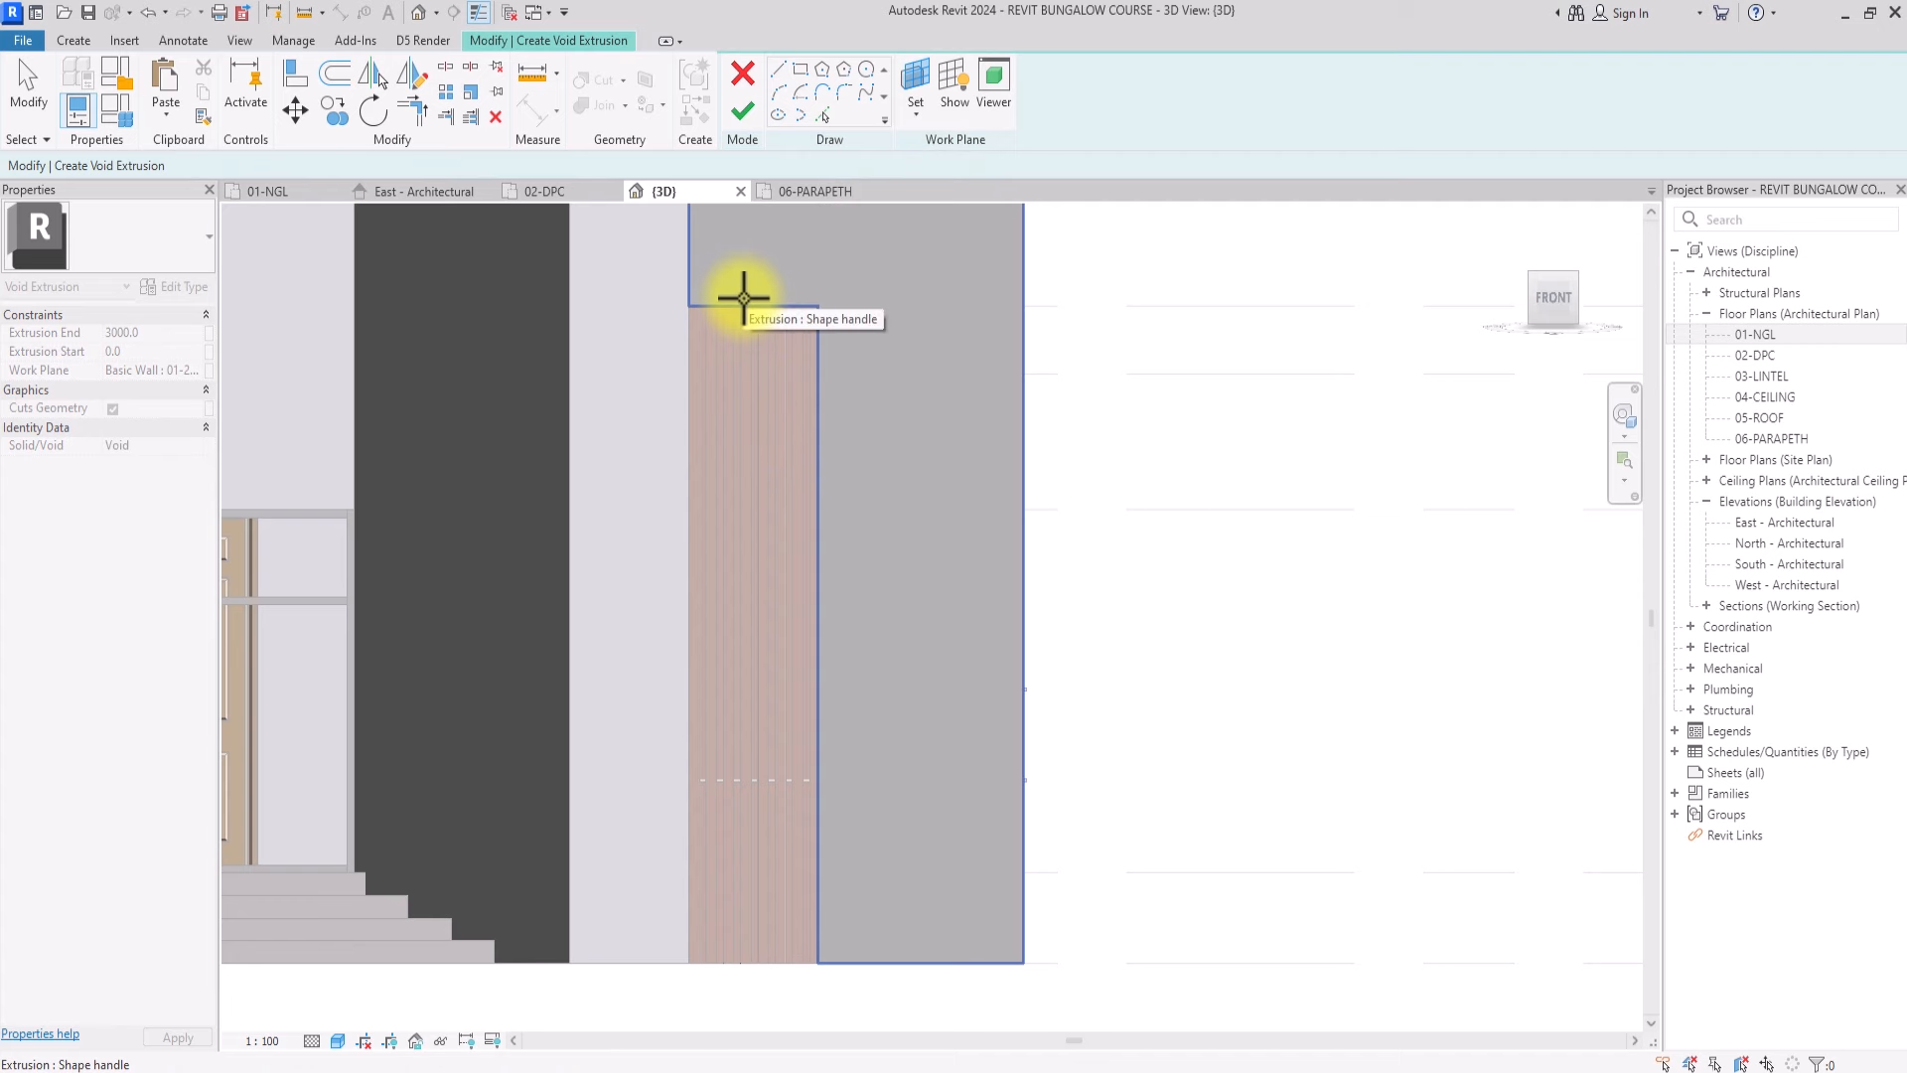
pyautogui.click(743, 295)
pyautogui.moveTo(793, 393); pyautogui.dragTo(787, 537, button='middle')
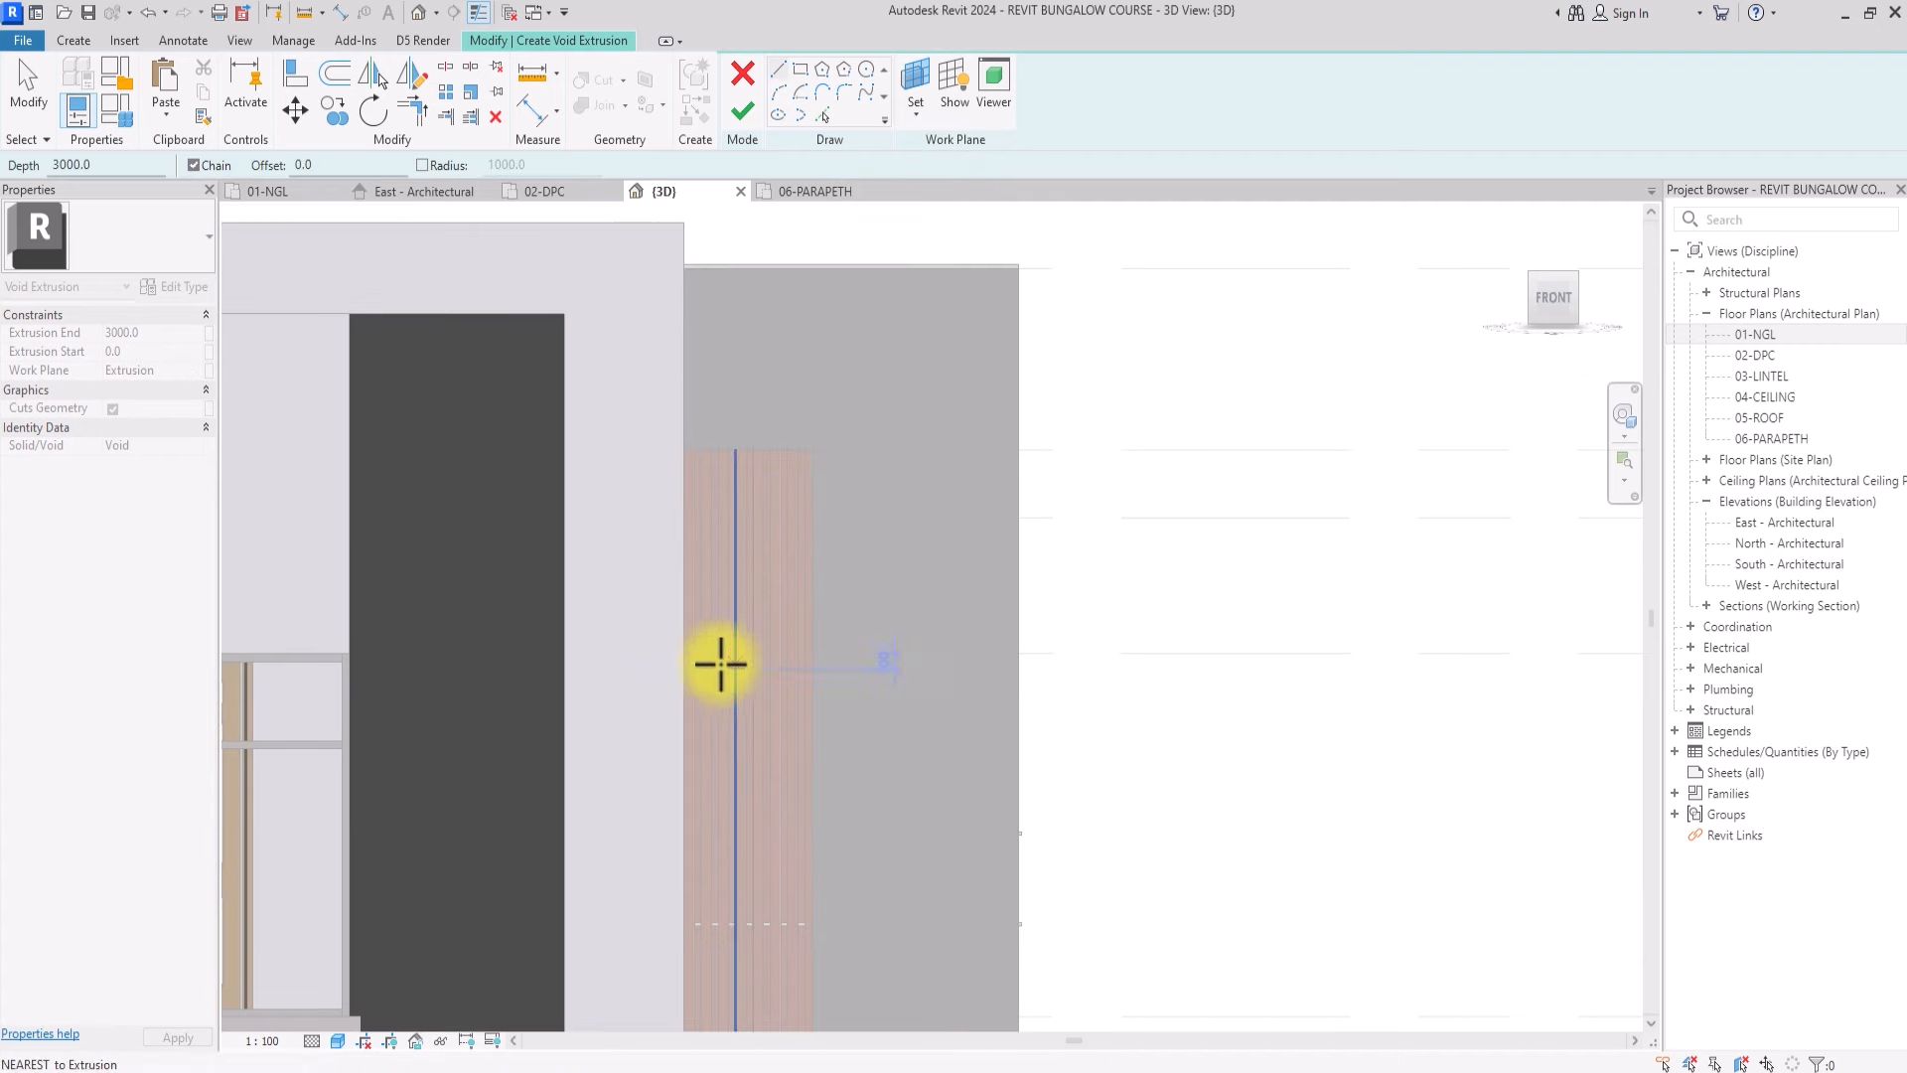
# Sketch a rectangle for the void around the window opening behind the wood slats
pyautogui.click(799, 71)
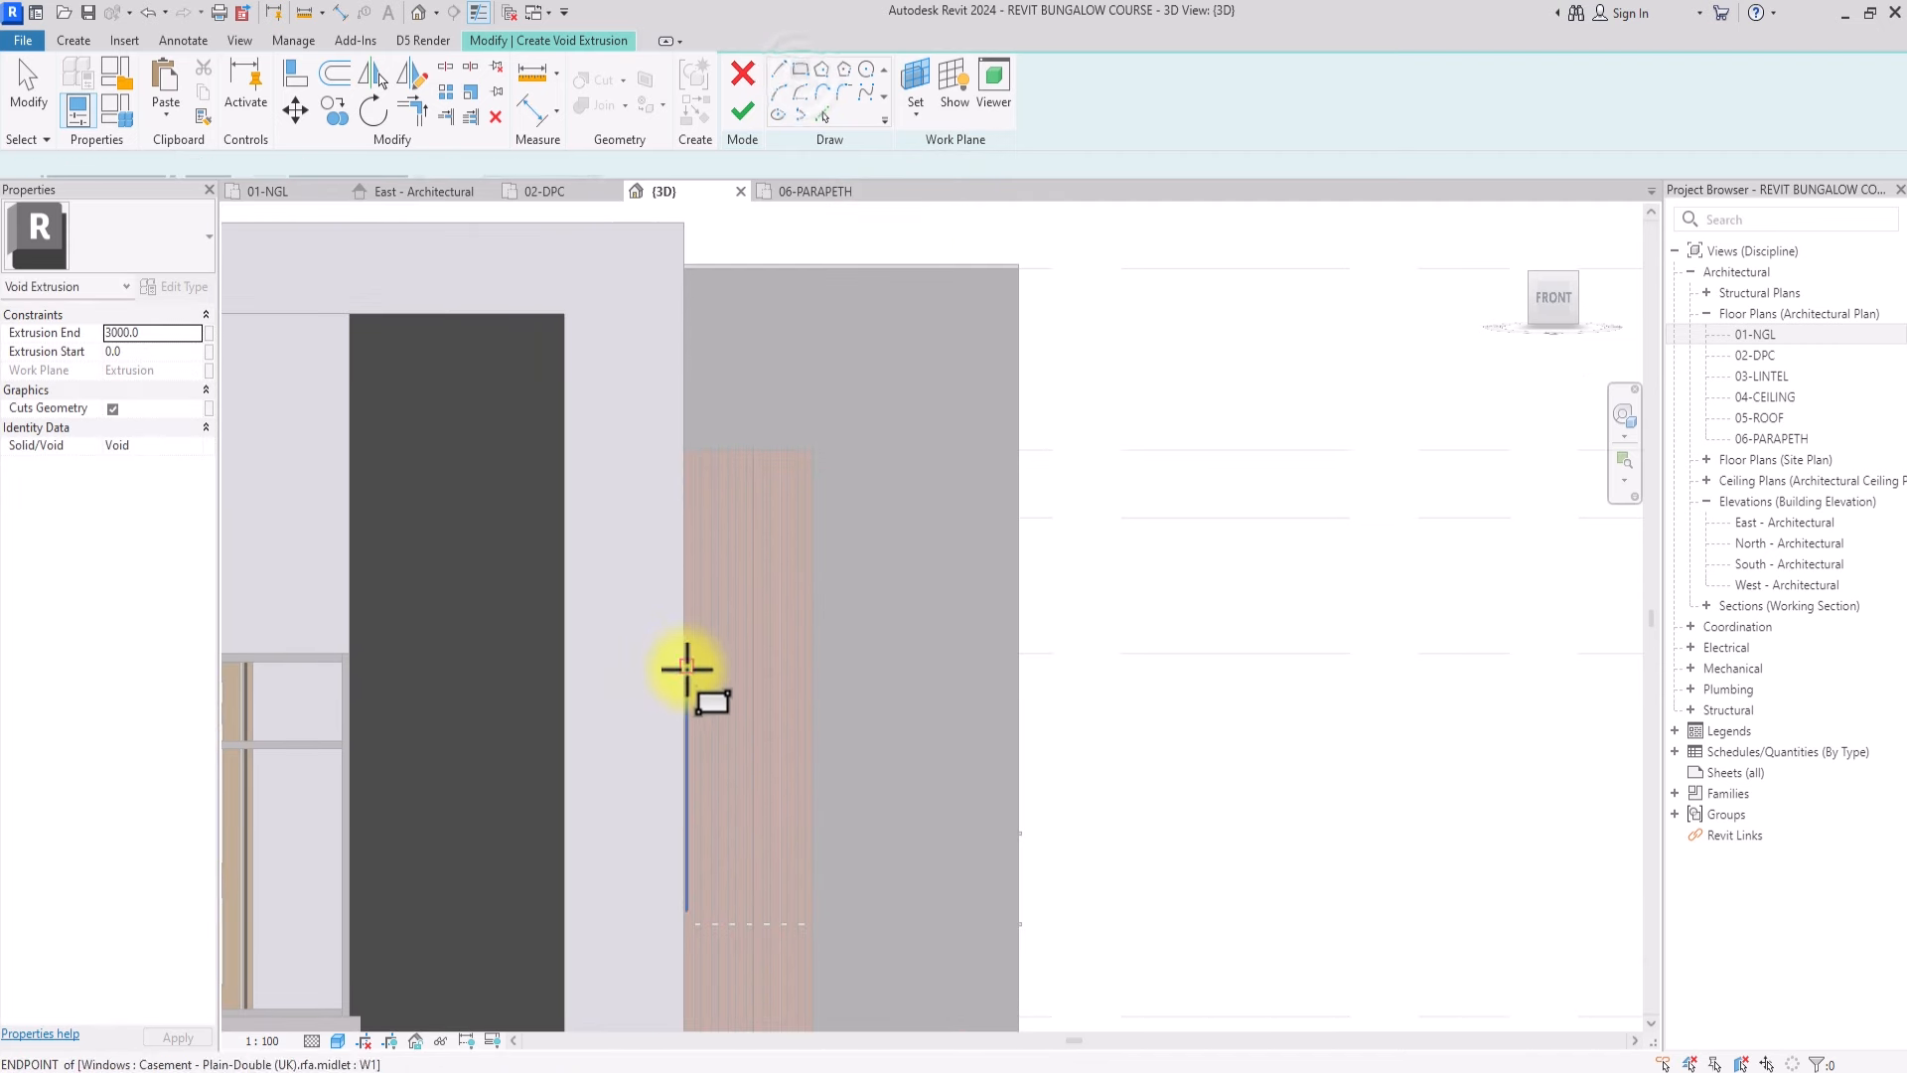
pyautogui.click(815, 654)
pyautogui.moveTo(692, 918); pyautogui.dragTo(635, 645, button='middle')
pyautogui.scroll(5, 629, 647)
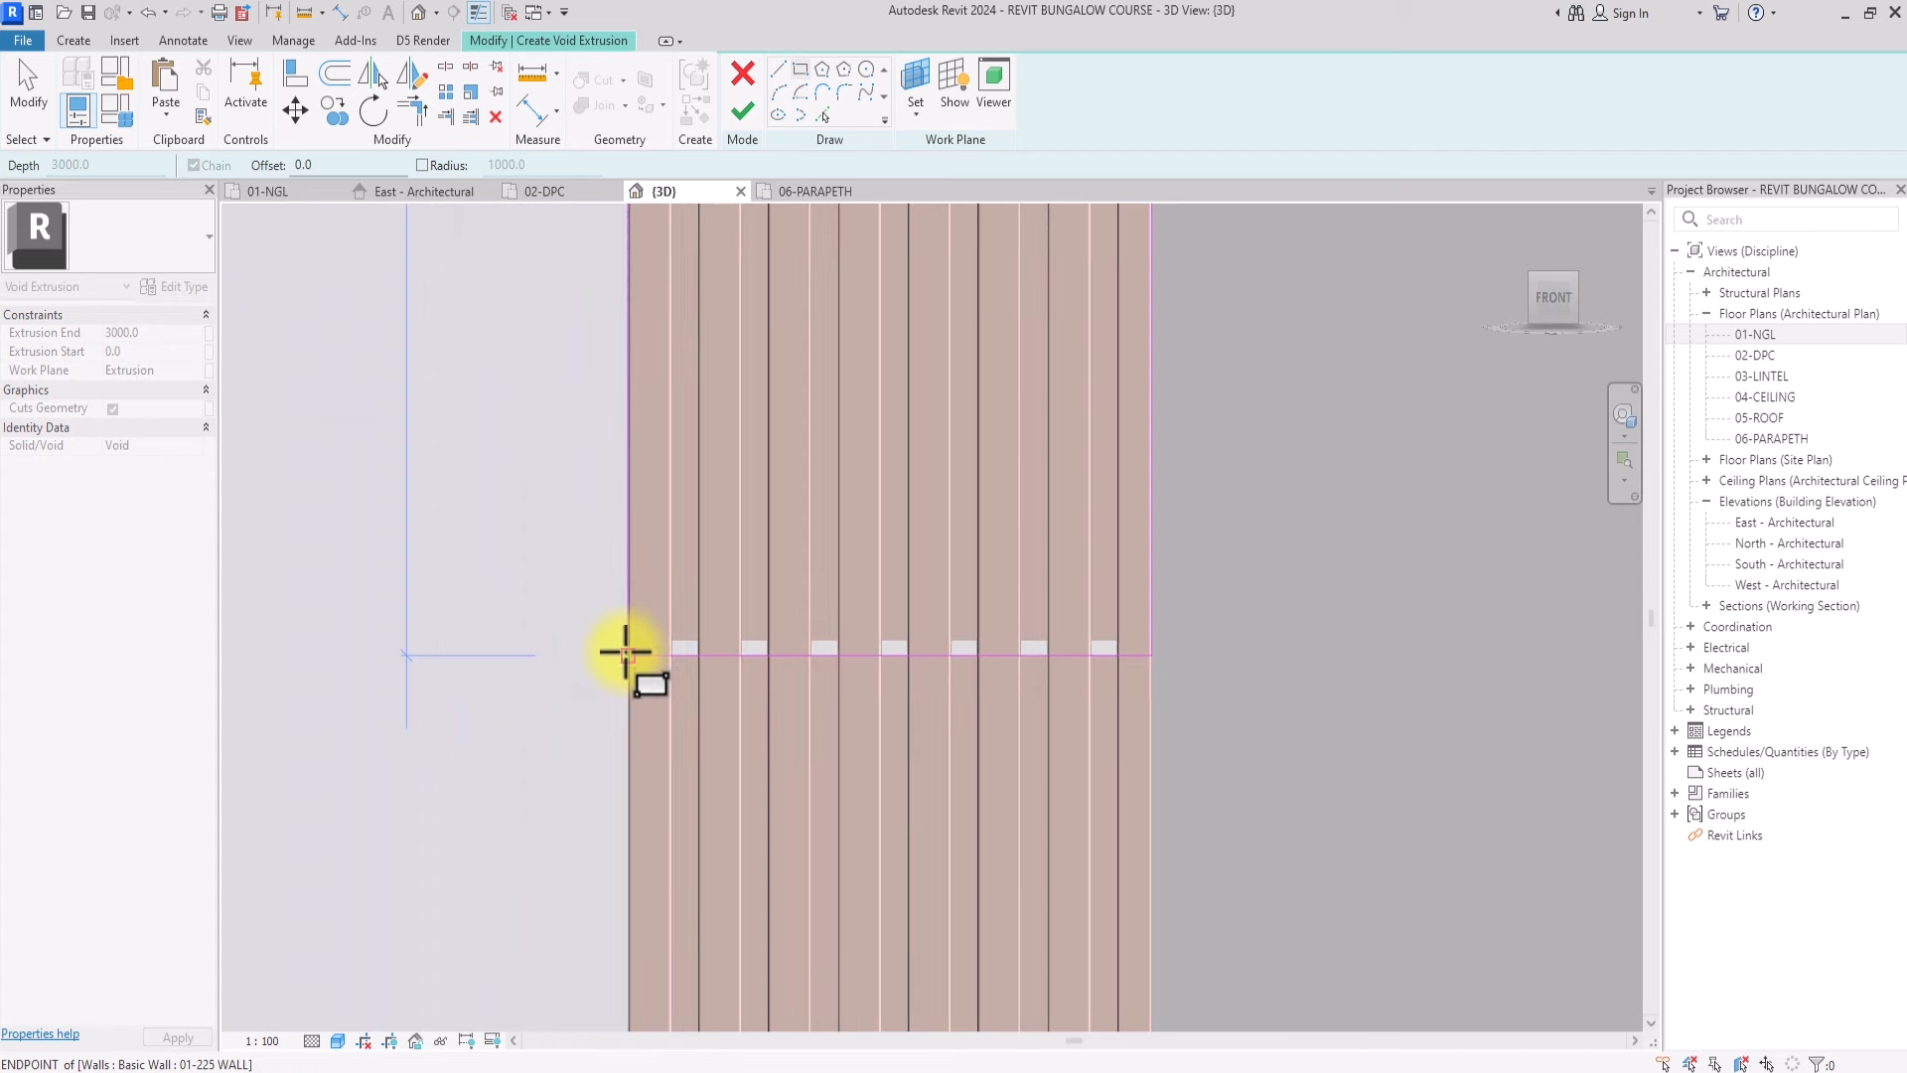
pyautogui.click(626, 651)
pyautogui.scroll(-4, 640, 659)
# Set the void's extrusion end to 150 mm and finish it to cut the slats at the window
pyautogui.click(159, 333)
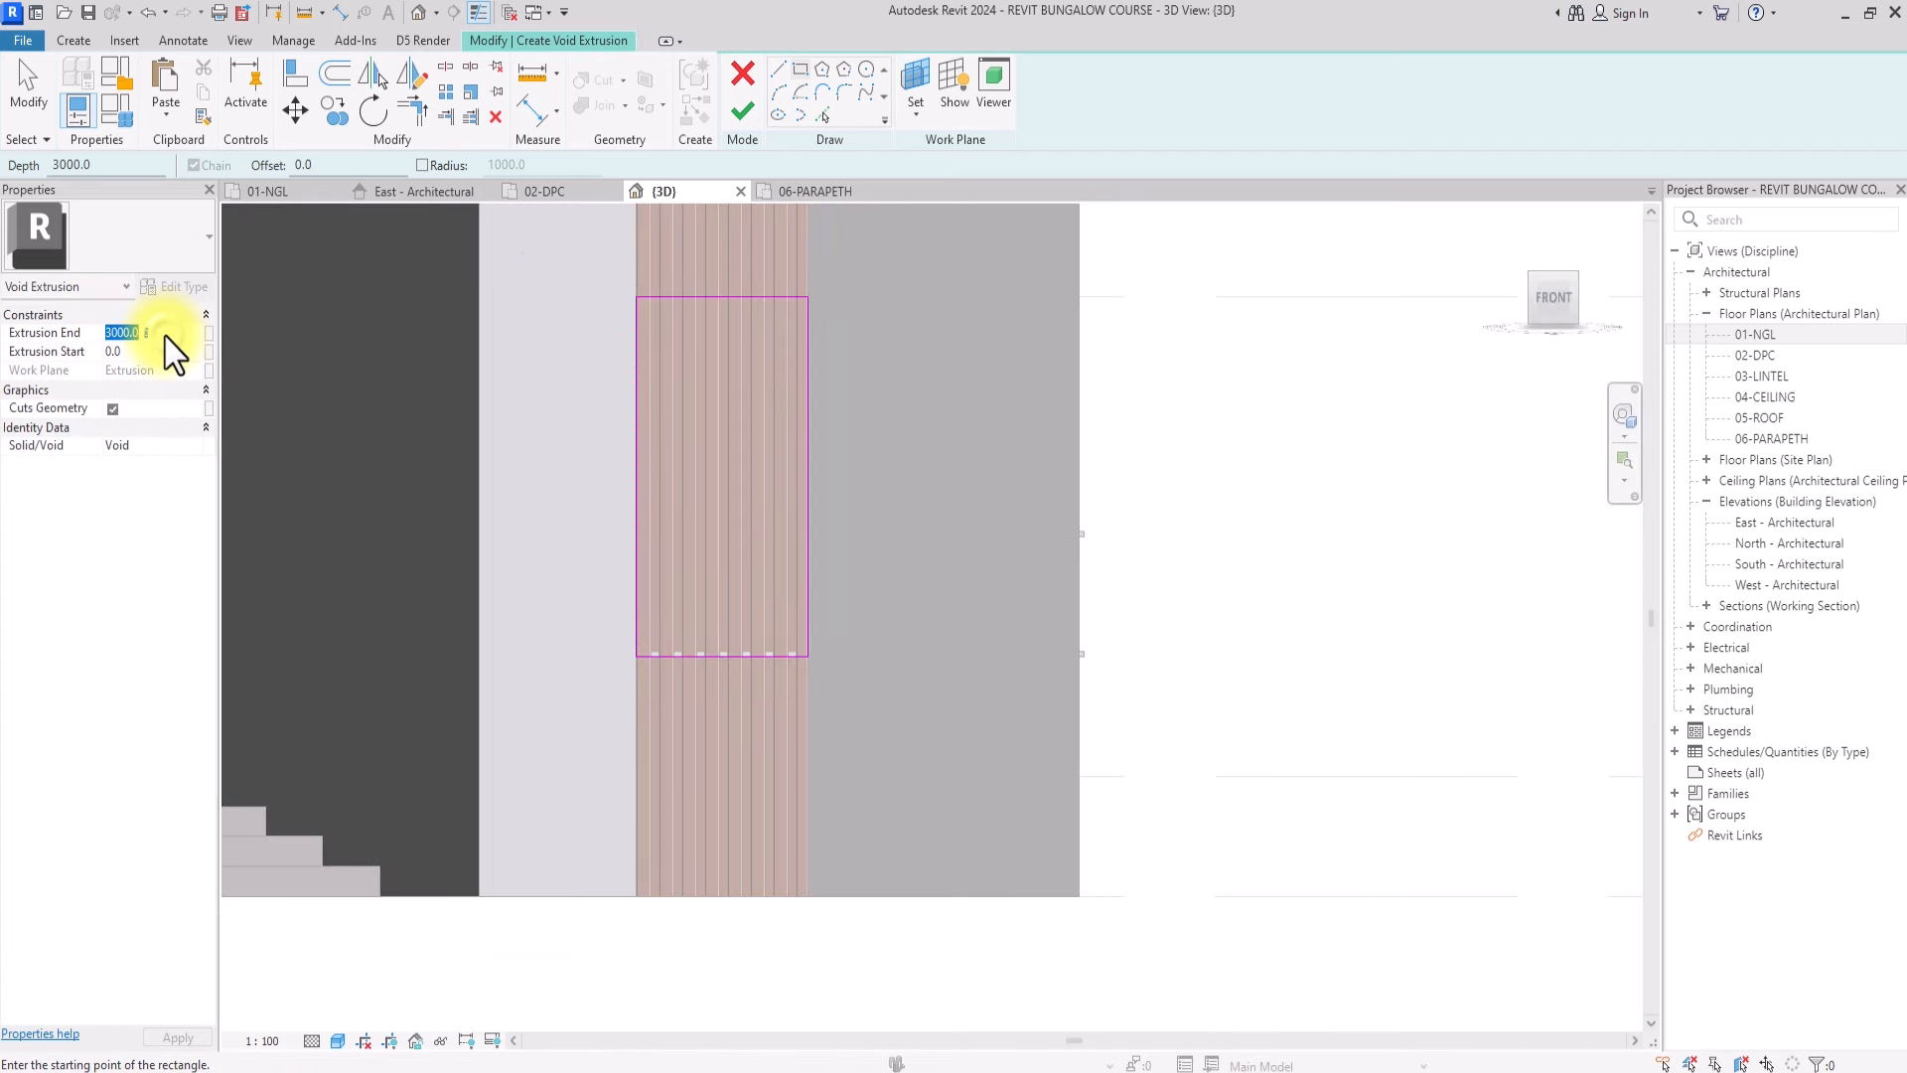
pyautogui.write('150')
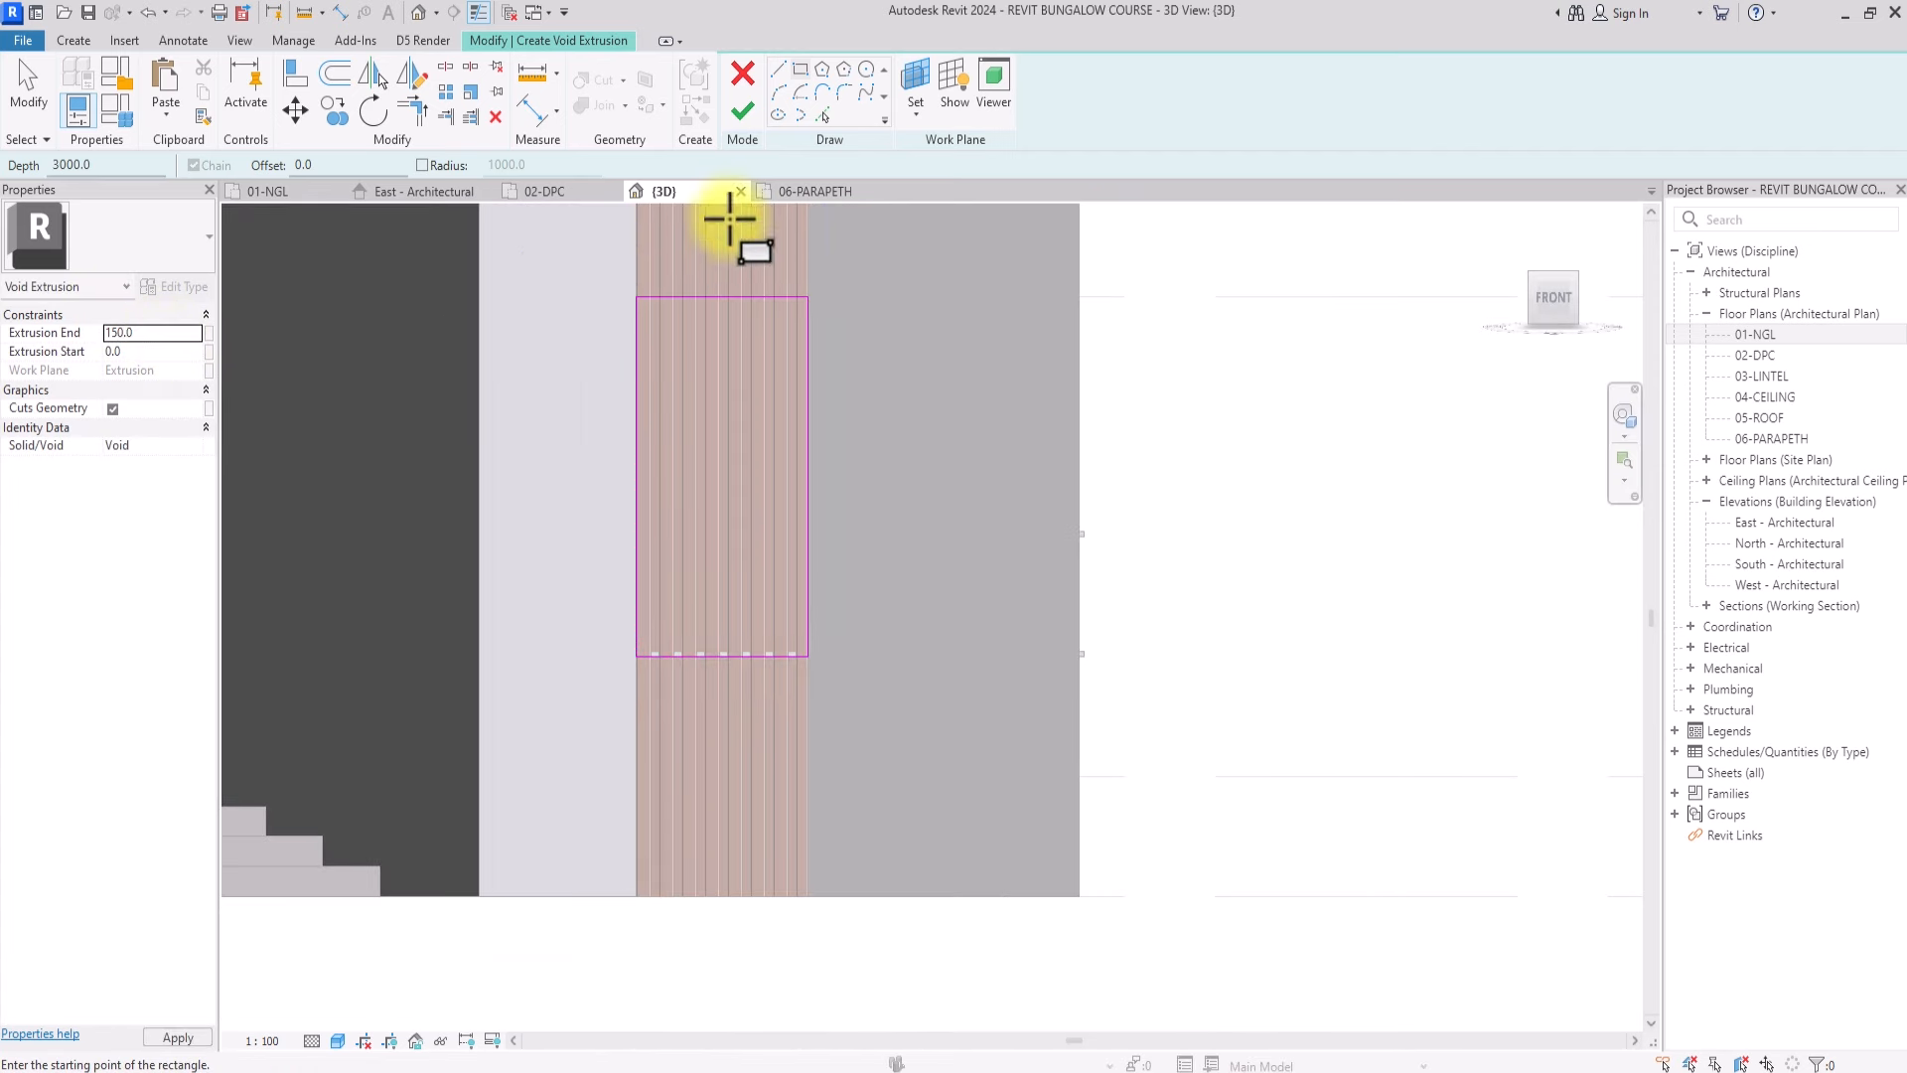
pyautogui.click(745, 118)
pyautogui.click(968, 380)
# From the building's right side, start a solid extrusion and pick the side wall's face as its work plane
pyautogui.scroll(-5, 966, 447)
pyautogui.moveTo(1554, 298); pyautogui.dragTo(1384, 368)
pyautogui.scroll(4, 1013, 630)
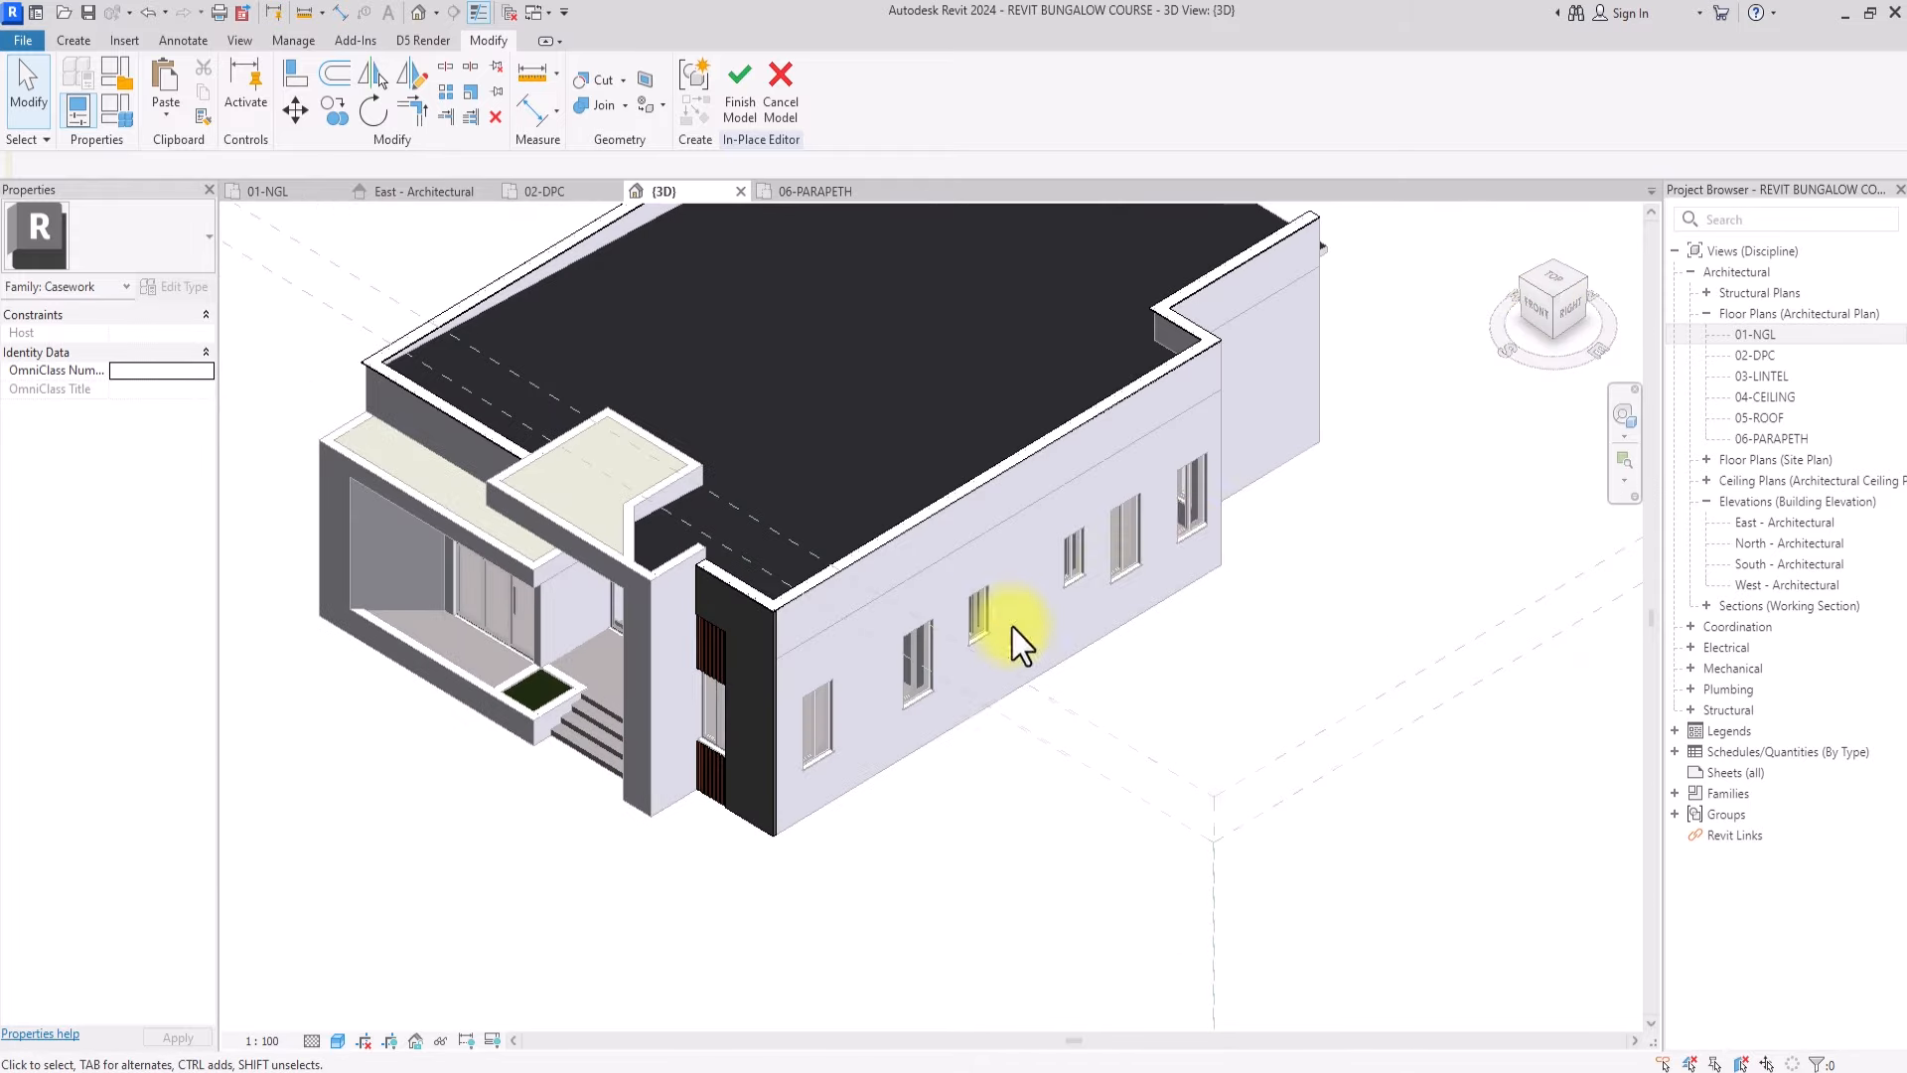
pyautogui.moveTo(1149, 520); pyautogui.dragTo(1069, 608, button='middle')
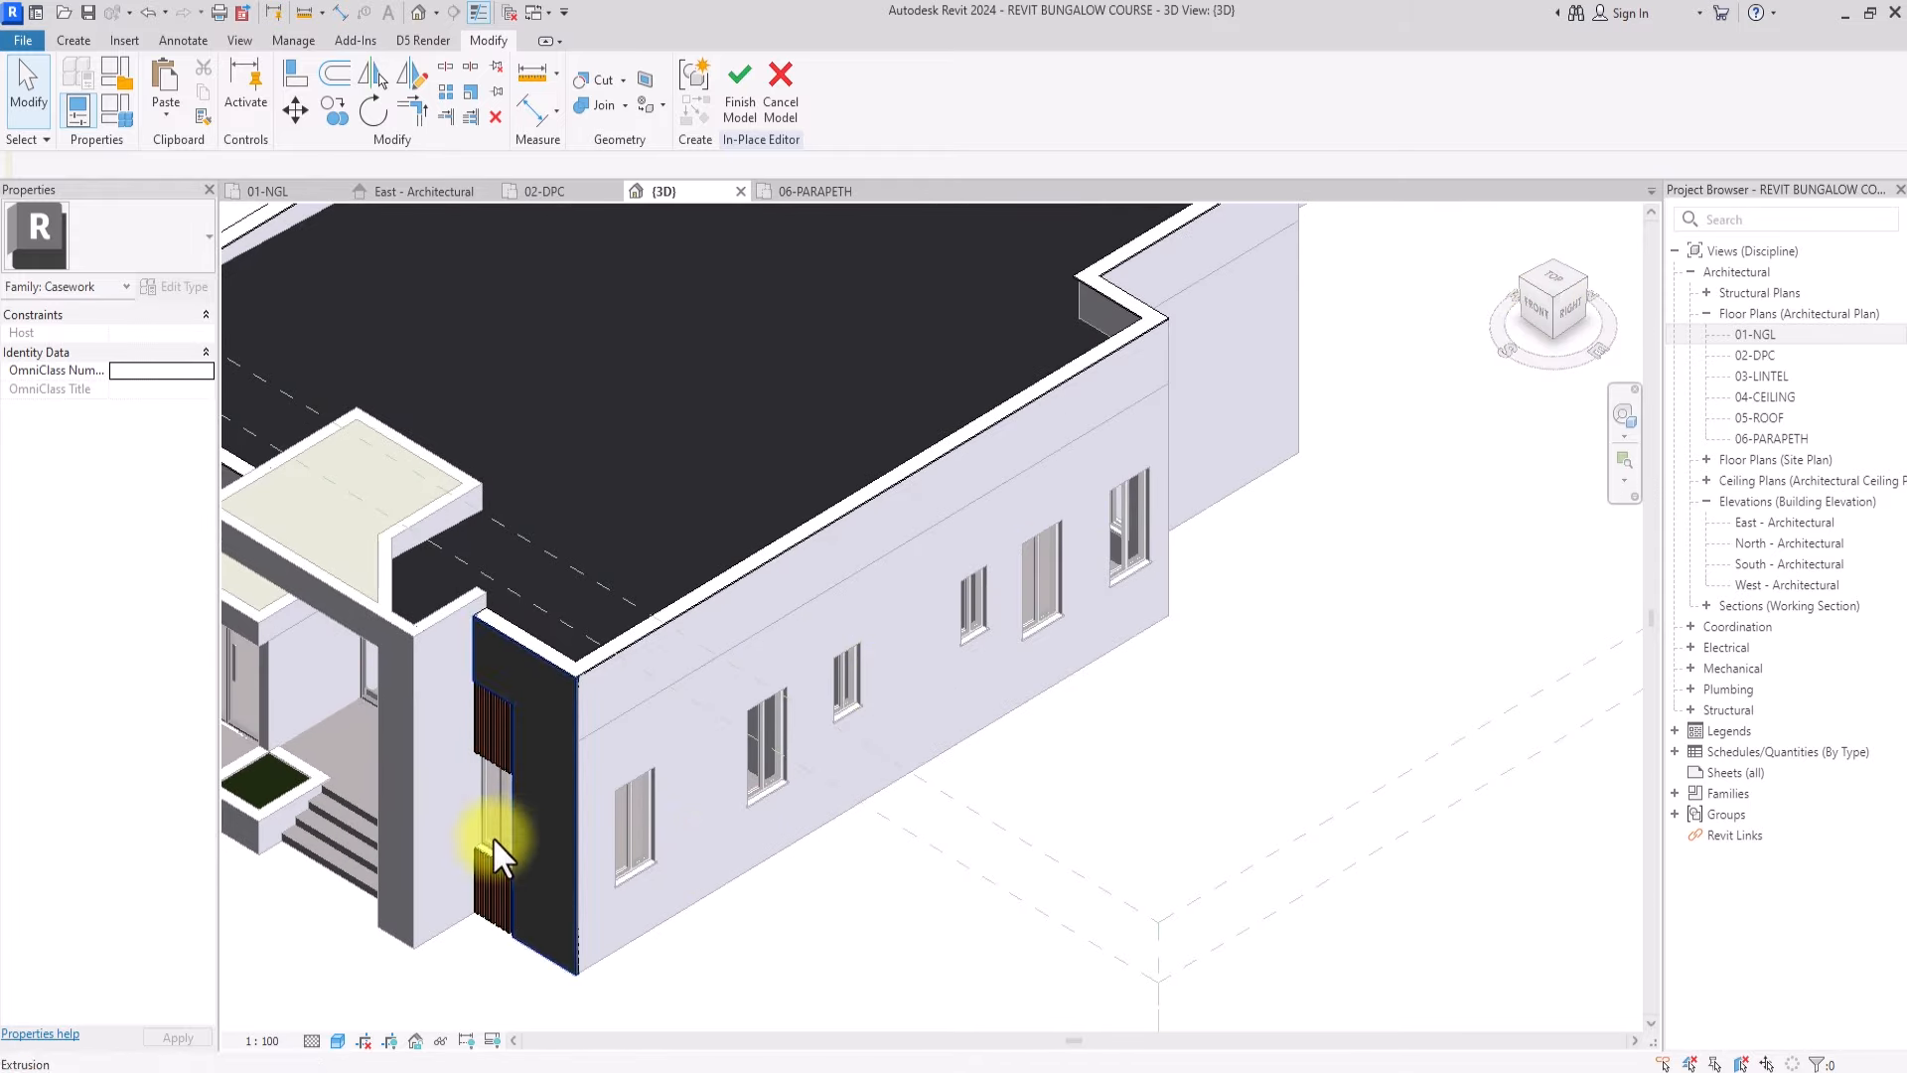
pyautogui.moveTo(690, 854); pyautogui.dragTo(911, 805, button='middle')
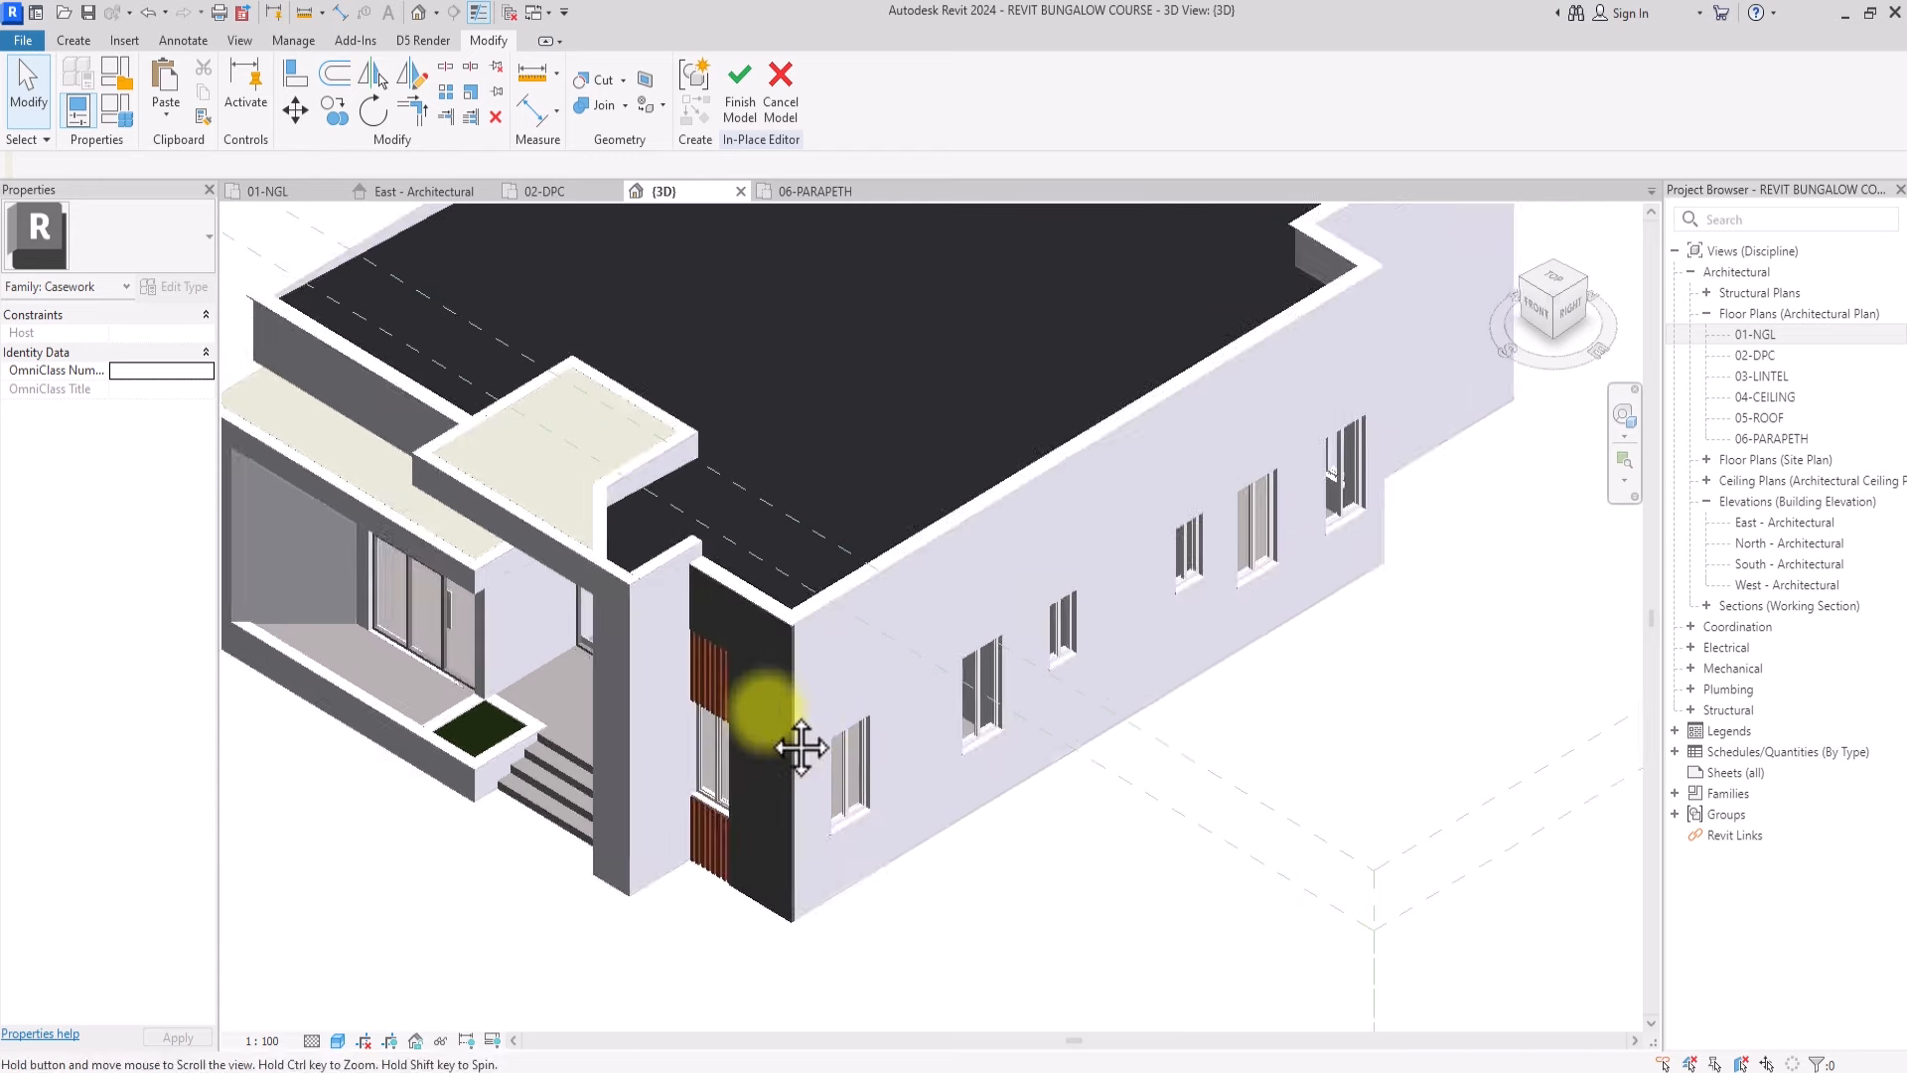
pyautogui.moveTo(795, 745); pyautogui.dragTo(739, 704, button='middle')
pyautogui.click(1569, 318)
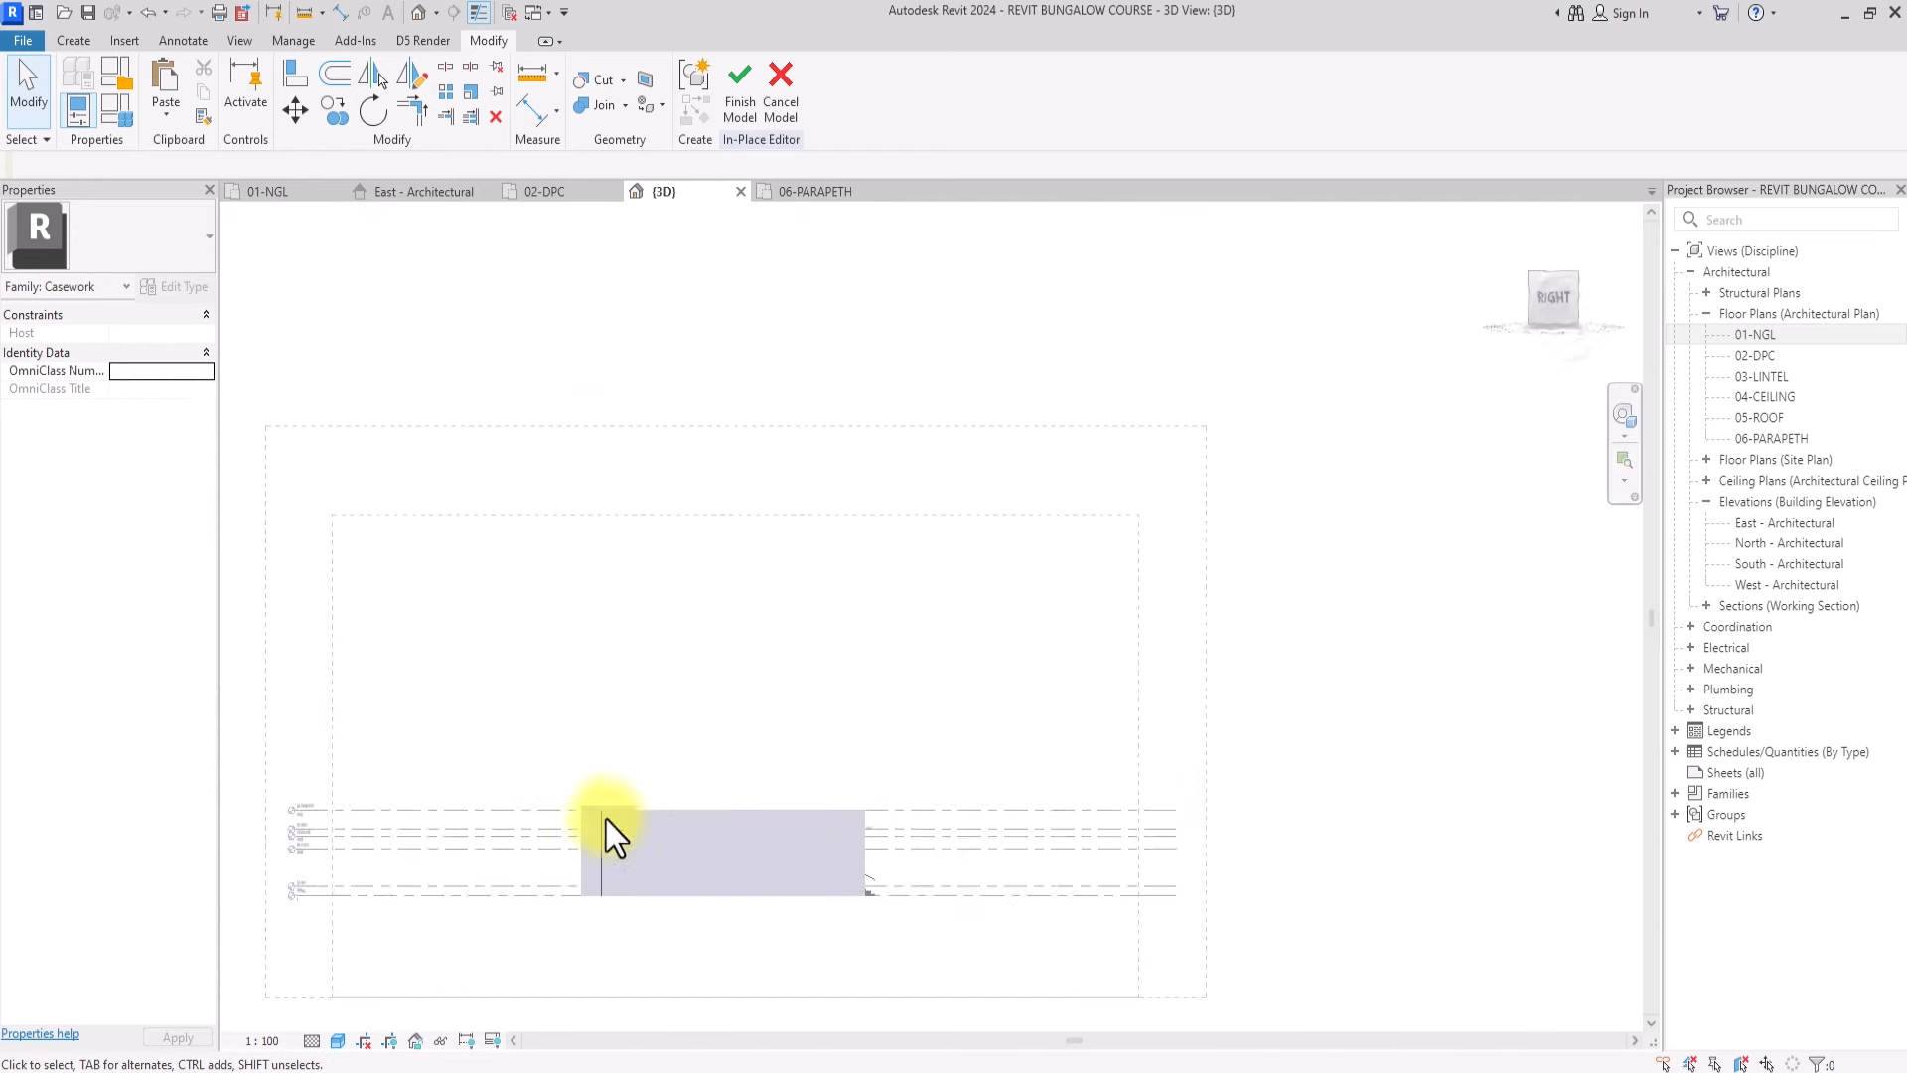
pyautogui.click(74, 41)
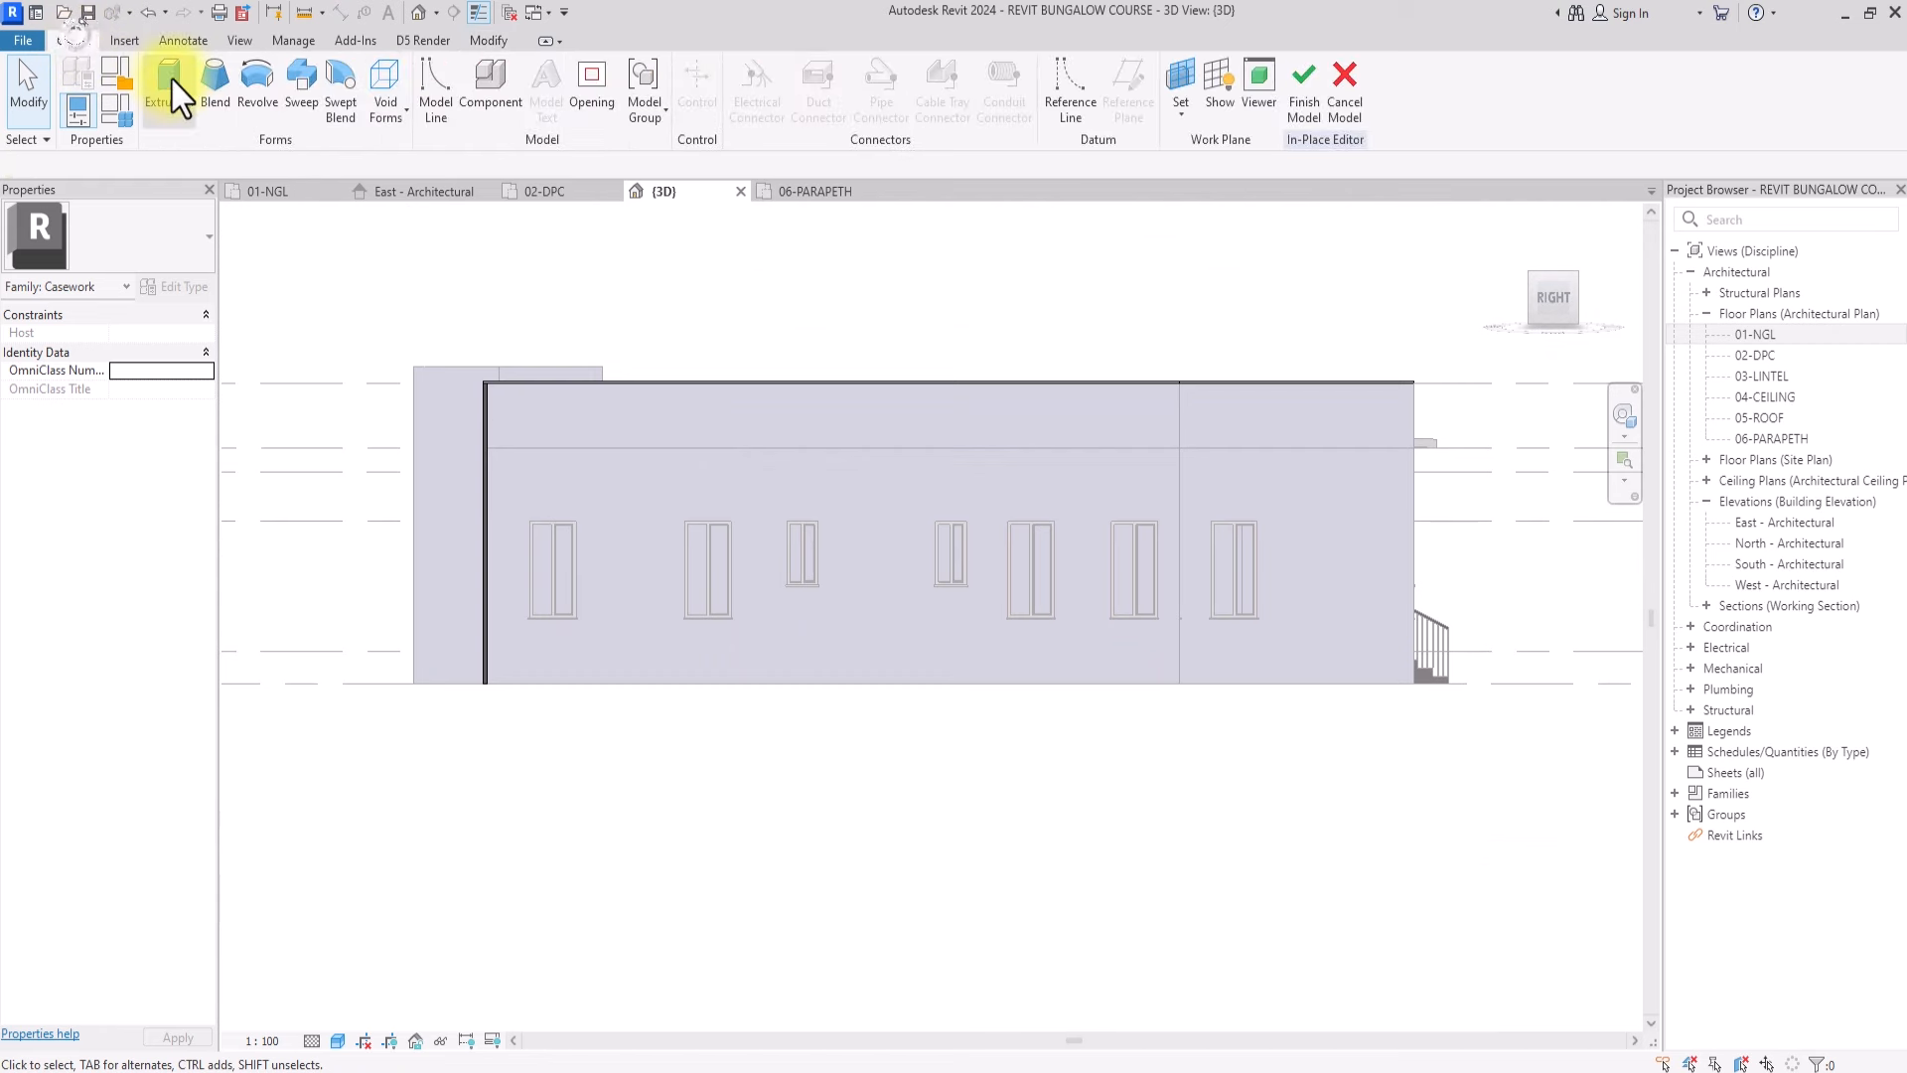
pyautogui.click(257, 91)
pyautogui.click(922, 116)
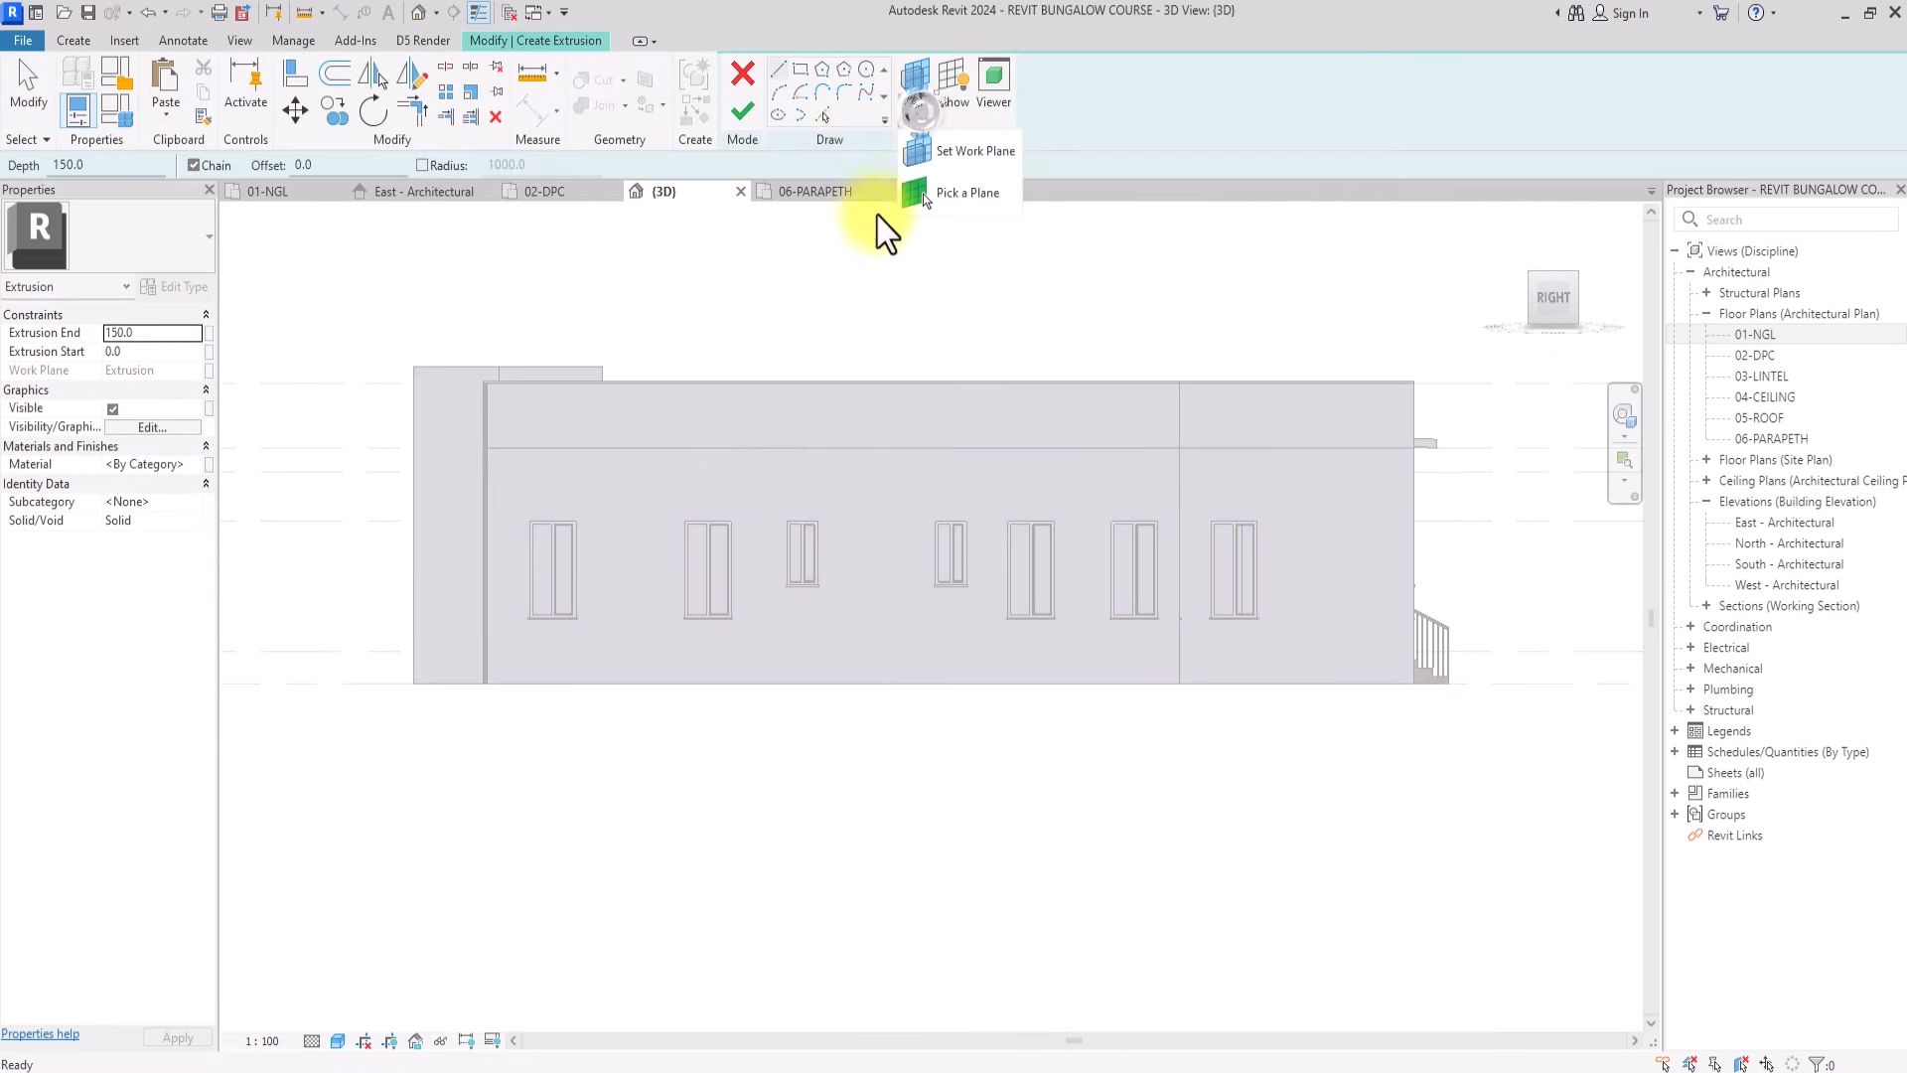
pyautogui.click(993, 191)
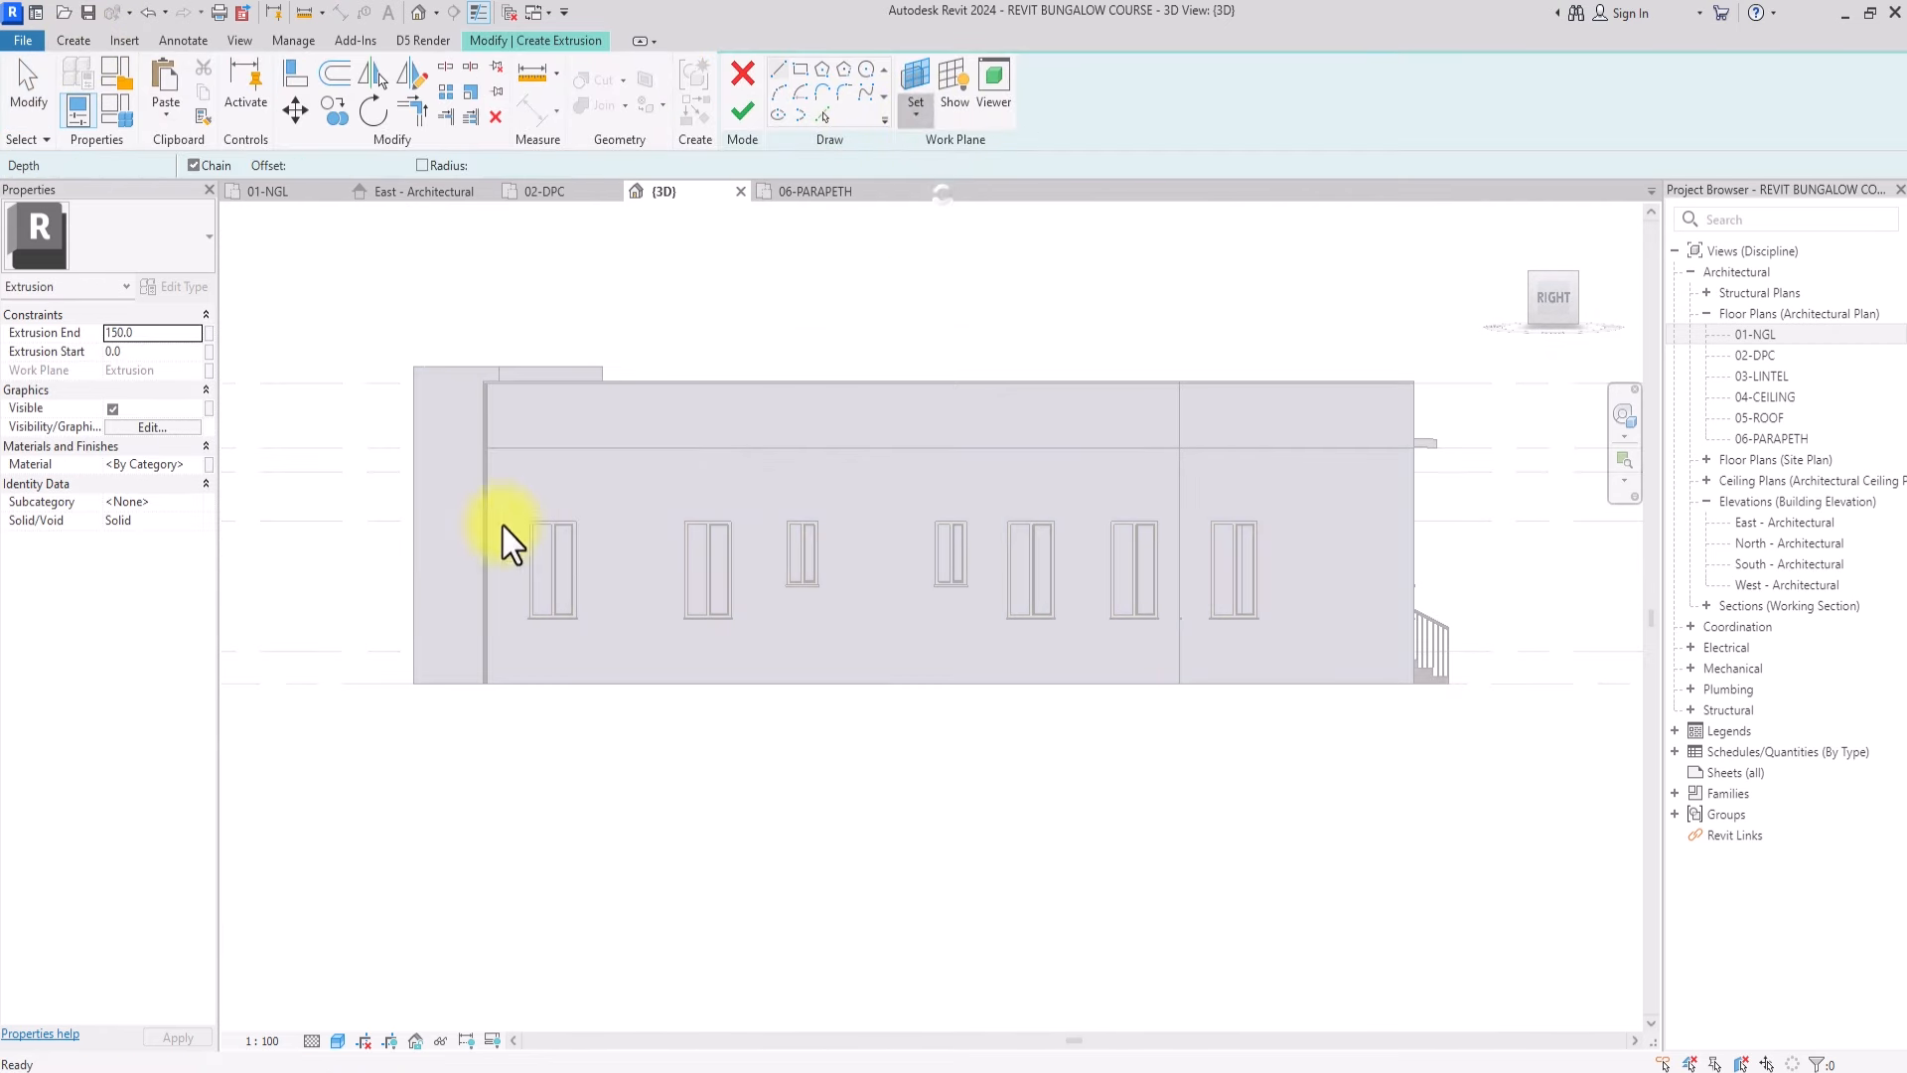
pyautogui.click(558, 605)
# Sketch a rectangle around the outline of the side wall's window nearest the front facade
pyautogui.scroll(3, 557, 604)
pyautogui.scroll(5, 527, 413)
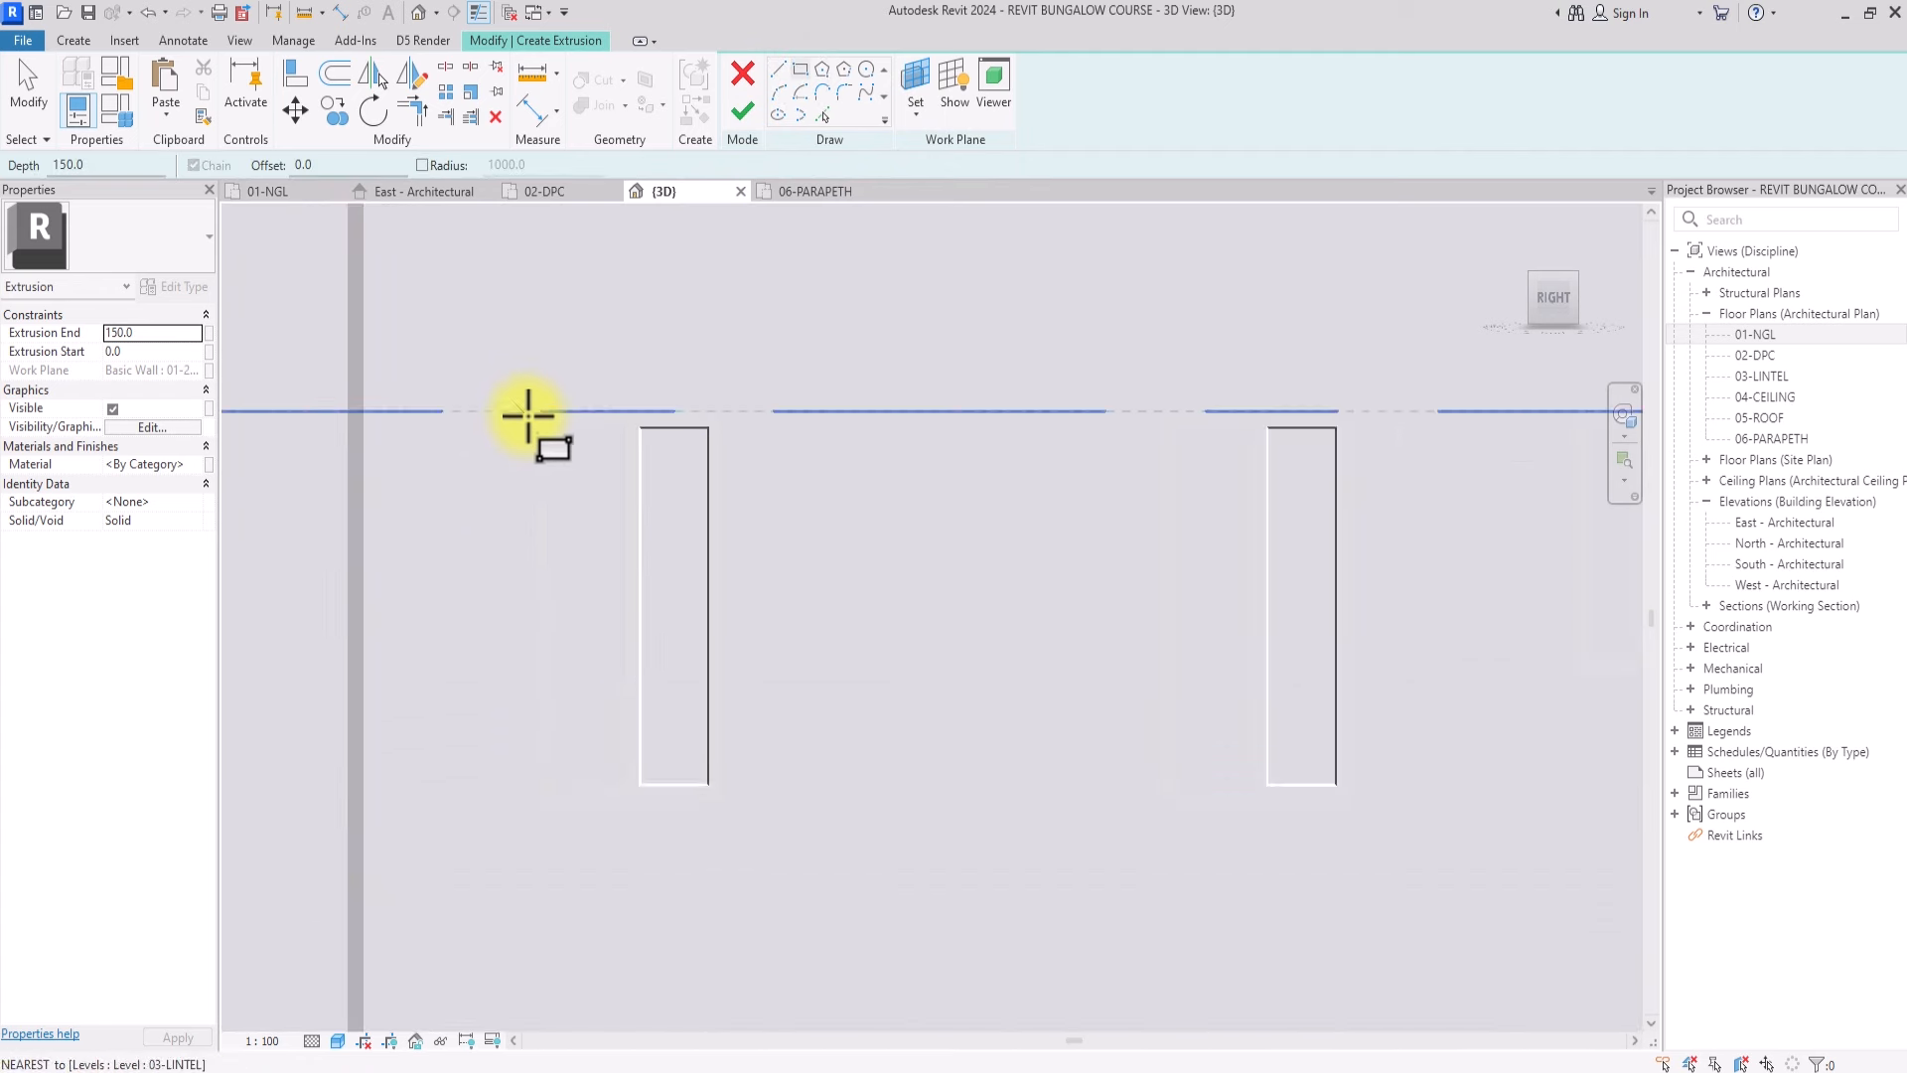
pyautogui.click(534, 412)
pyautogui.scroll(2, 712, 808)
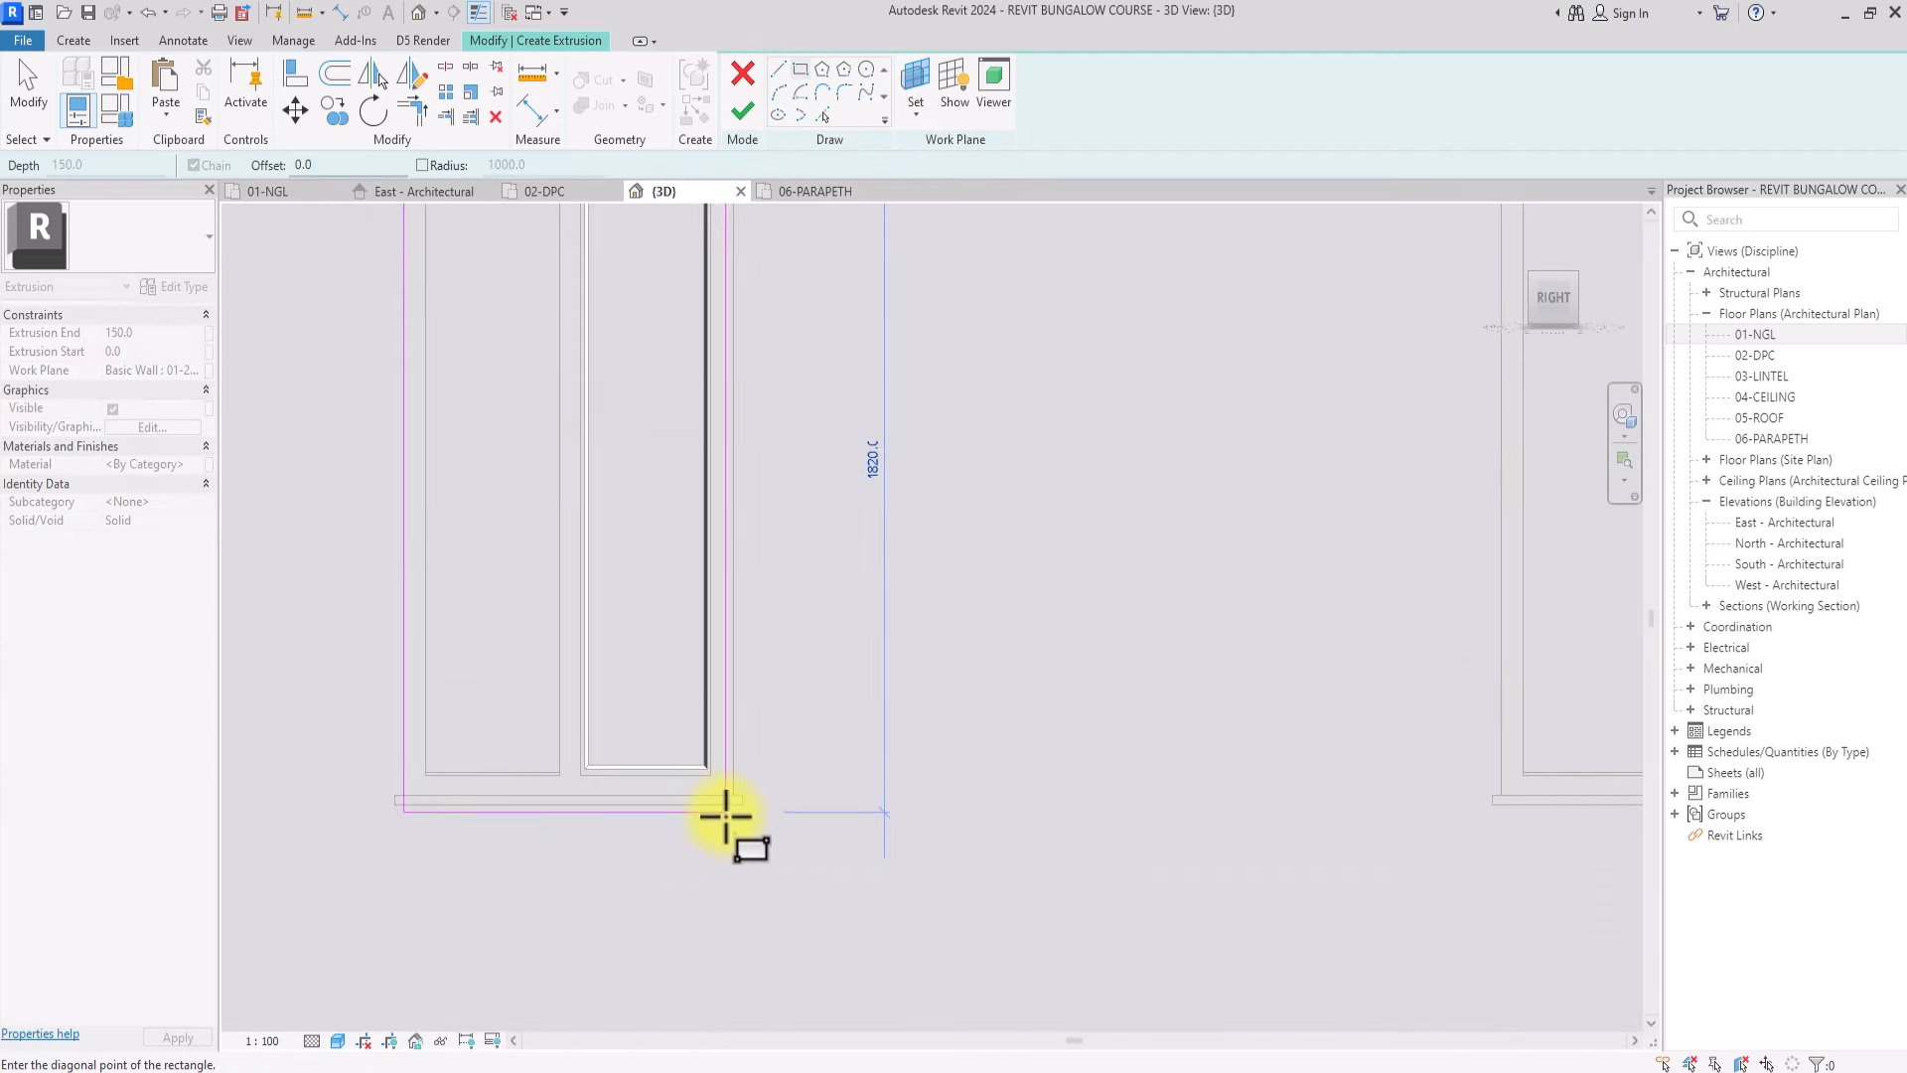
pyautogui.click(732, 811)
pyautogui.scroll(-5, 691, 805)
pyautogui.press('Escape')
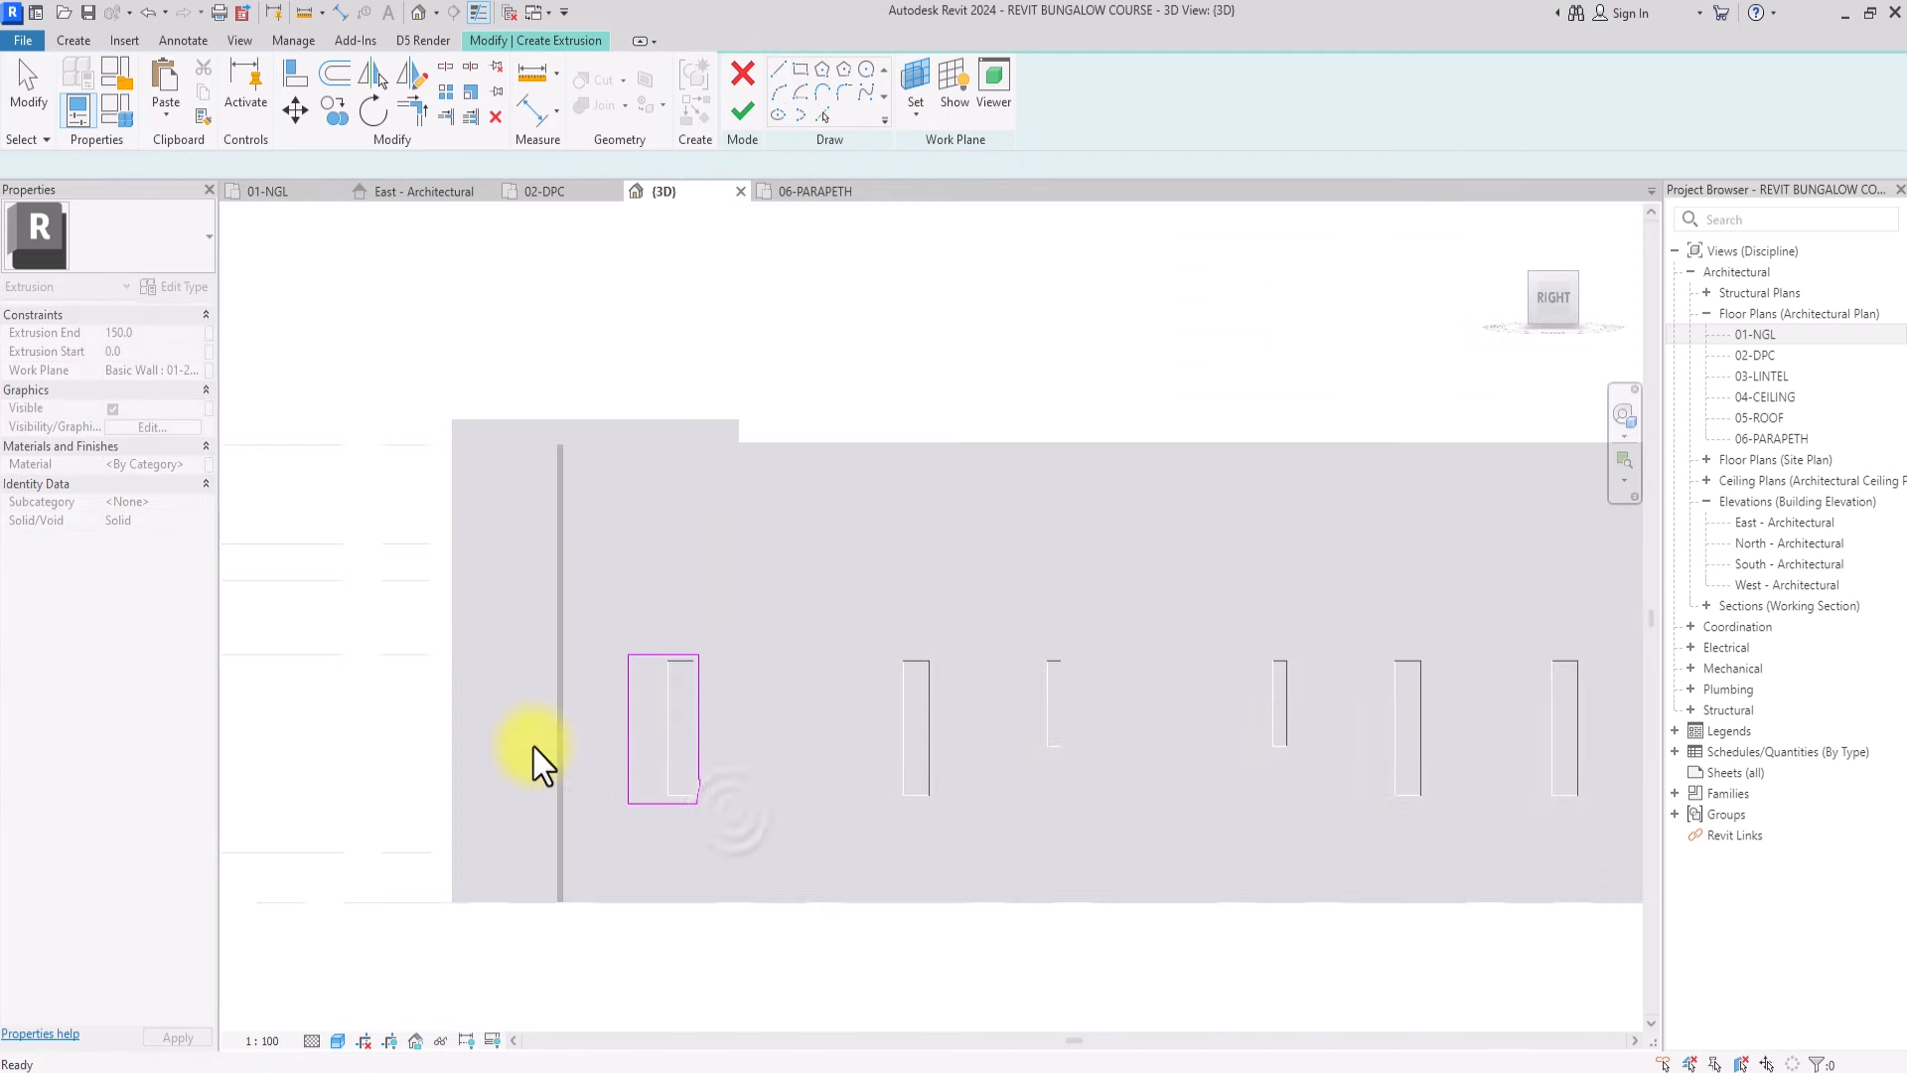
# Set the extrusion end to 75 mm and assign the 01-SUFFIT PAINT material
pyautogui.doubleClick(154, 332)
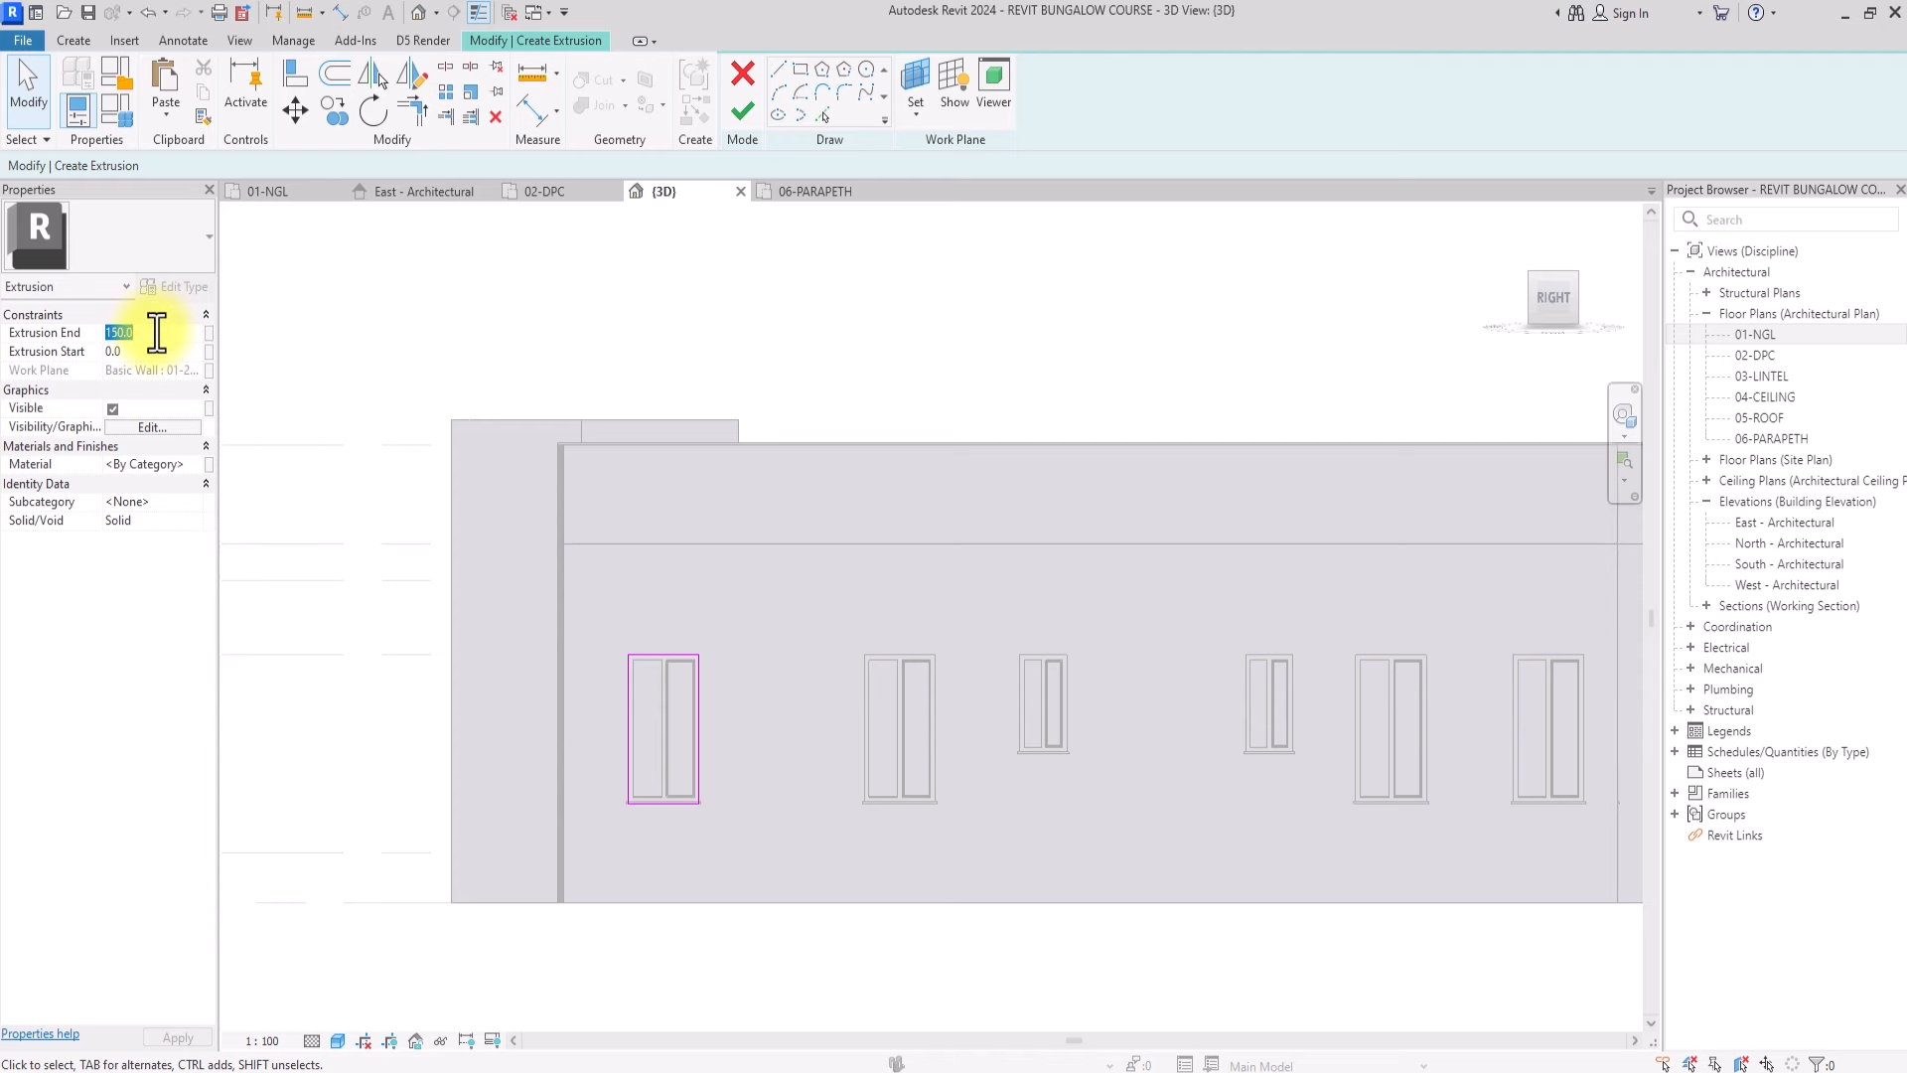
pyautogui.write('75')
pyautogui.click(193, 466)
pyautogui.click(195, 467)
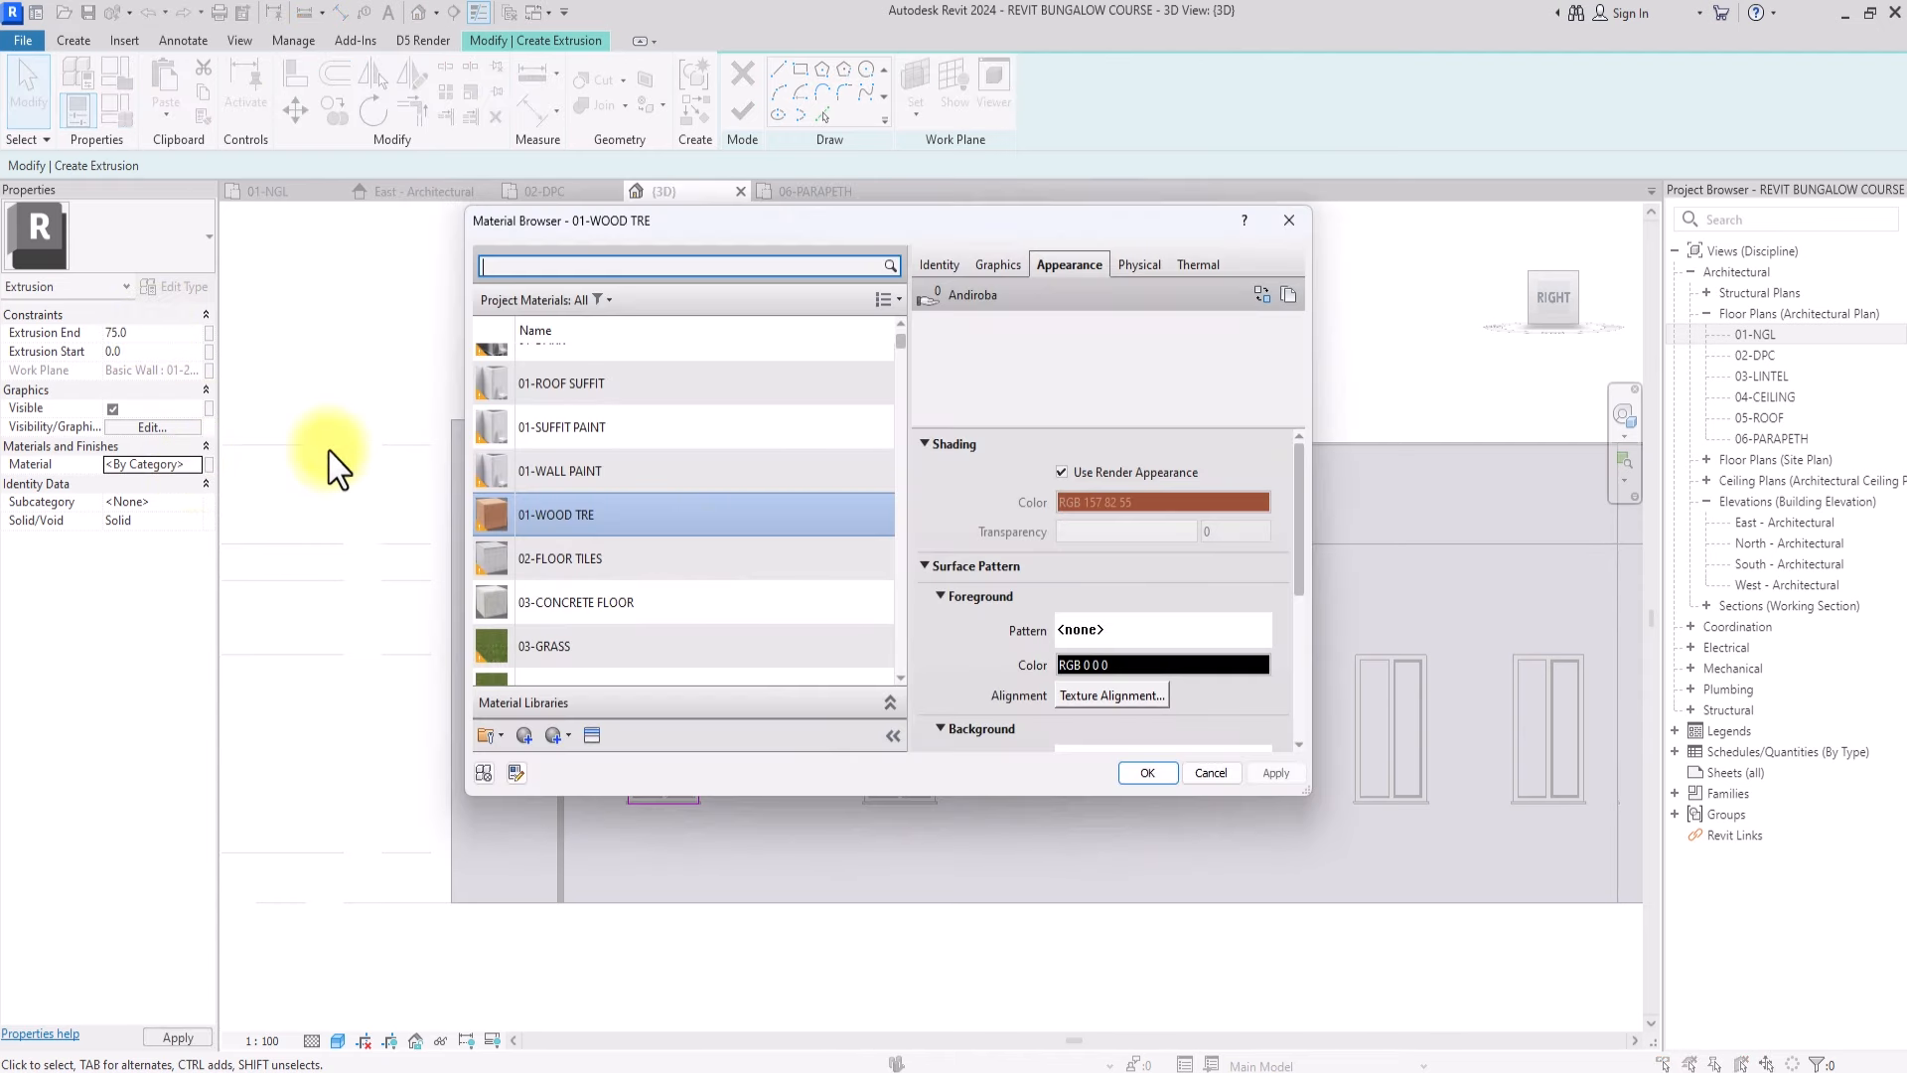
pyautogui.click(594, 471)
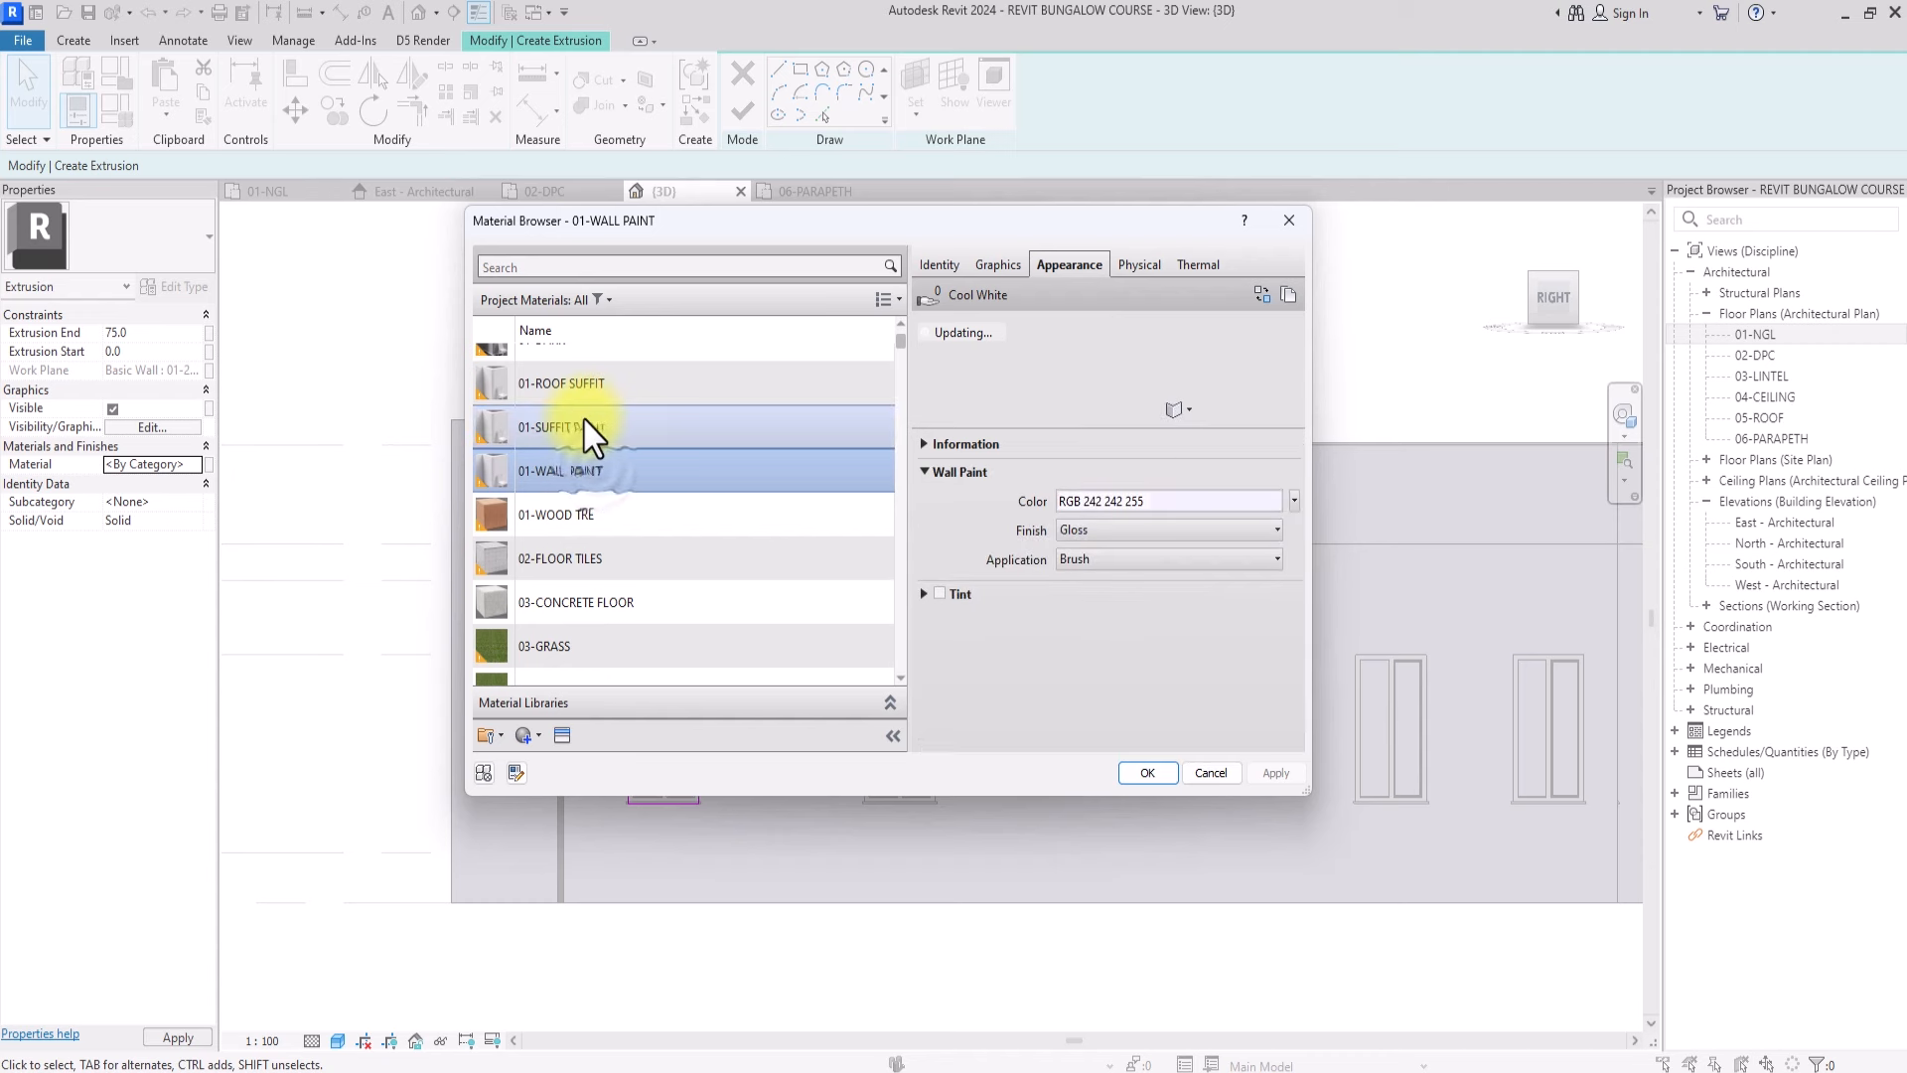
pyautogui.click(536, 427)
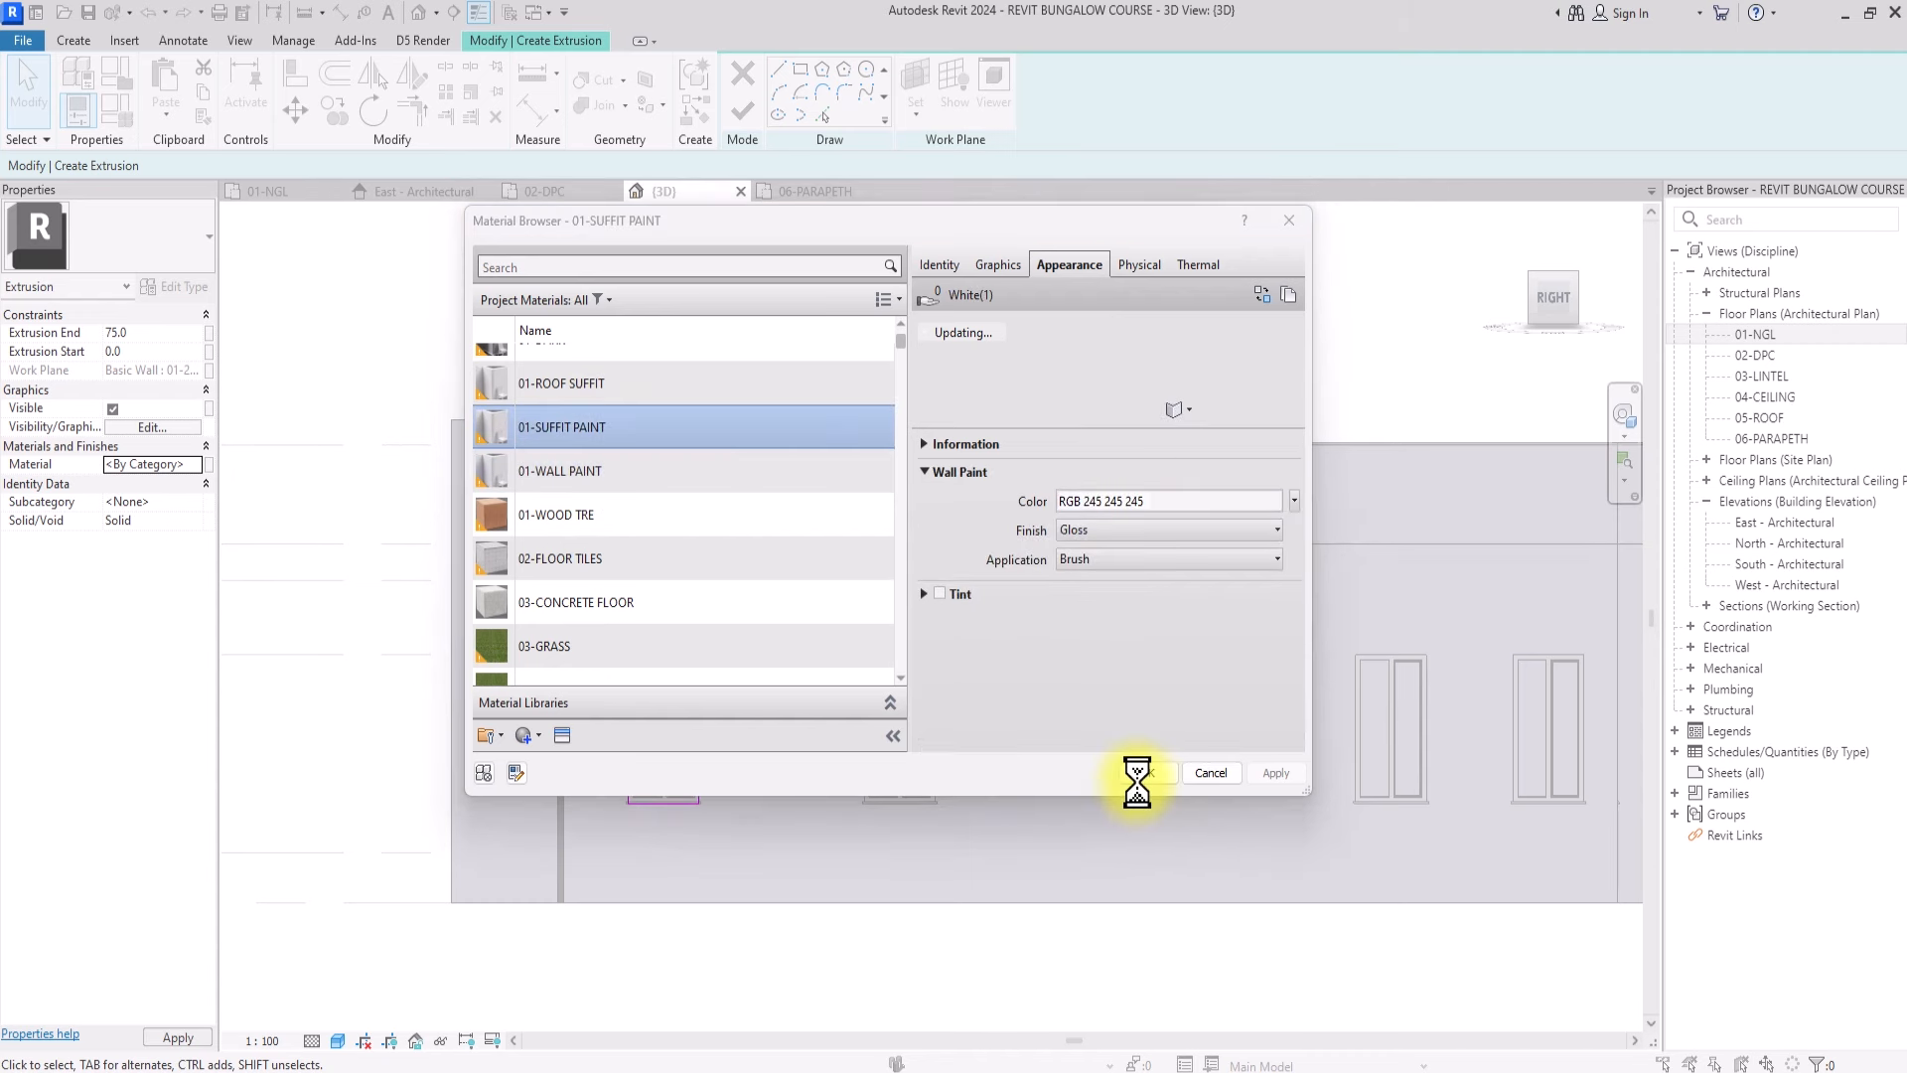
pyautogui.click(1147, 773)
# Offset copies of all four rectangle sides outward by 100 mm and finish the window surround extrusion
pyautogui.click(335, 72)
pyautogui.moveTo(425, 167); pyautogui.dragTo(244, 167)
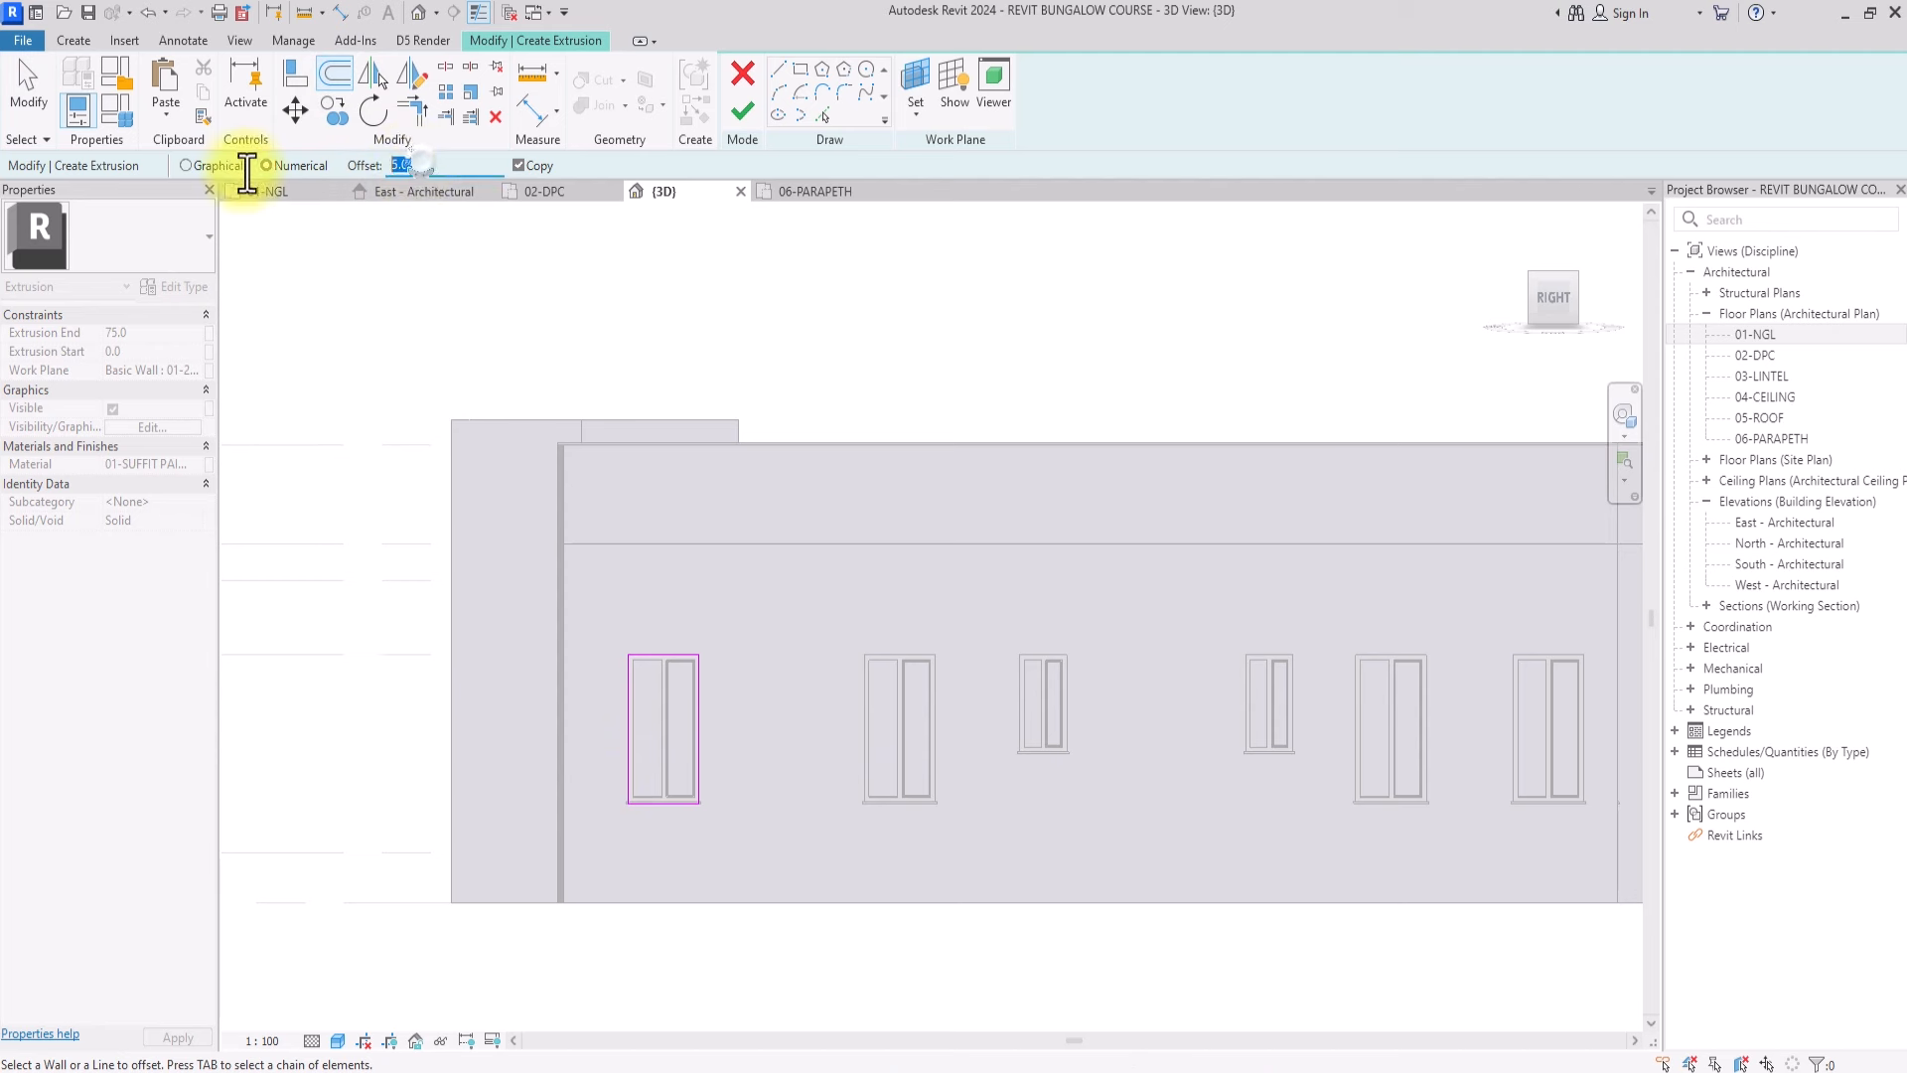
pyautogui.write('100.0')
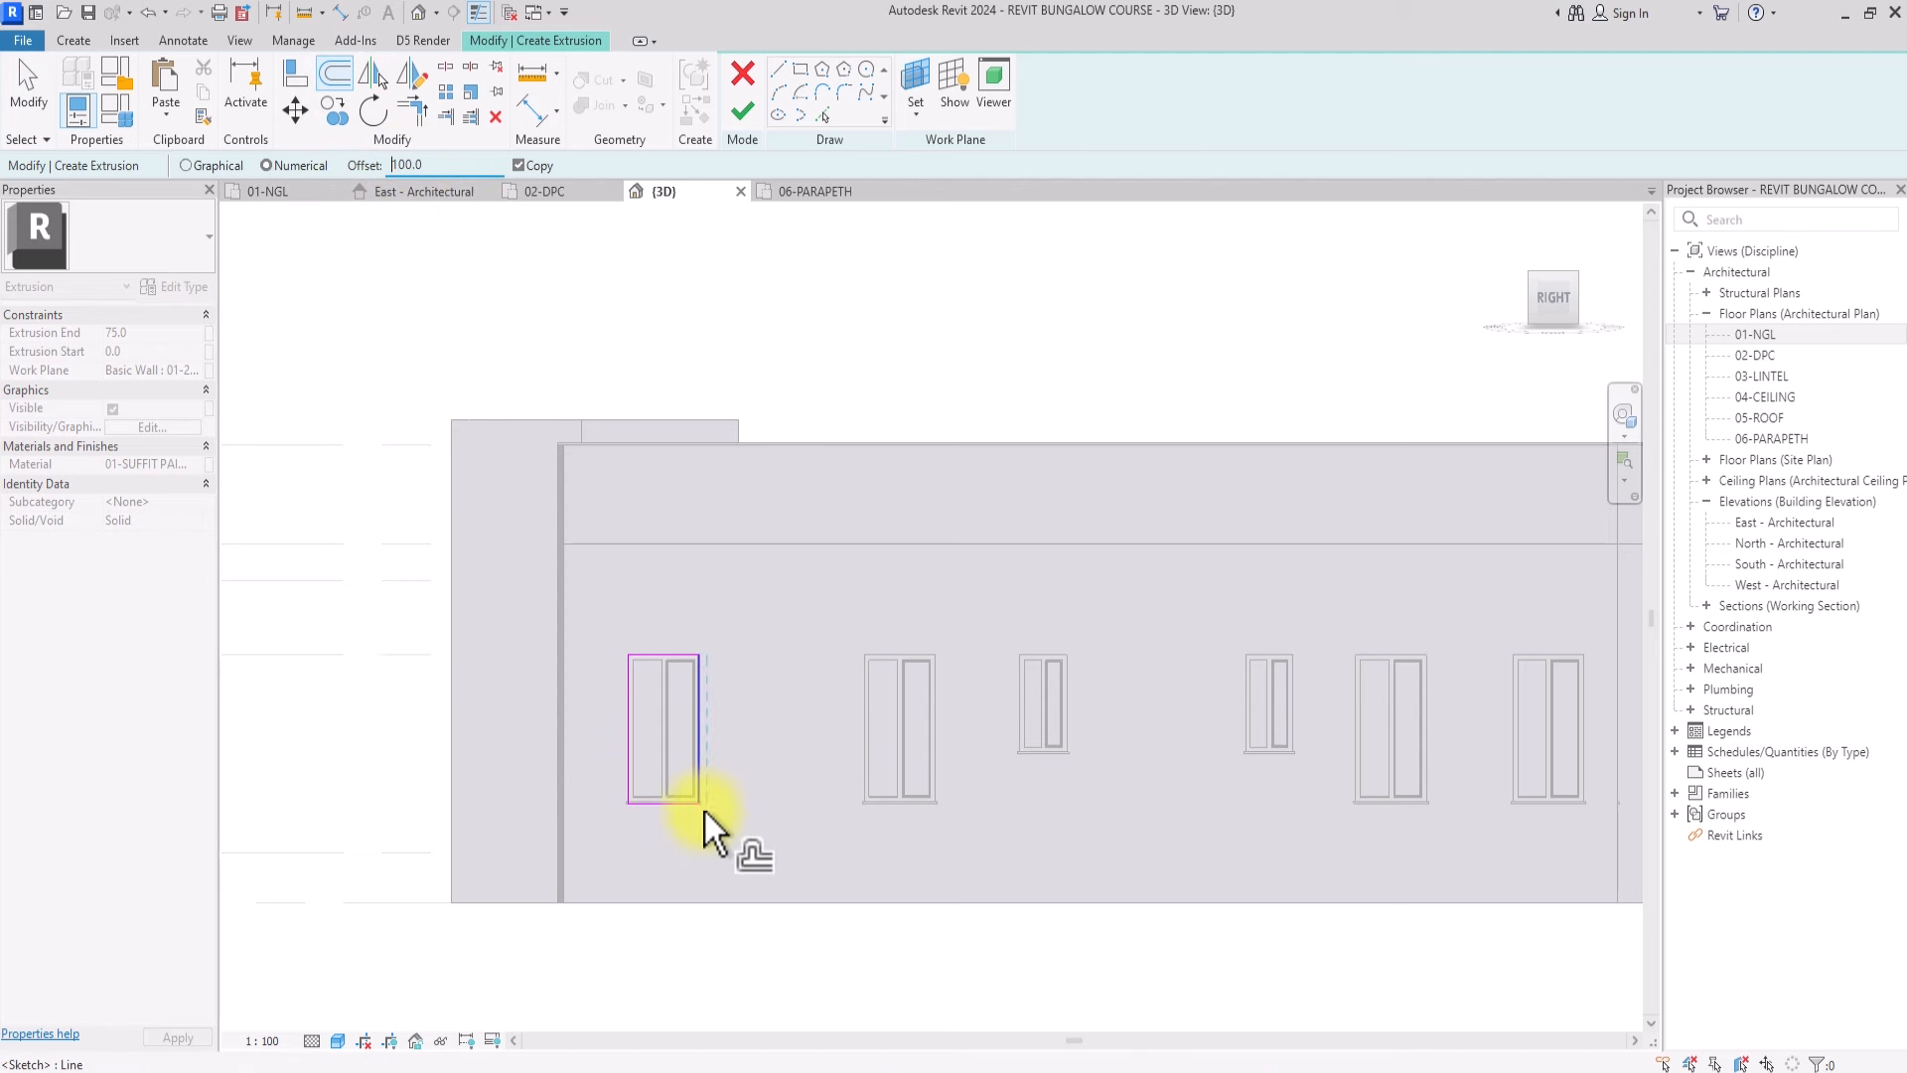
pyautogui.click(622, 759)
pyautogui.click(666, 654)
pyautogui.click(698, 697)
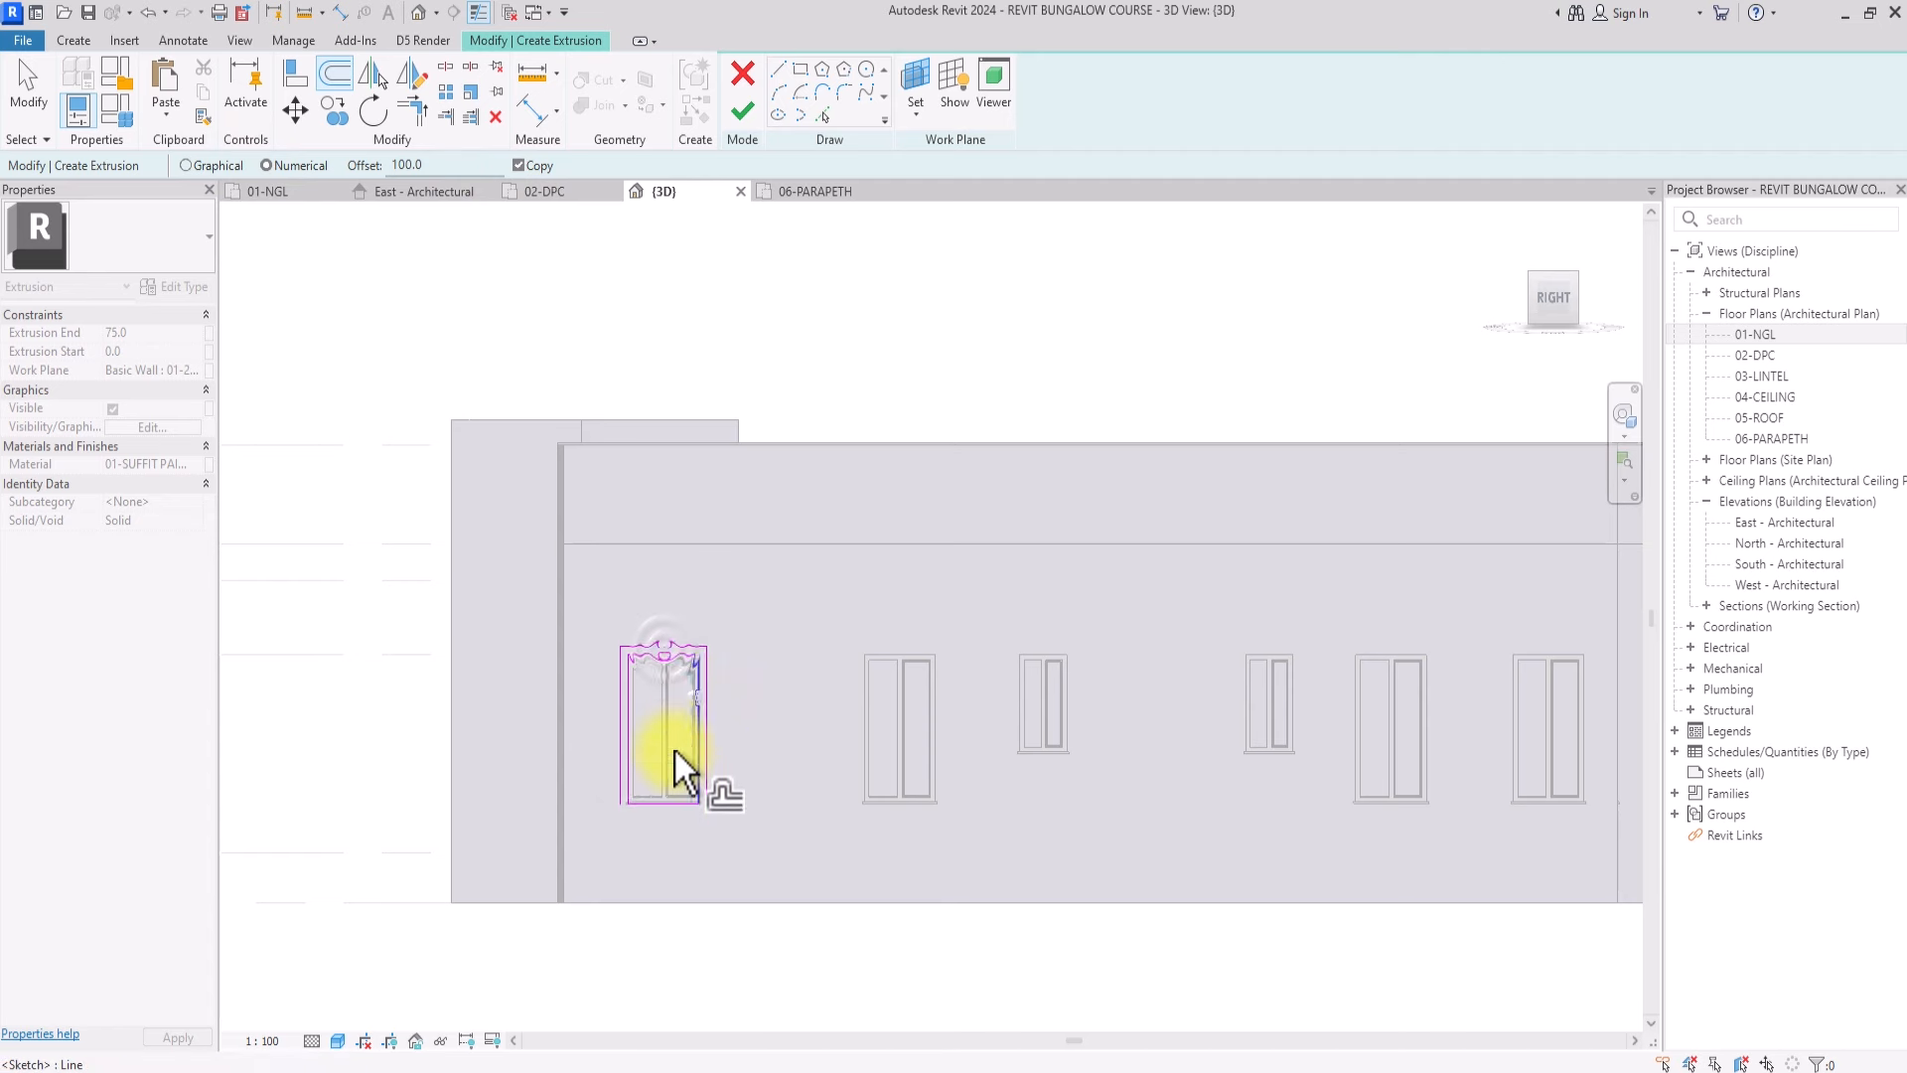
pyautogui.click(659, 803)
pyautogui.press('Escape')
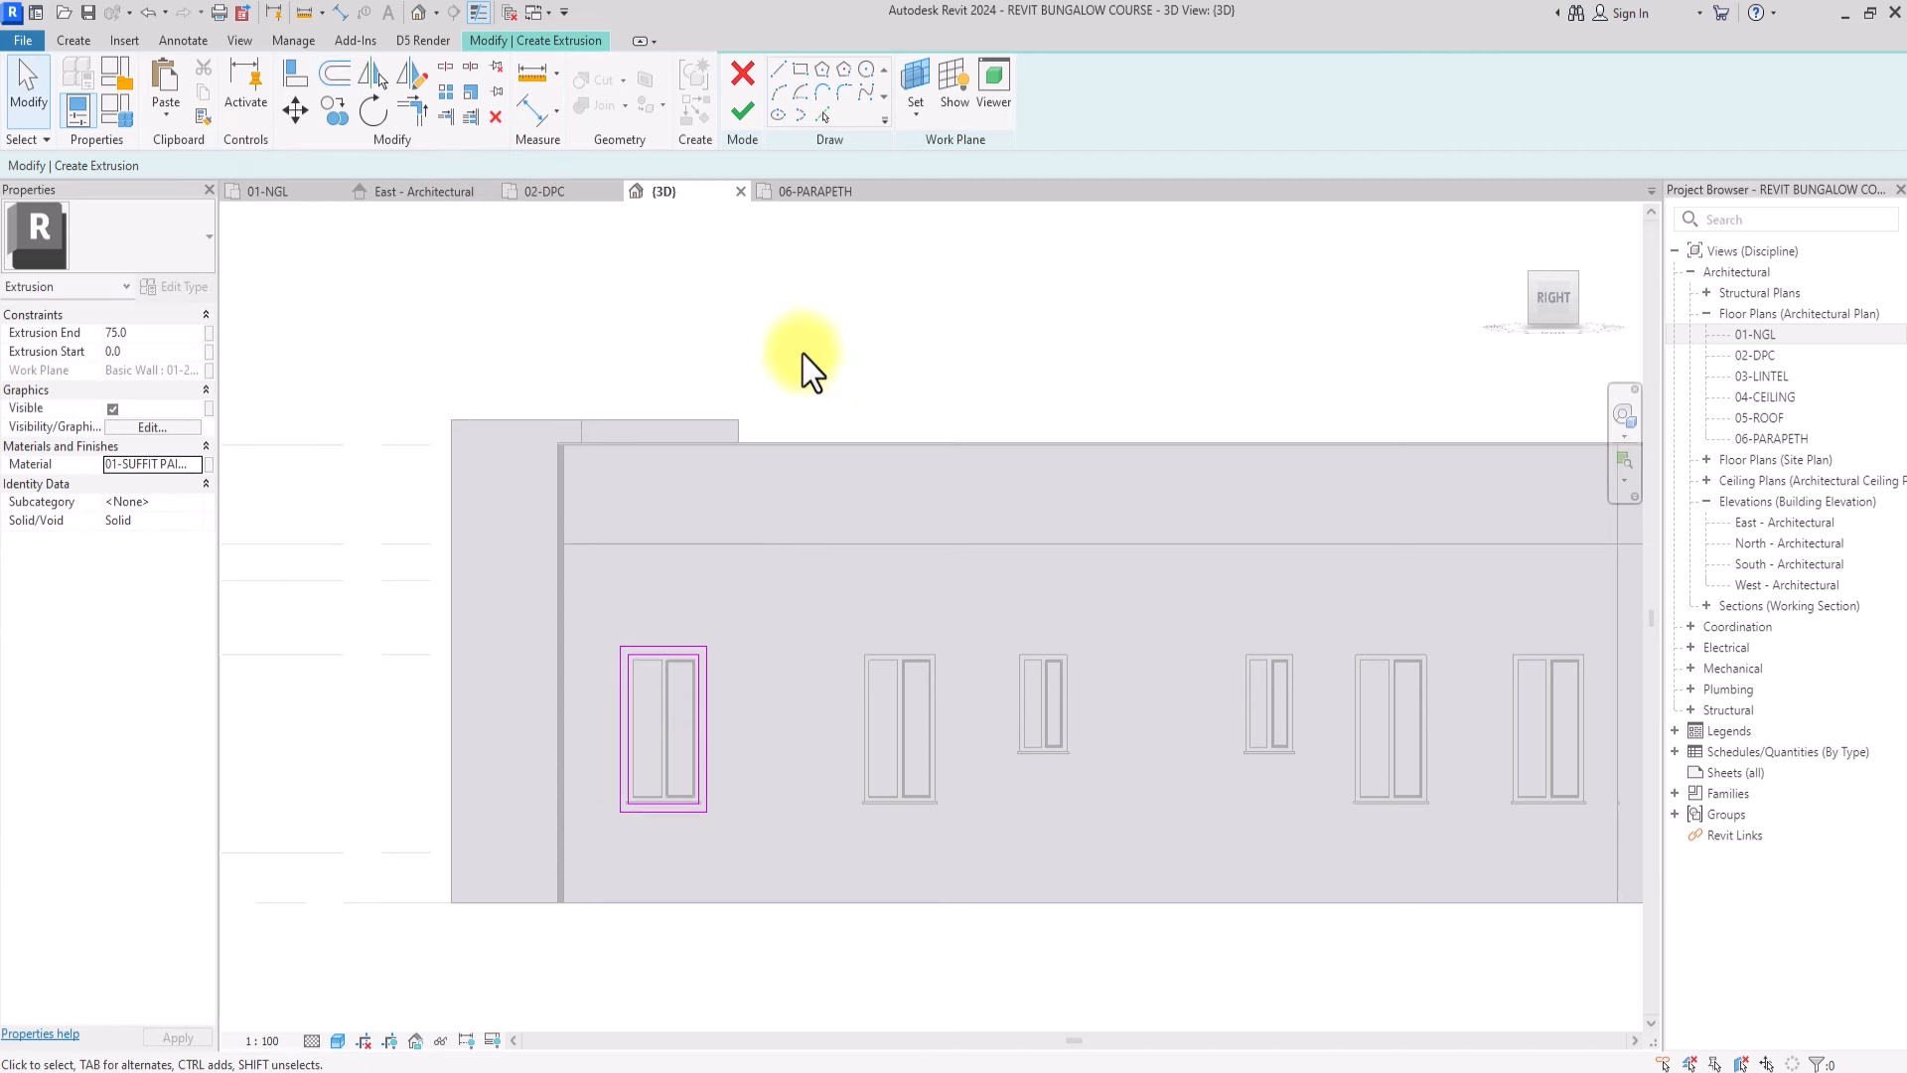
pyautogui.click(745, 110)
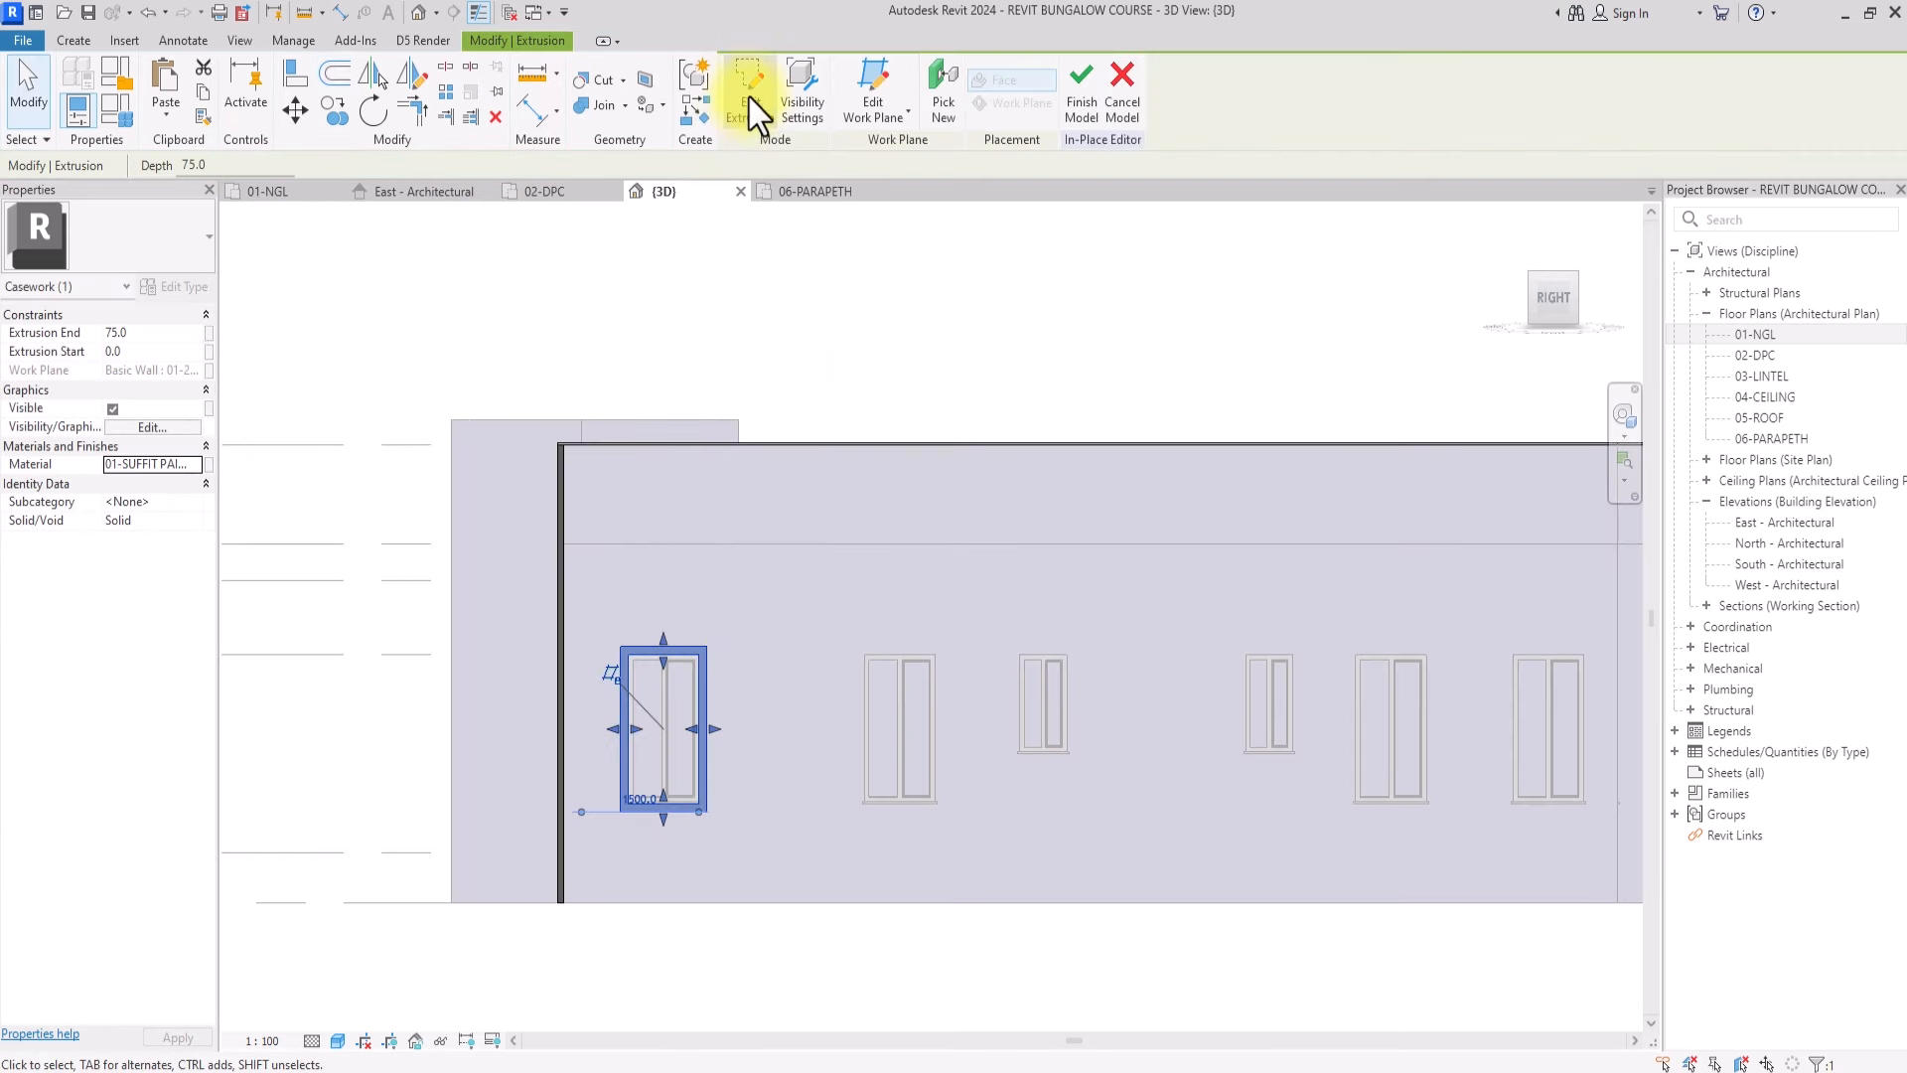
# In the extrusion sketch, move the bottom edges of the oversized surround up to the small window's sill
pyautogui.scroll(4, 765, 640)
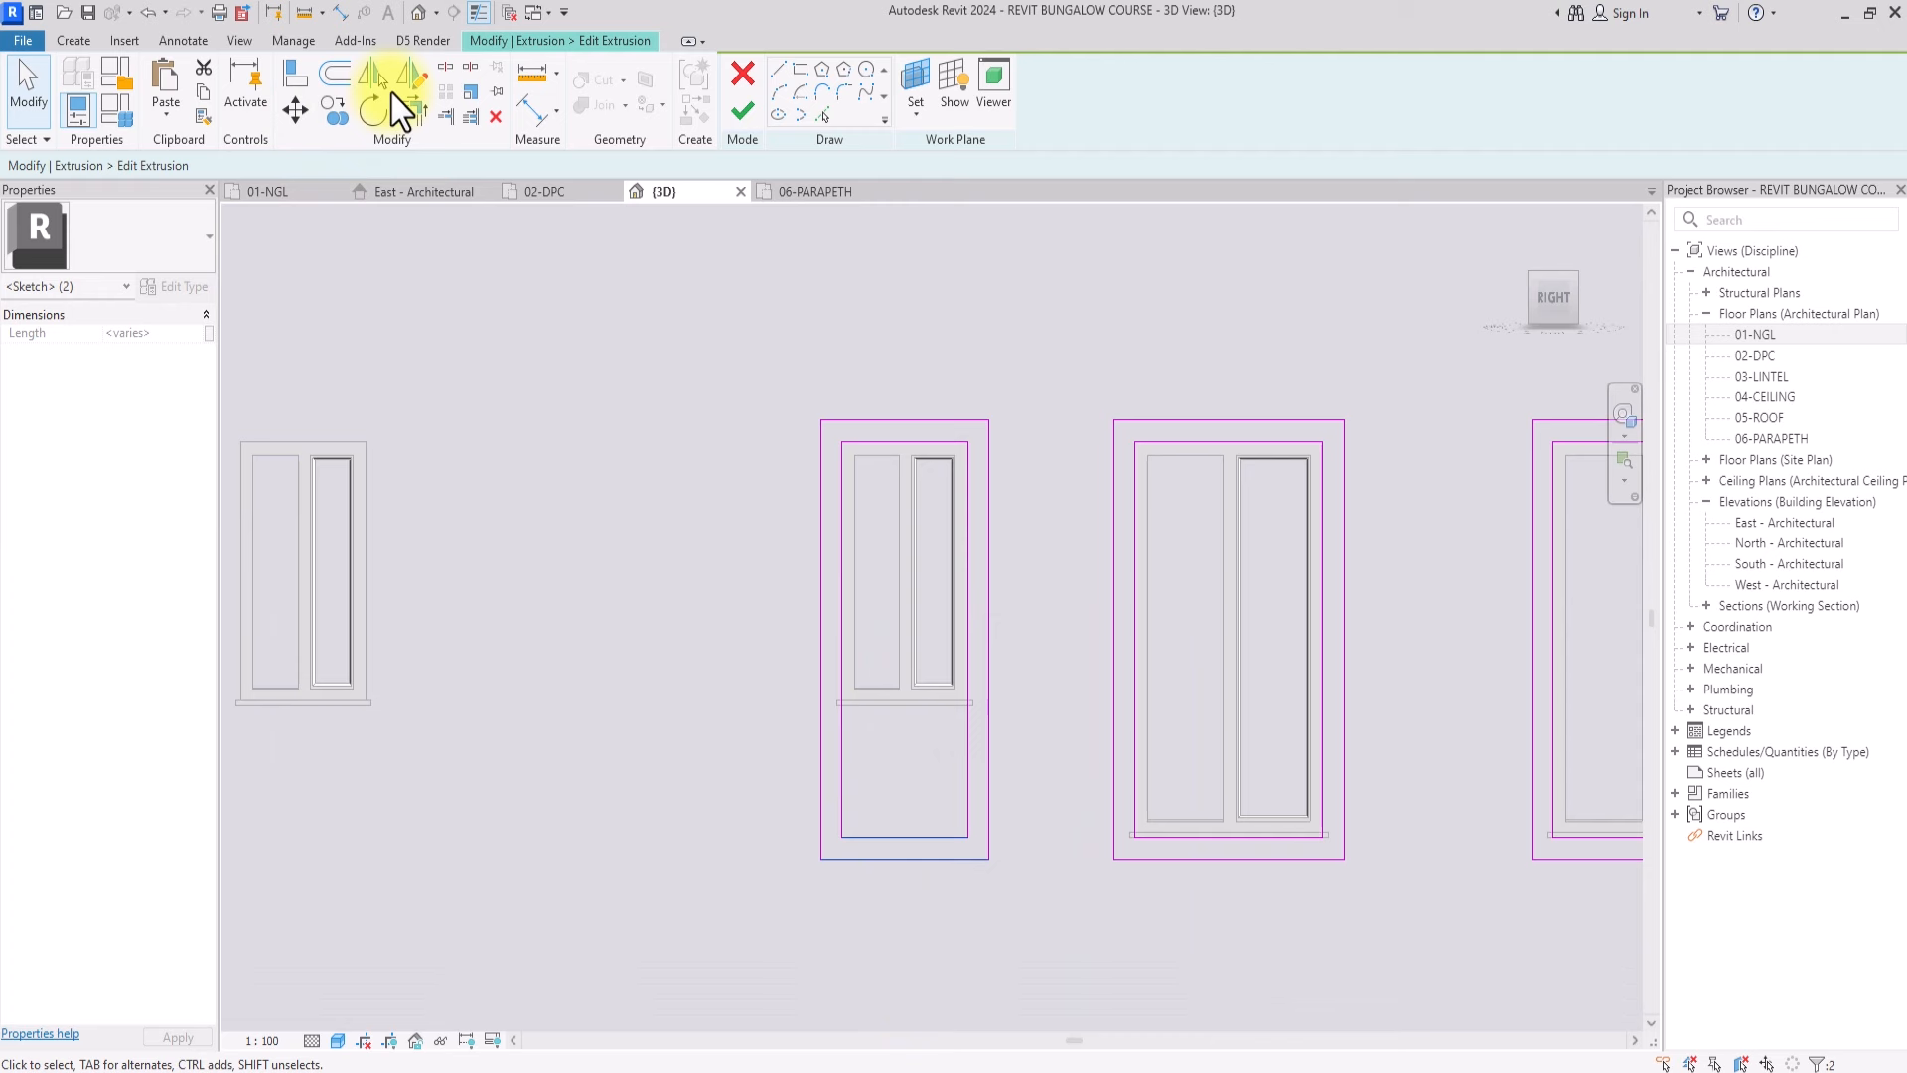
pyautogui.click(295, 110)
pyautogui.click(842, 846)
pyautogui.scroll(5, 837, 707)
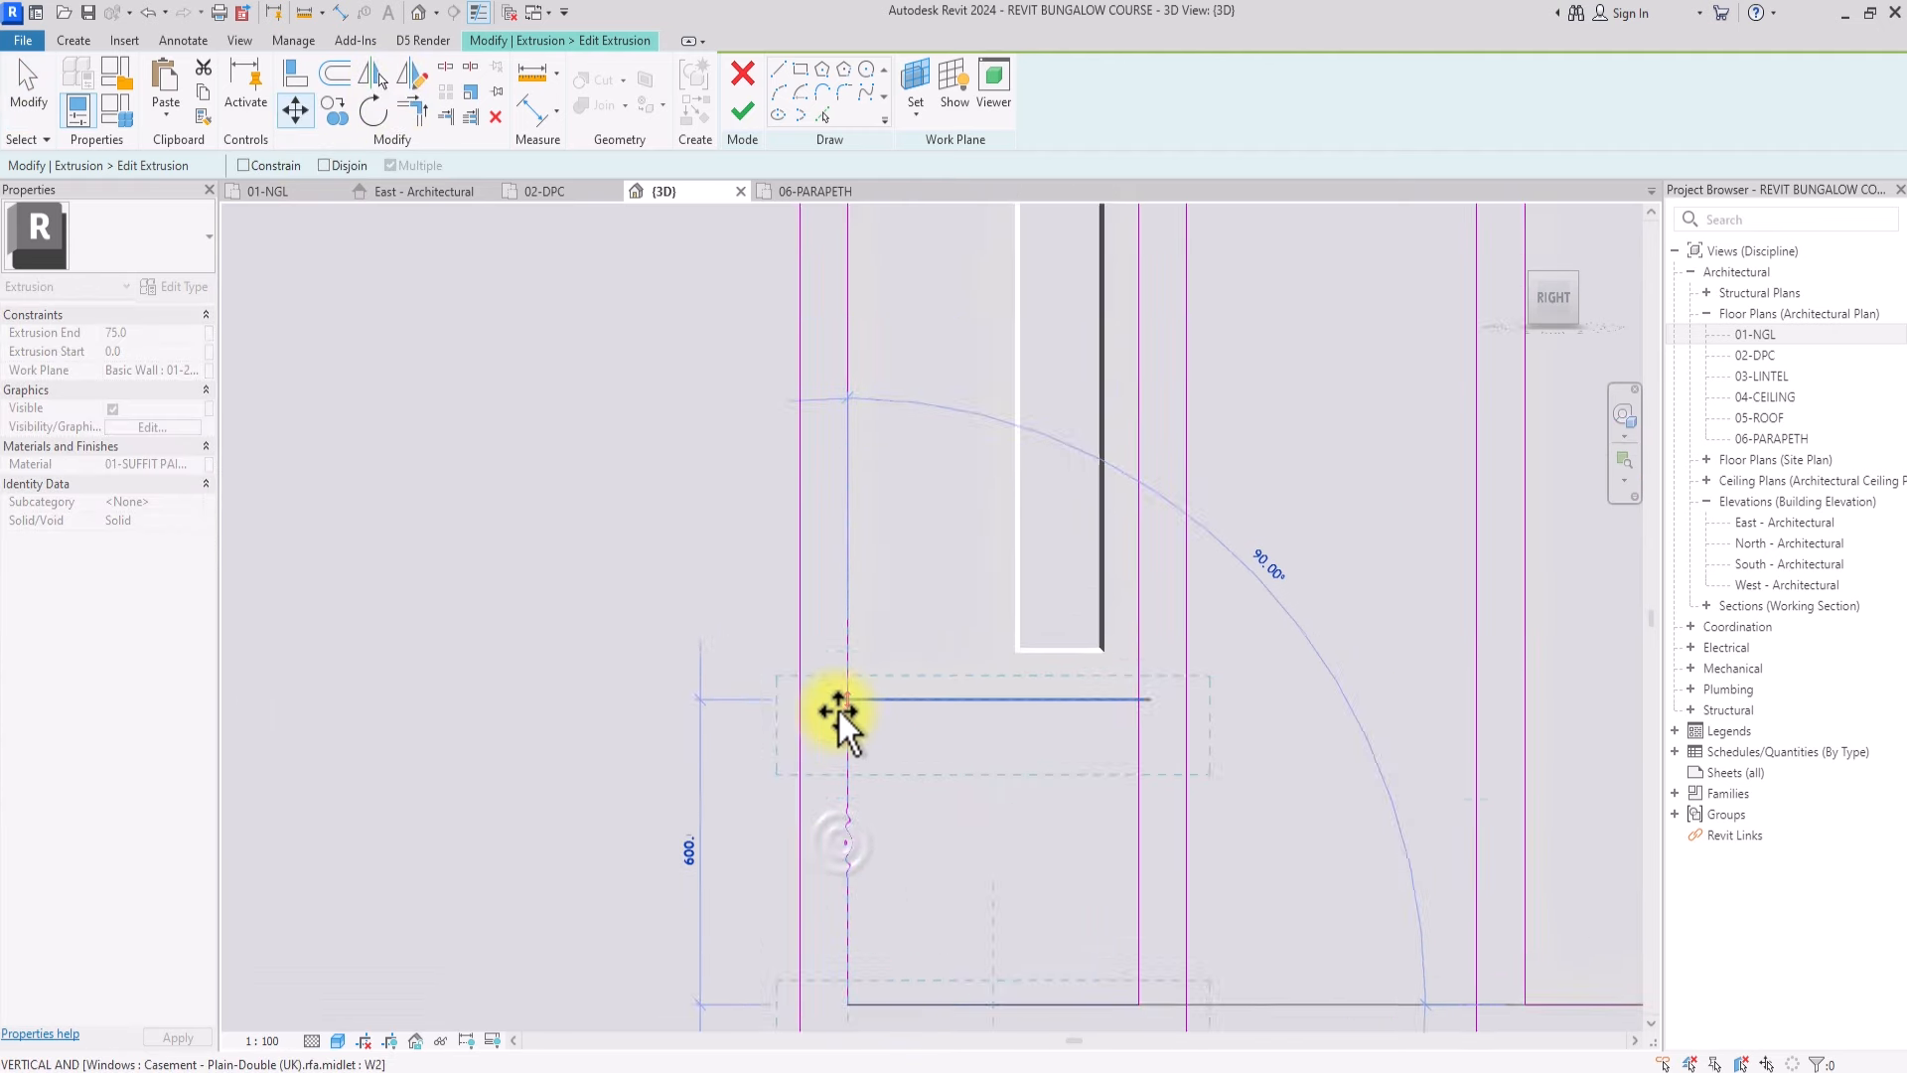
pyautogui.click(857, 700)
pyautogui.scroll(-6, 858, 692)
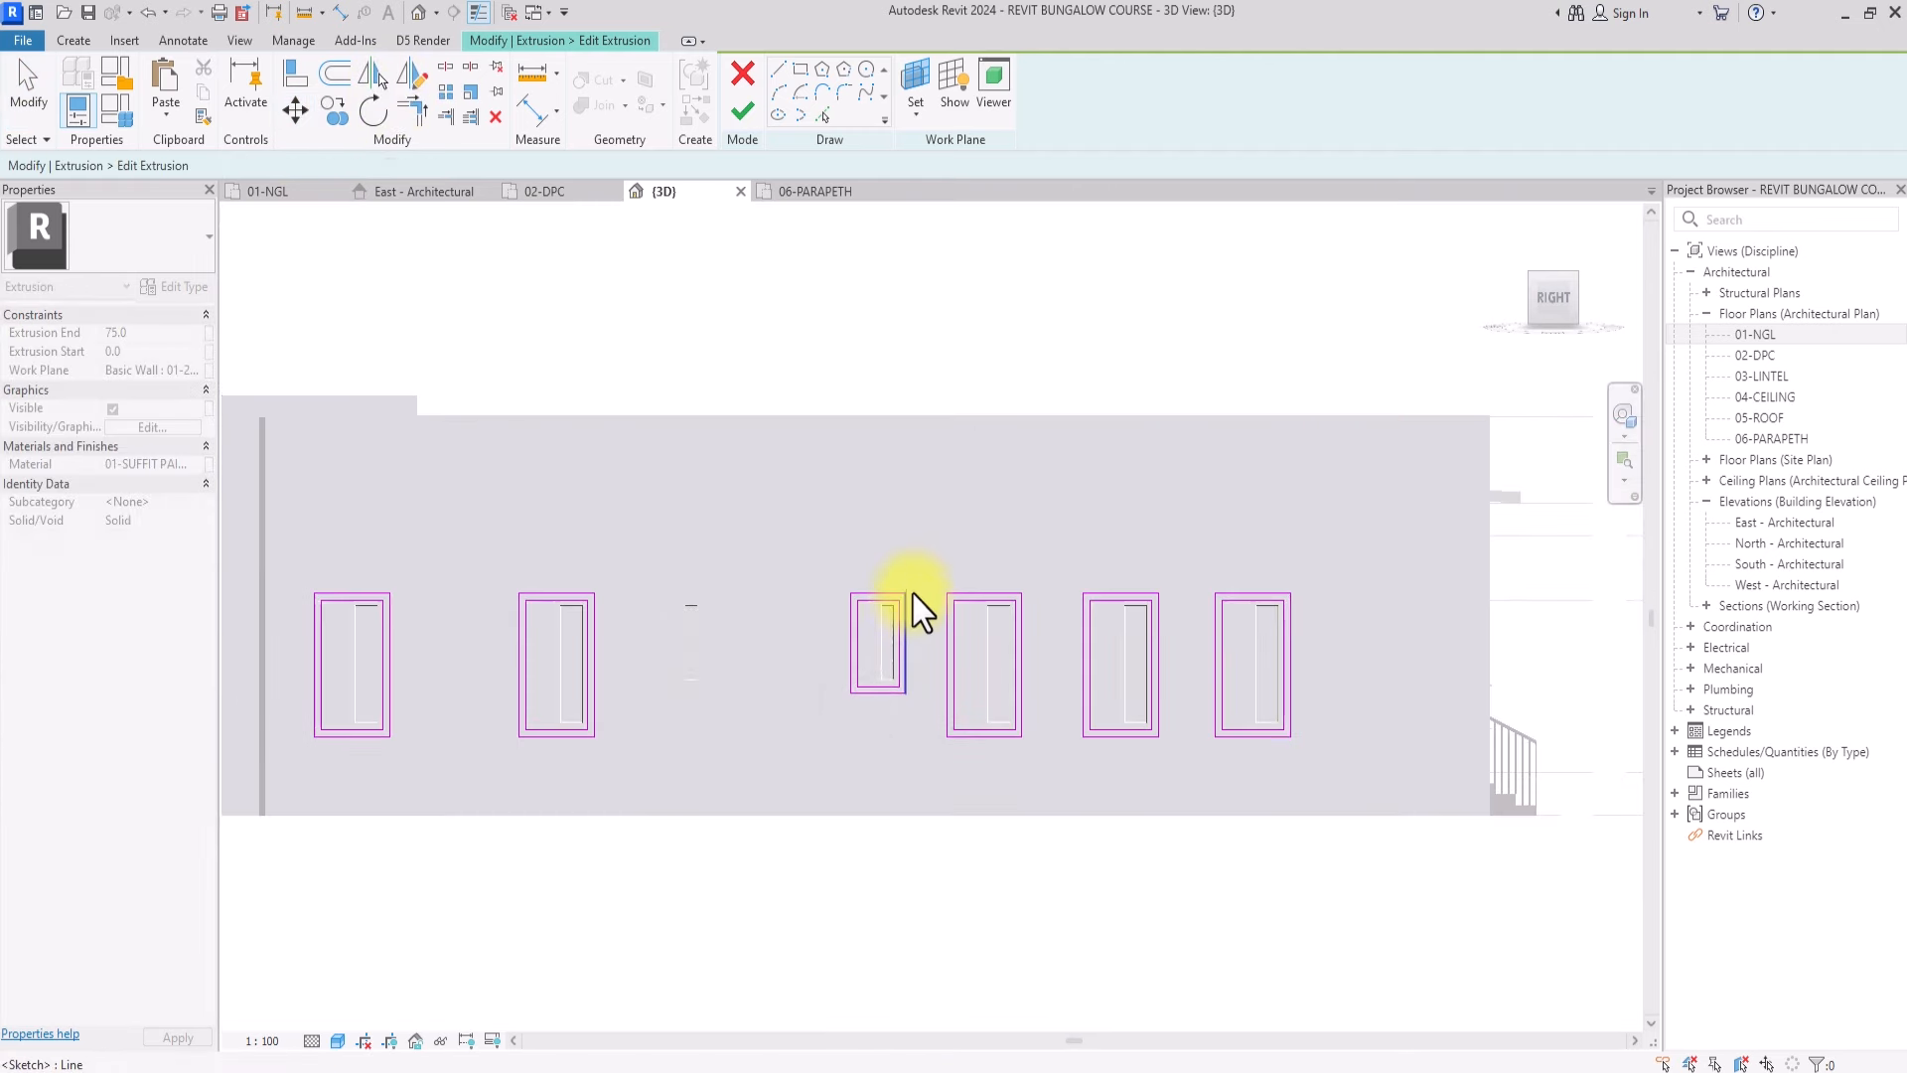
# Copy the shortened surround sketch onto the other small window in the side wall
pyautogui.click(294, 104)
pyautogui.click(332, 107)
pyautogui.click(857, 687)
pyautogui.click(661, 687)
pyautogui.press('Escape')
pyautogui.moveTo(324, 725); pyautogui.dragTo(497, 718, button='middle')
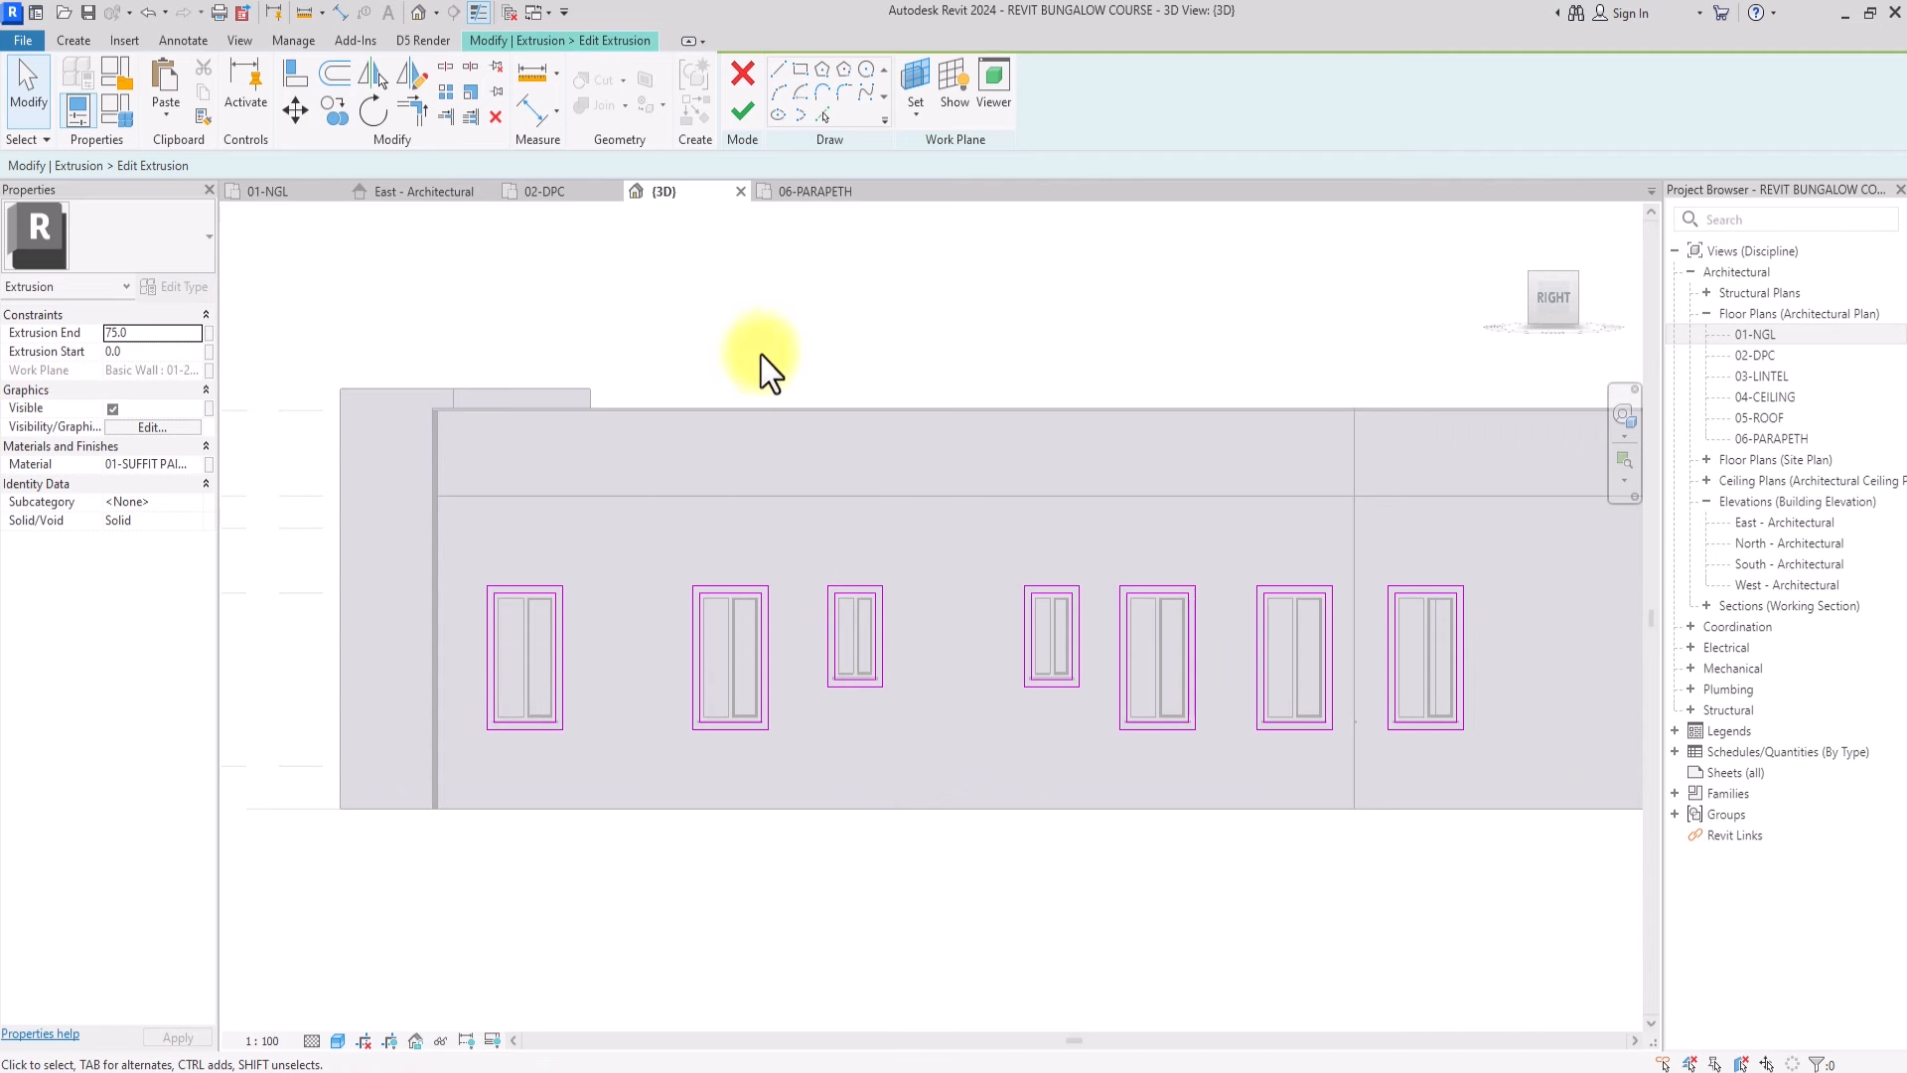
# Finish the window surround extrusion and the in-place model, and view the facade corner in 3D
pyautogui.click(744, 111)
pyautogui.scroll(-3, 869, 254)
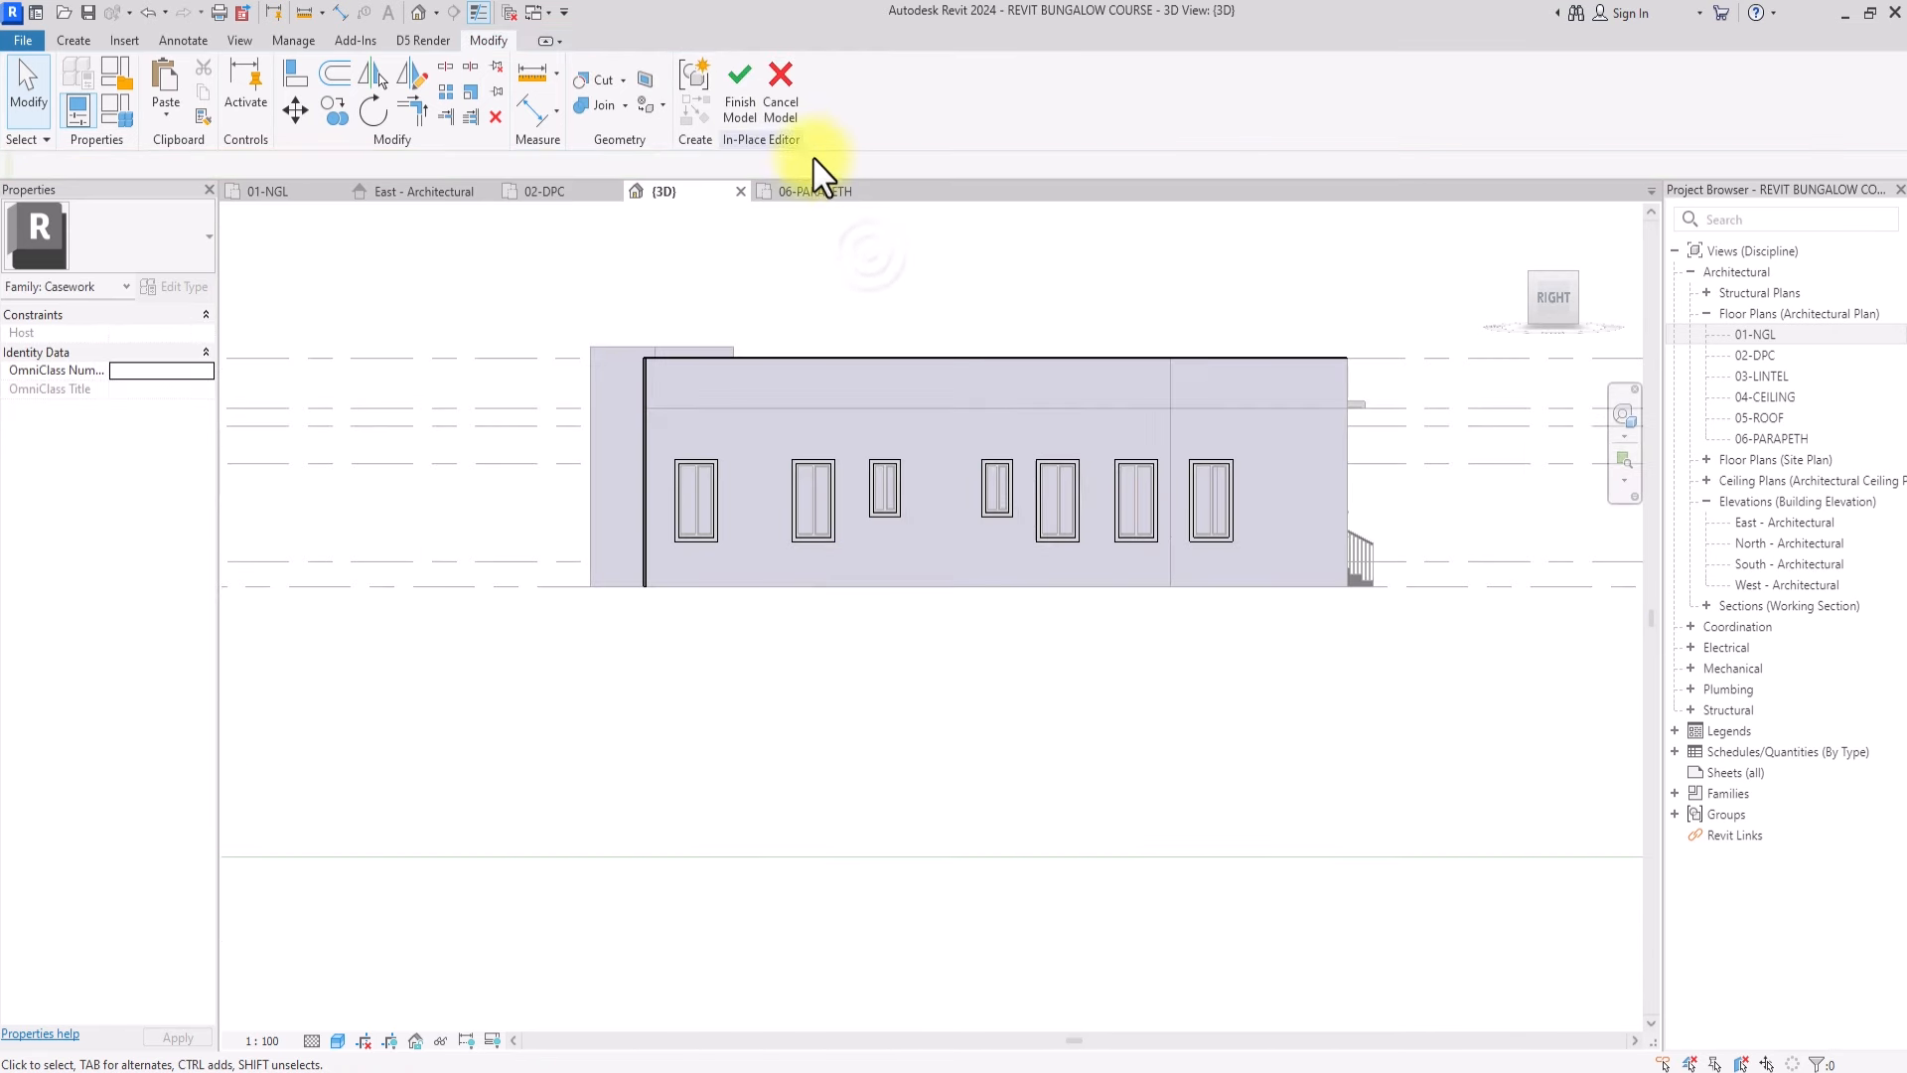
pyautogui.click(726, 109)
pyautogui.moveTo(1537, 320); pyautogui.dragTo(1589, 396)
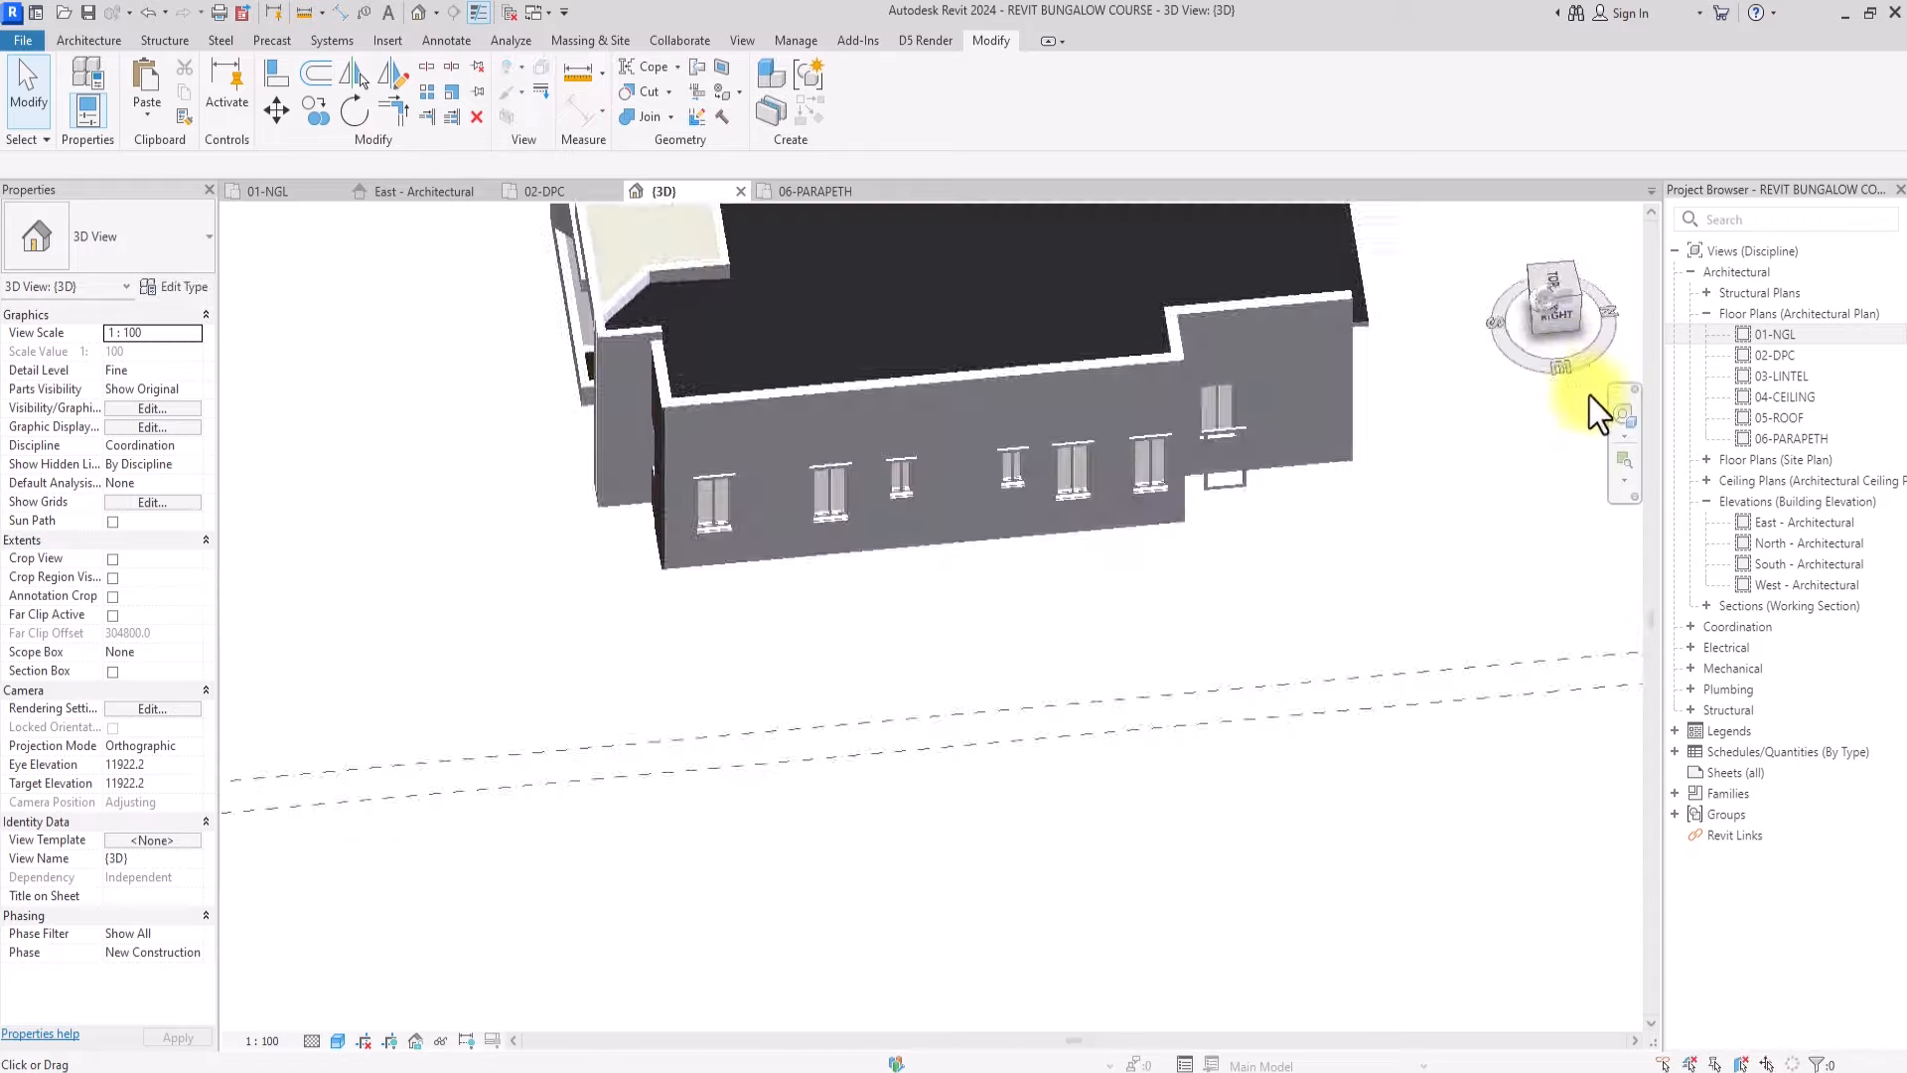
pyautogui.scroll(2, 695, 471)
pyautogui.moveTo(646, 714); pyautogui.dragTo(402, 600, button='middle')
pyautogui.scroll(2, 599, 788)
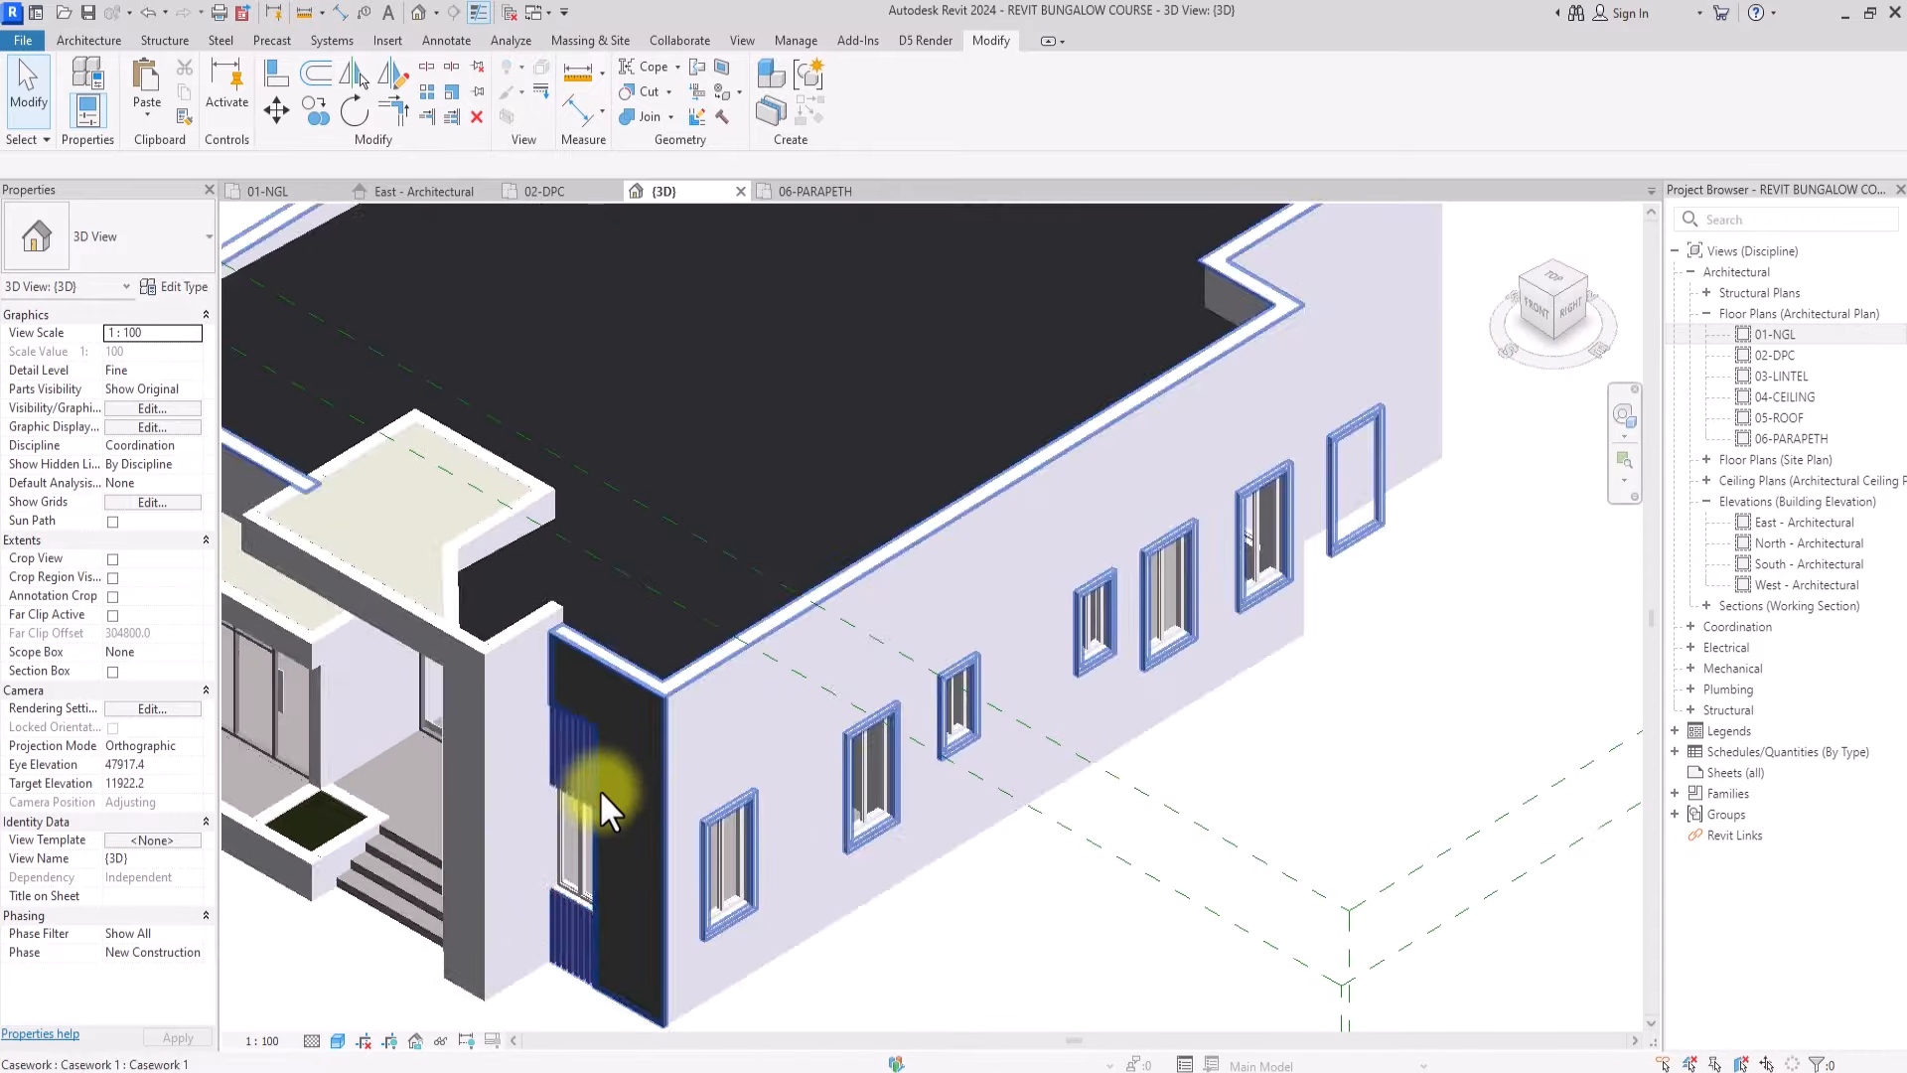
# Select the in-place surround model and examine how its frames sit on the side wall's windows and at the recessed rear corner
pyautogui.click(571, 785)
pyautogui.keyDown('shift'); pyautogui.moveTo(954, 755); pyautogui.dragTo(556, 685, button='middle'); pyautogui.keyUp('shift')
pyautogui.scroll(2, 830, 695)
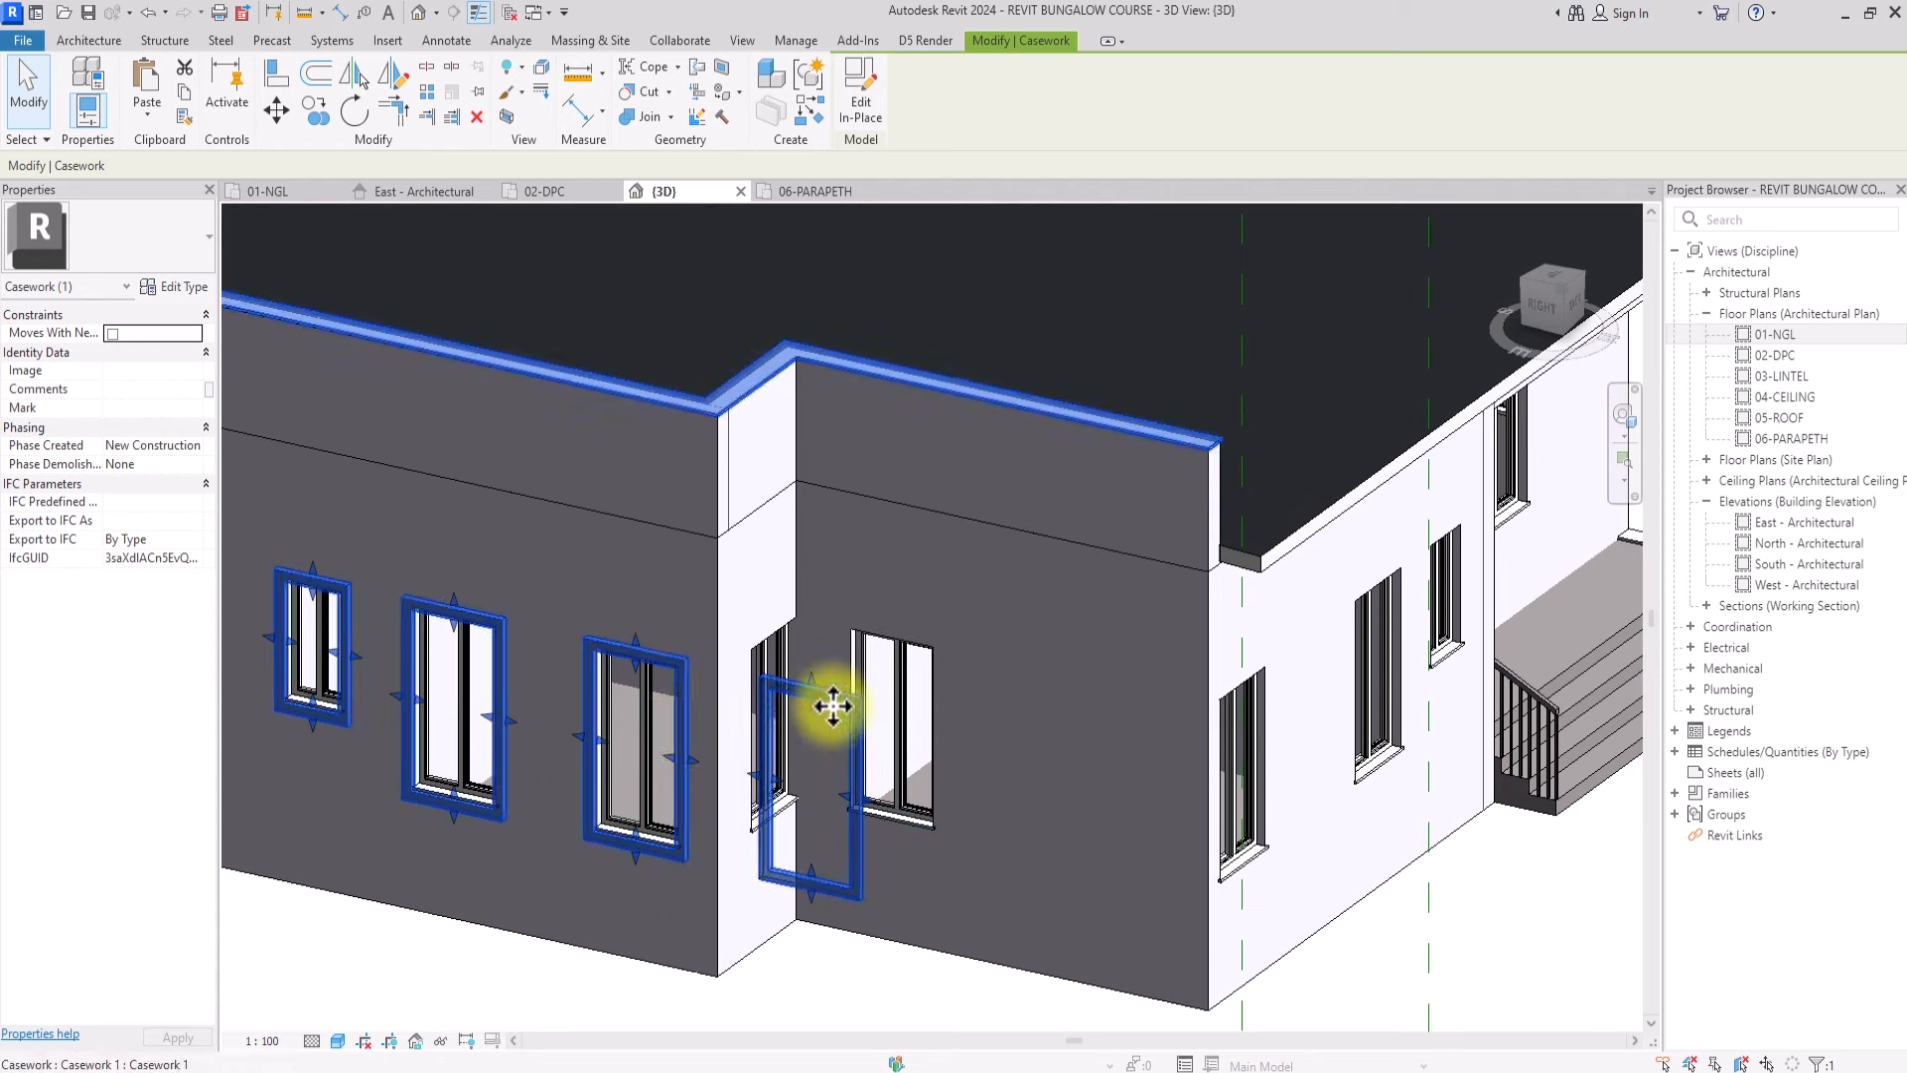
pyautogui.scroll(-5, 835, 702)
pyautogui.scroll(2, 731, 618)
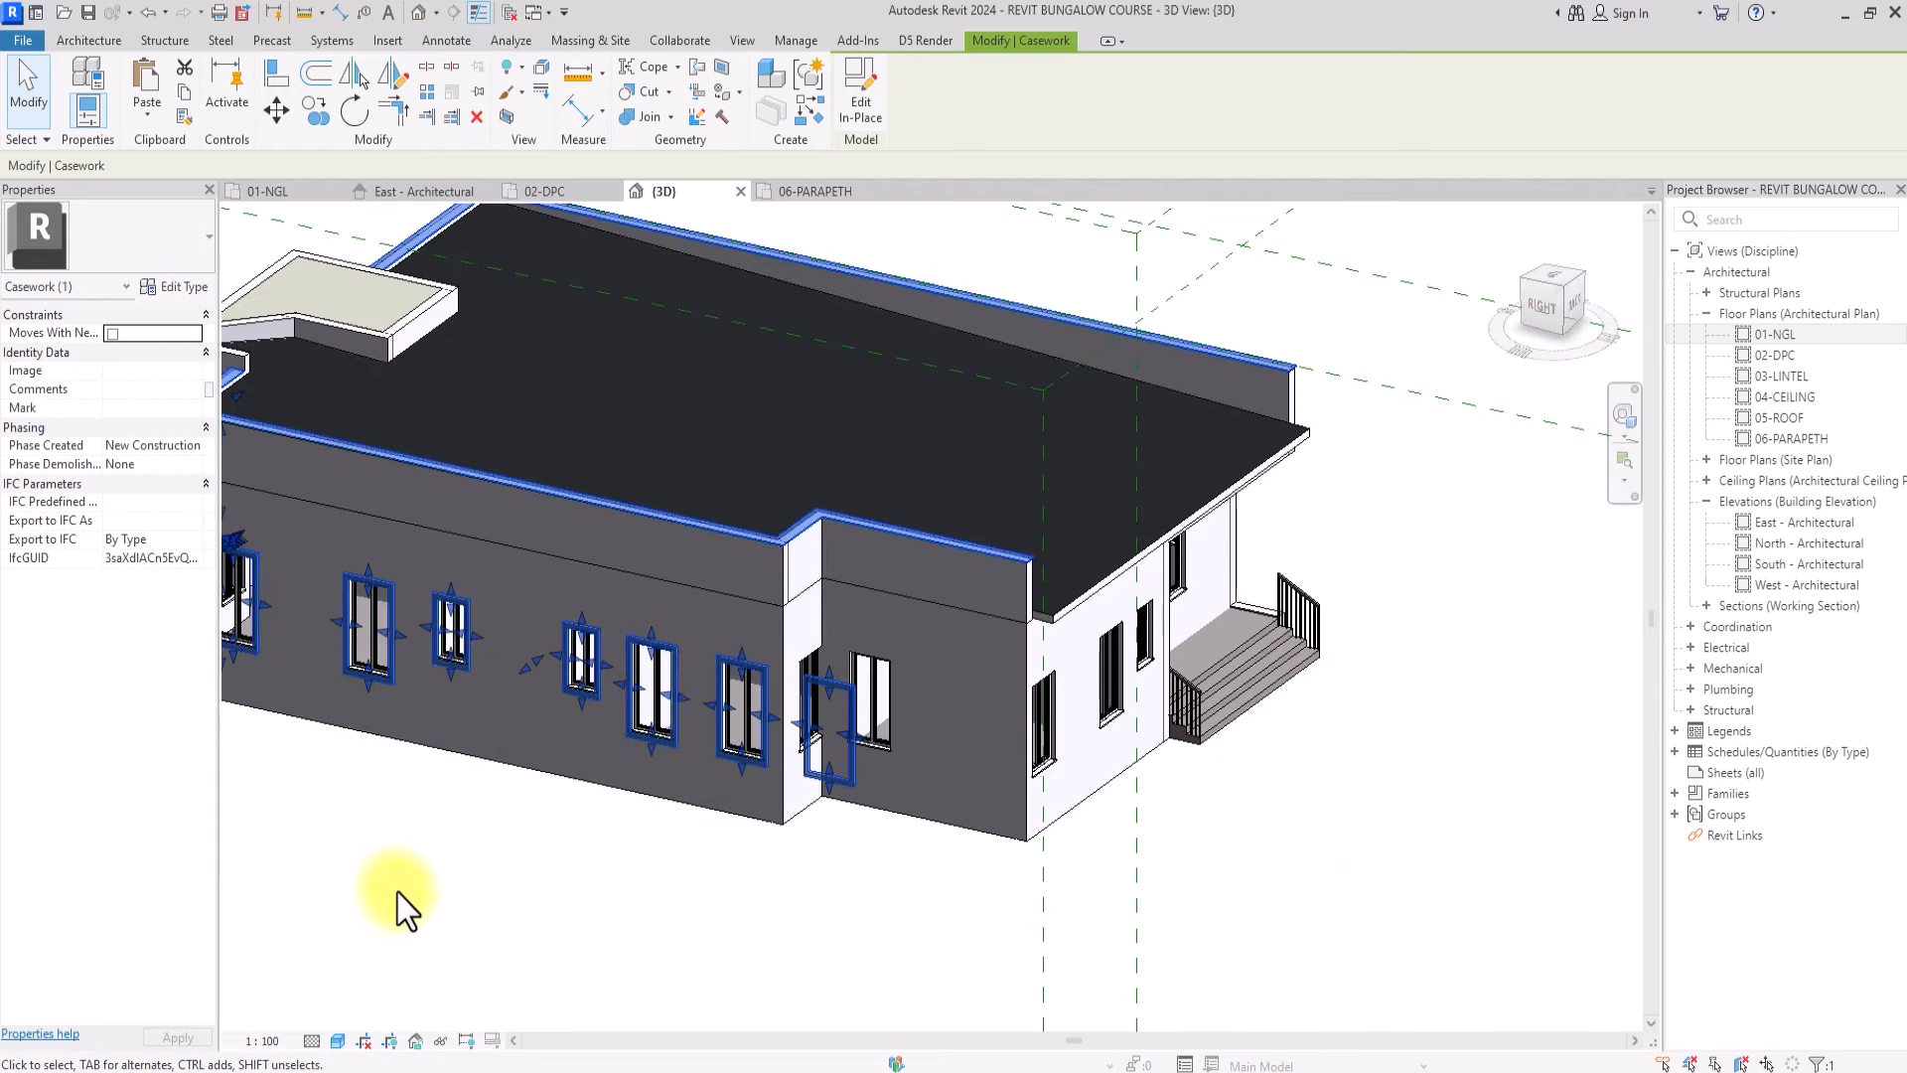
pyautogui.moveTo(487, 899); pyautogui.dragTo(712, 881, button='middle')
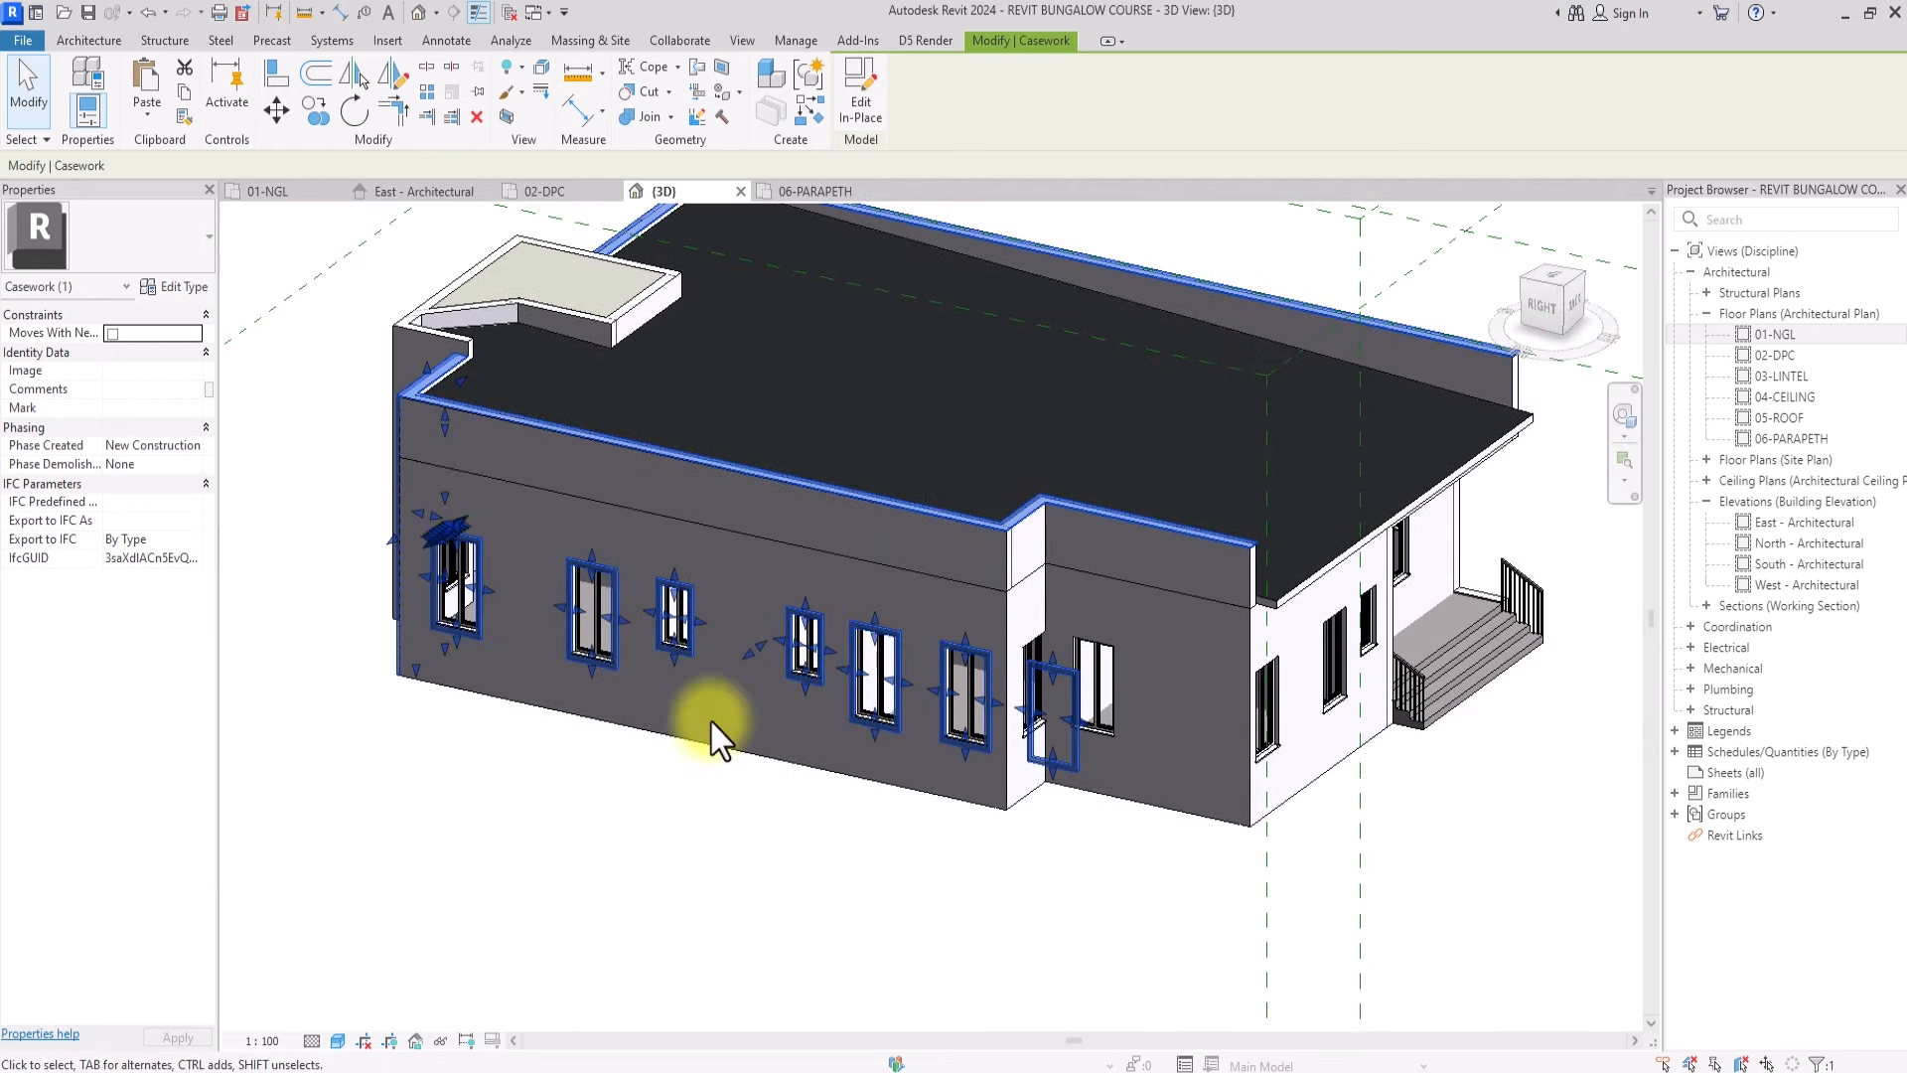
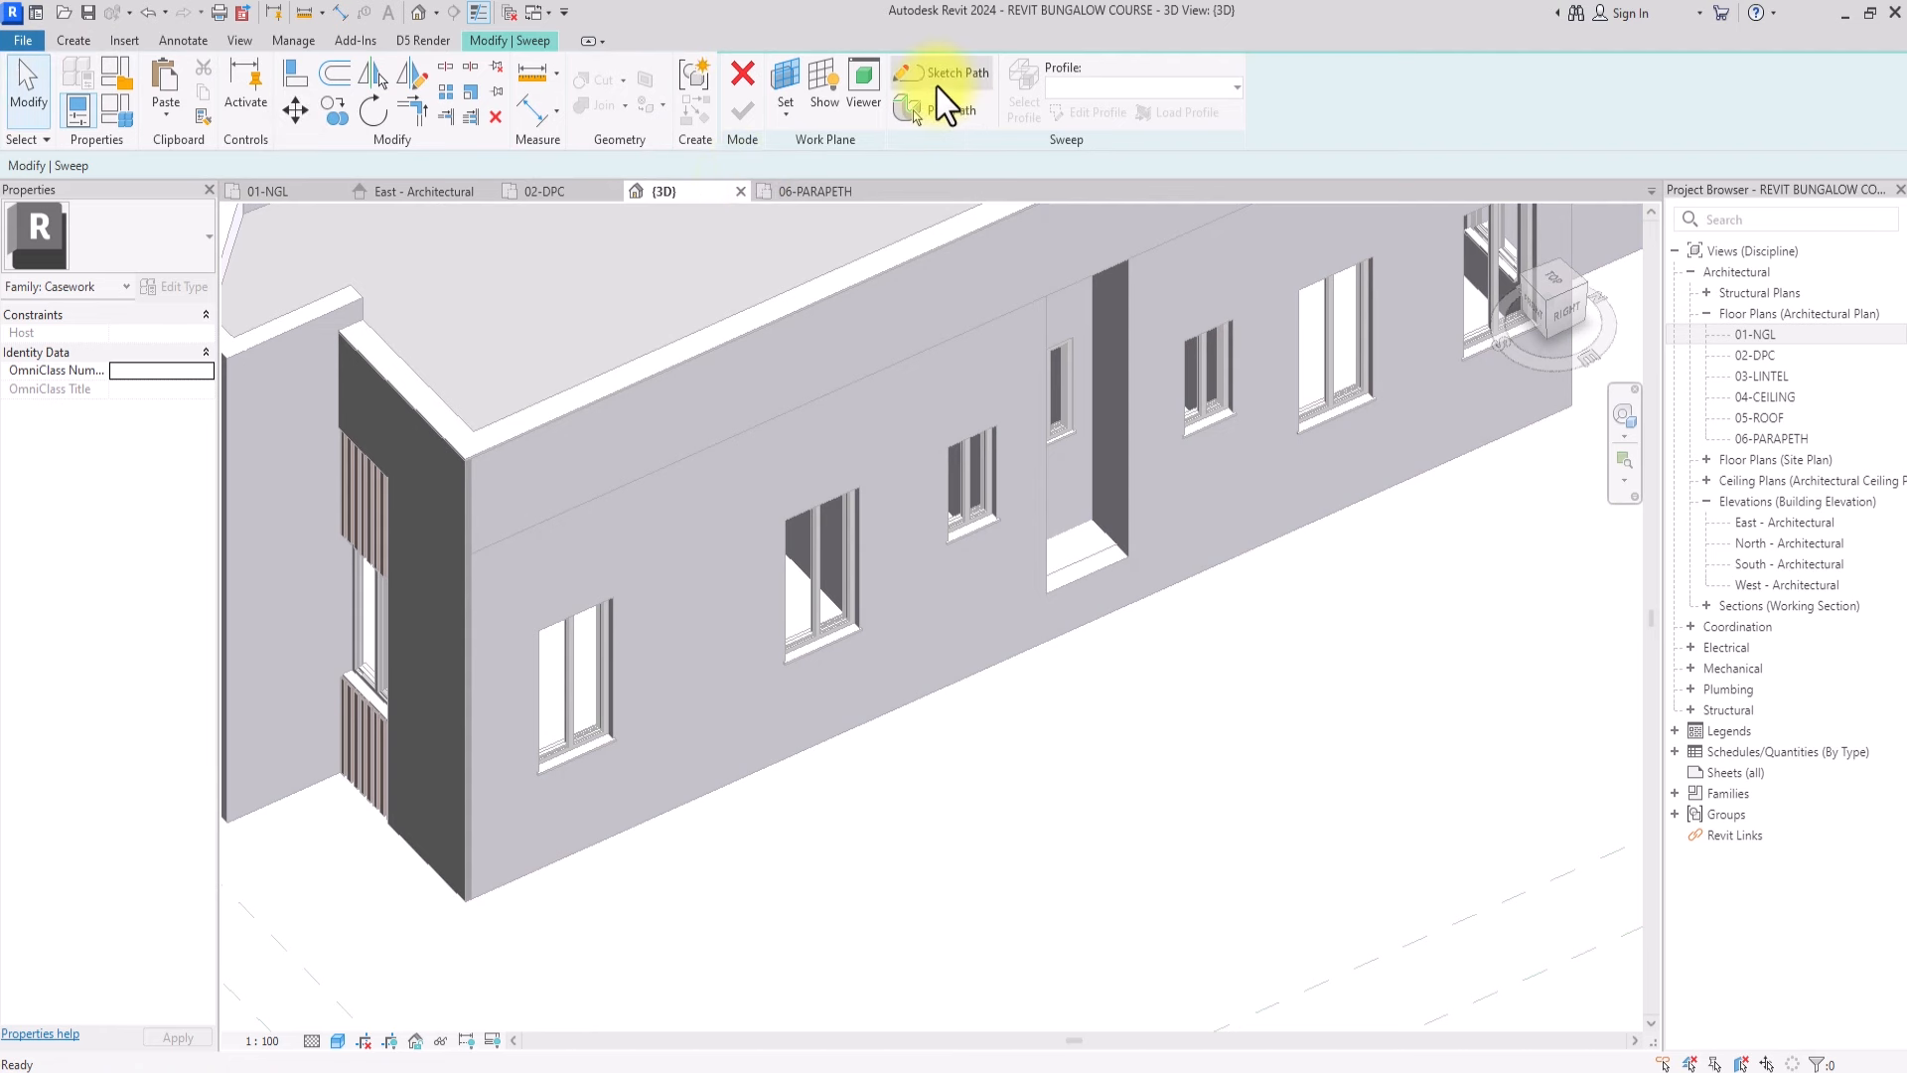
# Start sketching the sweep path on the side wall's outer face as work plane and face the wall in the right view
pyautogui.click(948, 78)
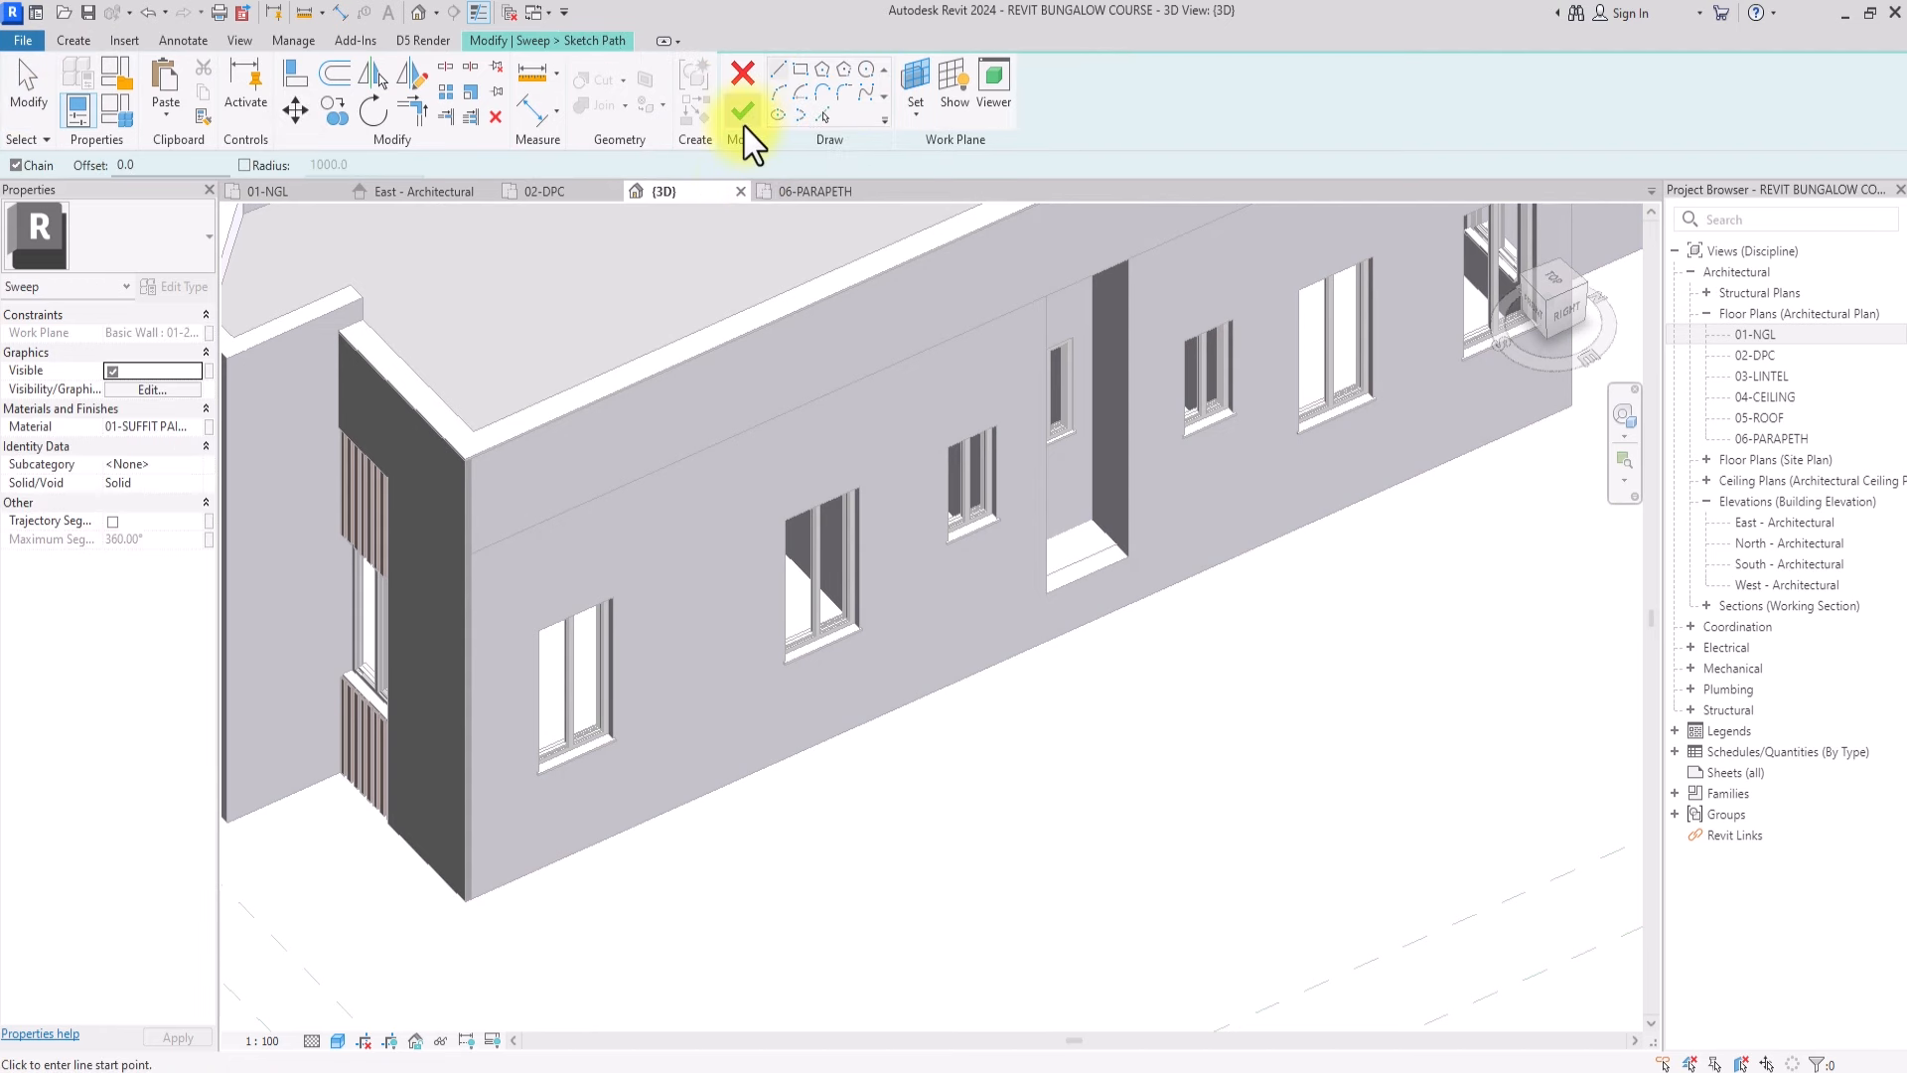
pyautogui.click(905, 117)
pyautogui.click(954, 196)
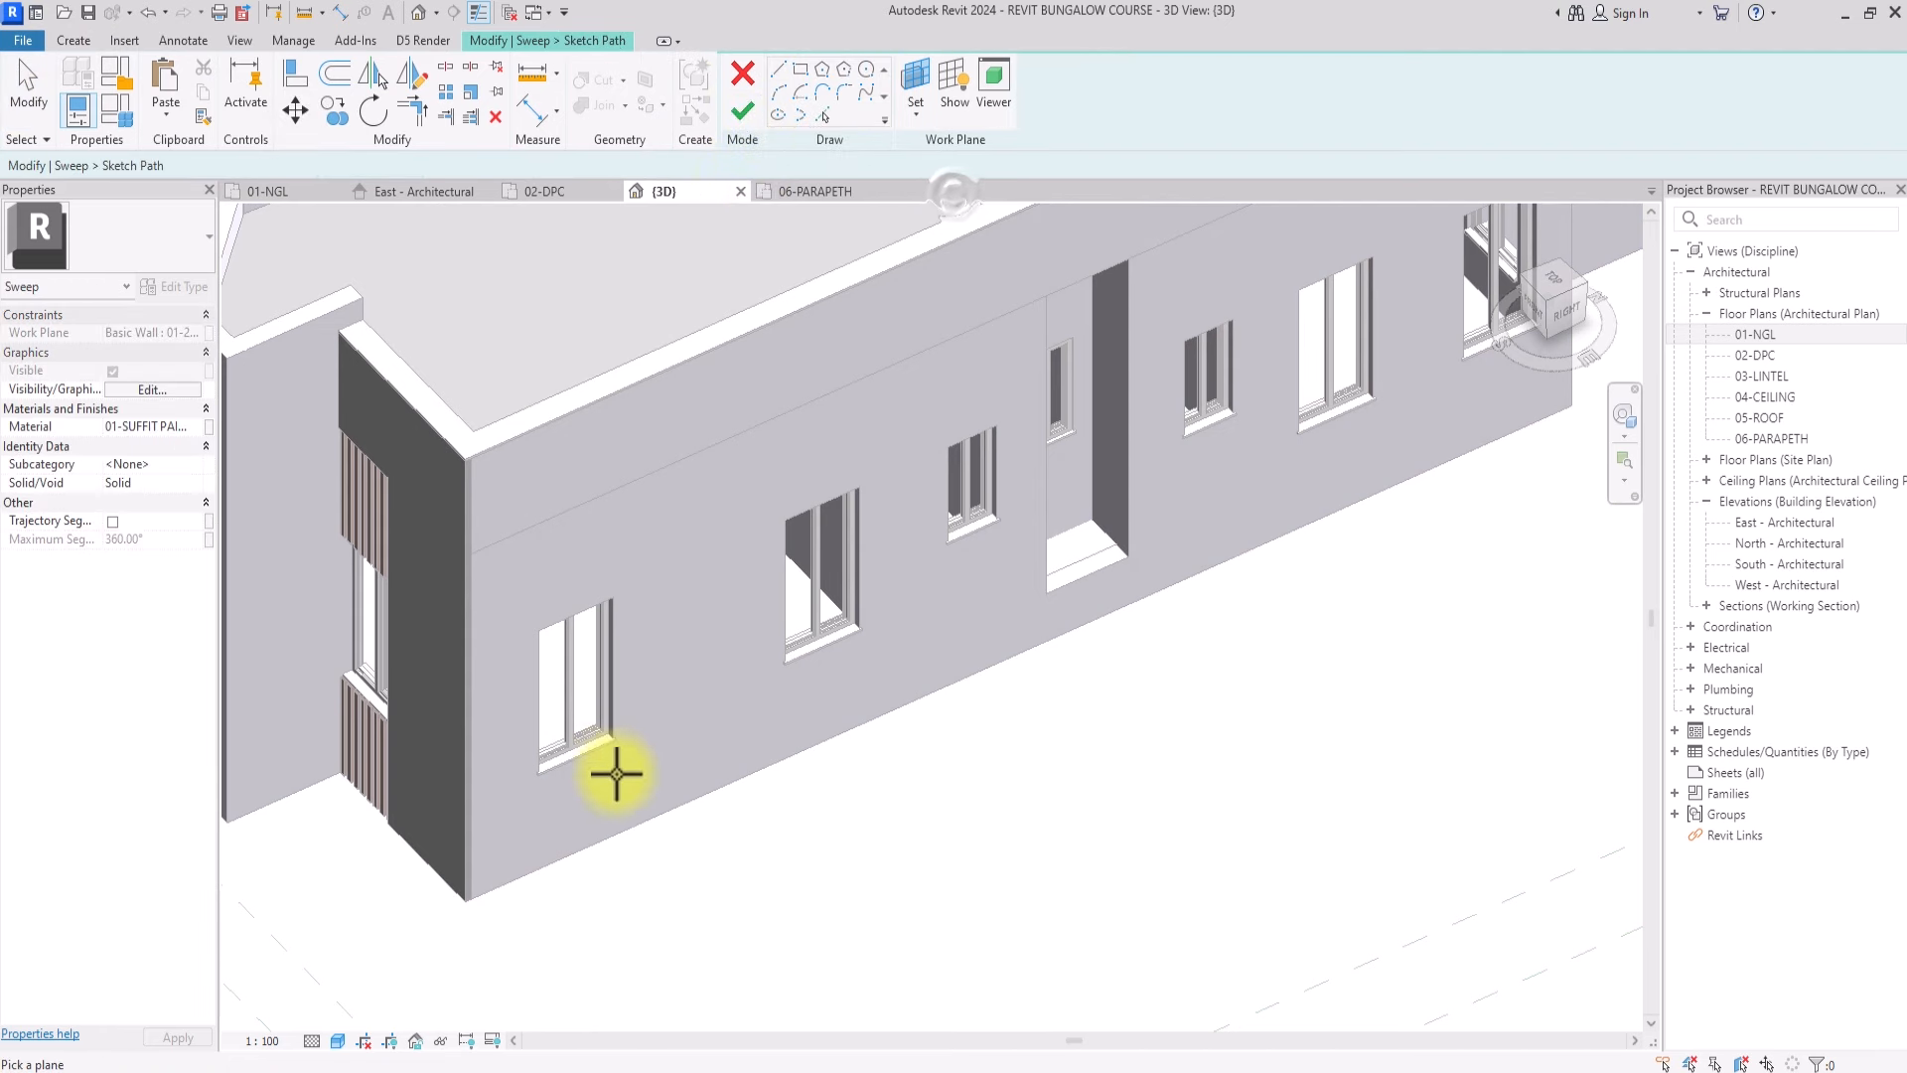
pyautogui.click(568, 866)
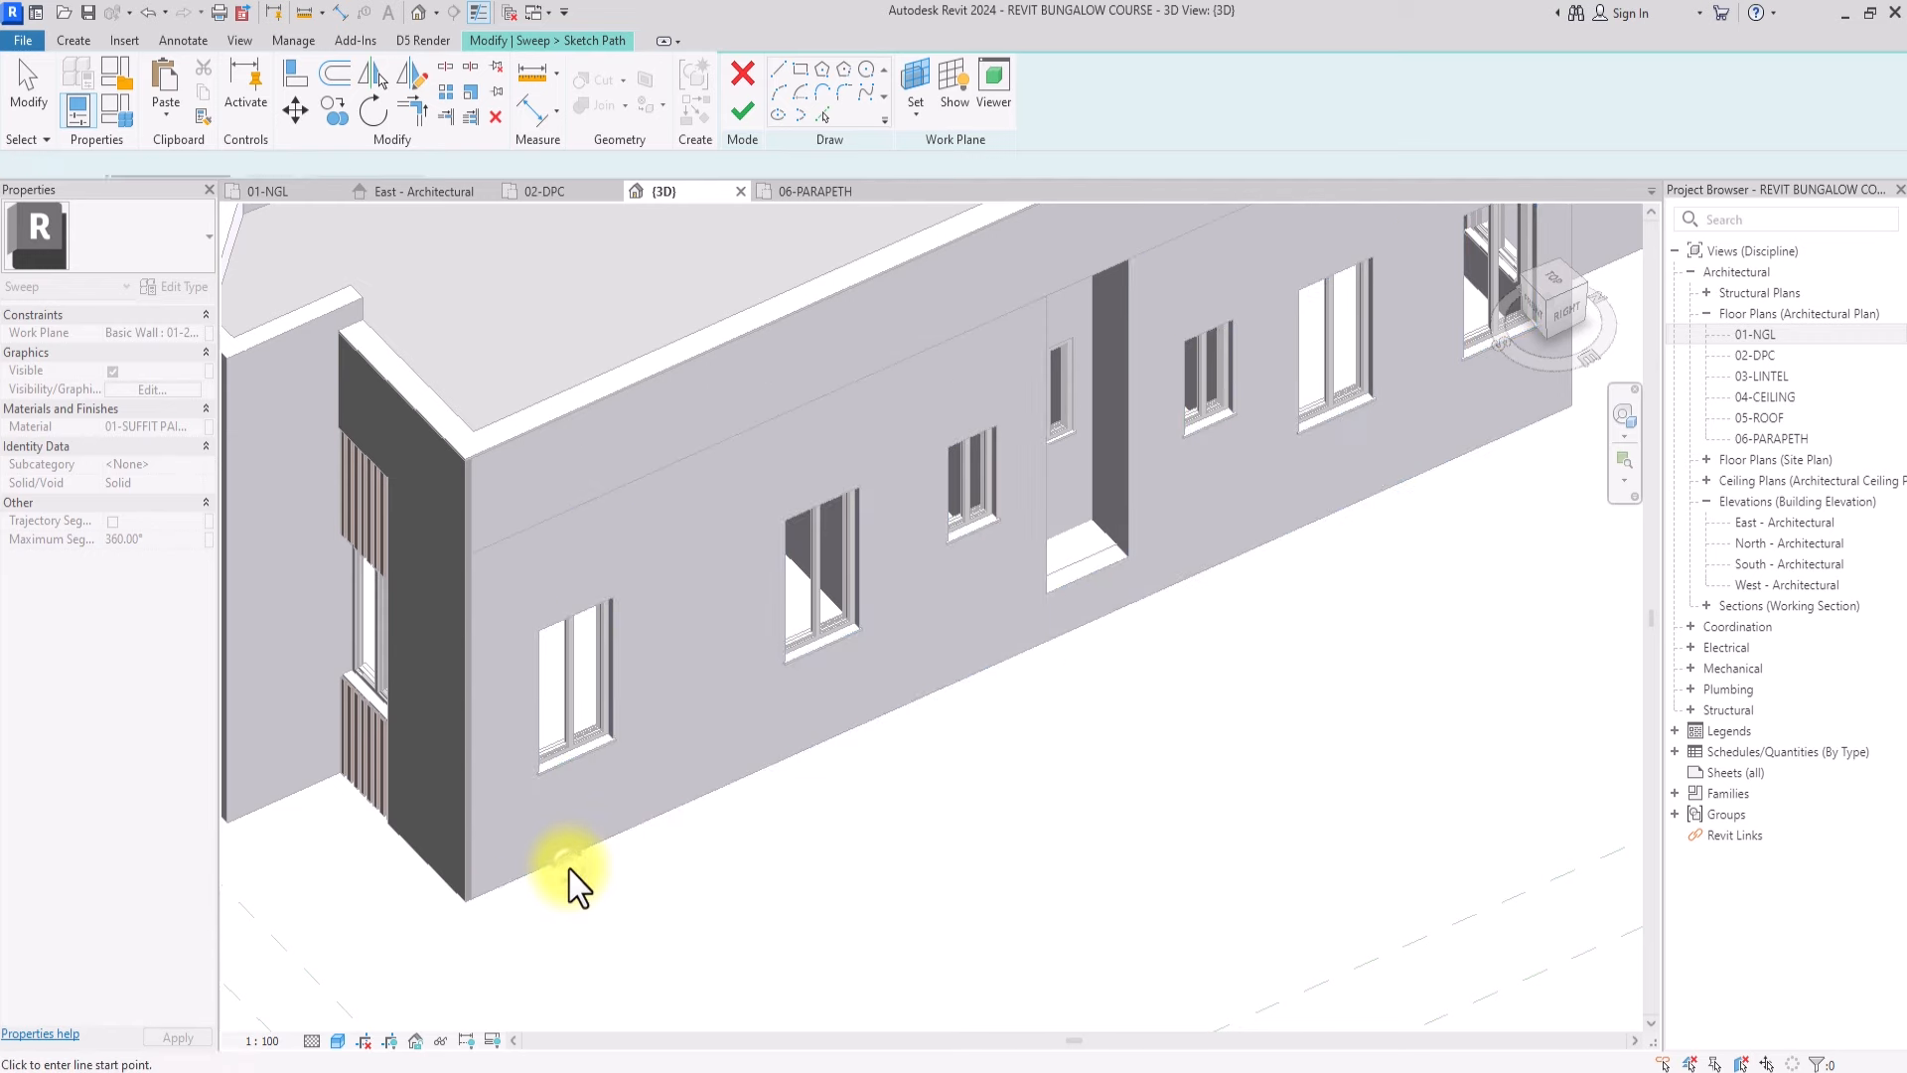
pyautogui.click(1564, 318)
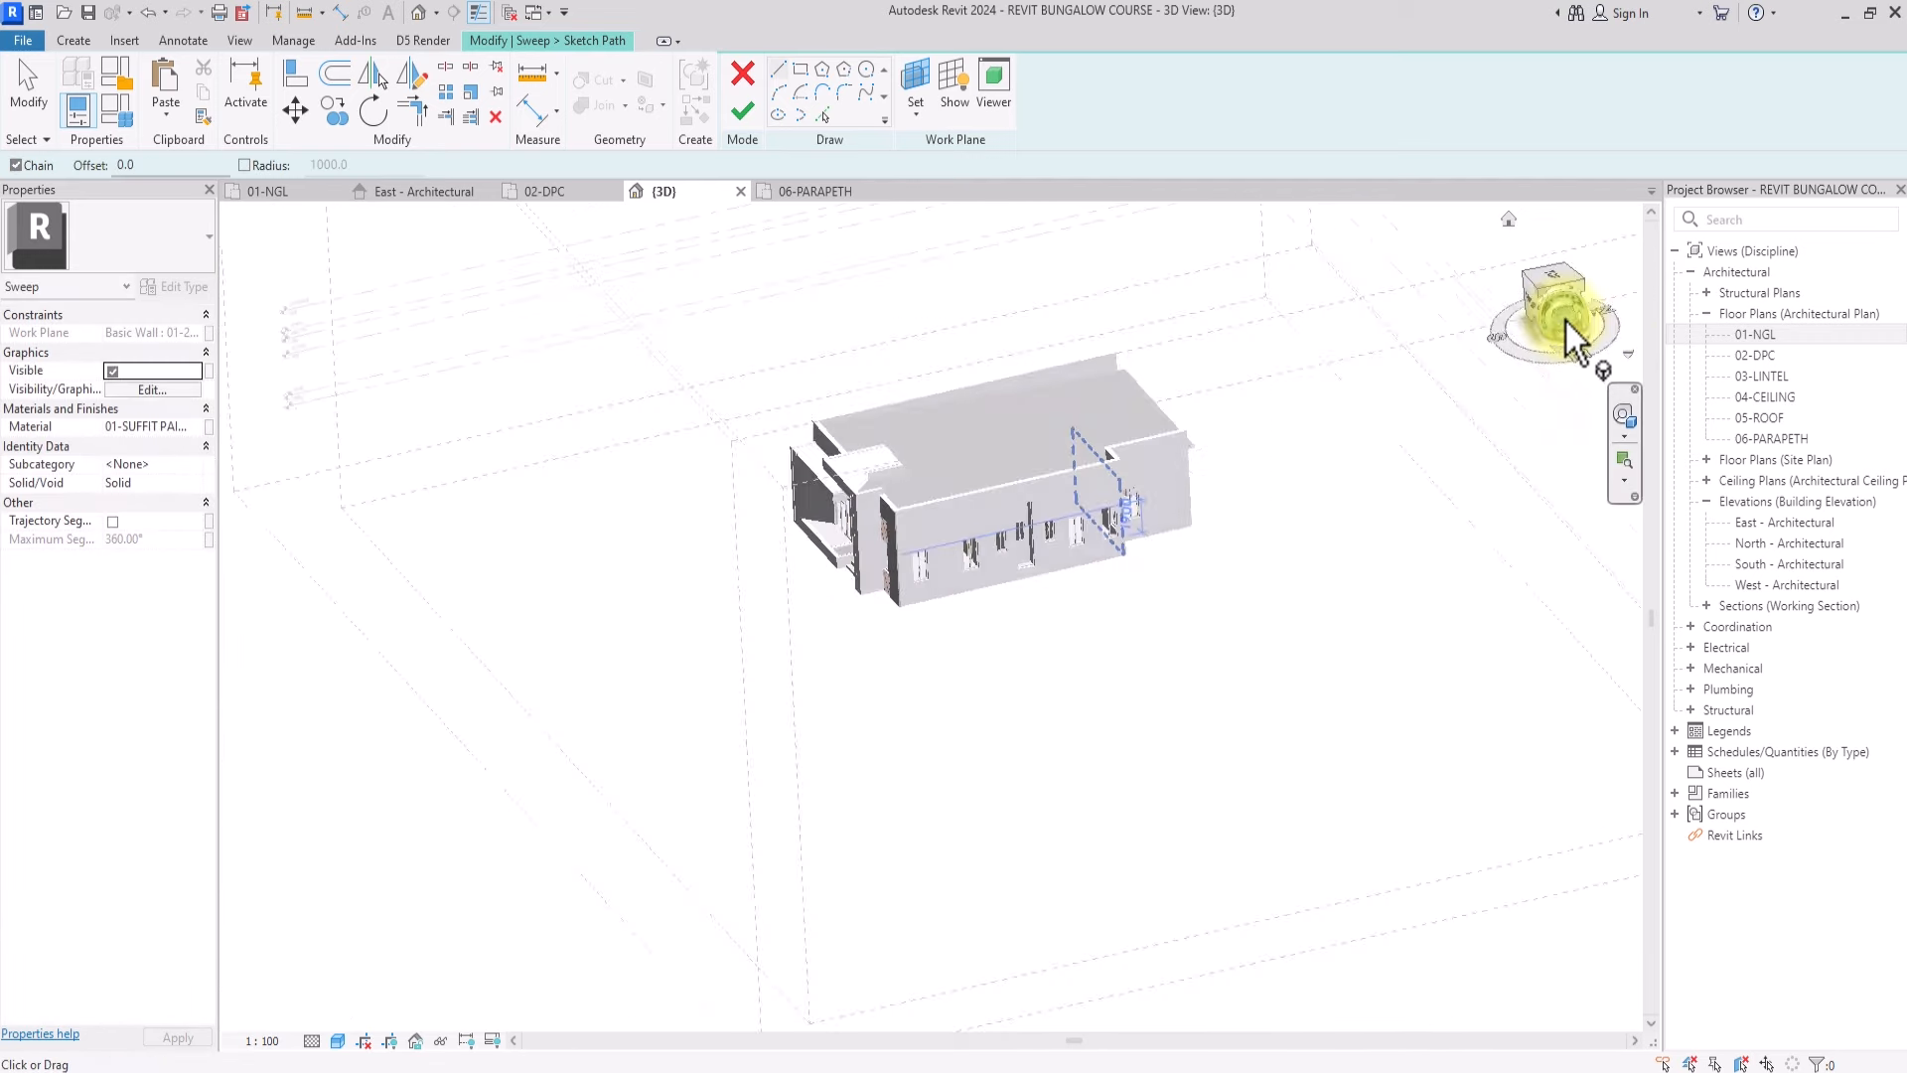
# Draw a rectangular sweep path around the opening of the side window nearest the front corner and finish the path
pyautogui.click(802, 69)
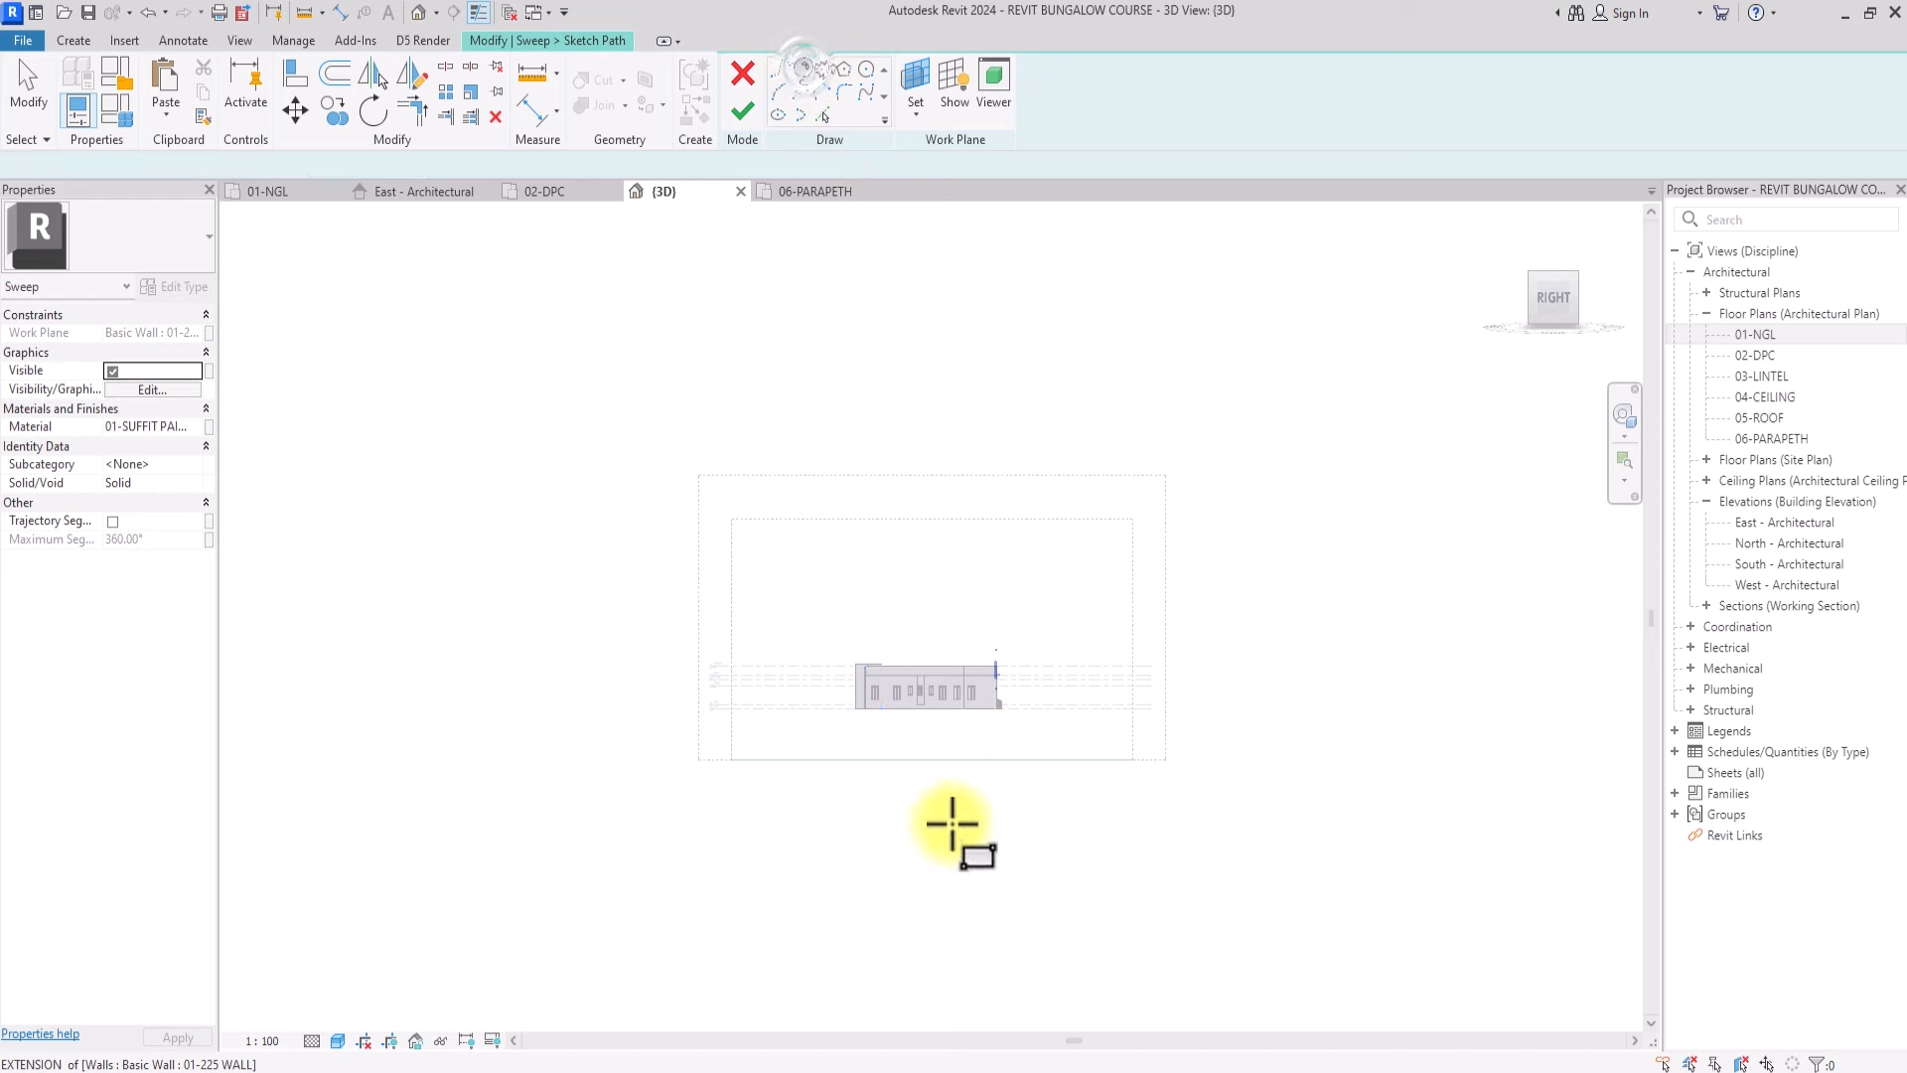
pyautogui.scroll(6, 852, 623)
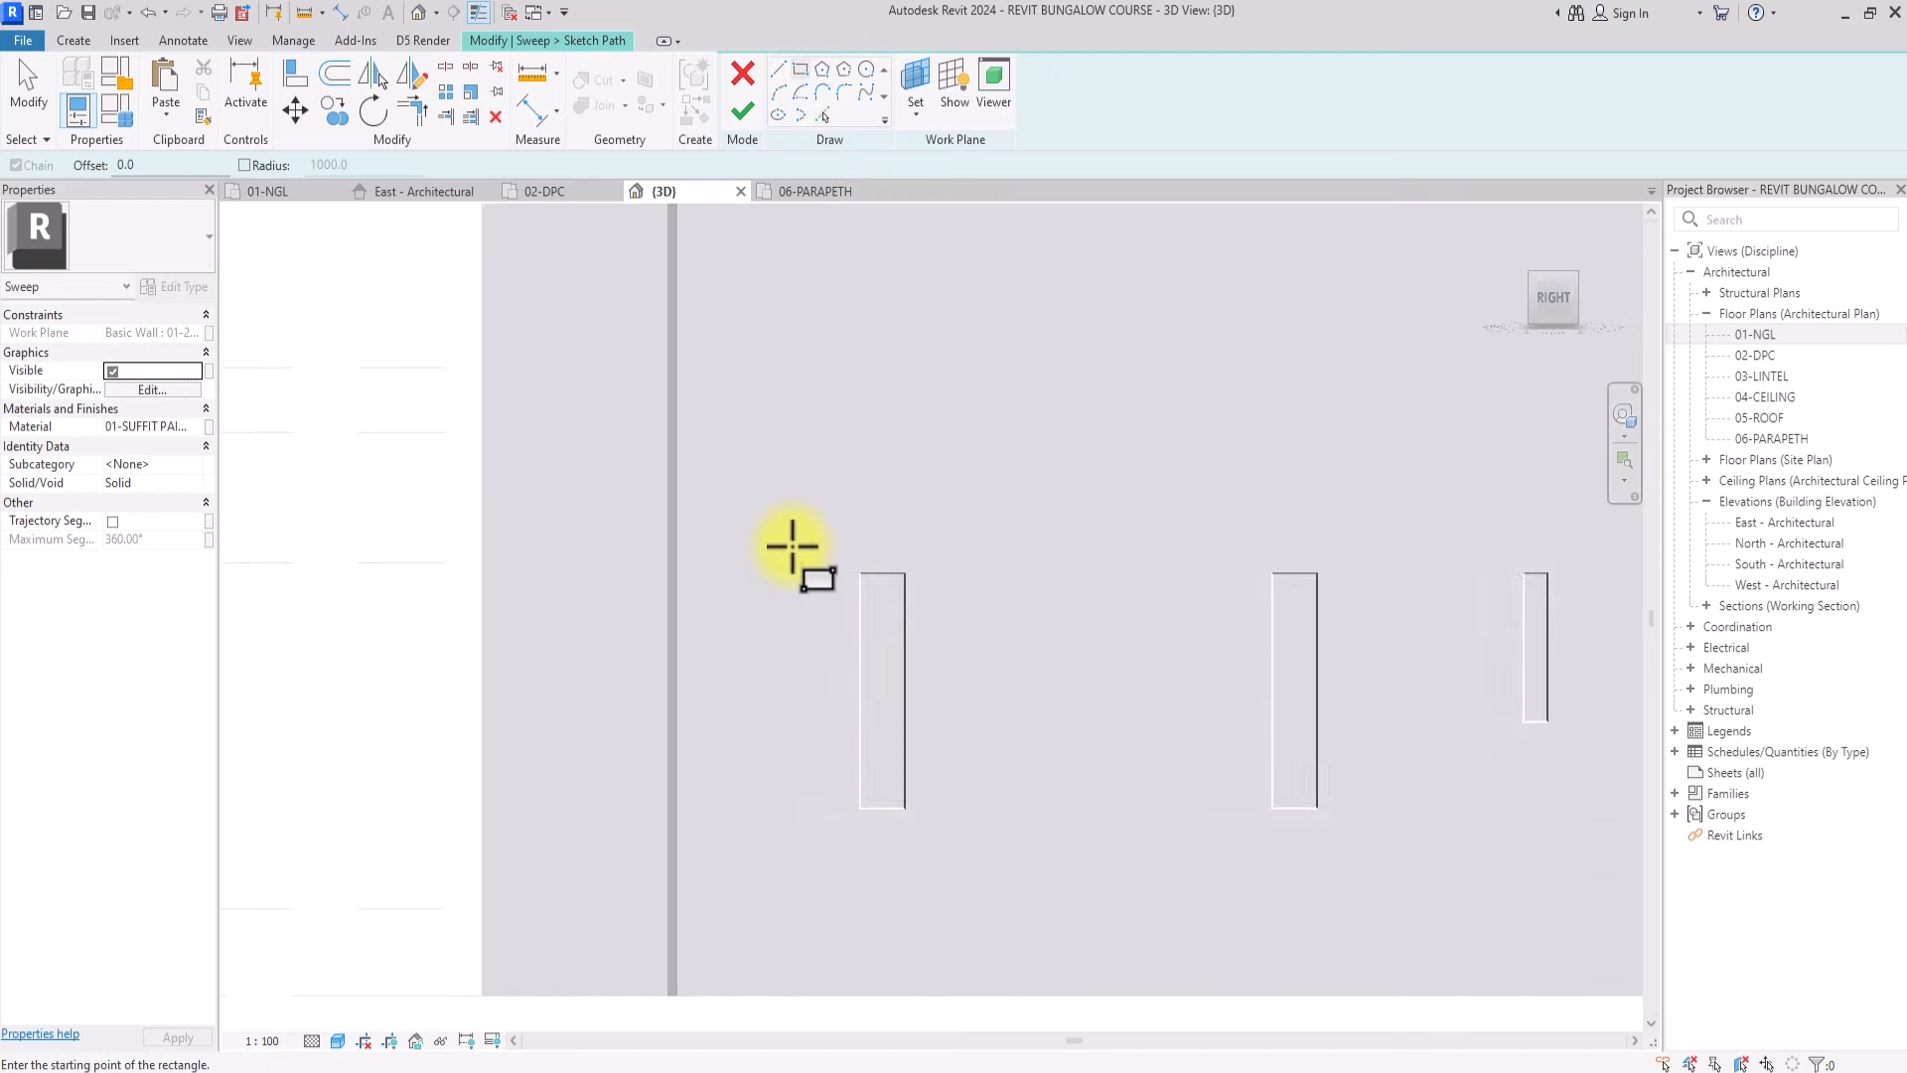
pyautogui.click(792, 559)
pyautogui.scroll(5, 934, 799)
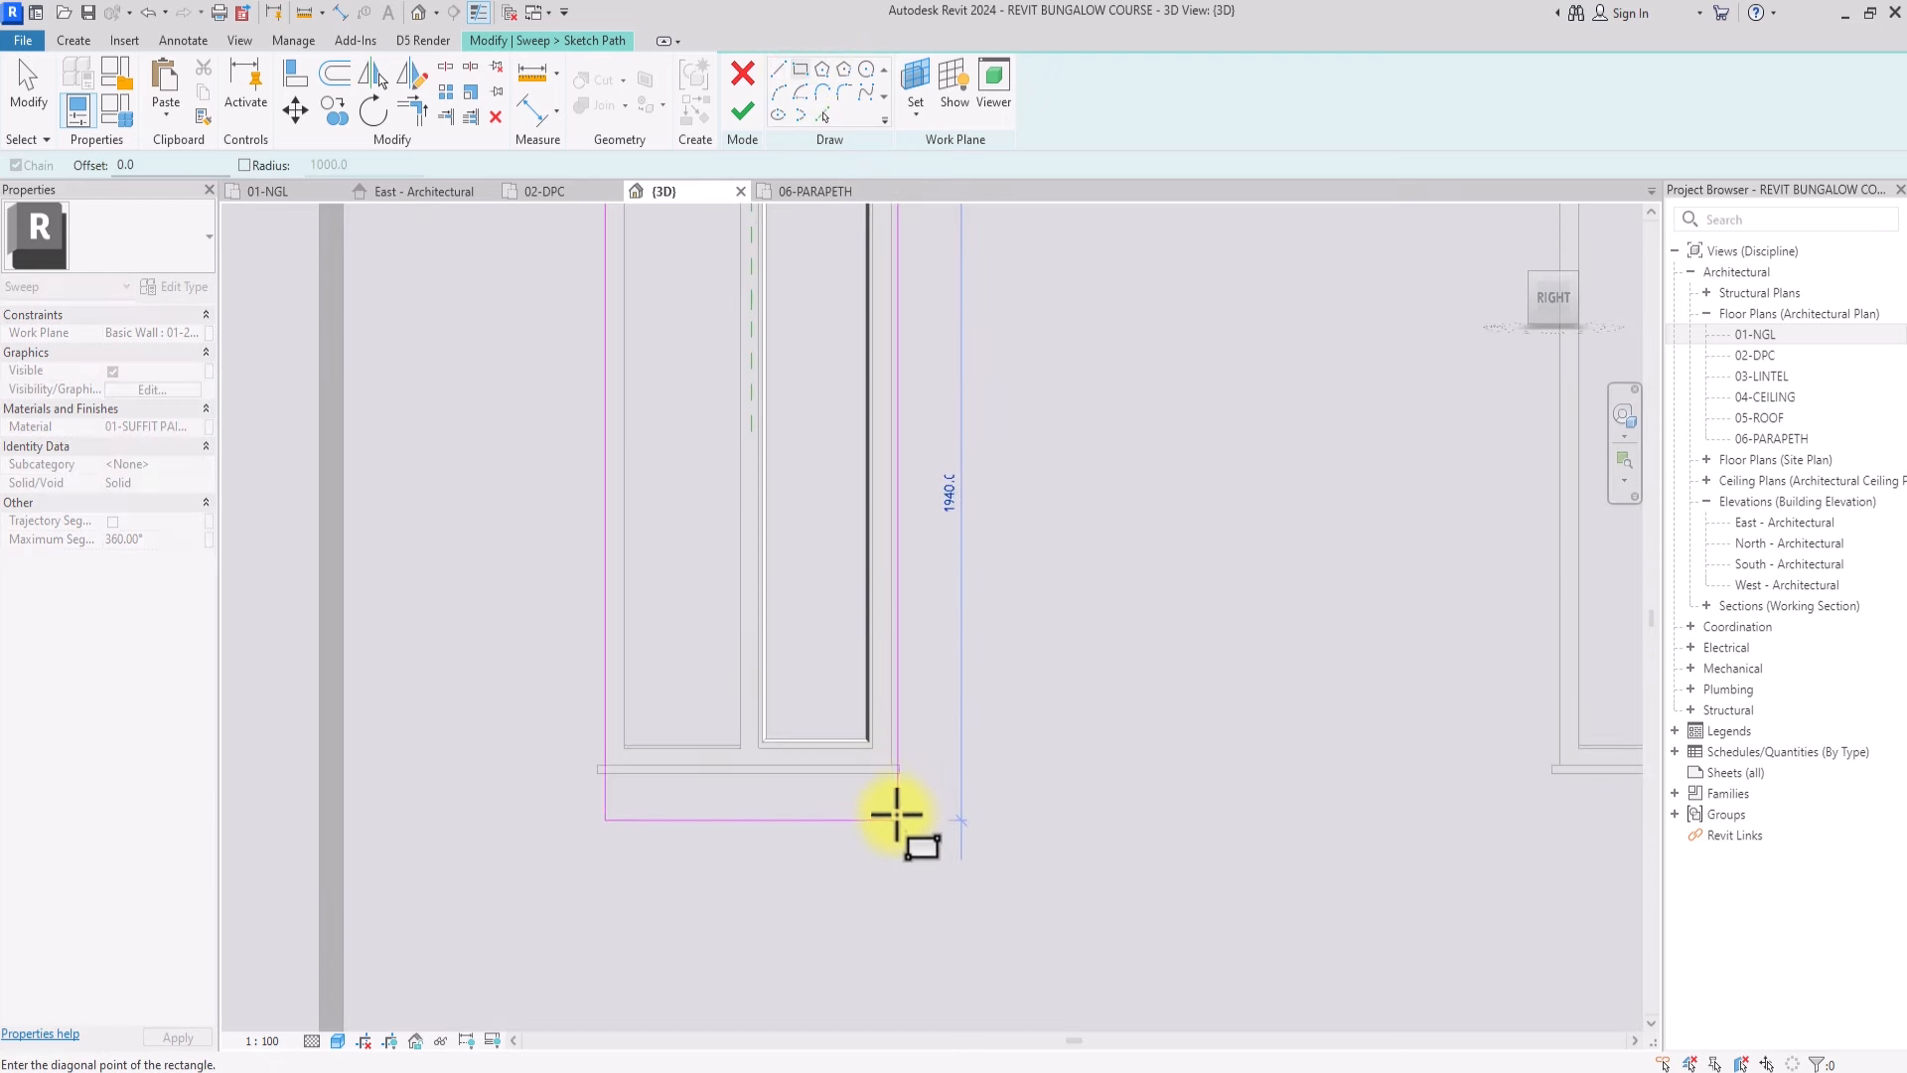
pyautogui.click(891, 782)
pyautogui.scroll(-1, 891, 782)
pyautogui.click(742, 111)
# Sketch a rectangular profile projecting 75 mm from the wall at the path's top edge and finish the surround sweep
pyautogui.click(934, 91)
pyautogui.click(1515, 297)
pyautogui.scroll(5, 775, 655)
pyautogui.click(758, 695)
pyautogui.click(758, 639)
pyautogui.scroll(2, 780, 643)
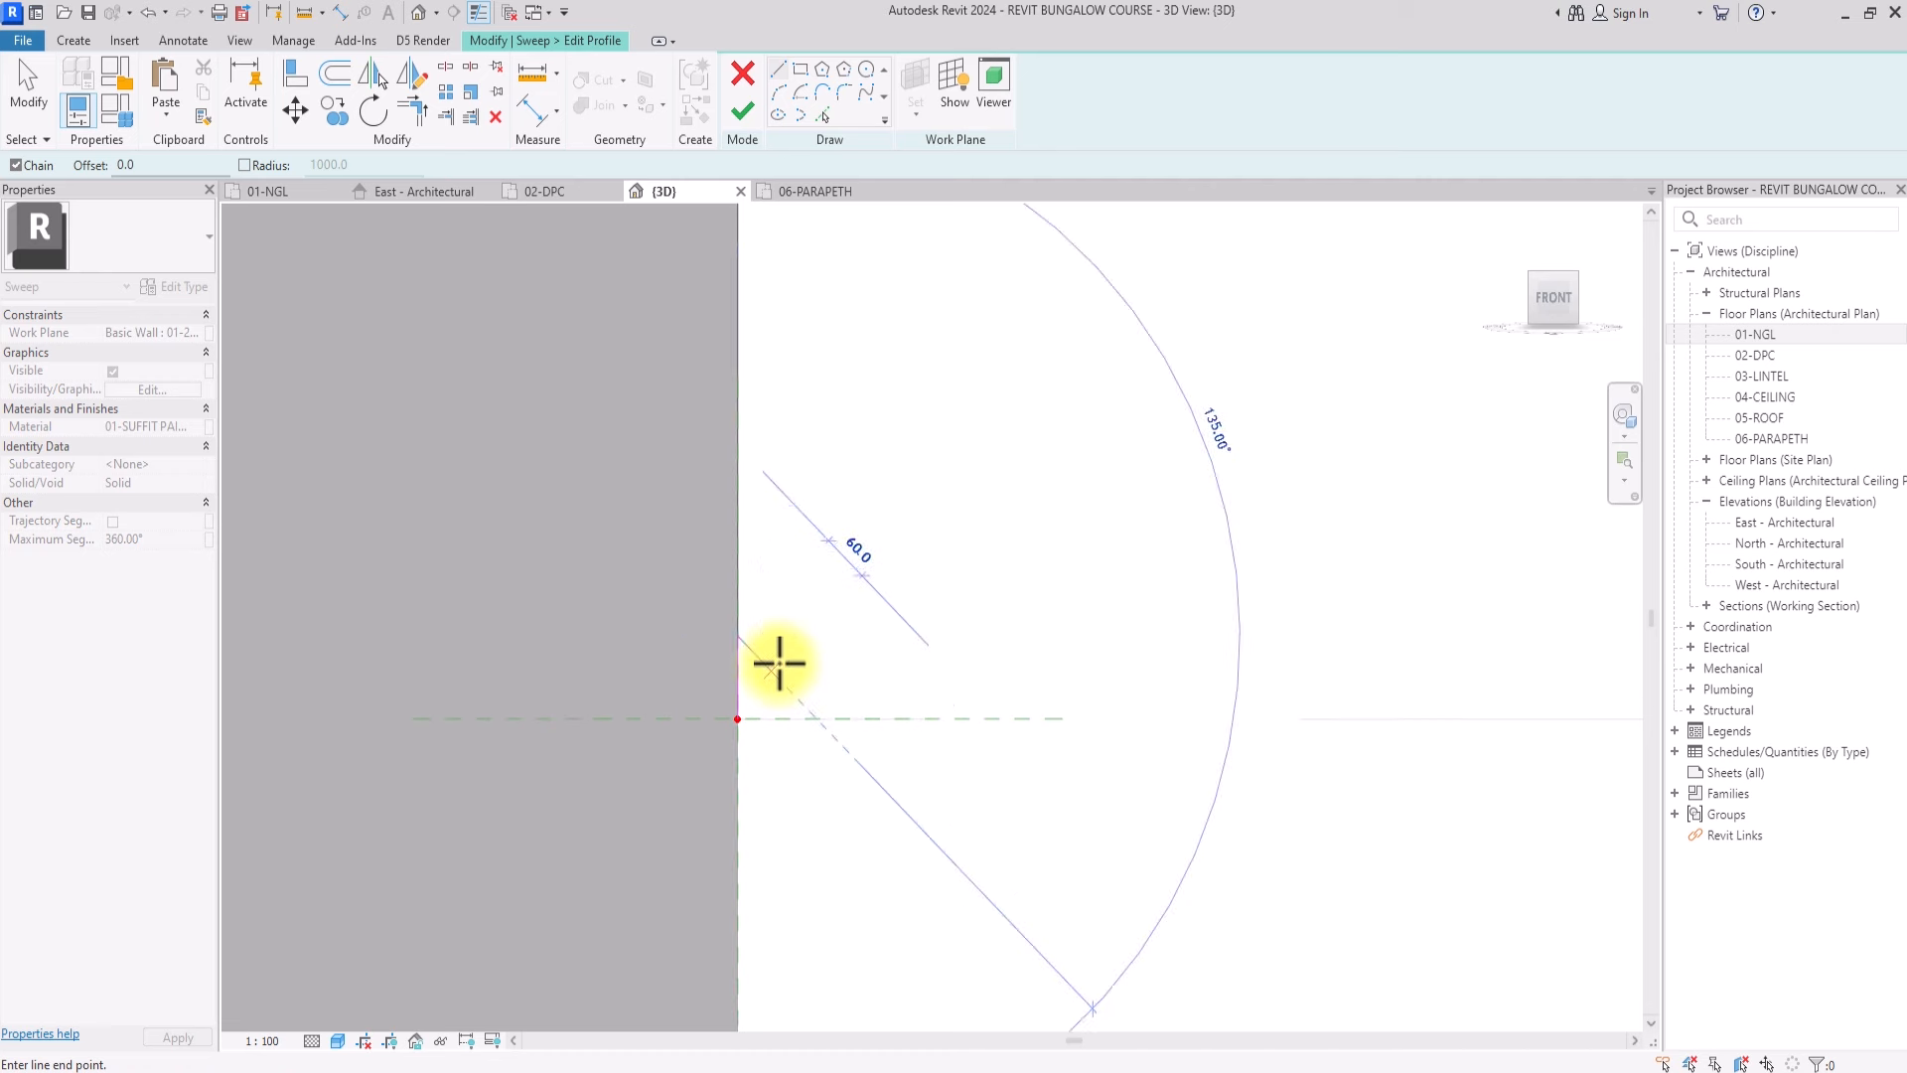
pyautogui.write('75')
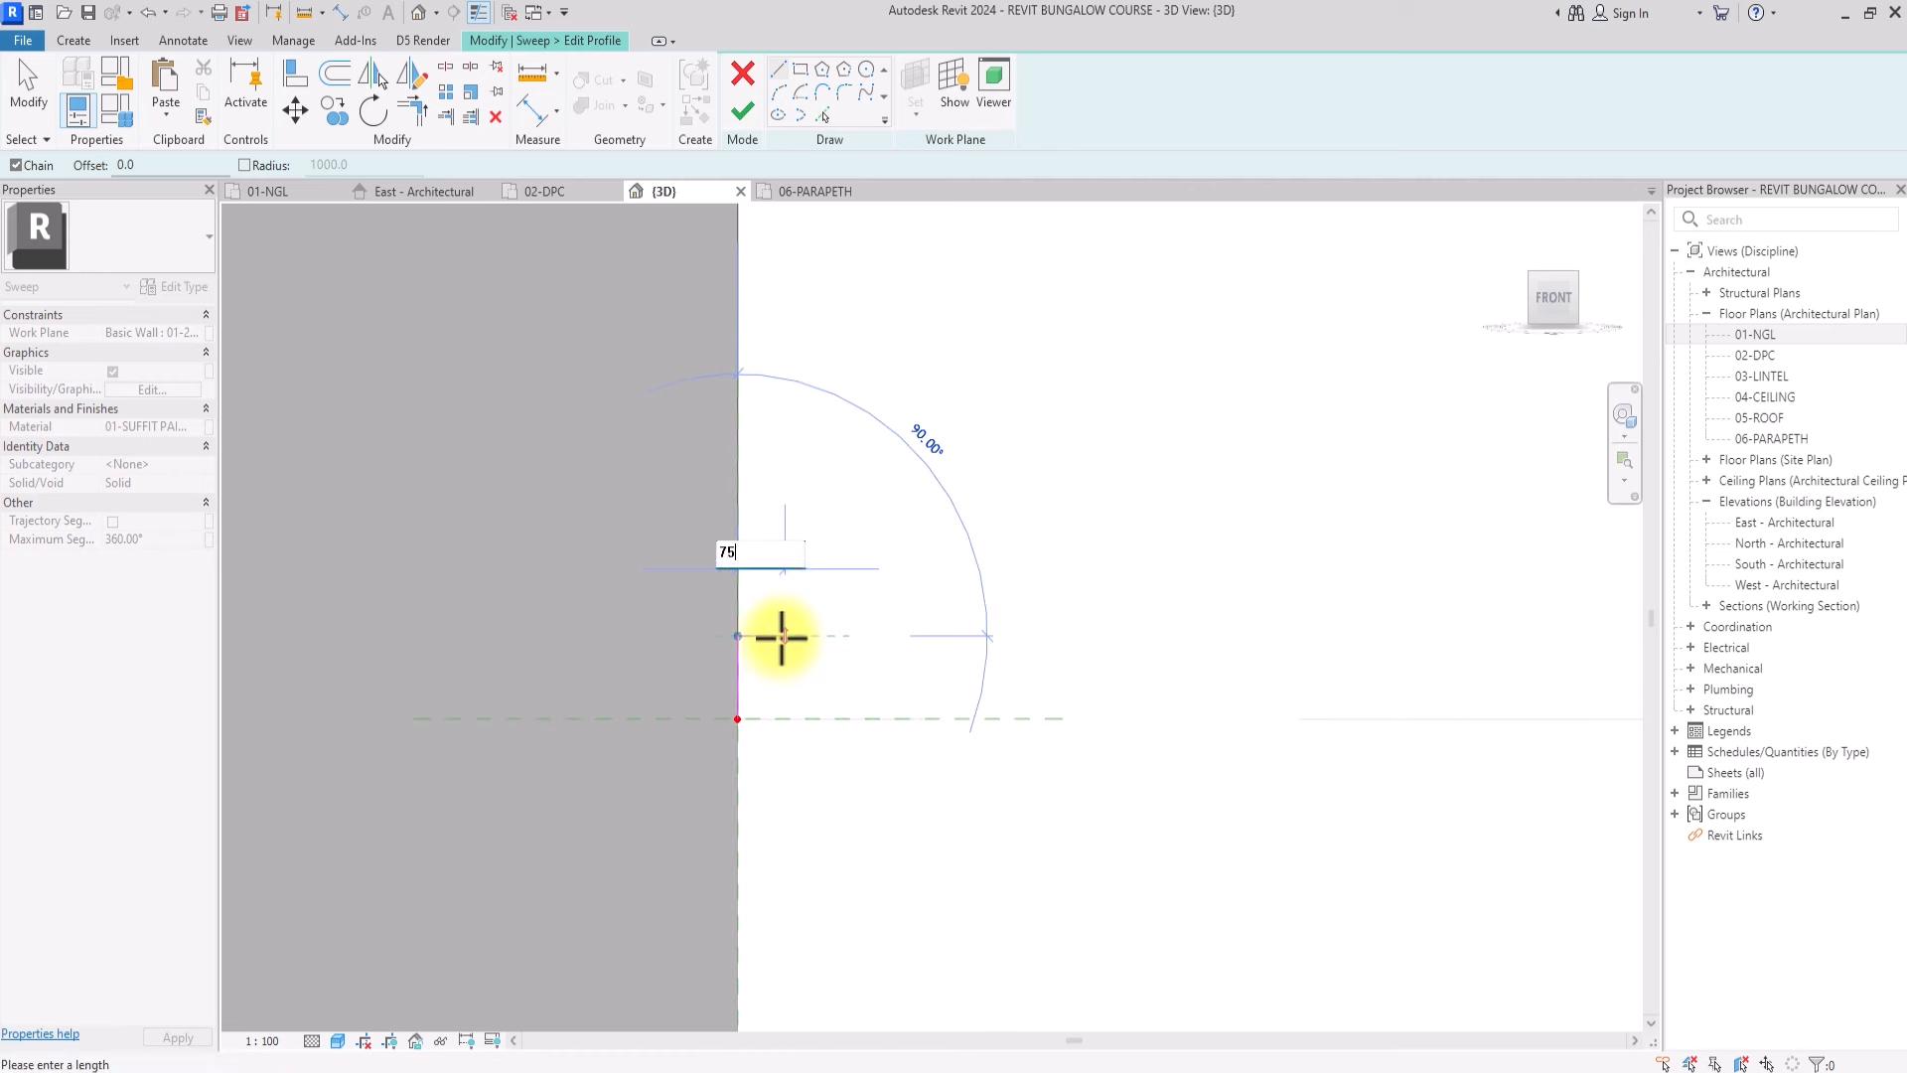
pyautogui.press('Return')
pyautogui.click(799, 727)
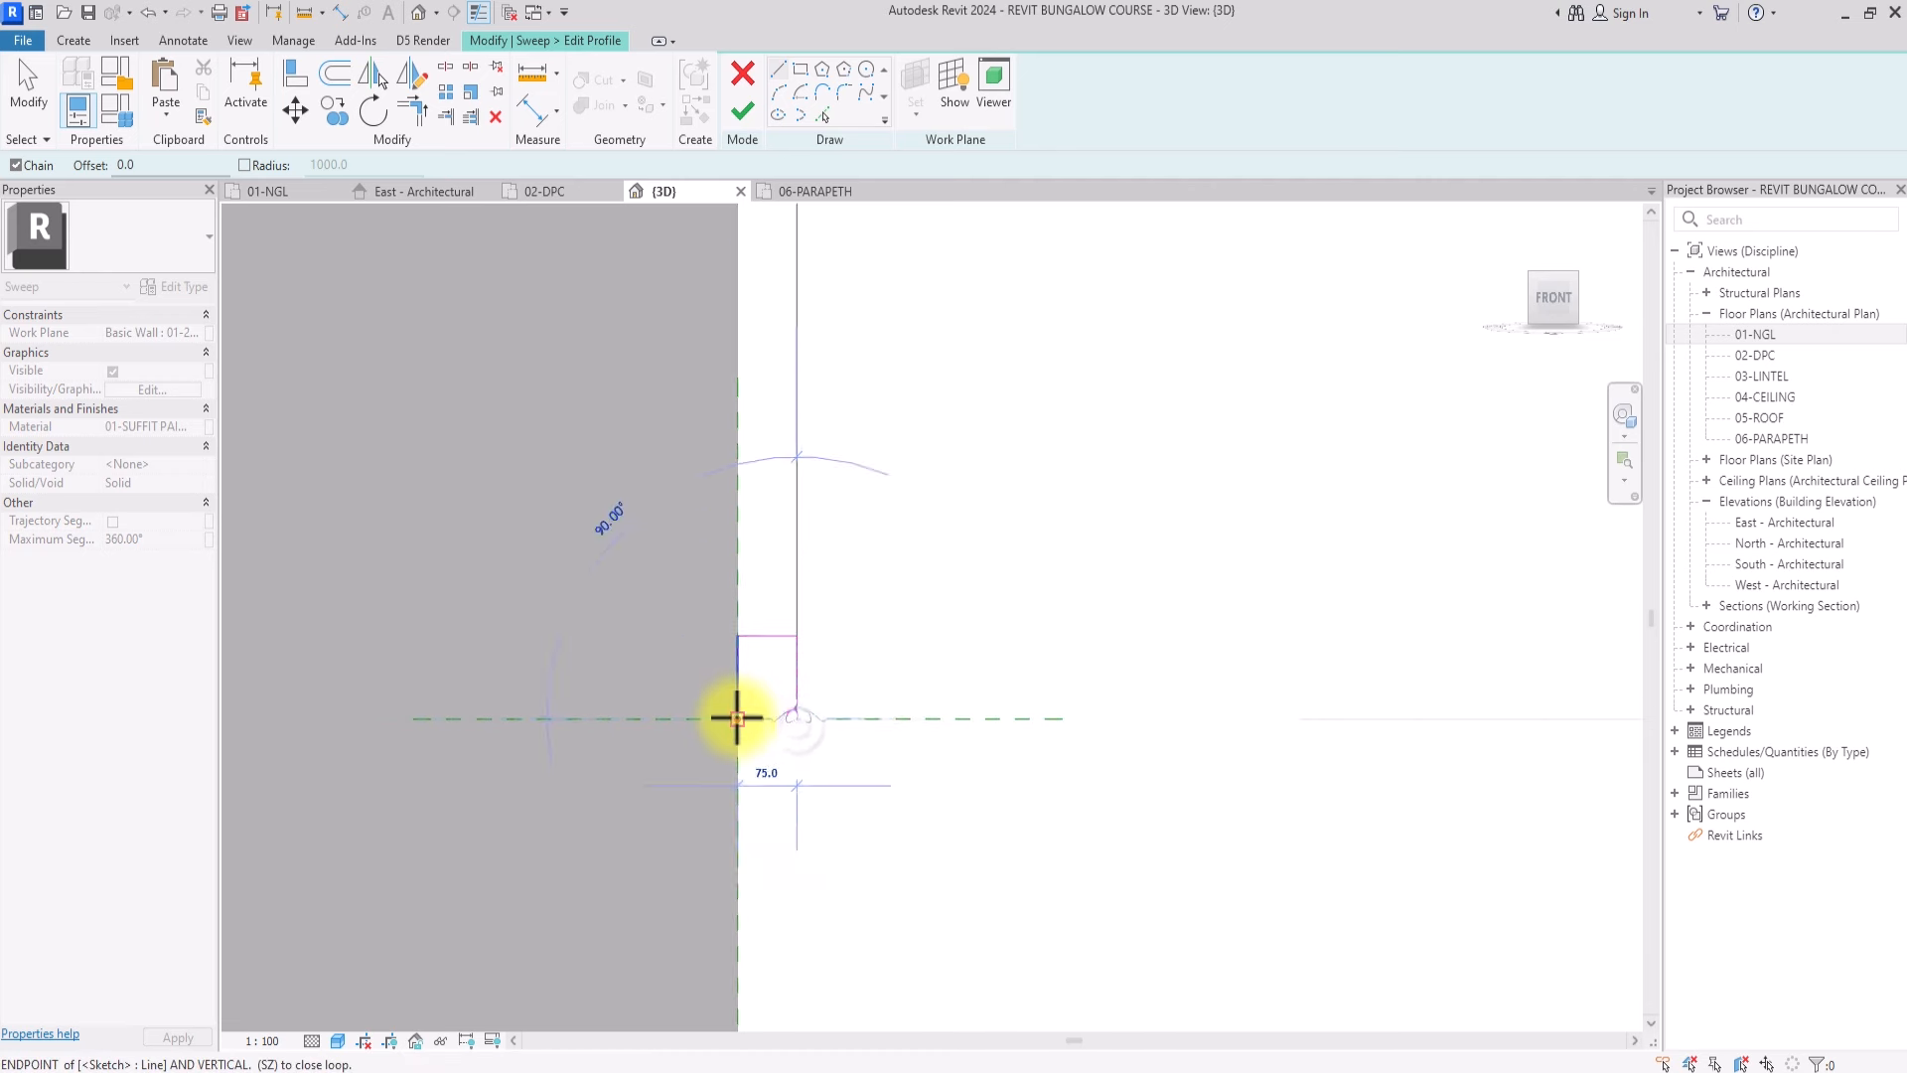
pyautogui.click(737, 718)
pyautogui.press('Escape')
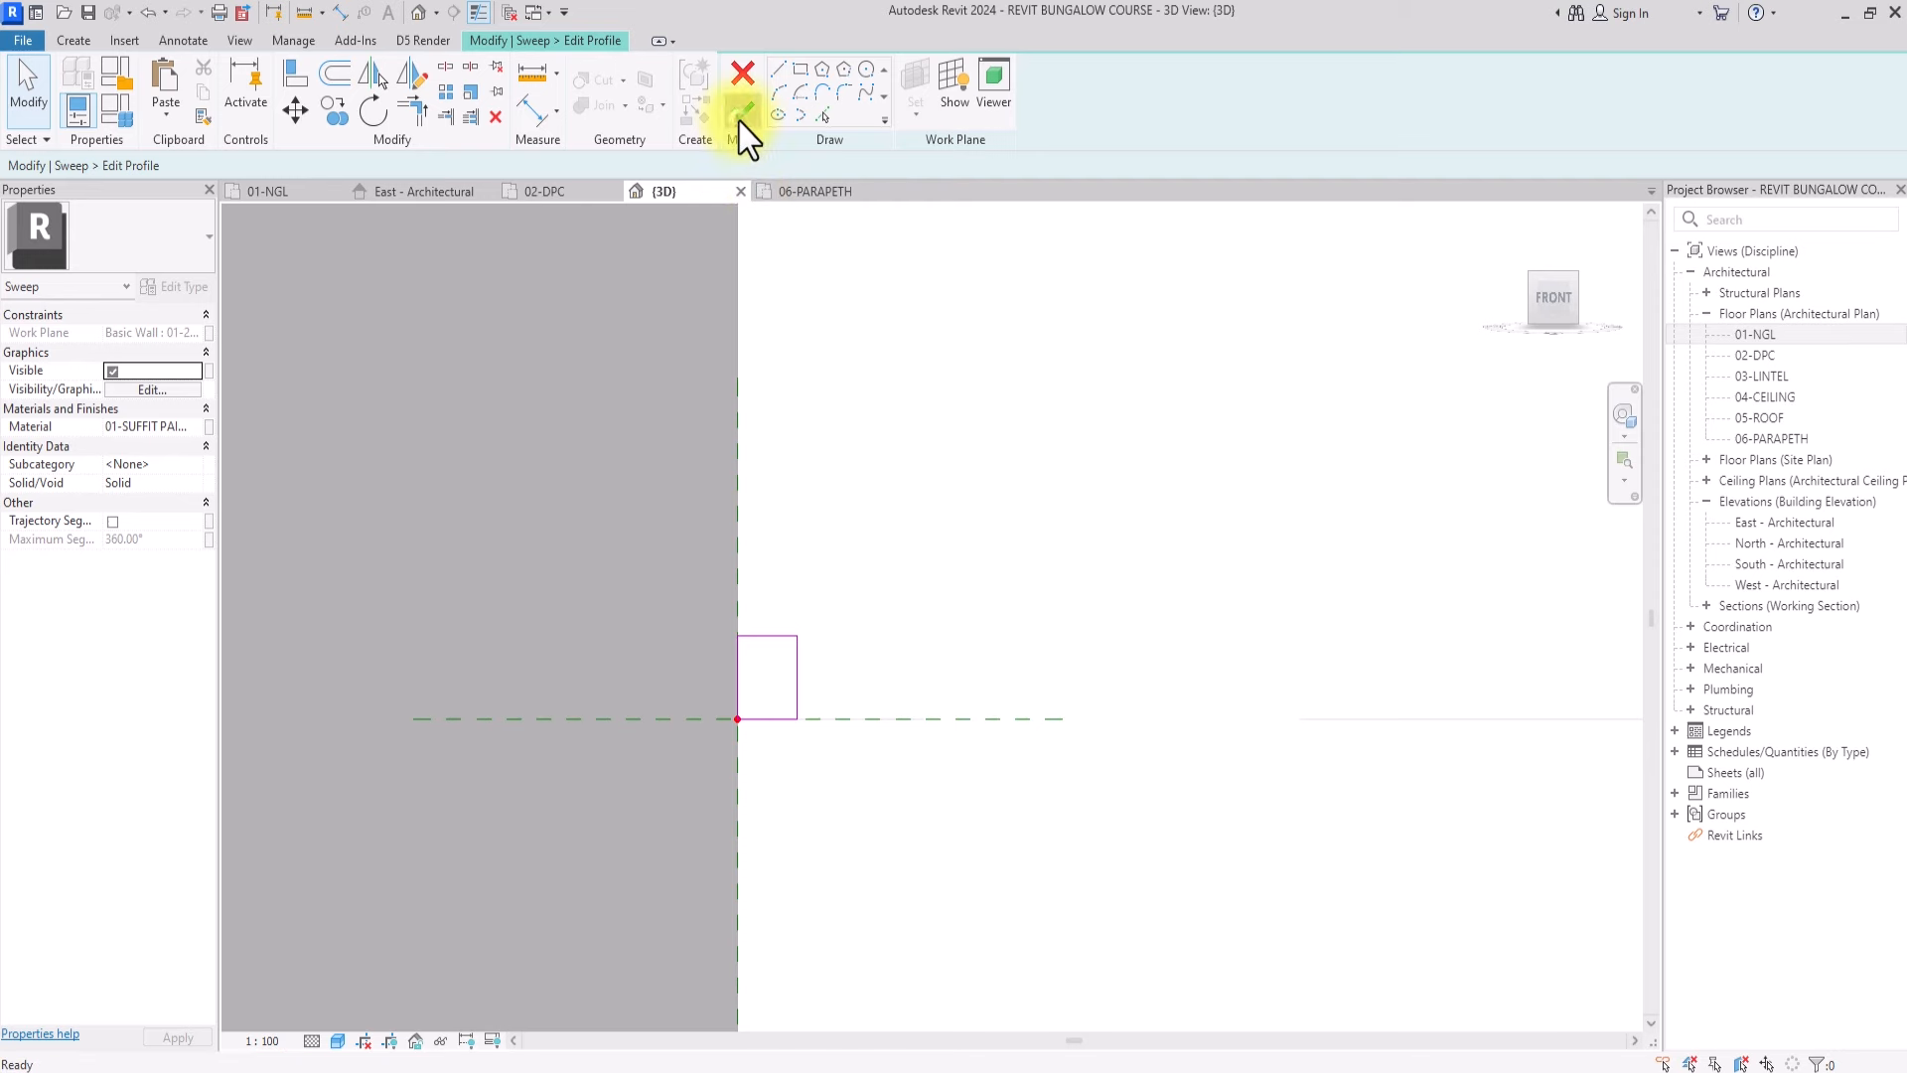
pyautogui.click(741, 115)
pyautogui.click(742, 116)
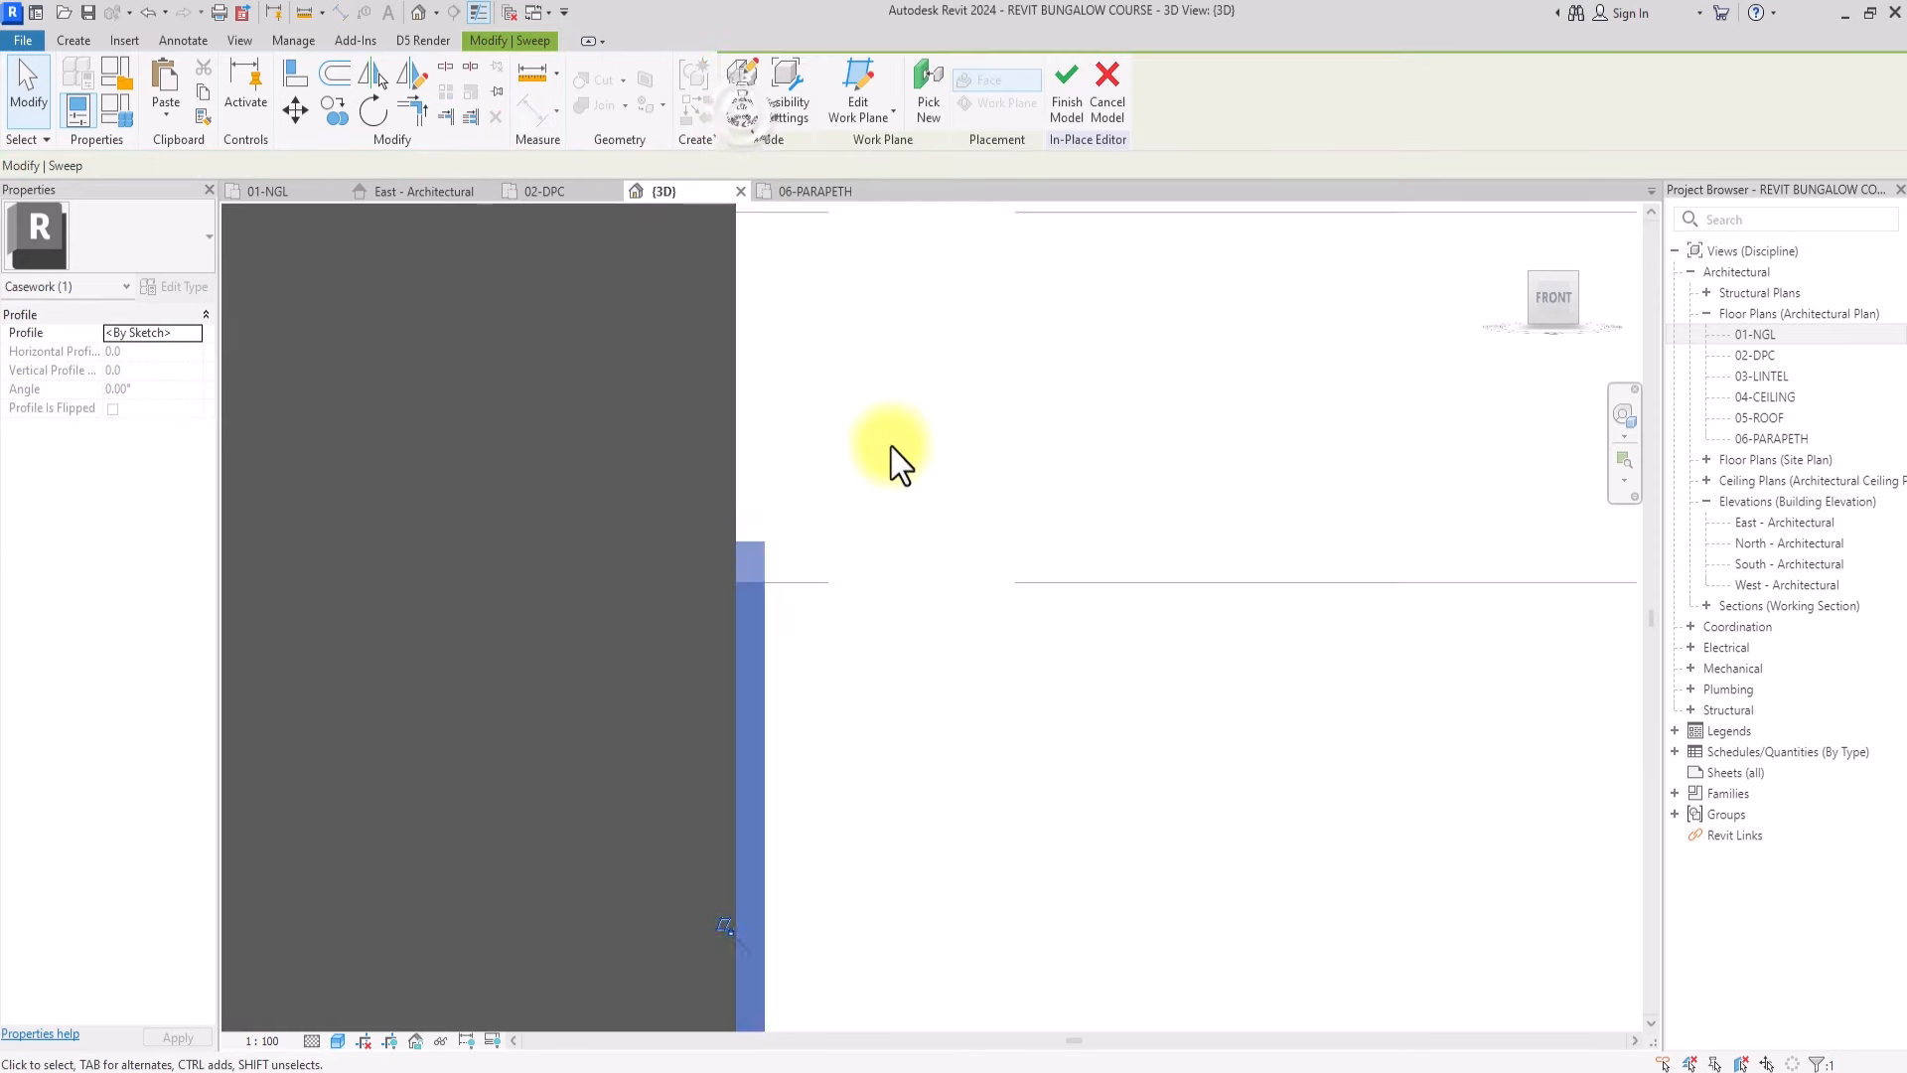
# Copy the surround sweep from the first window onto the second large side window and over the adjacent small window
pyautogui.moveTo(1544, 302); pyautogui.dragTo(1069, 324)
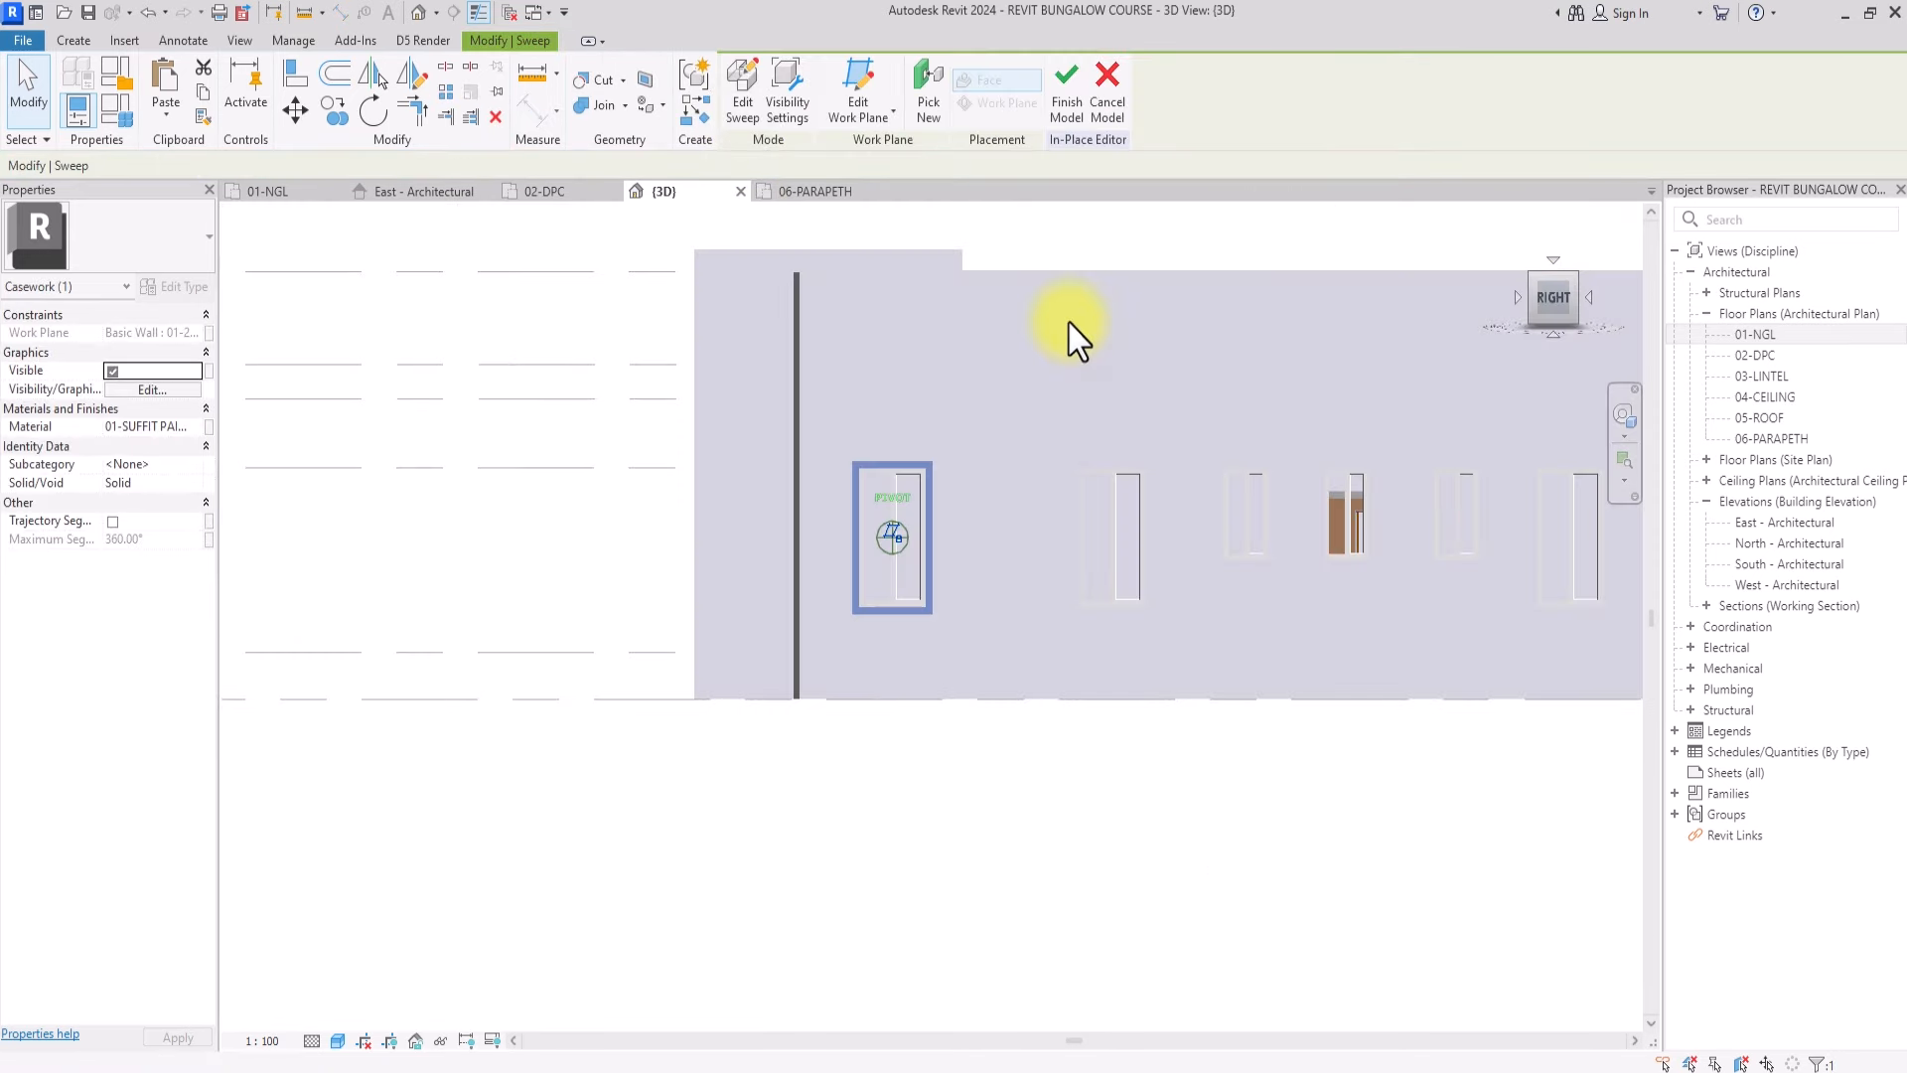
pyautogui.click(1562, 300)
pyautogui.scroll(4, 985, 408)
pyautogui.click(335, 109)
pyautogui.click(848, 540)
pyautogui.moveTo(890, 534); pyautogui.dragTo(443, 592, button='middle')
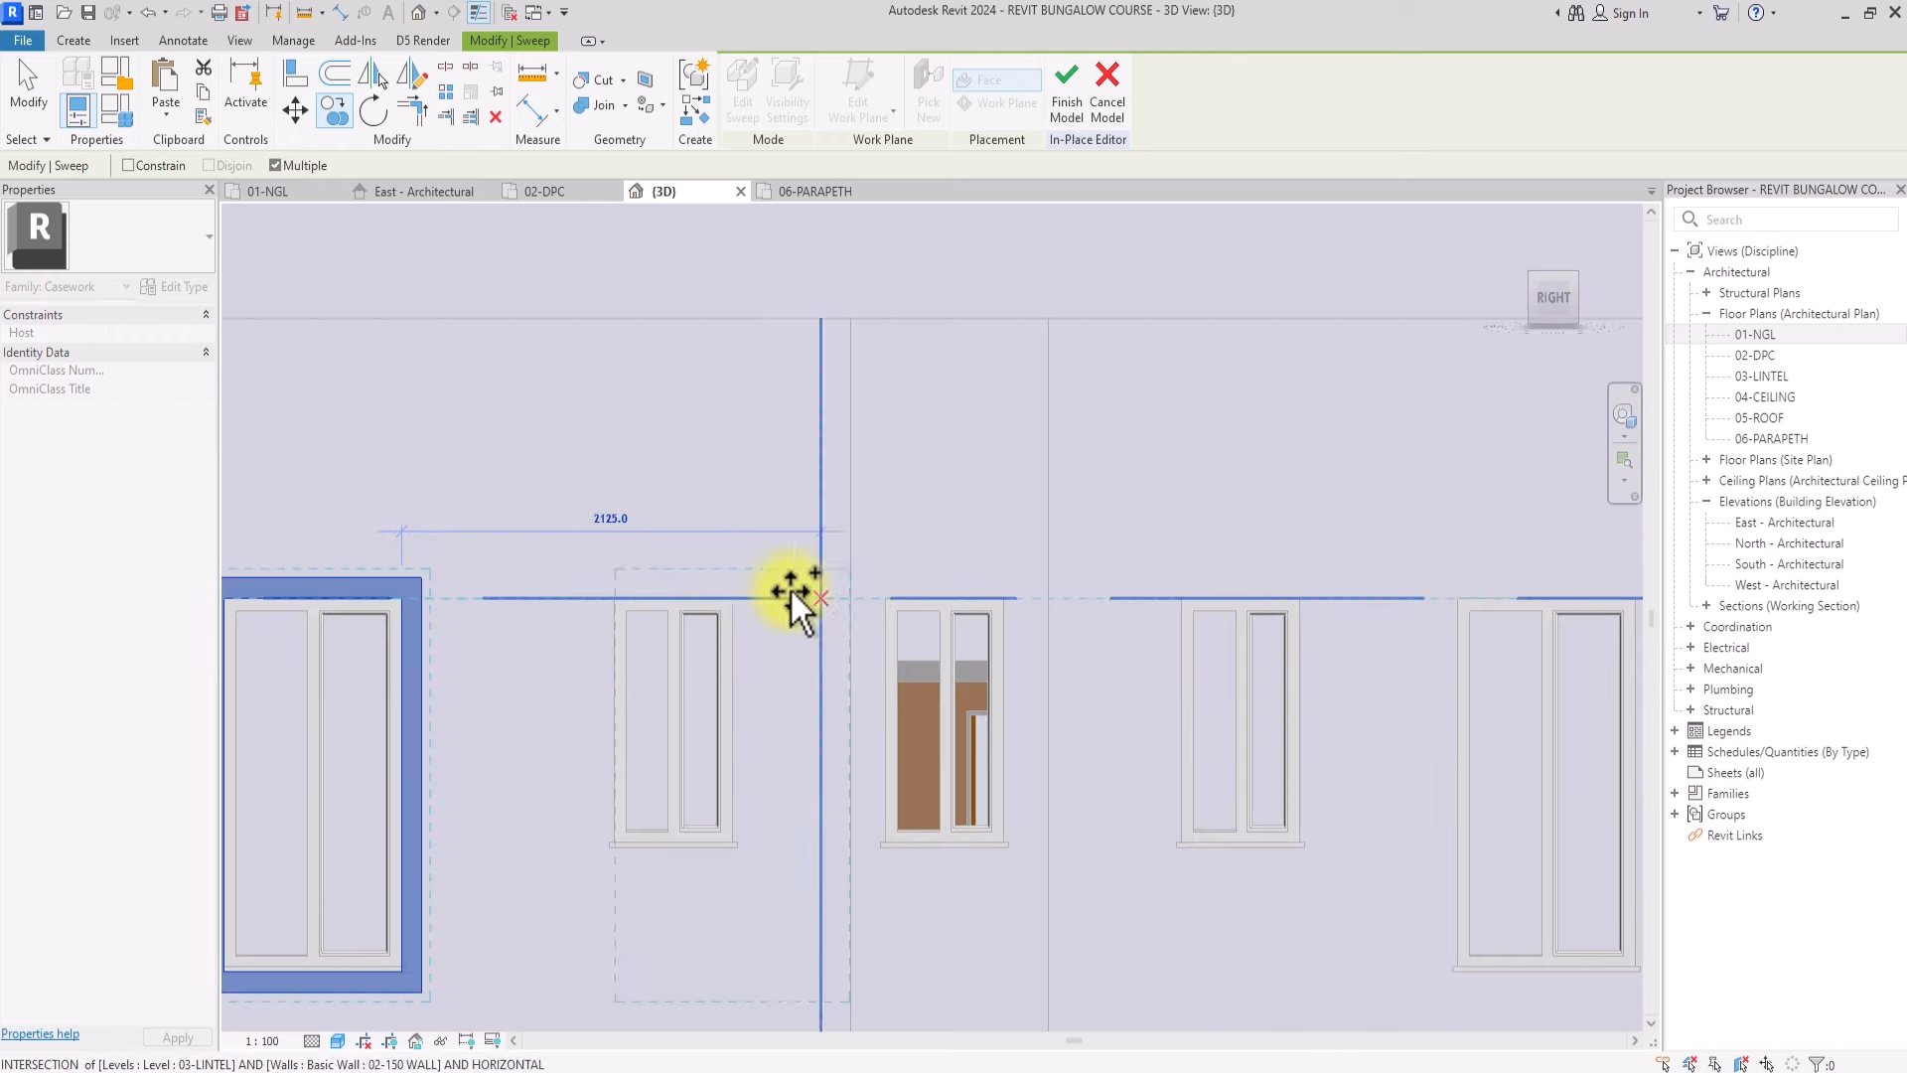
pyautogui.click(731, 594)
pyautogui.scroll(-2, 729, 596)
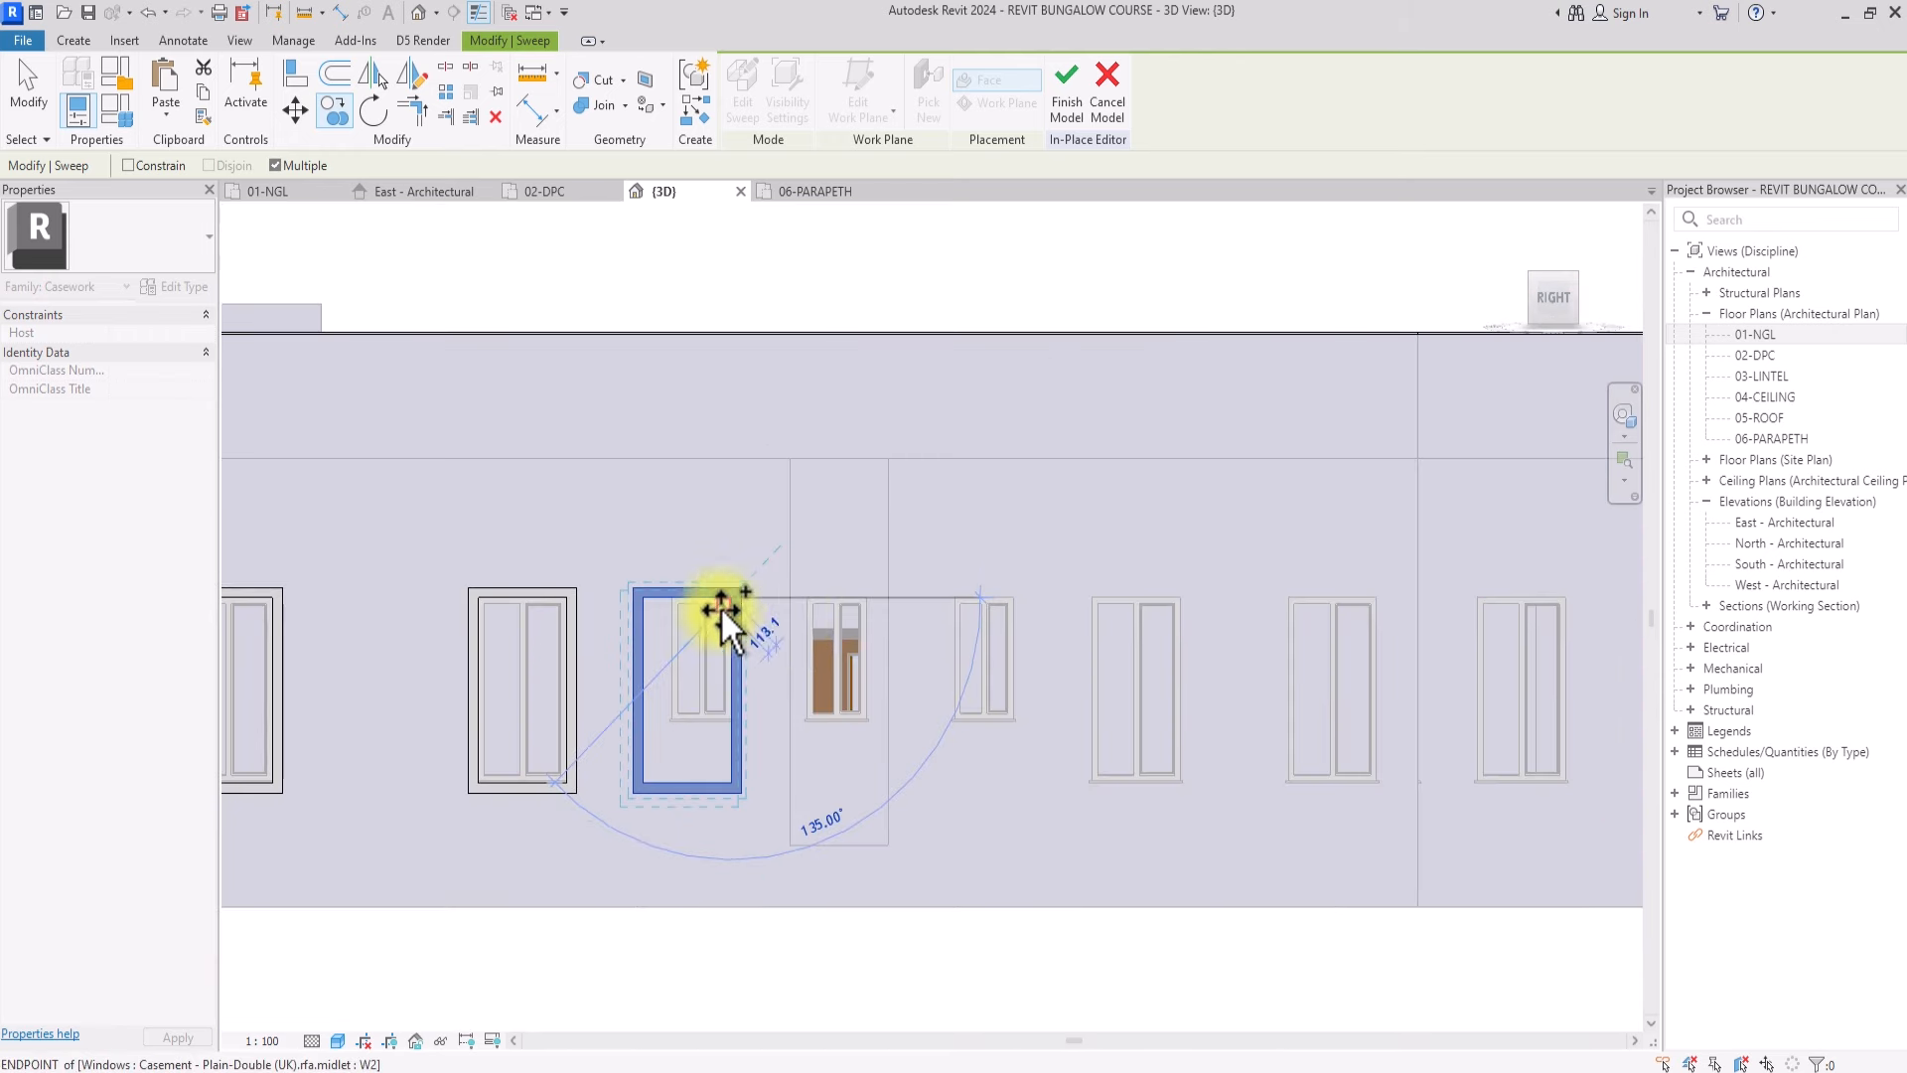
pyautogui.press('Escape')
pyautogui.press('Escape')
# Shrink the small window's surround path by moving its bottom edge up to the sill and its left edge to the opening, and finish the sweep
pyautogui.click(662, 794)
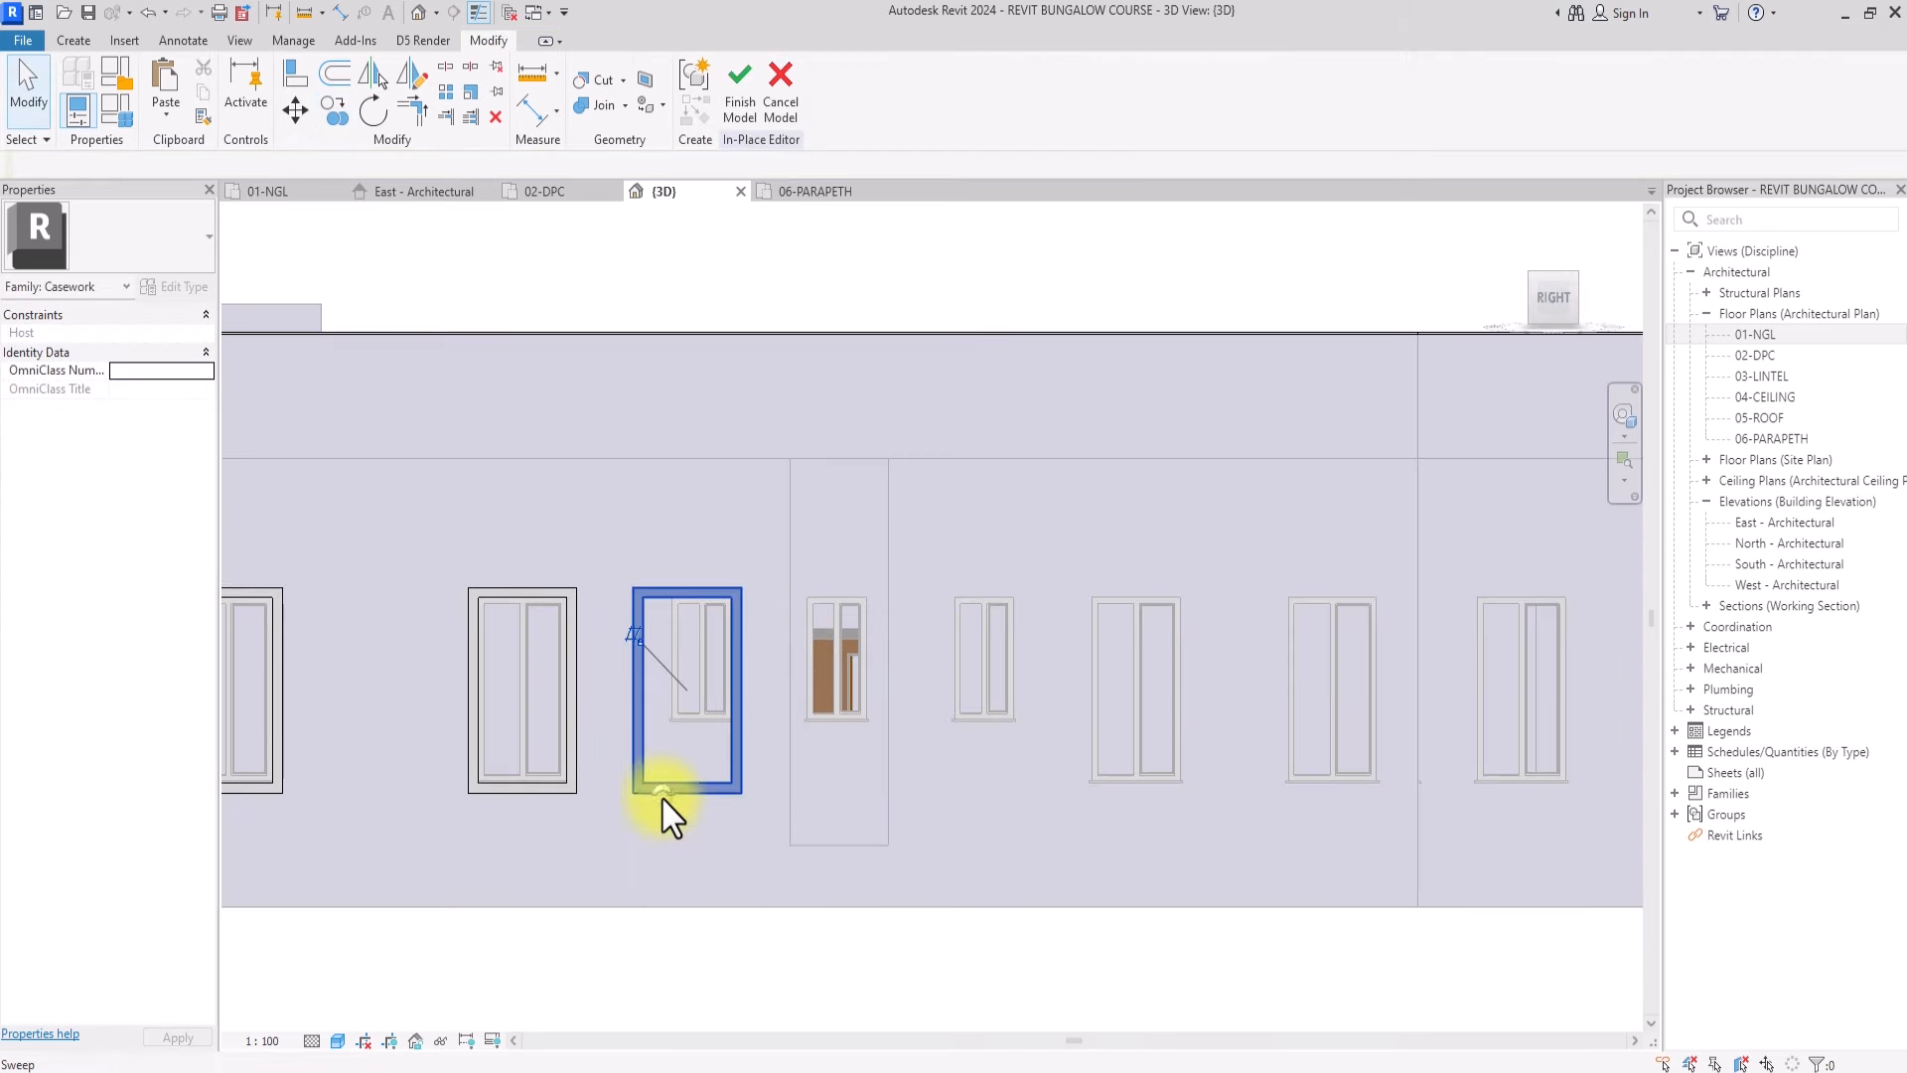
pyautogui.click(745, 111)
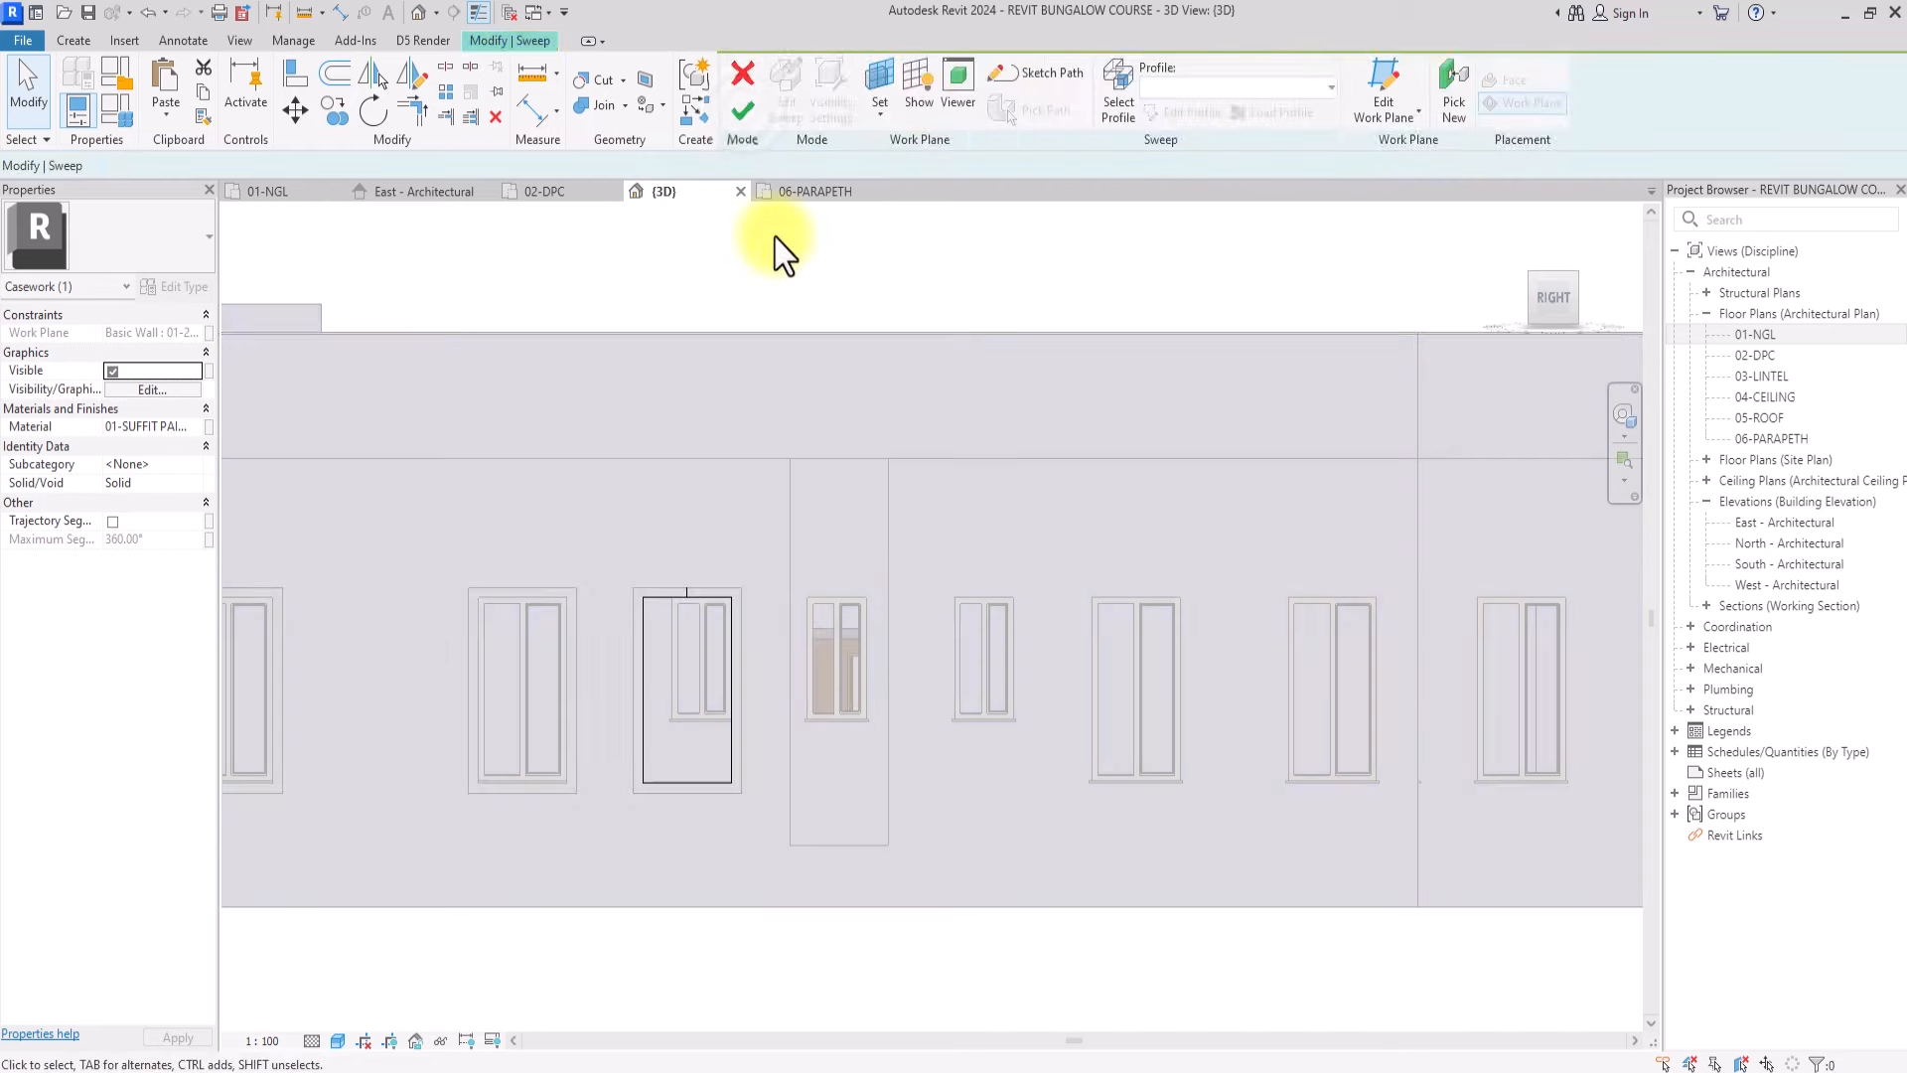
pyautogui.click(934, 84)
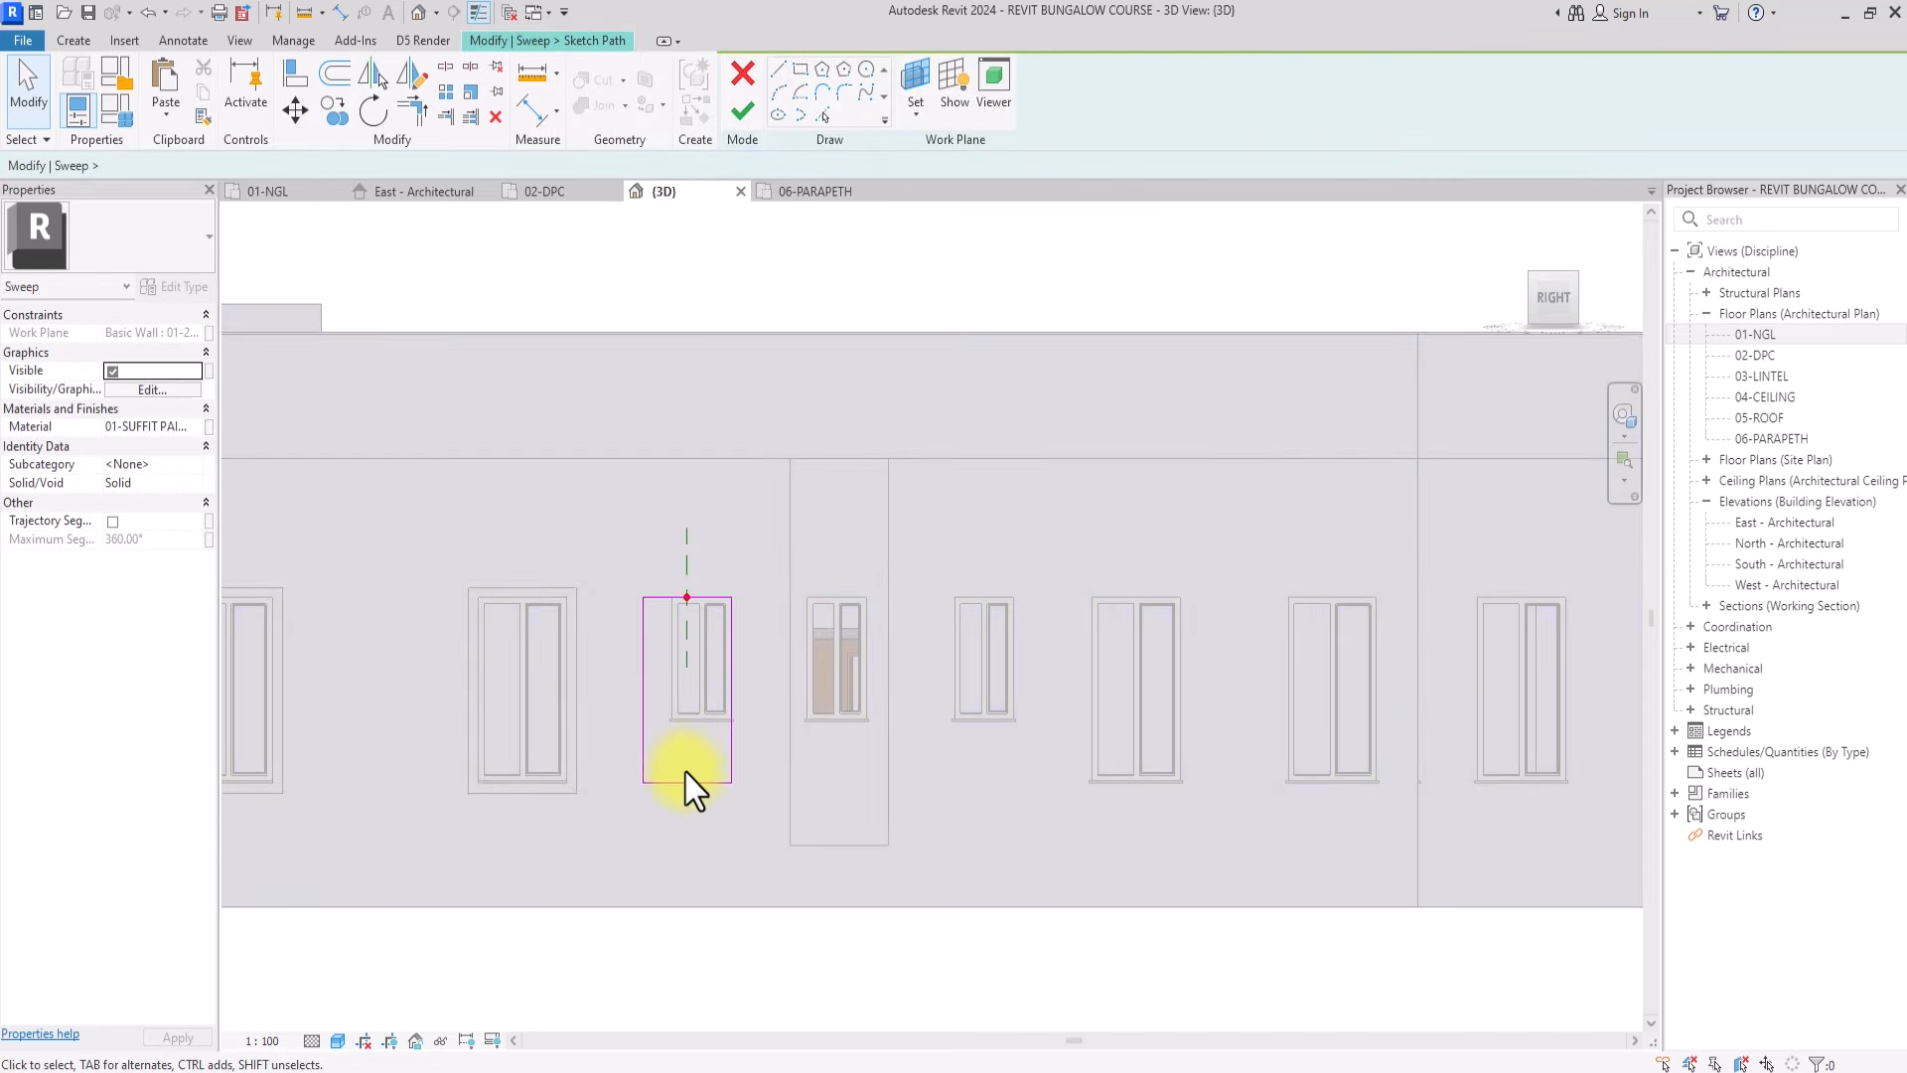
pyautogui.scroll(3, 681, 784)
pyautogui.moveTo(691, 784); pyautogui.dragTo(695, 650)
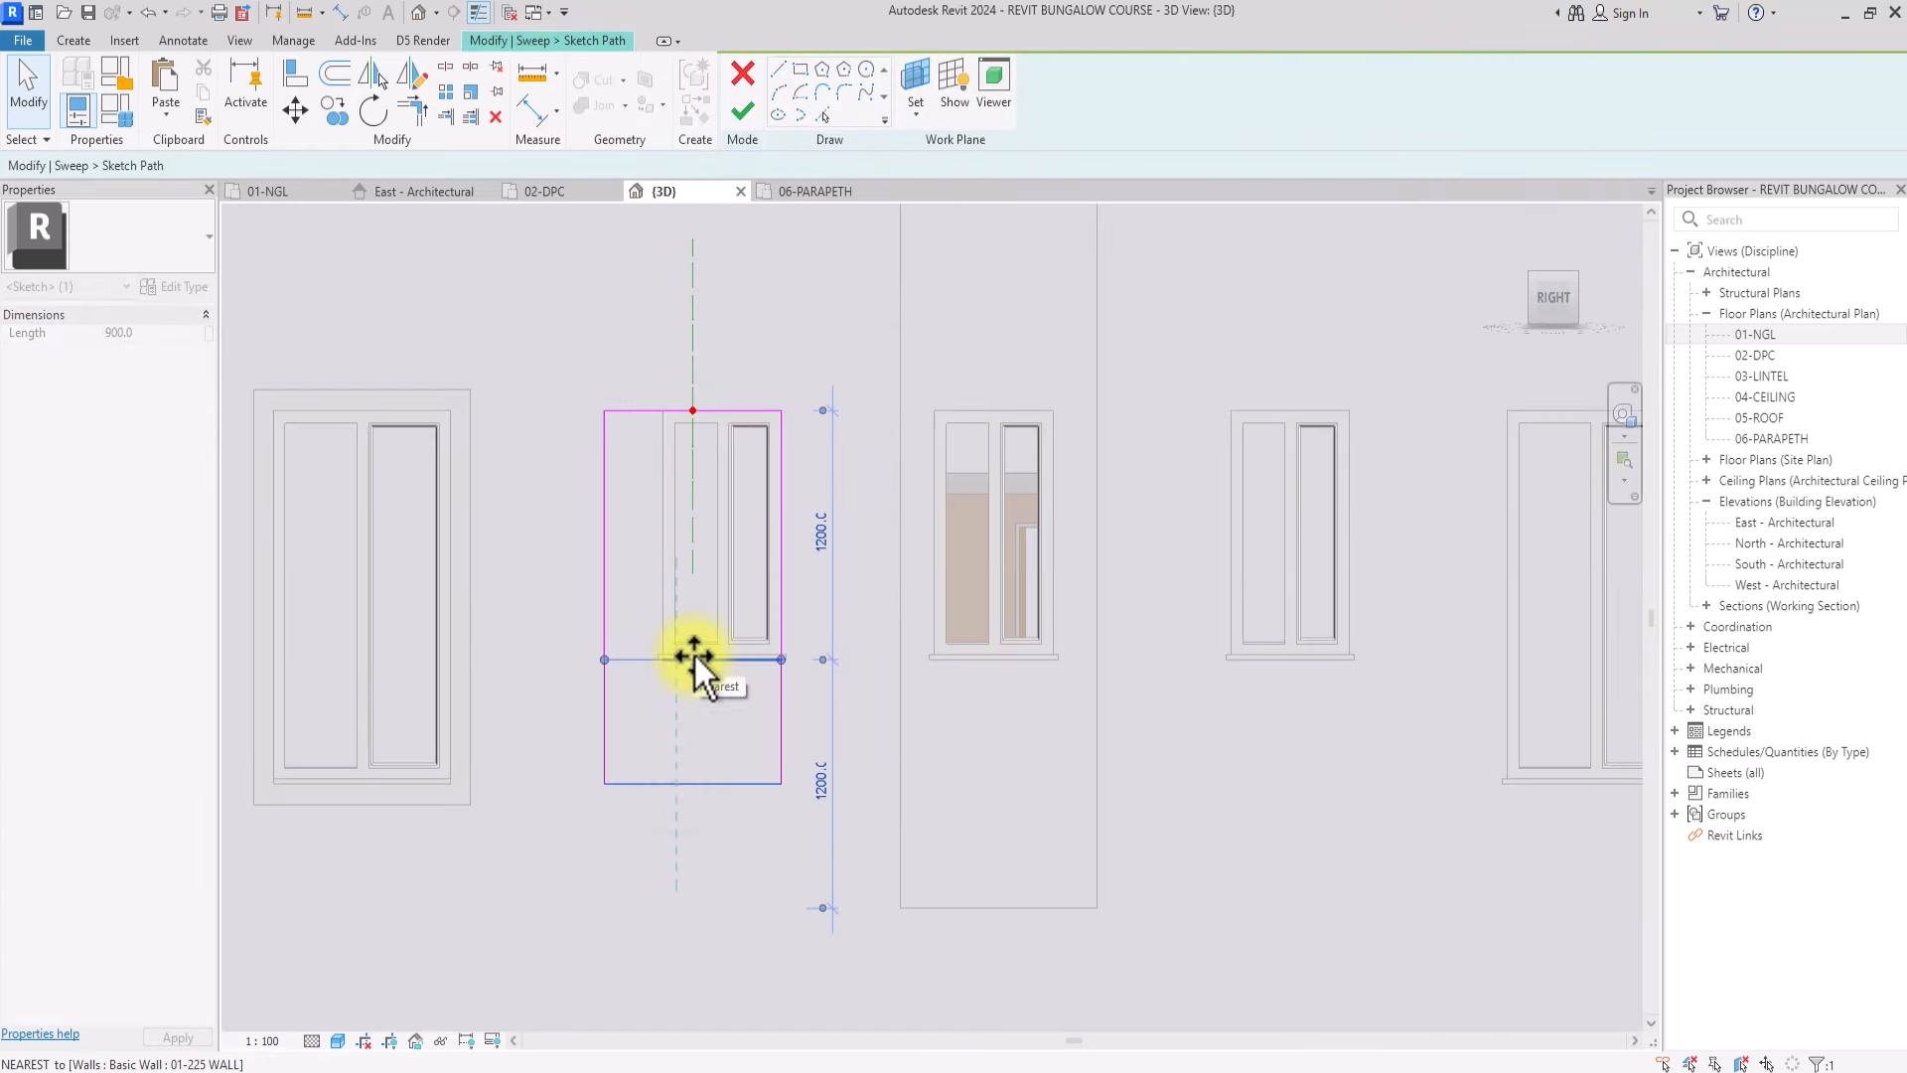
pyautogui.moveTo(606, 548); pyautogui.dragTo(666, 558)
pyautogui.click(744, 111)
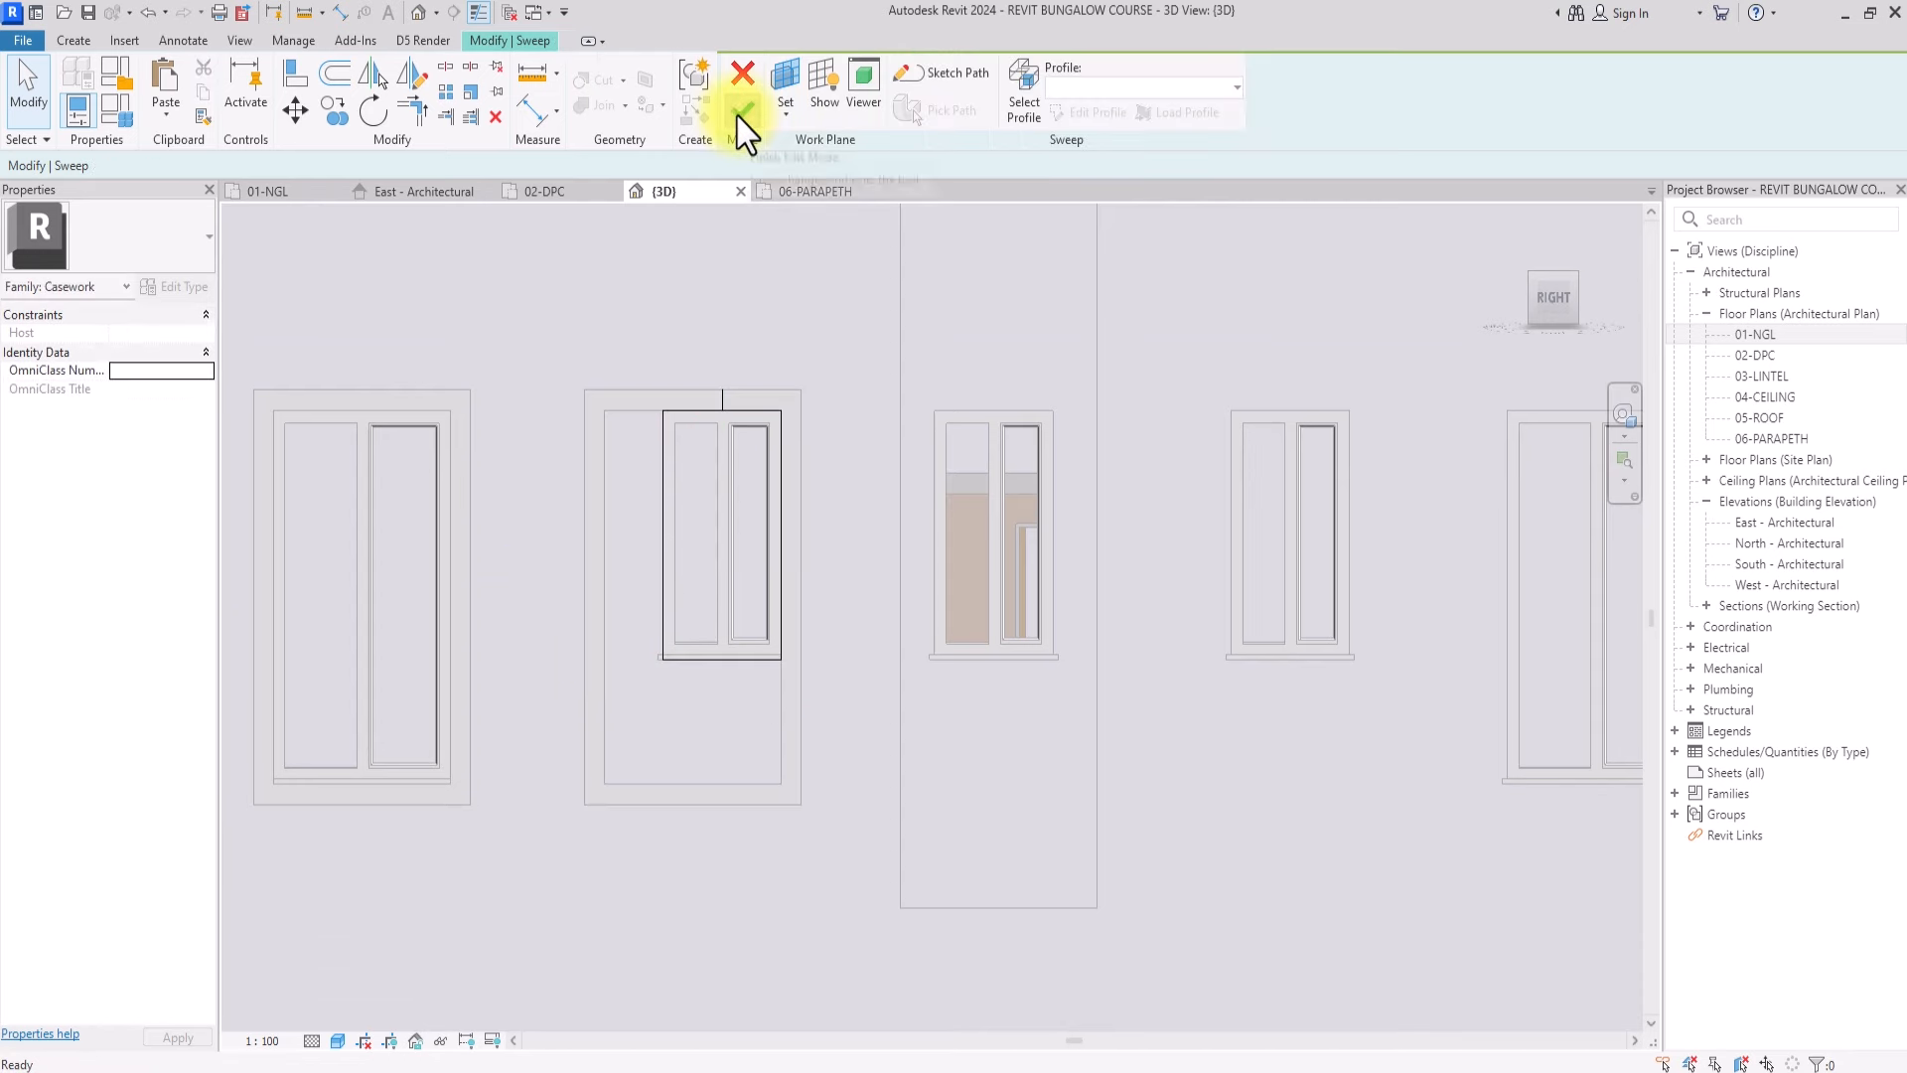
pyautogui.click(739, 113)
pyautogui.scroll(-4, 758, 468)
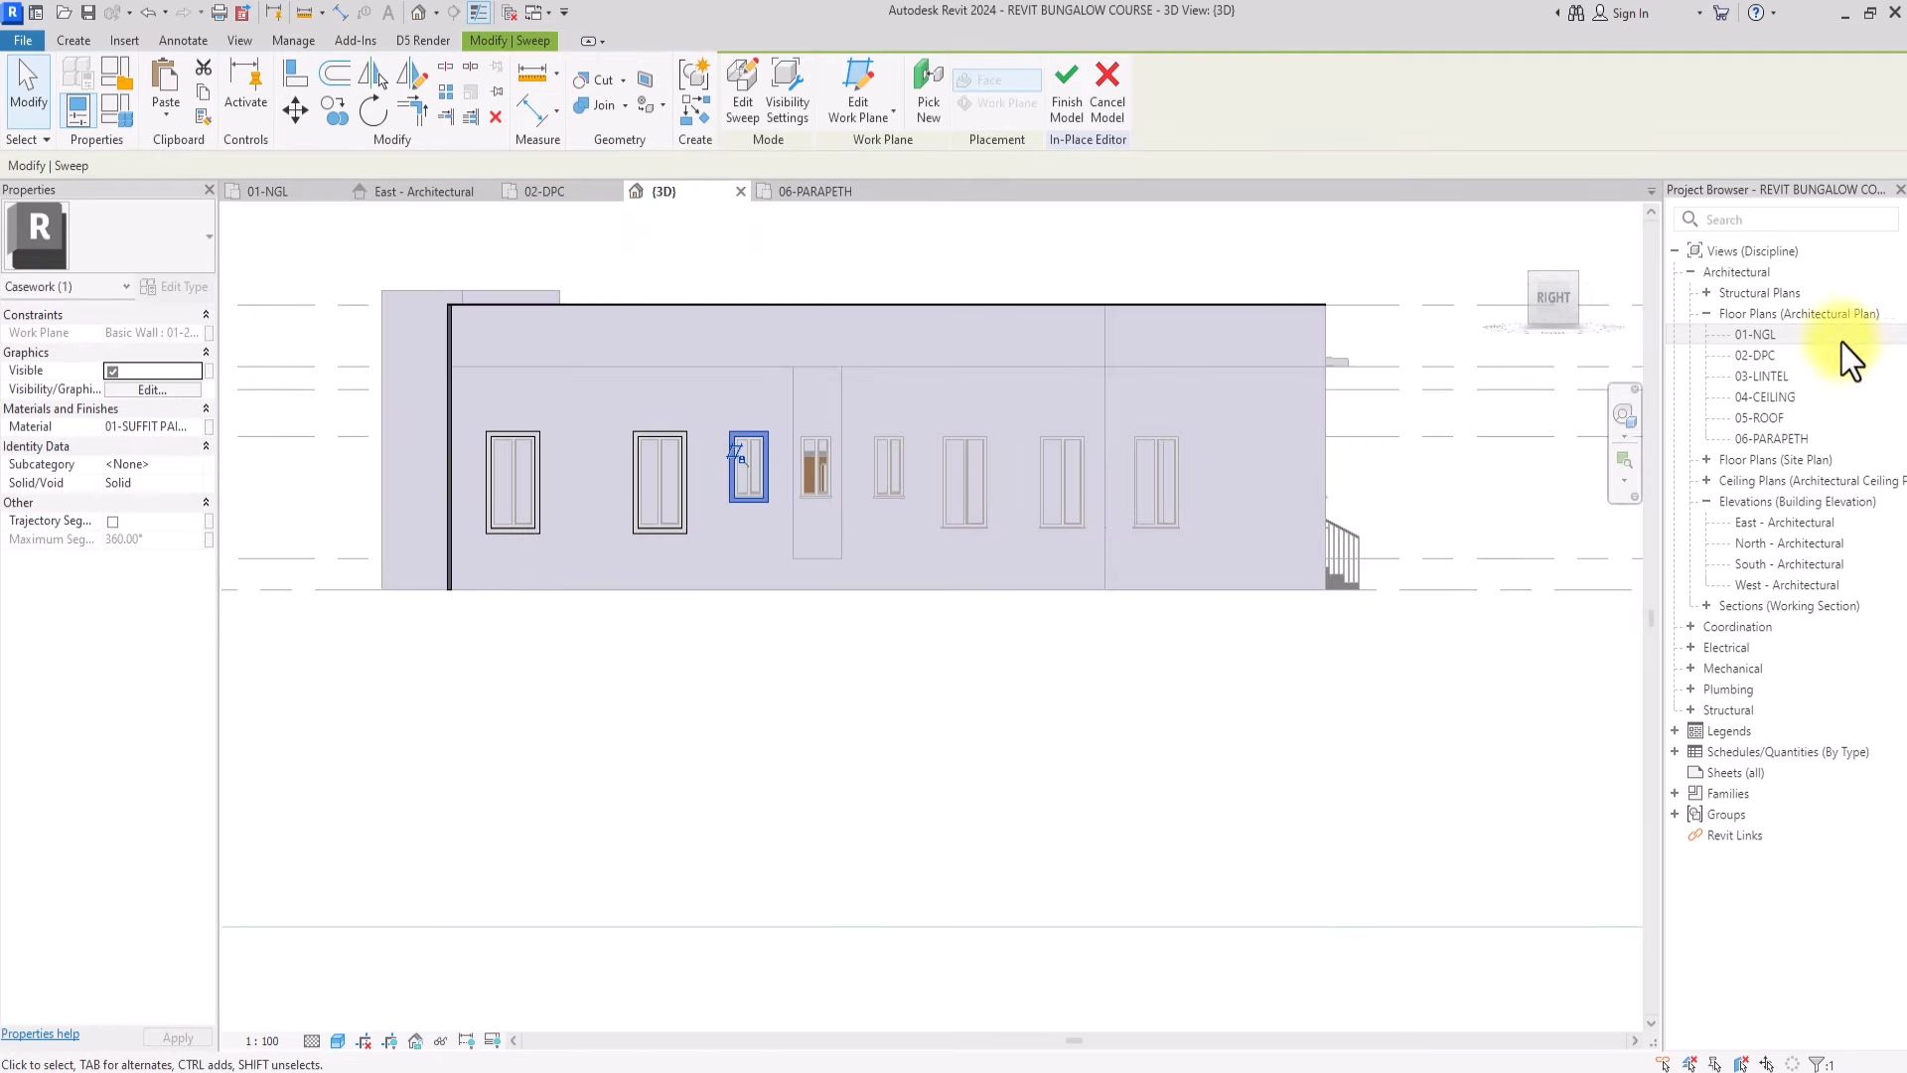
# In the 02-DPC floor plan, copy the surrounds to the remaining side-wall windows and place a large copy just outside the rear wall
pyautogui.click(1774, 359)
pyautogui.doubleClick(1774, 359)
pyautogui.scroll(5, 981, 655)
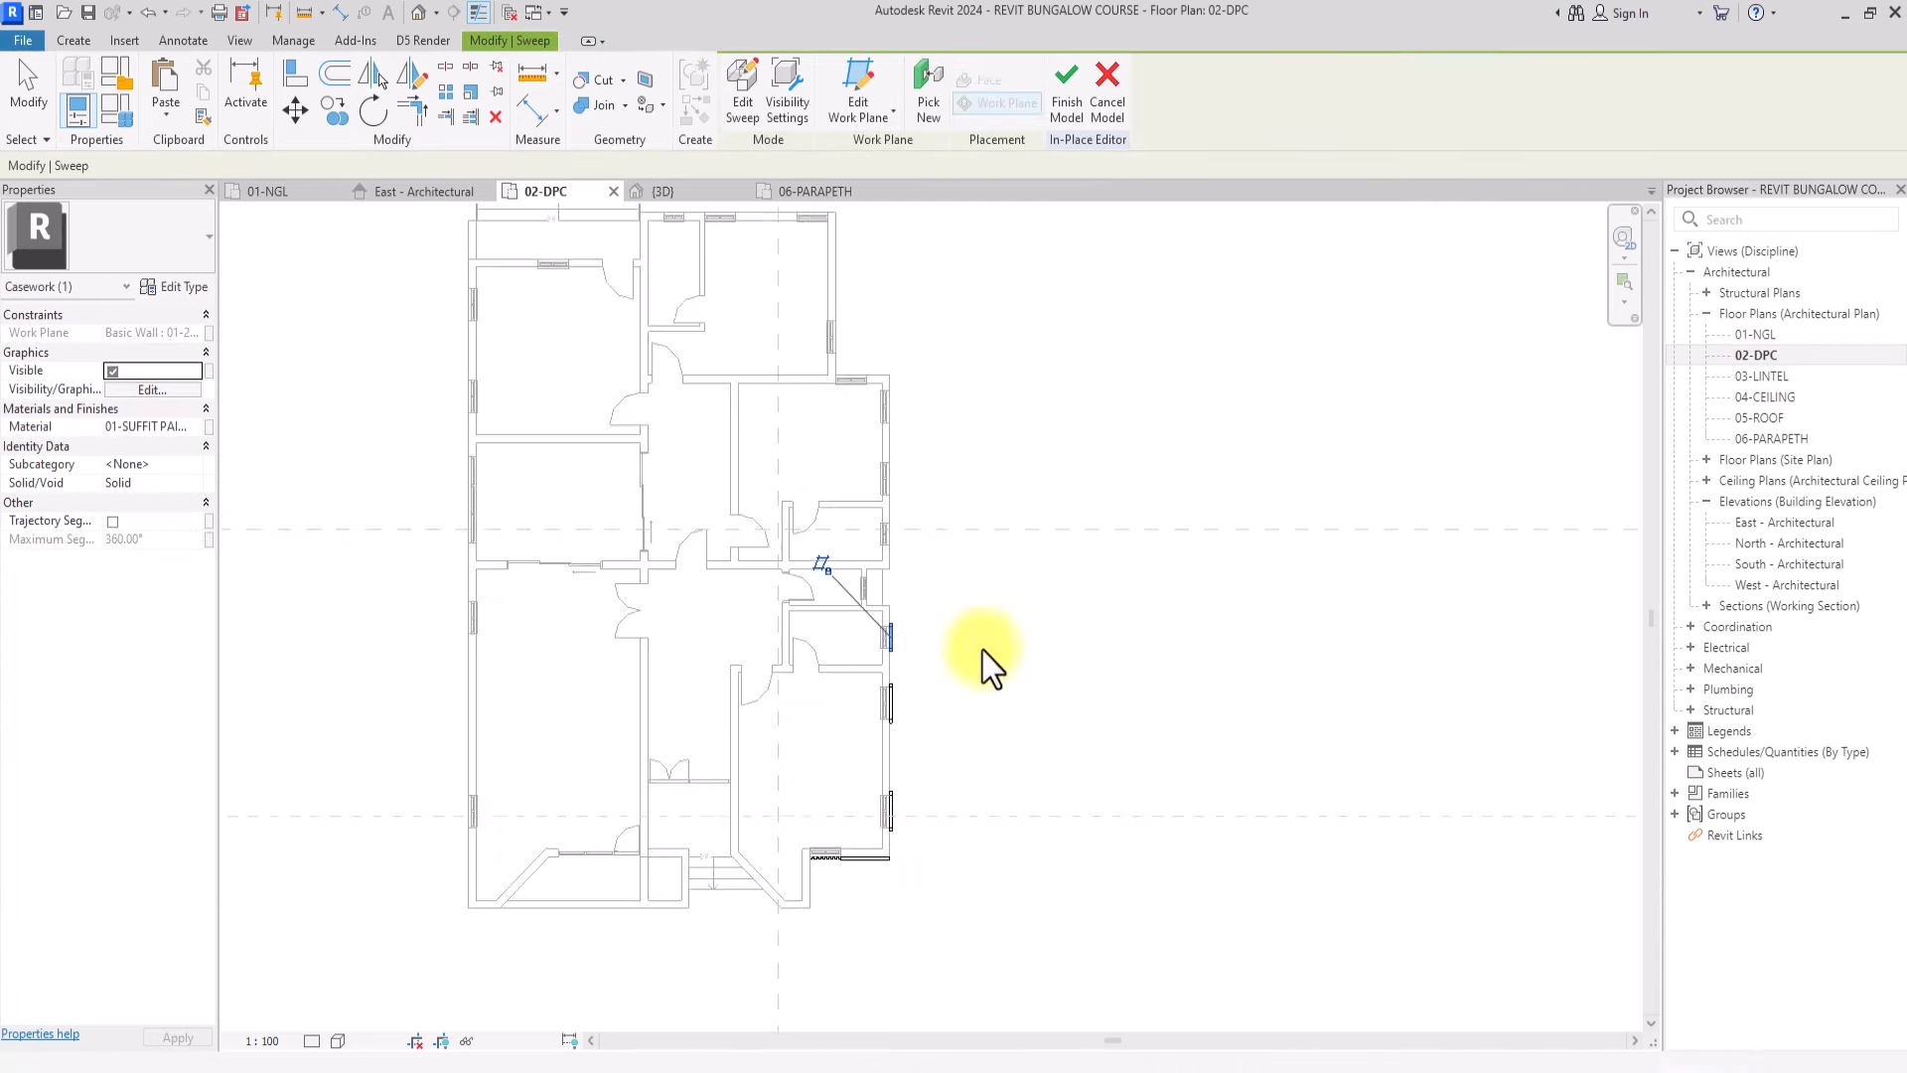
pyautogui.moveTo(848, 641); pyautogui.dragTo(876, 765, button='middle')
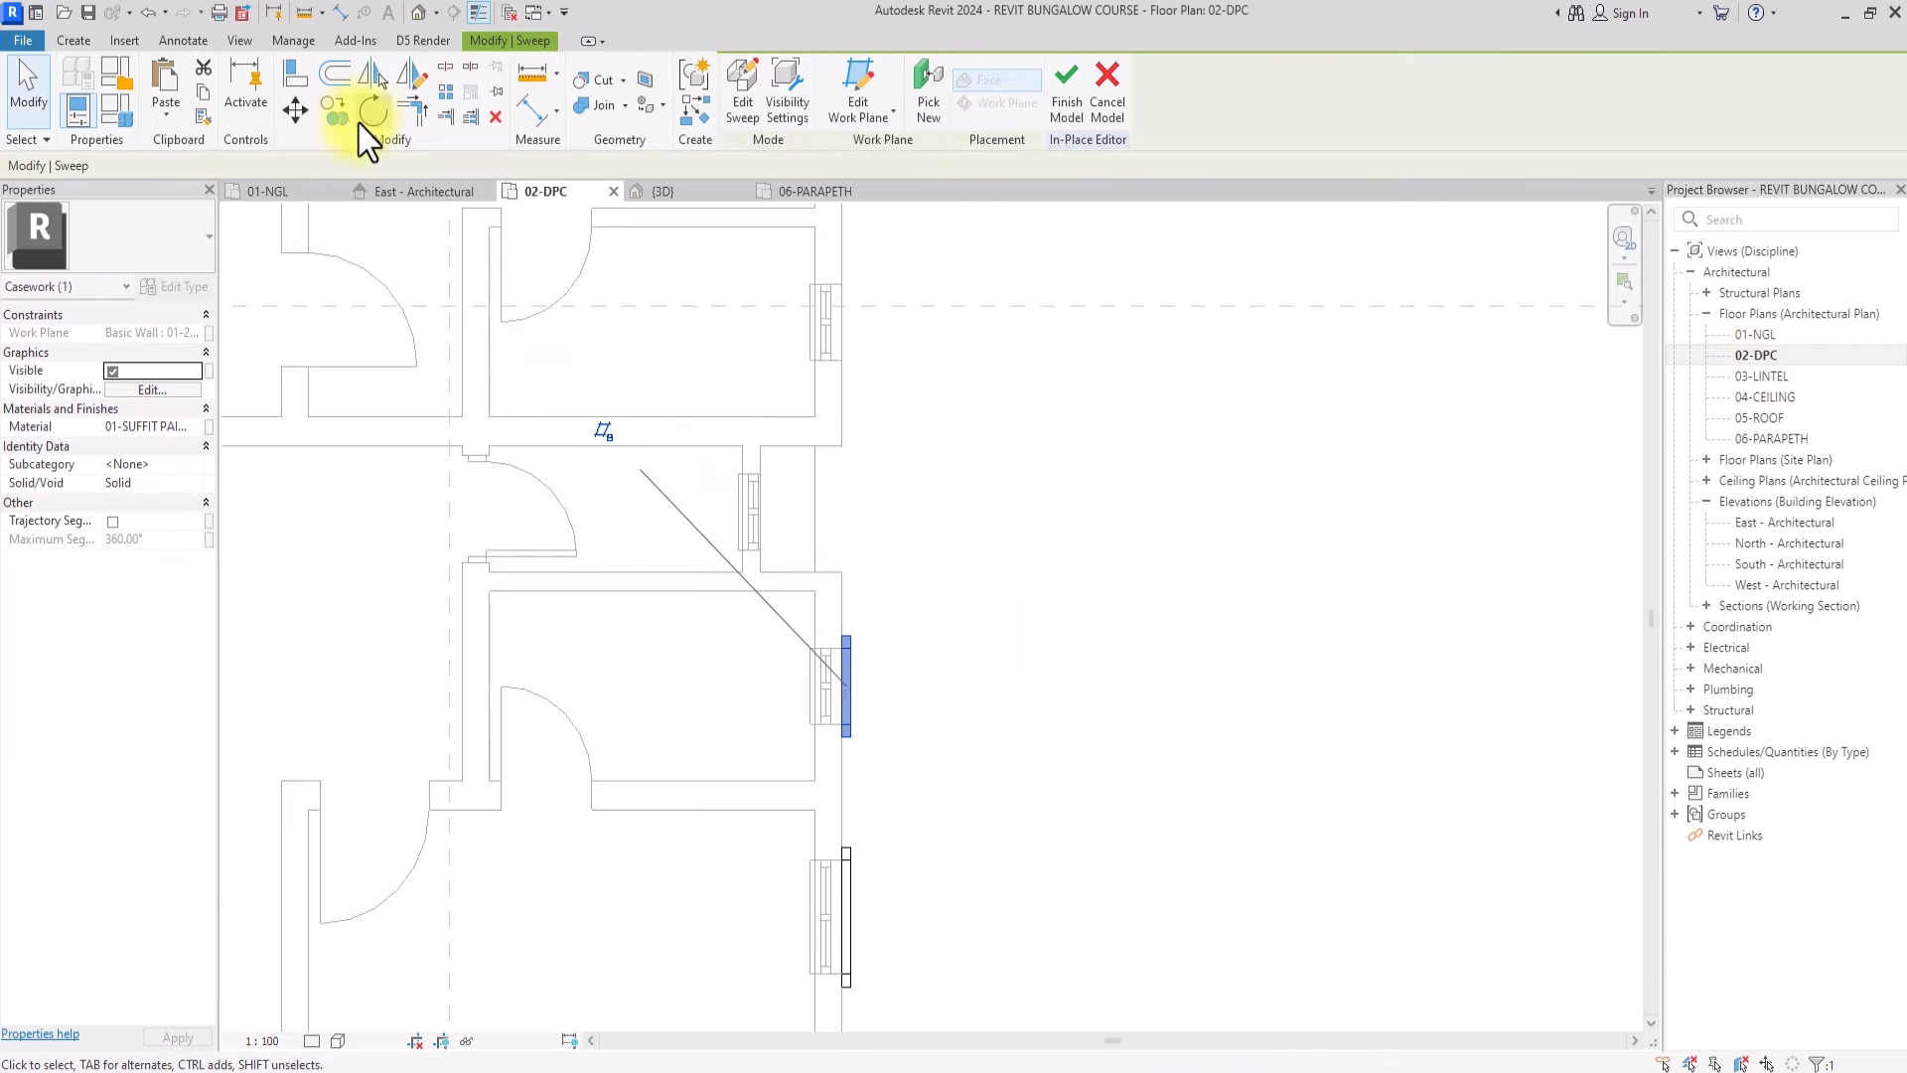
pyautogui.click(336, 110)
pyautogui.scroll(2, 856, 731)
pyautogui.scroll(6, 831, 716)
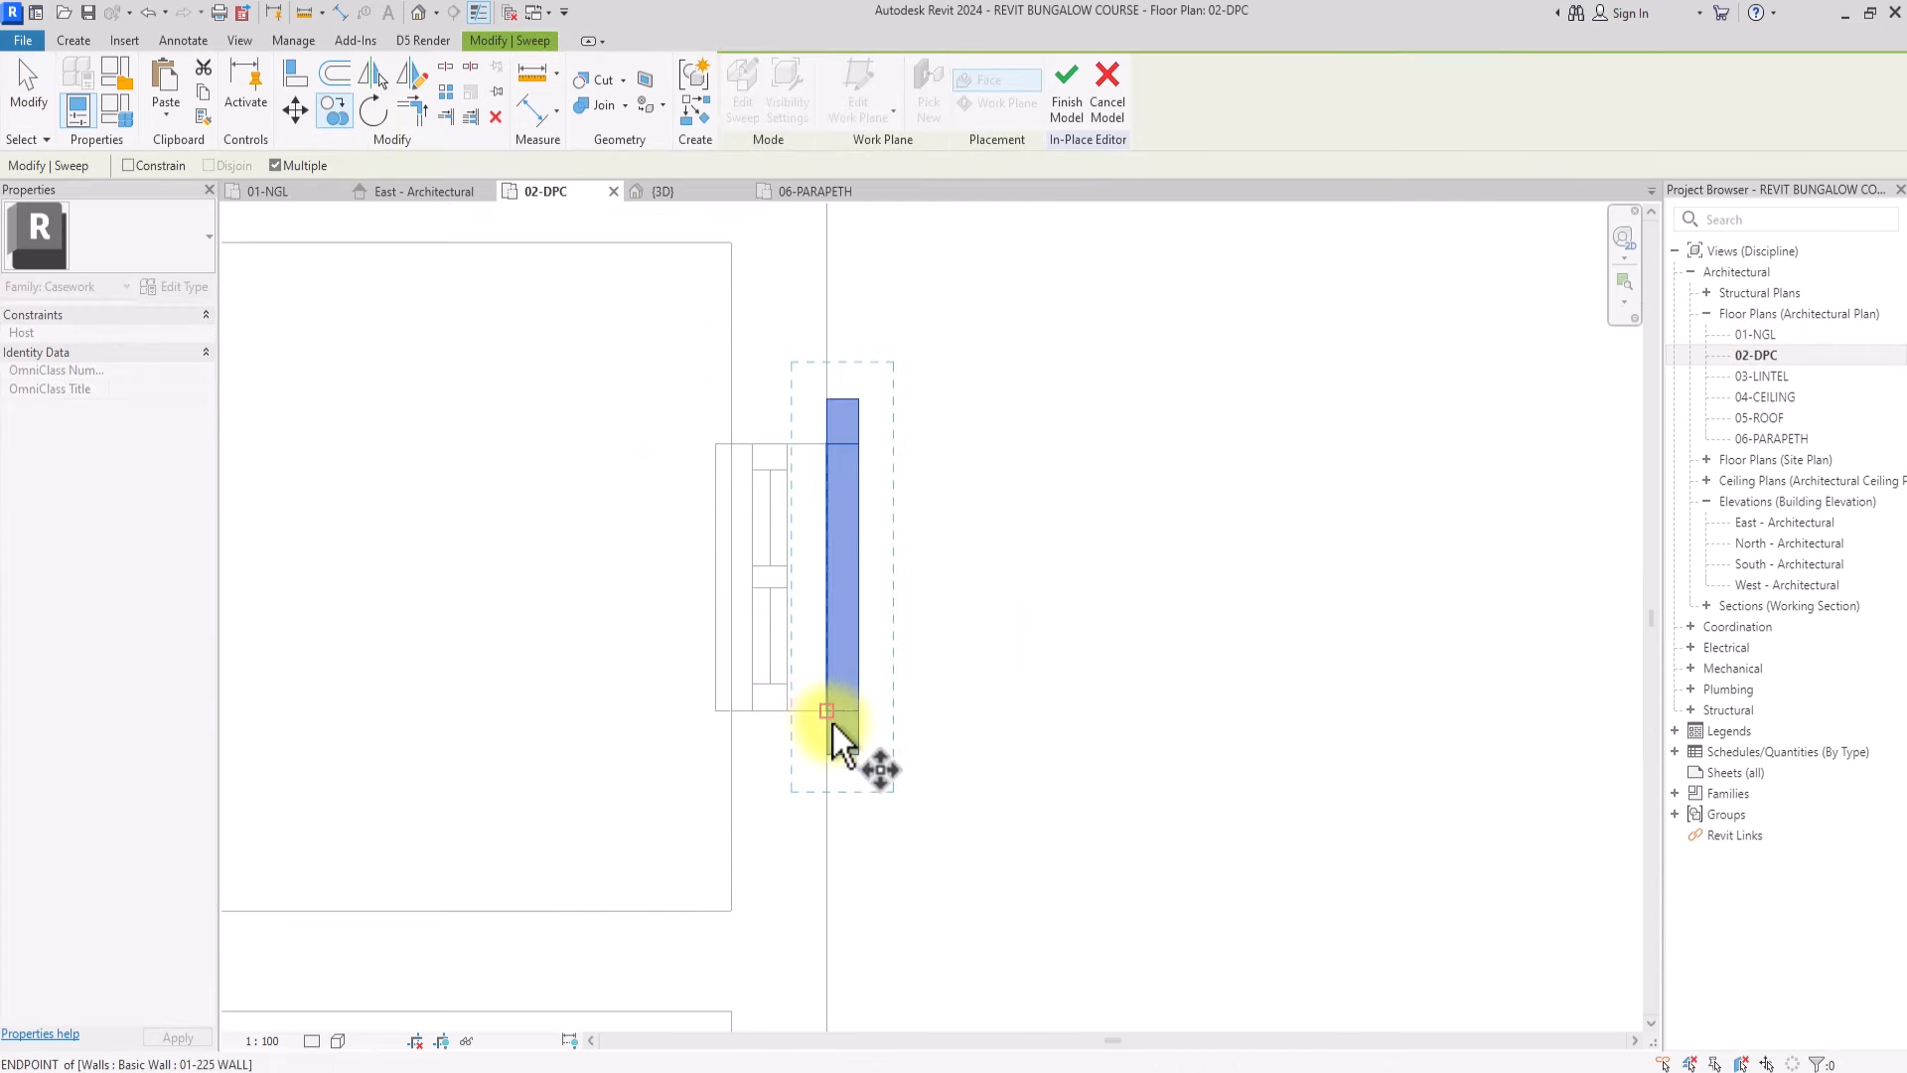
pyautogui.click(823, 701)
pyautogui.scroll(-5, 725, 616)
pyautogui.click(792, 521)
pyautogui.press('Escape')
pyautogui.press('Escape')
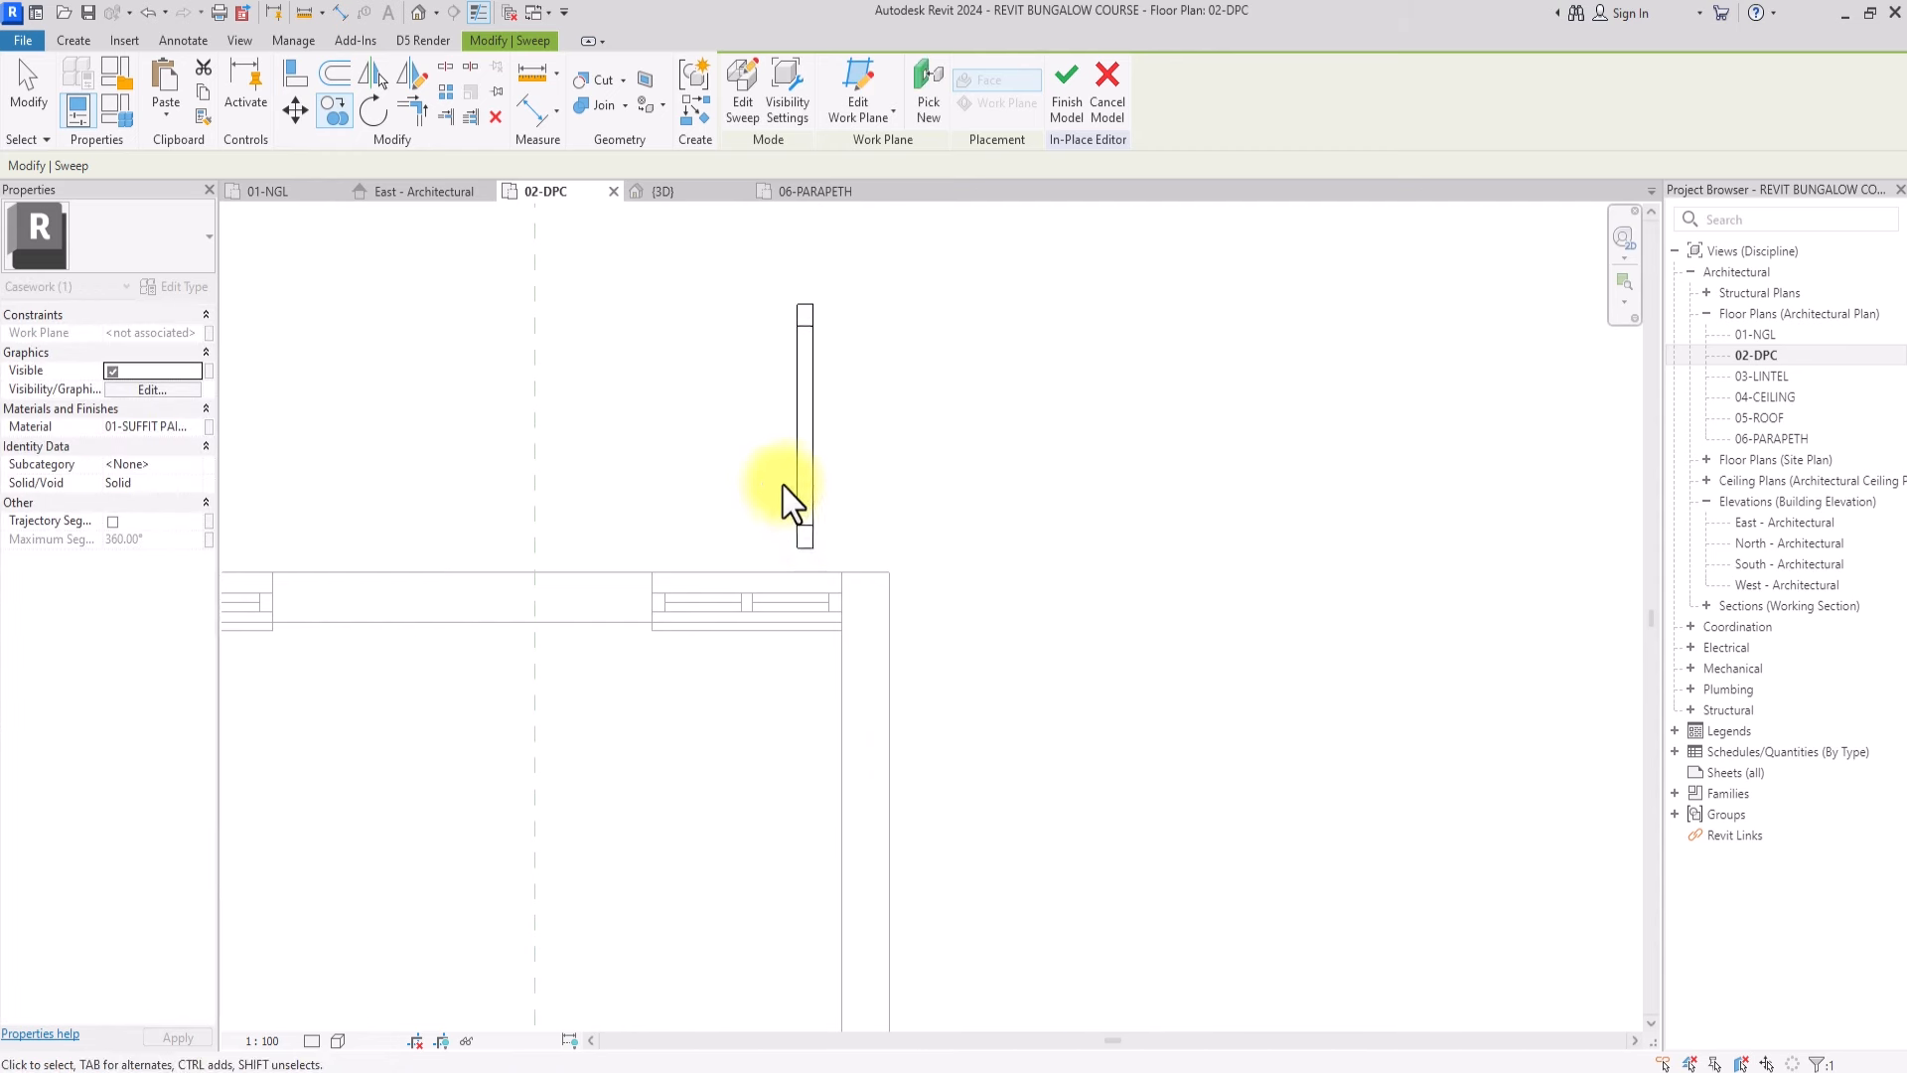
# Rotate the surround copy outside the rear wall by 90 degrees so it runs parallel to that wall
pyautogui.moveTo(785, 484); pyautogui.dragTo(800, 698, button='middle')
pyautogui.scroll(-3, 802, 699)
pyautogui.click(807, 702)
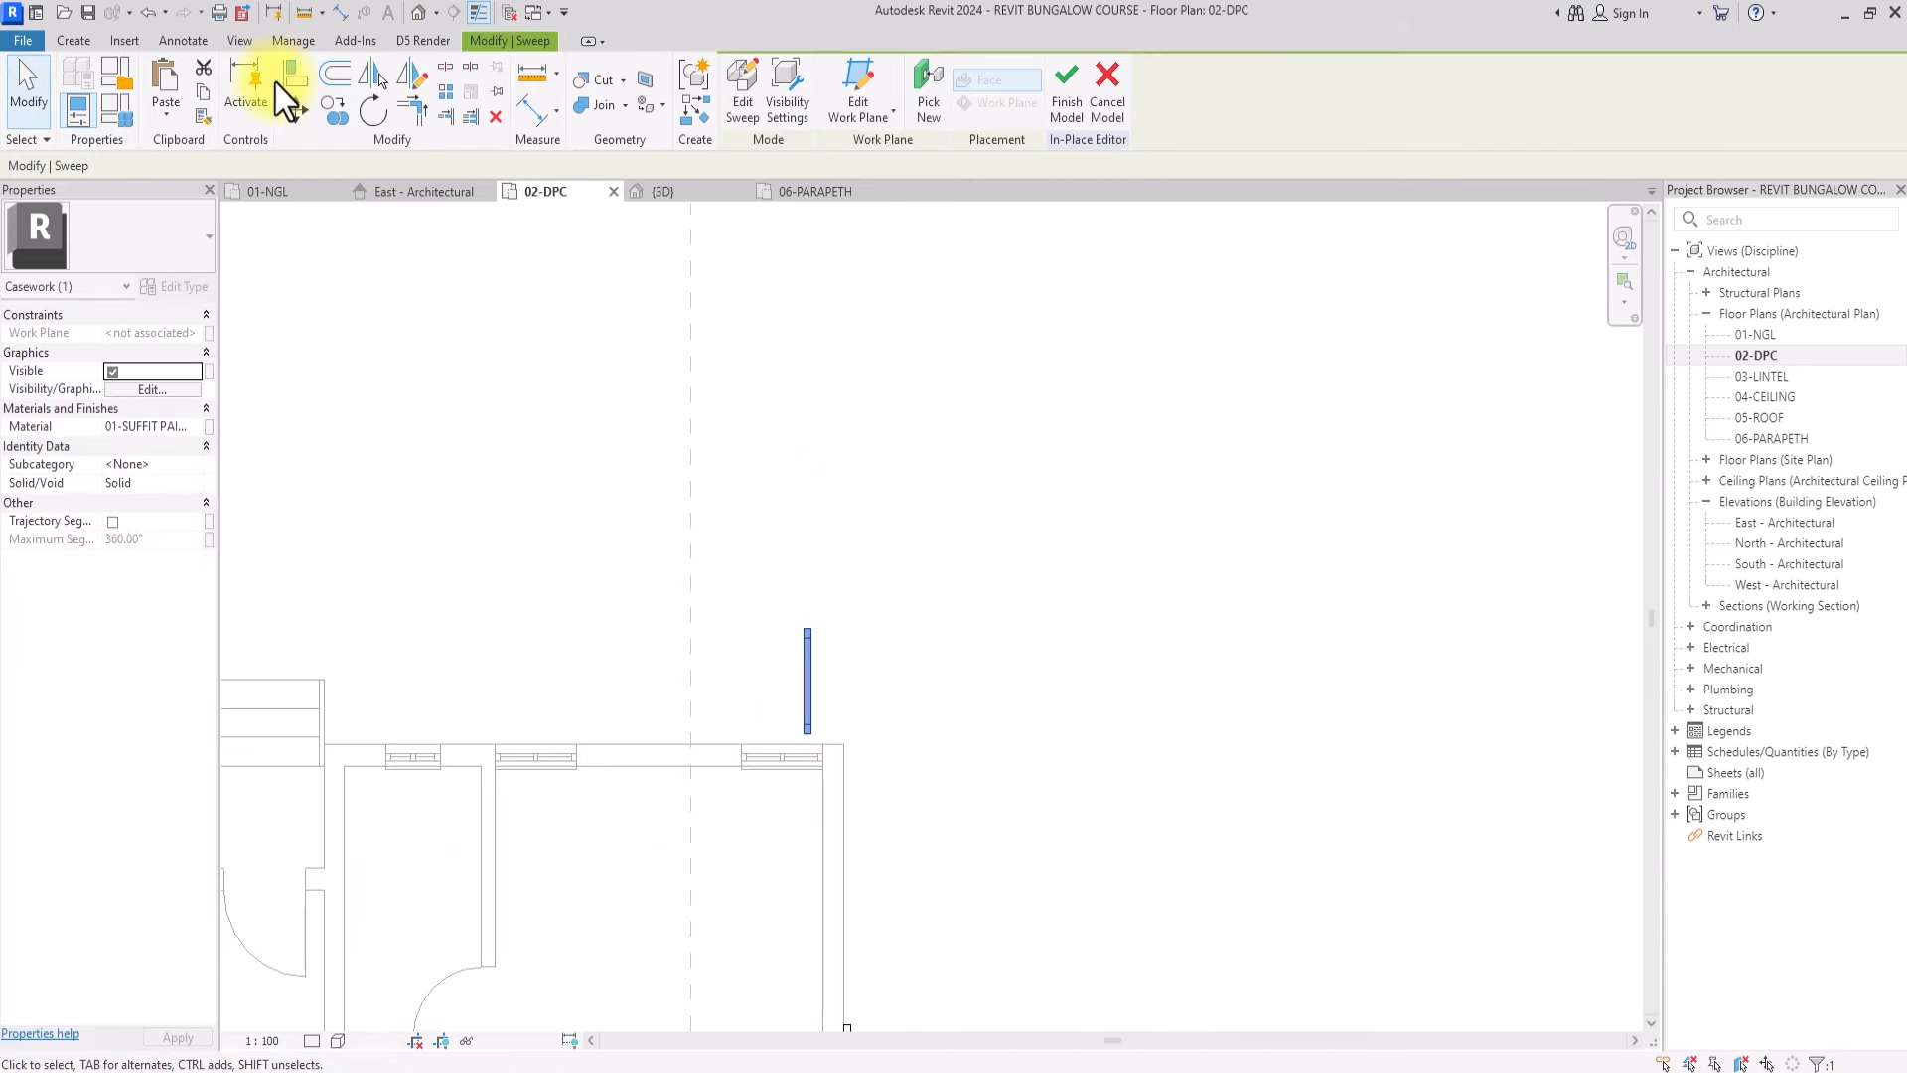
pyautogui.click(376, 115)
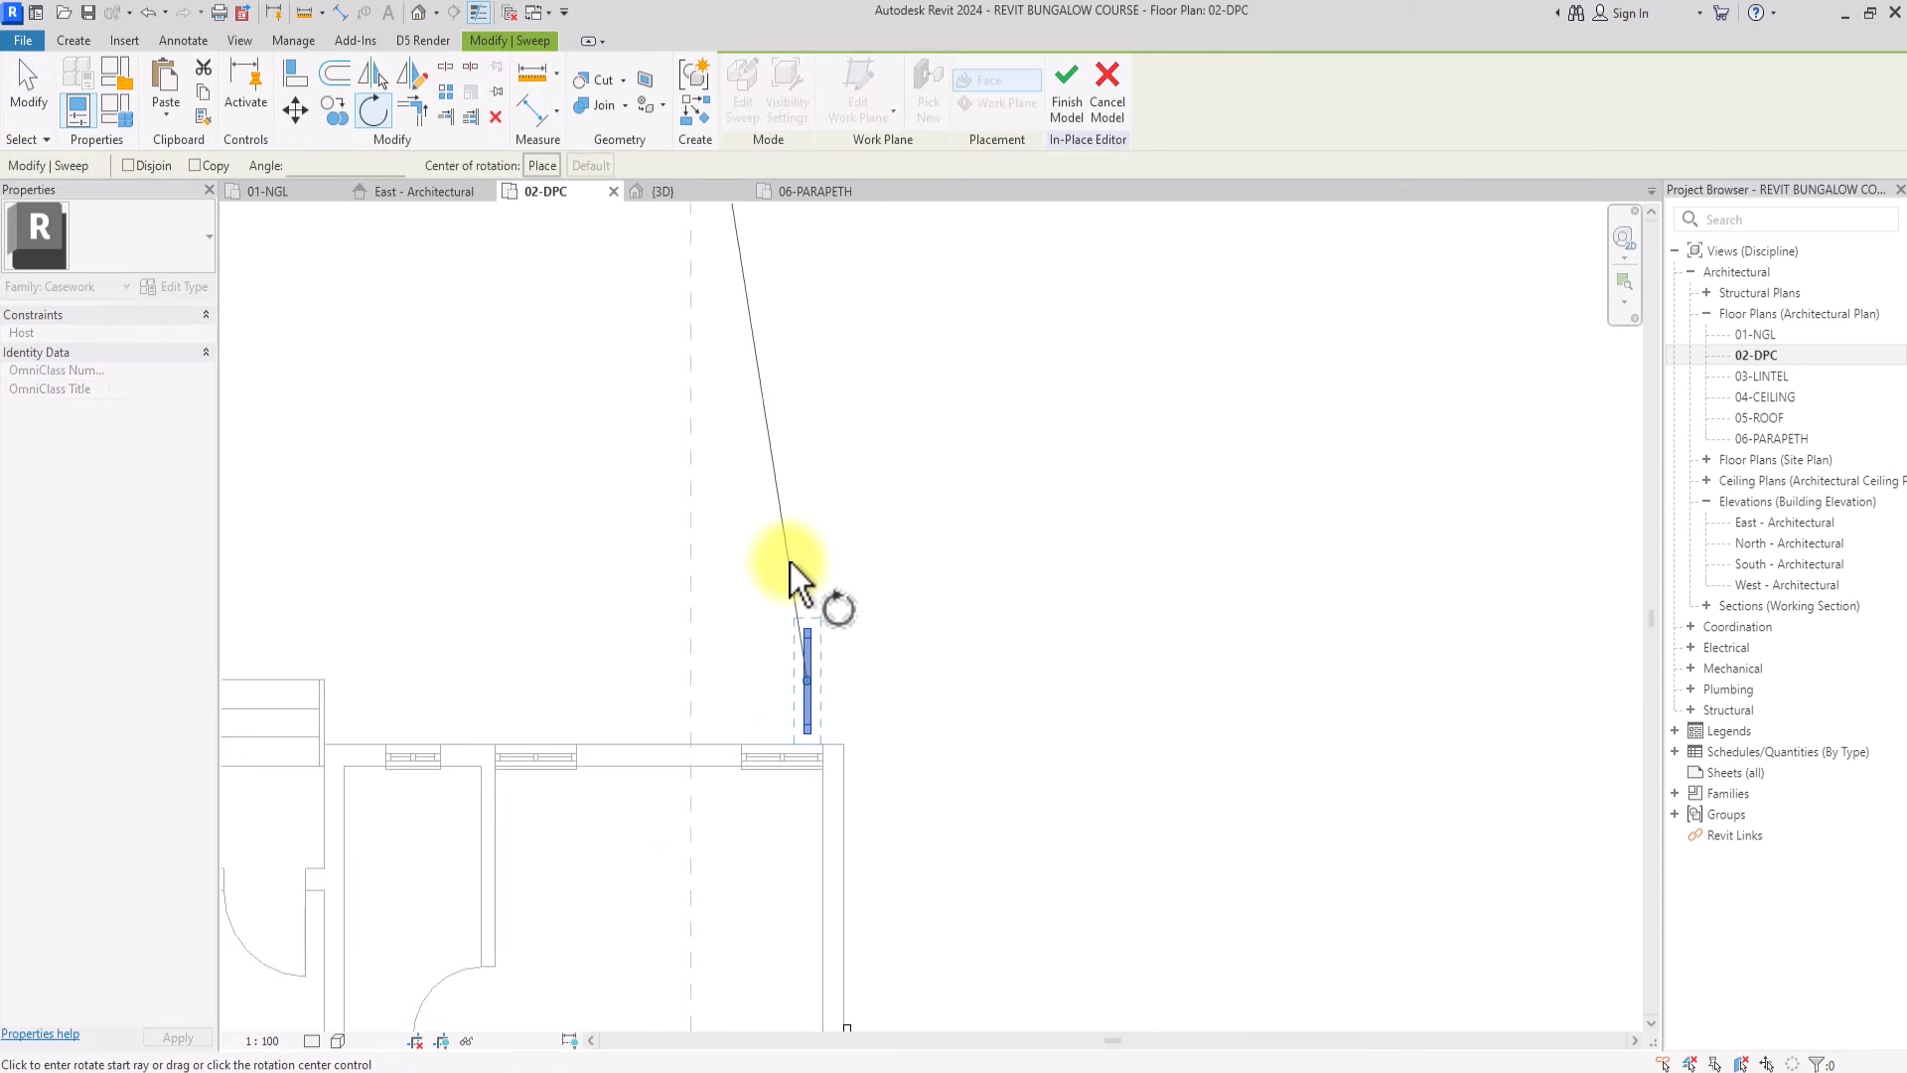
pyautogui.click(807, 536)
pyautogui.write('90')
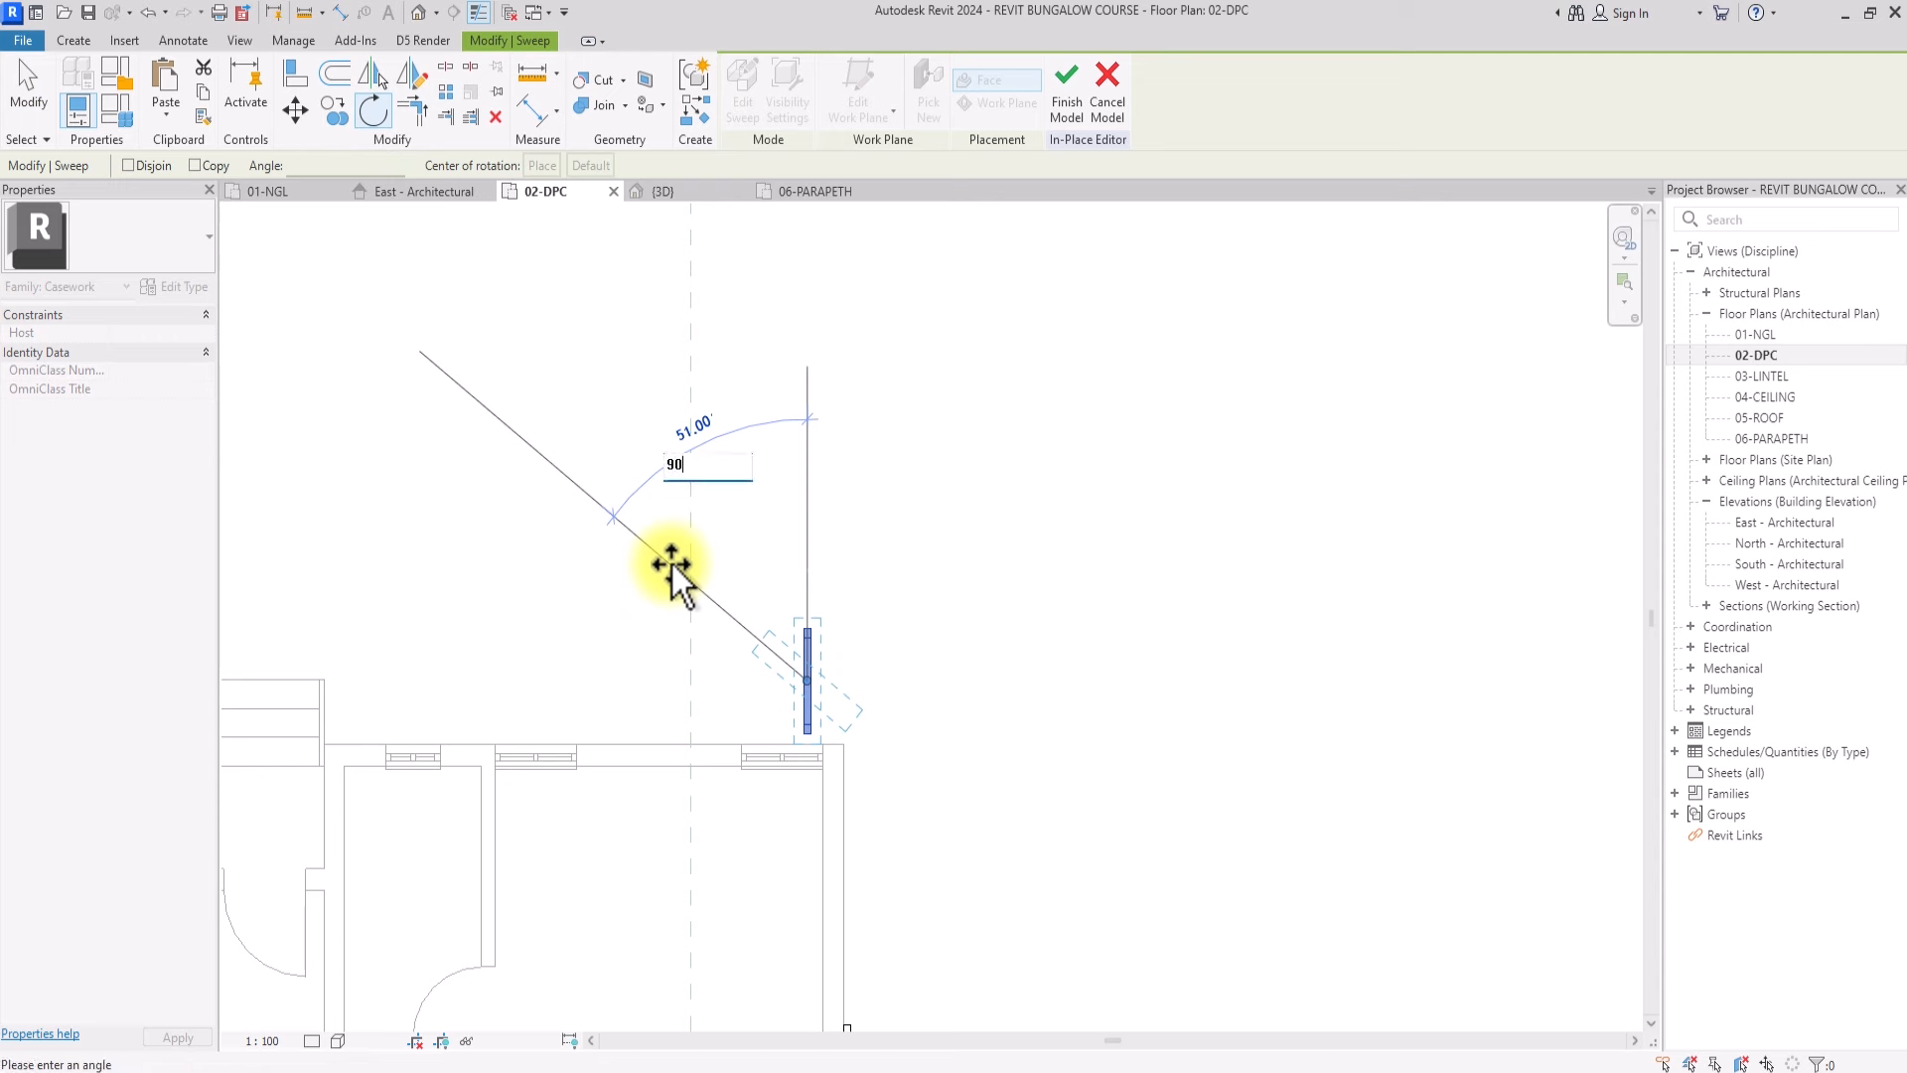
pyautogui.press('Return')
# Move the rotated surround by its inner opening corner onto the corner window of the rear wall
pyautogui.click(295, 110)
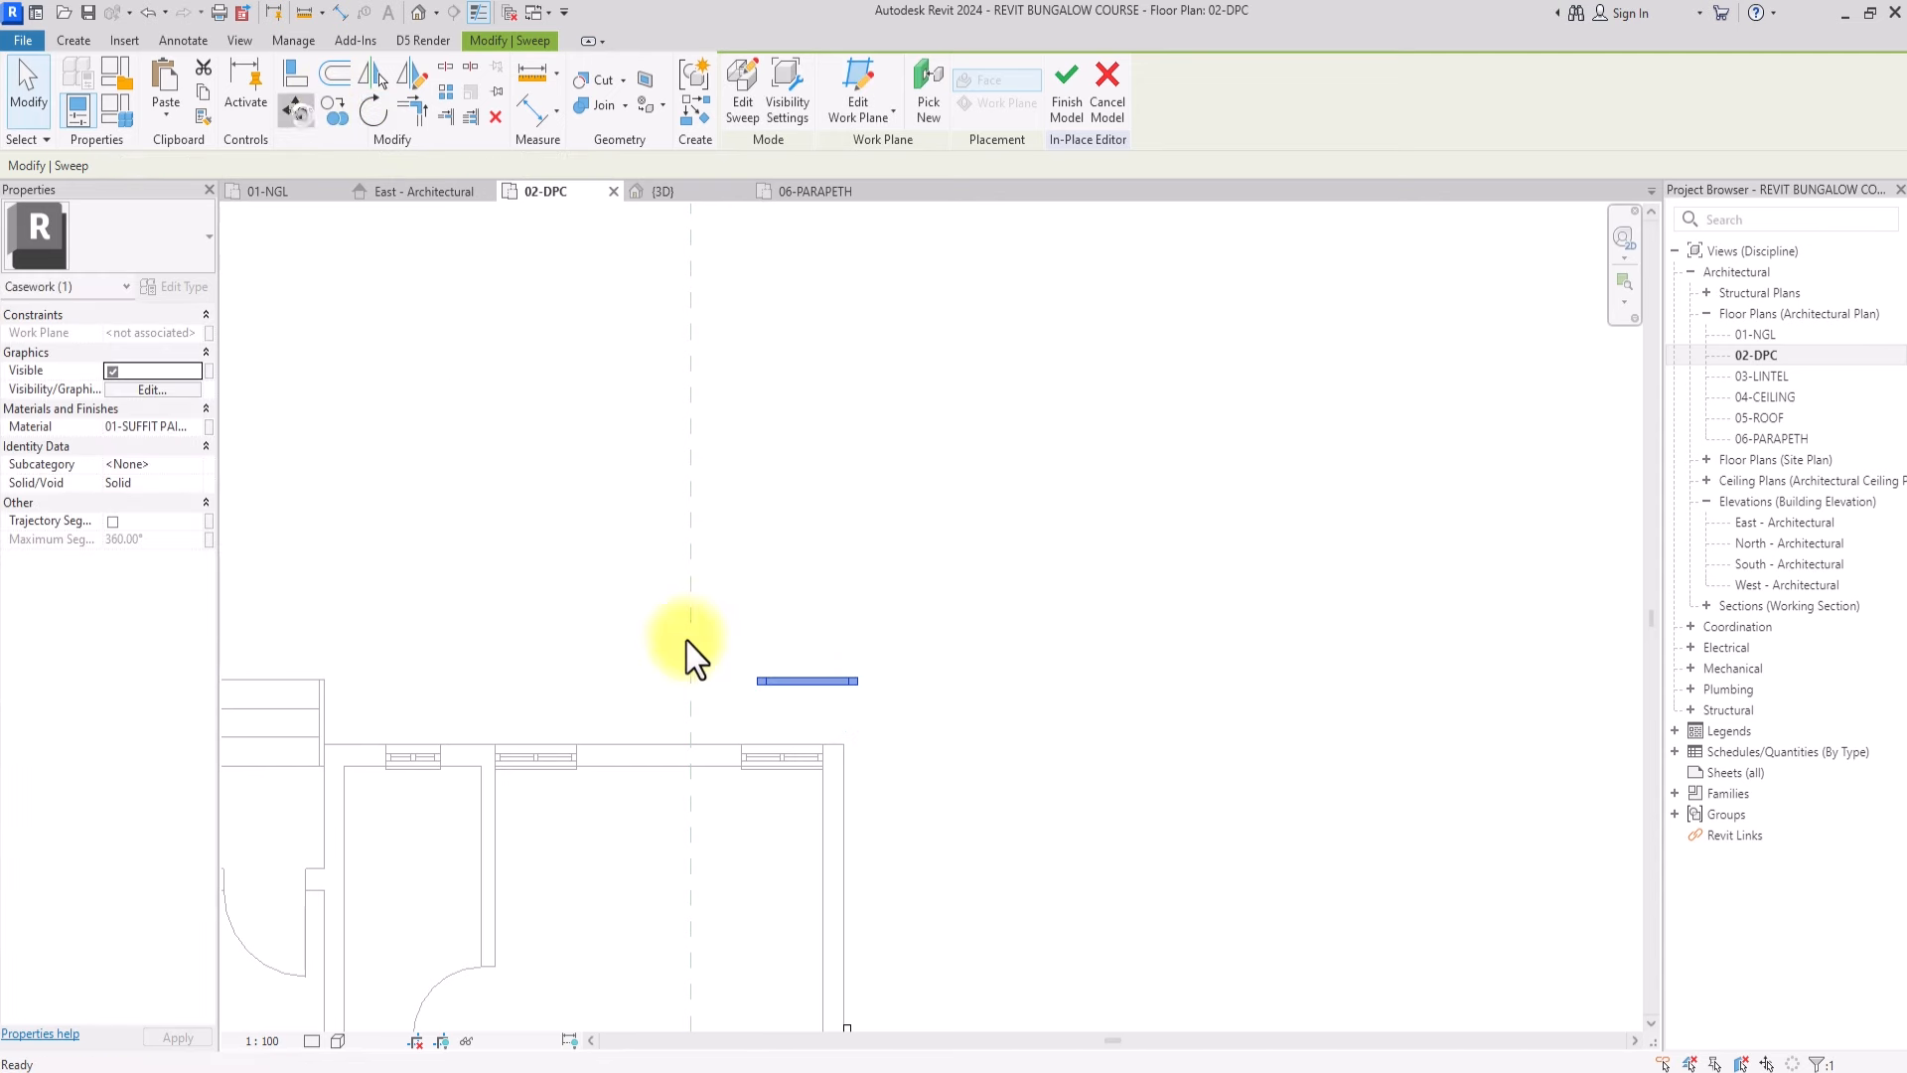
pyautogui.scroll(3, 780, 631)
pyautogui.click(771, 501)
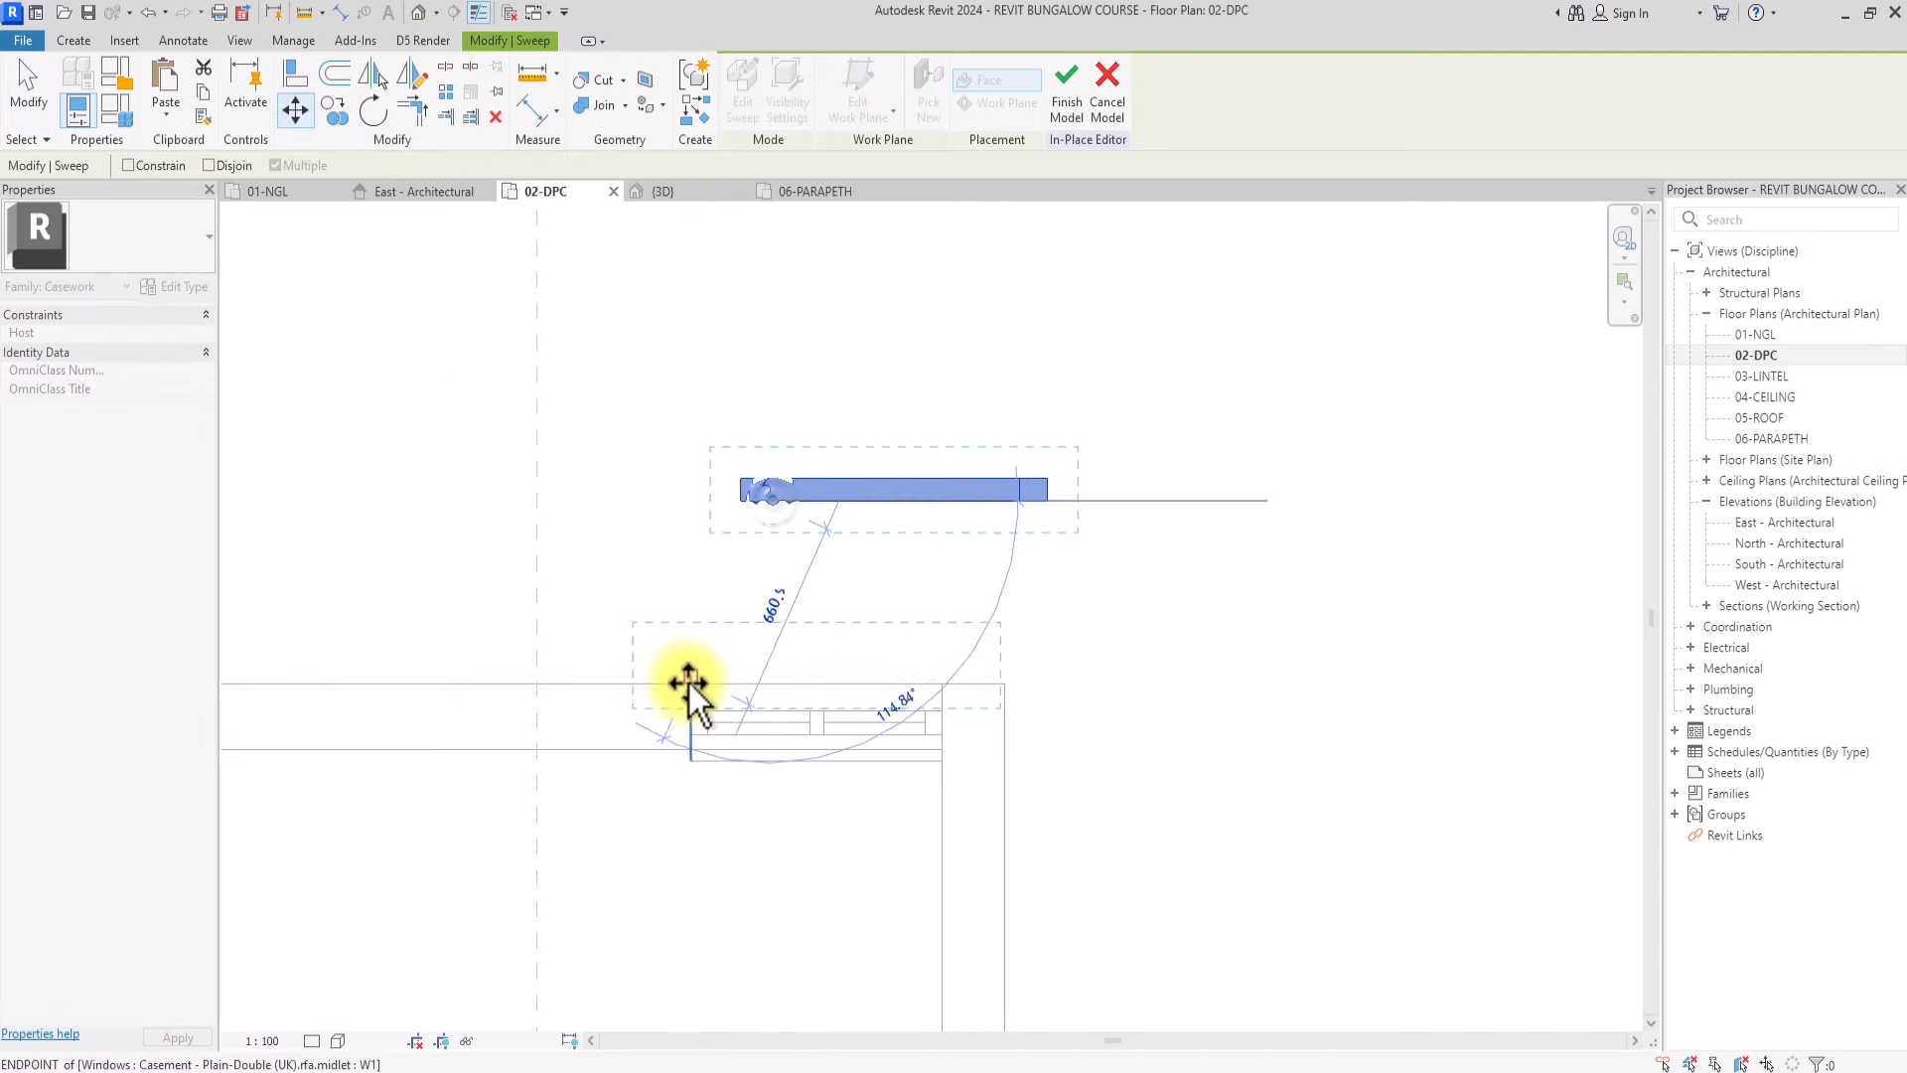
pyautogui.click(690, 683)
# Copy the corner window's surround along the rear to the neighbouring wide window and to the window on the recessed porch wall
pyautogui.scroll(-4, 690, 695)
pyautogui.scroll(-2, 479, 742)
pyautogui.moveTo(478, 742); pyautogui.dragTo(651, 567, button='middle')
pyautogui.click(337, 110)
pyautogui.scroll(5, 807, 546)
pyautogui.click(803, 584)
pyautogui.click(1021, 818)
pyautogui.scroll(-4, 1022, 819)
pyautogui.scroll(4, 778, 467)
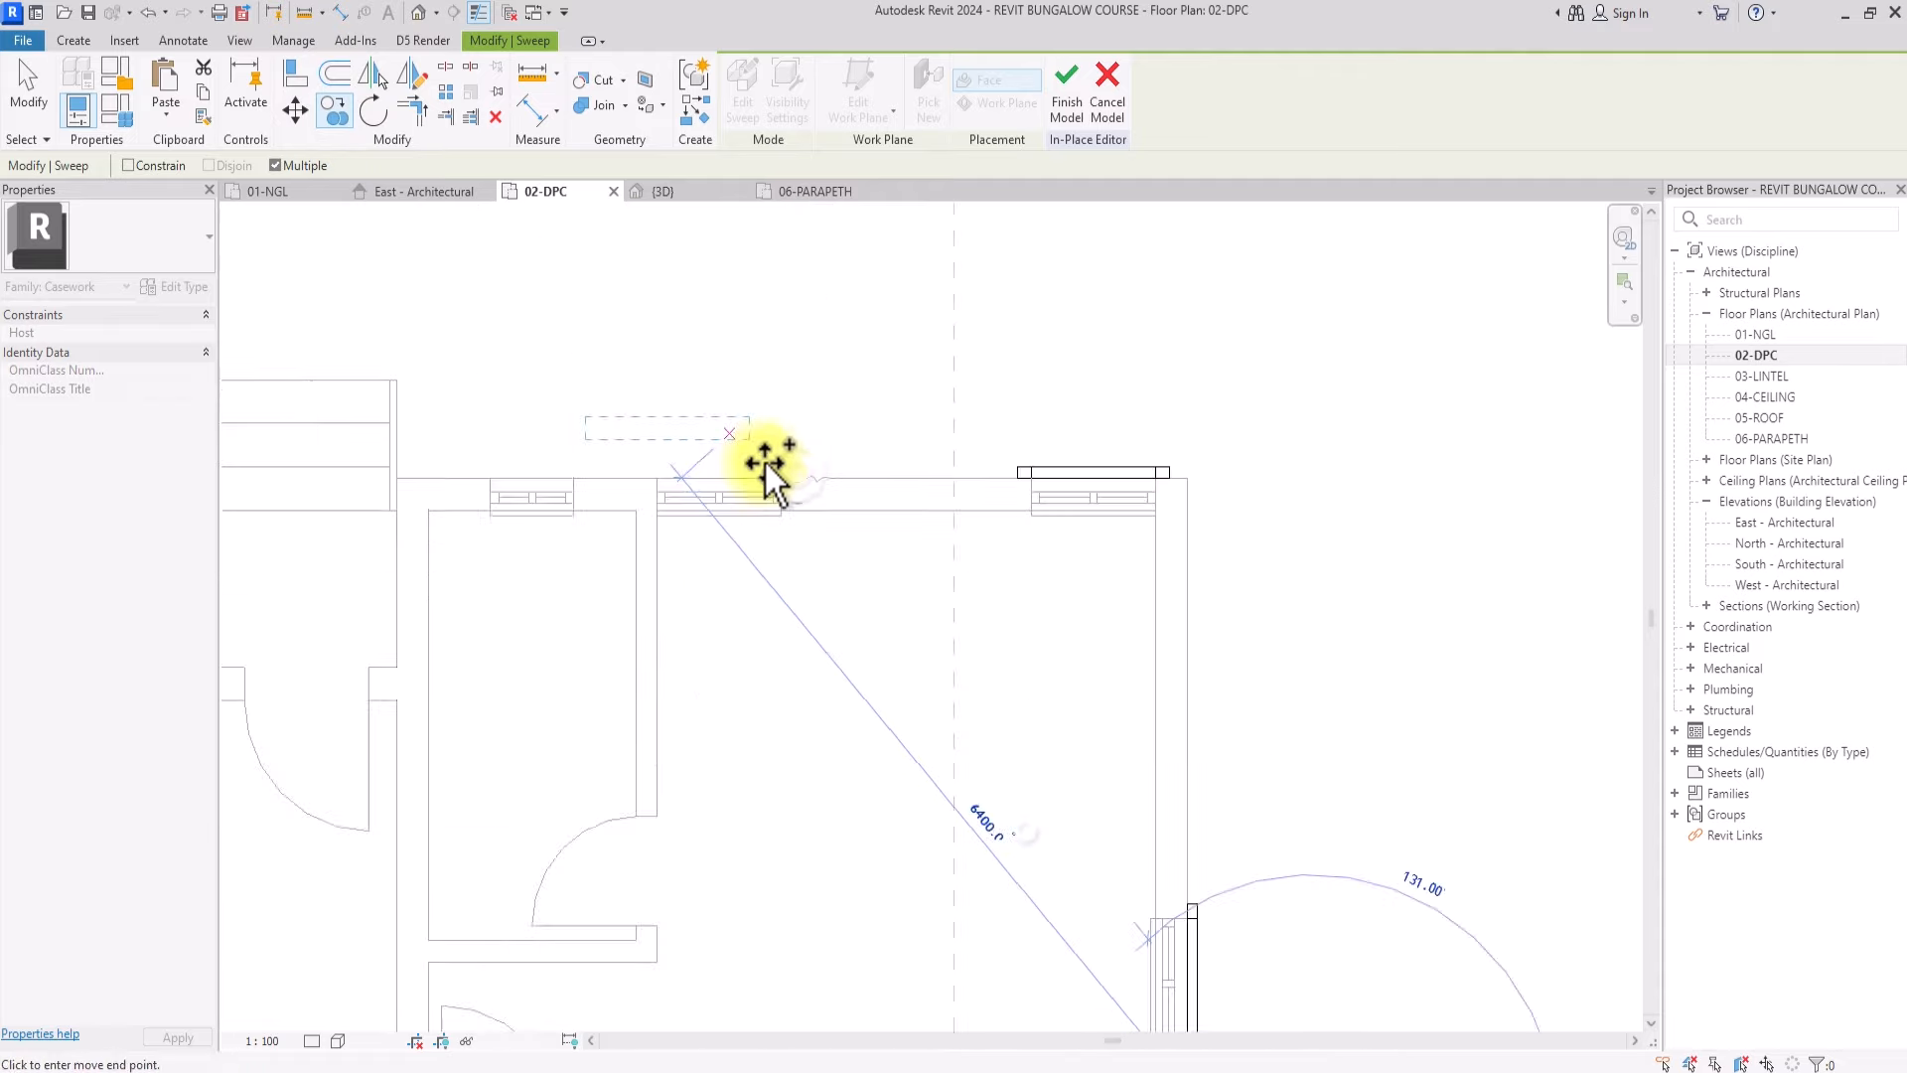
pyautogui.click(790, 477)
pyautogui.scroll(-5, 790, 476)
pyautogui.scroll(4, 586, 529)
pyautogui.scroll(2, 642, 548)
pyautogui.click(669, 437)
pyautogui.press('Escape')
# Mirror a side-wall window surround about a drawn vertical axis onto the opposite side wall
pyautogui.scroll(4, 670, 437)
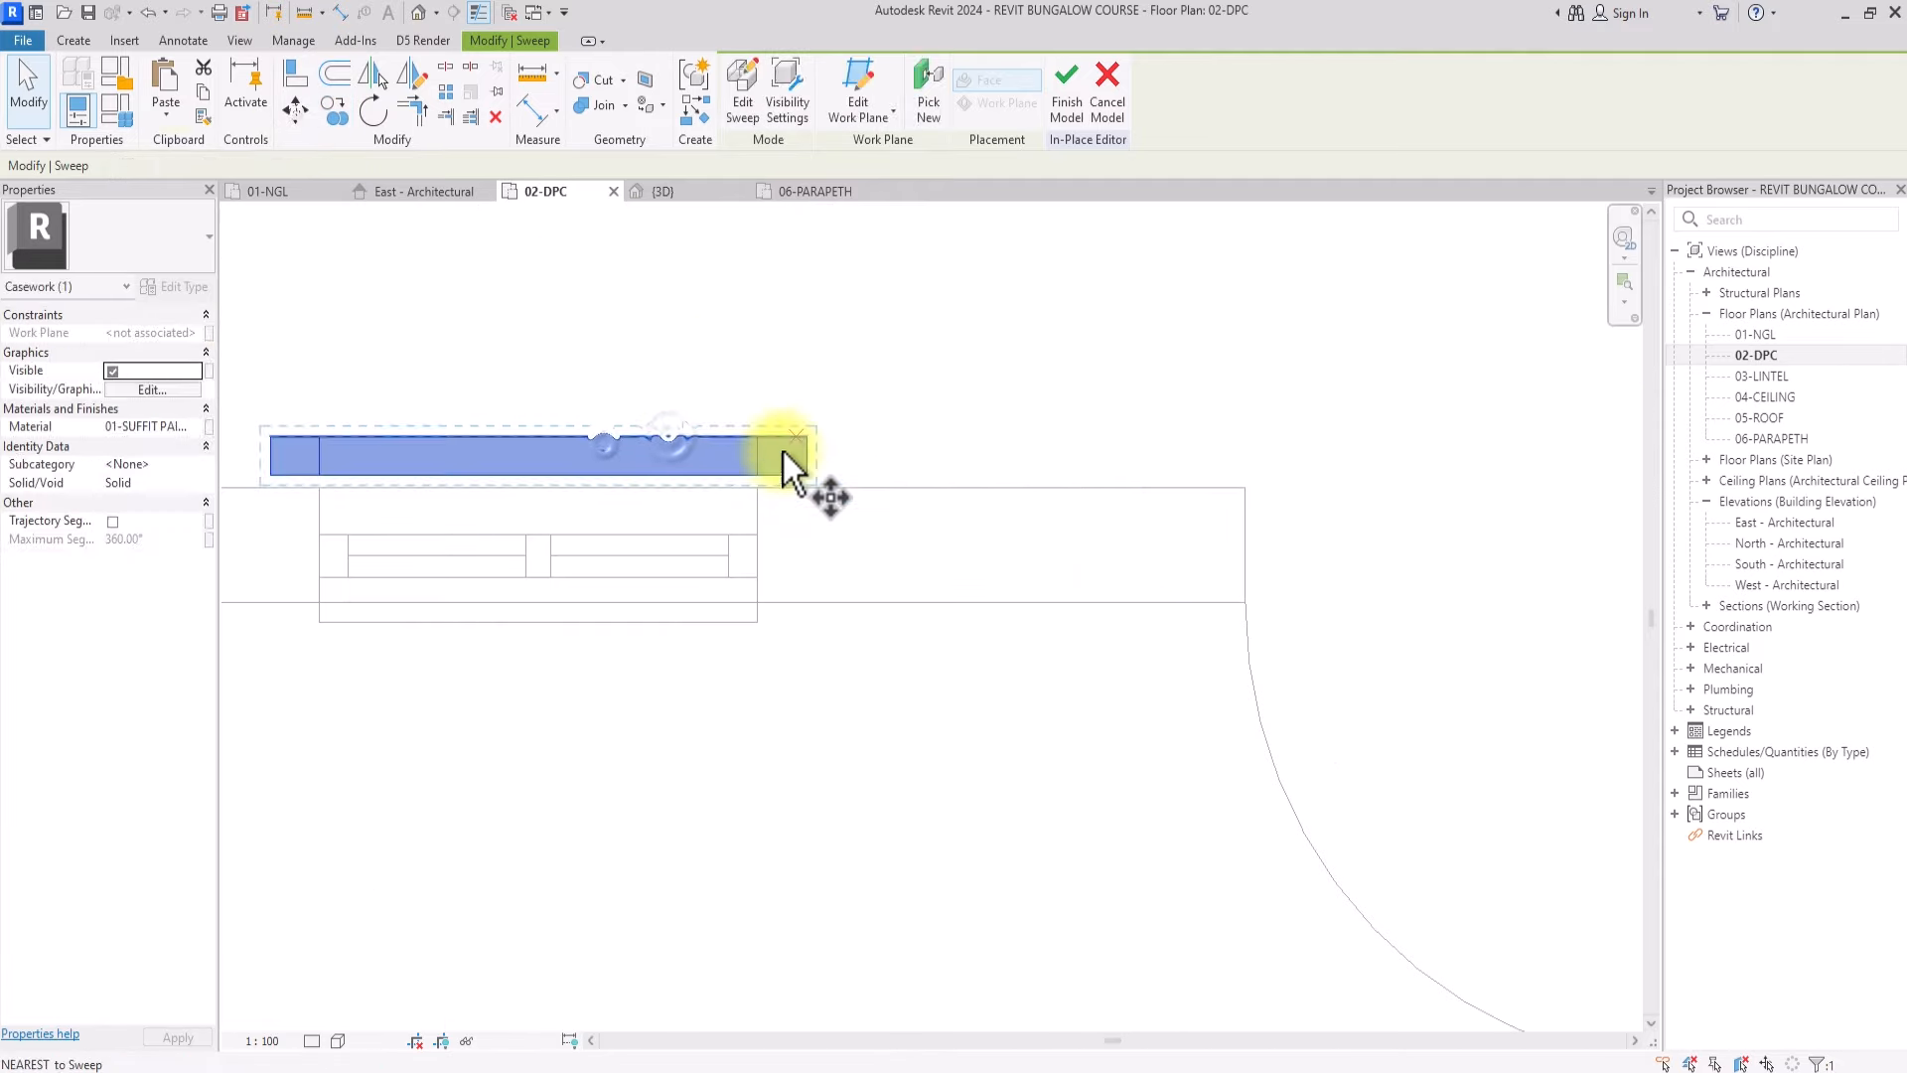
pyautogui.scroll(-8, 755, 492)
pyautogui.scroll(2, 1004, 894)
pyautogui.click(1019, 814)
pyautogui.click(411, 74)
pyautogui.click(741, 938)
pyautogui.click(741, 860)
pyautogui.scroll(8, 453, 840)
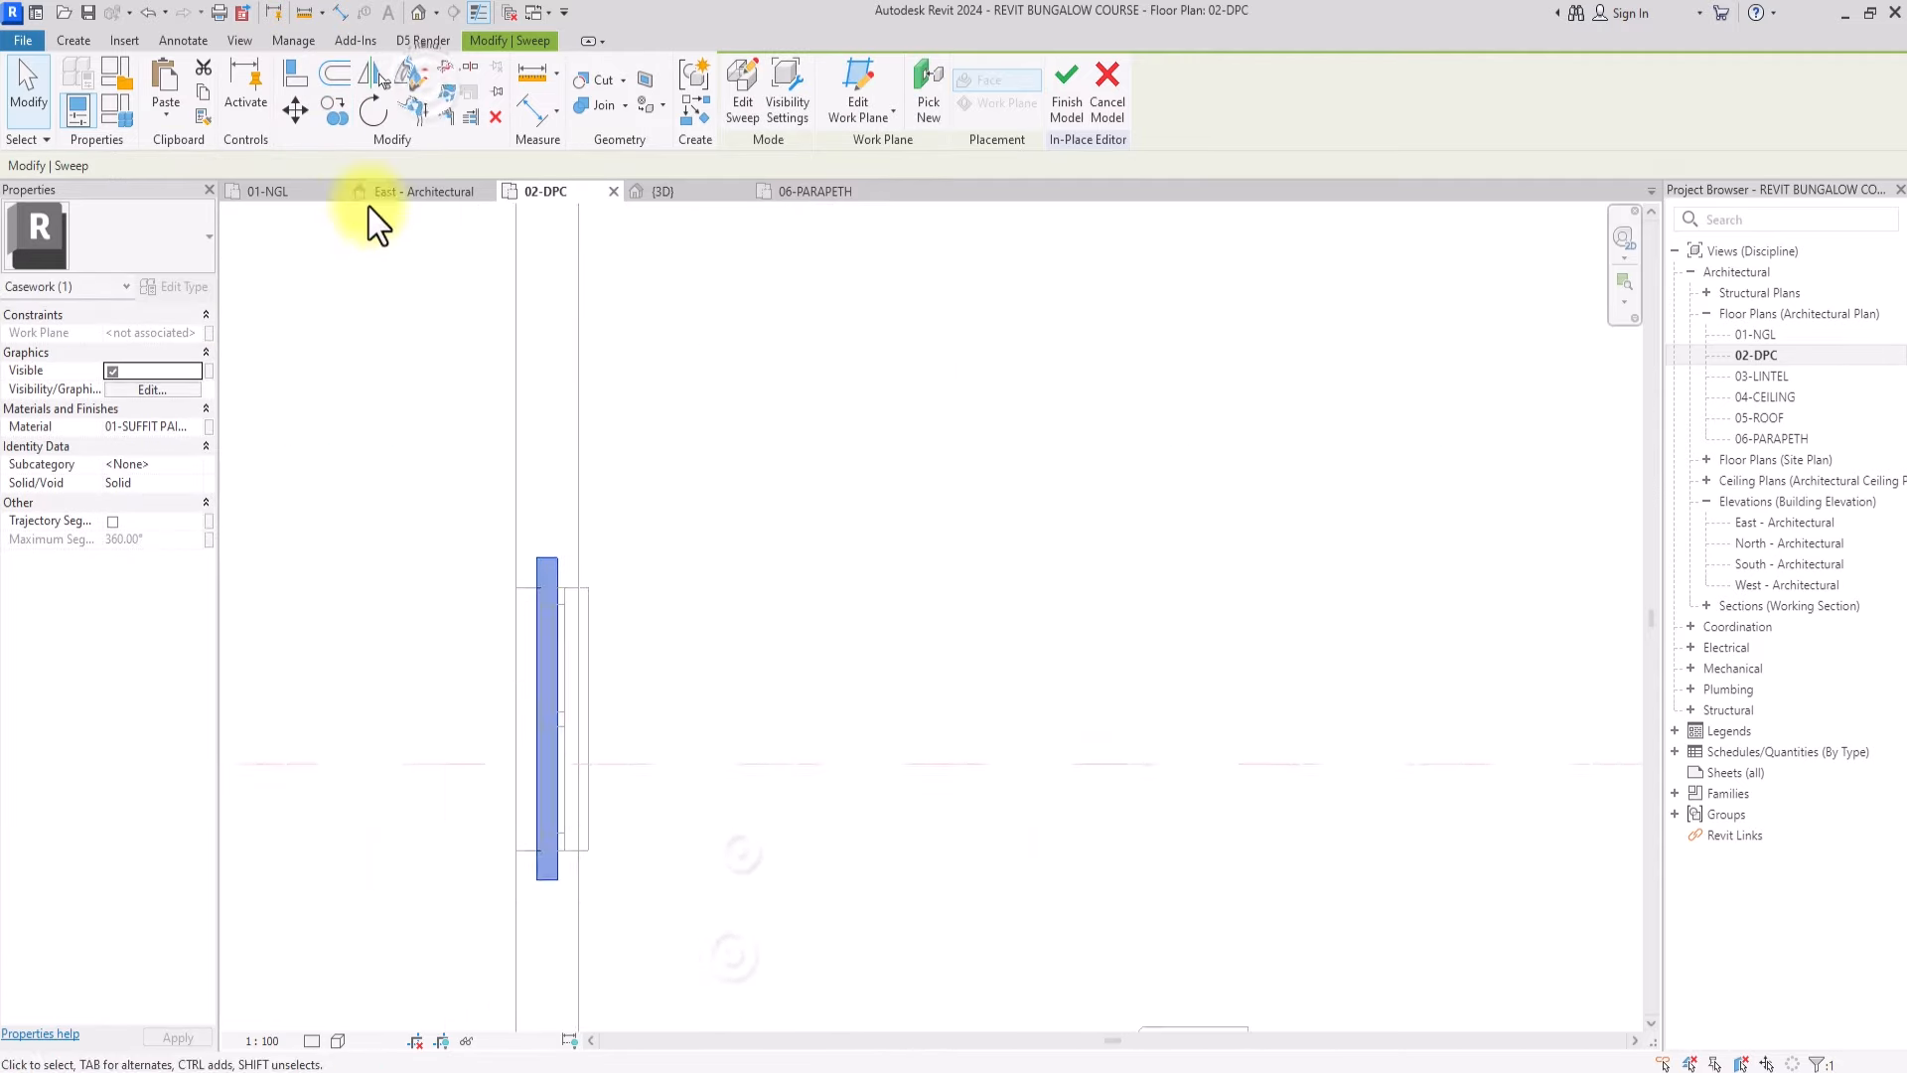
# Move the mirrored surround outward to the outer face of its wall and copy it along that wall
pyautogui.click(295, 109)
pyautogui.click(558, 696)
pyautogui.click(474, 697)
pyautogui.scroll(-2, 467, 696)
pyautogui.press('c')
pyautogui.press('o')
pyautogui.click(464, 666)
pyautogui.press('Escape')
# Inspect the placed window surrounds along the side and rear walls in the 3D view
pyautogui.click(663, 192)
pyautogui.scroll(3, 648, 505)
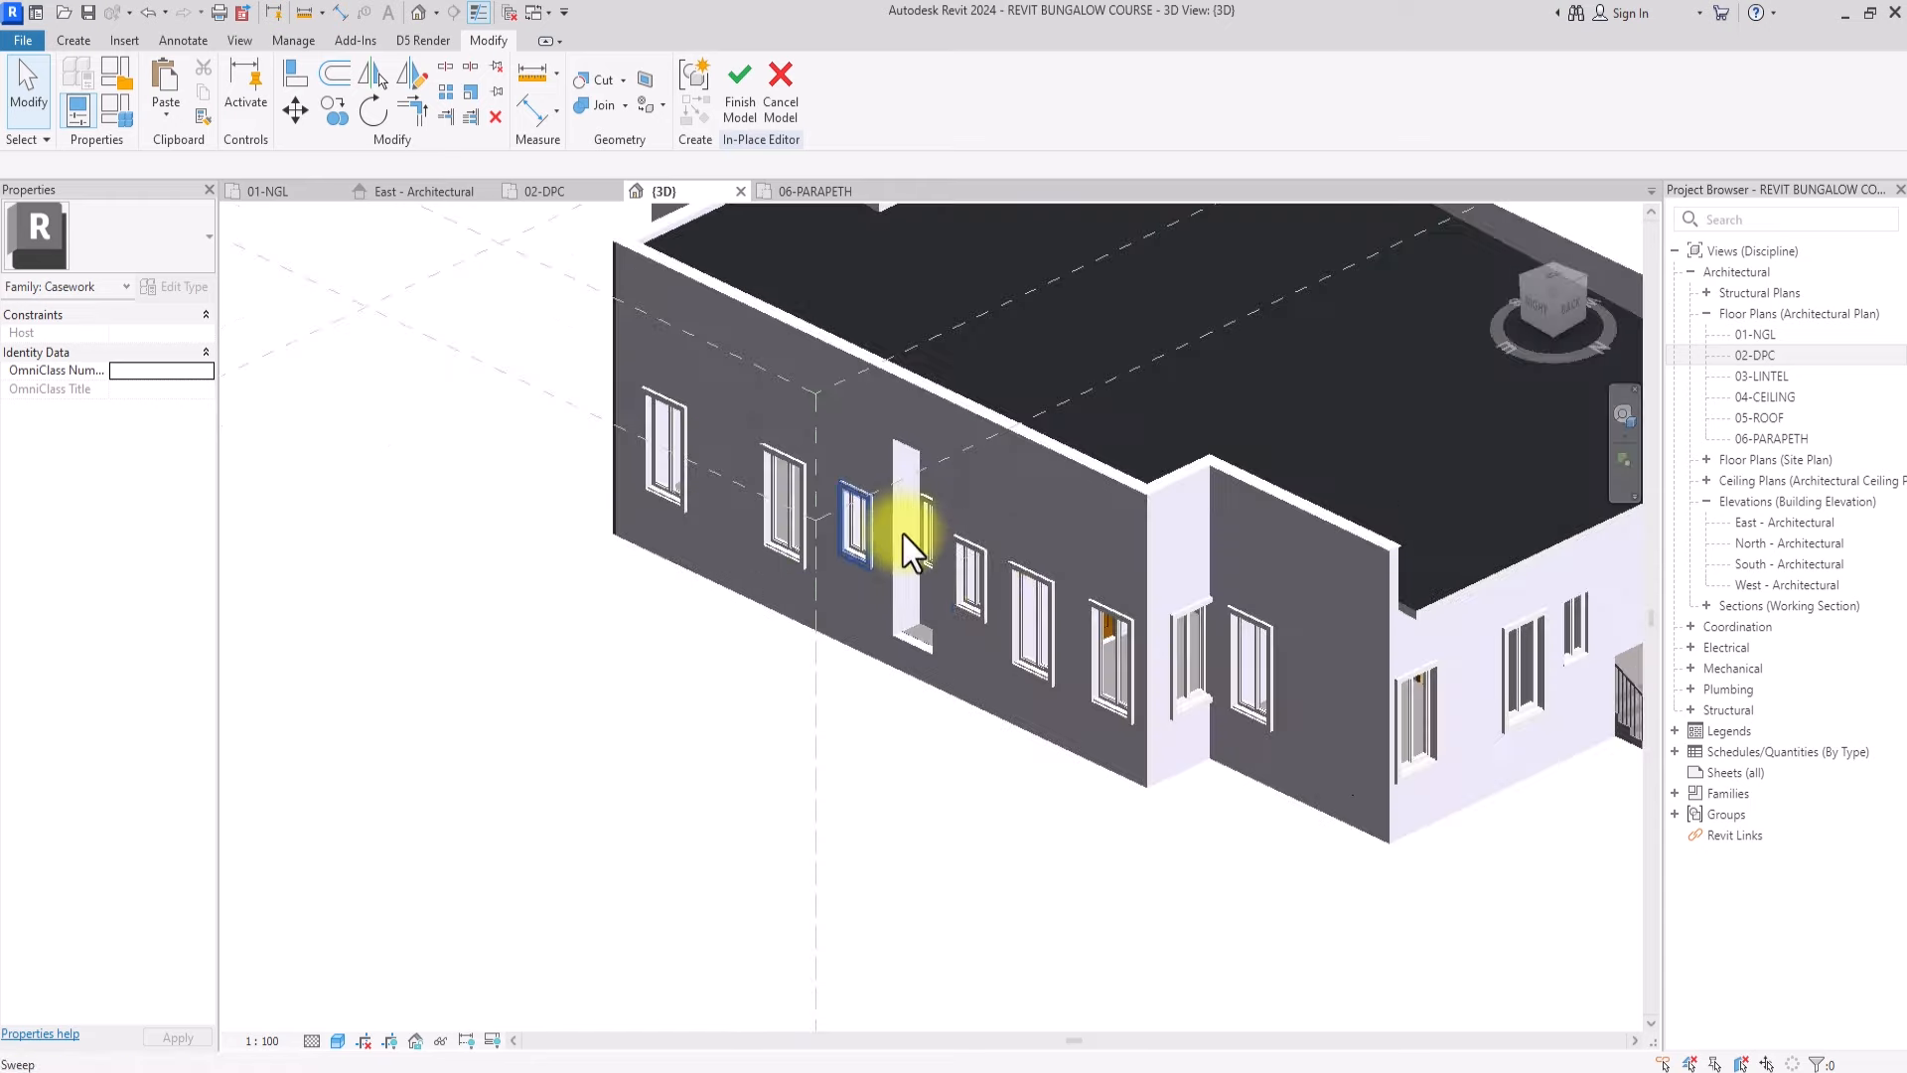
pyautogui.scroll(-5, 1016, 667)
pyautogui.scroll(5, 1091, 661)
pyautogui.scroll(-2, 1090, 661)
pyautogui.scroll(-2, 703, 659)
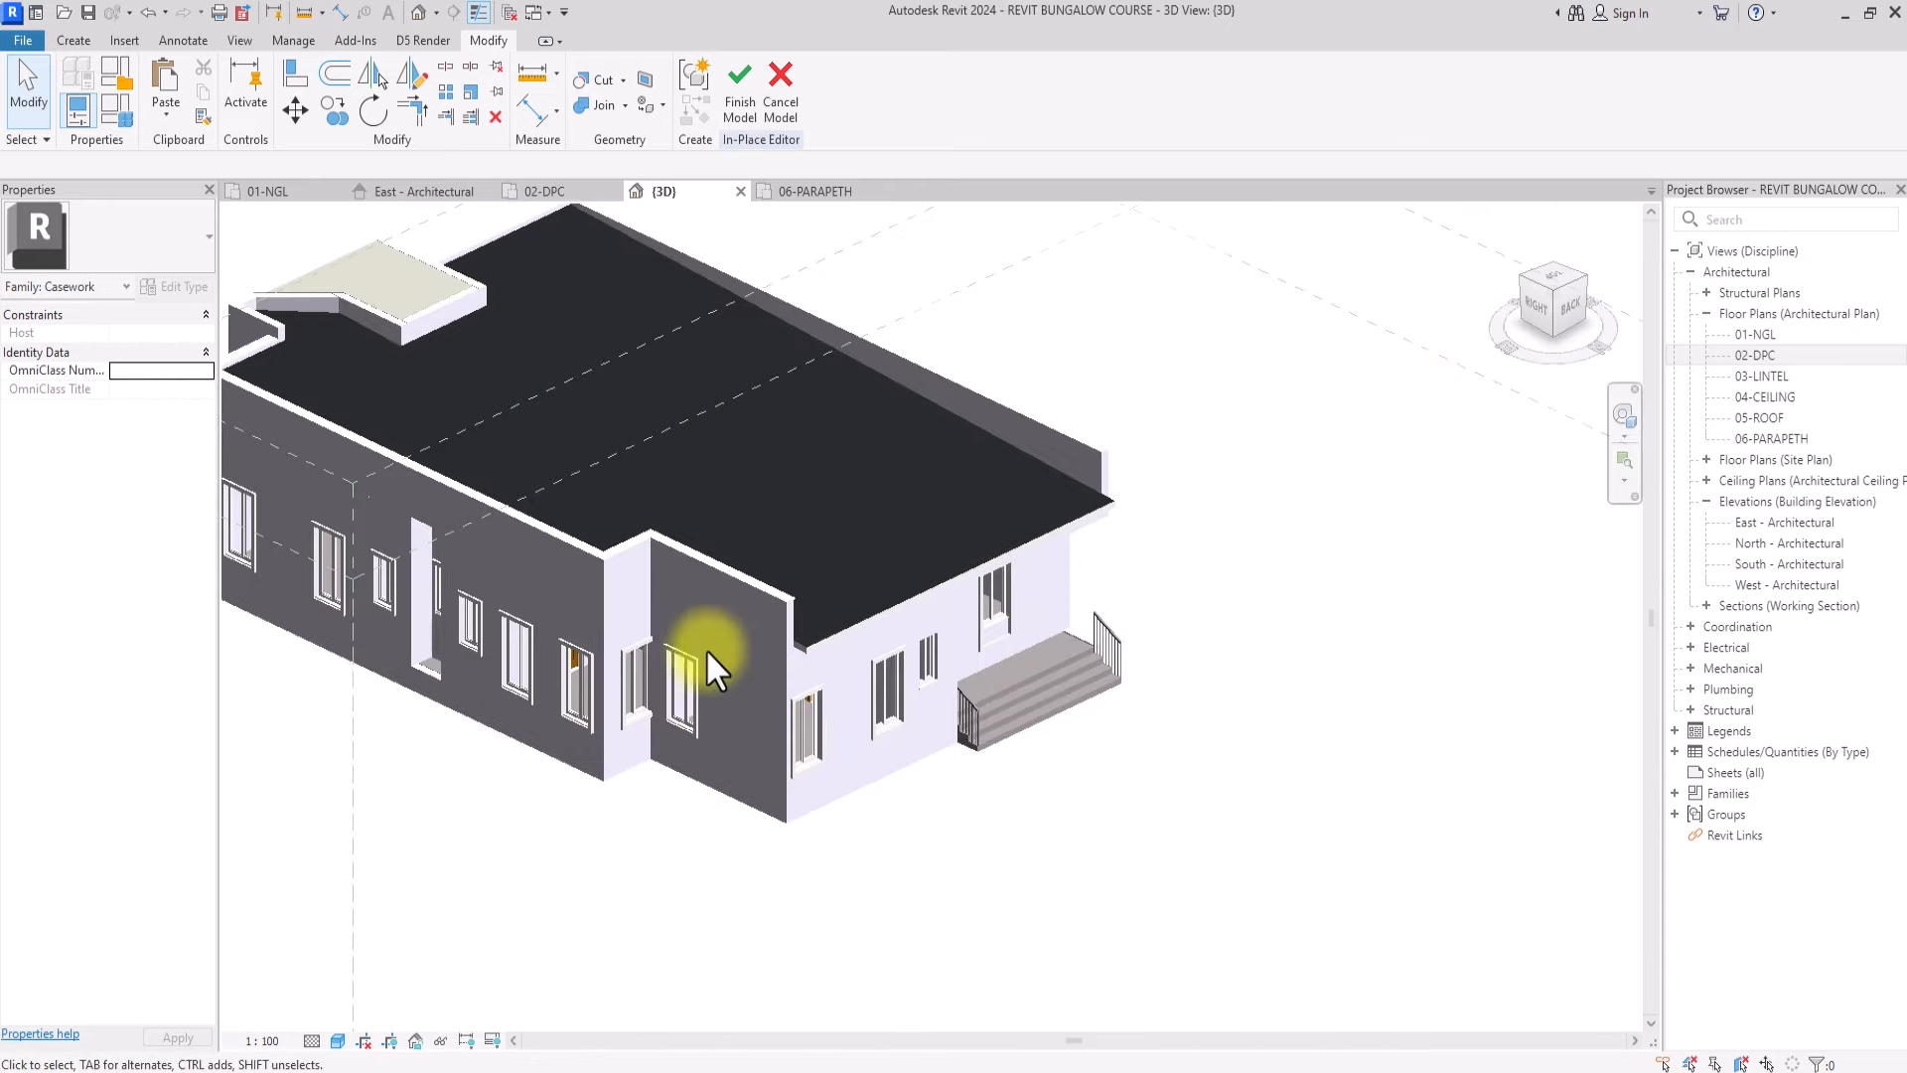
pyautogui.scroll(4, 1174, 511)
pyautogui.click(1573, 312)
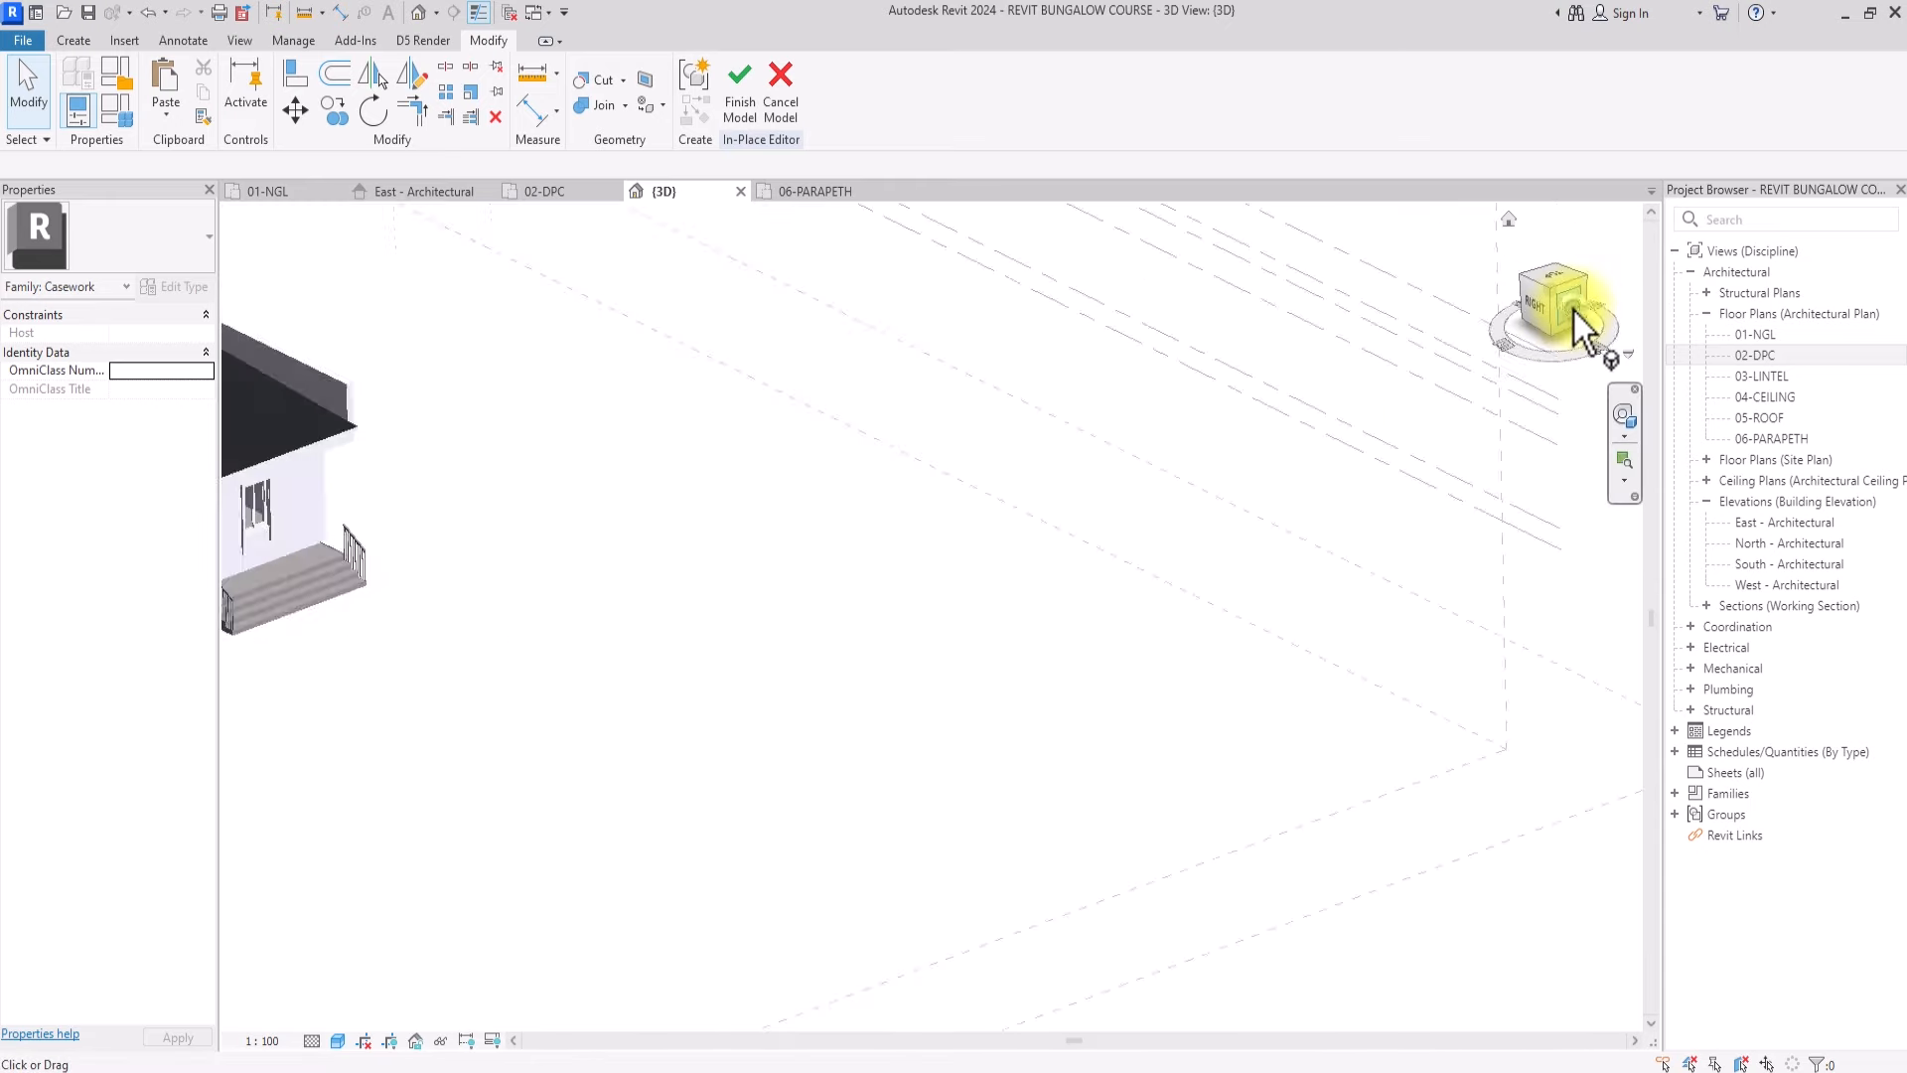
pyautogui.scroll(8, 1130, 759)
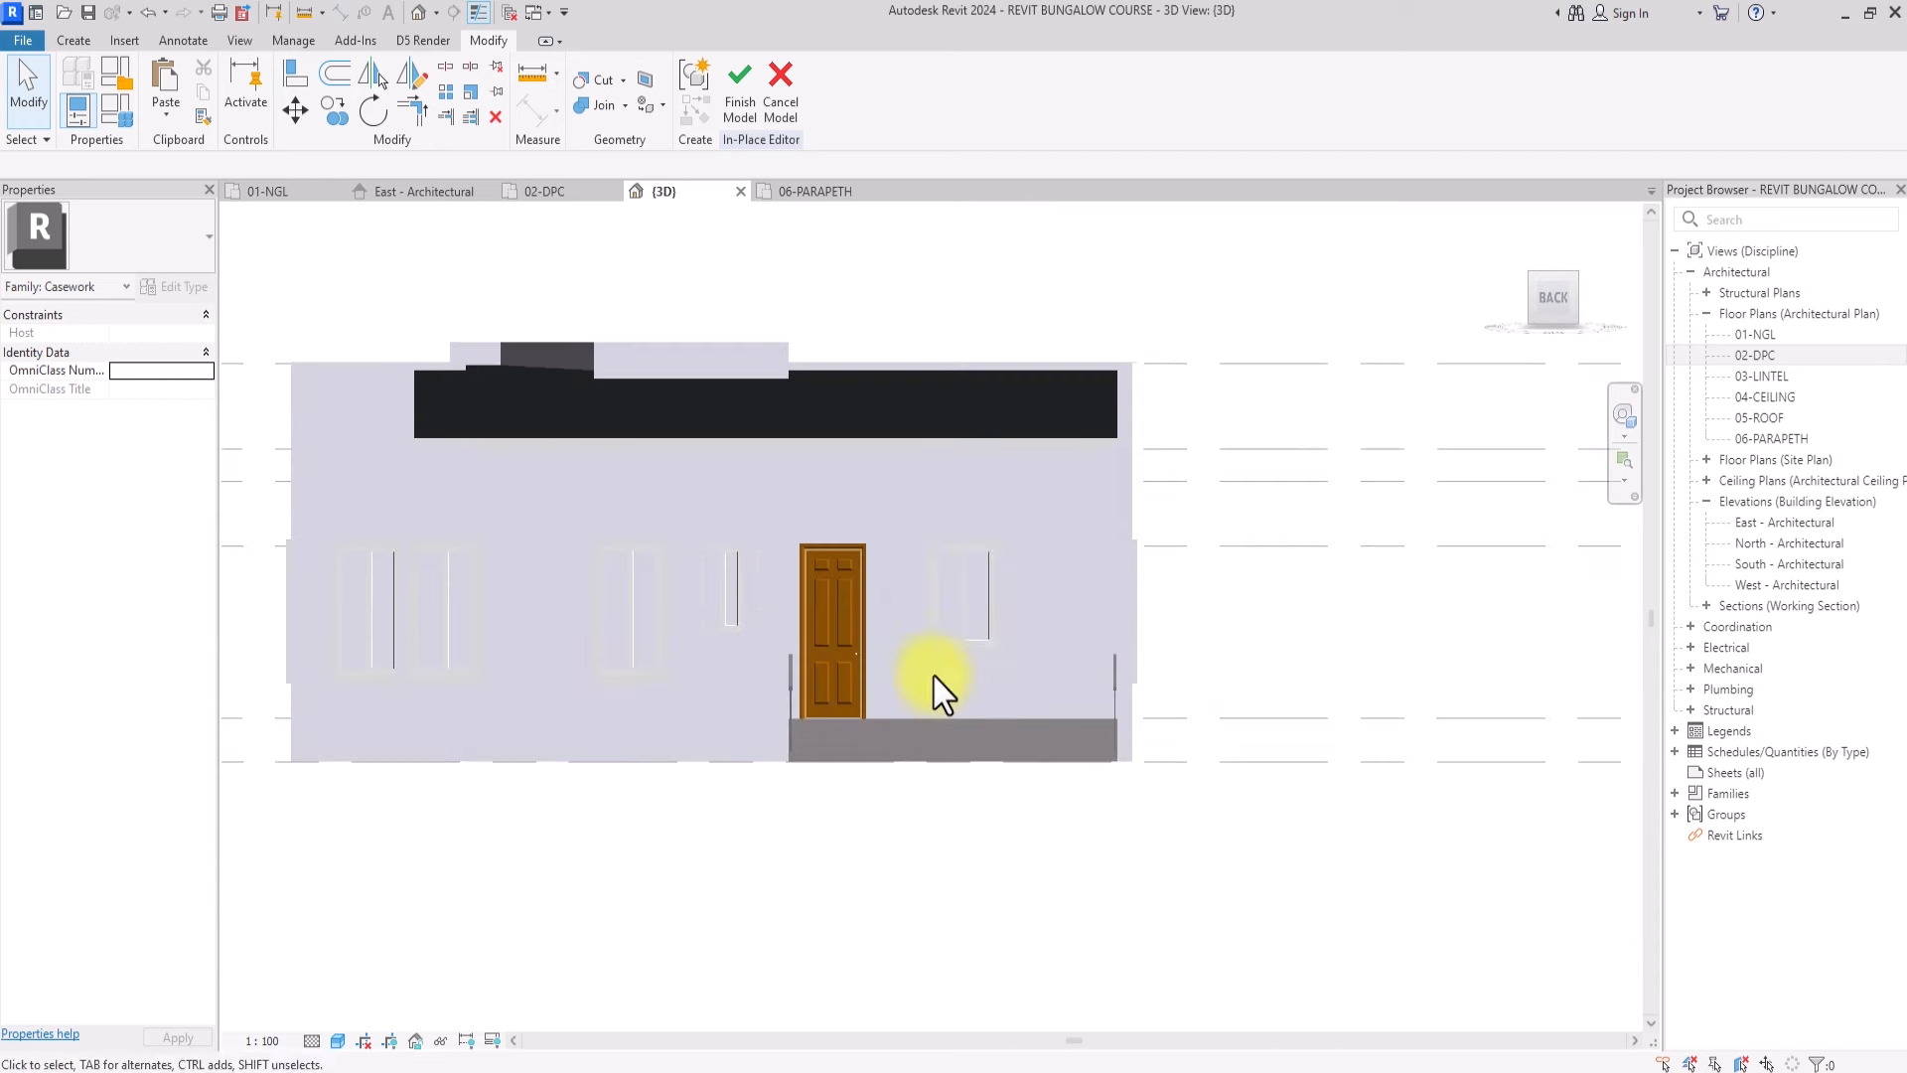
# Open the porch window's surround sweep for editing of its path
pyautogui.click(970, 677)
pyautogui.moveTo(970, 677); pyautogui.dragTo(630, 790, button='middle')
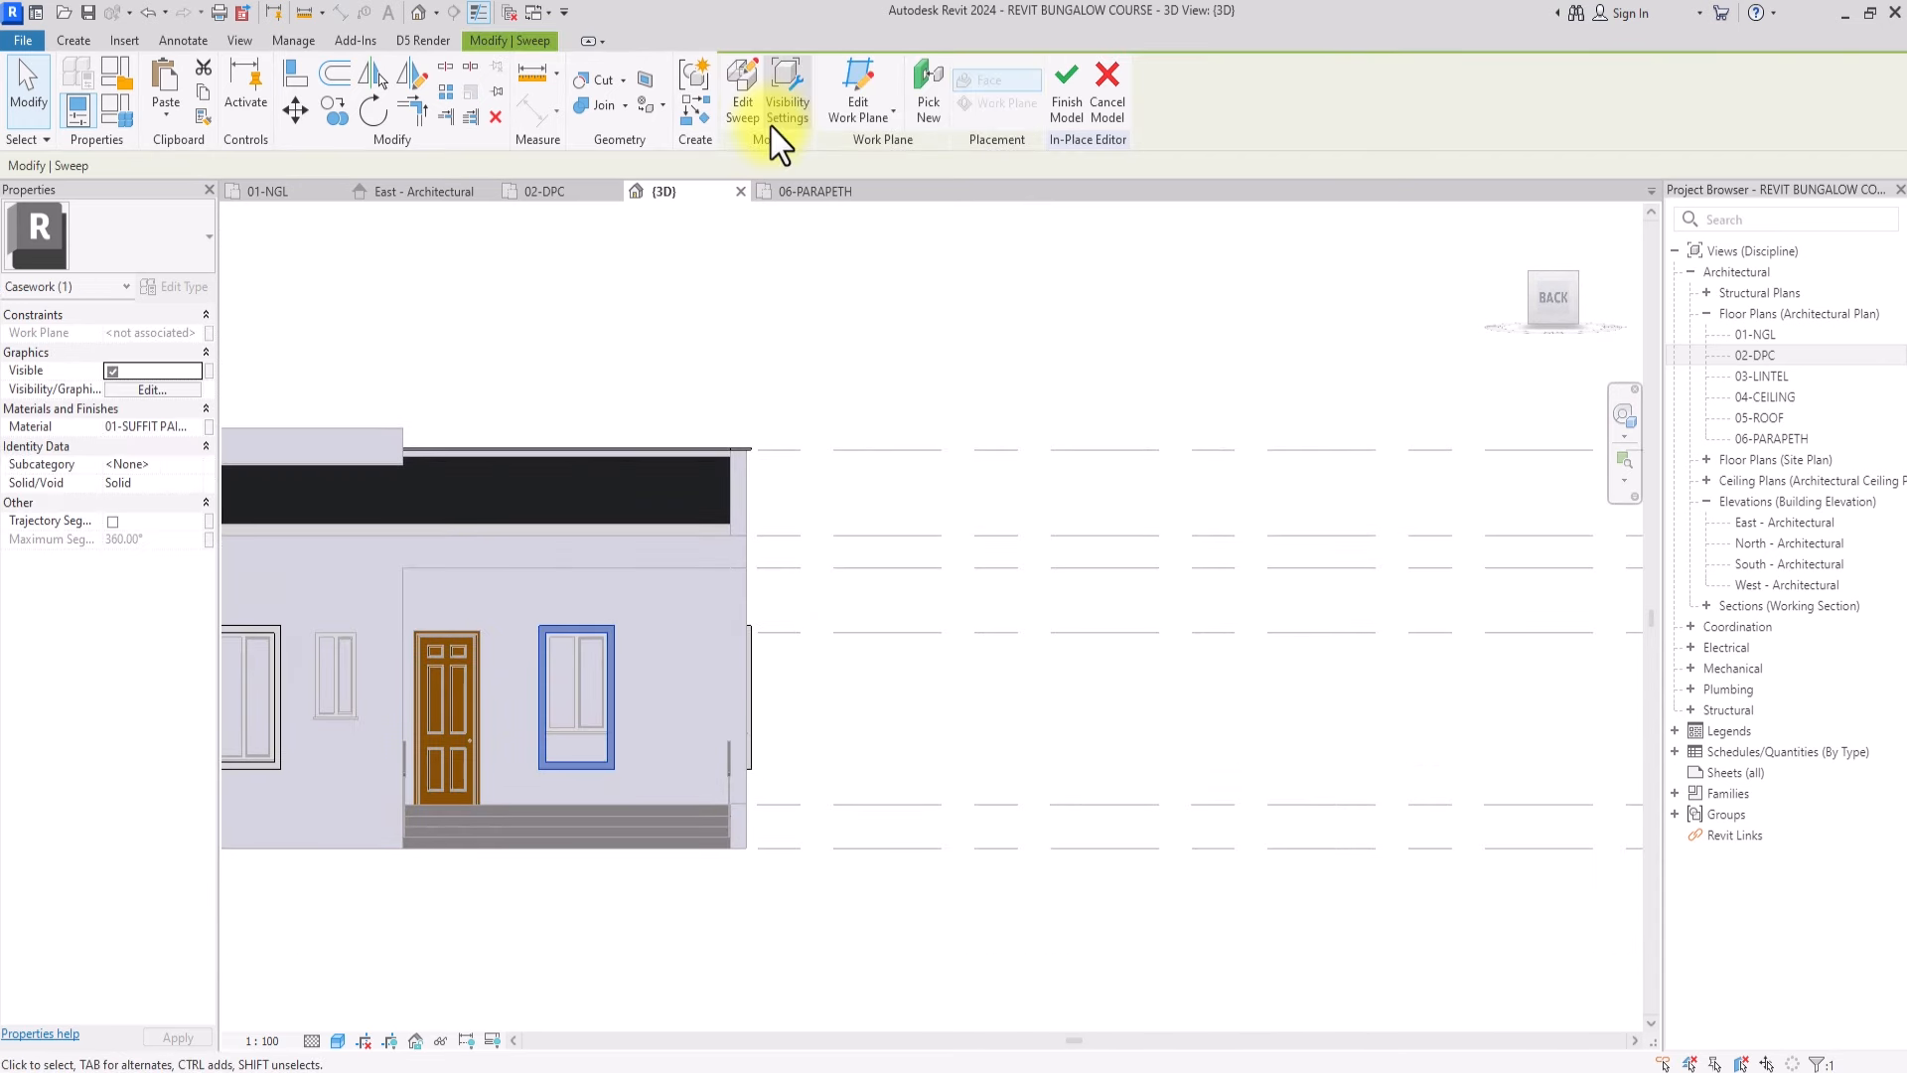
pyautogui.click(723, 111)
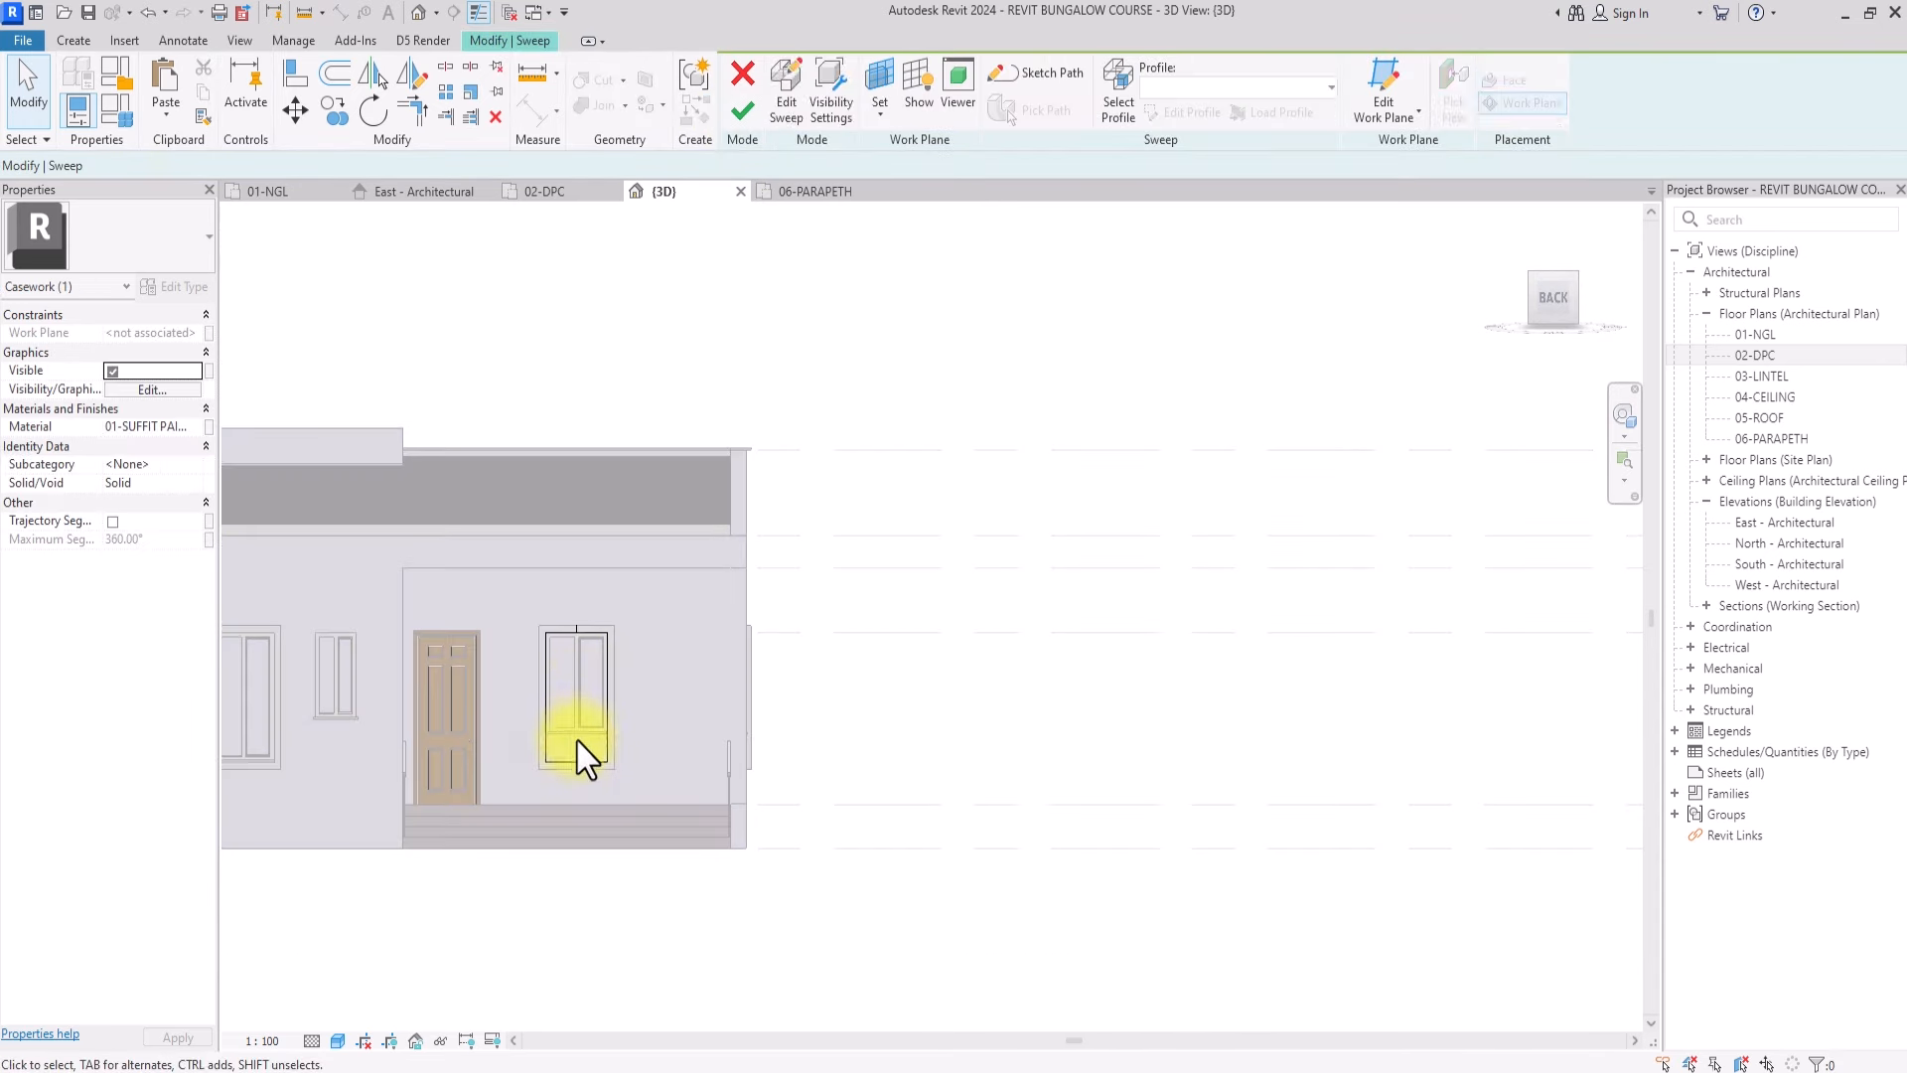
pyautogui.click(942, 75)
pyautogui.scroll(3, 560, 771)
pyautogui.scroll(-3, 560, 770)
pyautogui.click(962, 86)
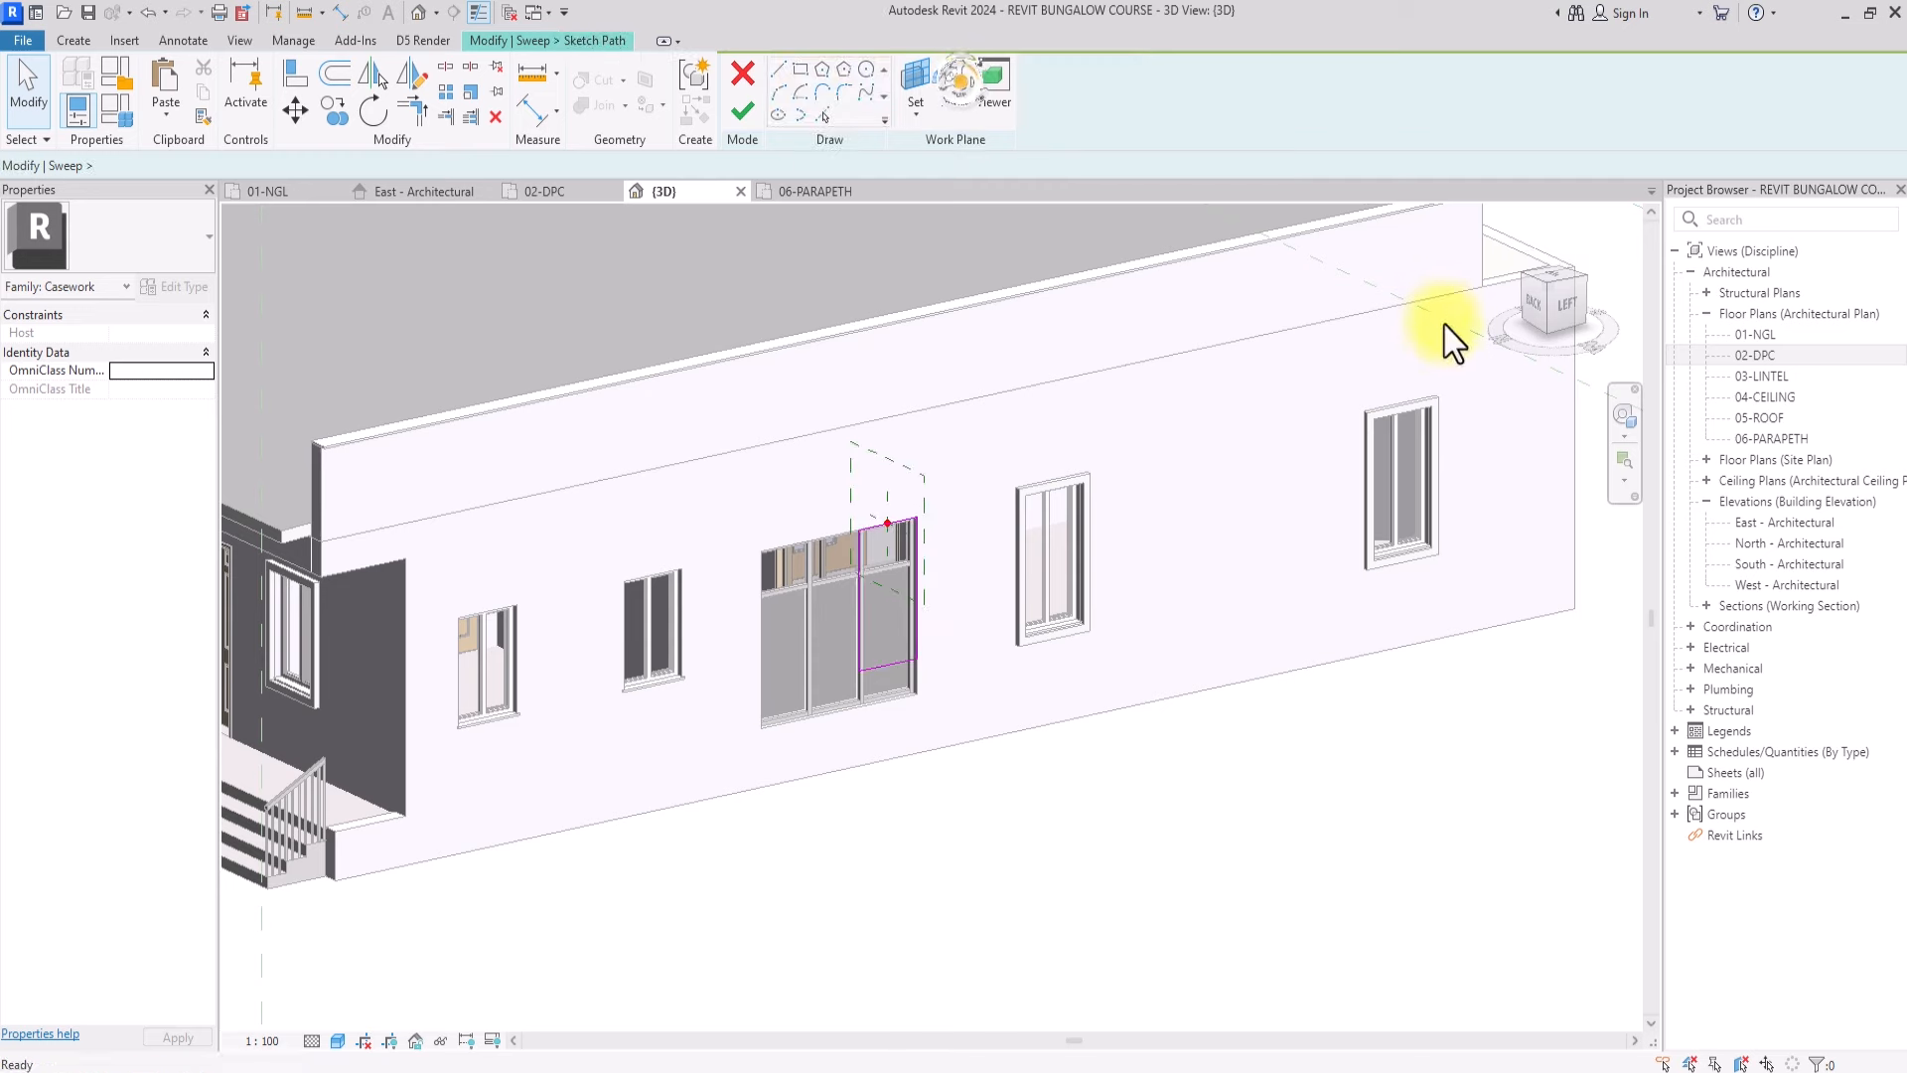
# Extend the surround path around the three-panel glazed opening to 2400 mm wide and 2250 mm high, and finish the sweep
pyautogui.click(1575, 312)
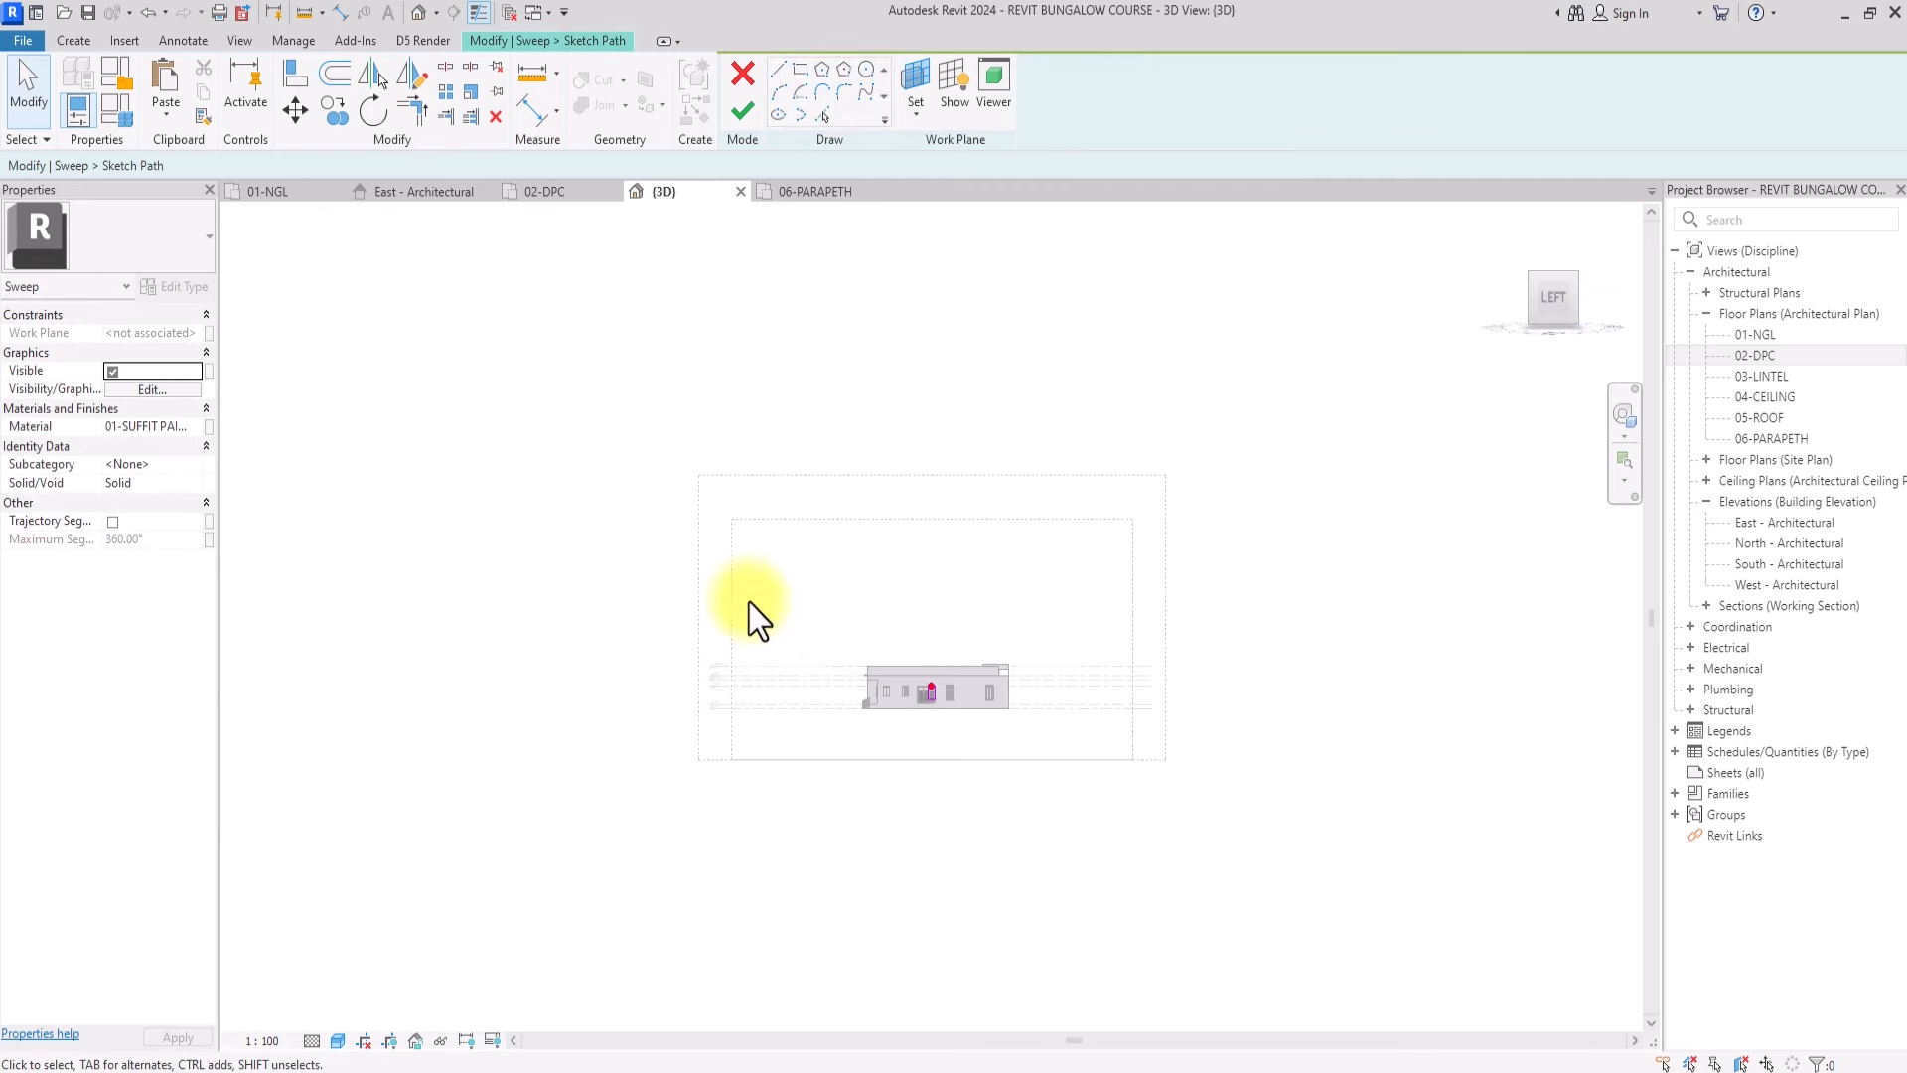
pyautogui.scroll(3, 987, 610)
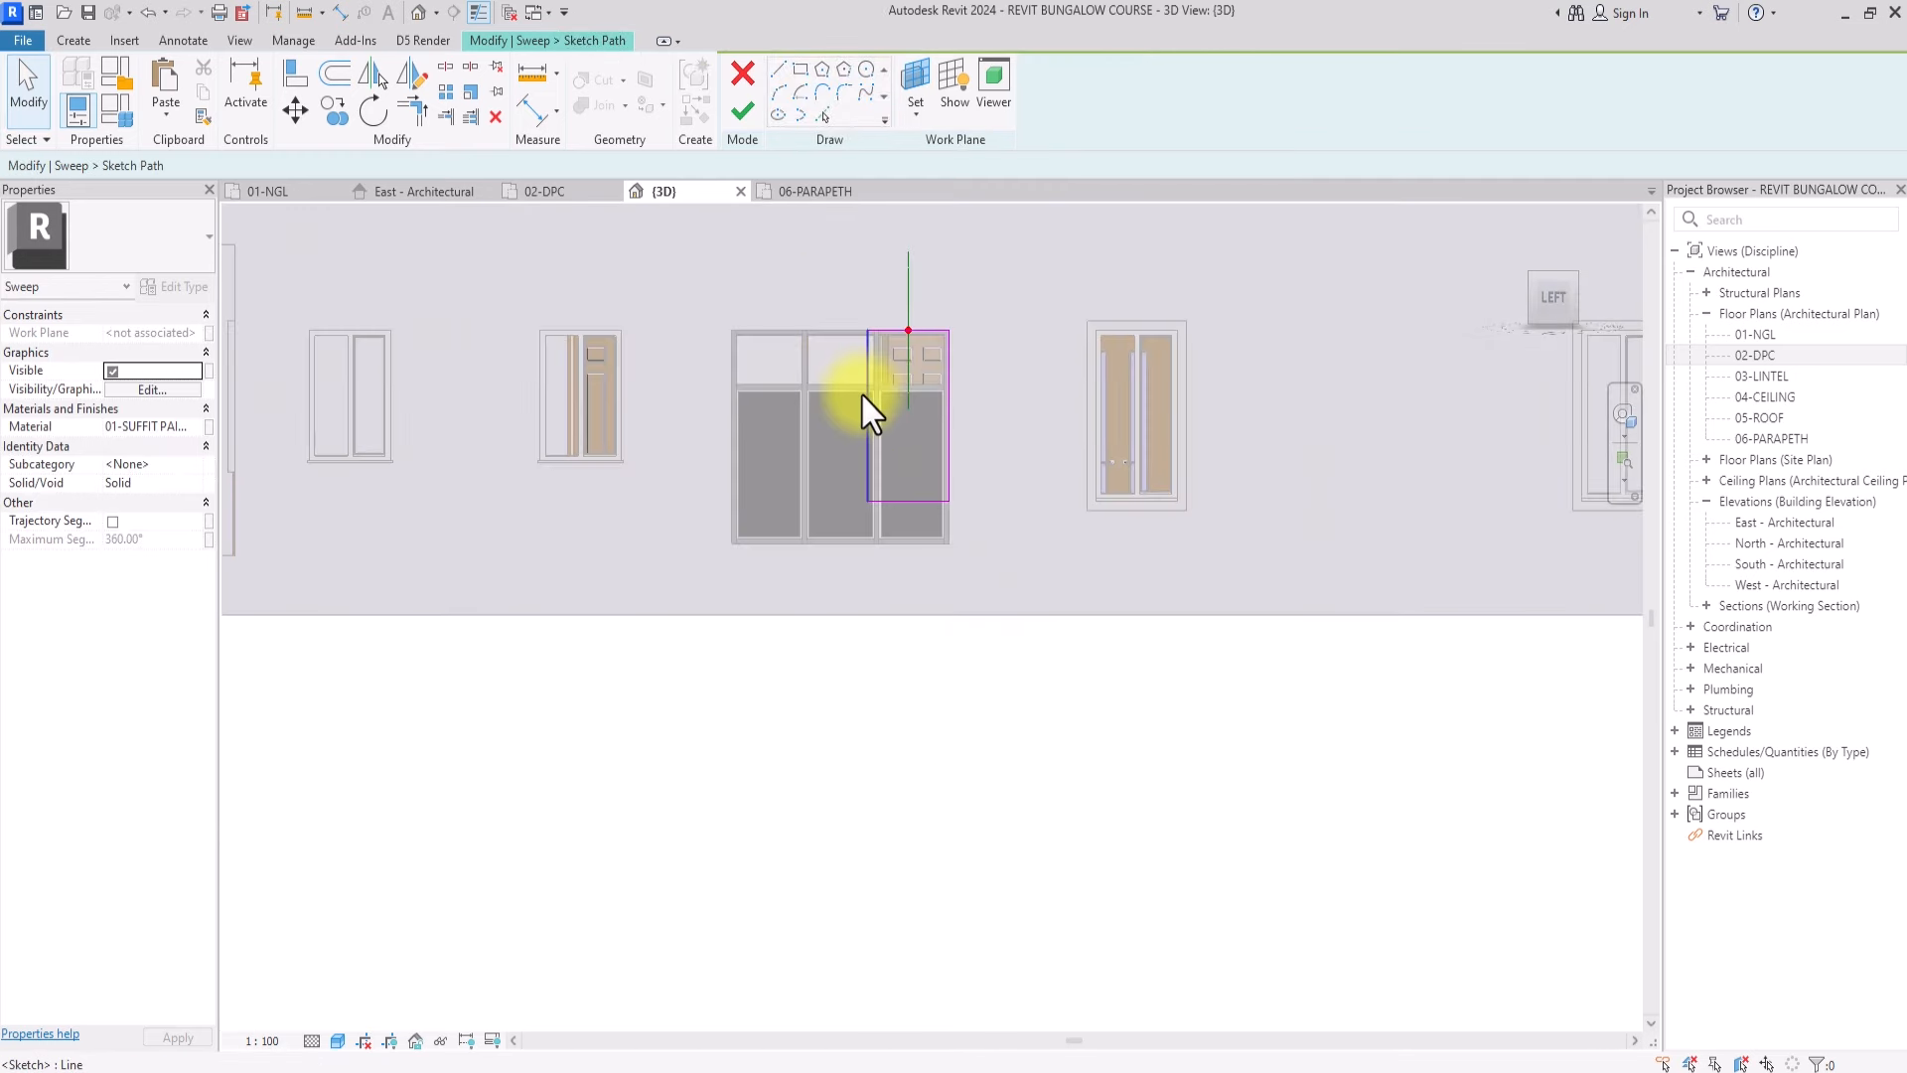
pyautogui.moveTo(862, 392)
pyautogui.mouseDown()
pyautogui.moveTo(676, 398)
pyautogui.moveTo(733, 427)
pyautogui.mouseUp()
pyautogui.moveTo(773, 503)
pyautogui.mouseDown()
pyautogui.moveTo(773, 557)
pyautogui.moveTo(776, 542)
pyautogui.mouseUp()
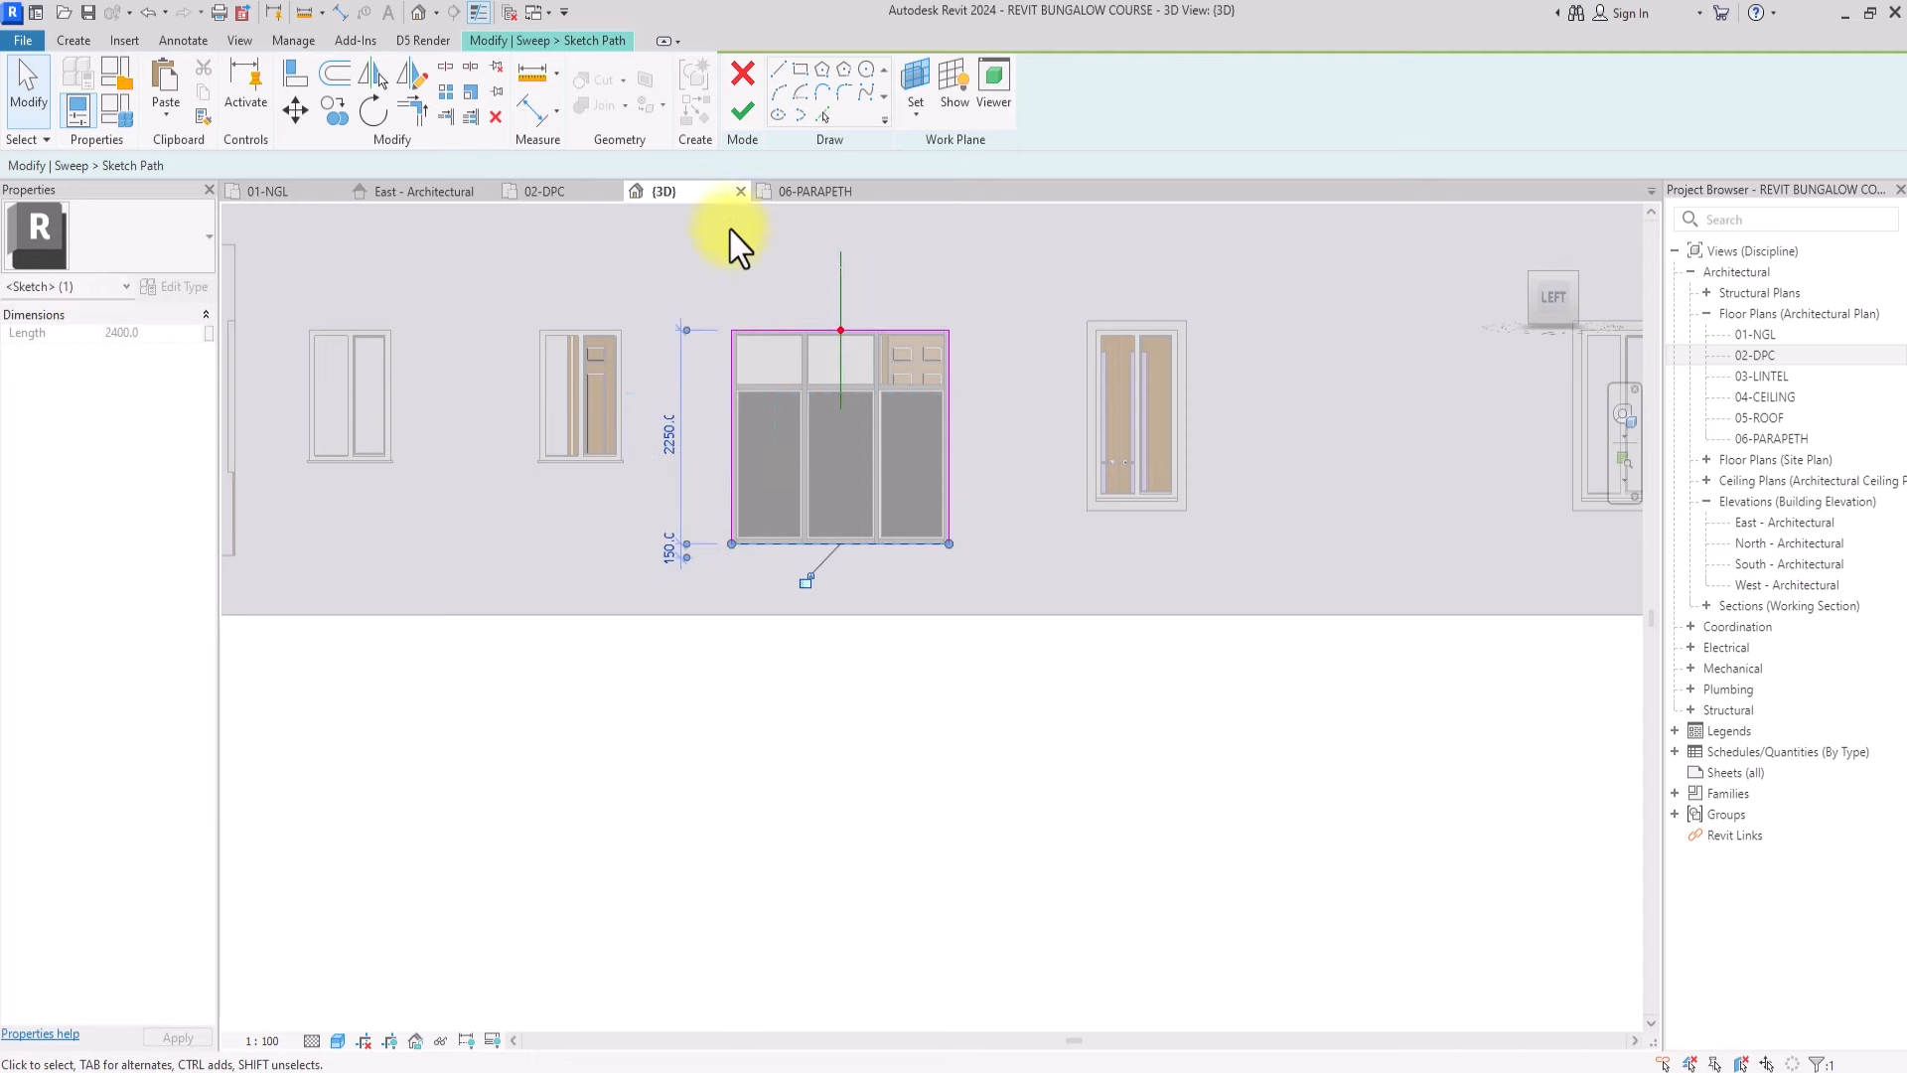
pyautogui.click(743, 116)
pyautogui.click(740, 115)
pyautogui.scroll(-3, 950, 485)
pyautogui.moveTo(634, 539); pyautogui.dragTo(749, 670, button='middle')
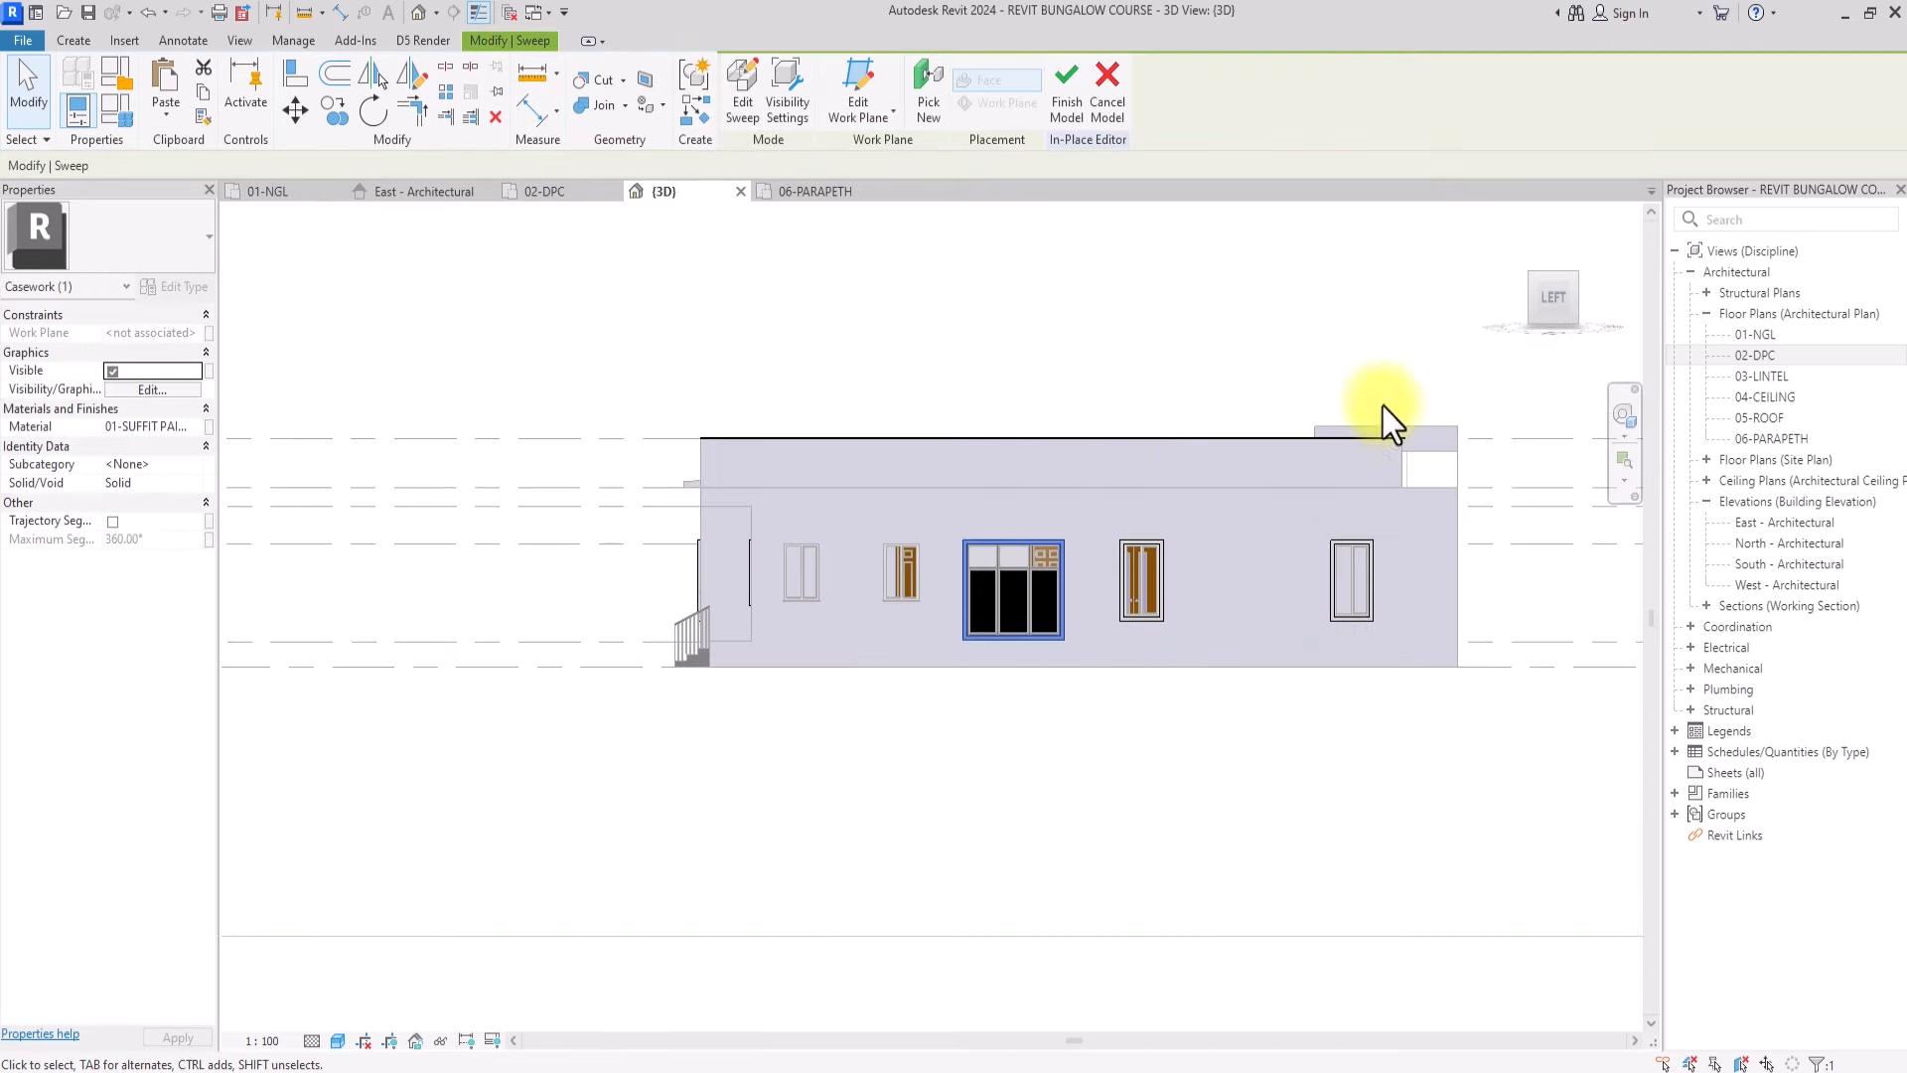
# In the 02-DPC floor plan, mirror the porch window's surround about a diagonal axis drawn through the wall corner onto the side wall
pyautogui.moveTo(1573, 306); pyautogui.dragTo(1531, 388)
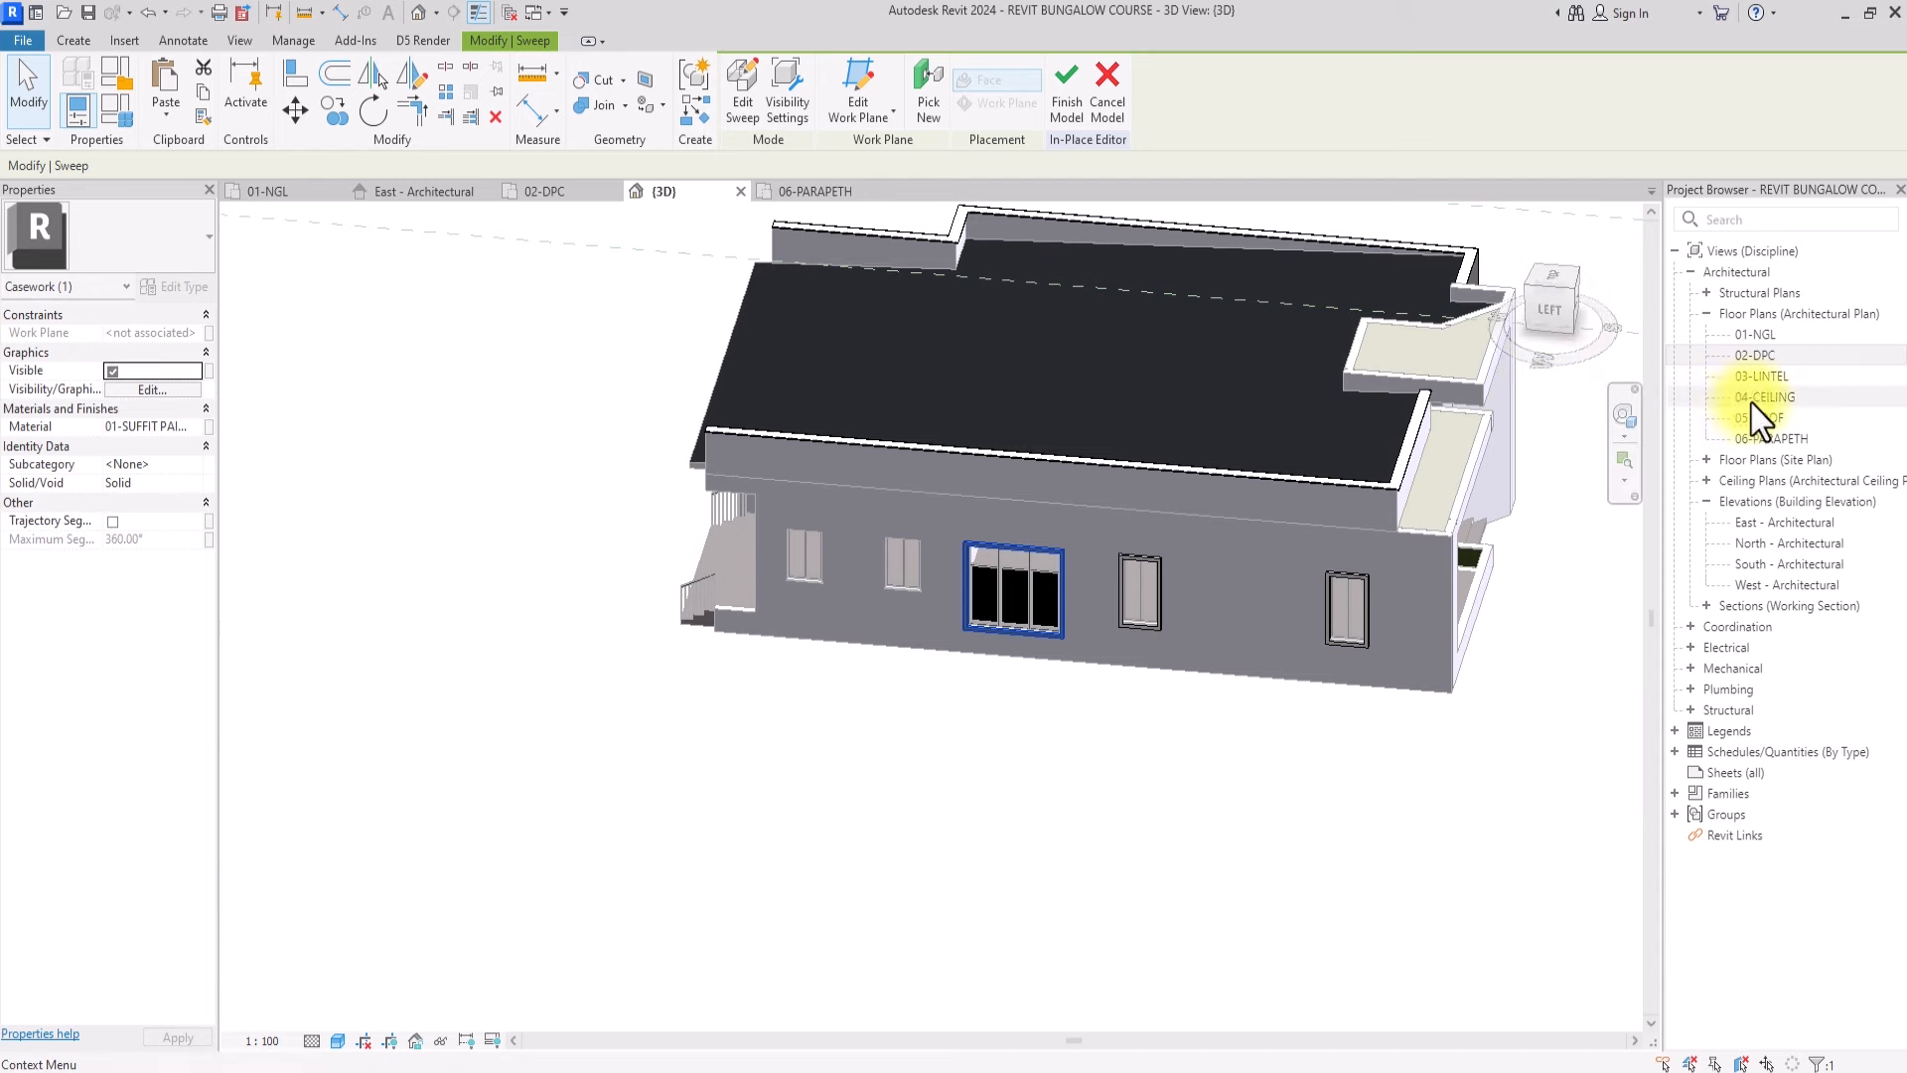
pyautogui.doubleClick(1755, 355)
pyautogui.moveTo(617, 455); pyautogui.dragTo(934, 526, button='middle')
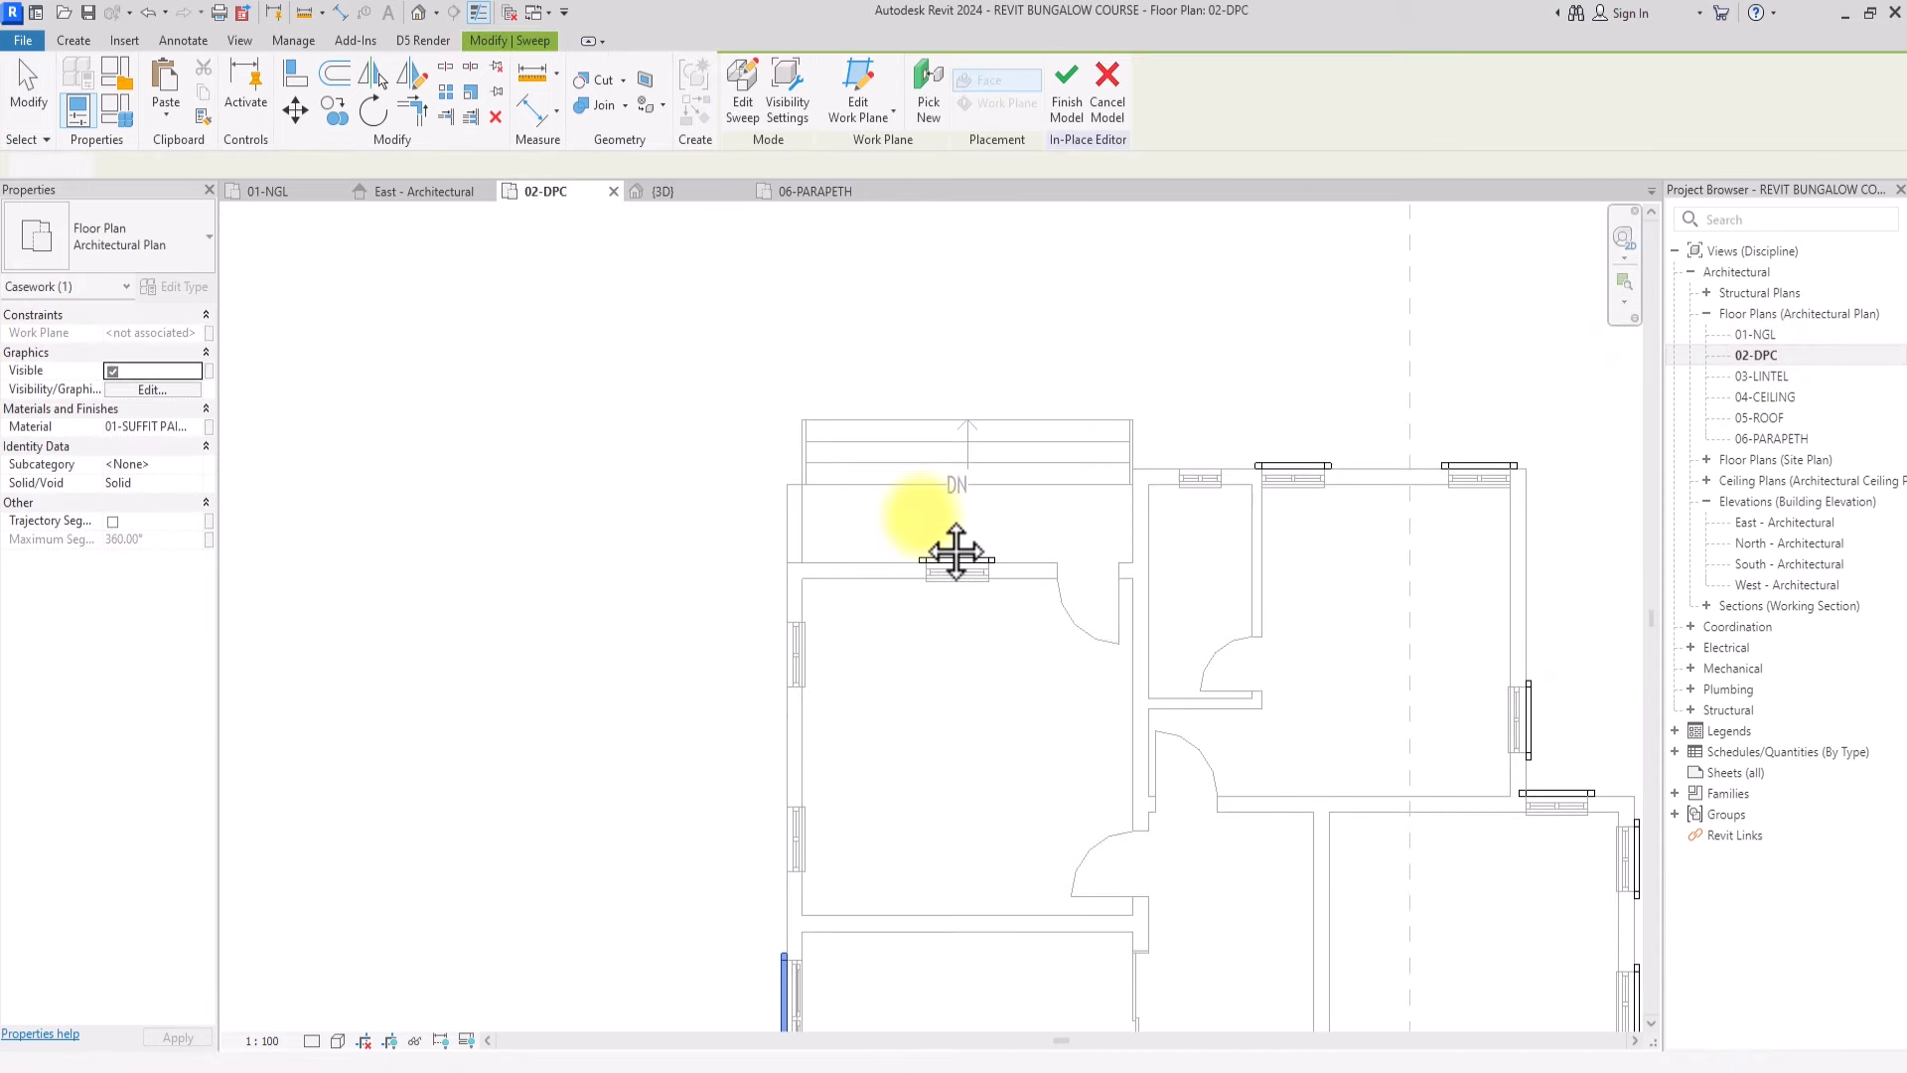
pyautogui.scroll(1, 950, 531)
pyautogui.click(954, 569)
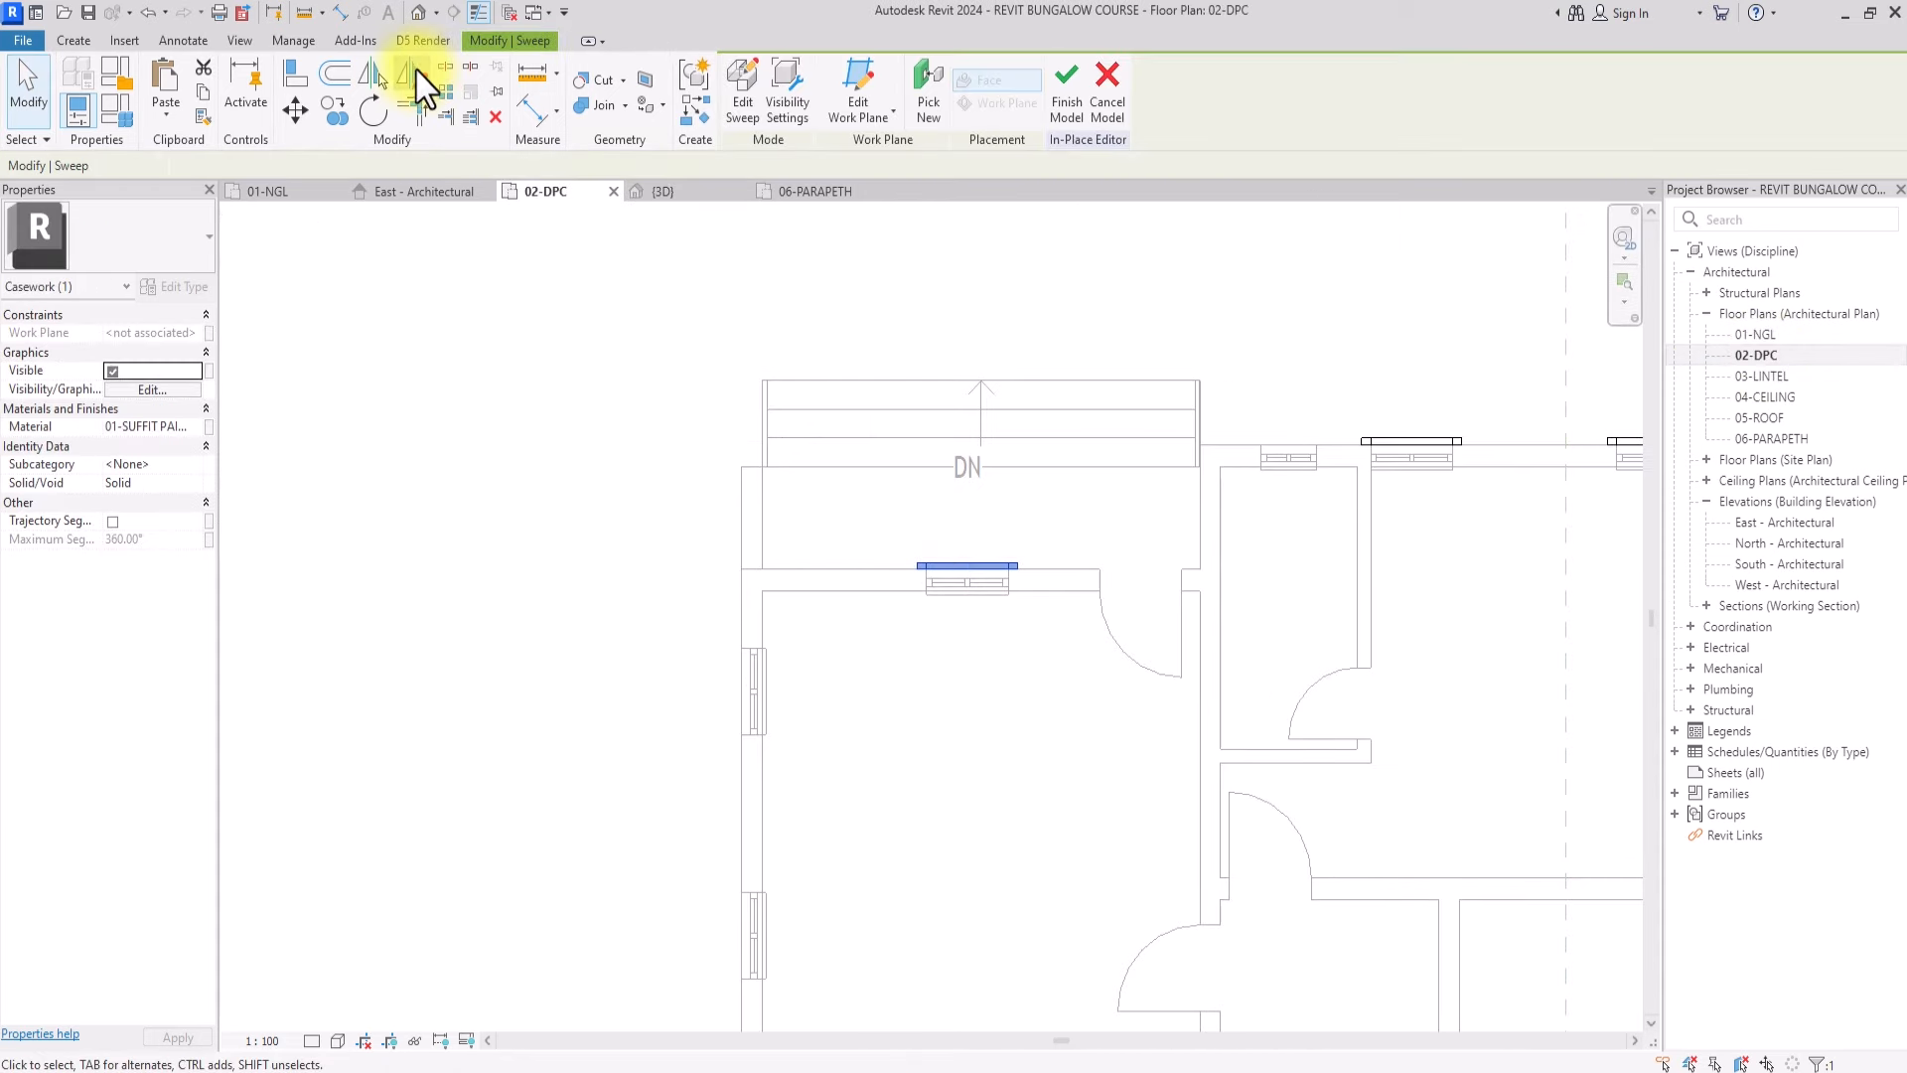
pyautogui.click(415, 69)
pyautogui.click(750, 566)
pyautogui.click(767, 584)
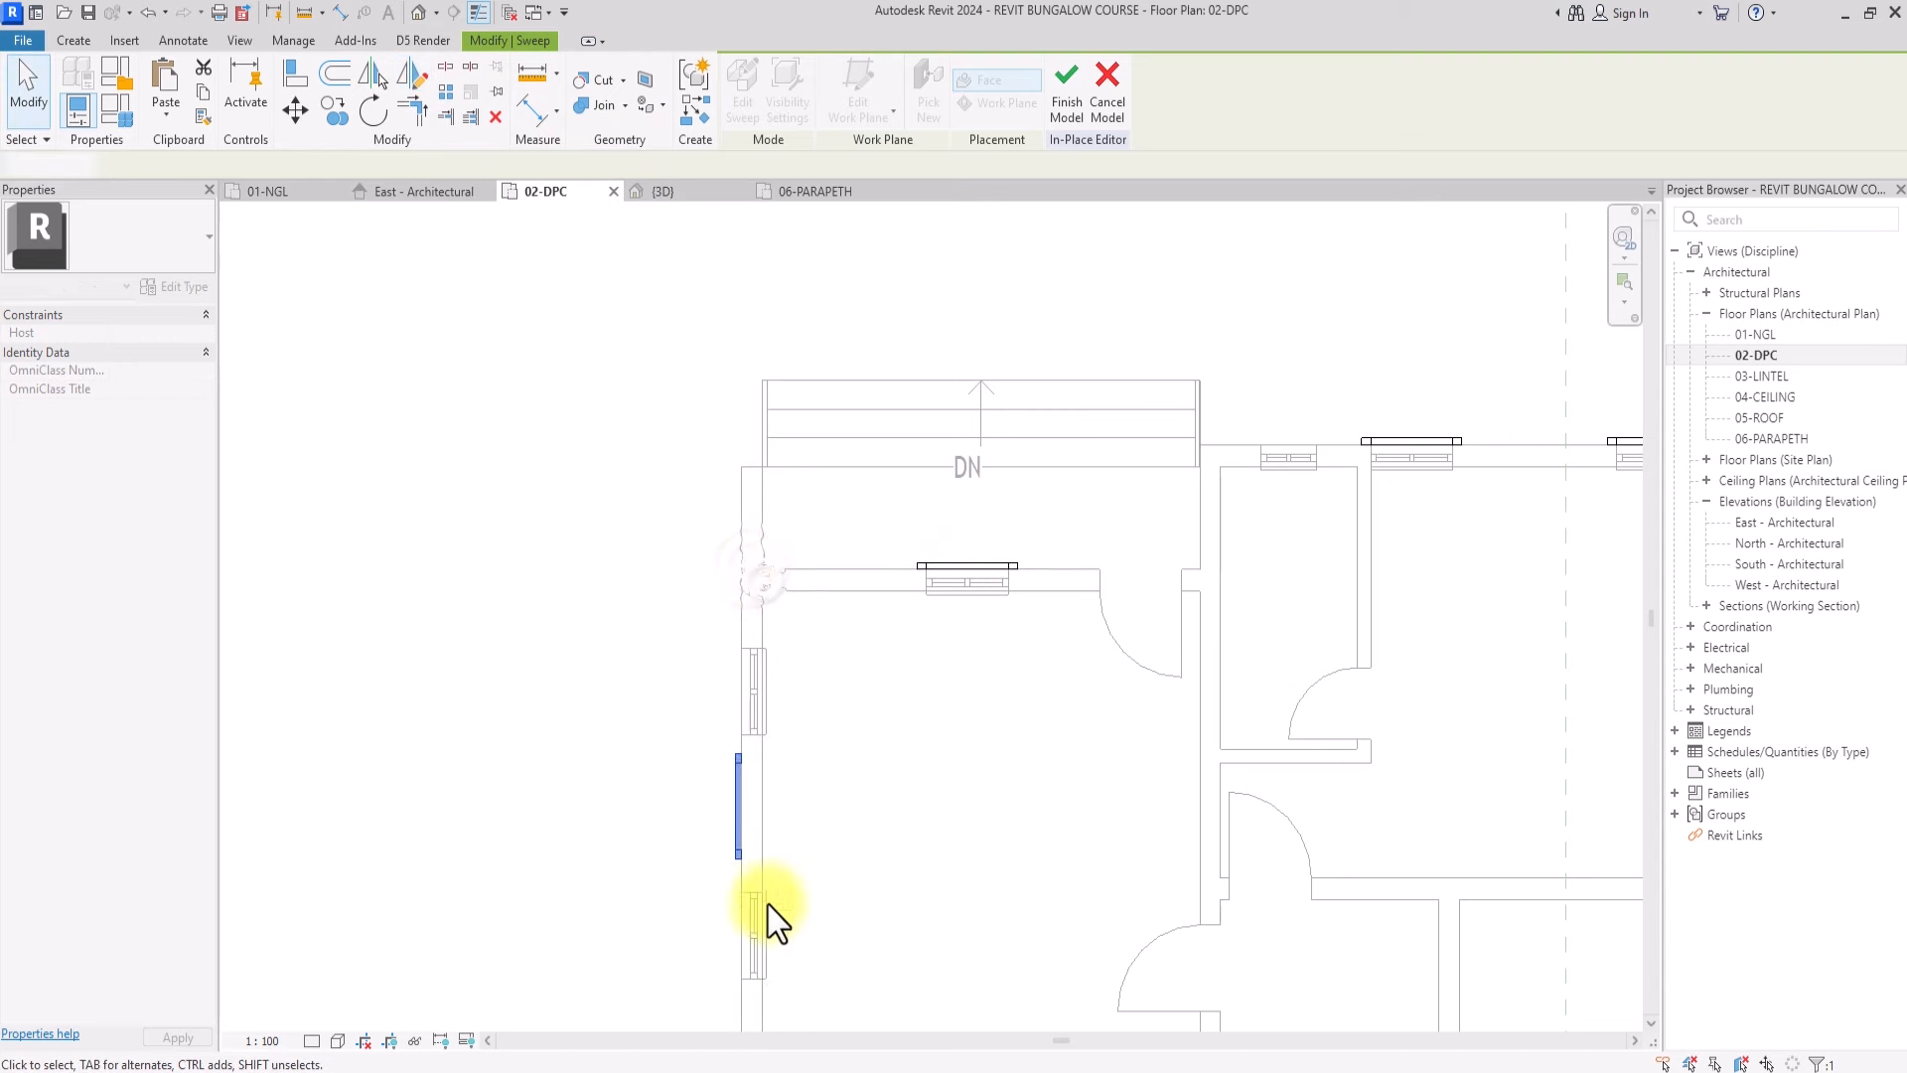
# Move the mirrored surround by its inner opening corner onto the window farther from the porch on that side wall
pyautogui.scroll(2, 740, 945)
pyautogui.click(294, 109)
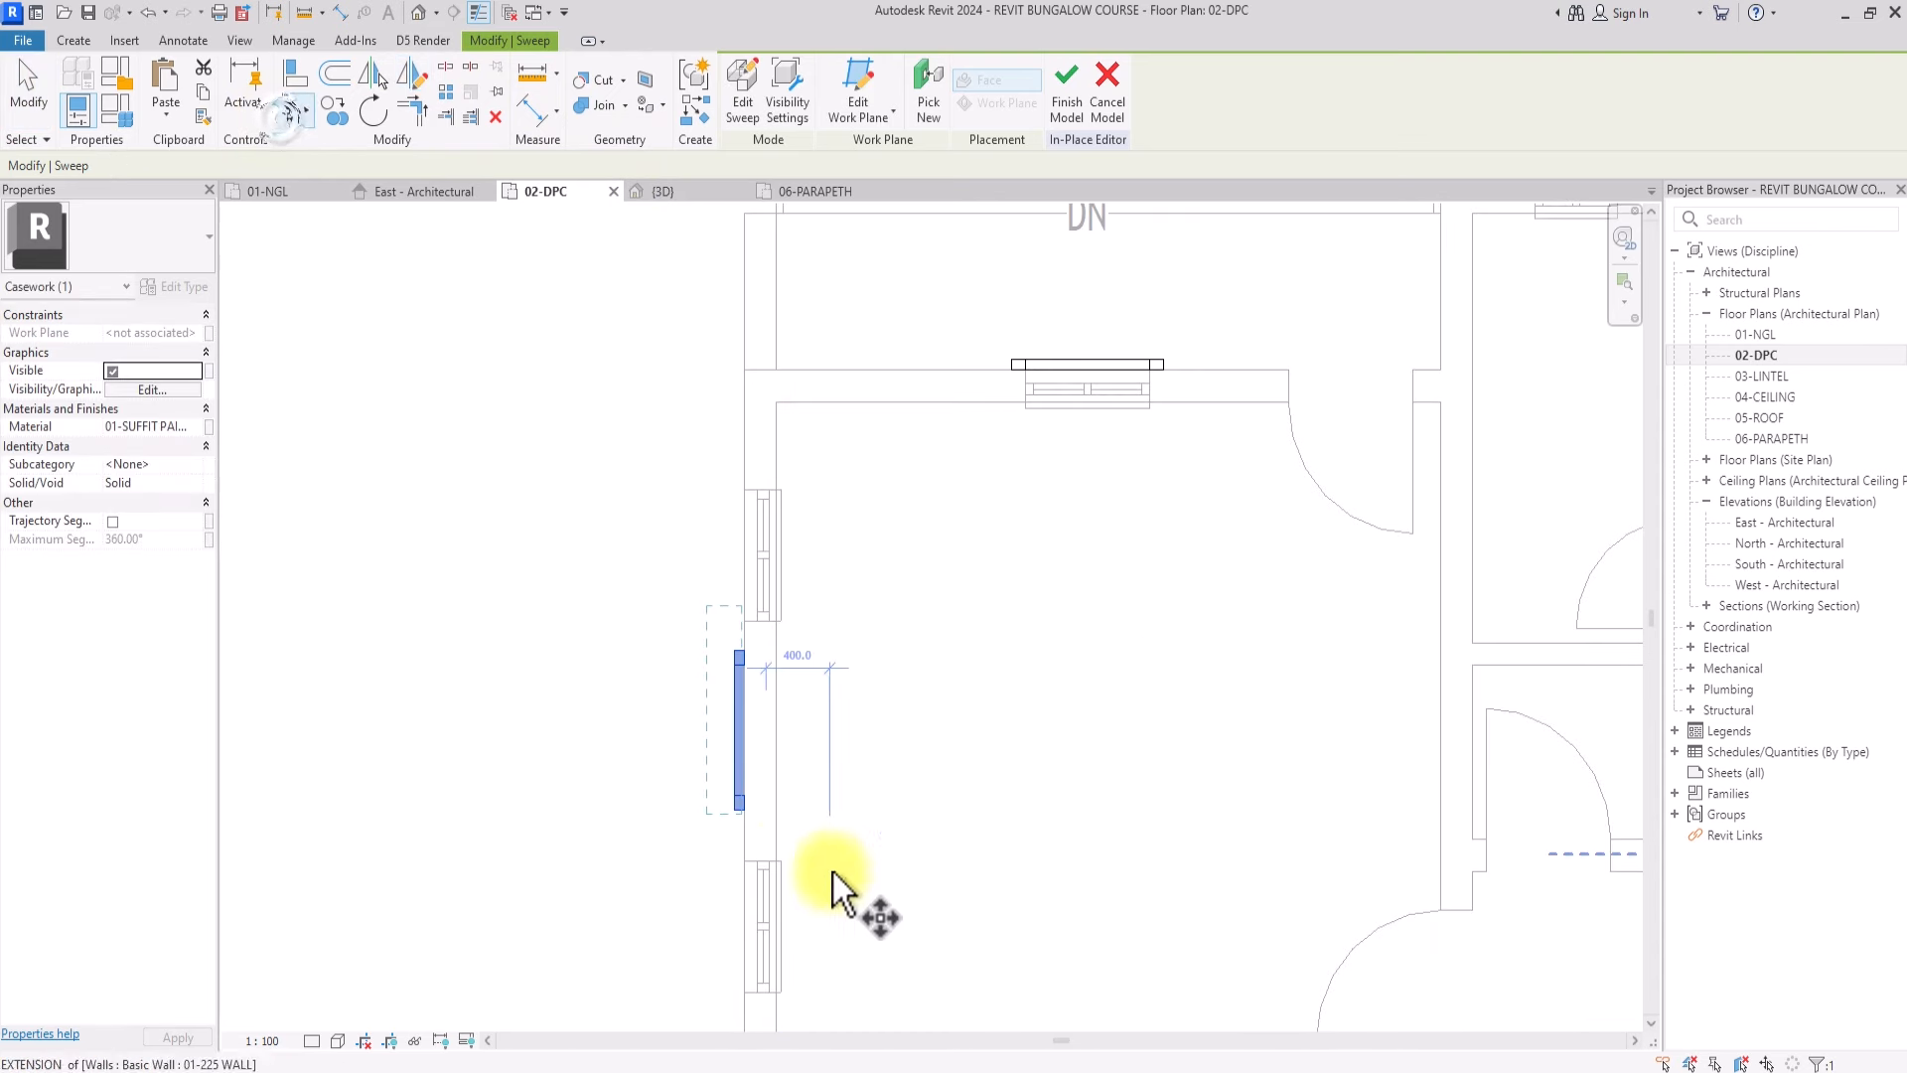
pyautogui.scroll(3, 697, 773)
pyautogui.click(691, 725)
pyautogui.scroll(-4, 696, 869)
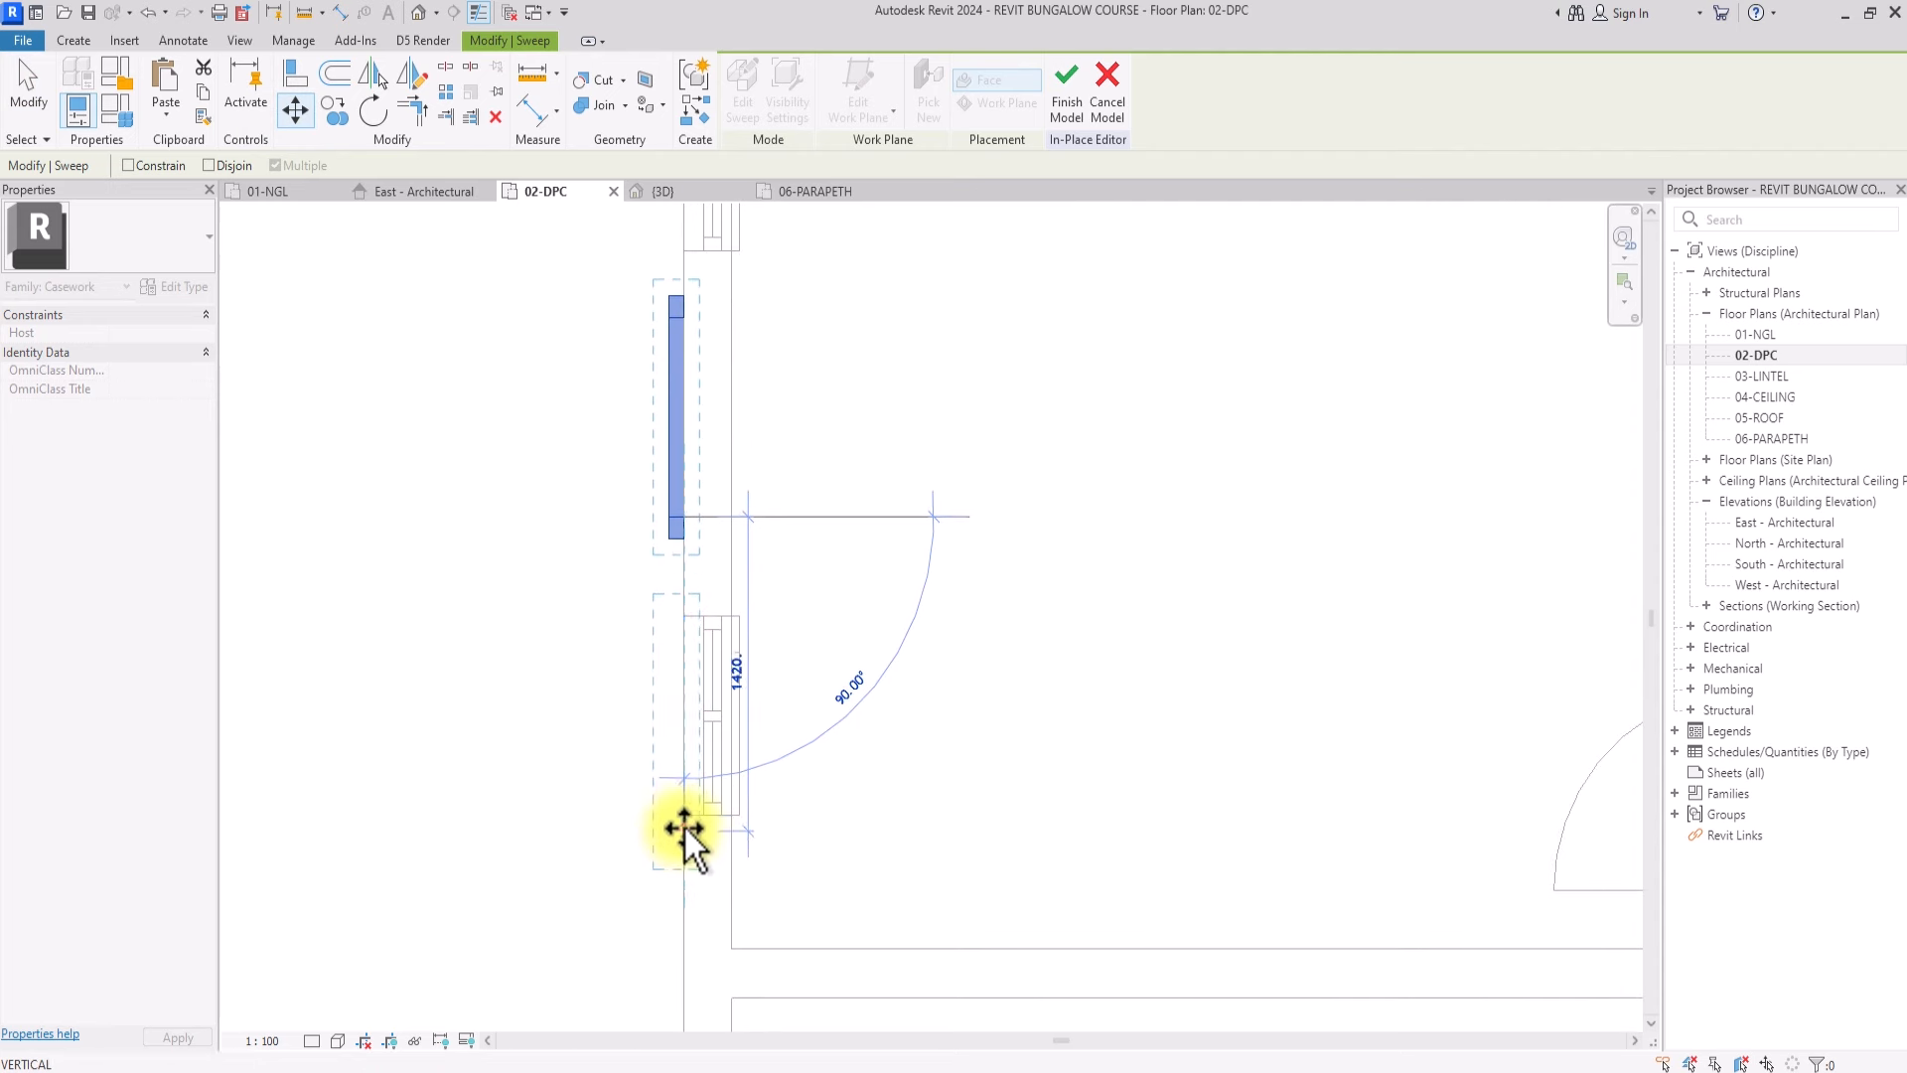
pyautogui.click(683, 819)
# Copy the positioned surround from its upper opening corner towards the side wall's remaining window nearest the porch
pyautogui.scroll(-3, 660, 801)
pyautogui.click(335, 110)
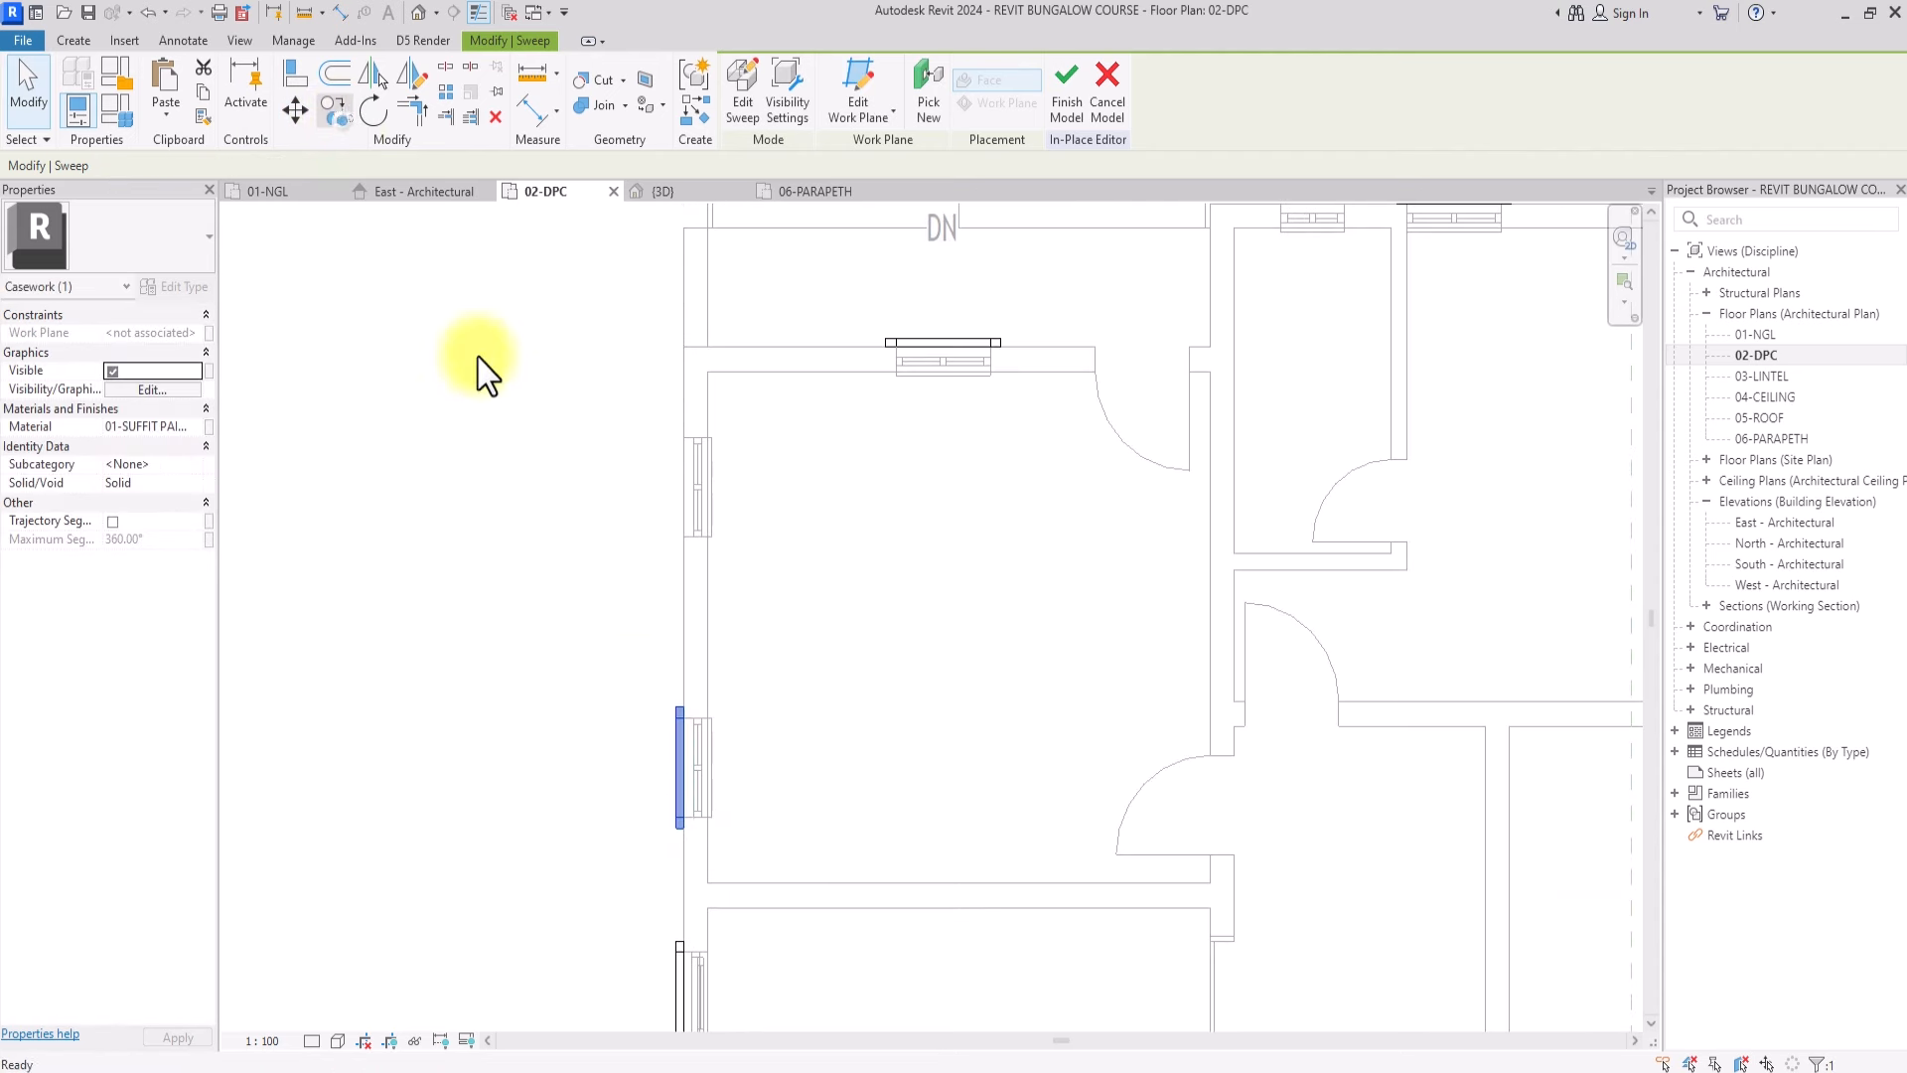
pyautogui.scroll(2, 687, 723)
pyautogui.click(685, 717)
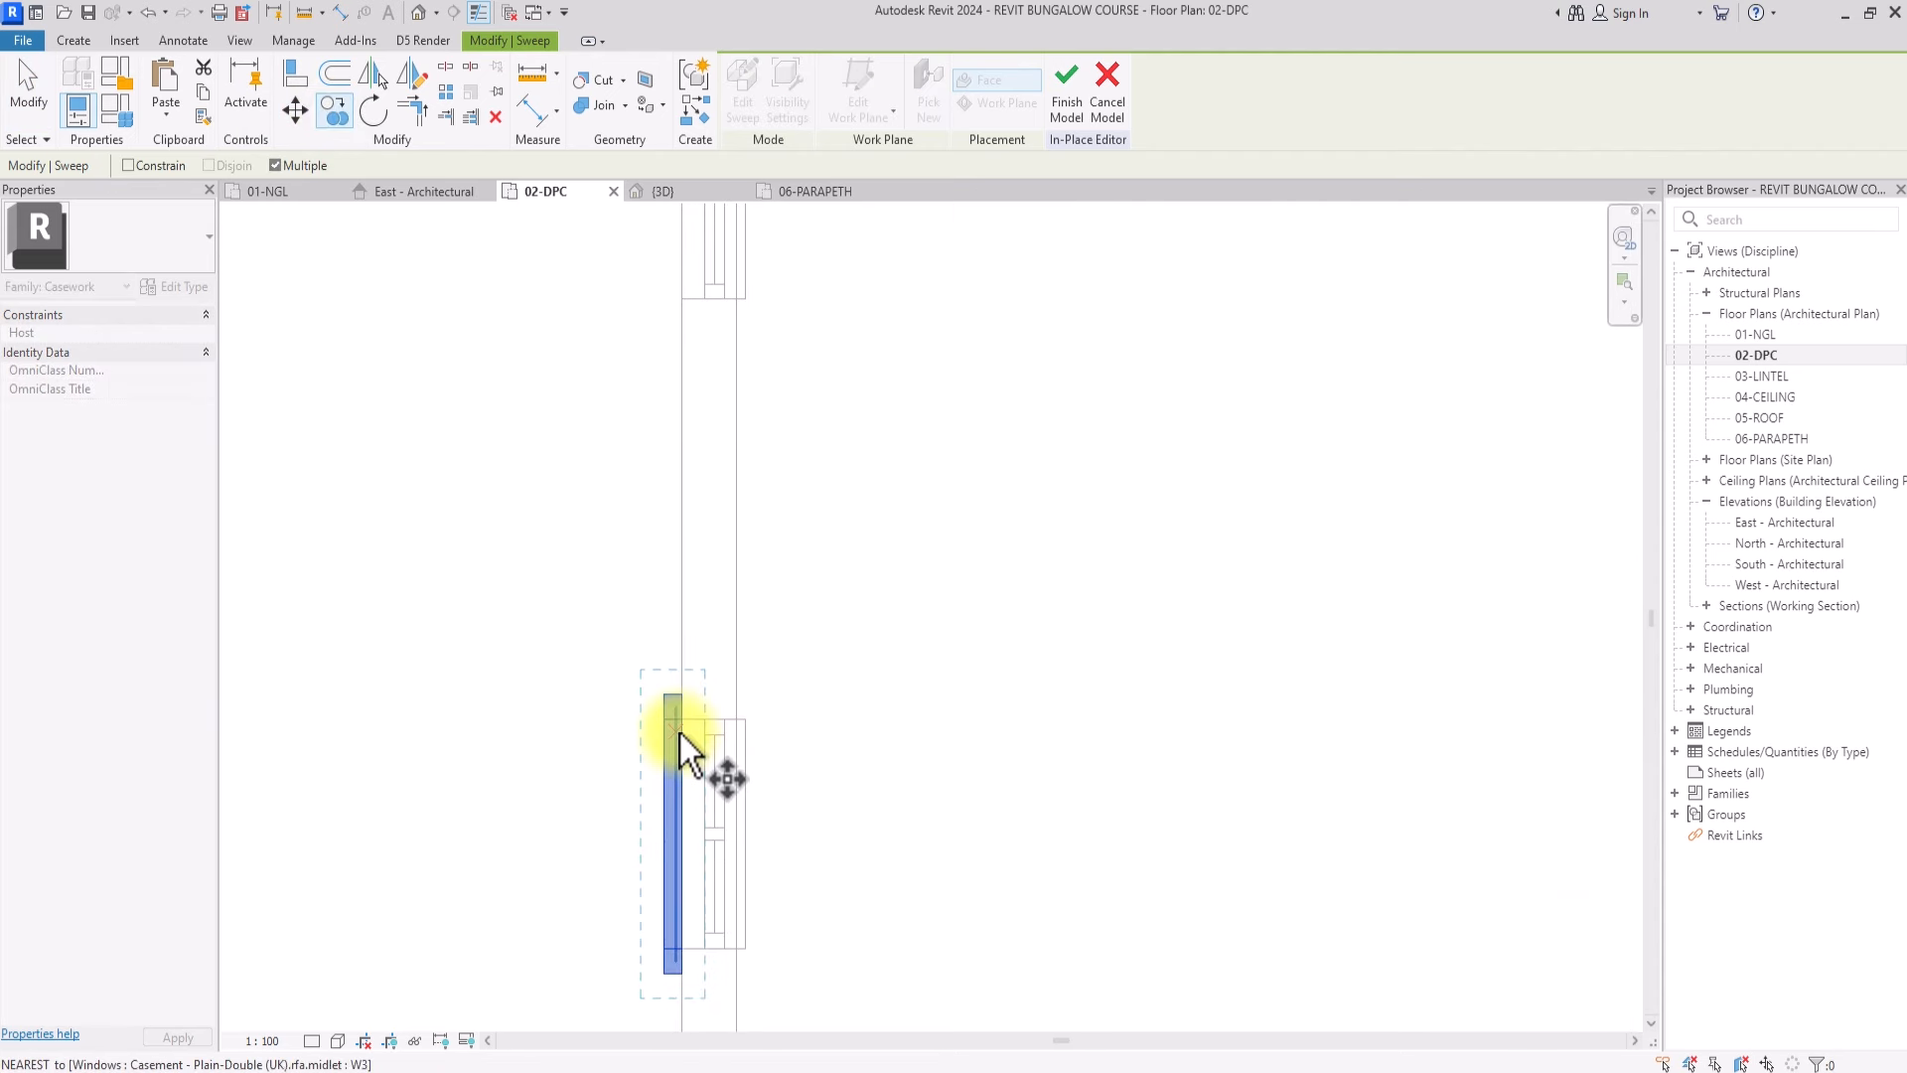
pyautogui.scroll(2, 646, 699)
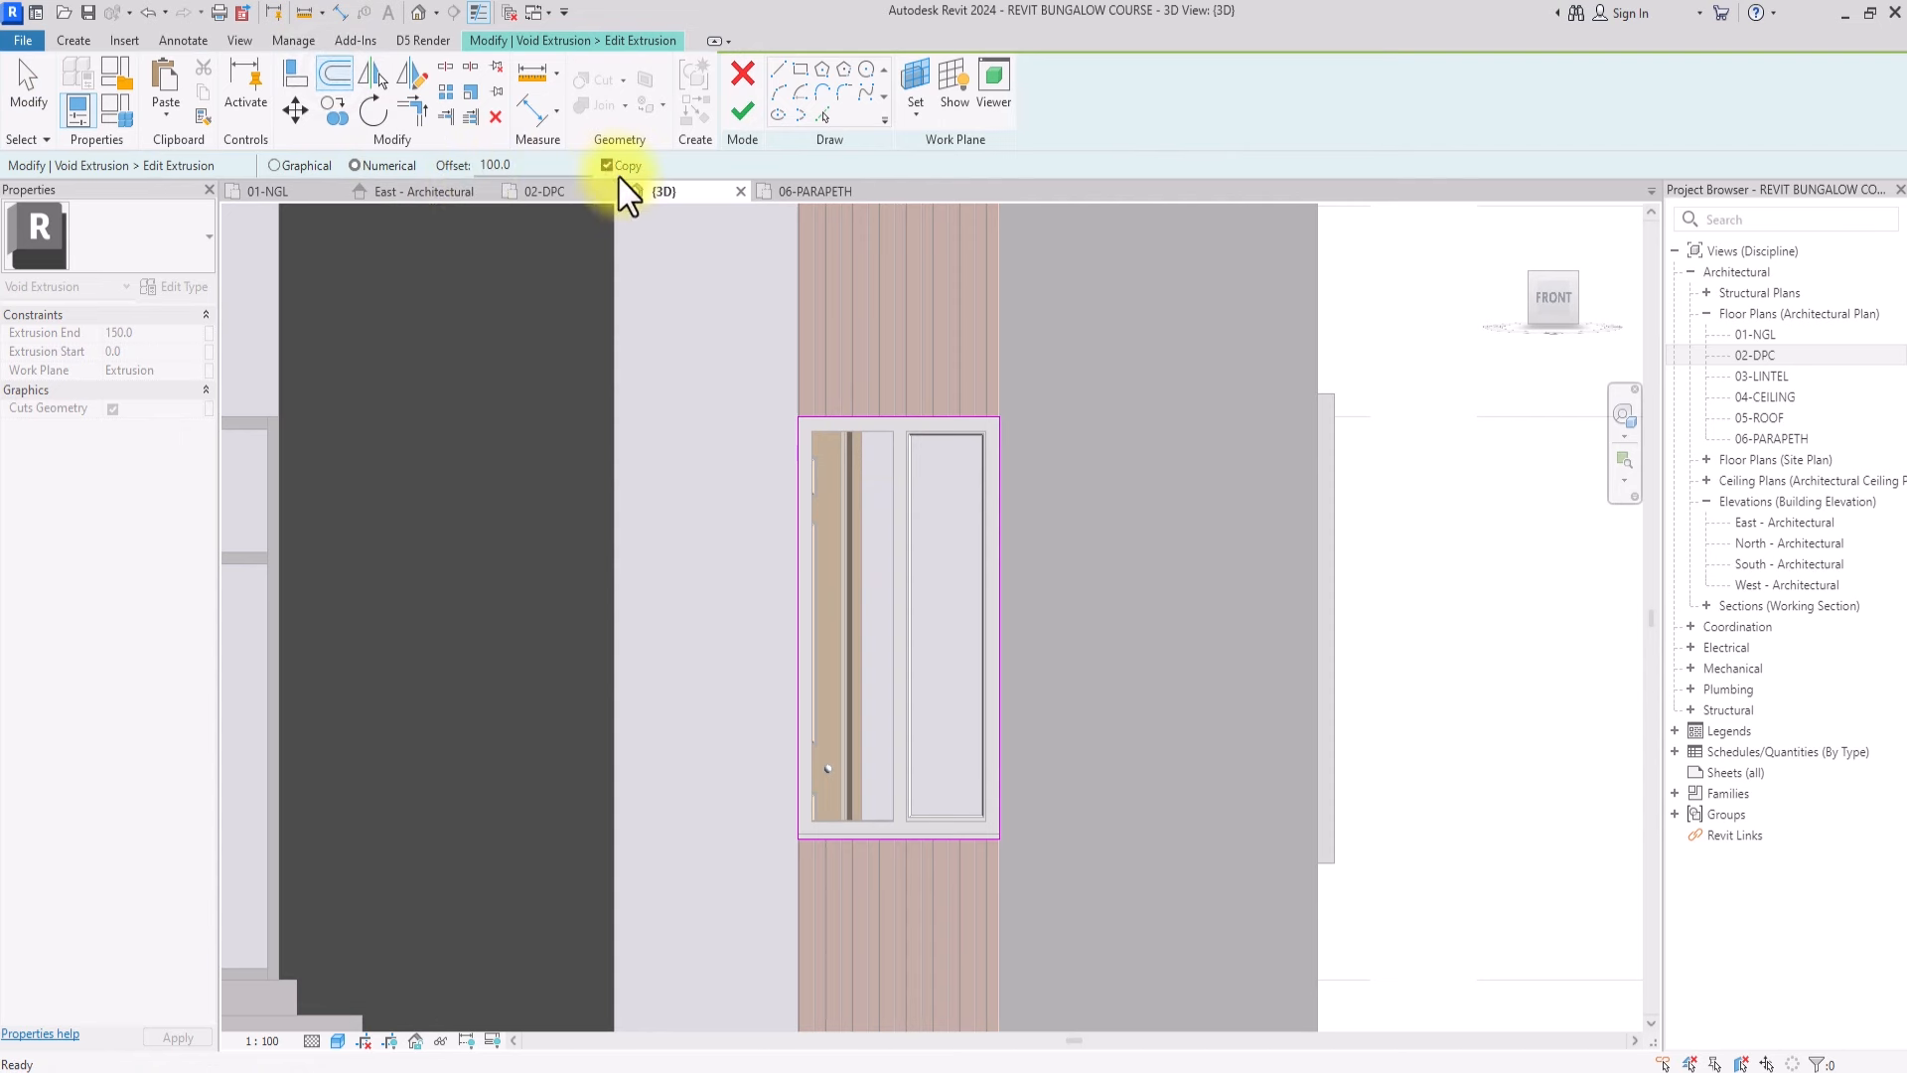
# Offset the top and bottom edges of the cladding's void extrusion outward by 100 mm without copying, and finish the sketch
pyautogui.click(825, 410)
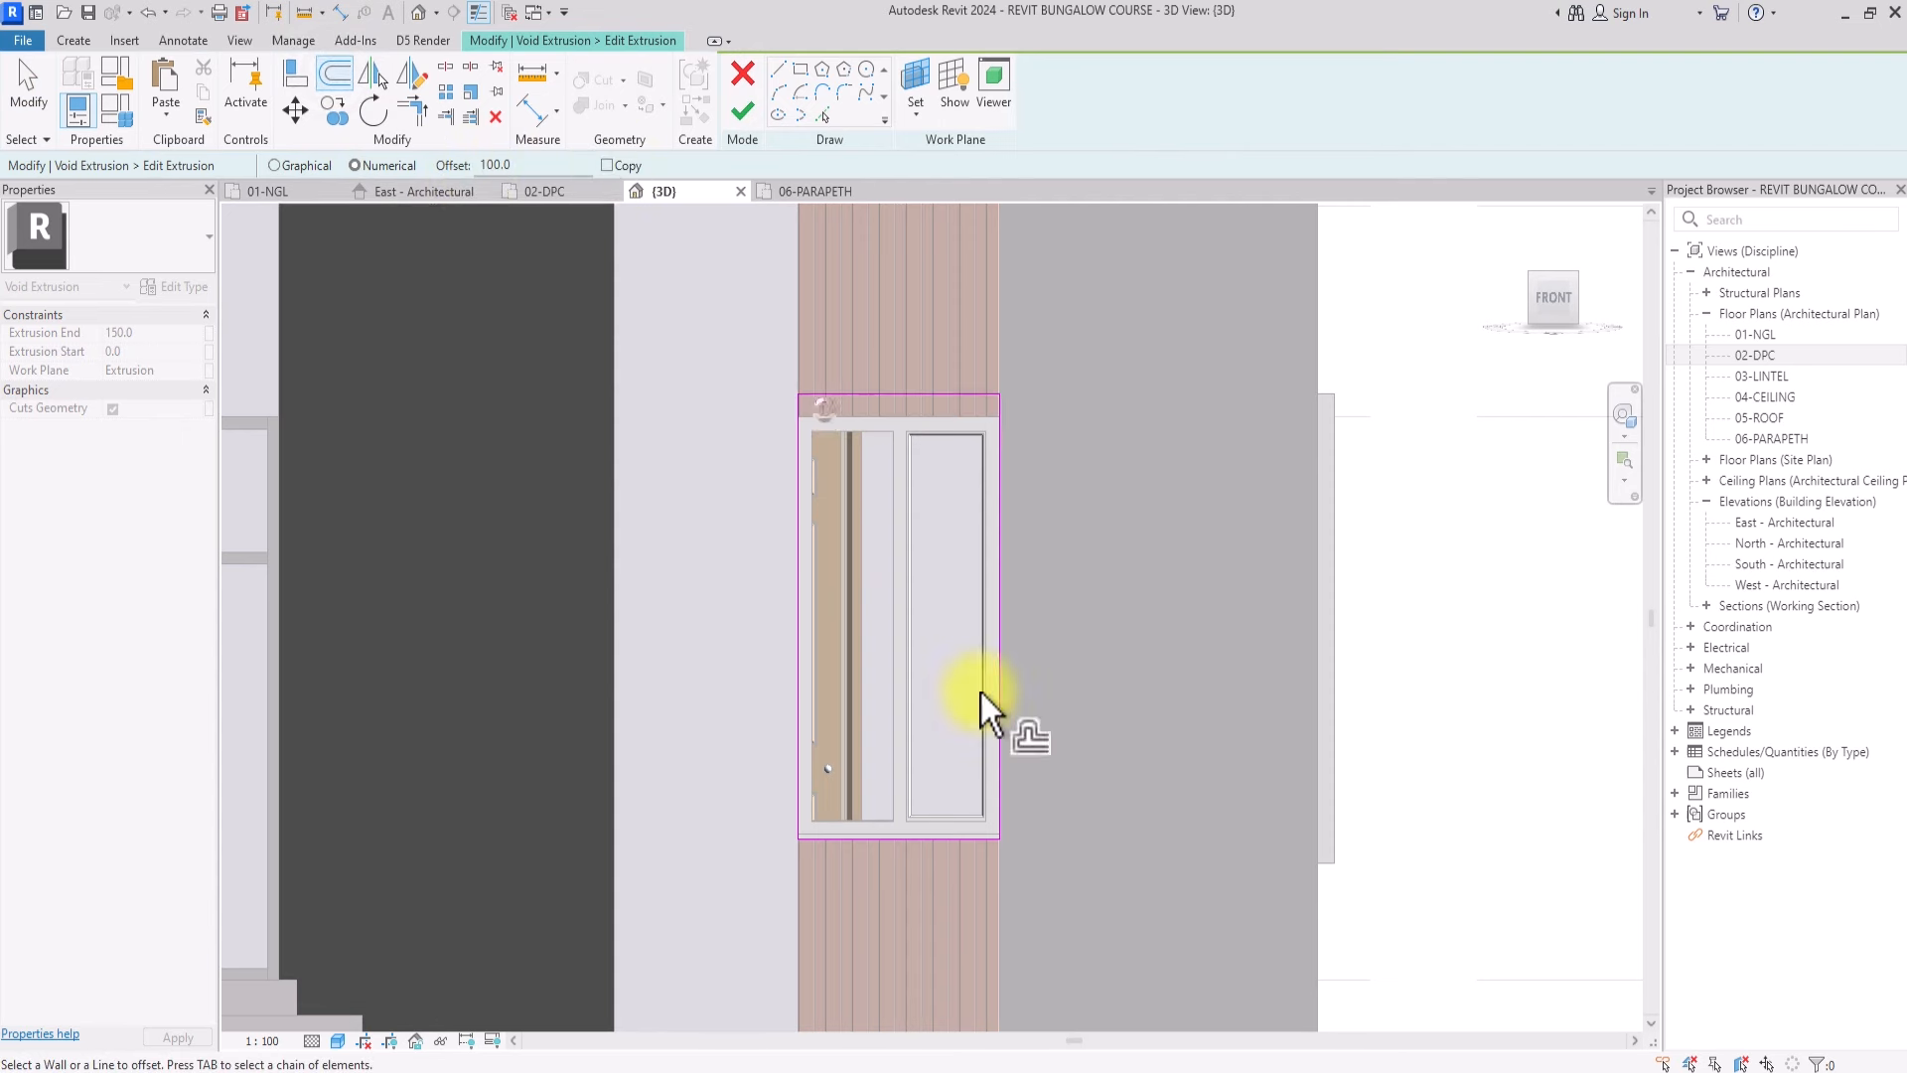
pyautogui.click(908, 843)
pyautogui.click(743, 105)
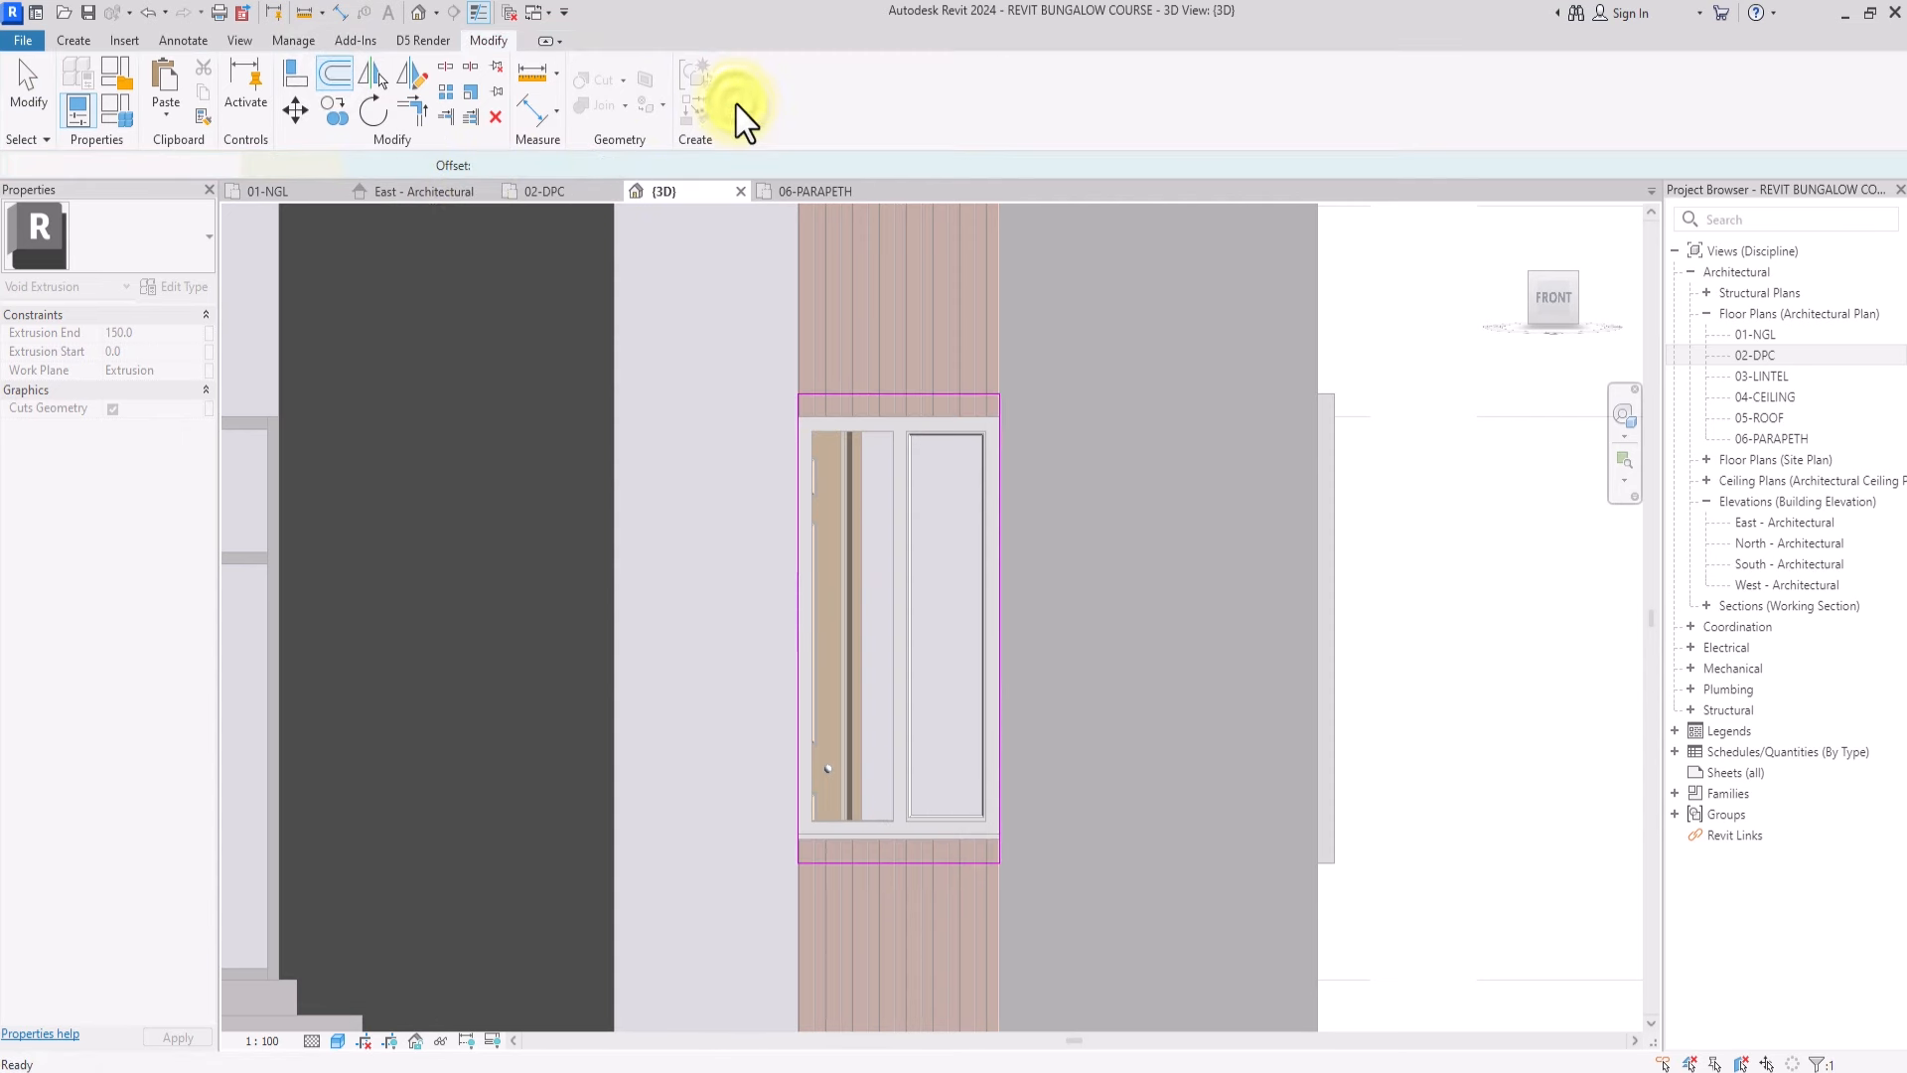
pyautogui.click(1338, 550)
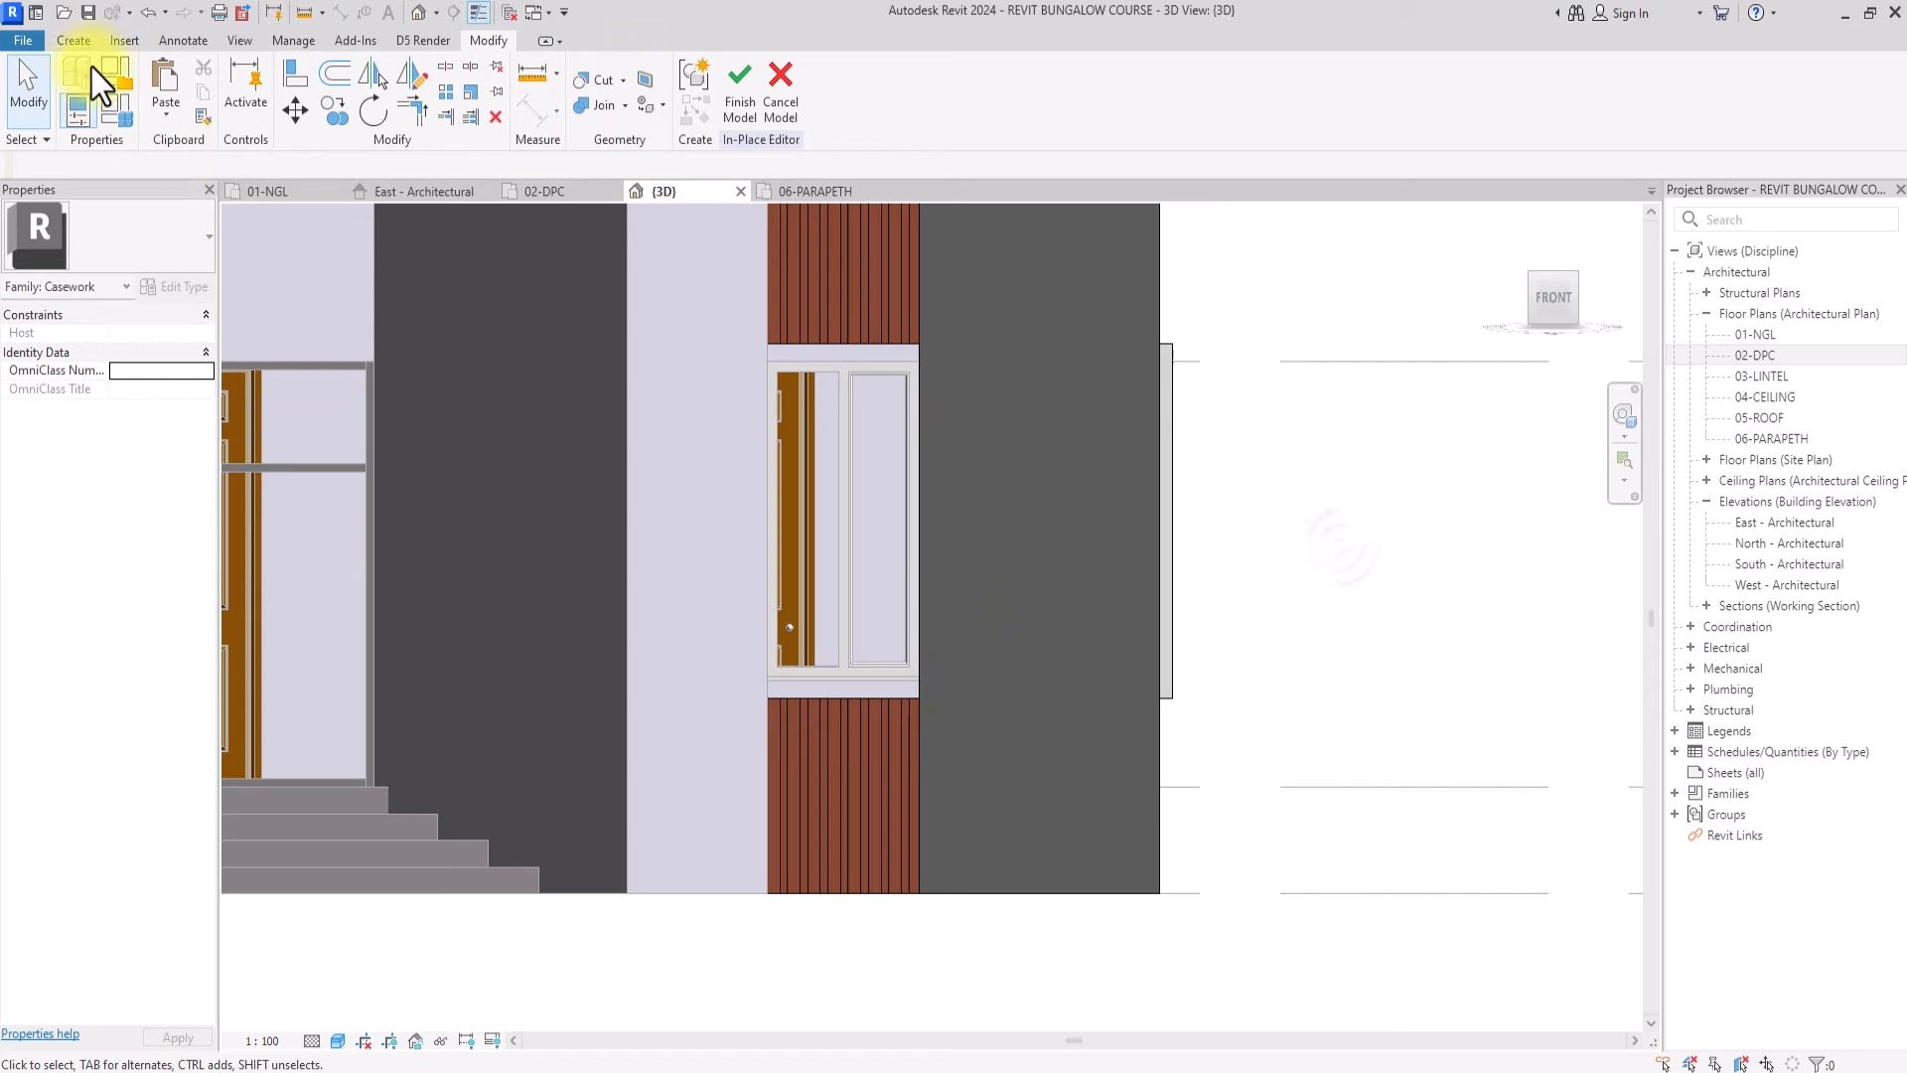
# Start a new solid extrusion on a front wall face picked as the work plane, and activate line sketching
pyautogui.click(78, 40)
pyautogui.click(167, 99)
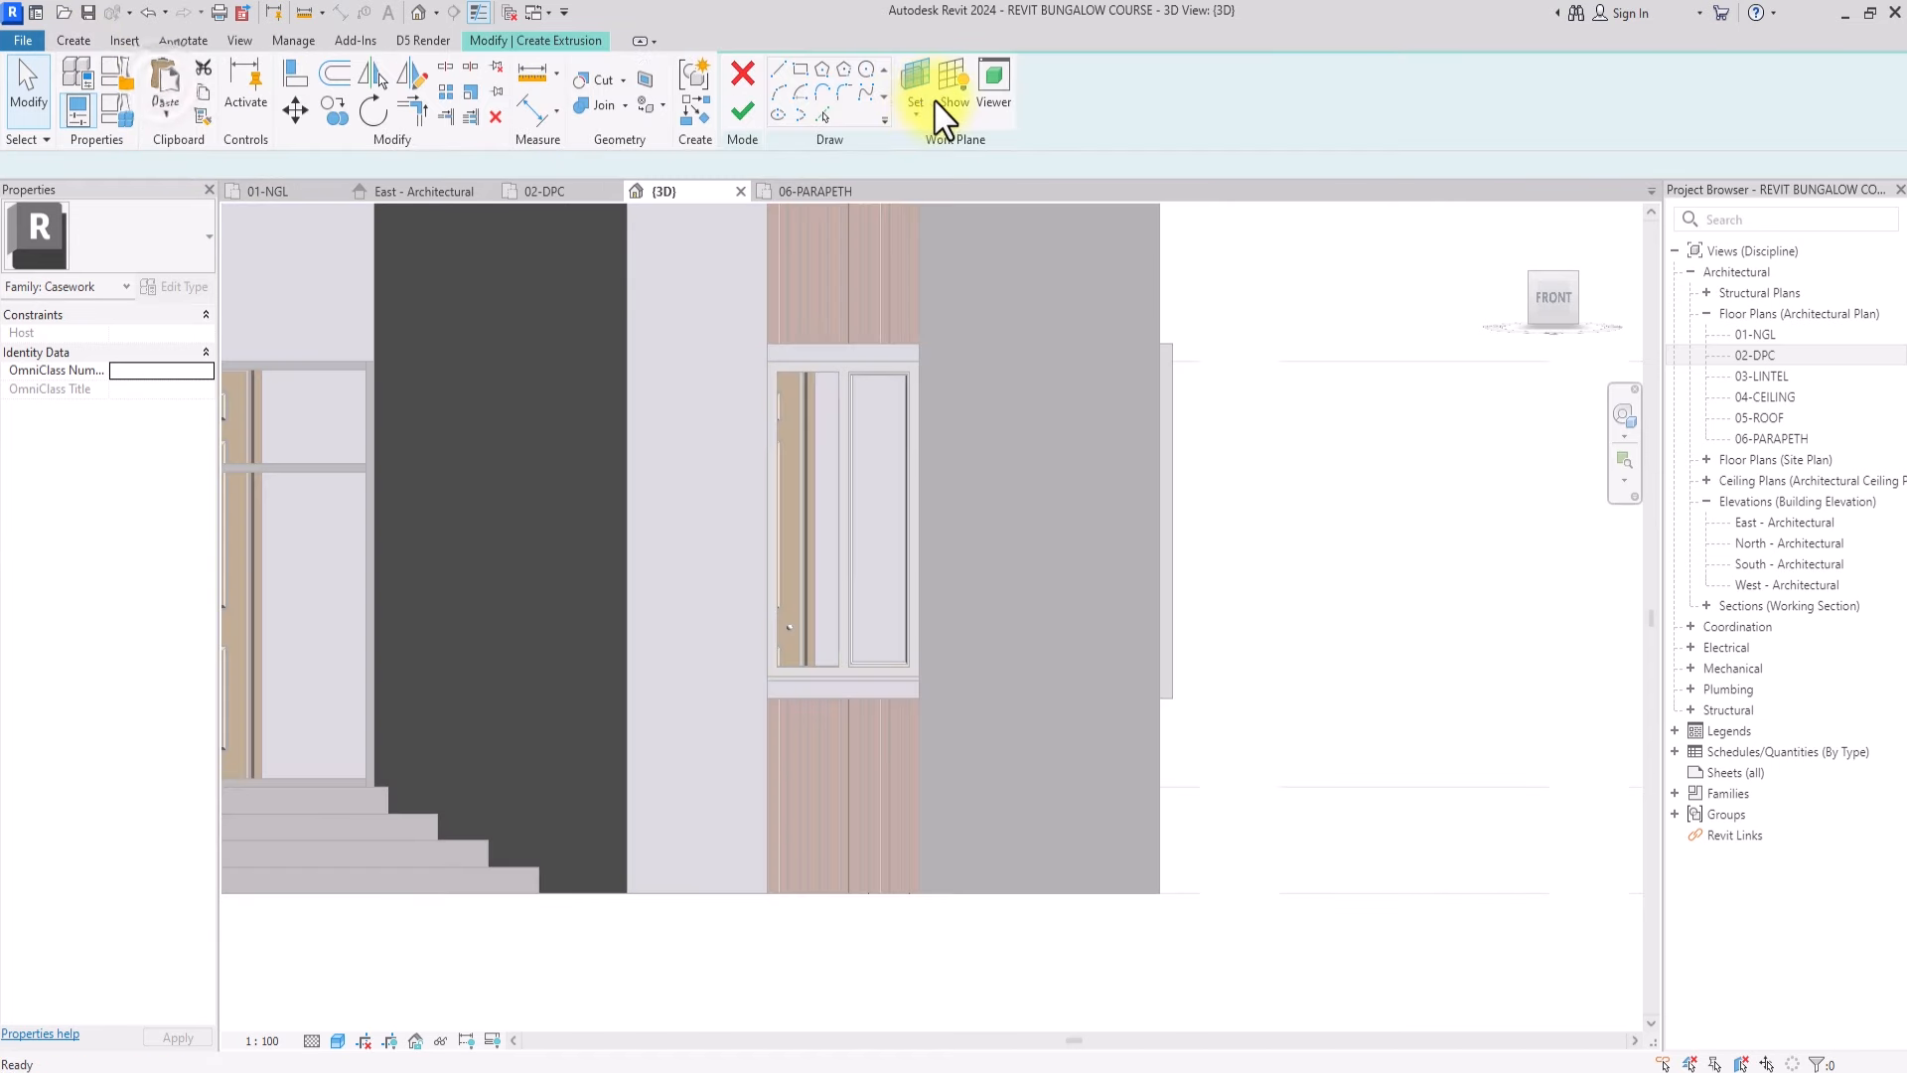
pyautogui.click(915, 111)
pyautogui.click(932, 193)
pyautogui.scroll(3, 836, 675)
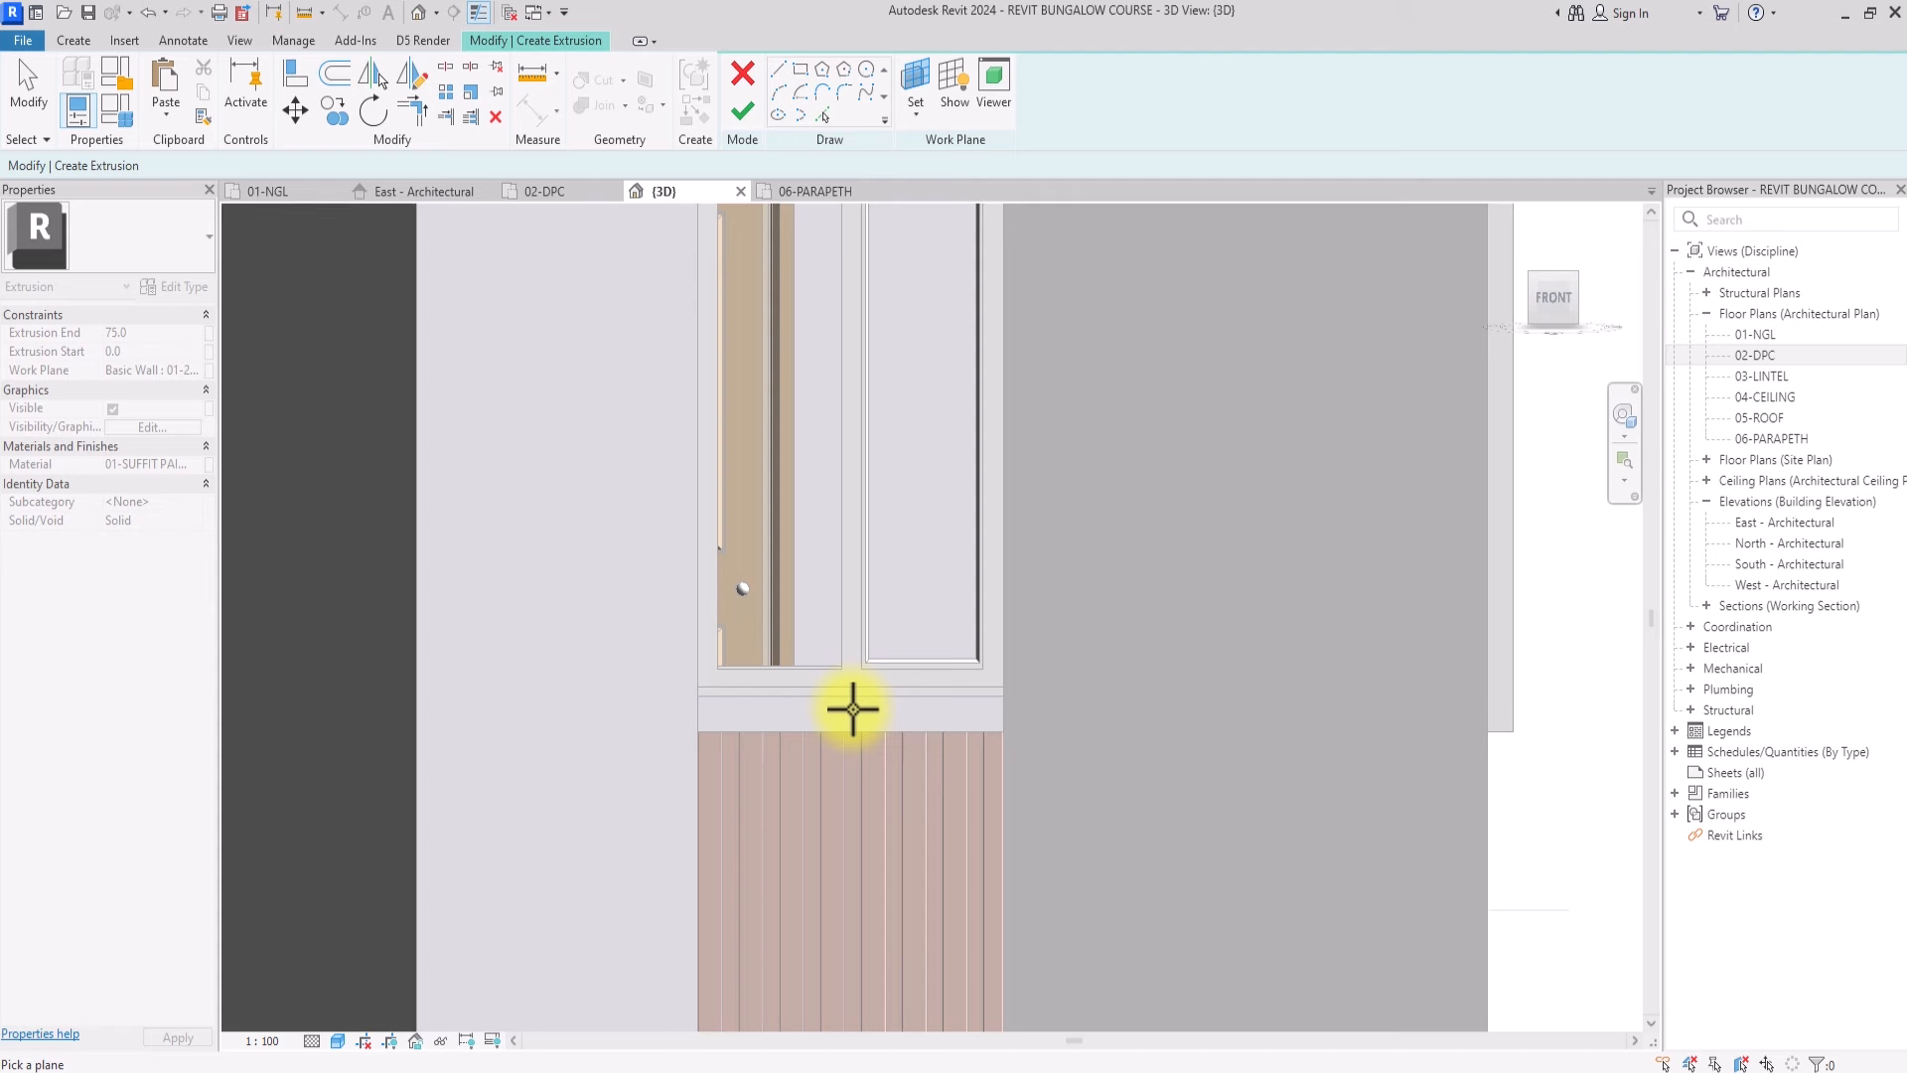
pyautogui.scroll(-5, 911, 681)
pyautogui.click(911, 681)
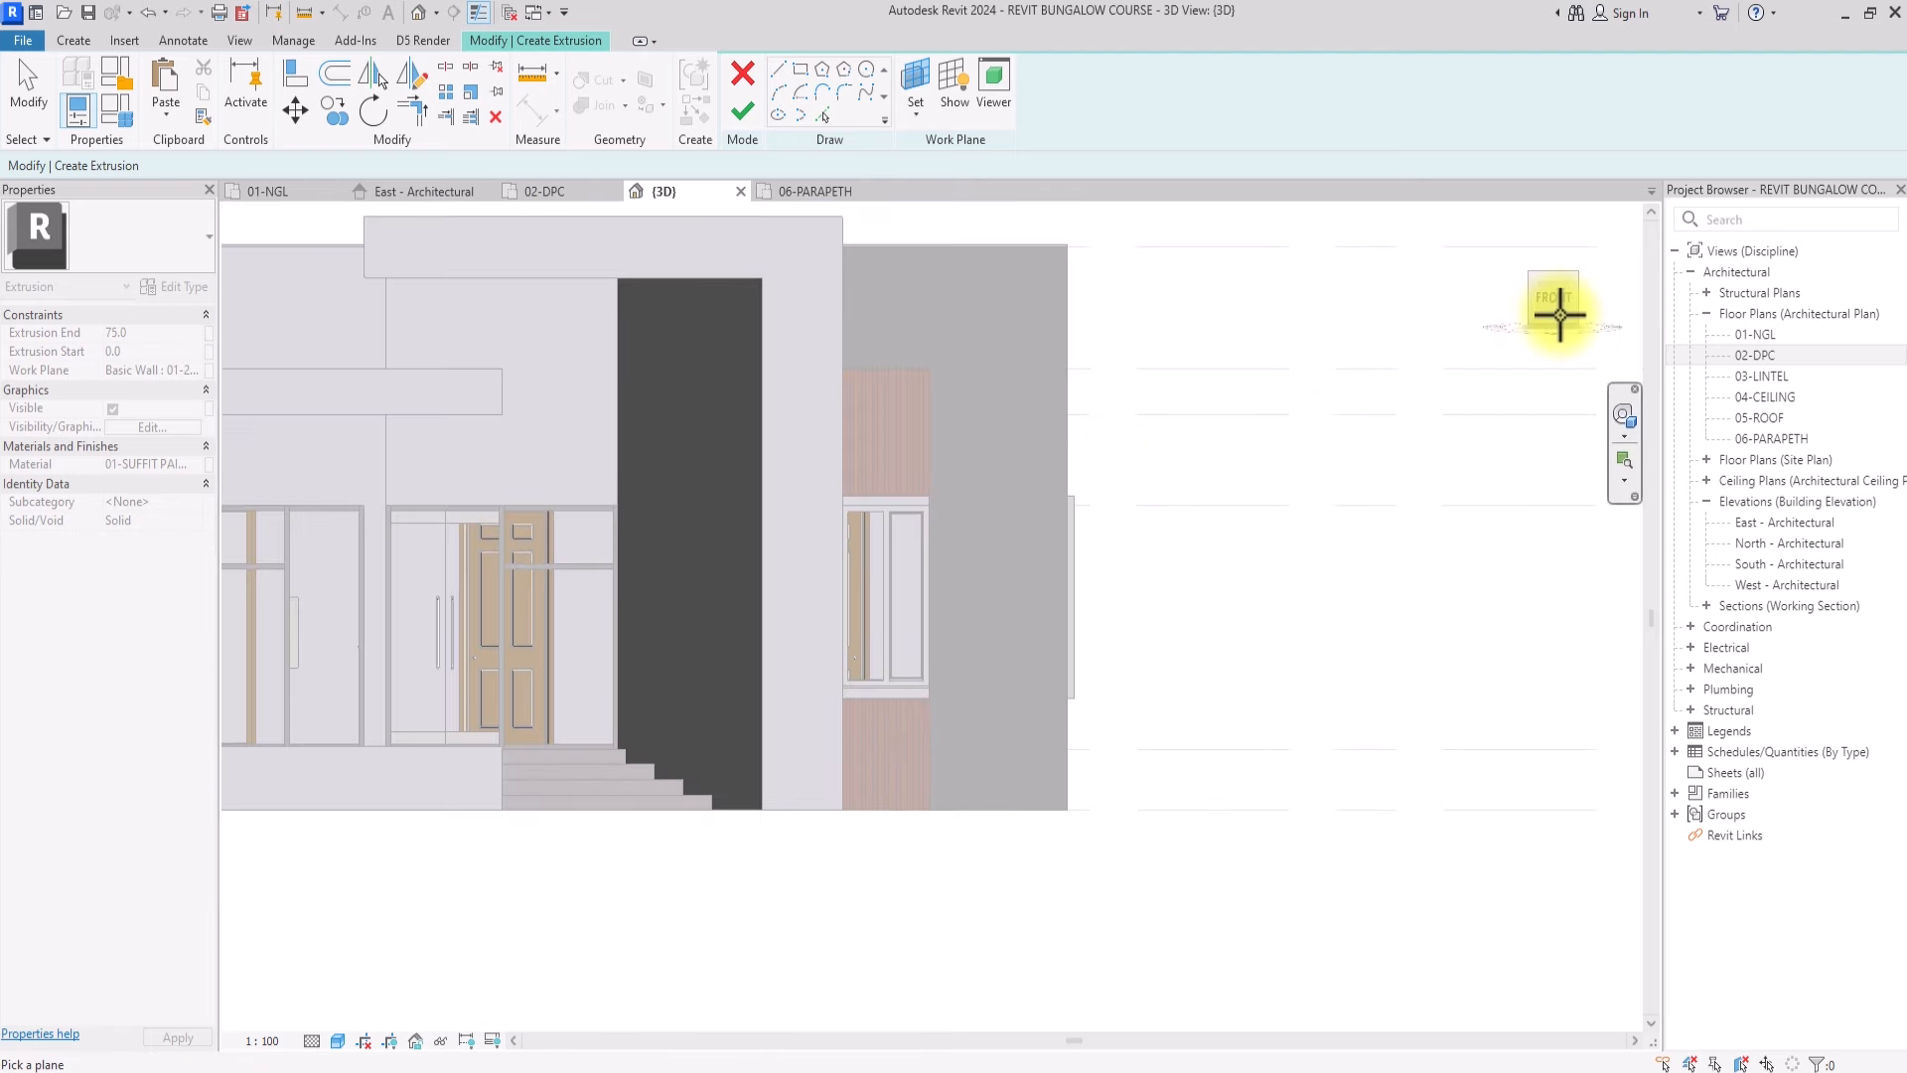
pyautogui.click(1560, 318)
pyautogui.scroll(4, 851, 556)
pyautogui.keyDown('shift'); pyautogui.moveTo(914, 635); pyautogui.dragTo(780, 427, button='middle'); pyautogui.keyUp('shift')
pyautogui.click(777, 69)
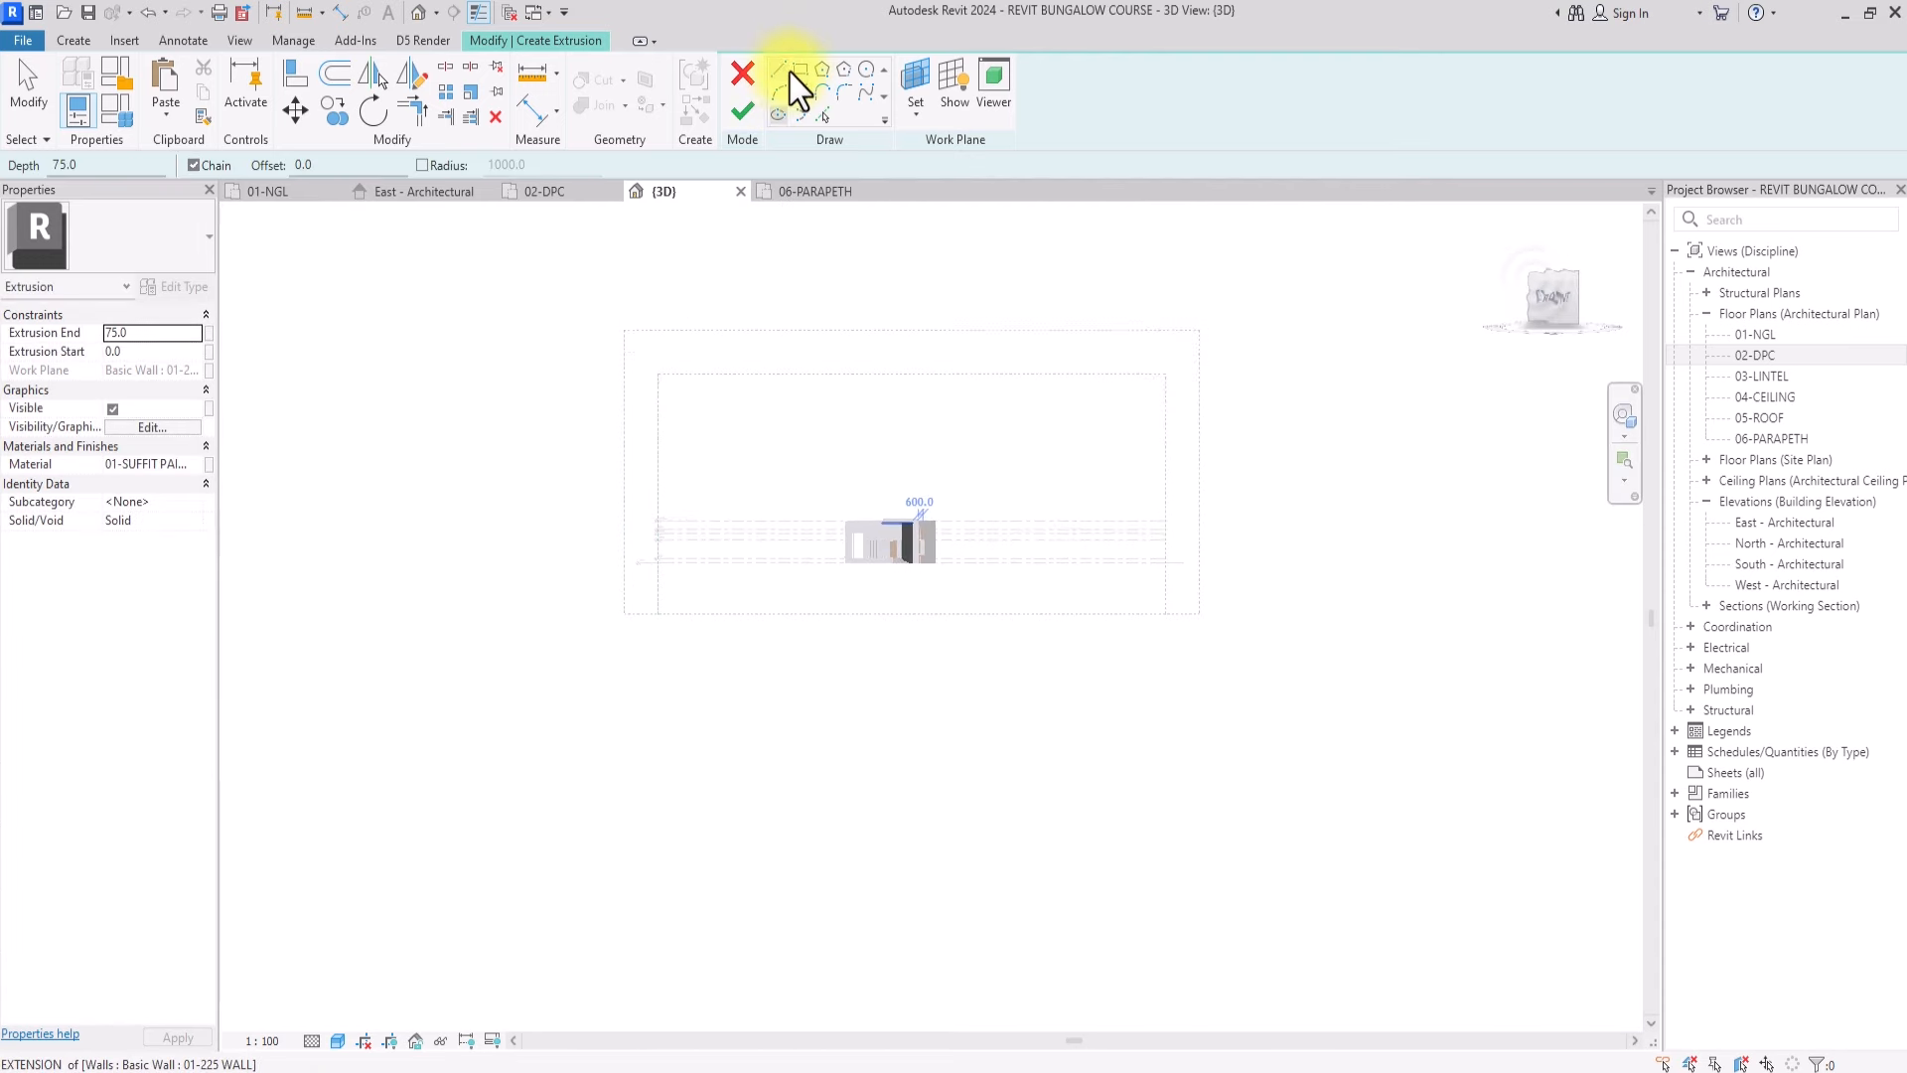
pyautogui.click(793, 74)
pyautogui.scroll(8, 975, 700)
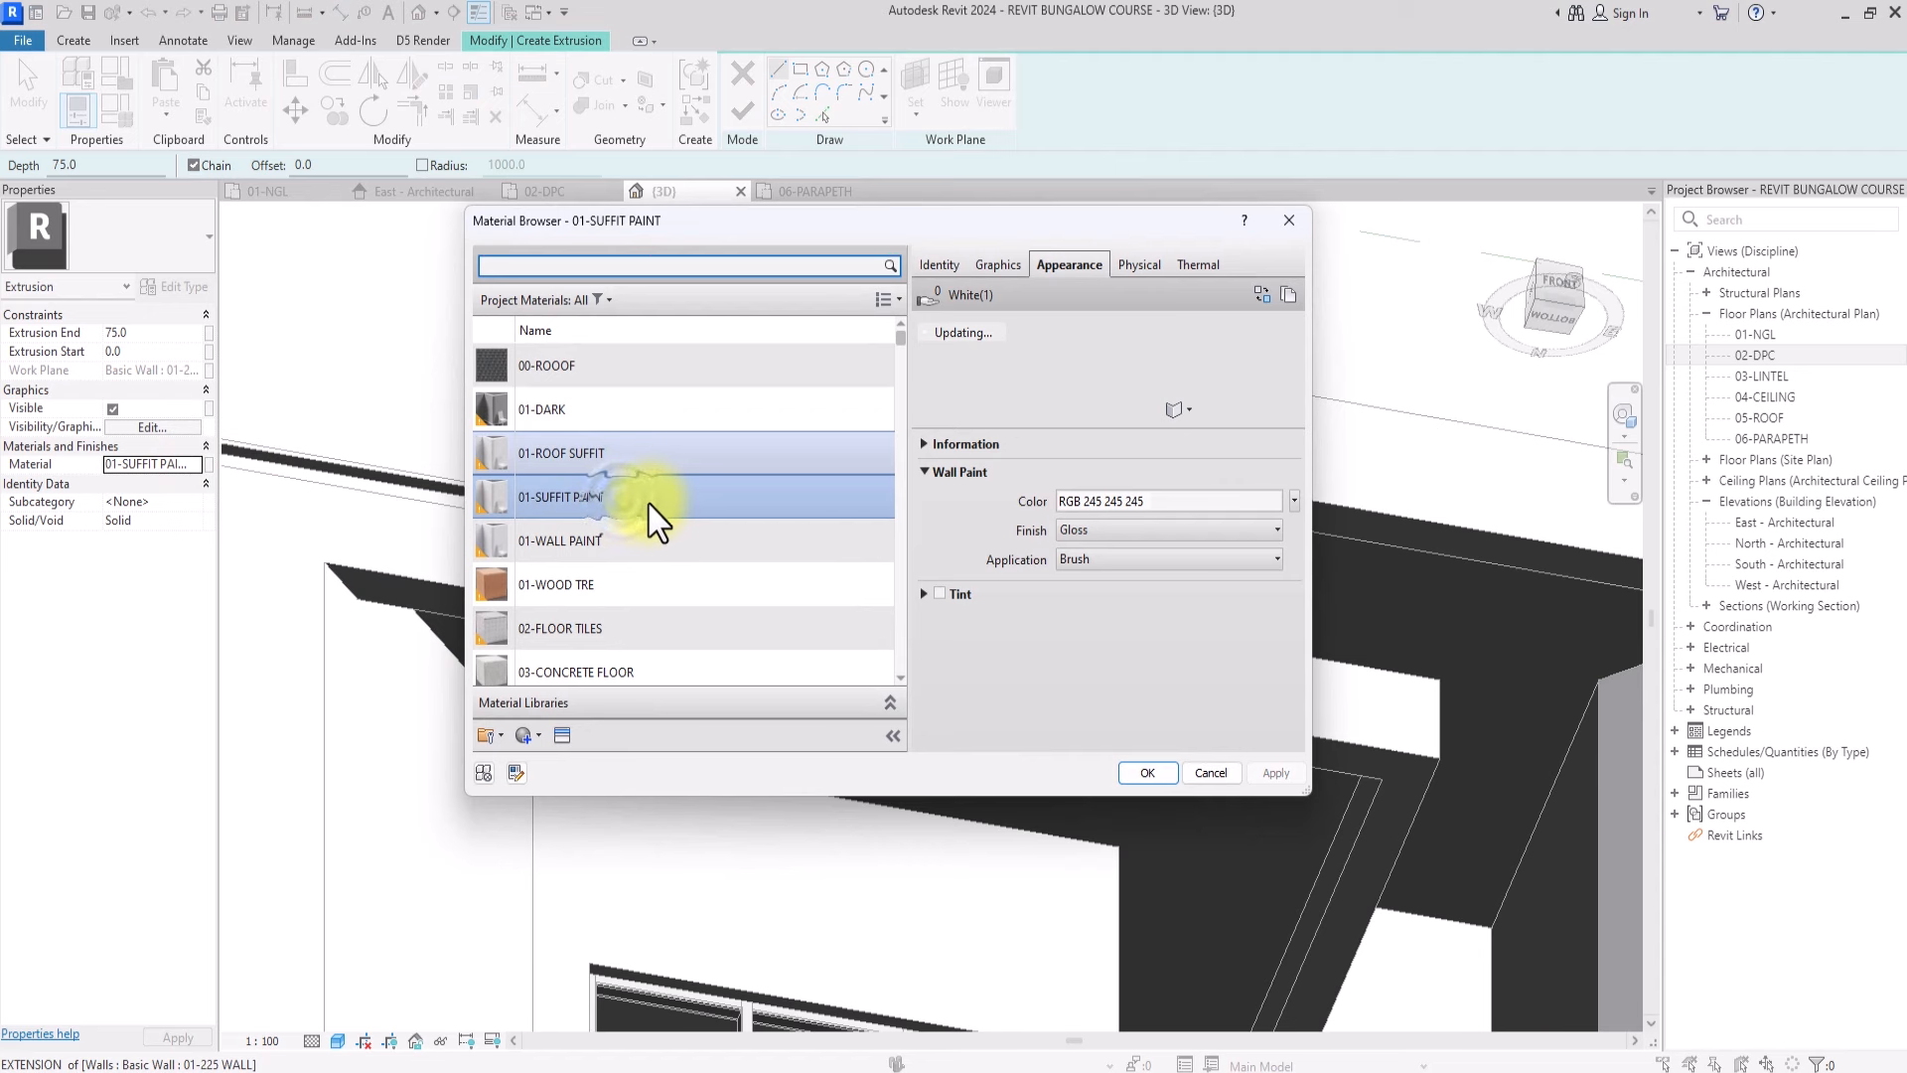
# Duplicate the 01-SUFFIT PAINT material and rename the copy 01-C for the extrusion
pyautogui.rightClick(645, 504)
pyautogui.click(635, 526)
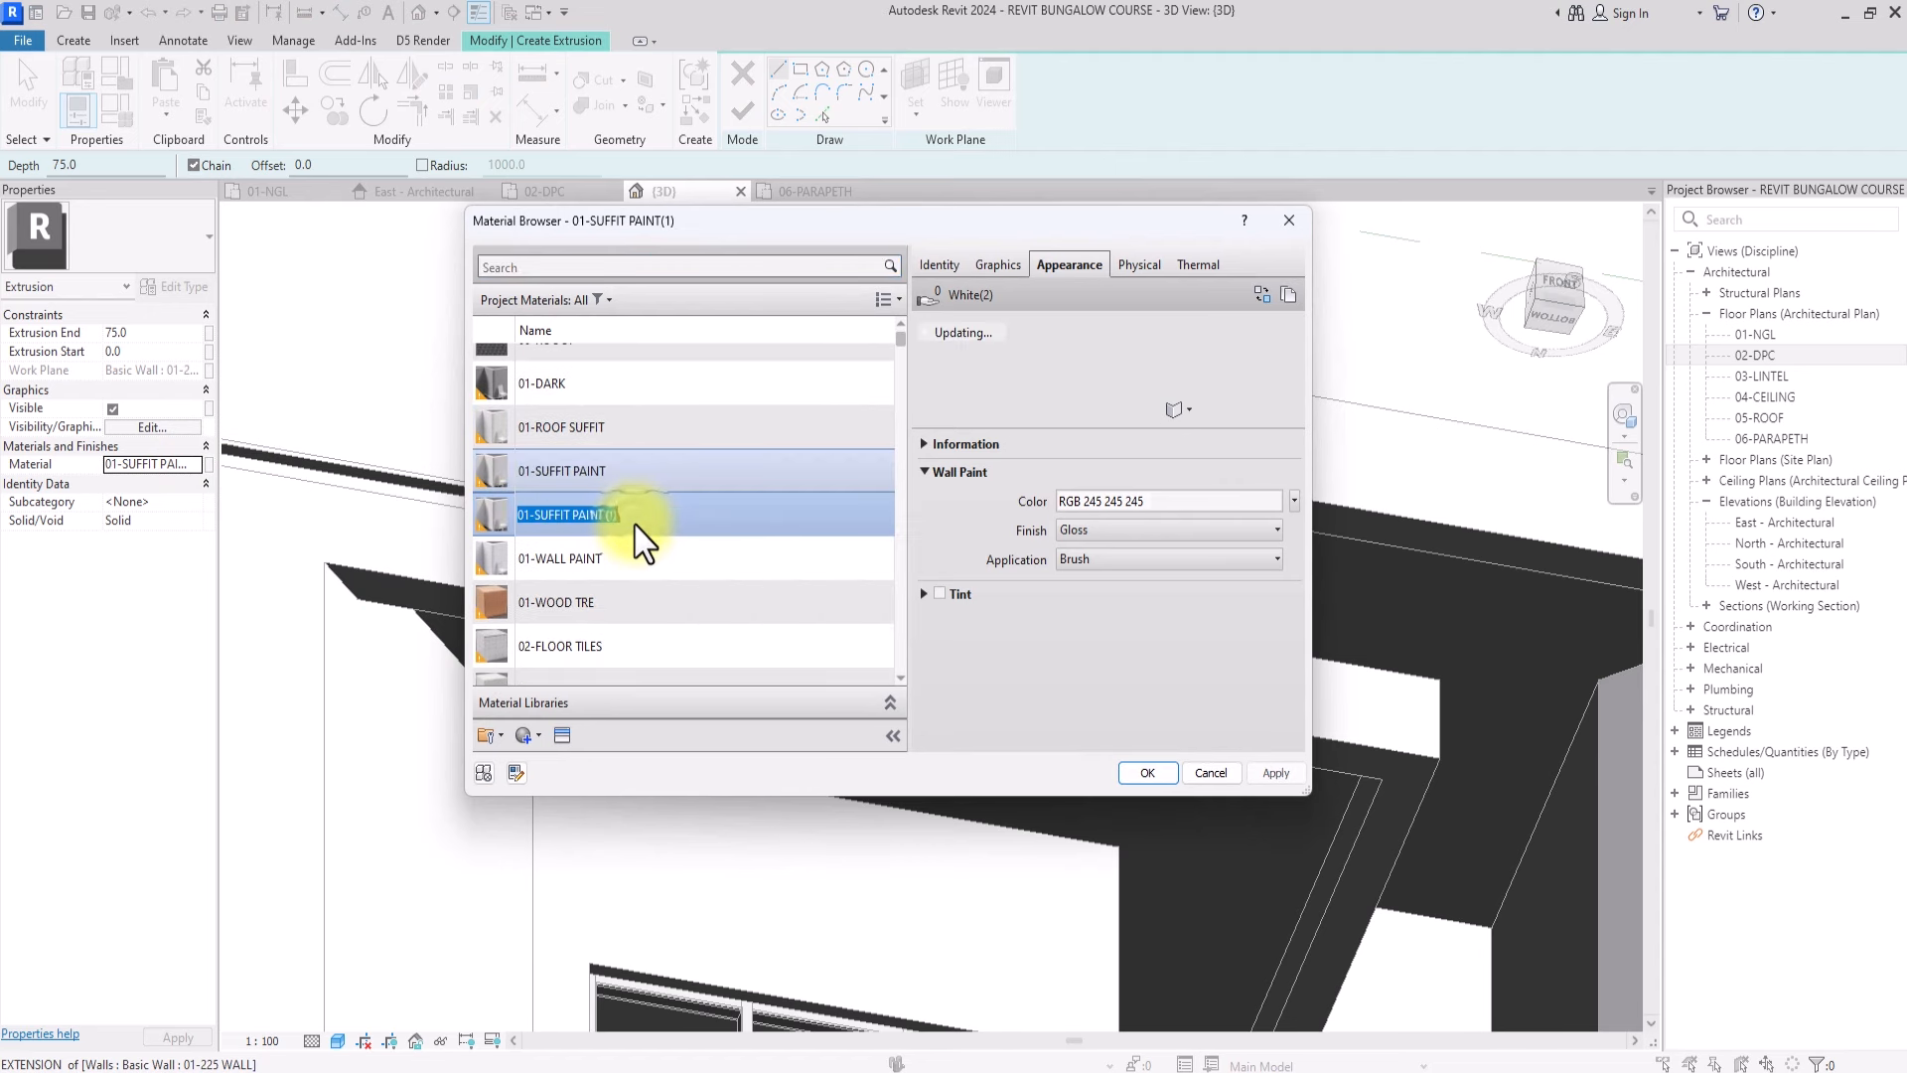
pyautogui.press('BackSpace')
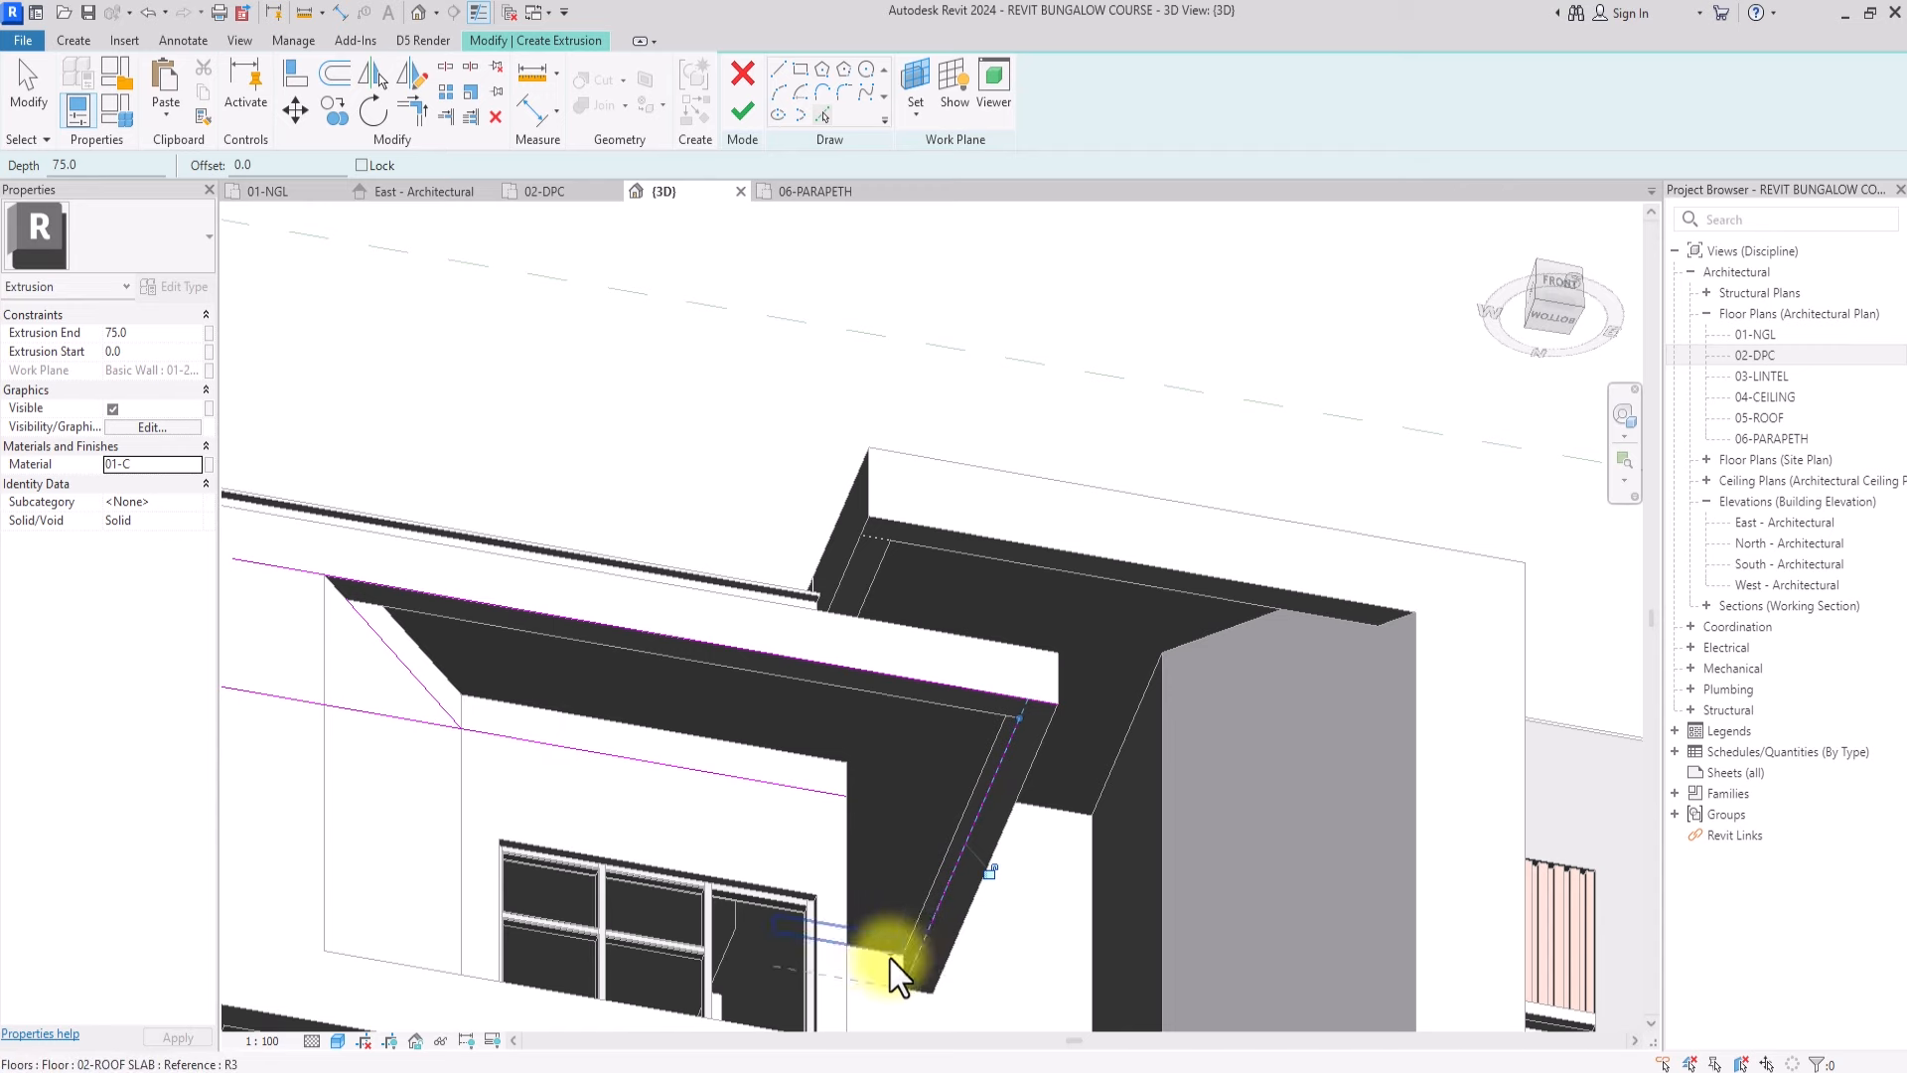
# Pick another edge for the extrusion profile, trim the open sketch lines to a corner, and finish the sketch
pyautogui.scroll(-5, 1354, 414)
pyautogui.moveTo(1354, 413); pyautogui.dragTo(1576, 320)
pyautogui.click(1575, 320)
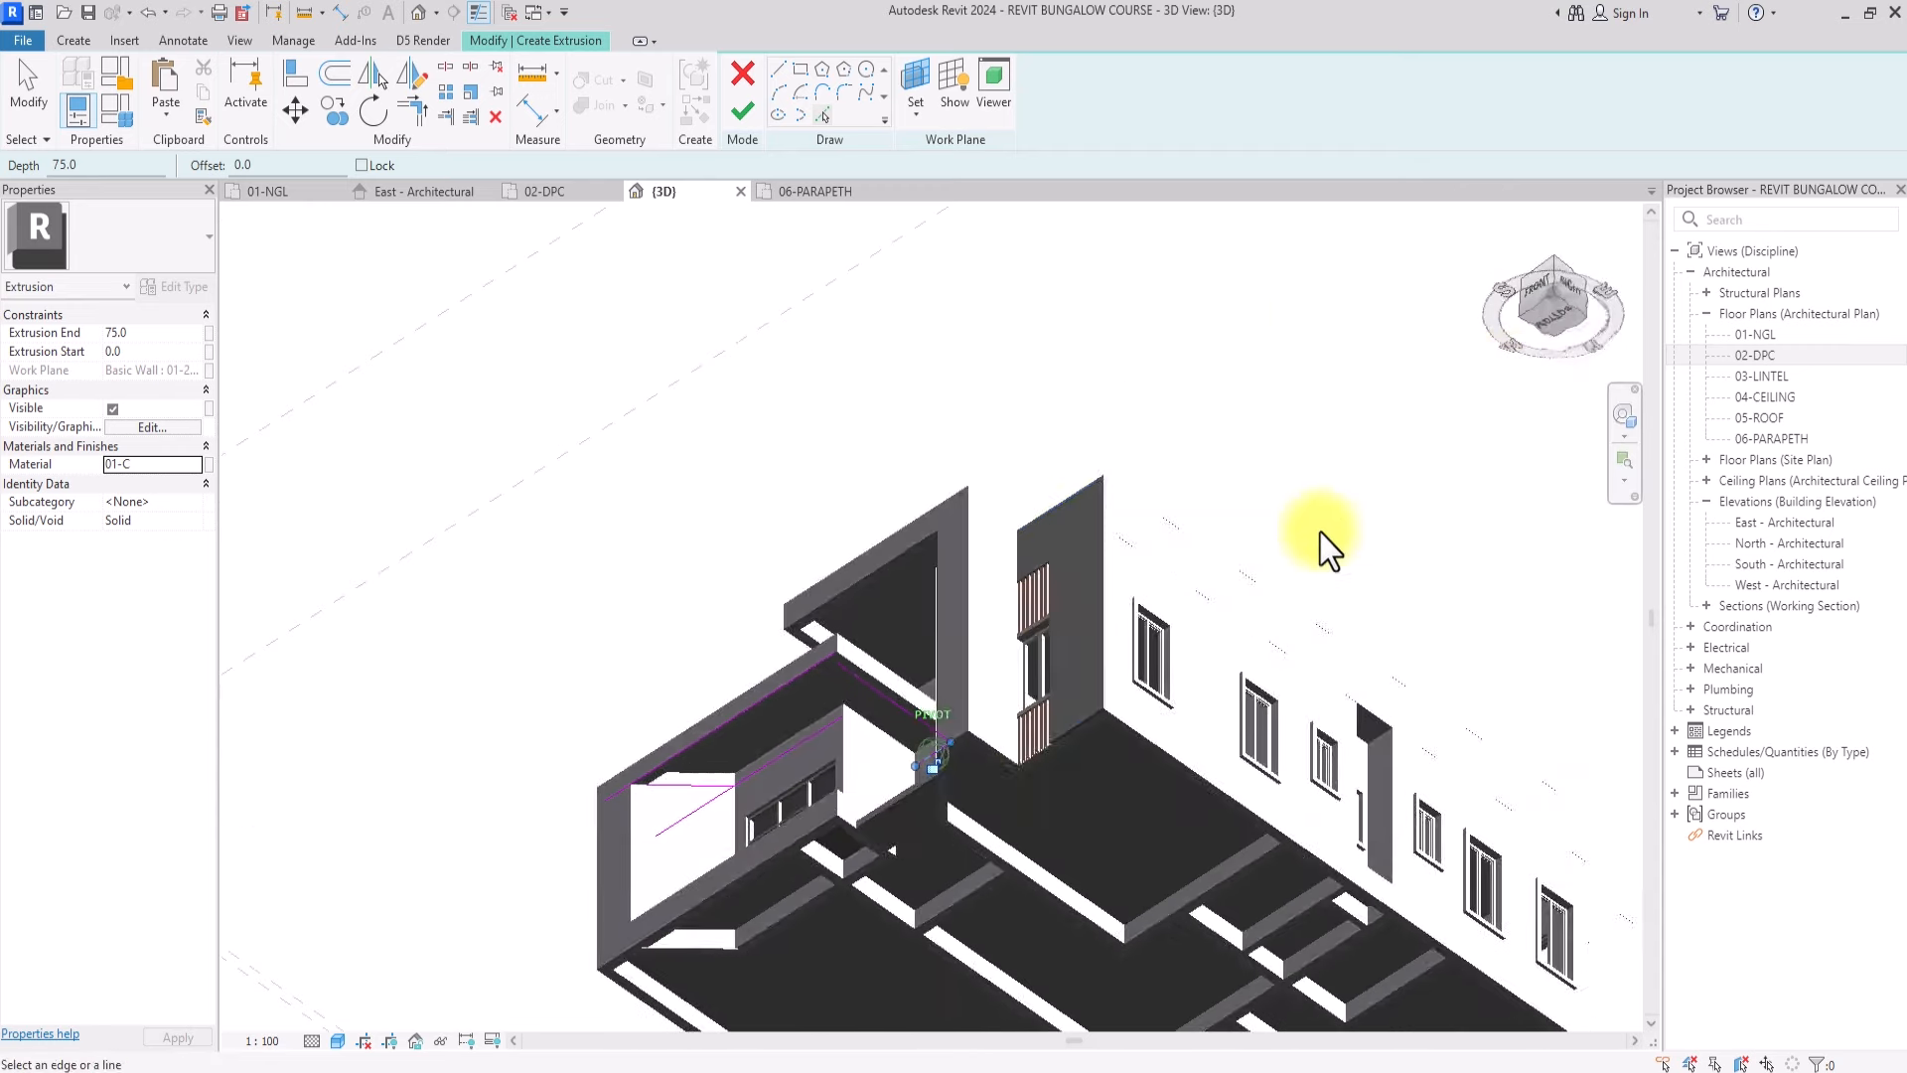
pyautogui.scroll(2, 862, 724)
pyautogui.click(884, 717)
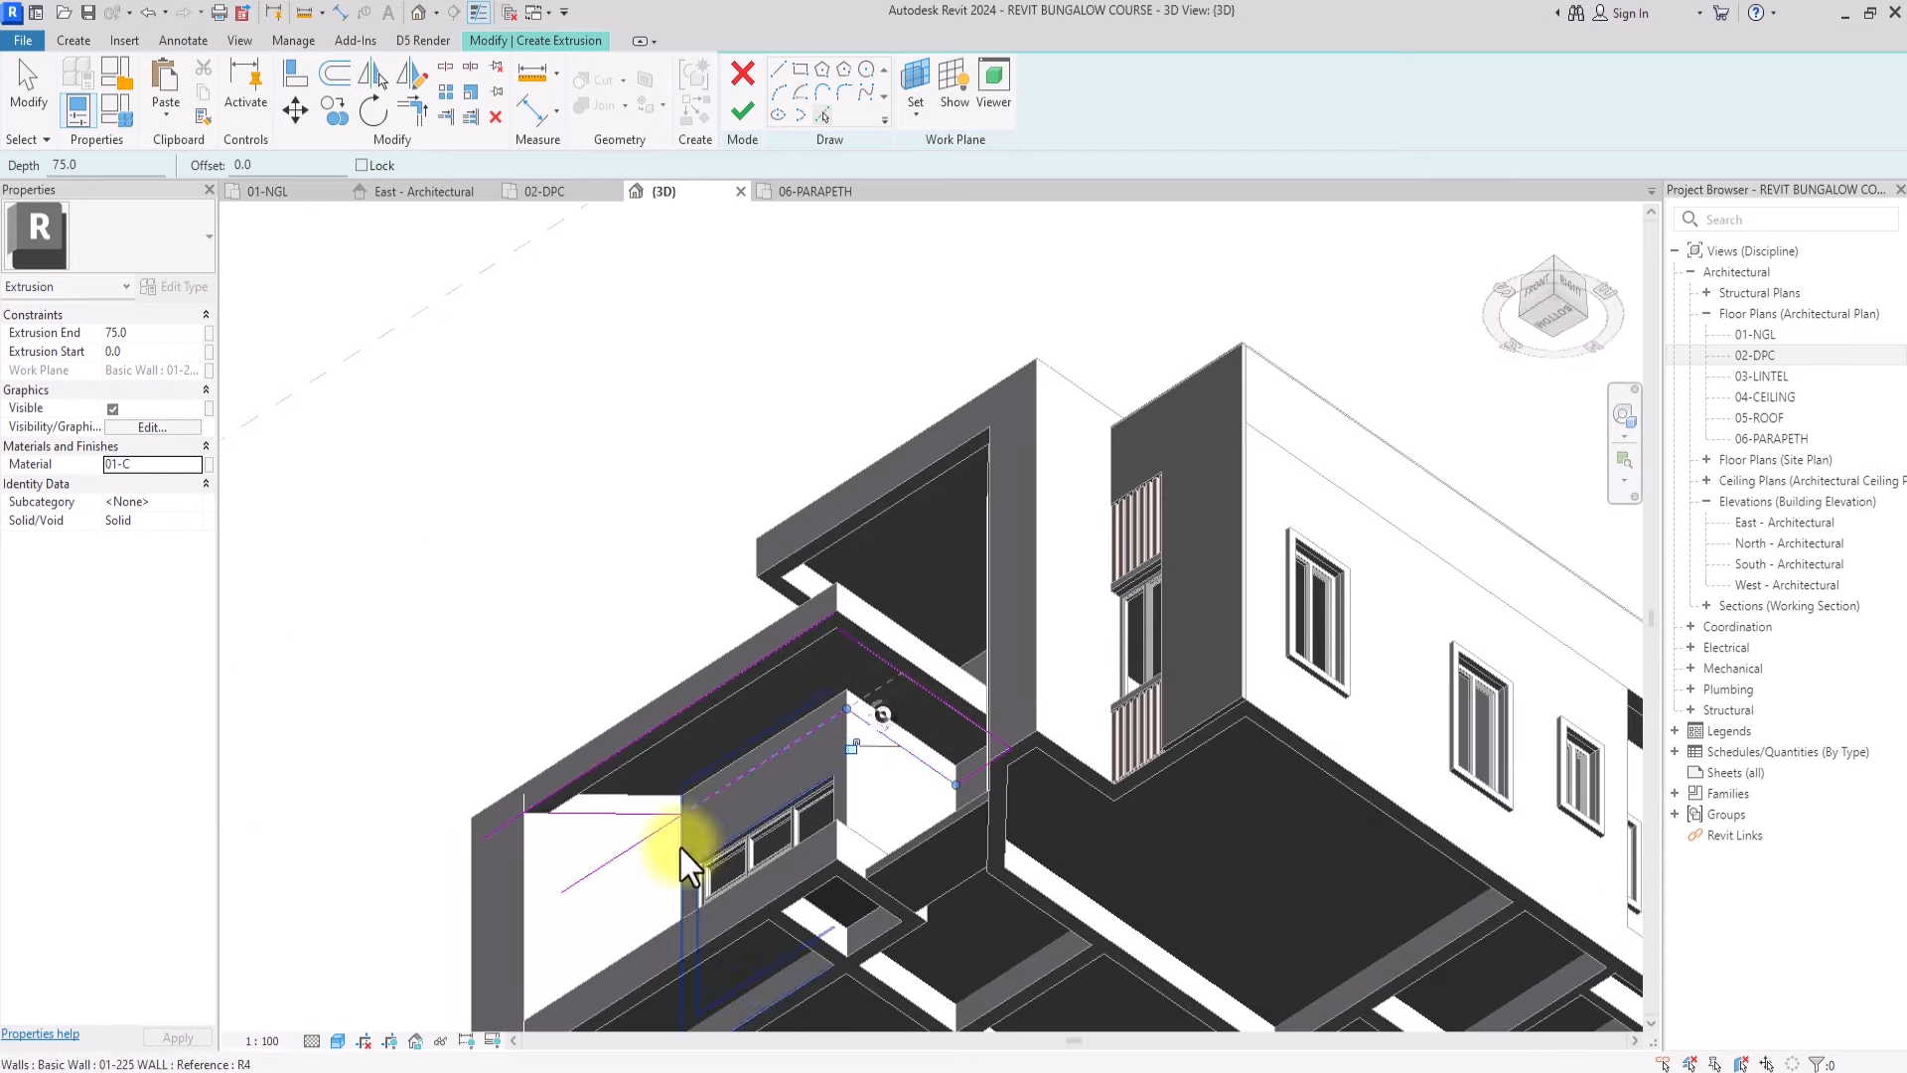
pyautogui.click(413, 112)
pyautogui.click(546, 797)
pyautogui.click(606, 814)
pyautogui.click(742, 111)
pyautogui.moveTo(695, 556)
pyautogui.keyDown('shift'); pyautogui.mouseDown(button='middle')
pyautogui.moveTo(504, 463)
pyautogui.moveTo(1641, 416)
pyautogui.moveTo(272, 427)
pyautogui.moveTo(313, 425)
pyautogui.moveTo(400, 332)
pyautogui.moveTo(210, 308)
pyautogui.moveTo(1558, 313)
pyautogui.mouseUp(button='middle'); pyautogui.keyUp('shift')
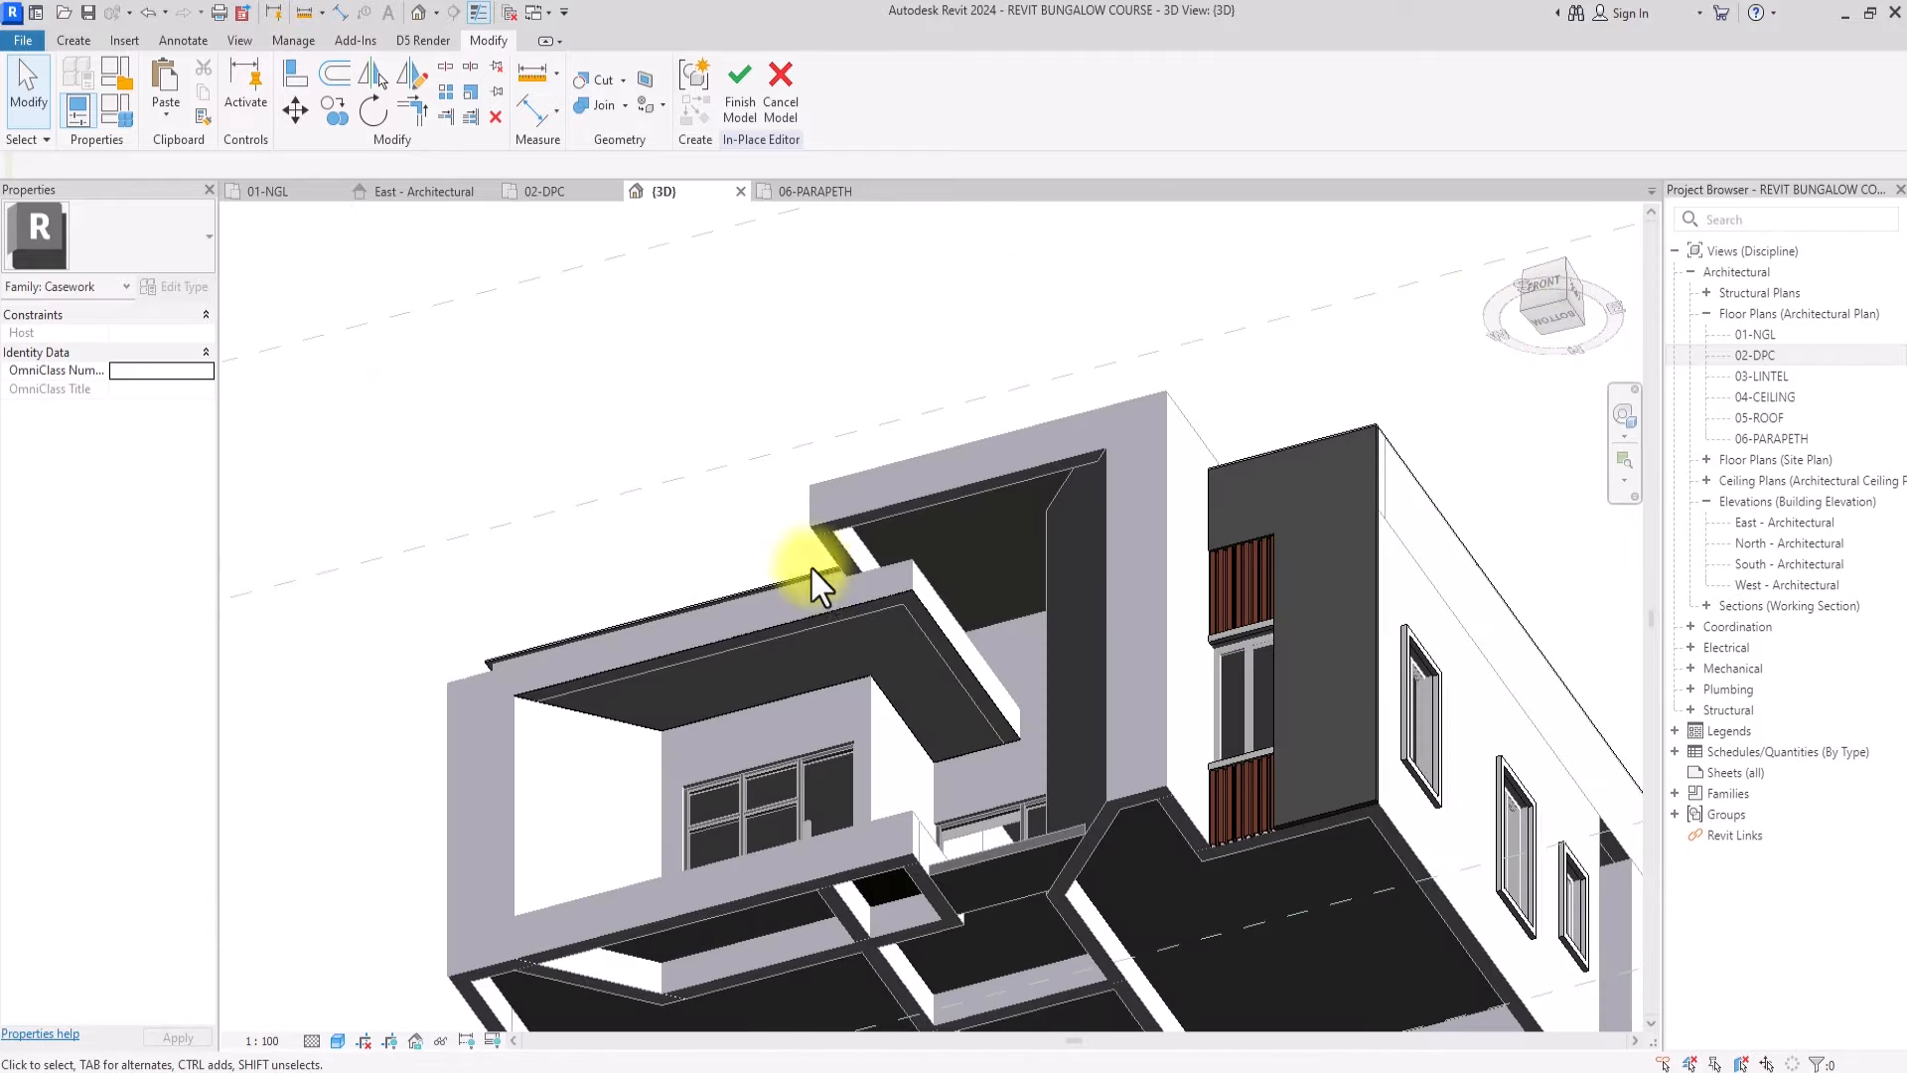
pyautogui.scroll(2, 815, 571)
pyautogui.moveTo(1214, 564); pyautogui.dragTo(1193, 559, button='middle')
pyautogui.scroll(-2, 1067, 543)
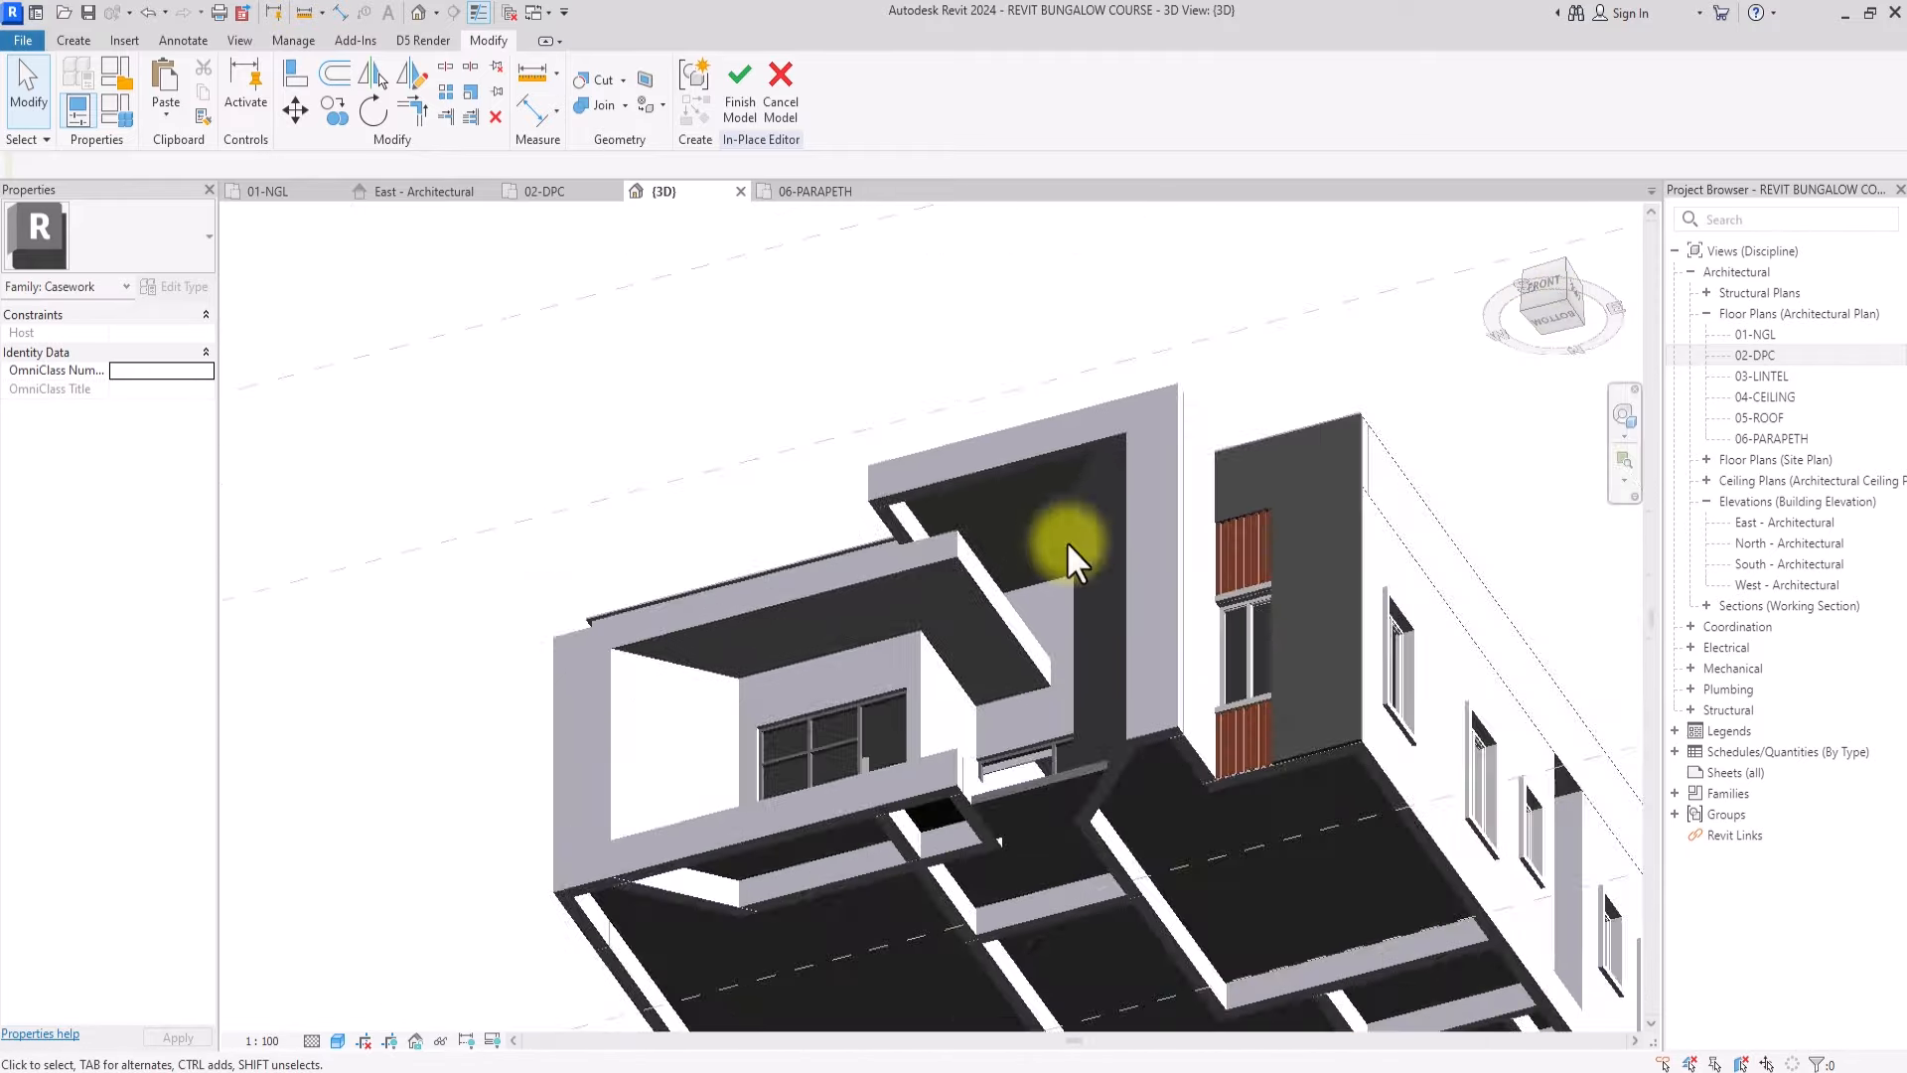
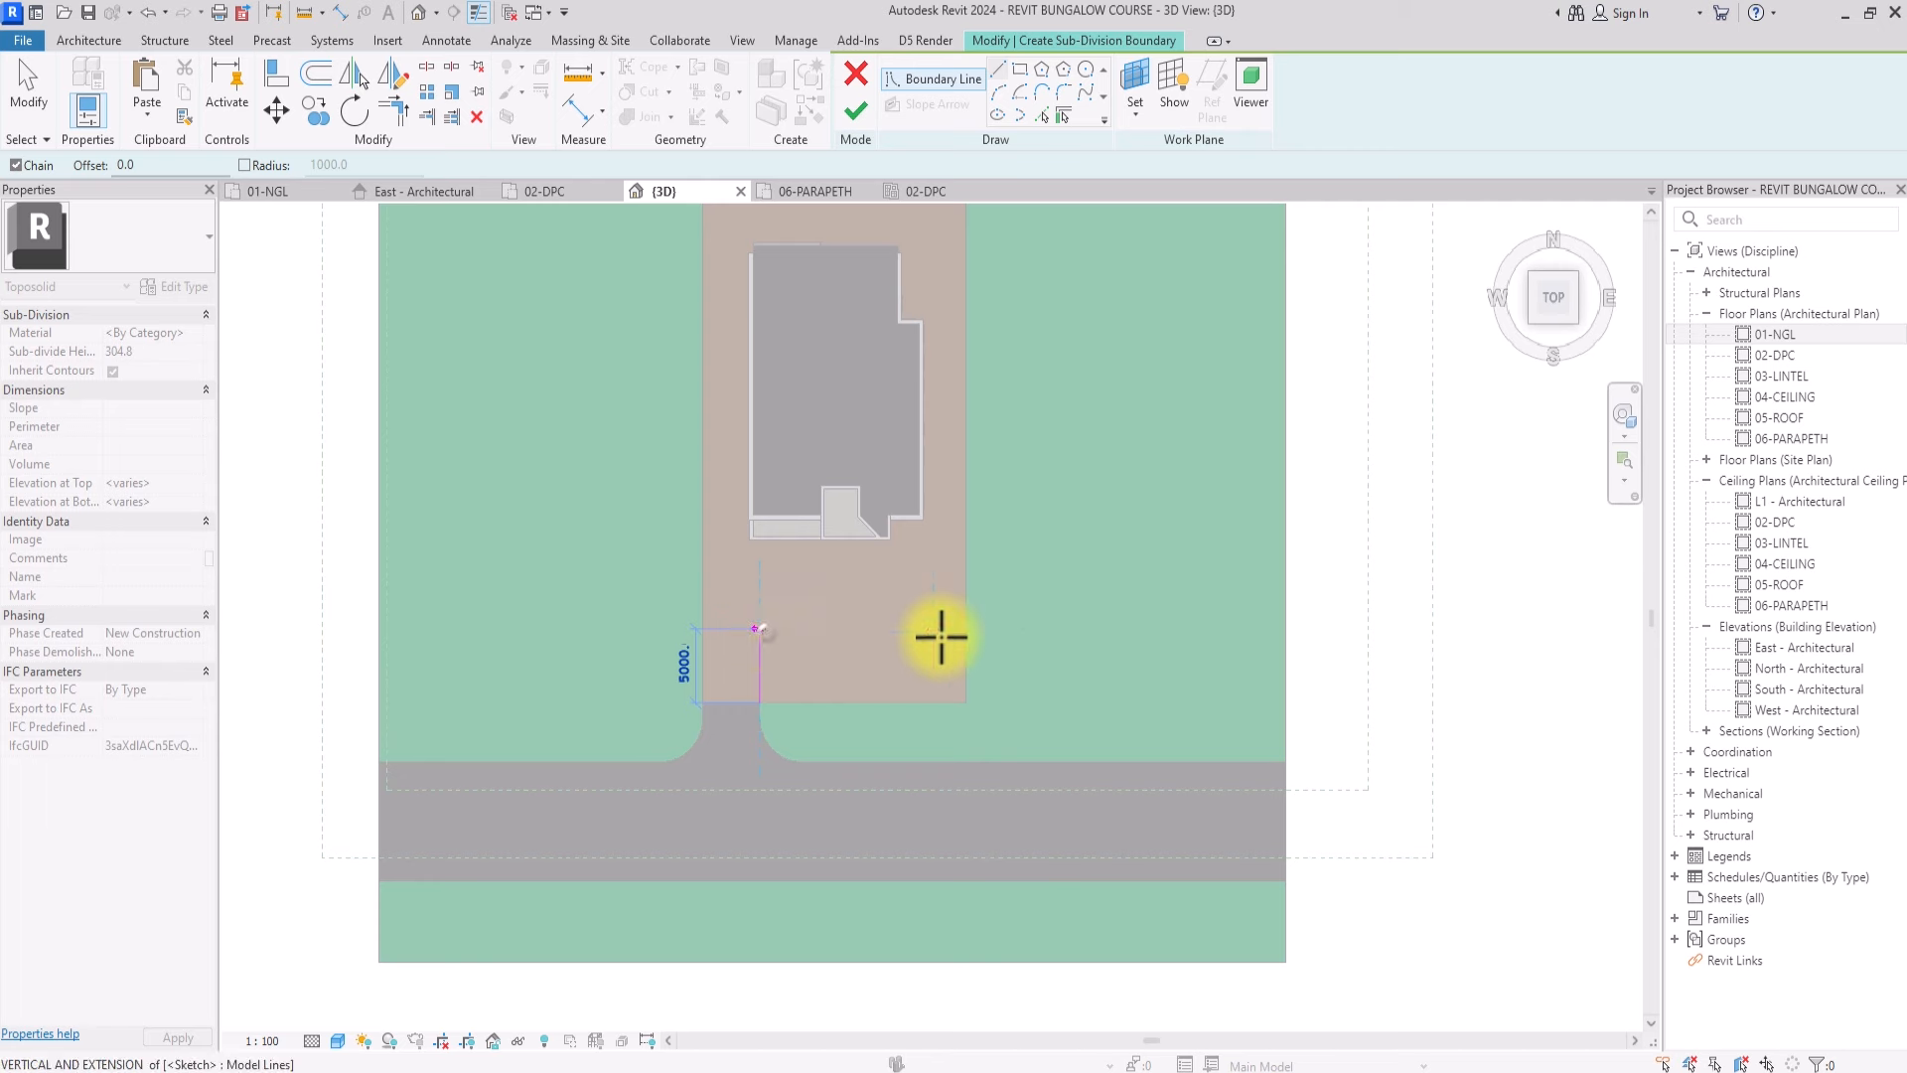
# Draw the sub-division boundary's horizontal line about 13000 mm long in the front yard, and another along the plot's front edge
pyautogui.click(939, 629)
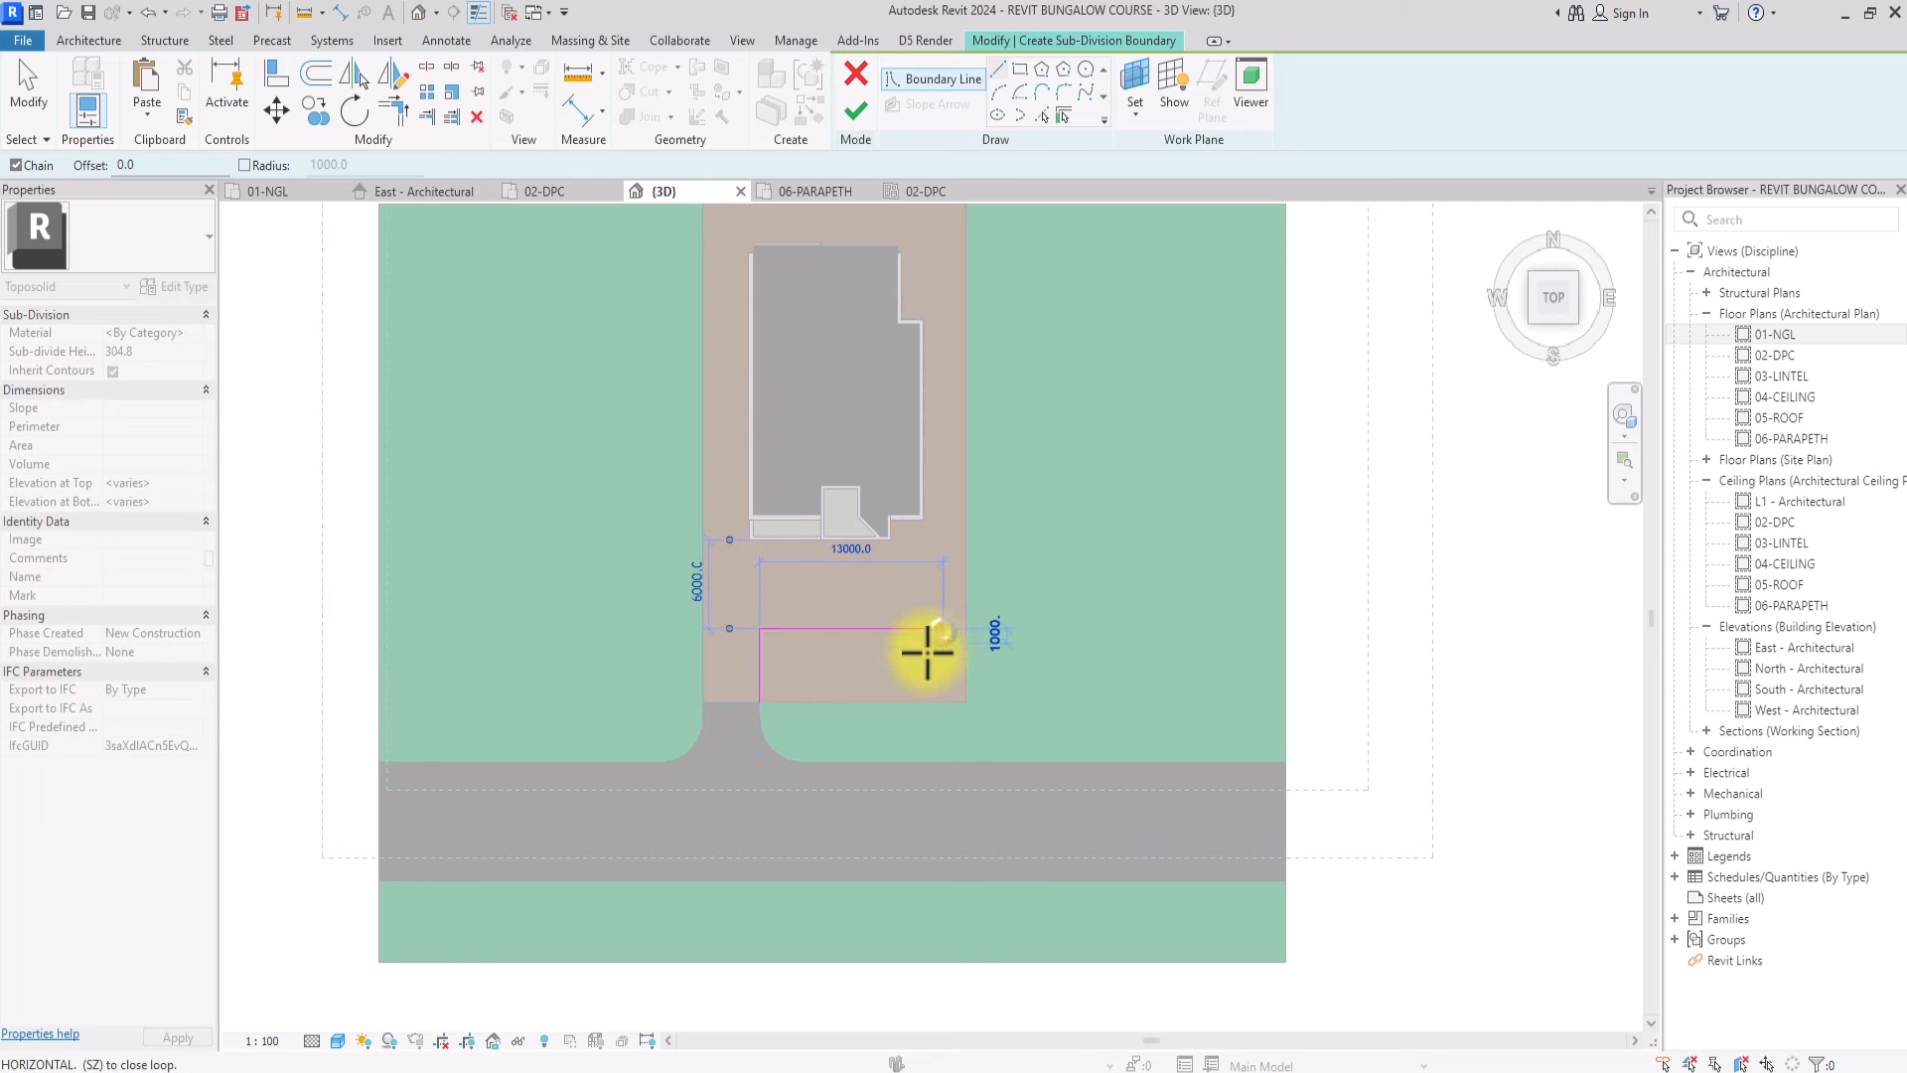
pyautogui.click(760, 702)
pyautogui.click(960, 706)
# Continue the boundary along the plot's east, north and west edges, ending level with the house front, and return with a parallel inner line across the north
pyautogui.scroll(1, 957, 473)
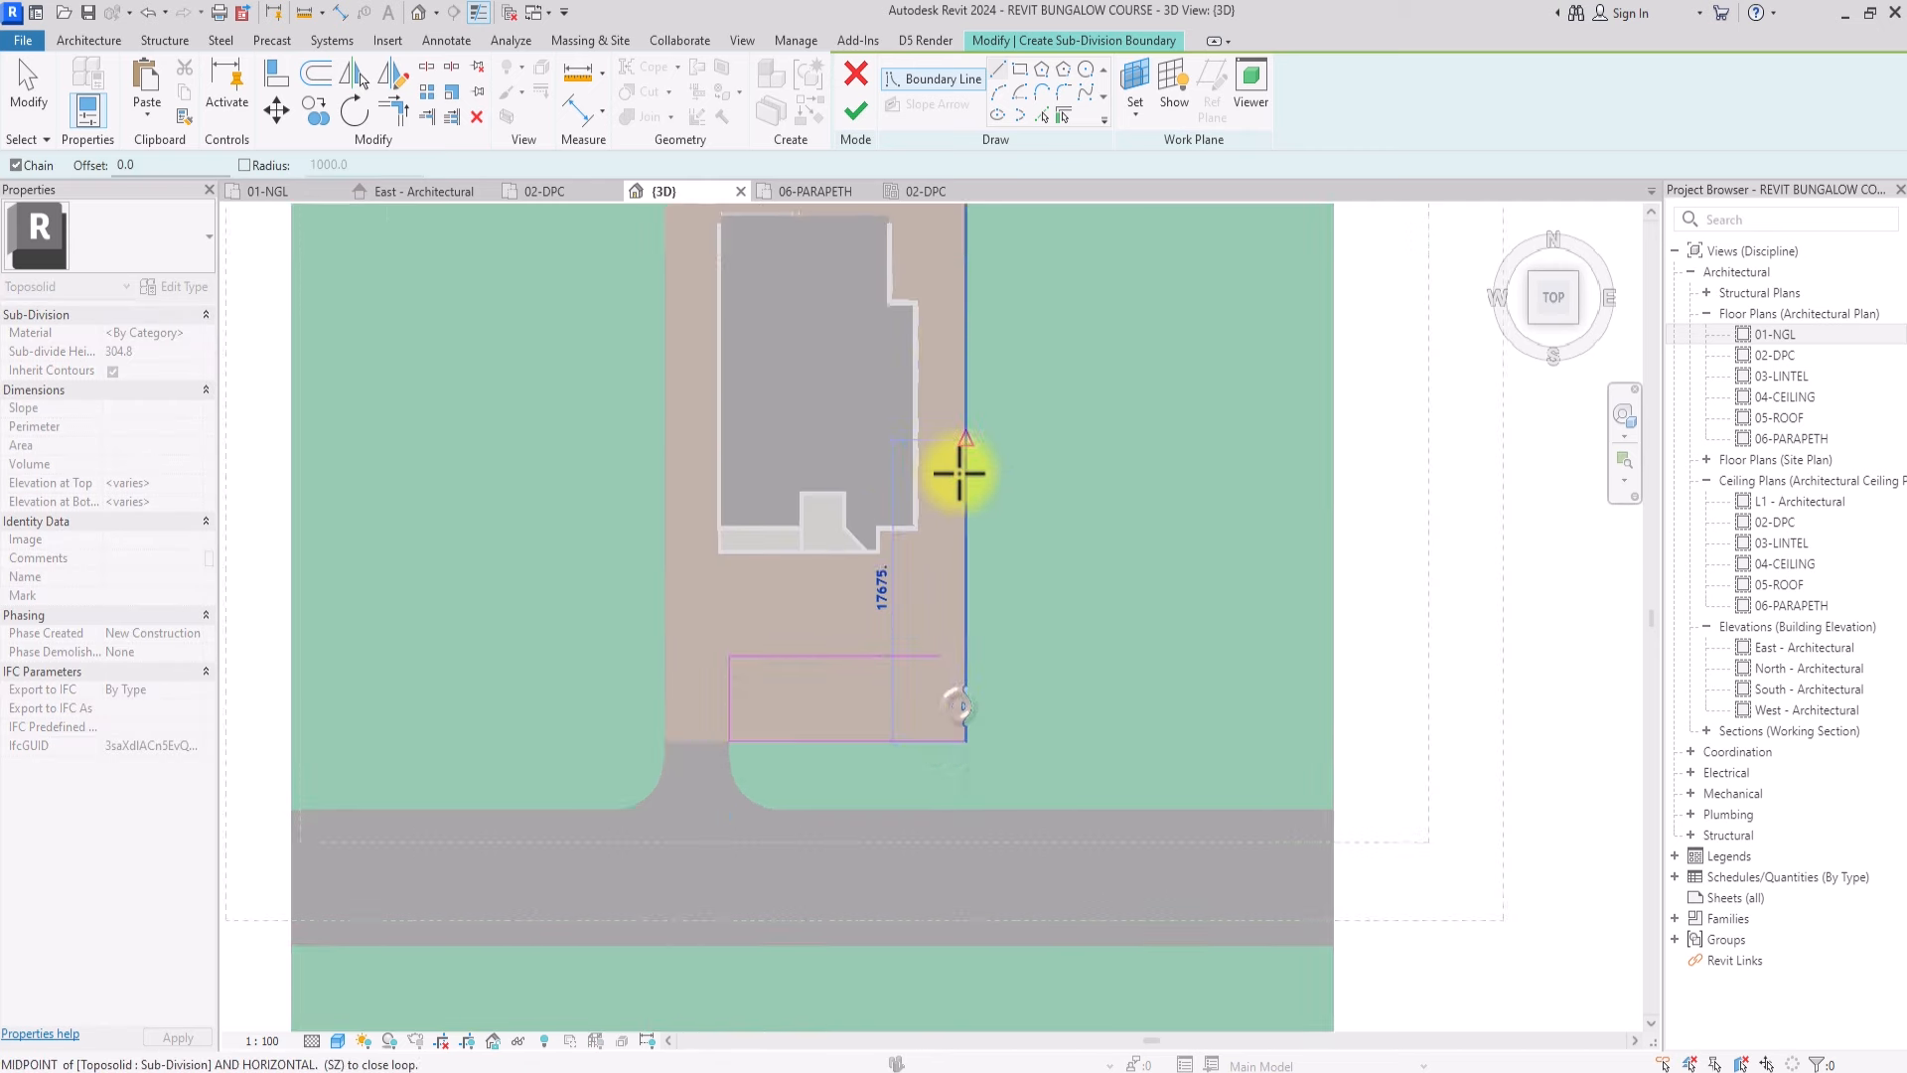
pyautogui.moveTo(958, 473); pyautogui.dragTo(939, 795, button='middle')
pyautogui.click(945, 462)
pyautogui.click(646, 459)
pyautogui.click(645, 872)
pyautogui.click(671, 873)
pyautogui.click(670, 484)
pyautogui.click(925, 483)
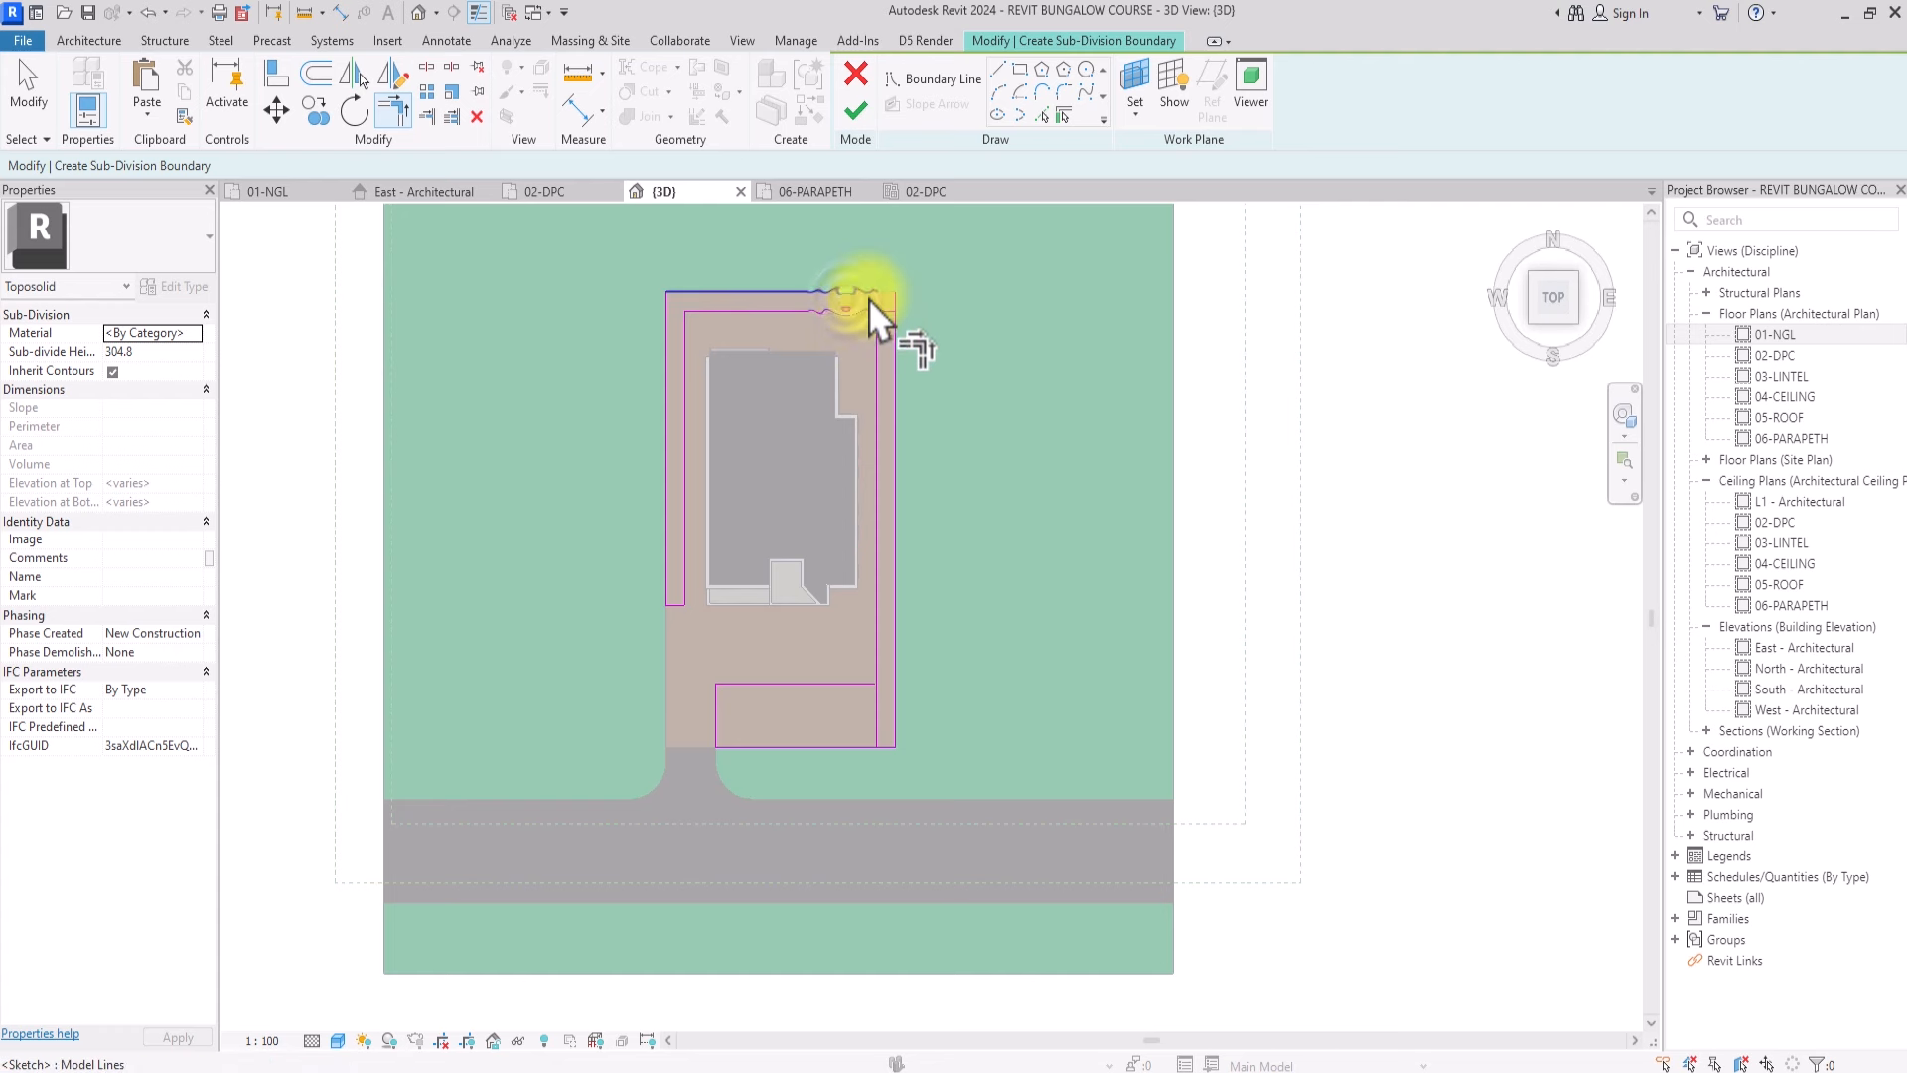
# Trim the boundary's outer and inner lines into corners at the northeast and at the inner front corner
pyautogui.click(867, 298)
pyautogui.click(893, 310)
pyautogui.click(874, 354)
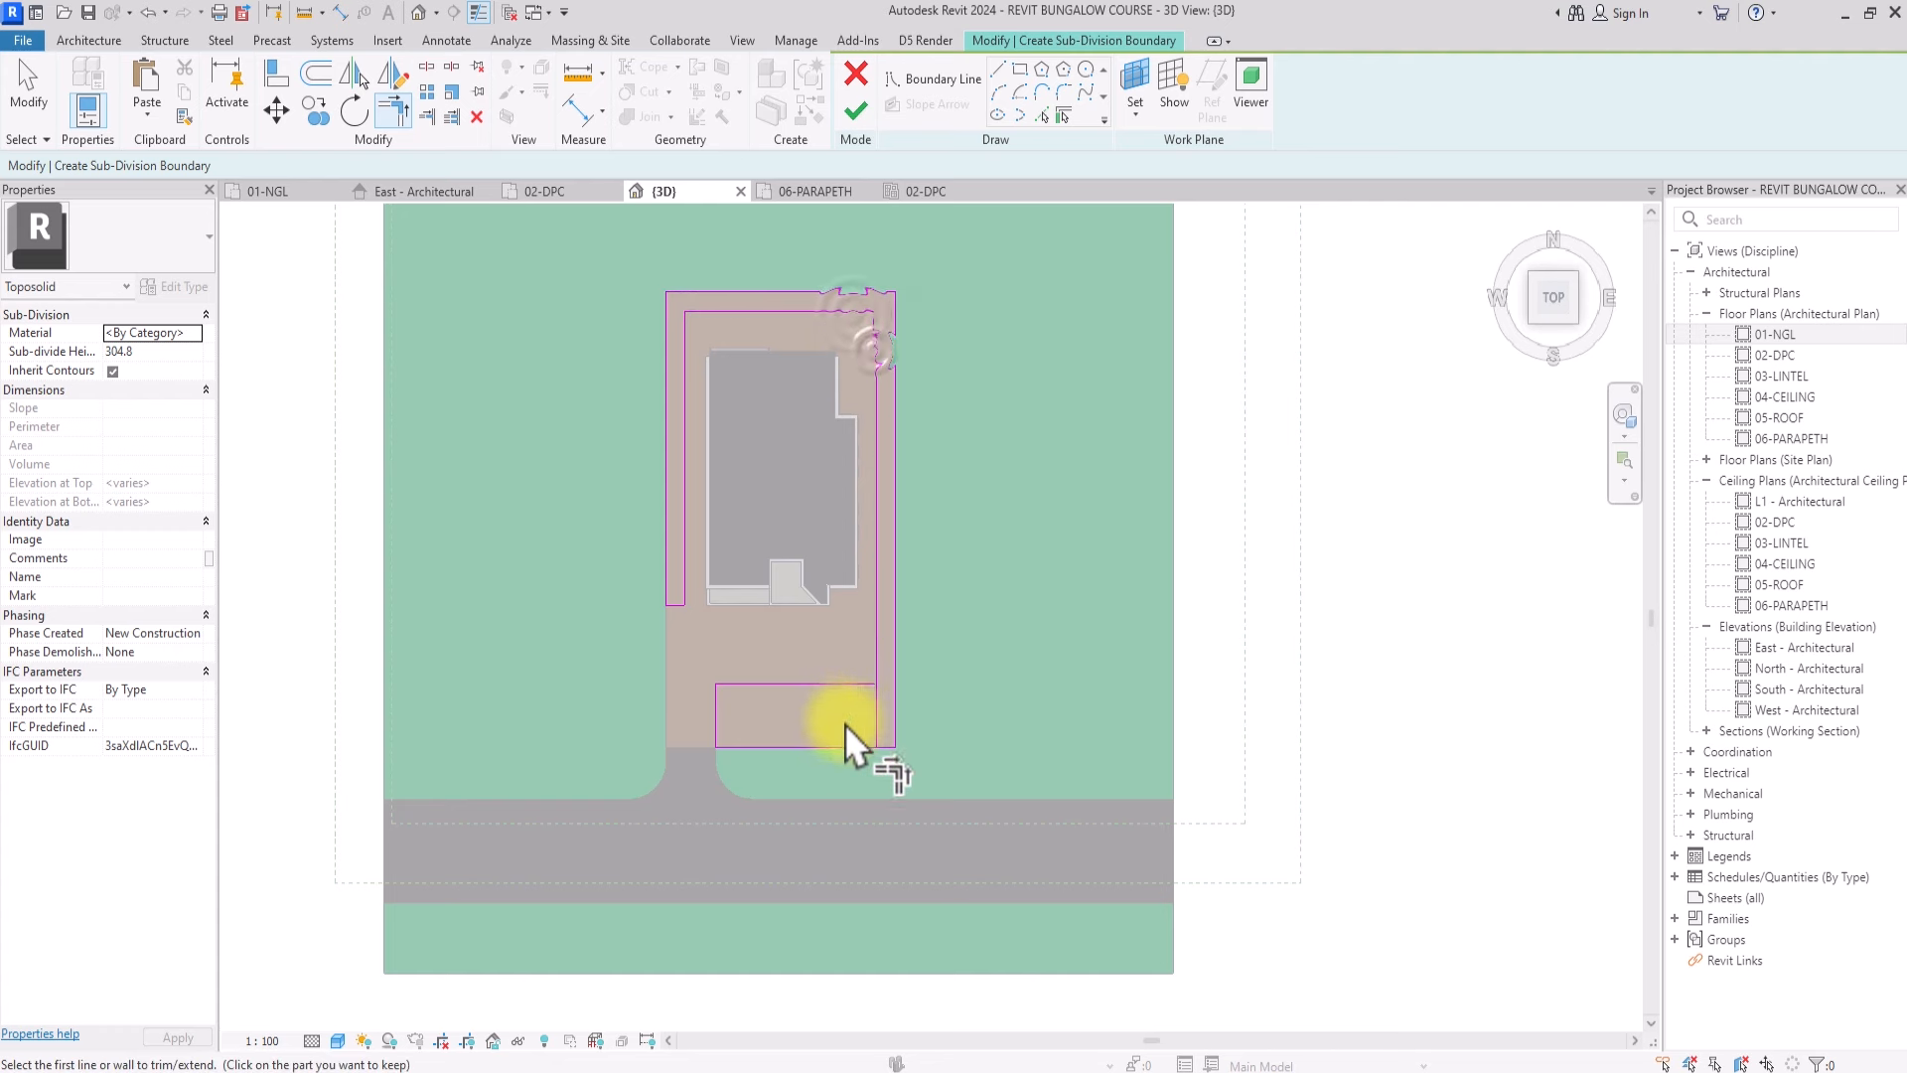
pyautogui.click(847, 684)
pyautogui.click(876, 653)
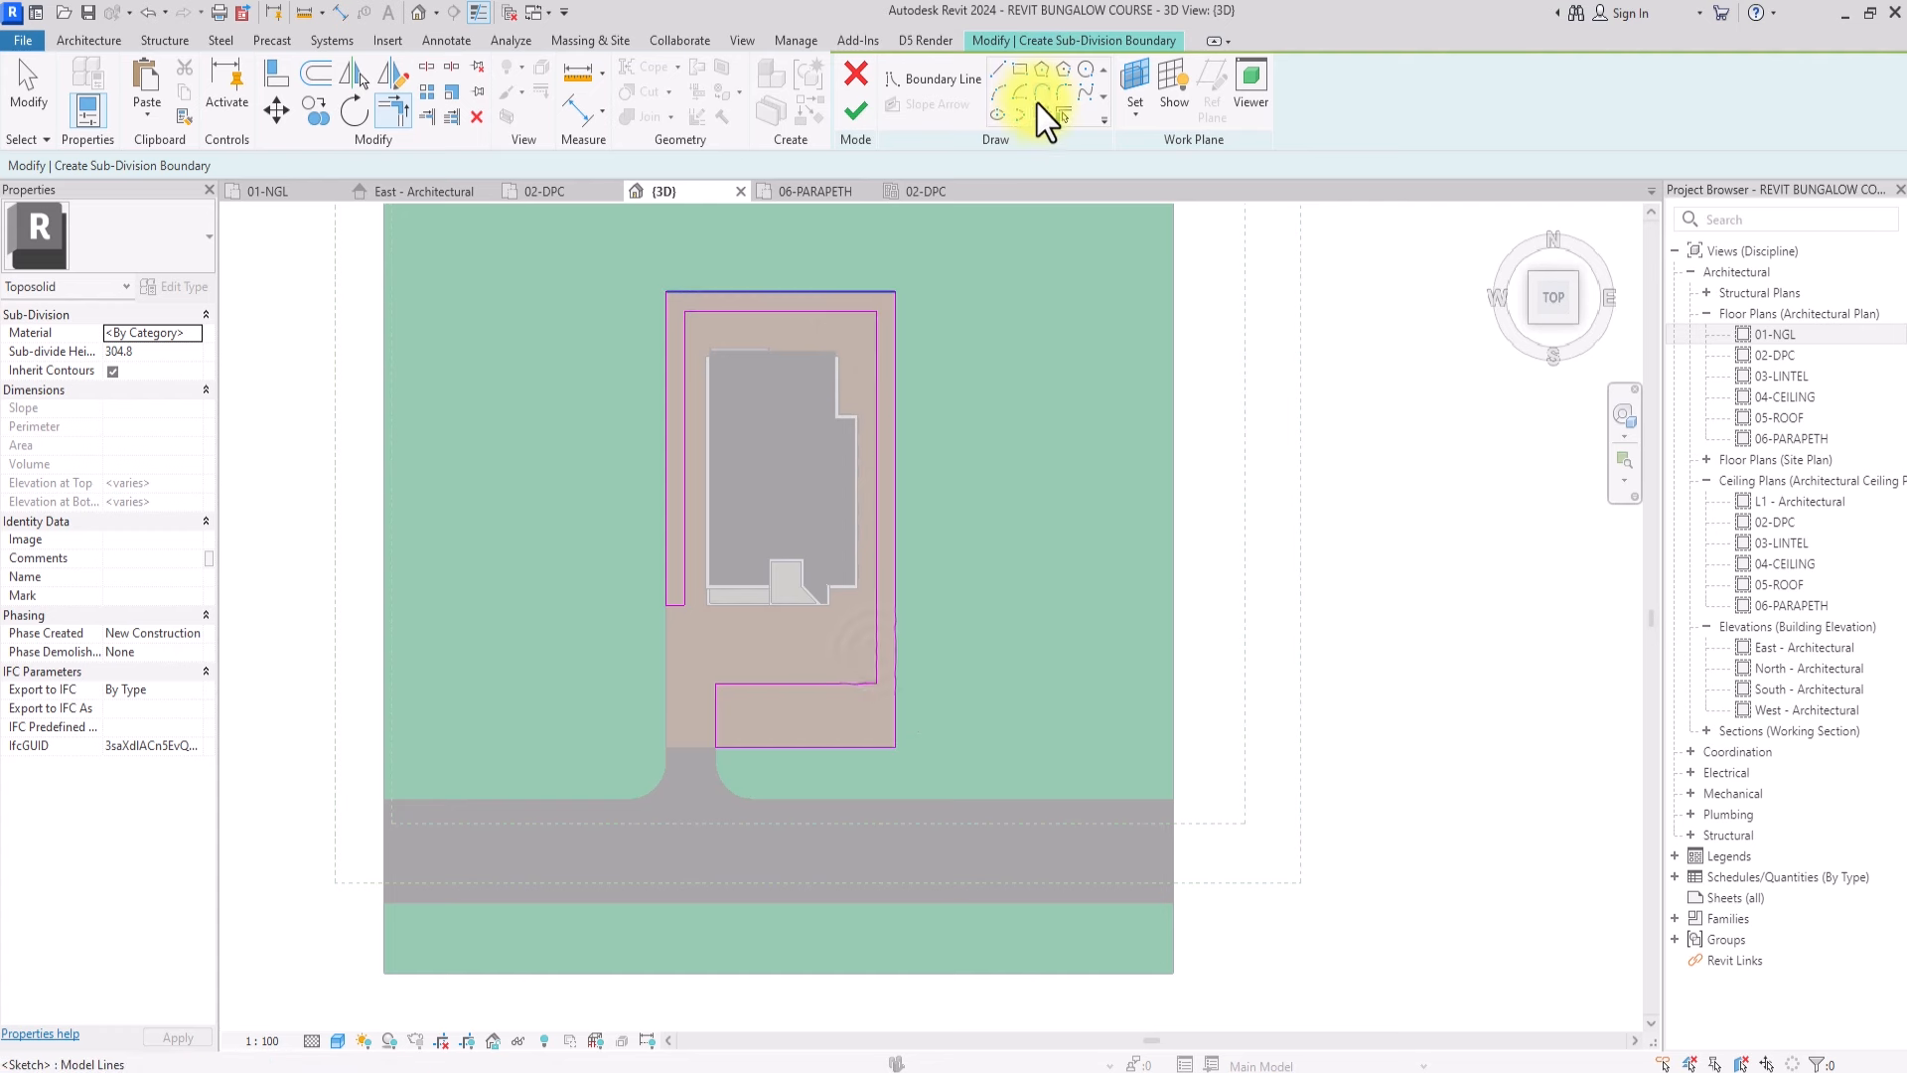
# Round the boundary corner beside the driveway entrance with a fillet arc
pyautogui.click(1065, 91)
pyautogui.scroll(3, 683, 730)
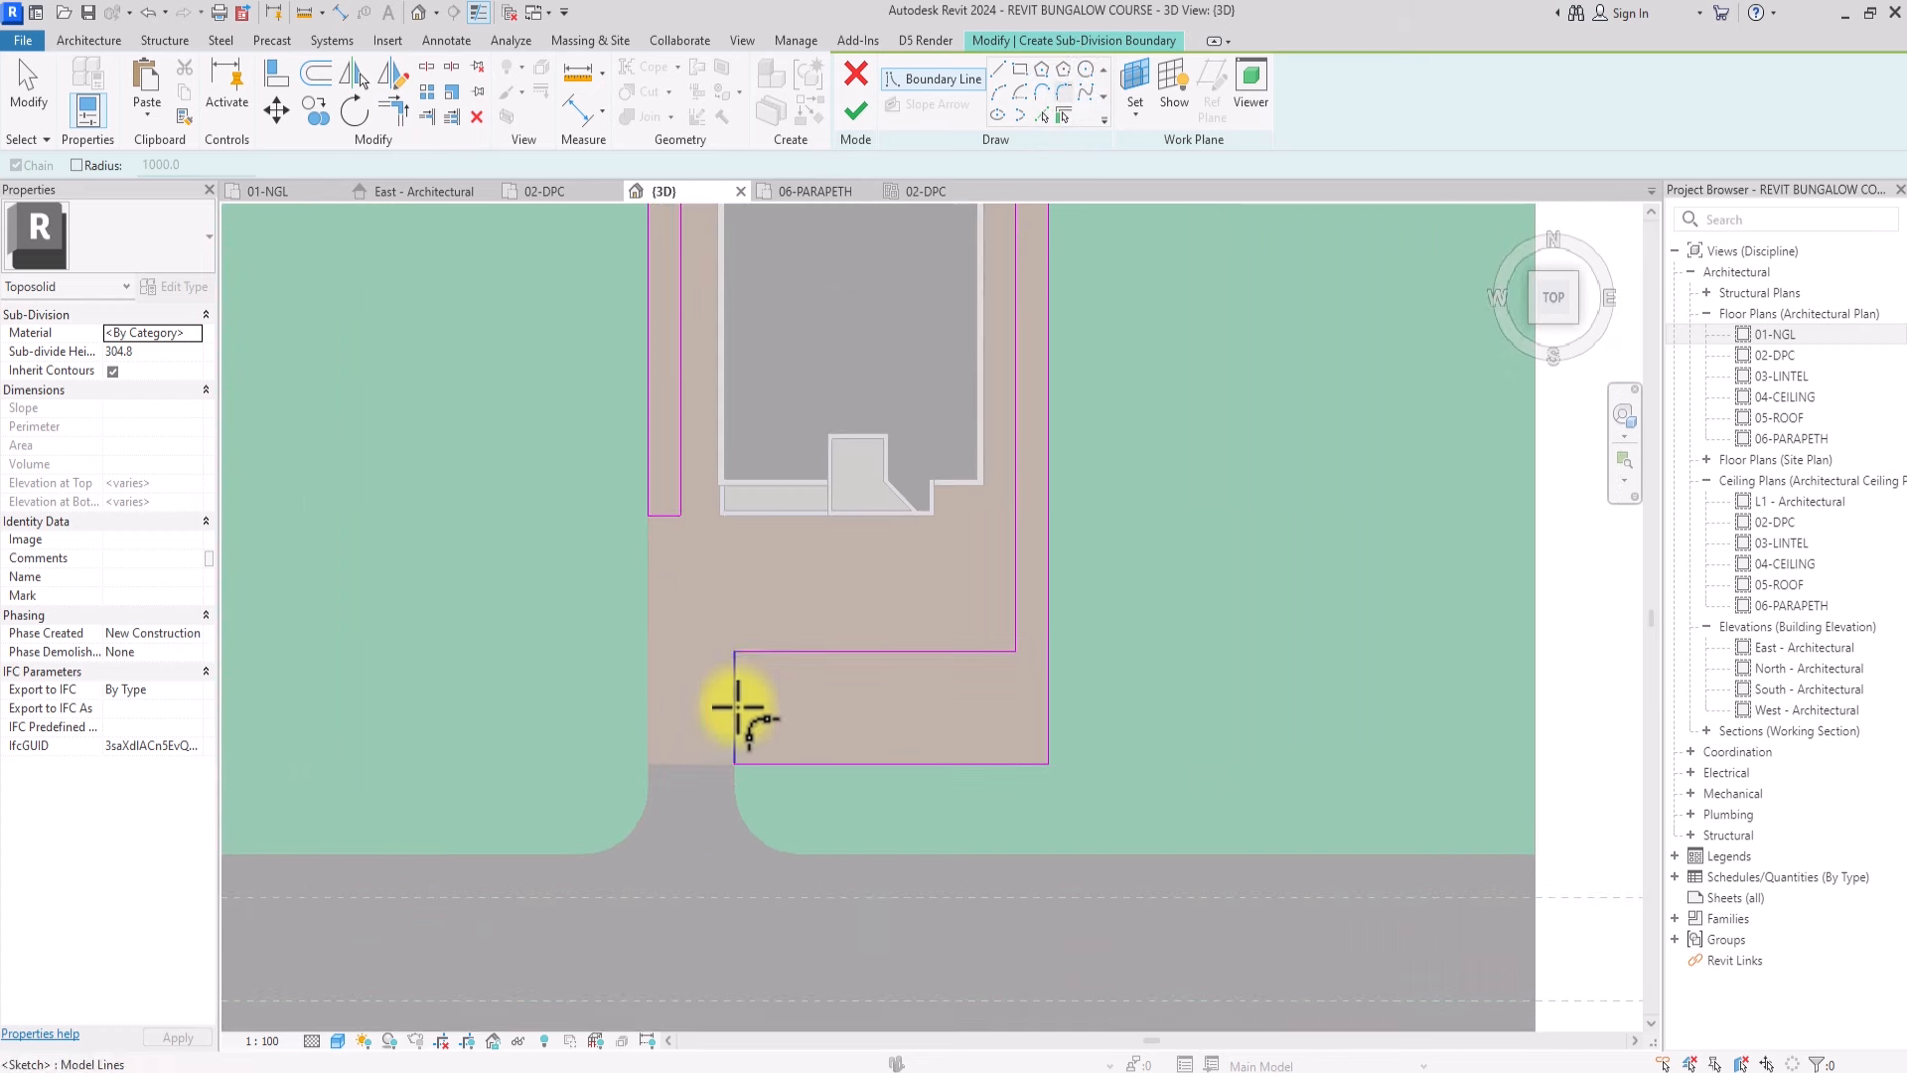
pyautogui.click(774, 657)
pyautogui.scroll(3, 754, 675)
pyautogui.click(756, 678)
pyautogui.press('Escape')
pyautogui.press('Escape')
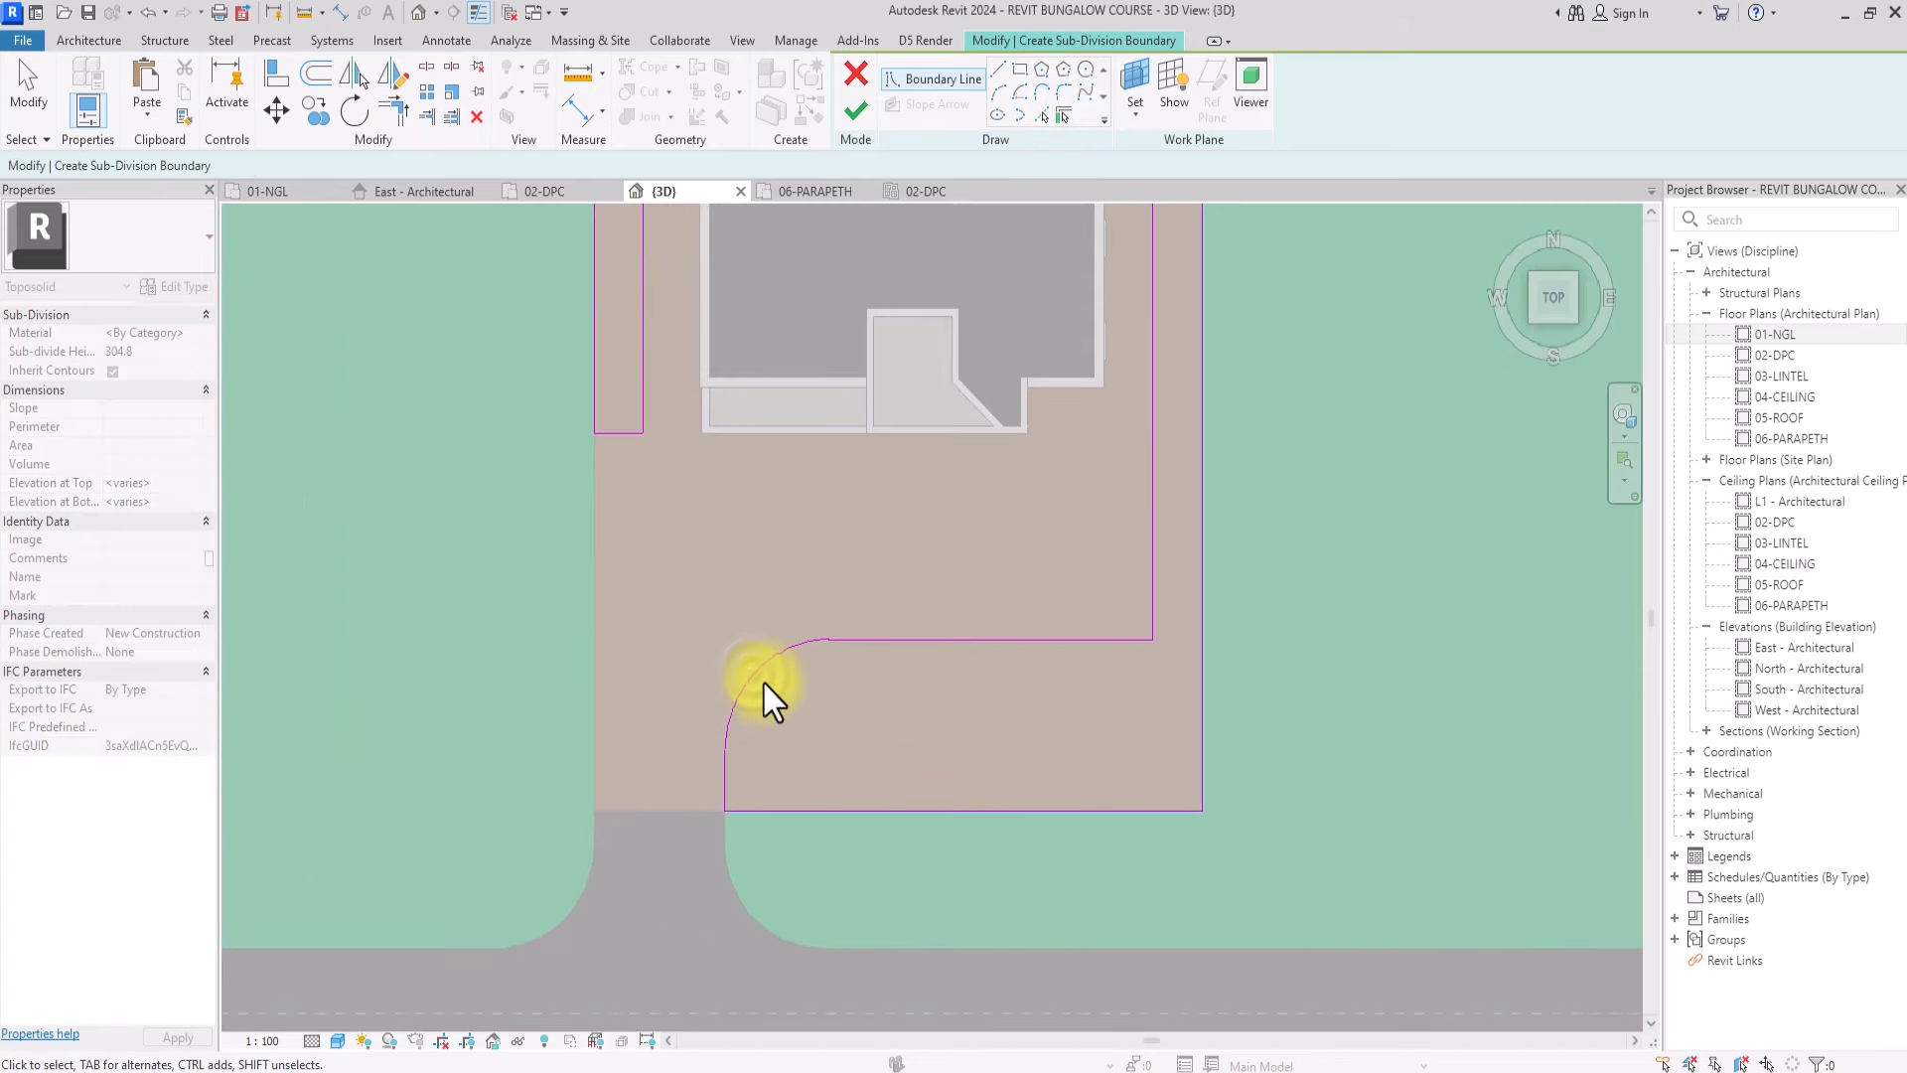
# Set the radius of the driveway corner's fillet arc to 300 mm
pyautogui.click(763, 669)
pyautogui.click(802, 717)
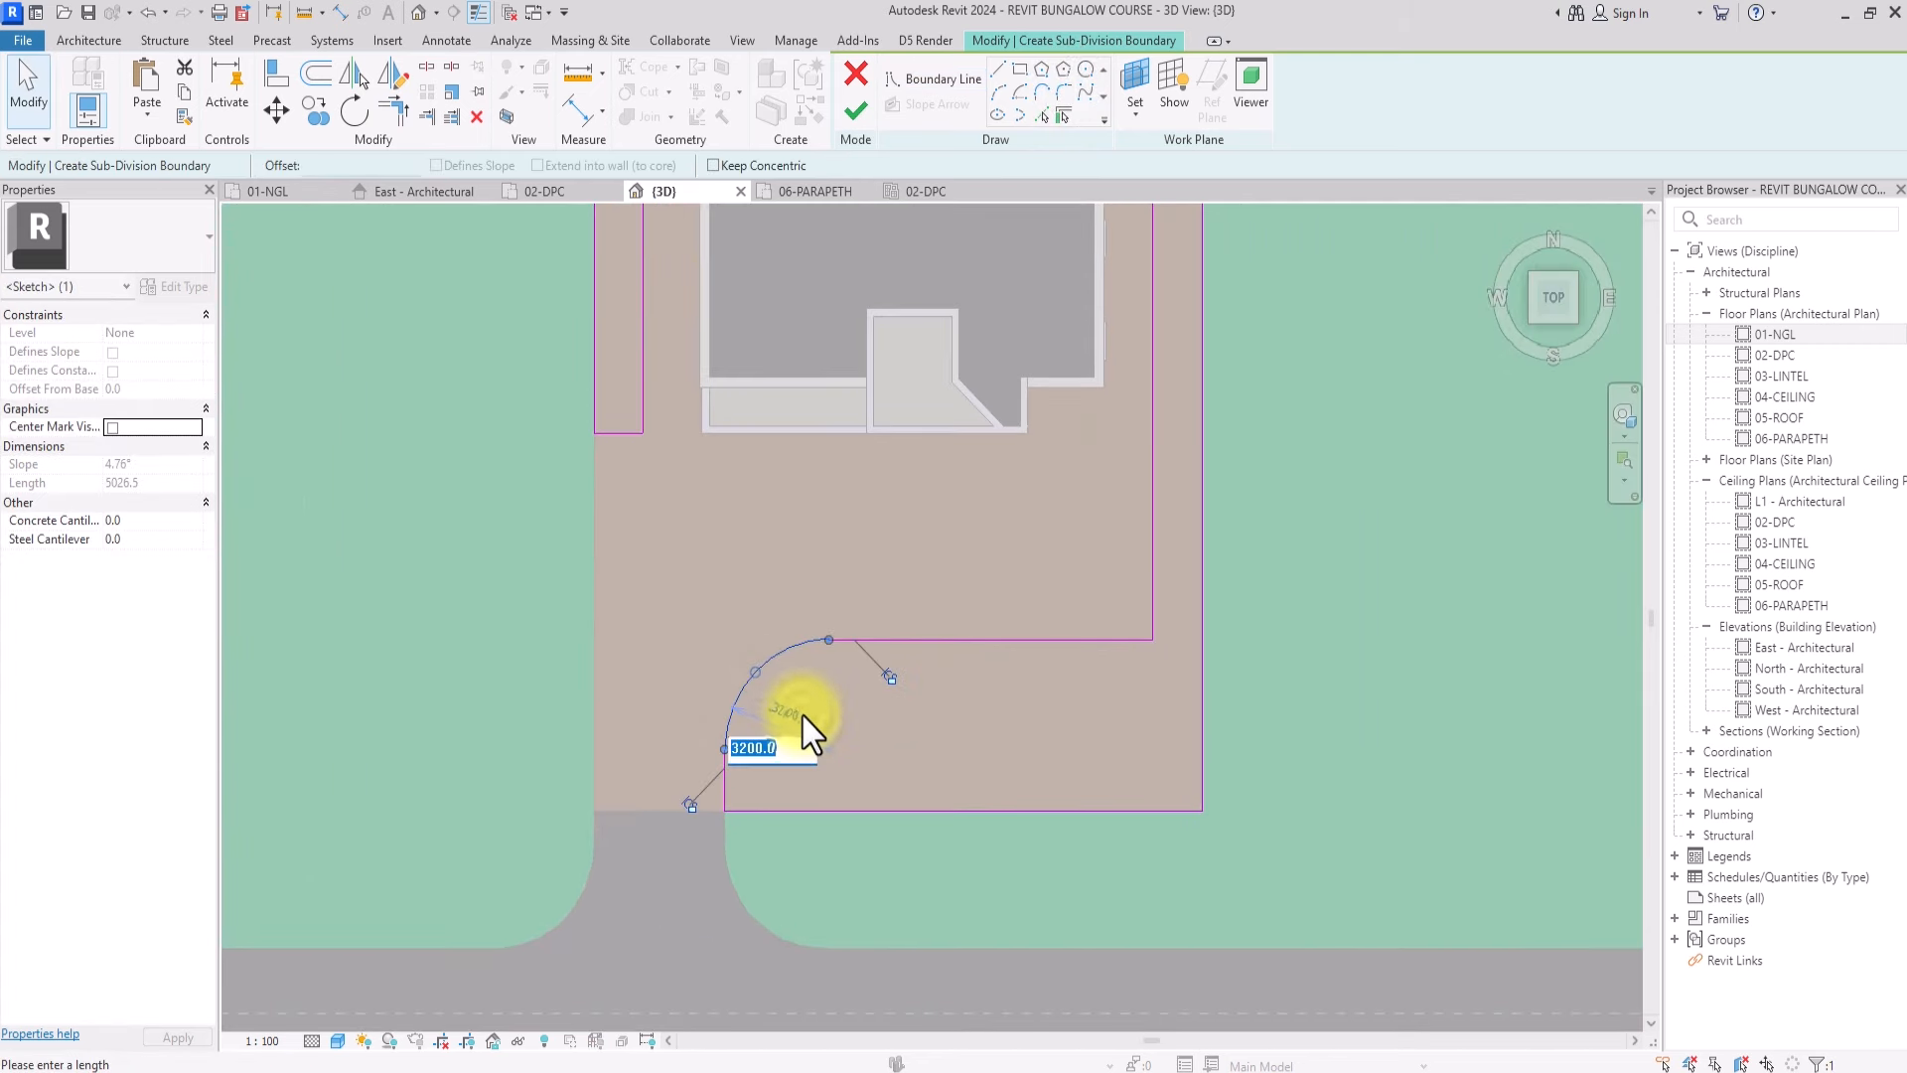
pyautogui.write('300')
pyautogui.press('Return')
pyautogui.click(850, 541)
pyautogui.scroll(2, 726, 598)
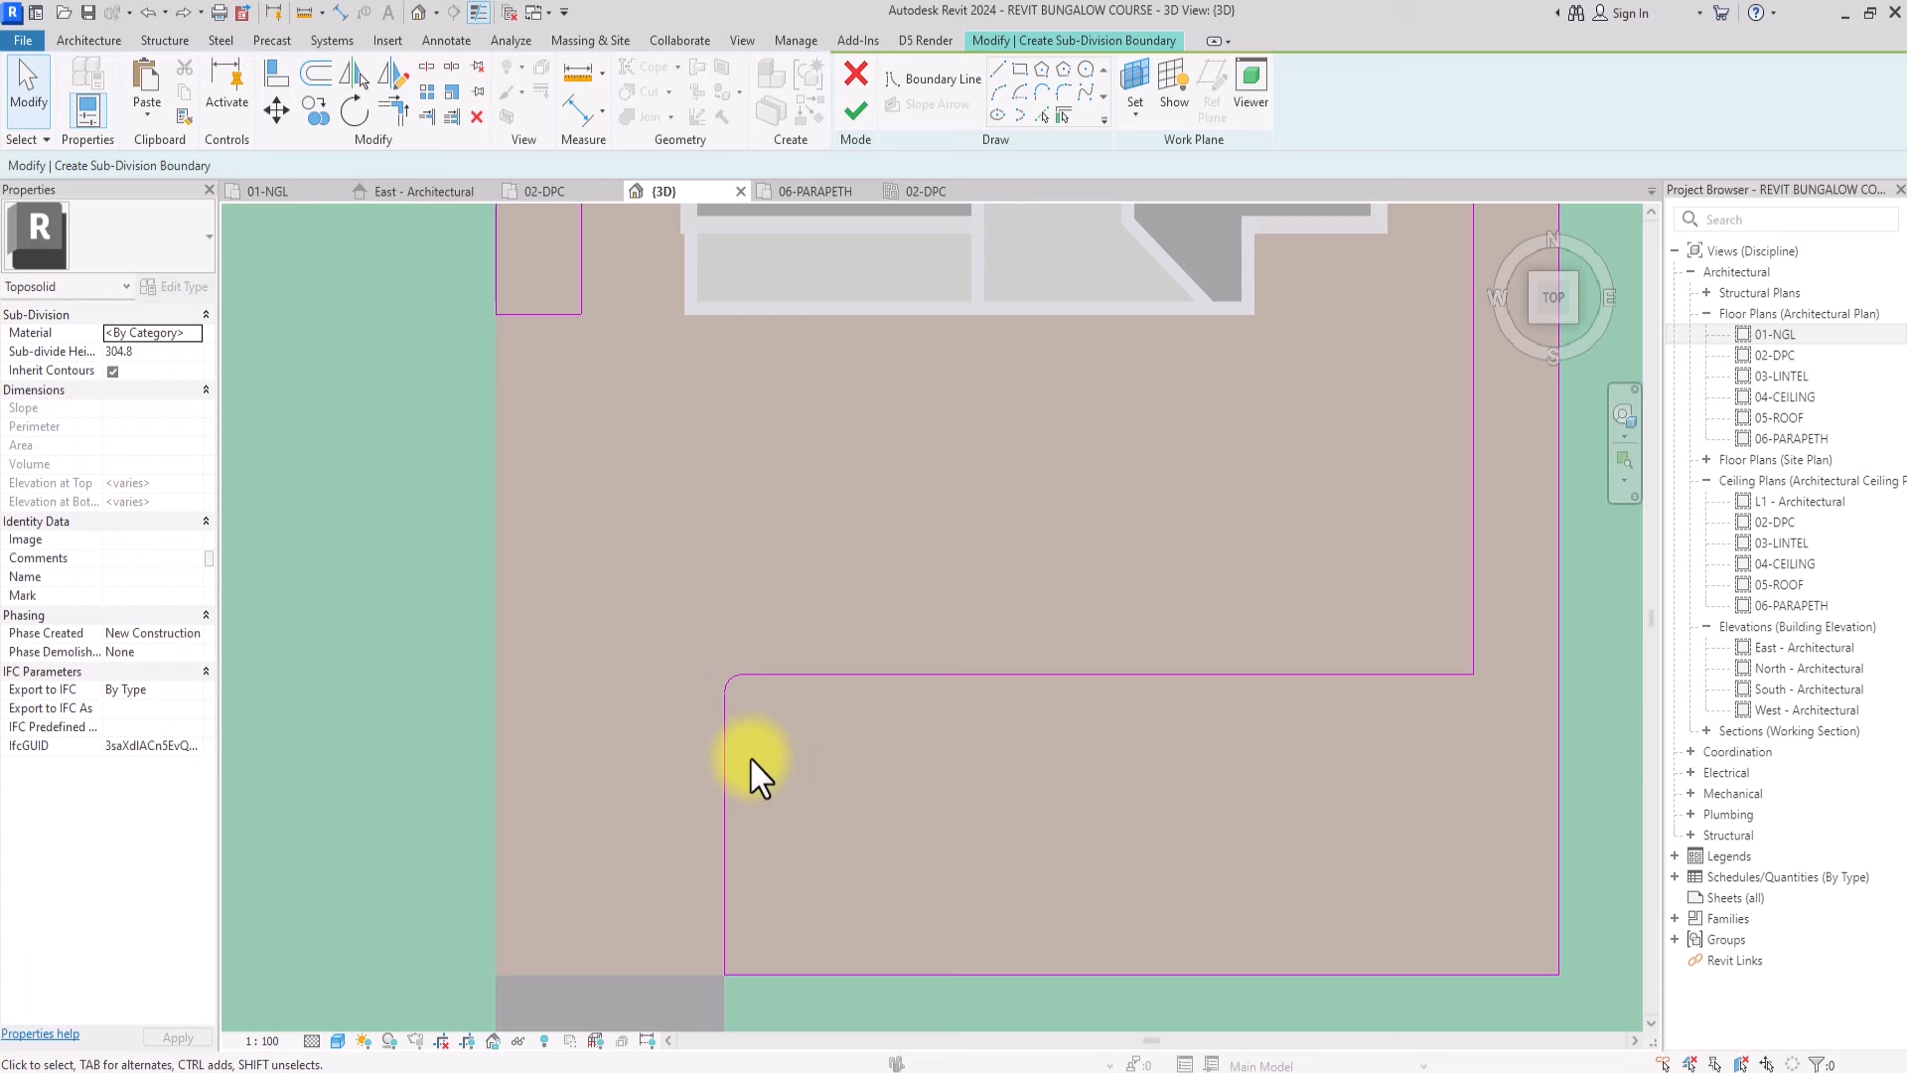
# Set the radius of the driveway corner's fillet arc to 3000 mm
pyautogui.click(736, 685)
pyautogui.scroll(3, 739, 682)
pyautogui.click(737, 684)
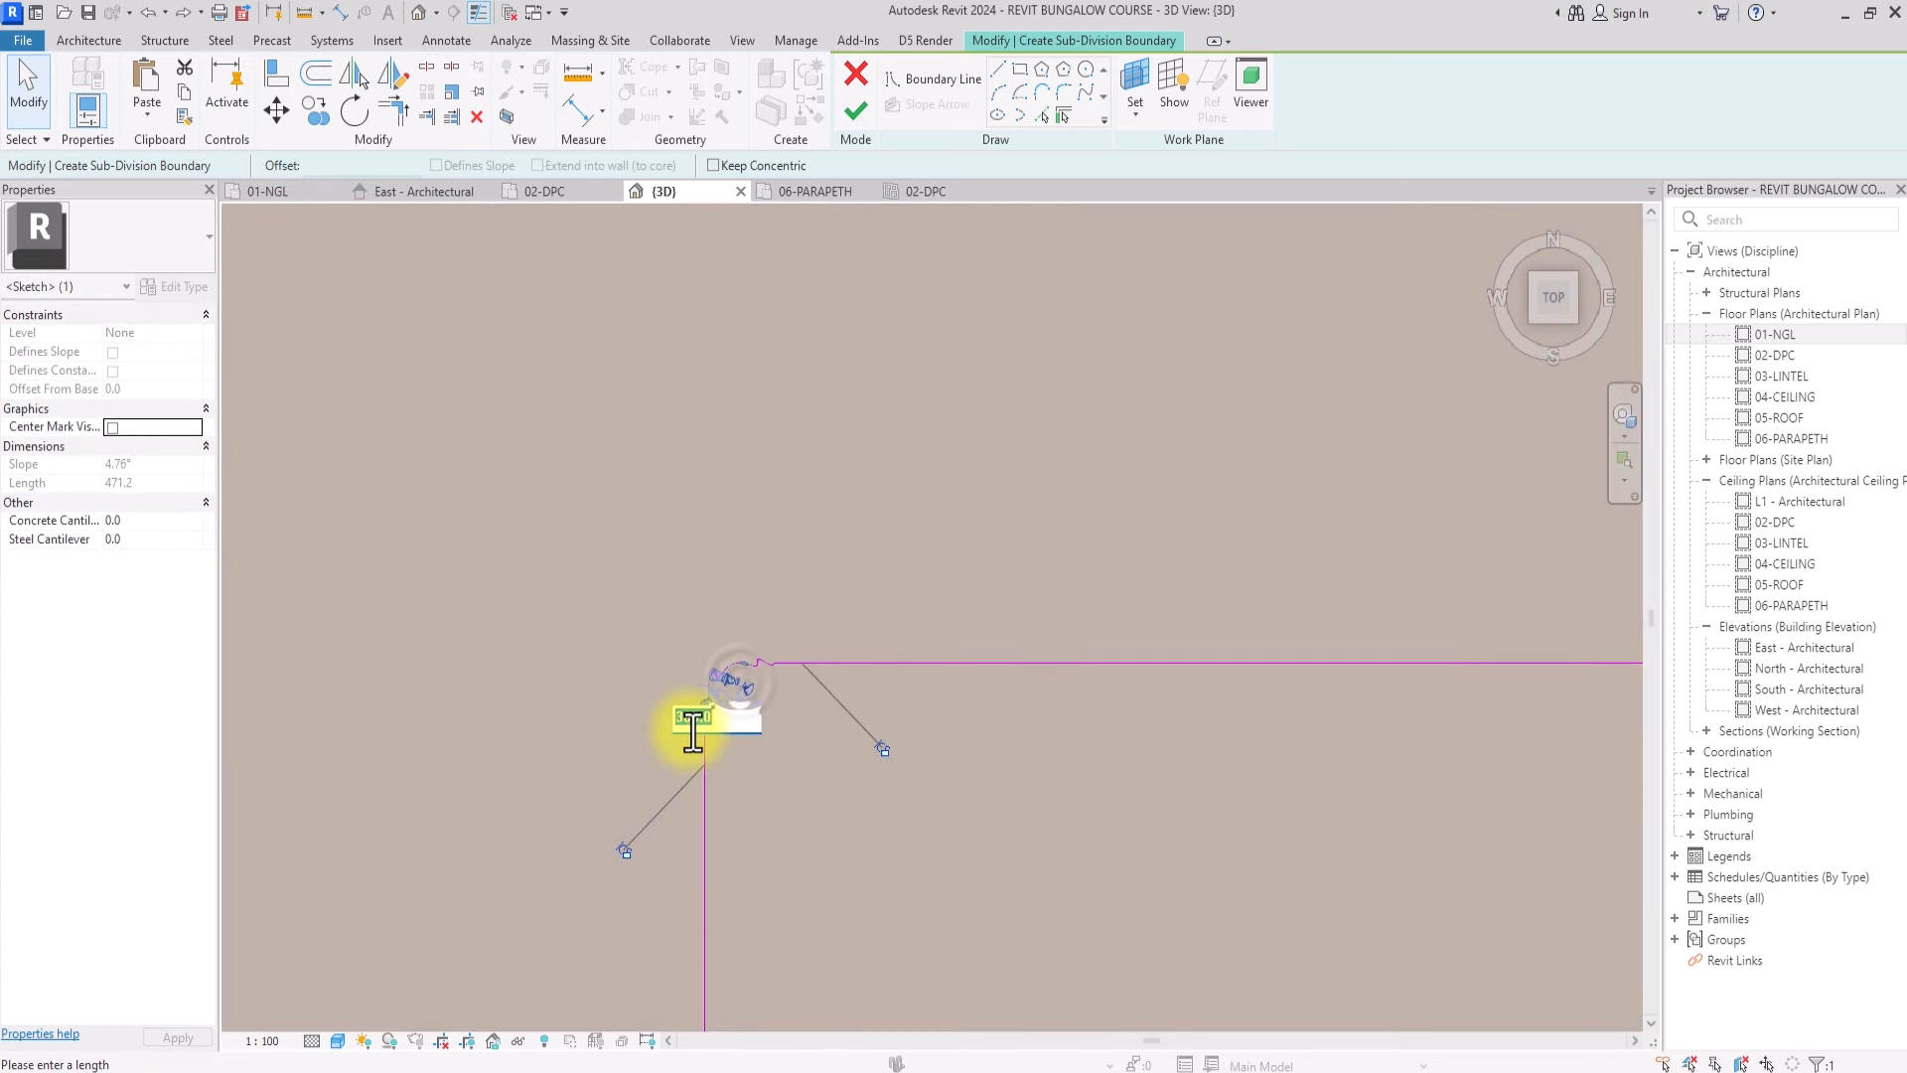
pyautogui.write('0')
pyautogui.press('Return')
pyautogui.scroll(-3, 993, 749)
pyautogui.moveTo(994, 749); pyautogui.dragTo(808, 705, button='middle')
pyautogui.click(863, 586)
pyautogui.scroll(-3, 832, 574)
pyautogui.scroll(2, 800, 686)
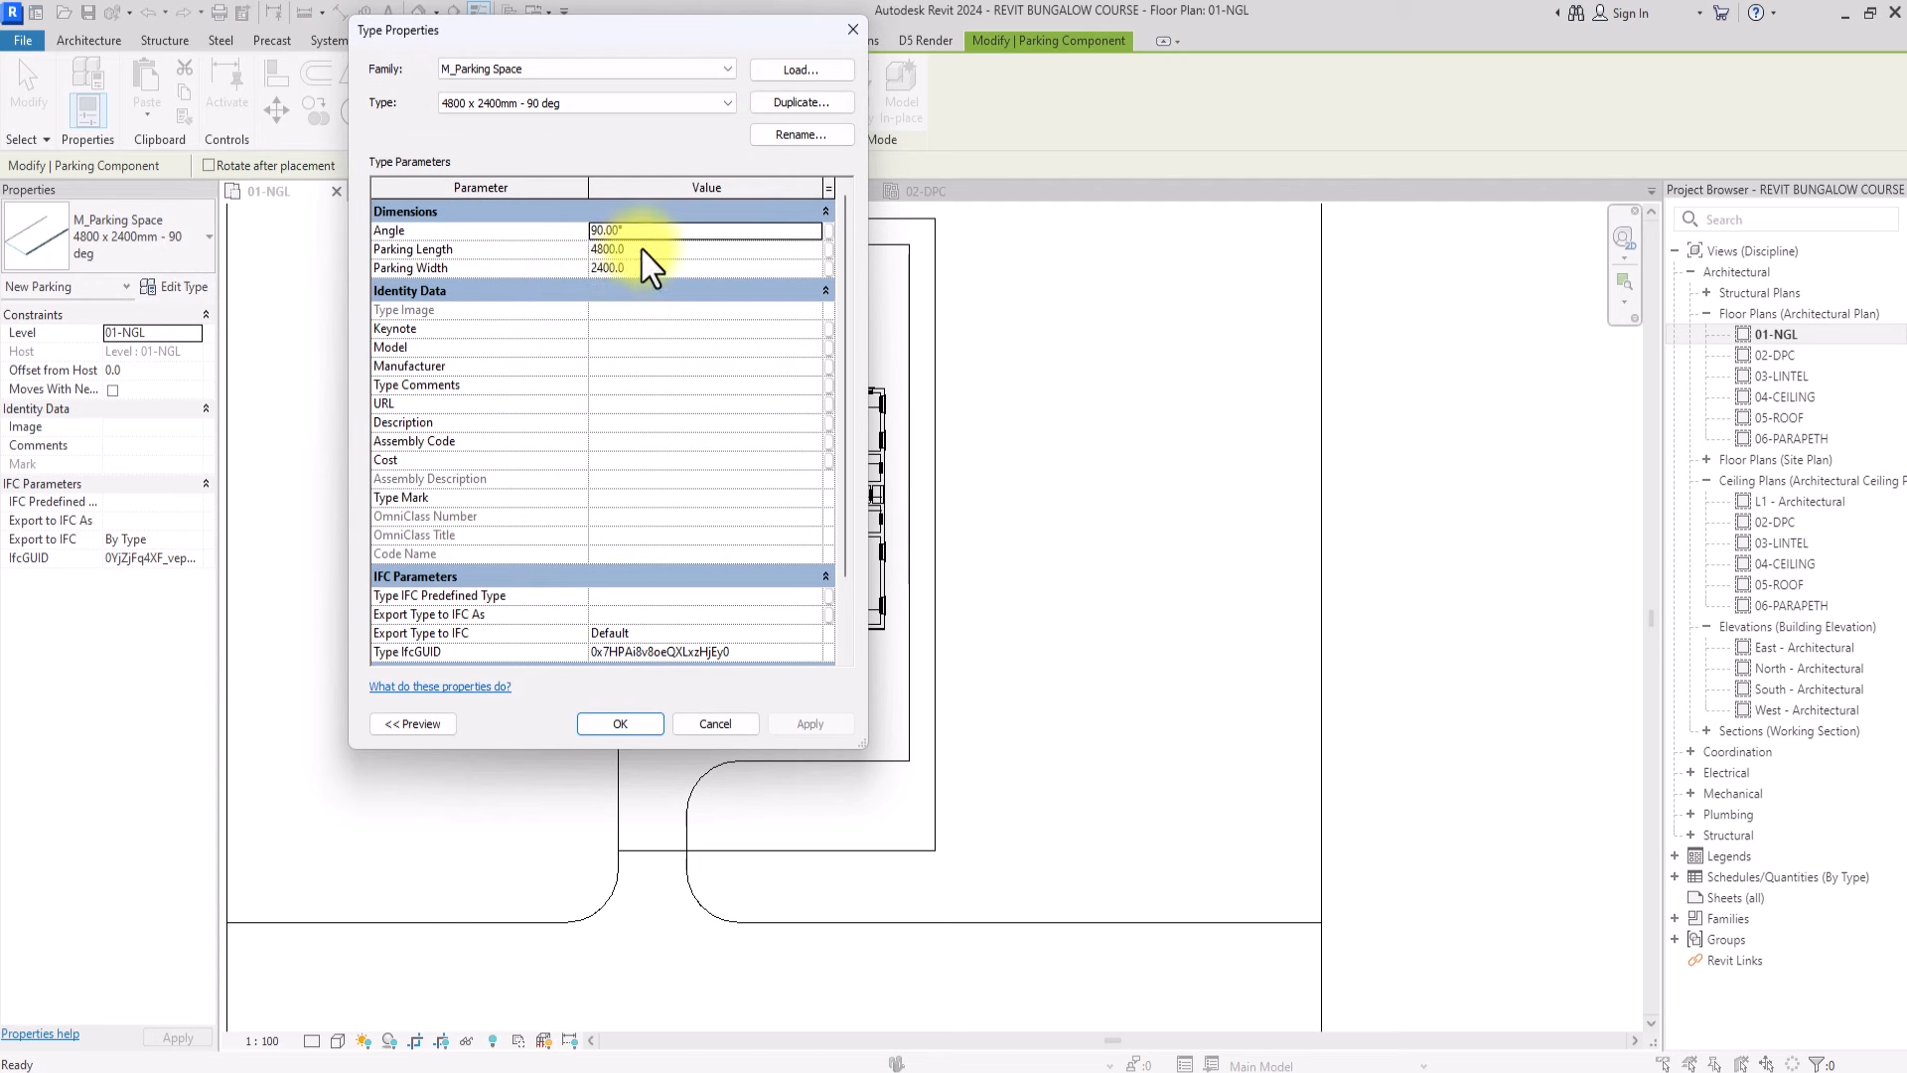
# Set the parking space type's length to 5000 mm and width to 2500 mm, and apply the type changes
pyautogui.click(641, 250)
pyautogui.write('50')
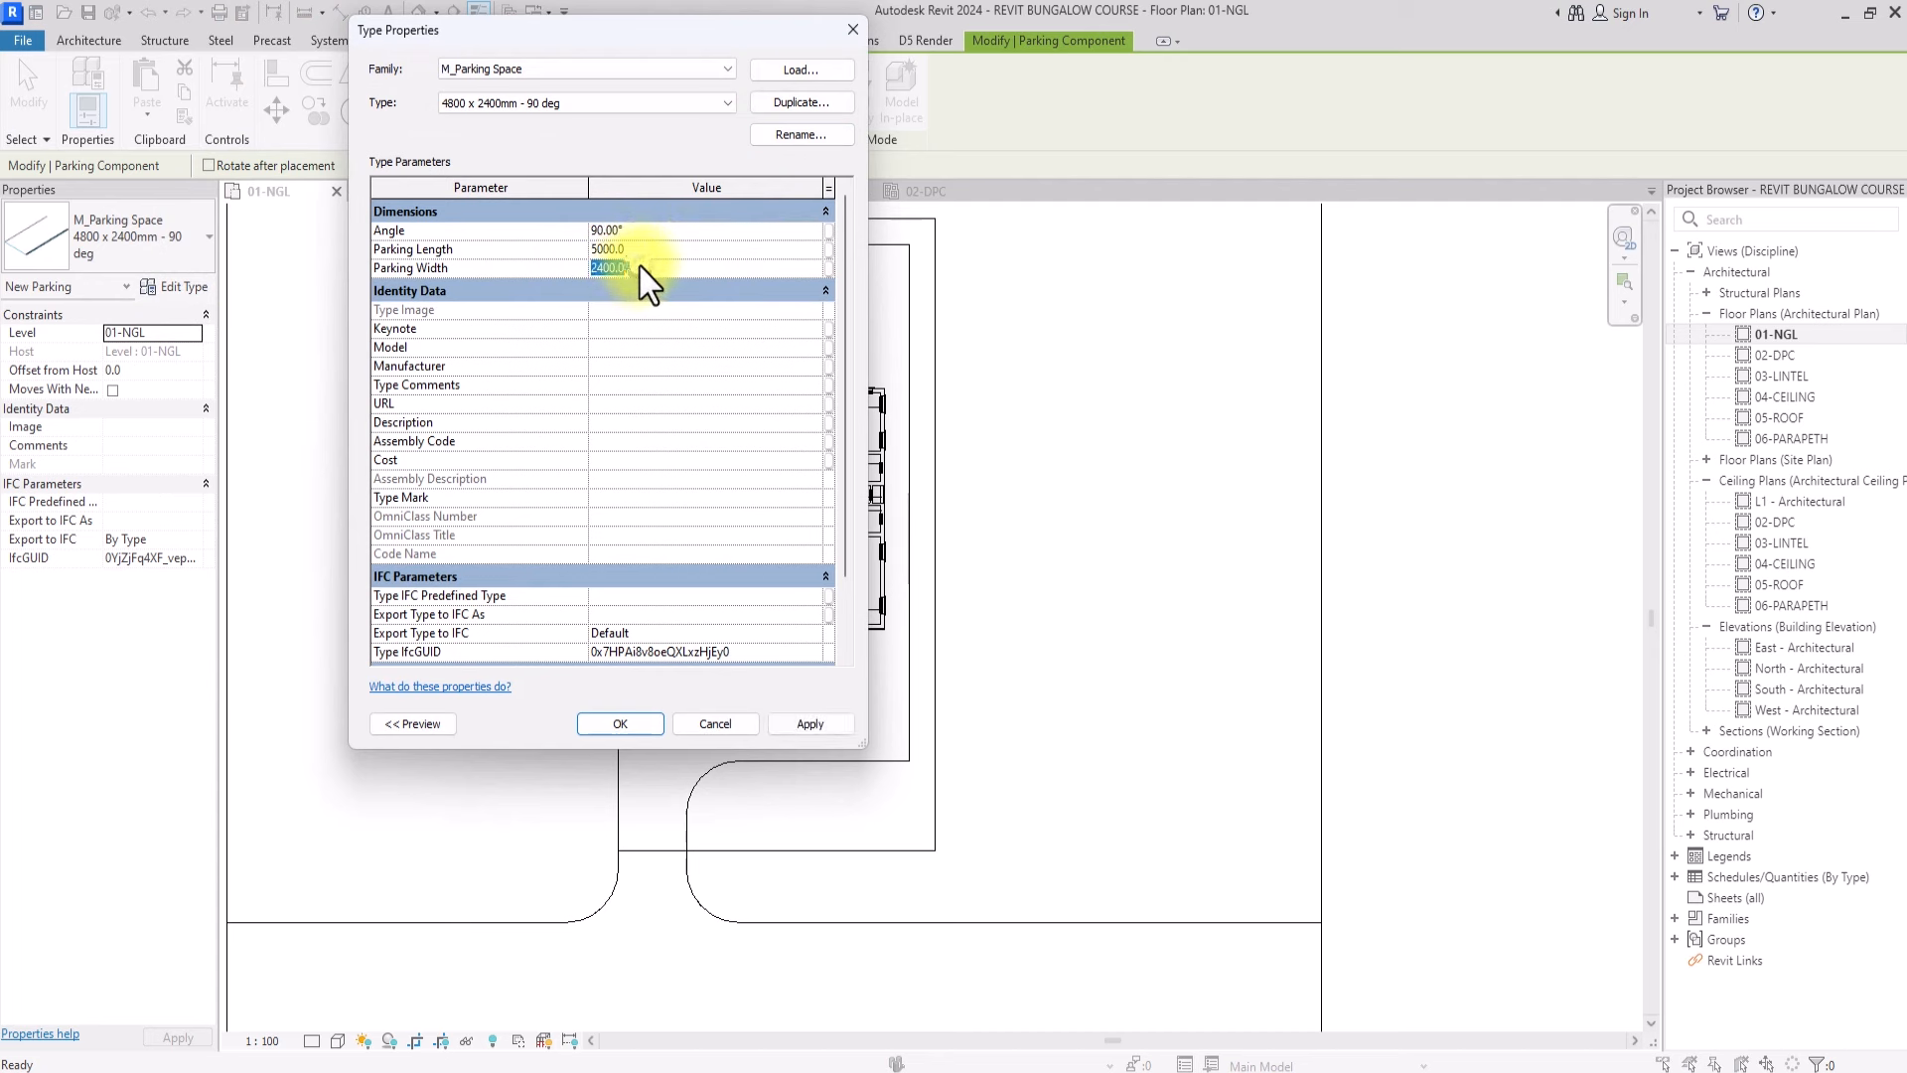
pyautogui.click(642, 268)
pyautogui.write('2500')
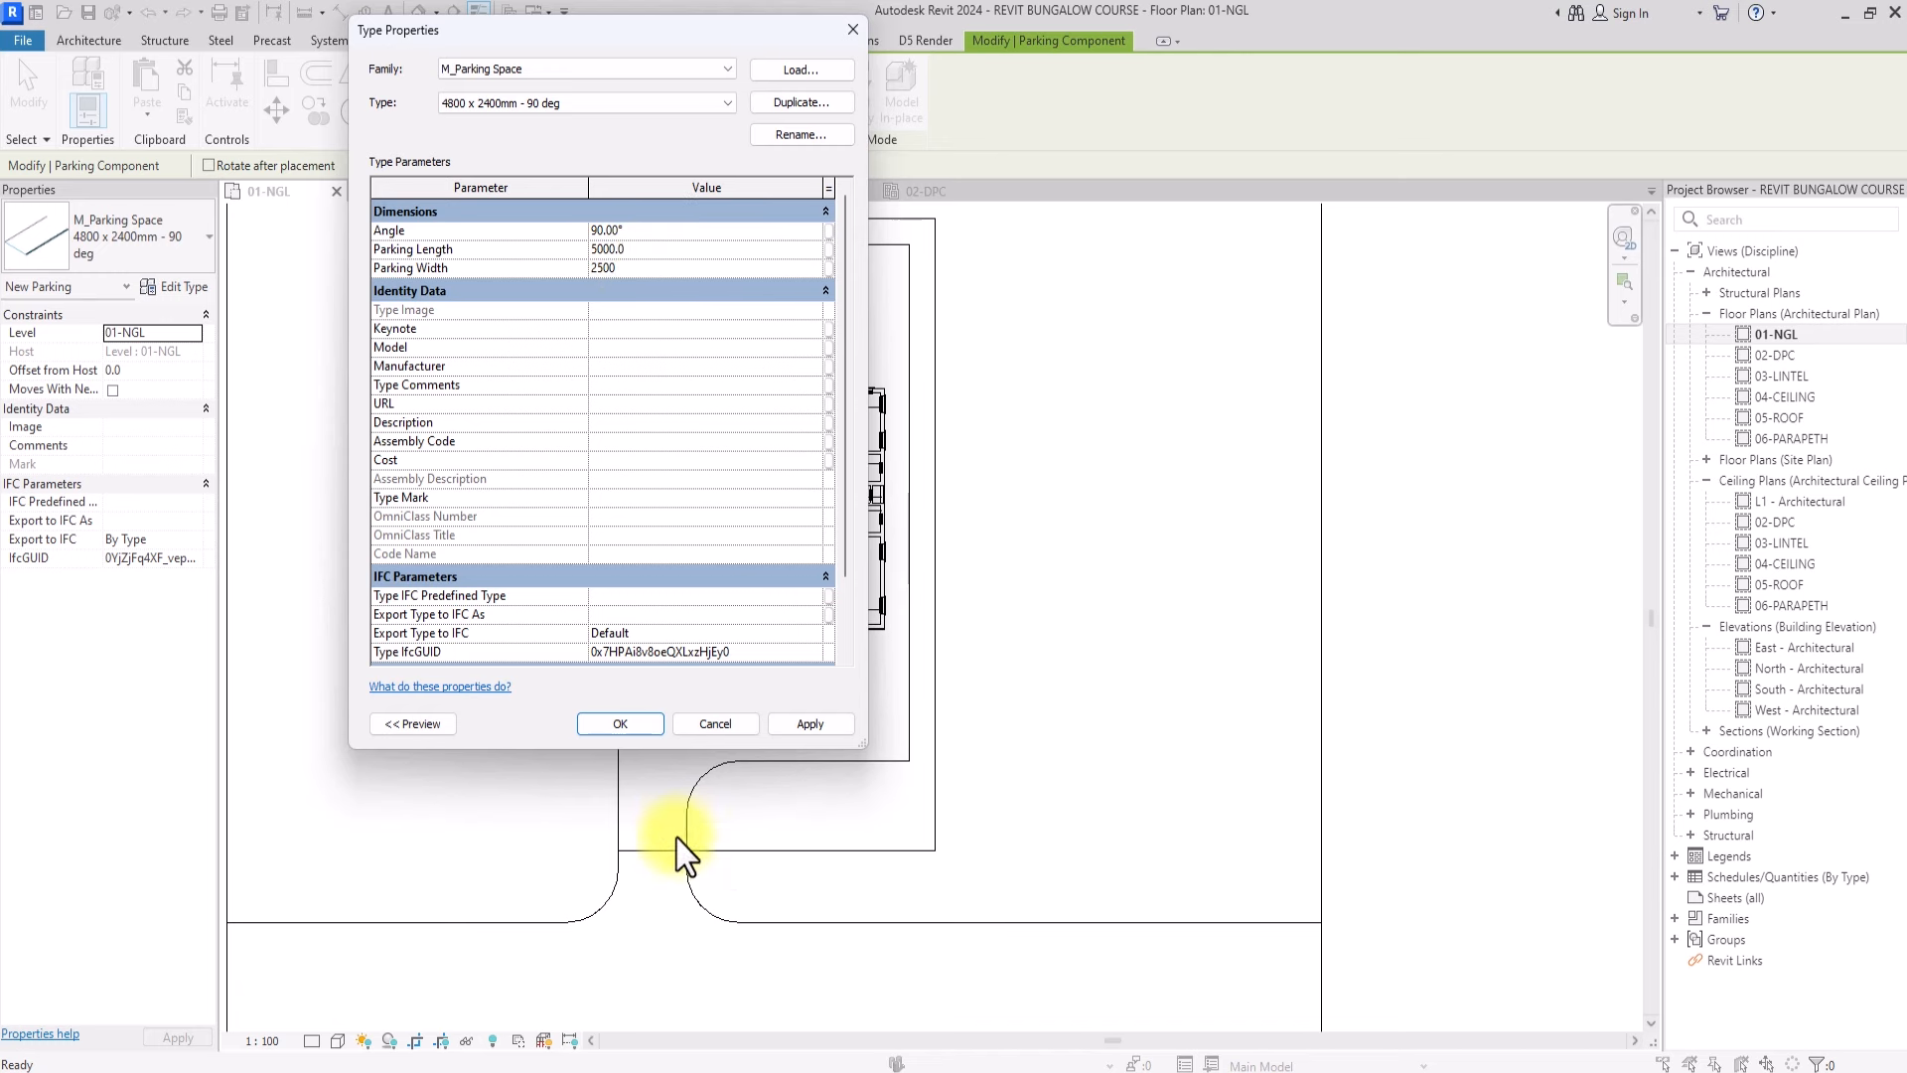
pyautogui.click(620, 723)
# Place two adjoining parking spaces against the east inner boundary in front of the house
pyautogui.scroll(2, 904, 656)
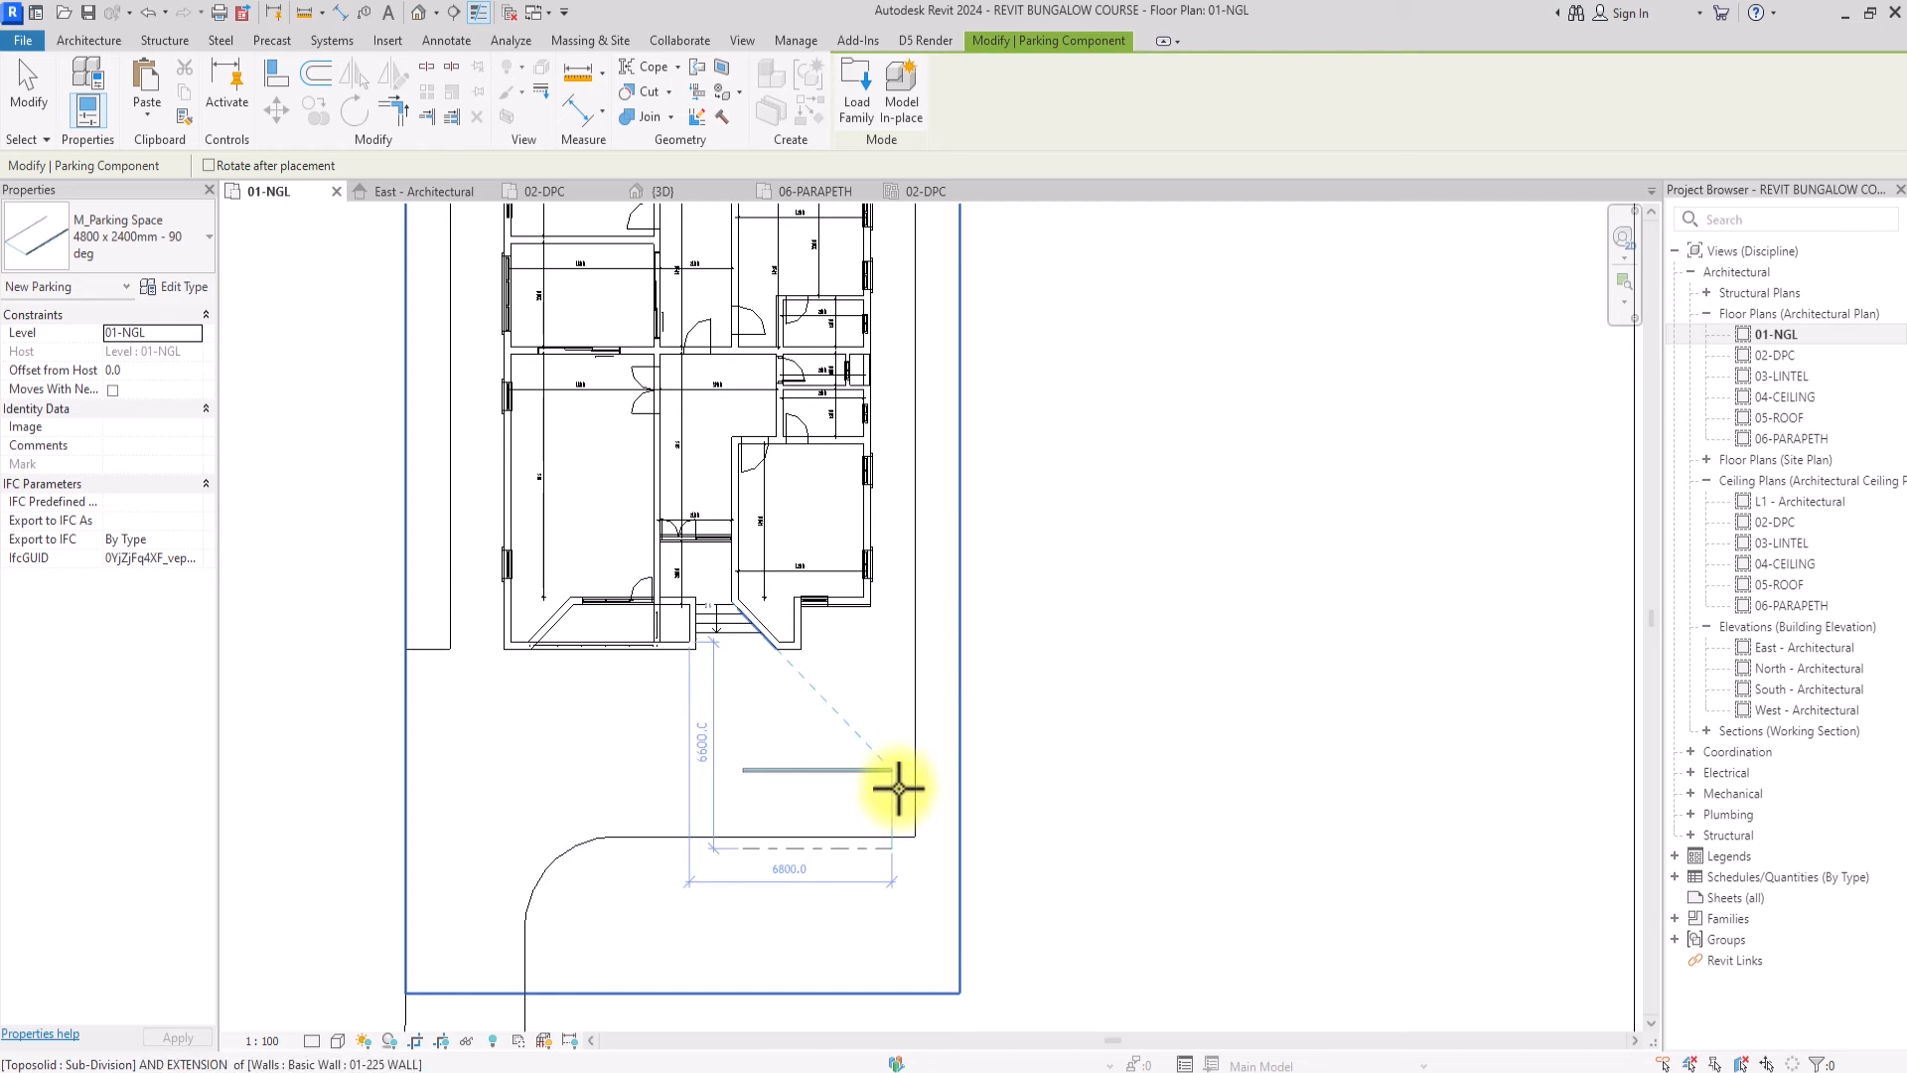
pyautogui.scroll(2, 899, 788)
pyautogui.click(920, 740)
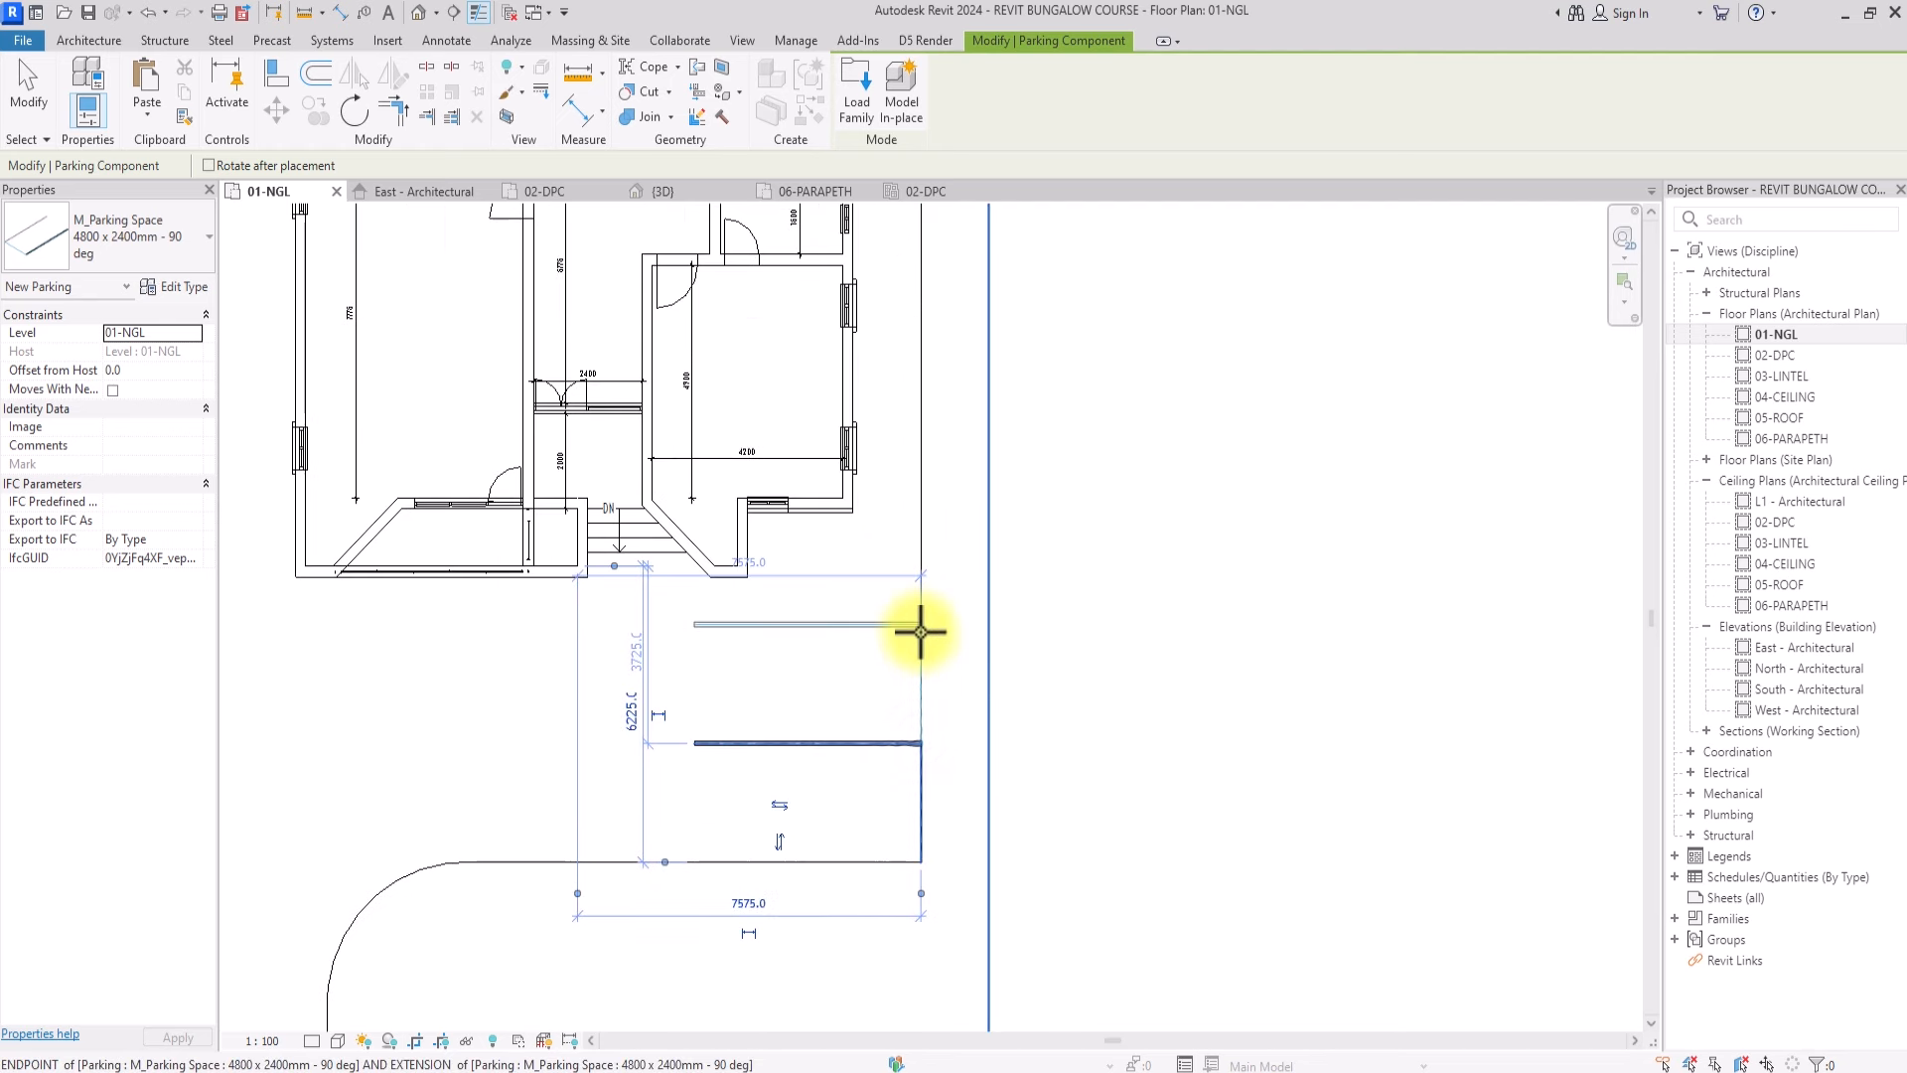
pyautogui.click(920, 631)
pyautogui.press('Escape')
pyautogui.press('Escape')
pyautogui.scroll(-7, 775, 715)
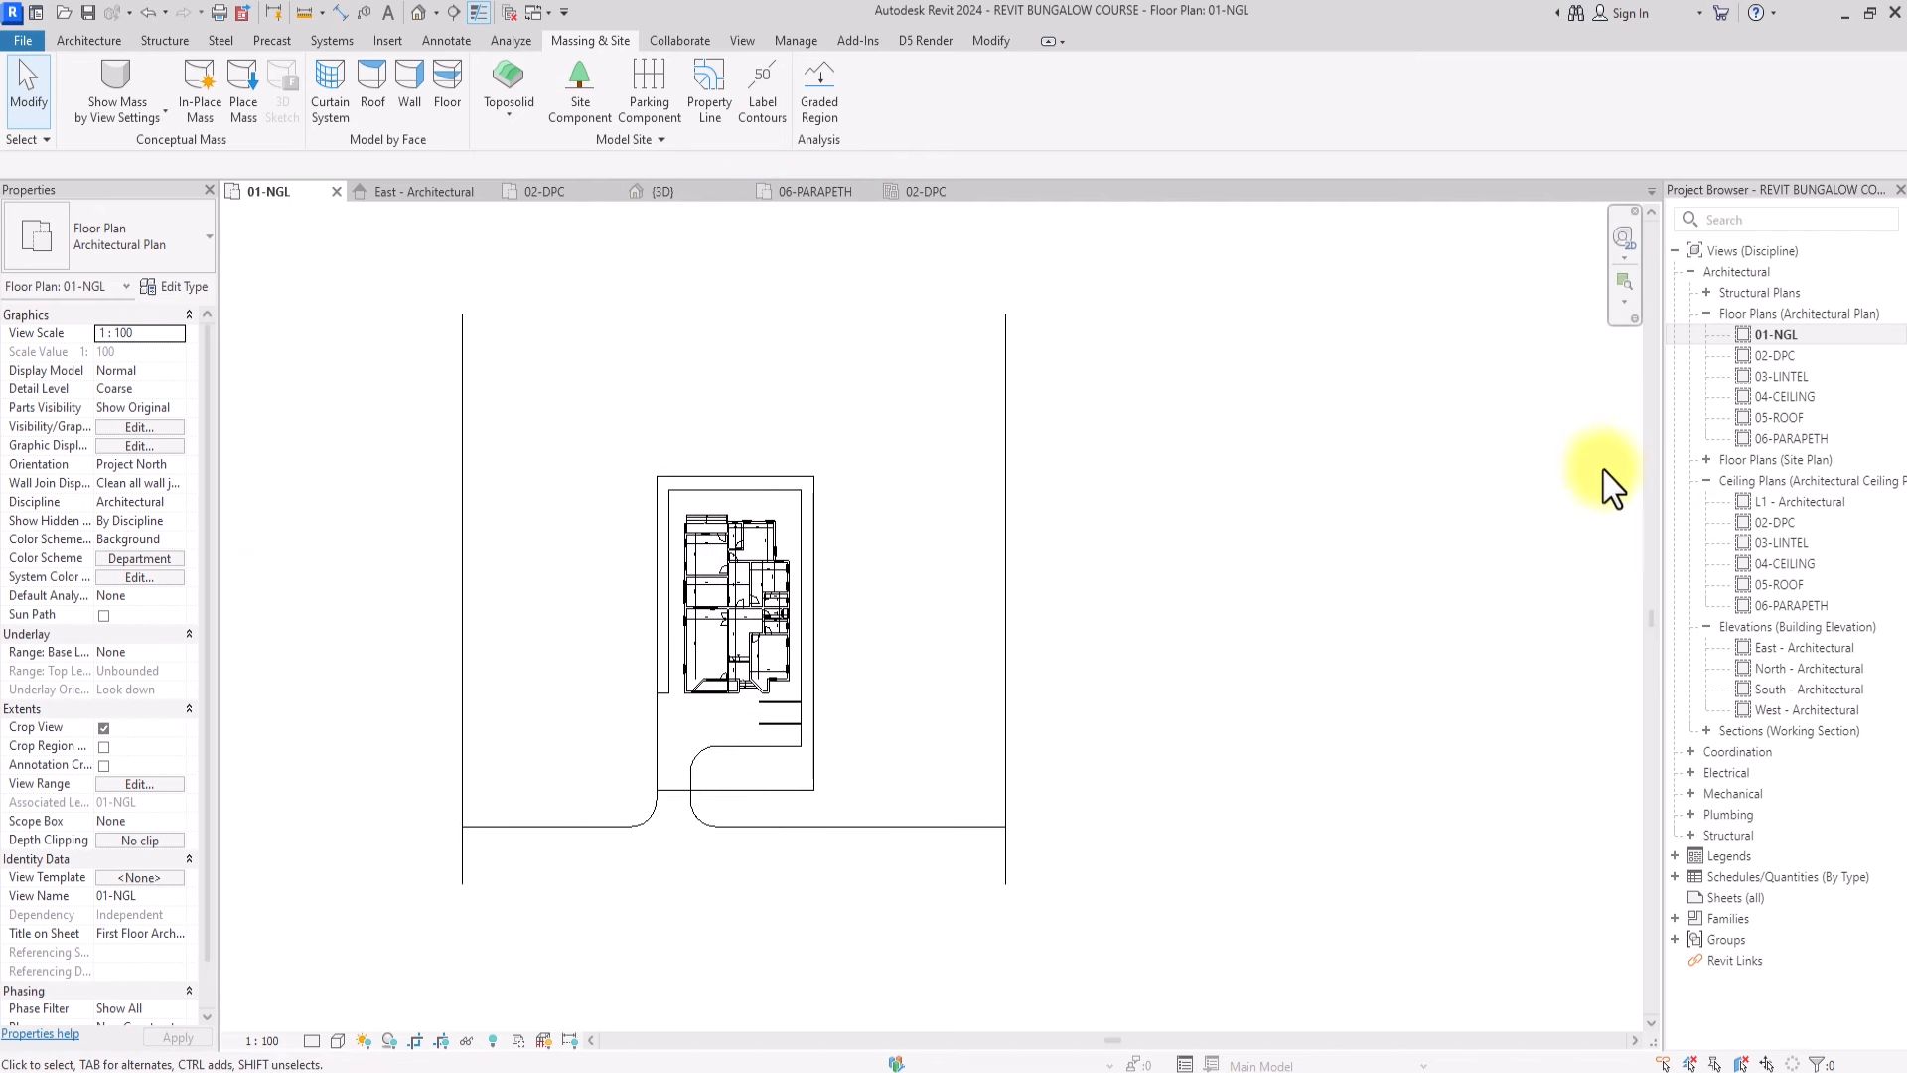
# Open the Site floor plan and bring the whole site into view
pyautogui.click(1708, 461)
pyautogui.doubleClick(1744, 482)
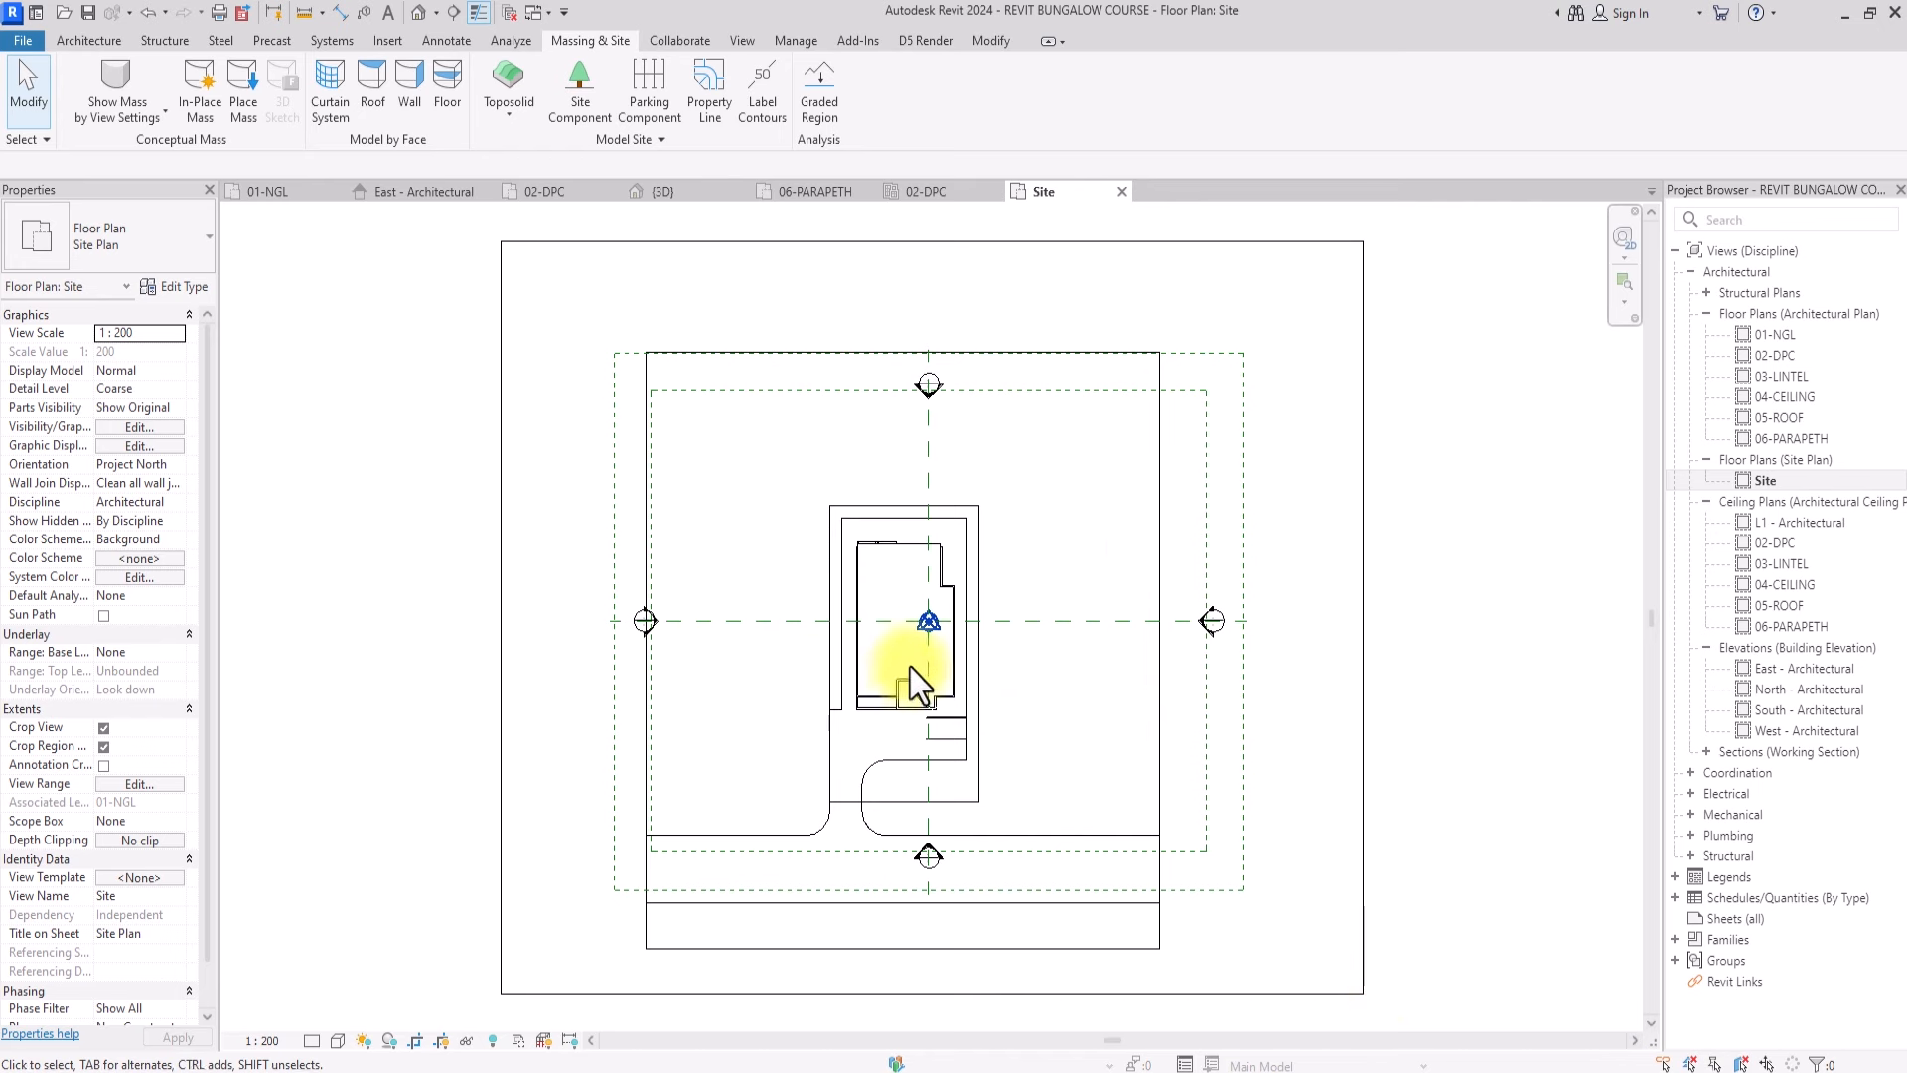
pyautogui.scroll(-3, 915, 685)
pyautogui.scroll(2, 964, 761)
pyautogui.moveTo(1068, 802); pyautogui.dragTo(950, 779, button='middle')
pyautogui.scroll(-2, 959, 786)
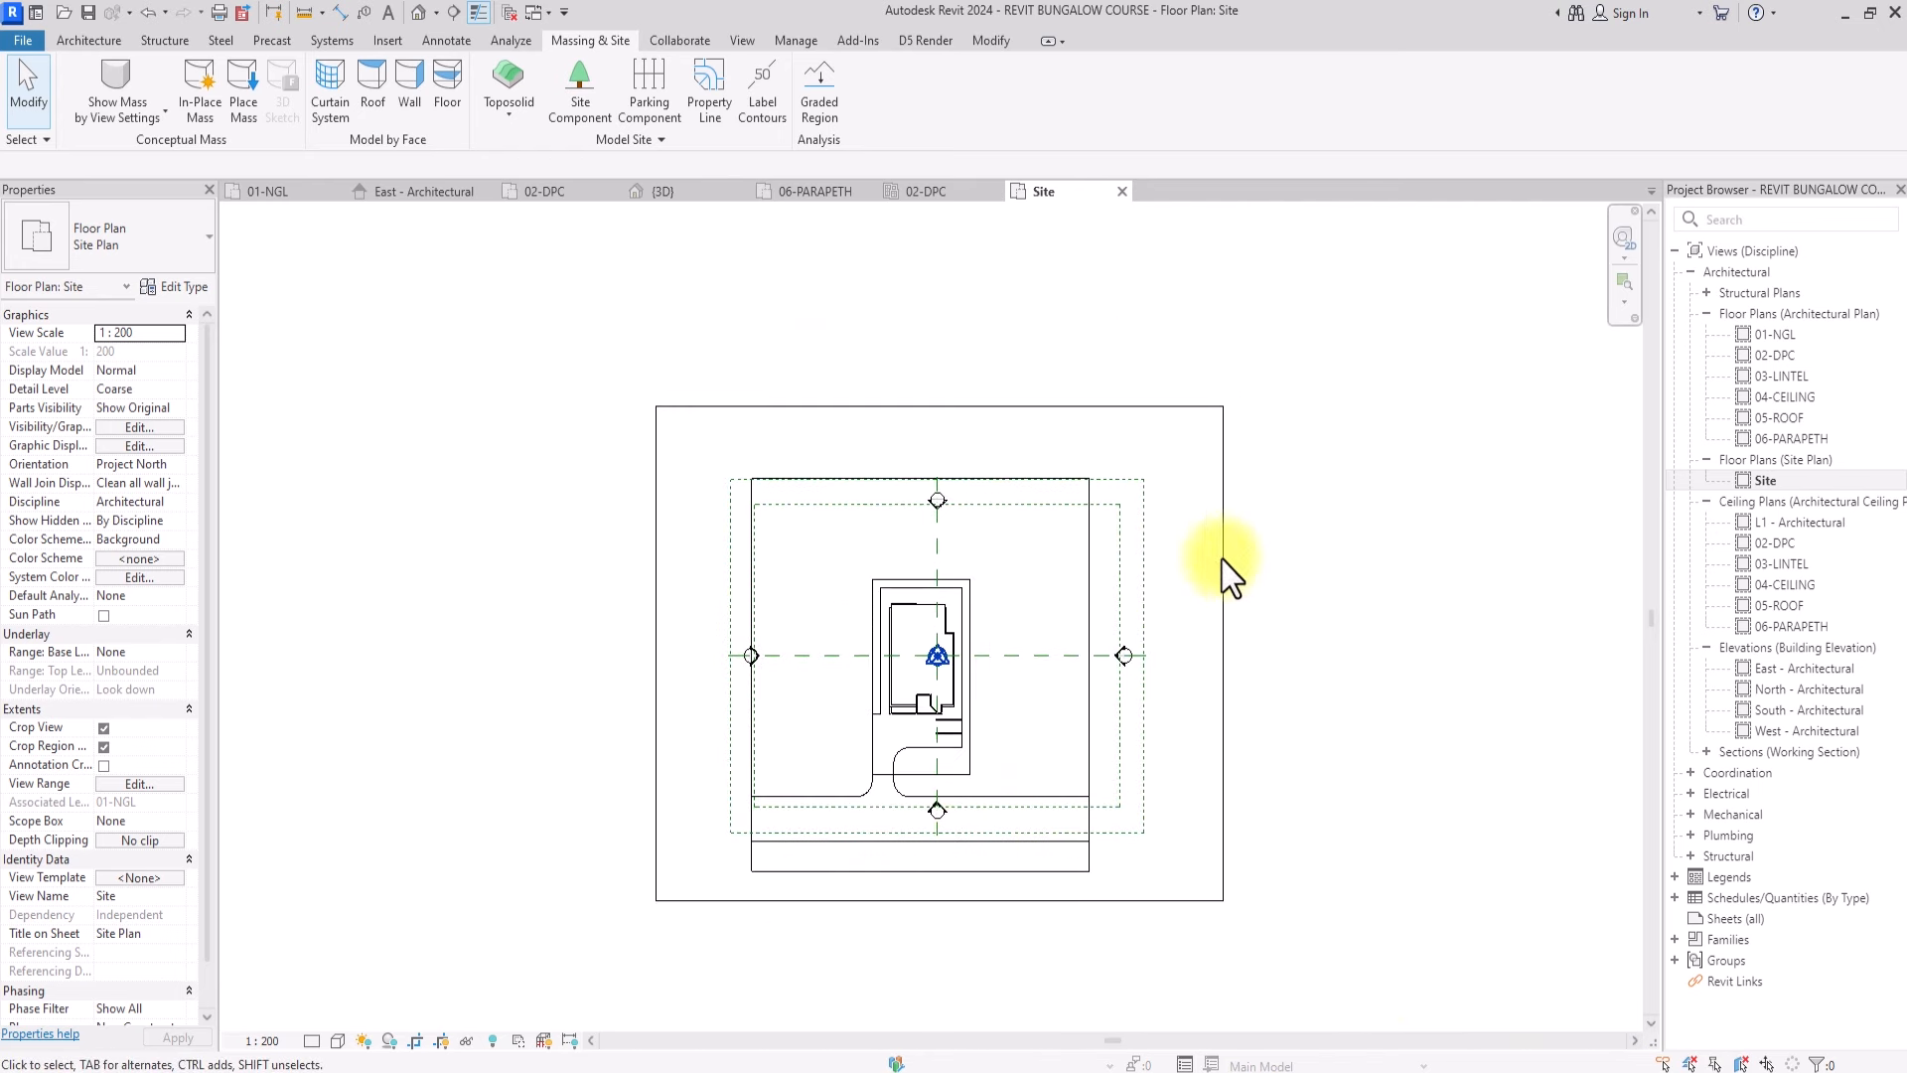
# Hide the crop region boundary in the Site plan
pyautogui.click(1221, 520)
pyautogui.click(441, 1041)
pyautogui.moveTo(1102, 794); pyautogui.dragTo(941, 744, button='middle')
# Reveal the hidden elements, tighten the crop region around the site on all four sides, and return to the normal display
pyautogui.click(493, 1041)
pyautogui.click(765, 851)
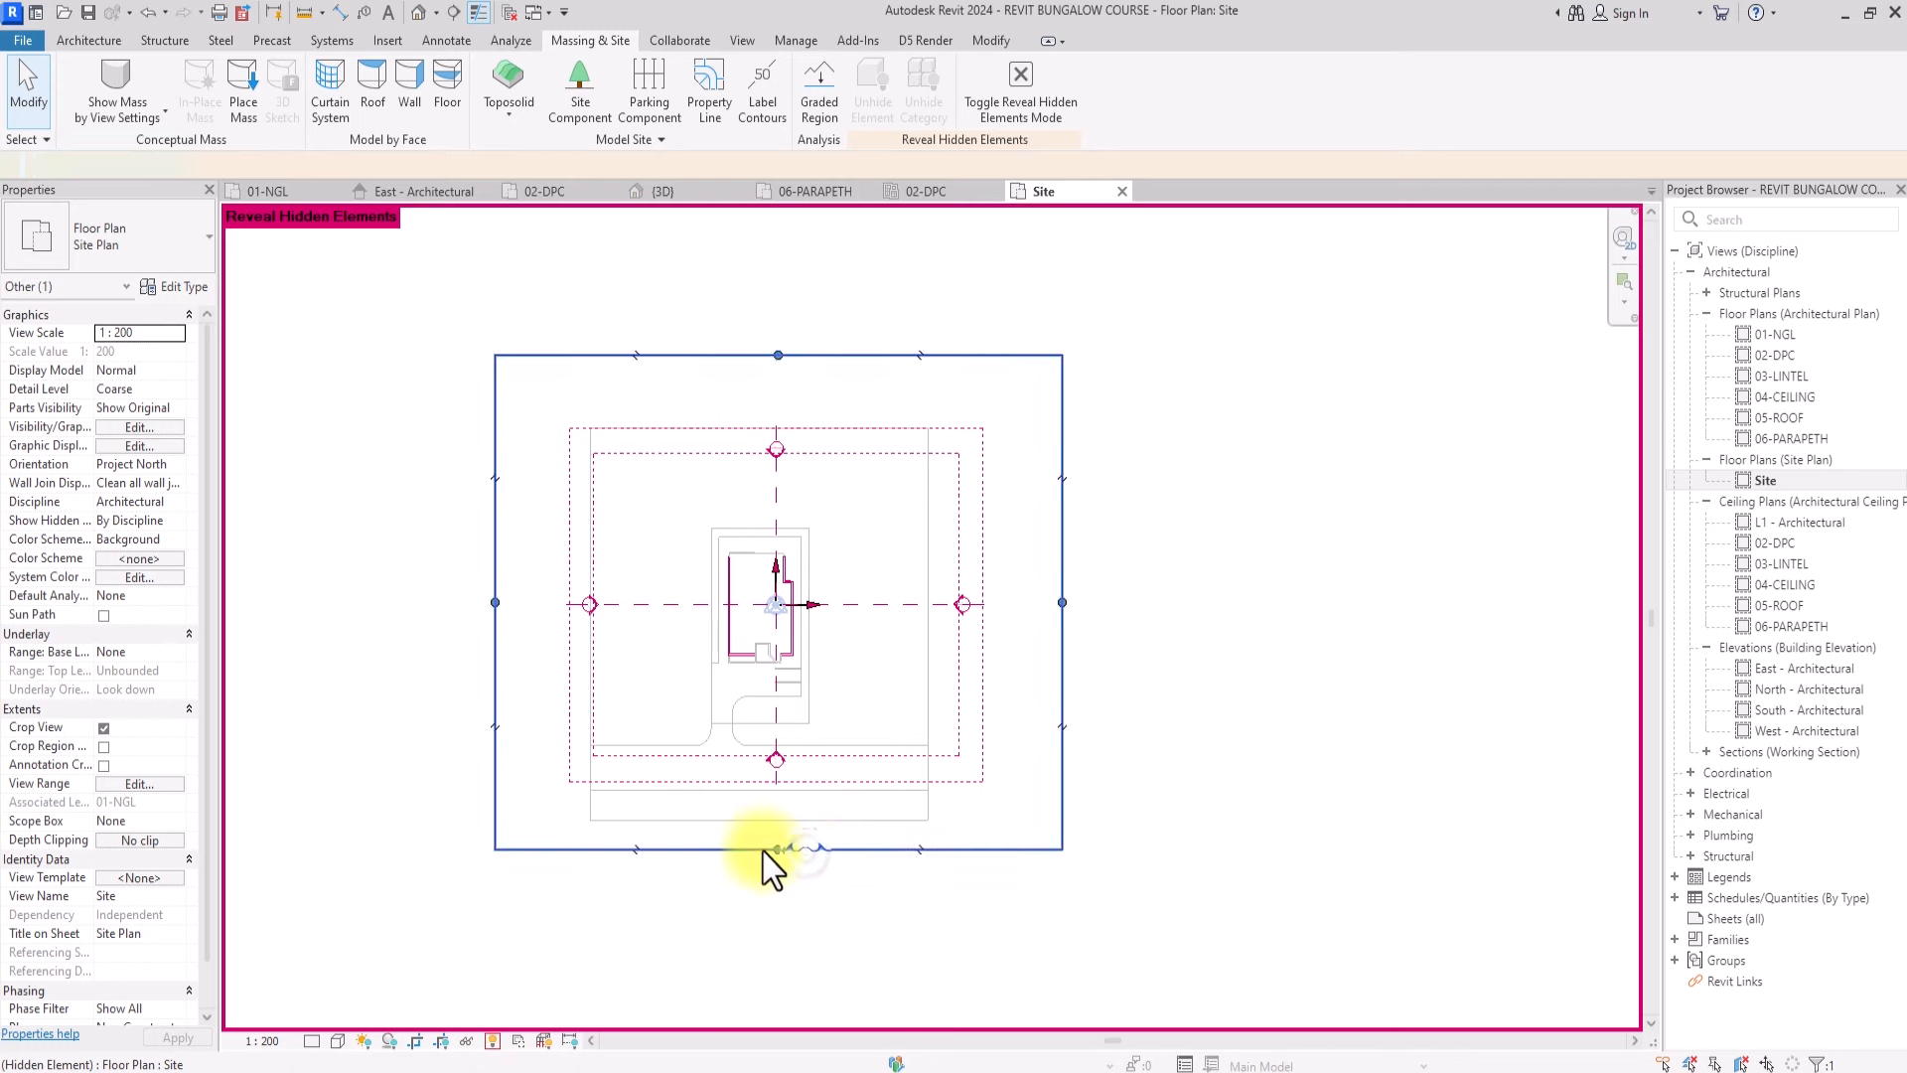
pyautogui.moveTo(771, 849); pyautogui.dragTo(778, 801)
pyautogui.moveTo(494, 578); pyautogui.dragTo(597, 586)
pyautogui.moveTo(831, 357); pyautogui.dragTo(924, 445)
pyautogui.moveTo(1054, 621); pyautogui.dragTo(908, 616)
pyautogui.press('Escape')
pyautogui.click(492, 1040)
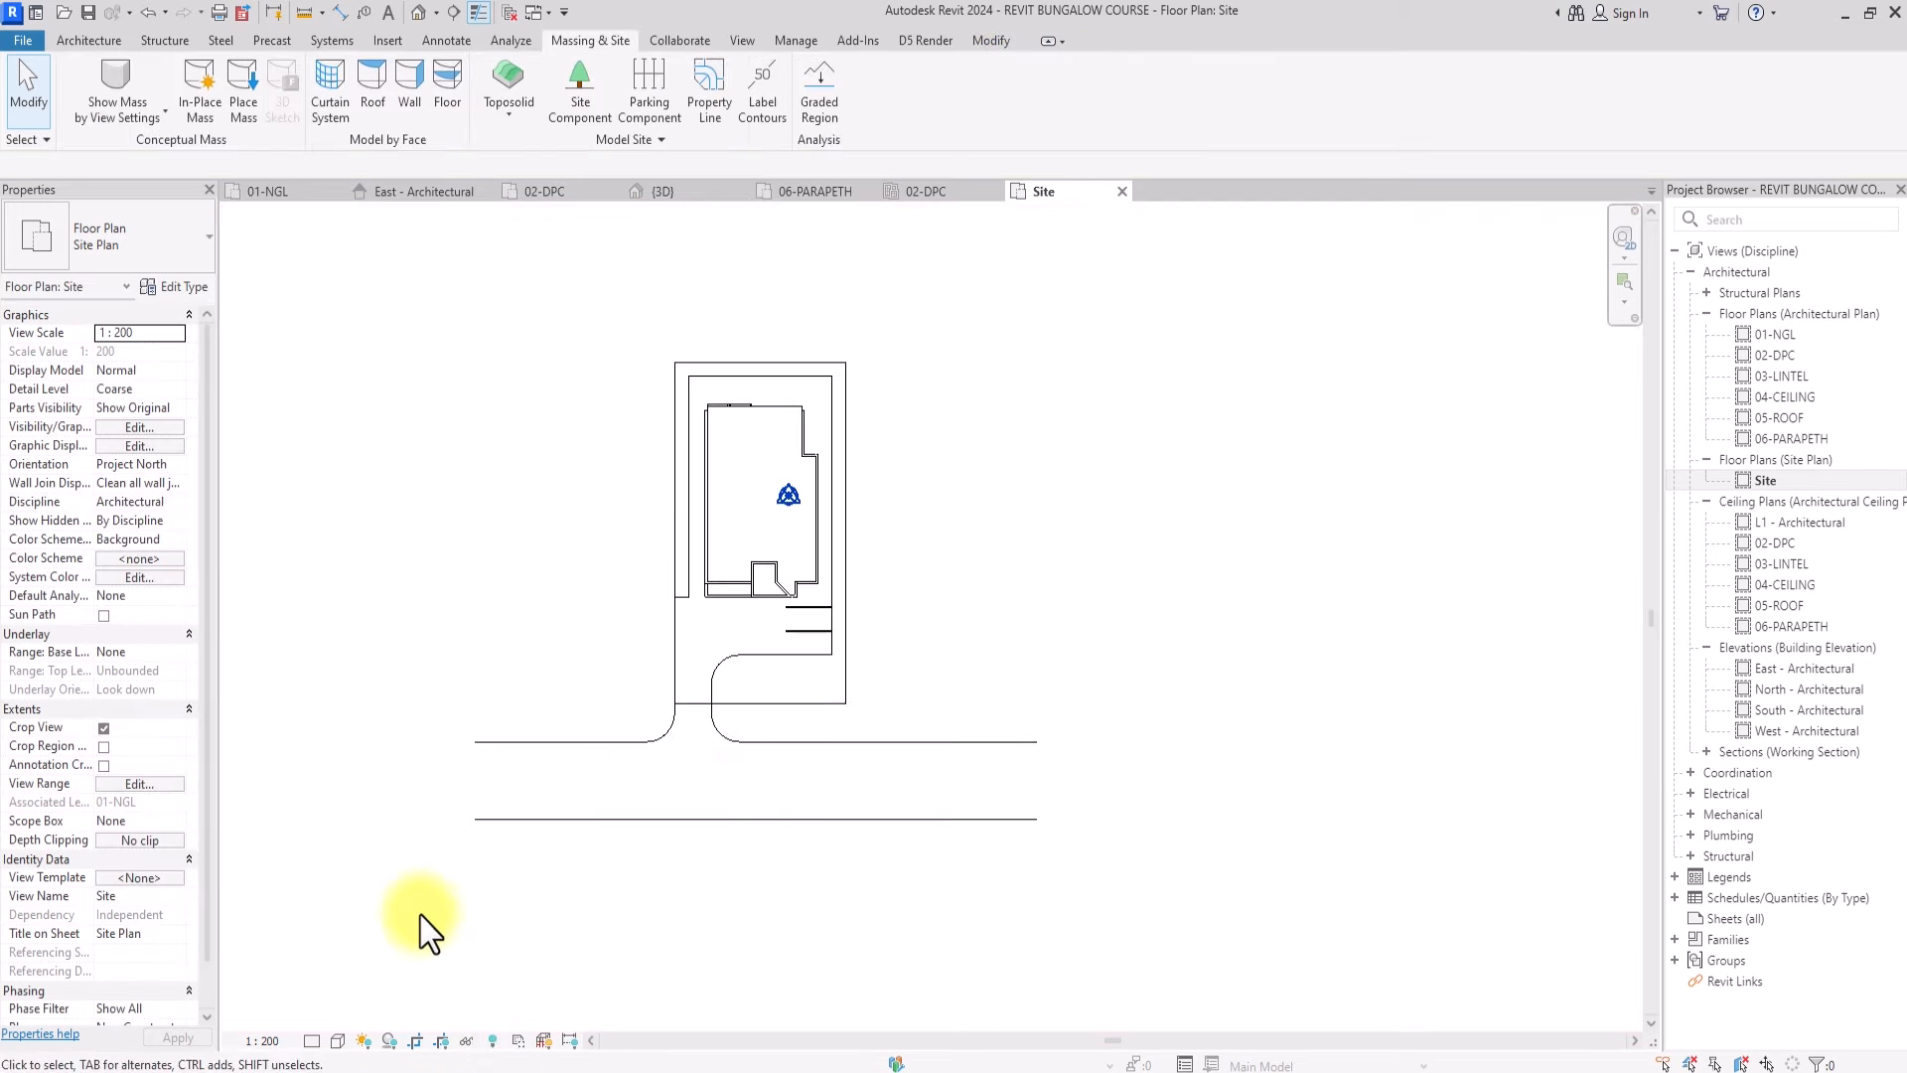
# Set the Site plan's visual style to Shaded and open the detail level options
pyautogui.click(338, 1040)
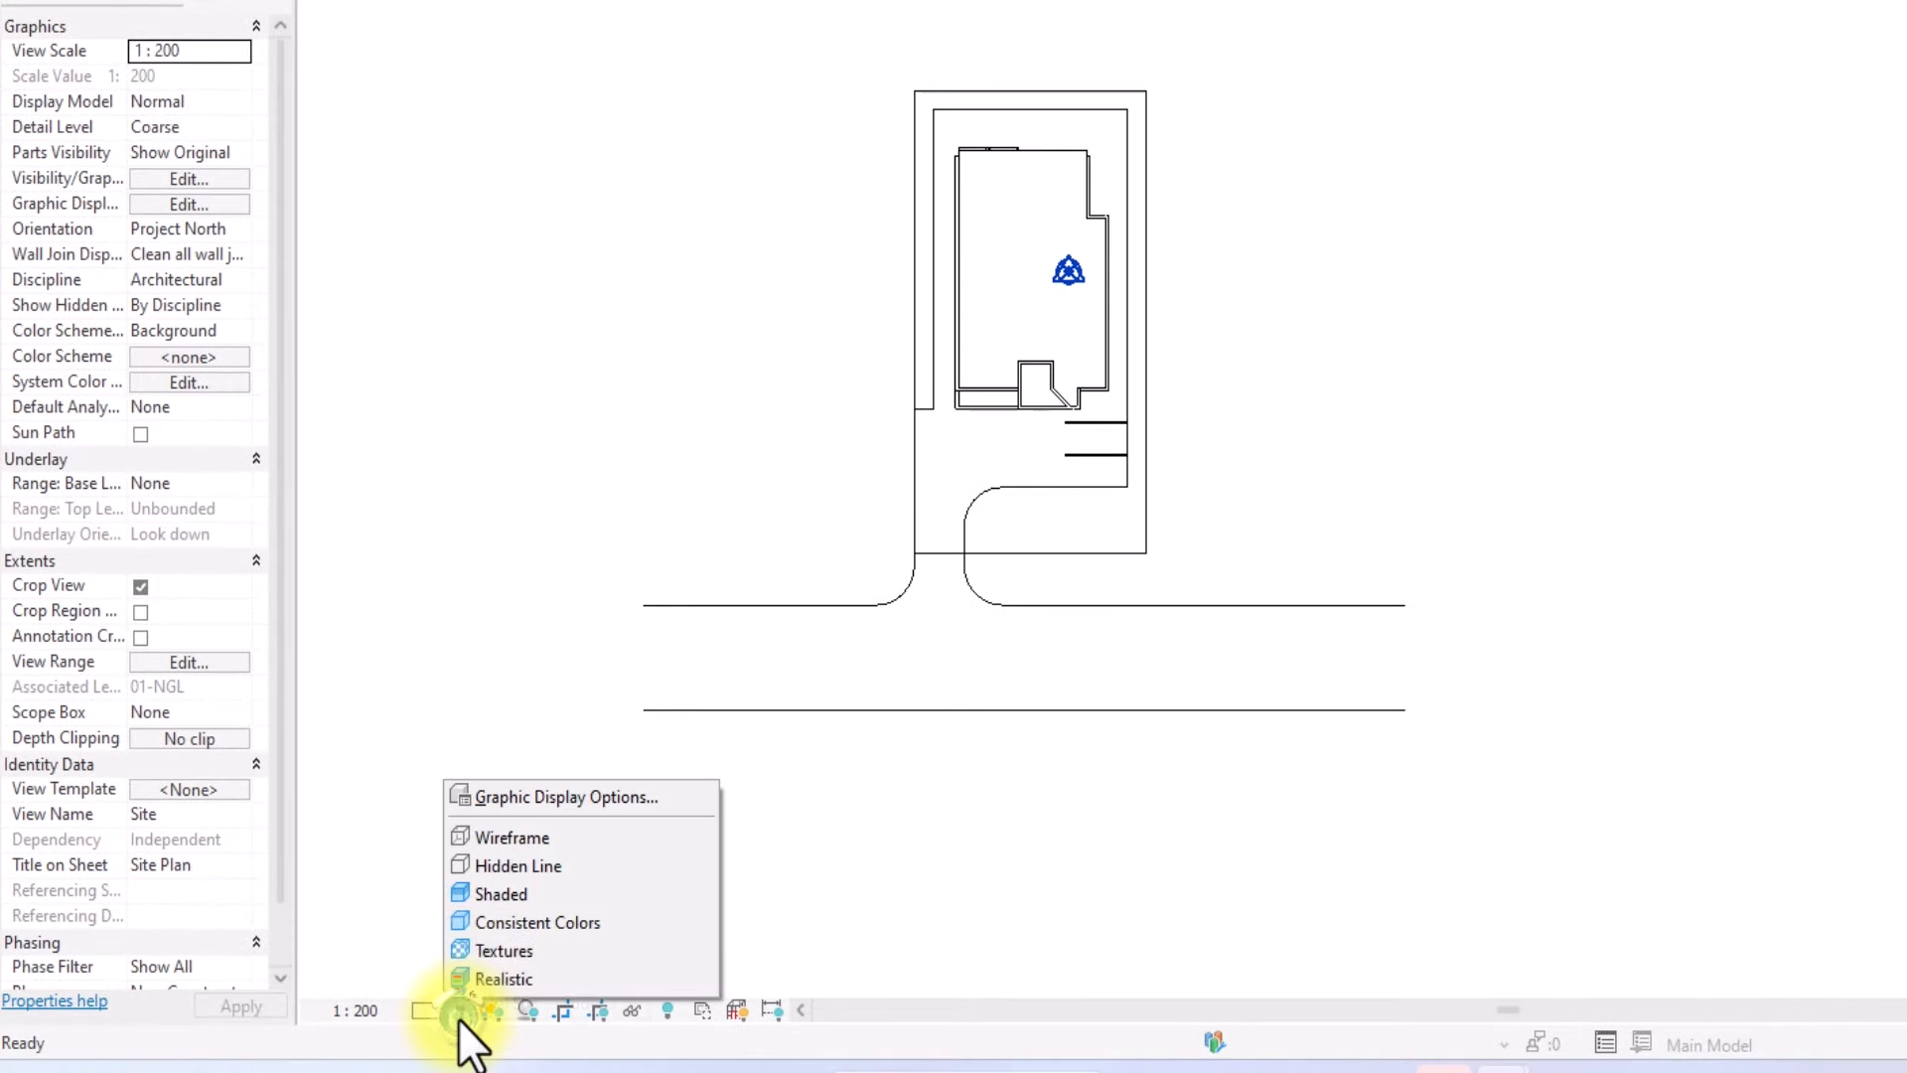
pyautogui.click(490, 896)
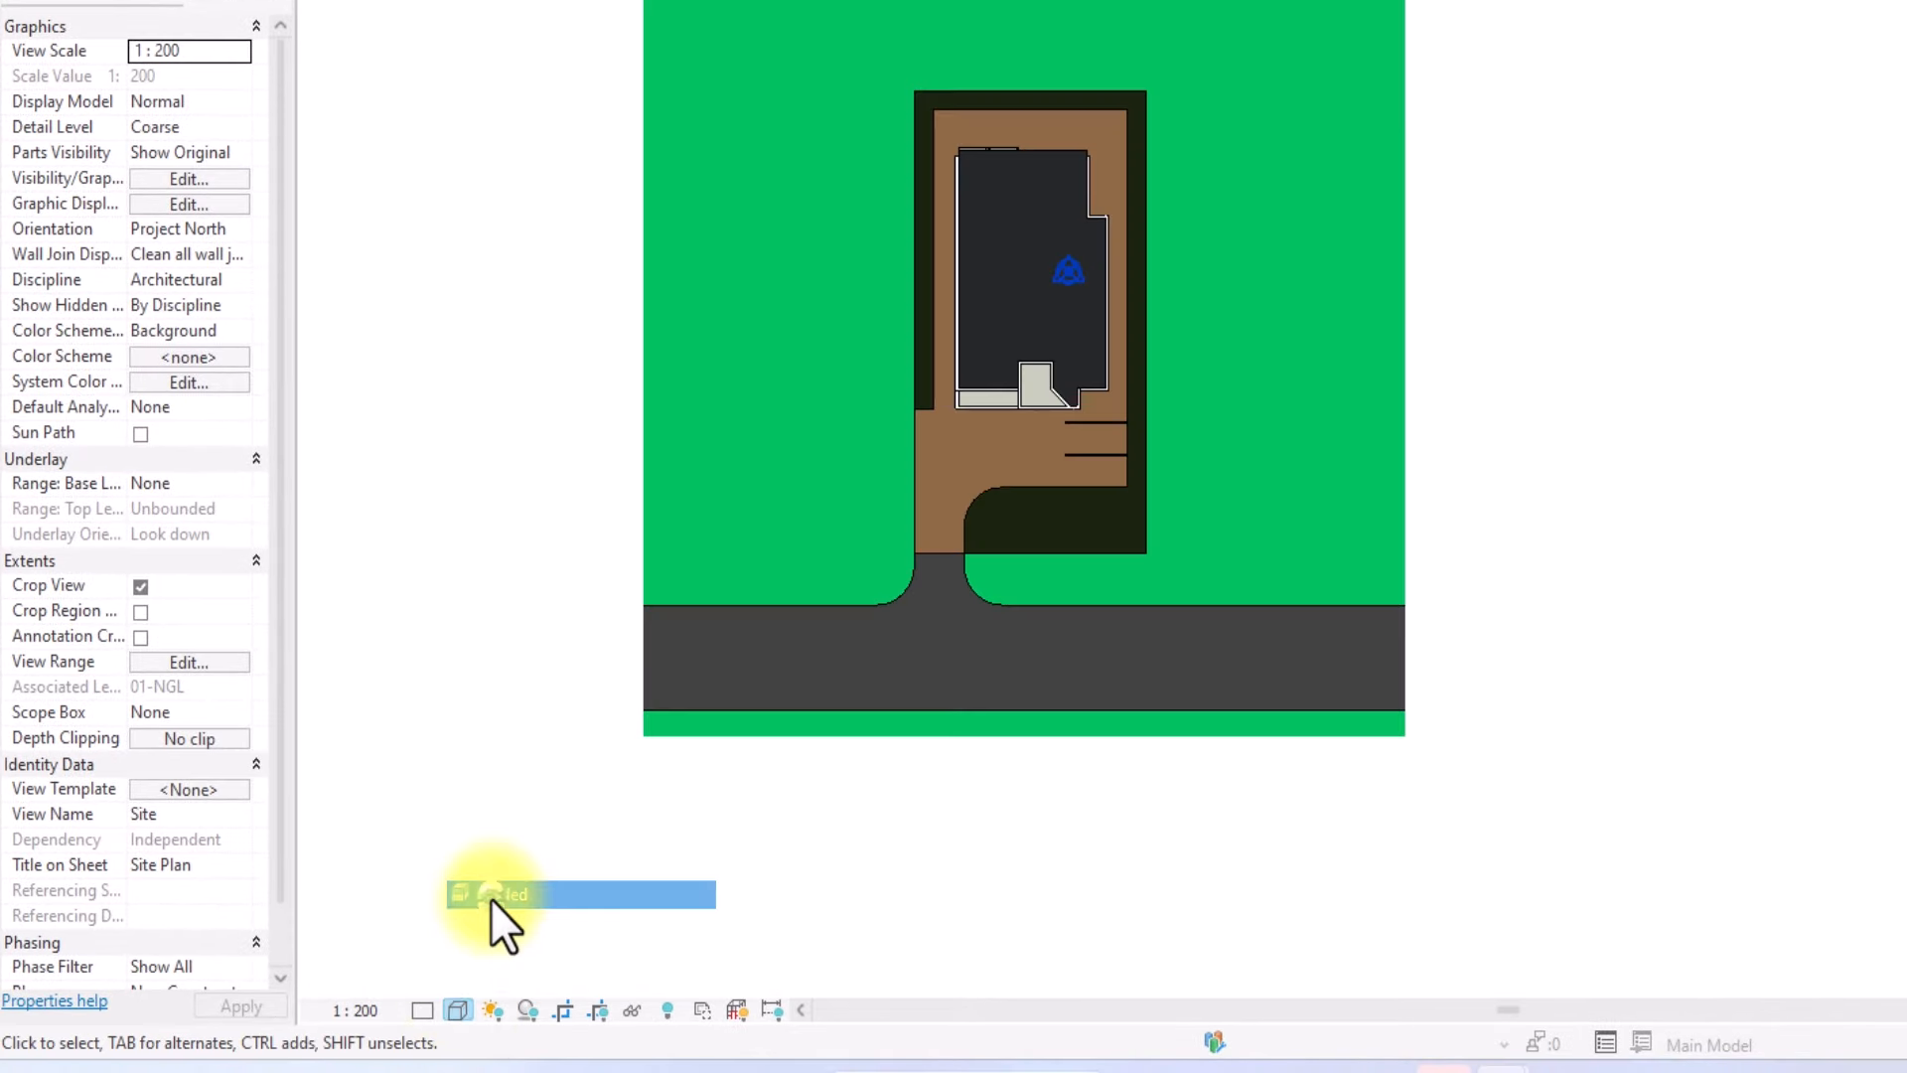
pyautogui.click(422, 1011)
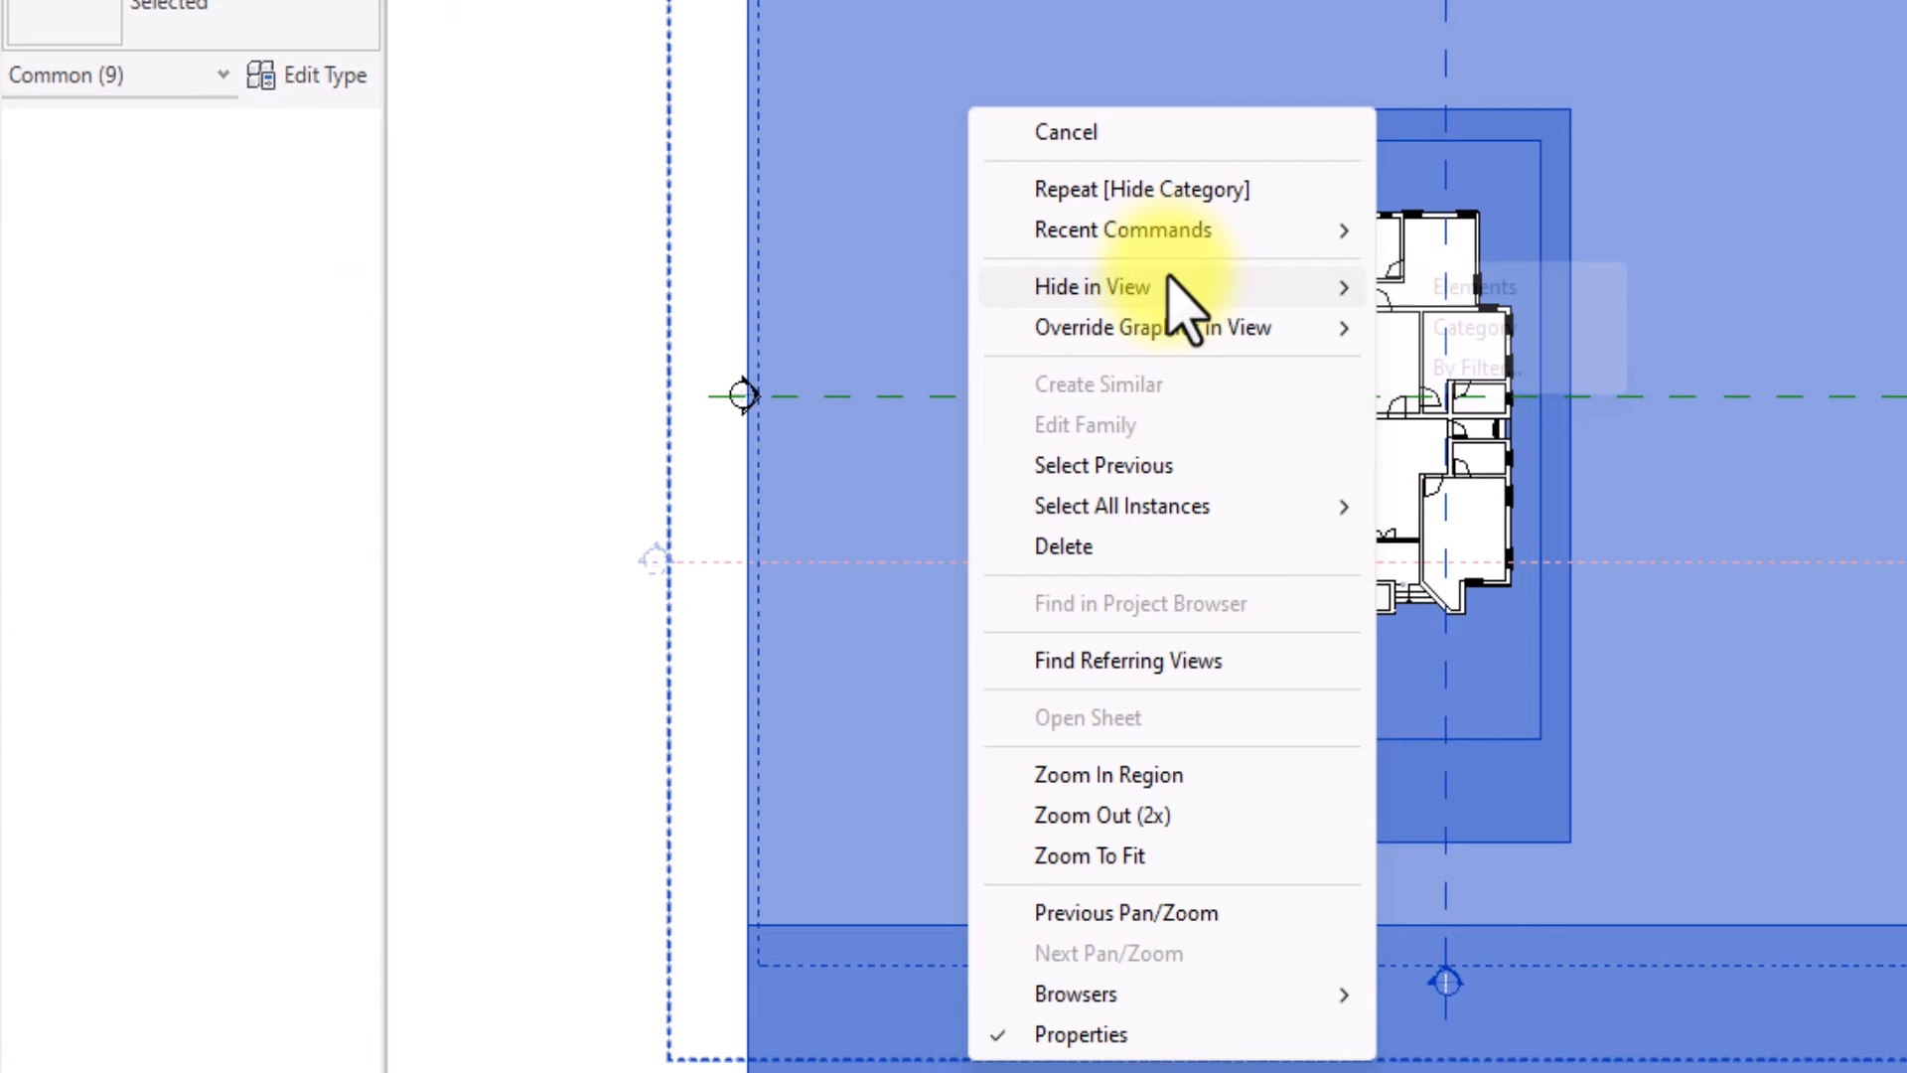
# In the 02-DPC plan, hide the categories of the selected site and annotation elements and of the remaining section line
pyautogui.moveTo(1064, 290)
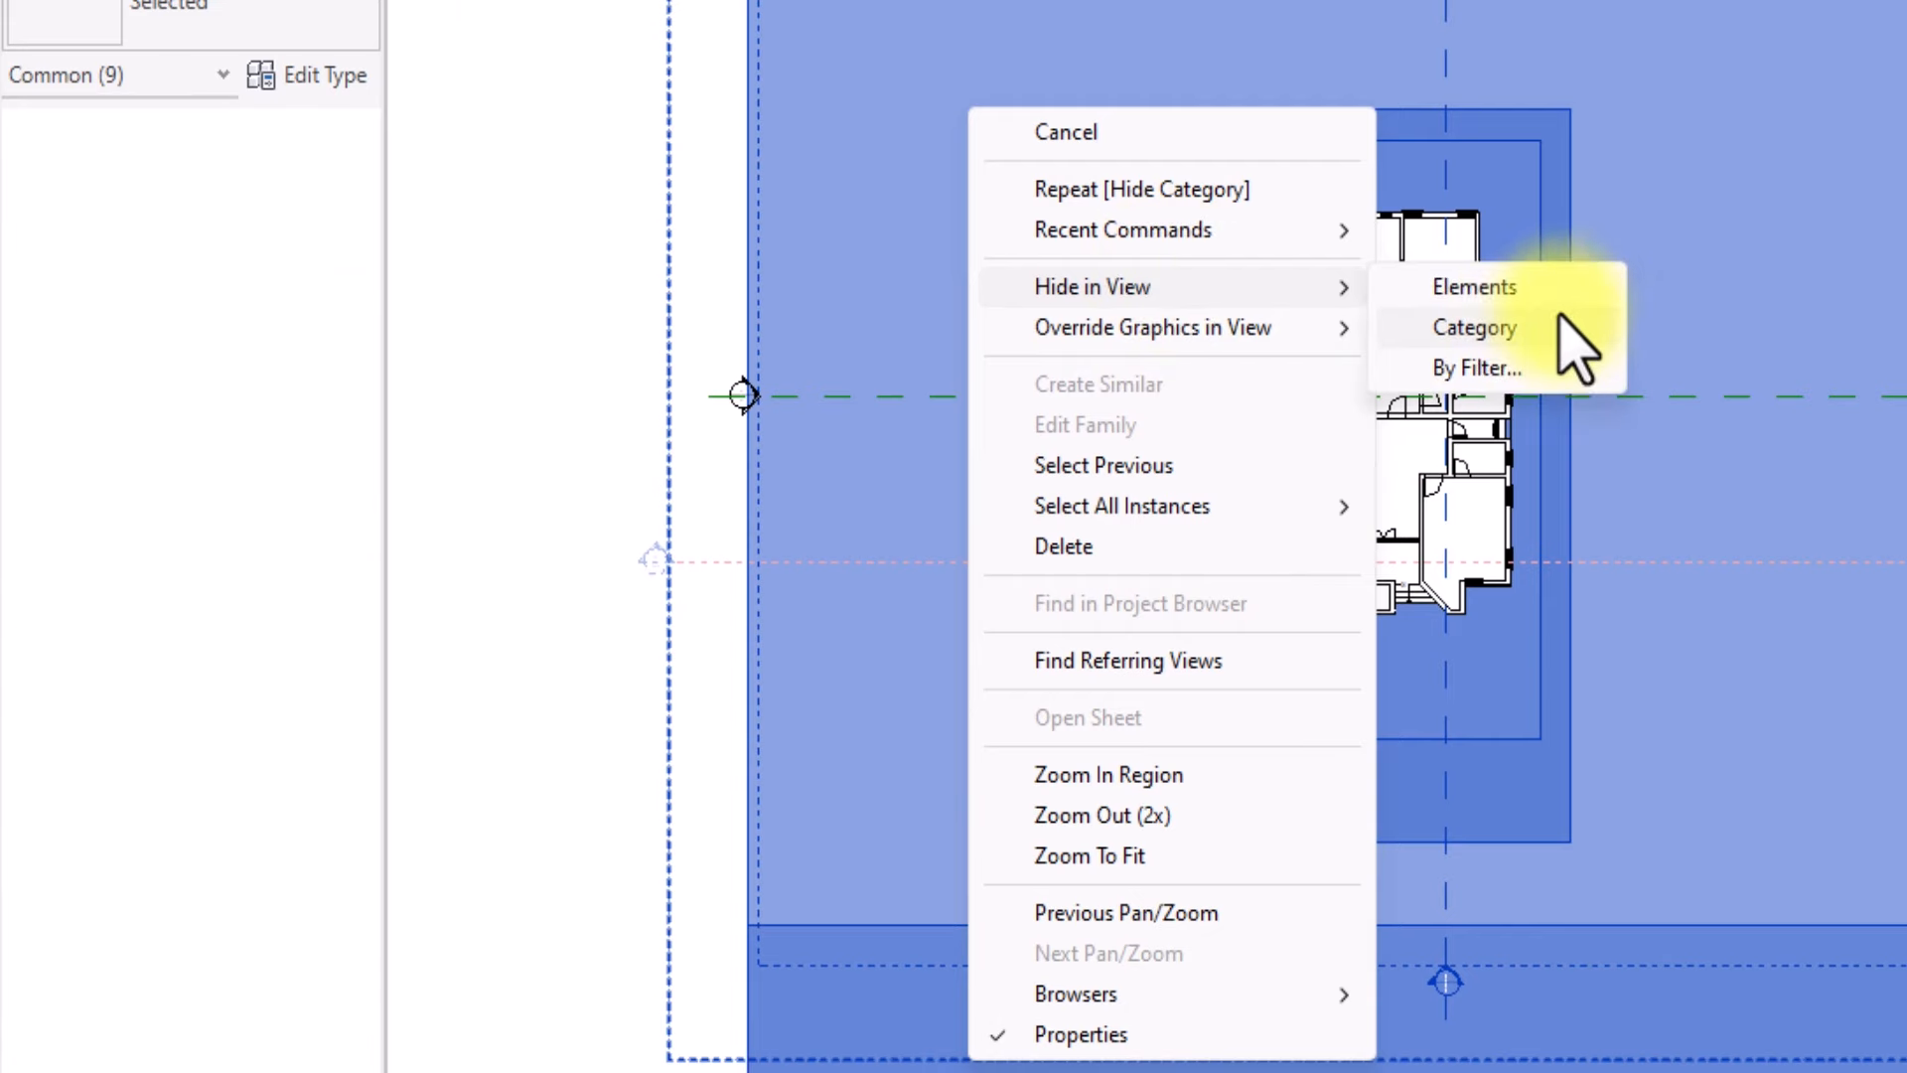
pyautogui.click(1549, 324)
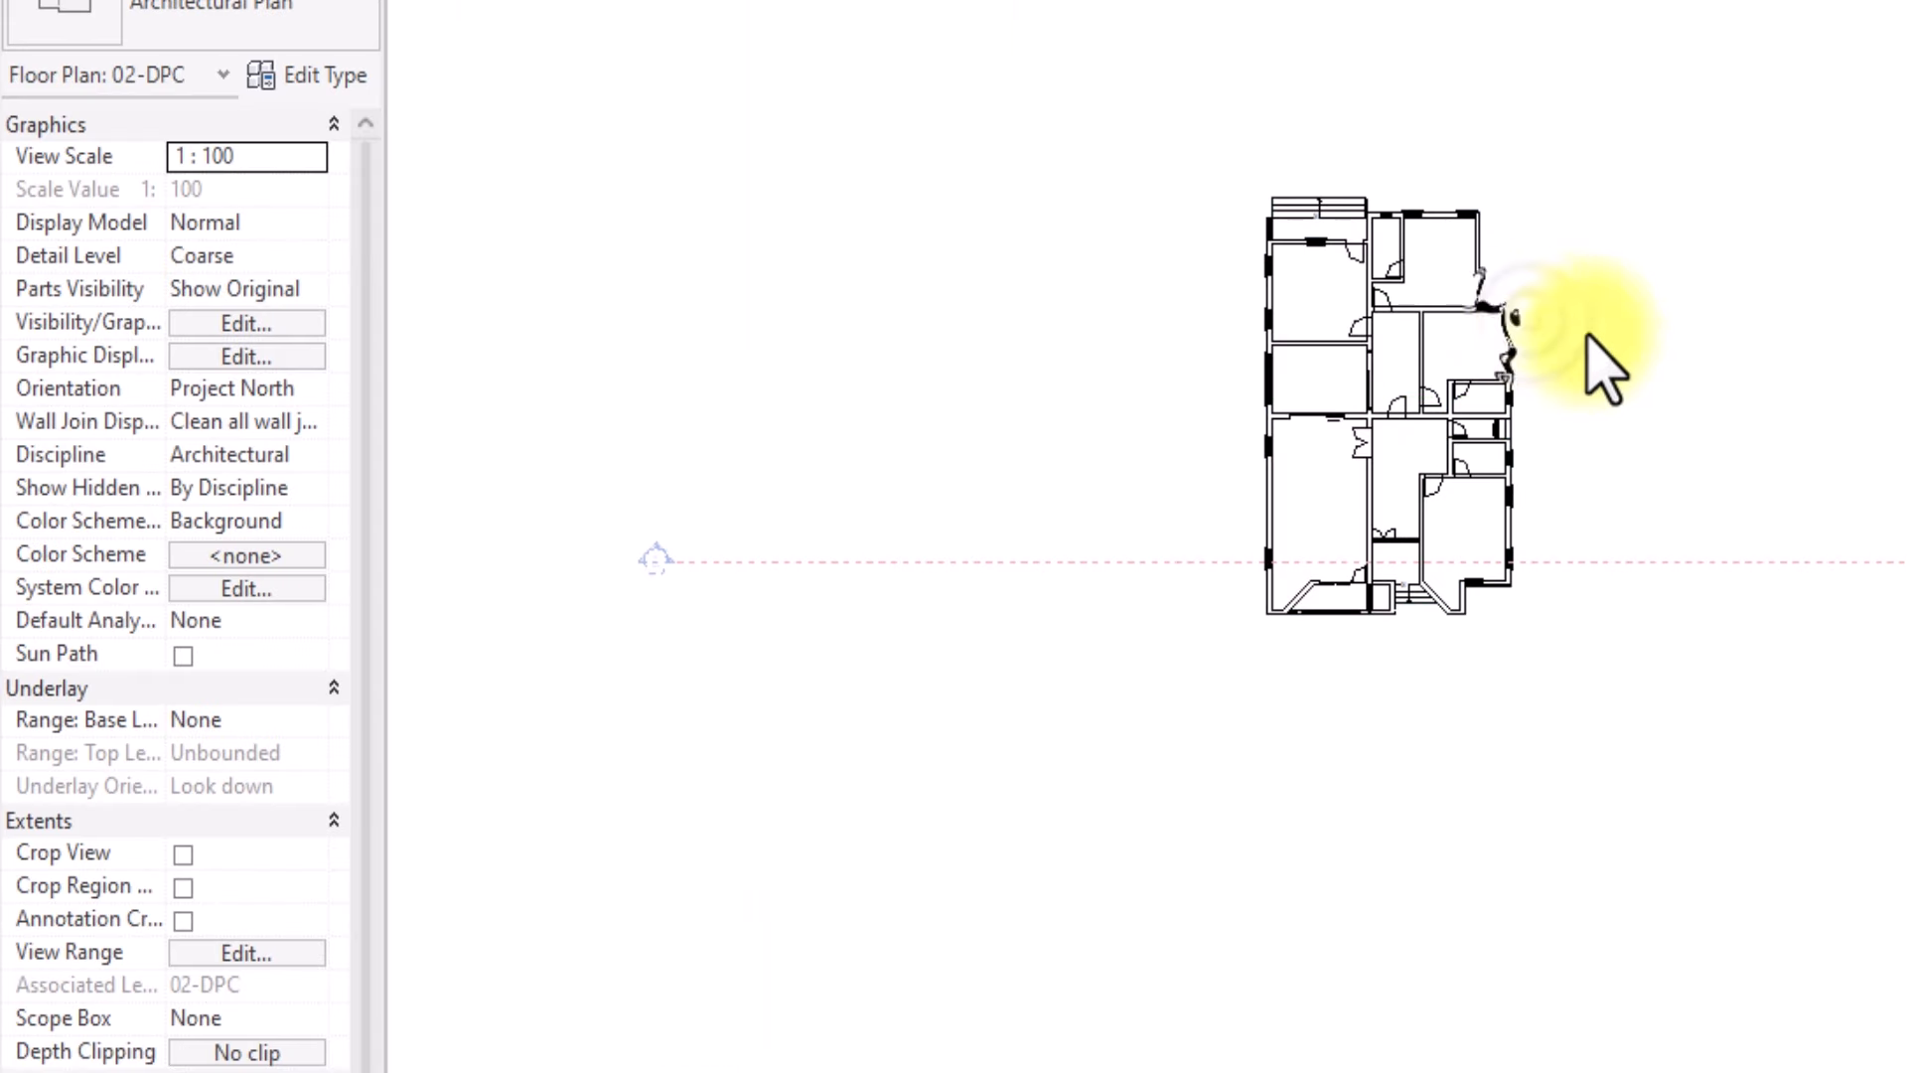
pyautogui.click(921, 563)
pyautogui.rightClick(924, 562)
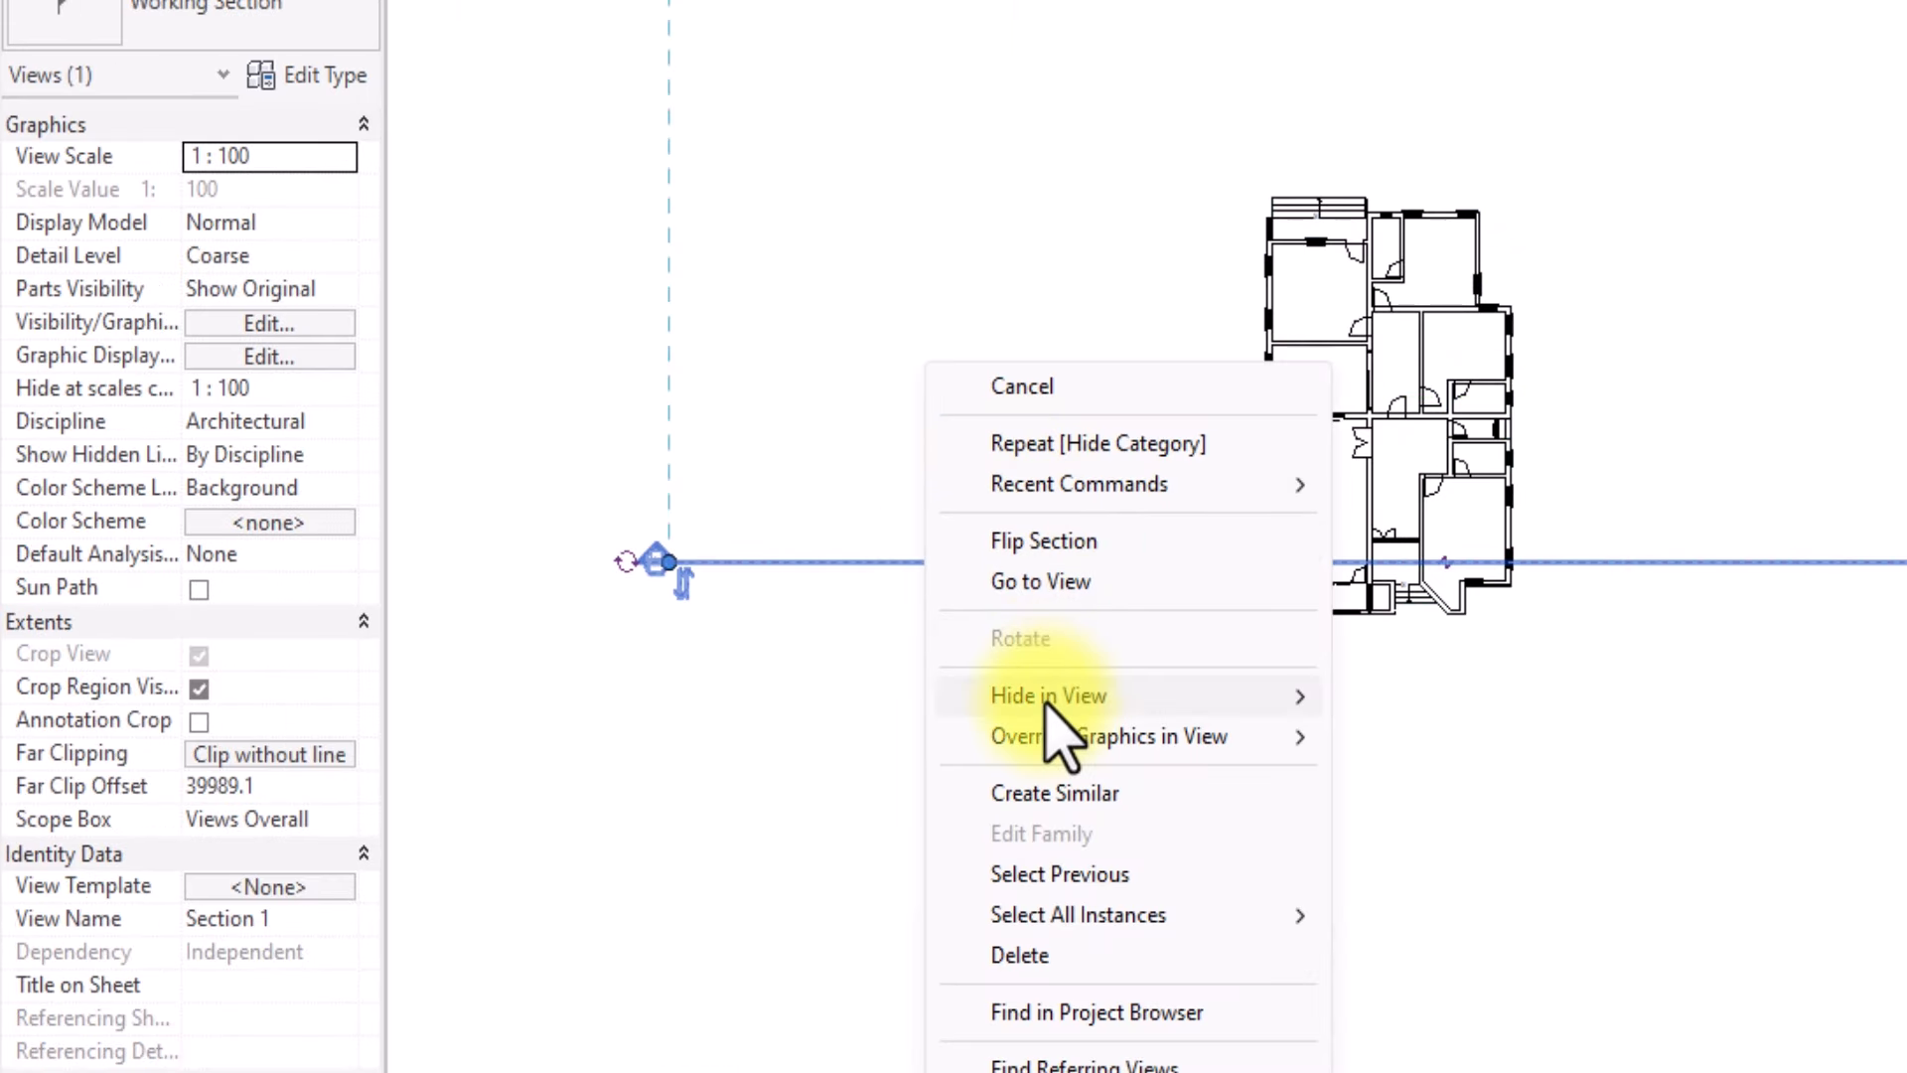
pyautogui.moveTo(1078, 696)
pyautogui.click(1415, 737)
pyautogui.scroll(4, 1401, 397)
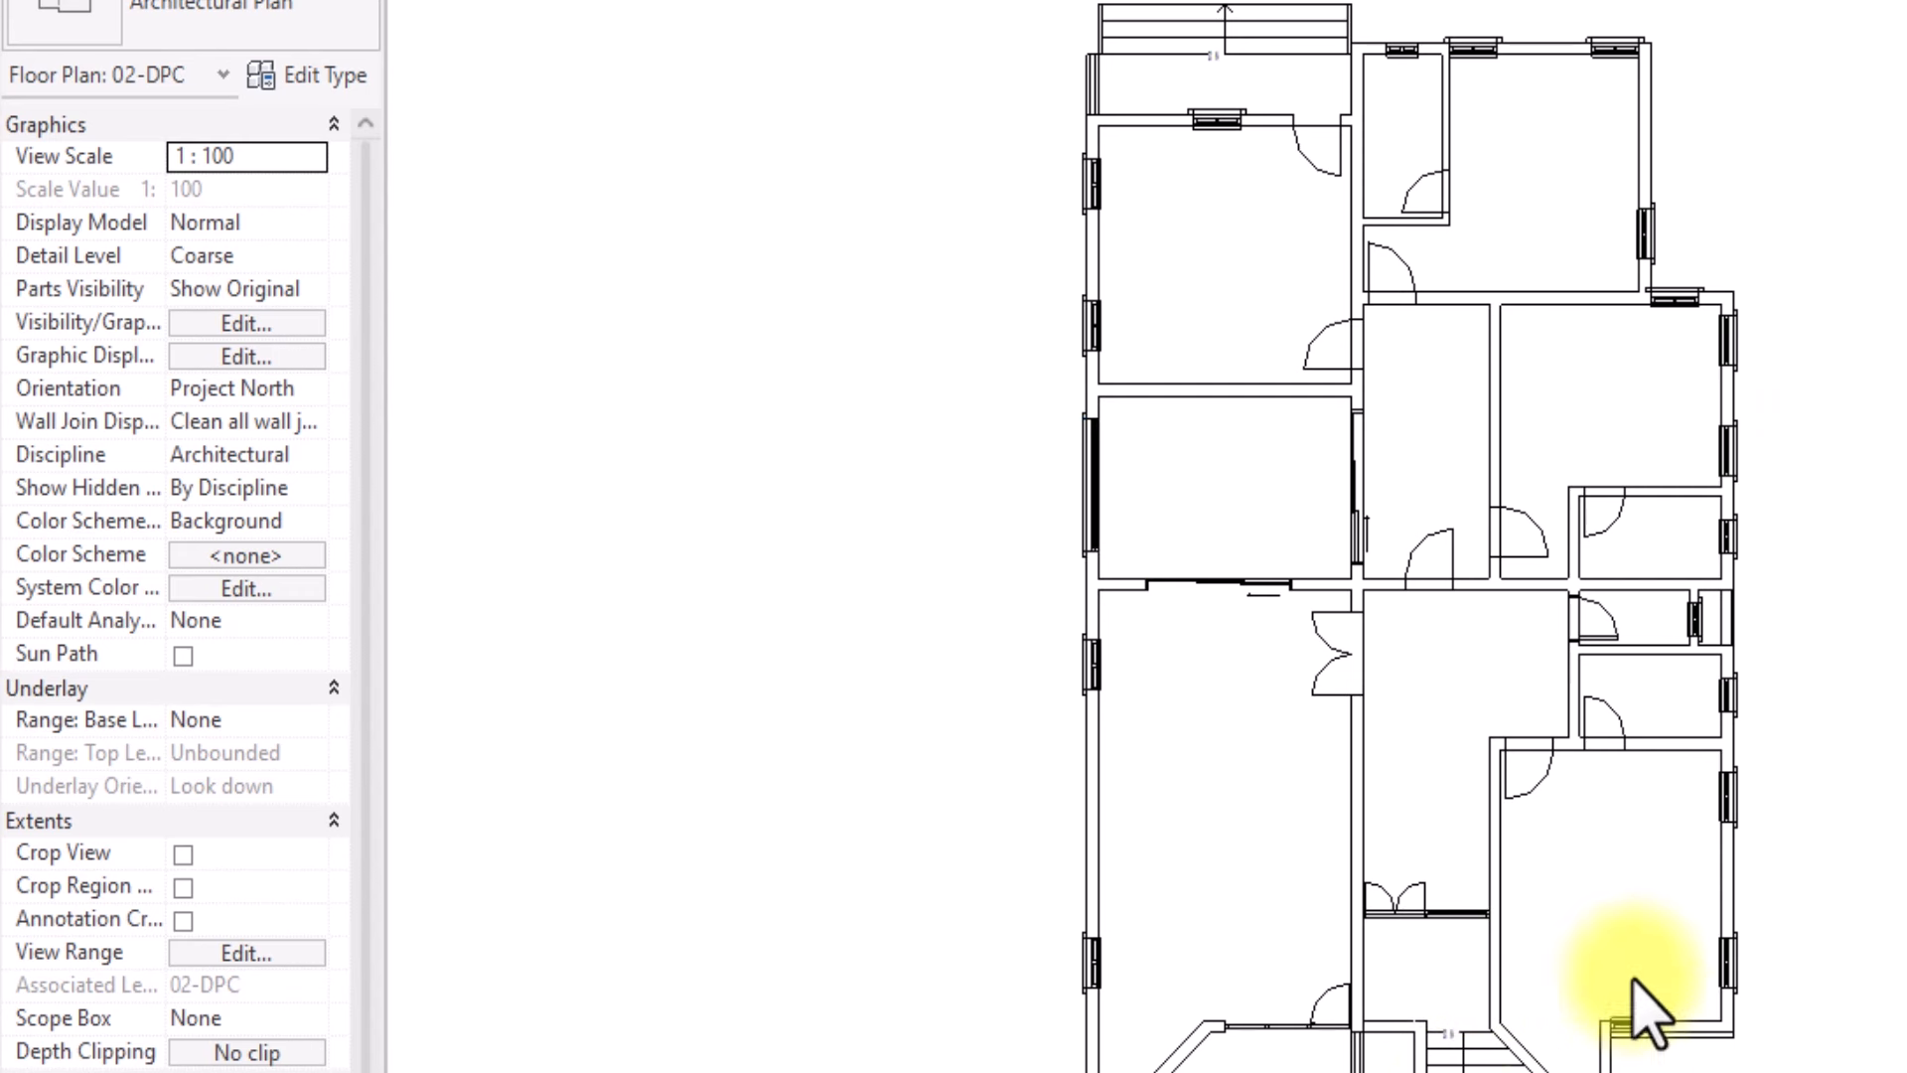
pyautogui.moveTo(1485, 1040); pyautogui.dragTo(1326, 983, button='middle')
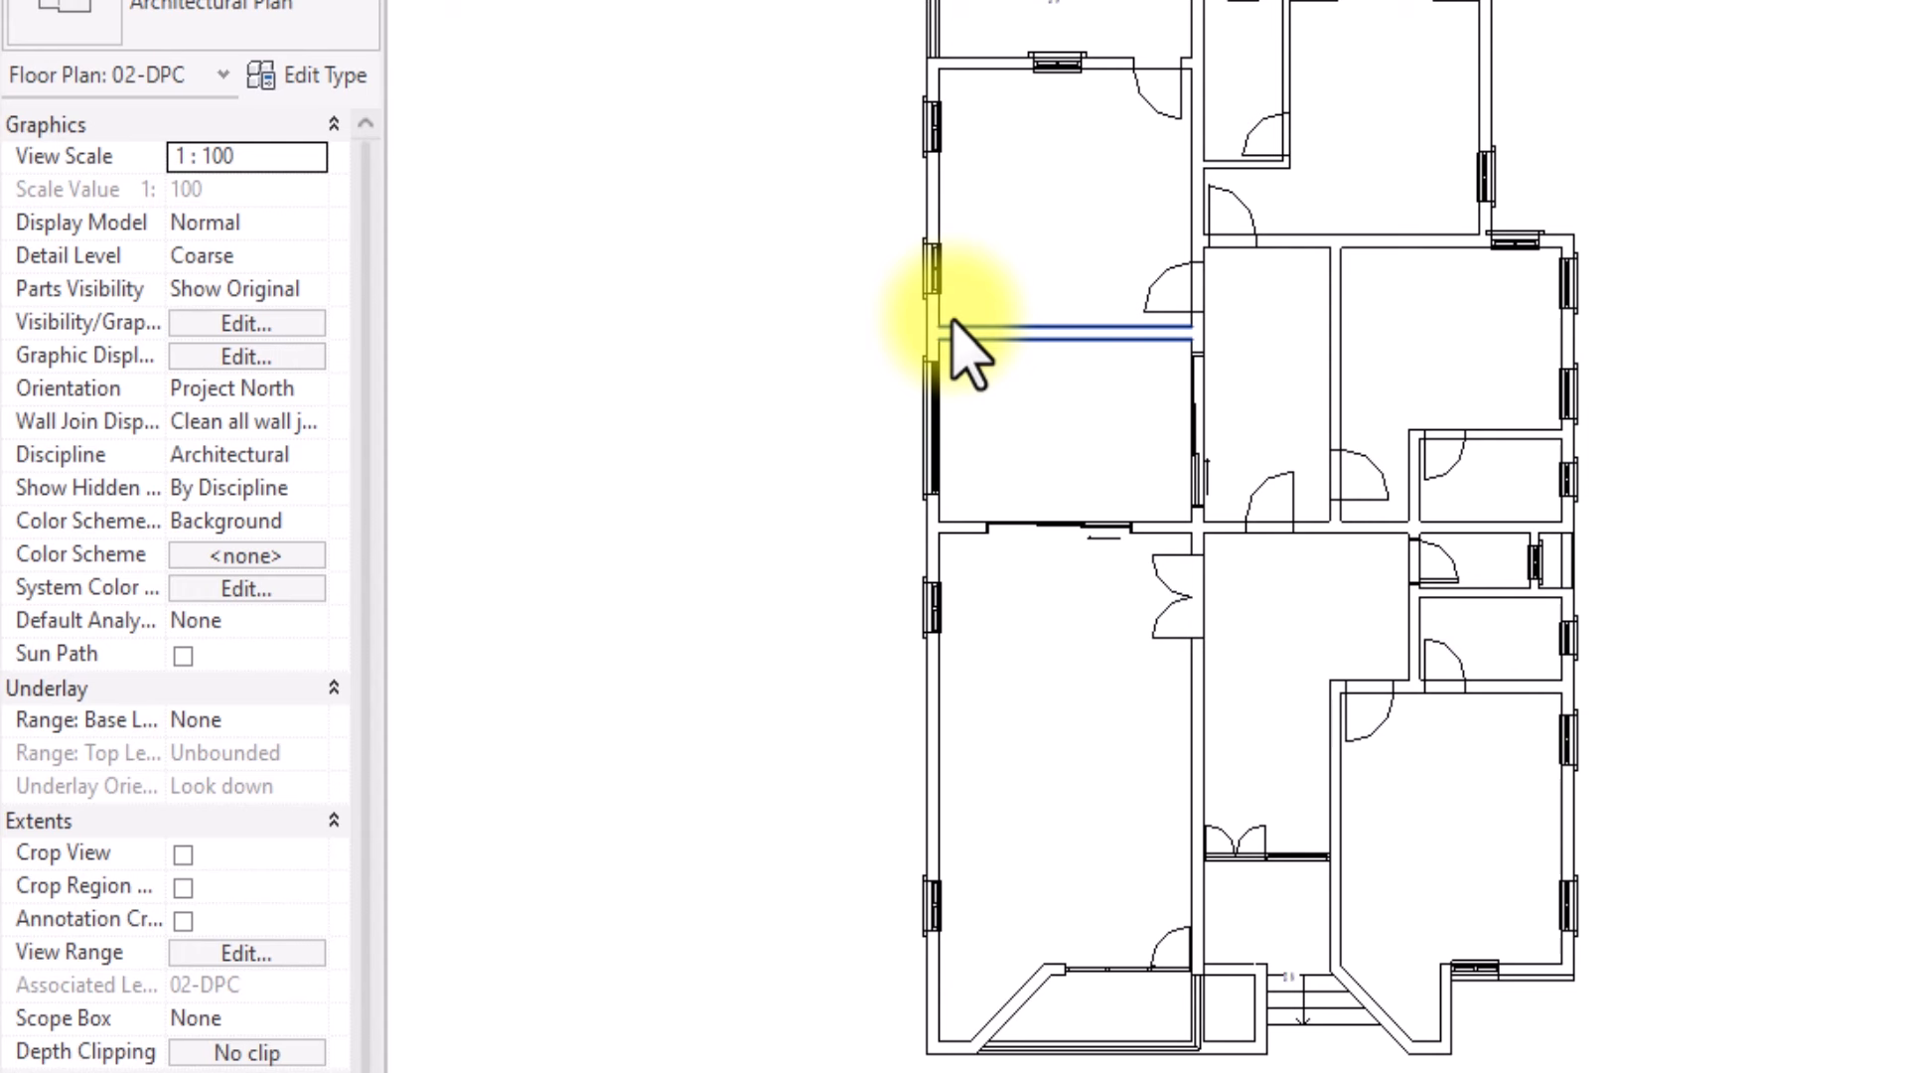
pyautogui.scroll(-1, 1129, 438)
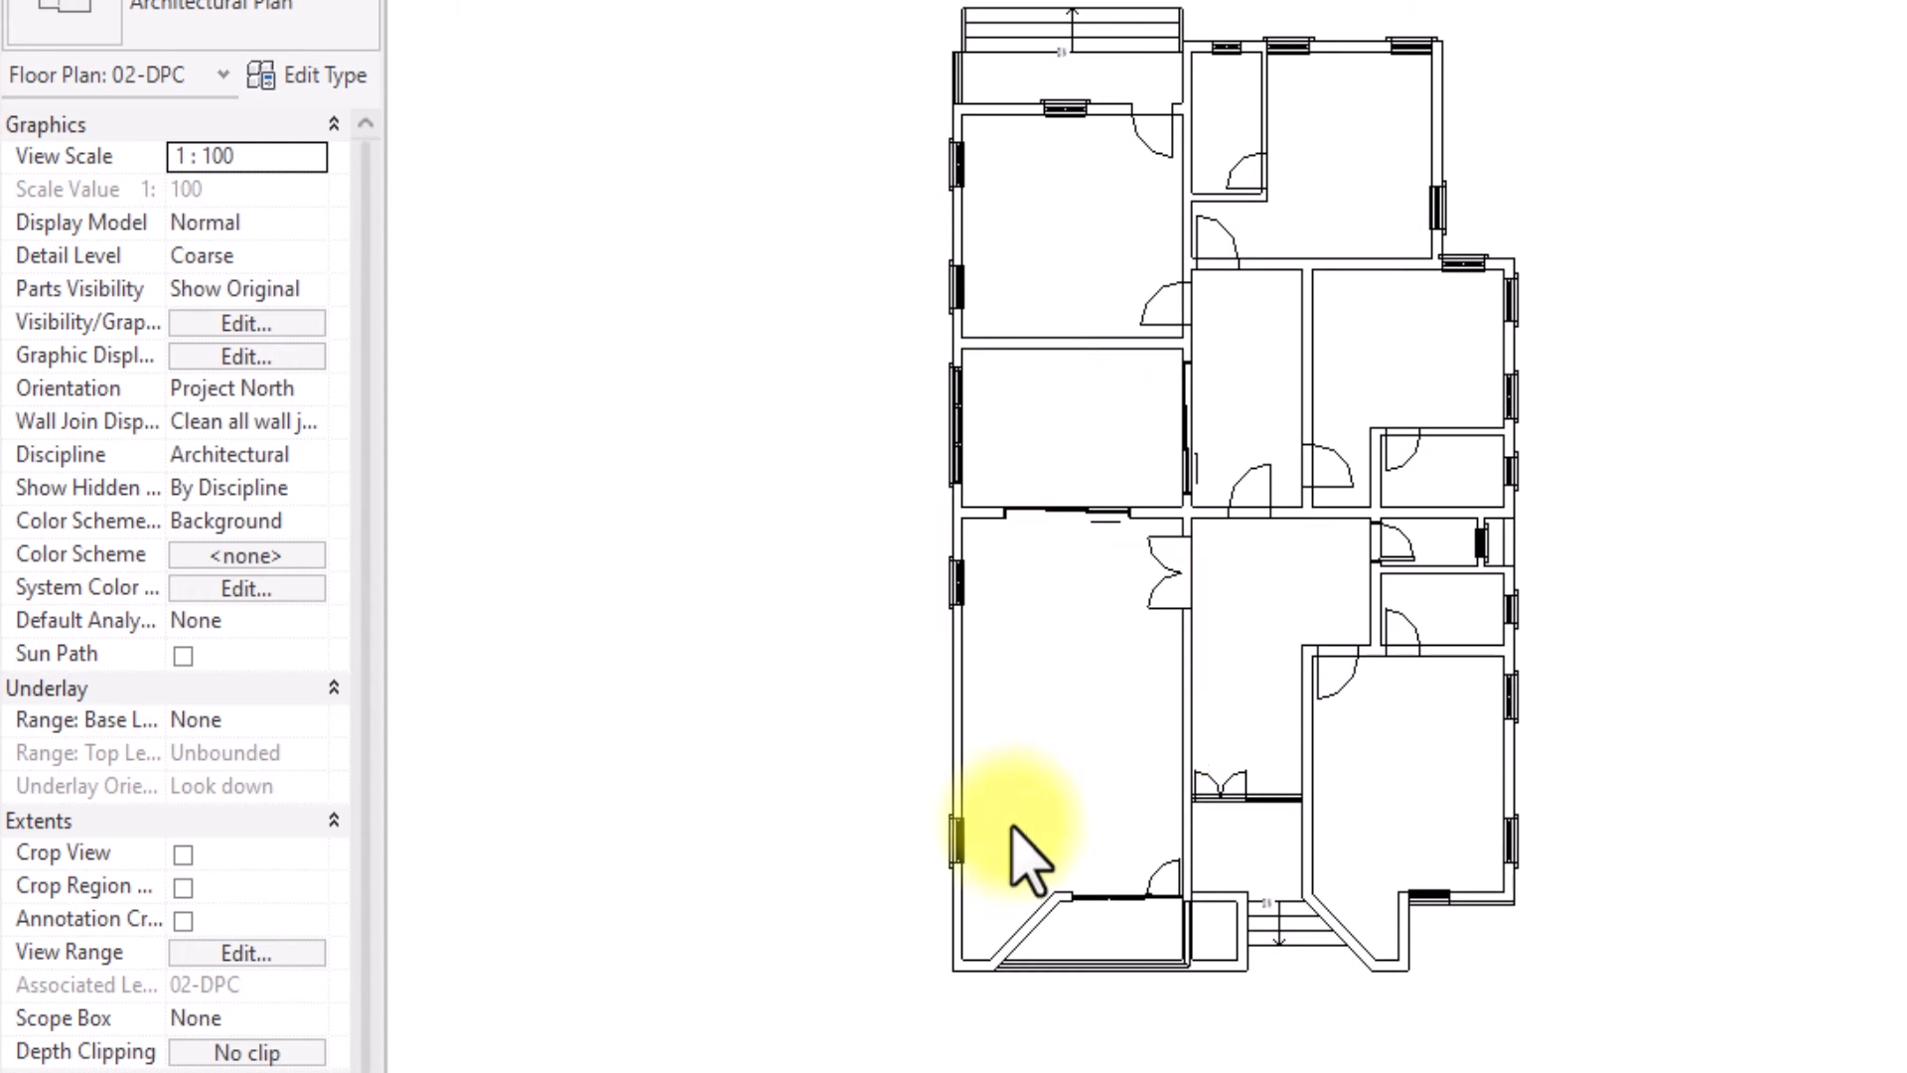
pyautogui.moveTo(1222, 733); pyautogui.dragTo(1232, 842, button='middle')
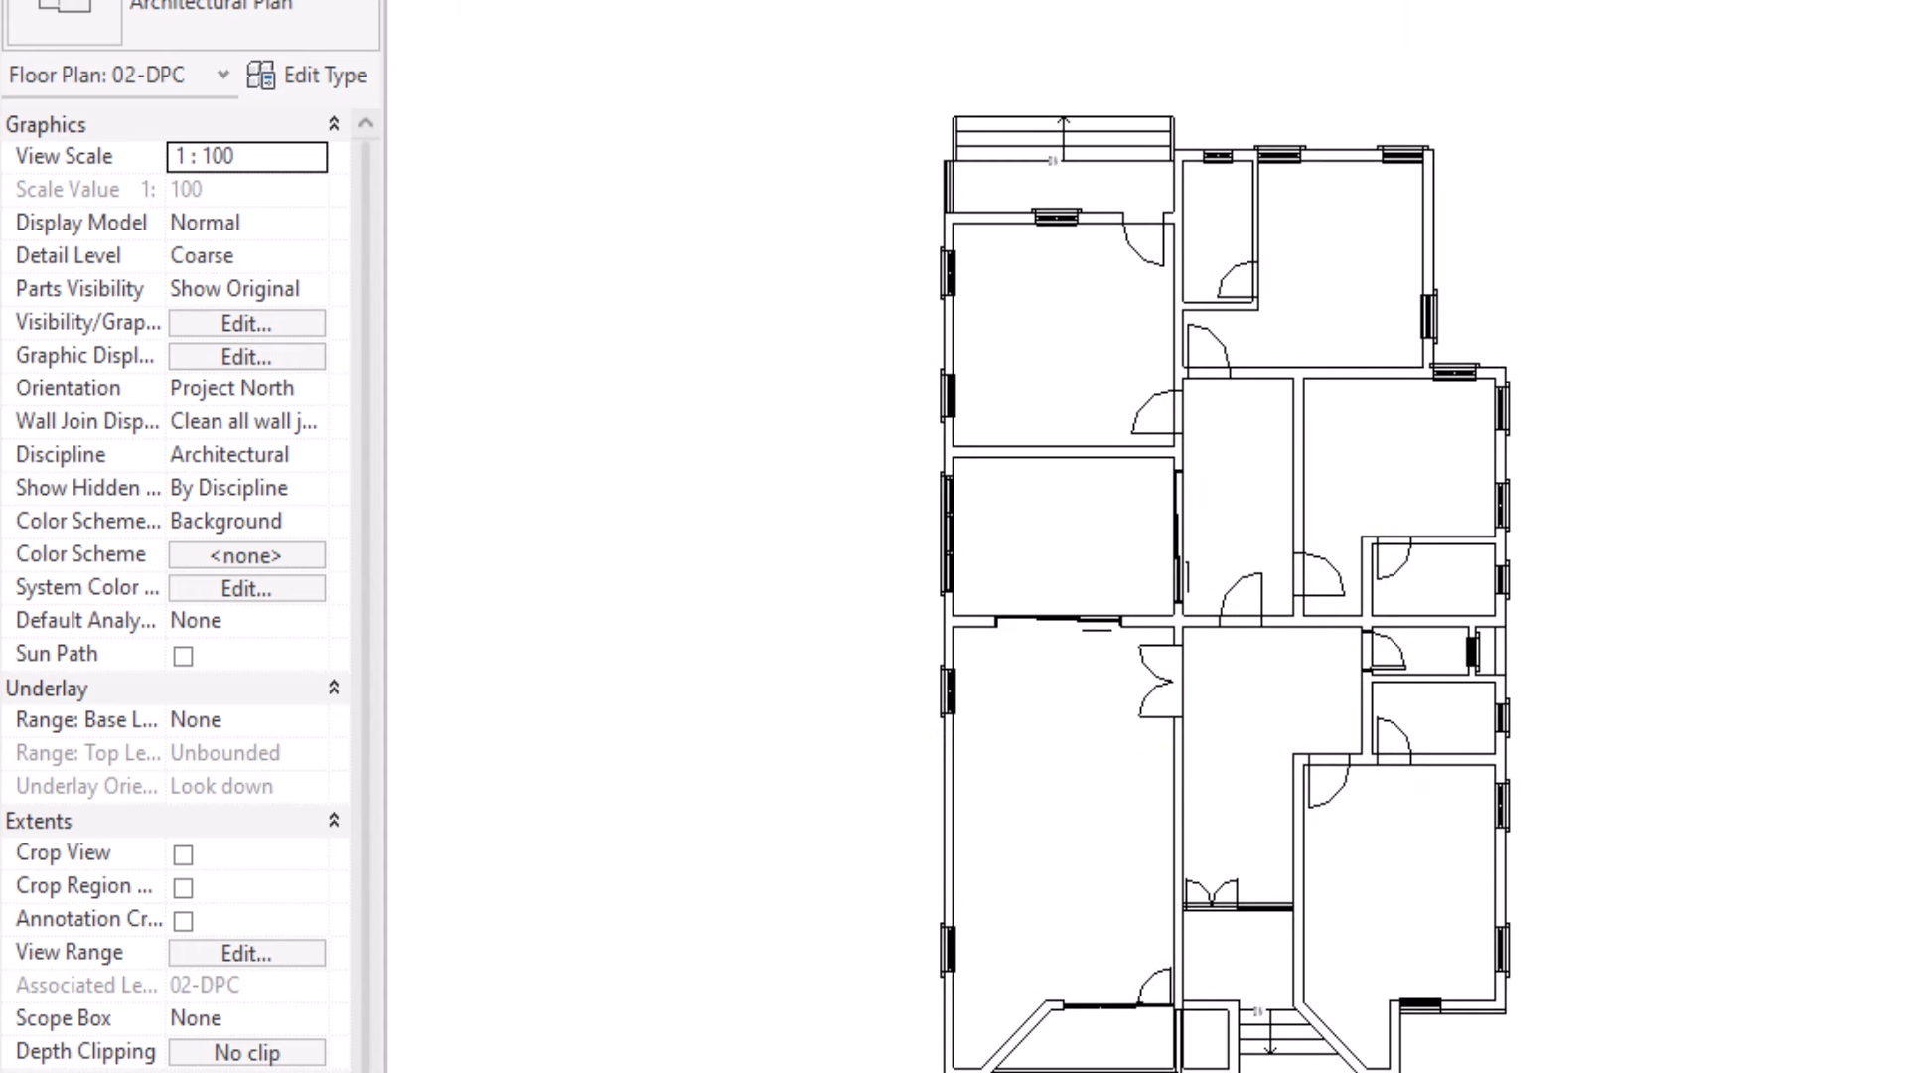
# Place a room using Room Tag With Area, upper limit 04-CEILING and limit offset 0, in the large front living room
pyautogui.click(248, 20)
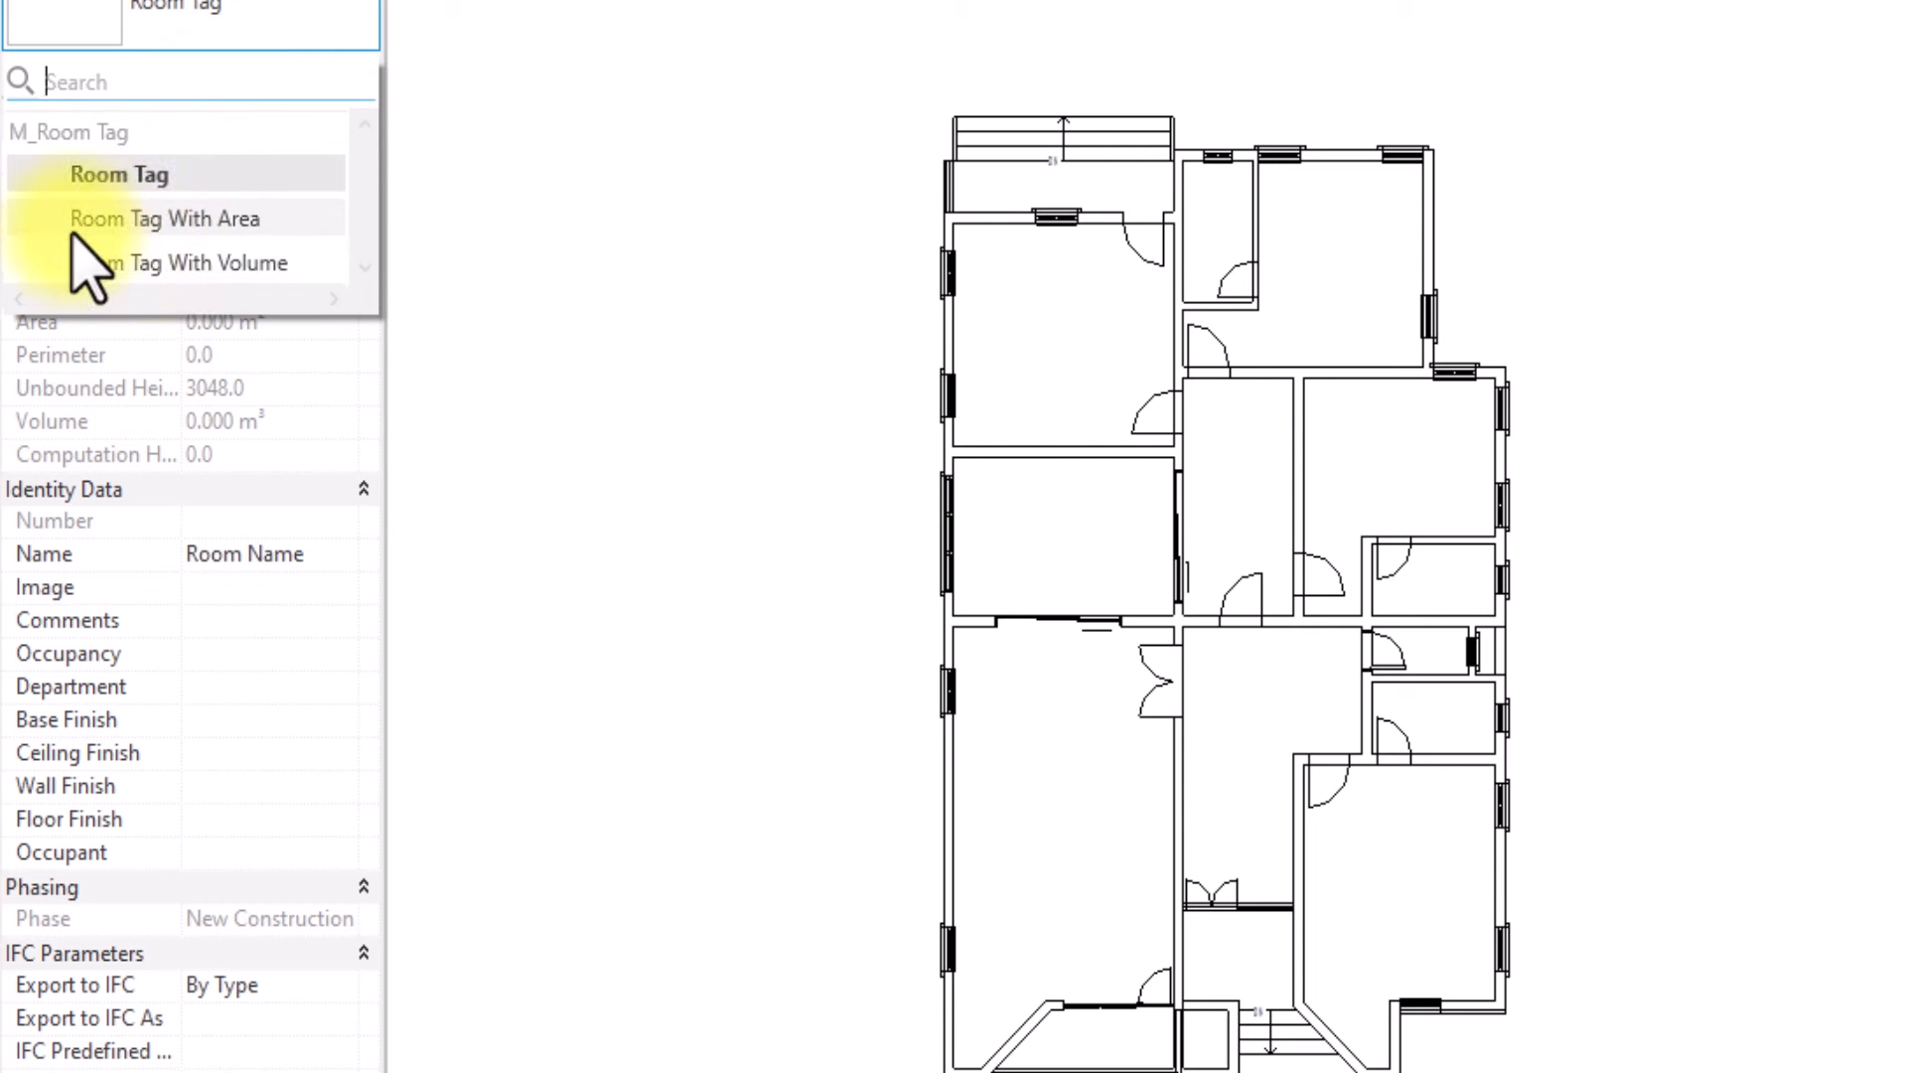
pyautogui.click(125, 225)
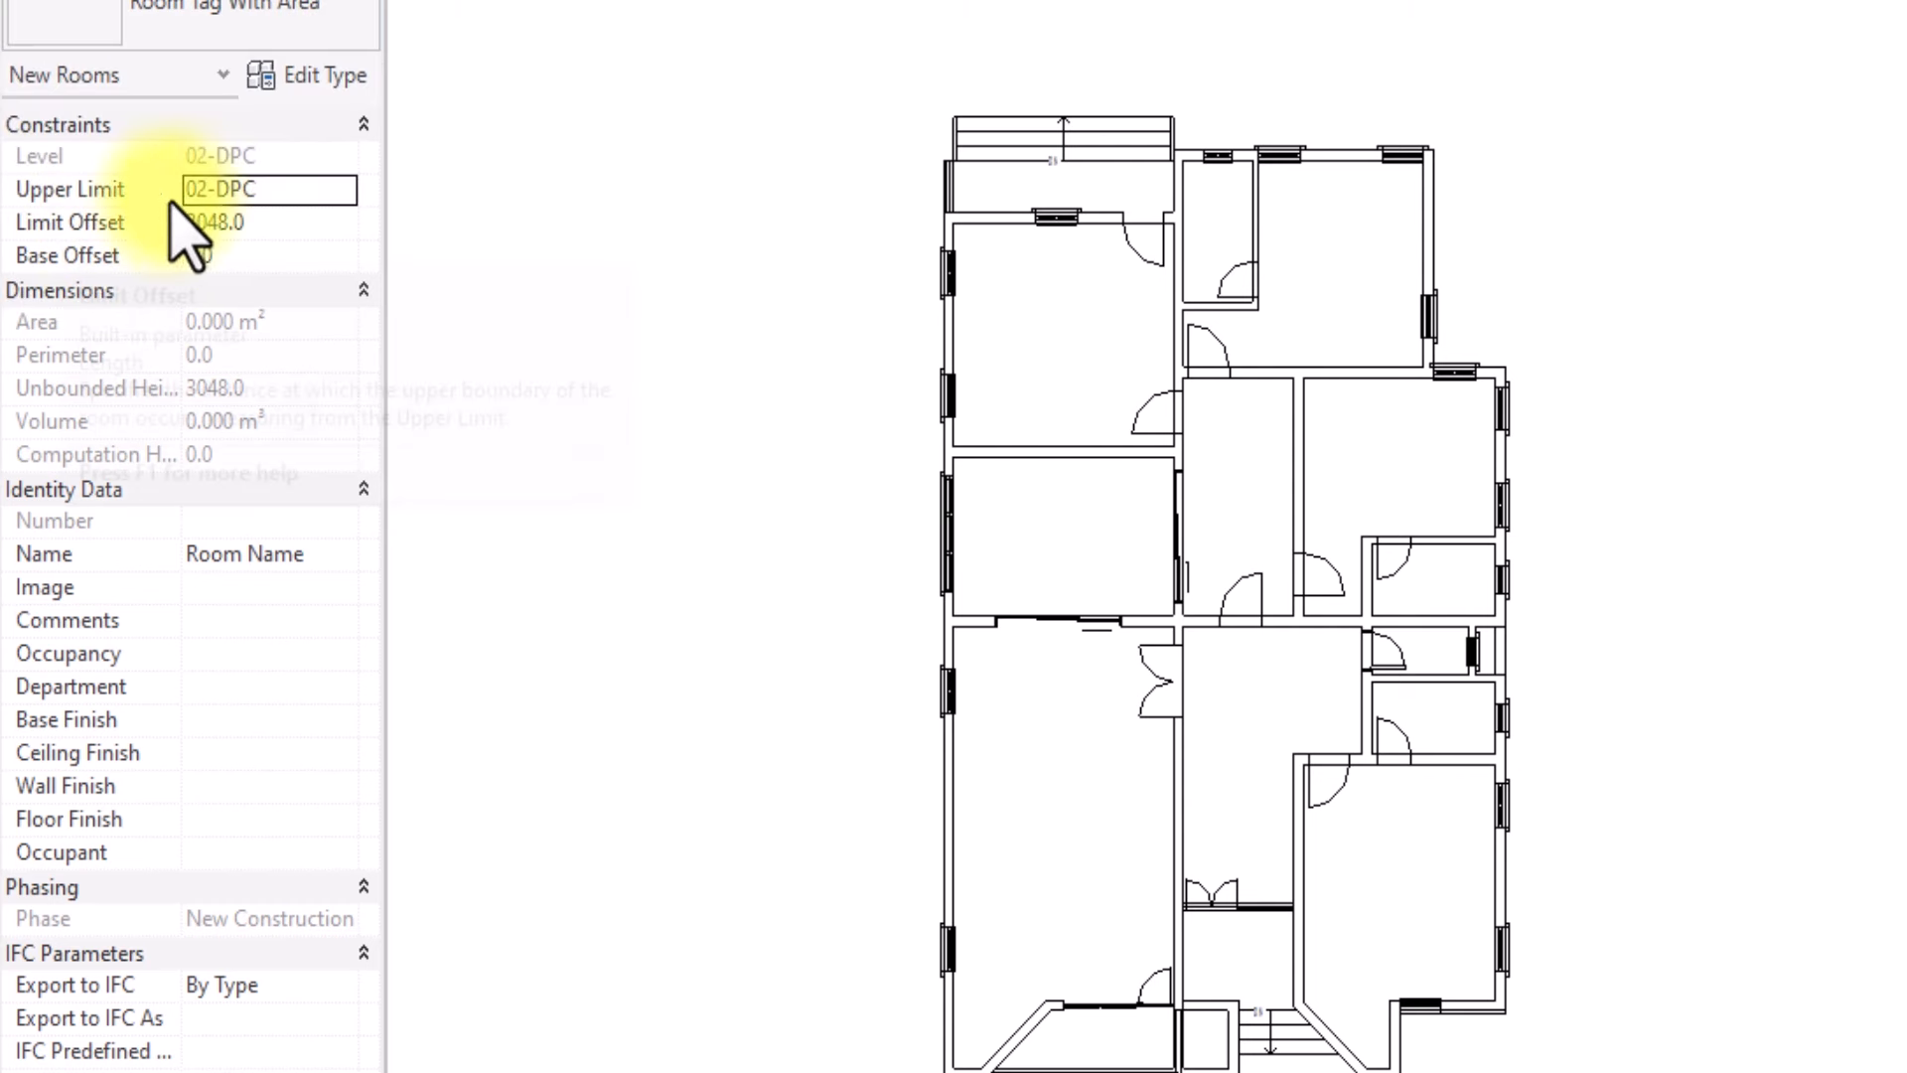
pyautogui.click(348, 195)
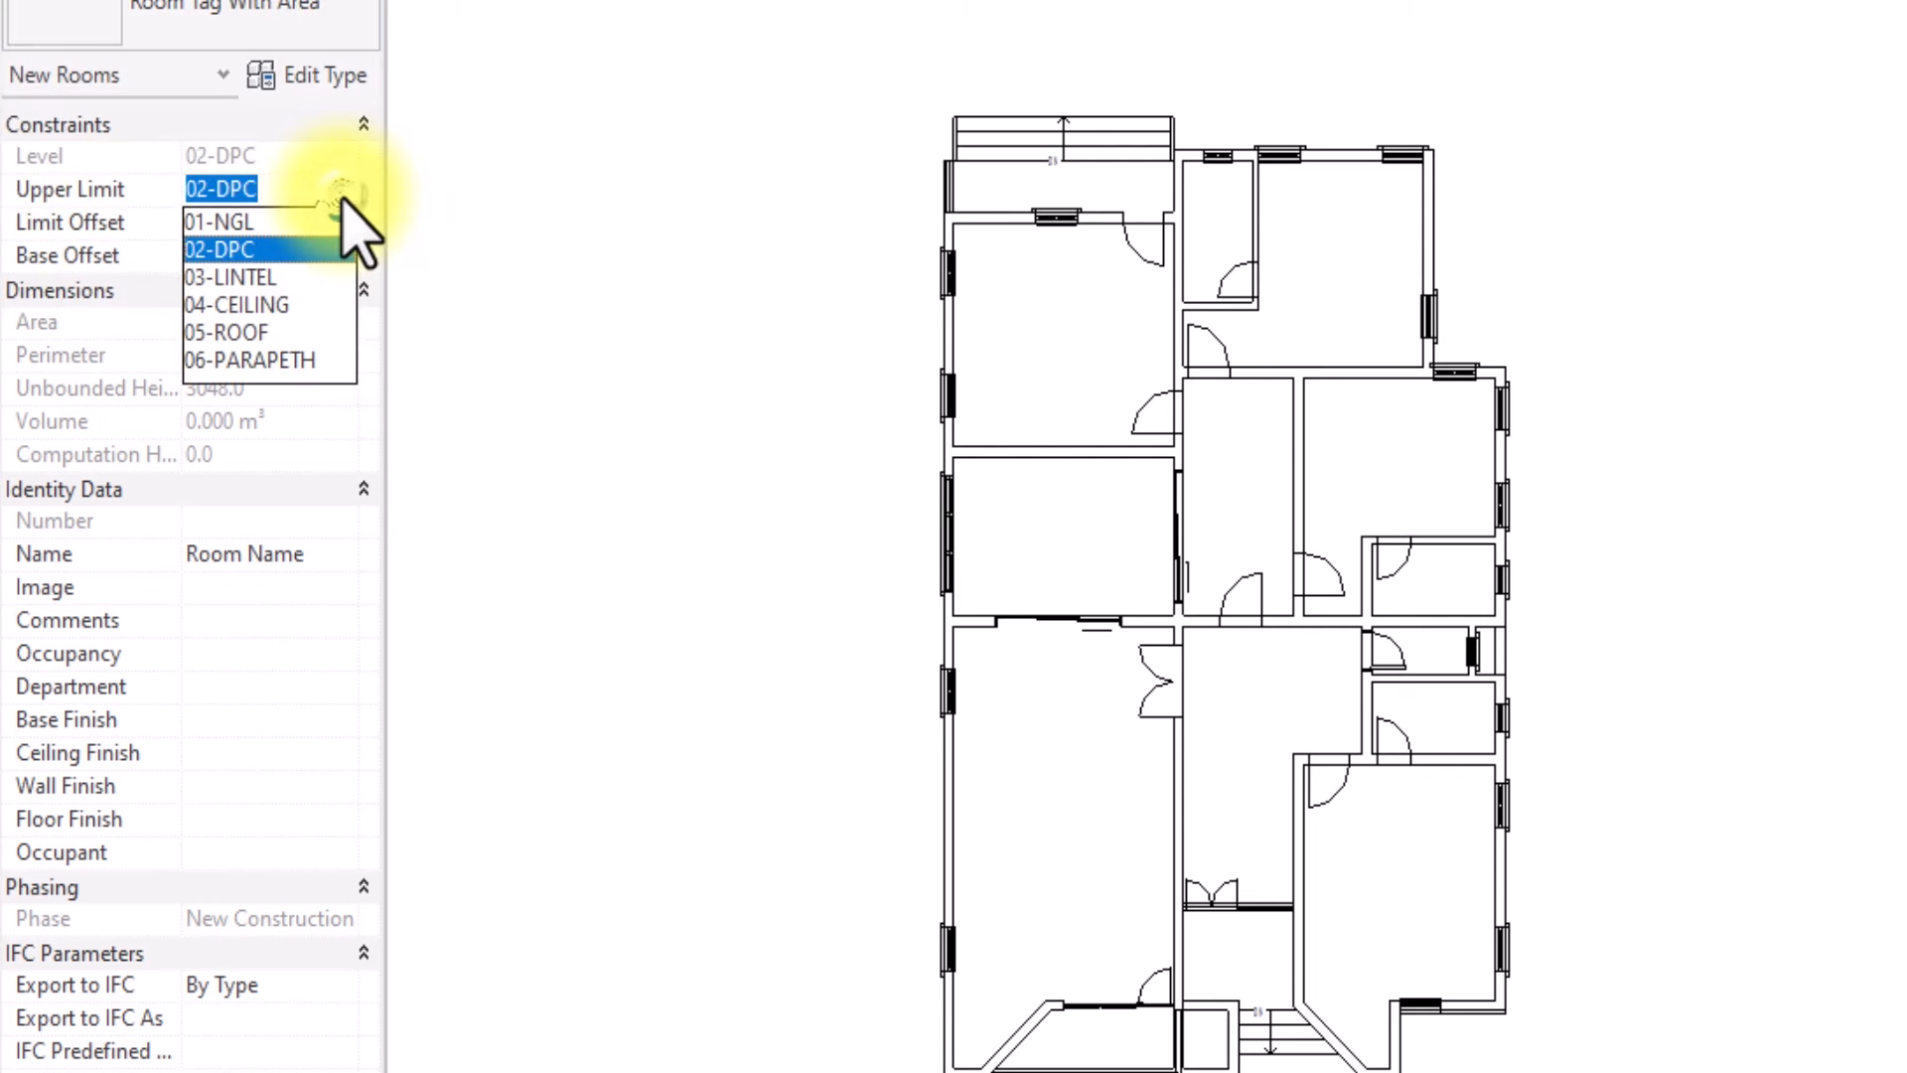
pyautogui.click(246, 305)
pyautogui.click(248, 223)
pyautogui.write('0')
pyautogui.scroll(2, 1043, 848)
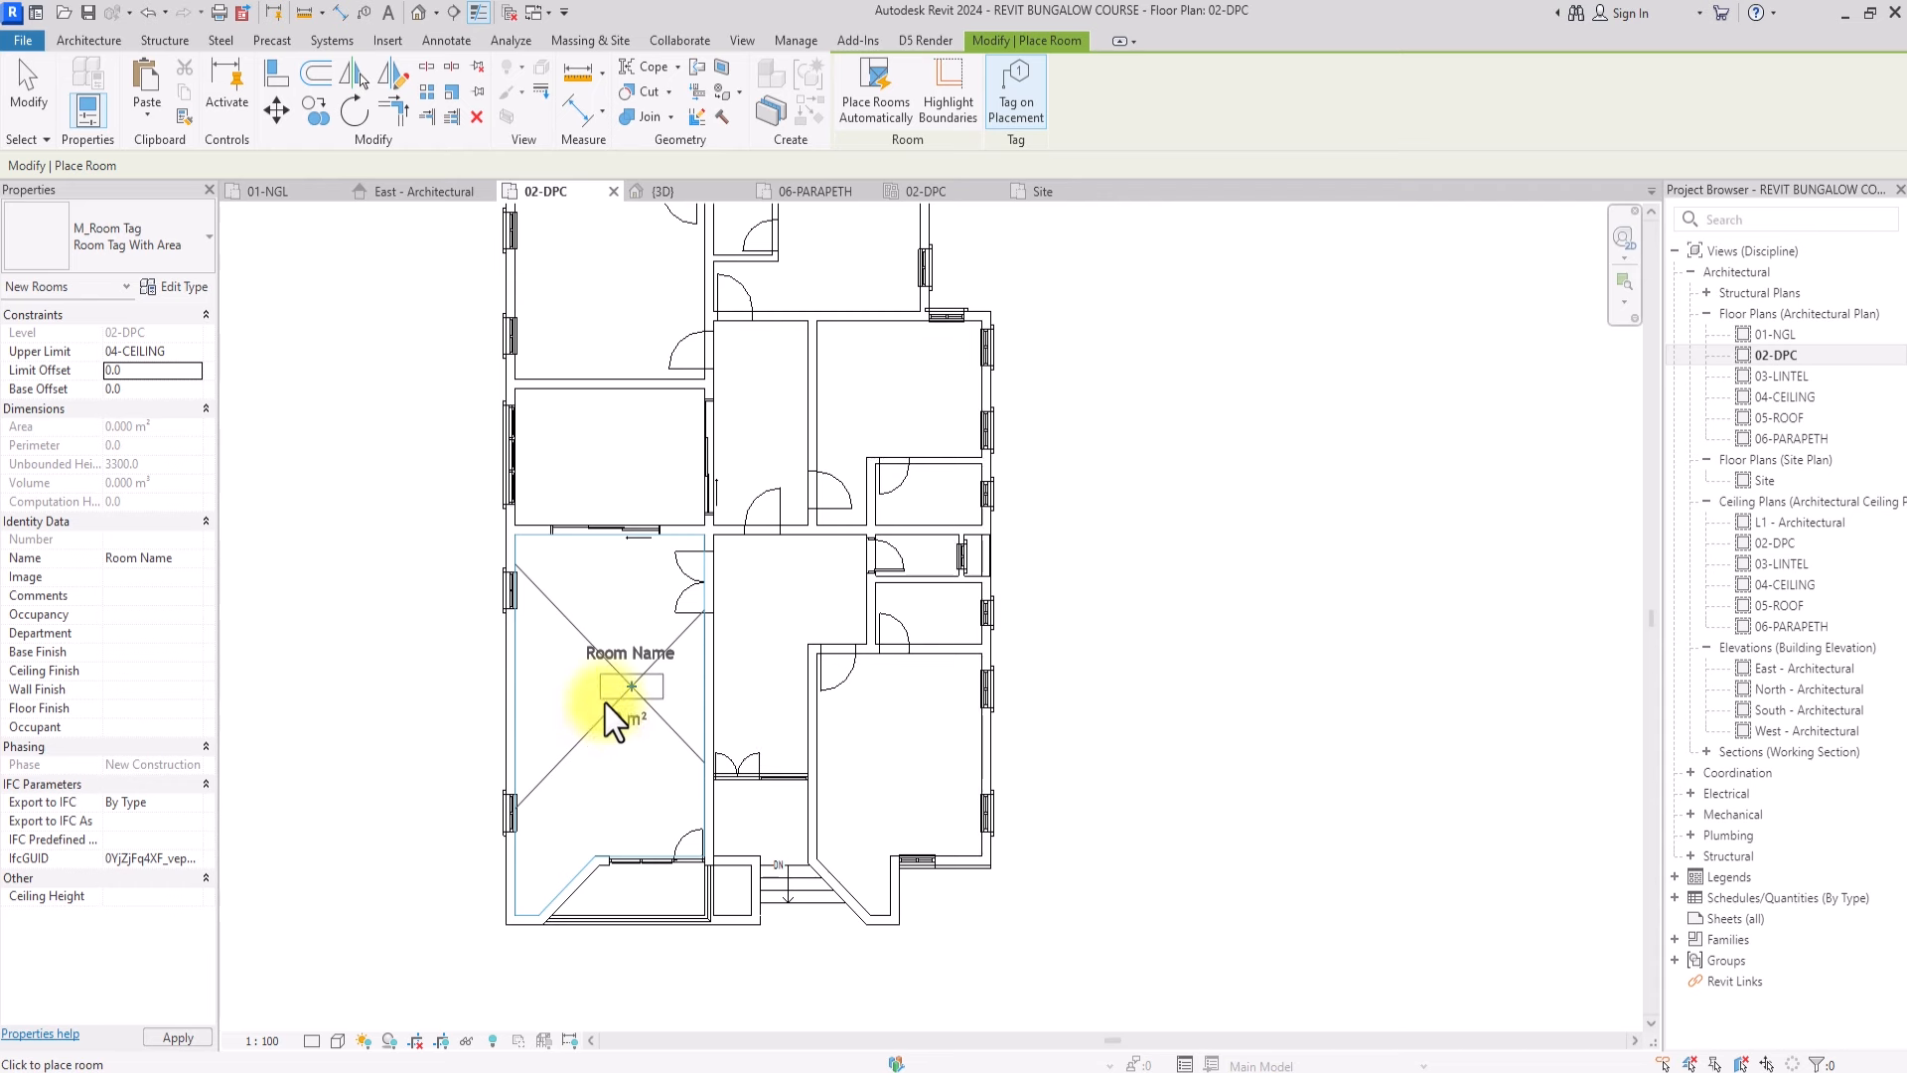
pyautogui.scroll(2, 1073, 806)
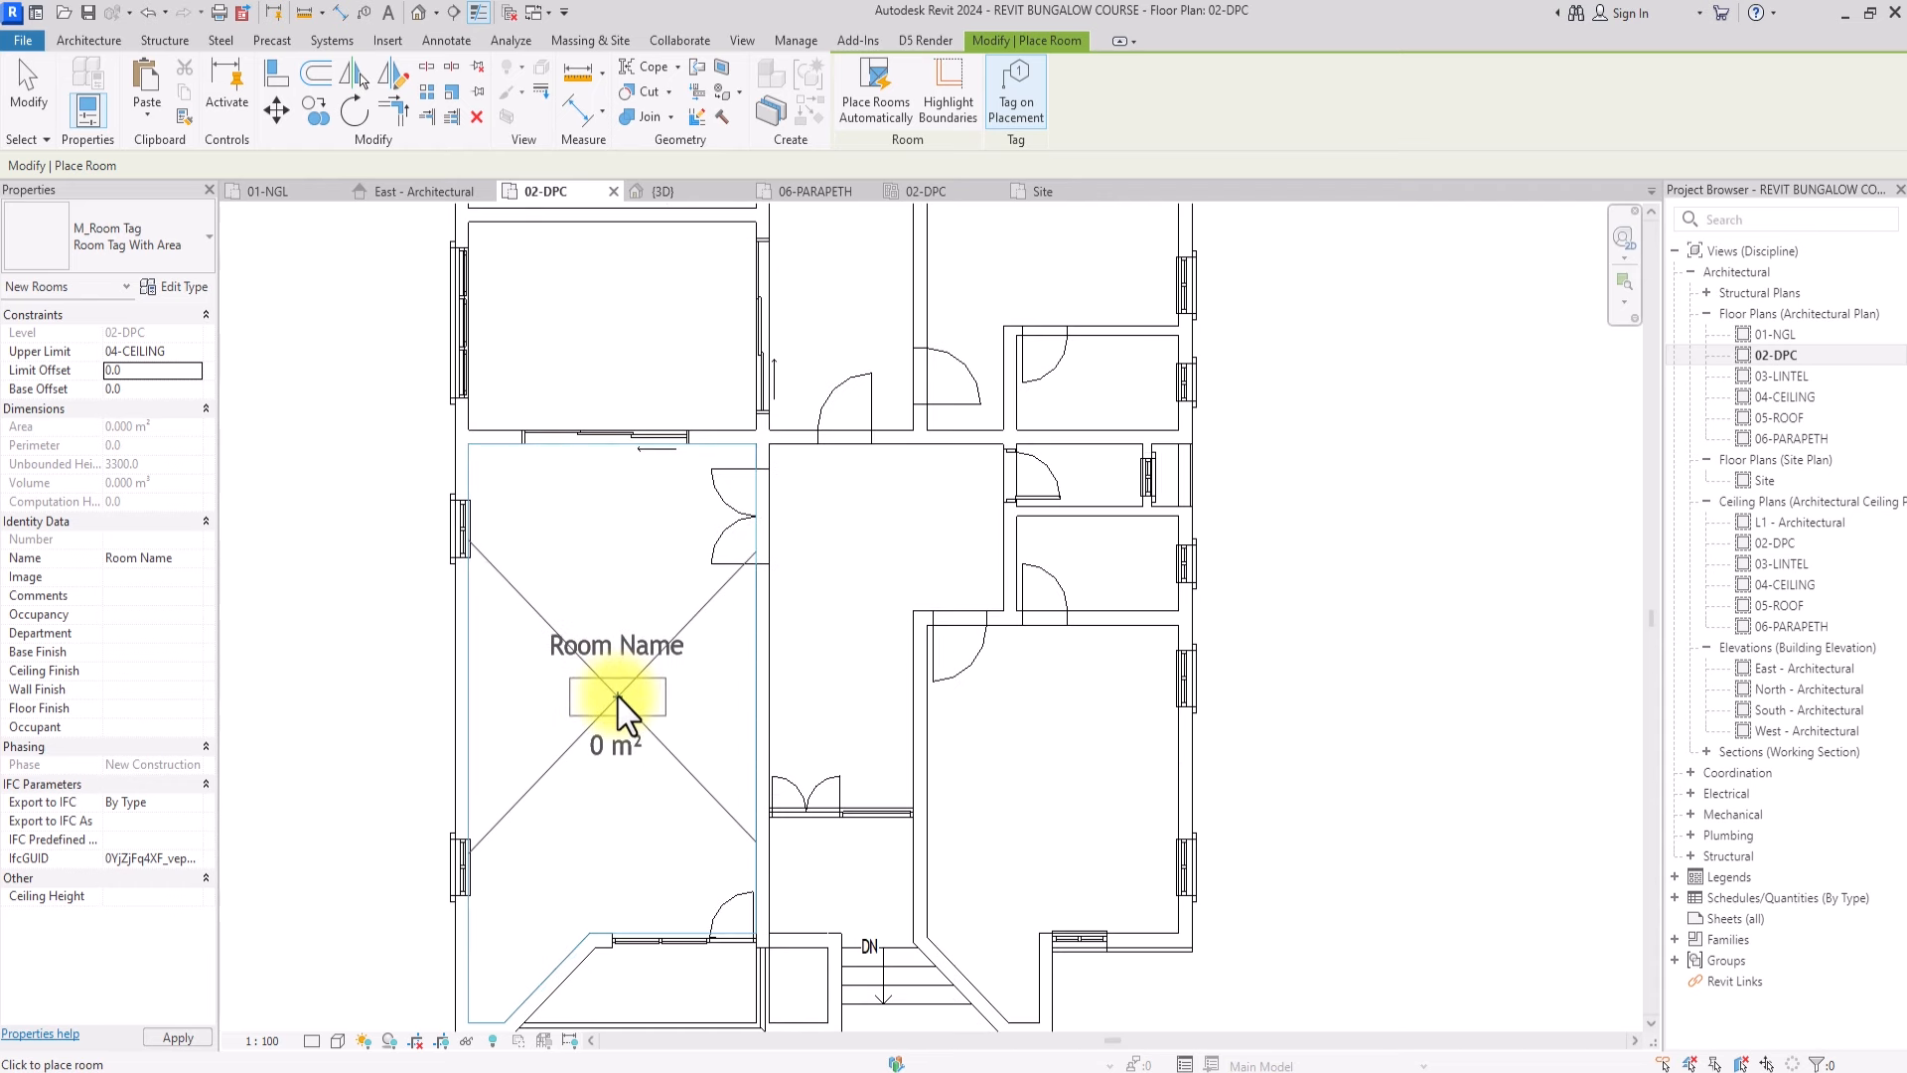
pyautogui.click(618, 697)
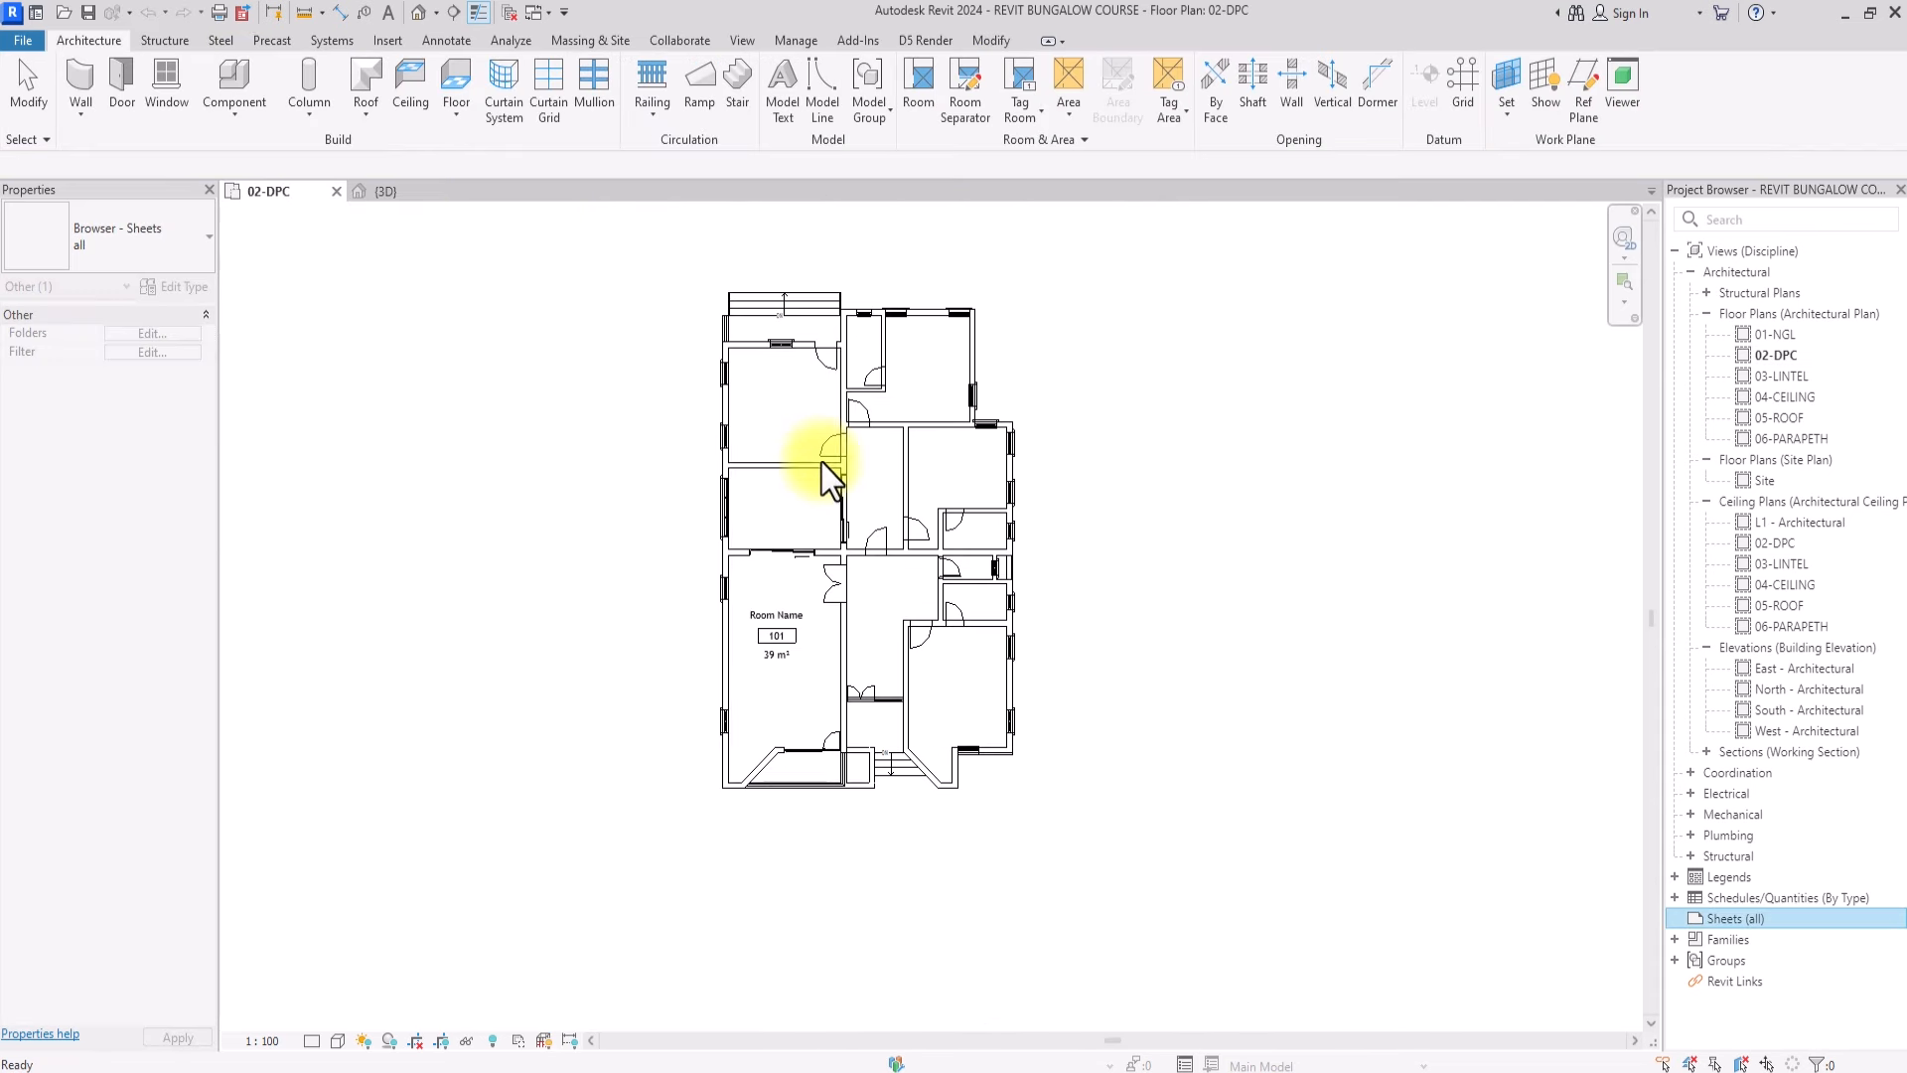
# In the 3D view, temporarily hide the grassland toposolid and the remaining site surface to expose the building from below
pyautogui.click(385, 192)
pyautogui.click(1011, 546)
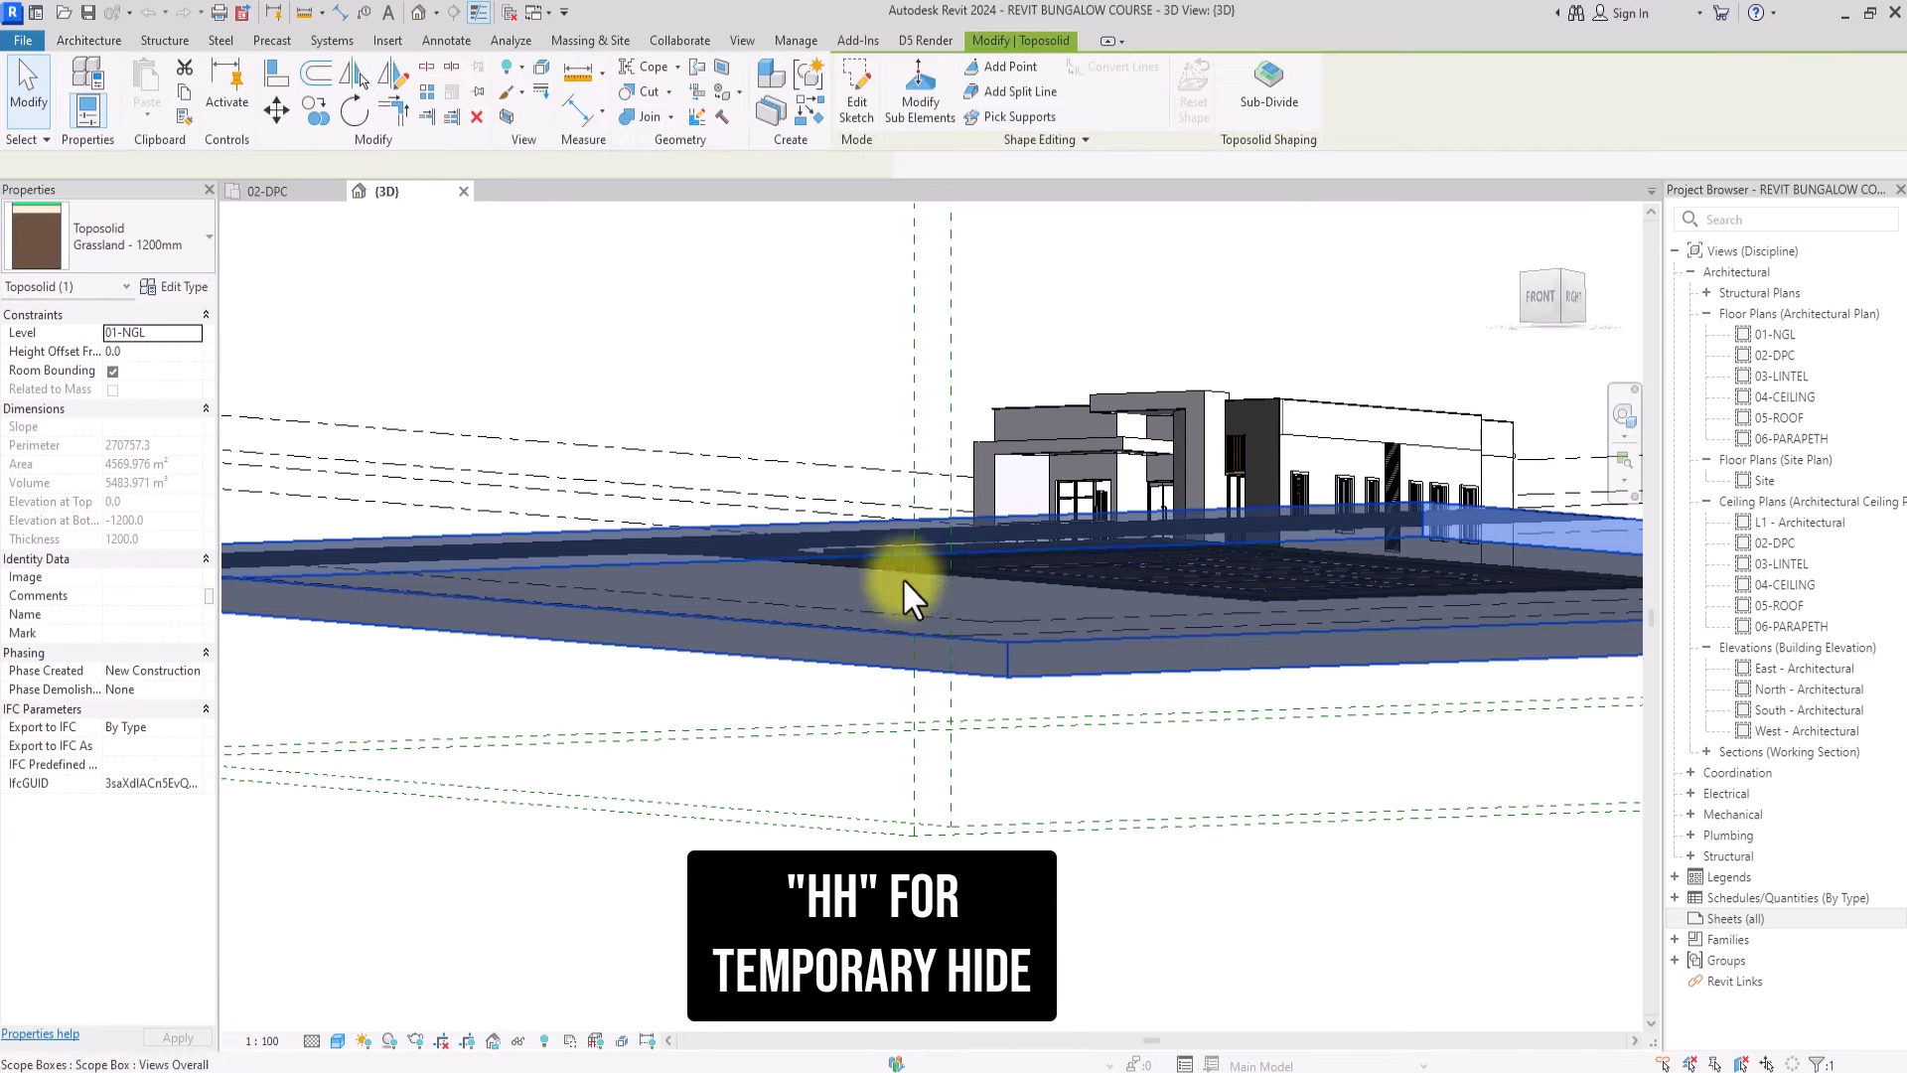
pyautogui.press('h')
pyautogui.press('h')
pyautogui.scroll(3, 993, 525)
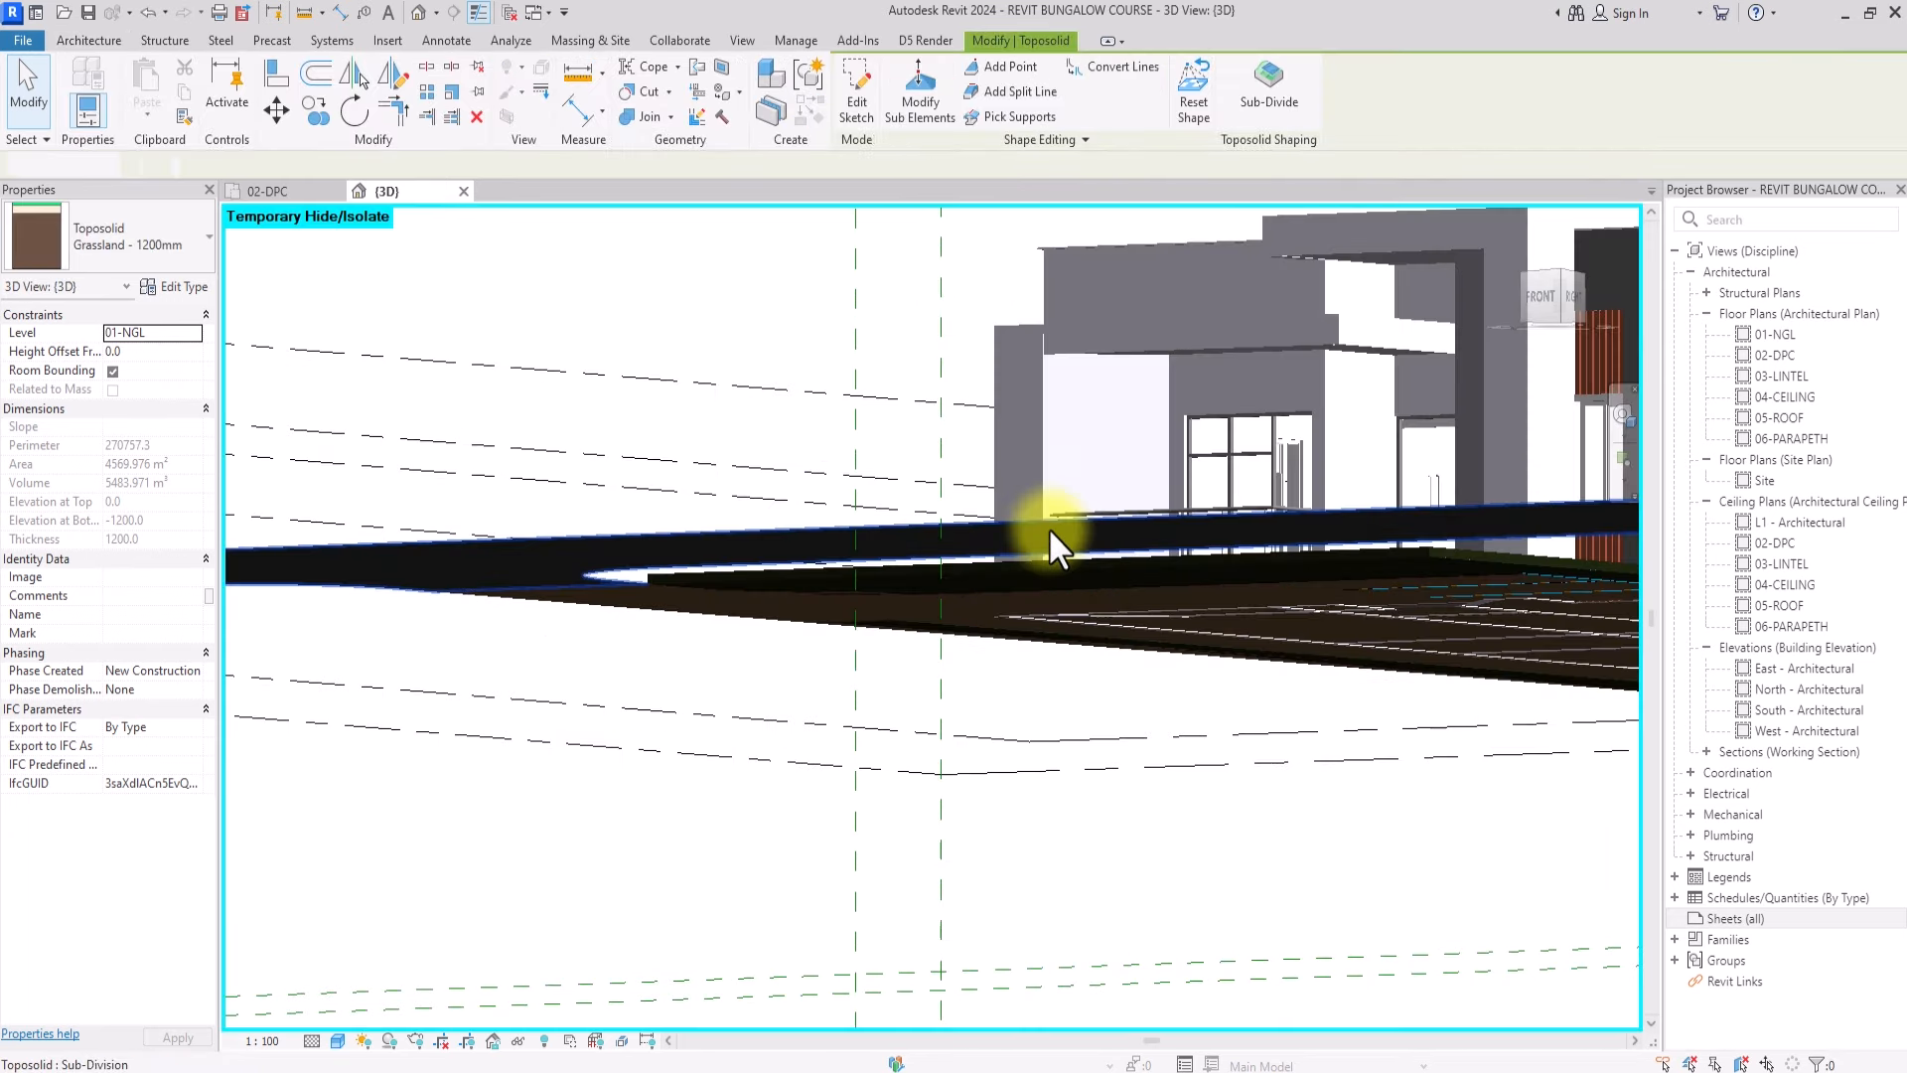
pyautogui.press('Escape')
pyautogui.keyDown('shift'); pyautogui.moveTo(1125, 584); pyautogui.dragTo(1003, 447, button='middle'); pyautogui.keyUp('shift')
pyautogui.click(1072, 616)
pyautogui.press('h')
pyautogui.press('h')
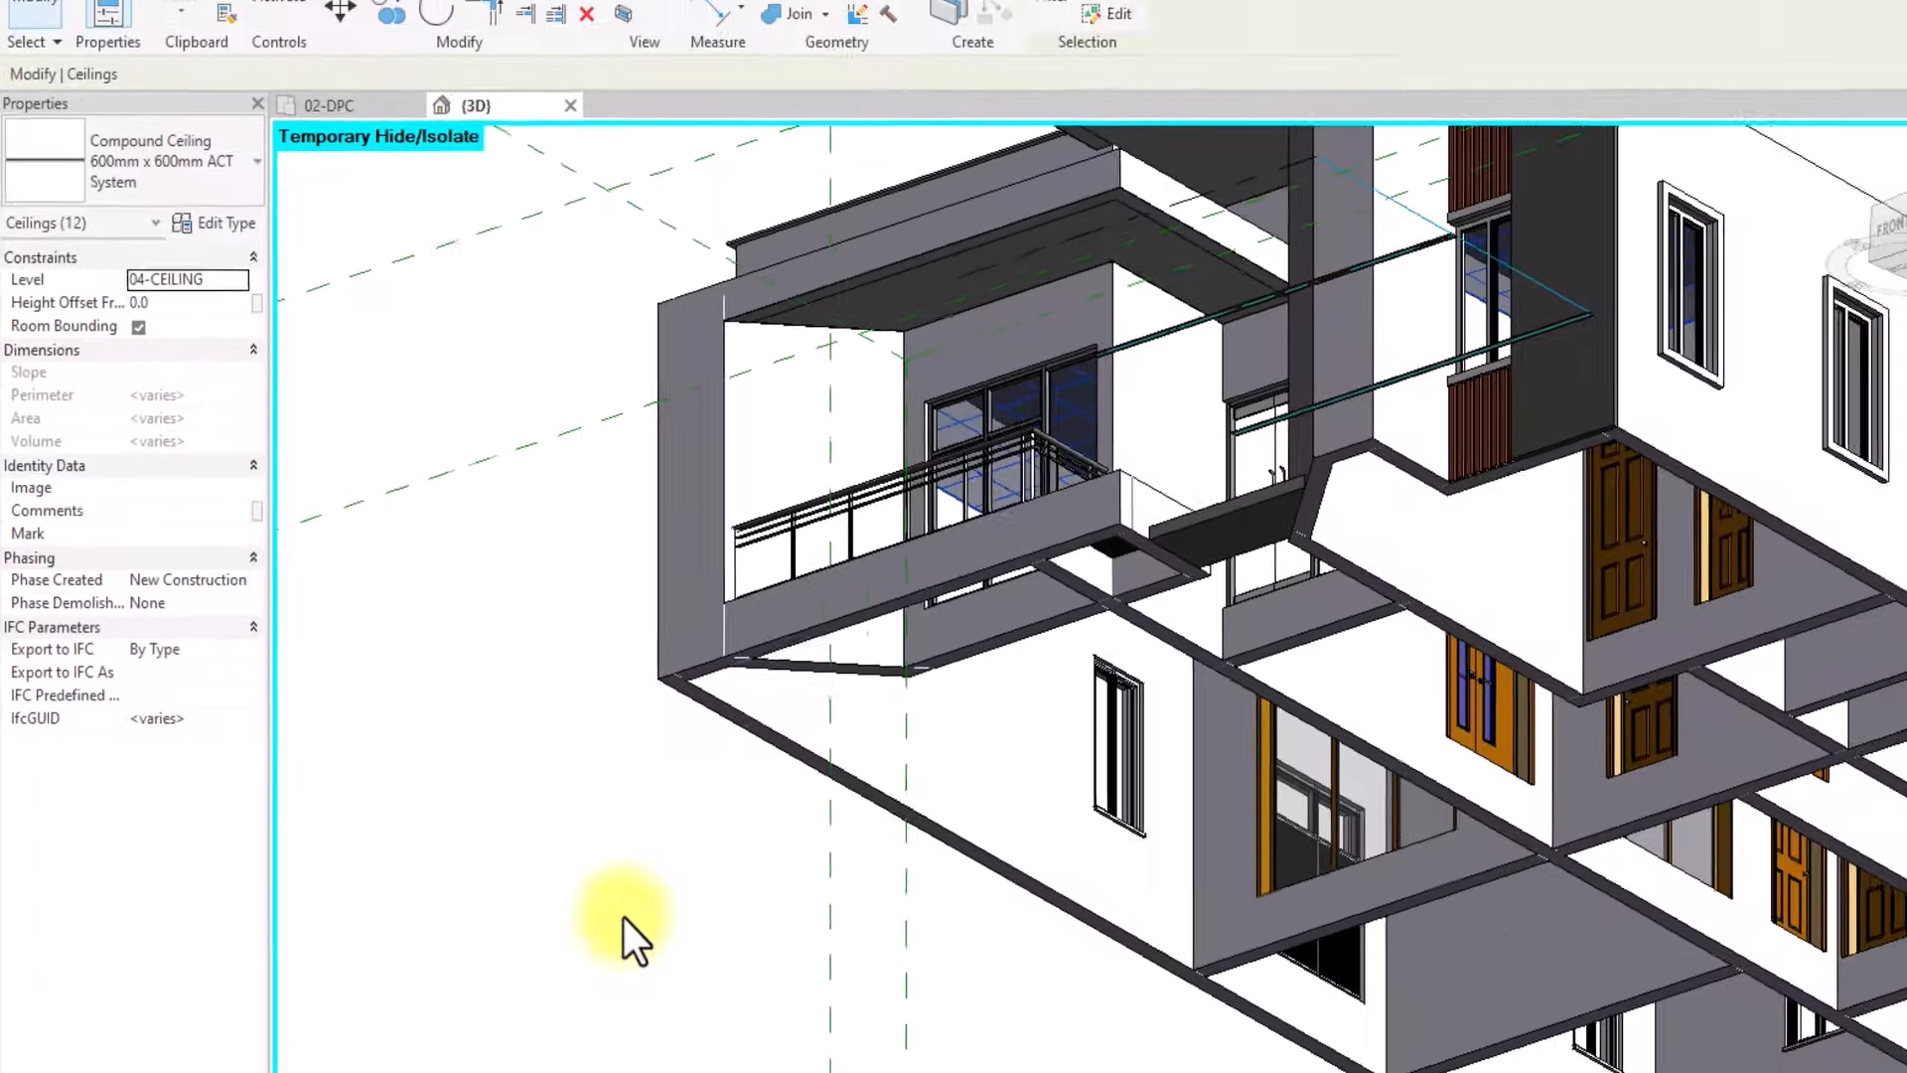
# In the 02-DPC floor plan, place a room with upper limit 04-CEILING and limit offset 0 in the central entrance hall
pyautogui.scroll(-3, 864, 606)
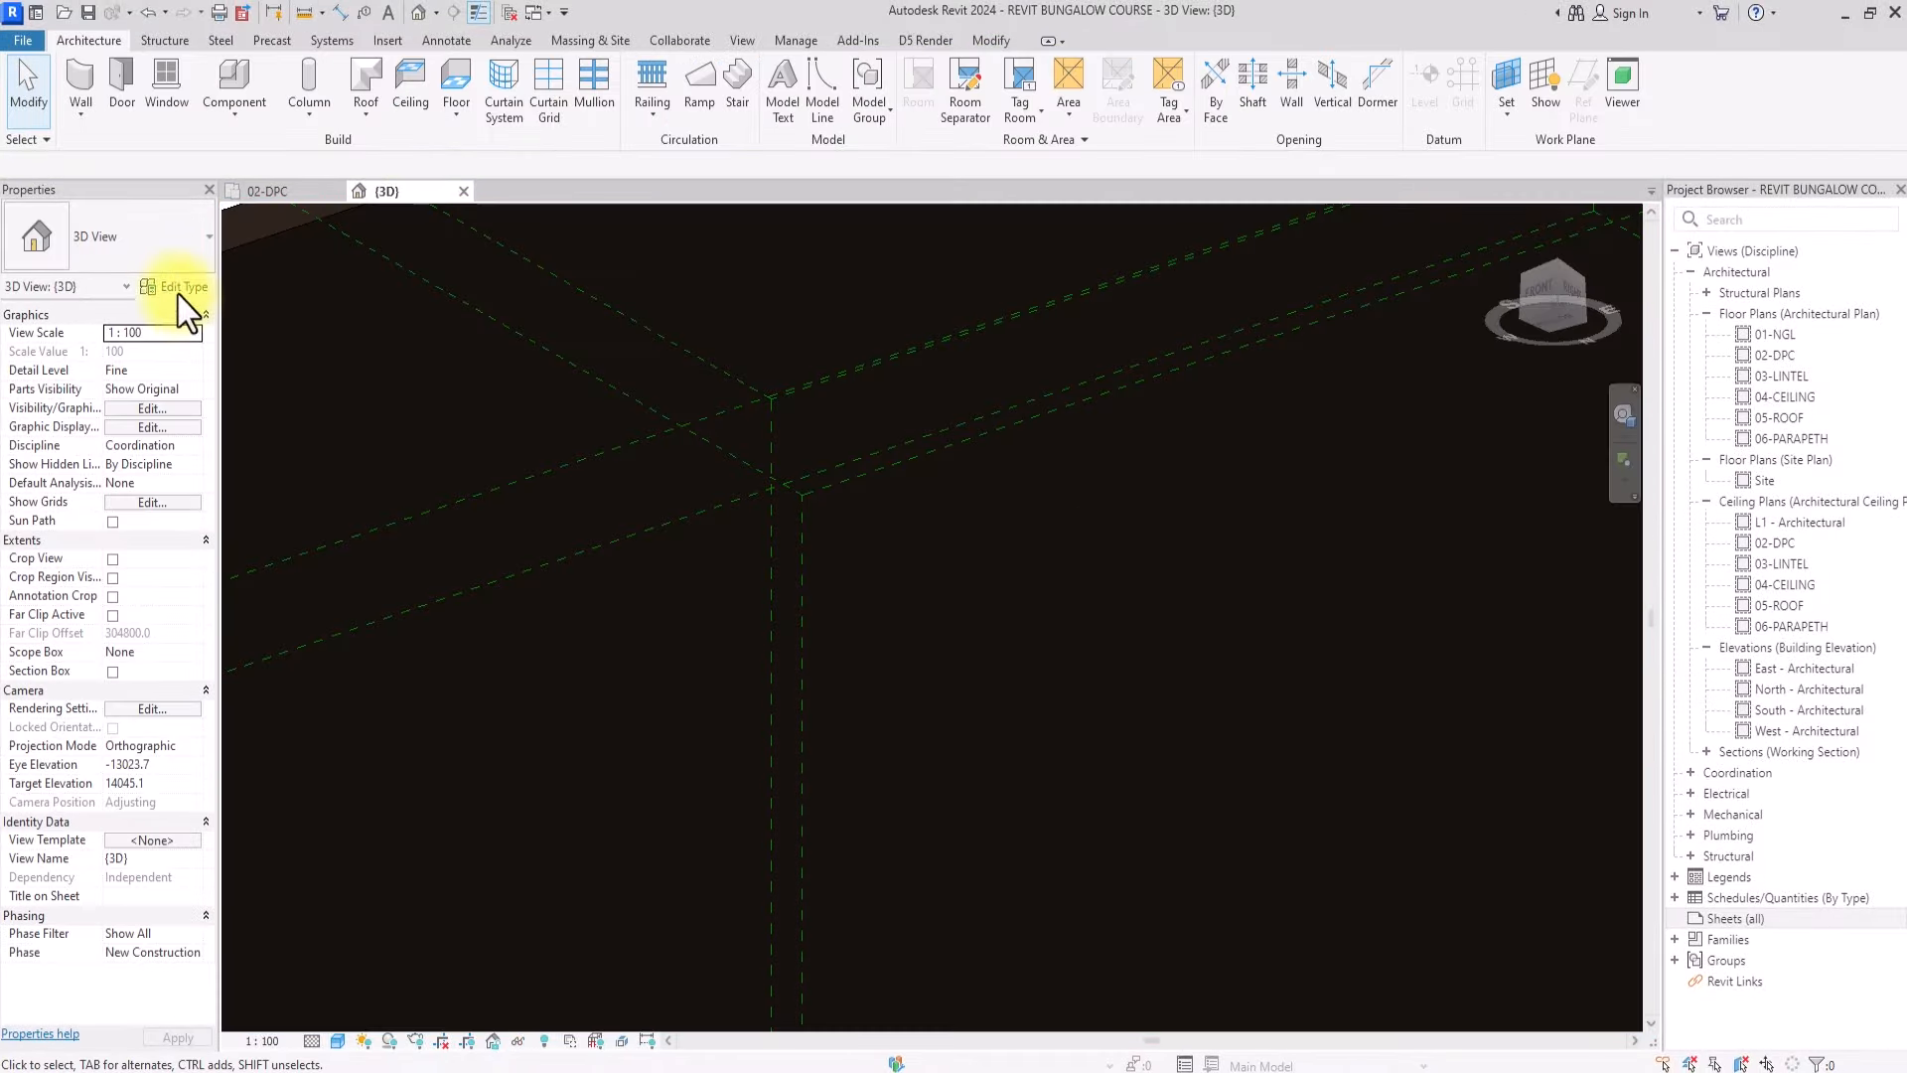
pyautogui.moveTo(611, 431); pyautogui.dragTo(702, 769, button='middle')
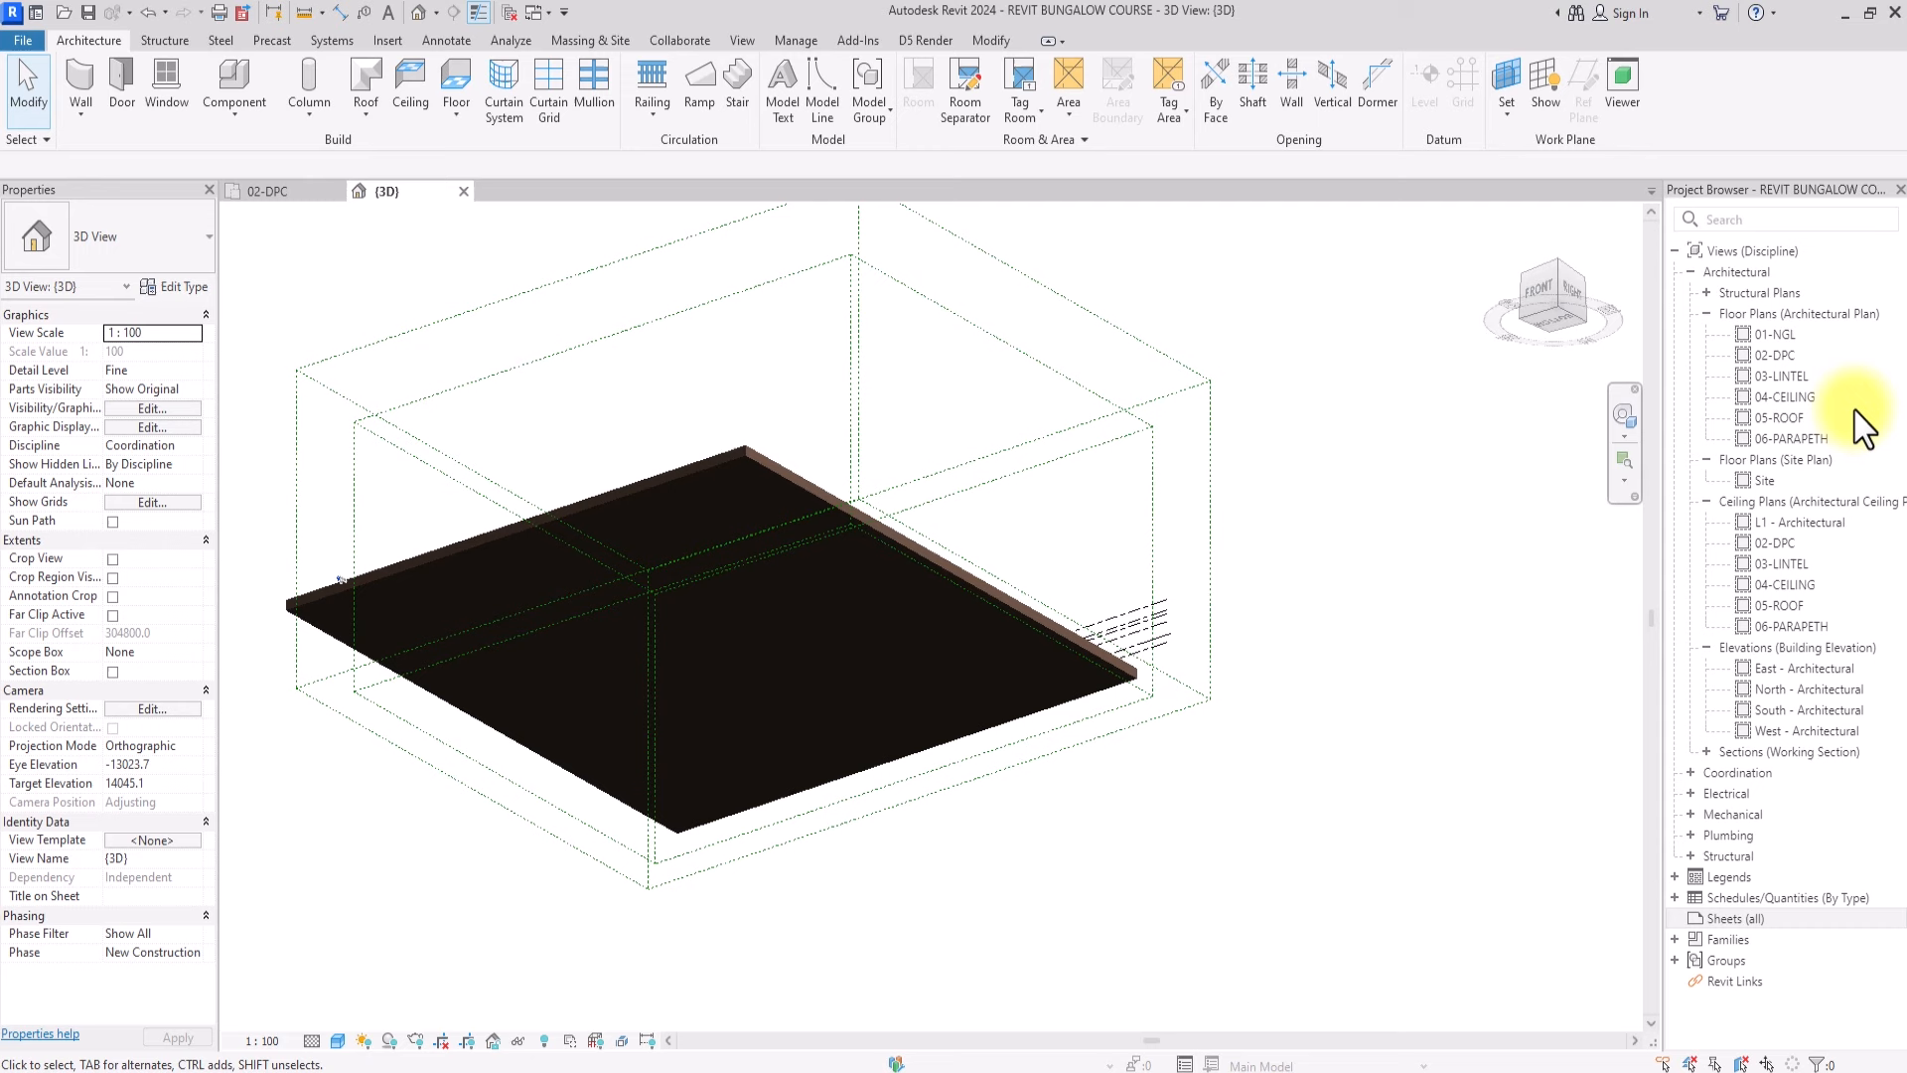
pyautogui.click(1780, 356)
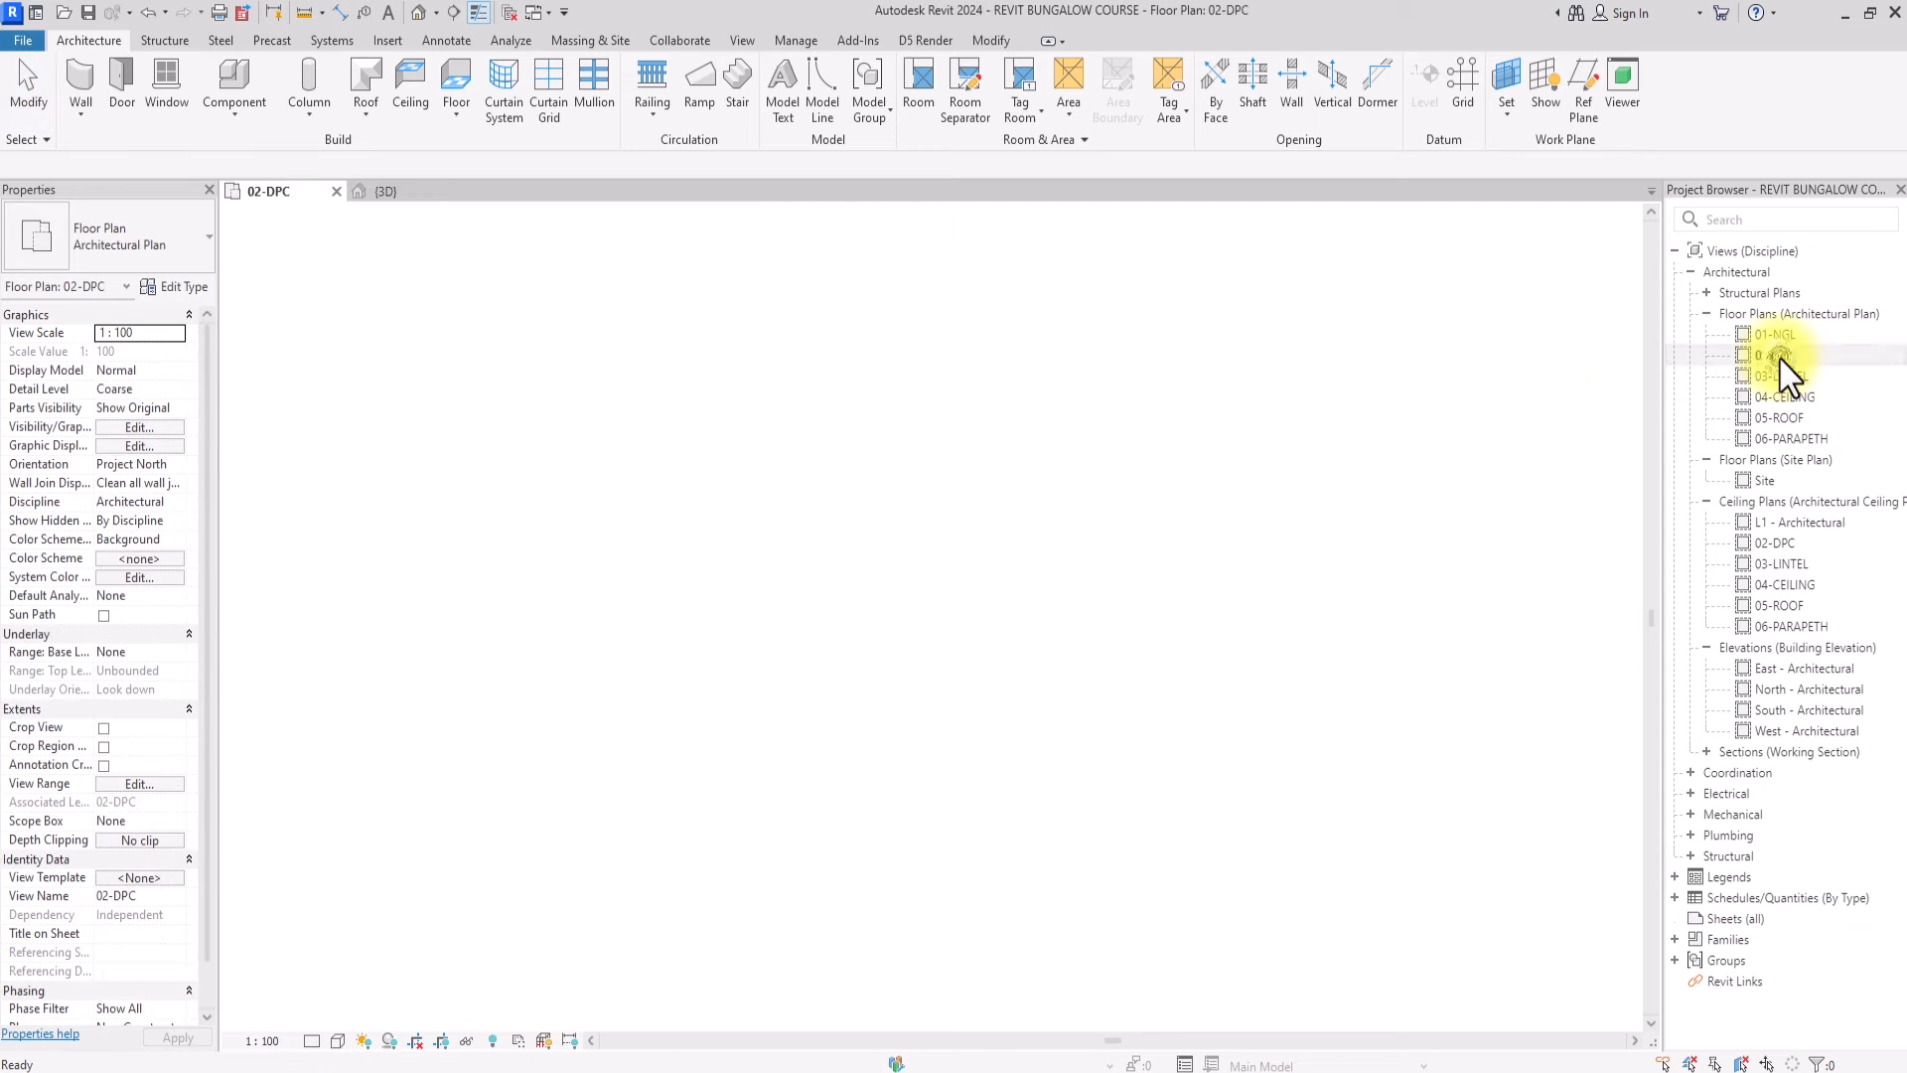
pyautogui.scroll(3, 803, 622)
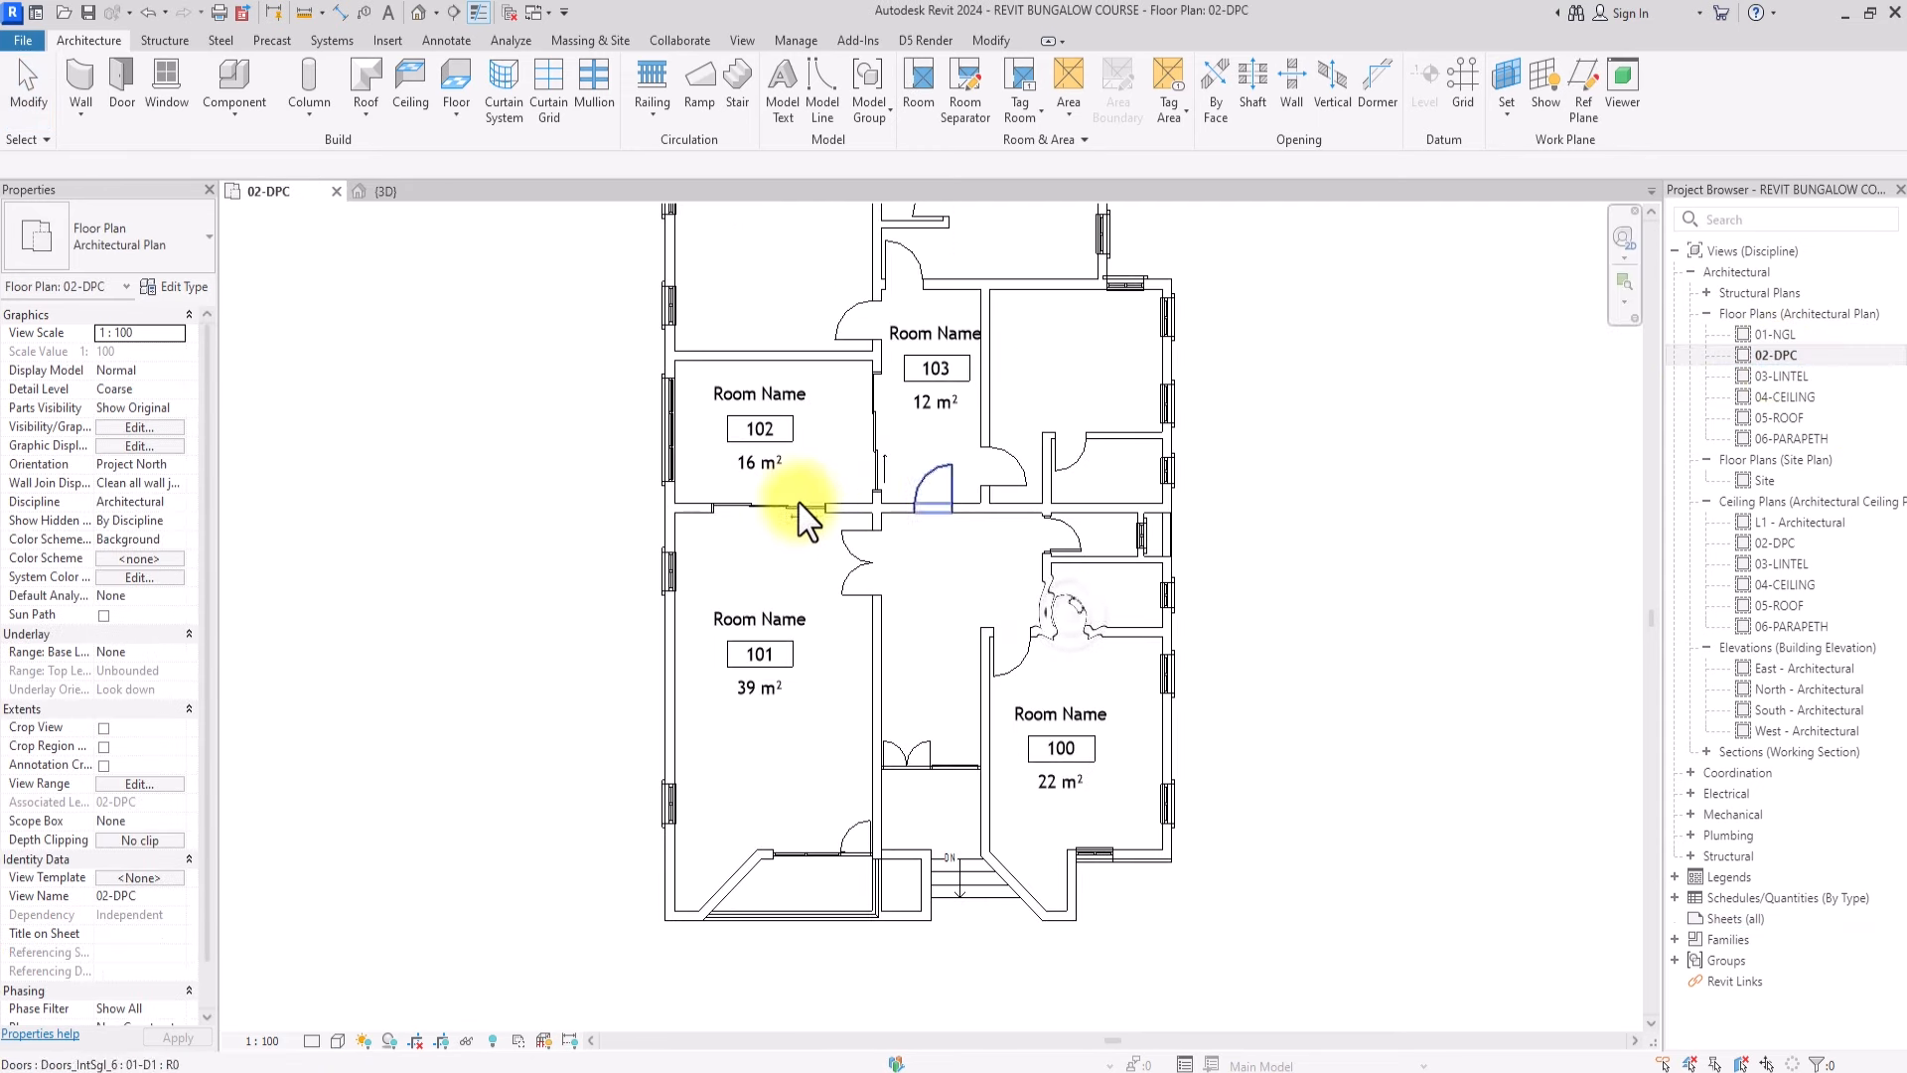
pyautogui.click(919, 89)
pyautogui.scroll(-3, 425, 760)
pyautogui.click(195, 352)
pyautogui.click(145, 421)
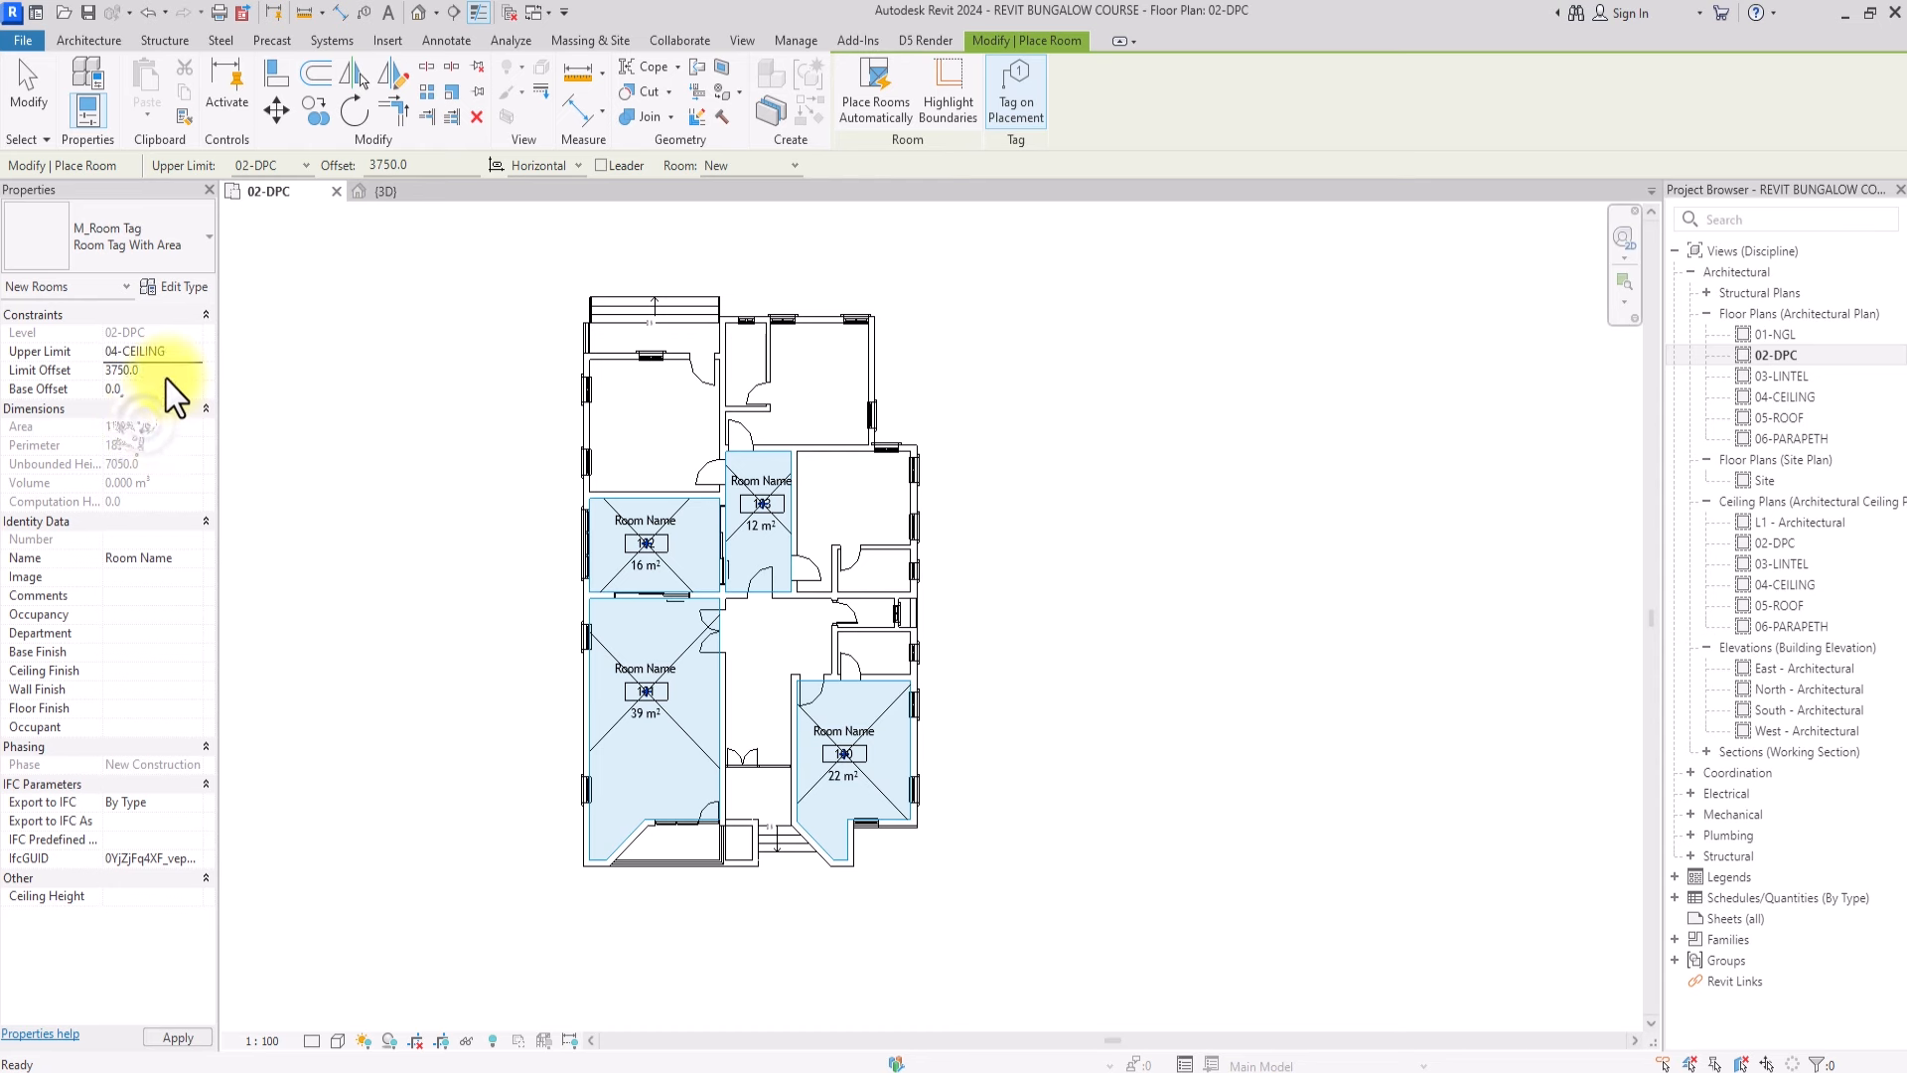
pyautogui.click(167, 375)
pyautogui.write('0')
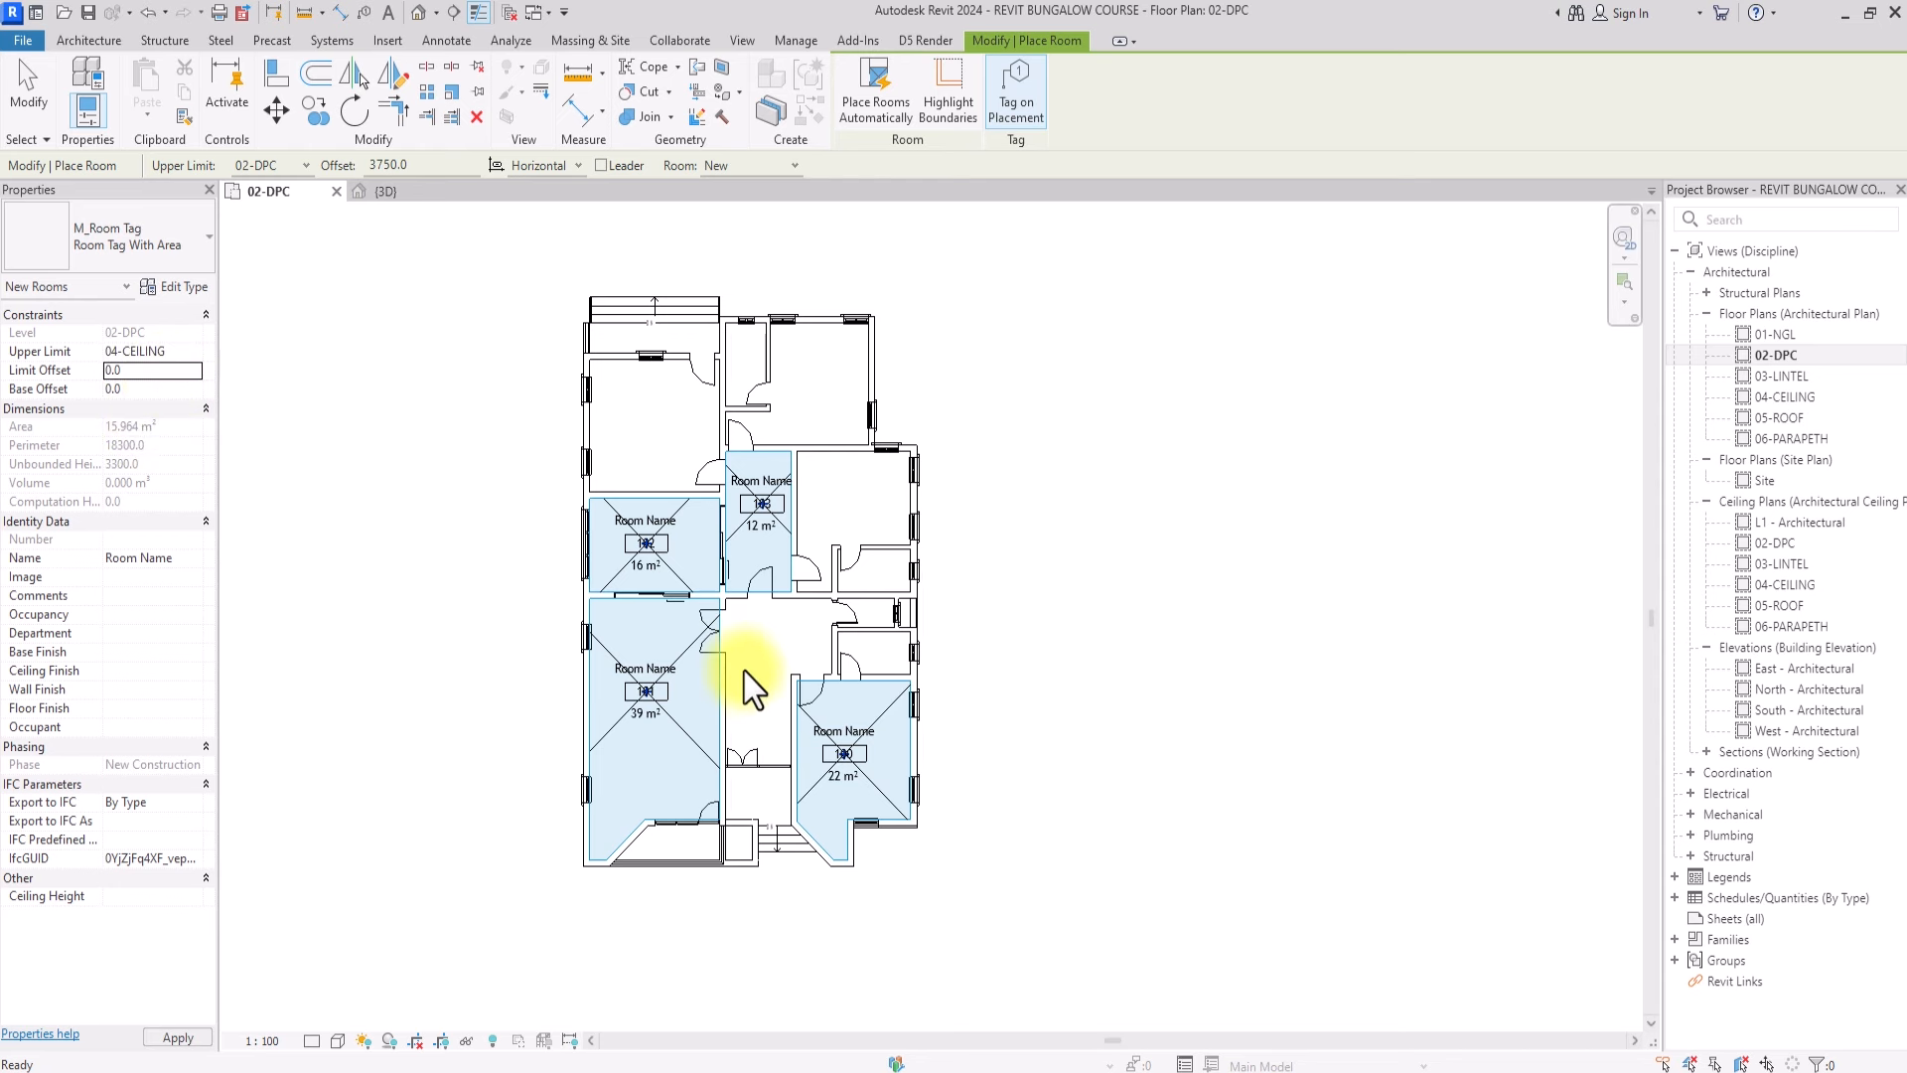
pyautogui.click(753, 659)
# Place tagged rooms in the east bedroom and its bathroom, the front bedroom's bathroom, the rear rooms and the small front balcony
pyautogui.scroll(3, 753, 659)
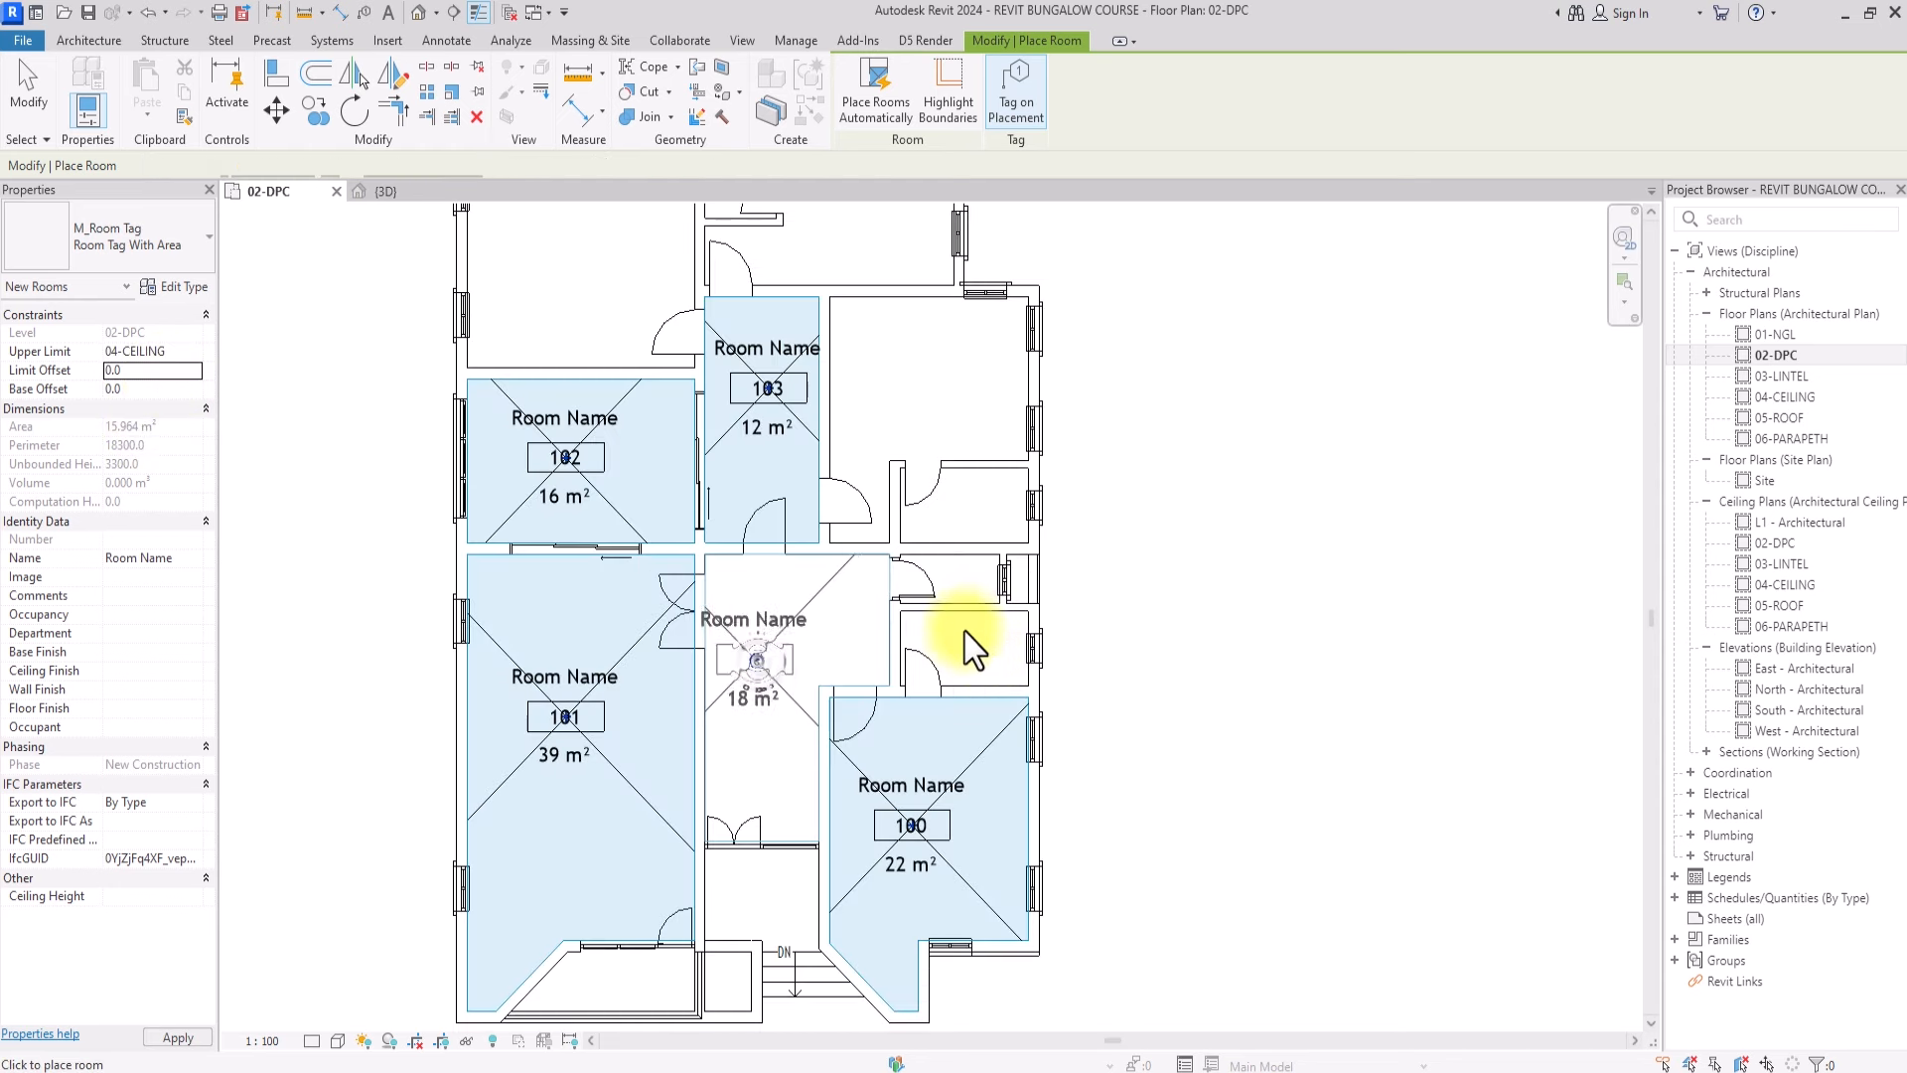
pyautogui.click(976, 658)
pyautogui.click(911, 388)
pyautogui.click(962, 513)
pyautogui.moveTo(586, 238); pyautogui.dragTo(596, 724, button='middle')
pyautogui.scroll(1, 588, 725)
pyautogui.click(588, 725)
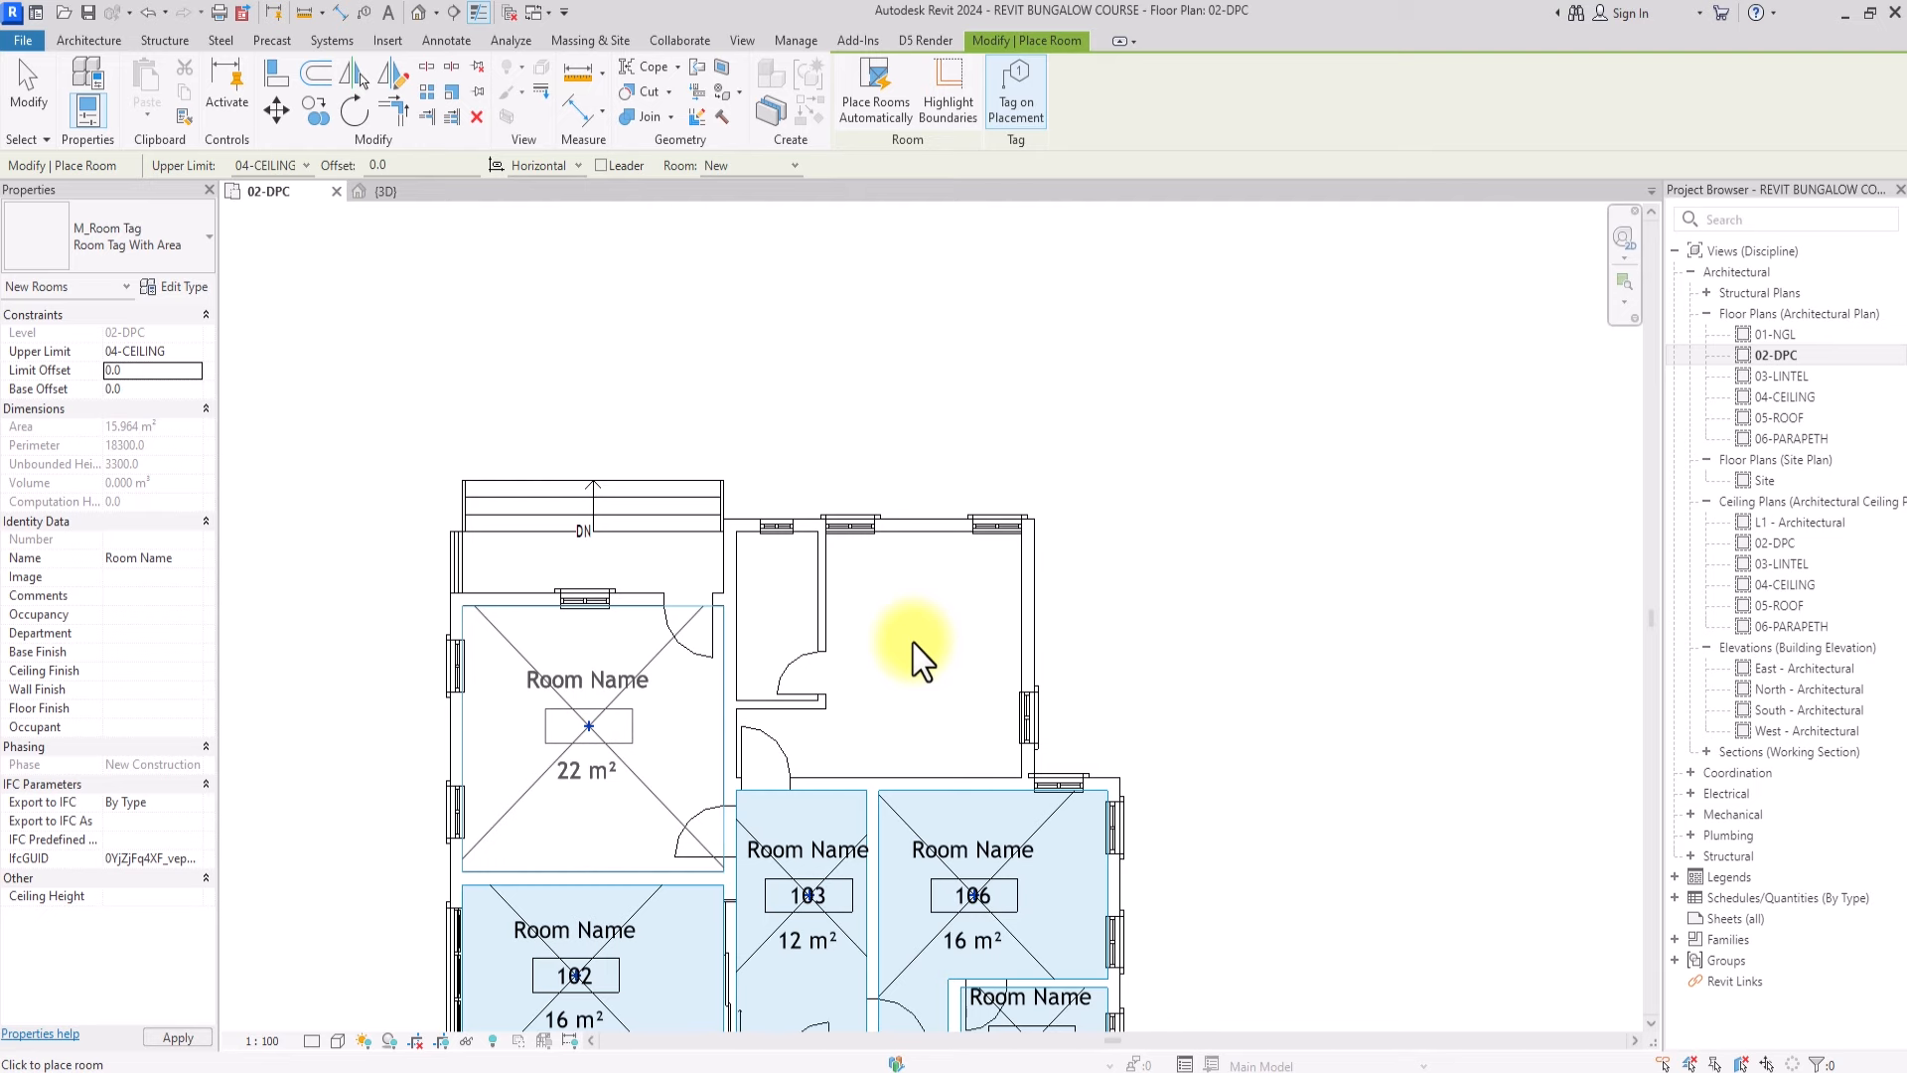
pyautogui.moveTo(844, 566); pyautogui.dragTo(865, 745, button='middle')
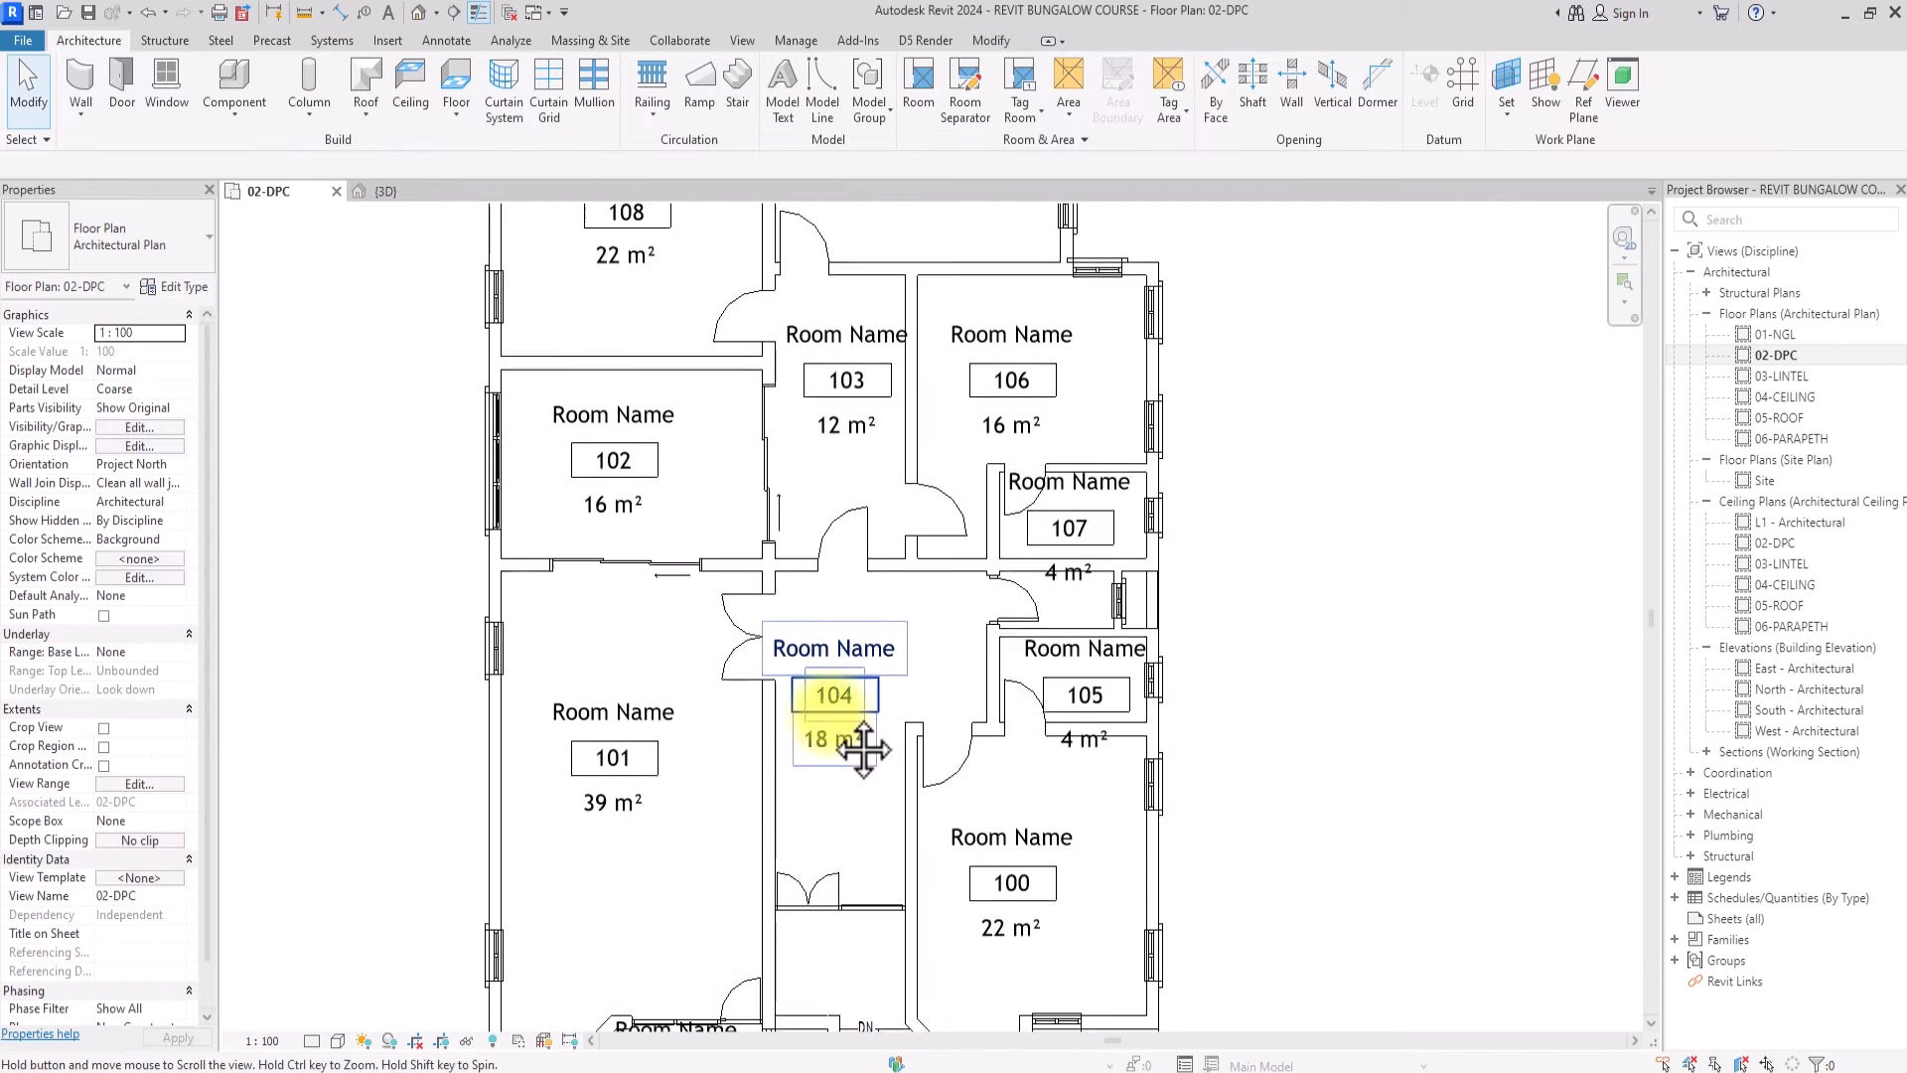
pyautogui.scroll(-3, 807, 690)
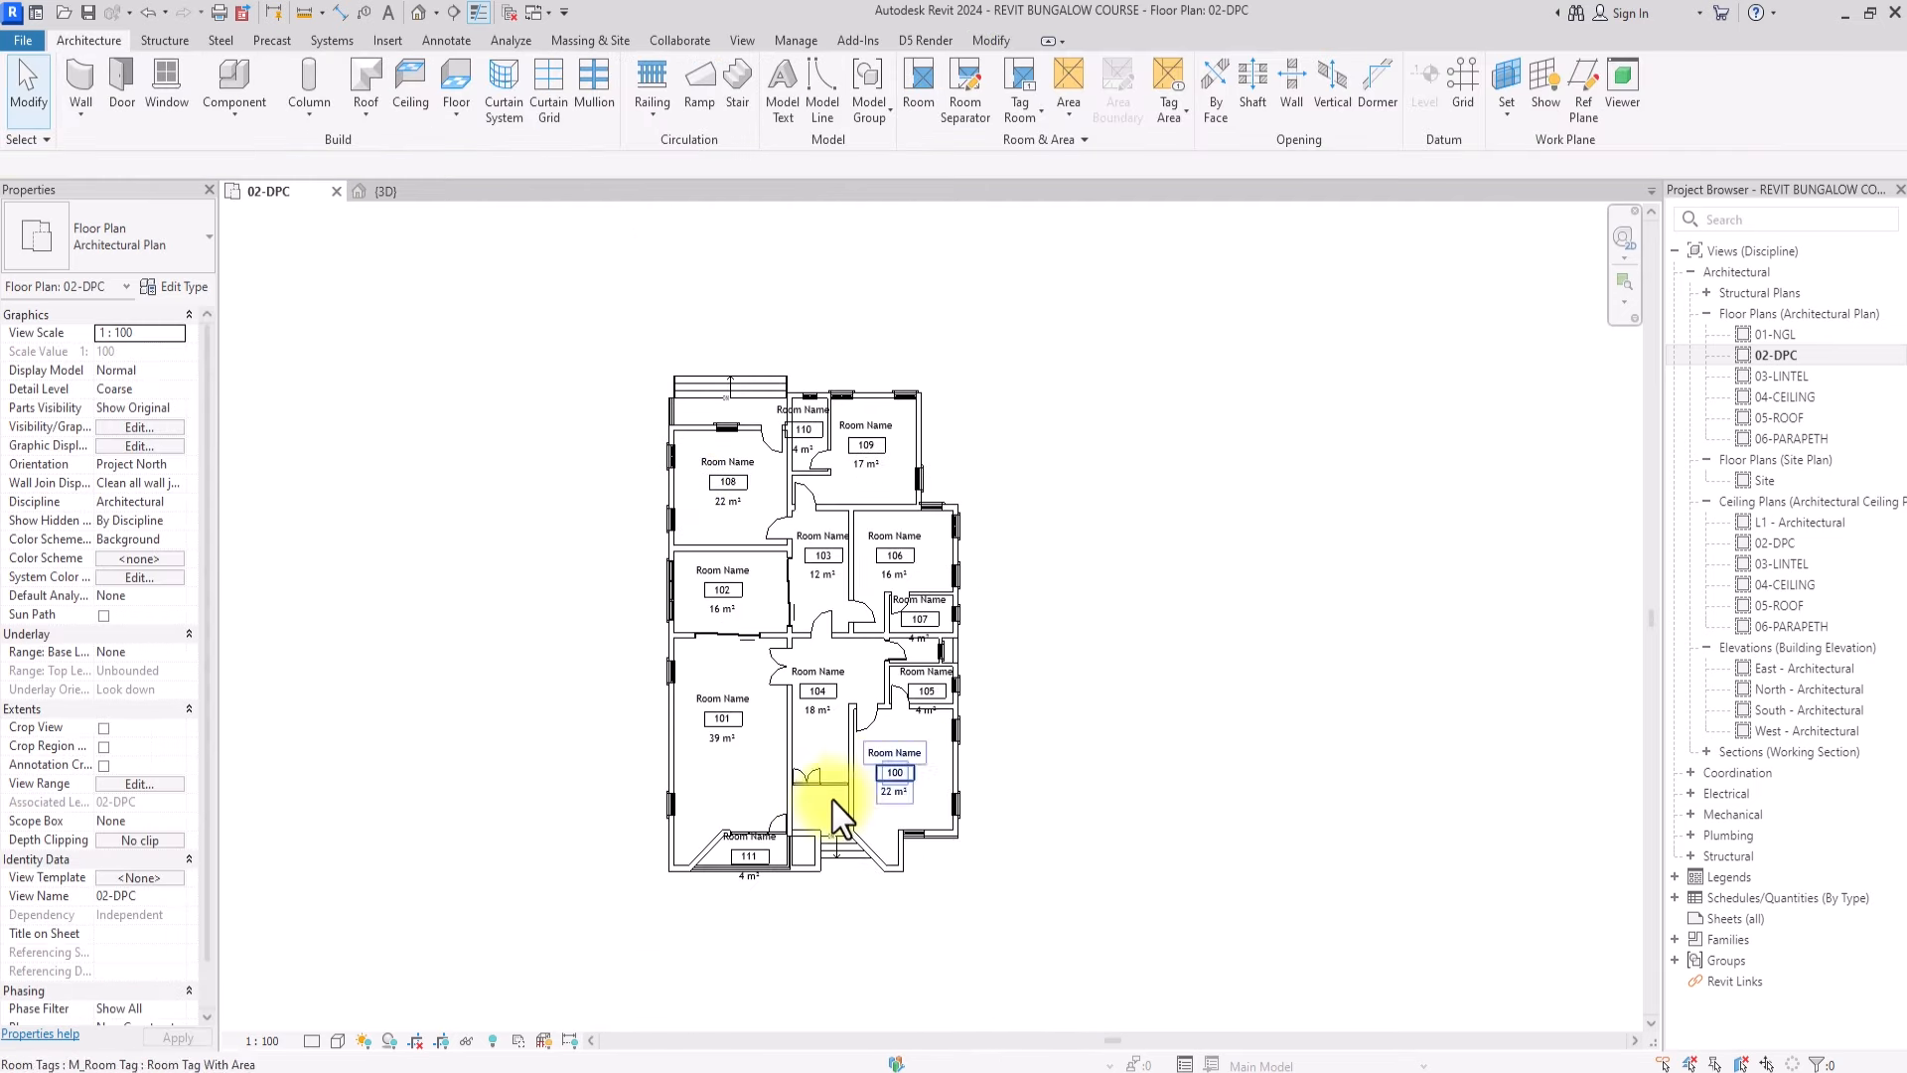
pyautogui.scroll(5, 870, 819)
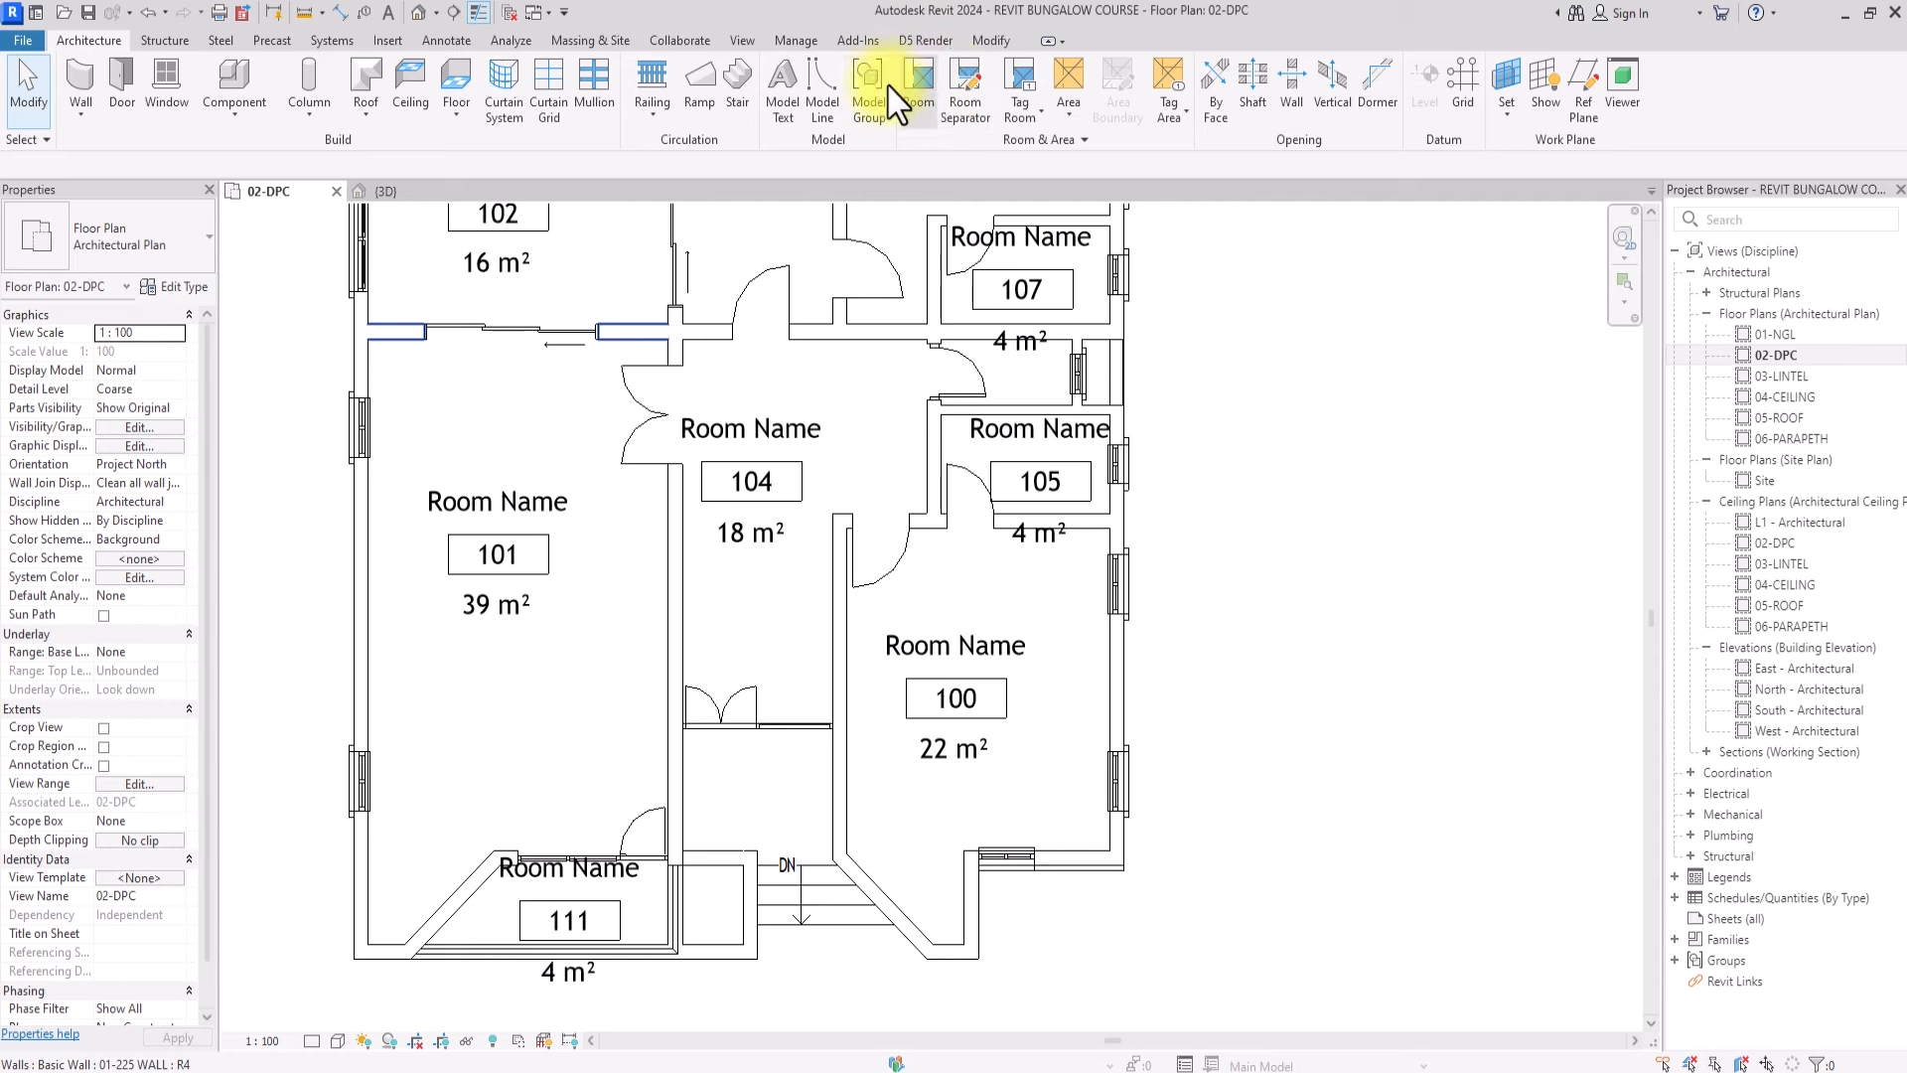
pyautogui.click(918, 91)
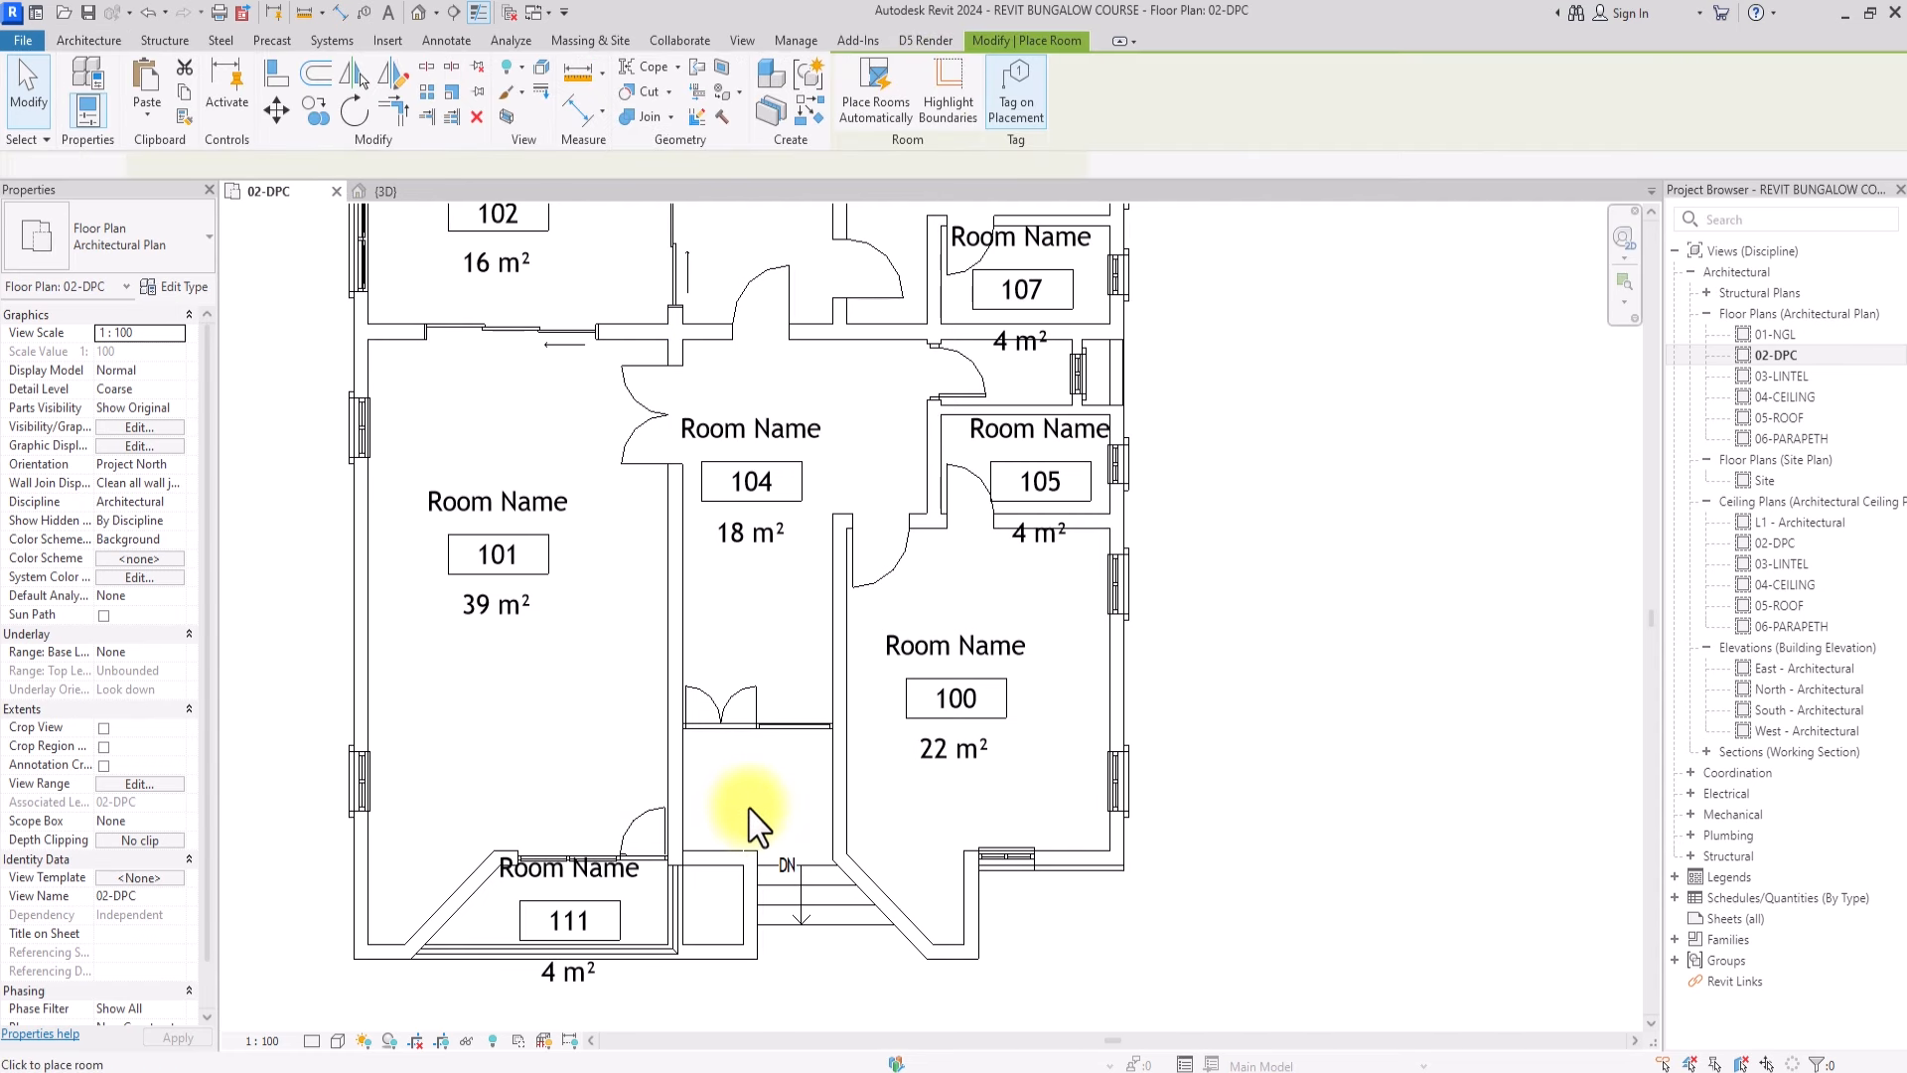
pyautogui.scroll(-2, 685, 690)
pyautogui.scroll(2, 722, 773)
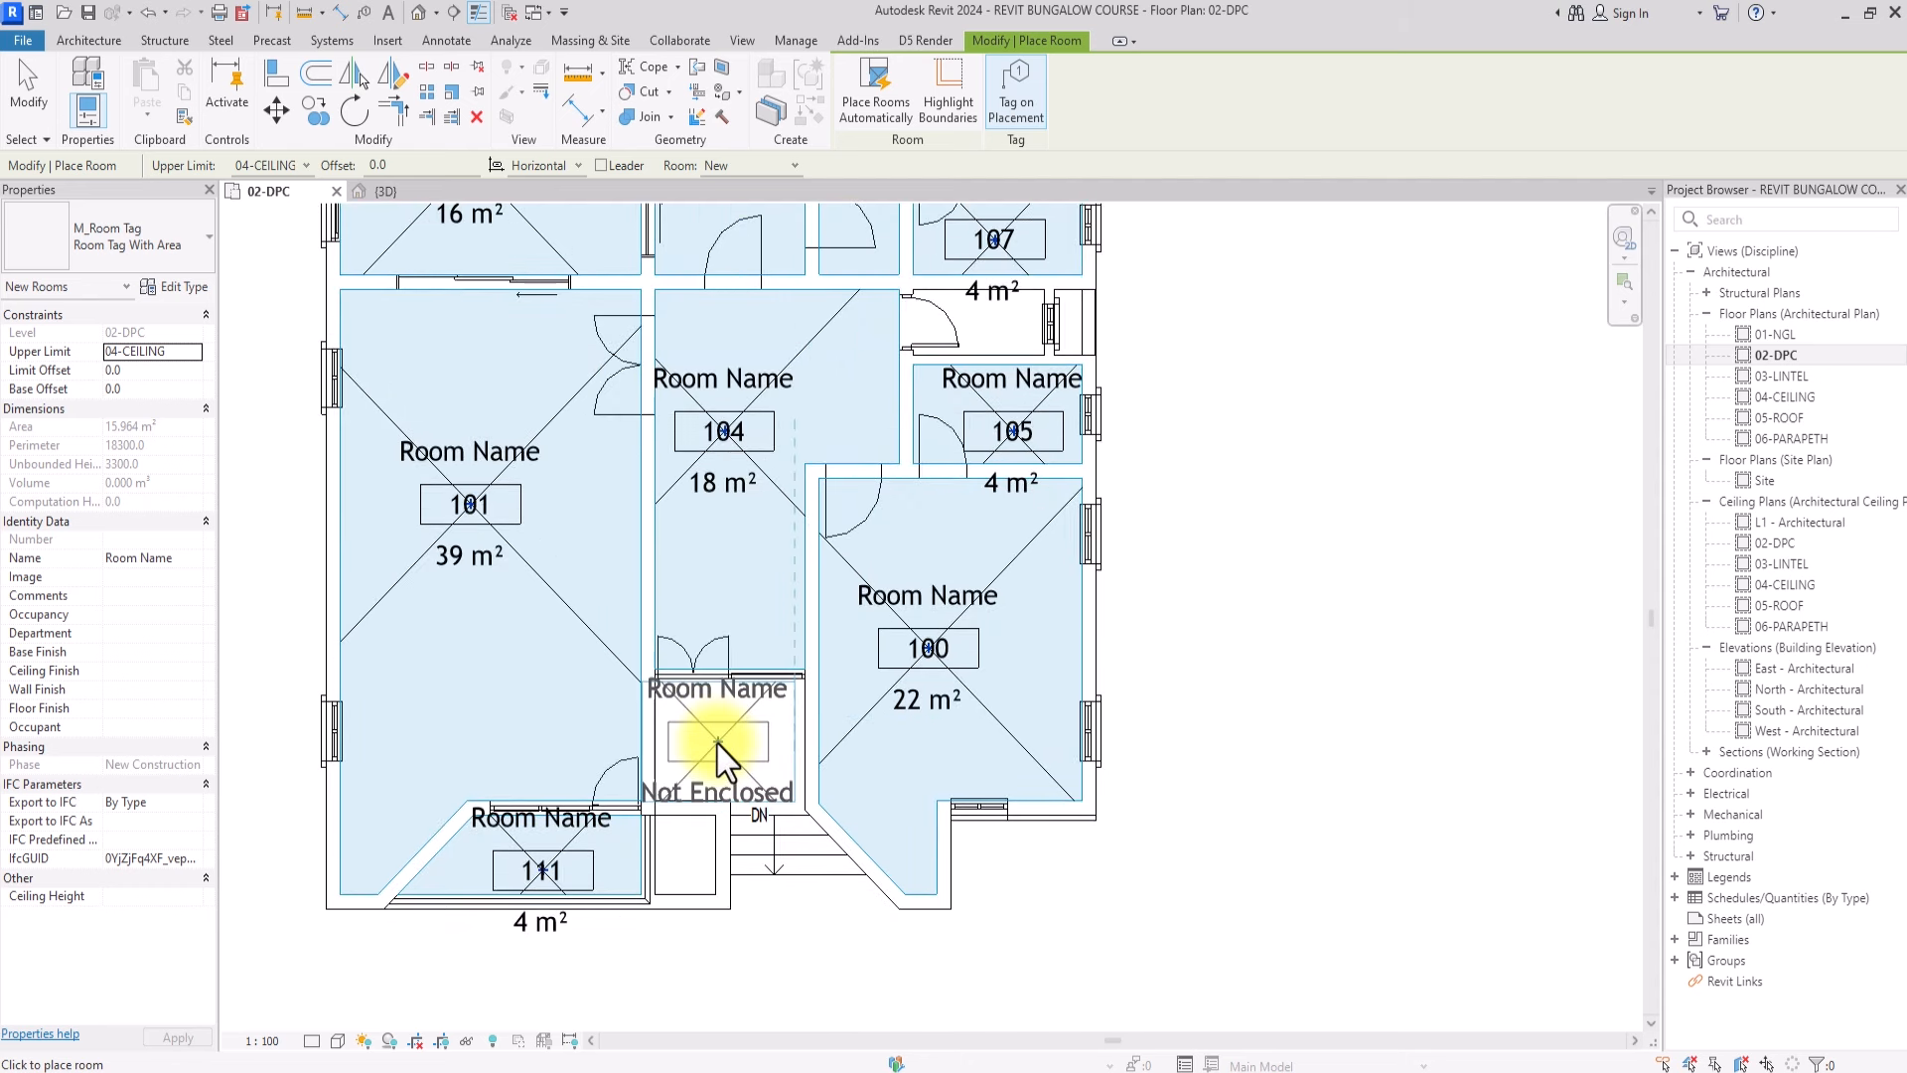
# Draw a 2400 mm room separation line across the front entrance porch, between its two side walls above the steps
pyautogui.click(89, 40)
pyautogui.click(887, 91)
pyautogui.scroll(4, 730, 803)
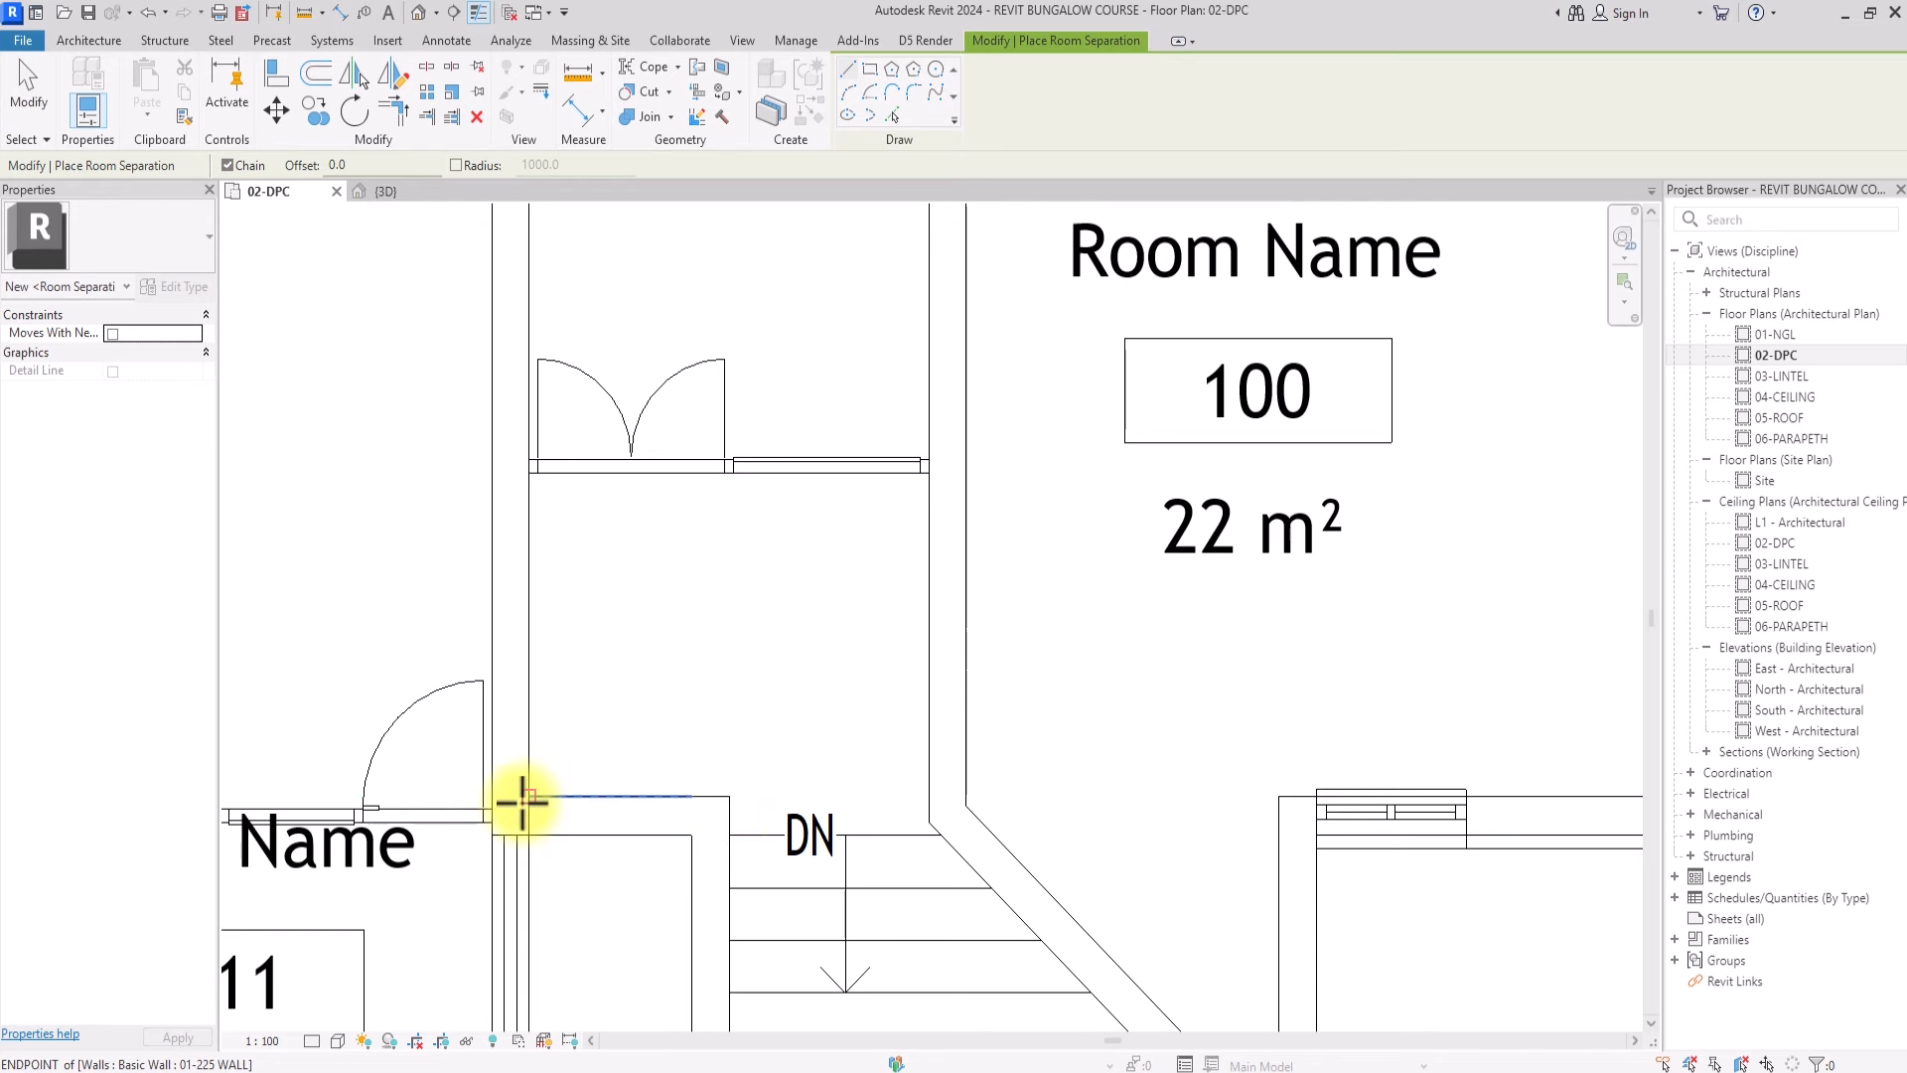
pyautogui.click(526, 798)
pyautogui.click(928, 795)
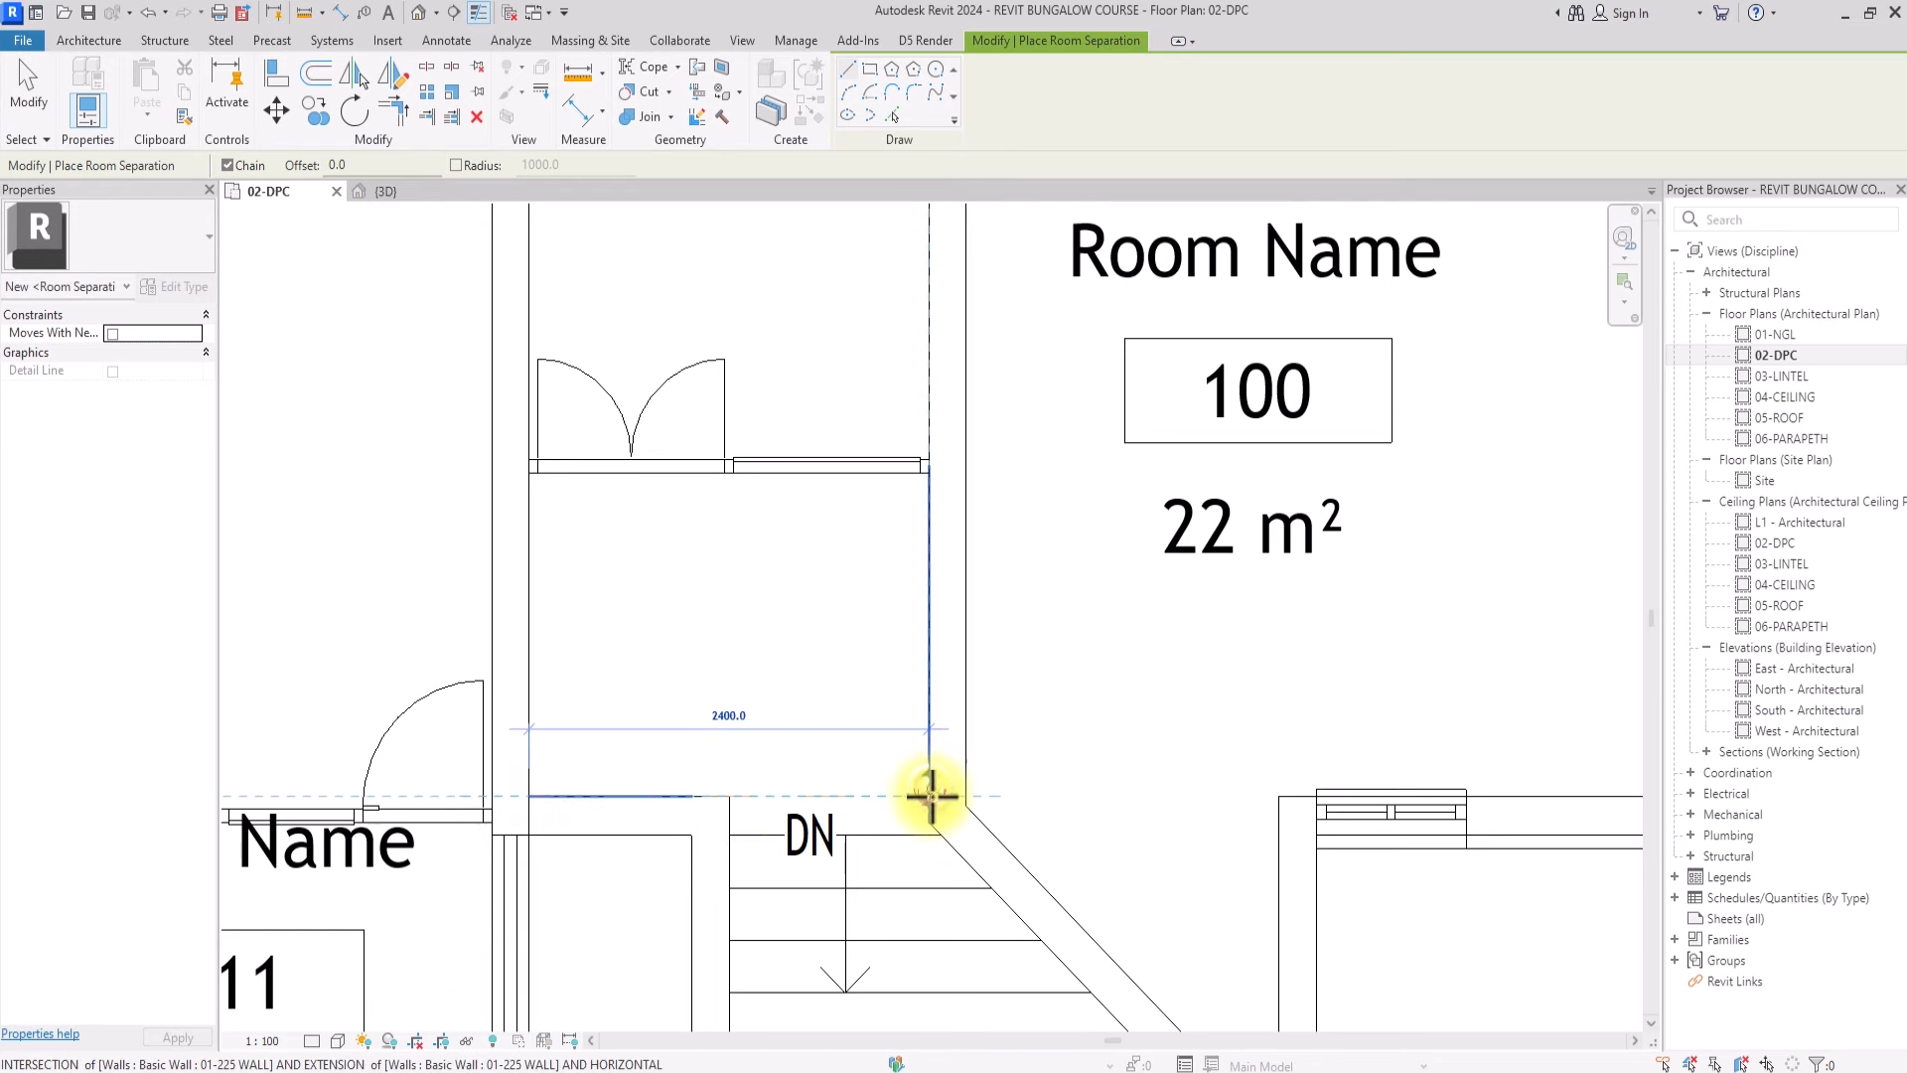
# Draw a room separation line across the full width of the rear porch, where the landing meets the steps
pyautogui.scroll(-3, 910, 799)
pyautogui.scroll(-4, 910, 799)
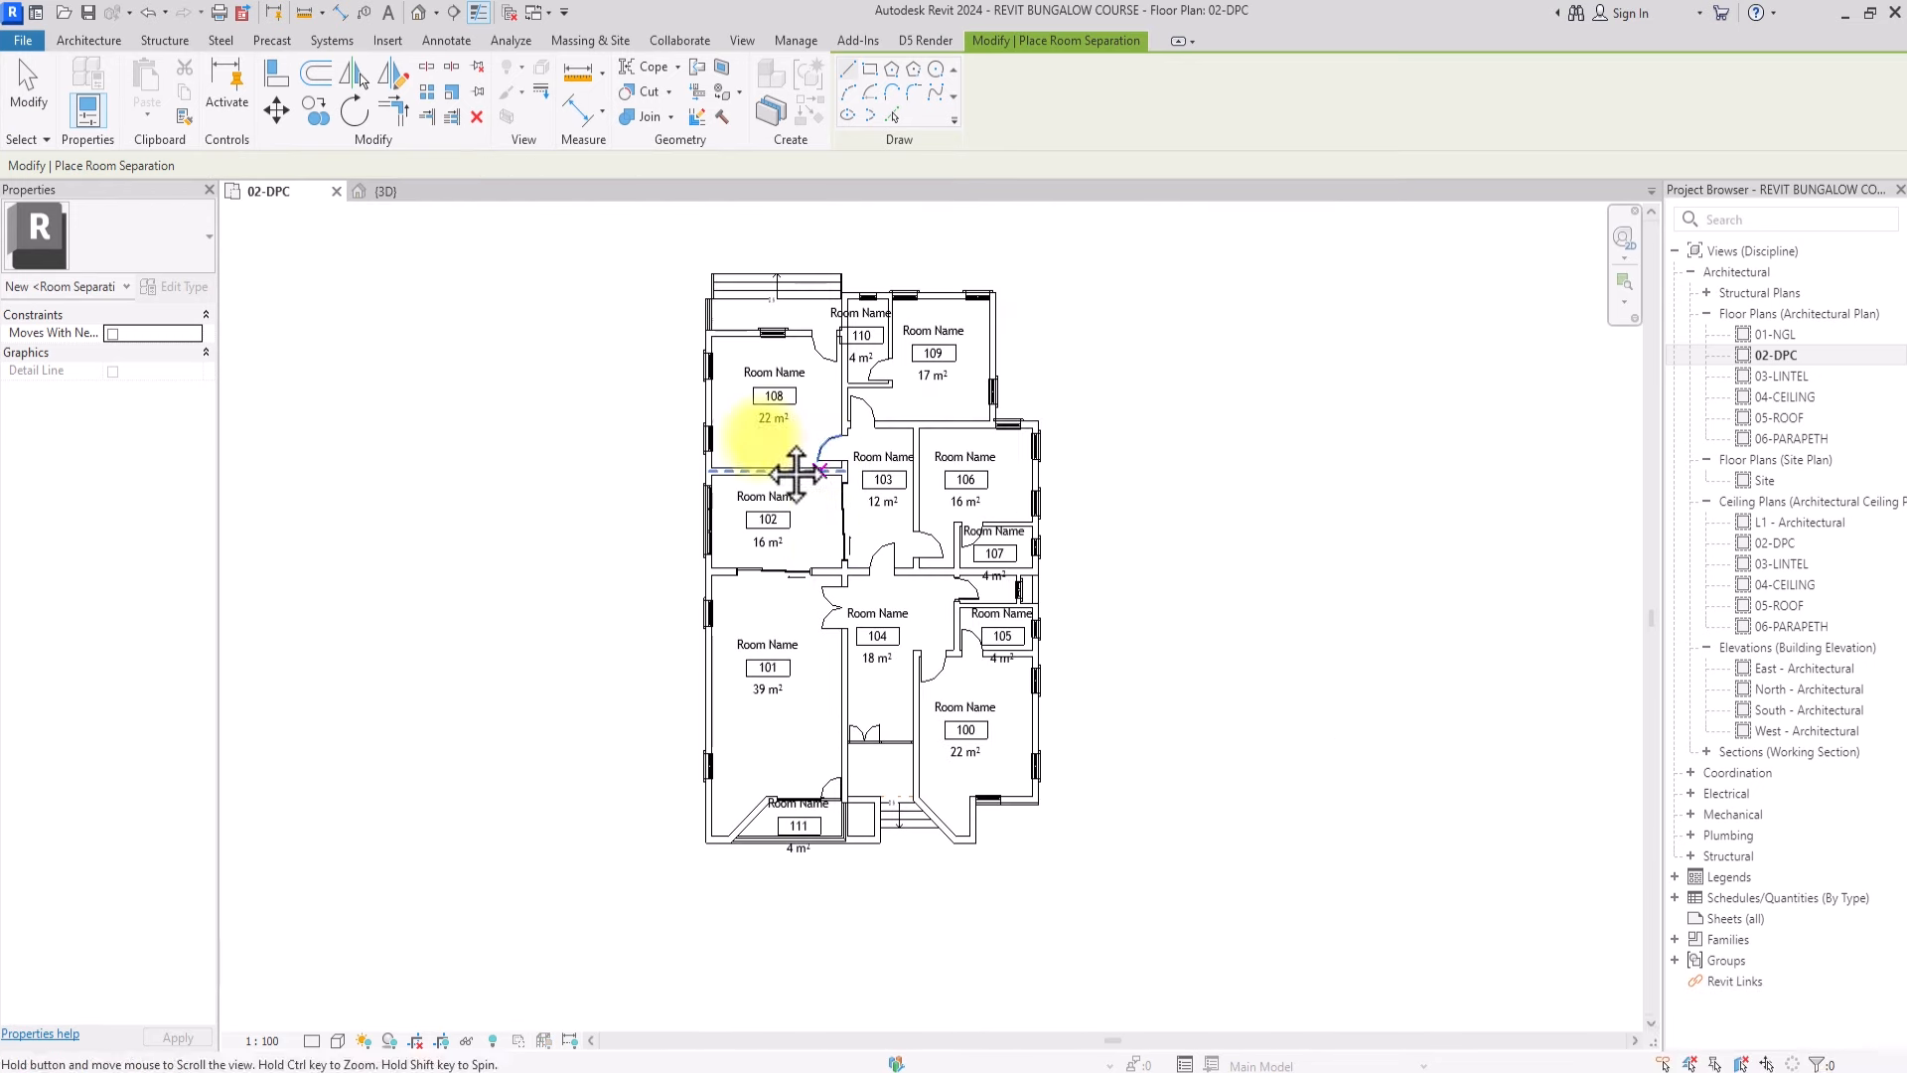
pyautogui.scroll(4, 724, 298)
pyautogui.scroll(2, 702, 407)
pyautogui.click(699, 552)
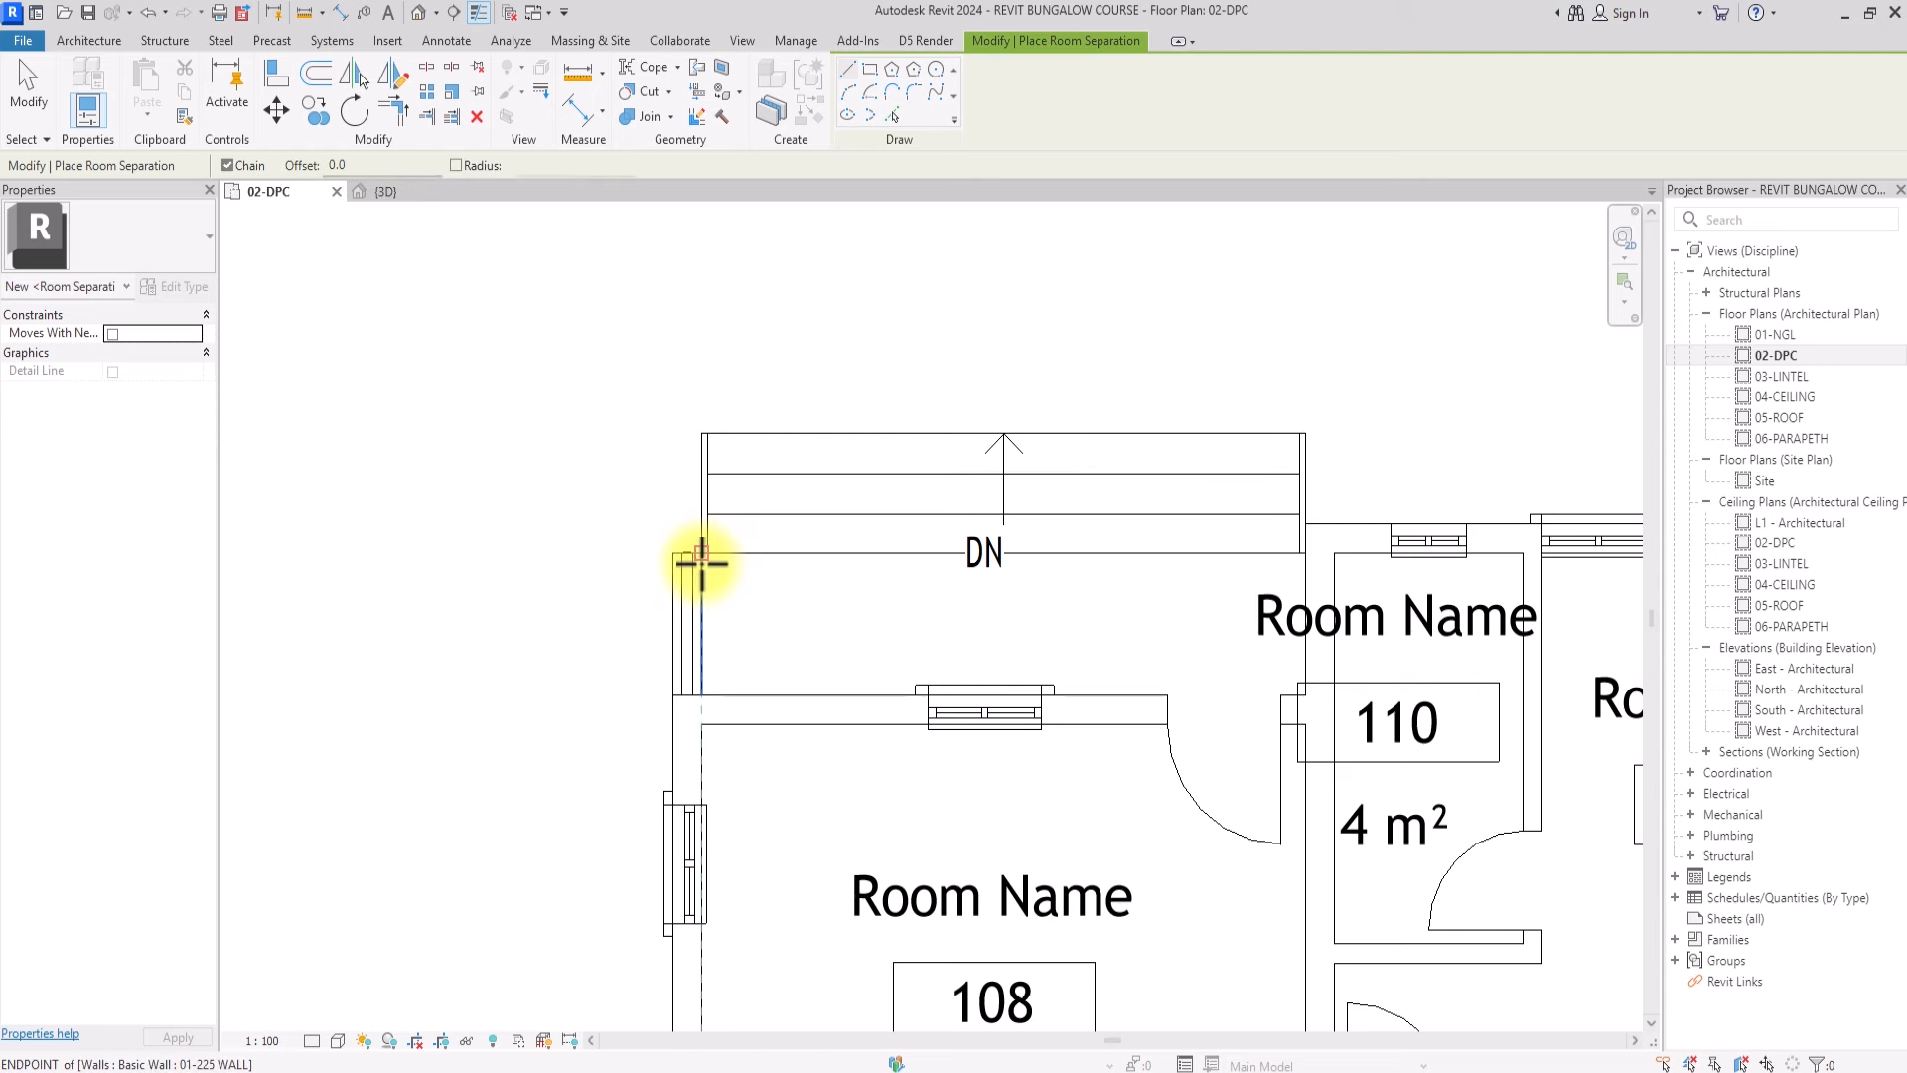
pyautogui.click(1301, 552)
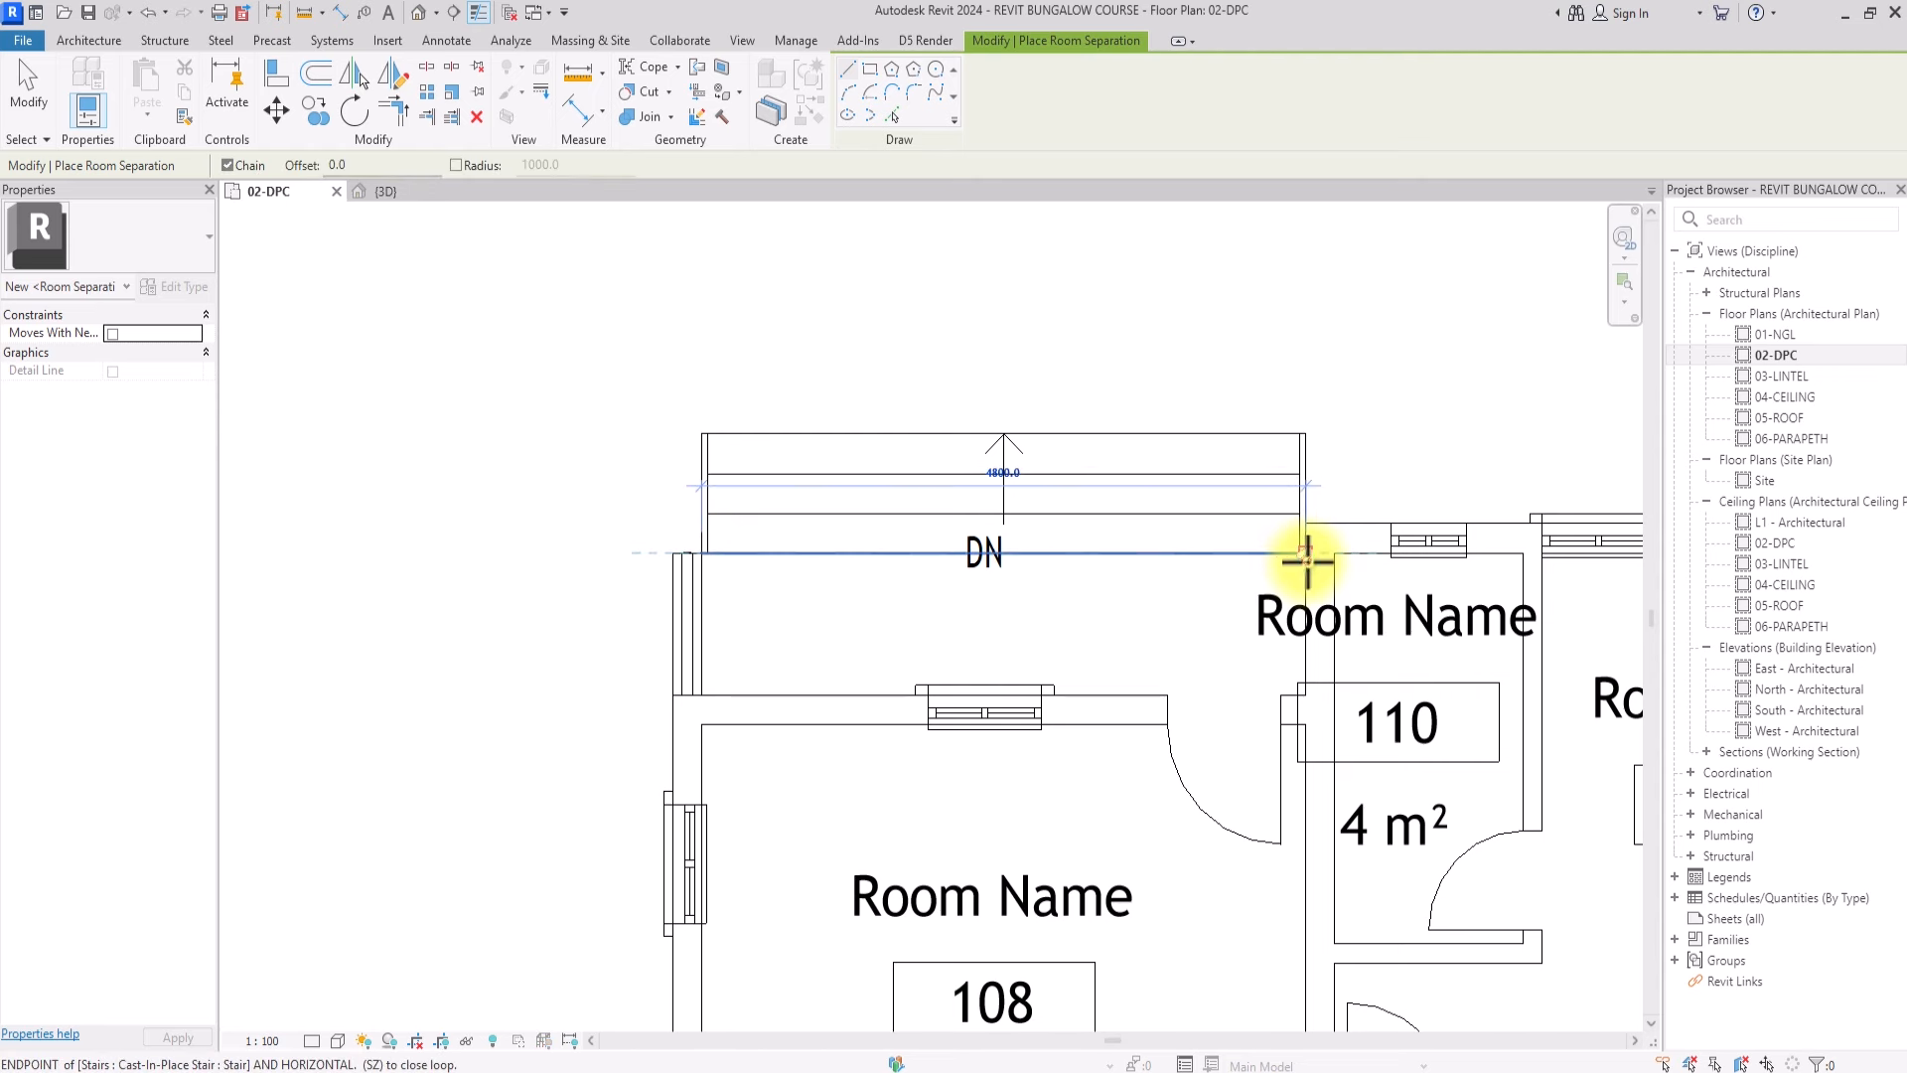
pyautogui.press('Escape')
pyautogui.press('Escape')
# Place tagged rooms in the front entrance porch and the rear porch
pyautogui.scroll(-5, 1159, 630)
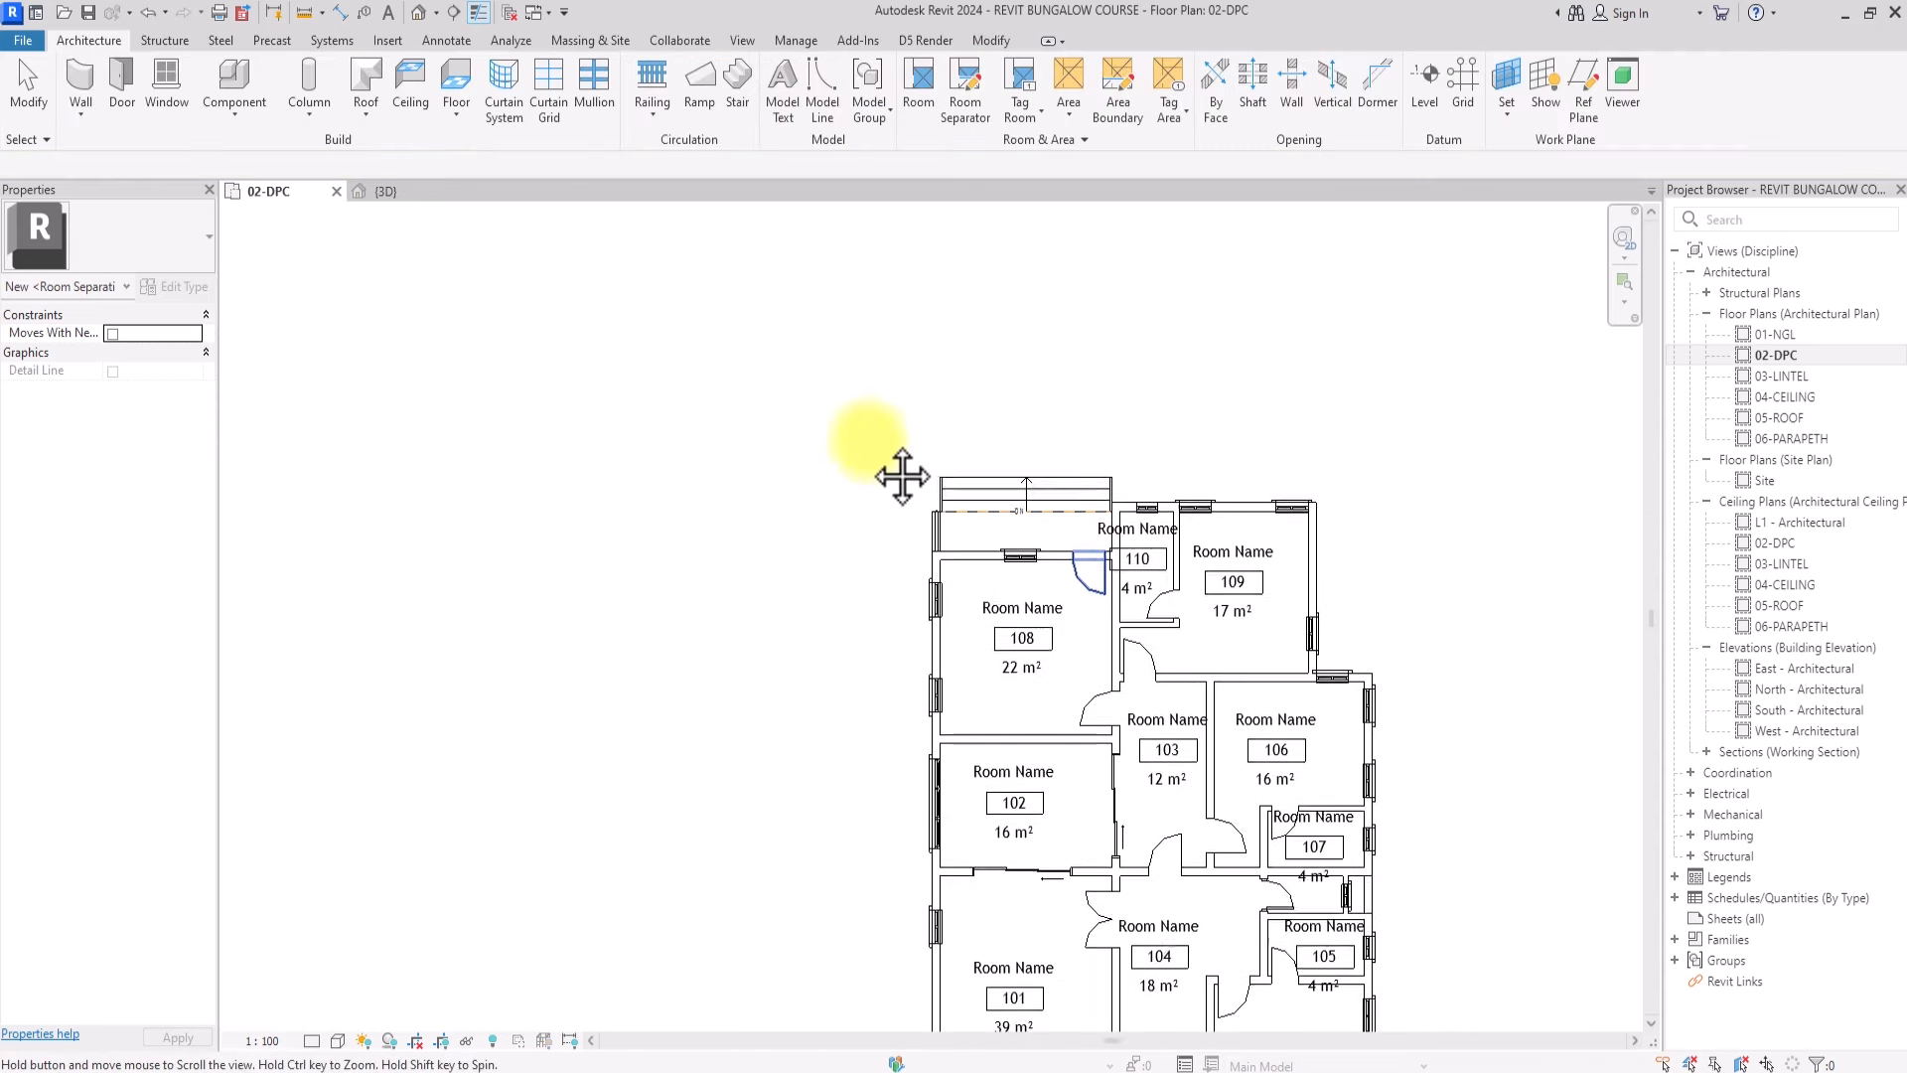
pyautogui.moveTo(904, 708); pyautogui.dragTo(852, 531, button='middle')
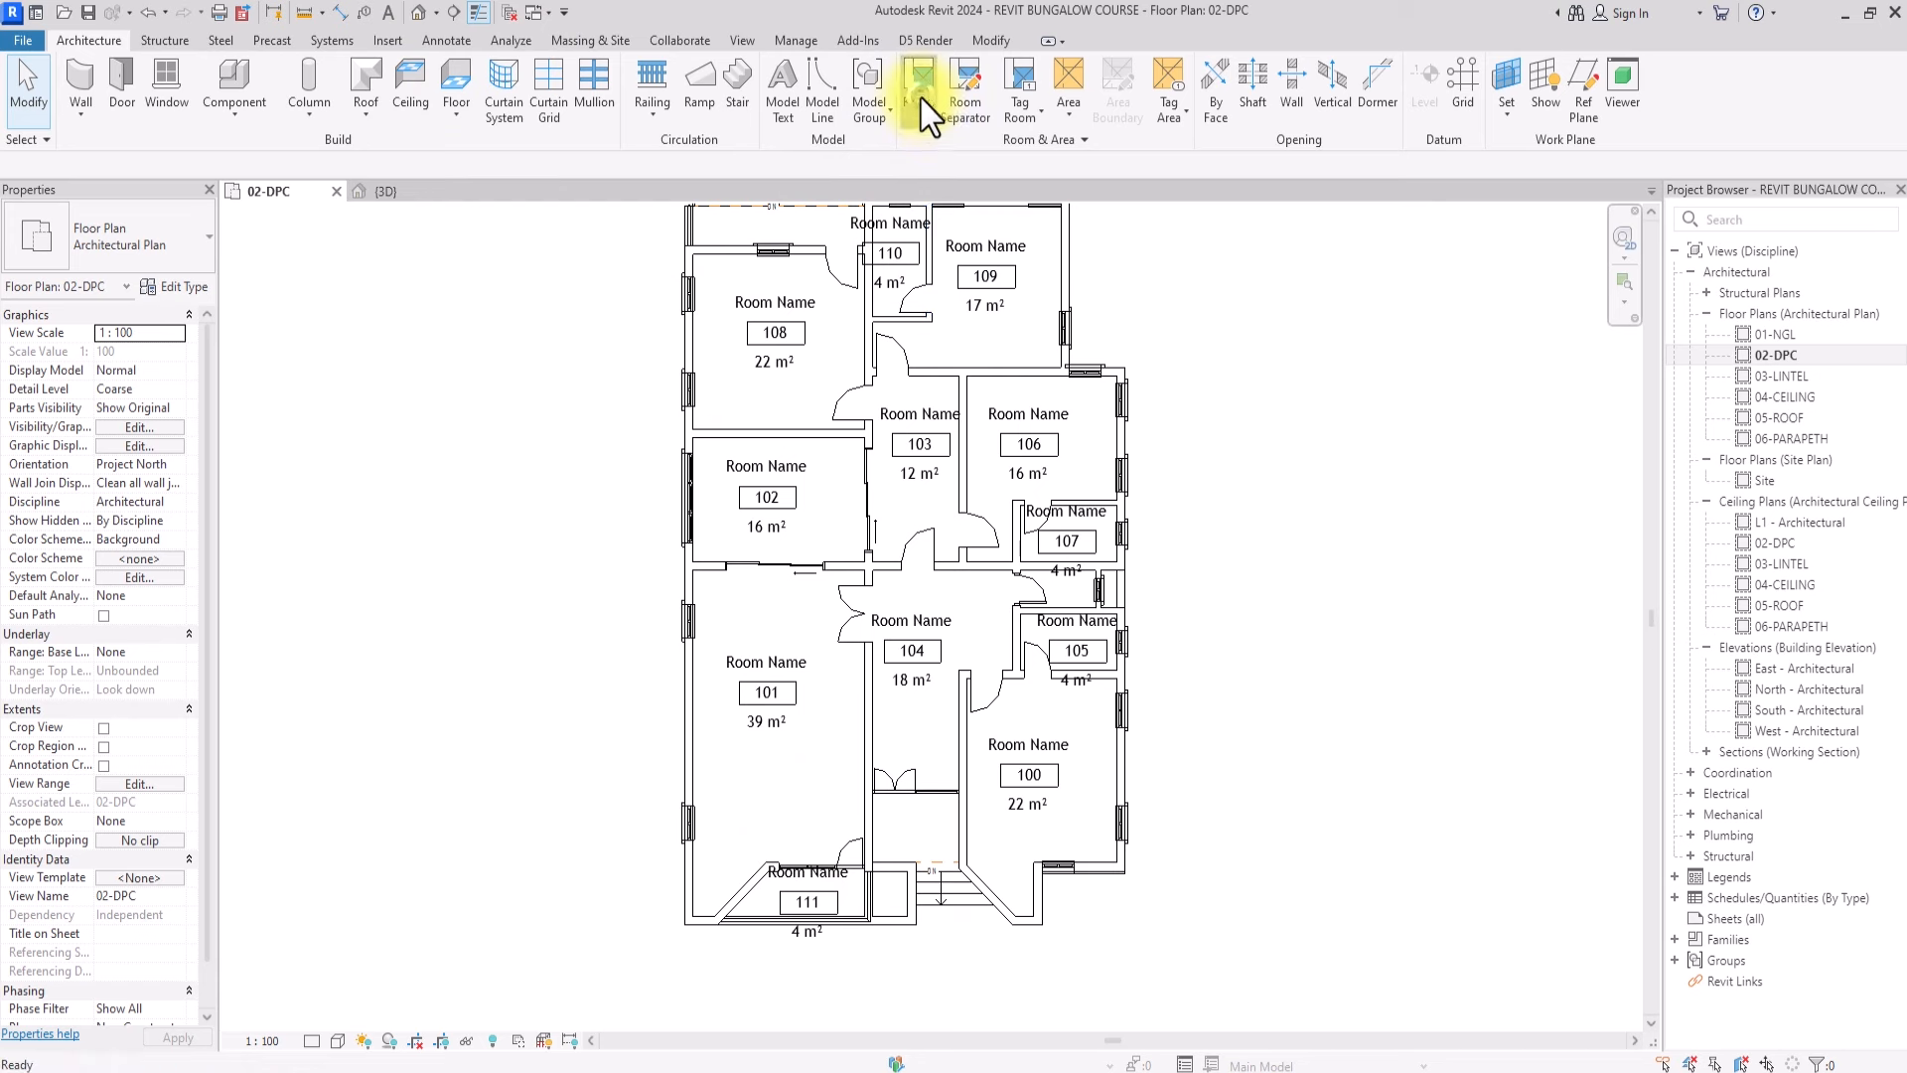
pyautogui.click(920, 98)
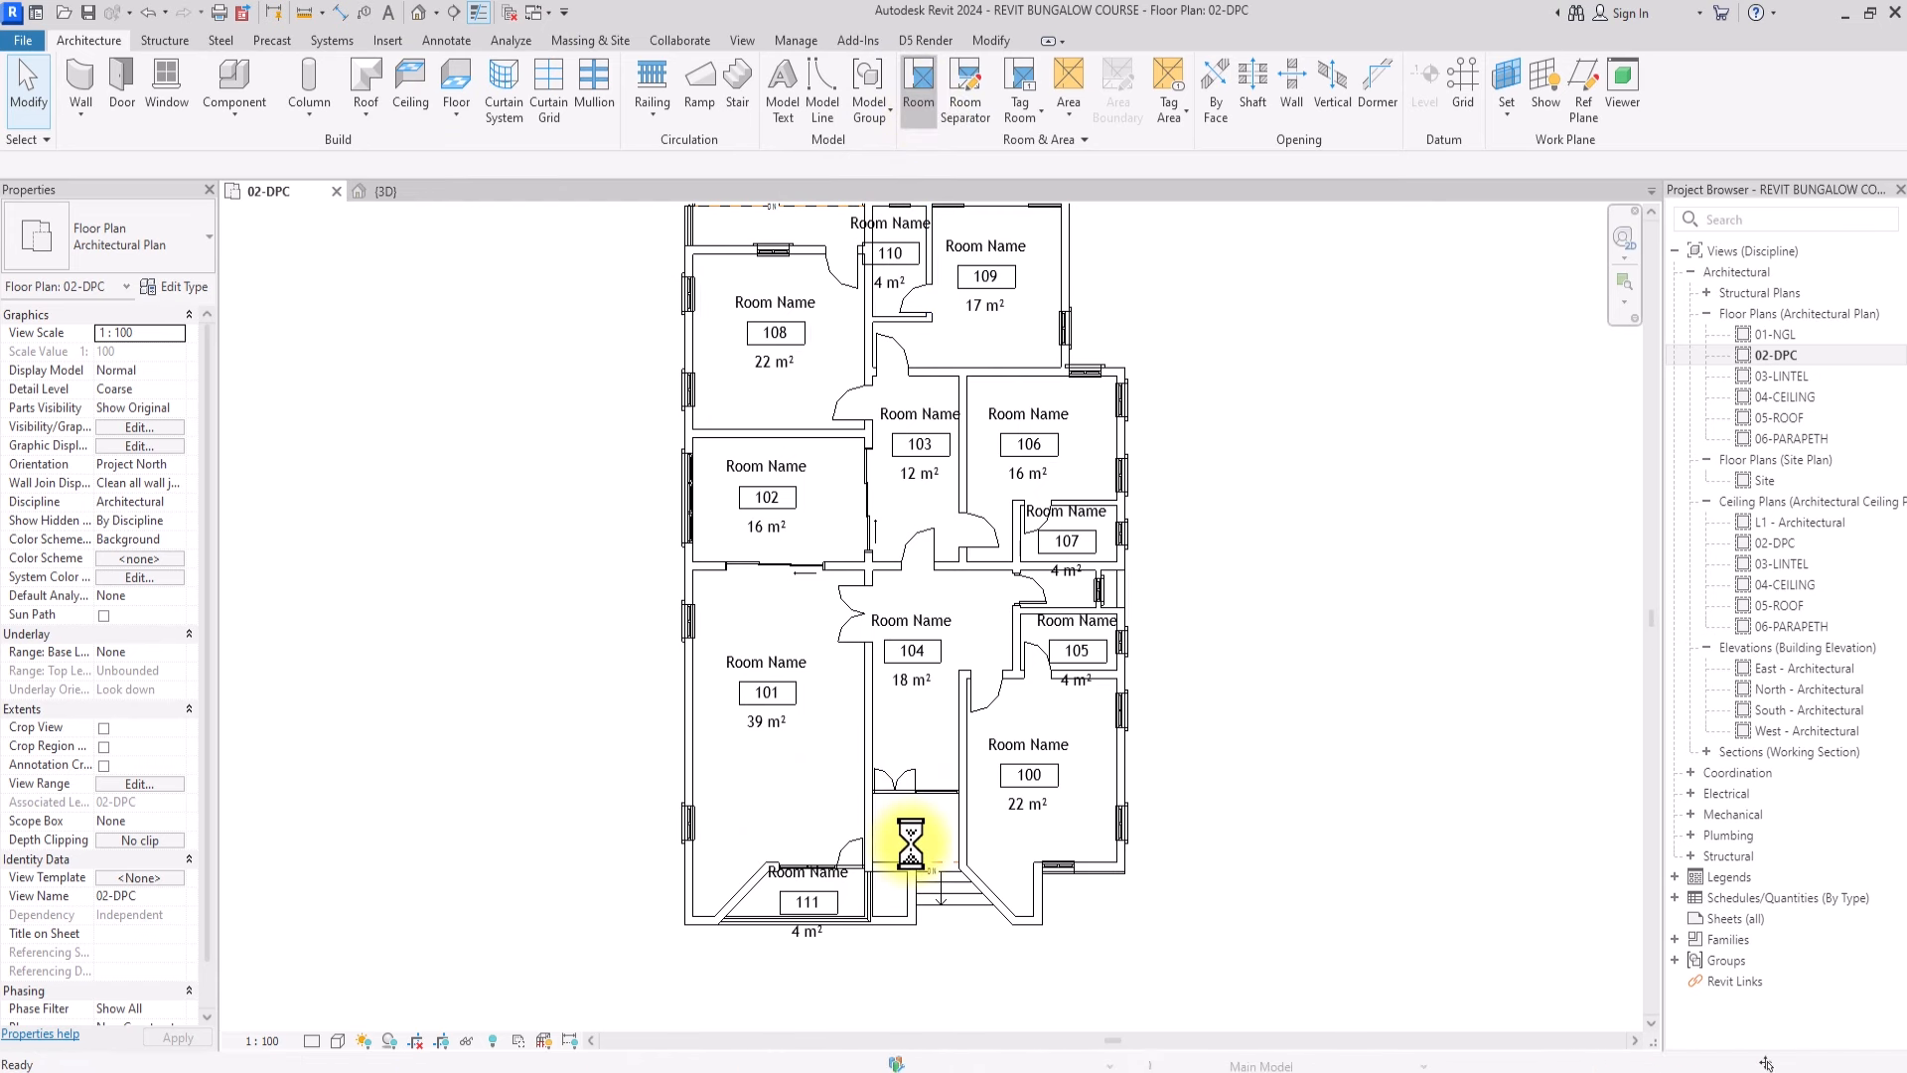
pyautogui.click(912, 843)
pyautogui.scroll(-2, 912, 843)
pyautogui.moveTo(809, 443); pyautogui.dragTo(649, 794, button='middle')
pyautogui.click(648, 794)
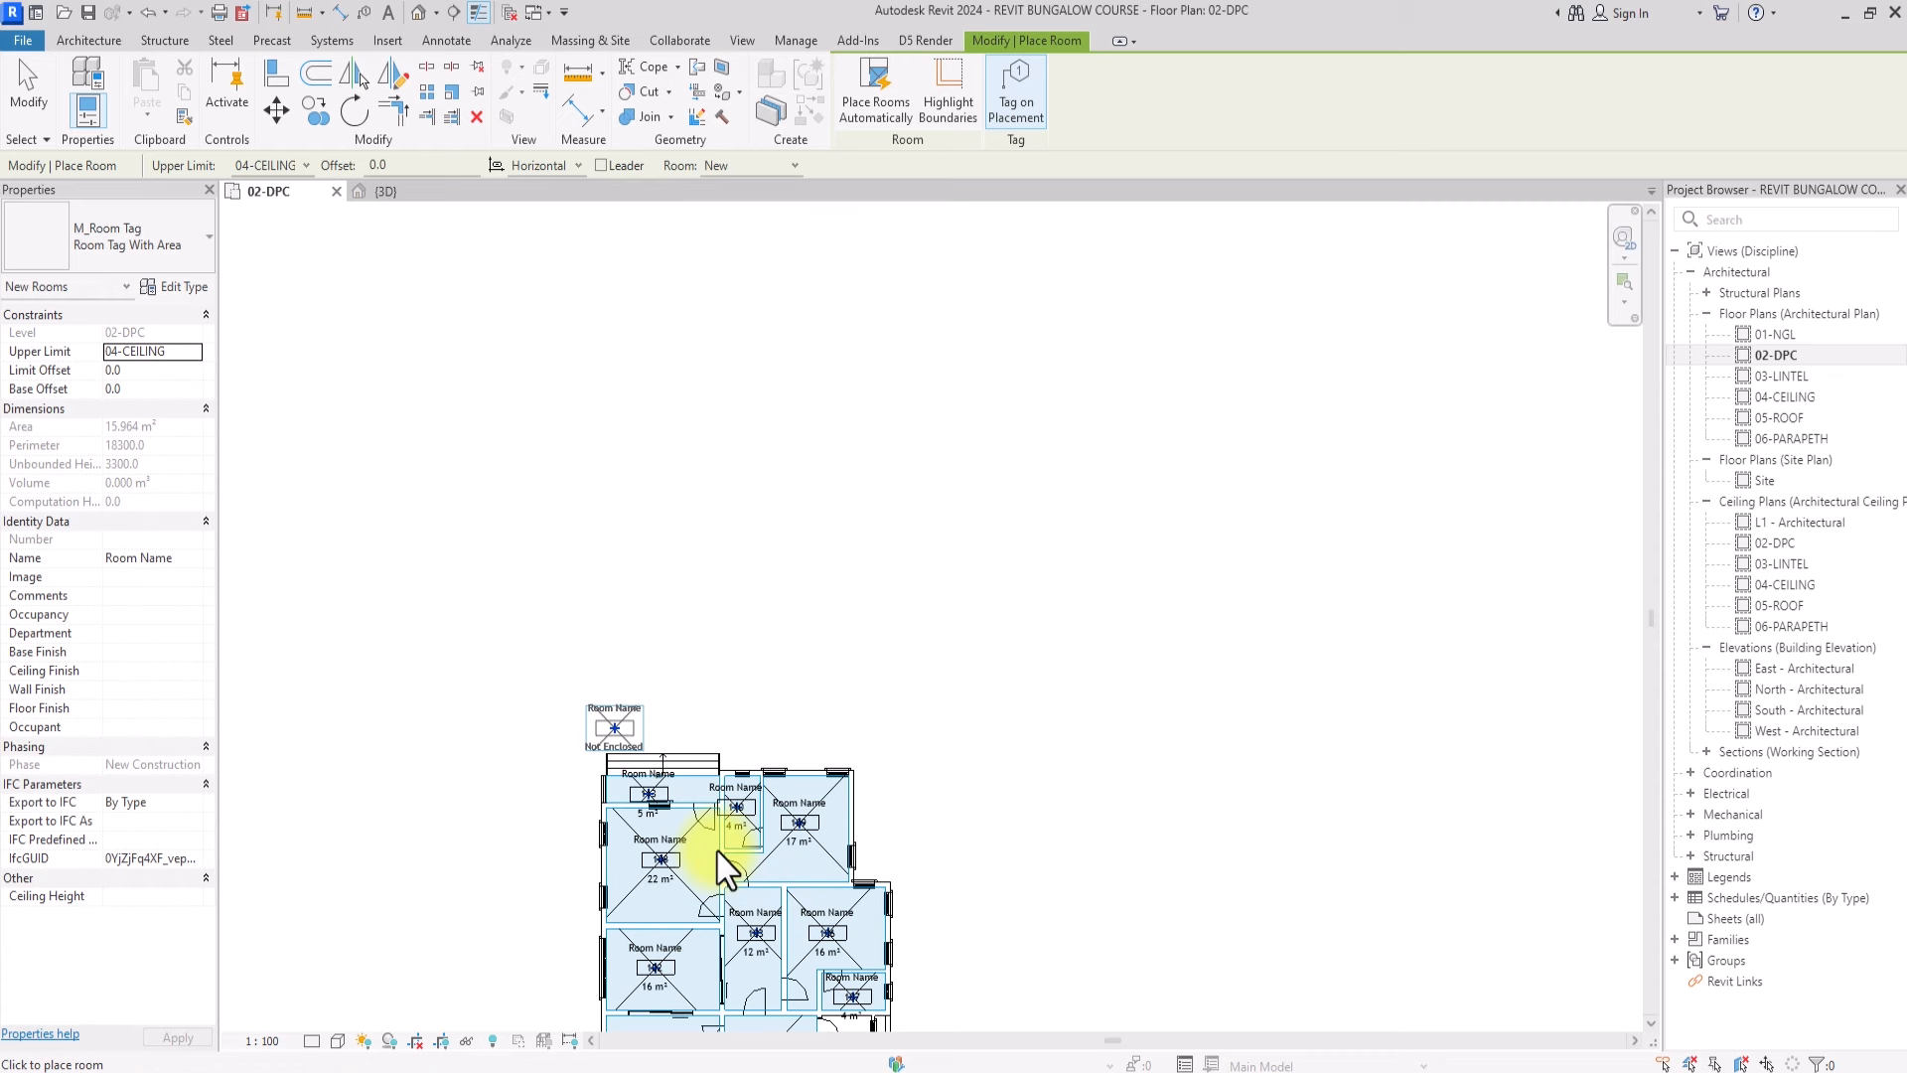
pyautogui.click(643, 800)
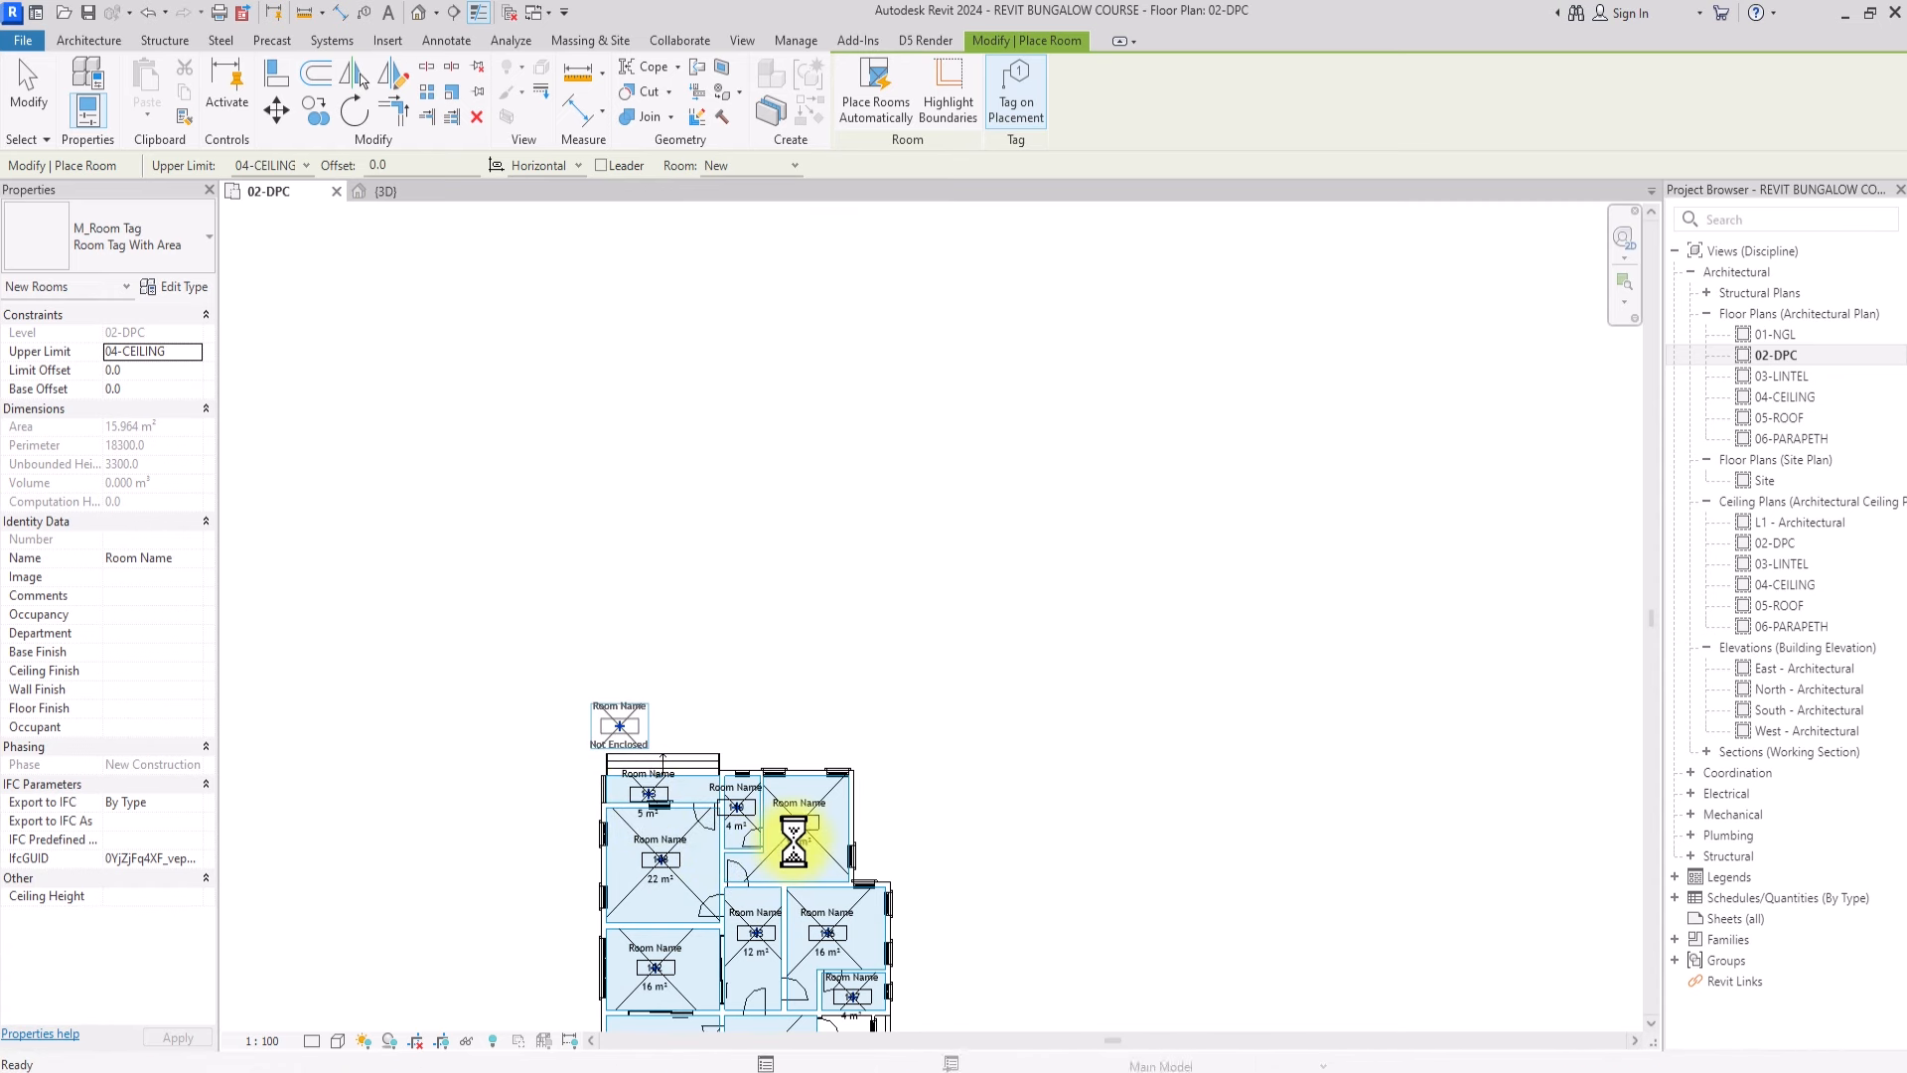
pyautogui.scroll(1, 795, 839)
pyautogui.press('Escape')
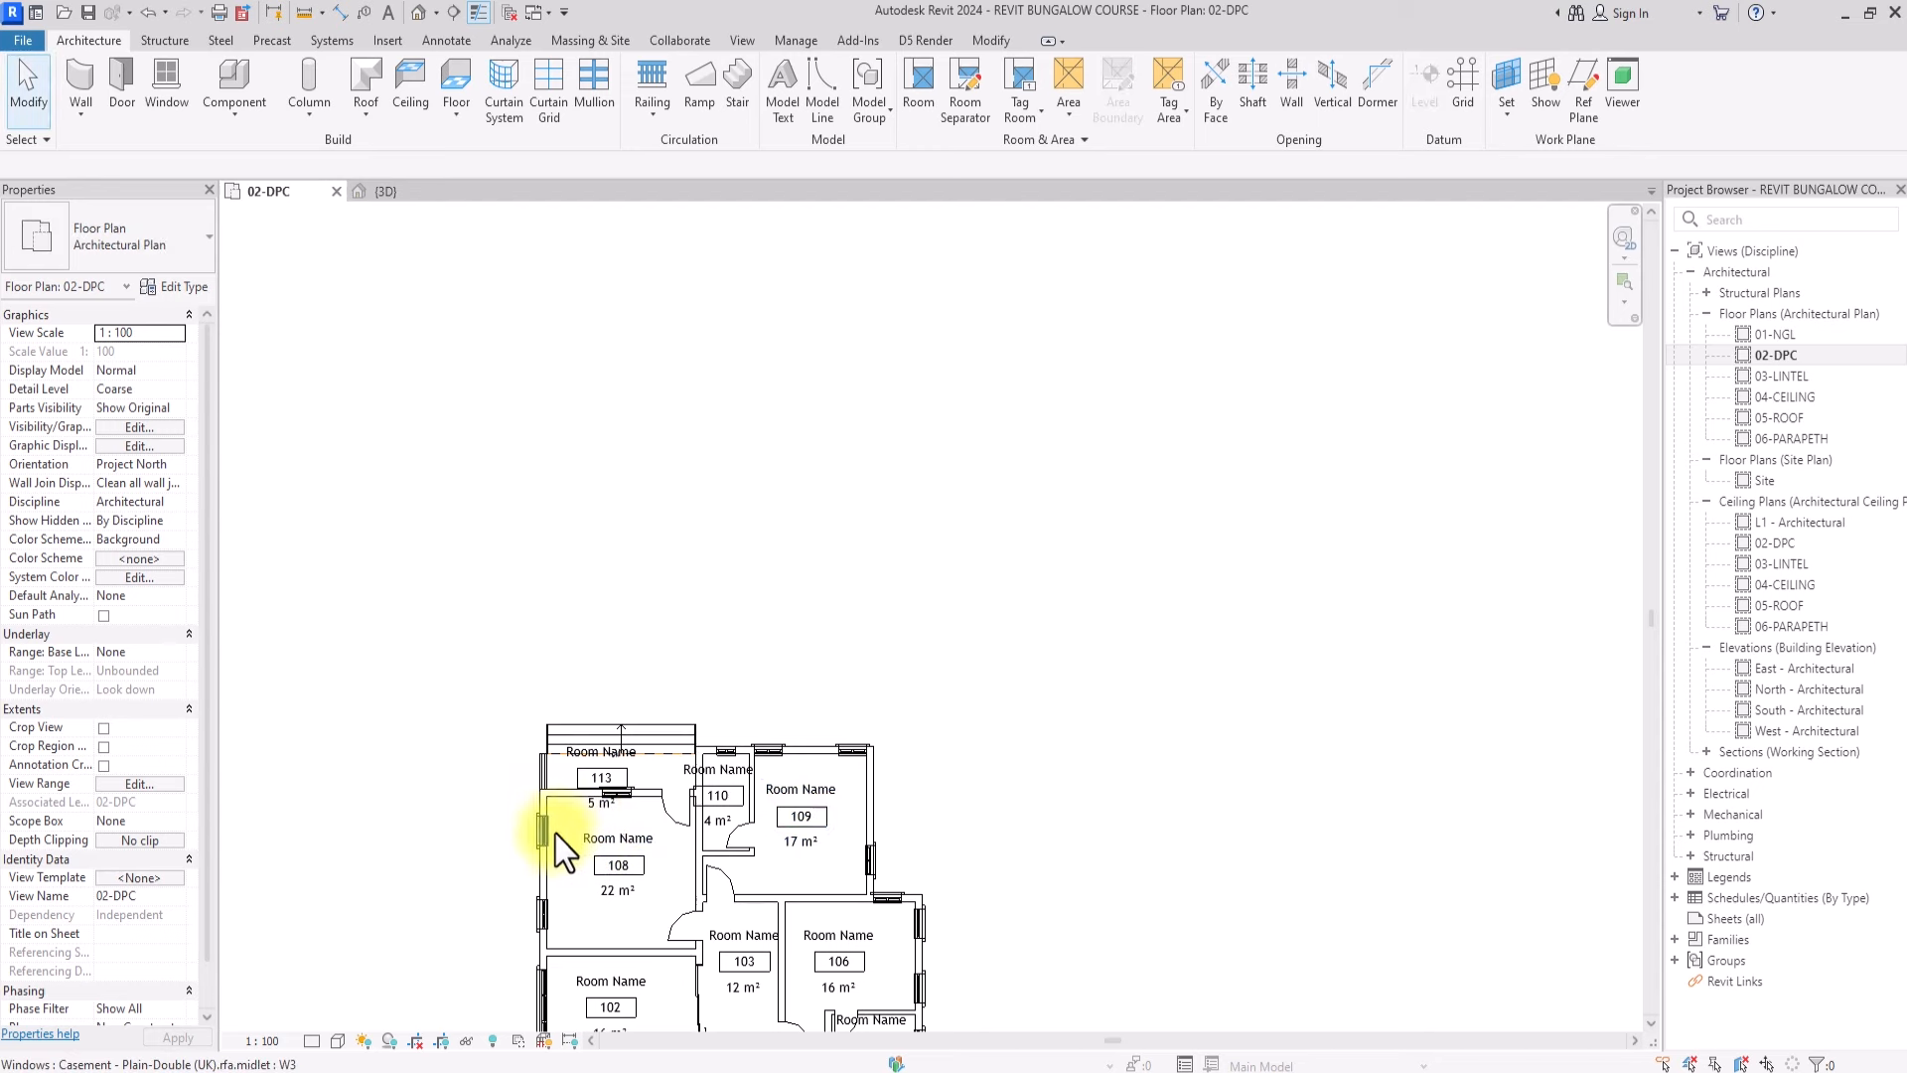
# Open the M_Room Tag family for editing from the tag of room 109
pyautogui.scroll(1, 686, 823)
pyautogui.click(879, 824)
pyautogui.scroll(3, 864, 827)
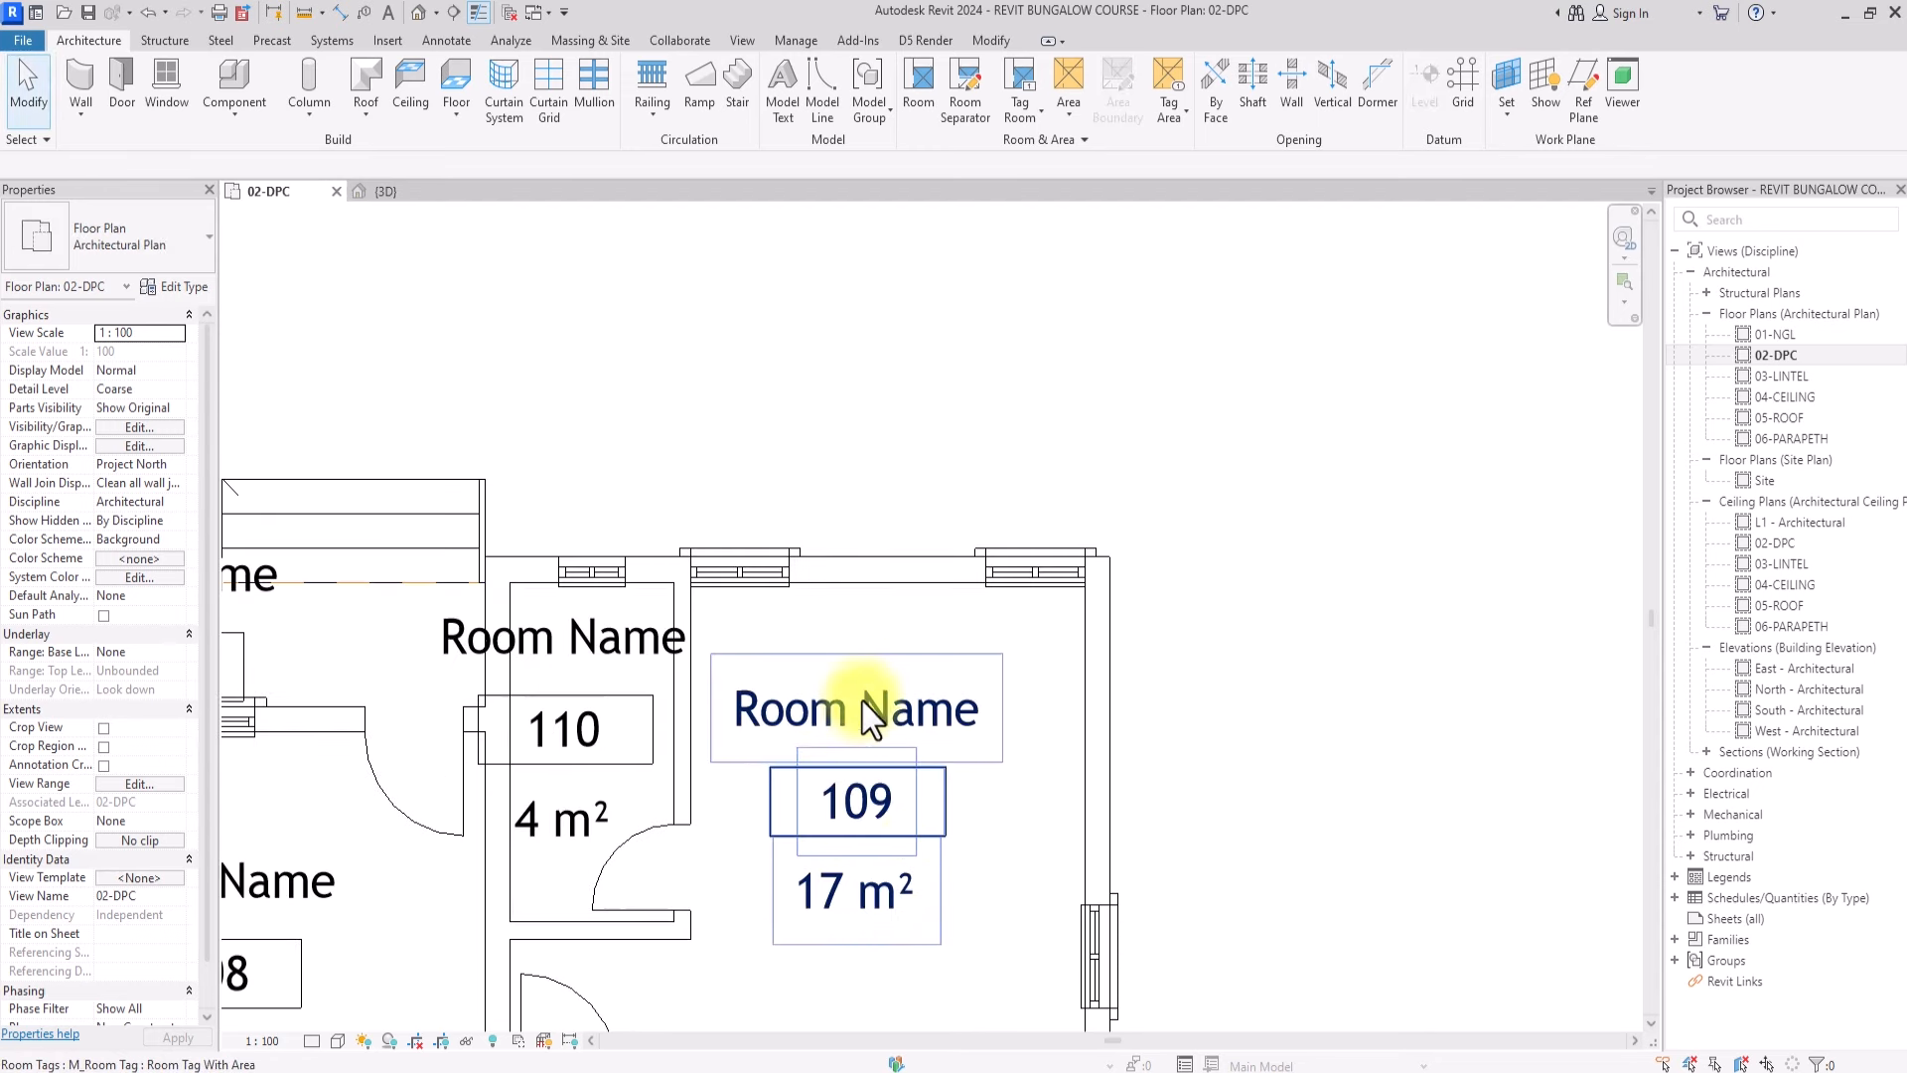
pyautogui.click(885, 722)
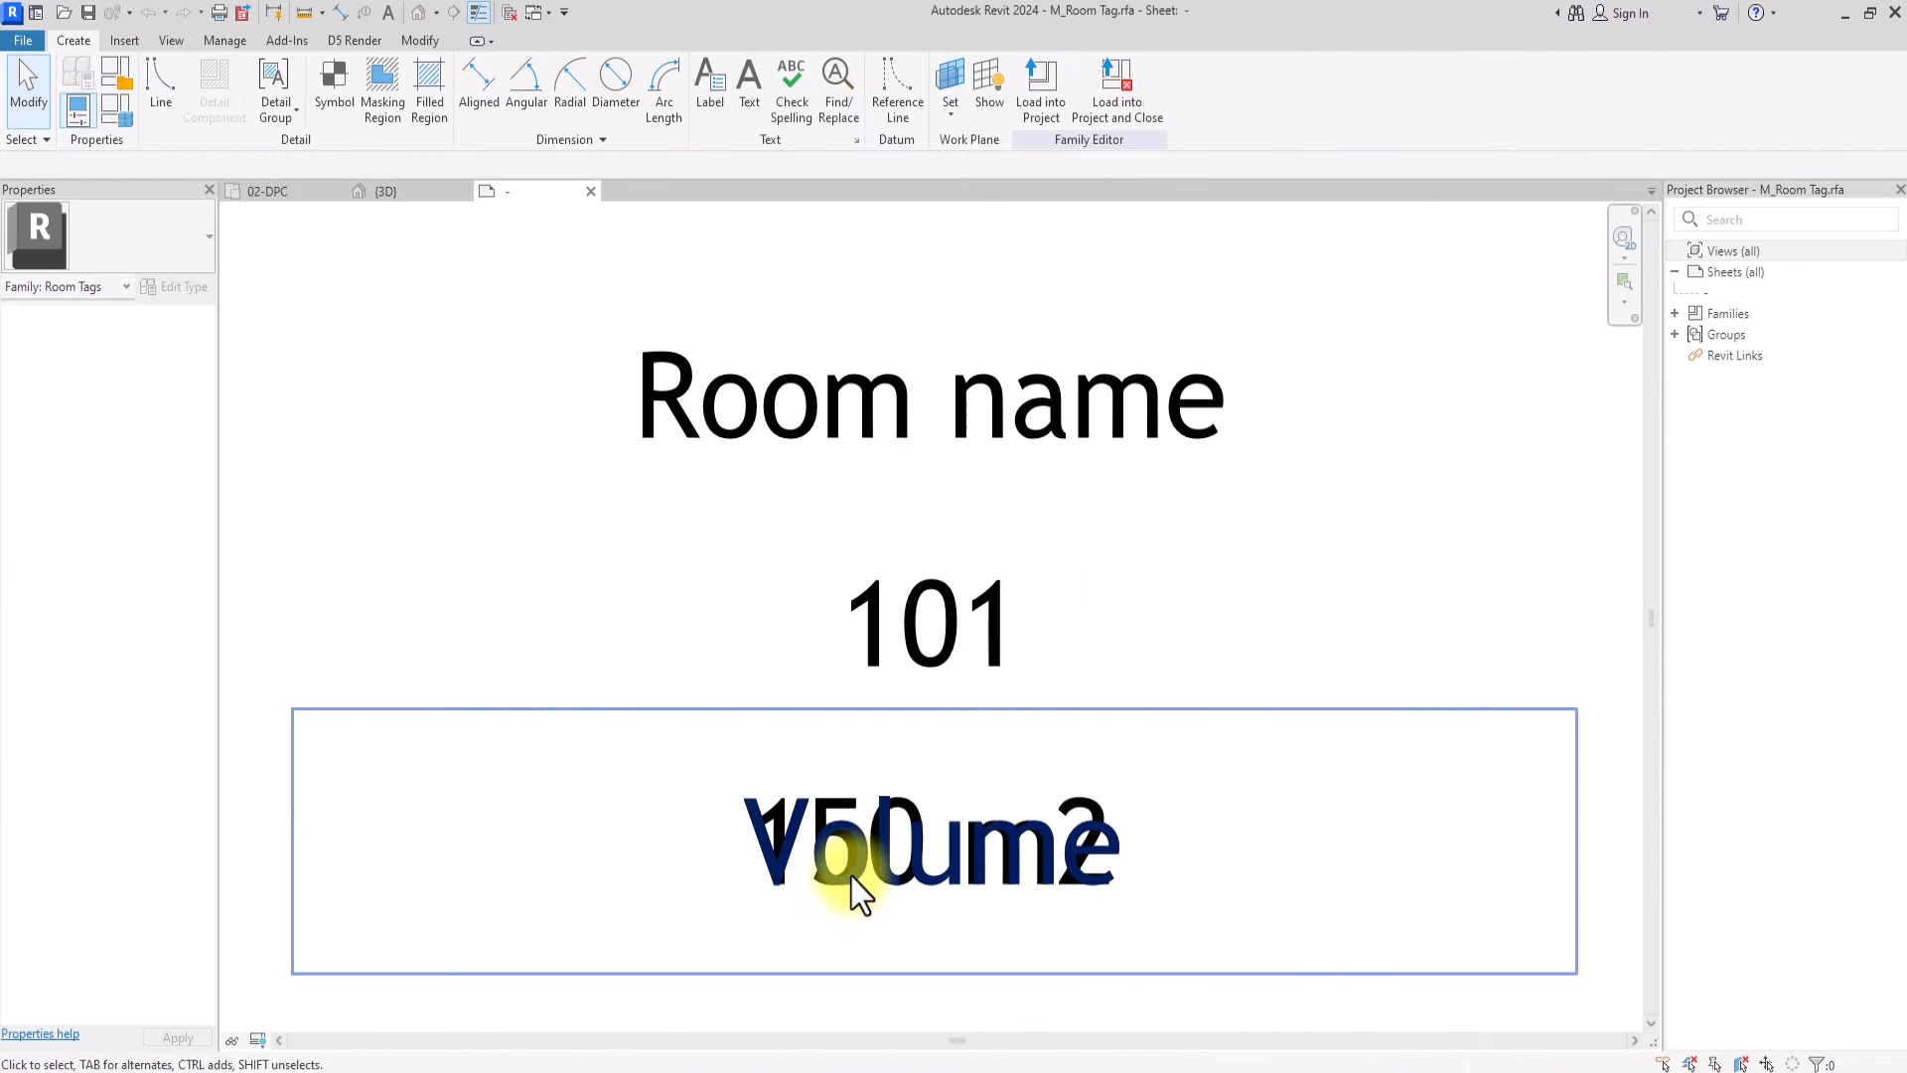
# Delete the volume and room number labels from the tag and move the area label up beneath the room name
pyautogui.click(868, 886)
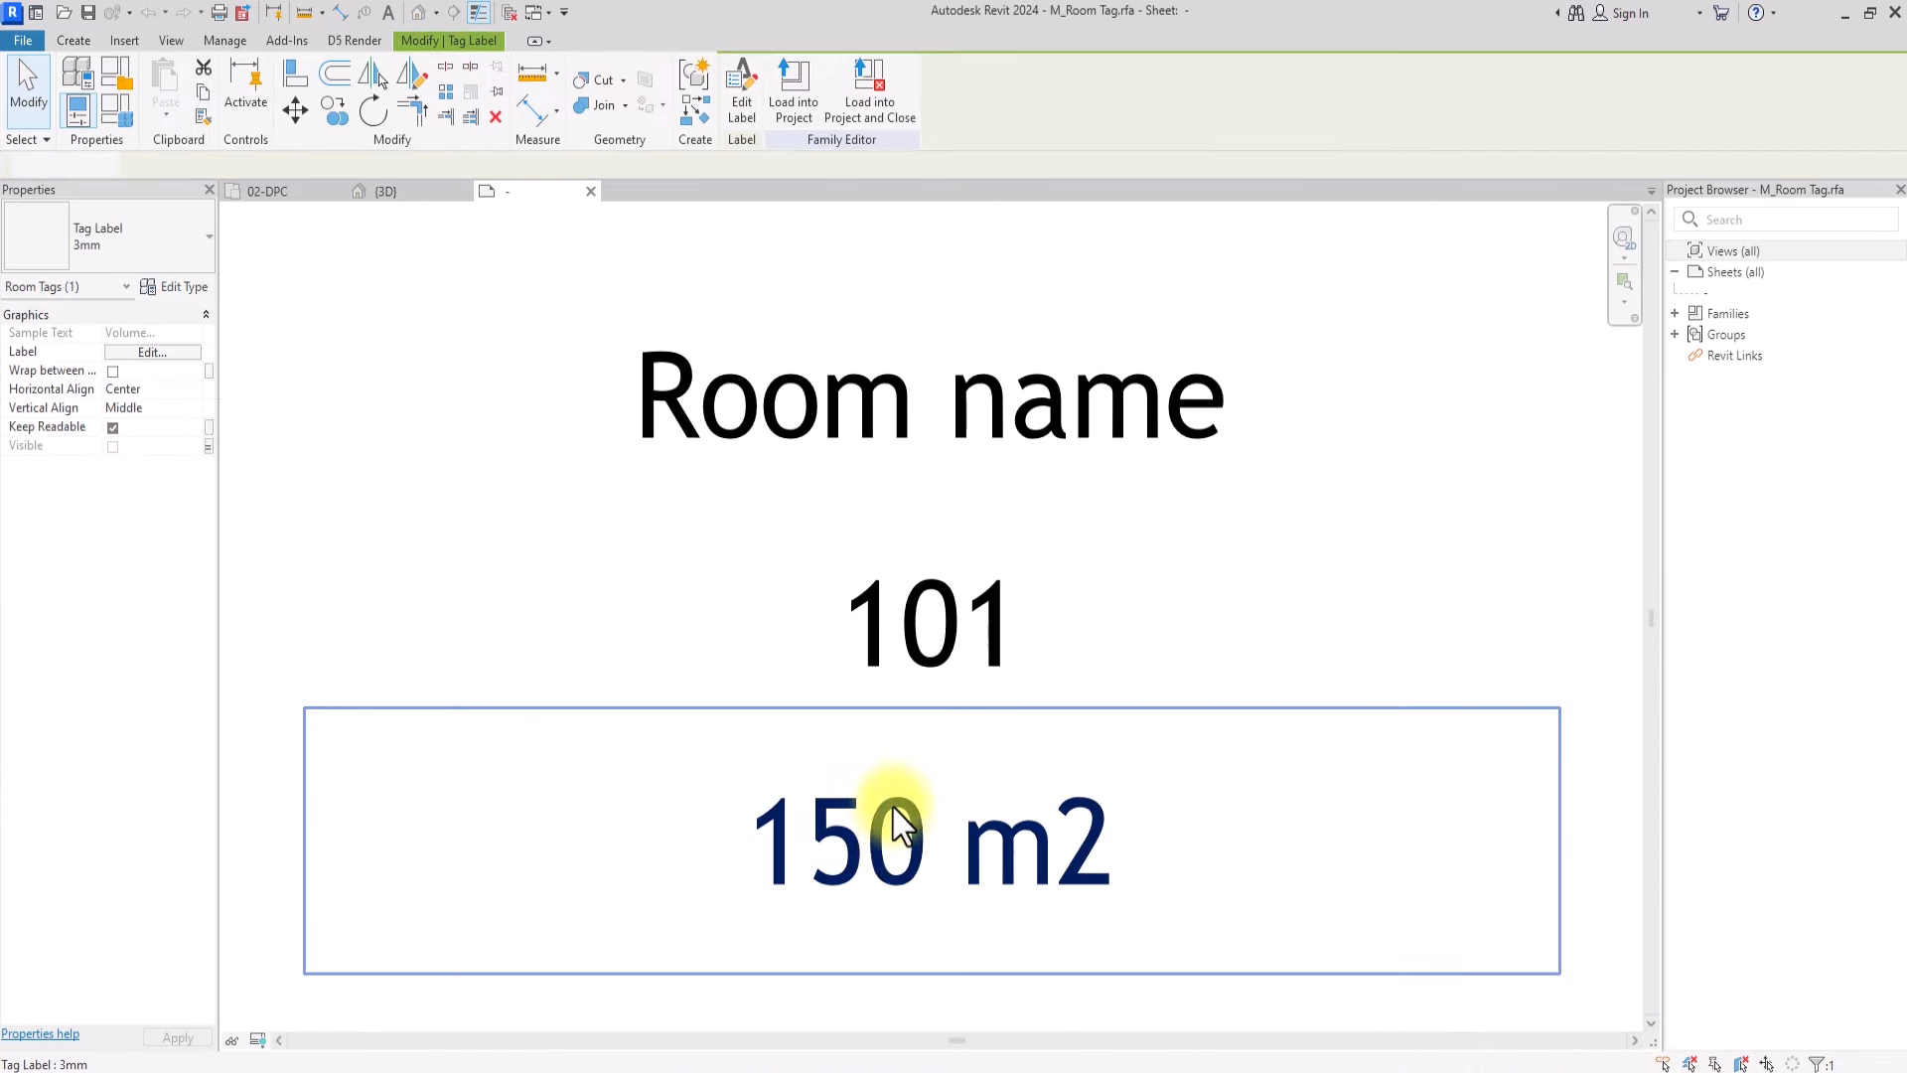
pyautogui.click(636, 606)
pyautogui.click(880, 621)
pyautogui.press('Delete')
pyautogui.moveTo(882, 844); pyautogui.dragTo(882, 562)
# Give the room name label a duplicated type, 3mm 2, with 2 mm text size and the Bebas Neue font
pyautogui.click(894, 427)
pyautogui.click(175, 287)
pyautogui.click(800, 102)
pyautogui.click(394, 367)
pyautogui.write('2')
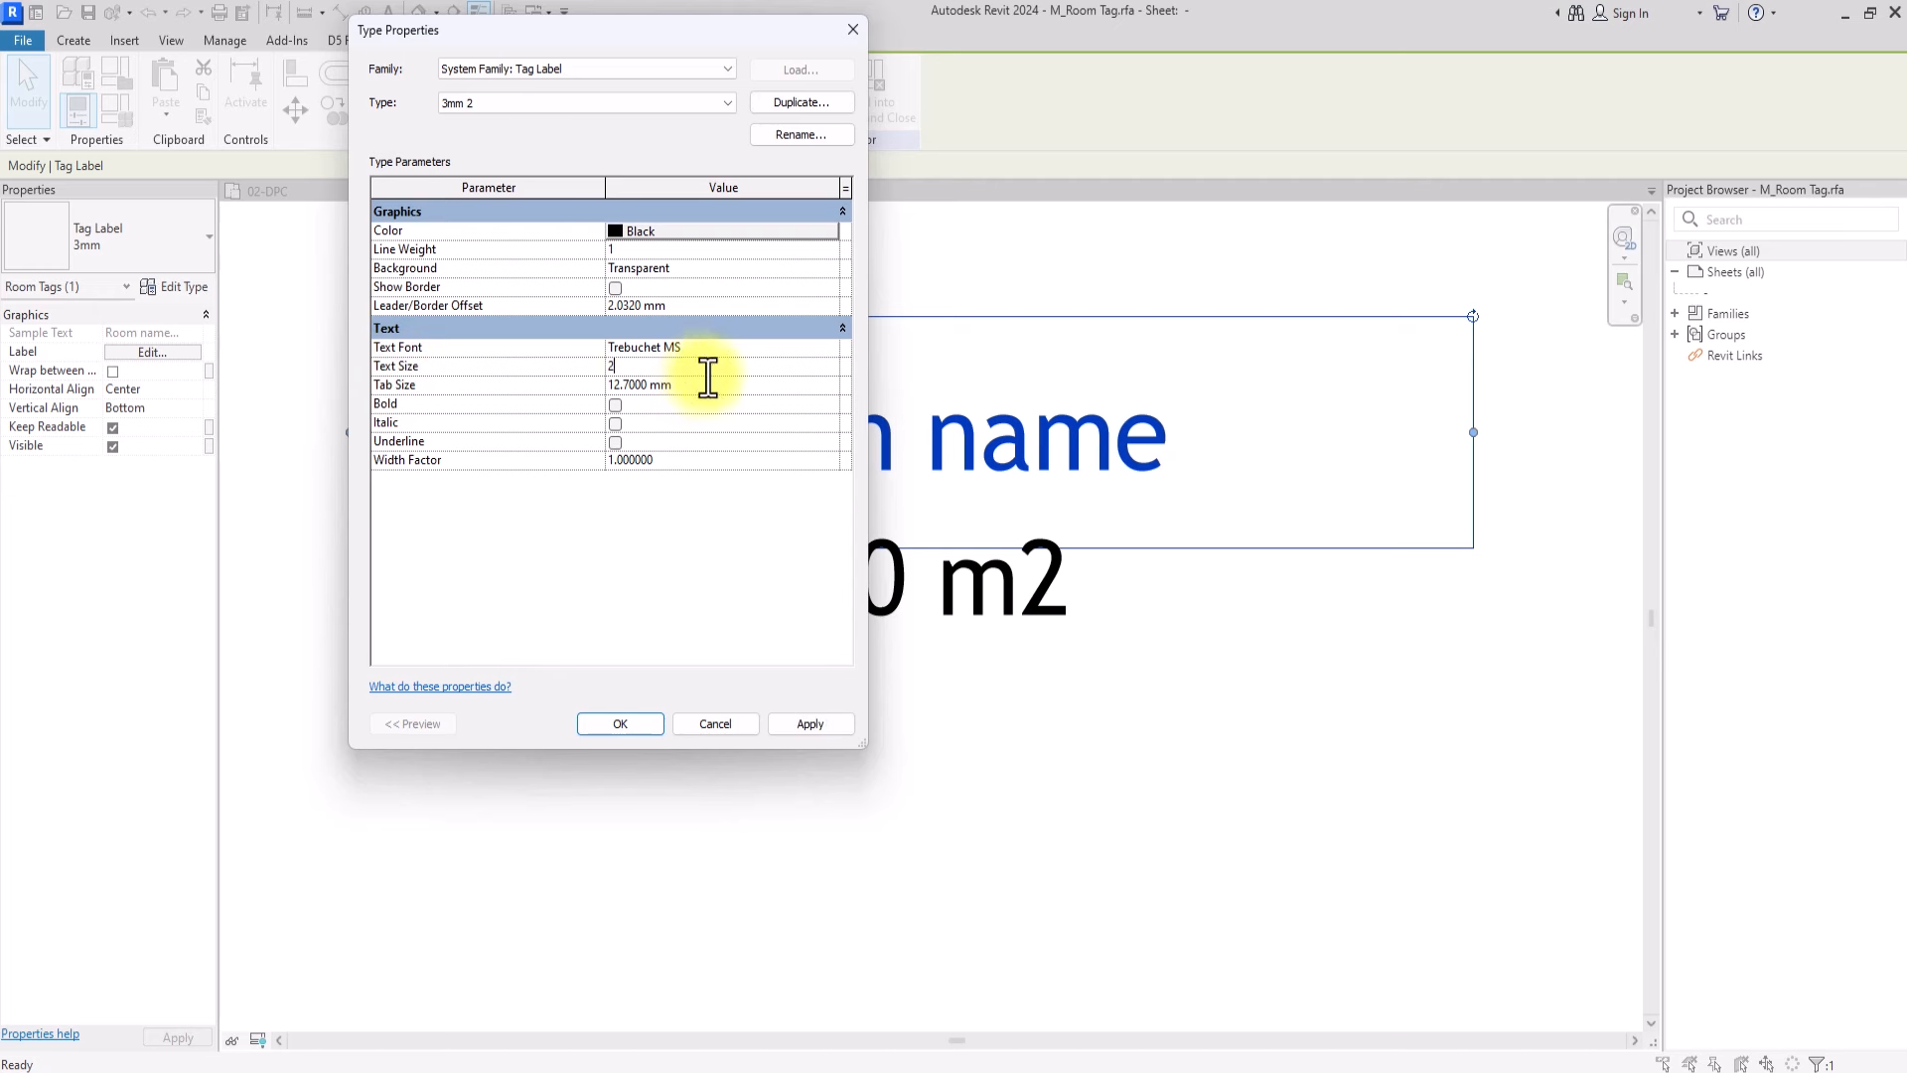
pyautogui.click(741, 355)
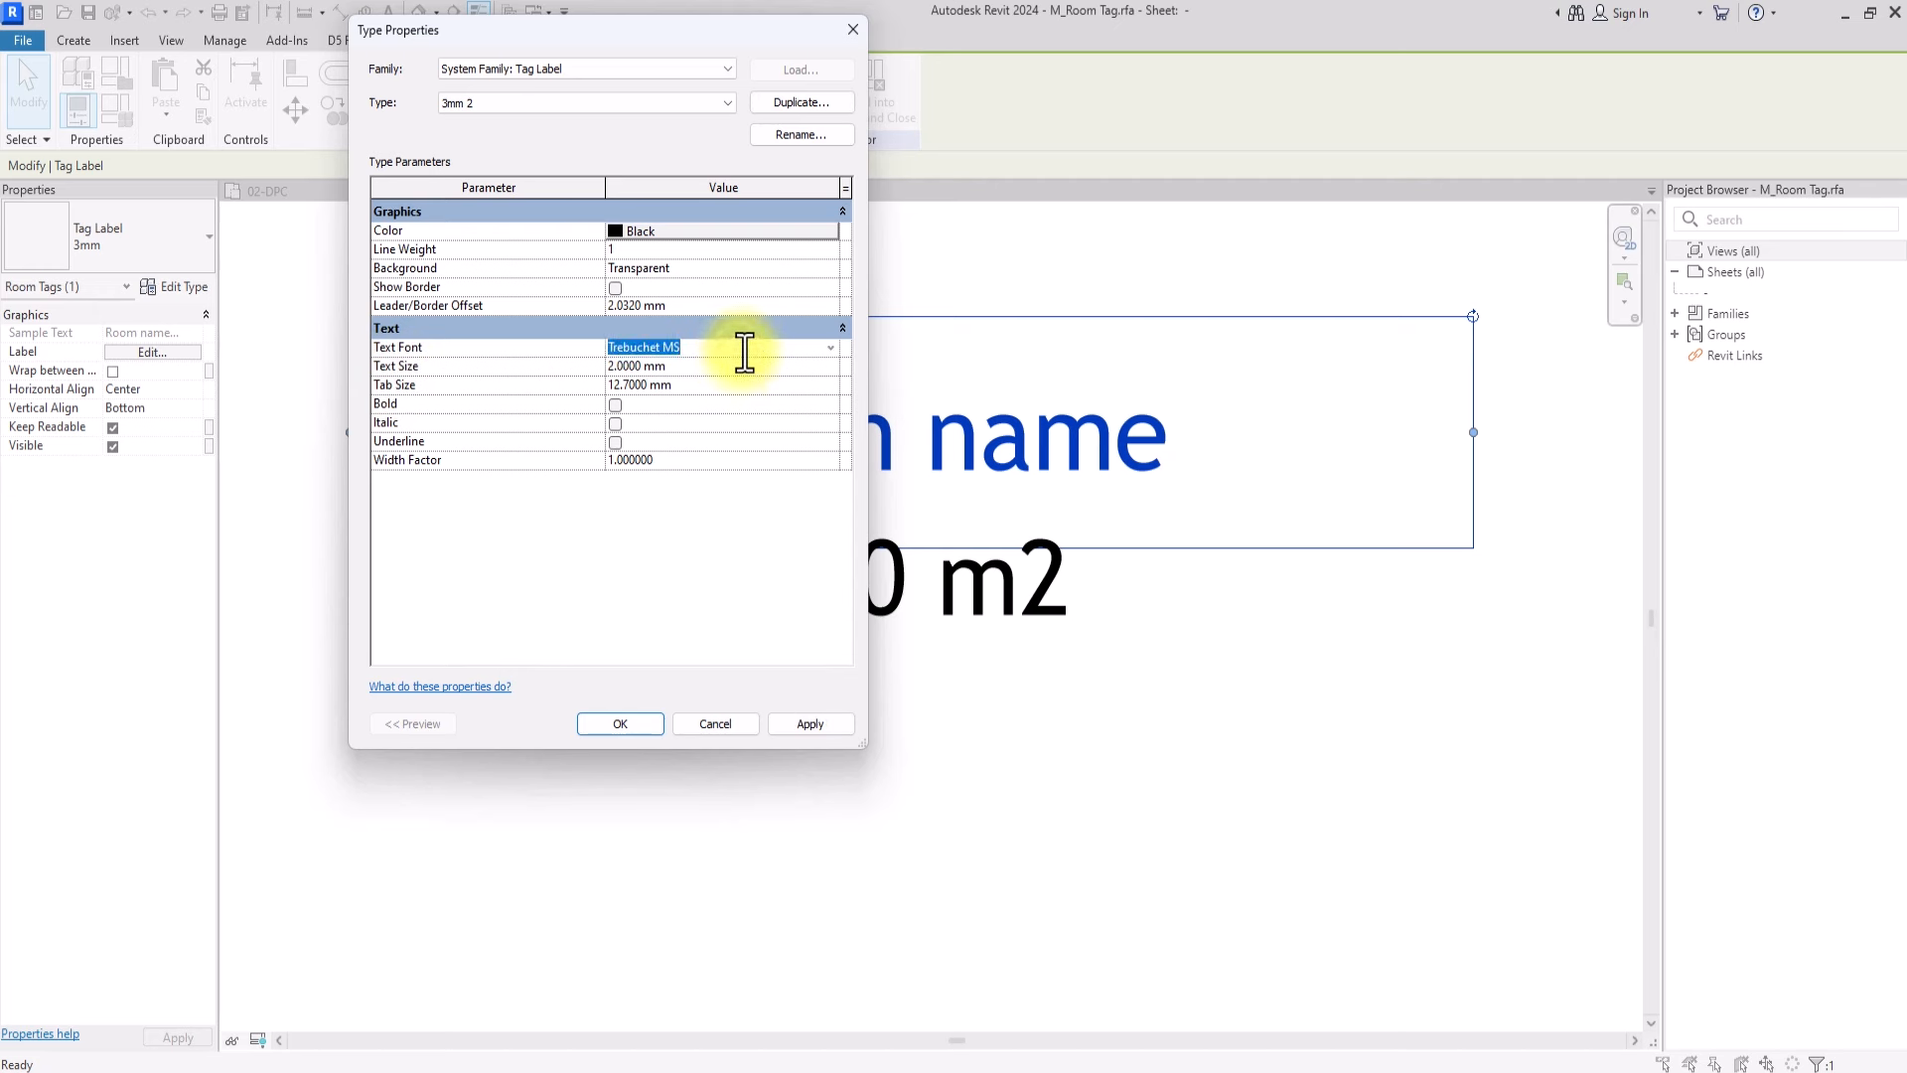
pyautogui.write('Bebas Neue')
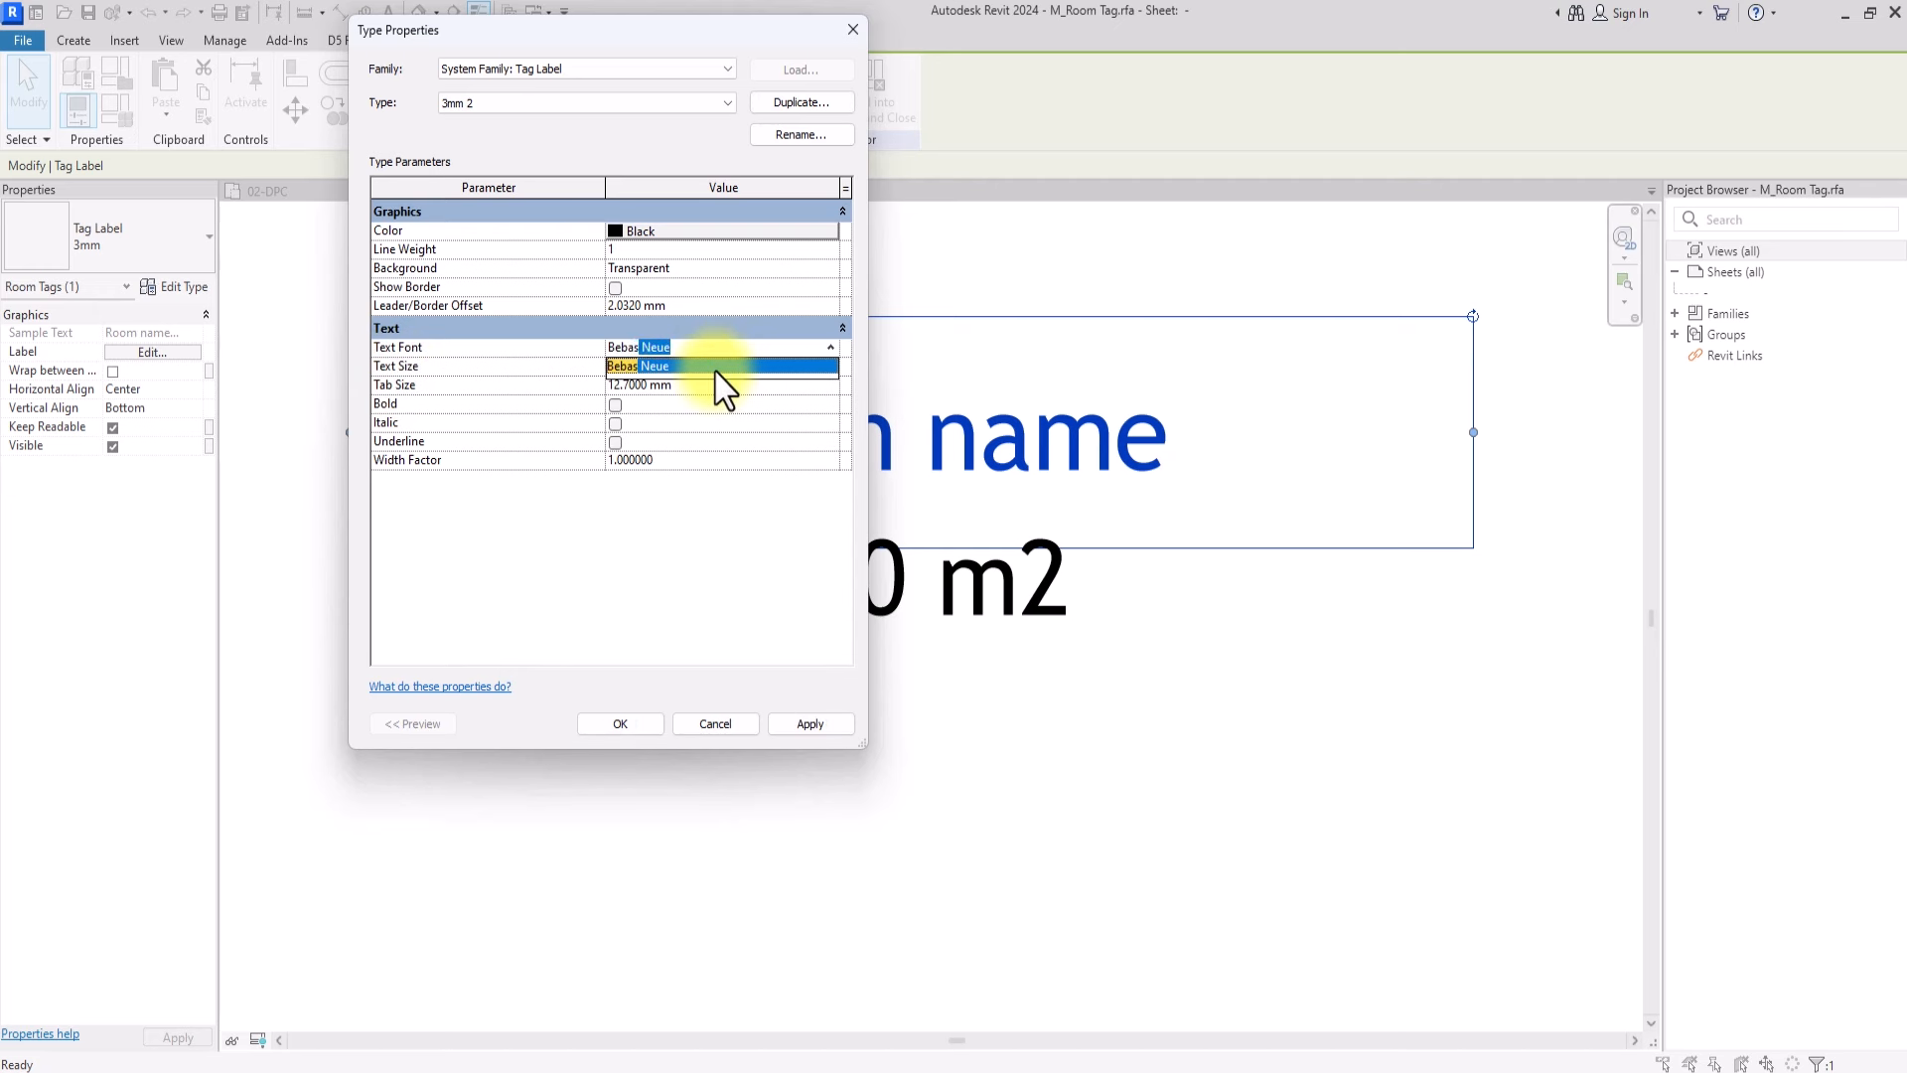
pyautogui.click(730, 366)
pyautogui.click(635, 721)
# Give the area label a duplicated type, 3mm 3, with smaller text, the Bebas Neue font and red colour
pyautogui.click(994, 586)
pyautogui.click(175, 287)
pyautogui.click(781, 101)
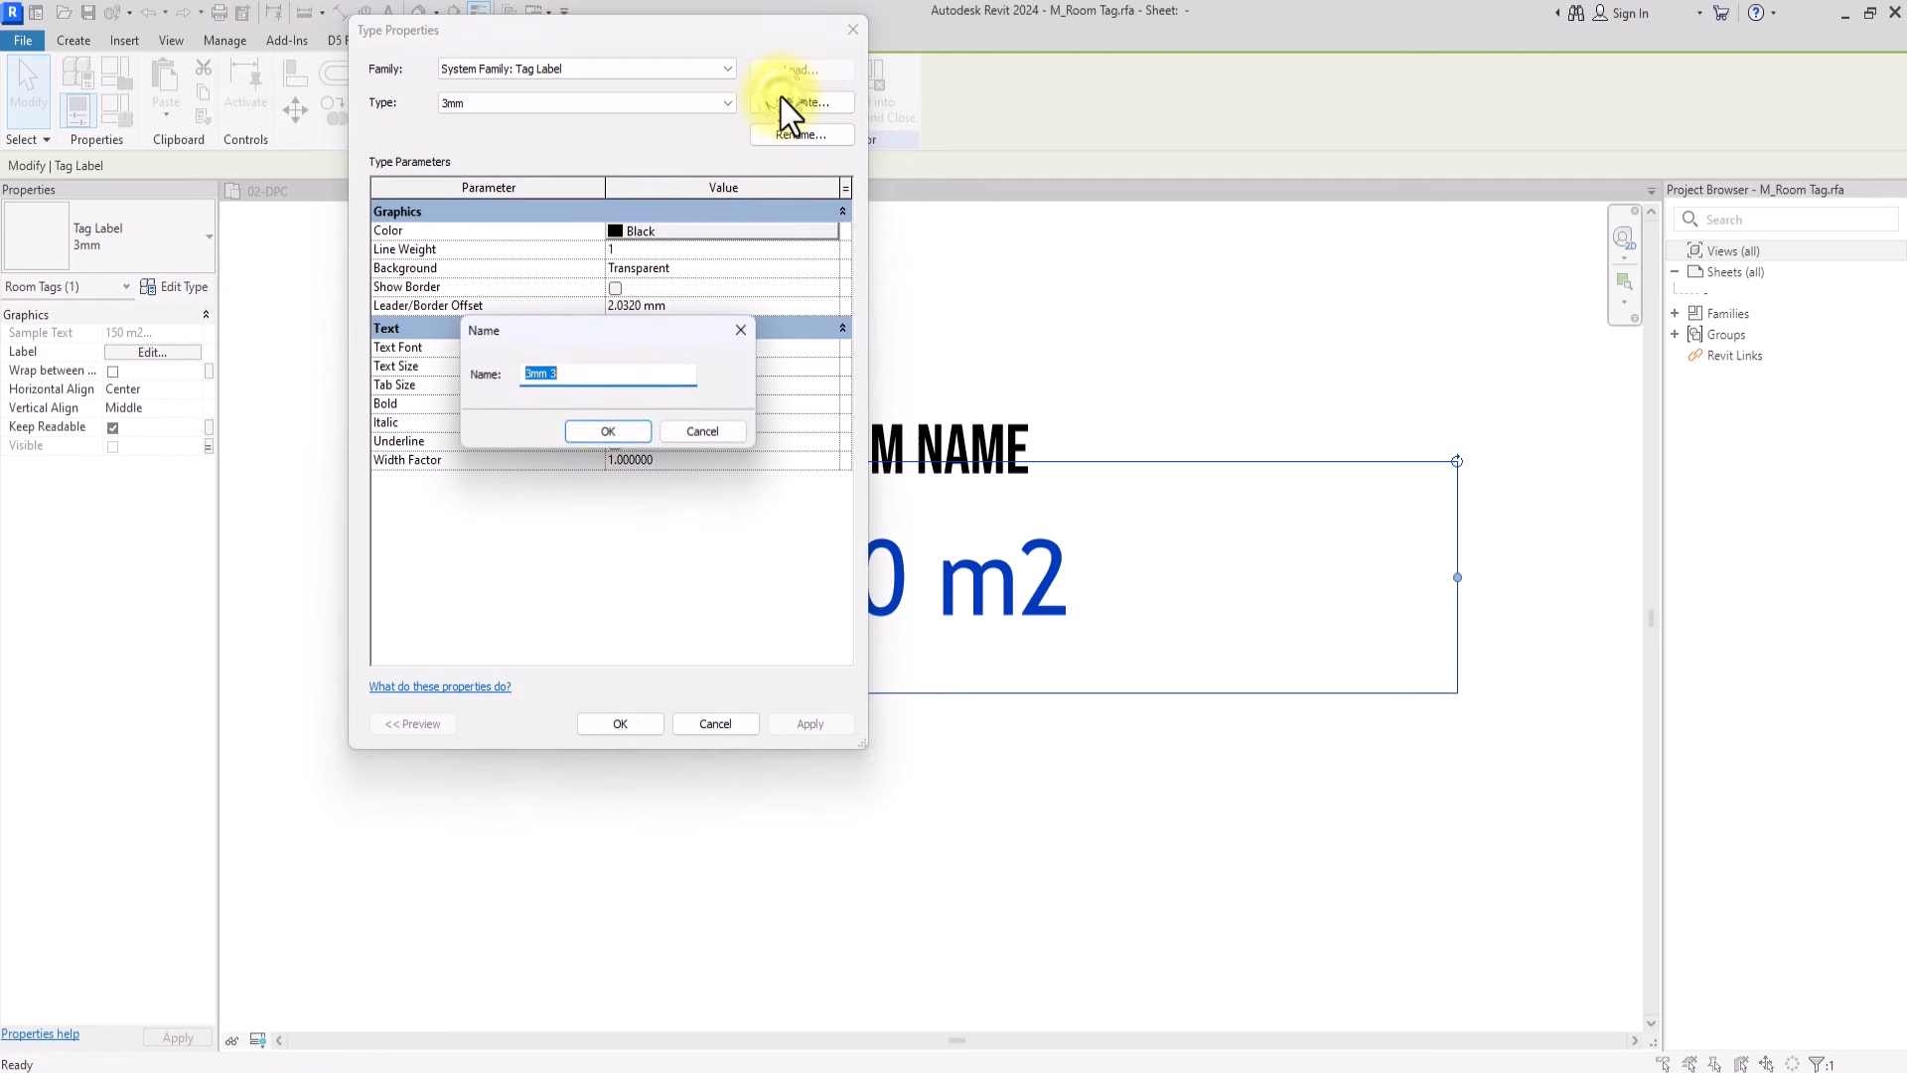
pyautogui.click(608, 432)
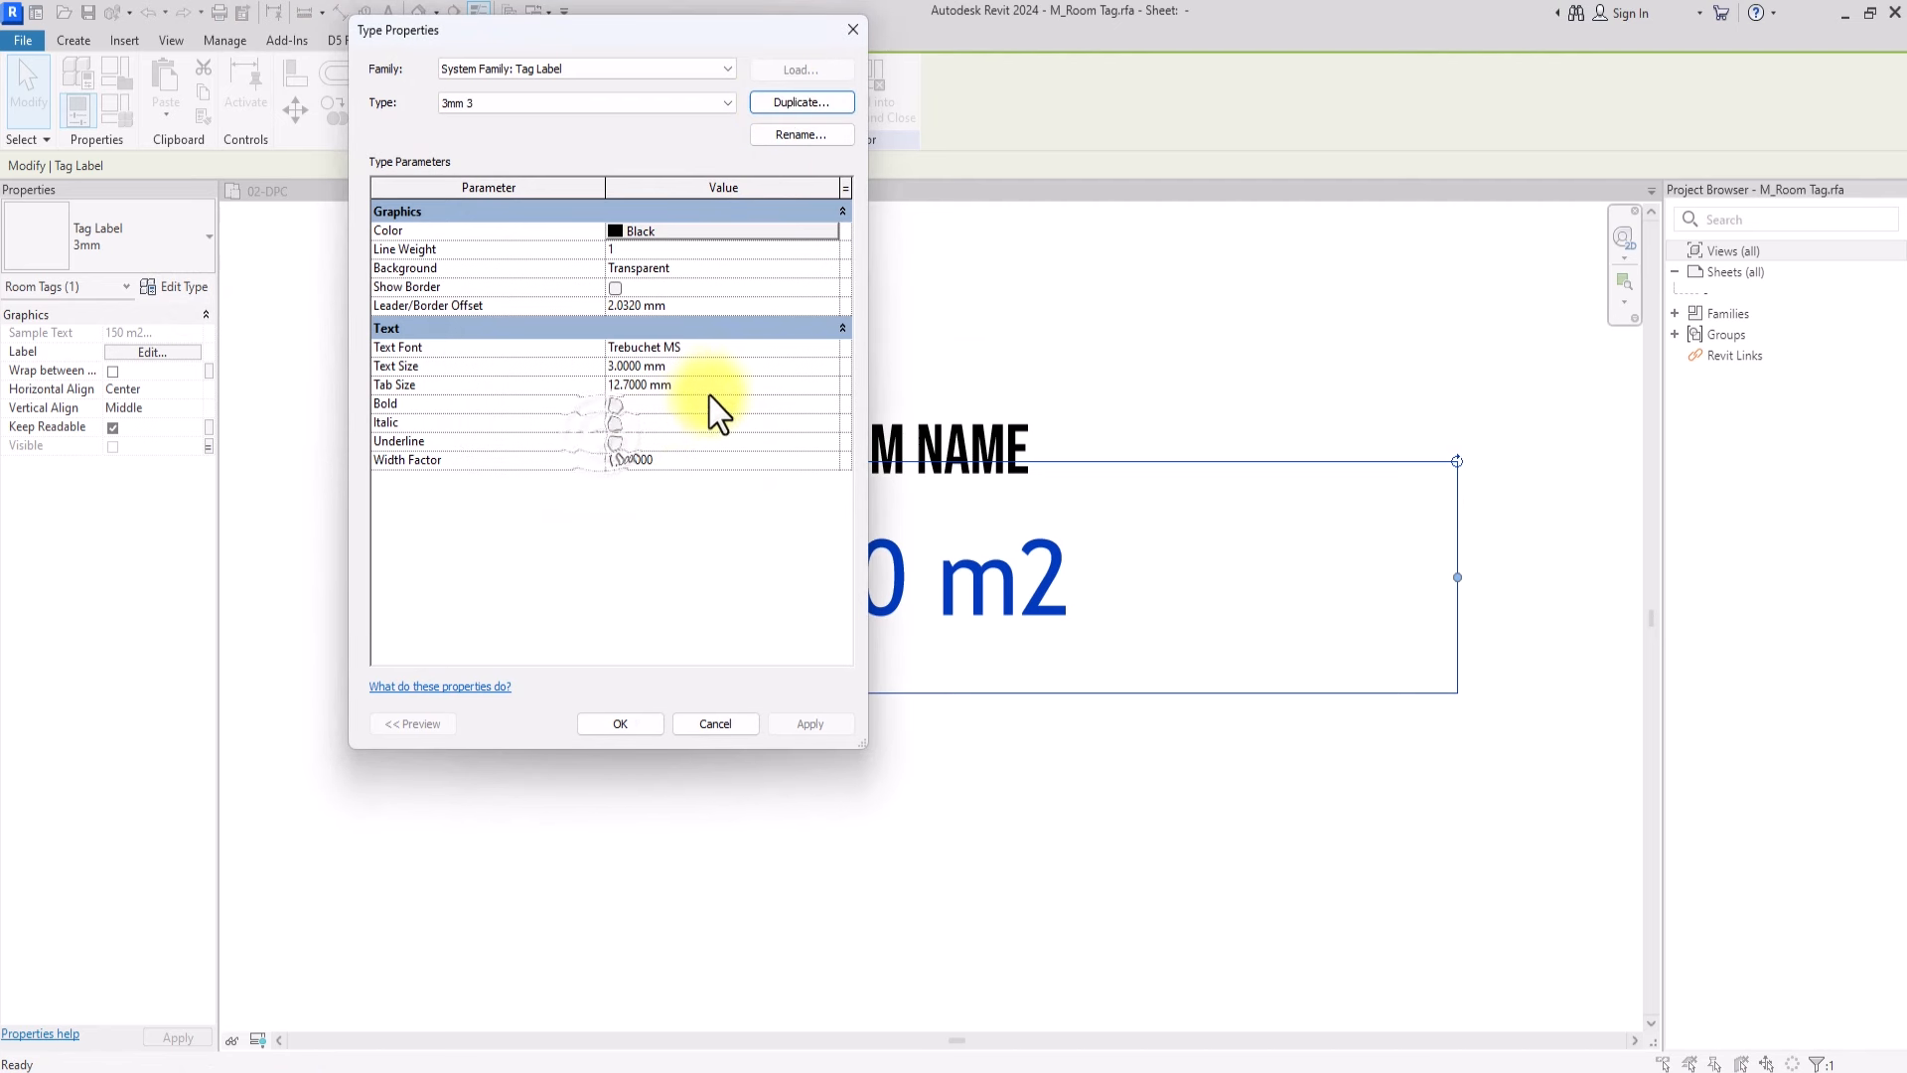
pyautogui.click(725, 370)
pyautogui.write('1.')
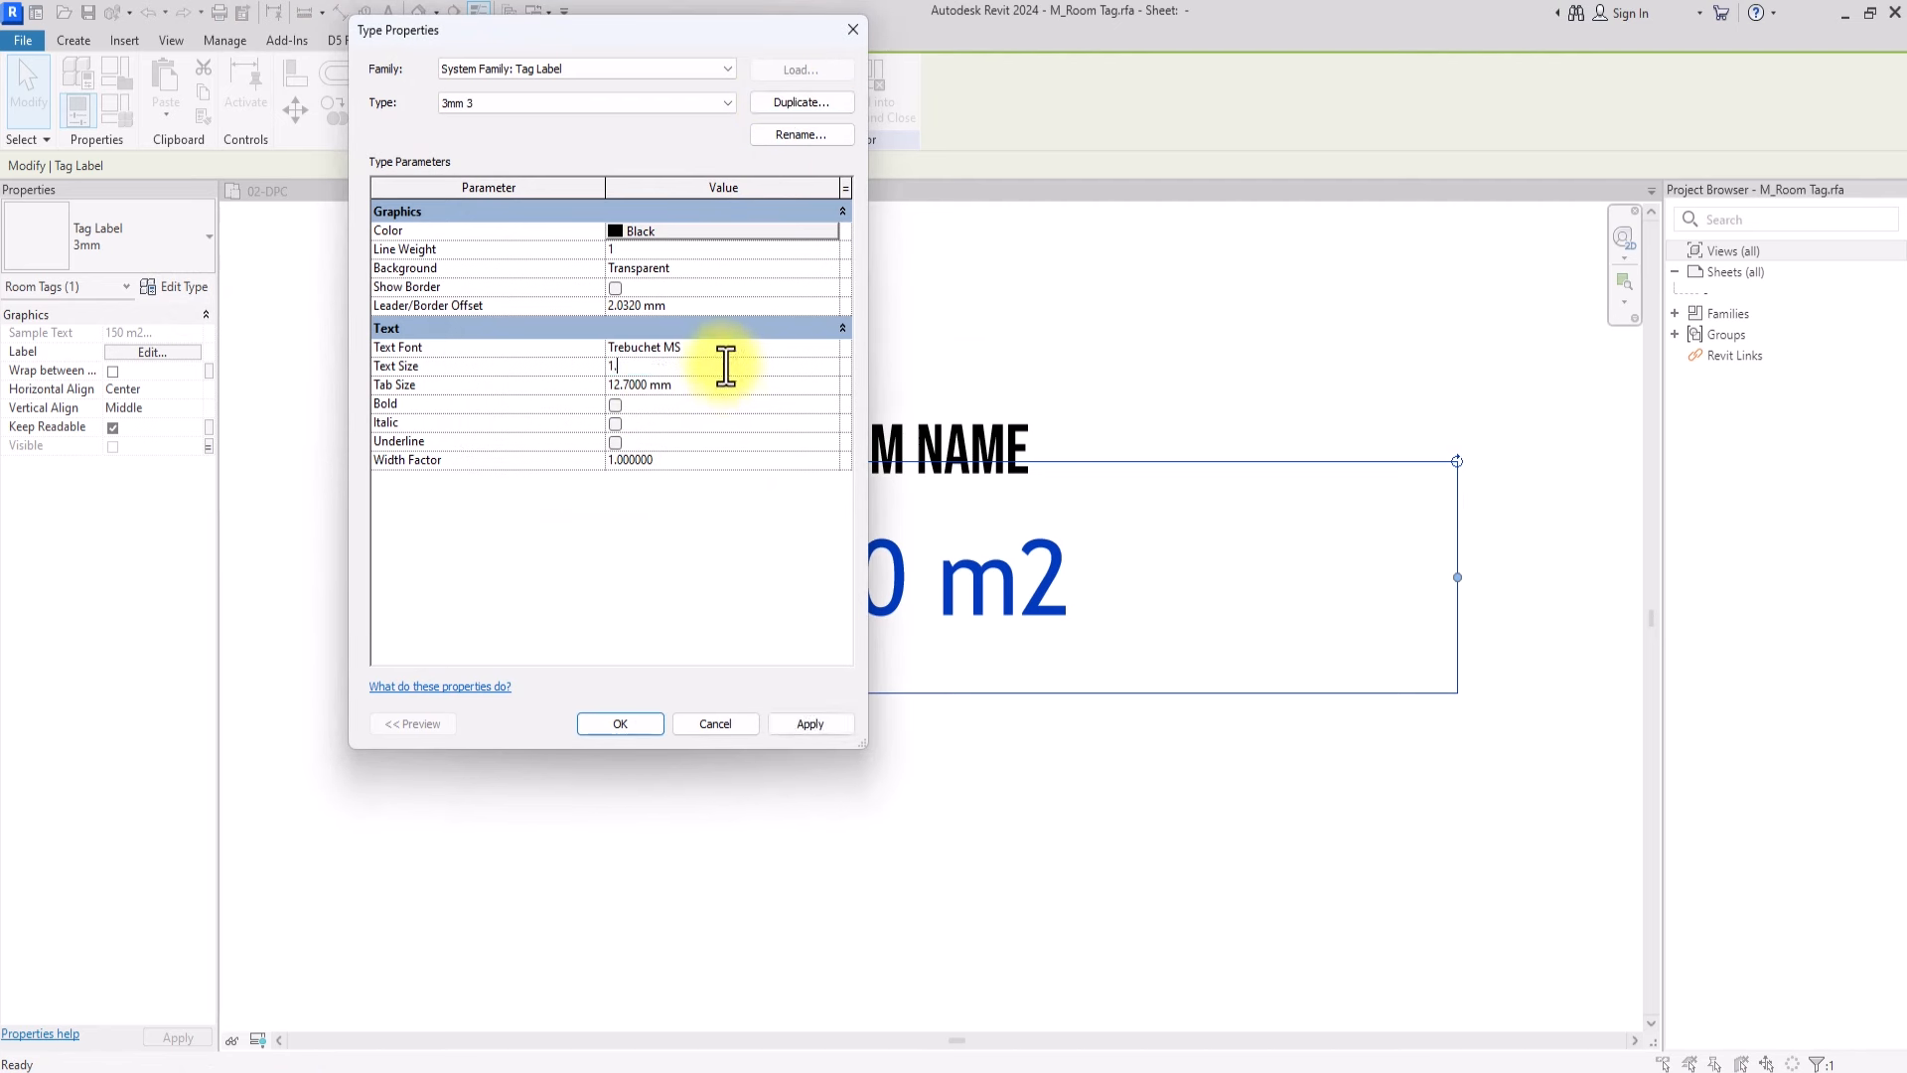
pyautogui.click(722, 230)
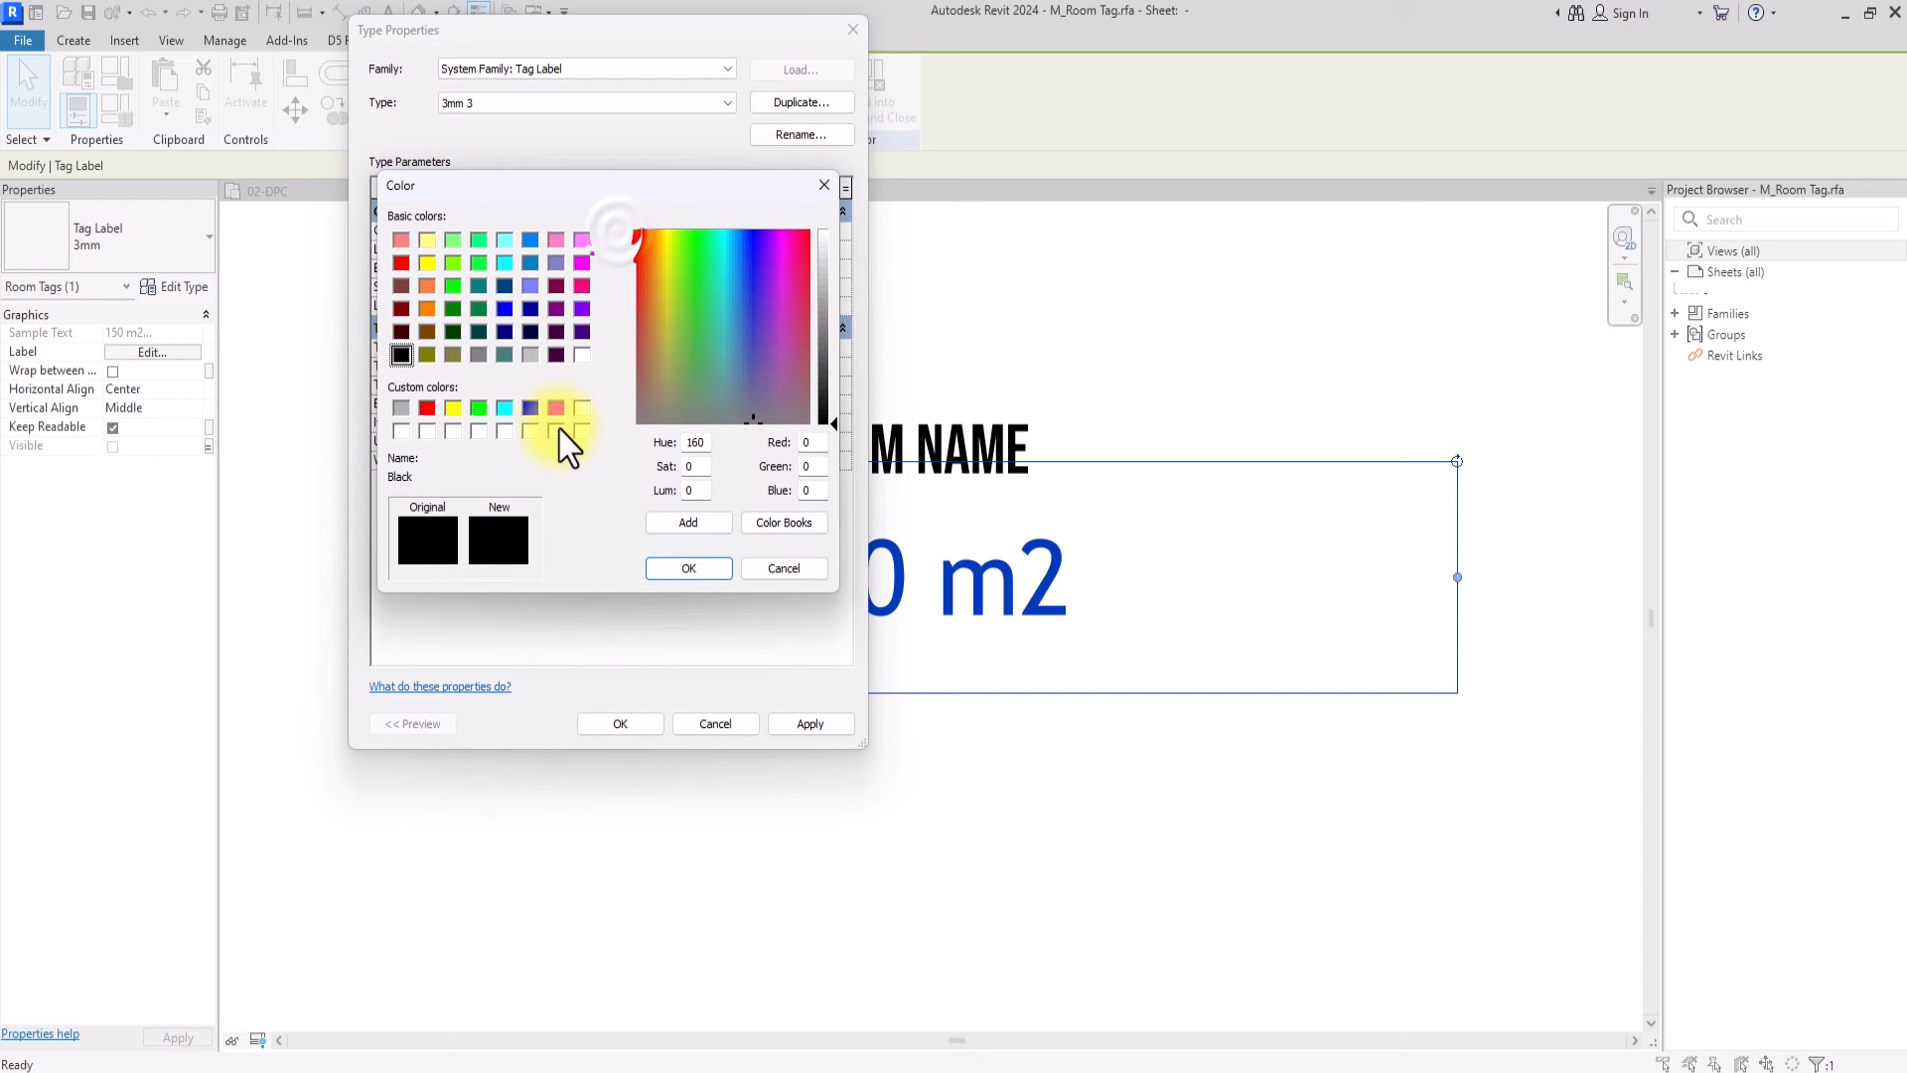
pyautogui.click(427, 407)
pyautogui.click(689, 568)
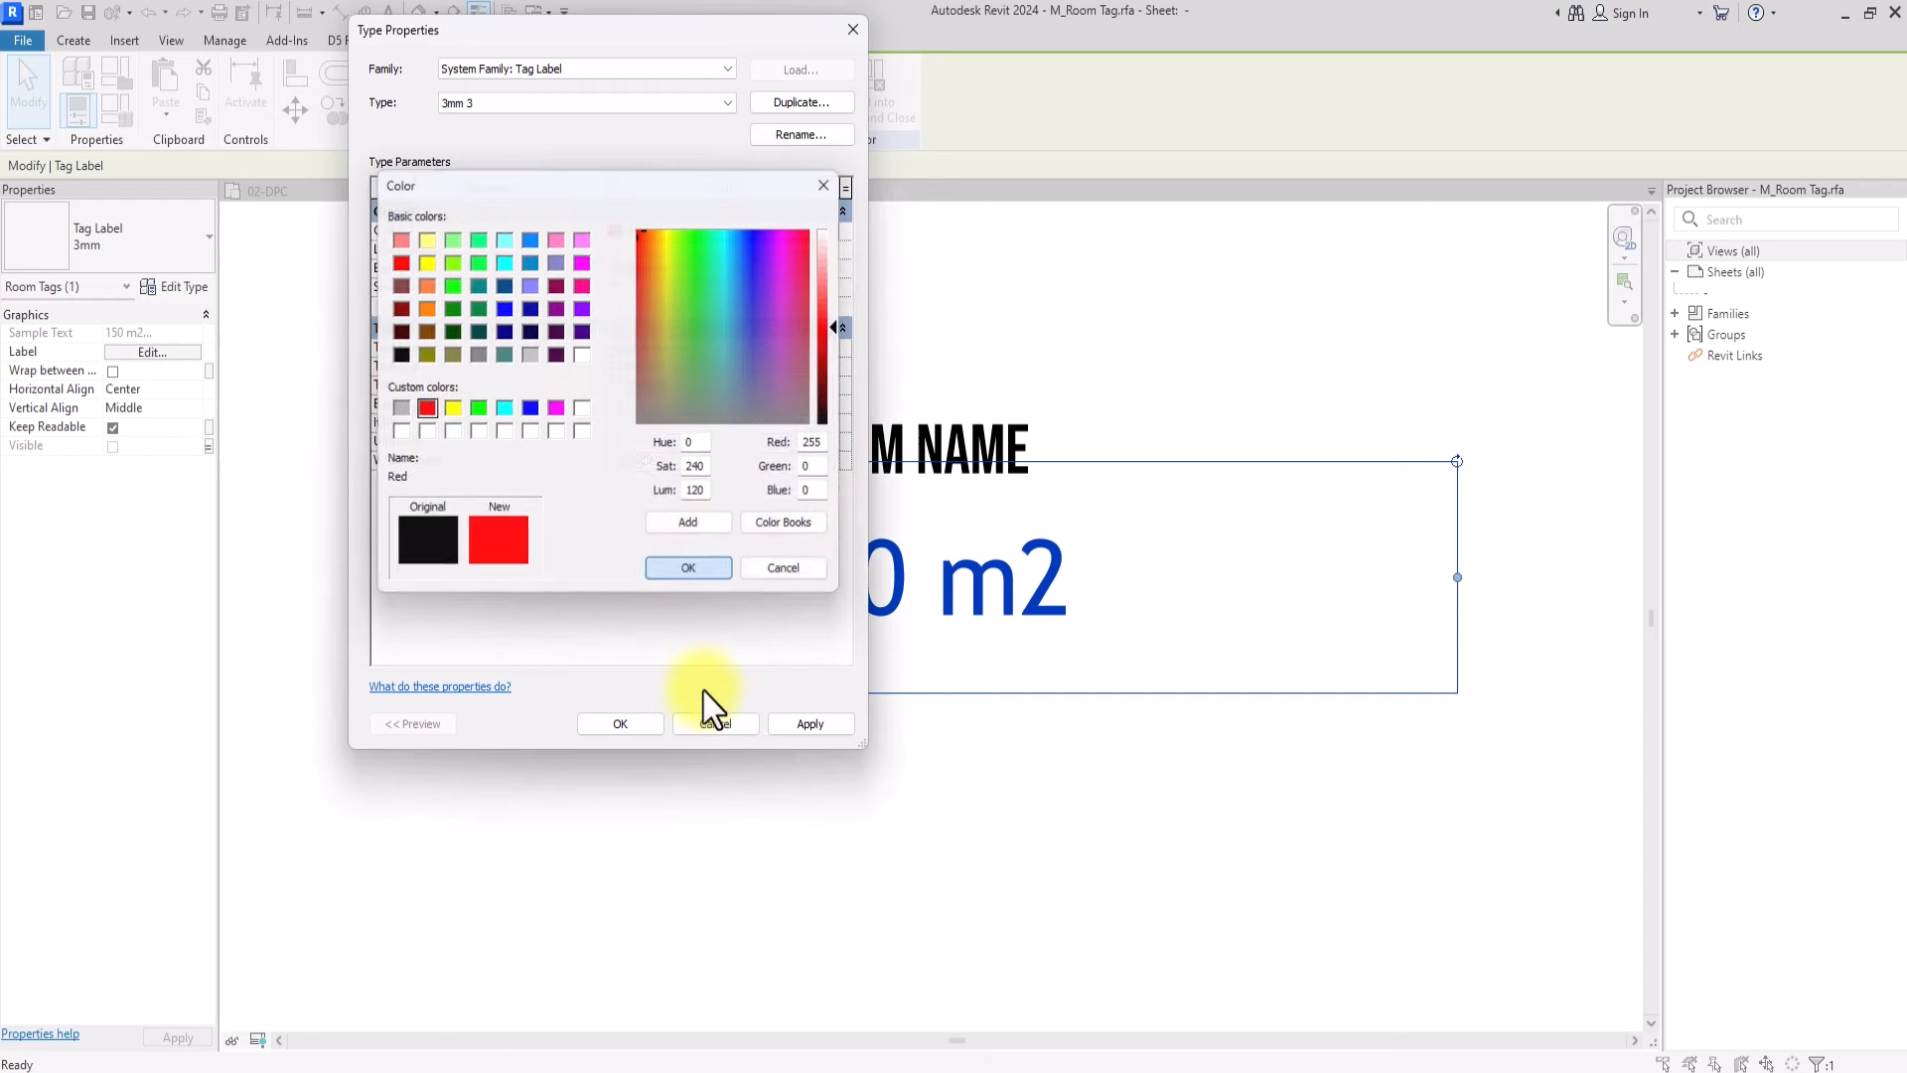
pyautogui.click(620, 723)
pyautogui.click(755, 786)
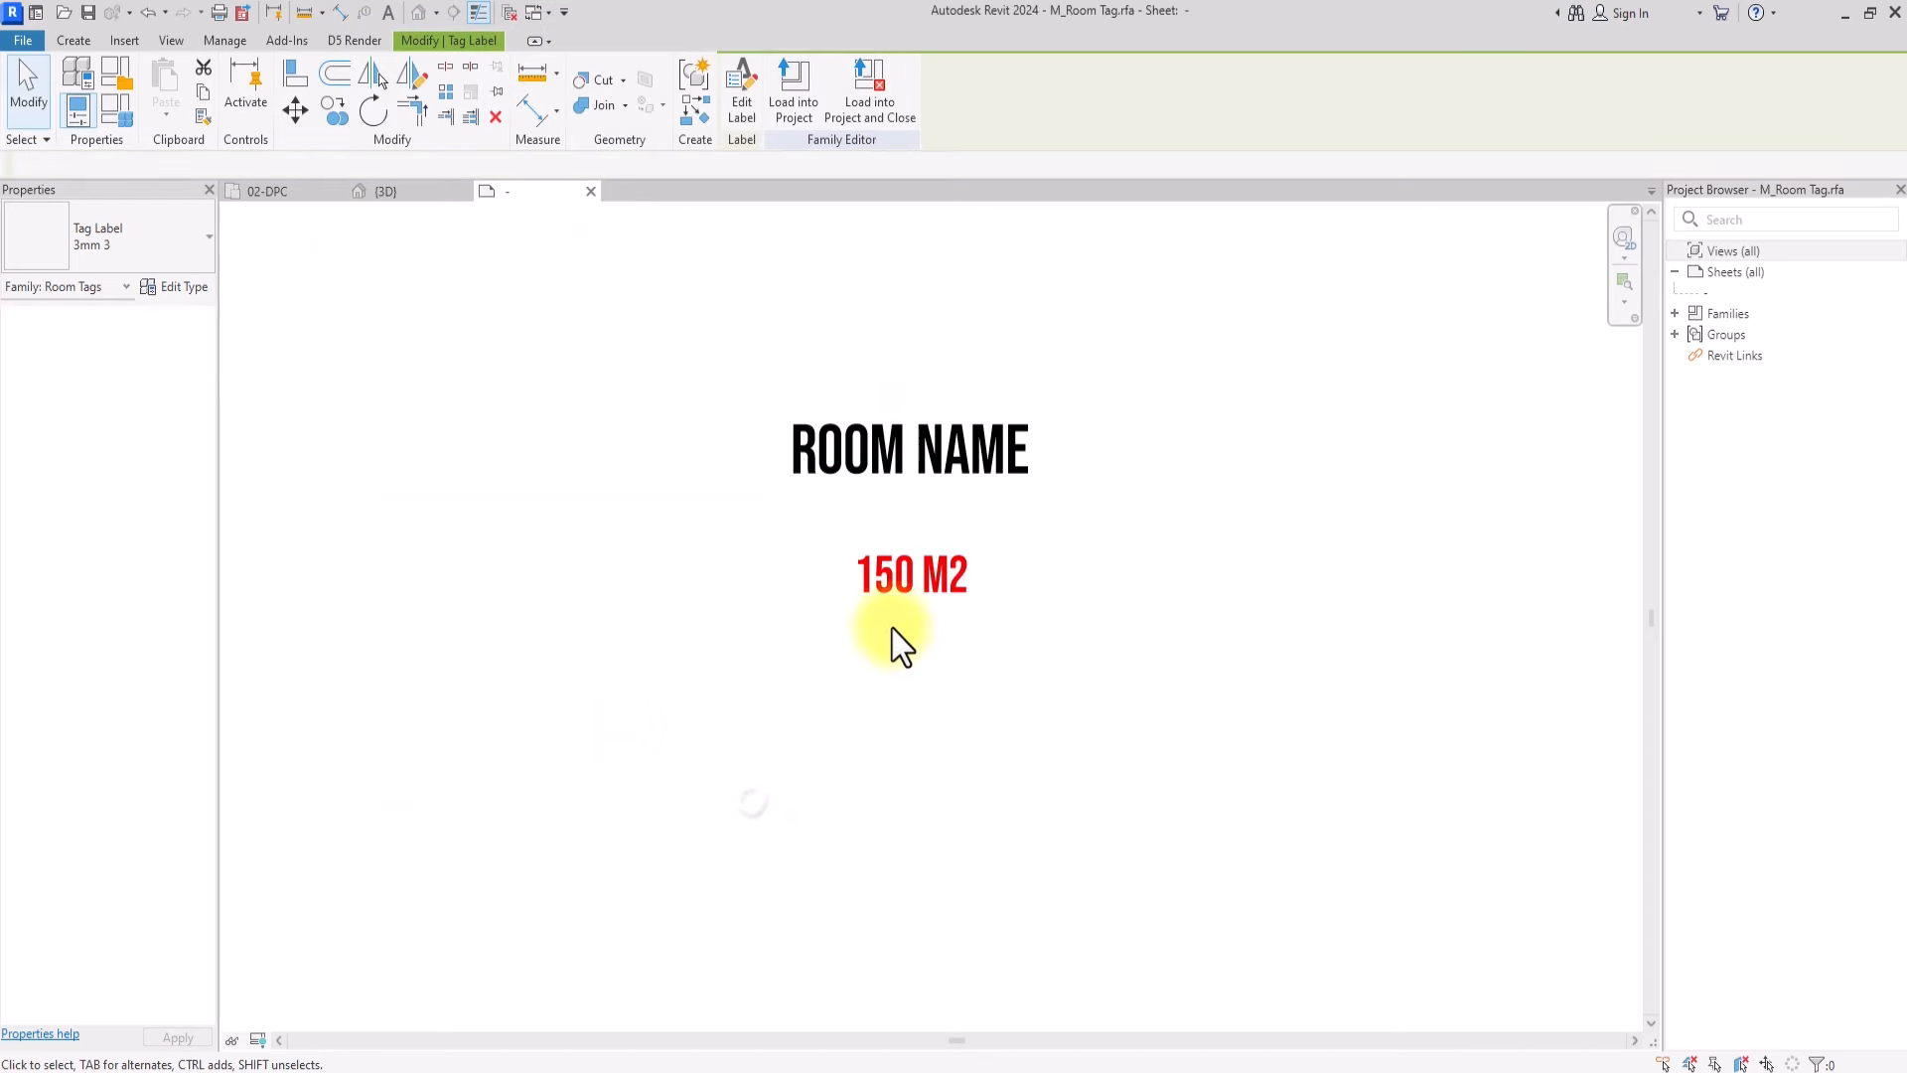
# Move the area label closer to the room name and load the tag into the project, overwriting the existing version and its parameter values
pyautogui.click(900, 578)
pyautogui.moveTo(900, 581); pyautogui.dragTo(902, 527)
pyautogui.click(794, 109)
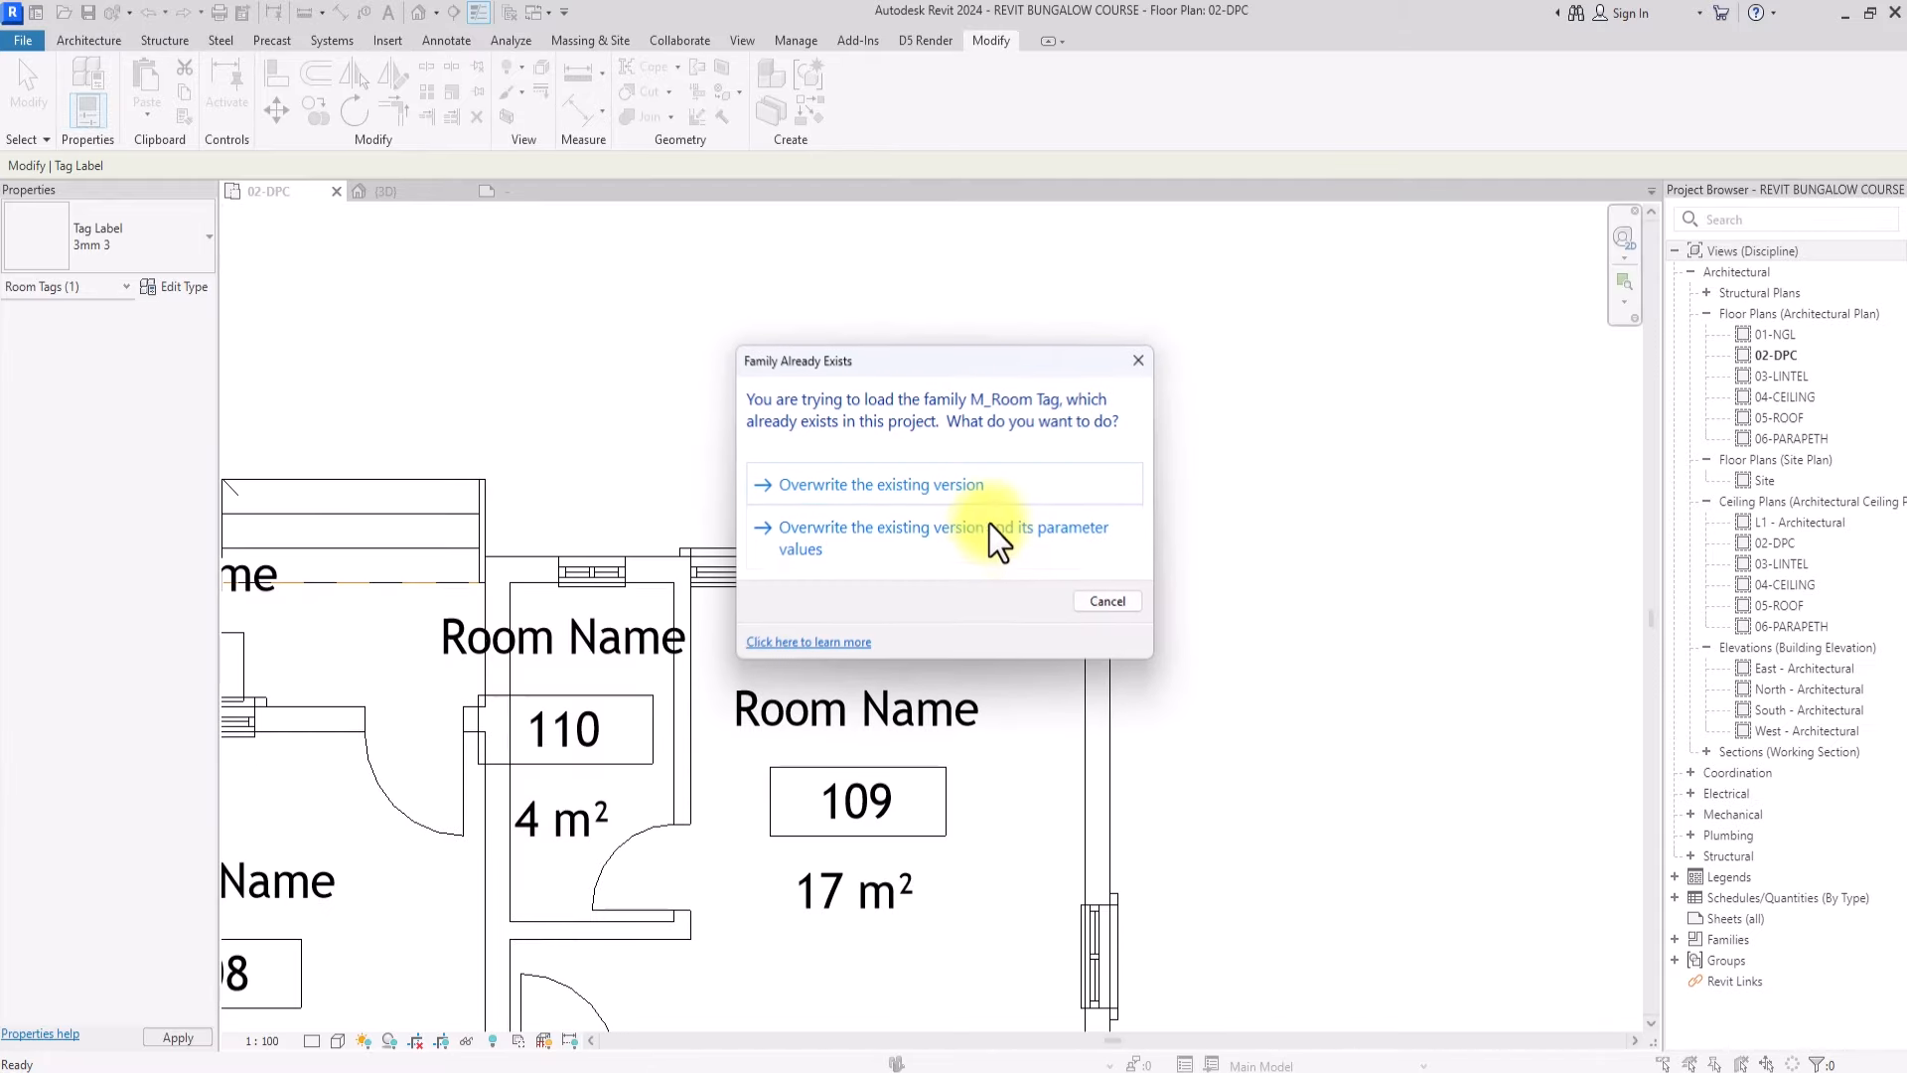
pyautogui.click(852, 539)
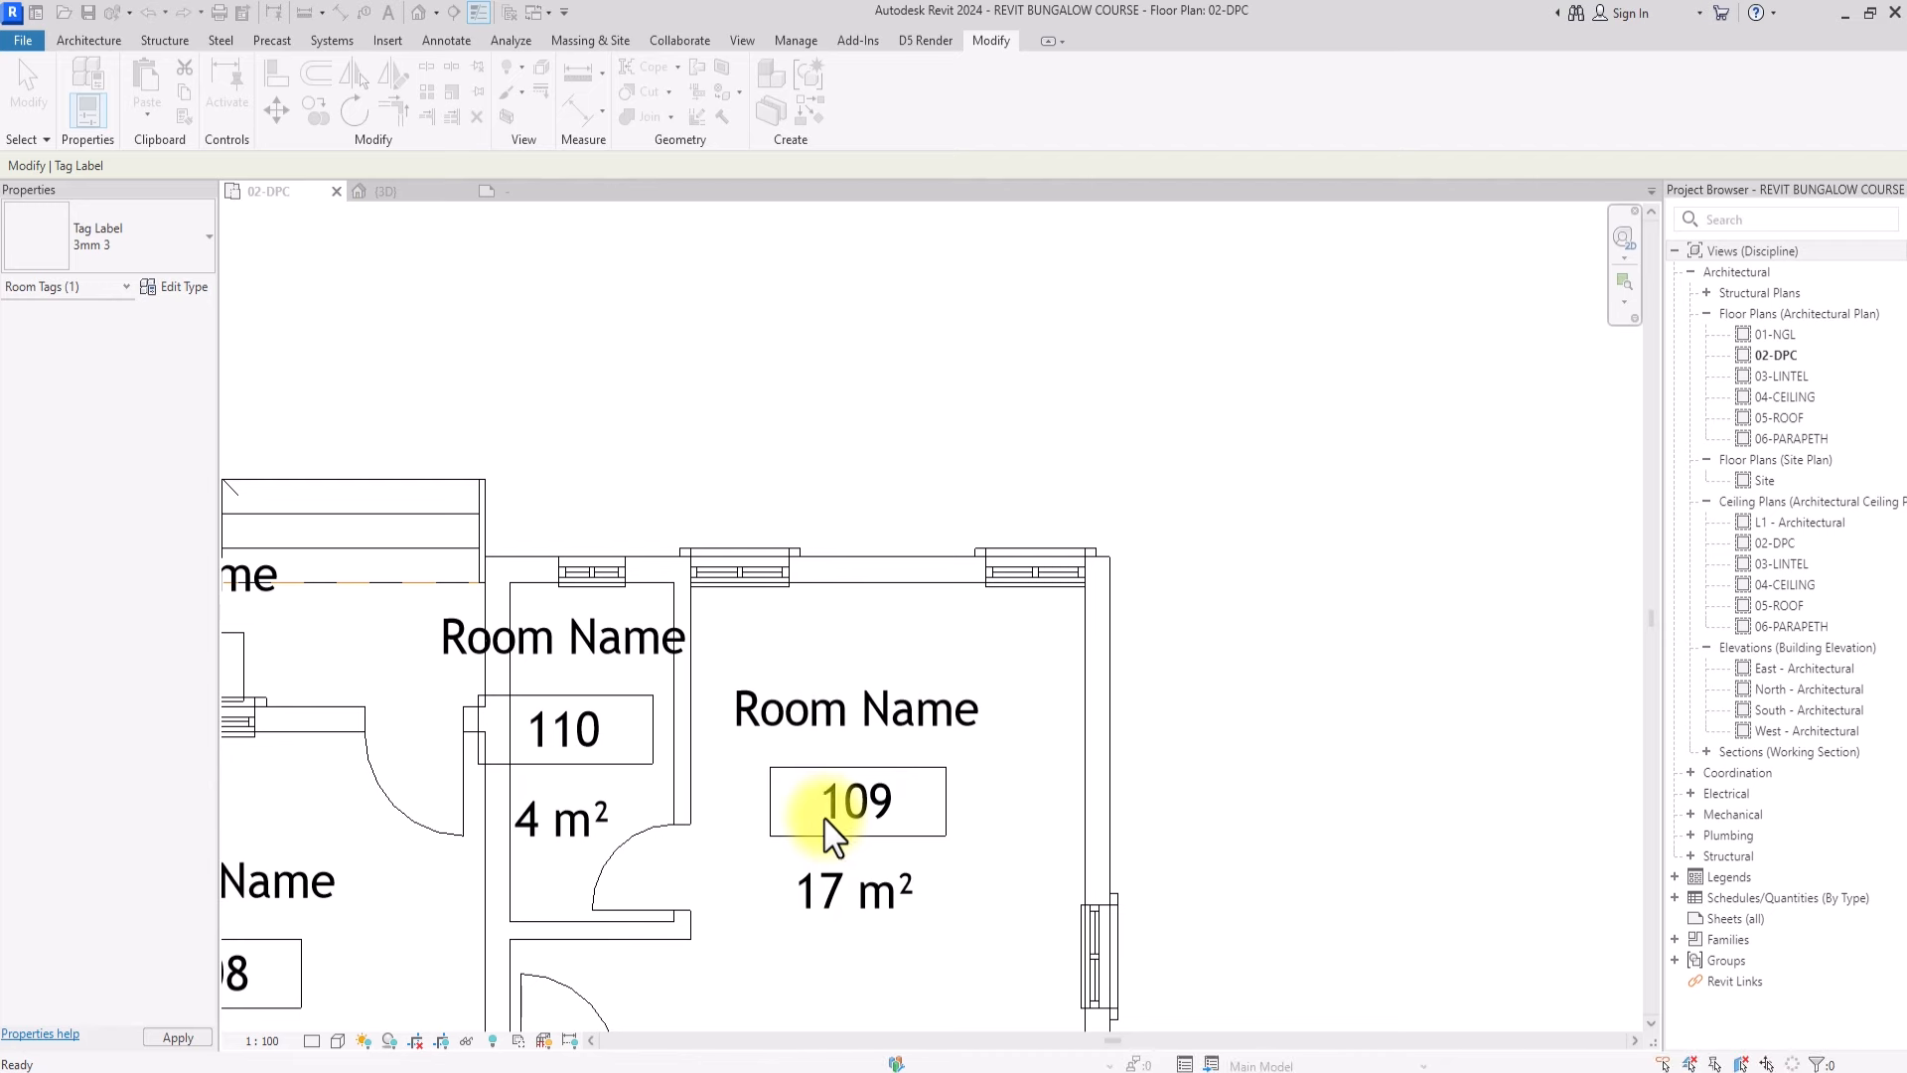
# Reopen the M_Room Tag family from a tag in the plan and turn on annotation categories in its visibility overrides
pyautogui.moveTo(736, 843); pyautogui.dragTo(955, 609, button='middle')
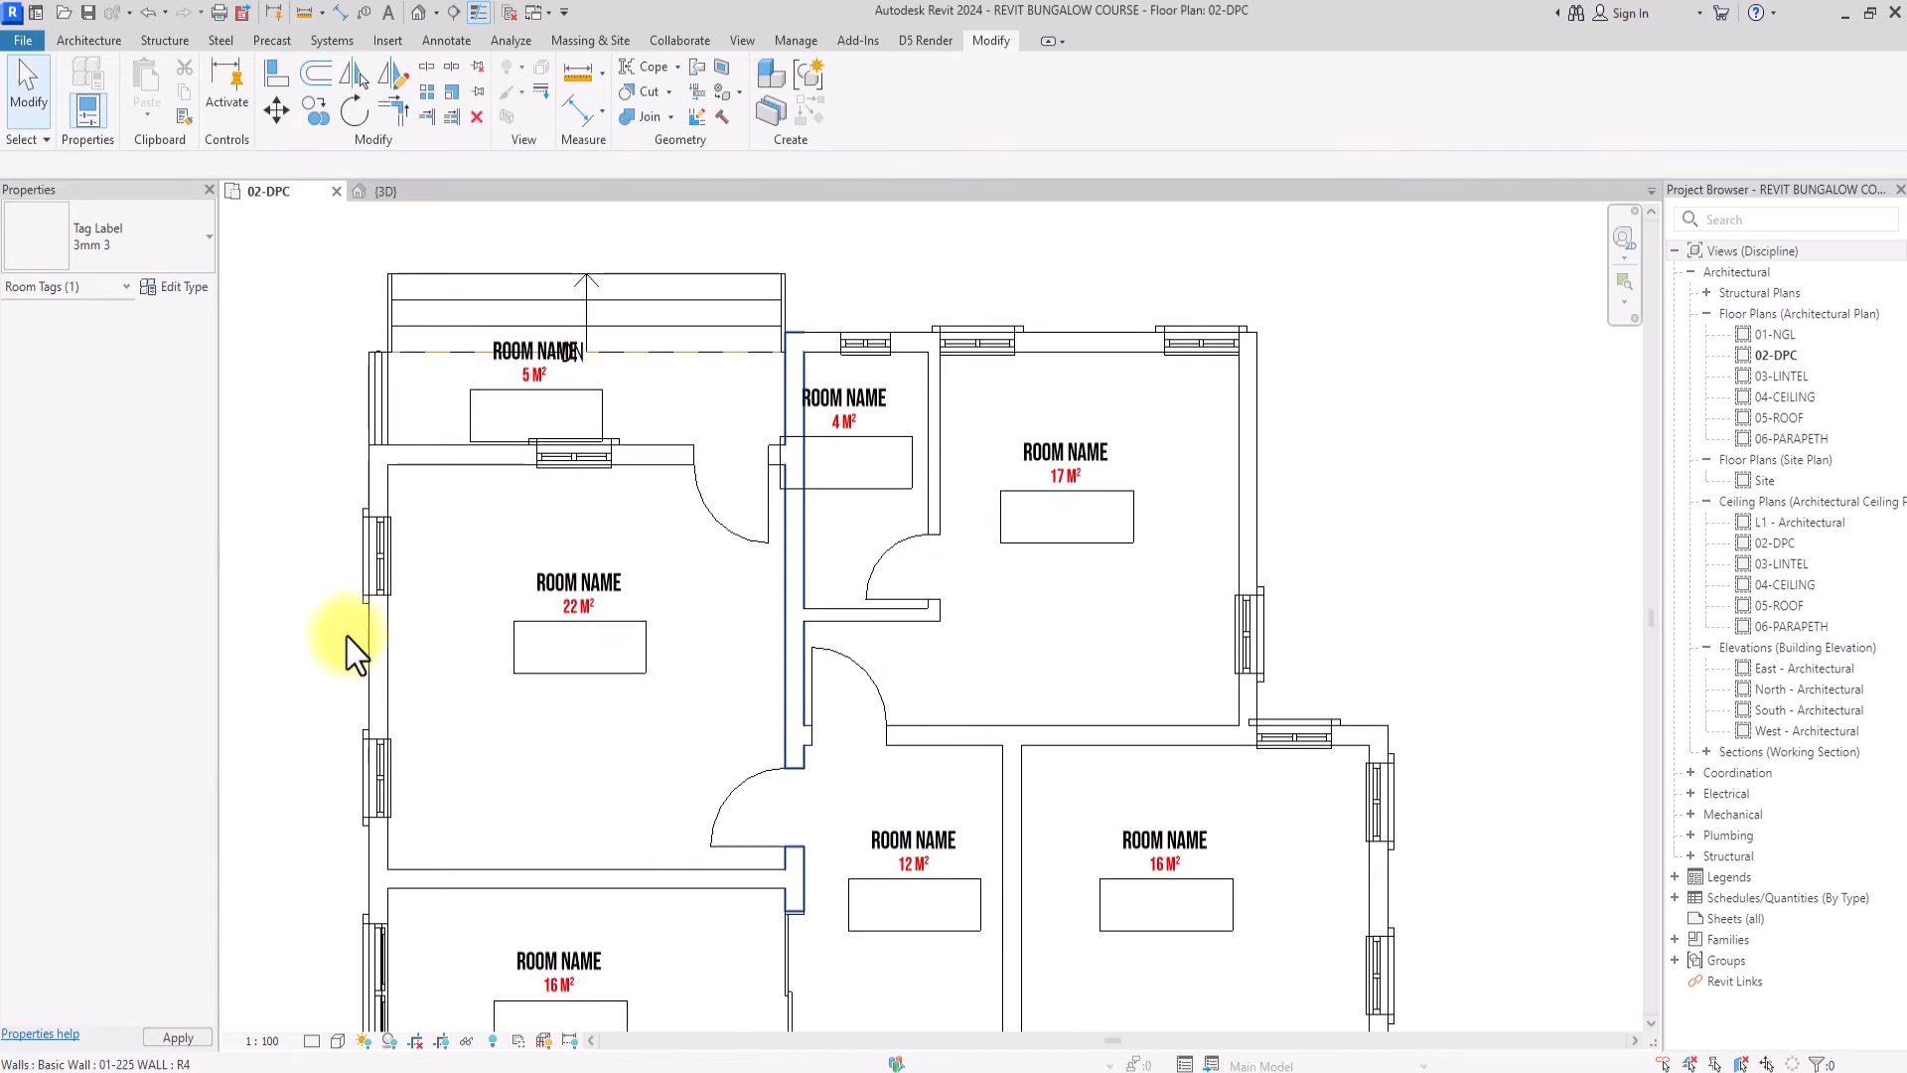
pyautogui.scroll(1, 549, 675)
pyautogui.scroll(1, 514, 676)
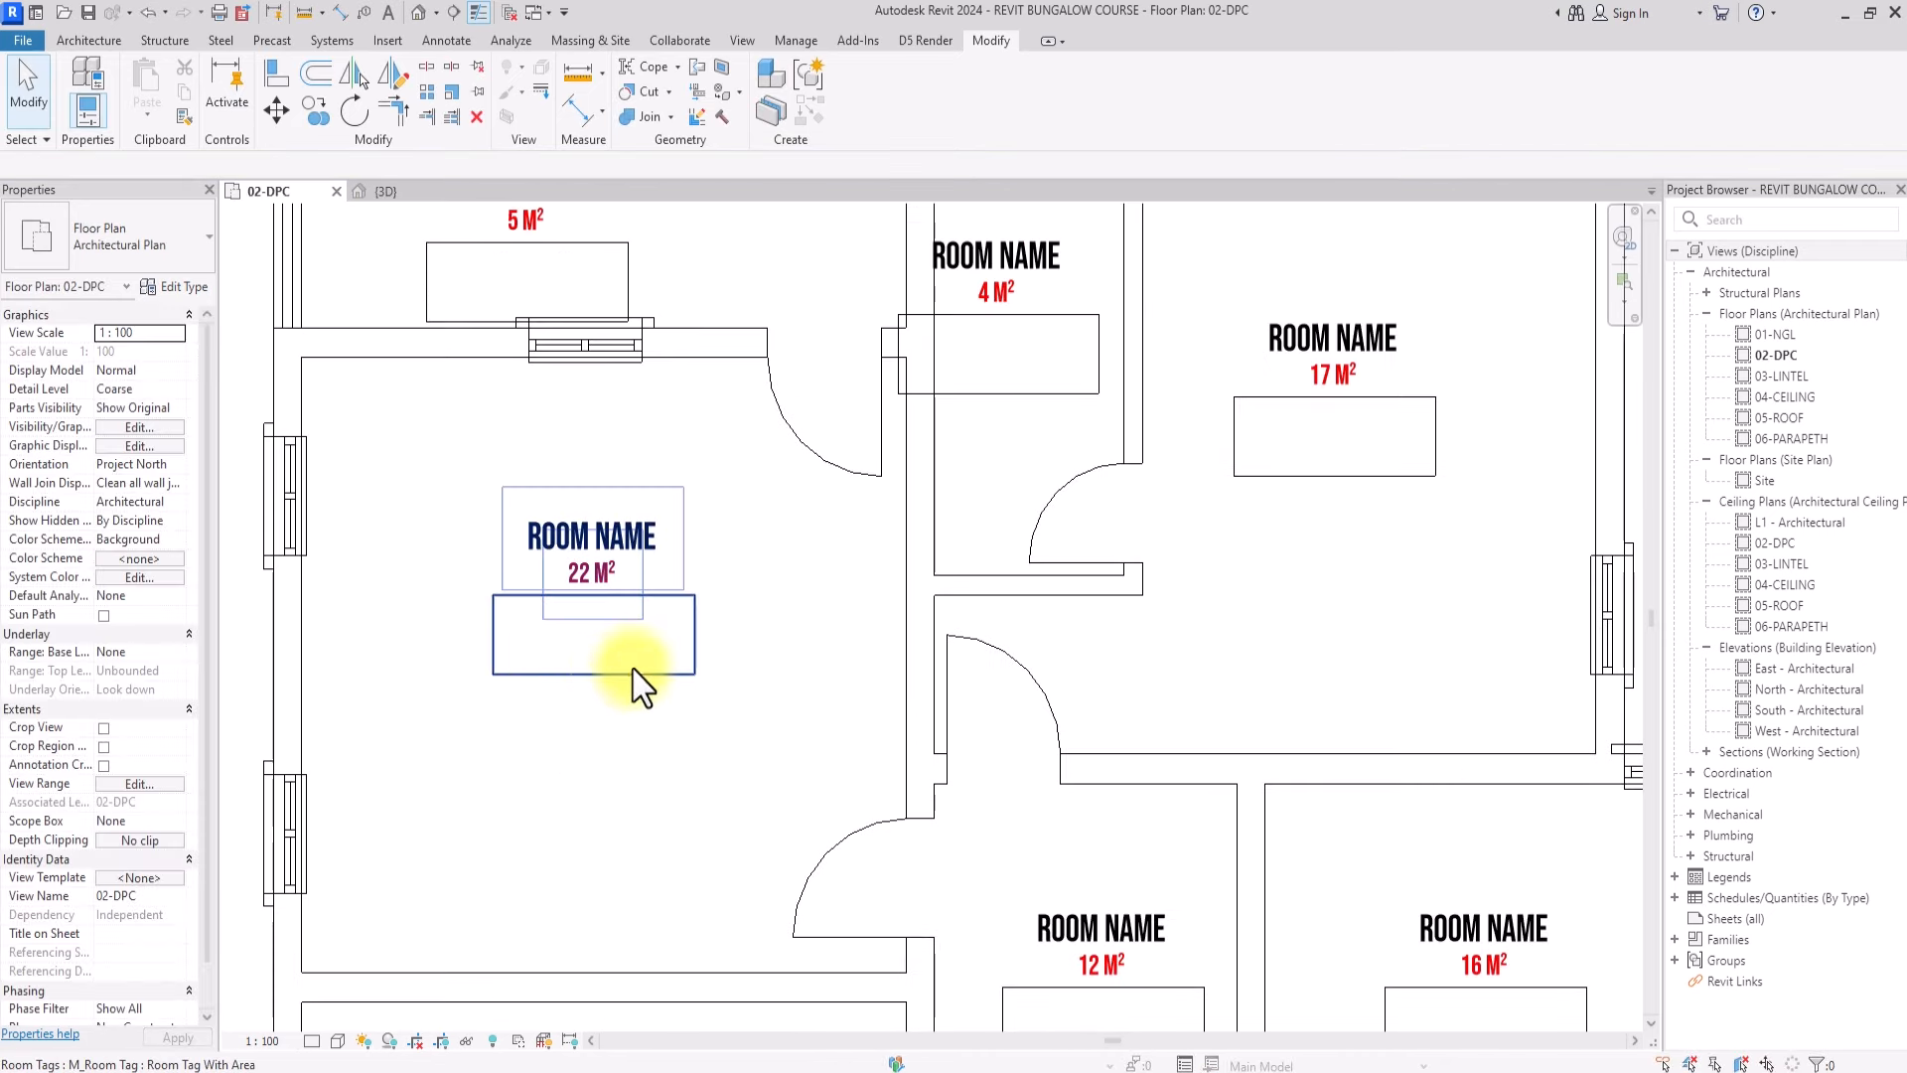
pyautogui.doubleClick(563, 681)
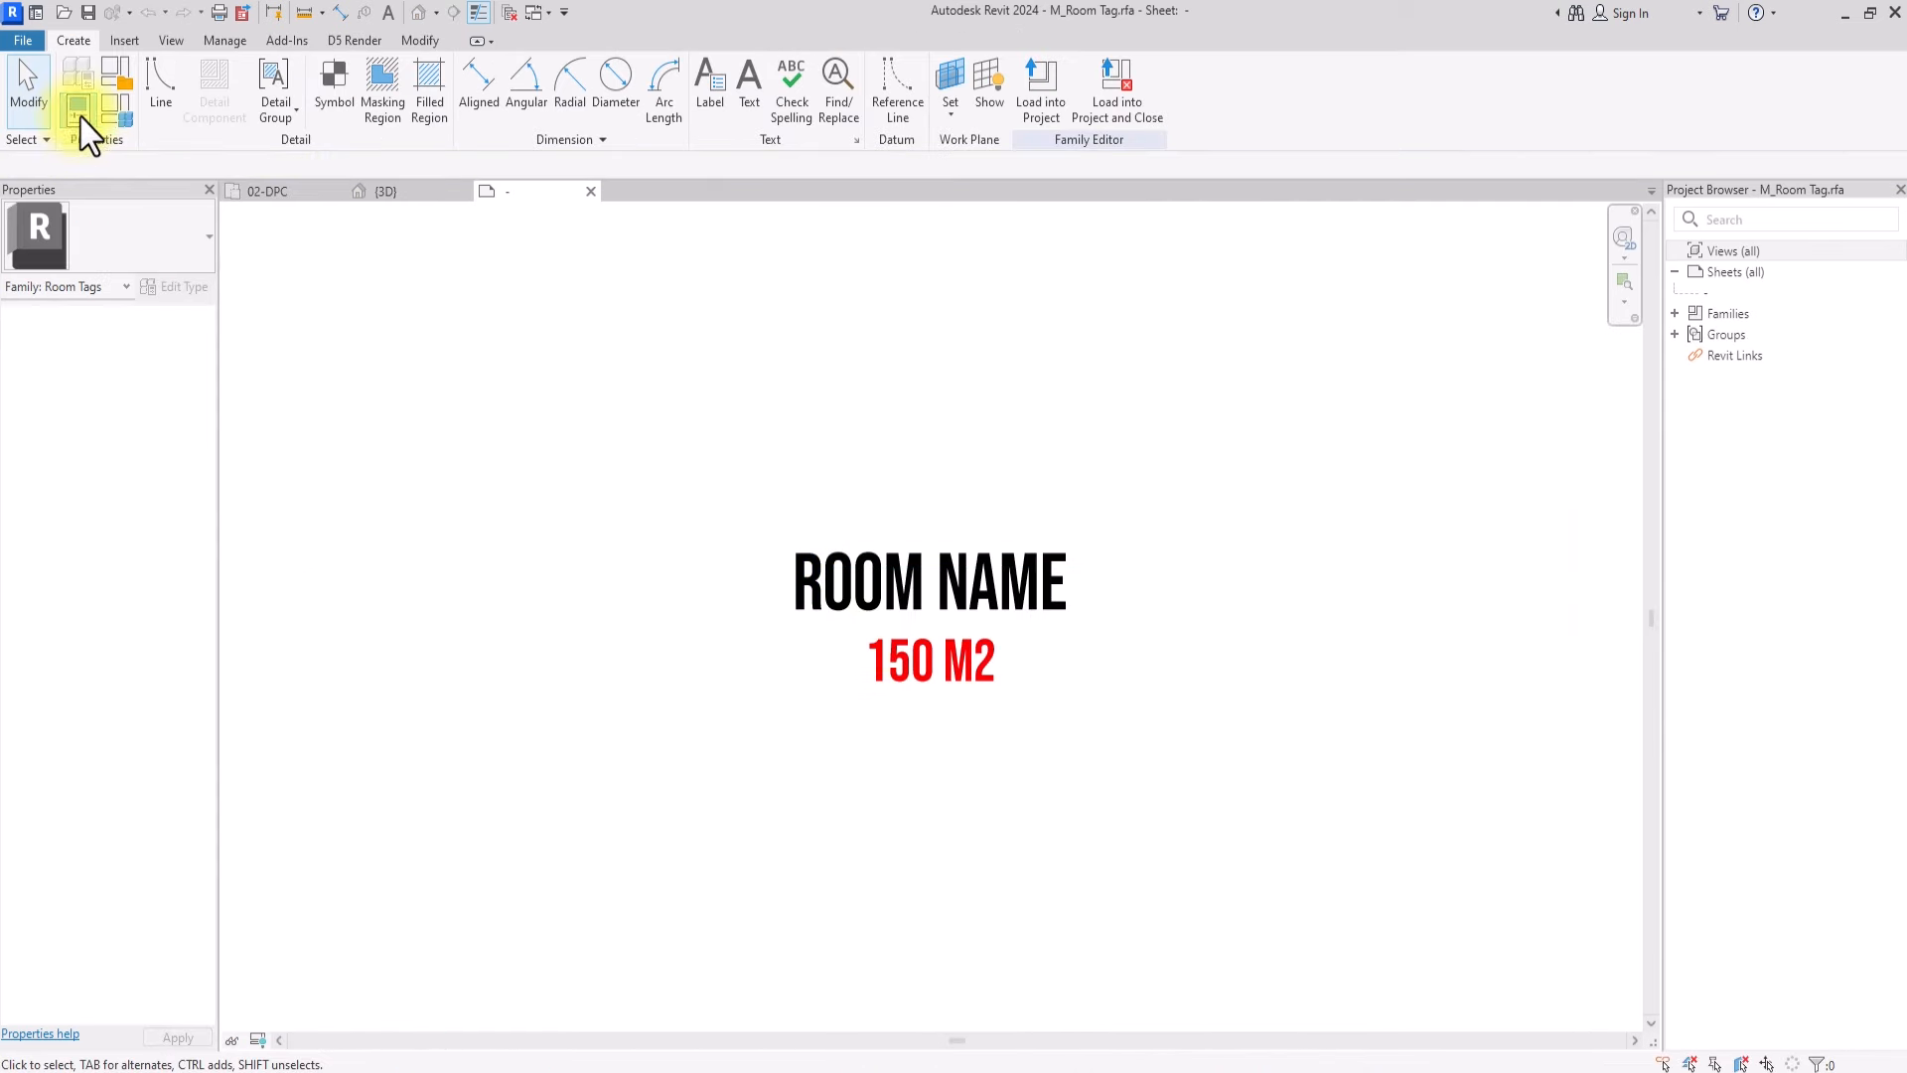
pyautogui.click(171, 42)
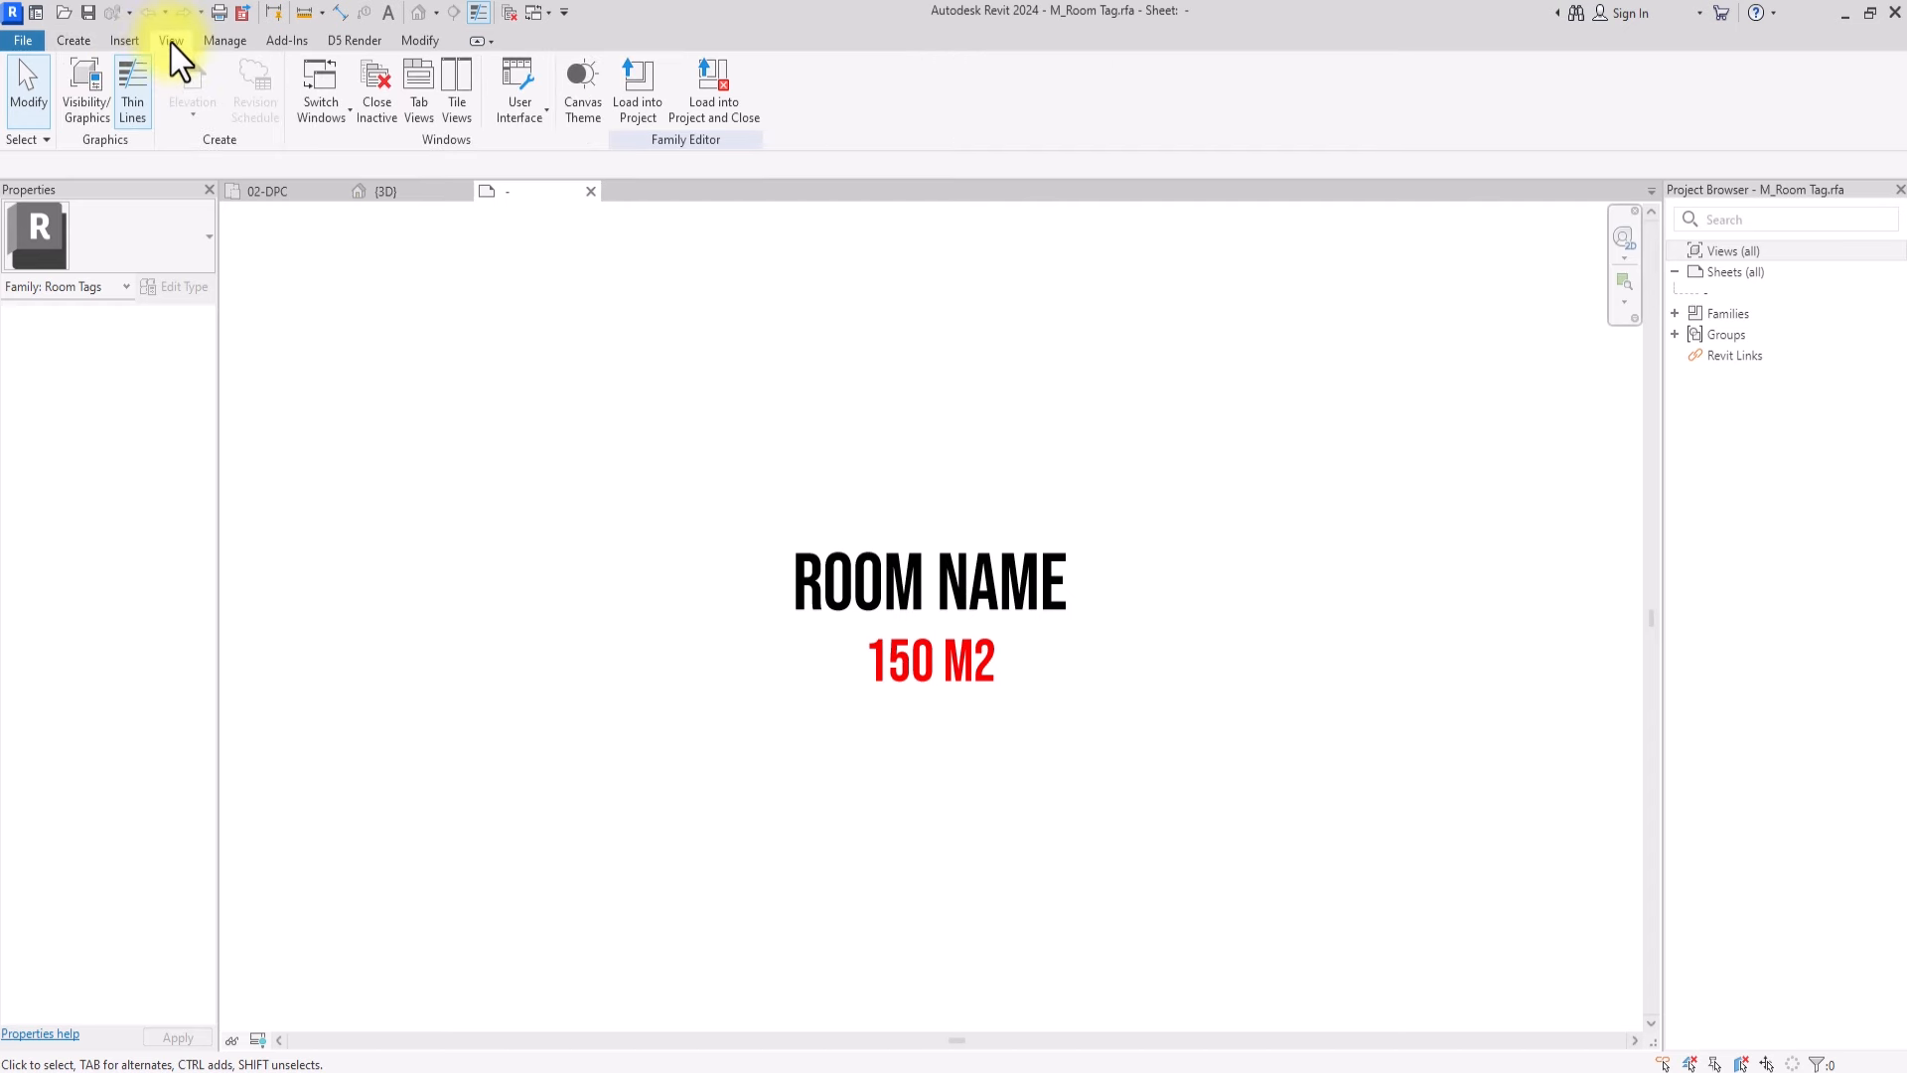
pyautogui.click(74, 109)
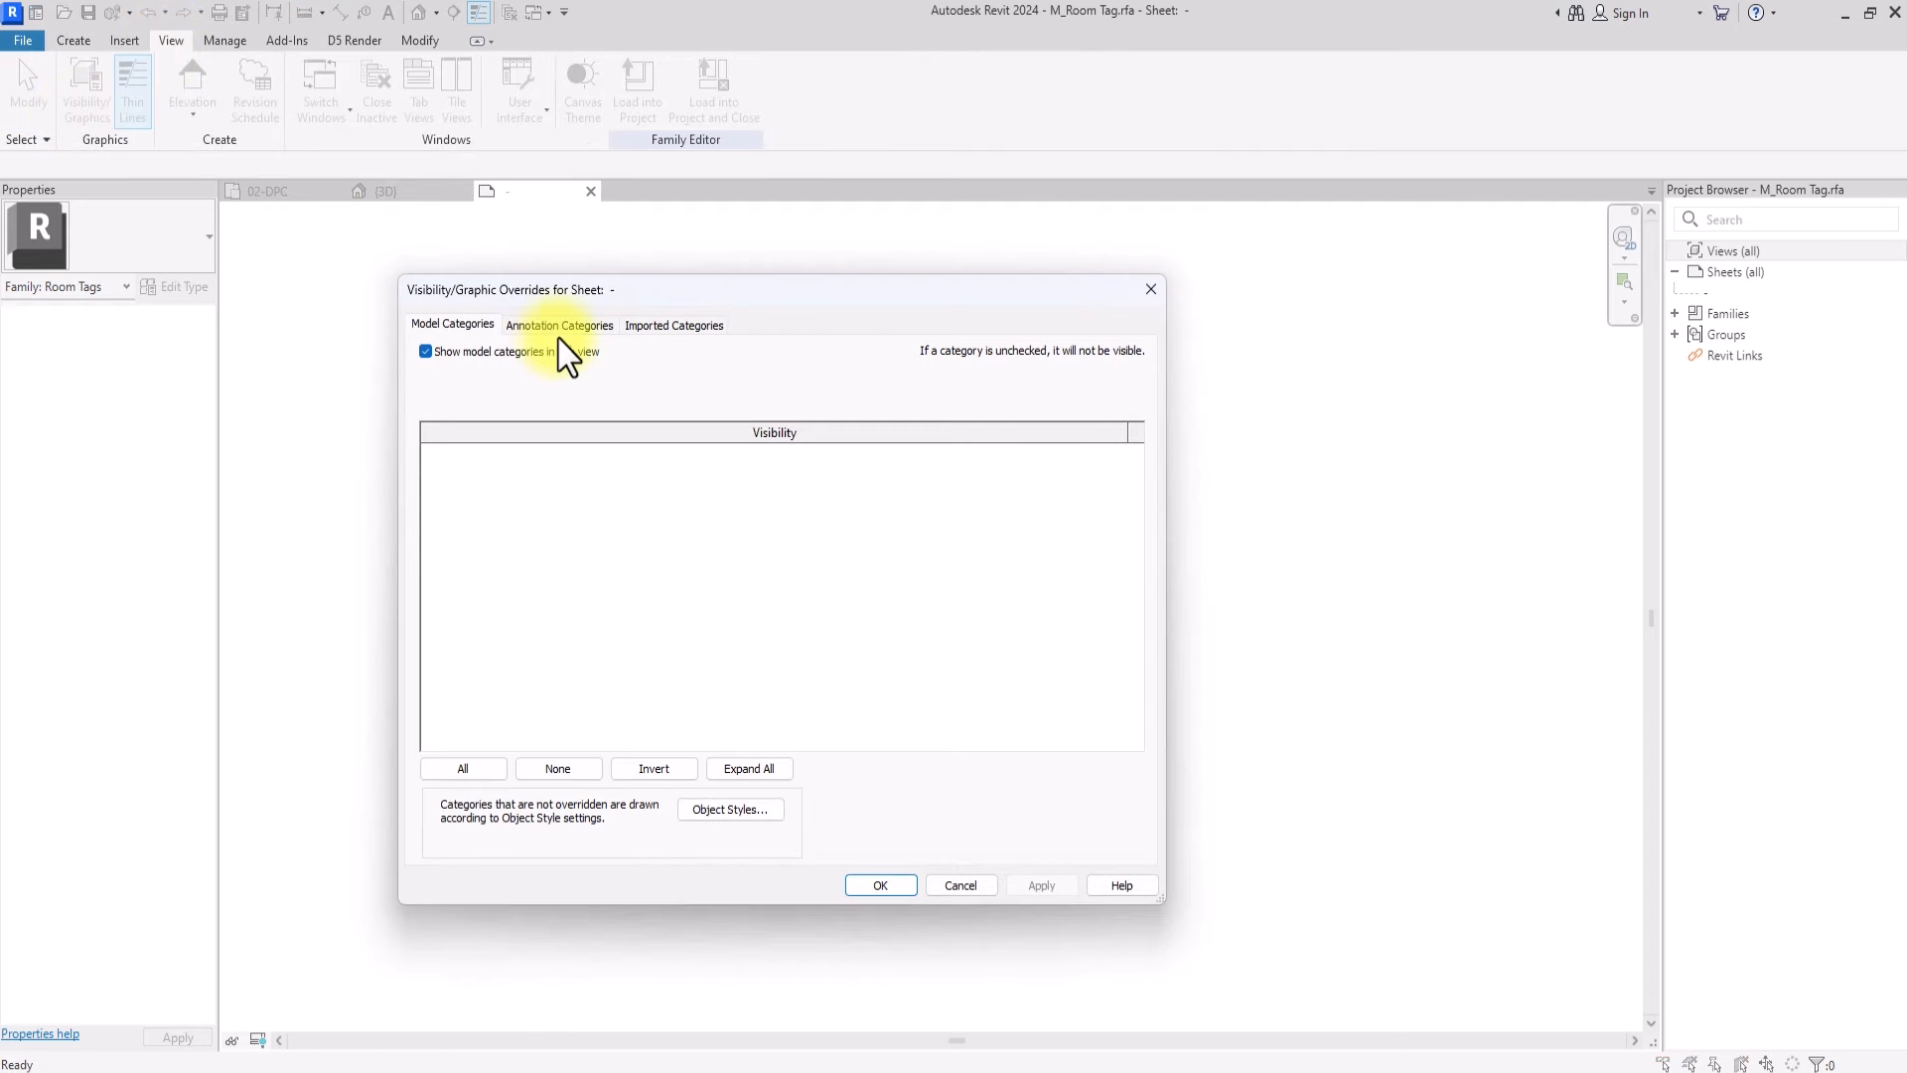
pyautogui.click(554, 325)
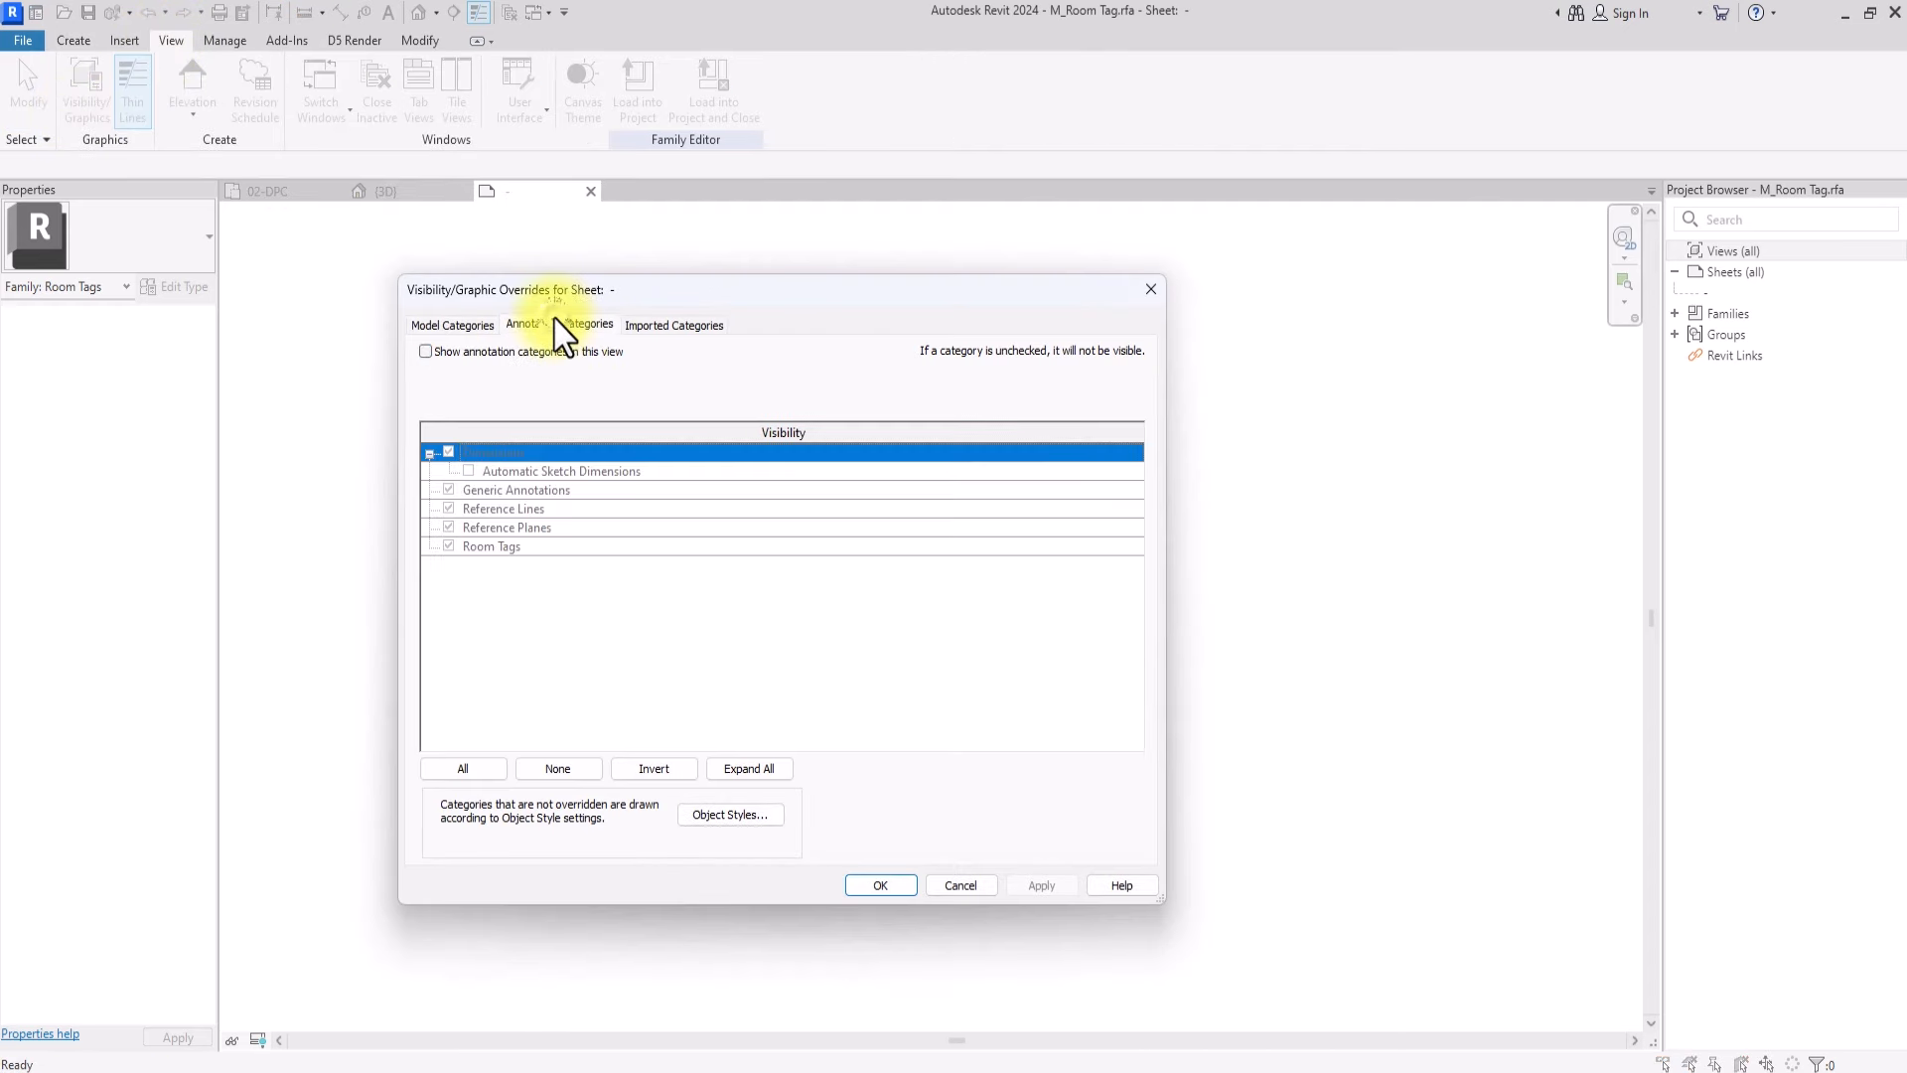
pyautogui.click(425, 351)
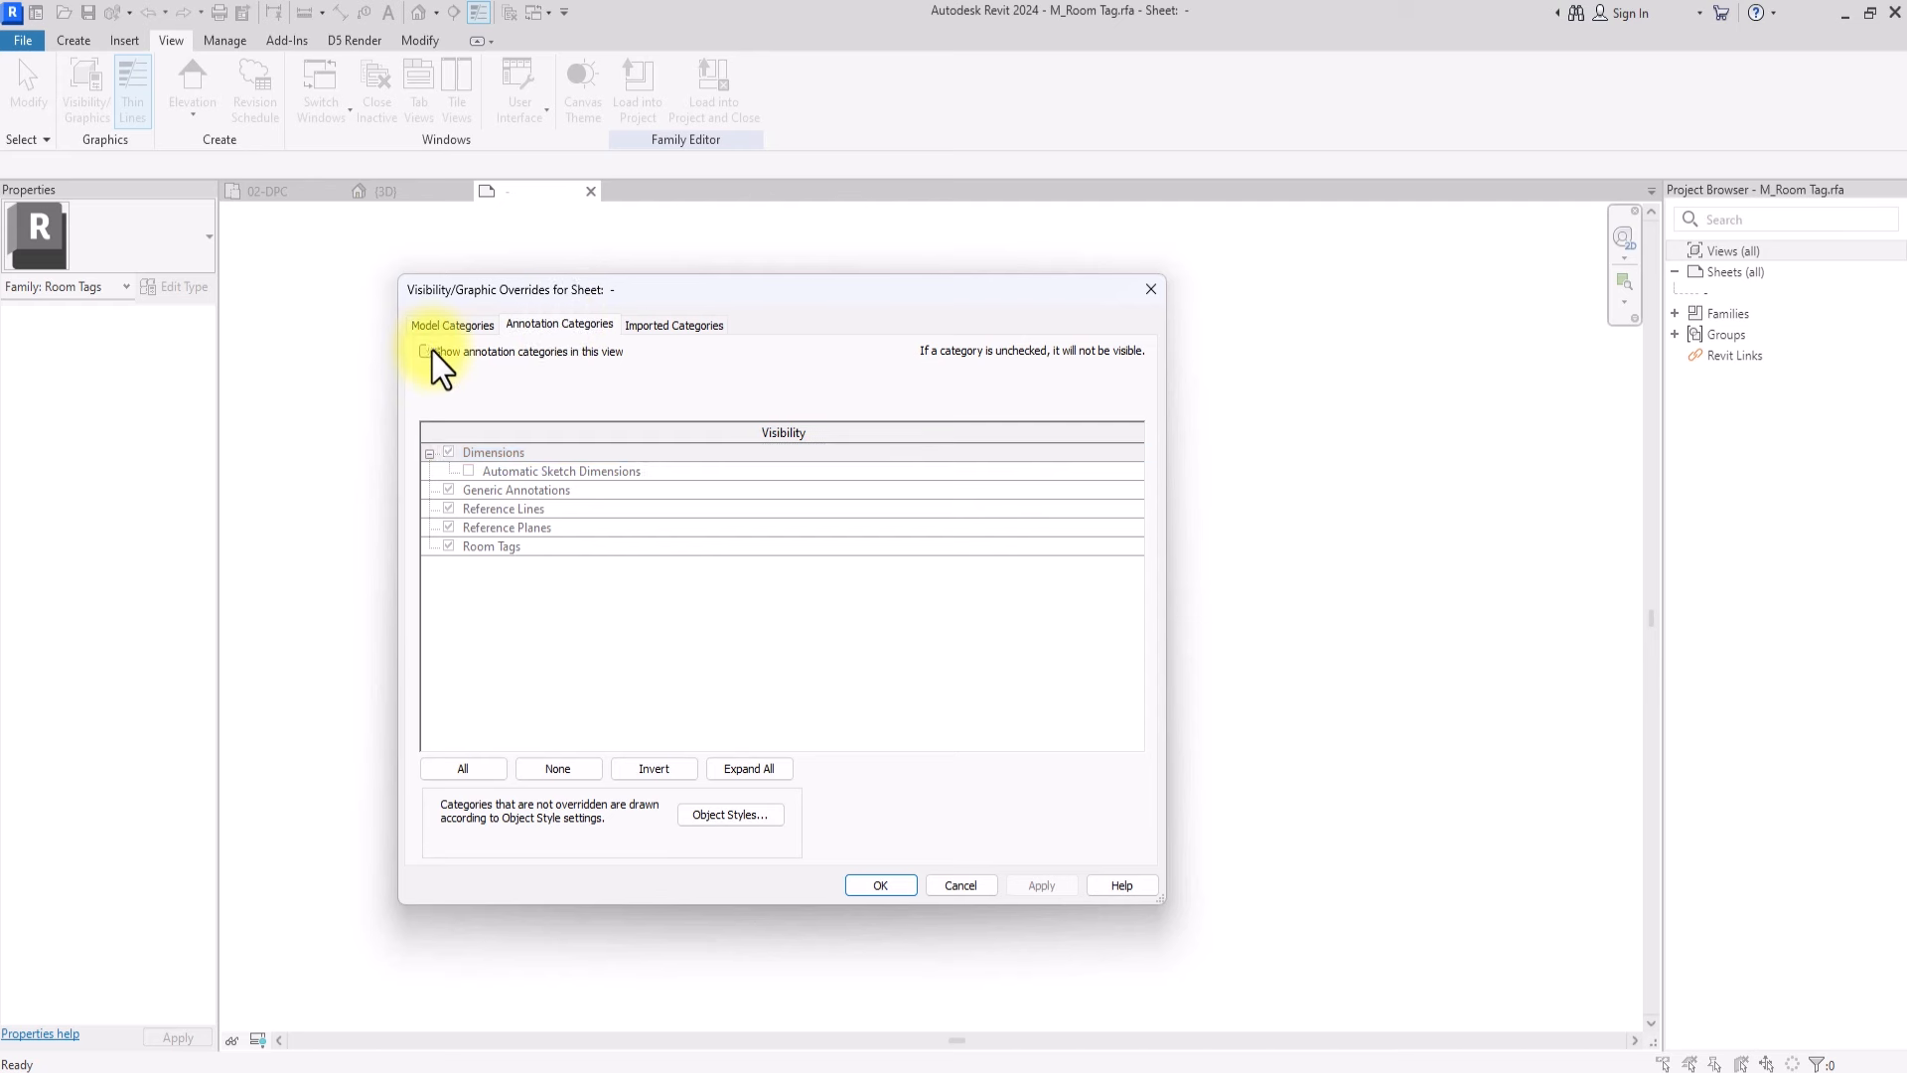
pyautogui.click(881, 885)
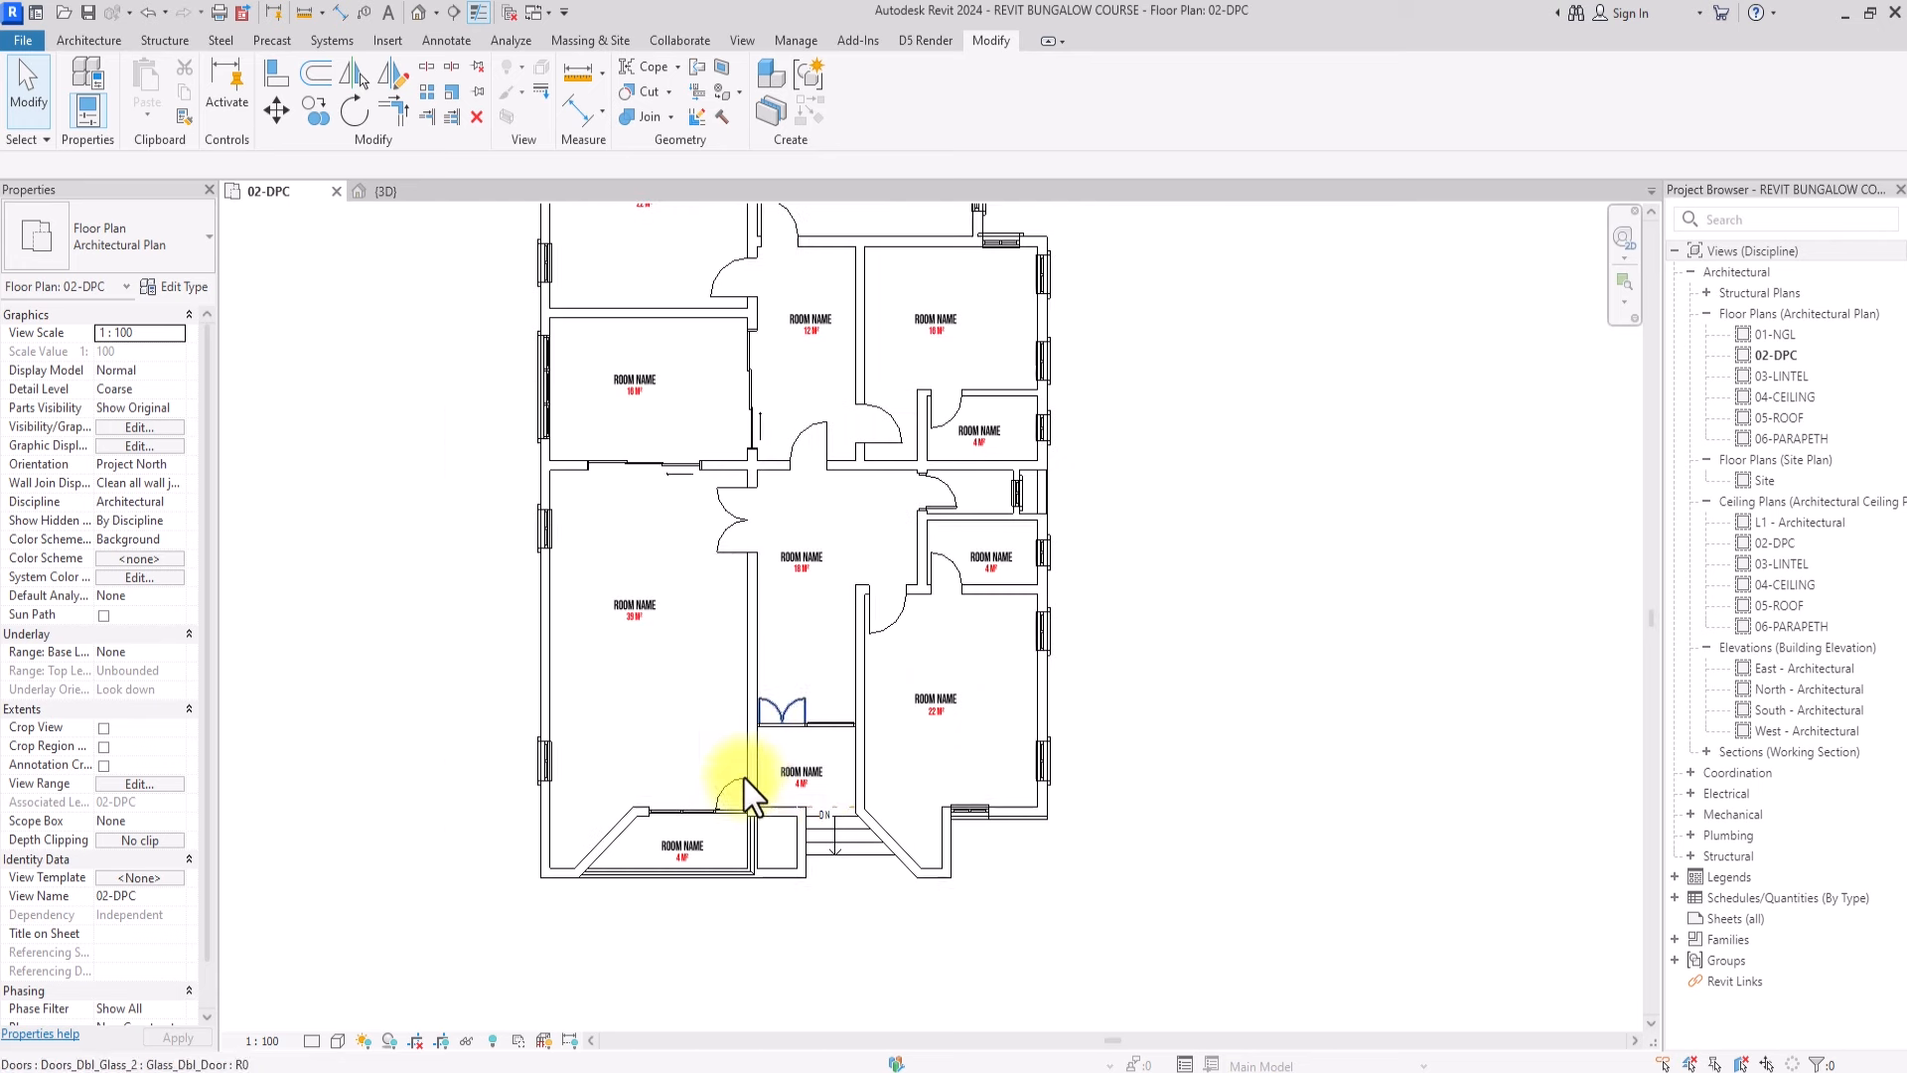
# Name the front porch room ENTRANCE and the small room above the guest bedroom BATH/WC
pyautogui.scroll(5, 790, 777)
pyautogui.click(831, 765)
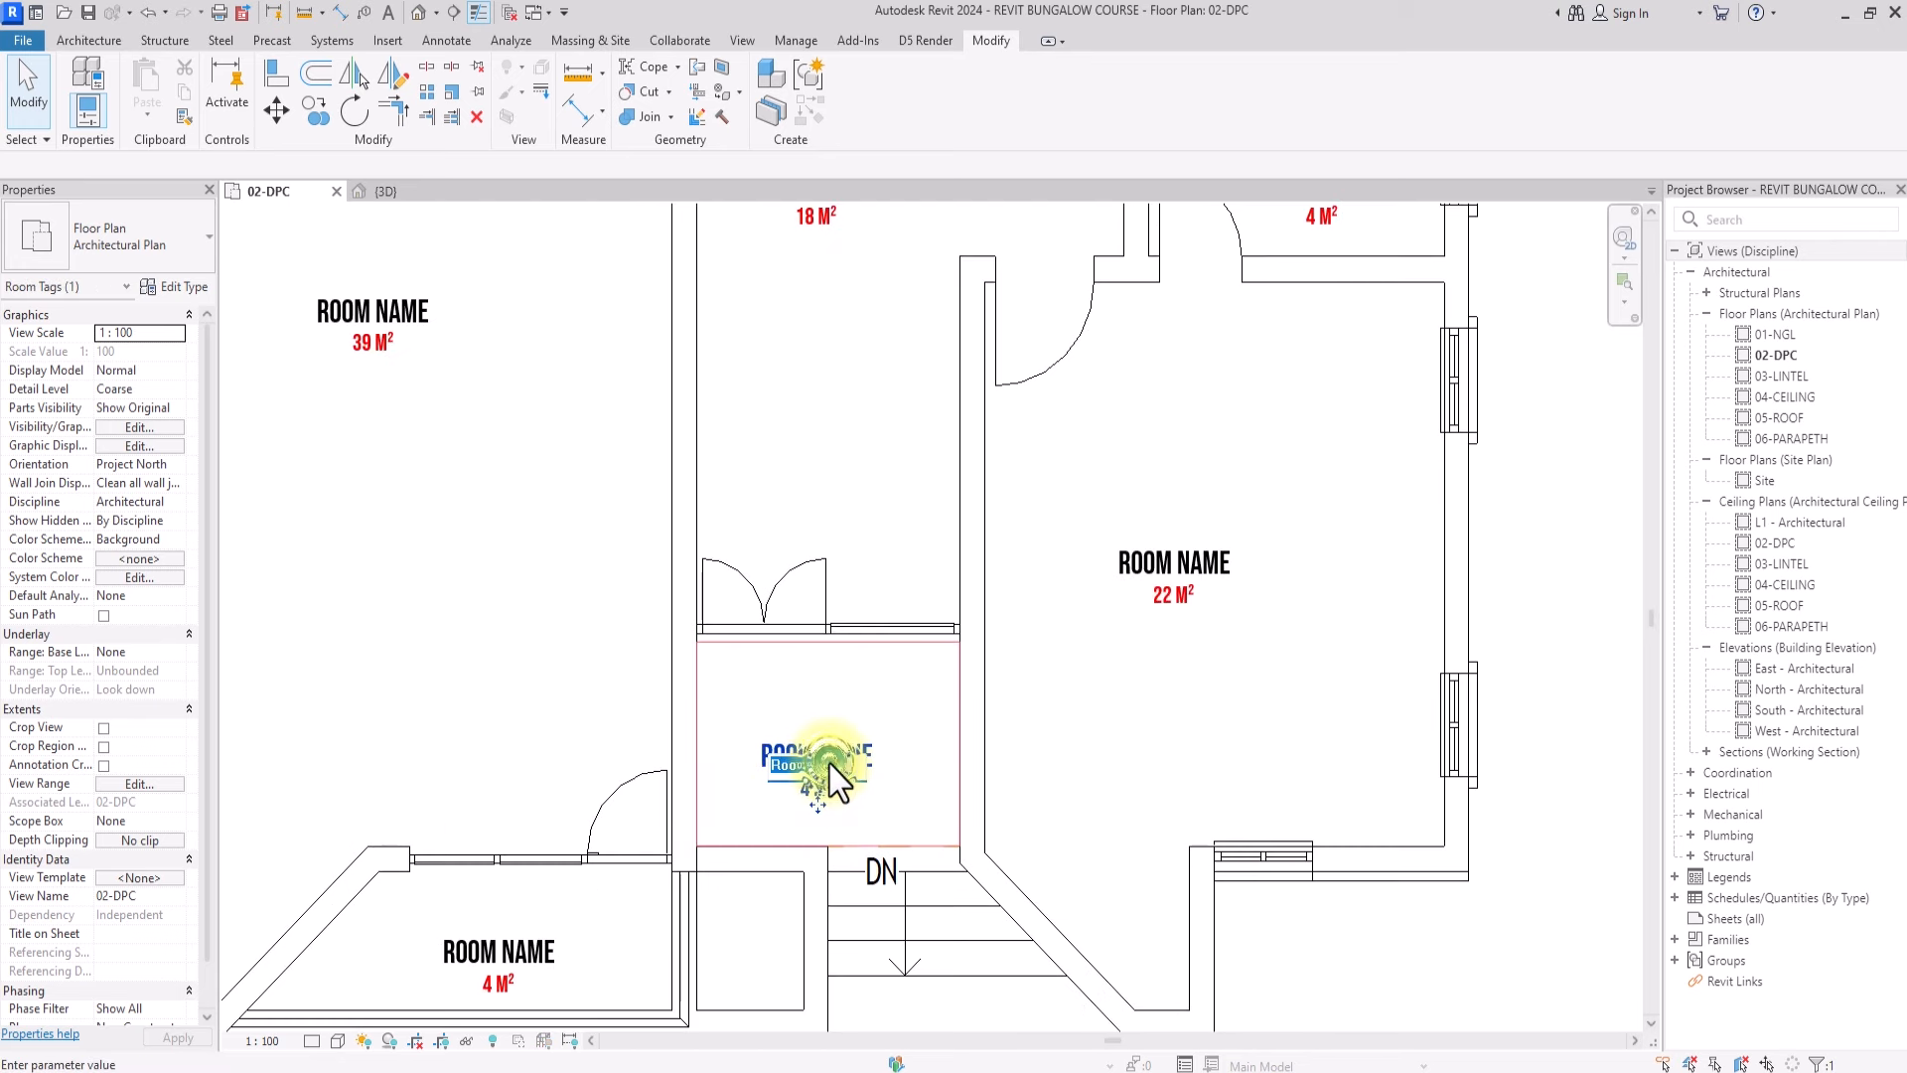
pyautogui.click(831, 765)
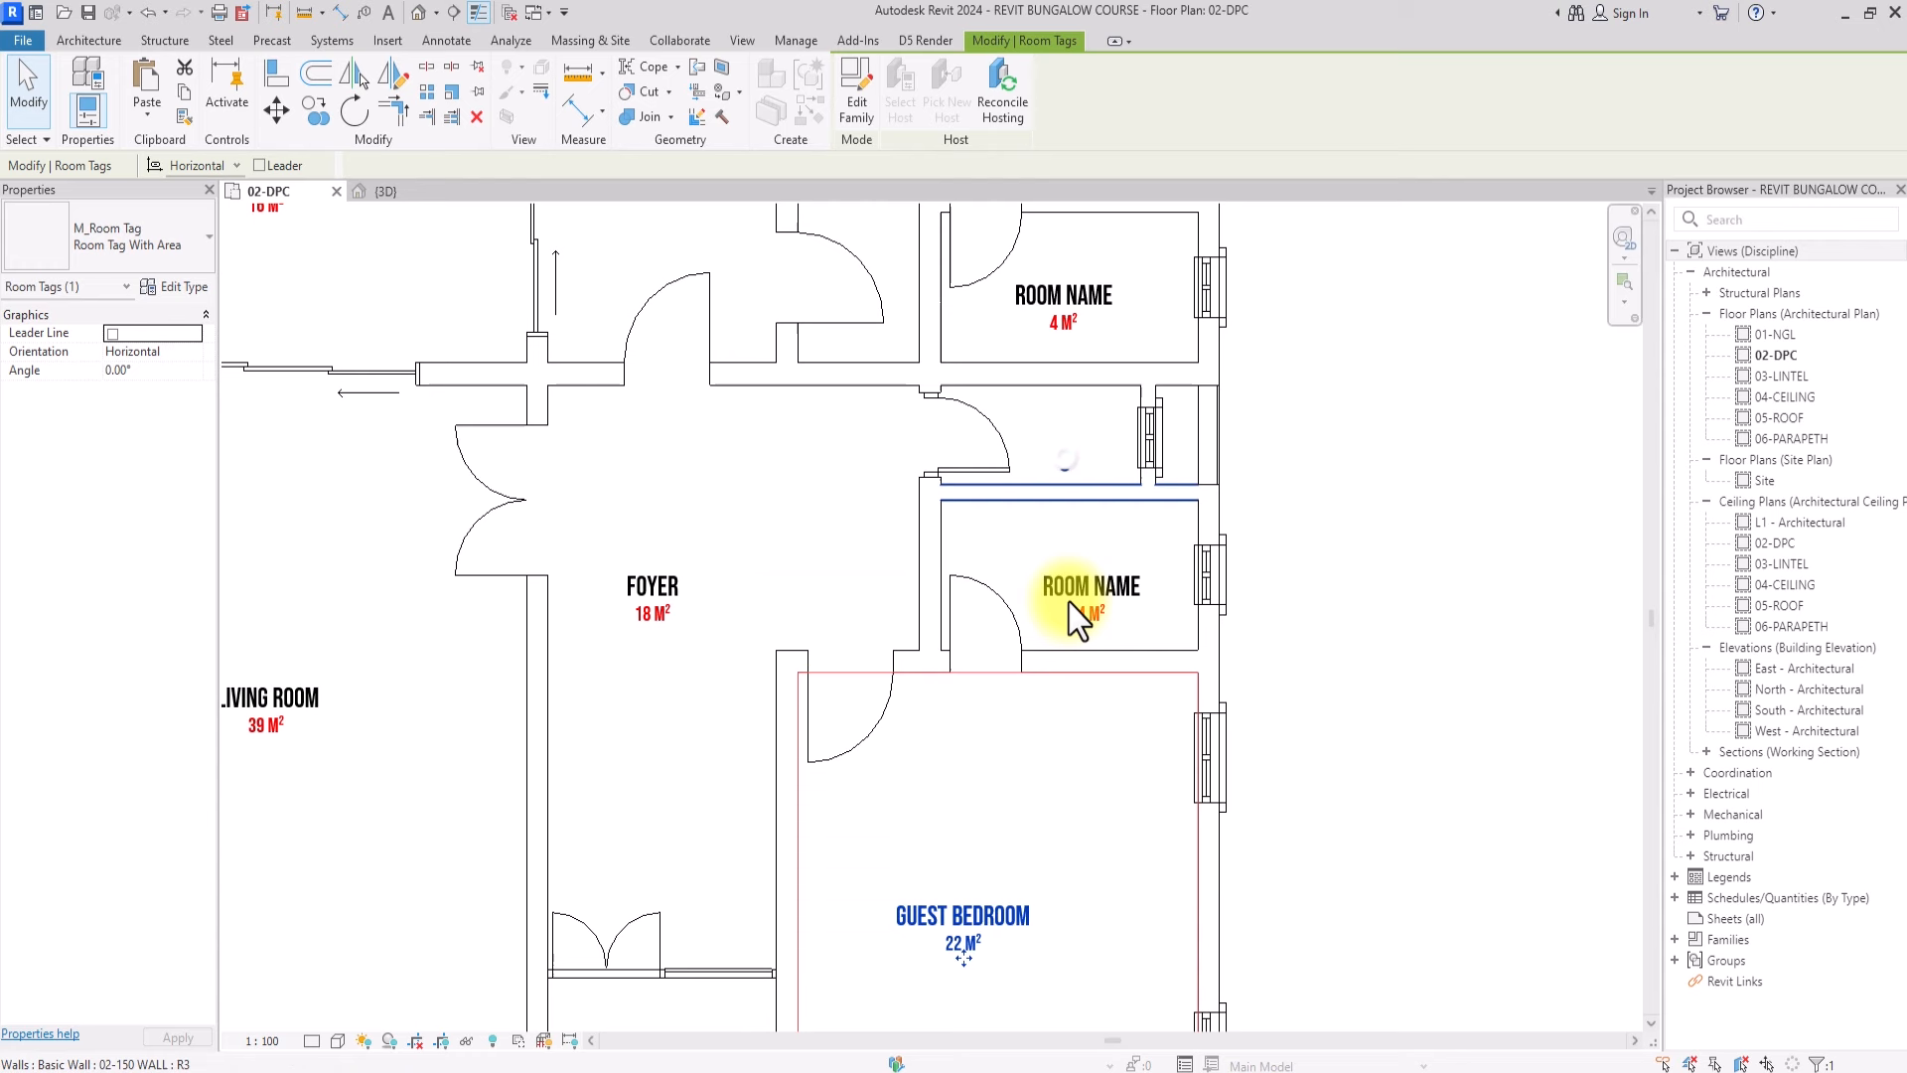
pyautogui.click(1103, 589)
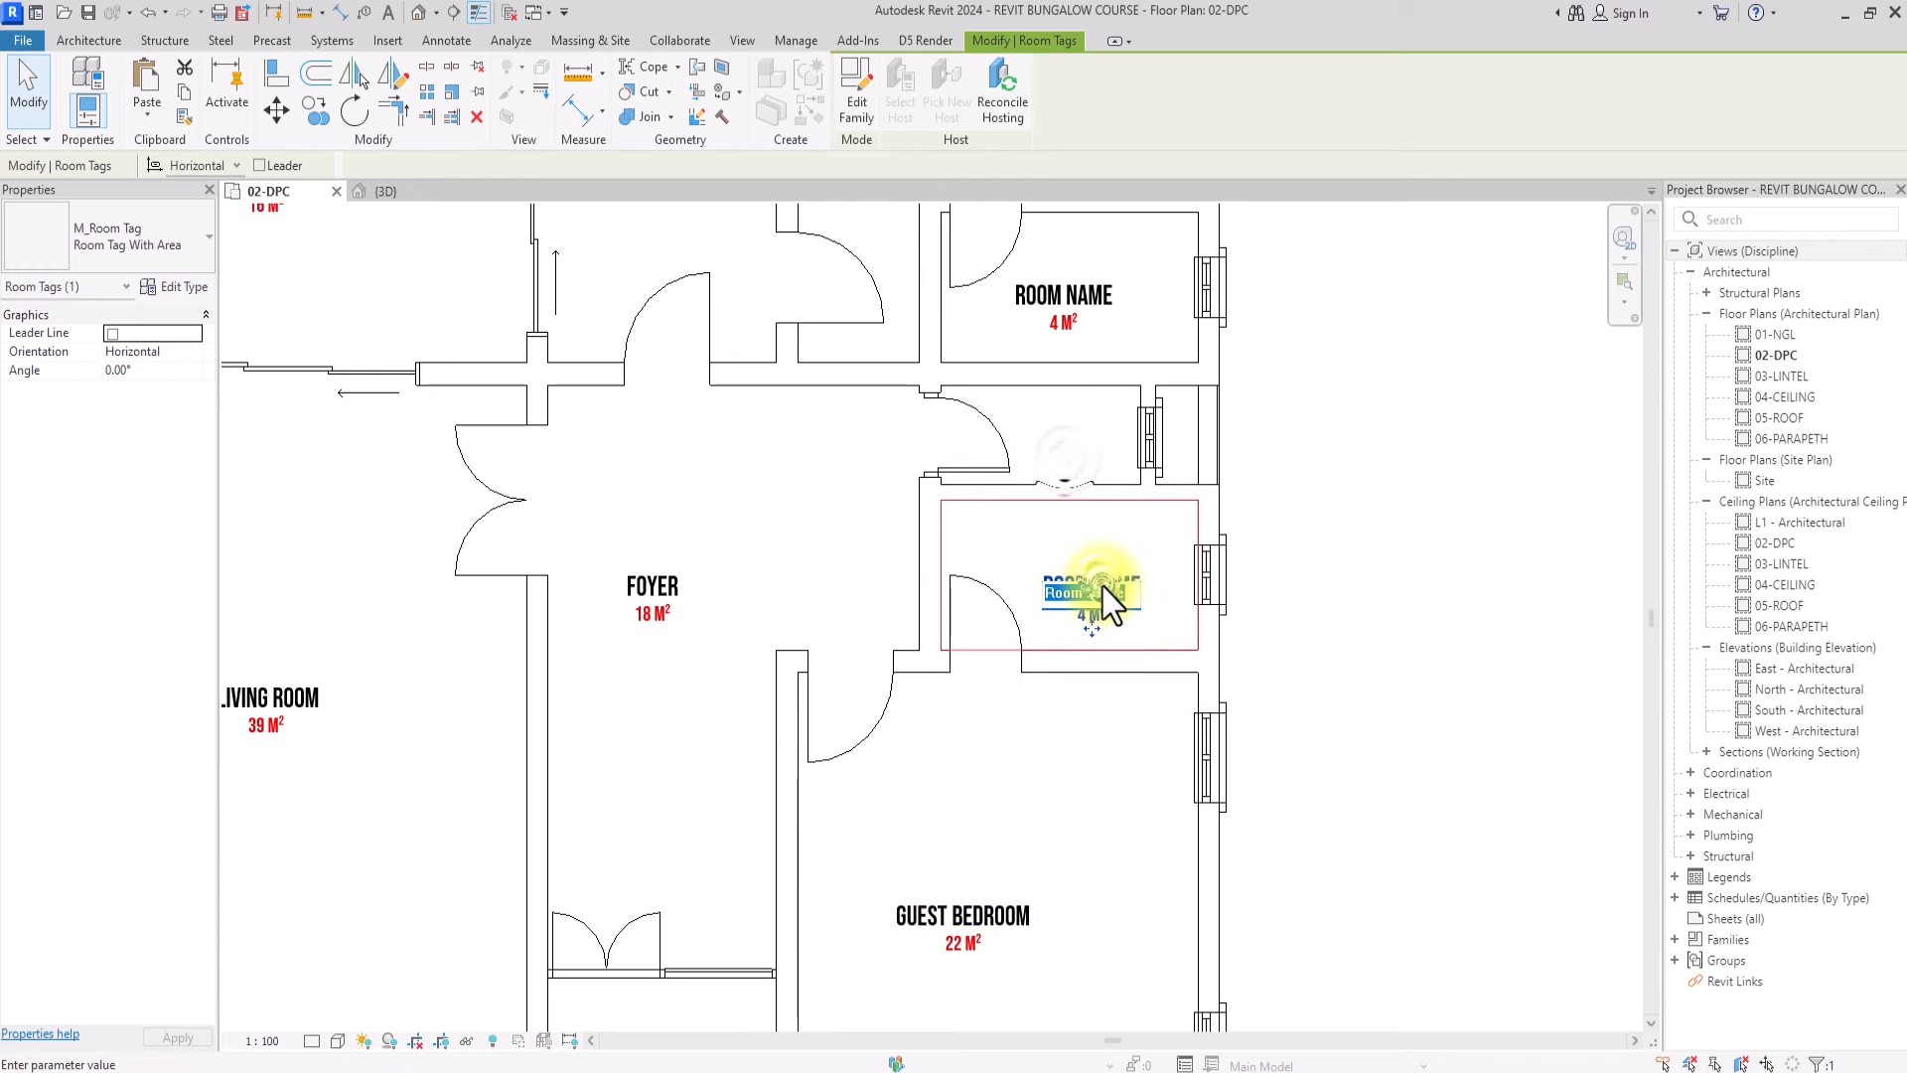
pyautogui.write('BATH/WC')
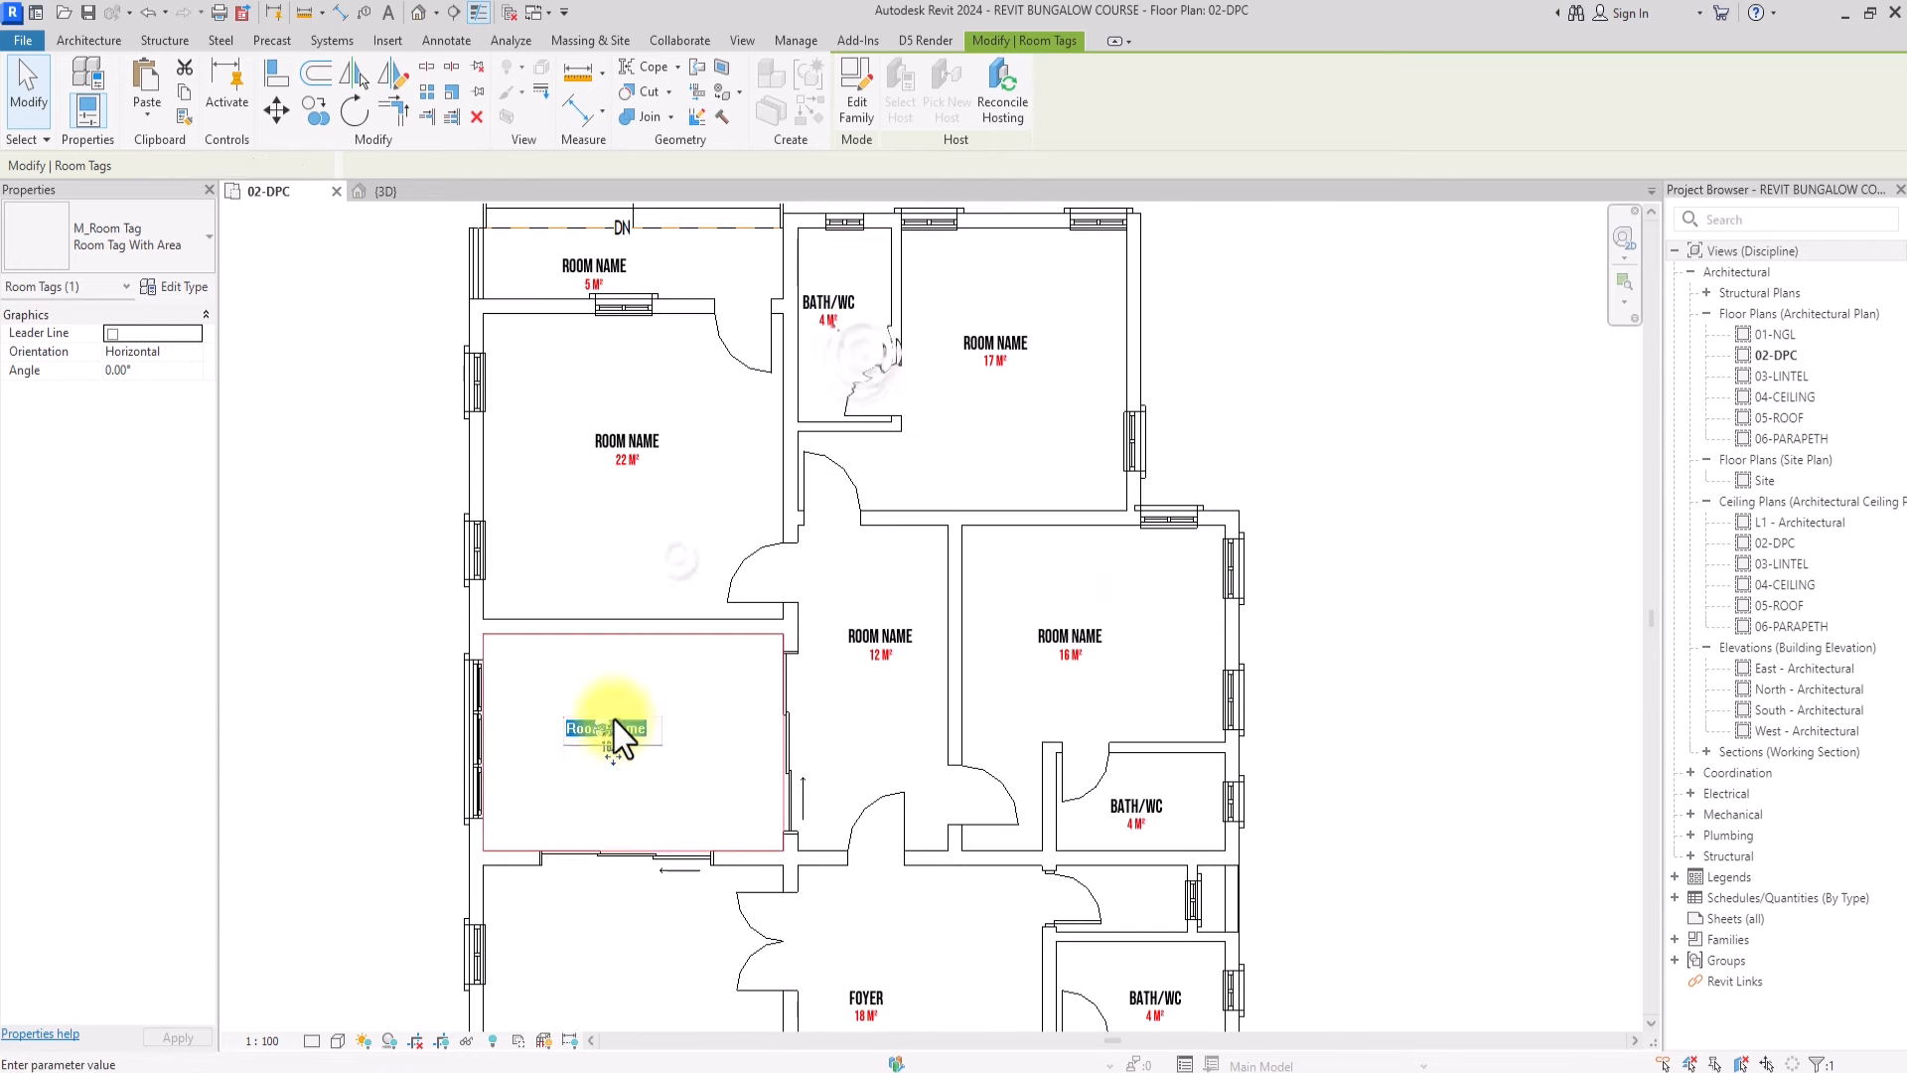
# Name the 16 m² room above the living room DINNING, the corridor LOBBY, and the two bedrooms BEDROOM 2 and BEDROOM 1
pyautogui.write('DINNING')
pyautogui.click(900, 630)
pyautogui.write('LOBBY')
pyautogui.doubleClick(1093, 630)
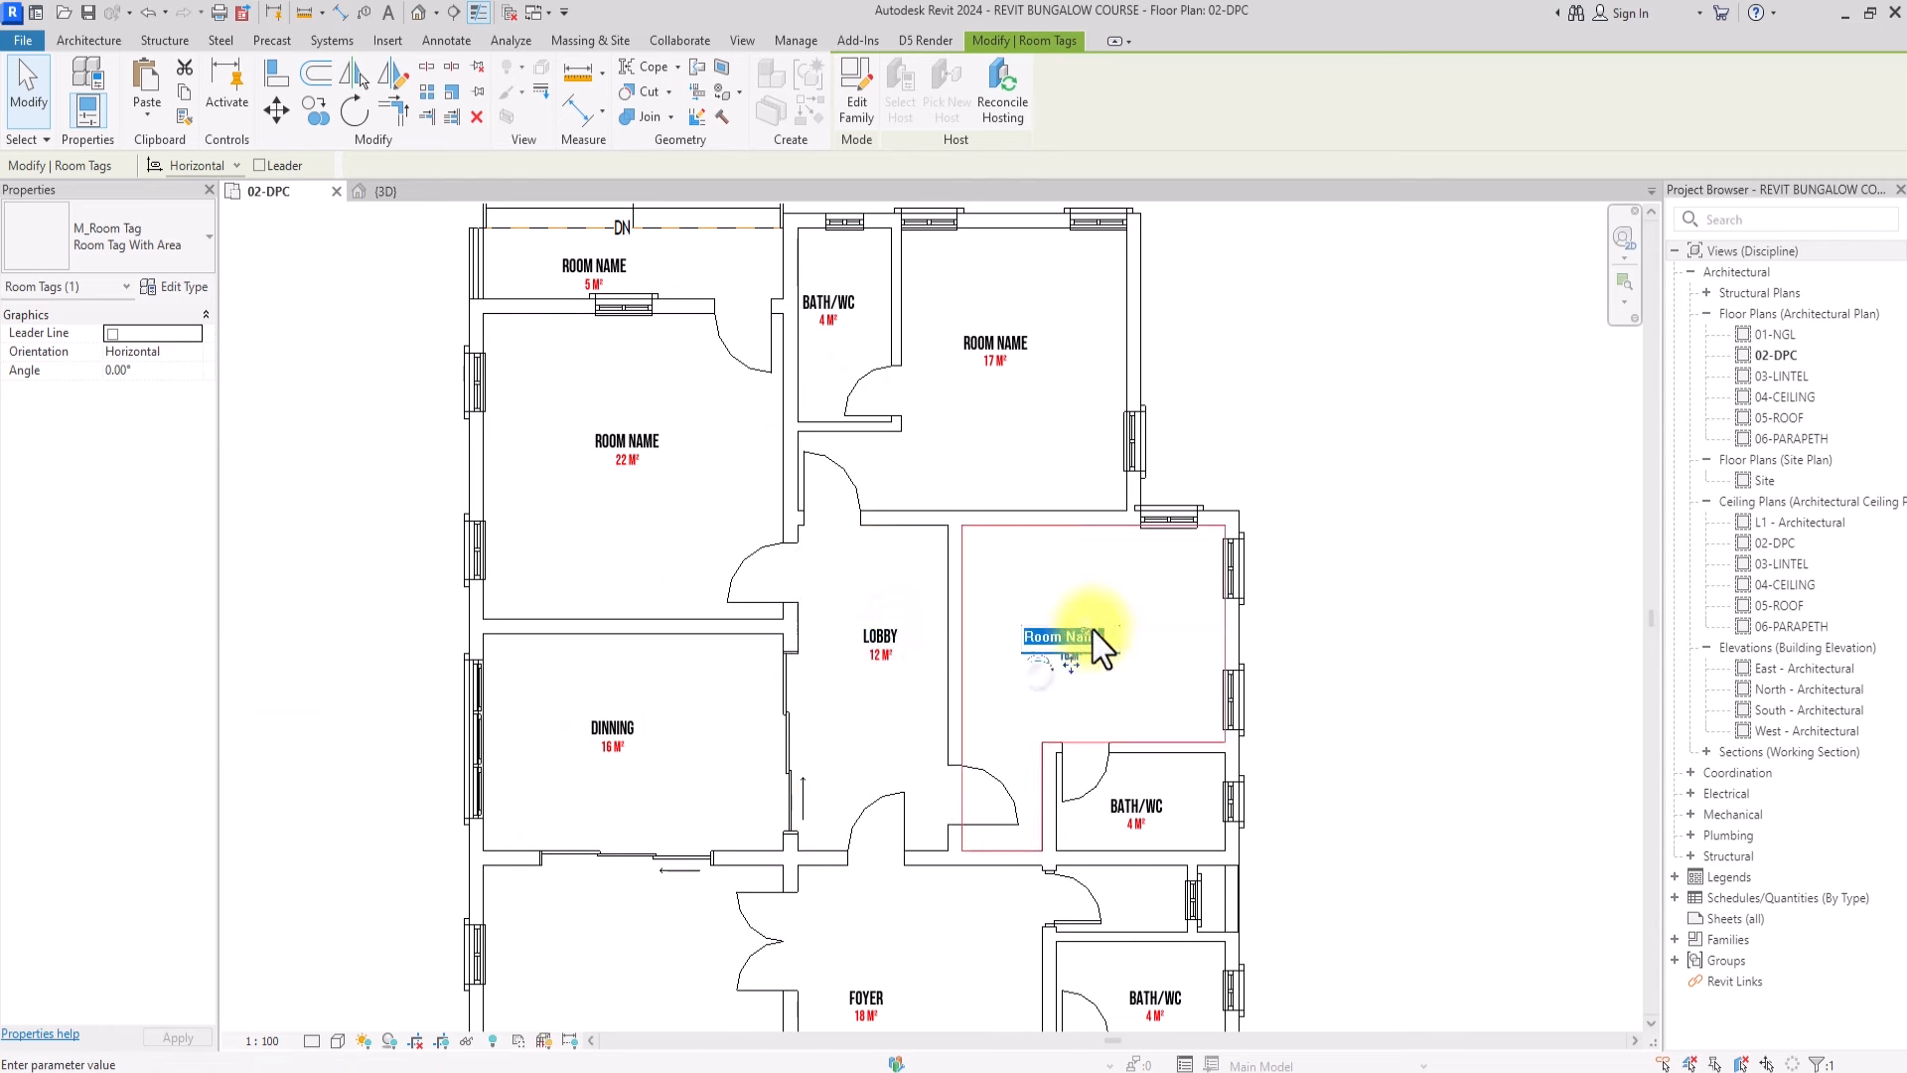
pyautogui.scroll(-2, 1113, 606)
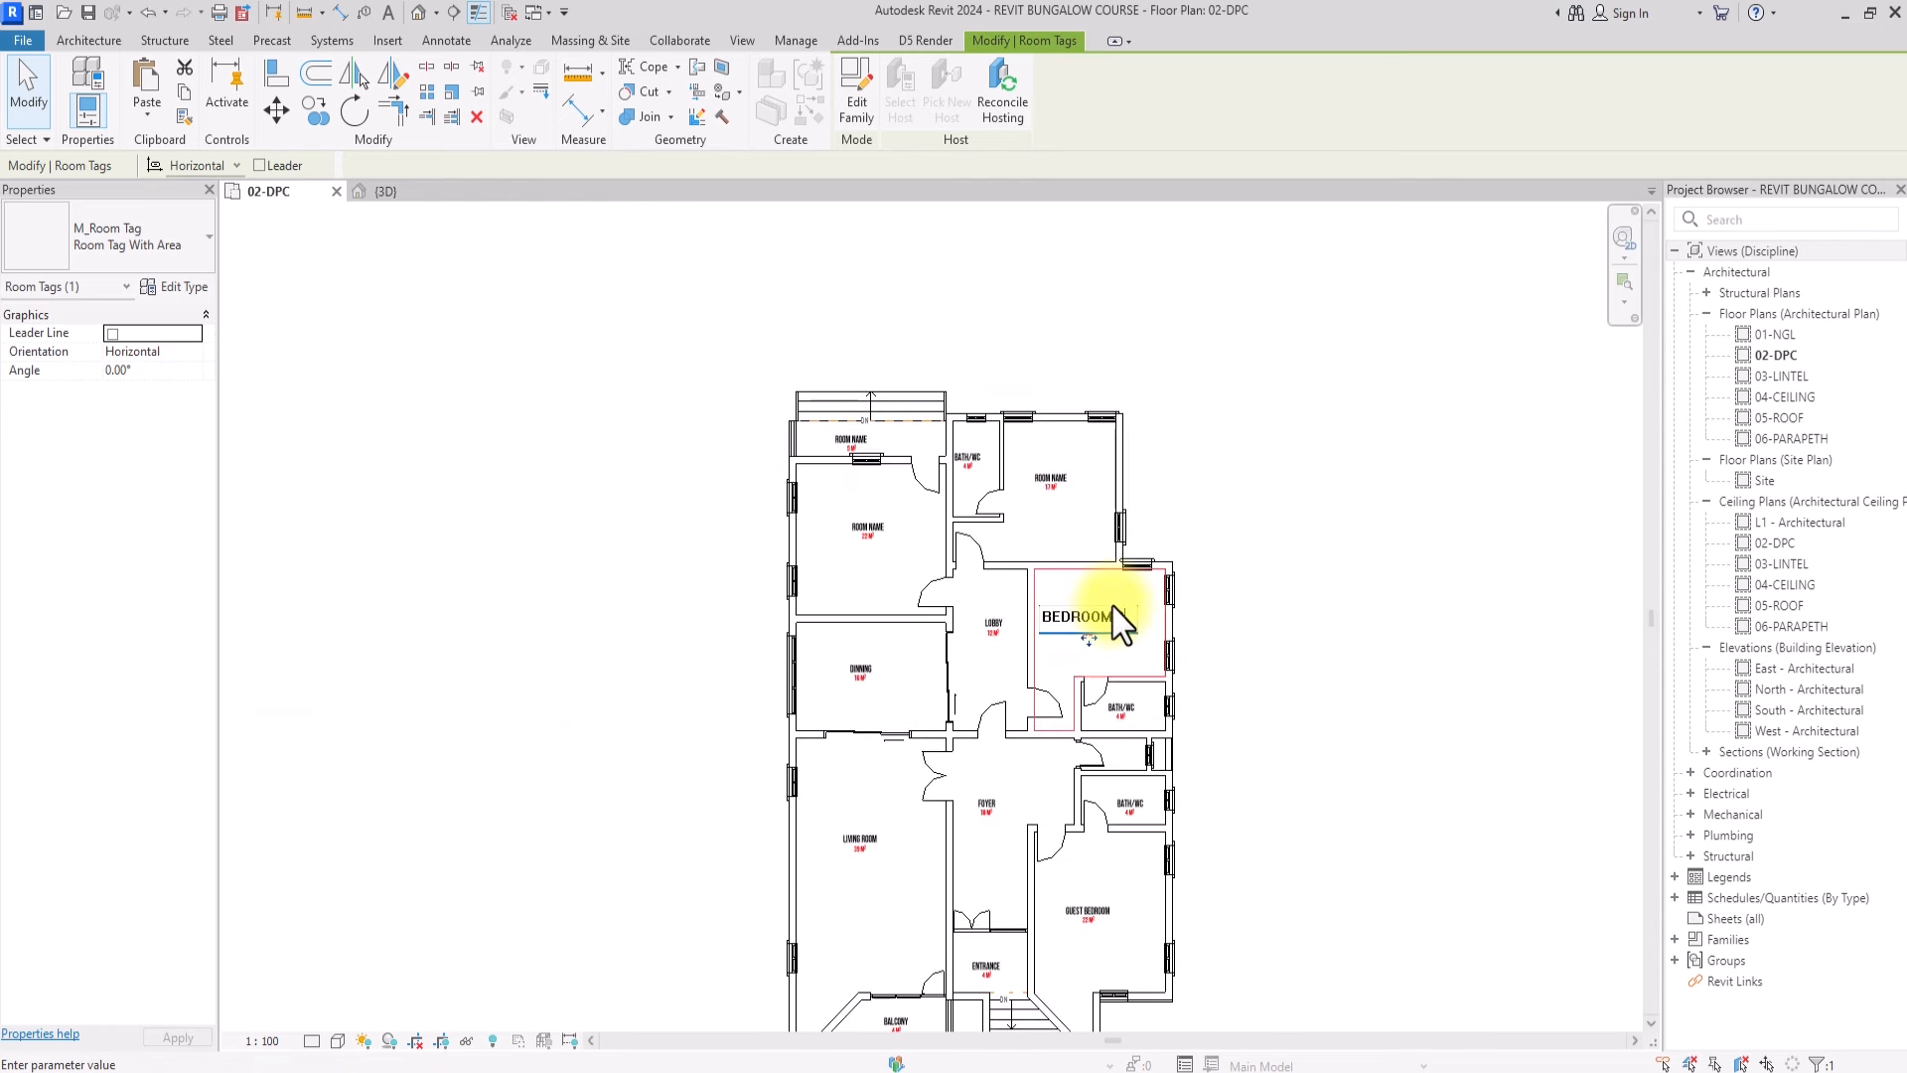
pyautogui.scroll(3, 1107, 557)
pyautogui.write('BEDROOM 1')
pyautogui.press('Return')
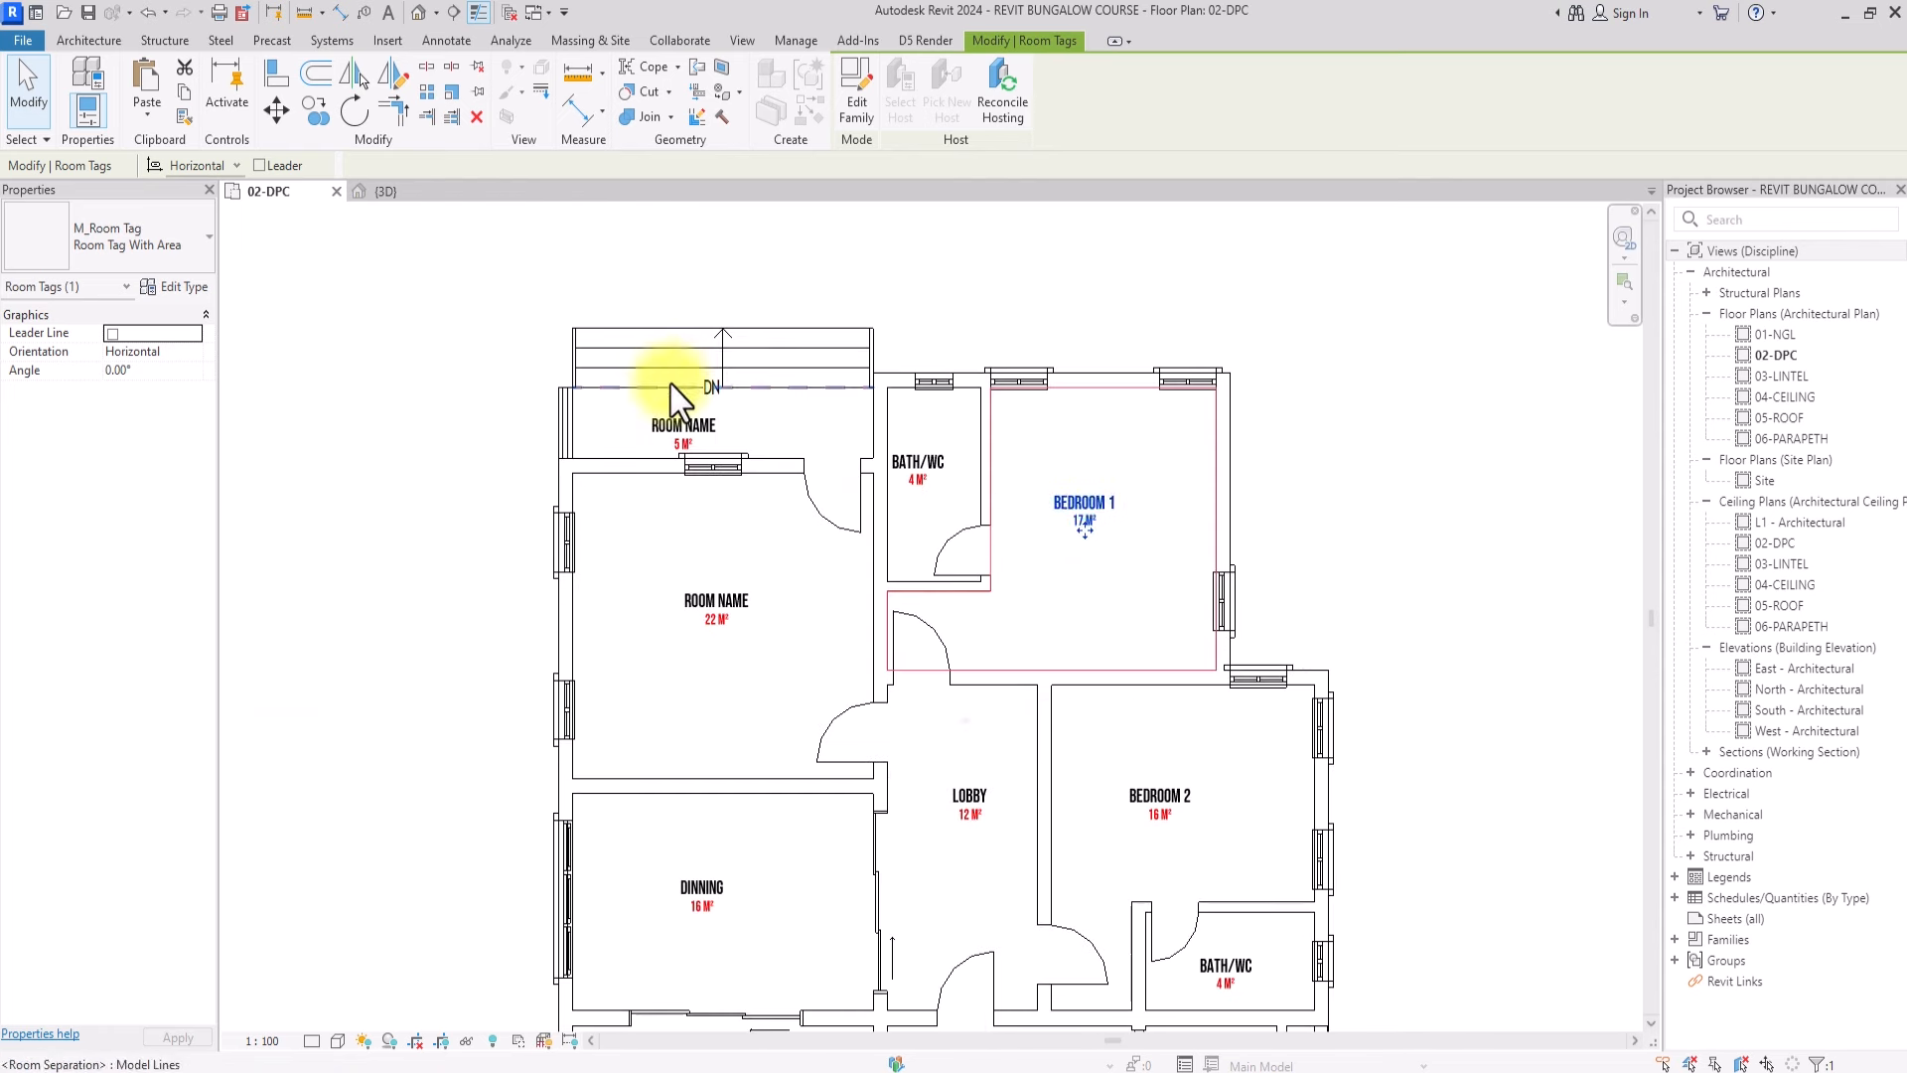
# Name the 22 m² room above the dining room KITCHEN and the rear porch TERRACE
pyautogui.doubleClick(722, 600)
pyautogui.scroll(-1, 743, 569)
pyautogui.scroll(2, 709, 606)
pyautogui.write('KITCHEN')
pyautogui.press('Return')
pyautogui.press('Escape')
pyautogui.scroll(-4, 715, 596)
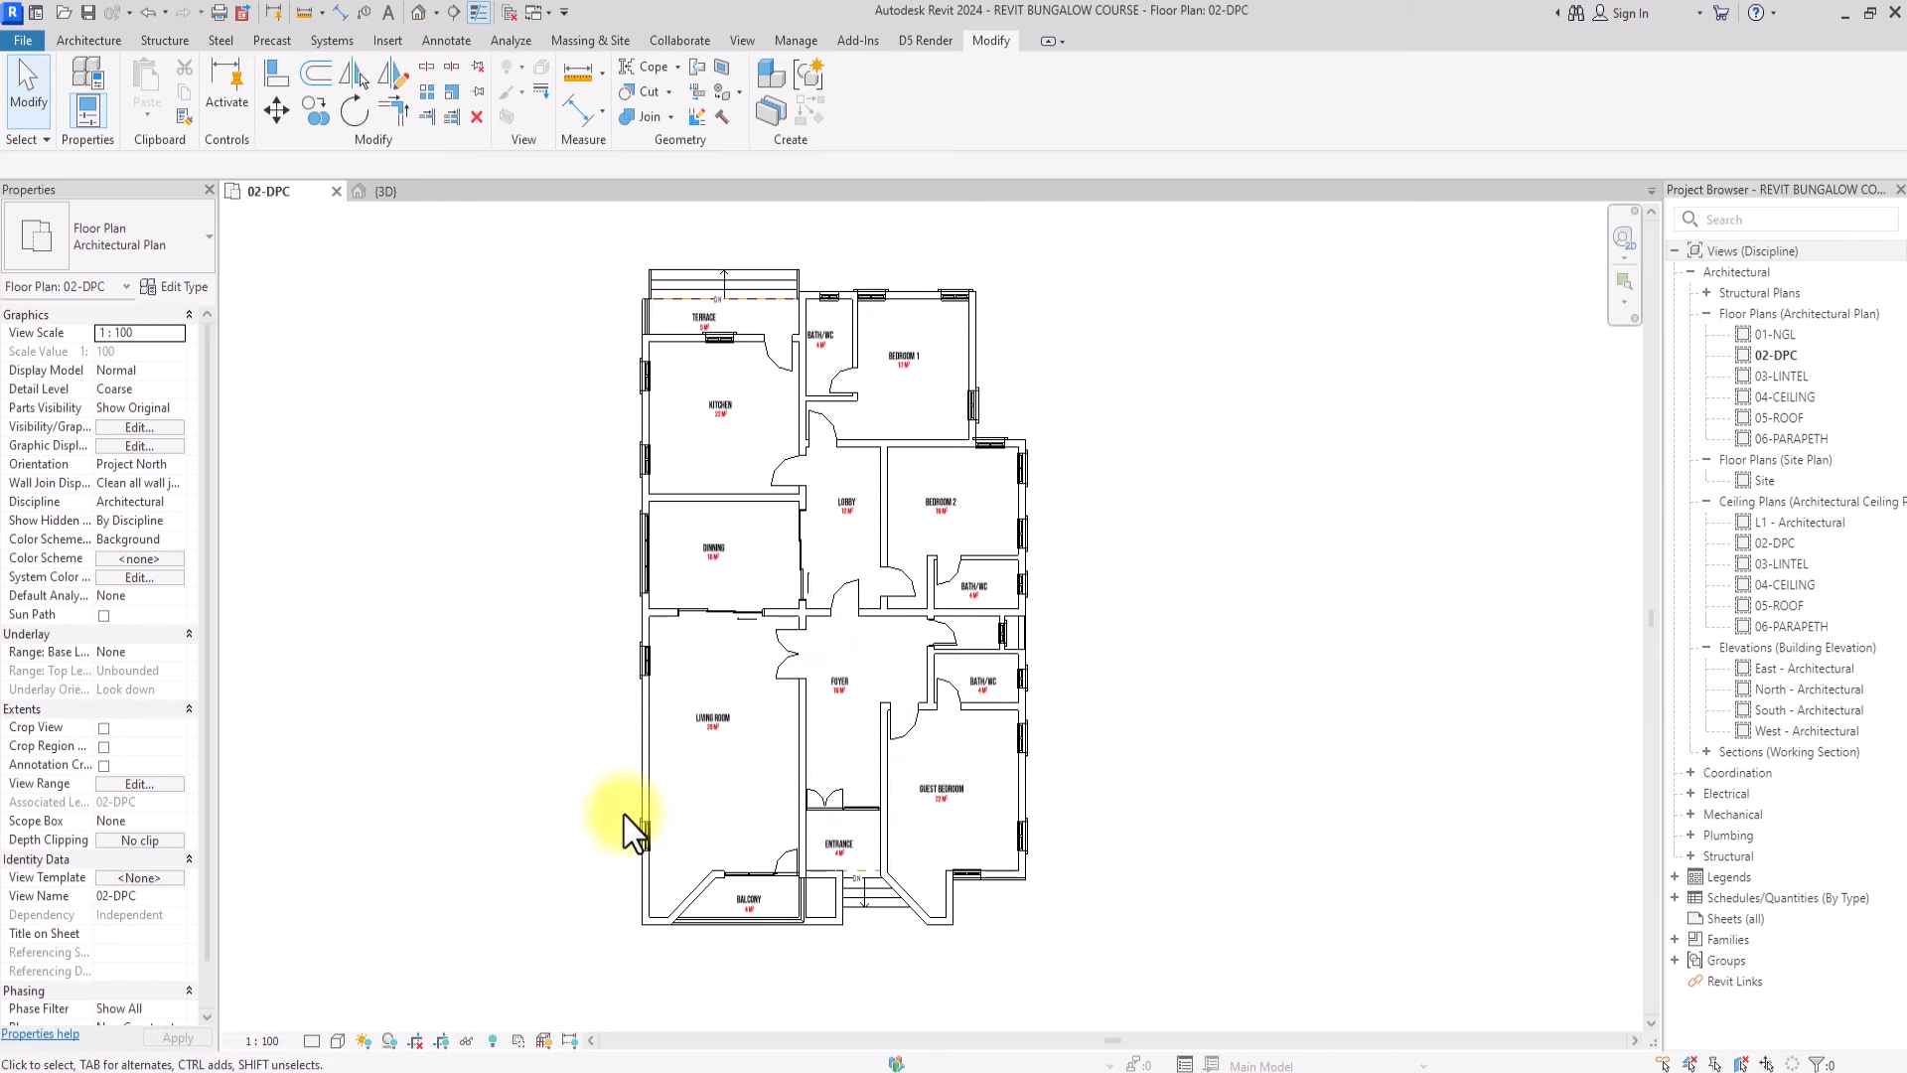
# Start placing a component and open the family loading dialog
pyautogui.scroll(2, 933, 677)
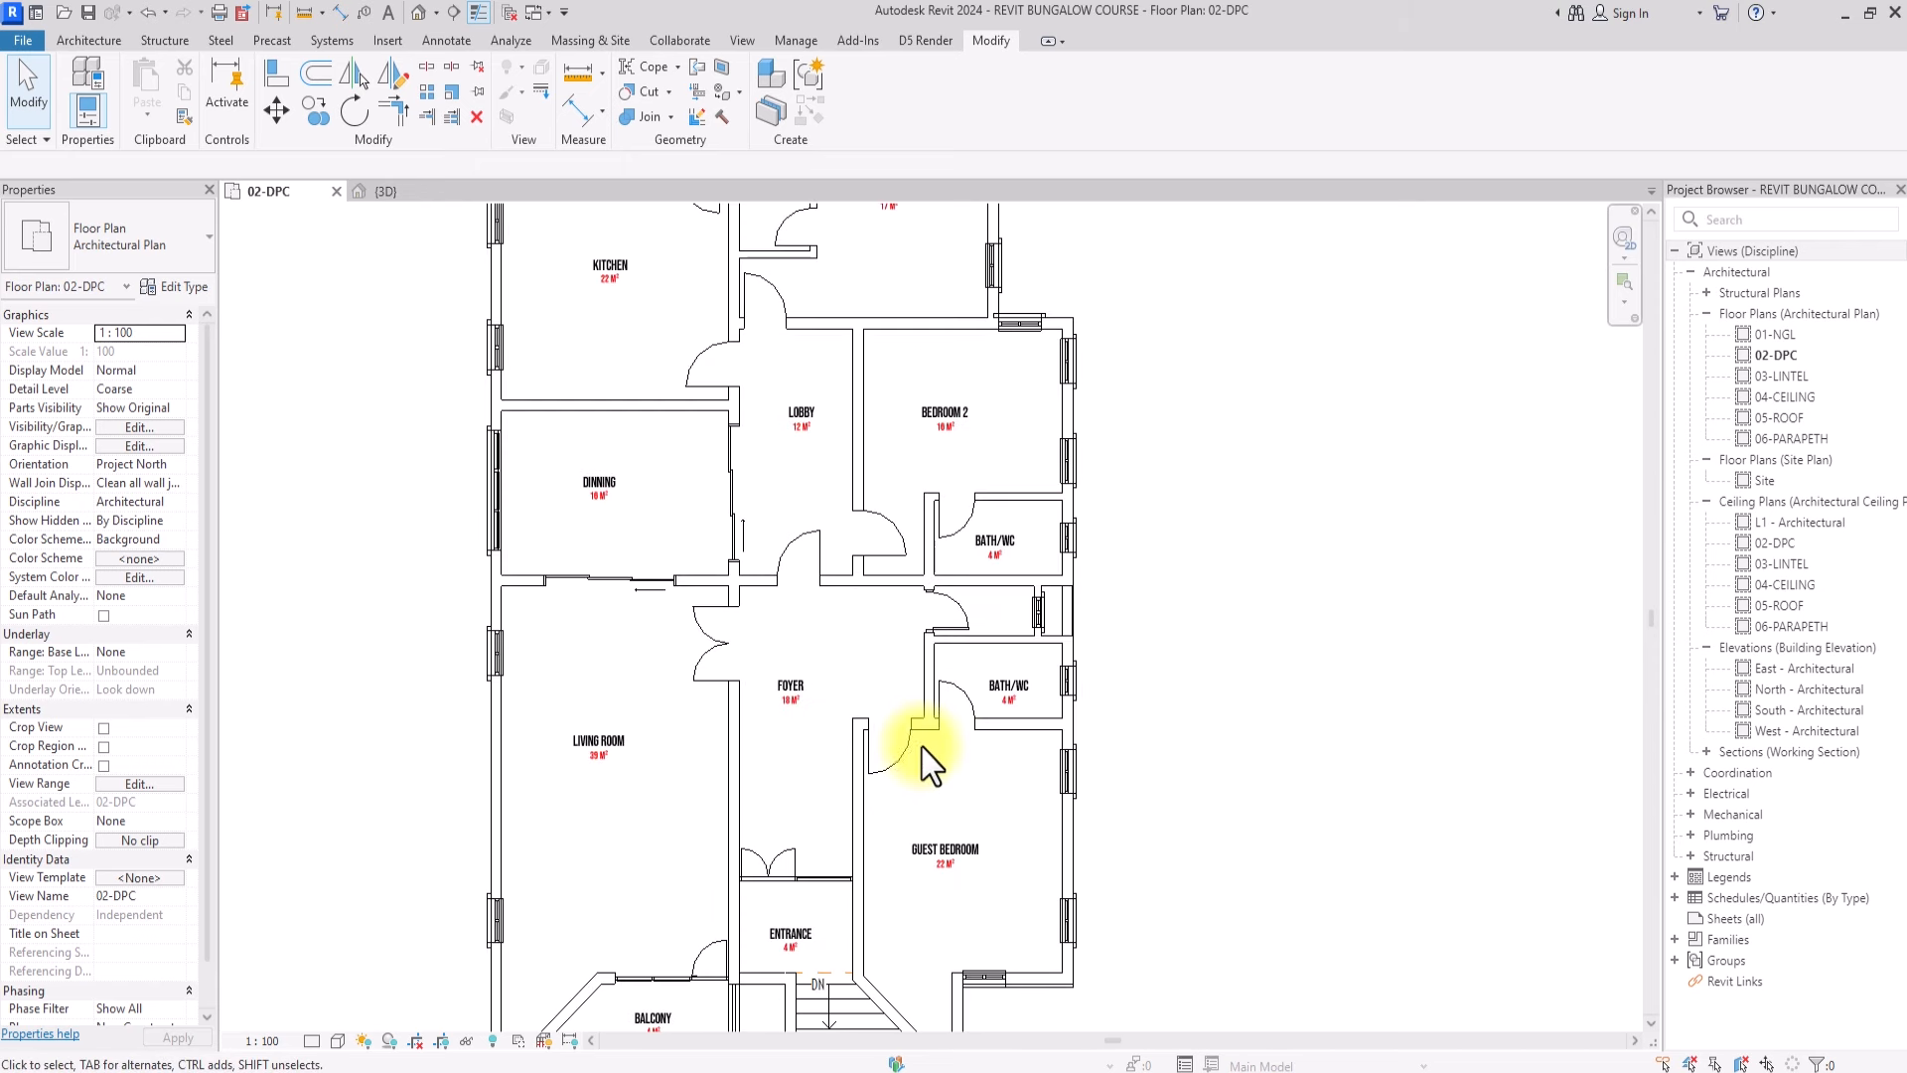
pyautogui.click(88, 39)
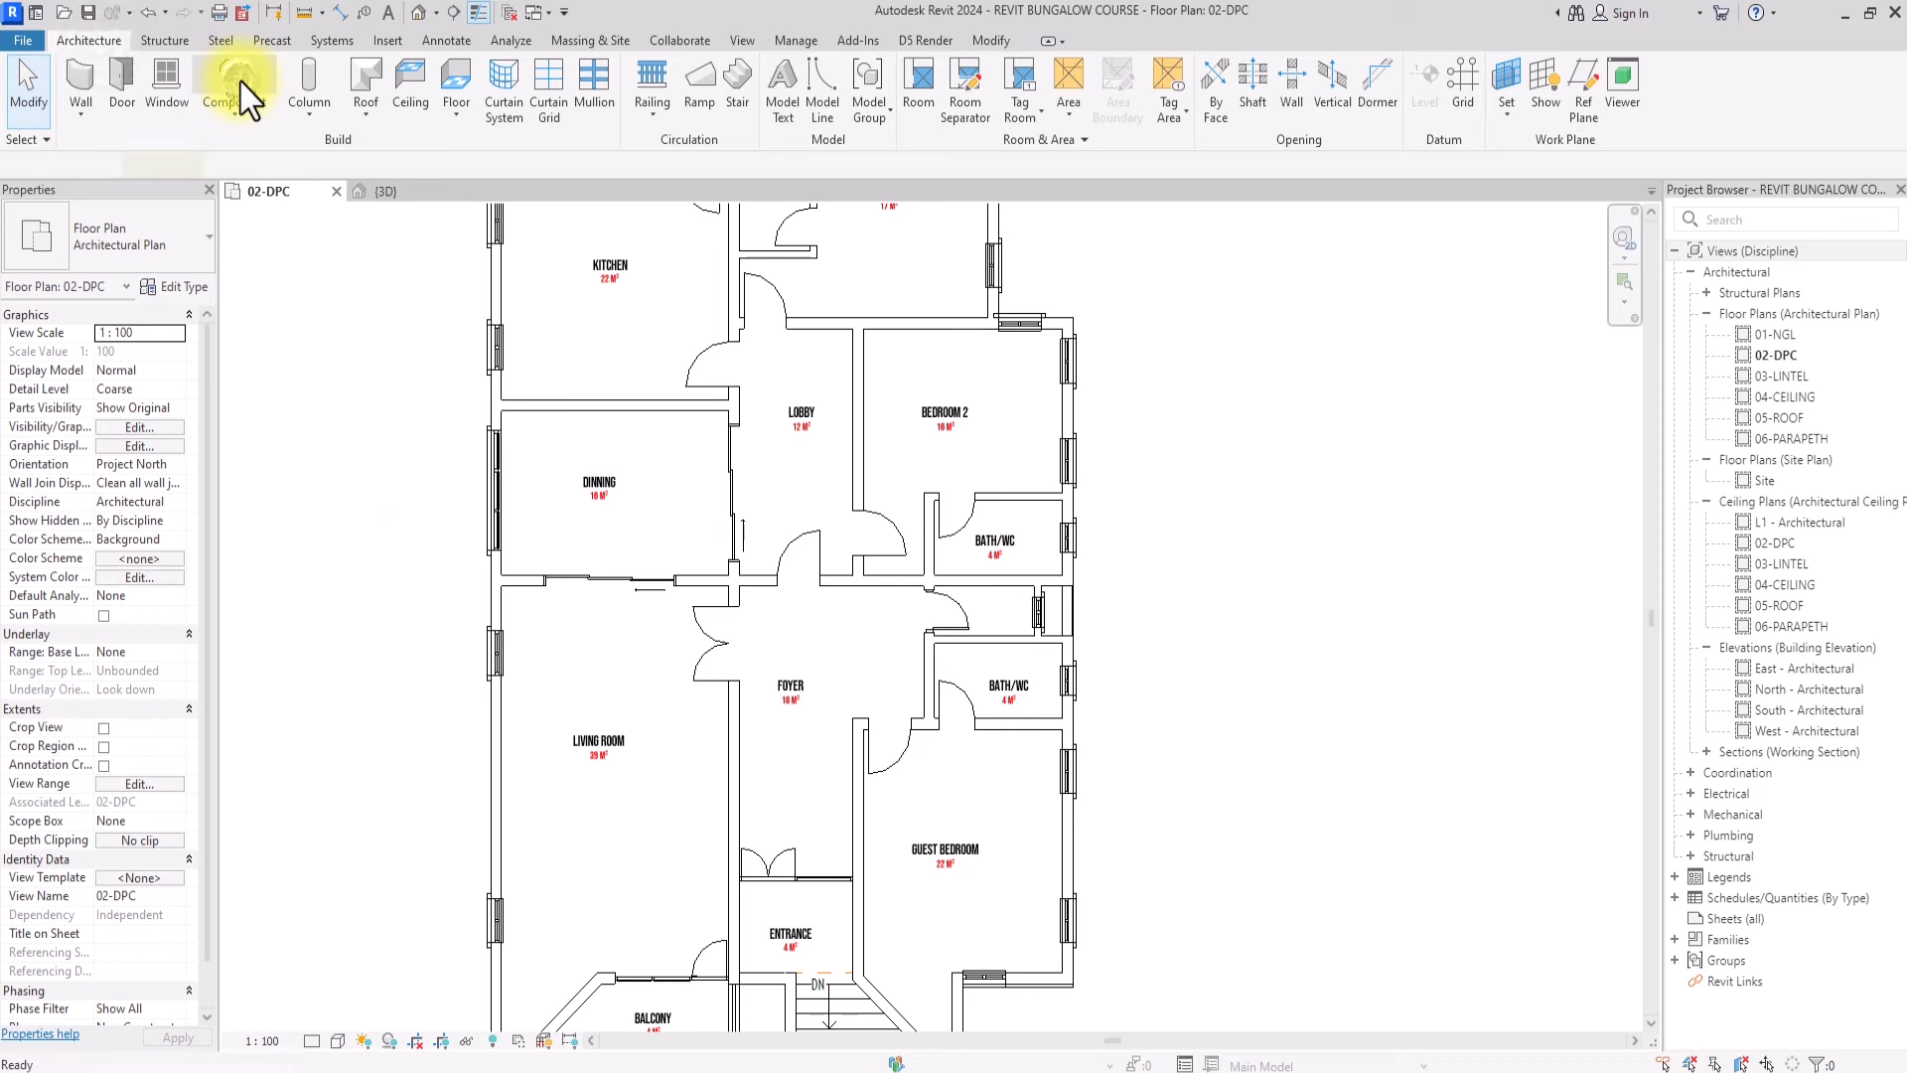
pyautogui.click(240, 94)
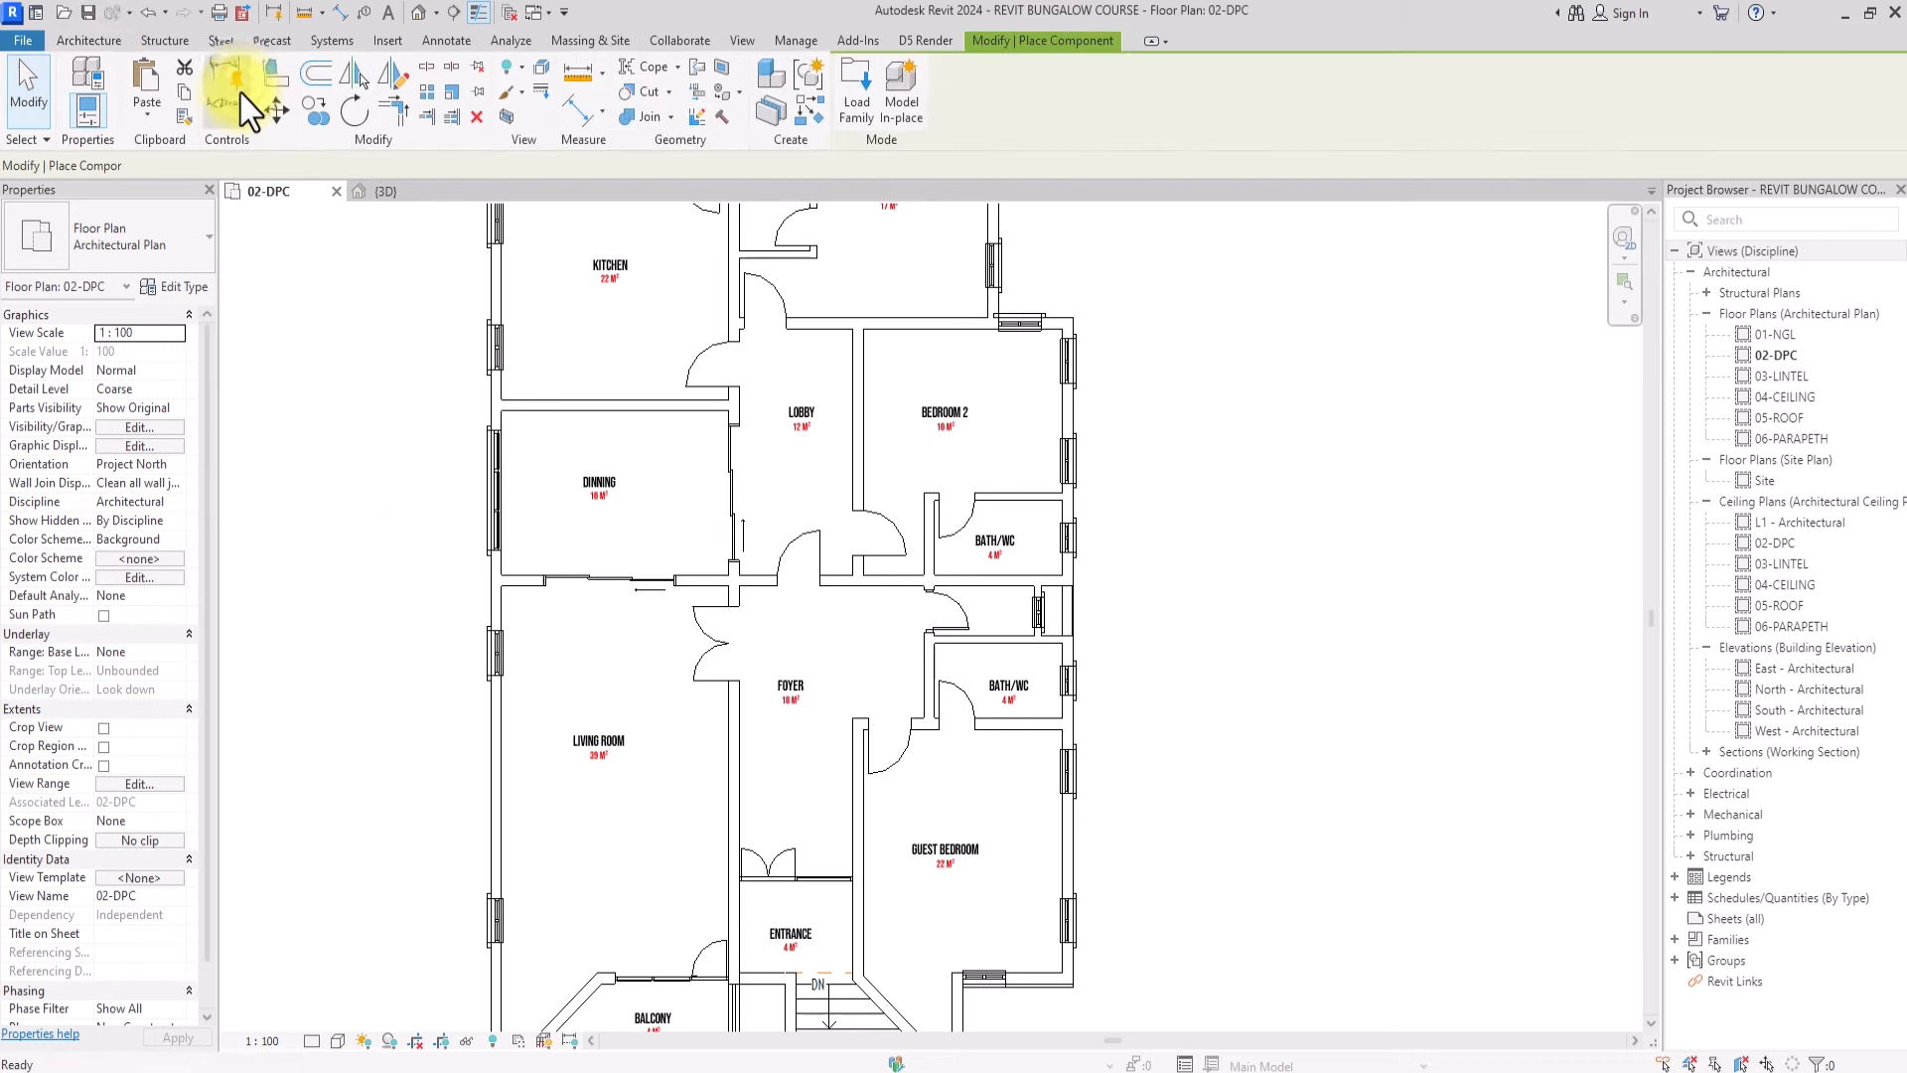
pyautogui.click(857, 94)
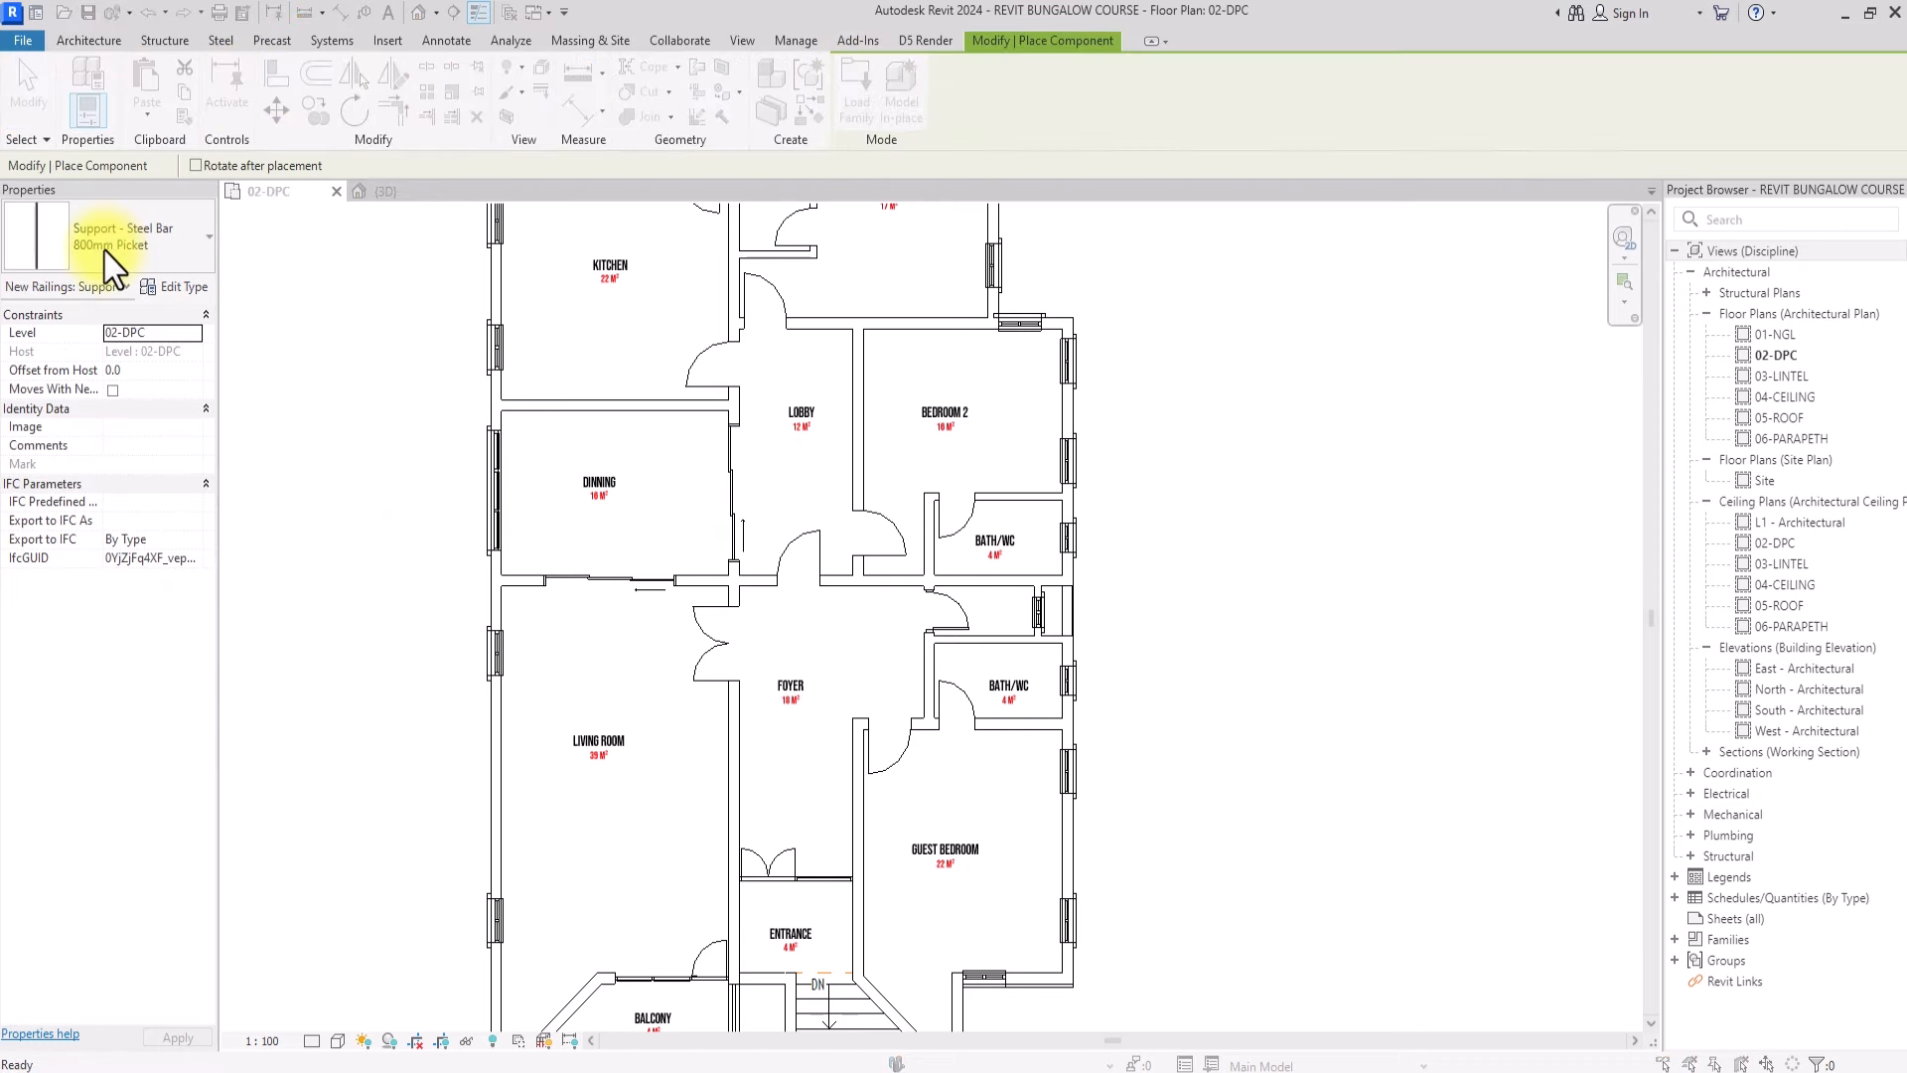
# Dismiss the Load Family dialog and choose the M_Water Closet - Flush Tank type "Private - Flushing Greater than 6.1 Lpf" for placement
pyautogui.click(1668, 334)
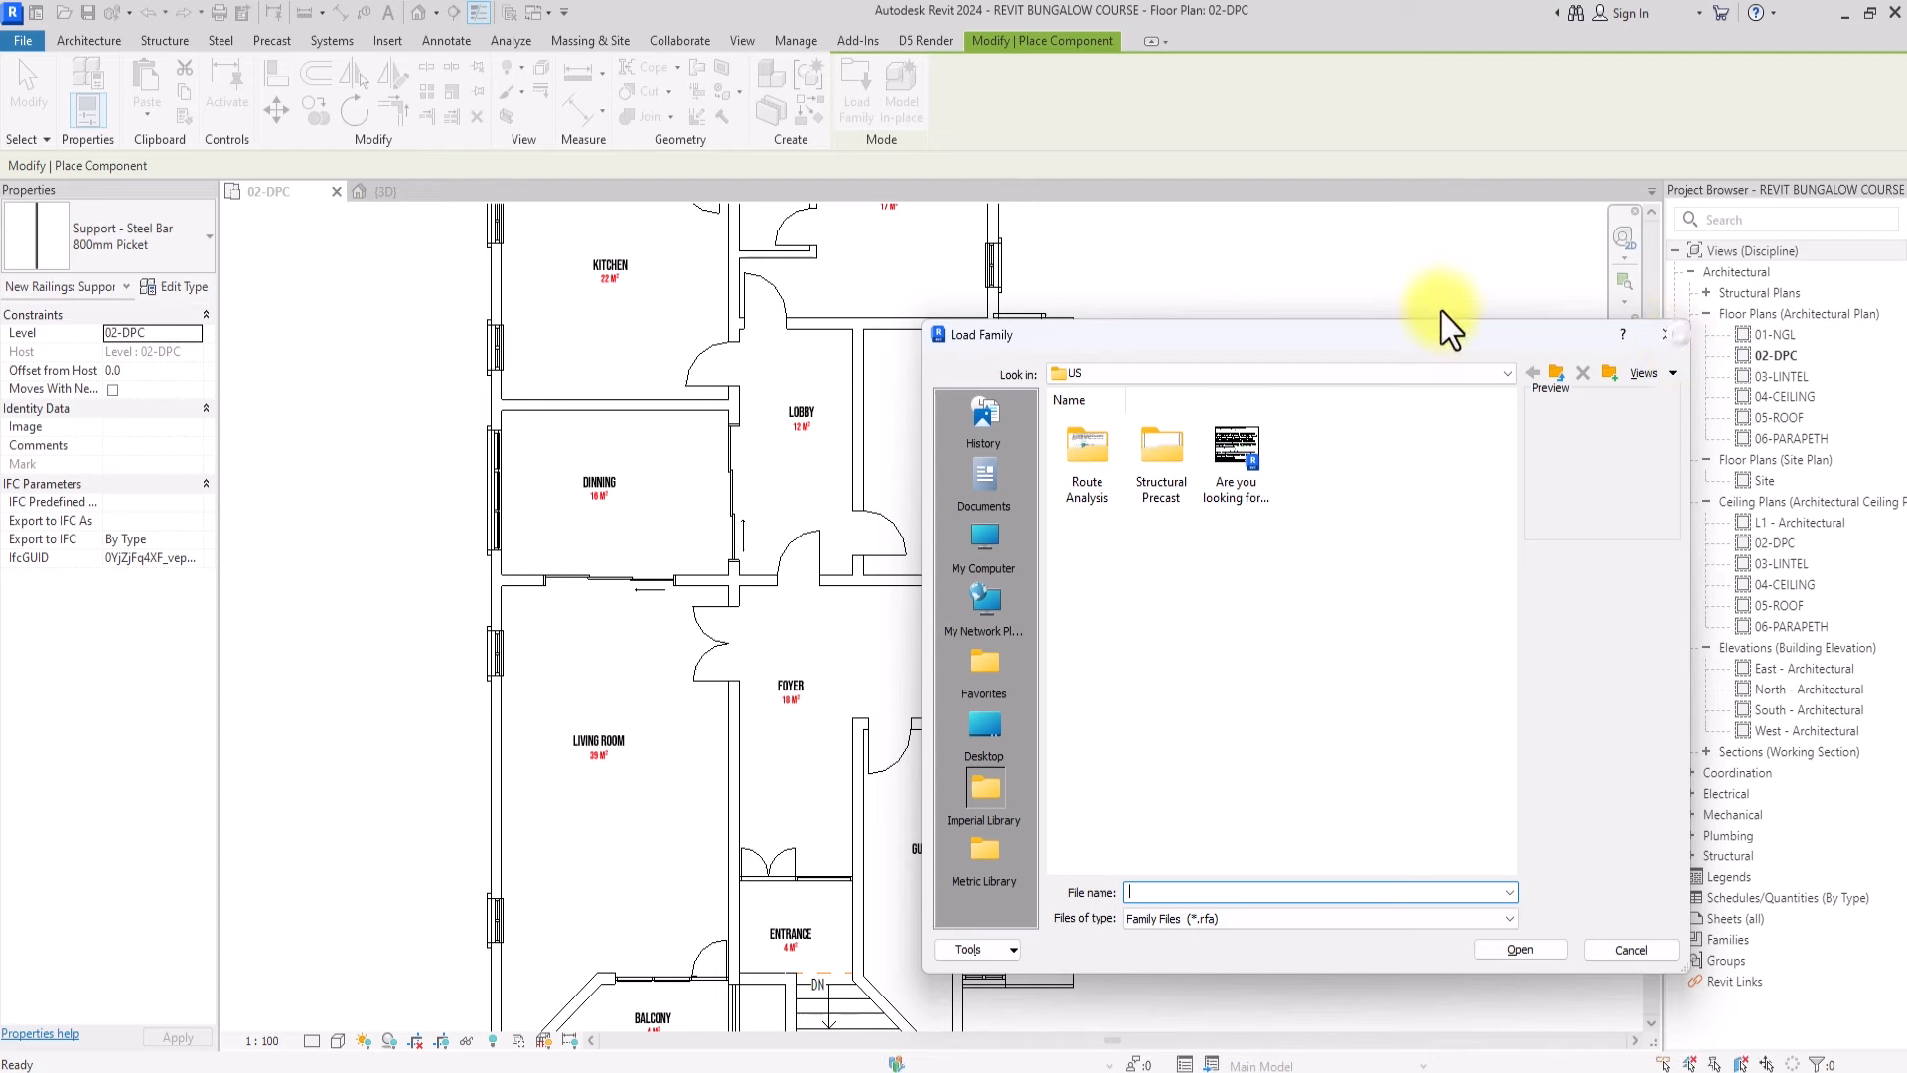
pyautogui.click(133, 237)
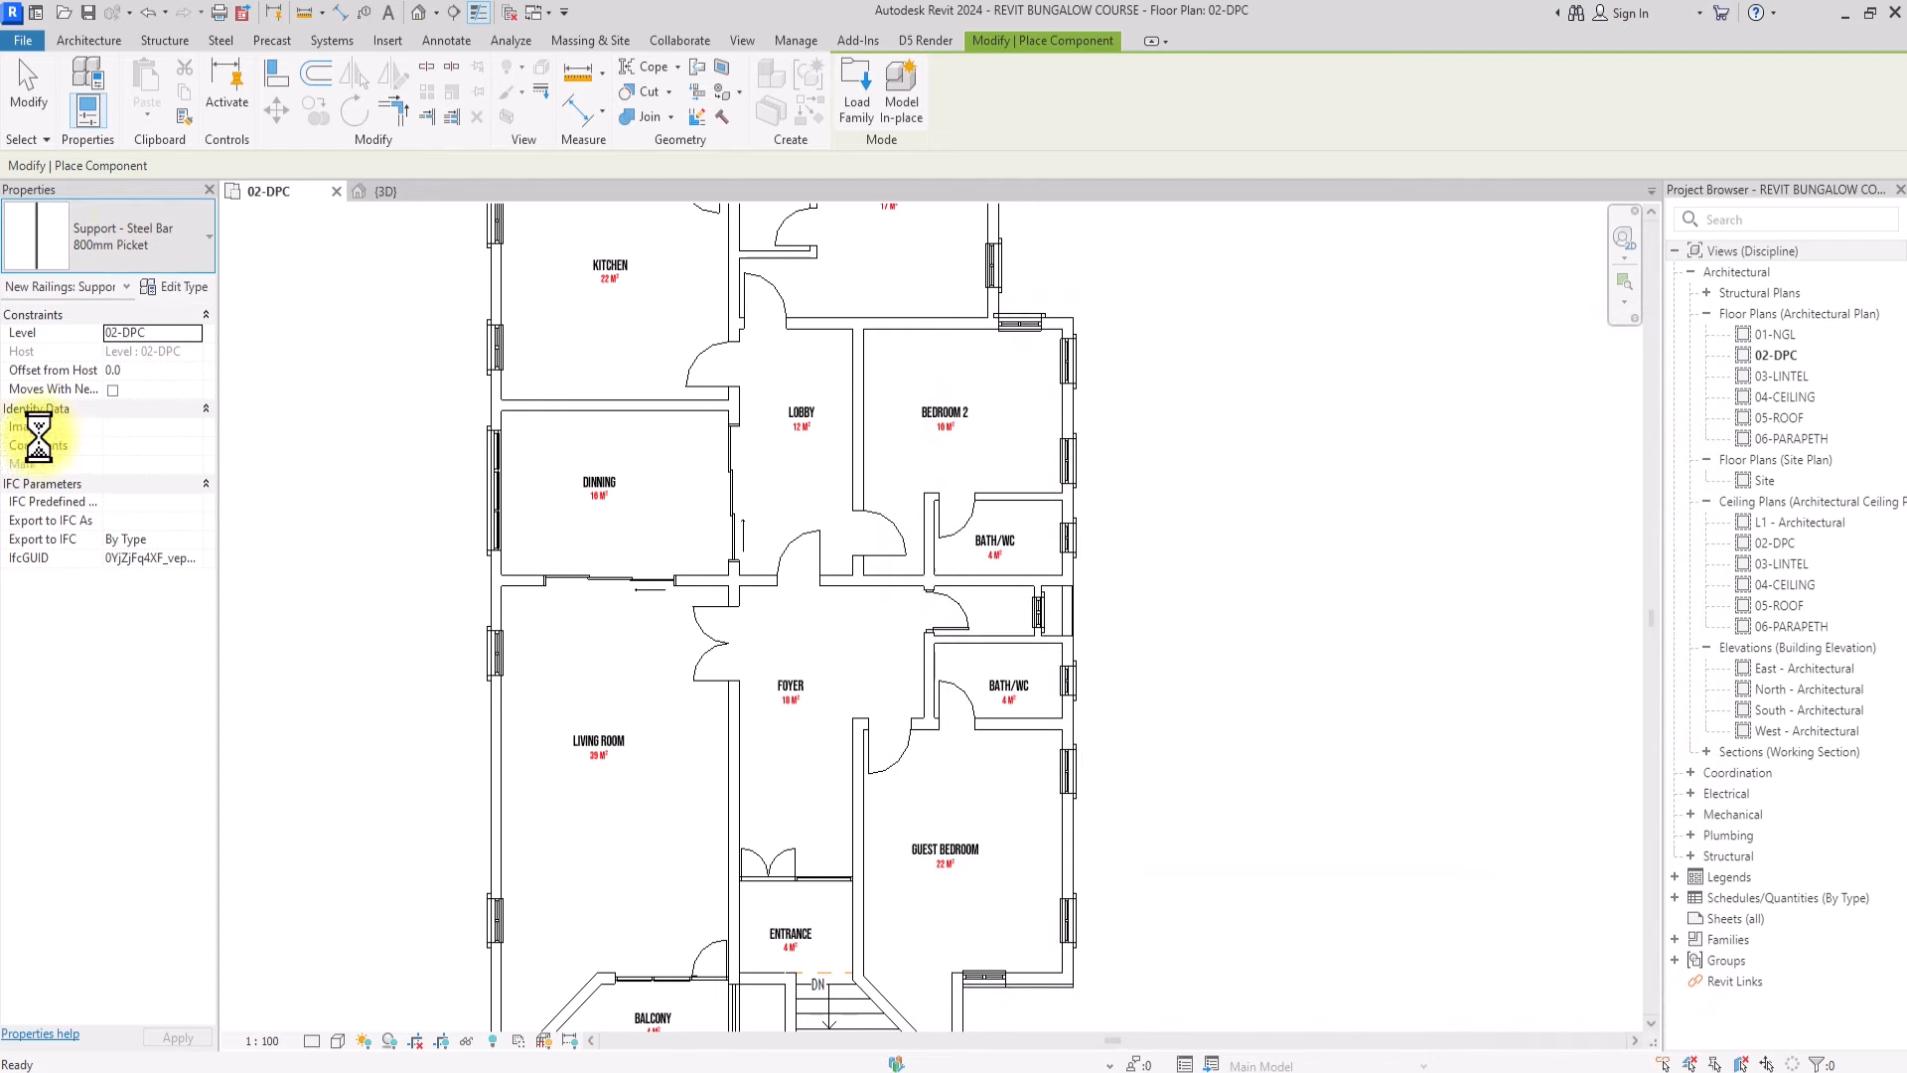
pyautogui.click(145, 248)
pyautogui.scroll(10, 53, 473)
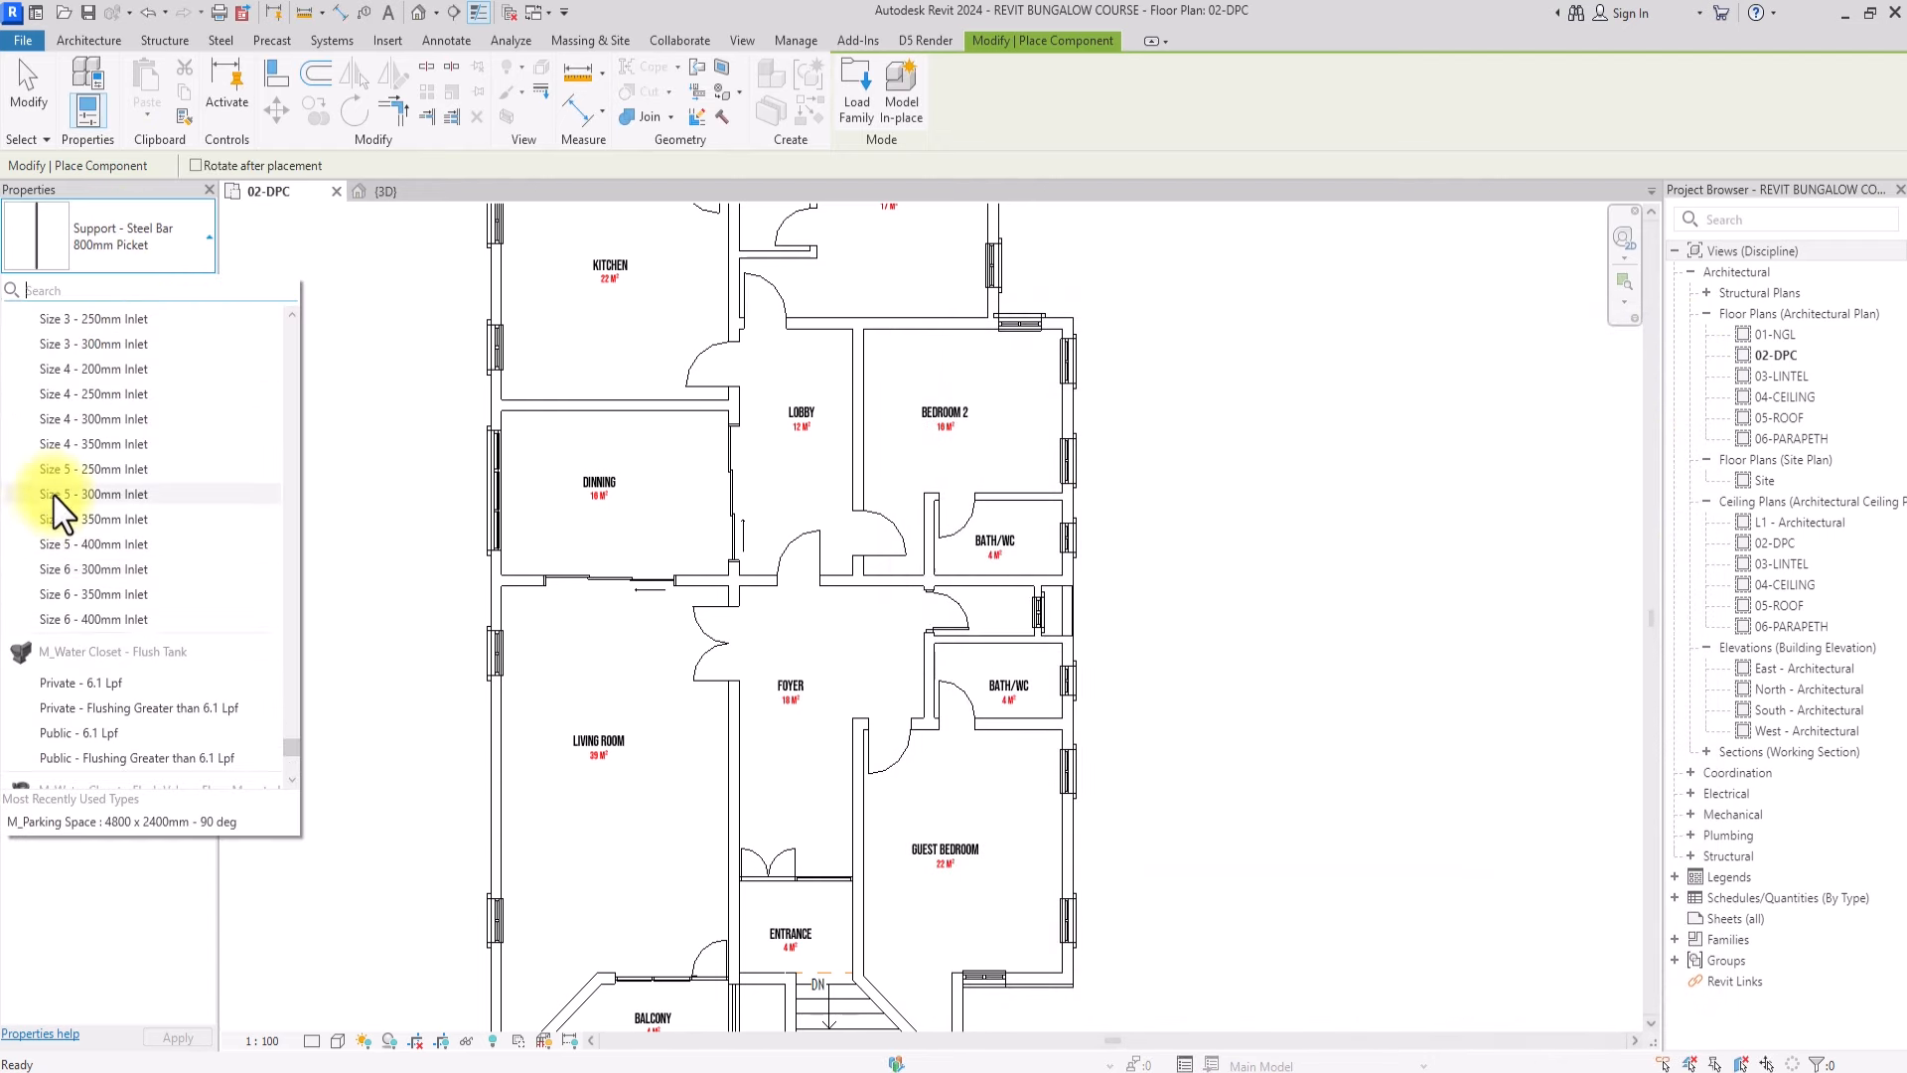
pyautogui.scroll(12, 53, 472)
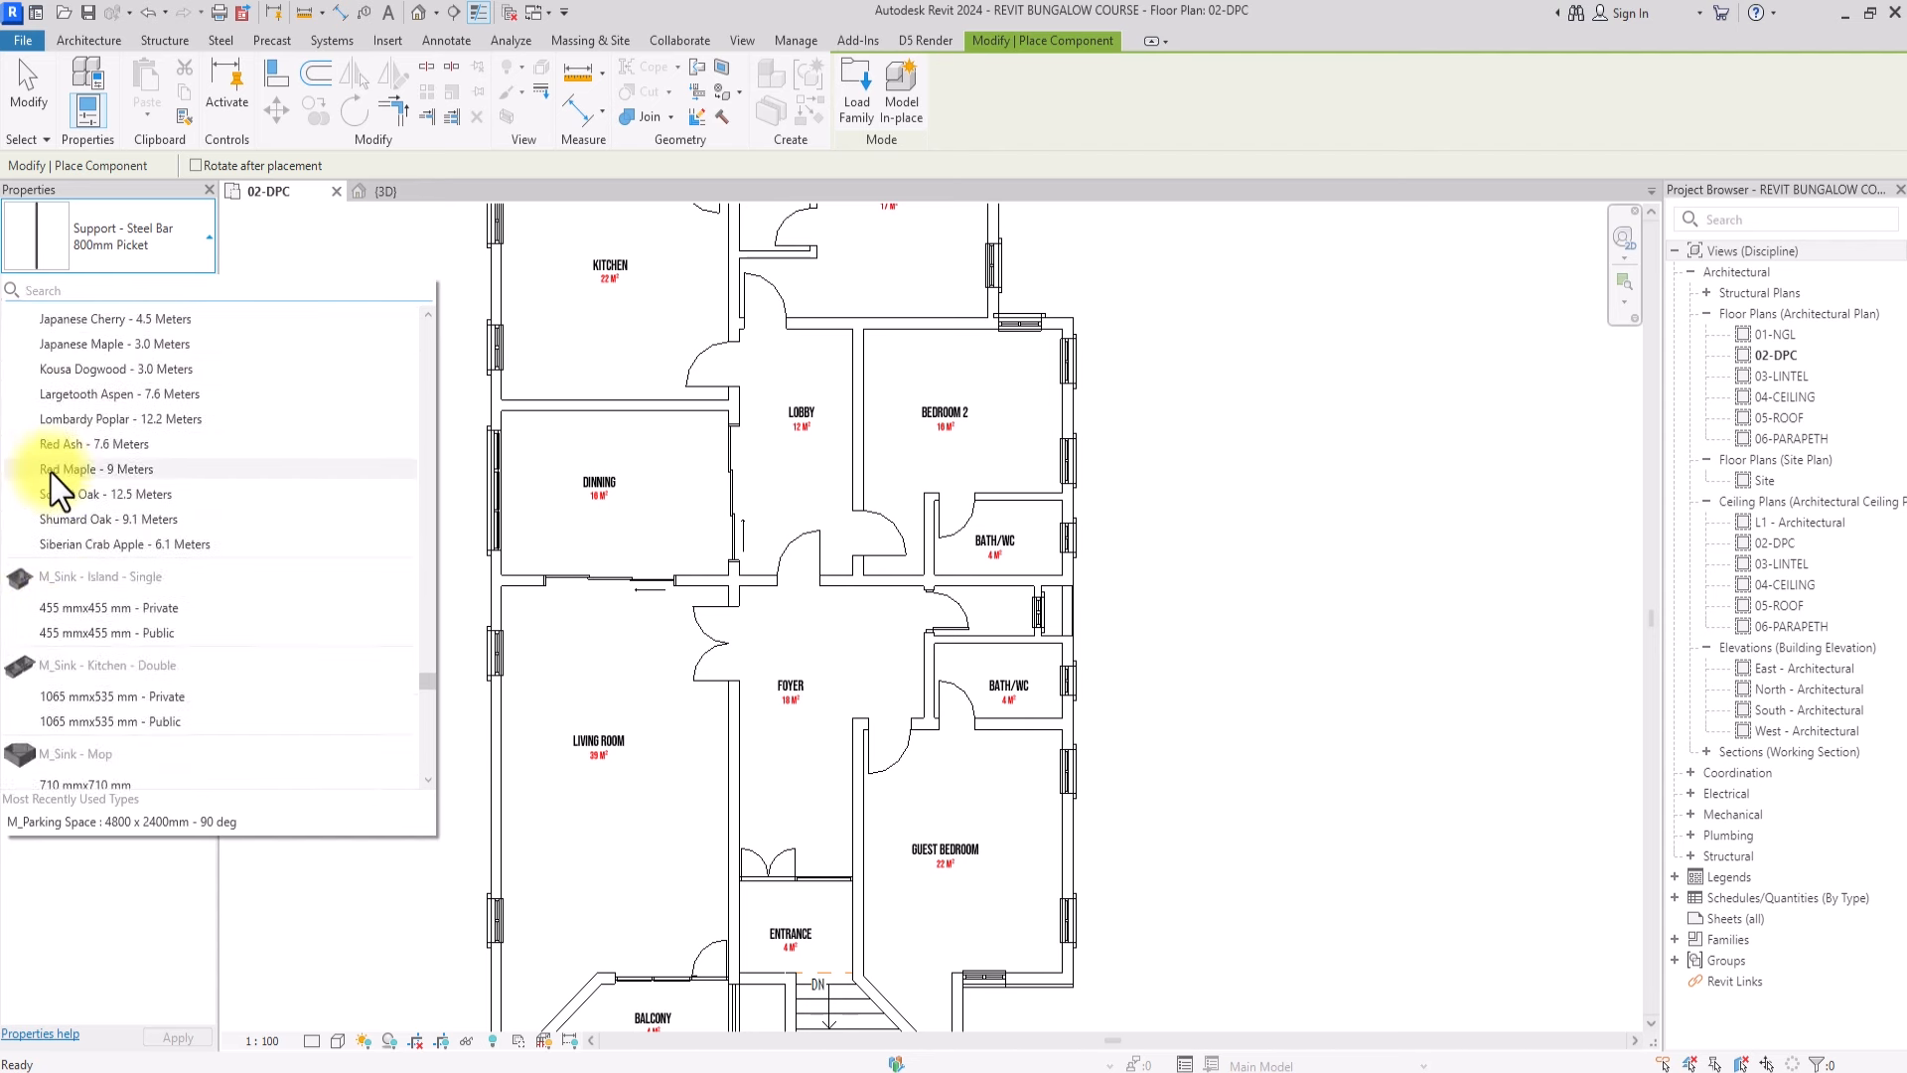
pyautogui.scroll(12, 51, 472)
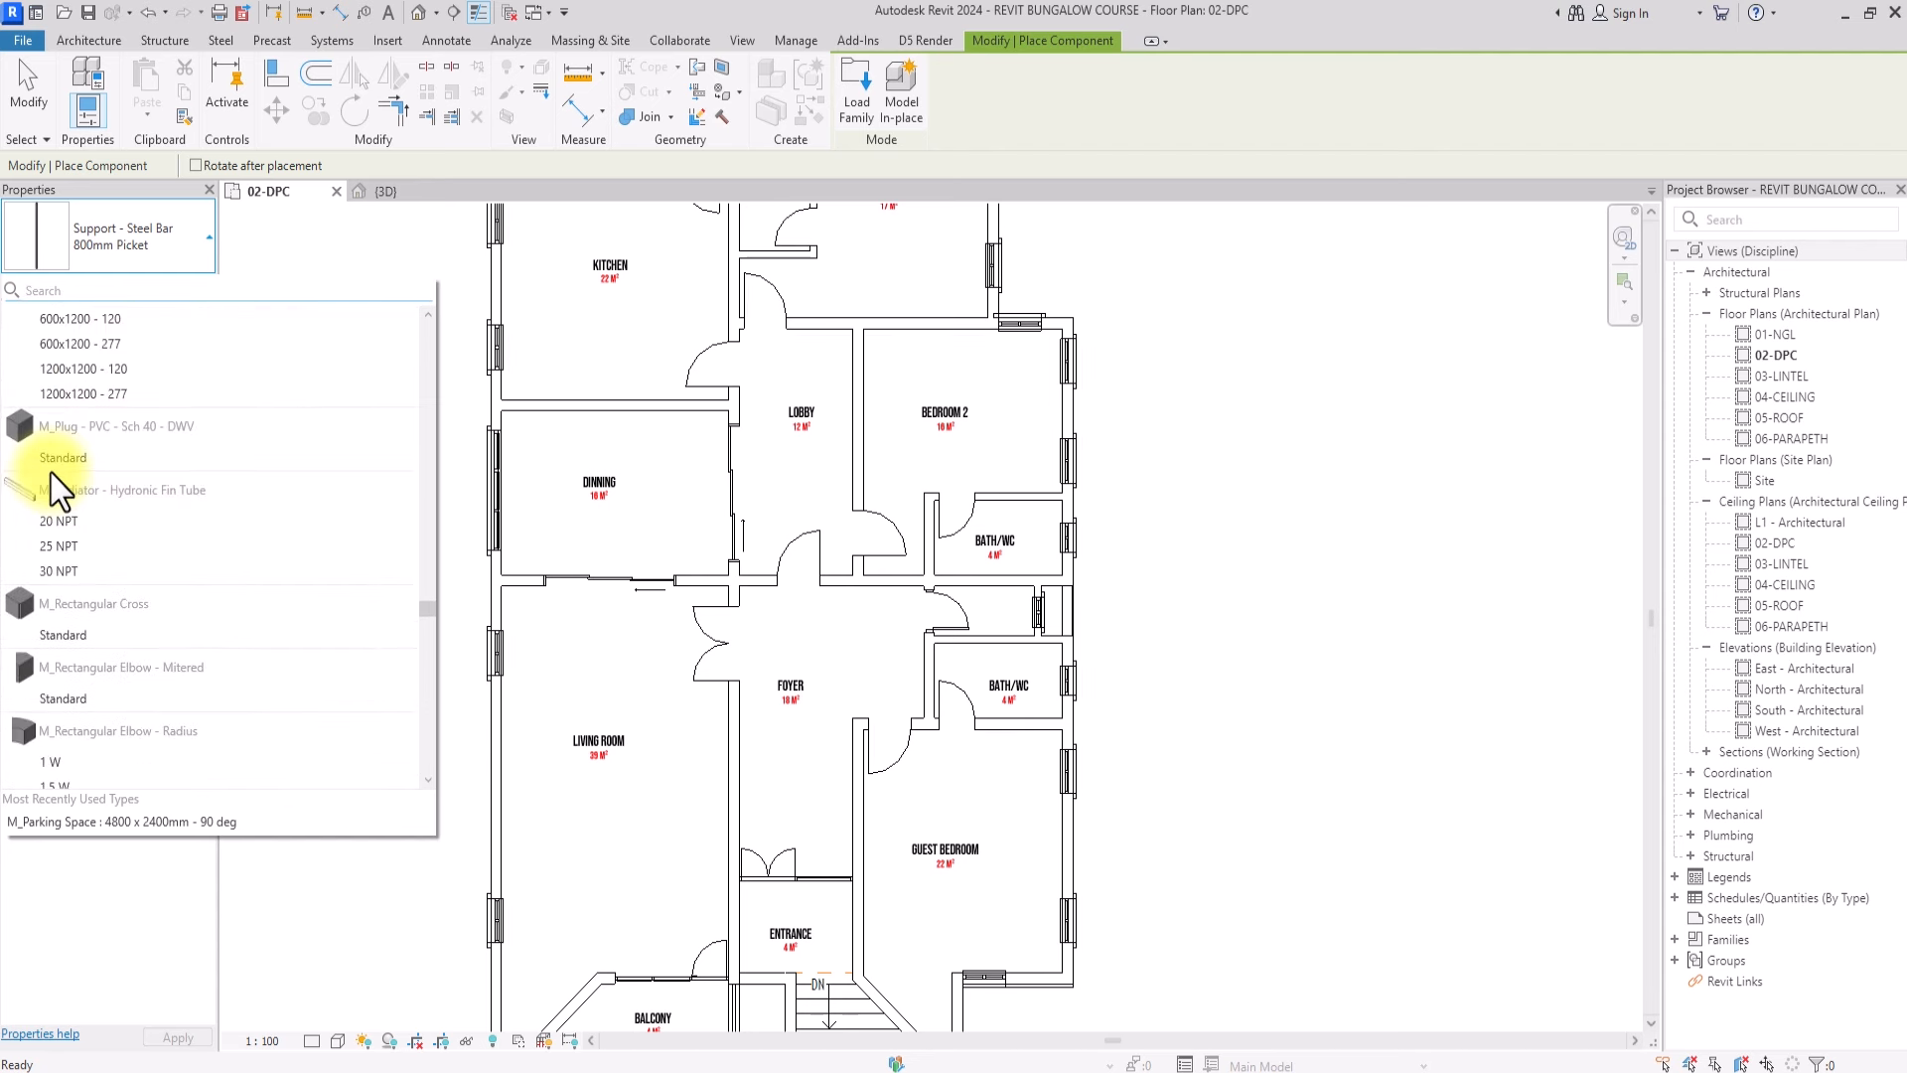
pyautogui.scroll(-10, 51, 473)
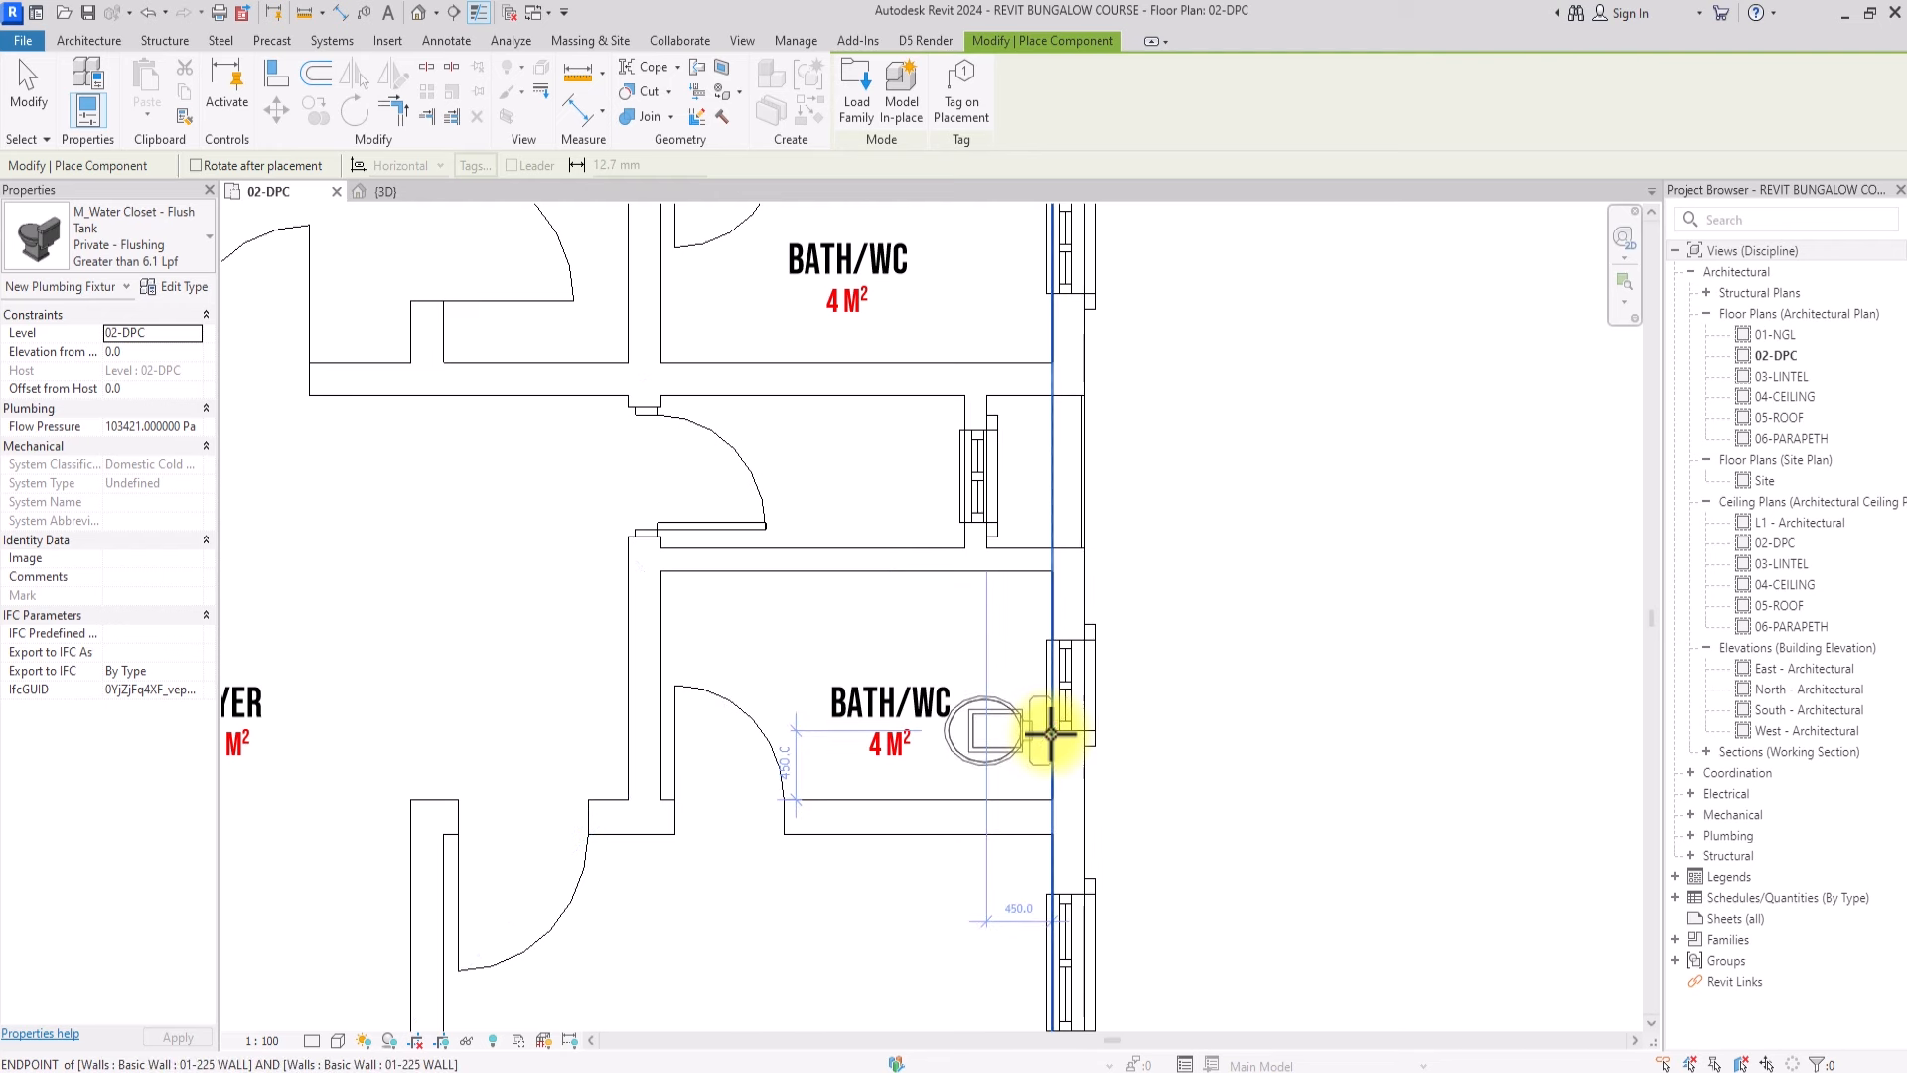
# Place water closets in the guest bedroom, Bedroom 2 and Bedroom 1 bathrooms and in the small room off the foyer
pyautogui.click(1050, 730)
pyautogui.scroll(-5, 715, 608)
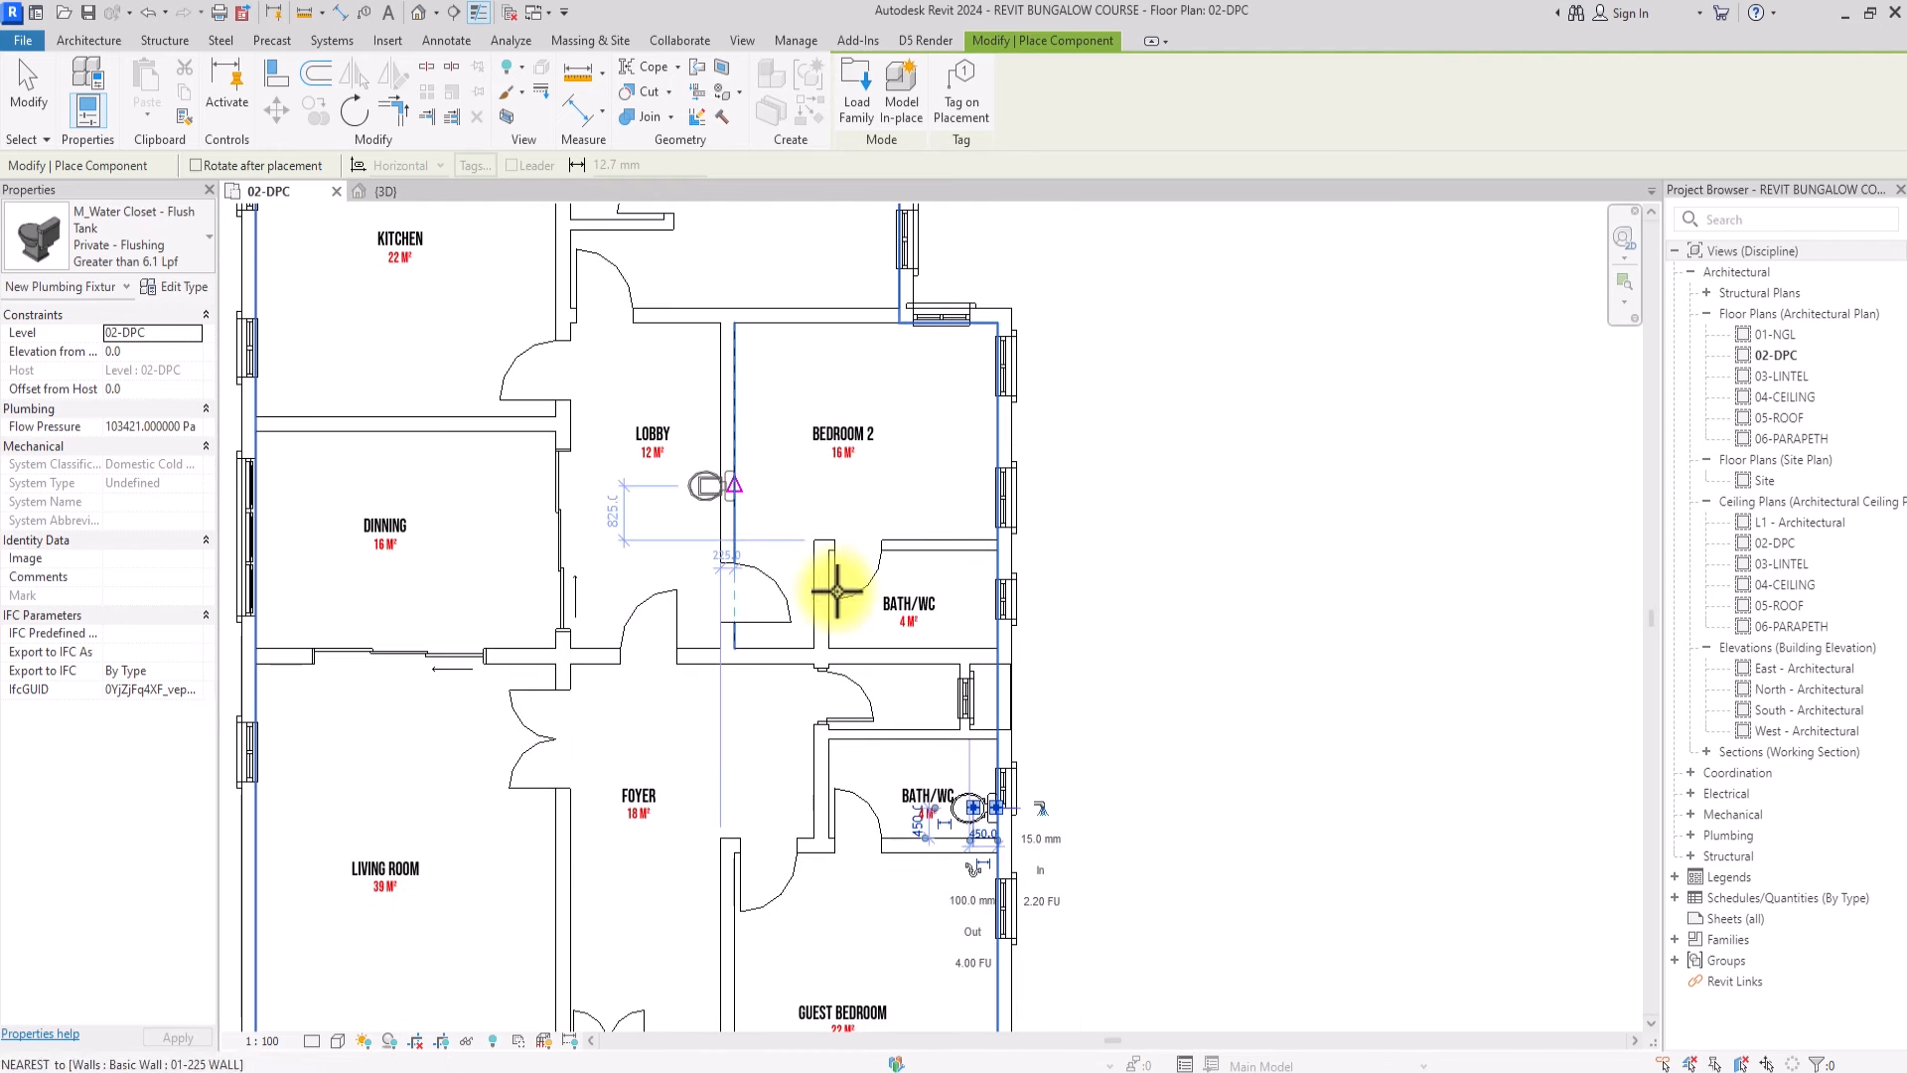
pyautogui.scroll(3, 1063, 832)
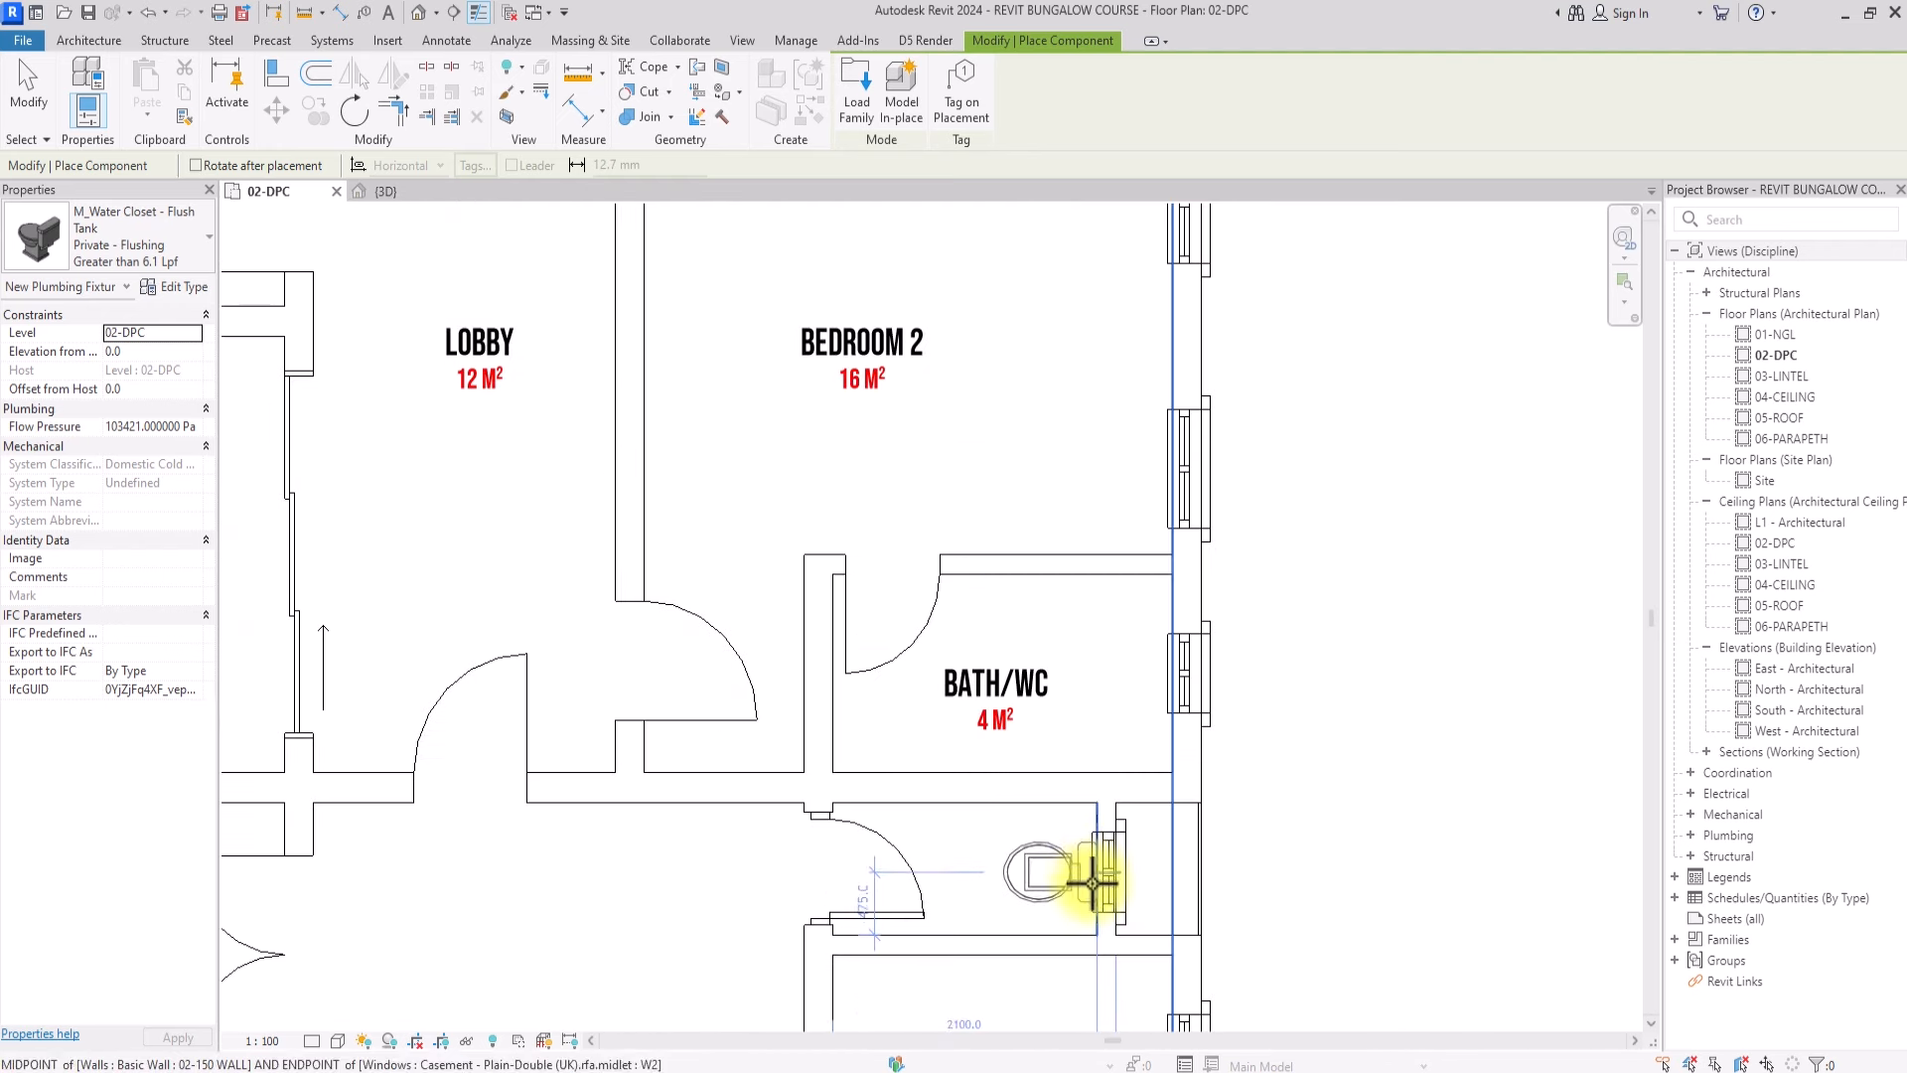
pyautogui.click(1175, 632)
pyautogui.scroll(-3, 1175, 631)
pyautogui.moveTo(1013, 477); pyautogui.dragTo(1191, 728, button='middle')
pyautogui.click(992, 332)
pyautogui.press('Escape')
pyautogui.press('Escape')
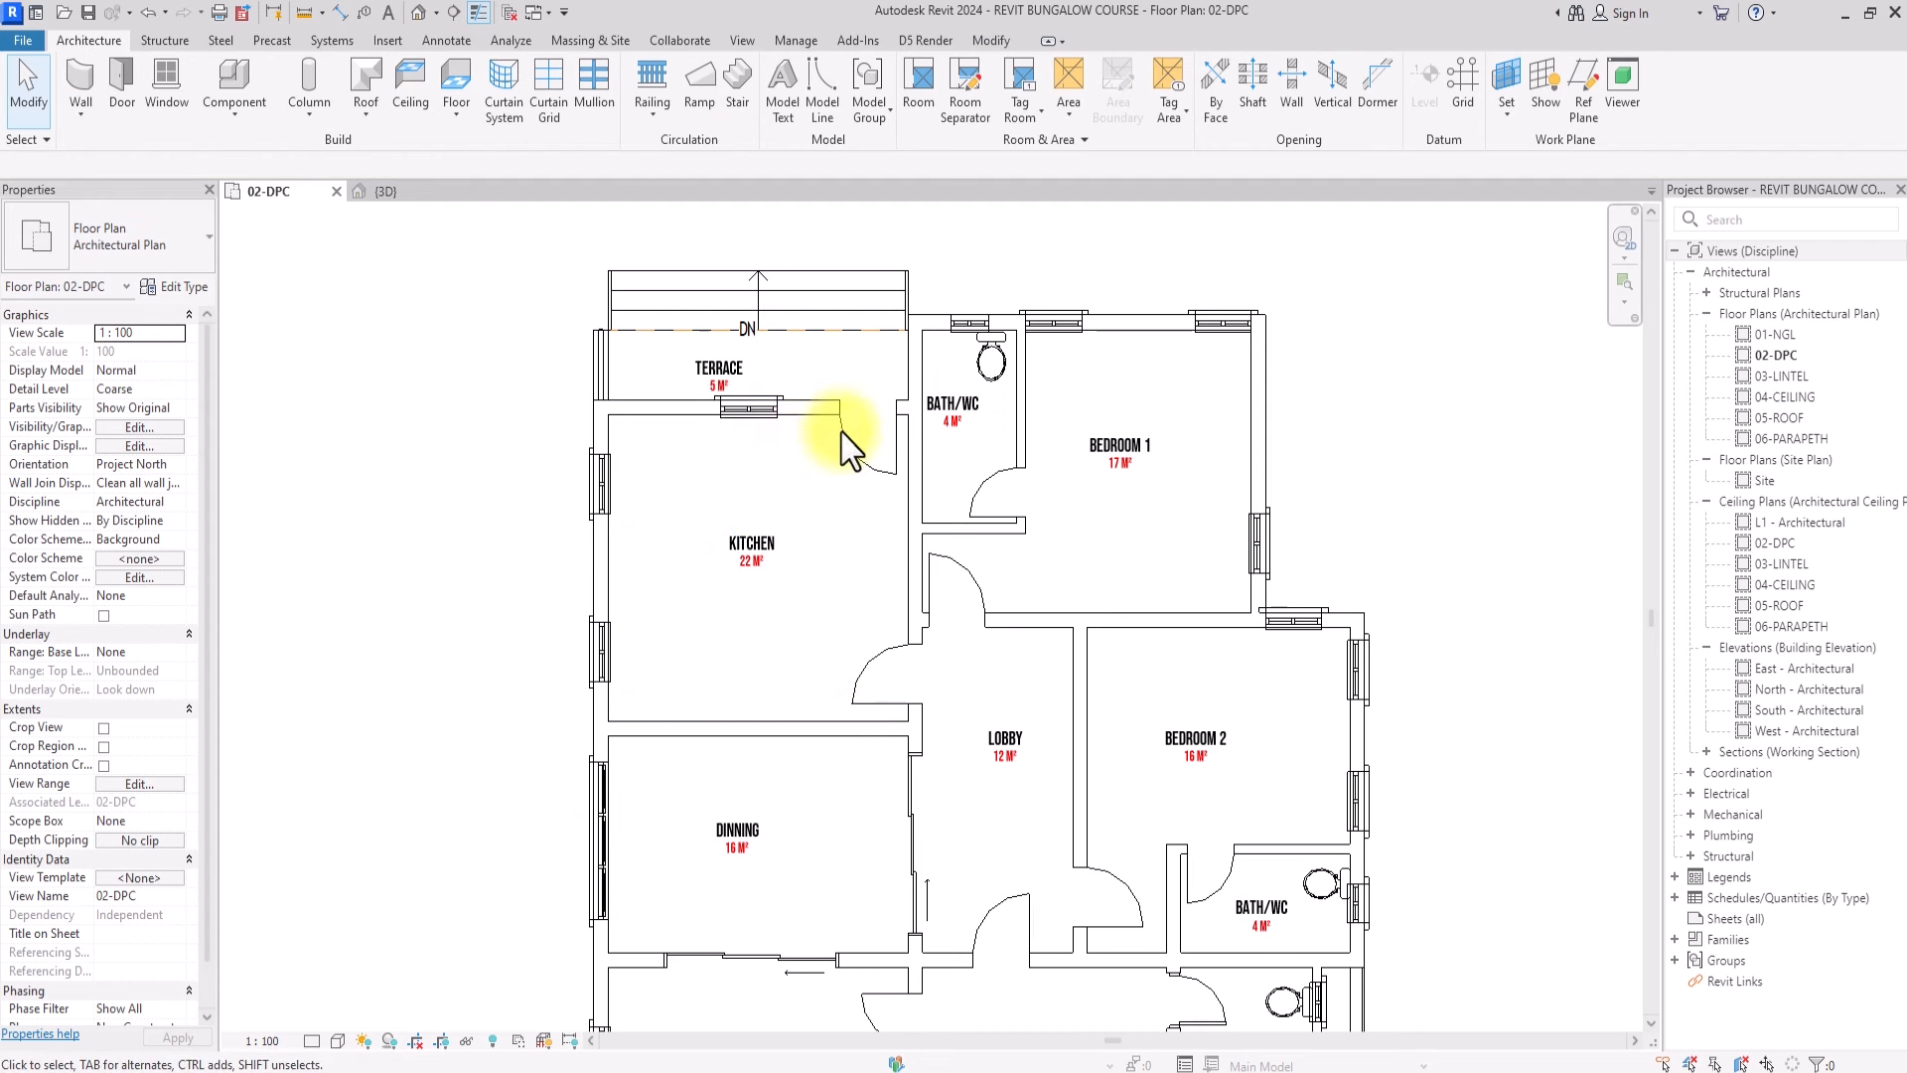
# Start a model-in-place component in the Casework category with the name Casework 2
pyautogui.click(234, 111)
pyautogui.click(263, 192)
pyautogui.scroll(-1, 479, 535)
pyautogui.click(479, 534)
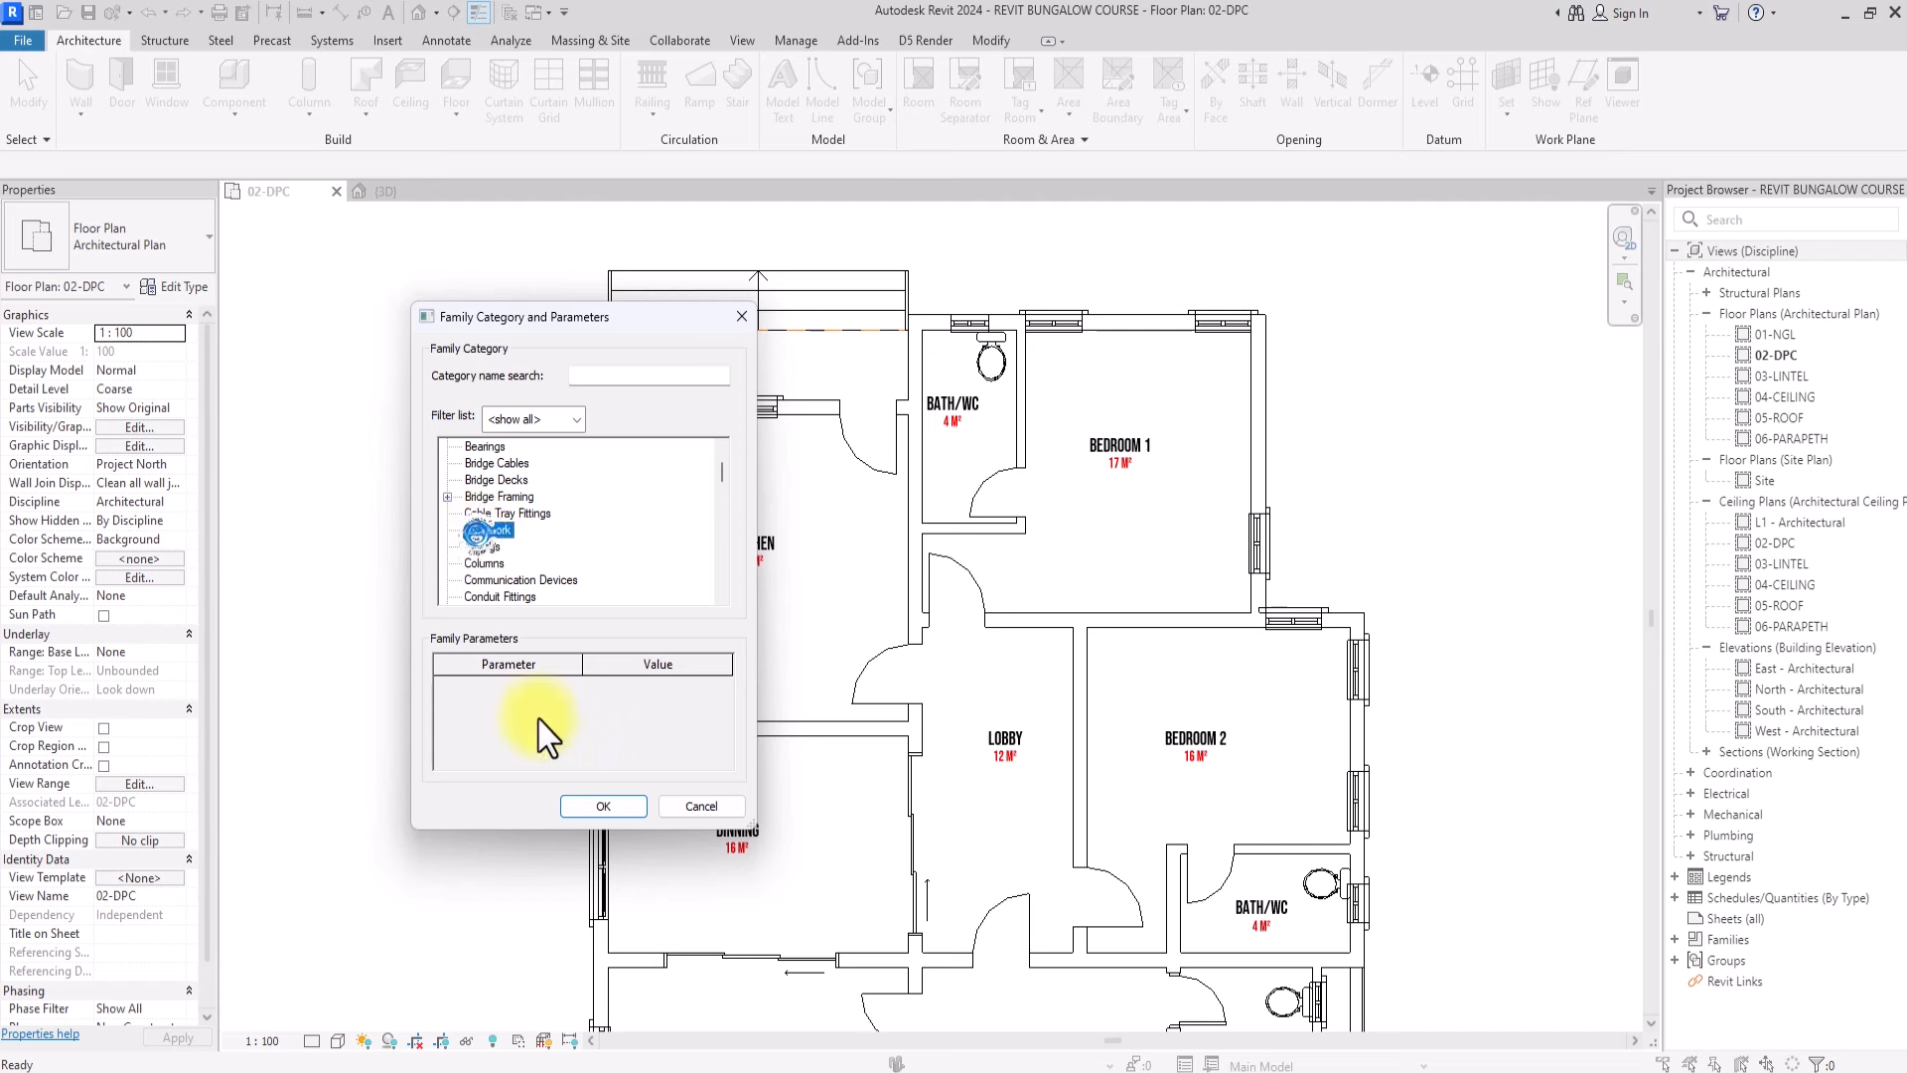
pyautogui.click(610, 815)
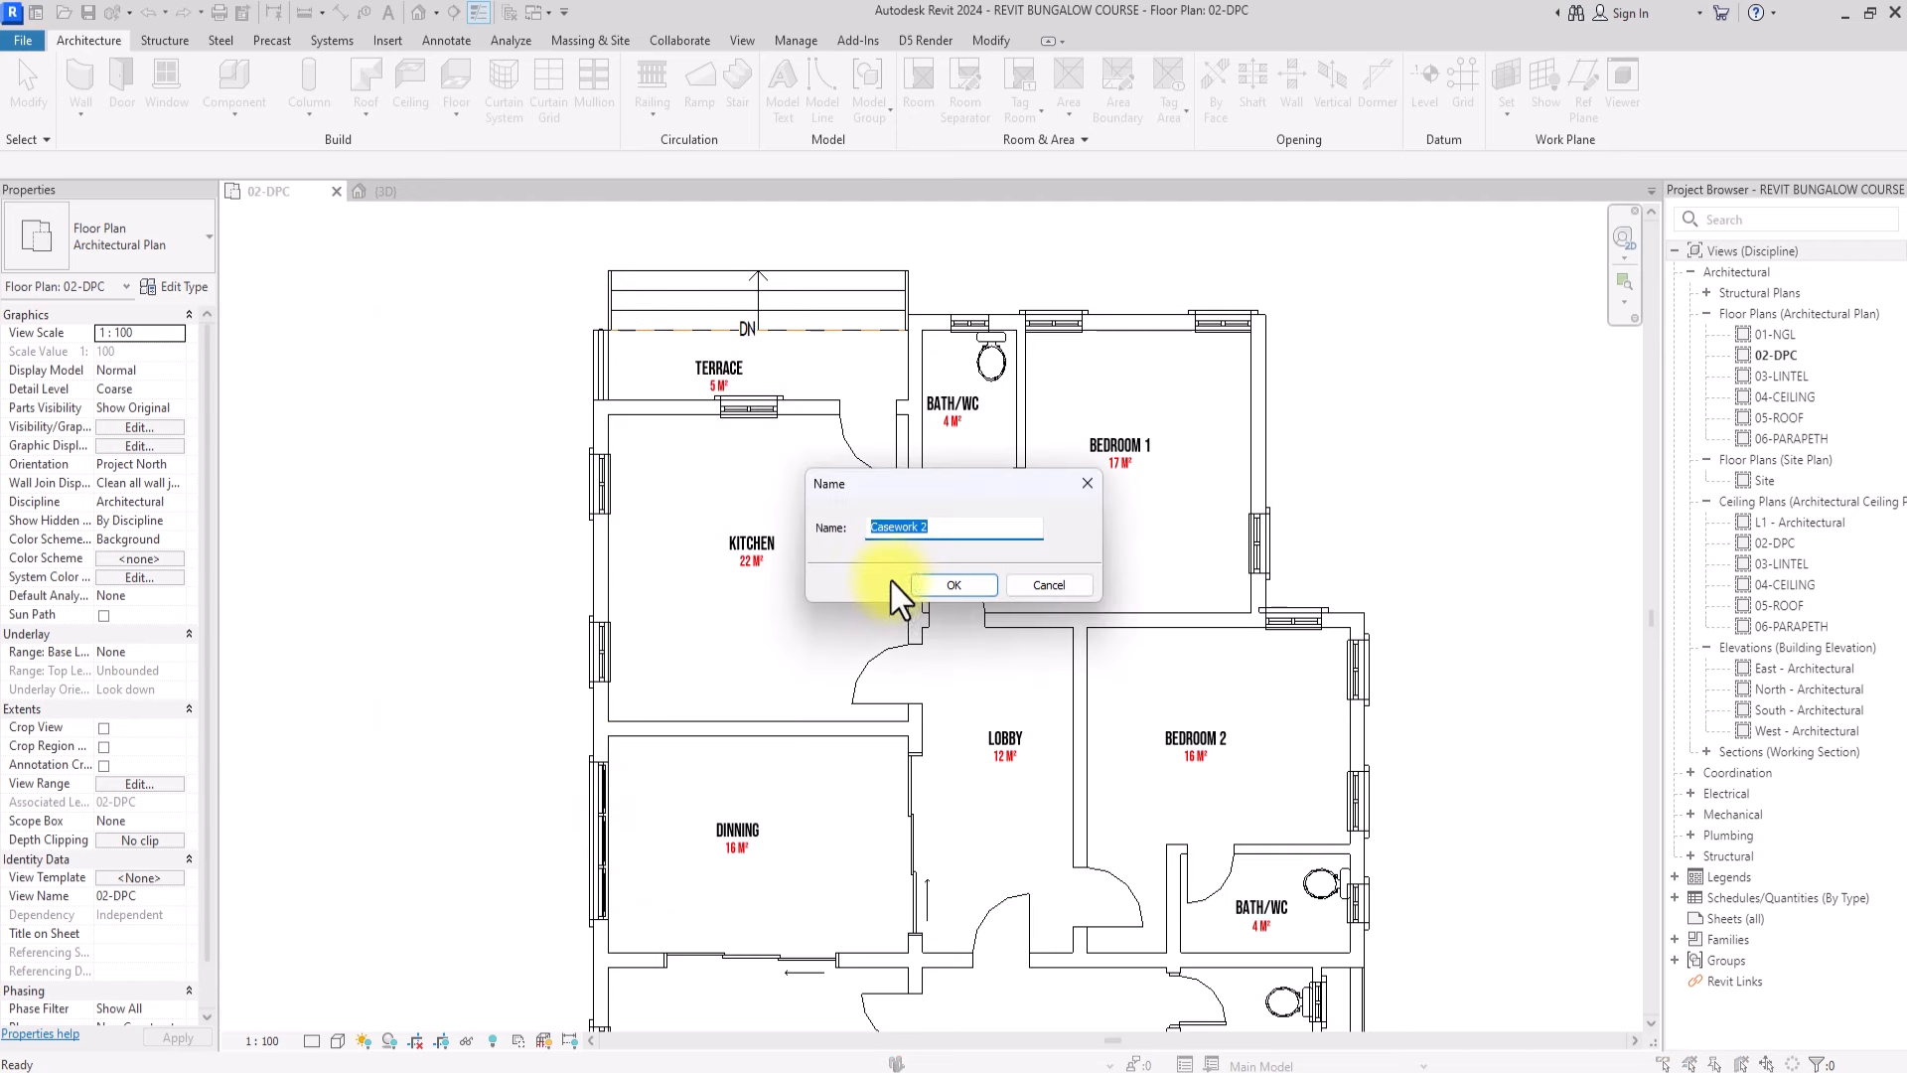
pyautogui.click(945, 588)
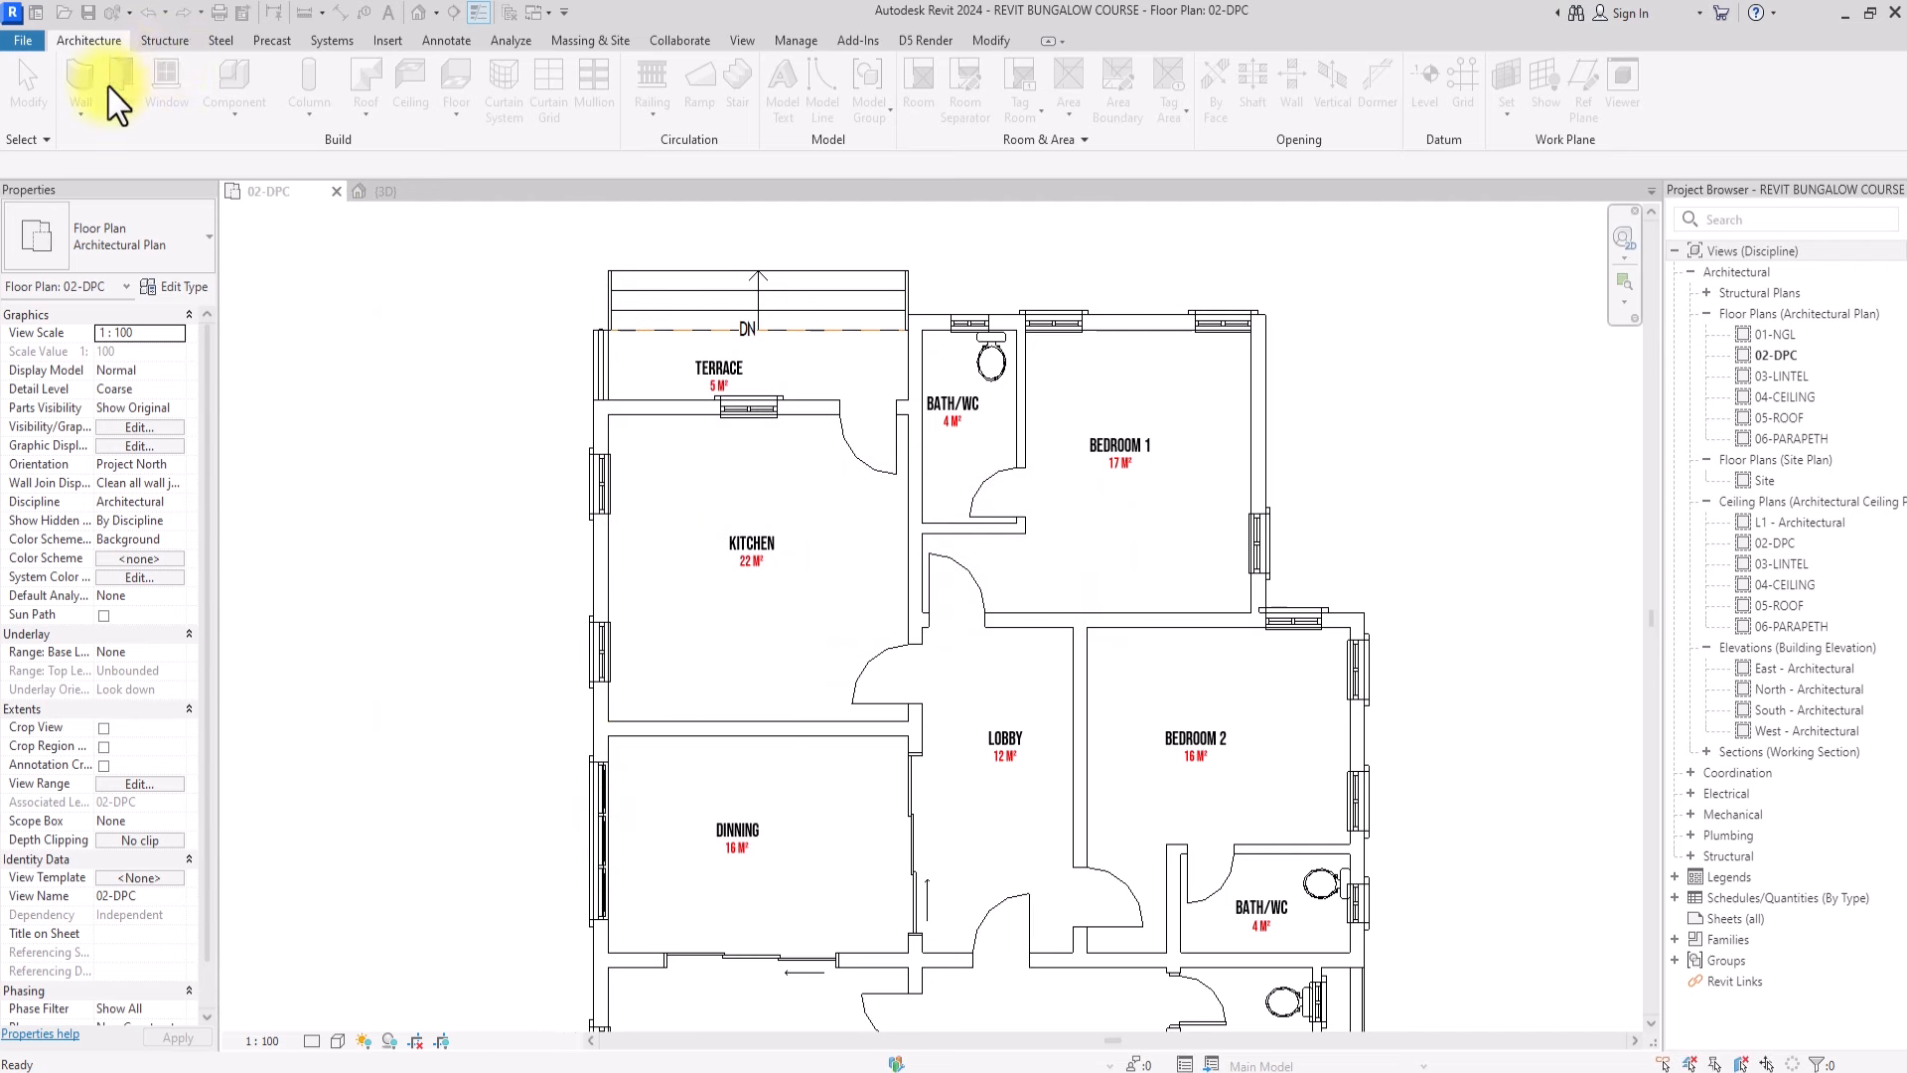
# Sketch extrusion lines along the kitchen's terrace-side wall (3300 mm), outer wall (4650 mm) and dining-side wall (3300 mm)
pyautogui.click(163, 89)
pyautogui.click(606, 415)
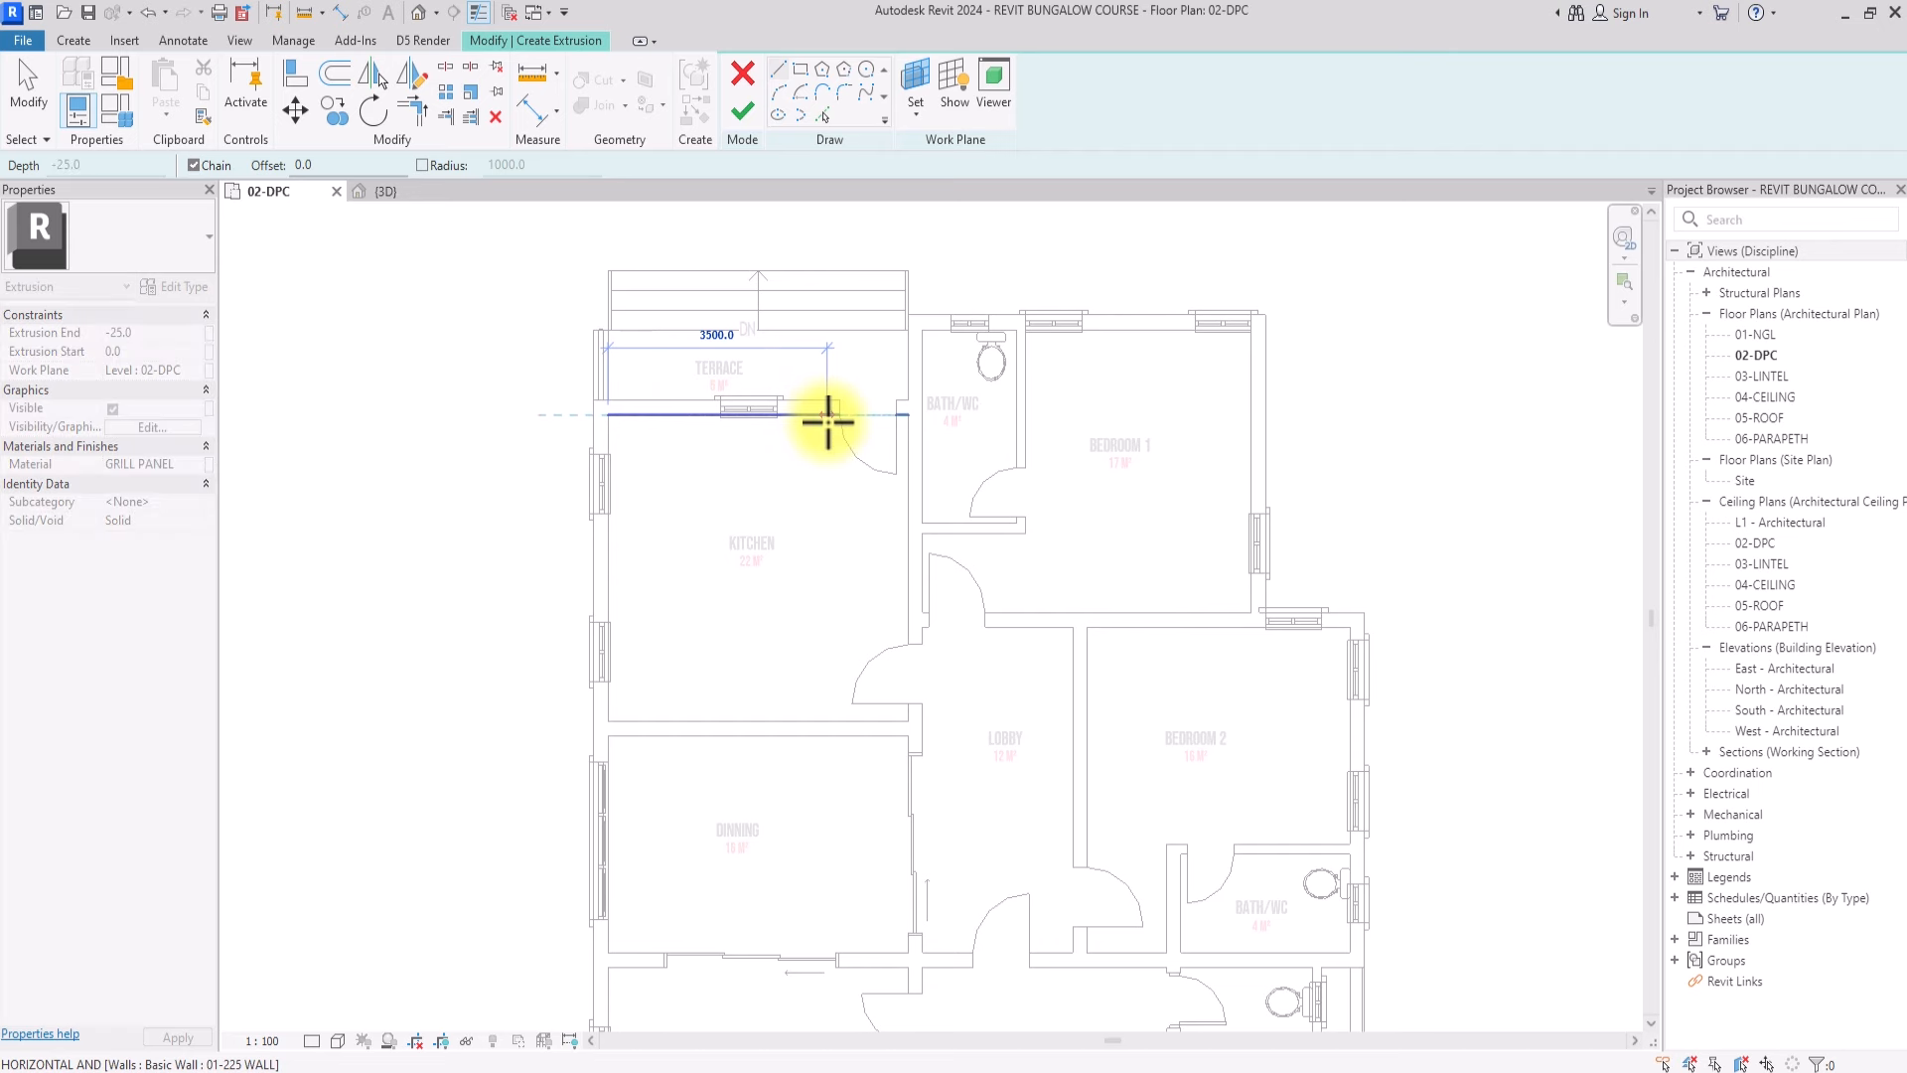
pyautogui.scroll(3, 811, 414)
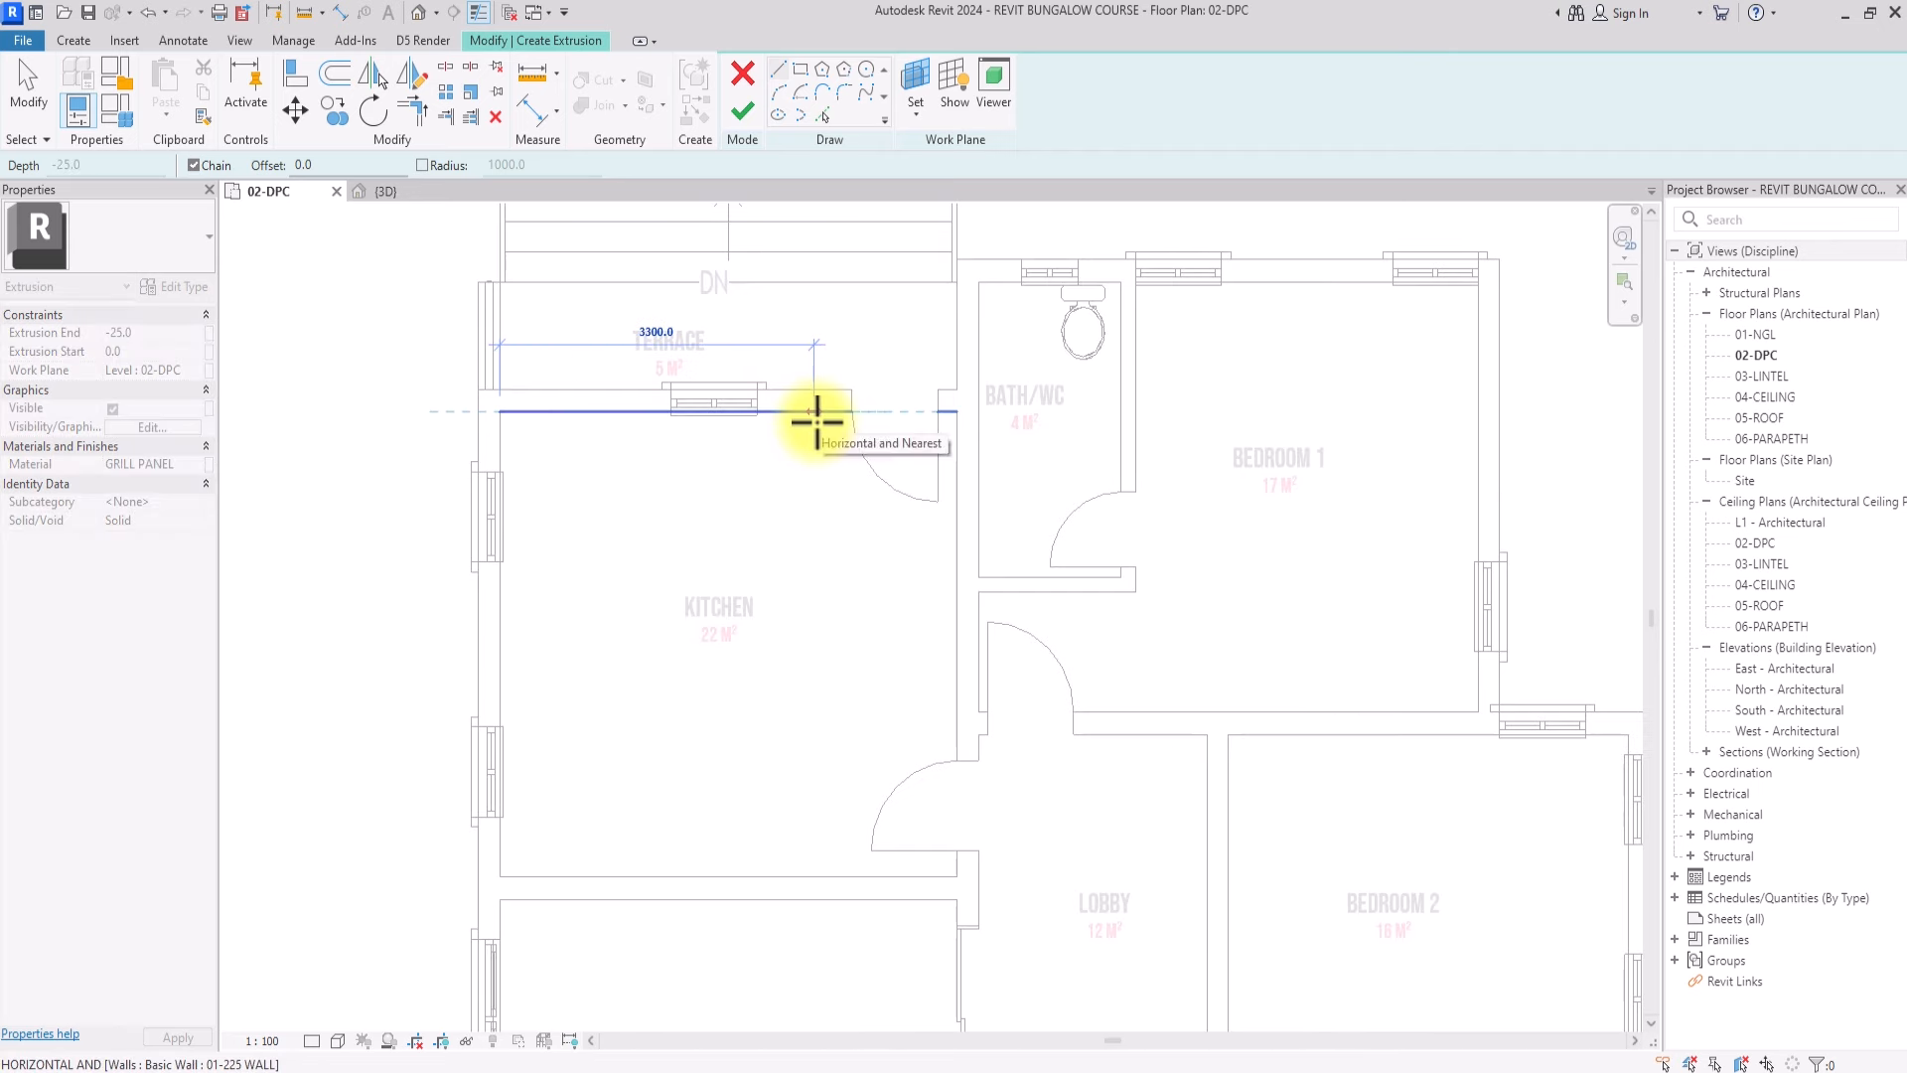
pyautogui.click(815, 411)
pyautogui.press('Escape')
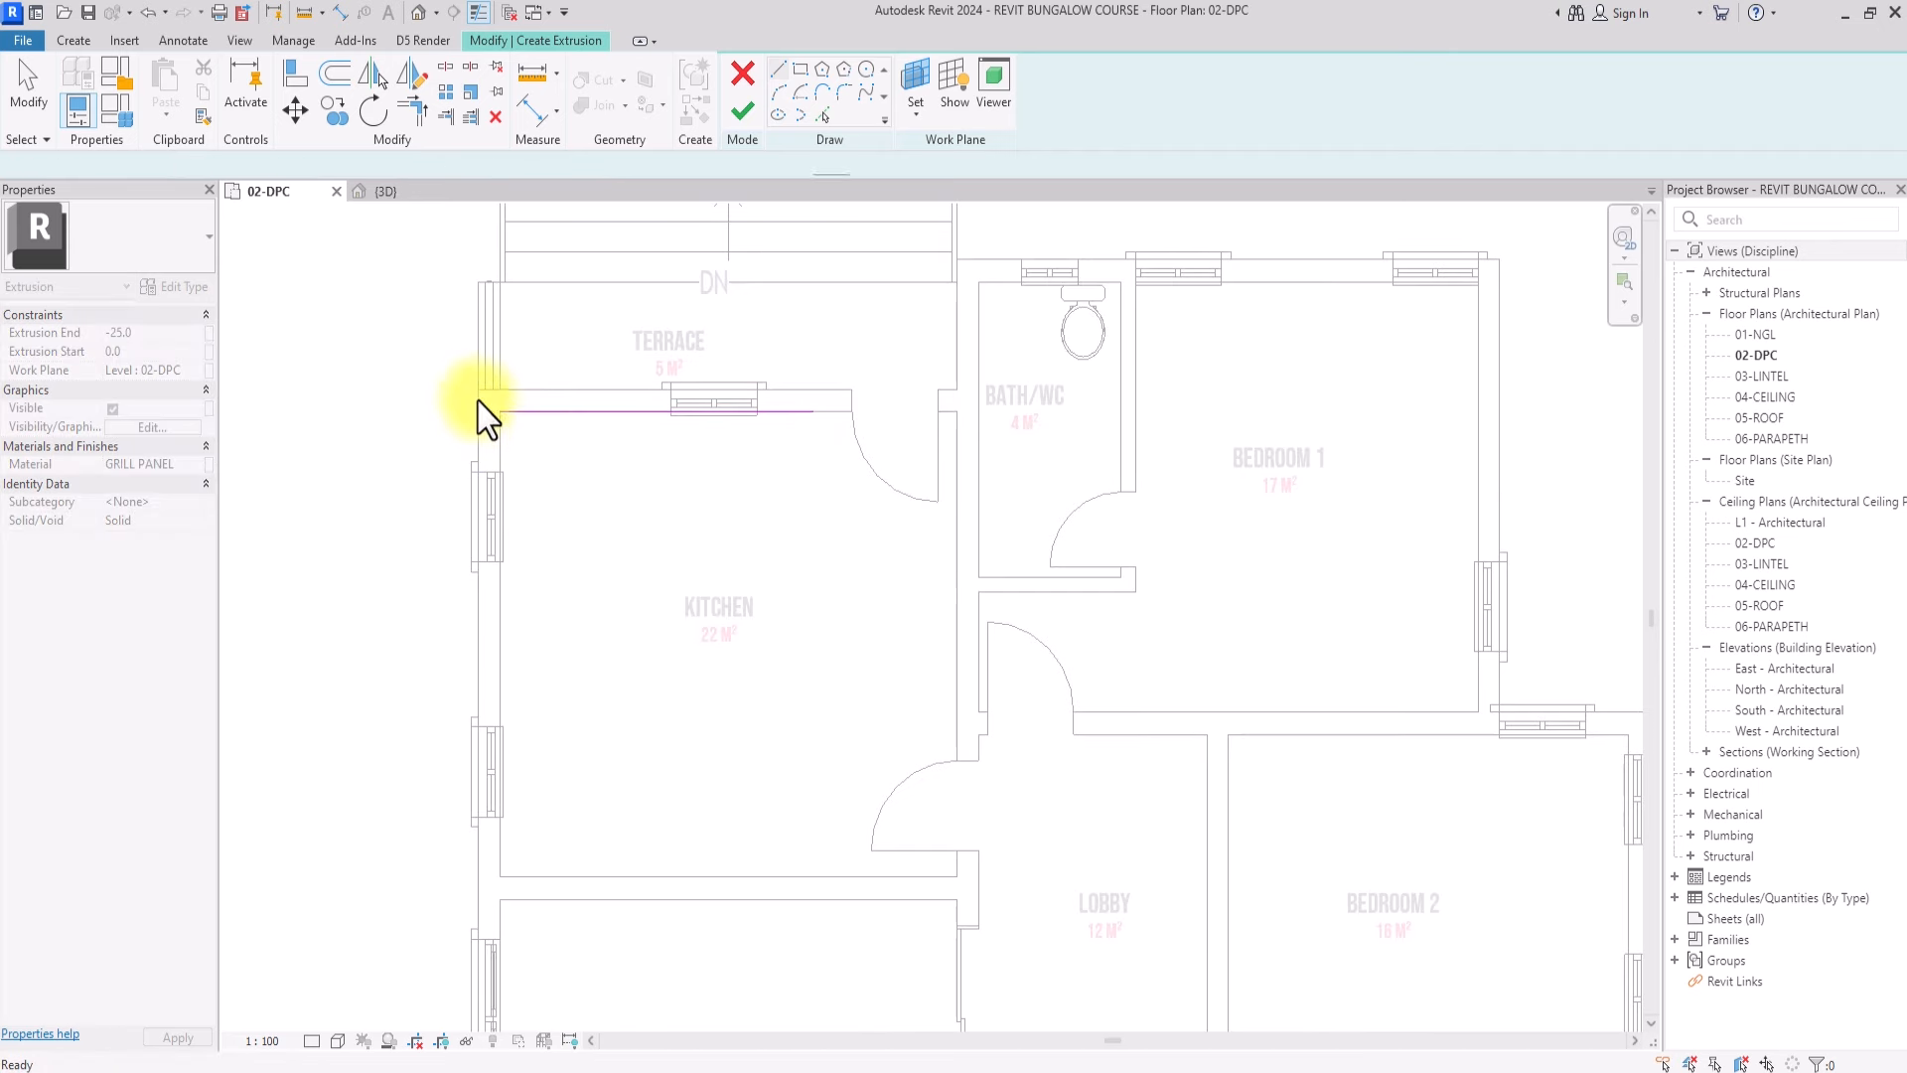
pyautogui.click(501, 410)
pyautogui.click(501, 876)
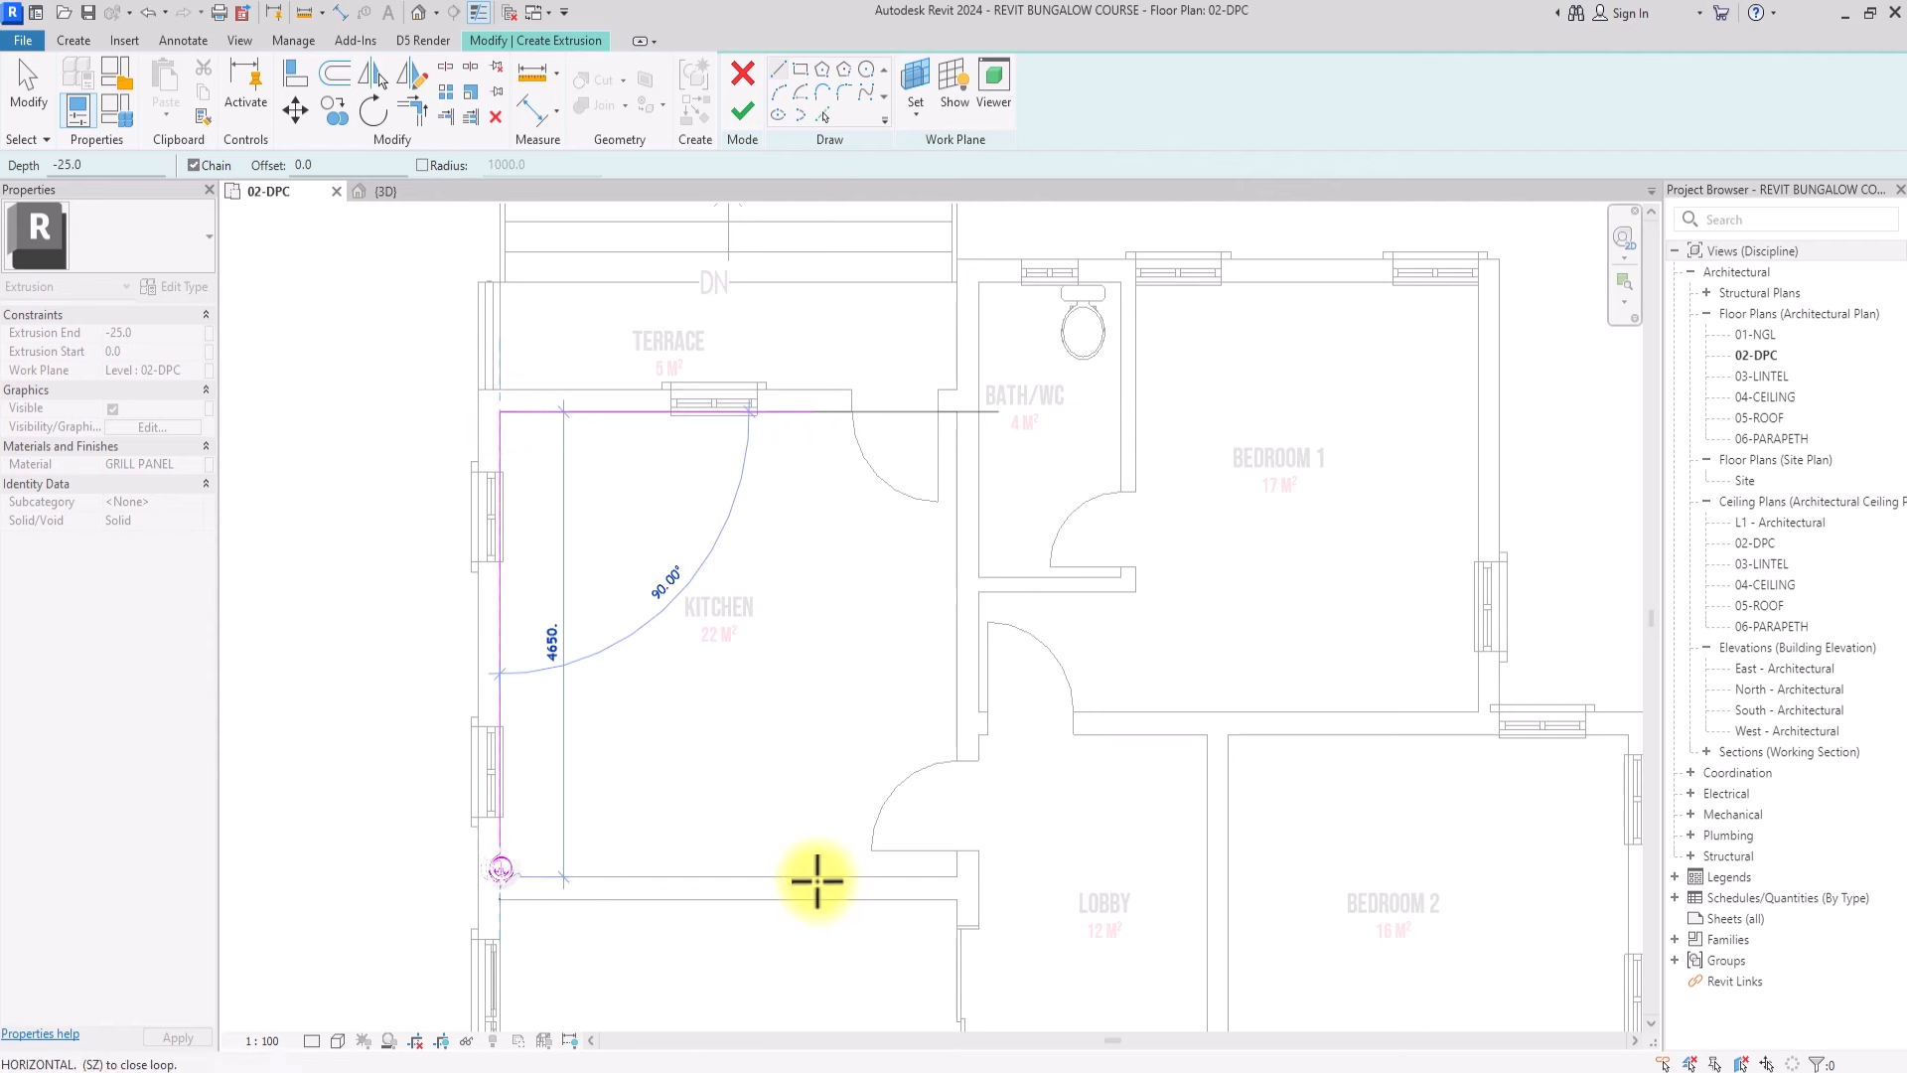
pyautogui.click(810, 878)
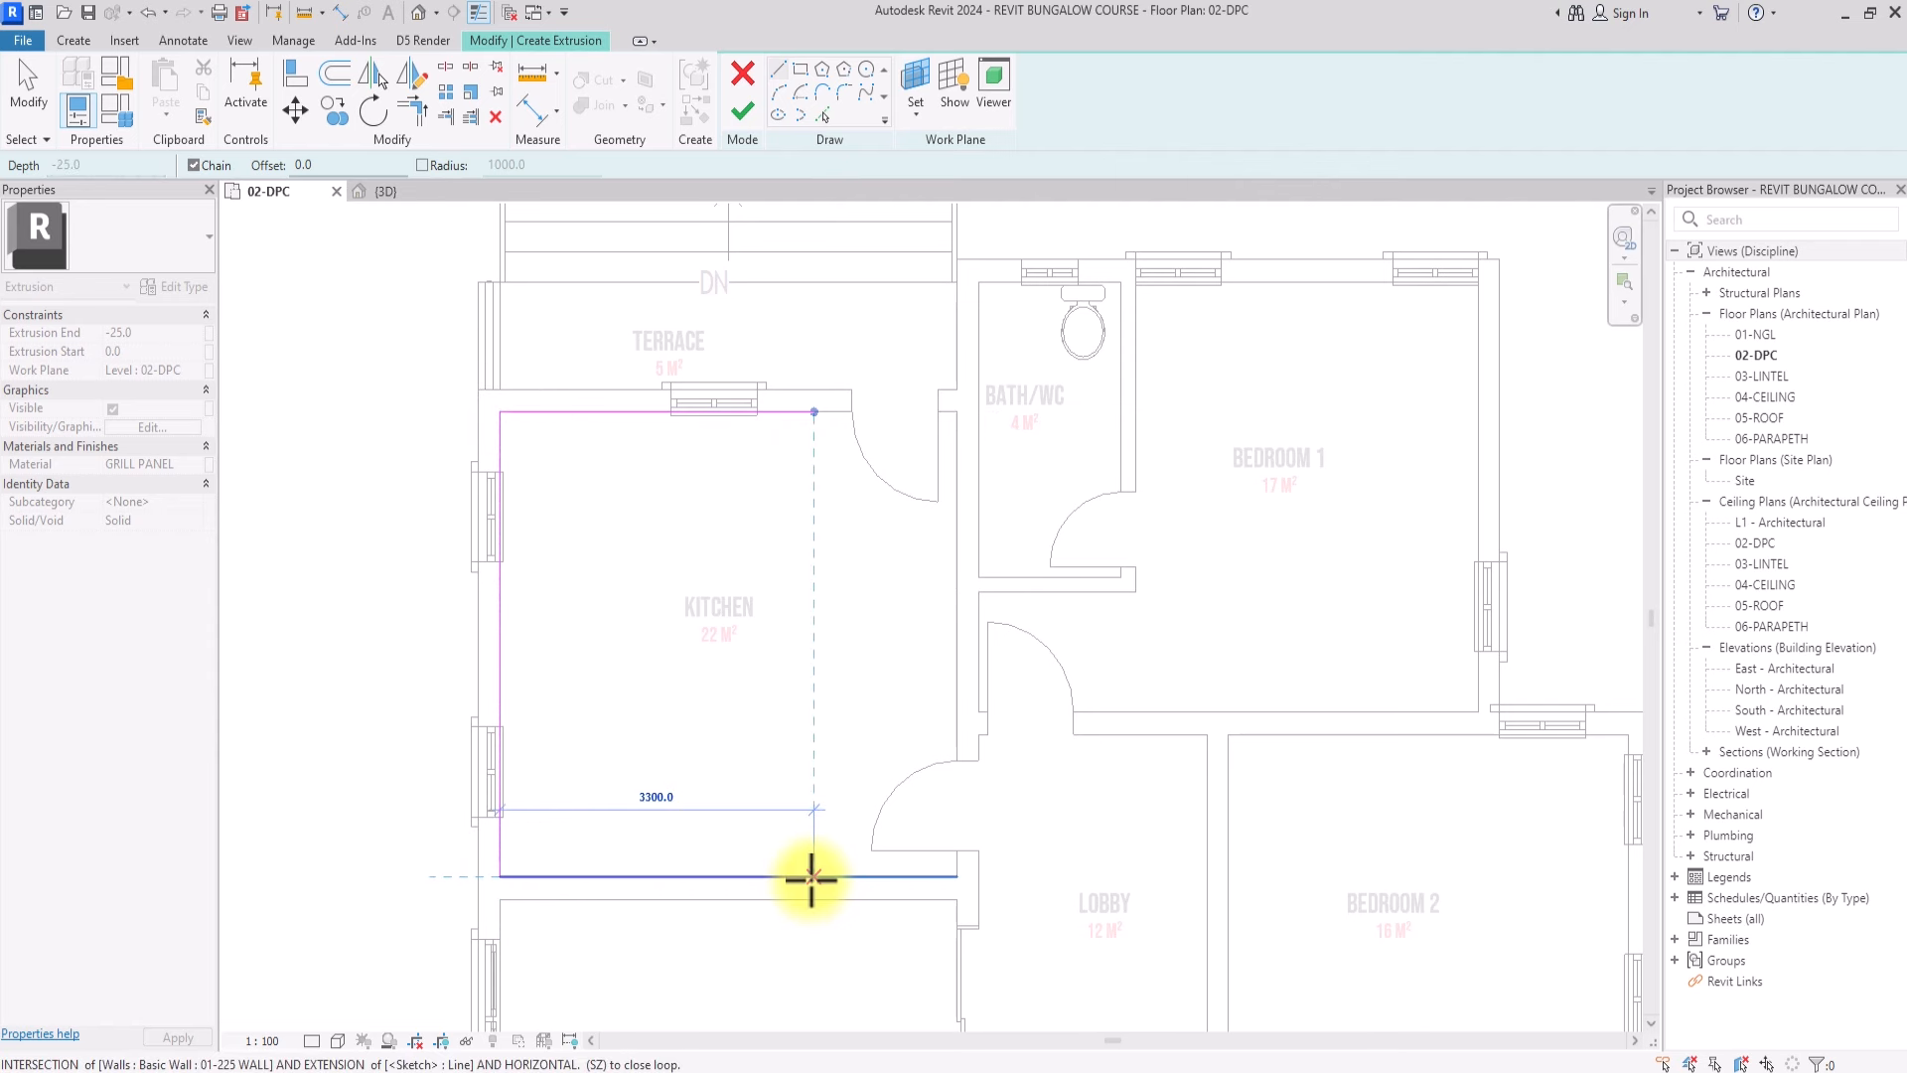
pyautogui.press('Escape')
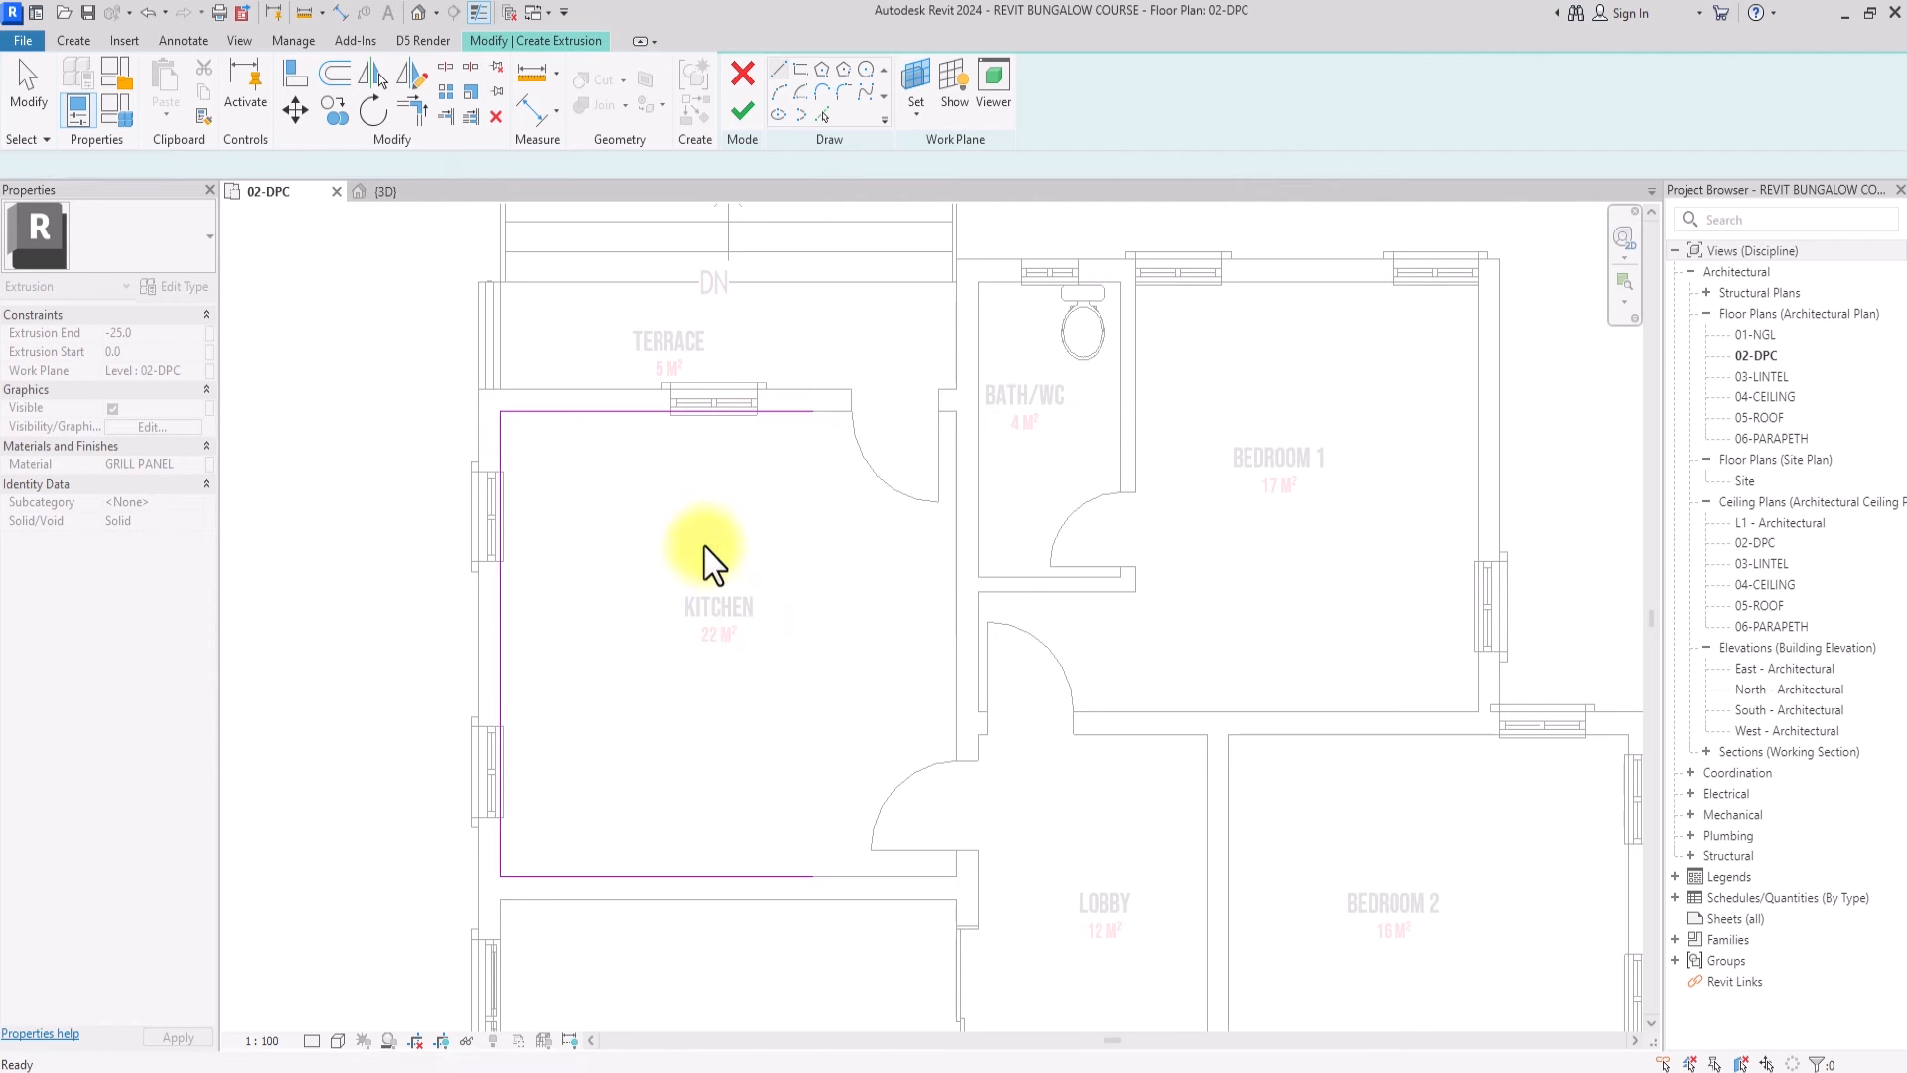
pyautogui.press('Escape')
# Offset copies of the three kitchen wall lines 600 mm into the room
pyautogui.click(338, 73)
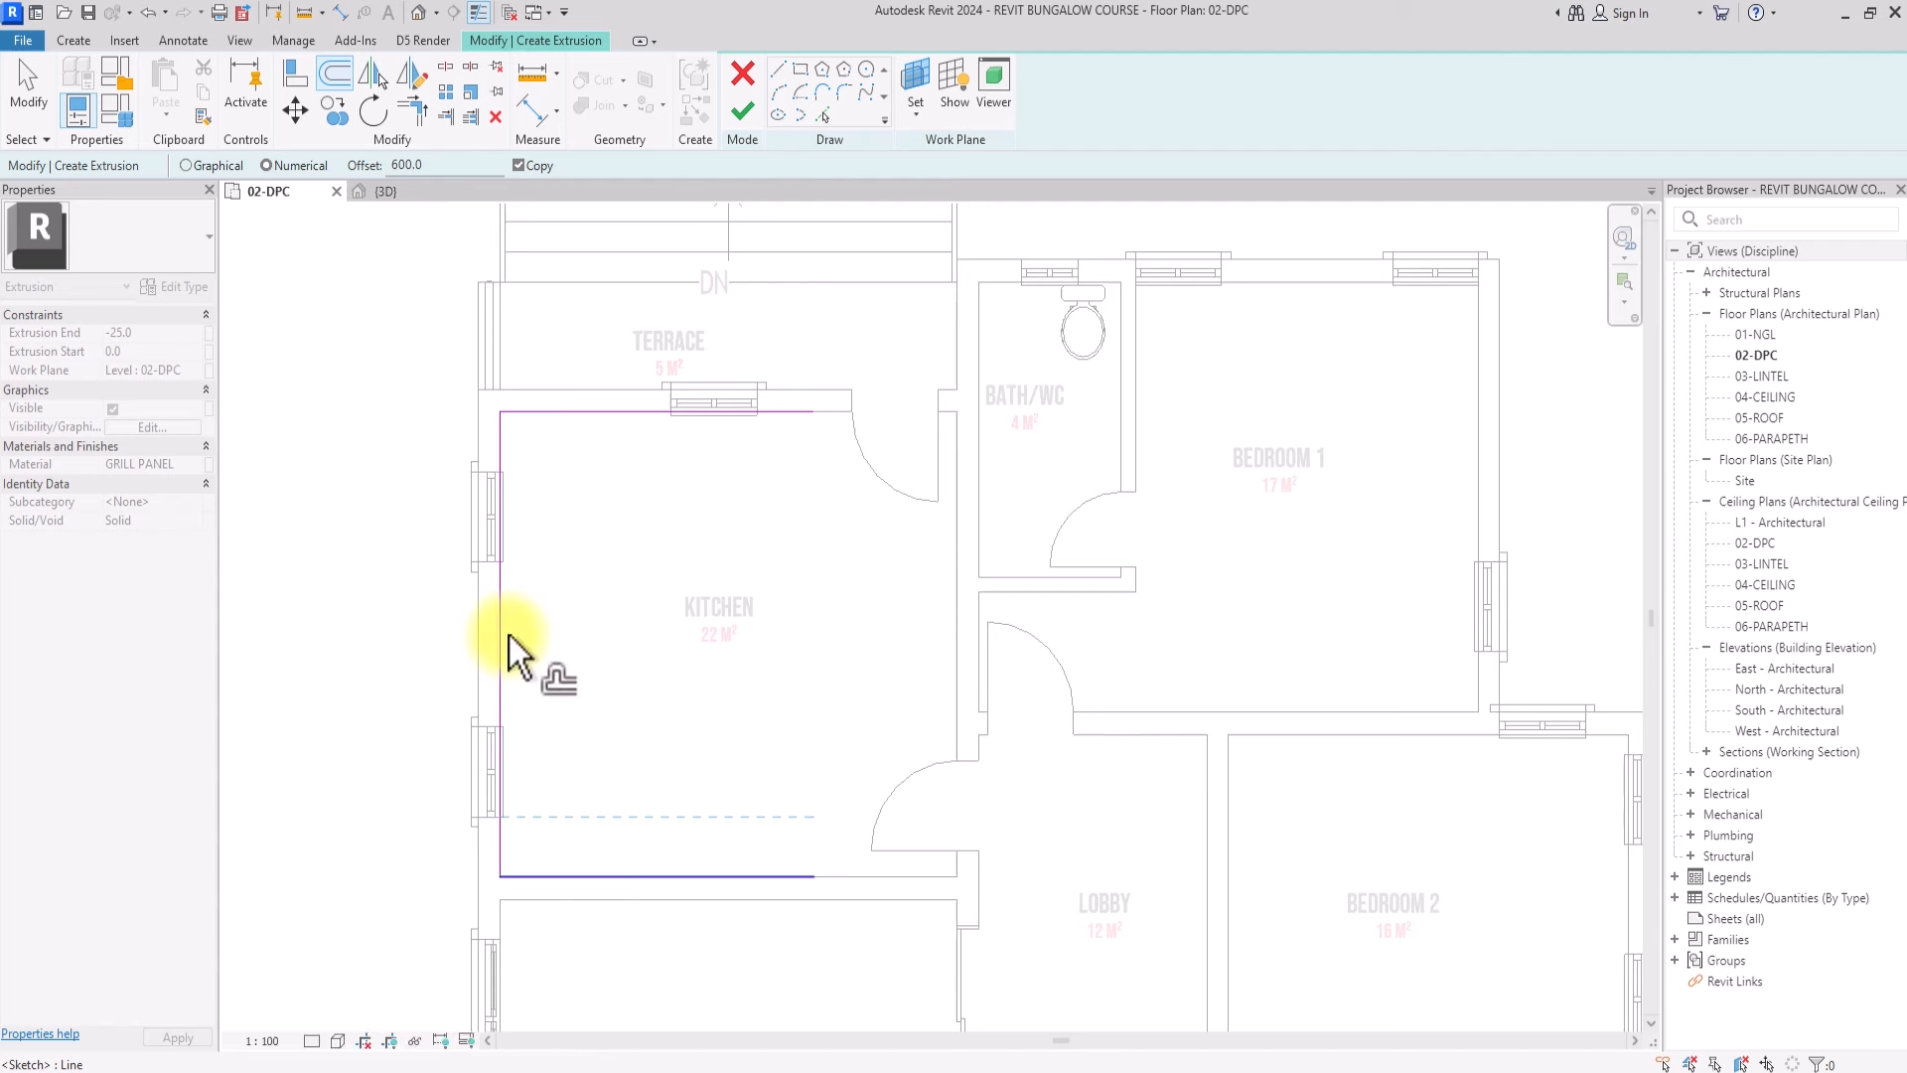
pyautogui.click(509, 634)
pyautogui.click(647, 416)
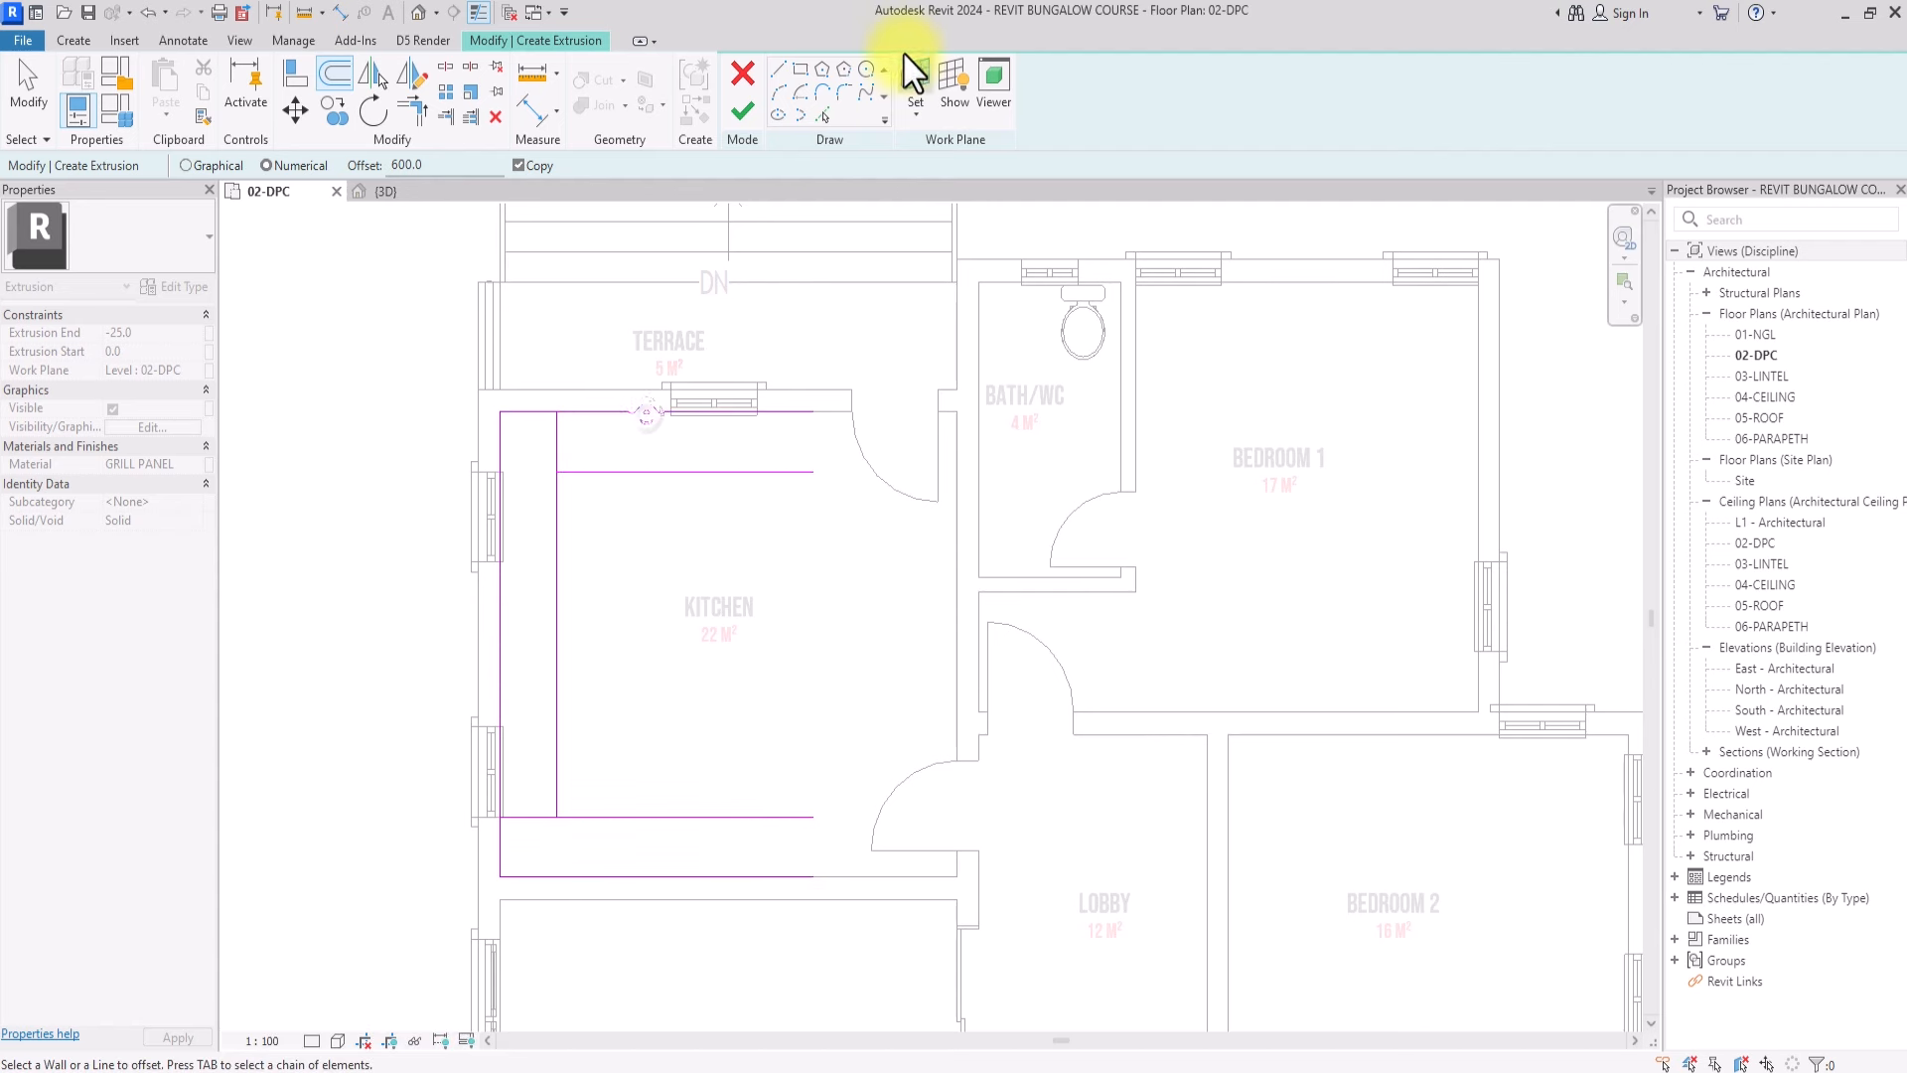
# Close both open ends of the kitchen counter sketch with lines to form a U-shaped profile
pyautogui.click(779, 68)
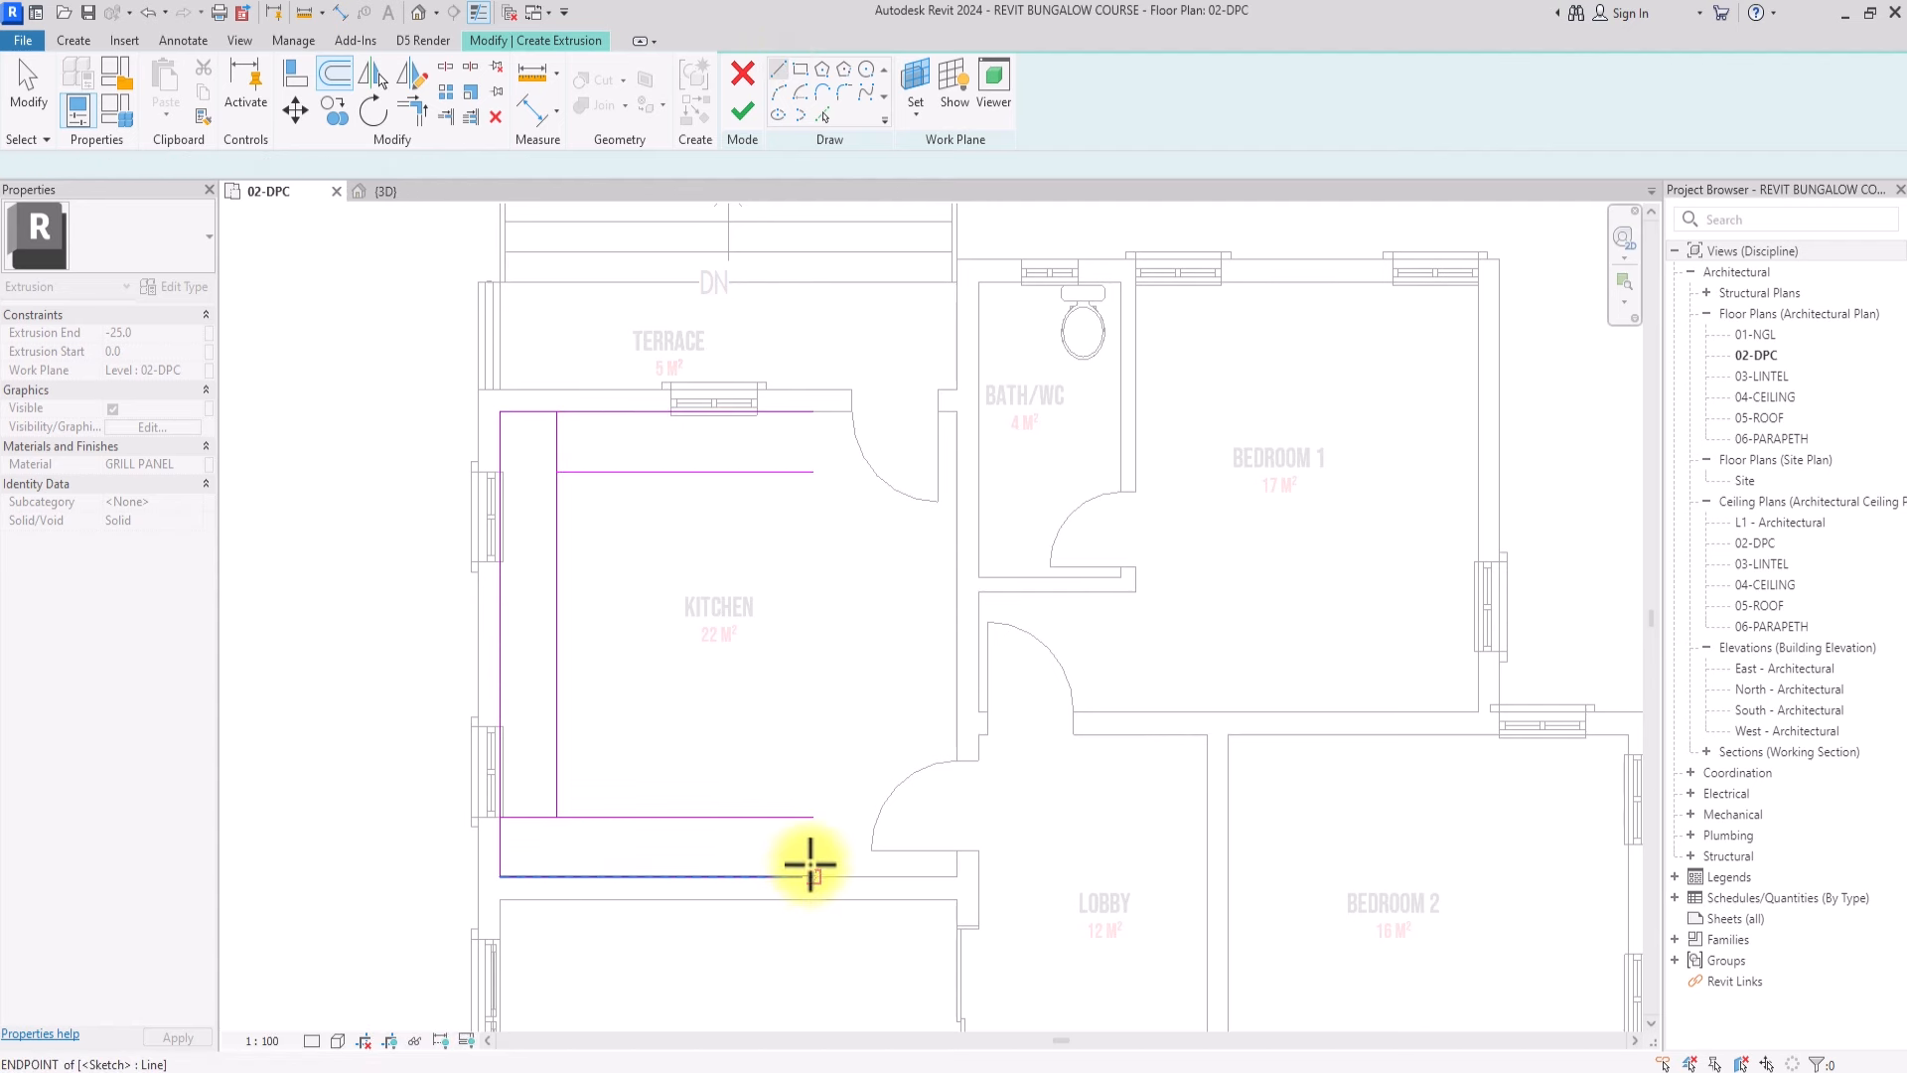
pyautogui.click(815, 819)
pyautogui.click(813, 473)
pyautogui.press('Escape')
pyautogui.press('Escape')
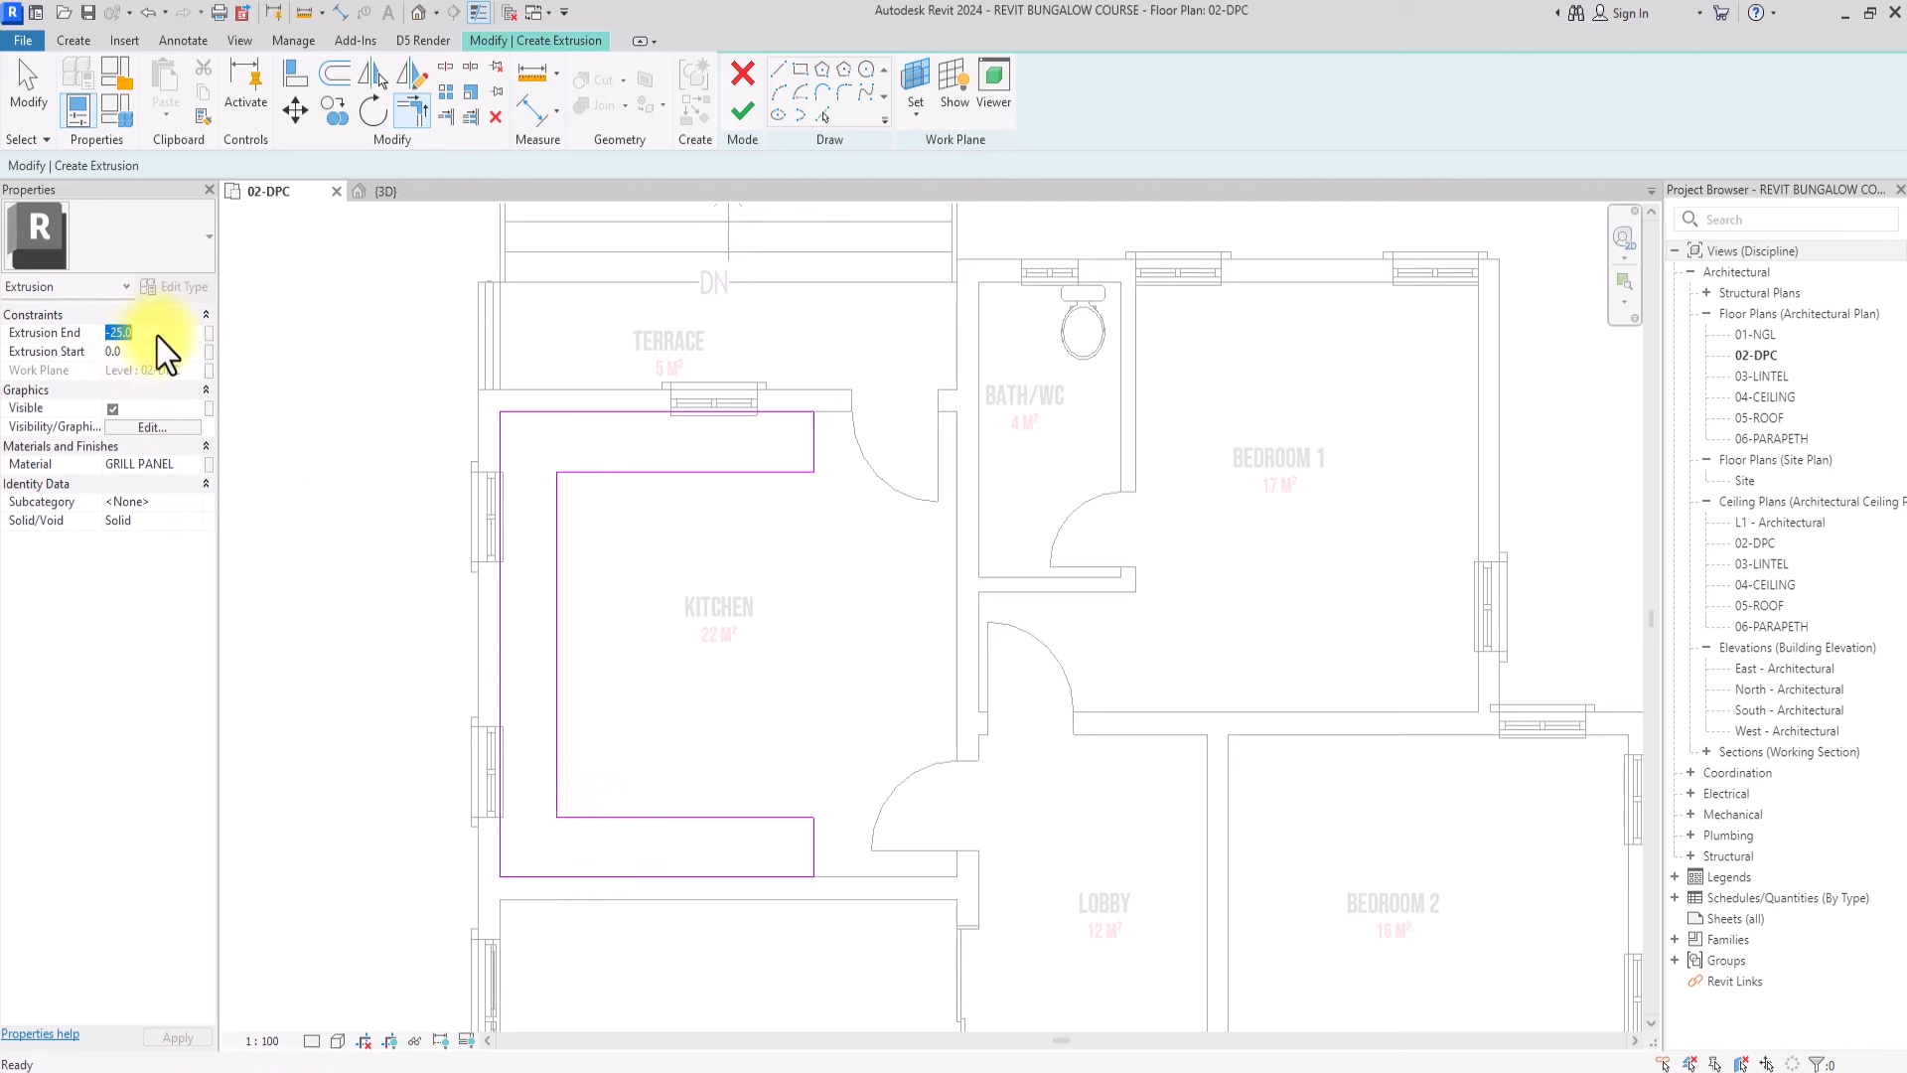
# Set the counter's extrusion end to 900 mm and open the Material Browser for its material
pyautogui.click(159, 334)
pyautogui.write('900')
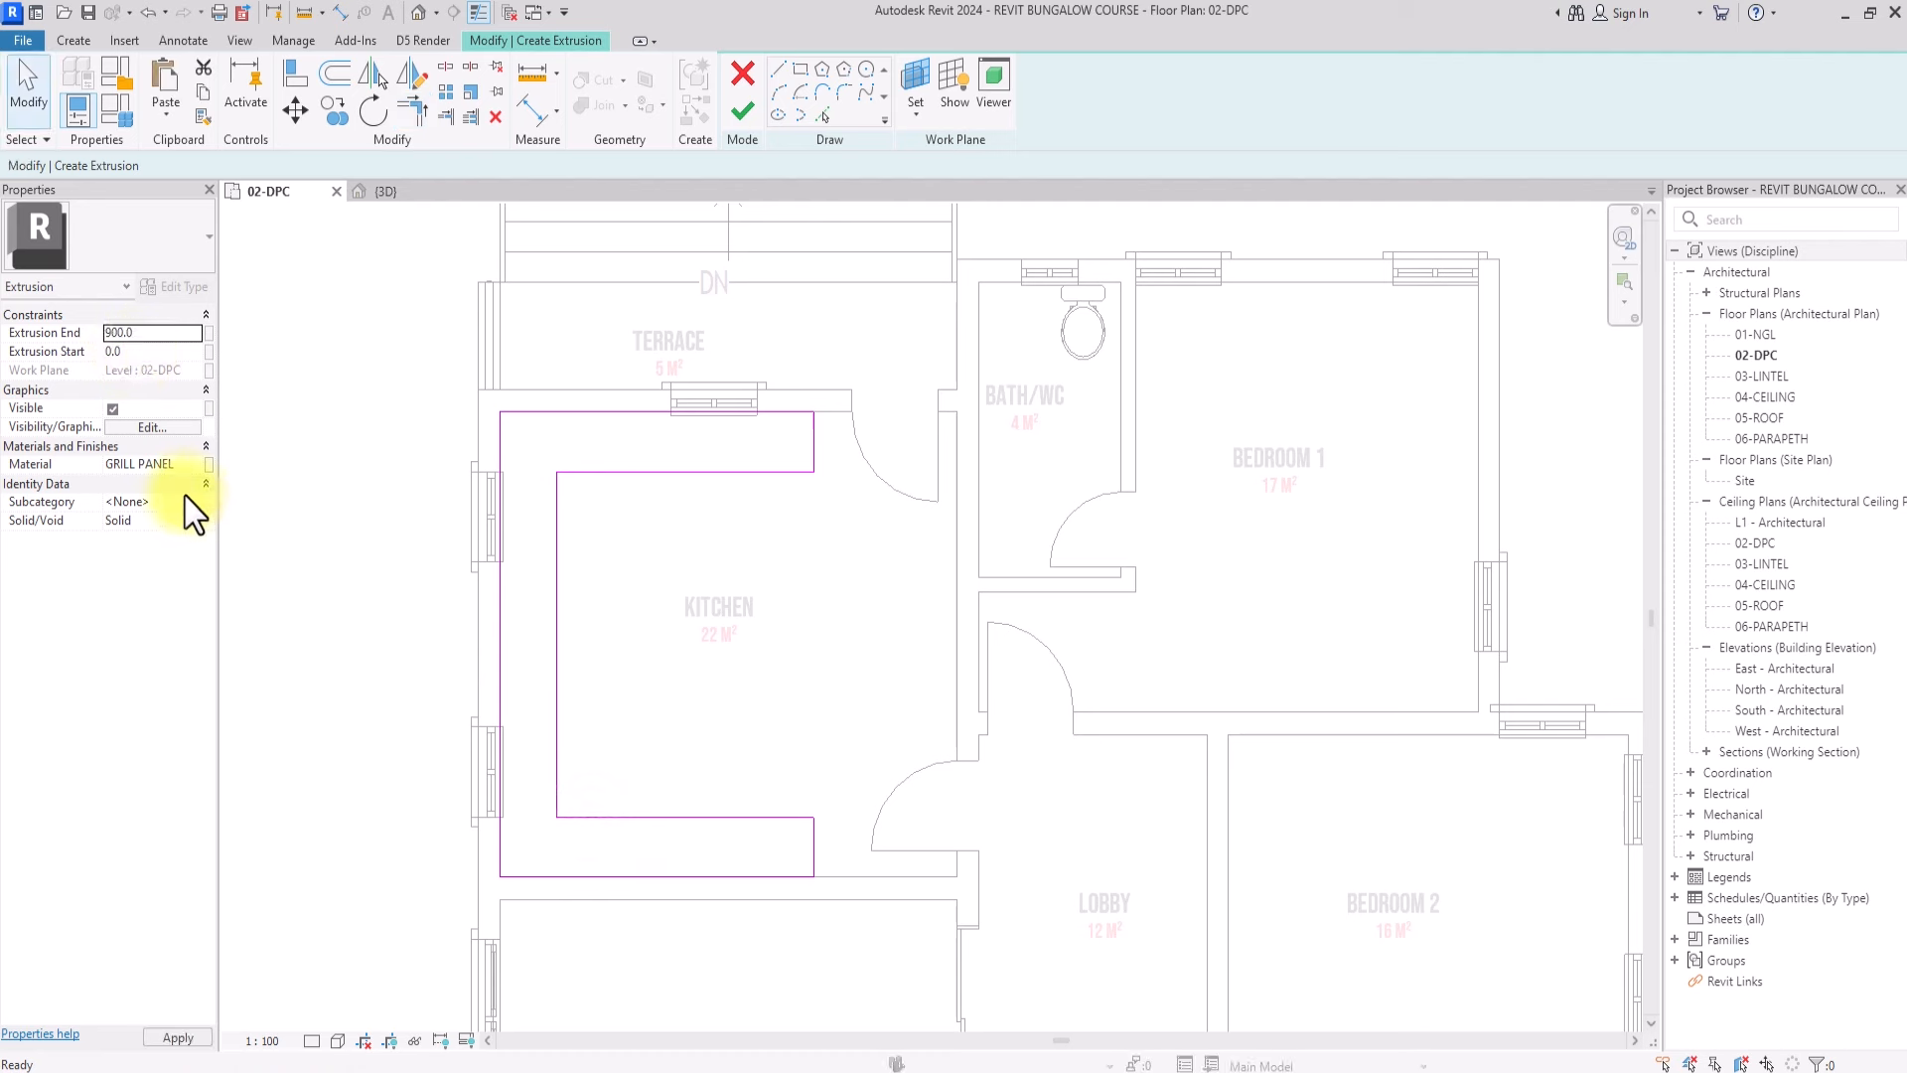
pyautogui.click(198, 468)
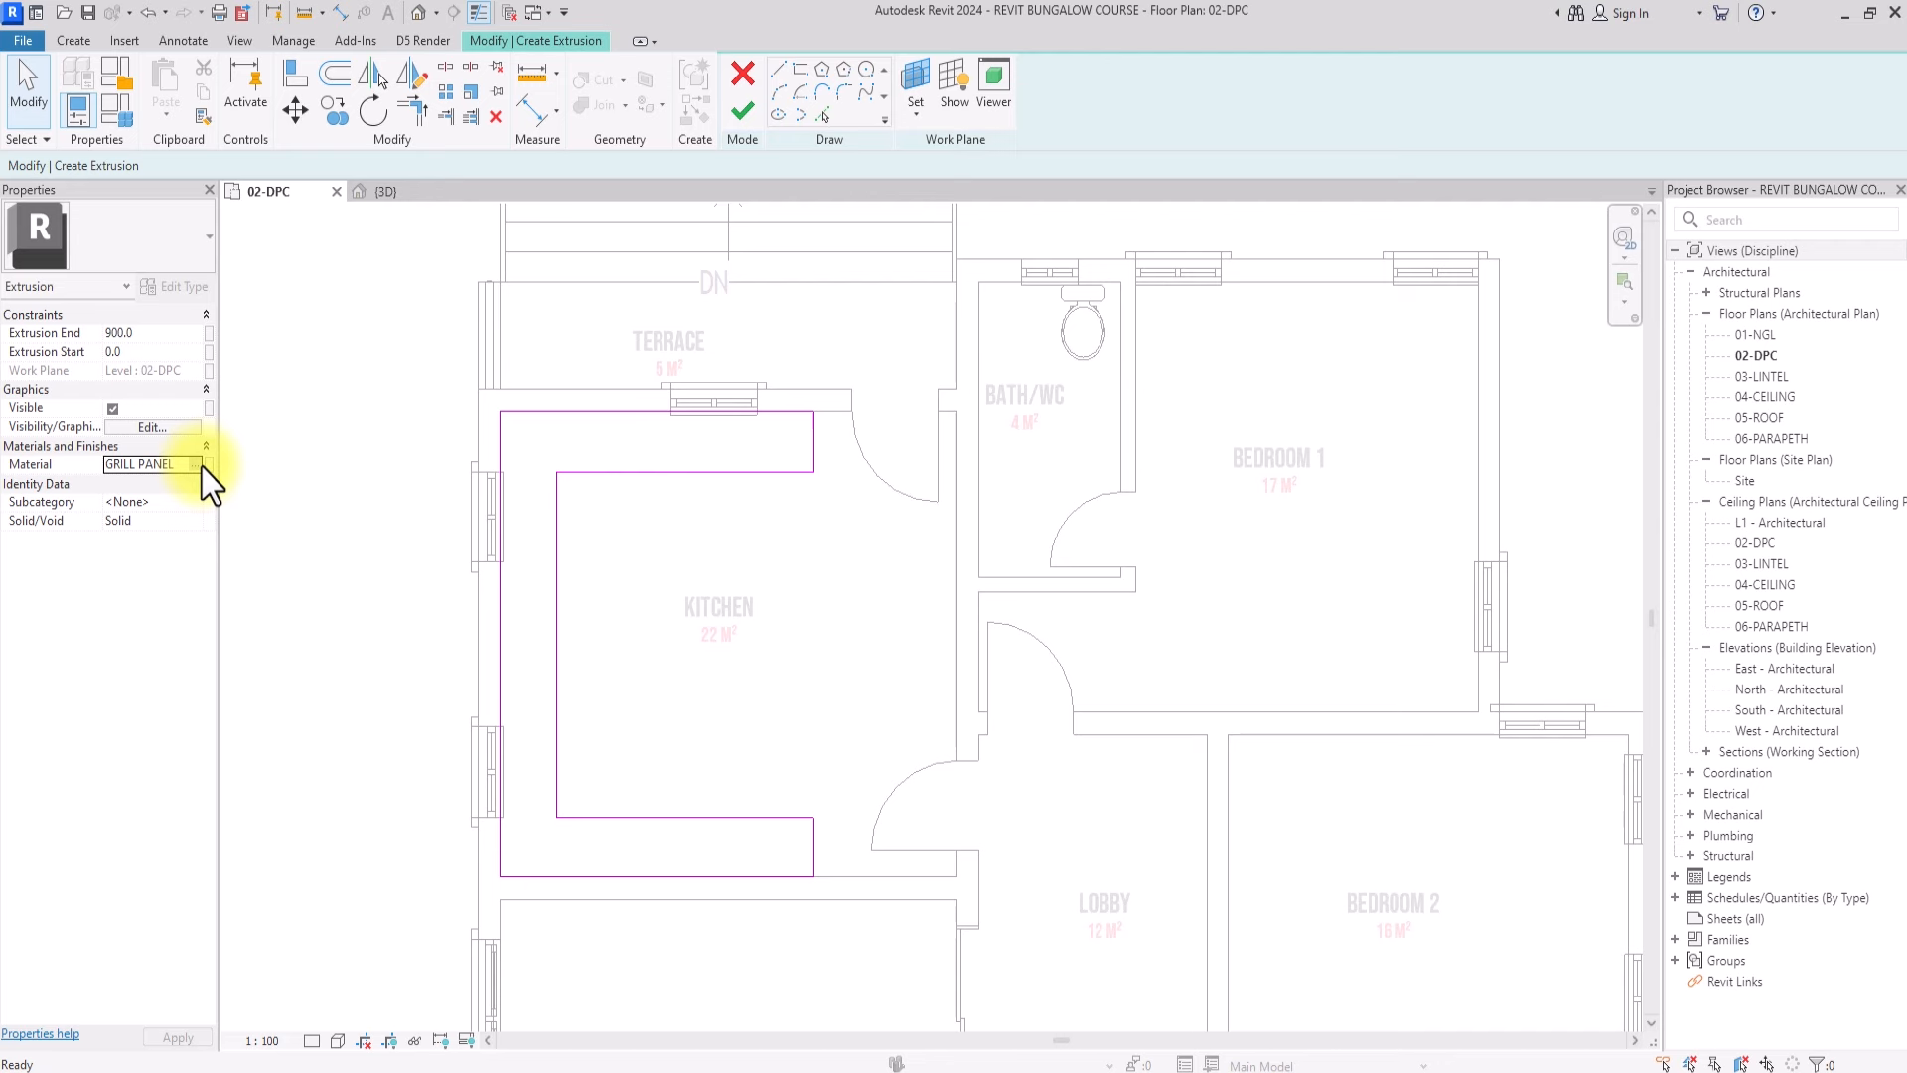
pyautogui.click(201, 467)
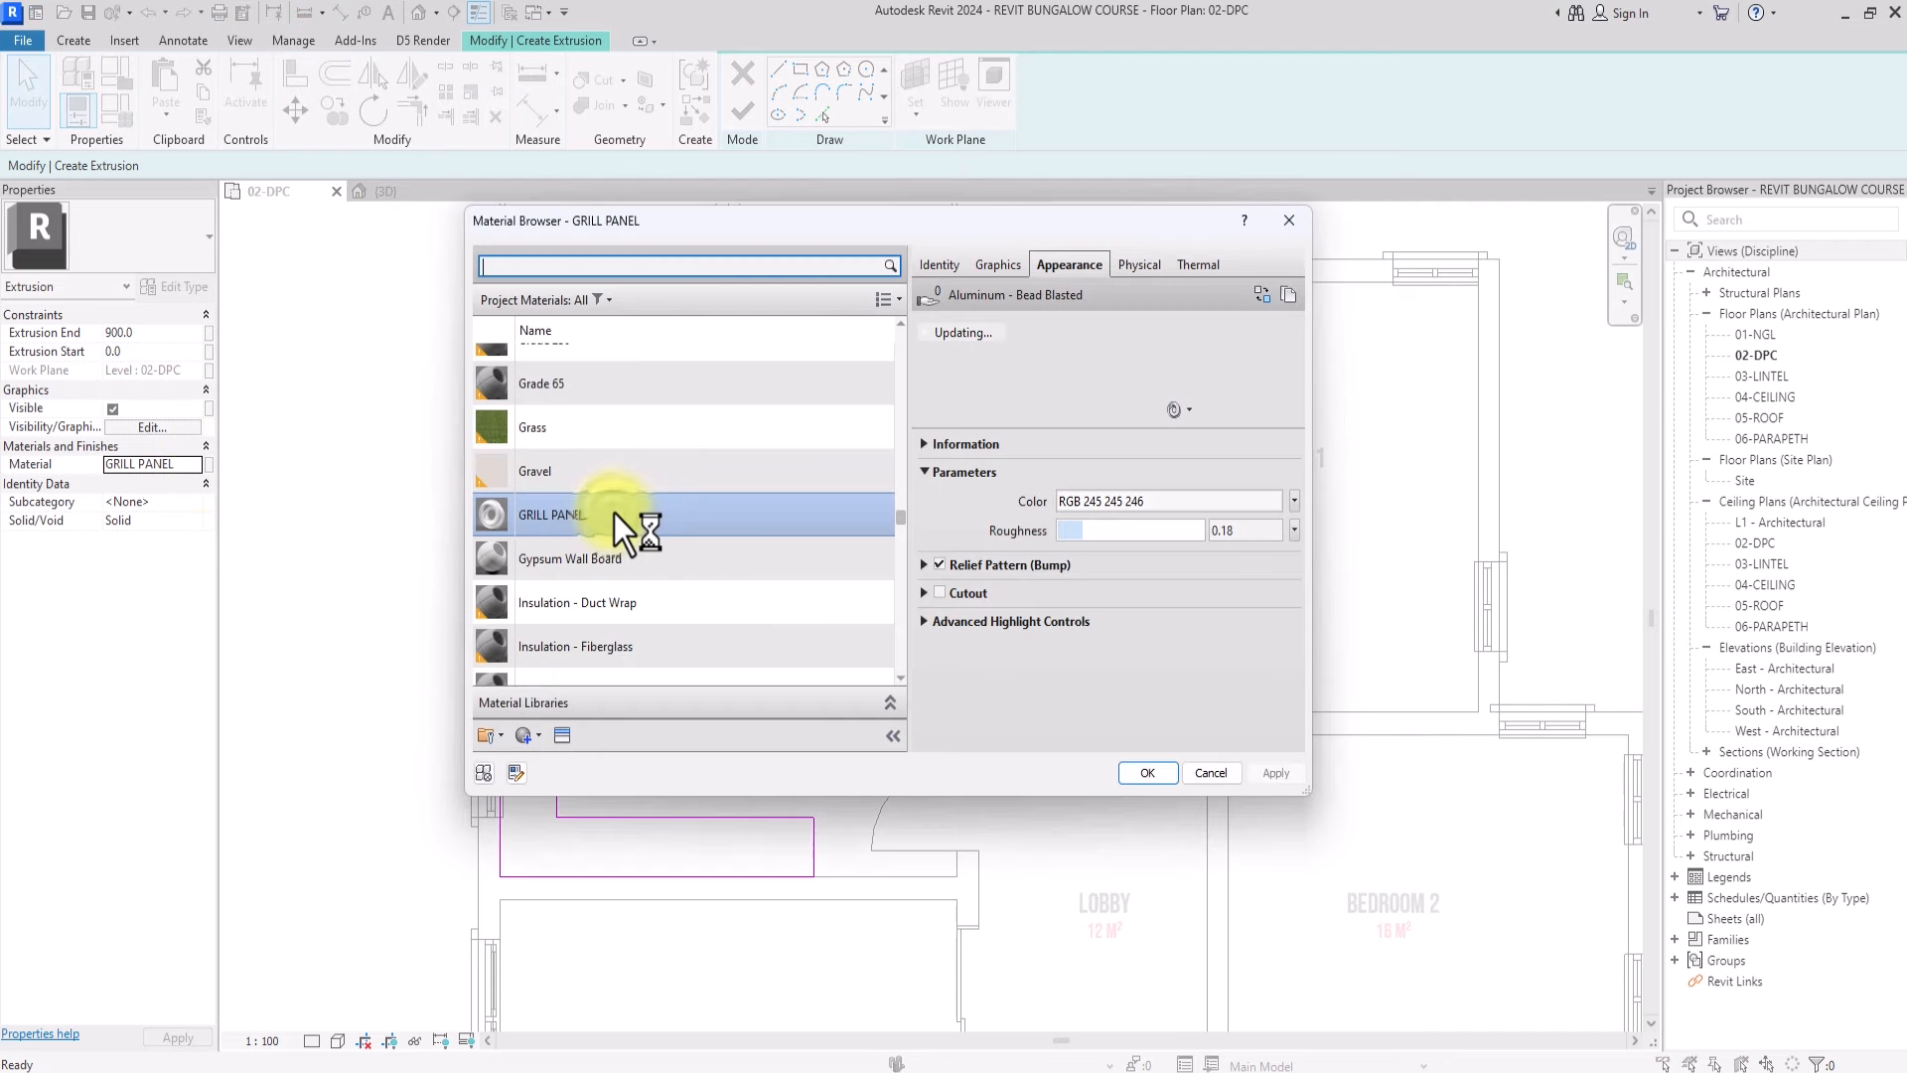
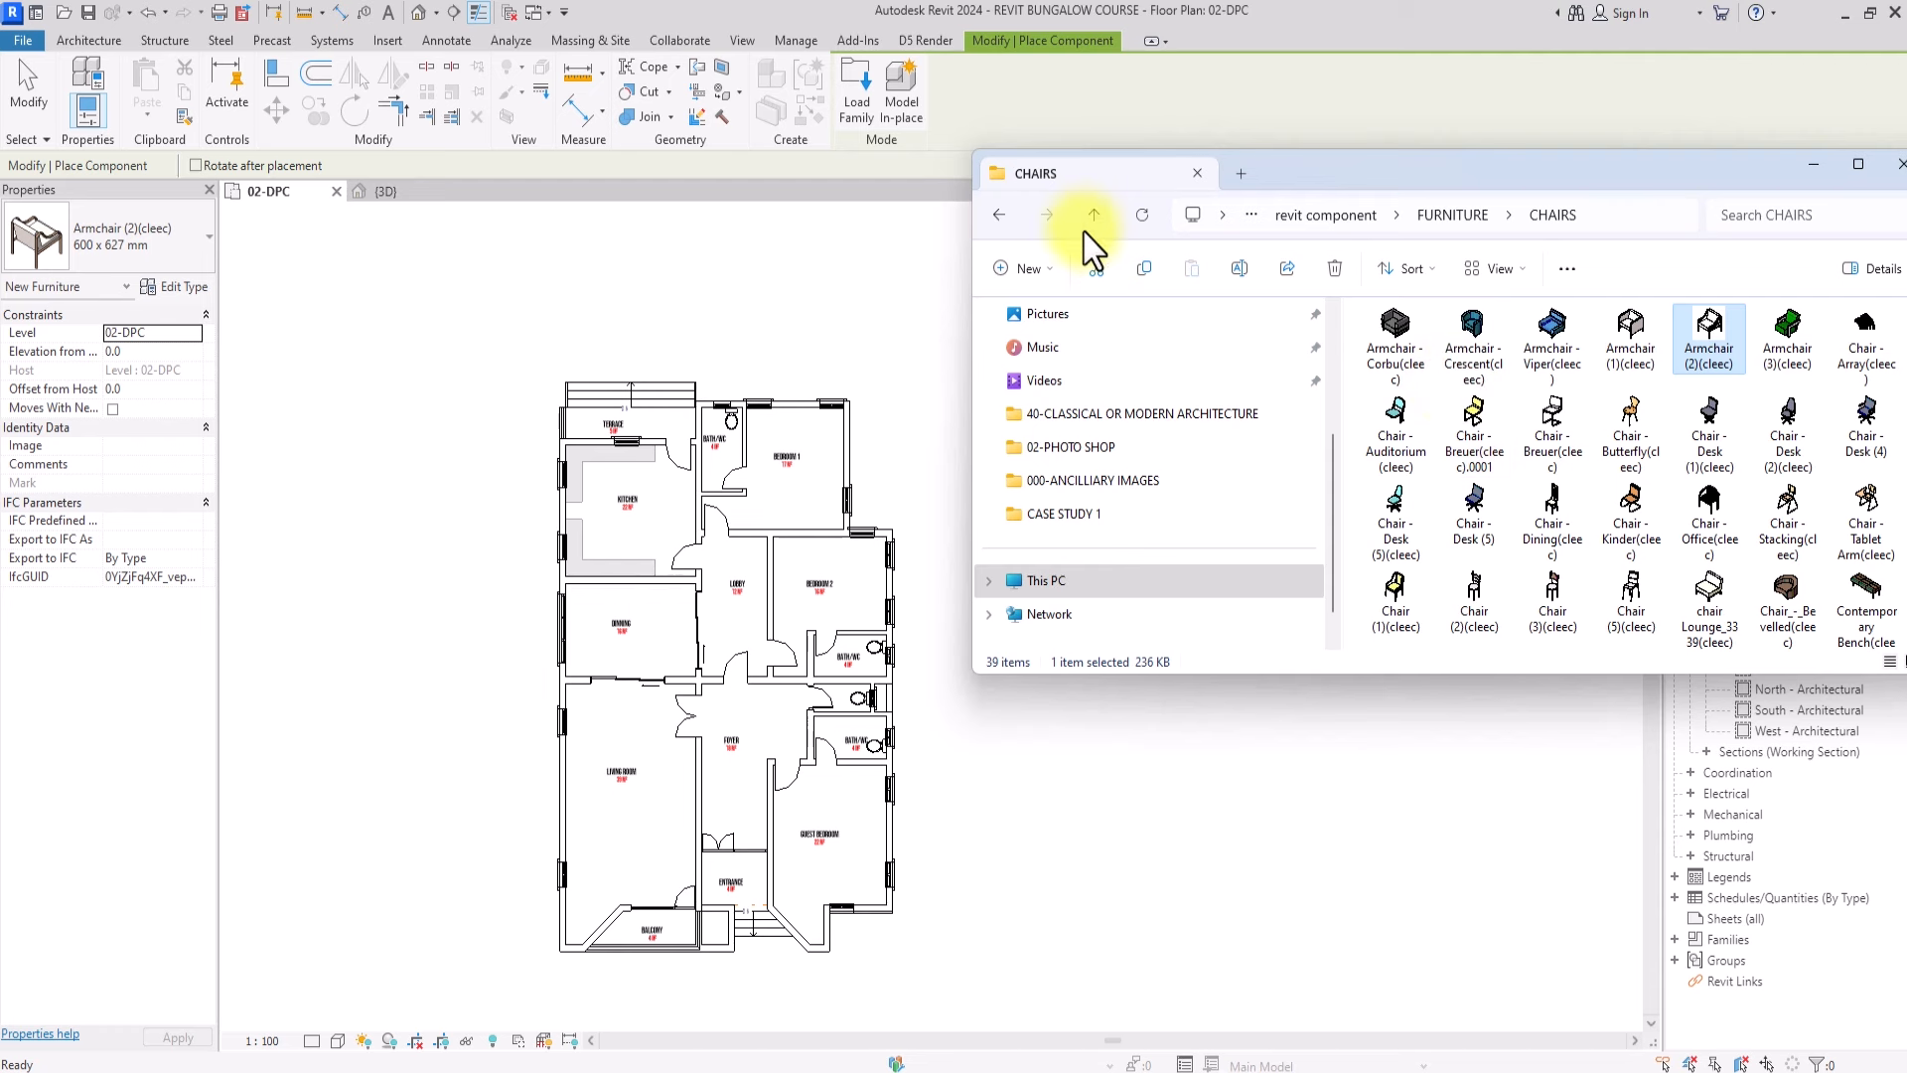
# Look through the FURNITURE component folder in an enlarged file window with smaller thumbnails
pyautogui.click(1090, 212)
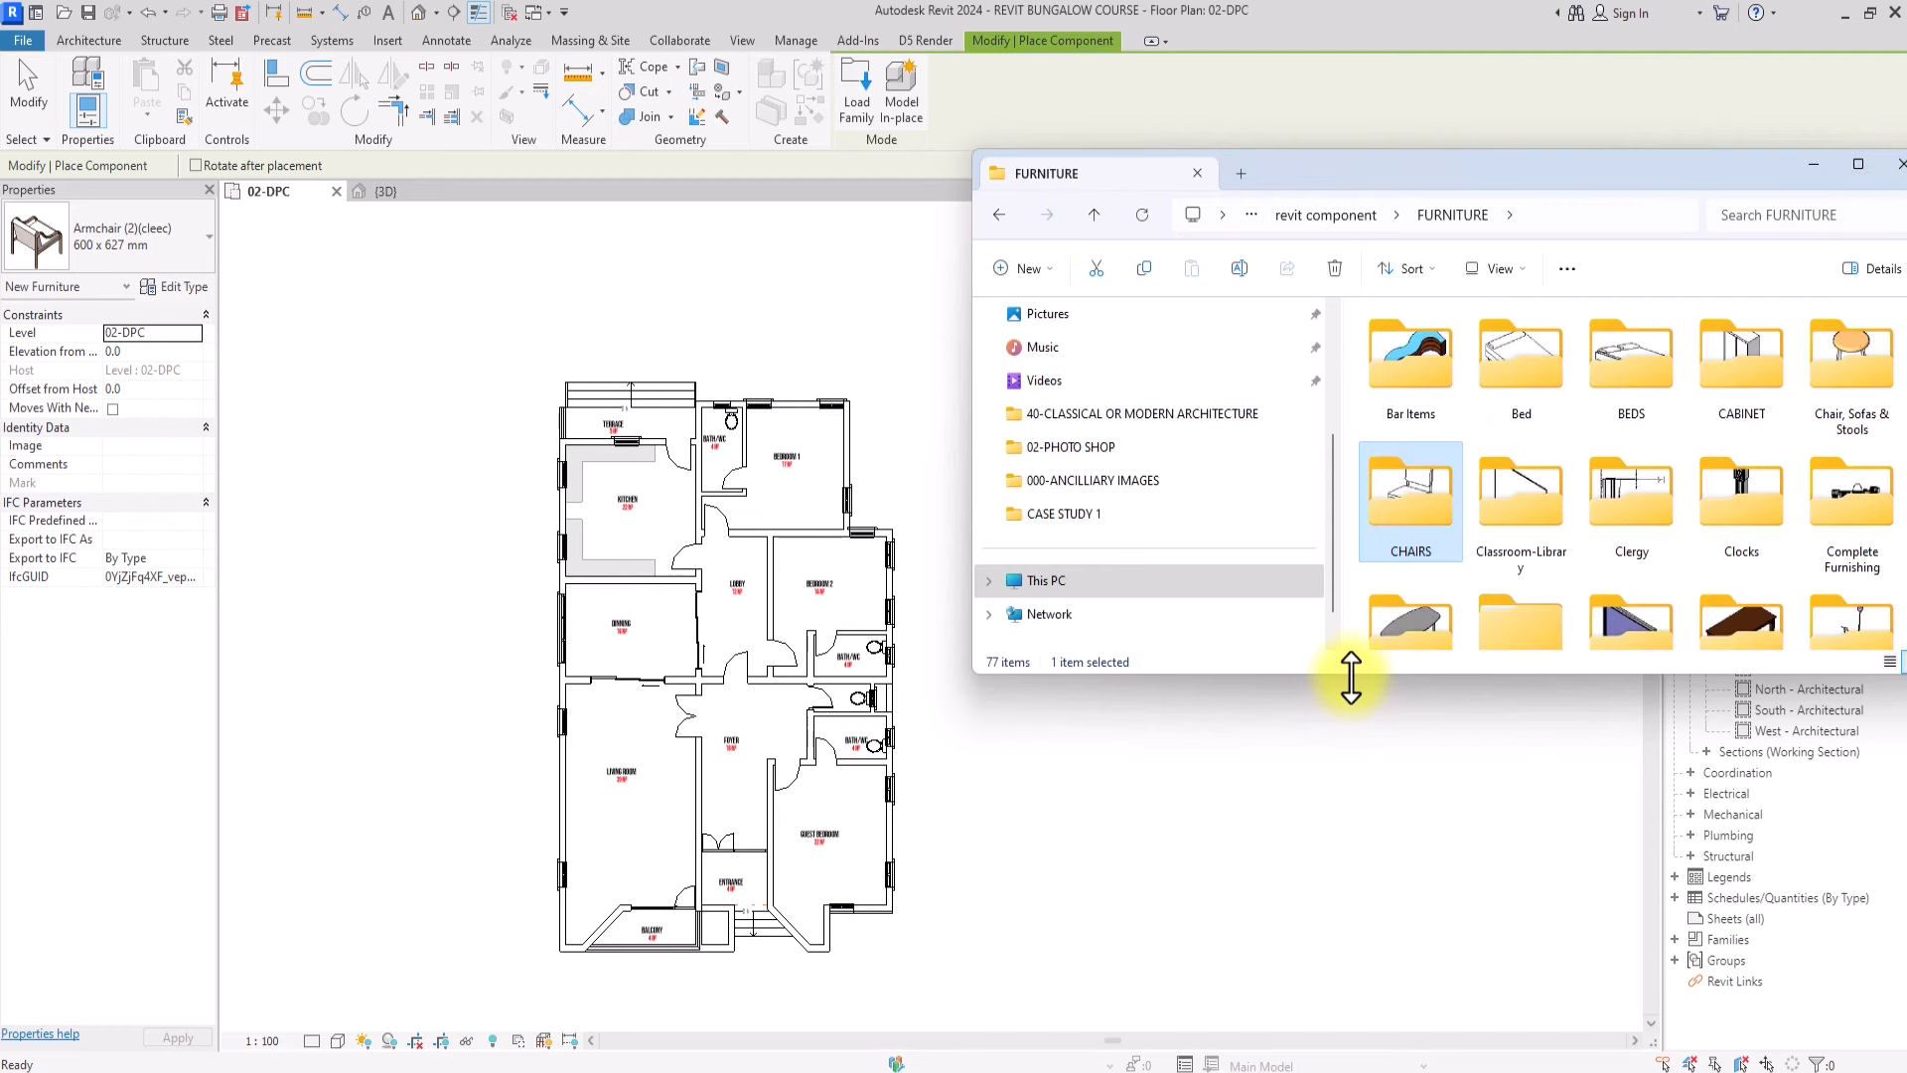
pyautogui.moveTo(1351, 678); pyautogui.dragTo(1336, 922)
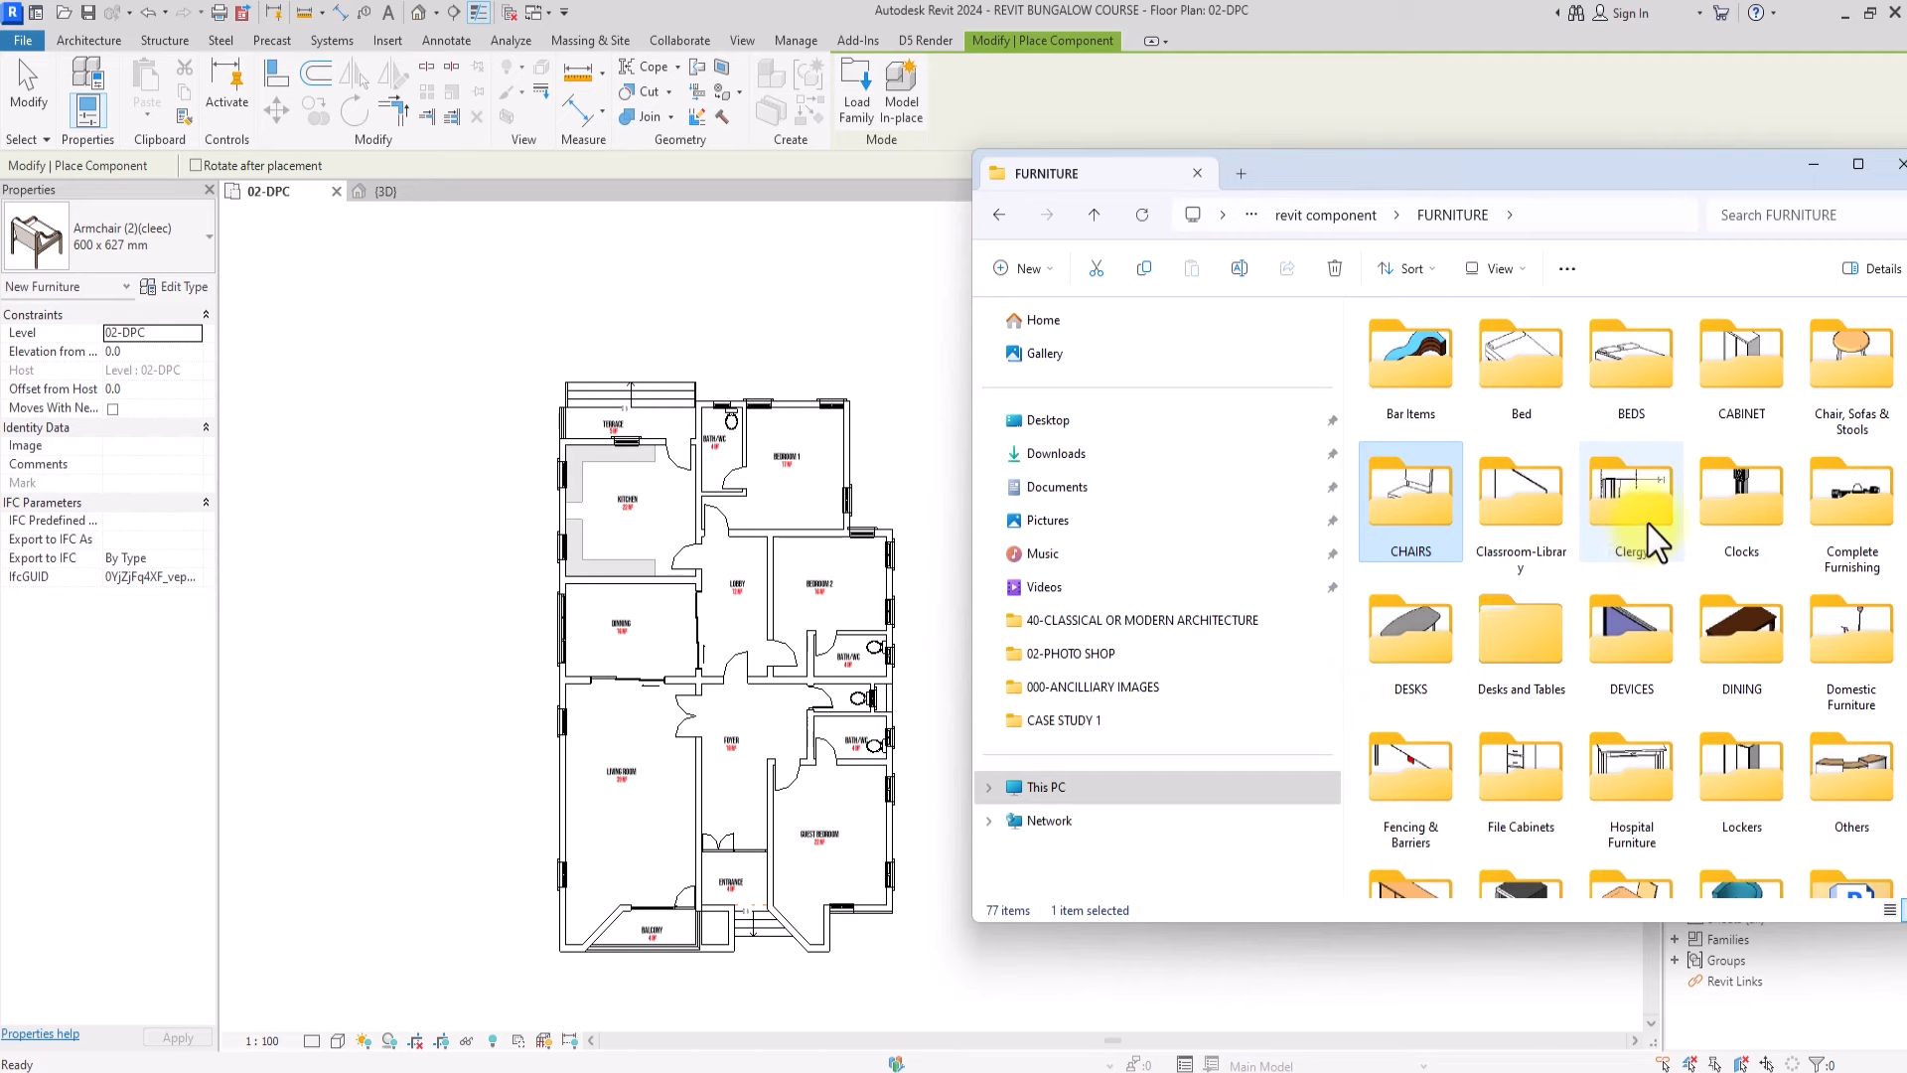
pyautogui.keyDown('ctrl'); pyautogui.scroll(-5, 1648, 524); pyautogui.keyUp('ctrl')
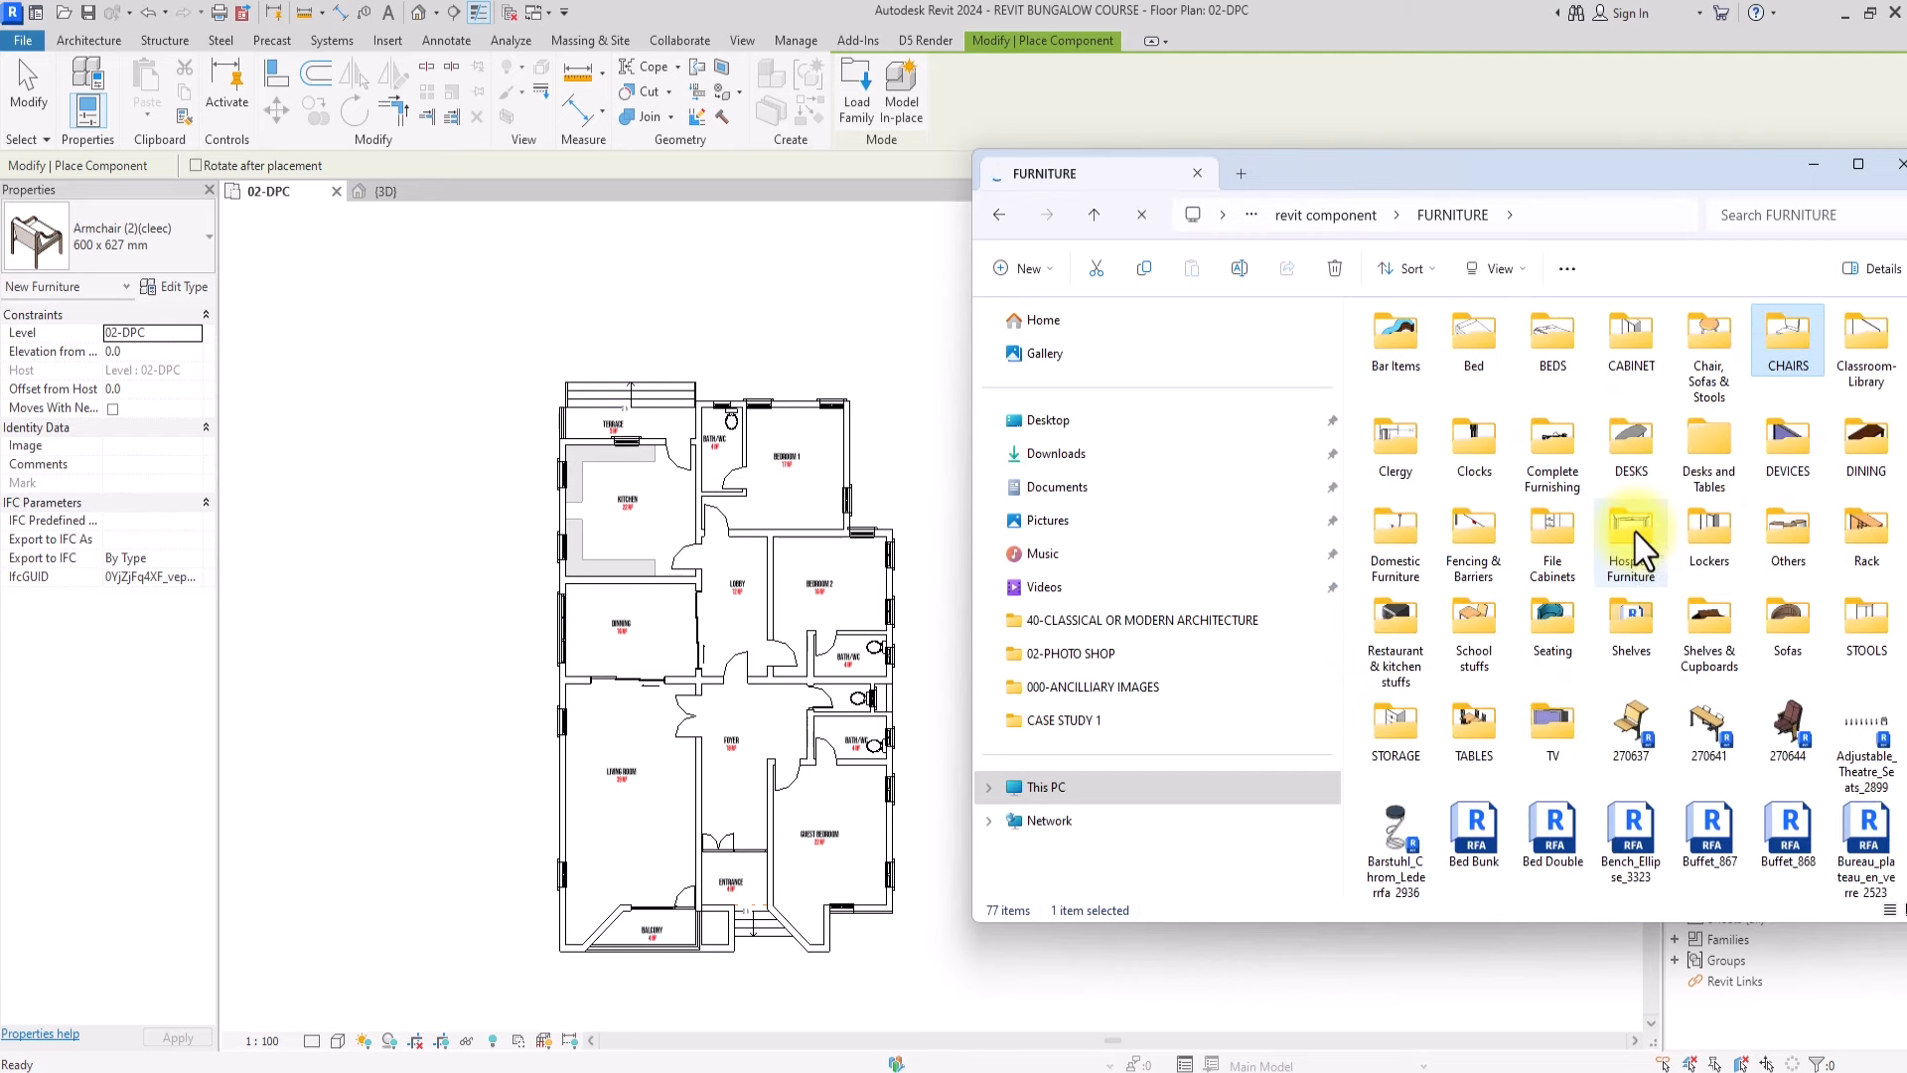
pyautogui.scroll(-2, 1639, 574)
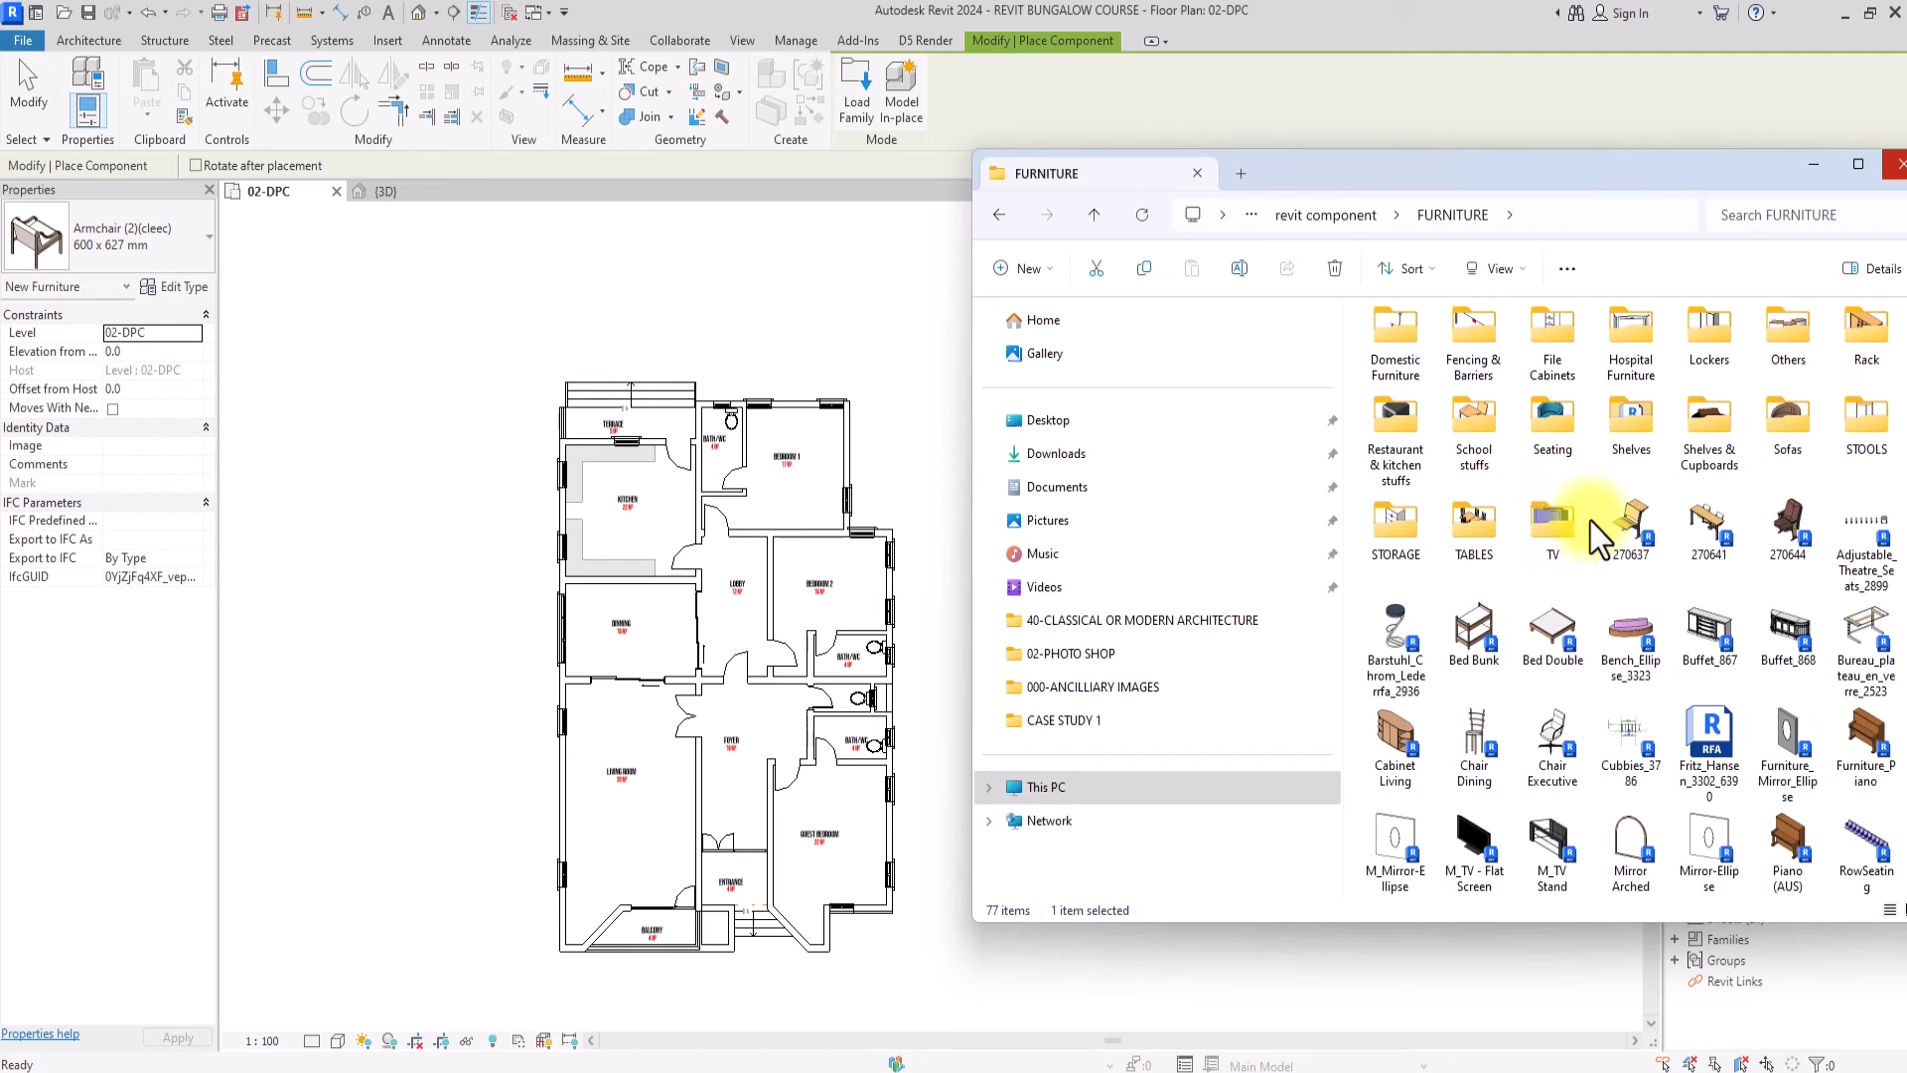
pyautogui.scroll(2, 1600, 536)
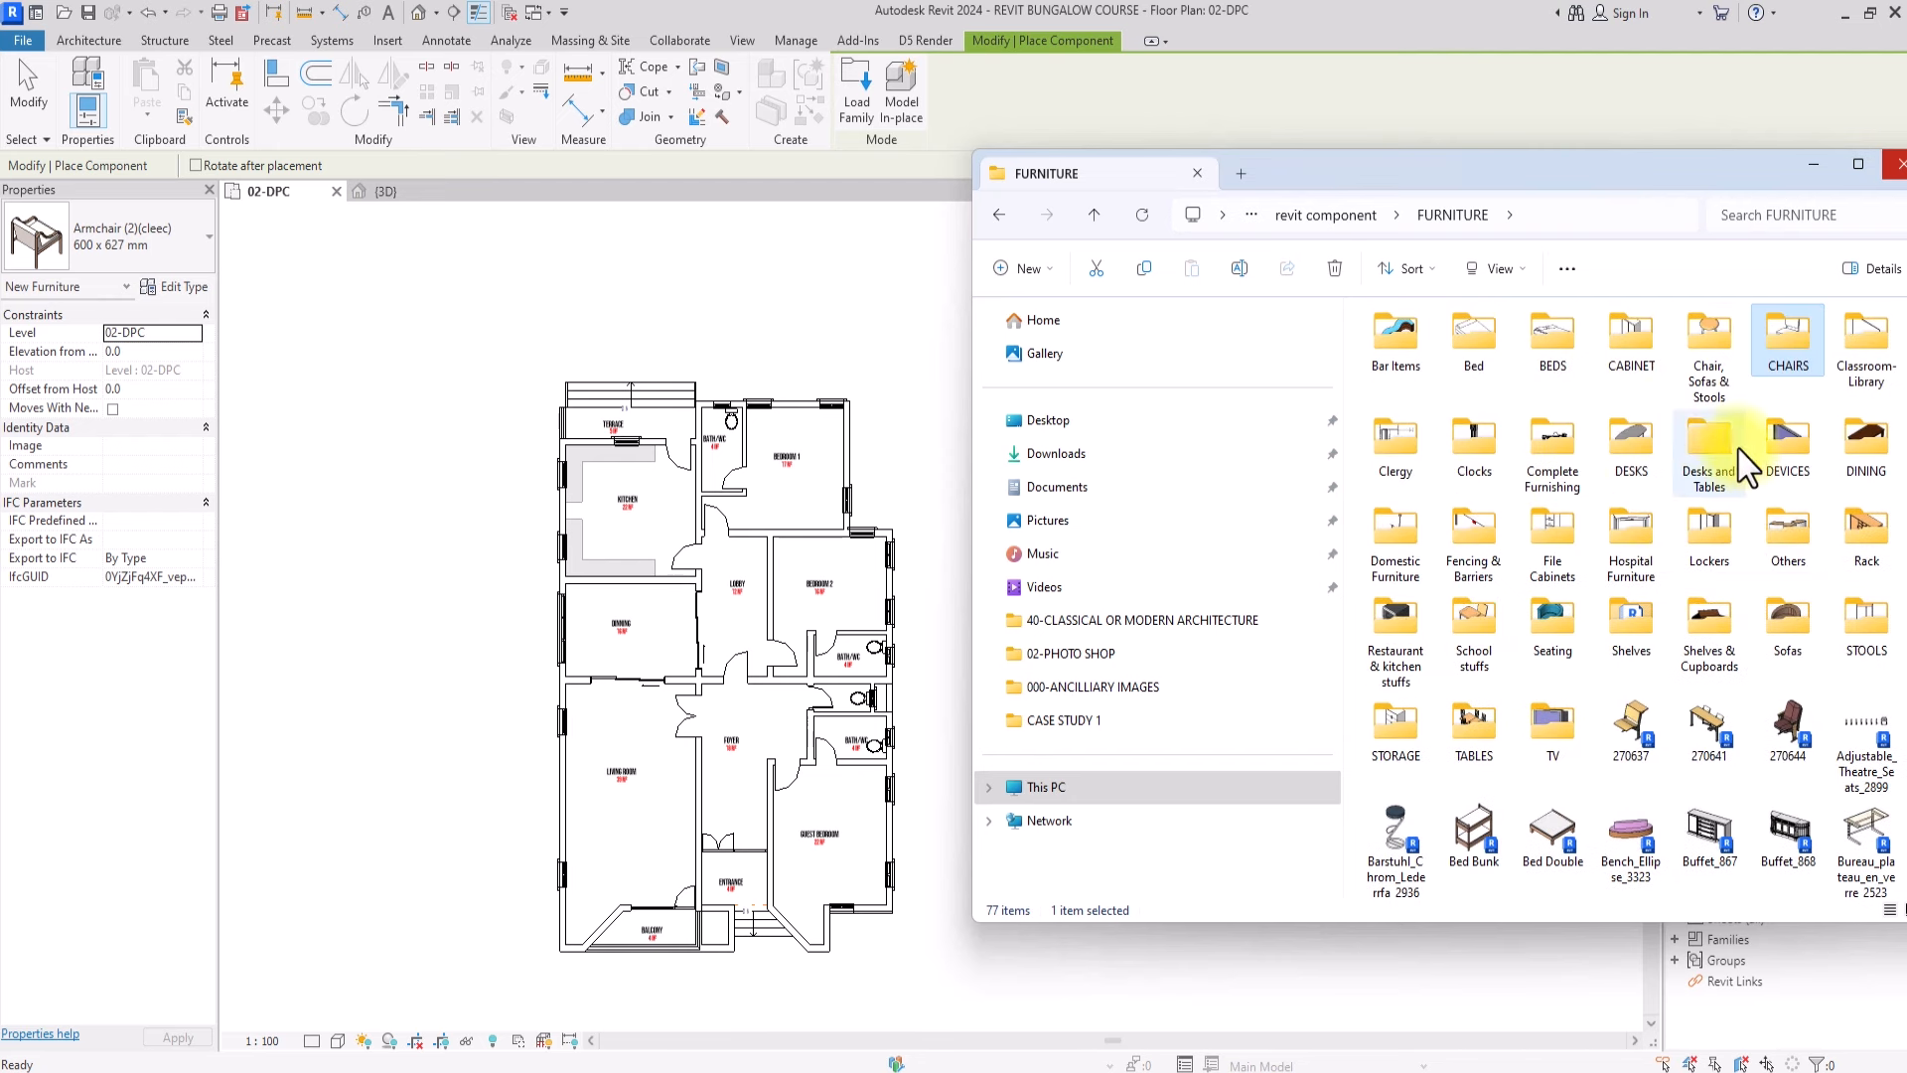
# Open Plumbing Fixtures > Basins and Sinks in the revit component folder and load Sink - Bathroom (4) into the project
pyautogui.click(1090, 216)
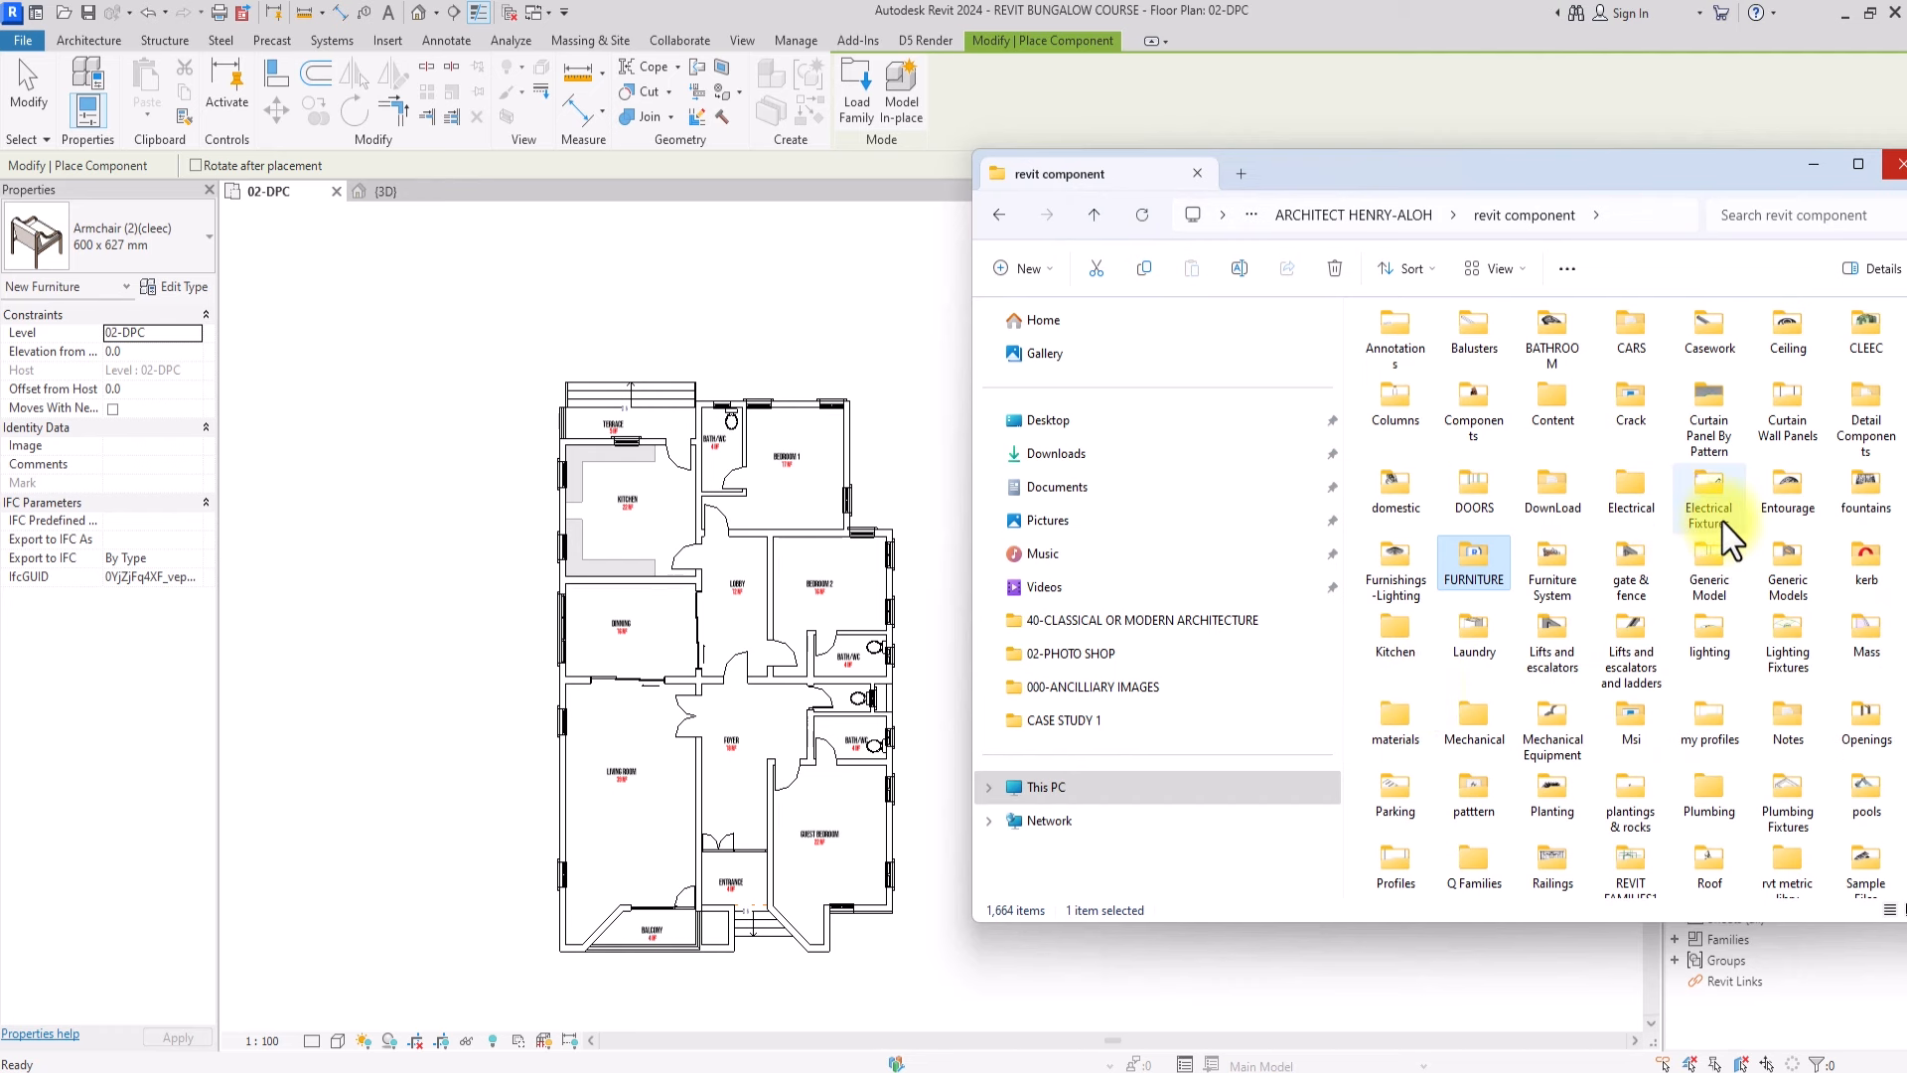
pyautogui.scroll(-2, 1635, 675)
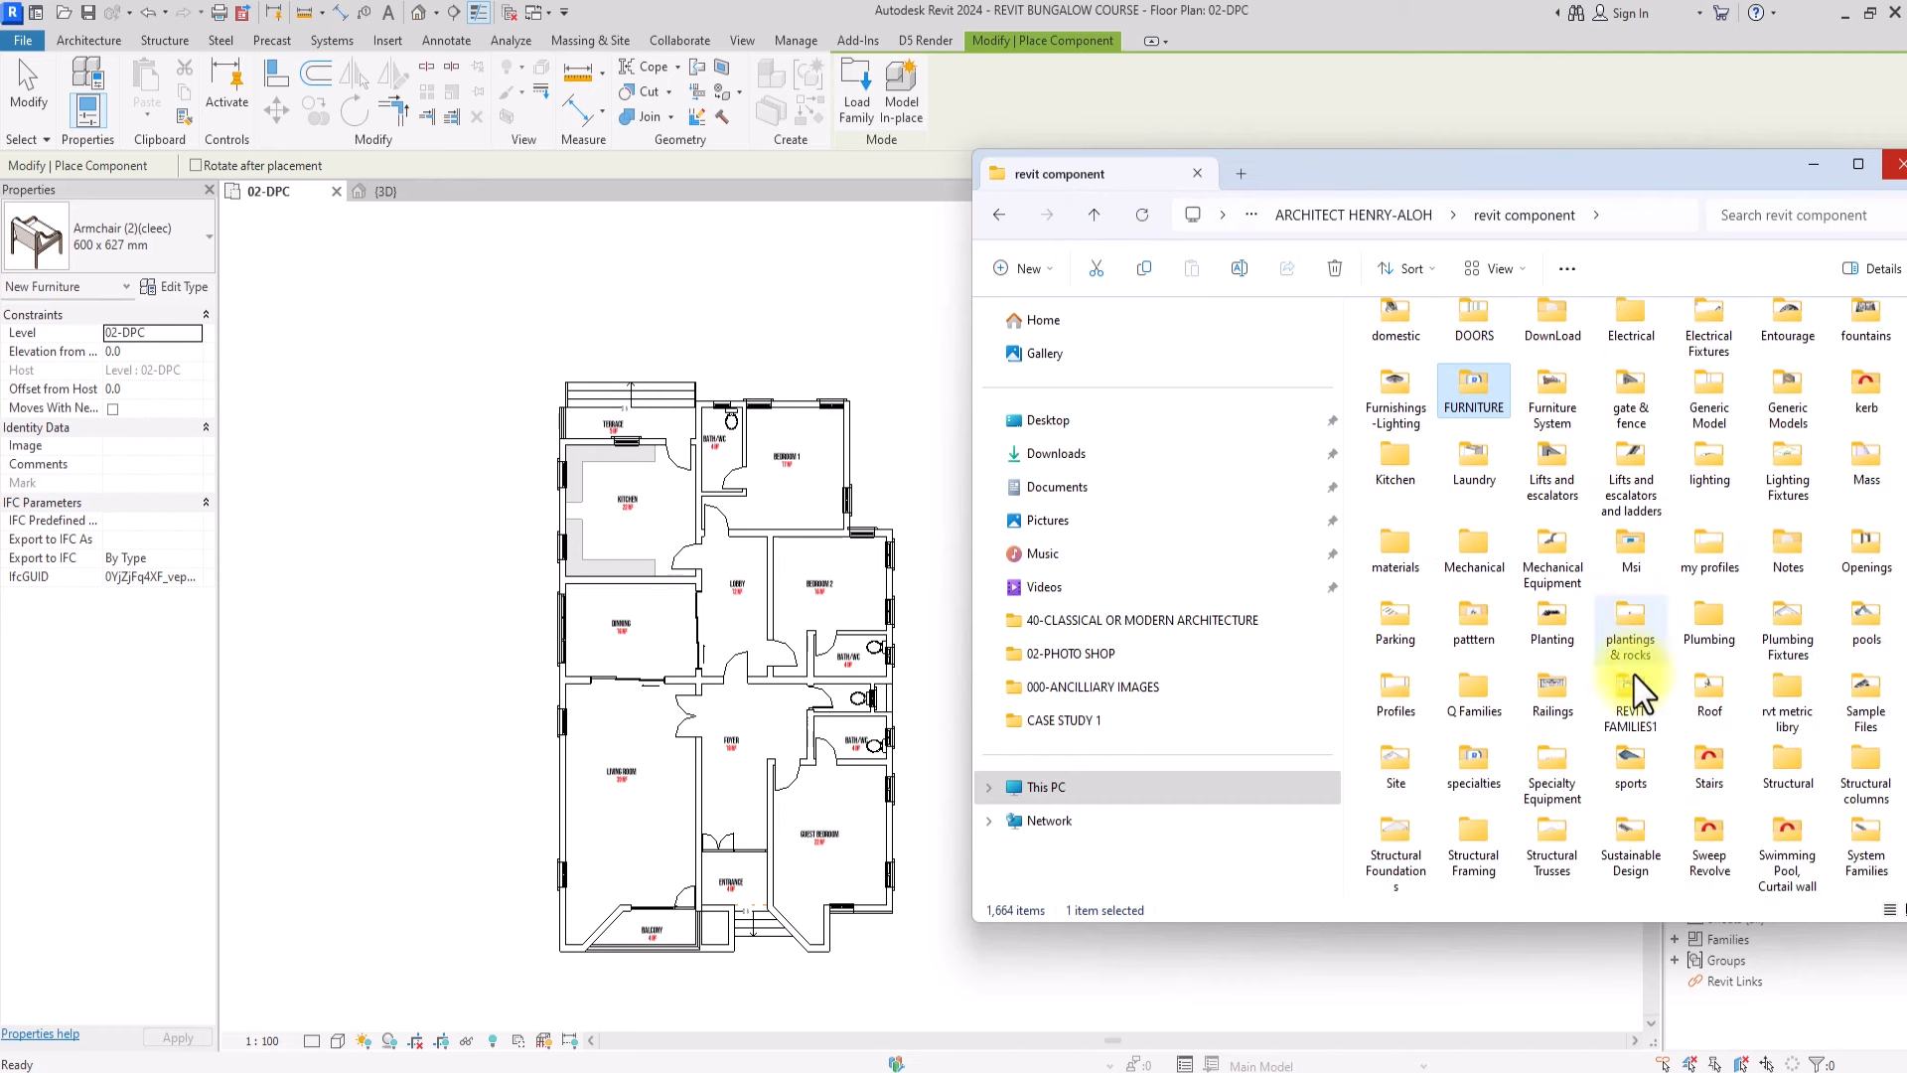
pyautogui.doubleClick(1787, 630)
pyautogui.doubleClick(1414, 361)
pyautogui.moveTo(1551, 635); pyautogui.dragTo(913, 596)
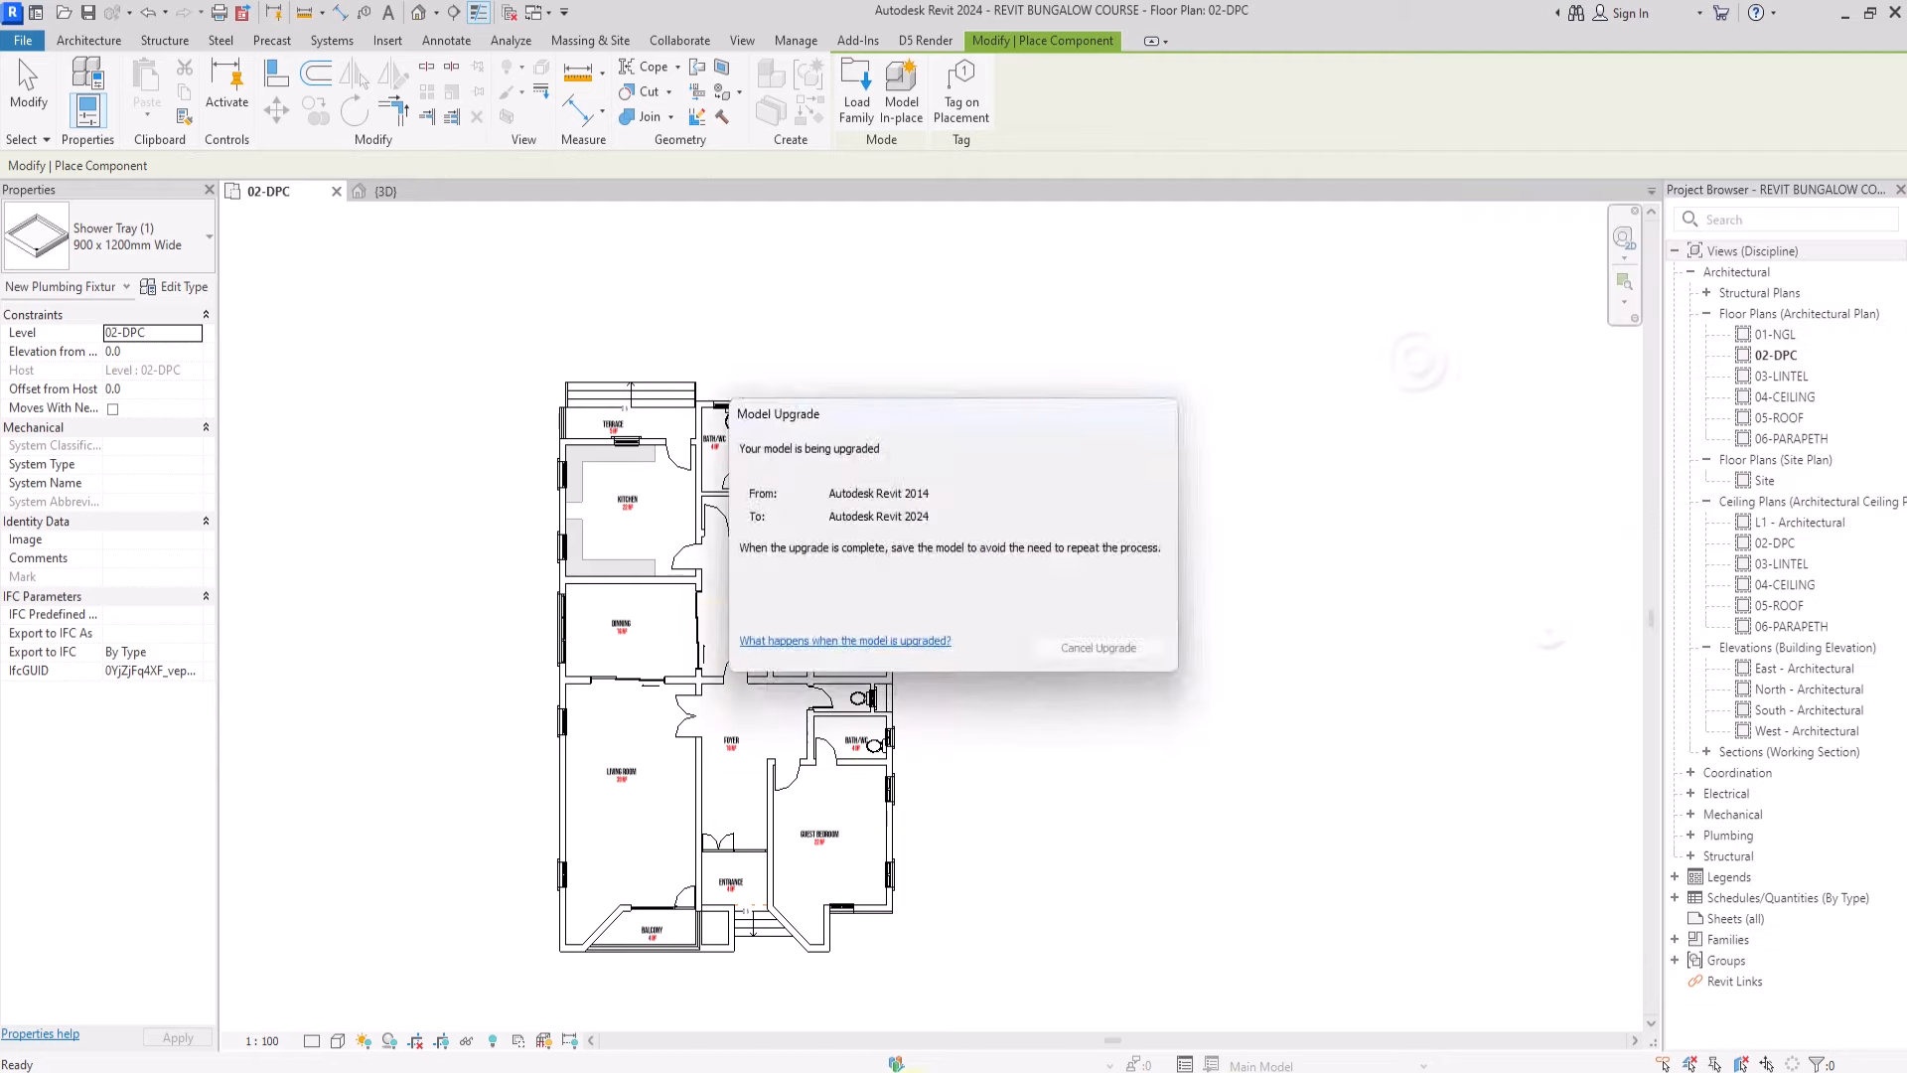
# Load the Sink - Kitchen (3) family from the Basins and Sinks folder into the project
pyautogui.hotkey('alt', 'Tab')
pyautogui.scroll(-2, 1844, 842)
pyautogui.moveTo(1845, 842); pyautogui.dragTo(834, 813)
pyautogui.hotkey('alt', 'Tab')
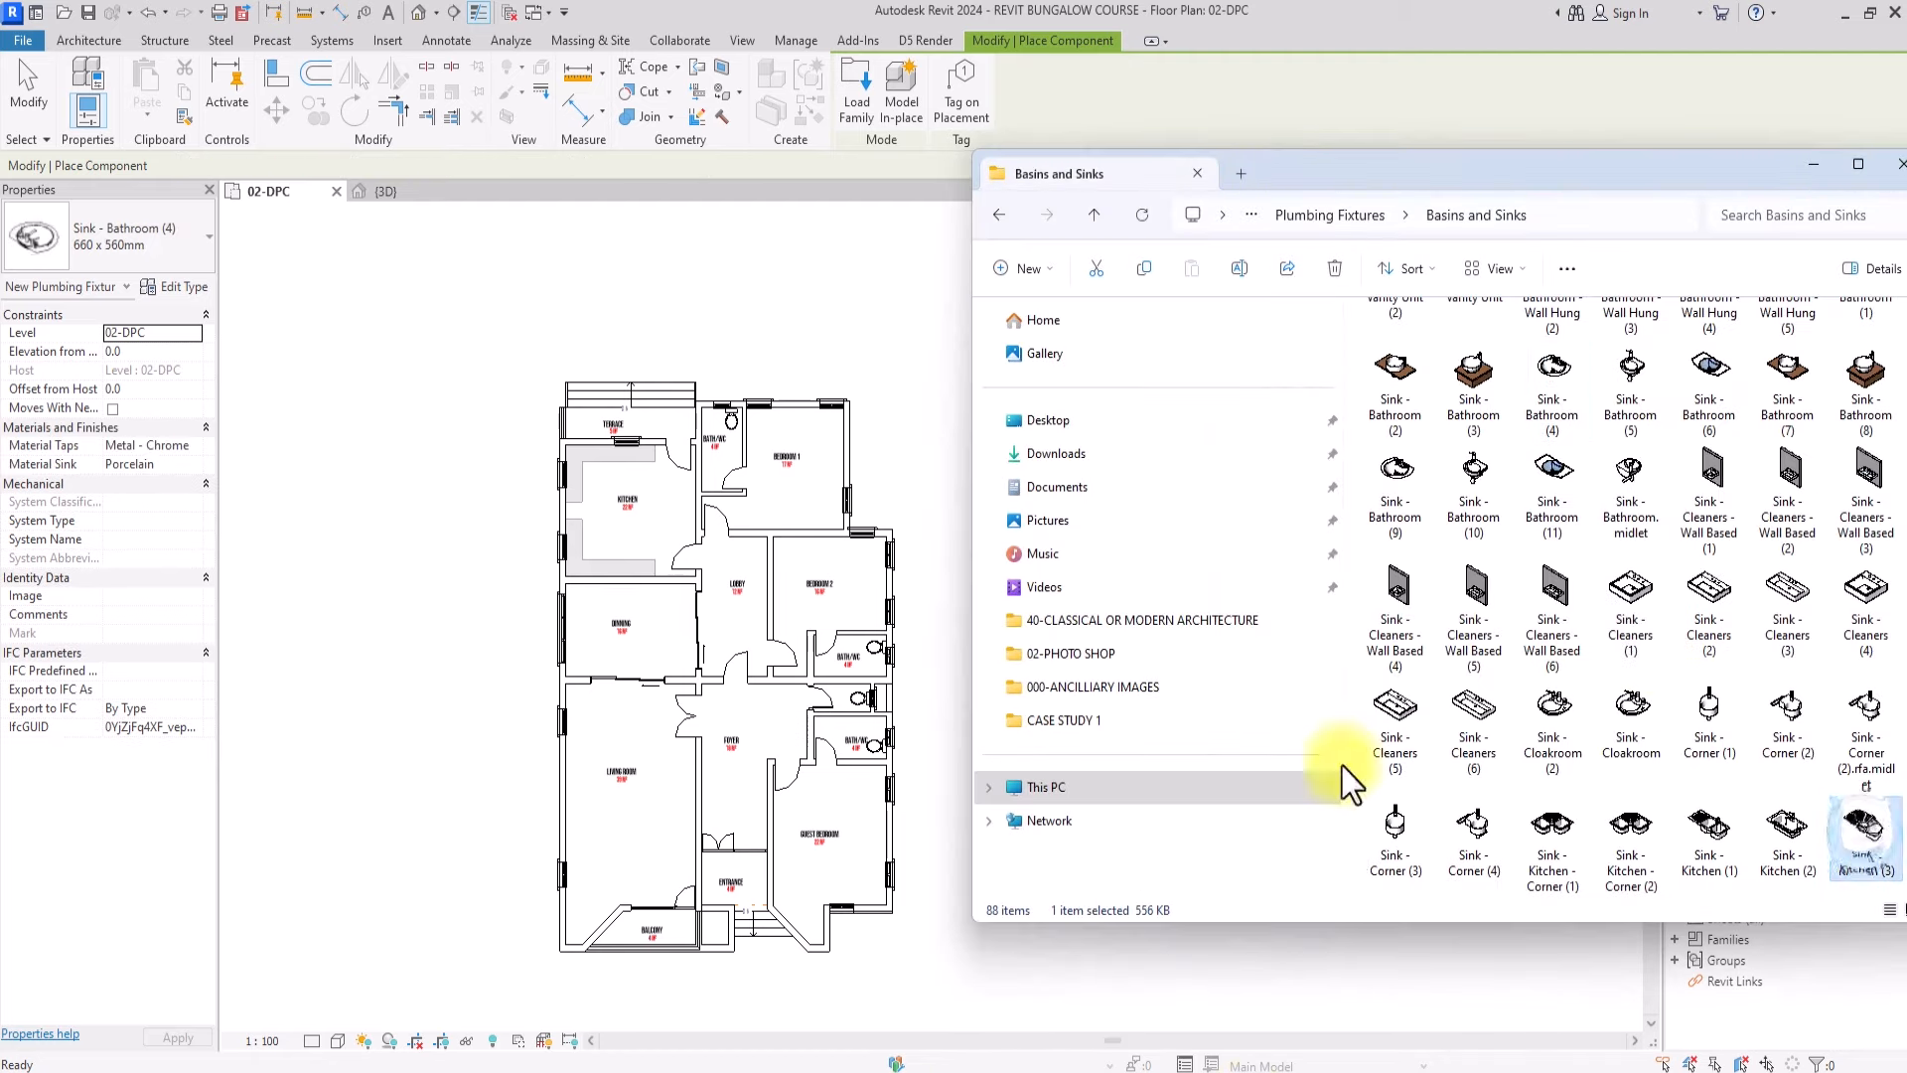
# Search the revit component folder for a gas cooker and load the Gas Cooker family into the project
pyautogui.scroll(3, 1395, 651)
pyautogui.click(1086, 219)
pyautogui.click(1087, 218)
pyautogui.click(1800, 216)
pyautogui.write('GAS KER')
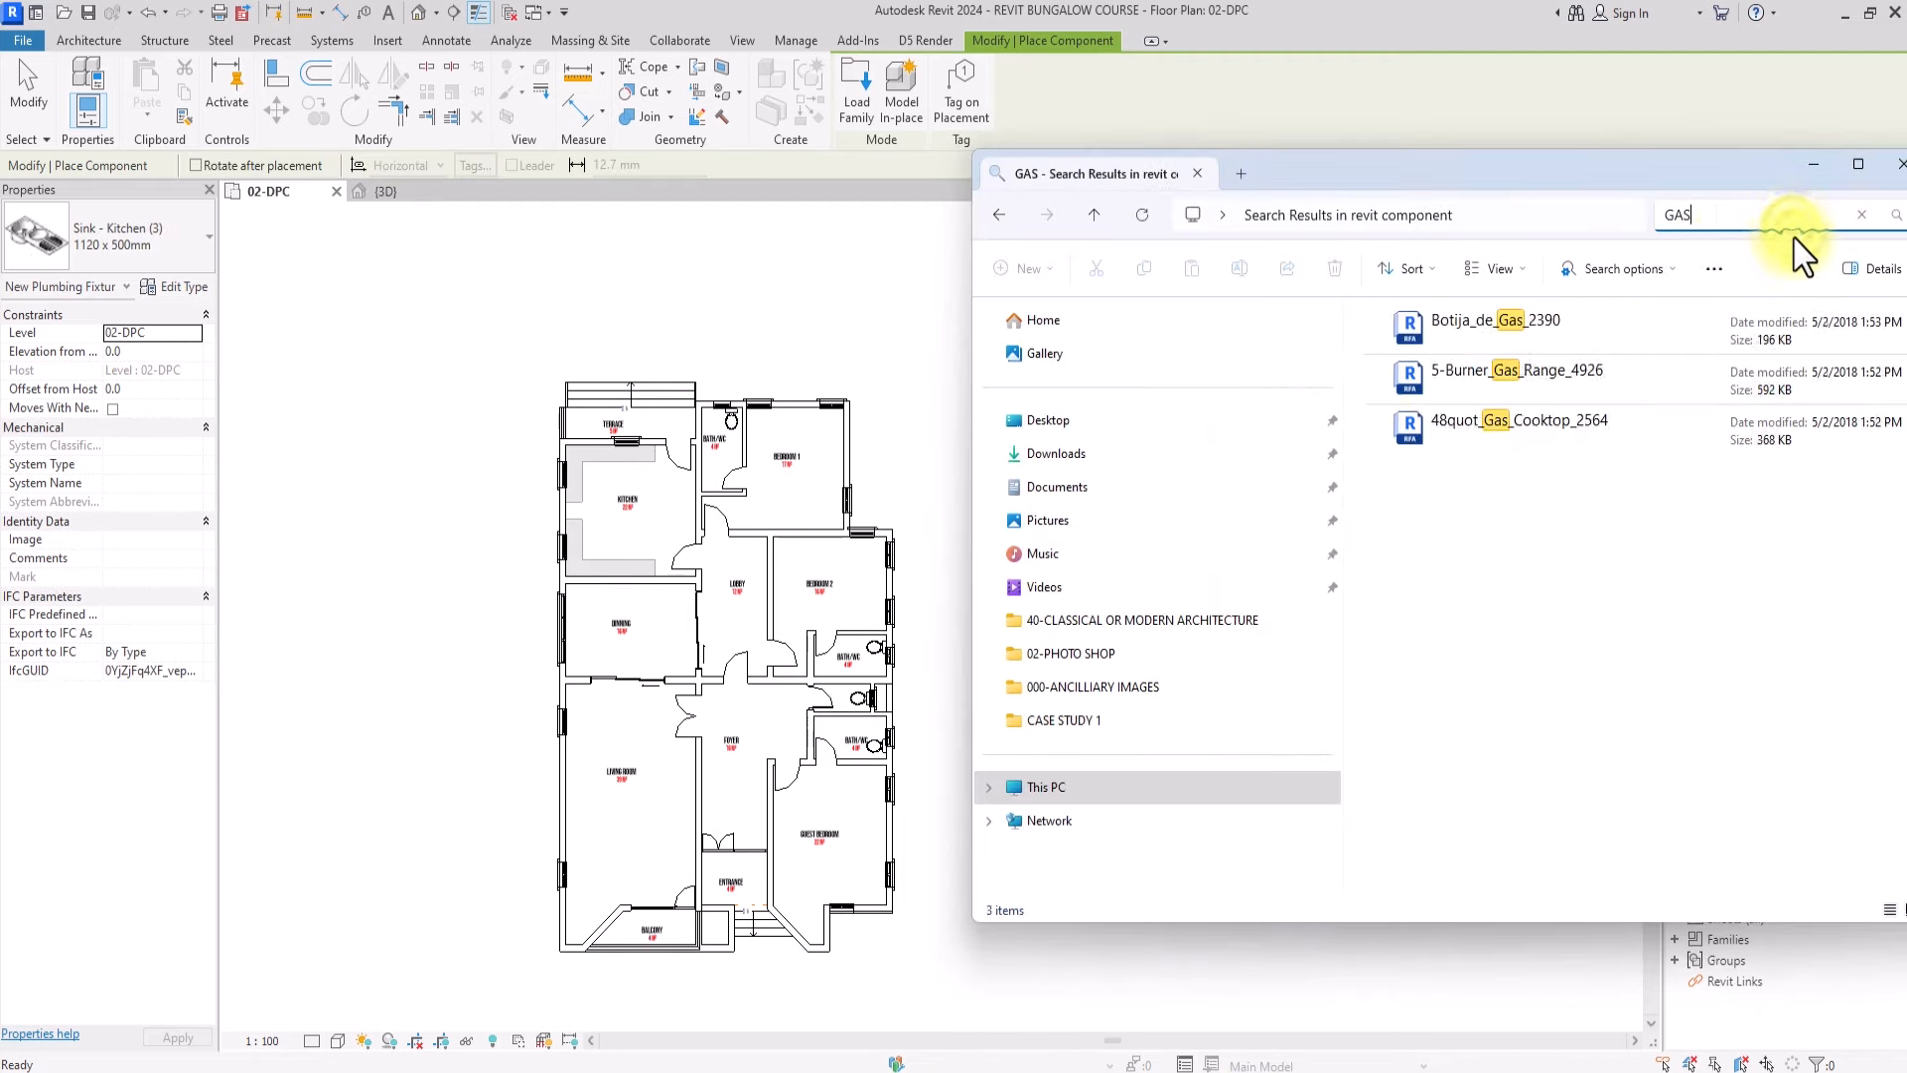
pyautogui.click(1692, 217)
pyautogui.write('COO')
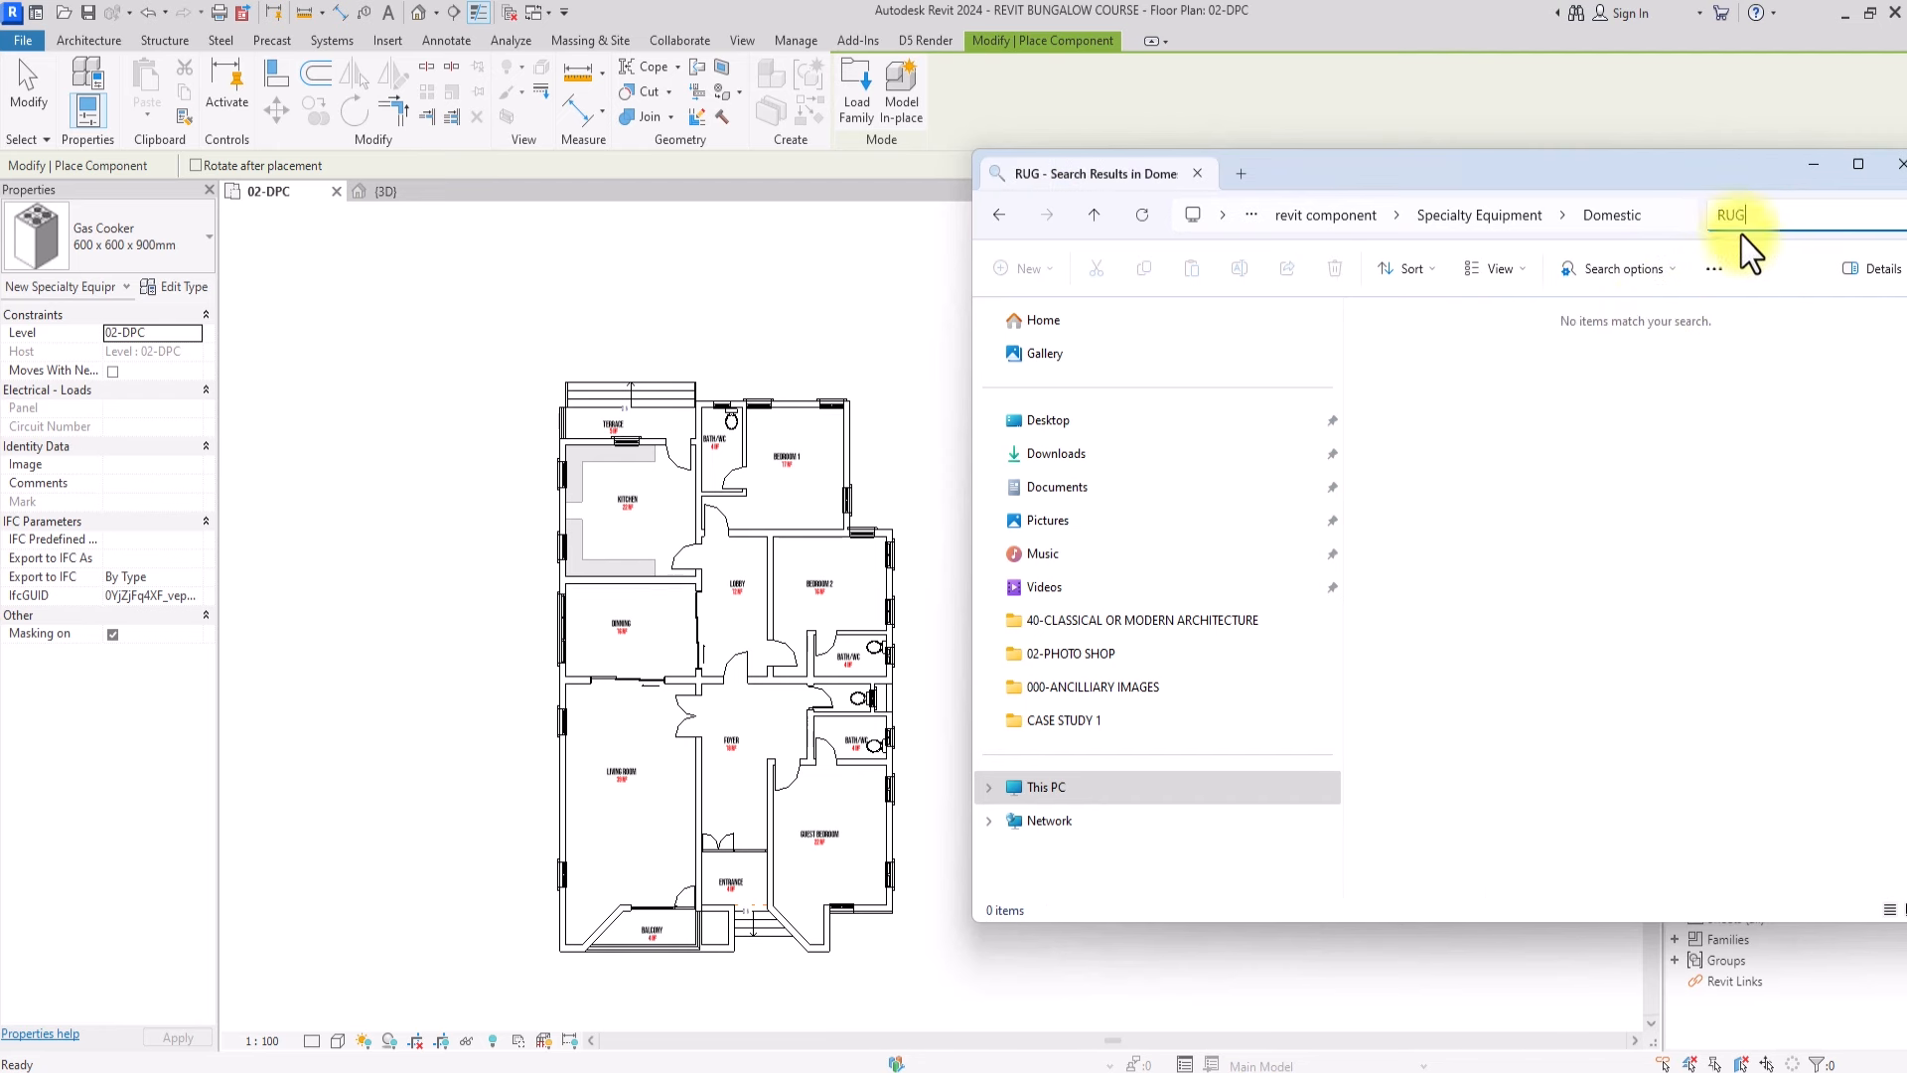
# Search the component files for a rug and place New_Area_Rug_6933 in the middle of the living room
pyautogui.write('RUG')
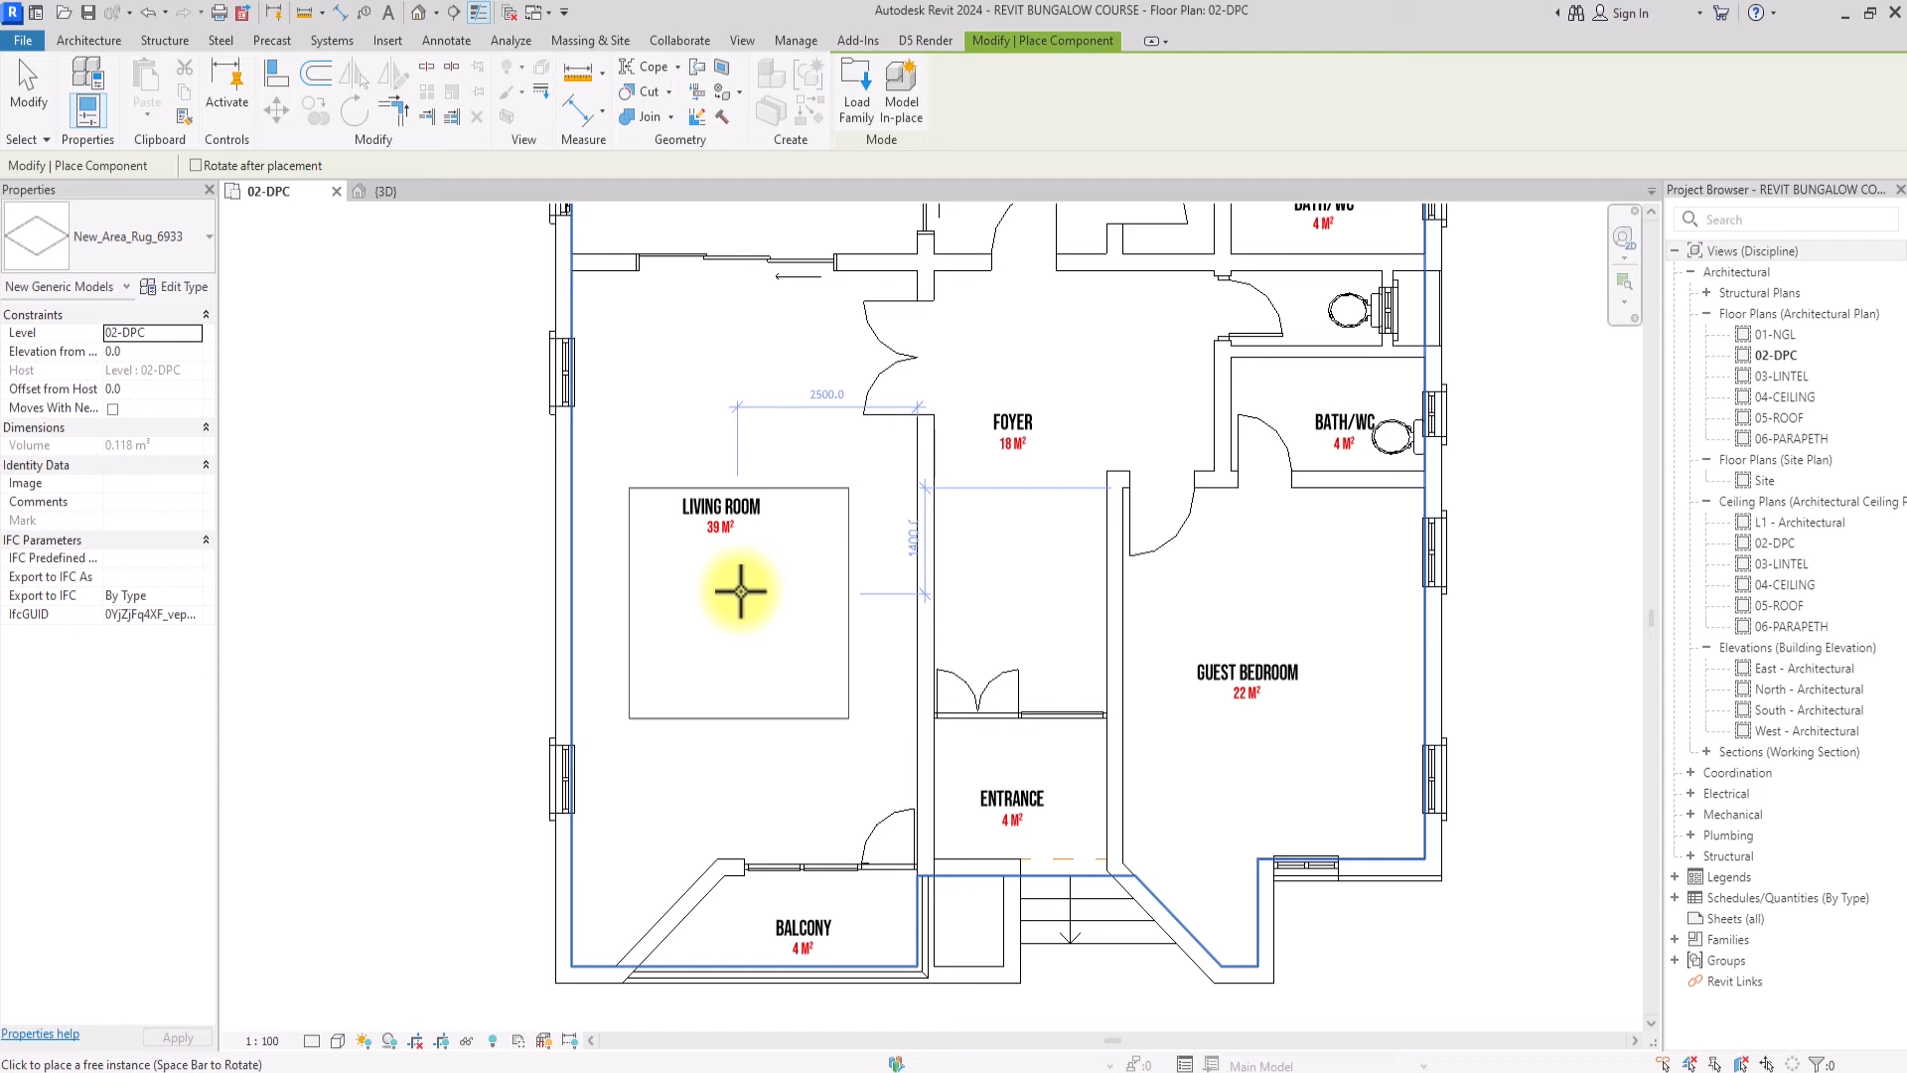
pyautogui.click(737, 591)
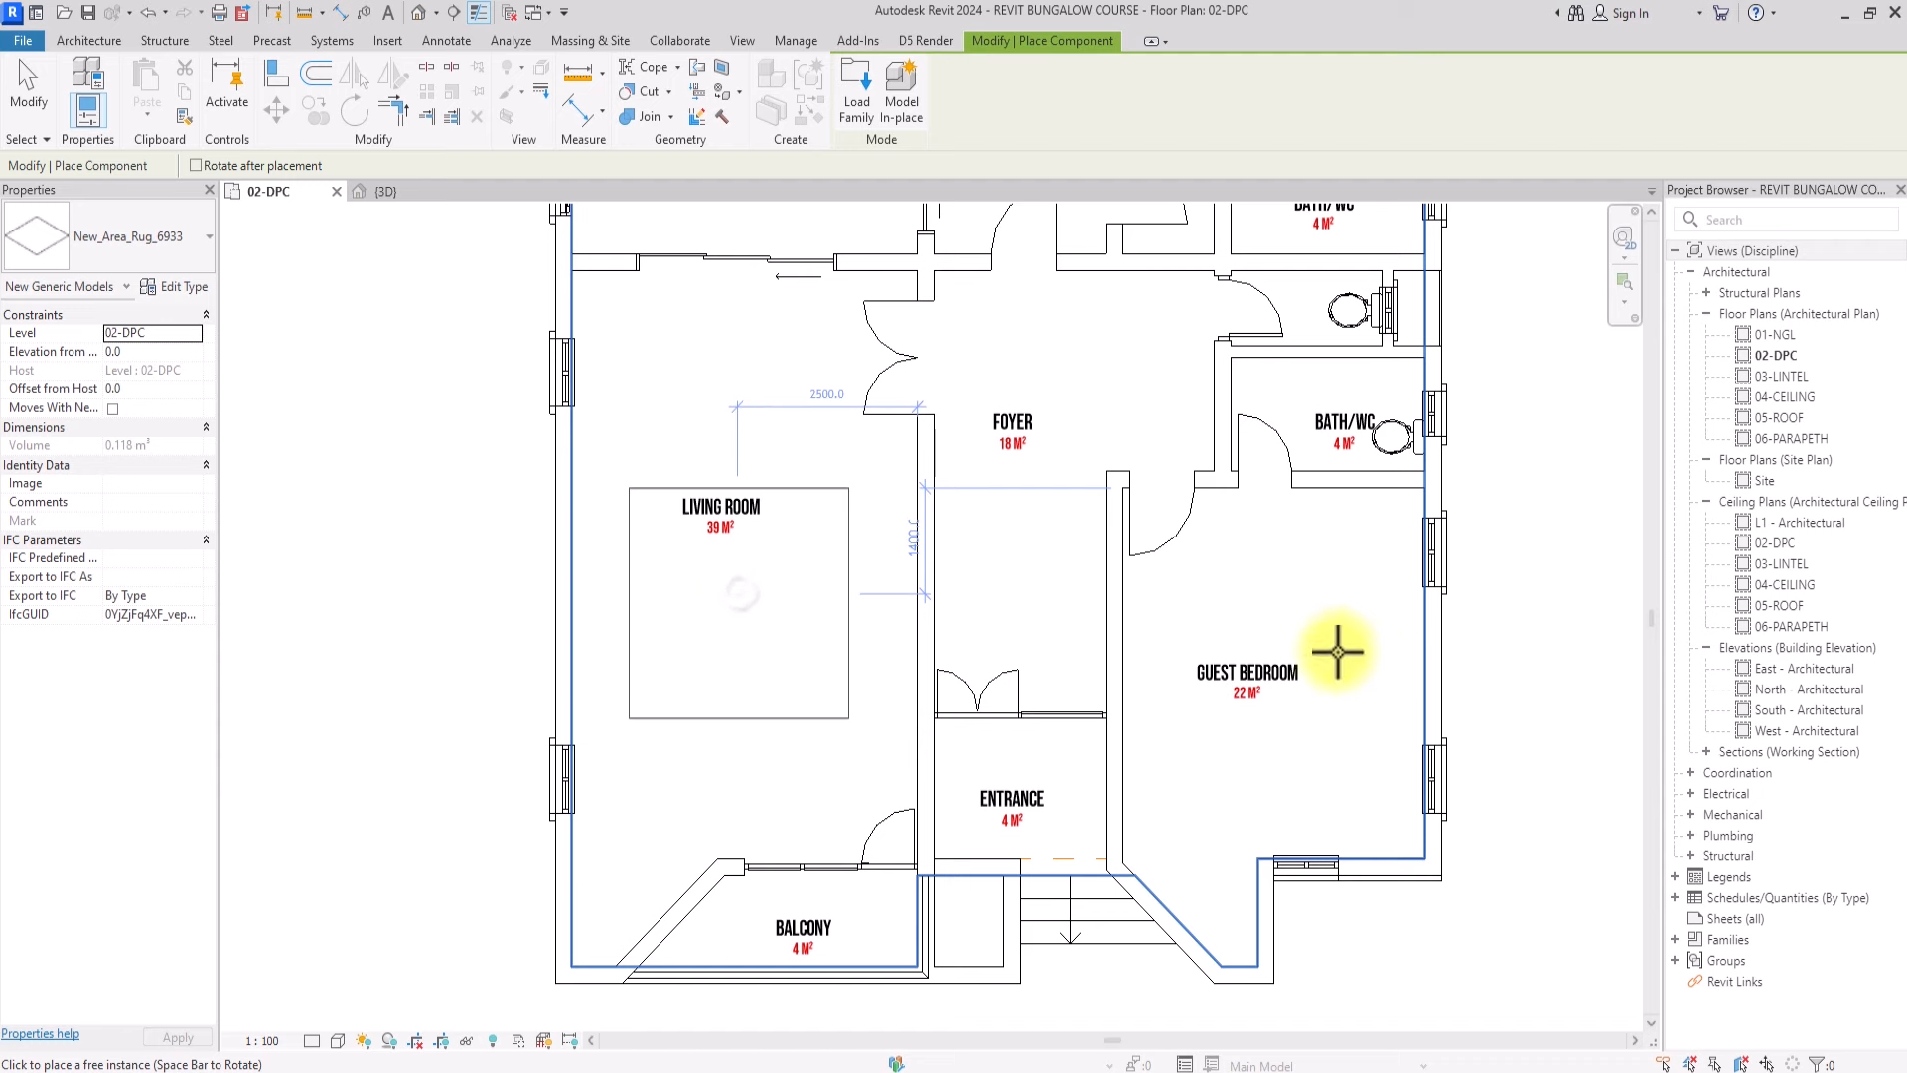
# Choose the Sink - Kitchen (3) 1120 x 500mm type for placement at the kitchen counter
pyautogui.click(91, 216)
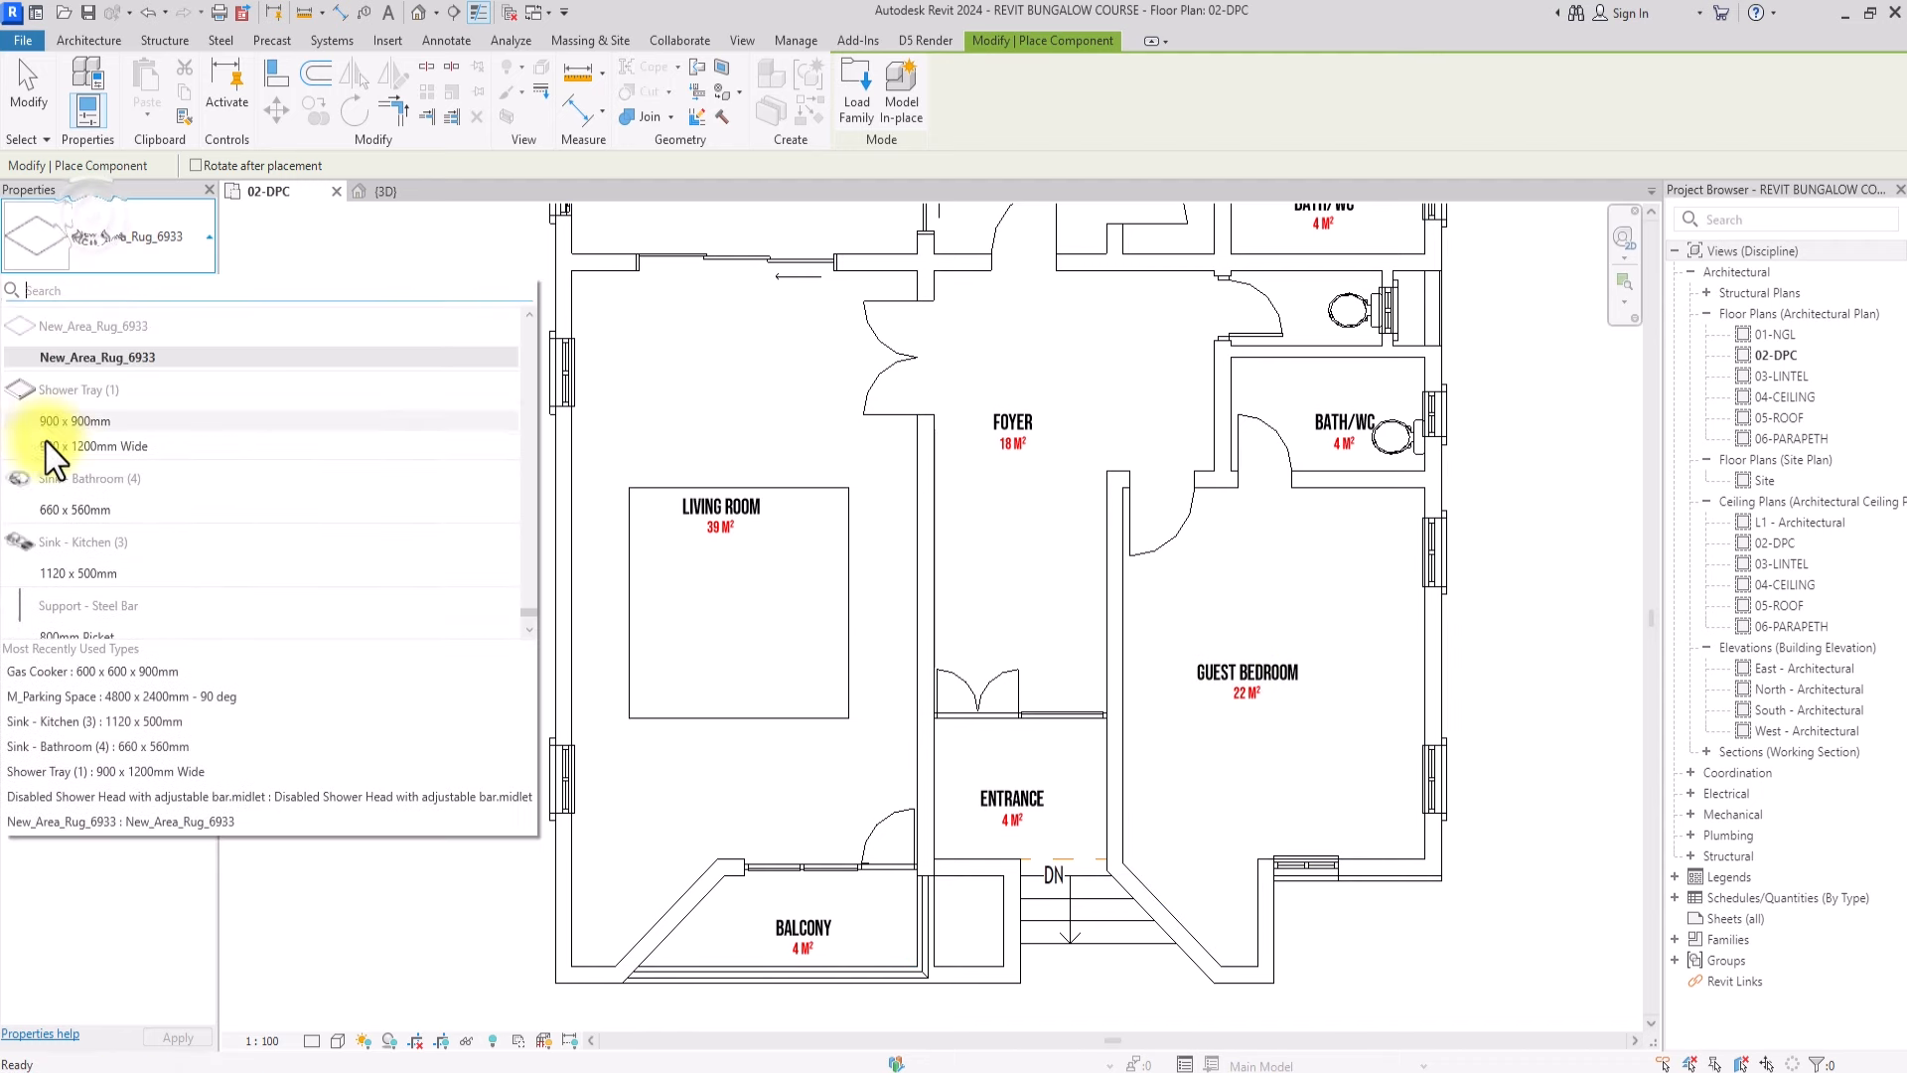
pyautogui.scroll(-5, 139, 556)
pyautogui.scroll(5, 107, 407)
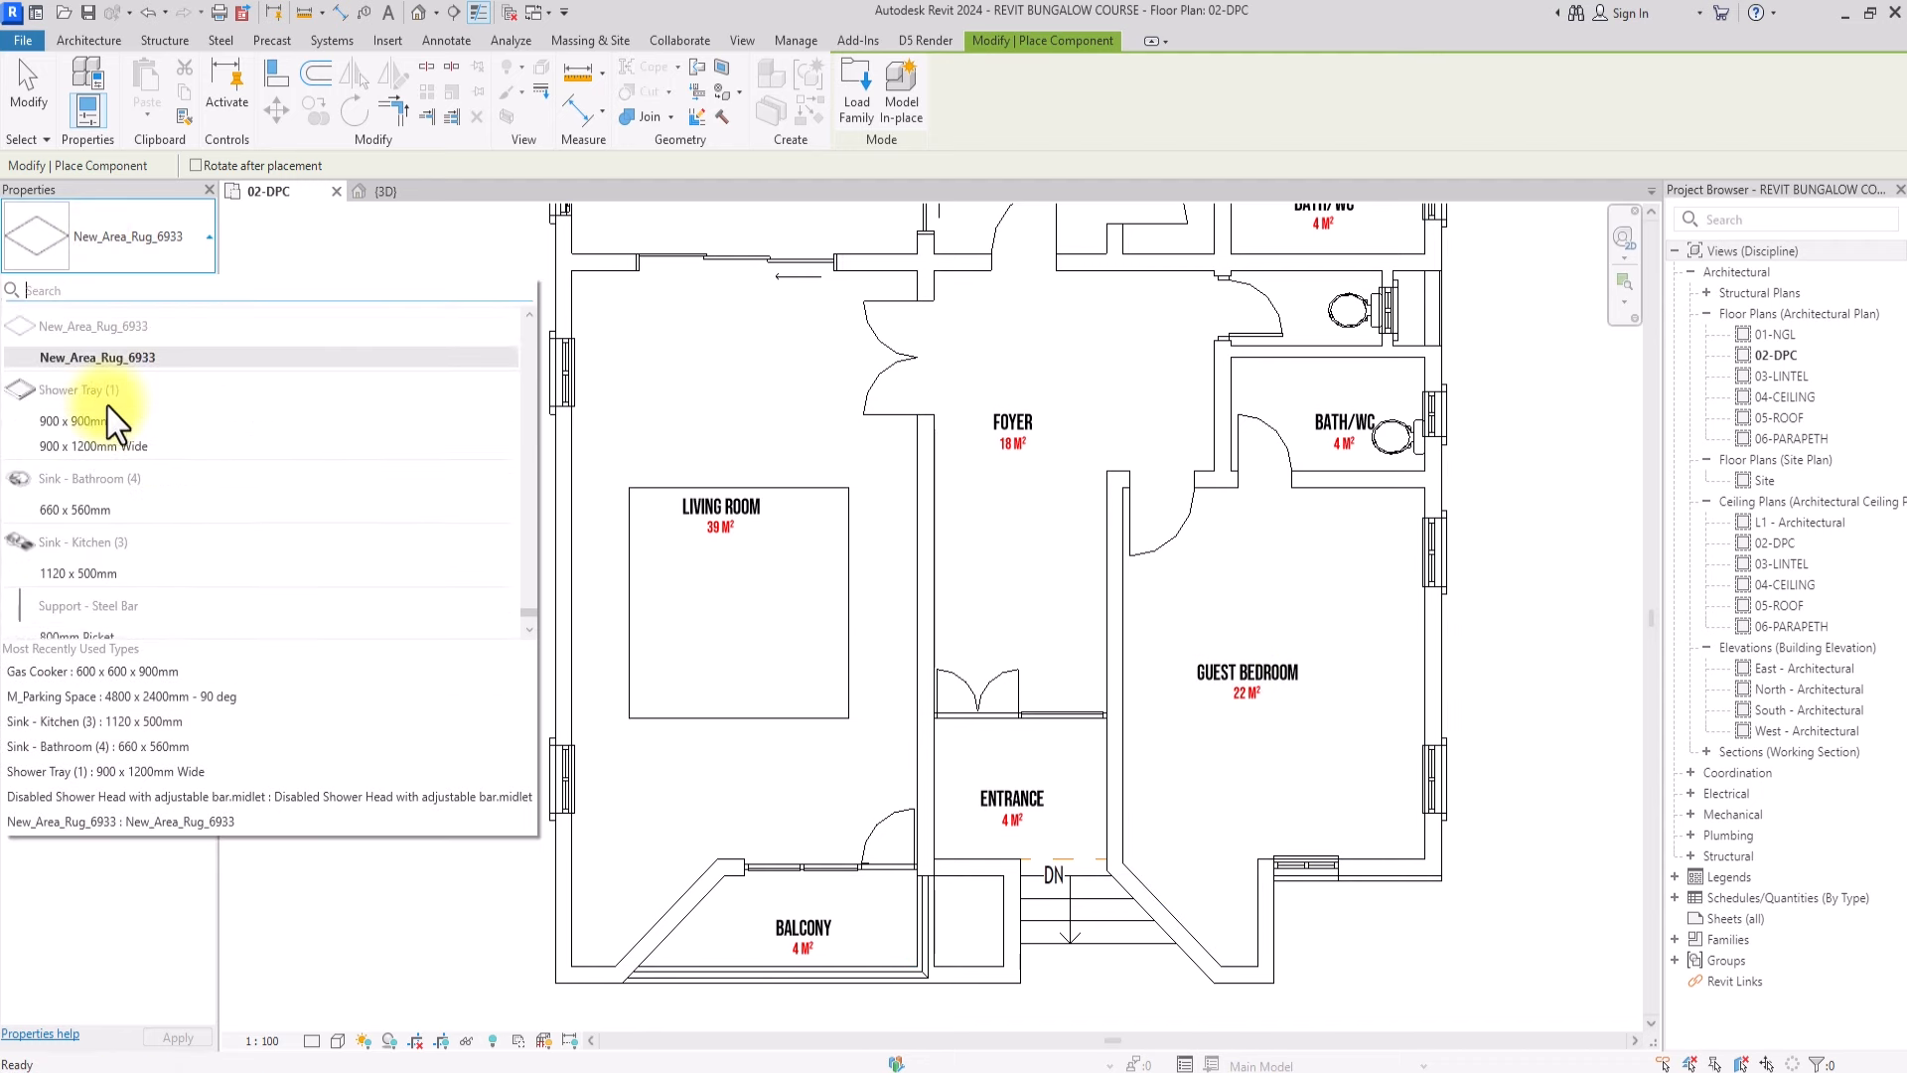
pyautogui.scroll(-2, 119, 560)
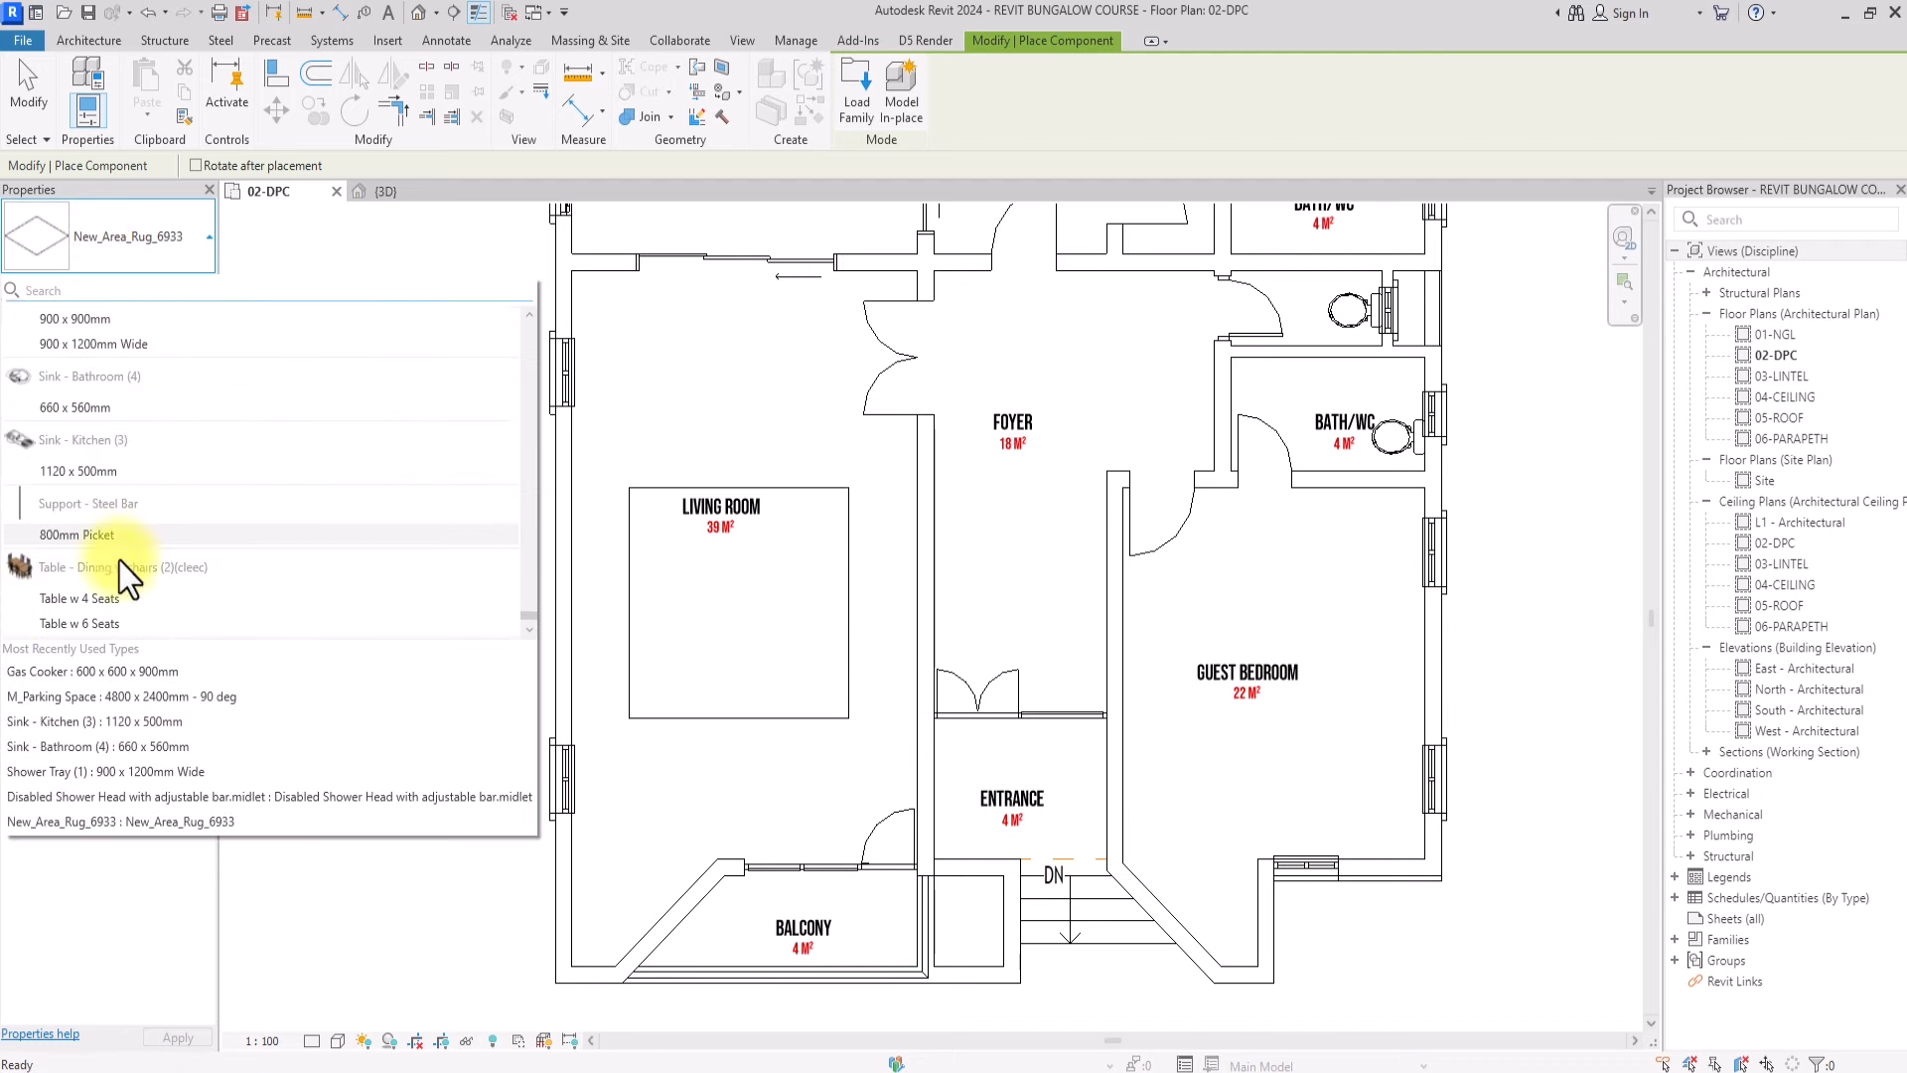
pyautogui.click(83, 475)
pyautogui.moveTo(758, 267); pyautogui.dragTo(839, 913, button='middle')
pyautogui.moveTo(638, 402); pyautogui.dragTo(599, 960, button='middle')
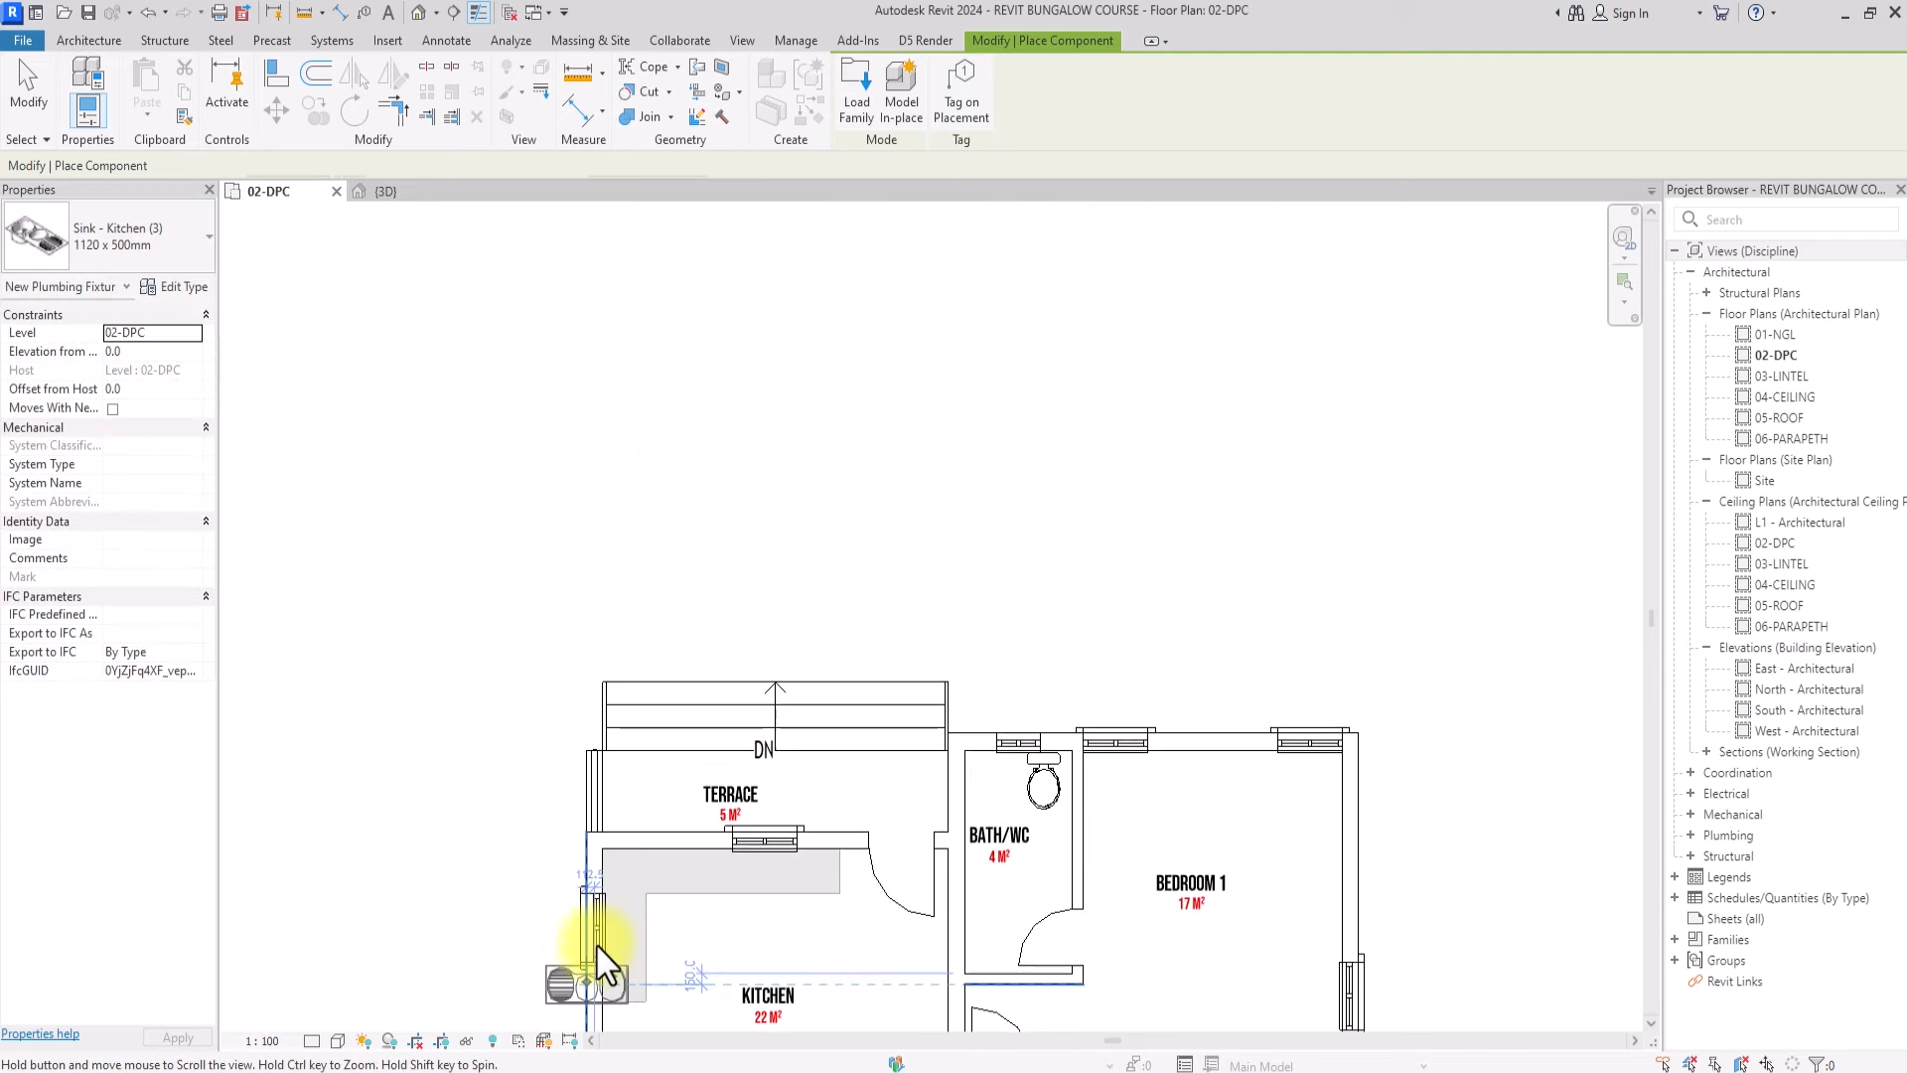
pyautogui.scroll(2, 644, 858)
pyautogui.scroll(1, 768, 910)
pyautogui.moveTo(782, 911); pyautogui.dragTo(758, 737, button='middle')
pyautogui.scroll(4, 811, 700)
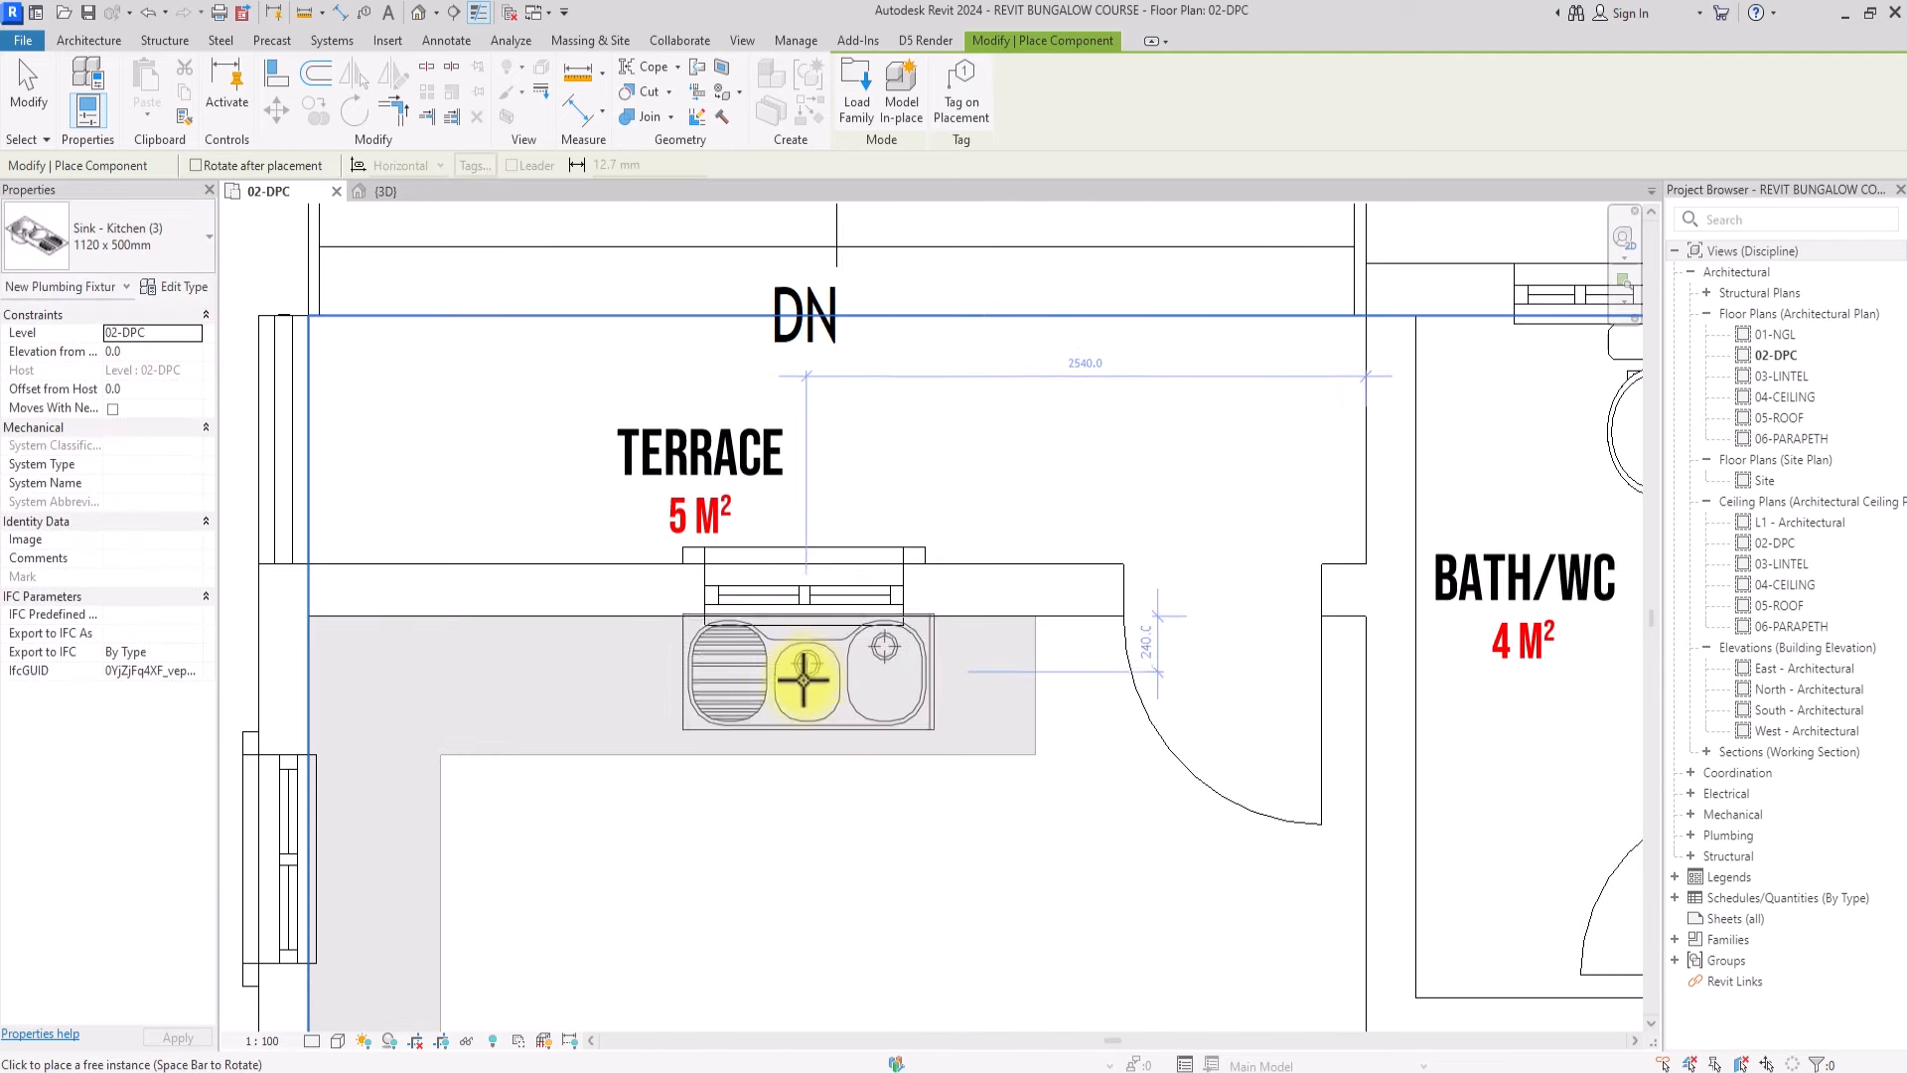
# Set the kitchen sink's elevation from level to 600 mm and place it on the counter beneath the window facing the terrace
pyautogui.click(149, 352)
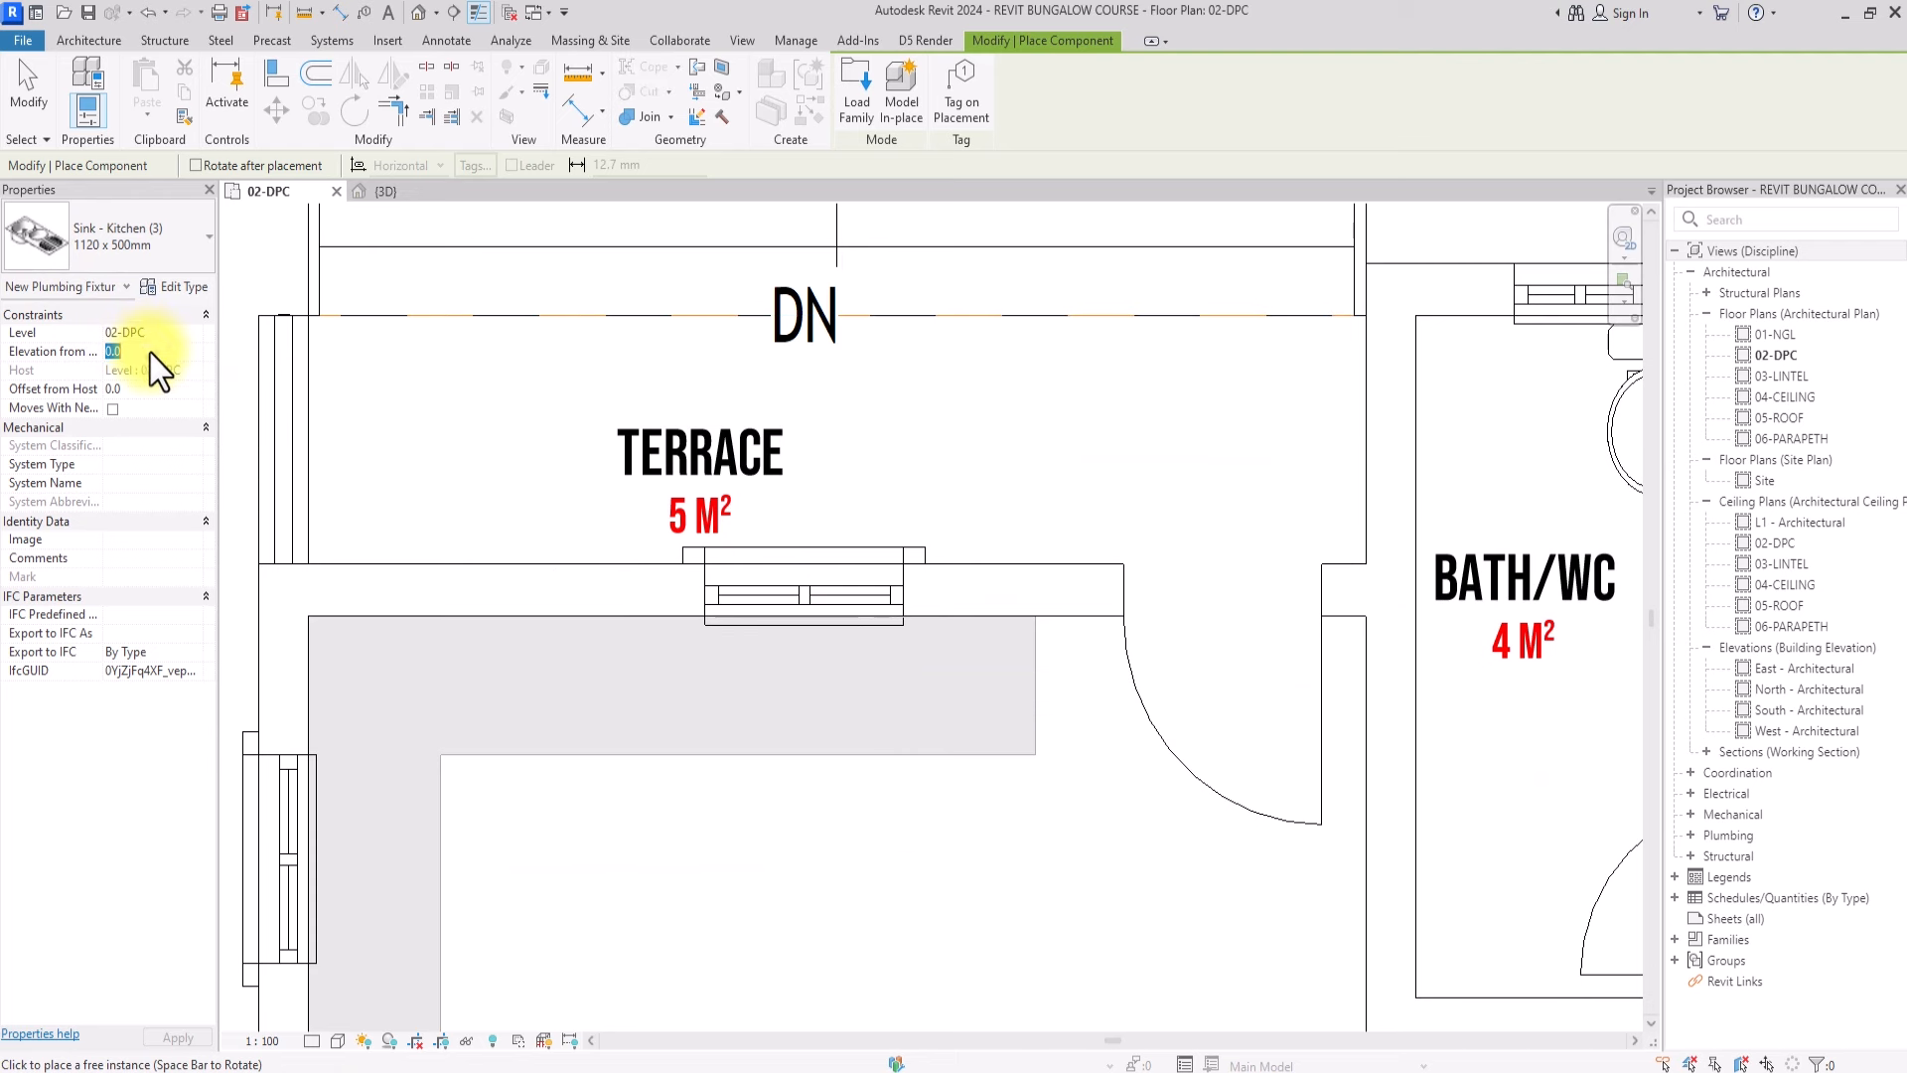
pyautogui.write('800')
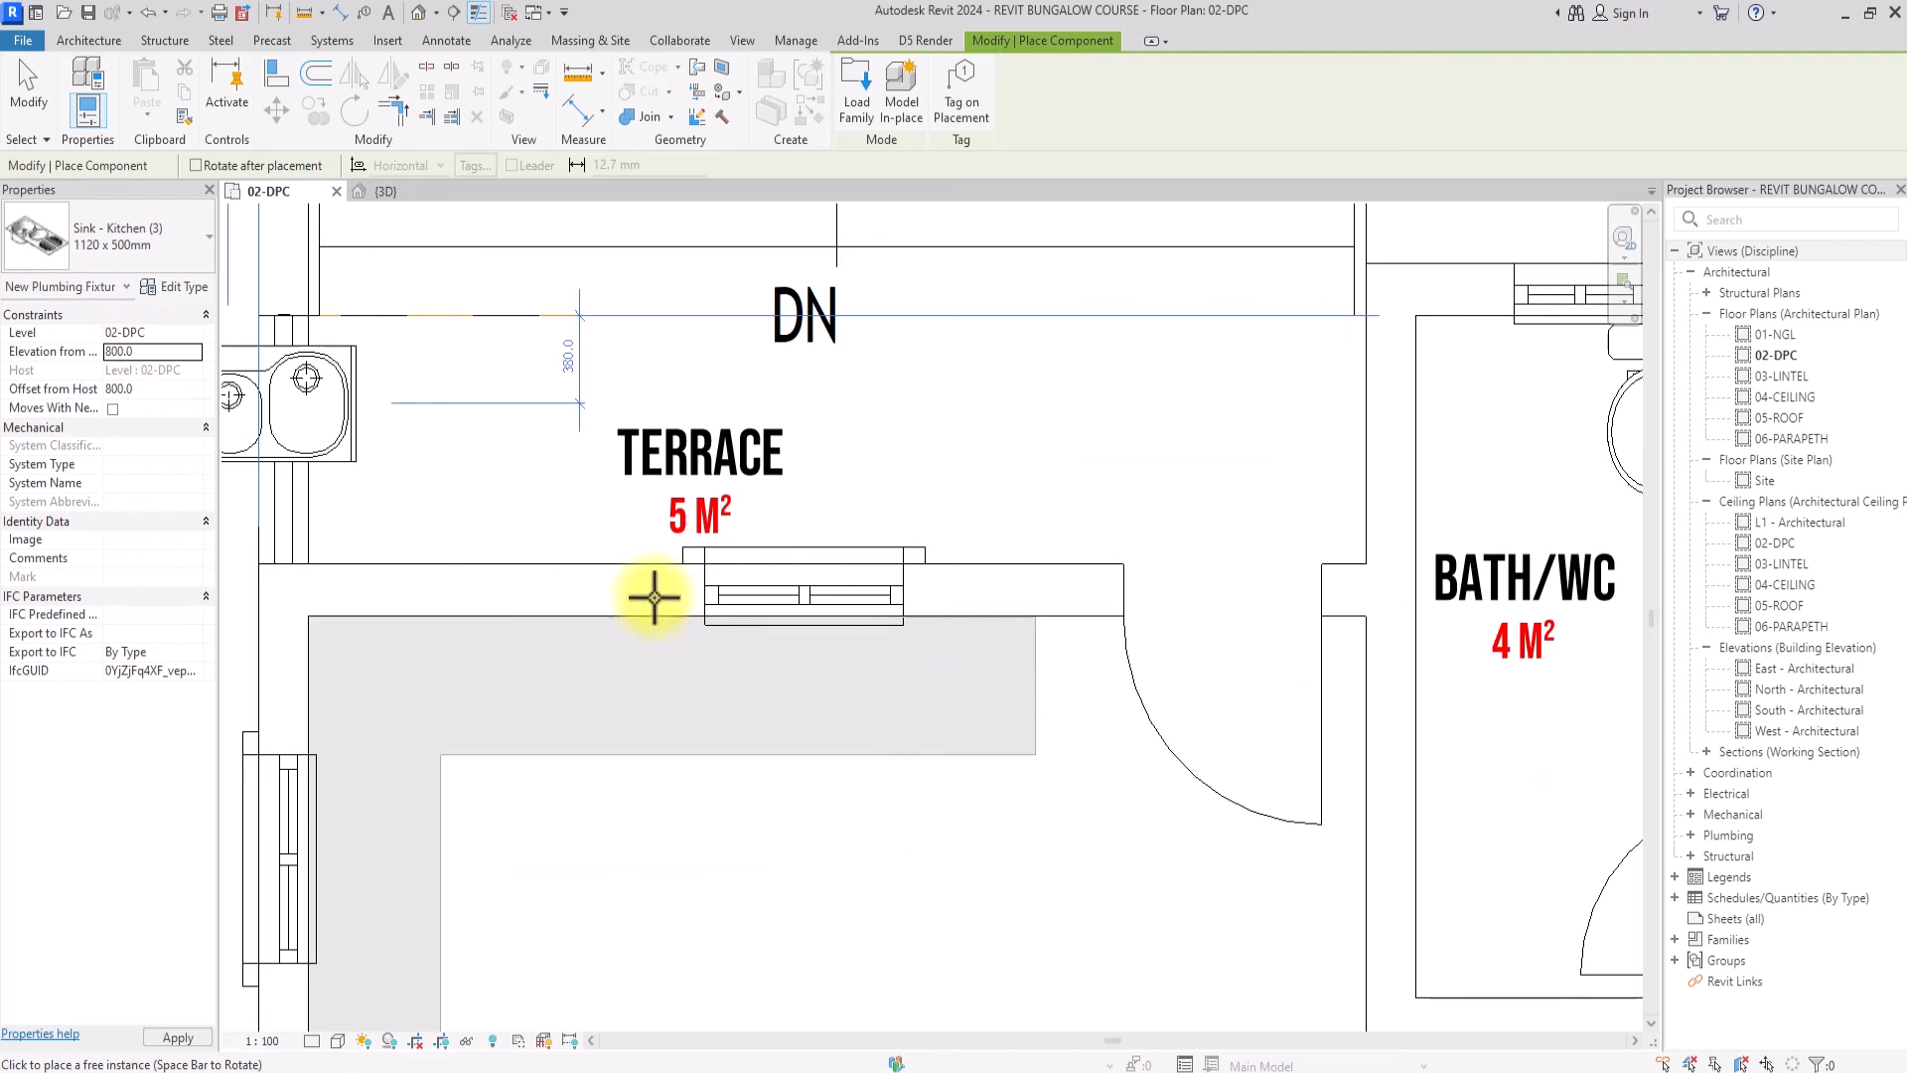
pyautogui.click(164, 351)
pyautogui.write('6')
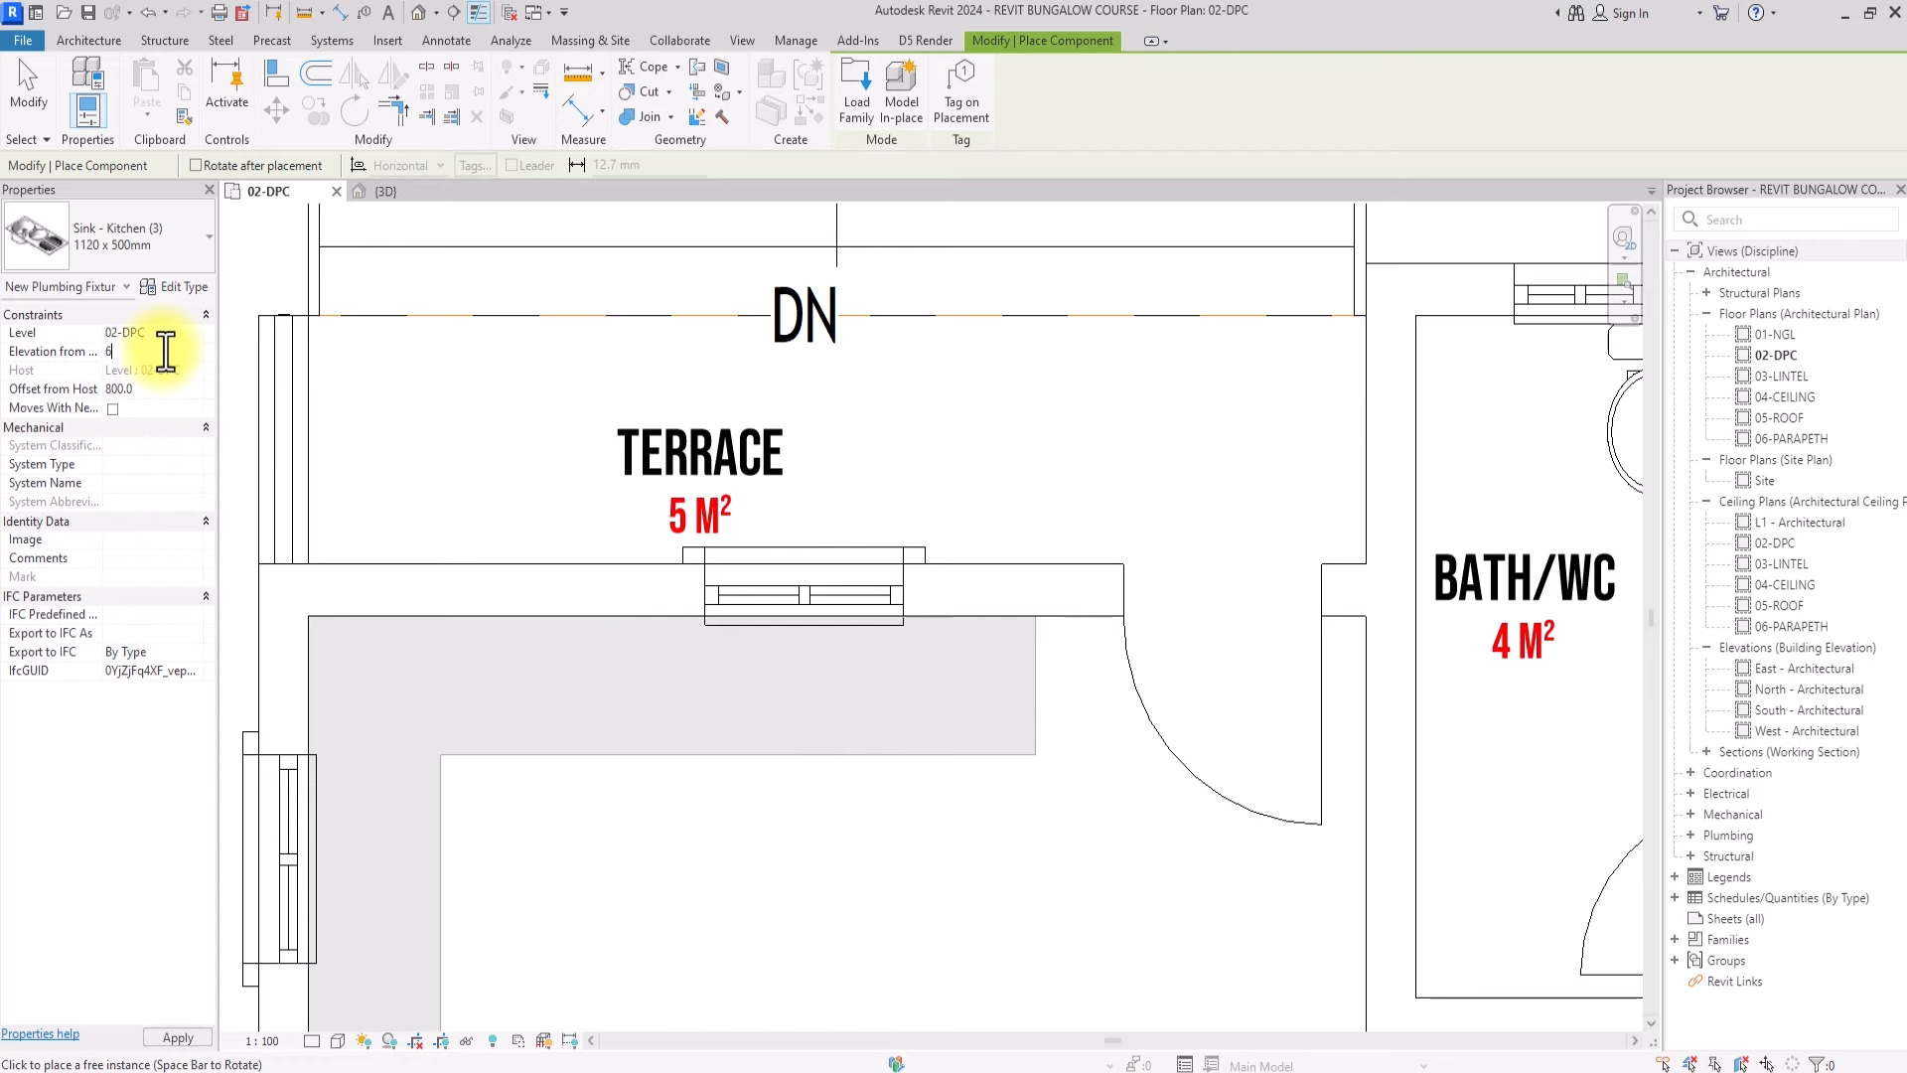
pyautogui.write('00')
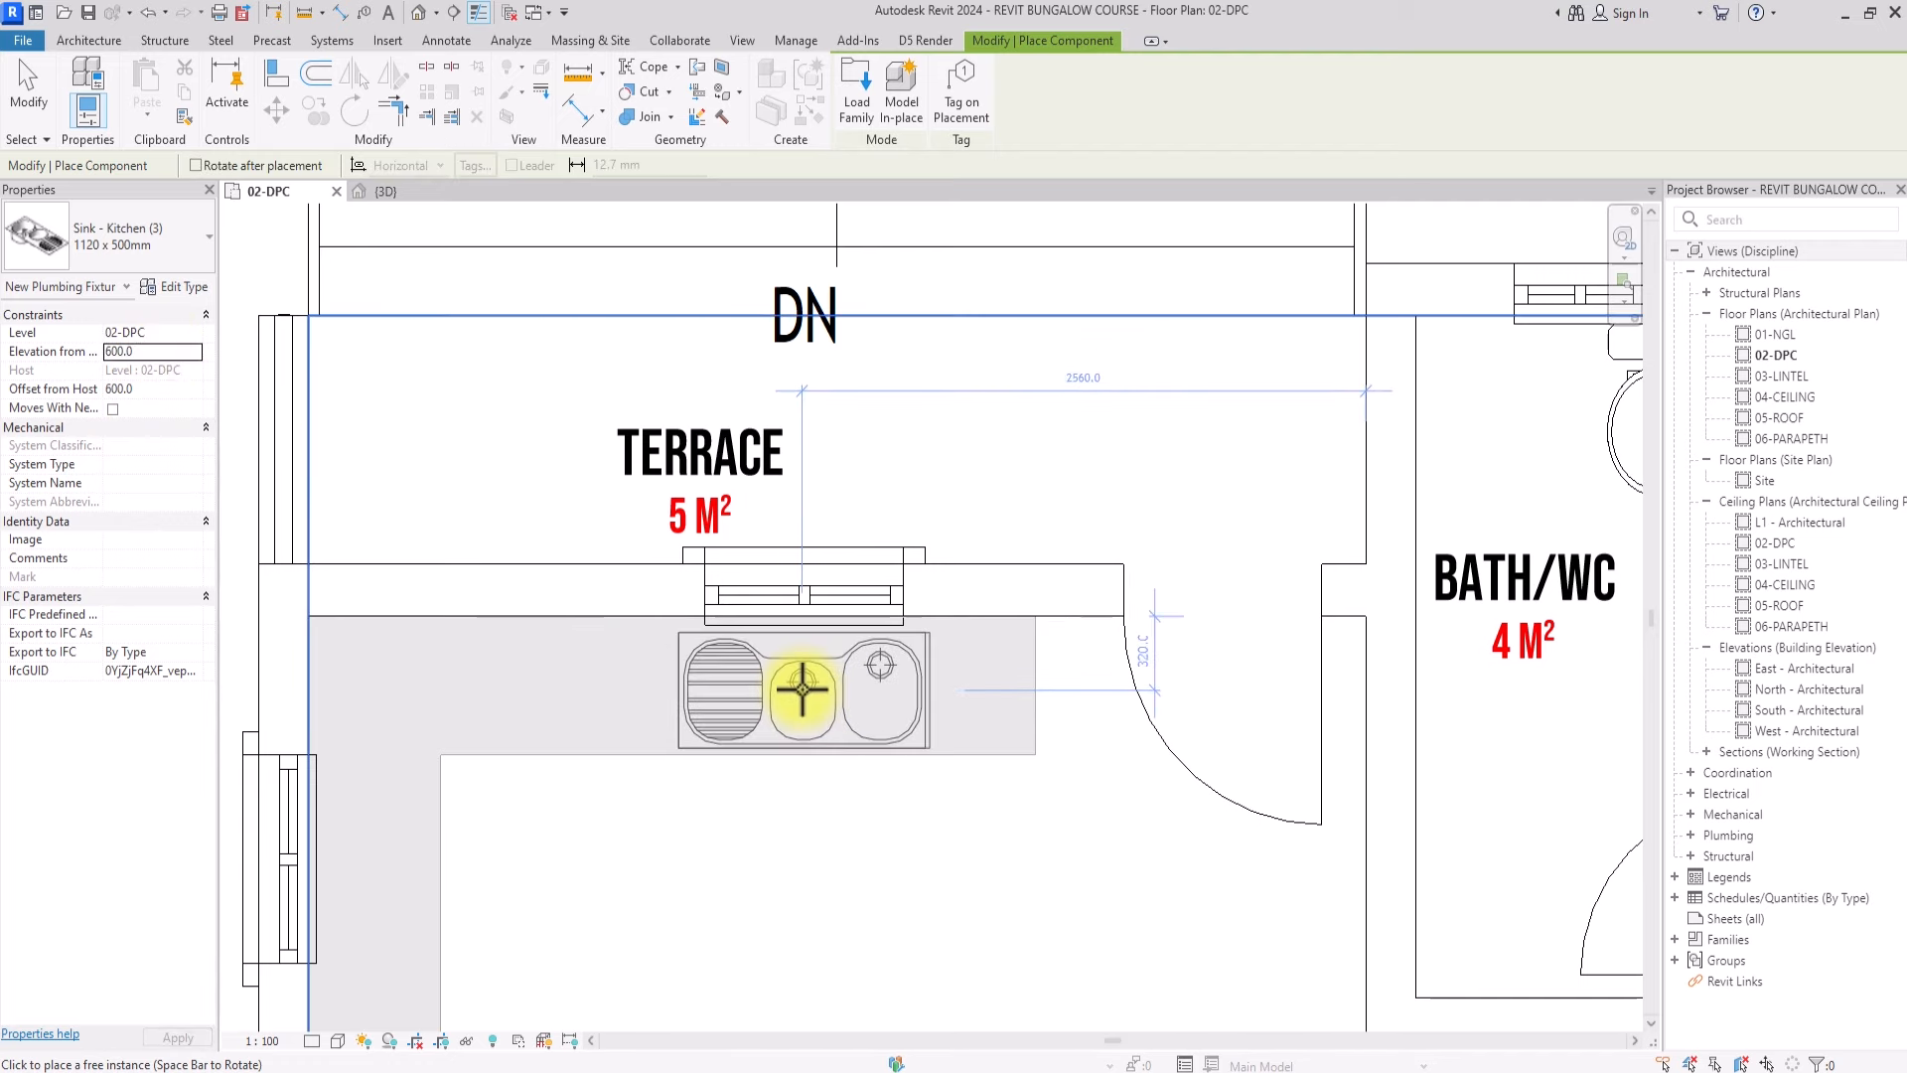
pyautogui.click(802, 690)
pyautogui.scroll(-3, 638, 533)
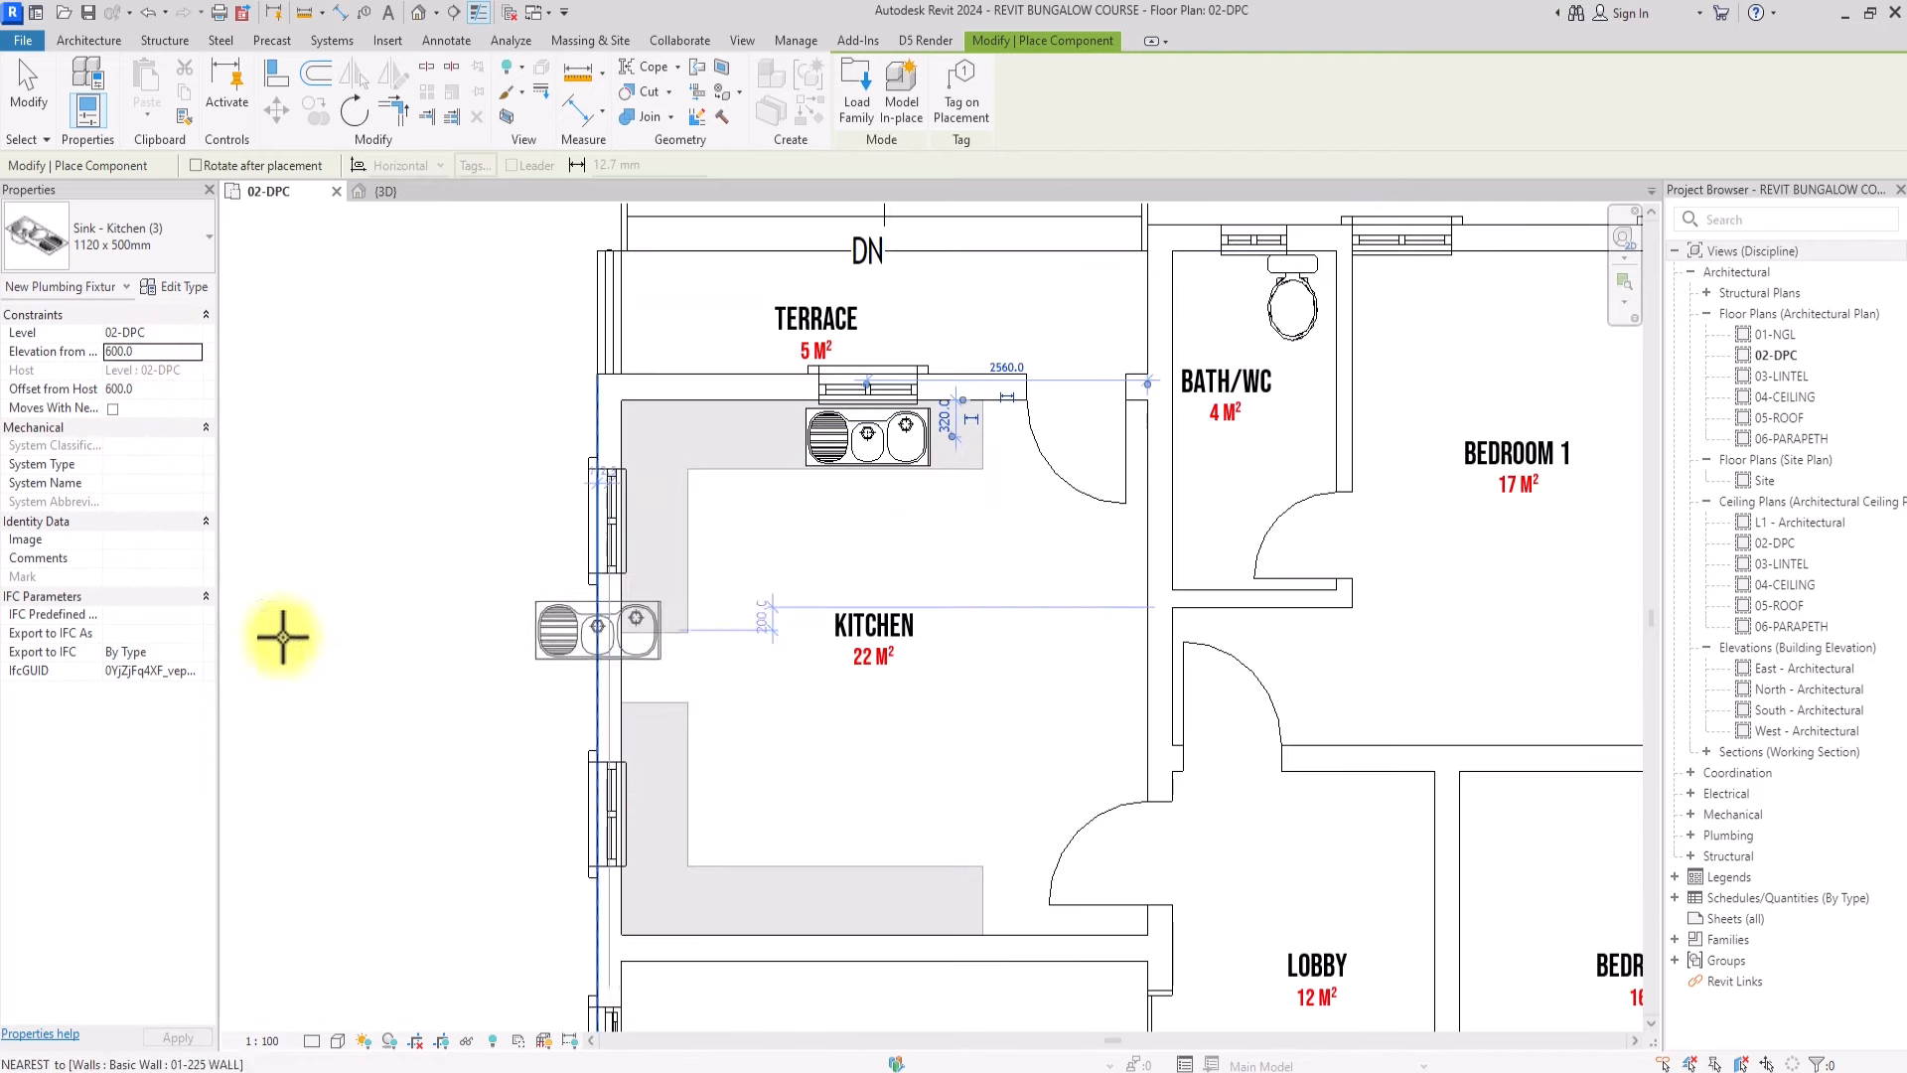
# Choose the Table w 6 Seats dining type and set its width to 1200 mm and length to 2400 mm
pyautogui.click(70, 211)
pyautogui.click(80, 573)
pyautogui.click(175, 286)
pyautogui.click(645, 430)
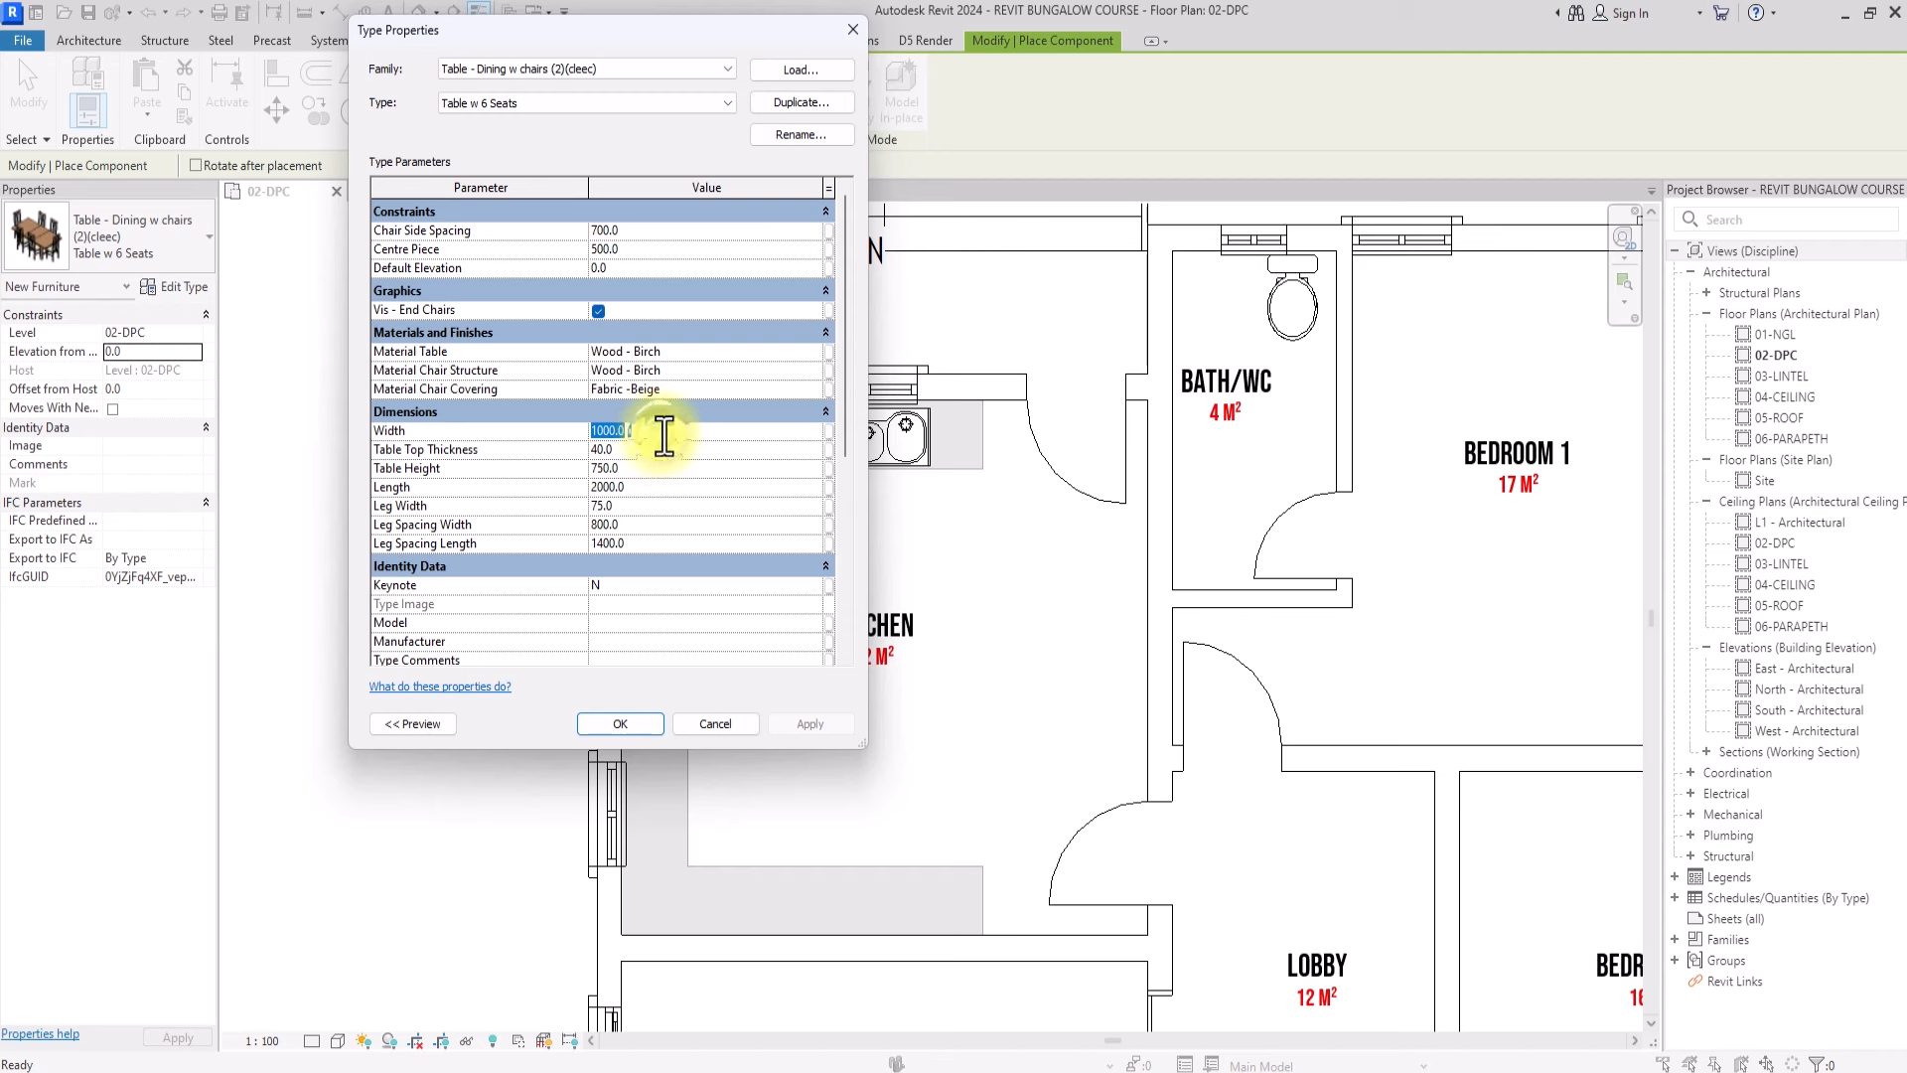
pyautogui.write('1200')
pyautogui.click(662, 486)
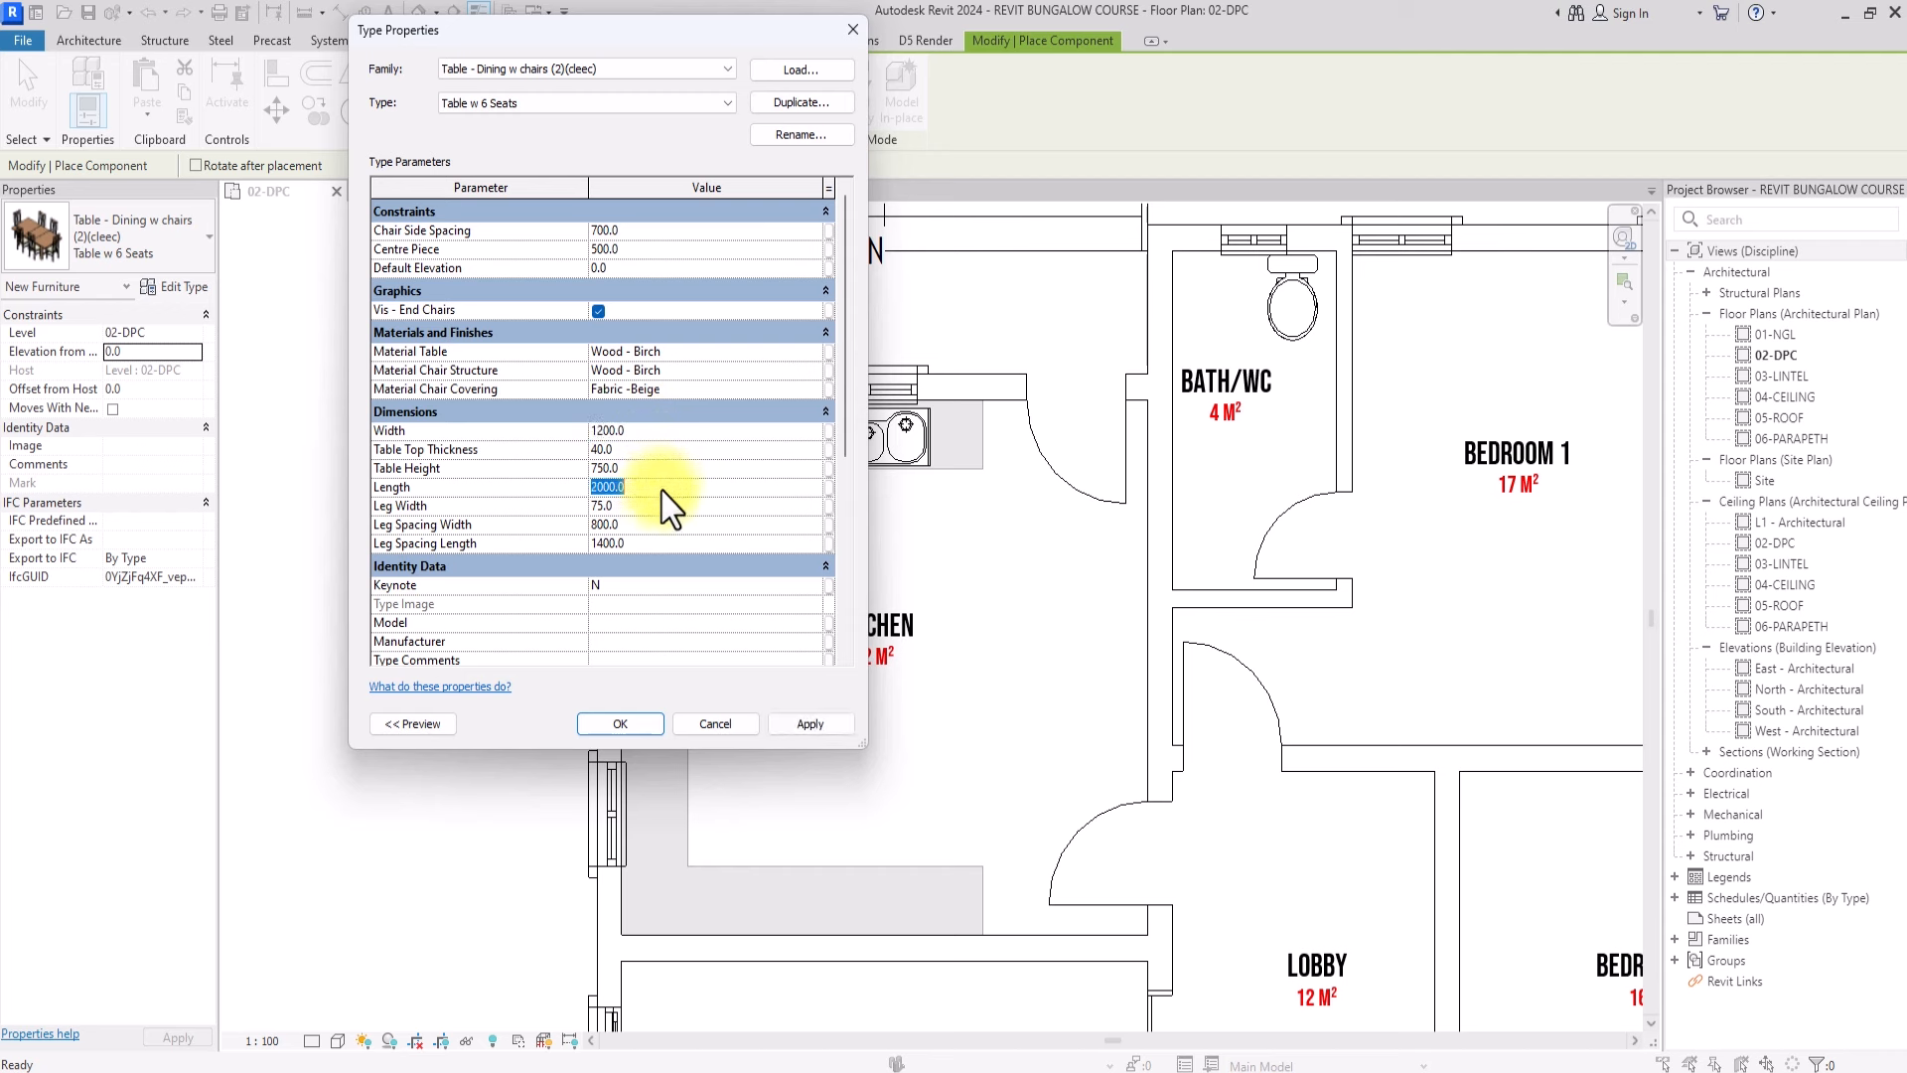
pyautogui.write('2400')
pyautogui.scroll(-3, 639, 474)
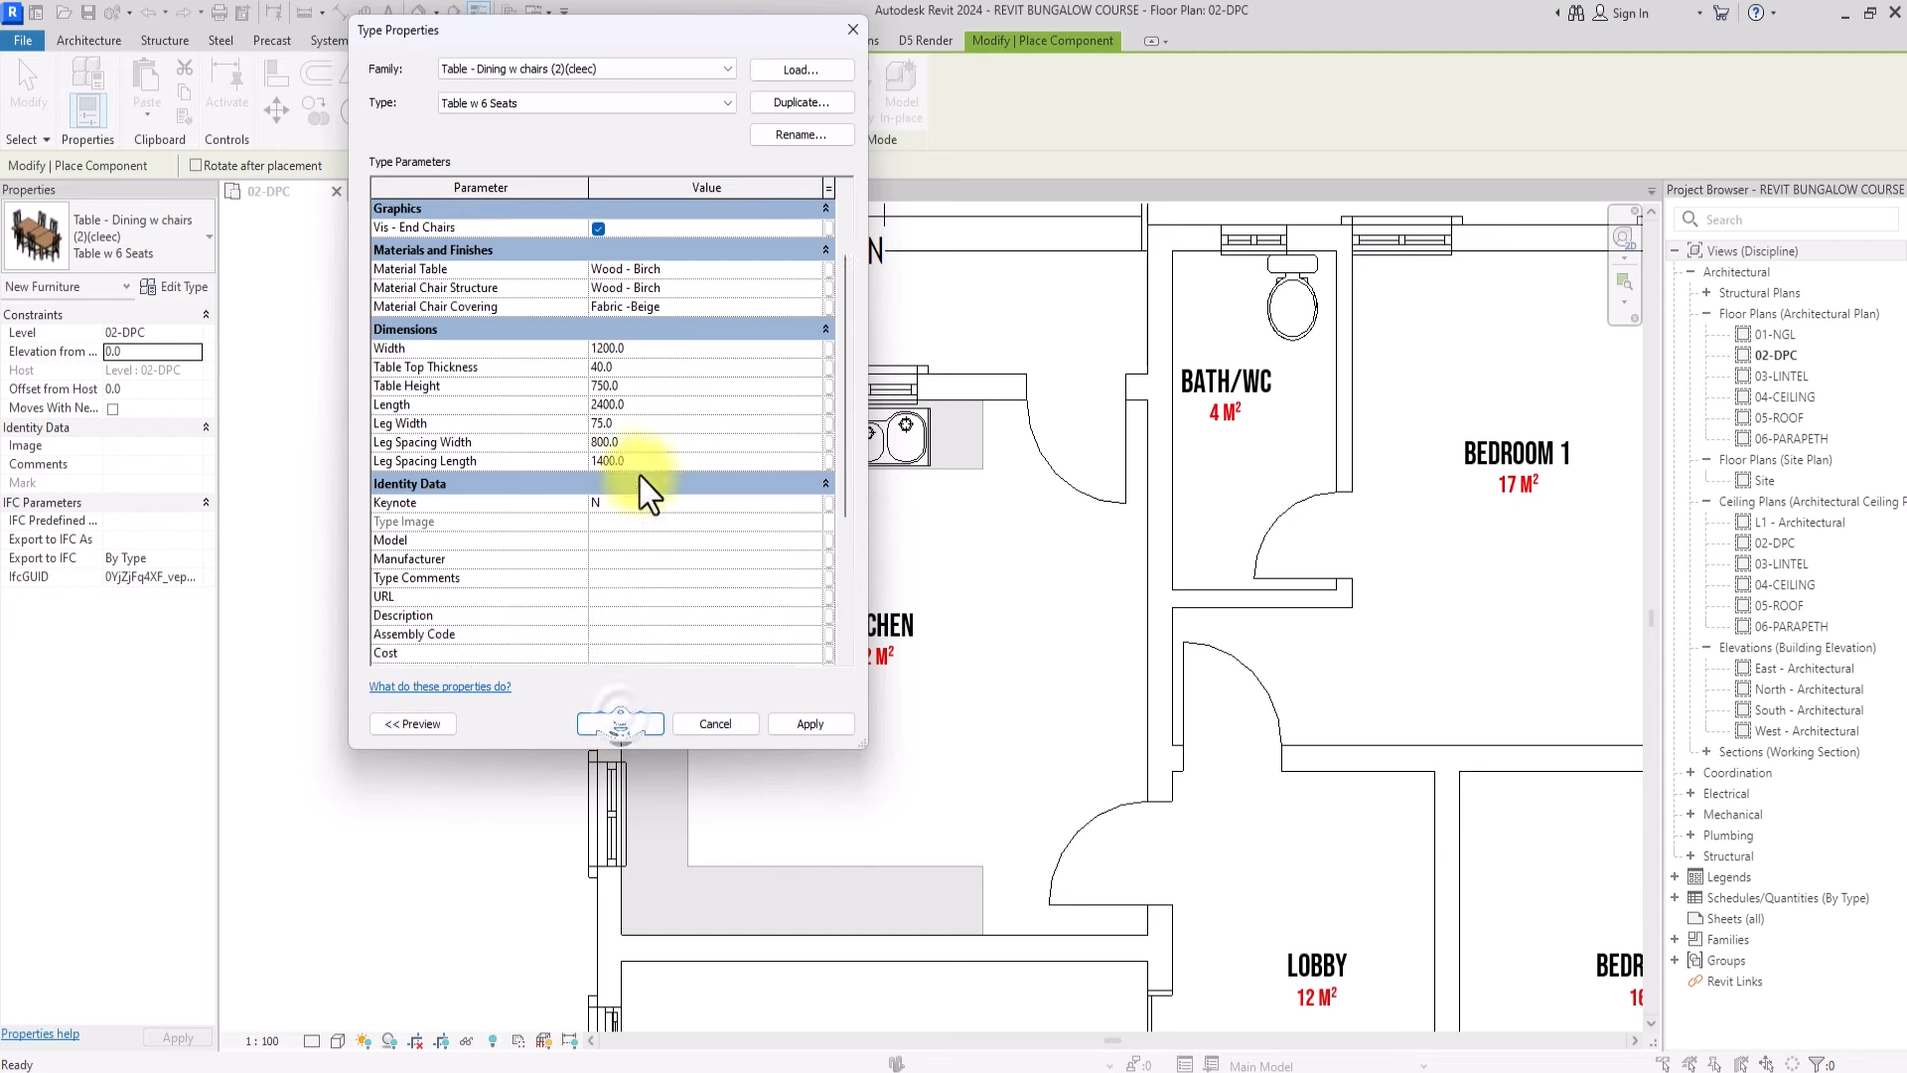
pyautogui.click(622, 726)
# Place the six-seat dining table in the middle of the dining room
pyautogui.moveTo(630, 609); pyautogui.dragTo(740, 213, button='middle')
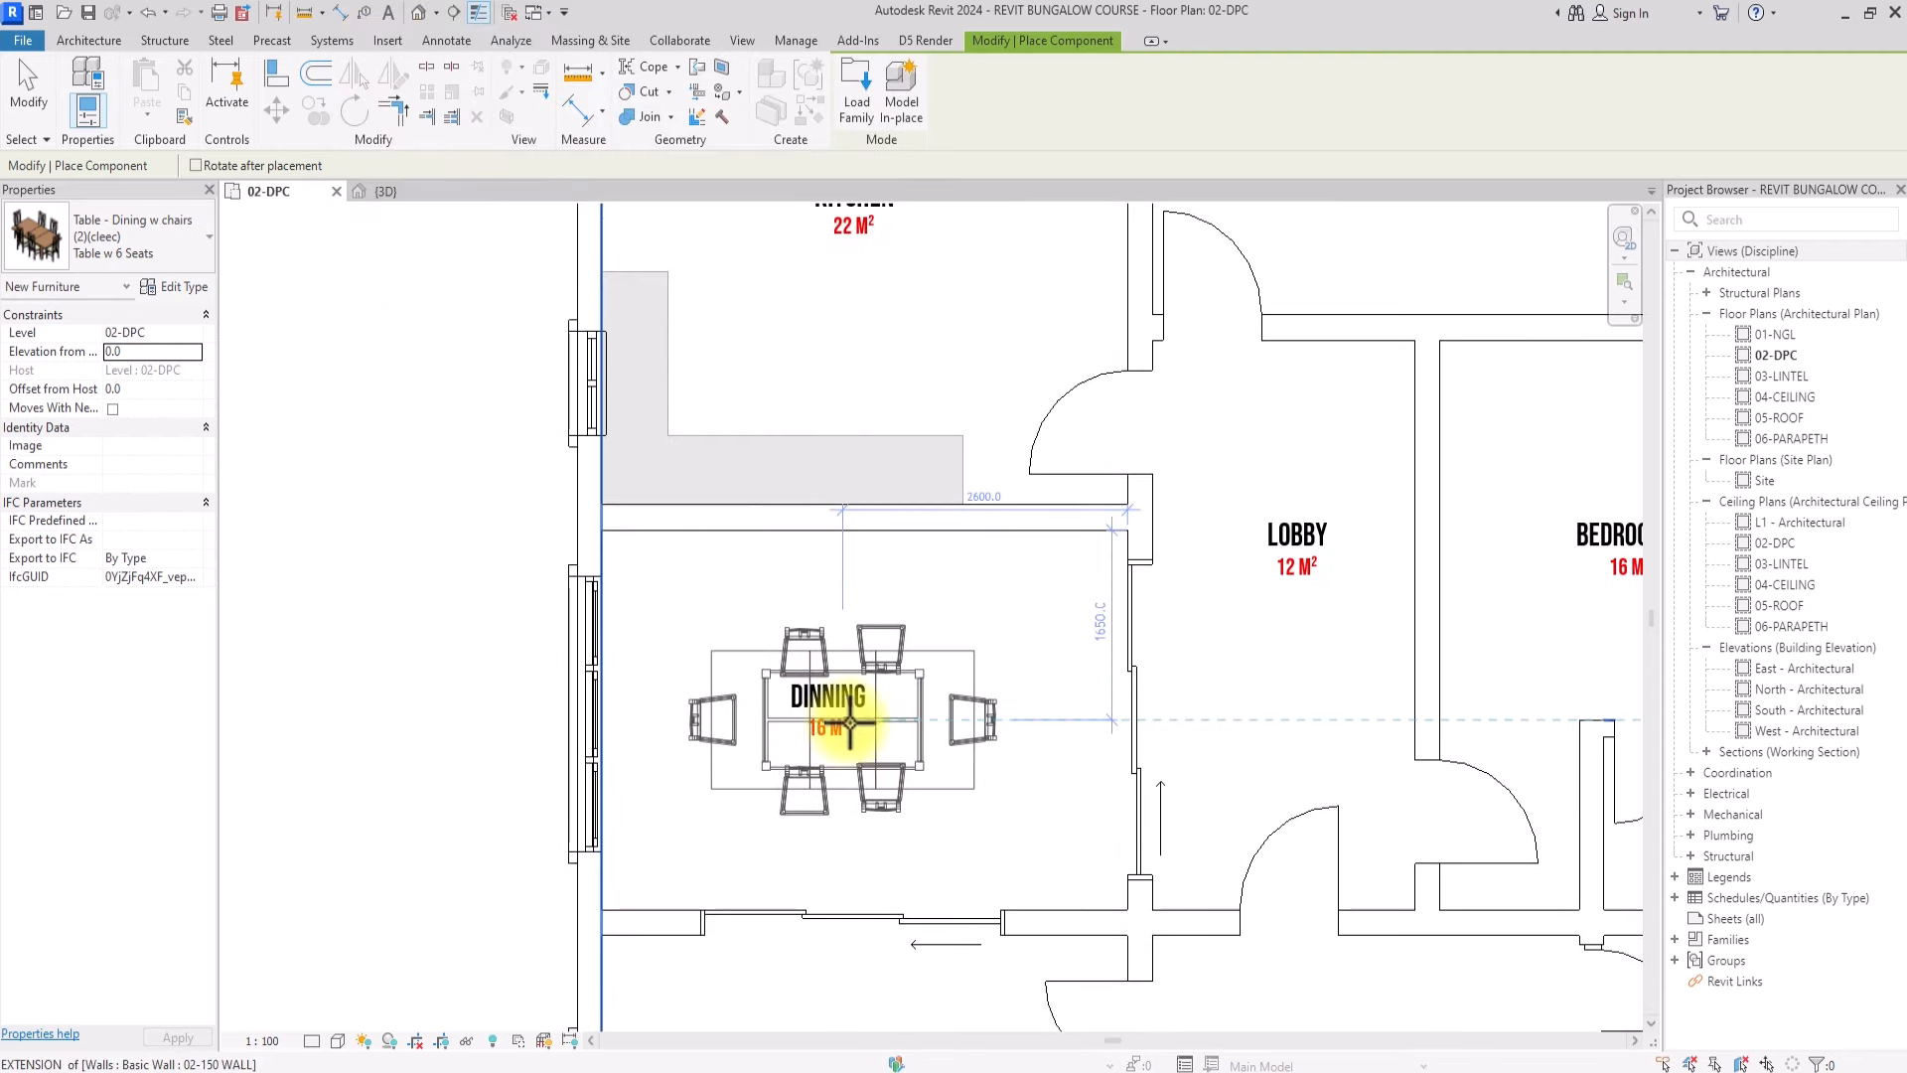
pyautogui.click(860, 728)
pyautogui.scroll(-2, 645, 342)
# Place a Sink - Bathroom (4) basin in the dining room against the wall shared with the kitchen, near the outer corner
pyautogui.click(30, 266)
pyautogui.click(120, 497)
pyautogui.scroll(2, 660, 479)
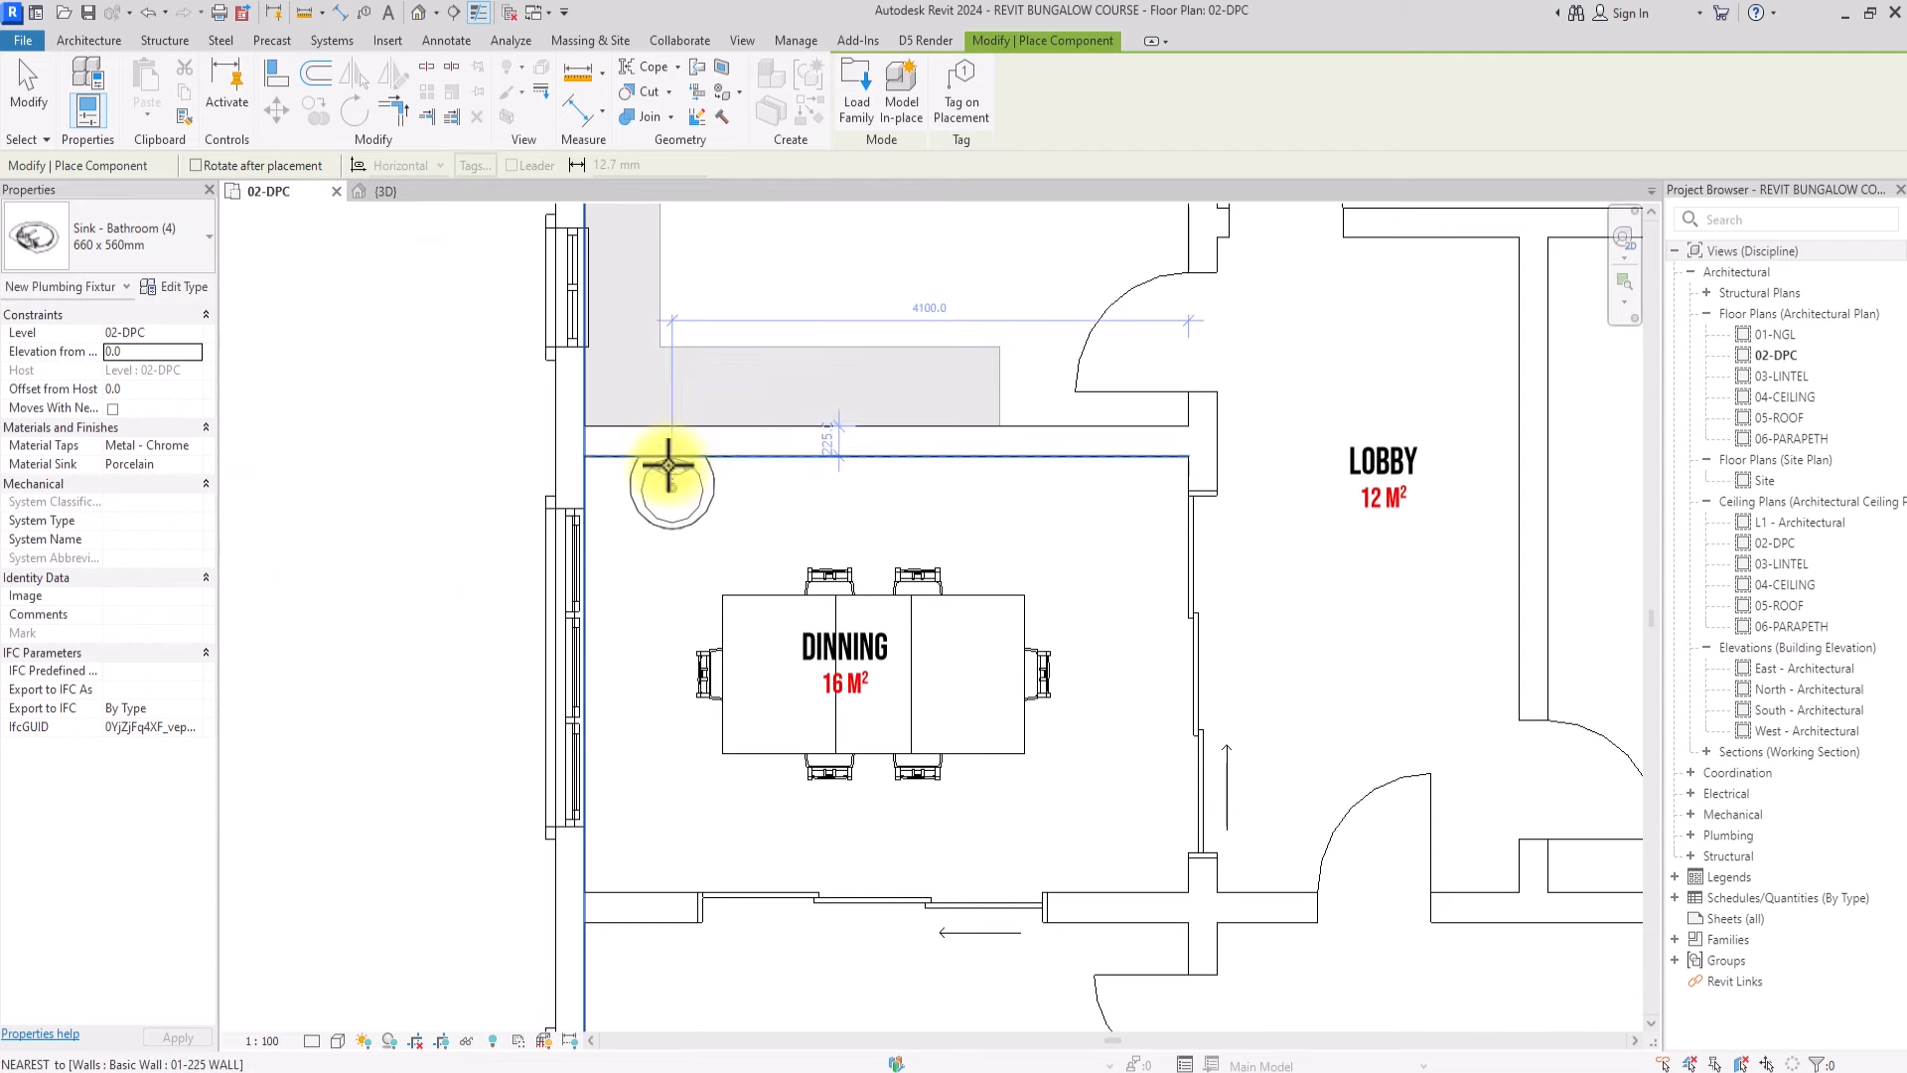
pyautogui.click(671, 462)
pyautogui.scroll(-3, 781, 462)
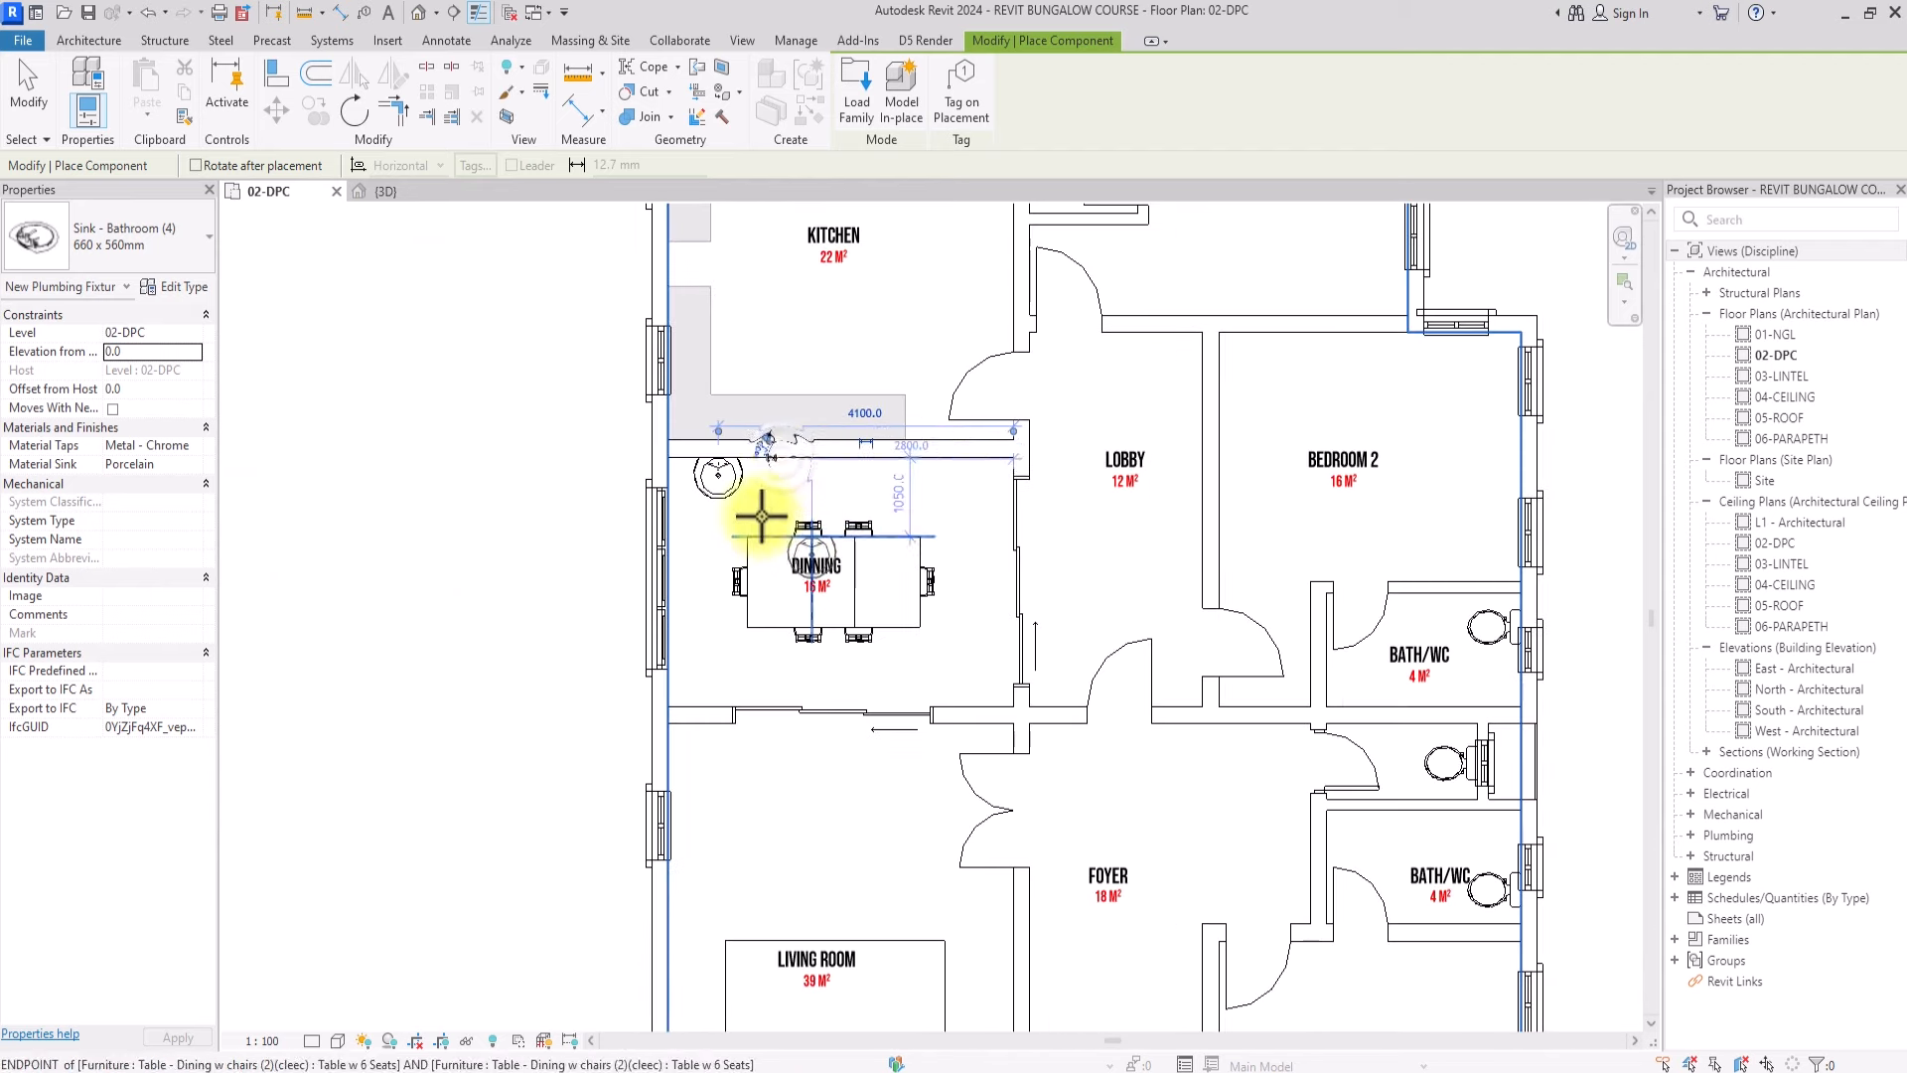
pyautogui.scroll(2, 769, 465)
pyautogui.scroll(-2, 775, 459)
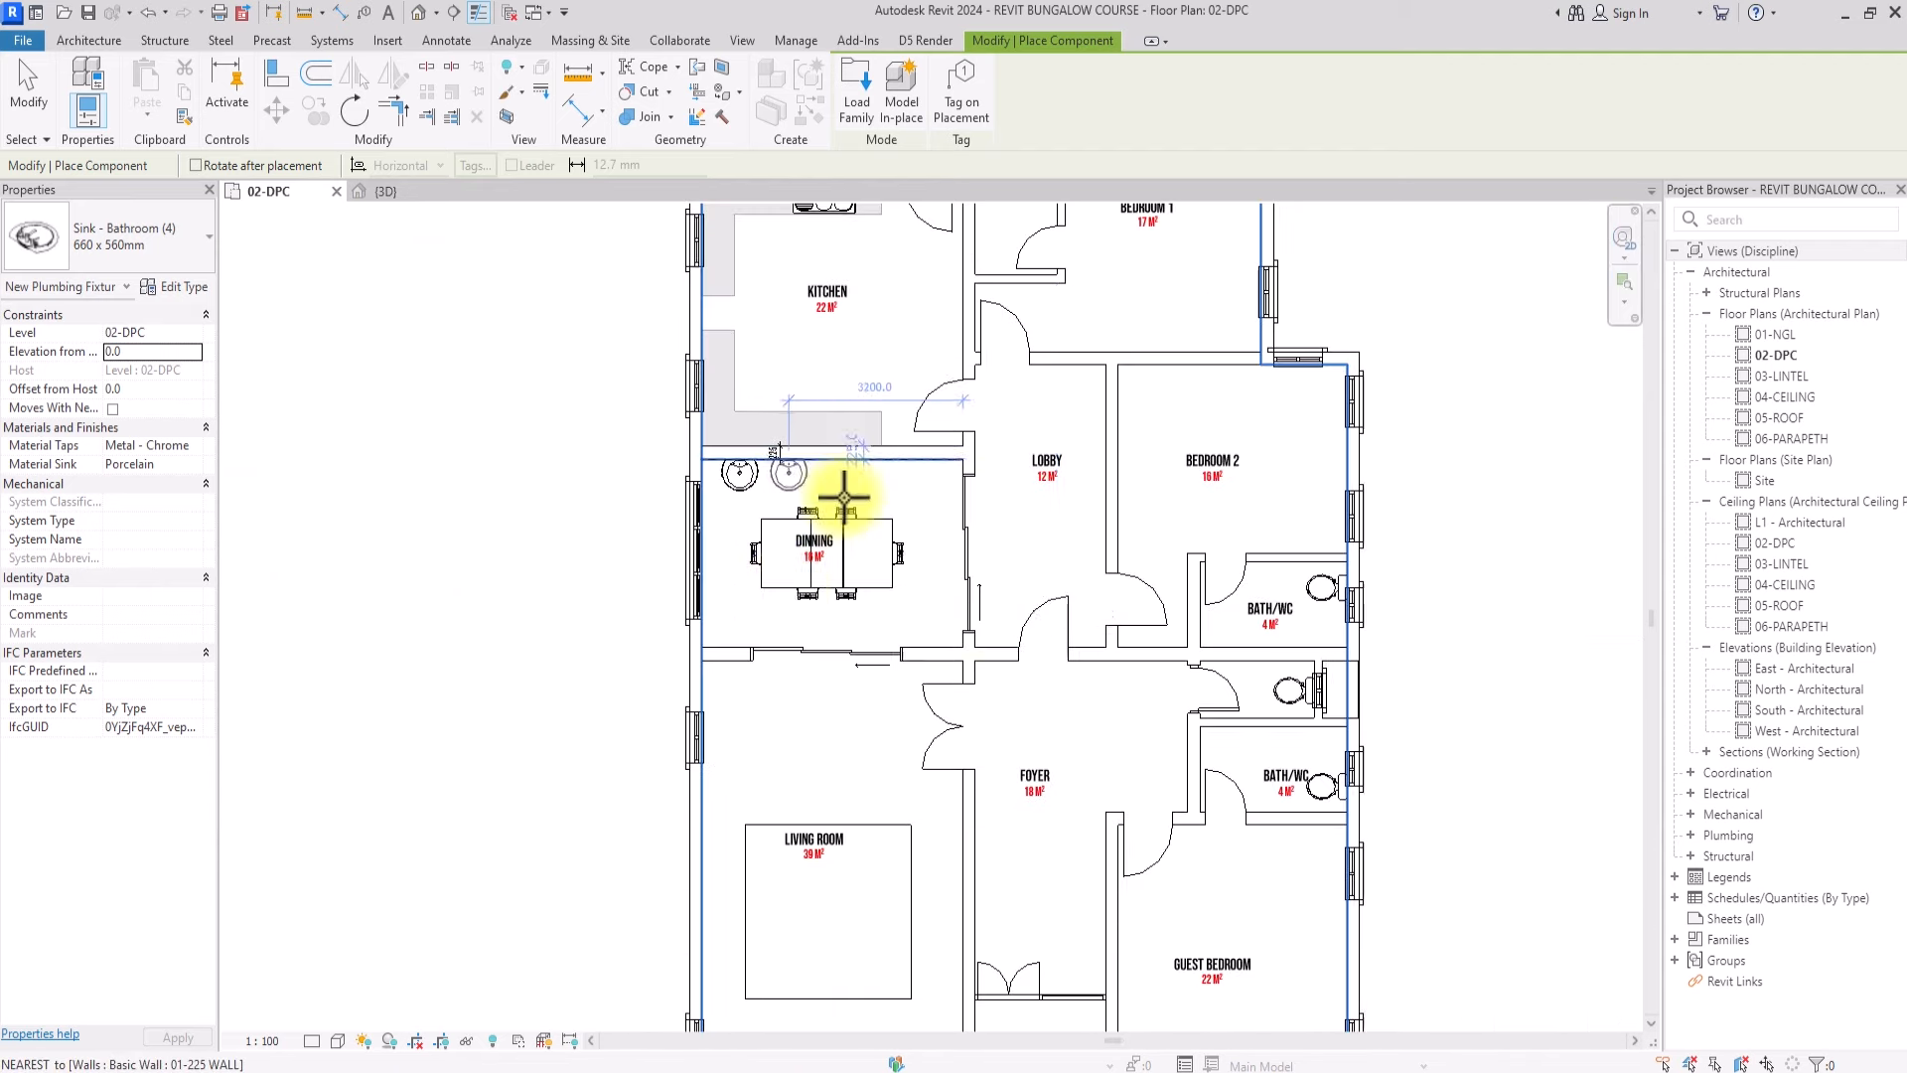
# Place Sink - Bathroom (4) basins in the guest bedroom and Bedroom 2 bathrooms, against the walls bordering the small toilet between them
pyautogui.moveTo(1022, 610); pyautogui.dragTo(423, 569, button='middle')
pyautogui.scroll(2, 600, 604)
pyautogui.scroll(1, 659, 812)
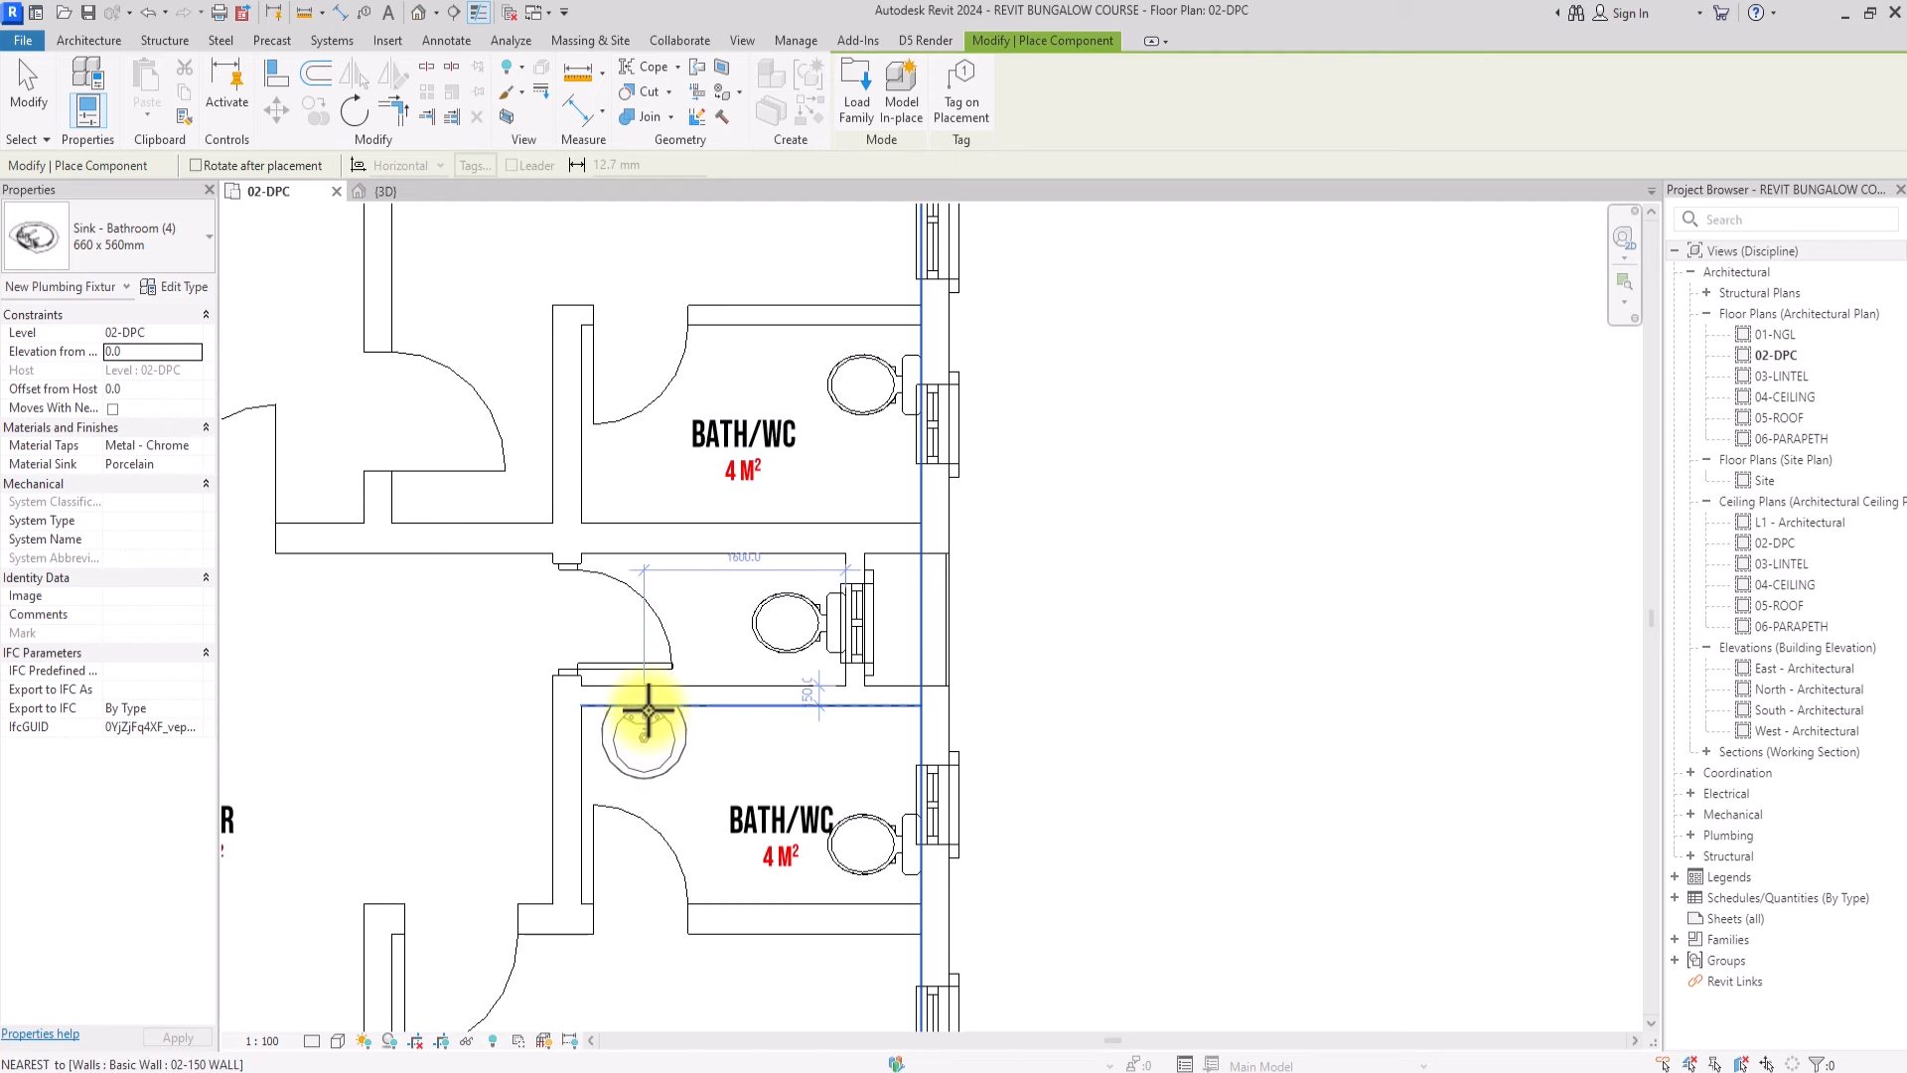
pyautogui.click(648, 710)
pyautogui.moveTo(684, 570); pyautogui.dragTo(678, 791, button='middle')
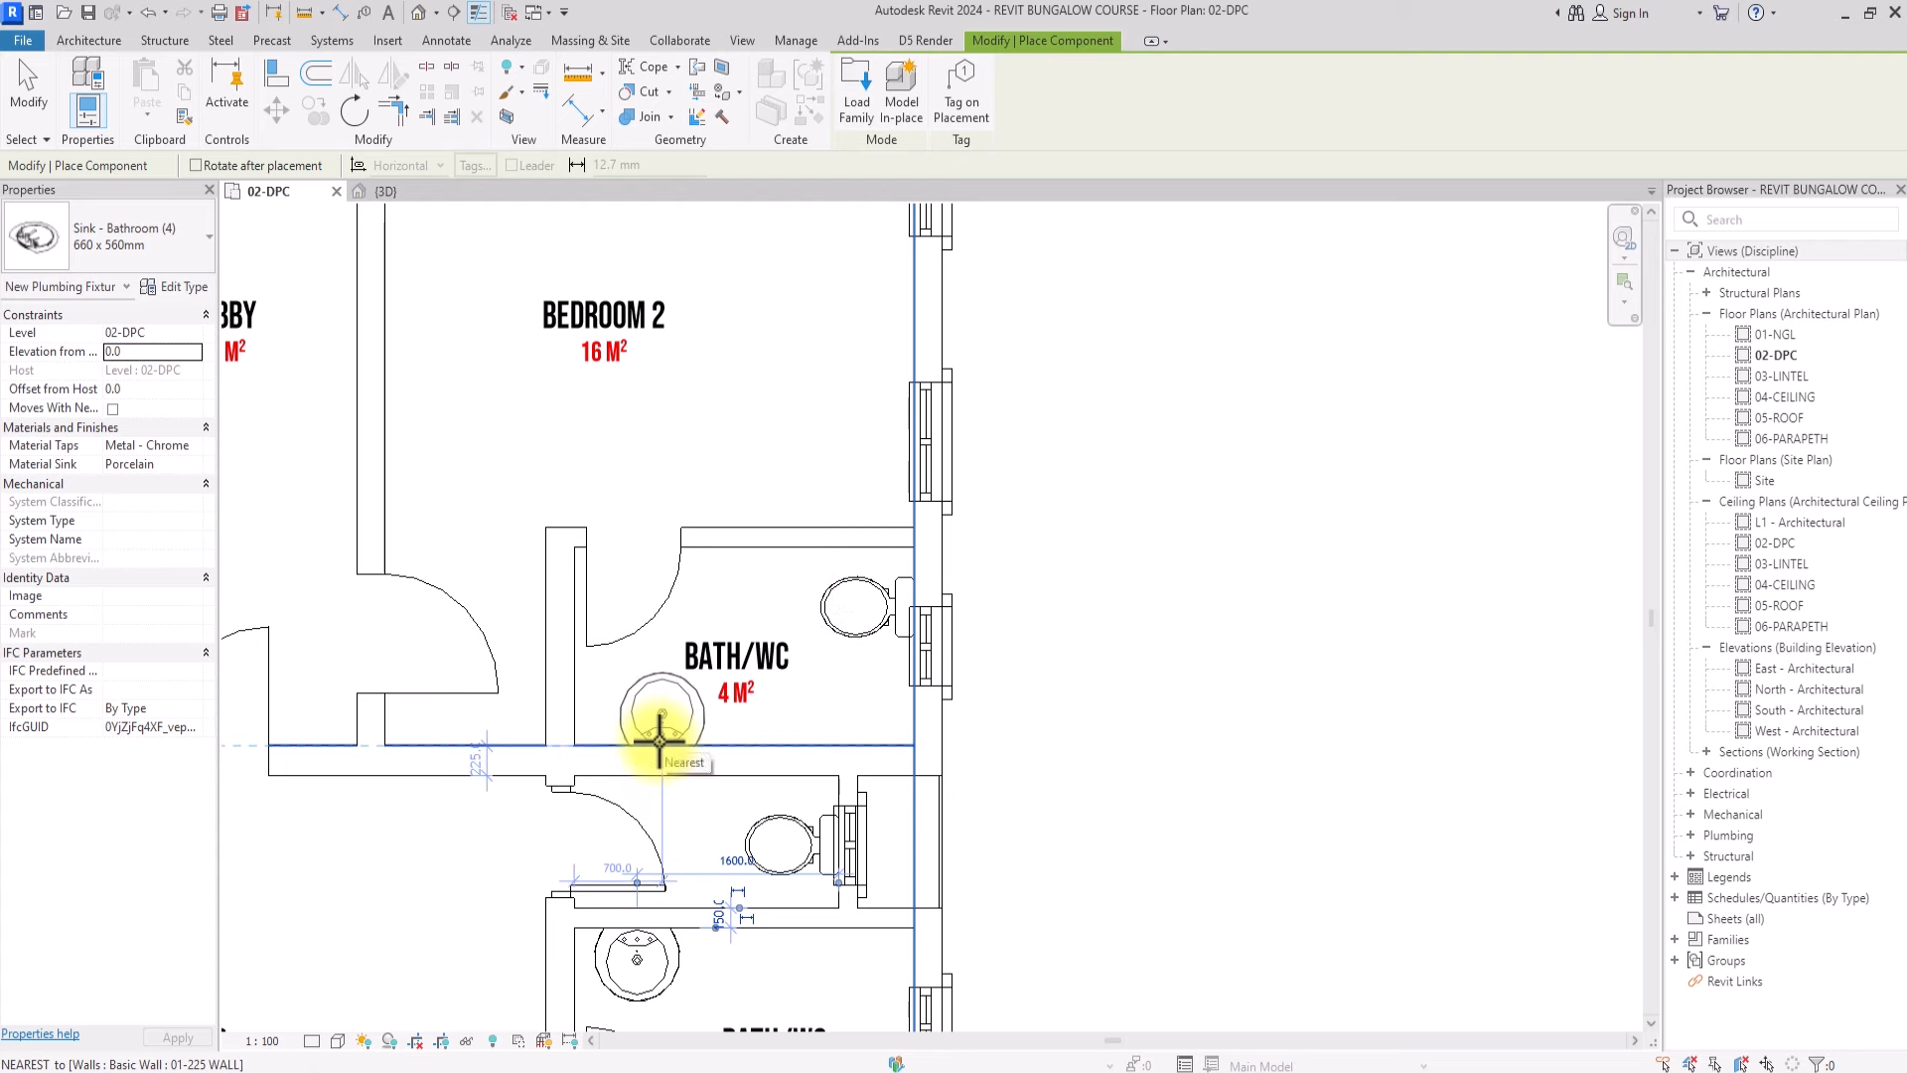
pyautogui.click(667, 742)
# Place a Sink - Bathroom (4) basin in the Bedroom 1 bathroom, opposite the door
pyautogui.scroll(-3, 647, 707)
pyautogui.moveTo(421, 521); pyautogui.dragTo(497, 751, button='middle')
pyautogui.scroll(3, 460, 477)
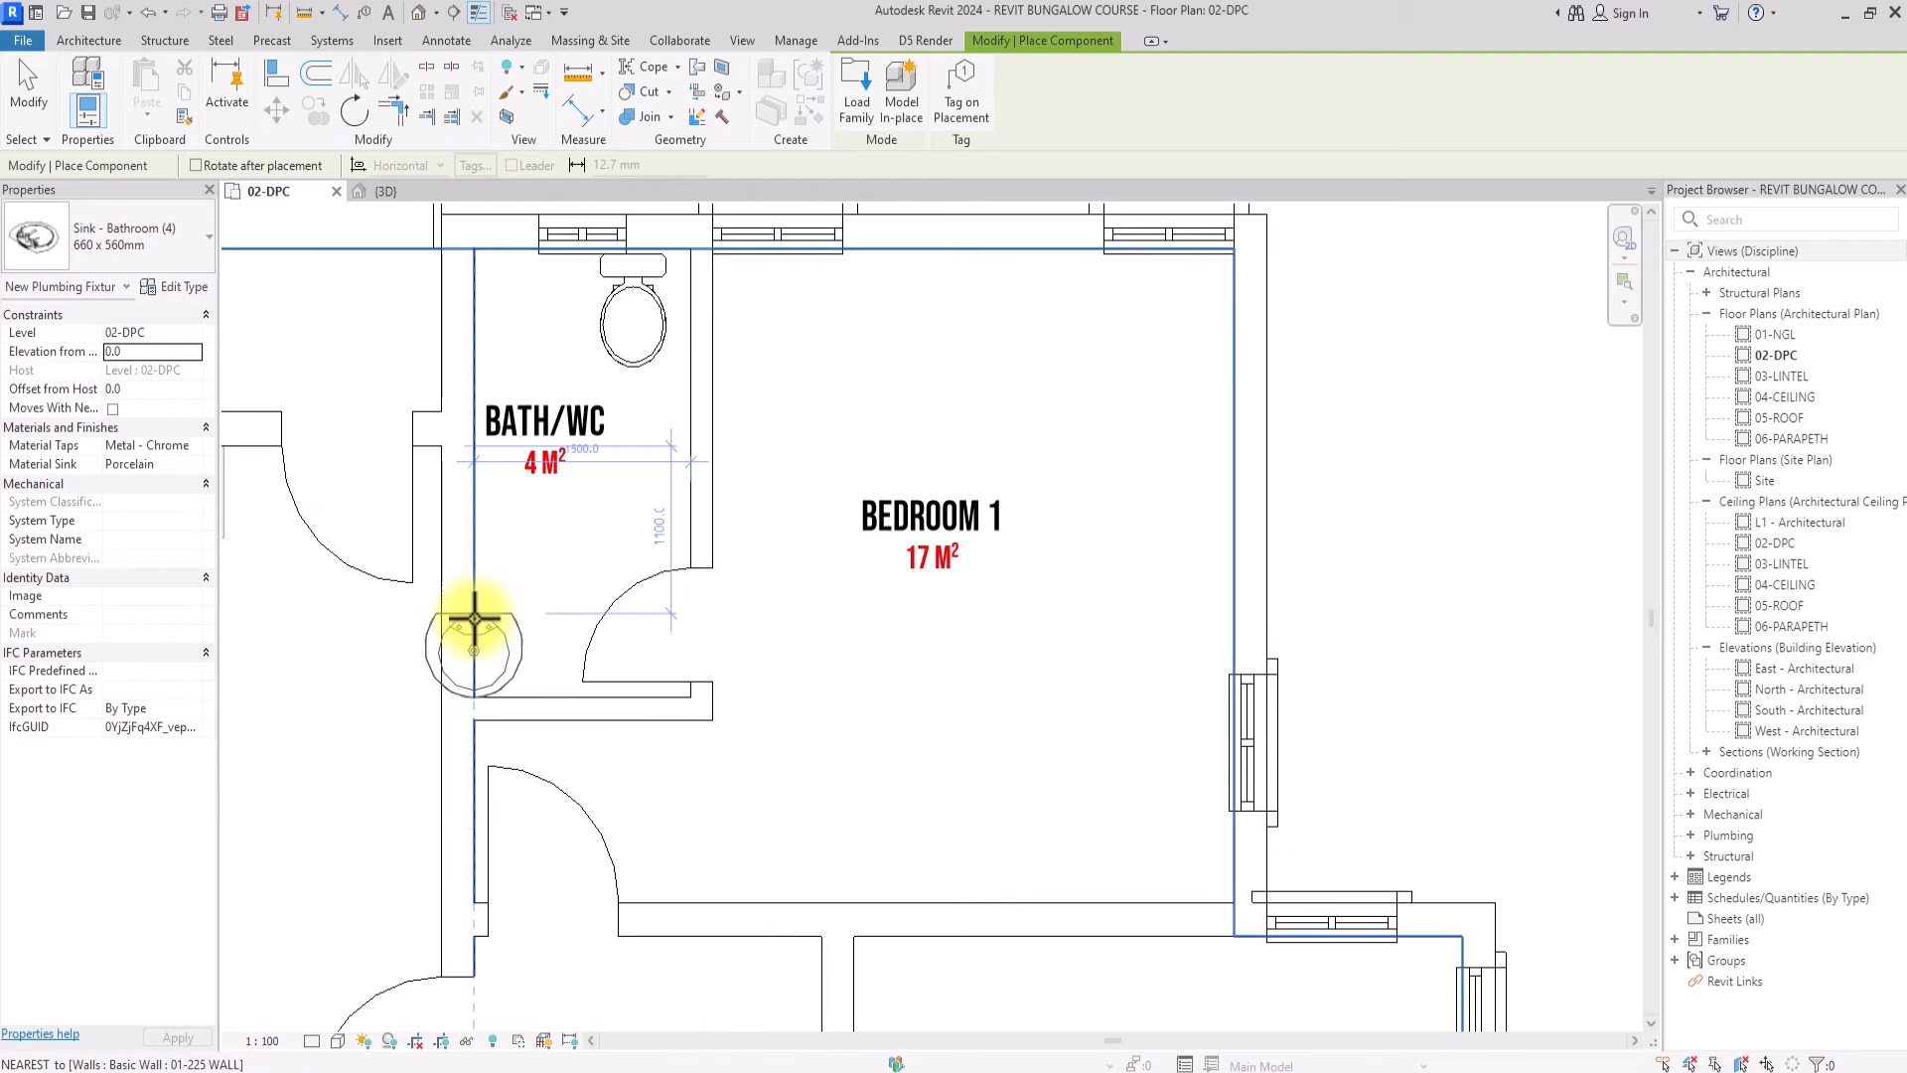
pyautogui.scroll(-4, 475, 618)
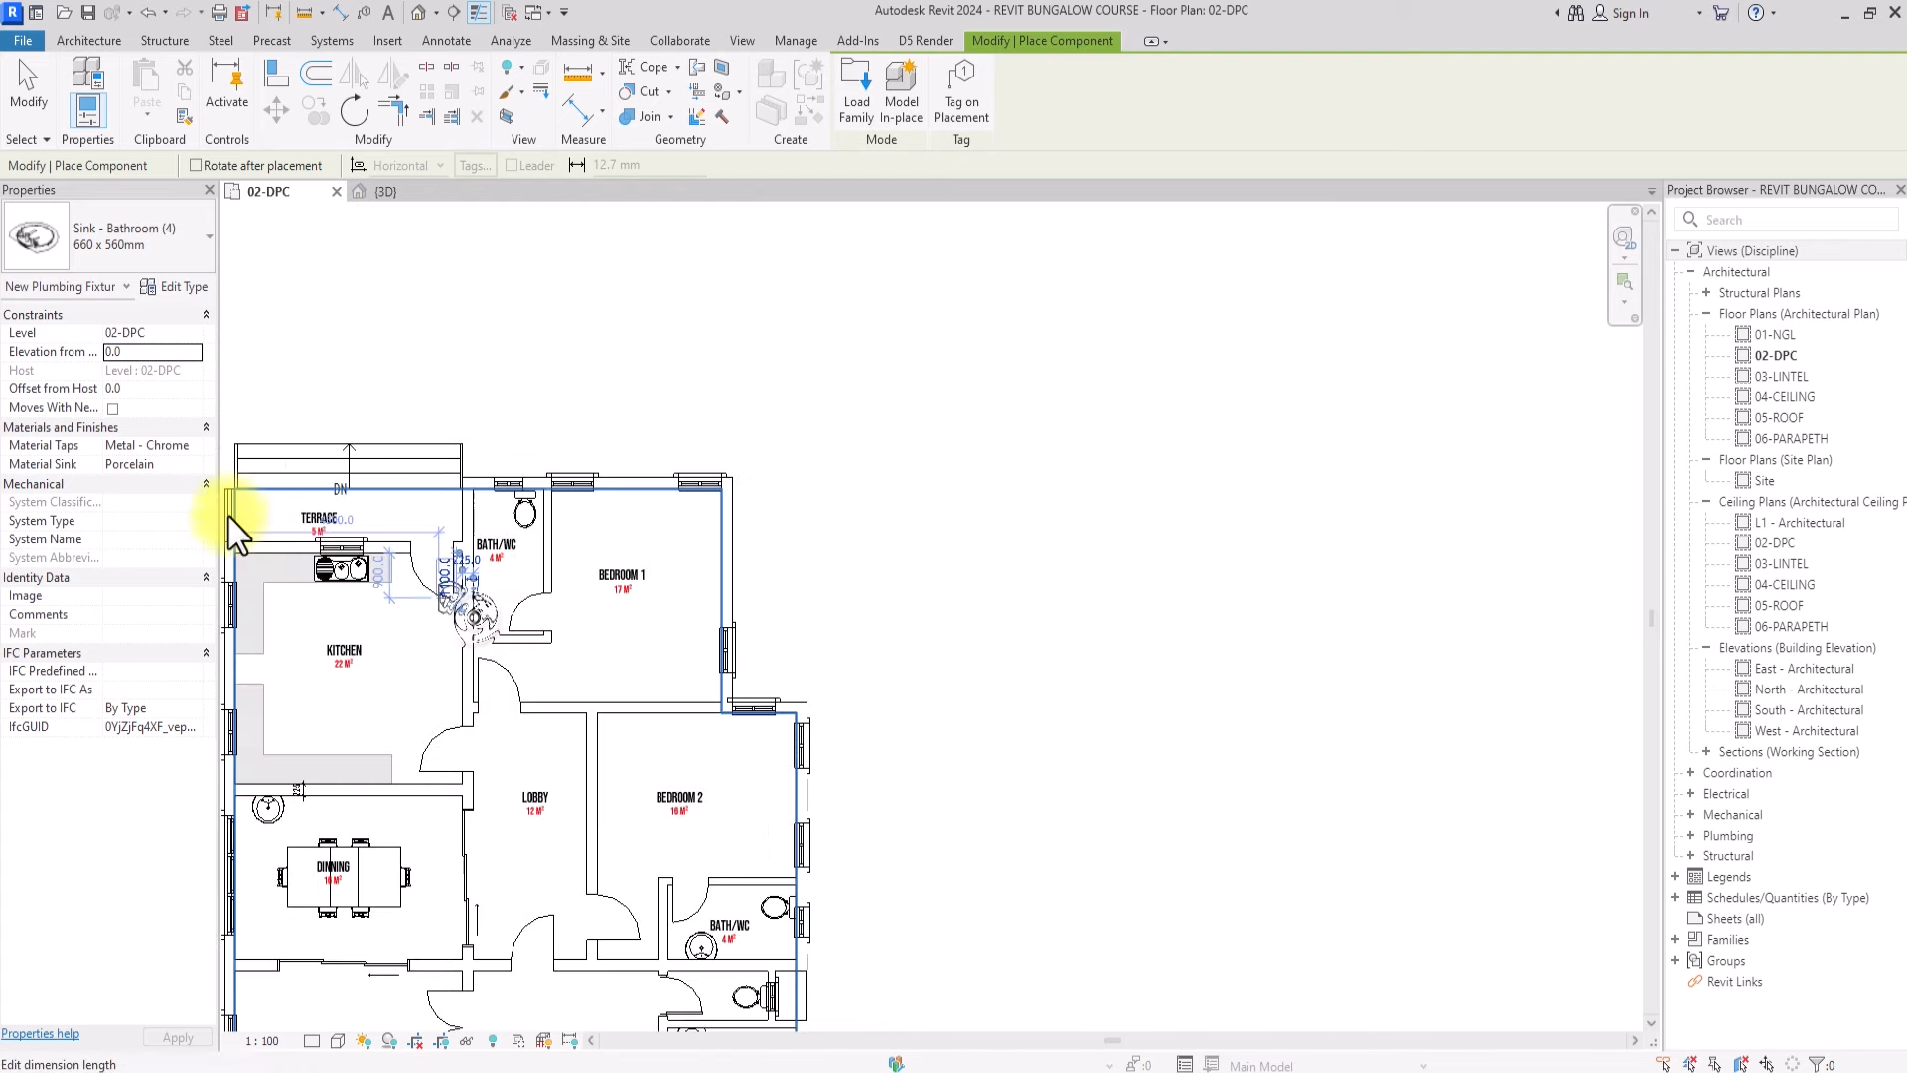
# Choose the Shower Tray (1) 900 x 900mm type and set its width to 700 mm and depth to 1000 mm
pyautogui.click(107, 243)
pyautogui.scroll(5, 70, 437)
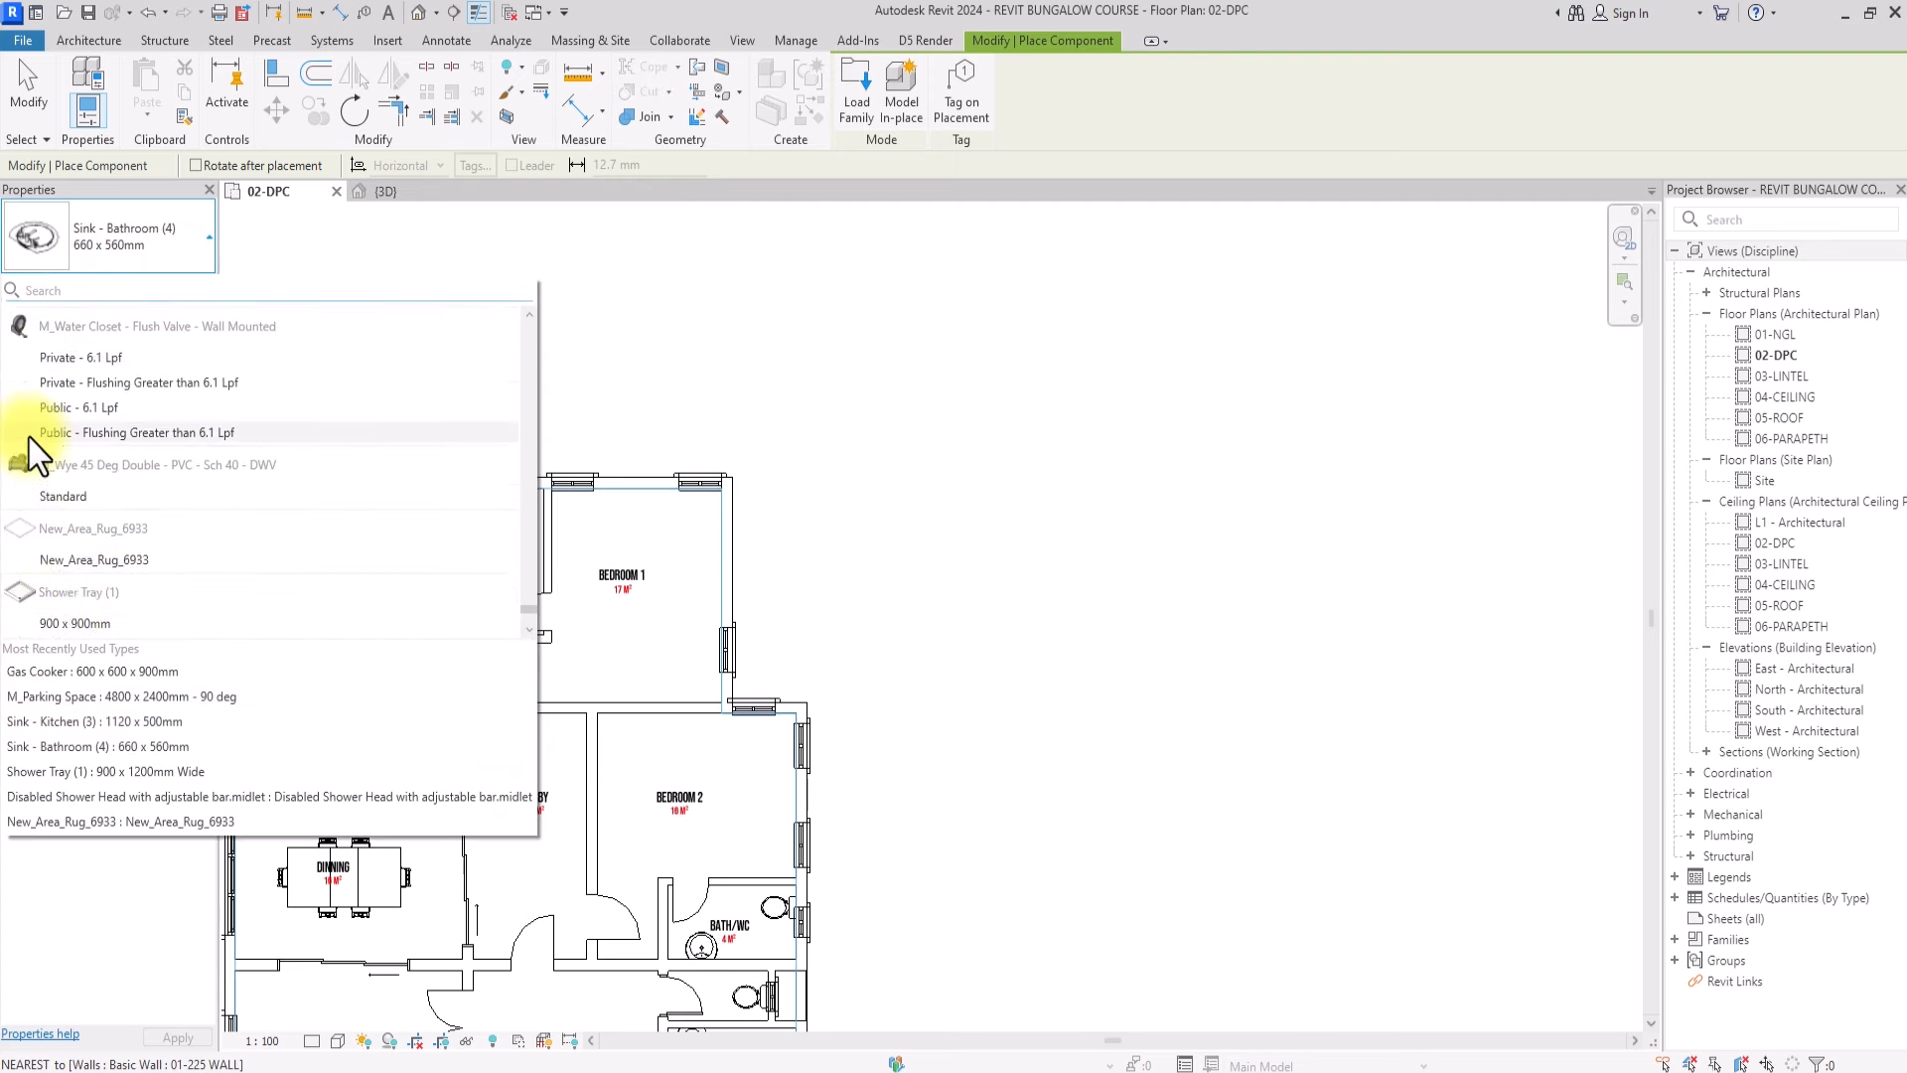
pyautogui.click(76, 623)
pyautogui.click(175, 287)
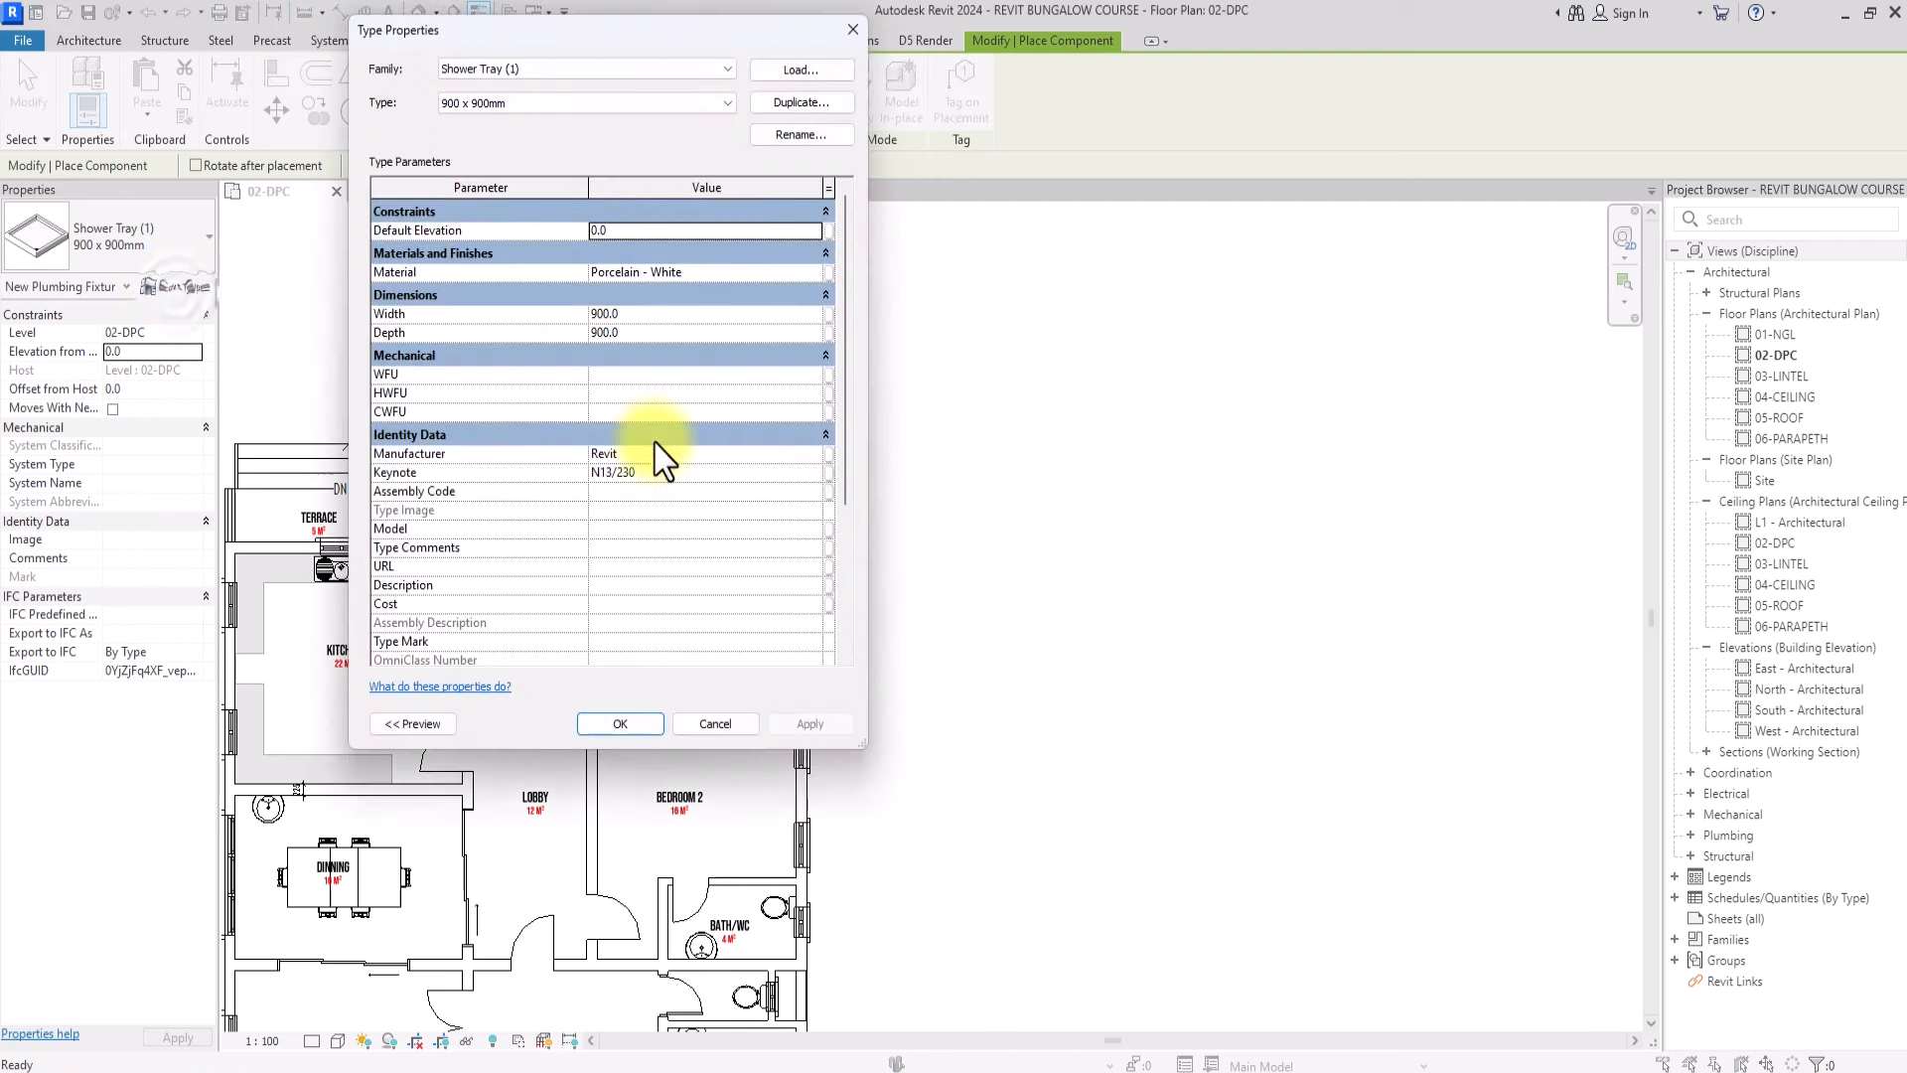
pyautogui.click(664, 314)
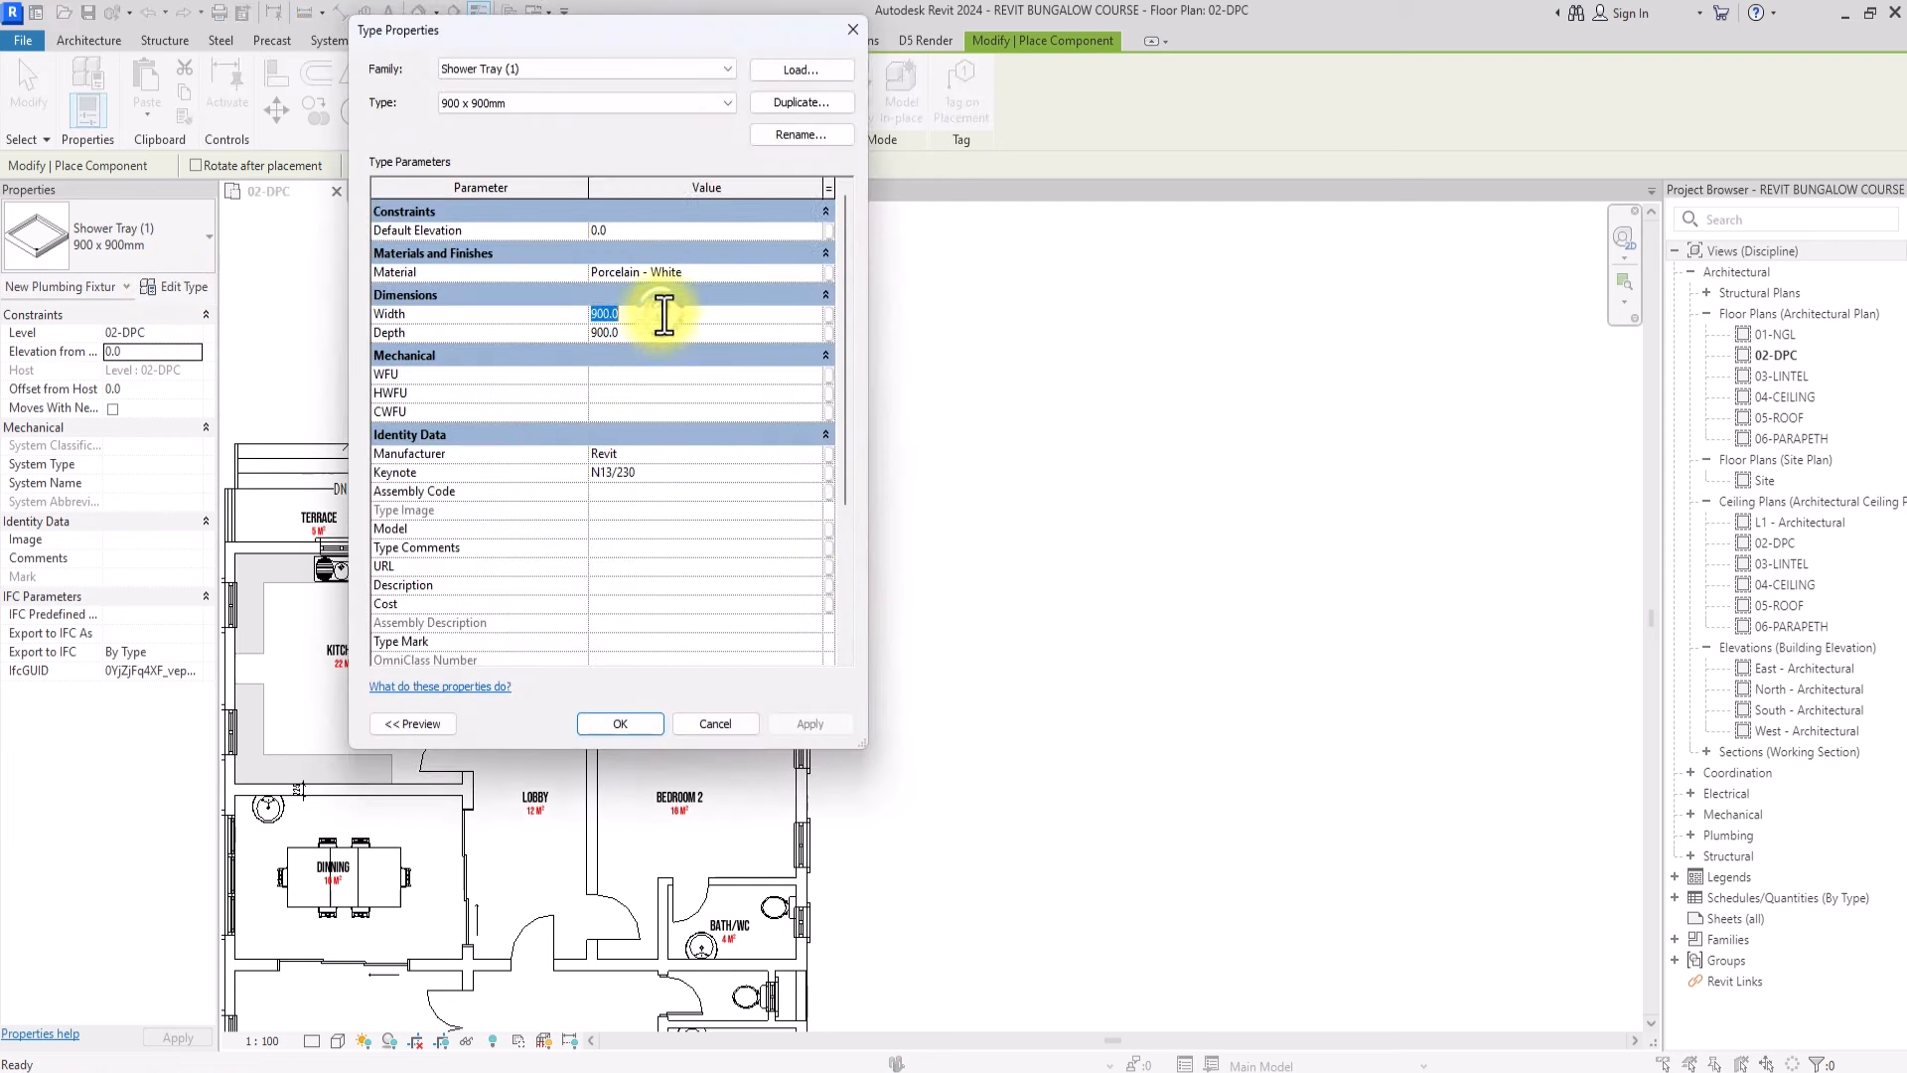
pyautogui.write('700')
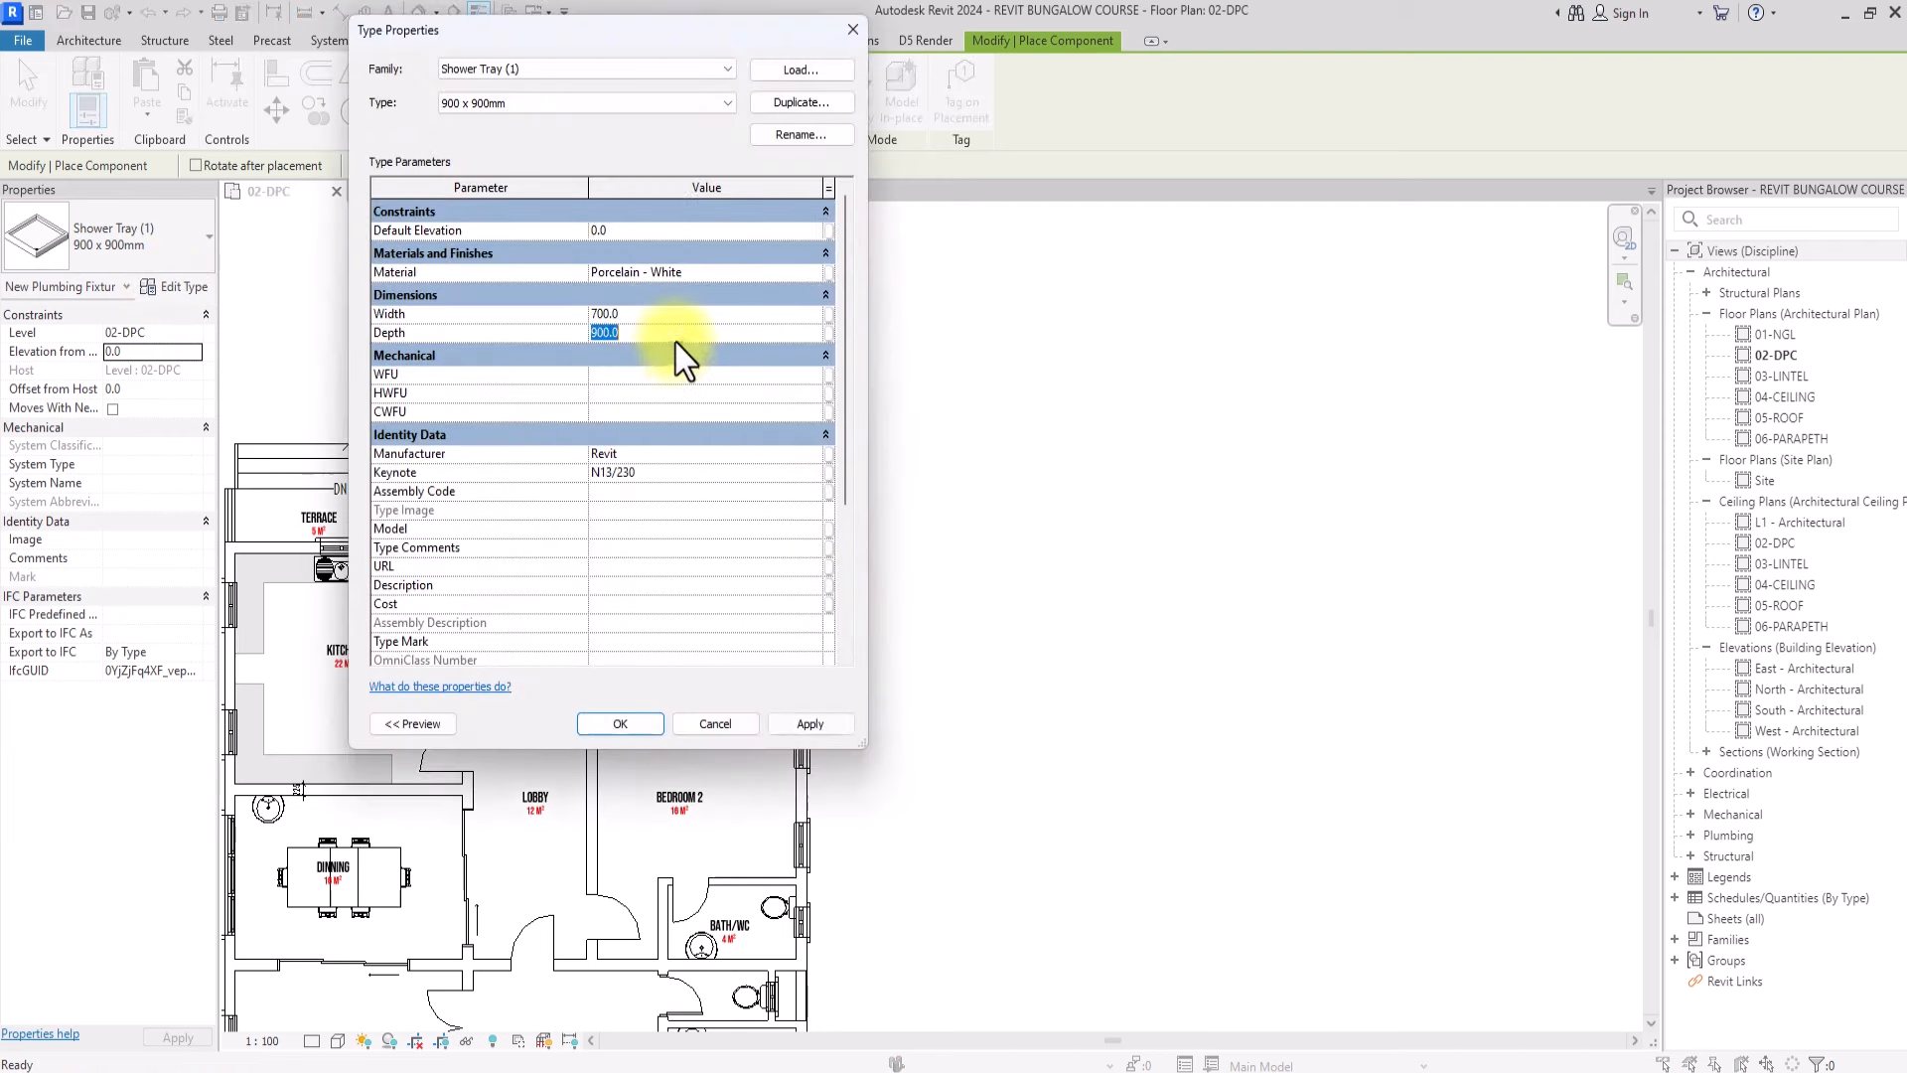
pyautogui.write('1000')
pyautogui.click(620, 723)
# Place shower trays against the outer-wall corners of the Bedroom 2 and guest bedroom bathrooms, beside the water closets
pyautogui.scroll(5, 553, 609)
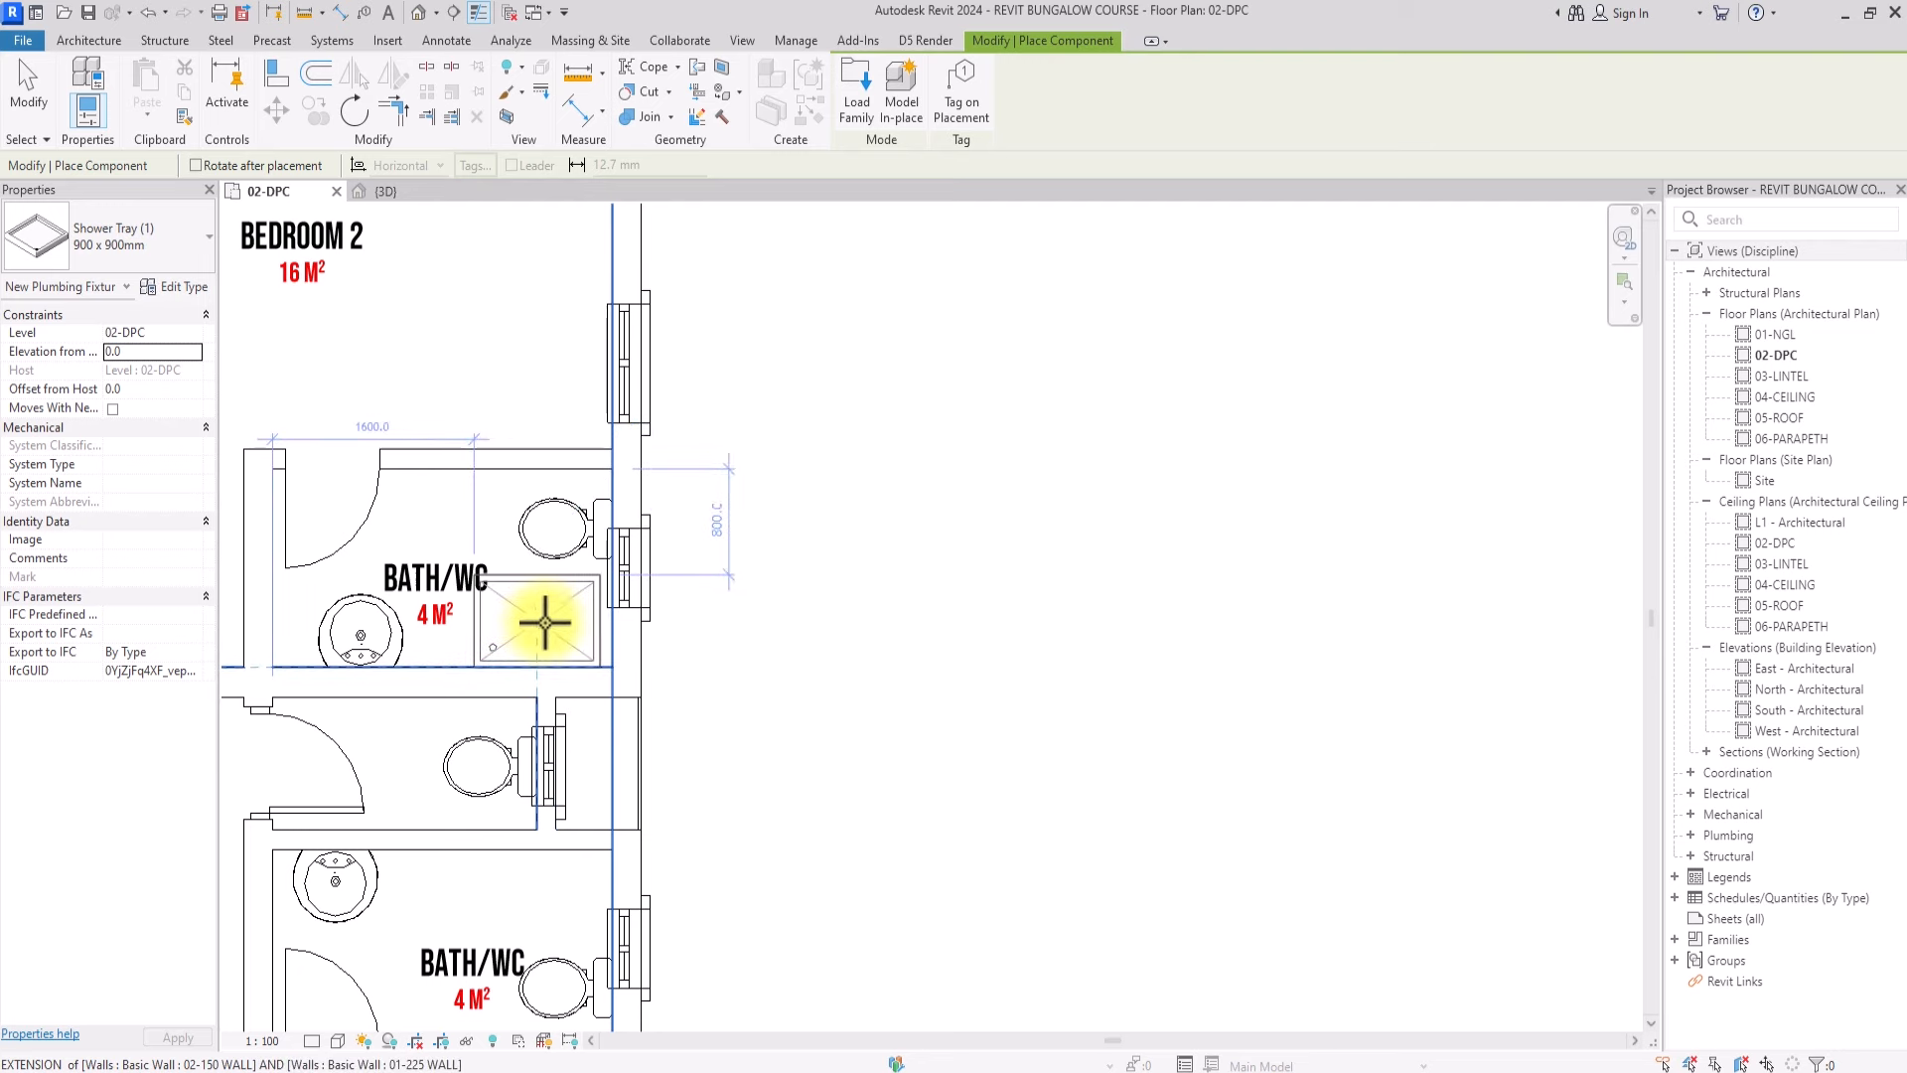
pyautogui.scroll(4, 548, 624)
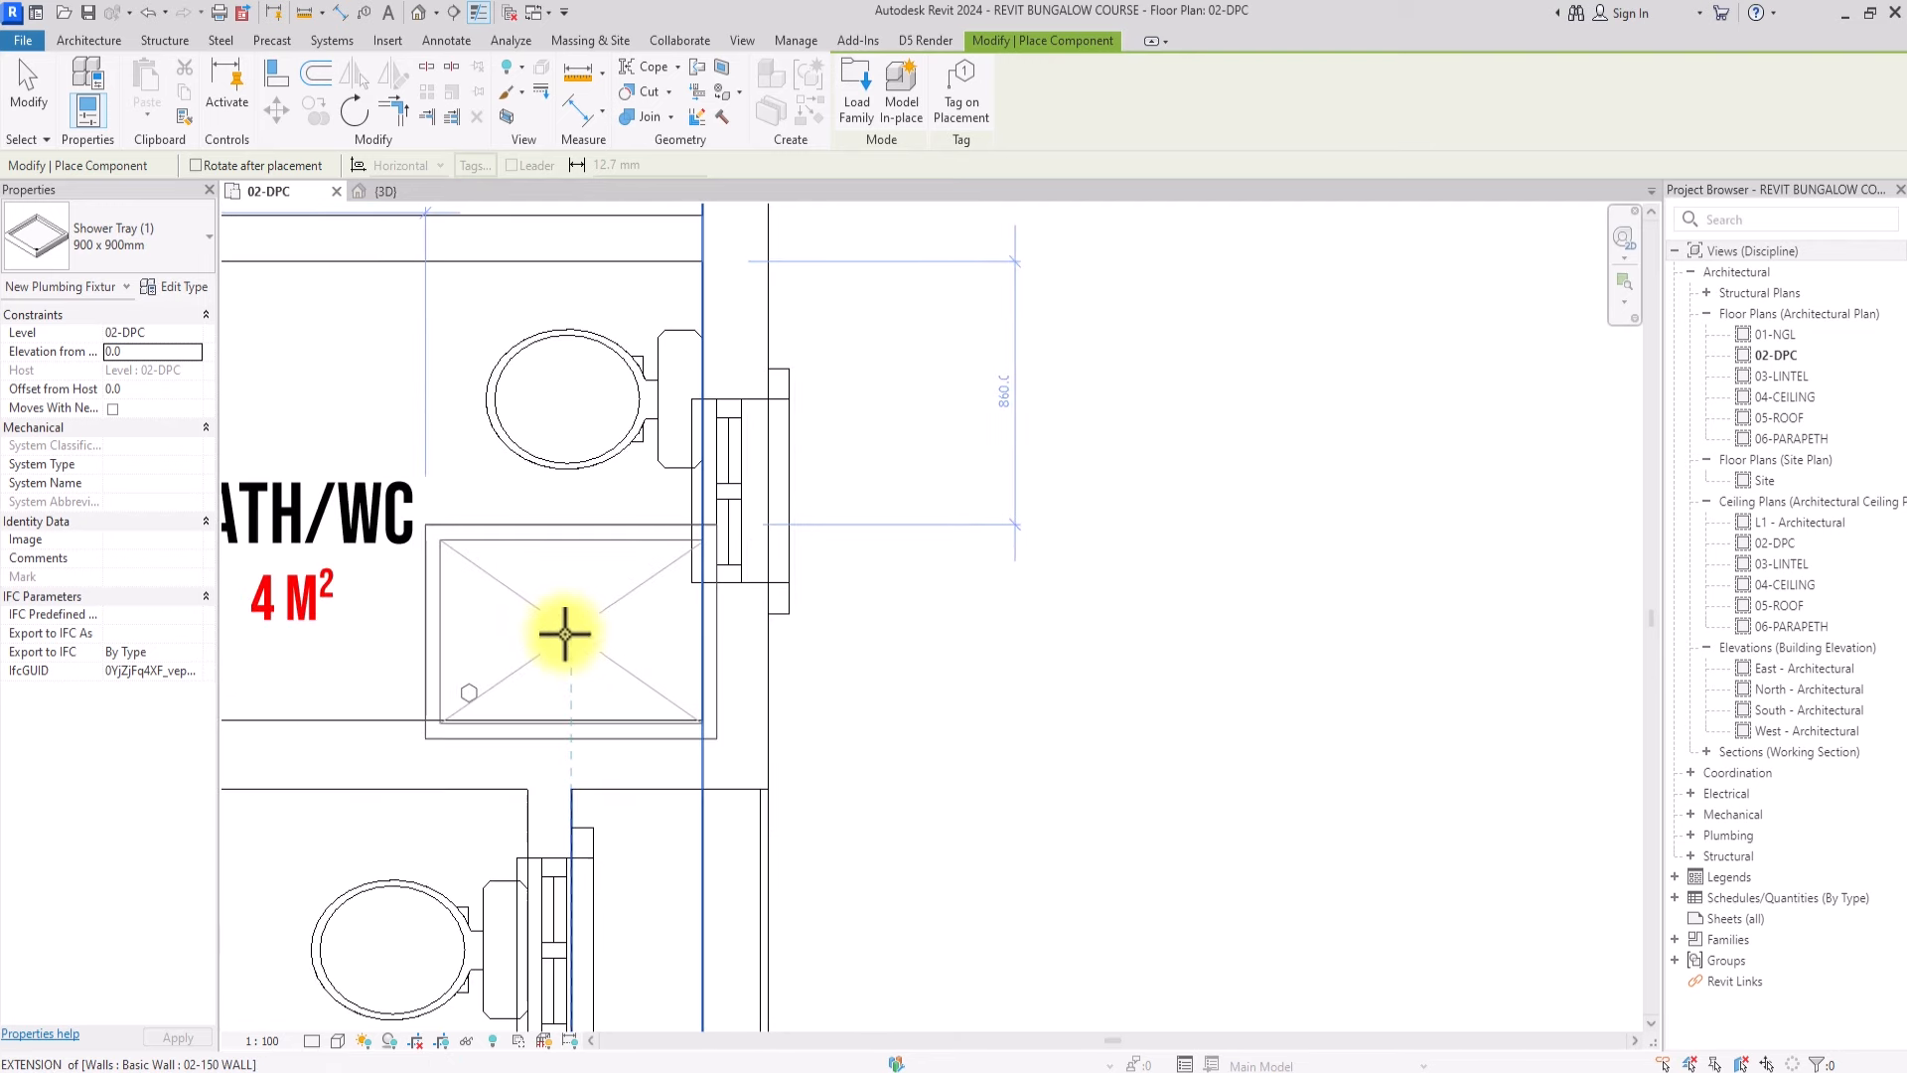
pyautogui.scroll(-4, 460, 758)
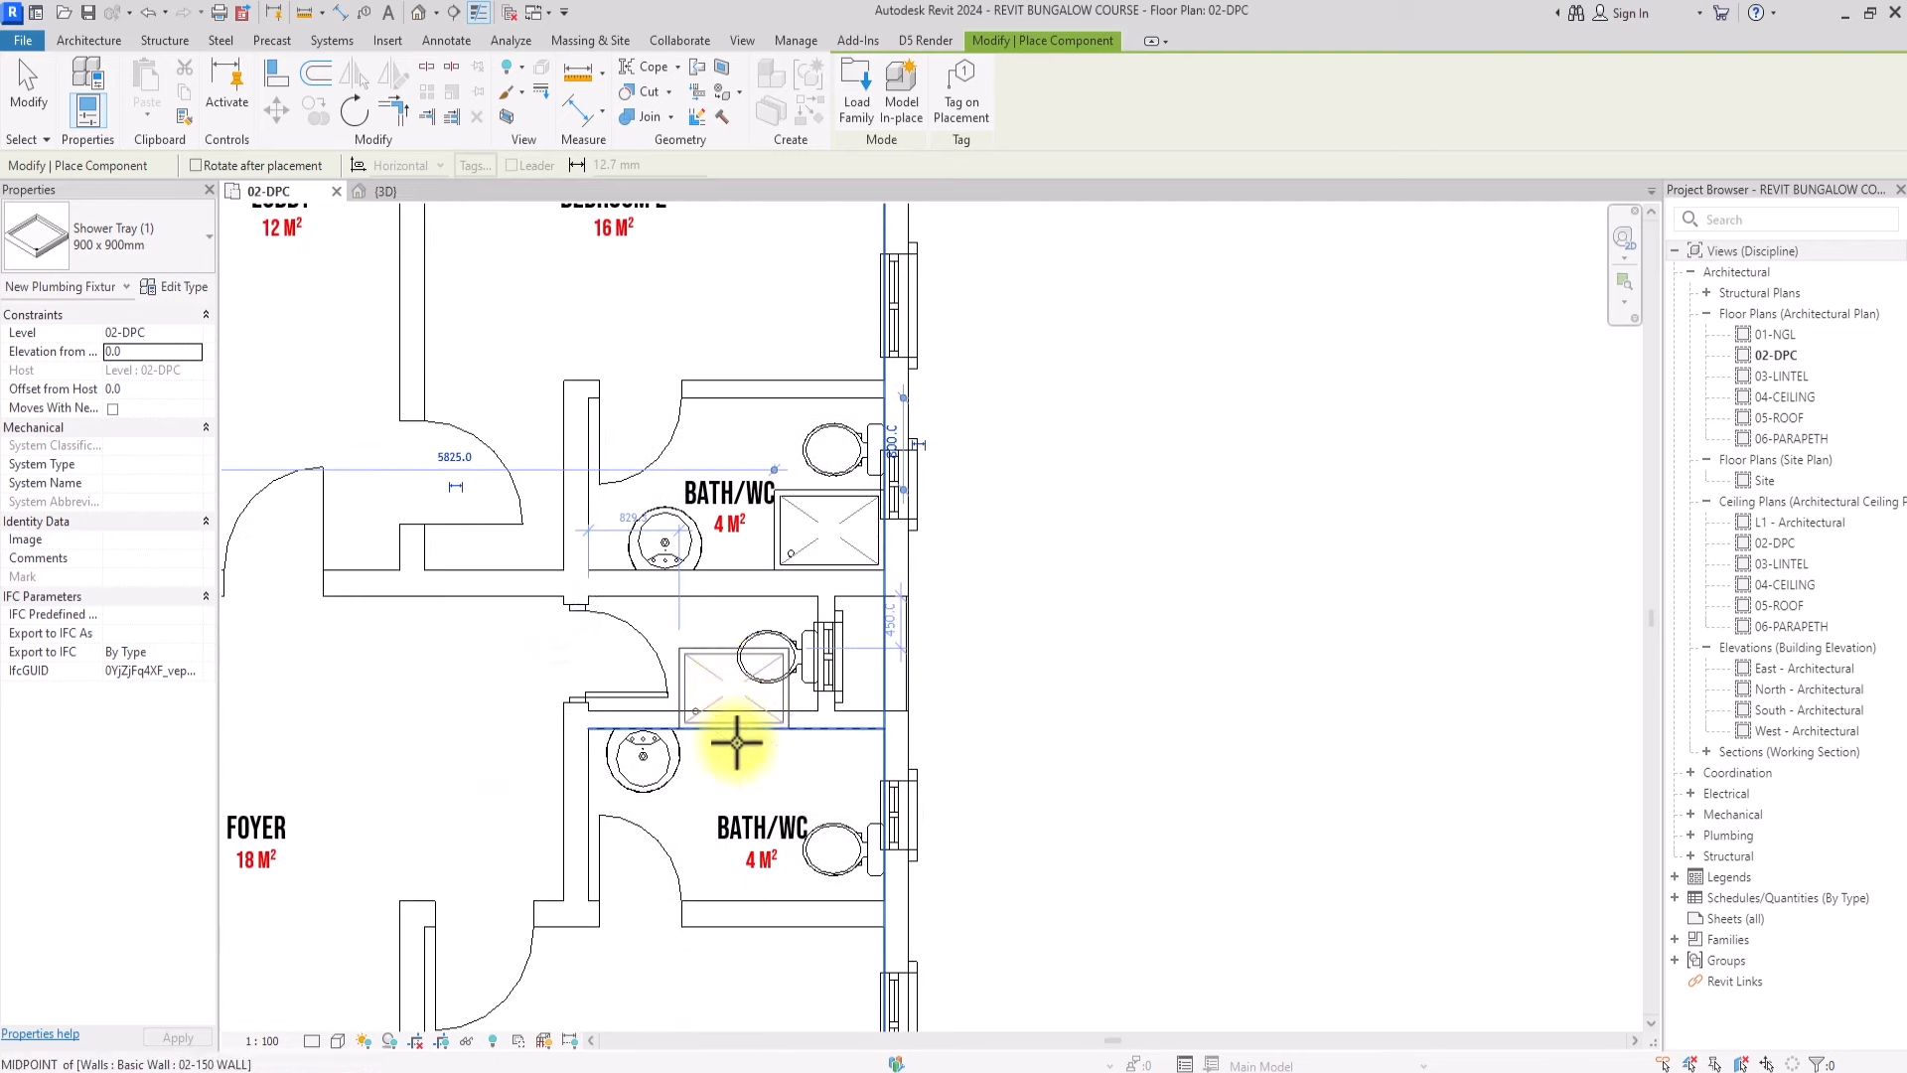
pyautogui.scroll(3, 852, 762)
pyautogui.click(788, 765)
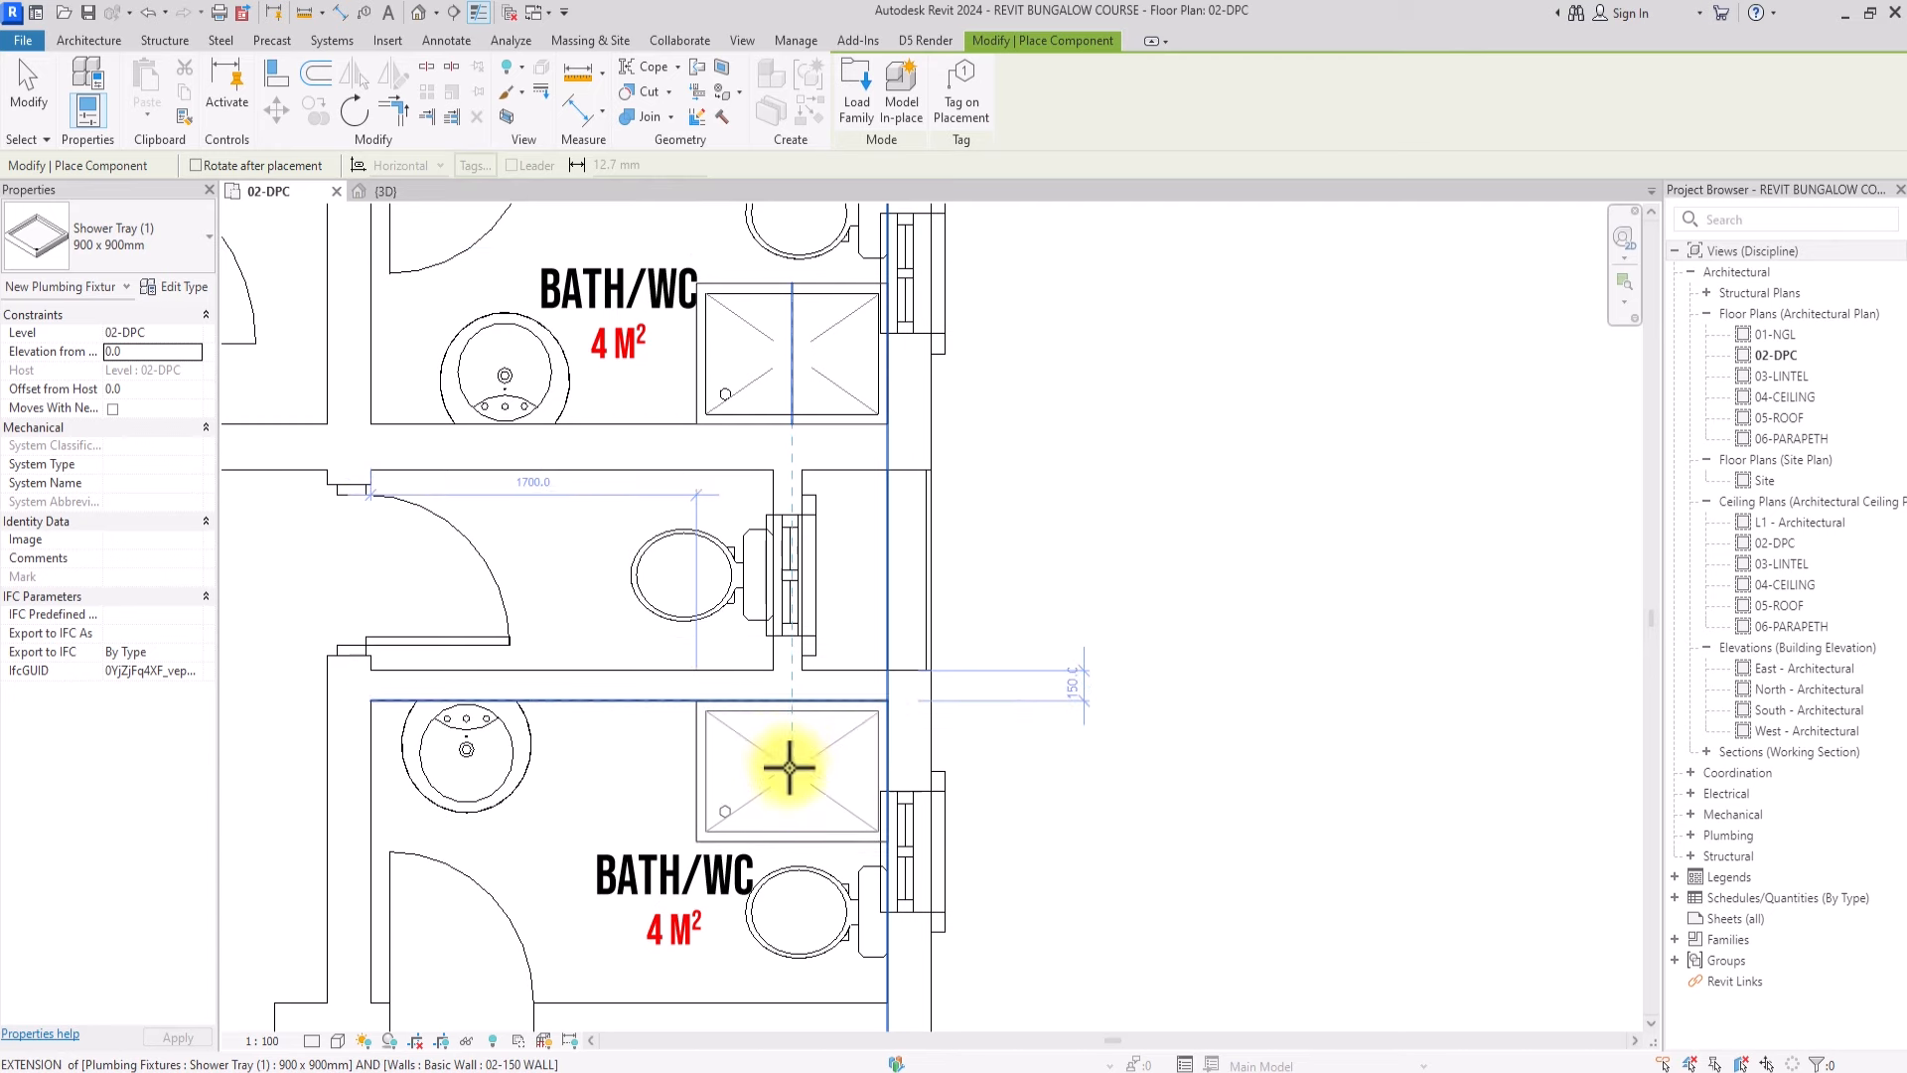
pyautogui.scroll(-4, 790, 750)
pyautogui.moveTo(411, 776); pyautogui.dragTo(1043, 639, button='middle')
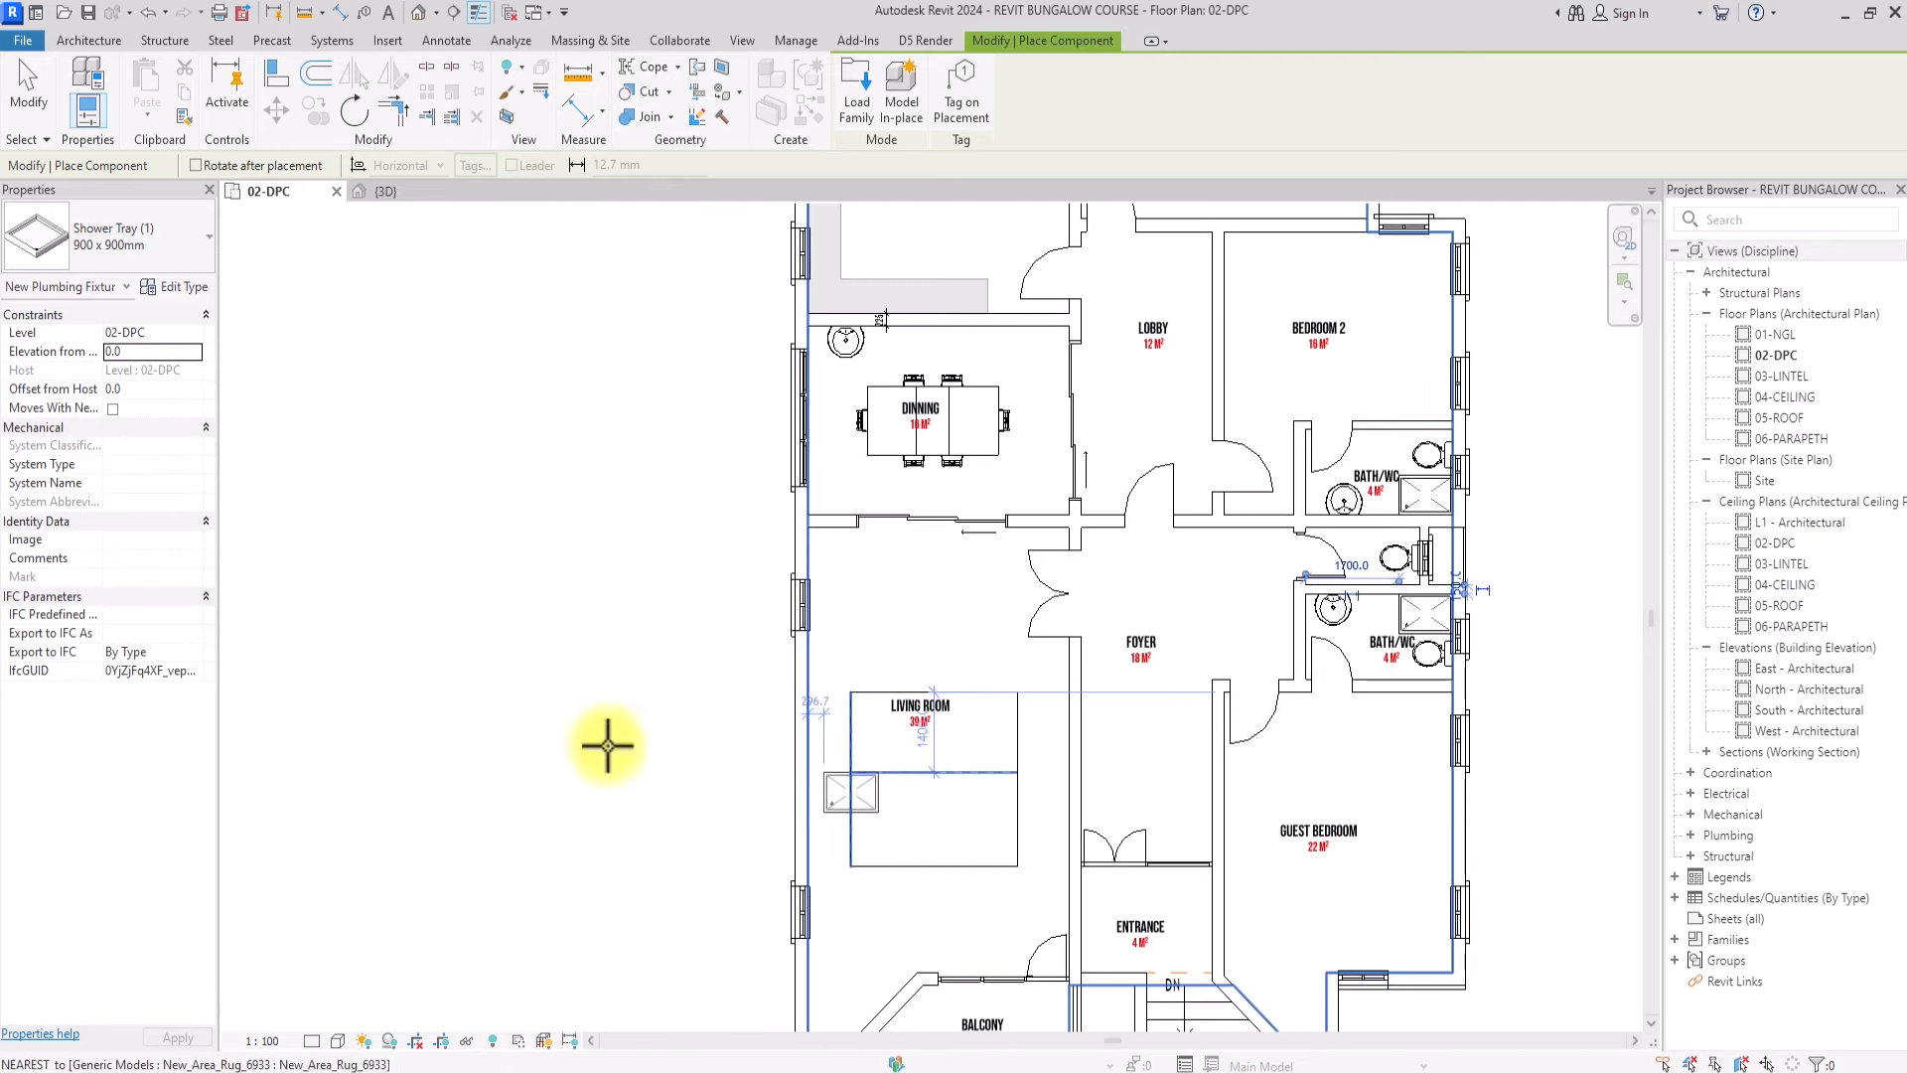
pyautogui.moveTo(892, 543); pyautogui.dragTo(834, 688, button='middle')
pyautogui.scroll(-5, 866, 717)
pyautogui.click(129, 230)
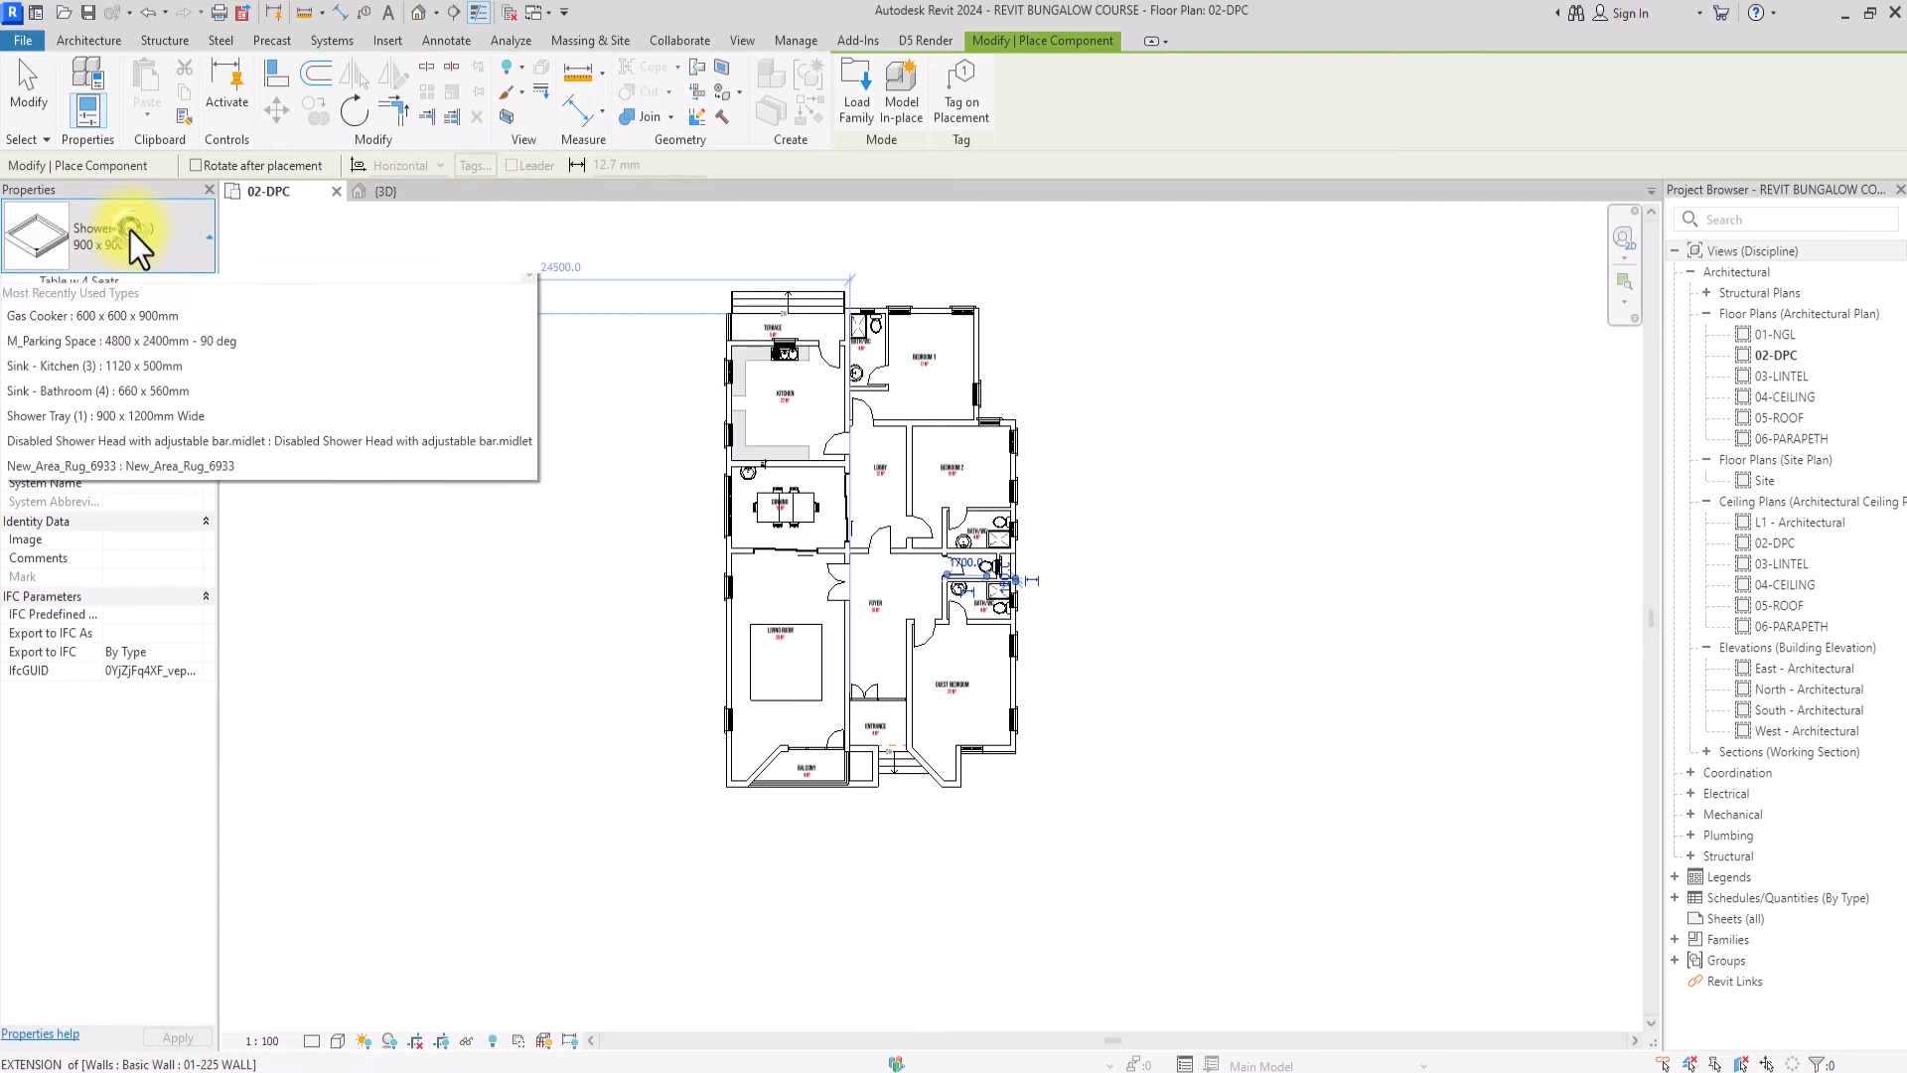
pyautogui.scroll(10, 39, 524)
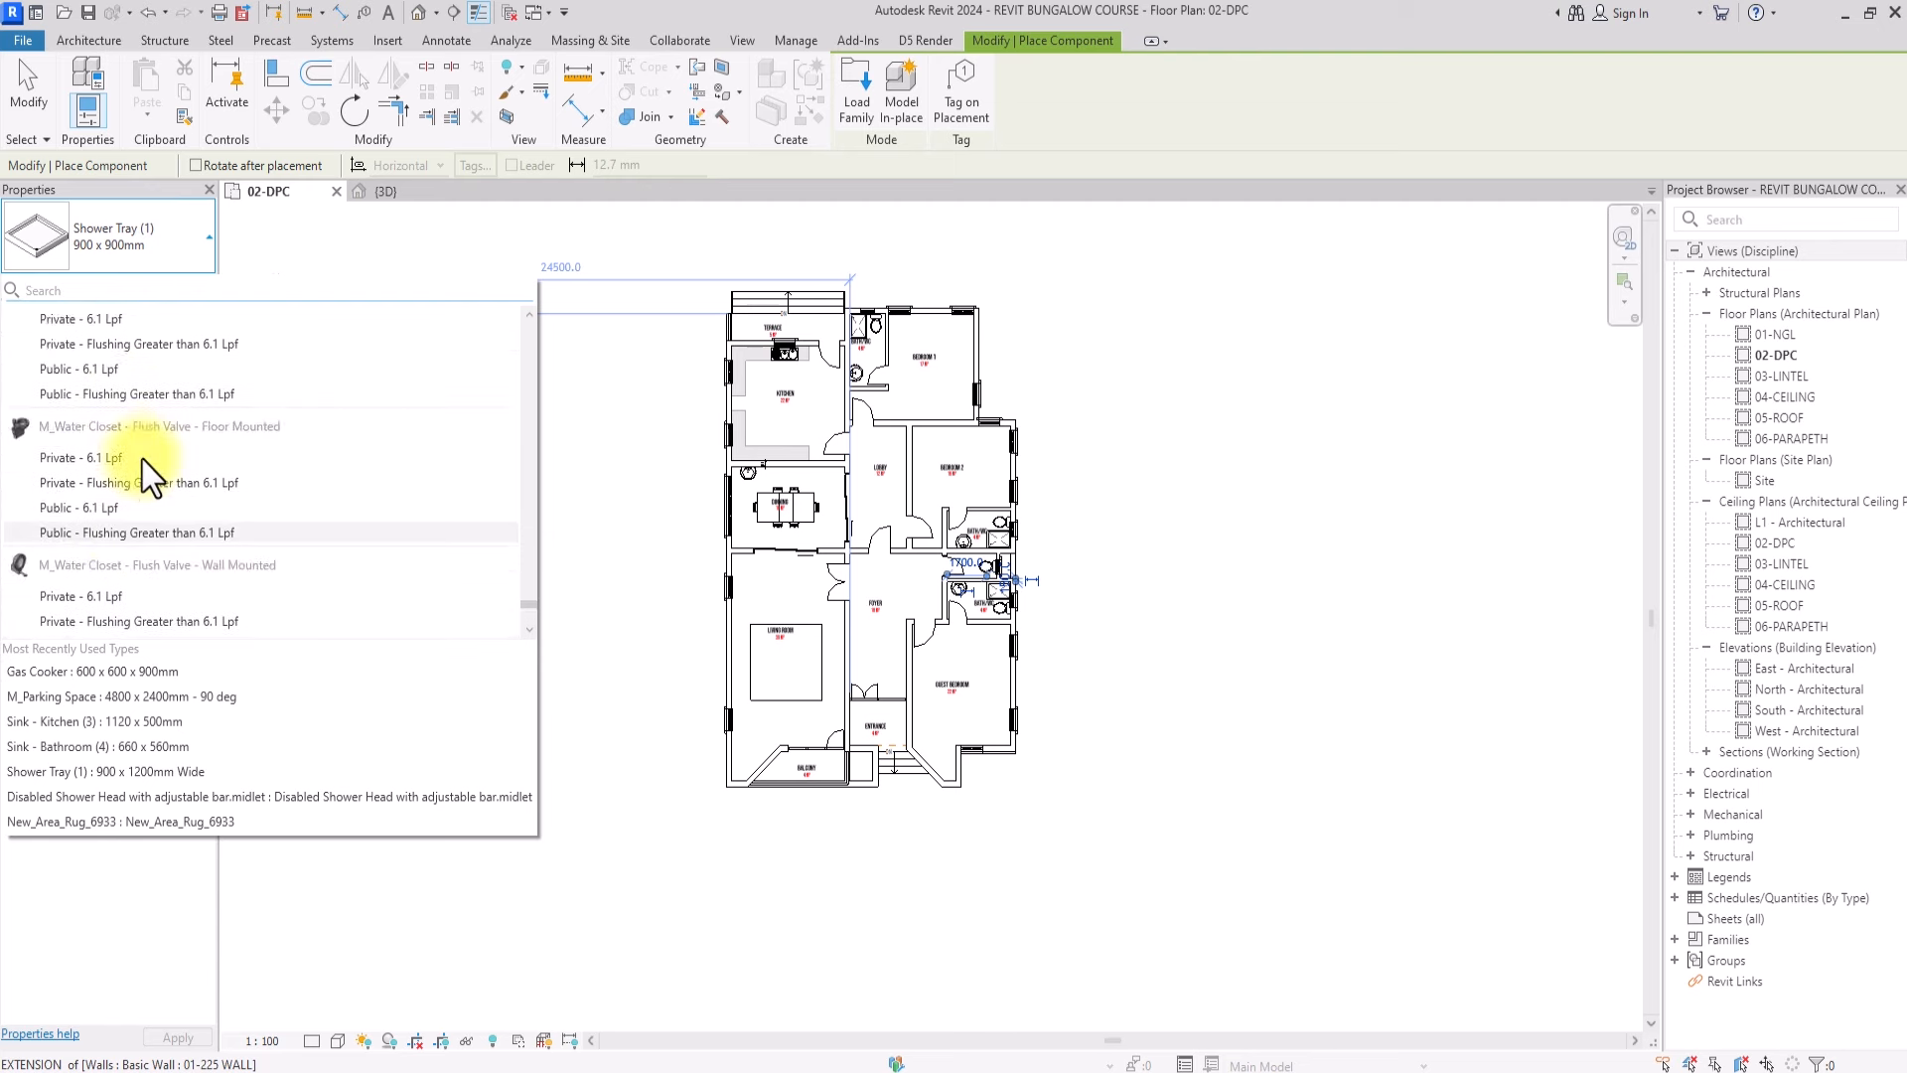
pyautogui.scroll(10, 60, 487)
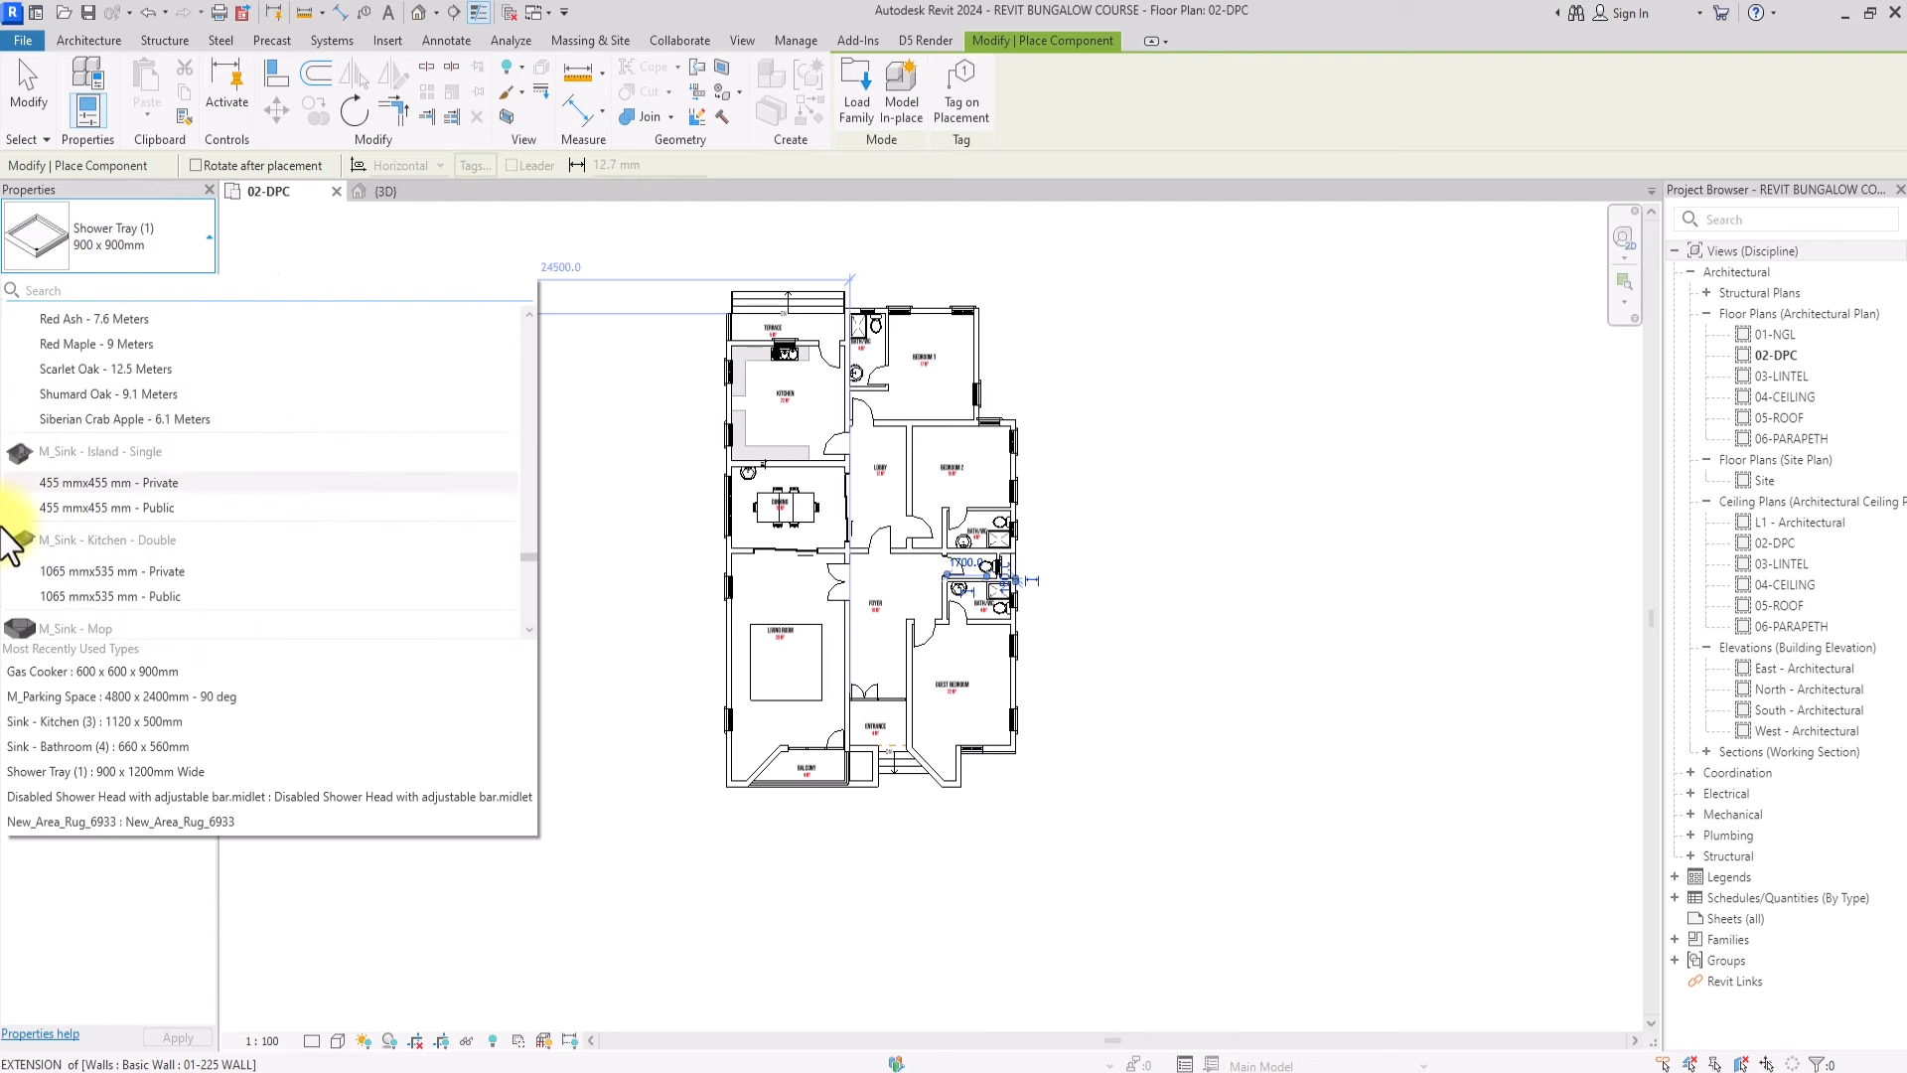
pyautogui.scroll(10, 73, 468)
pyautogui.scroll(4, 564, 469)
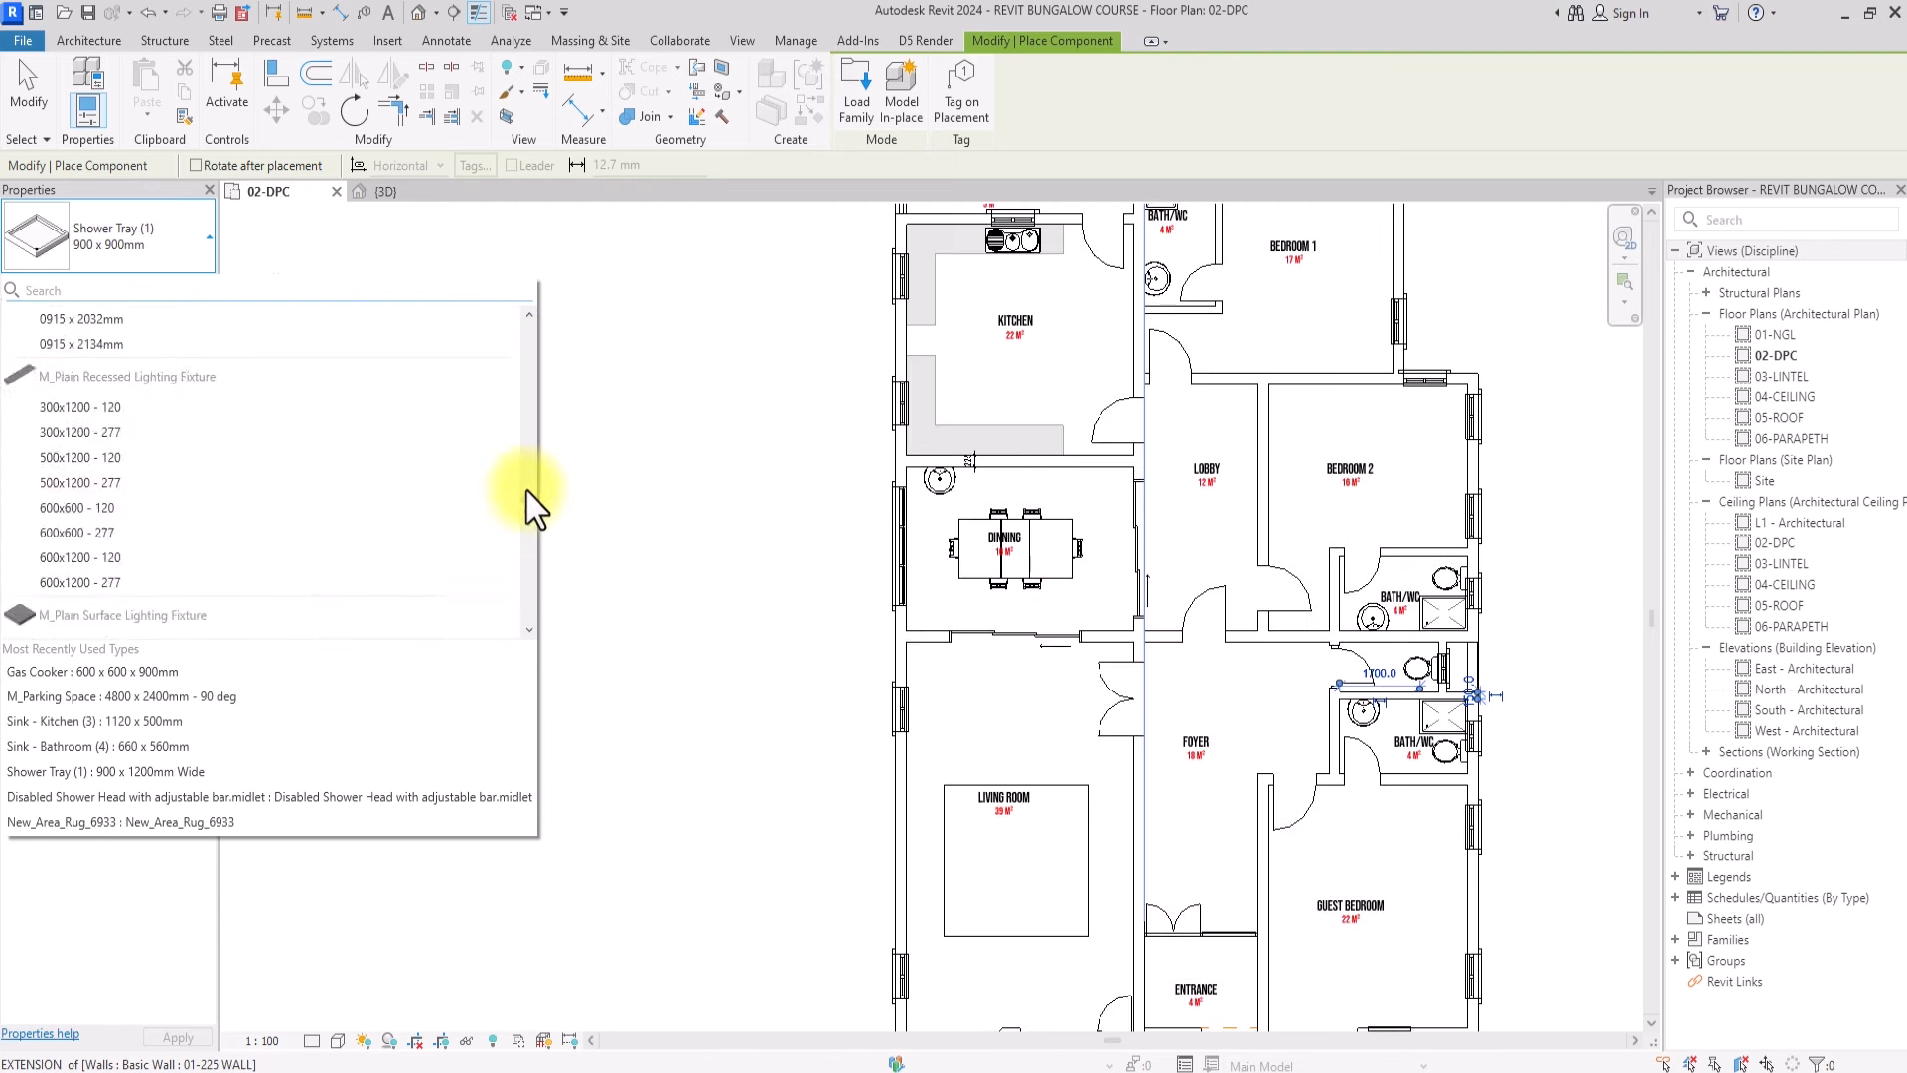
pyautogui.moveTo(528, 495); pyautogui.dragTo(528, 390)
pyautogui.click(894, 1056)
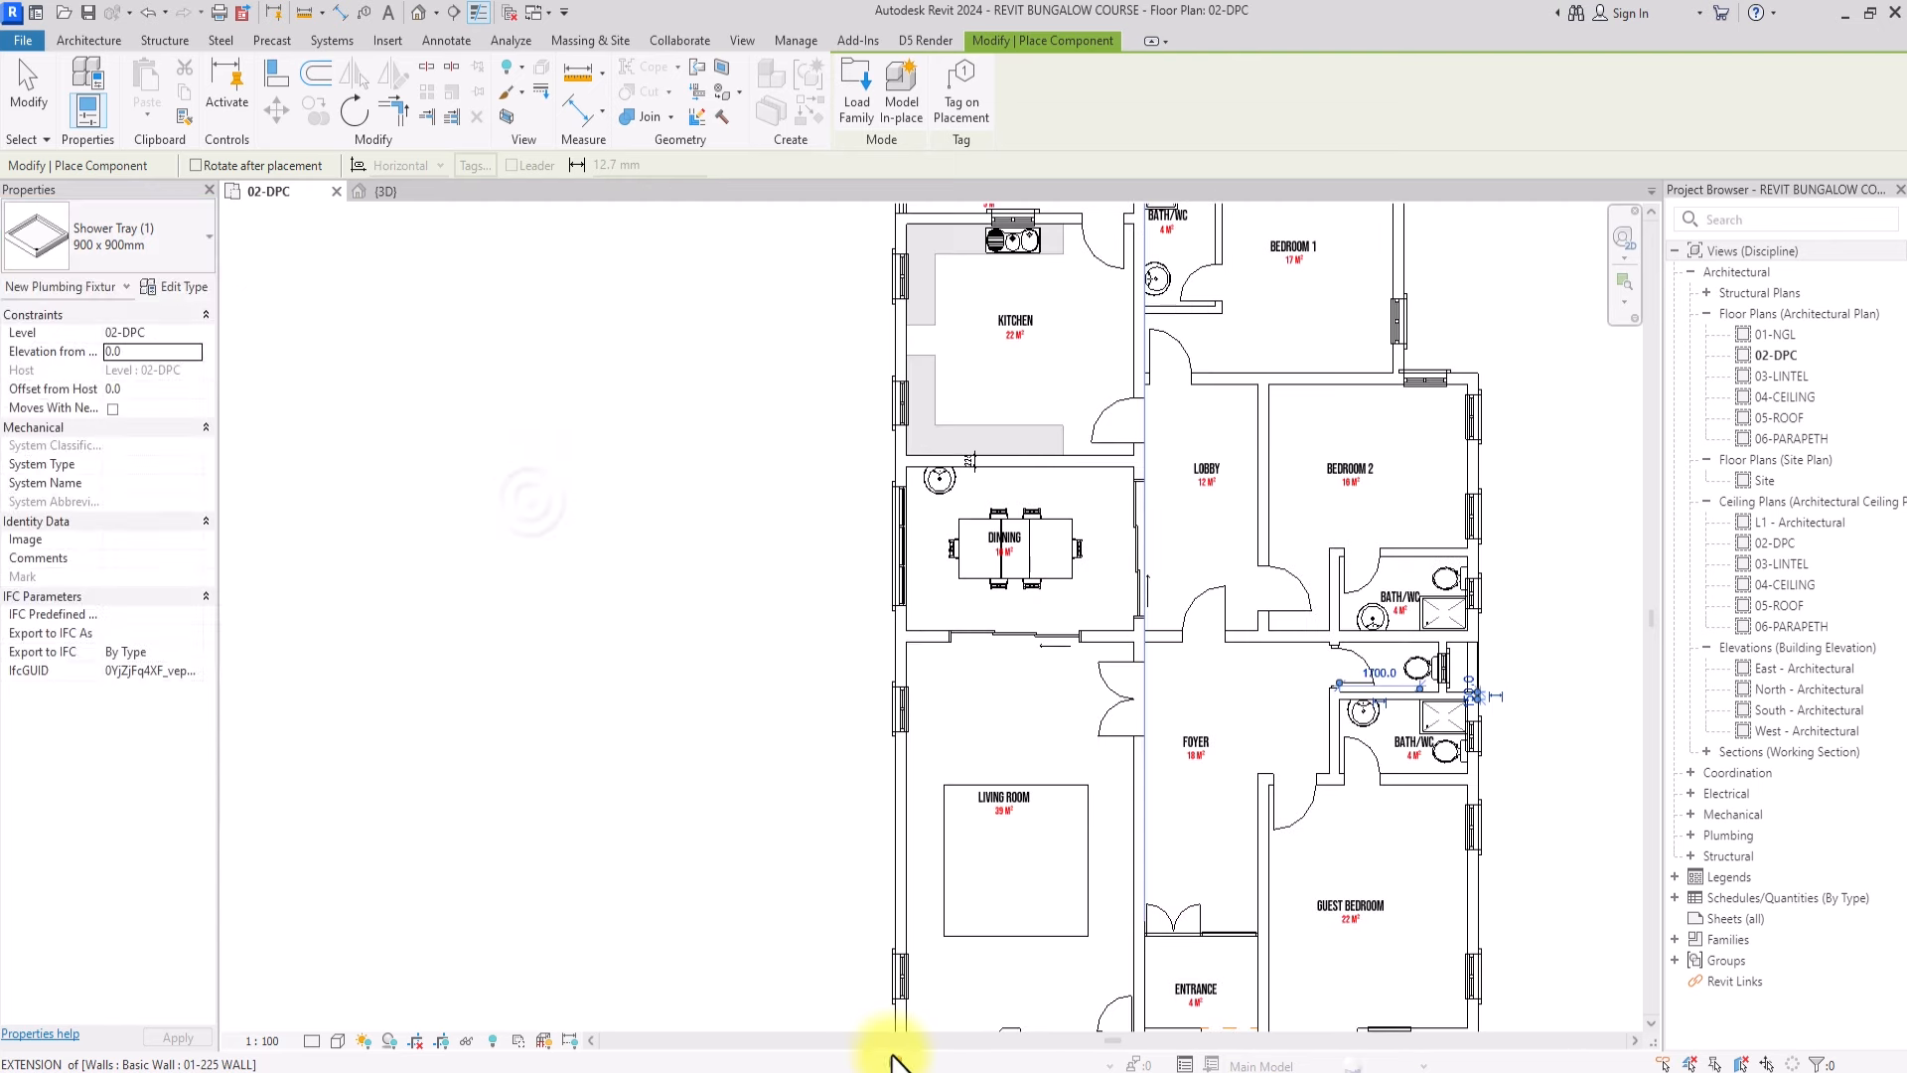
# Place a 600 x 600 x 900mm Gas Cooker on the kitchen counter along the outer wall, between the two windows
pyautogui.click(128, 219)
pyautogui.scroll(5, 60, 417)
pyautogui.scroll(15, 87, 443)
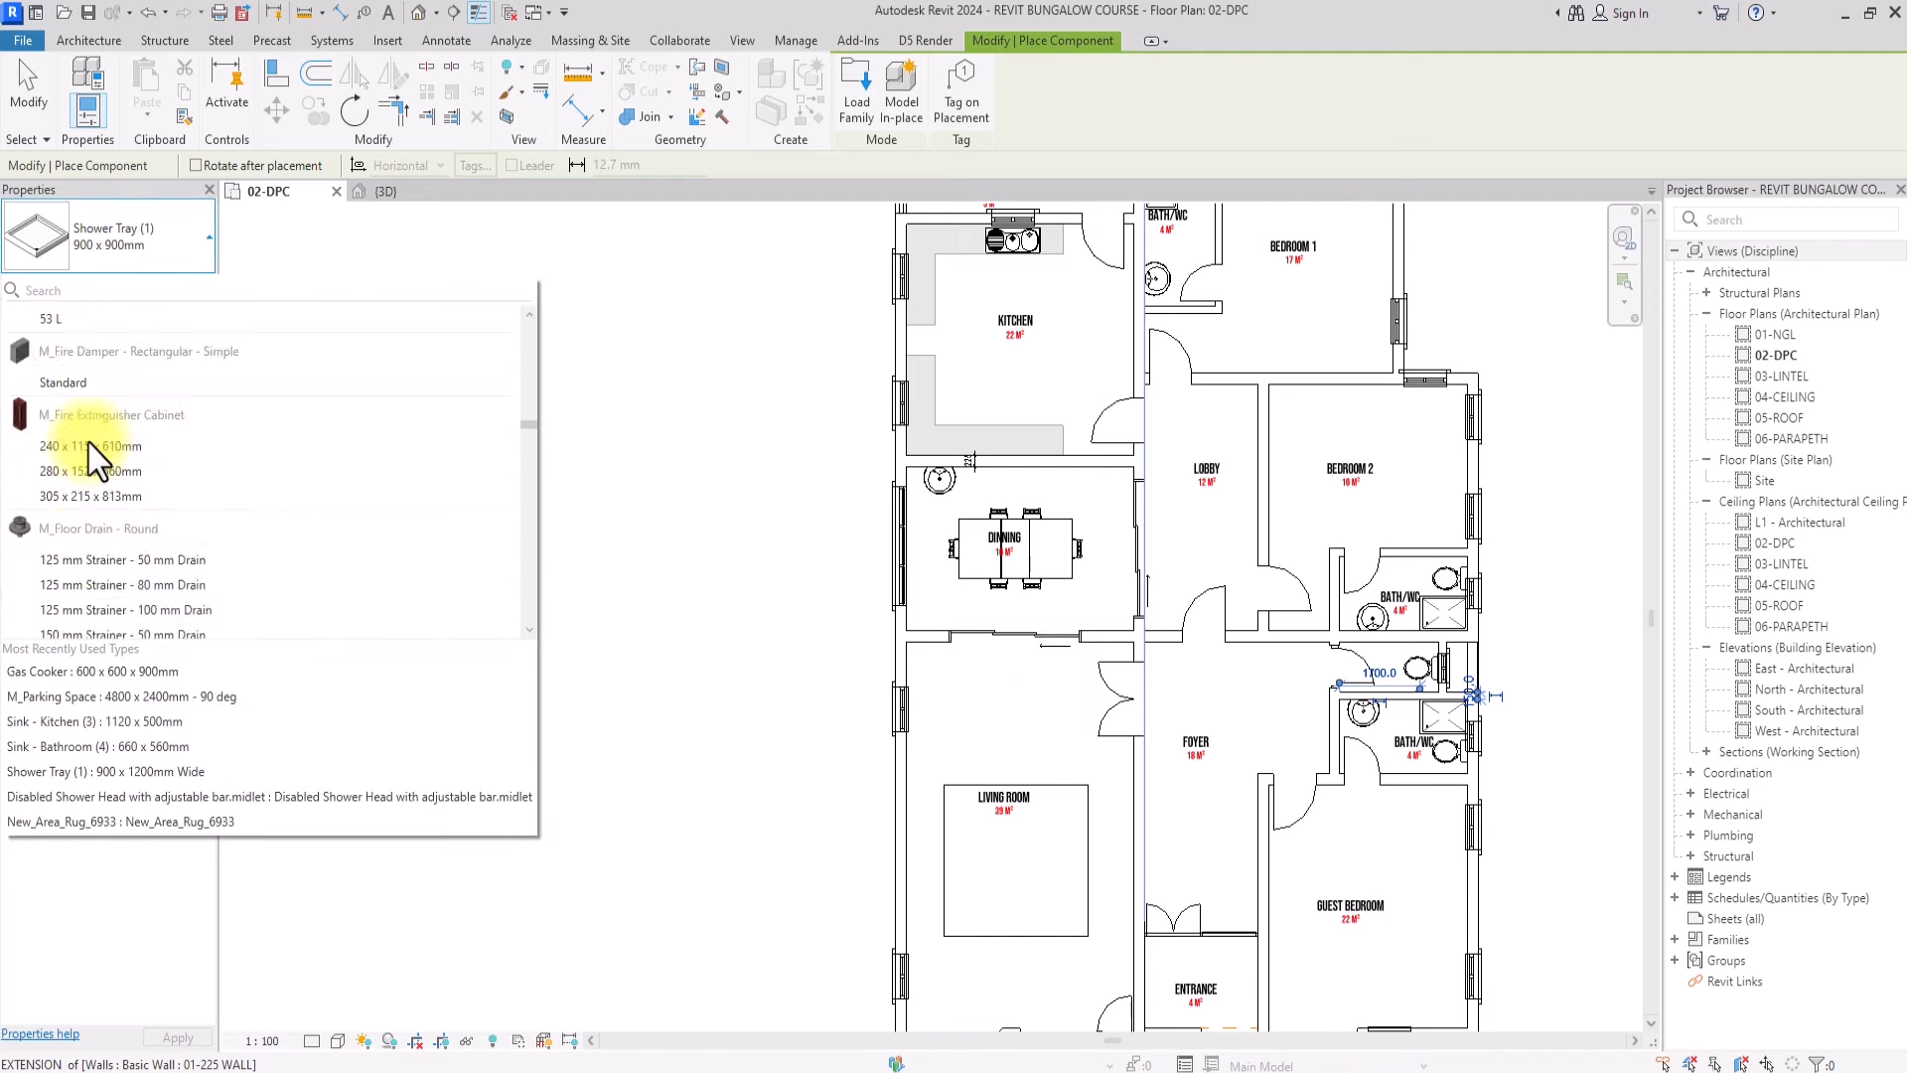
pyautogui.scroll(10, 87, 443)
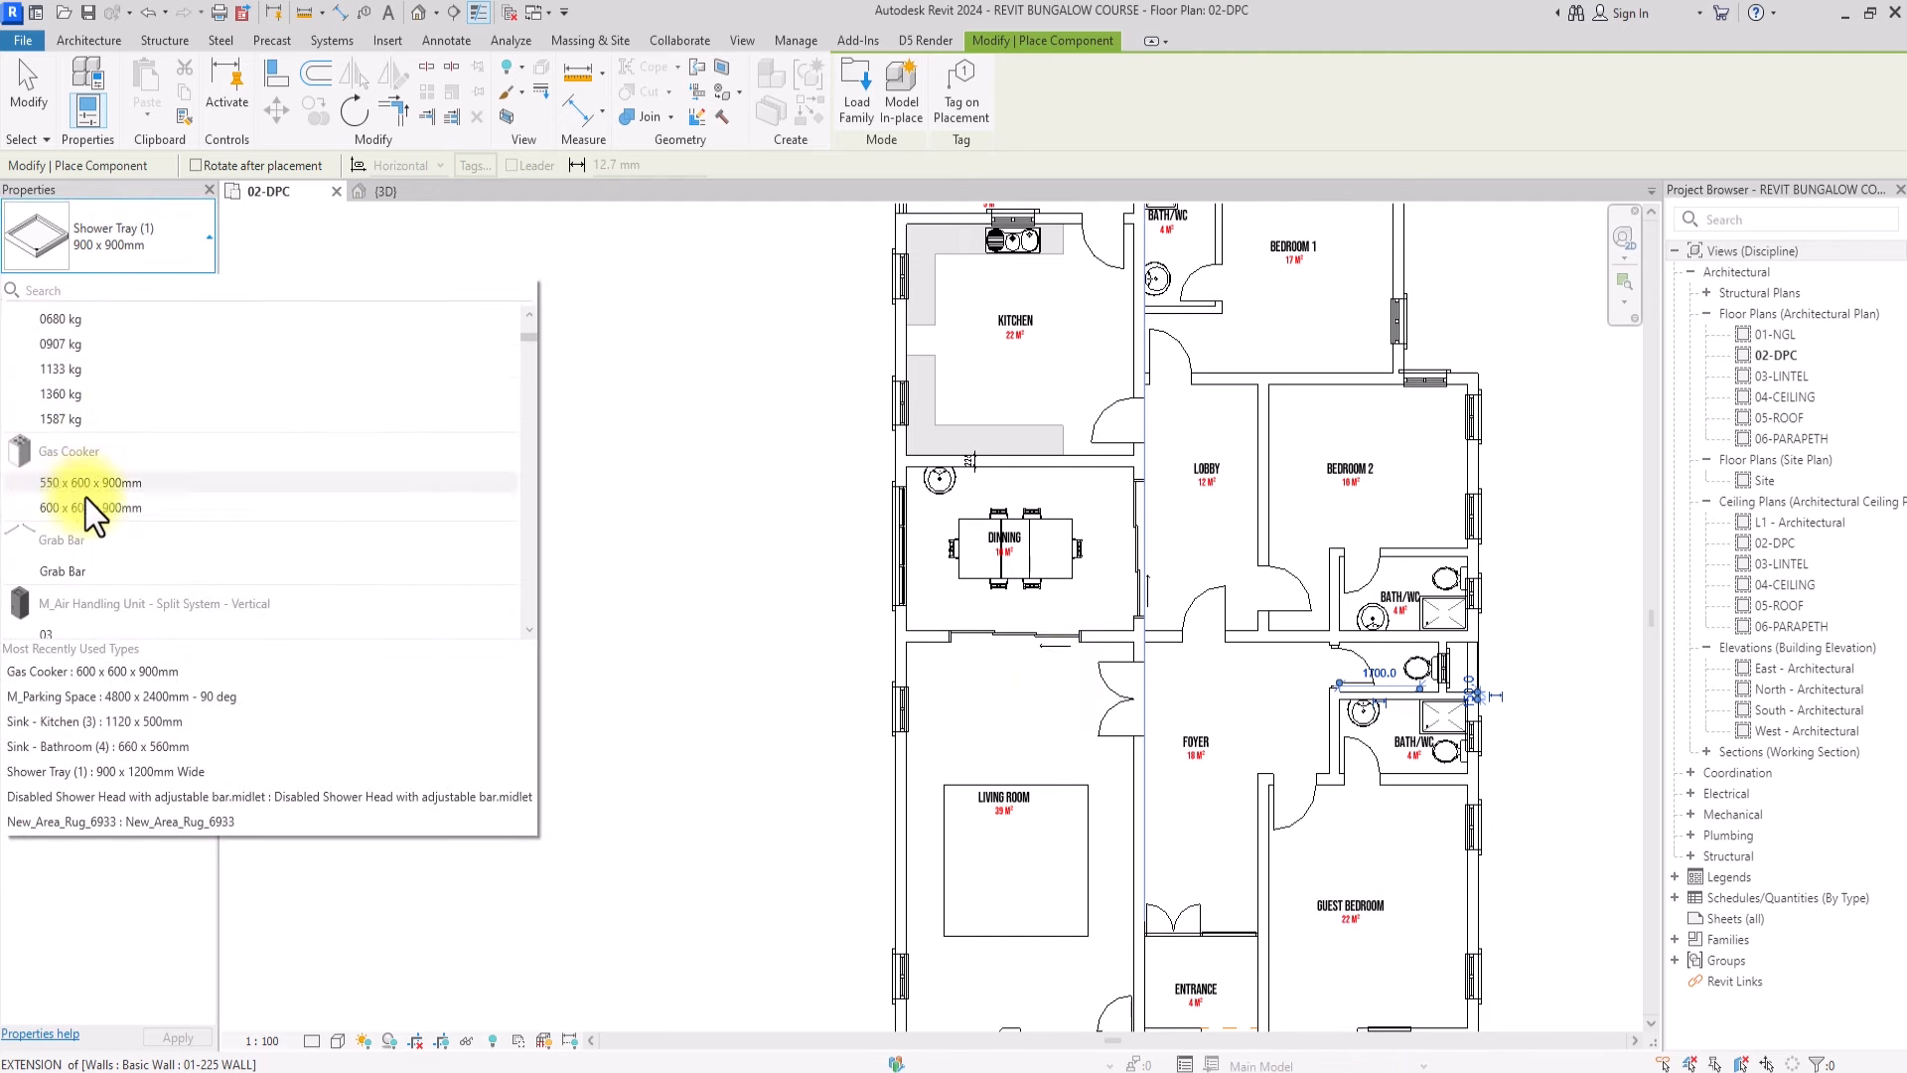
pyautogui.click(87, 504)
pyautogui.scroll(5, 809, 515)
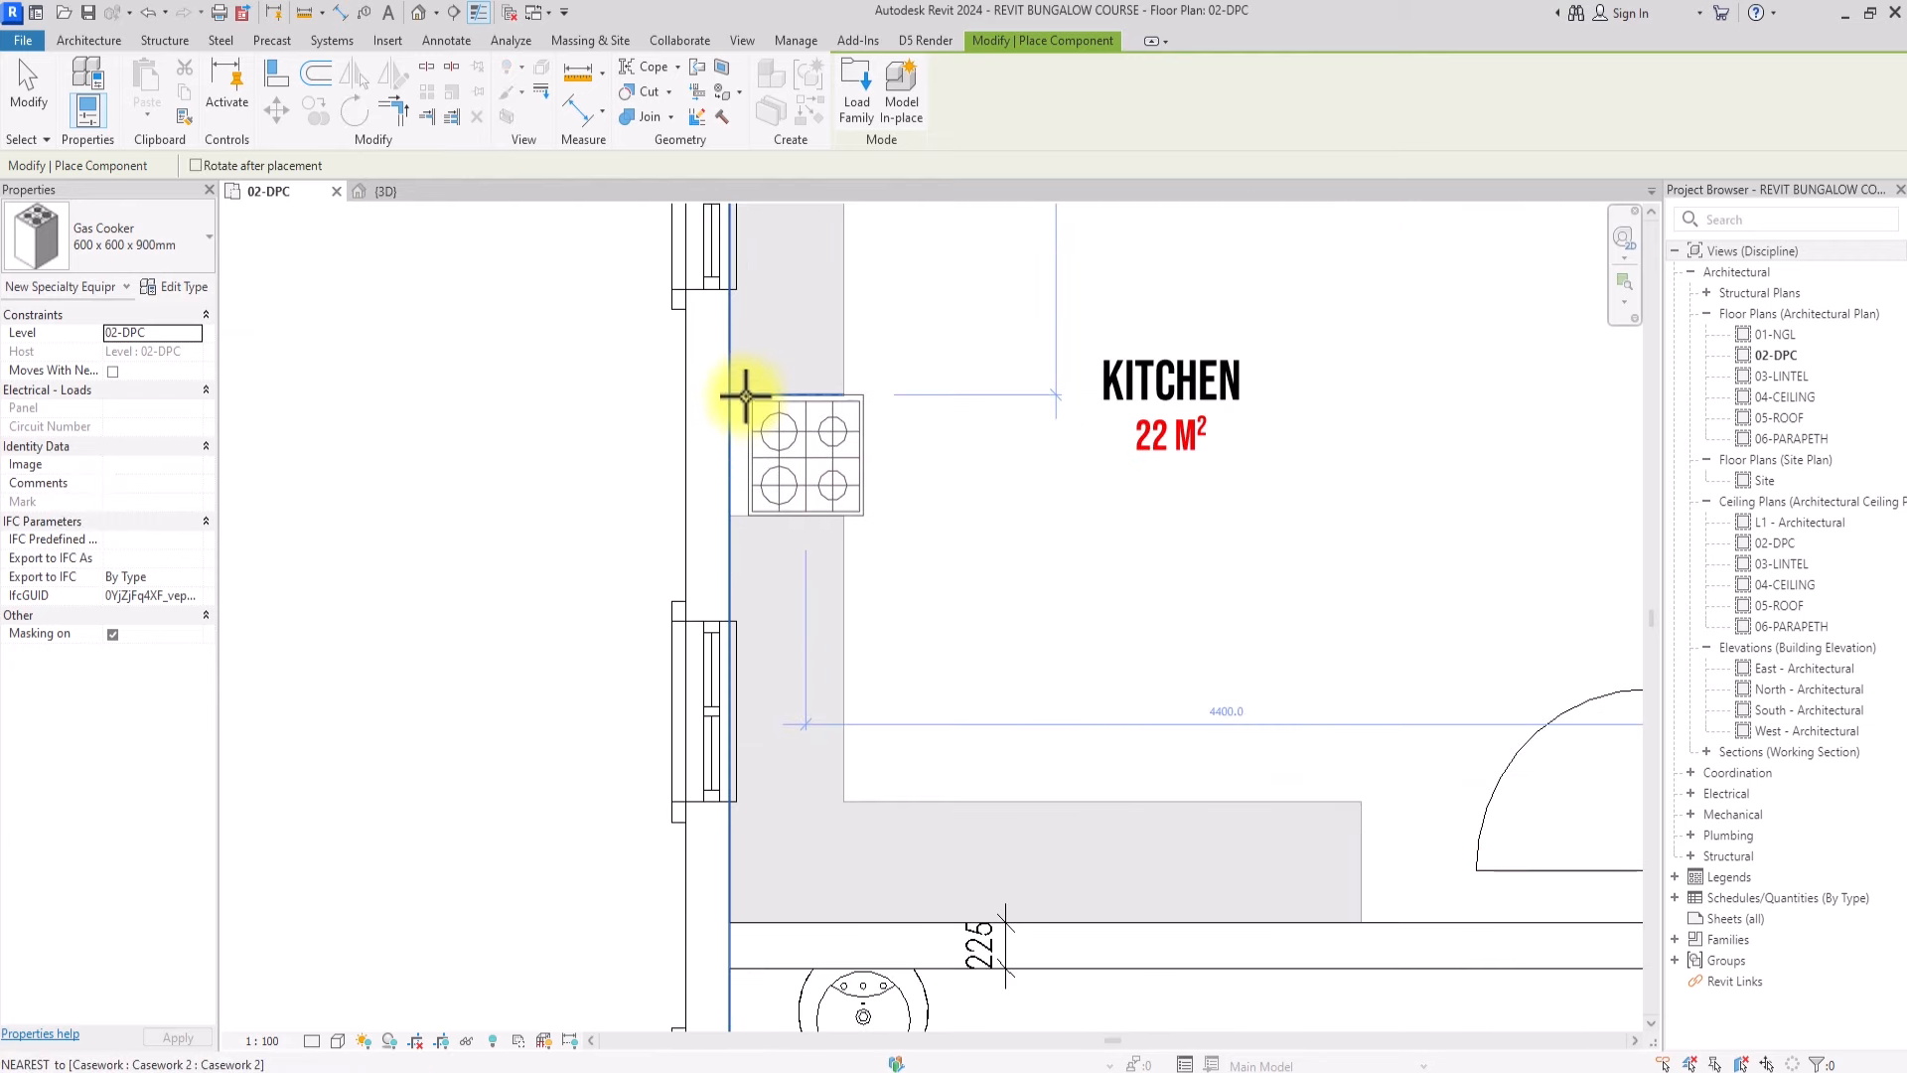
pyautogui.click(731, 394)
pyautogui.scroll(-5, 715, 477)
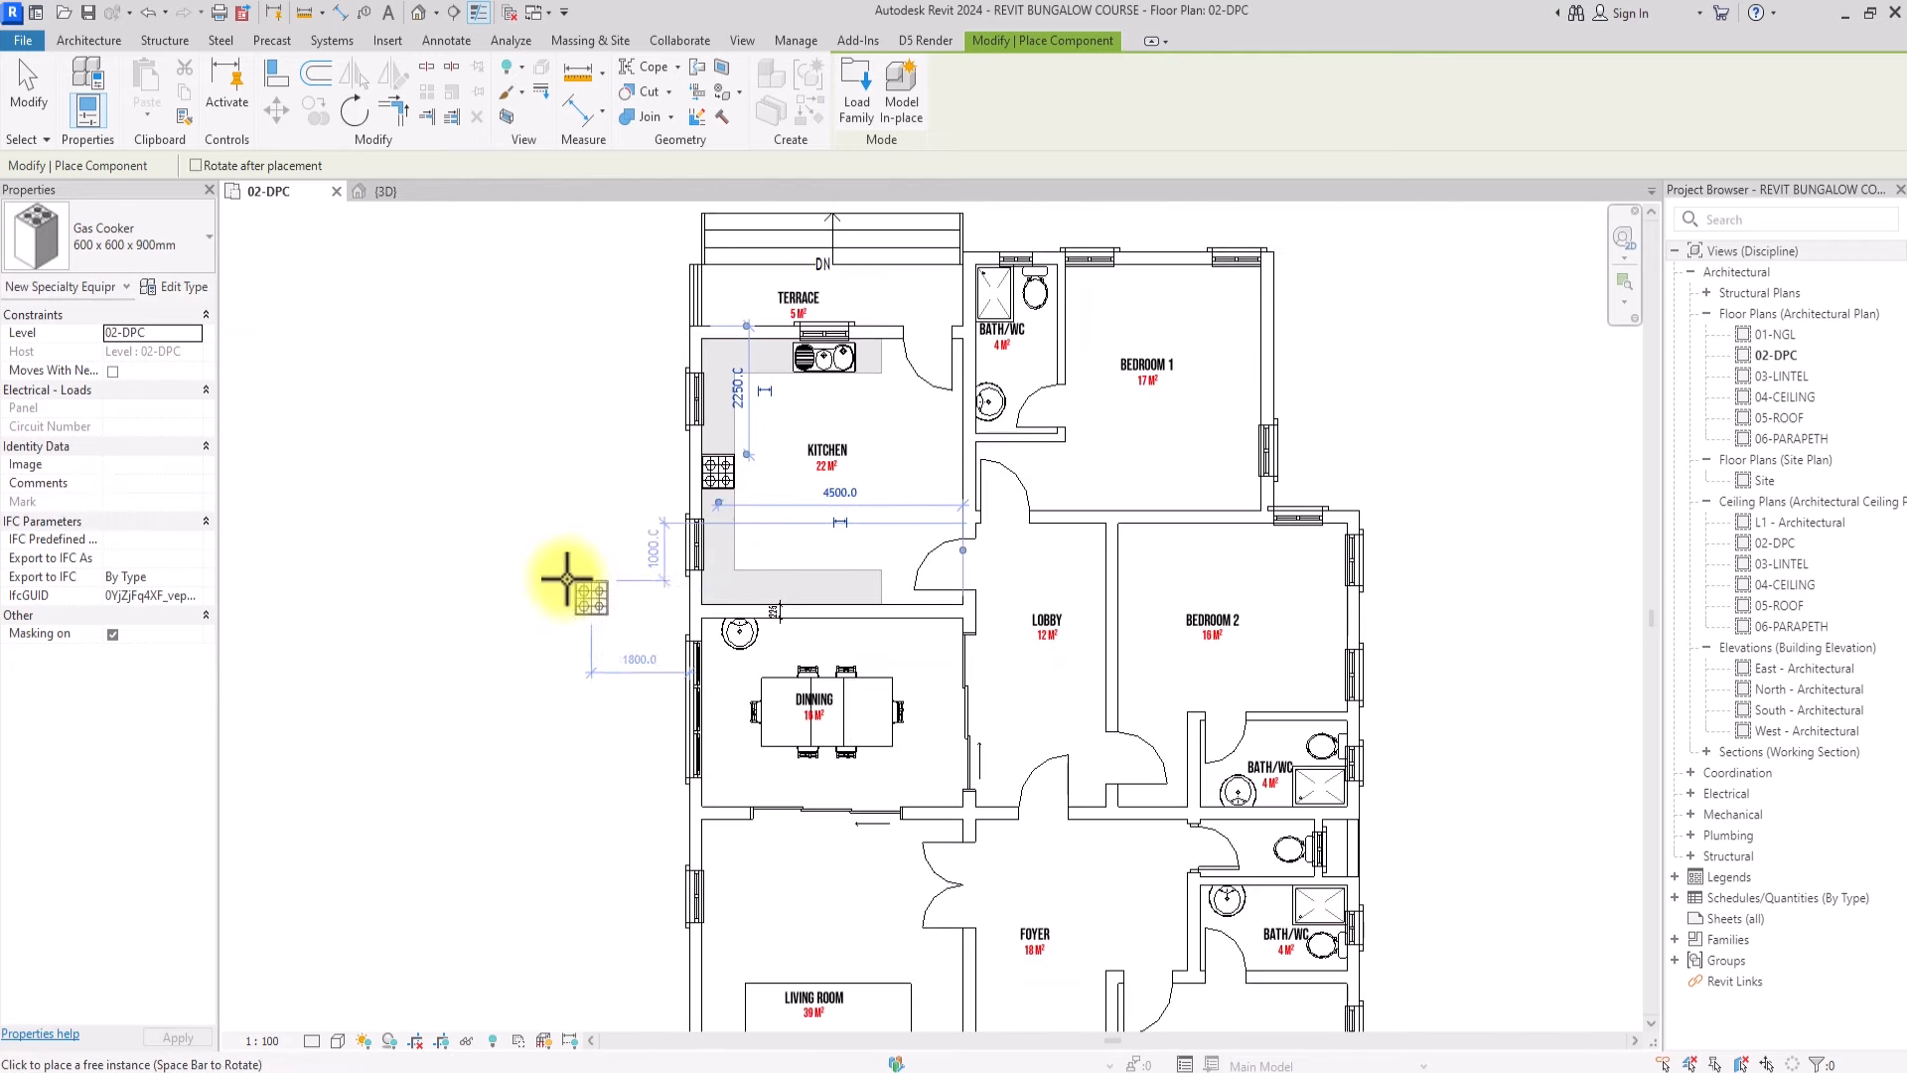
# Place bed_with_end_tables_2574(cleec) beds in the guest bedroom, Bedroom 2 and Bedroom 1, with their headboards against the outer walls
pyautogui.click(129, 239)
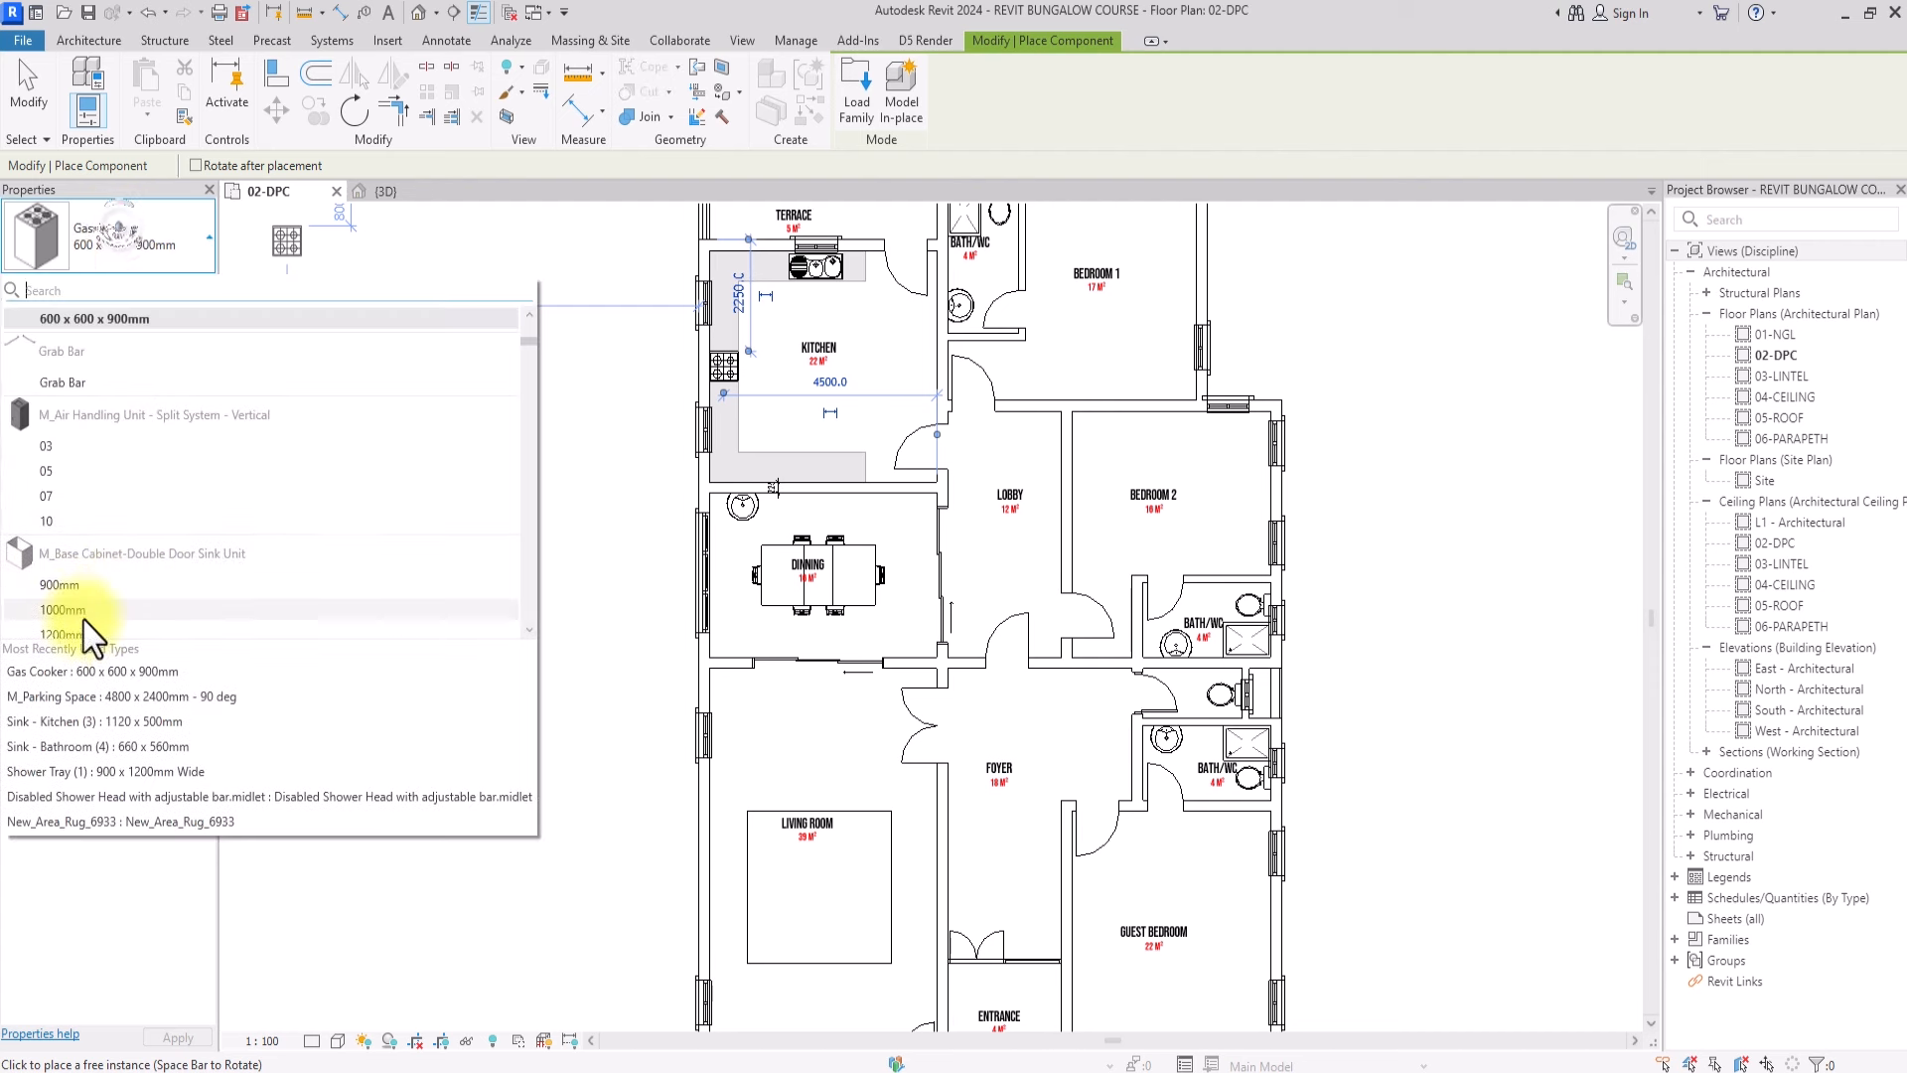
pyautogui.scroll(3, 73, 552)
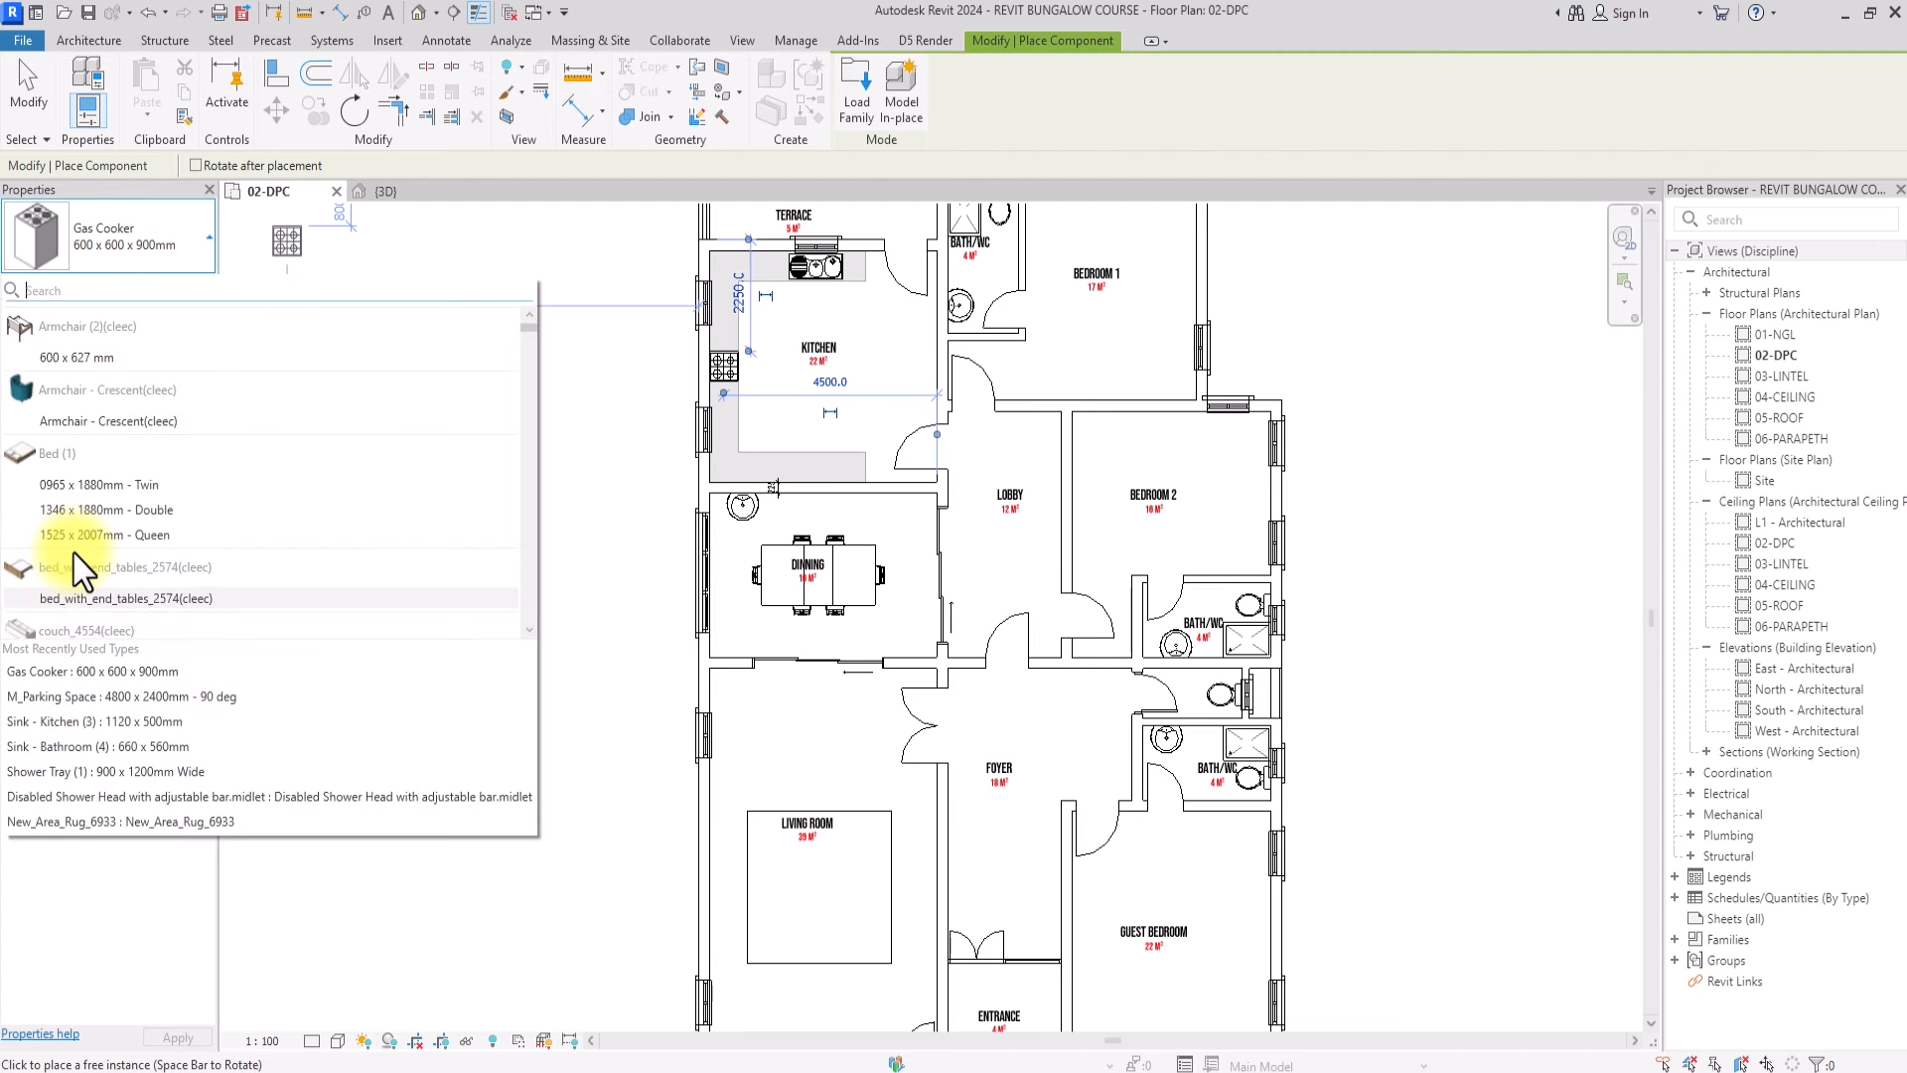
pyautogui.click(75, 604)
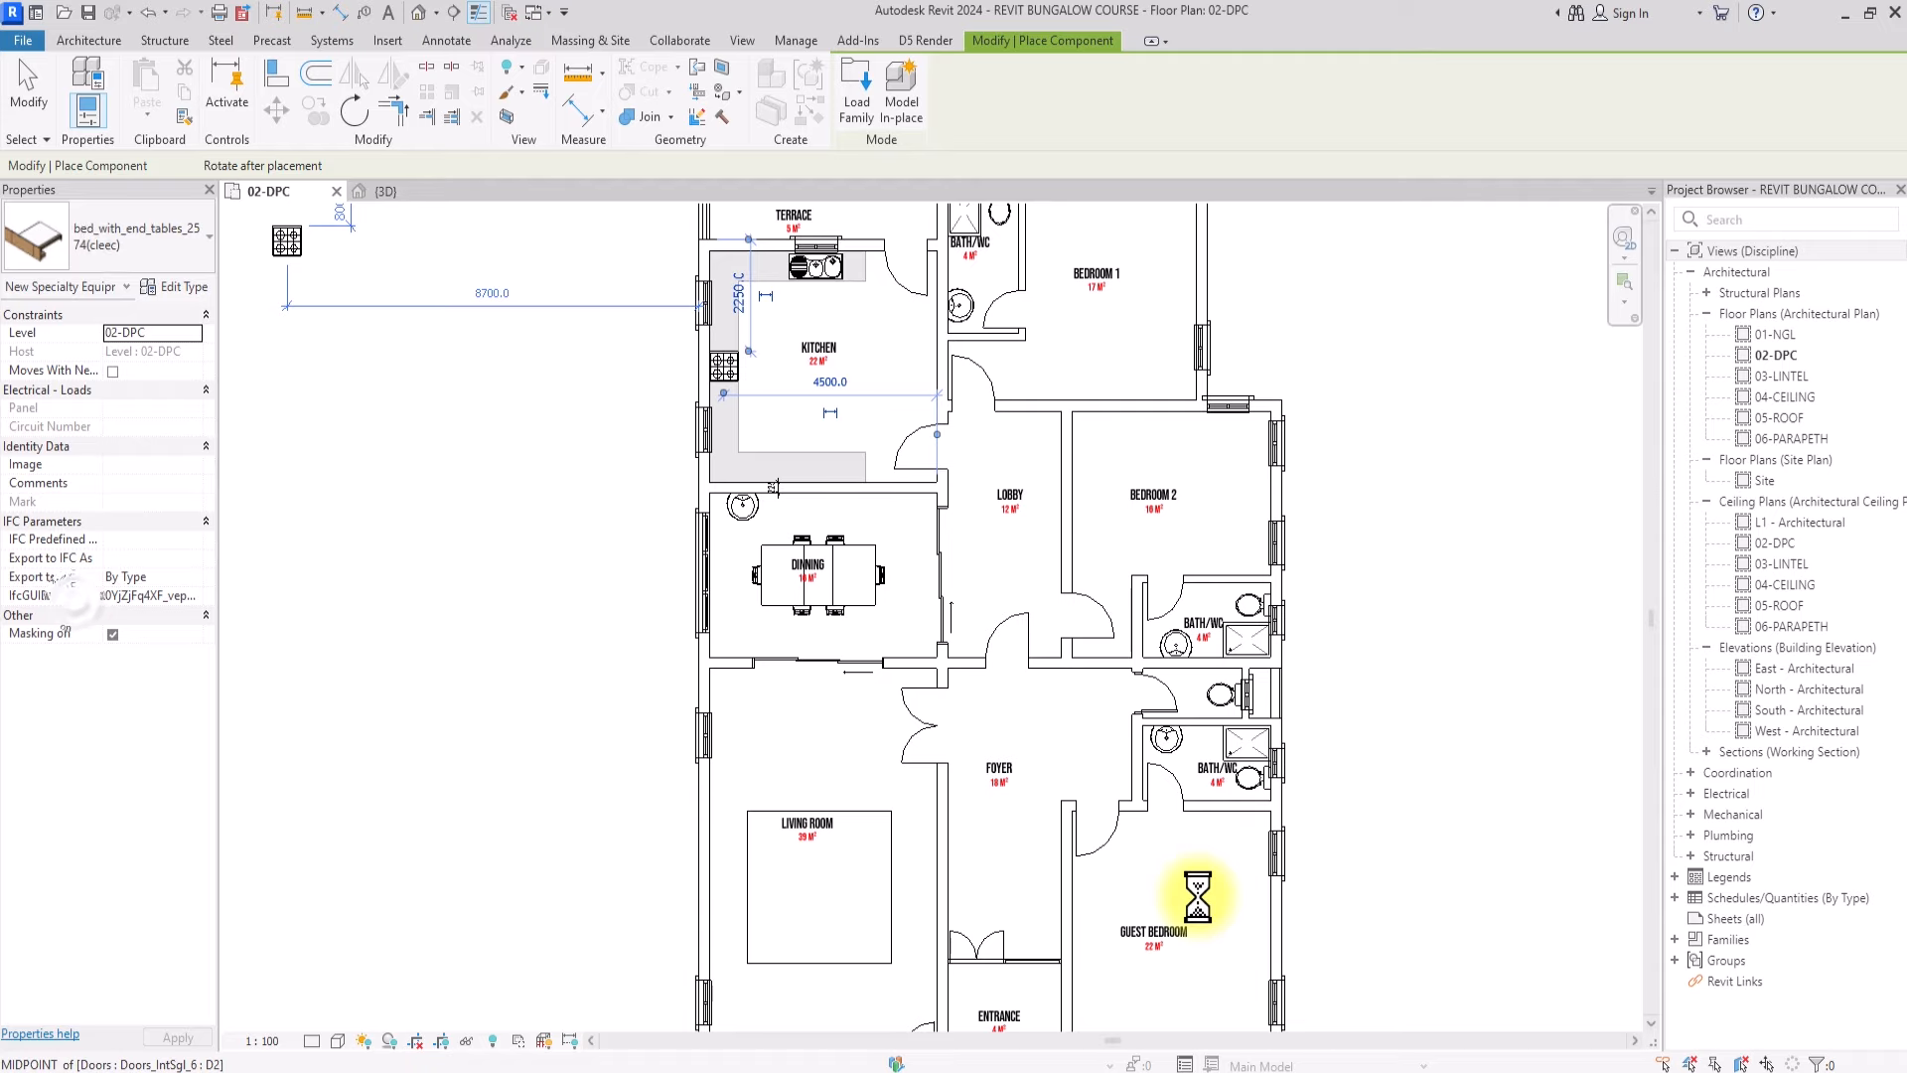
pyautogui.scroll(5, 1210, 864)
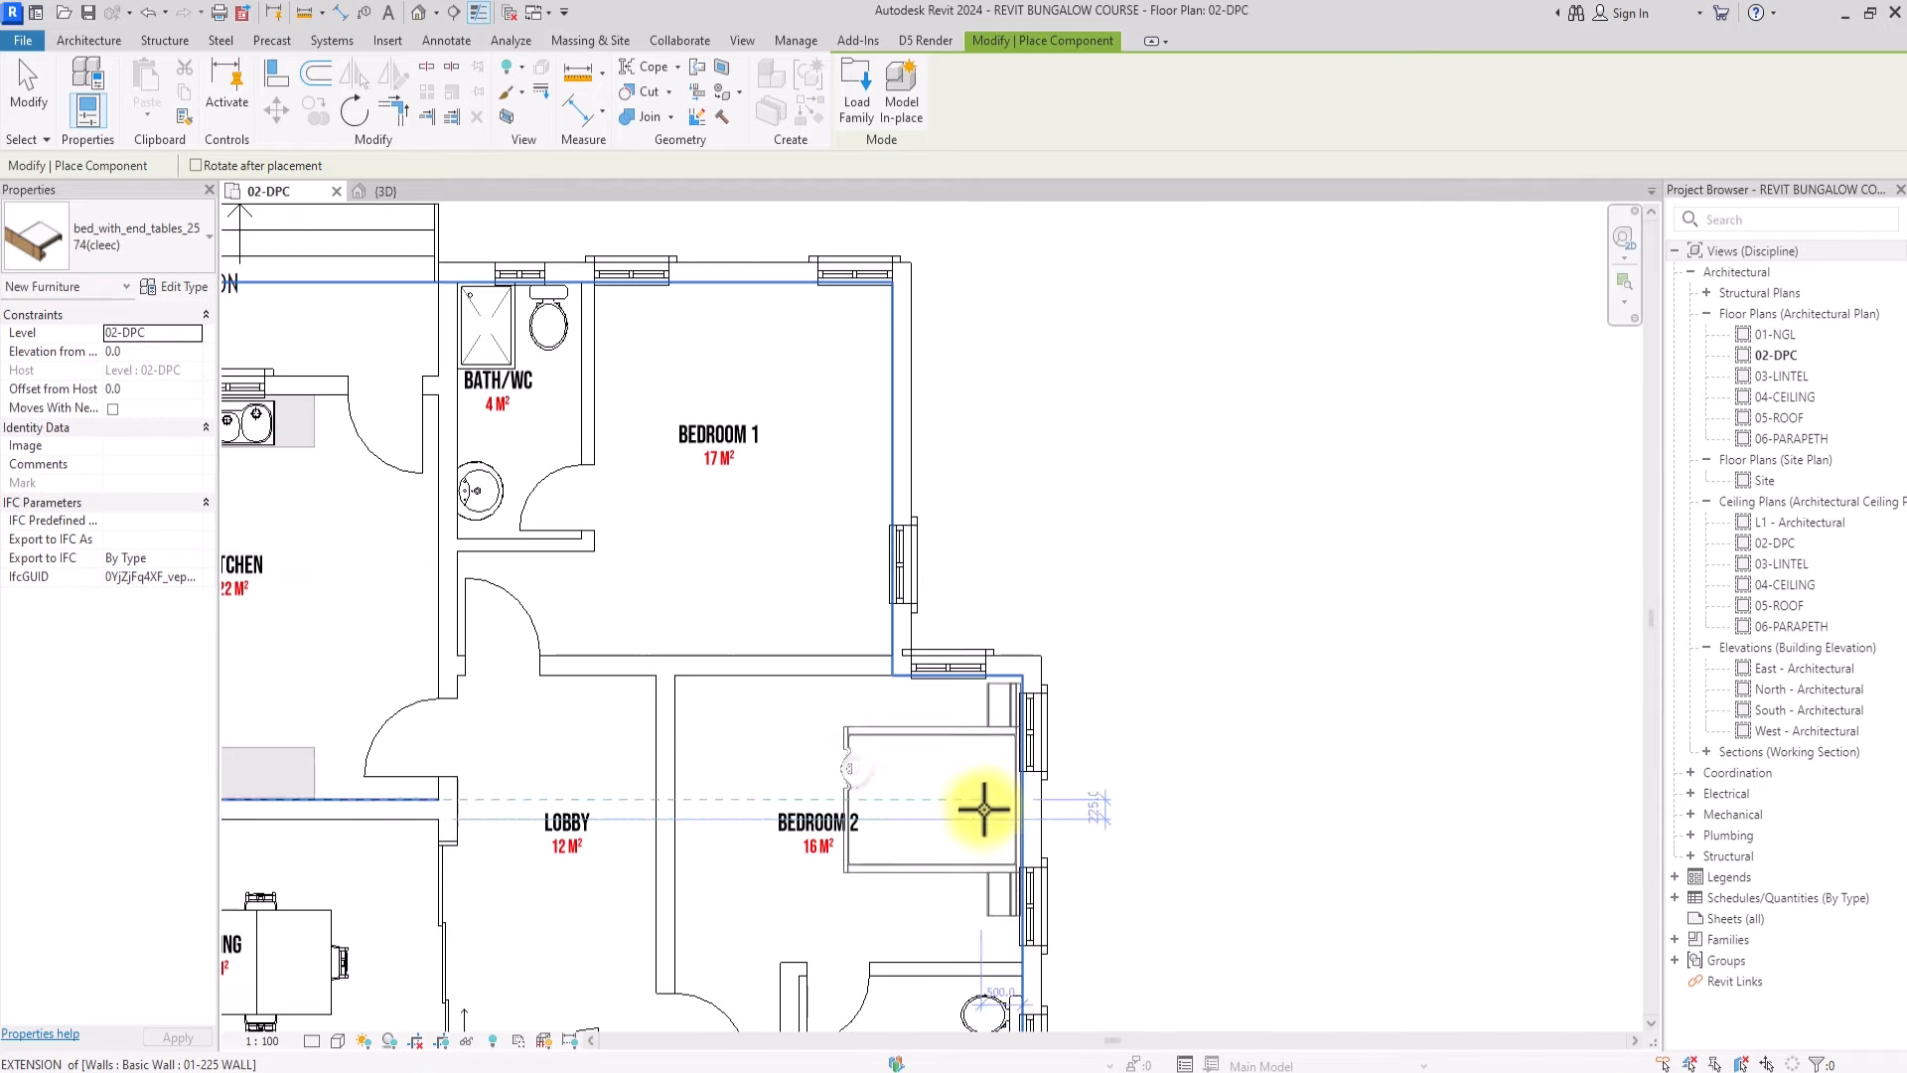
pyautogui.click(985, 821)
pyautogui.press('space')
pyautogui.click(737, 320)
pyautogui.scroll(-4, 754, 447)
pyautogui.moveTo(755, 447); pyautogui.dragTo(944, 227, button='middle')
# Place a Disabled Shower Head with adjustable bar.midlet at the shower tray in each of the three bedroom bathrooms
pyautogui.click(171, 240)
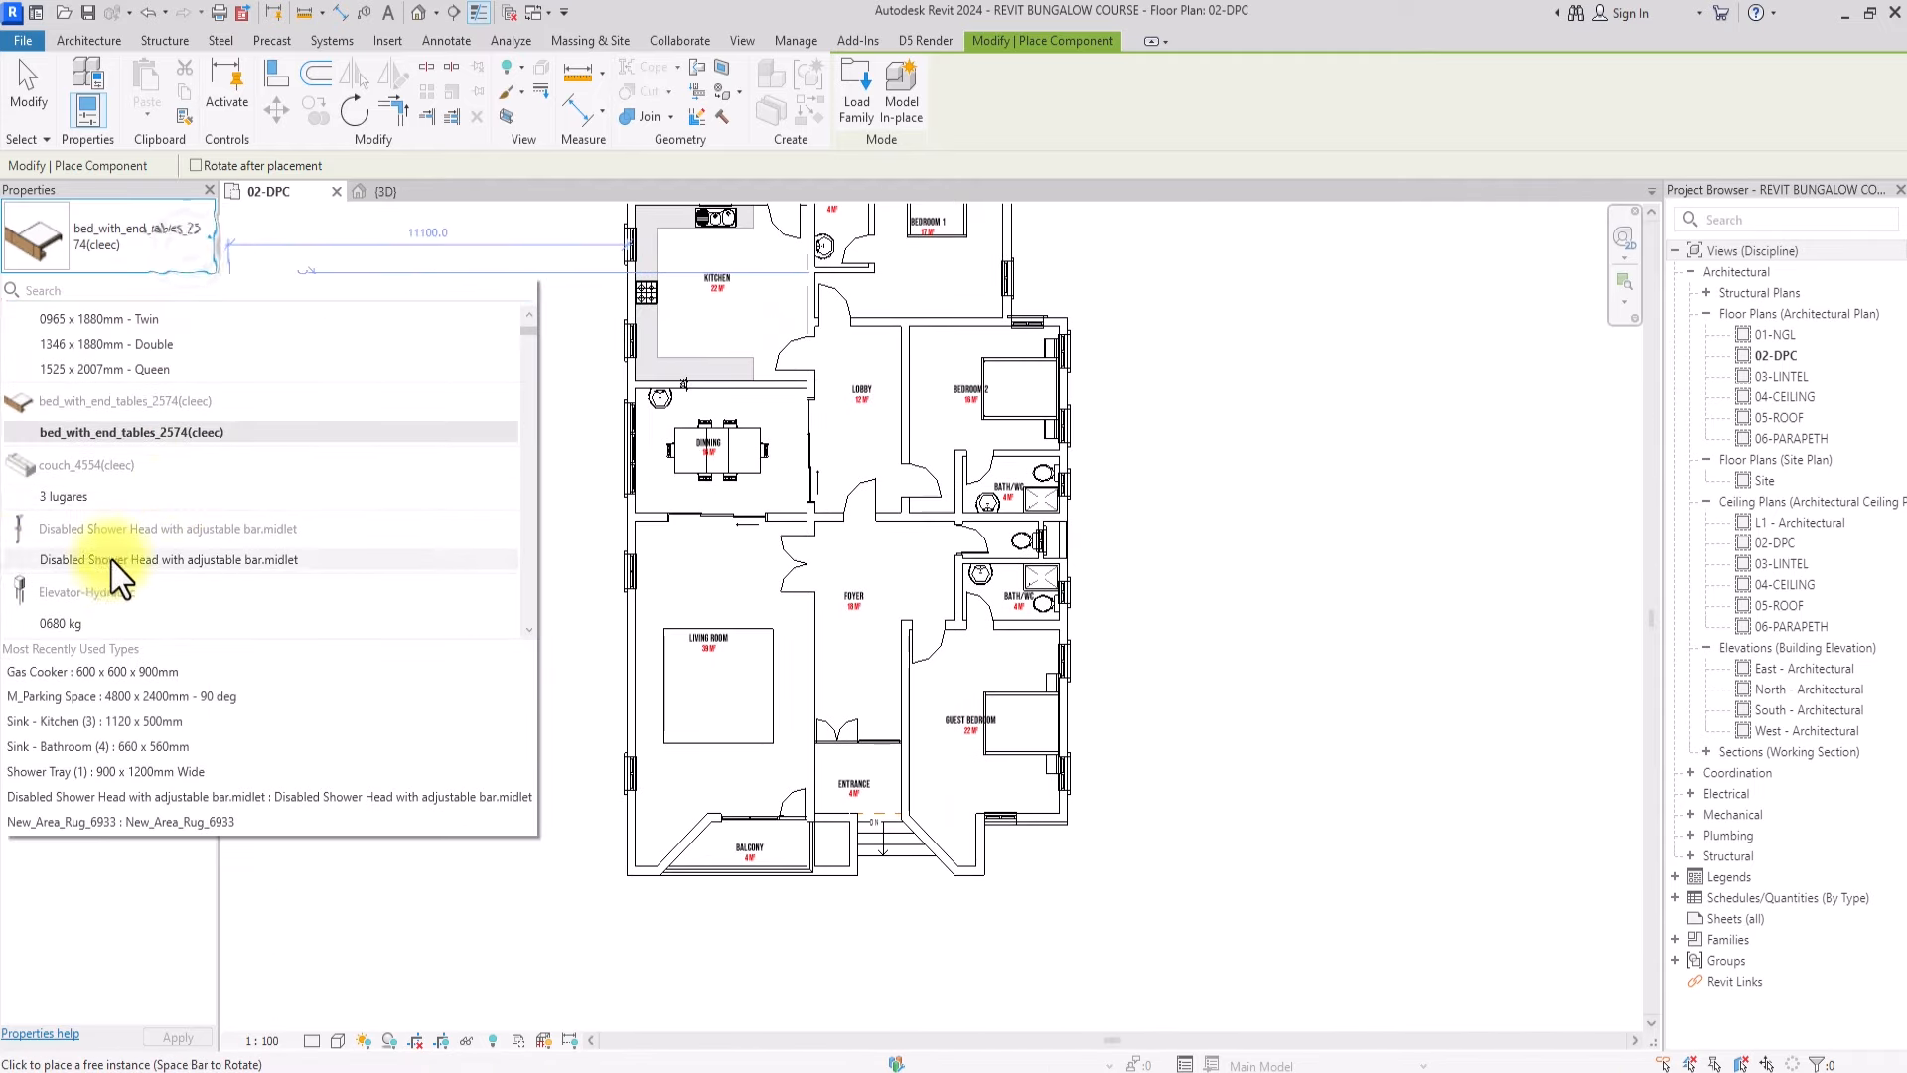
pyautogui.click(112, 561)
pyautogui.scroll(5, 886, 533)
pyautogui.moveTo(1188, 669); pyautogui.dragTo(863, 531, button='middle')
pyautogui.click(1196, 507)
pyautogui.moveTo(1177, 267); pyautogui.dragTo(951, 855, button='middle')
pyautogui.click(951, 855)
pyautogui.scroll(-4, 951, 855)
pyautogui.scroll(5, 660, 306)
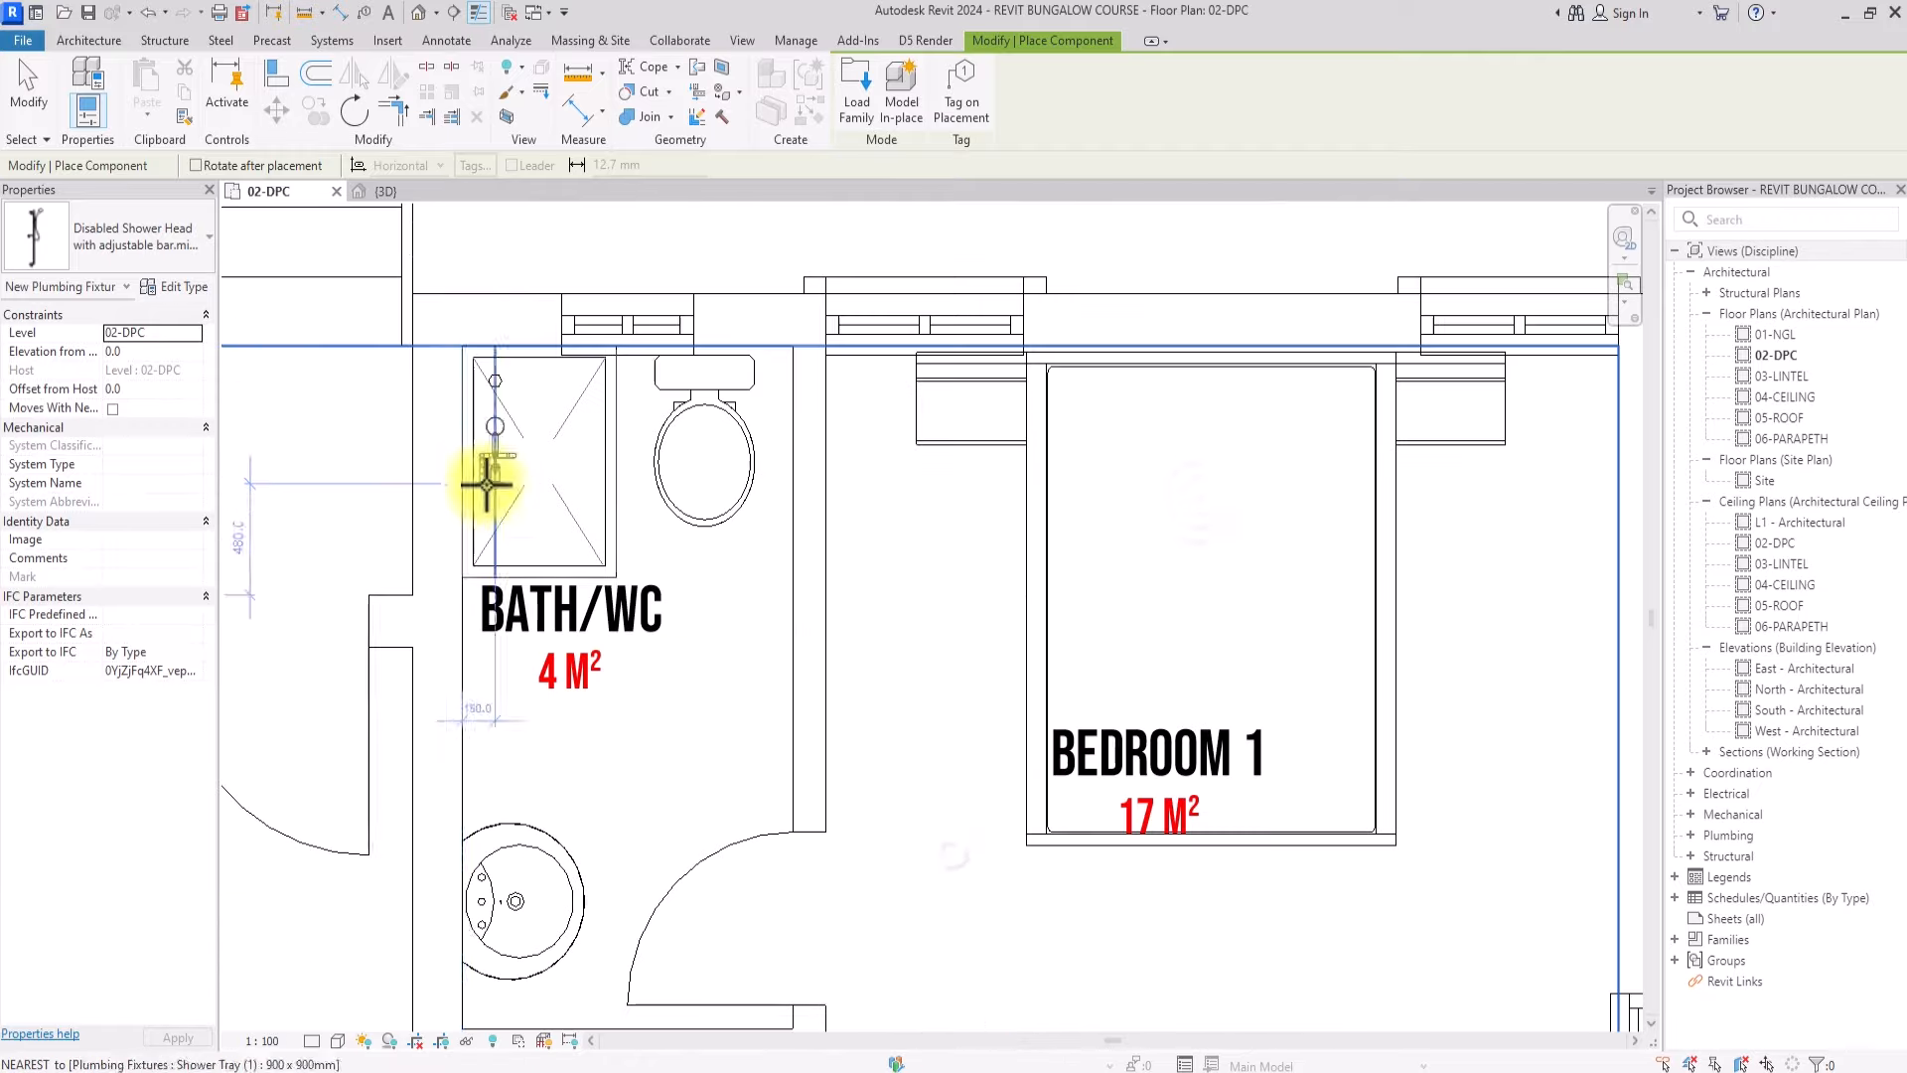
pyautogui.click(539, 557)
pyautogui.scroll(-4, 539, 556)
# Place three Armchair - Crescent(cleec) chairs in the guest bedroom beside the bed, rotating them so the first two face each other
pyautogui.click(140, 240)
pyautogui.click(79, 421)
pyautogui.scroll(4, 974, 600)
pyautogui.click(831, 508)
pyautogui.press('space')
pyautogui.press('space')
pyautogui.click(830, 690)
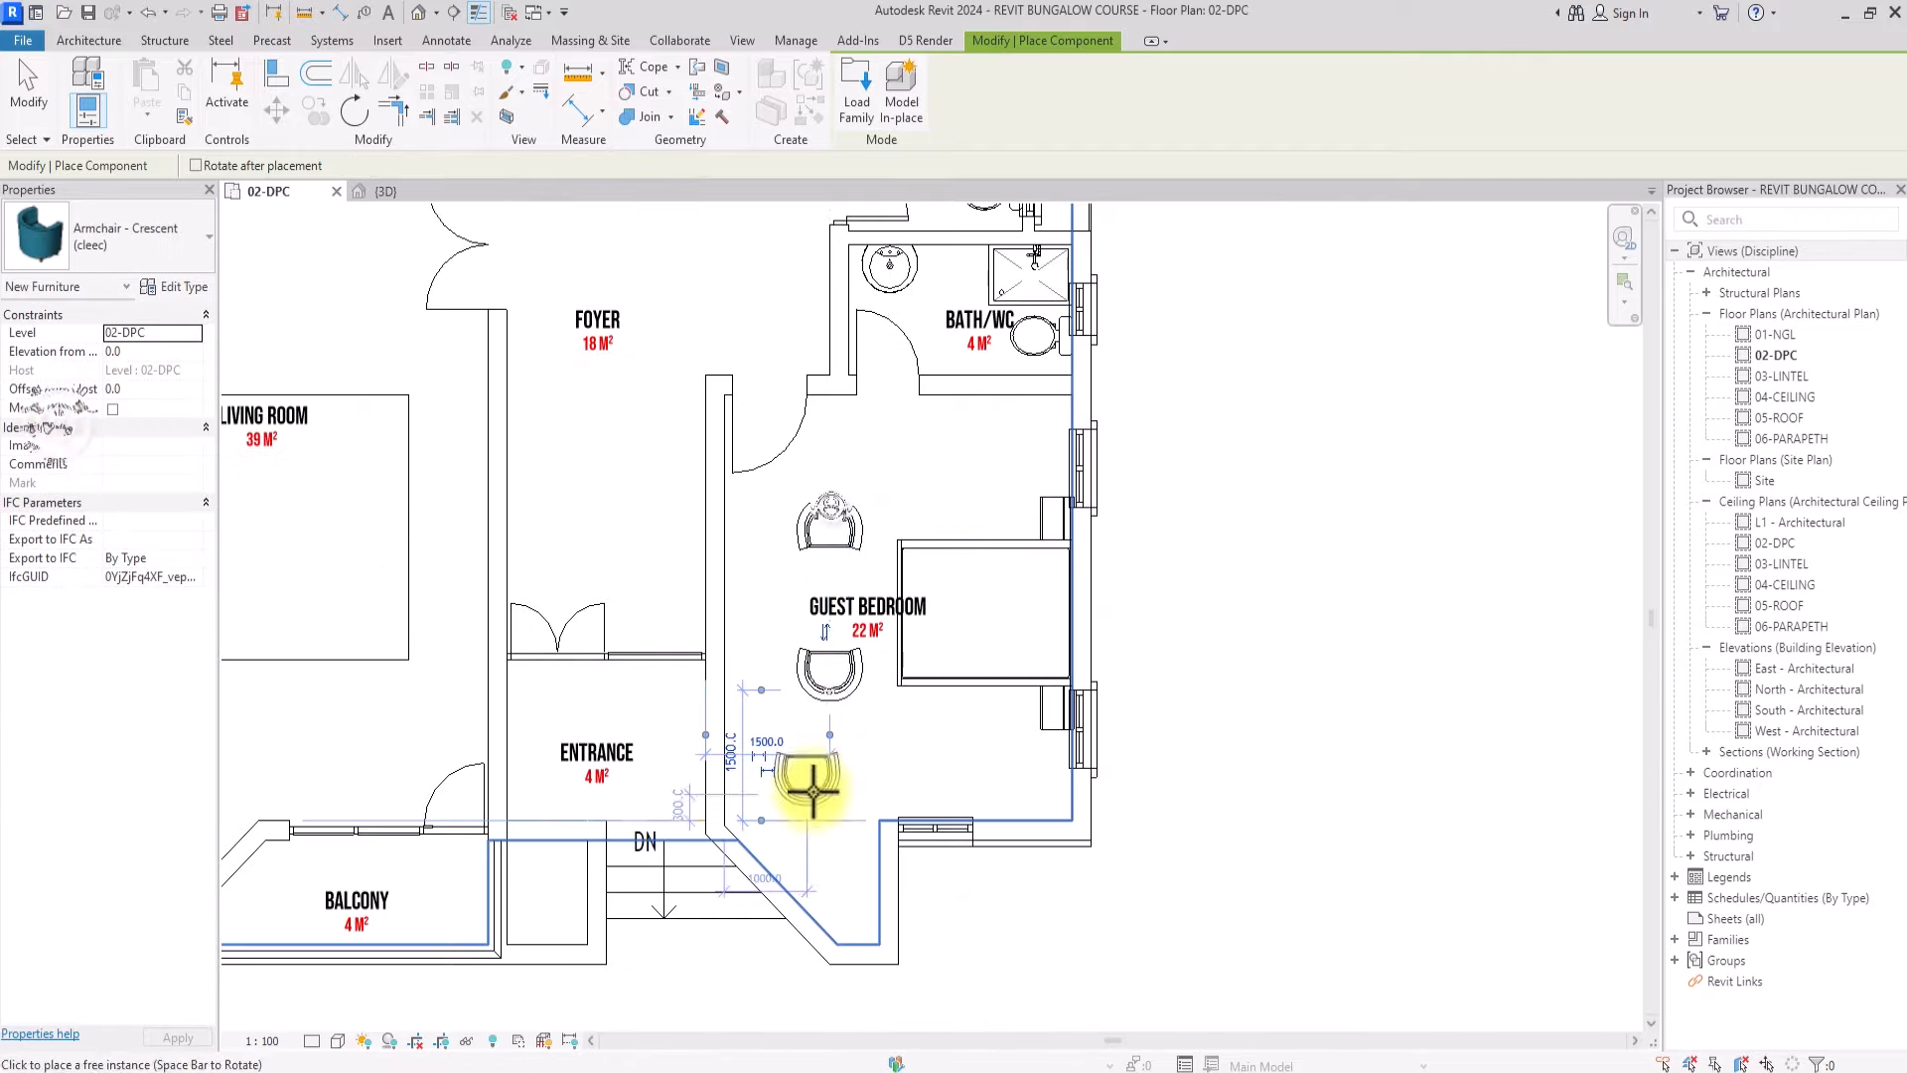
pyautogui.press('space')
pyautogui.press('space')
# Place two Armchair - Crescent(cleec) chairs facing each other in Bedroom 2, between the foot of the bed and the lobby wall
pyautogui.scroll(-5, 825, 778)
pyautogui.scroll(4, 779, 426)
pyautogui.scroll(2, 800, 476)
pyautogui.click(811, 483)
pyautogui.press('space')
pyautogui.press('space')
pyautogui.click(812, 632)
pyautogui.scroll(-3, 785, 596)
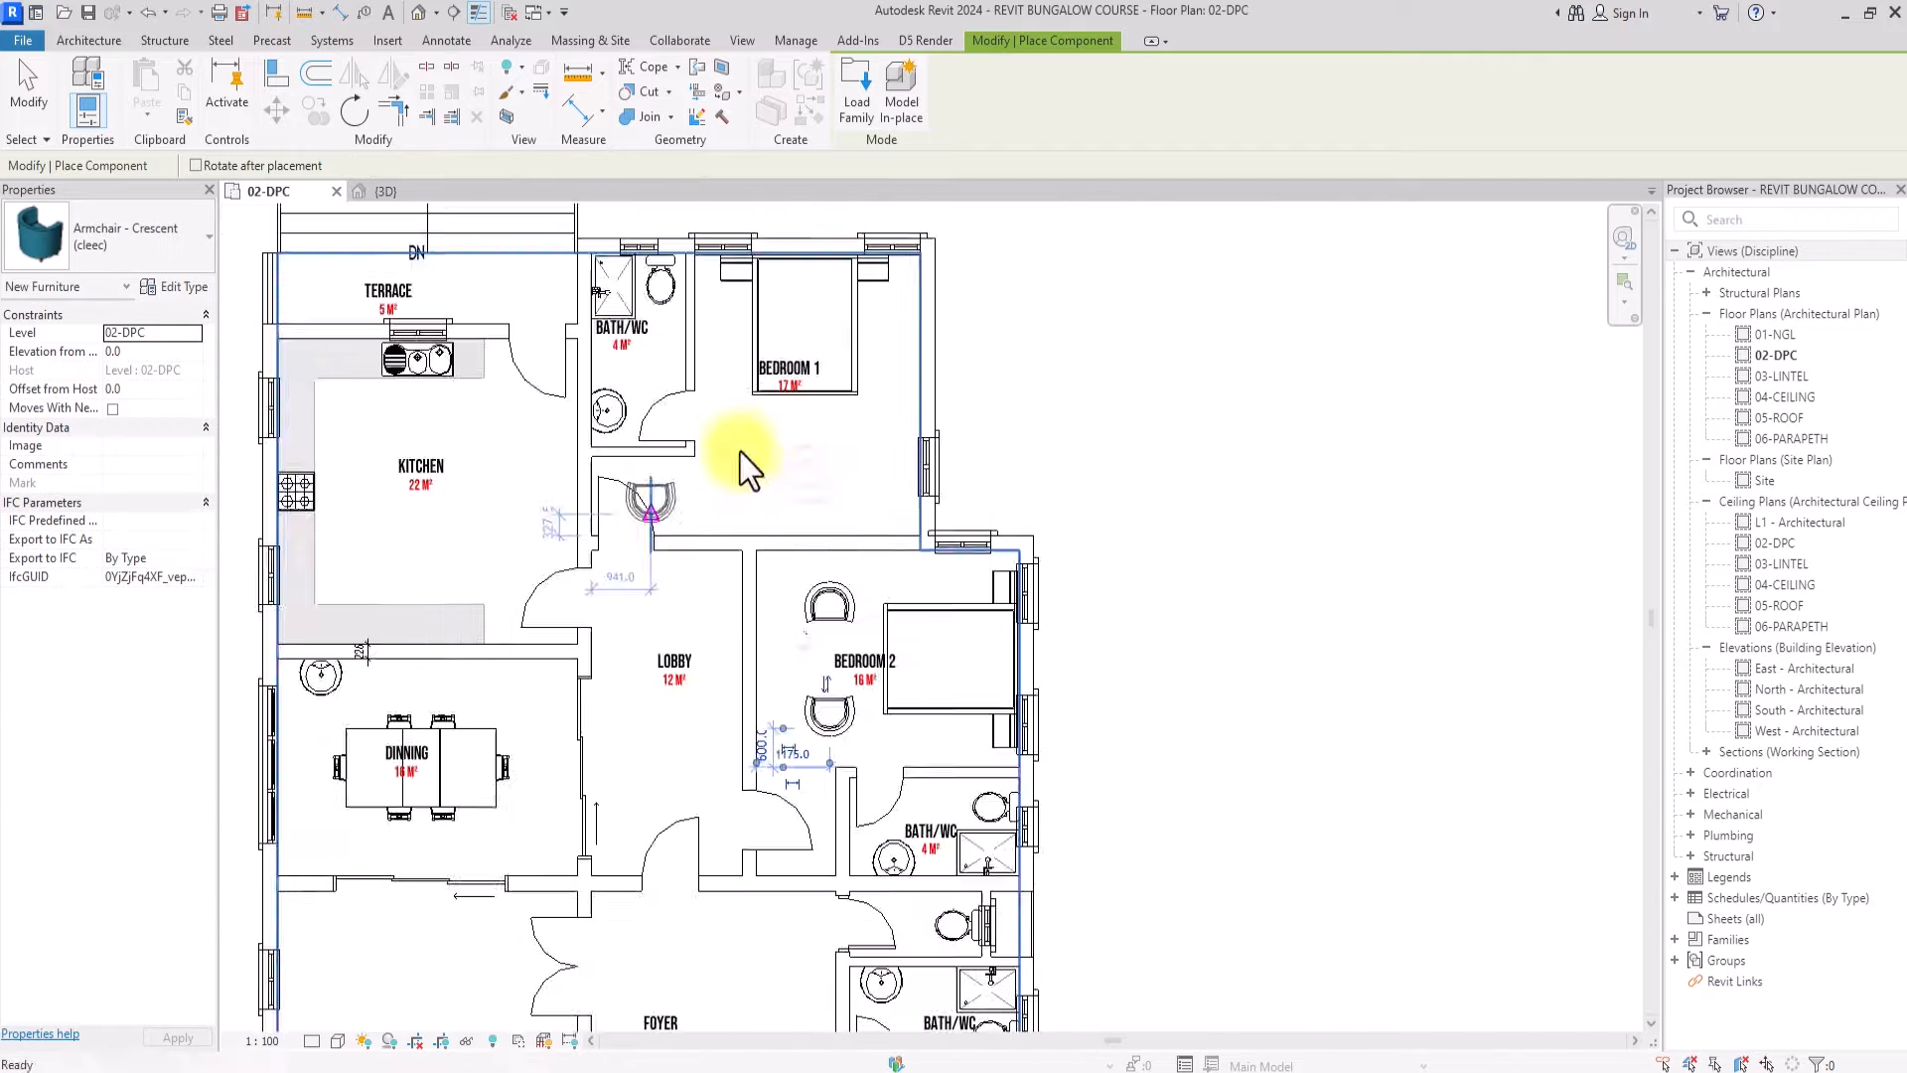
# Place two Armchair - Crescent(cleec) chairs side by side below the foot of the bed in Bedroom 1
pyautogui.scroll(3, 743, 452)
pyautogui.click(749, 455)
pyautogui.click(952, 456)
pyautogui.scroll(-5, 939, 456)
# Place three couch_4554(cleec) 3 lugares couches around the living room rug, rotated to face its centre and leaving the foyer side open
pyautogui.click(92, 230)
pyautogui.click(67, 599)
pyautogui.scroll(6, 641, 596)
pyautogui.click(596, 639)
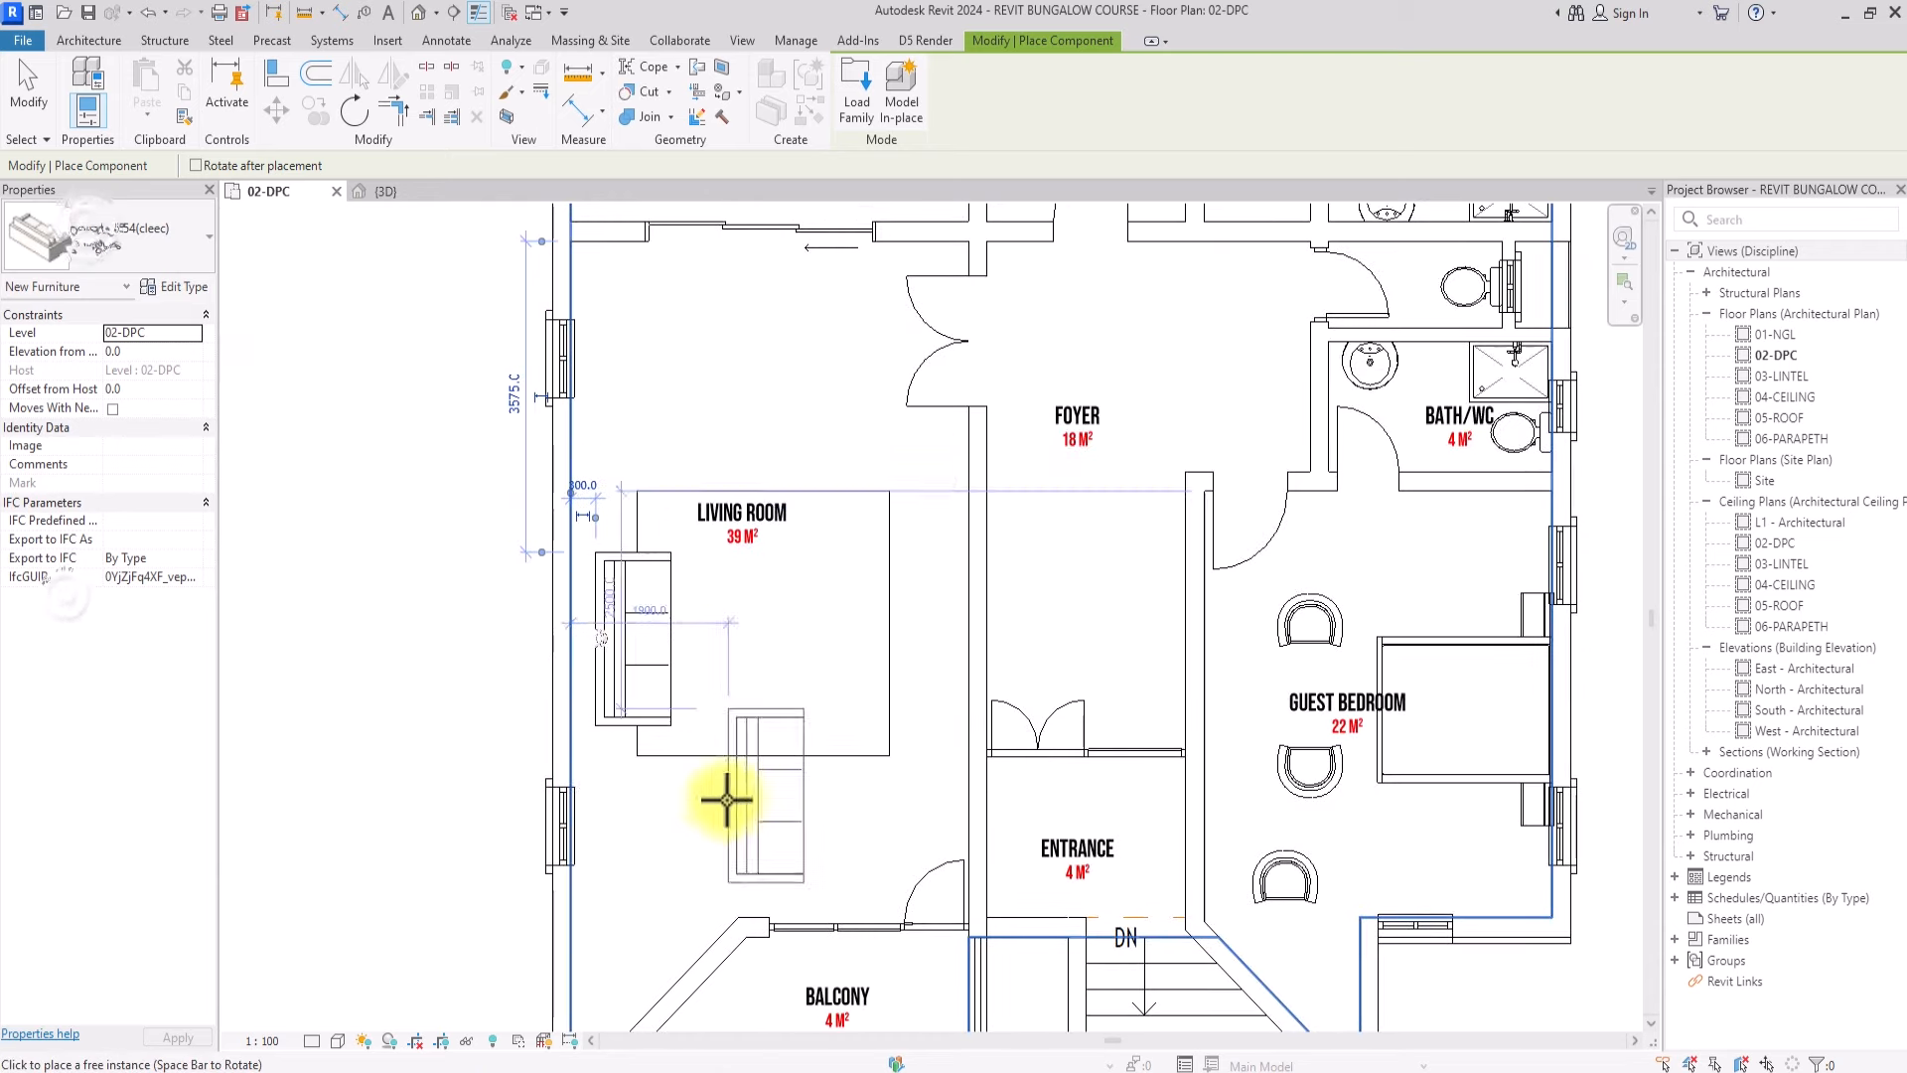
pyautogui.press('space')
pyautogui.click(769, 807)
pyautogui.press('space')
pyautogui.press('space')
# Search the revit component folder in File Explorer for TV CONSOLE
pyautogui.click(899, 1057)
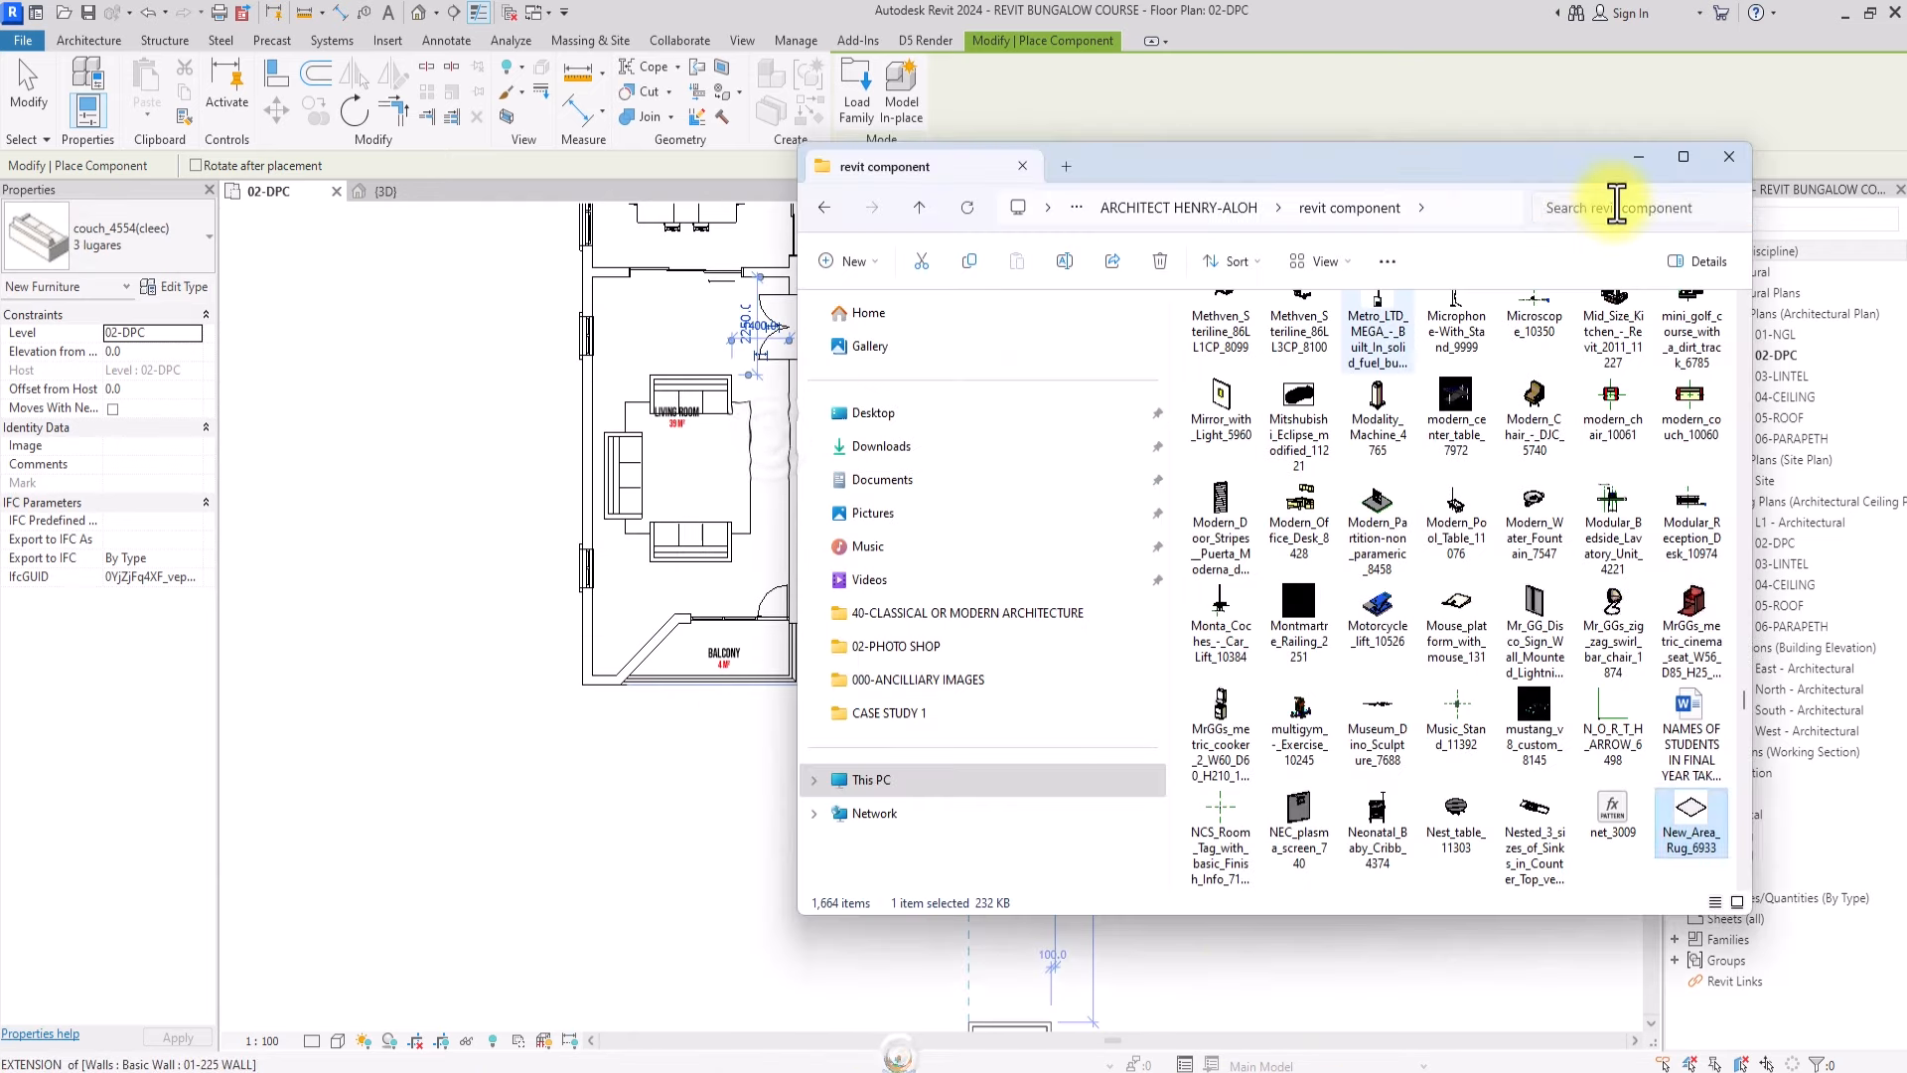
pyautogui.click(1618, 207)
pyautogui.write('TV CONSOLE')
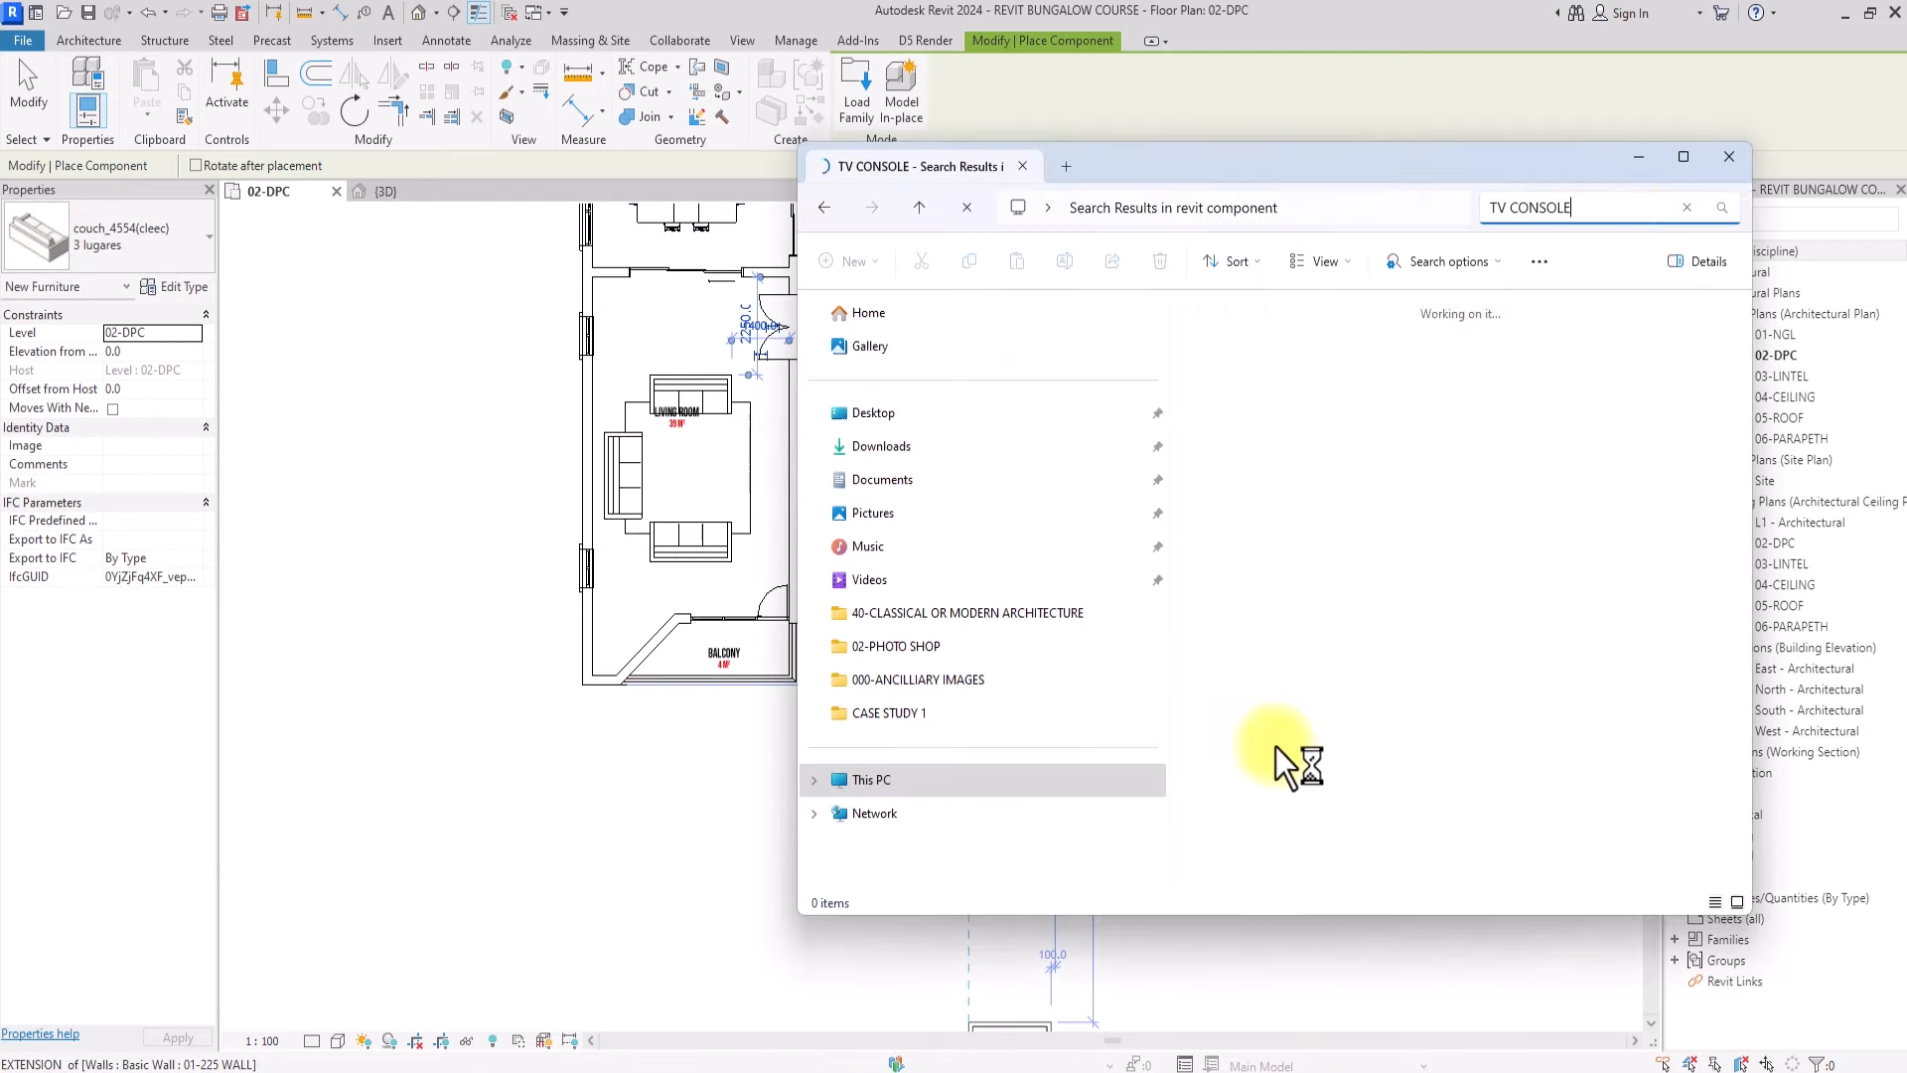
pyautogui.click(1751, 1059)
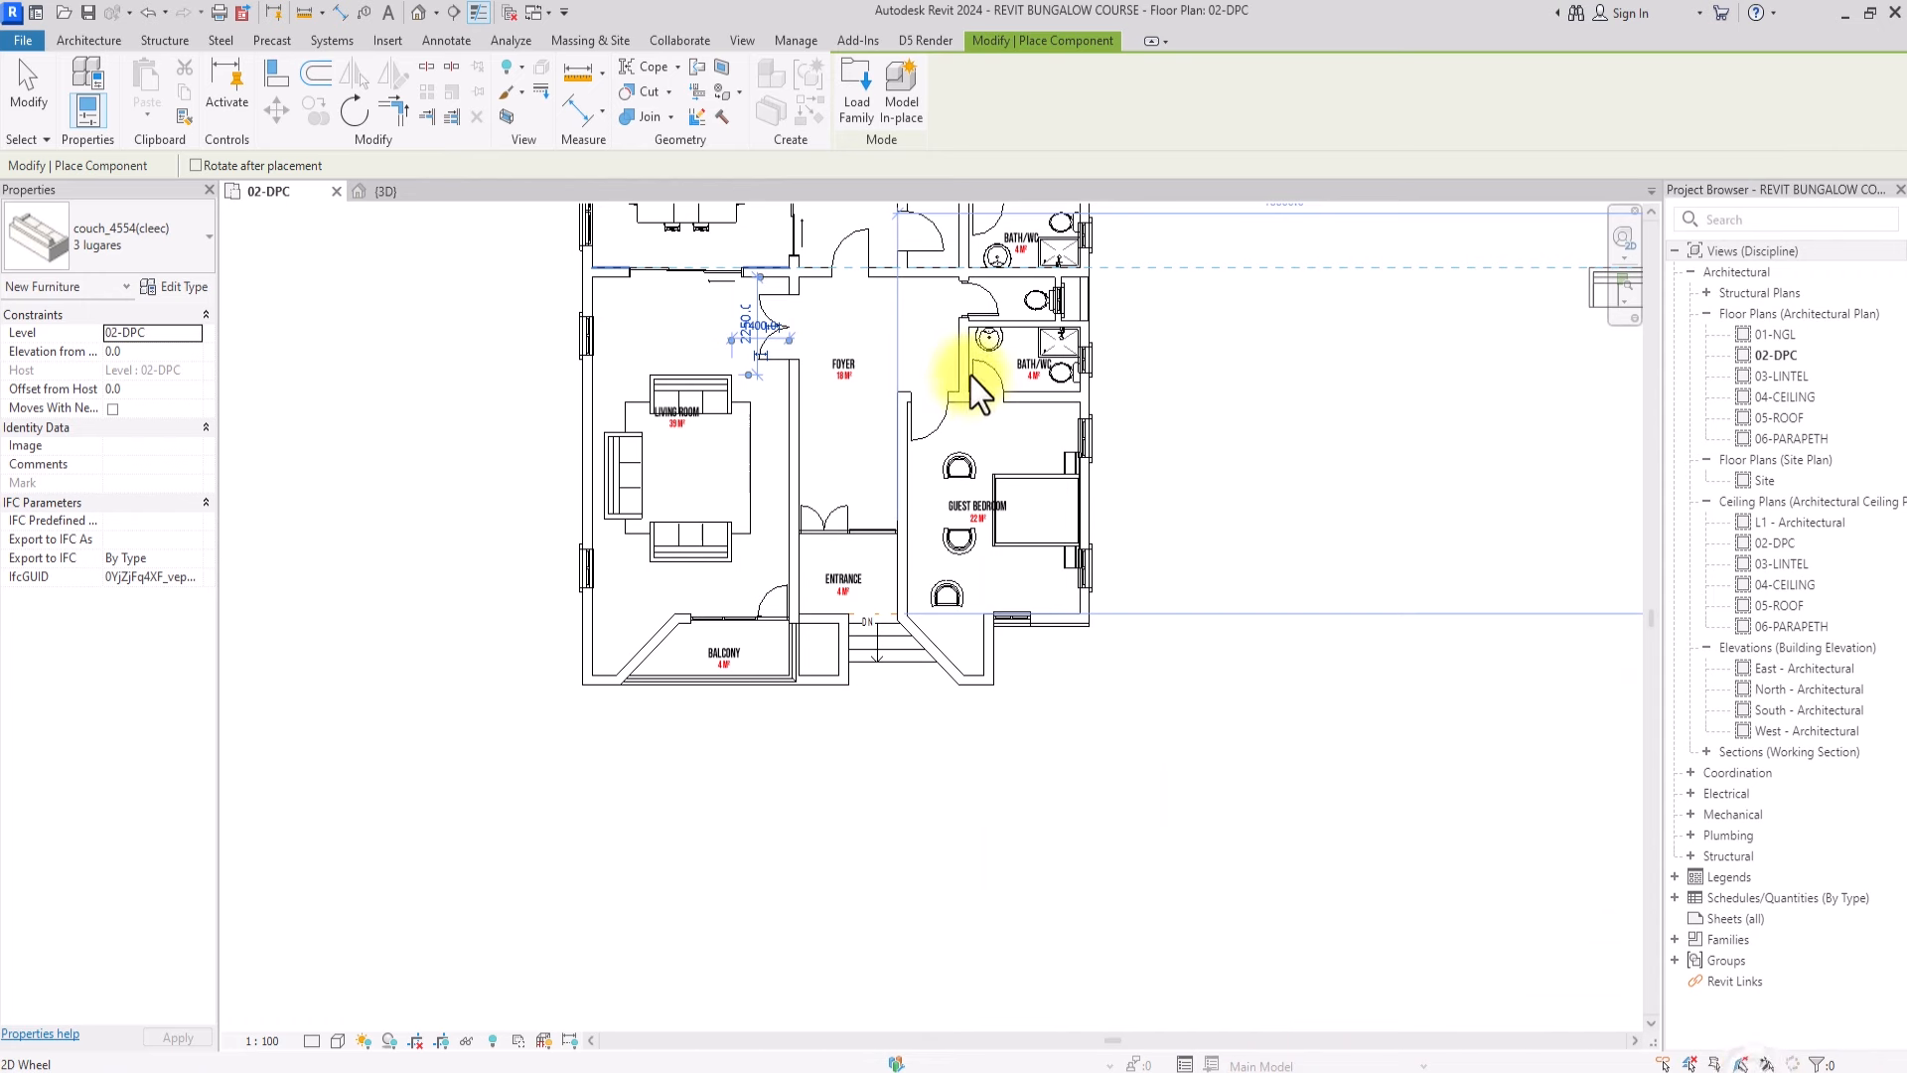
# End the component placement and open the recent project WRITERS RESIDENCE.rvt
pyautogui.scroll(-2, 923, 465)
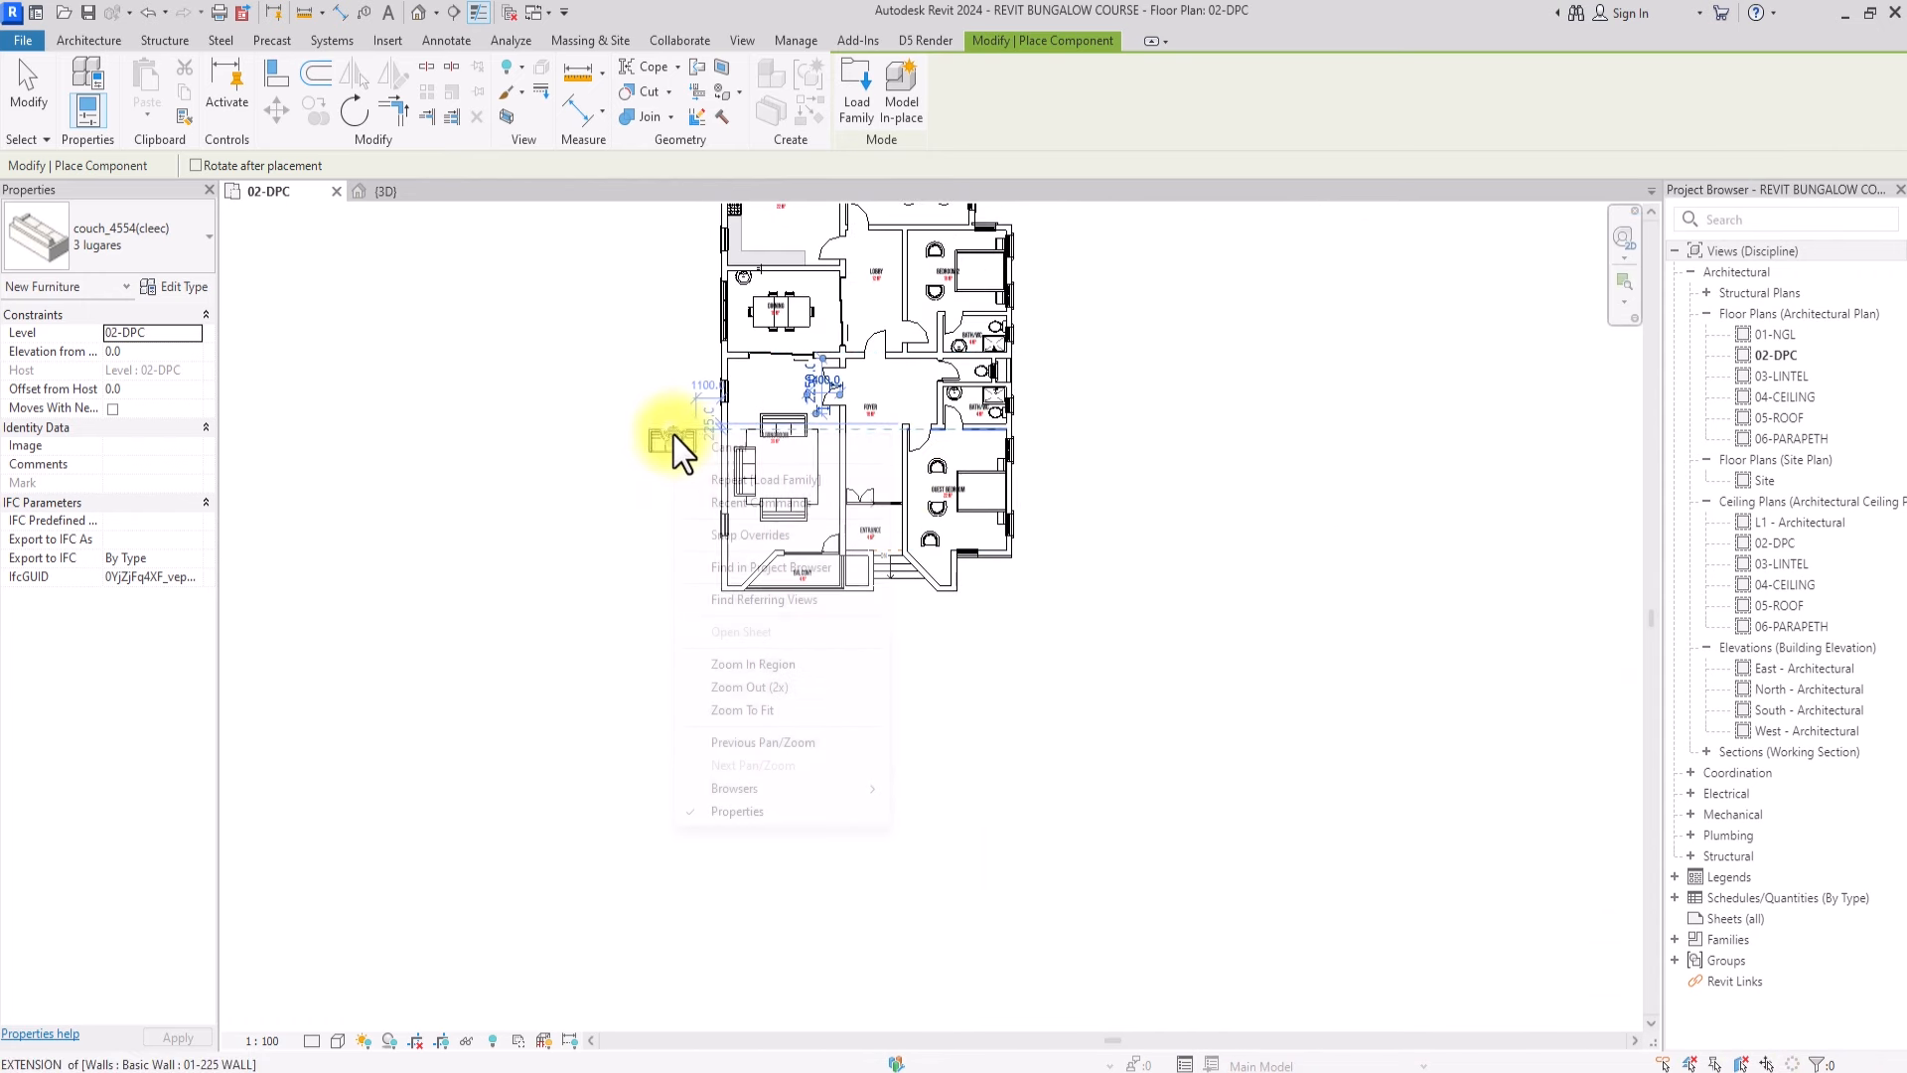
pyautogui.press('Escape')
pyautogui.press('Escape')
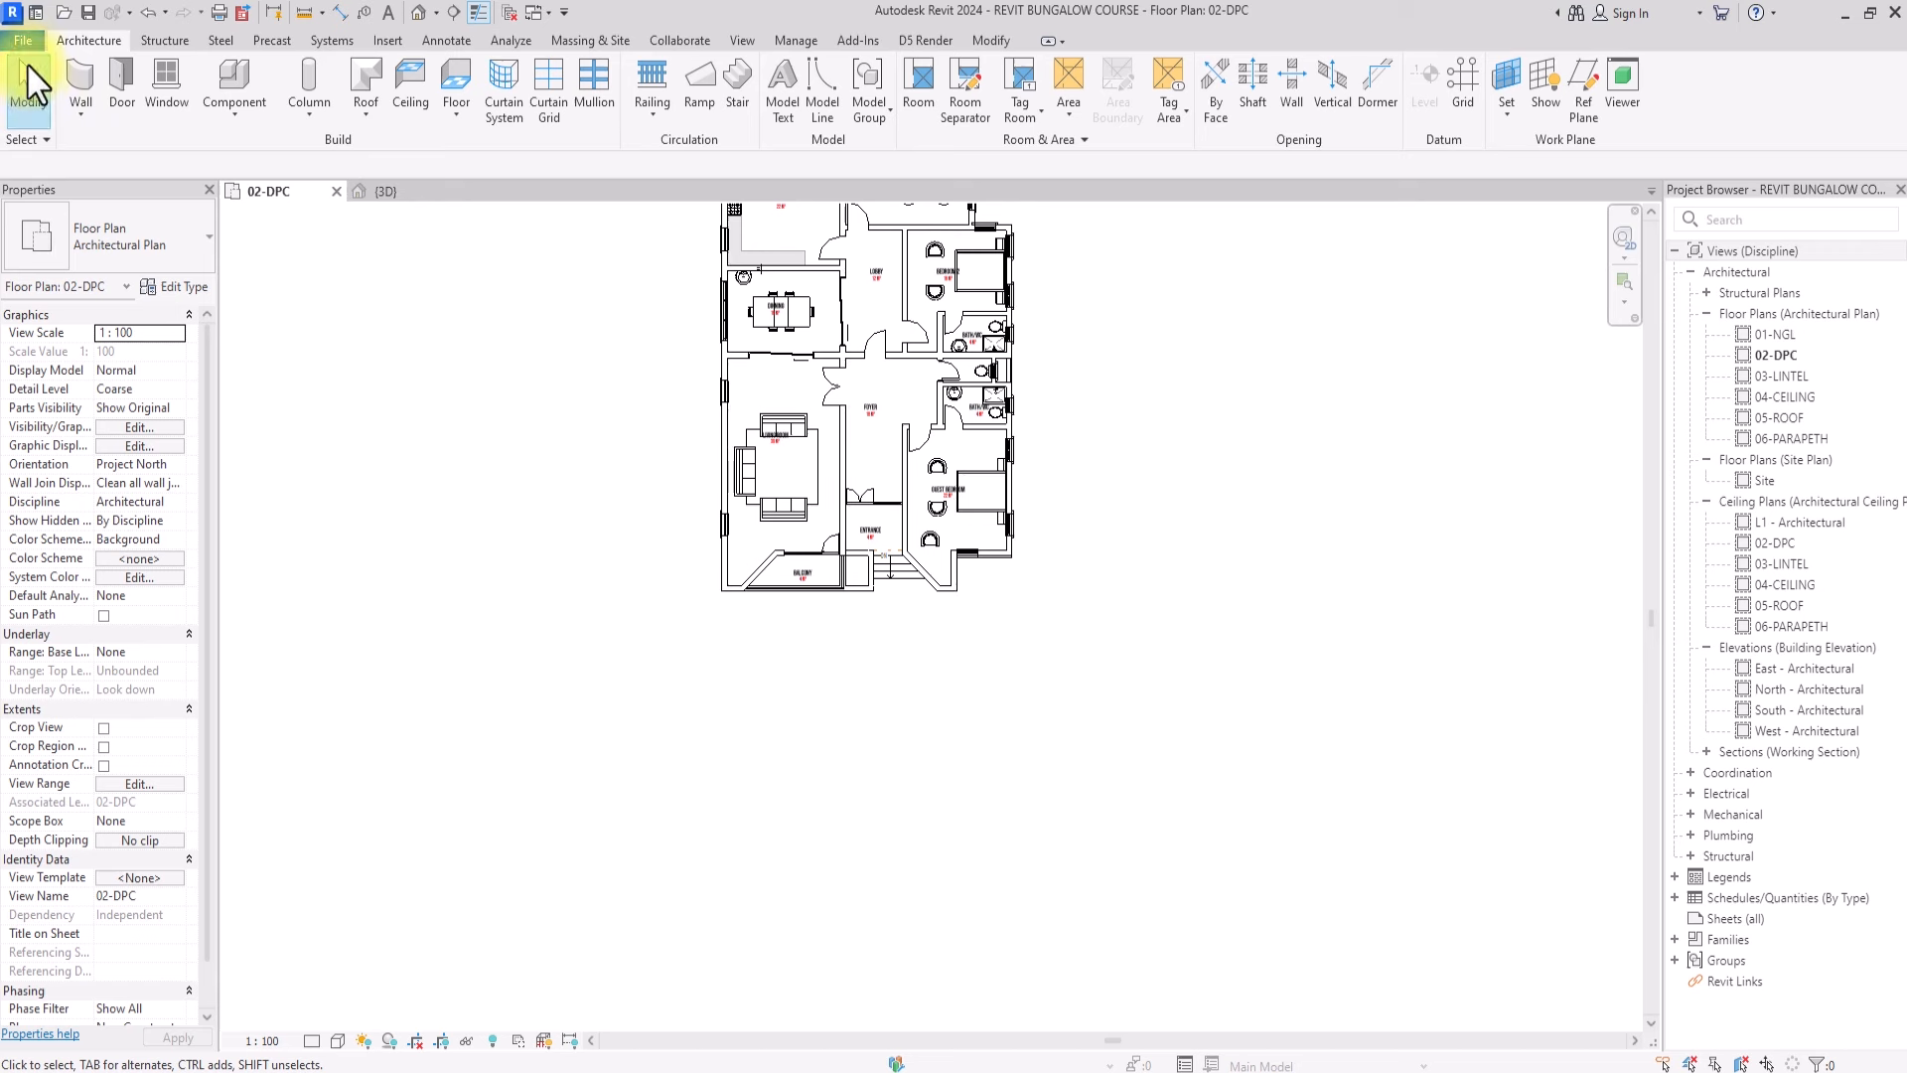
pyautogui.click(22, 34)
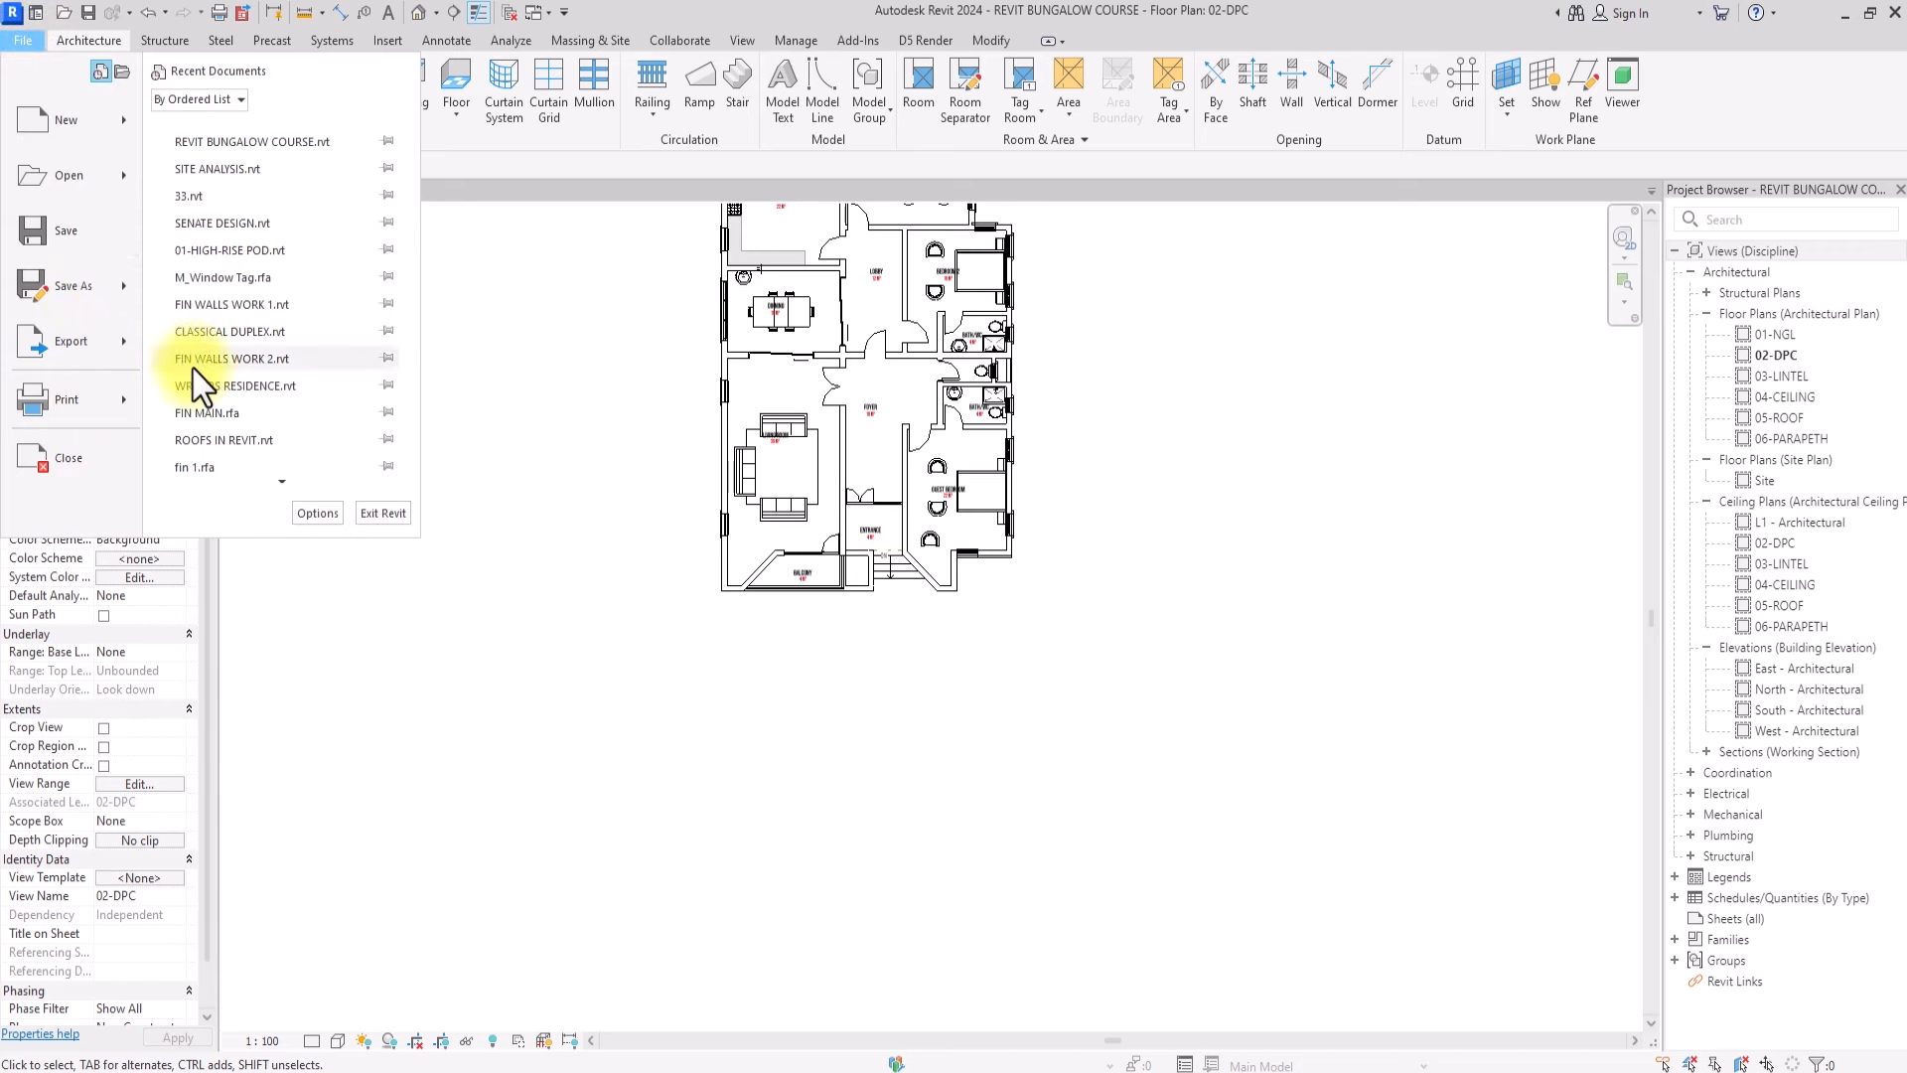
pyautogui.click(212, 391)
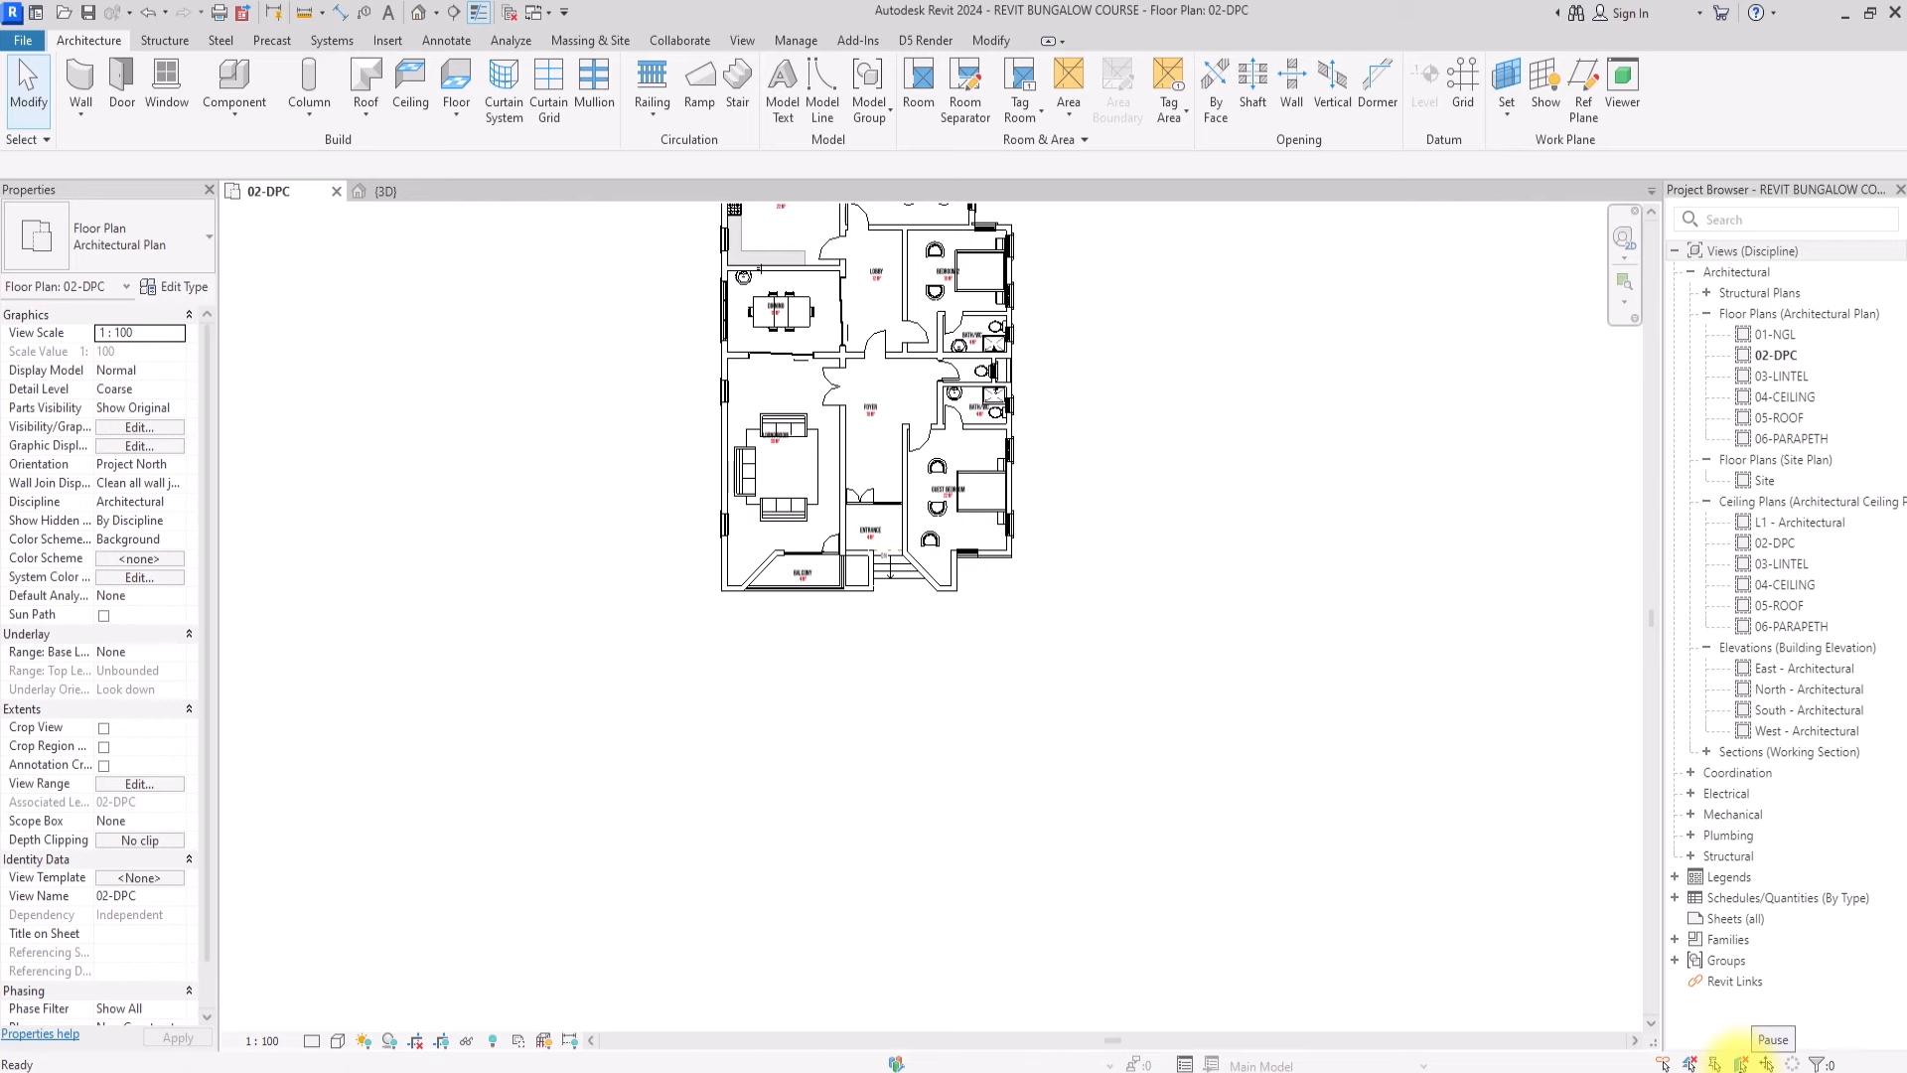
# Copy the living room's entertainment center, coffee table and rug together with the sink in the lower WC beside the trap lobby
pyautogui.scroll(5, 993, 874)
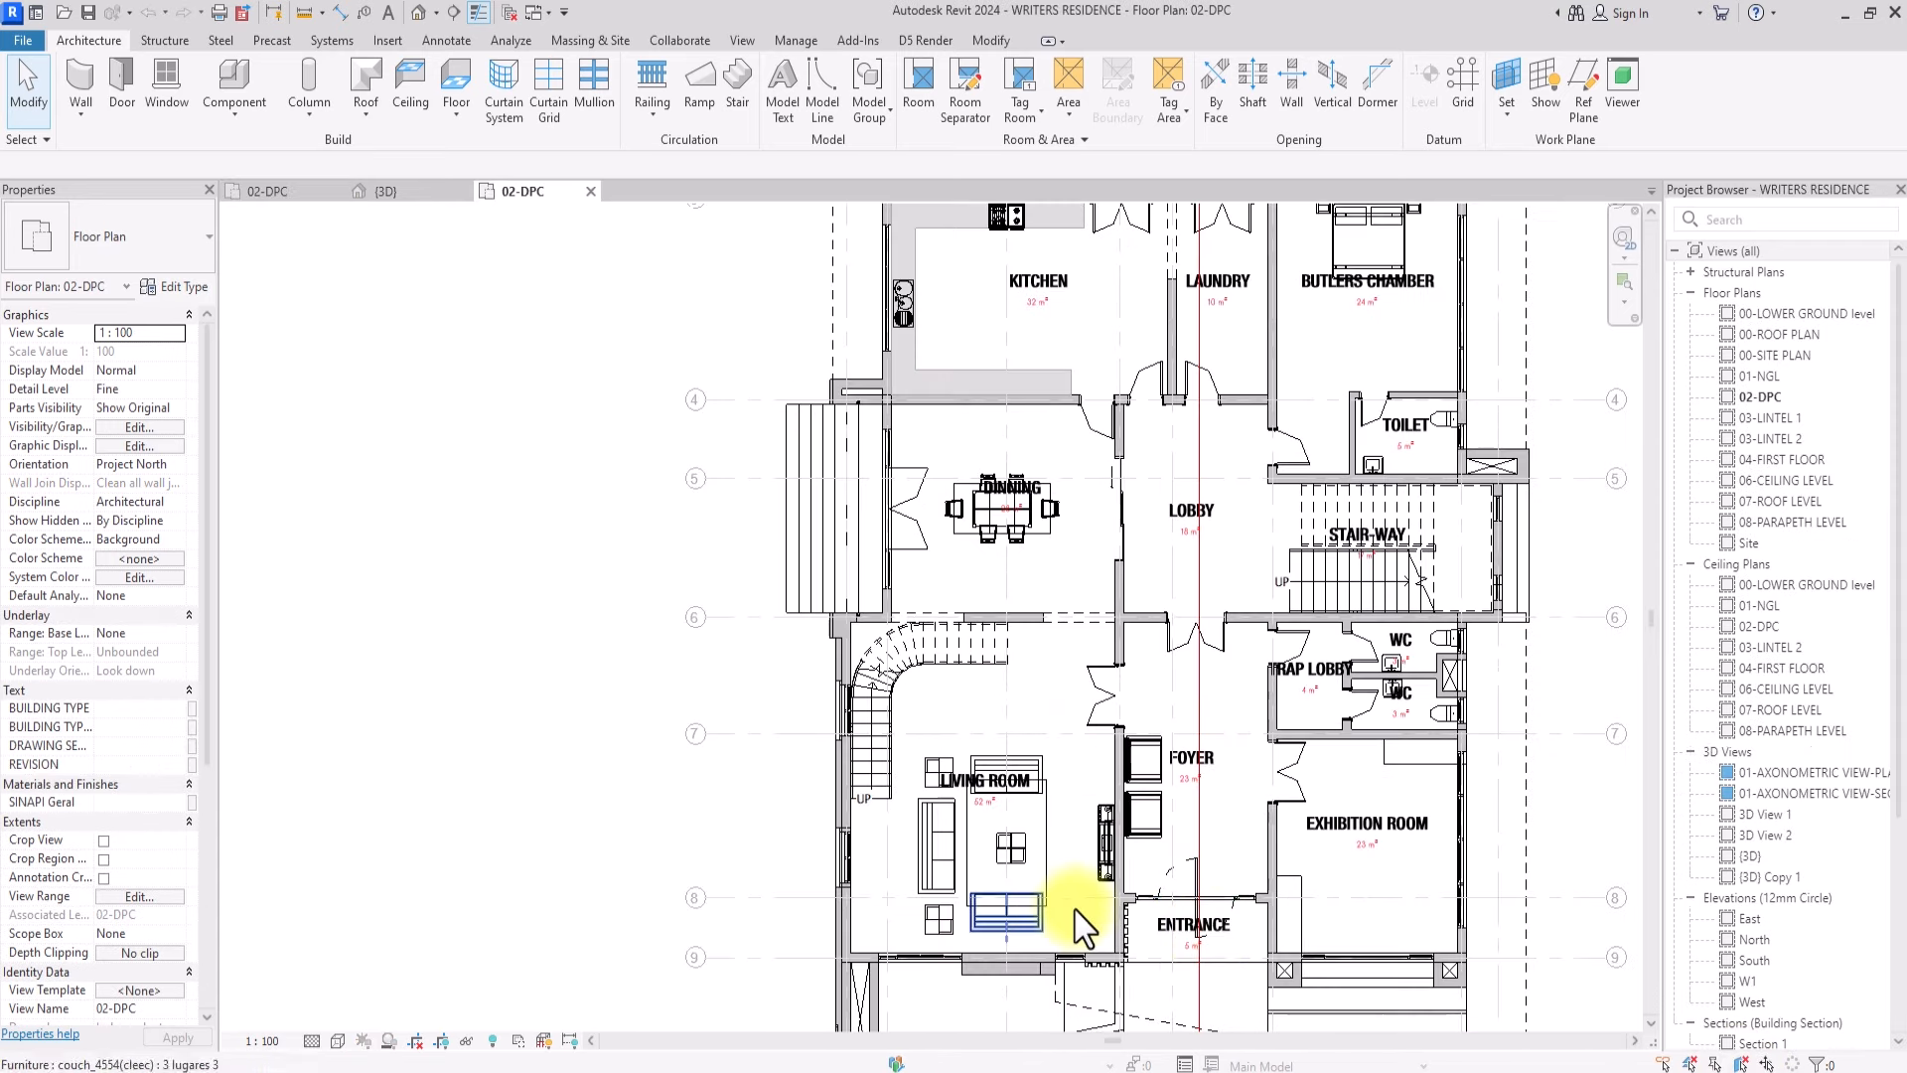
pyautogui.scroll(3, 1075, 910)
pyautogui.click(1131, 794)
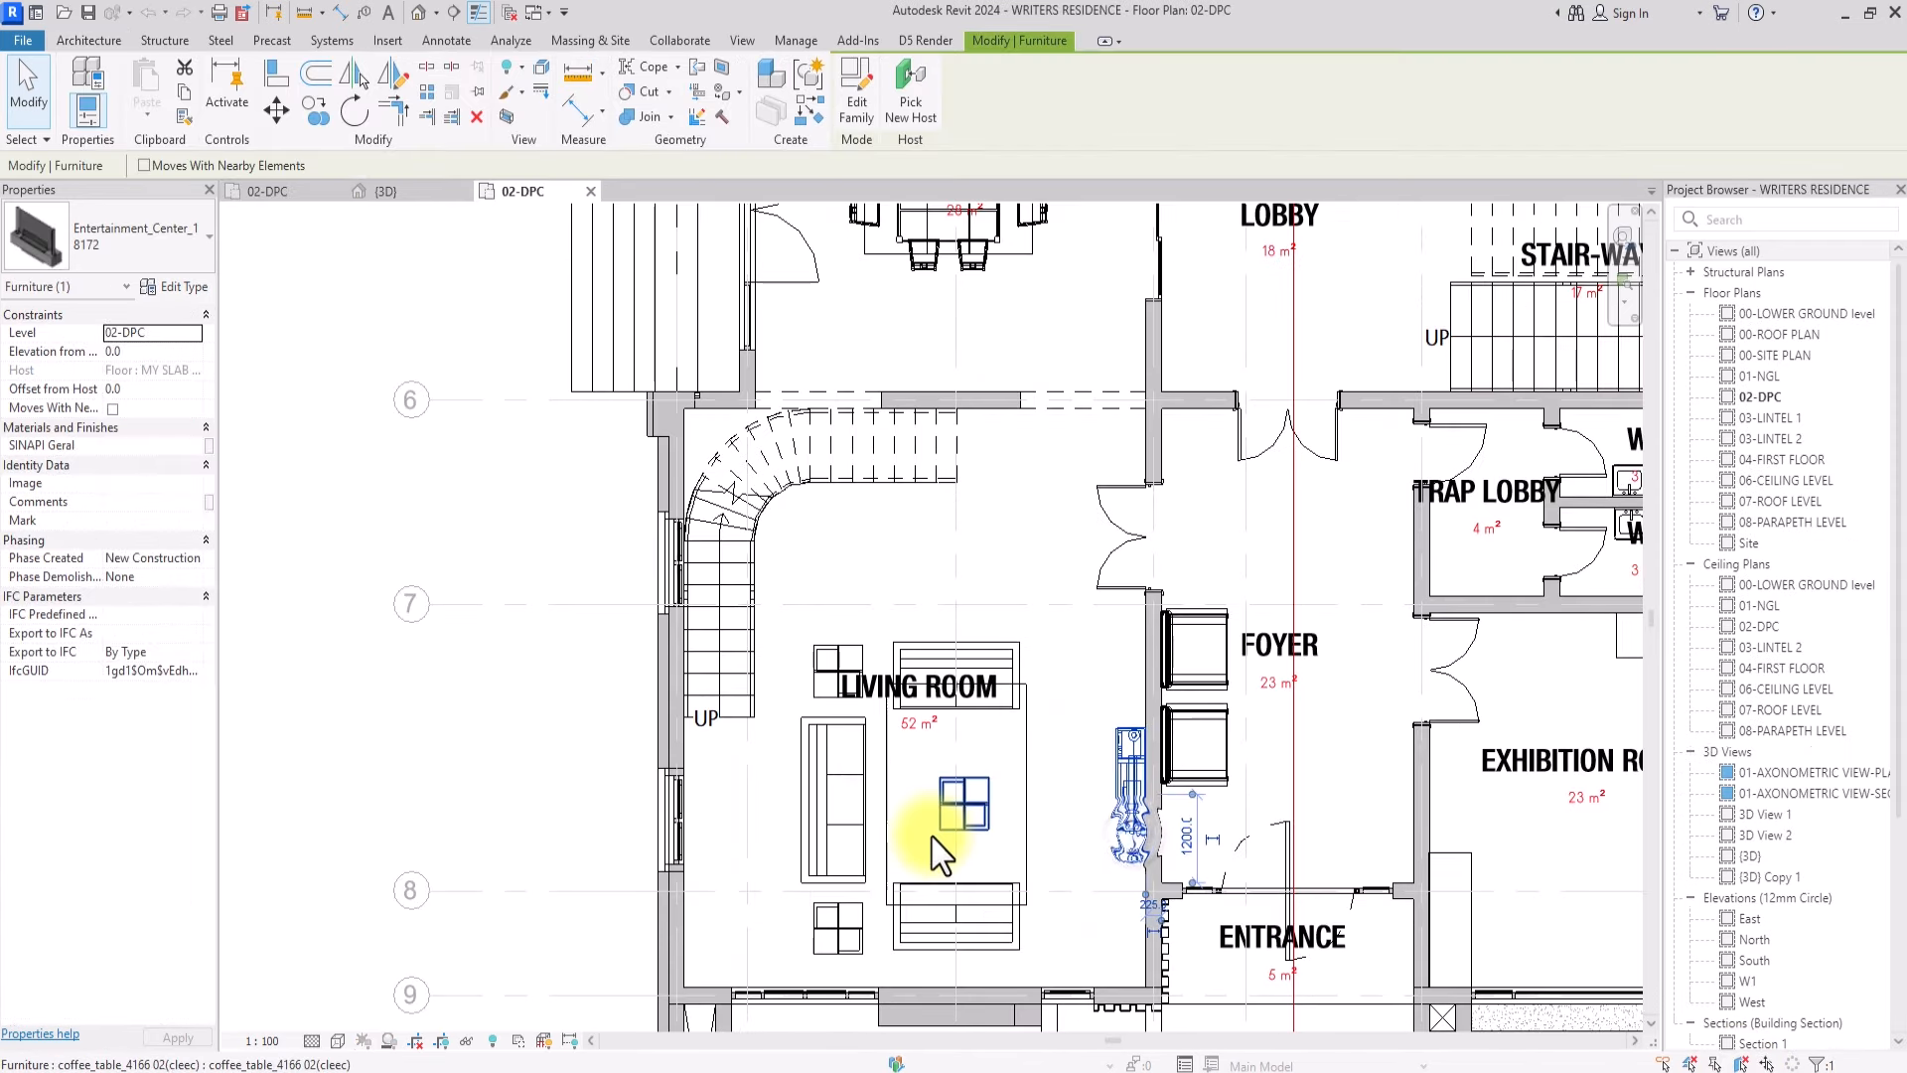
pyautogui.keyDown('ctrl'); pyautogui.click(985, 820); pyautogui.keyUp('ctrl')
pyautogui.scroll(-2, 998, 807)
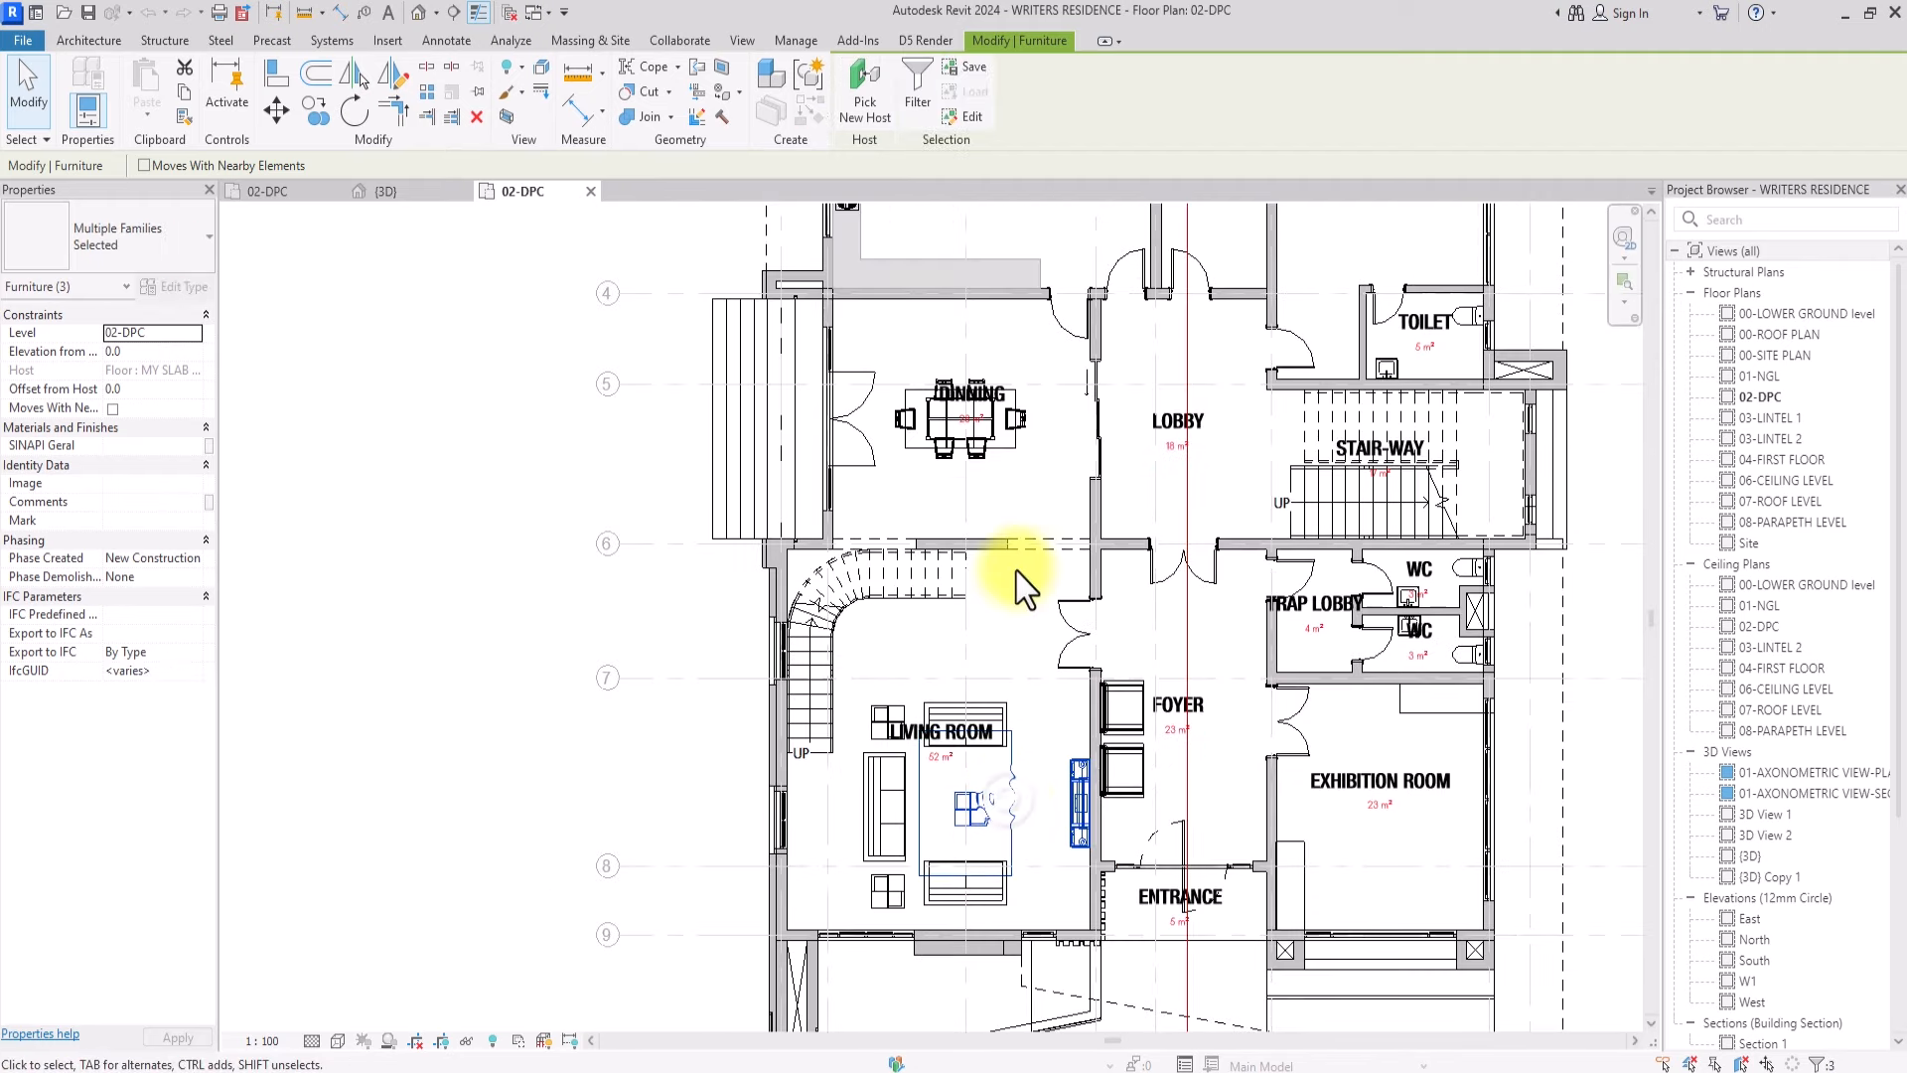
pyautogui.scroll(-3, 981, 882)
pyautogui.scroll(6, 1218, 924)
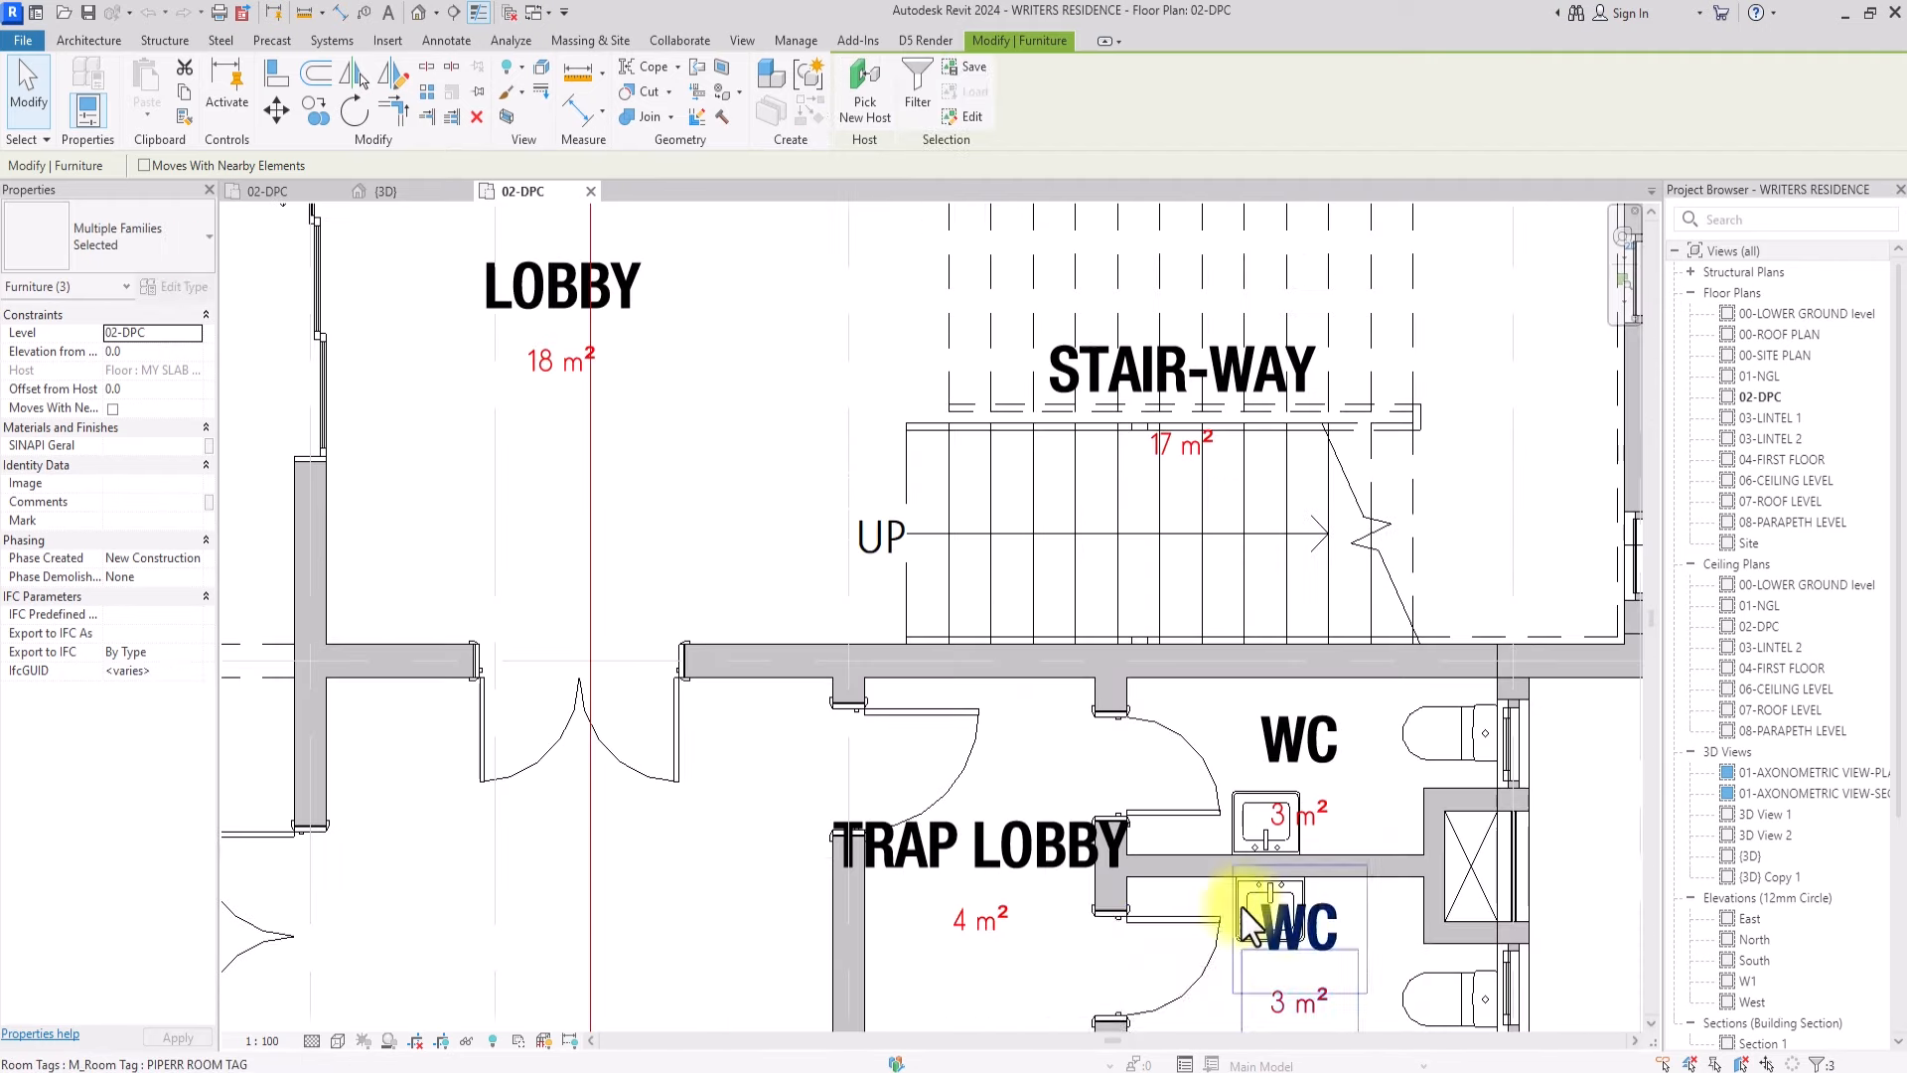
pyautogui.scroll(2, 1242, 908)
pyautogui.keyDown('ctrl'); pyautogui.click(1262, 906); pyautogui.keyUp('ctrl')
pyautogui.hotkey('ctrl', 'c')
# Paste the copied furniture into the bungalow's 02-DPC plan beside the guest bedroom, accepting the duplicate types and leaving out elements without a host
pyautogui.click(268, 191)
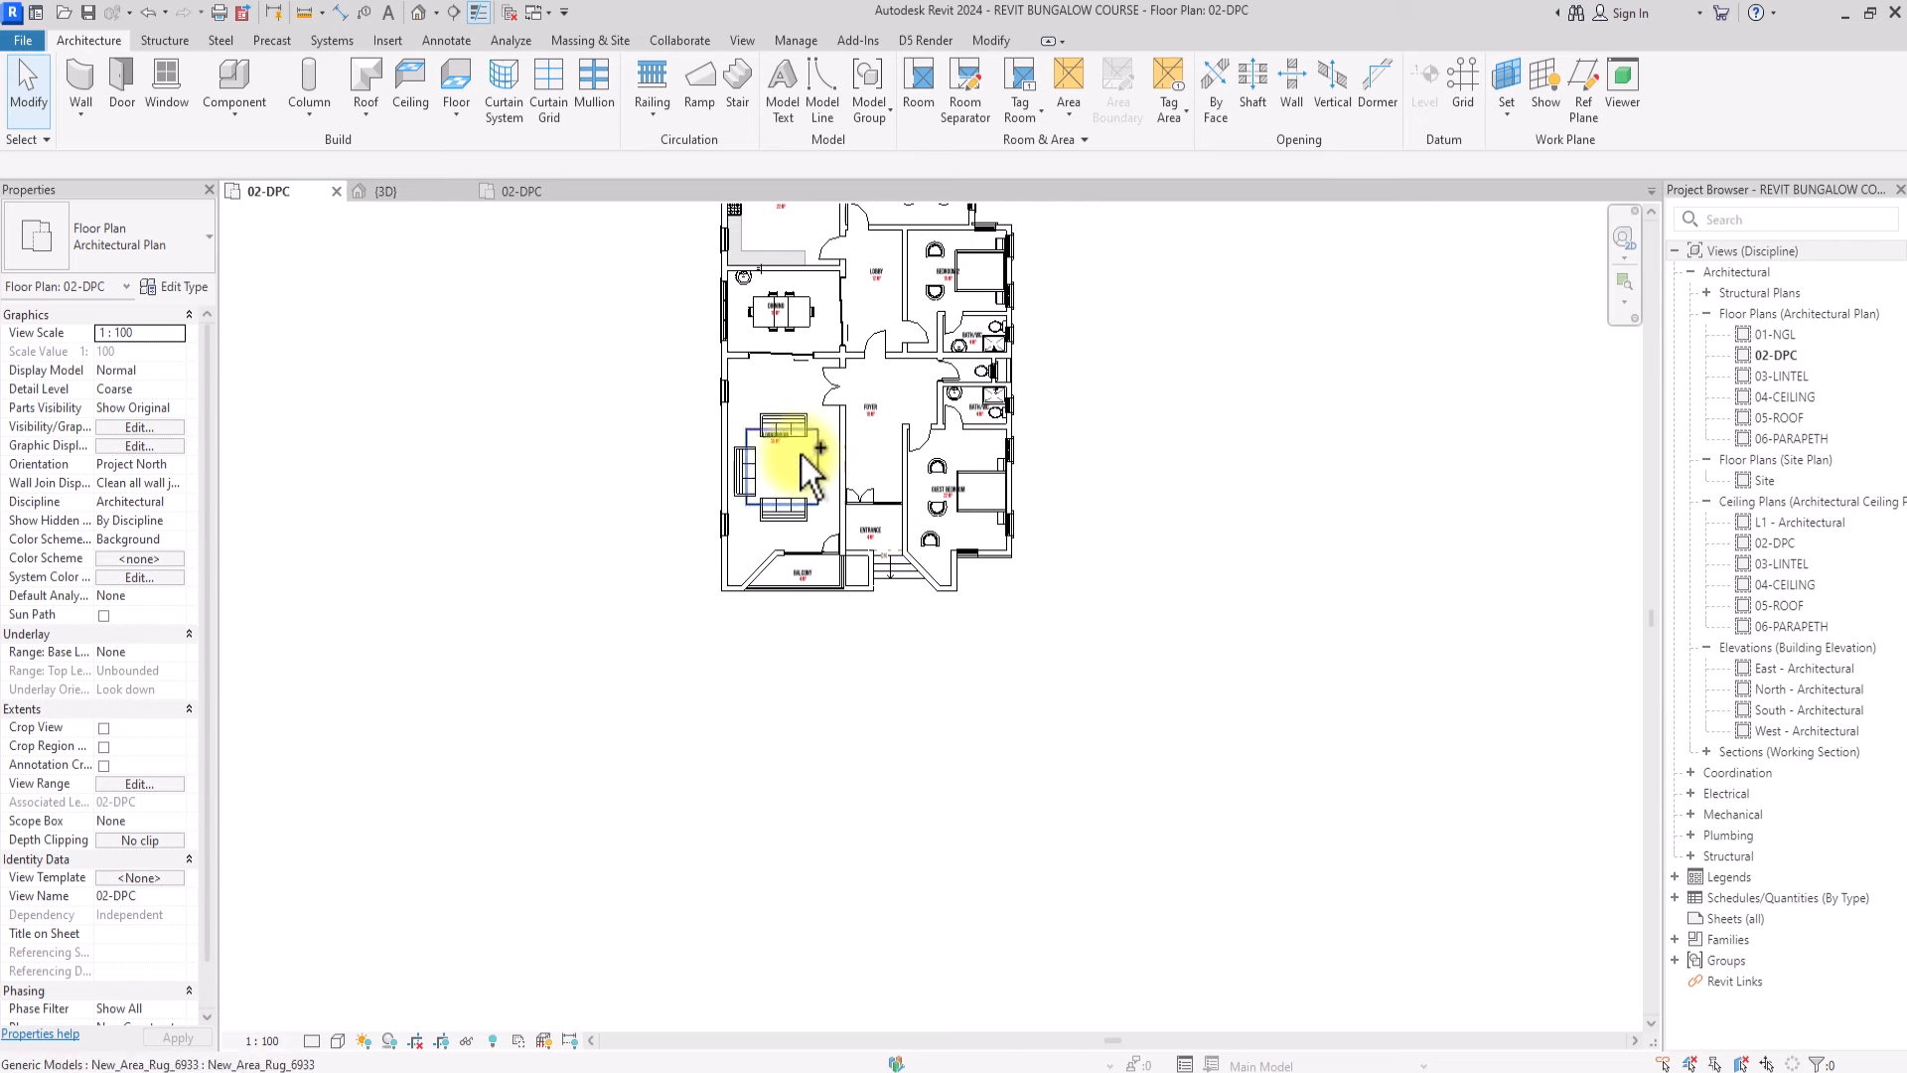
pyautogui.hotkey('ctrl', 'v')
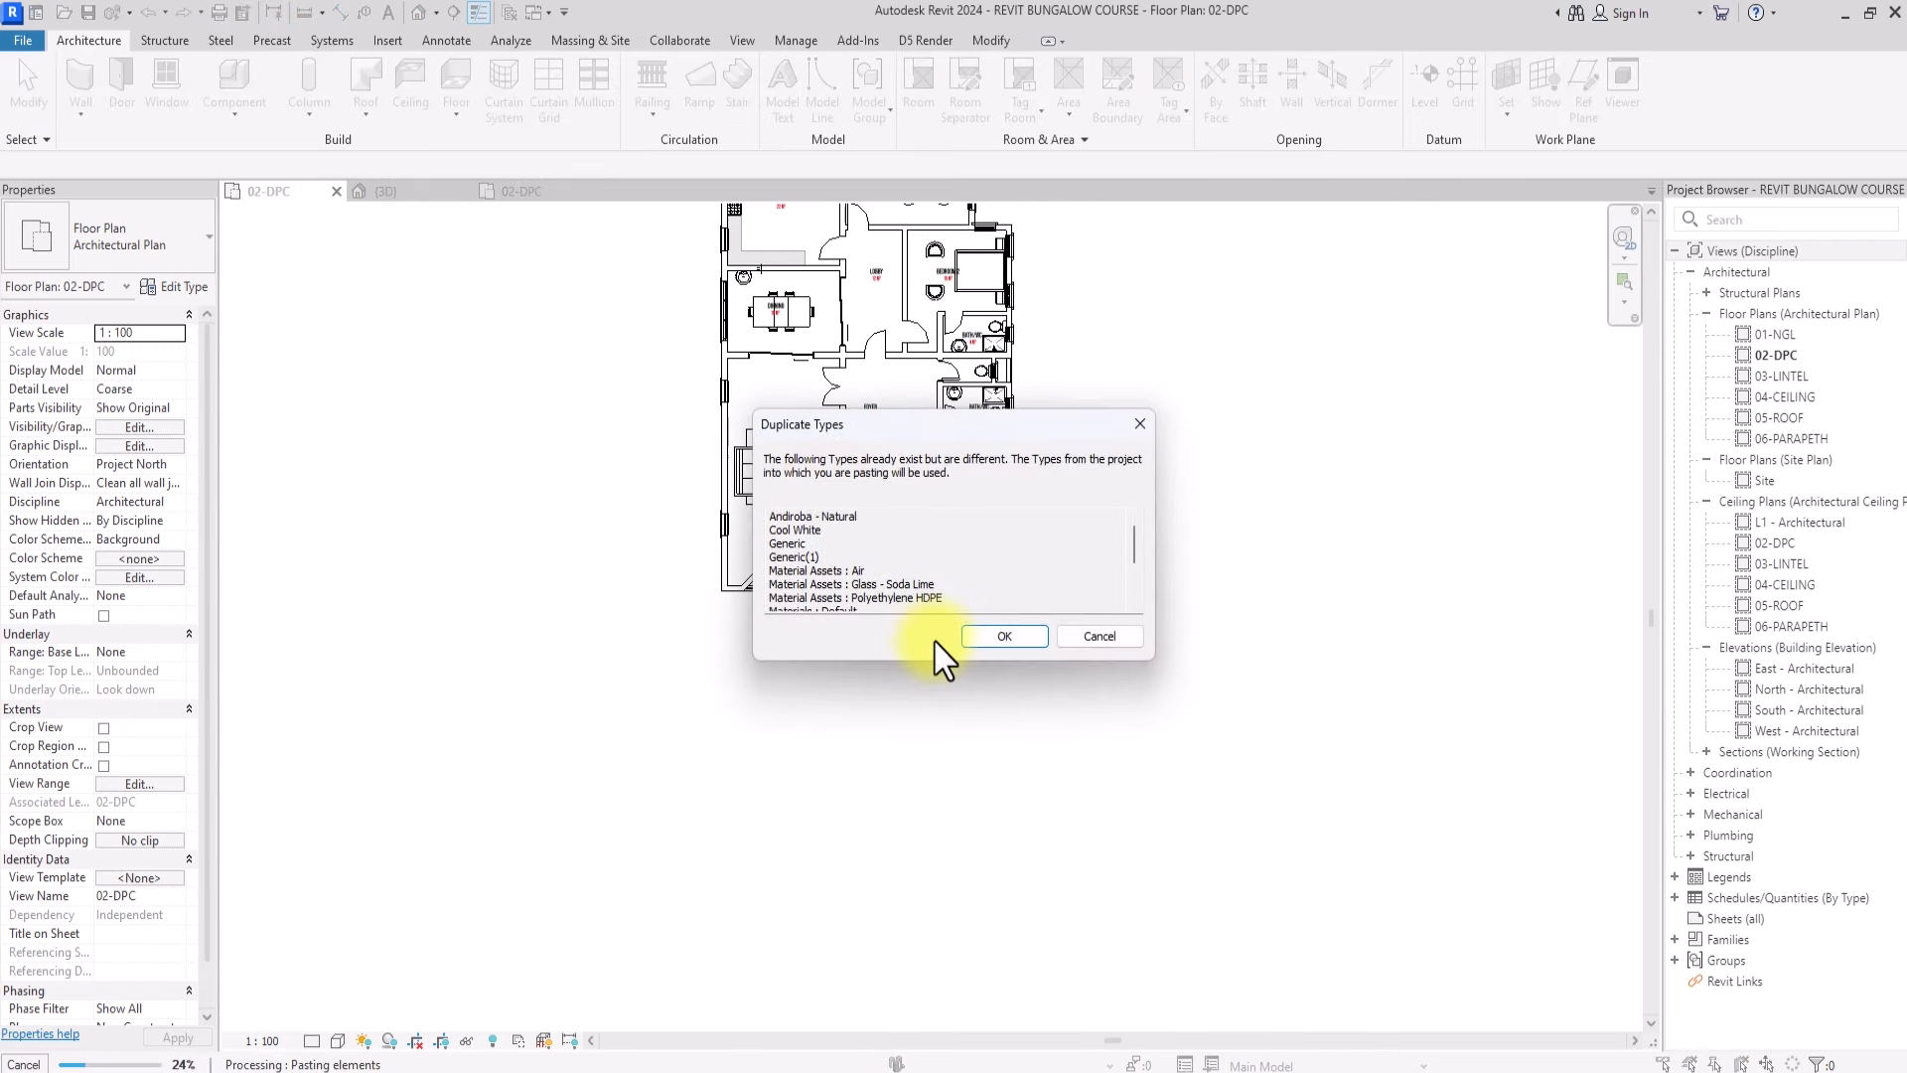
pyautogui.click(981, 638)
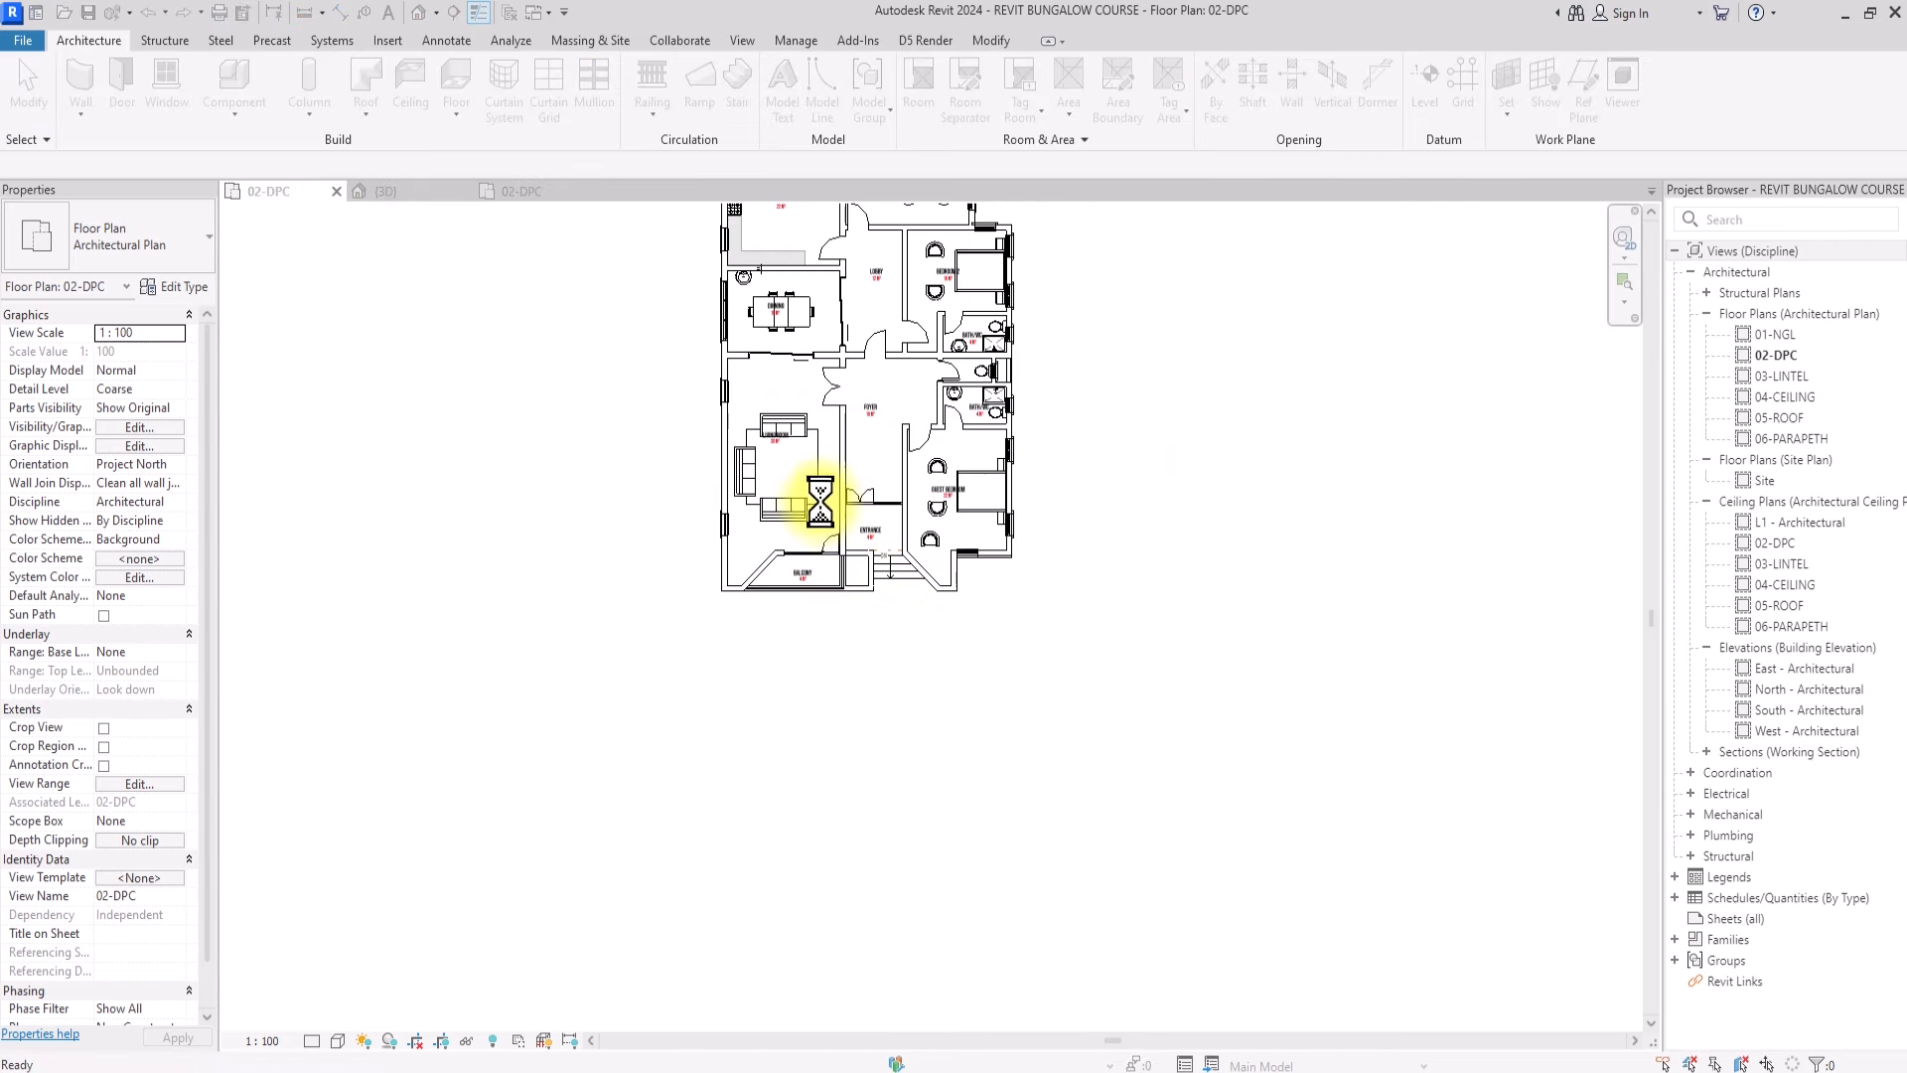
pyautogui.click(1070, 473)
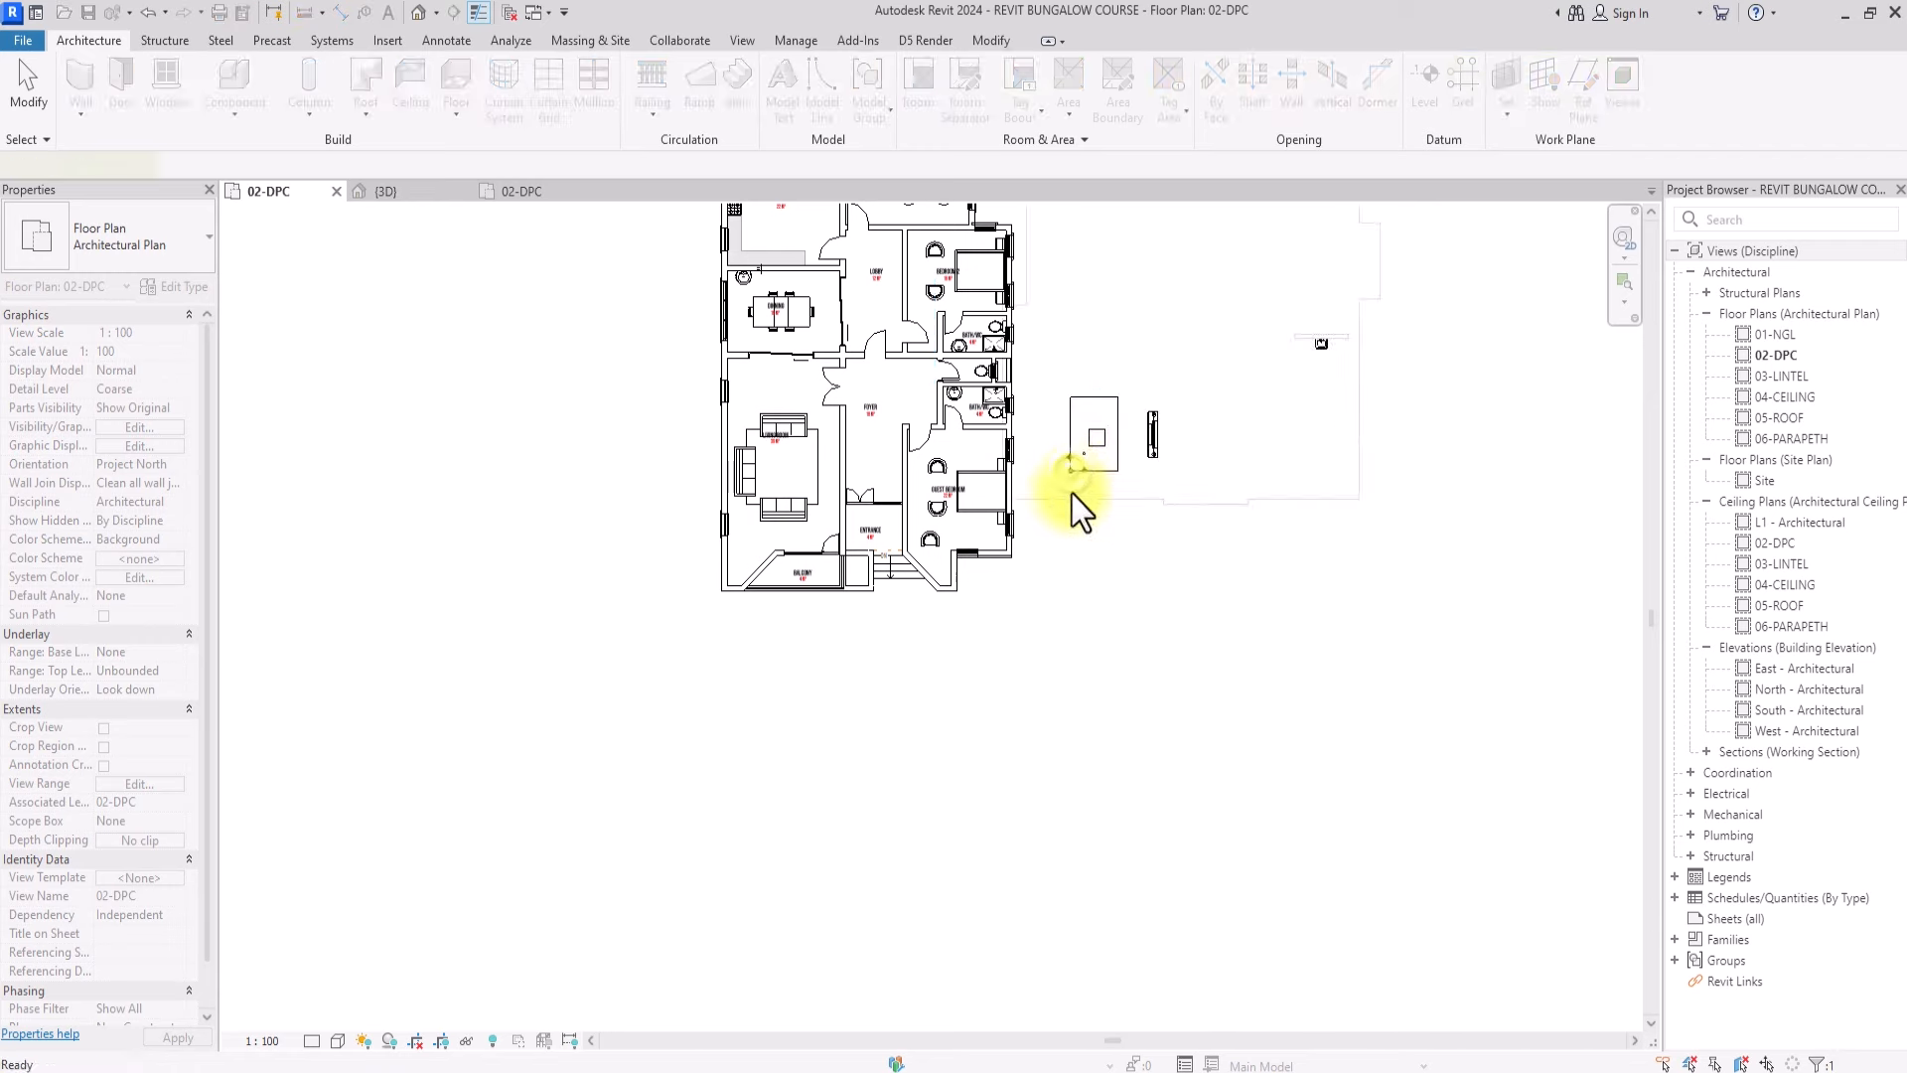
pyautogui.scroll(1, 1103, 503)
pyautogui.moveTo(1107, 526); pyautogui.dragTo(1051, 692, button='middle')
pyautogui.click(993, 753)
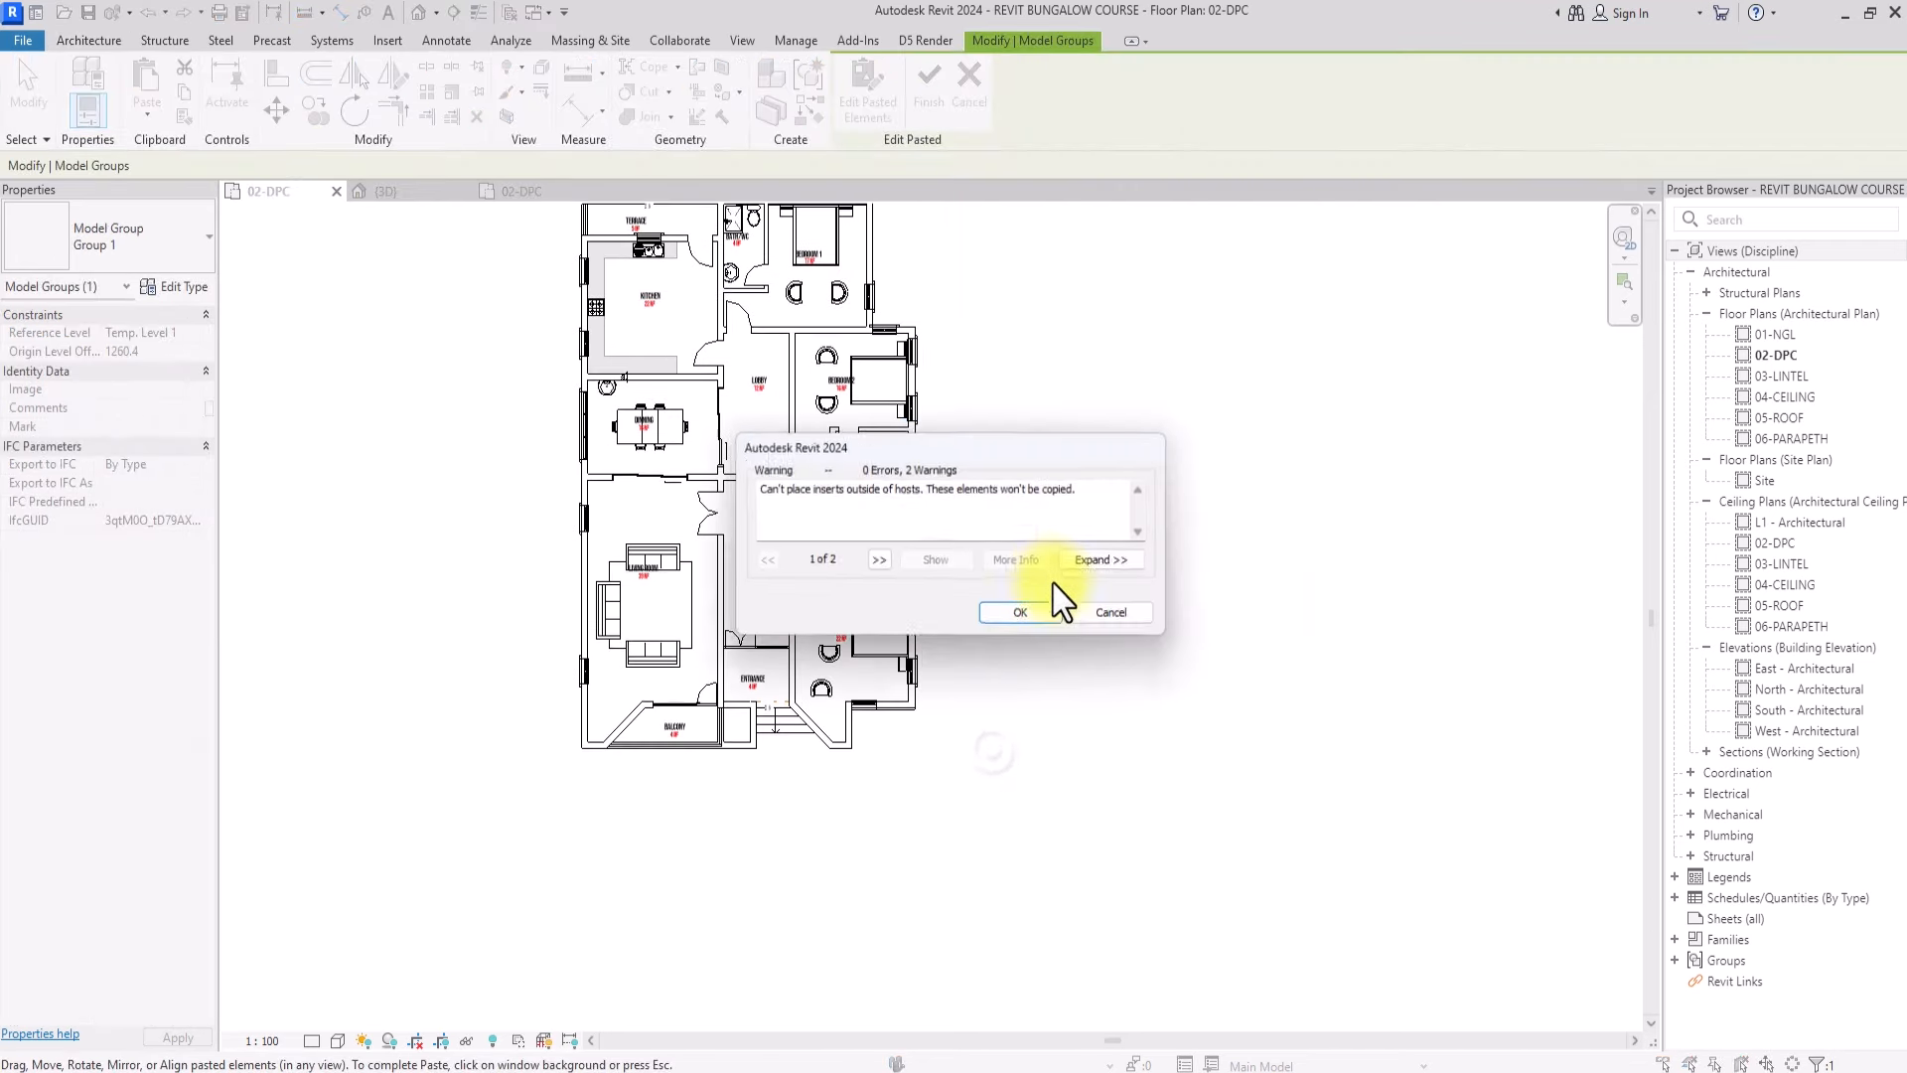
pyautogui.click(1015, 620)
pyautogui.scroll(1, 1040, 546)
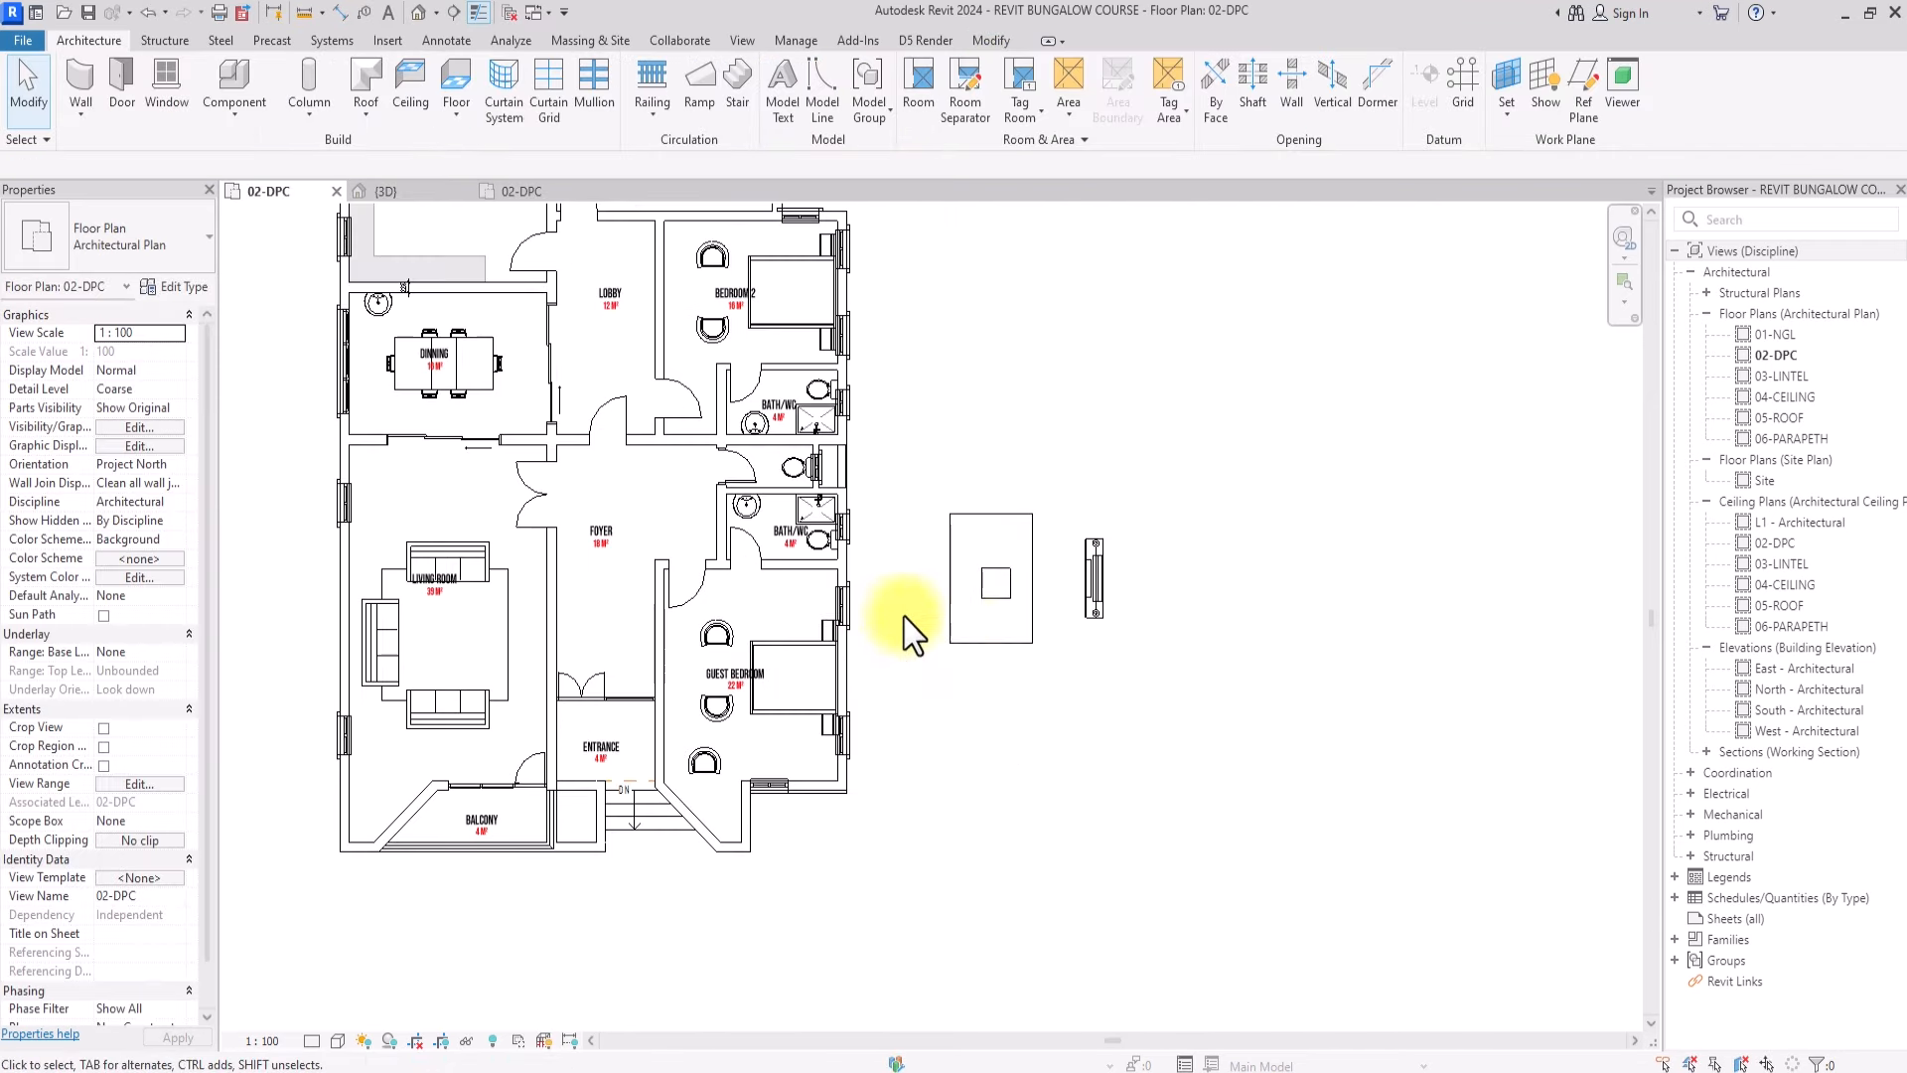
# Move the pasted entertainment center to the living room wall facing the couches, and delete the pasted rug and coffee table
pyautogui.click(1094, 601)
pyautogui.moveTo(994, 584); pyautogui.dragTo(537, 666)
pyautogui.click(991, 514)
pyautogui.press('Delete')
# Place a couch_4554(cleec) 3 lugares couch in the foyer, rotated to back onto the guest bedroom wall
pyautogui.click(234, 81)
pyautogui.click(139, 236)
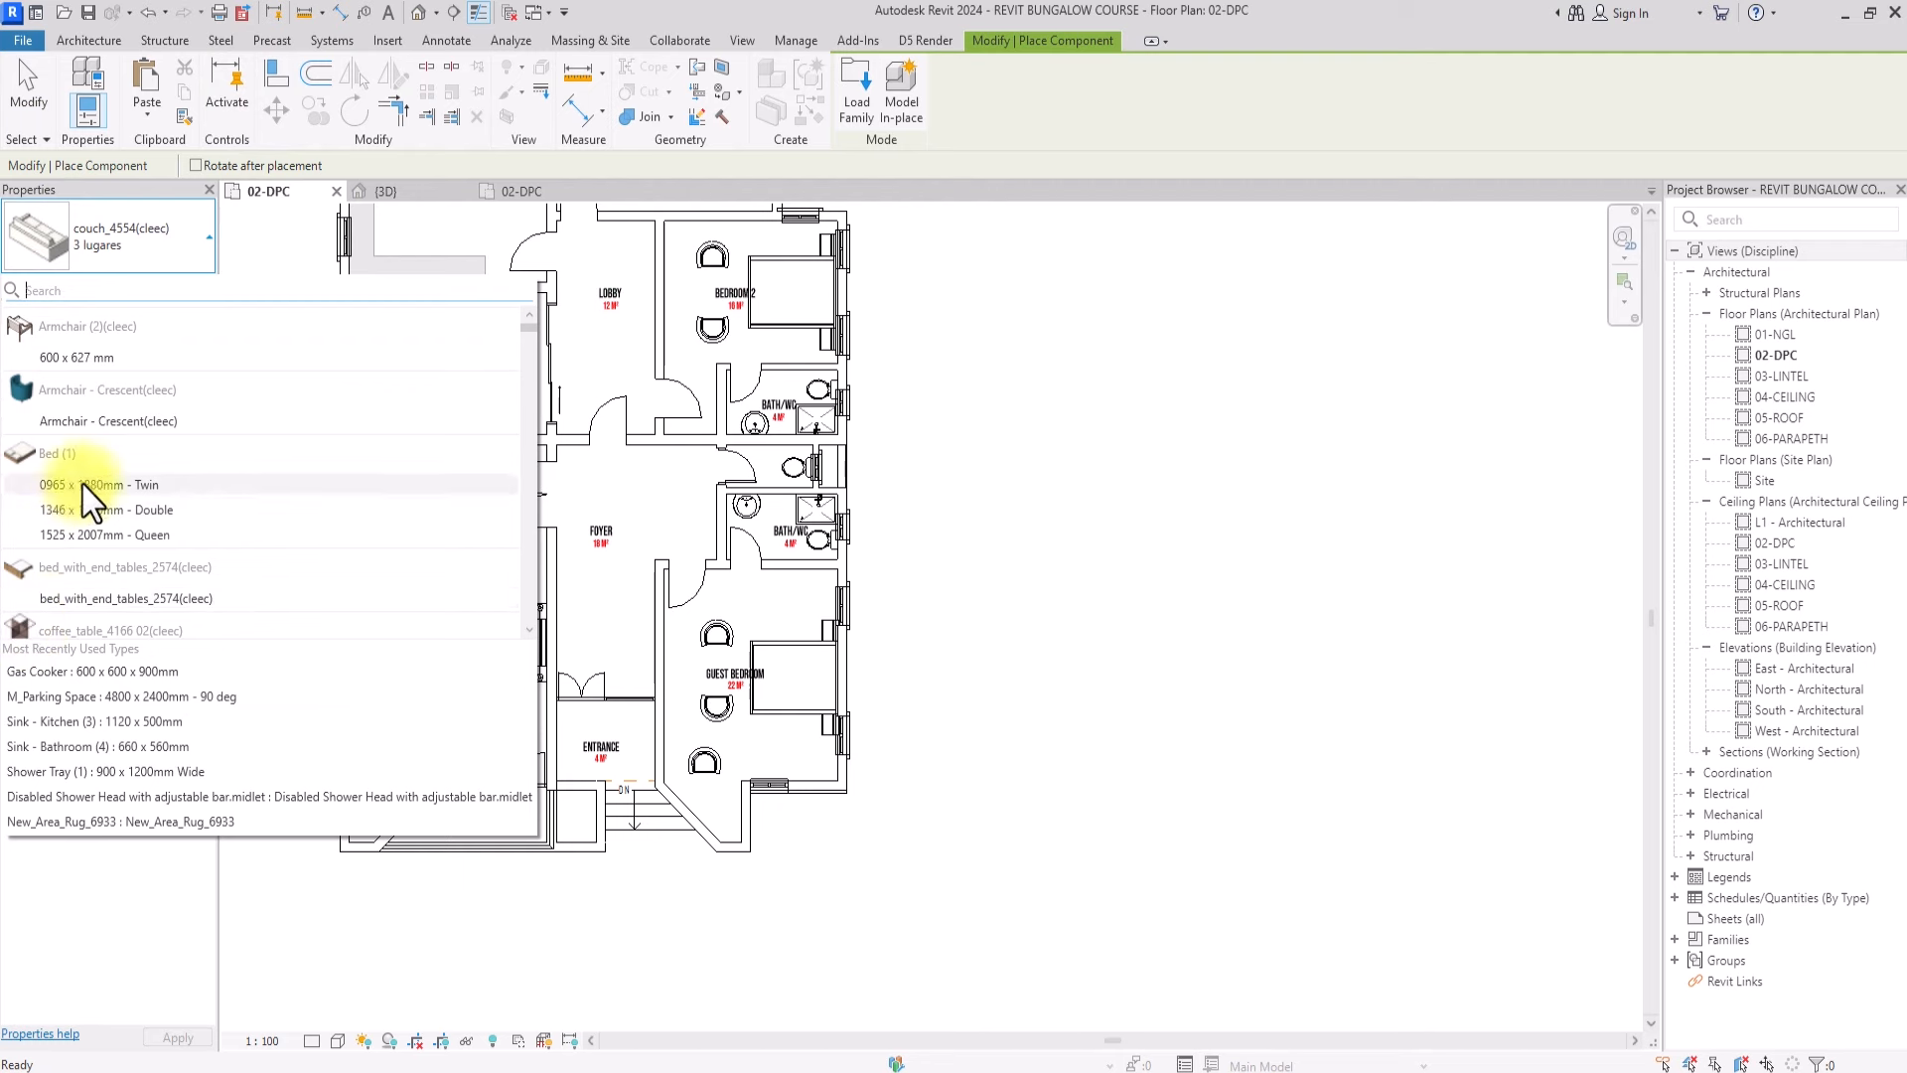
pyautogui.scroll(-2, 72, 526)
pyautogui.click(74, 536)
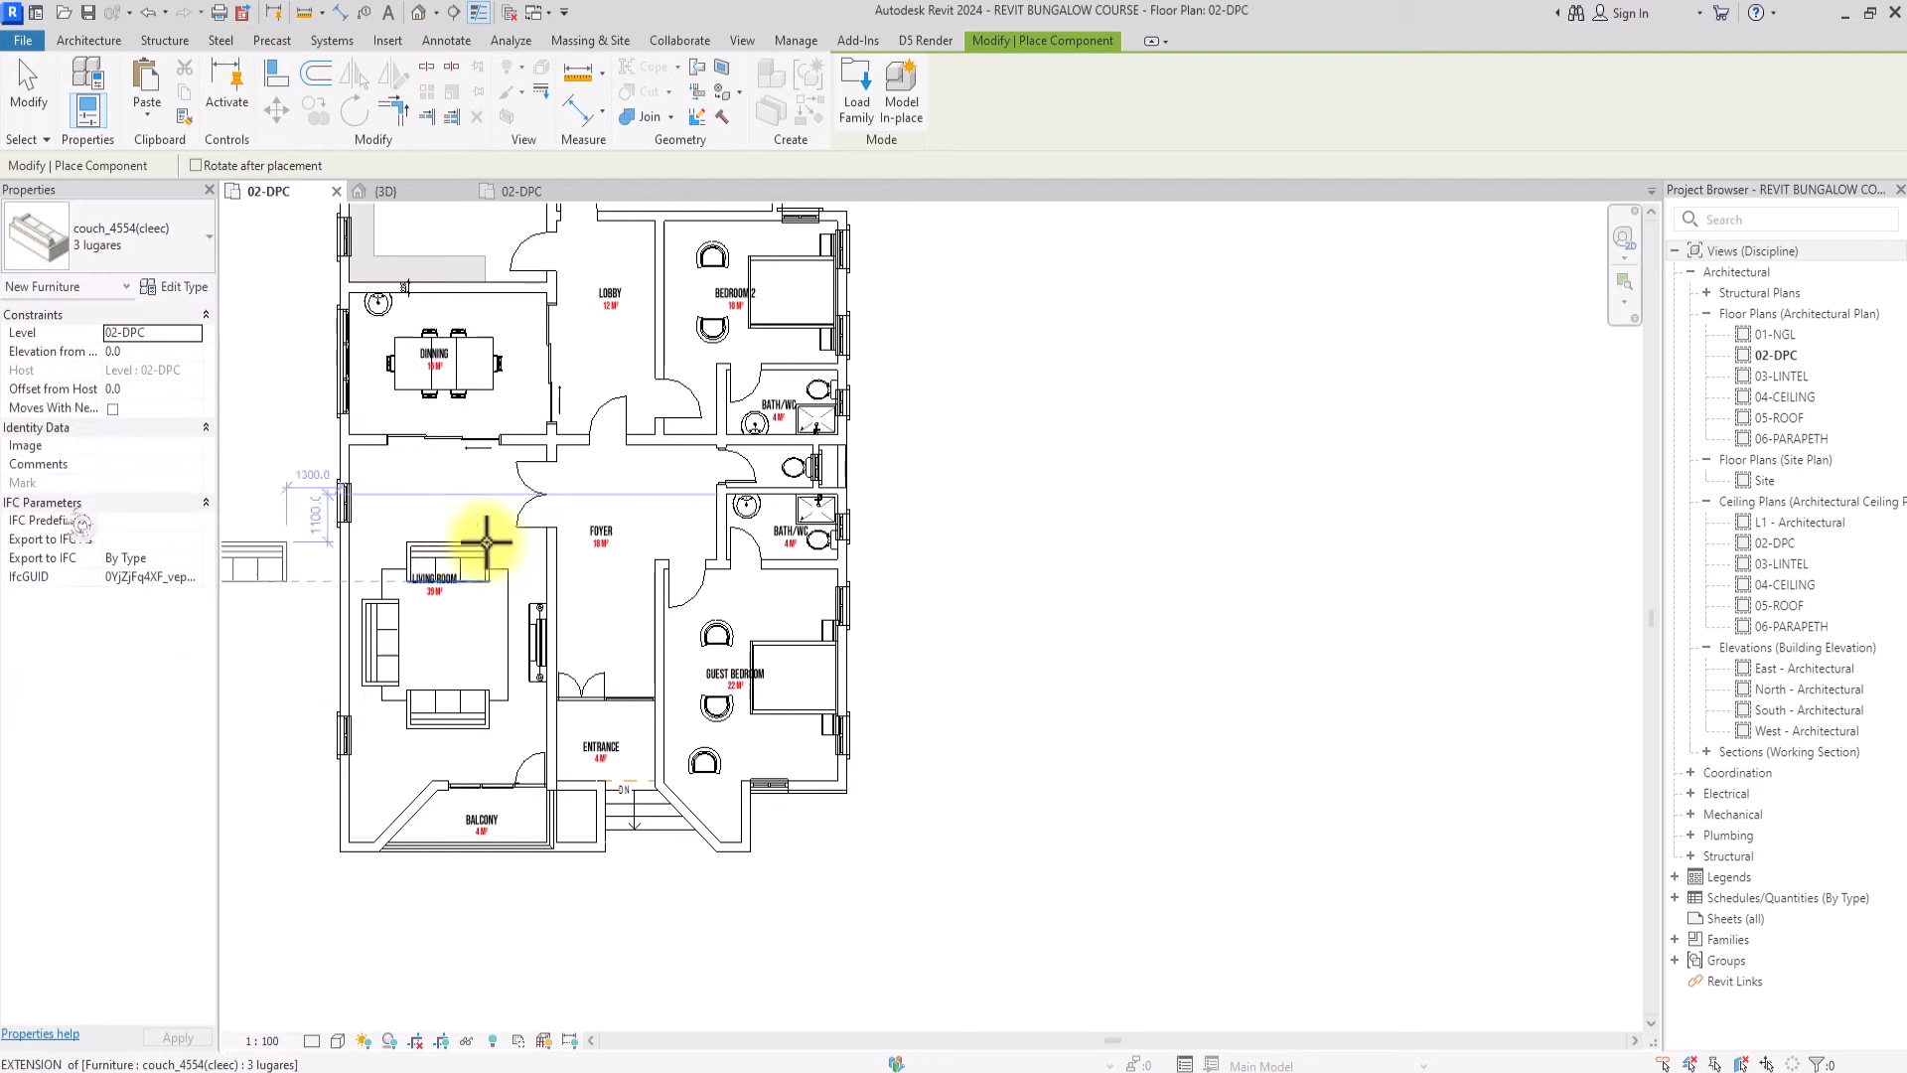
pyautogui.scroll(3, 617, 587)
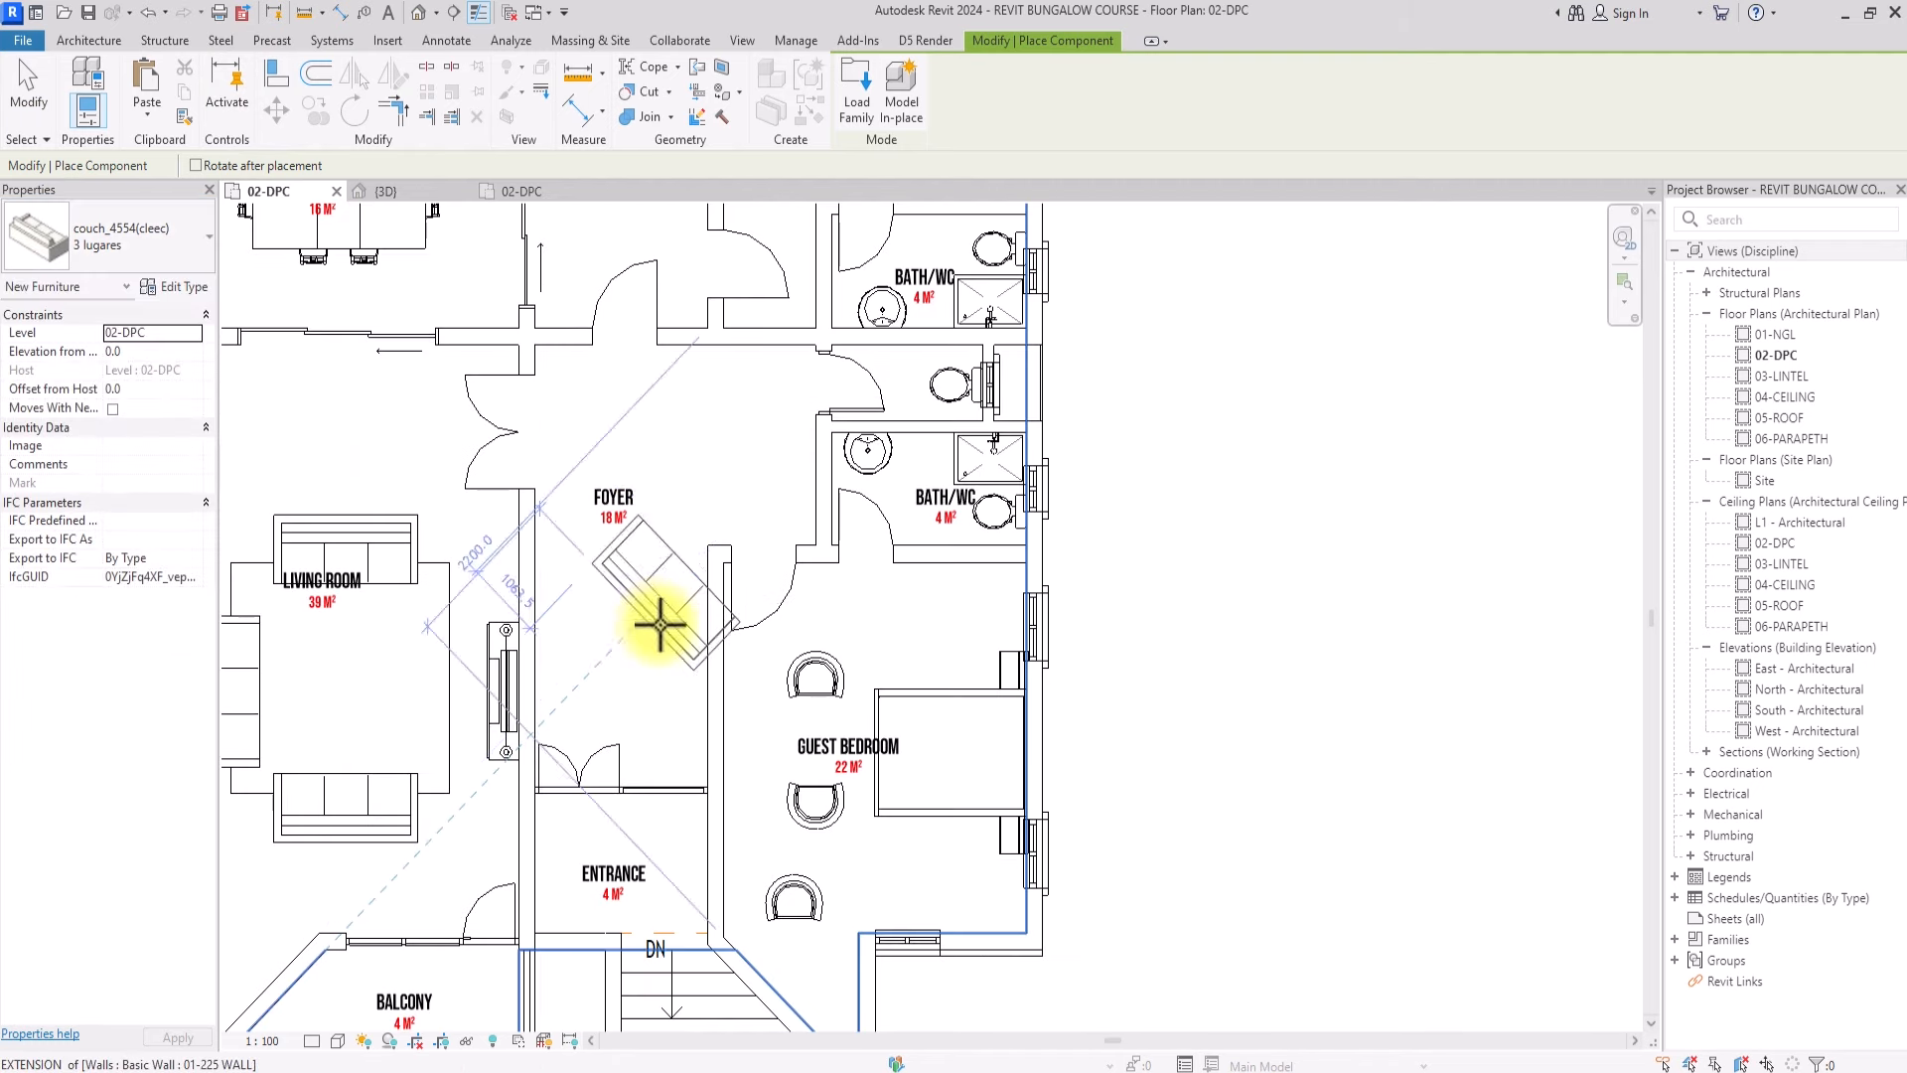
pyautogui.press('space')
pyautogui.click(700, 658)
pyautogui.scroll(-3, 814, 620)
# Place coffee_table_4166 02(cleec) tables on the living room rug and beside the armchairs in Bedroom 1, Bedroom 2 and the guest bedroom
pyautogui.click(209, 236)
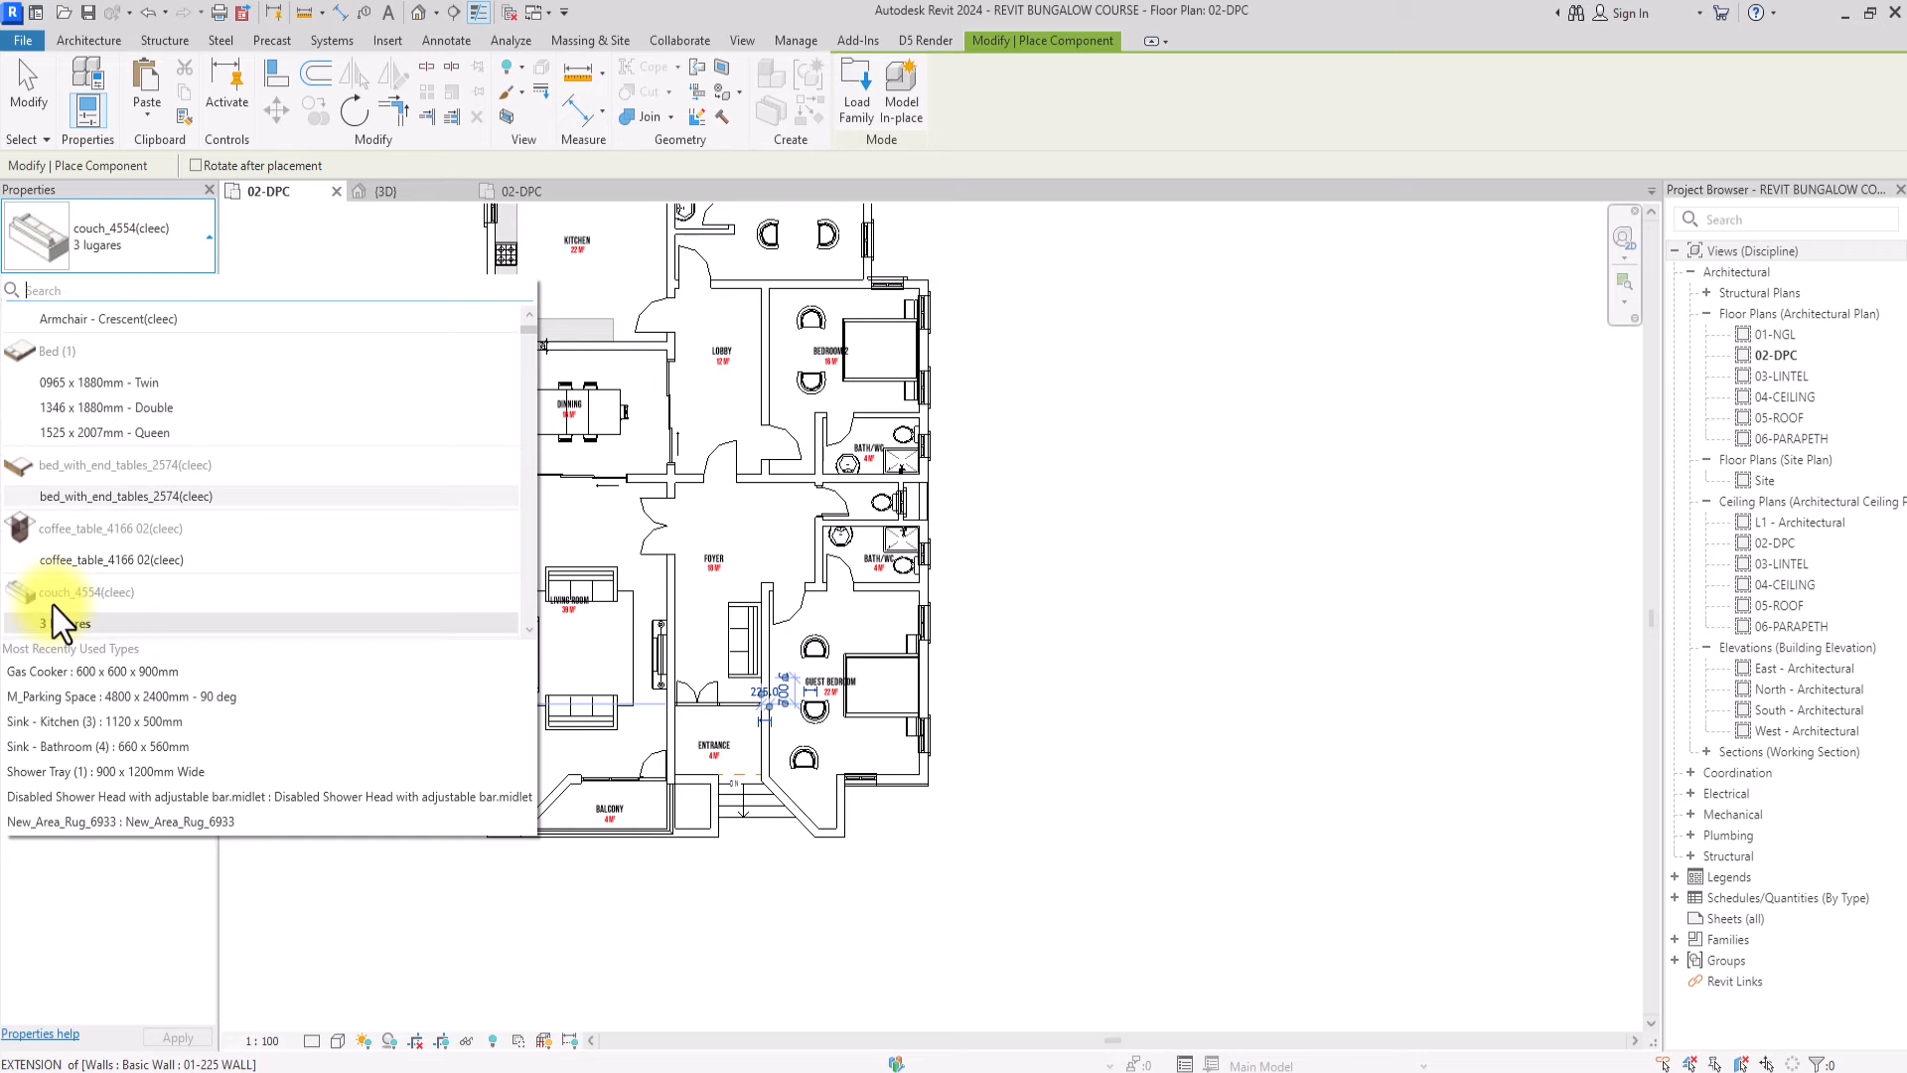
pyautogui.click(60, 553)
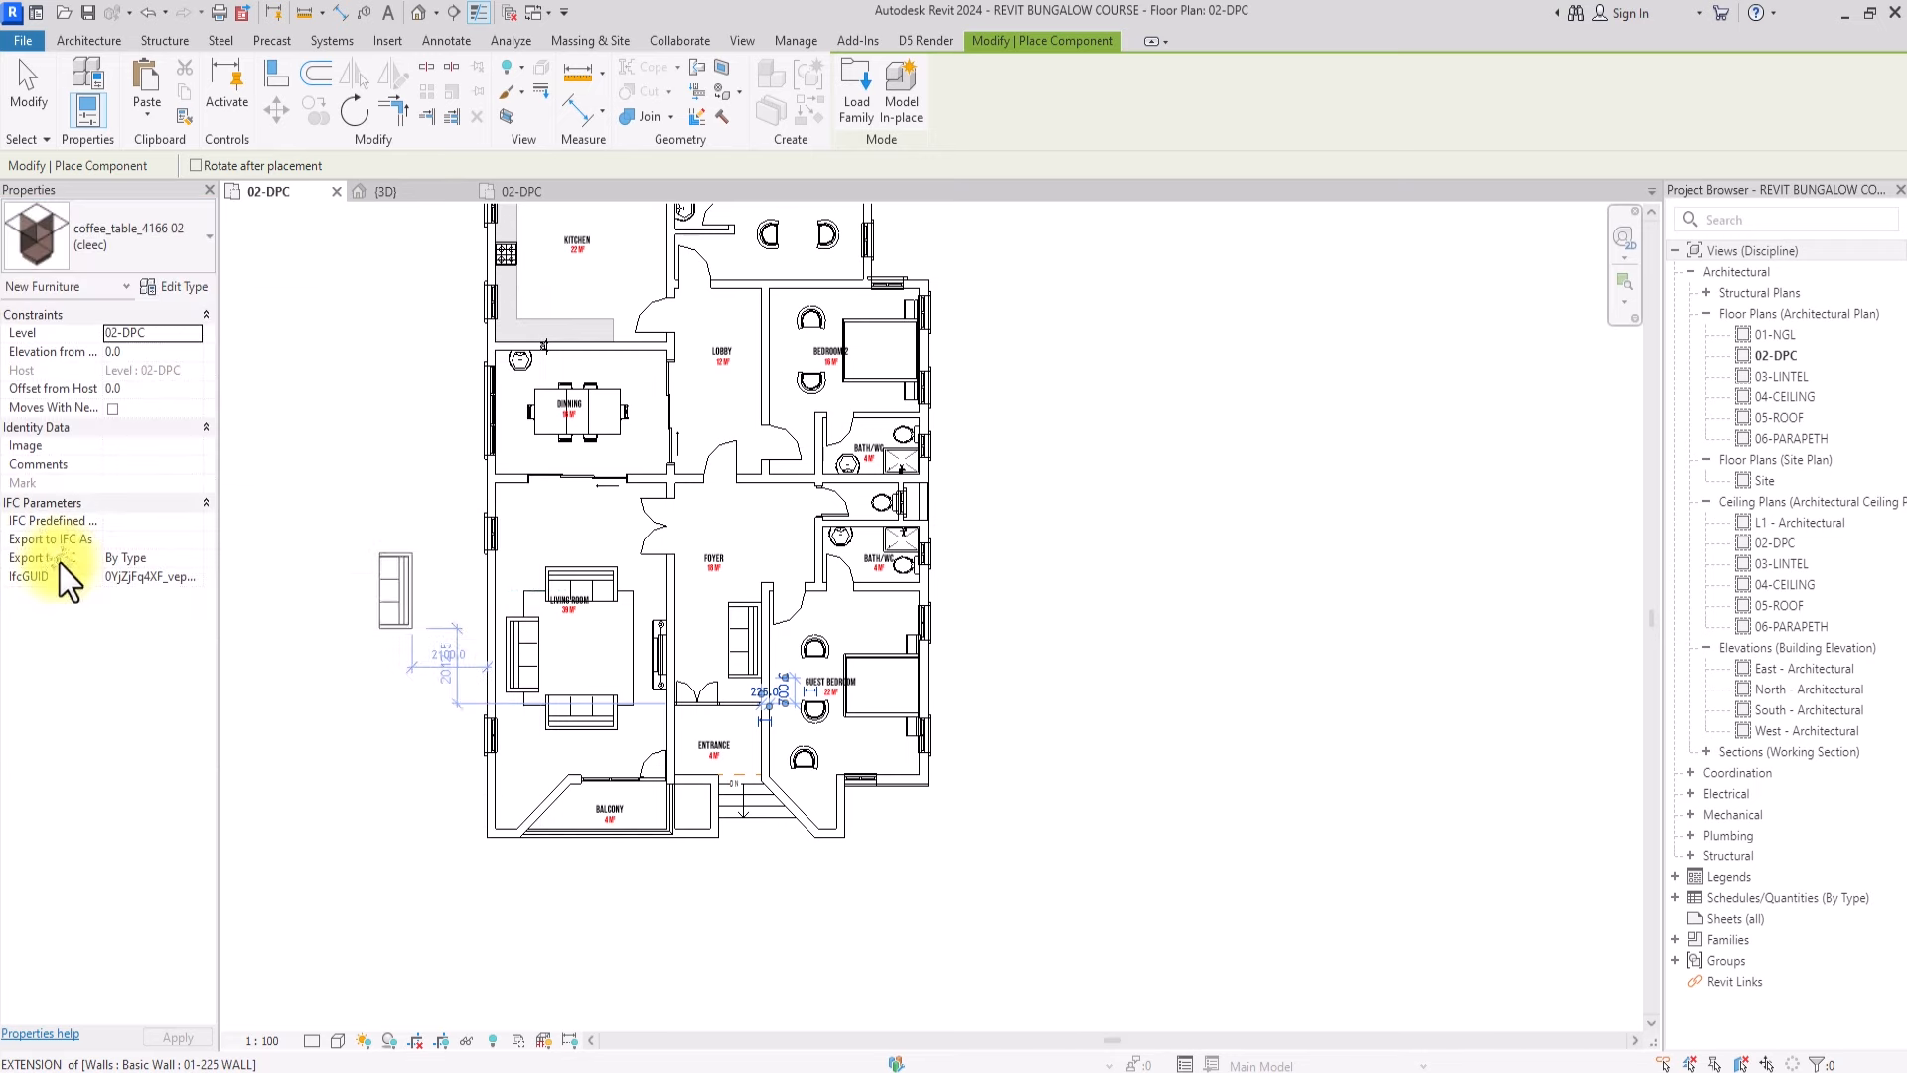
pyautogui.click(576, 657)
pyautogui.click(781, 241)
pyautogui.scroll(2, 882, 283)
pyautogui.click(763, 398)
pyautogui.scroll(-2, 763, 400)
pyautogui.scroll(3, 830, 730)
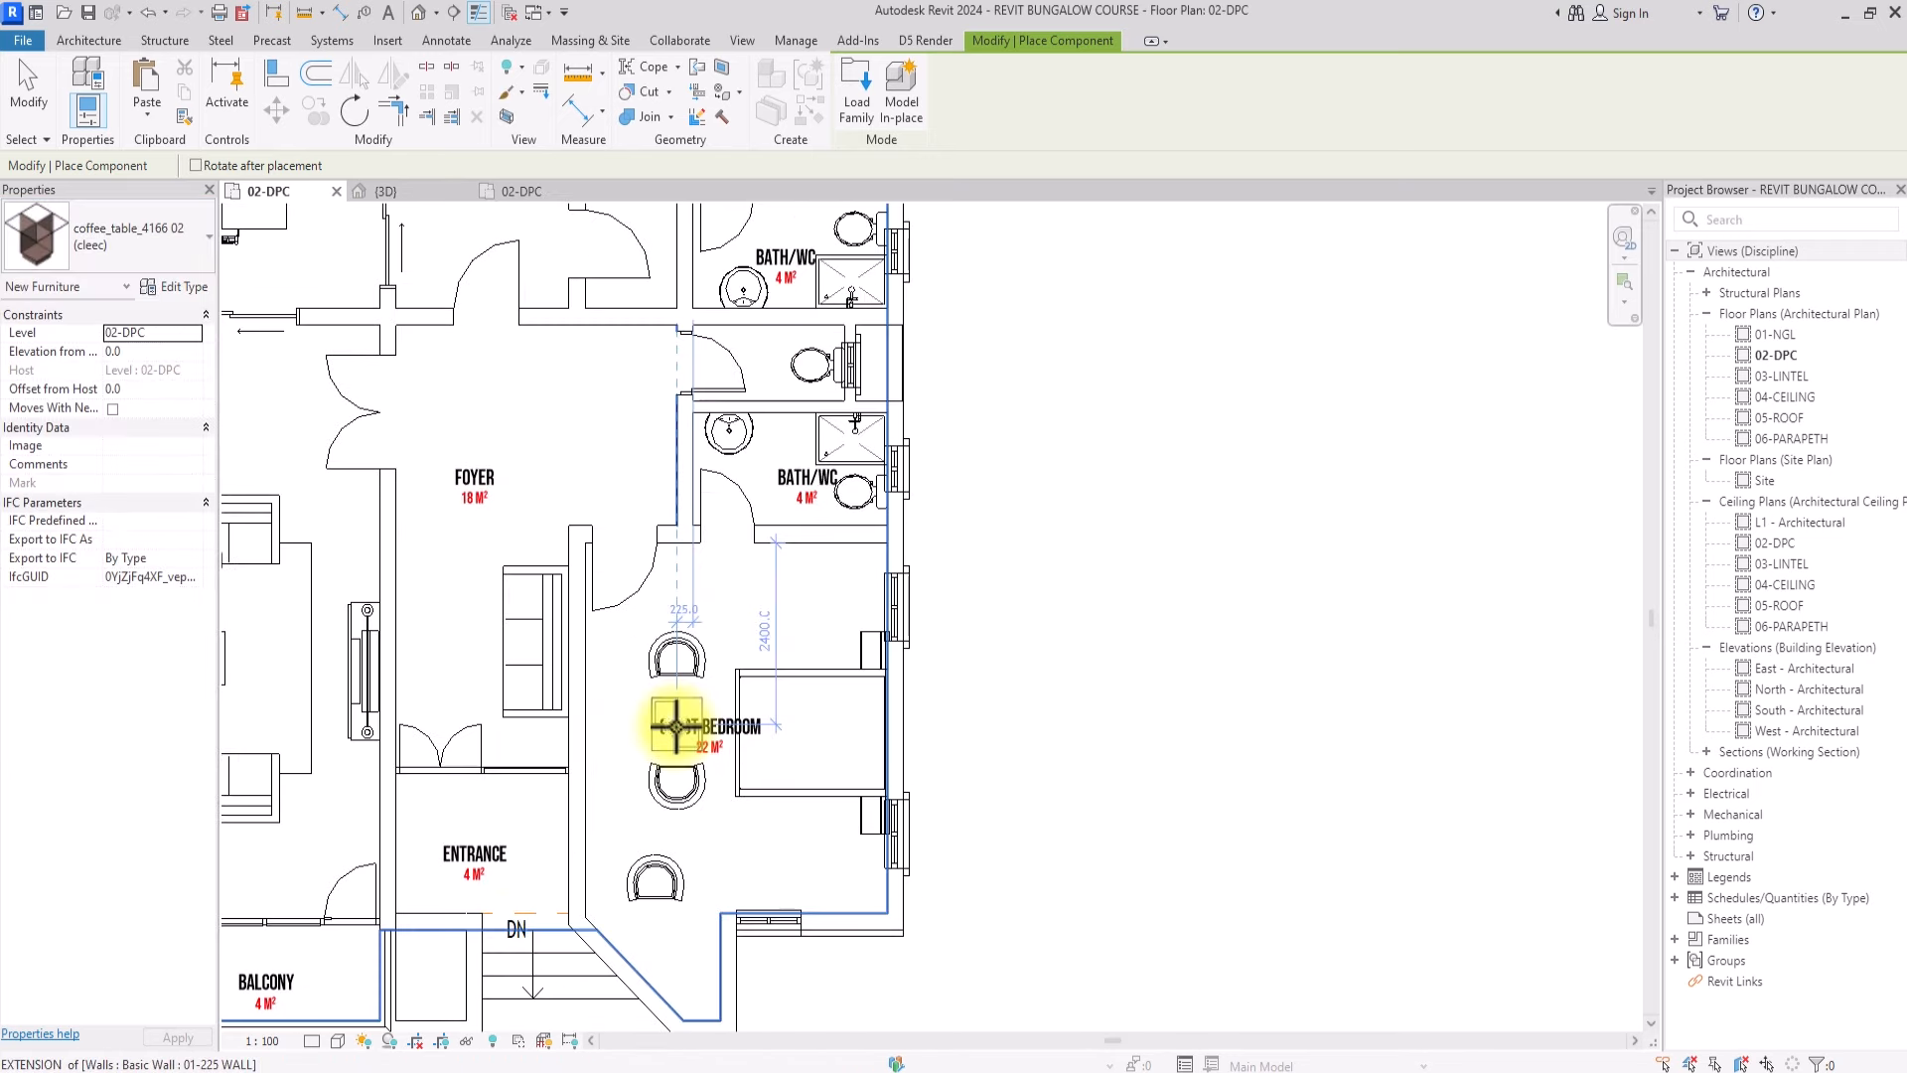
pyautogui.click(677, 721)
pyautogui.moveTo(446, 840); pyautogui.dragTo(843, 598, button='middle')
pyautogui.scroll(-4, 843, 598)
pyautogui.press('Escape')
# Edit the in-place extrusion and sketch a closed four-sided outline about 1875 mm wide filling the guest bedroom's angled recess beside the entrance steps
pyautogui.doubleClick(730, 290)
pyautogui.click(778, 70)
pyautogui.scroll(4, 1033, 523)
pyautogui.click(758, 833)
pyautogui.click(758, 953)
pyautogui.click(715, 954)
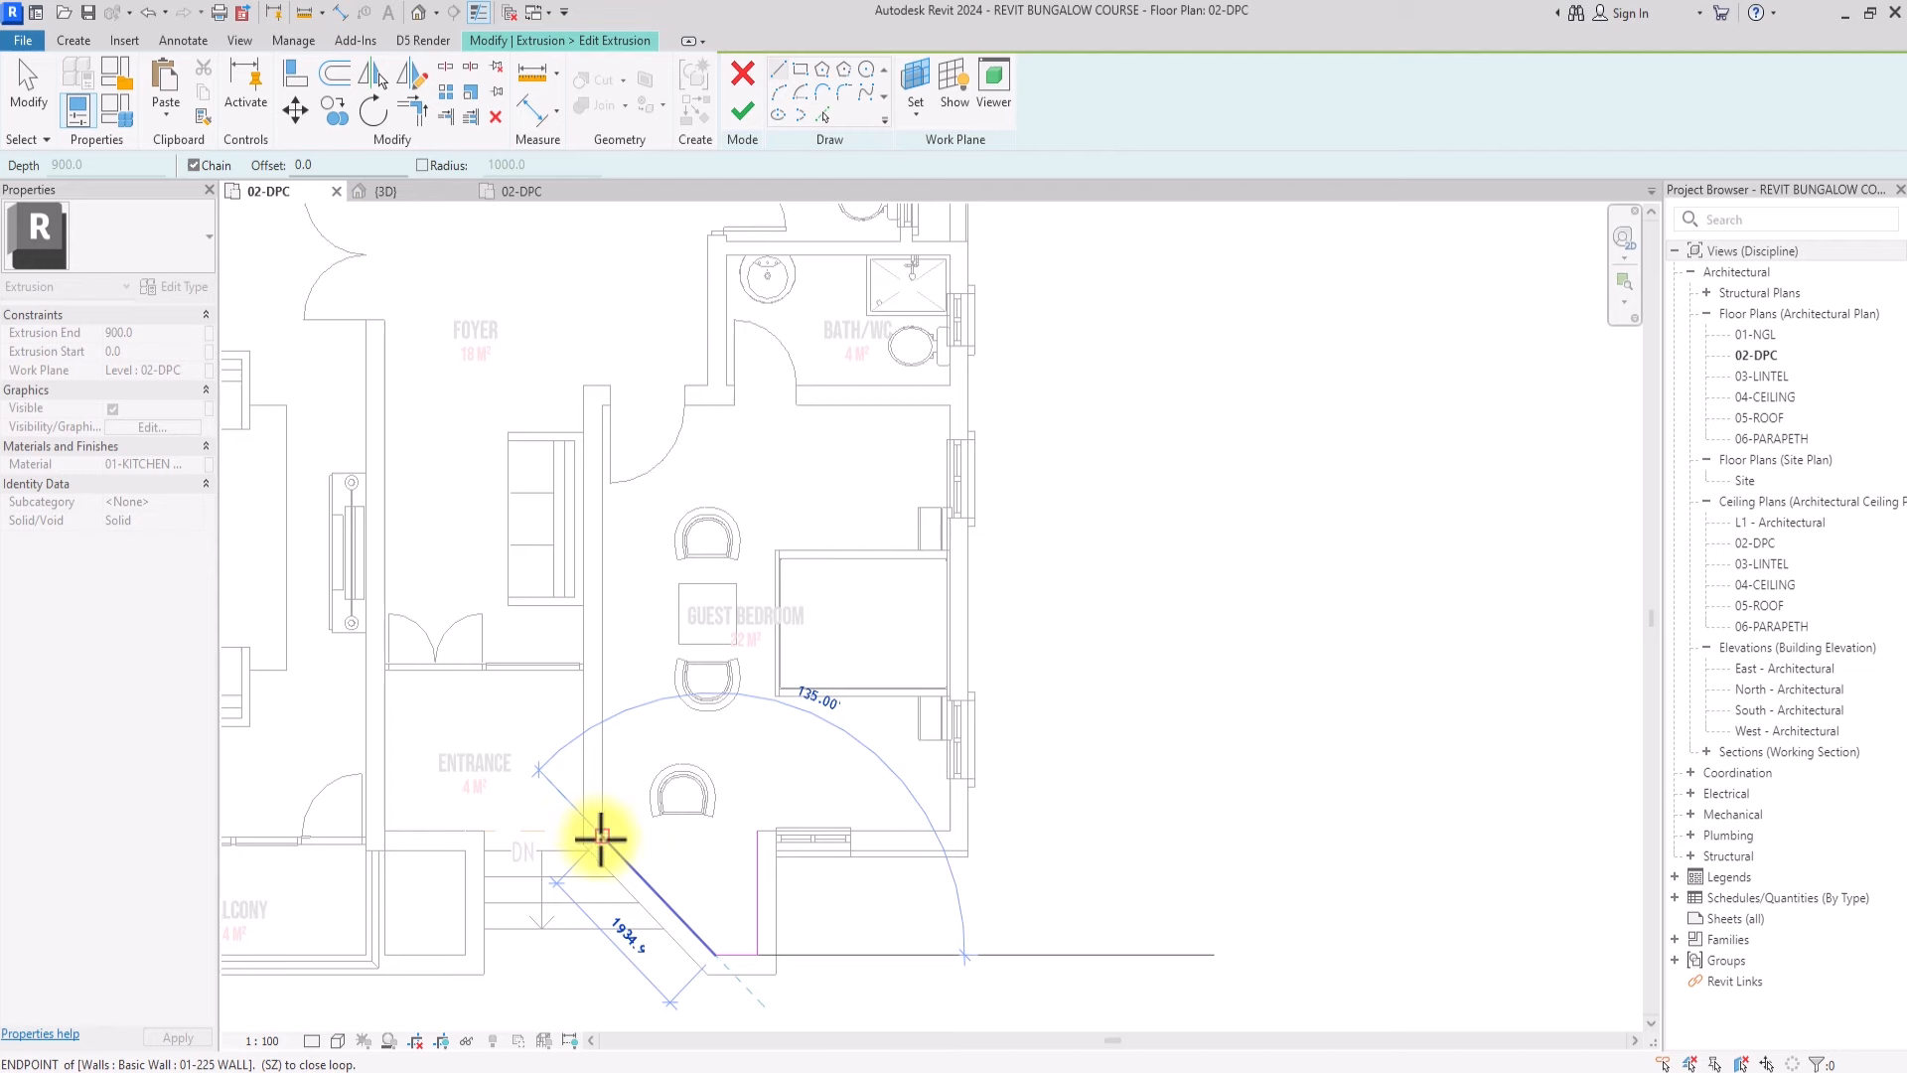
pyautogui.click(601, 837)
pyautogui.click(763, 832)
pyautogui.scroll(4, 601, 829)
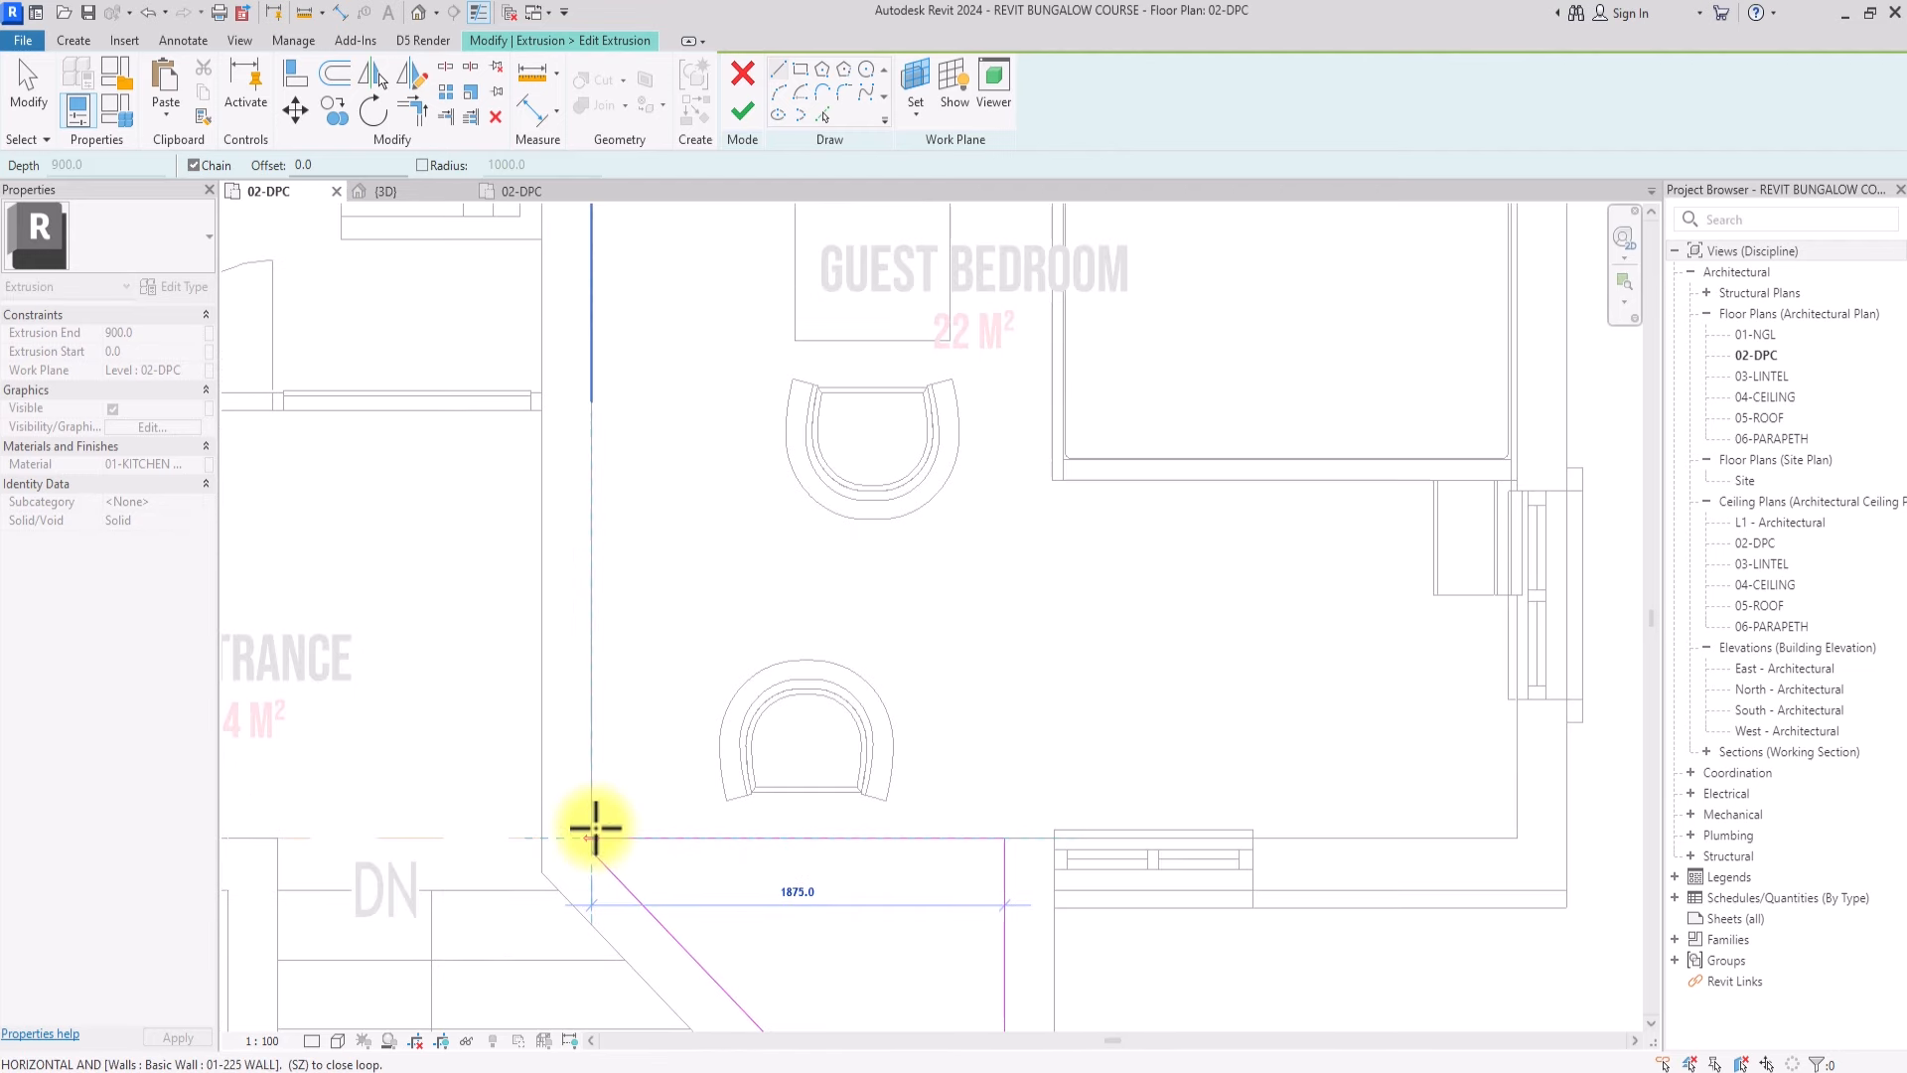
pyautogui.press('Escape')
pyautogui.press('Escape')
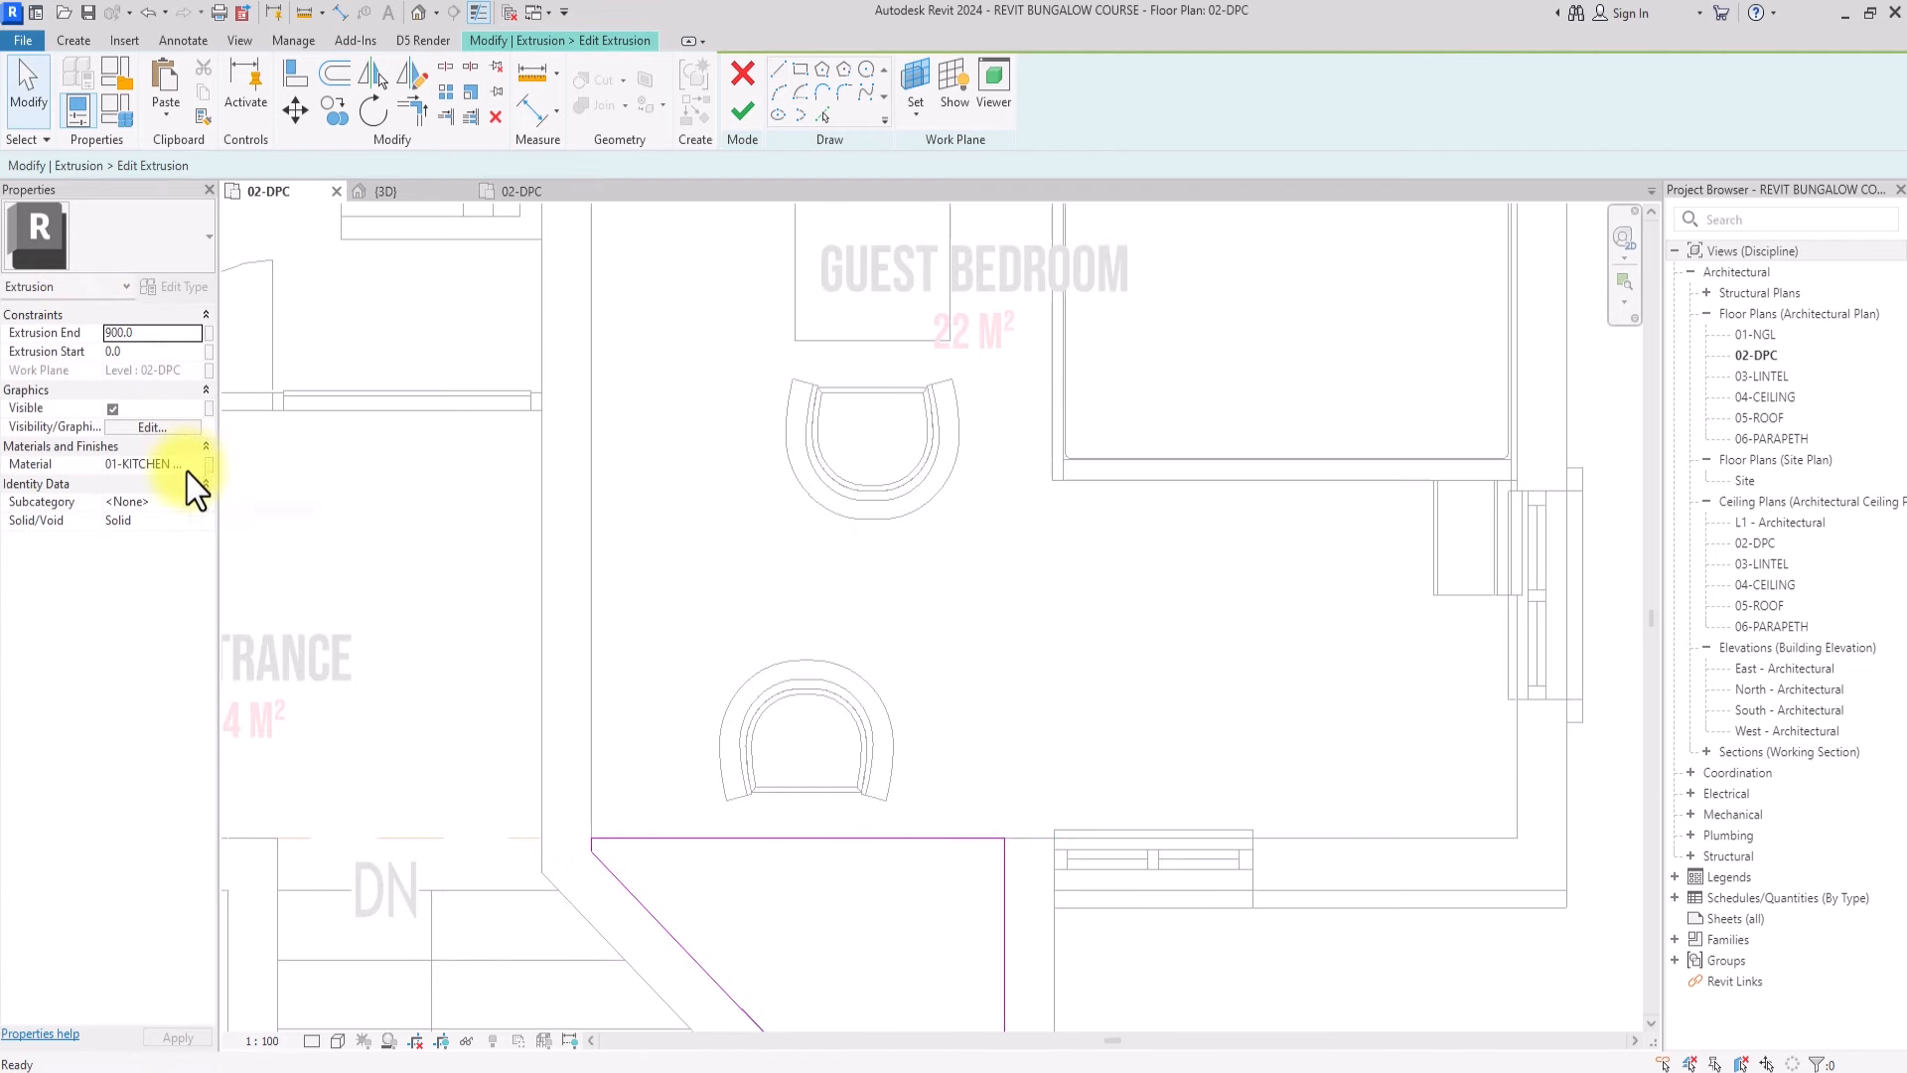
# Duplicate the 01-KITCHEN WORKTOP material for the extrusion and name the copy WOOD VANISH
pyautogui.click(189, 465)
pyautogui.click(195, 463)
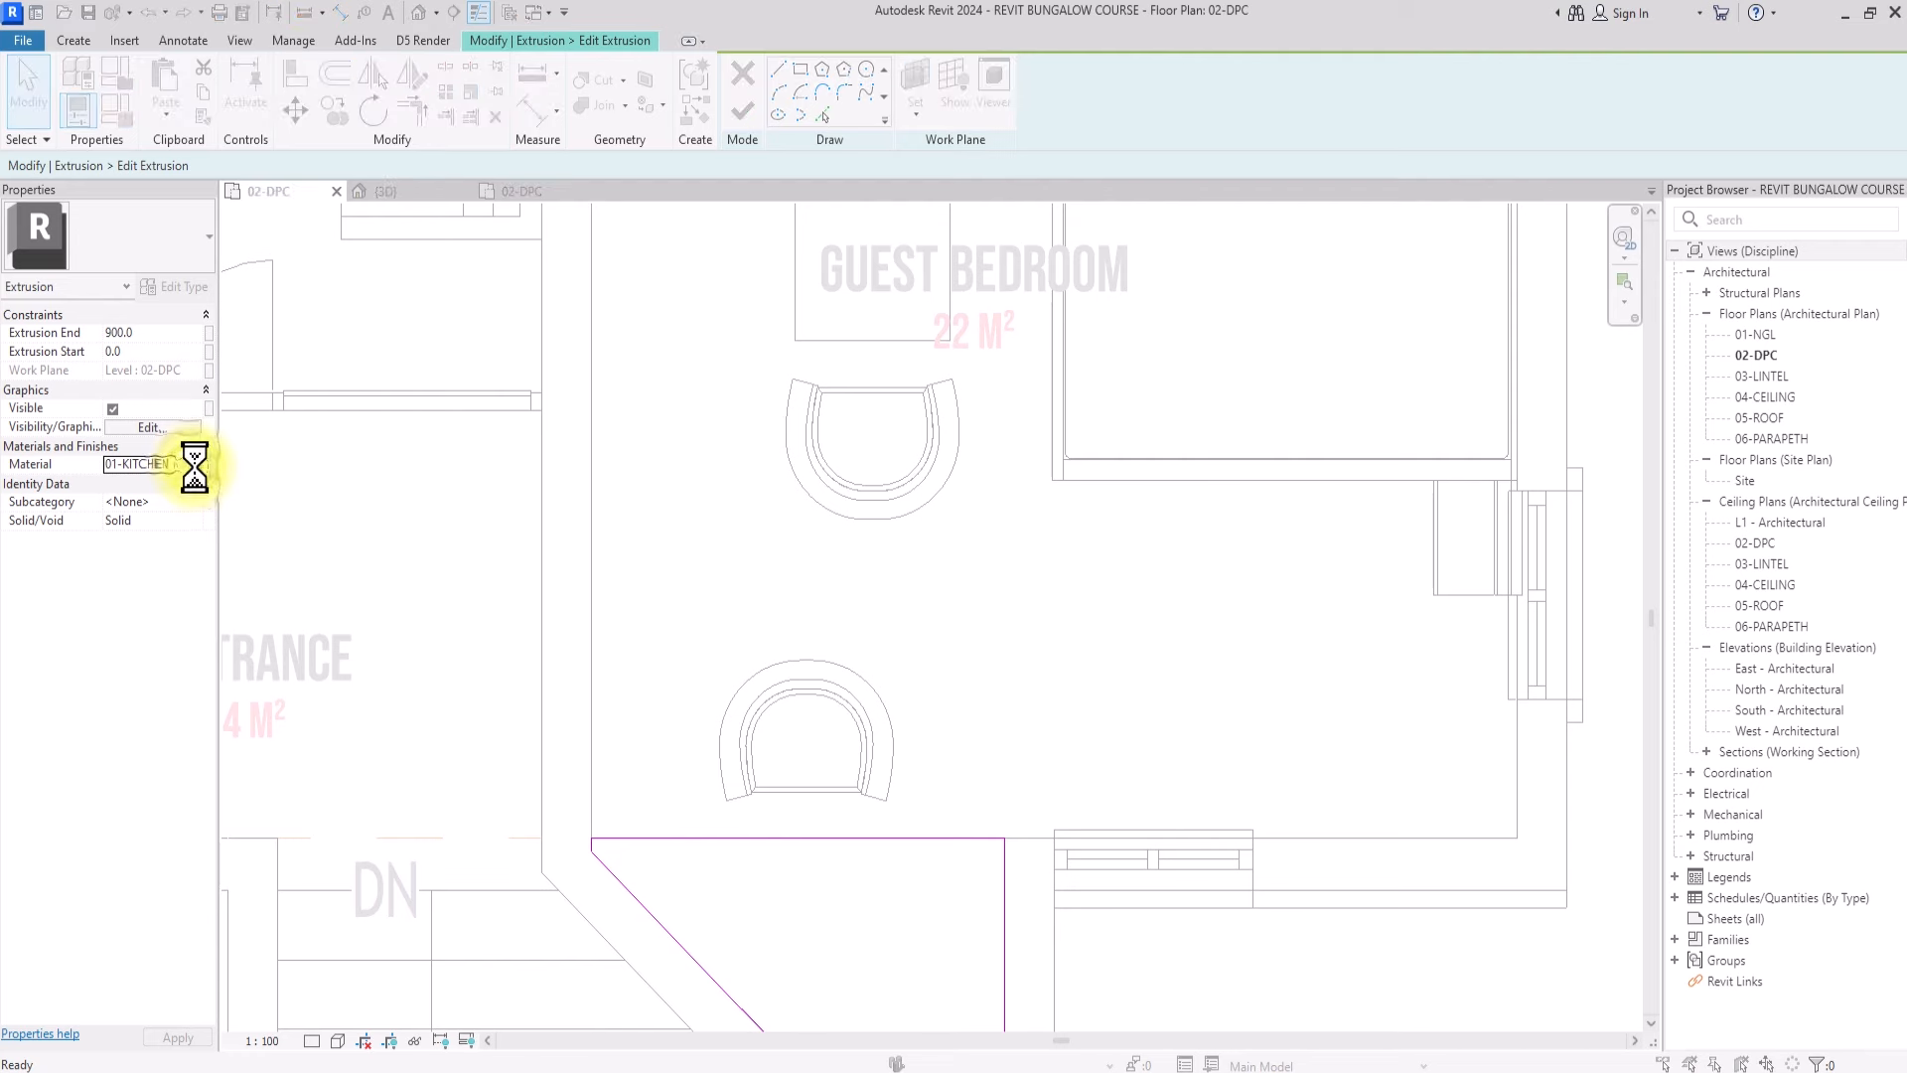
pyautogui.rightClick(598, 509)
pyautogui.click(659, 550)
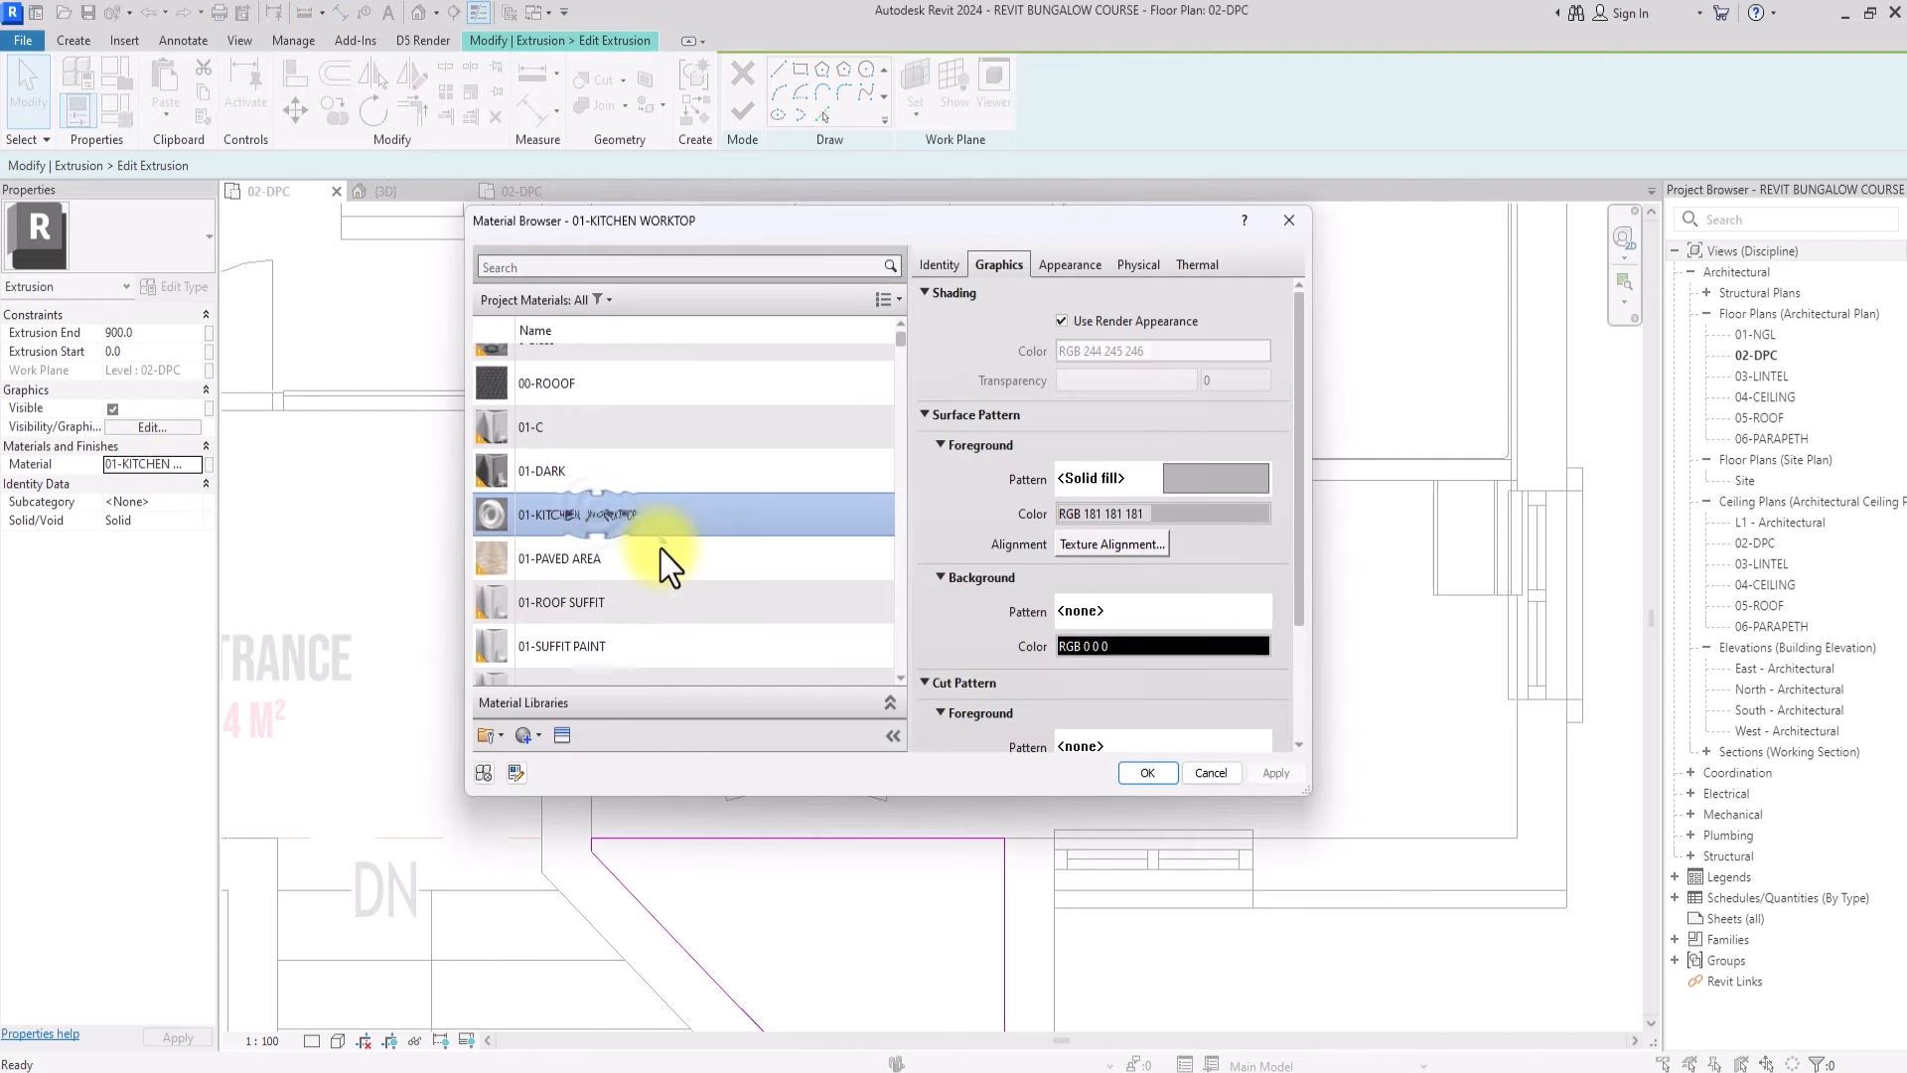
pyautogui.press('BackSpace')
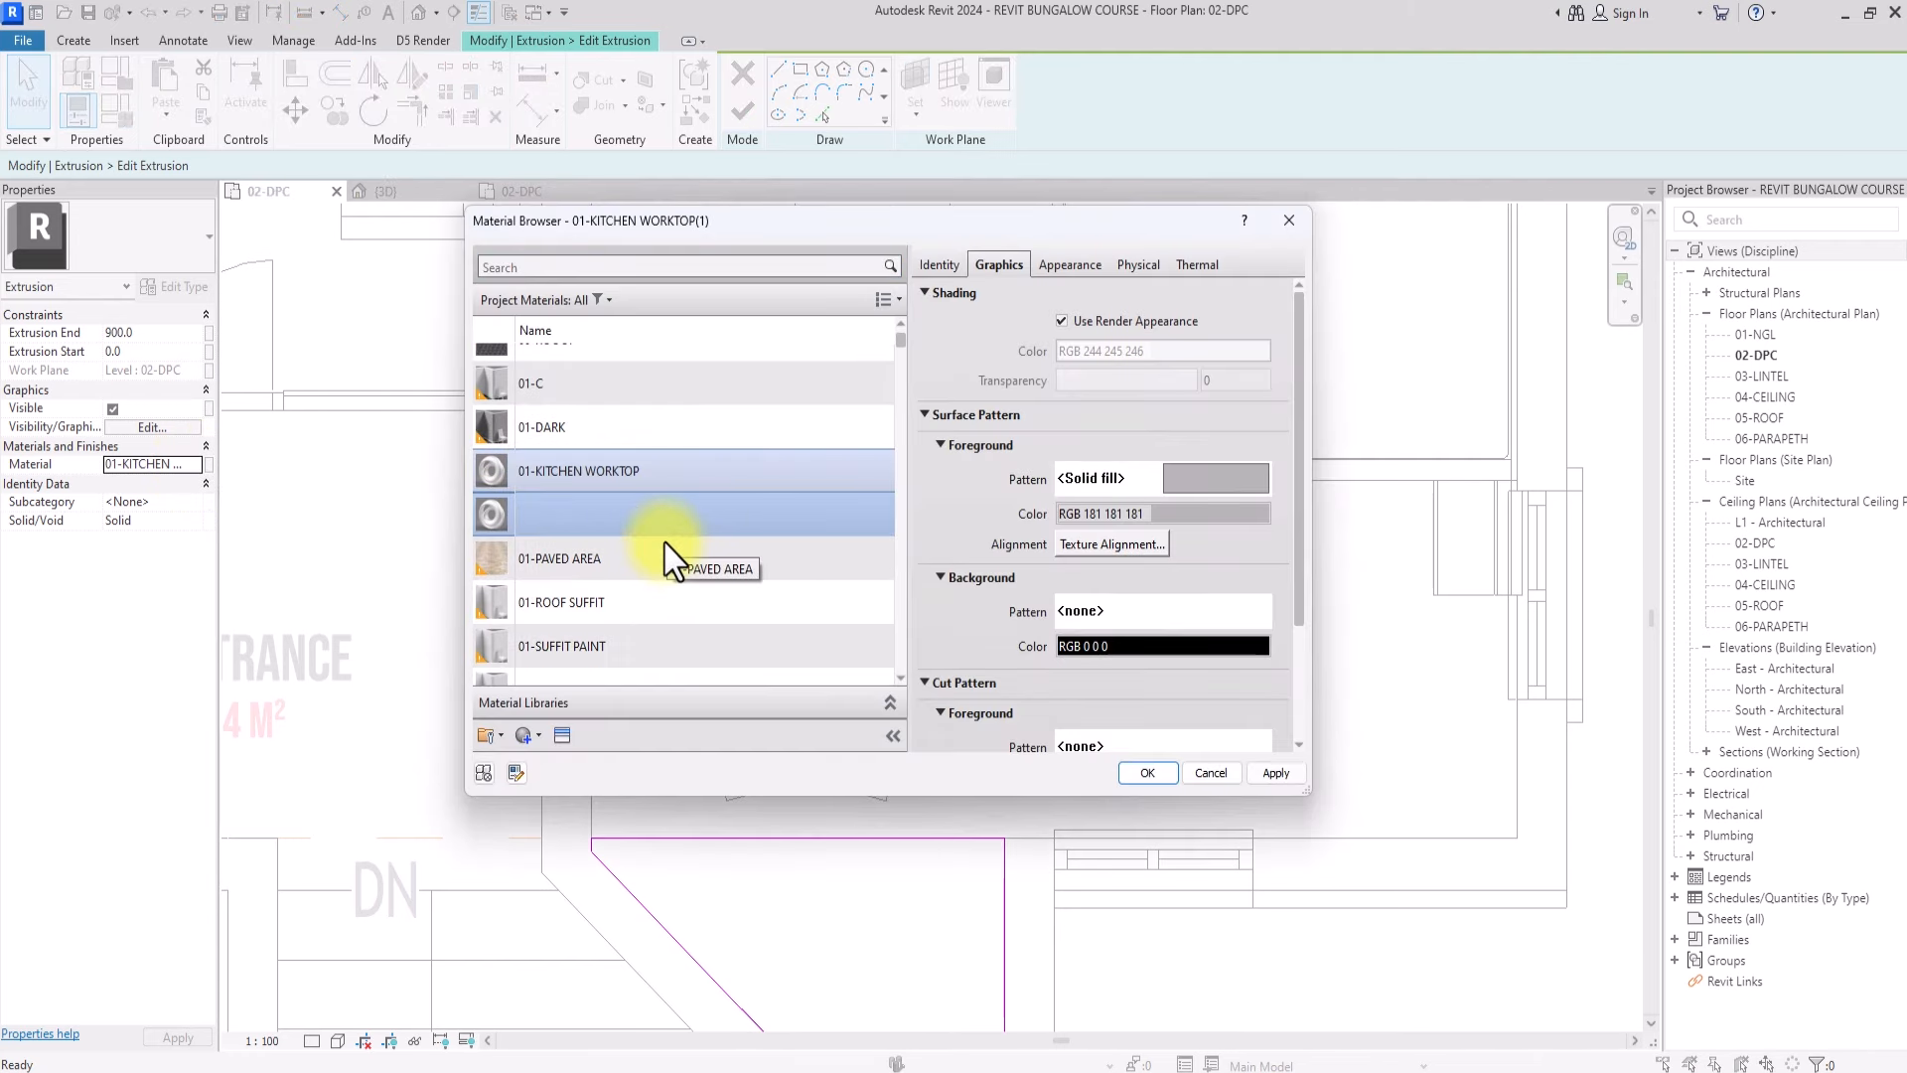
pyautogui.write('WOOD VANISH')
pyautogui.press('Return')
# Give WOOD VANISH a Shingle foreground surface pattern in a custom colour, apply the material and finish the extrusion sketch
pyautogui.click(1213, 480)
pyautogui.scroll(-5, 1145, 596)
pyautogui.click(1145, 623)
pyautogui.click(1097, 724)
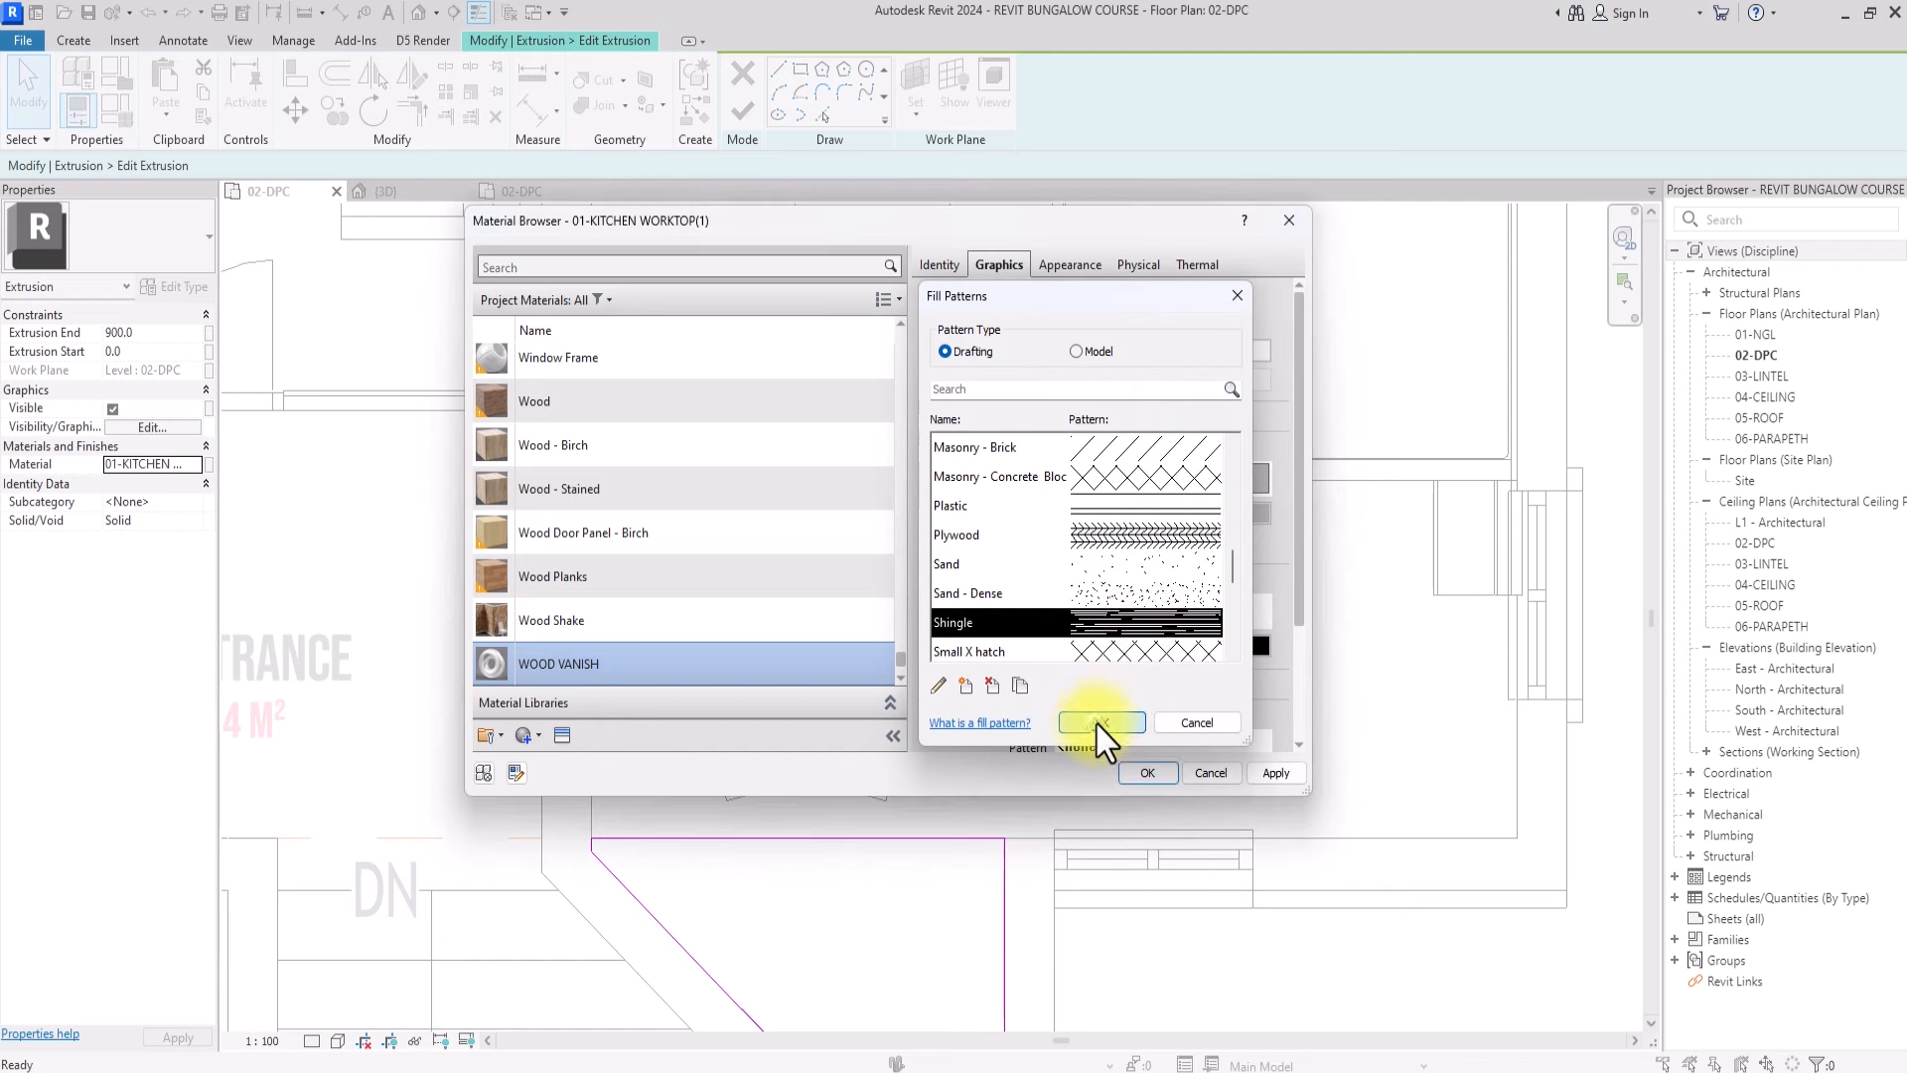
pyautogui.click(1175, 515)
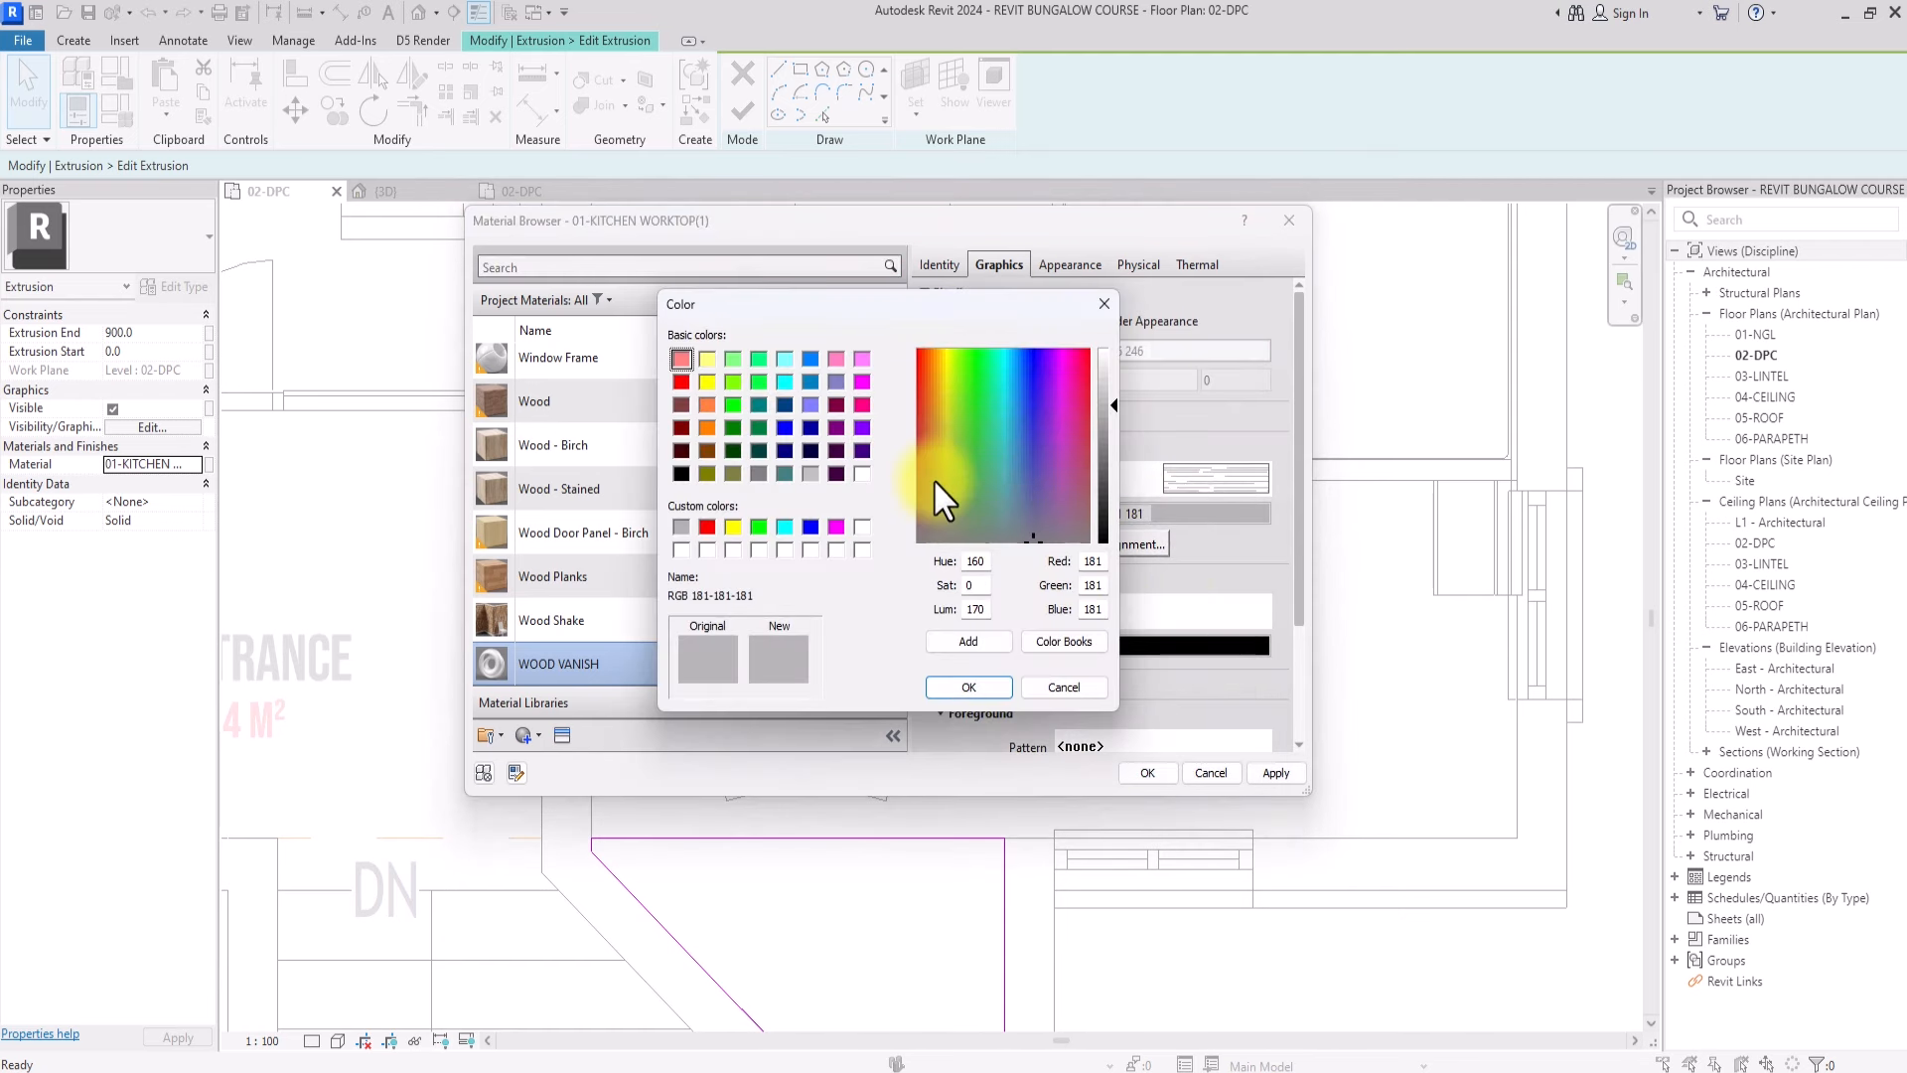
pyautogui.moveTo(933, 479)
pyautogui.mouseDown()
pyautogui.moveTo(920, 492)
pyautogui.moveTo(938, 479)
pyautogui.moveTo(939, 503)
pyautogui.mouseUp()
pyautogui.click(992, 683)
pyautogui.click(1148, 773)
pyautogui.click(742, 112)
pyautogui.scroll(-14, 935, 810)
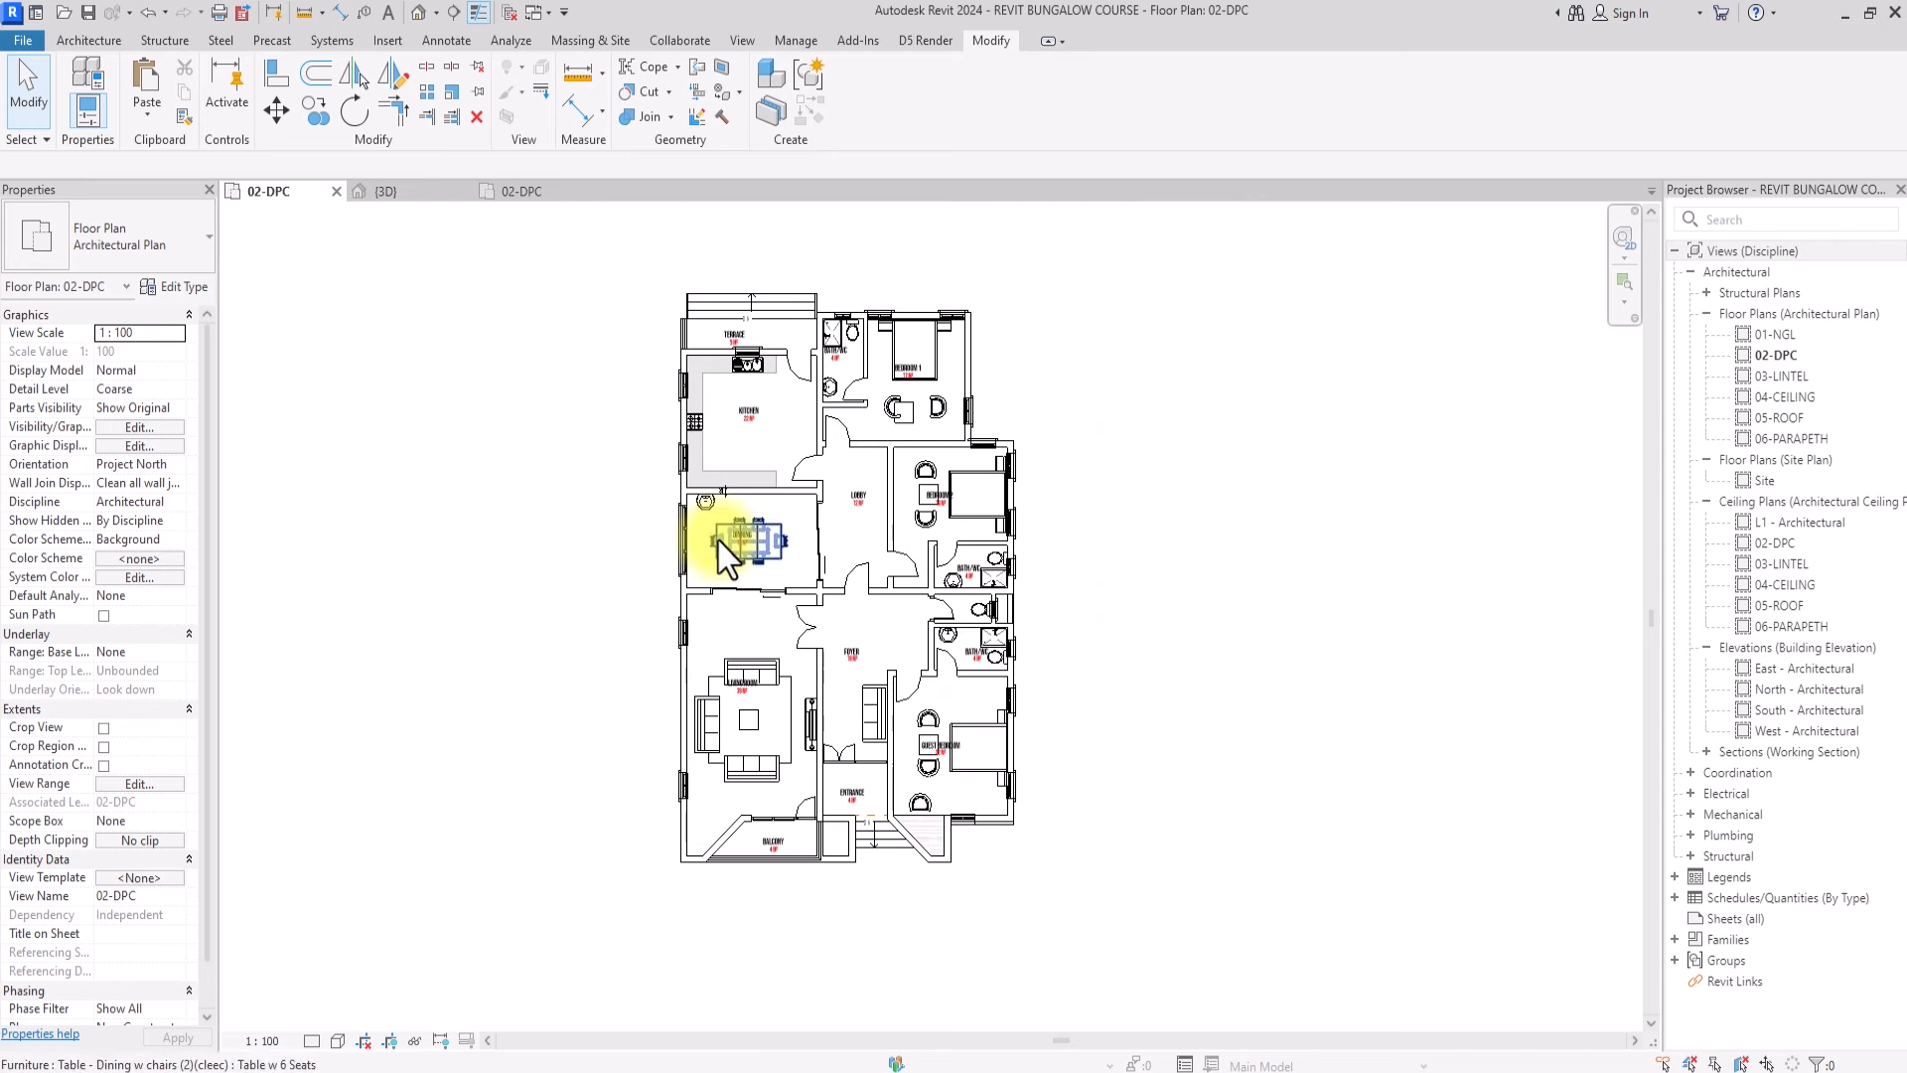
pyautogui.scroll(2, 704, 671)
pyautogui.scroll(1, 894, 730)
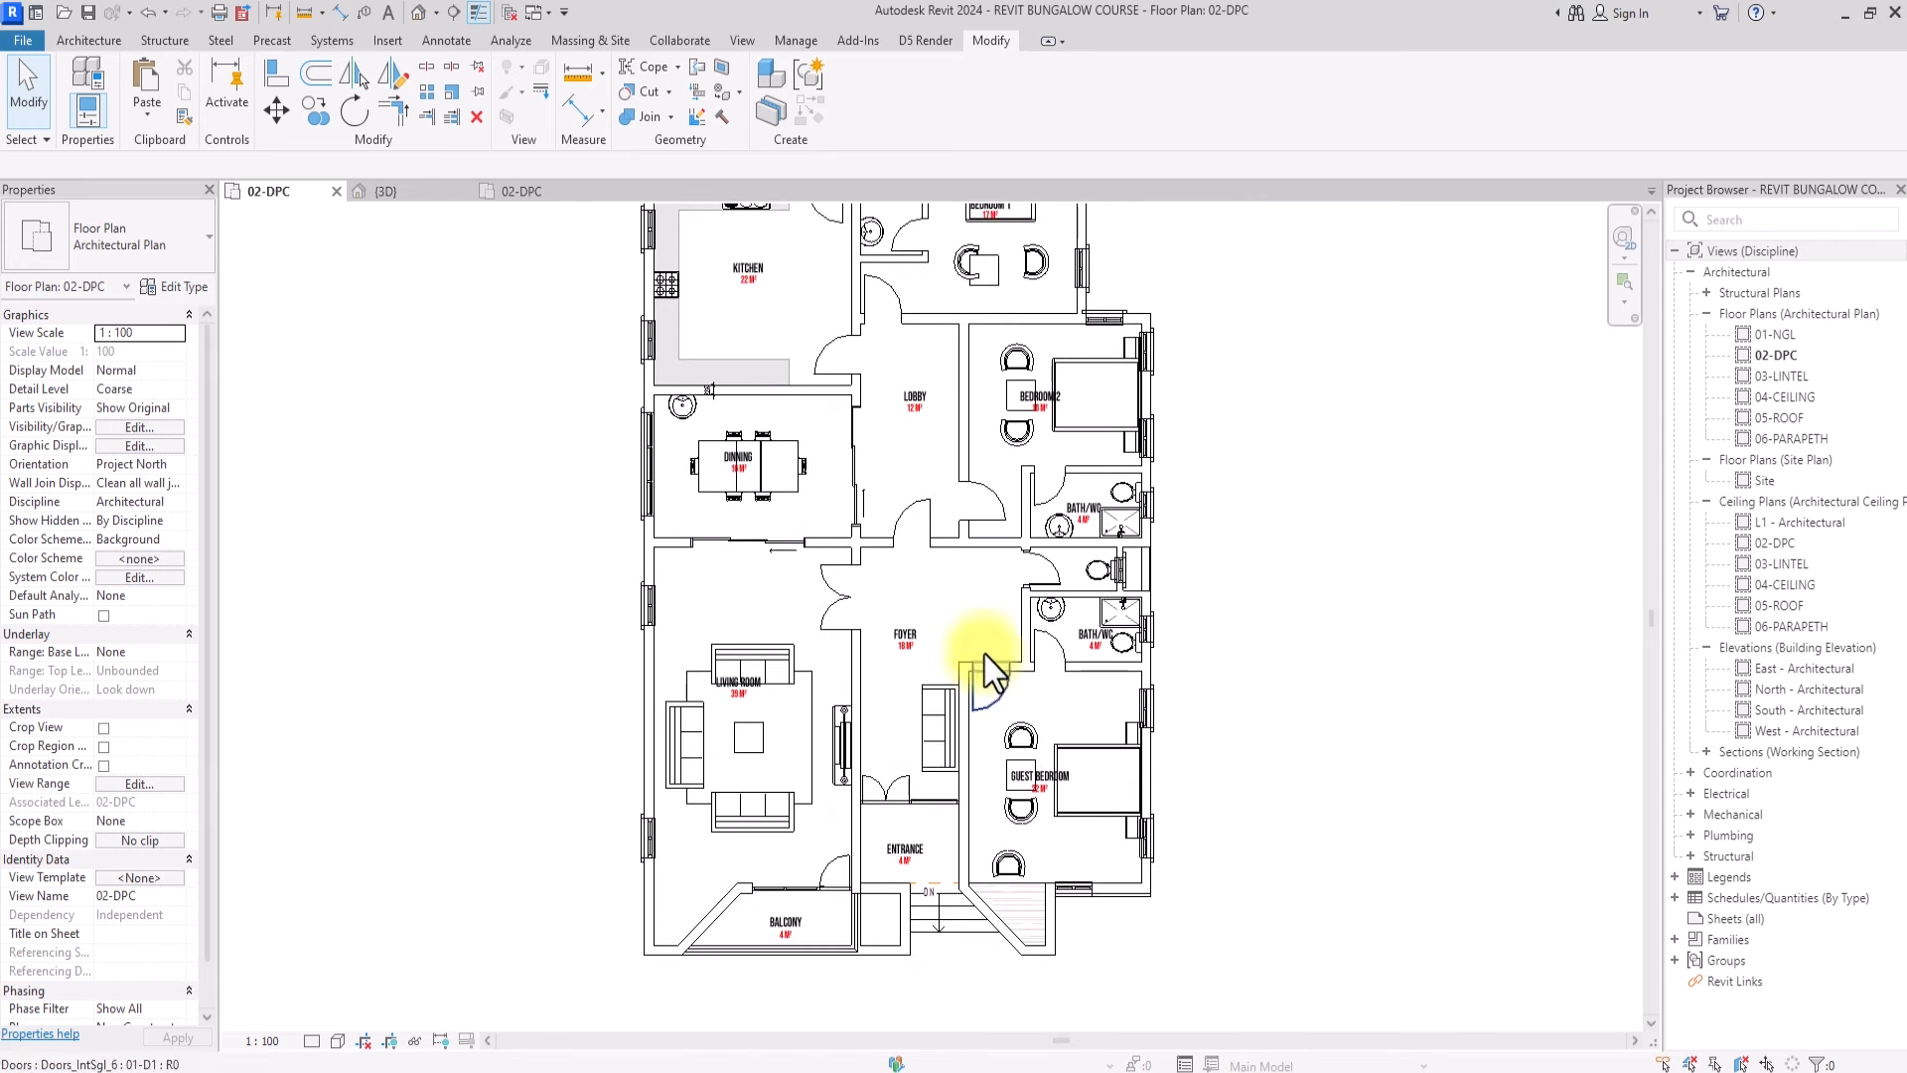
pyautogui.scroll(-3, 644, 563)
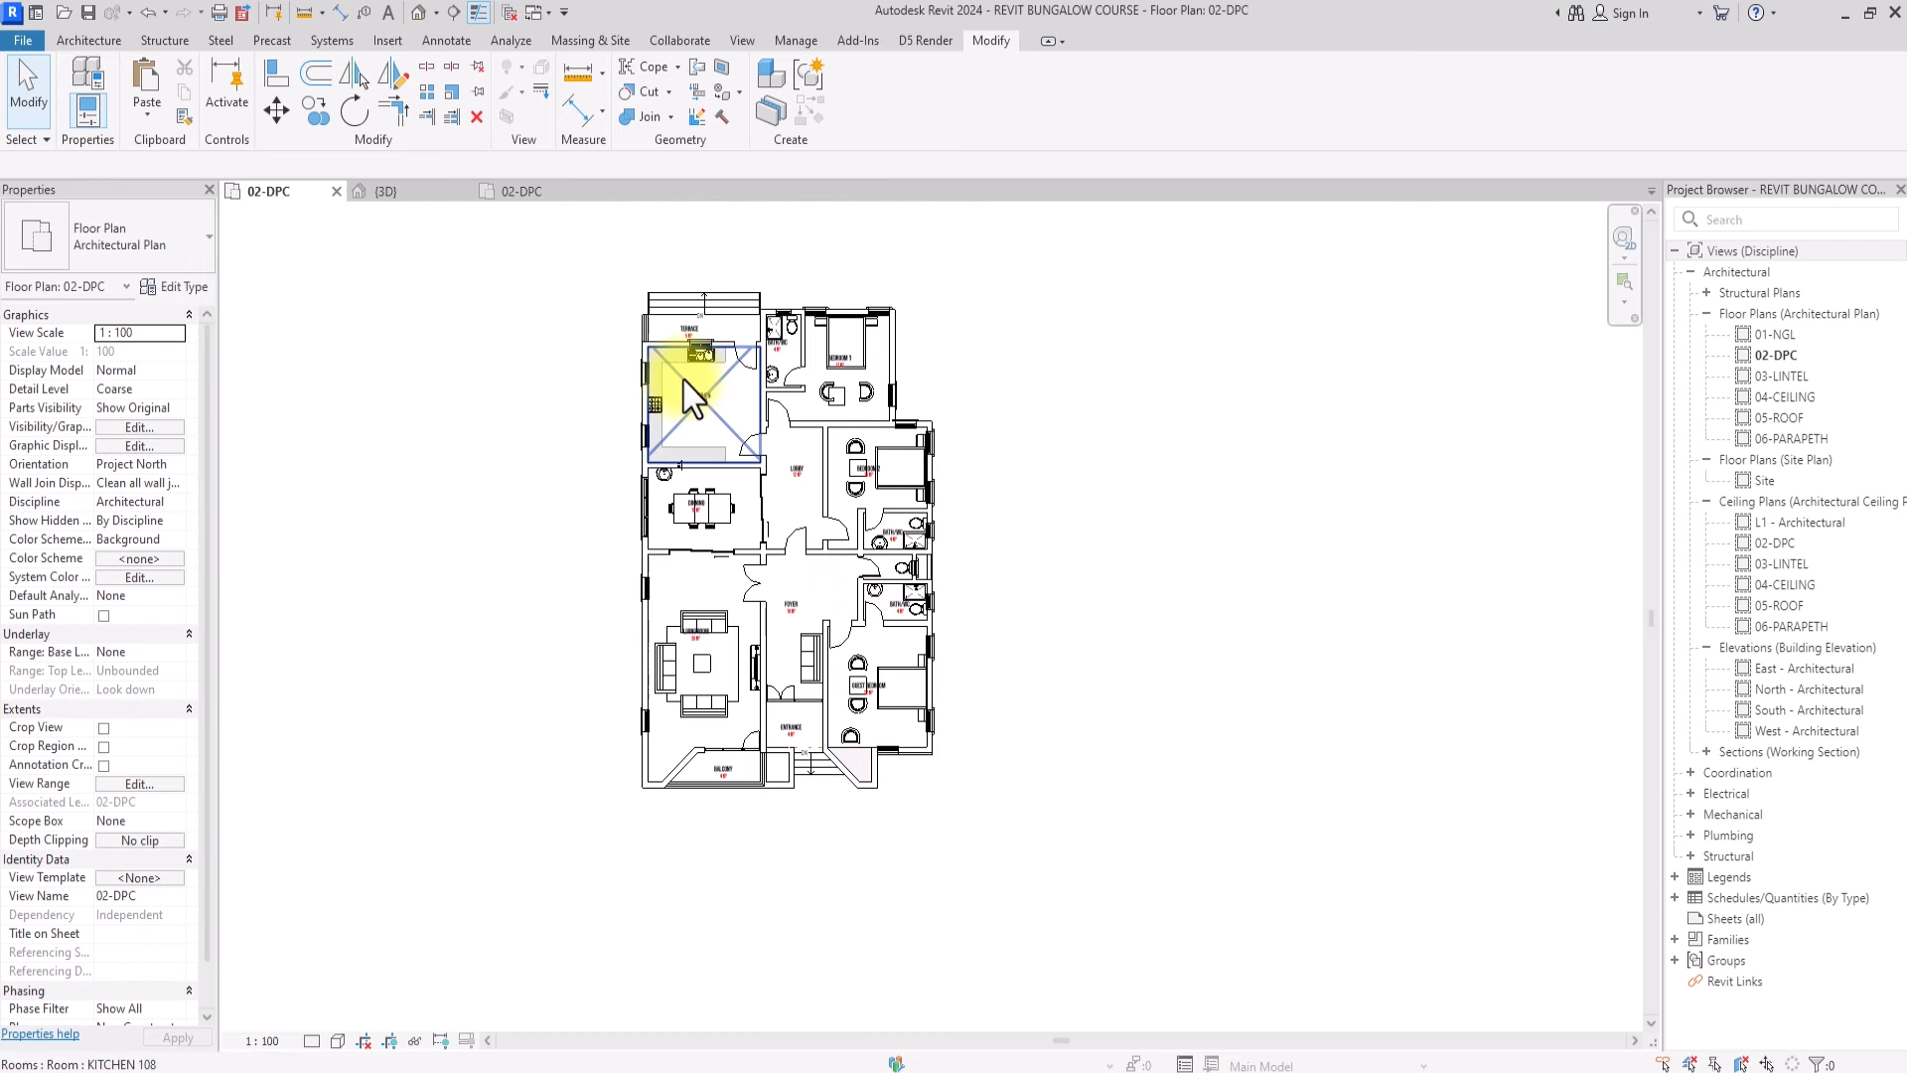
# Draw a vertical grid line along the outer wall of the kitchen, dining and living rooms, extending beyond both ends of the plan
pyautogui.press('g')
pyautogui.press('r')
pyautogui.scroll(5, 646, 338)
pyautogui.click(645, 344)
pyautogui.scroll(-6, 646, 338)
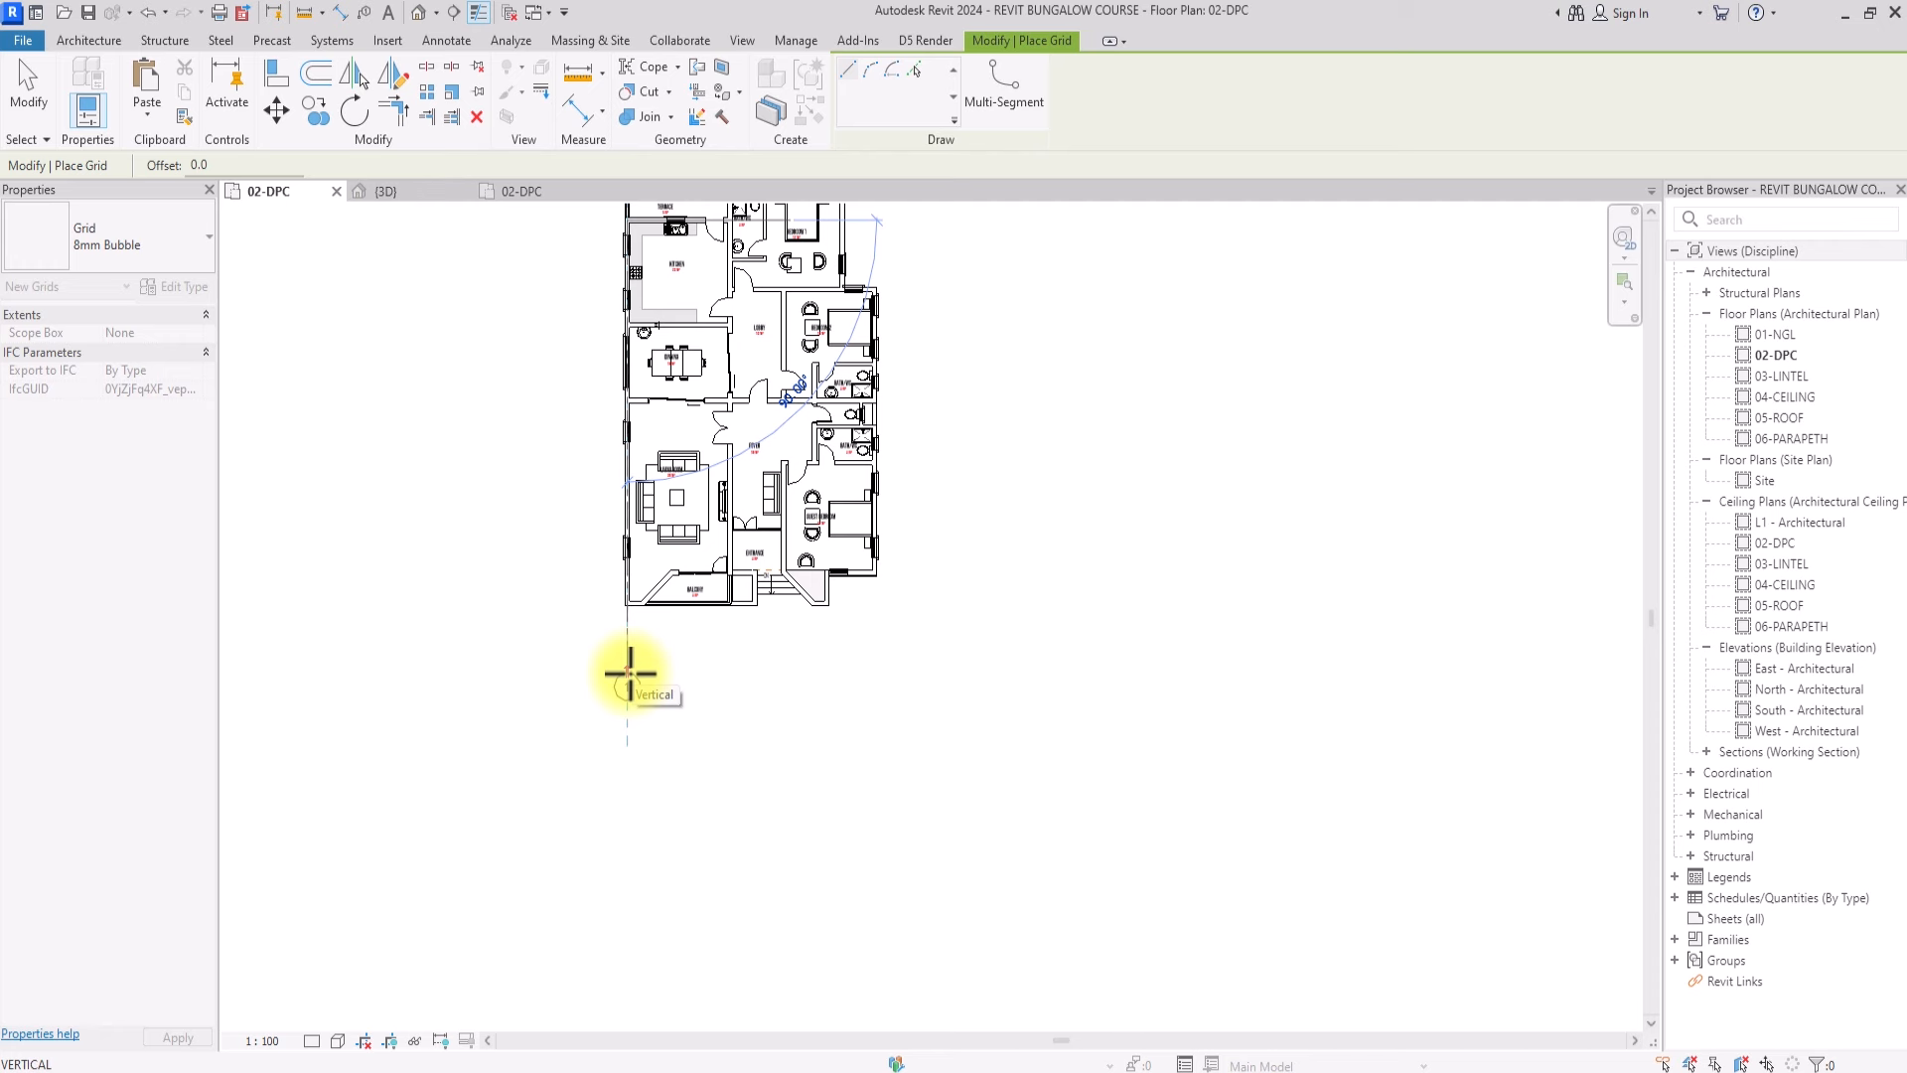
pyautogui.scroll(2, 627, 685)
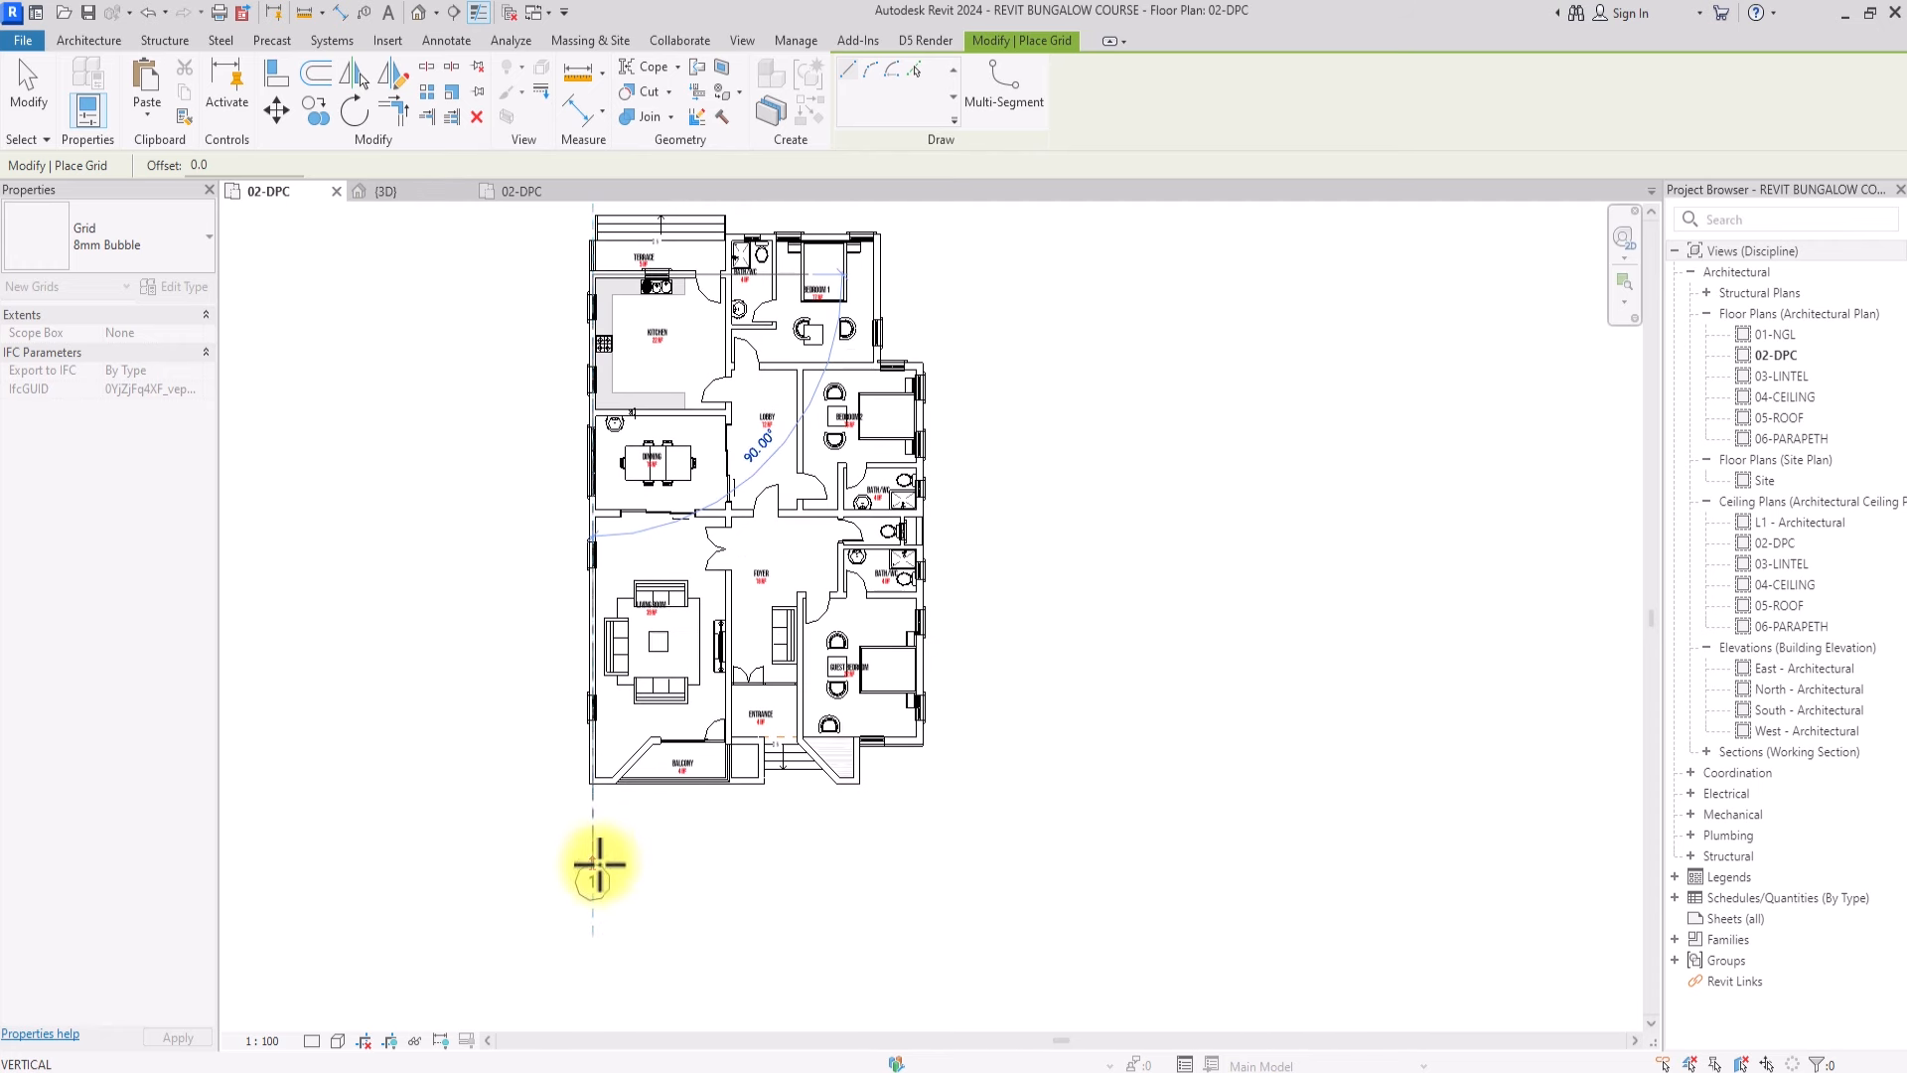
pyautogui.click(587, 985)
pyautogui.press('Escape')
pyautogui.press('Escape')
# Draw a second vertical grid line along the wall separating the kitchen and living room from the lobby and foyer, level with the first grid's ends
pyautogui.scroll(2, 706, 298)
pyautogui.press('g')
pyautogui.press('r')
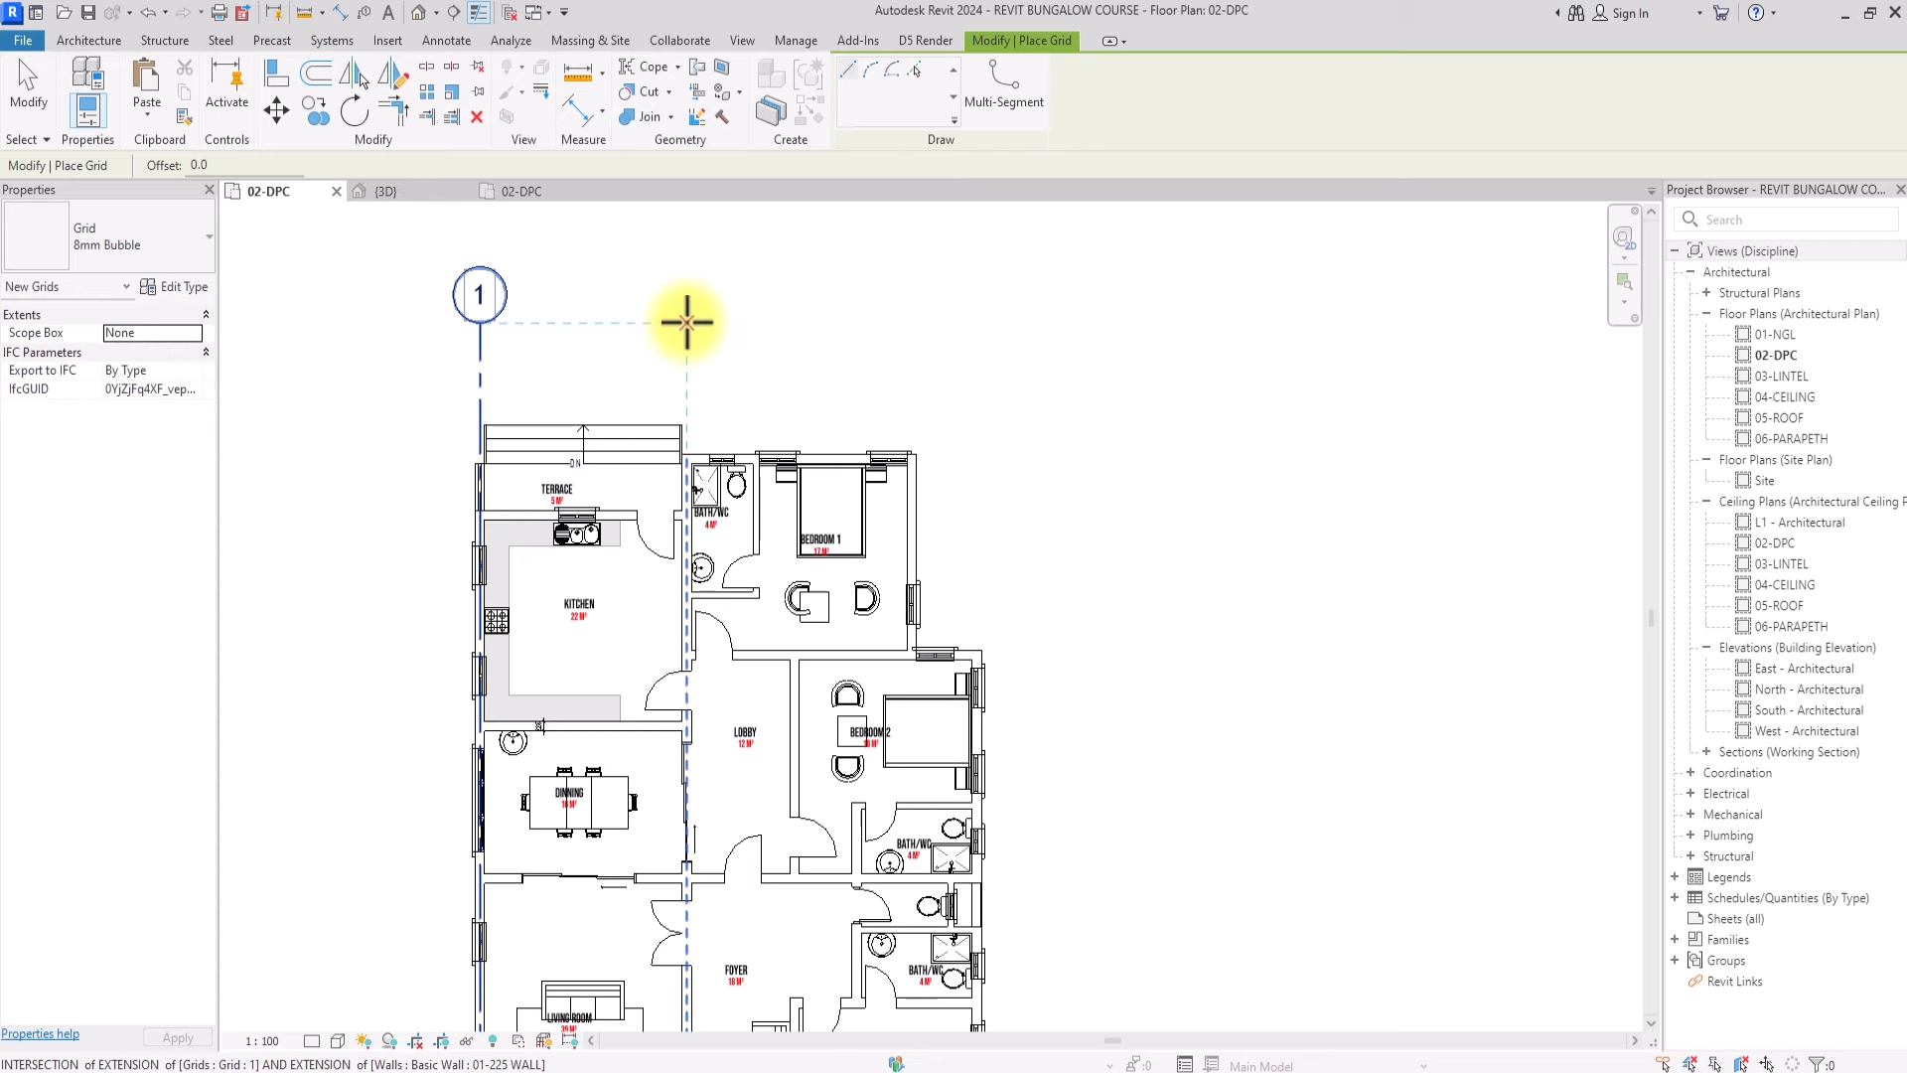
pyautogui.click(685, 325)
pyautogui.scroll(-3, 685, 446)
pyautogui.moveTo(682, 726); pyautogui.dragTo(668, 477, button='middle')
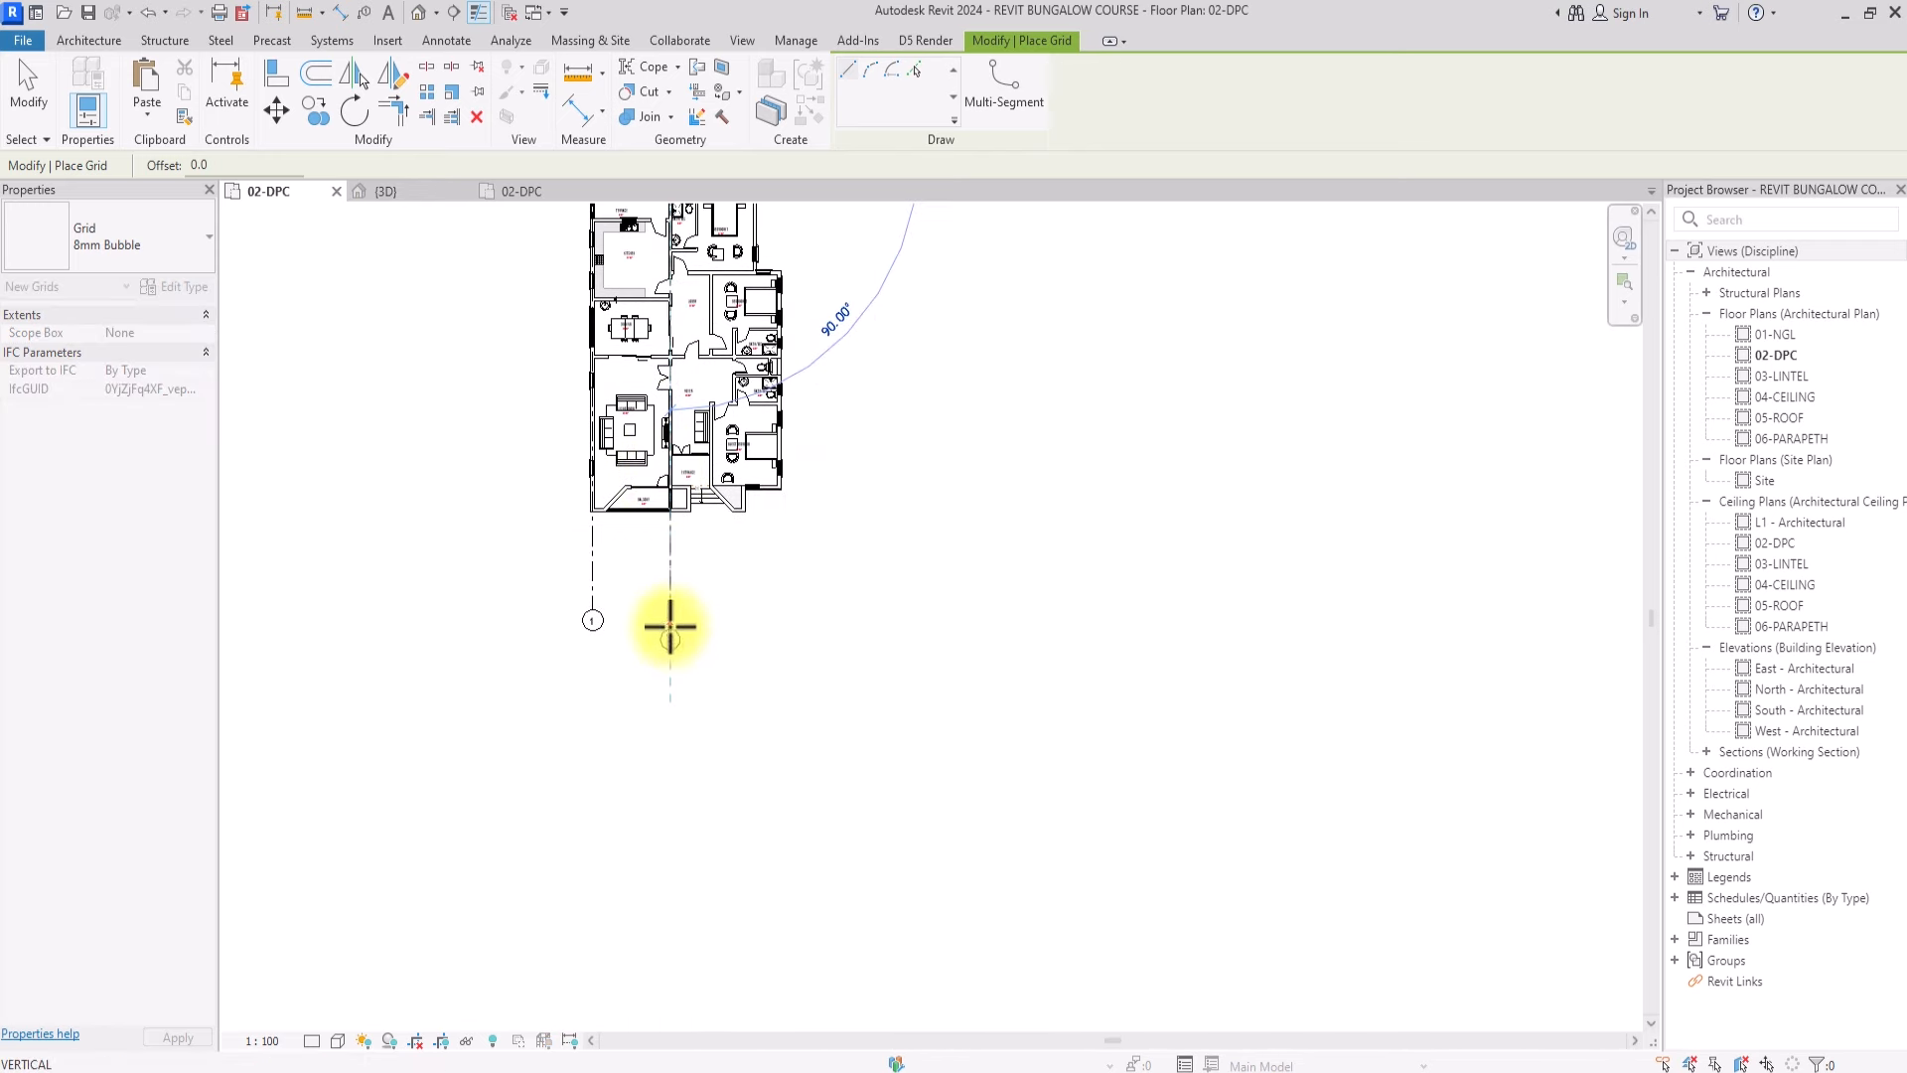
pyautogui.click(673, 611)
# Draw a vertical grid line along the wall between the lobby and Bedroom 2, from the Bedroom 1 wall to below the building
pyautogui.scroll(5, 695, 437)
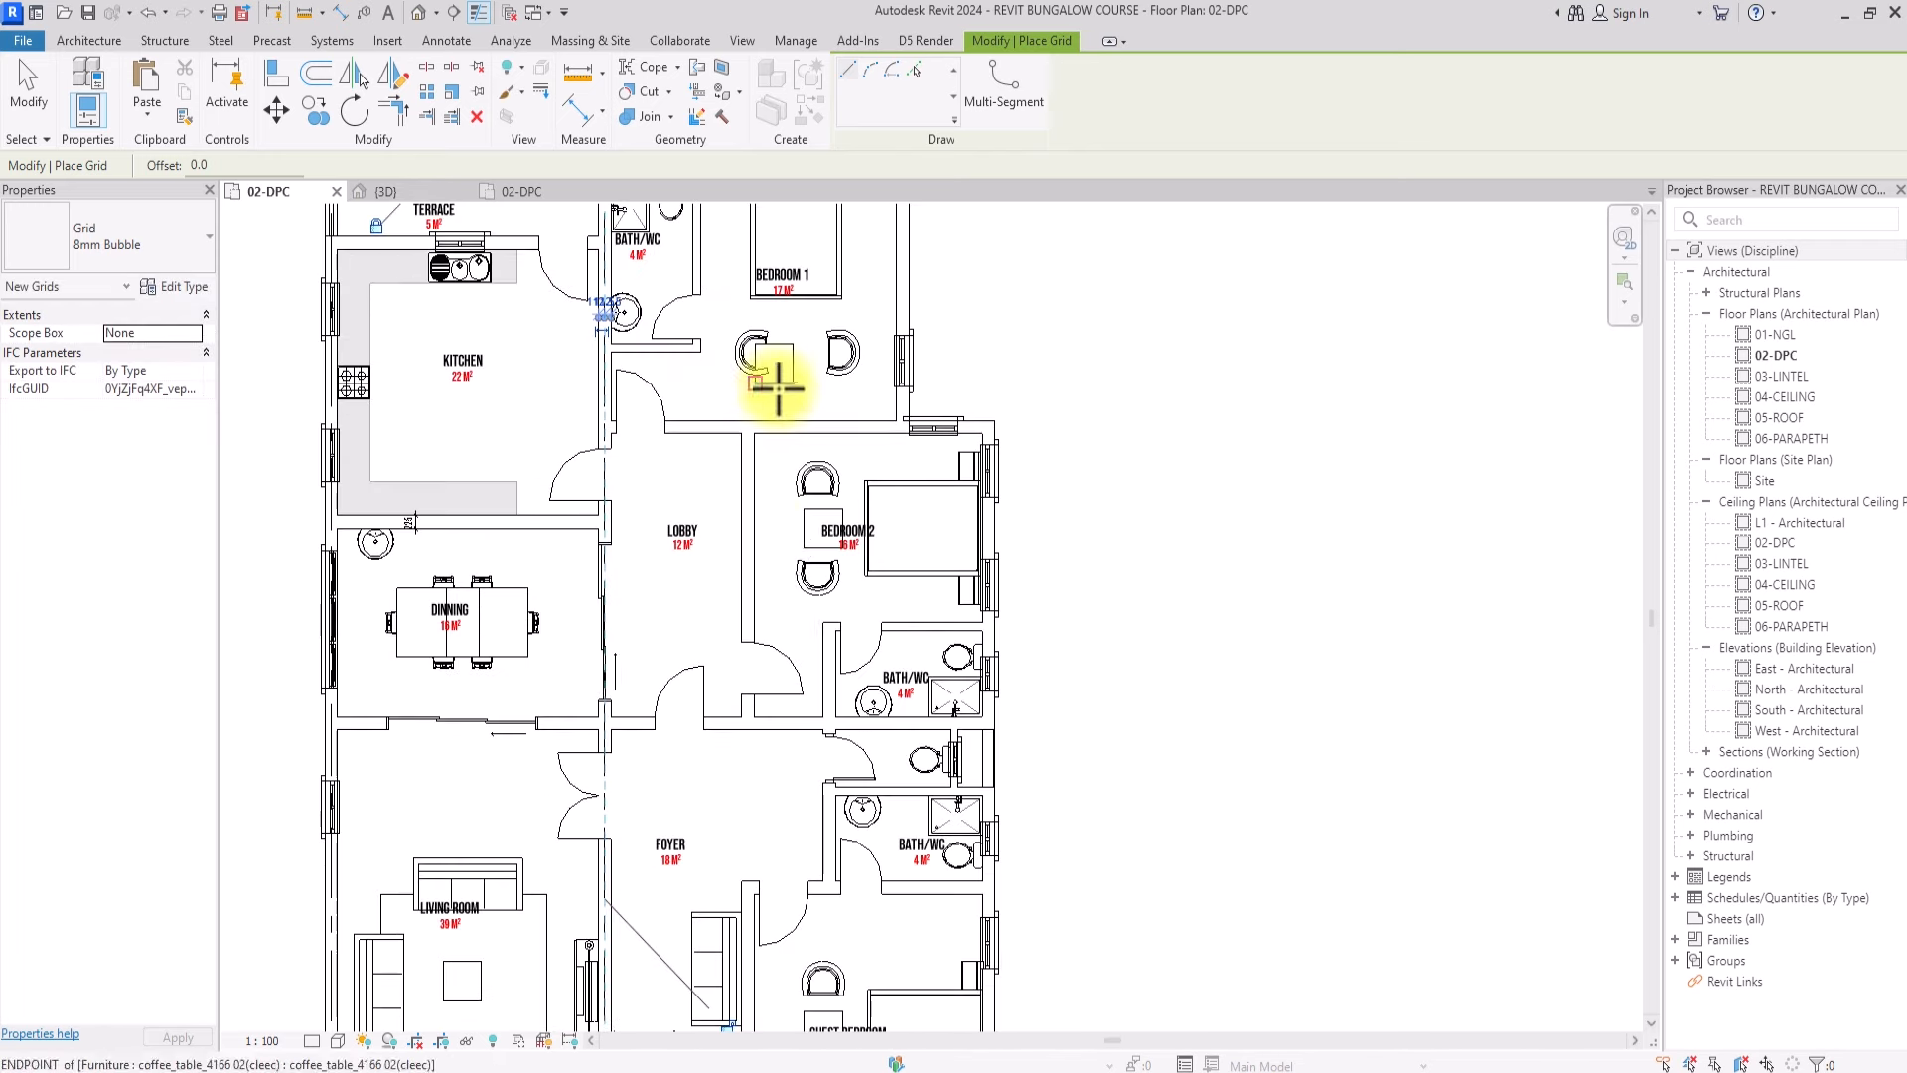
pyautogui.click(752, 568)
pyautogui.scroll(-4, 735, 795)
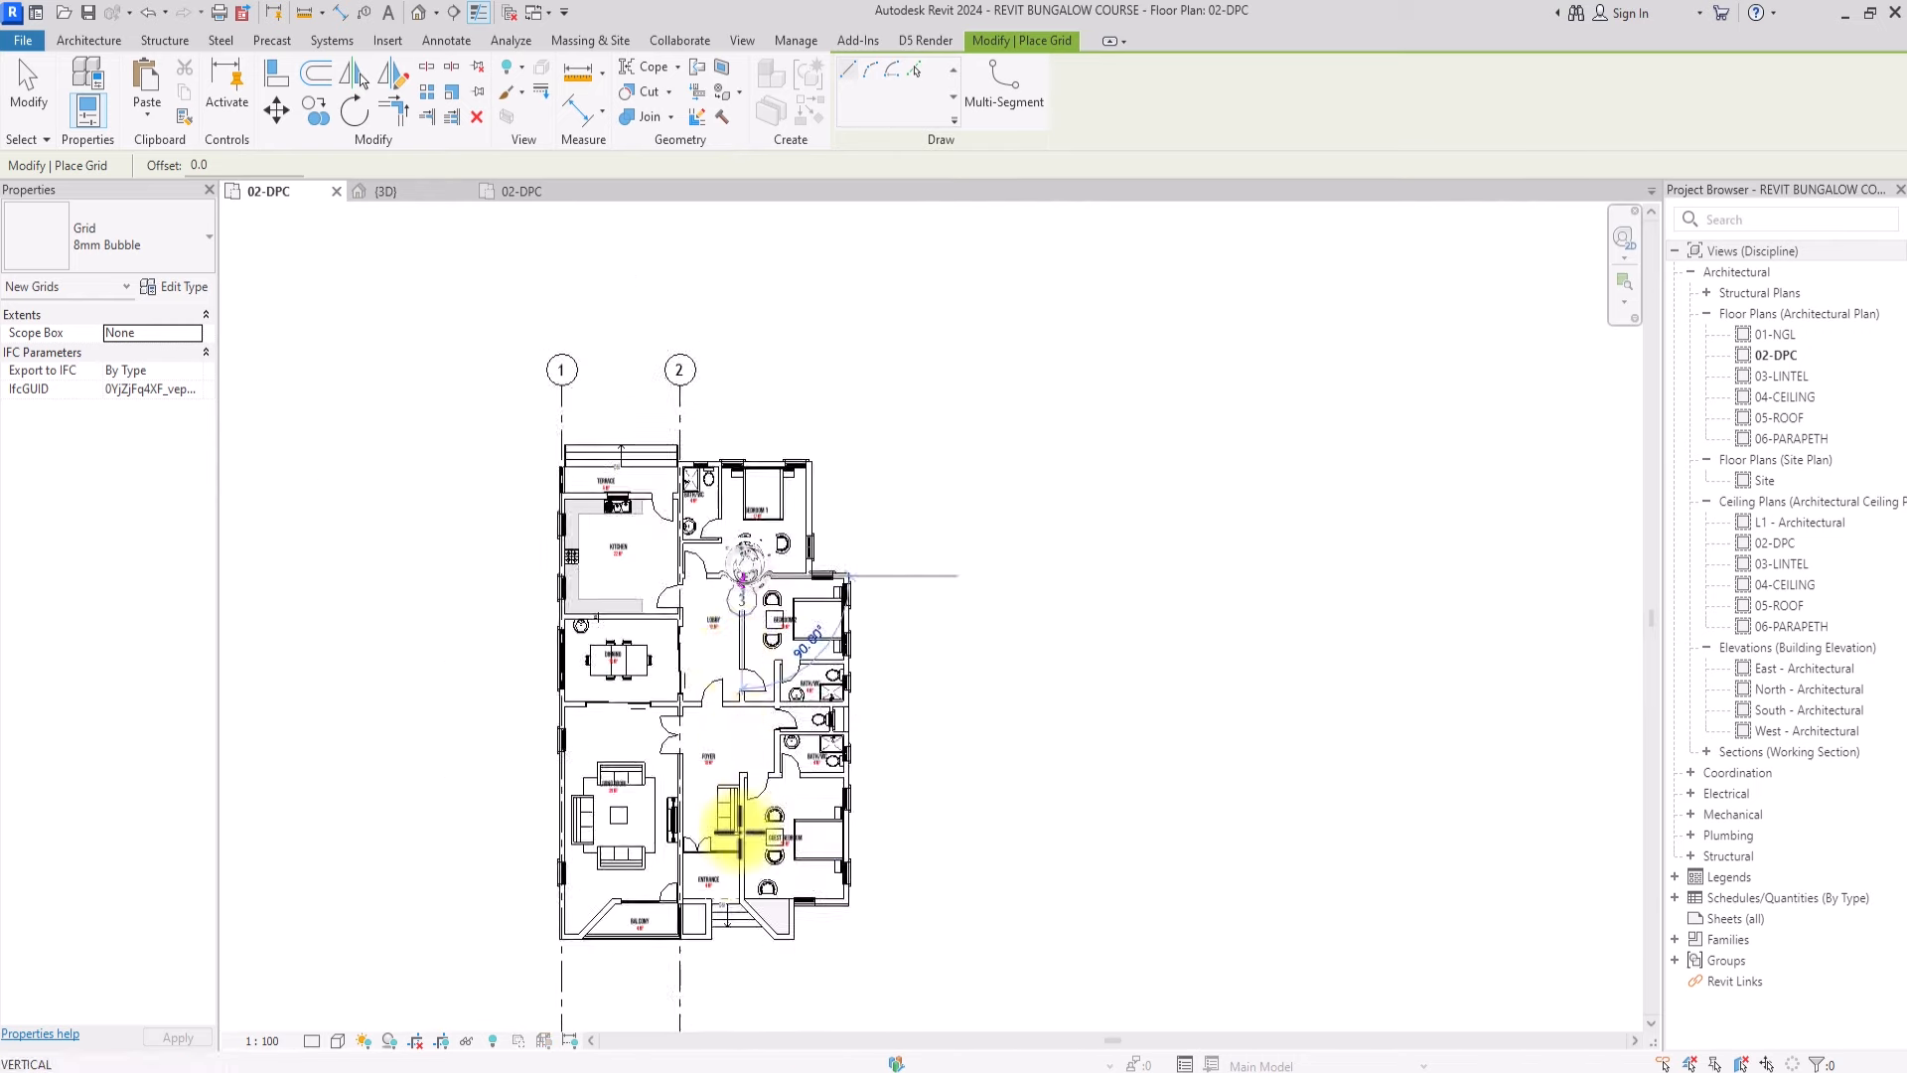
pyautogui.moveTo(732, 809); pyautogui.dragTo(740, 773, button='middle')
pyautogui.click(736, 907)
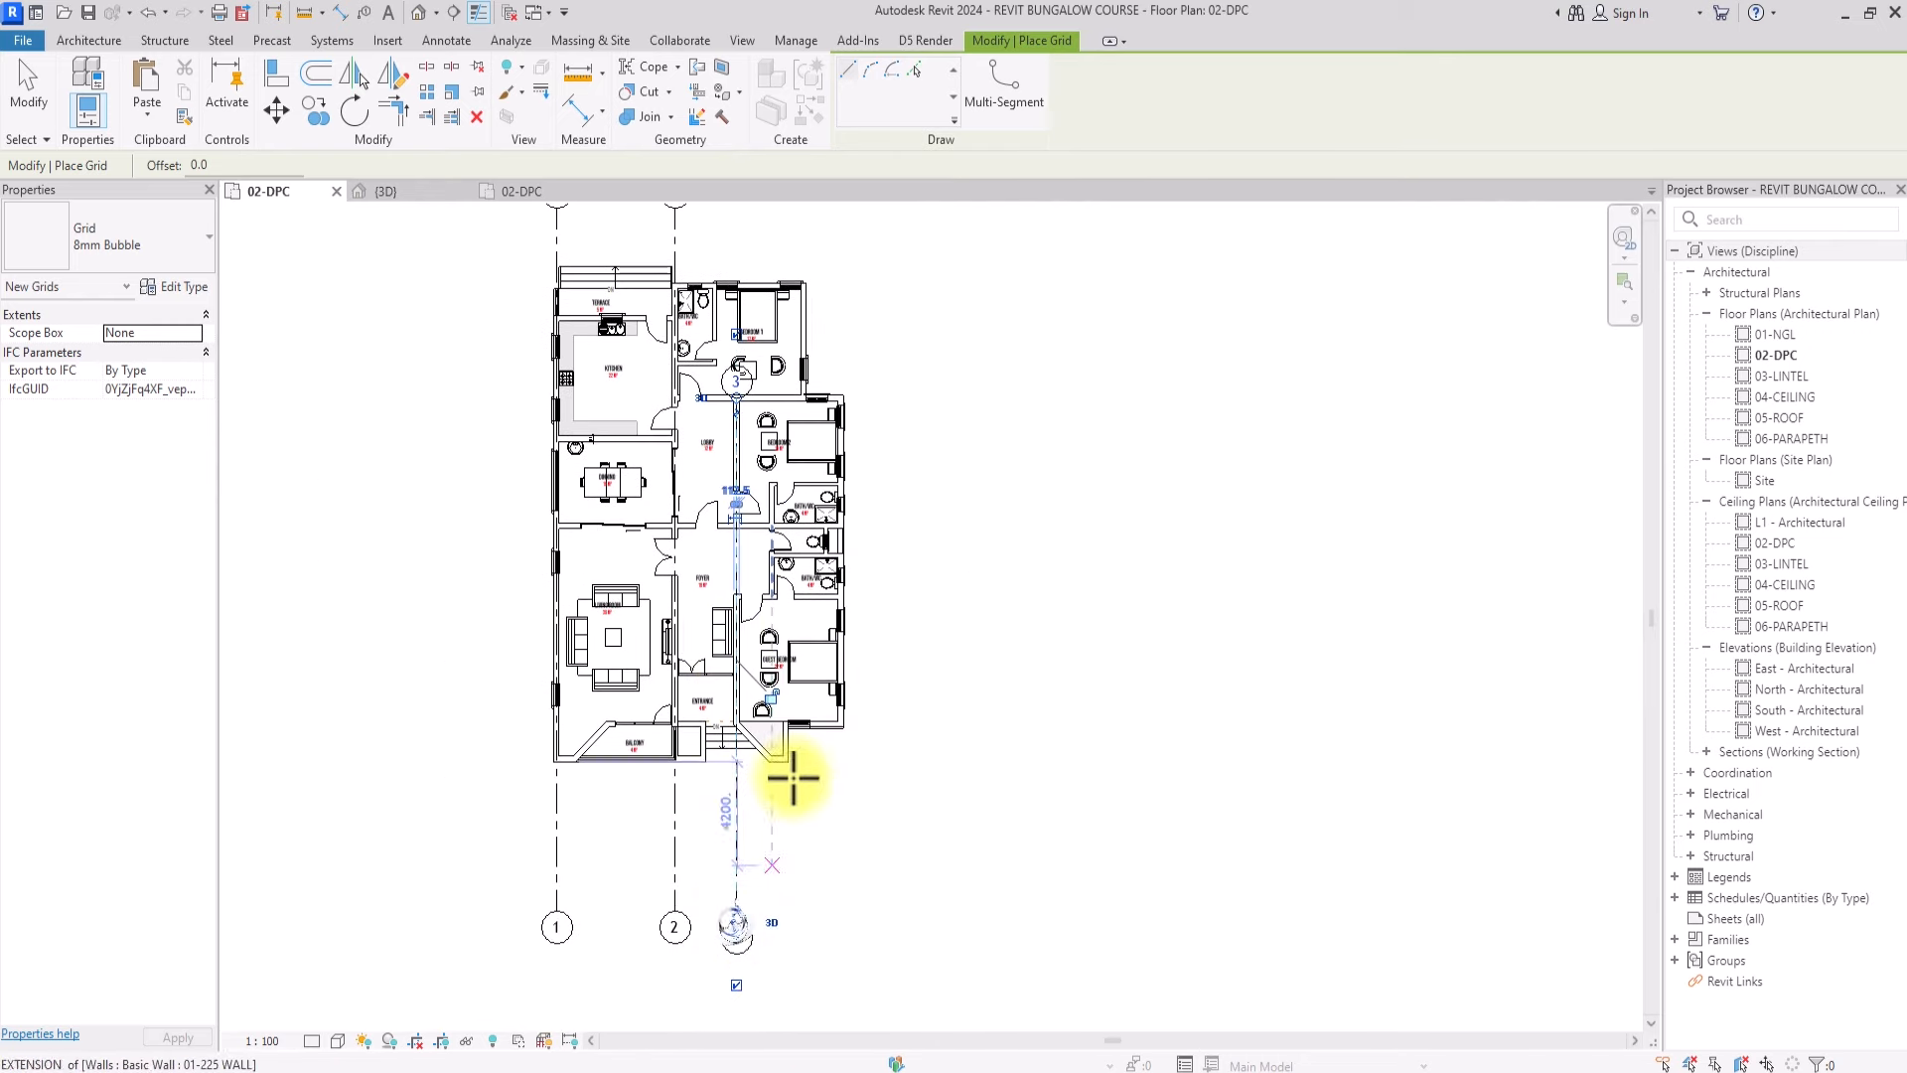
# Draw a vertical grid line along Bedroom 1's outer side wall, from its upper corner to below the building
pyautogui.scroll(2, 808, 319)
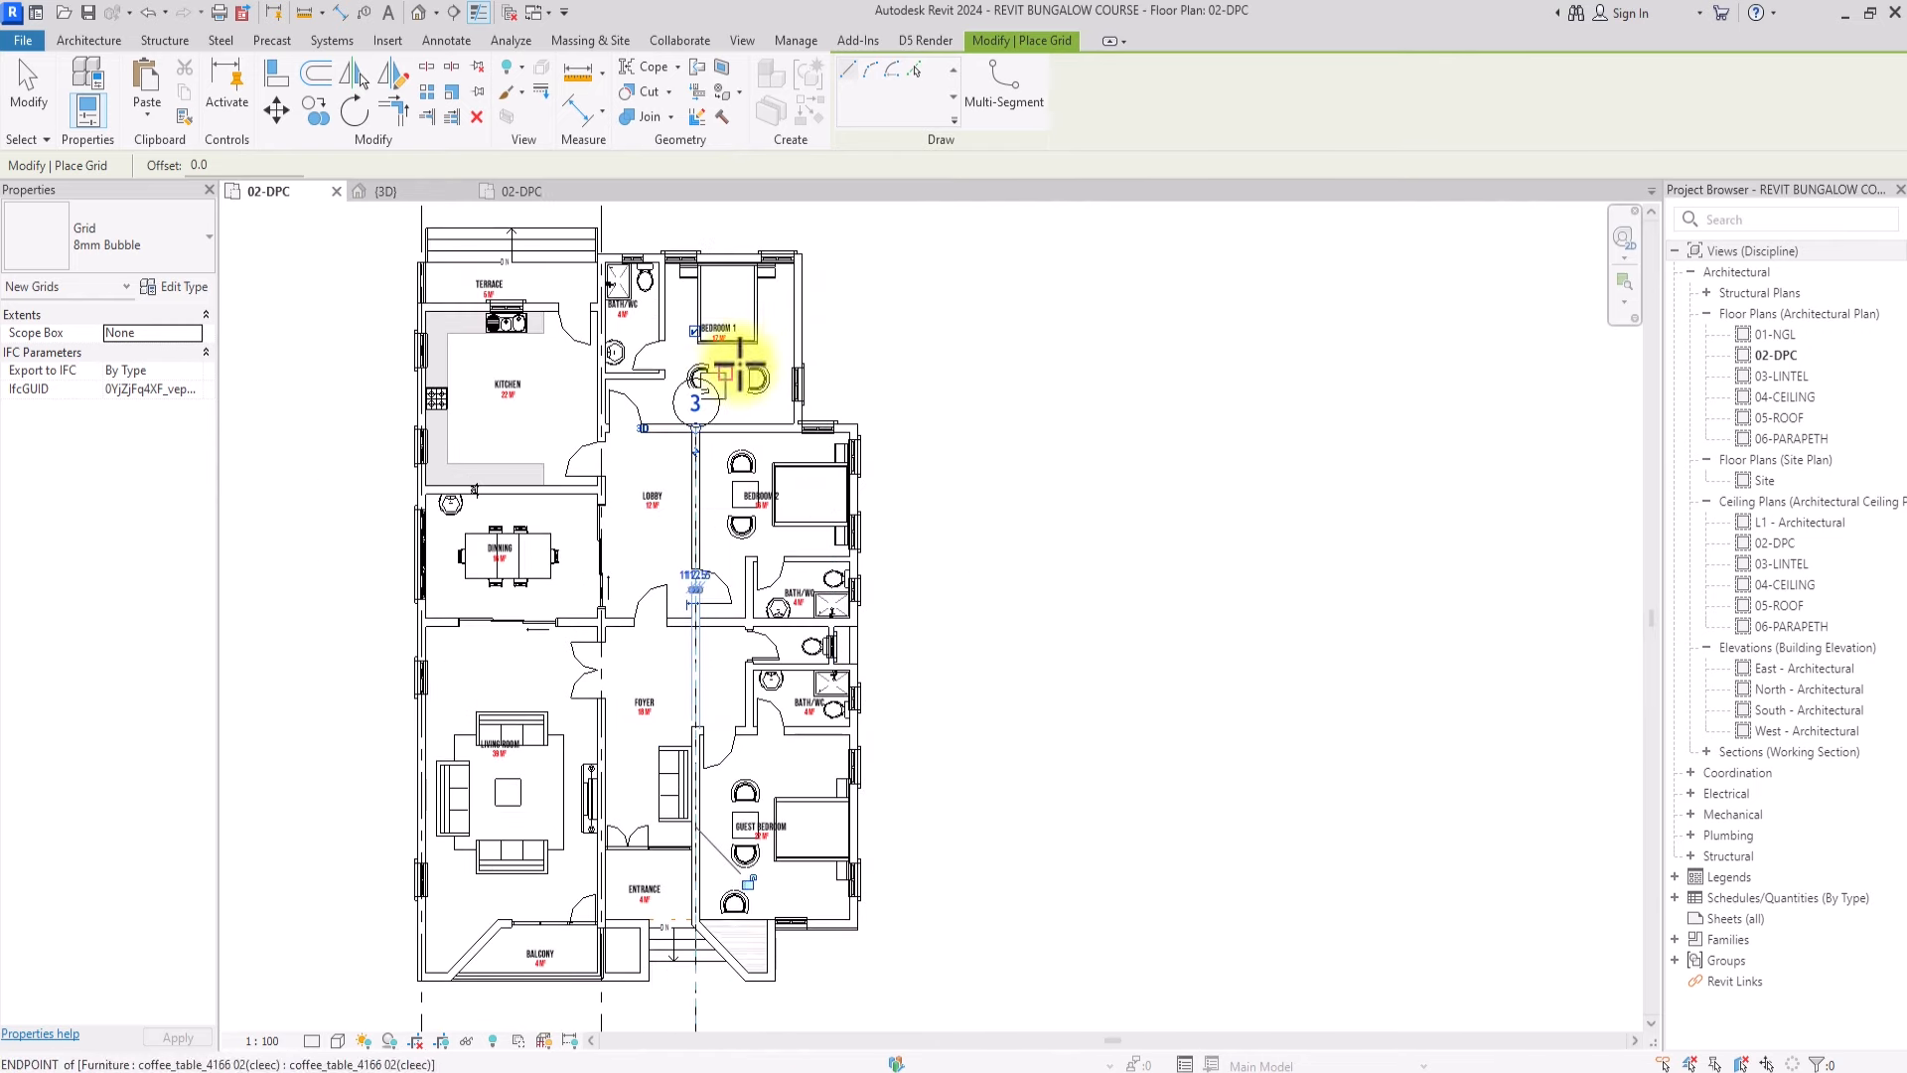
pyautogui.scroll(3, 807, 278)
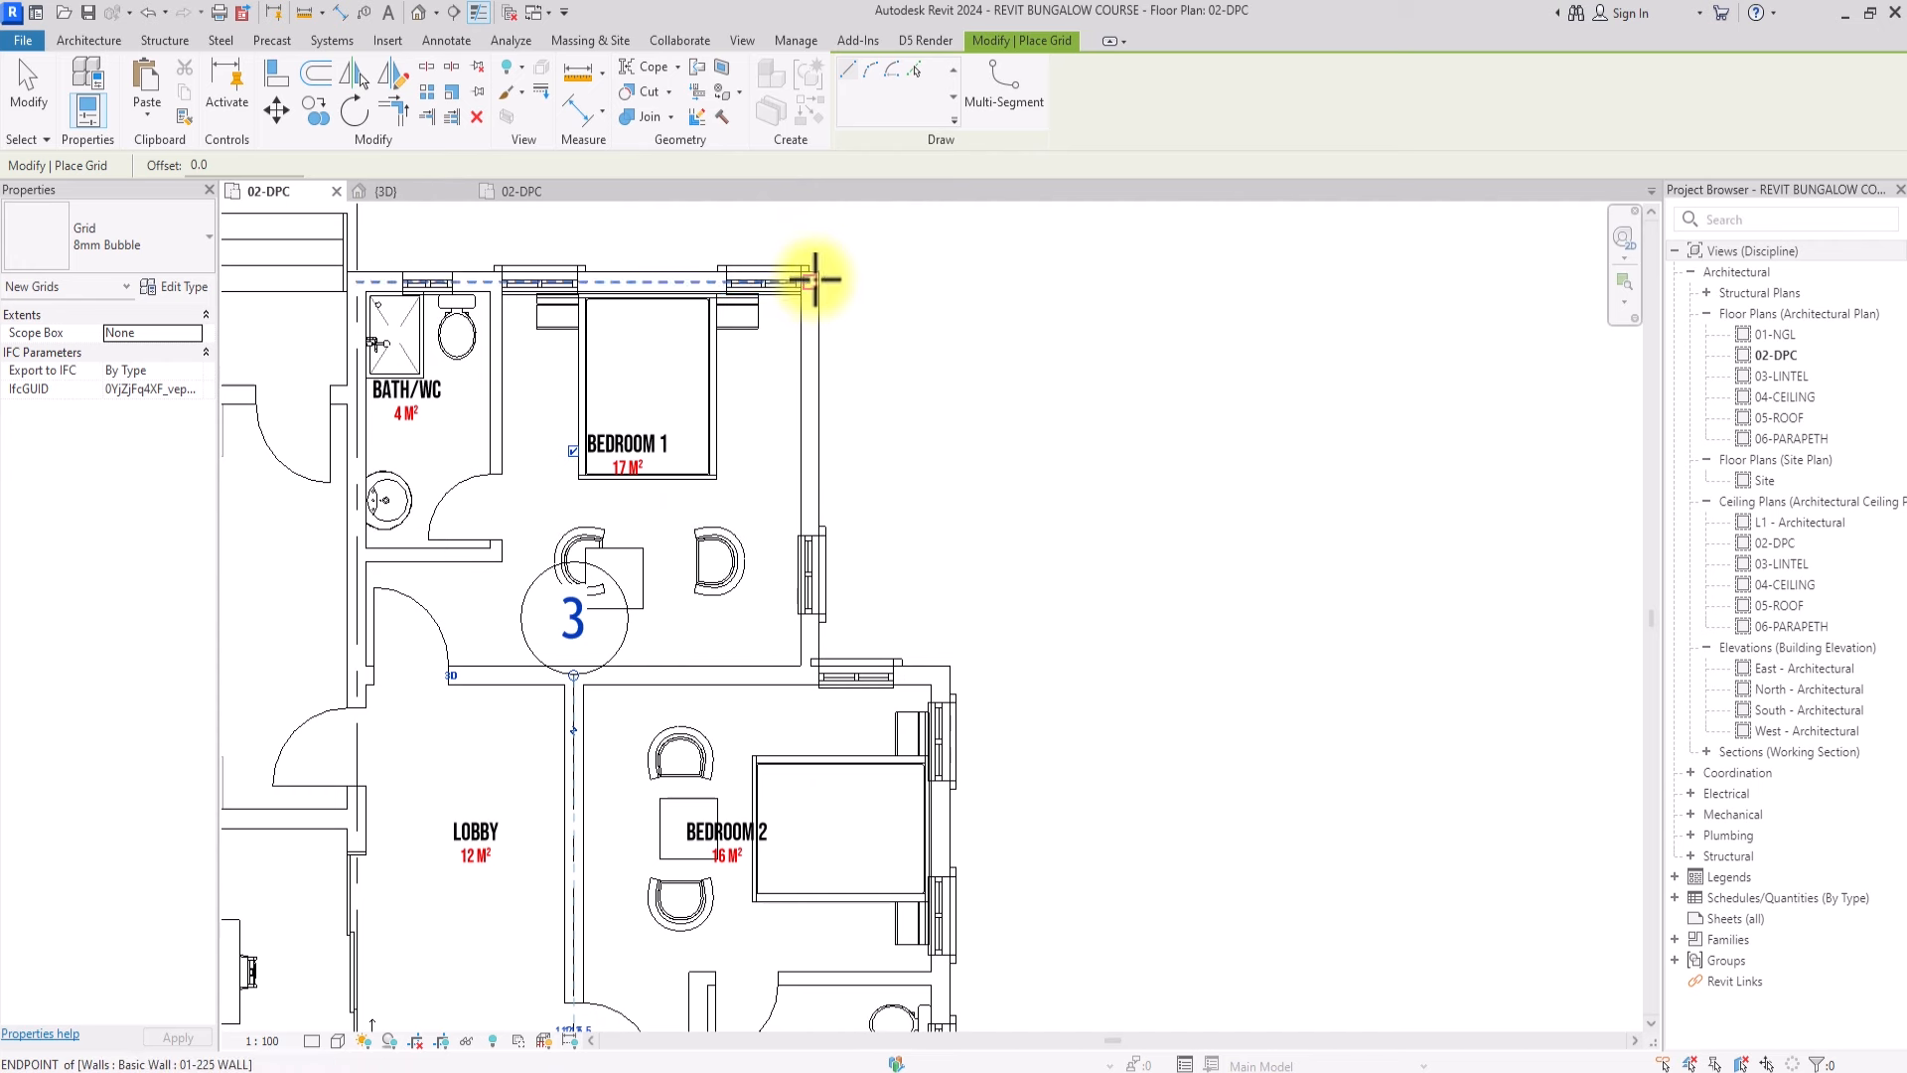
pyautogui.click(815, 270)
pyautogui.press('Escape')
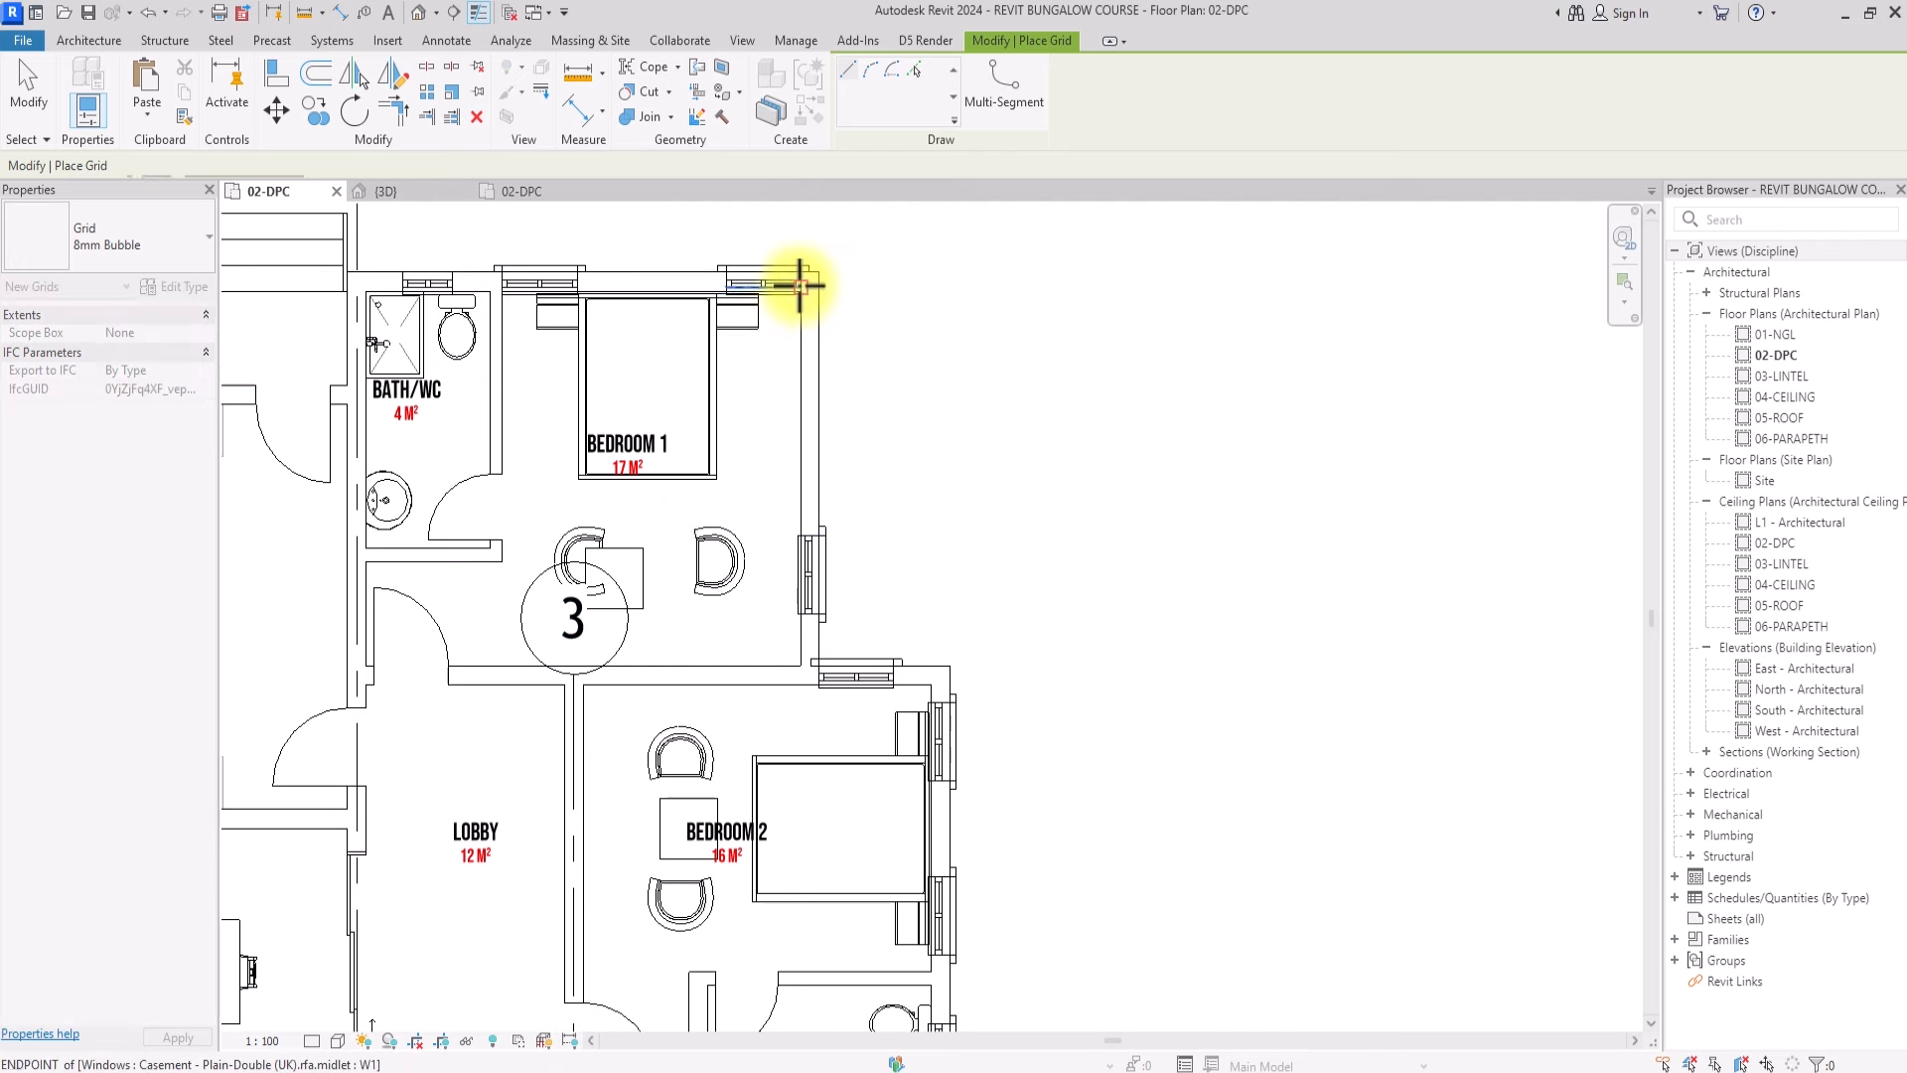
pyautogui.click(812, 283)
pyautogui.scroll(-4, 808, 377)
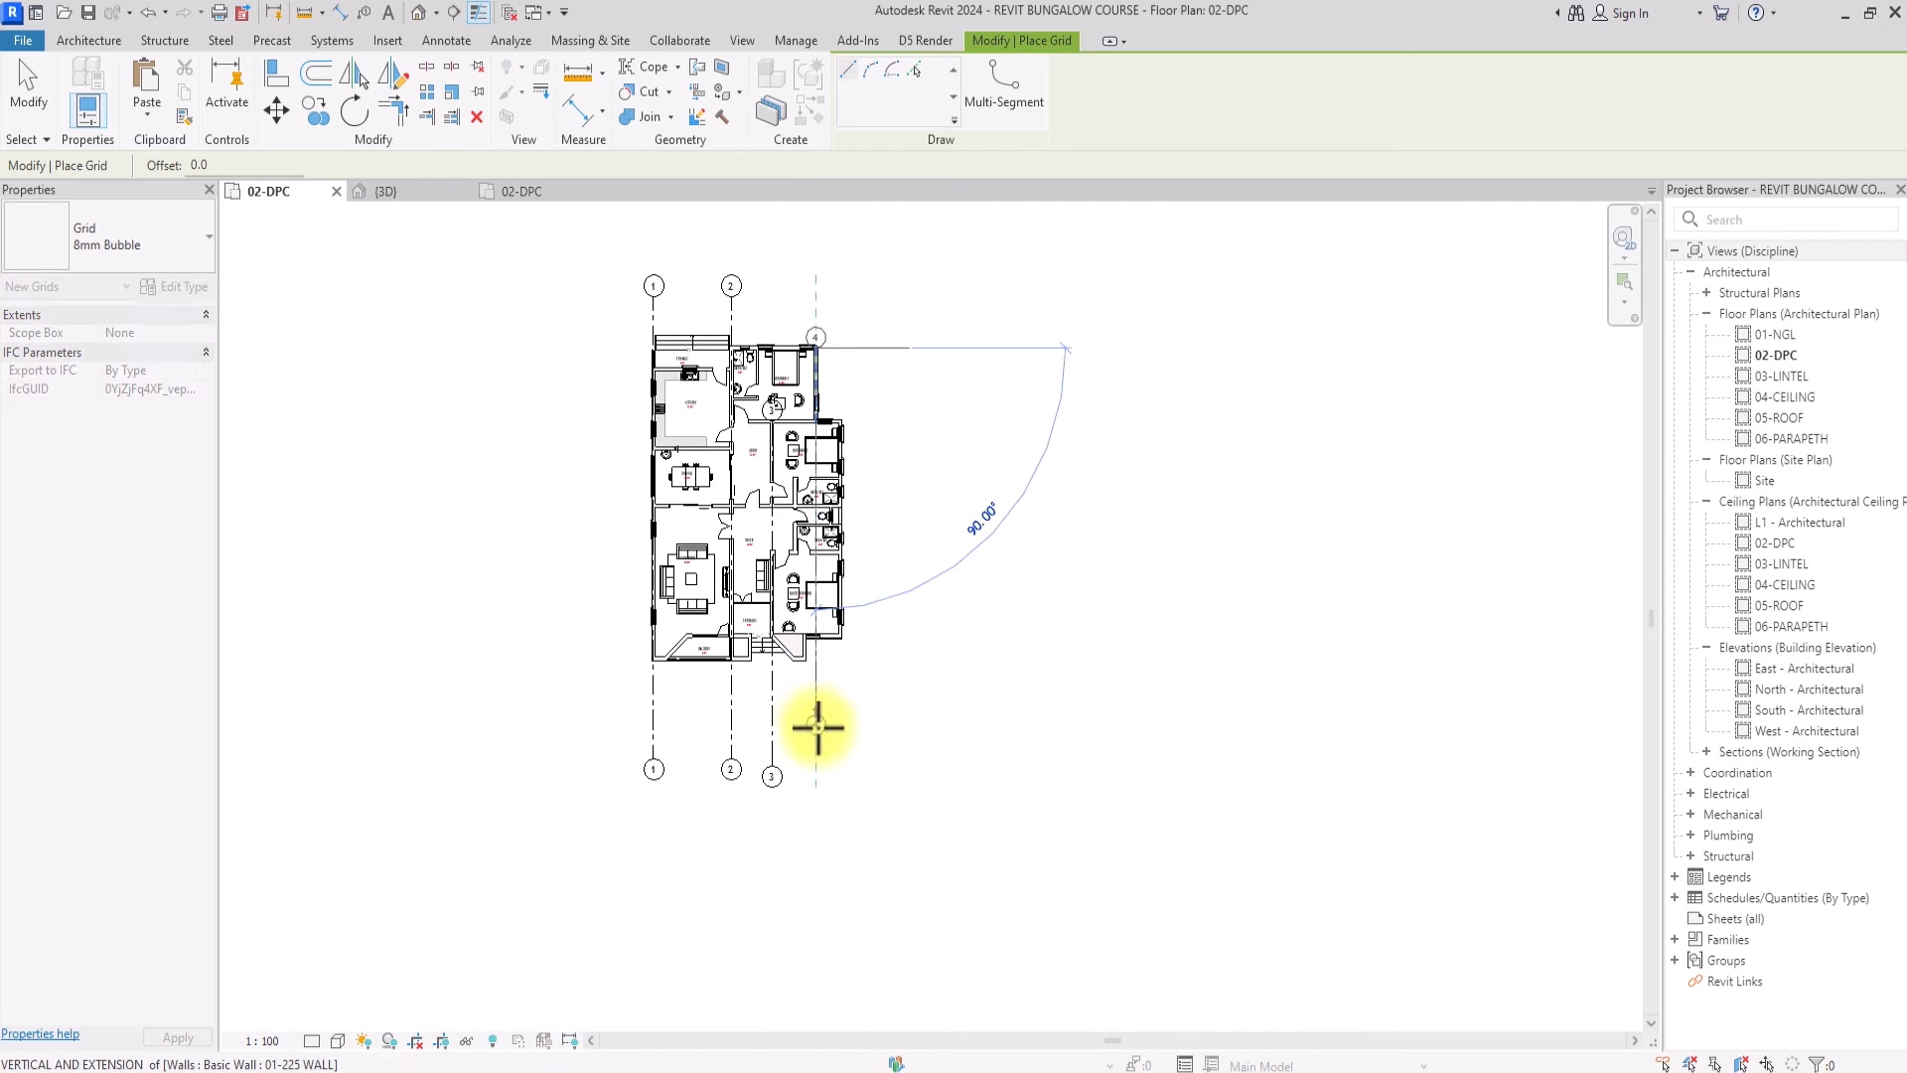
pyautogui.click(817, 770)
pyautogui.scroll(5, 822, 498)
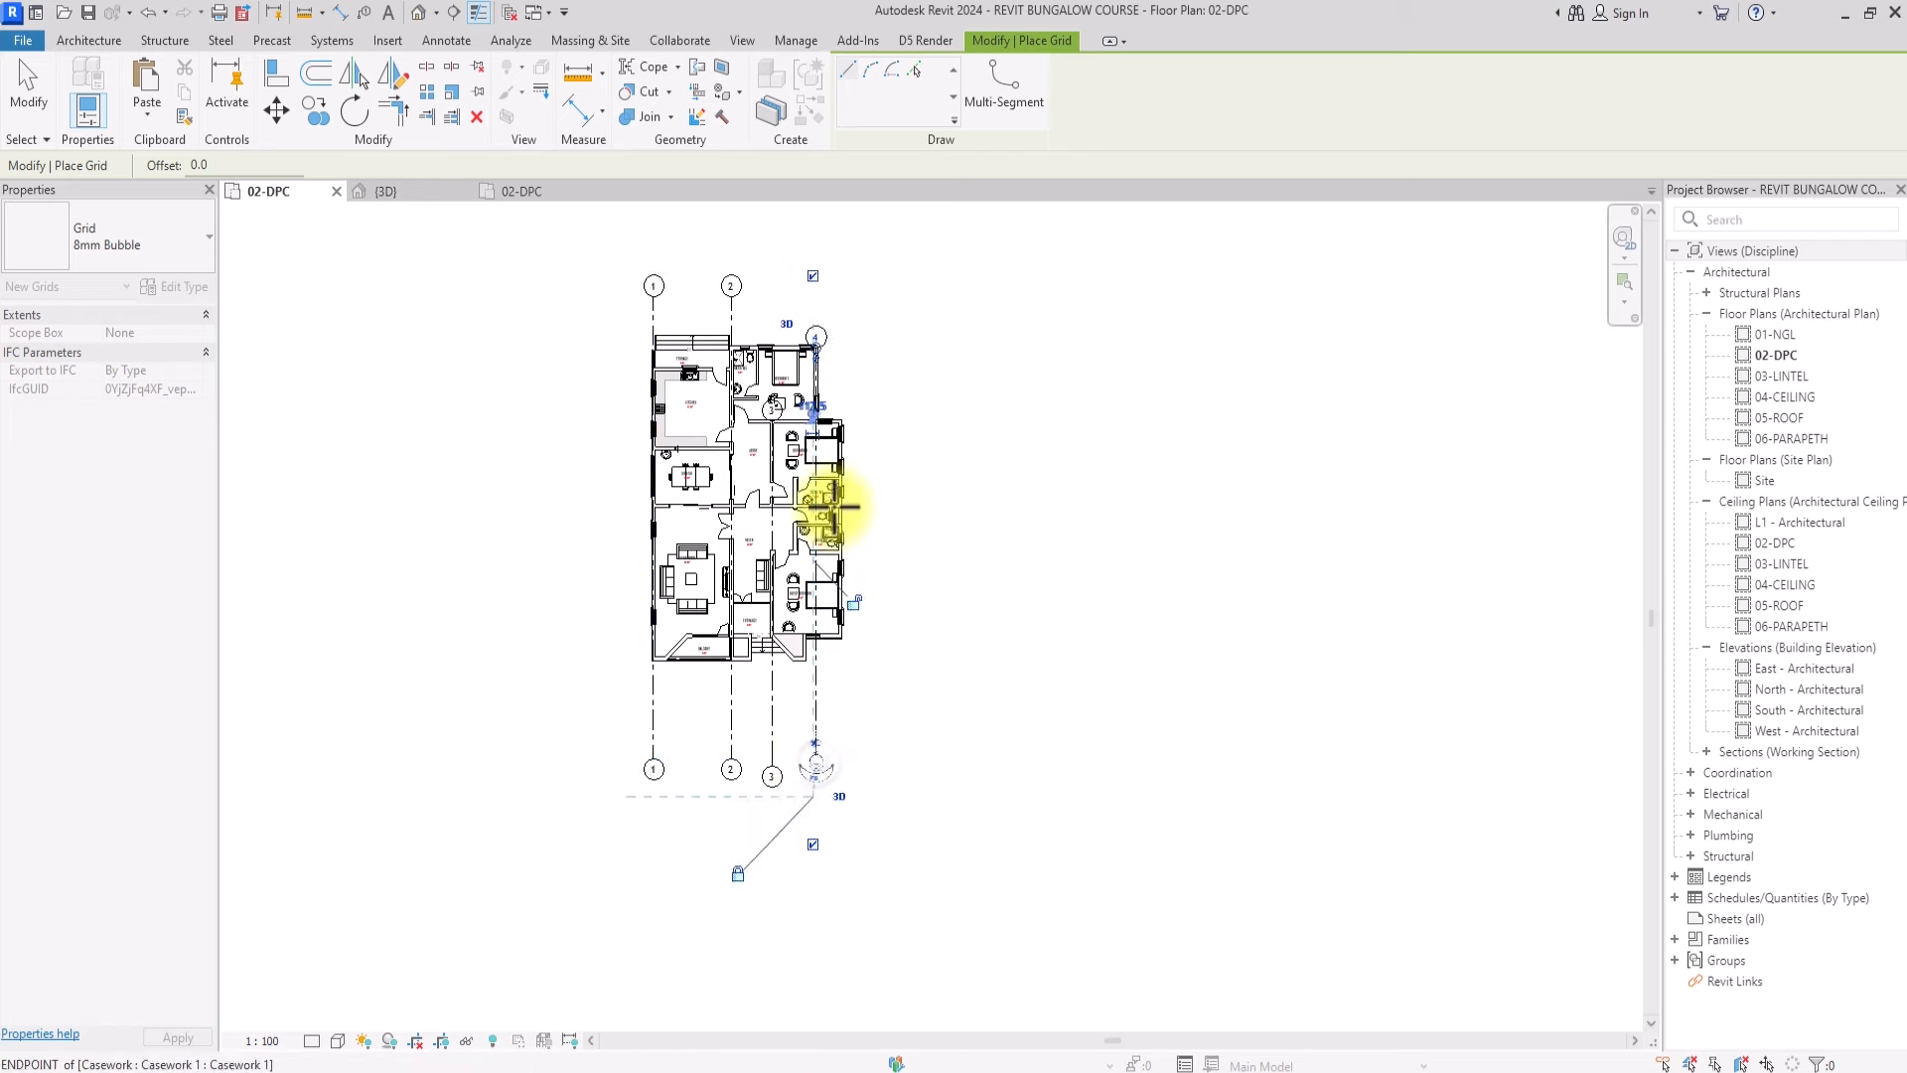
# Draw a vertical grid line along the outer side wall of Bedroom 2 and the guest bedroom, ending below the building
pyautogui.scroll(-2, 845, 372)
pyautogui.click(864, 350)
pyautogui.scroll(-3, 862, 357)
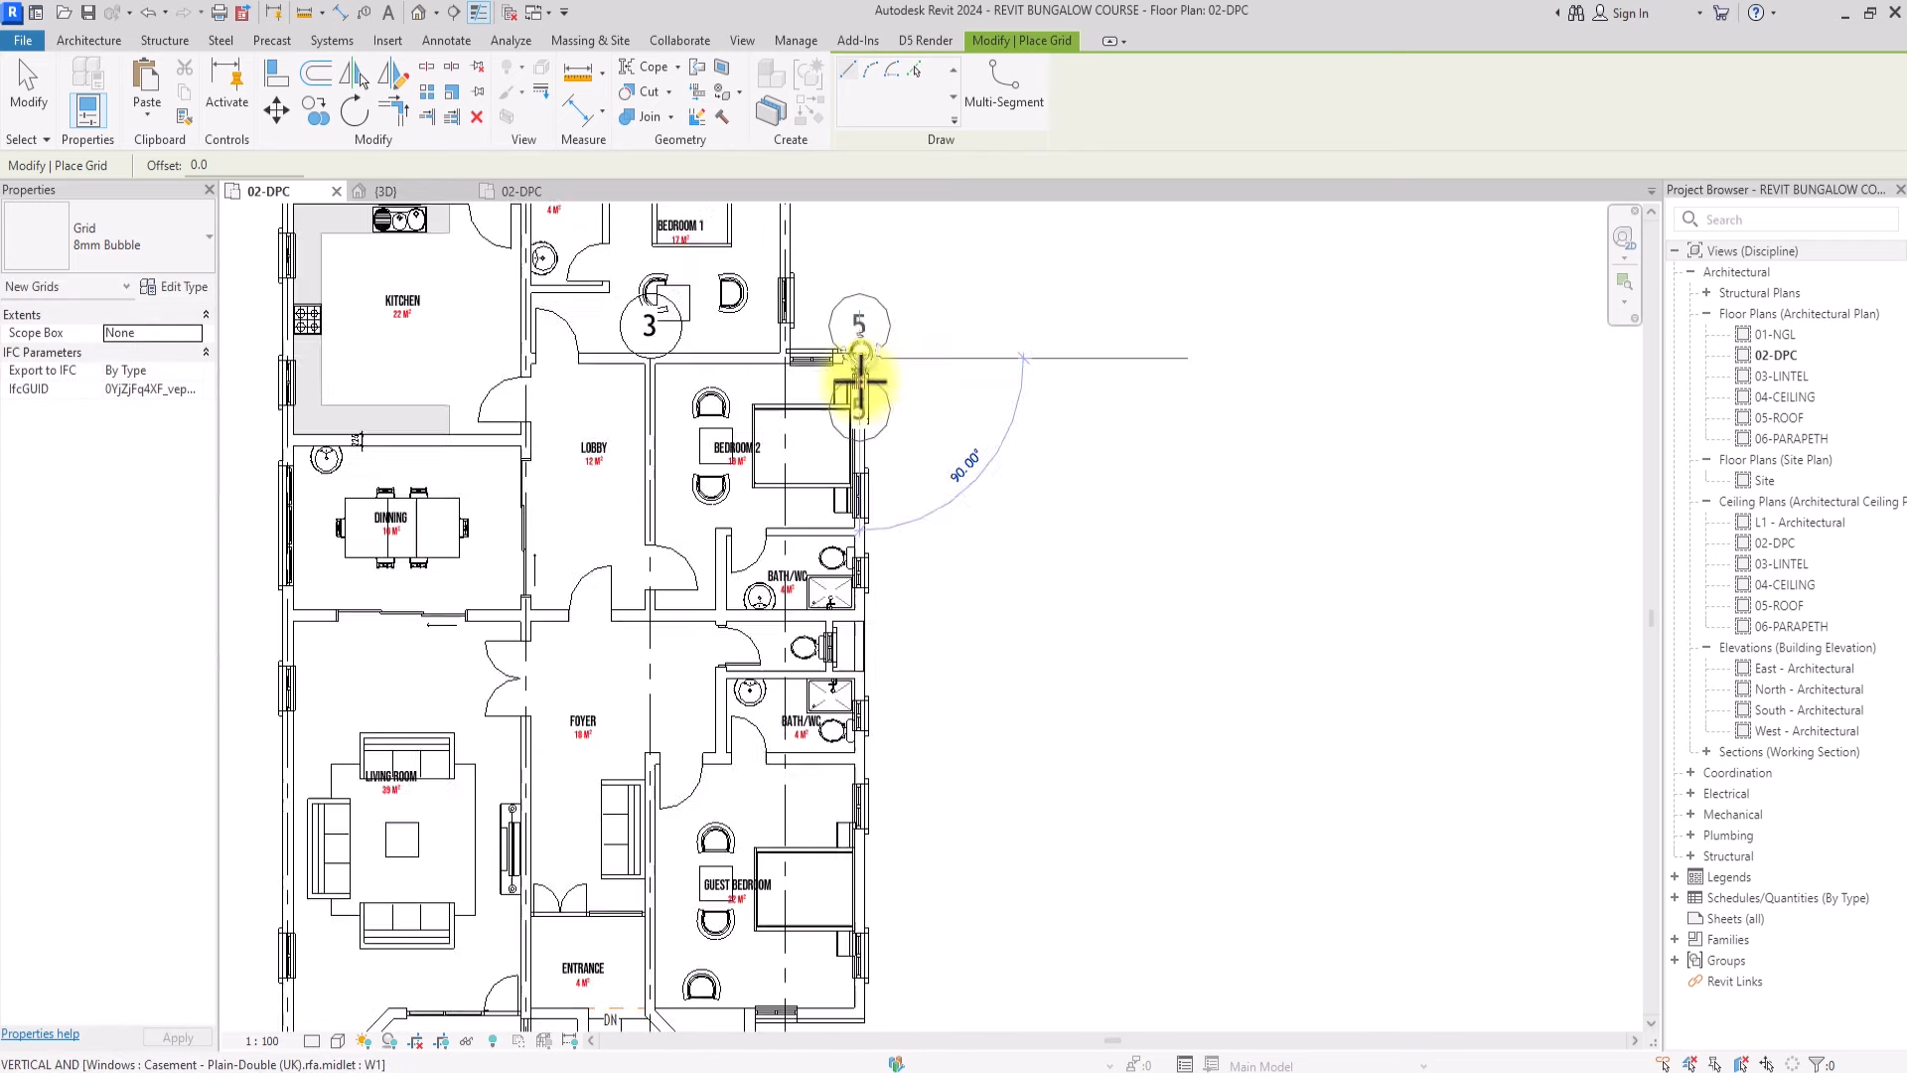
pyautogui.click(859, 952)
pyautogui.press('Escape')
pyautogui.press('Escape')
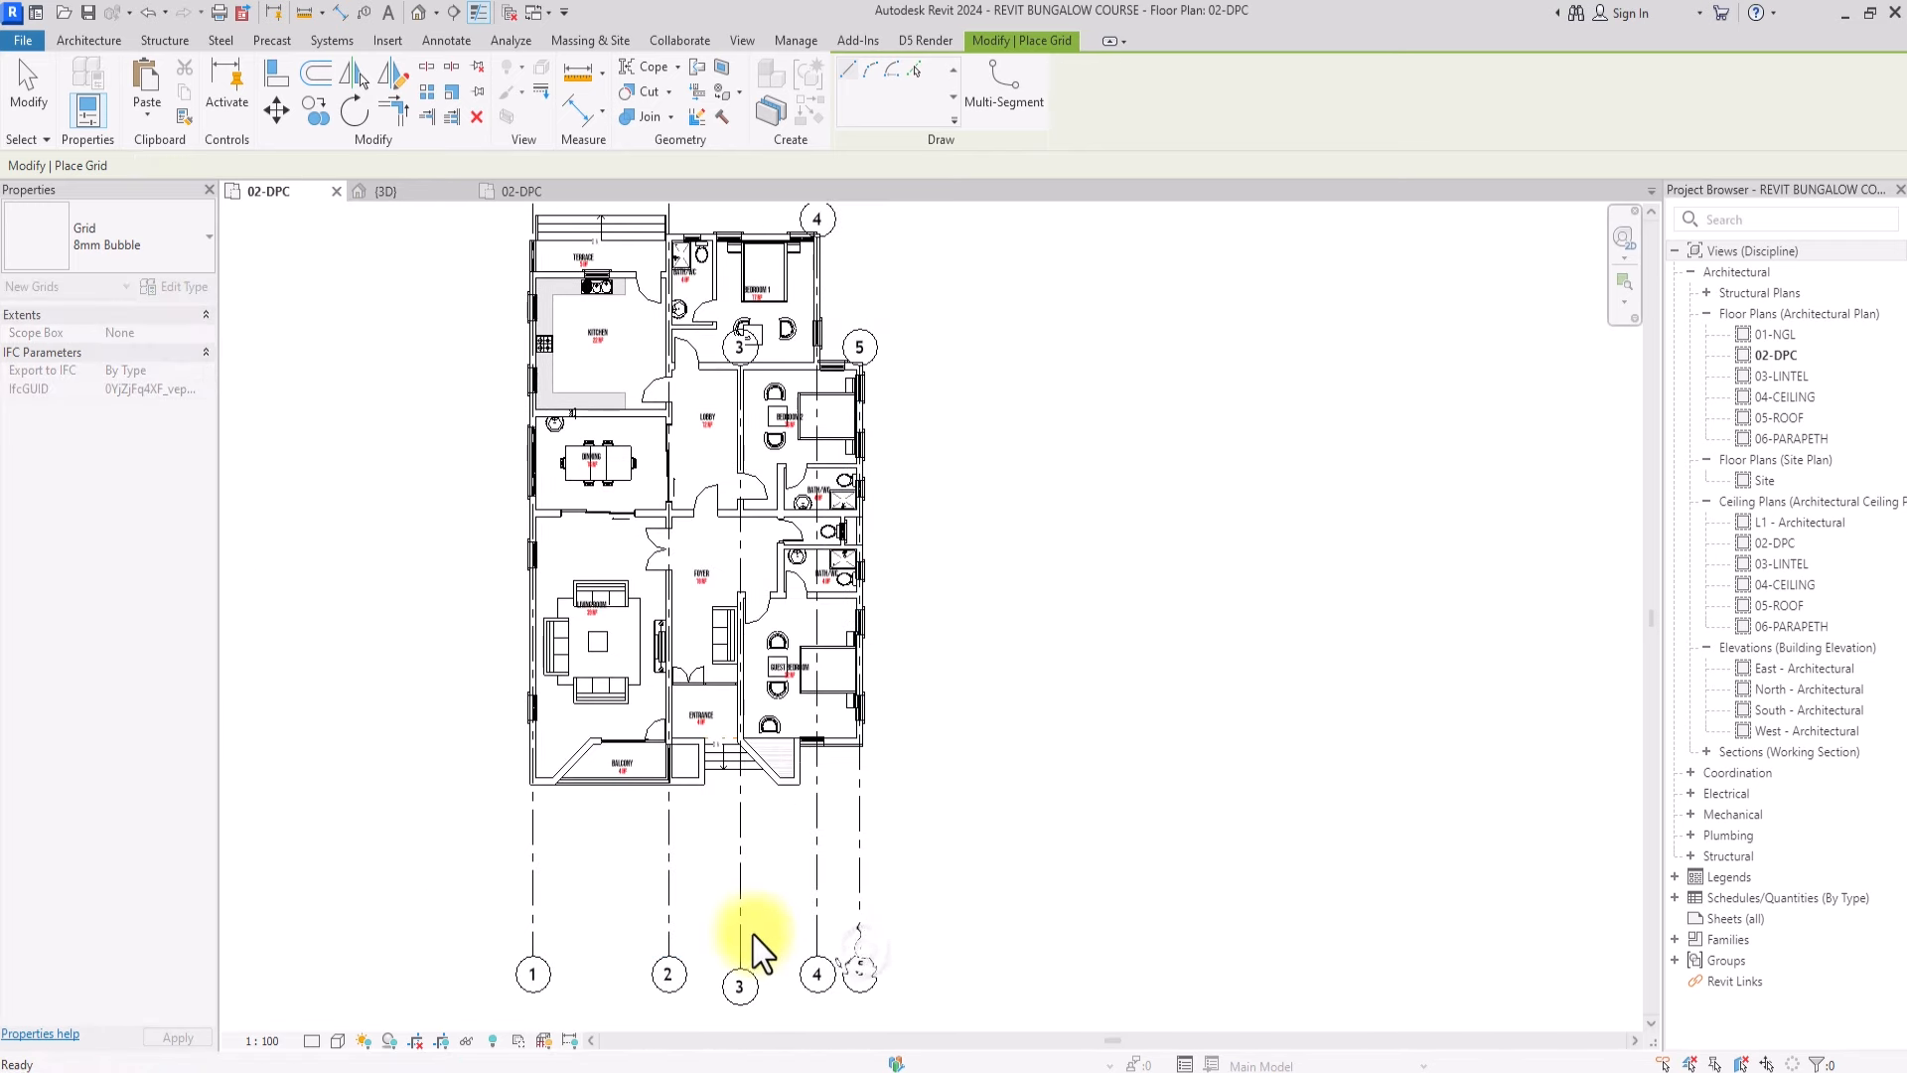
# Align the lower end of grid 3 and the upper ends of grids 3, 4 and 5 with the other numbered grids
pyautogui.click(736, 983)
pyautogui.click(736, 973)
pyautogui.press('Escape')
pyautogui.scroll(-1, 1033, 715)
pyautogui.moveTo(854, 537); pyautogui.dragTo(854, 403)
pyautogui.click(897, 815)
pyautogui.moveTo(898, 460); pyautogui.dragTo(898, 403)
# Draw a horizontal grid line along Bedroom 1's upper outer wall, from the bathroom corner to beyond grid 5
pyautogui.click(88, 40)
pyautogui.click(1455, 93)
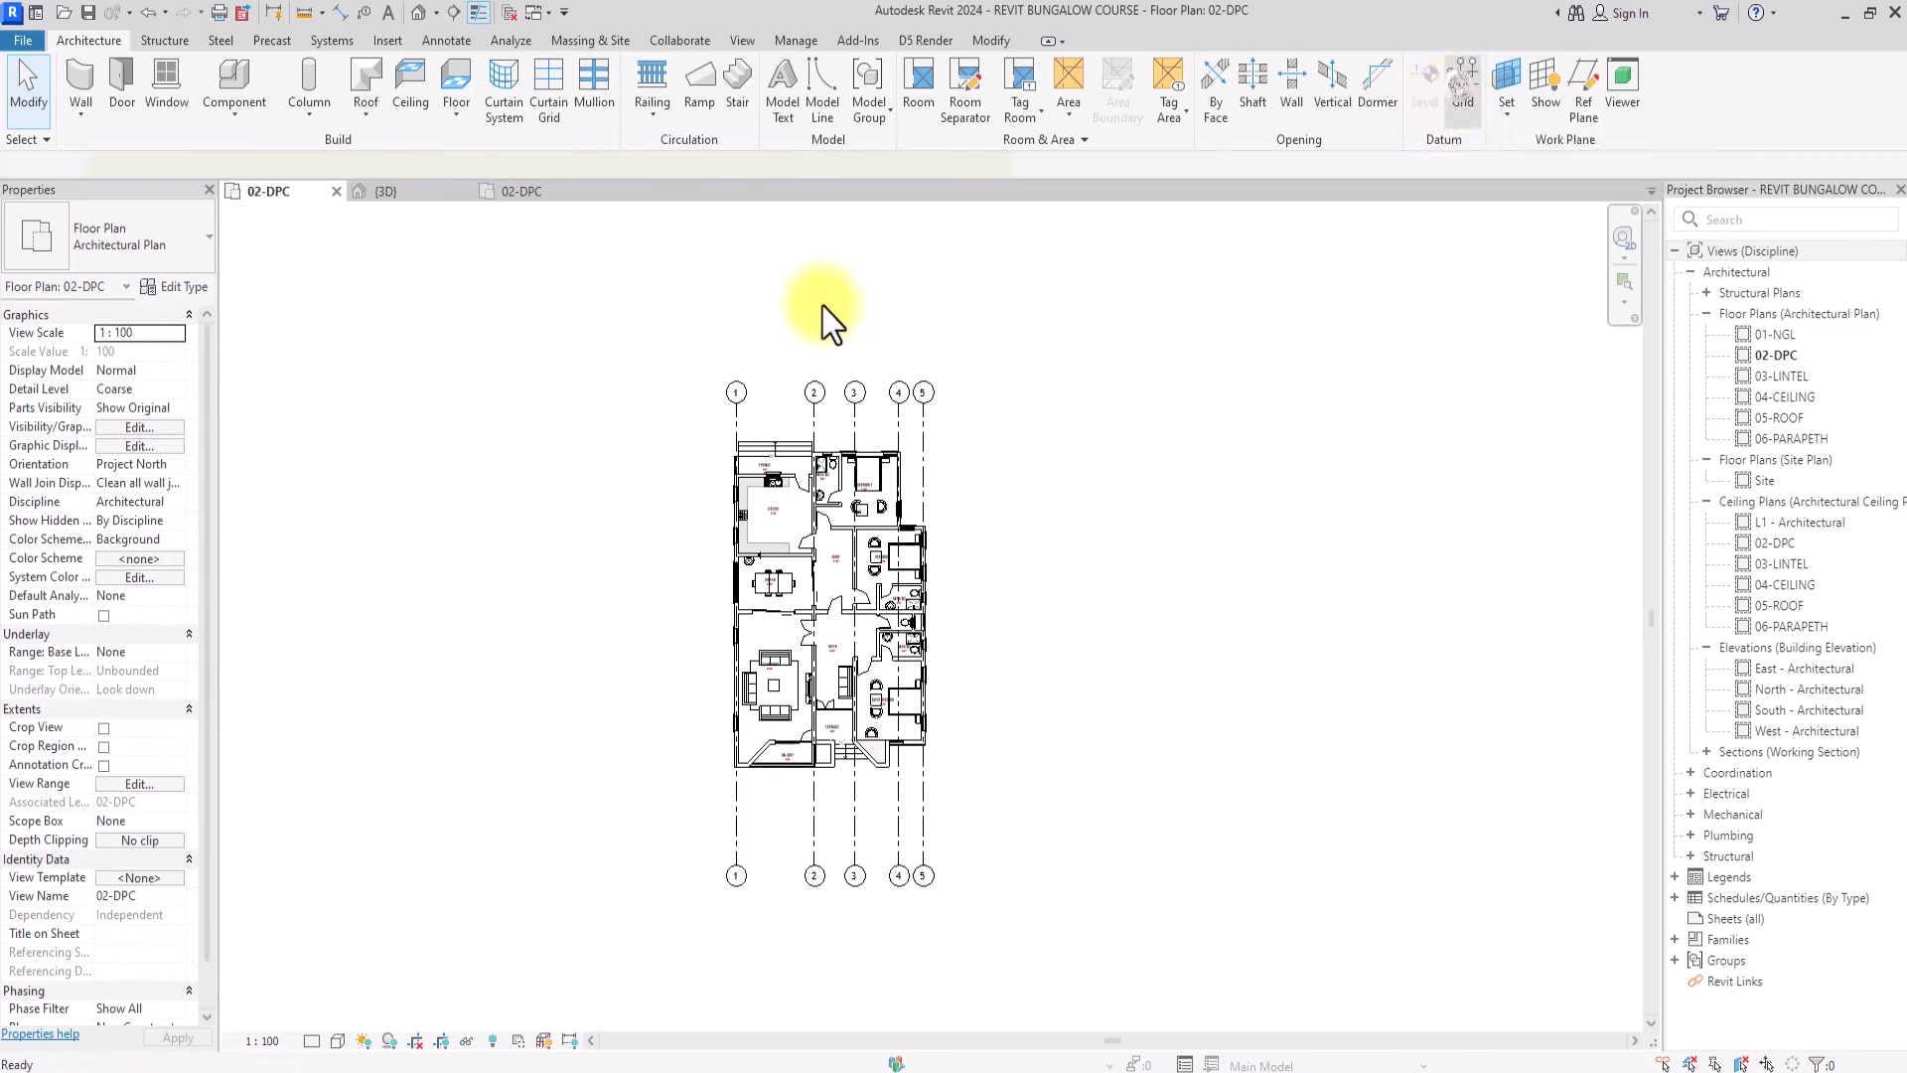
pyautogui.scroll(3, 794, 452)
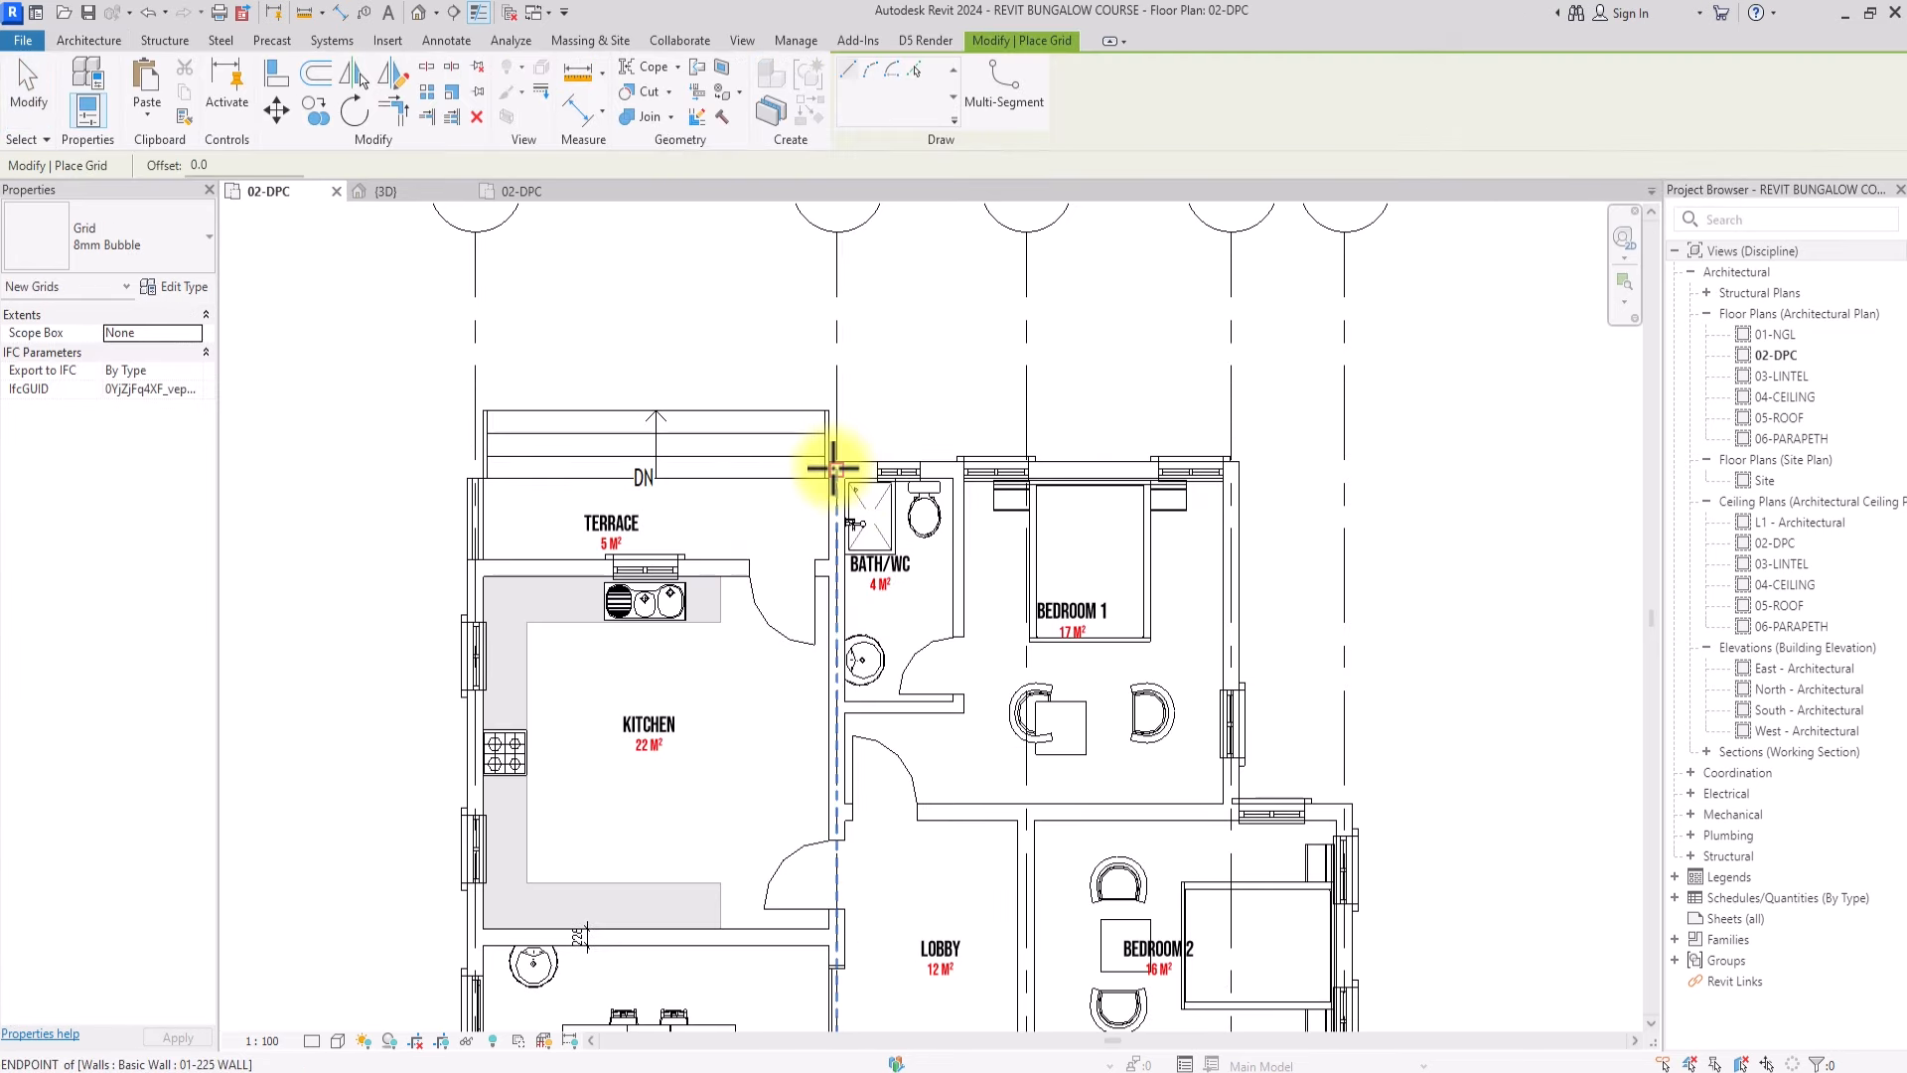
pyautogui.click(846, 463)
pyautogui.scroll(-3, 825, 472)
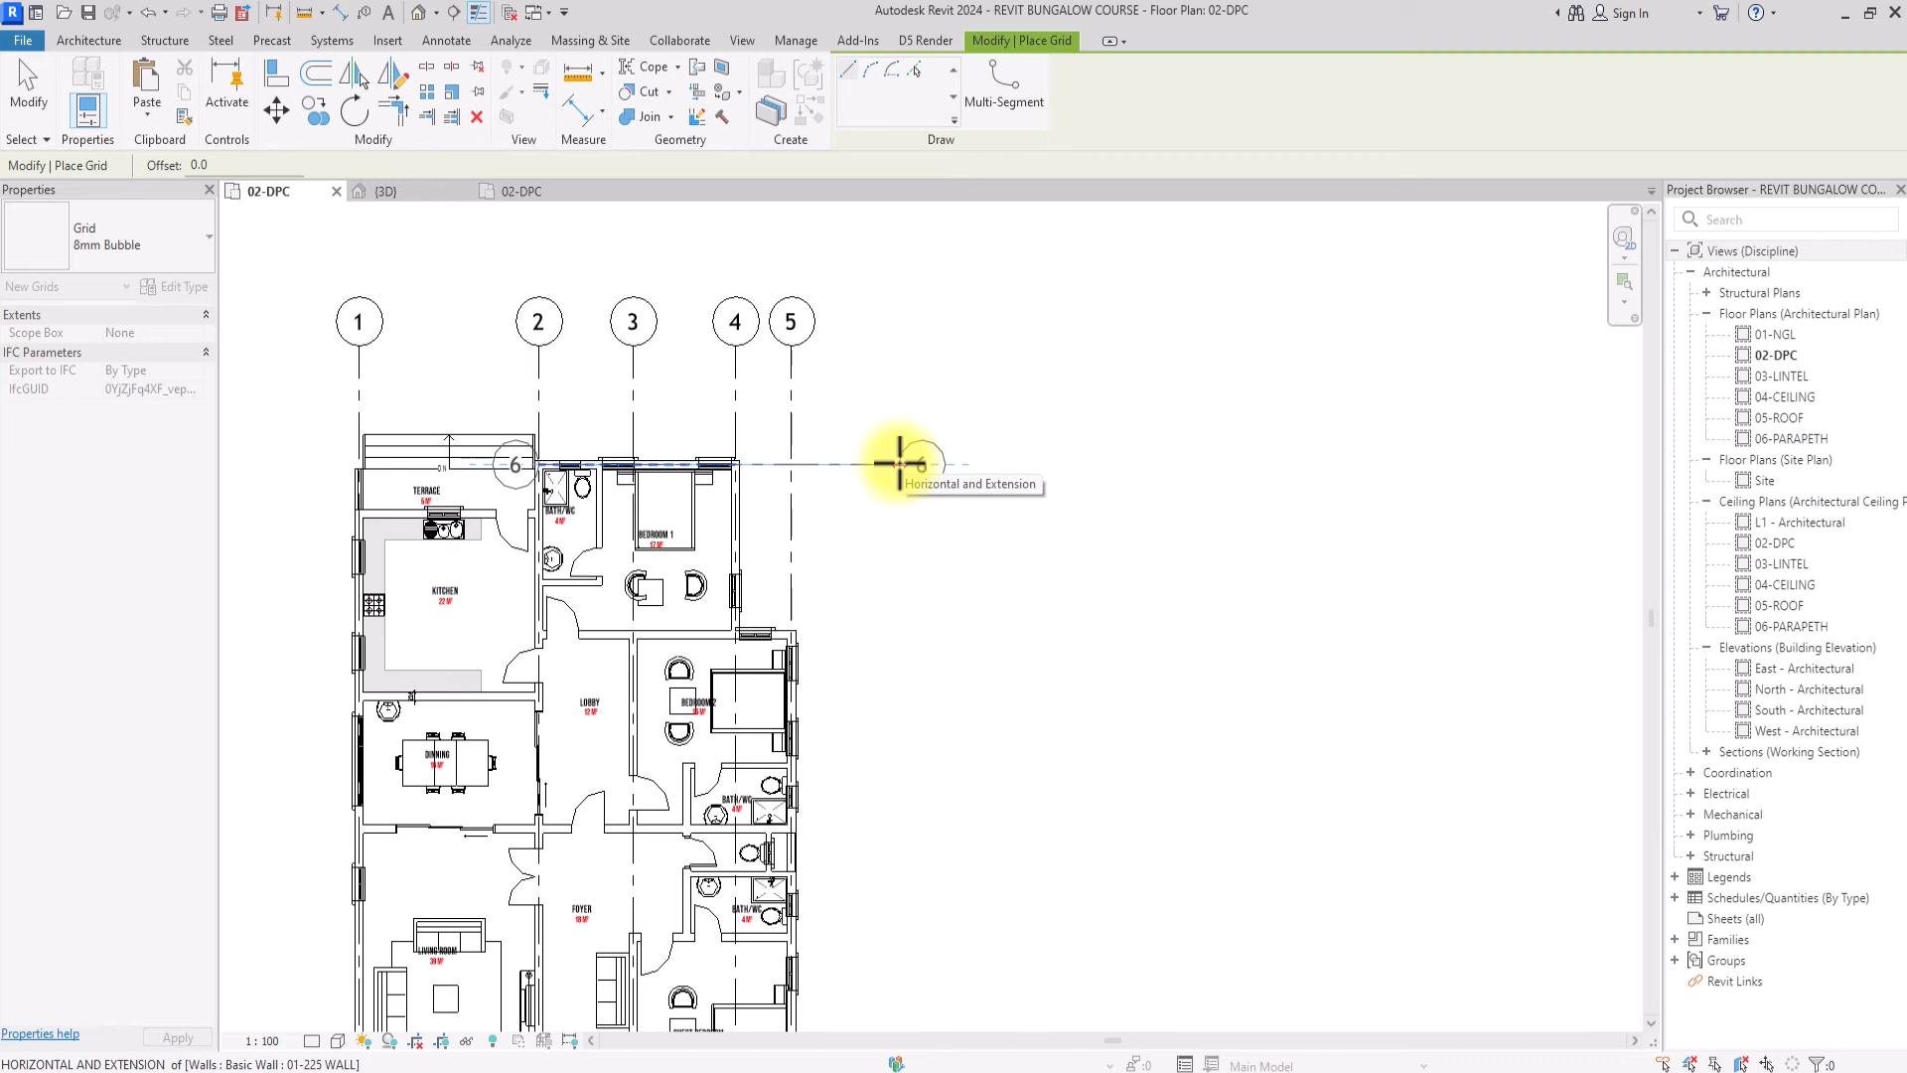
pyautogui.click(899, 462)
pyautogui.press('Escape')
pyautogui.press('Escape')
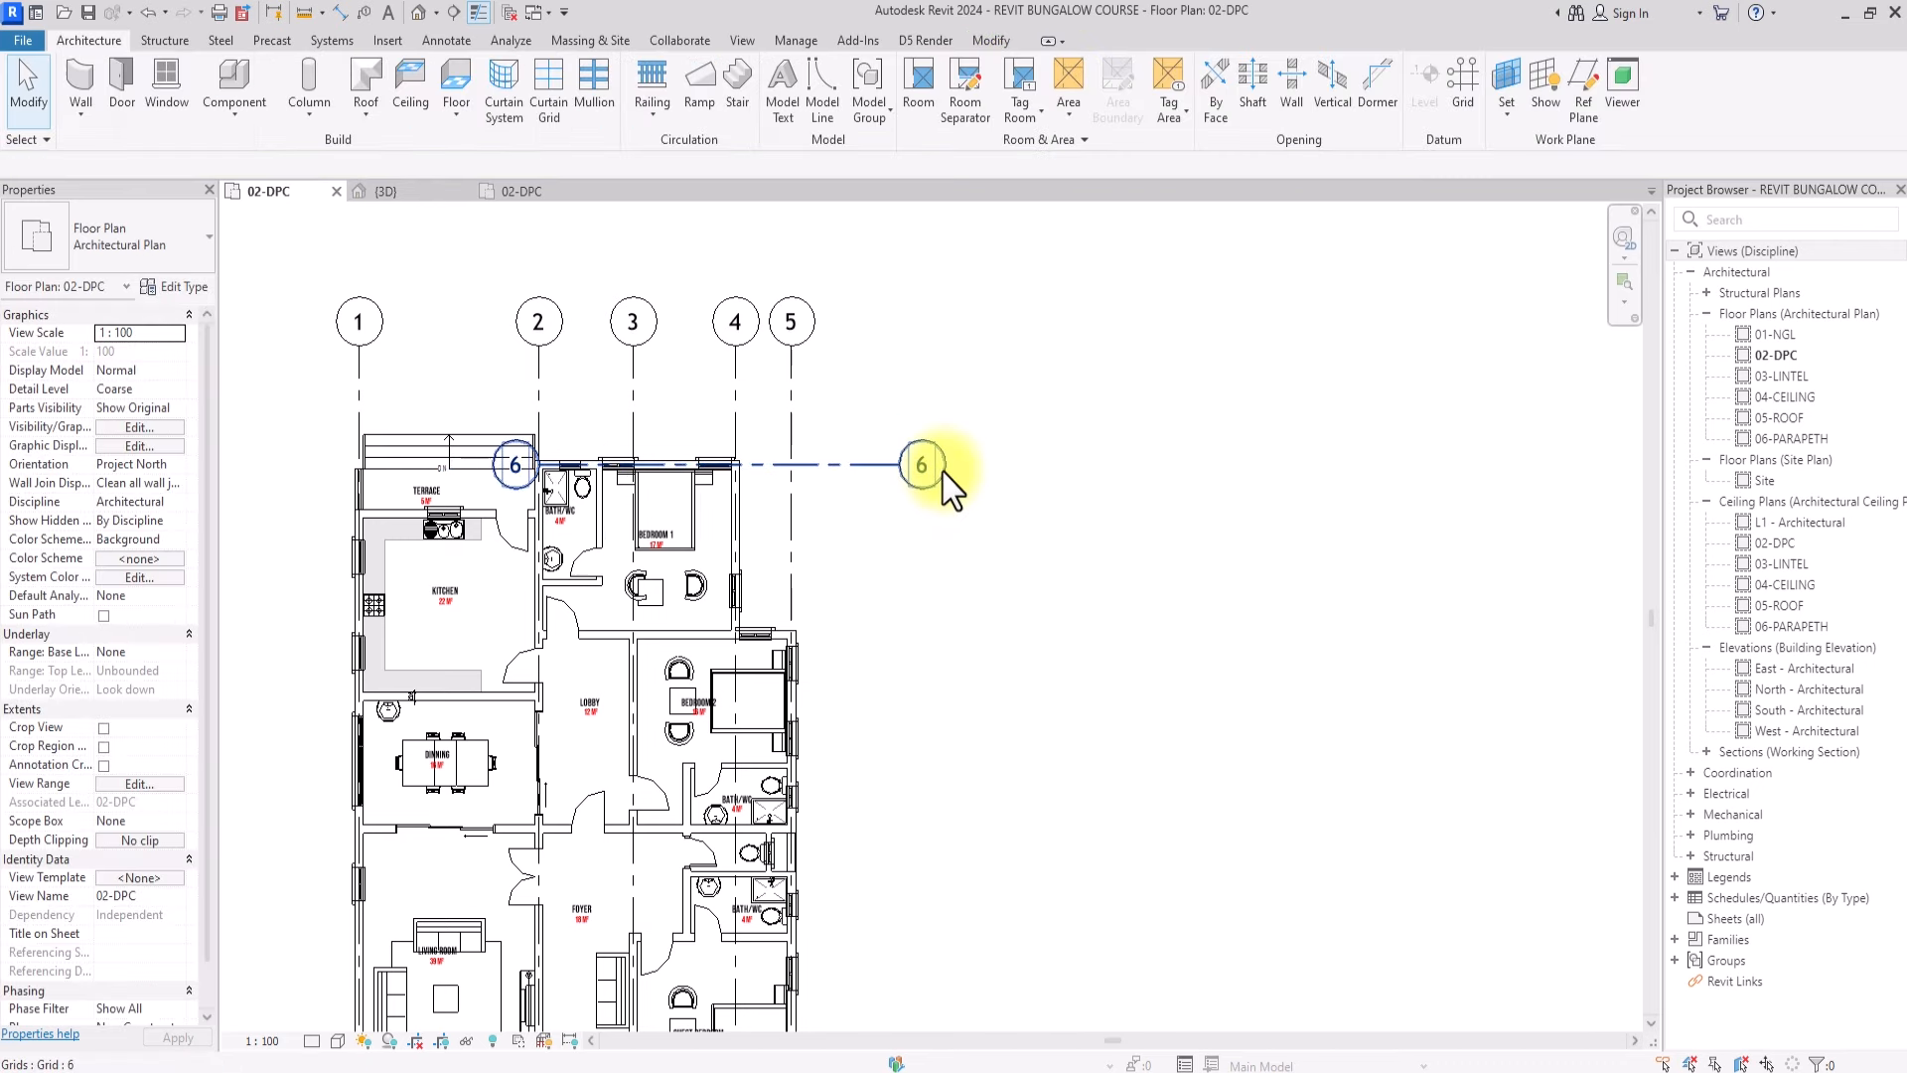
# Rename the new horizontal grid line as A
pyautogui.click(933, 472)
pyautogui.click(925, 465)
pyautogui.write('A')
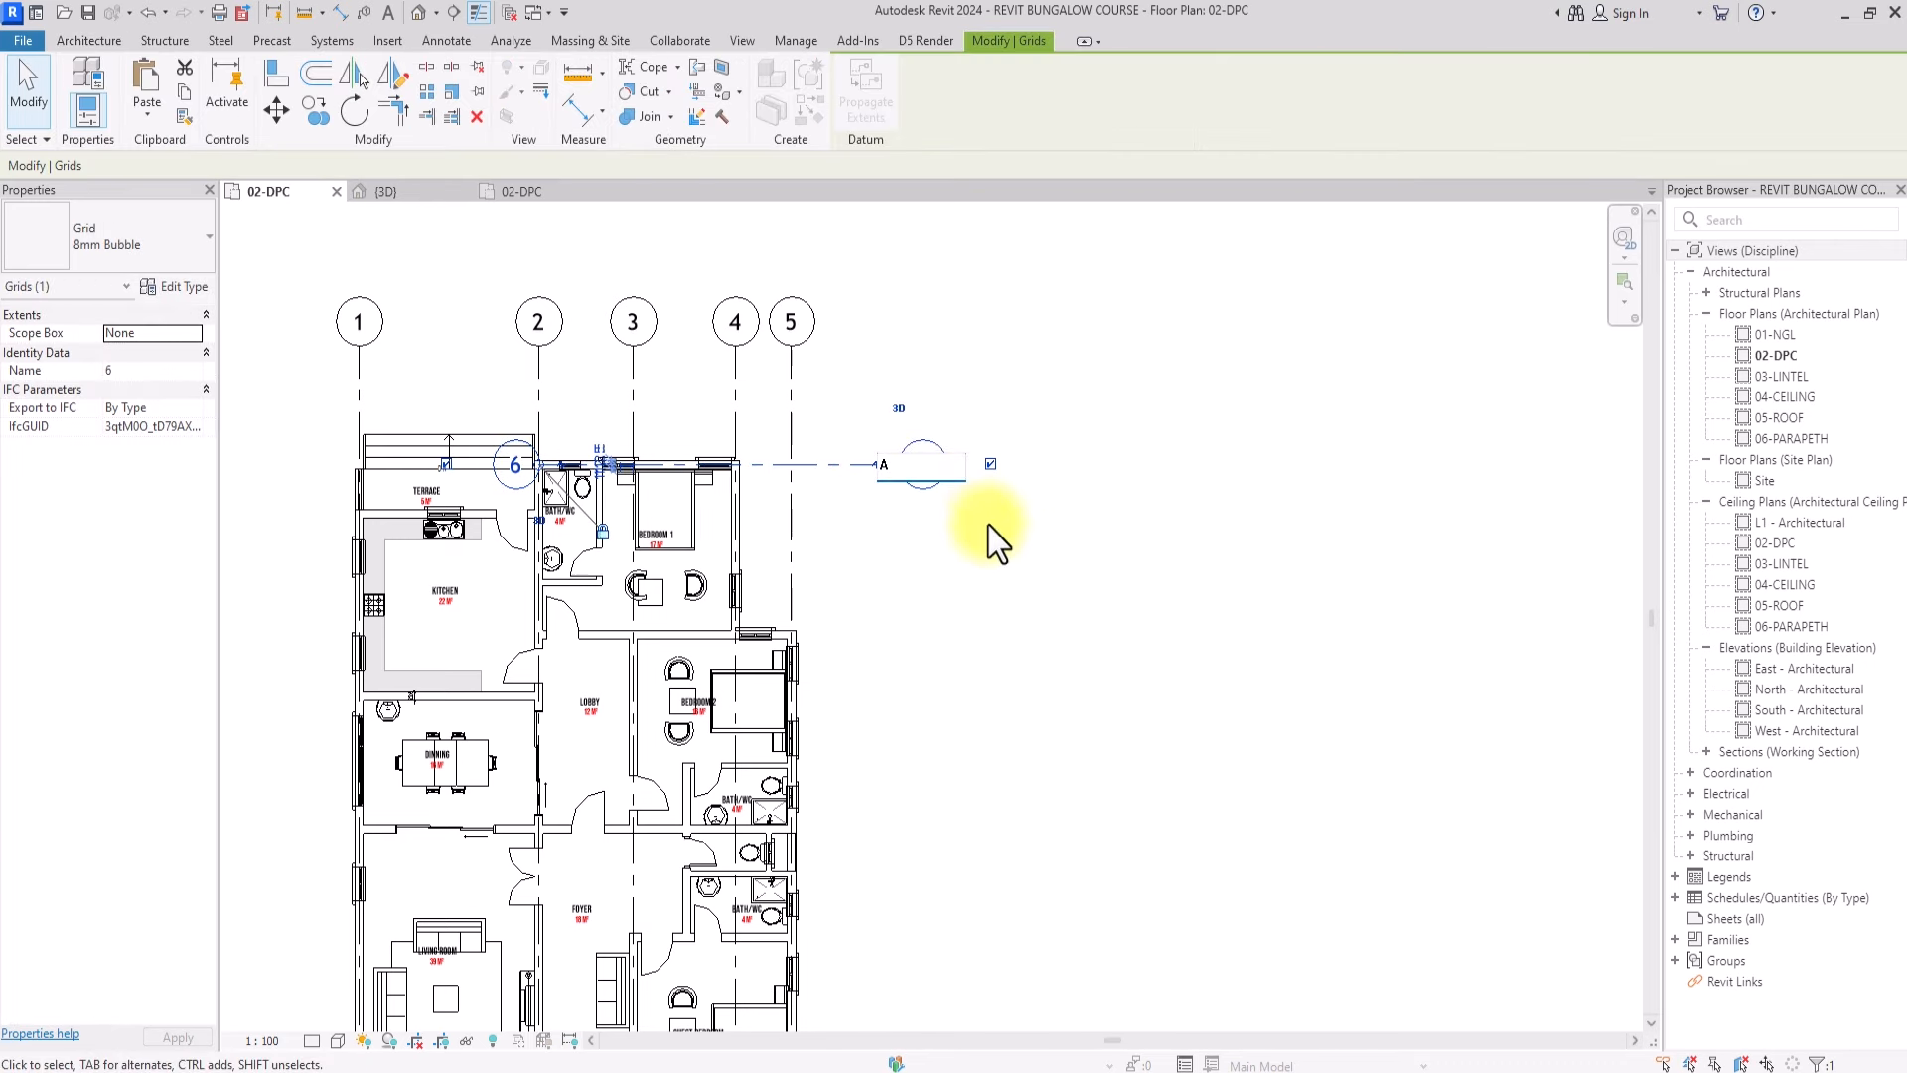
pyautogui.press('Return')
pyautogui.scroll(-2, 868, 467)
pyautogui.press('Escape')
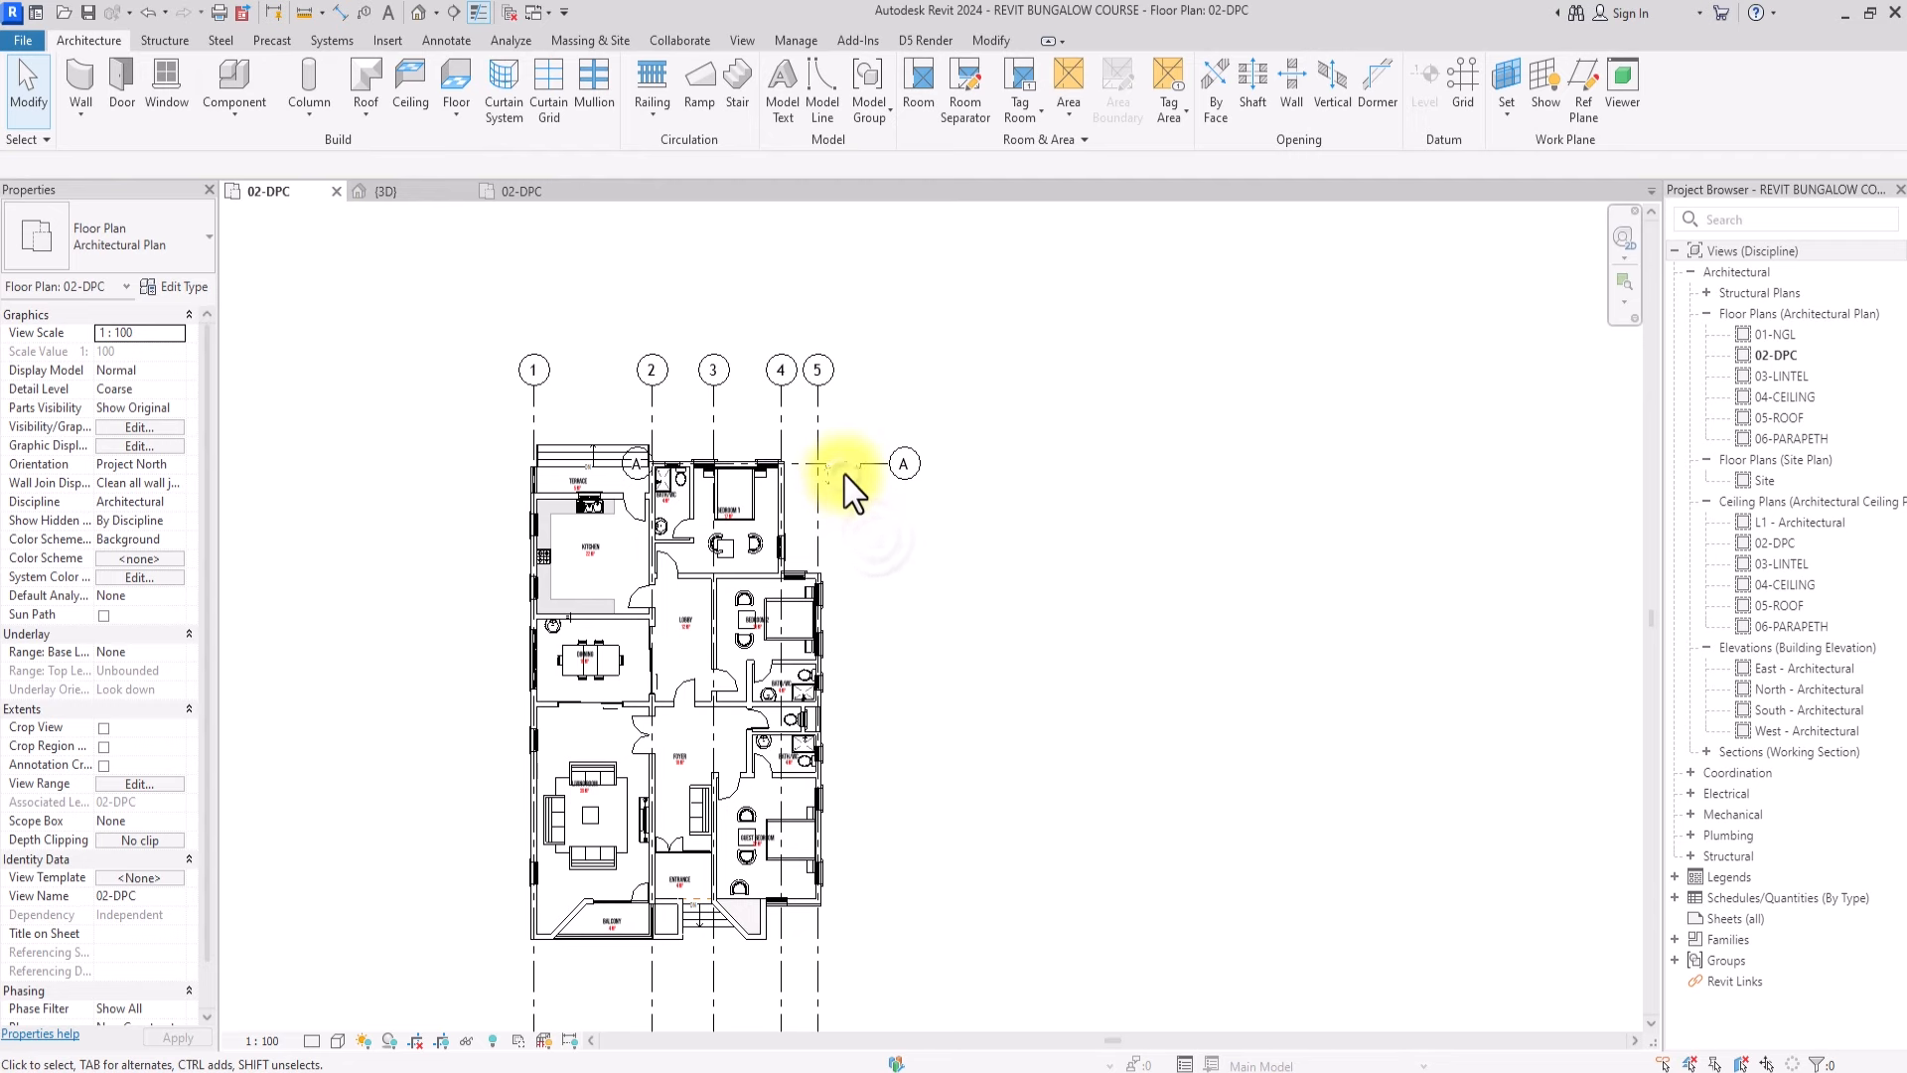
# Extend grid A's inner end across the terrace to beyond grid 1
pyautogui.click(640, 465)
pyautogui.moveTo(645, 464); pyautogui.dragTo(418, 464)
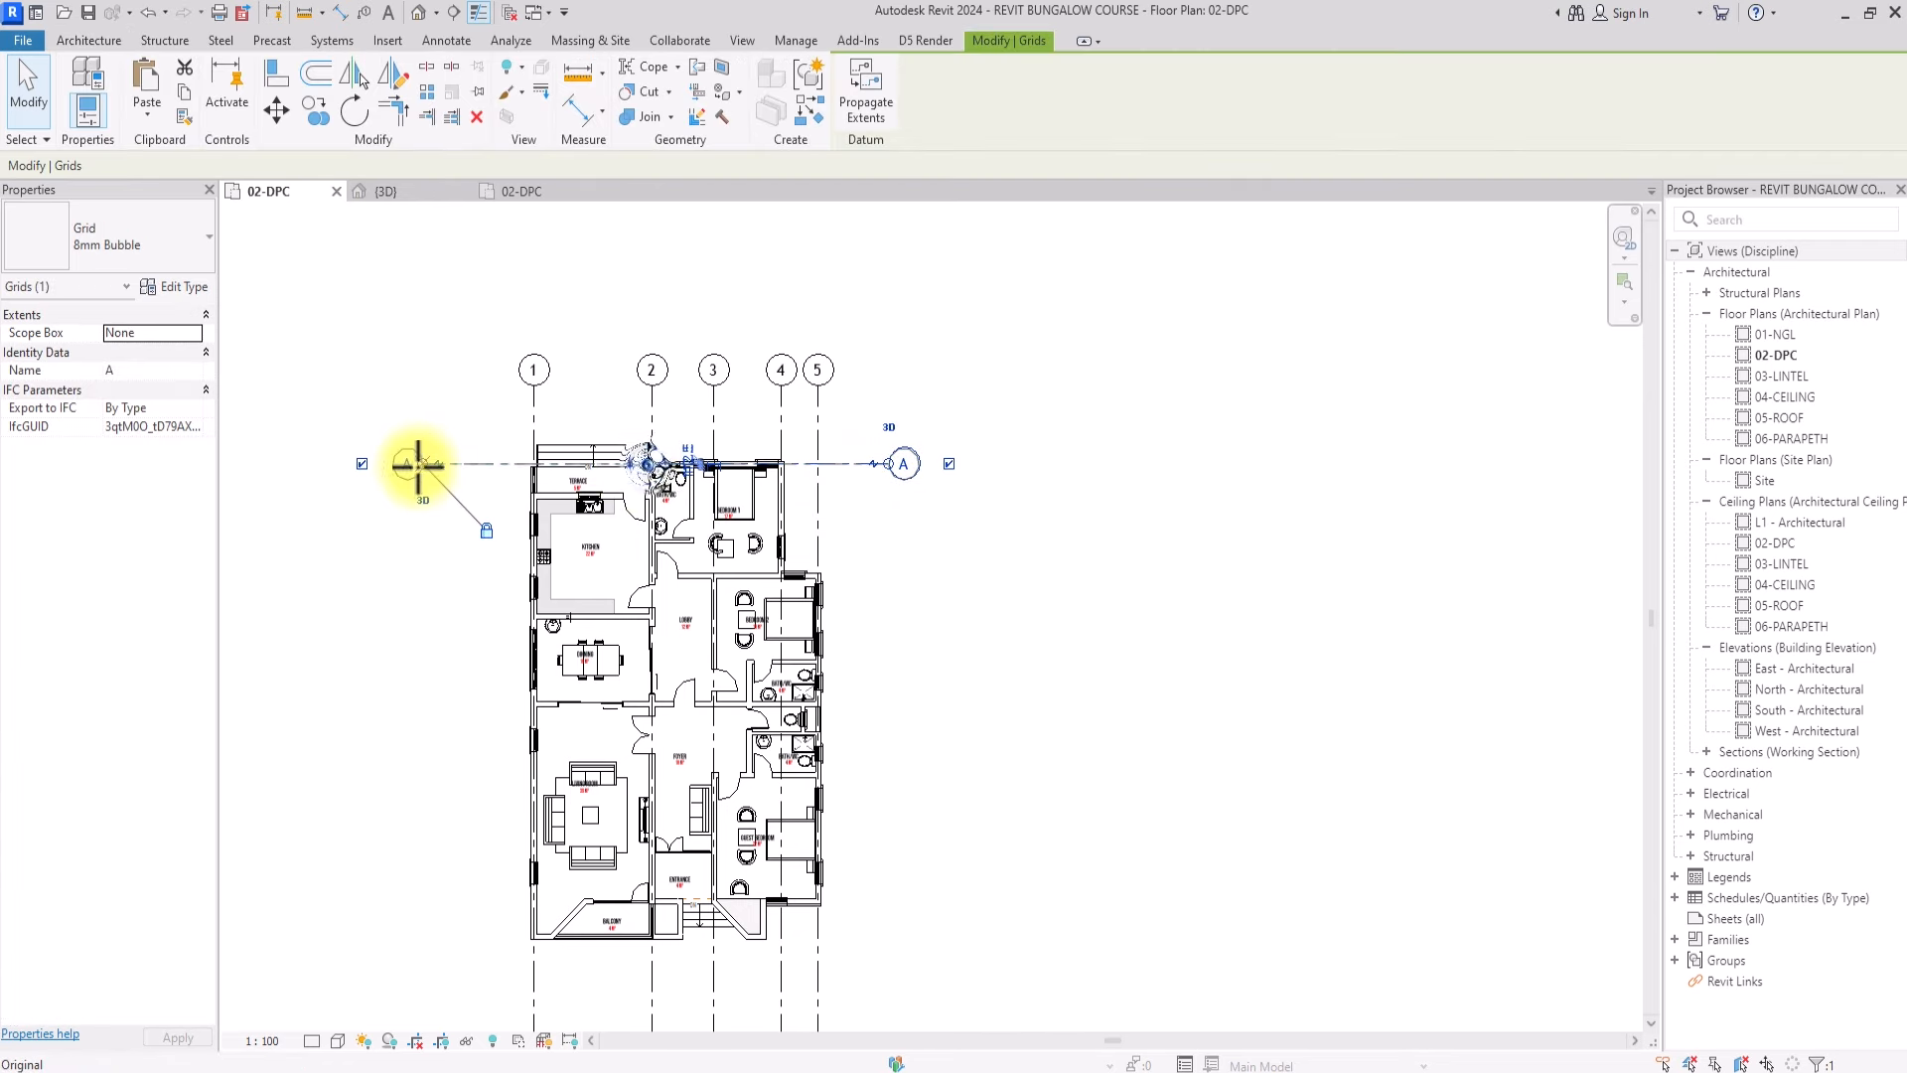
pyautogui.press('Escape')
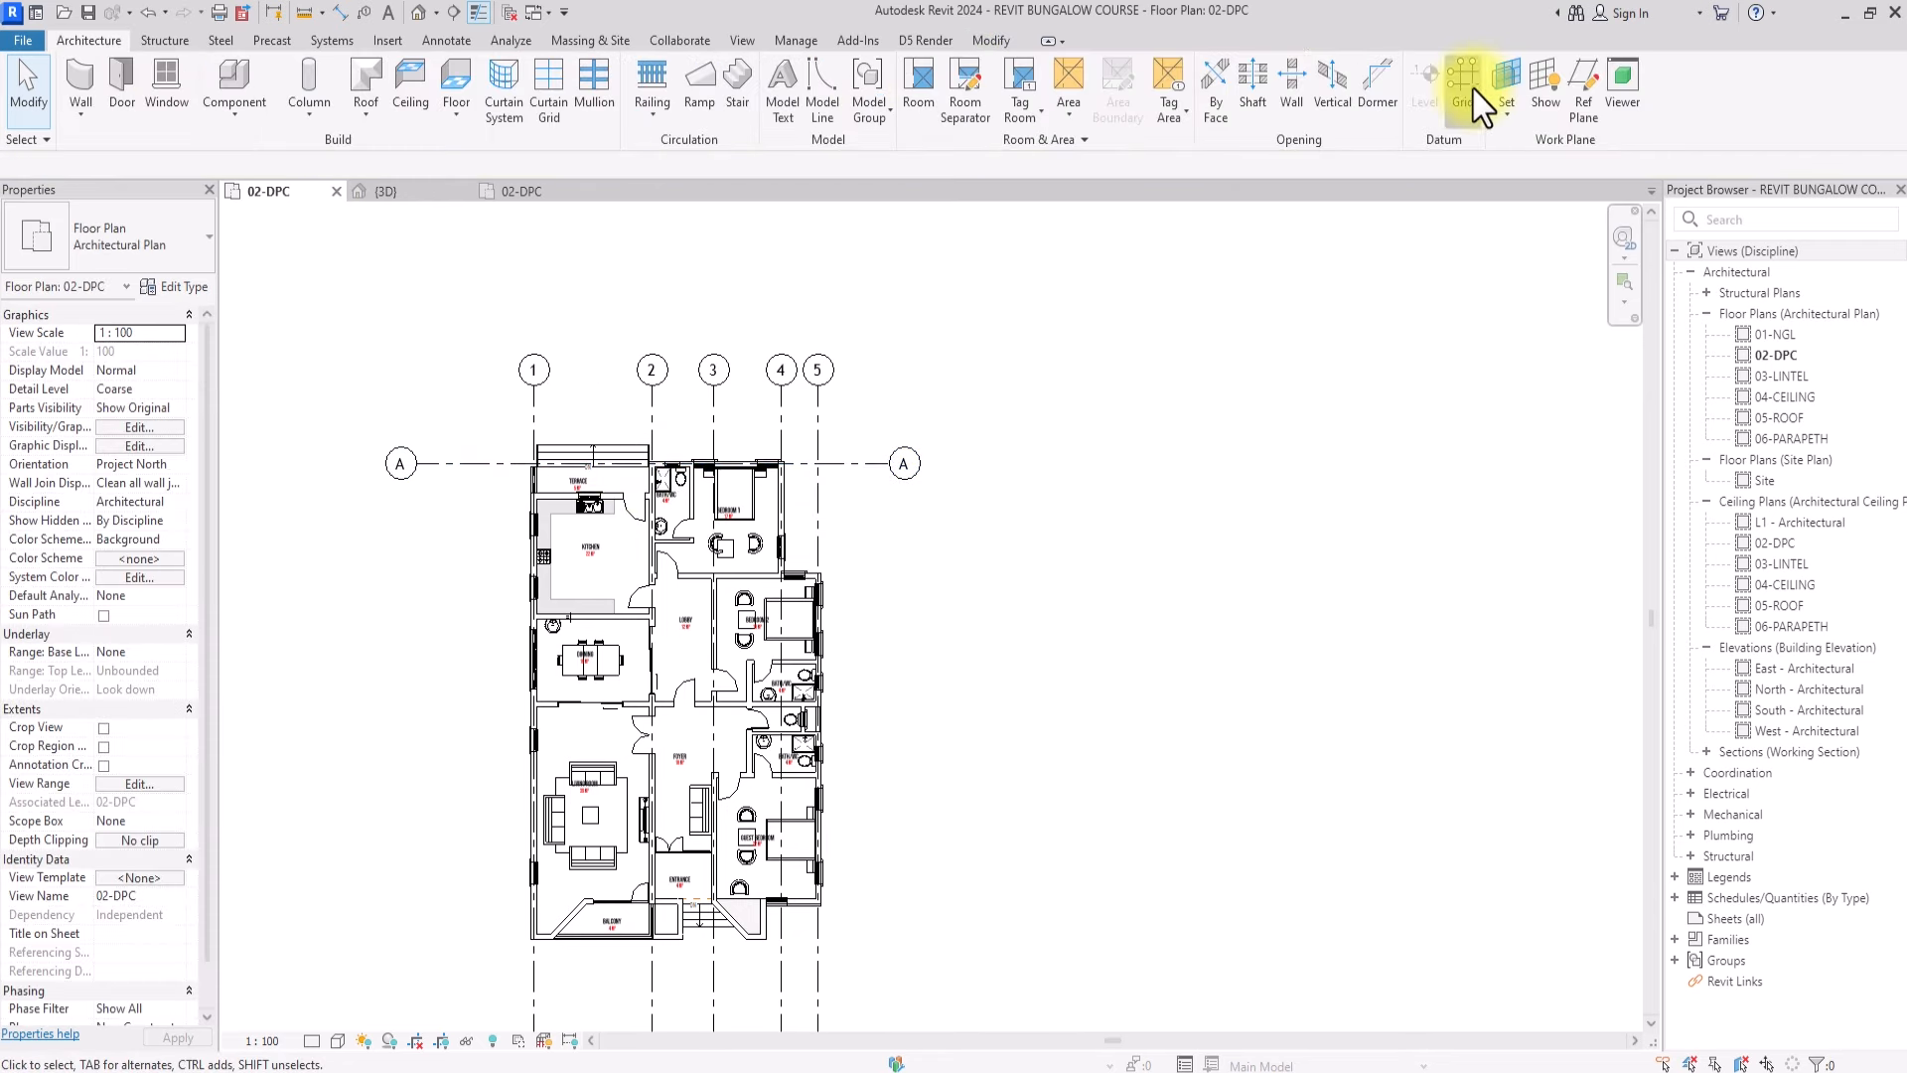
# Draw the remaining horizontal grid lines along the cross walls, from the terrace's kitchen wall down to the balcony's front edge
pyautogui.click(1474, 89)
pyautogui.click(1053, 631)
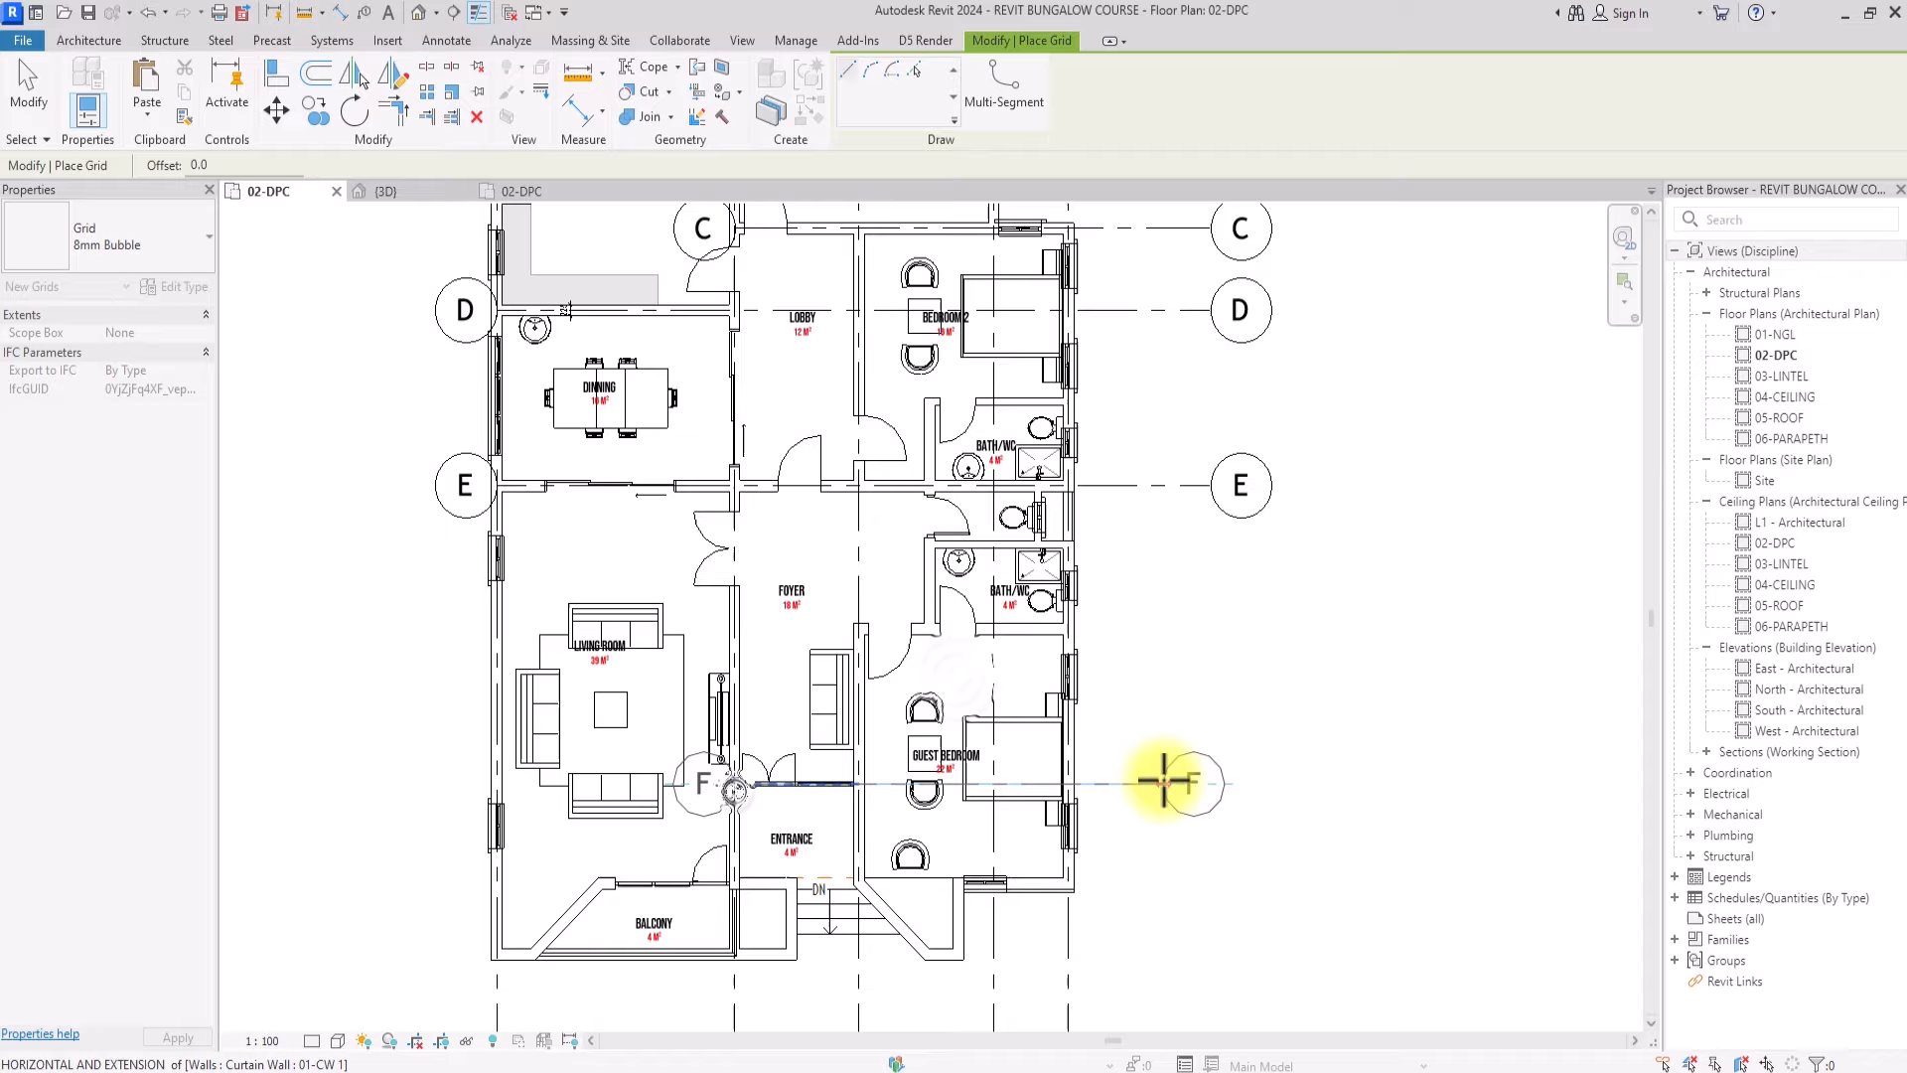
pyautogui.scroll(3, 622, 873)
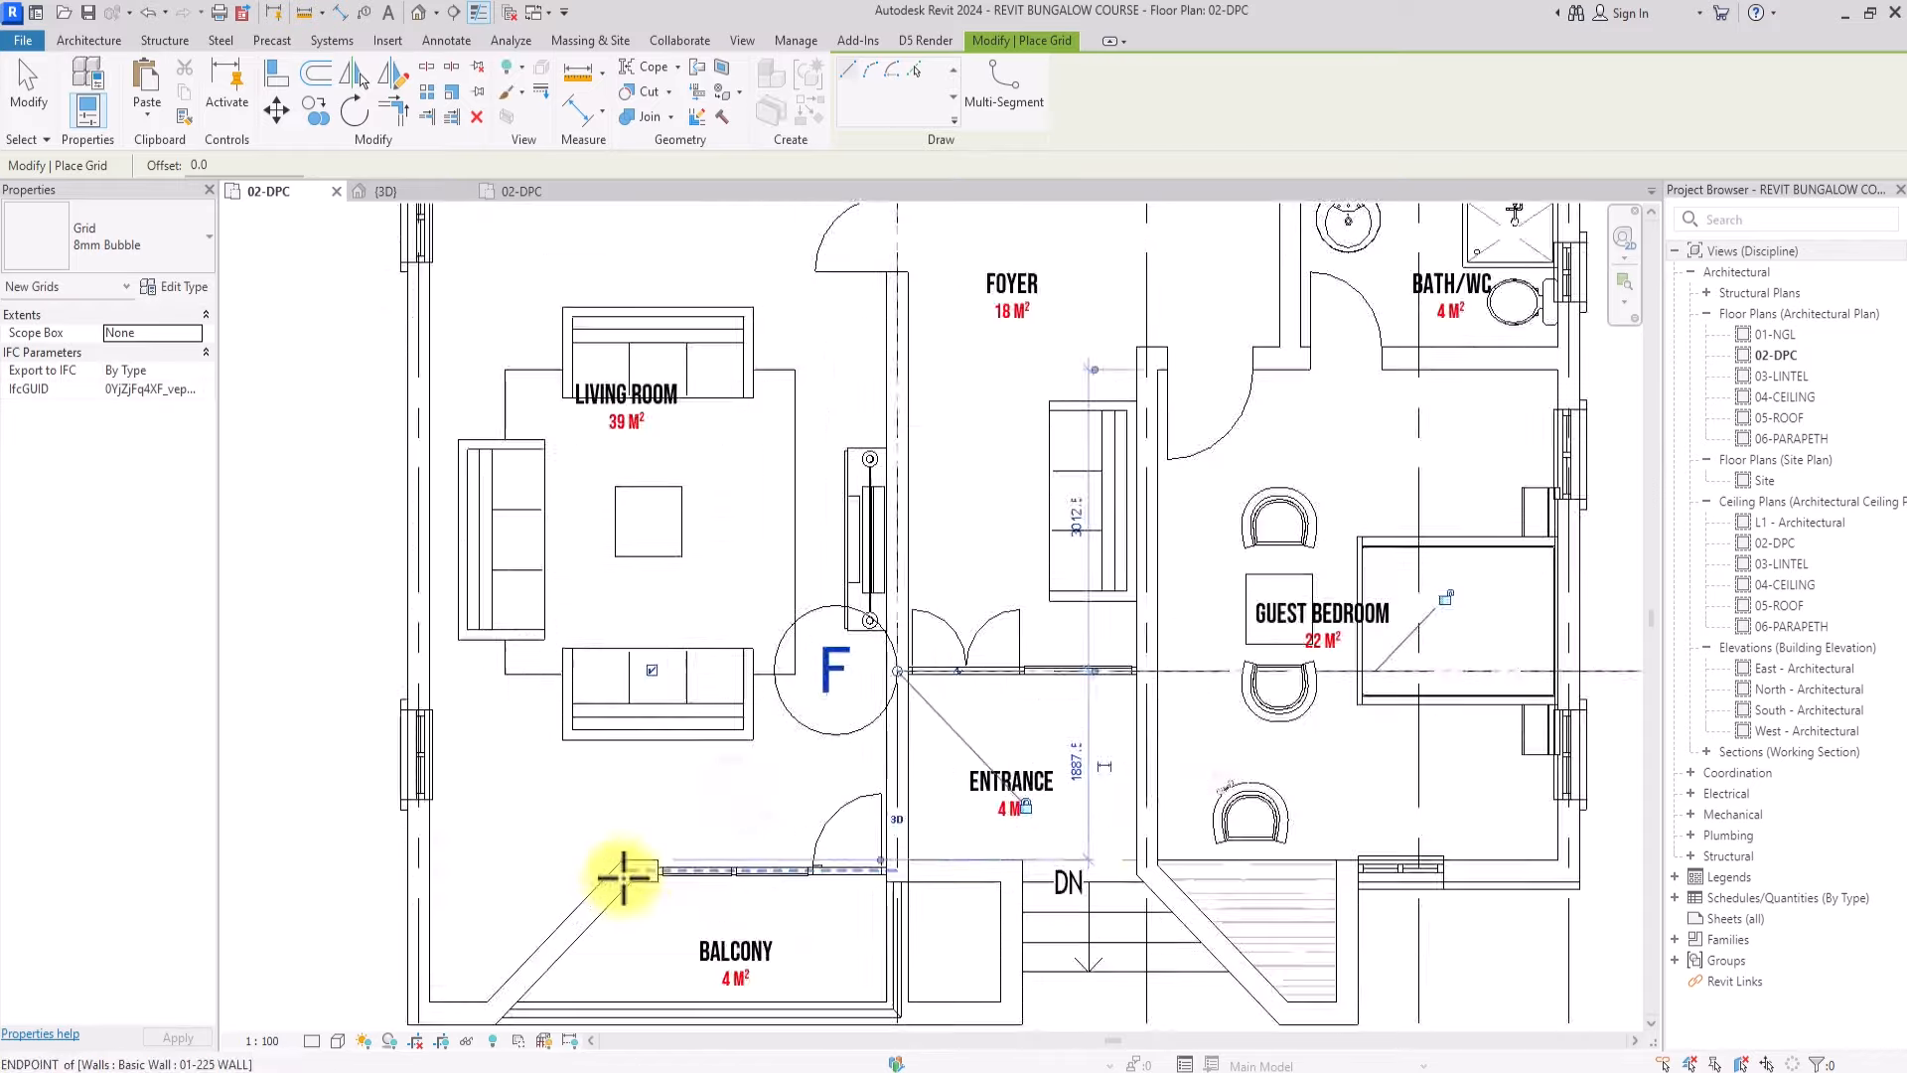
pyautogui.scroll(-3, 622, 844)
pyautogui.scroll(-2, 622, 855)
pyautogui.click(537, 902)
pyautogui.click(1079, 903)
pyautogui.press('Escape')
# Extend the inner ends of grids F and G across the living room, level with the other lettered grids
pyautogui.click(1039, 771)
pyautogui.moveTo(720, 773); pyautogui.dragTo(540, 773)
pyautogui.click(1018, 849)
pyautogui.moveTo(618, 848); pyautogui.dragTo(515, 849)
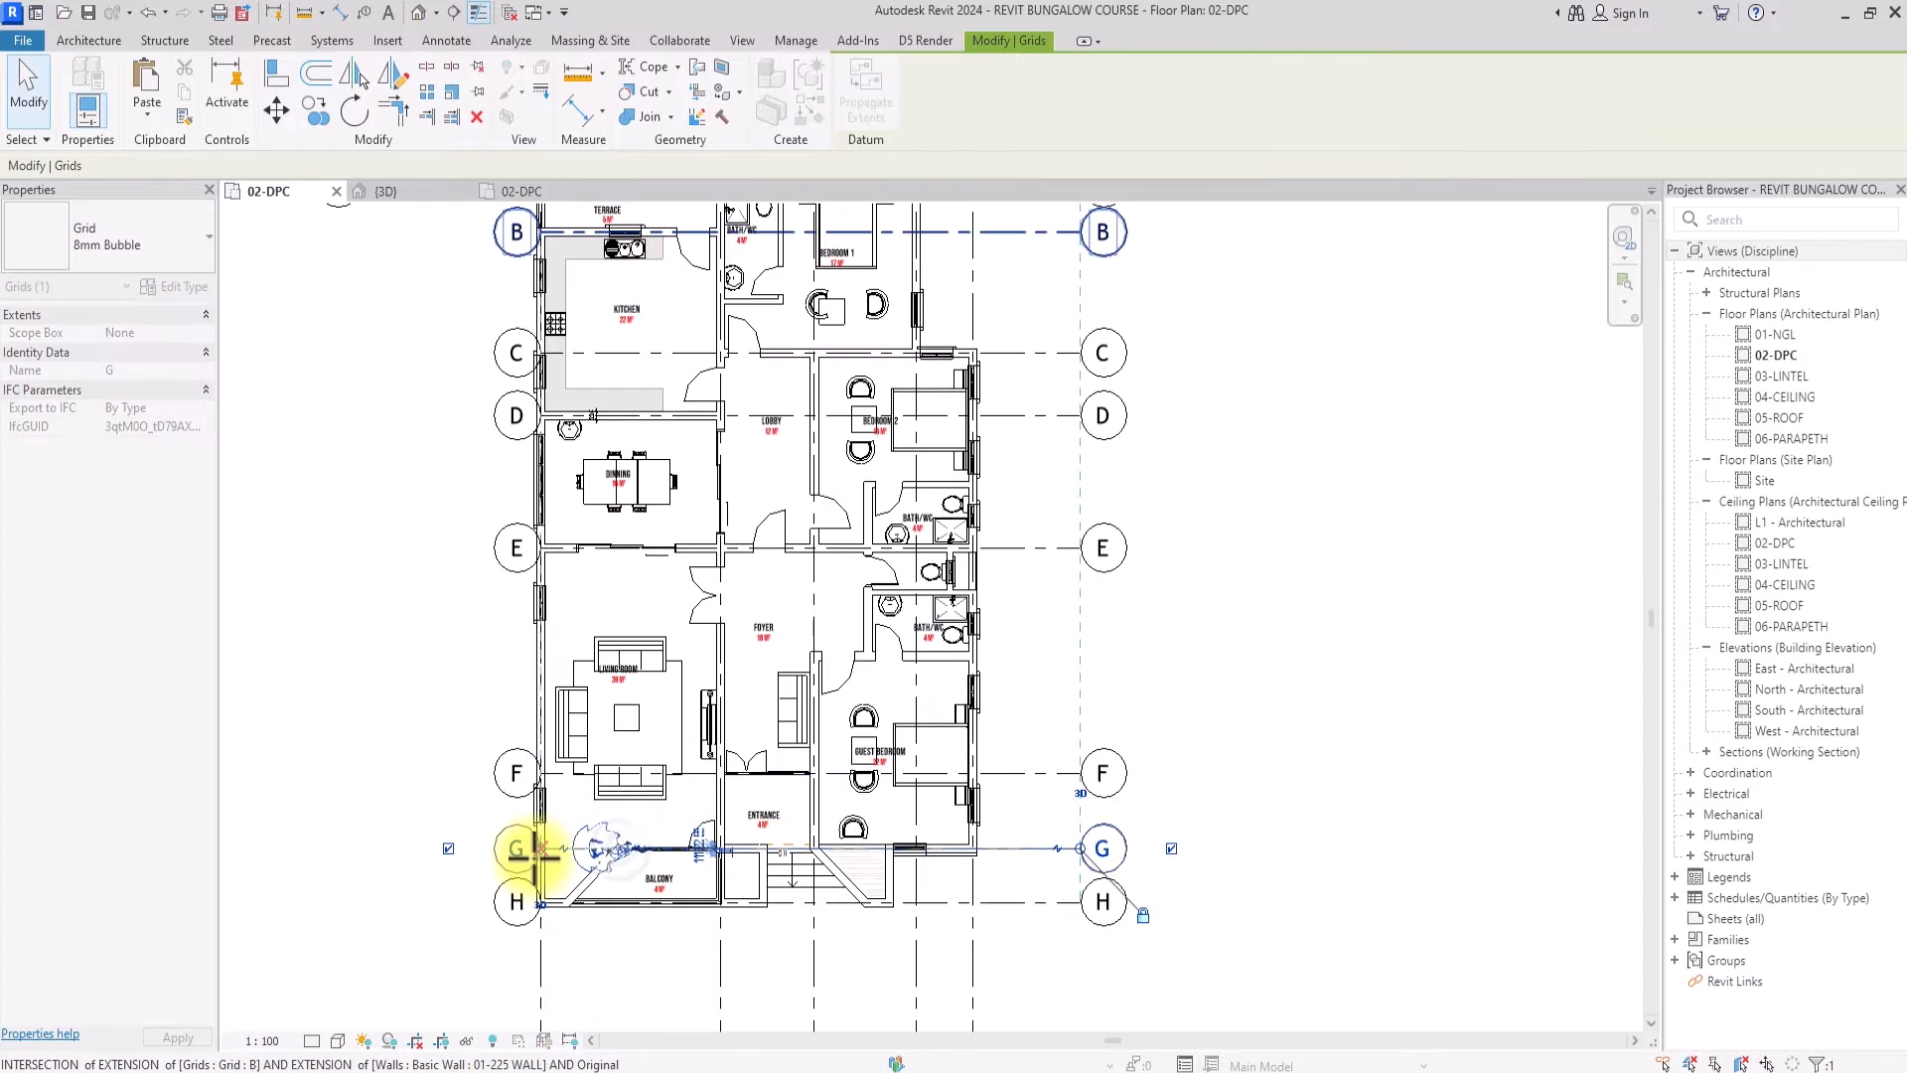
# Move the linked ends of grids B to H outward beyond the living room's outer wall and align grid A's end with them
pyautogui.click(963, 932)
pyautogui.click(1002, 904)
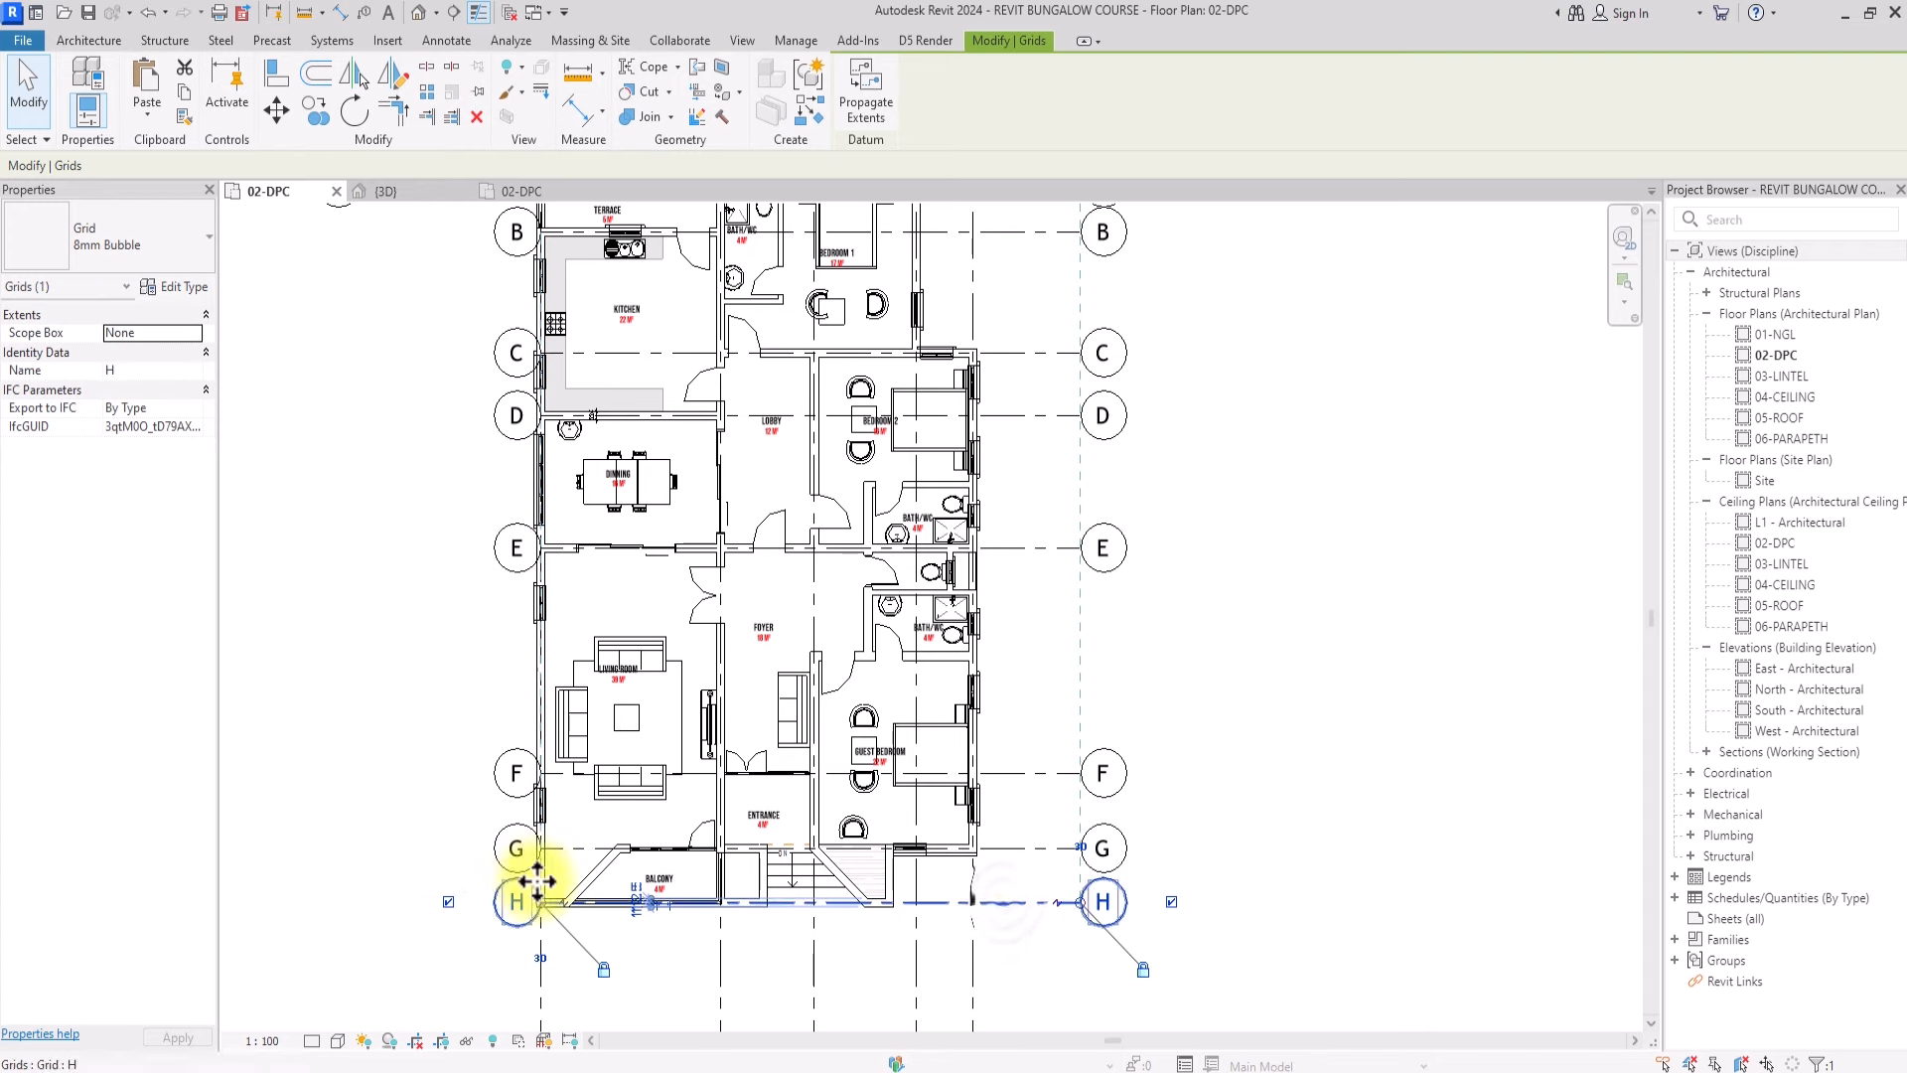
pyautogui.moveTo(539, 904); pyautogui.dragTo(405, 902)
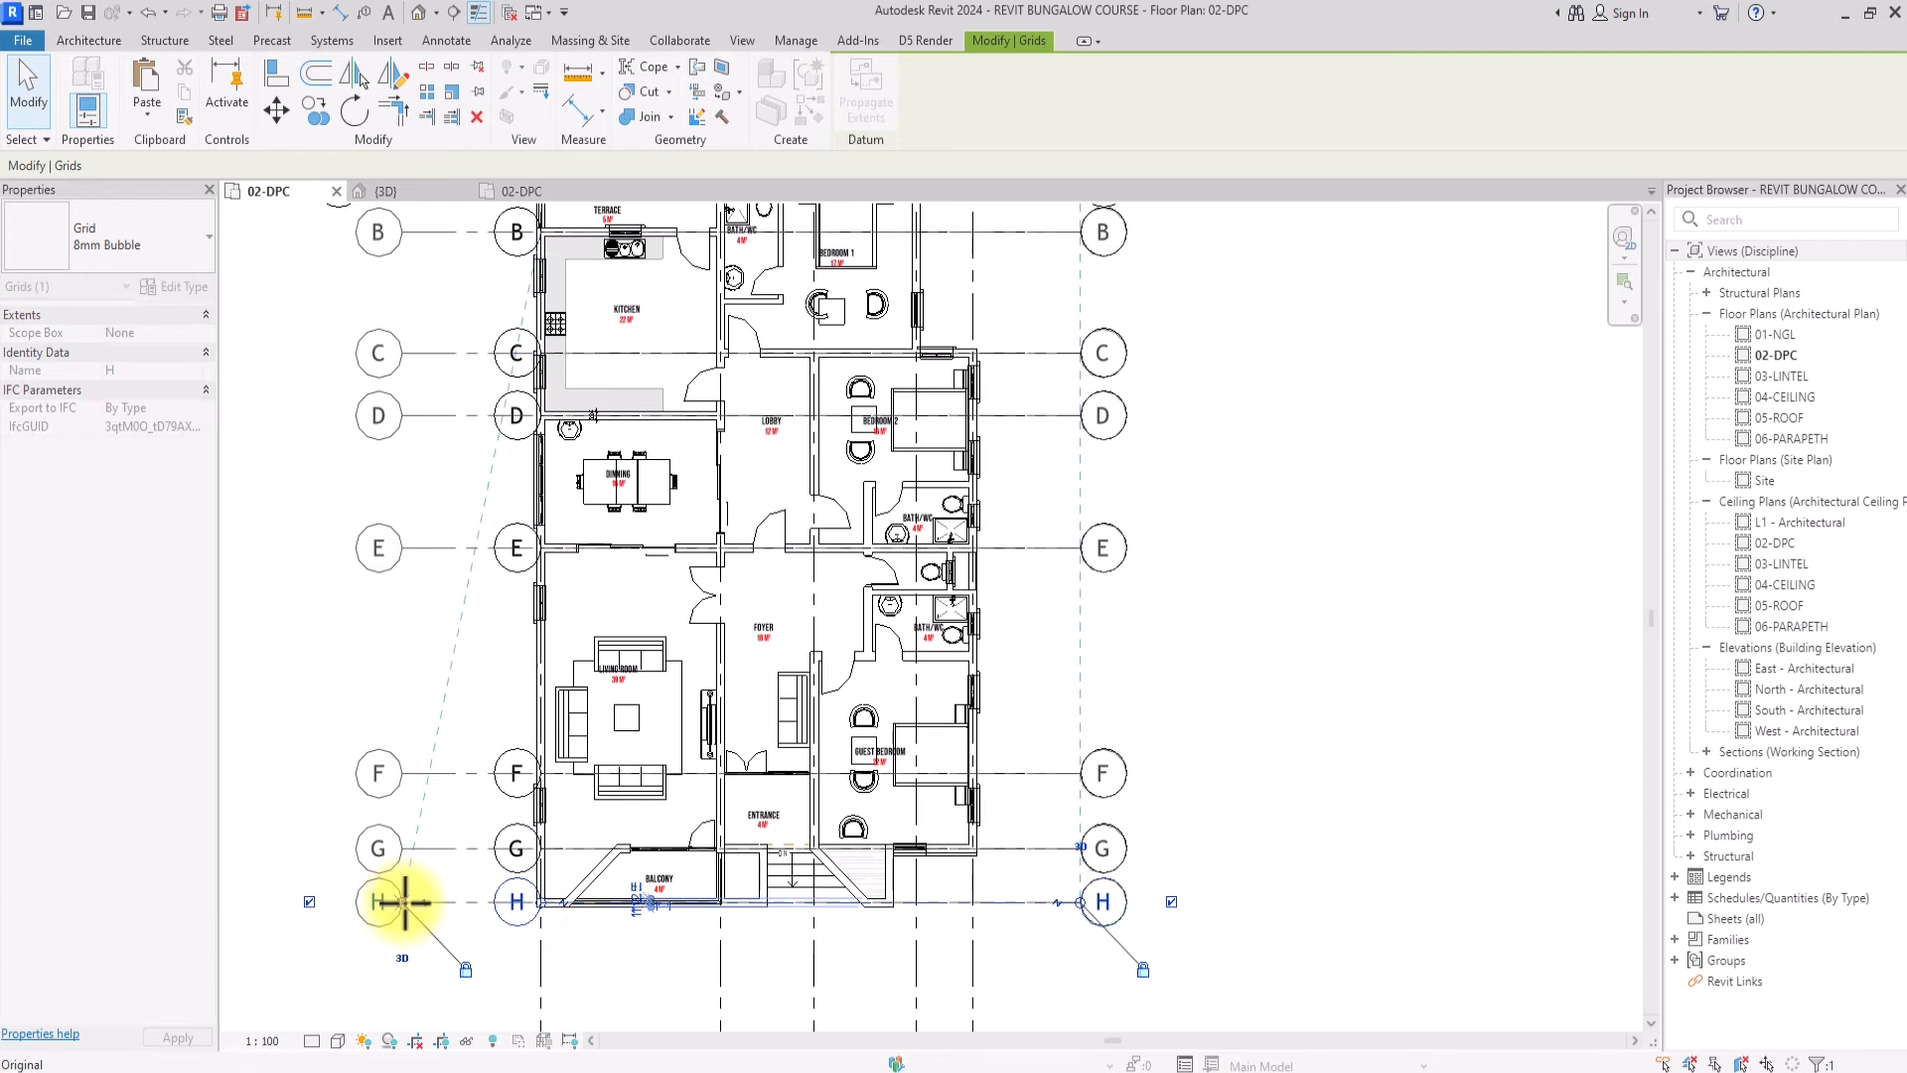
pyautogui.scroll(-3, 415, 780)
pyautogui.scroll(2, 405, 535)
pyautogui.click(401, 512)
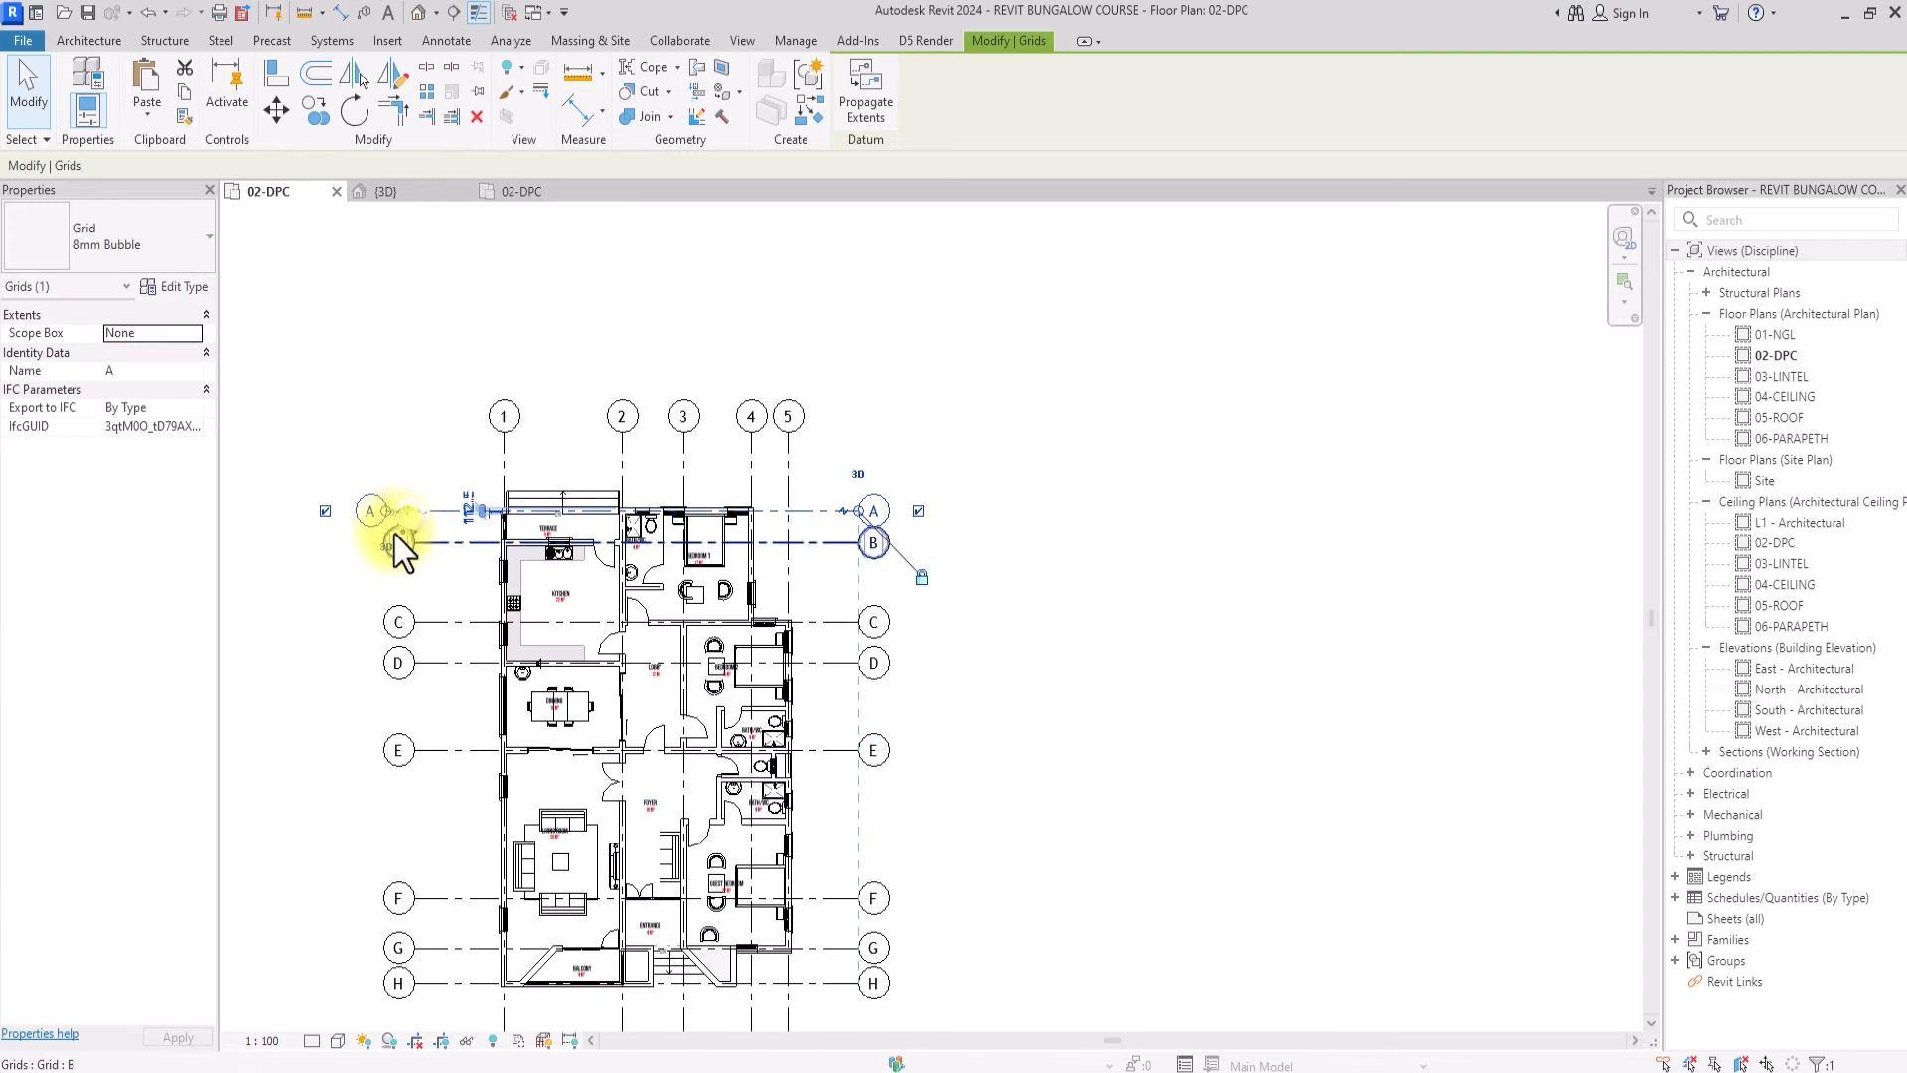
pyautogui.moveTo(386, 511); pyautogui.dragTo(399, 510)
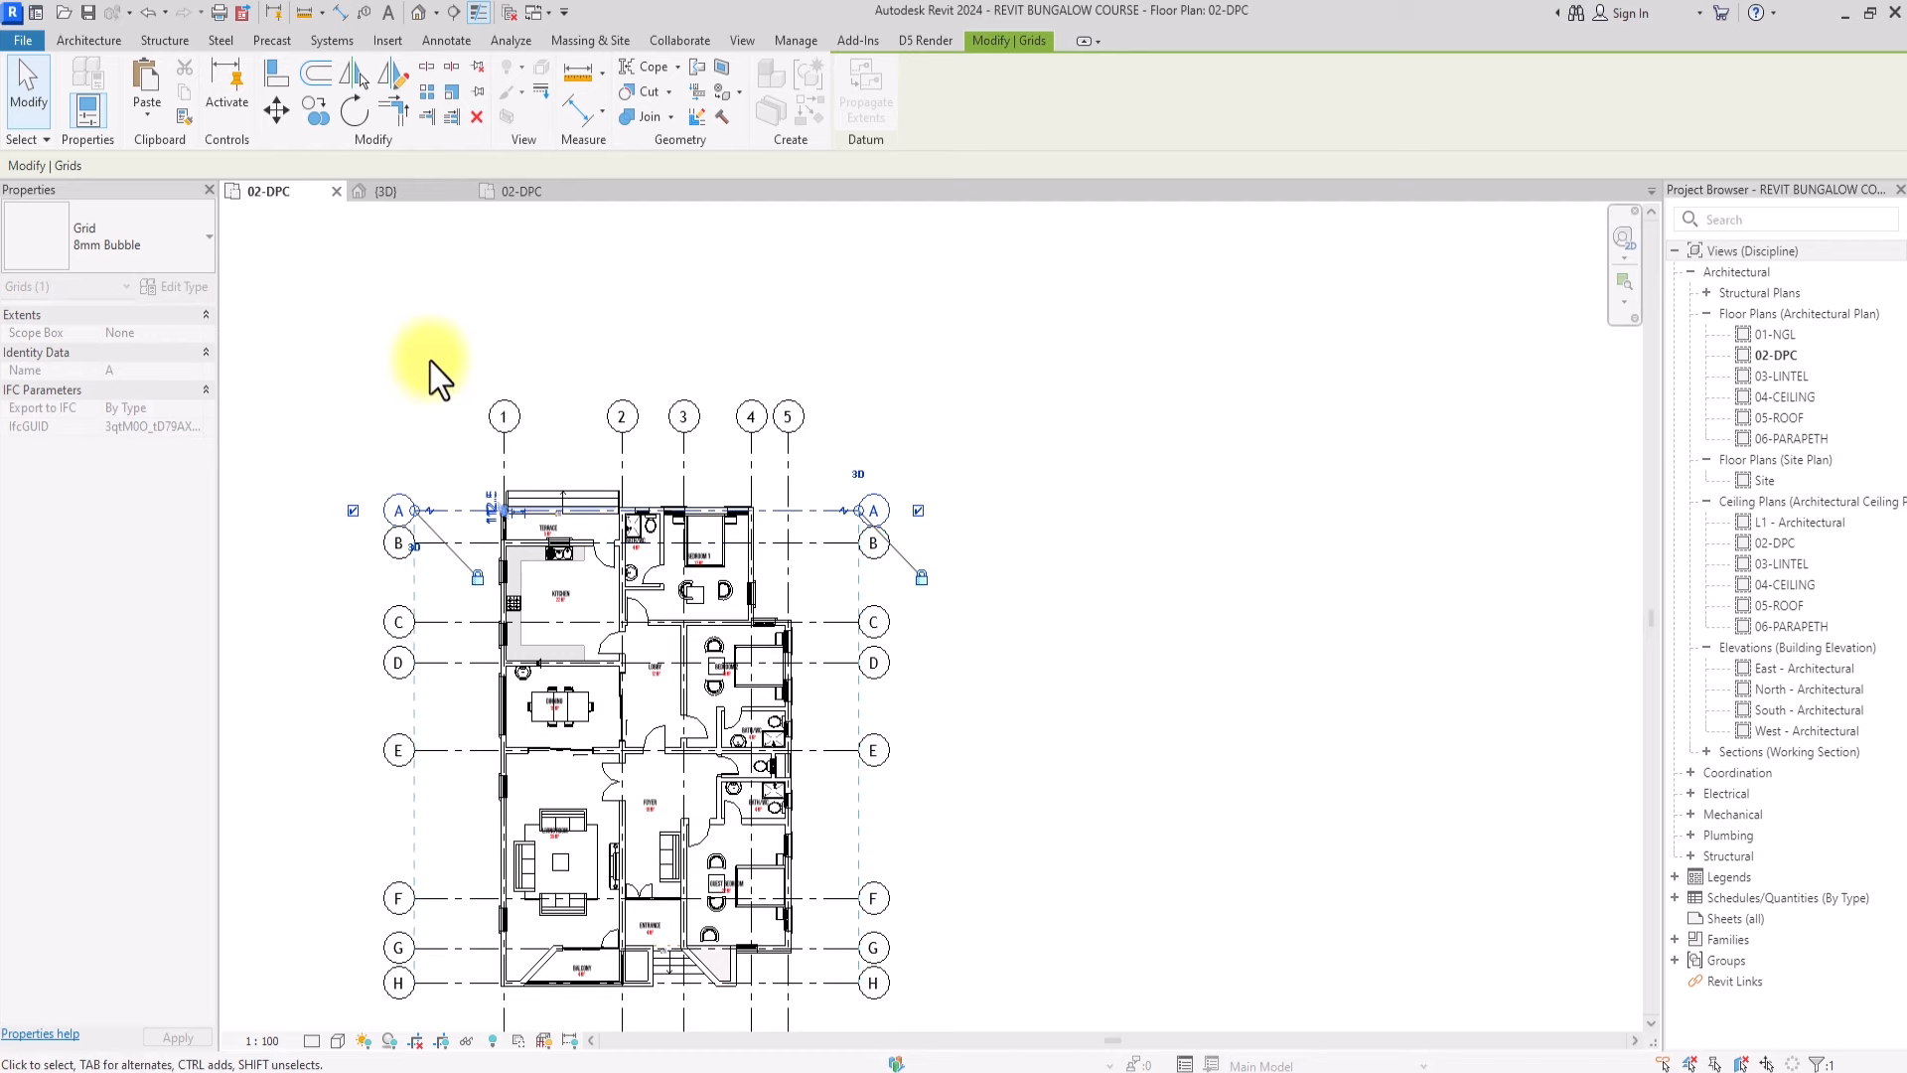
pyautogui.click(391, 346)
pyautogui.scroll(-3, 373, 485)
pyautogui.scroll(3, 467, 596)
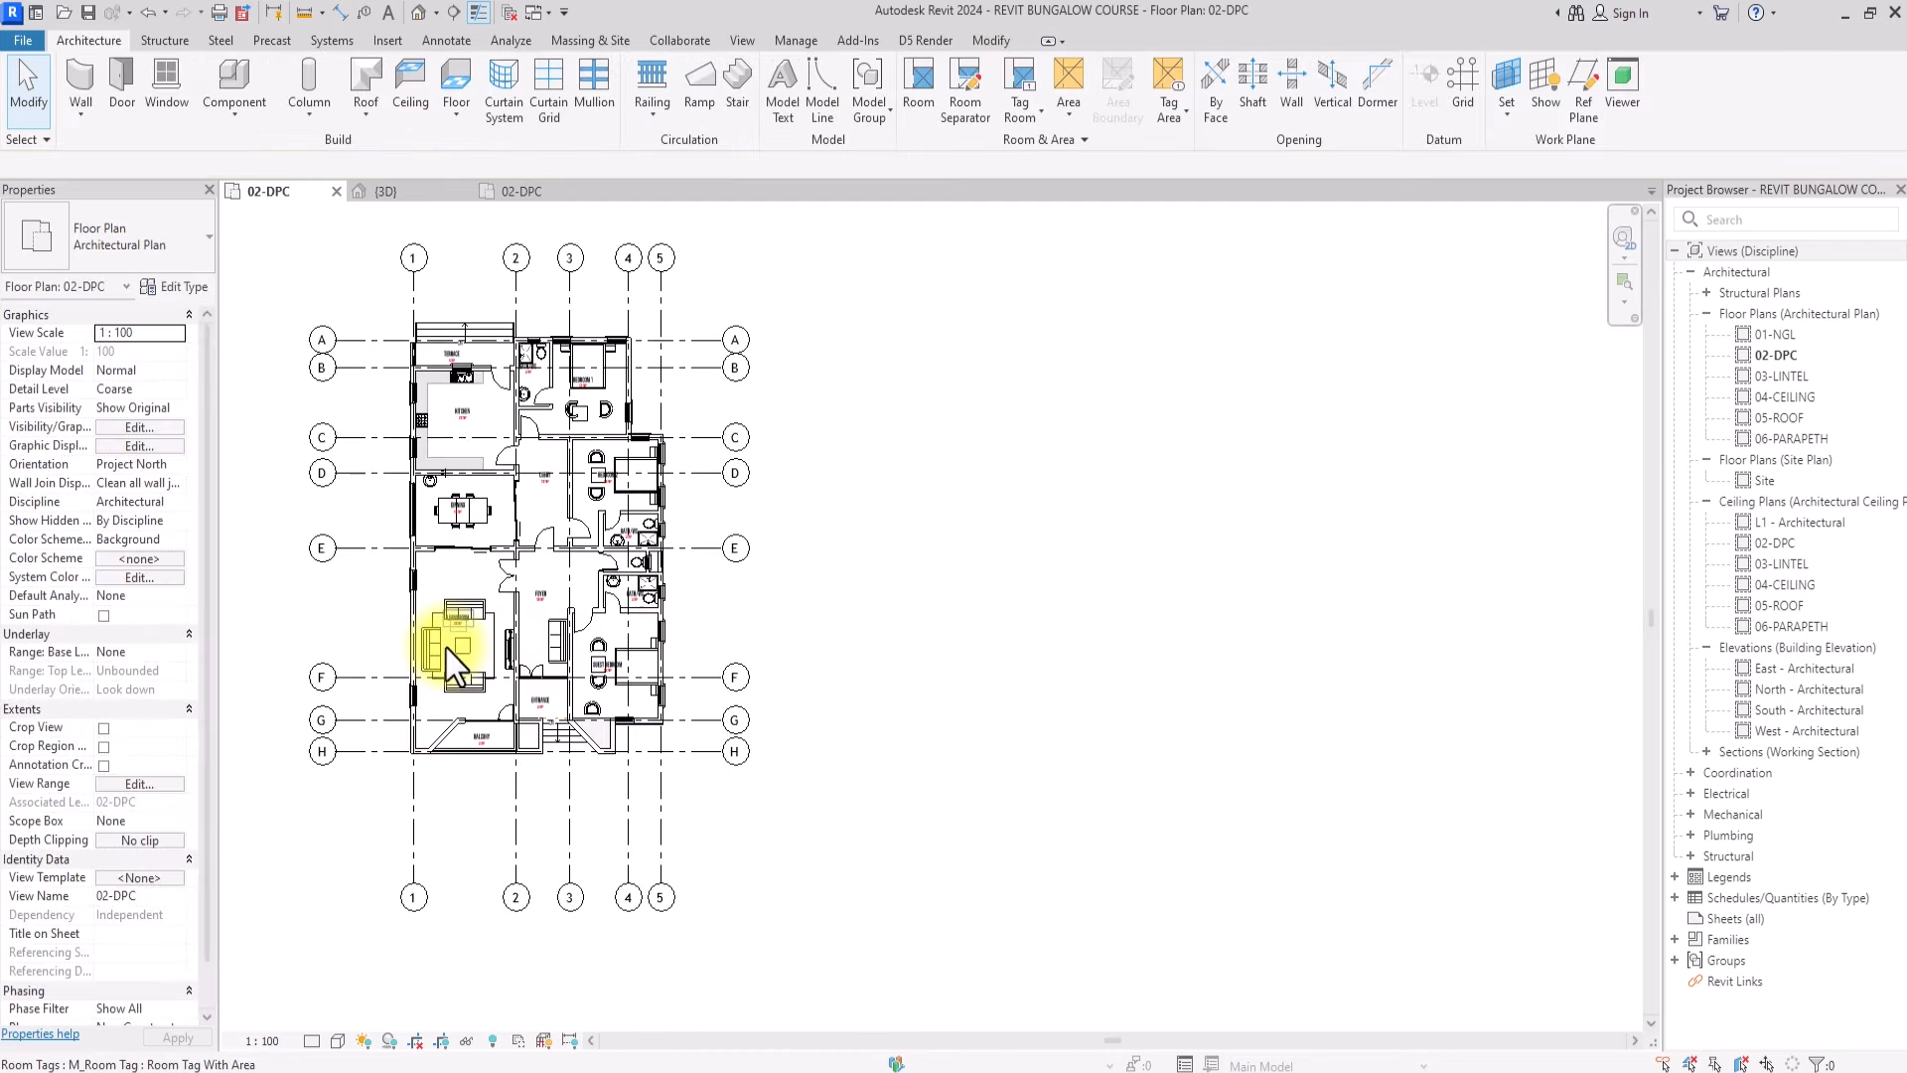
pyautogui.scroll(2, 735, 482)
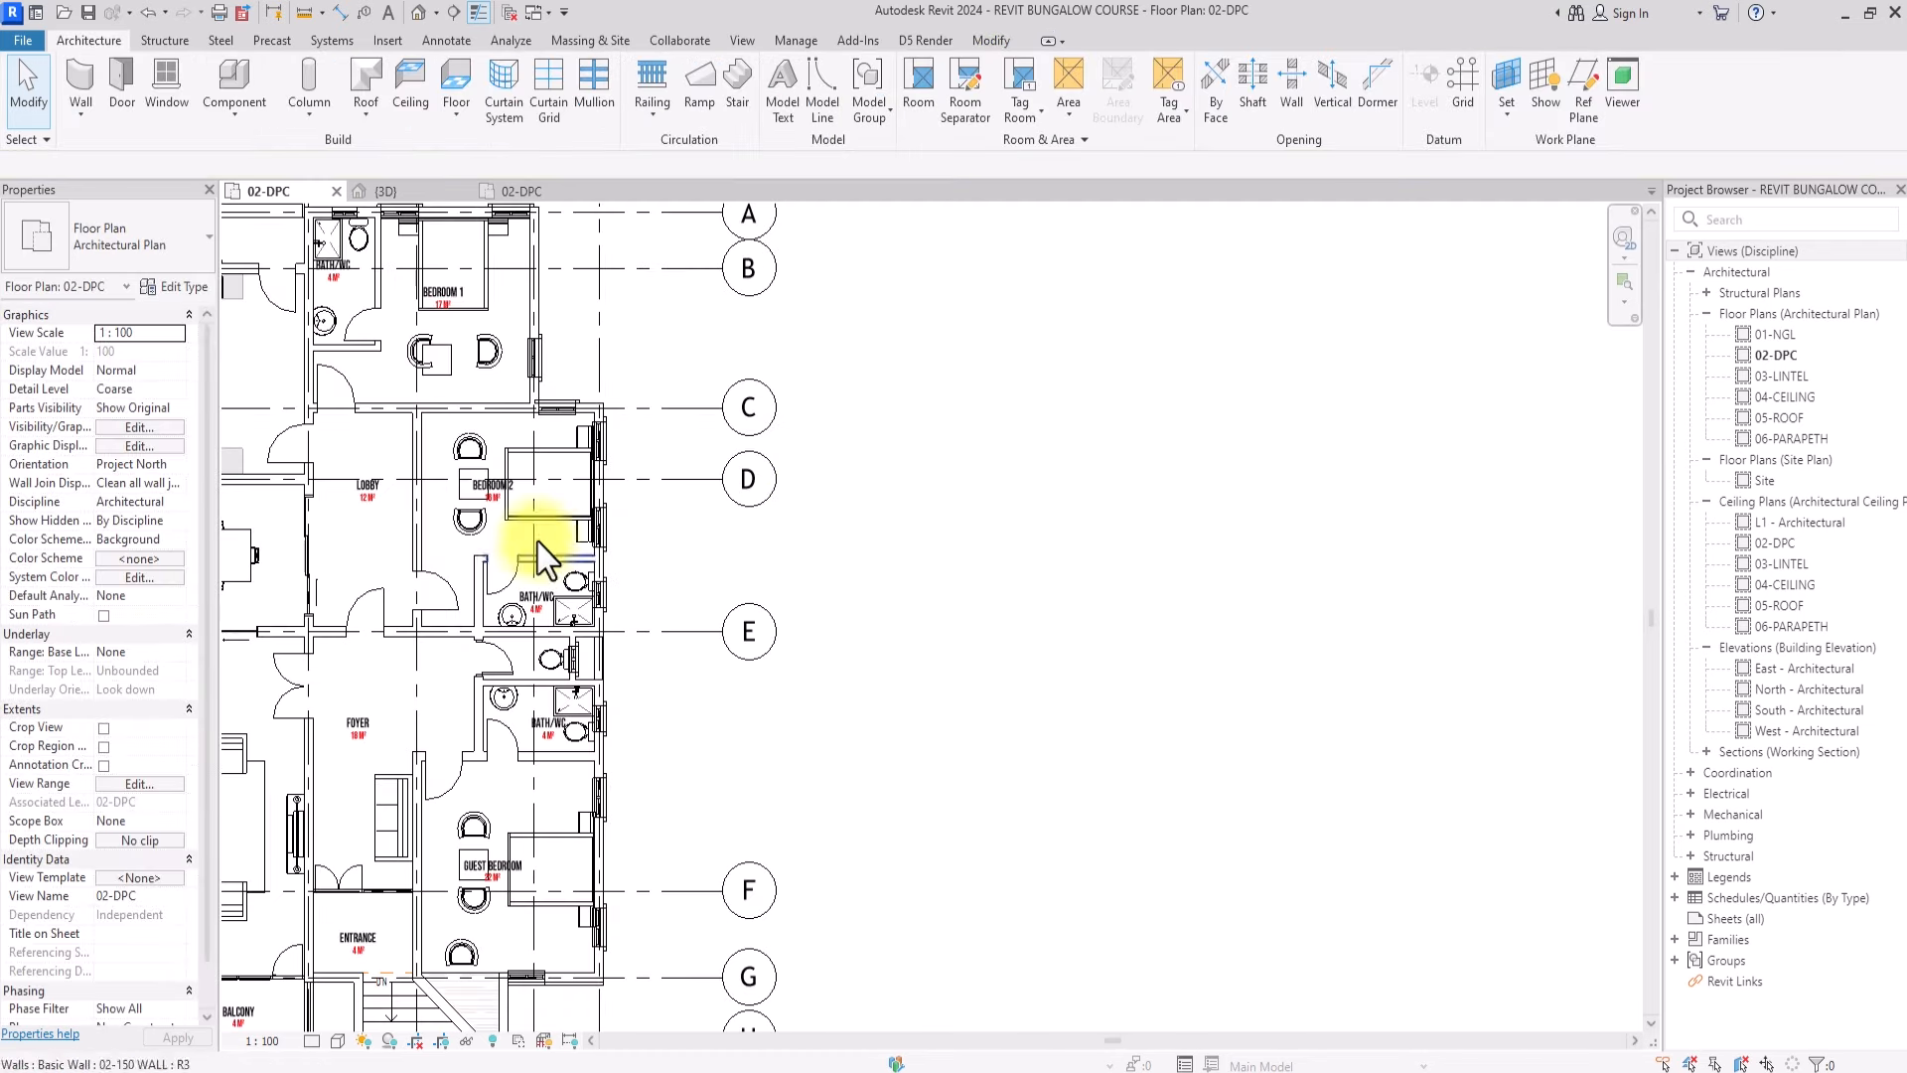
pyautogui.scroll(4, 778, 412)
pyautogui.scroll(-4, 598, 488)
# Open the M_Grid Head - Circle annotation symbol family for editing
pyautogui.click(1675, 939)
pyautogui.scroll(-4, 1744, 695)
pyautogui.click(1690, 584)
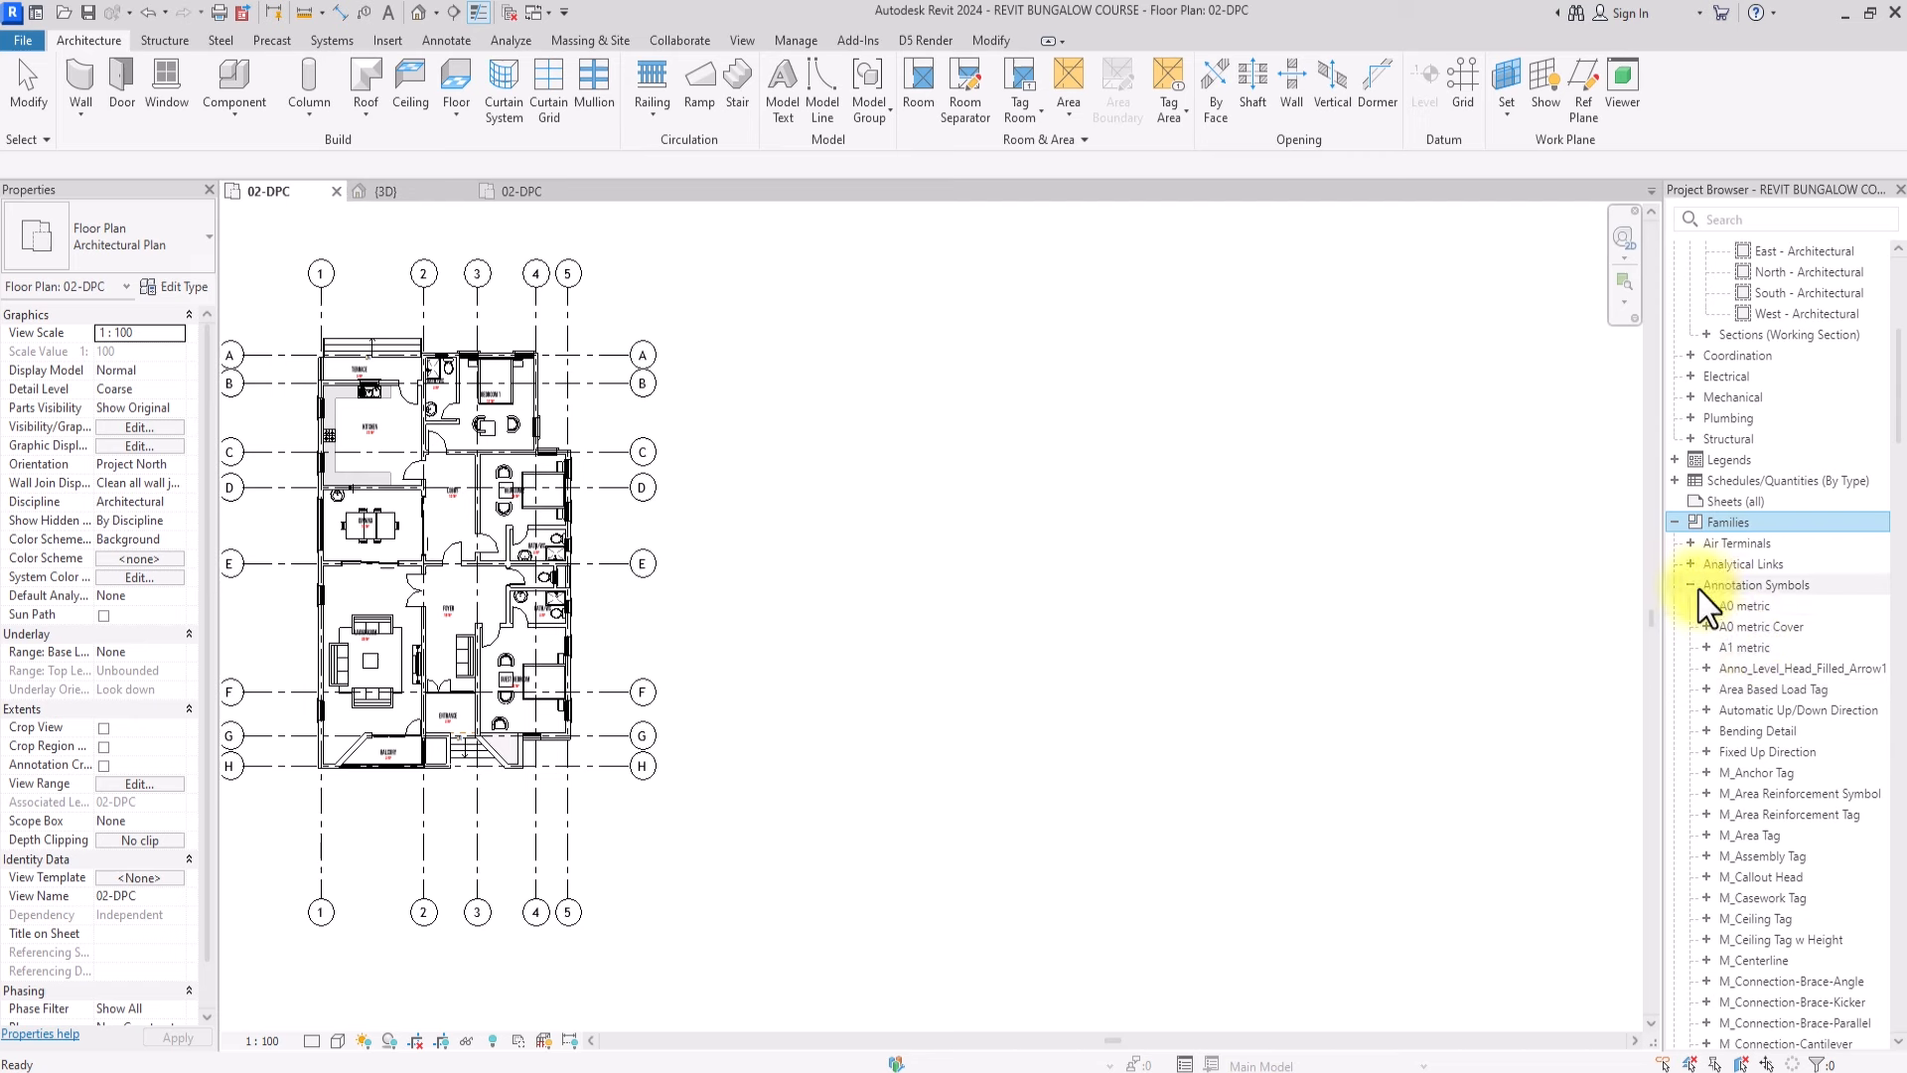
pyautogui.scroll(-2, 1778, 735)
pyautogui.scroll(-3, 1783, 616)
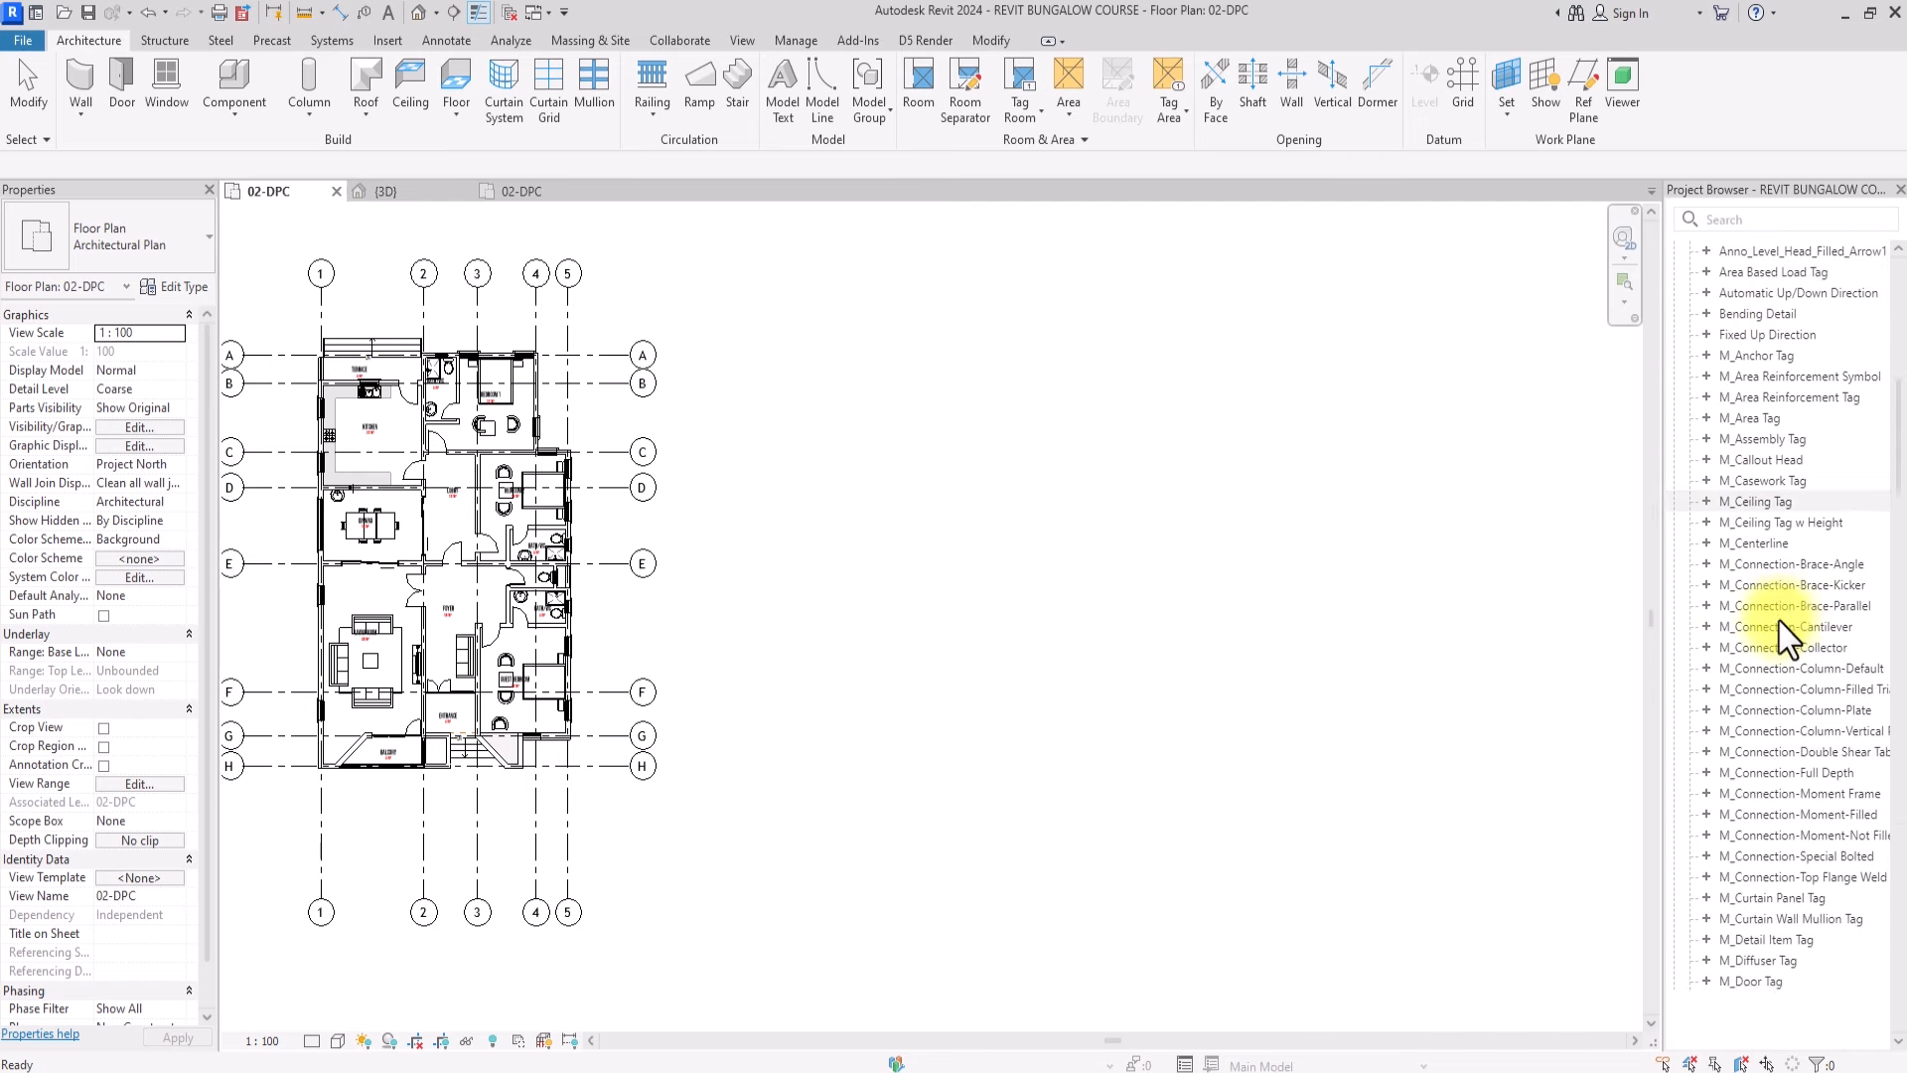
pyautogui.scroll(-9, 1748, 835)
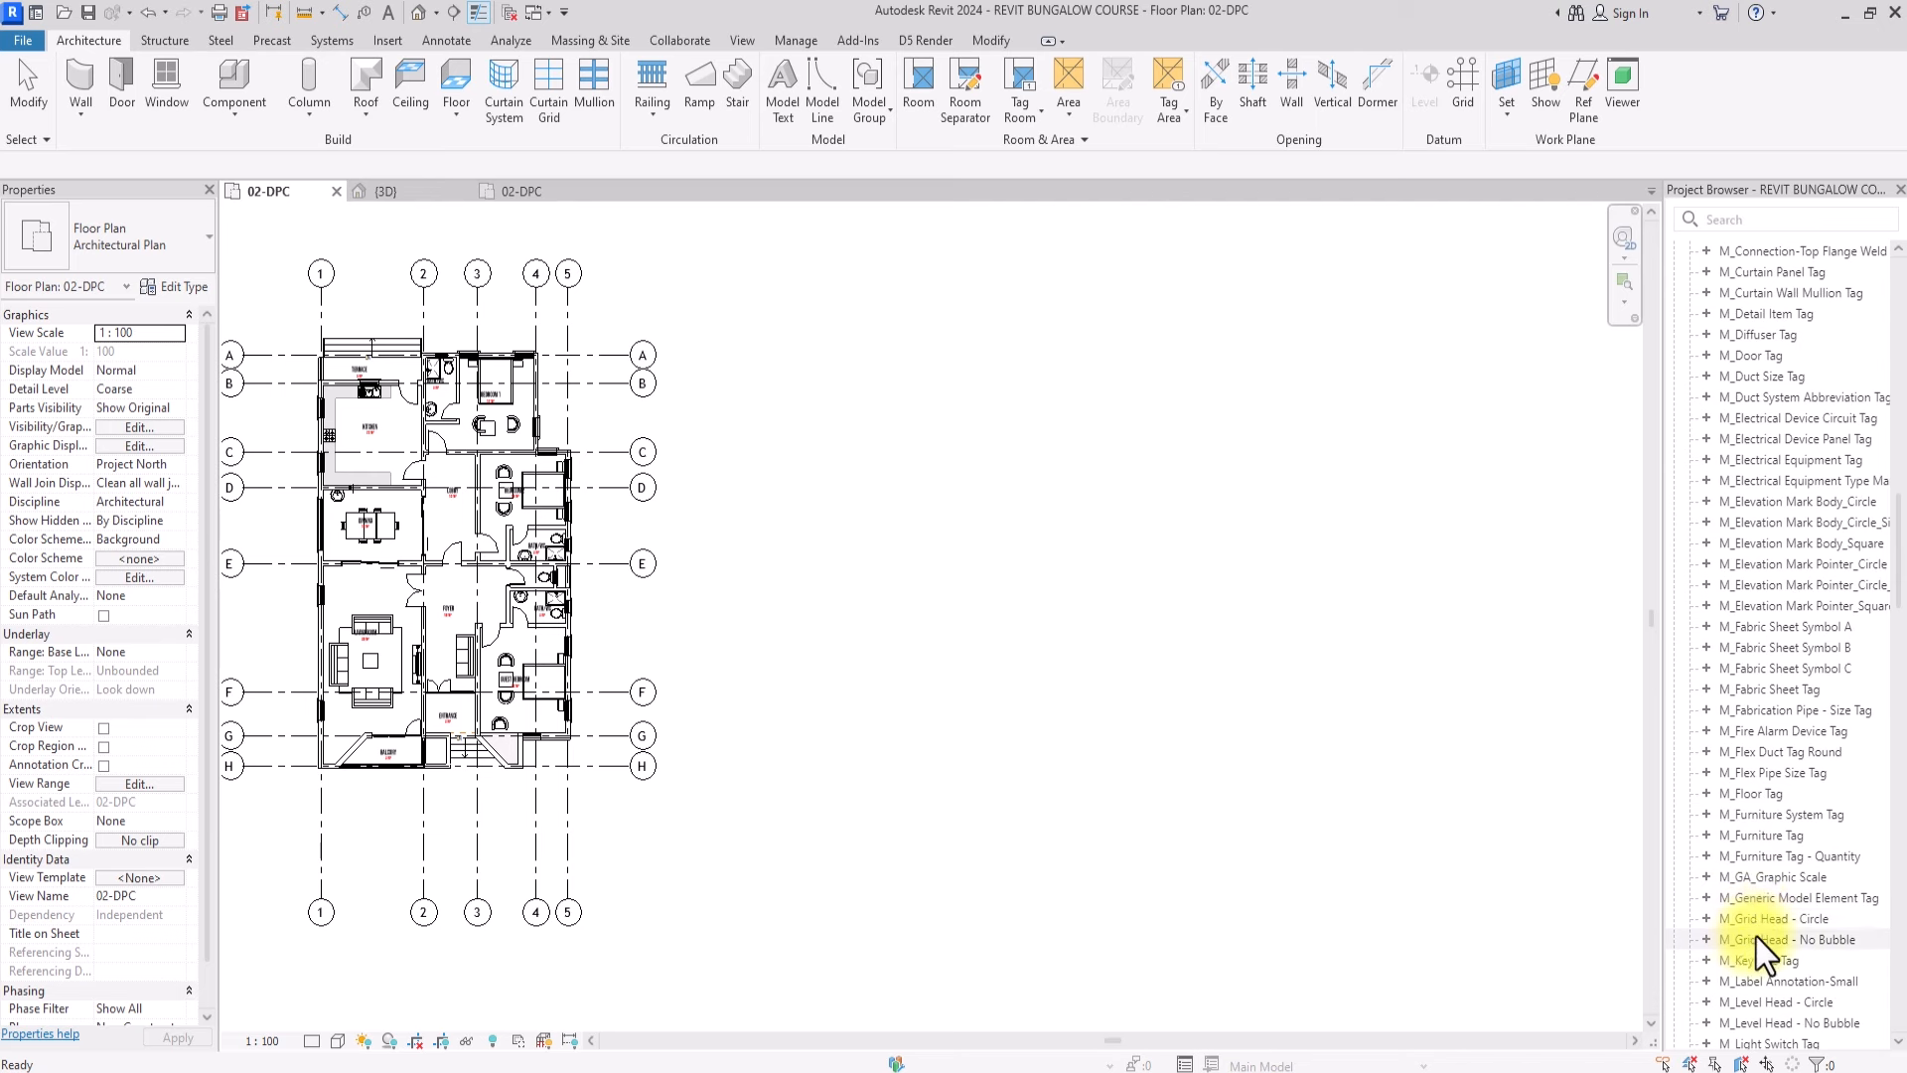
pyautogui.rightClick(1770, 922)
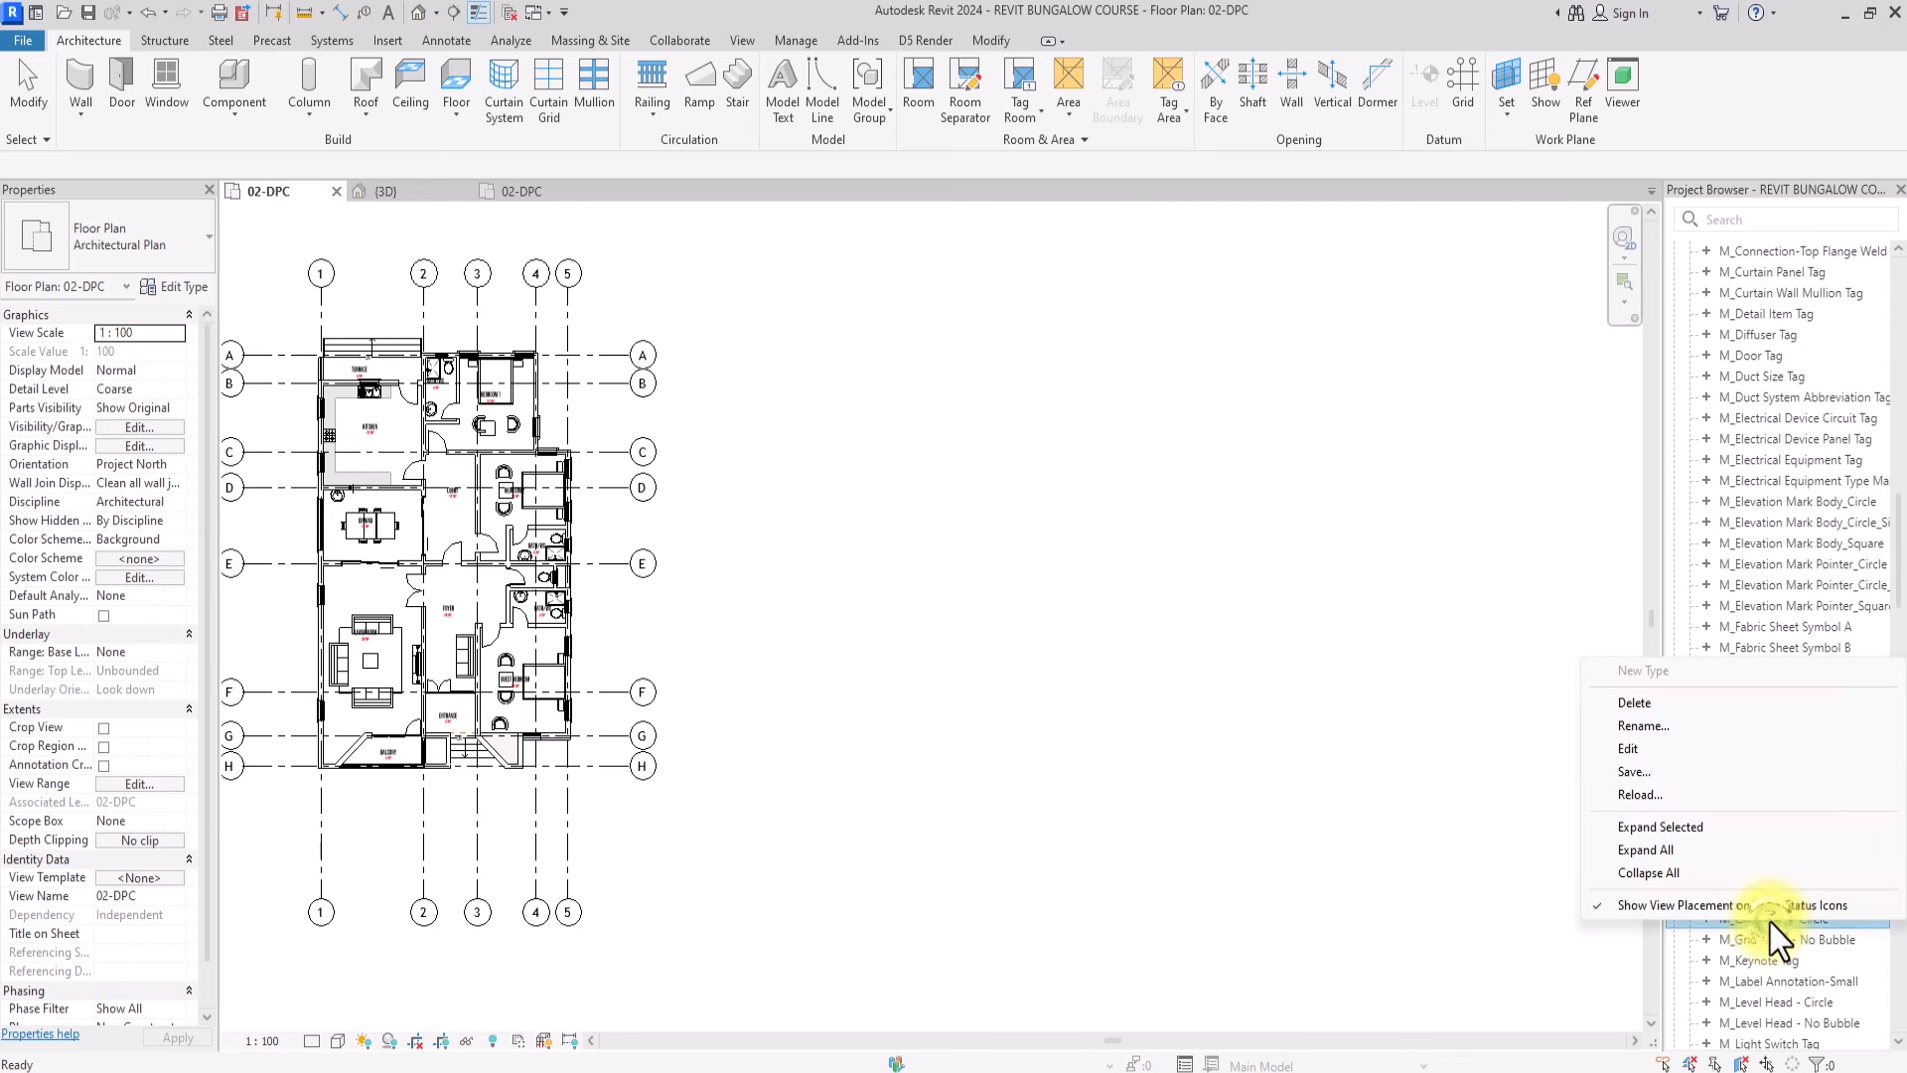
pyautogui.click(1637, 755)
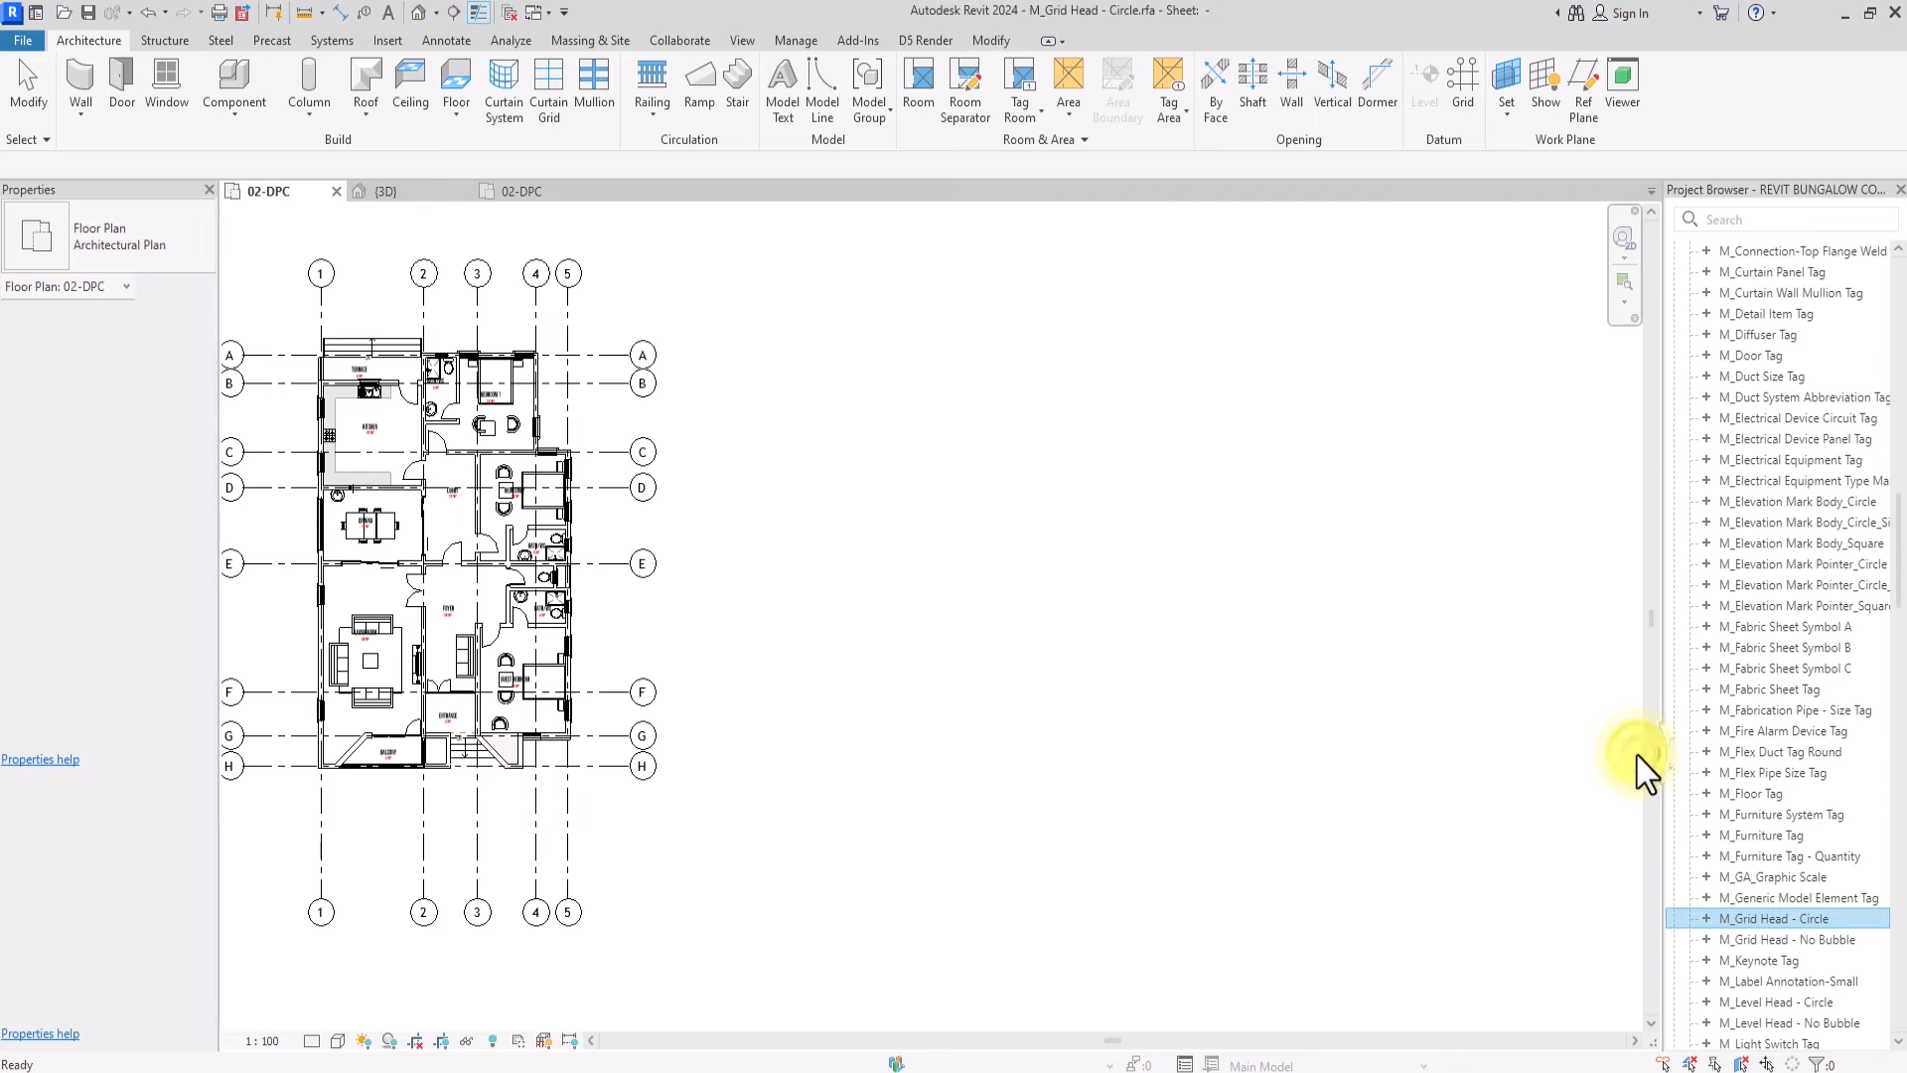
# Set the grid head label's text font to Bebas Neue and its text size to 2 mm
pyautogui.scroll(-2, 785, 548)
pyautogui.click(850, 584)
pyautogui.click(175, 287)
pyautogui.click(723, 348)
pyautogui.write('Bebas Neue')
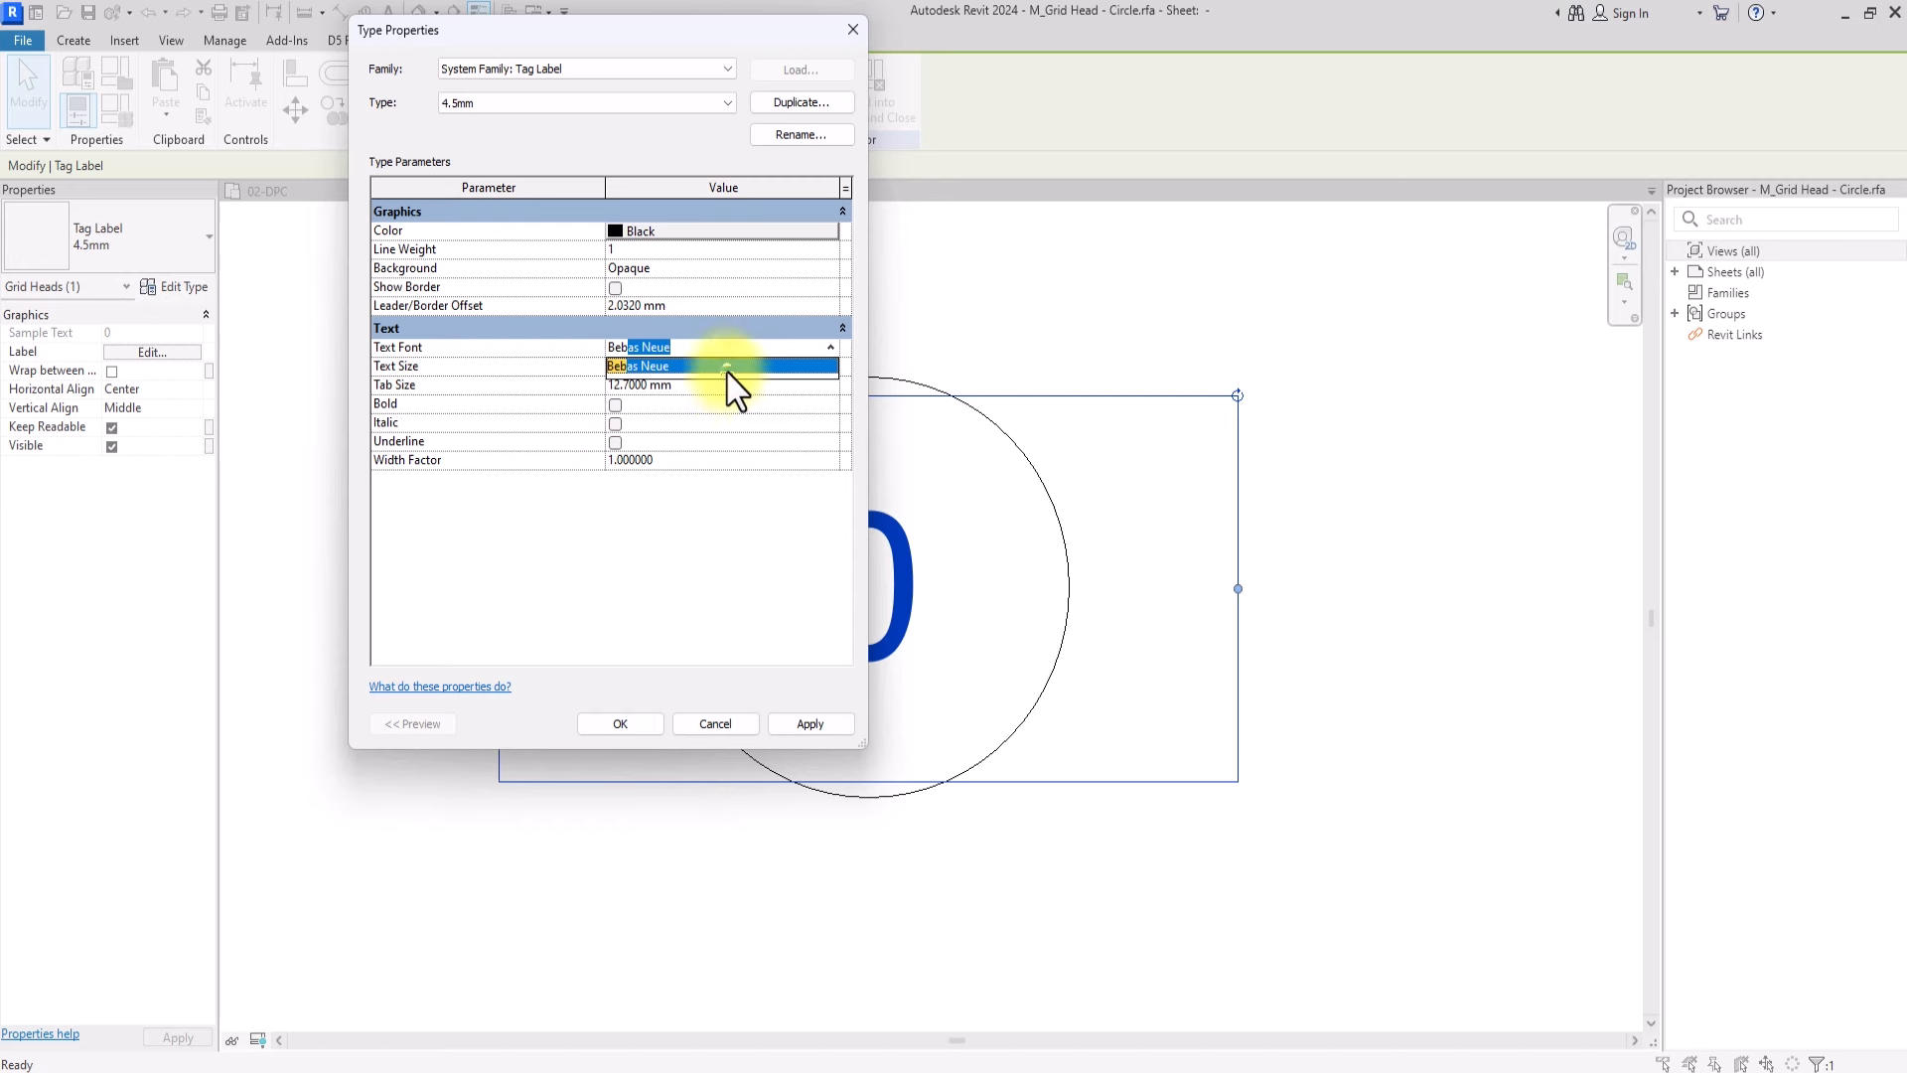
pyautogui.click(723, 366)
pyautogui.click(711, 369)
pyautogui.write('2')
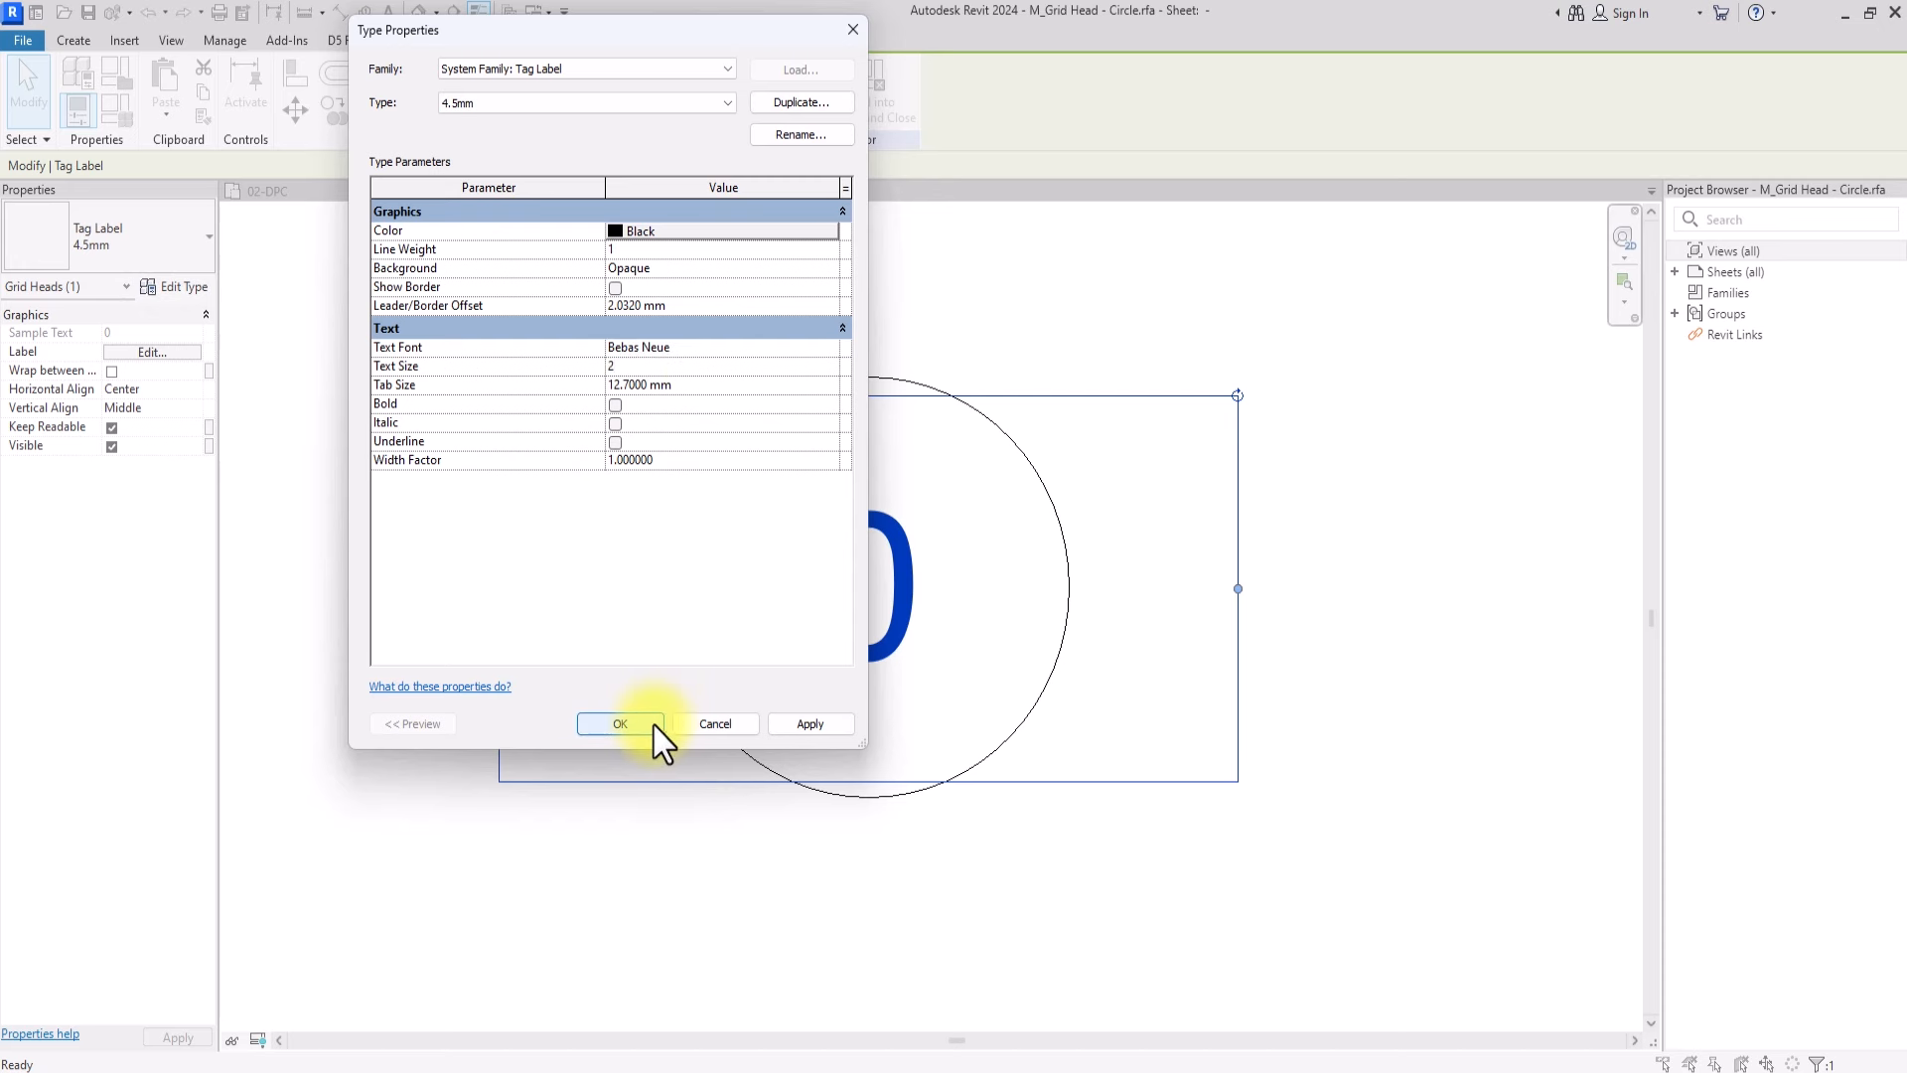
pyautogui.click(620, 723)
# Set the grid head circle's radius to 2.5 mm
pyautogui.click(867, 382)
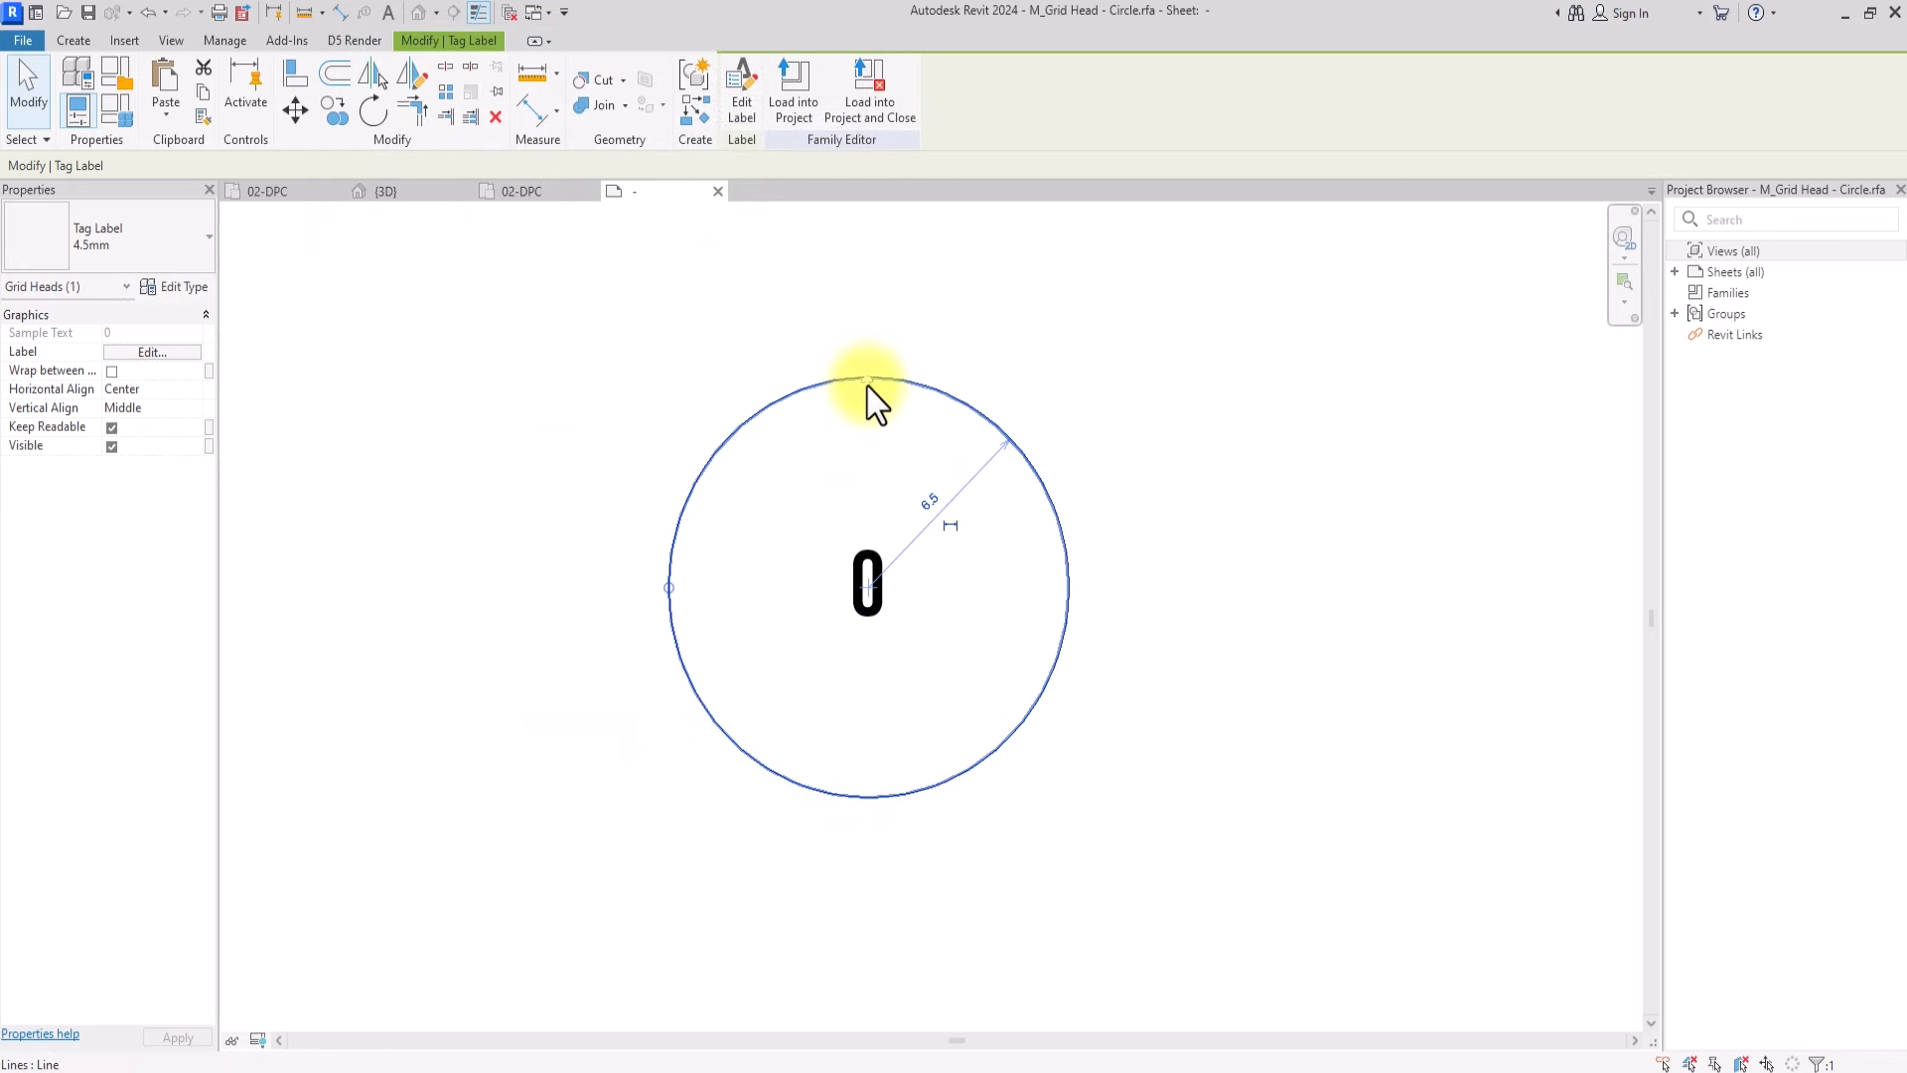
pyautogui.click(920, 502)
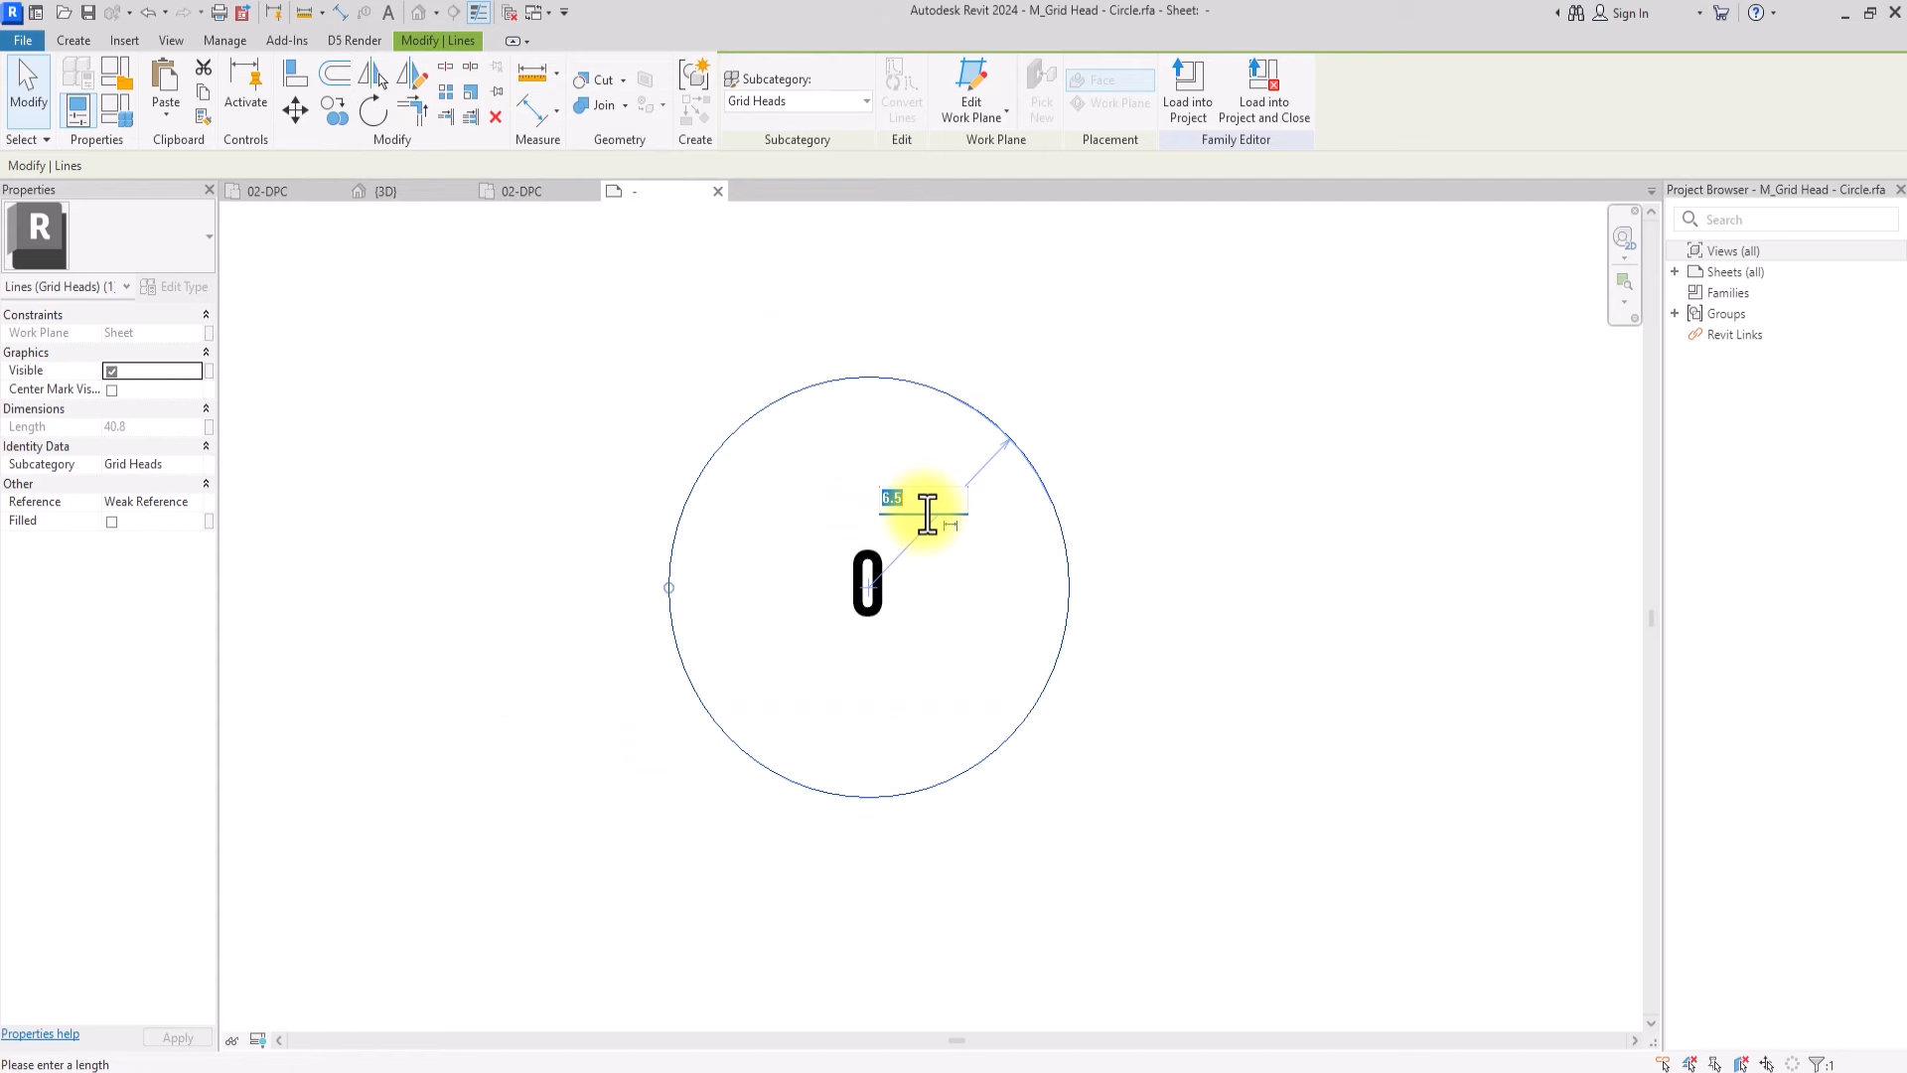
pyautogui.write('2.5')
pyautogui.press('Return')
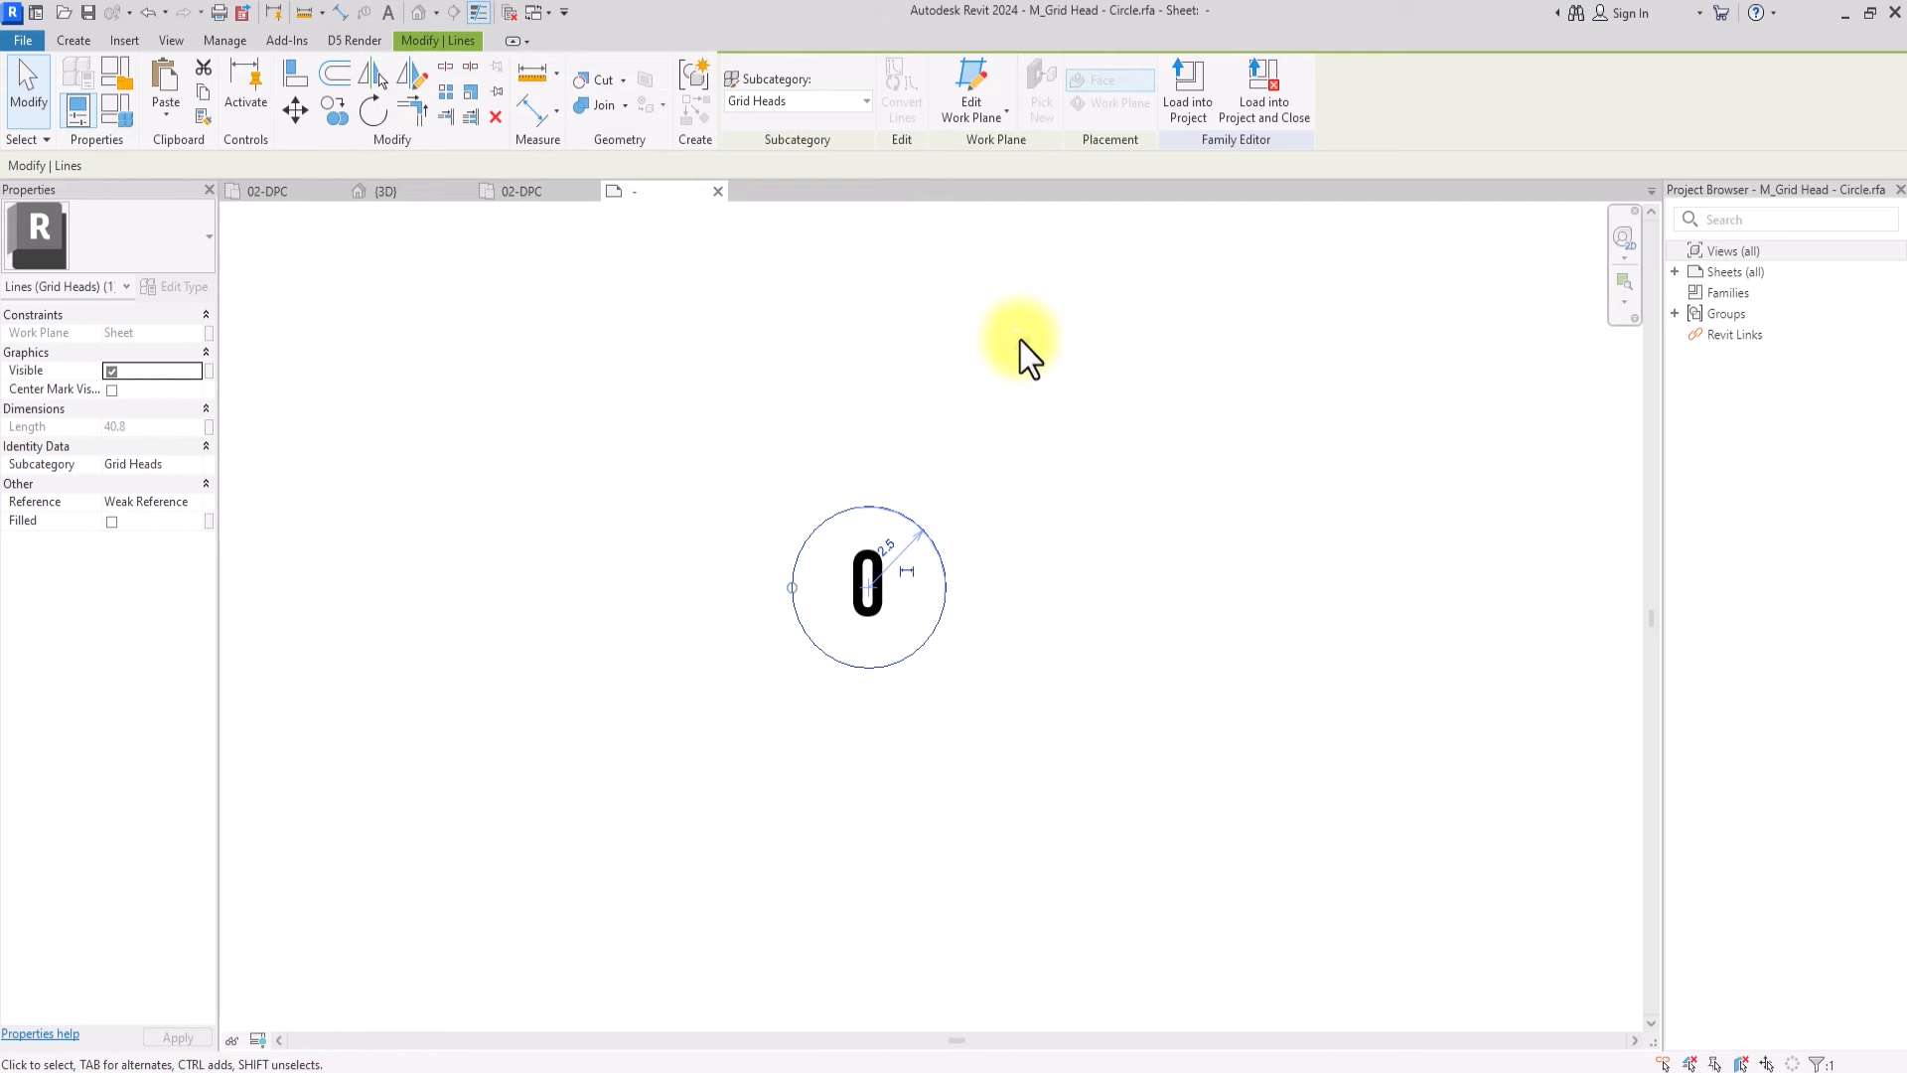
pyautogui.click(1005, 362)
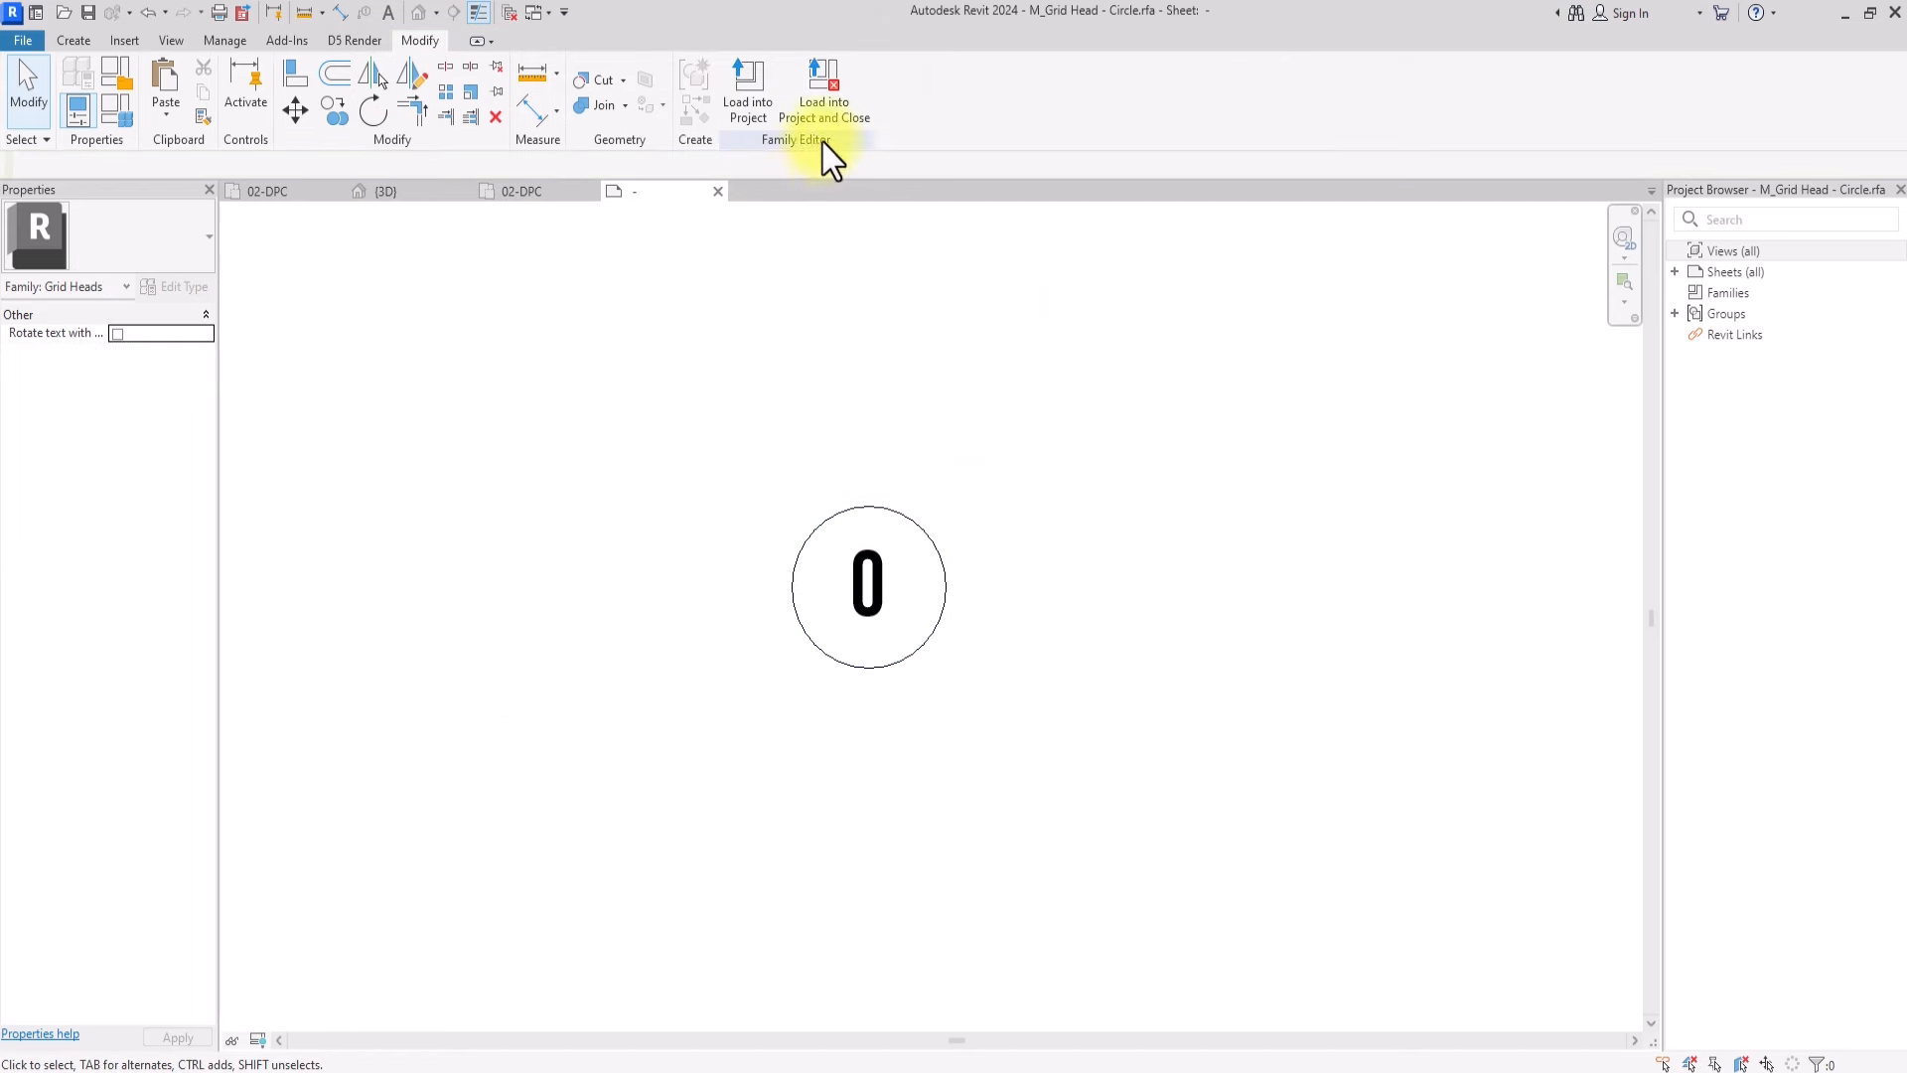
# Load the edited grid head family into the project, close the family, and collapse the project's Families list
pyautogui.click(833, 89)
pyautogui.click(901, 704)
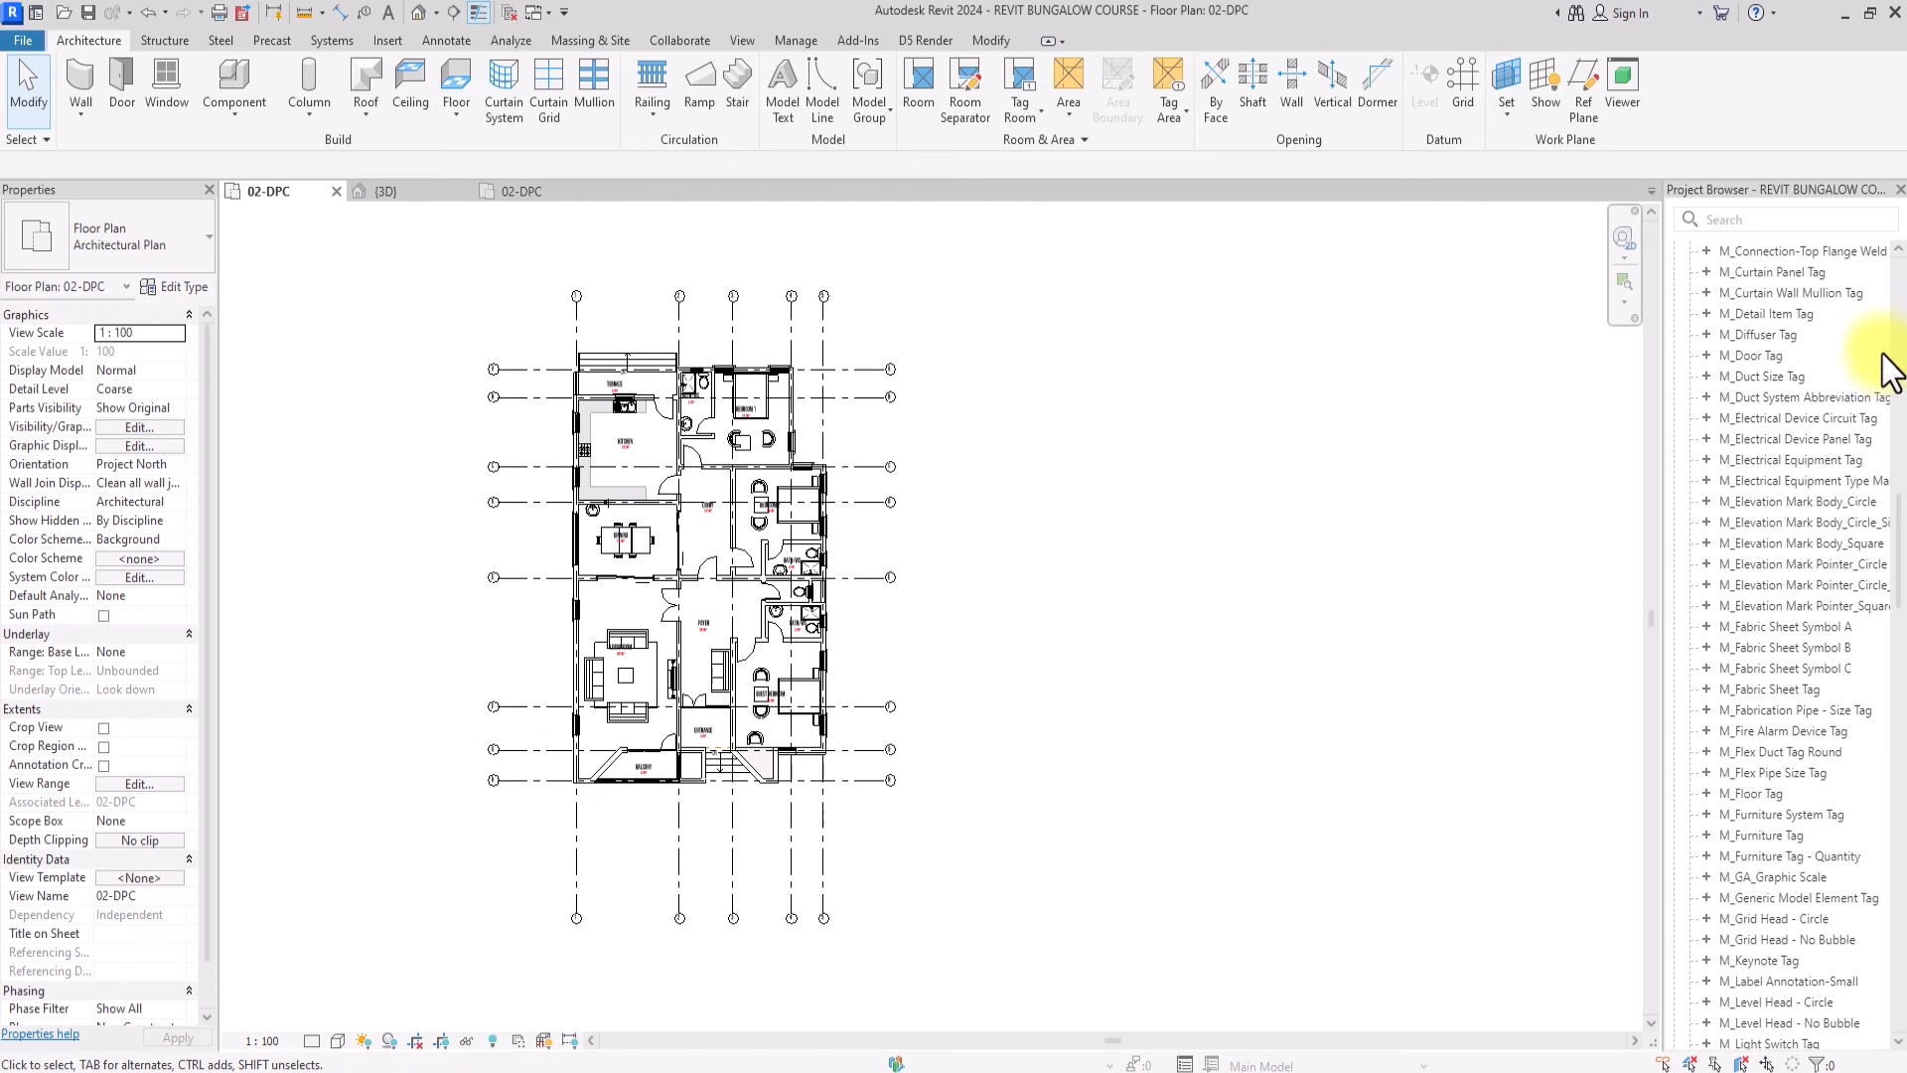
pyautogui.scroll(8, 1768, 348)
pyautogui.scroll(7, 1682, 558)
pyautogui.scroll(5, 1683, 558)
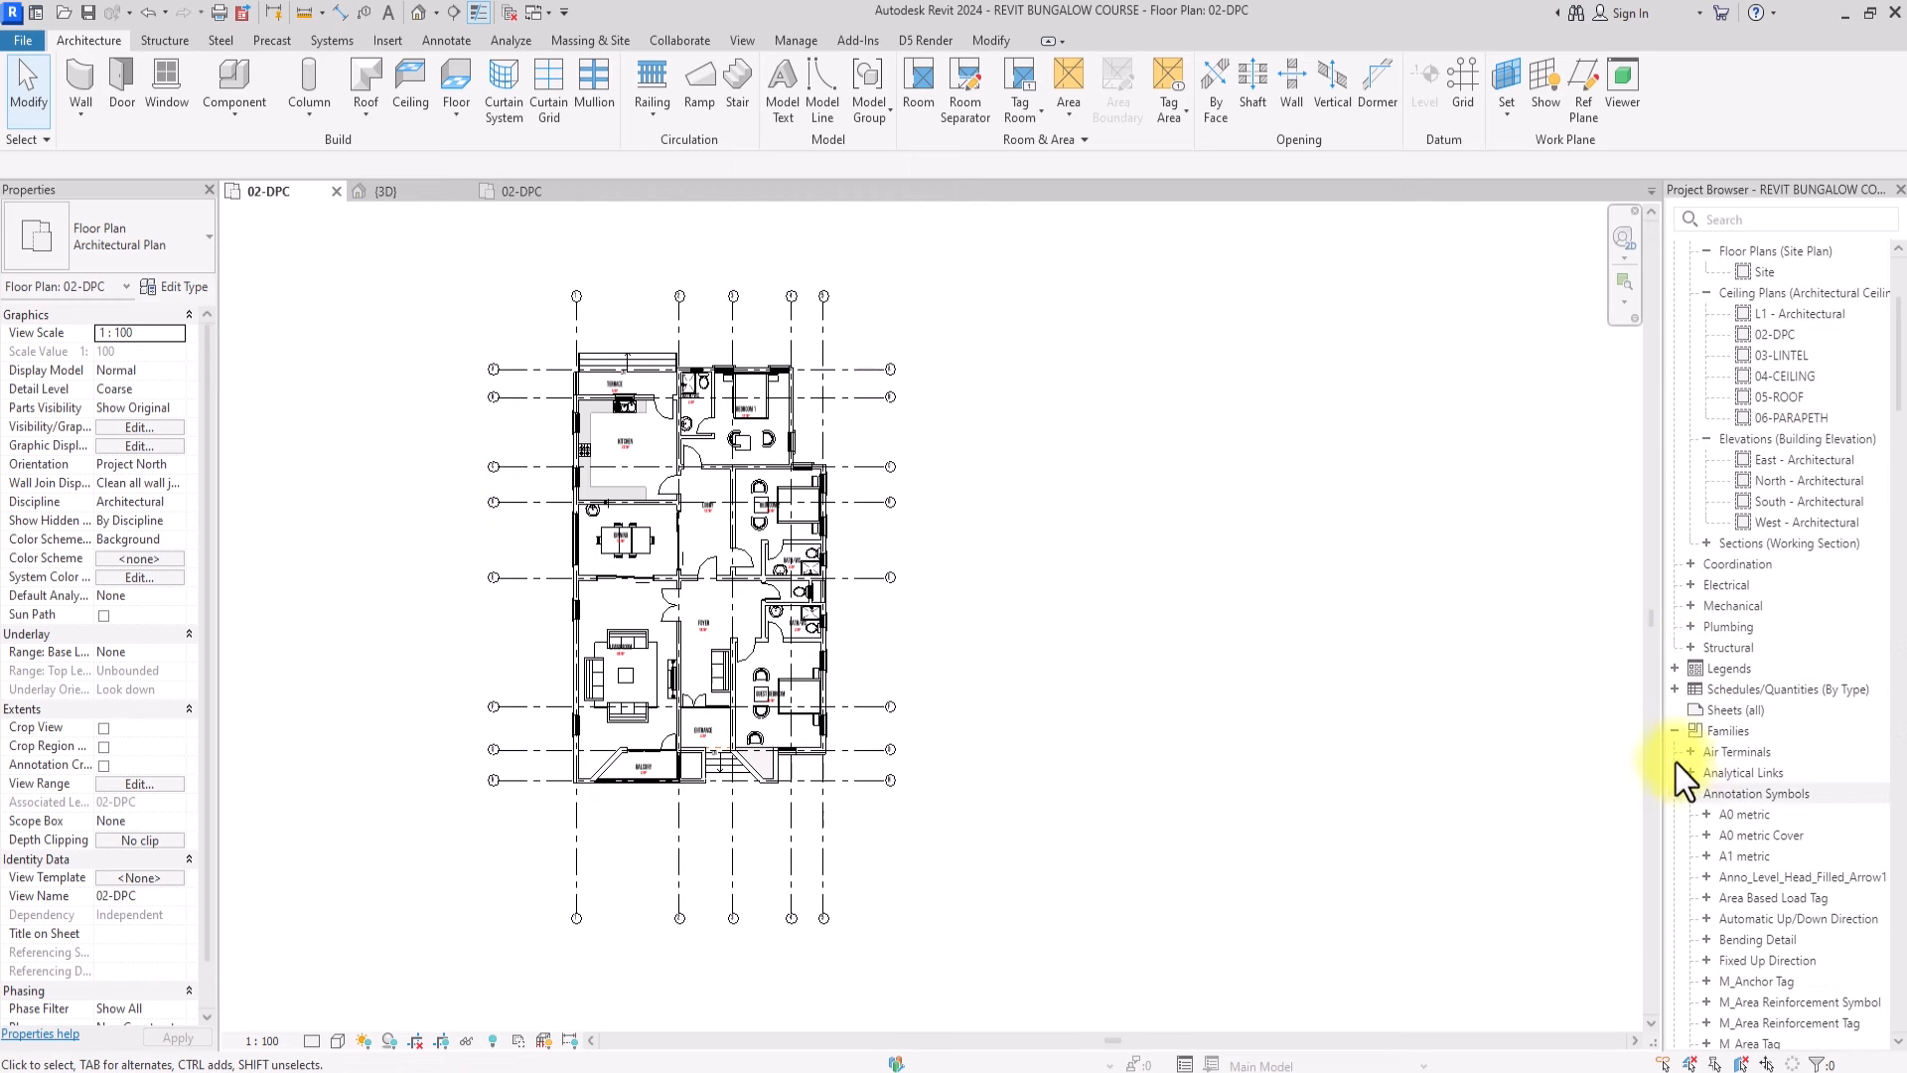
pyautogui.click(1674, 733)
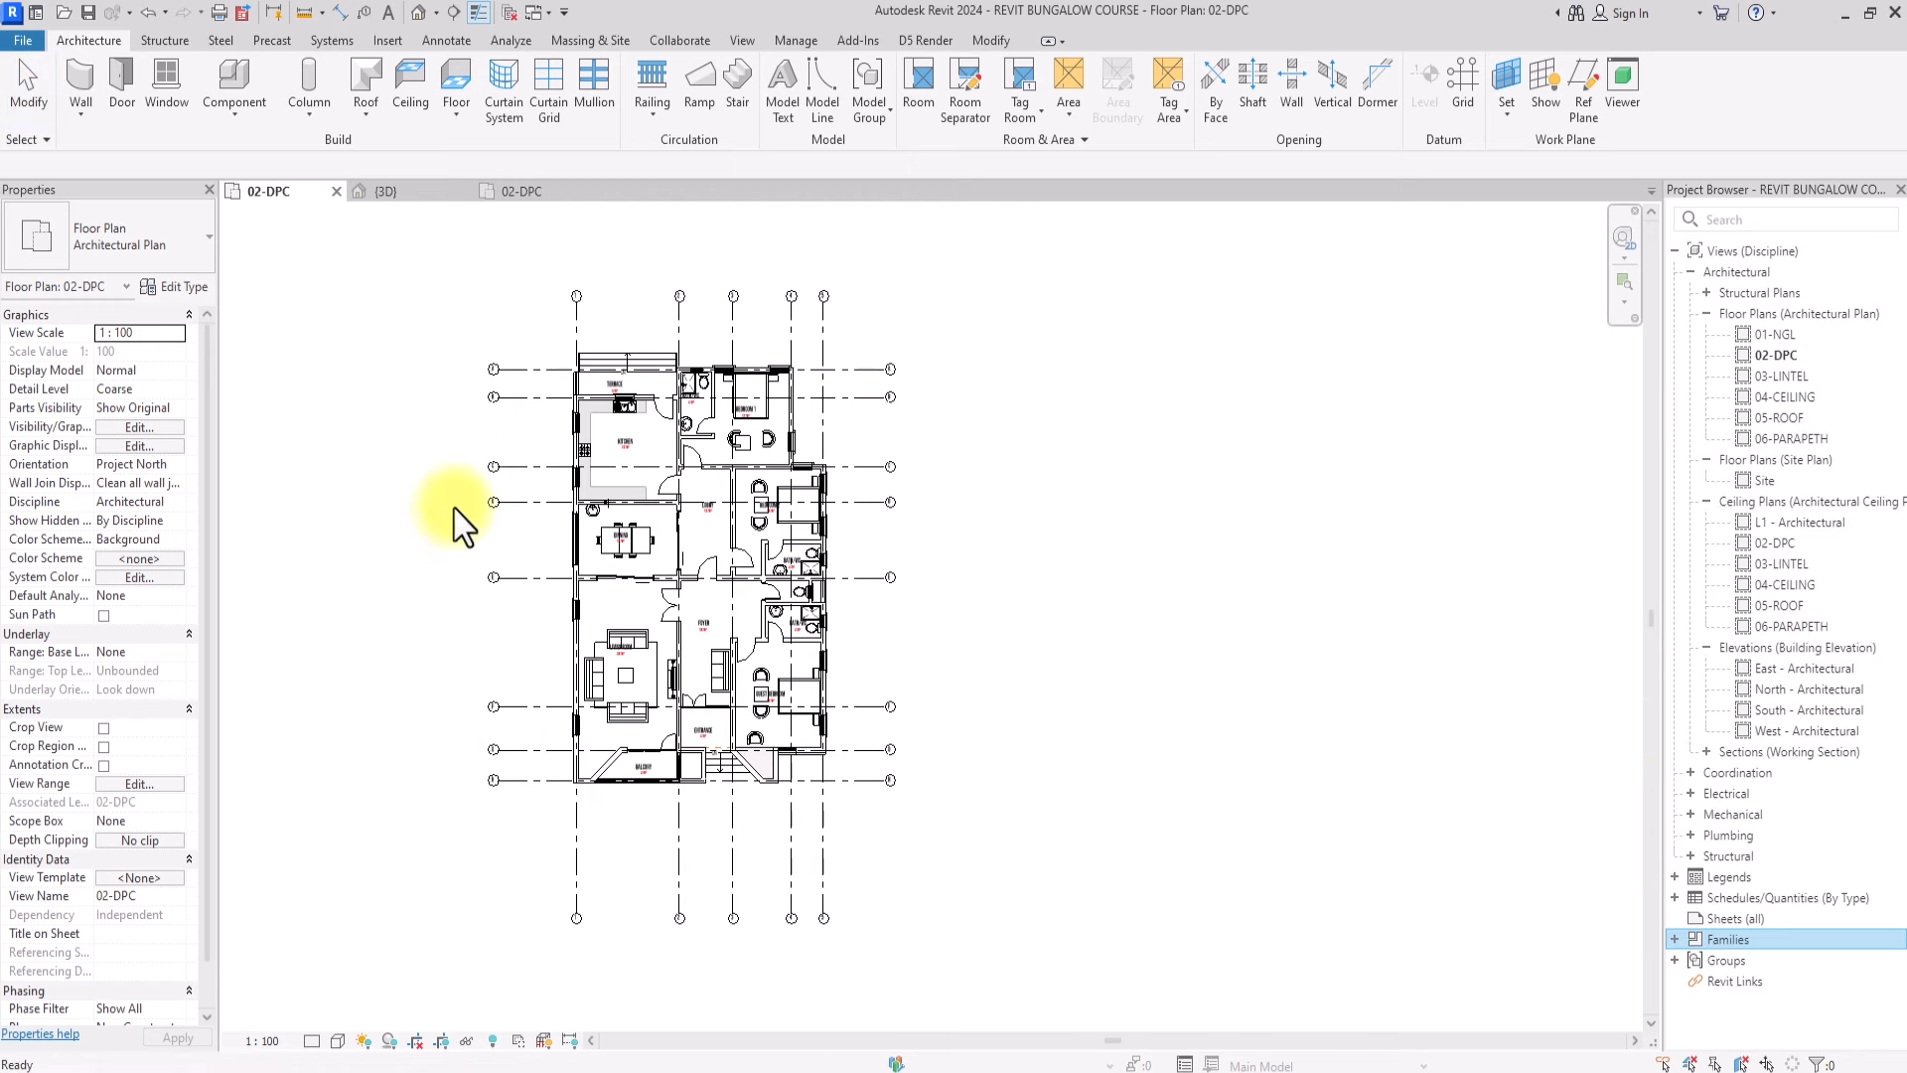
# Override the Grids category graphics in the 02-DPC floor plan to Halftone
pyautogui.click(575, 862)
pyautogui.rightClick(574, 863)
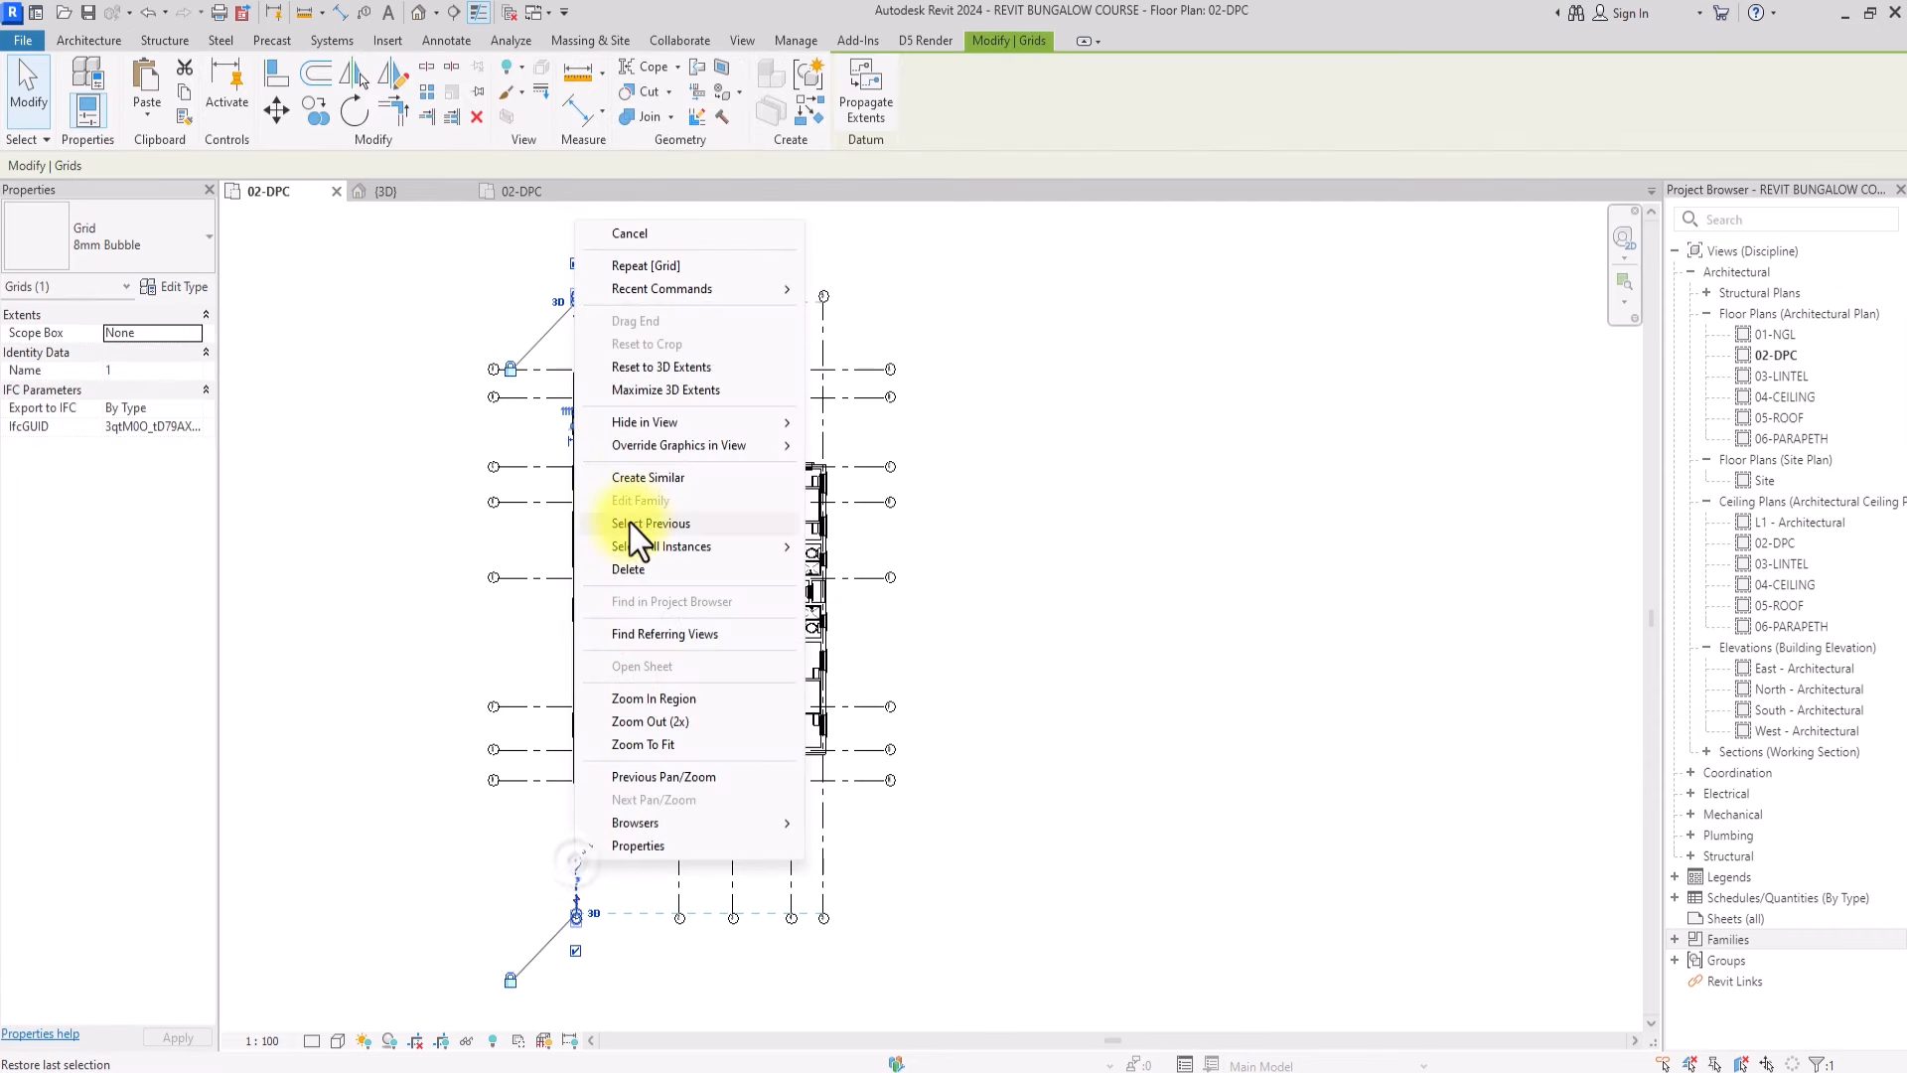
pyautogui.moveTo(686, 445)
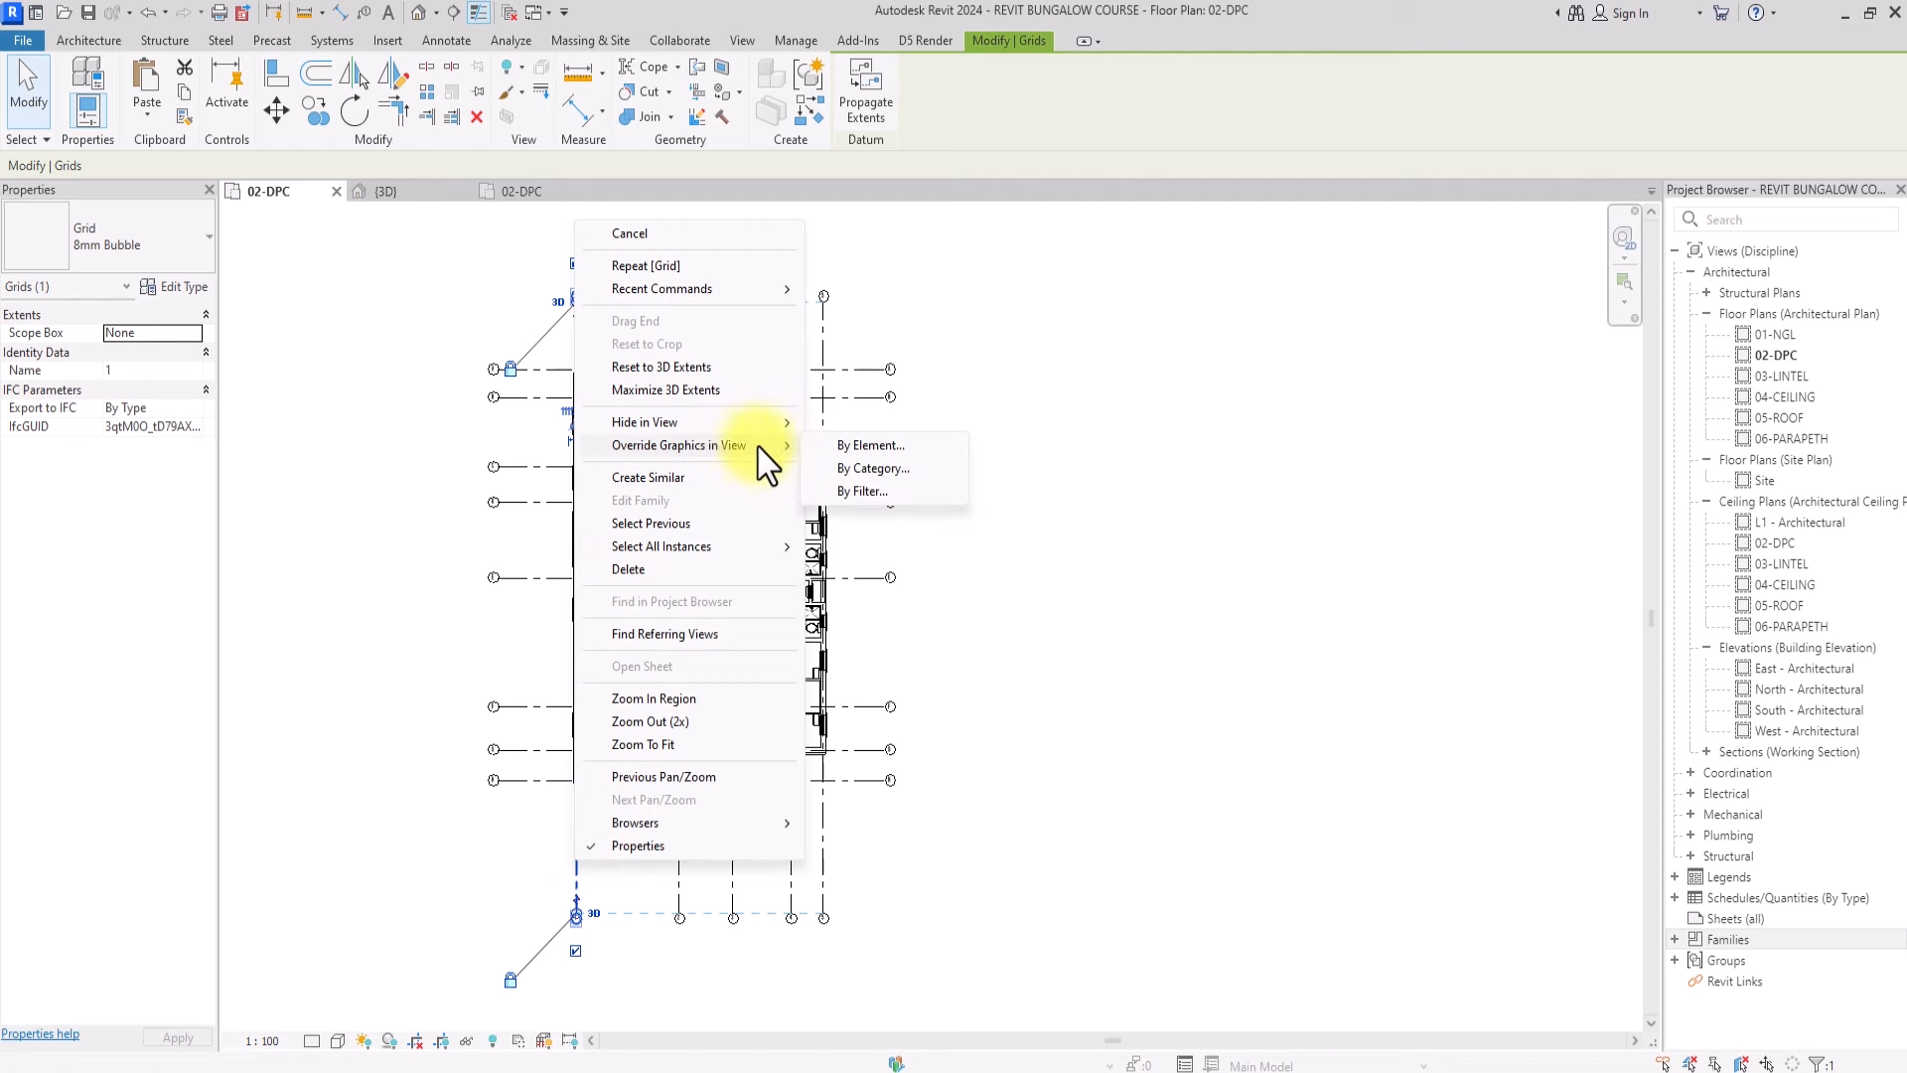
pyautogui.click(856, 471)
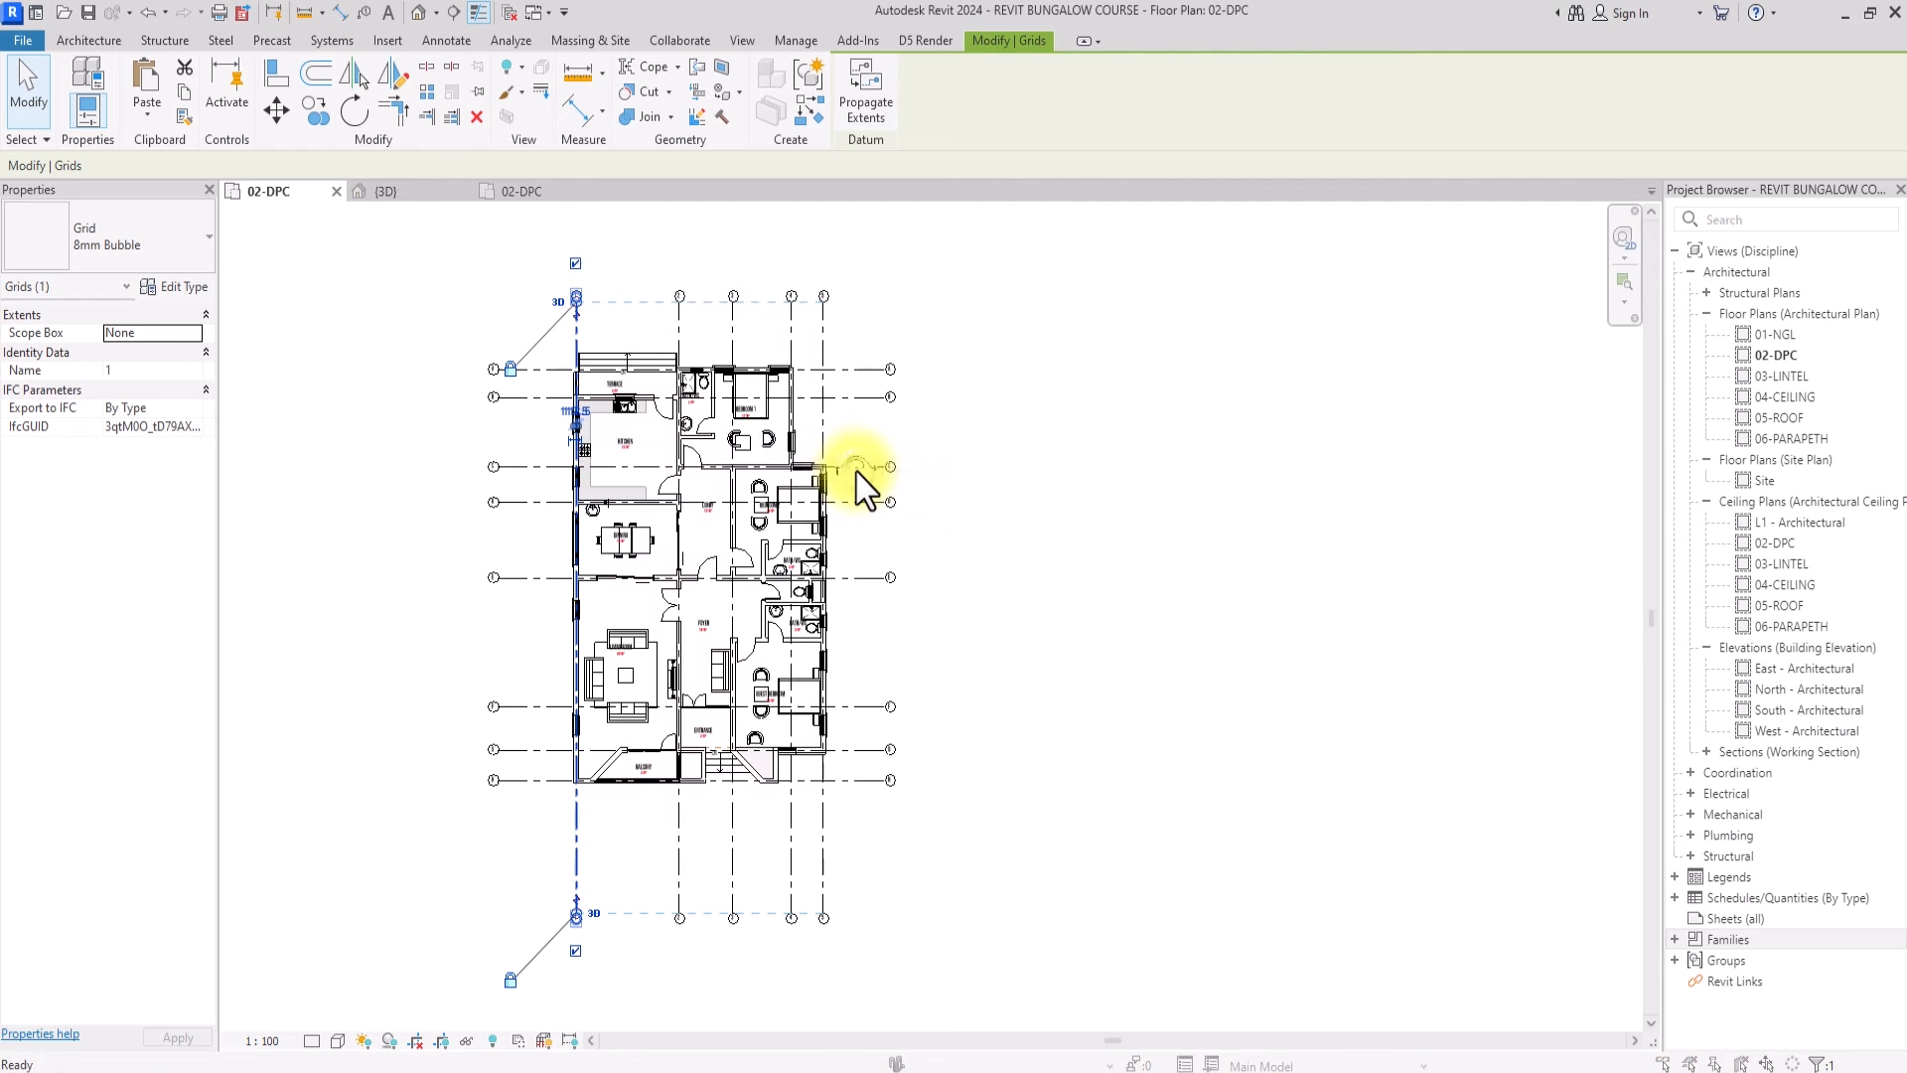
pyautogui.click(1233, 150)
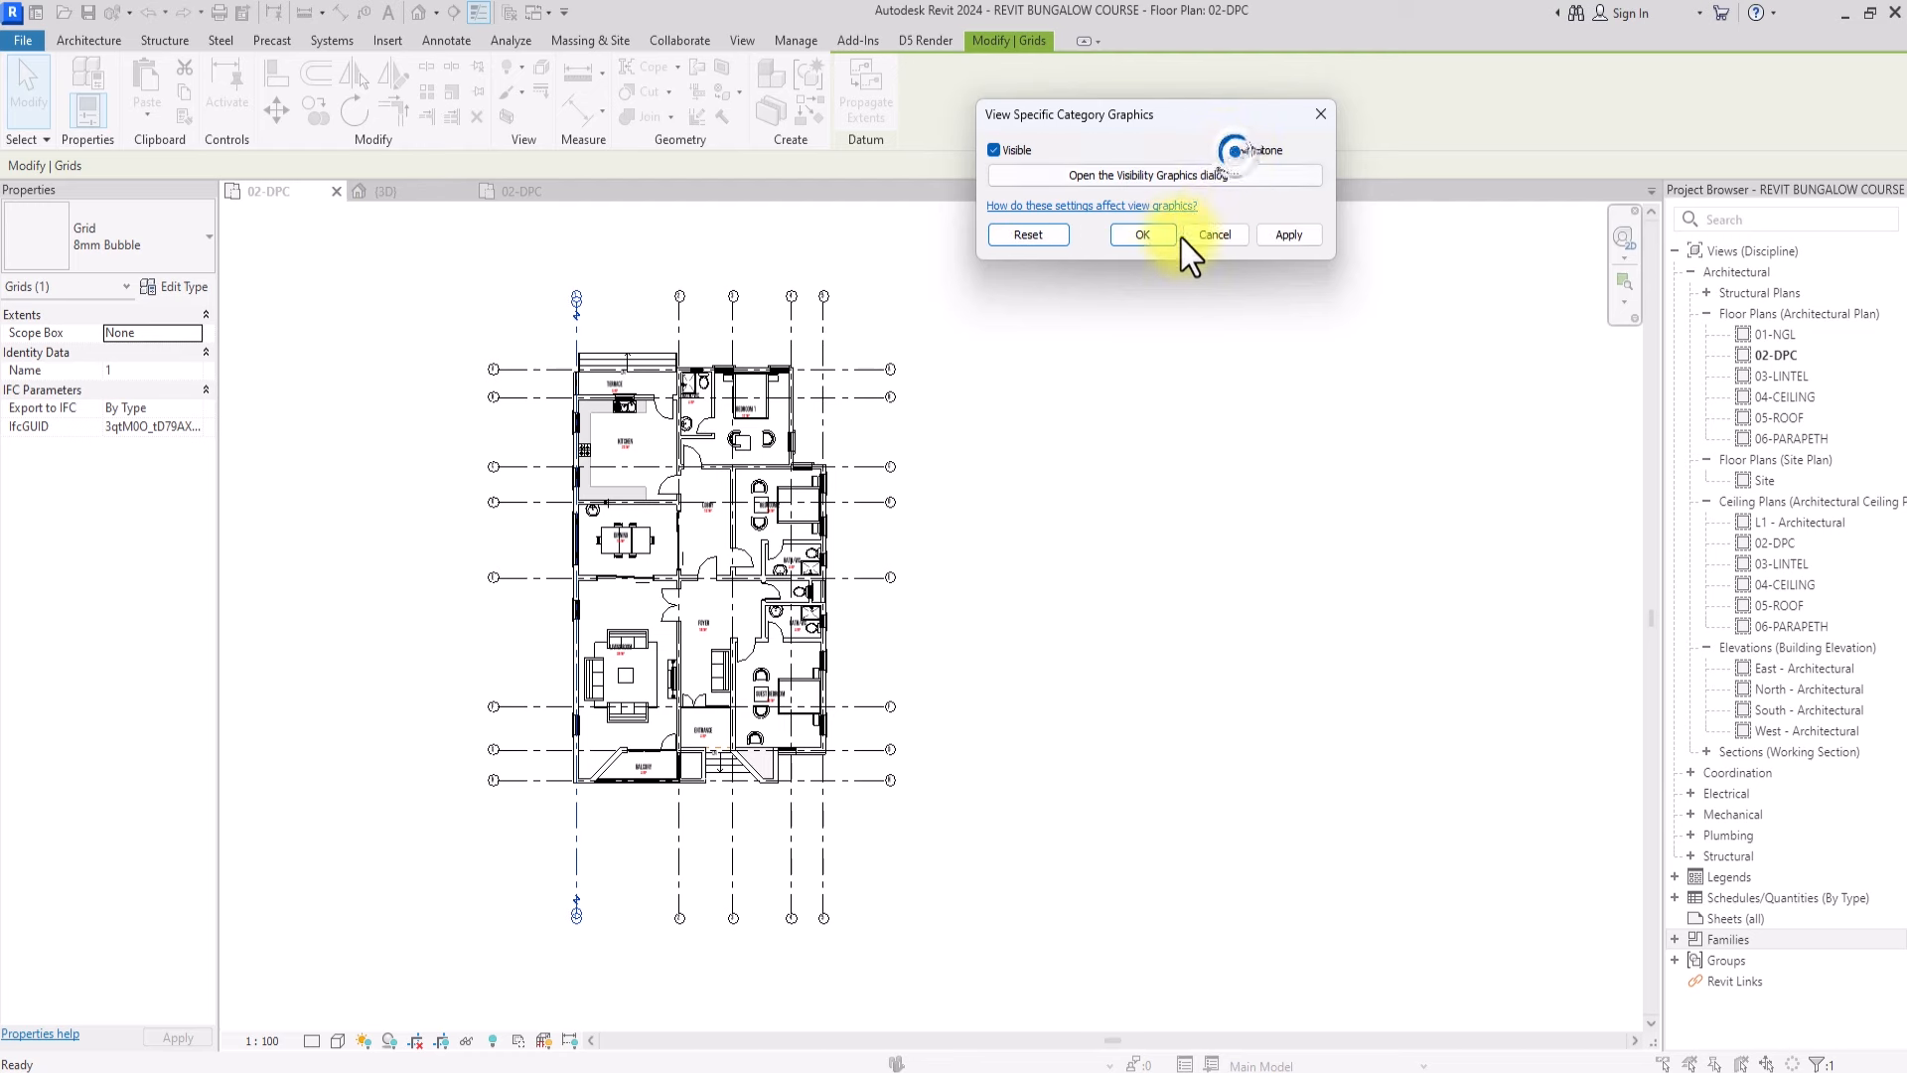
pyautogui.click(1142, 237)
pyautogui.scroll(3, 557, 541)
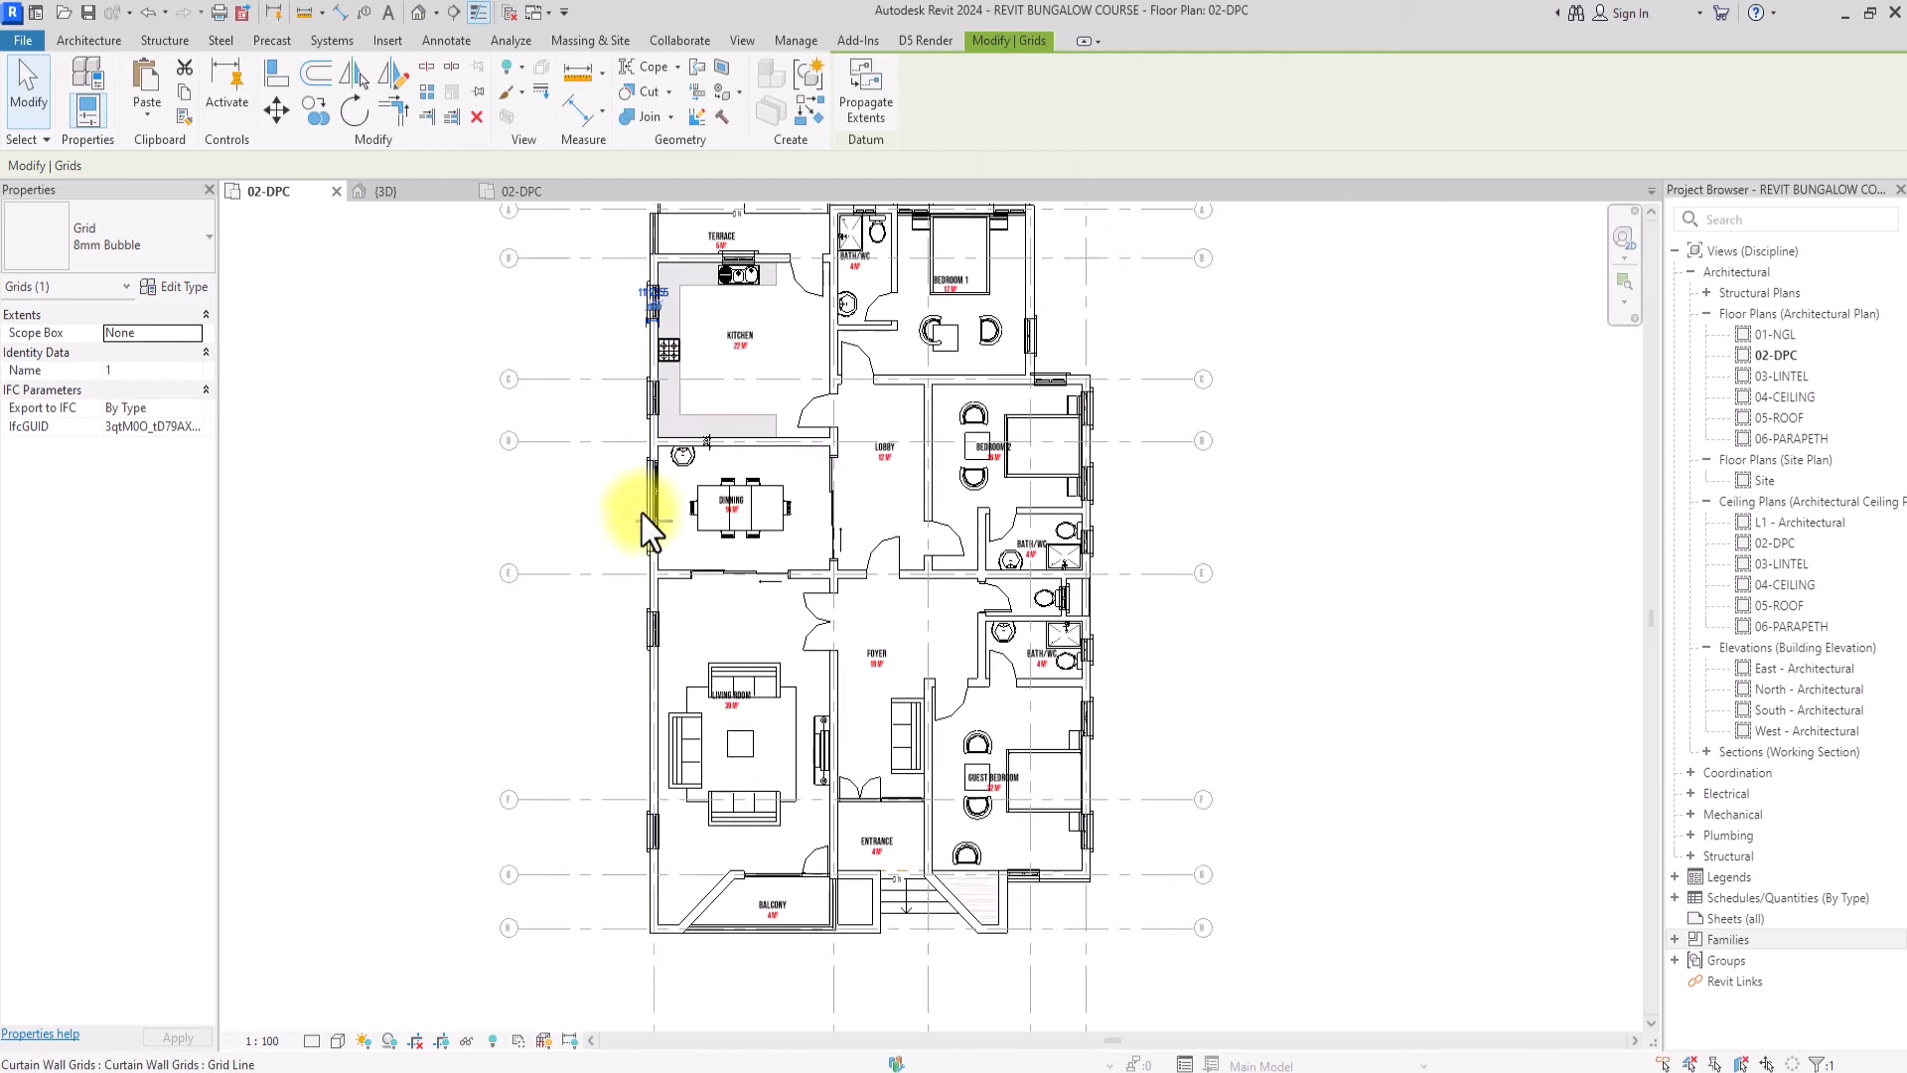
pyautogui.scroll(-3, 636, 606)
pyautogui.scroll(2, 729, 856)
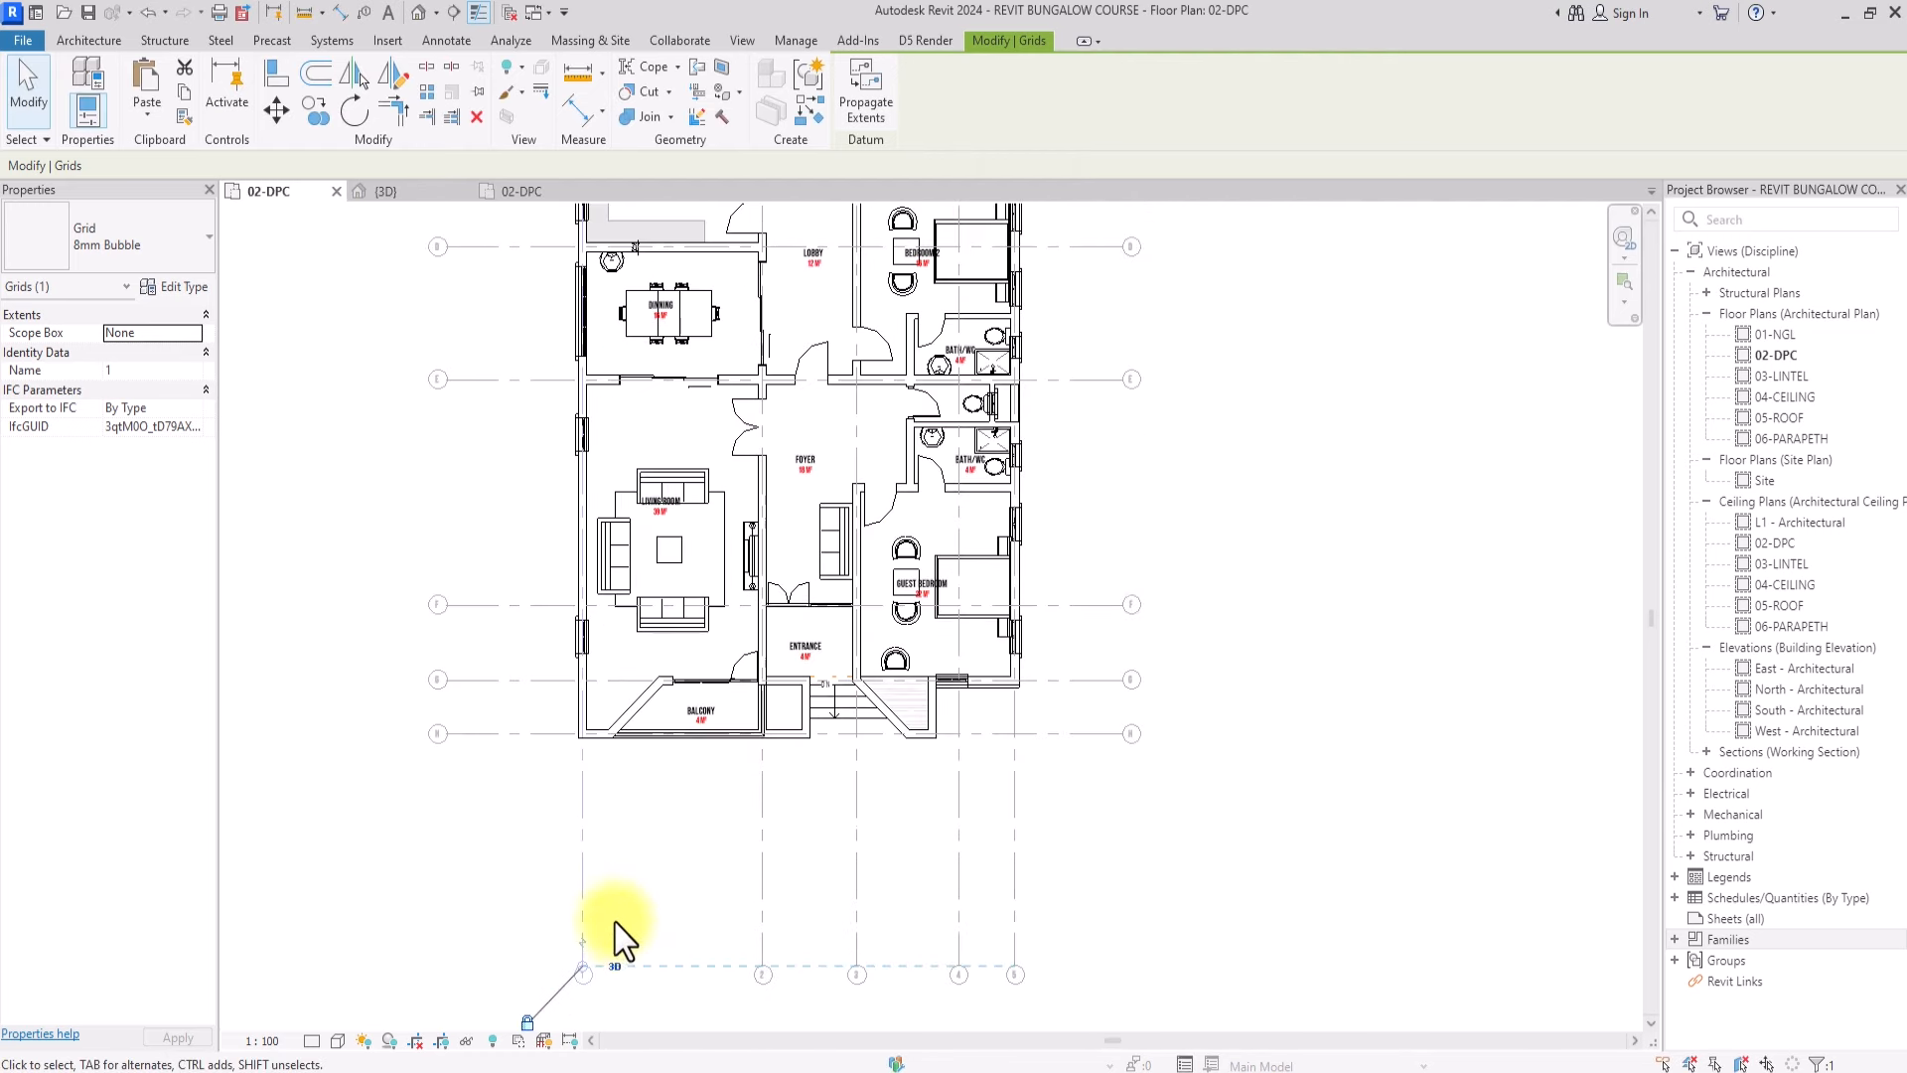
pyautogui.scroll(-1, 616, 922)
pyautogui.click(576, 932)
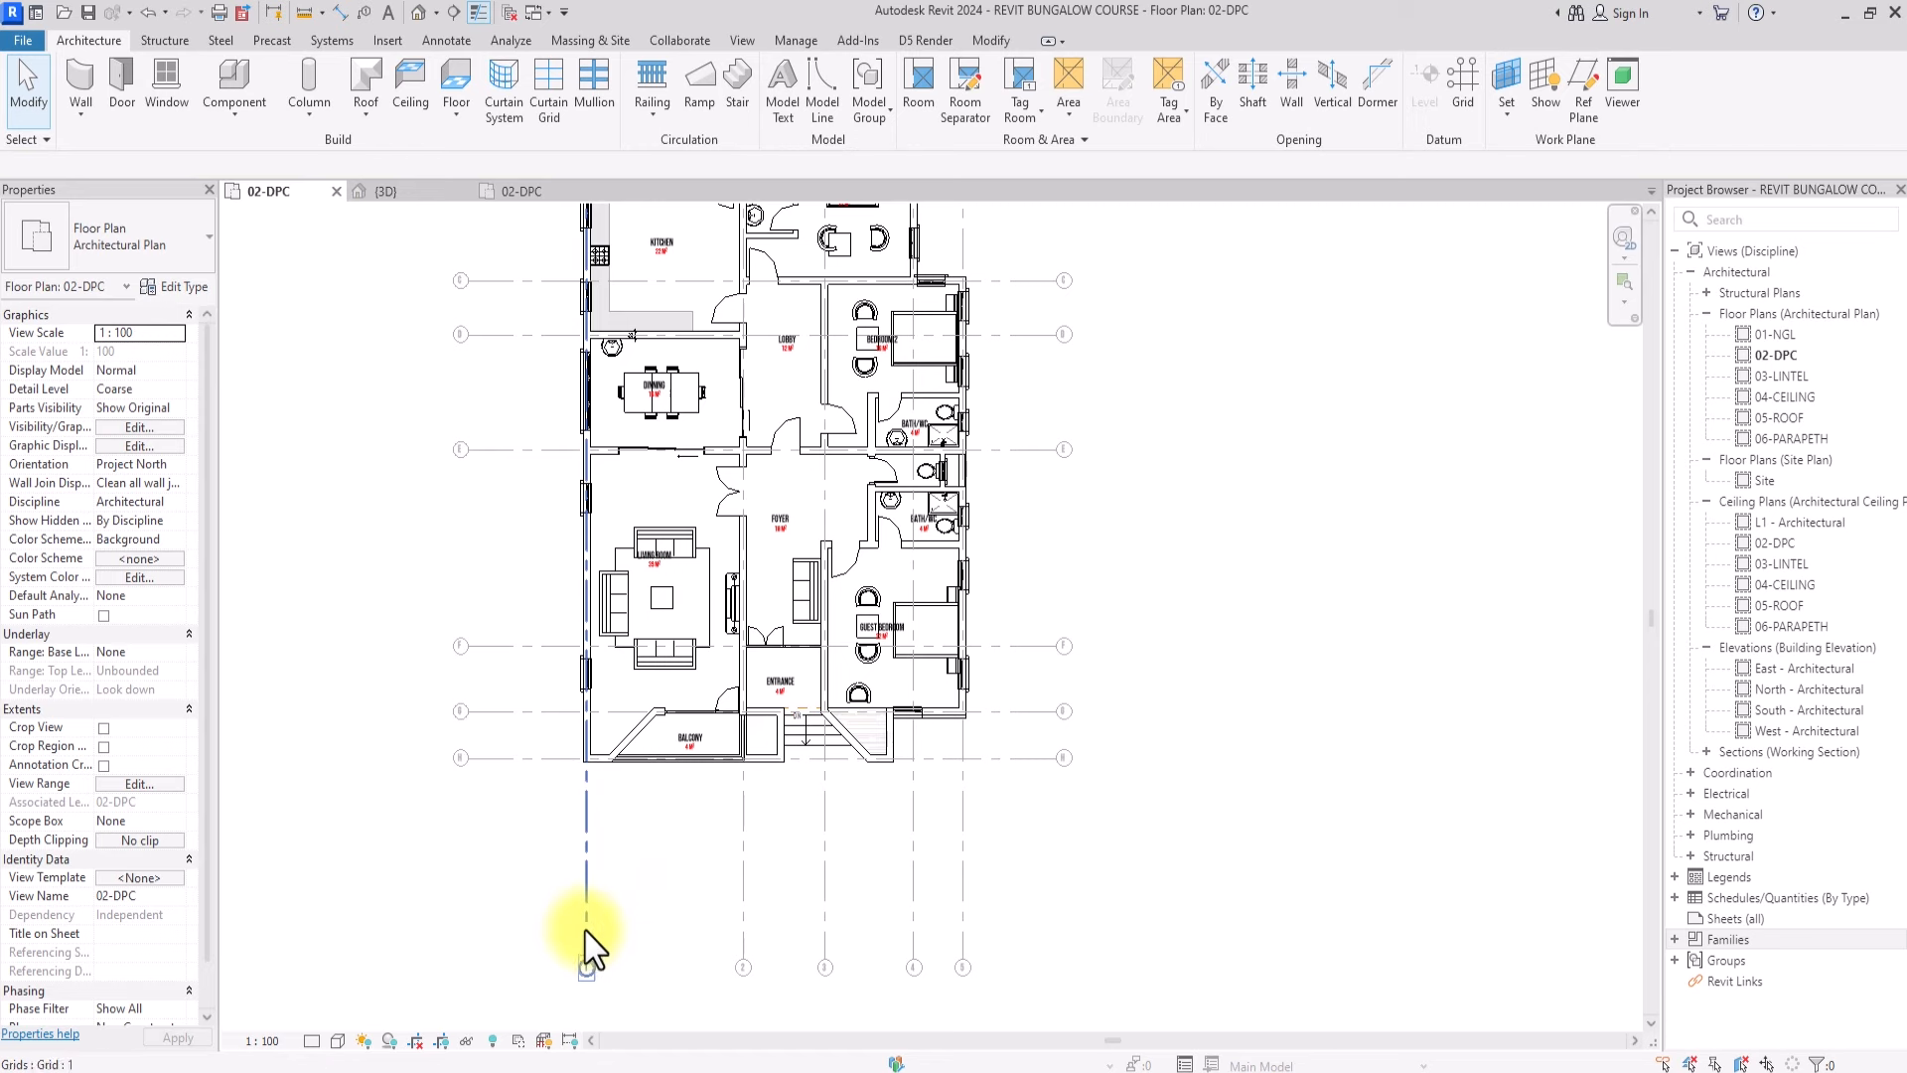
# Override the Furniture category graphics in the floor plan to Halftone, starting from the living room couch
pyautogui.click(586, 931)
pyautogui.scroll(2, 636, 697)
pyautogui.click(668, 700)
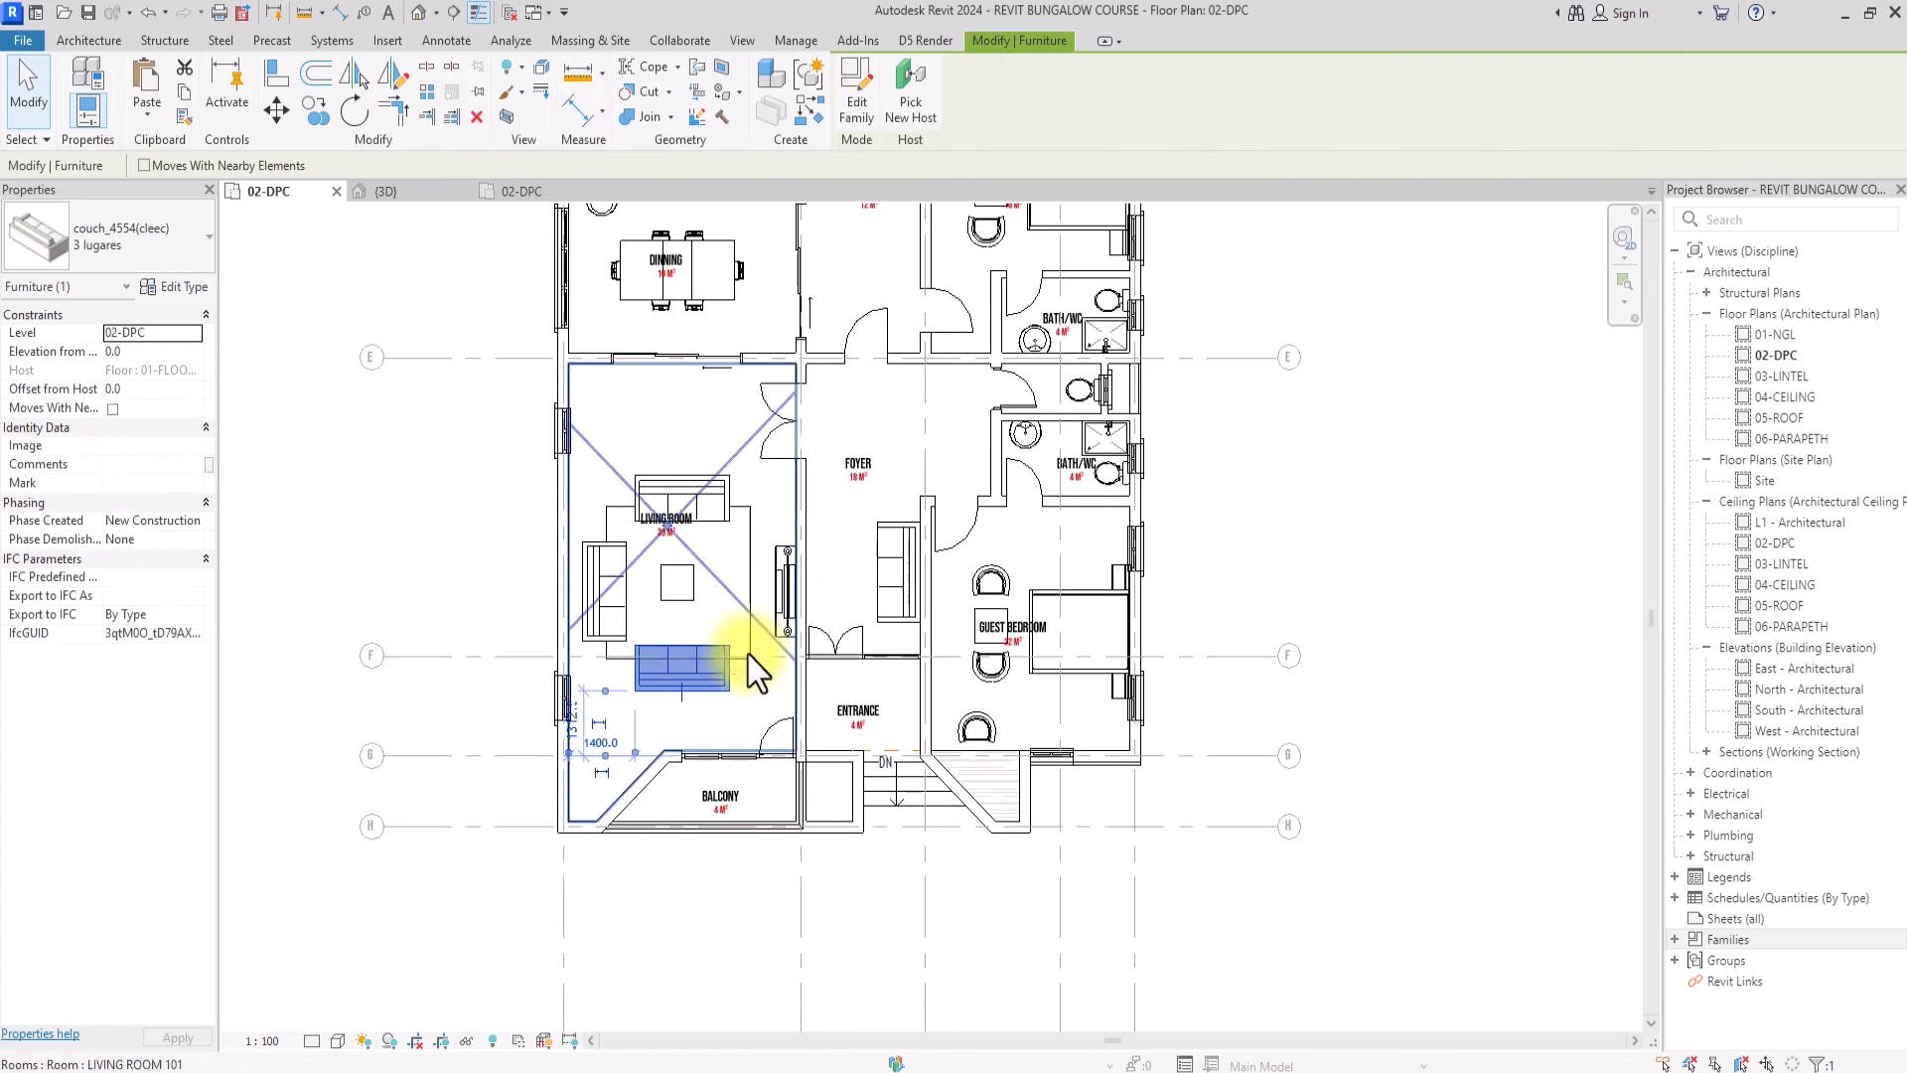
pyautogui.rightClick(674, 680)
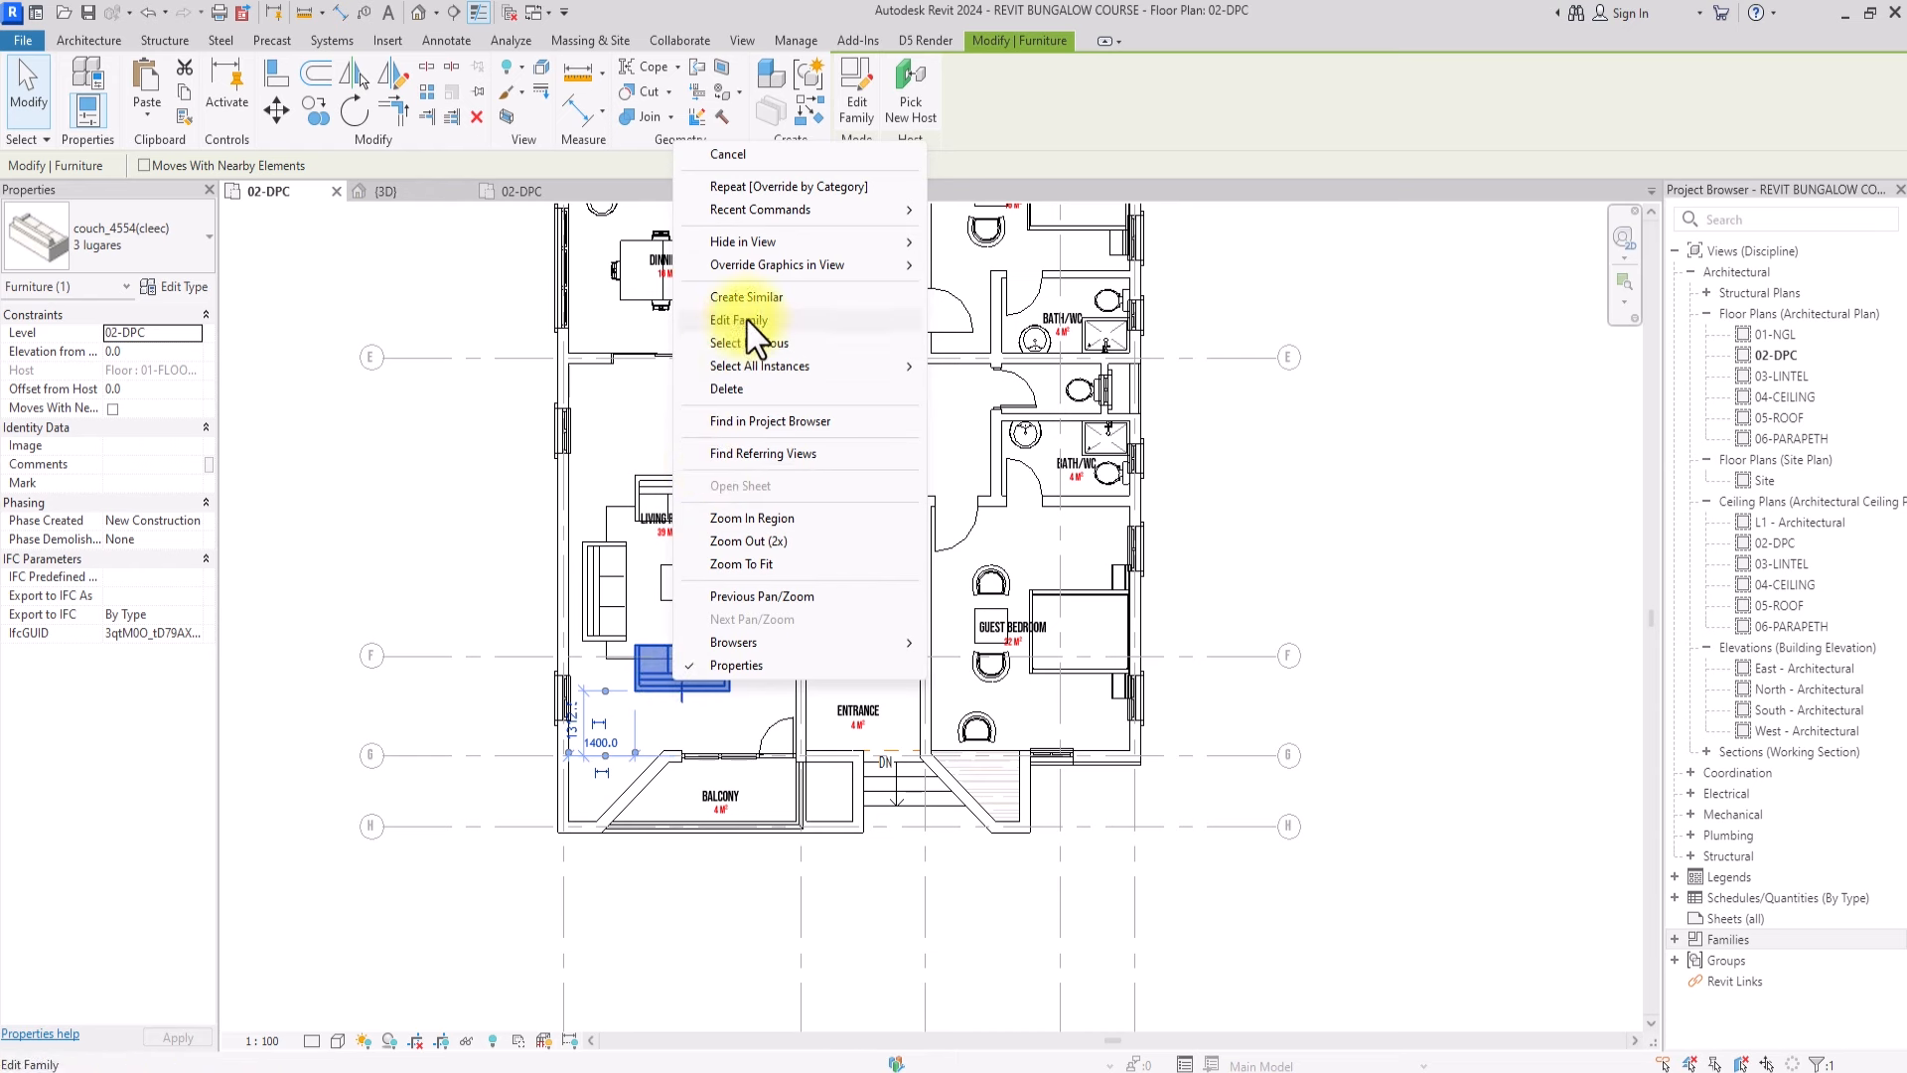
pyautogui.moveTo(779, 265)
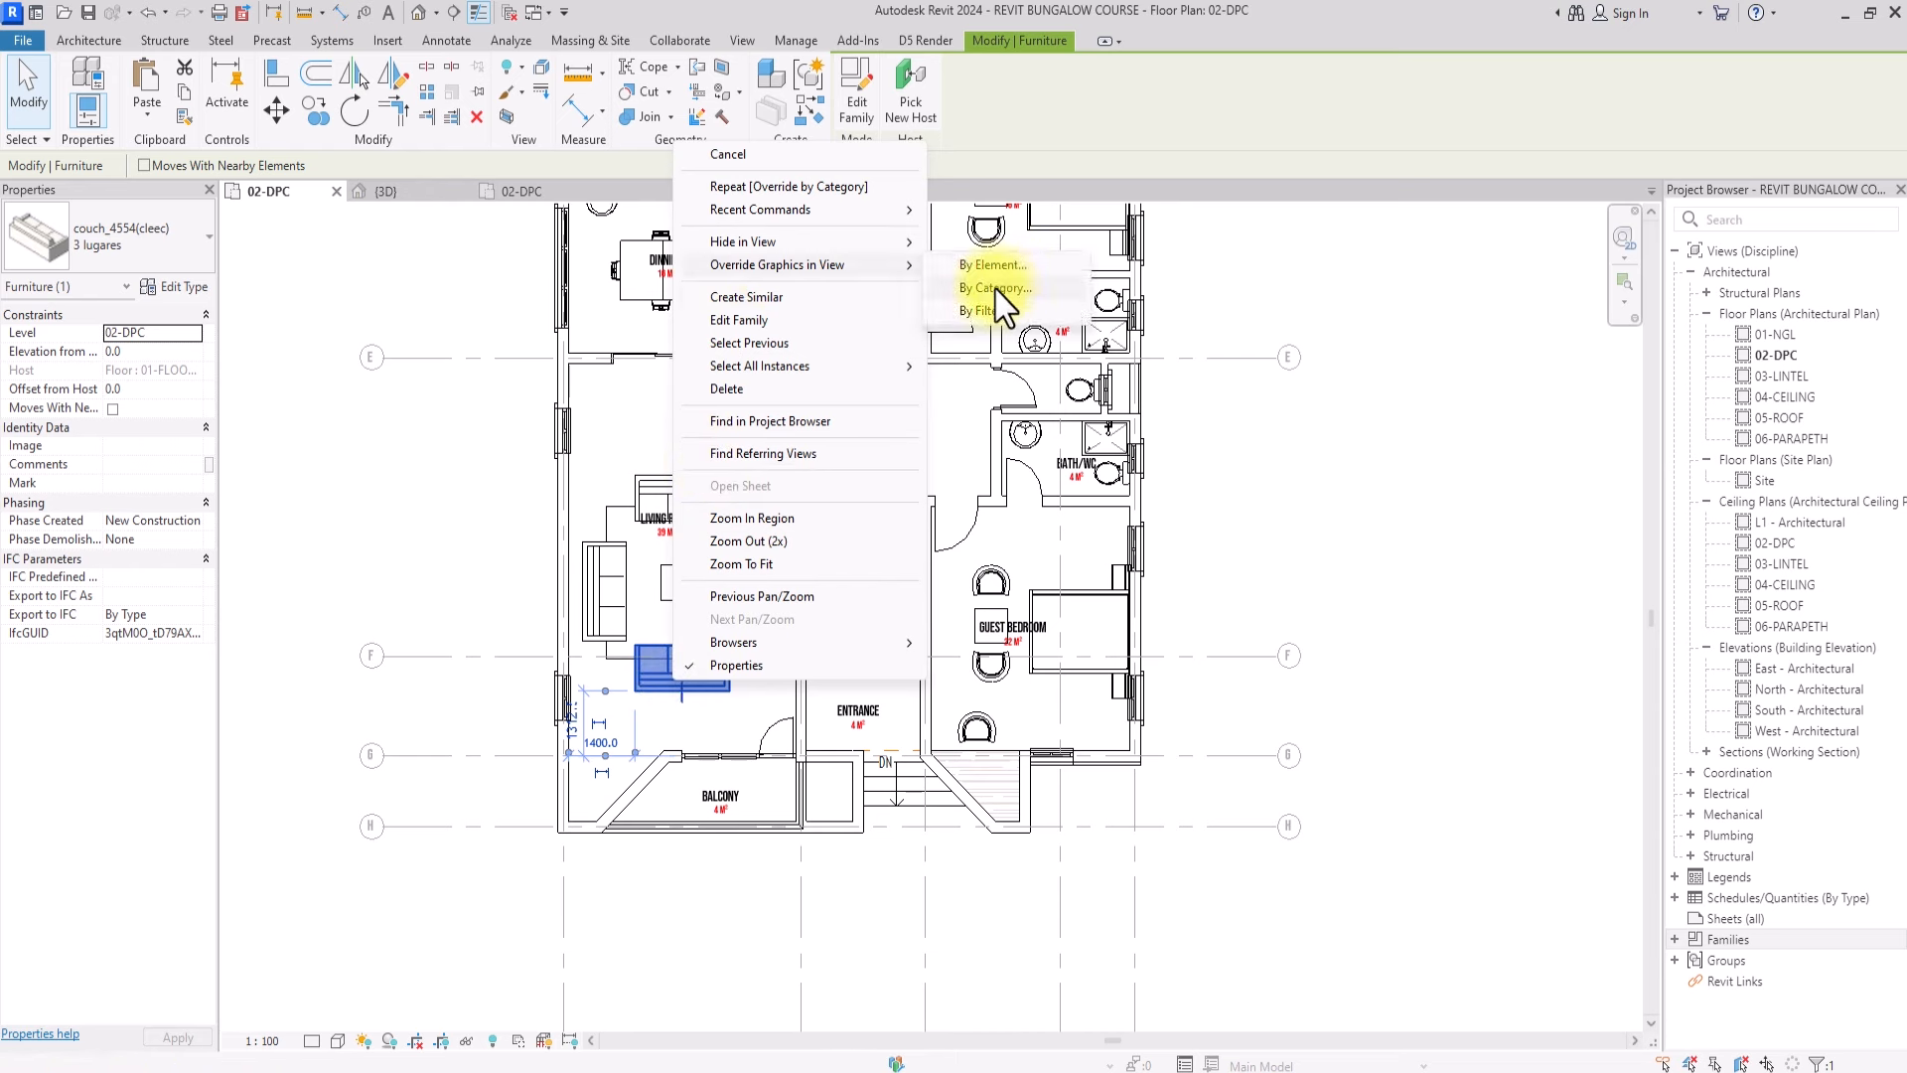
pyautogui.click(996, 288)
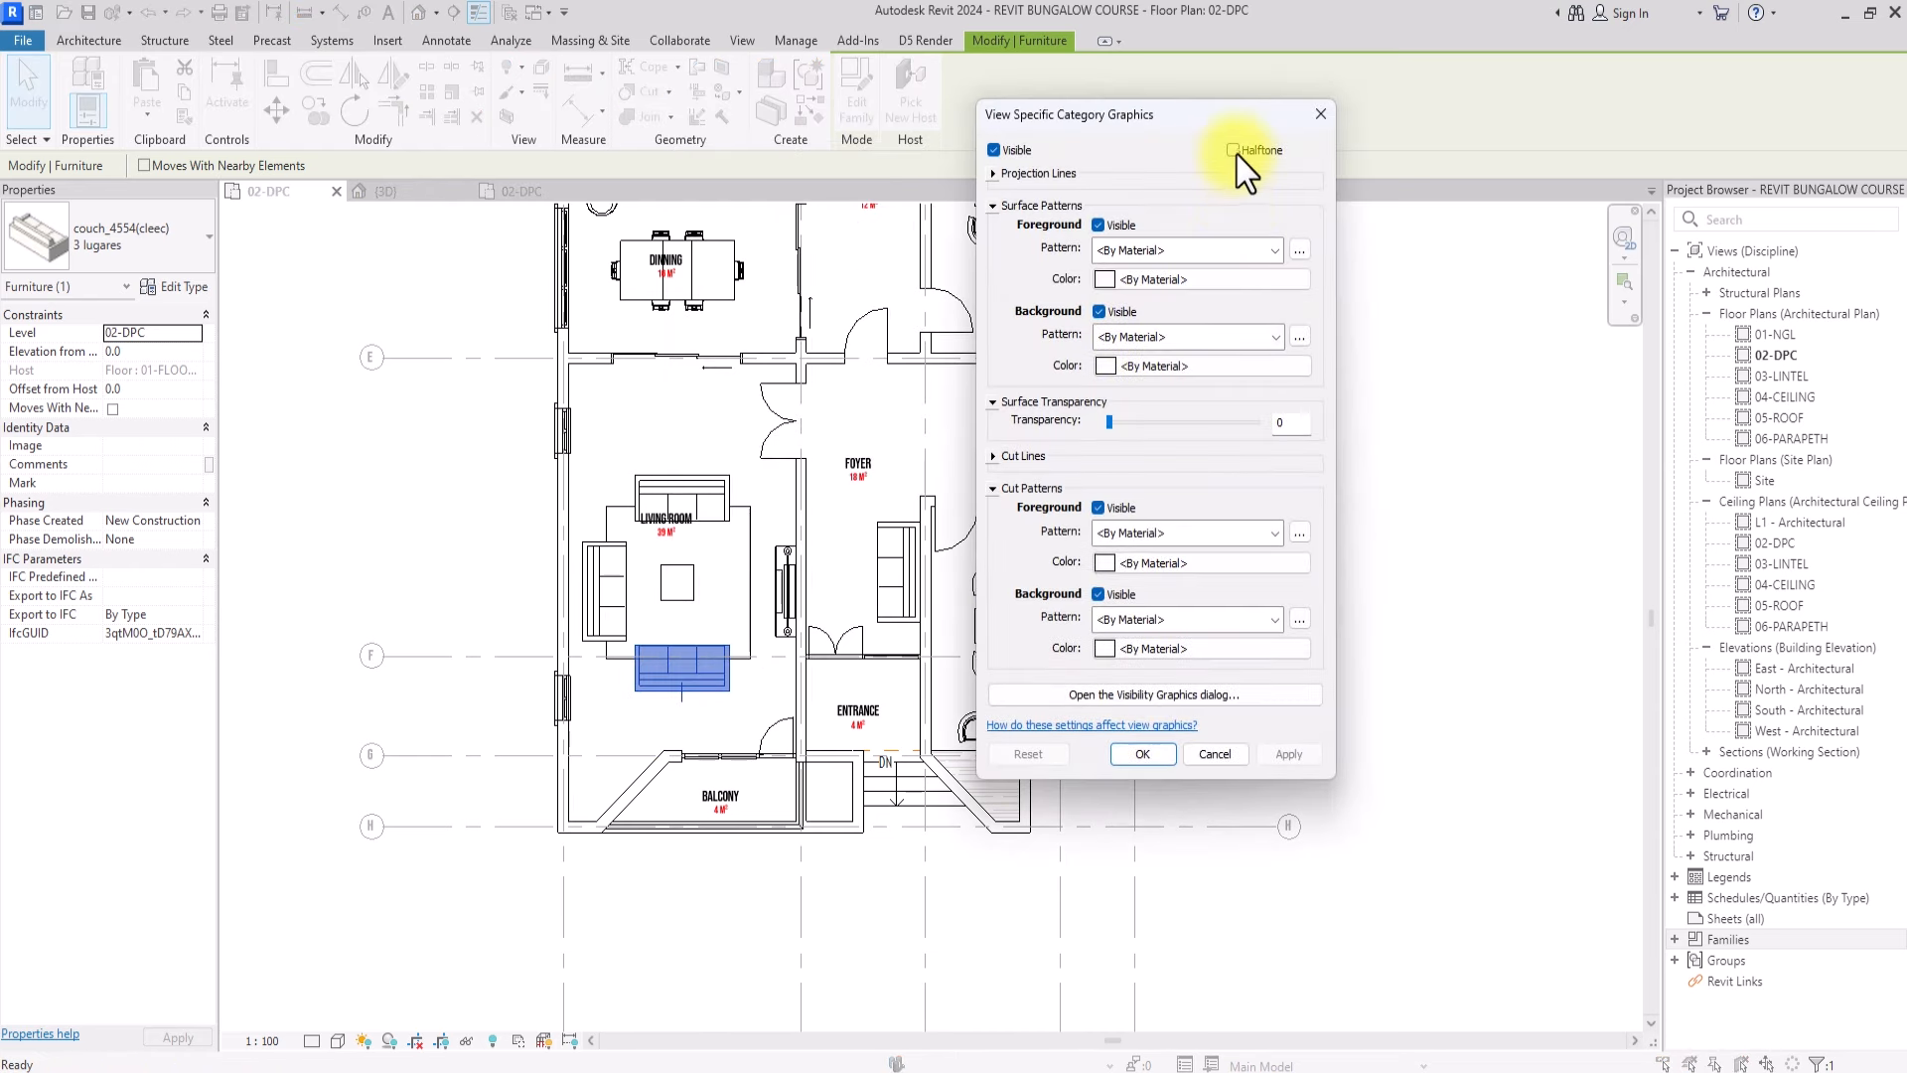
pyautogui.click(1235, 152)
pyautogui.click(1133, 758)
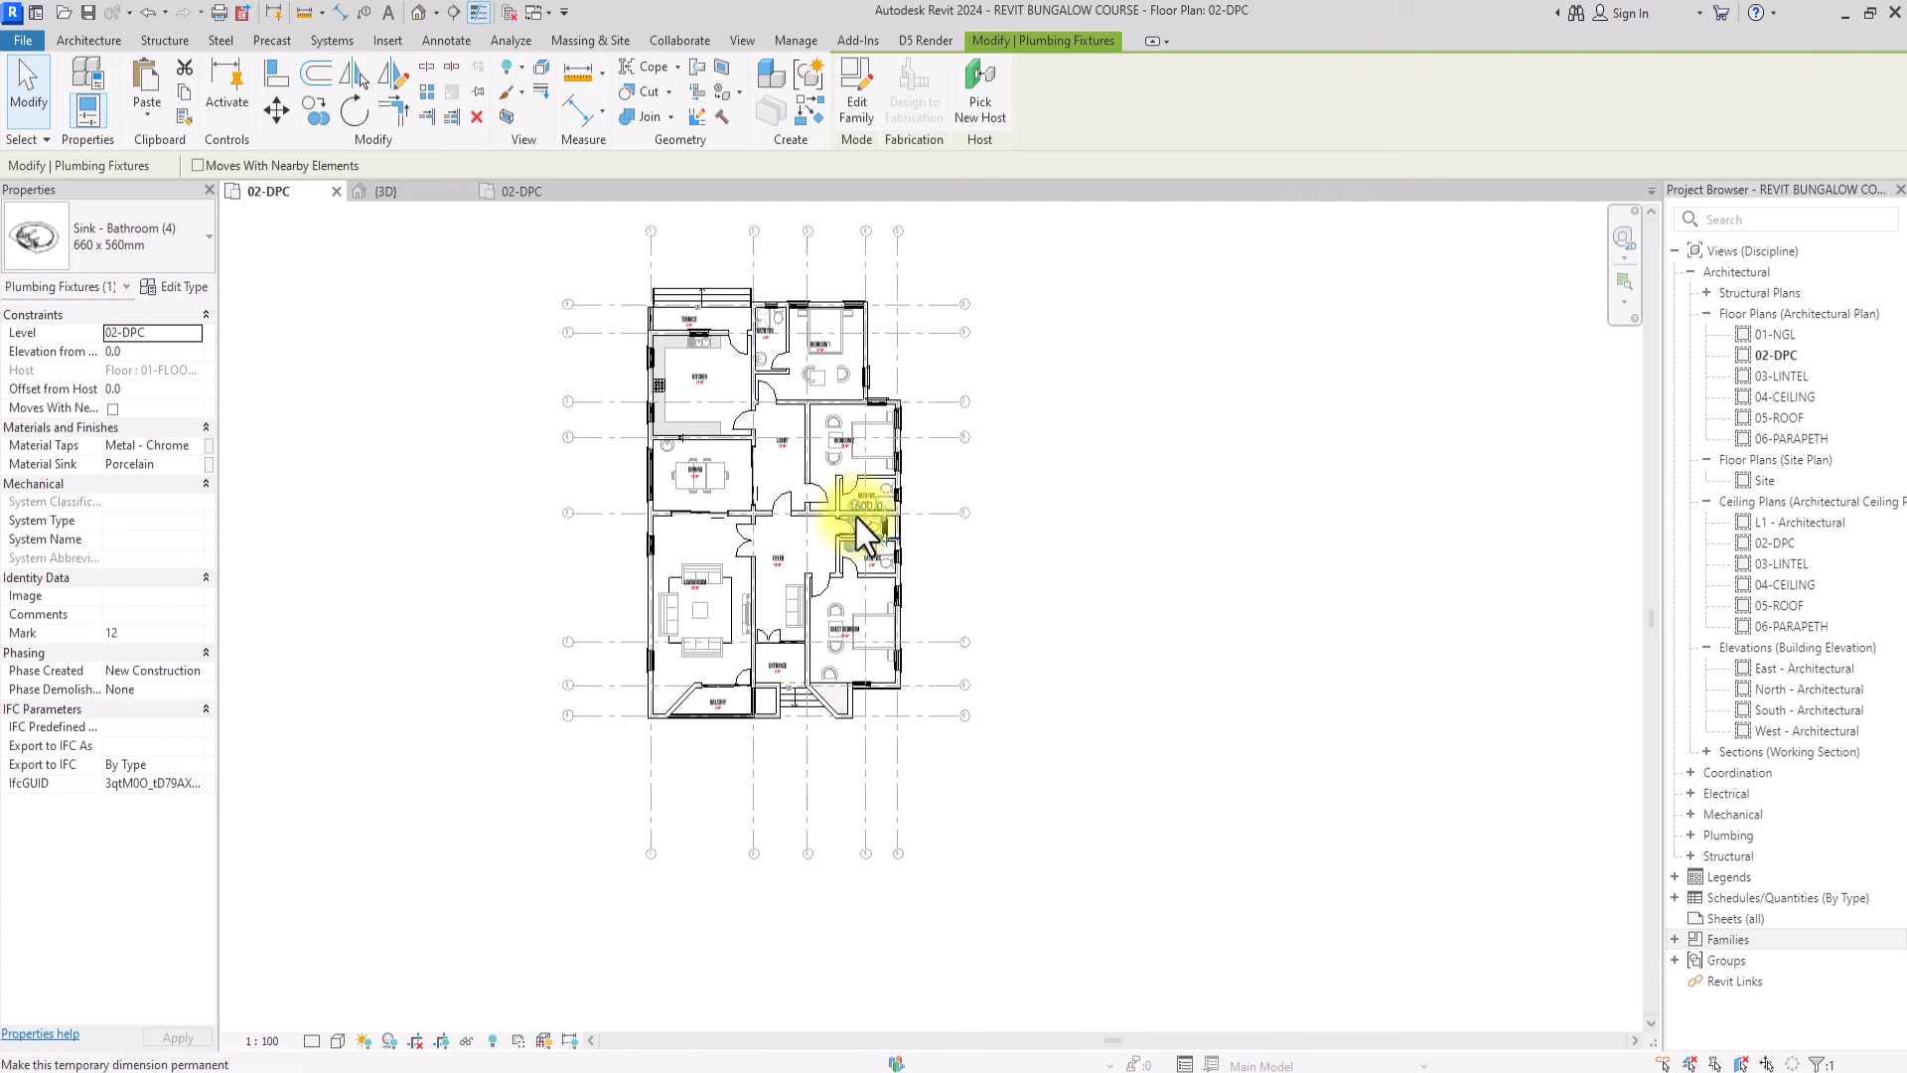
# Override the Specialty Equipment category graphics to Halftone using the gas cooker in the kitchen
pyautogui.scroll(5, 625, 349)
pyautogui.click(455, 760)
pyautogui.rightClick(455, 759)
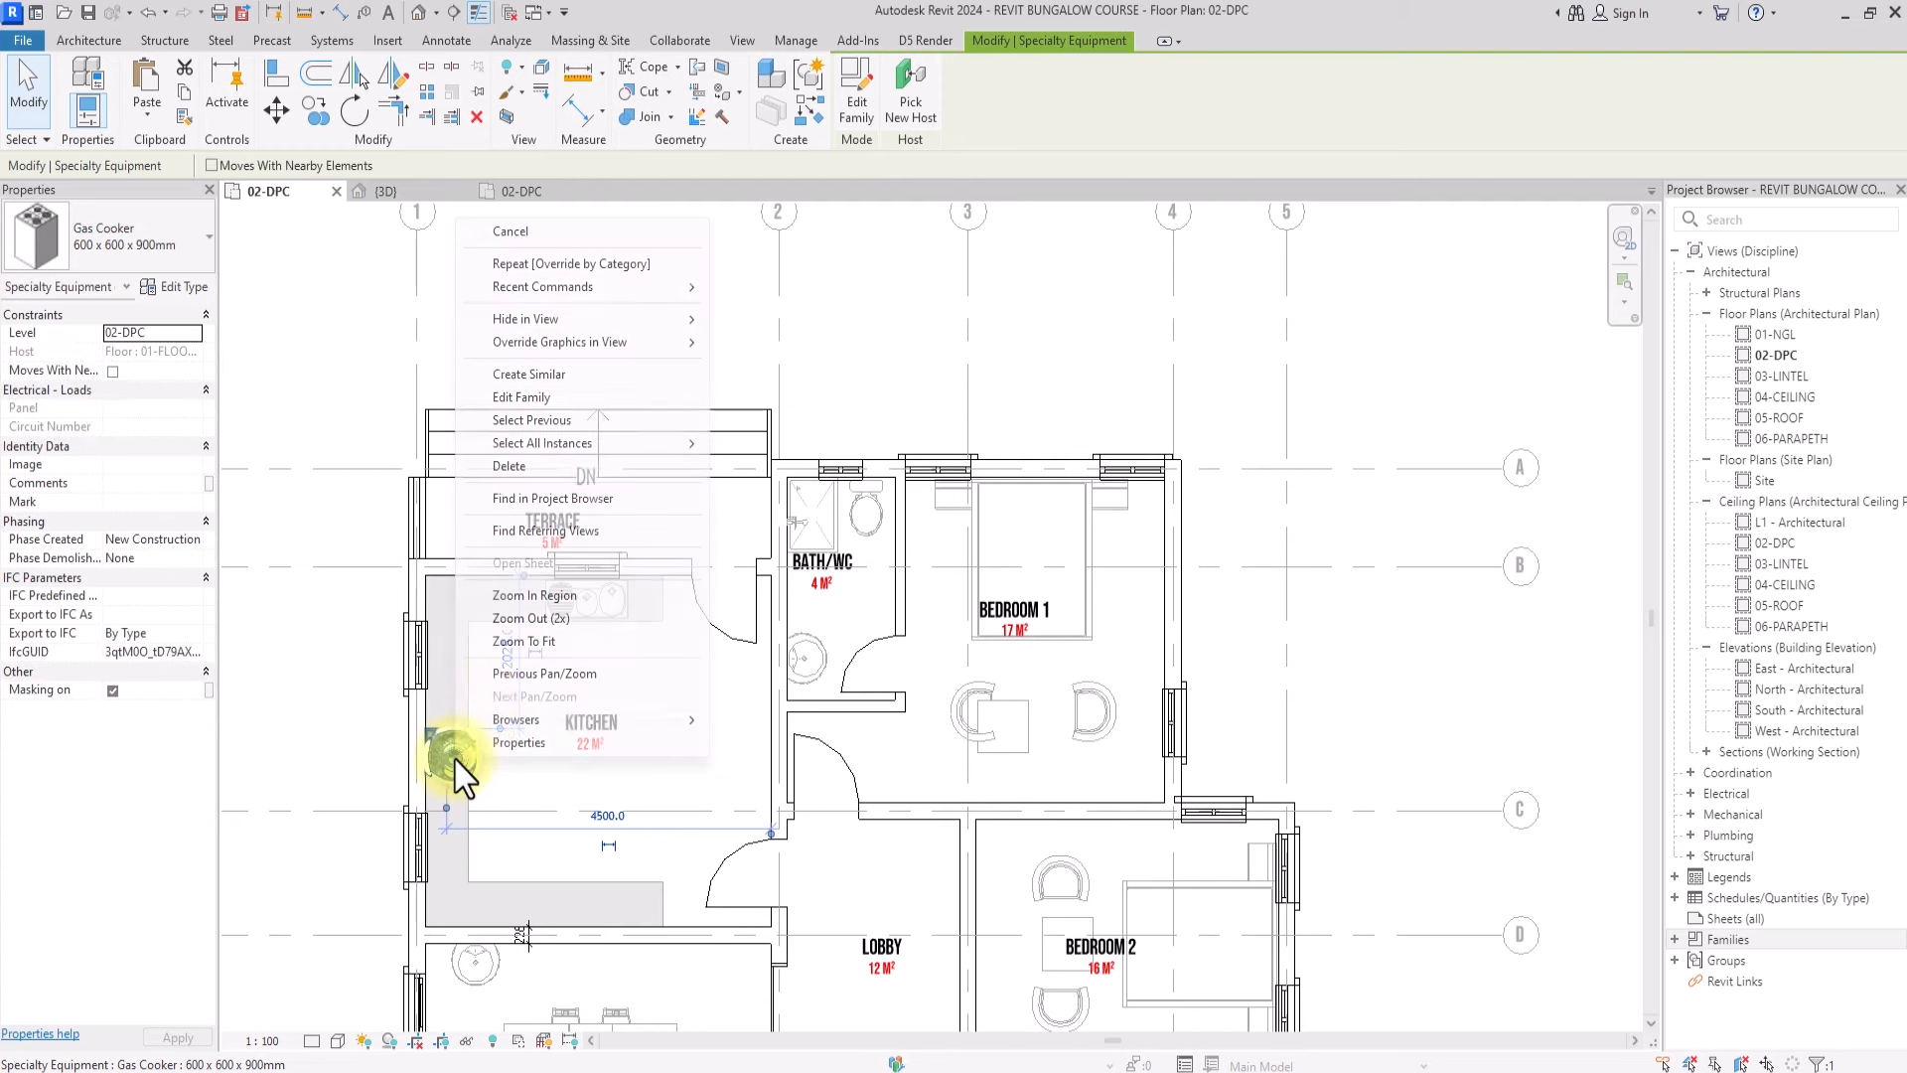
pyautogui.moveTo(580, 341)
pyautogui.click(803, 365)
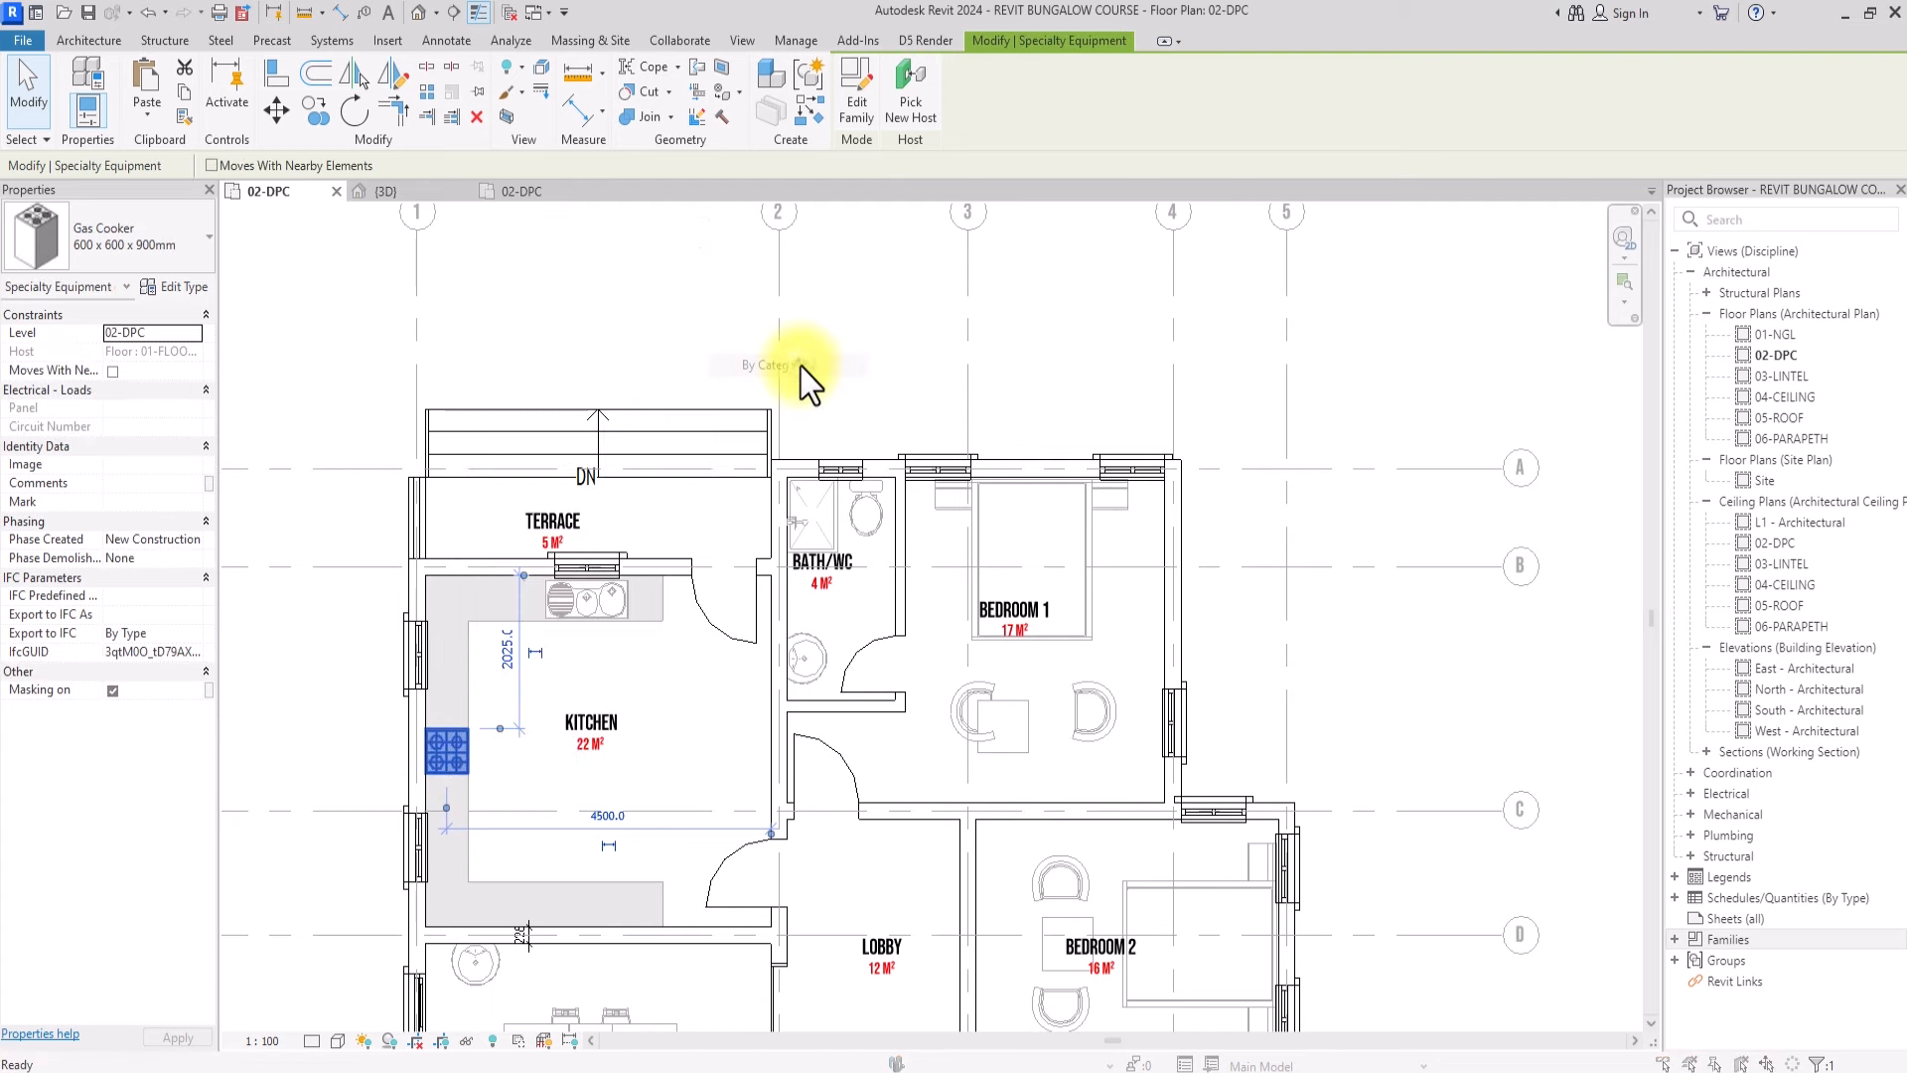
pyautogui.click(1233, 150)
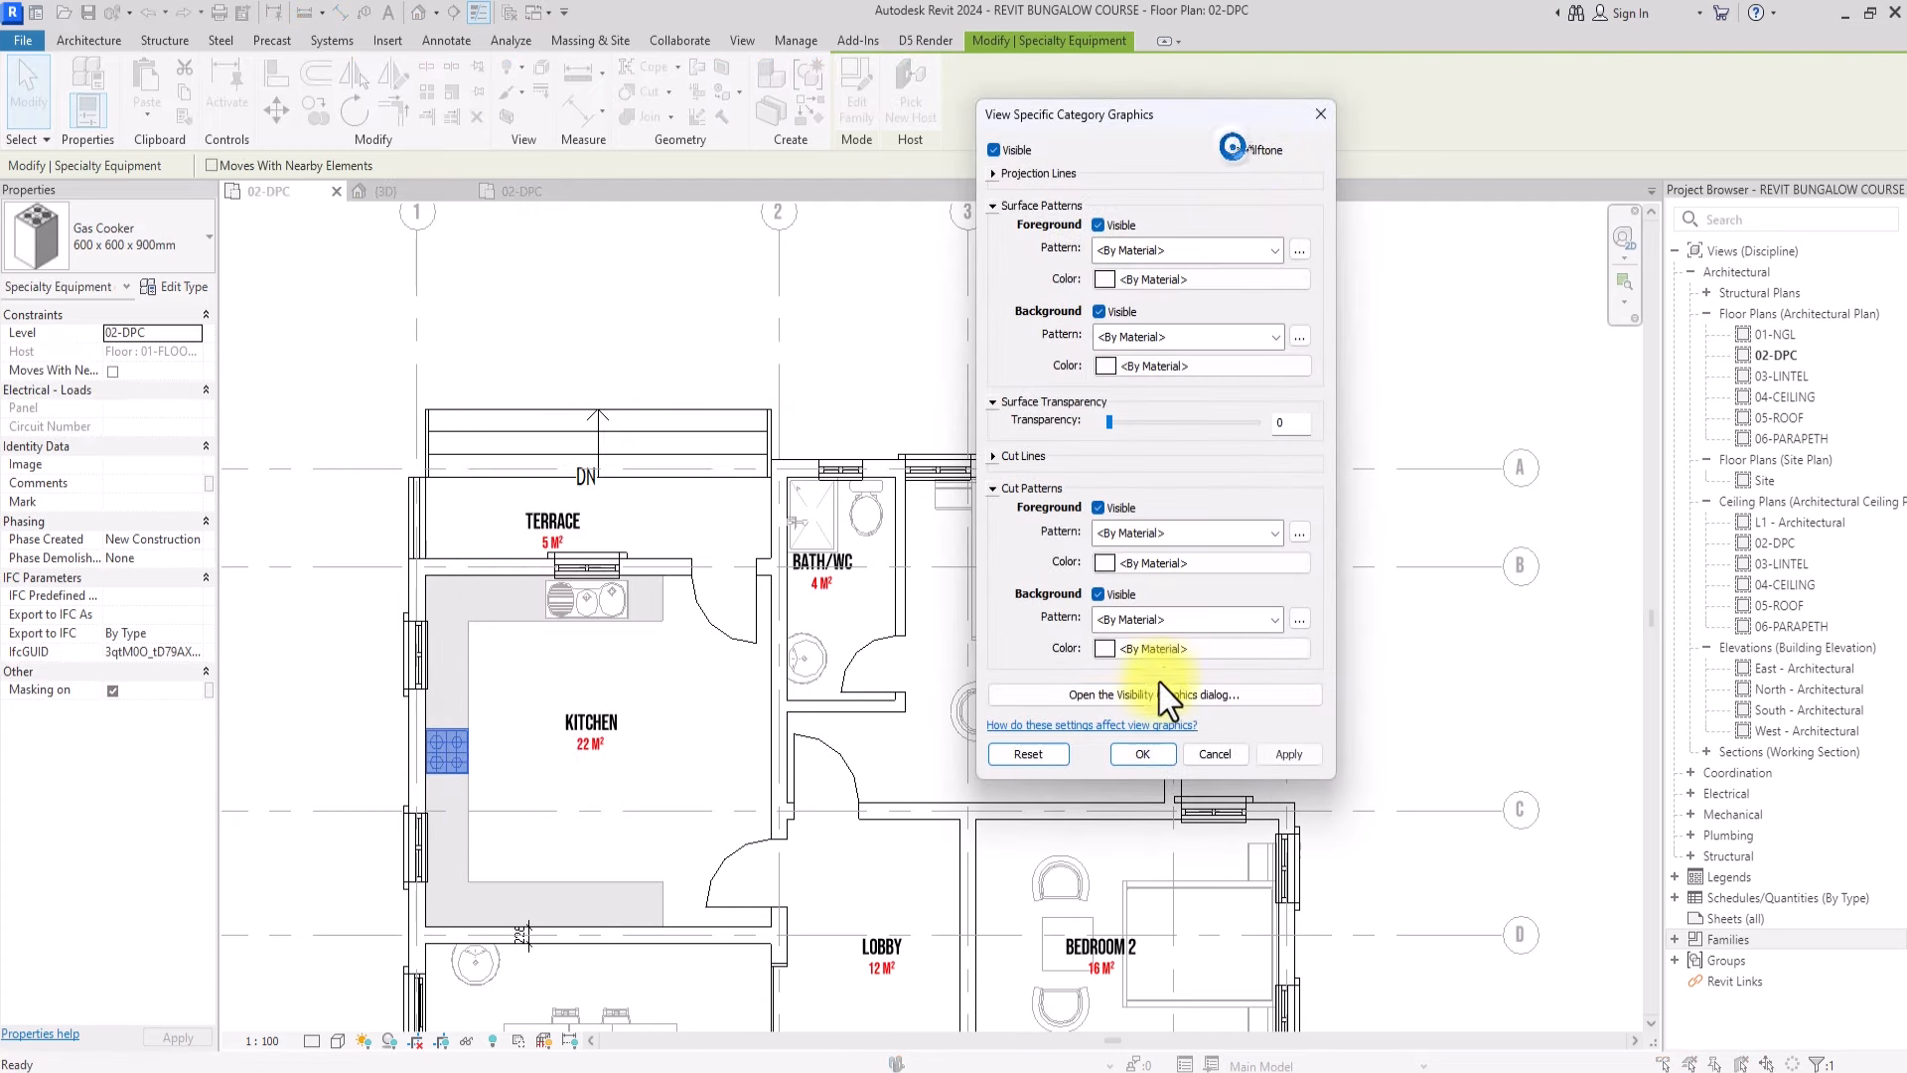
pyautogui.click(1143, 755)
pyautogui.scroll(-5, 810, 413)
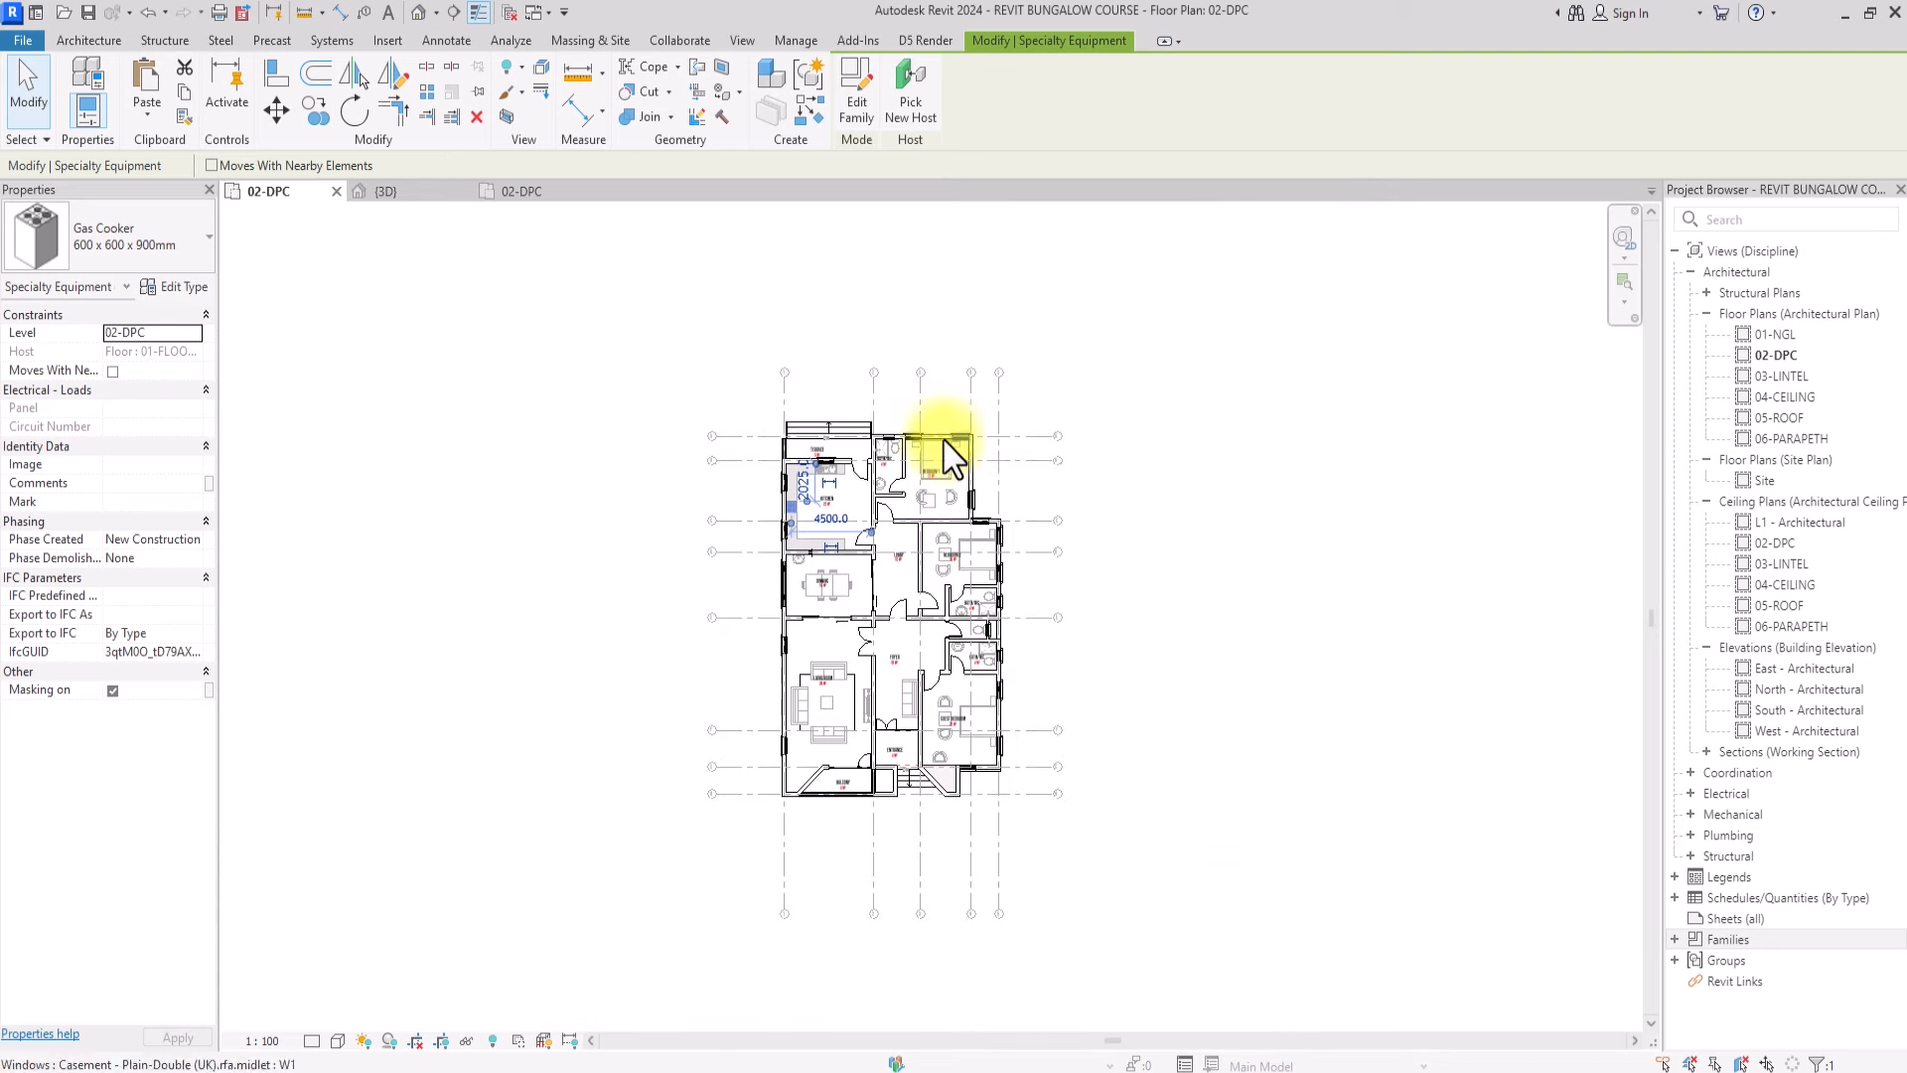
# Shorten the numbered grids by pulling their lower ends up closer to the entrance side of the building
pyautogui.click(1026, 425)
pyautogui.click(946, 906)
pyautogui.scroll(3, 950, 960)
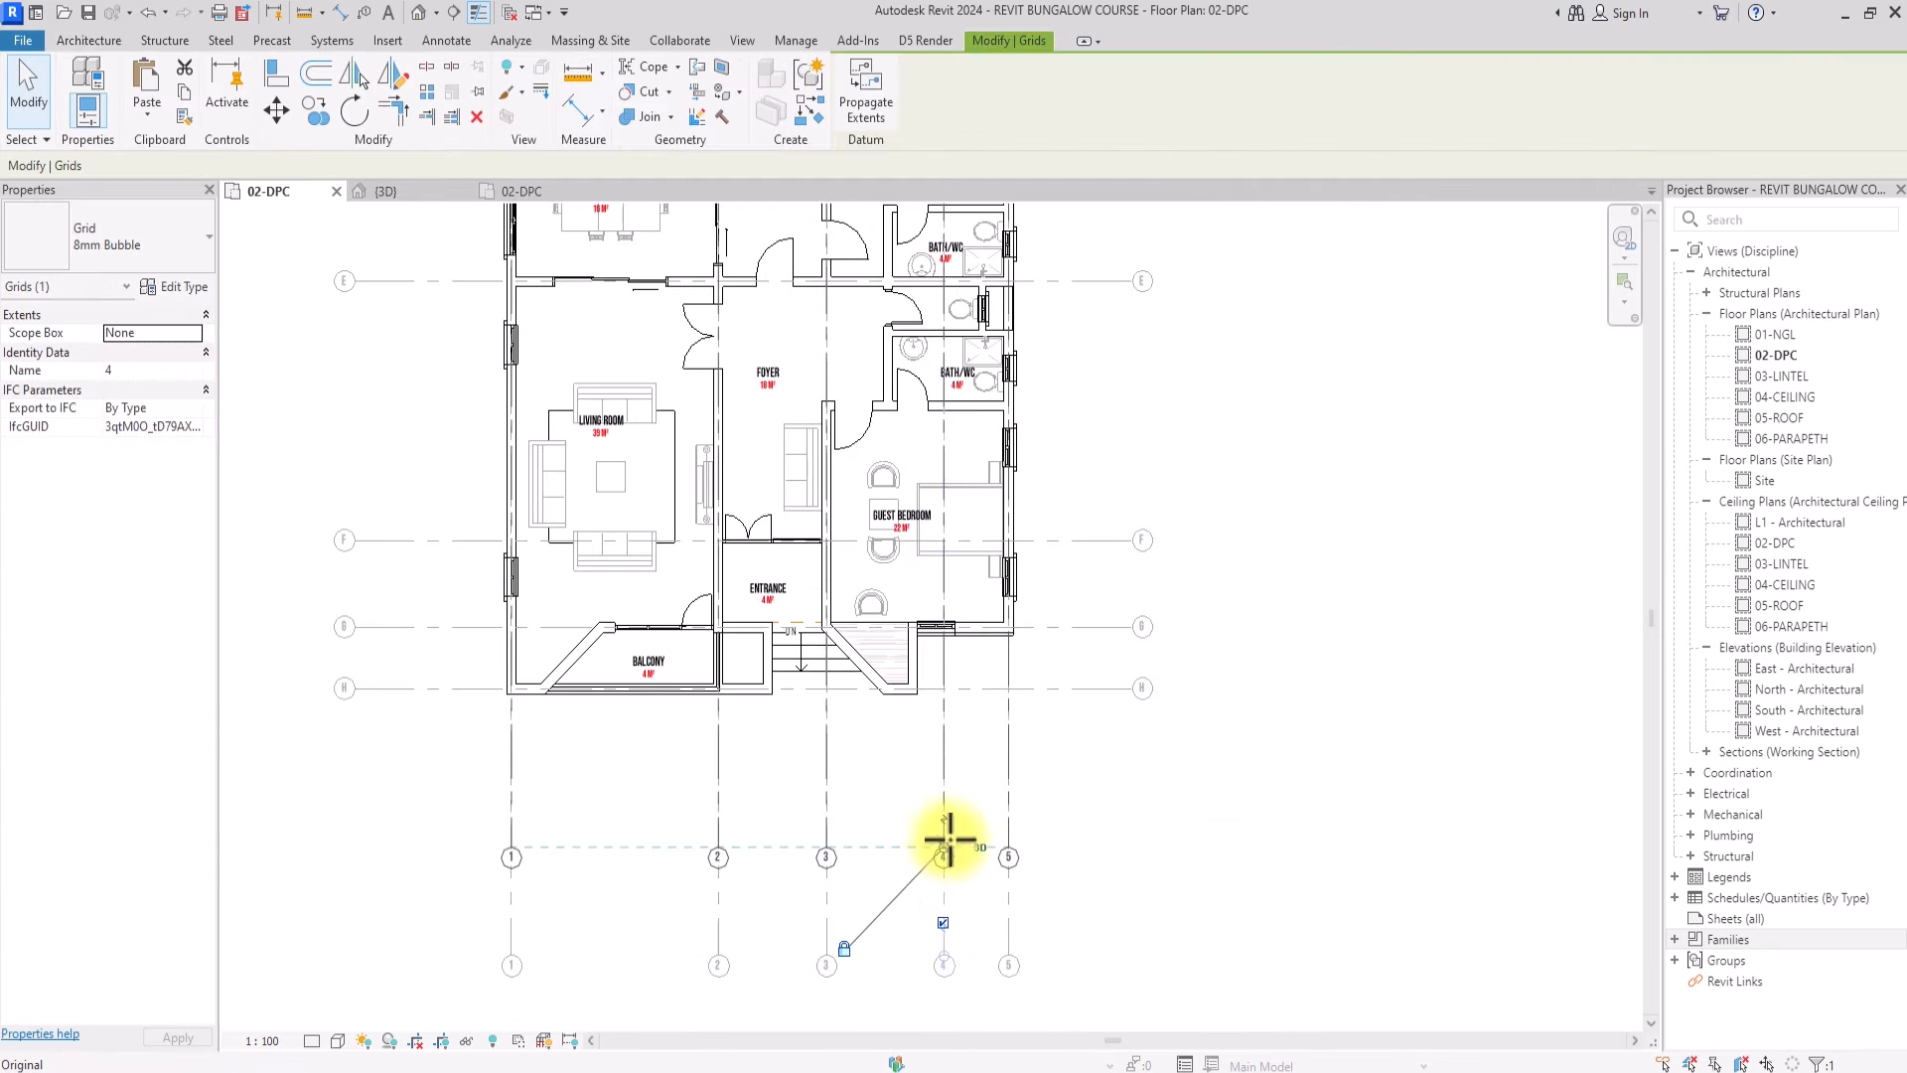
pyautogui.scroll(-3, 1013, 745)
pyautogui.click(1043, 711)
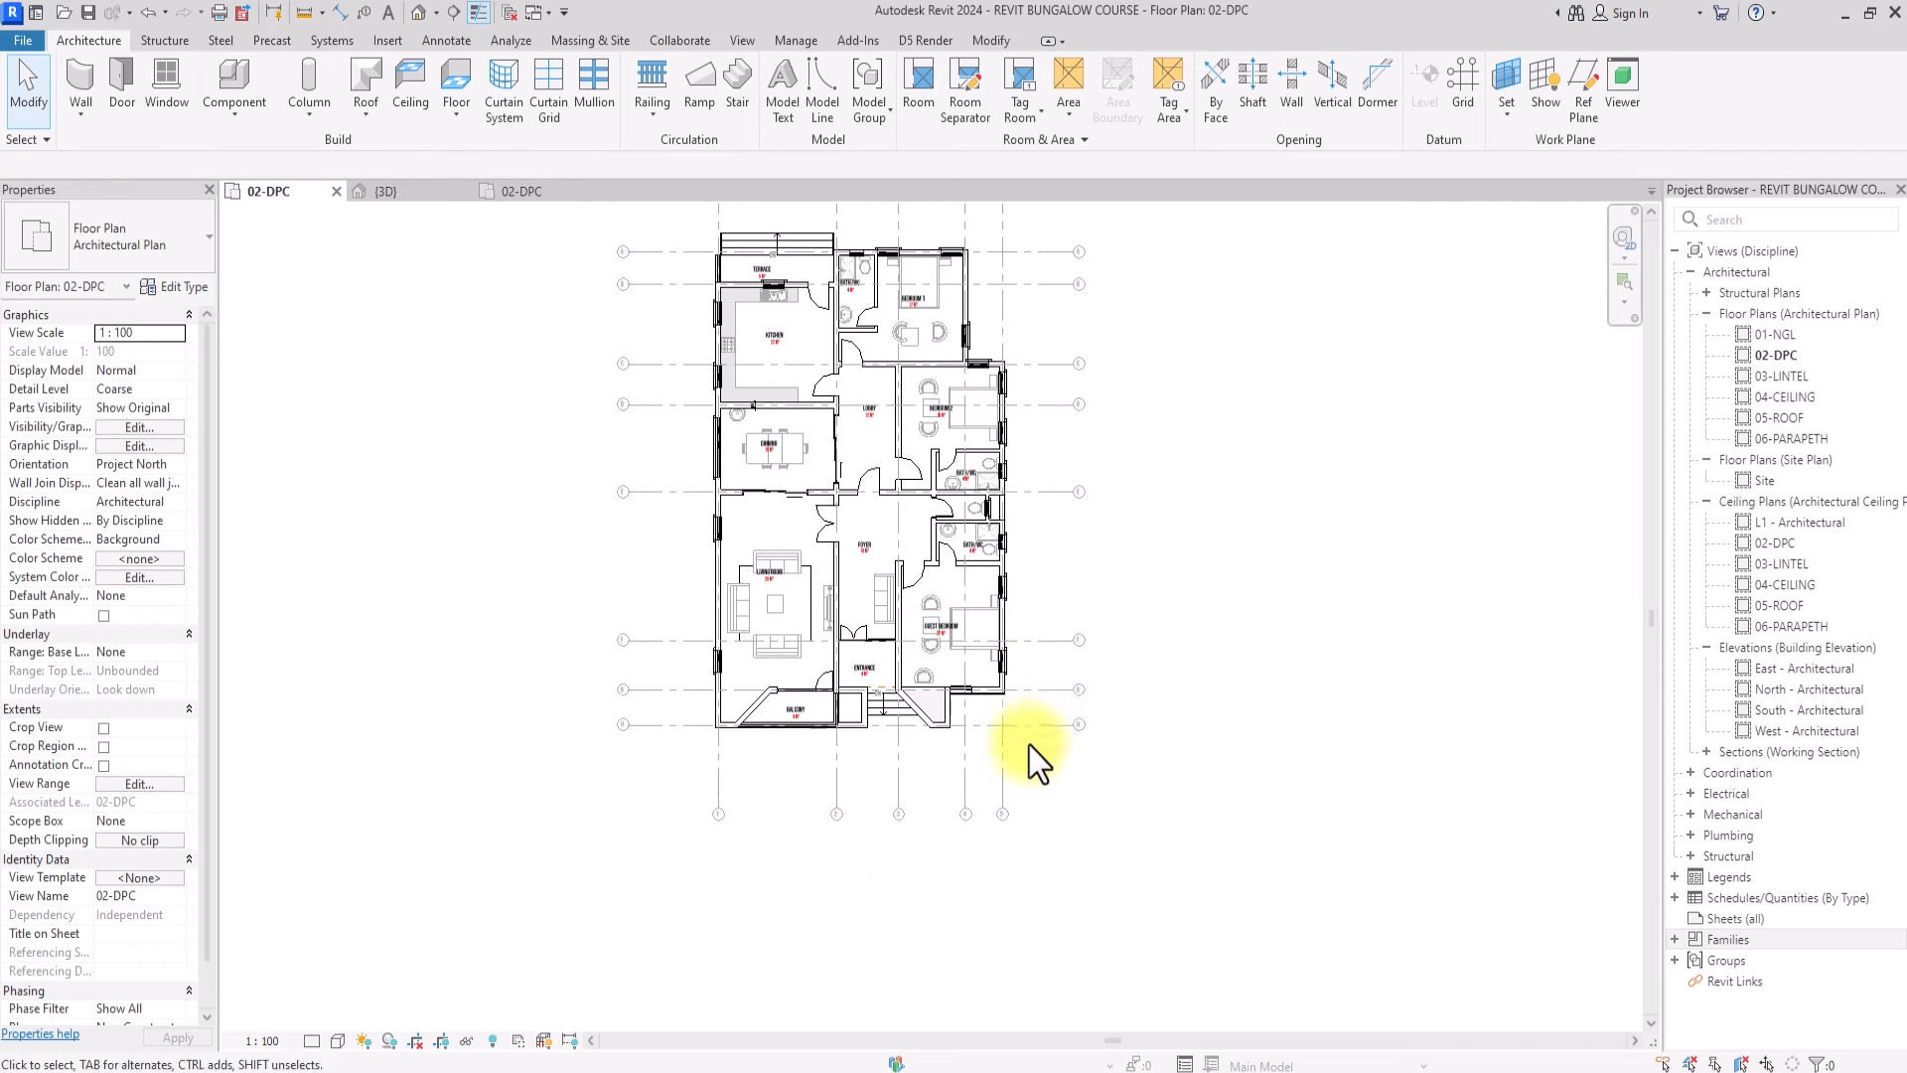
# Shorten the lettered grids by pulling their right-hand ends in closer to the bedroom side of the building
pyautogui.click(1053, 726)
pyautogui.moveTo(1074, 728); pyautogui.dragTo(1053, 726)
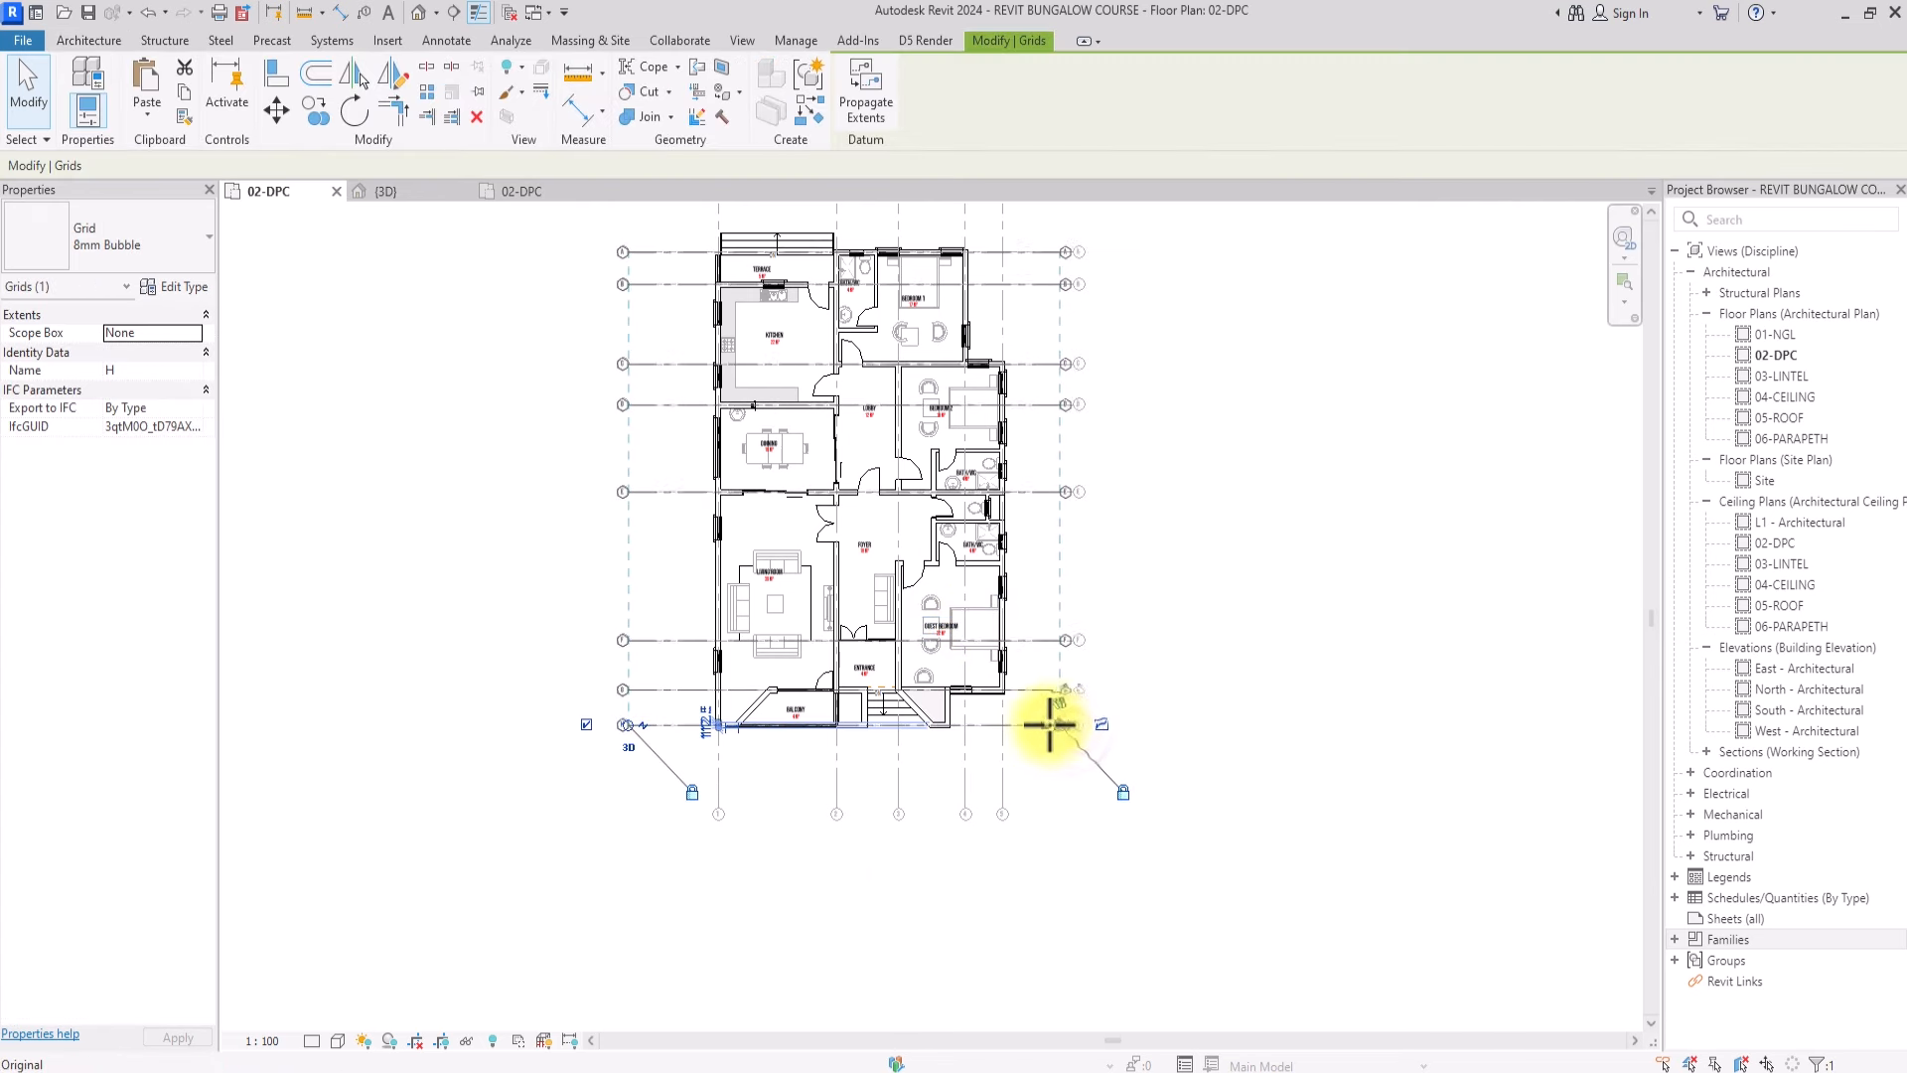
pyautogui.click(647, 642)
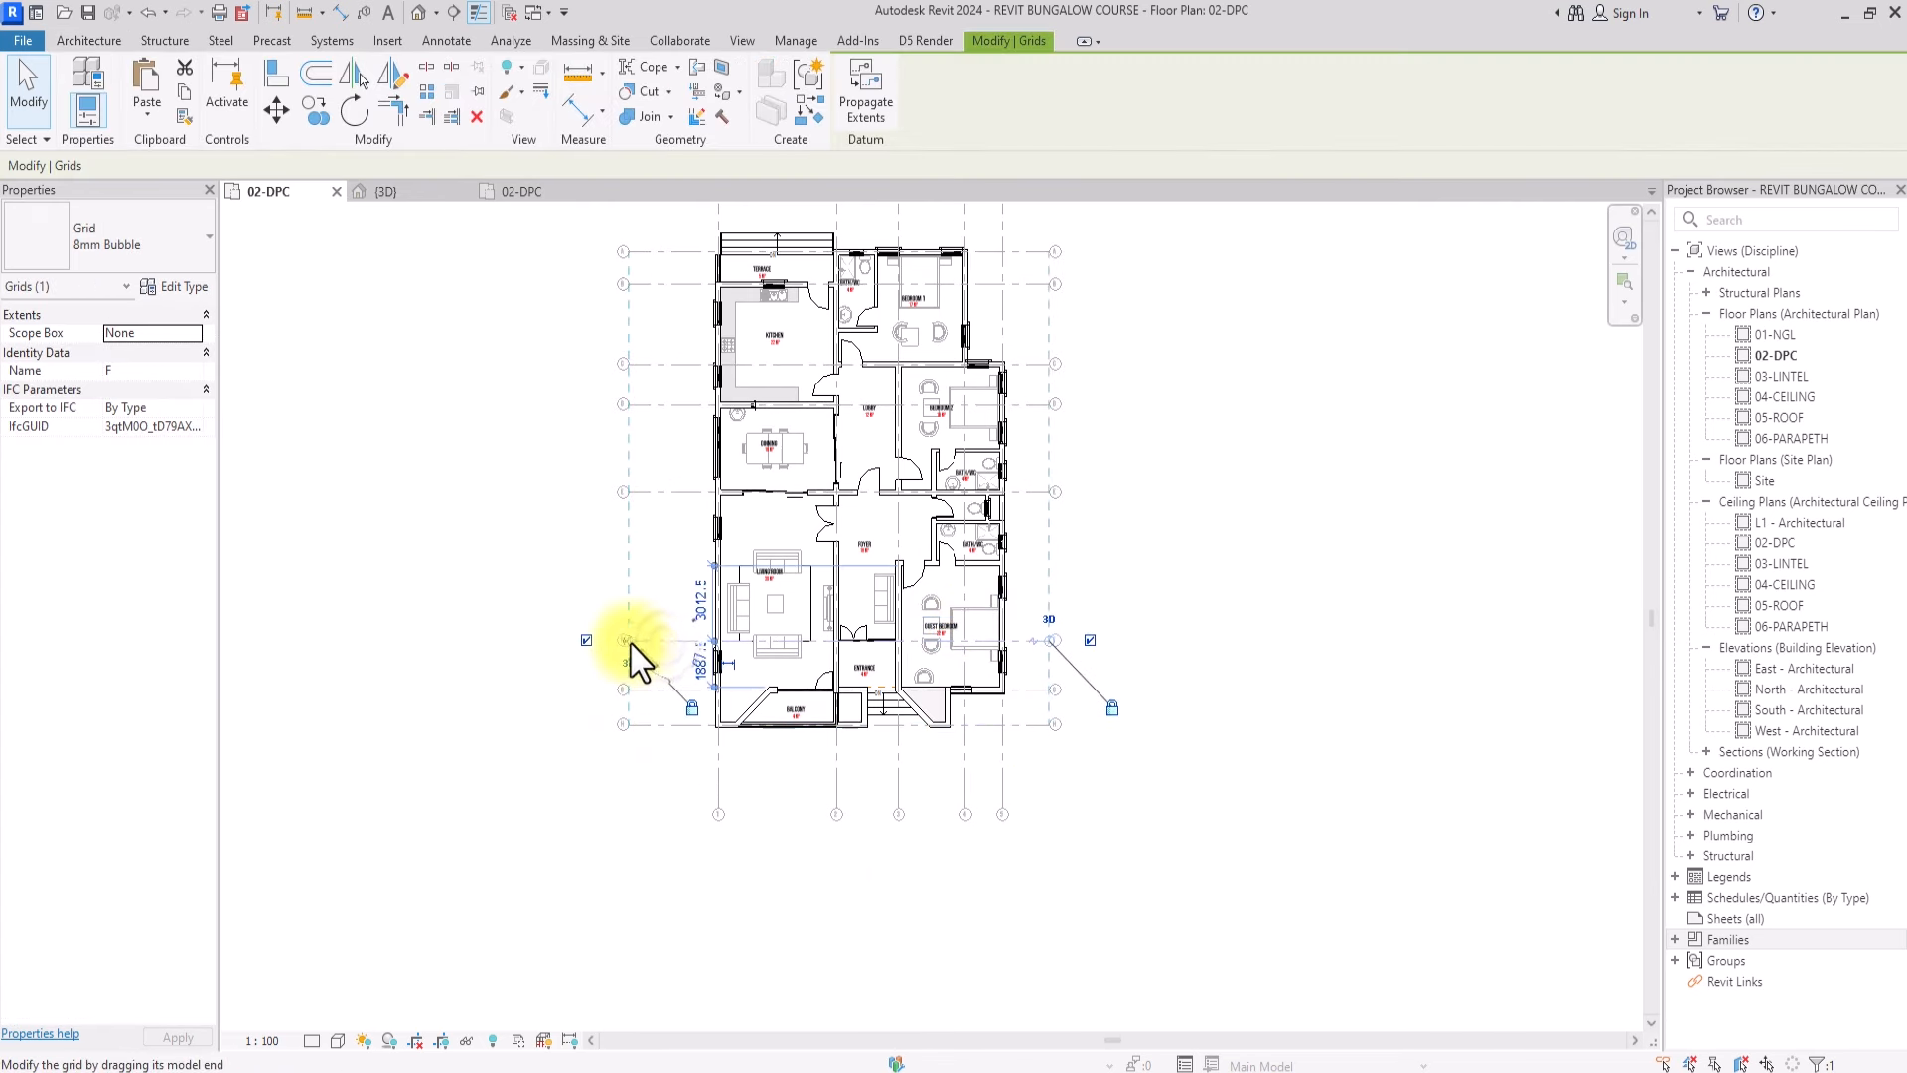
pyautogui.scroll(2, 646, 642)
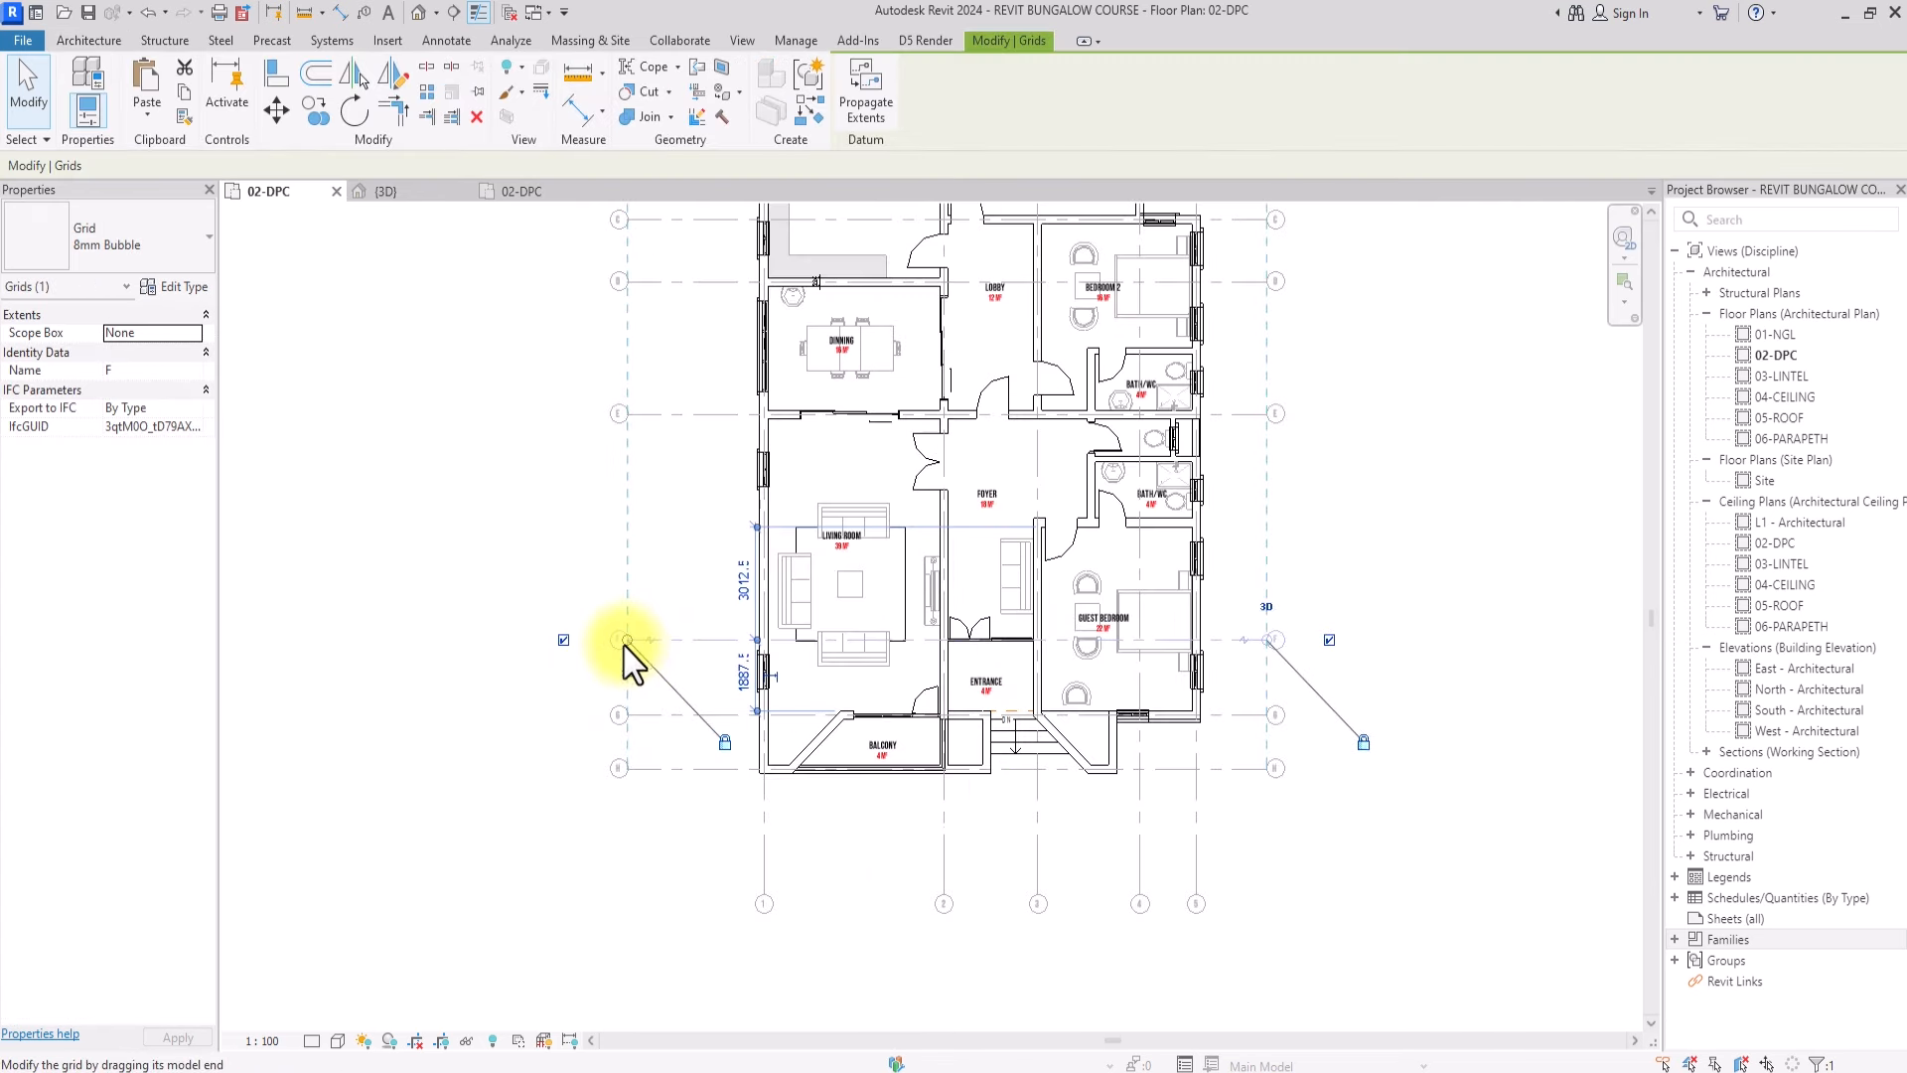
pyautogui.click(587, 536)
pyautogui.scroll(-3, 765, 524)
# Move the living room tag down onto the coffee table between the sofas
pyautogui.scroll(3, 824, 512)
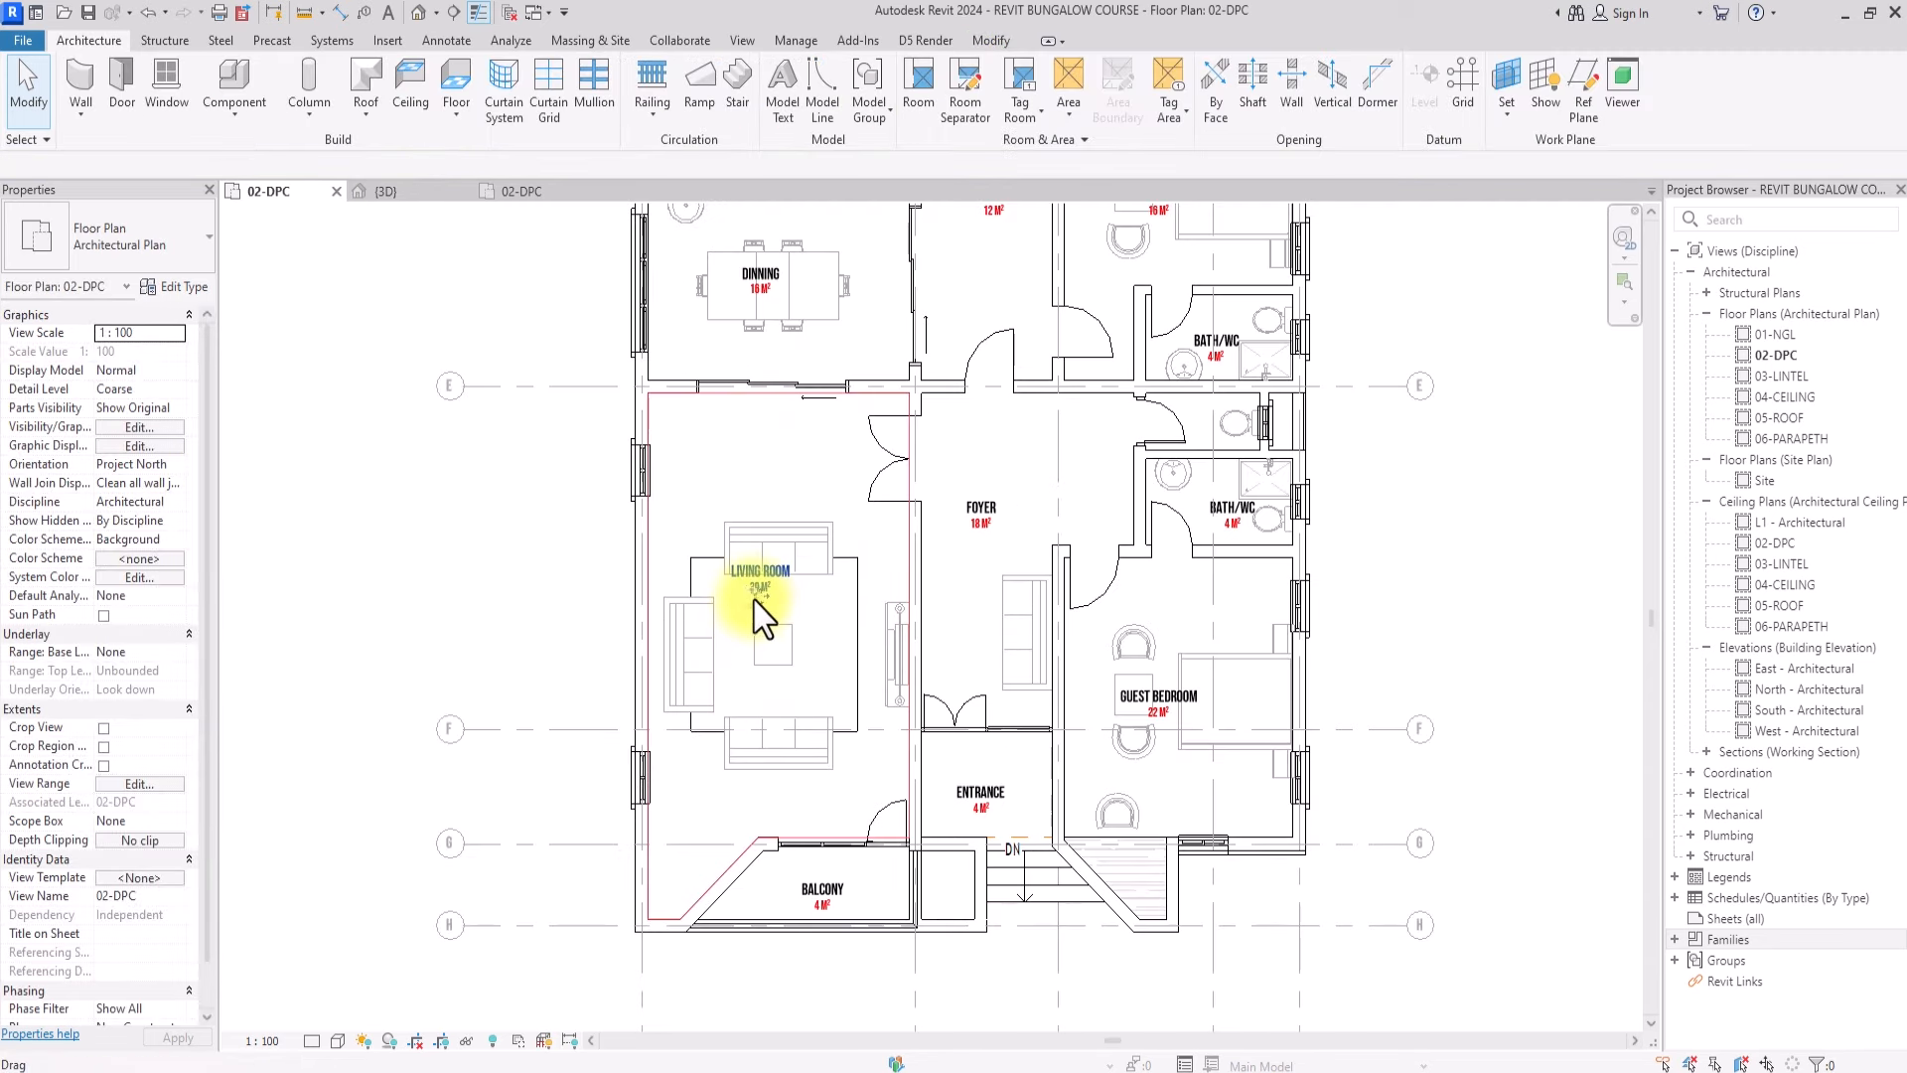
pyautogui.click(775, 596)
pyautogui.moveTo(789, 640); pyautogui.dragTo(784, 648)
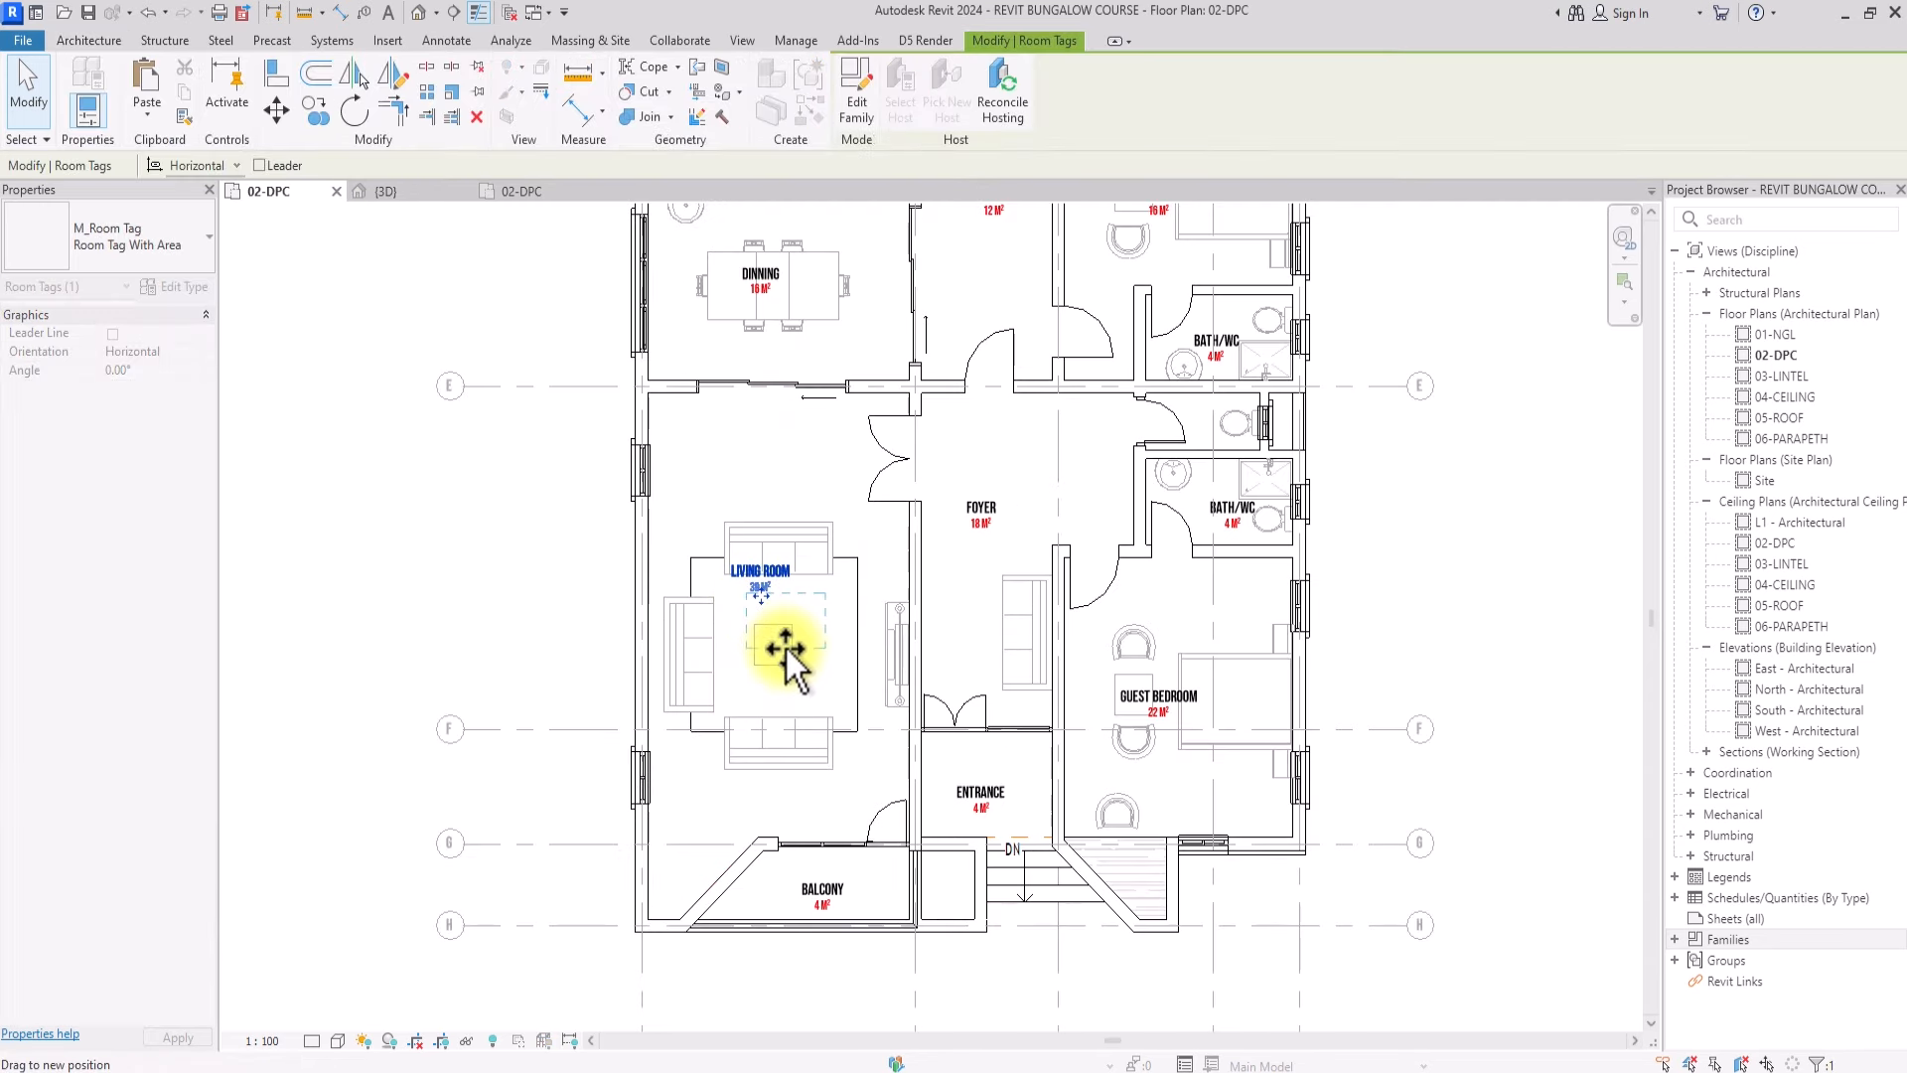
pyautogui.scroll(-2, 617, 592)
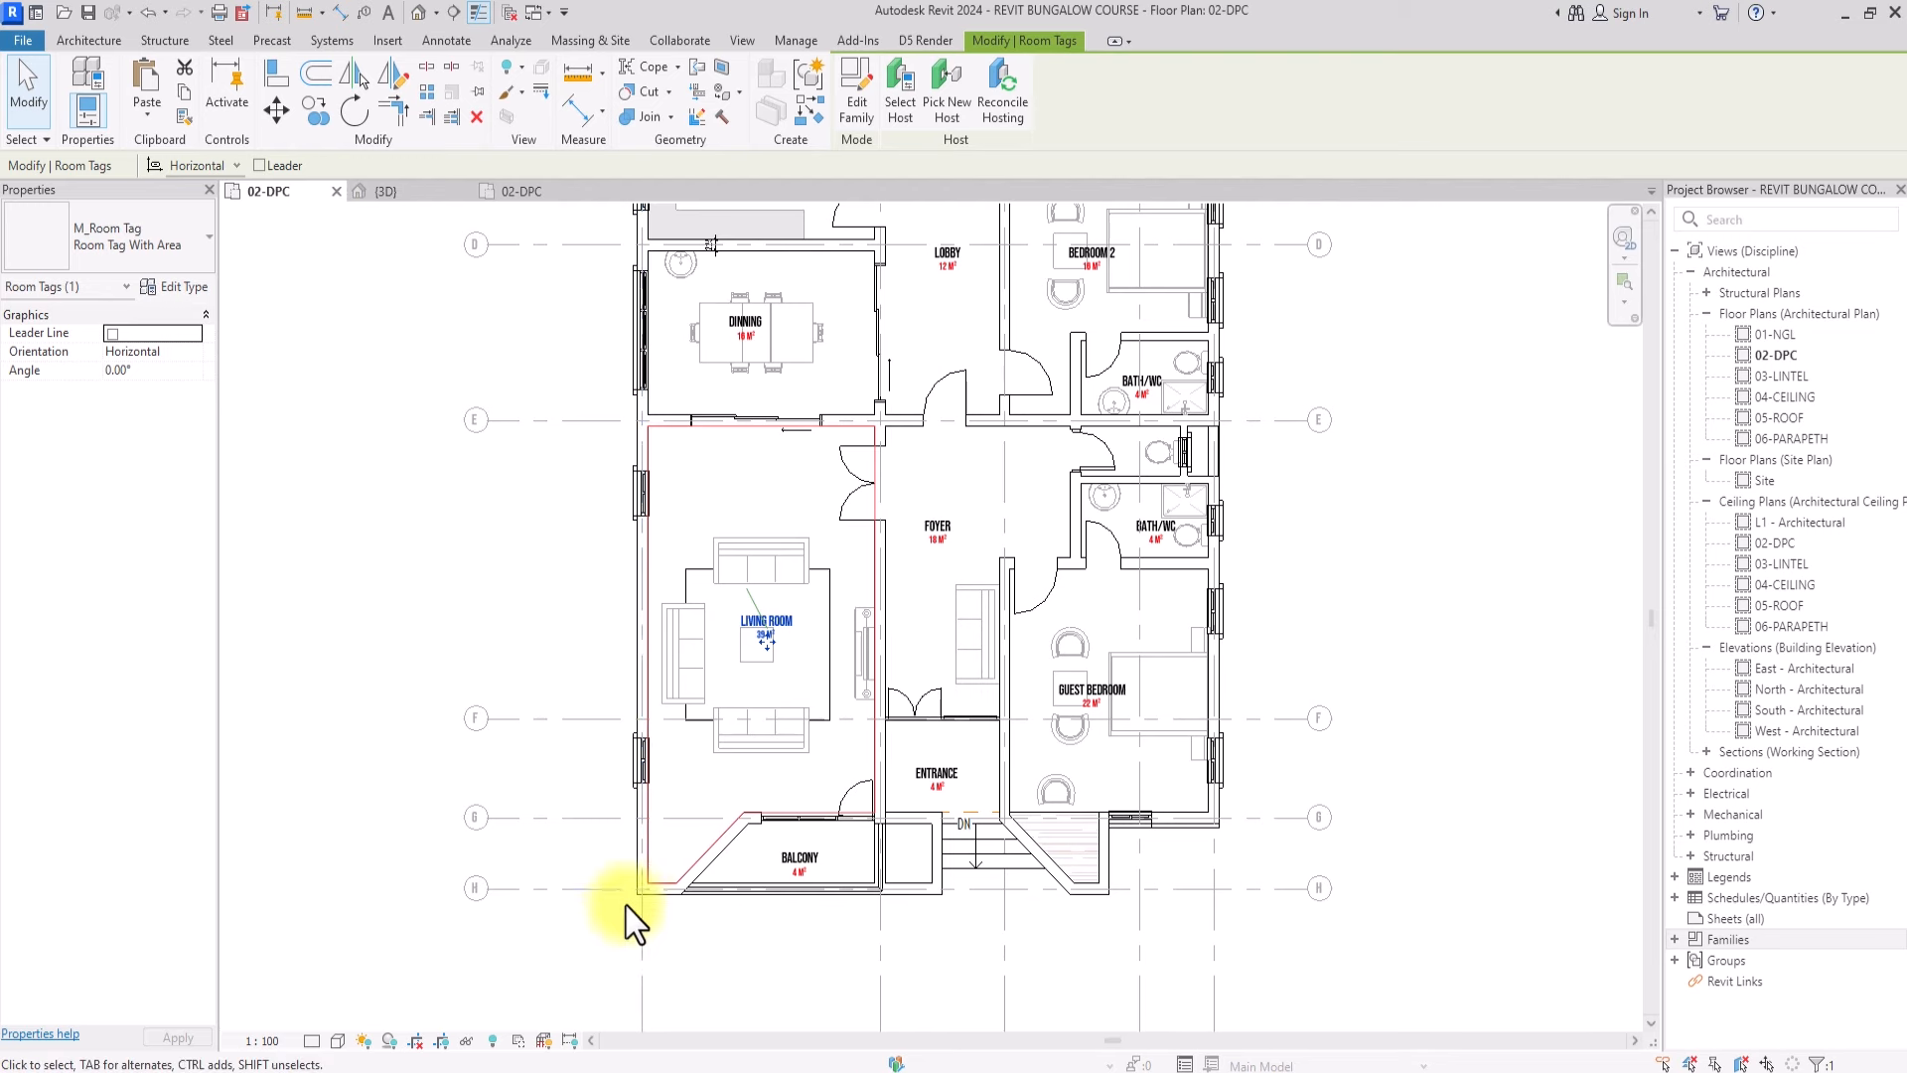
pyautogui.scroll(-1, 647, 819)
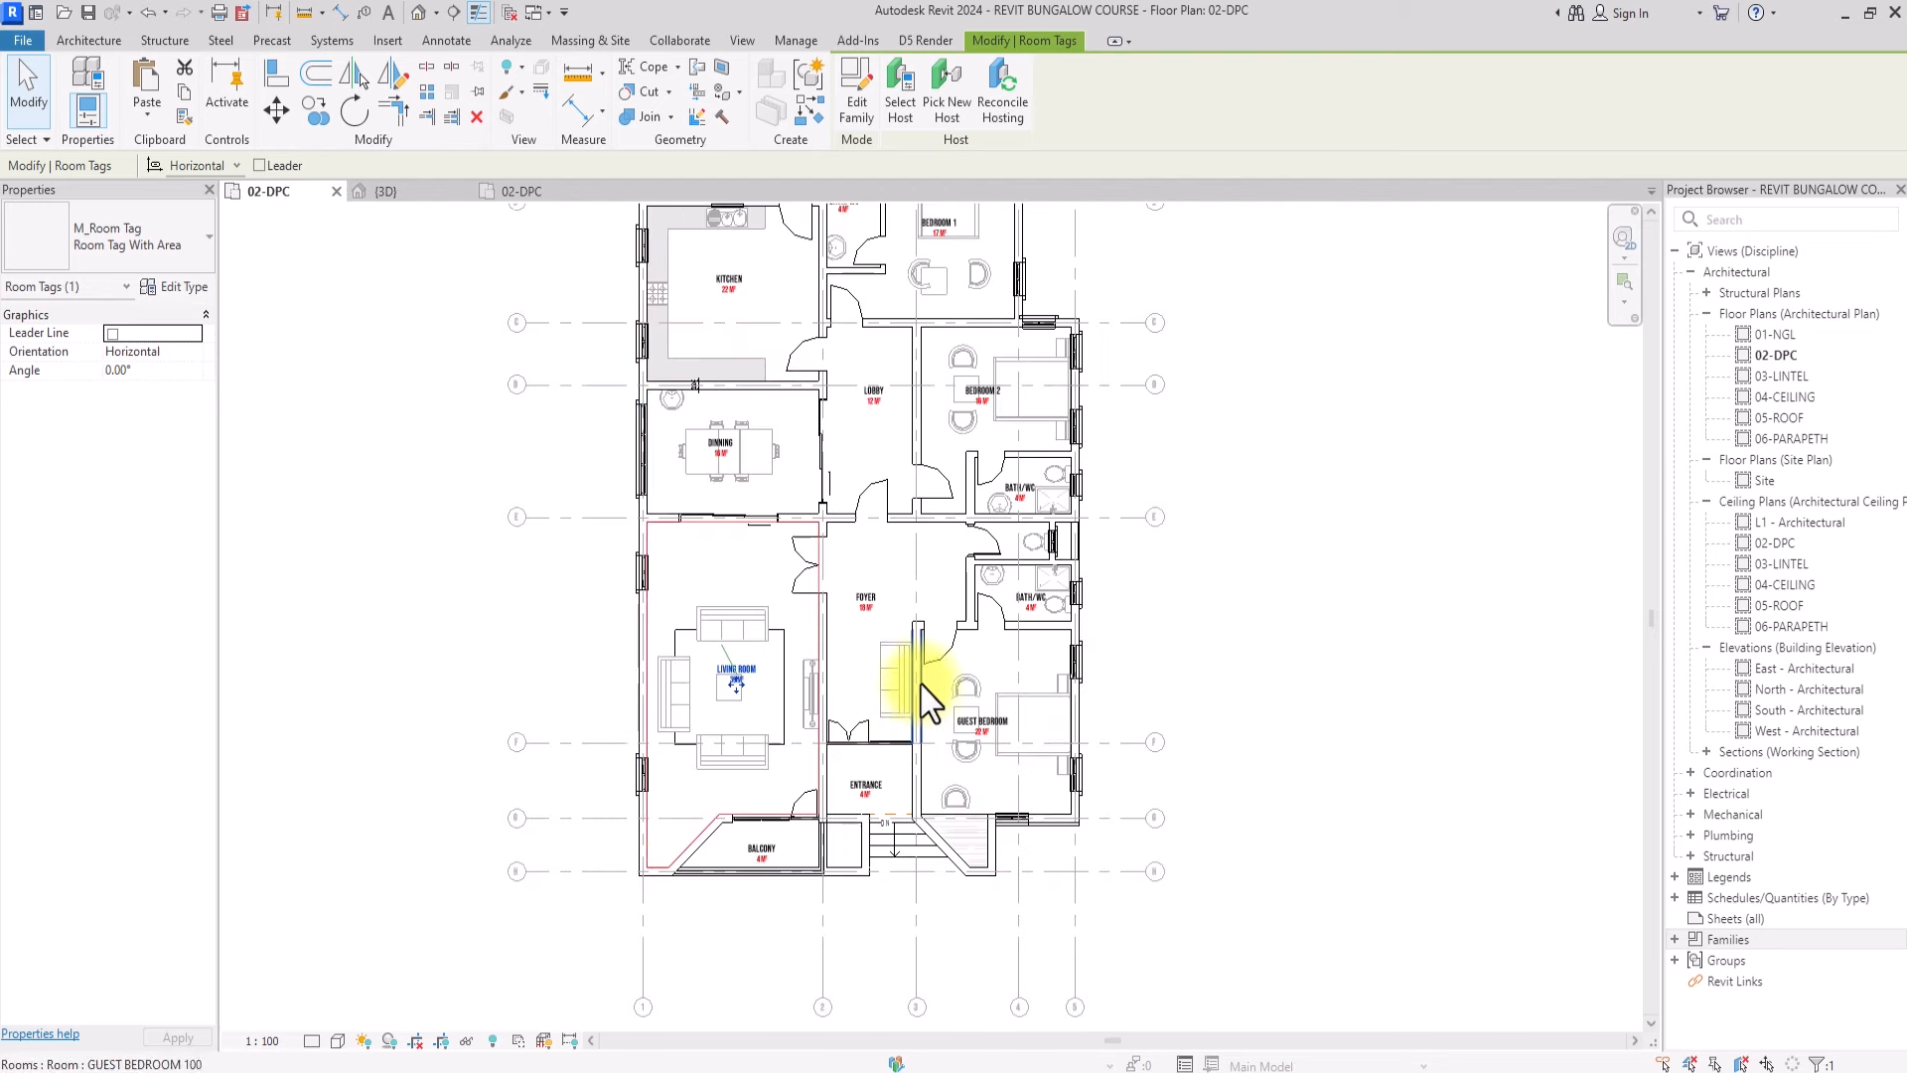
# Open the cut pattern override for the Walls category in the floor plan's visibility/graphics settings
pyautogui.click(566, 636)
pyautogui.press('v')
pyautogui.press('v')
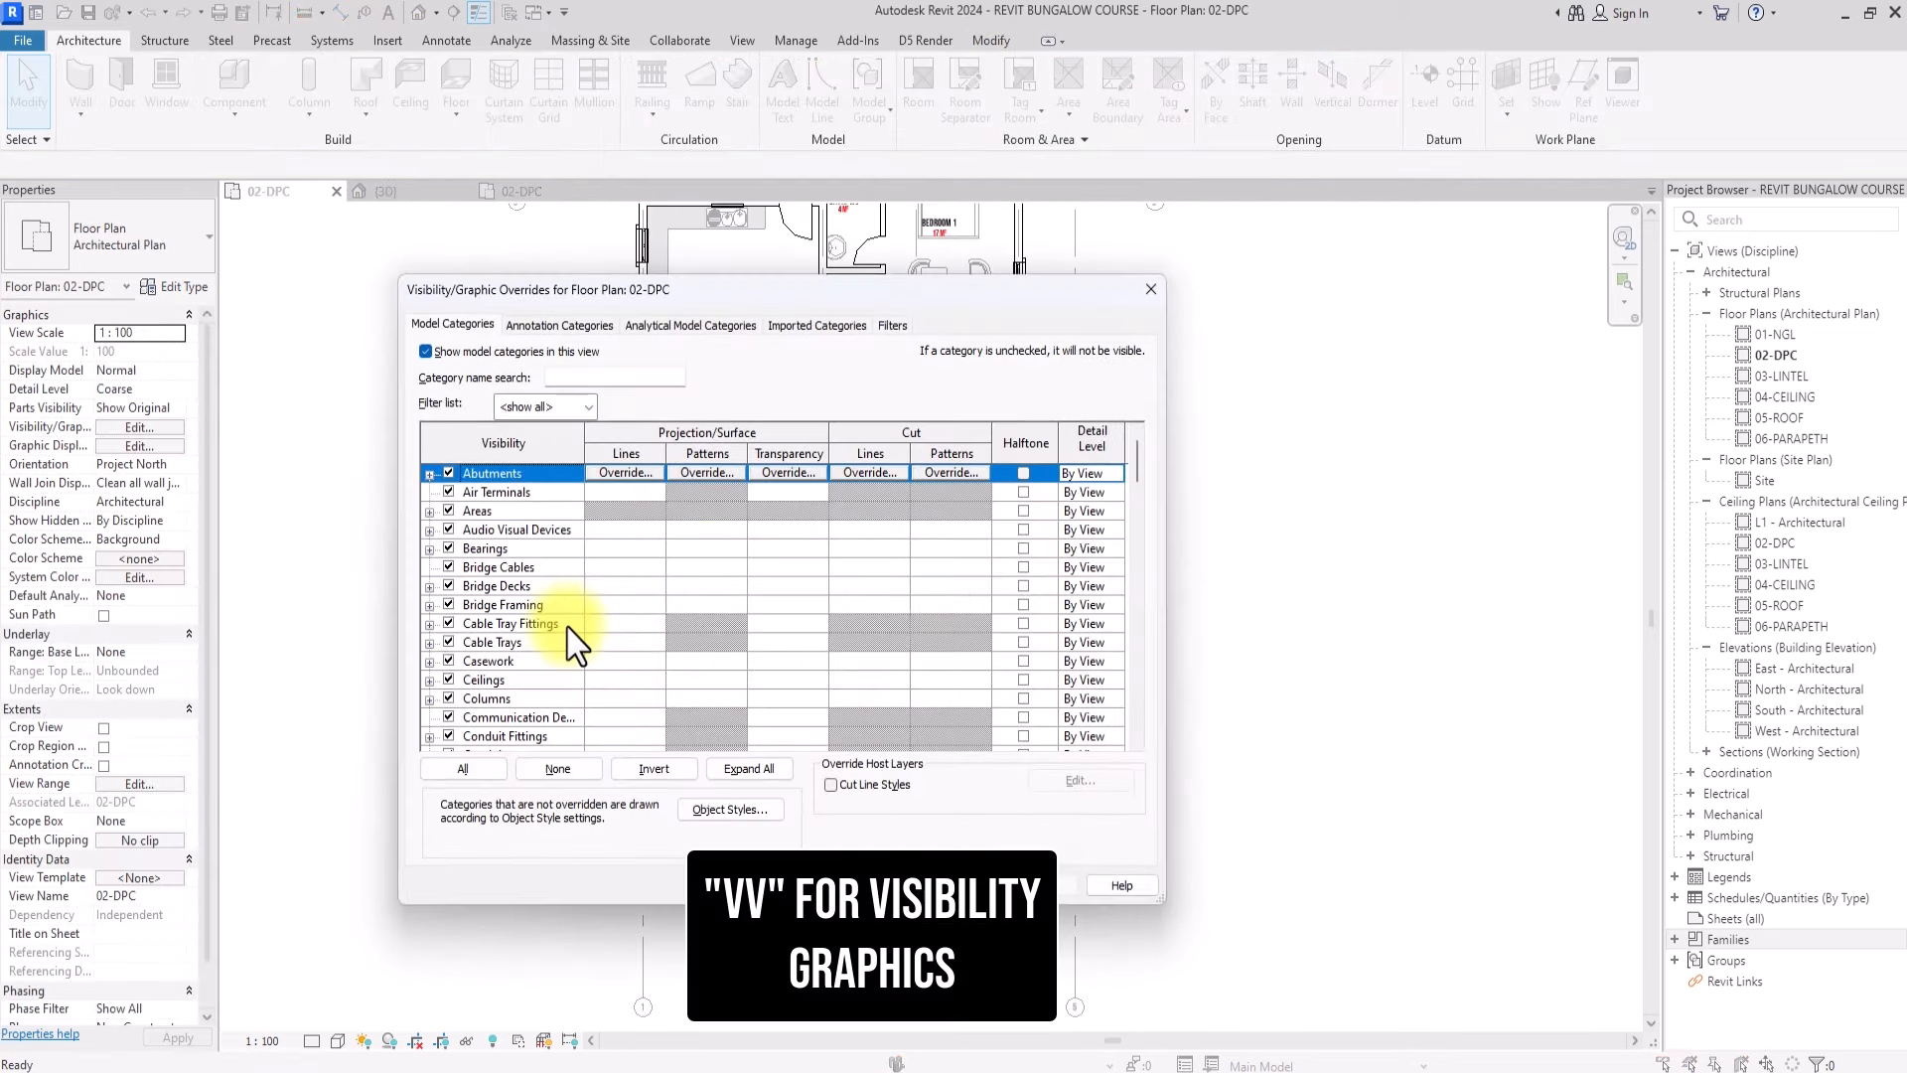
pyautogui.scroll(-20, 570, 705)
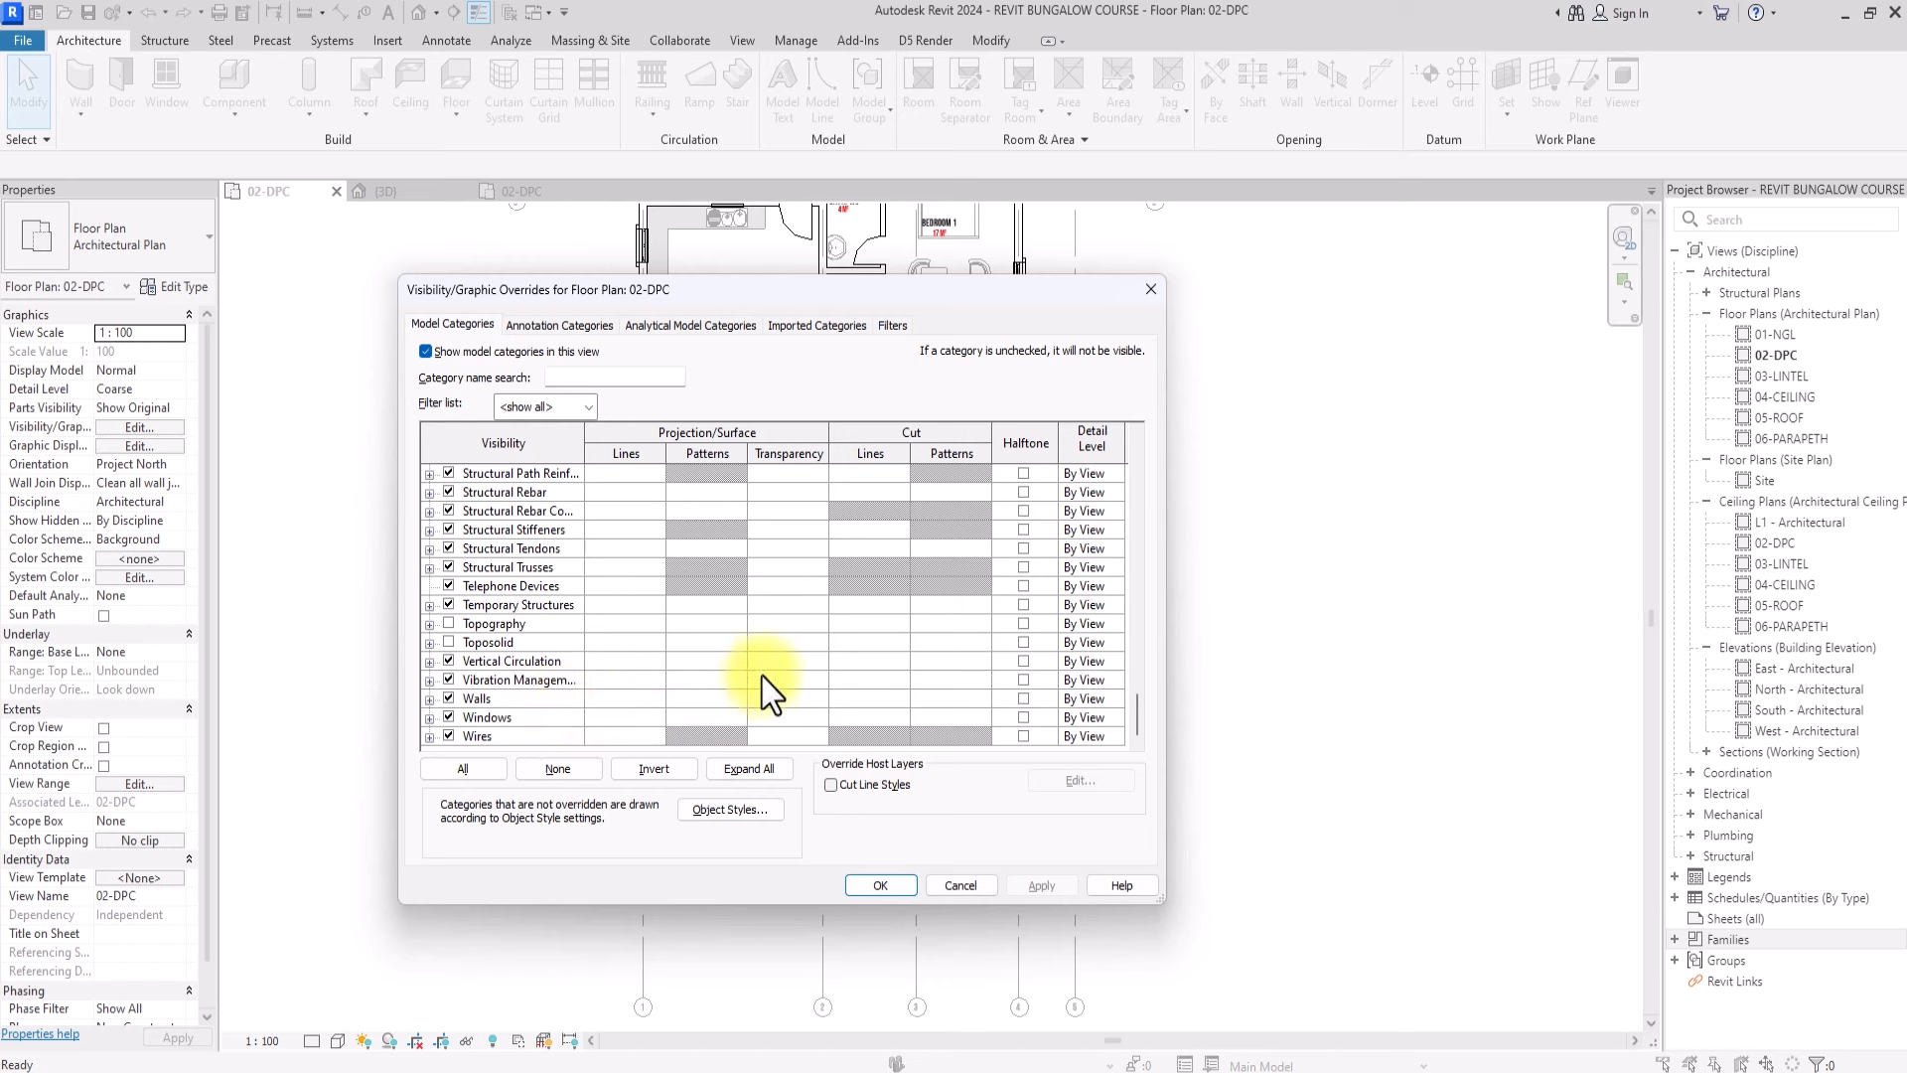
pyautogui.click(935, 699)
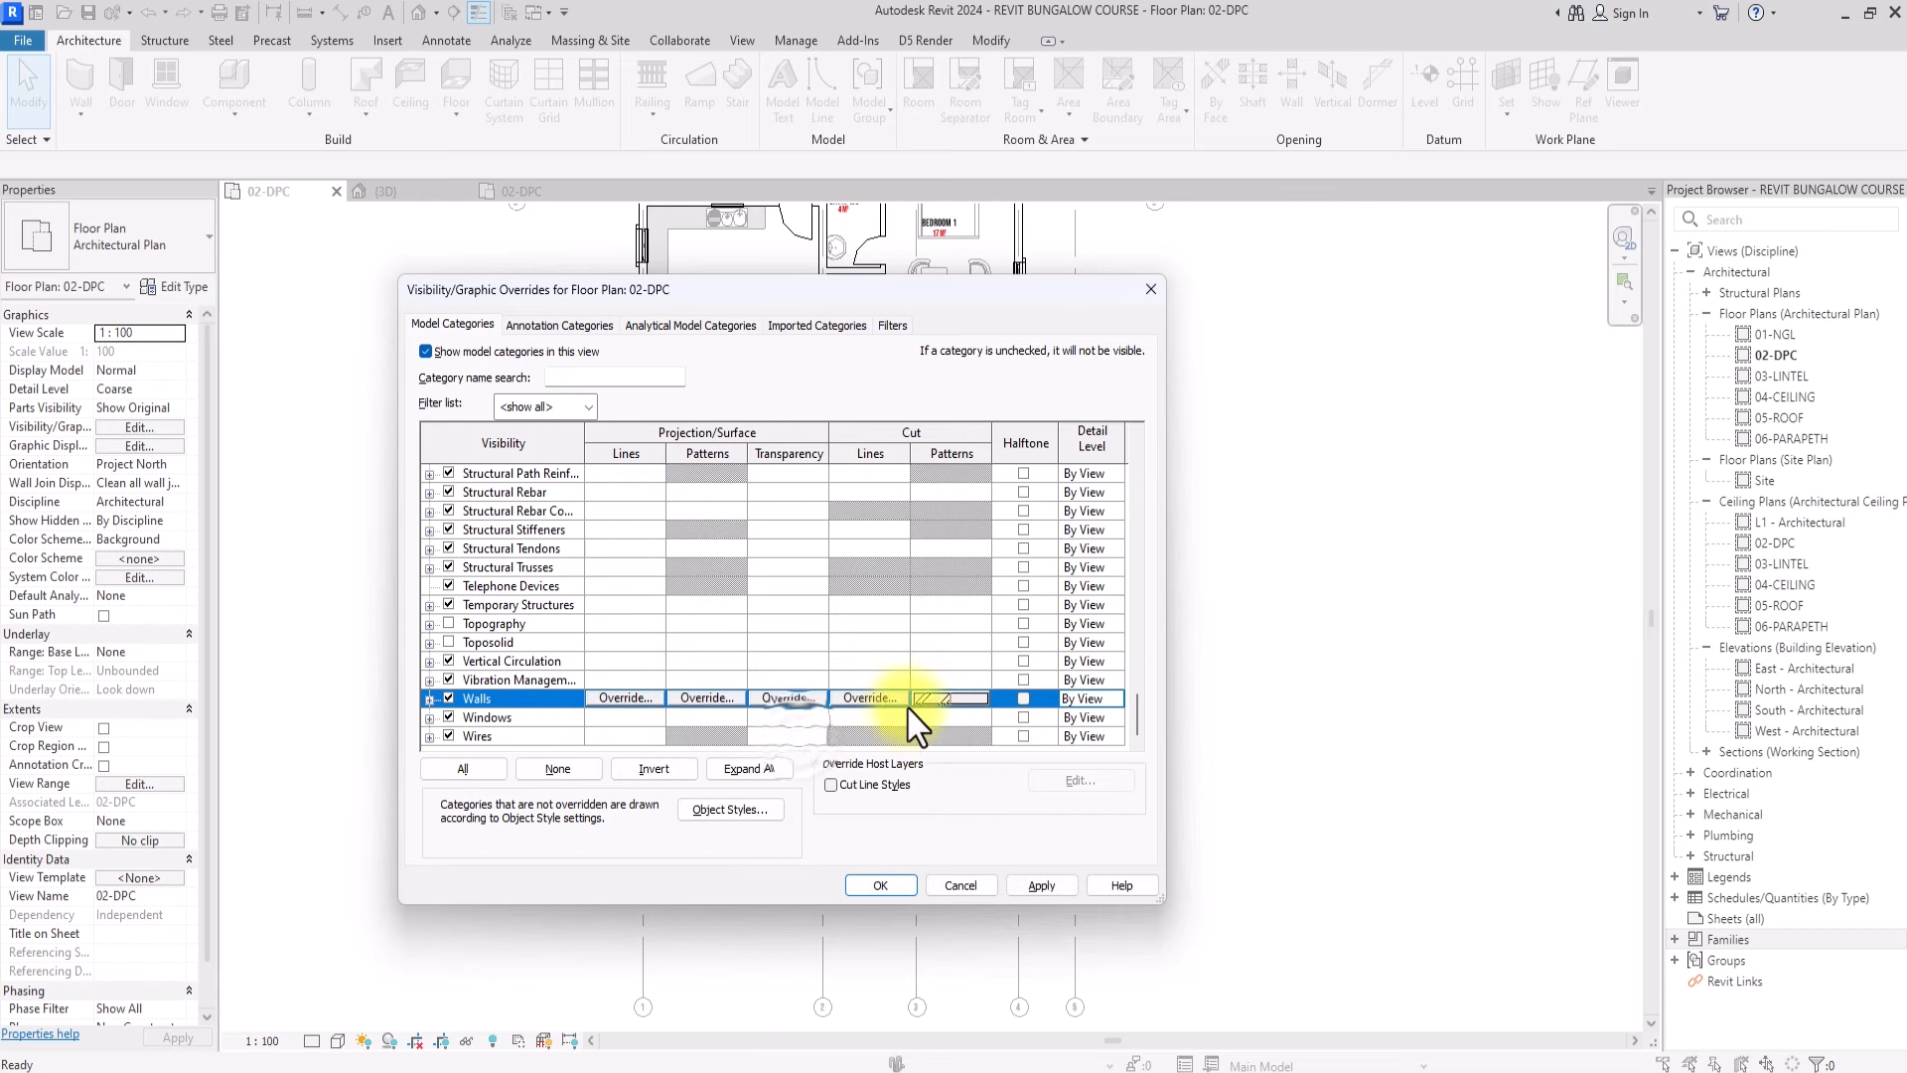
pyautogui.click(944, 698)
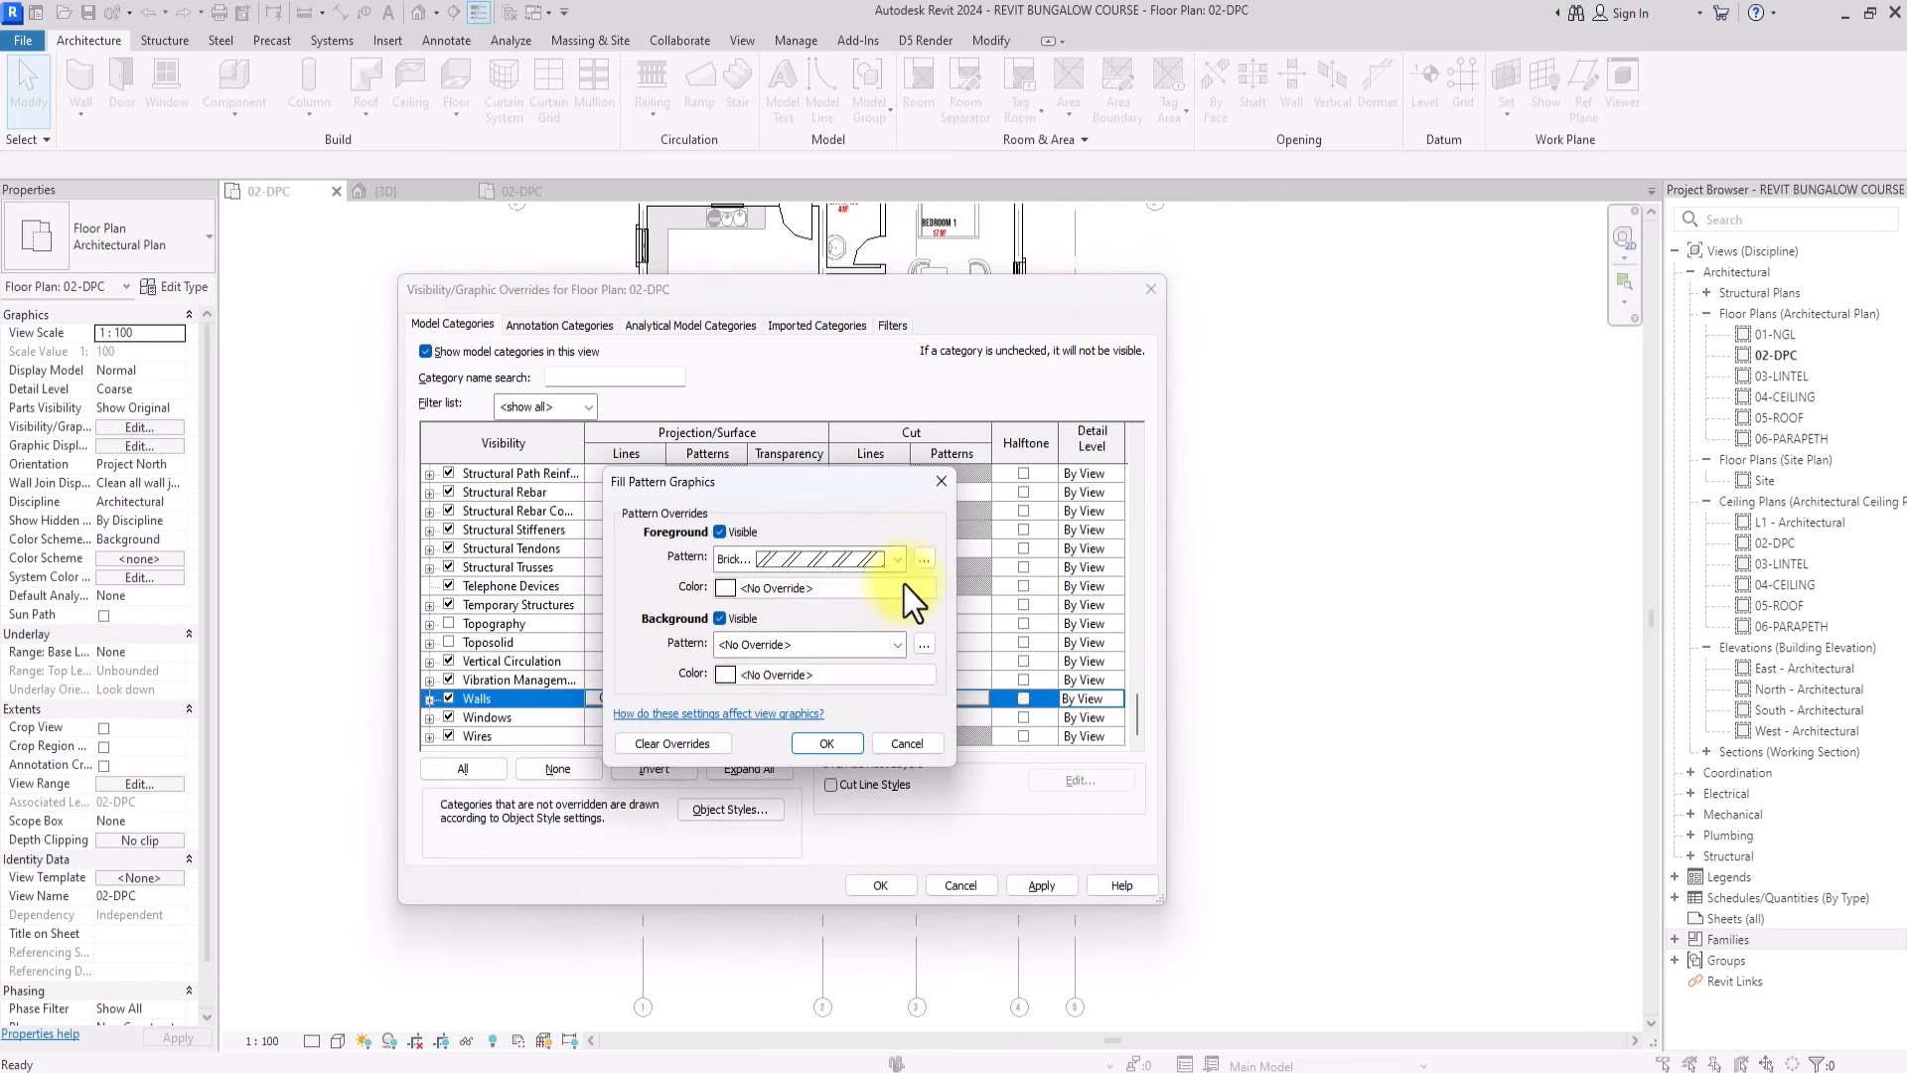
# Set the walls' foreground cut pattern to Solid fill and apply the override to the view
pyautogui.click(922, 560)
pyautogui.click(966, 688)
pyautogui.click(1040, 765)
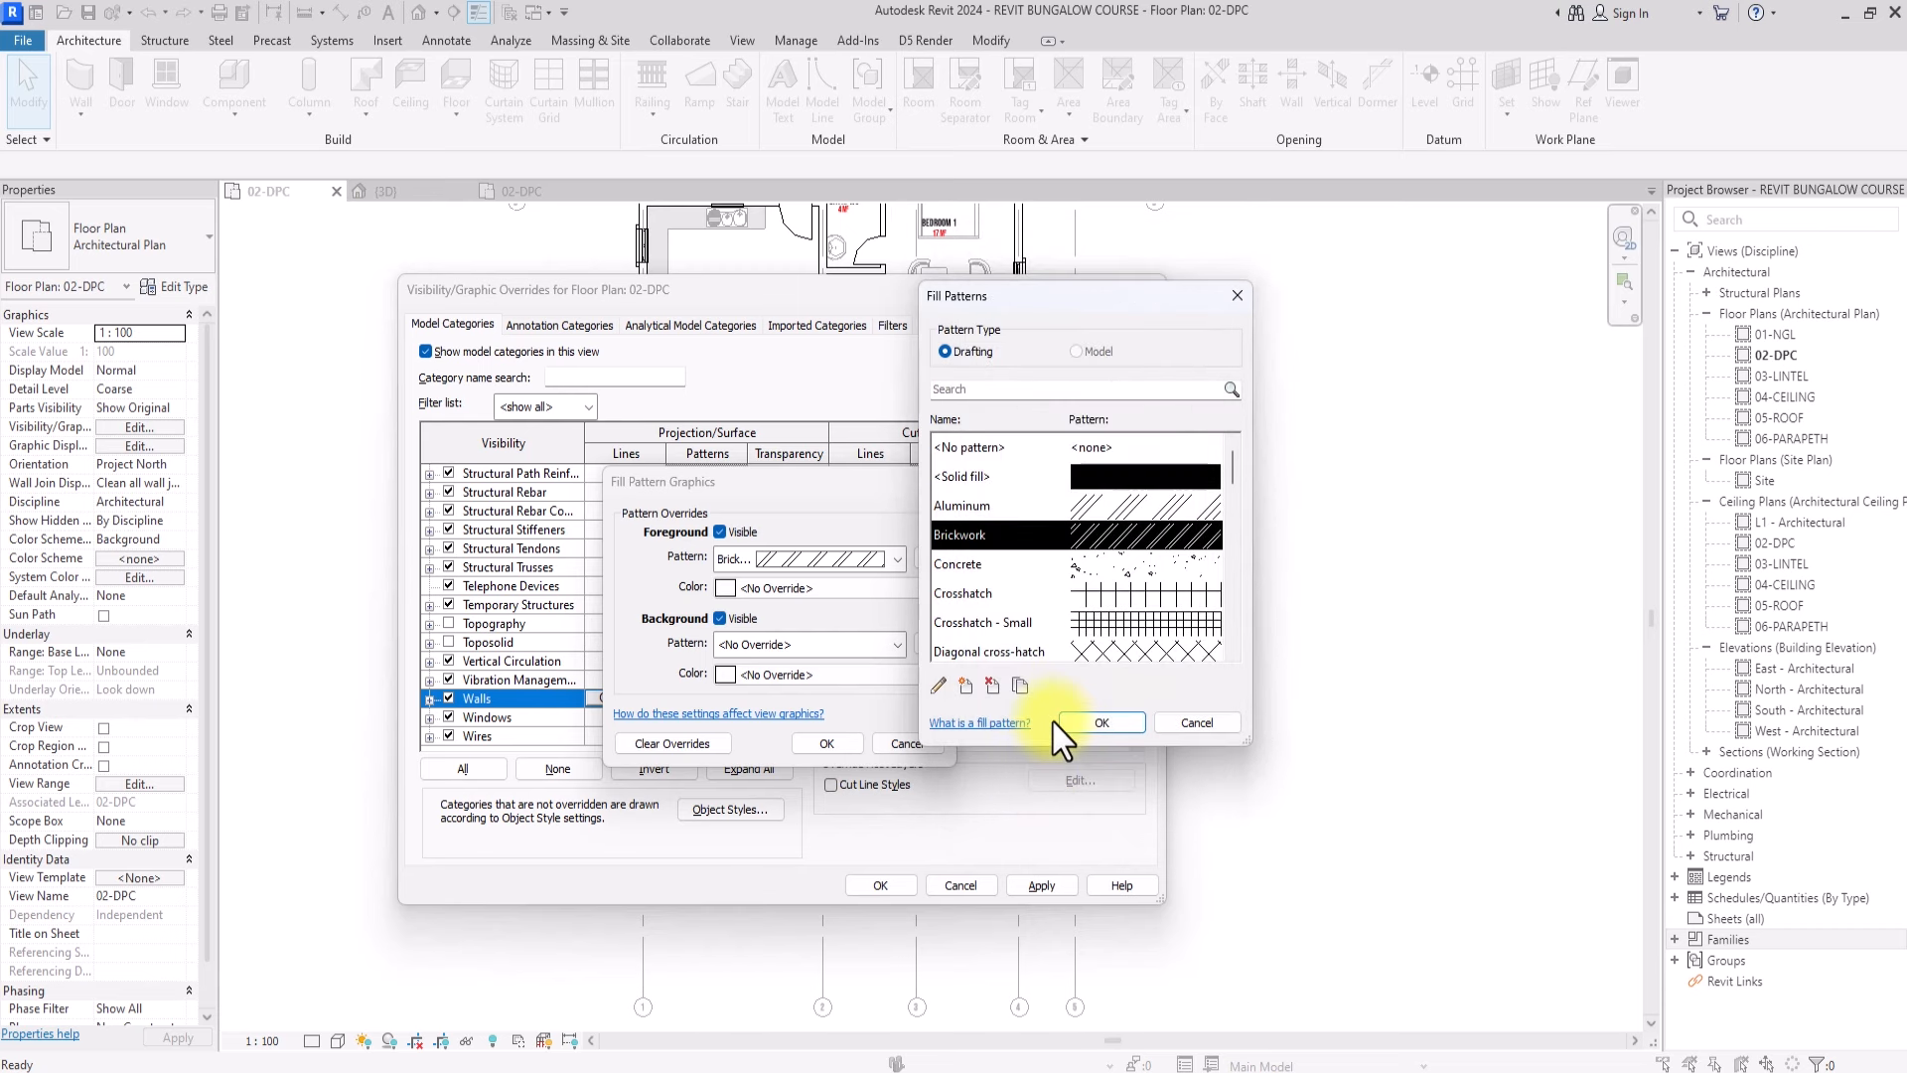
pyautogui.click(1093, 477)
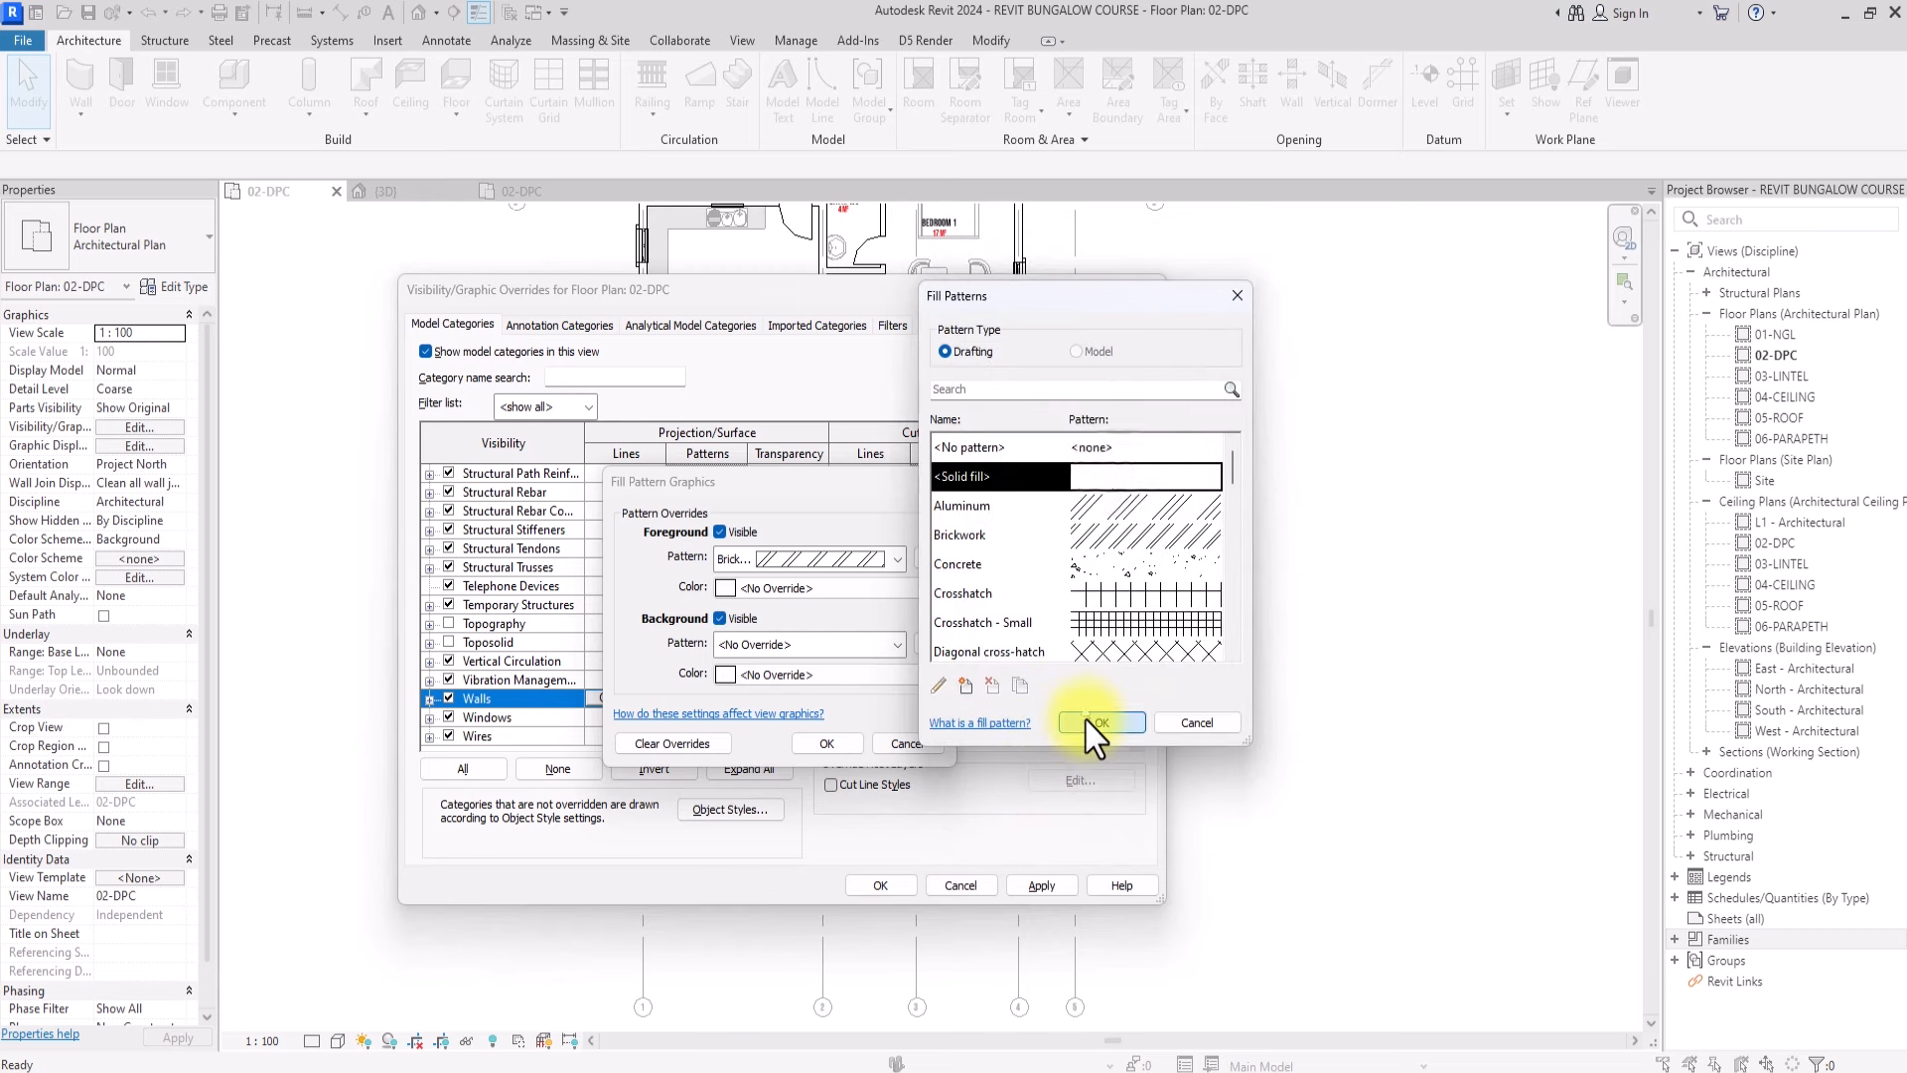
pyautogui.click(1093, 720)
pyautogui.click(826, 743)
pyautogui.click(880, 885)
# Open the graphic display options for the 02-DPC floor plan
pyautogui.moveTo(763, 586); pyautogui.dragTo(563, 586, button='middle')
pyautogui.moveTo(740, 504); pyautogui.dragTo(820, 753, button='middle')
pyautogui.scroll(1, 821, 753)
pyautogui.scroll(1, 809, 636)
pyautogui.scroll(-5, 735, 785)
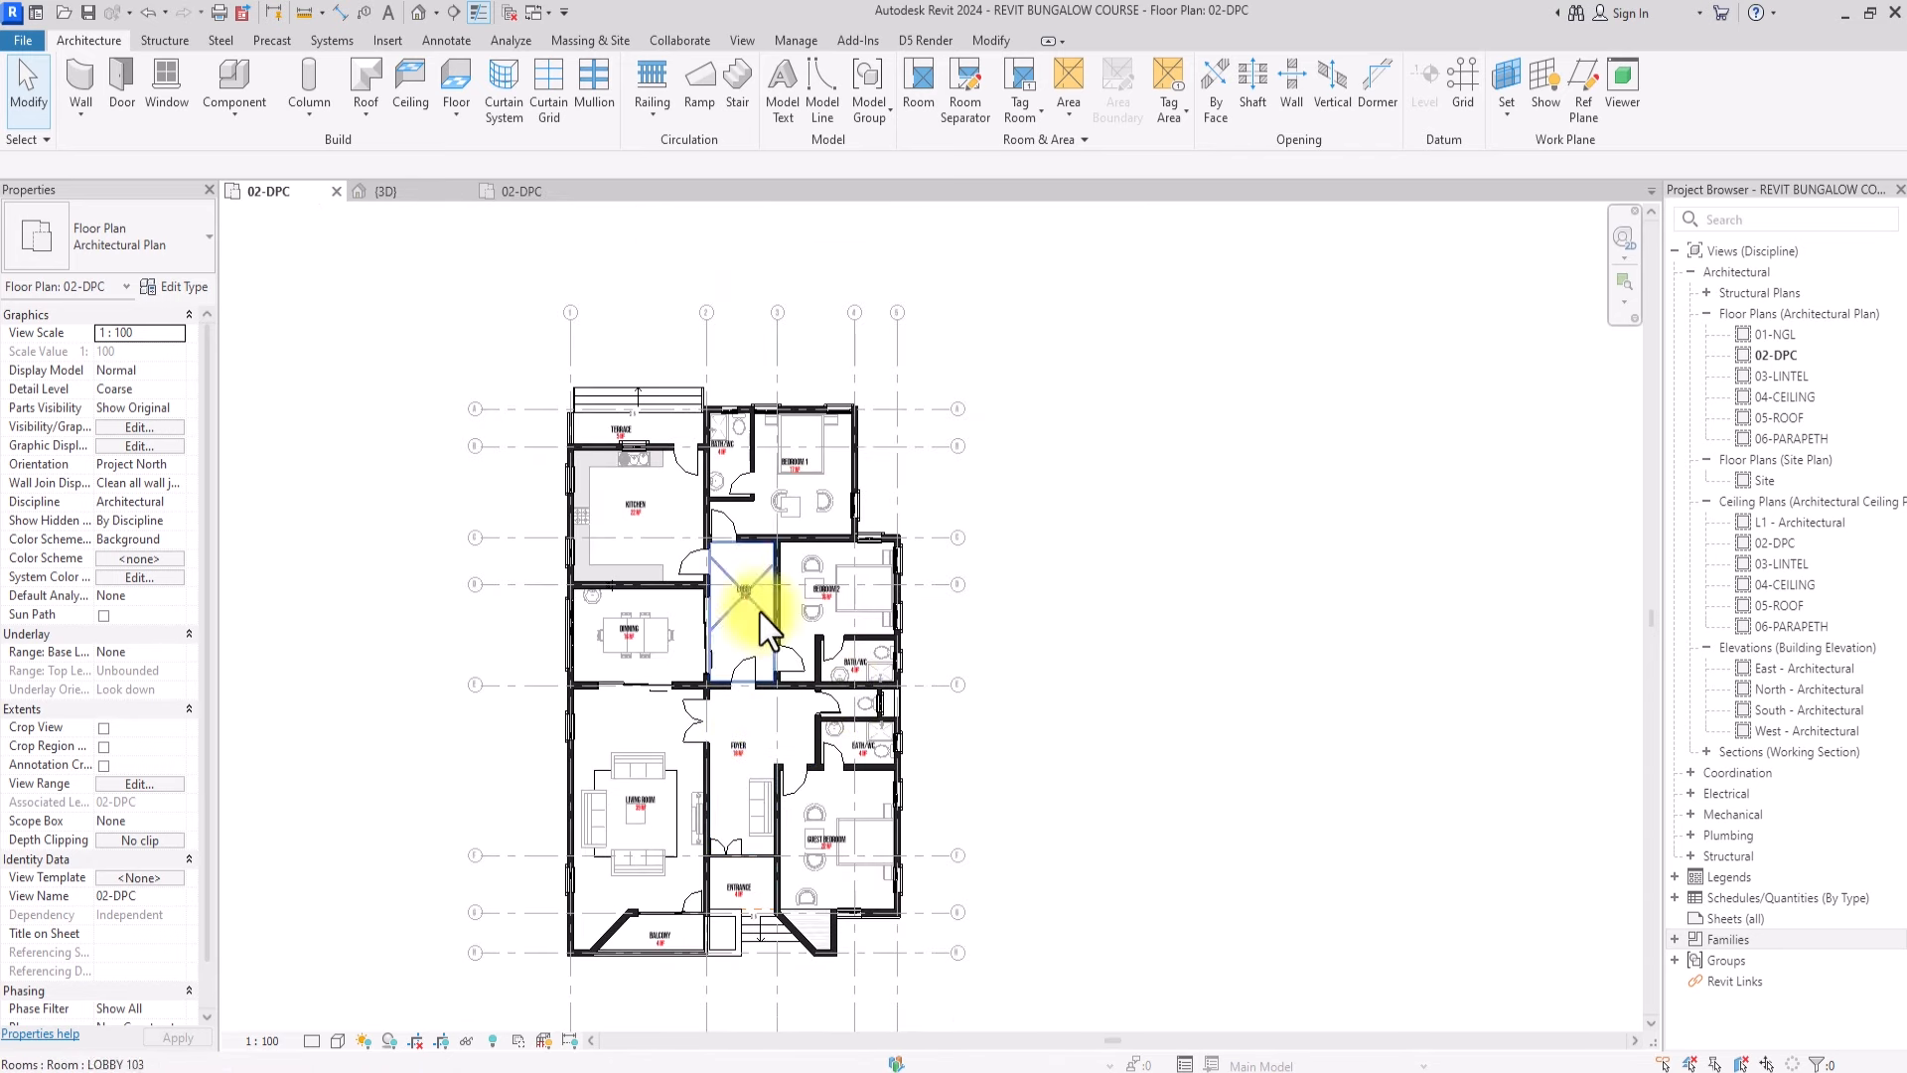
pyautogui.scroll(4, 722, 723)
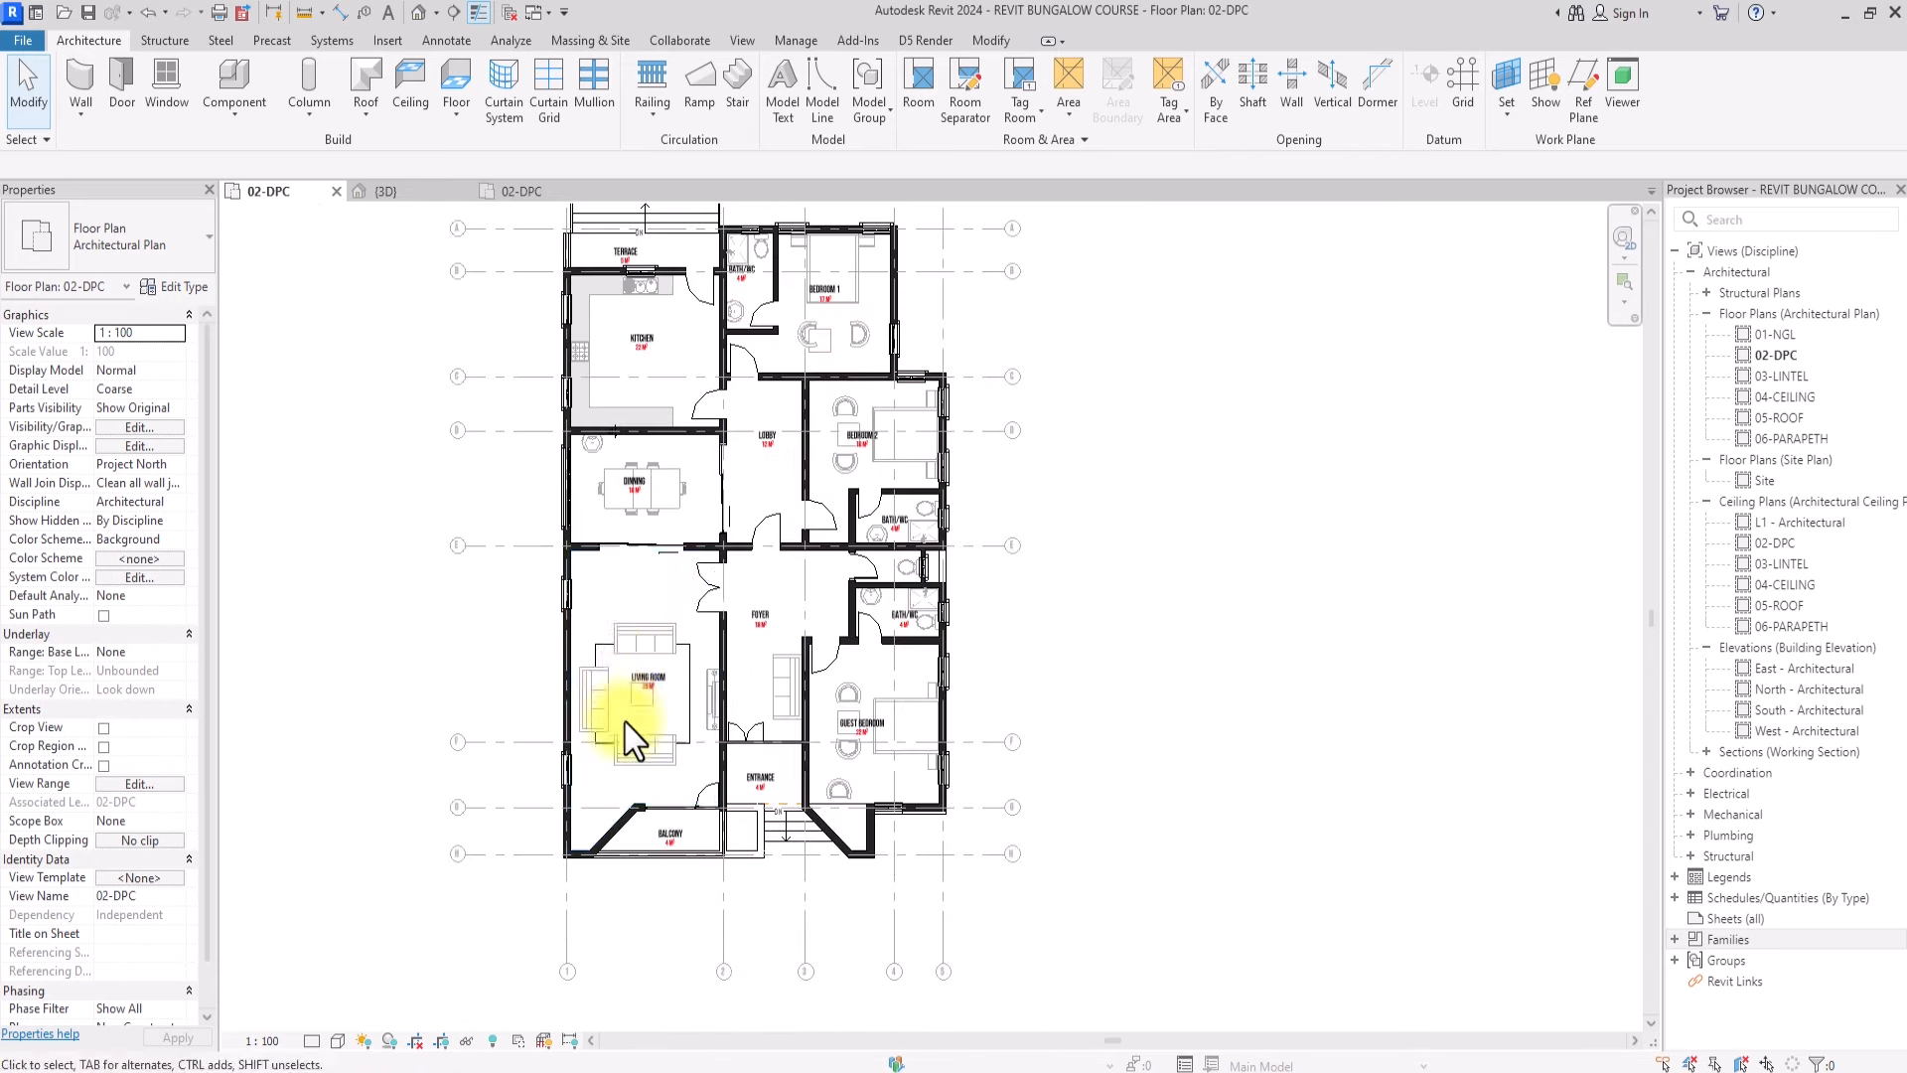
pyautogui.press('g')
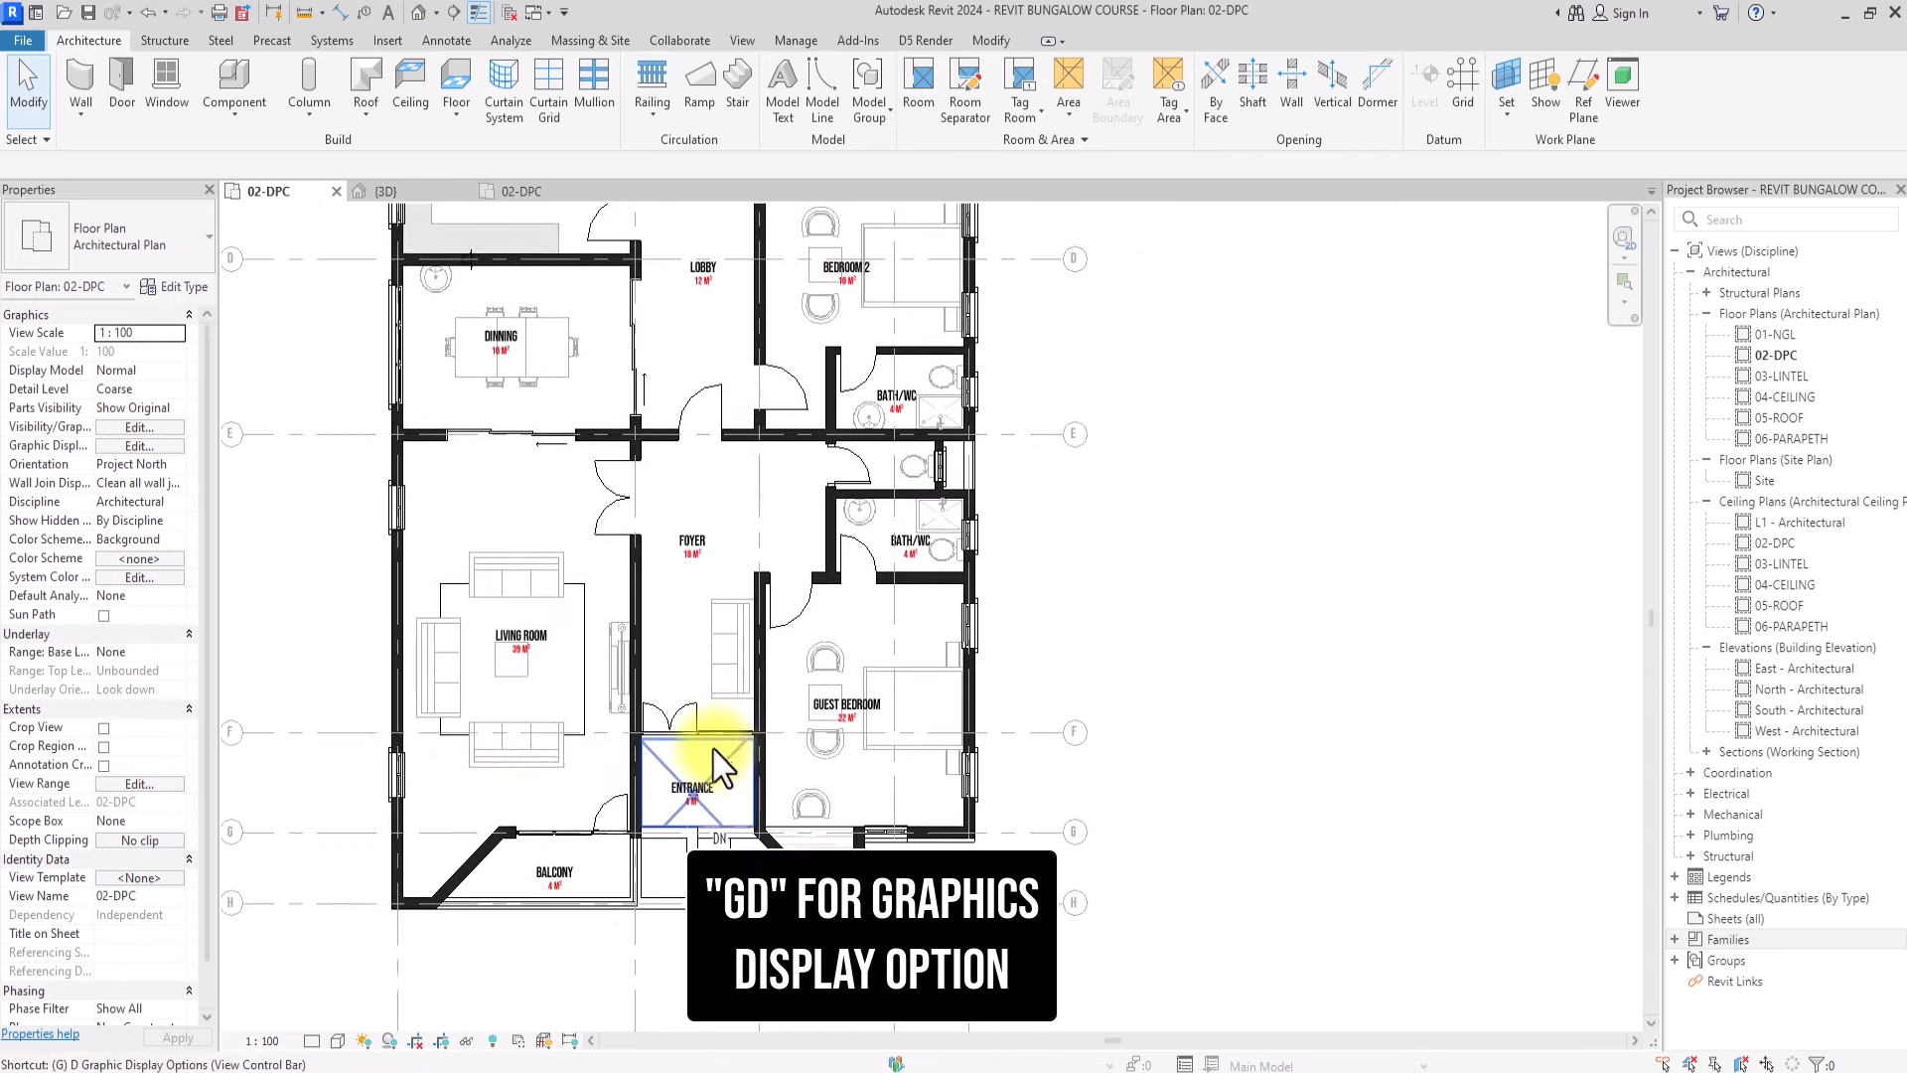
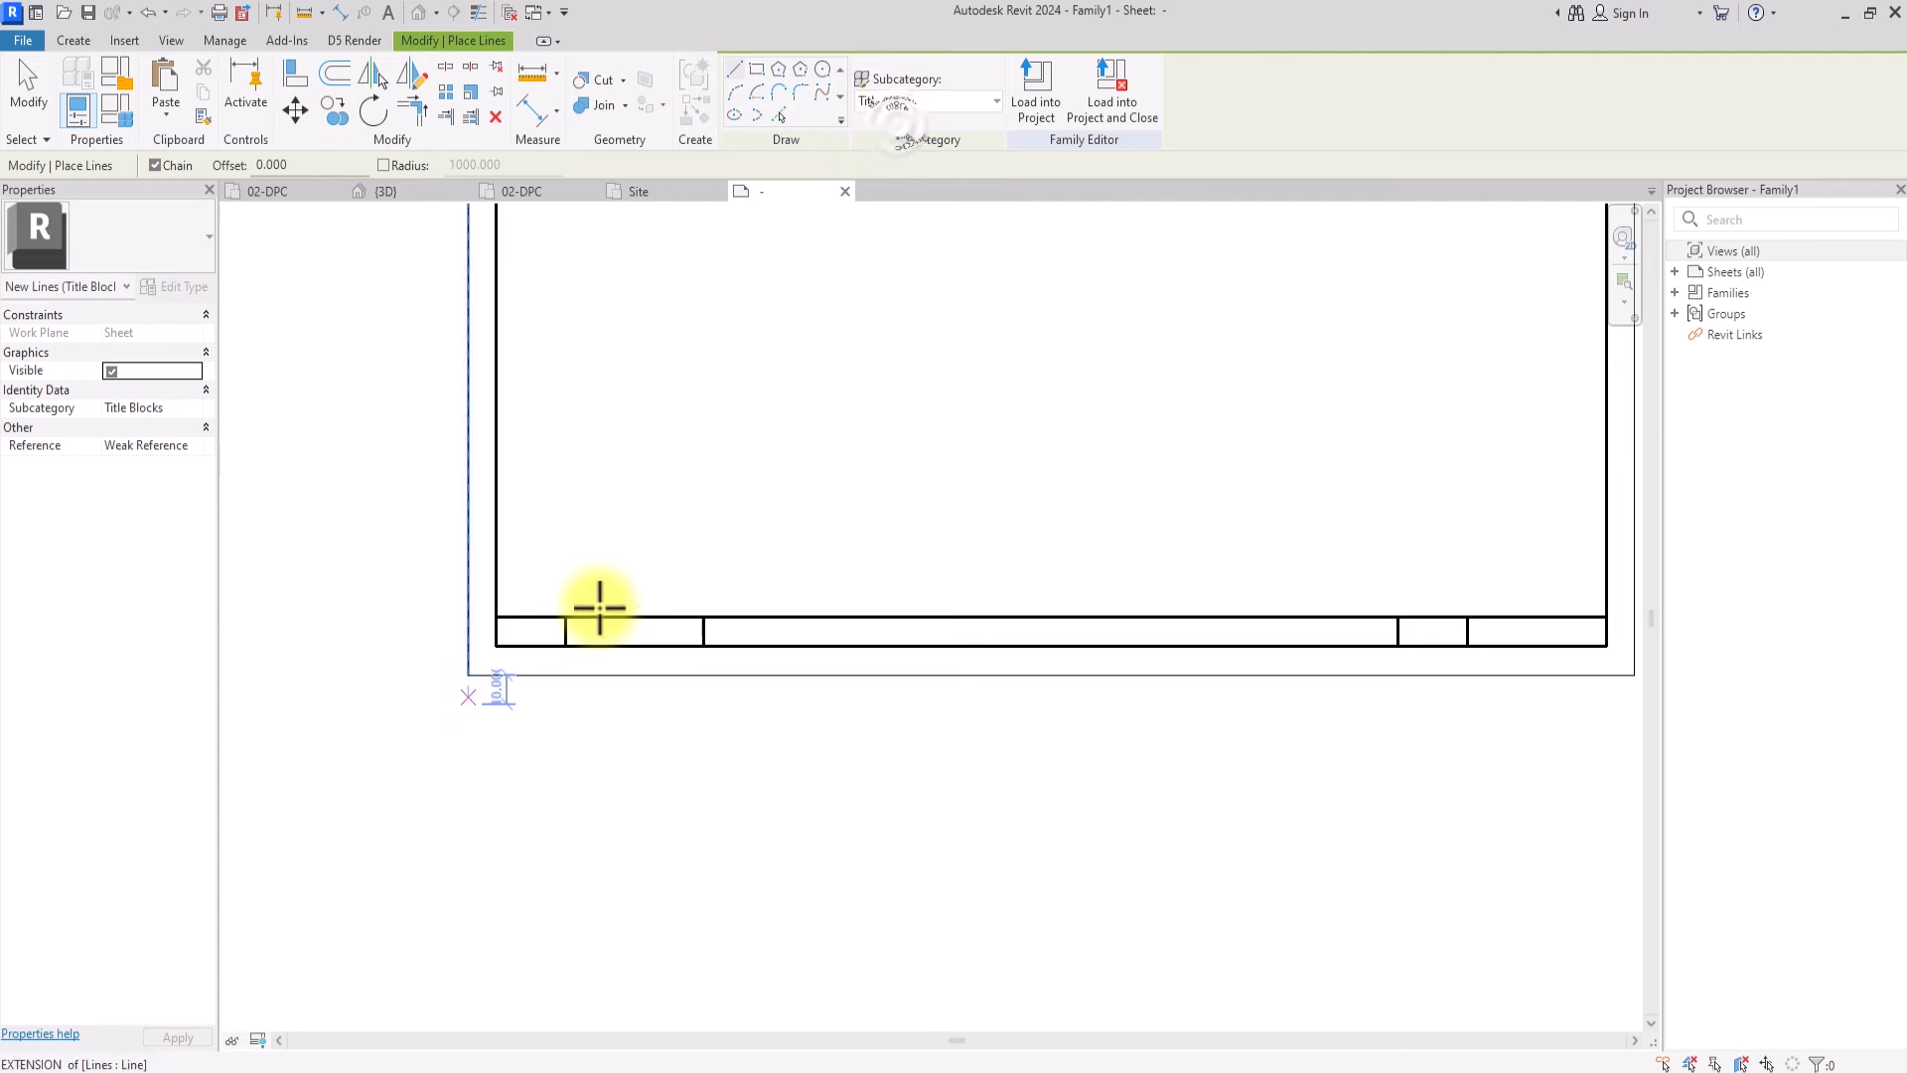
# Draw thin horizontal lines just inside the upper and lower edges of the title strip's two left-hand cells
pyautogui.click(904, 100)
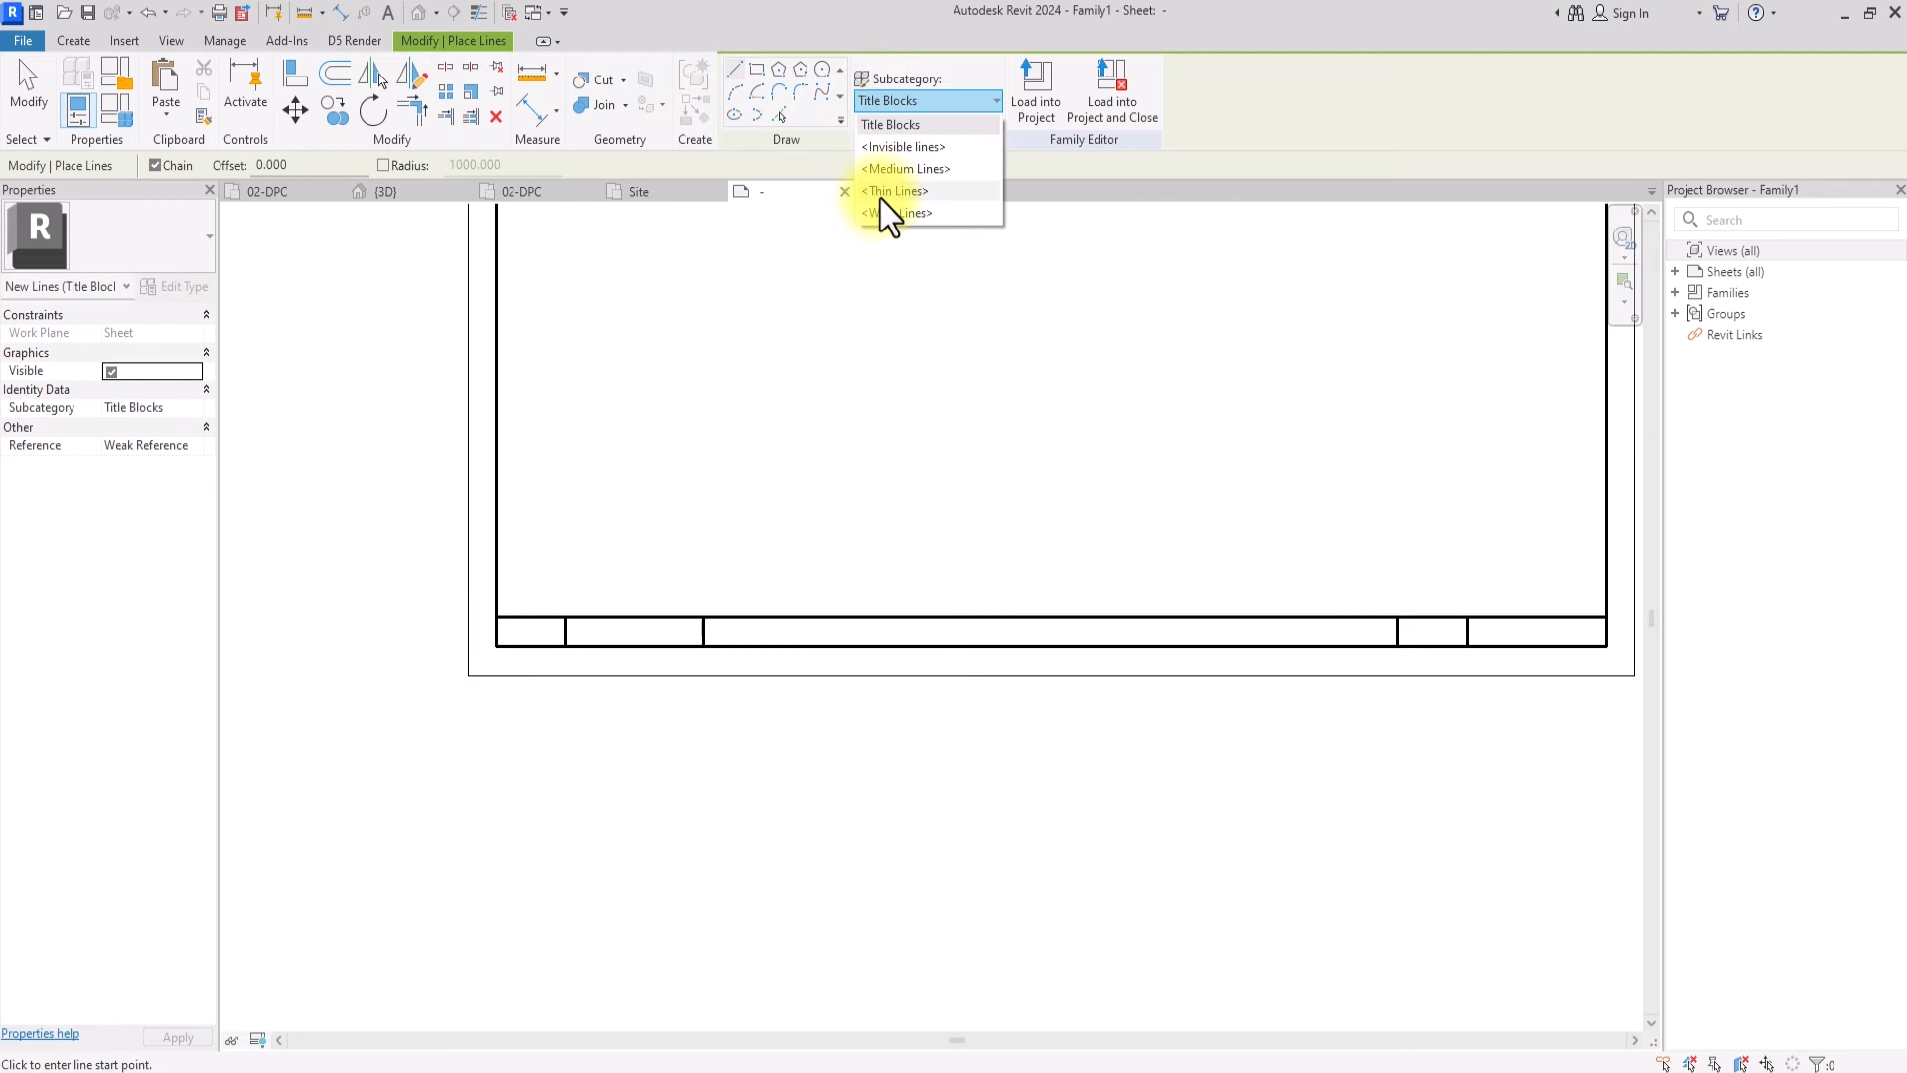
pyautogui.click(884, 202)
pyautogui.scroll(4, 444, 643)
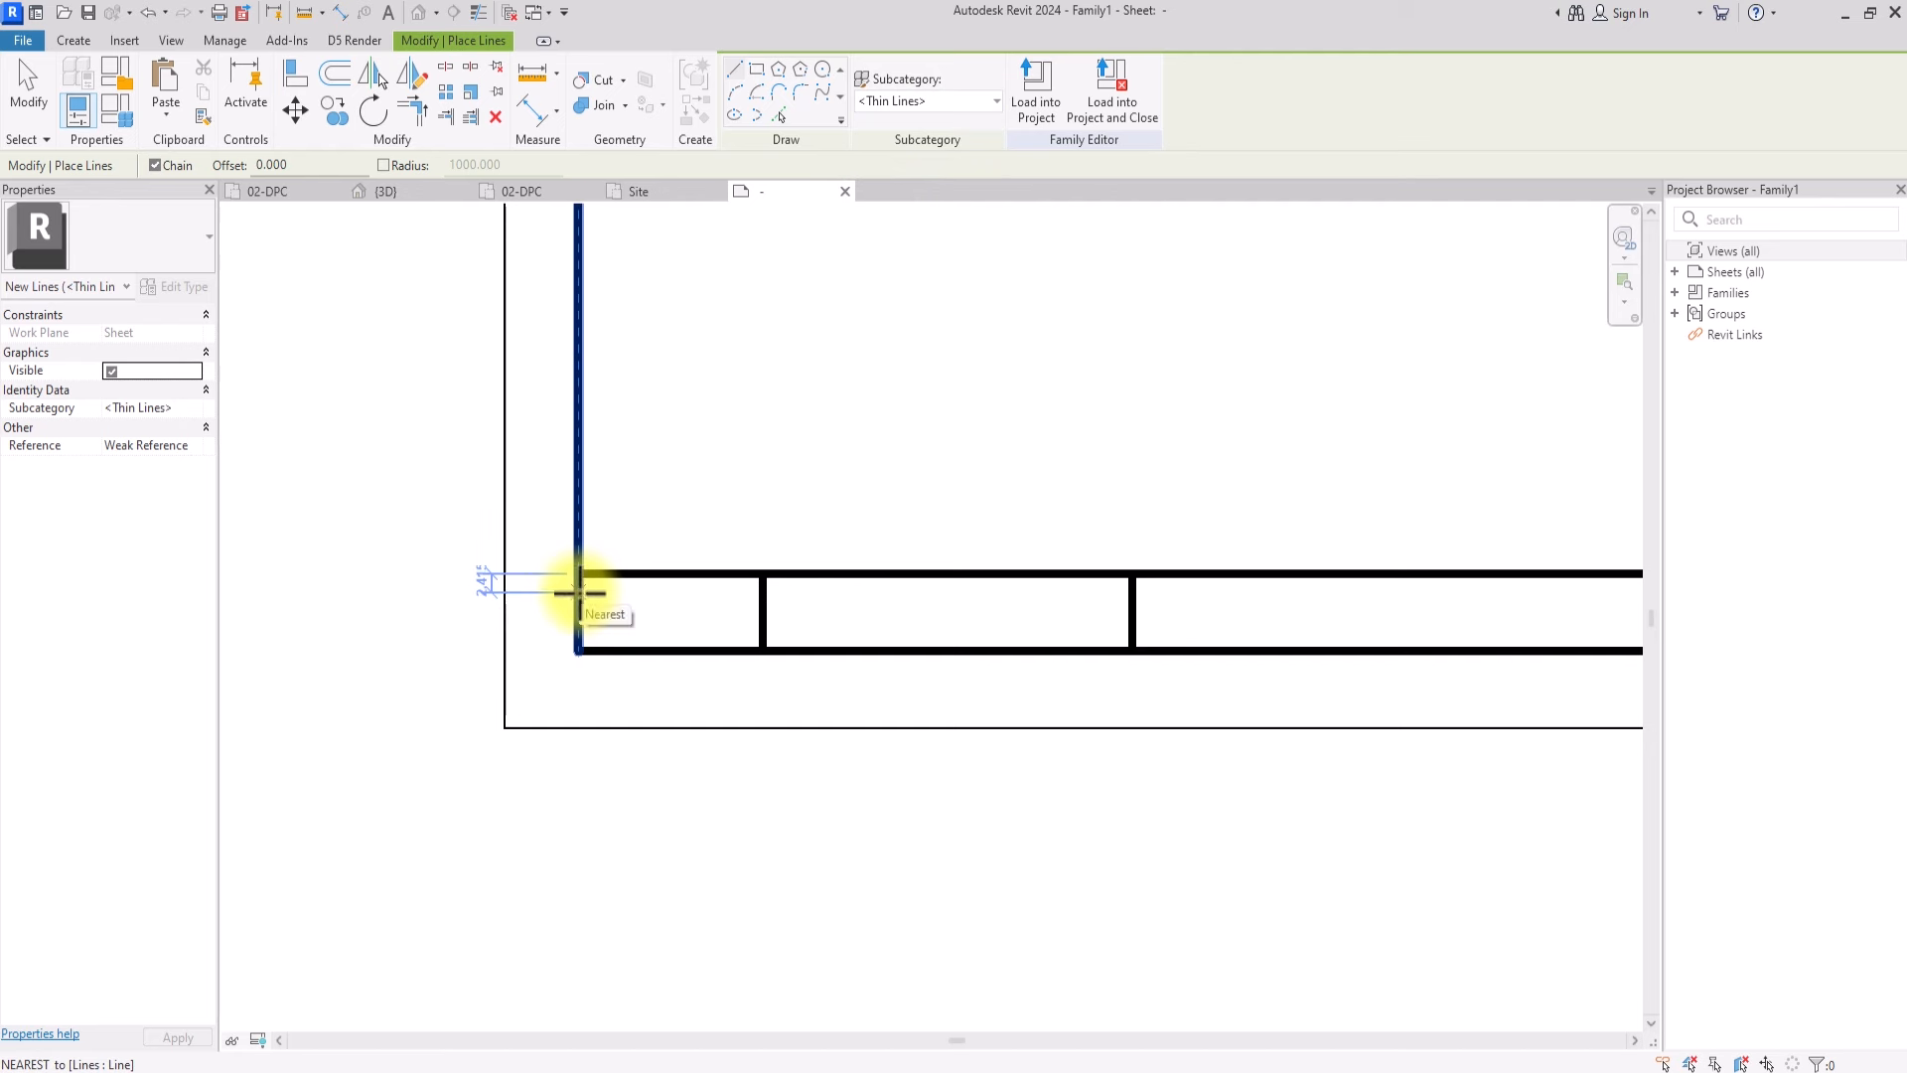
pyautogui.write('1')
pyautogui.press('Return')
pyautogui.click(1132, 589)
pyautogui.press('Escape')
pyautogui.press('Escape')
# Copy both thin lines from the strip's left-hand cells to the matching pair of cells at its right-hand end
pyautogui.keyDown('ctrl'); pyautogui.click(675, 635); pyautogui.keyUp('ctrl')
pyautogui.click(335, 111)
pyautogui.click(581, 652)
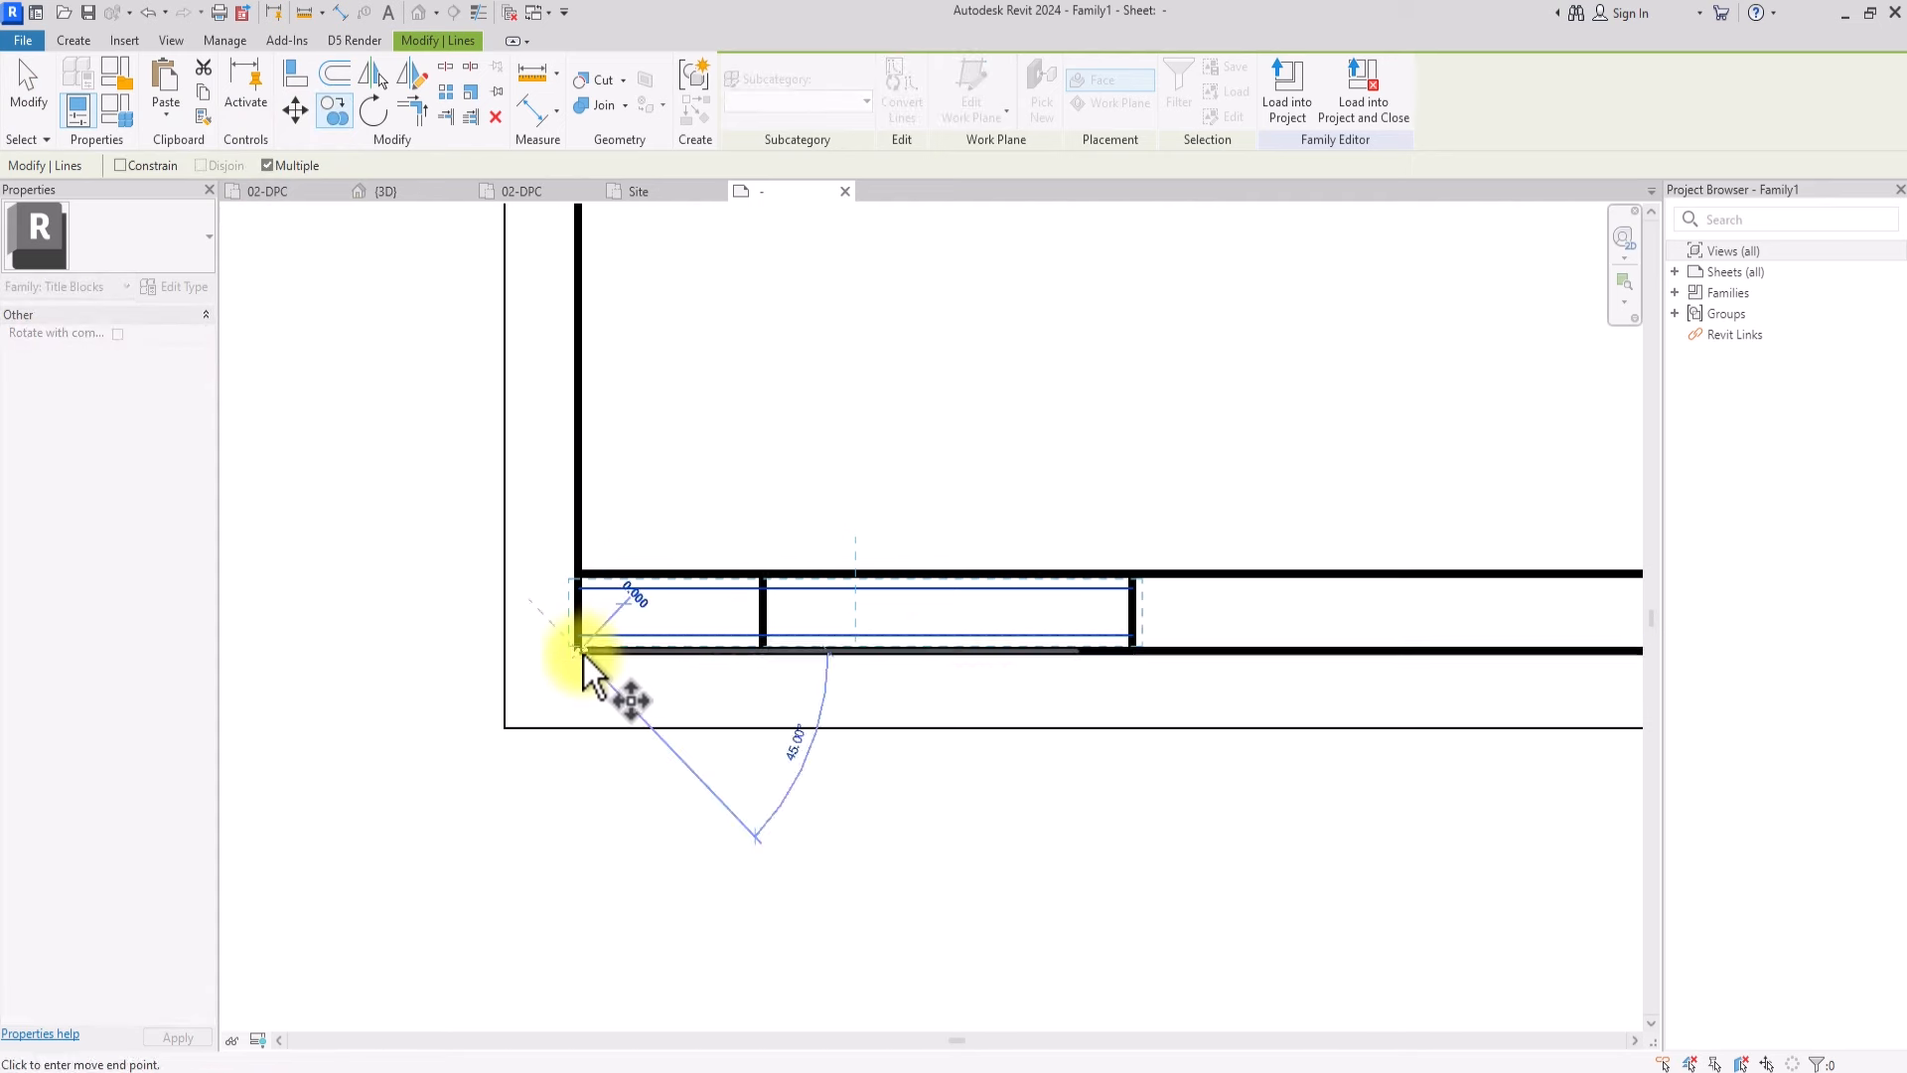
pyautogui.scroll(-3, 582, 654)
pyautogui.scroll(1, 1494, 648)
pyautogui.scroll(1, 1493, 648)
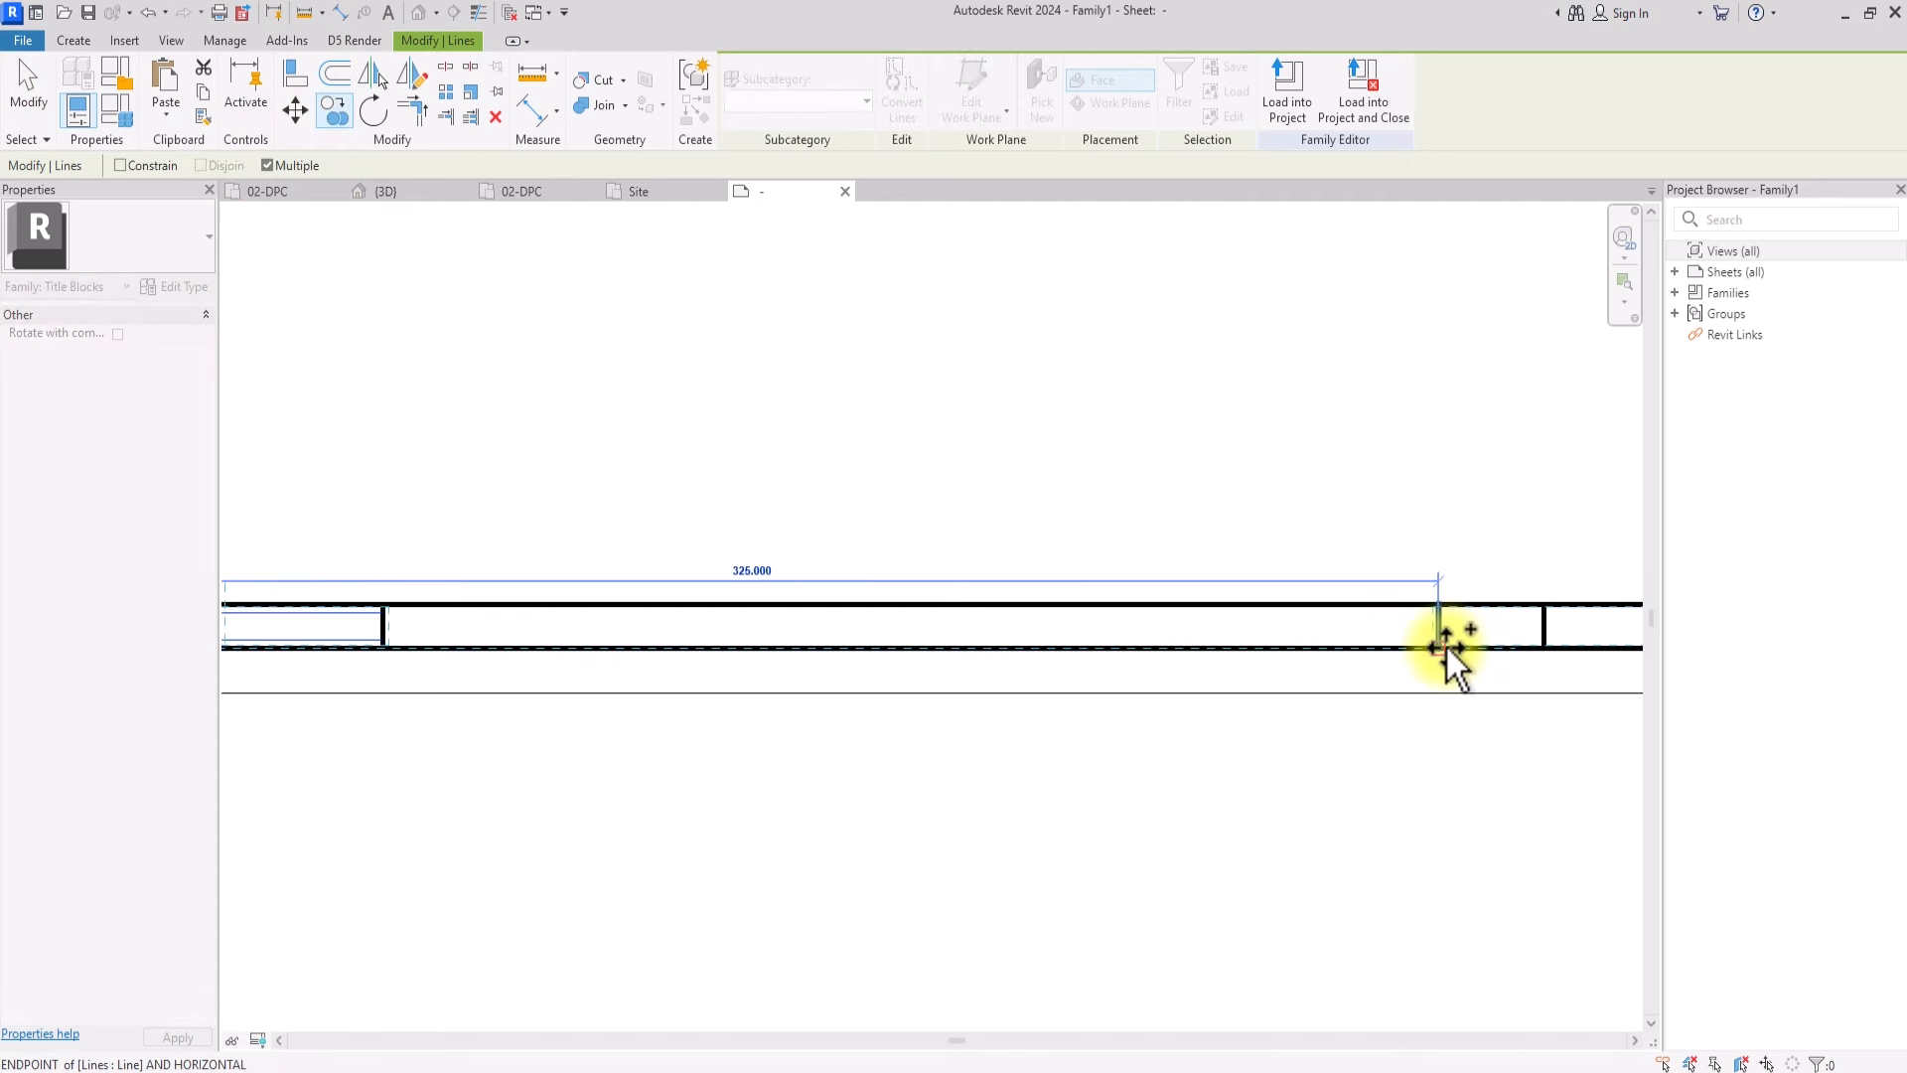
pyautogui.click(1445, 643)
pyautogui.scroll(-5, 1439, 639)
pyautogui.press('Escape')
pyautogui.press('Escape')
# Duplicate the 8mm text type as a new type named TEXT MAIN
pyautogui.scroll(3, 894, 638)
pyautogui.moveTo(970, 639); pyautogui.dragTo(686, 647, button='middle')
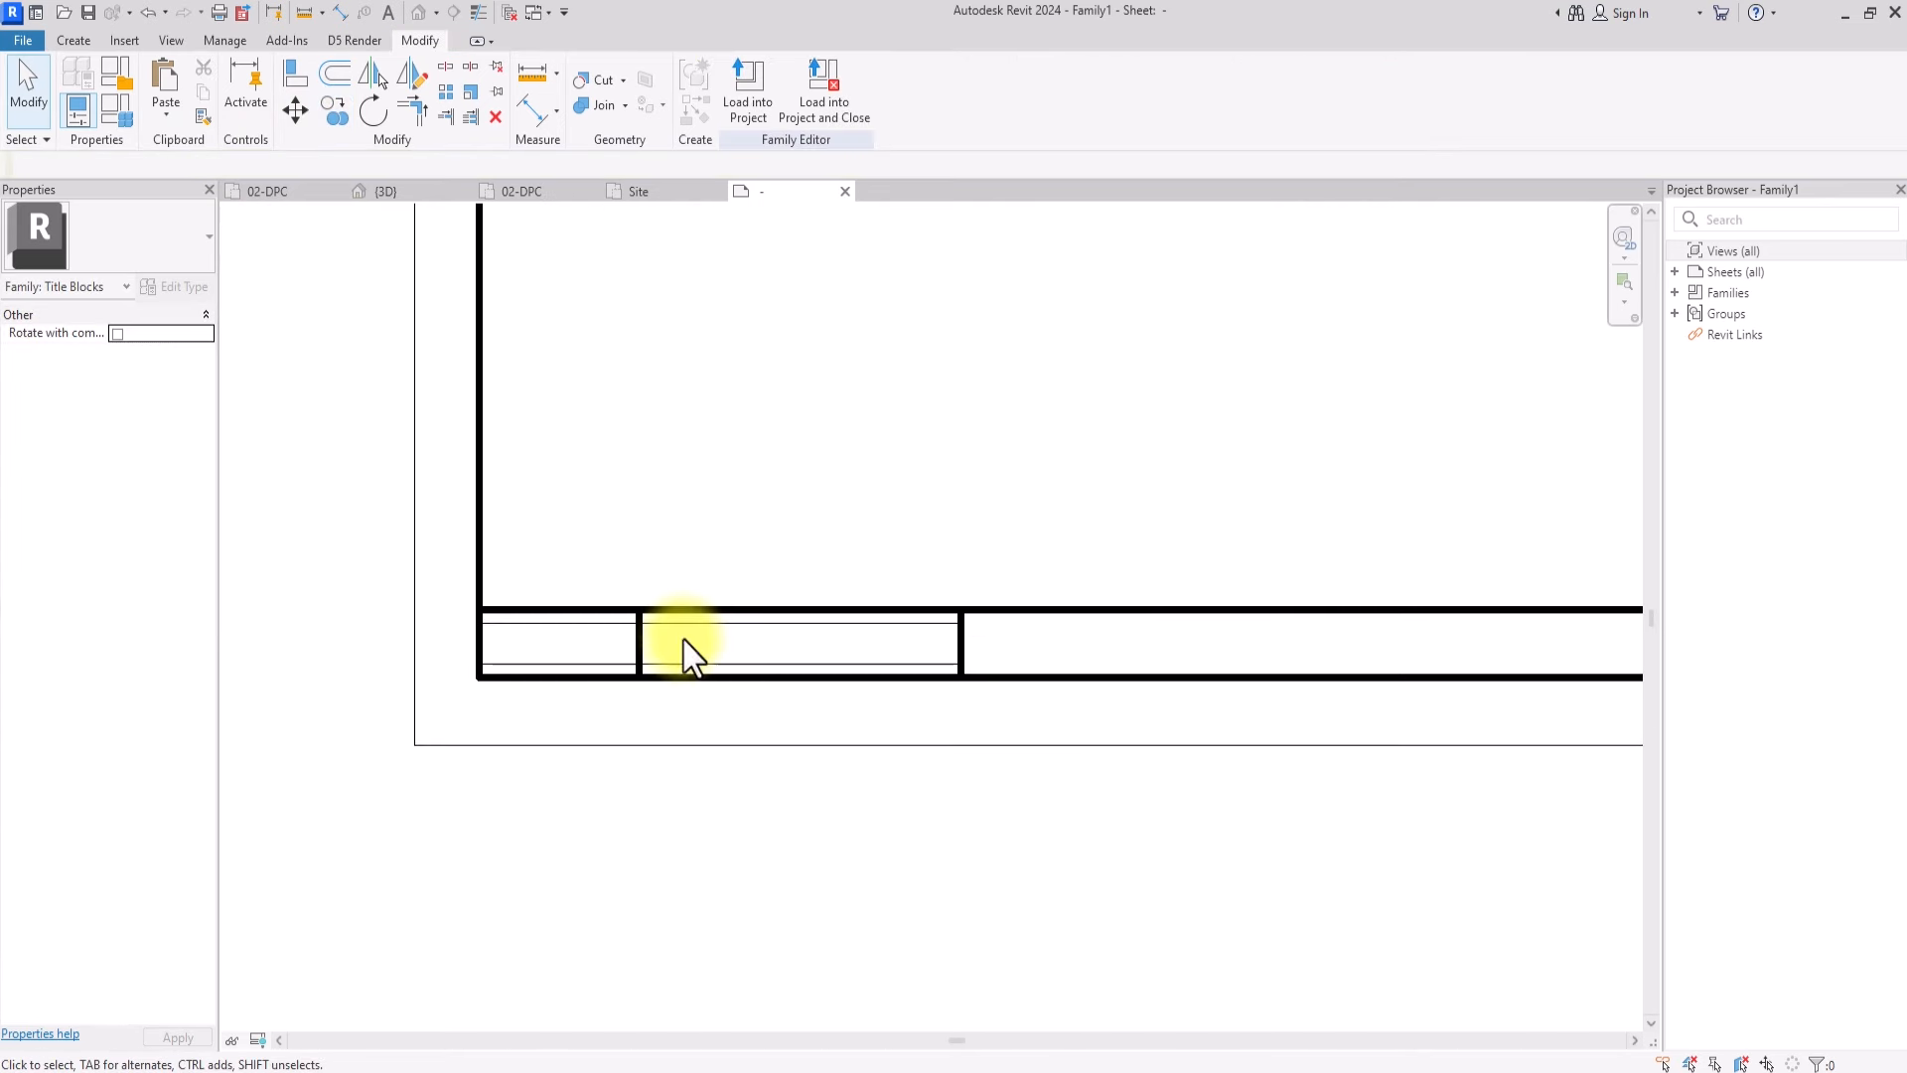
pyautogui.scroll(-1, 453, 571)
pyautogui.click(73, 40)
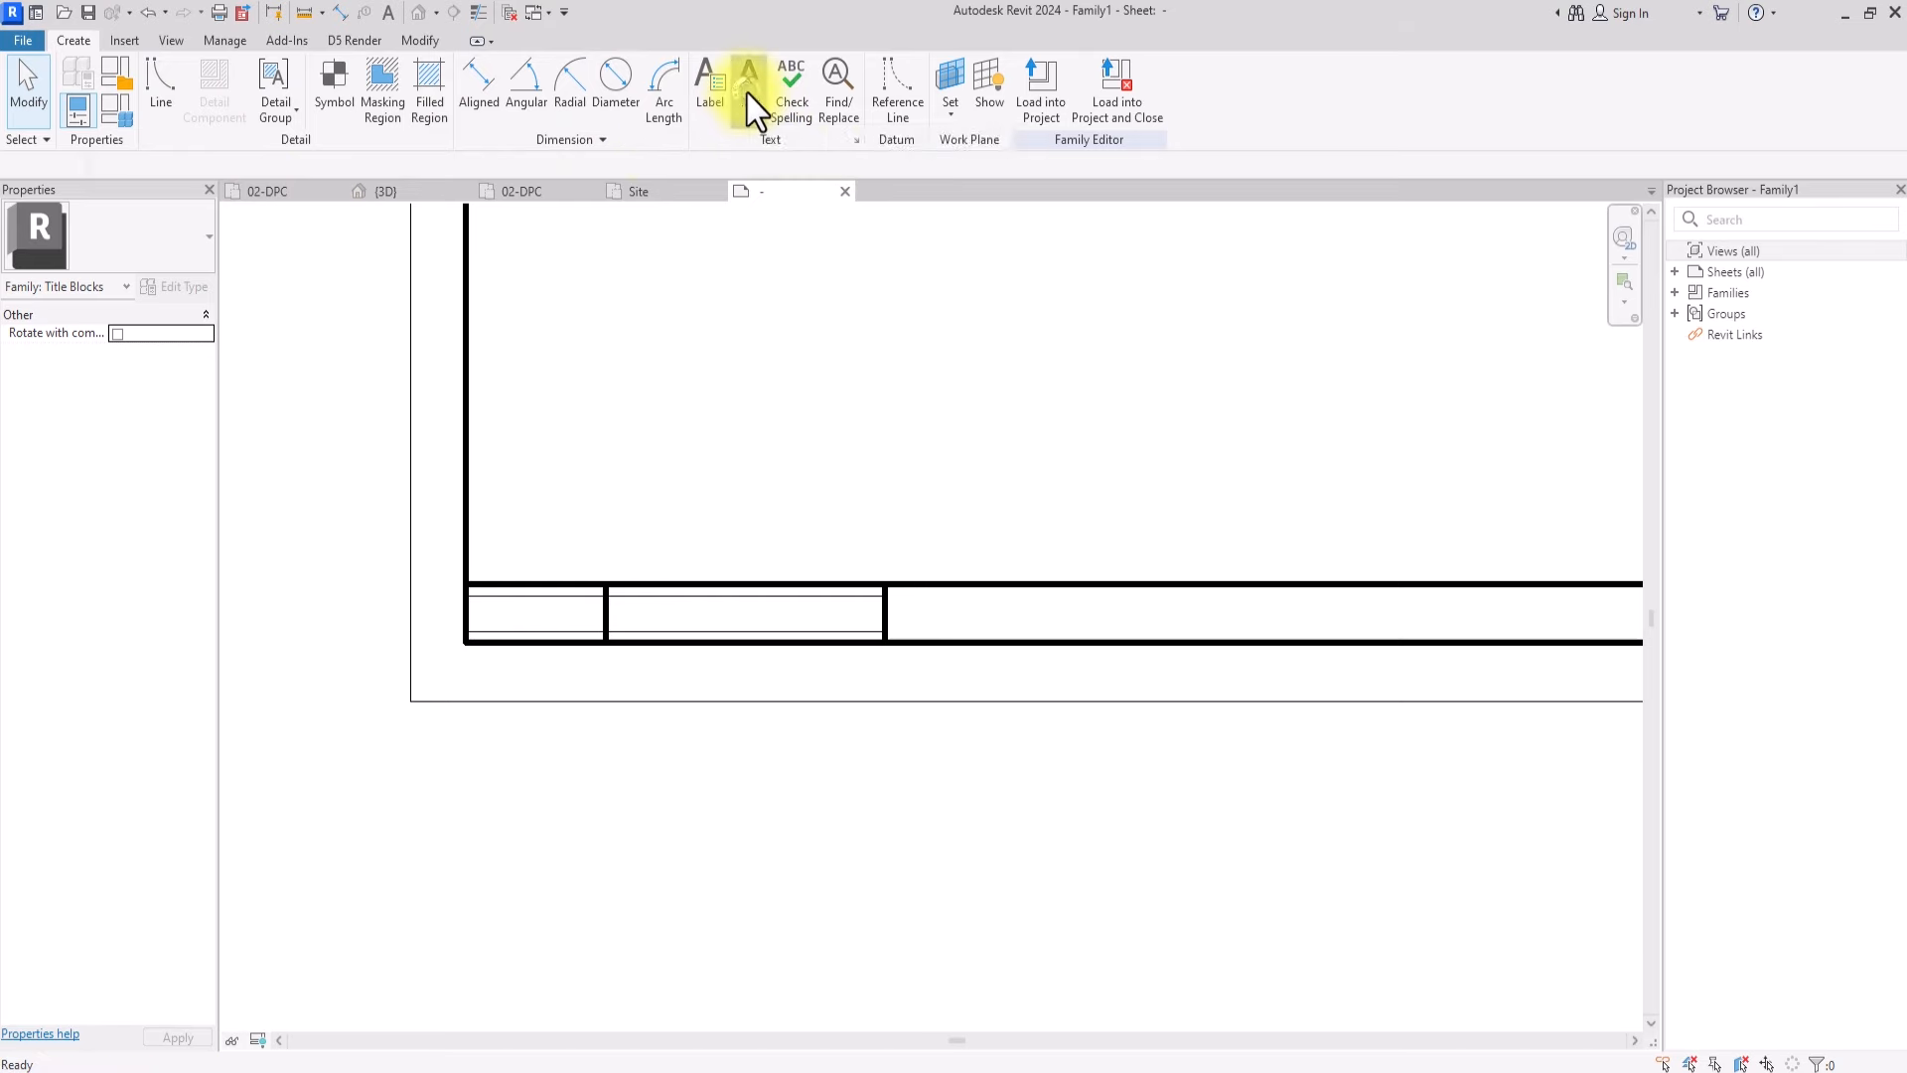
pyautogui.click(747, 93)
pyautogui.click(183, 288)
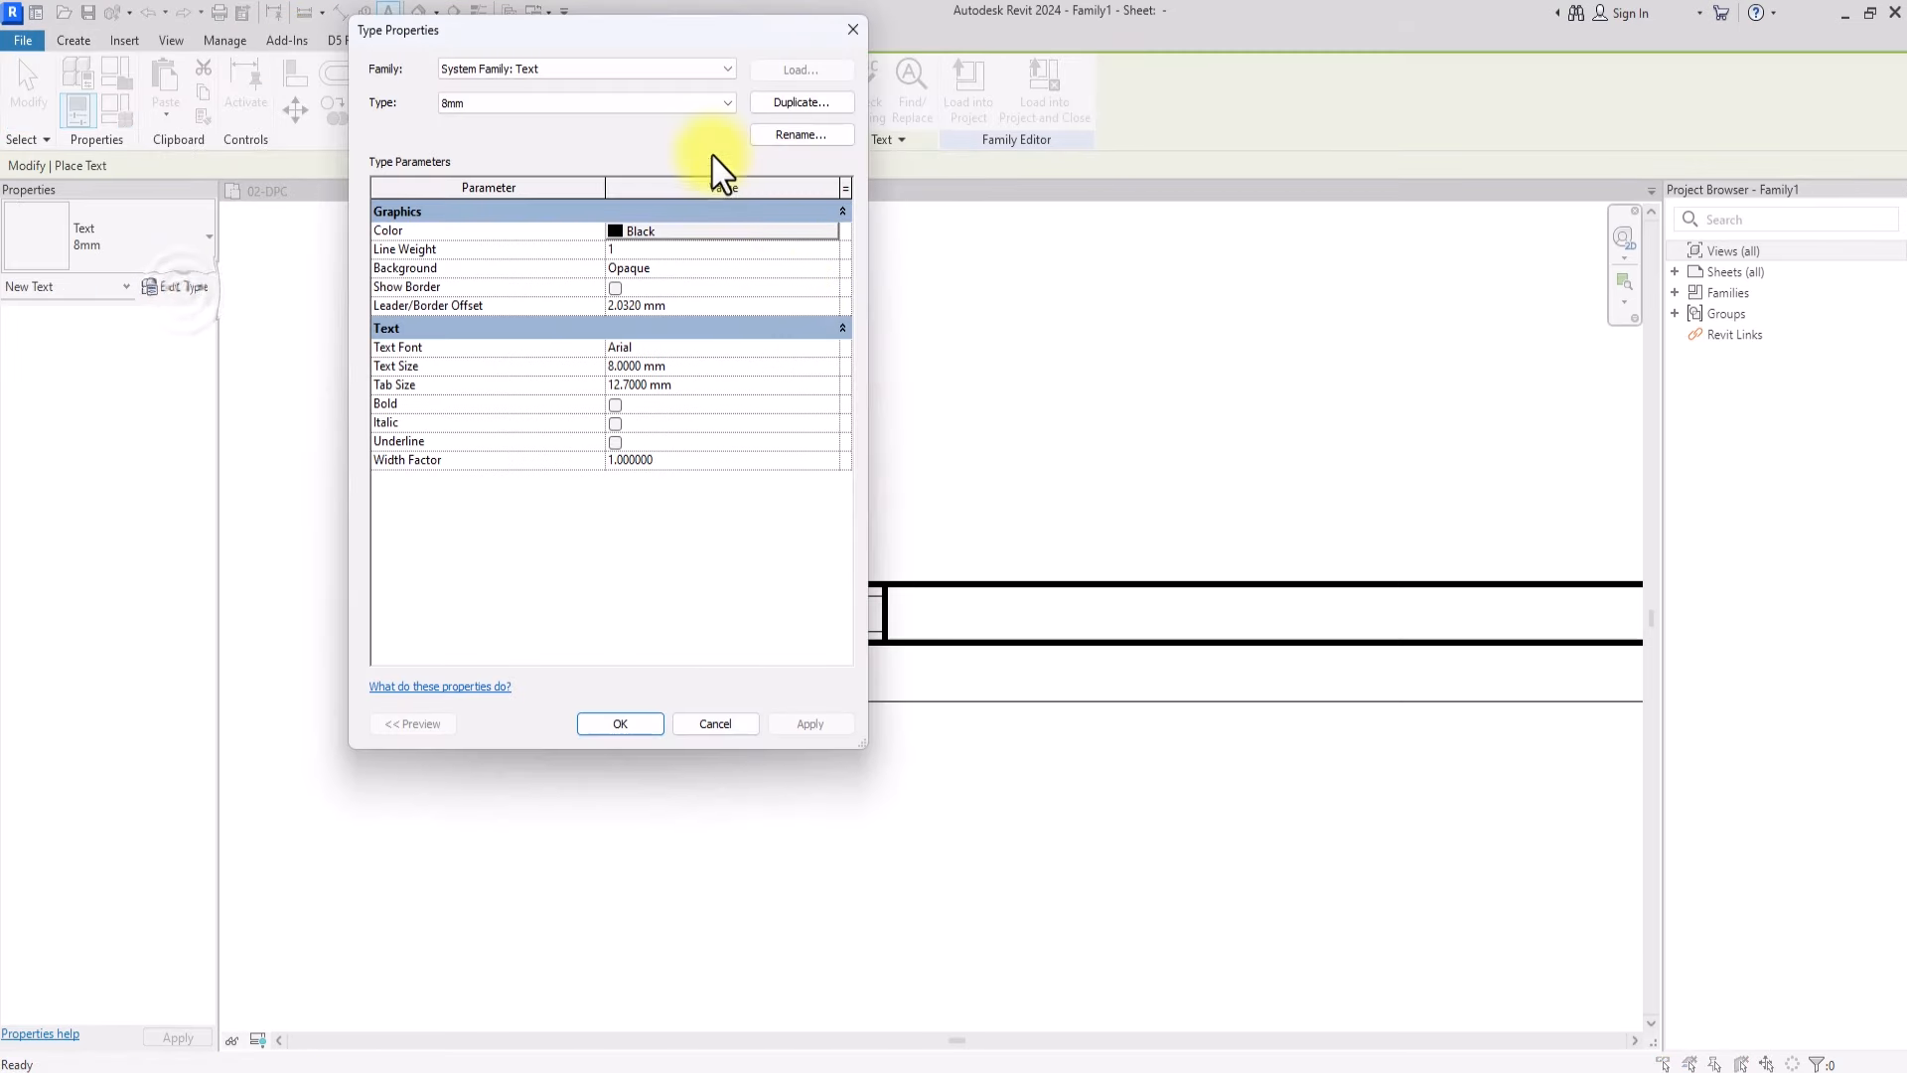
pyautogui.click(797, 106)
pyautogui.write('TEXT MAIN')
pyautogui.press('Return')
# Set the TEXT MAIN type's font to Bebas Neue and reduce its text size to fit the title strip
pyautogui.click(676, 348)
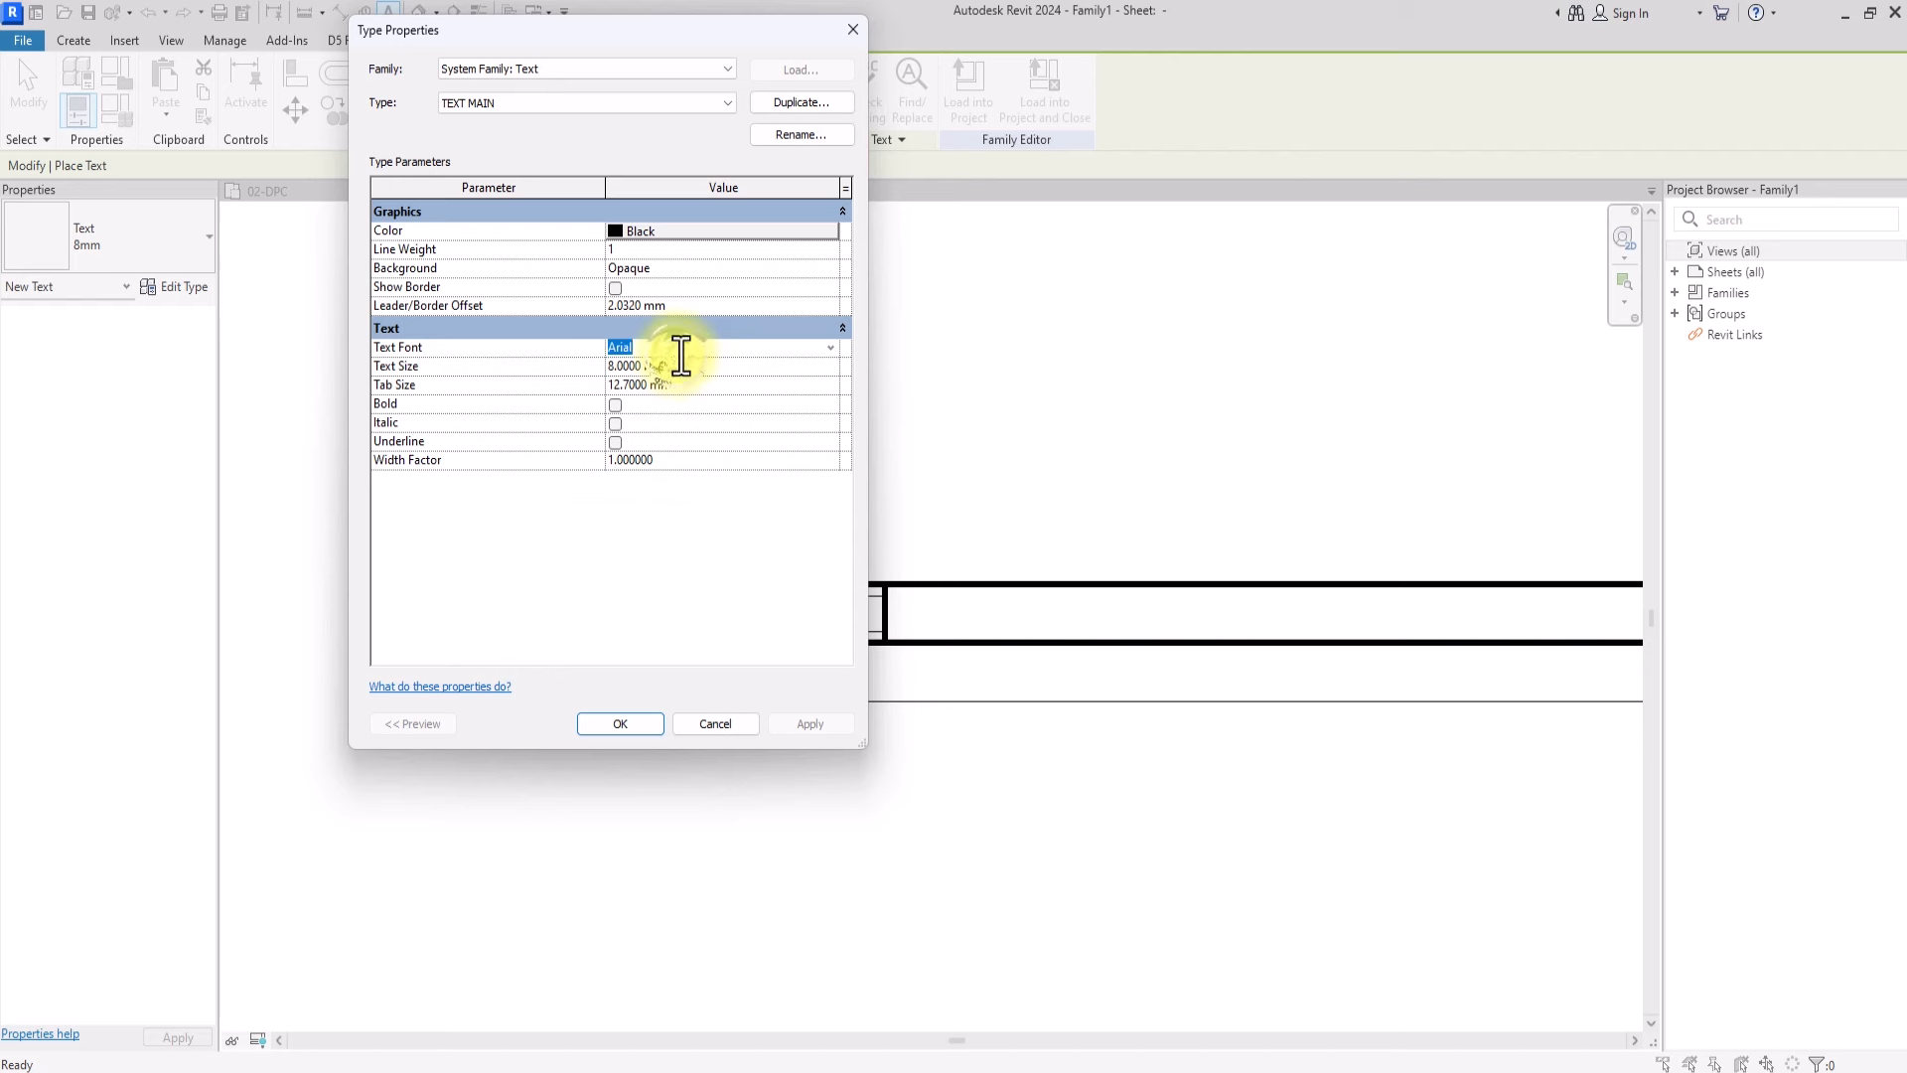
pyautogui.write('Beb')
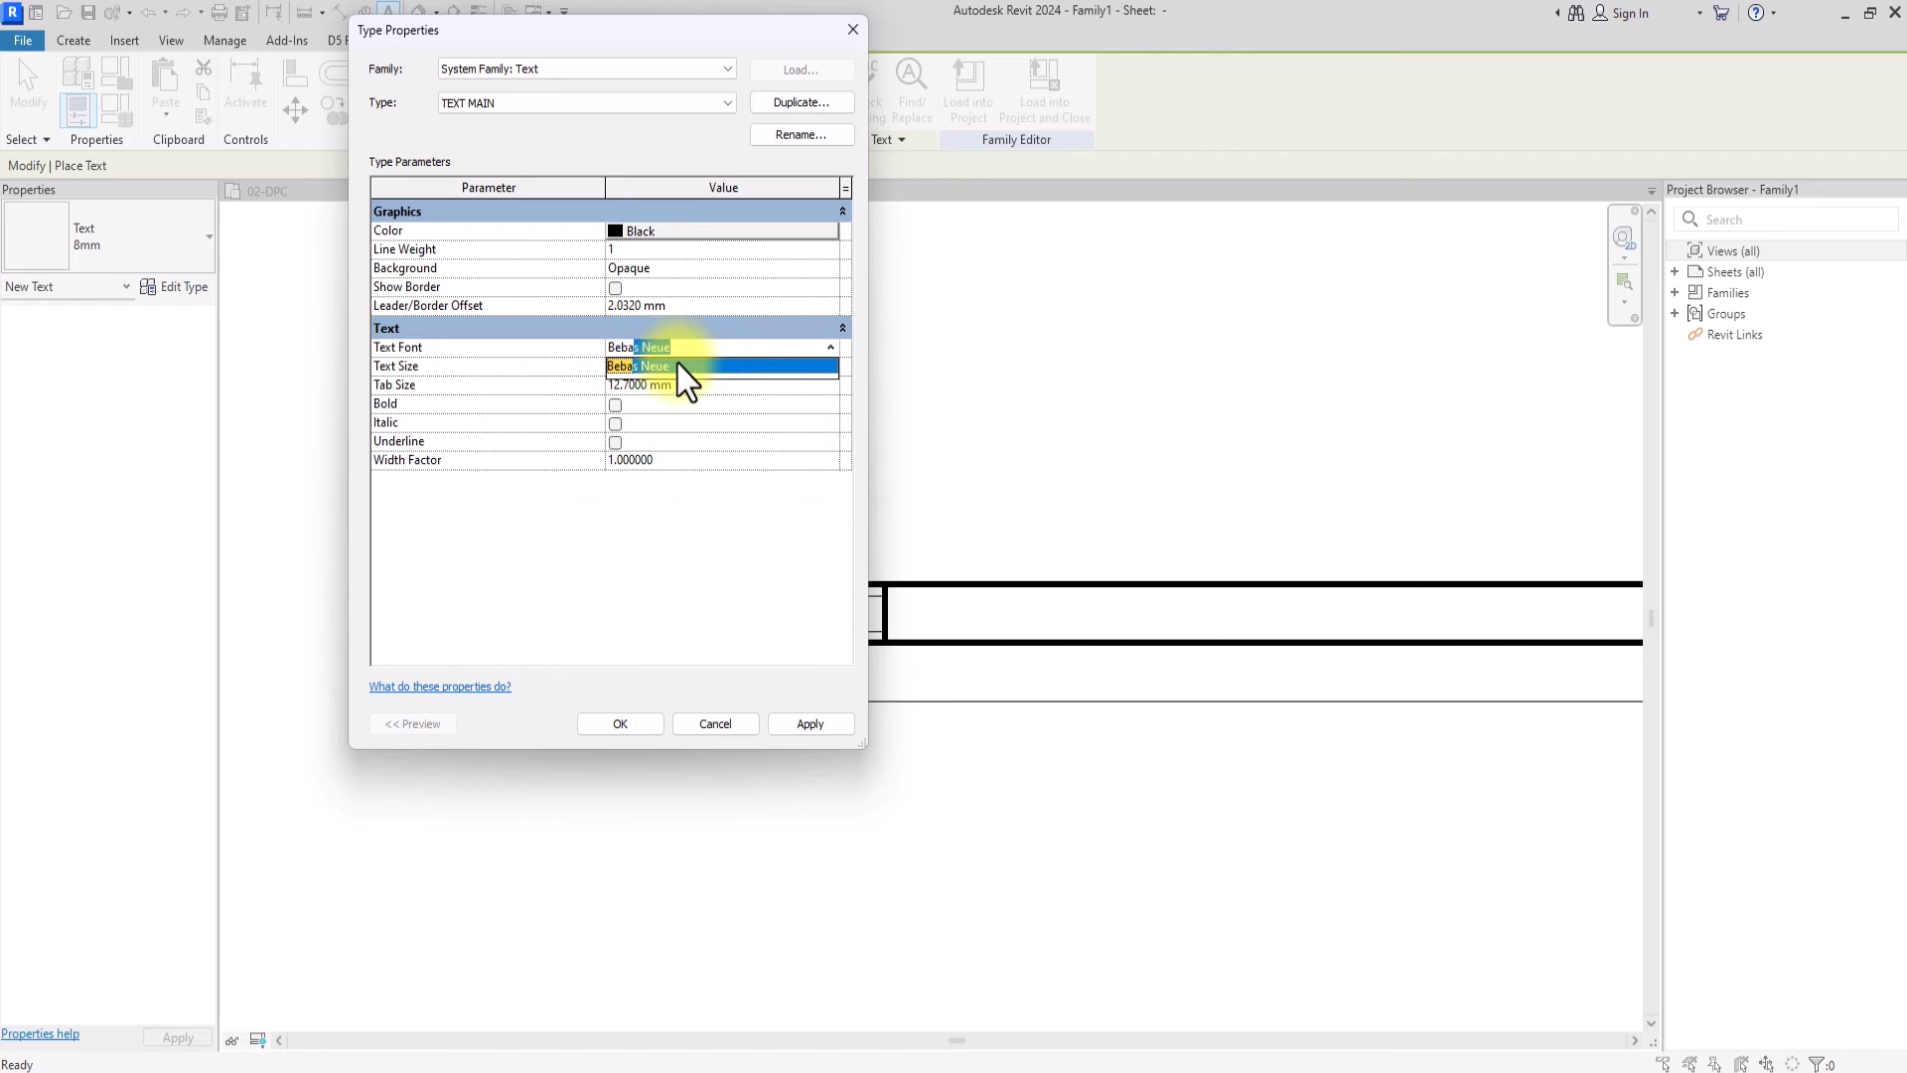
pyautogui.write('as')
pyautogui.press('Return')
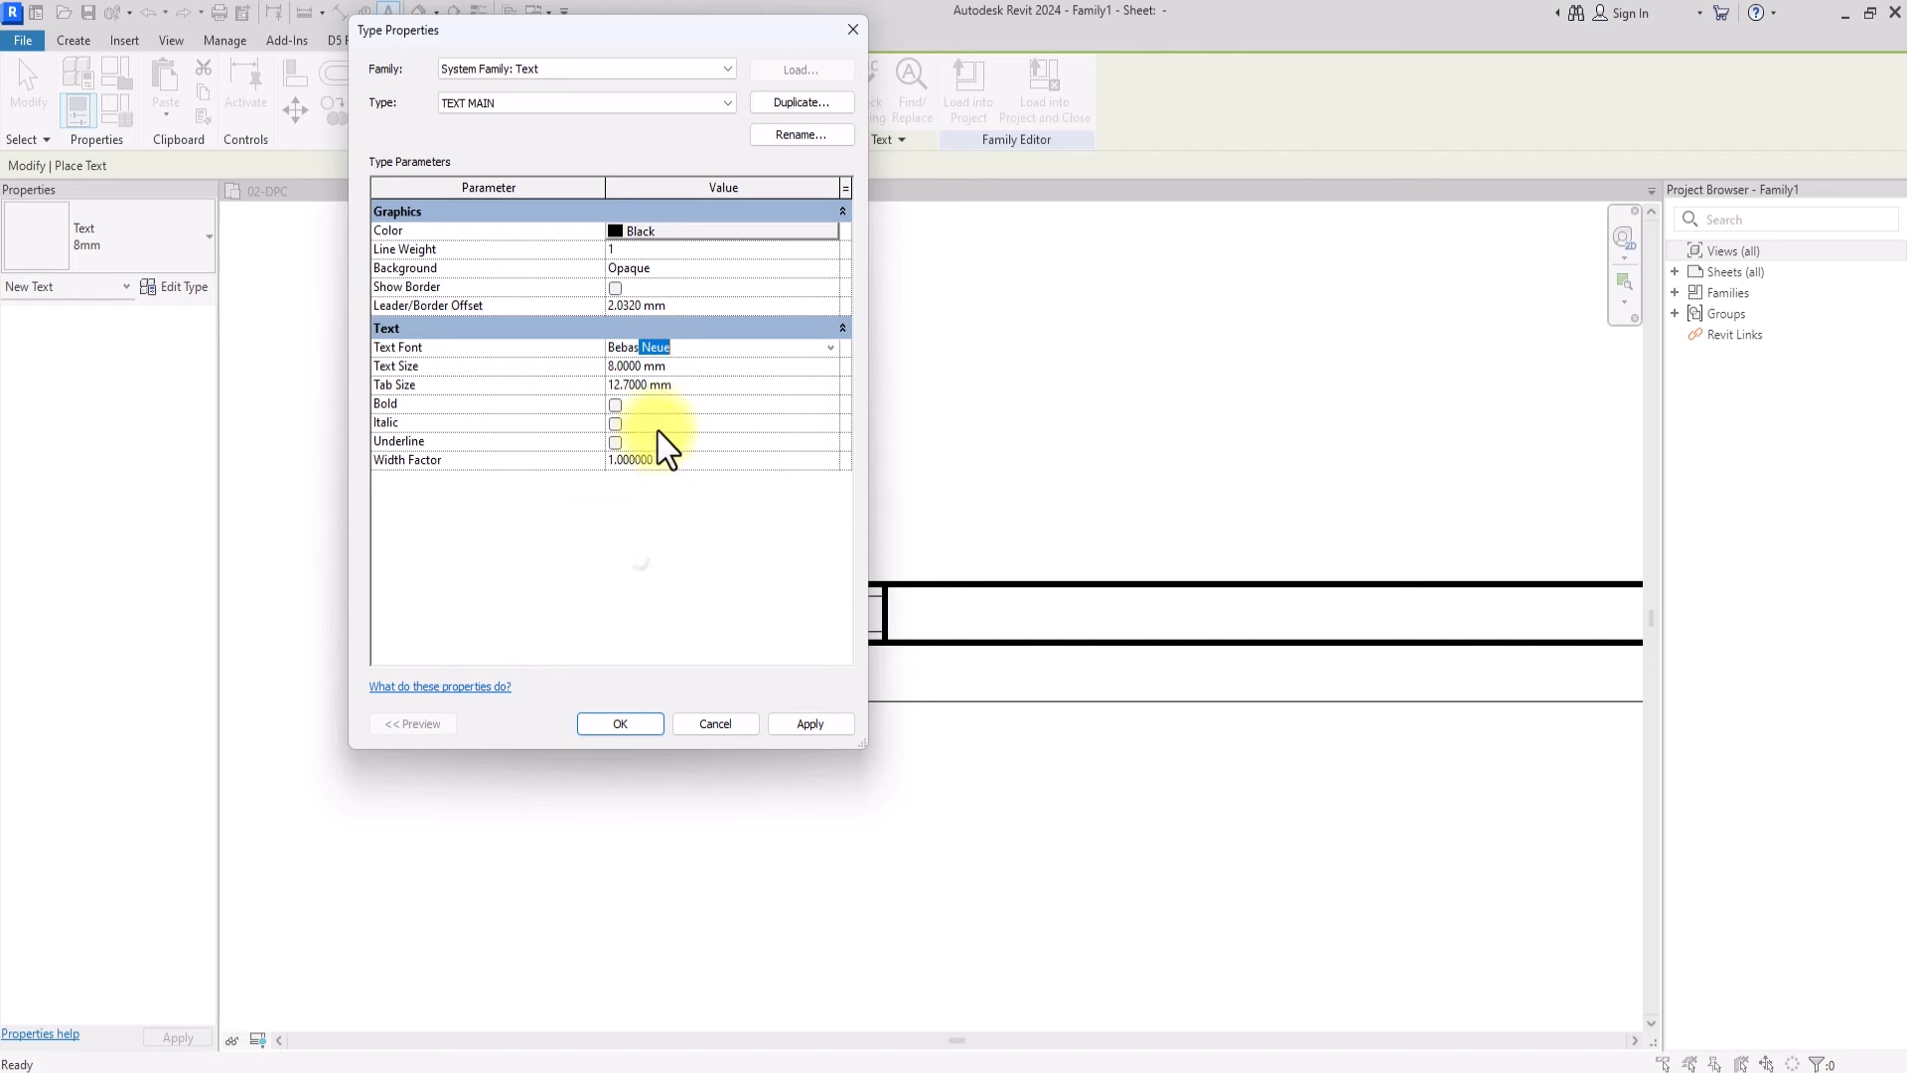
pyautogui.click(703, 366)
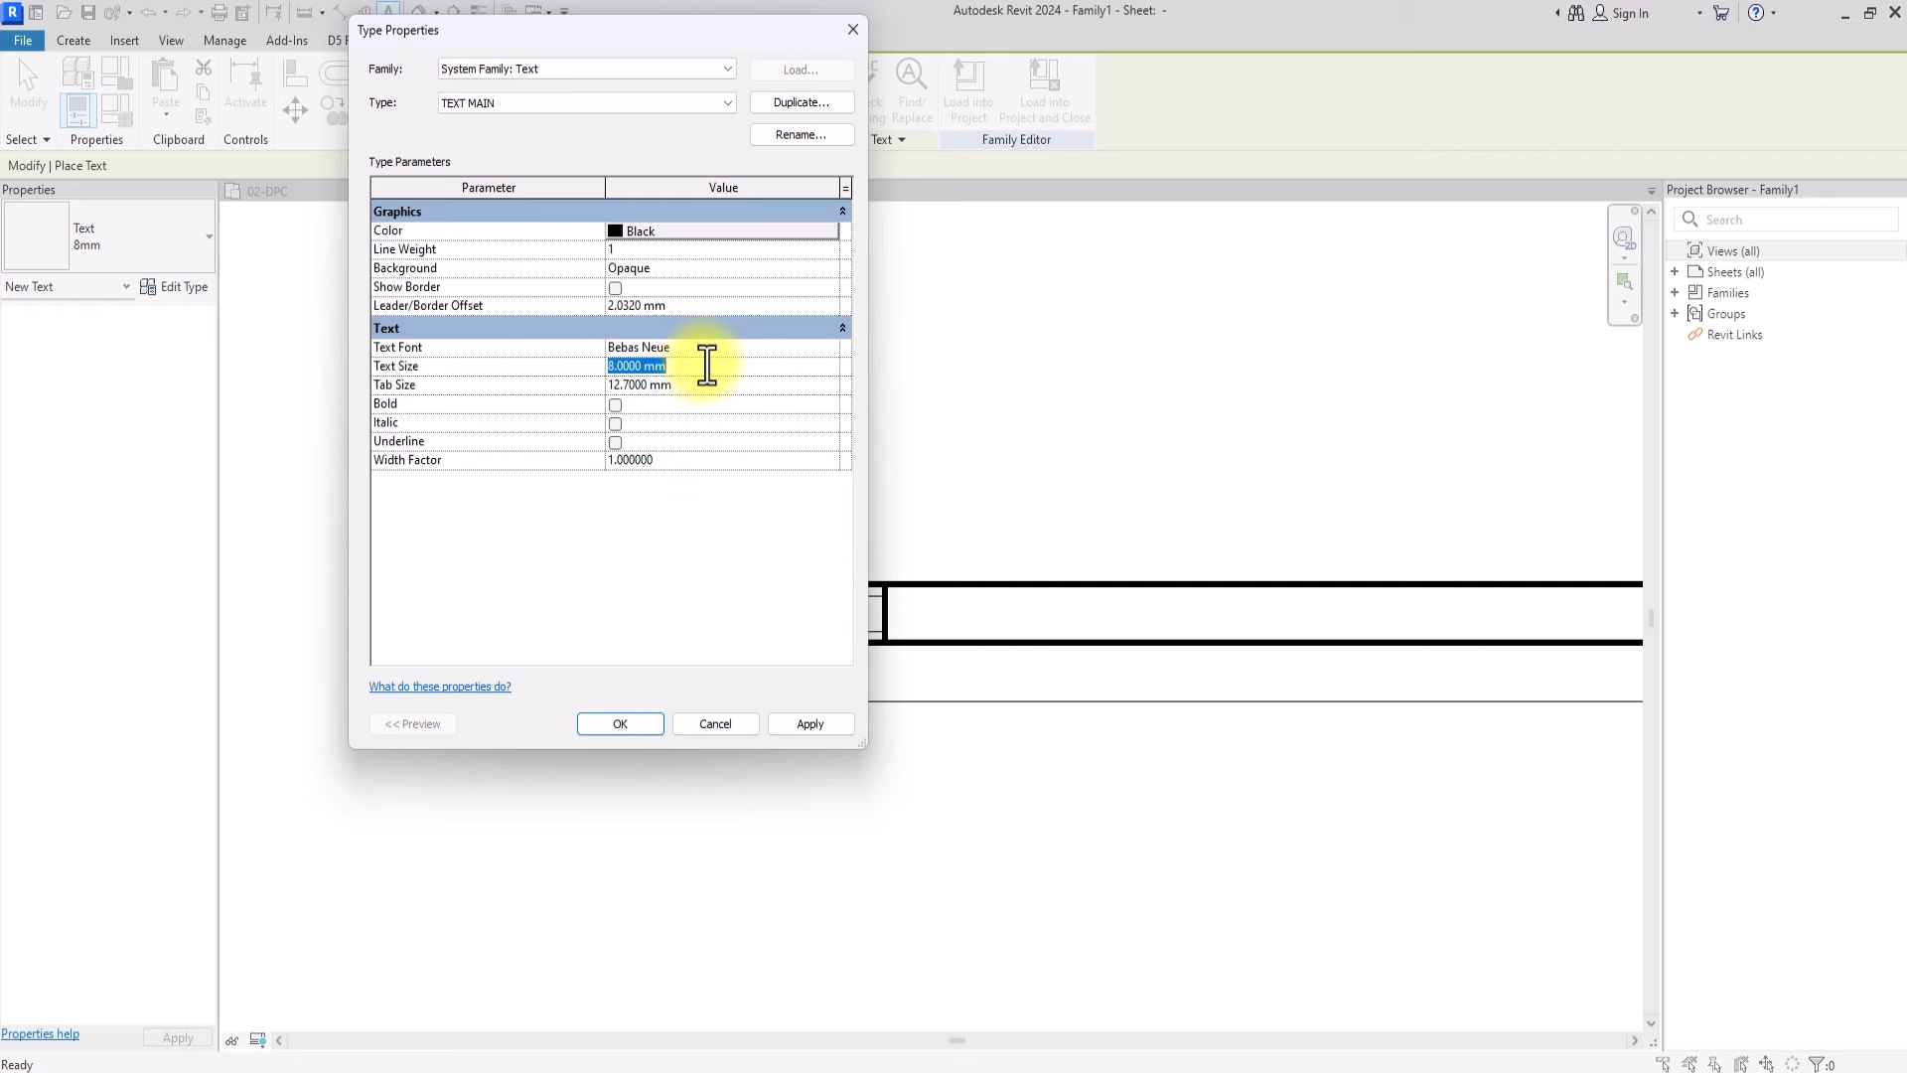
pyautogui.click(644, 729)
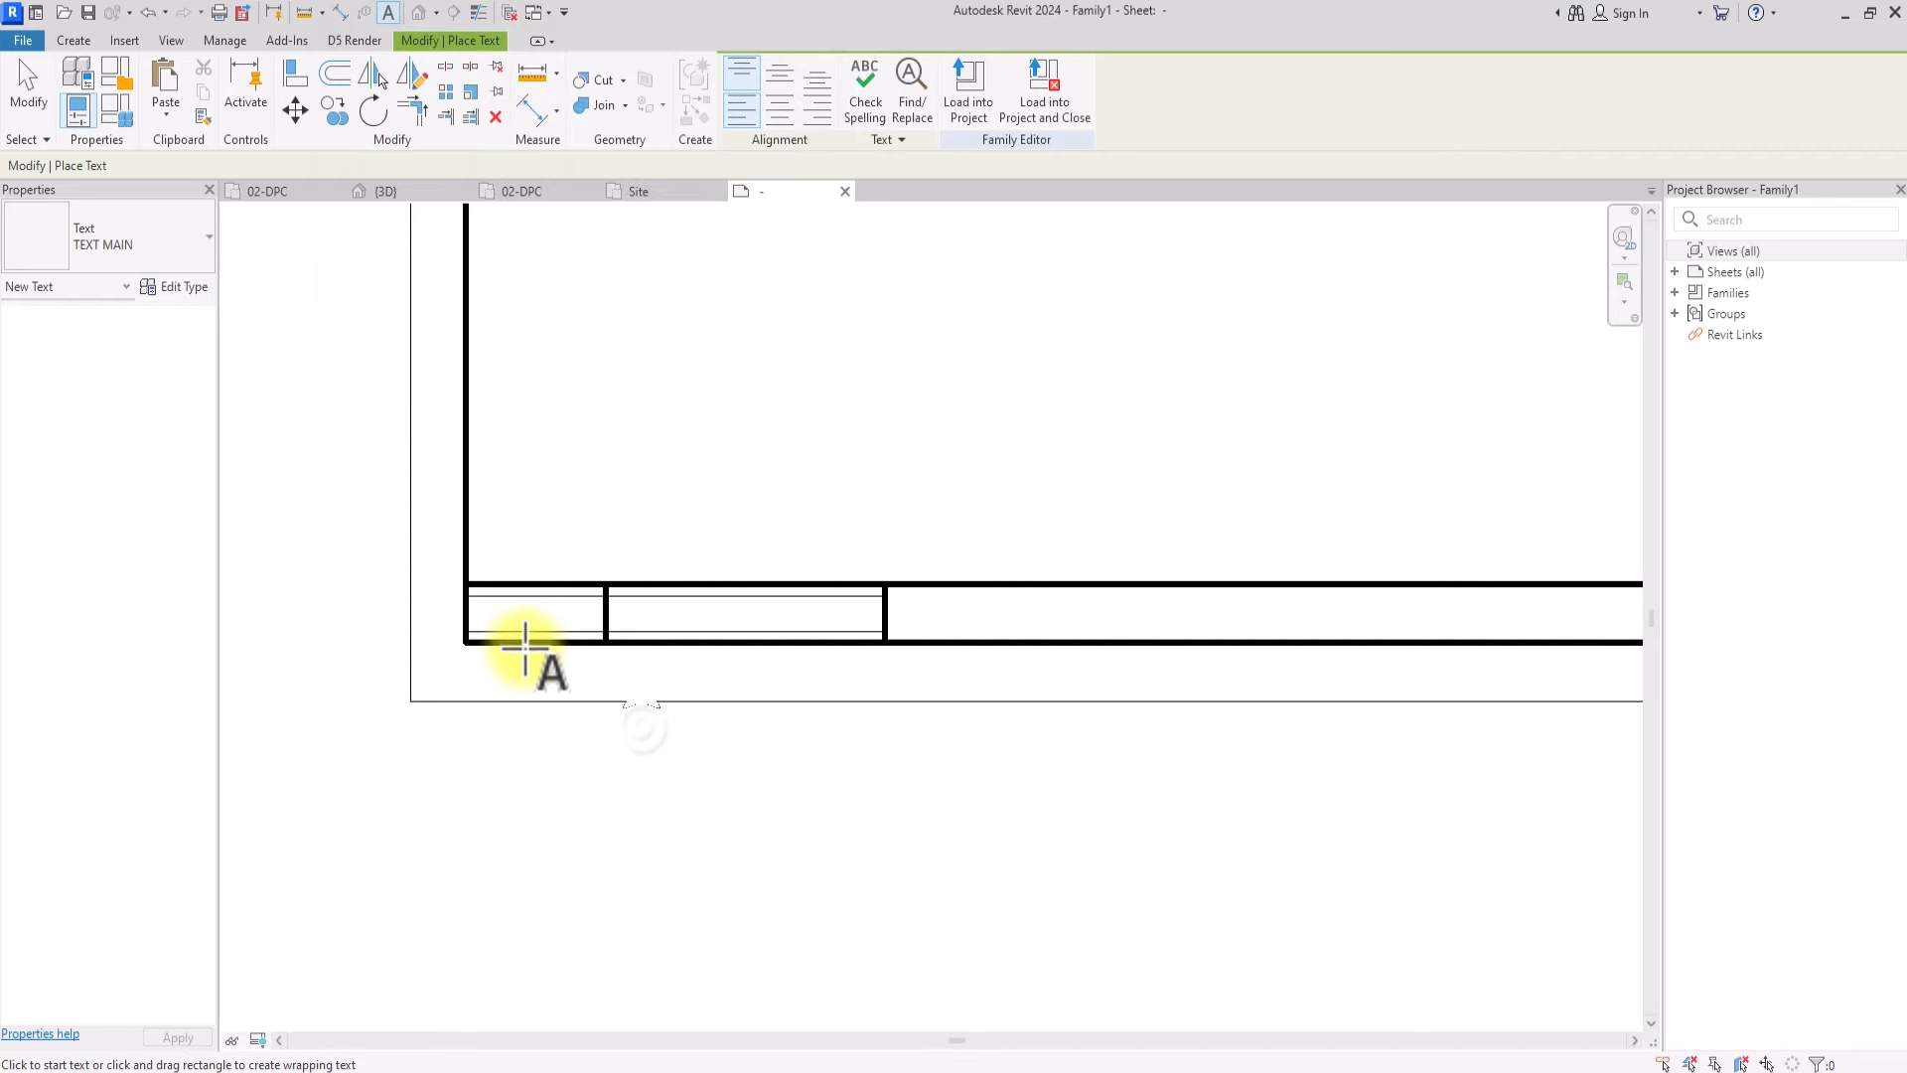
# Place the text SHEET NAME in the strip's first left-hand cell and position it between the thin lines
pyautogui.click(475, 599)
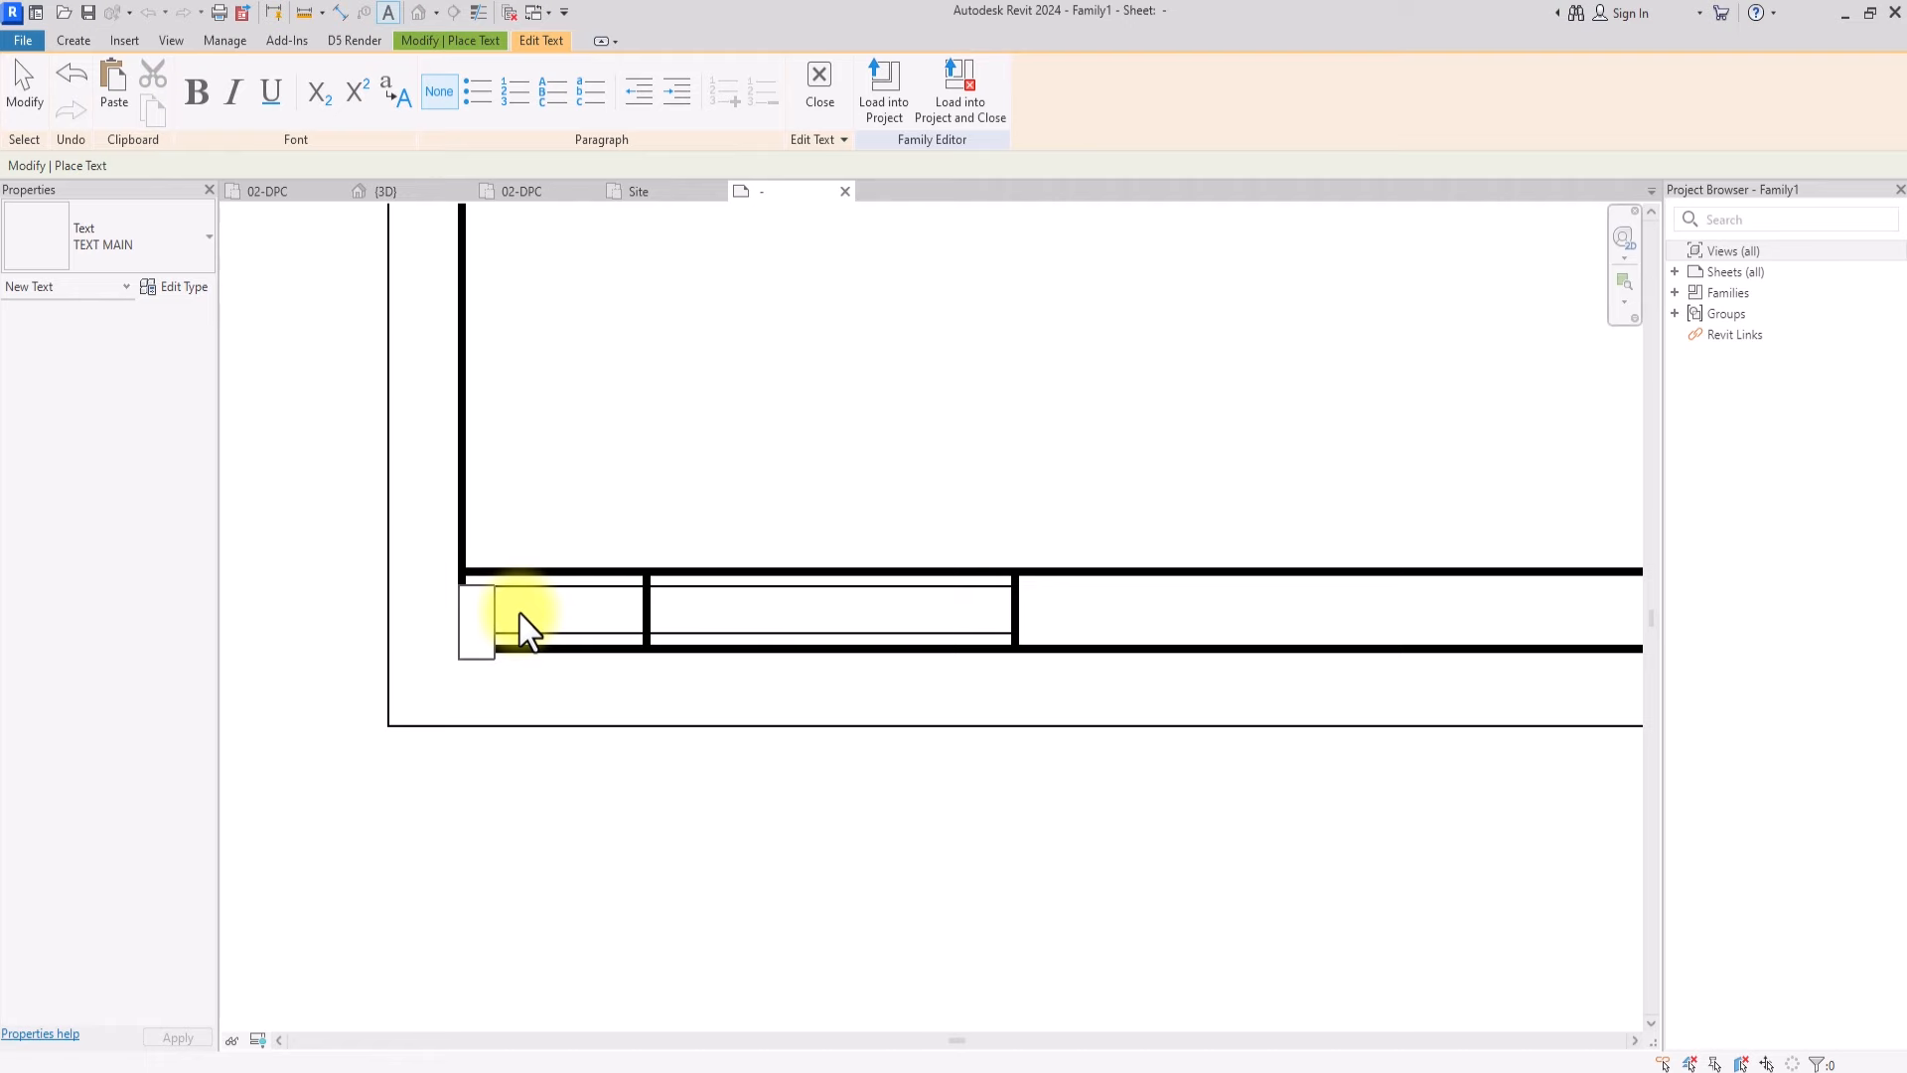
pyautogui.write('SHEET NAME')
pyautogui.click(526, 401)
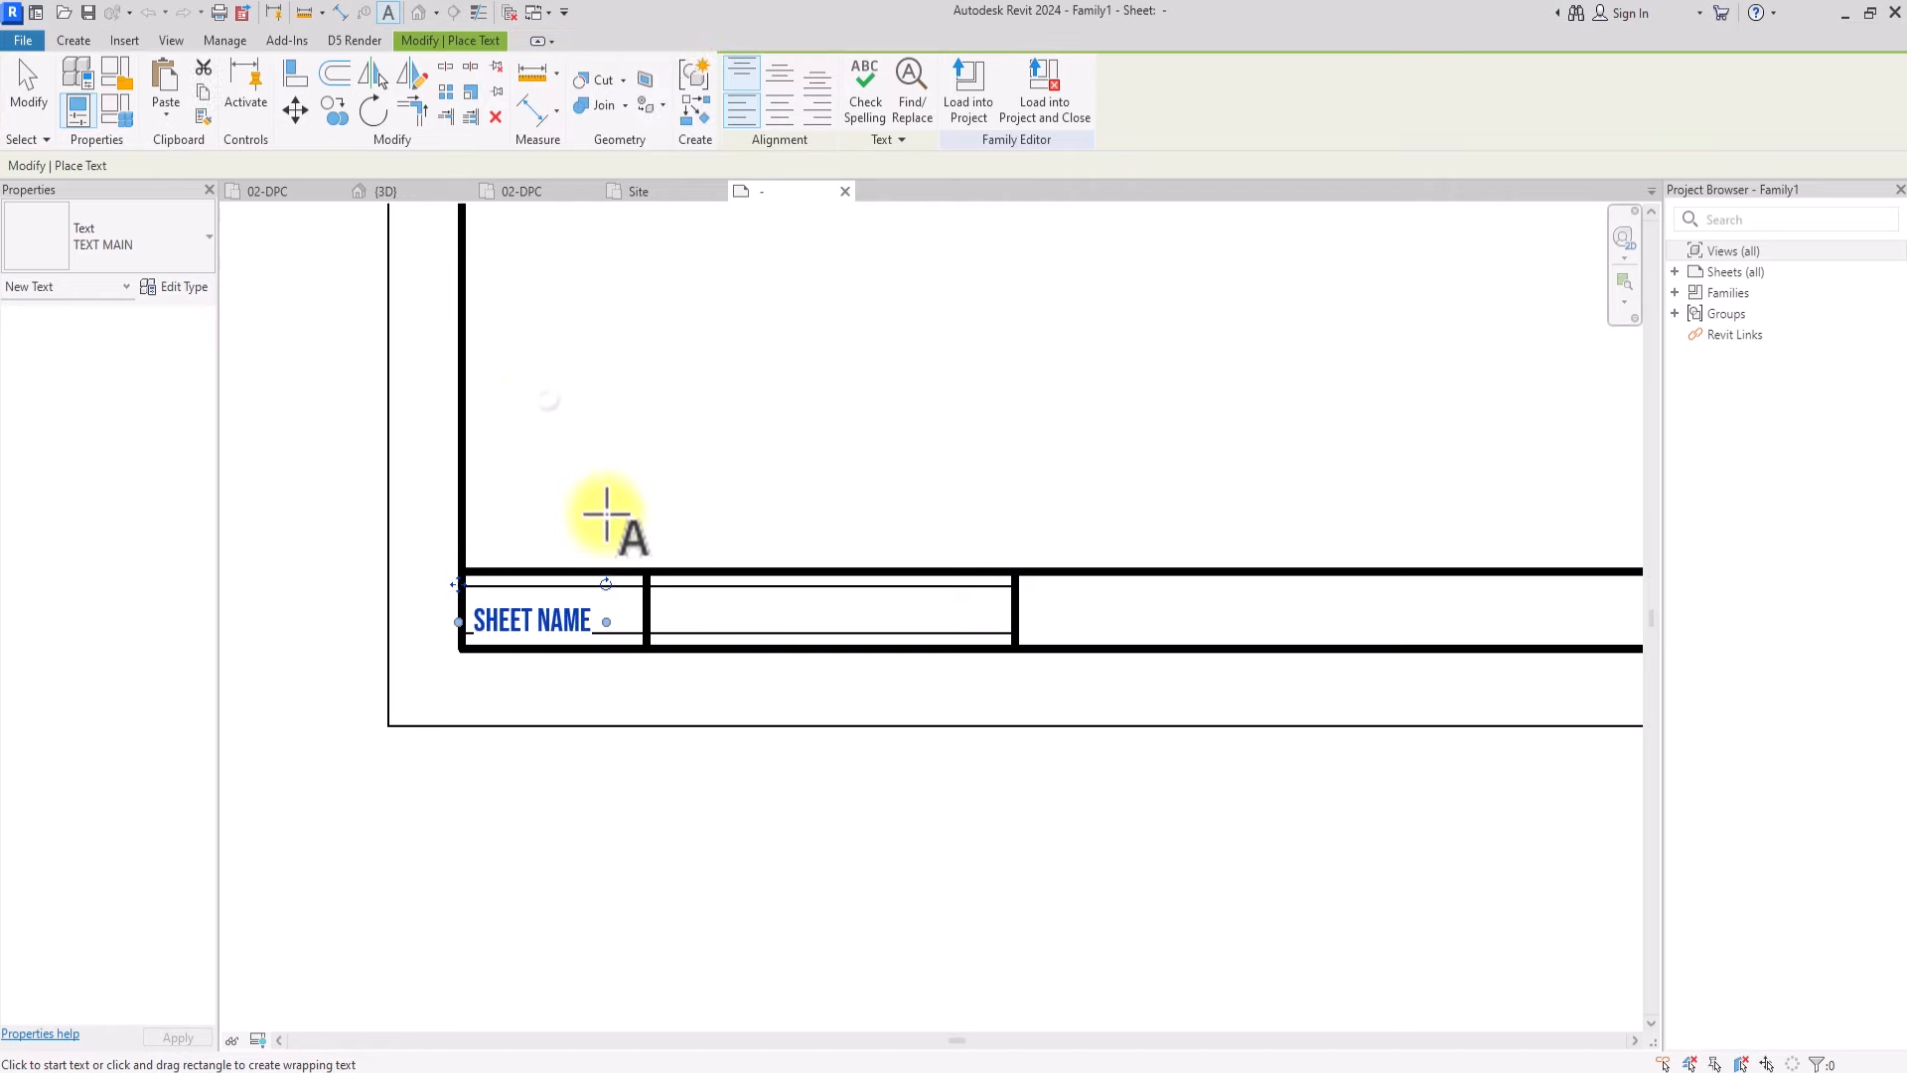
pyautogui.scroll(2, 544, 649)
pyautogui.press('Escape')
pyautogui.click(556, 590)
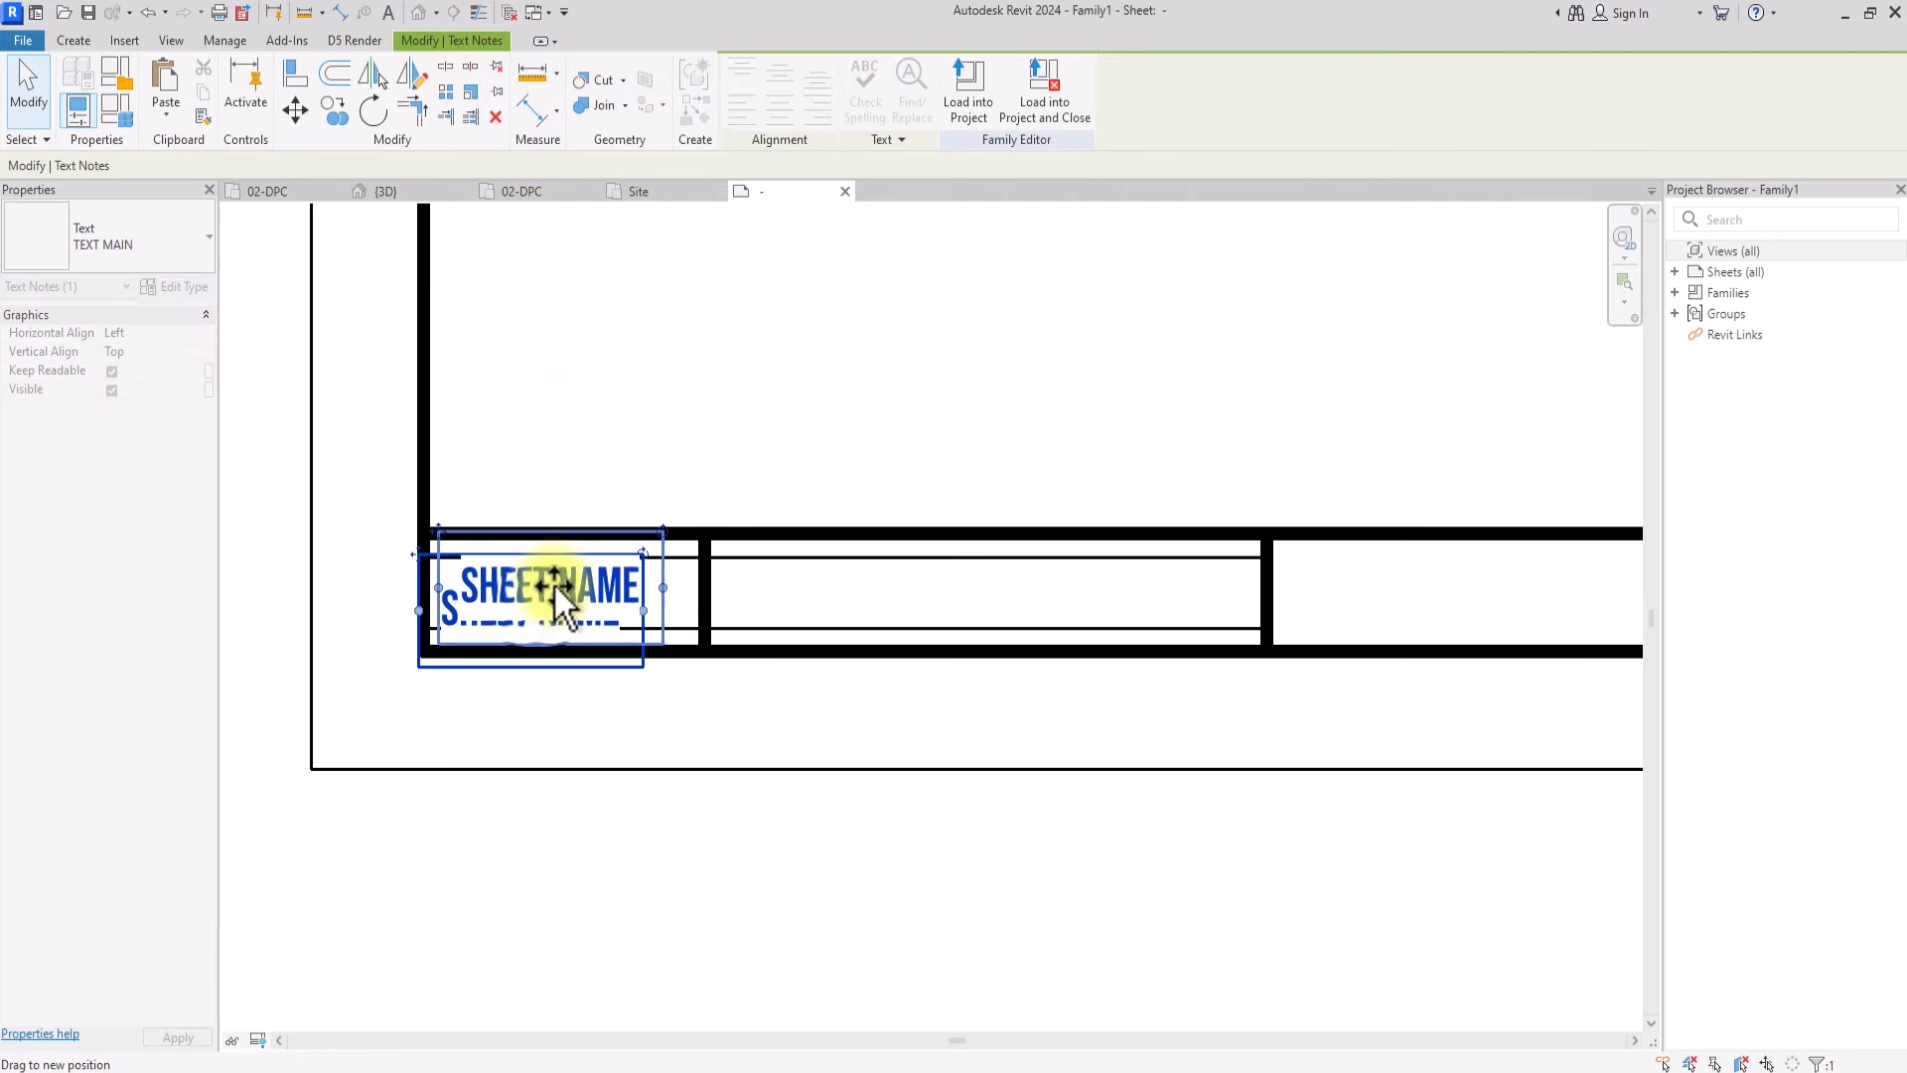
pyautogui.moveTo(549, 592); pyautogui.dragTo(556, 592)
pyautogui.scroll(-2, 556, 592)
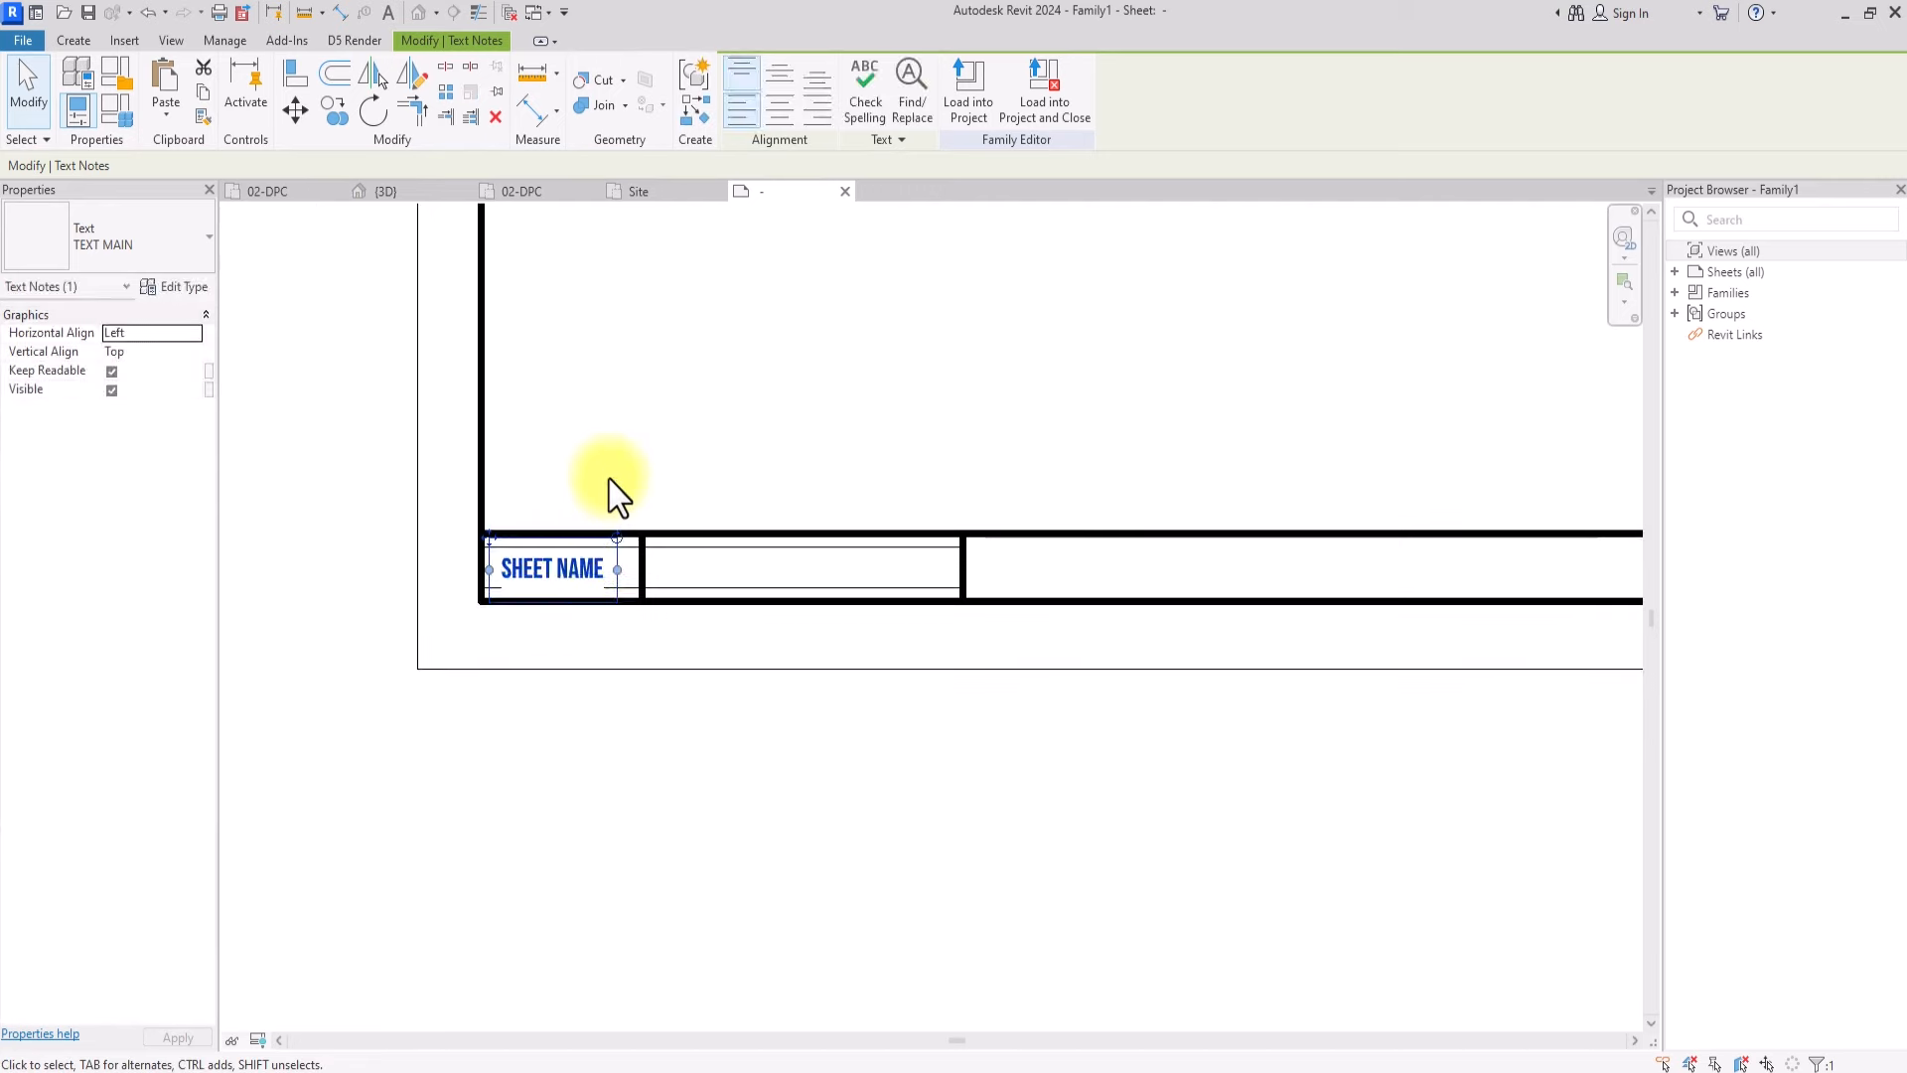
pyautogui.click(611, 479)
# Place a label with the Sheet Name parameter in the cell beside the SHEET NAME text
pyautogui.moveTo(667, 528); pyautogui.dragTo(624, 579, button='middle')
pyautogui.click(82, 40)
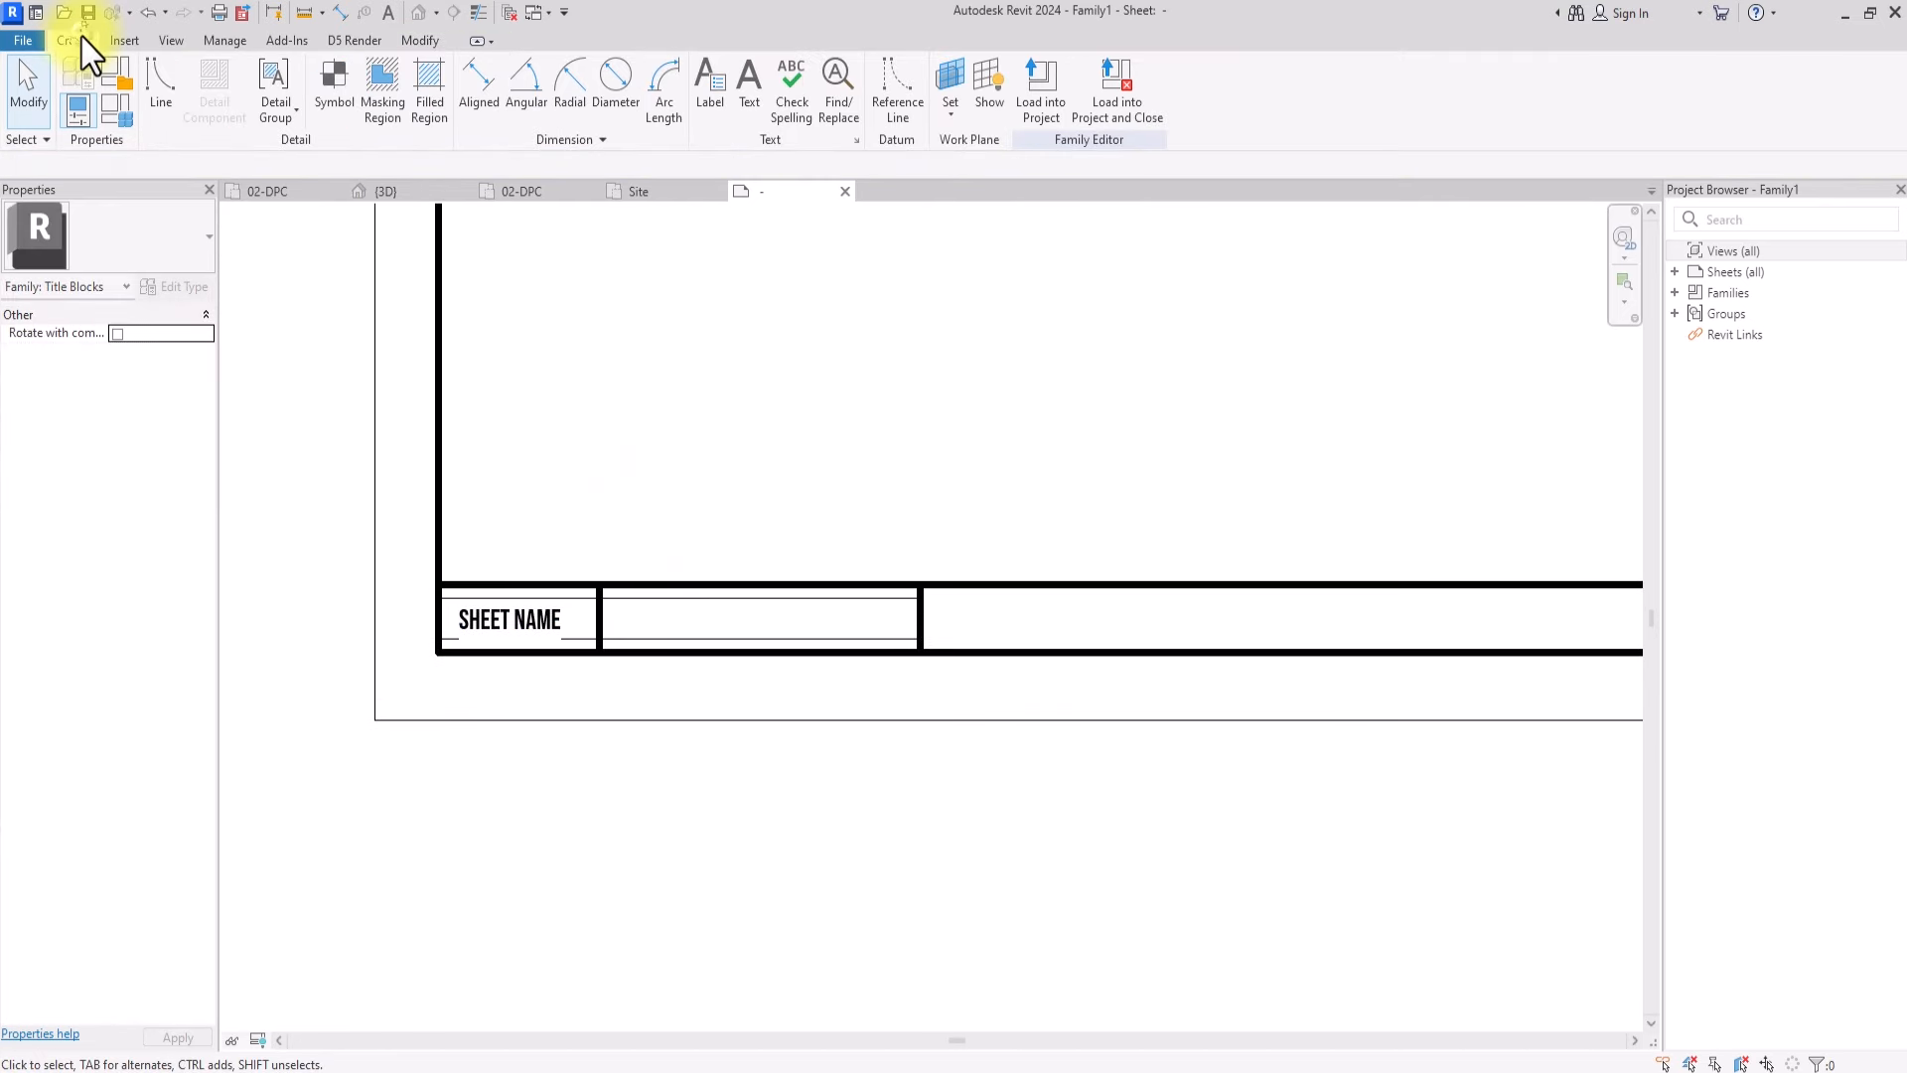
pyautogui.click(711, 95)
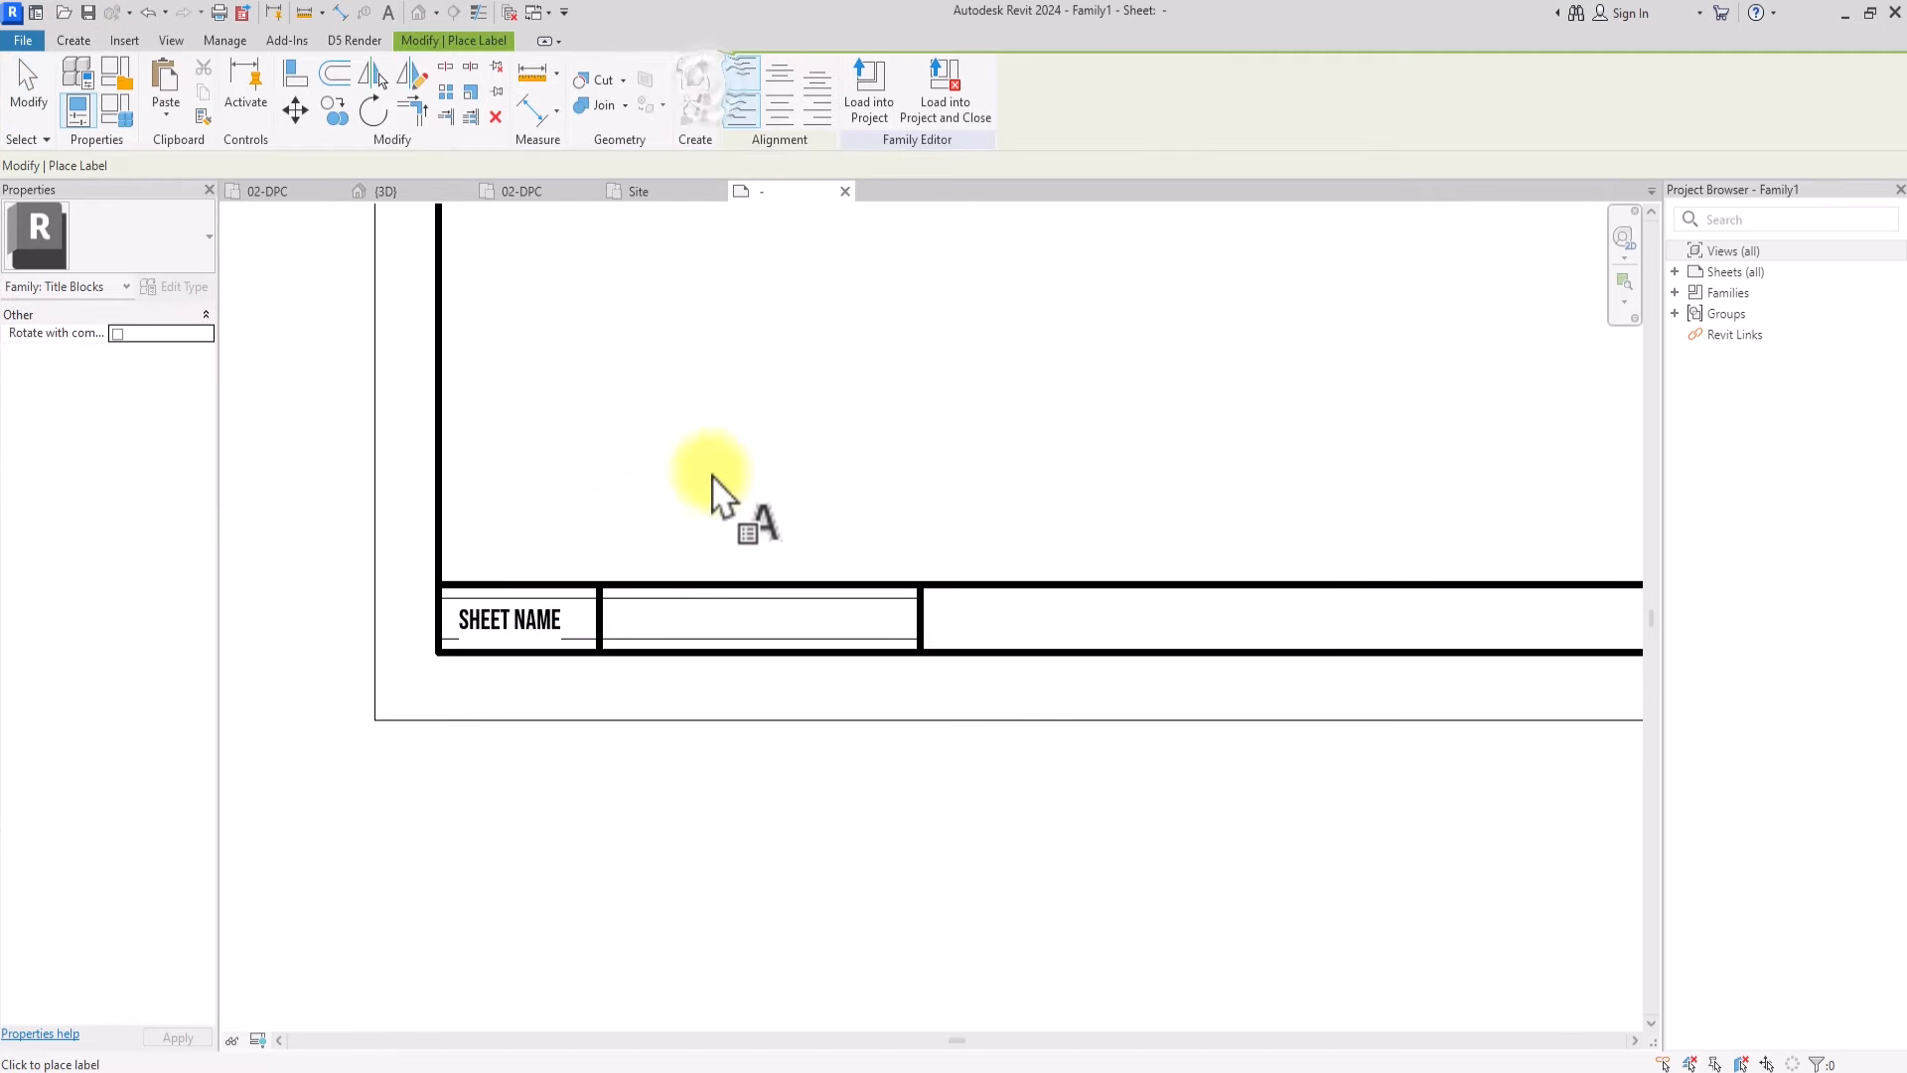
pyautogui.scroll(1, 627, 655)
pyautogui.scroll(-2, 628, 637)
pyautogui.click(626, 622)
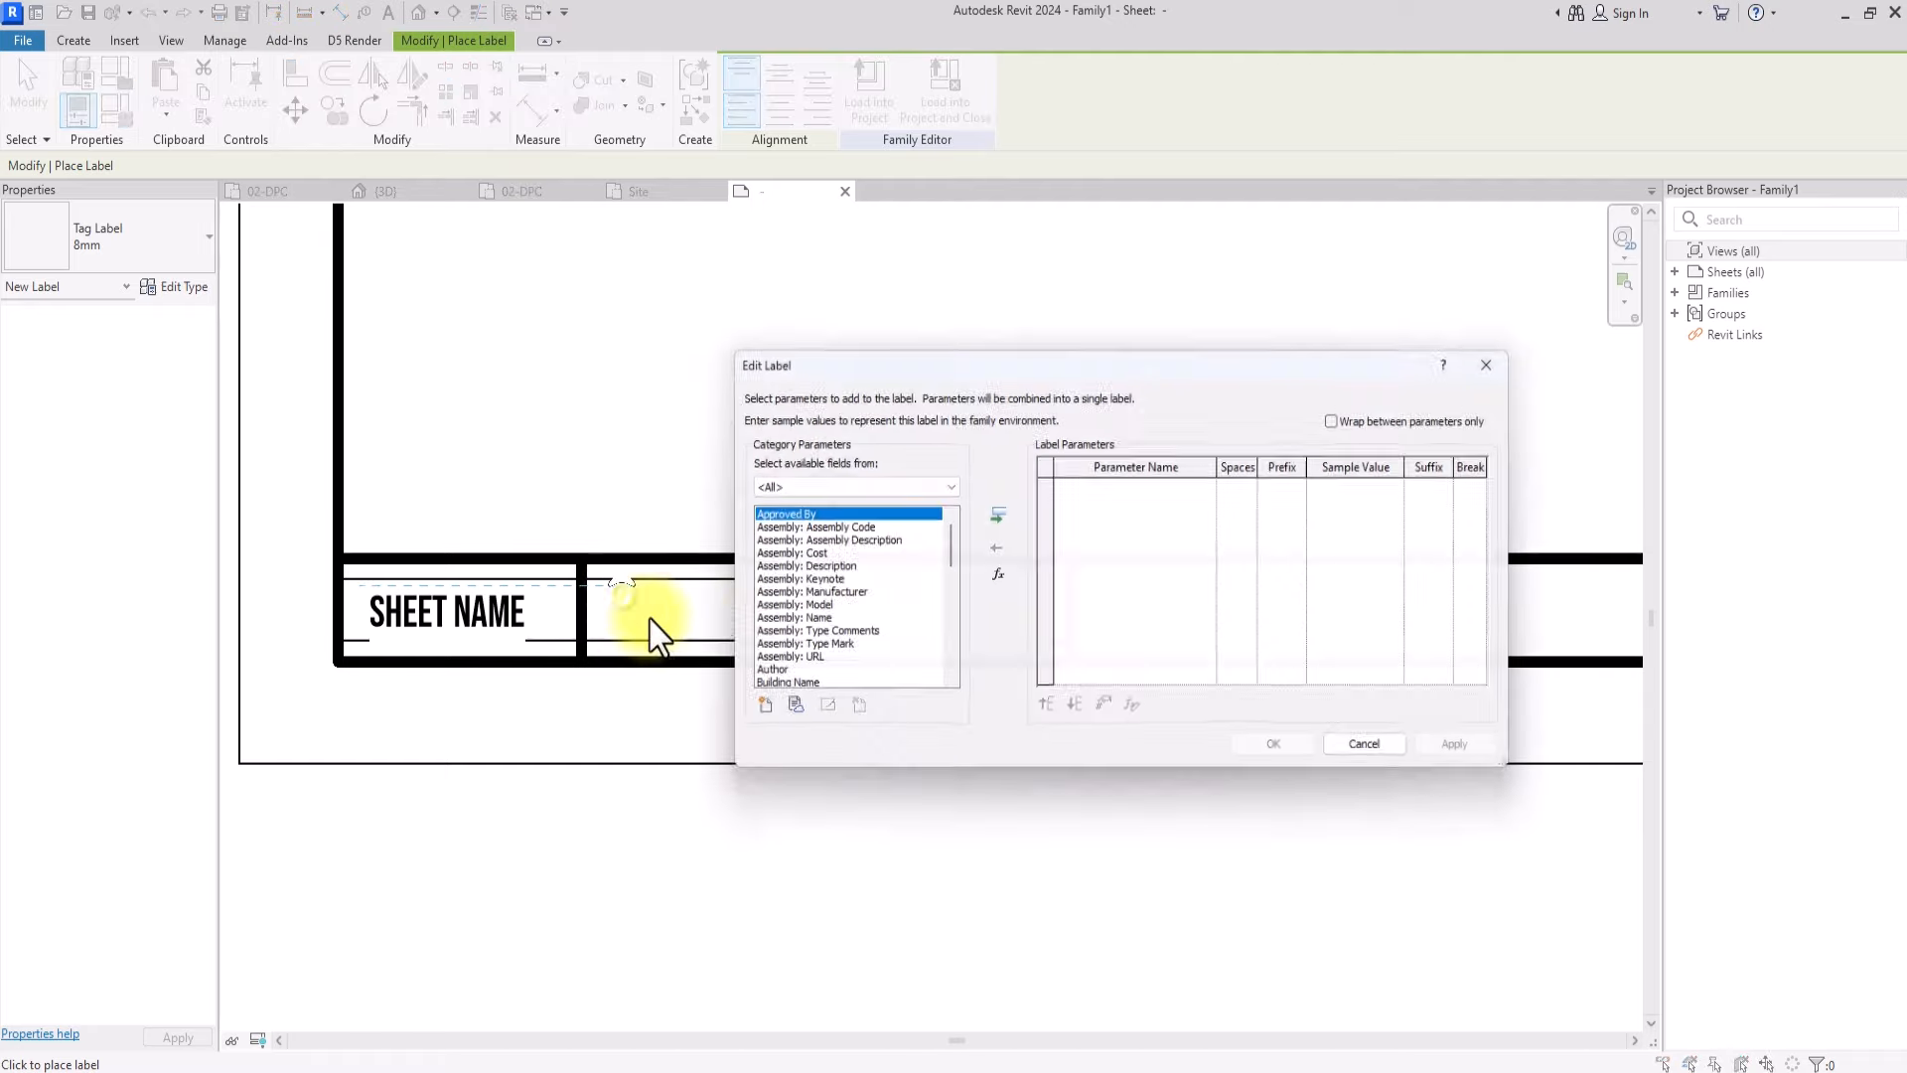
pyautogui.scroll(-12, 915, 555)
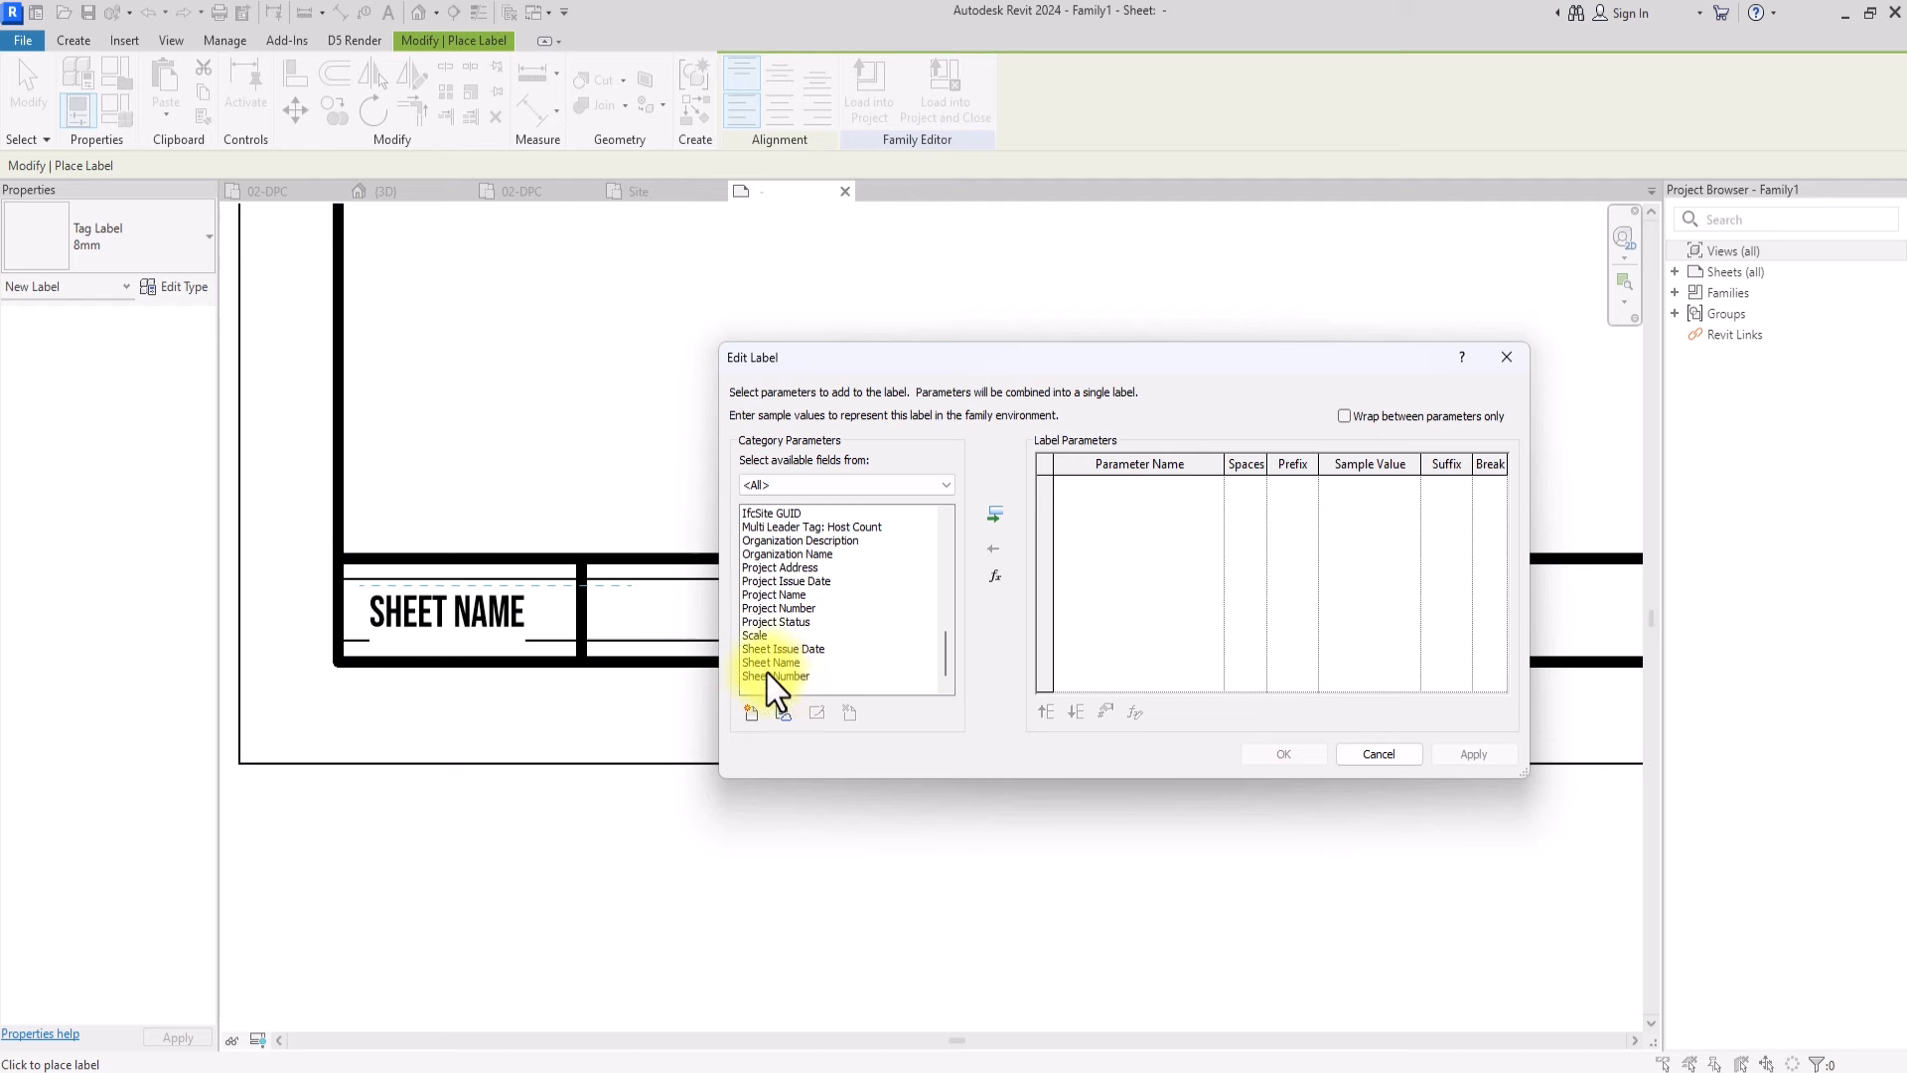
pyautogui.click(775, 663)
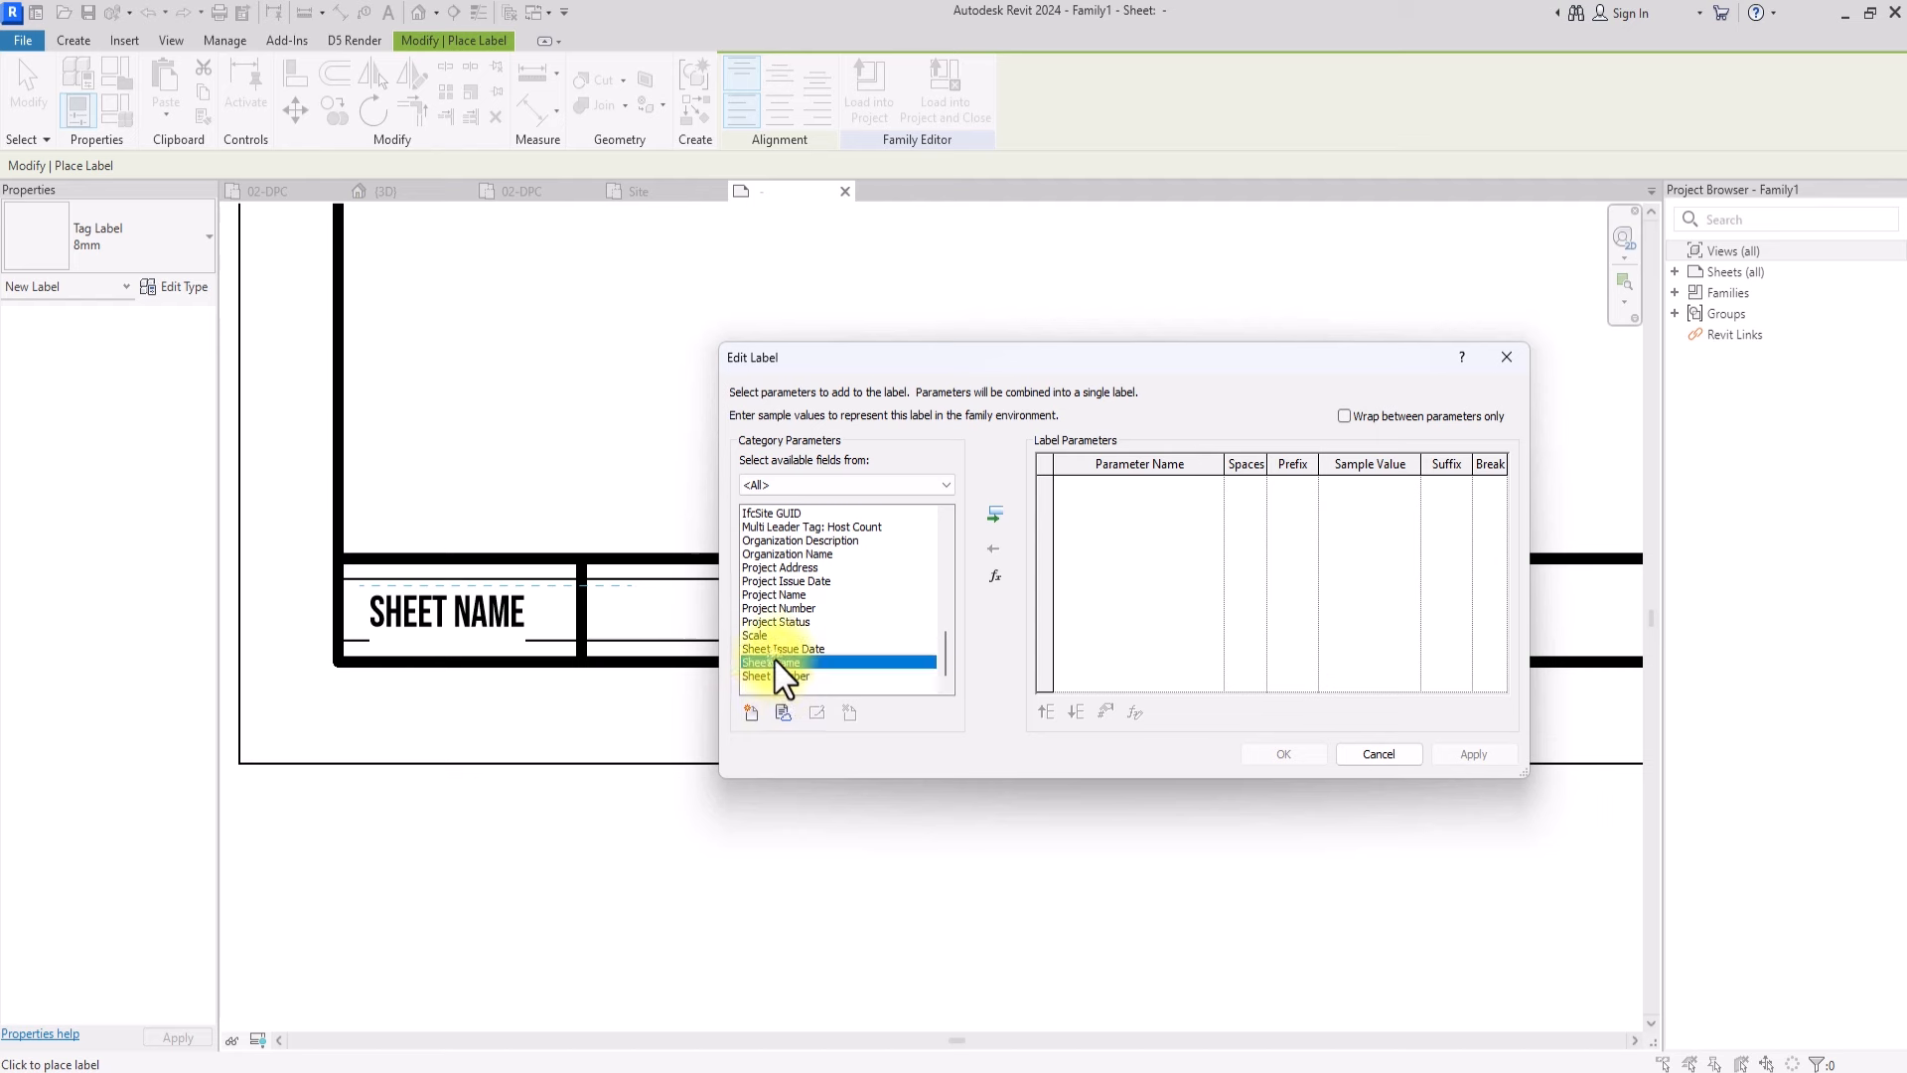
pyautogui.click(996, 514)
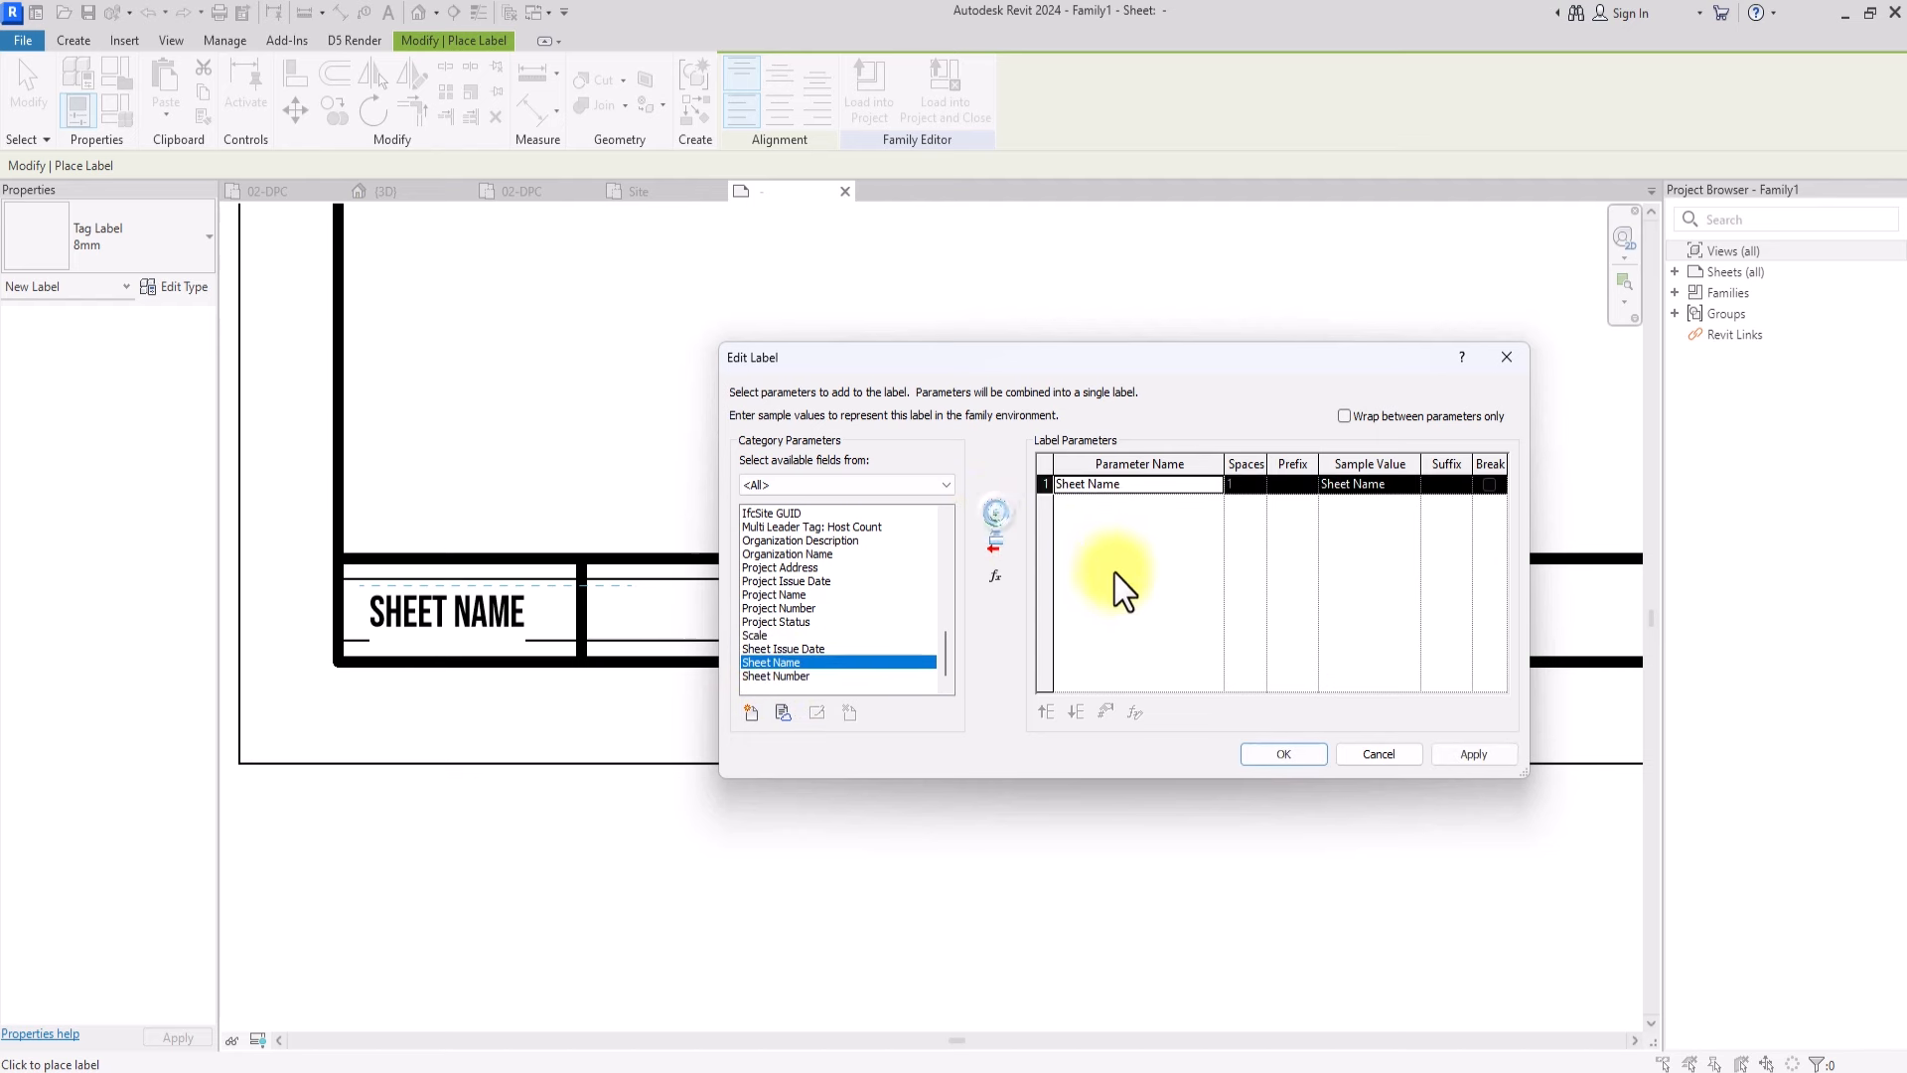
pyautogui.click(1306, 755)
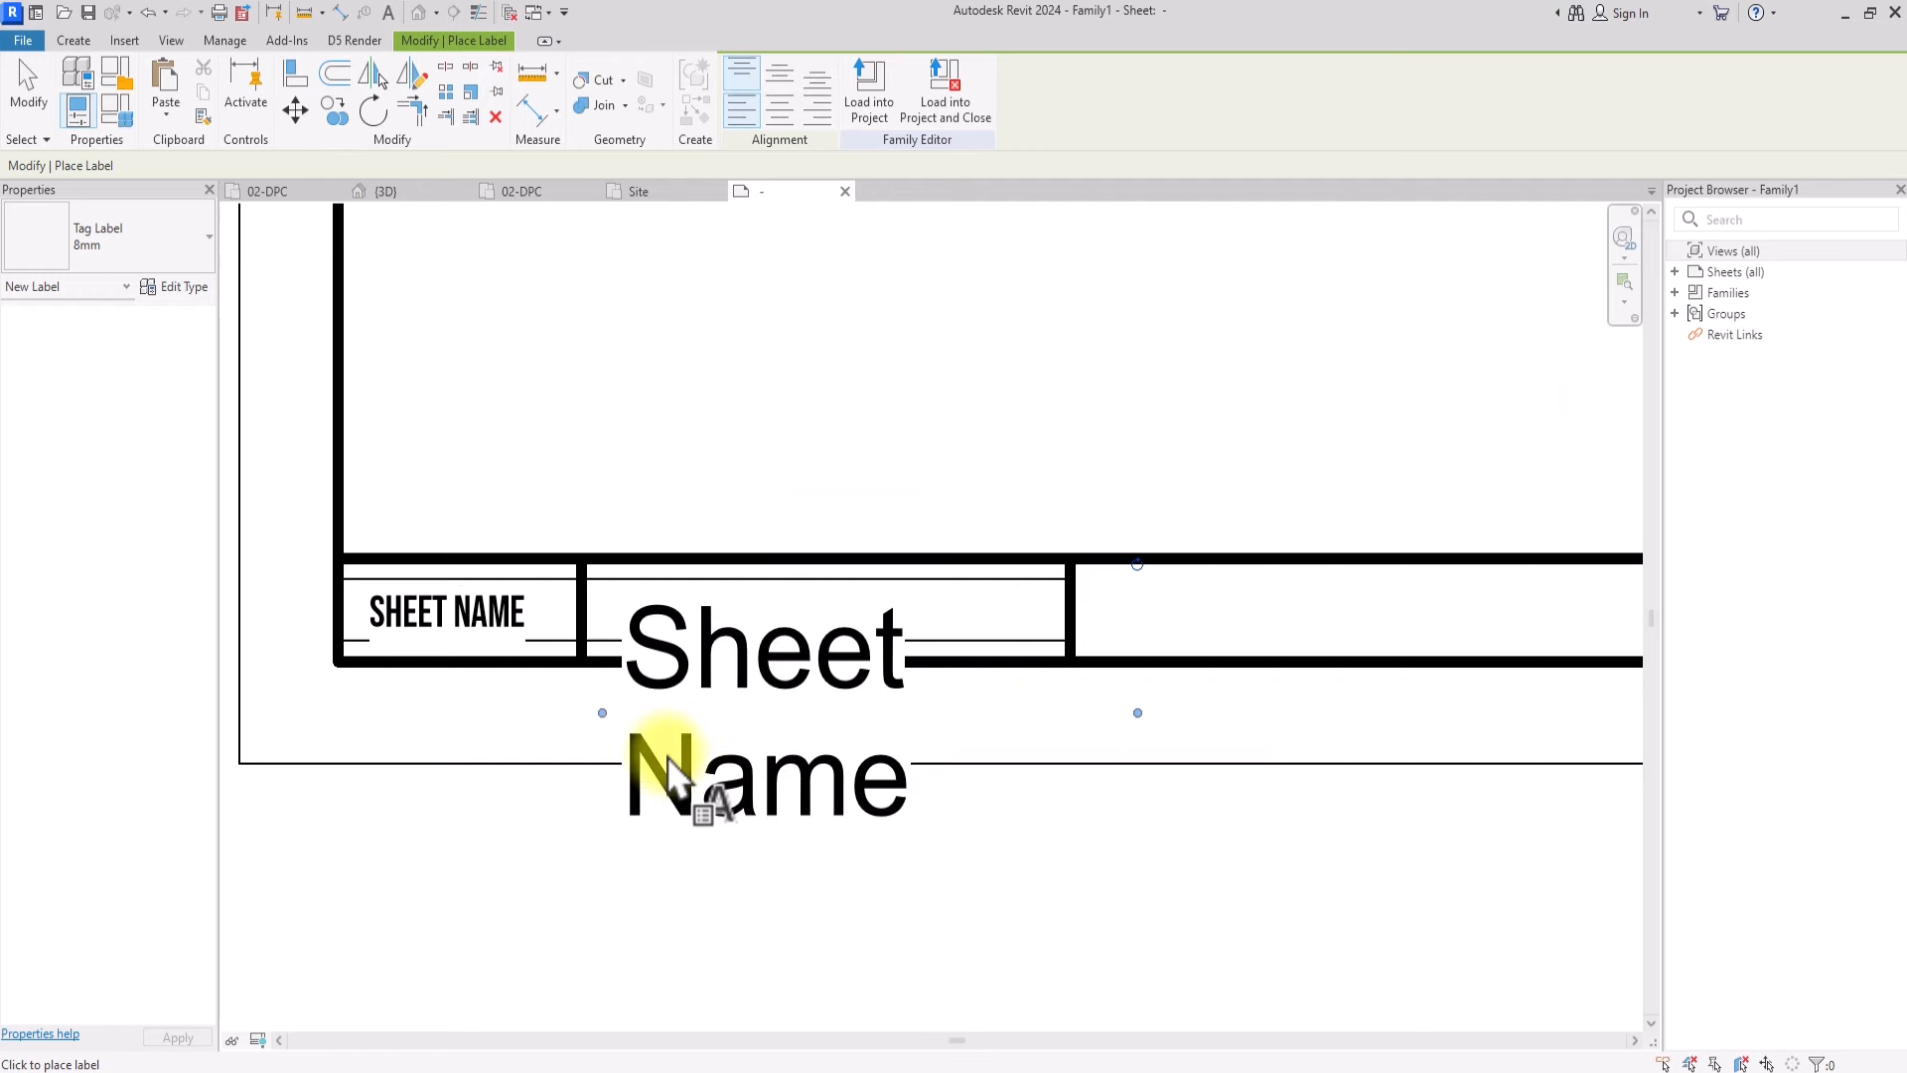
pyautogui.press('Escape')
# Duplicate the sheet name label's type under the name LABEL MAIN
pyautogui.click(739, 701)
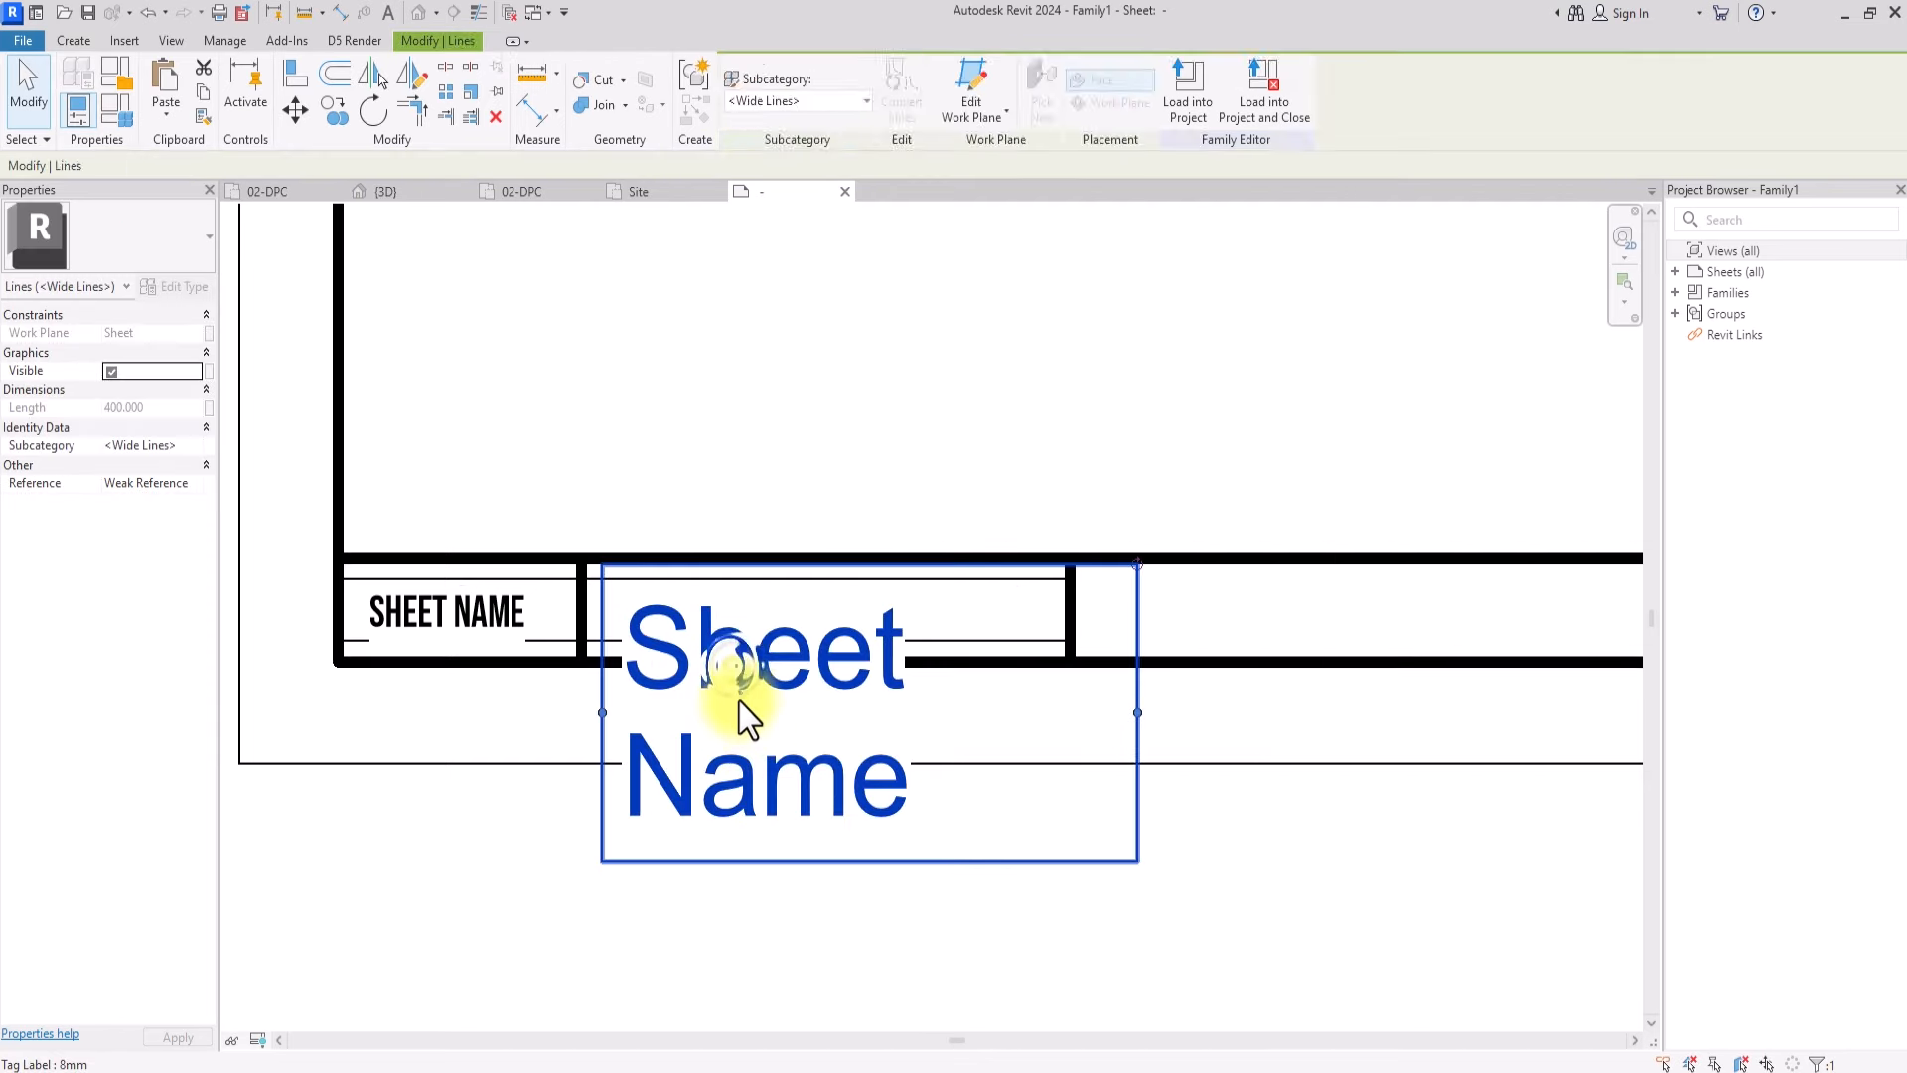
pyautogui.click(174, 286)
pyautogui.click(801, 103)
pyautogui.write('LABEL AMAIN')
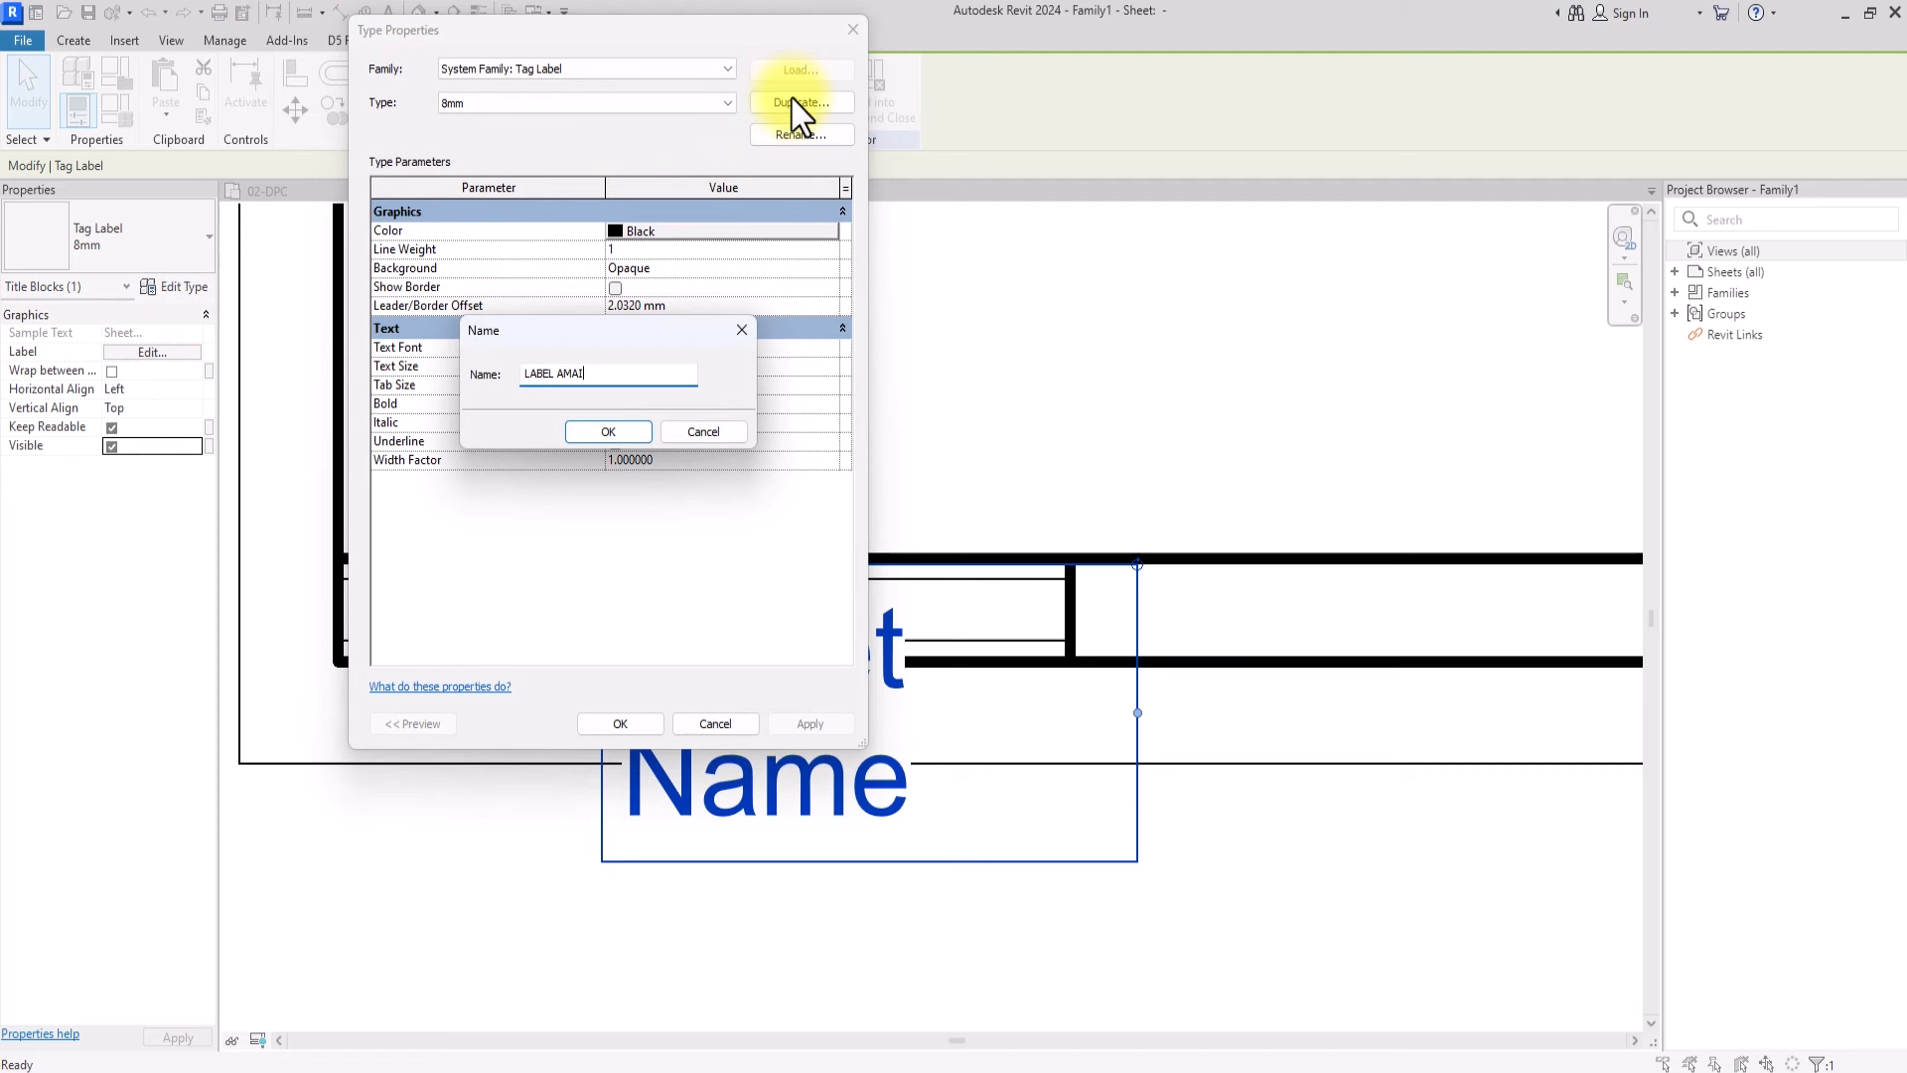
pyautogui.click(562, 374)
pyautogui.press('BackSpace')
pyautogui.click(607, 432)
# Set the LABEL MAIN type's font to Bebas Neue and its text size to 3 mm
pyautogui.click(700, 349)
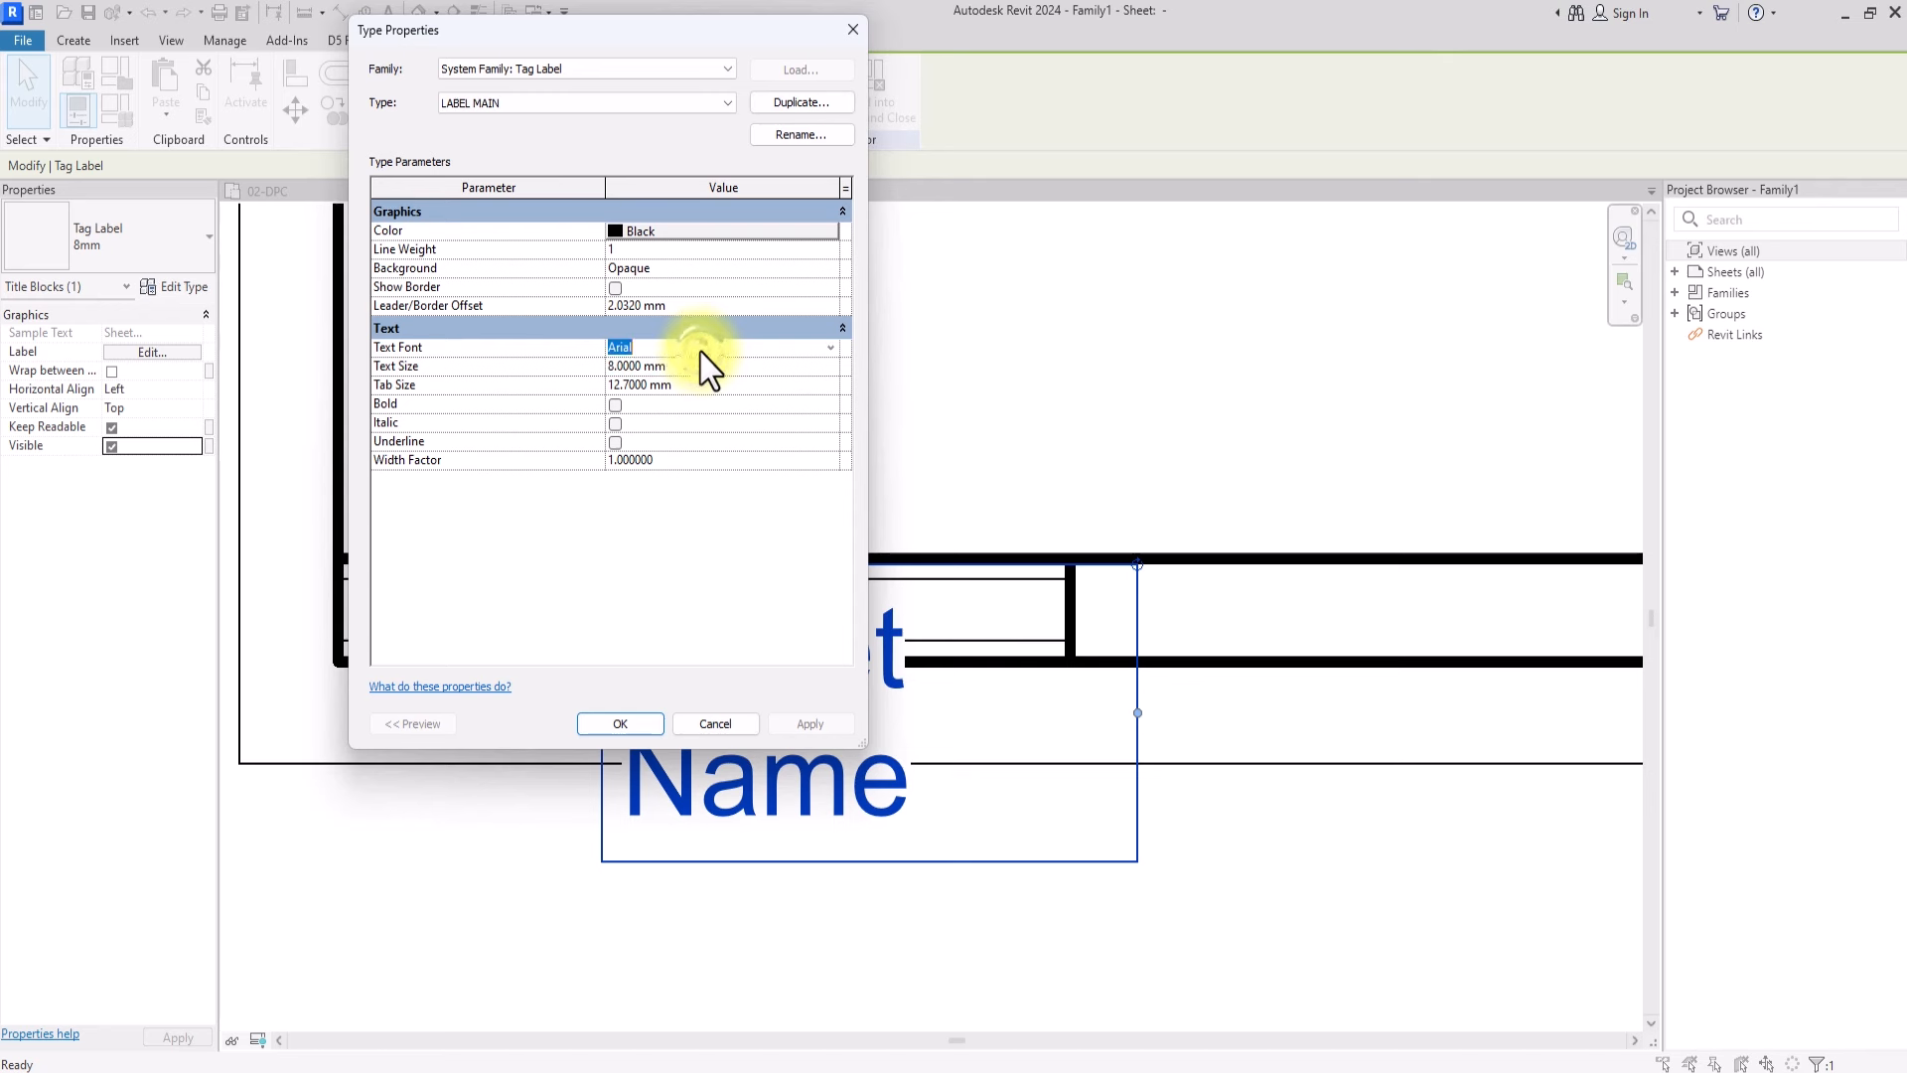
pyautogui.write('Bebas Neue')
pyautogui.click(694, 364)
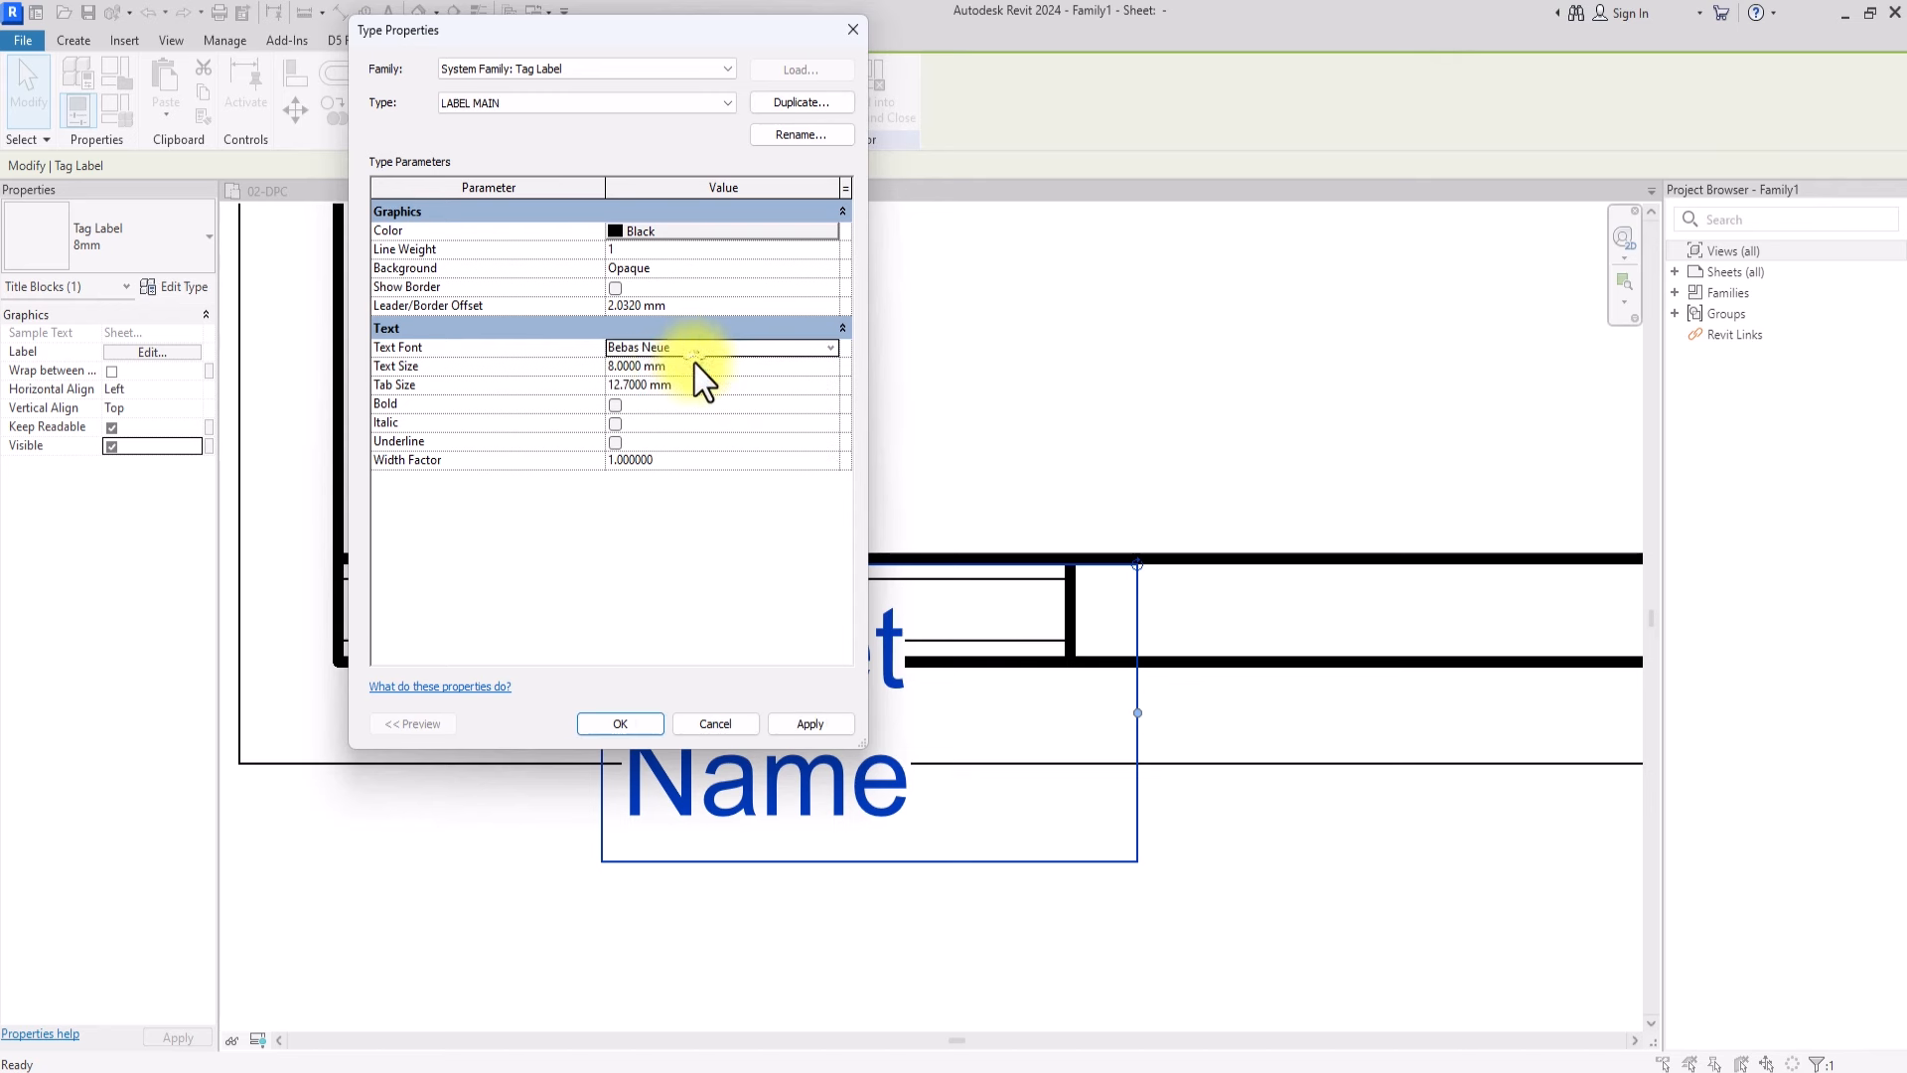
pyautogui.click(687, 370)
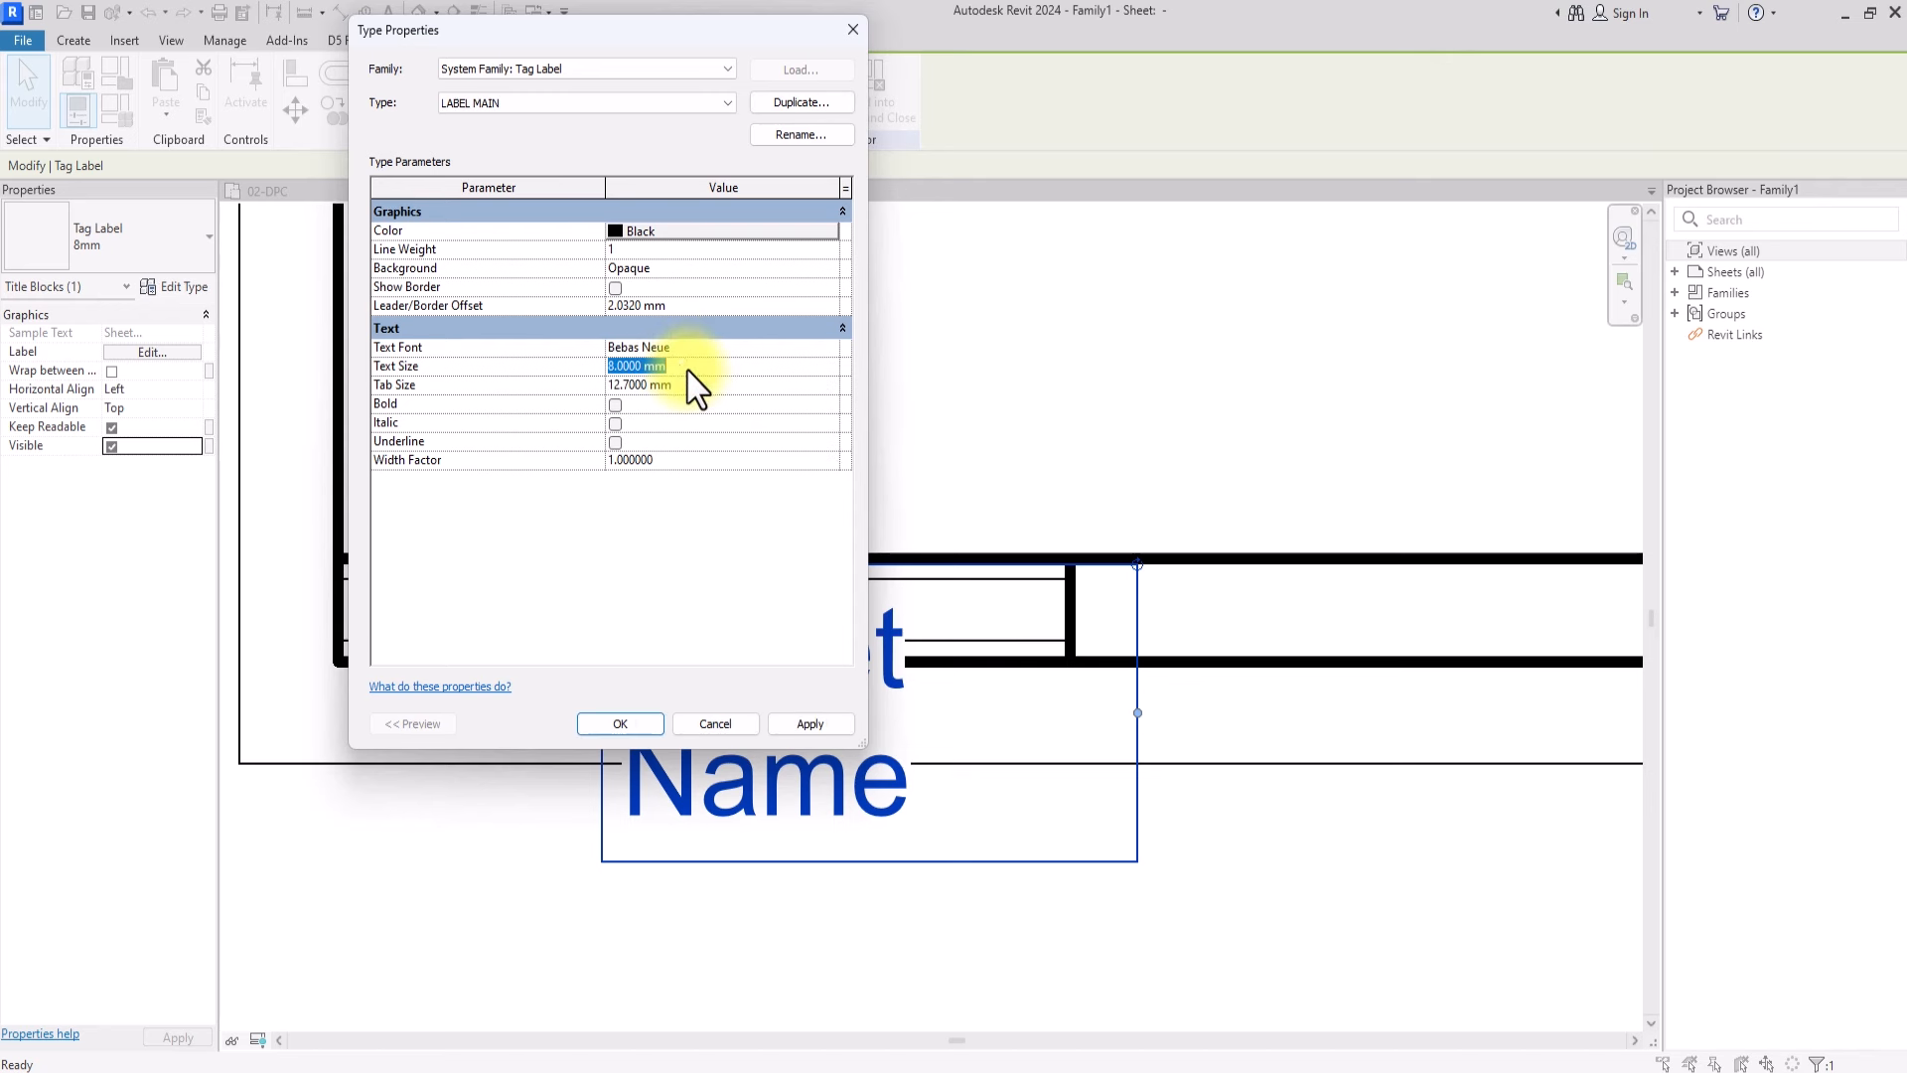
pyautogui.write('3')
pyautogui.click(620, 724)
pyautogui.scroll(-8, 647, 586)
pyautogui.scroll(-1, 648, 586)
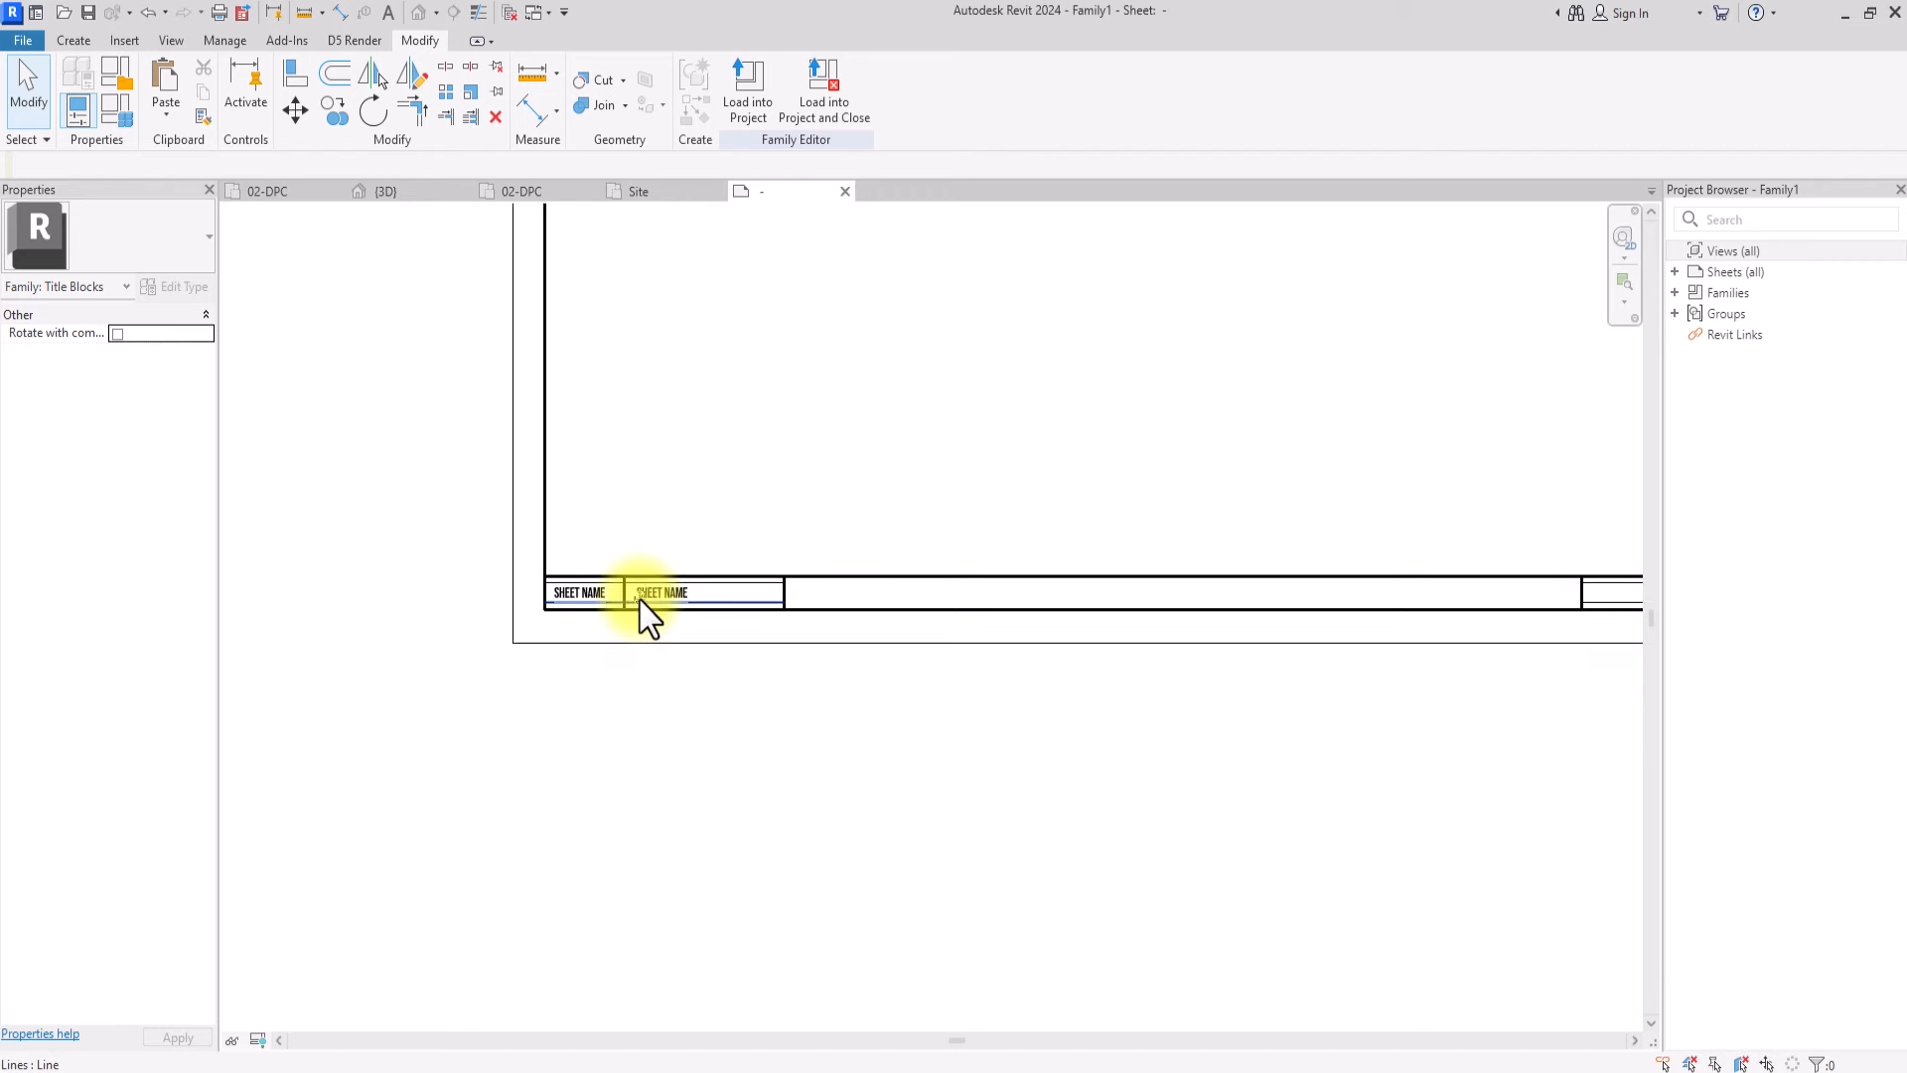
pyautogui.moveTo(1023, 689); pyautogui.dragTo(682, 784, button='middle')
pyautogui.scroll(-1, 1029, 701)
pyautogui.scroll(1, 1225, 702)
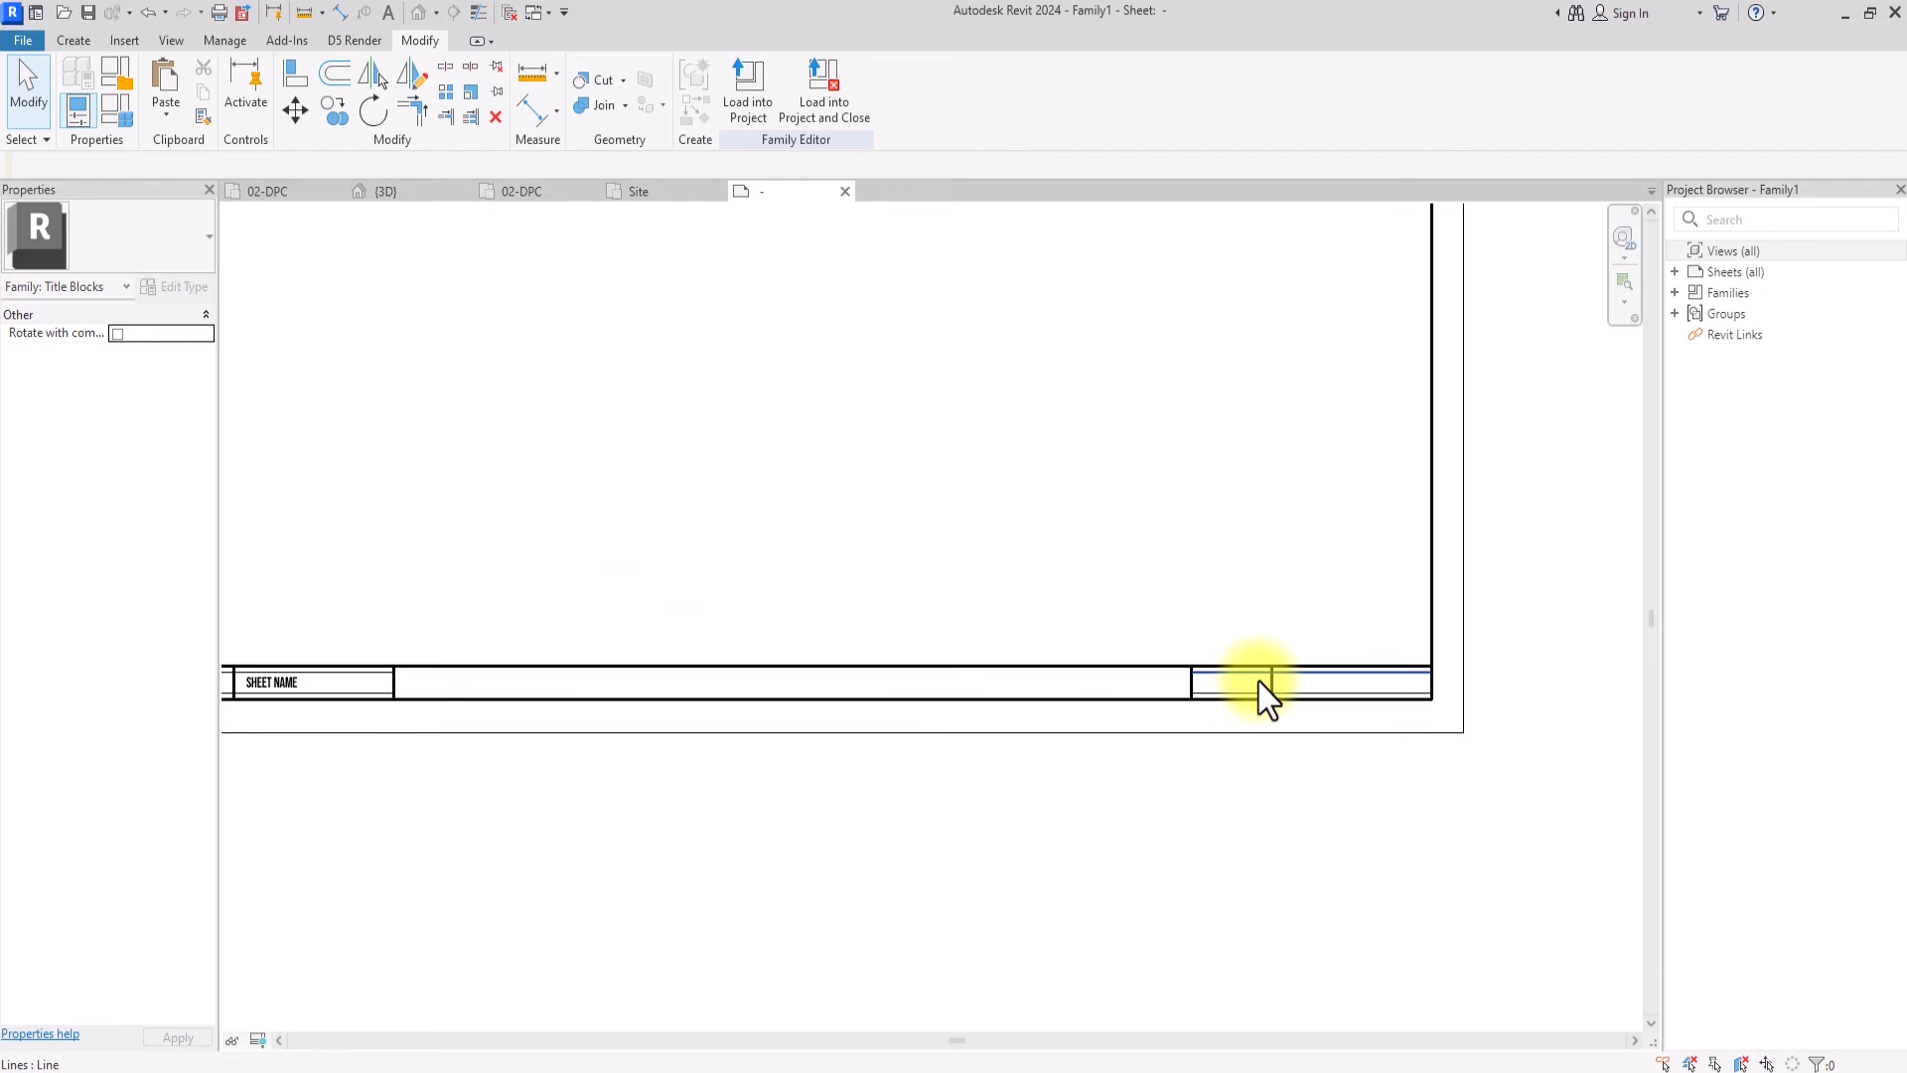
pyautogui.scroll(-1, 1264, 694)
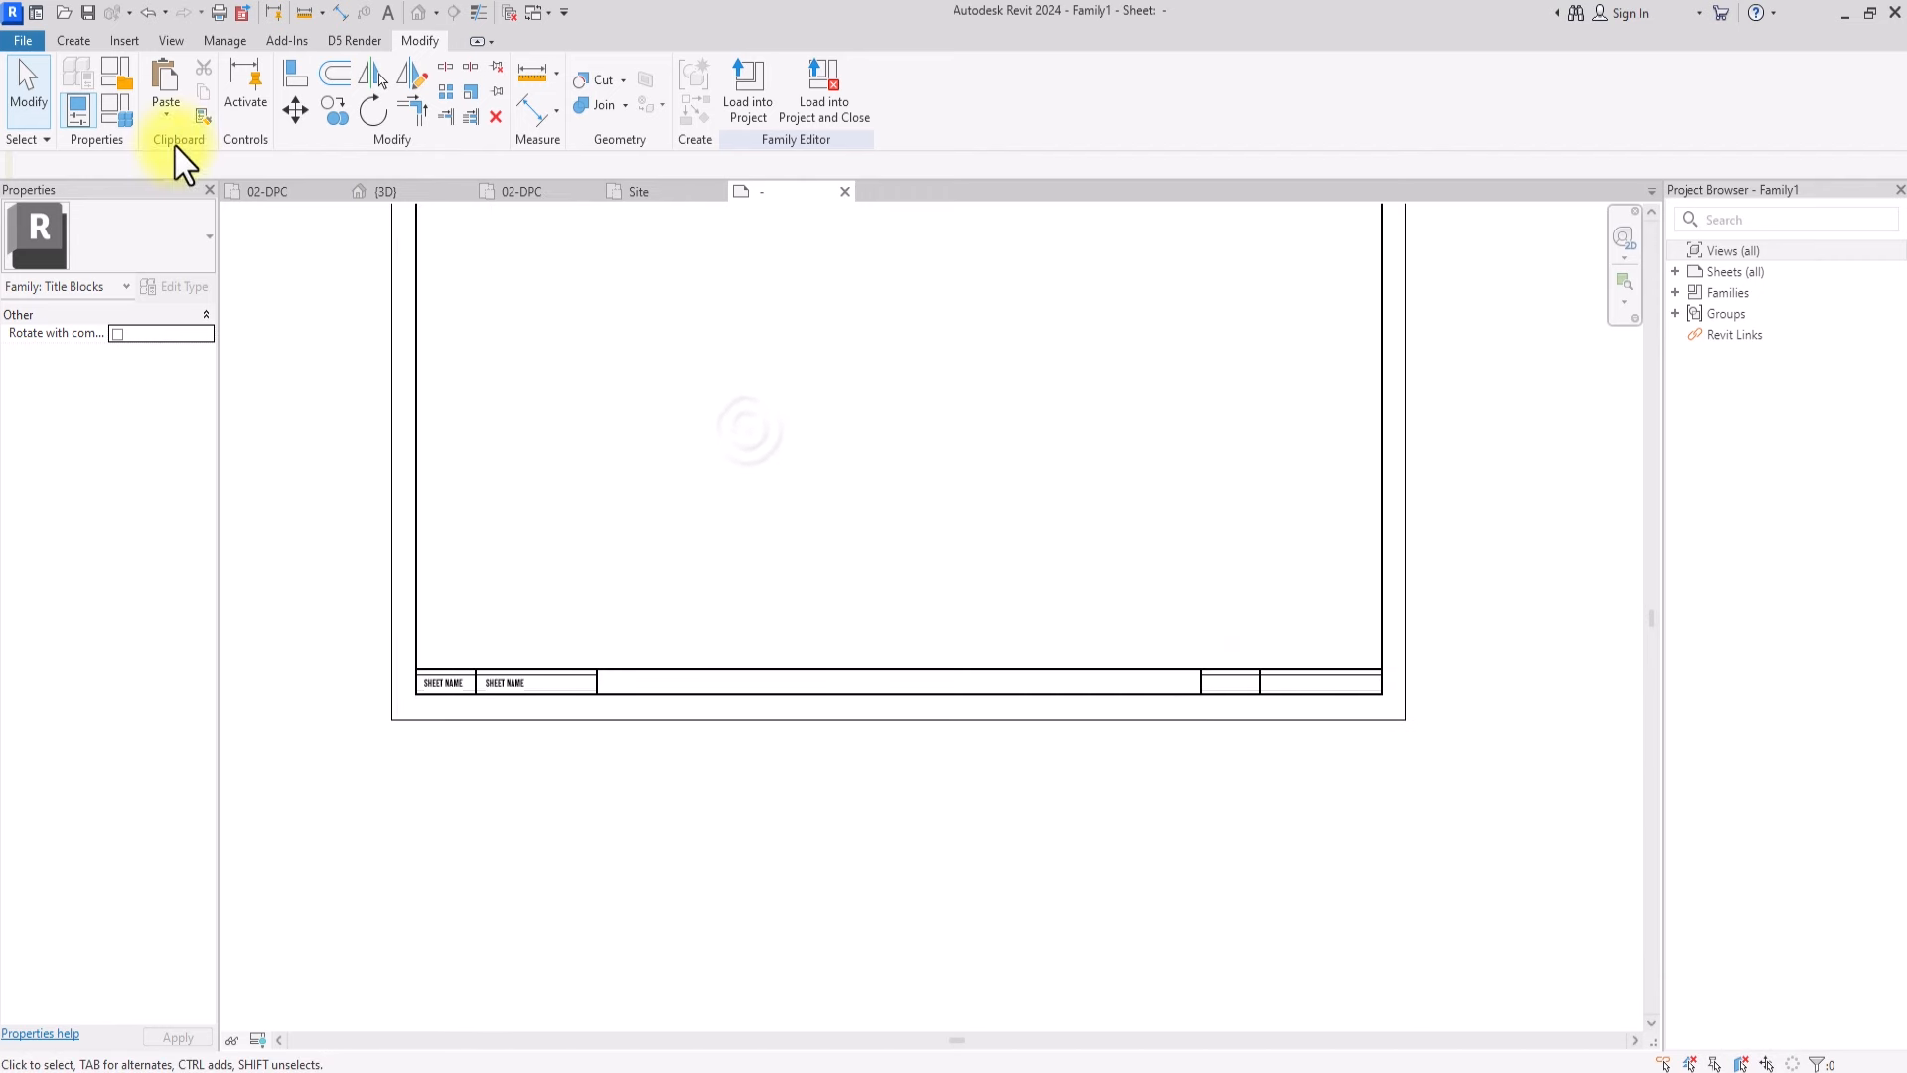
# Copy the SHEET NAME text from the strip's first cell into the narrow cell near the sheet's right end
pyautogui.scroll(2, 451, 701)
pyautogui.scroll(1, 404, 676)
pyautogui.click(409, 678)
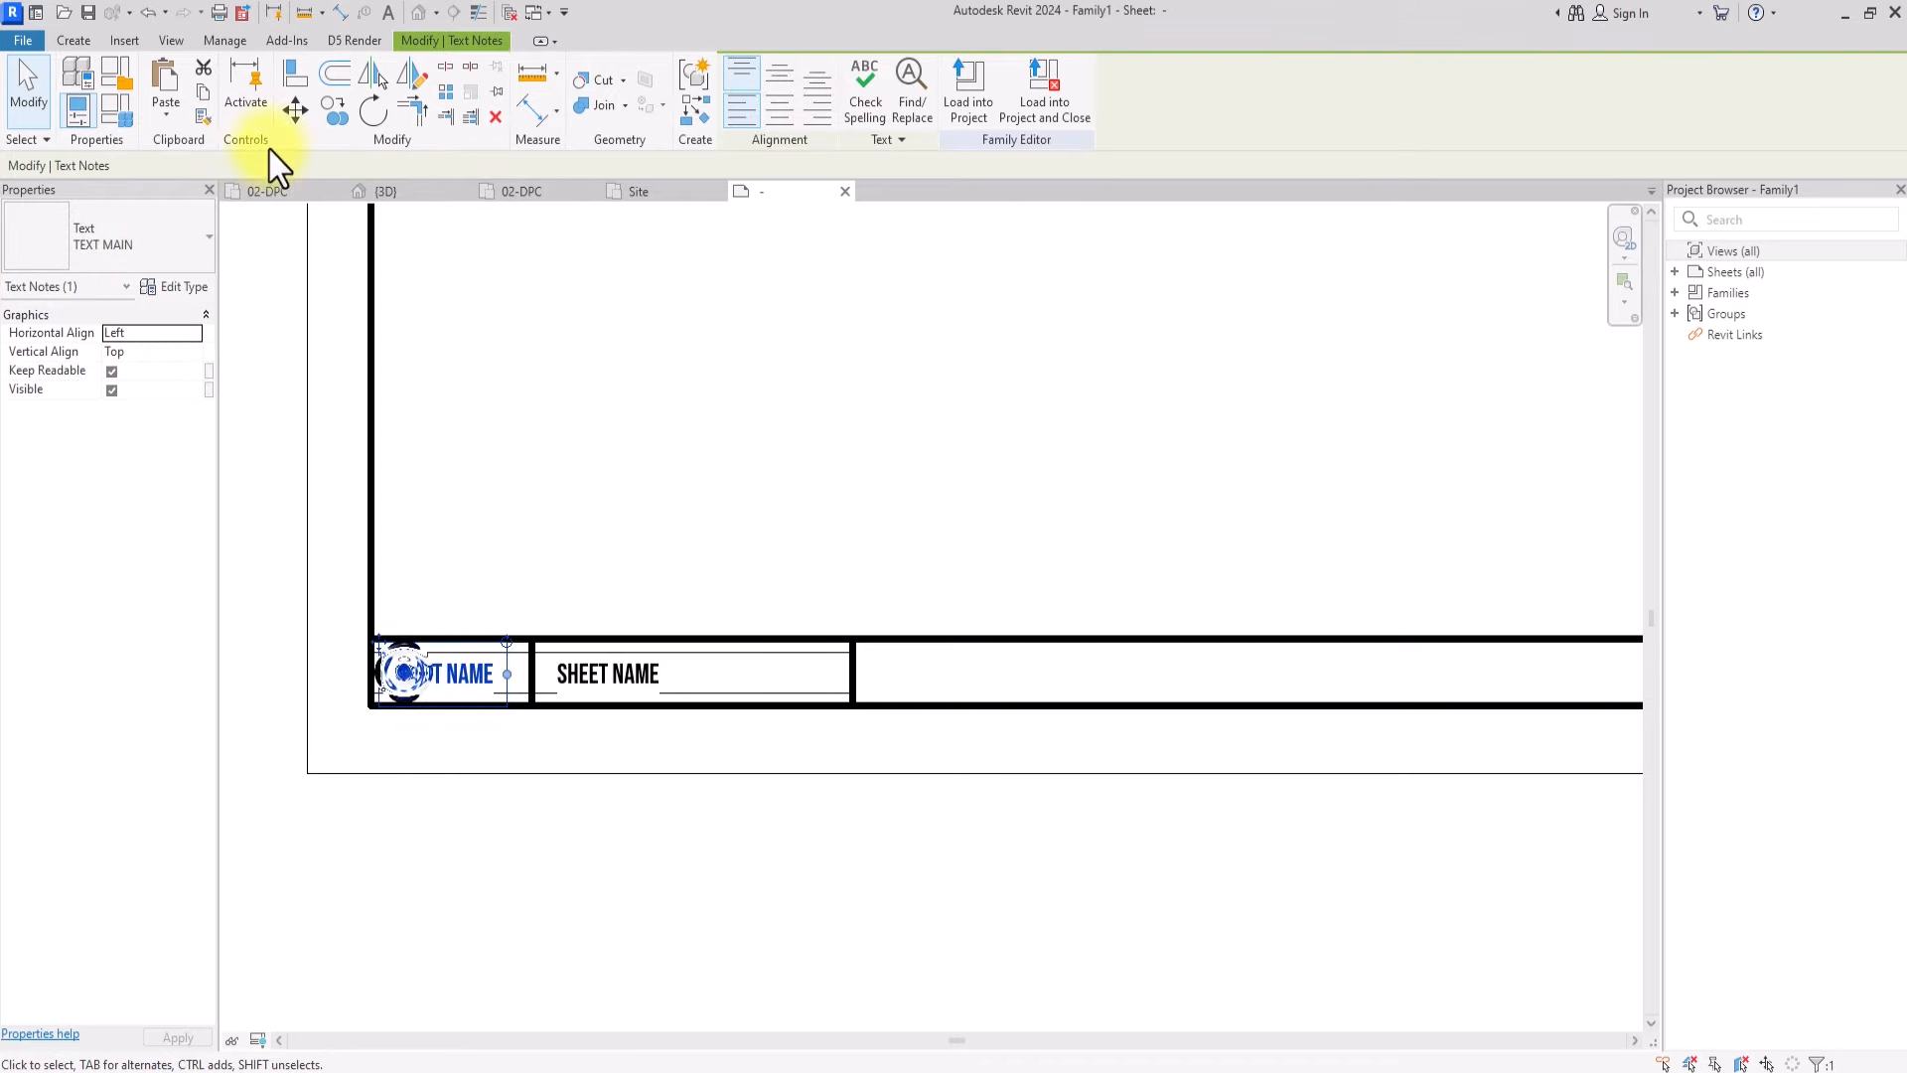
pyautogui.click(341, 116)
pyautogui.click(537, 715)
pyautogui.scroll(-7, 536, 706)
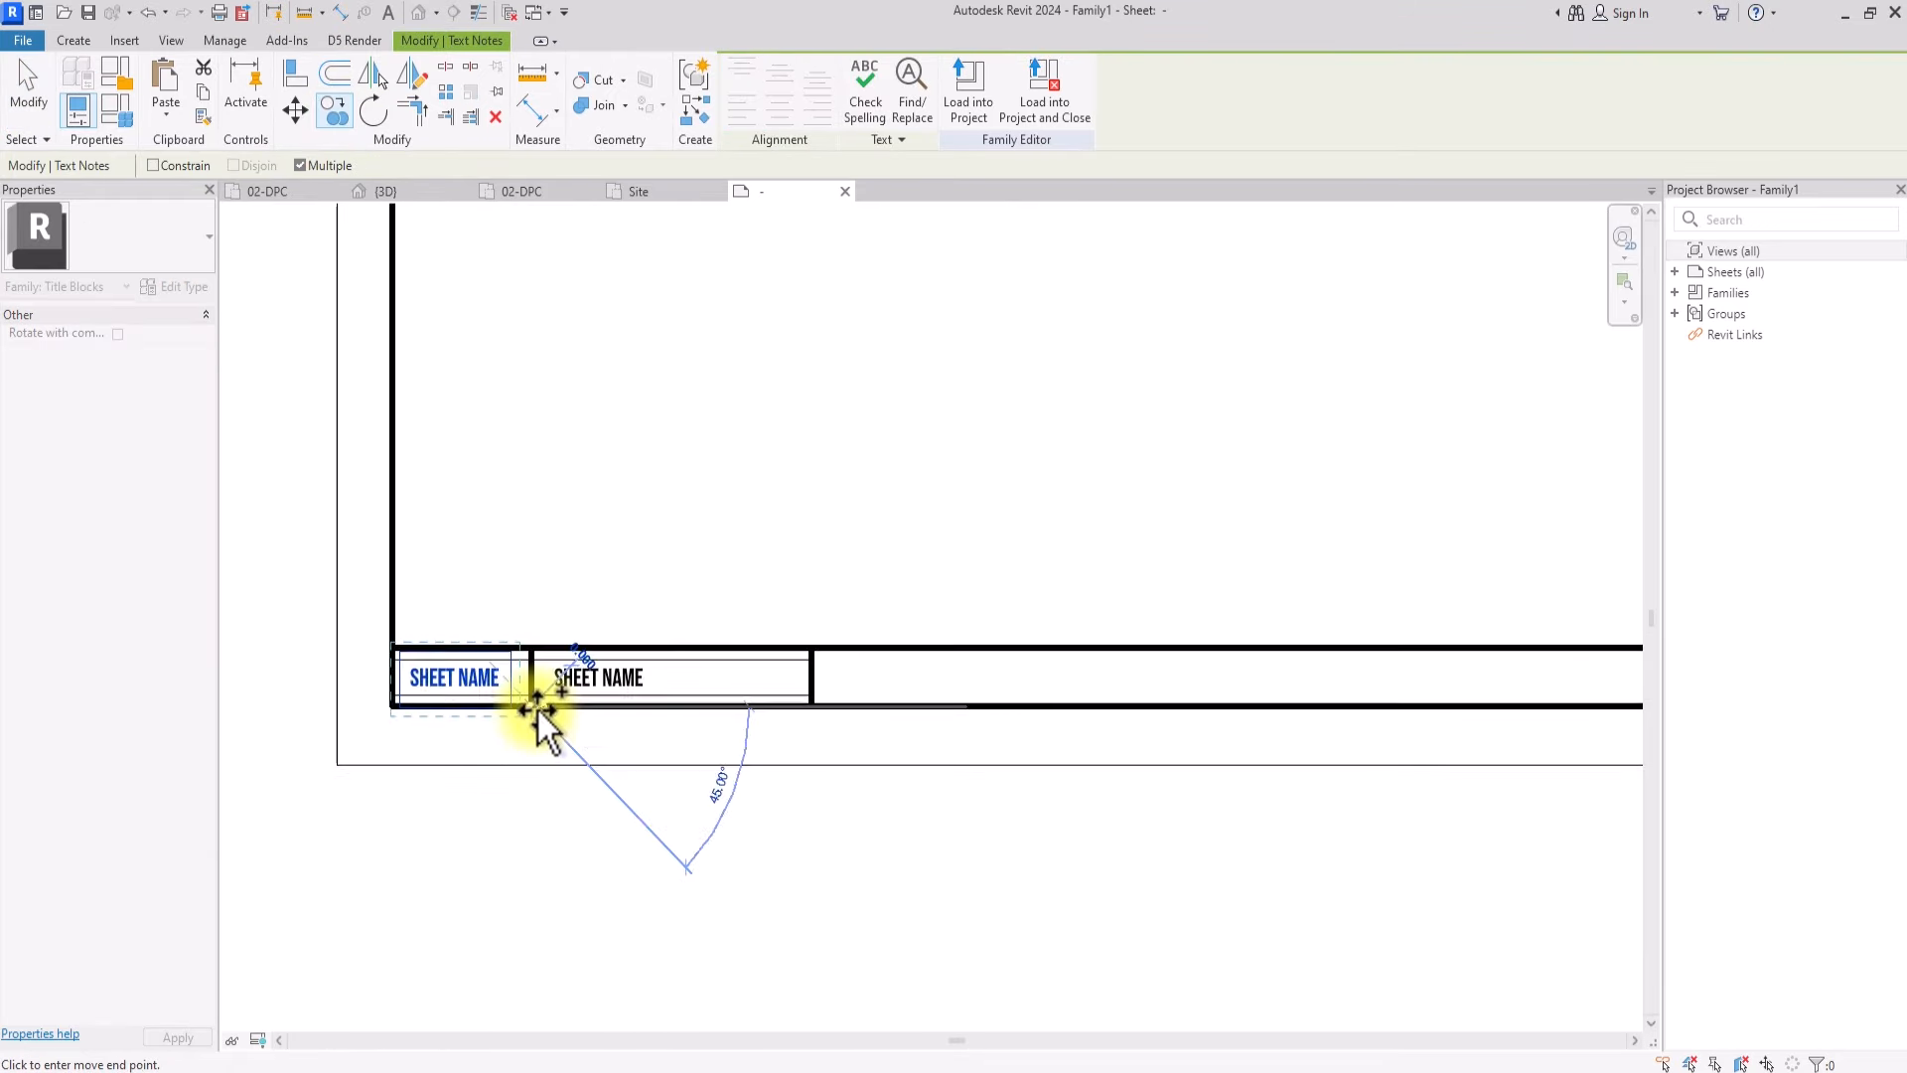
pyautogui.moveTo(822, 728); pyautogui.dragTo(149, 720, button='middle')
pyautogui.scroll(5, 606, 691)
pyautogui.click(675, 714)
pyautogui.scroll(3, 665, 721)
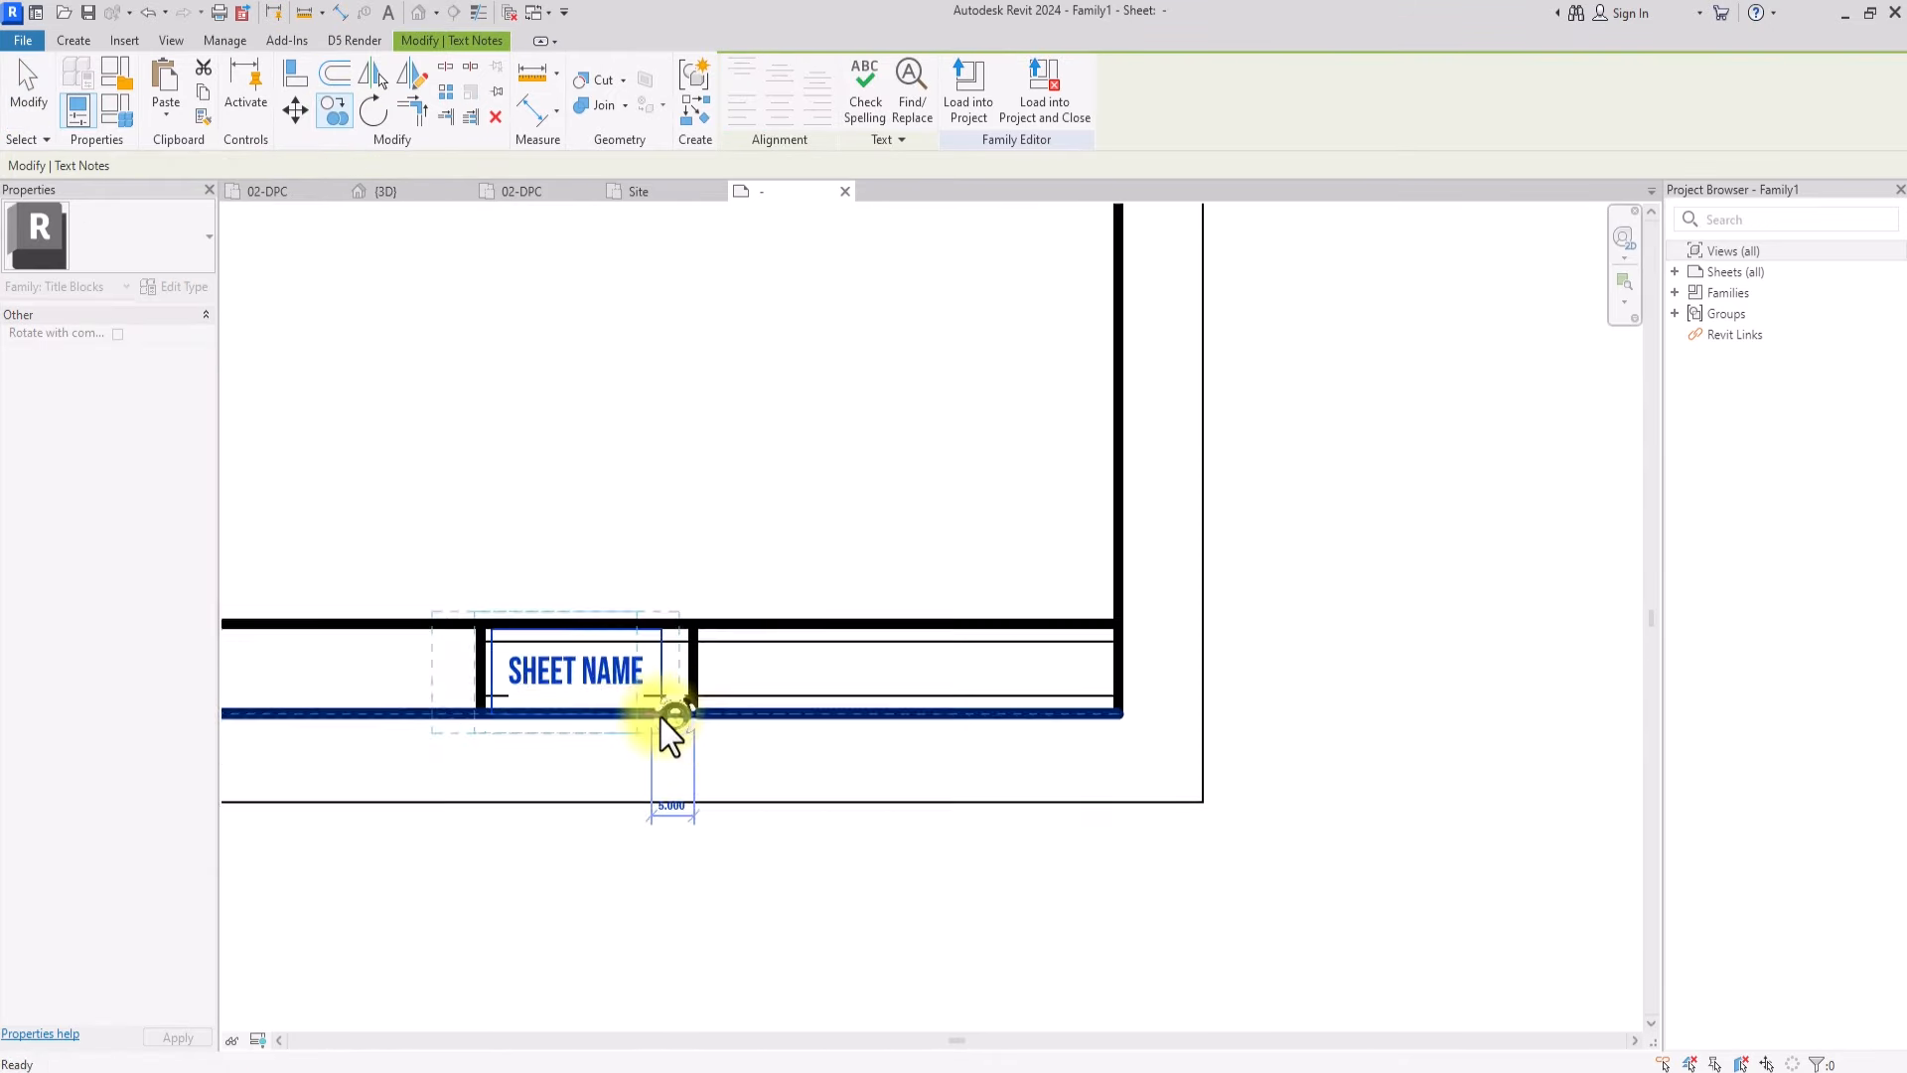
# Change the copied text in the right-hand cell to SHEET NO
pyautogui.doubleClick(637, 676)
pyautogui.moveTo(641, 675); pyautogui.dragTo(594, 680)
pyautogui.press('BackSpace')
pyautogui.write('O')
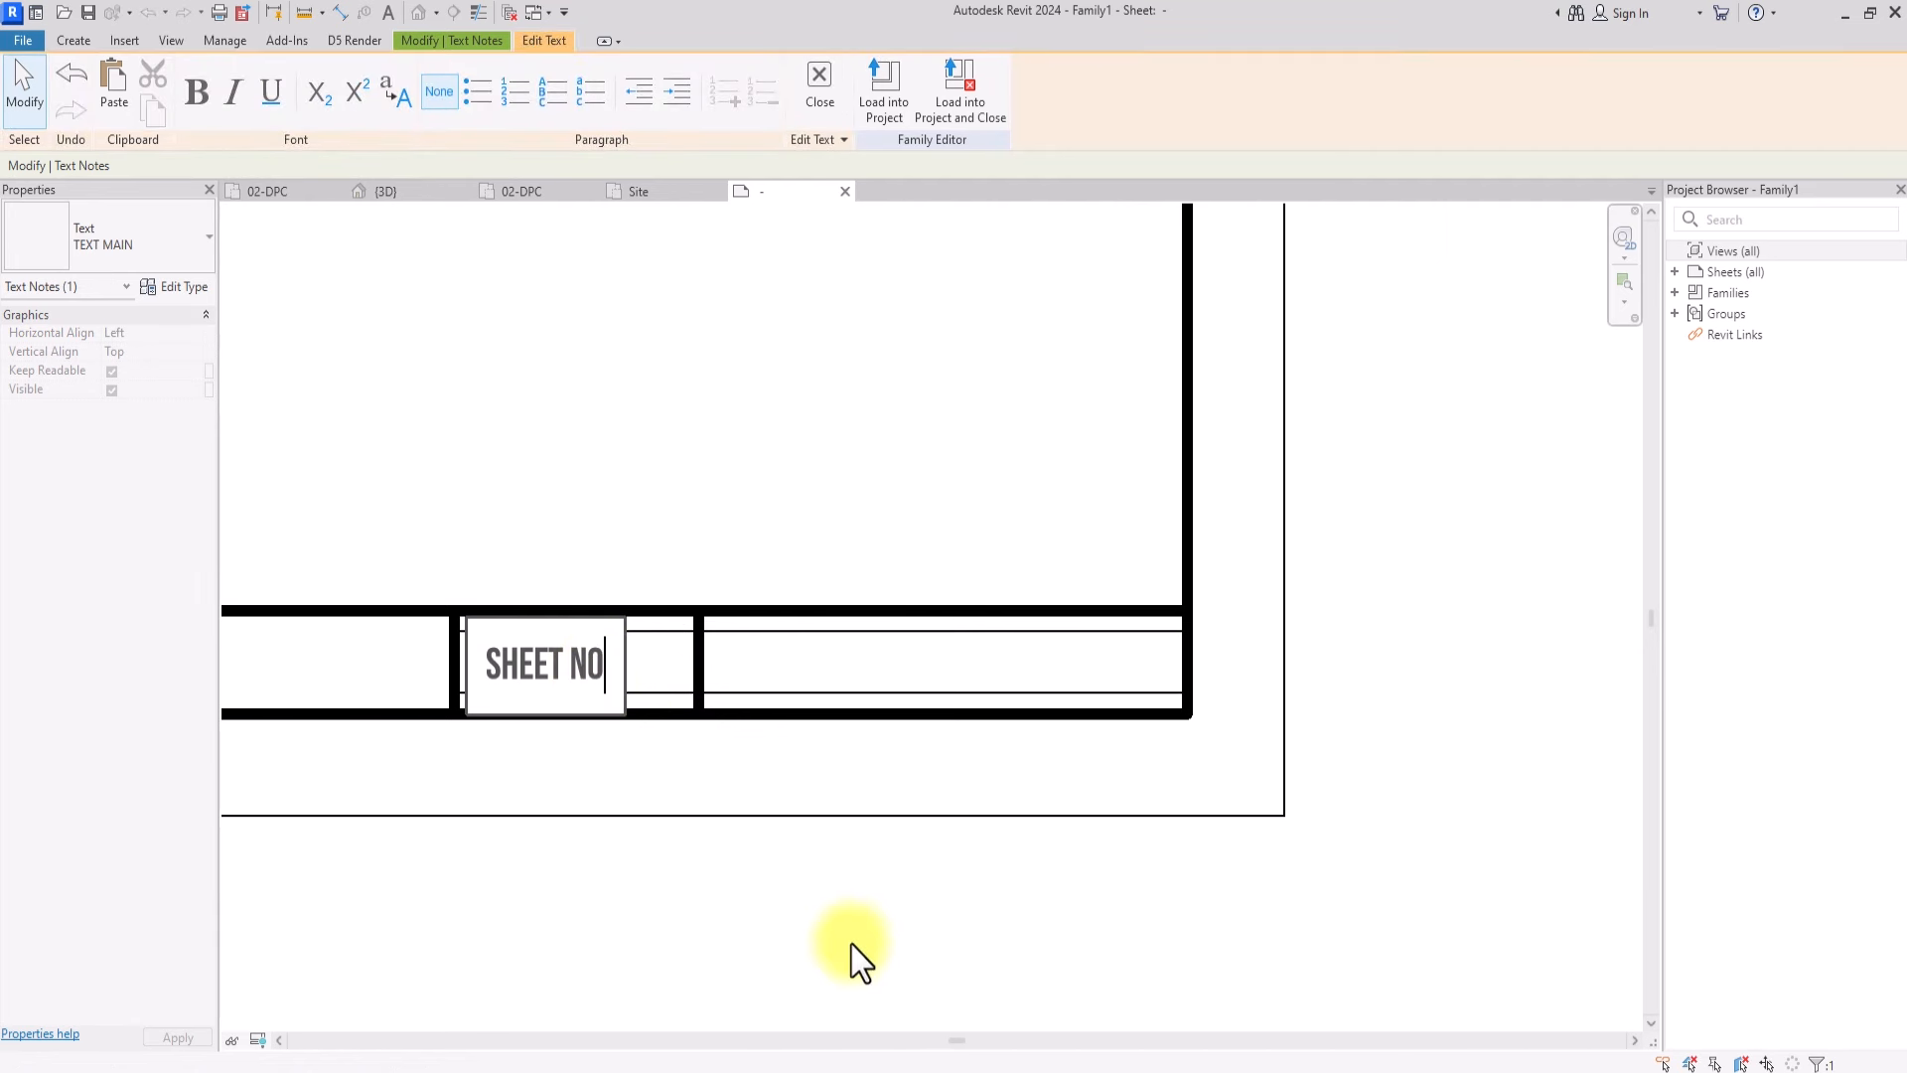
pyautogui.click(851, 944)
pyautogui.scroll(-3, 713, 776)
pyautogui.click(504, 498)
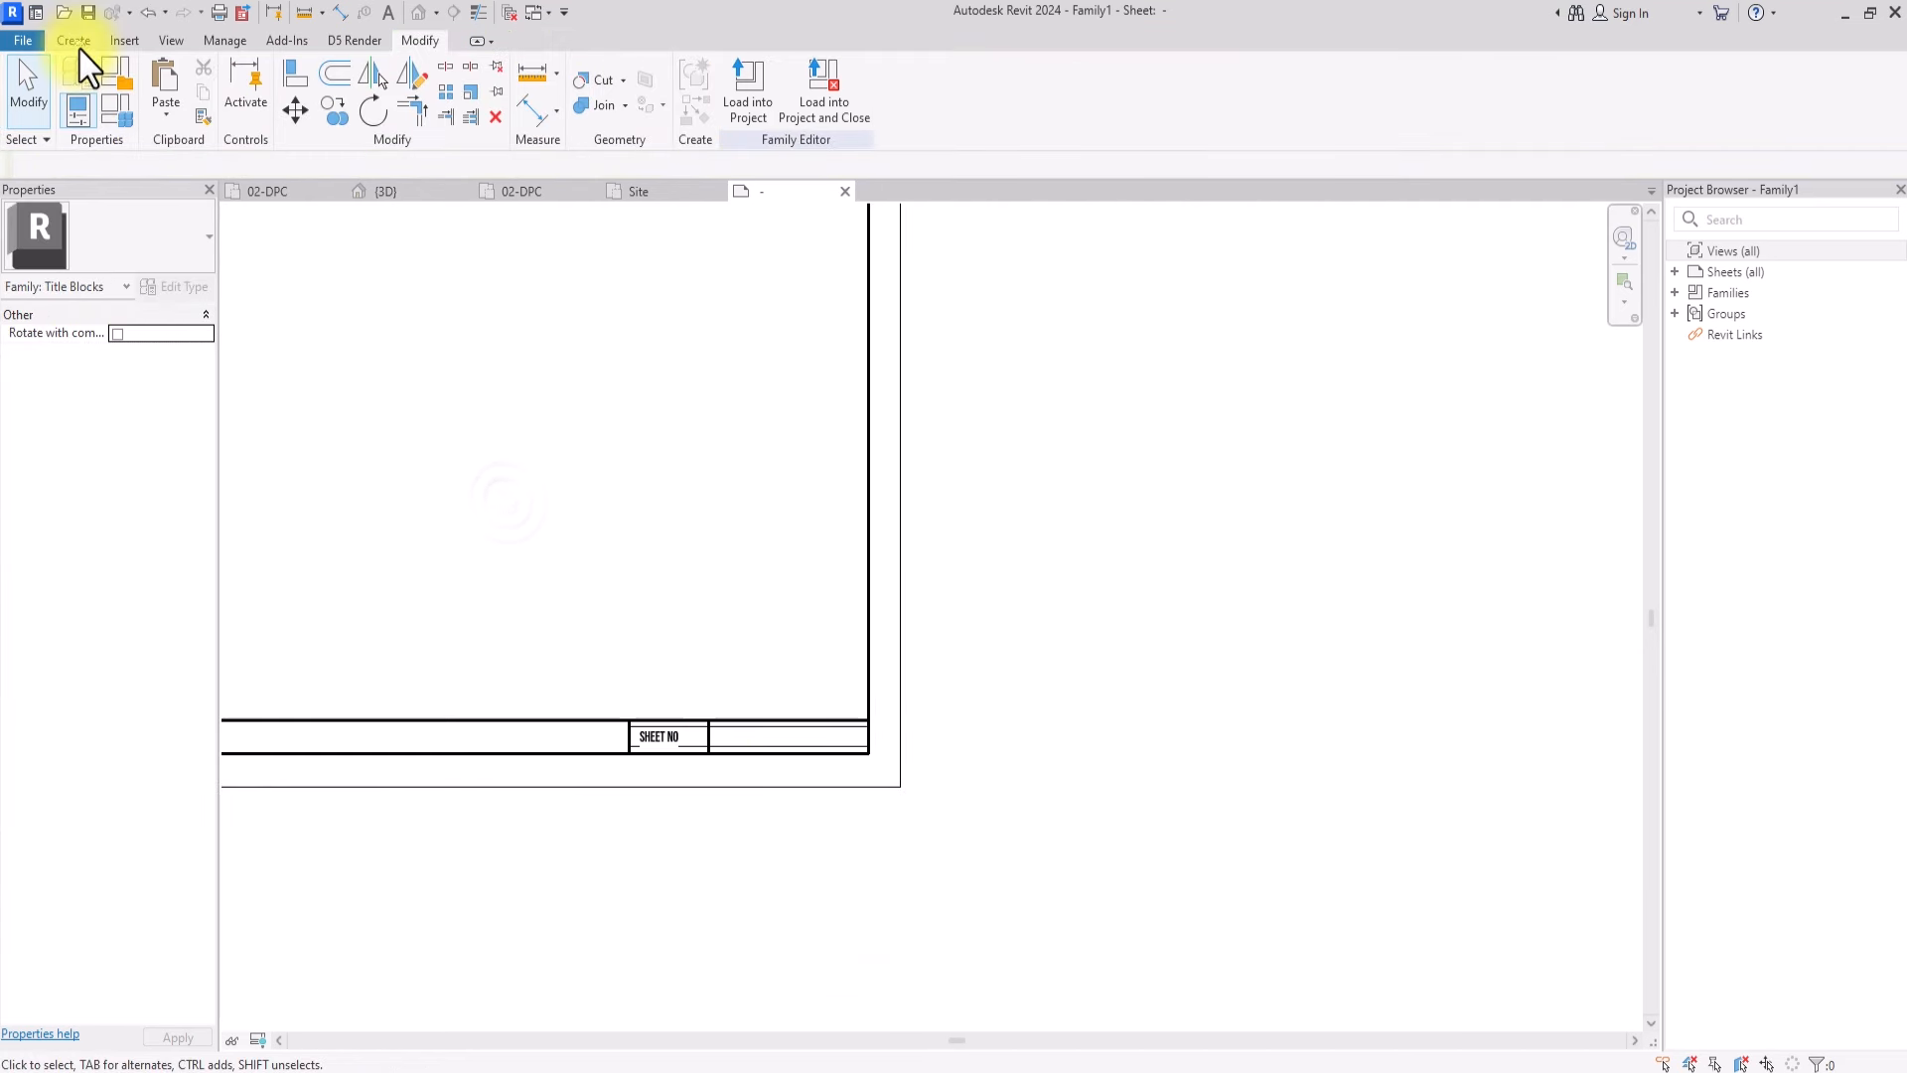
# Place a label with the Sheet Number parameter in the cell beside the SHEET NO text
pyautogui.click(77, 42)
pyautogui.click(712, 103)
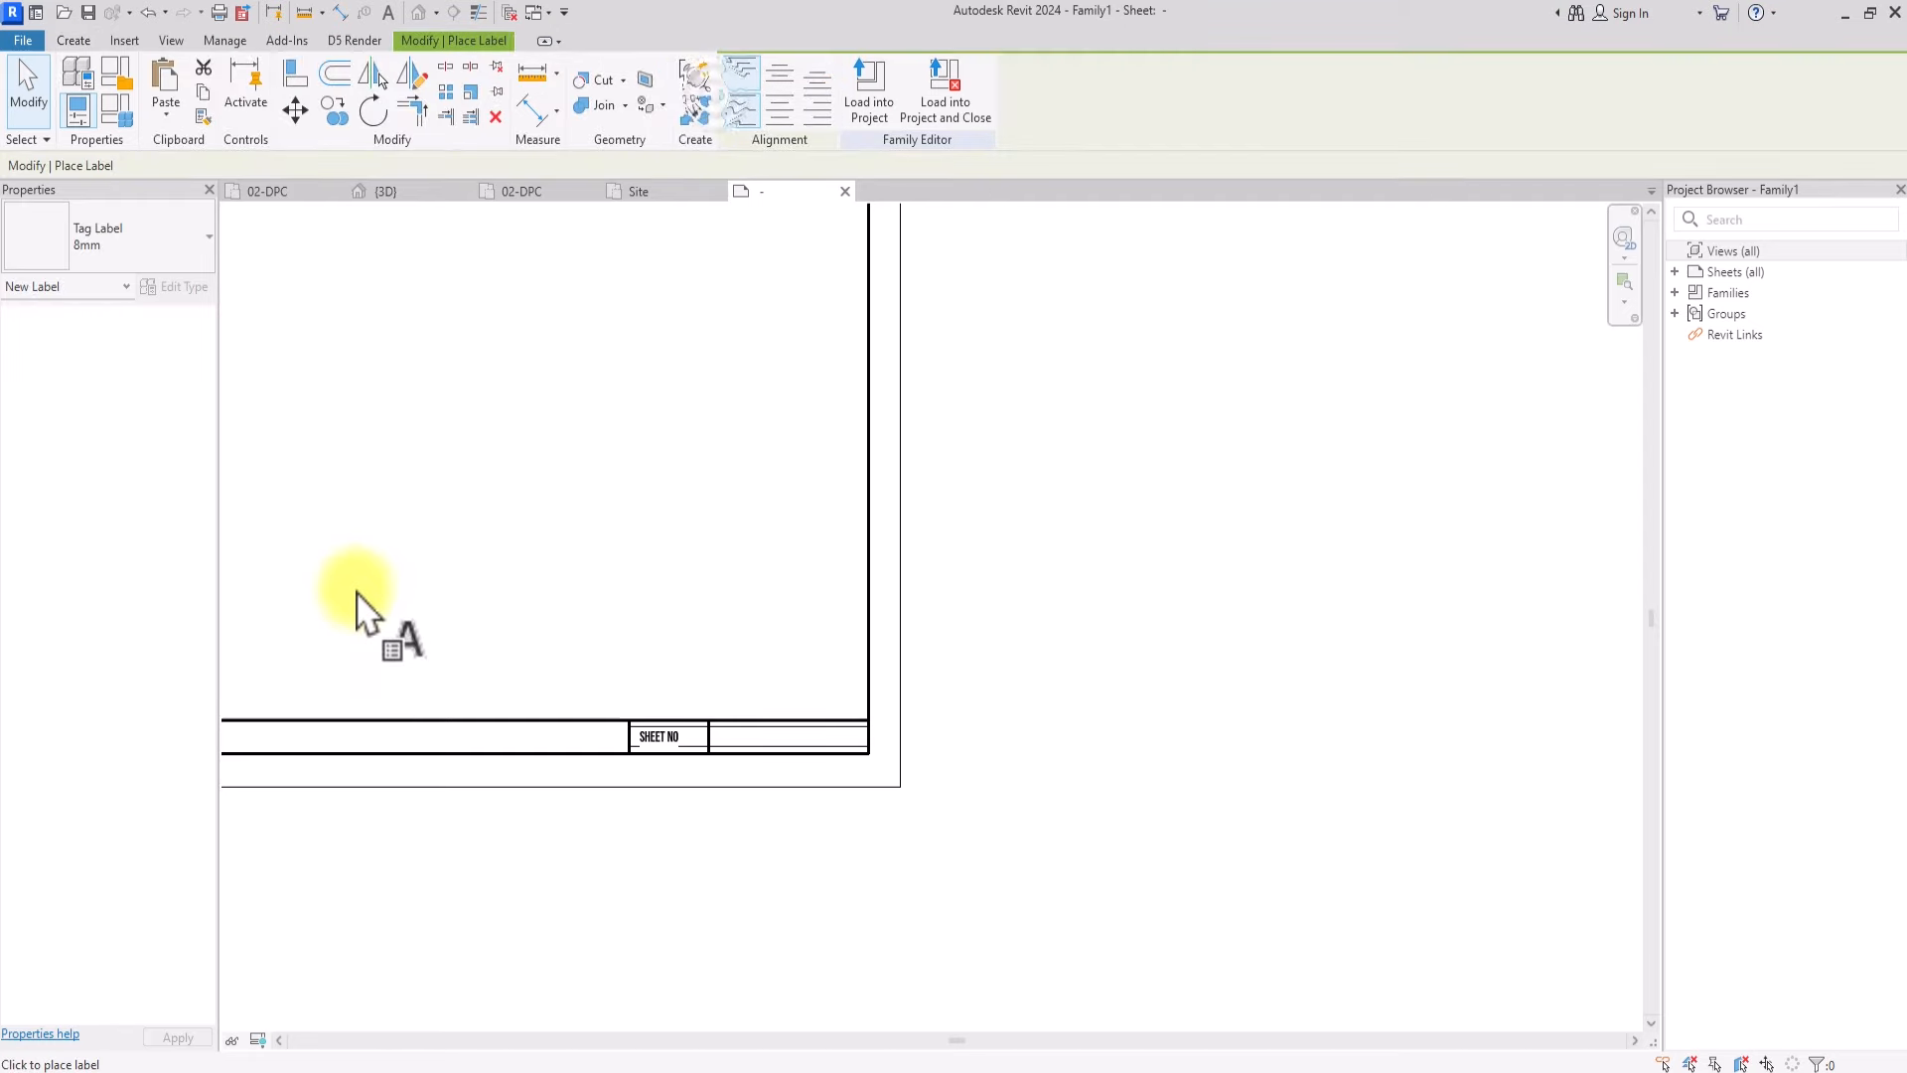
pyautogui.click(740, 741)
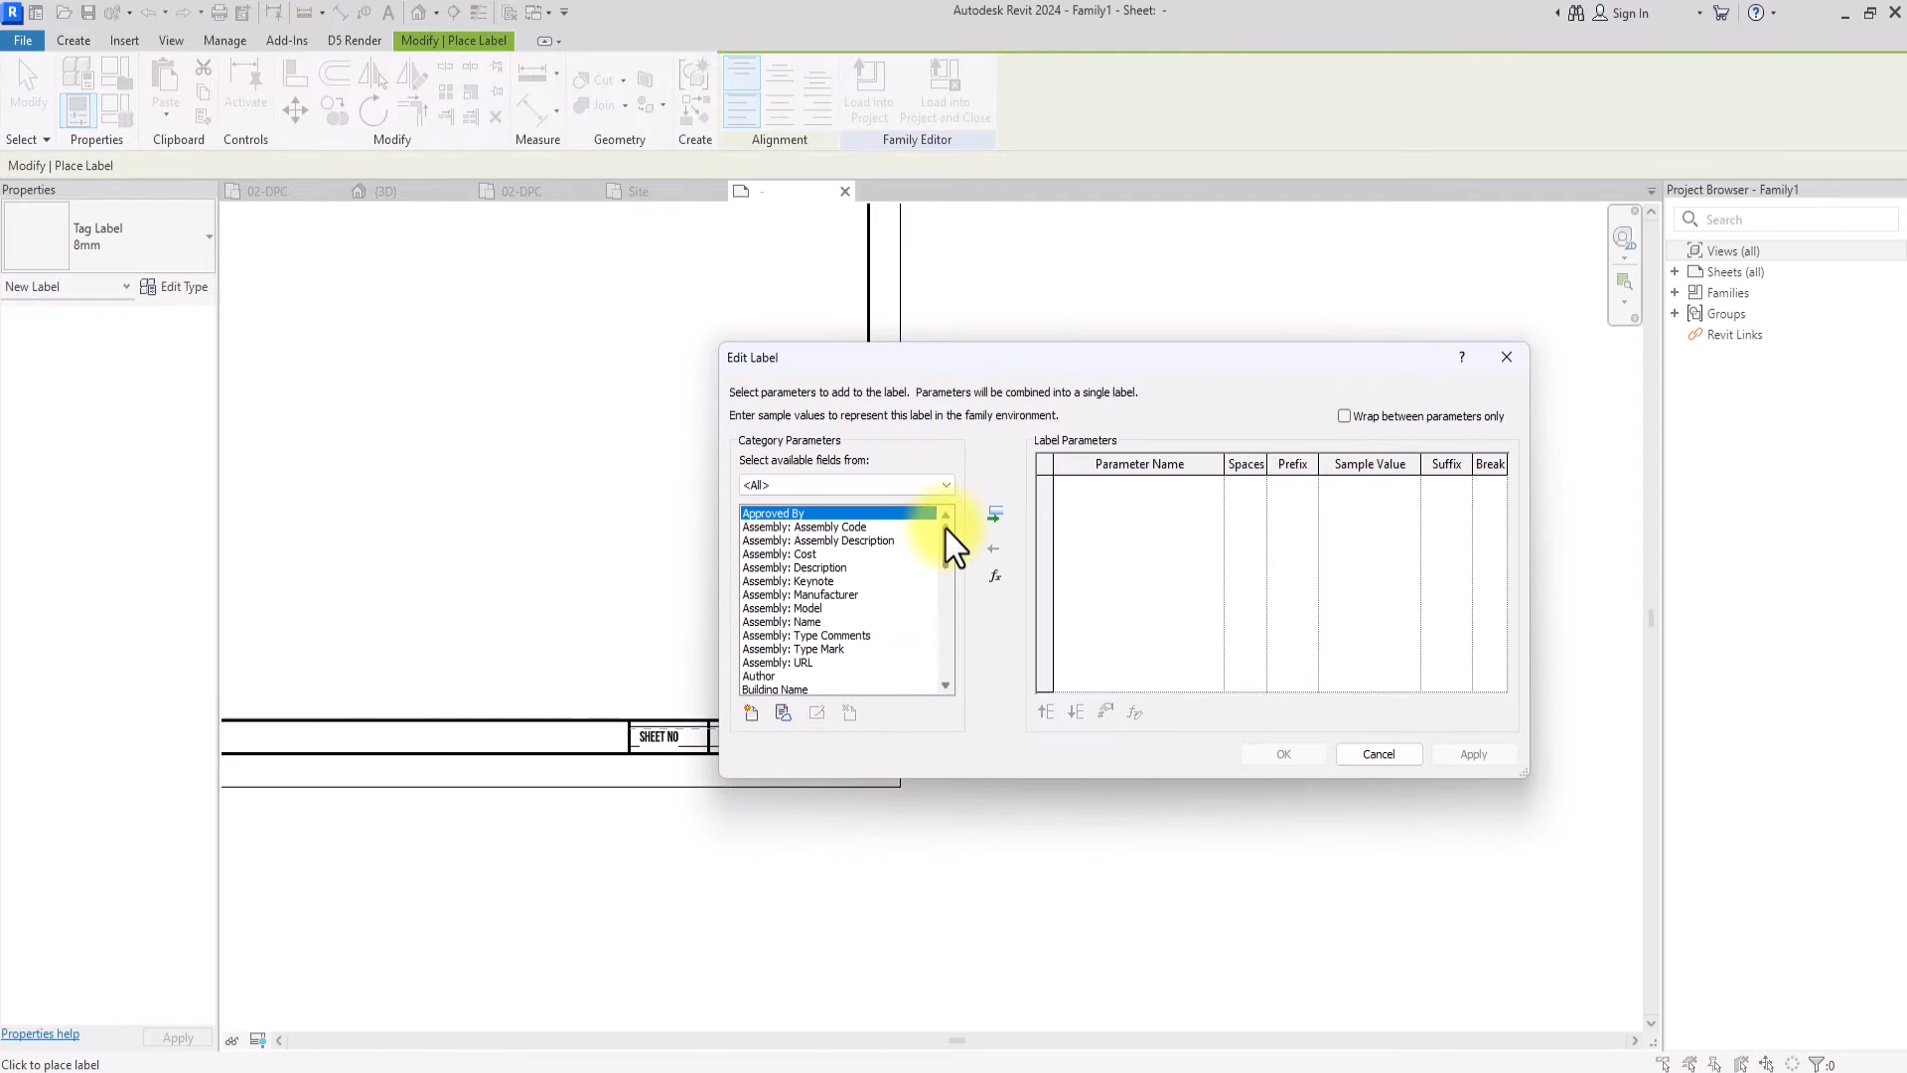
pyautogui.moveTo(945, 529); pyautogui.dragTo(942, 715)
pyautogui.click(789, 675)
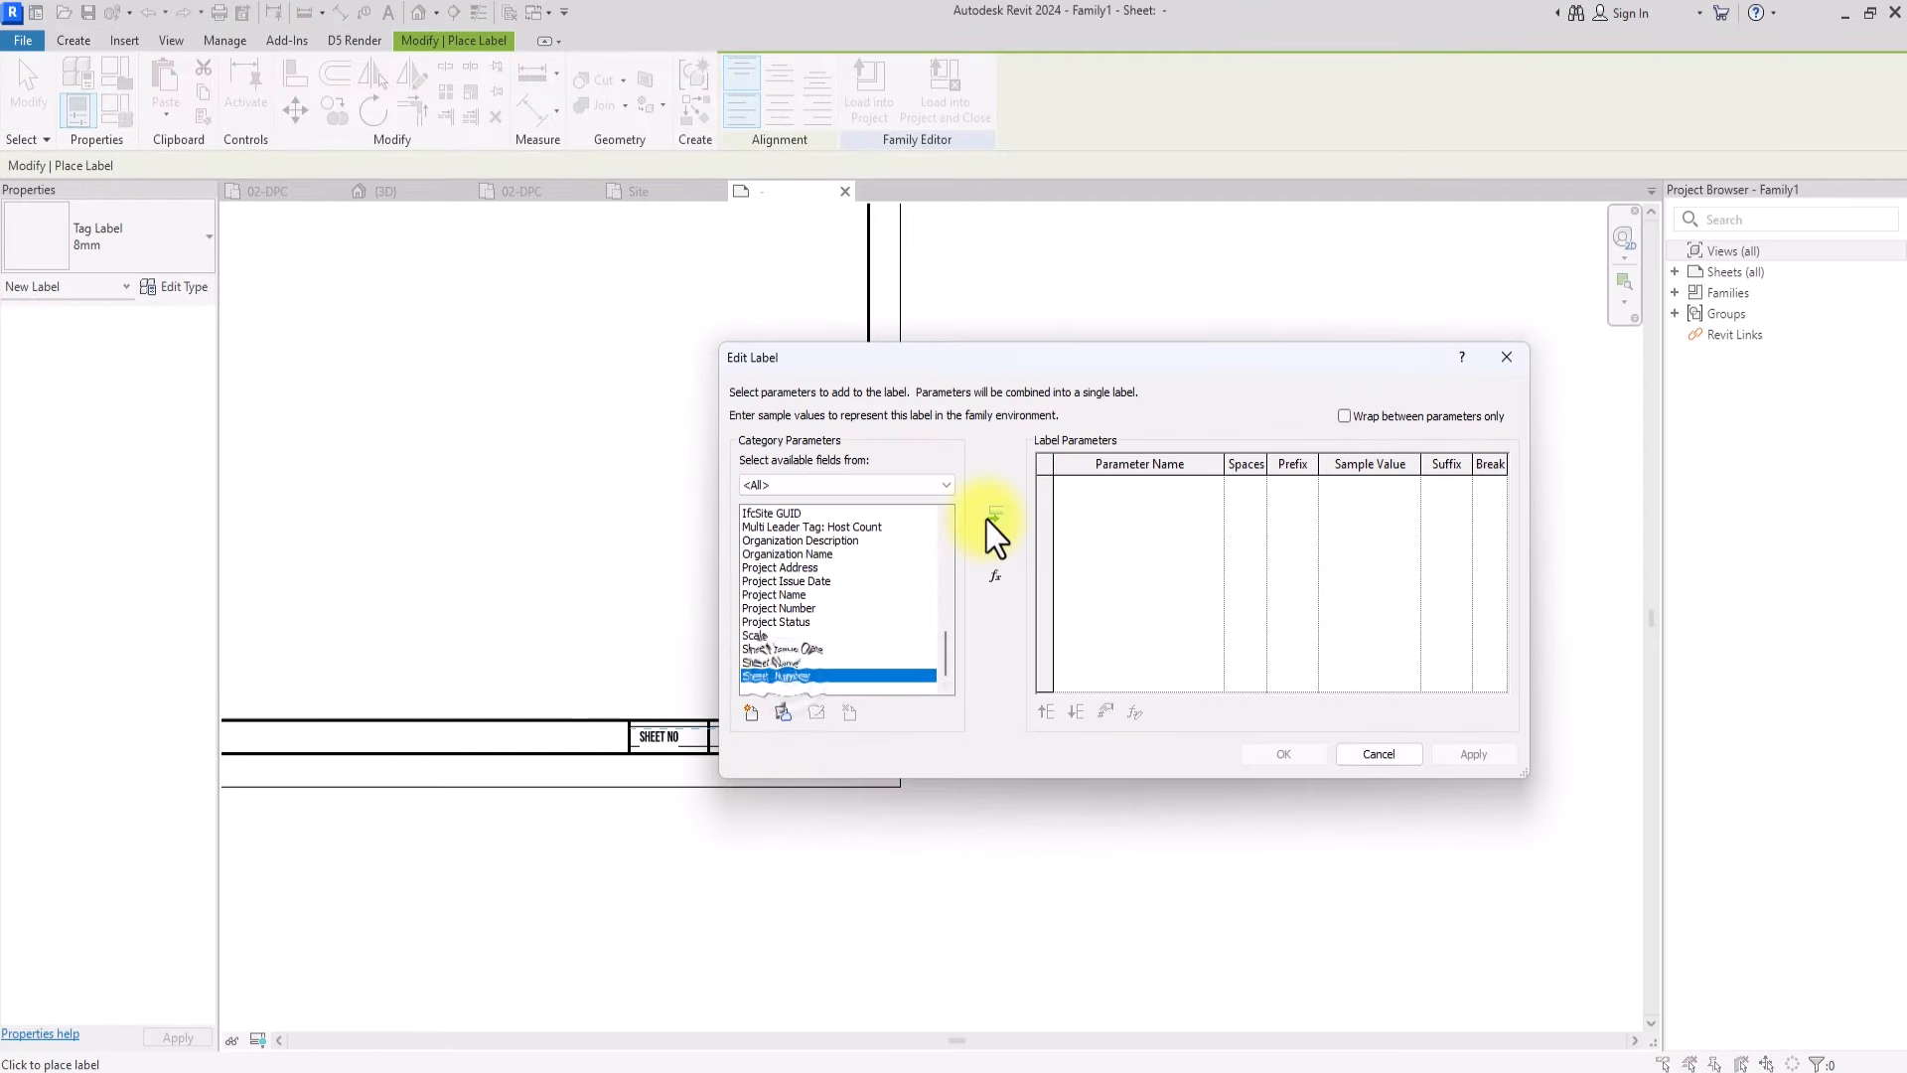
pyautogui.click(995, 514)
pyautogui.click(1285, 754)
# Give the sheet number label the LABEL MAIN type and shift the SHEET NO text slightly up between the thin lines
pyautogui.scroll(5, 747, 745)
pyautogui.click(686, 725)
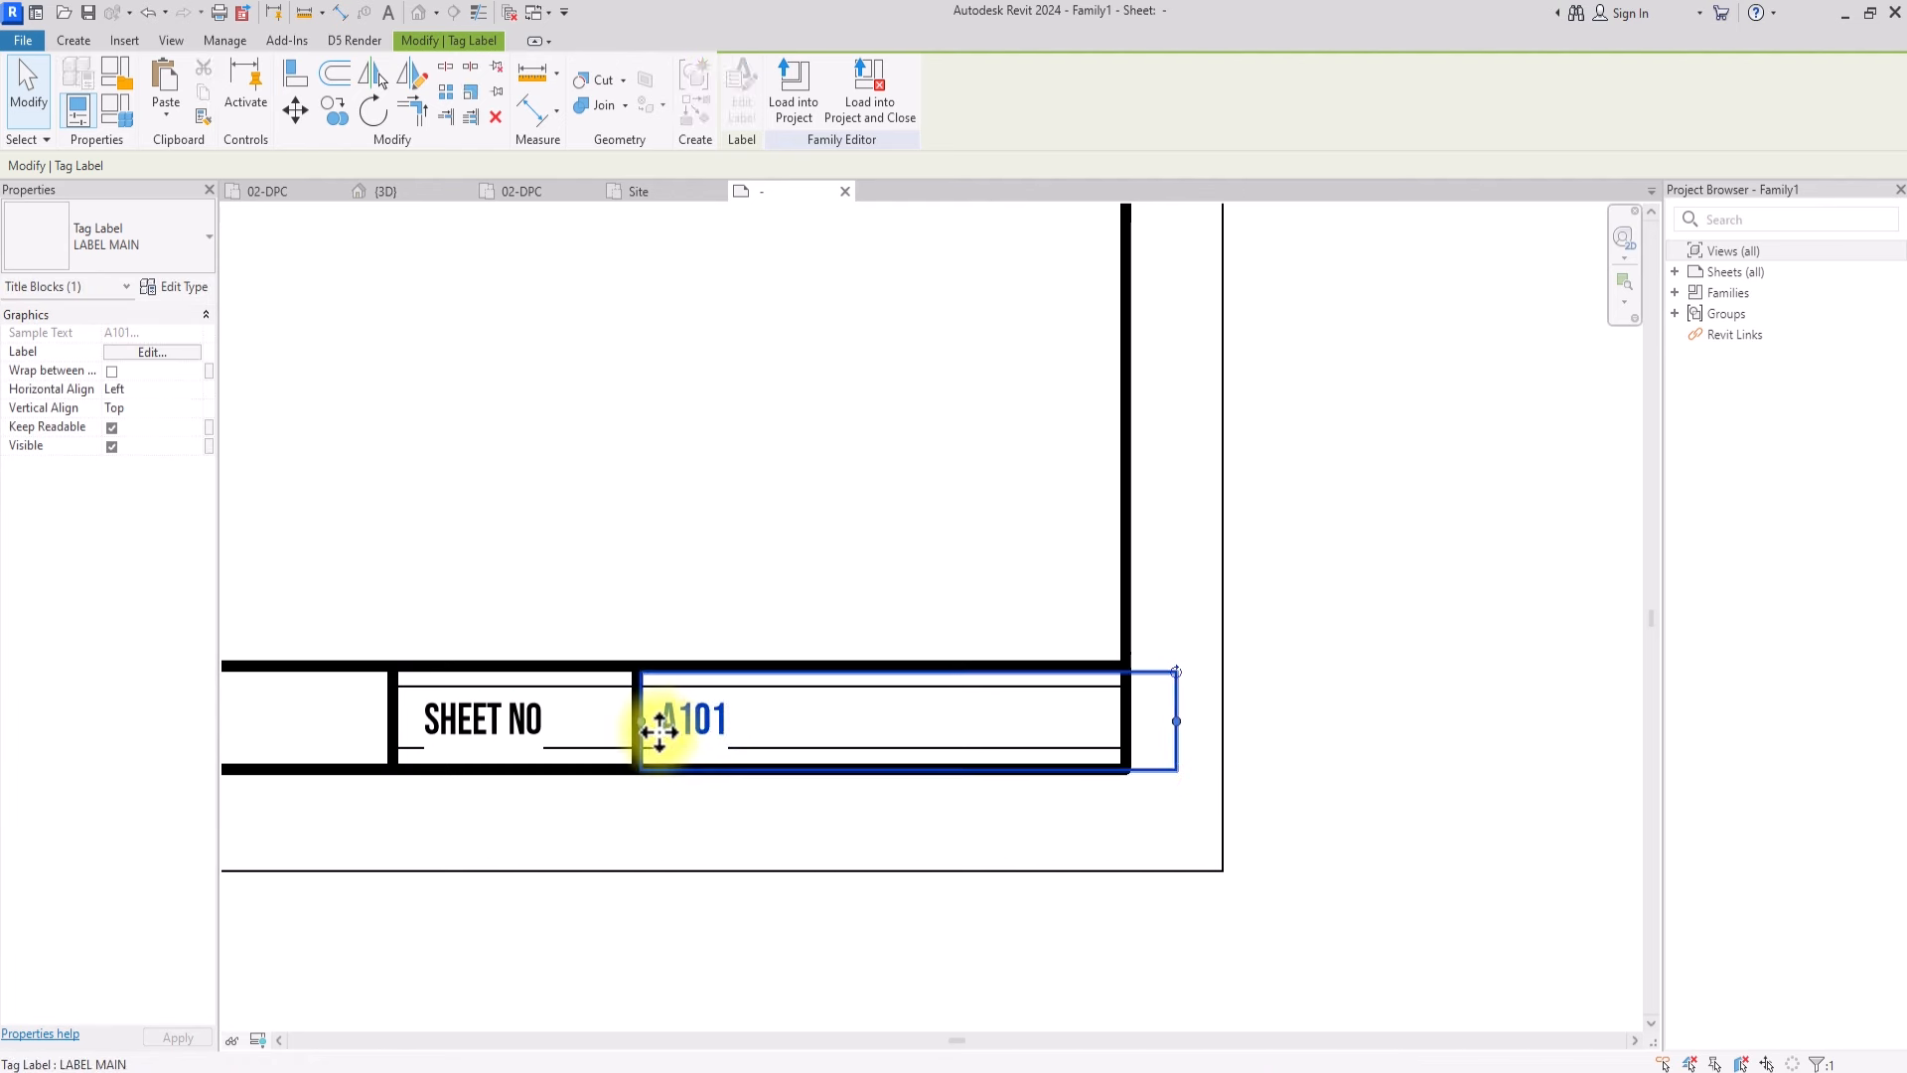
pyautogui.click(497, 719)
pyautogui.moveTo(499, 722); pyautogui.dragTo(504, 705)
# Save the title block family as A3 TUTORIAL SHEET in the 41-REVIIT SIMPLIFIED BUNGALOW folder inside 0-youtube
pyautogui.hotkey('ctrl', 's')
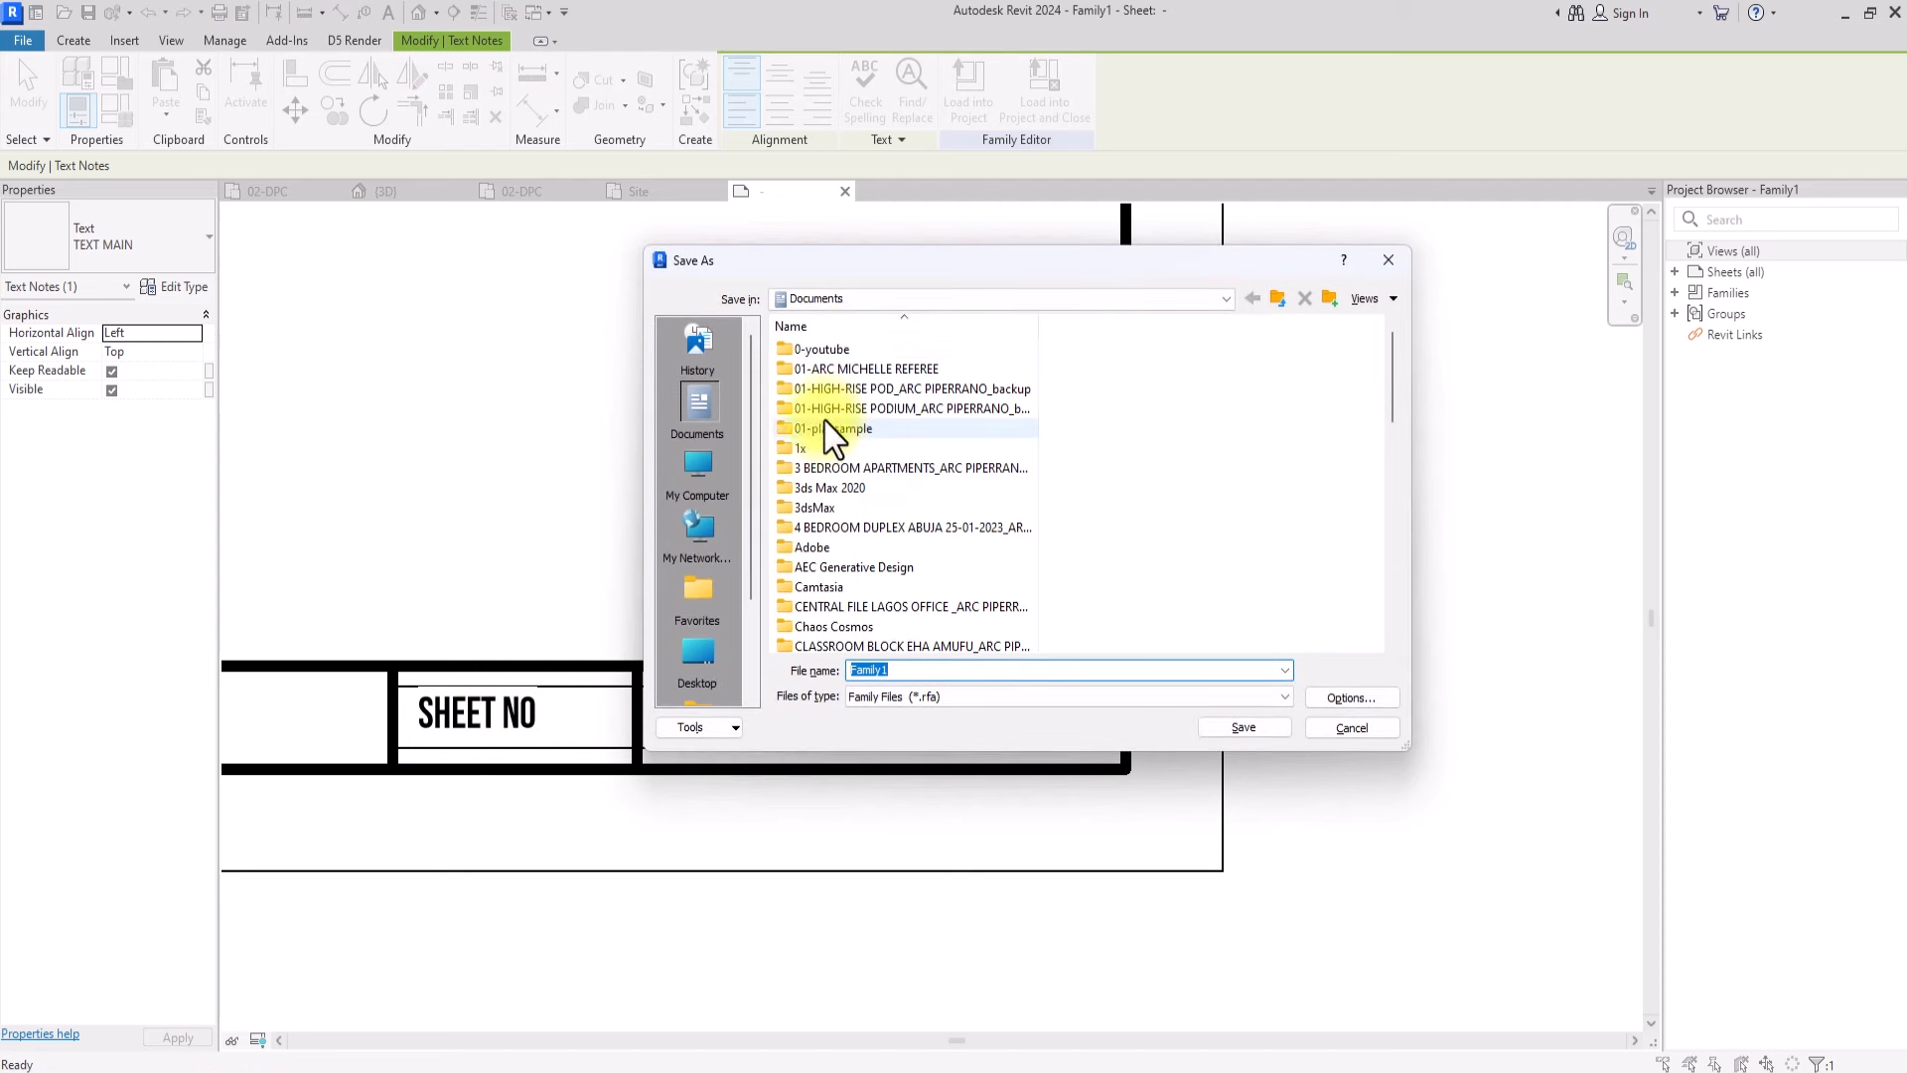
pyautogui.doubleClick(817, 348)
pyautogui.scroll(-2, 839, 596)
pyautogui.scroll(-6, 827, 650)
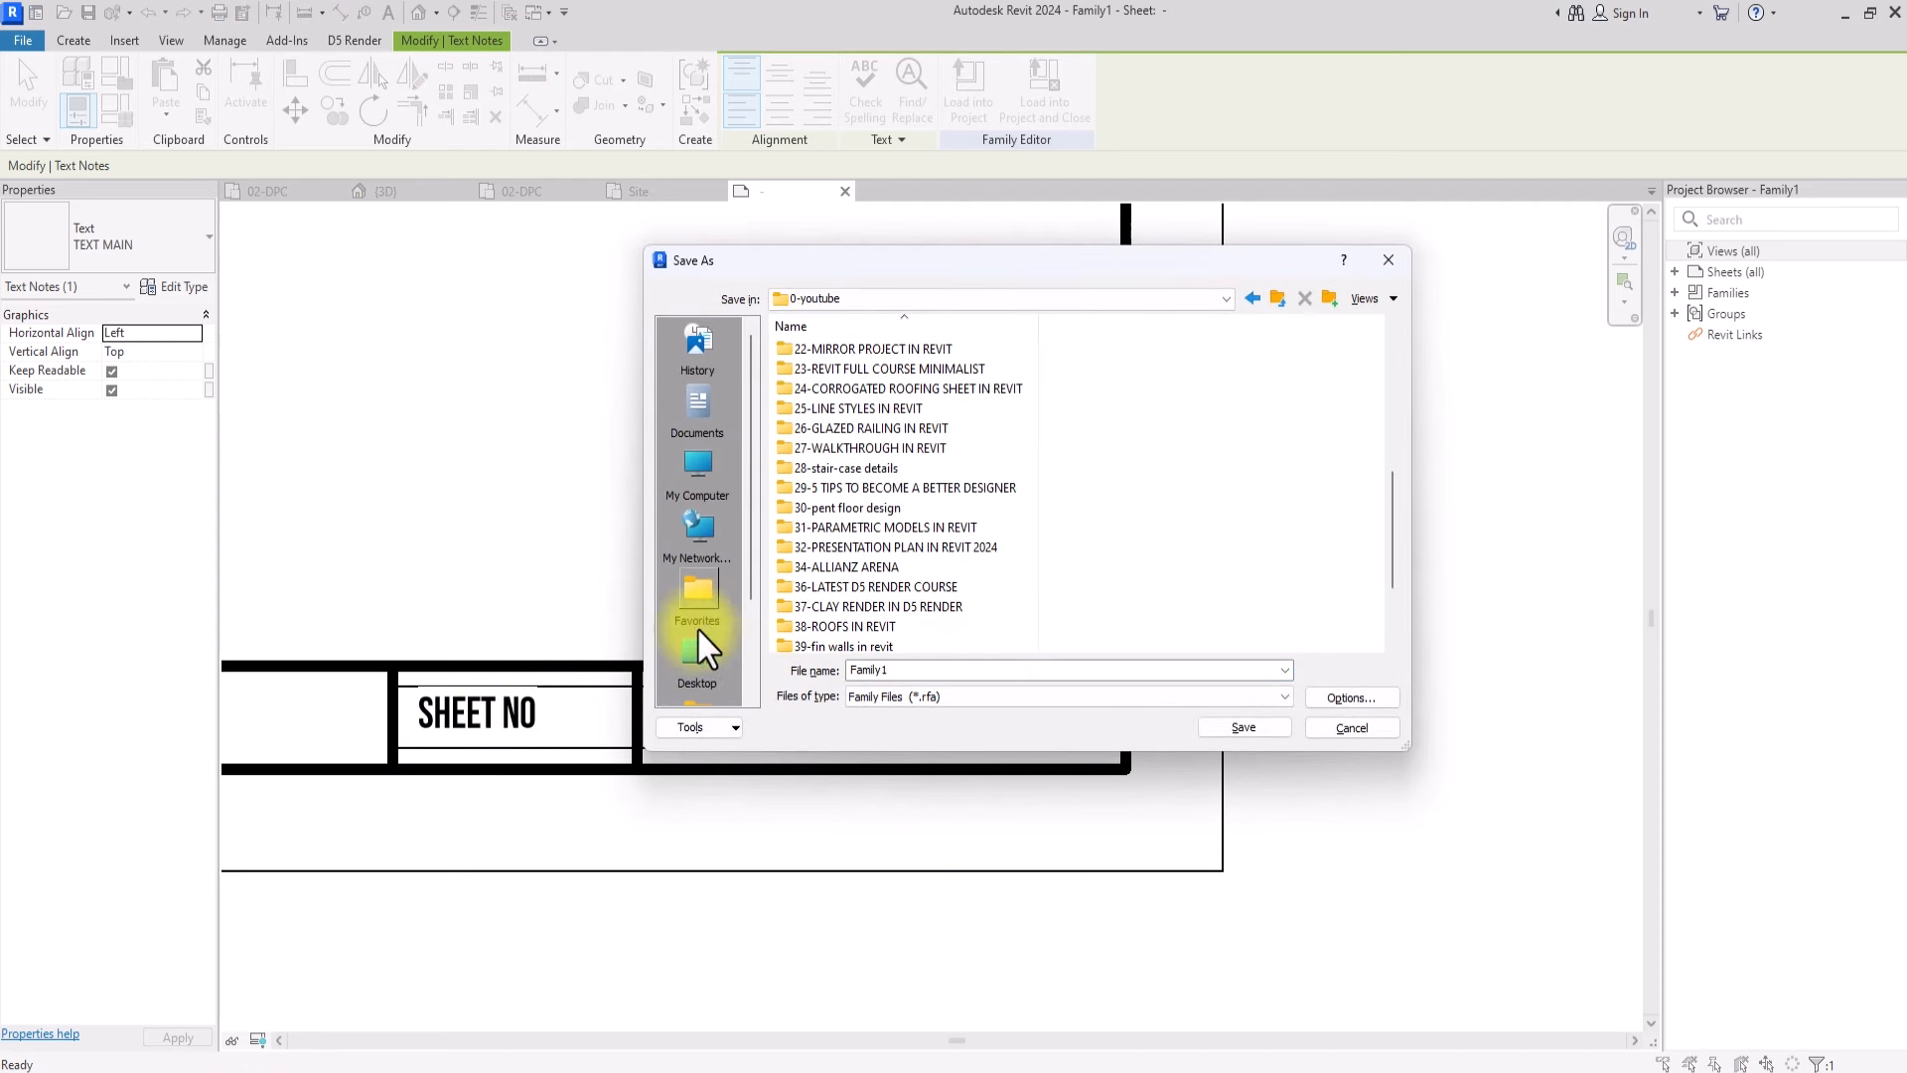
pyautogui.scroll(-2, 697, 628)
pyautogui.click(844, 626)
pyautogui.doubleClick(845, 626)
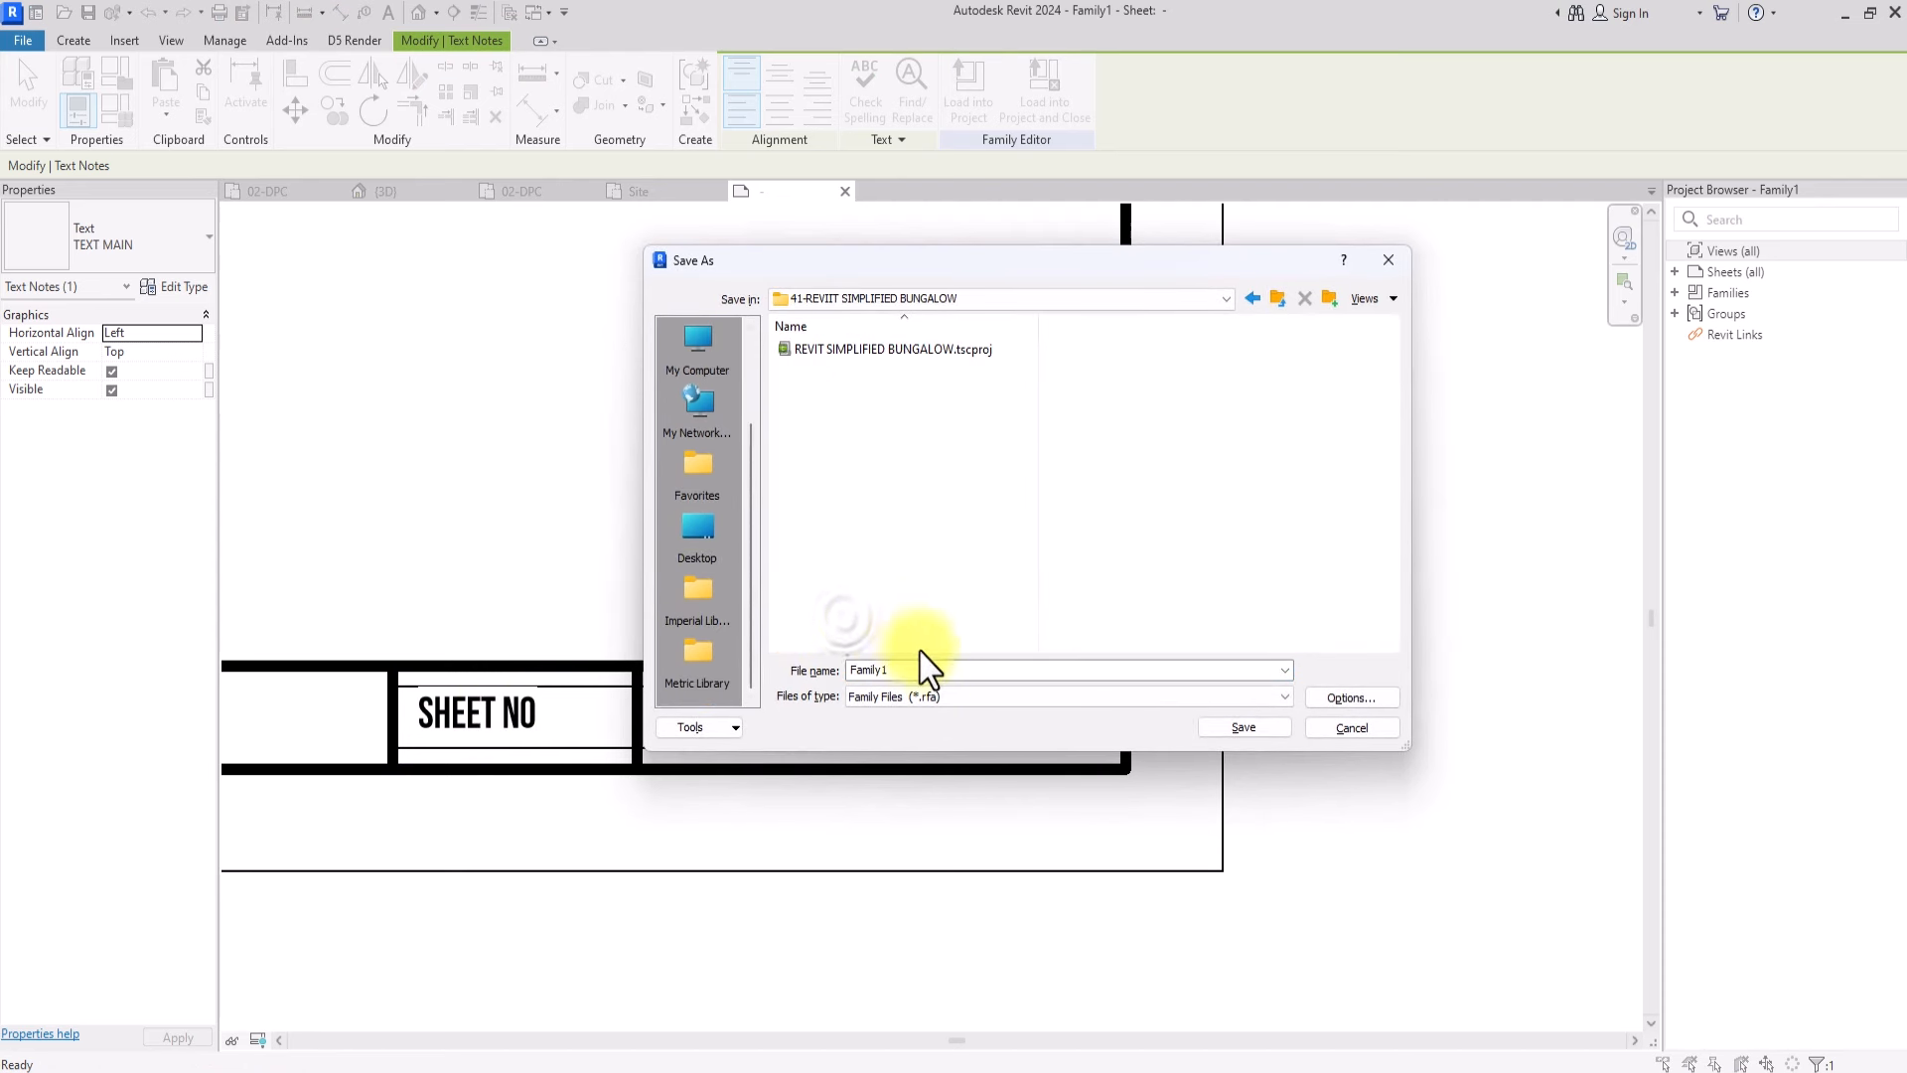
pyautogui.doubleClick(937, 671)
pyautogui.write('A')
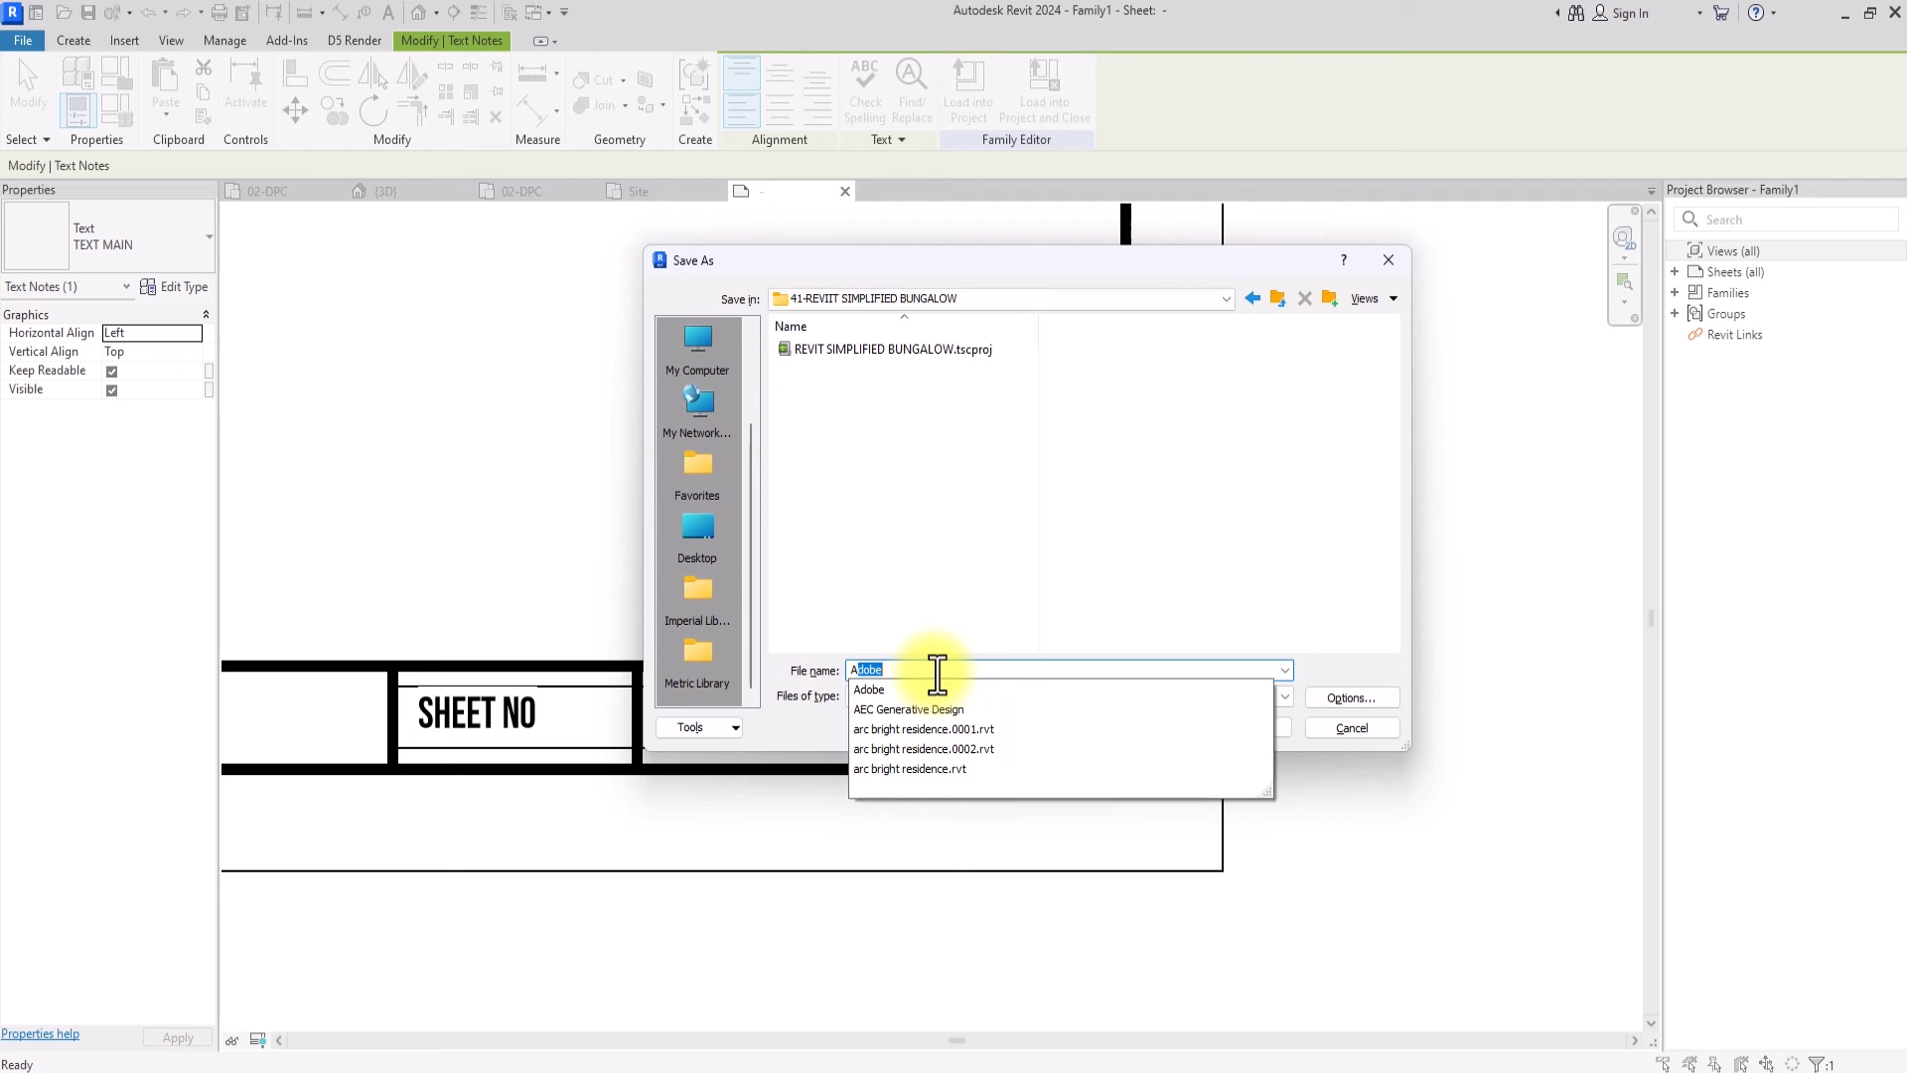
pyautogui.write('3 ')
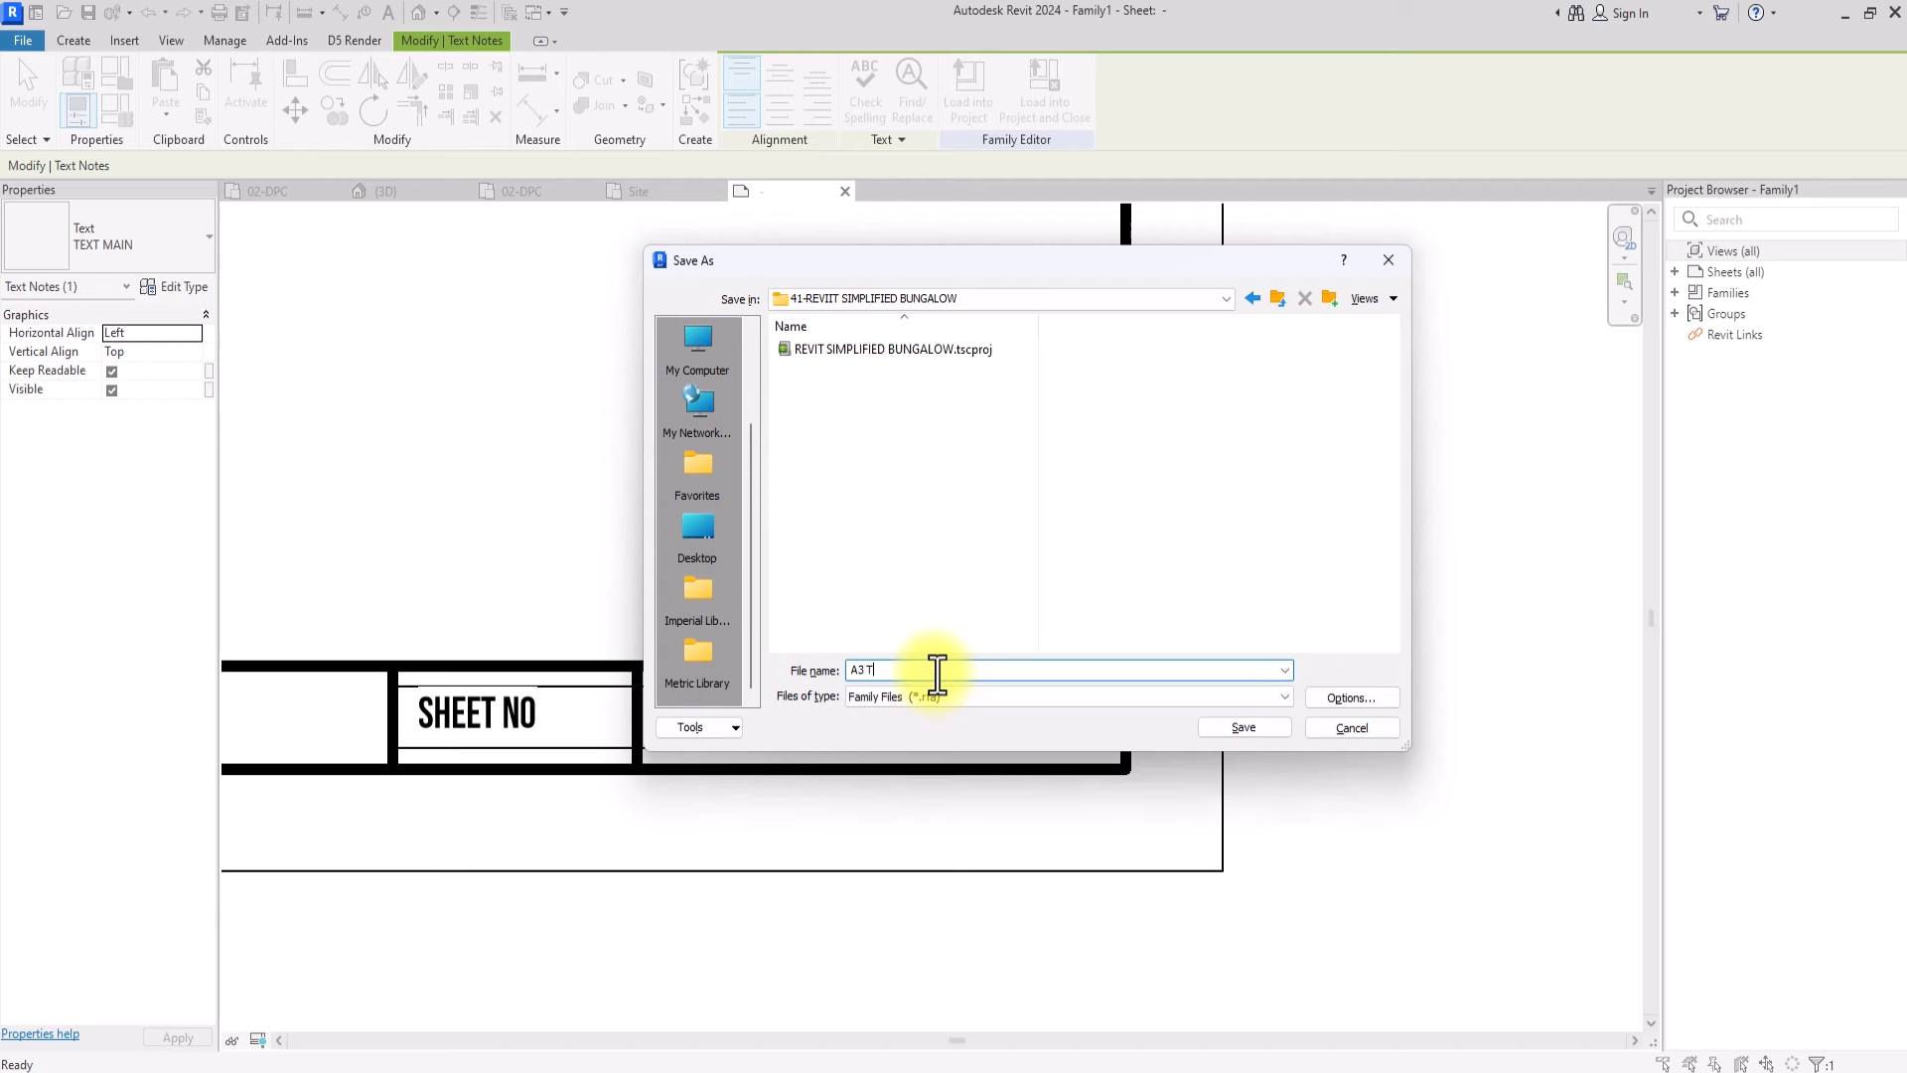
pyautogui.write('TUTORASI')
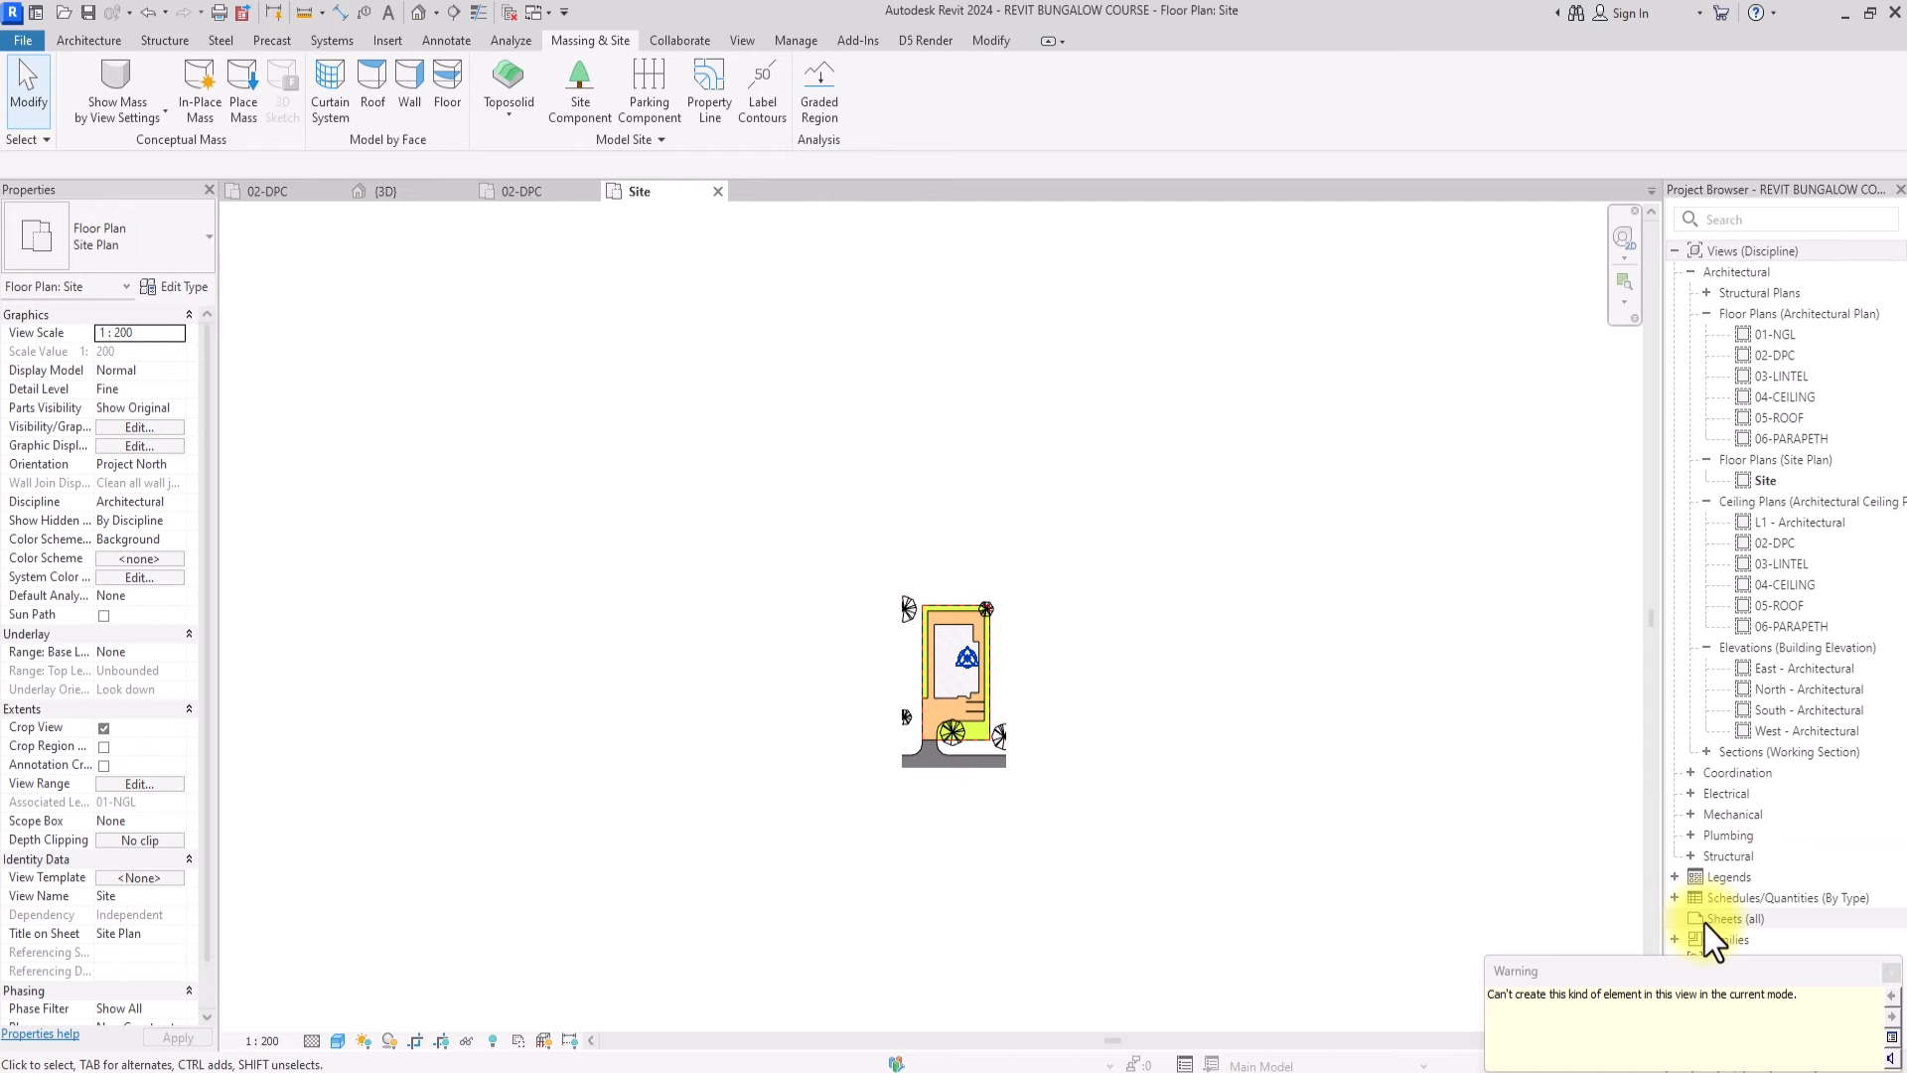
# Create a new sheet in the bungalow project with the A3 TUTORIAL SHEET title block
pyautogui.rightClick(1704, 923)
pyautogui.click(1653, 938)
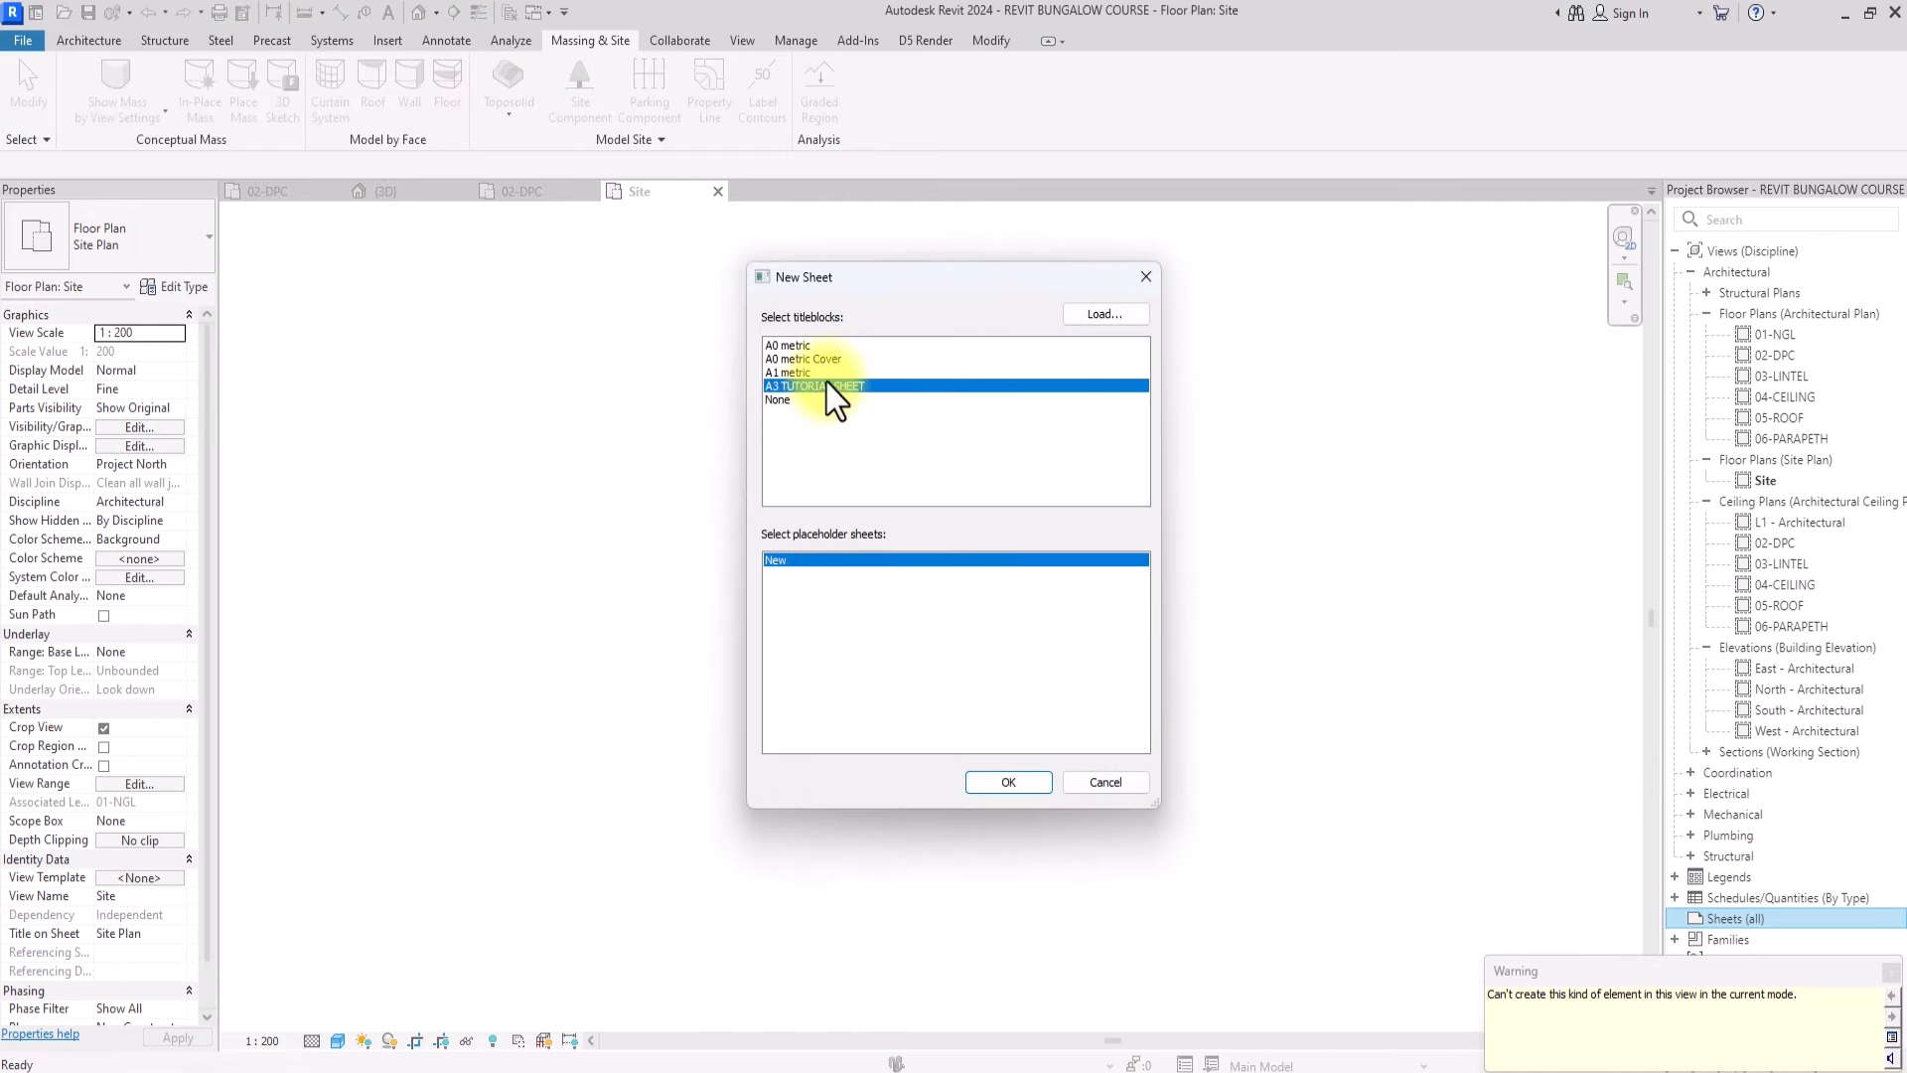
pyautogui.click(1007, 782)
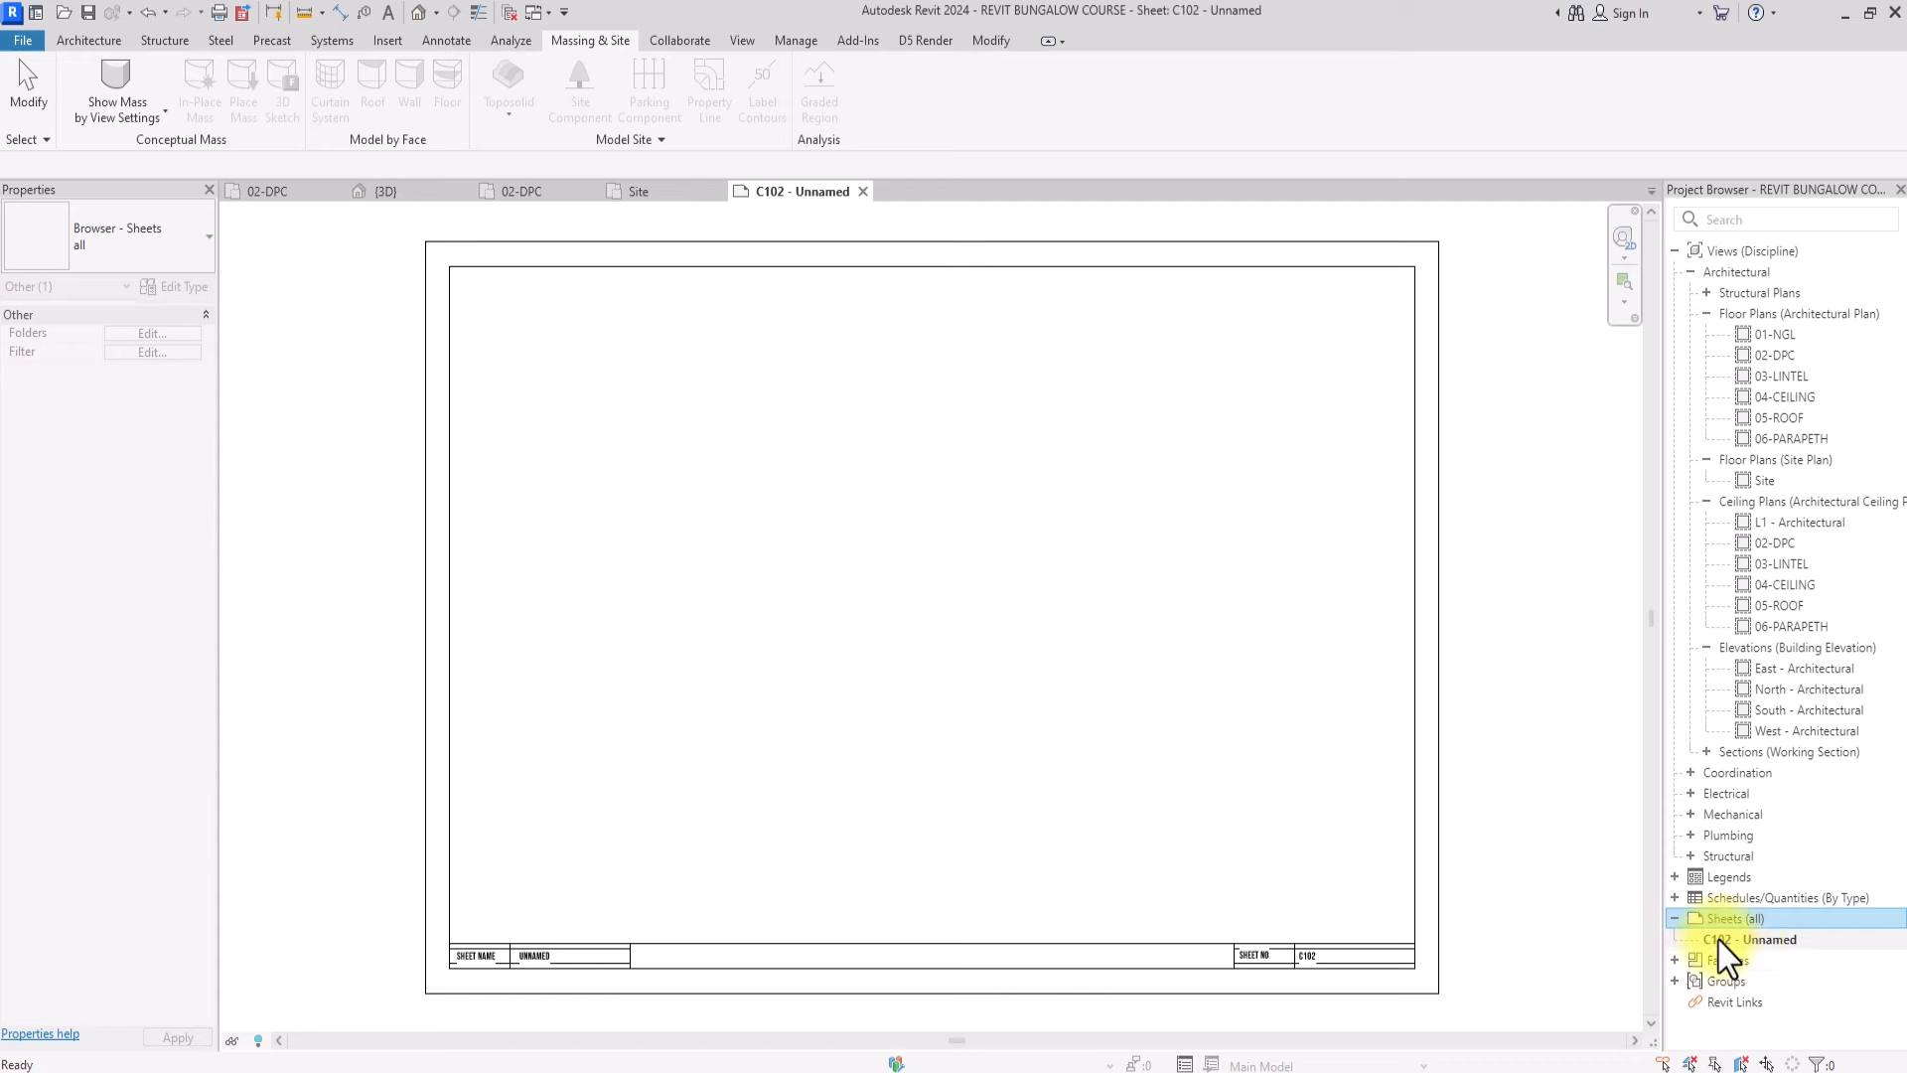
# Change the new sheet's number to A001
pyautogui.click(1720, 940)
pyautogui.rightClick(1720, 940)
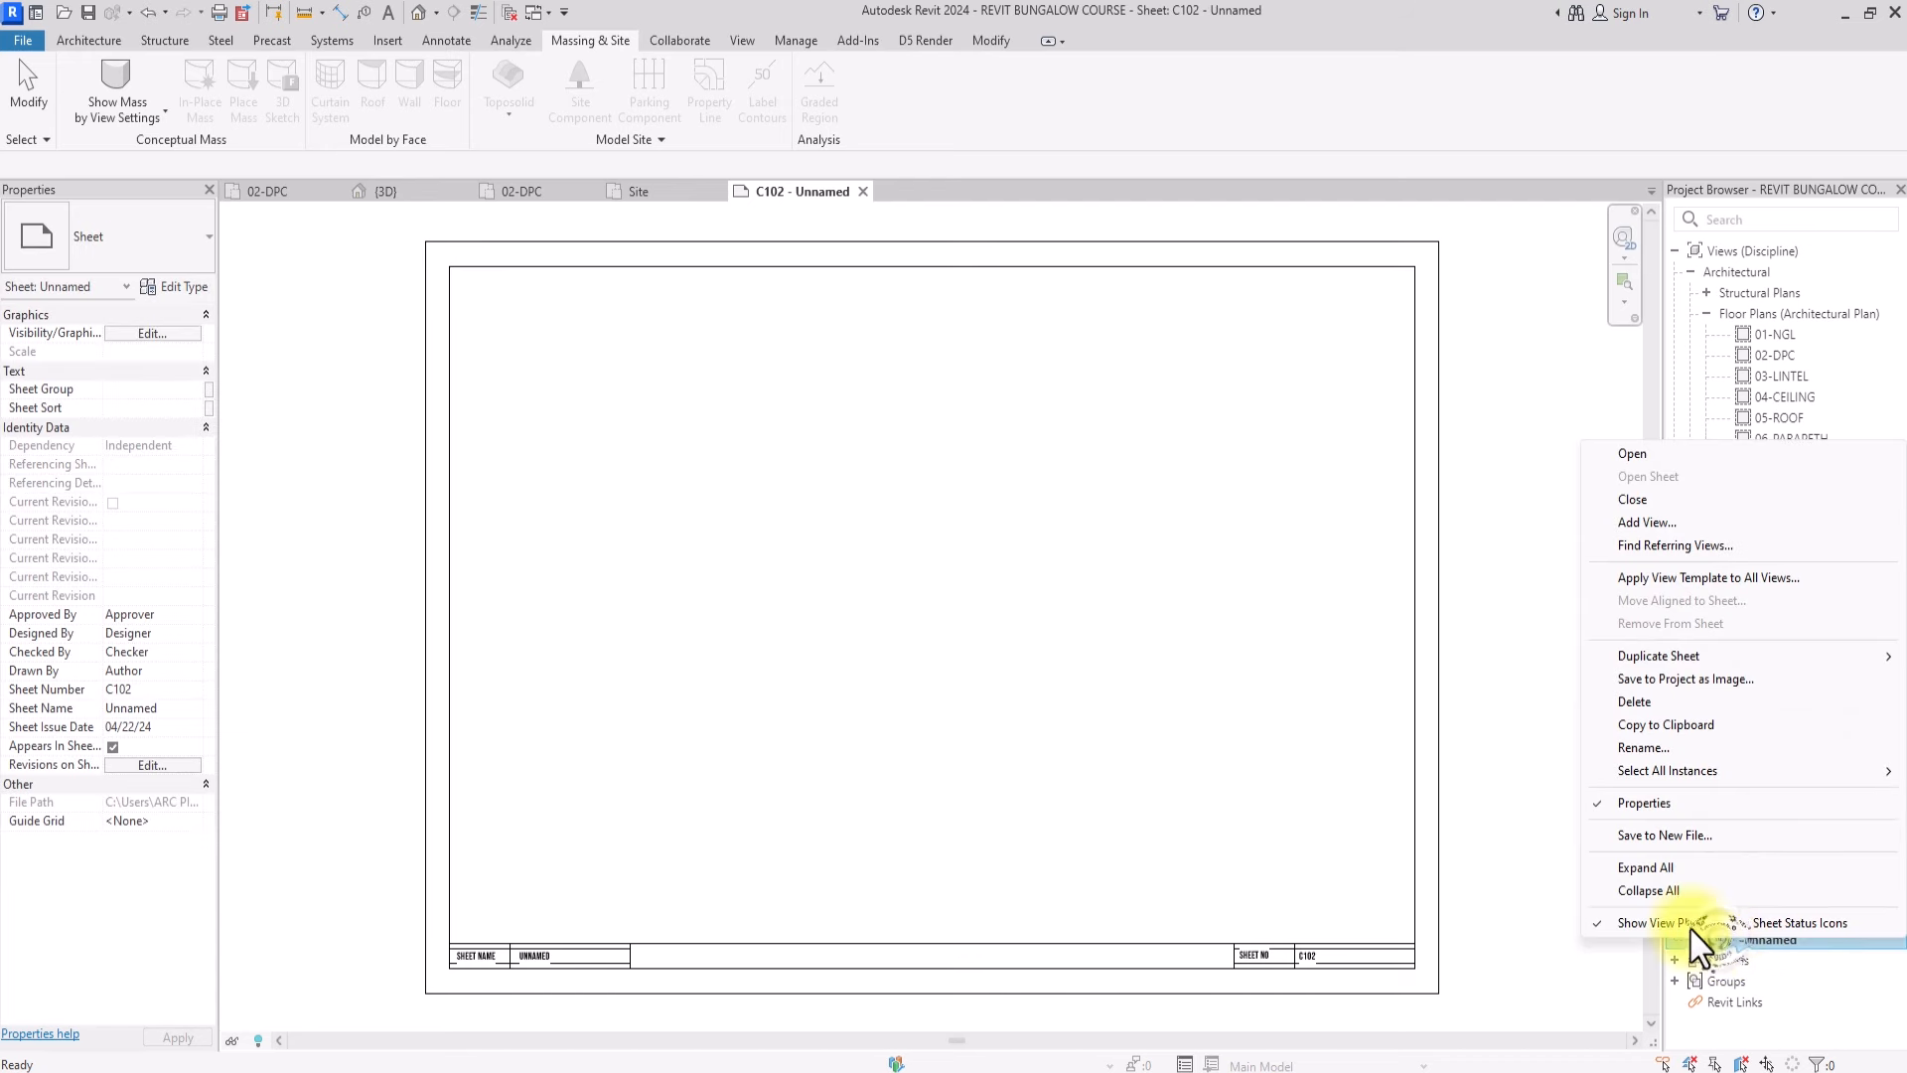
pyautogui.click(1653, 745)
pyautogui.write('A001')
pyautogui.press('Return')
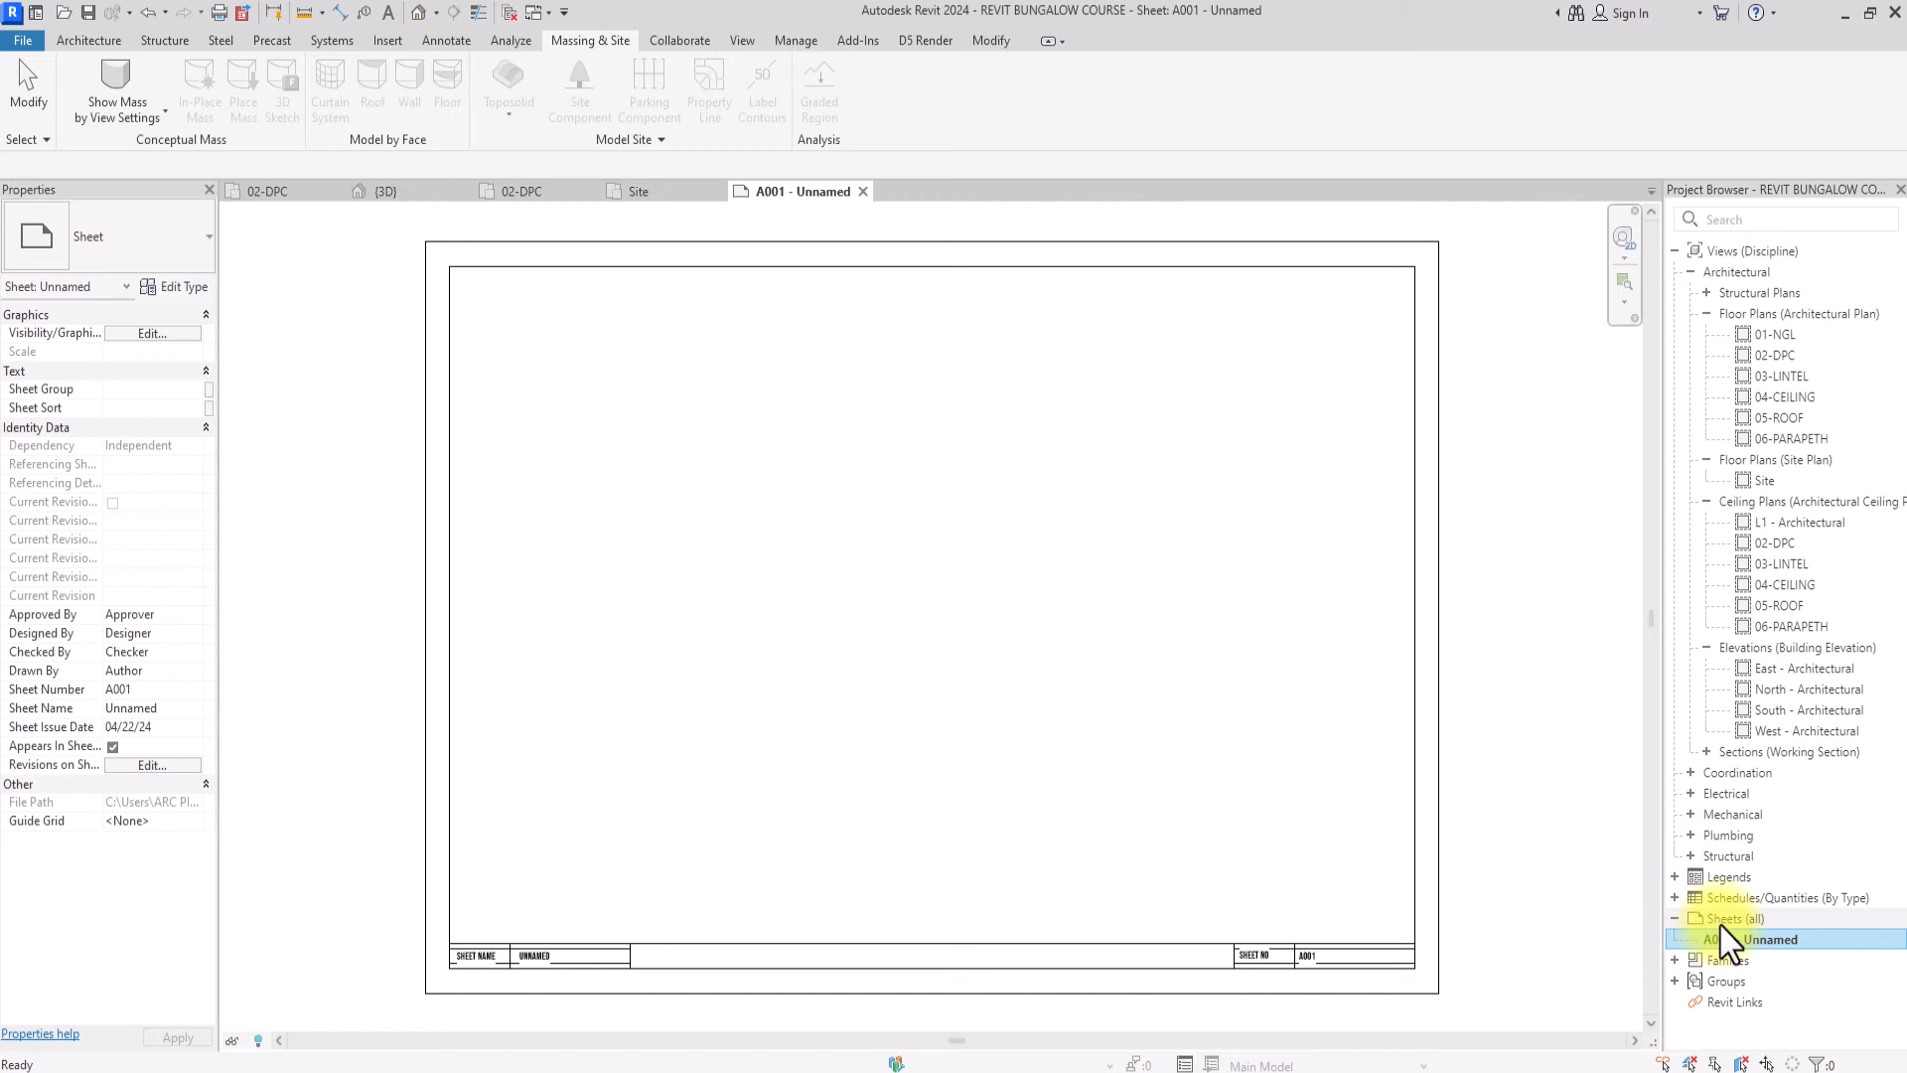
# Add two more sheets, A002 and A003, with the A3 TUTORIAL SHEET title block
pyautogui.rightClick(1720, 926)
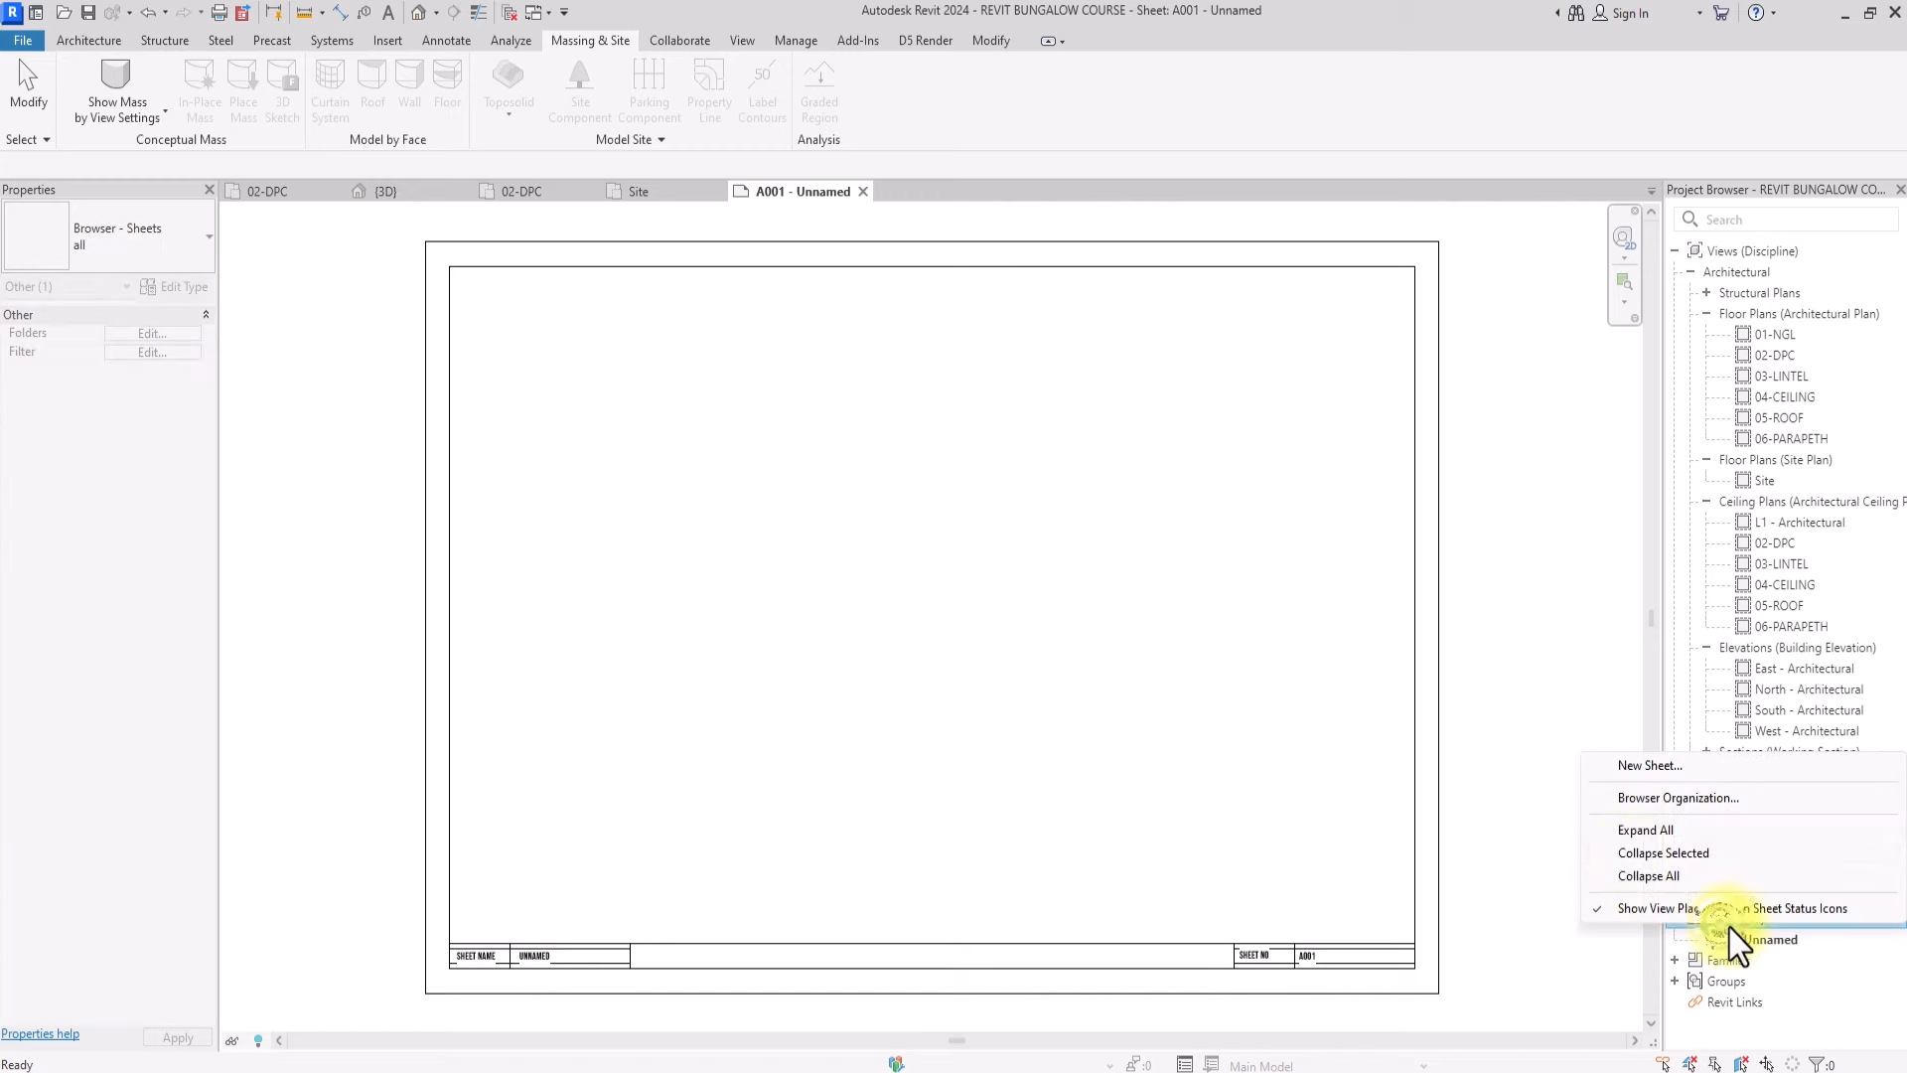
pyautogui.click(1677, 762)
pyautogui.click(1008, 781)
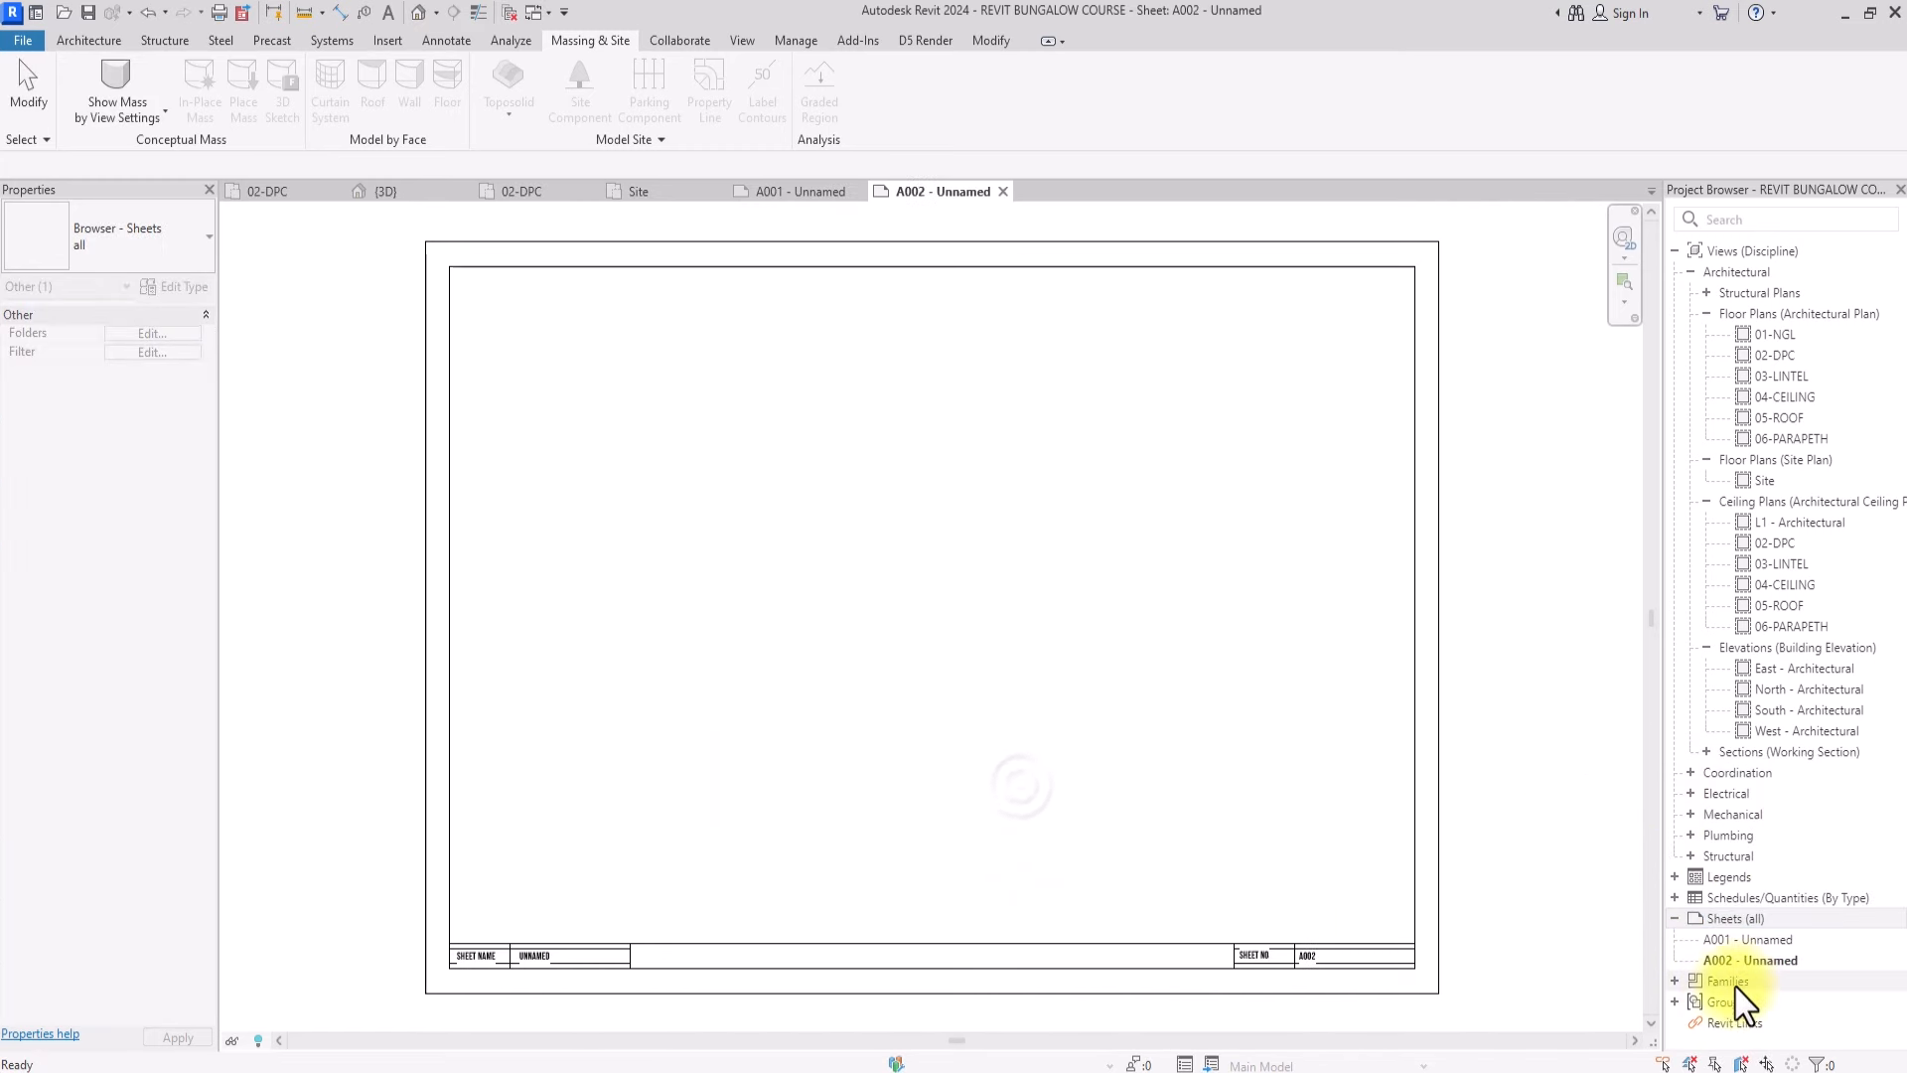
pyautogui.rightClick(1730, 920)
pyautogui.click(1686, 760)
pyautogui.click(1008, 781)
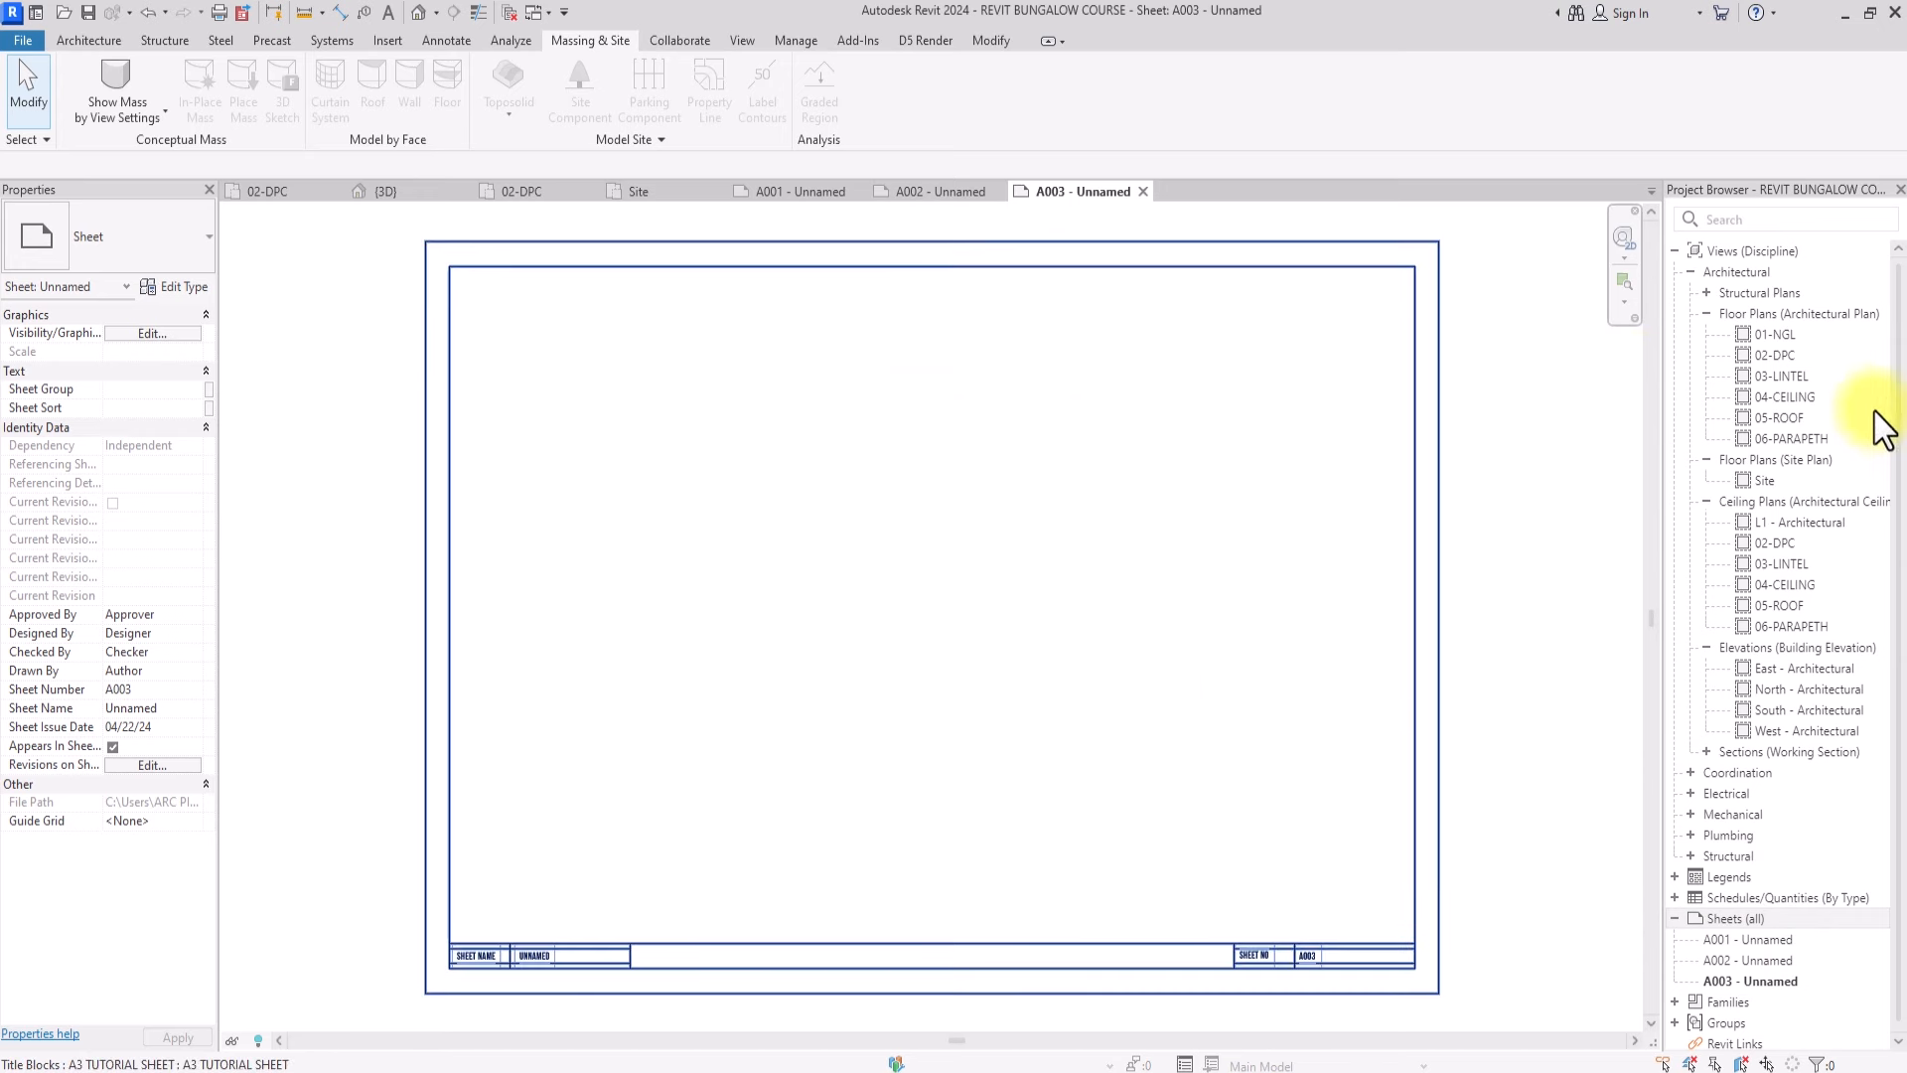
# Examine the bungalow and its site from above the front right corner in the default 3D view
pyautogui.doubleClick(1775, 335)
pyautogui.click(418, 12)
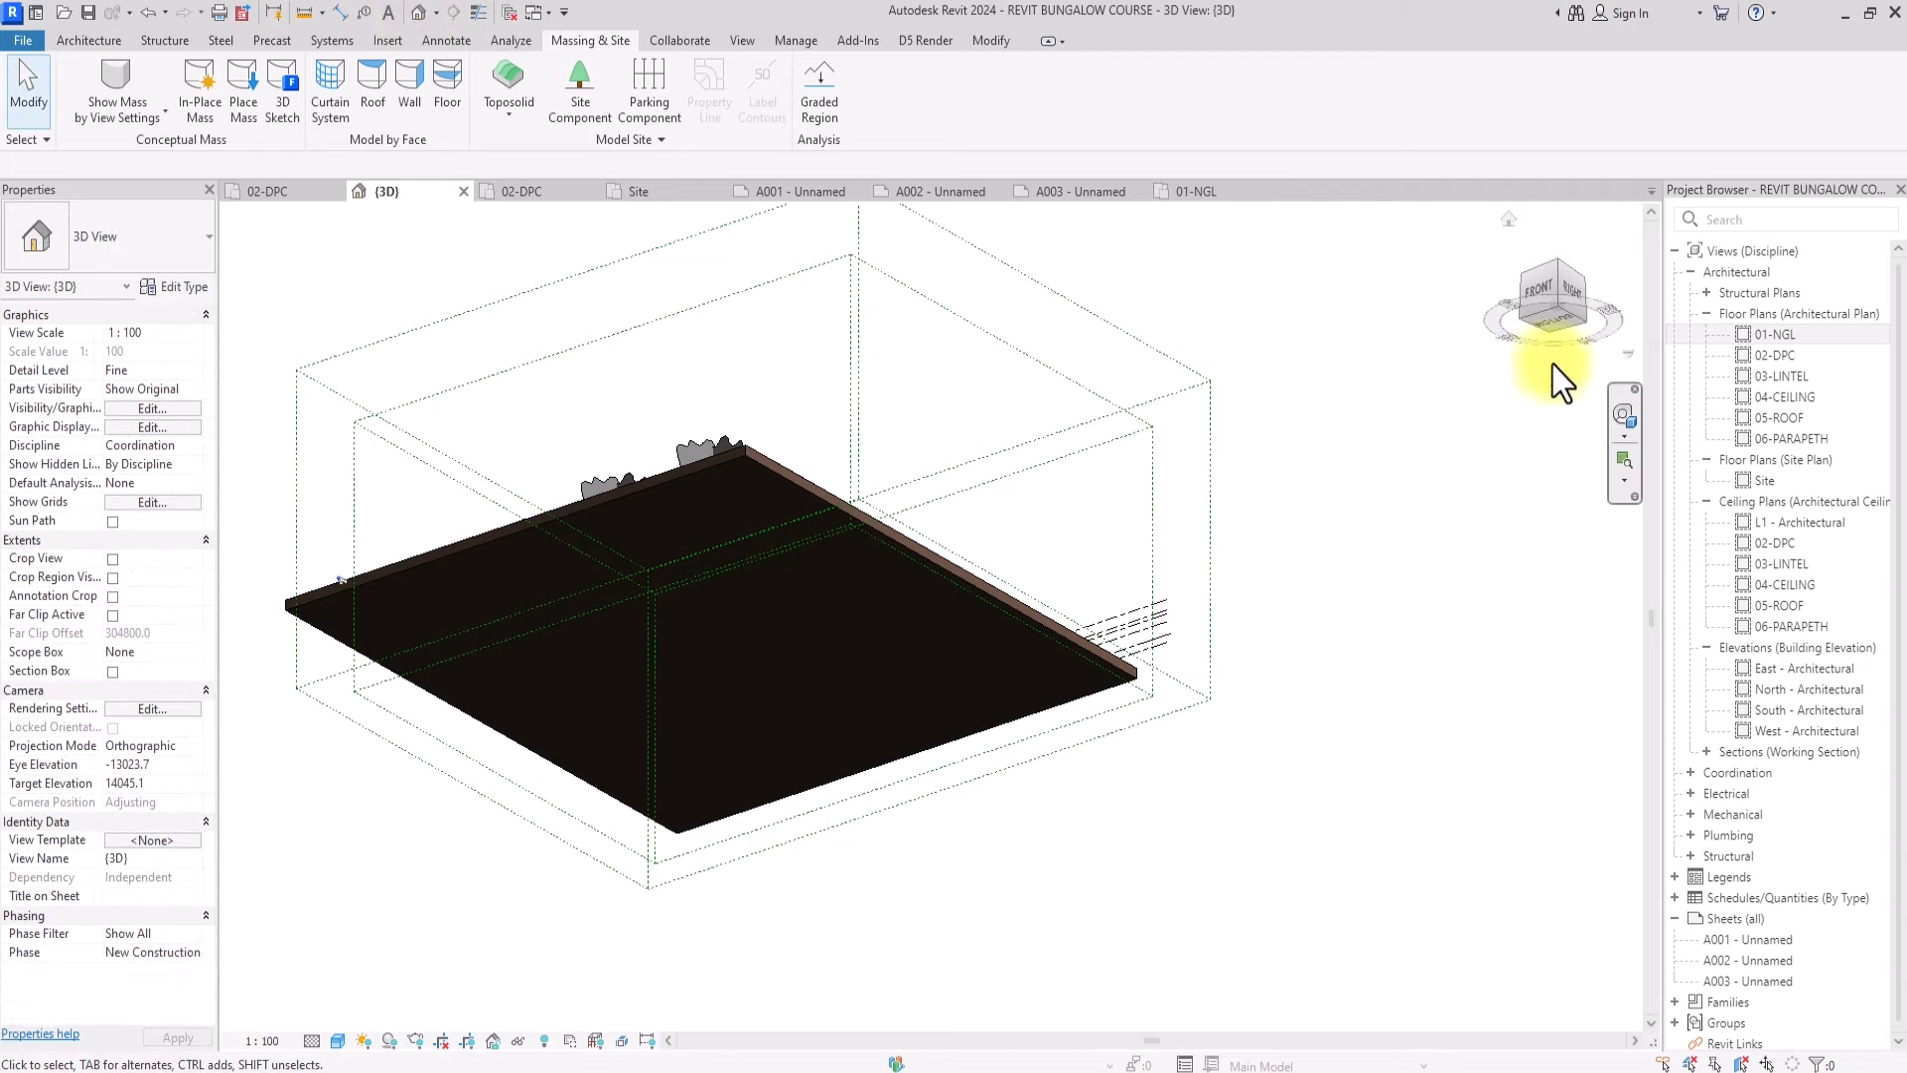
pyautogui.click(1566, 305)
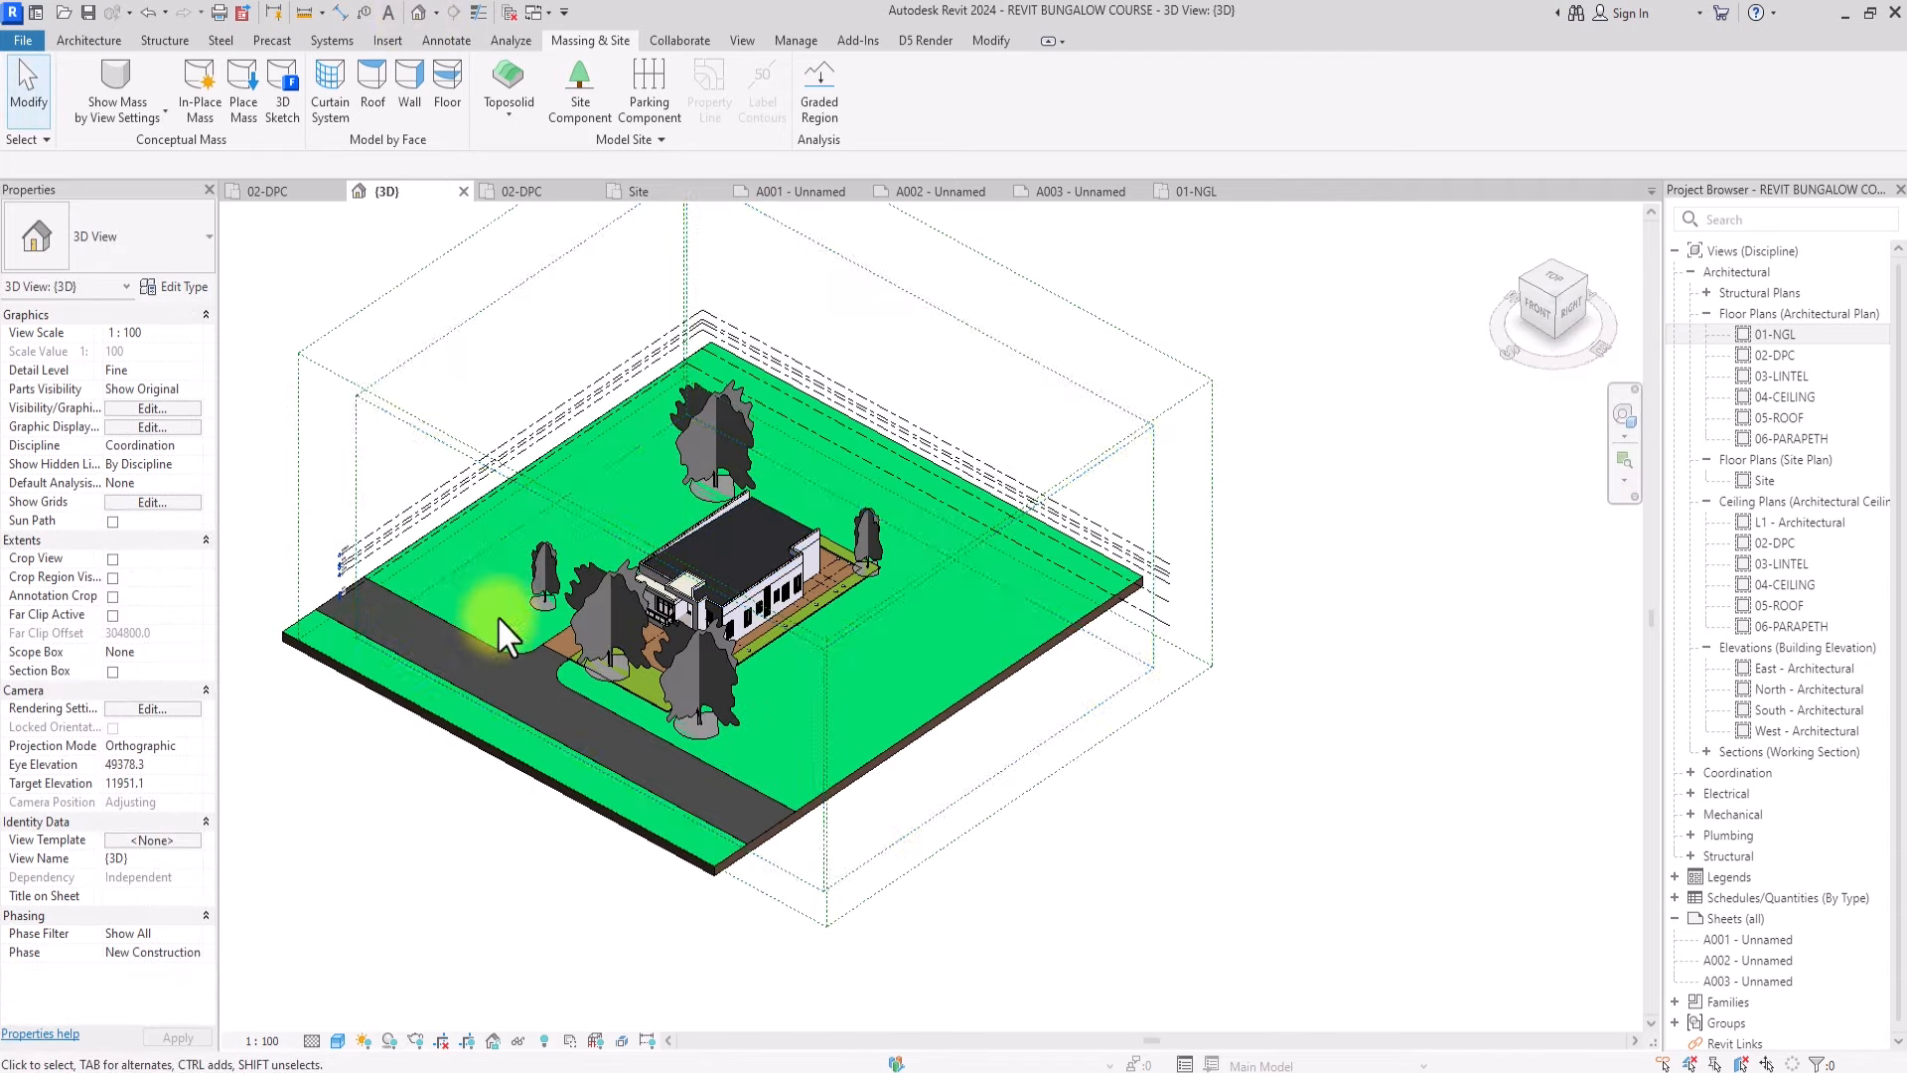
pyautogui.scroll(3, 681, 625)
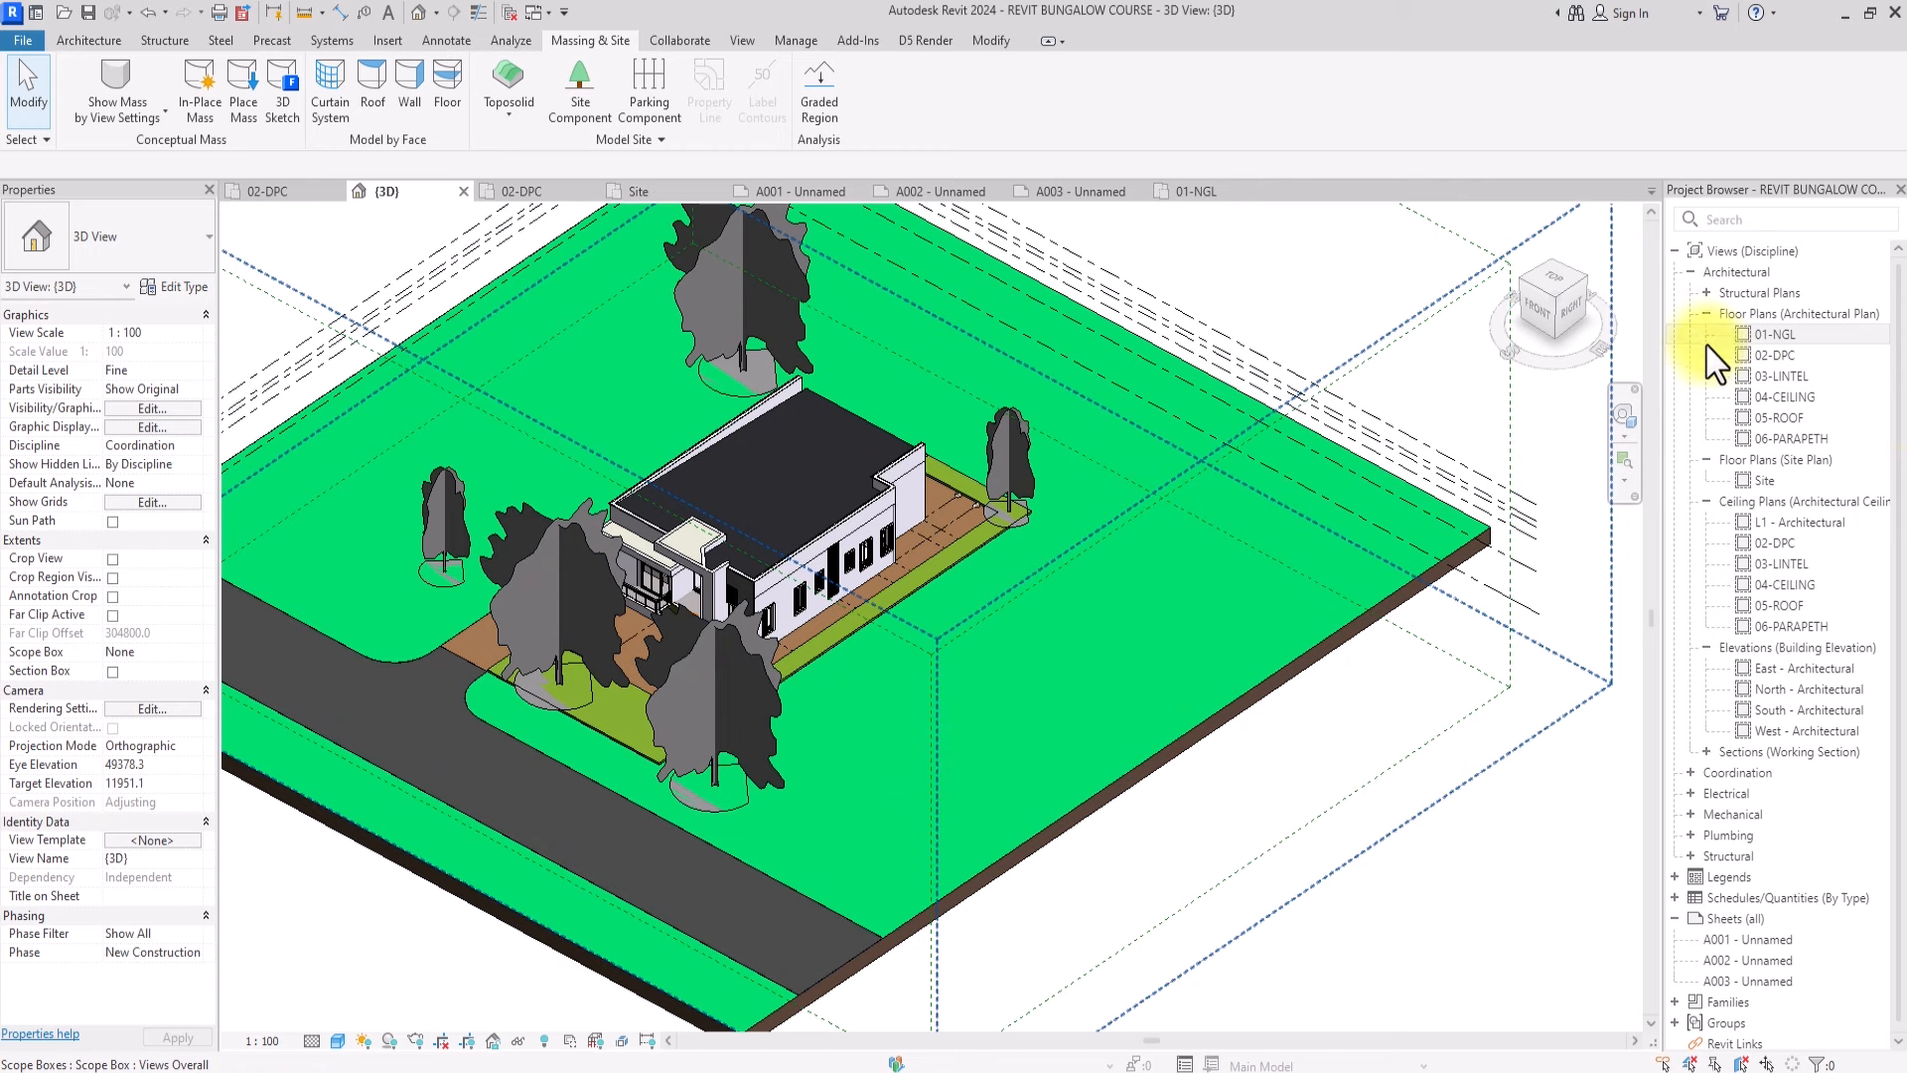
# Start a camera view in the 01-NGL floor plan, with the site in front of the house in view
pyautogui.doubleClick(1786, 343)
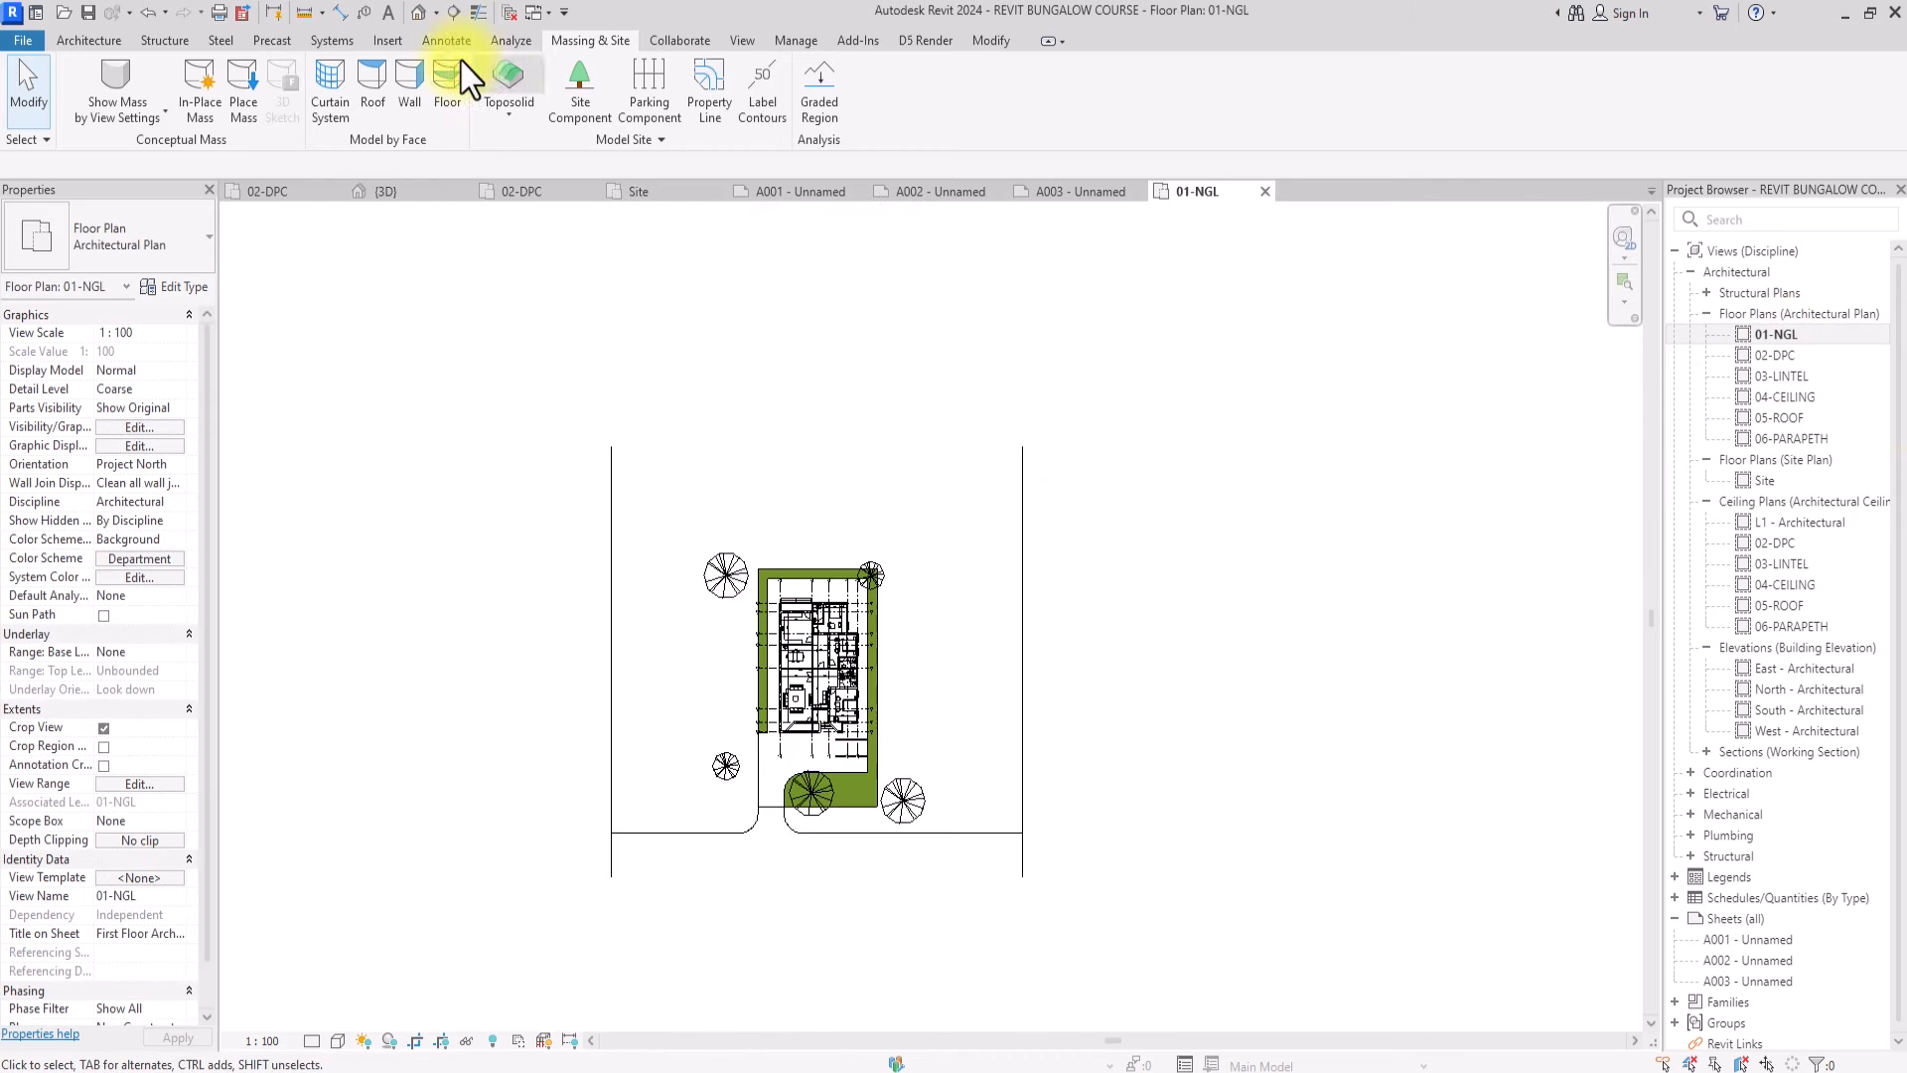
pyautogui.click(742, 40)
pyautogui.click(679, 111)
pyautogui.click(715, 179)
pyautogui.scroll(3, 746, 832)
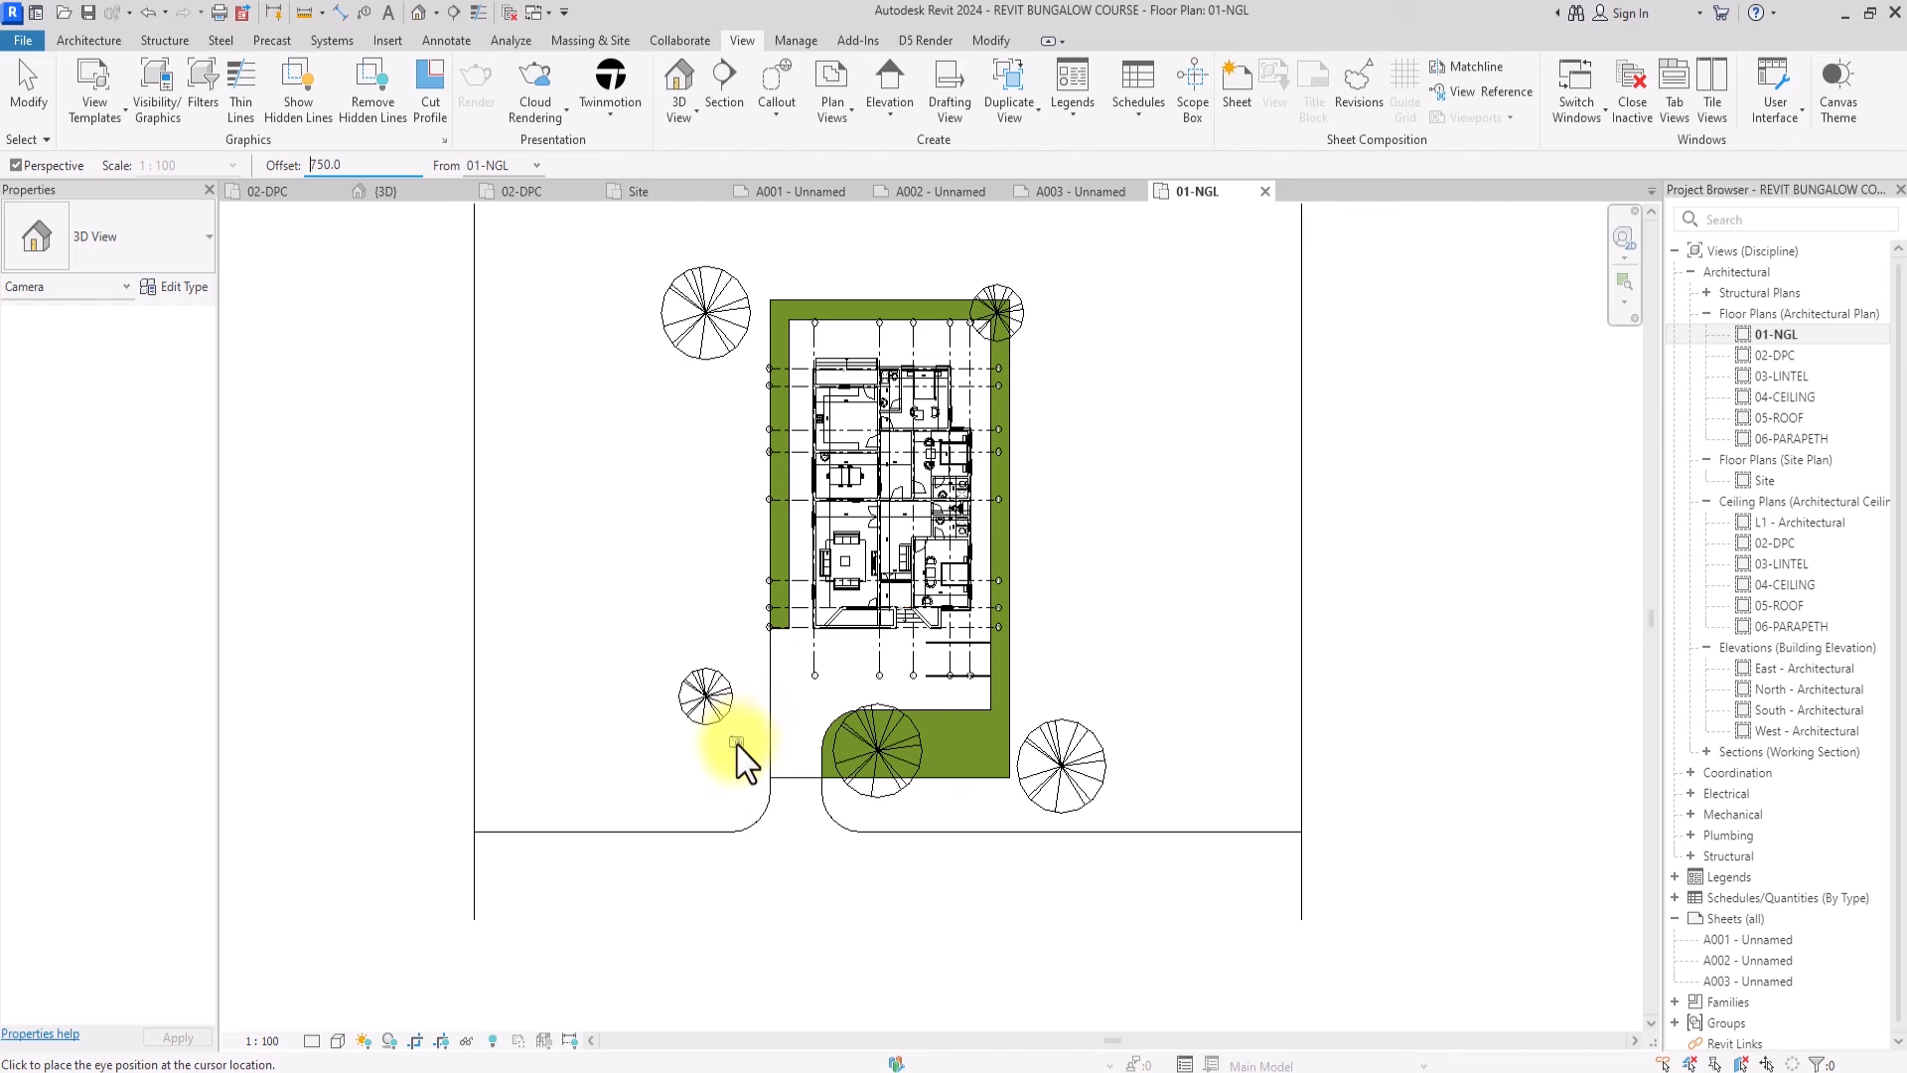
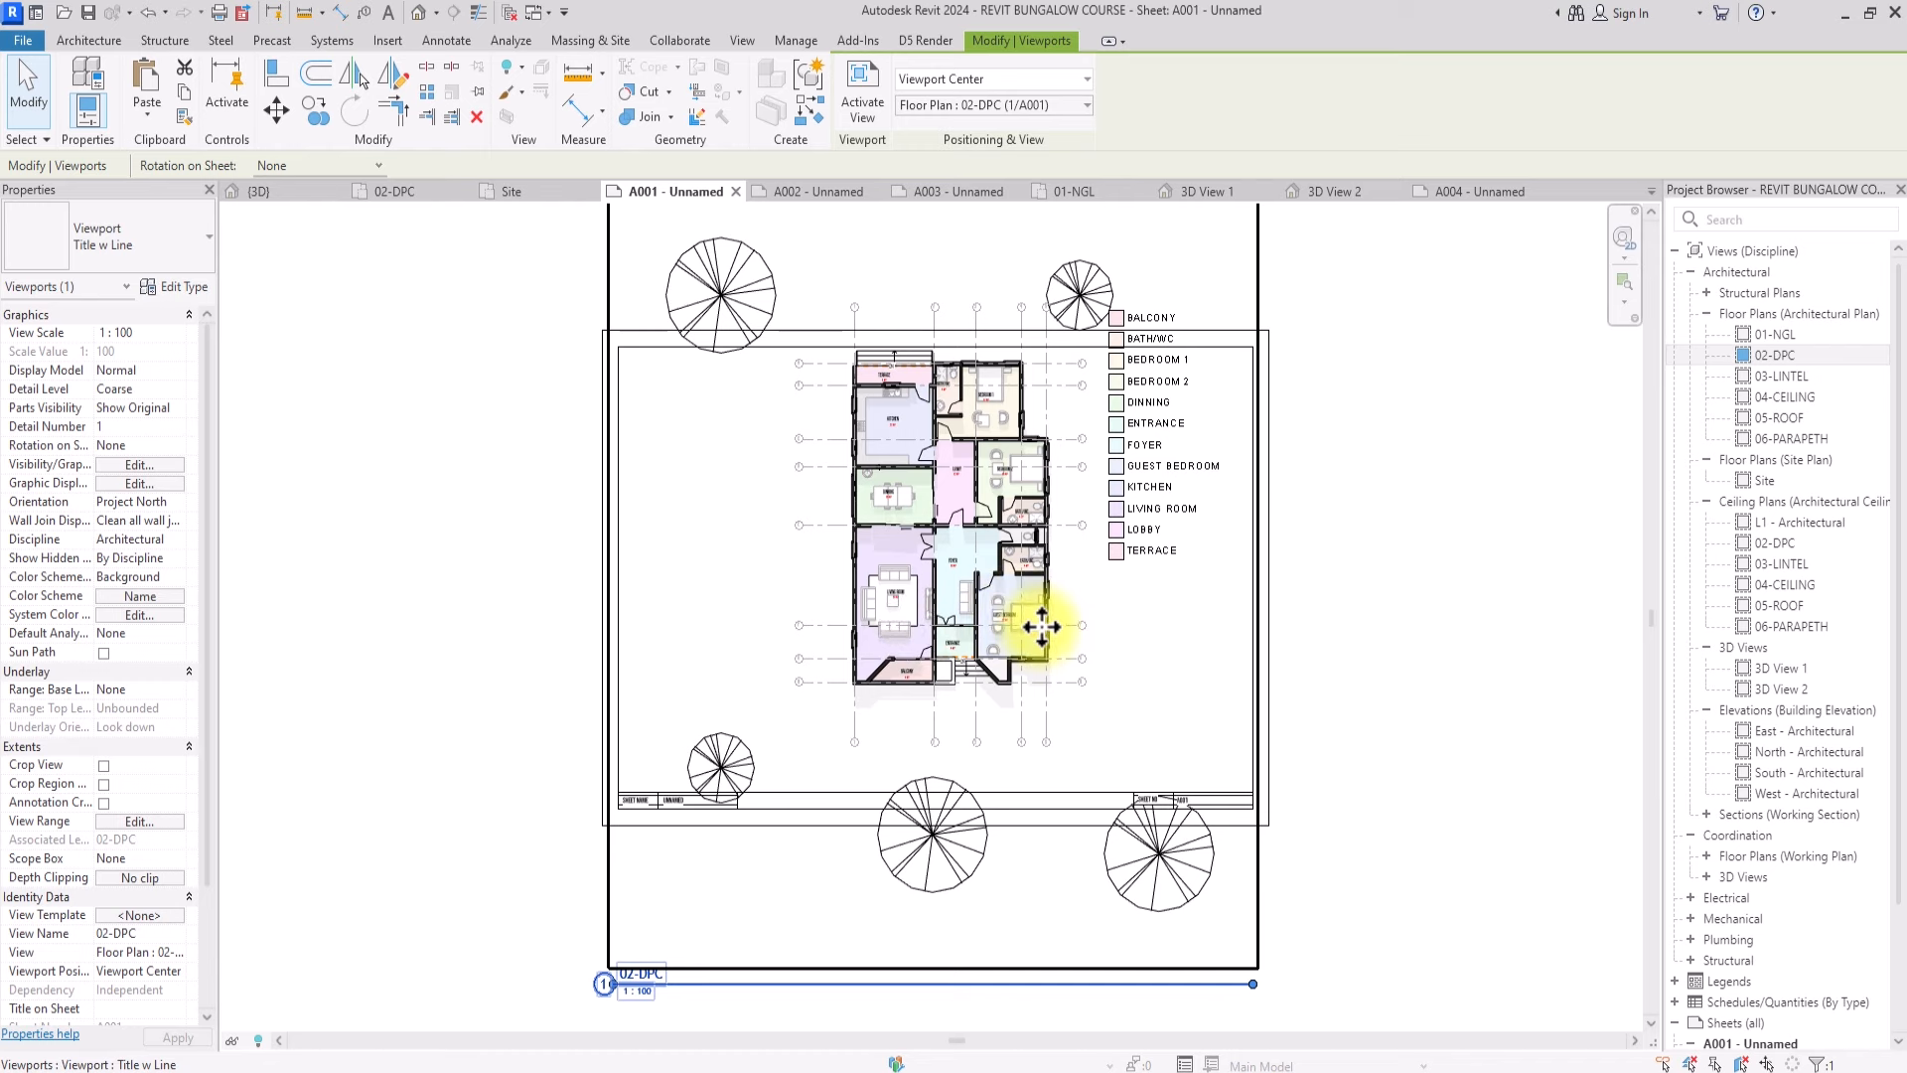
# Undo the 02-DPC plan's placement on sheet A001 and hide the trees in the 02-DPC floor plan
pyautogui.hotkey('ctrl', 'z')
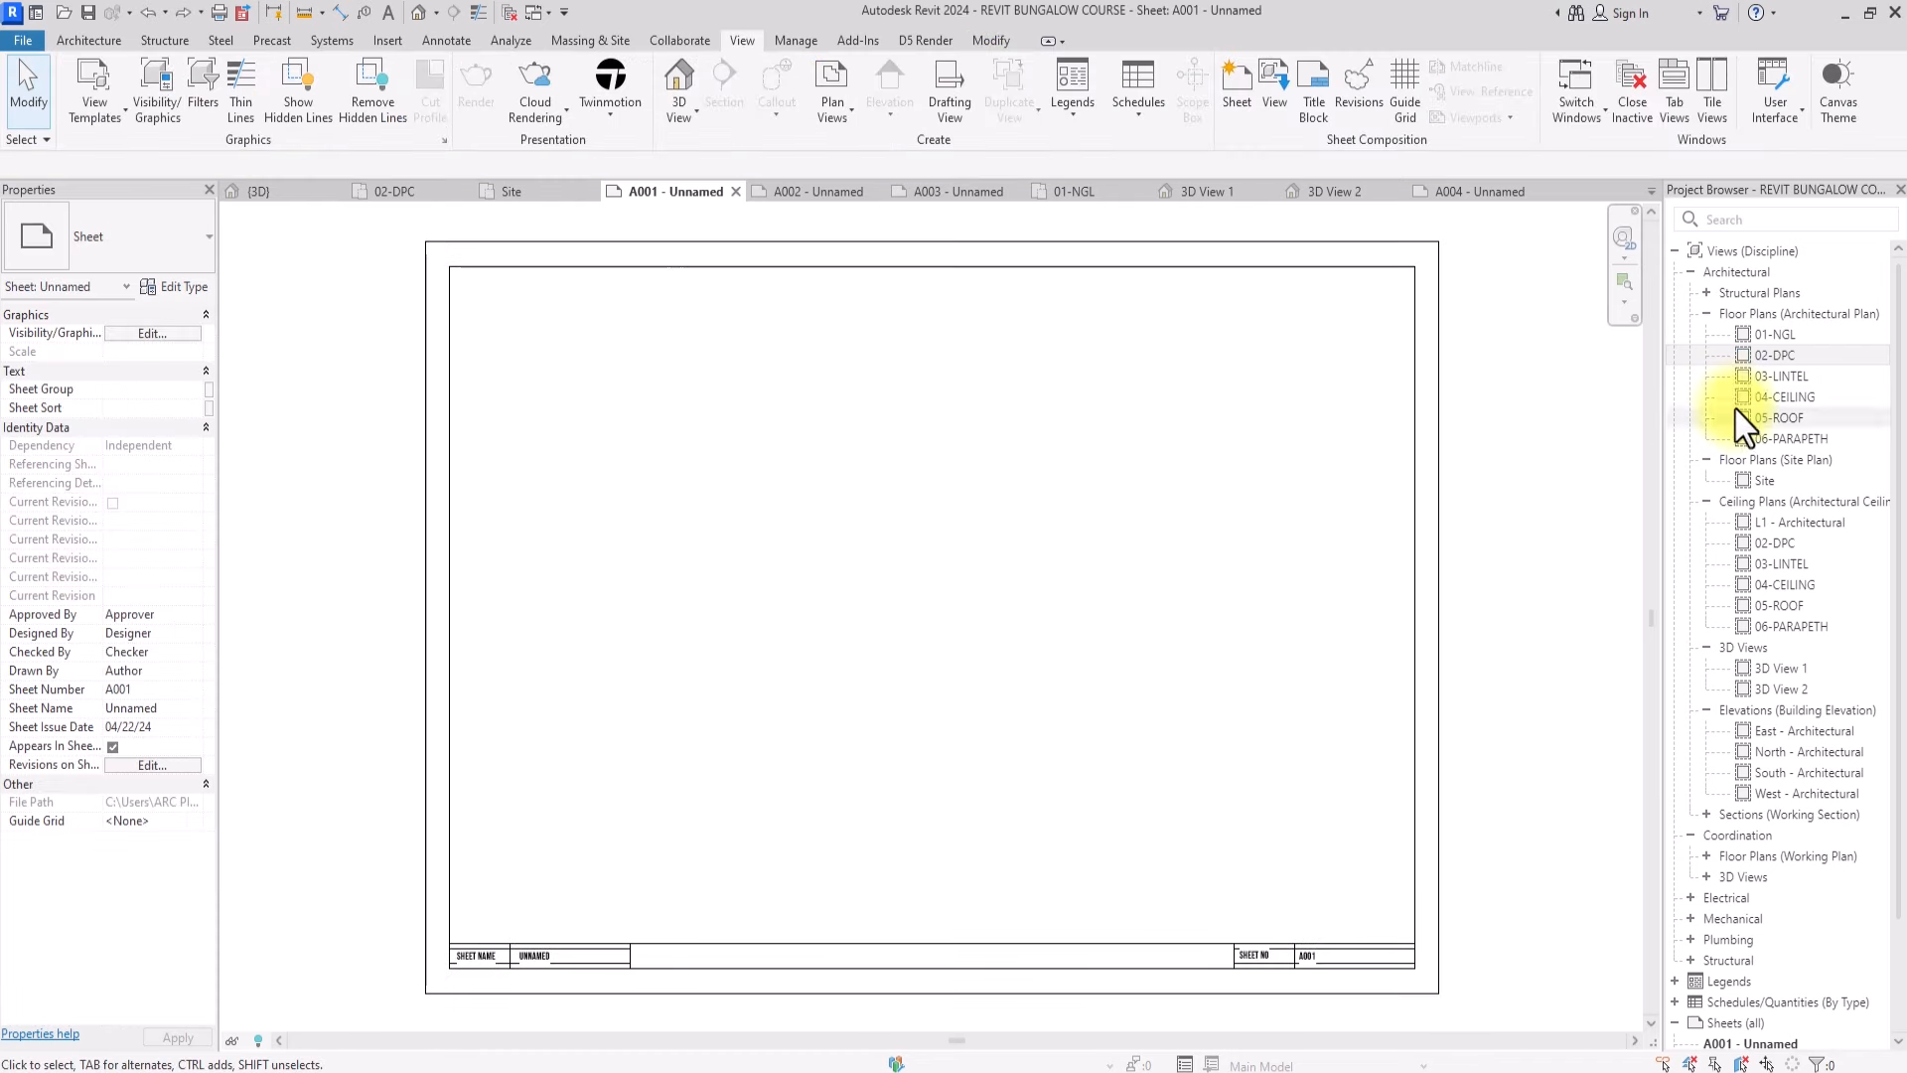
pyautogui.doubleClick(1806, 353)
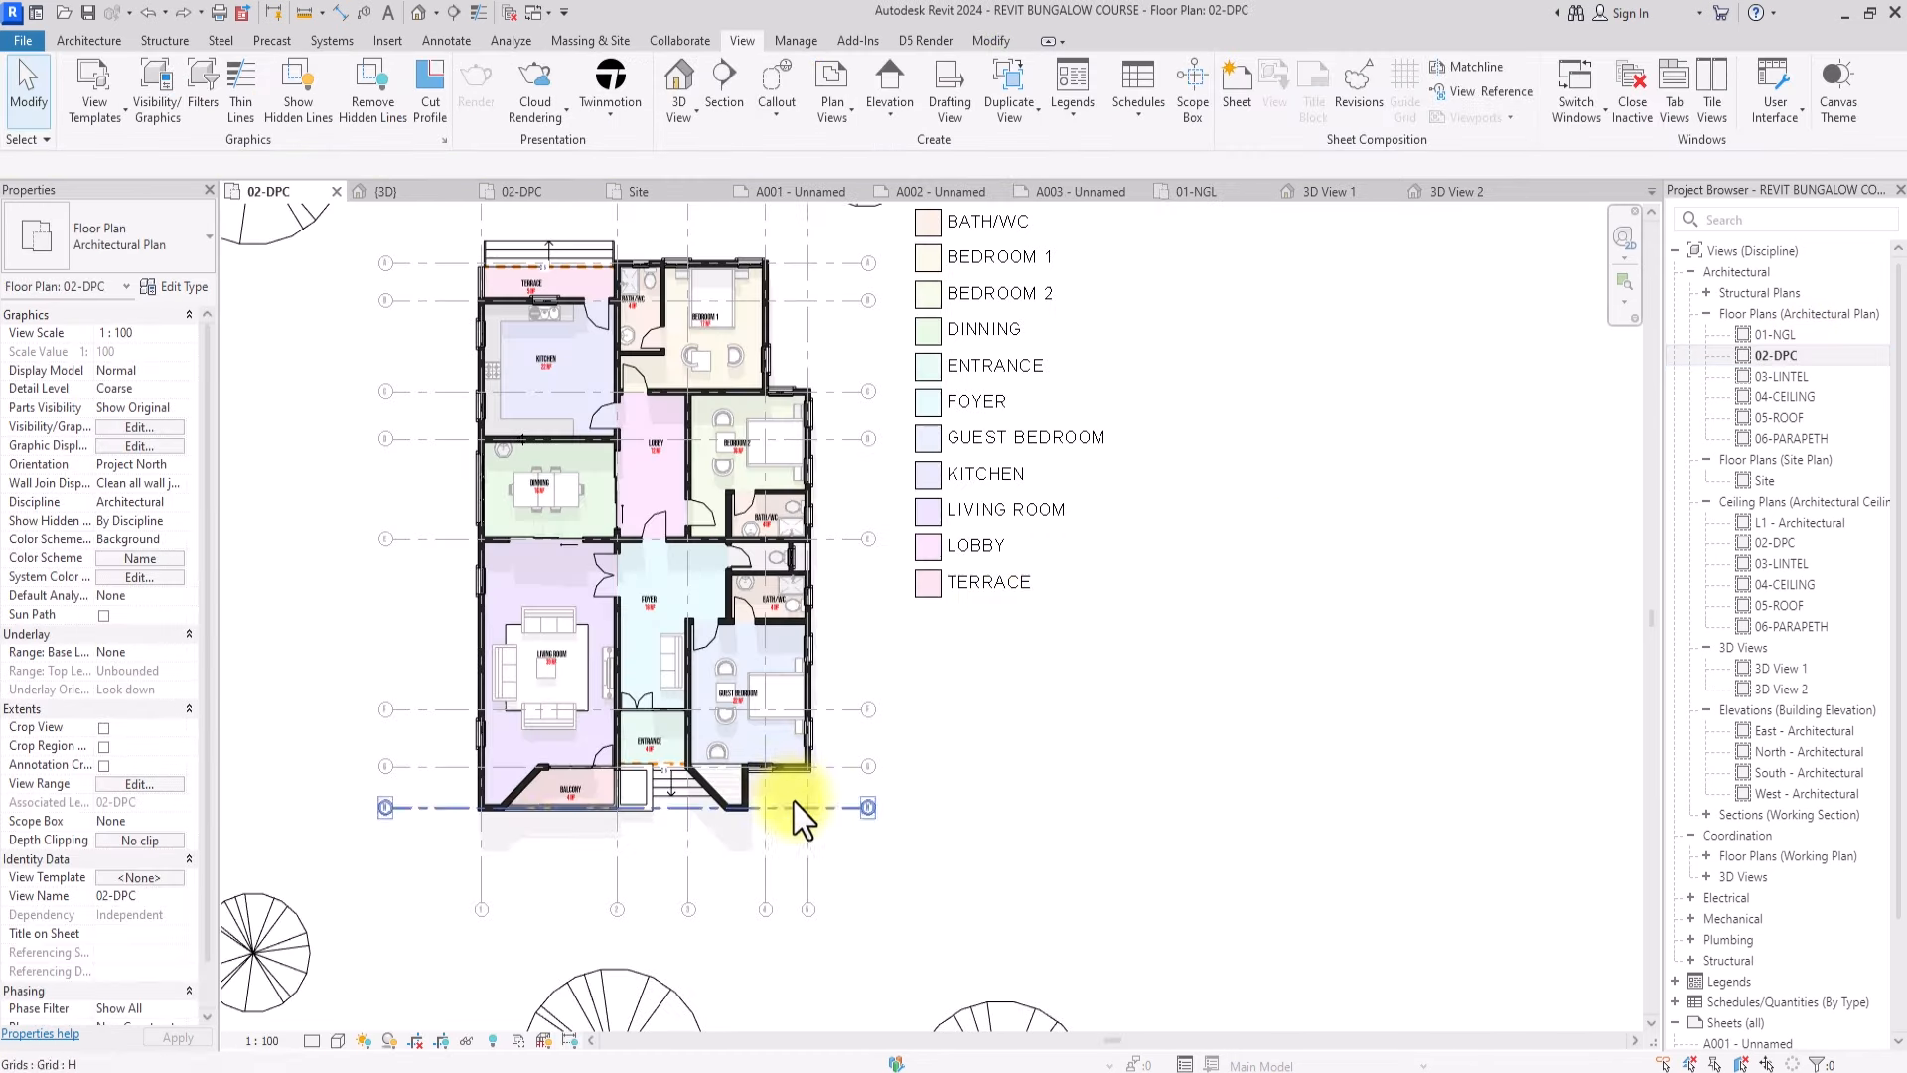
pyautogui.scroll(-2, 794, 801)
pyautogui.rightClick(725, 963)
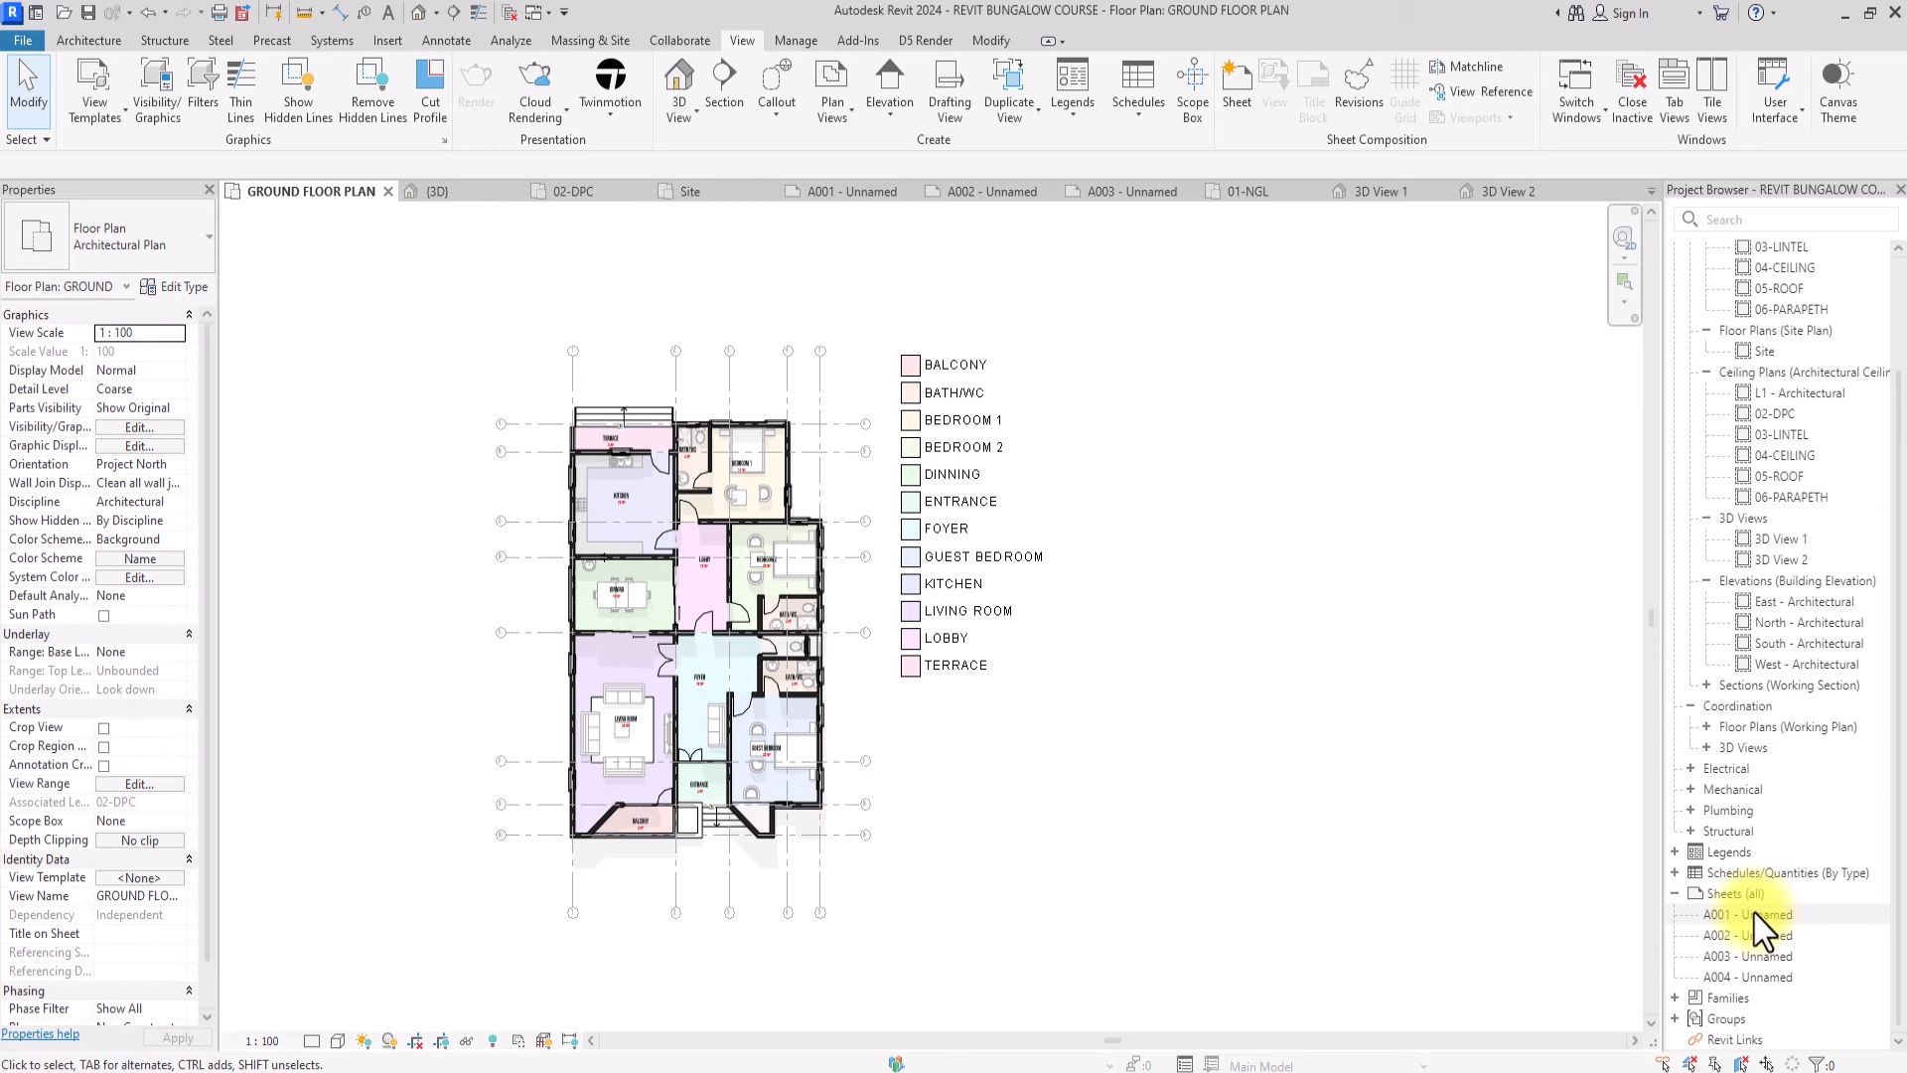
# Place the GROUND FLOOR PLAN view on sheet A001
pyautogui.doubleClick(1754, 914)
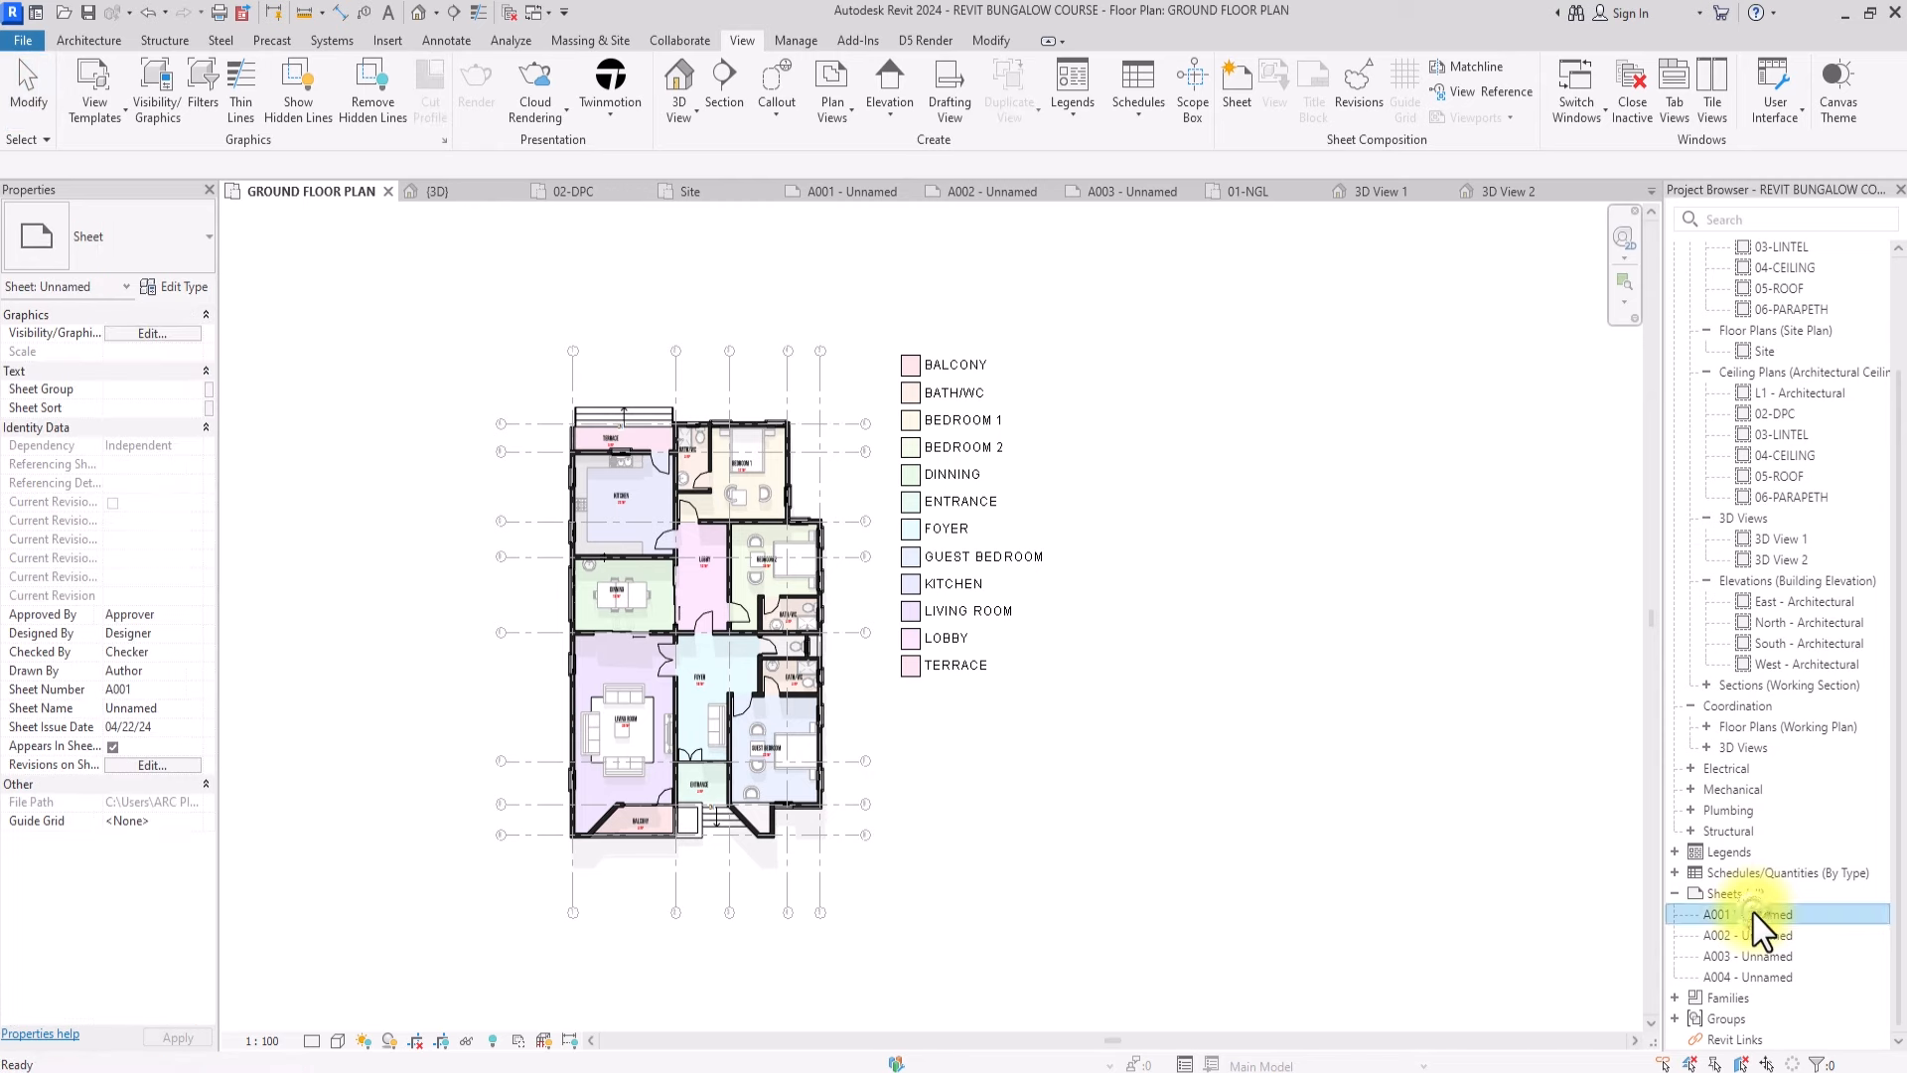
pyautogui.scroll(3, 1755, 413)
pyautogui.moveTo(1796, 356); pyautogui.dragTo(937, 596)
pyautogui.scroll(-2, 873, 594)
# Set the ground floor plan viewport on sheet A001 to the No Title type
pyautogui.click(914, 594)
pyautogui.click(139, 237)
pyautogui.click(63, 340)
# Rename sheet A001 as GROUND FLOOR PLAN
pyautogui.scroll(4, 695, 827)
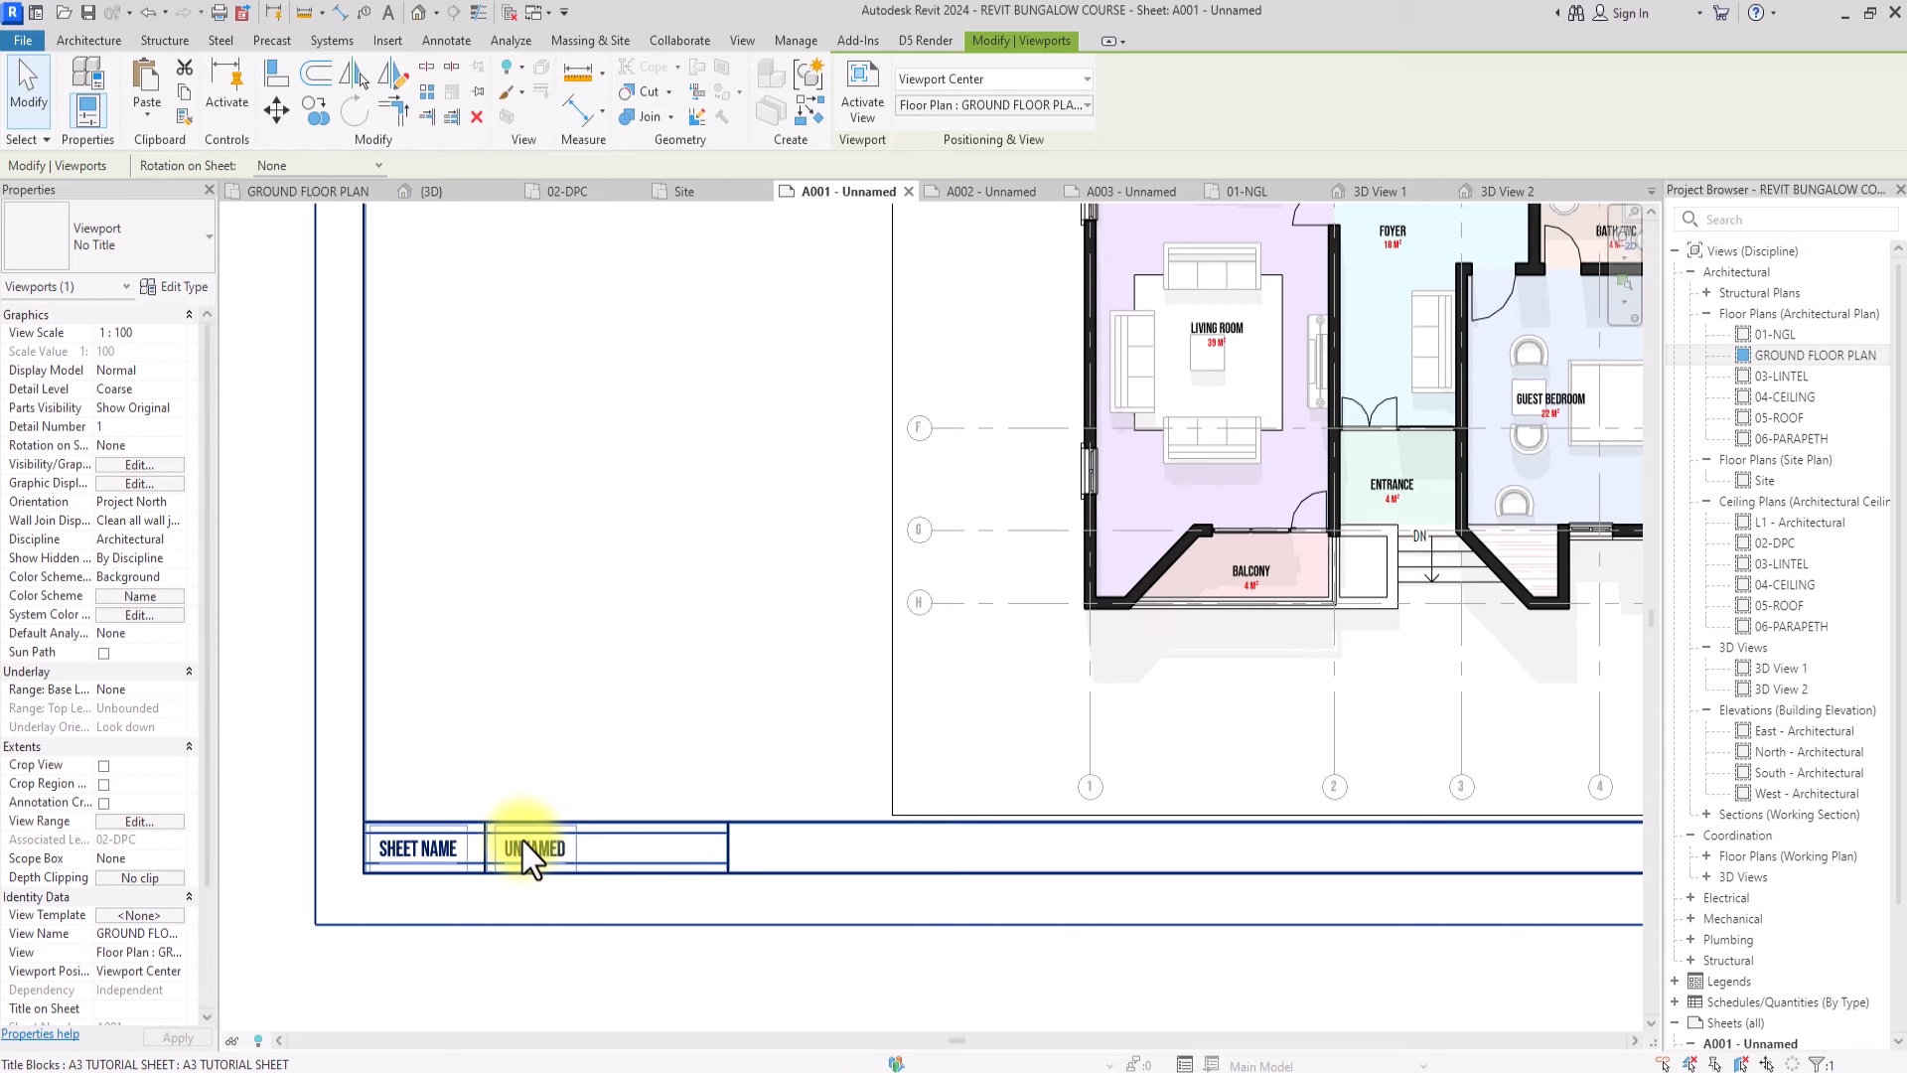
pyautogui.scroll(-3, 532, 861)
pyautogui.scroll(-2, 1590, 948)
pyautogui.scroll(-3, 1778, 1018)
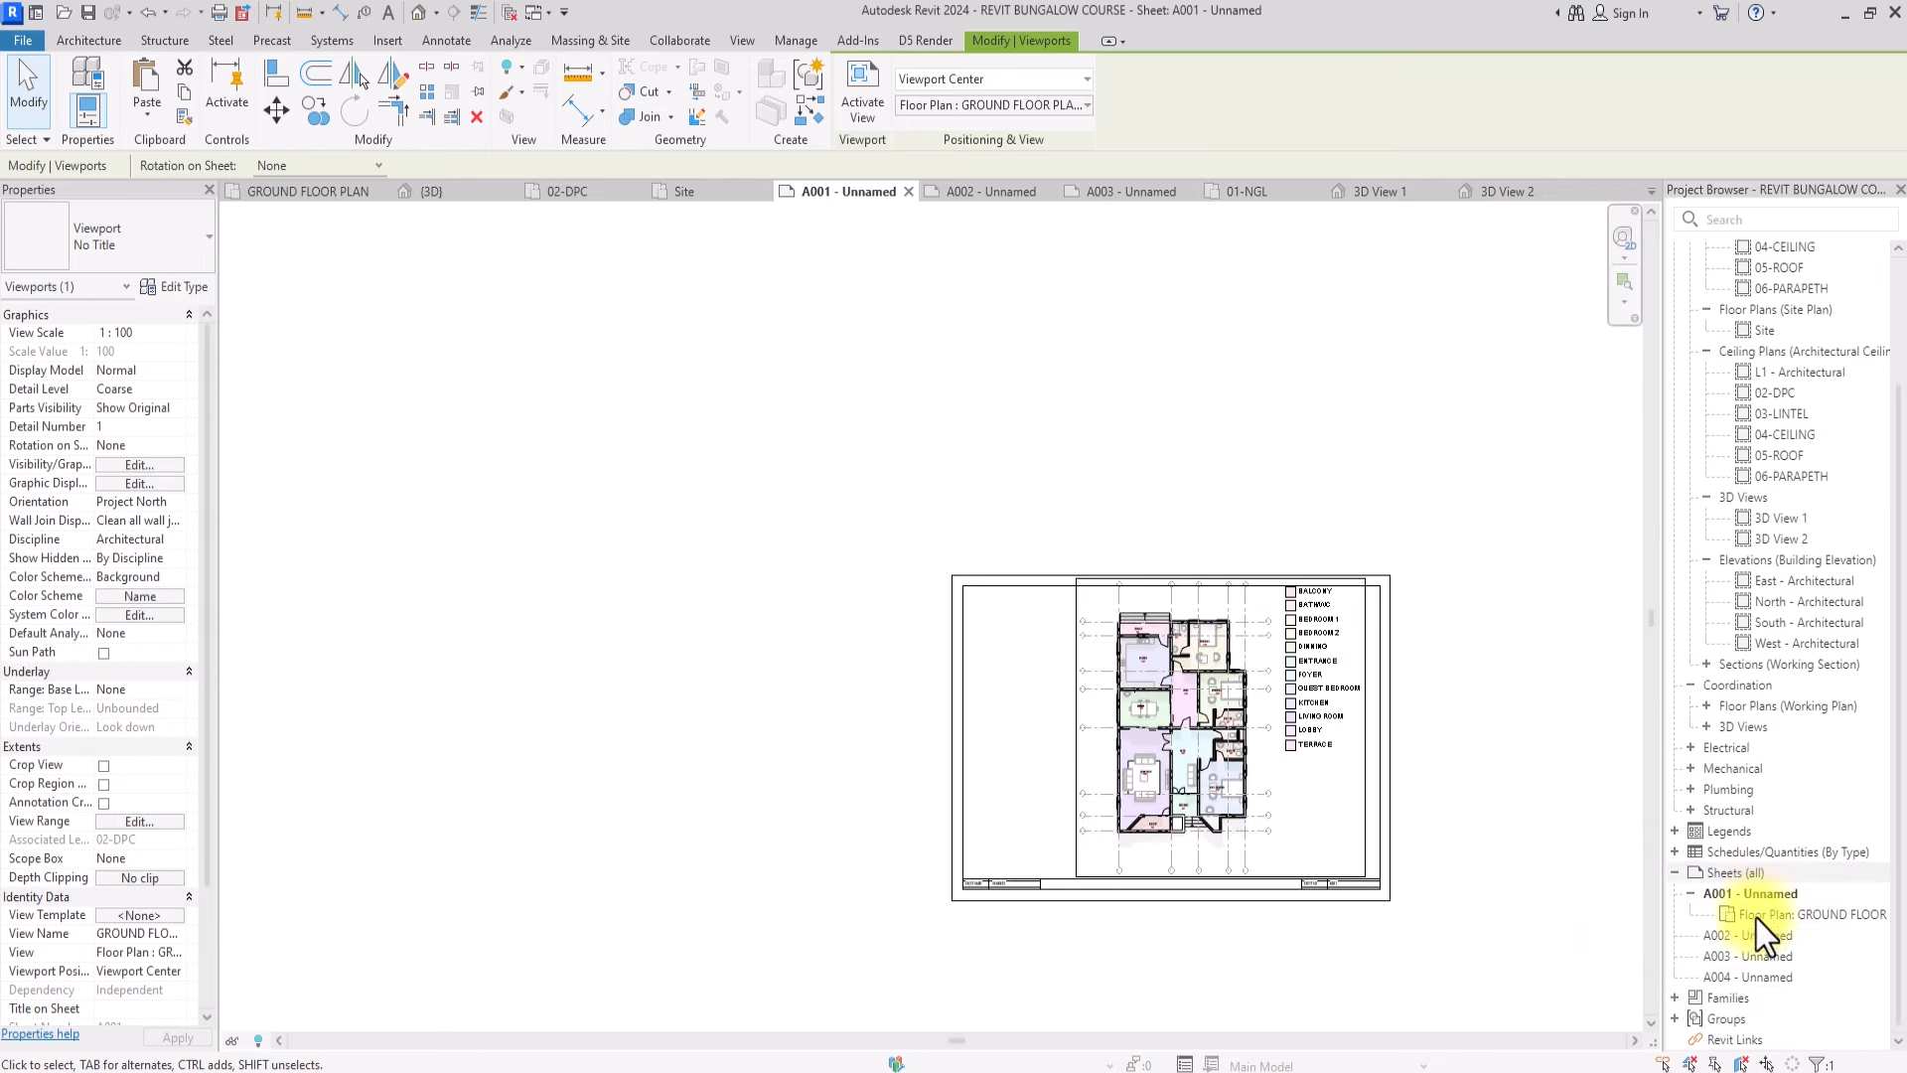
pyautogui.rightClick(1774, 893)
pyautogui.click(1669, 680)
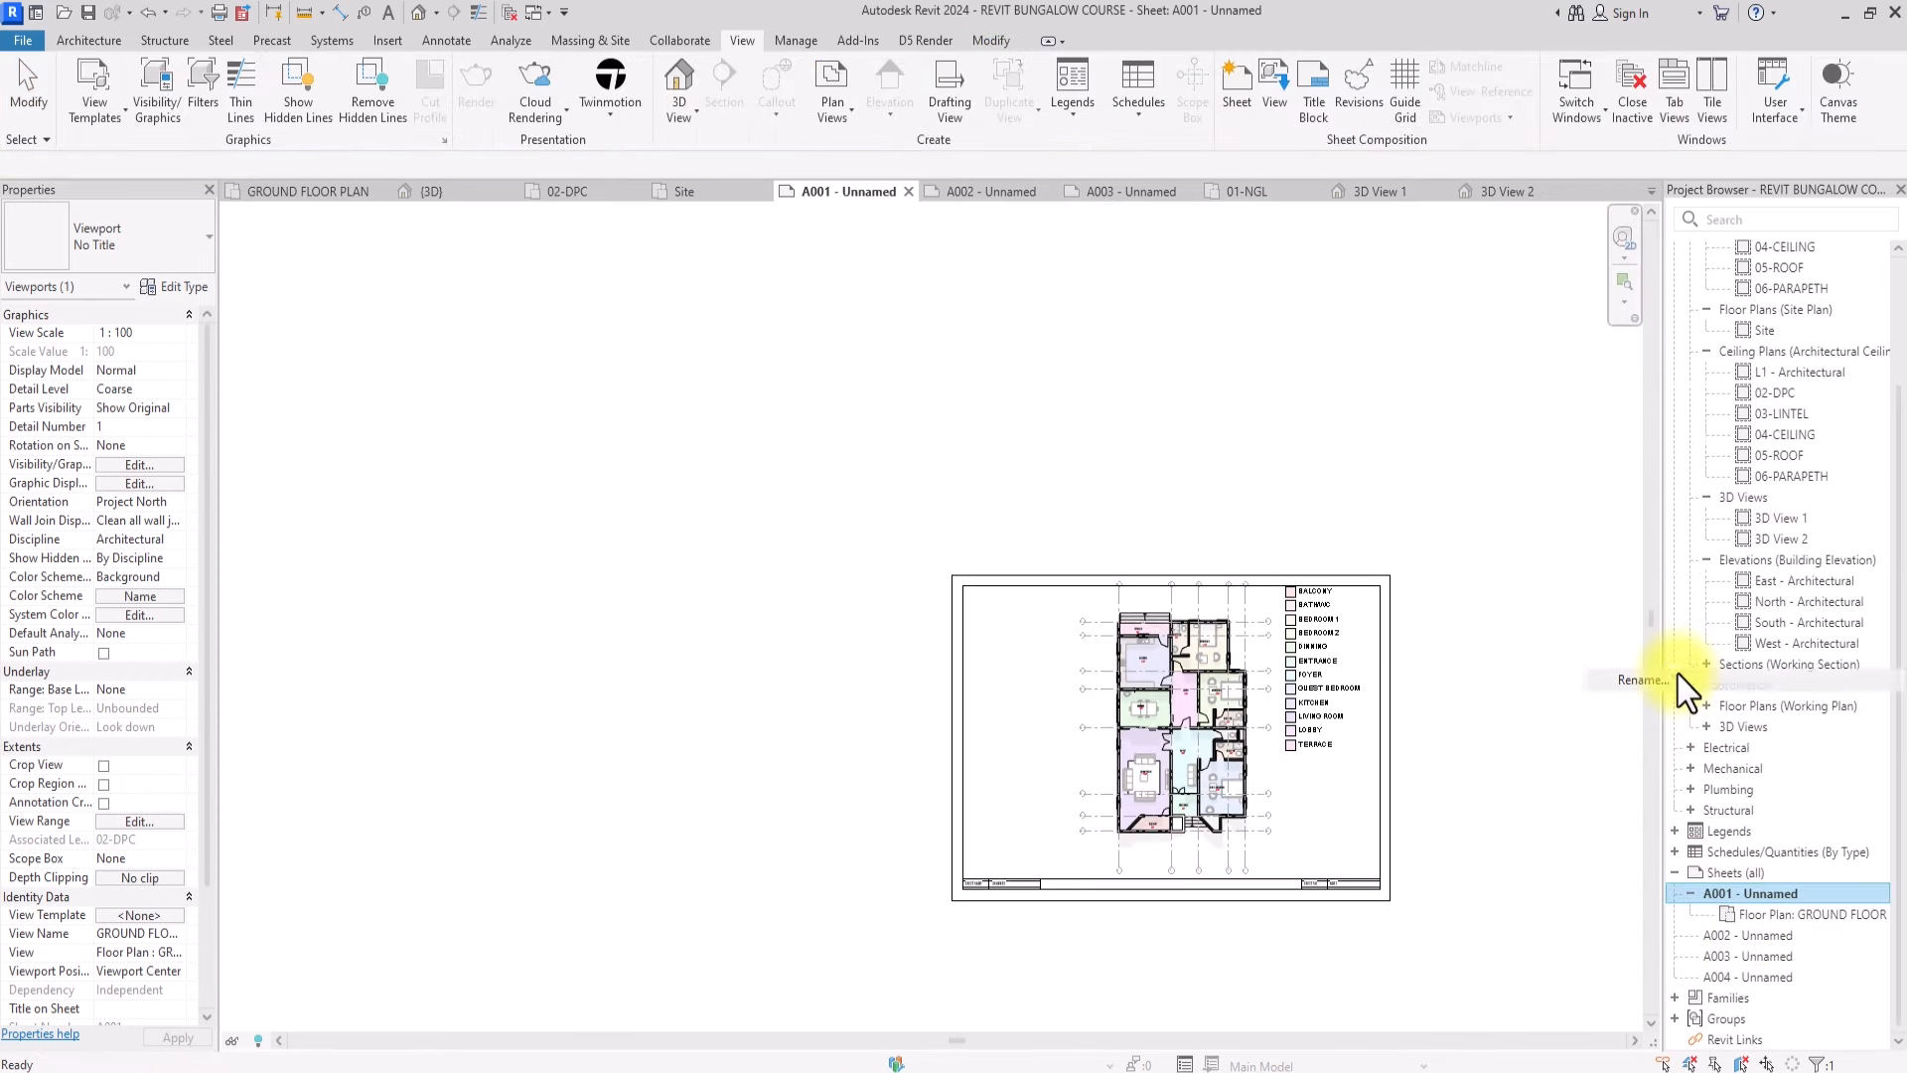
pyautogui.doubleClick(983, 568)
pyautogui.write('GROUND FLOOR PLAN')
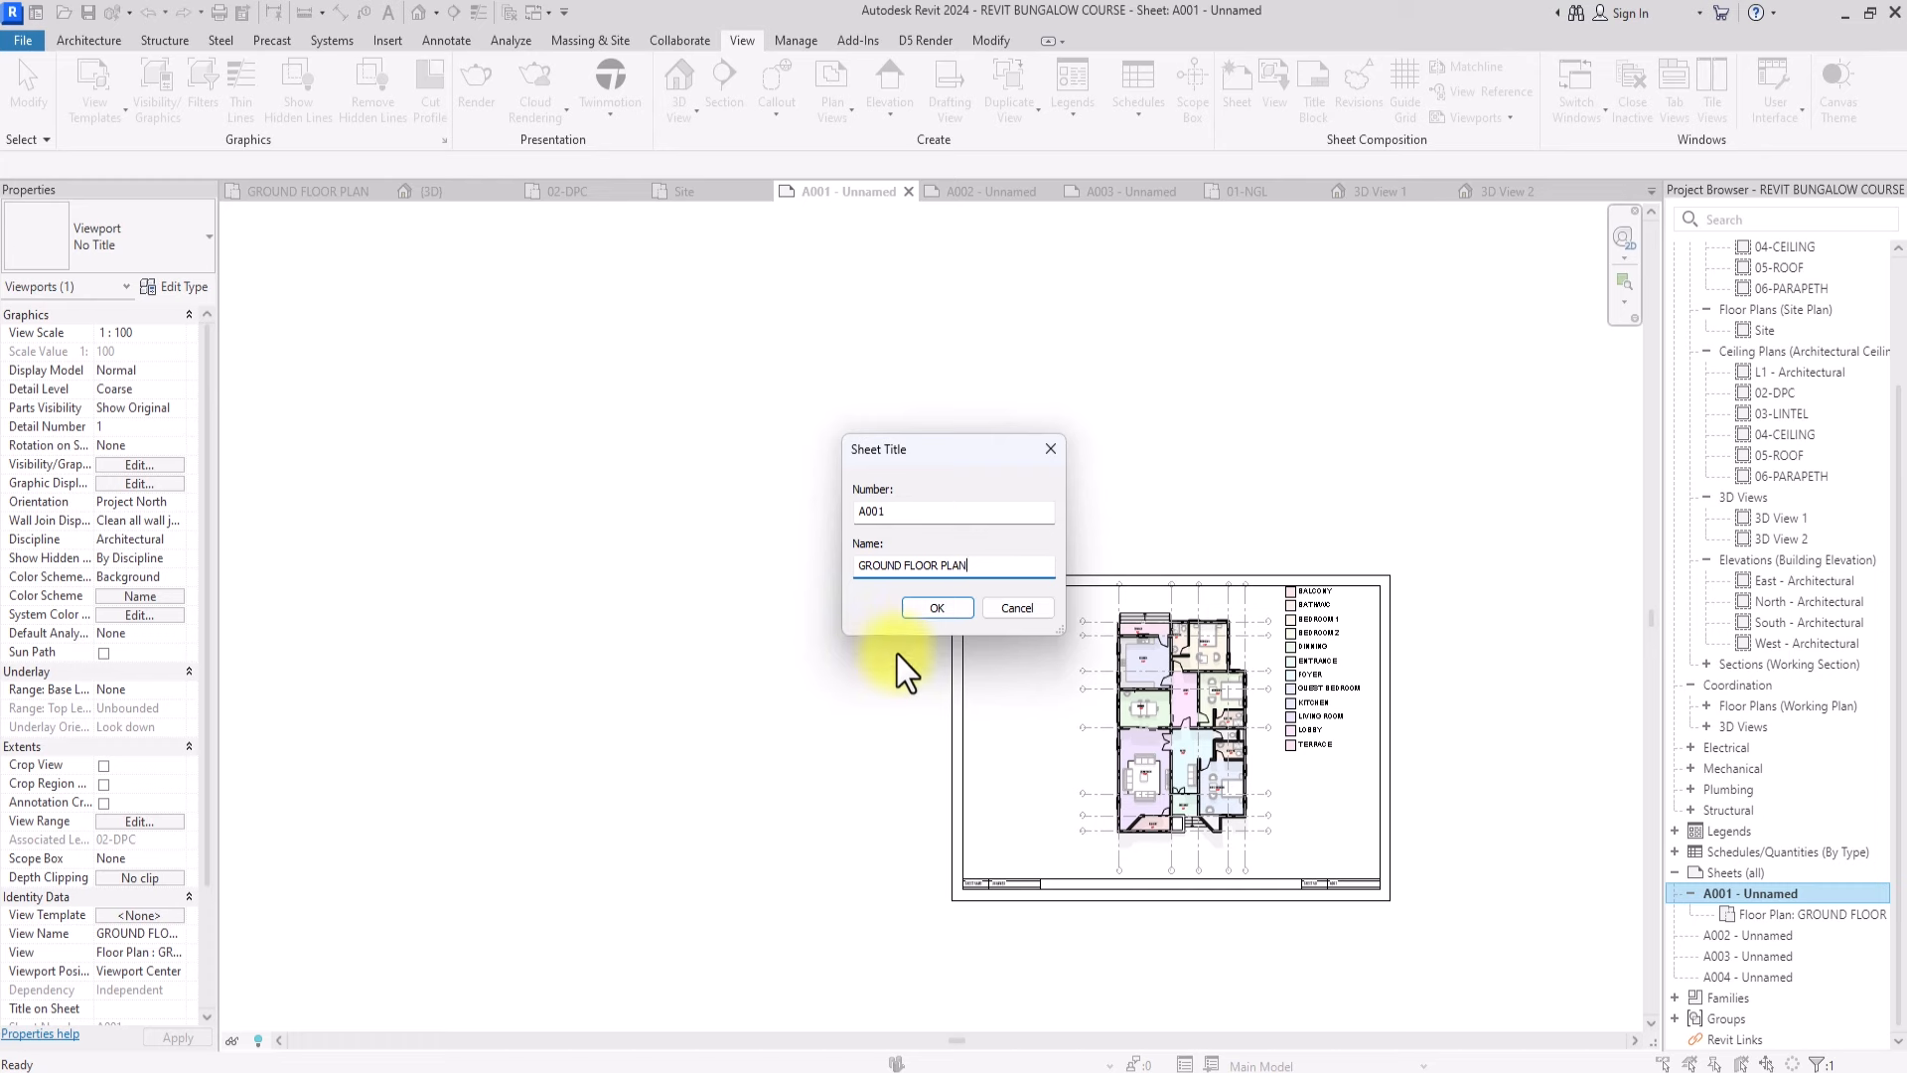
pyautogui.click(928, 610)
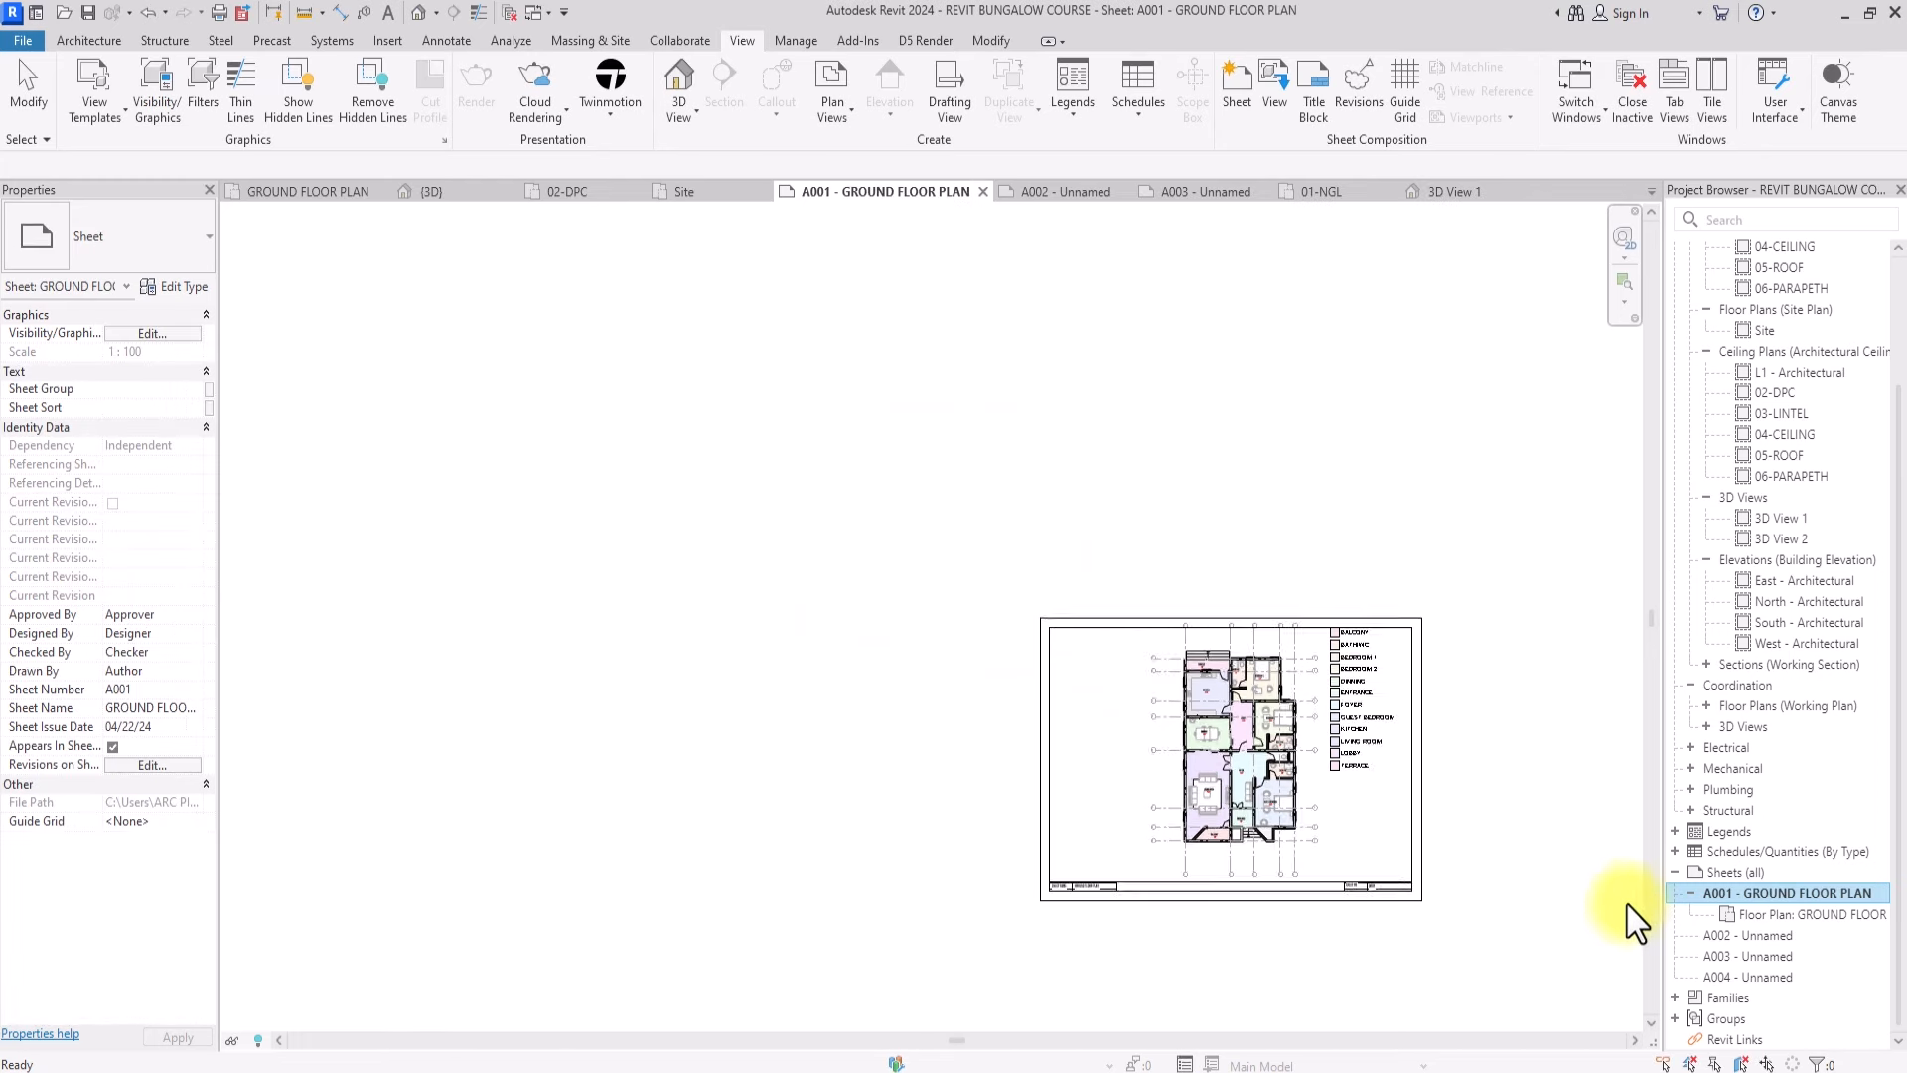
# Rename sheet A001 as SITE PLAN
pyautogui.scroll(-1, 1627, 903)
pyautogui.doubleClick(1738, 940)
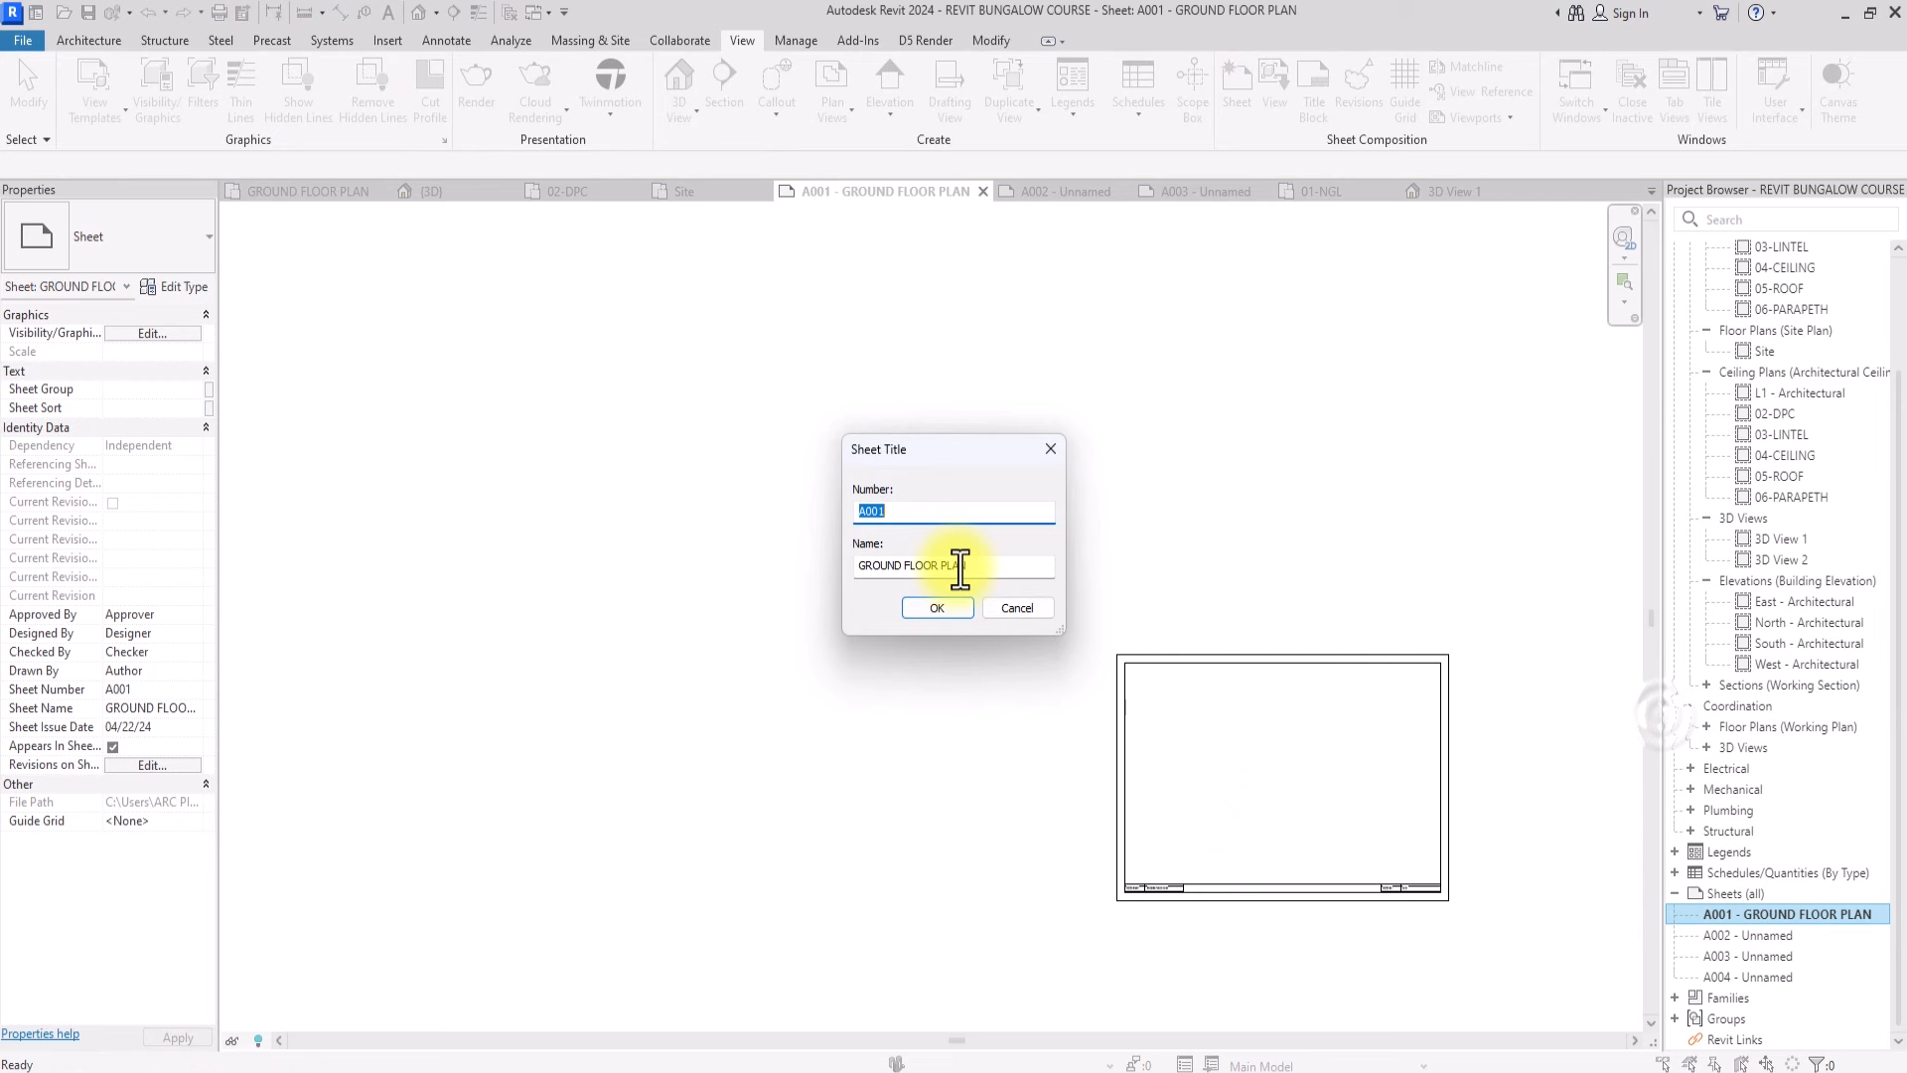
pyautogui.moveTo(958, 566); pyautogui.dragTo(686, 567)
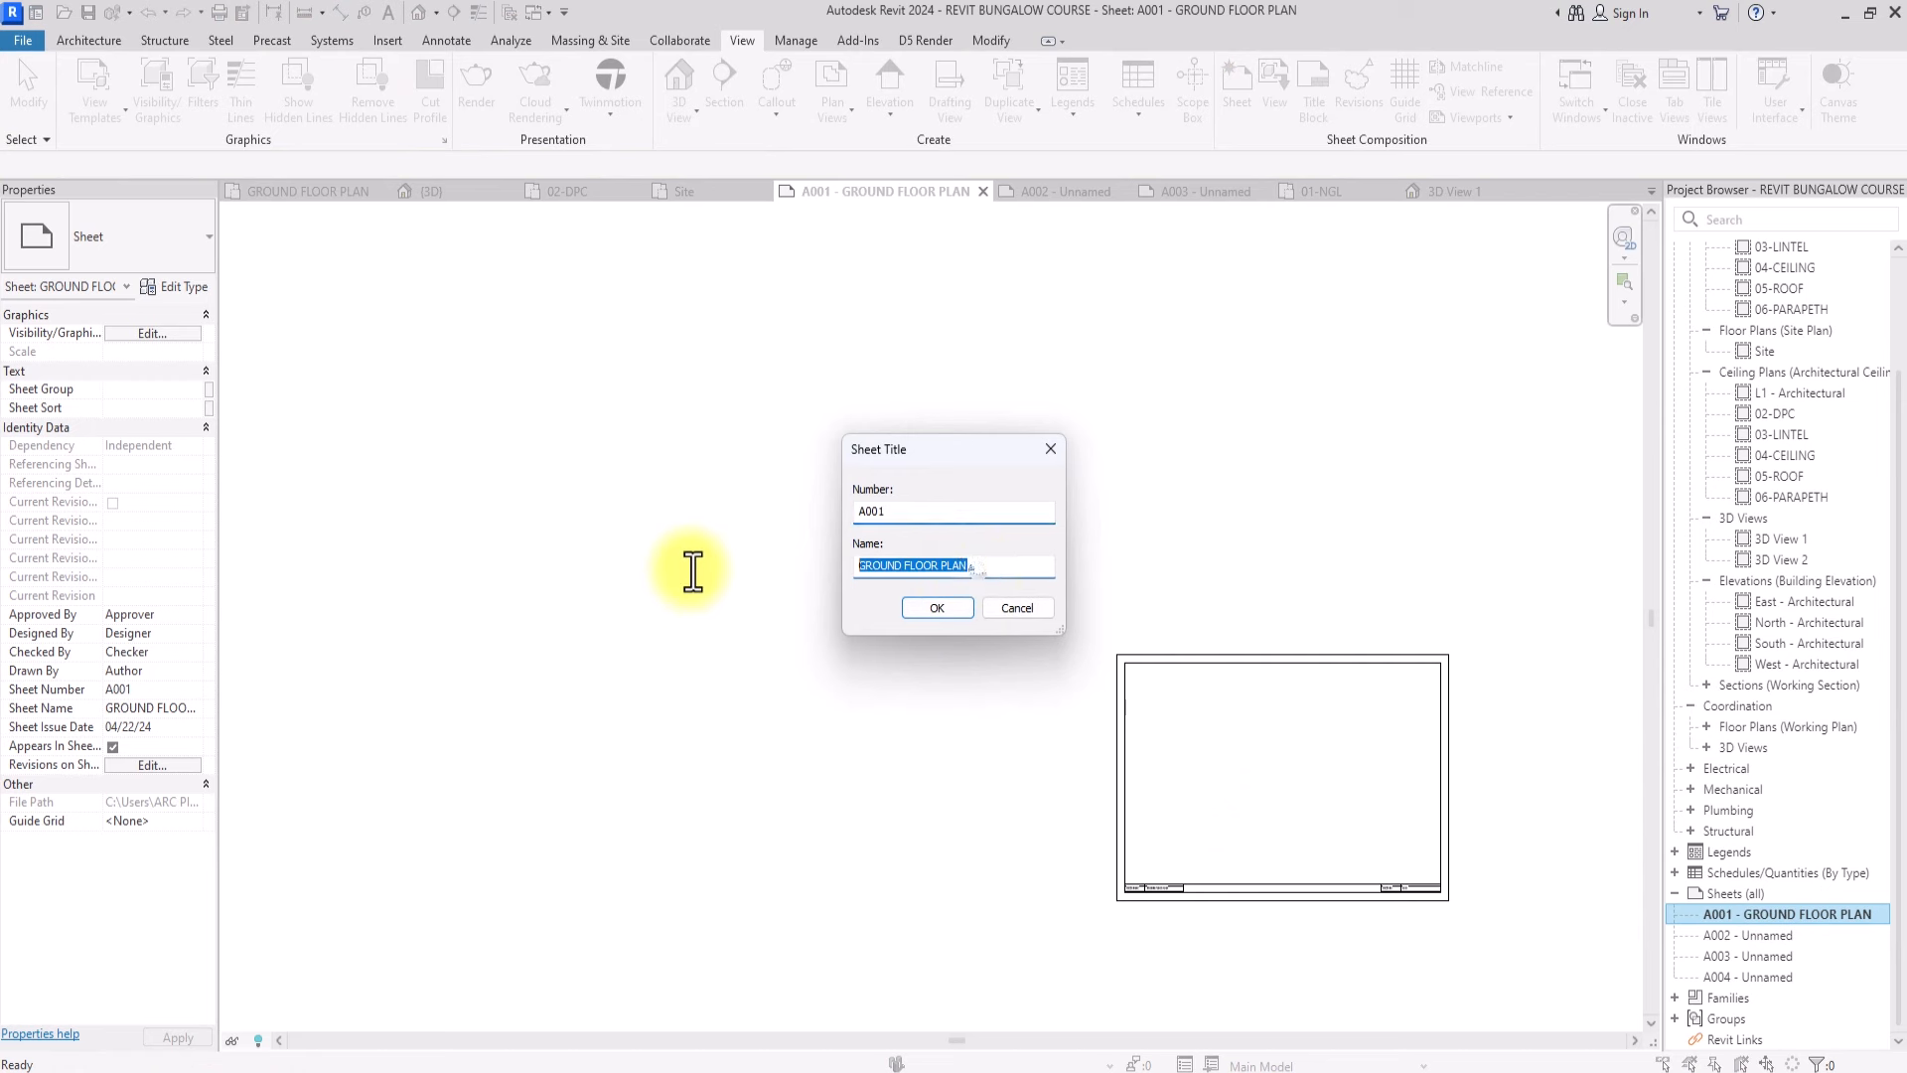
pyautogui.write('SITE ')
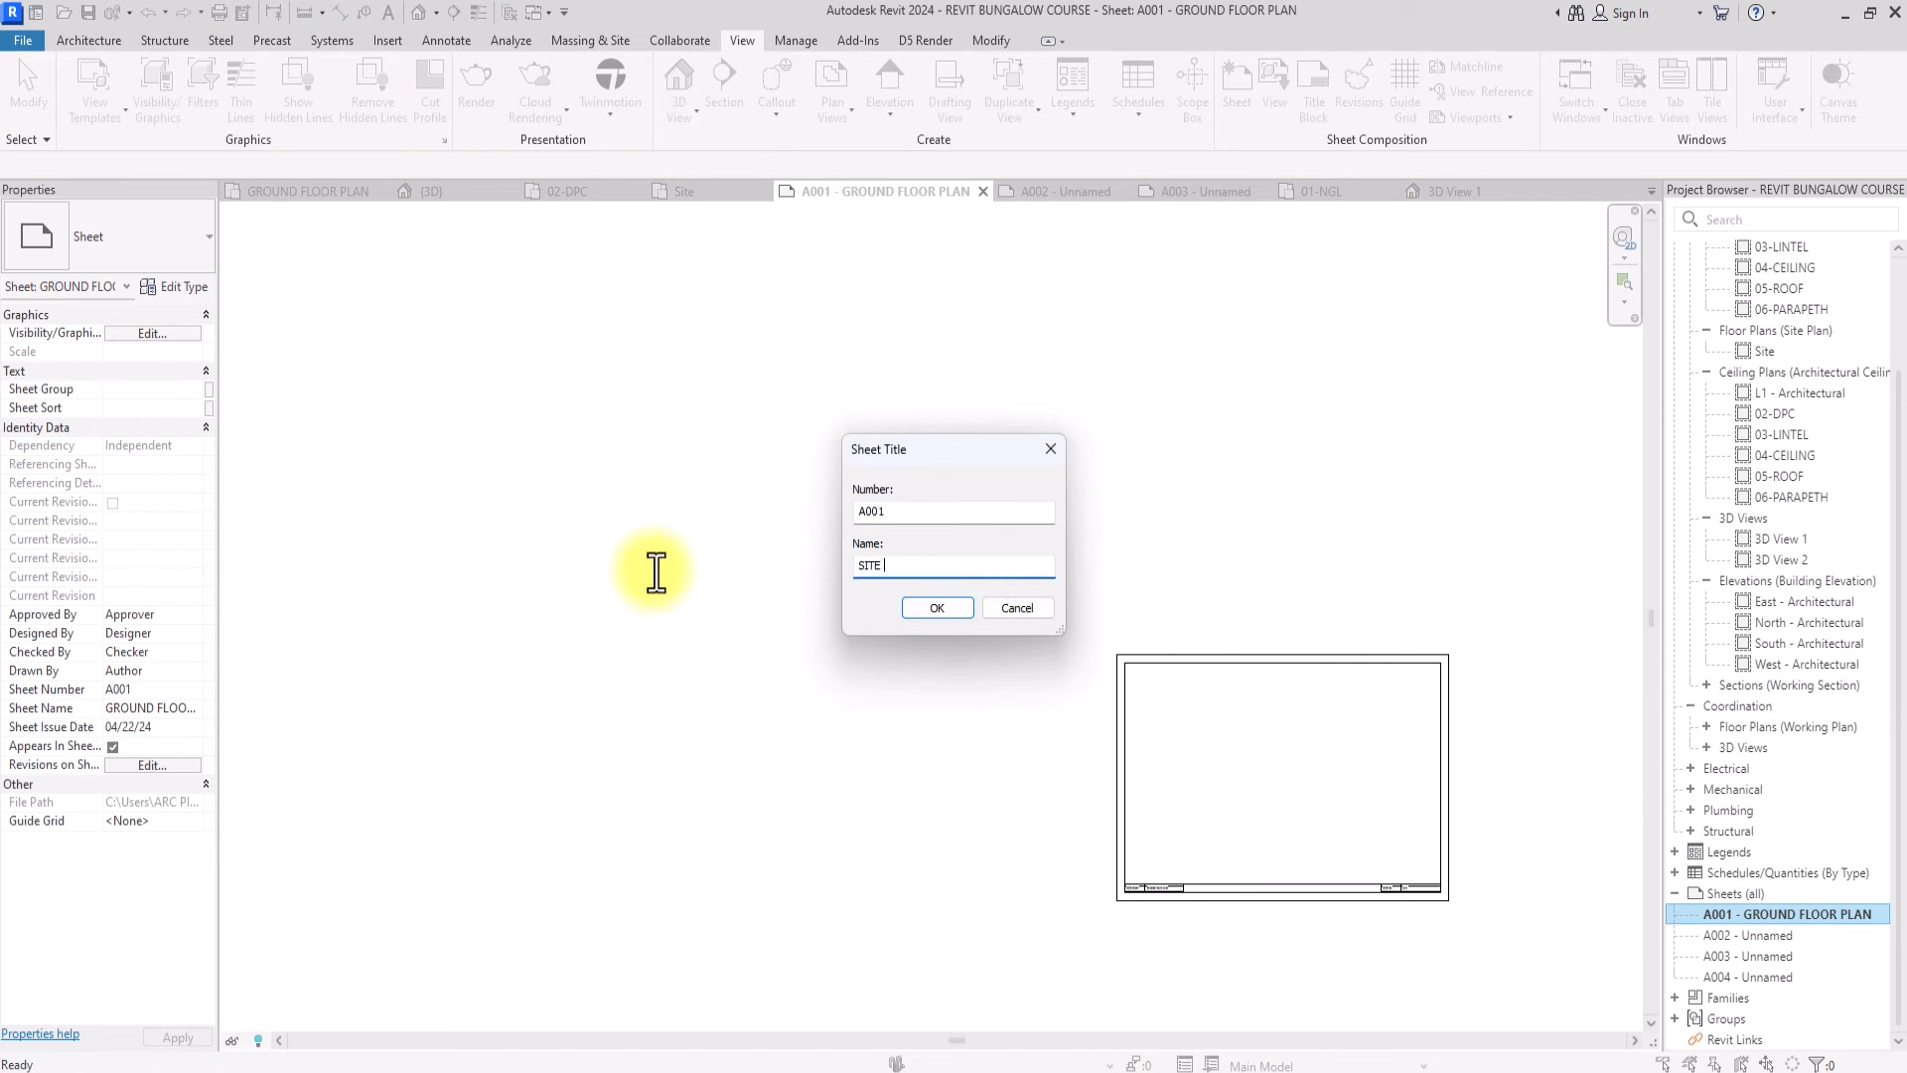
pyautogui.write('PLAN')
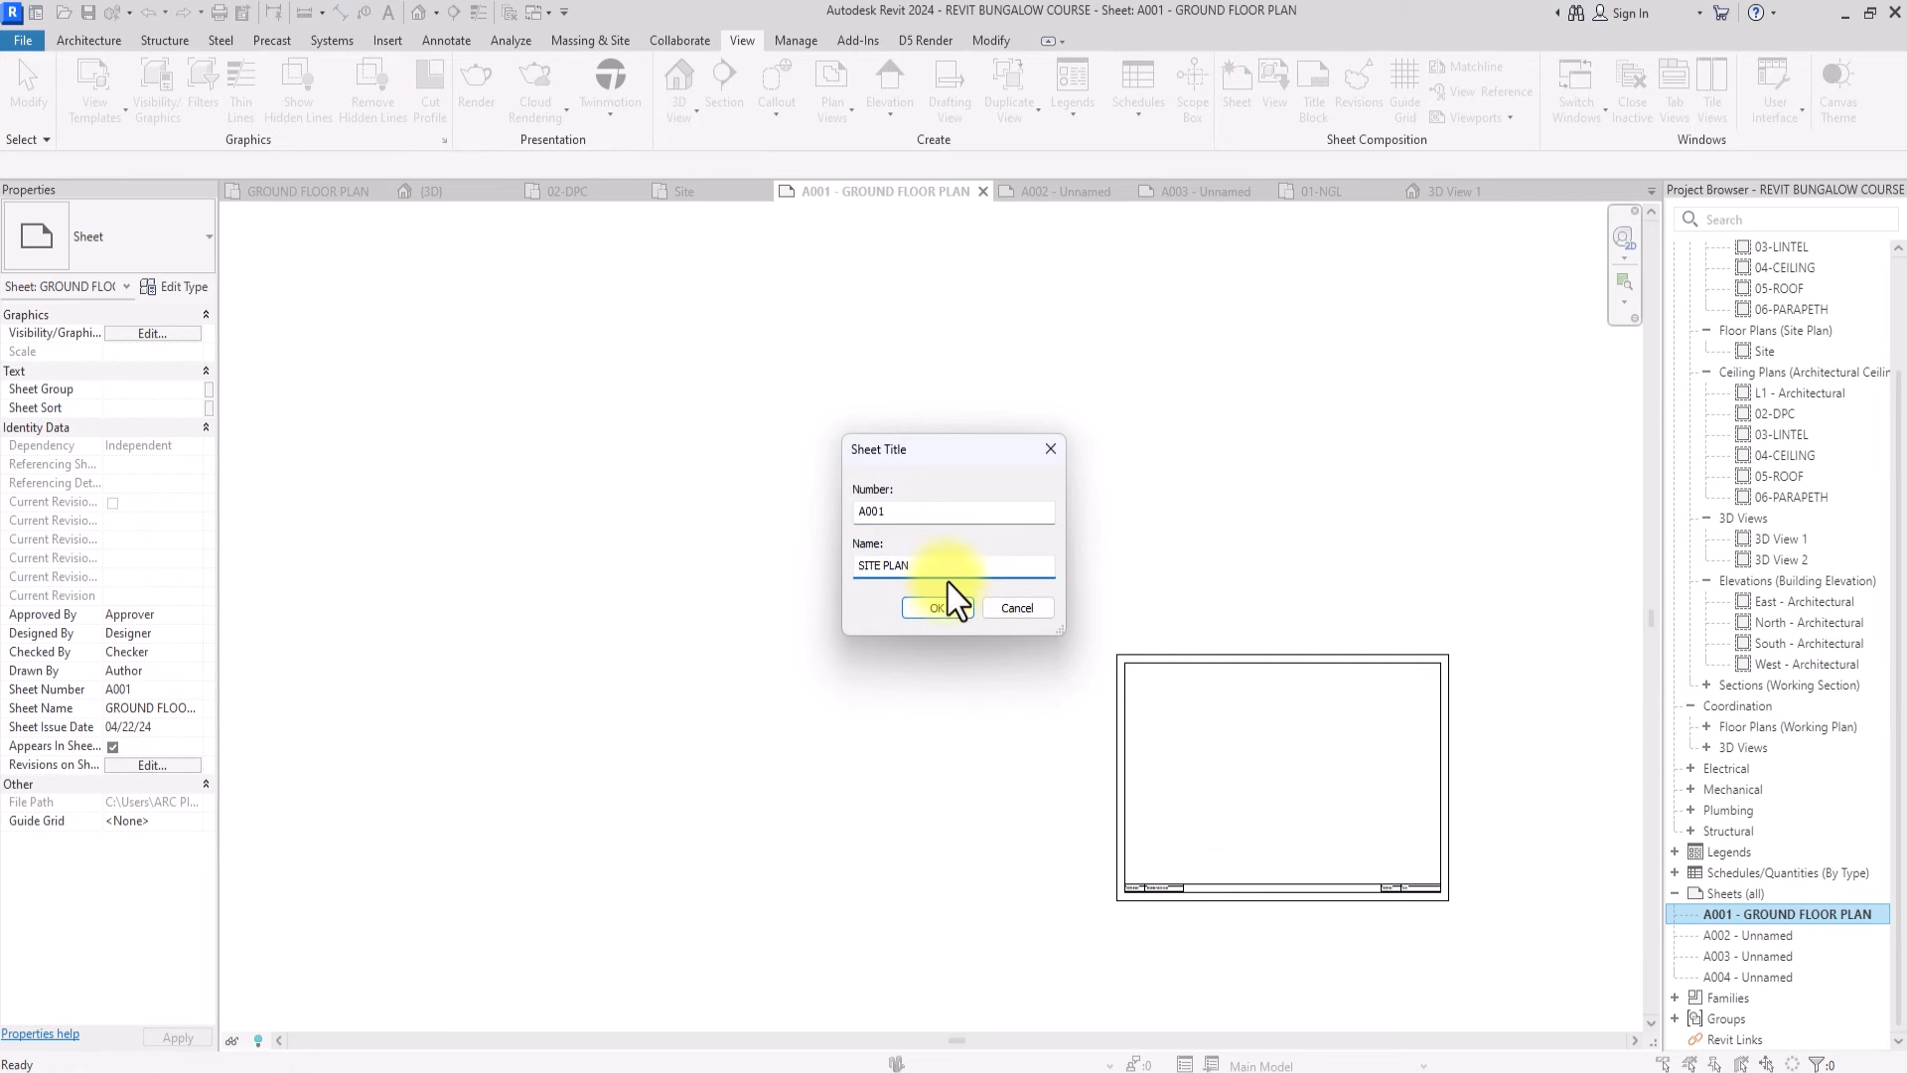
pyautogui.click(938, 609)
# Open sheet A002 and rename it as GROUND FLOOR PLAN
pyautogui.click(1745, 935)
pyautogui.doubleClick(1745, 935)
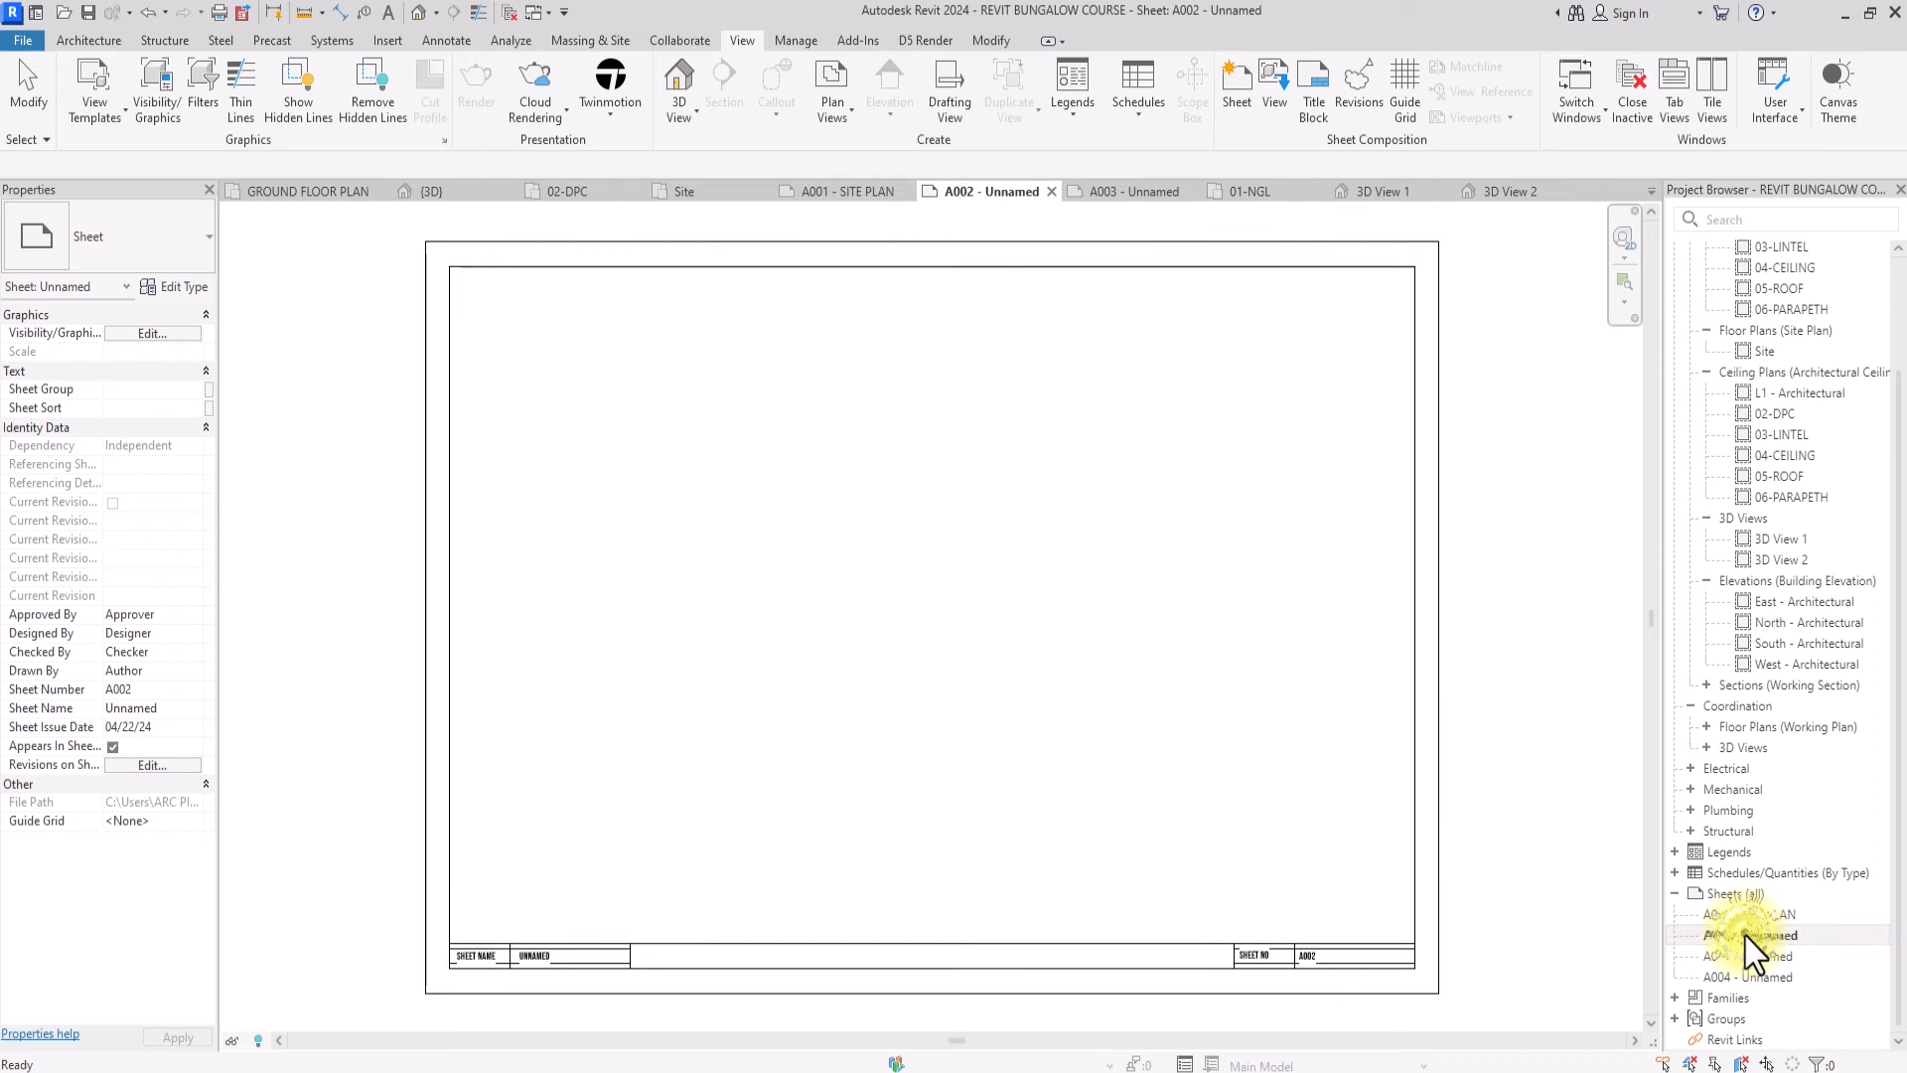
pyautogui.rightClick(1745, 934)
pyautogui.click(1631, 746)
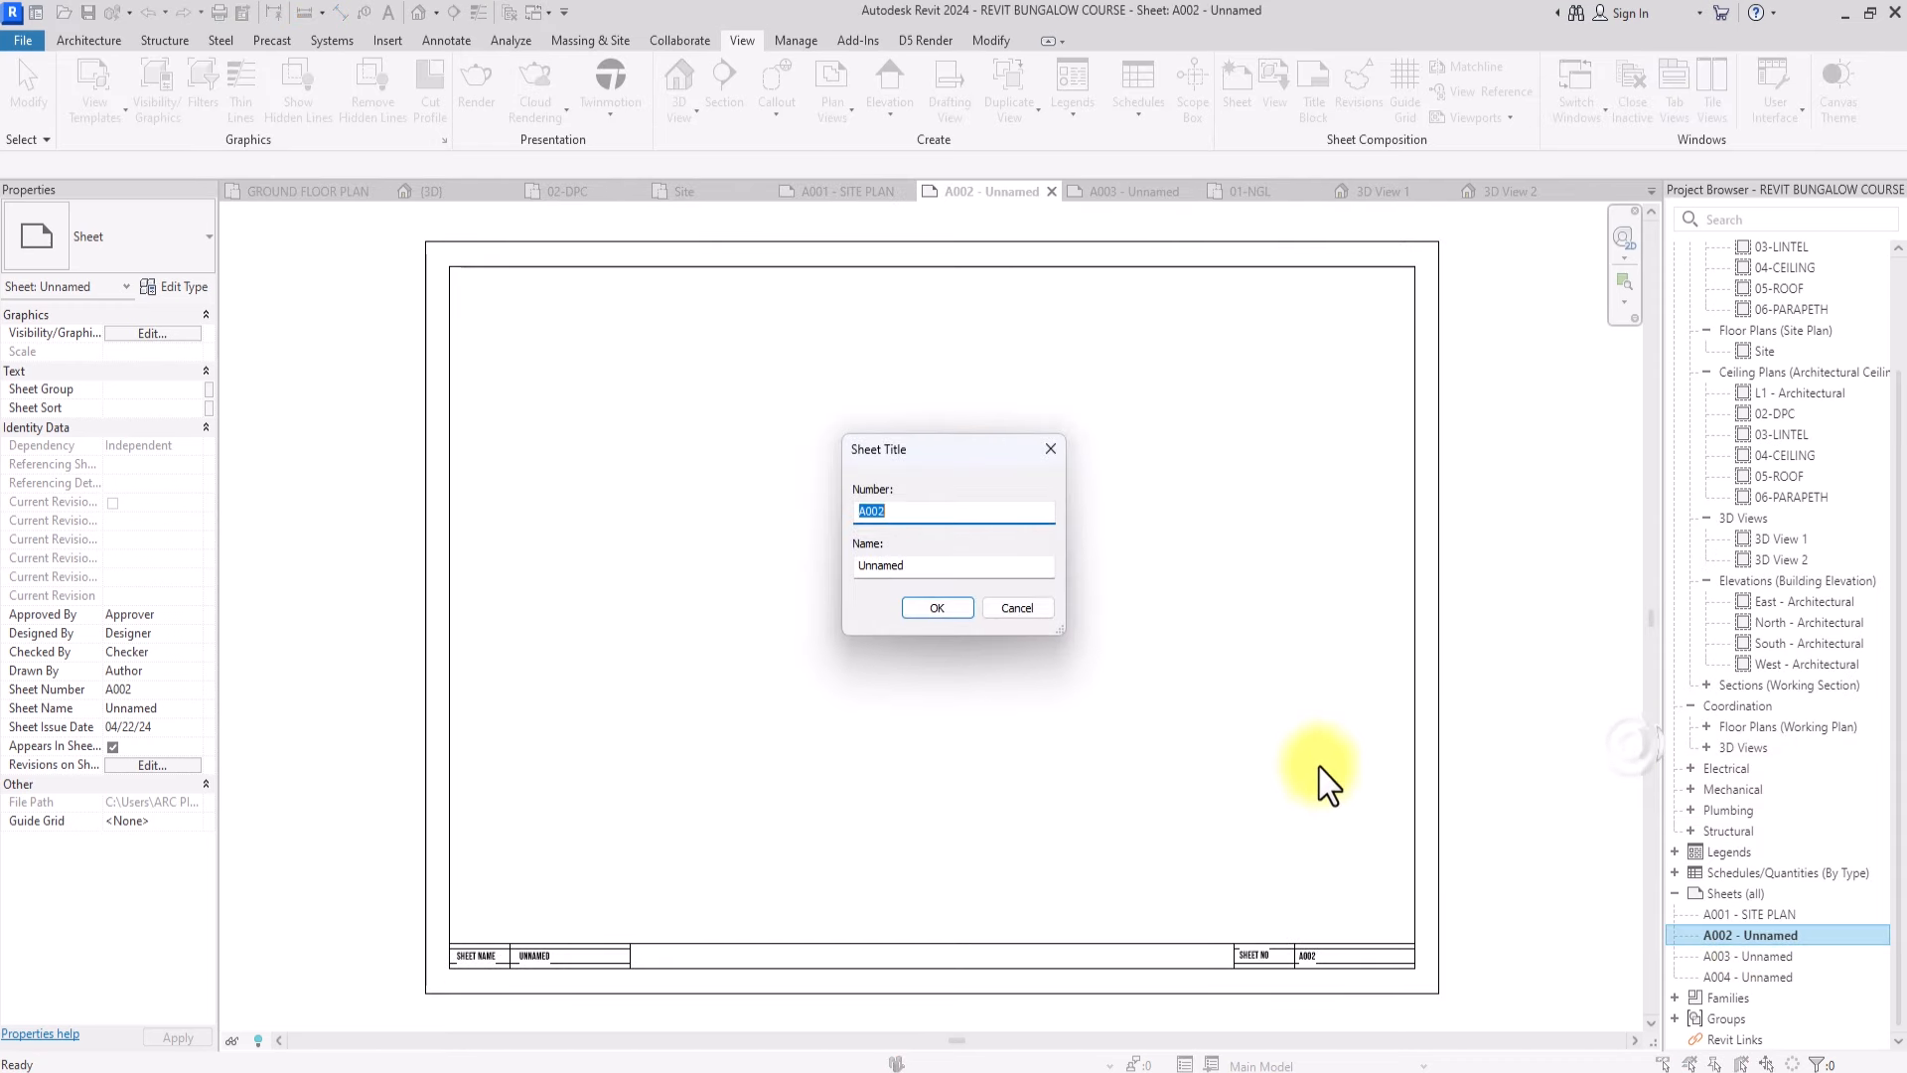
pyautogui.press('Tab')
pyautogui.write('GROUND FLOOR PLAN')
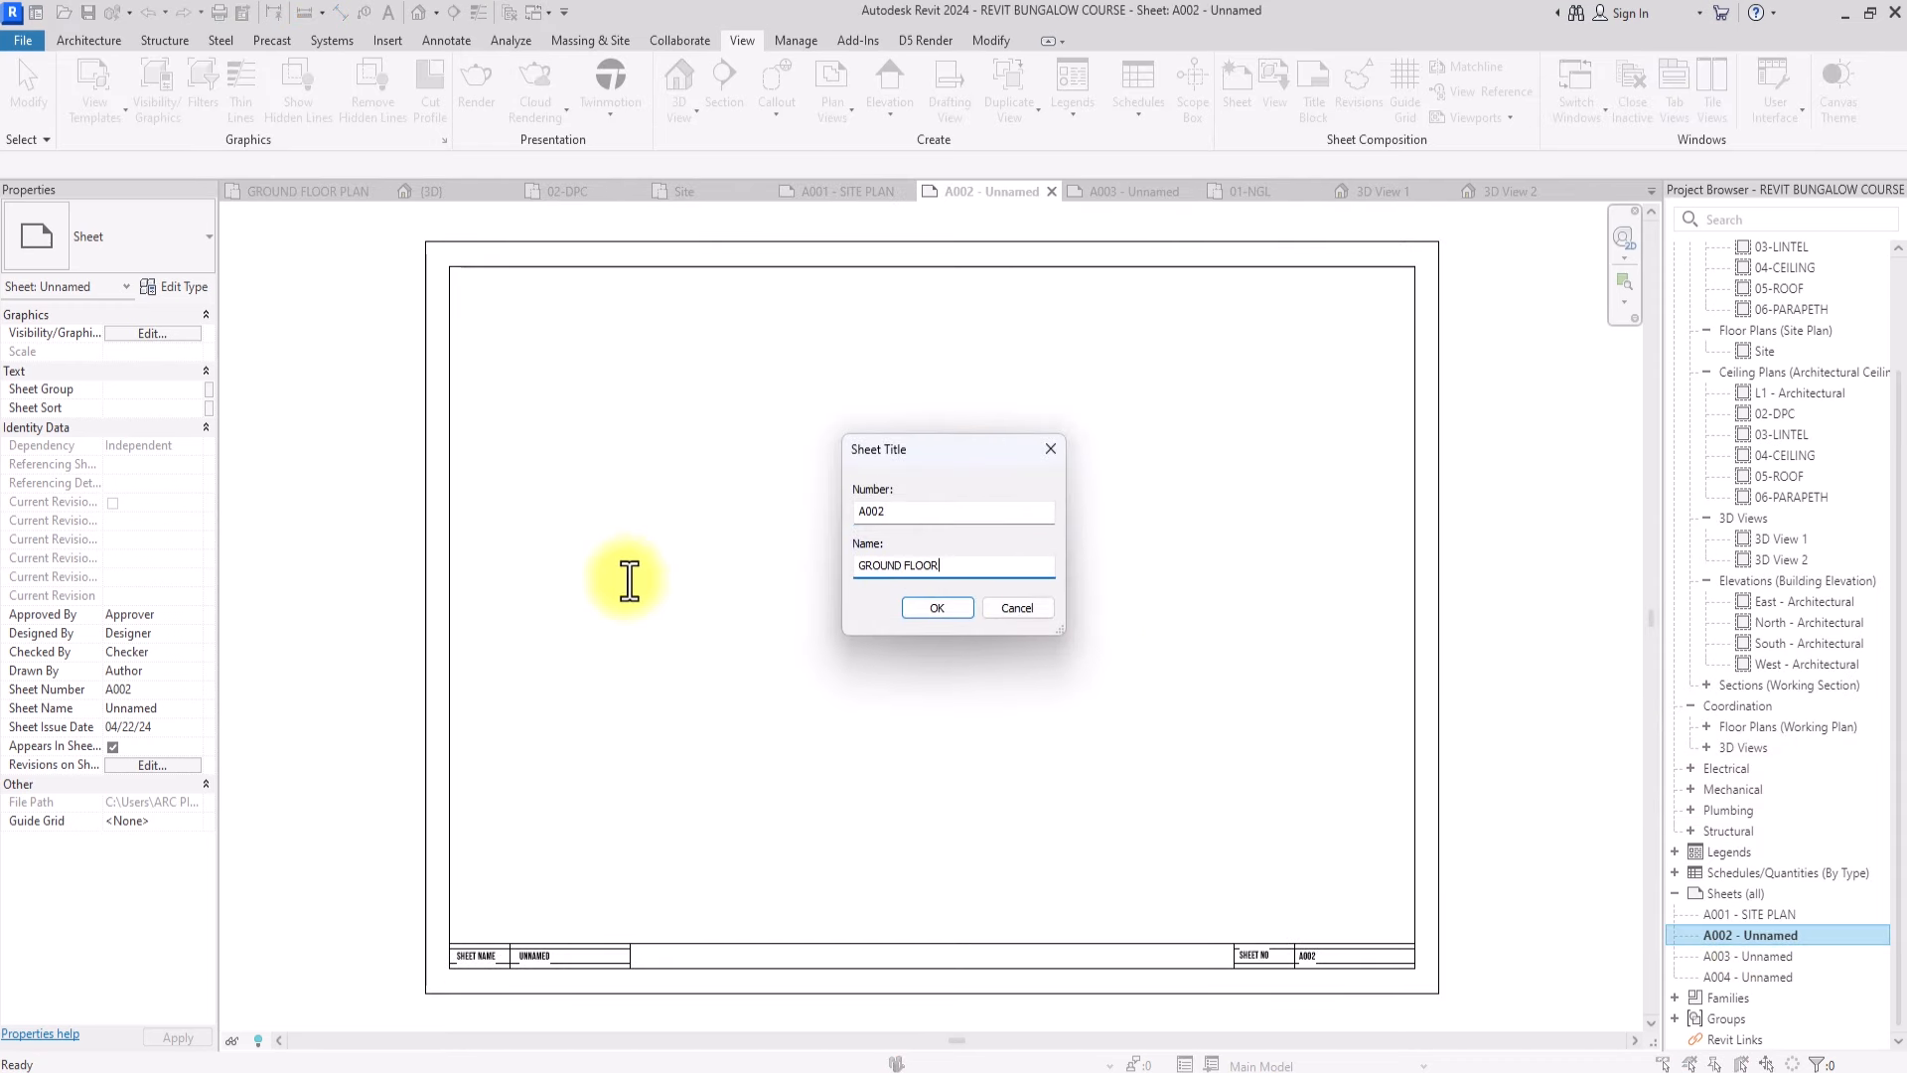
pyautogui.press('Return')
# Rename sheet A003 as PERSPECTIVE VIEW 1
pyautogui.rightClick(1745, 956)
pyautogui.click(1653, 766)
pyautogui.write('PERSPECTIVE VIEW 1')
pyautogui.press('Return')
pyautogui.rightClick(1745, 955)
pyautogui.click(1653, 769)
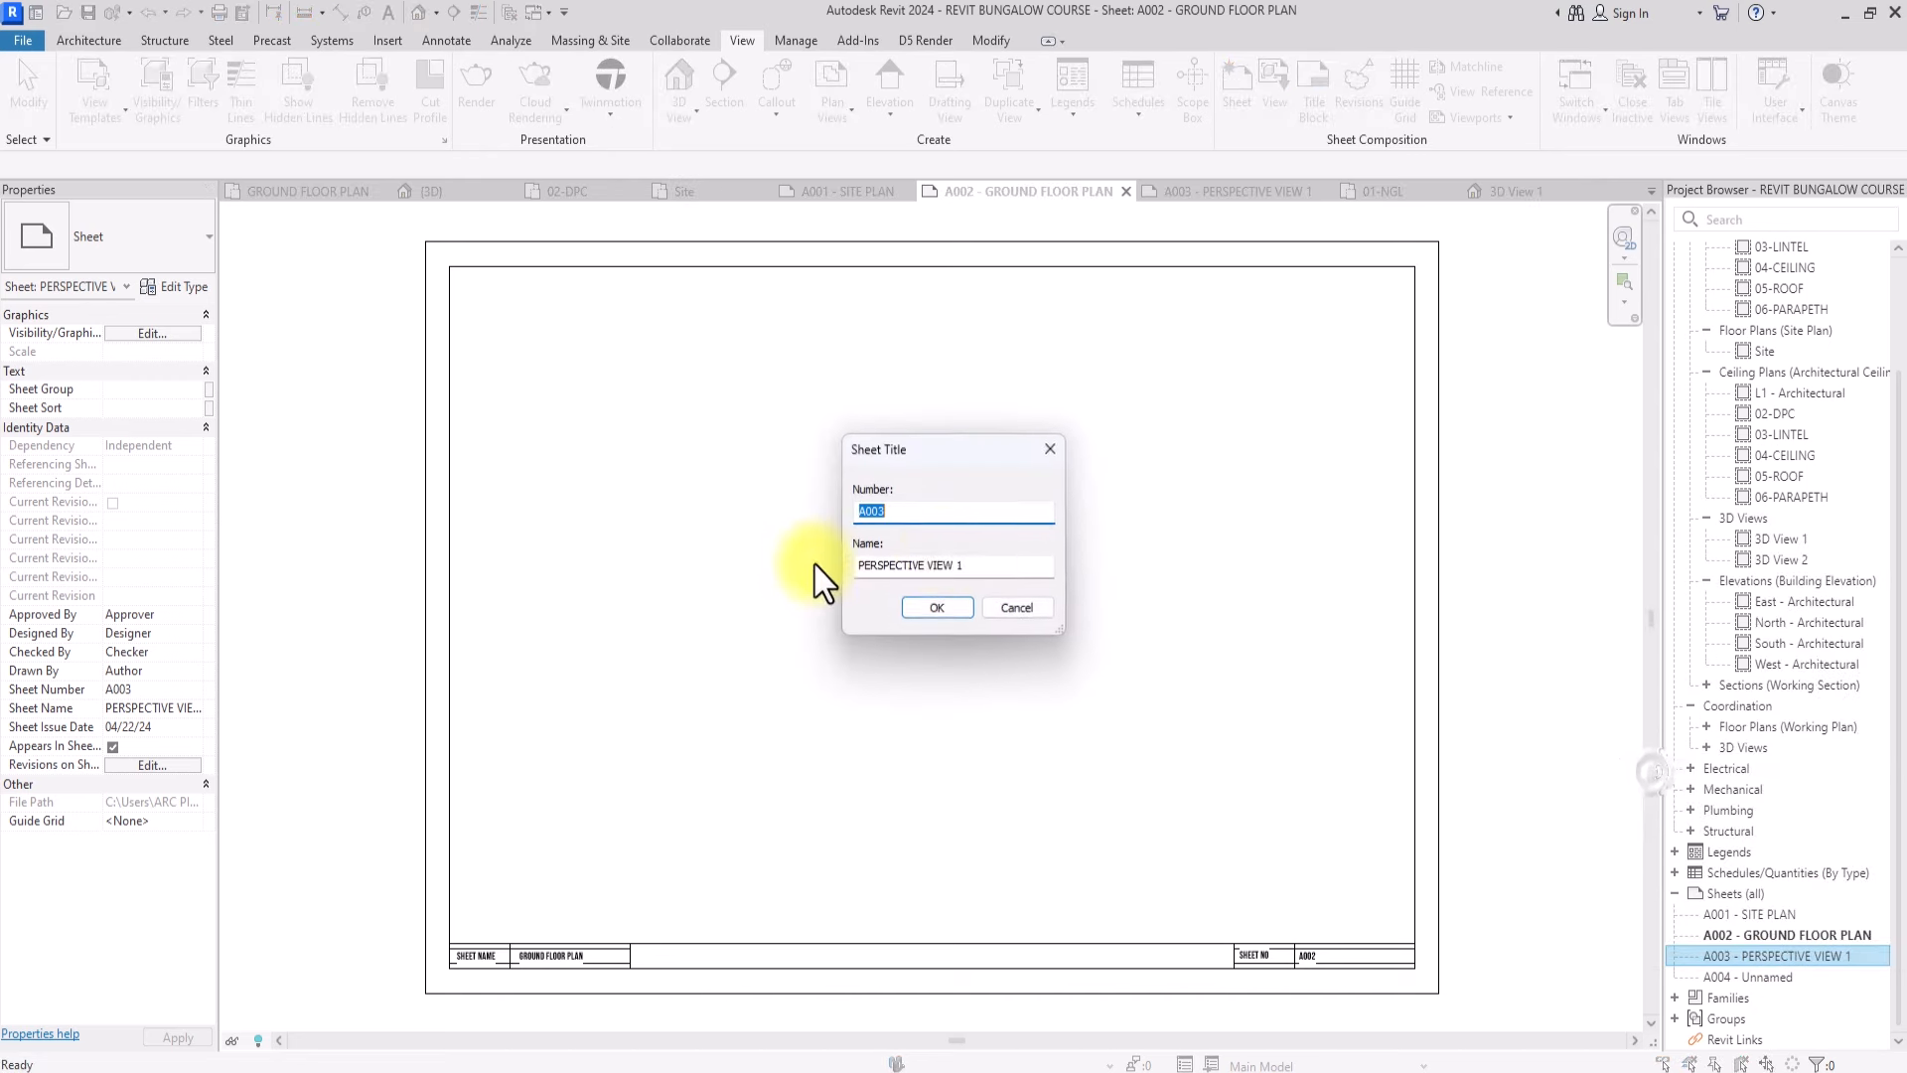
pyautogui.moveTo(1006, 571); pyautogui.dragTo(715, 578)
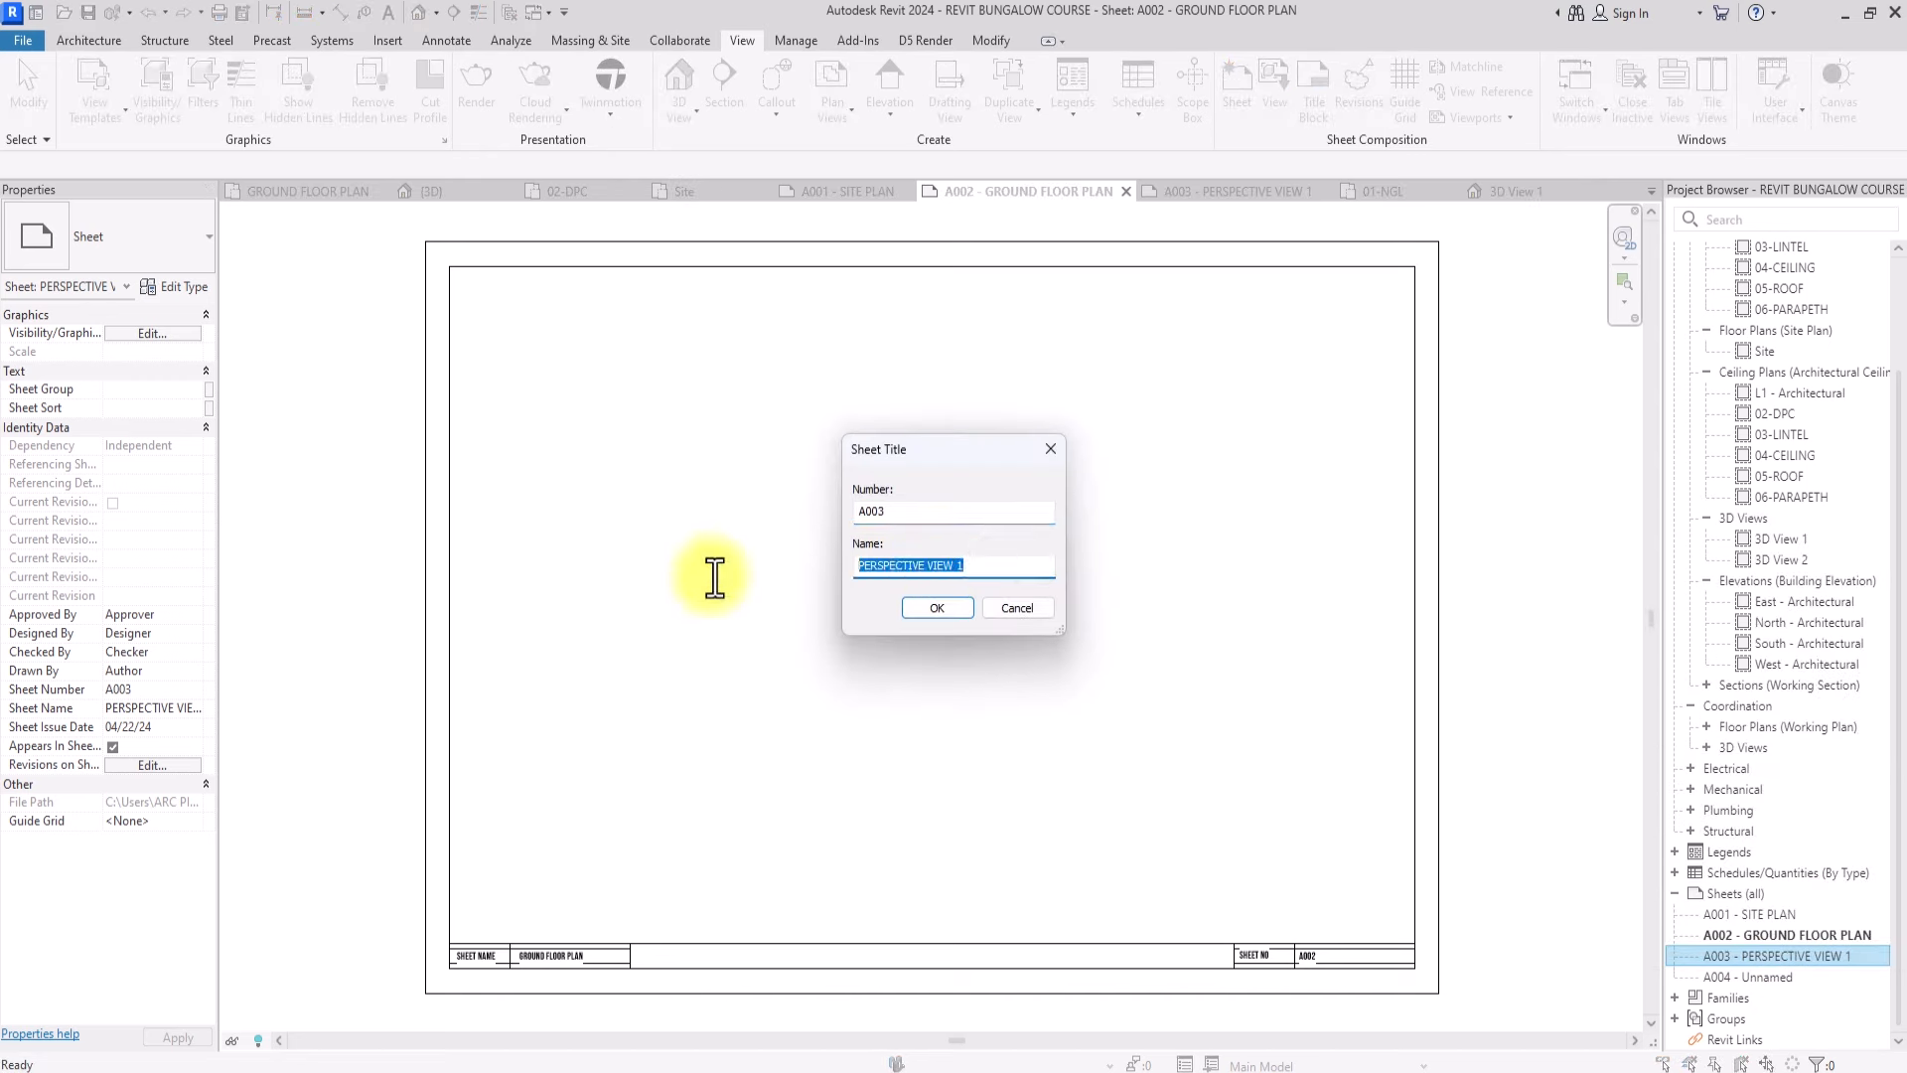
pyautogui.click(948, 617)
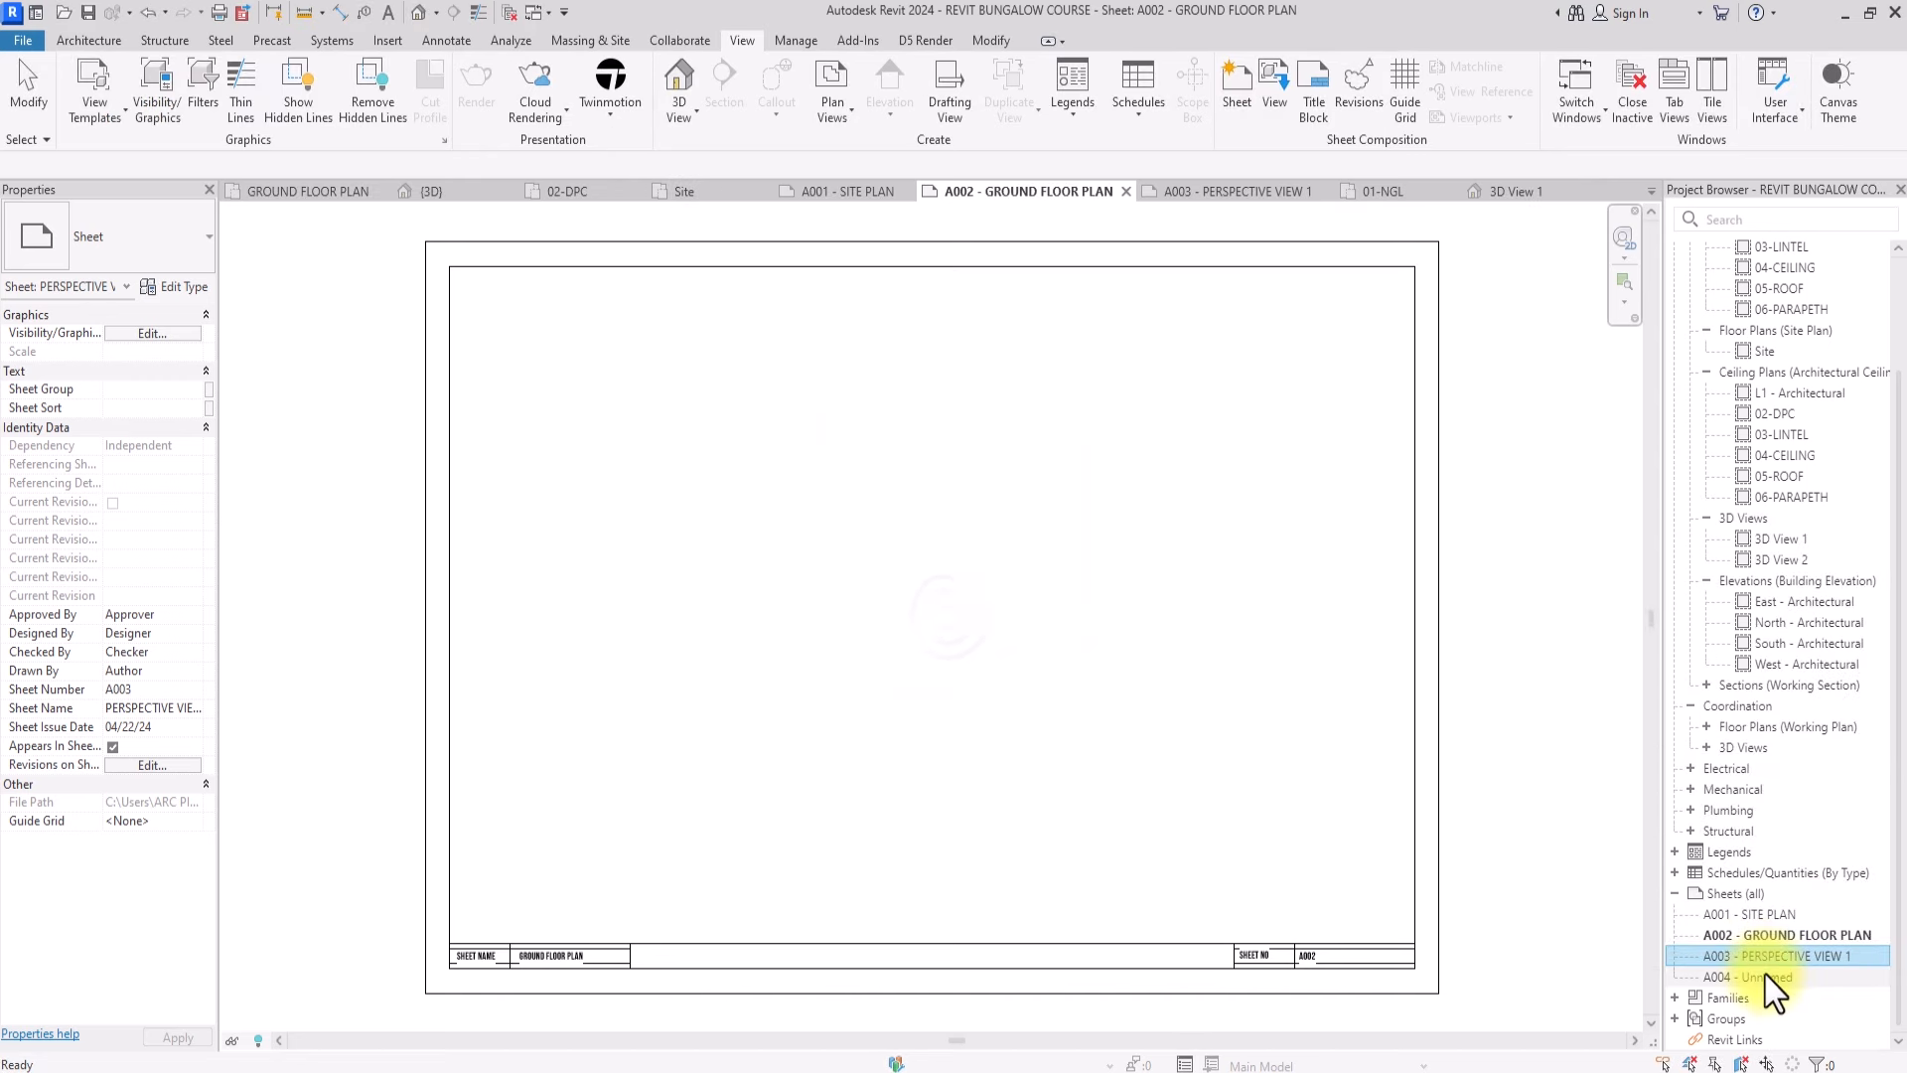
# Rename sheet A004 as PERSPECTIVE VIEW 2
pyautogui.click(1766, 975)
pyautogui.rightClick(1763, 973)
pyautogui.click(1641, 785)
pyautogui.doubleClick(953, 570)
pyautogui.write('PERSPECTIVE VIEW 2')
pyautogui.click(947, 617)
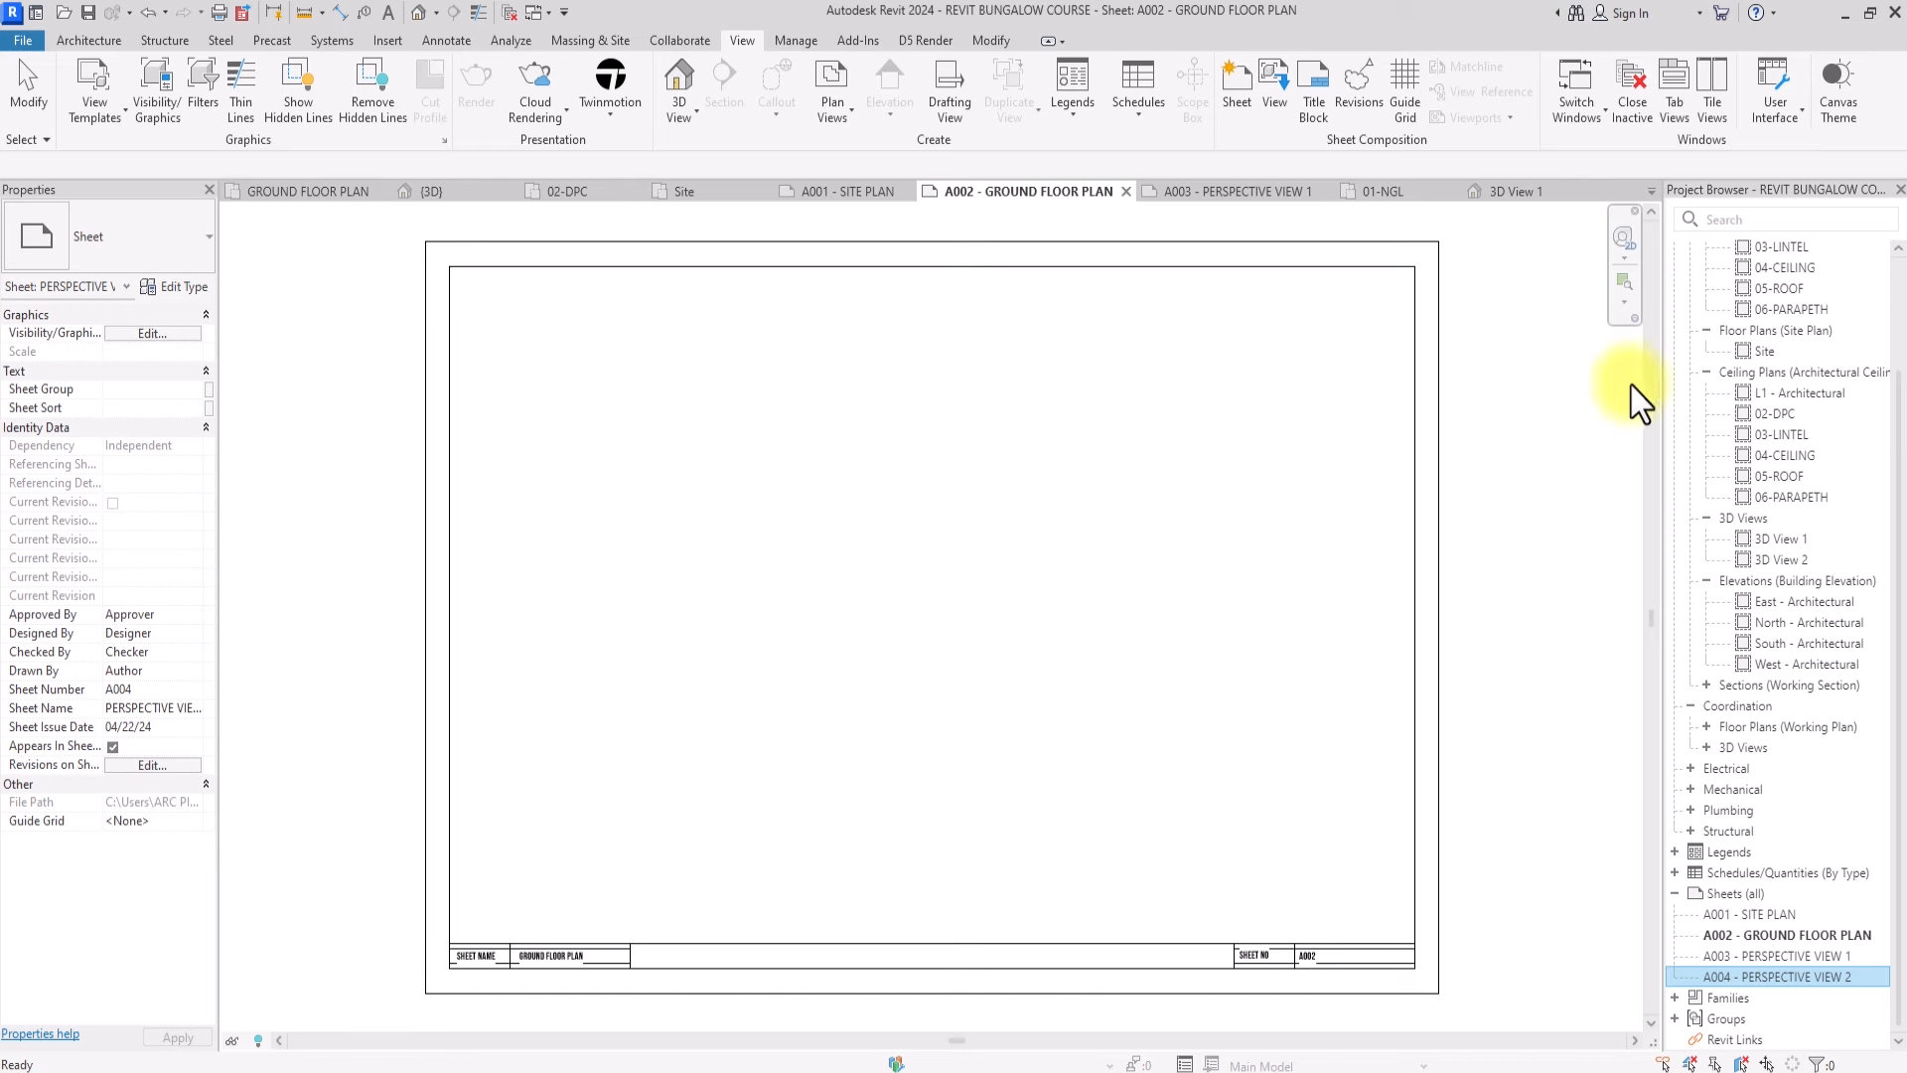
# Place the Site floor plan view in the middle of sheet A001 - SITE PLAN
pyautogui.scroll(2, 1772, 994)
pyautogui.doubleClick(1766, 1020)
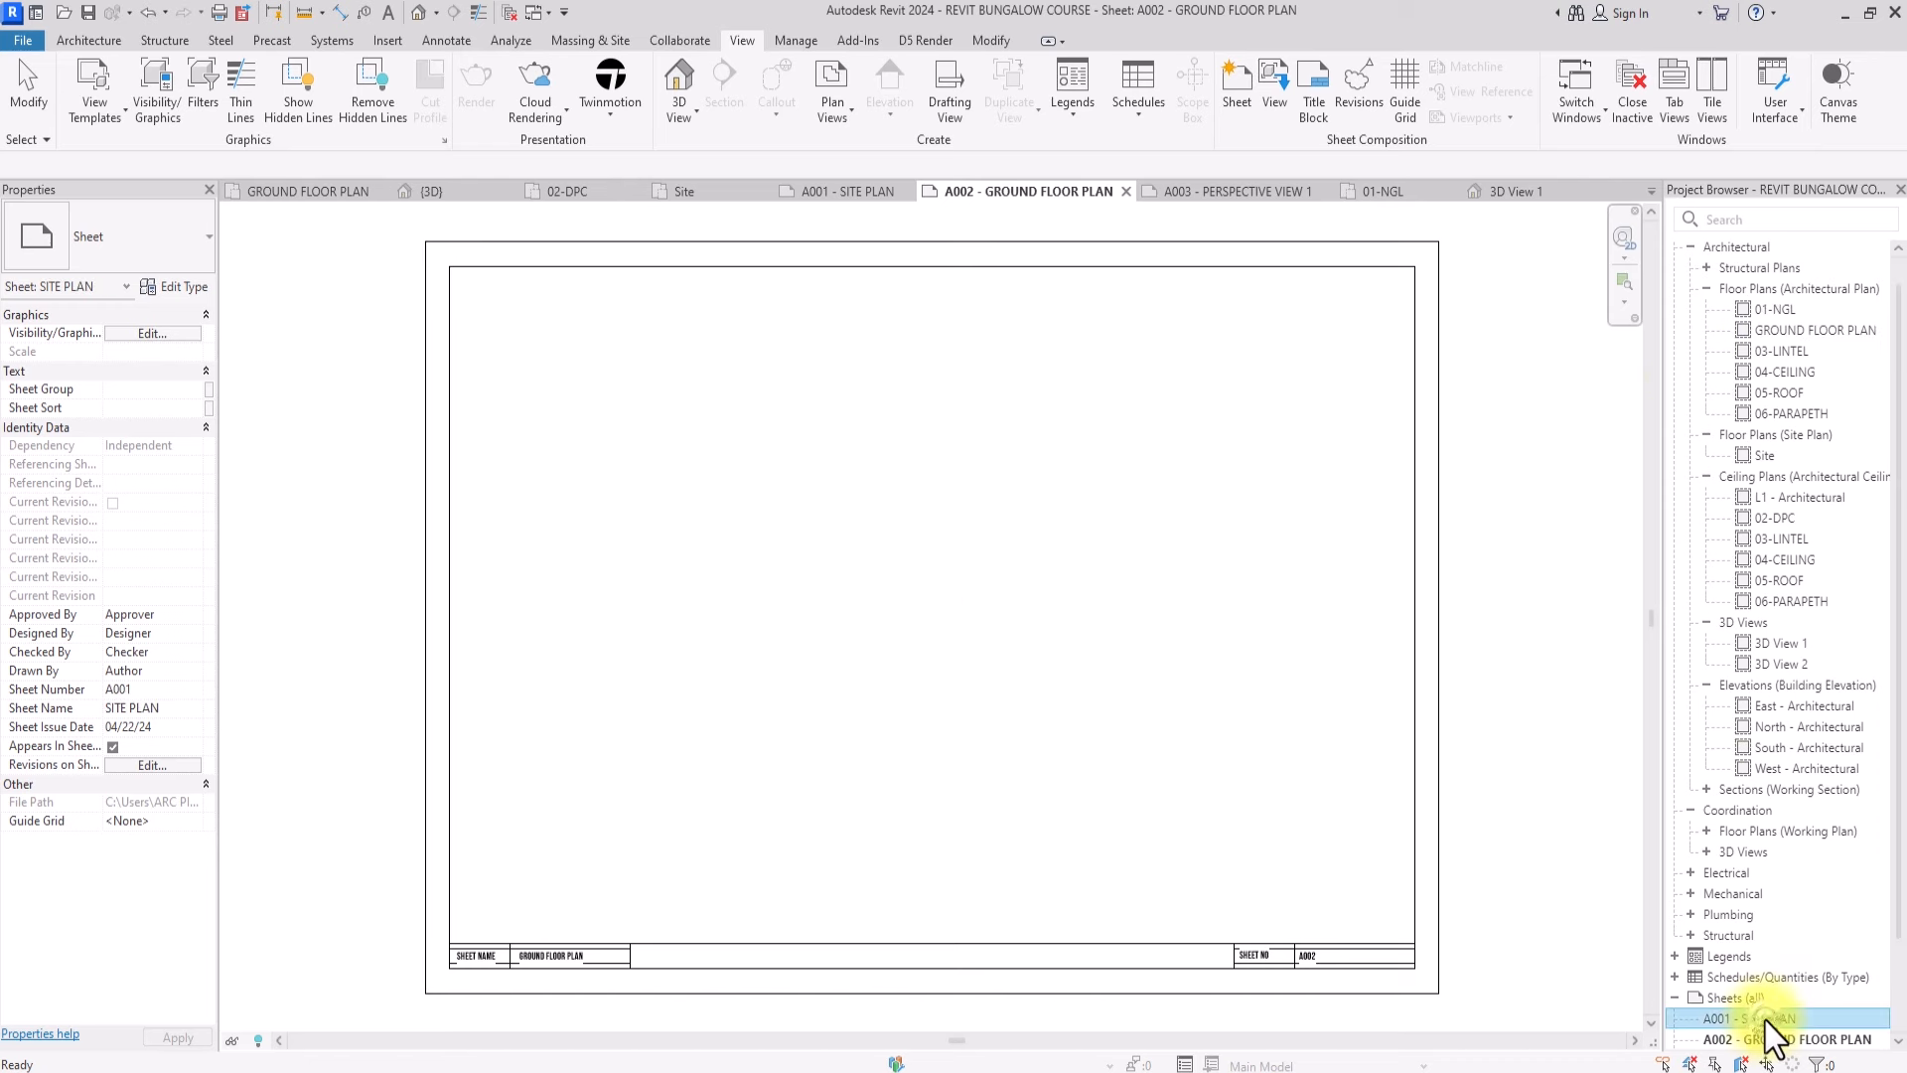
pyautogui.scroll(1, 1774, 438)
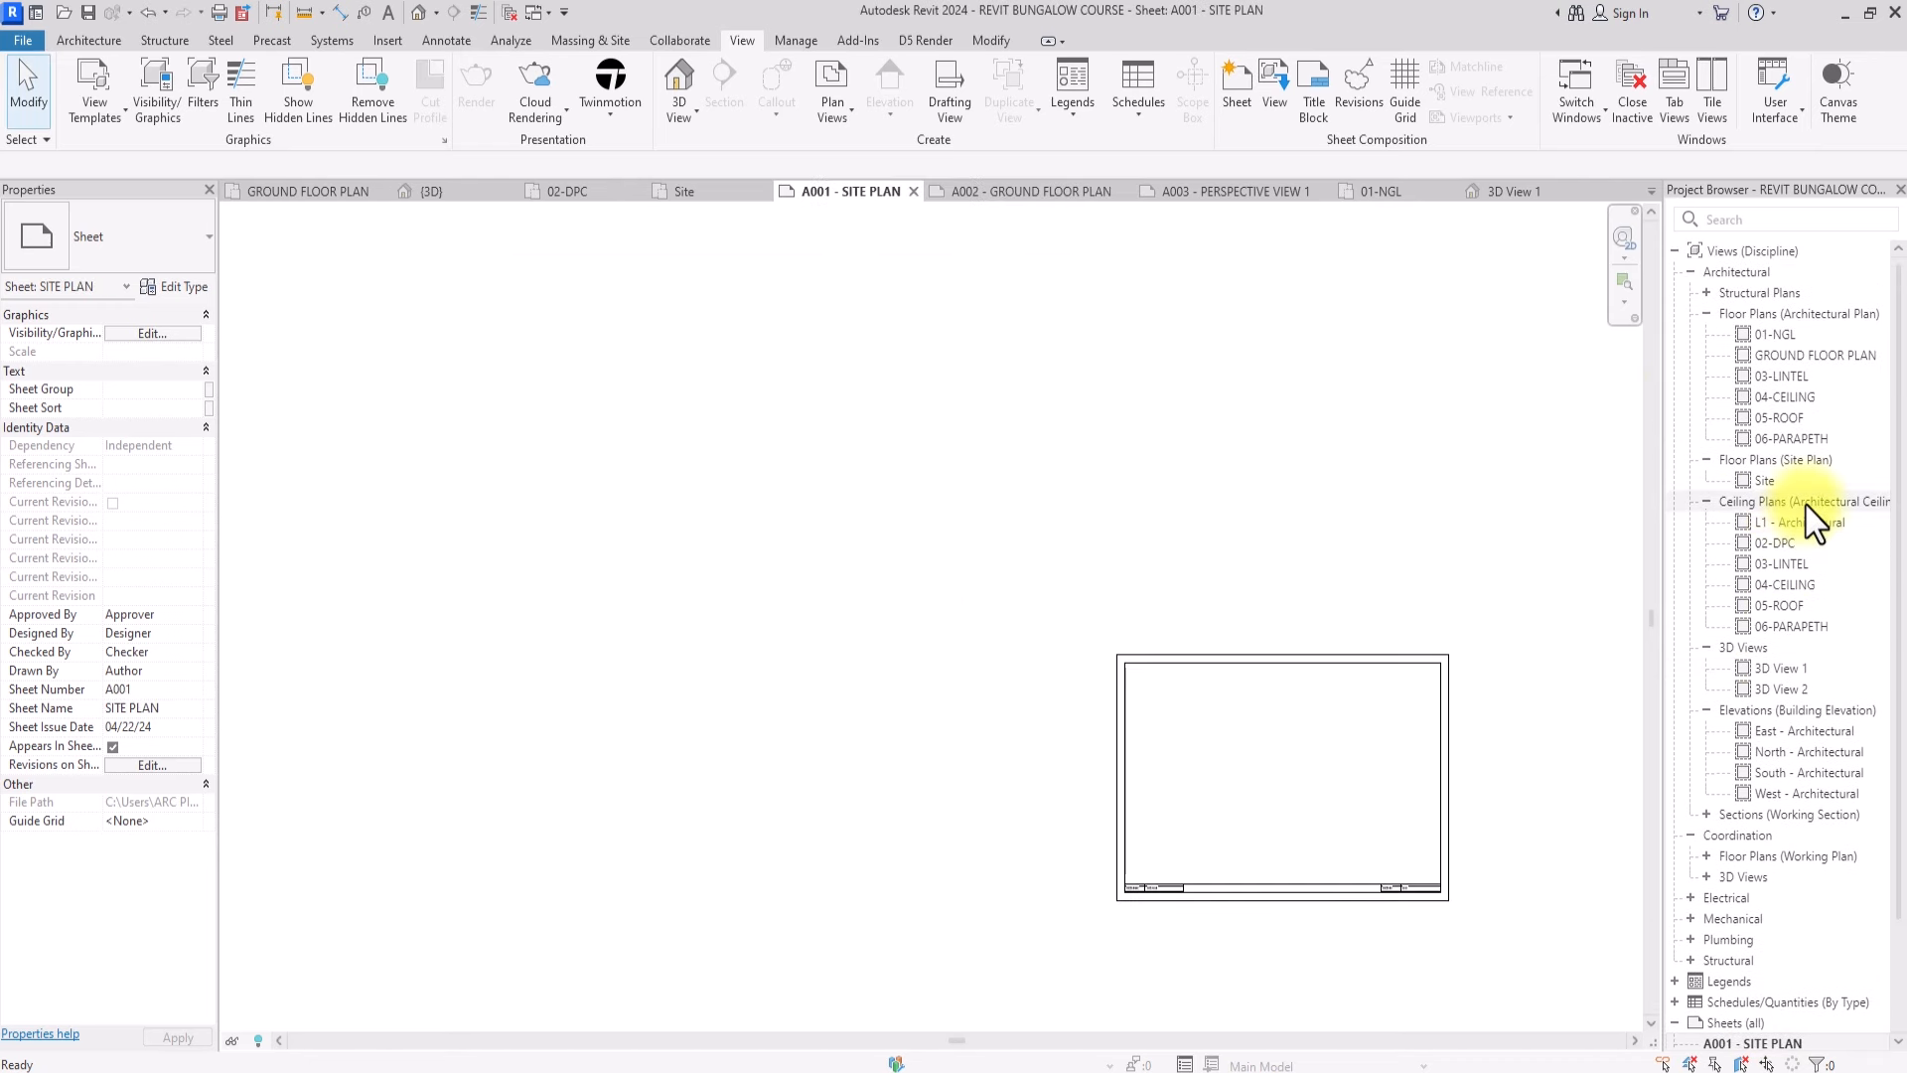
pyautogui.moveTo(1760, 482); pyautogui.dragTo(1256, 795)
pyautogui.scroll(1, 1256, 794)
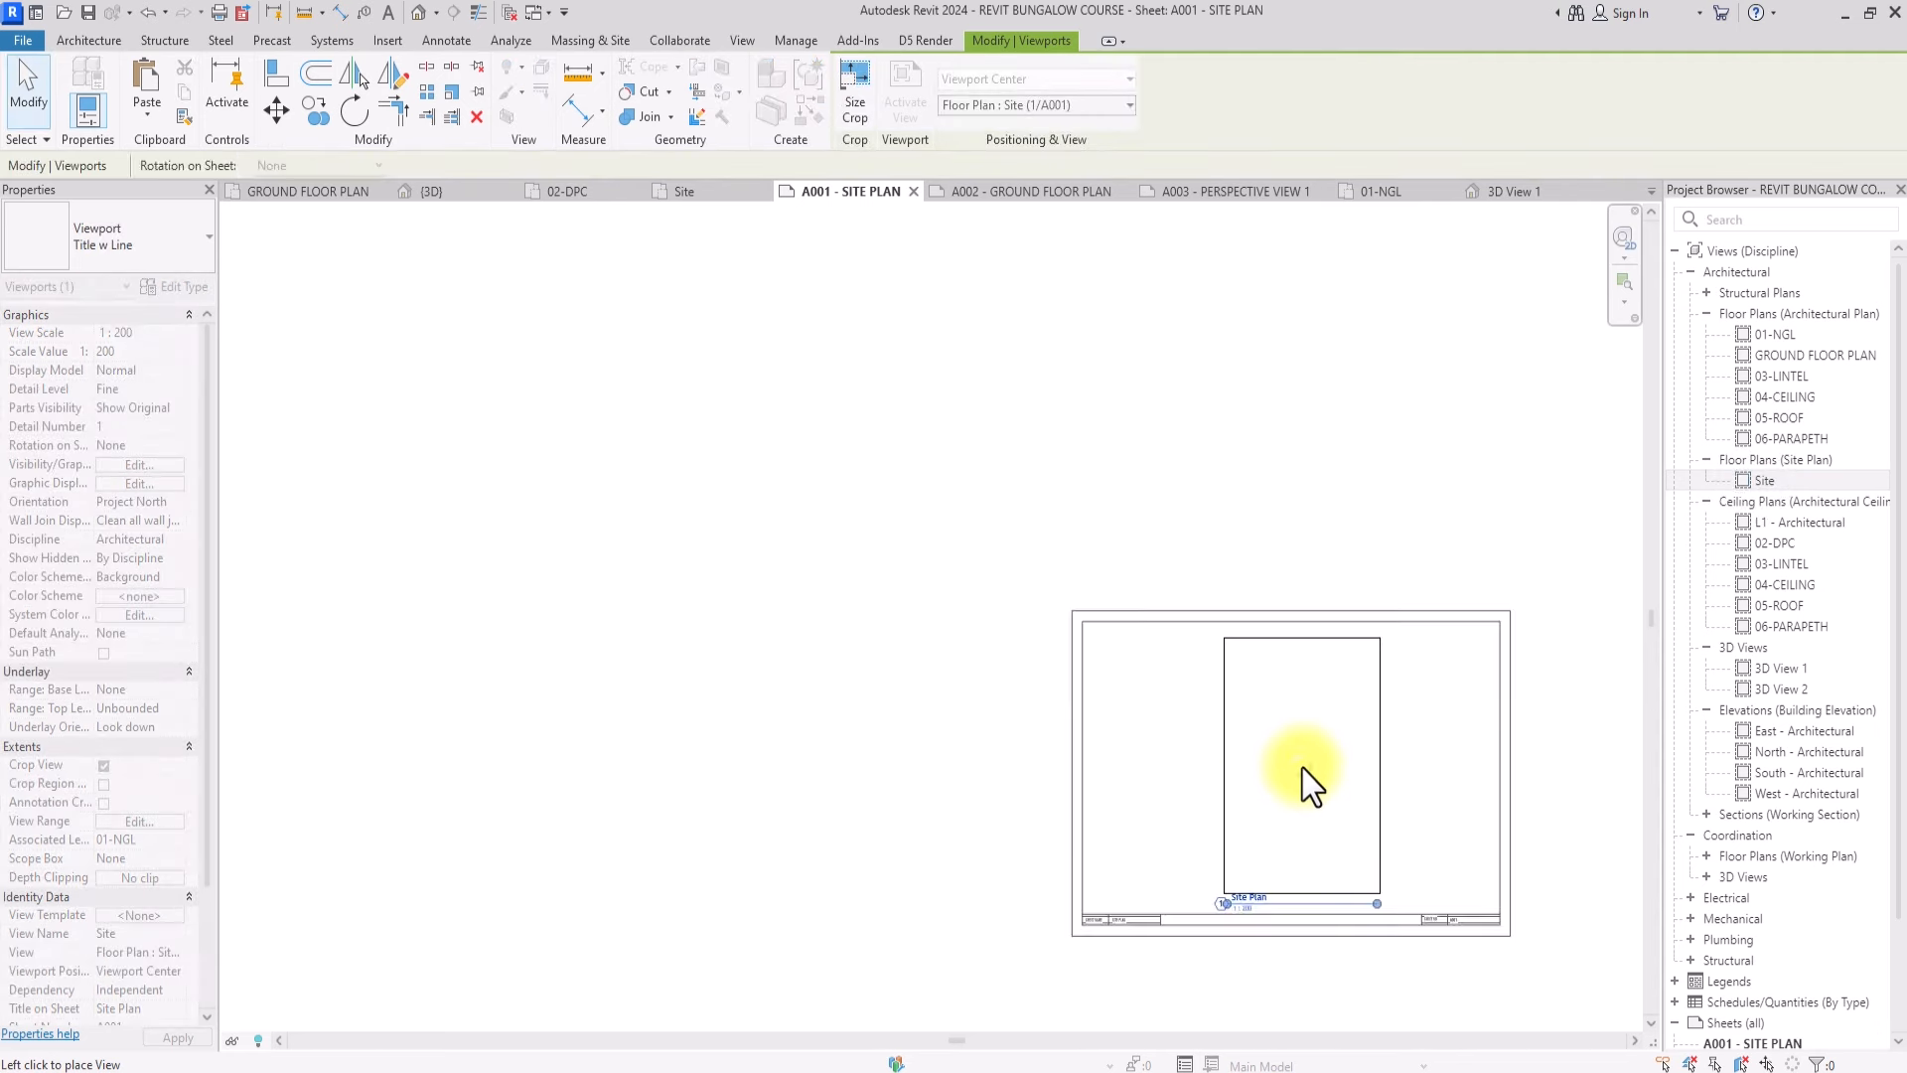
pyautogui.click(1324, 814)
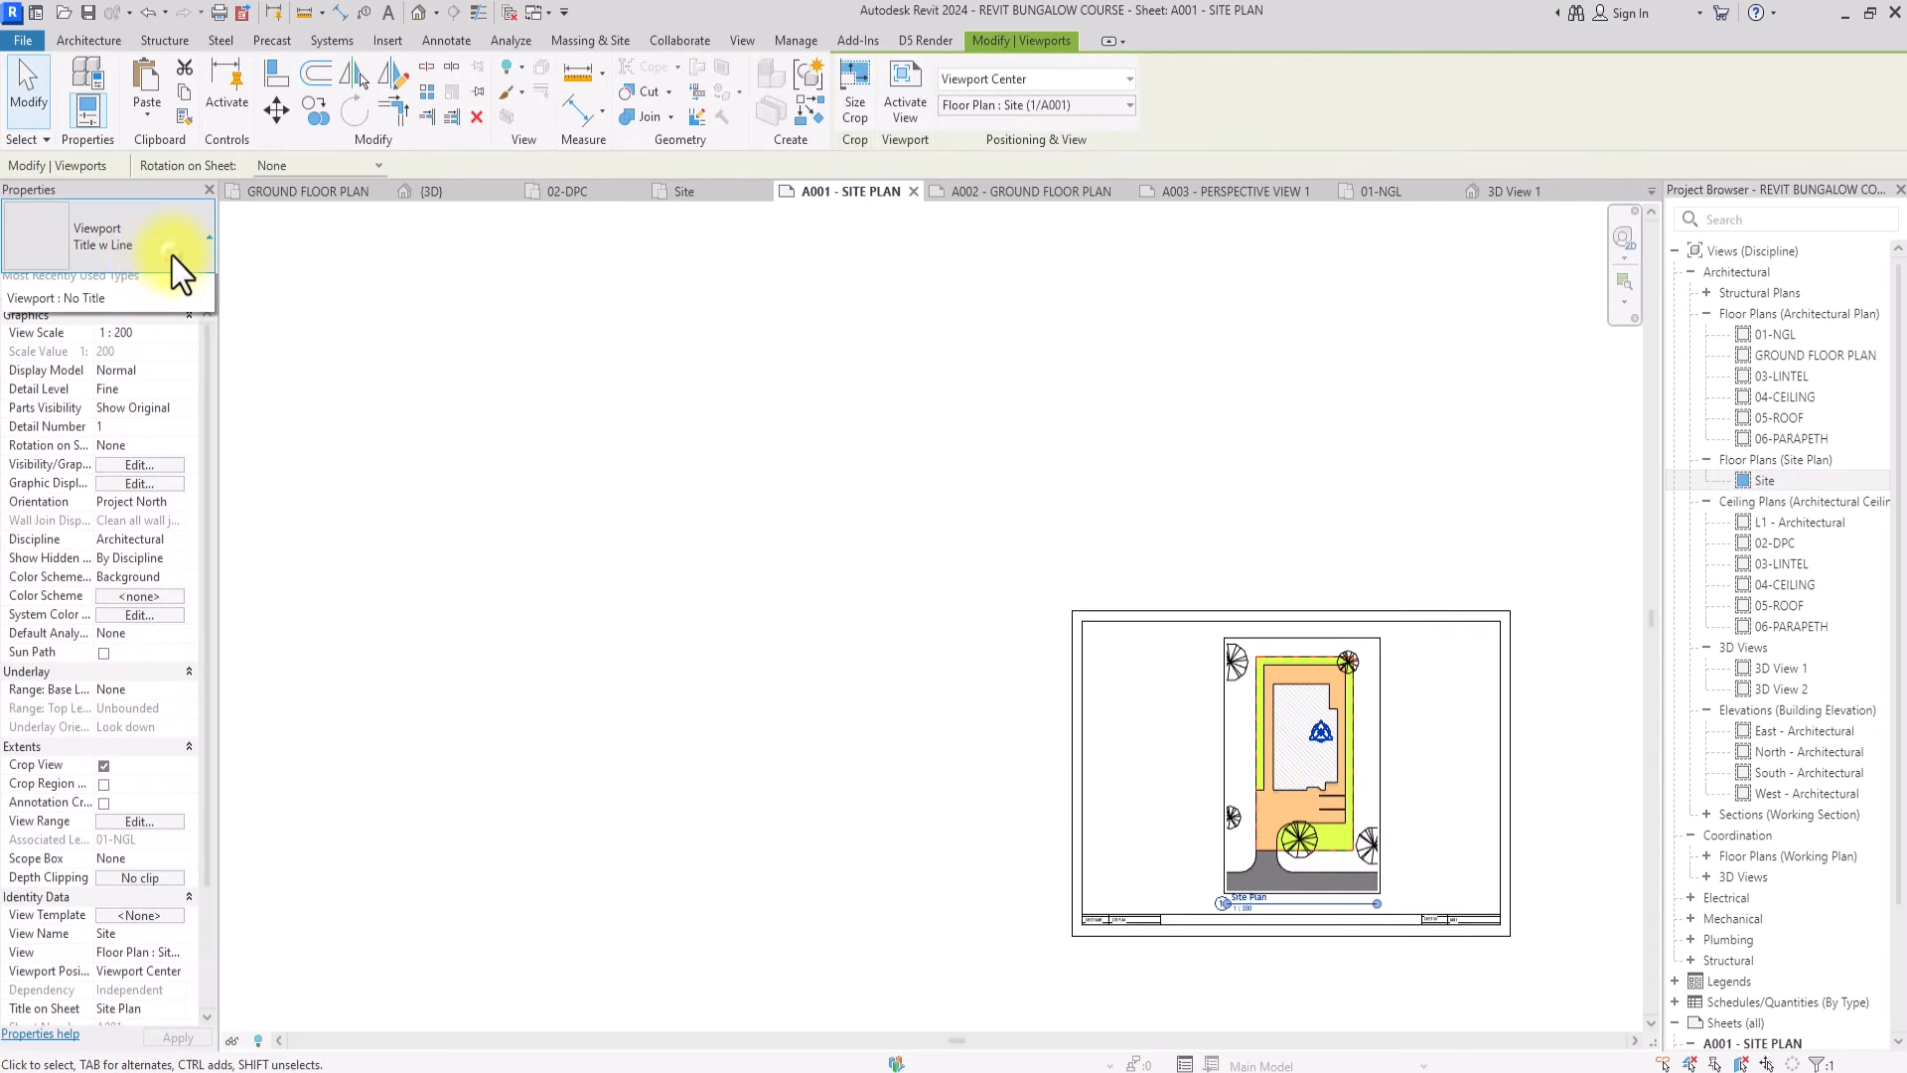
# Set the site plan viewport on sheet A001 to the No Title type
pyautogui.click(171, 256)
pyautogui.click(147, 350)
pyautogui.click(946, 577)
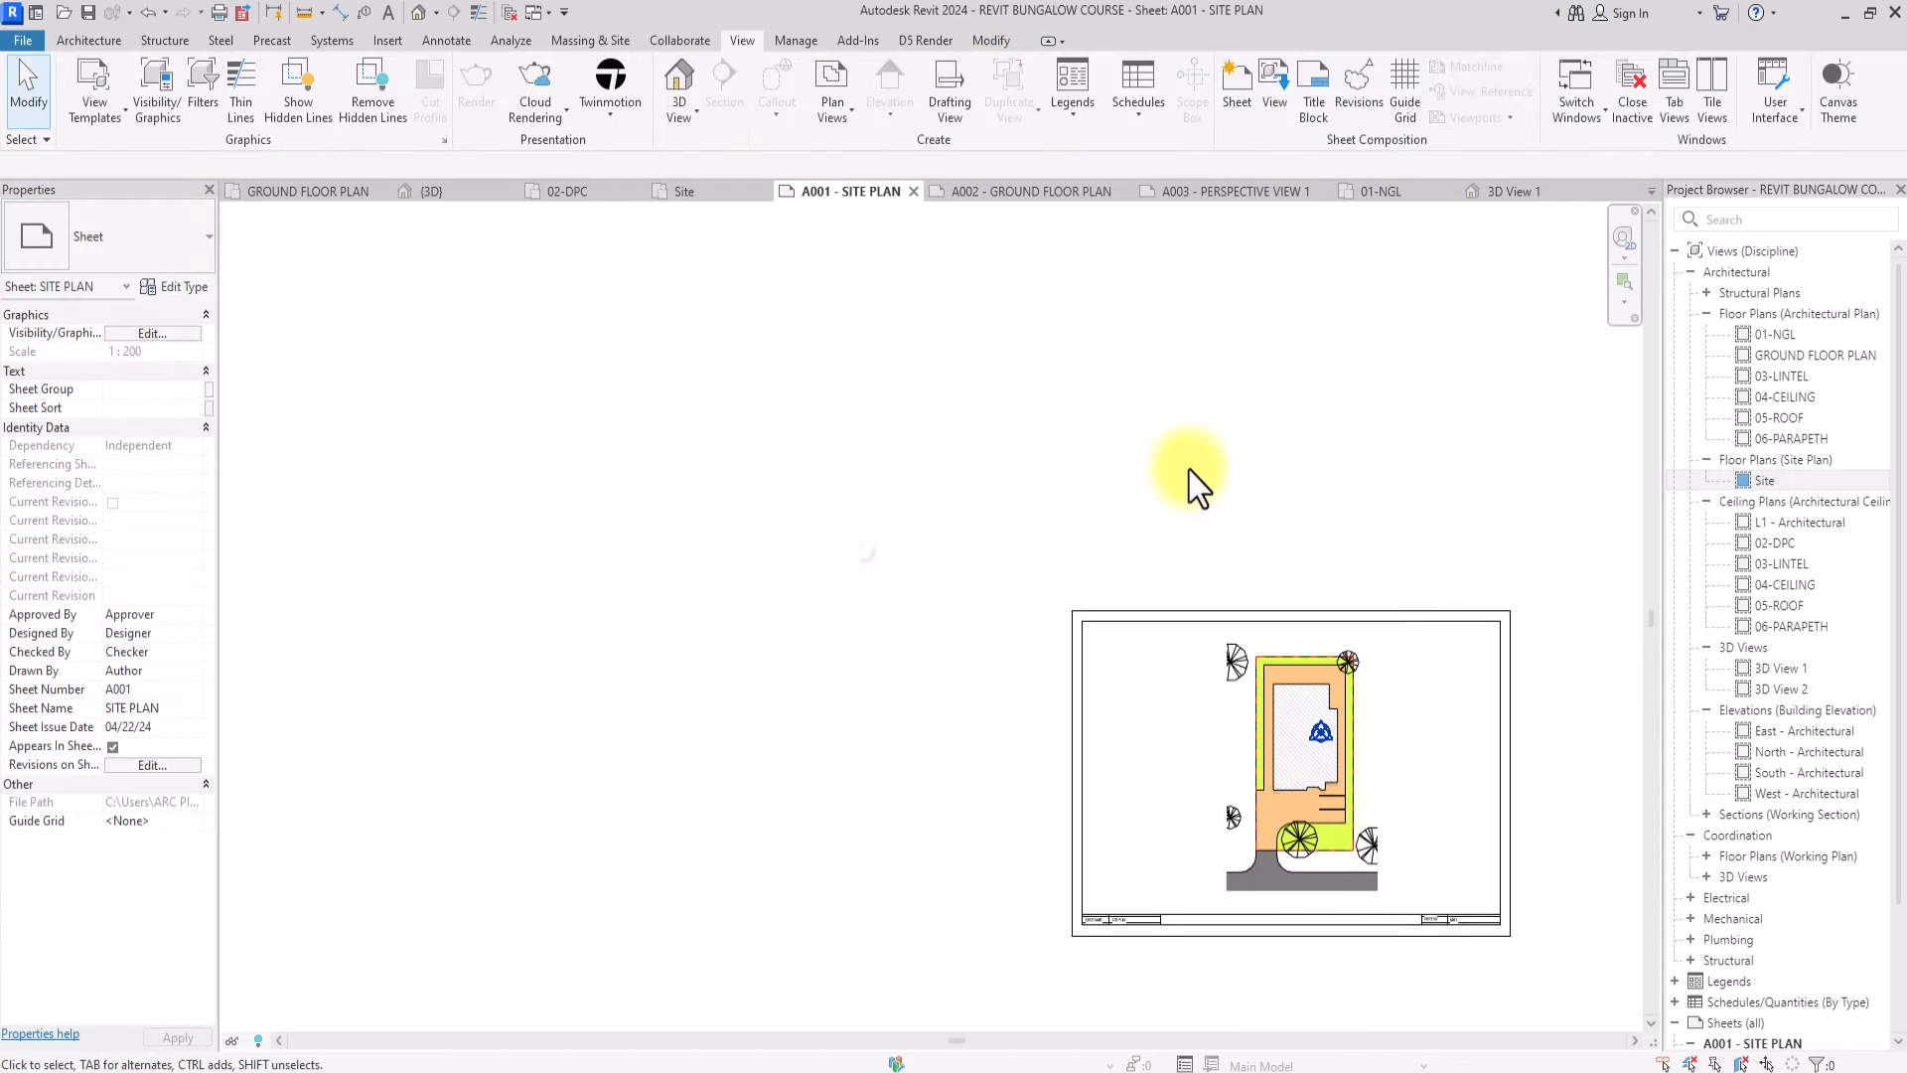
# Place an M_North Arrow 2 symbol beside the upper right corner of the site plan on sheet A001
pyautogui.moveTo(1189, 469); pyautogui.dragTo(792, 492, button='middle')
pyautogui.scroll(-1, 1089, 843)
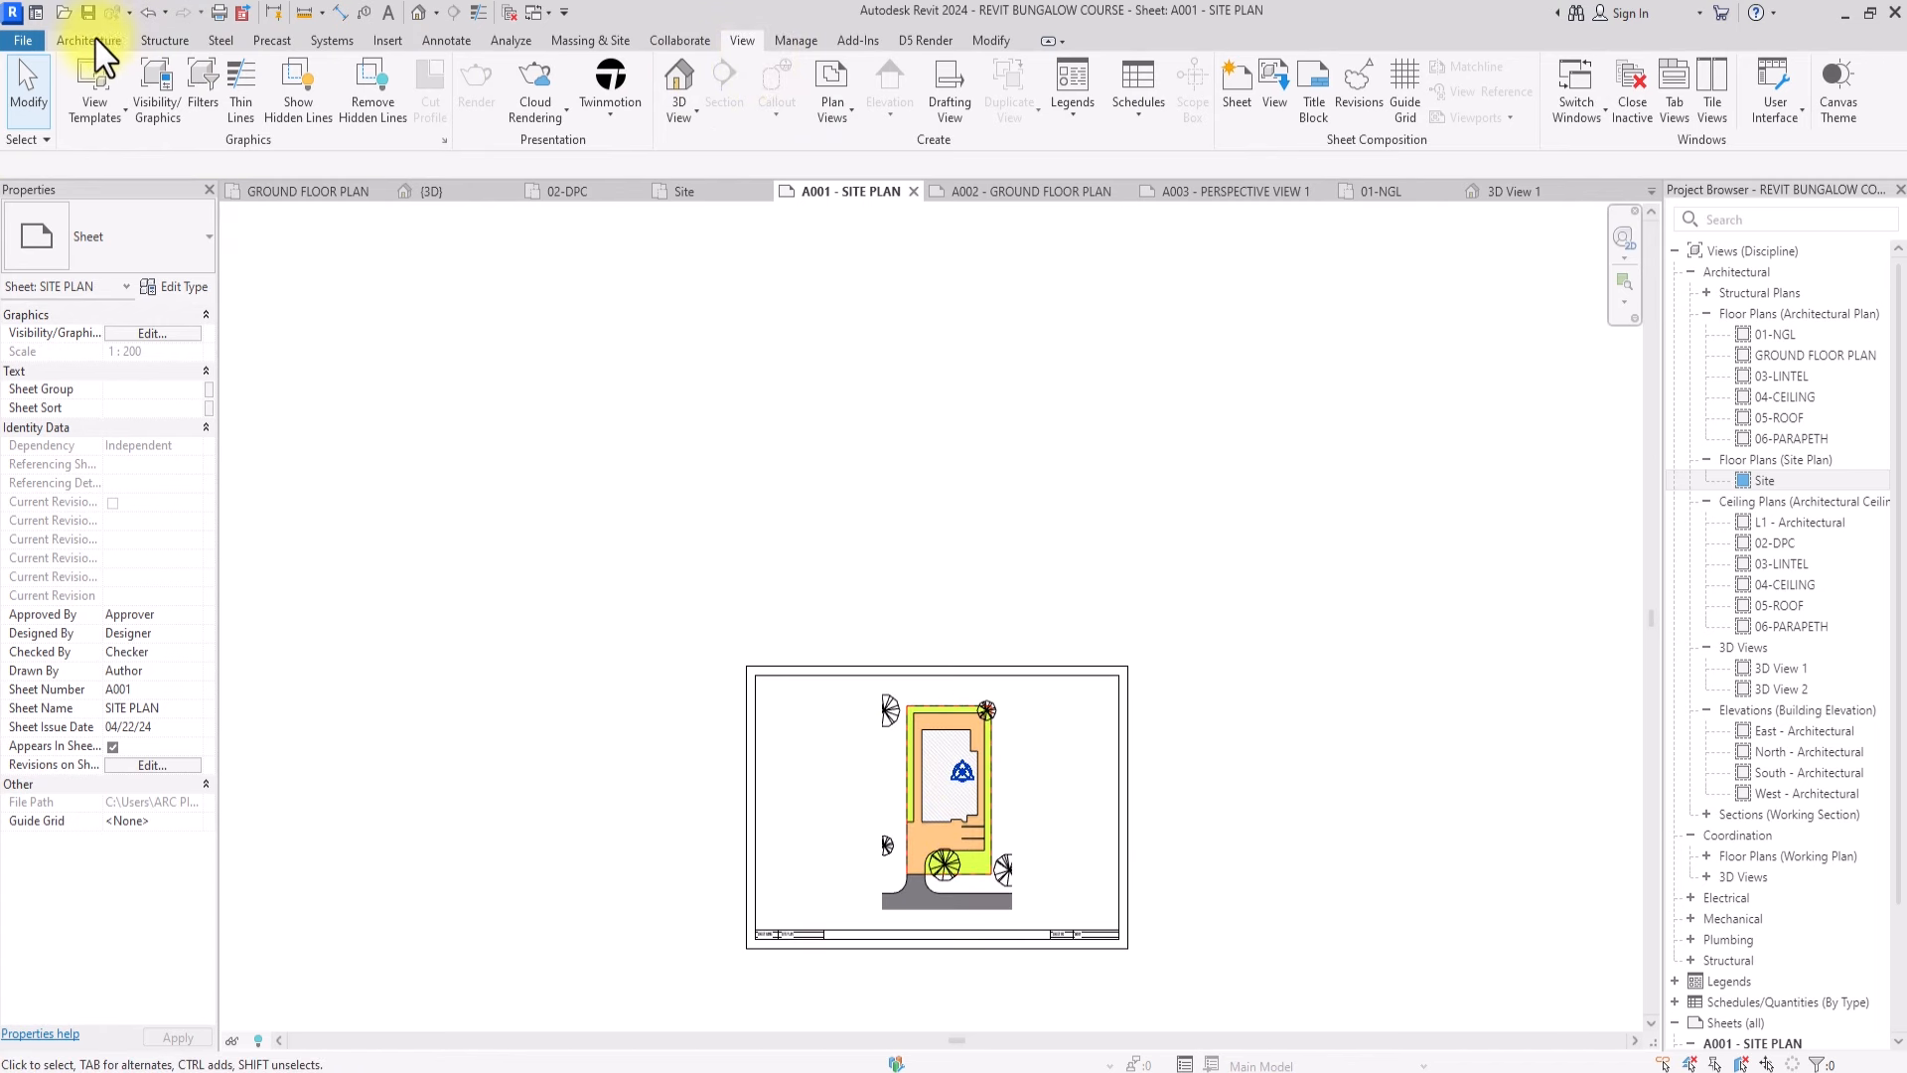
pyautogui.click(456, 40)
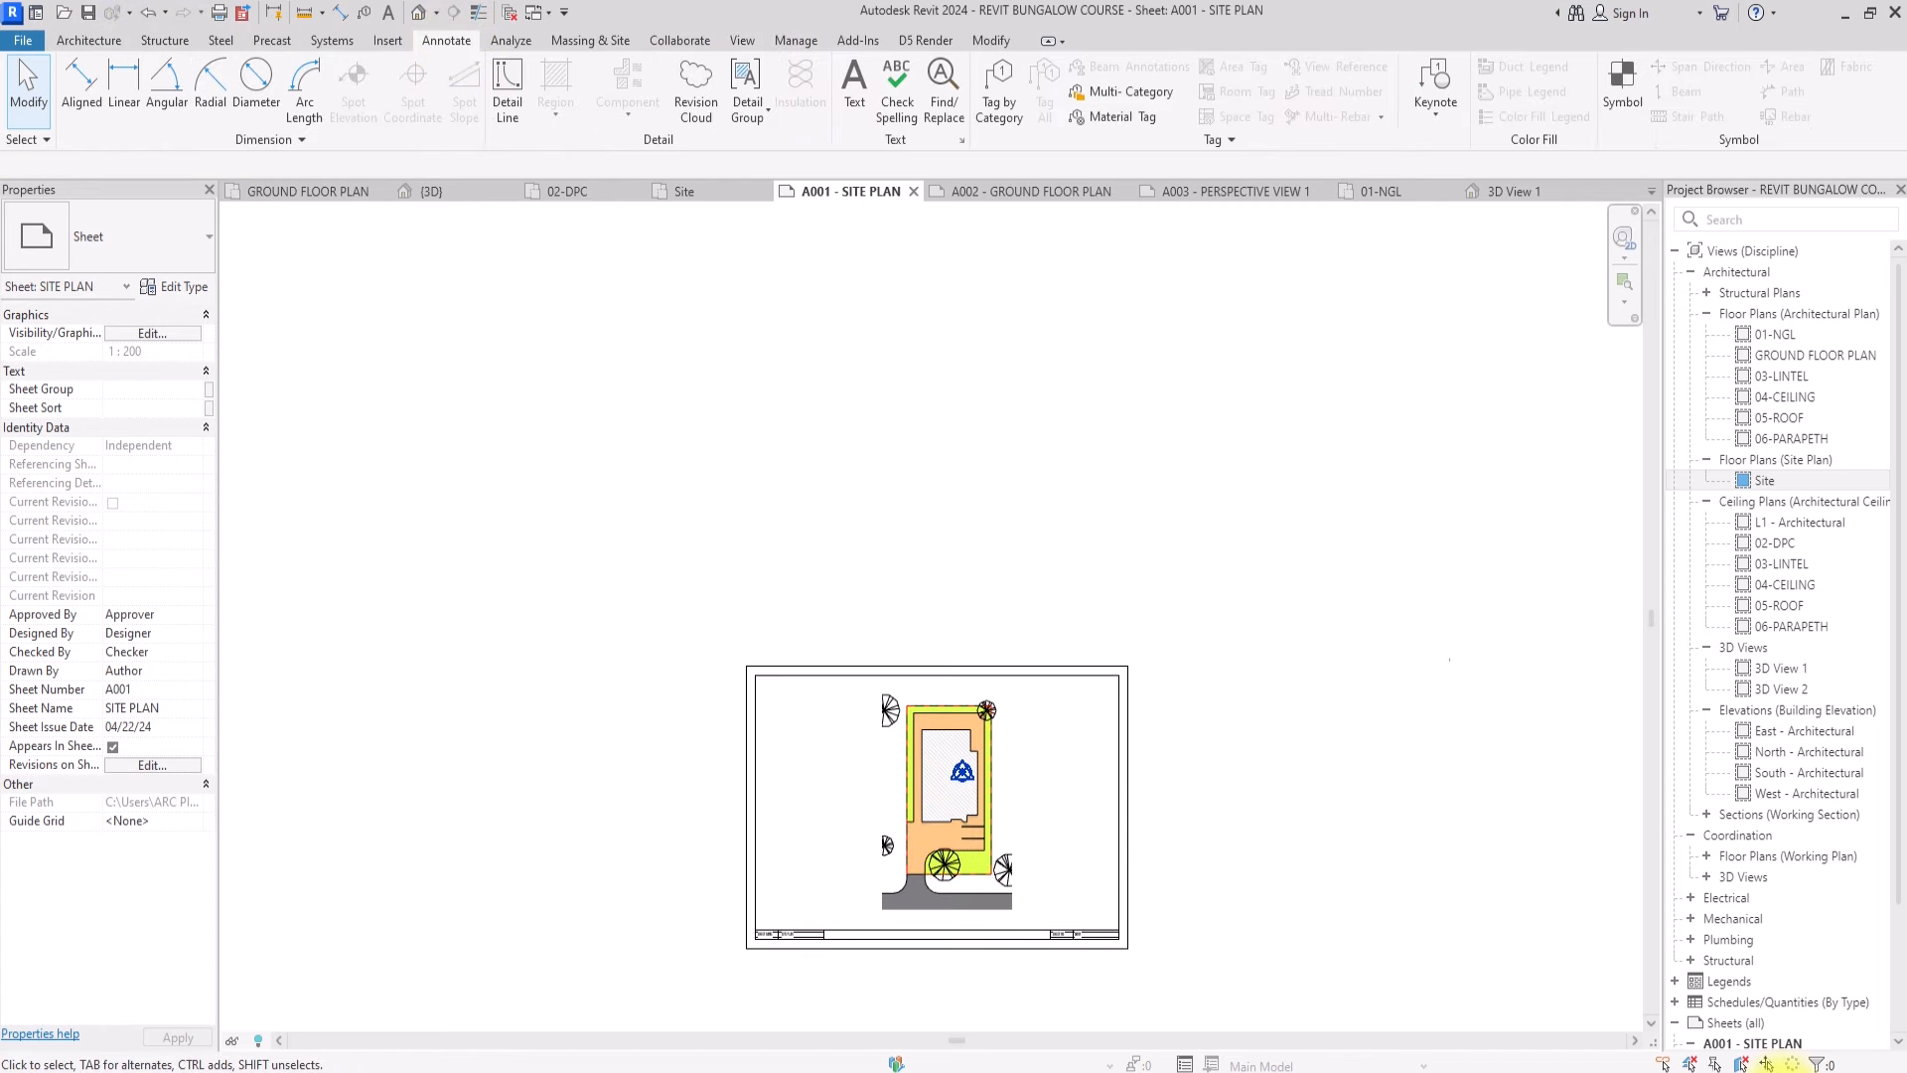
pyautogui.click(1621, 87)
pyautogui.click(92, 235)
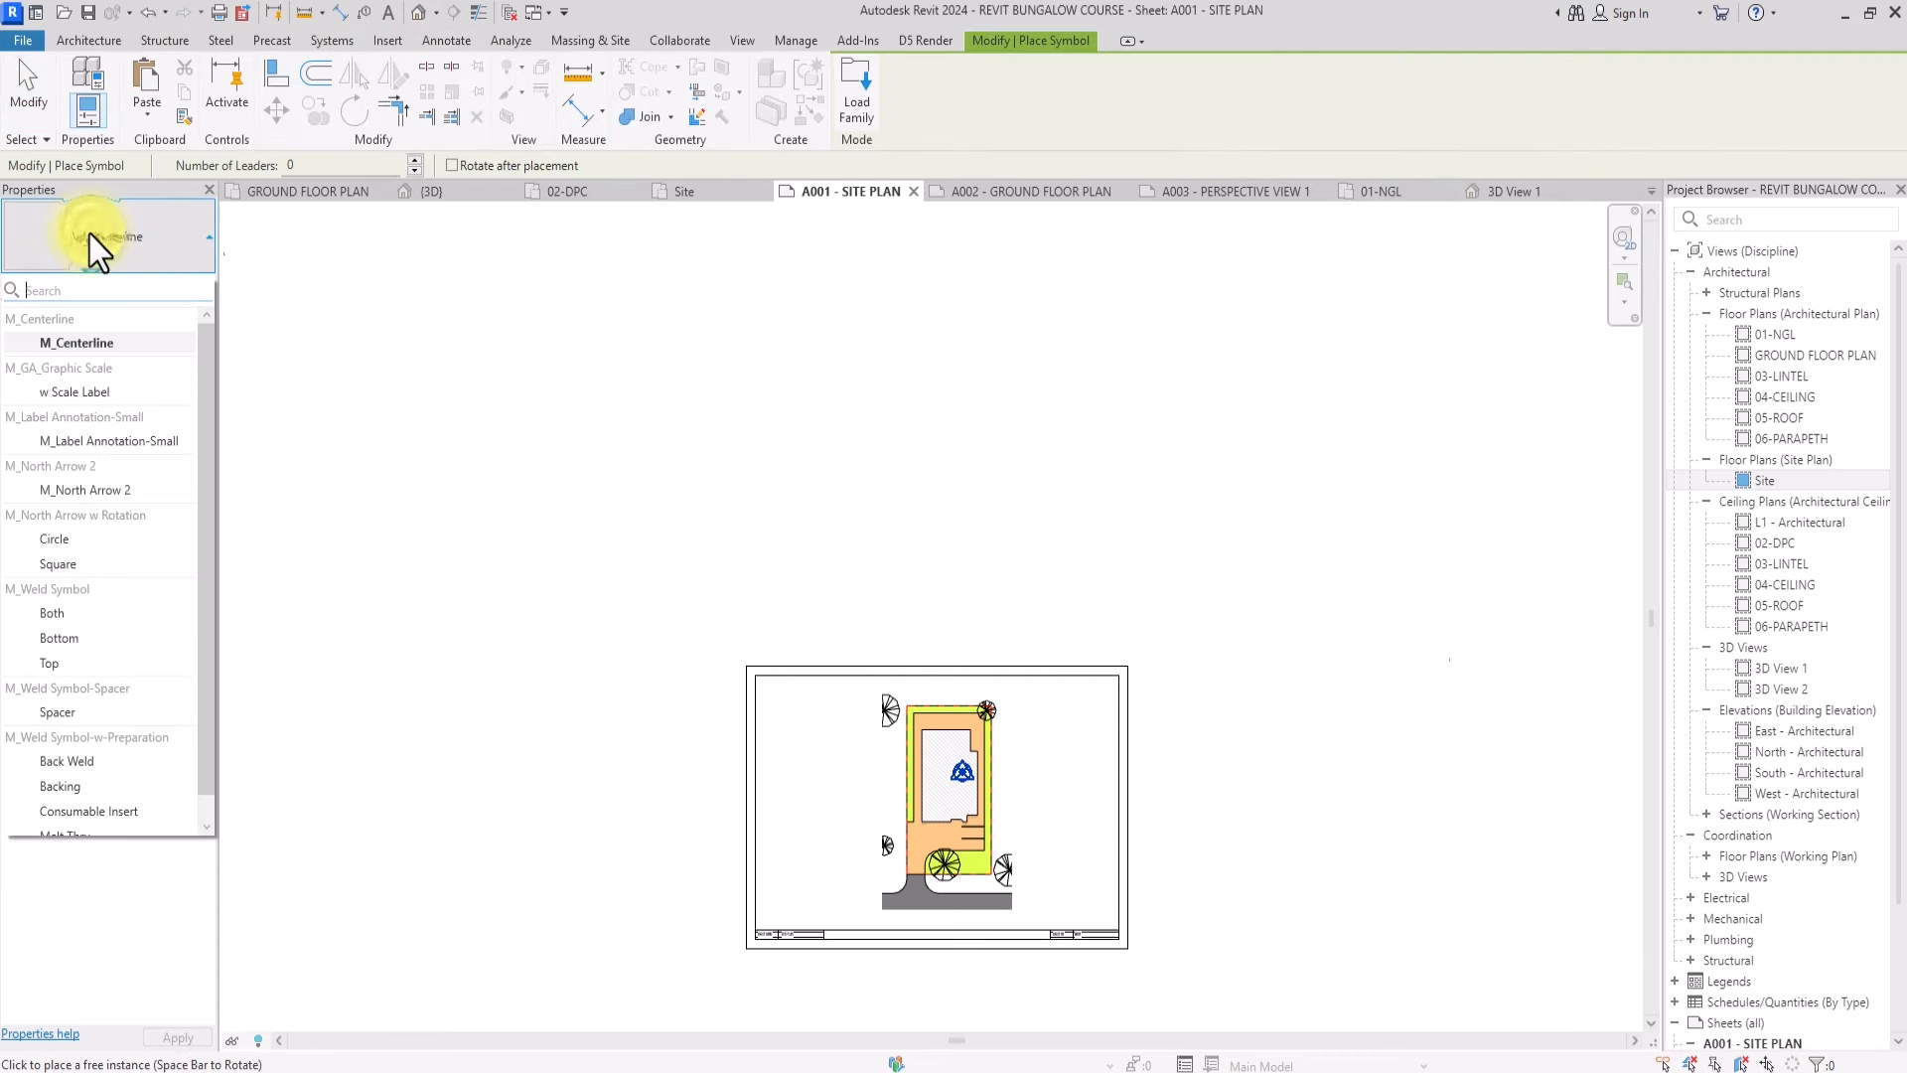
pyautogui.click(77, 484)
pyautogui.scroll(5, 1038, 695)
pyautogui.click(1033, 651)
pyautogui.press('Escape')
pyautogui.press('Escape')
pyautogui.scroll(-5, 729, 735)
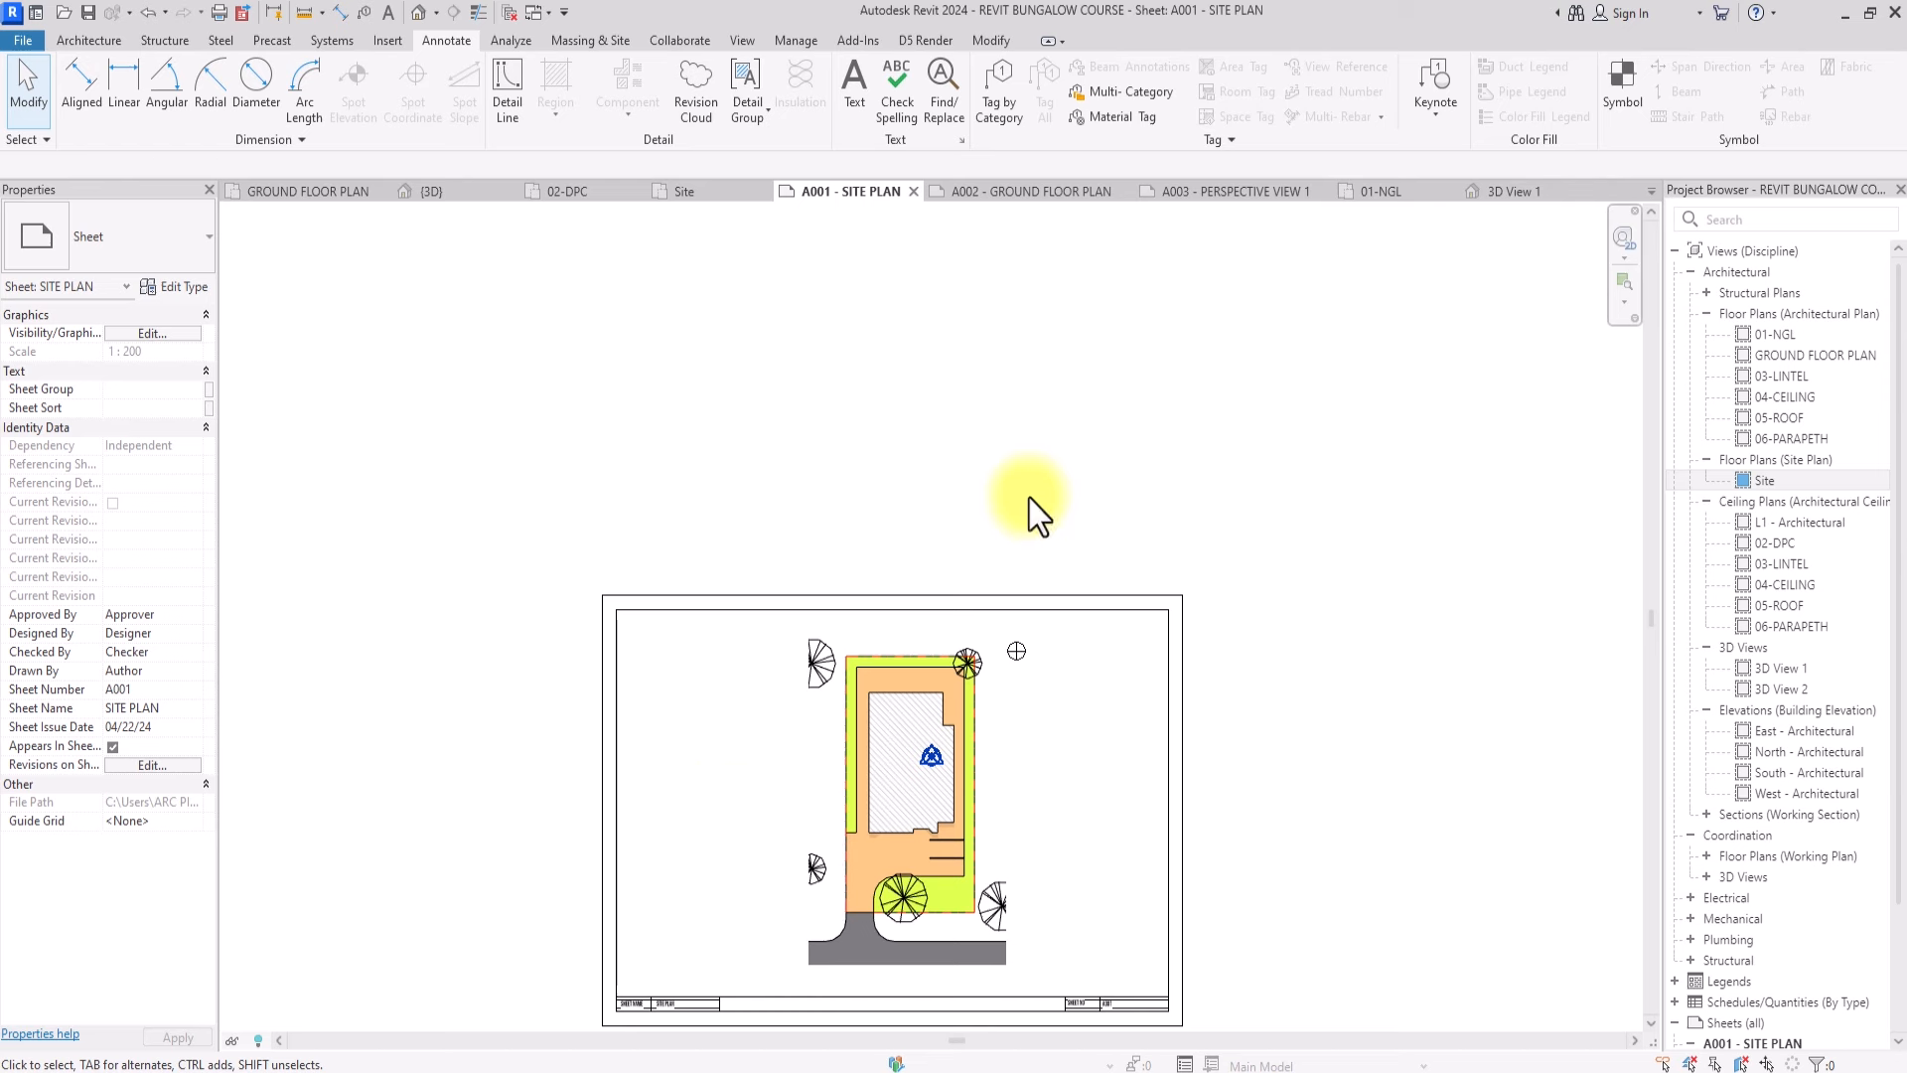
# Open sheet A002 and place the GROUND FLOOR PLAN view on it
pyautogui.scroll(-4, 1540, 695)
pyautogui.scroll(-3, 1708, 943)
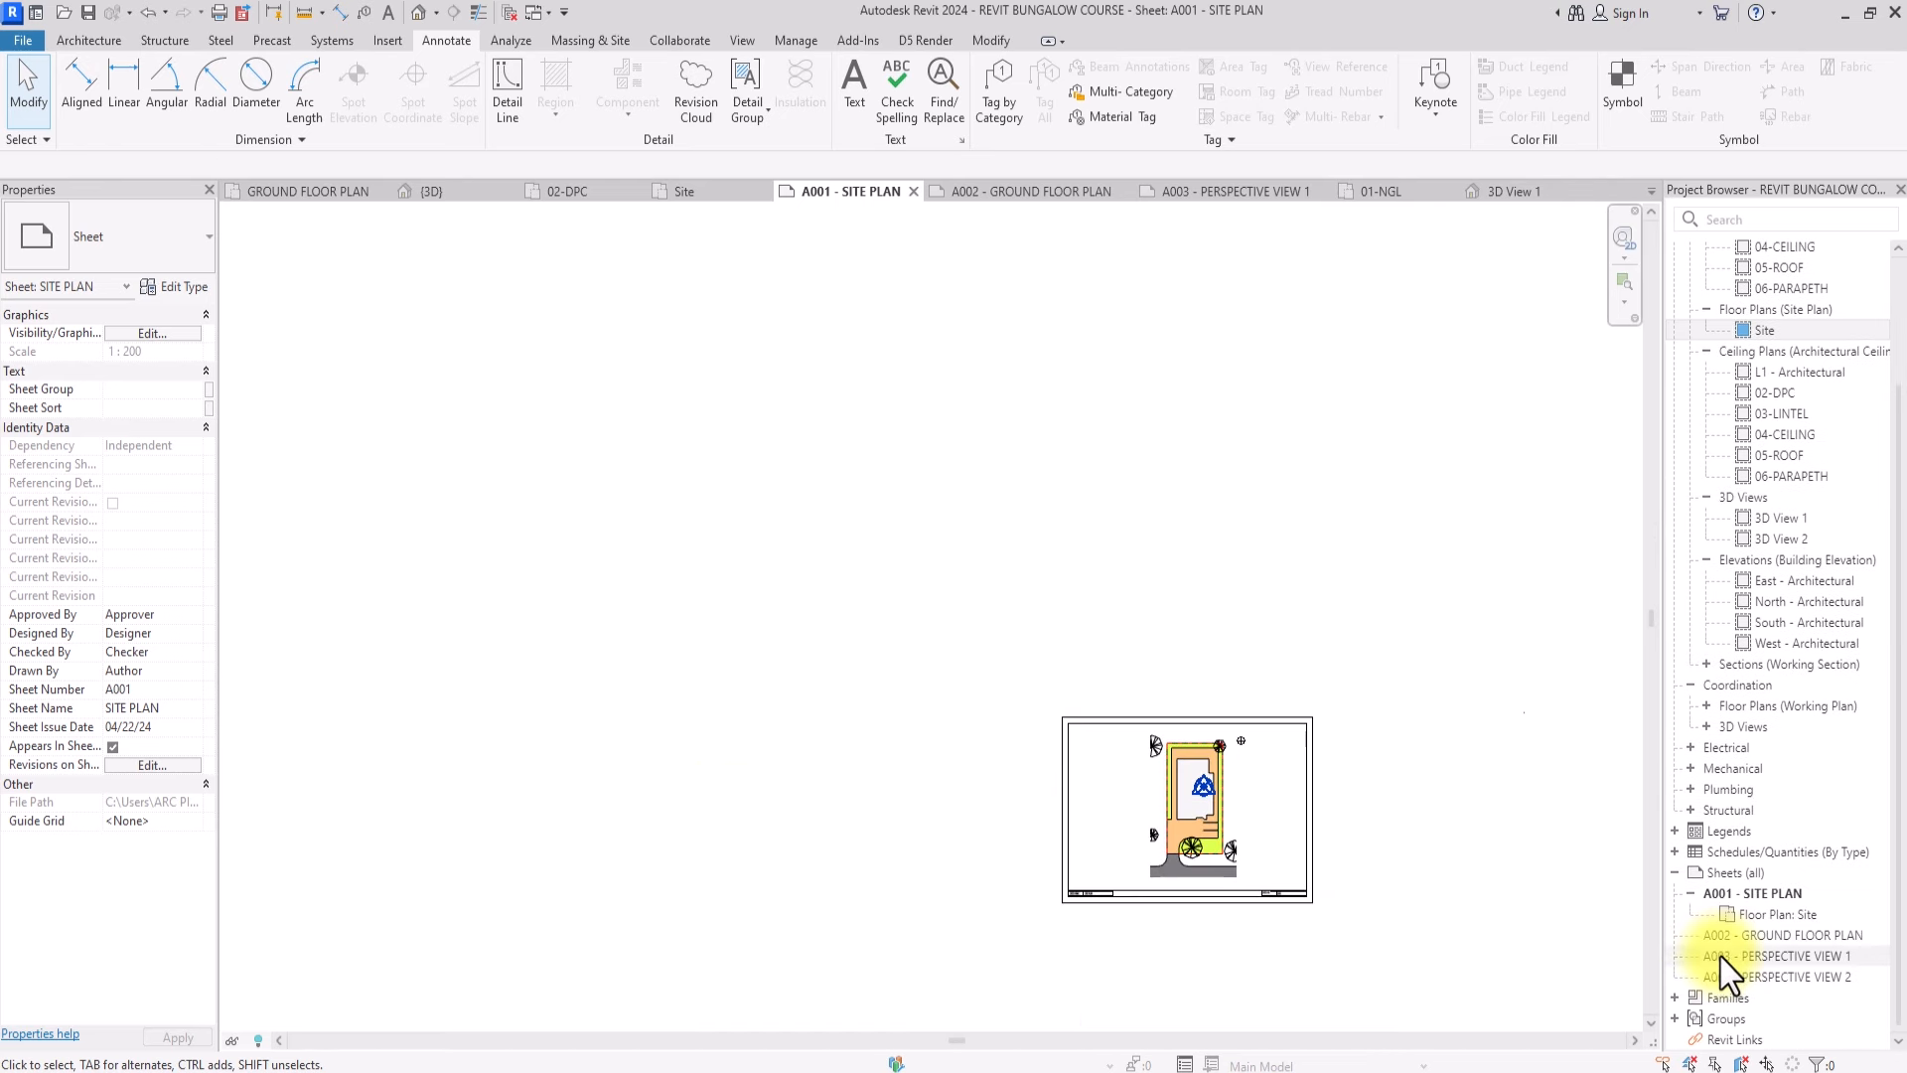
pyautogui.doubleClick(1754, 936)
pyautogui.scroll(3, 1768, 695)
pyautogui.moveTo(1816, 355); pyautogui.dragTo(971, 775)
pyautogui.click(970, 775)
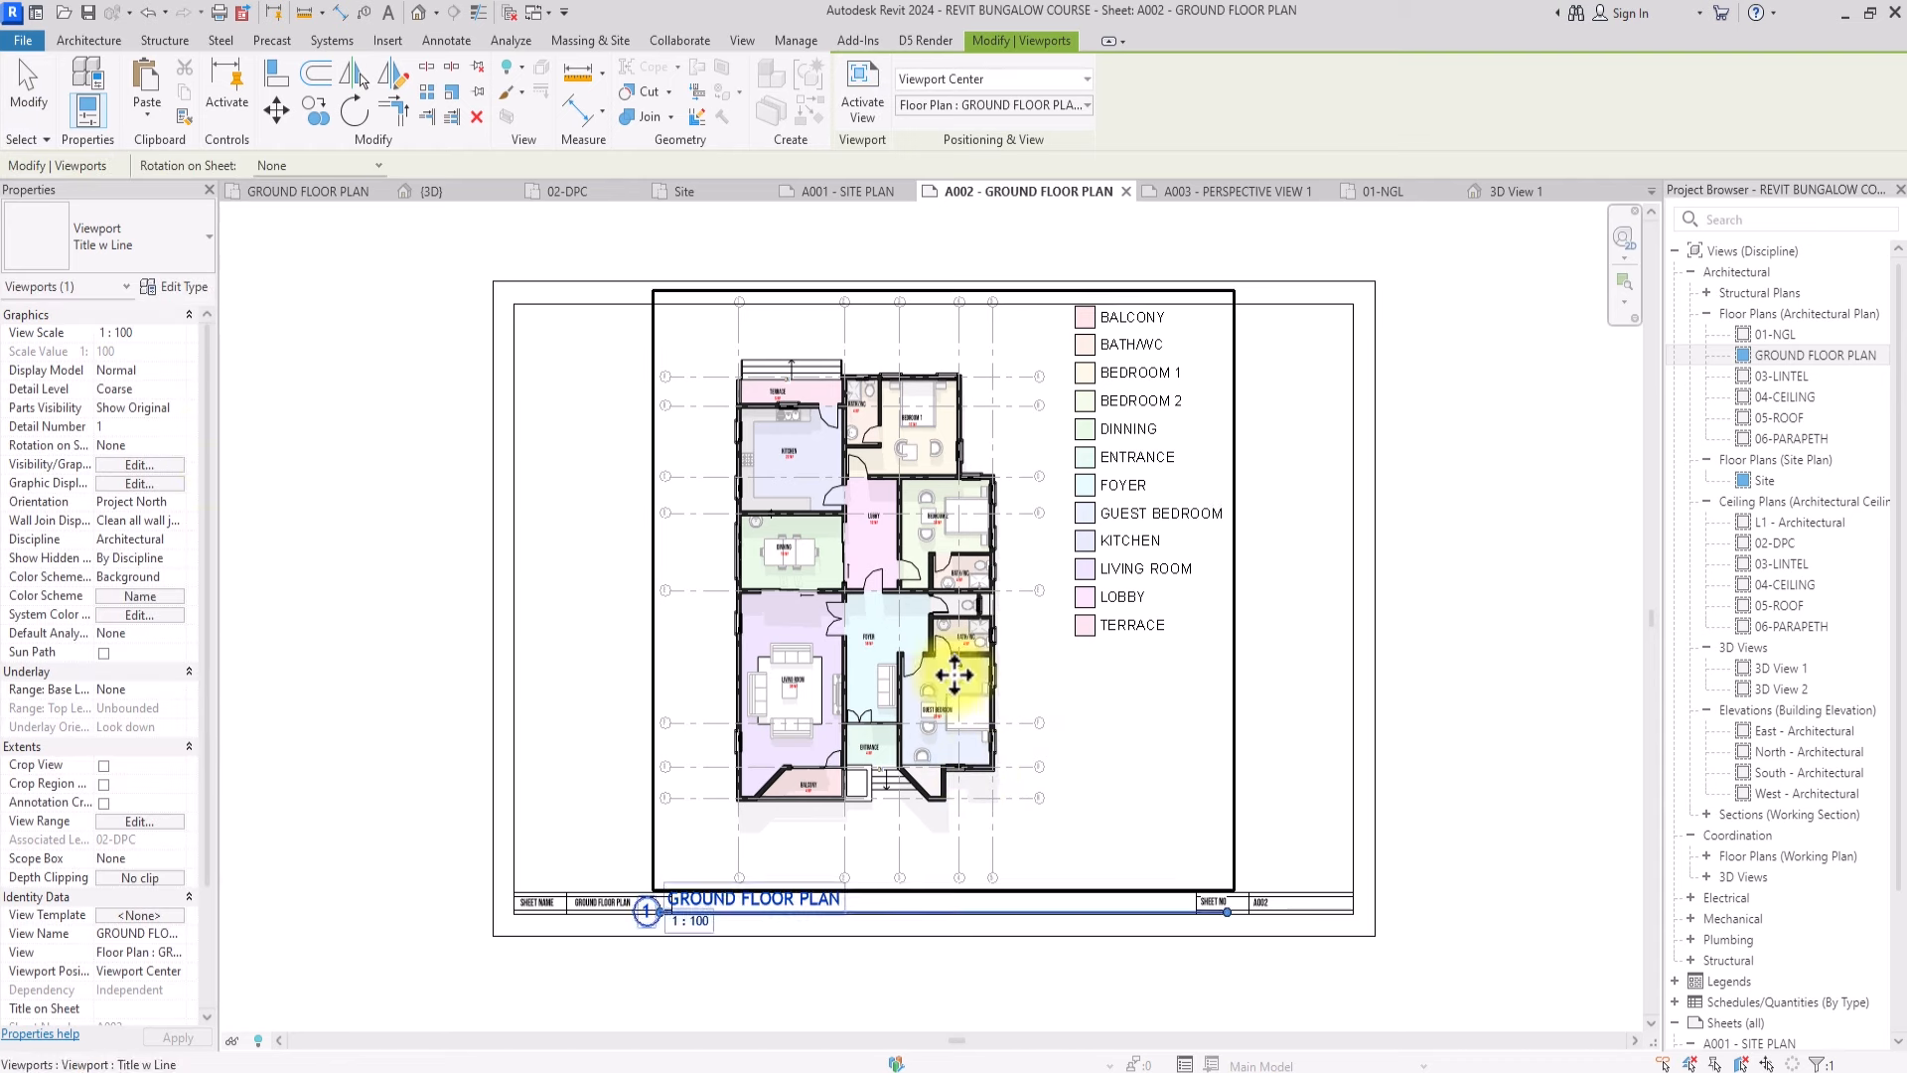
# Set the ground floor plan viewport on sheet A002 to the No Title type and nudge it slightly downward
pyautogui.click(119, 241)
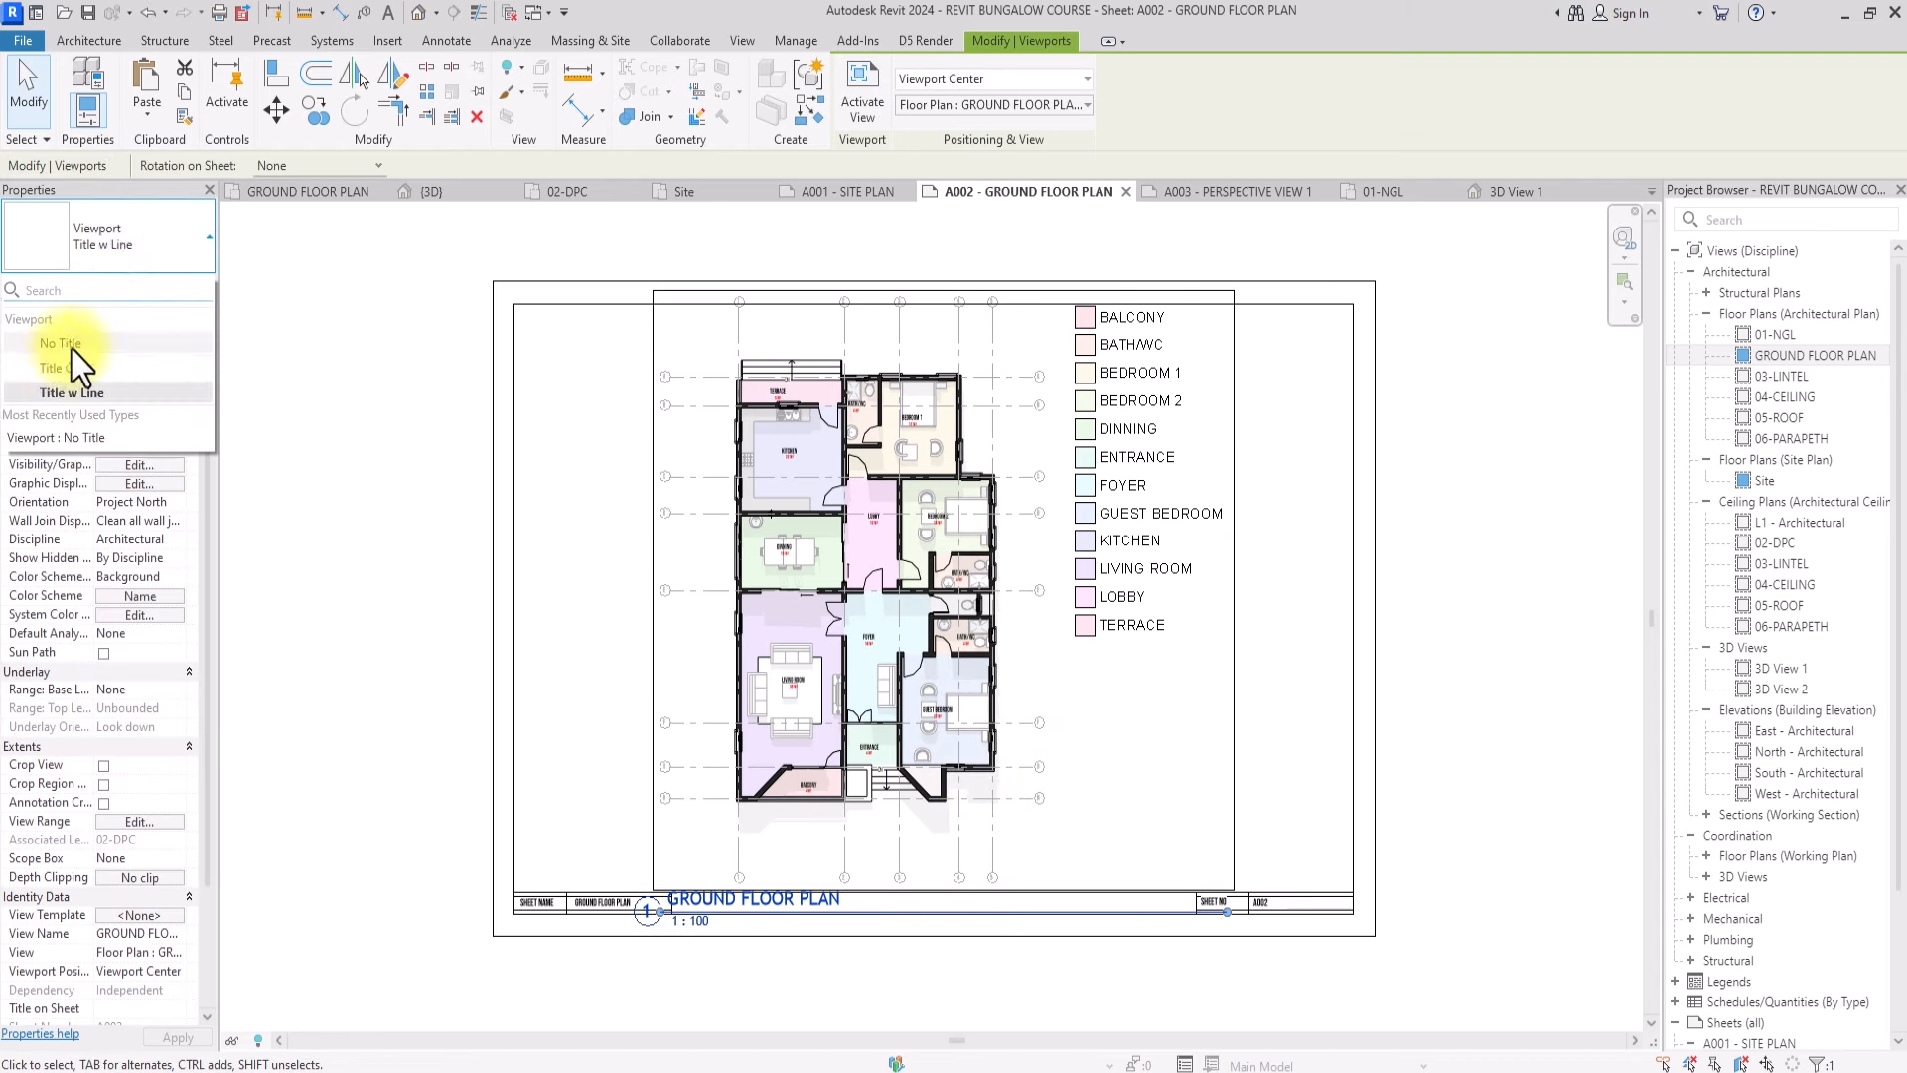
pyautogui.click(71, 349)
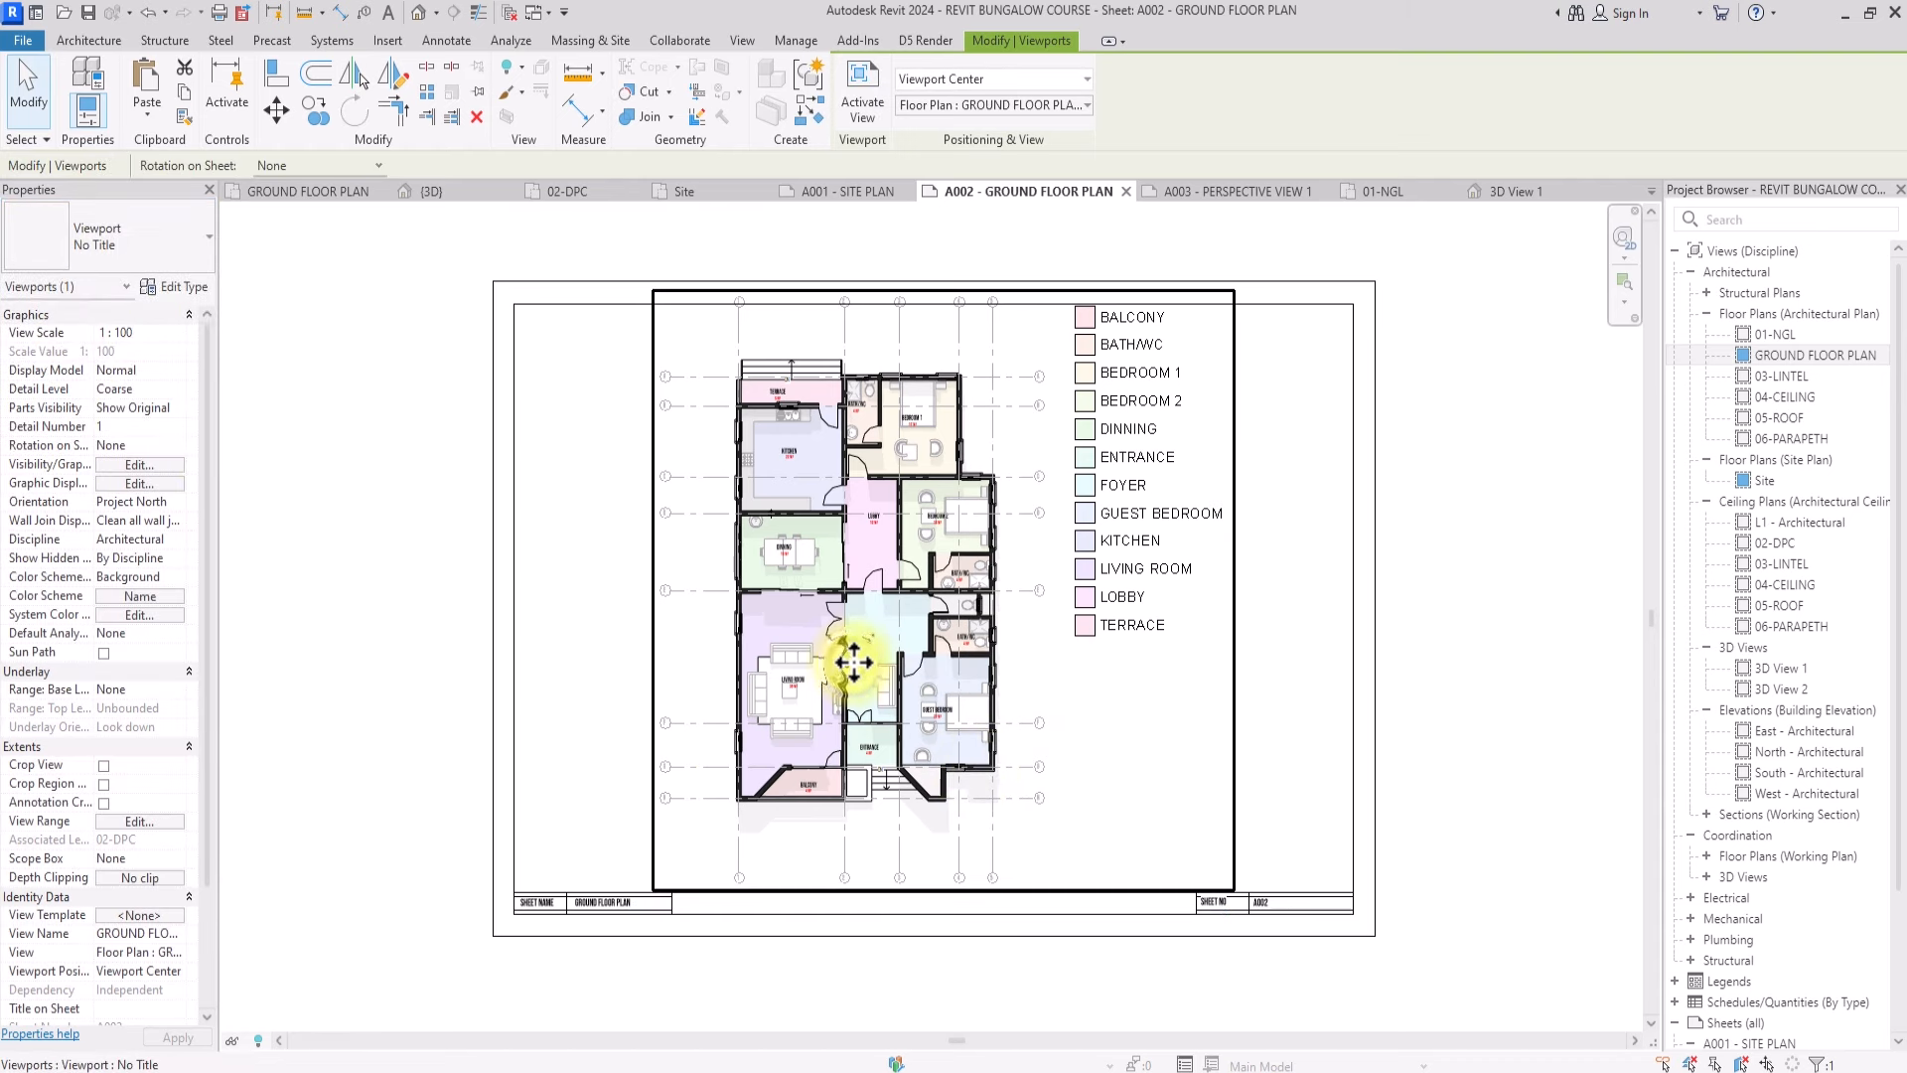
pyautogui.press('Down')
pyautogui.press('Down')
pyautogui.press('Down')
# Place 3D View 1 in the middle of sheet A003 - PERSPECTIVE VIEW 1 and set its viewport to the No Title type
pyautogui.scroll(-3, 1589, 755)
pyautogui.scroll(-3, 1768, 865)
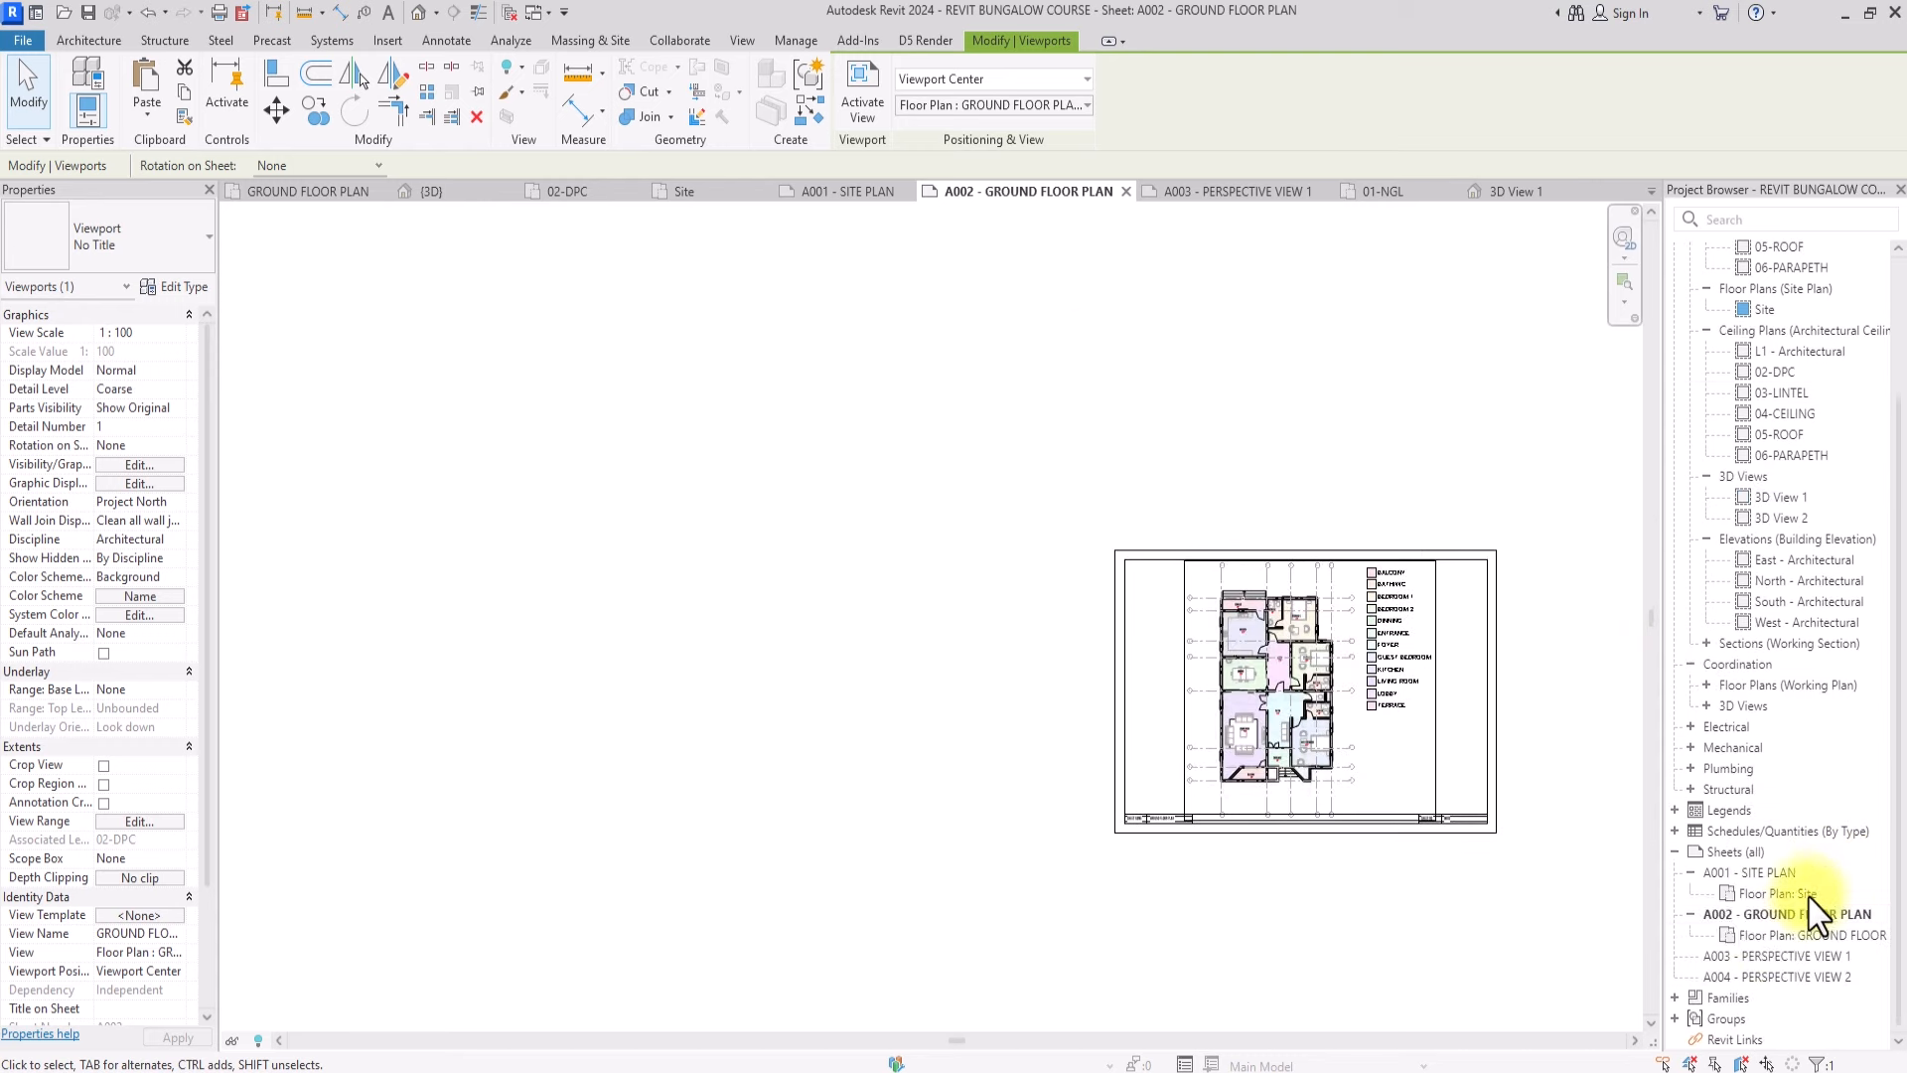
pyautogui.click(1768, 956)
pyautogui.doubleClick(1773, 956)
pyautogui.scroll(3, 1802, 636)
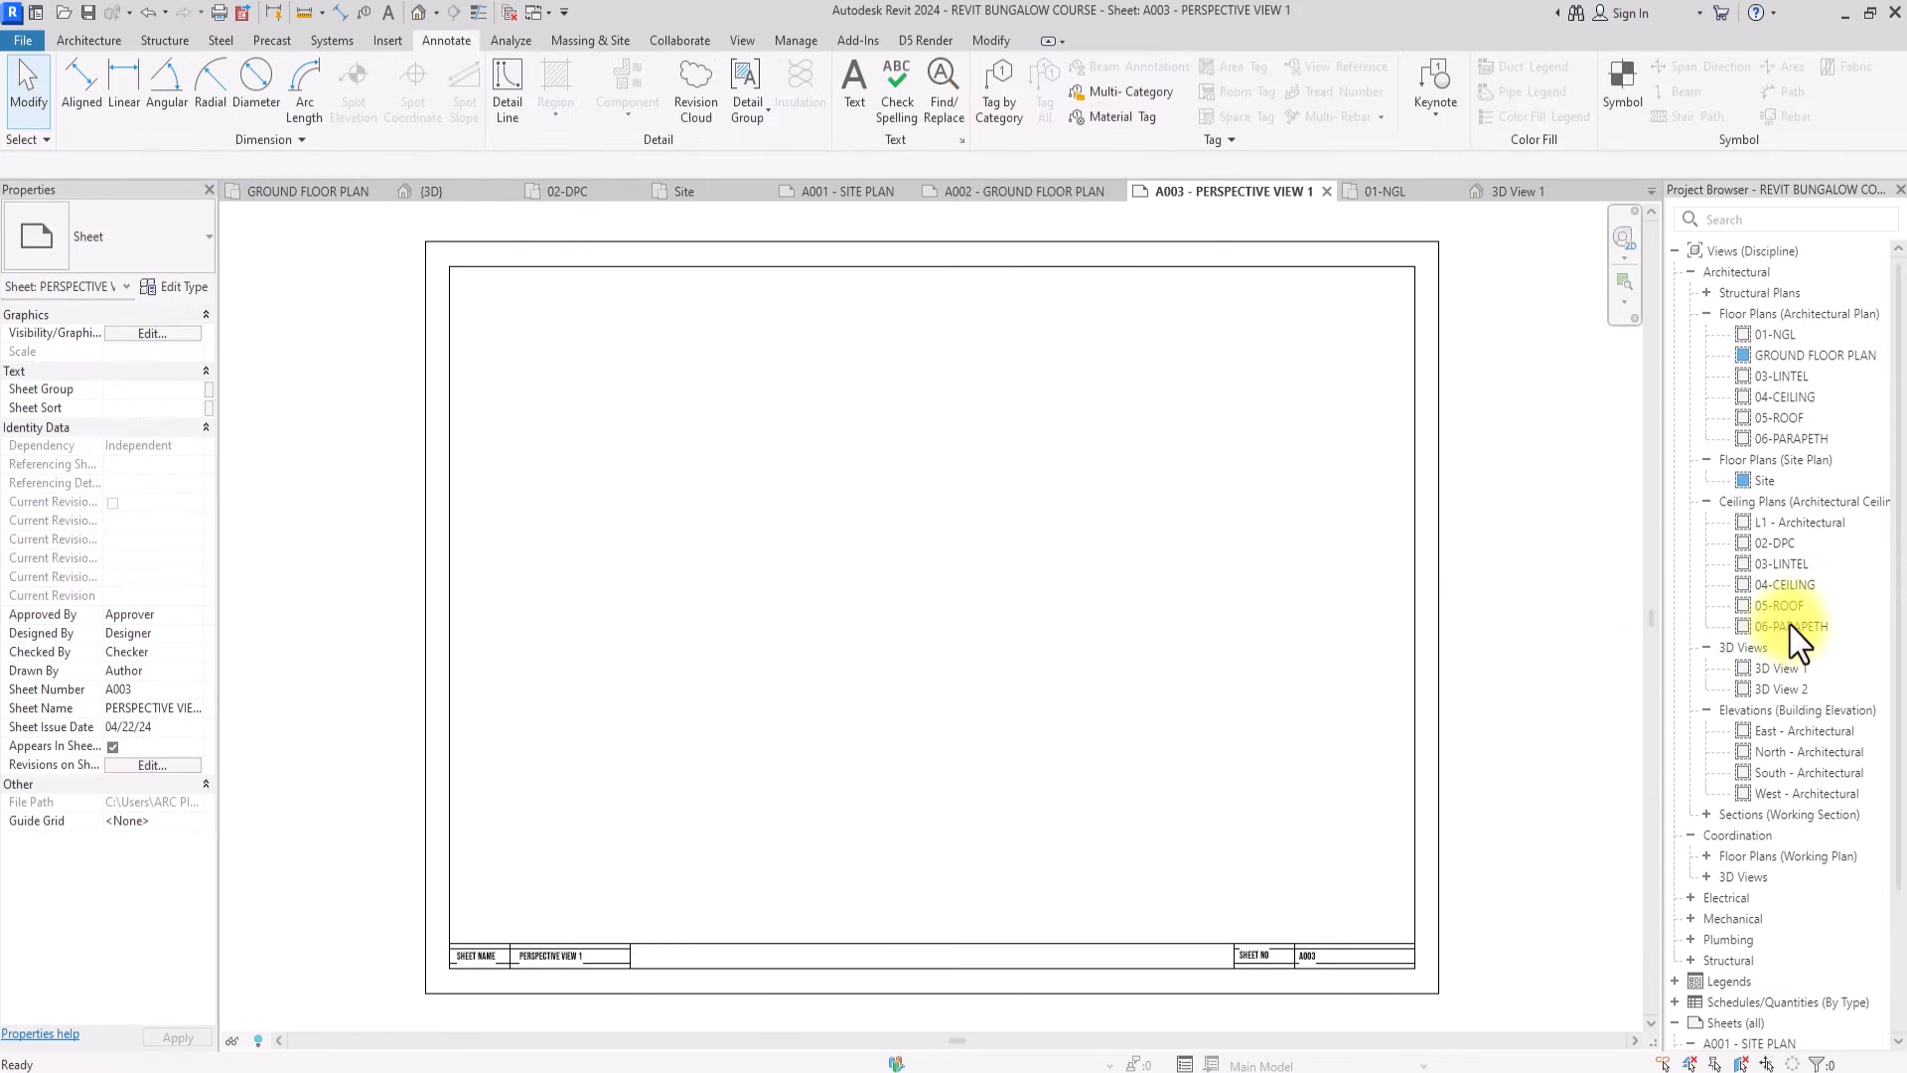
pyautogui.moveTo(1791, 676); pyautogui.dragTo(906, 604)
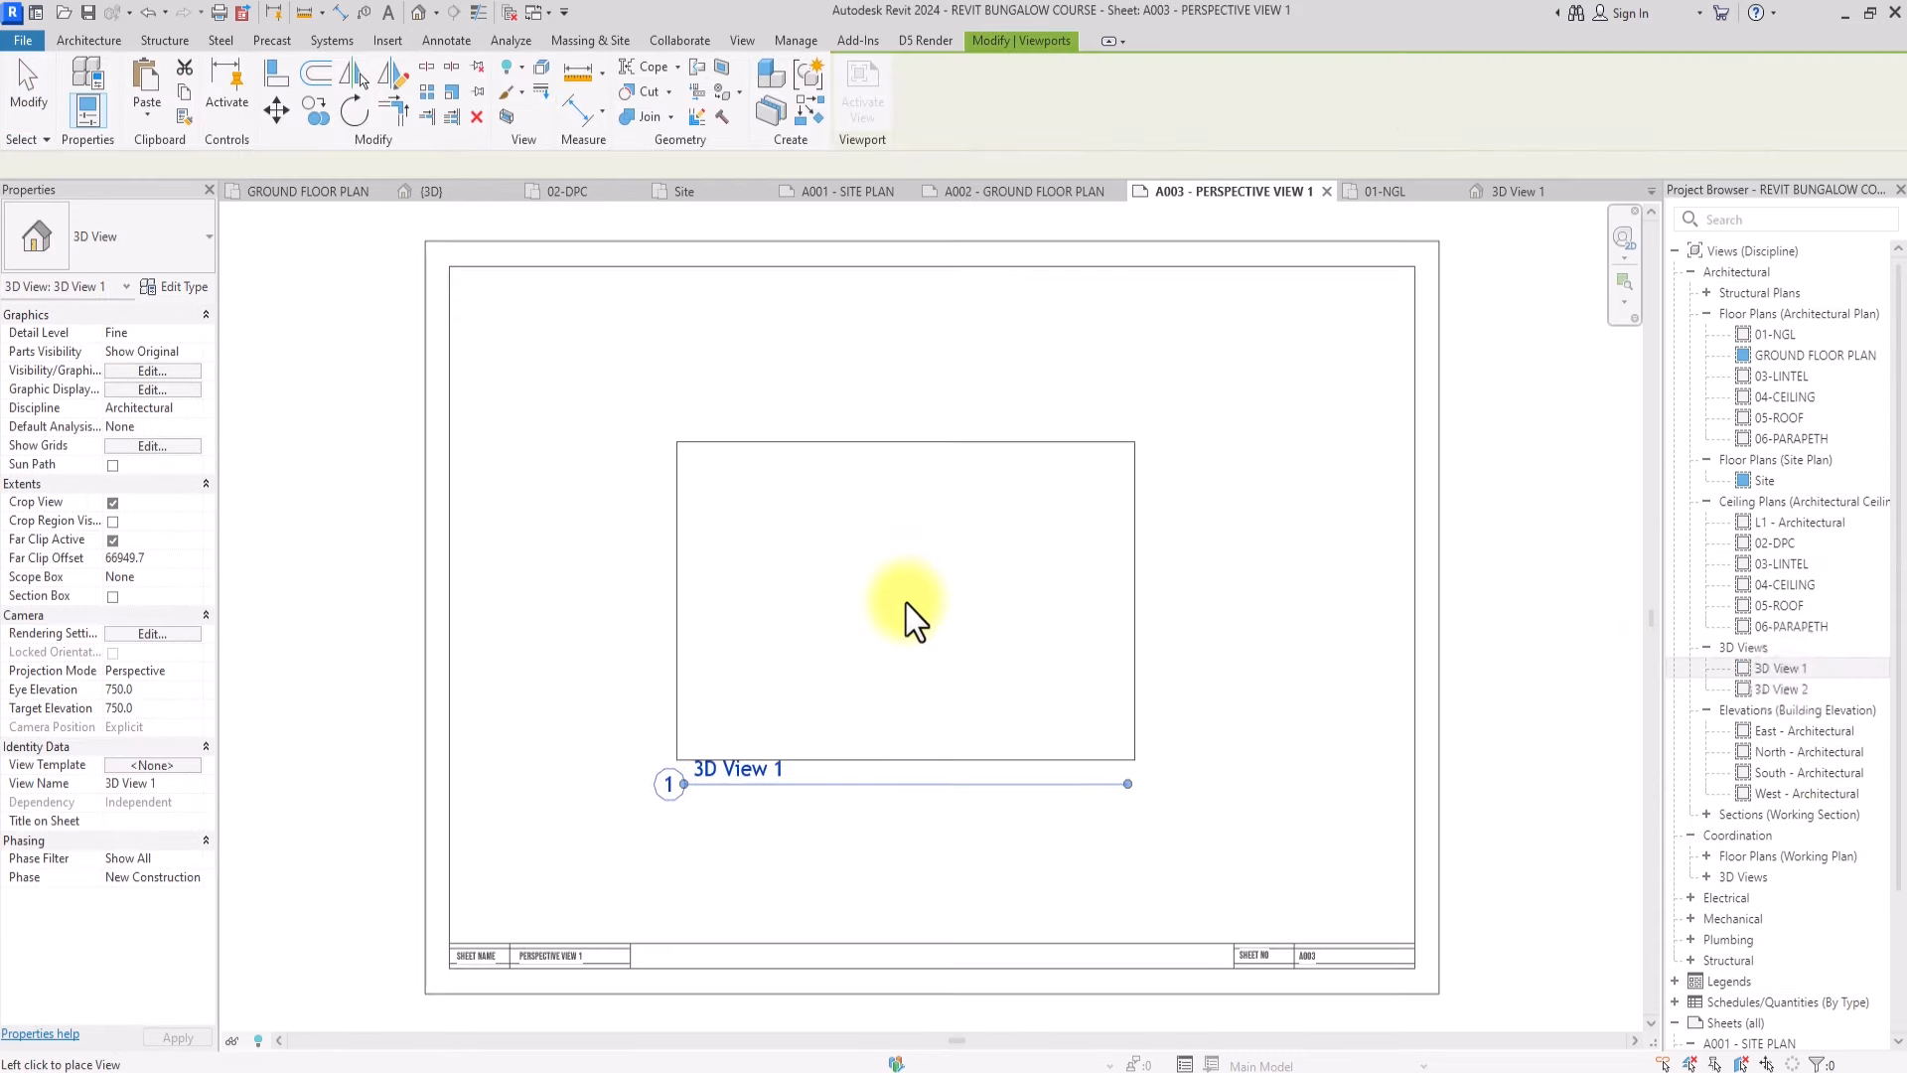
pyautogui.click(938, 613)
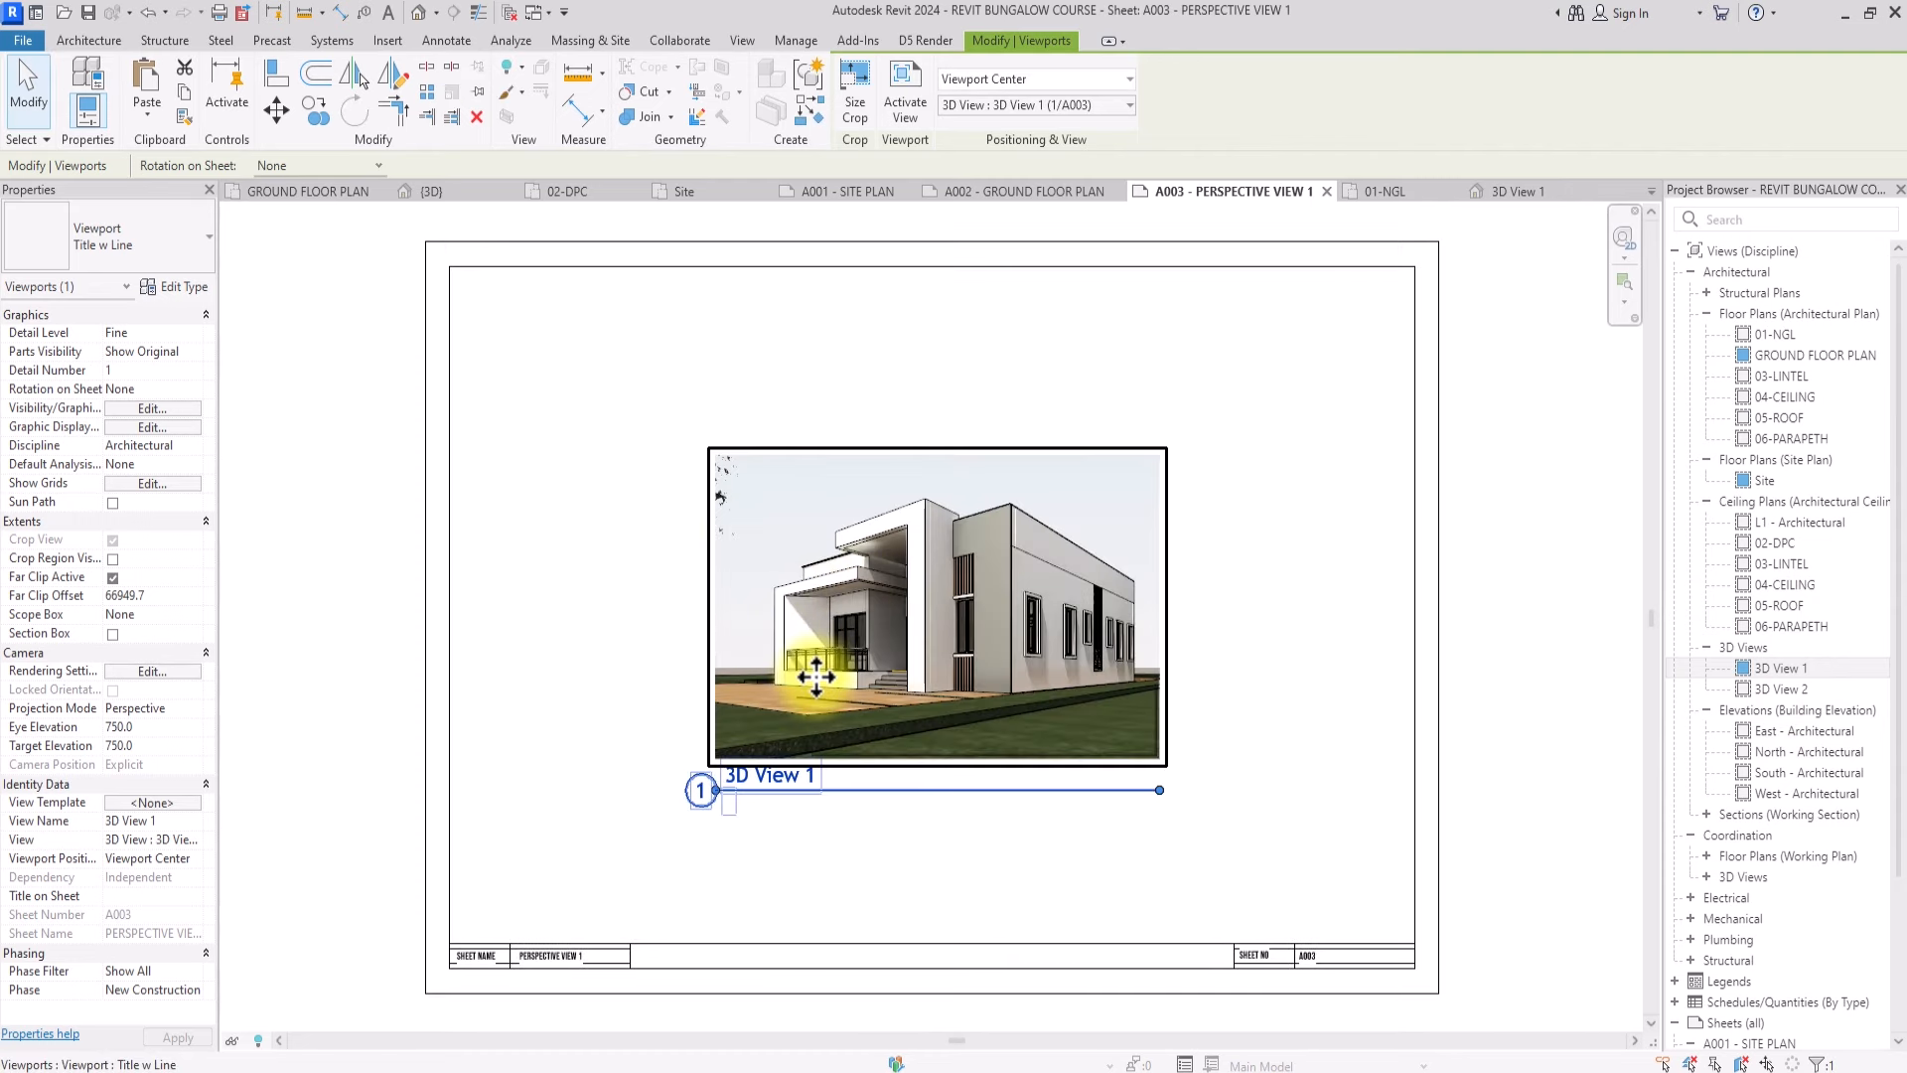
pyautogui.click(123, 256)
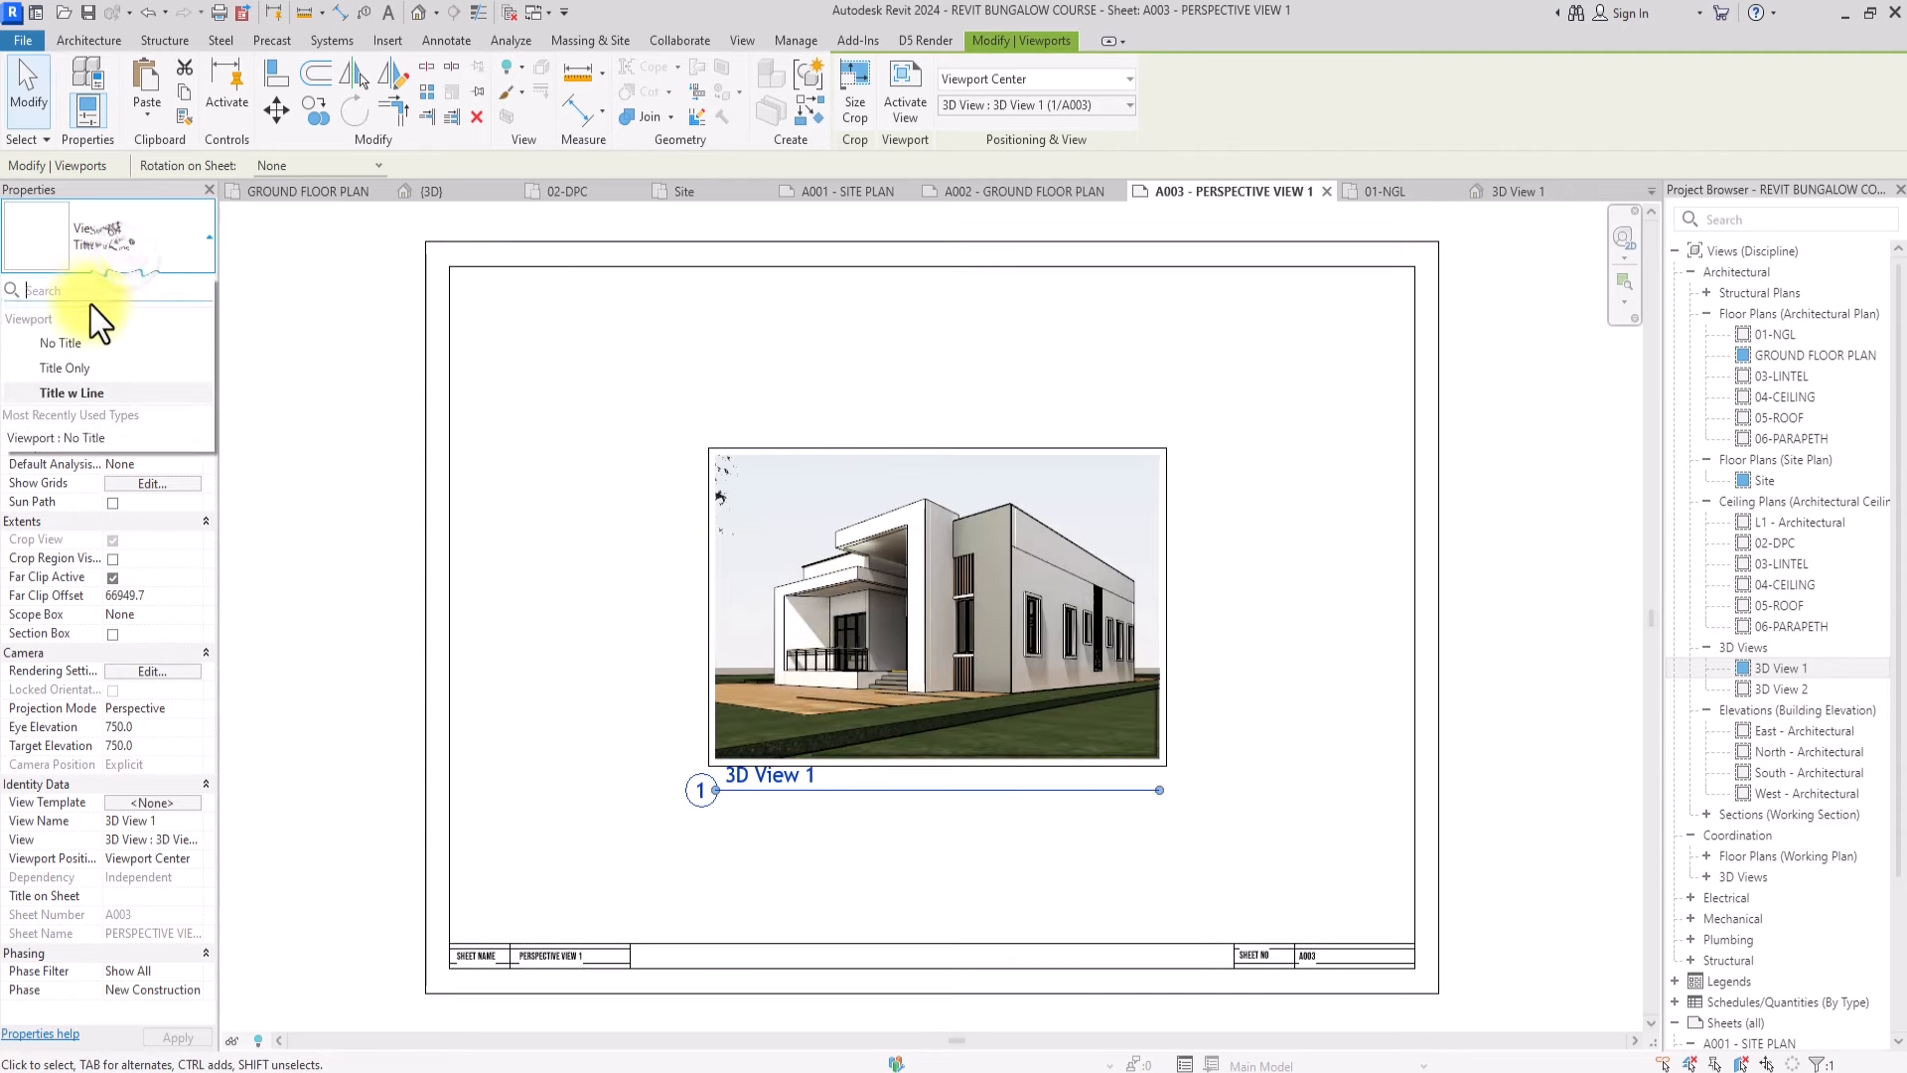
pyautogui.click(75, 343)
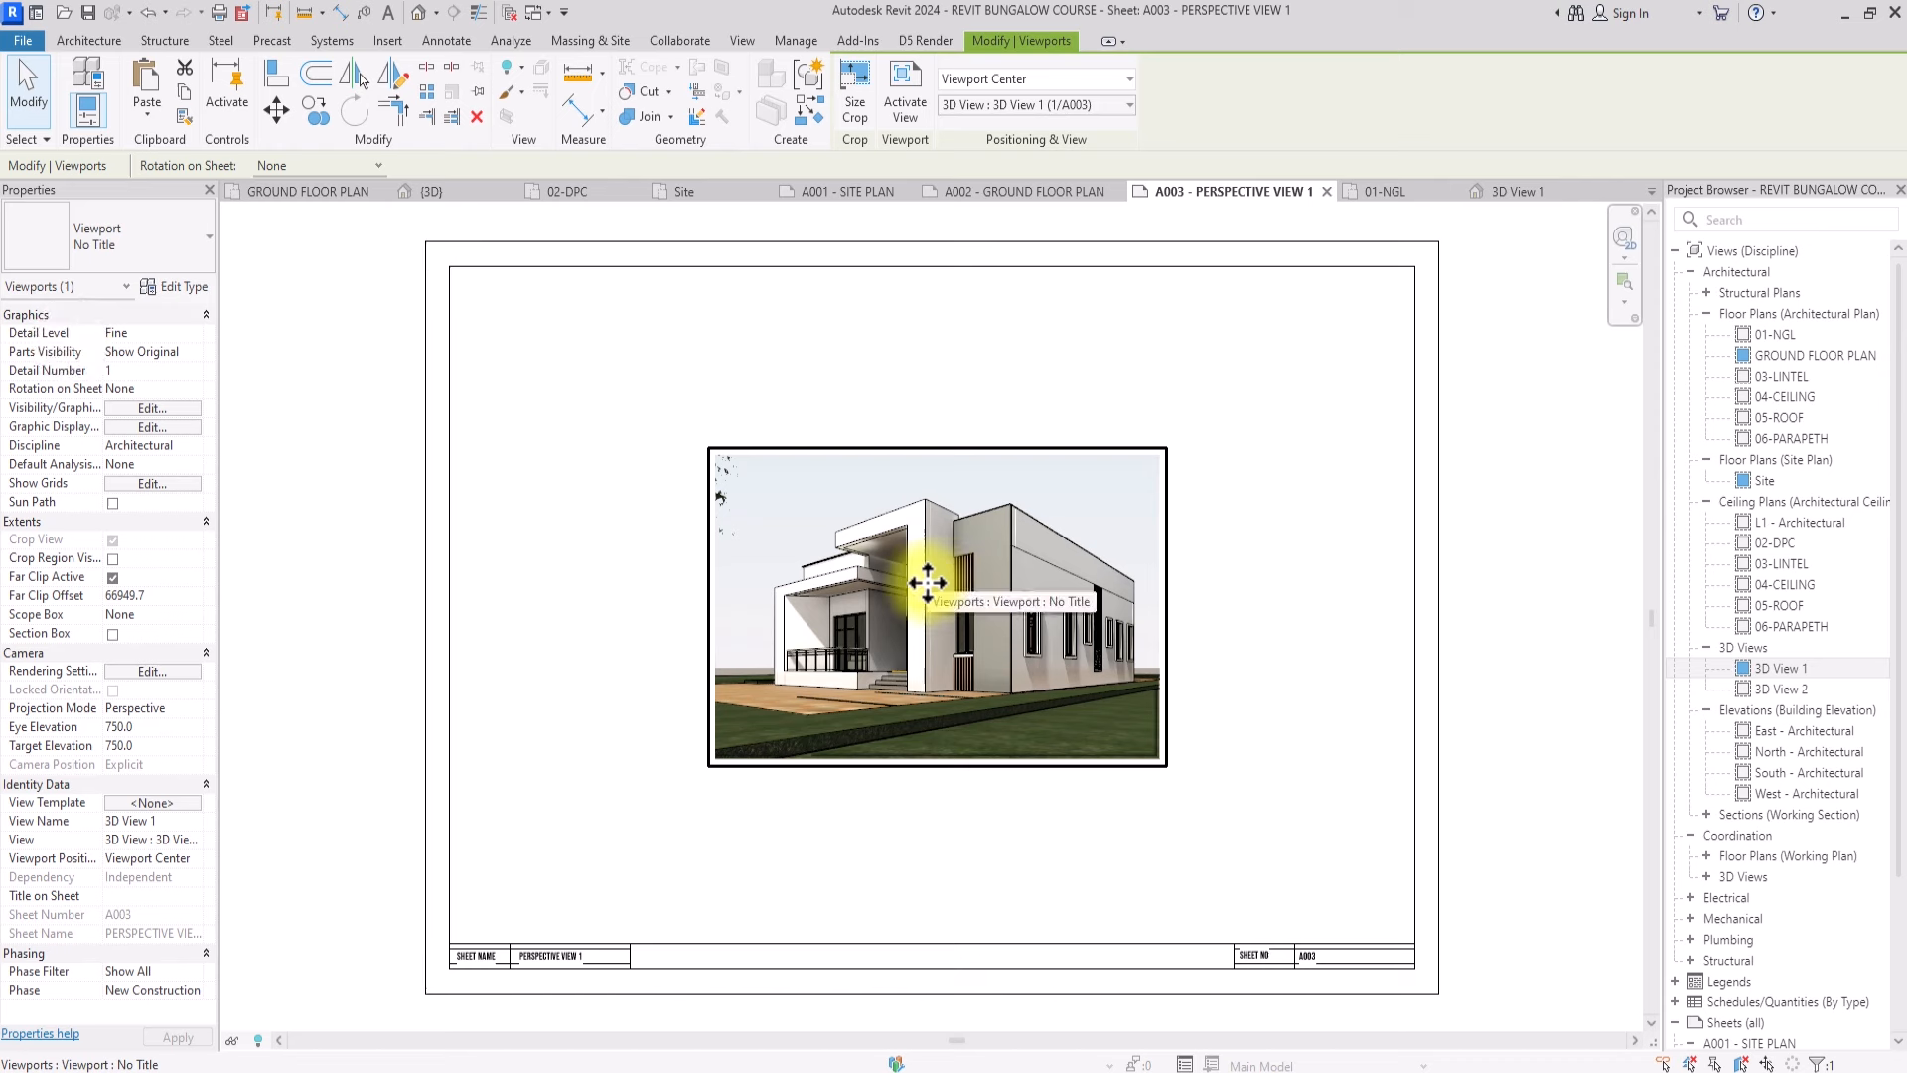
# Scale the 3D View 1 viewport on sheet A003 to 350 mm wide with locked proportions and move it down inside the border
pyautogui.click(861, 86)
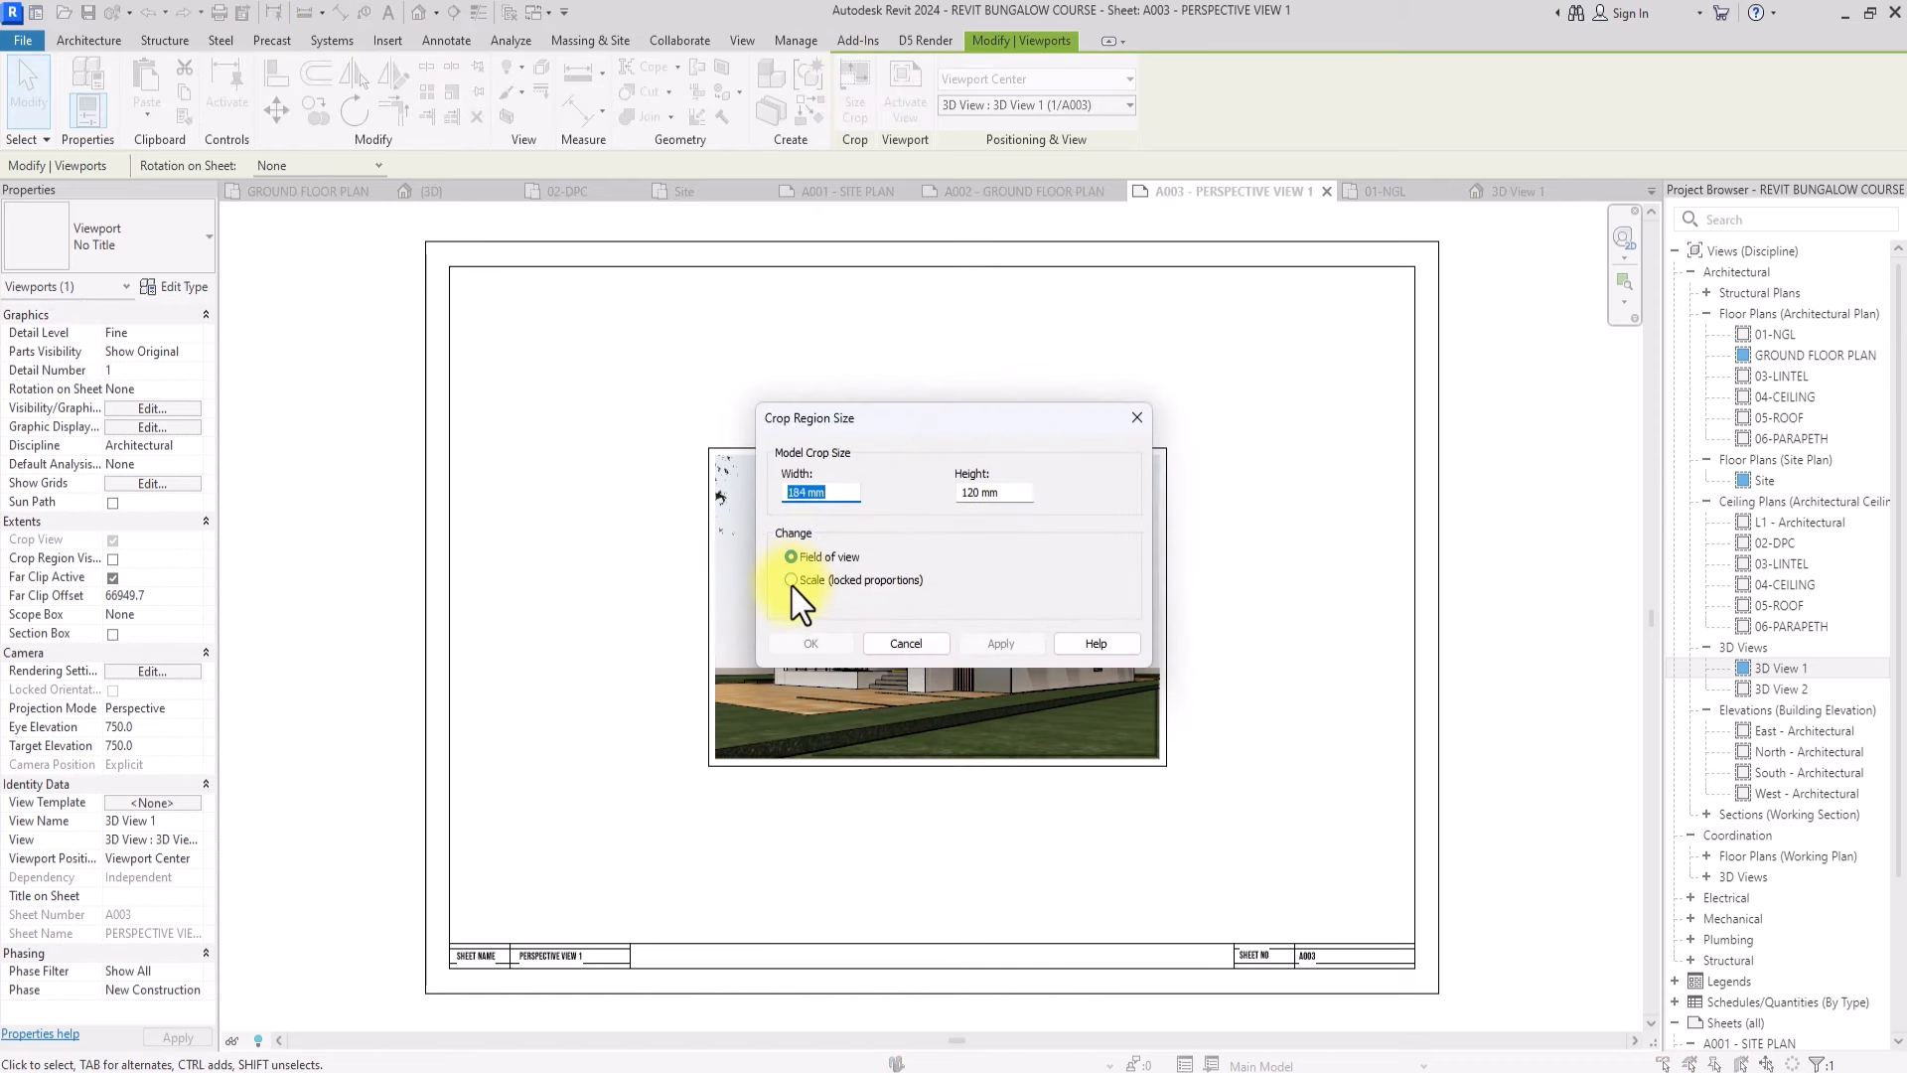
pyautogui.click(790, 582)
pyautogui.moveTo(841, 496); pyautogui.dragTo(773, 495)
pyautogui.write('350')
pyautogui.click(811, 643)
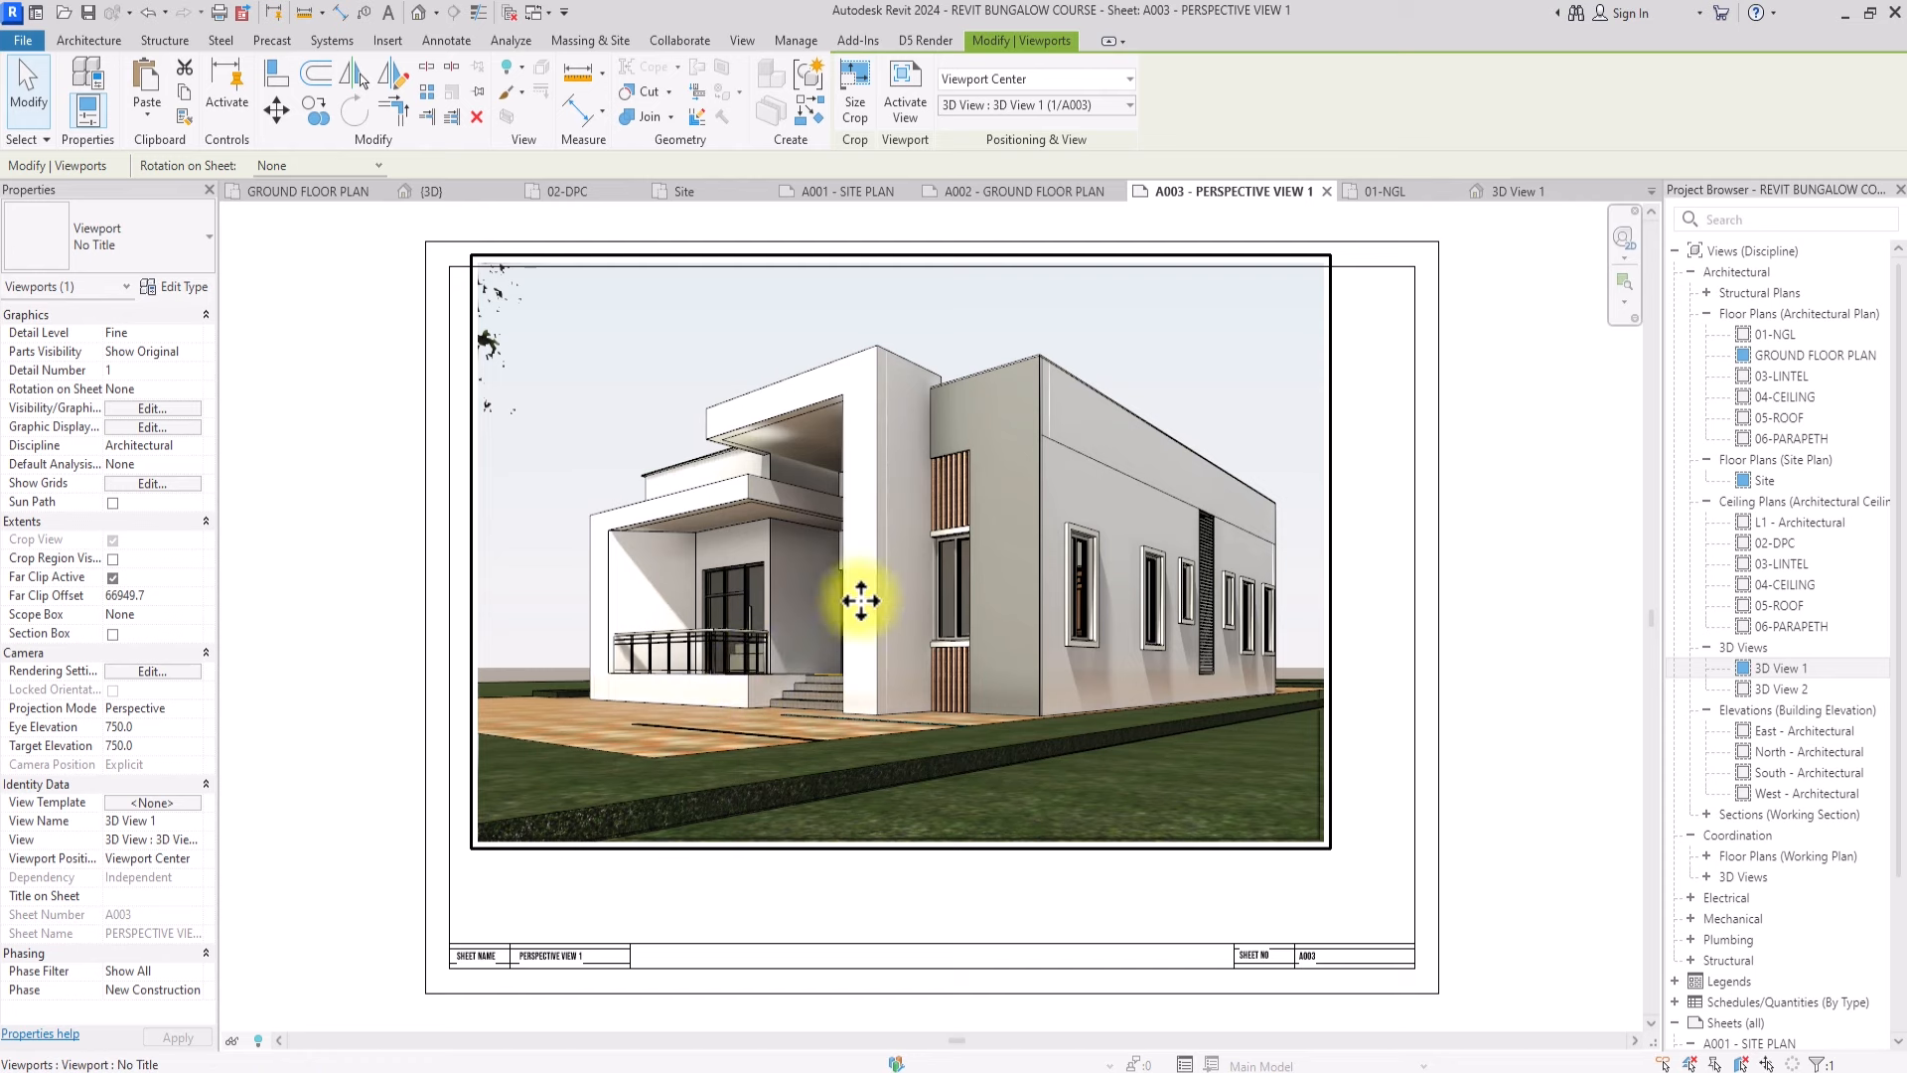
pyautogui.moveTo(860, 601); pyautogui.dragTo(896, 672)
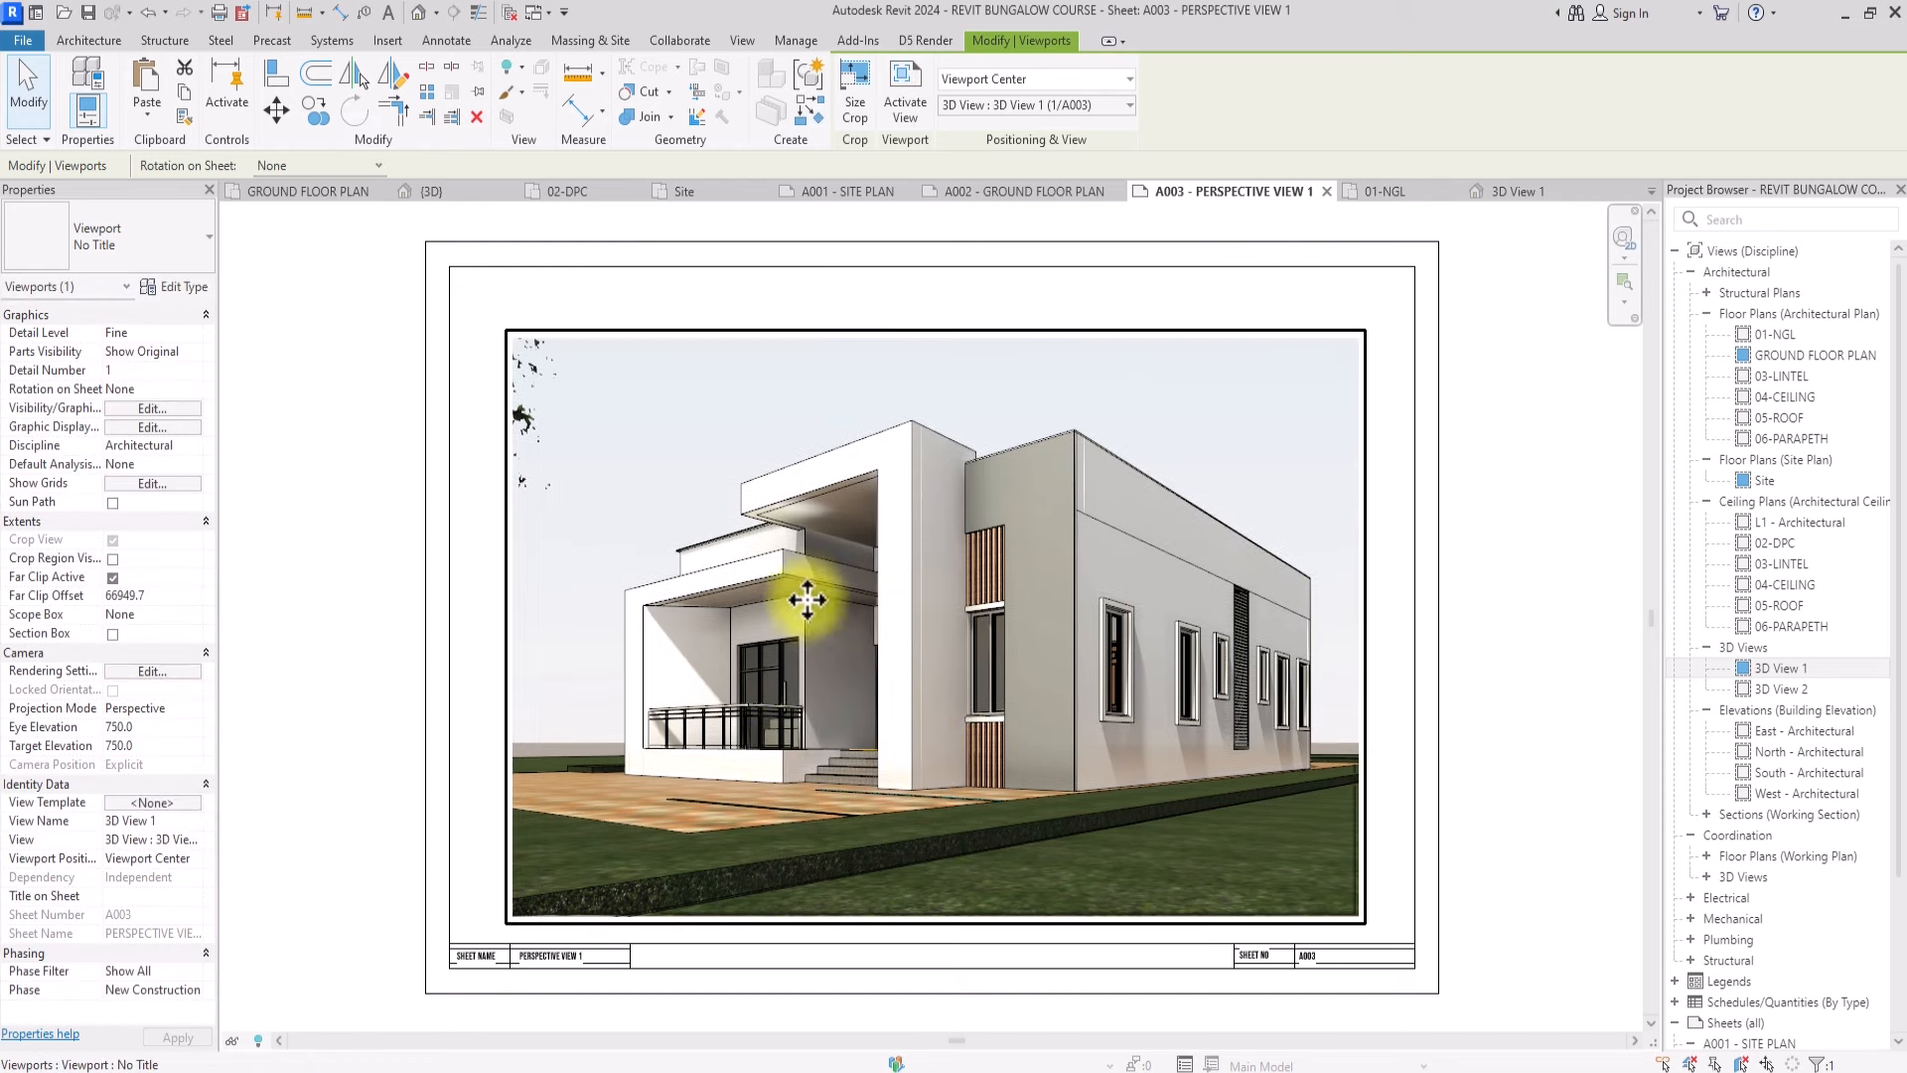
# Enlarge the 3D View 1 crop region to a width of 380 mm, scaling it with locked proportions
pyautogui.click(858, 131)
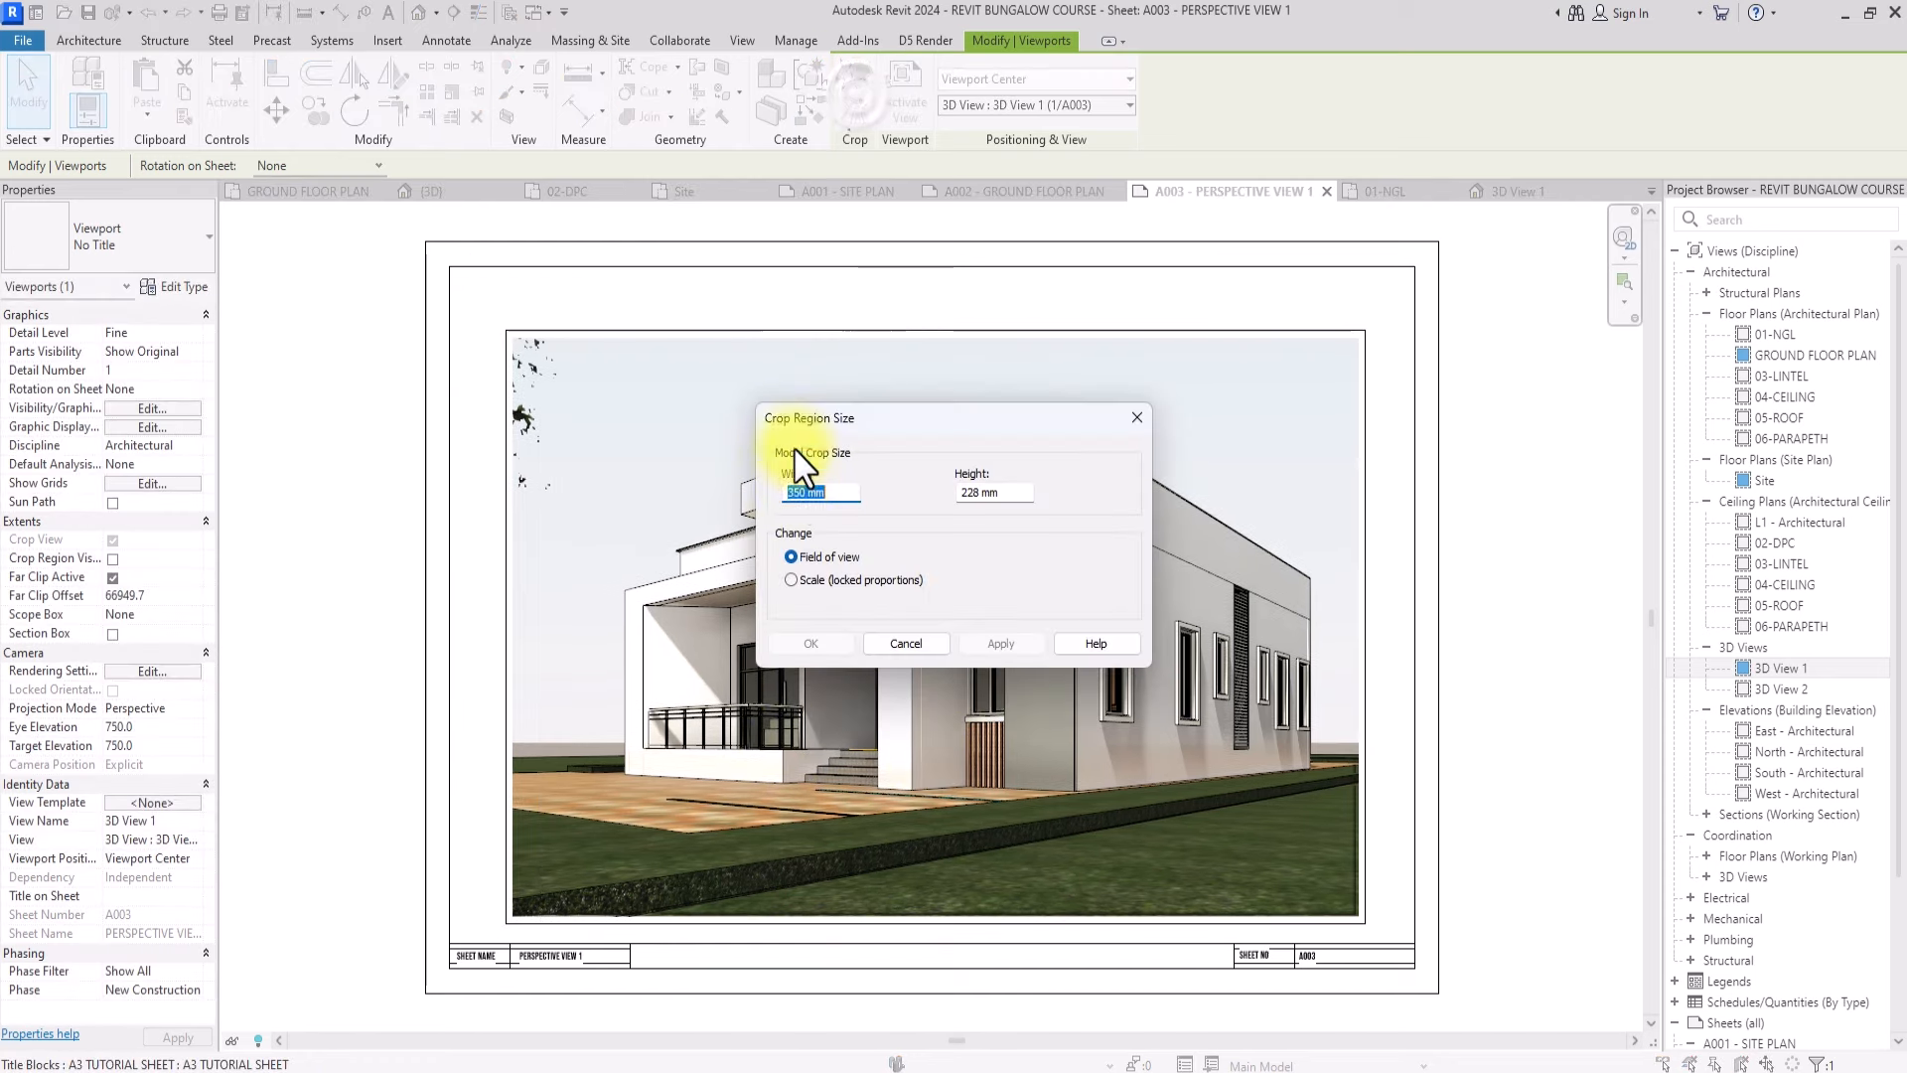
pyautogui.click(791, 580)
pyautogui.moveTo(835, 494); pyautogui.dragTo(752, 488)
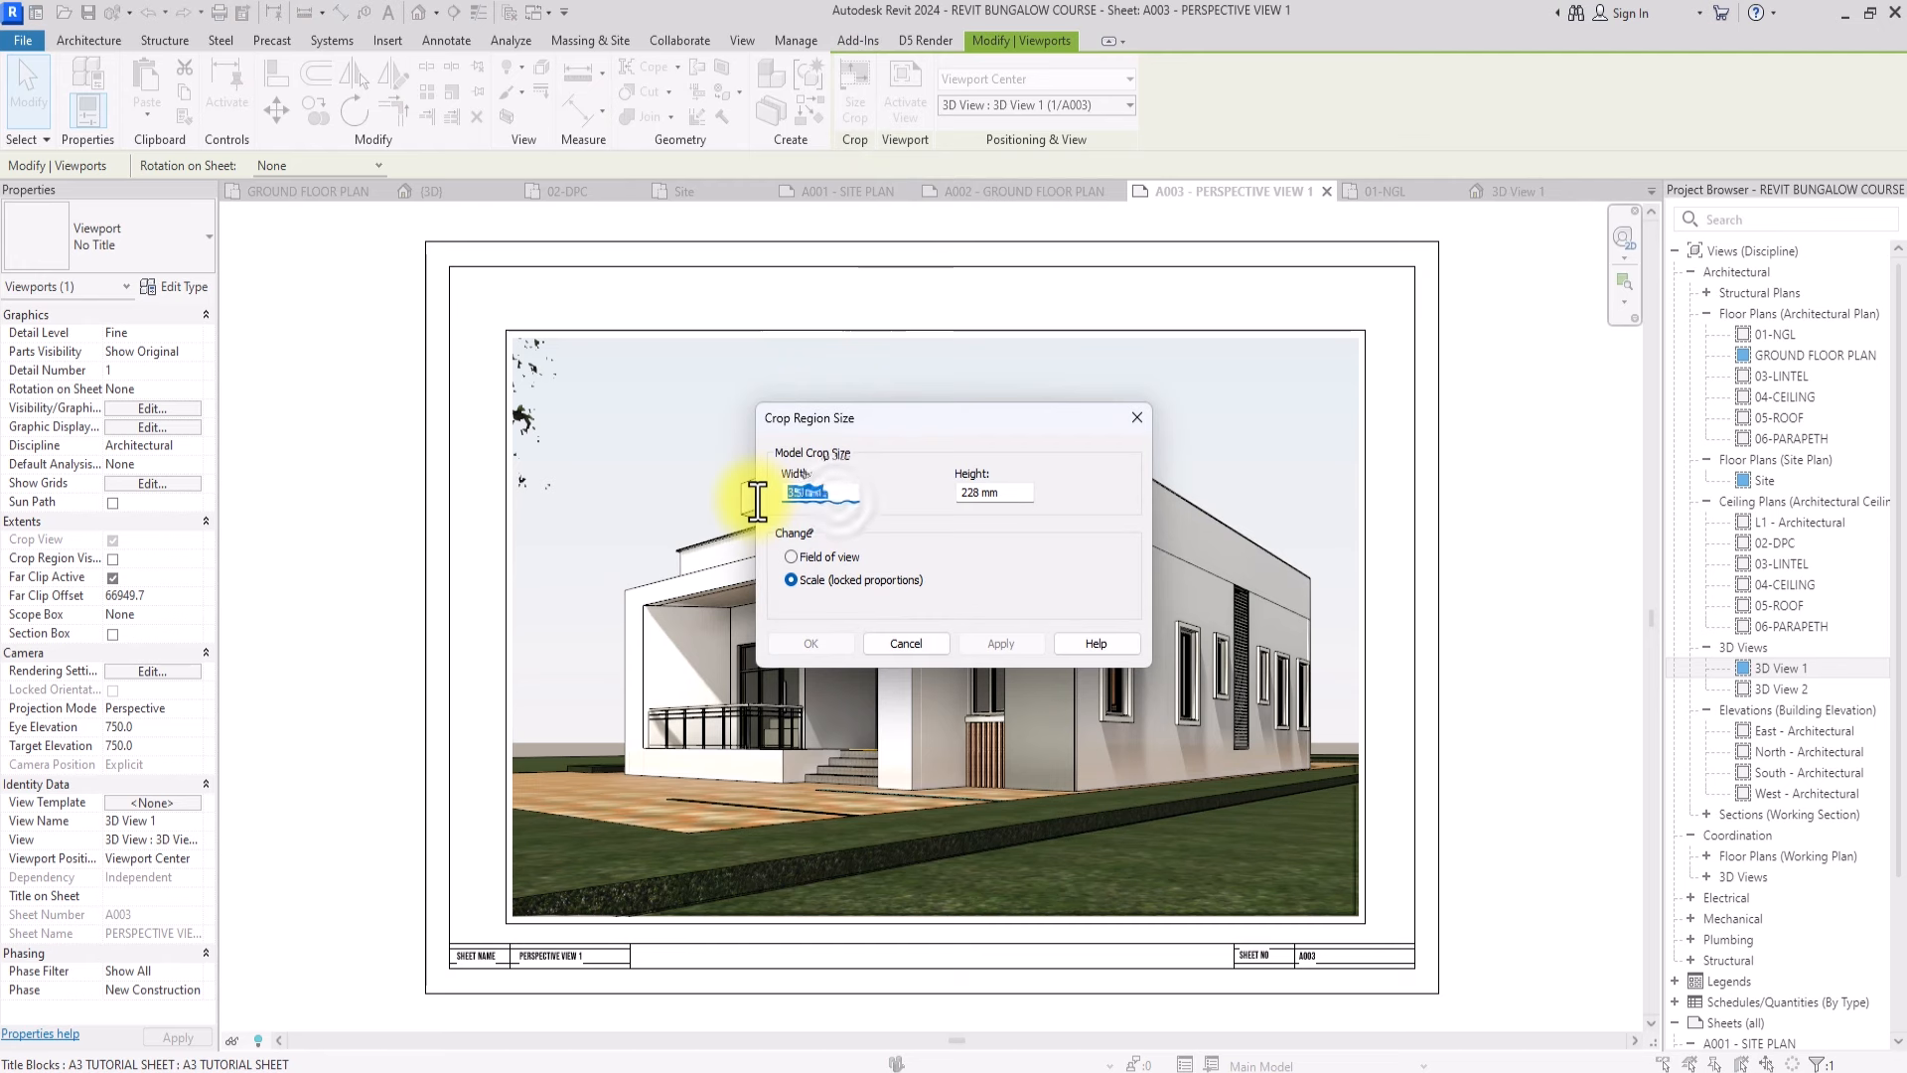
pyautogui.write('380')
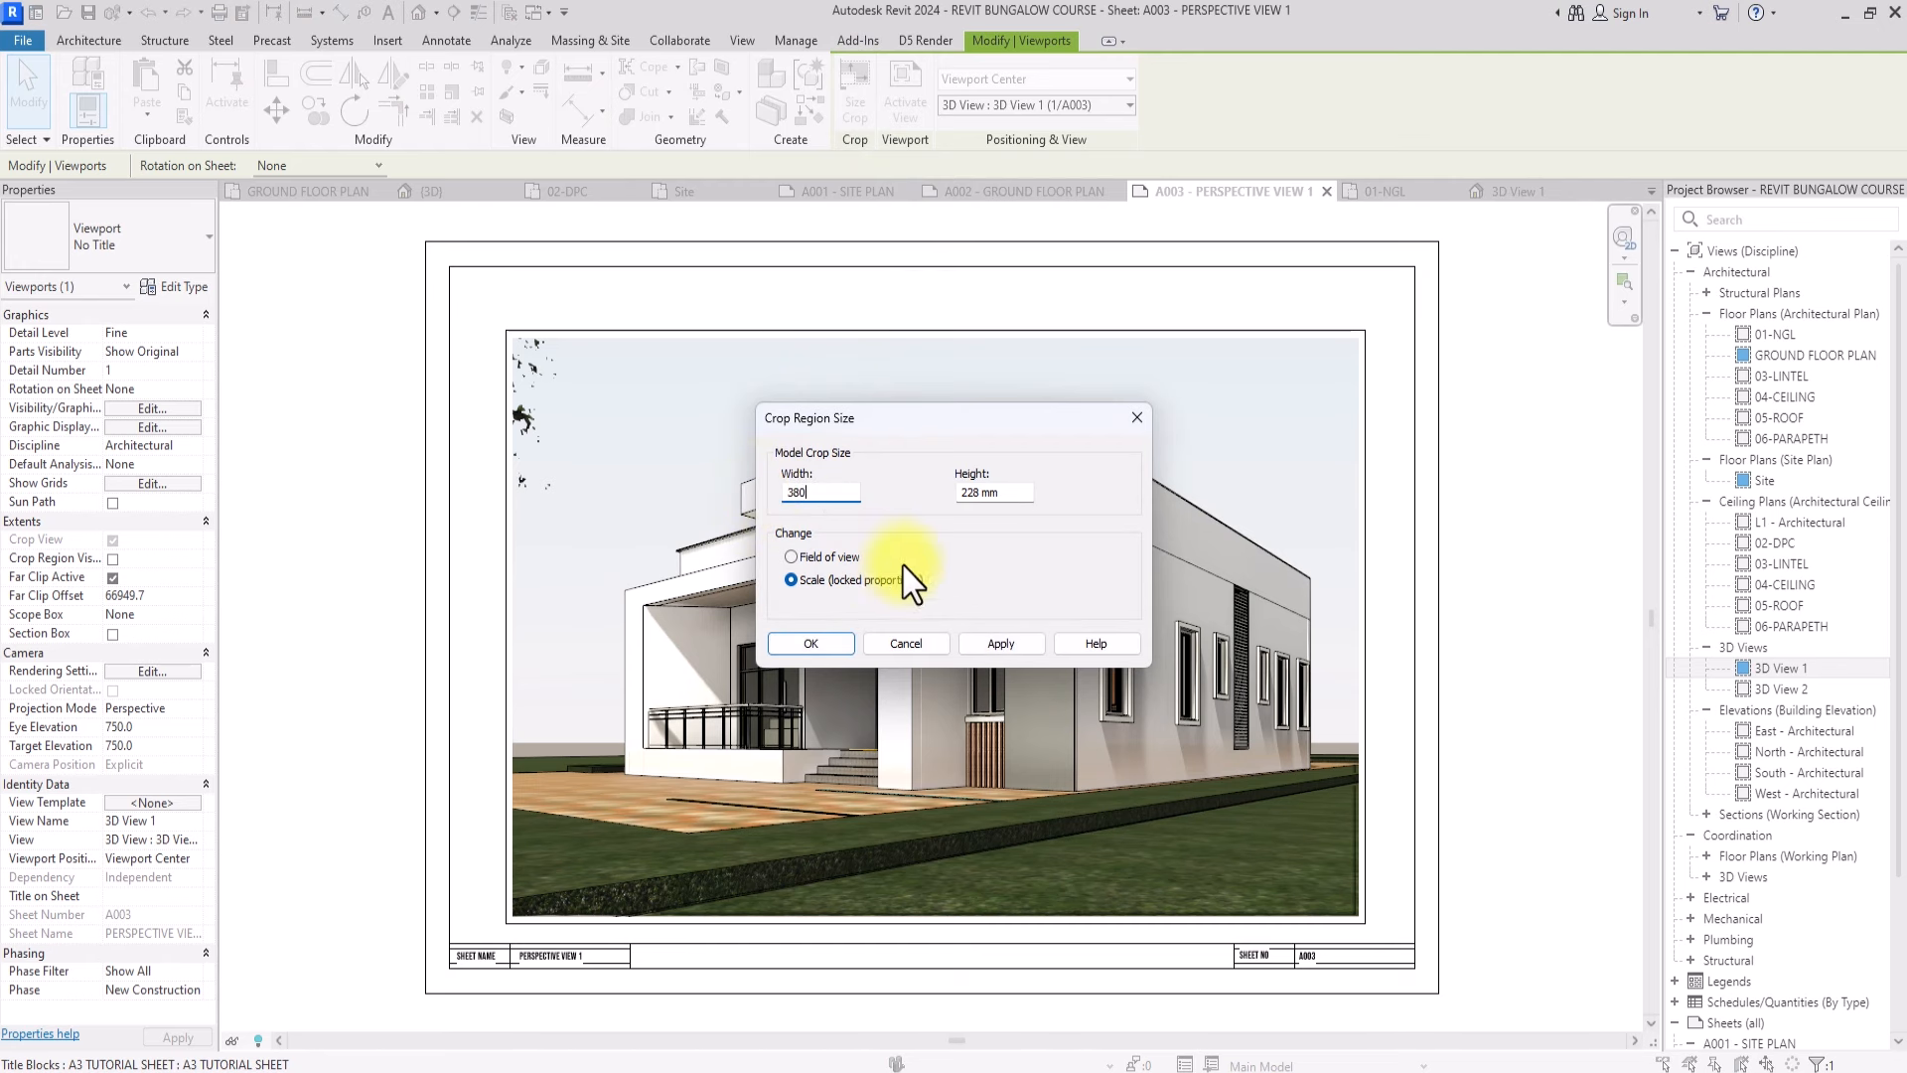
pyautogui.click(833, 642)
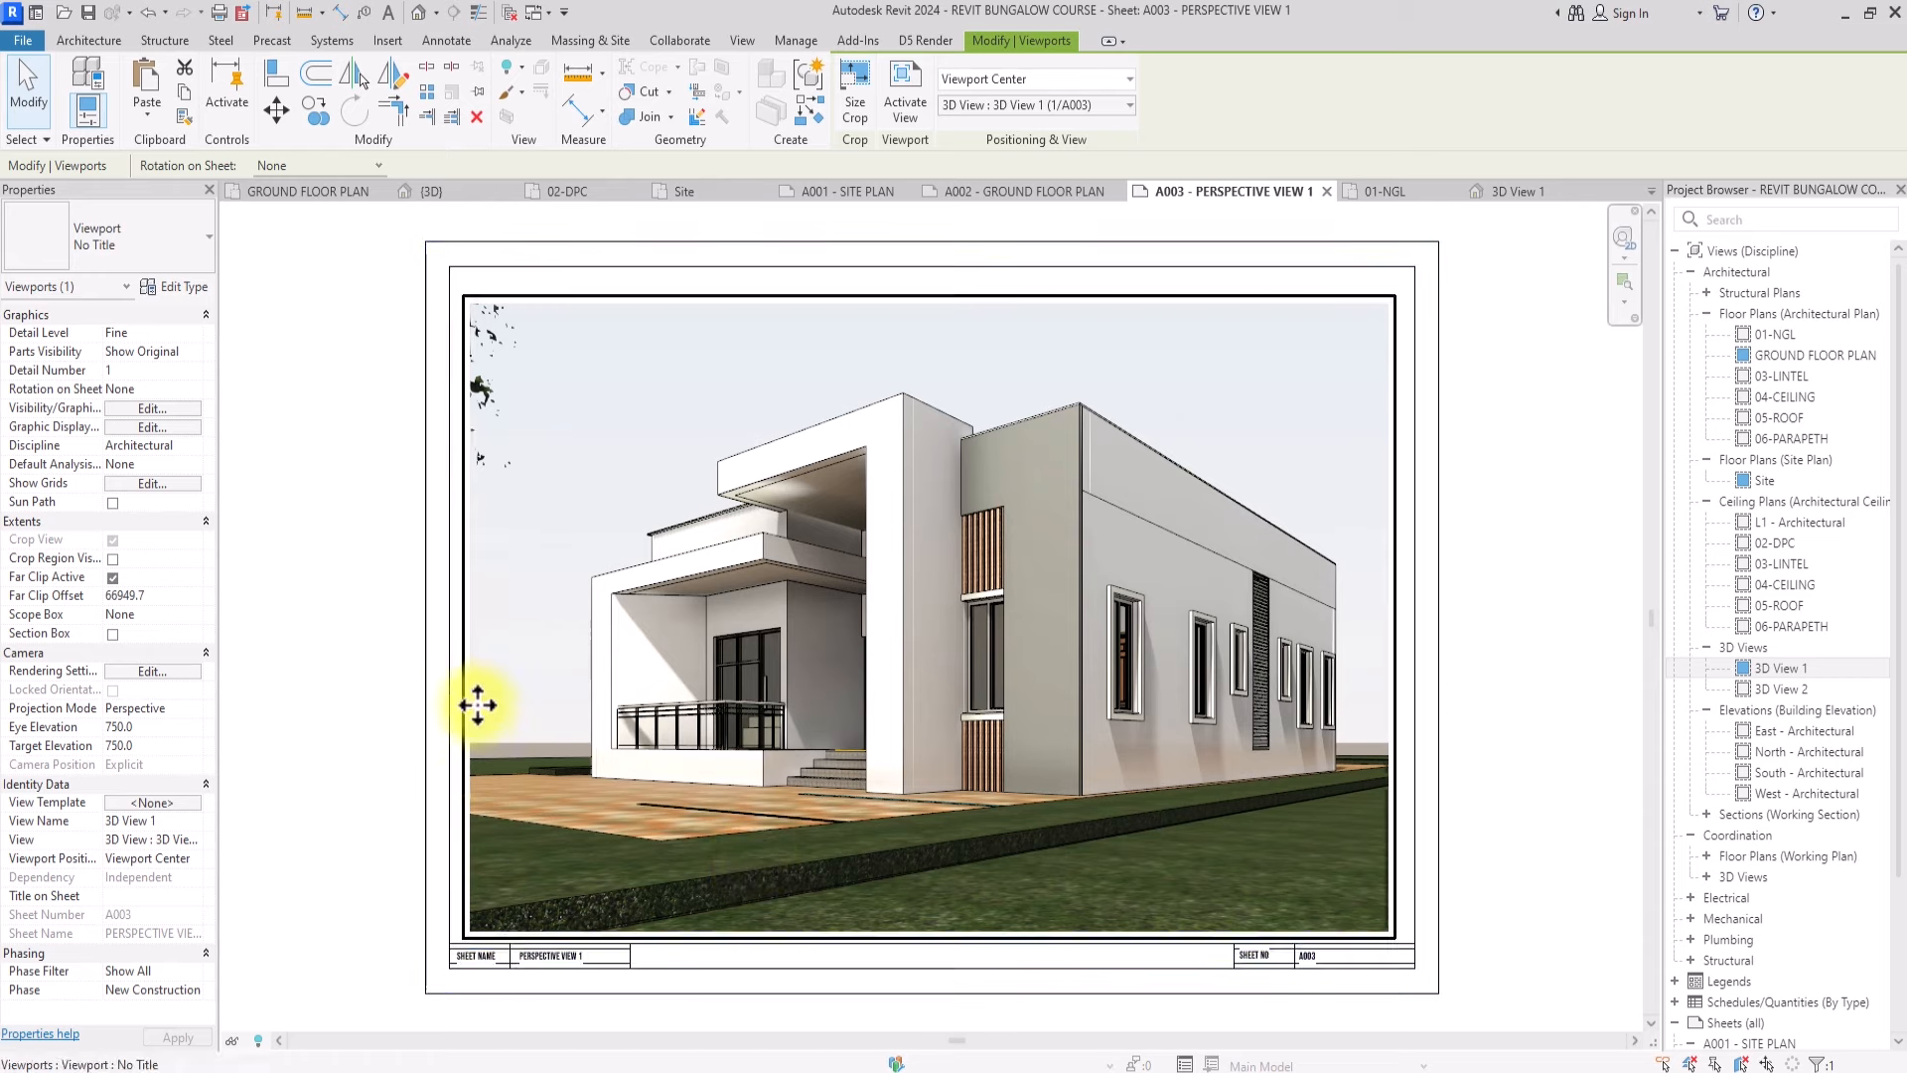
# Open sheet A004 - PERSPECTIVE VIEW 2 and place 3D View 2 in the middle of it
pyautogui.scroll(-2, 328, 699)
pyautogui.scroll(-2, 1518, 766)
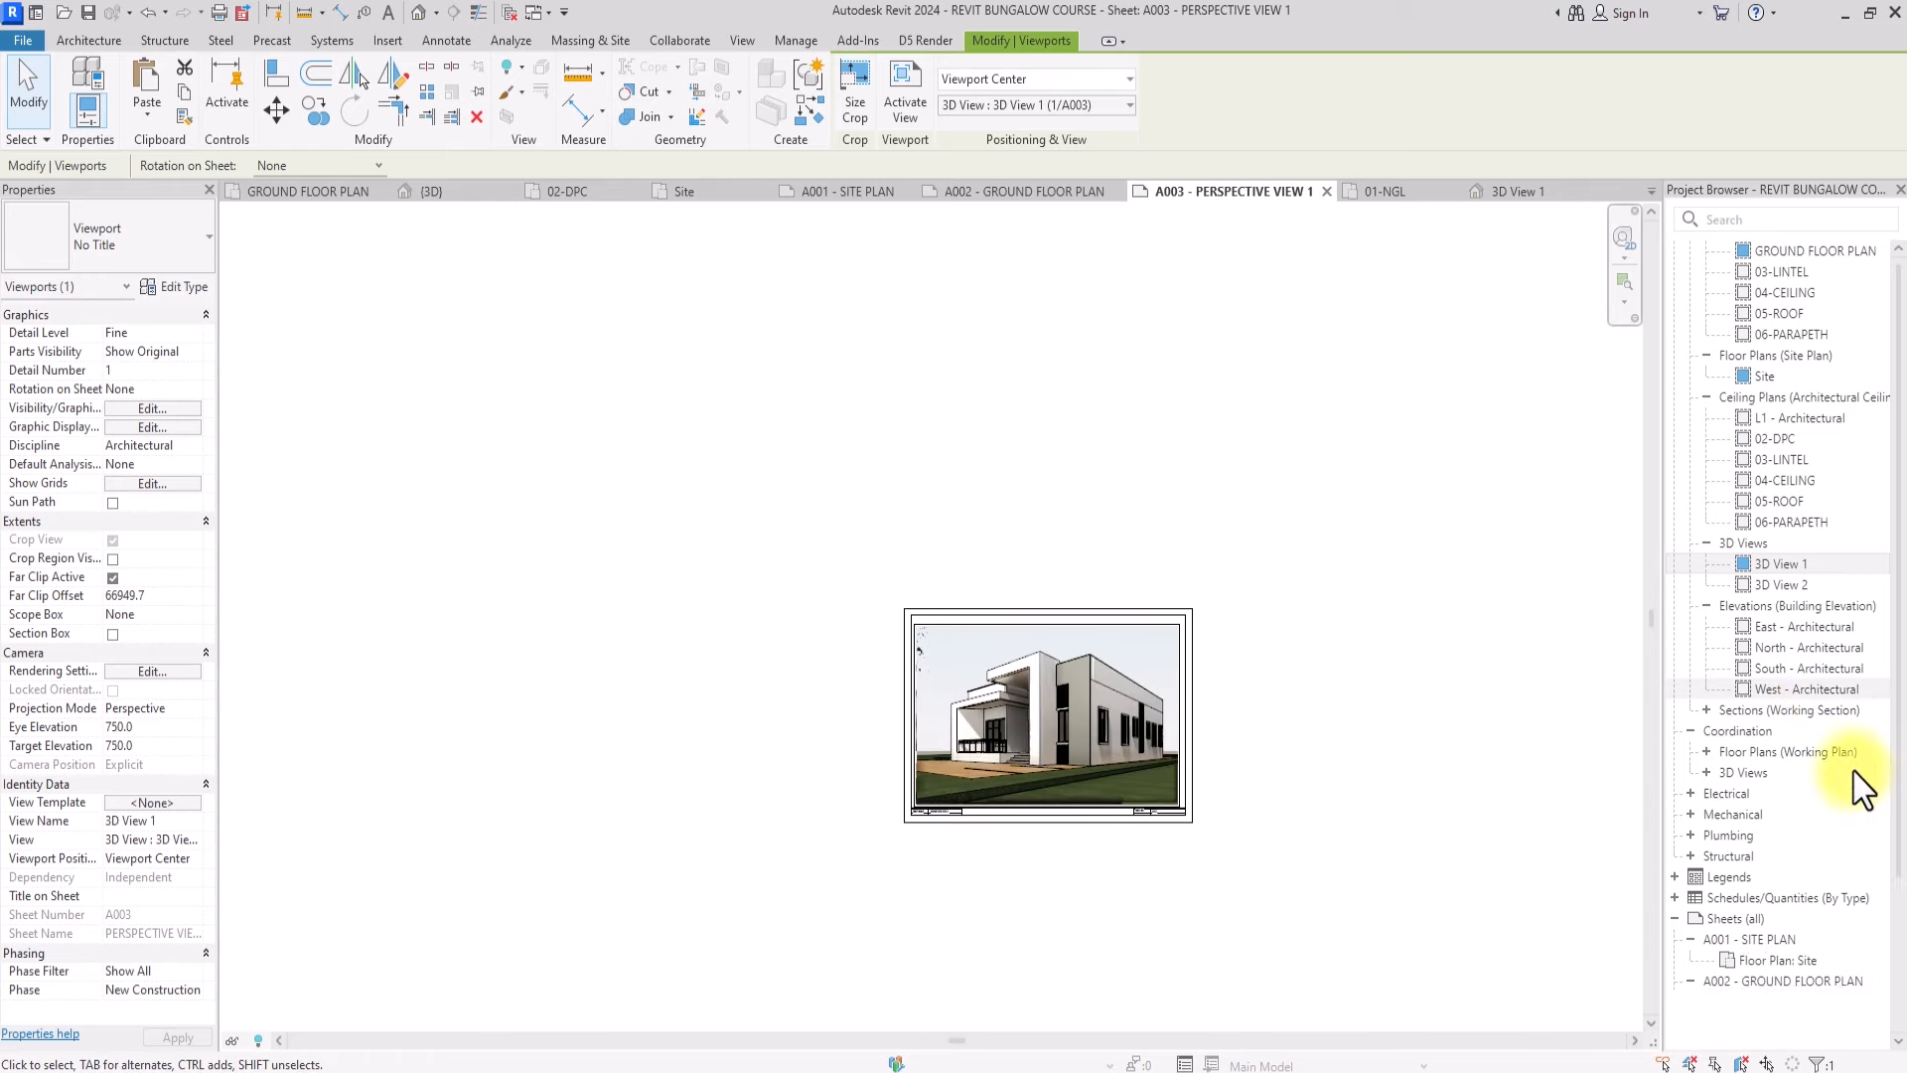
pyautogui.scroll(-3, 1822, 765)
pyautogui.doubleClick(1744, 975)
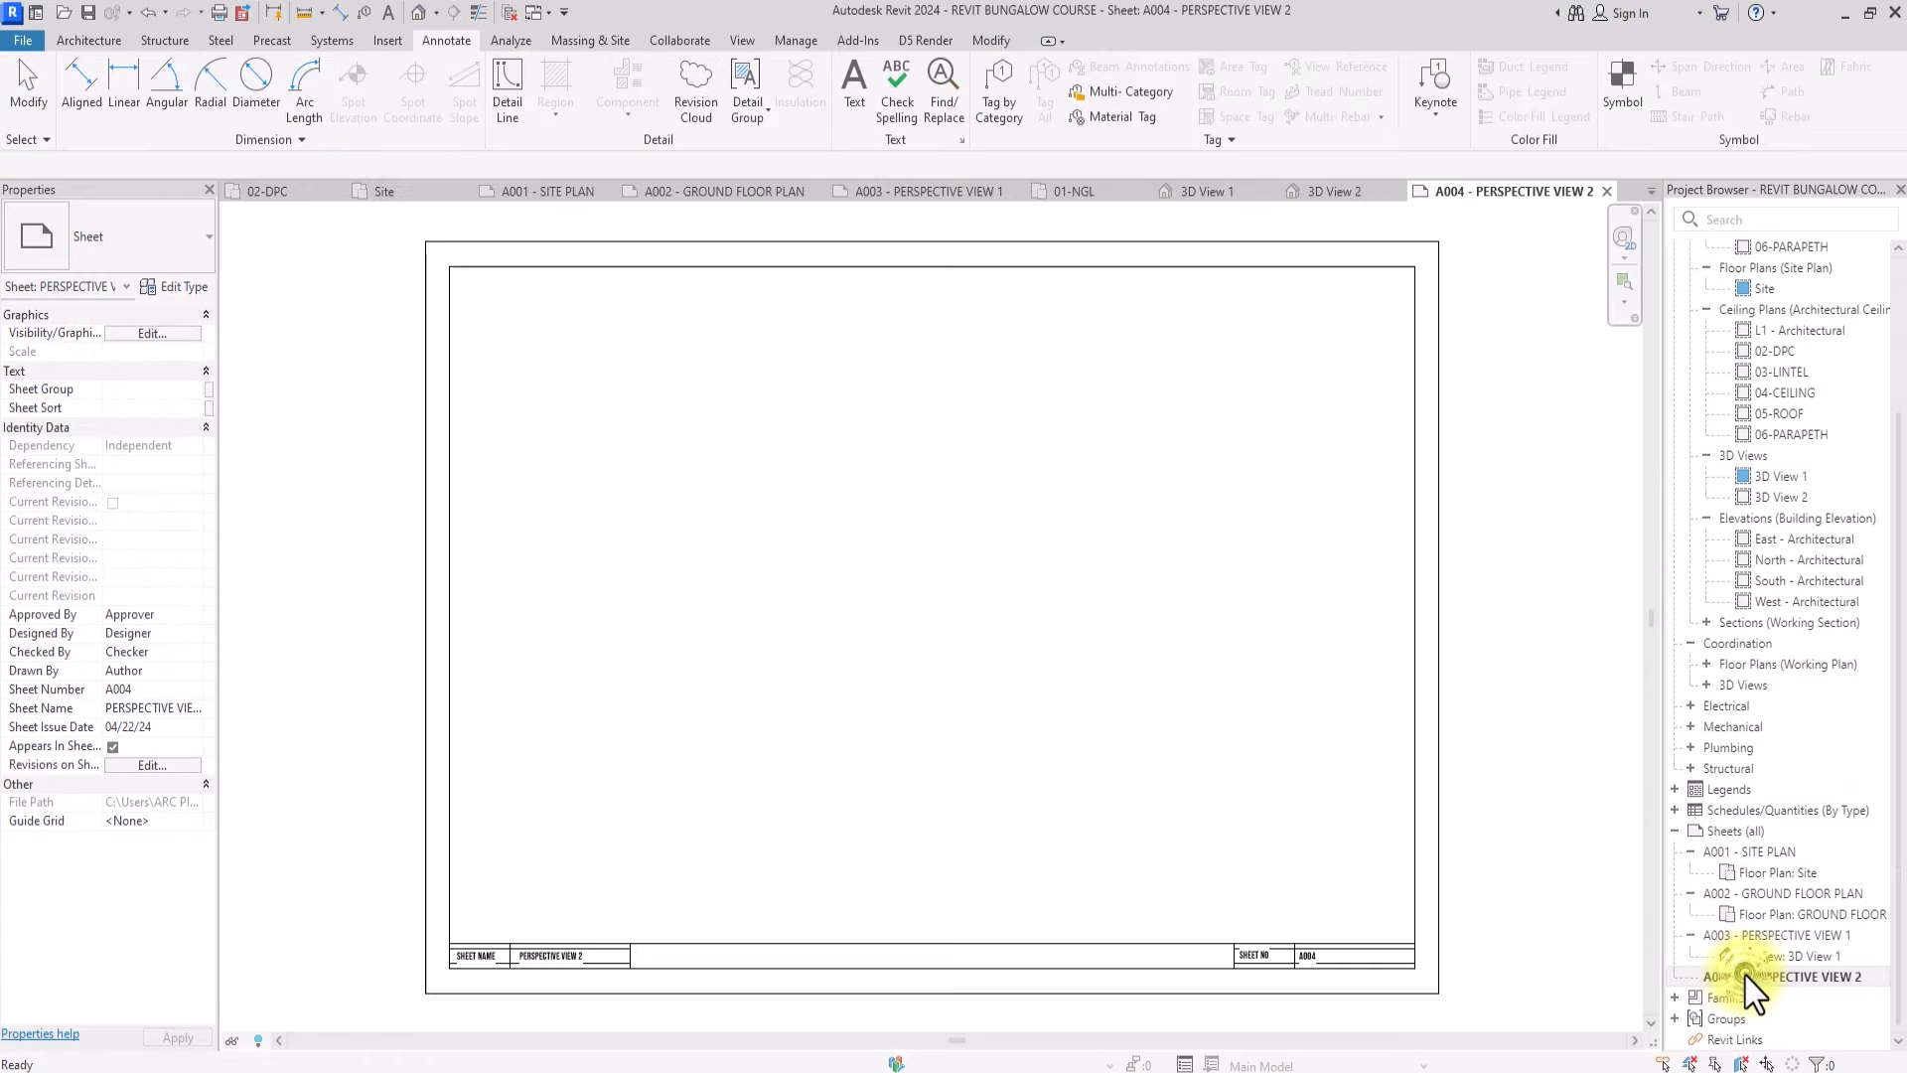
pyautogui.scroll(5, 1826, 632)
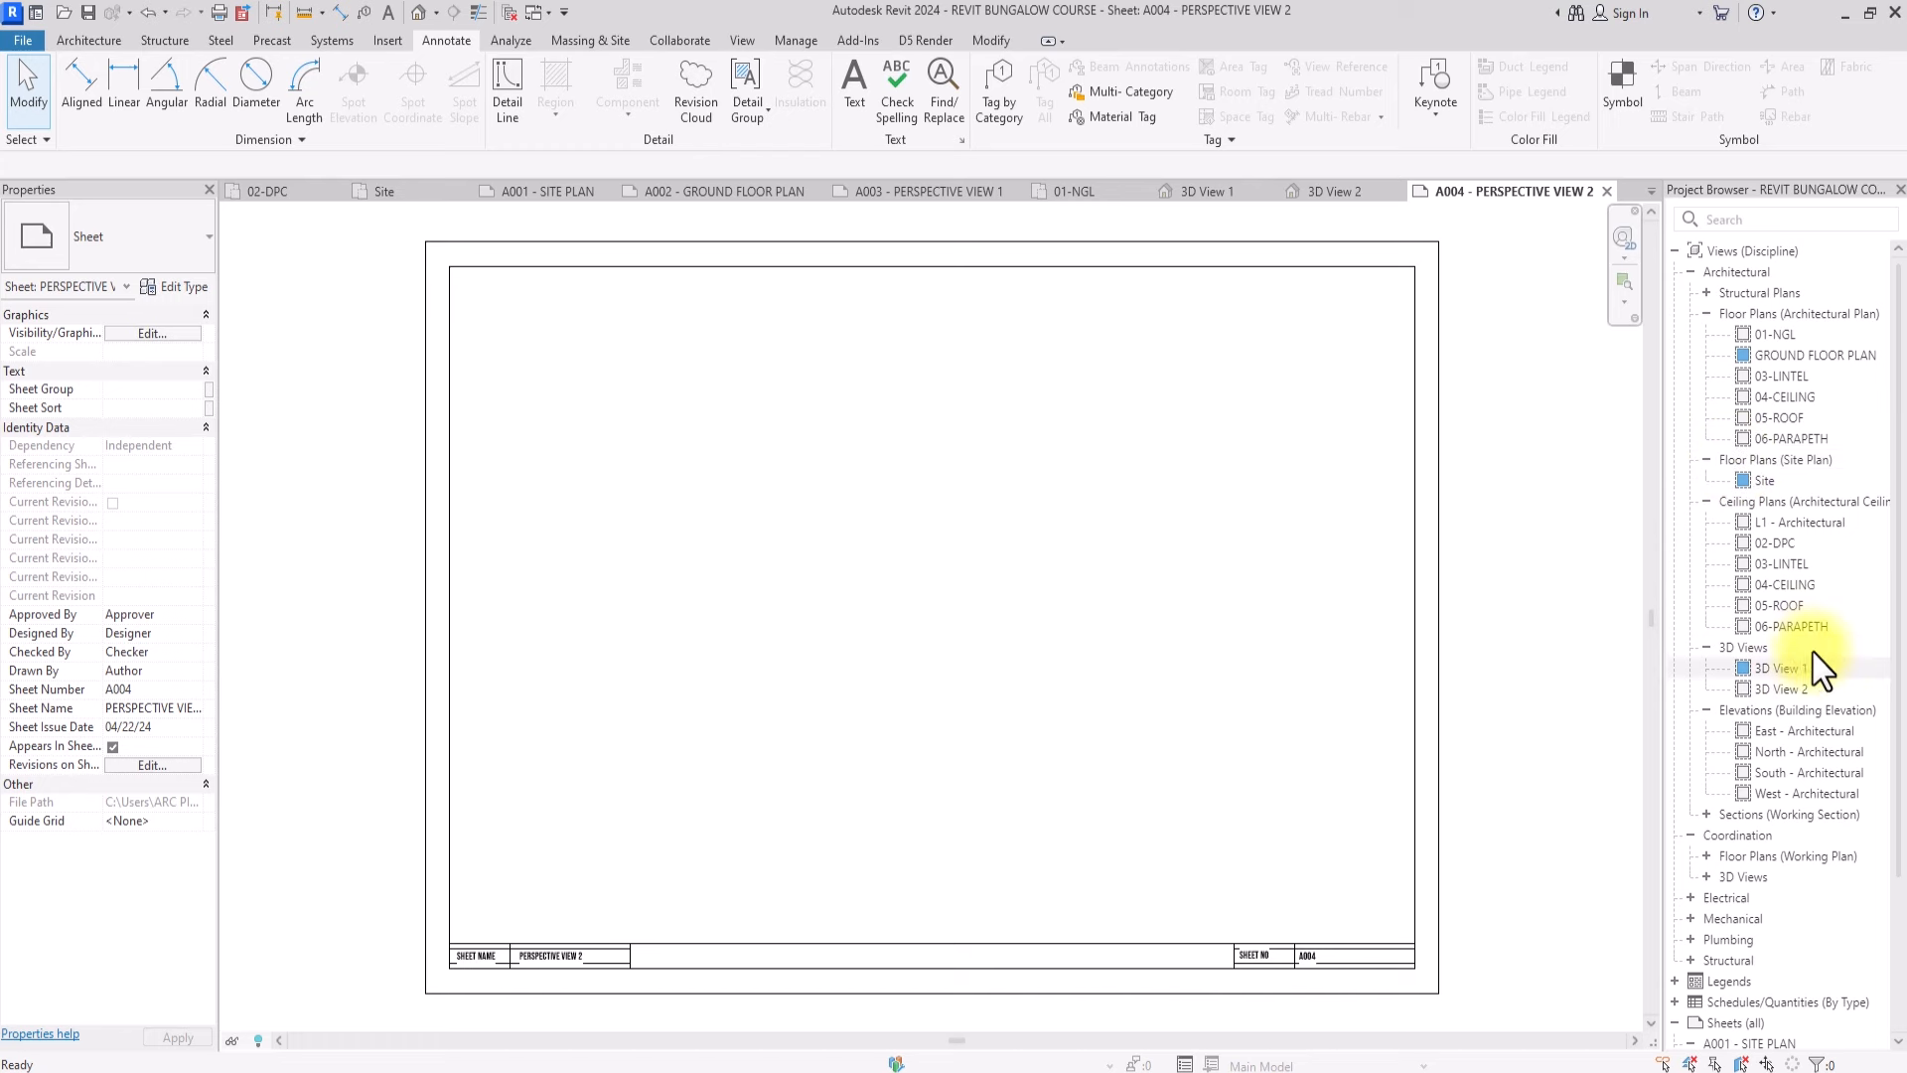
pyautogui.moveTo(1786, 689); pyautogui.dragTo(933, 622)
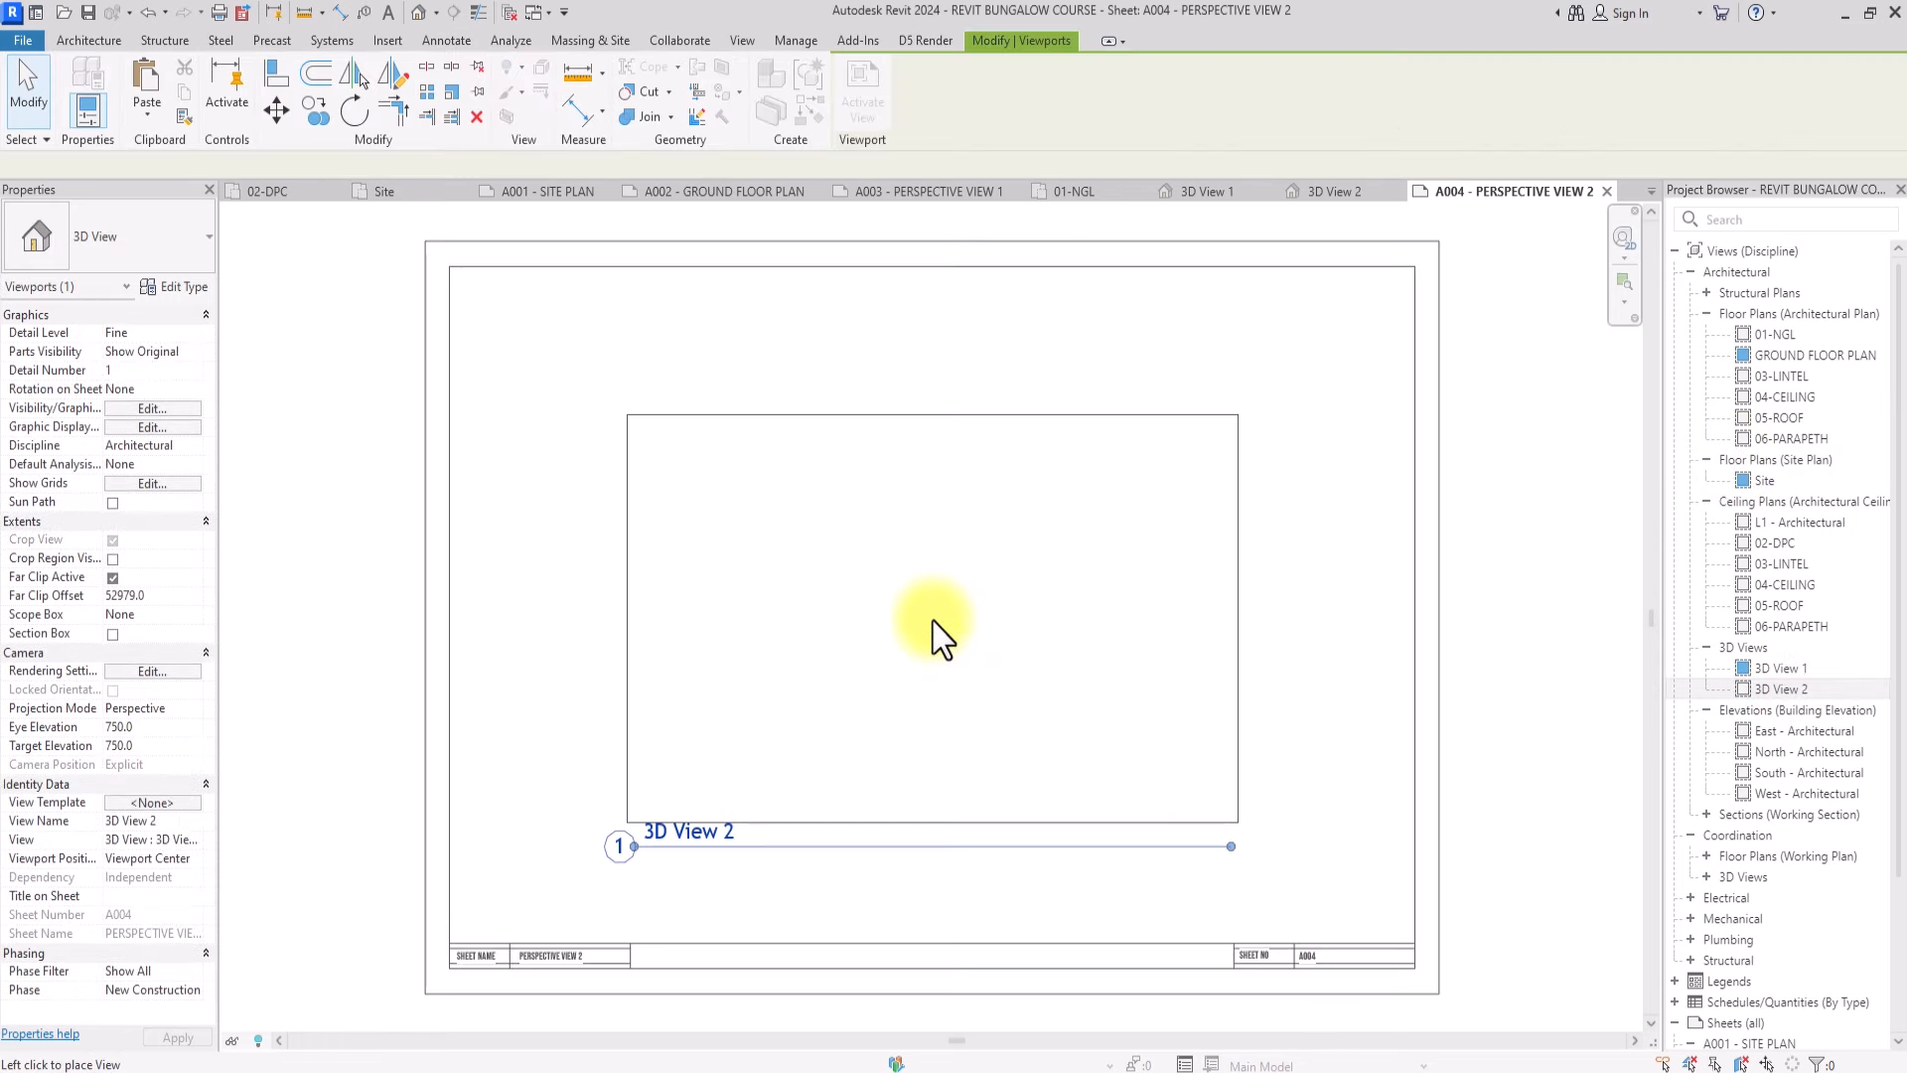
pyautogui.click(933, 622)
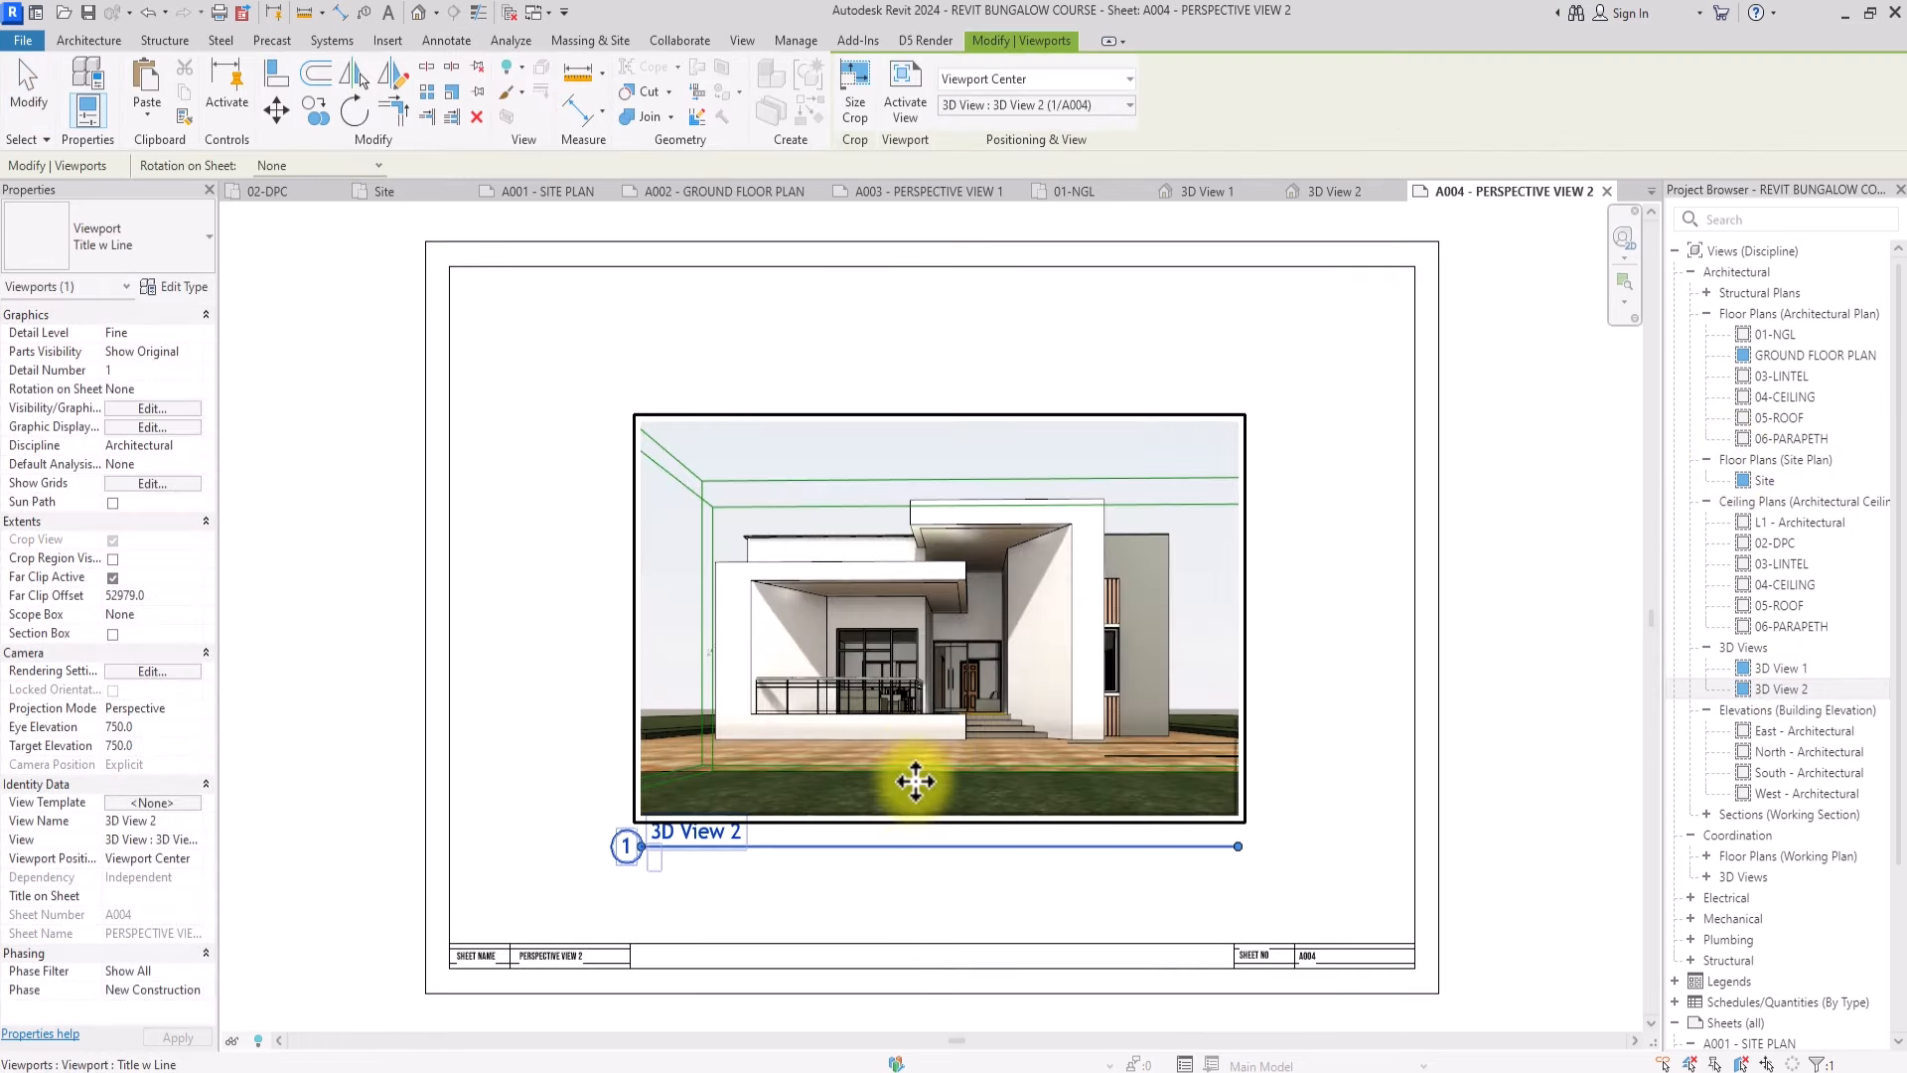
# Activate the 3D View 2 viewport, hide the green box outline in the view, and deactivate the viewport again
pyautogui.doubleClick(707, 510)
pyautogui.click(709, 511)
pyautogui.press('e')
pyautogui.press('h')
pyautogui.scroll(-3, 846, 444)
pyautogui.doubleClick(1314, 378)
# Set the 3D View 2 viewport on sheet A004 to the No Title type
pyautogui.click(817, 558)
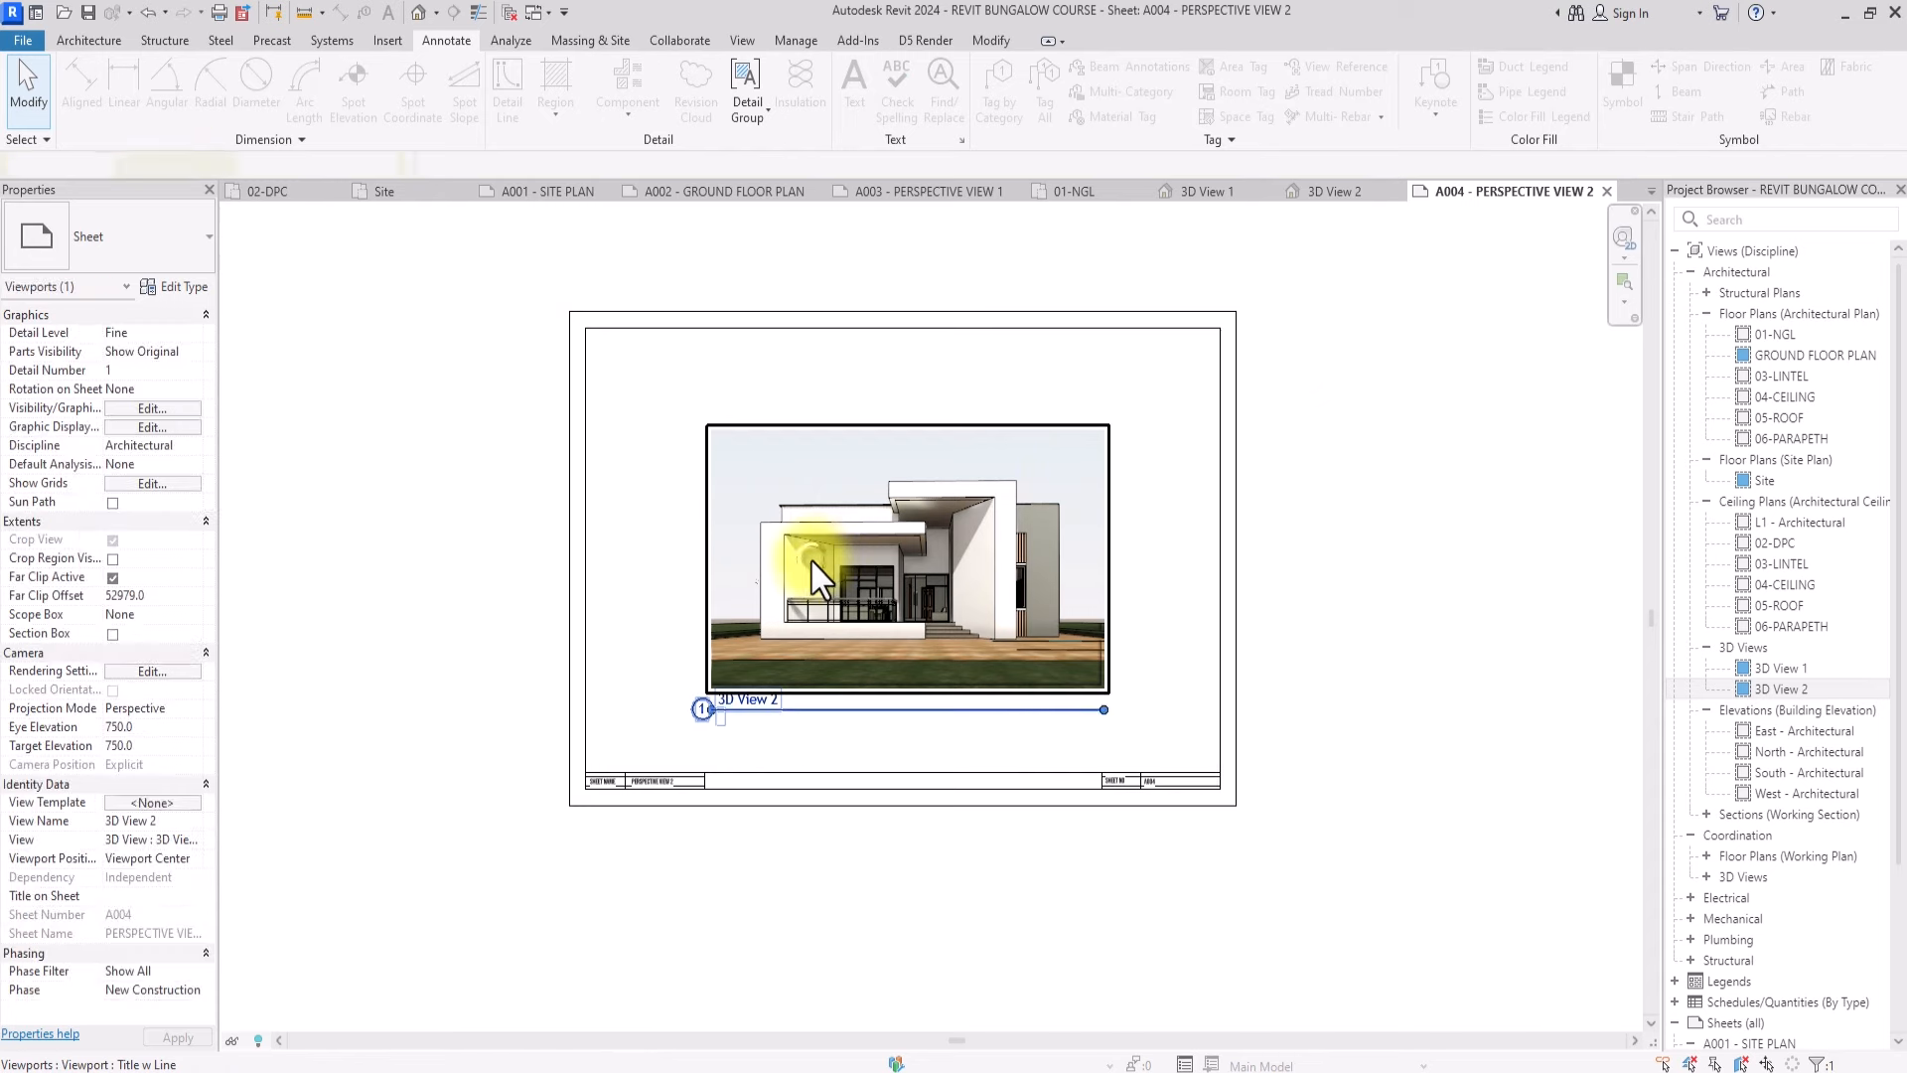
pyautogui.click(111, 230)
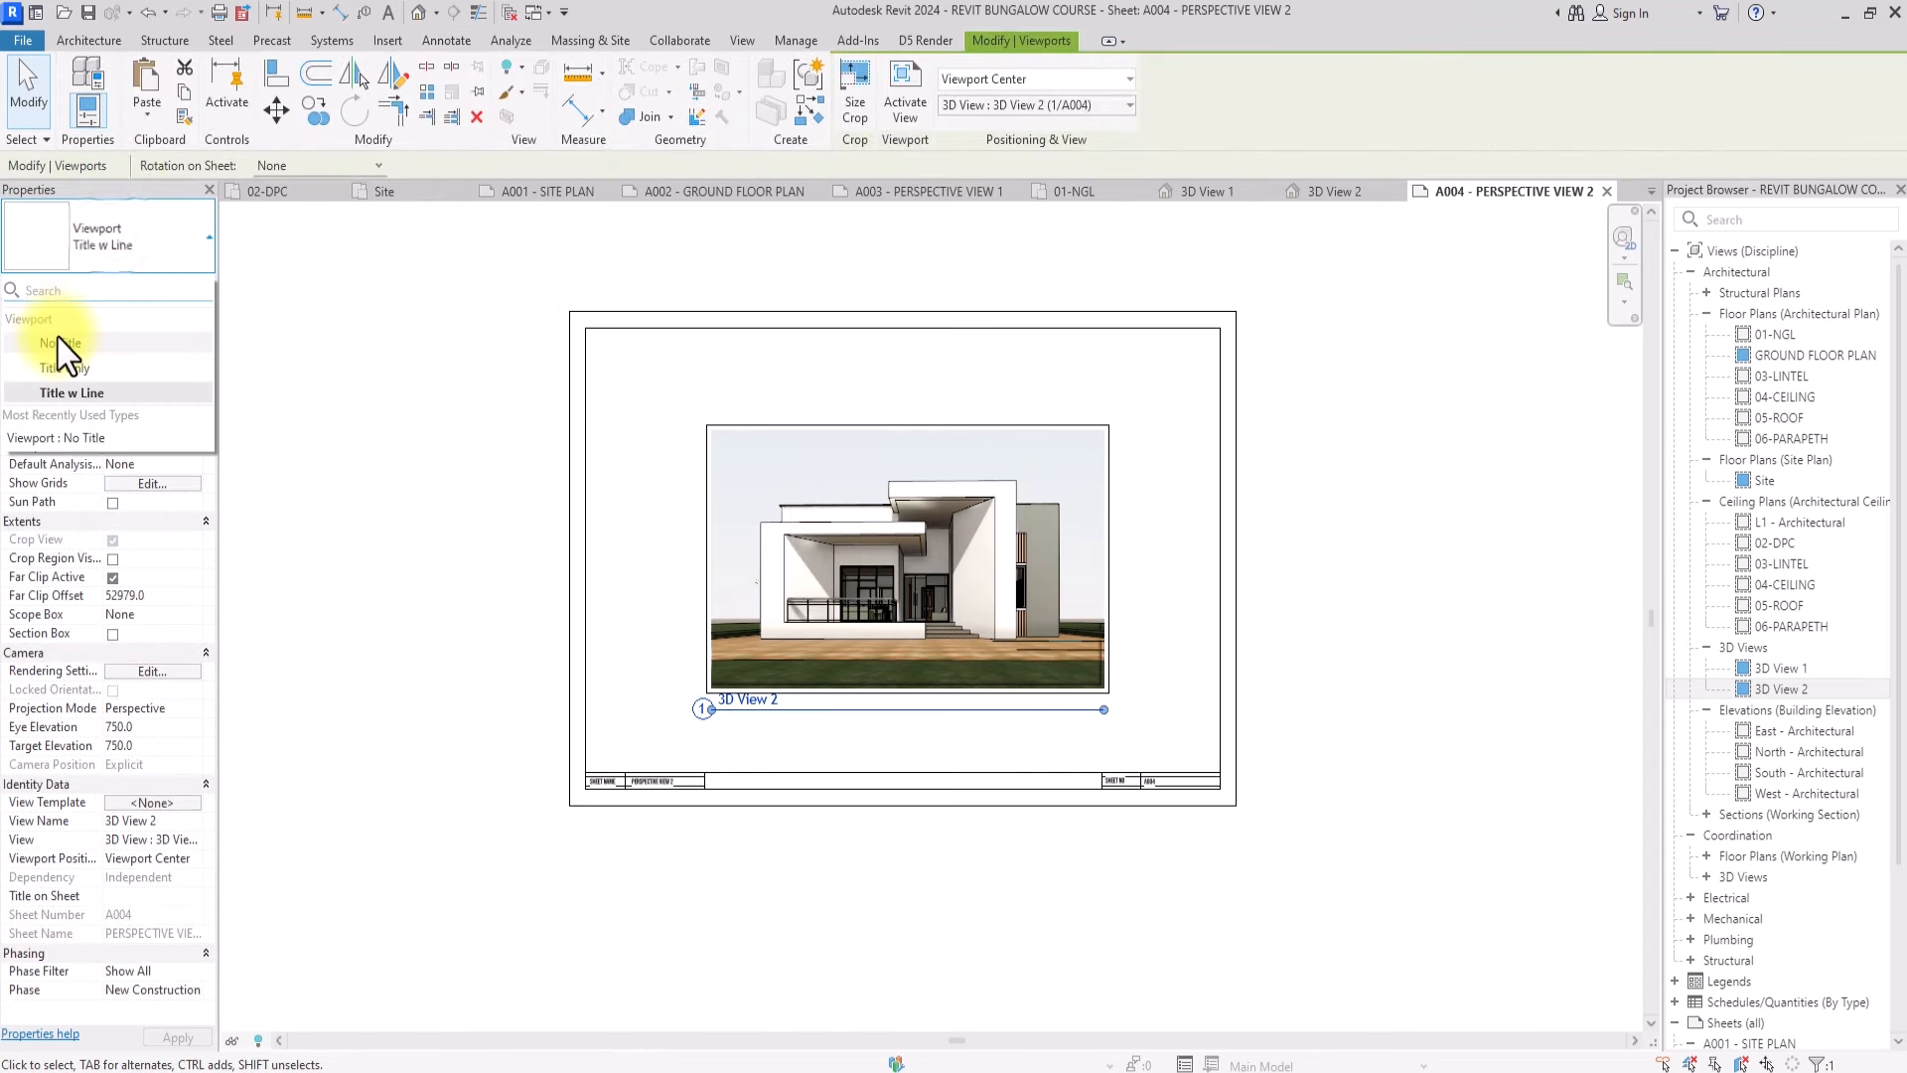
pyautogui.click(58, 338)
# Scale the 3D View 2 viewport to 380 mm wide with locked proportions and nudge it slightly downward on the sheet
pyautogui.click(855, 96)
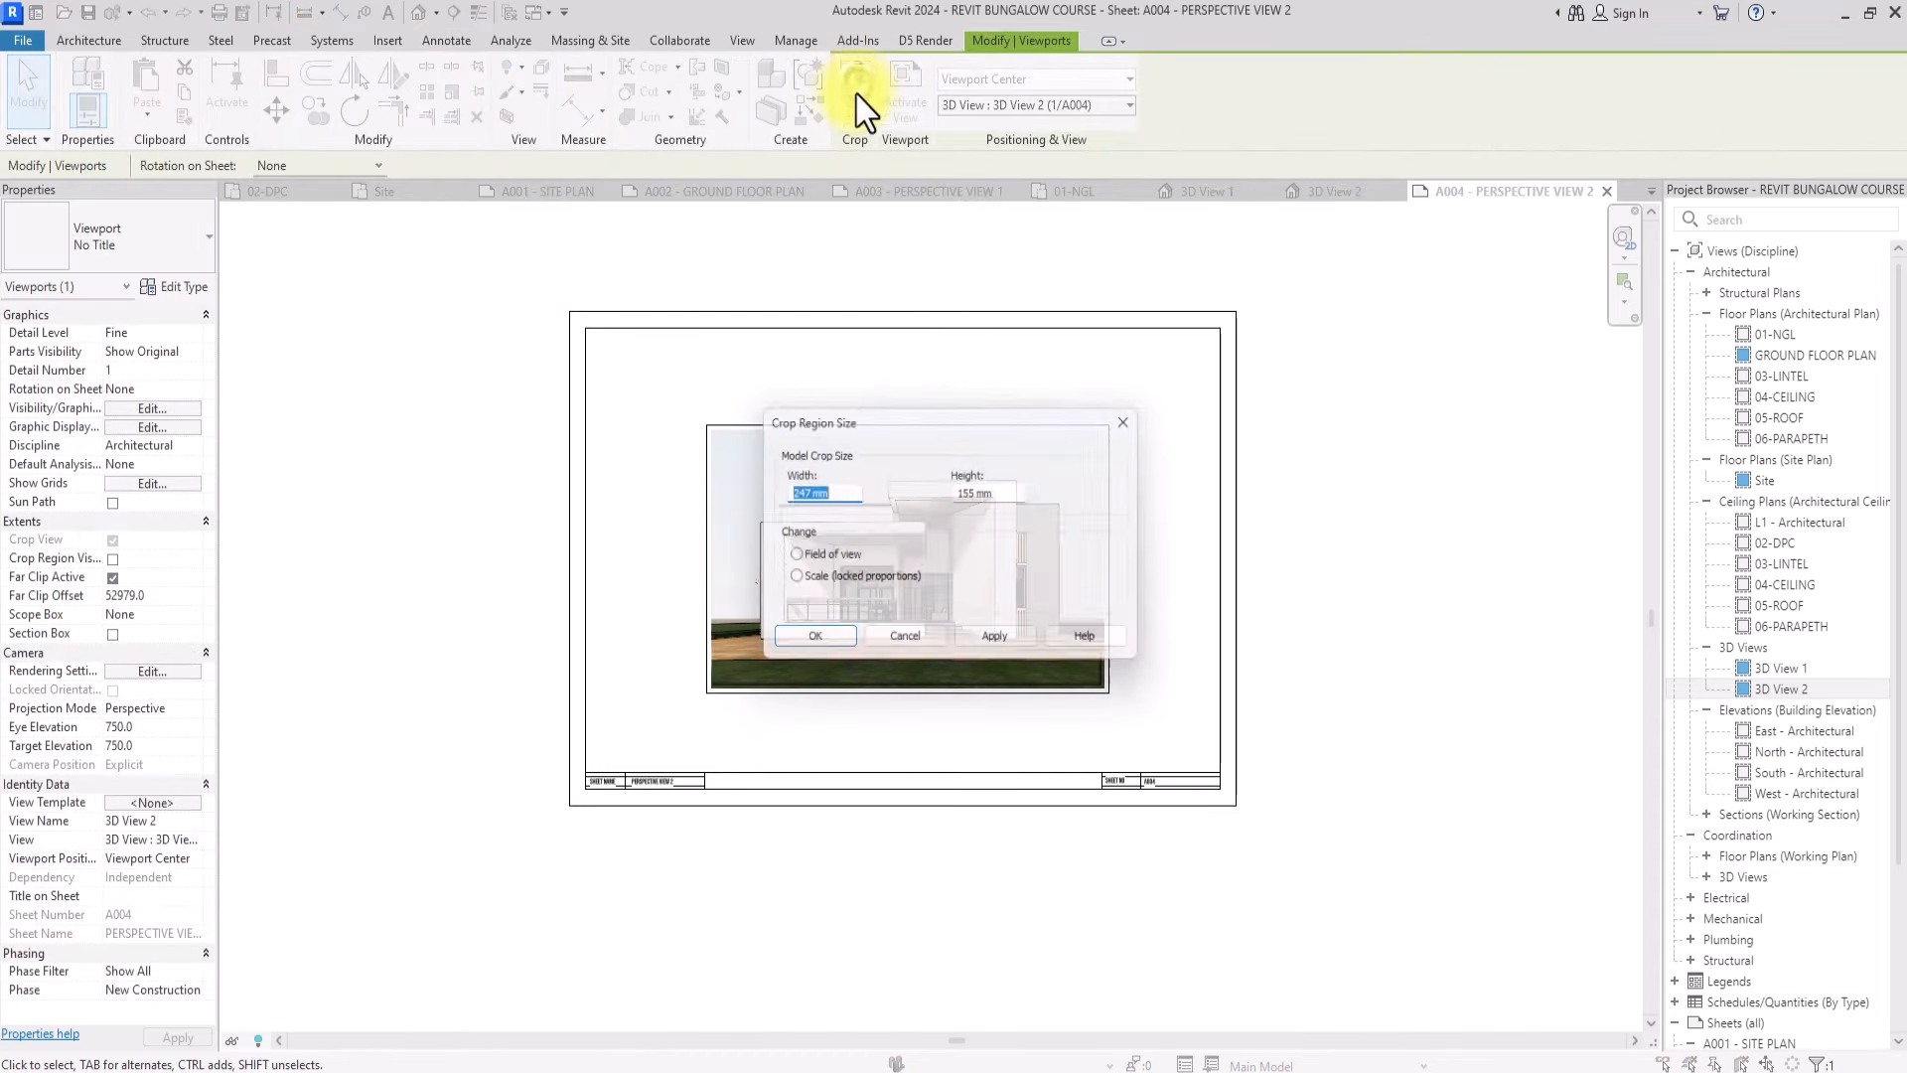
pyautogui.click(791, 579)
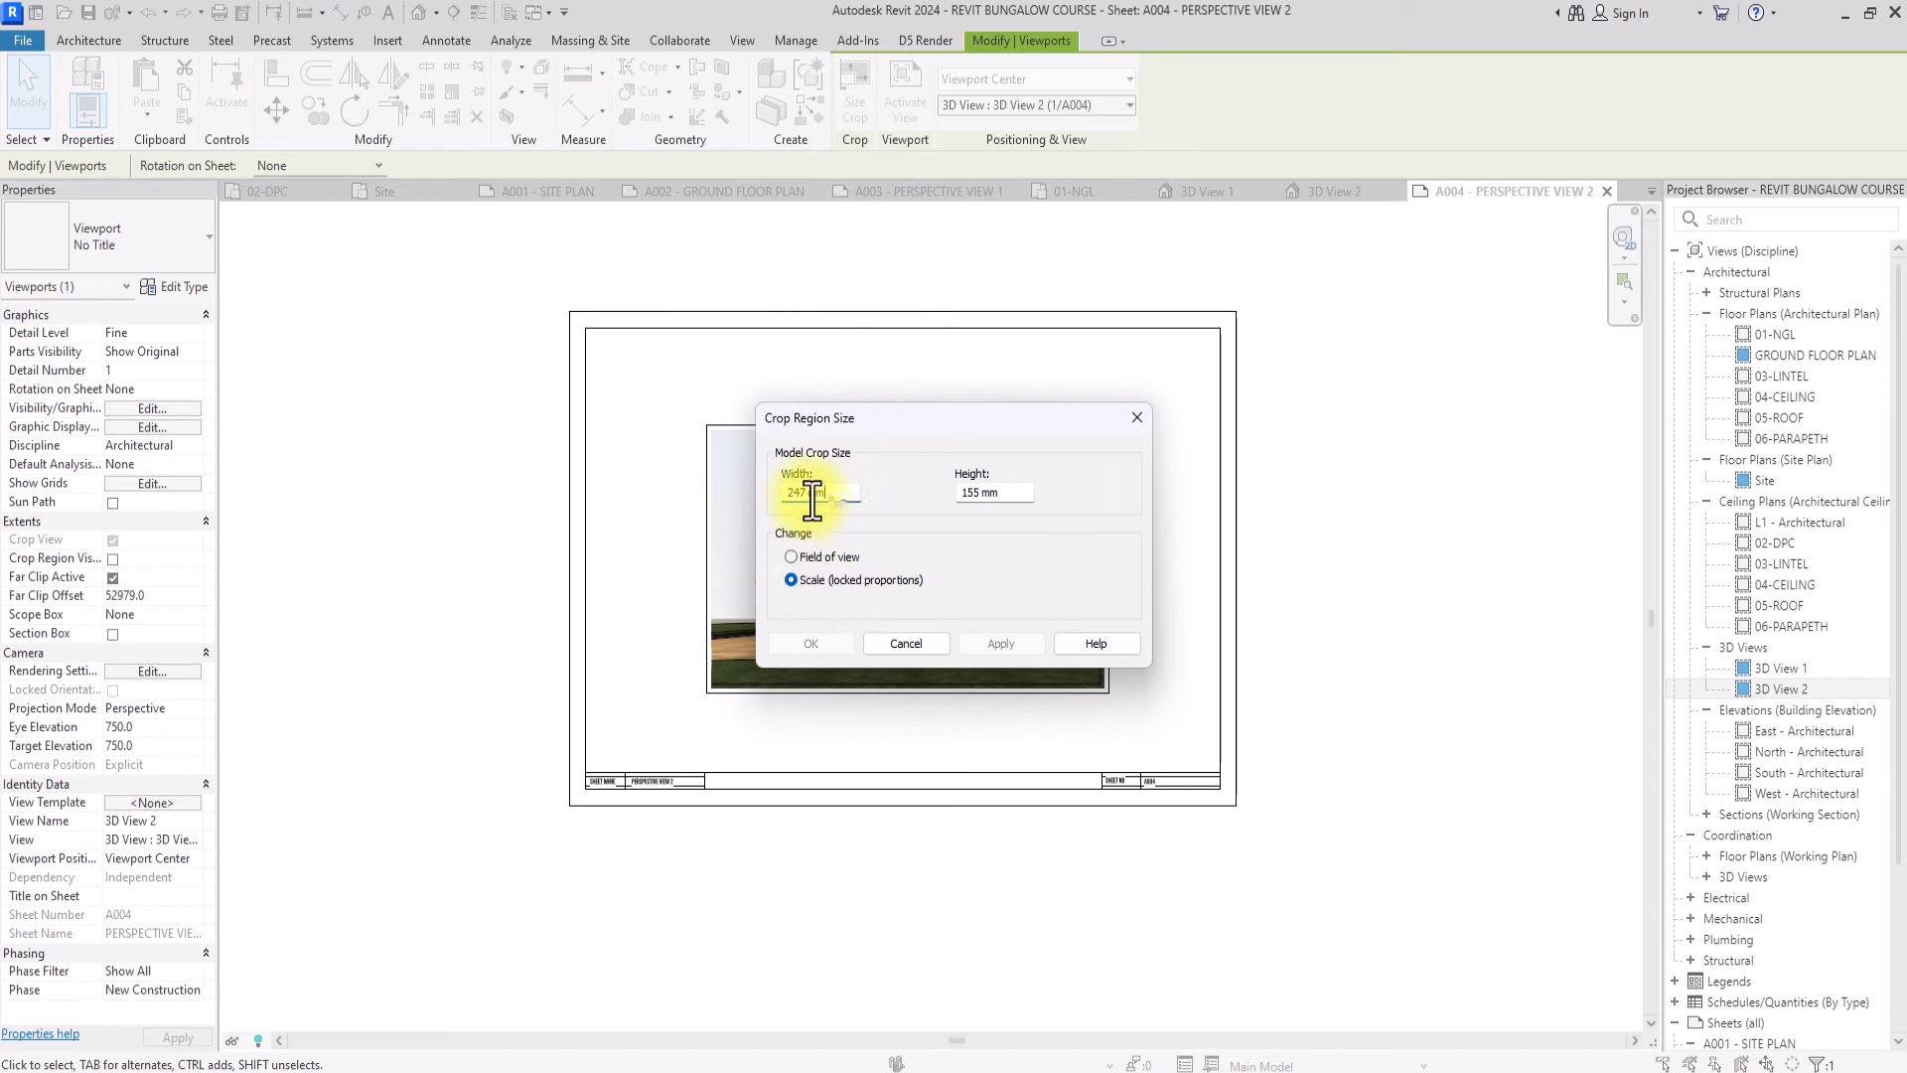
pyautogui.moveTo(825, 492); pyautogui.dragTo(694, 511)
pyautogui.write('380')
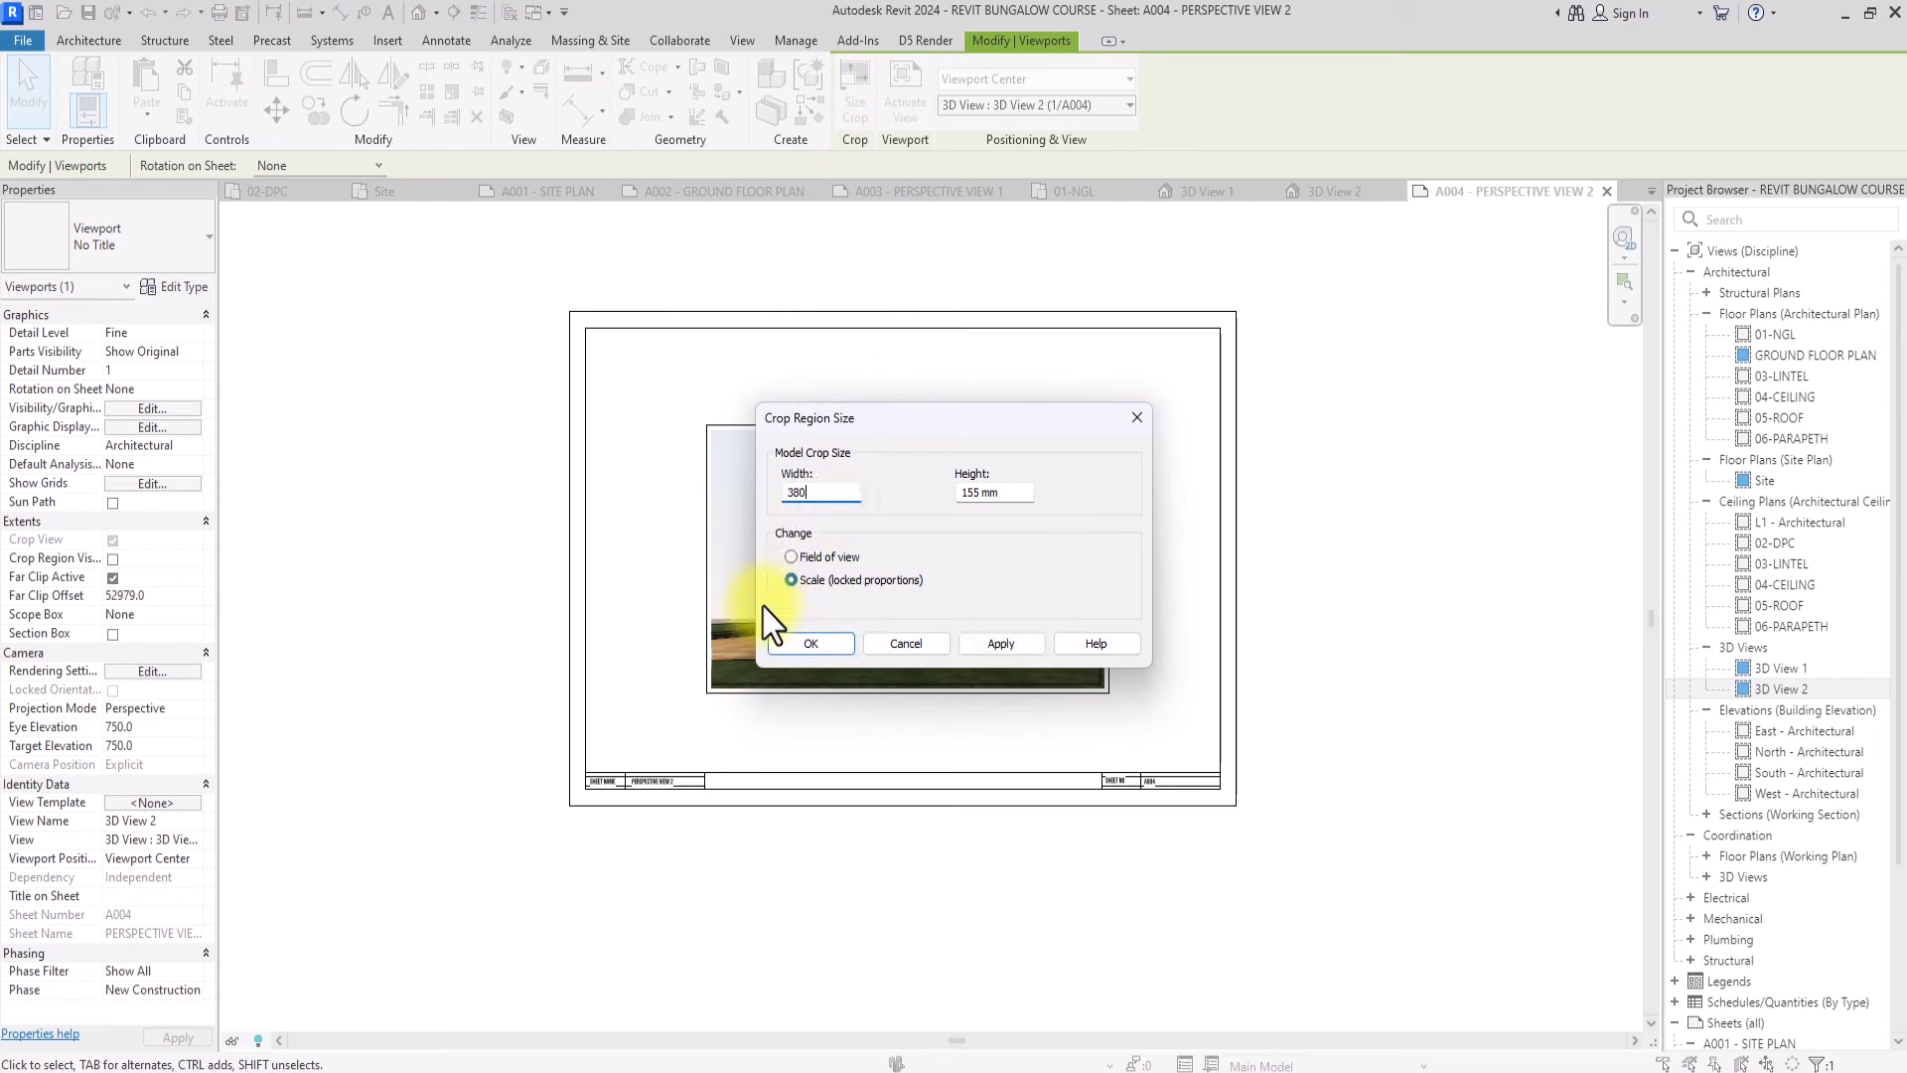
pyautogui.click(805, 642)
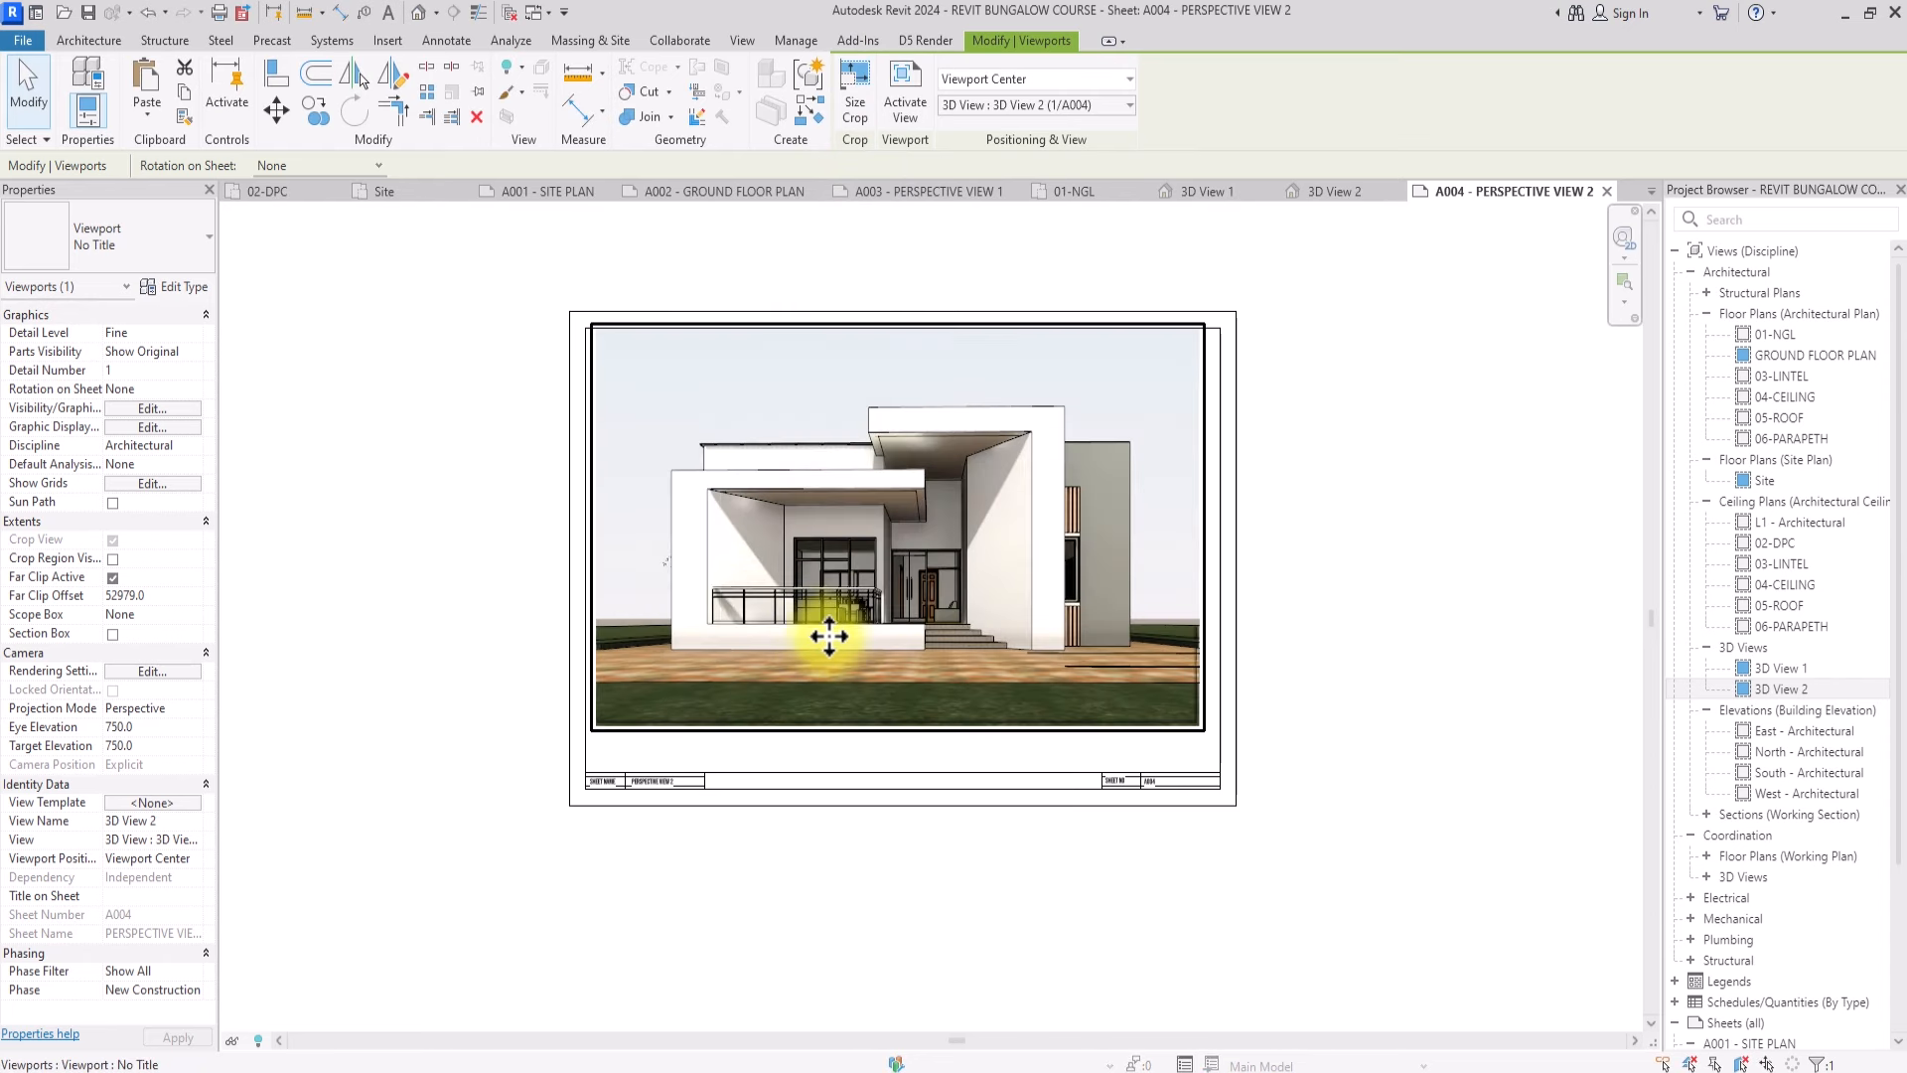
pyautogui.moveTo(830, 609); pyautogui.dragTo(828, 617)
pyautogui.click(1390, 497)
# Set up a print of selected views/sheets and filter the selection list to show sheets only, excluding 2D and 3D views
pyautogui.scroll(-4, 1592, 462)
pyautogui.hotkey('ctrl', 'p')
pyautogui.click(697, 670)
pyautogui.click(740, 725)
pyautogui.click(775, 331)
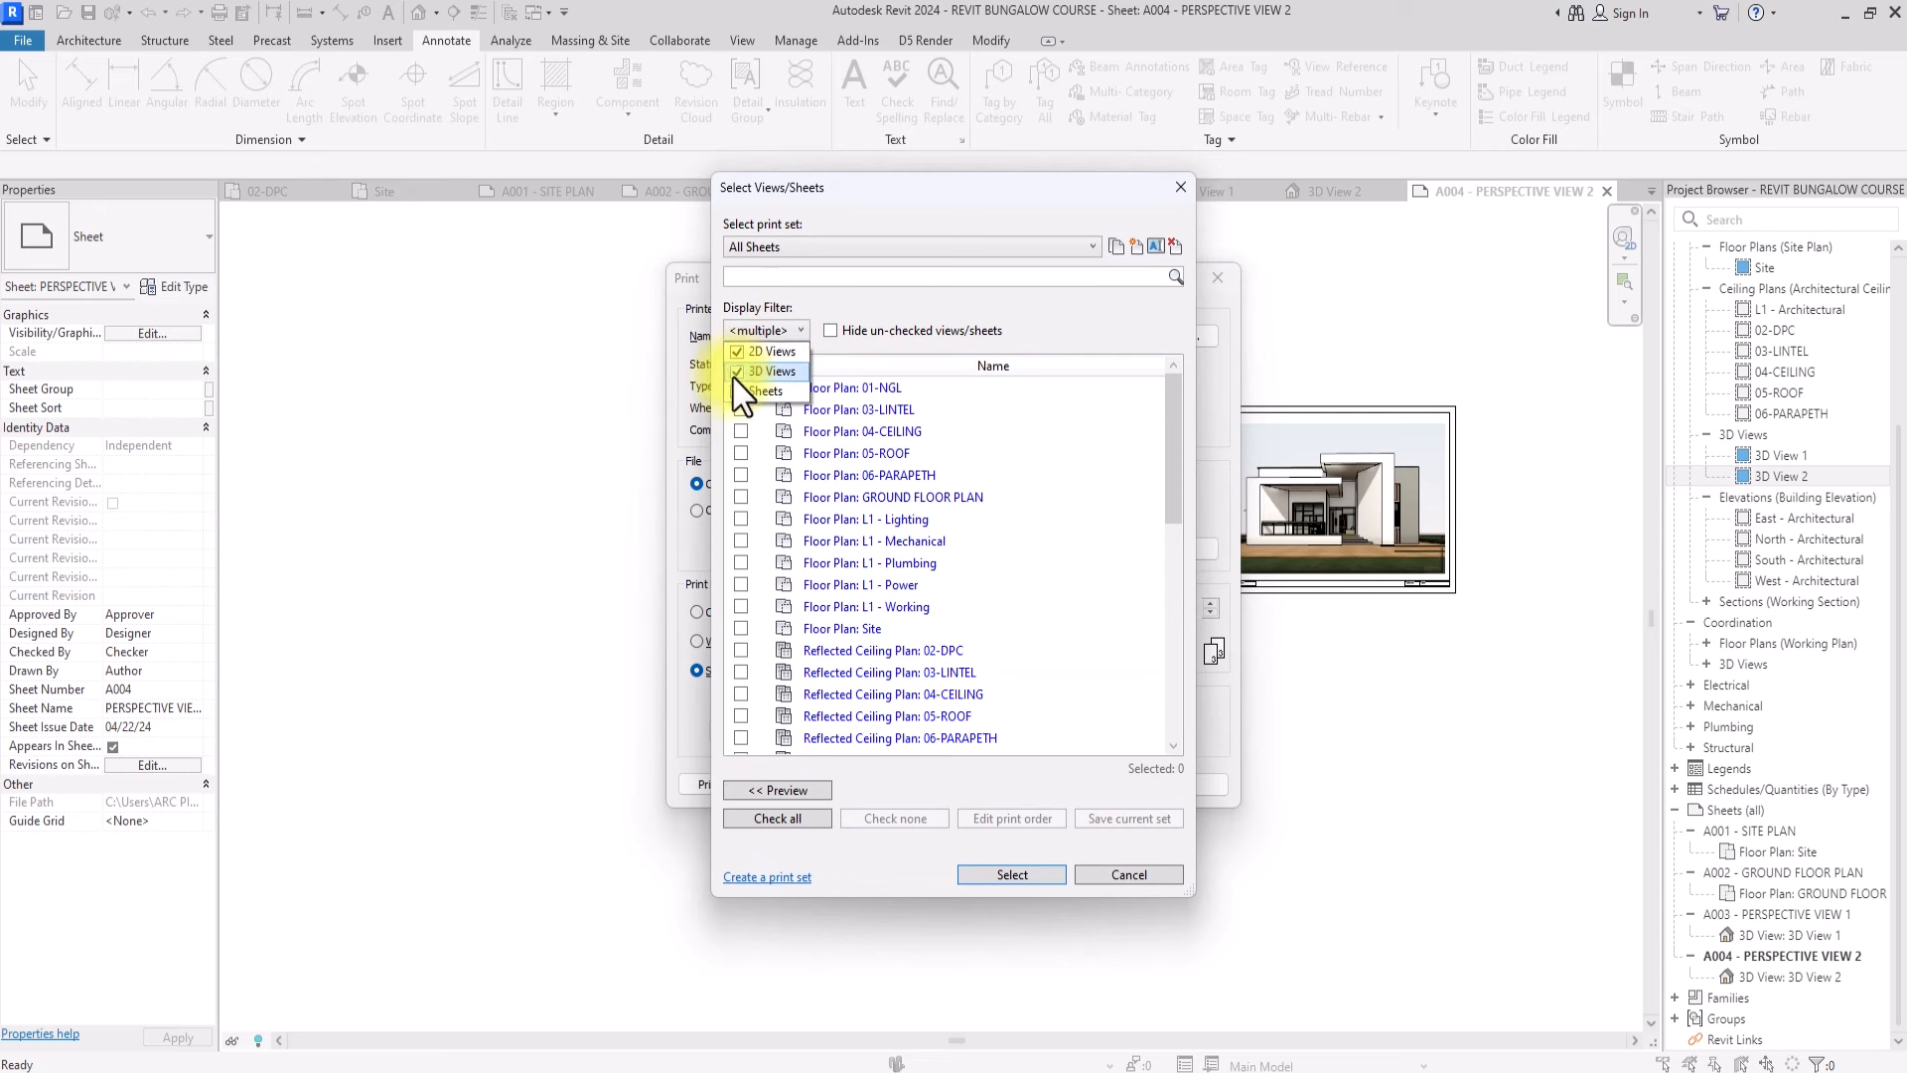
pyautogui.click(736, 373)
pyautogui.click(738, 353)
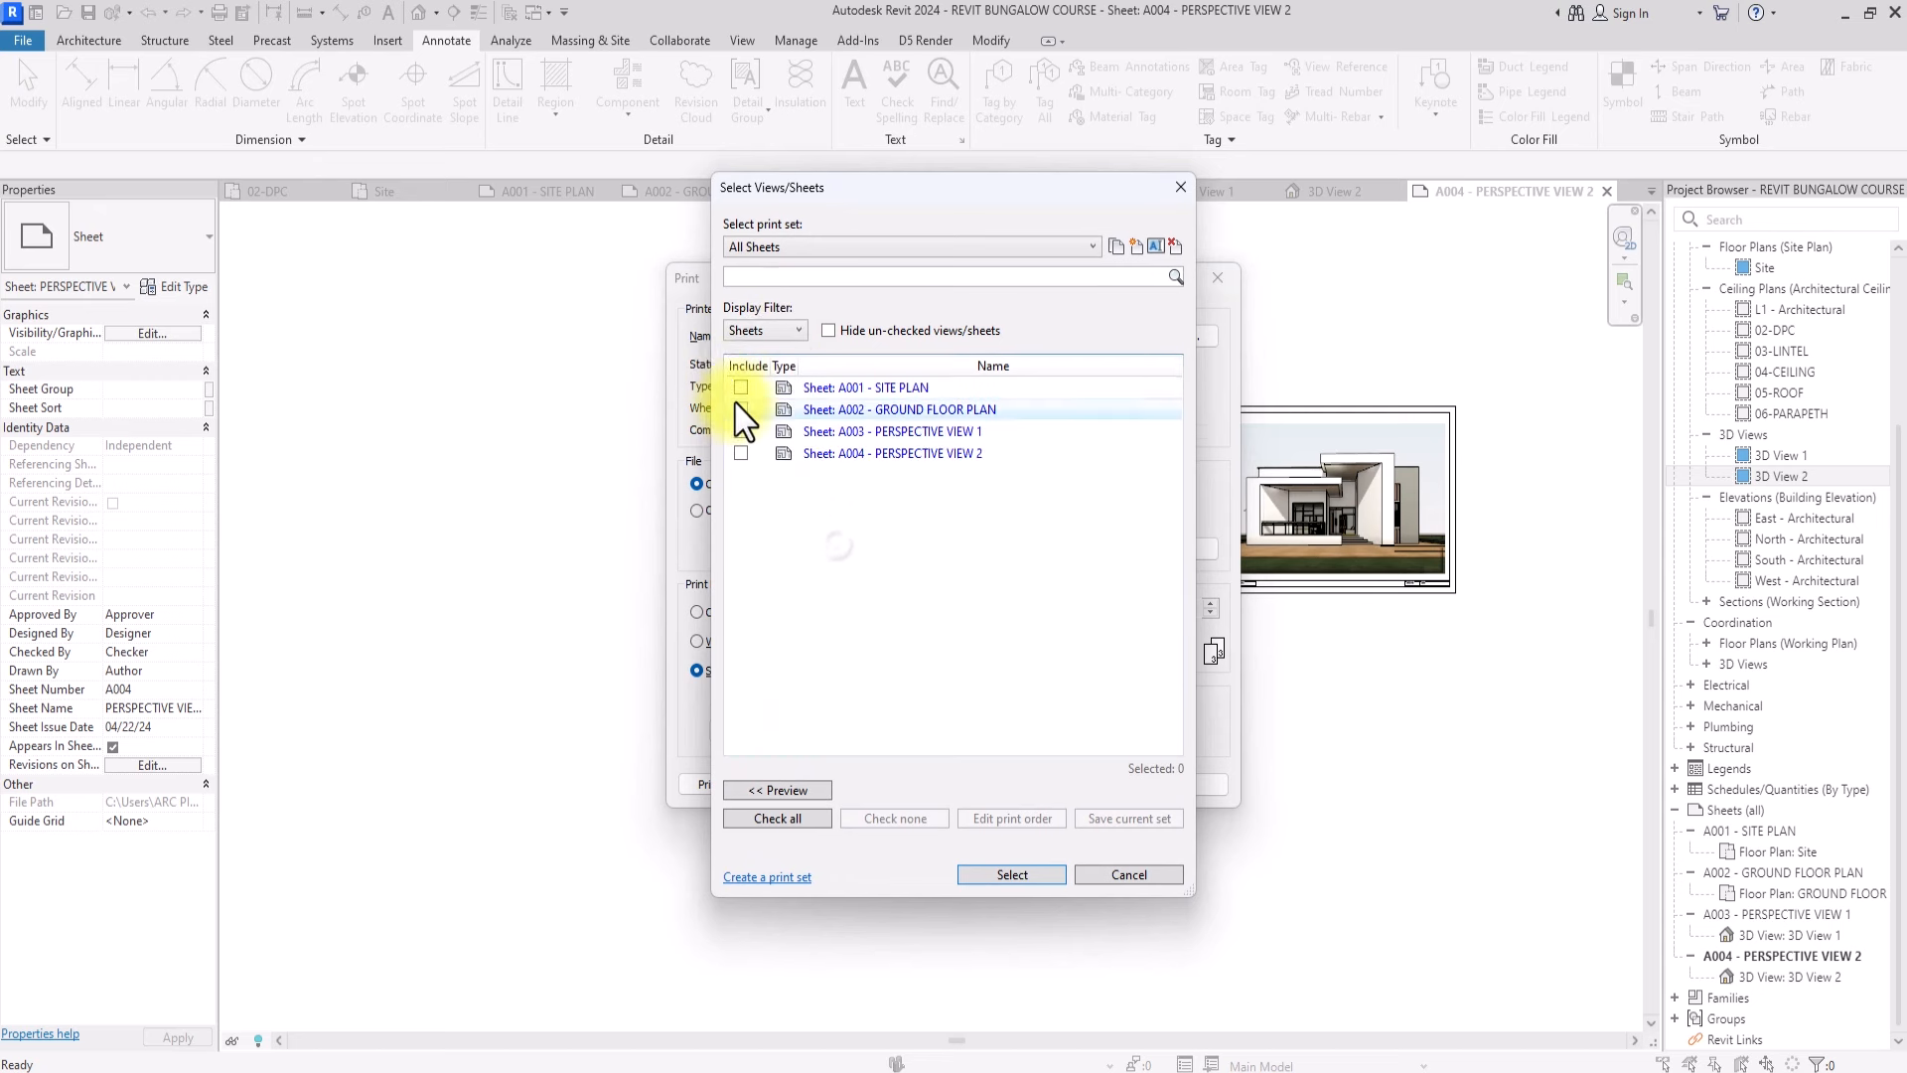
# Include sheets A001, A002, A003 and A004 in the print selection and accept it
pyautogui.click(740, 389)
pyautogui.click(740, 410)
pyautogui.click(740, 431)
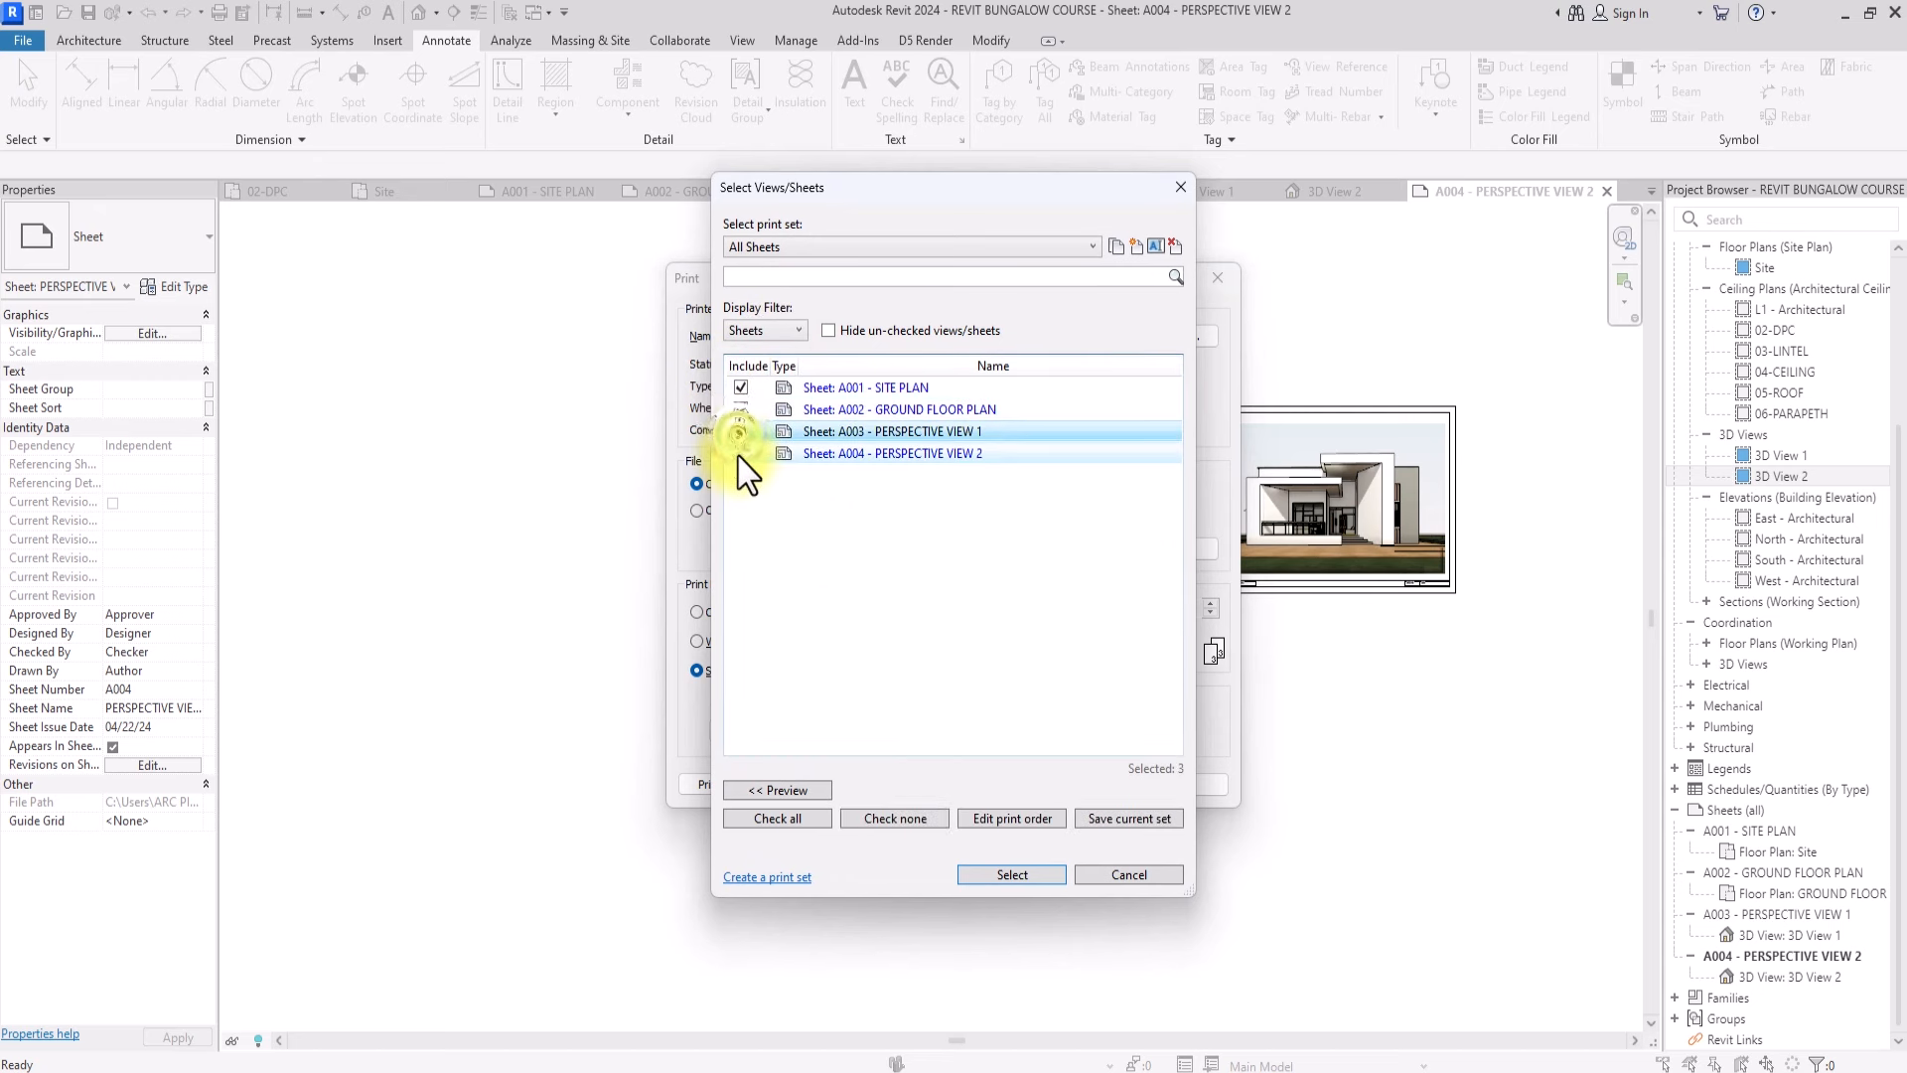
pyautogui.click(740, 453)
pyautogui.click(1026, 875)
pyautogui.click(1003, 562)
# Start printing the selected sheets and dismiss the raster printing notice
pyautogui.click(1017, 786)
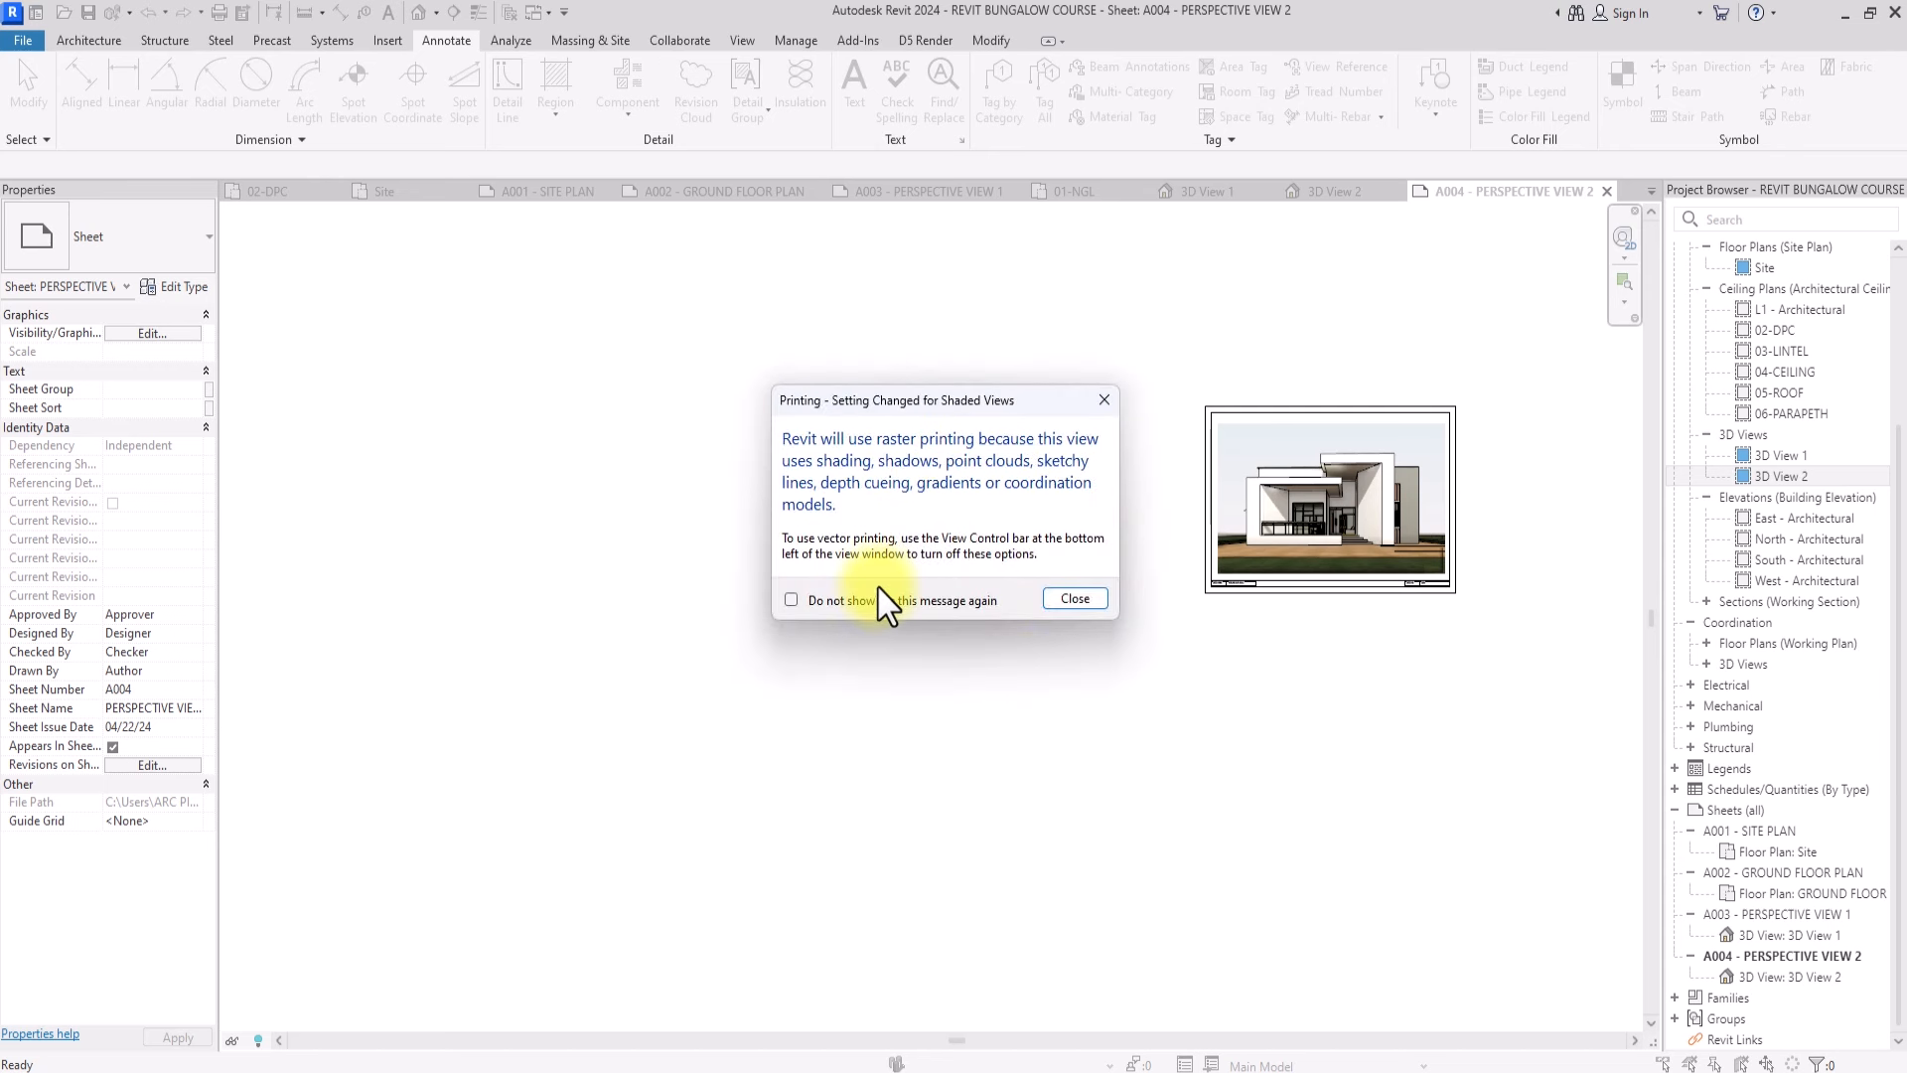
pyautogui.click(792, 600)
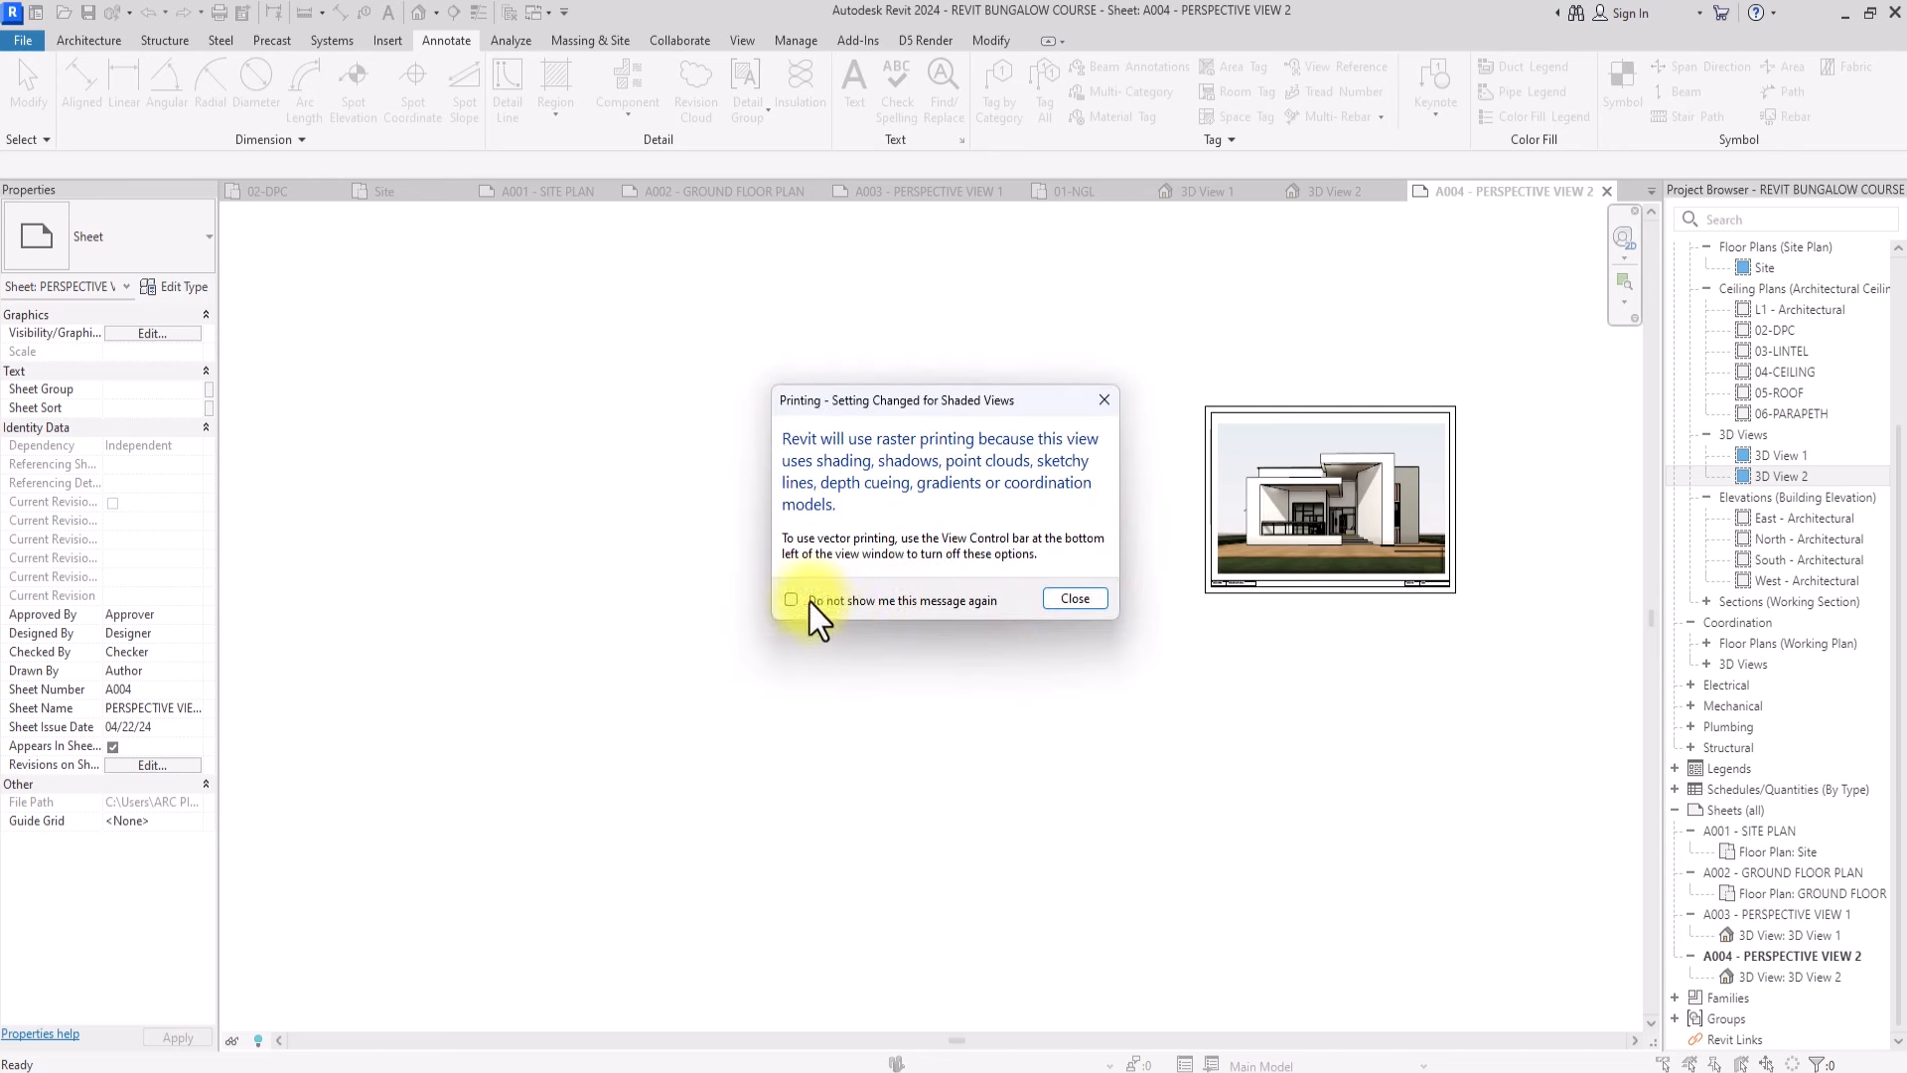
pyautogui.click(1074, 599)
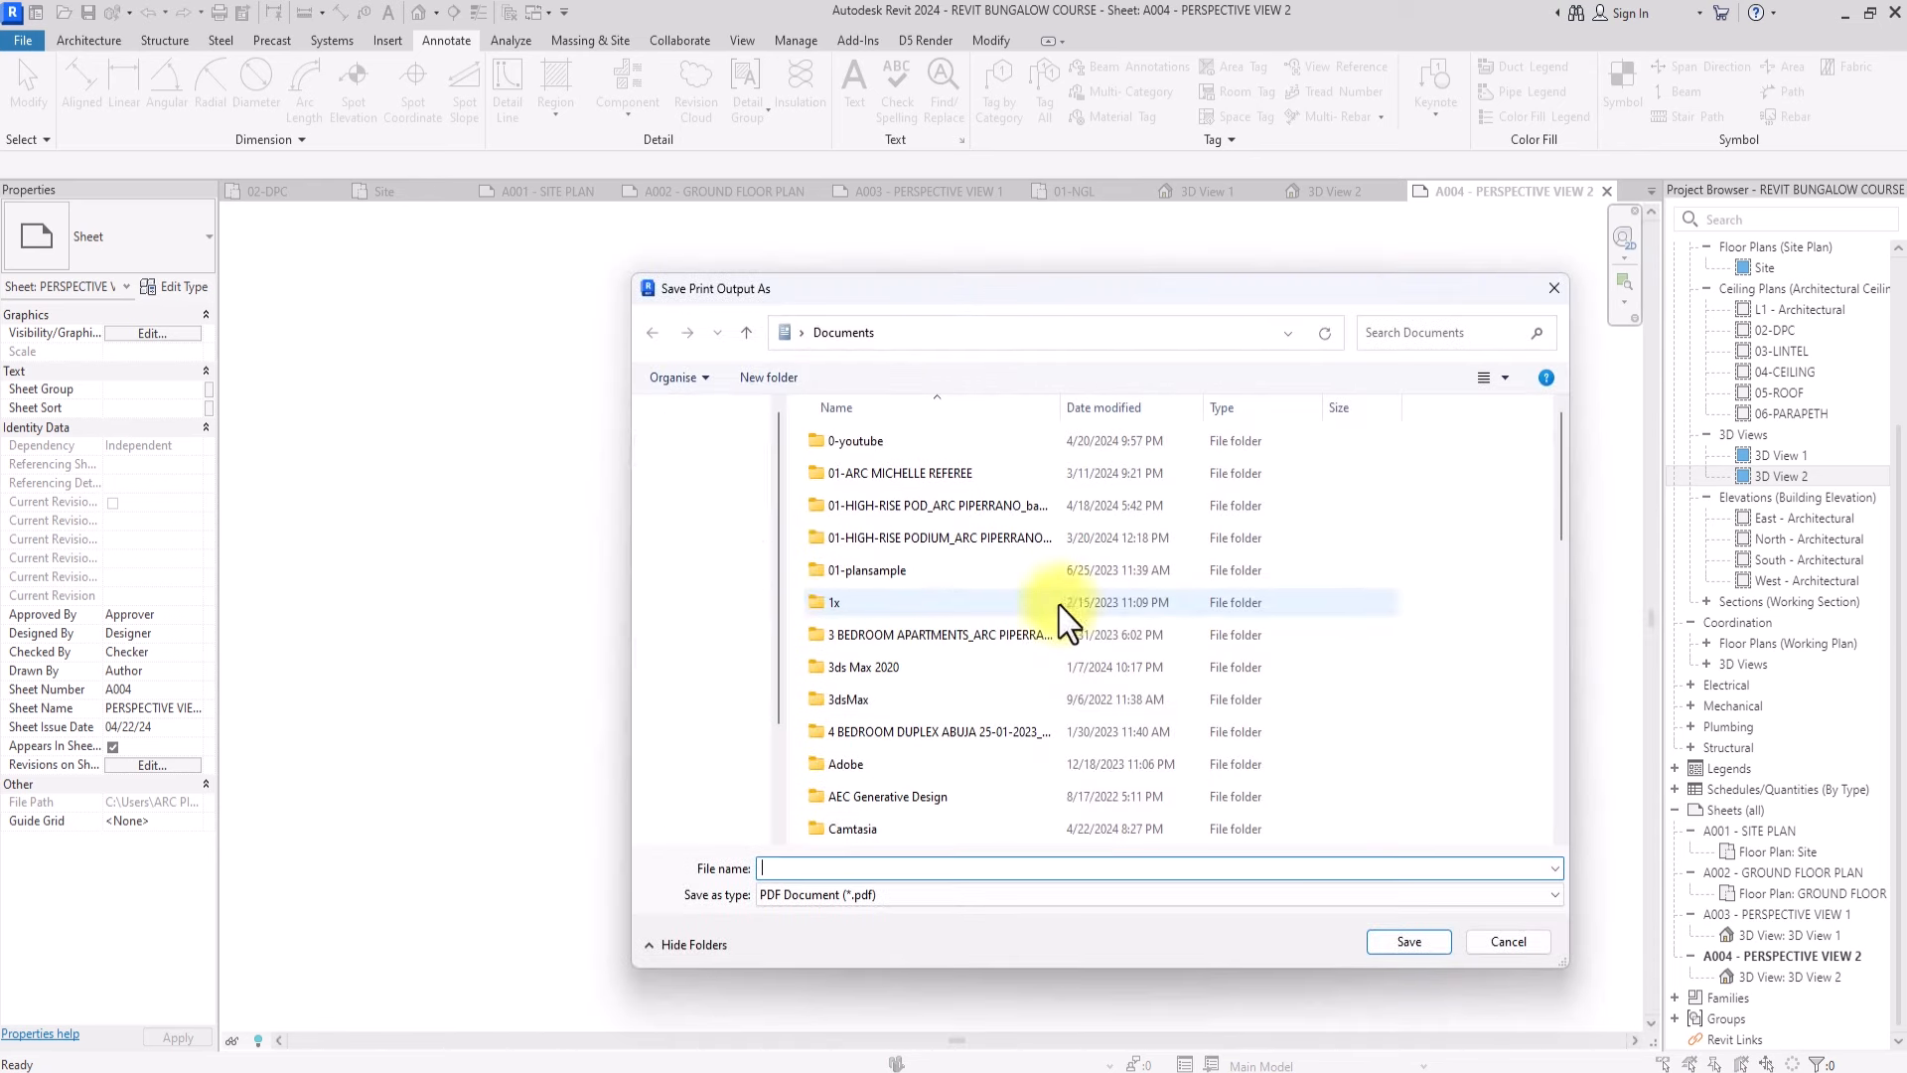
# Save the print output as the PDF REVIT SIMPLIFIED in Documents > 0-youtube > 41-REVIIT SIMPLIFIED BUNGALOW
pyautogui.doubleClick(842, 444)
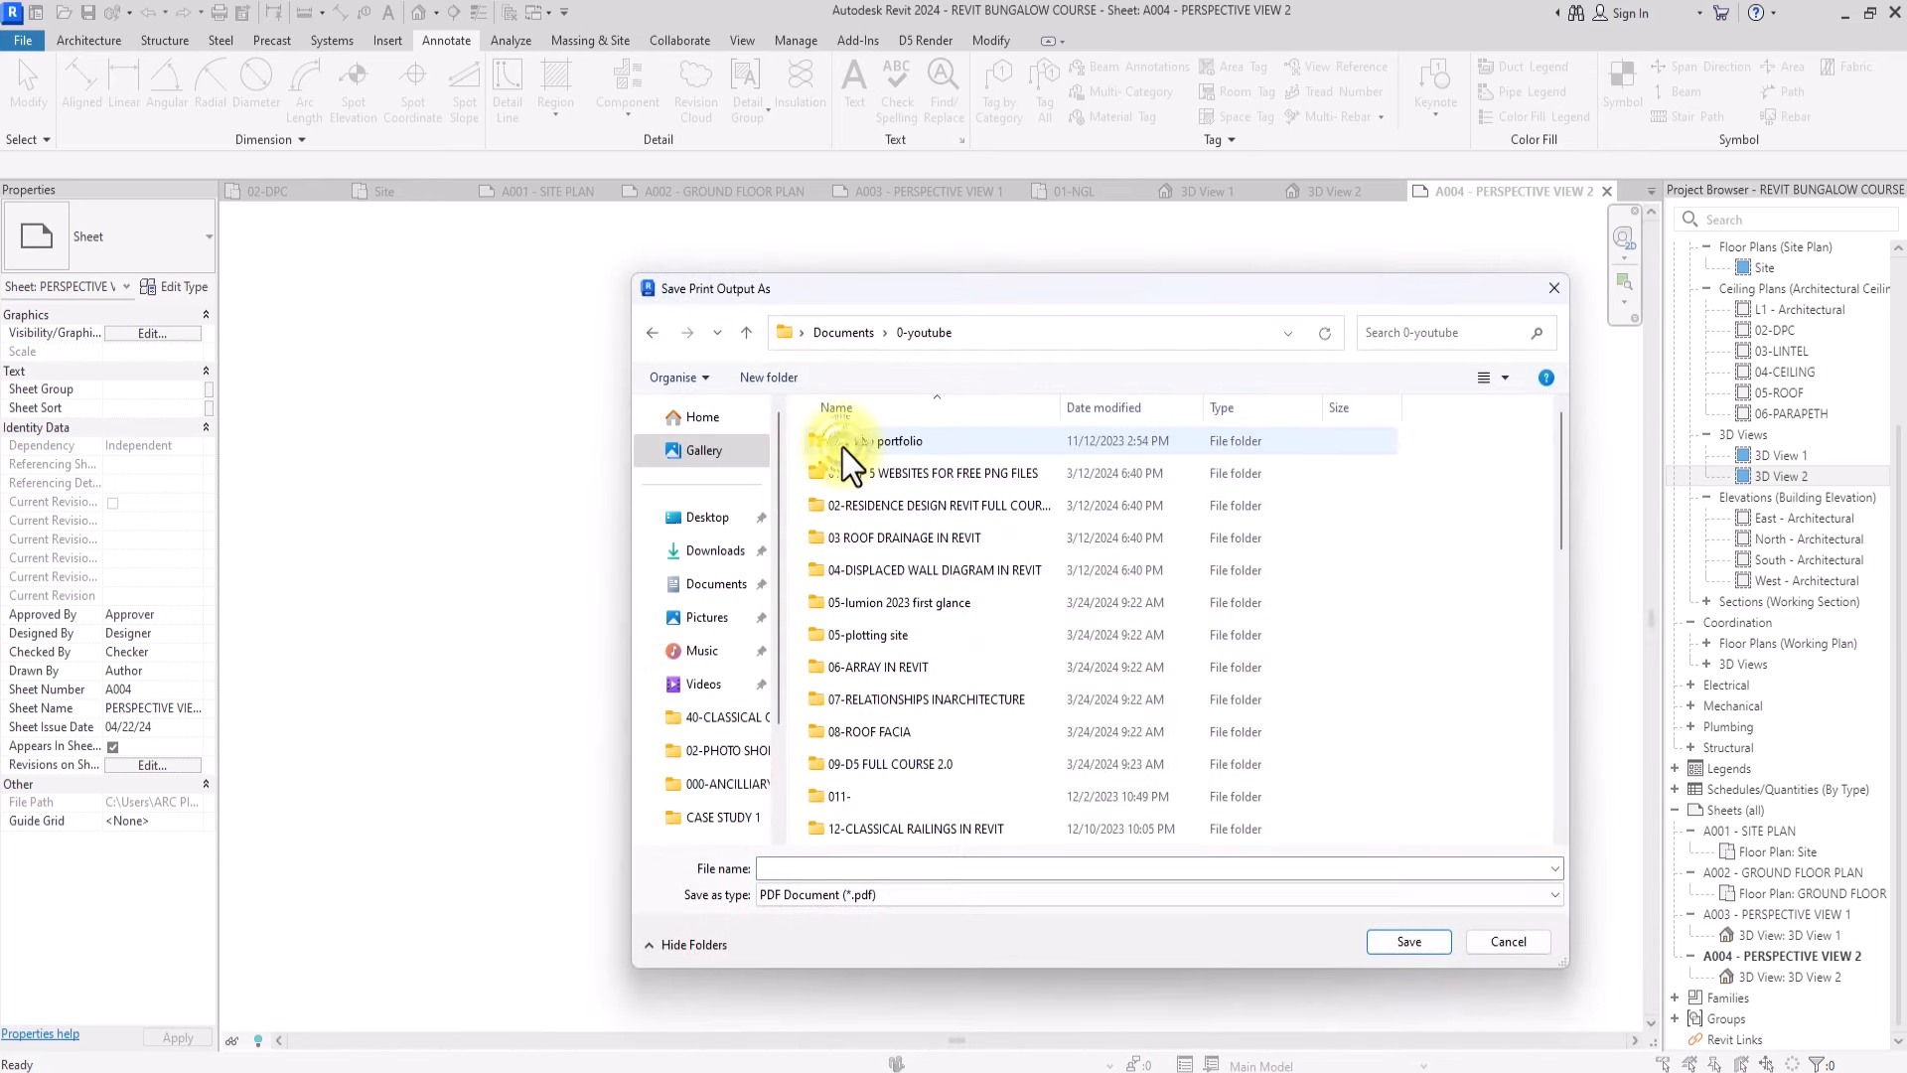
pyautogui.scroll(-8, 872, 656)
pyautogui.scroll(-3, 868, 642)
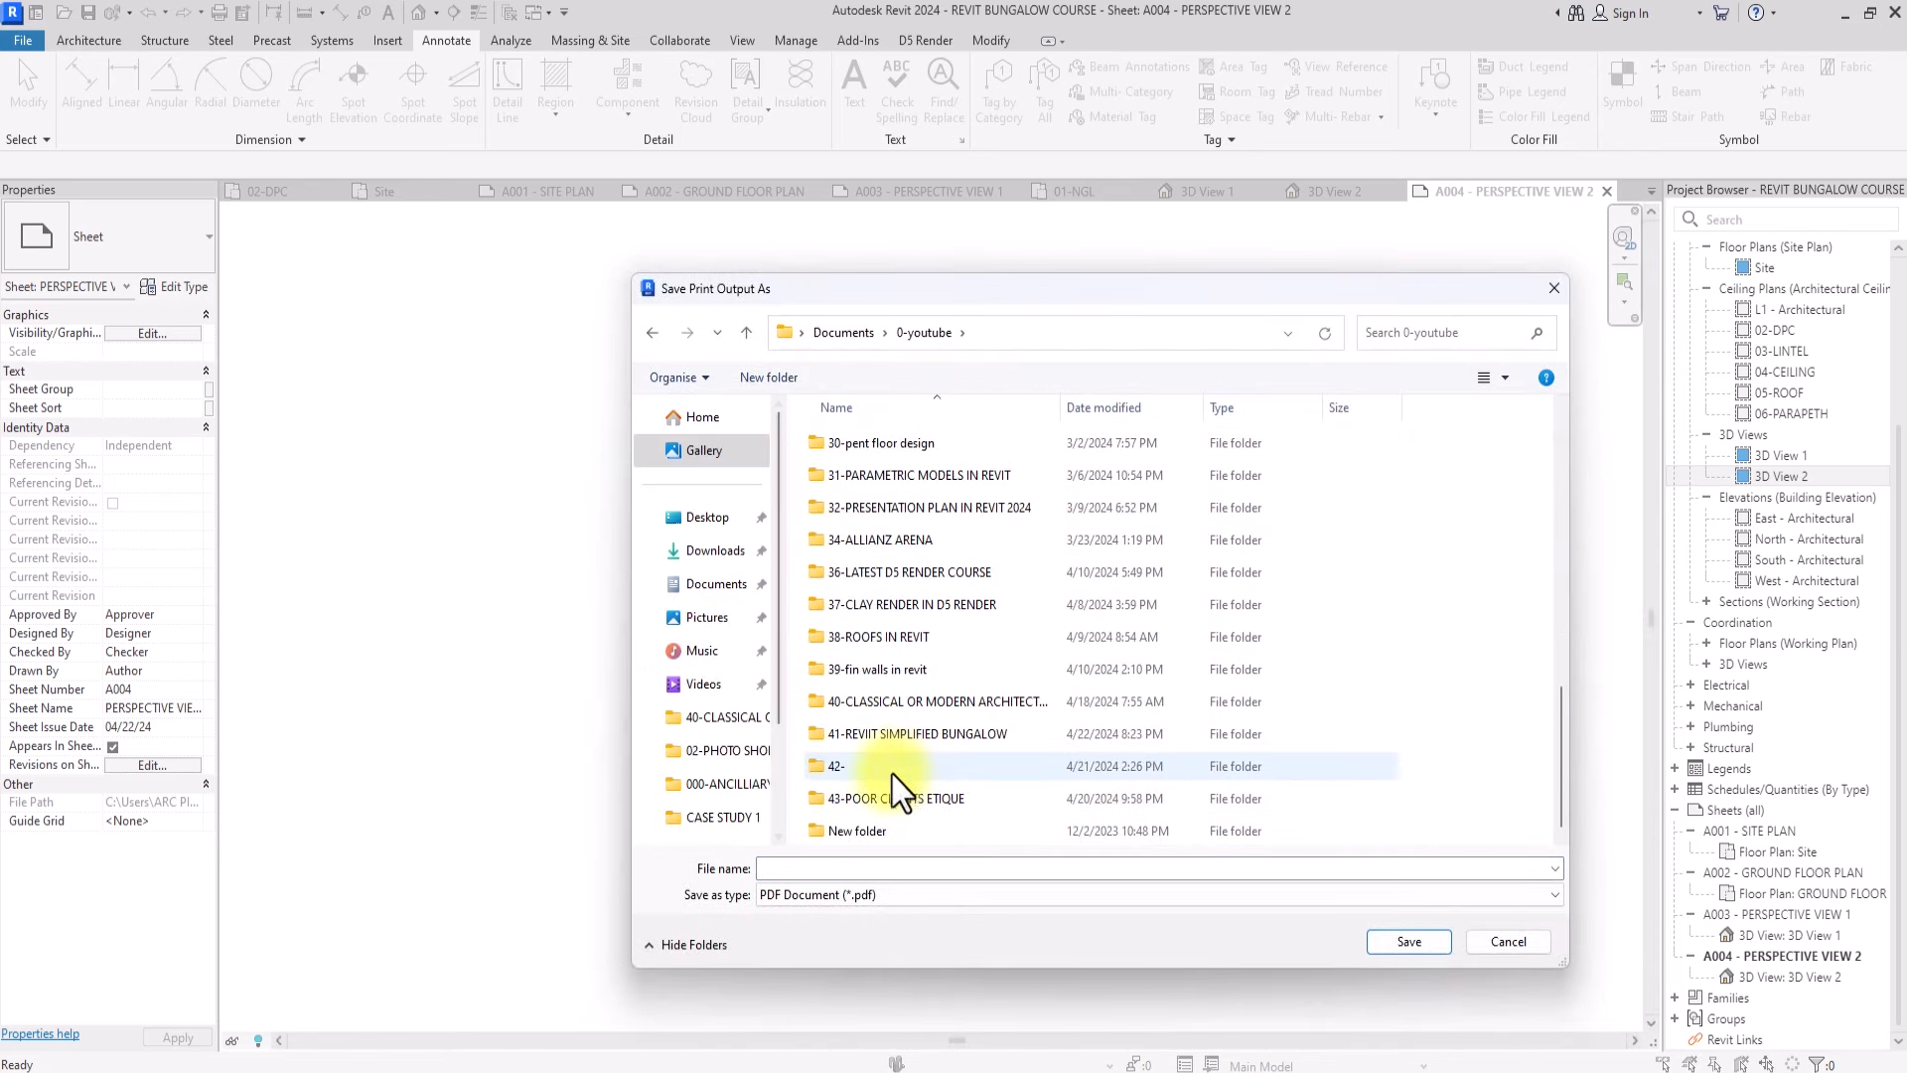
pyautogui.doubleClick(902, 737)
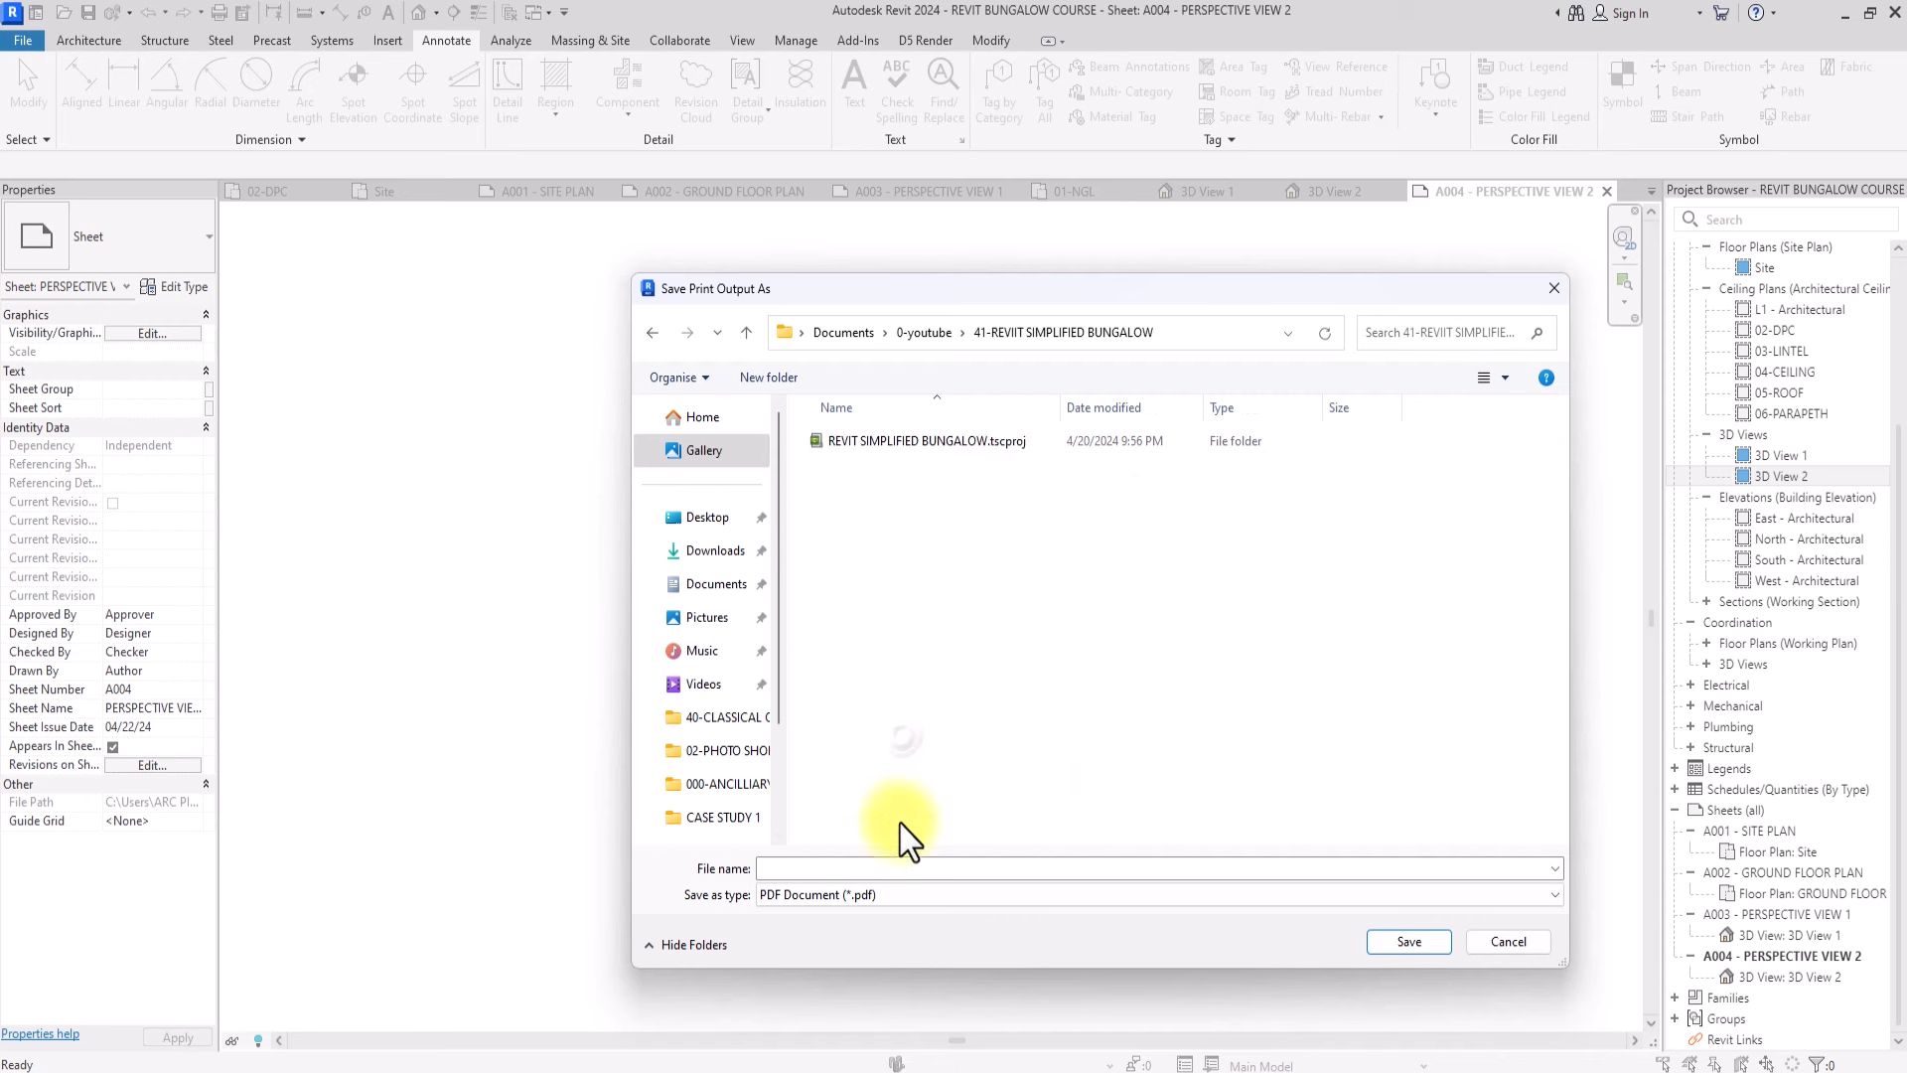
pyautogui.click(897, 867)
pyautogui.write('RE')
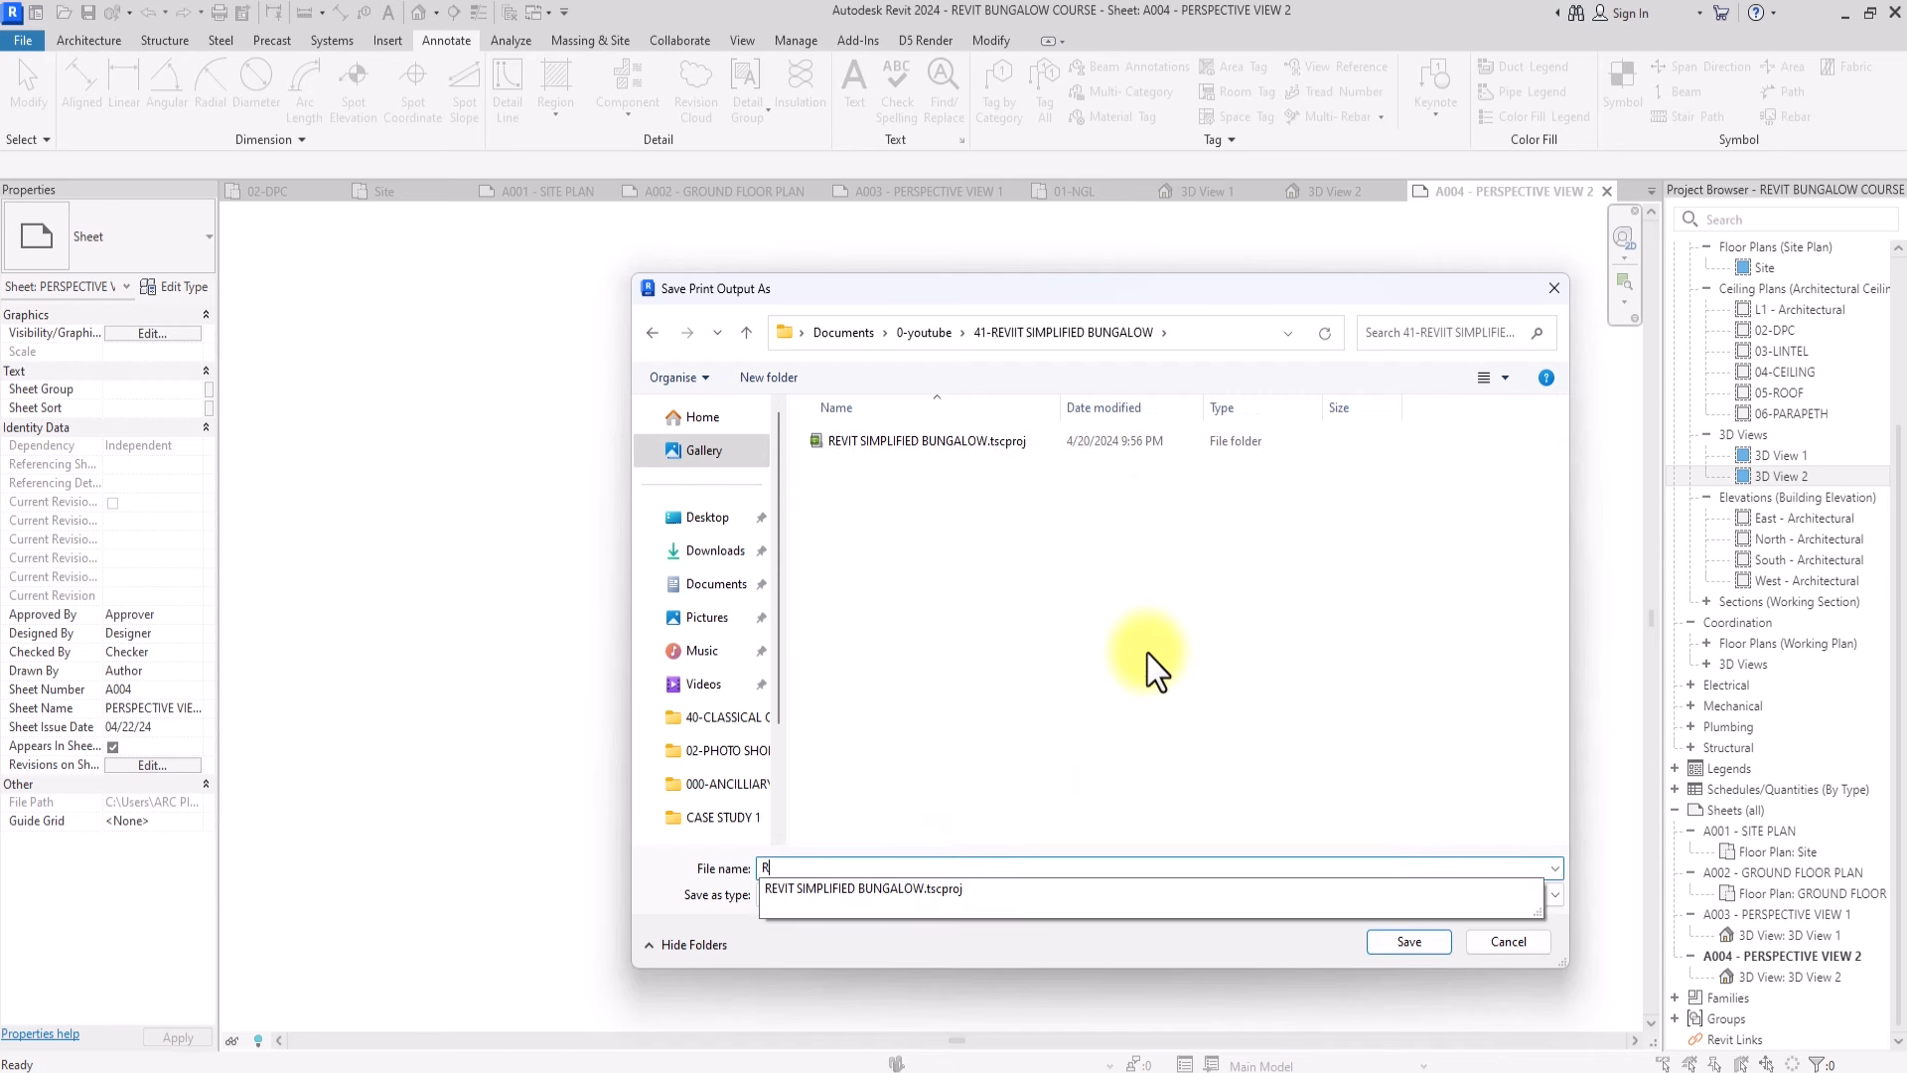
pyautogui.write('VIT SIMPLIFIED')
pyautogui.click(1182, 651)
pyautogui.click(1408, 942)
# Review the site plan, ground floor plan and perspective pages of REVIT SIMPLIFIED.pdf in Microsoft Edge
pyautogui.scroll(-4, 1076, 393)
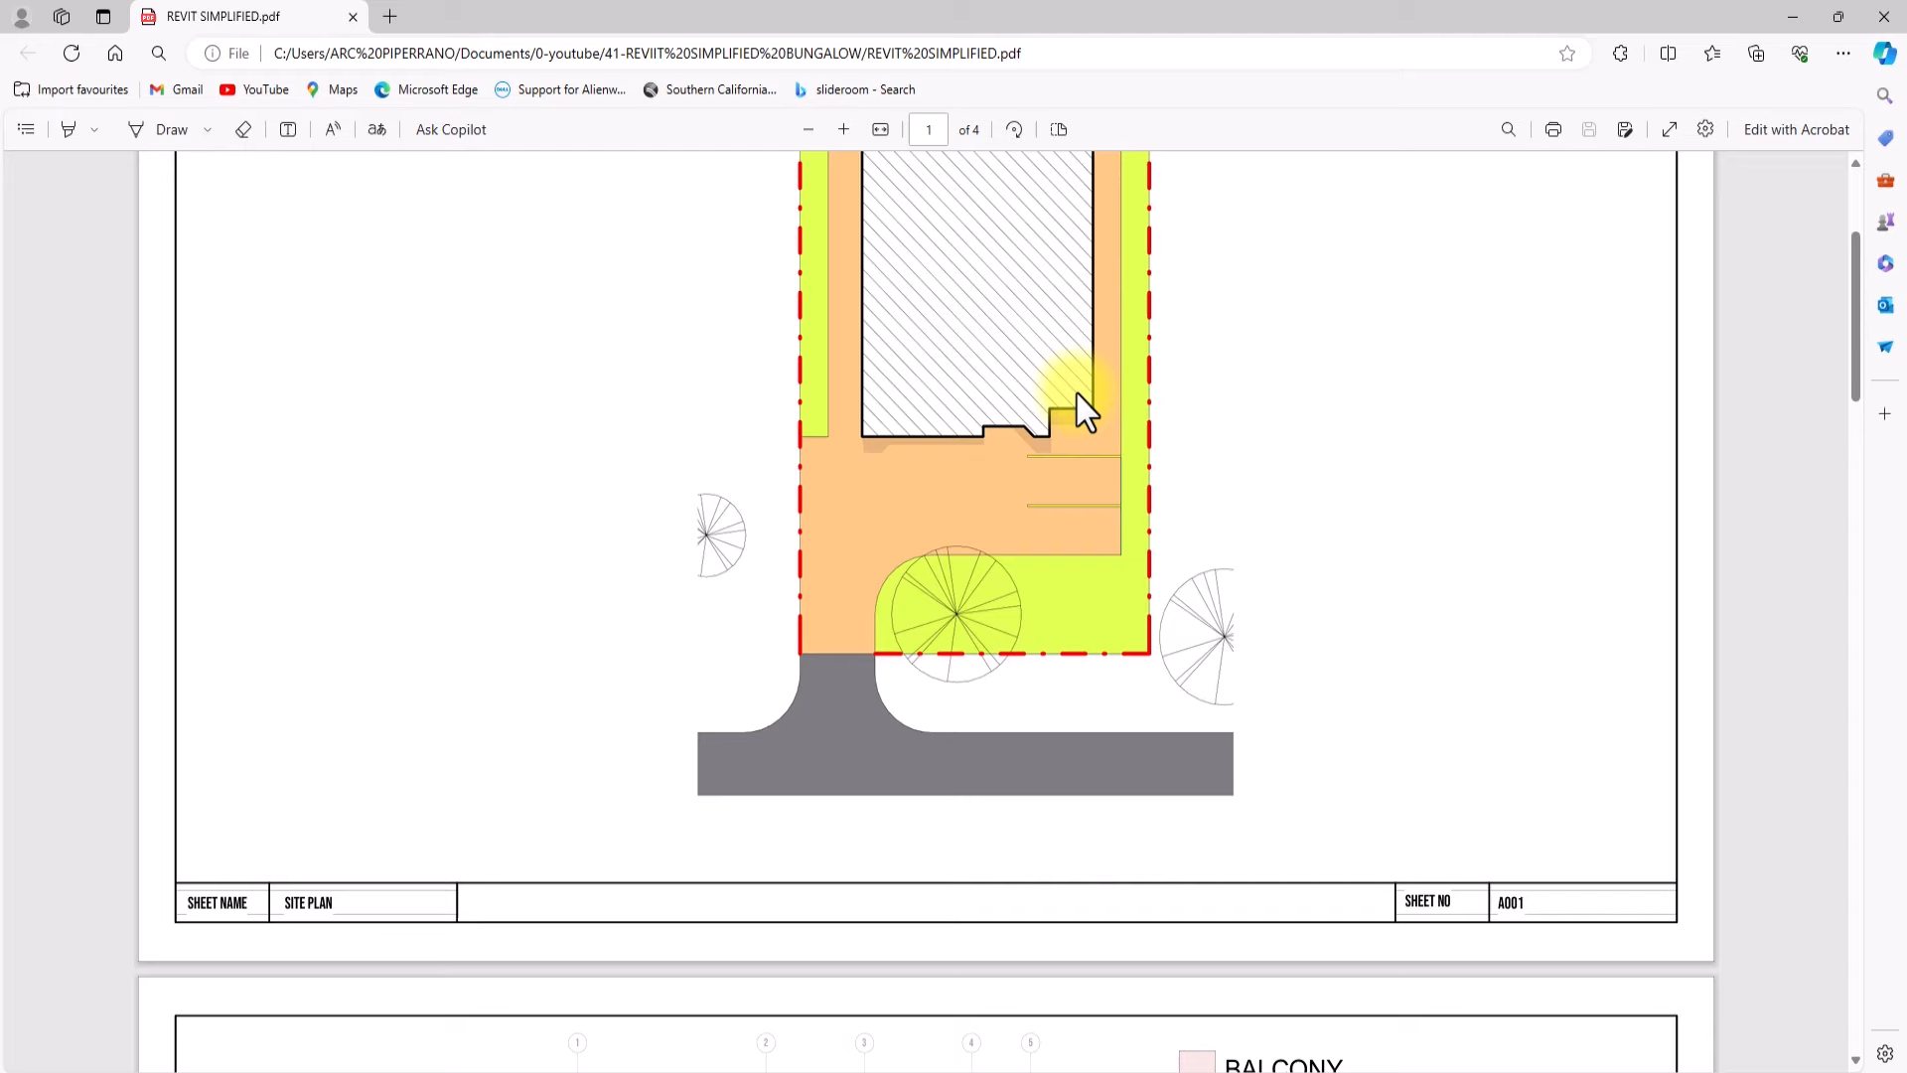
pyautogui.scroll(4, 1077, 394)
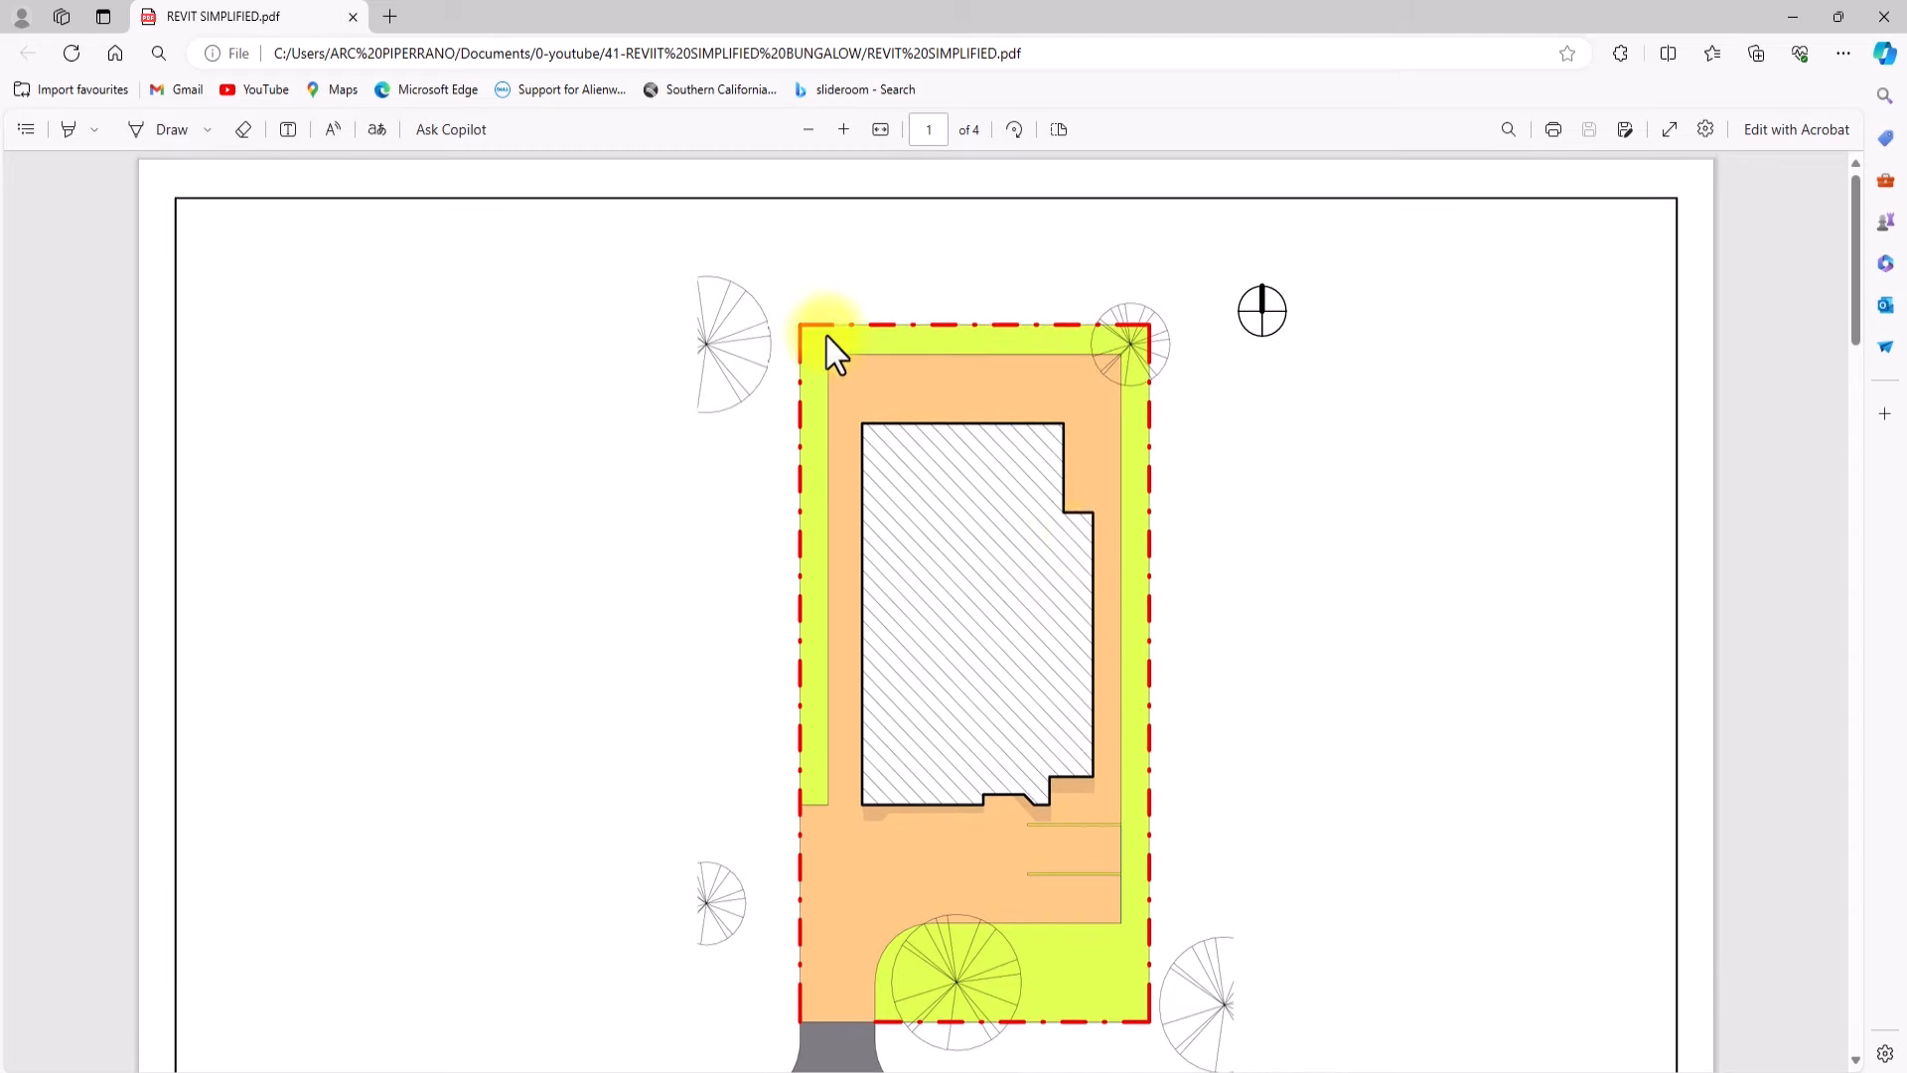
pyautogui.scroll(-15, 965, 767)
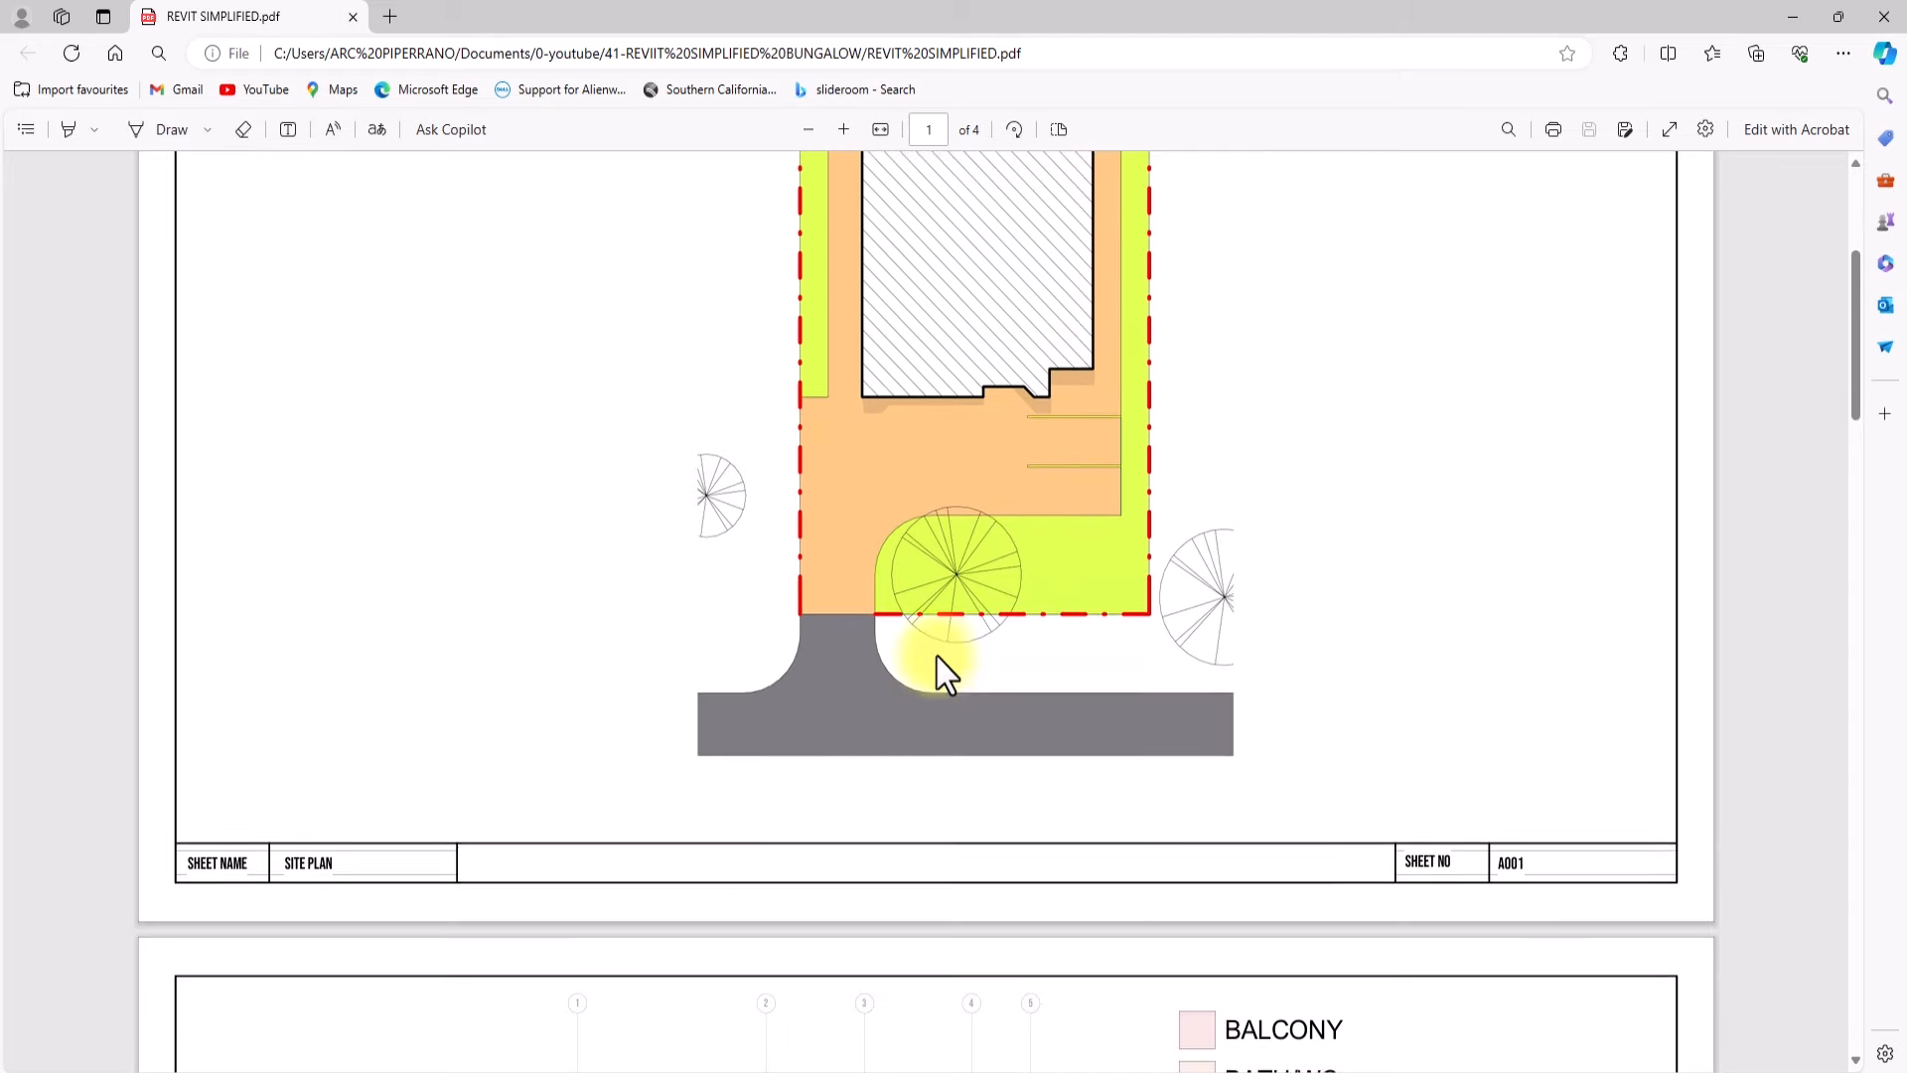
pyautogui.scroll(3, 854, 681)
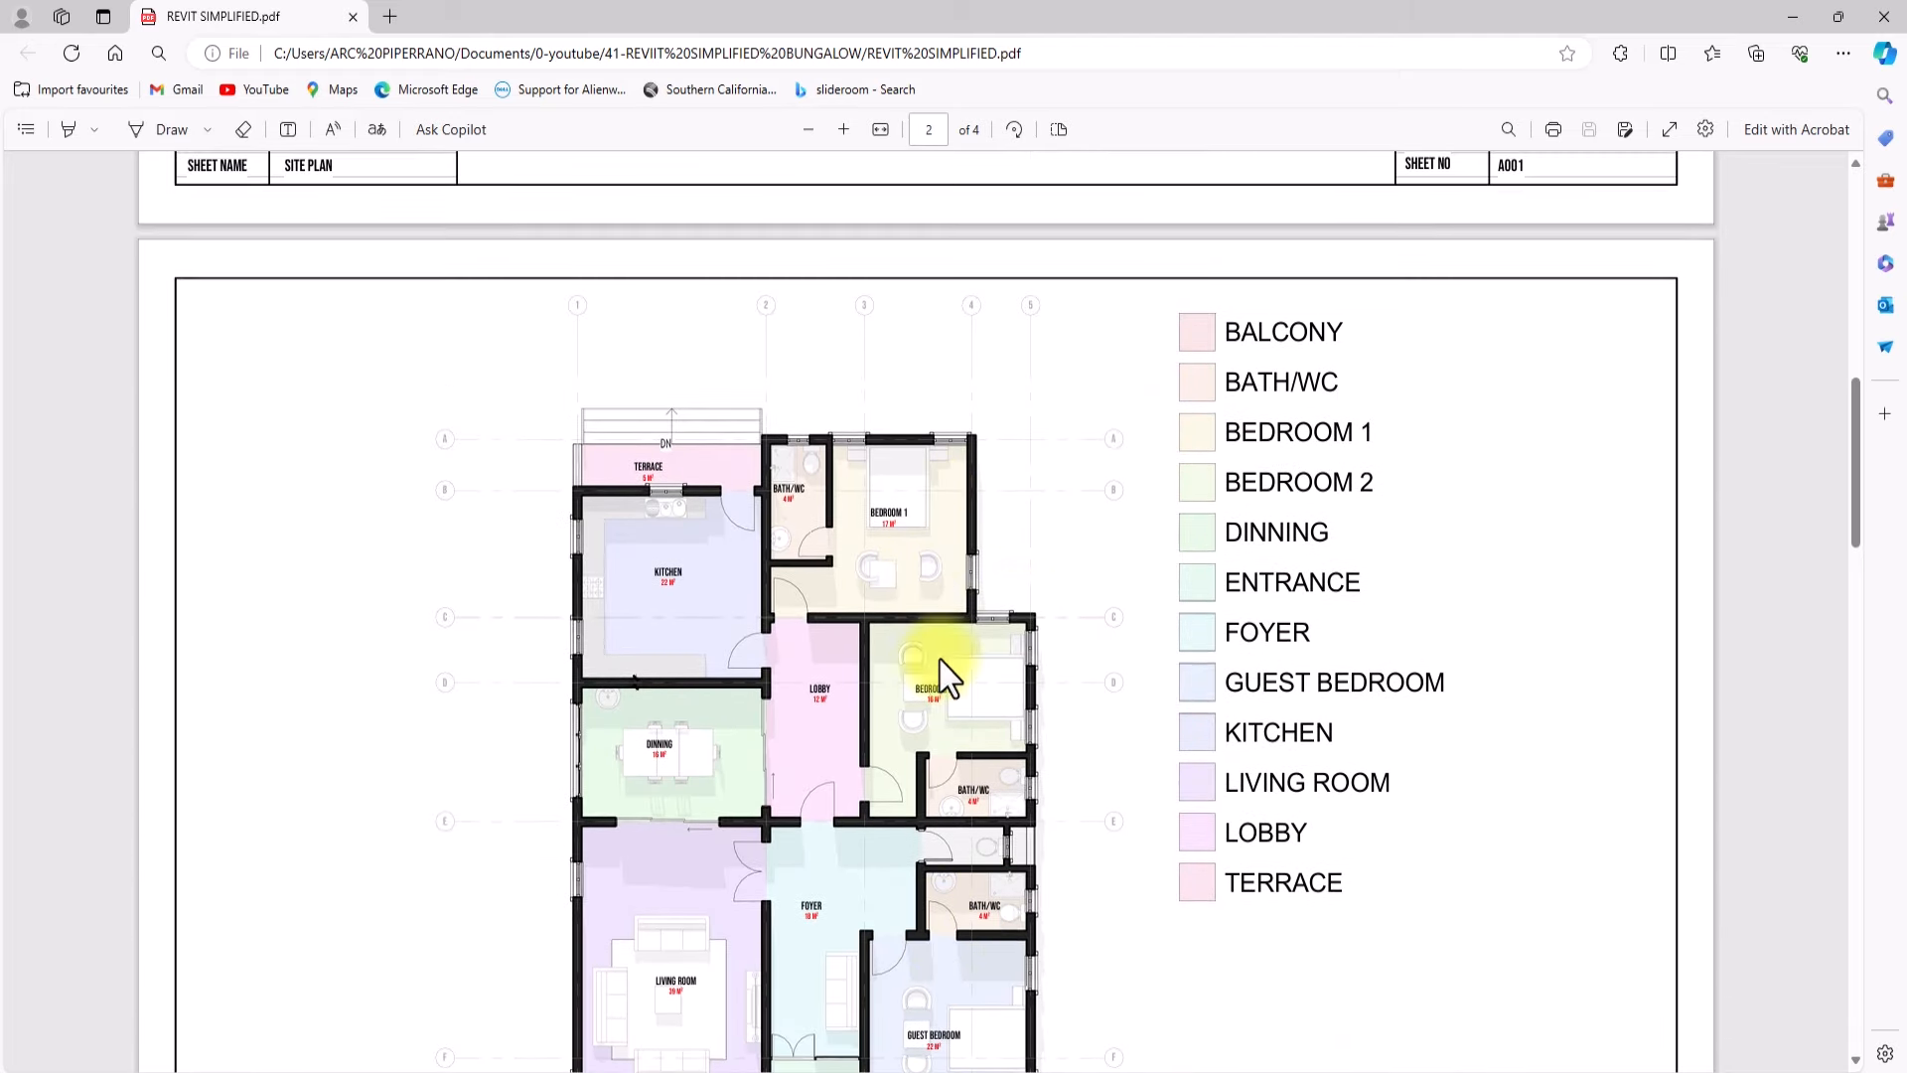
pyautogui.scroll(-1, 755, 527)
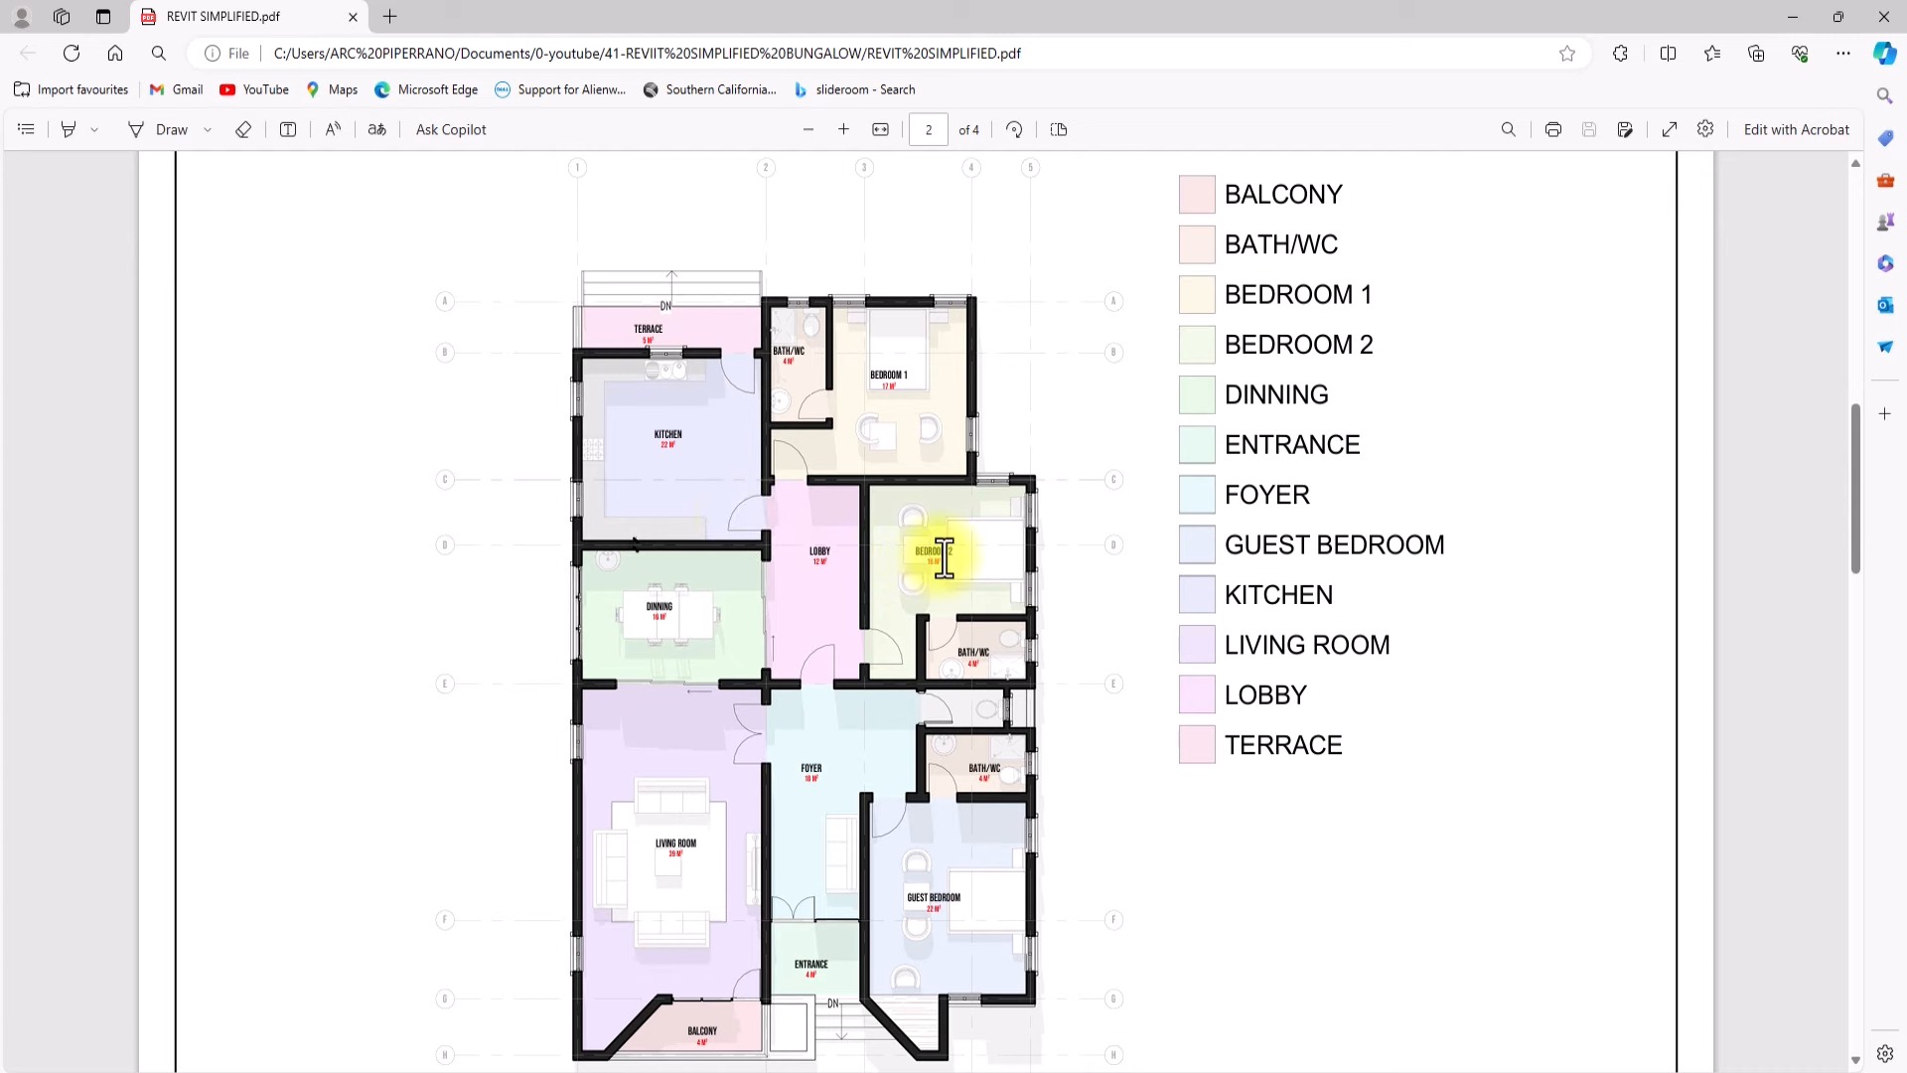
pyautogui.scroll(-15, 943, 558)
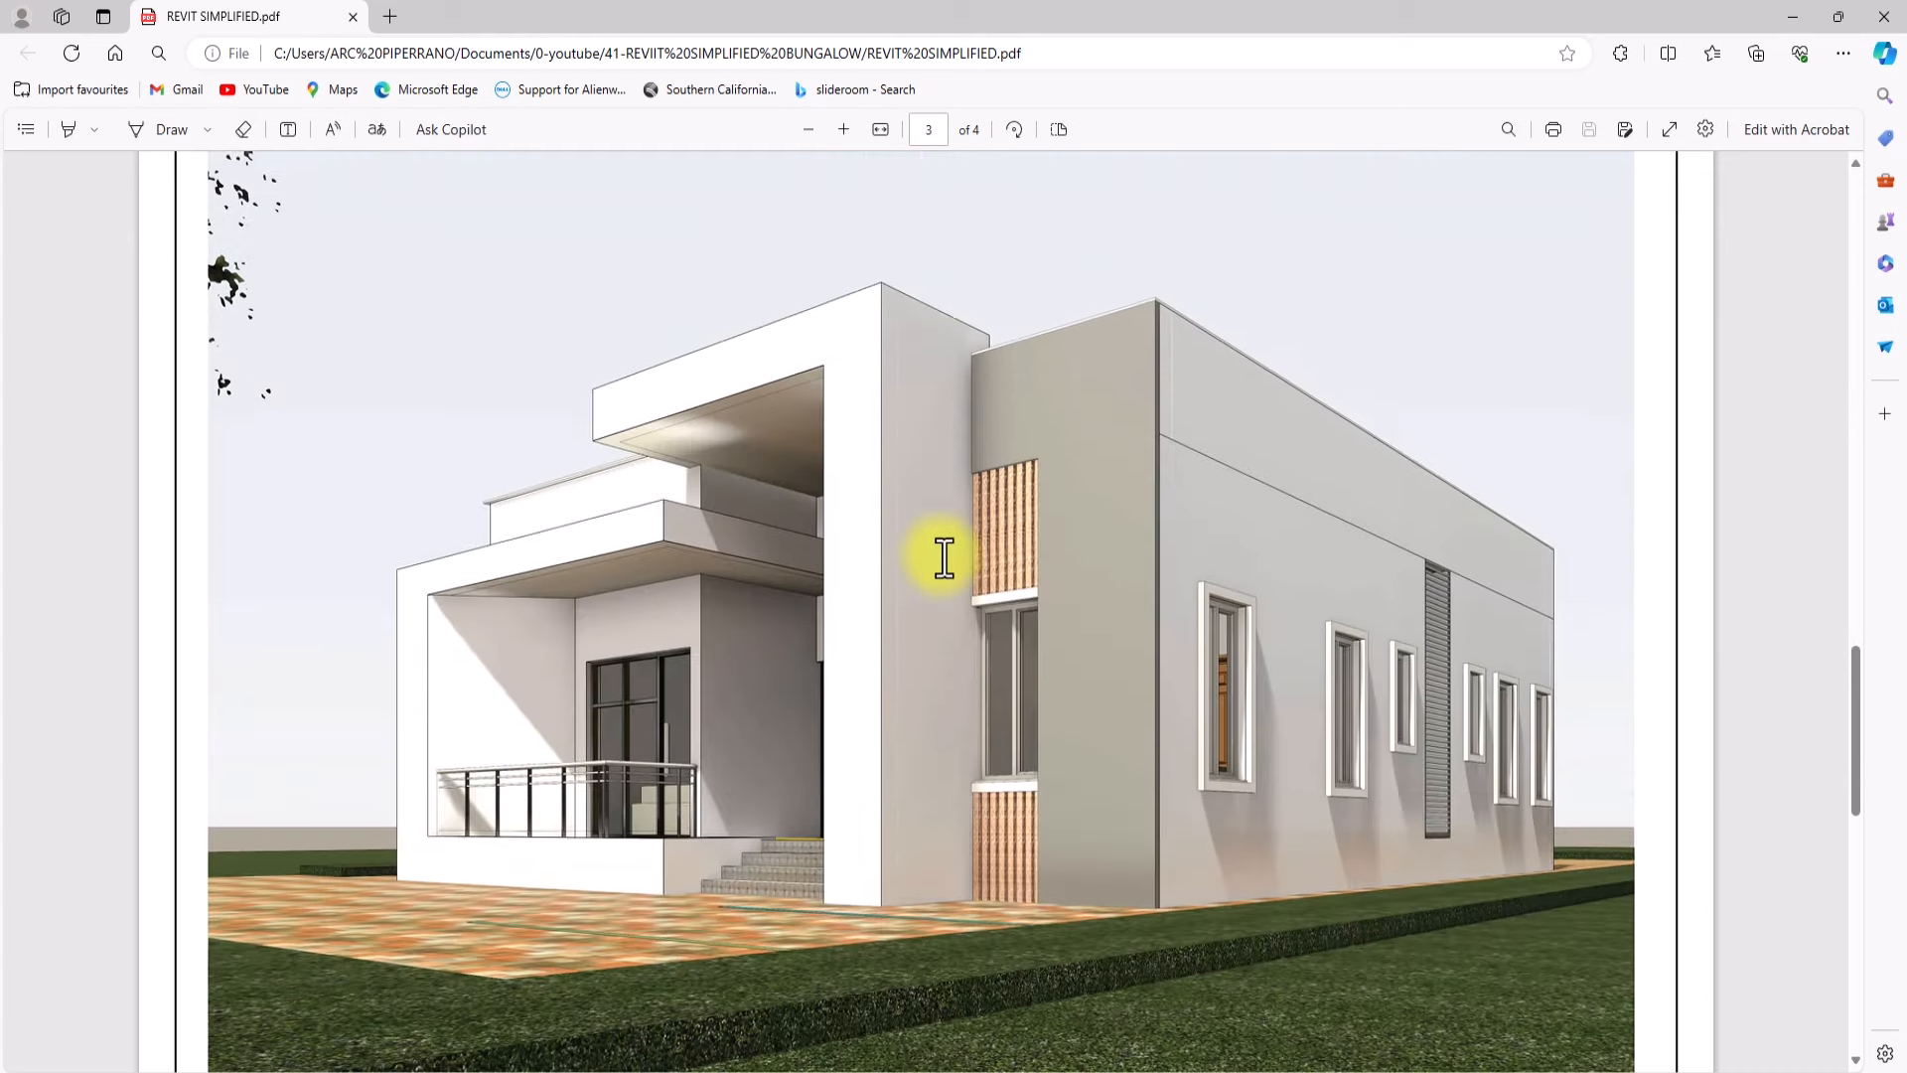